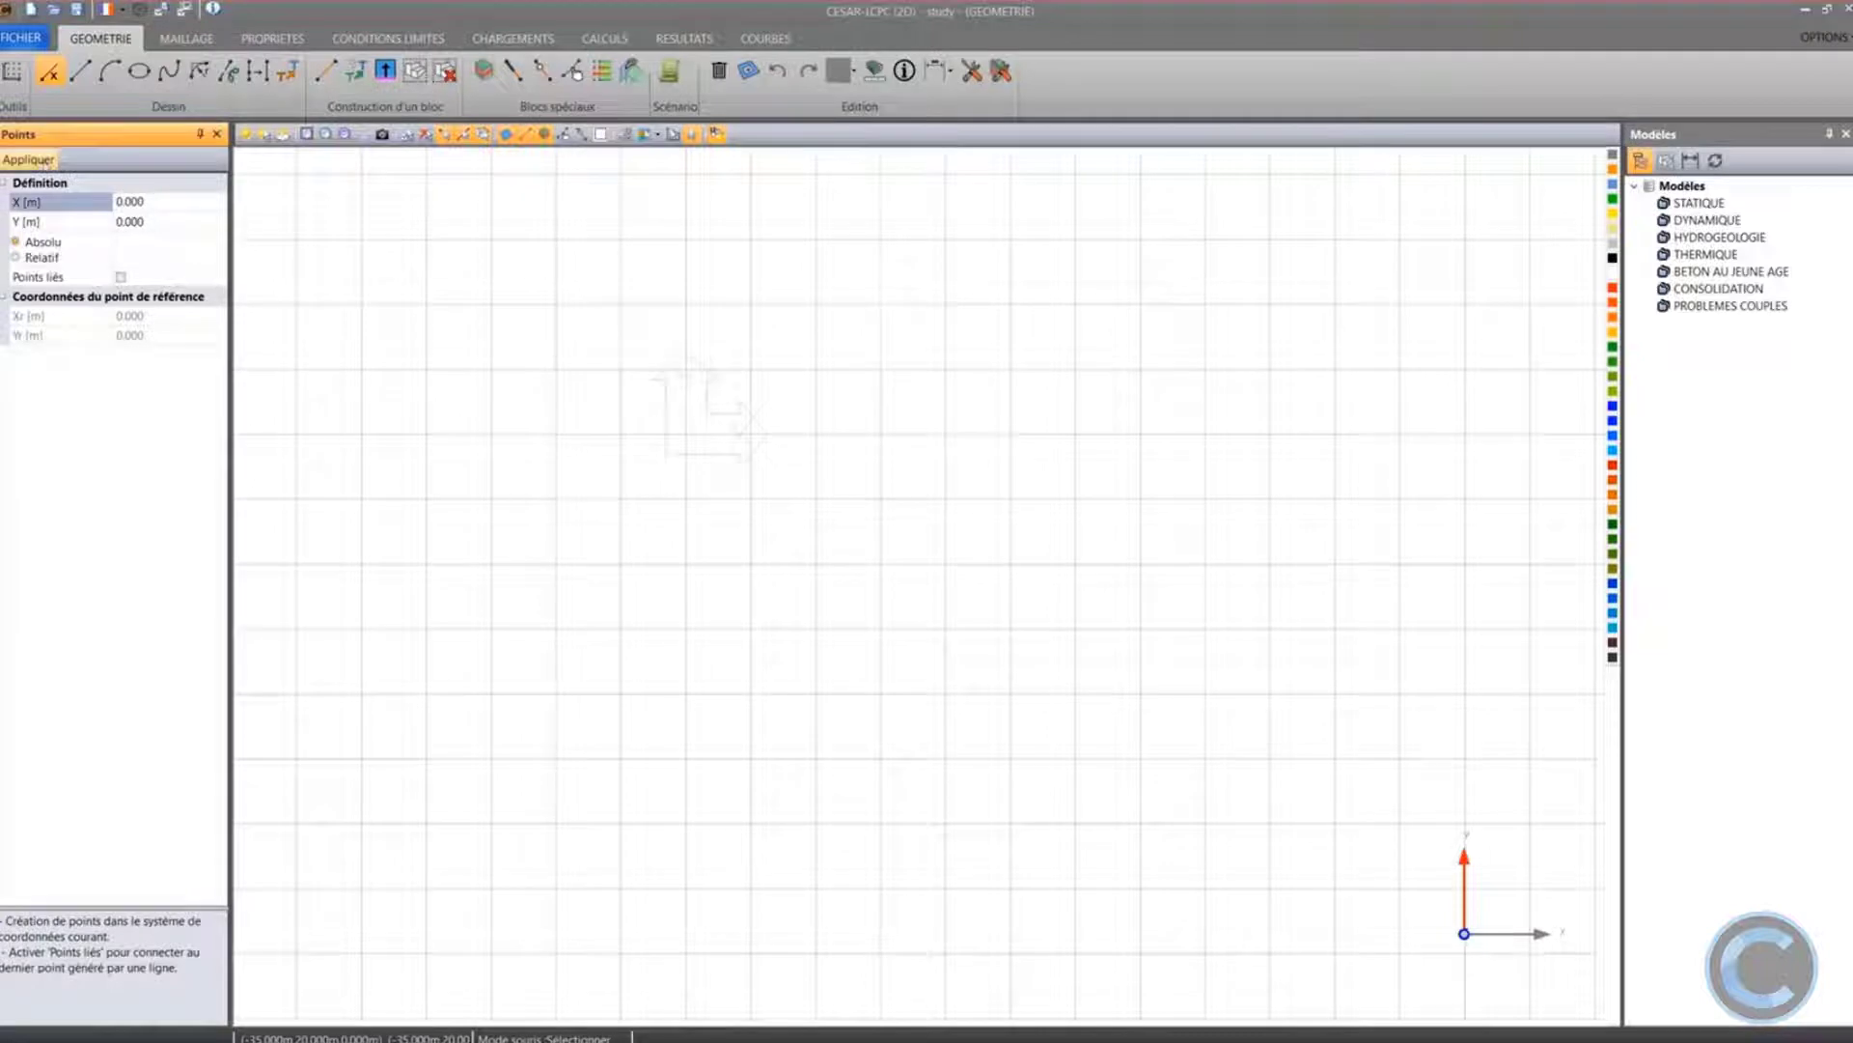
# Create two points on the ground surface, at (0, 0) and (150, 0) m
pyautogui.click(45, 162)
pyautogui.click(101, 201)
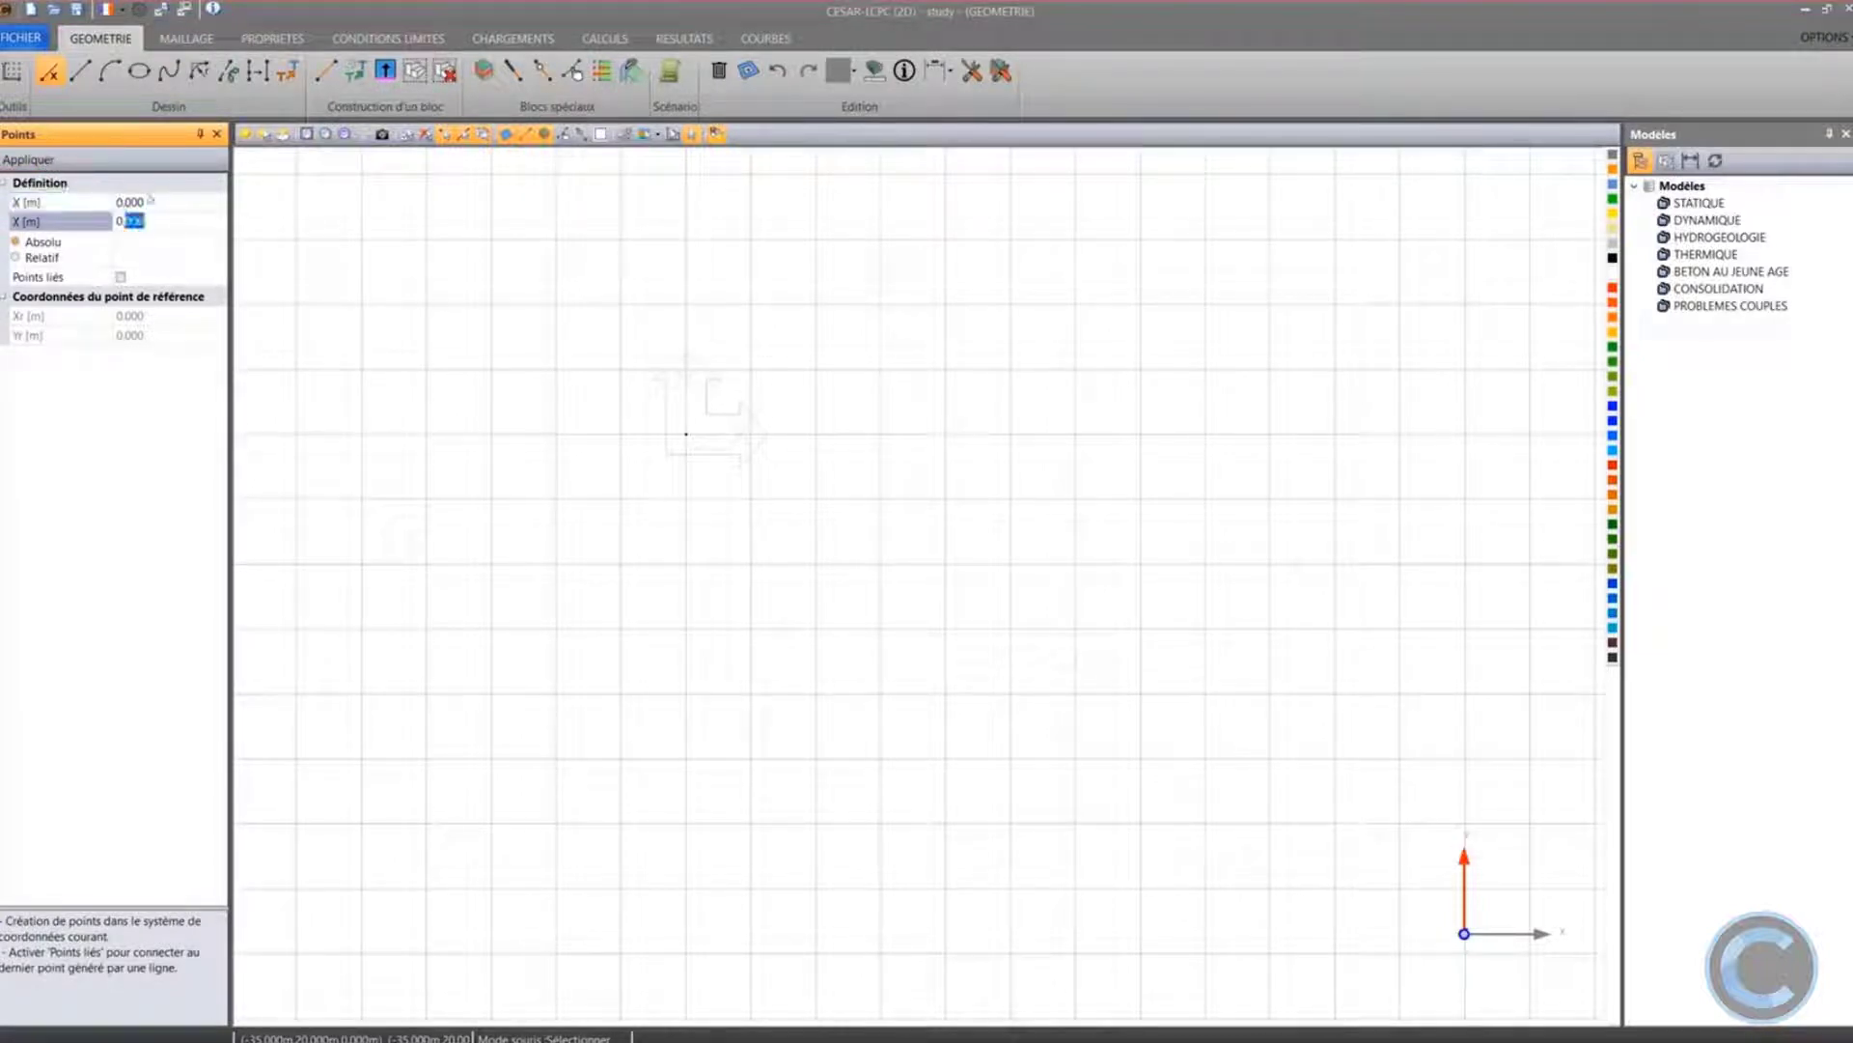
pyautogui.write('150')
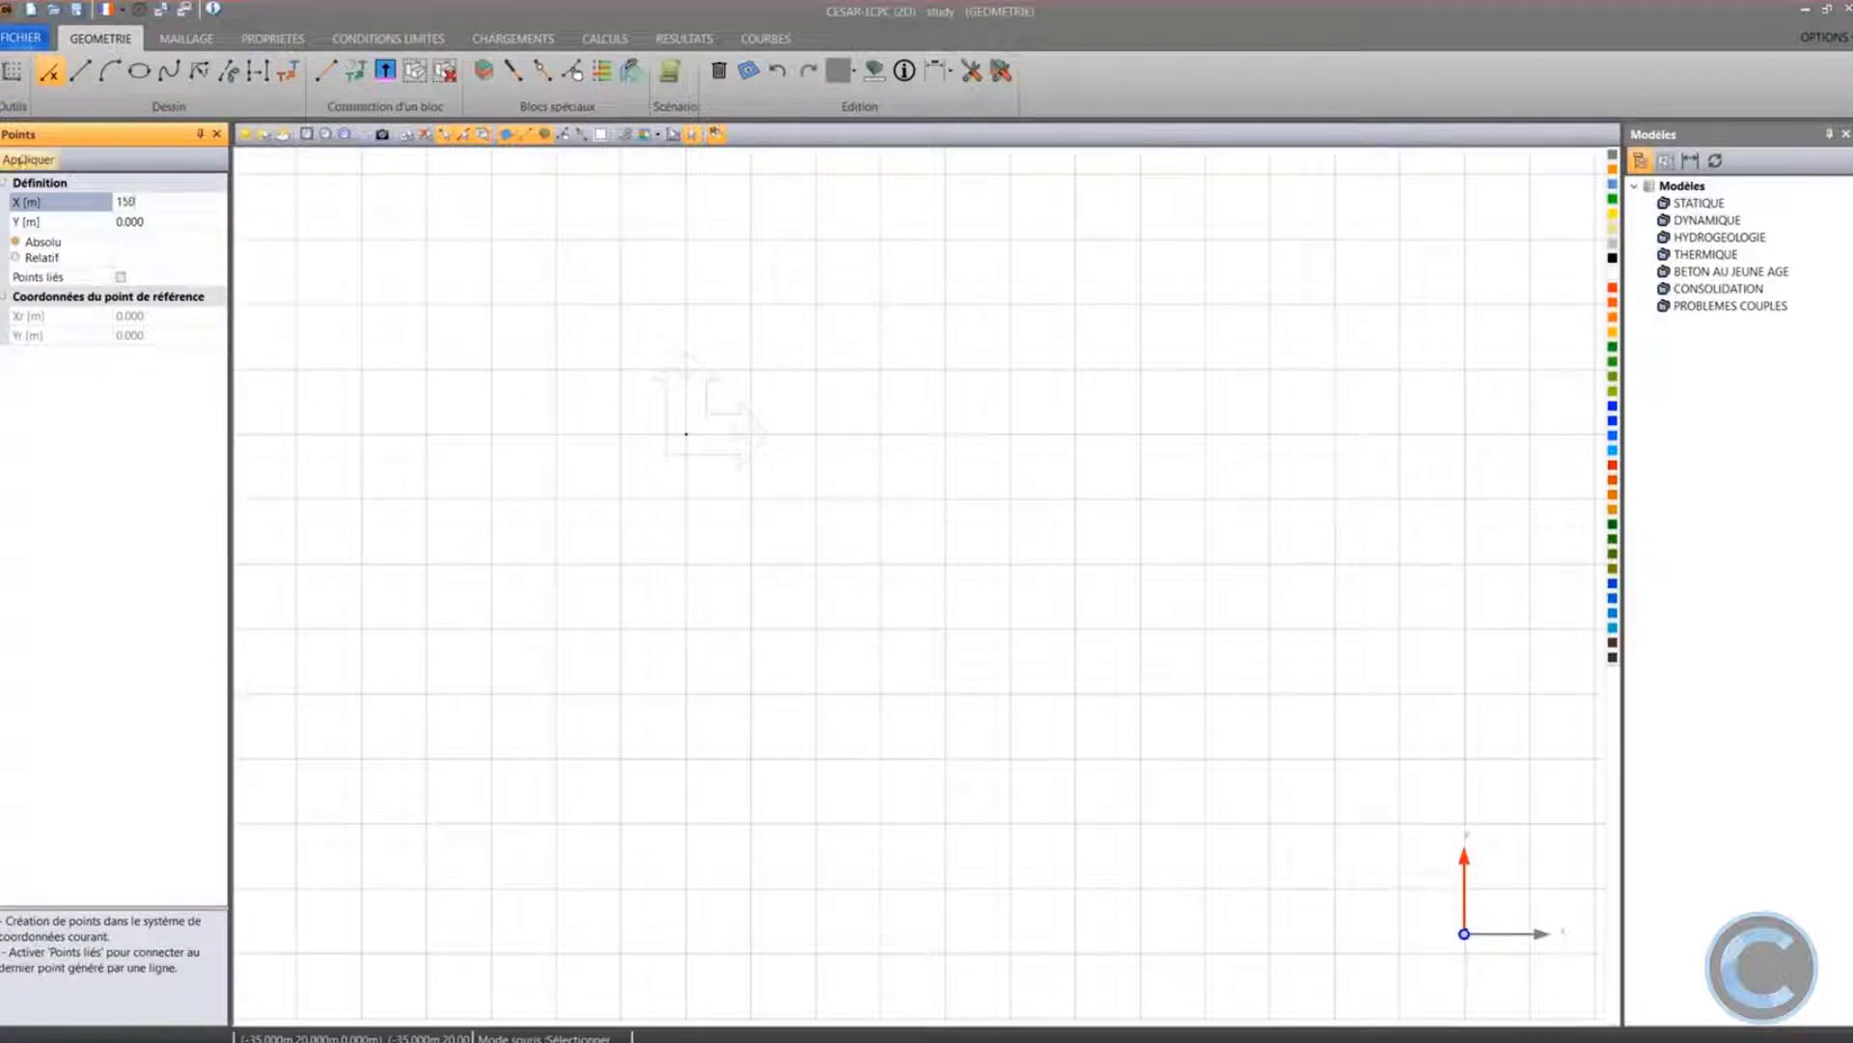
pyautogui.click(46, 159)
pyautogui.click(306, 134)
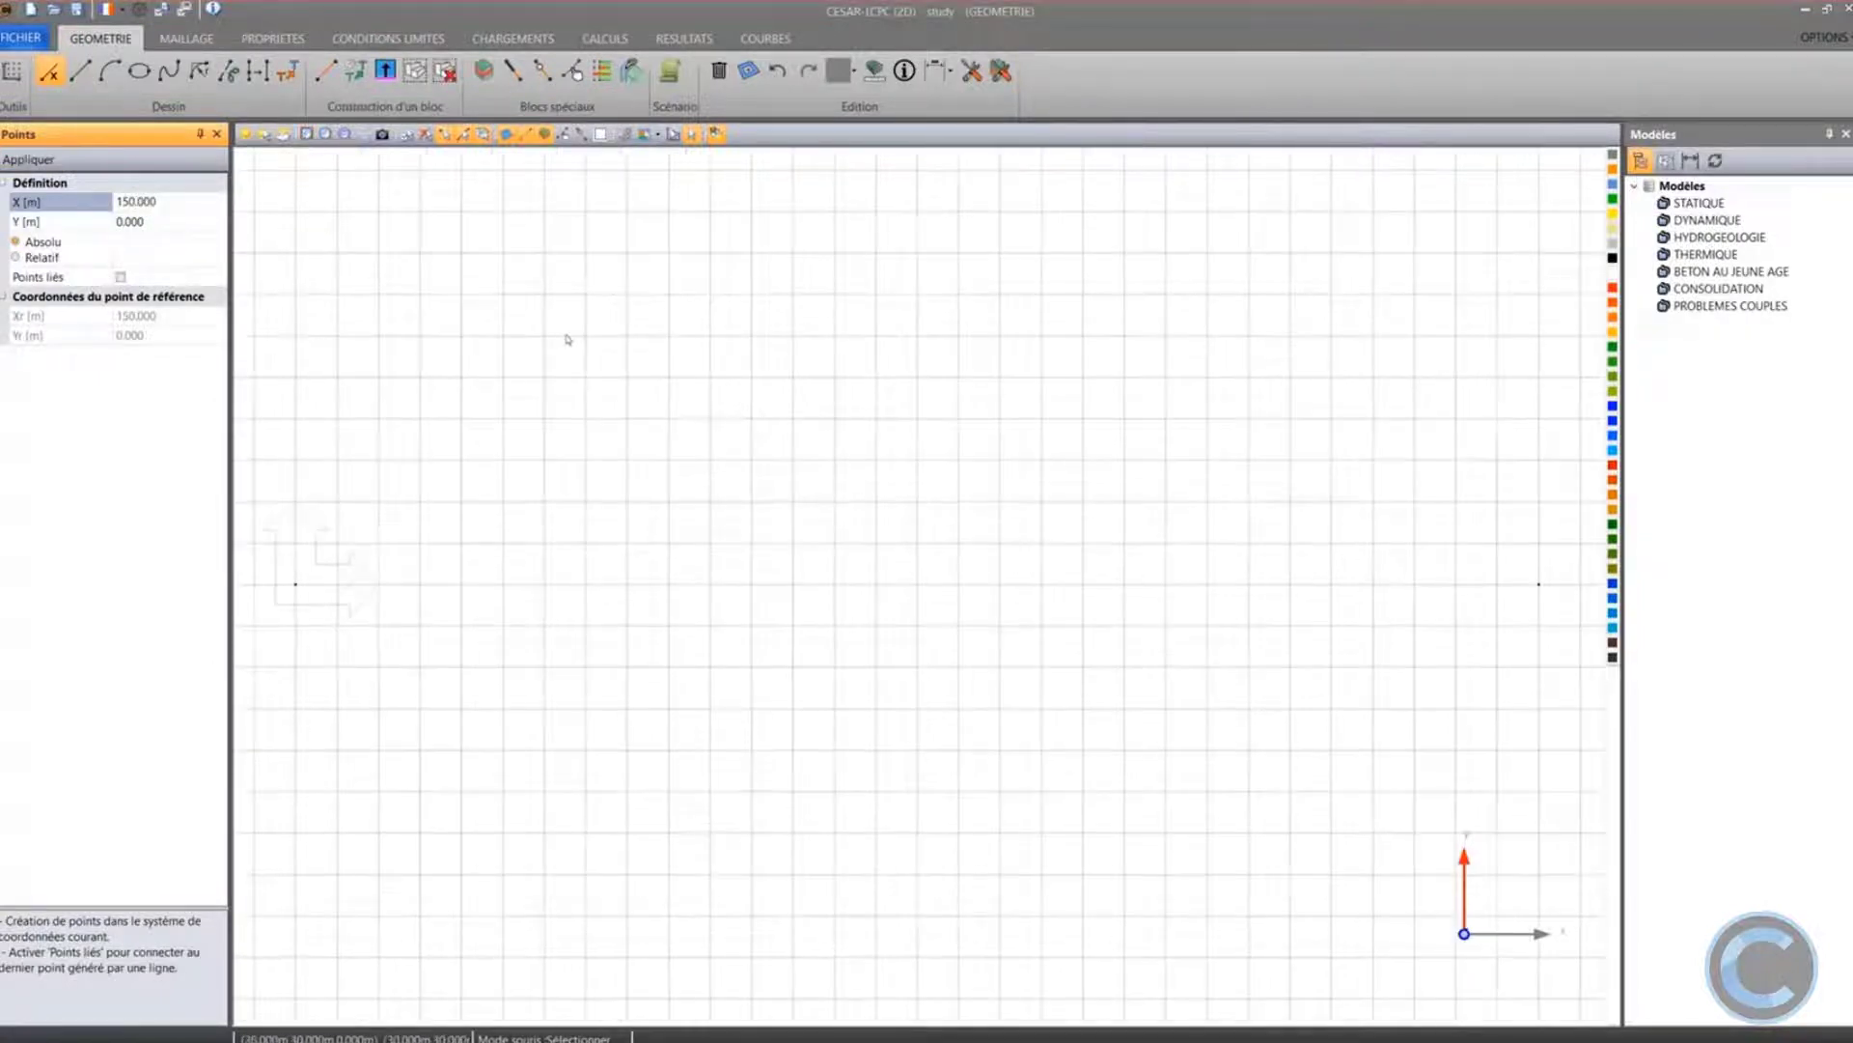
pyautogui.scroll(1, 569, 340)
pyautogui.scroll(-2, 619, 453)
pyautogui.moveTo(643, 471); pyautogui.dragTo(621, 362, button='middle')
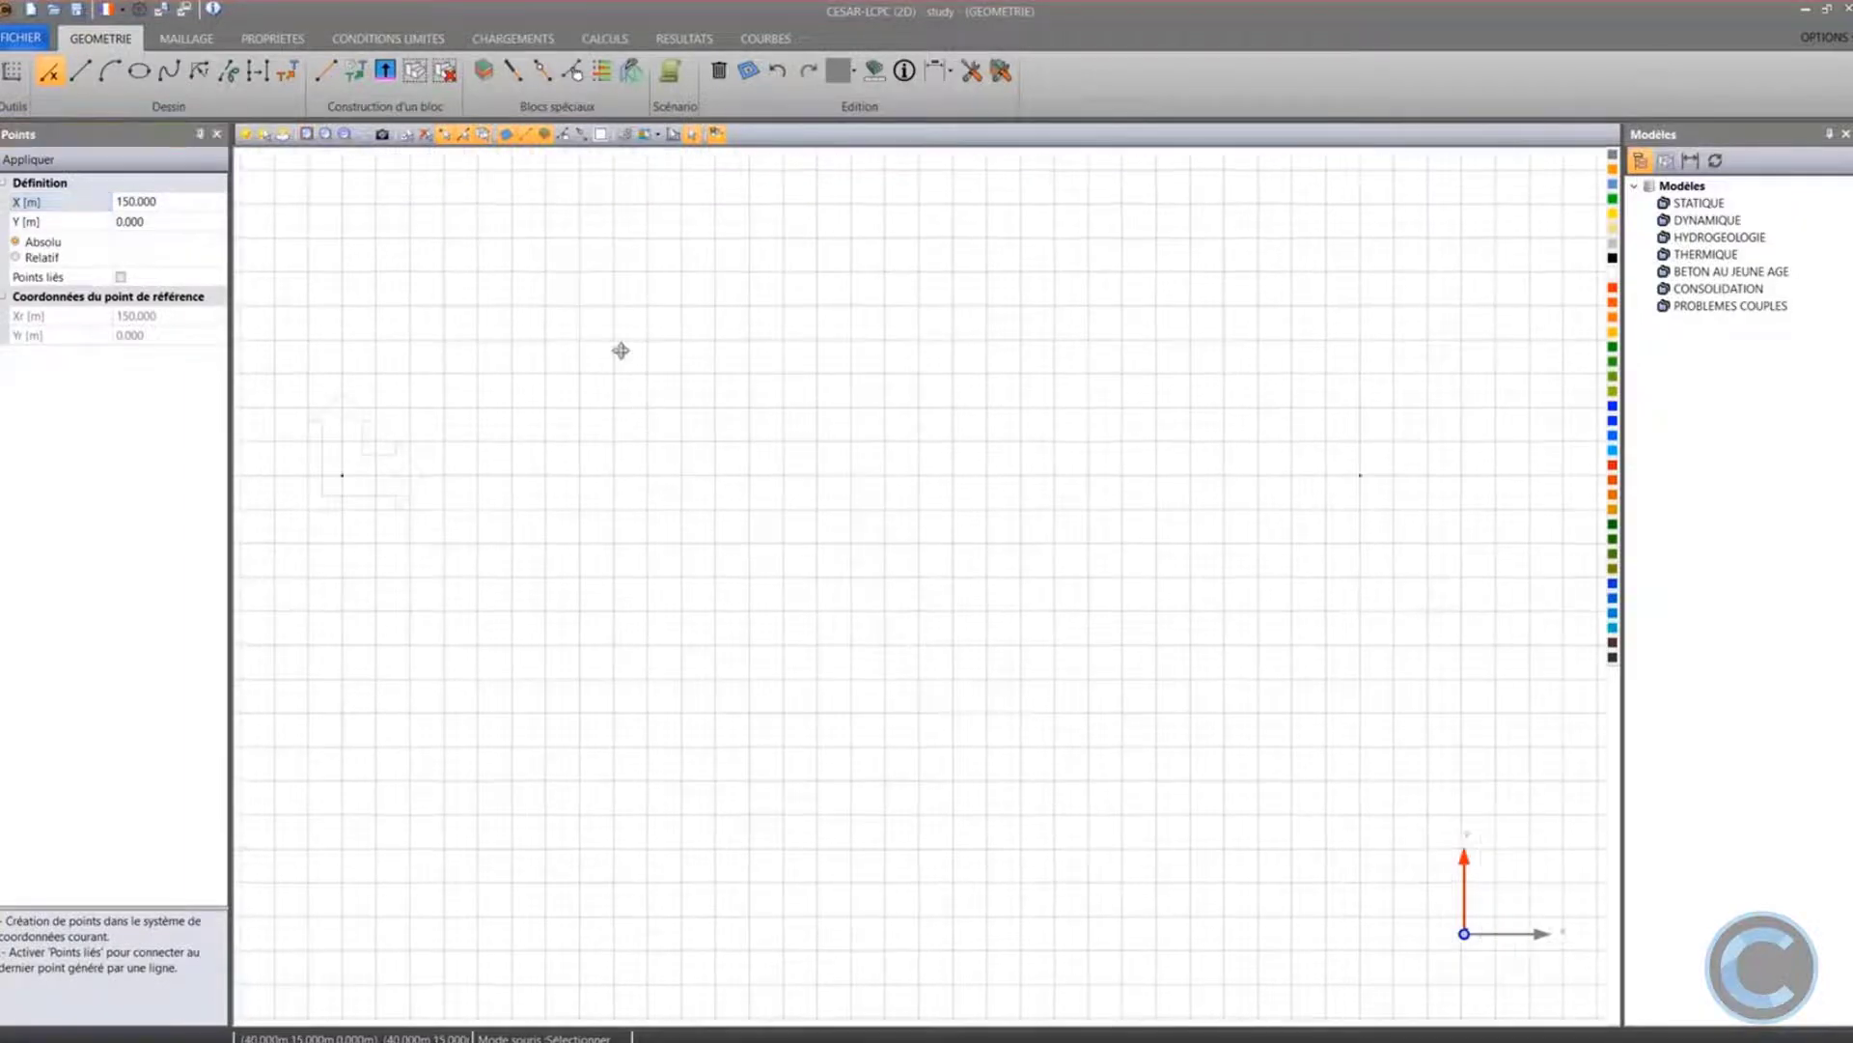
# Draw a horizontal line joining the points at (0, 0) and (150, 0)
pyautogui.click(80, 71)
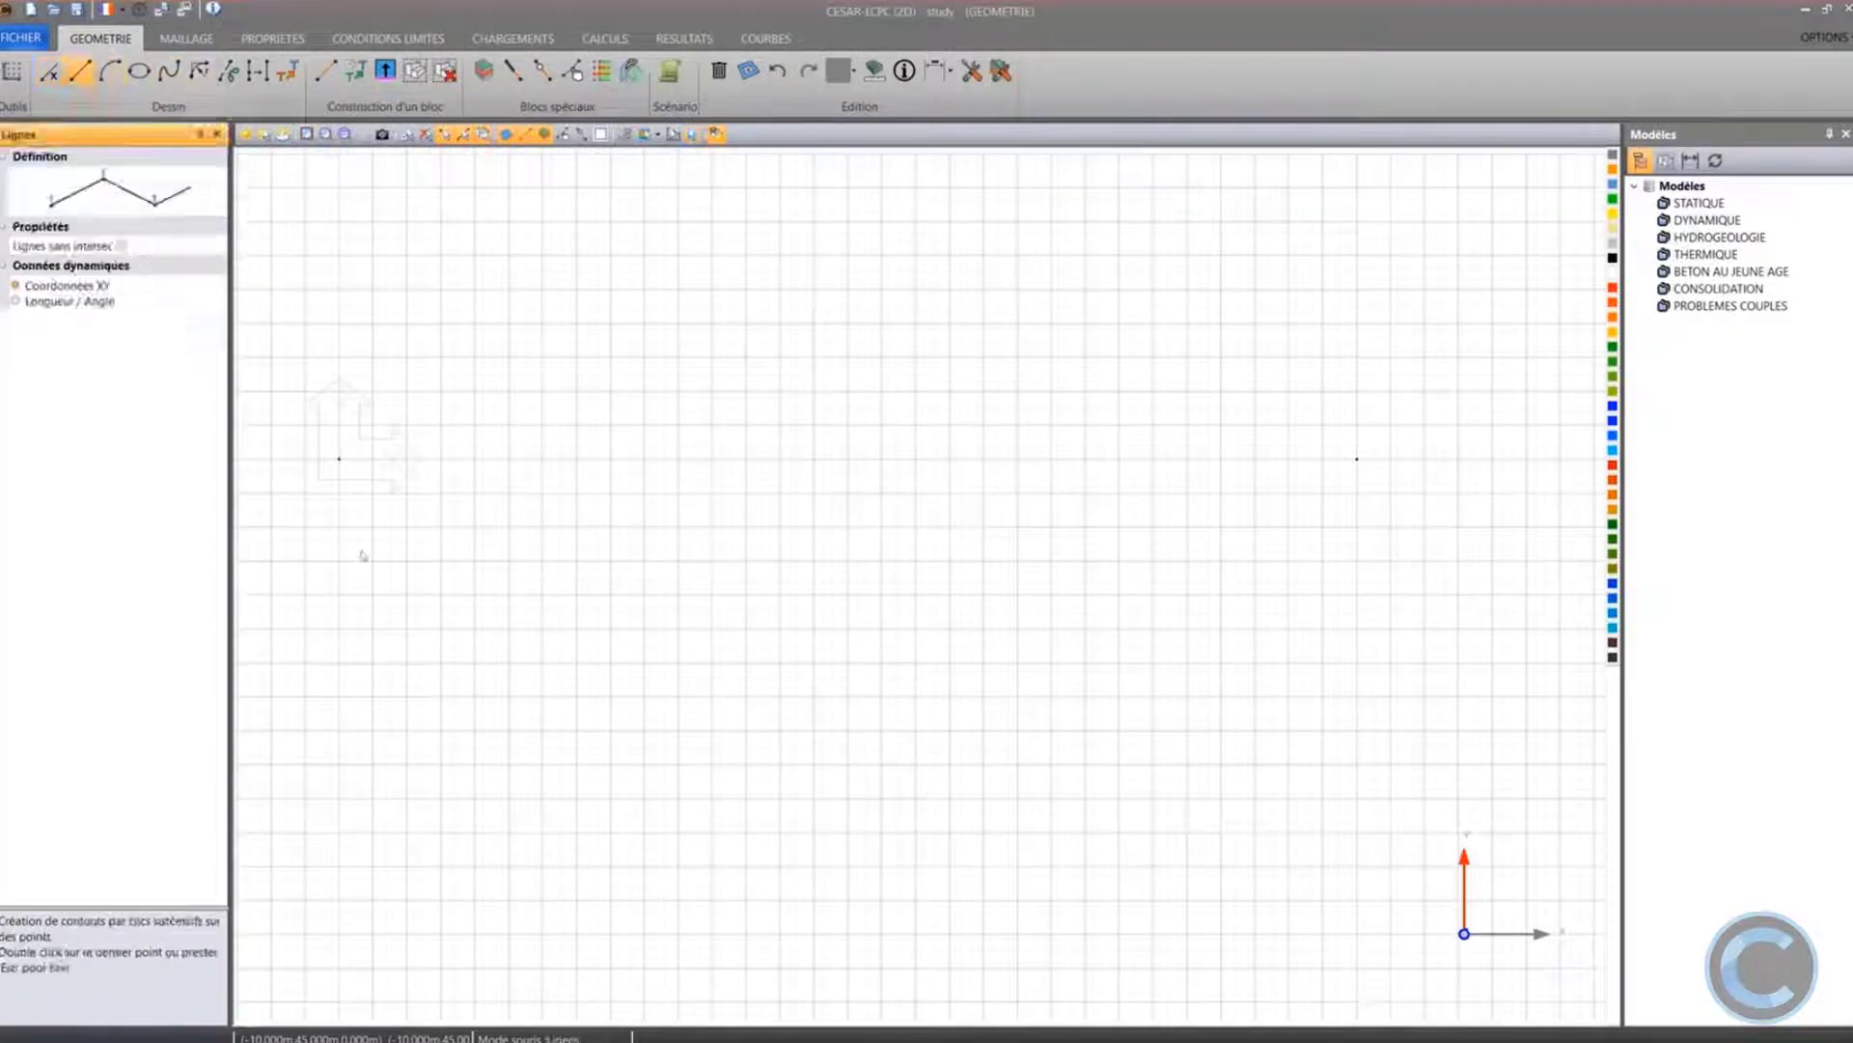
pyautogui.click(339, 459)
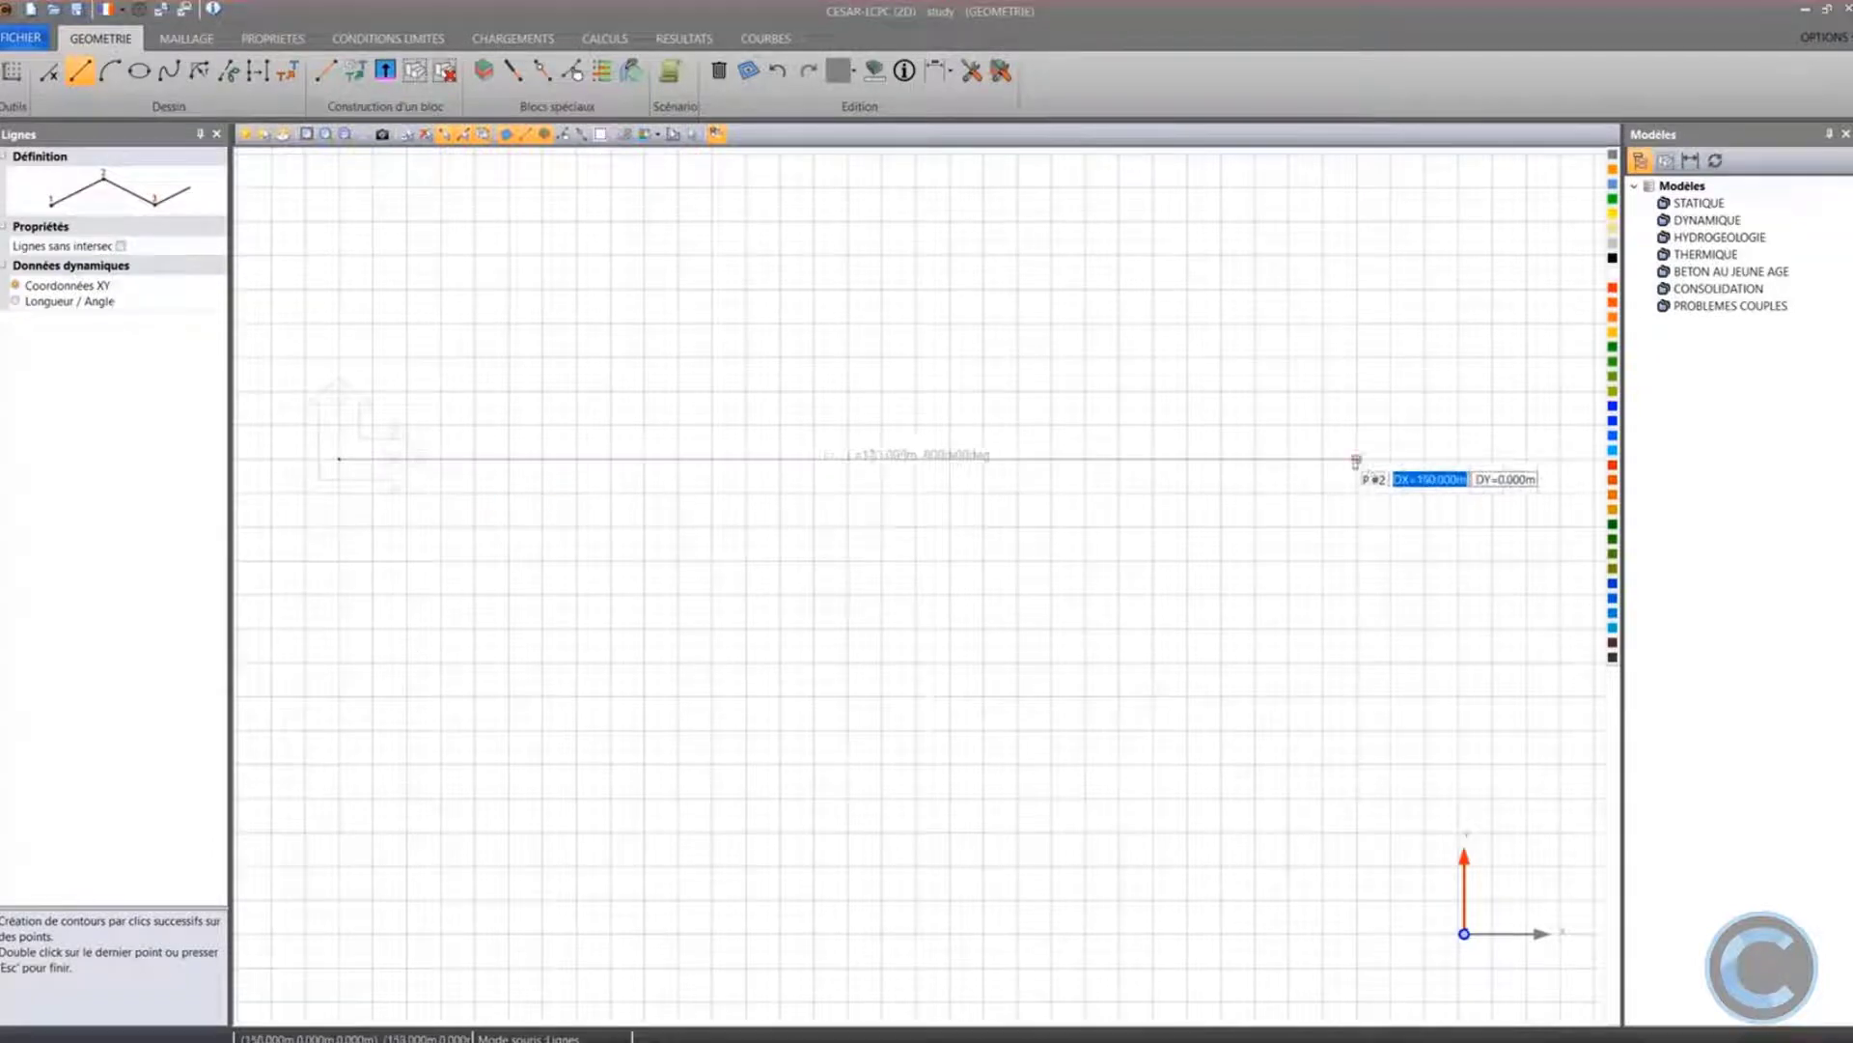
pyautogui.doubleClick(1356, 460)
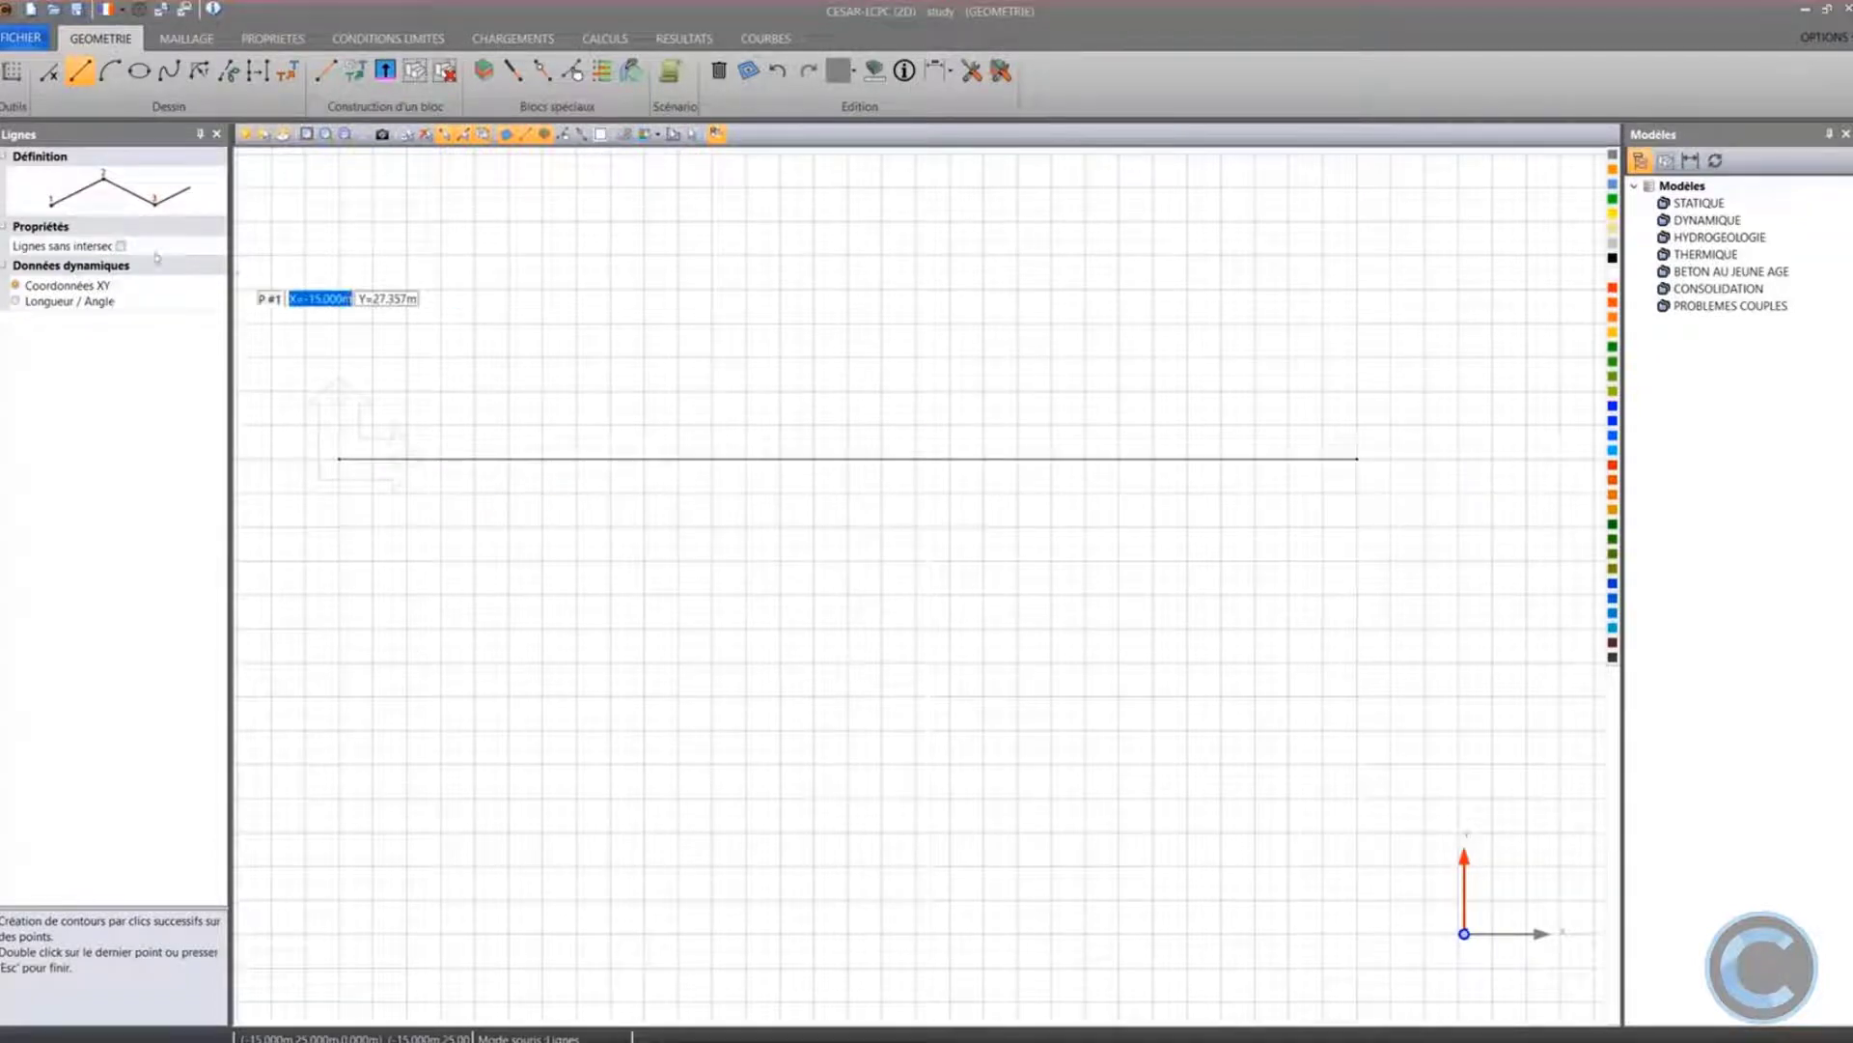
# Add a point at X 150, Y -100 m with linked points enabled to form the domain's right edge
pyautogui.click(49, 71)
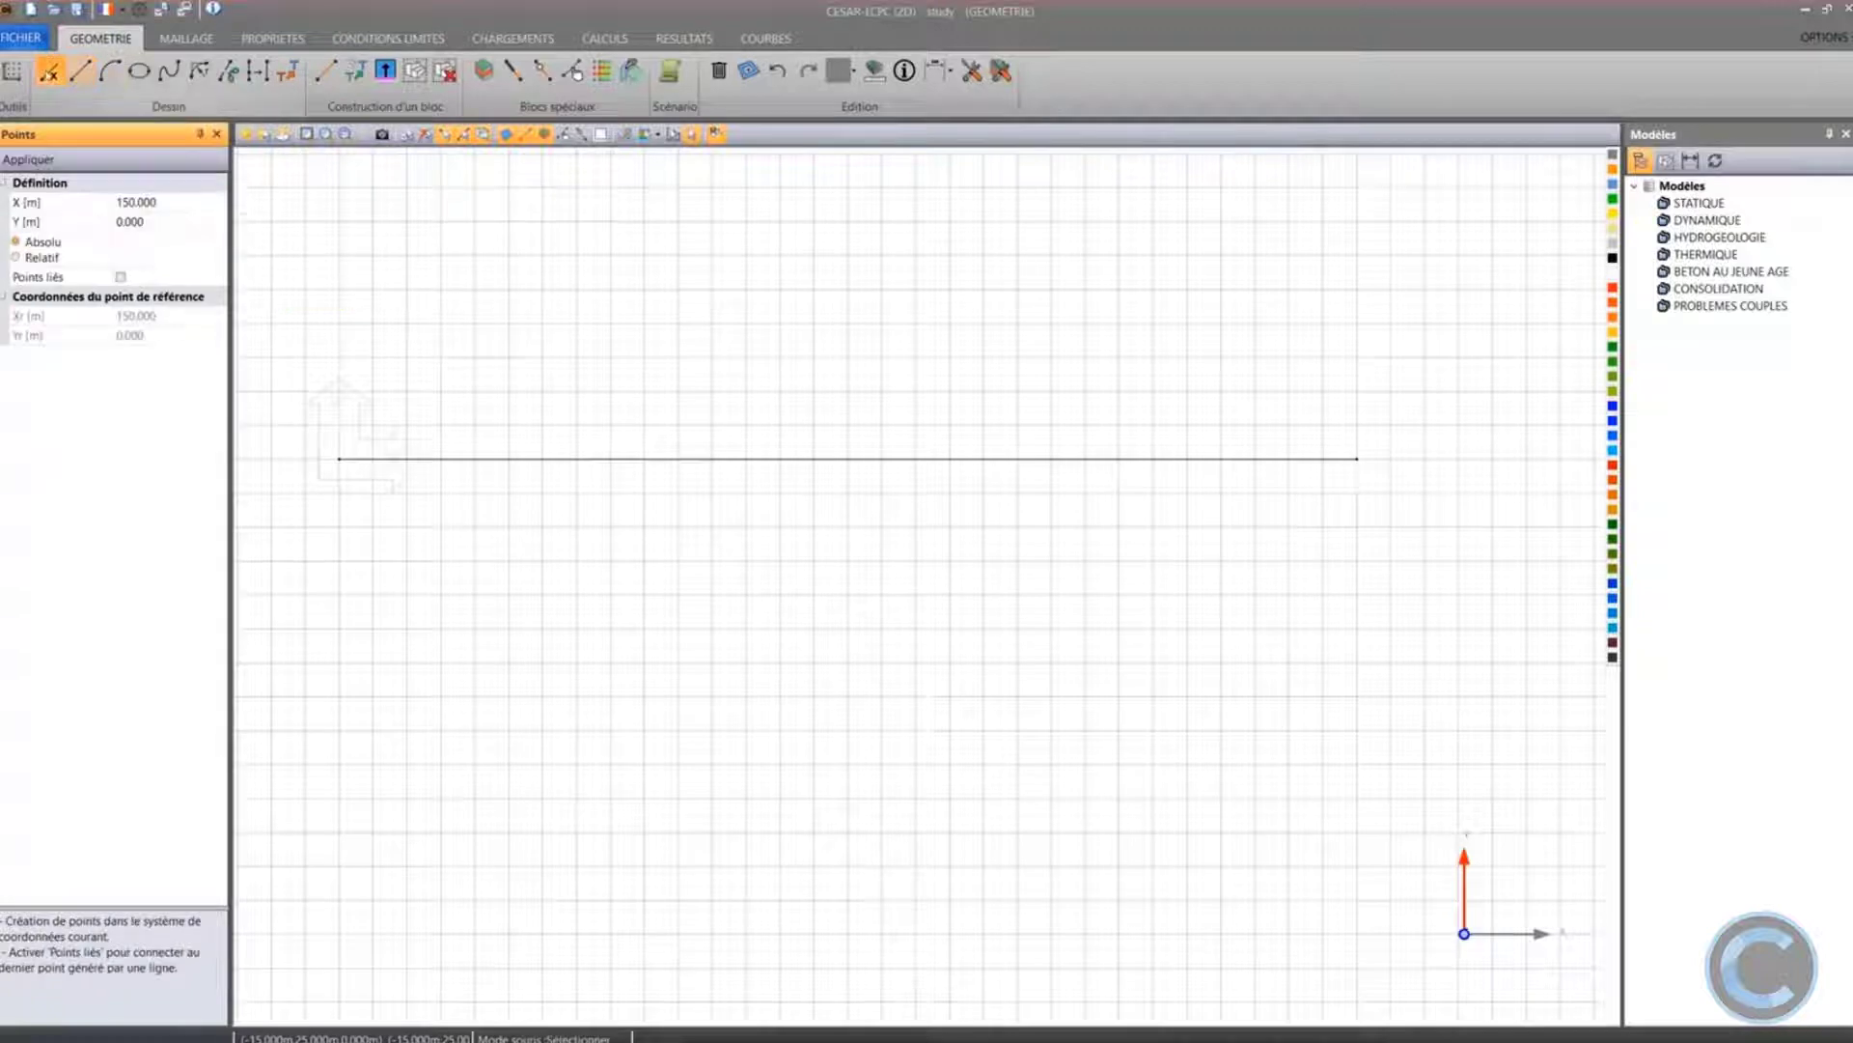
pyautogui.click(159, 223)
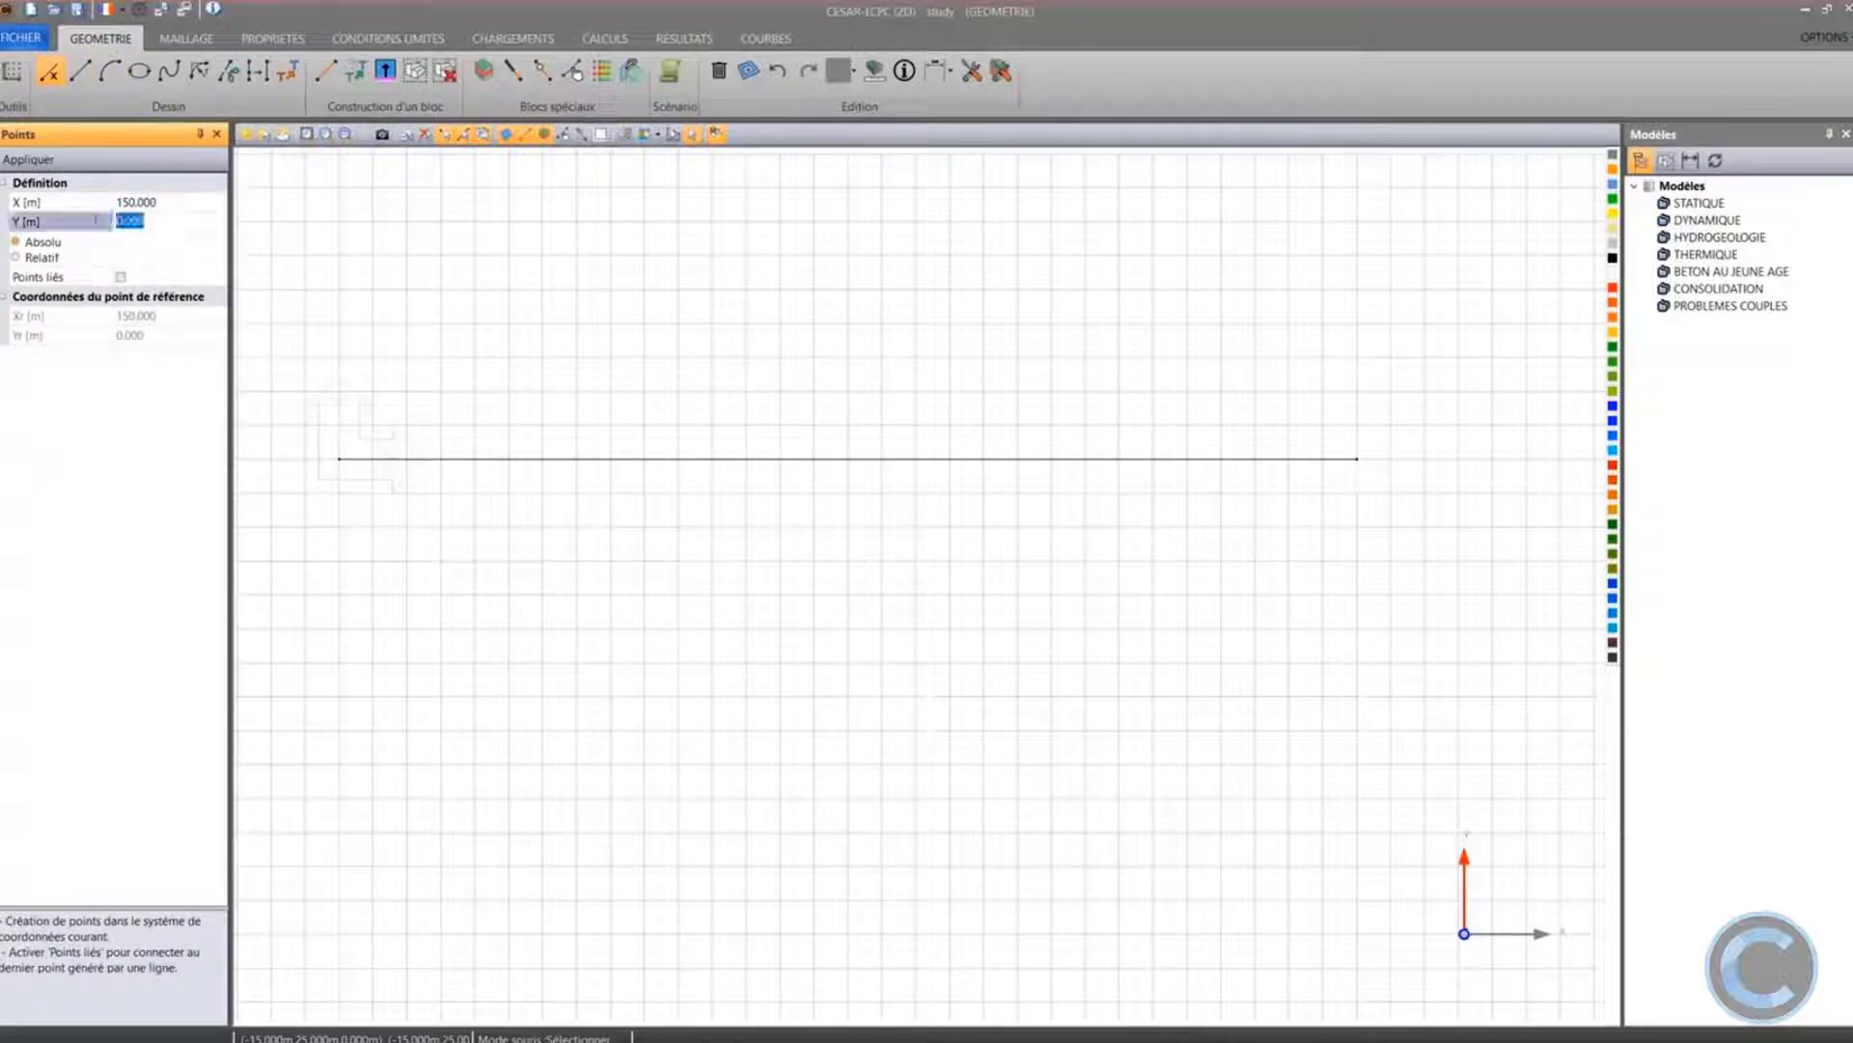
pyautogui.press('BackSpace')
pyautogui.click(121, 277)
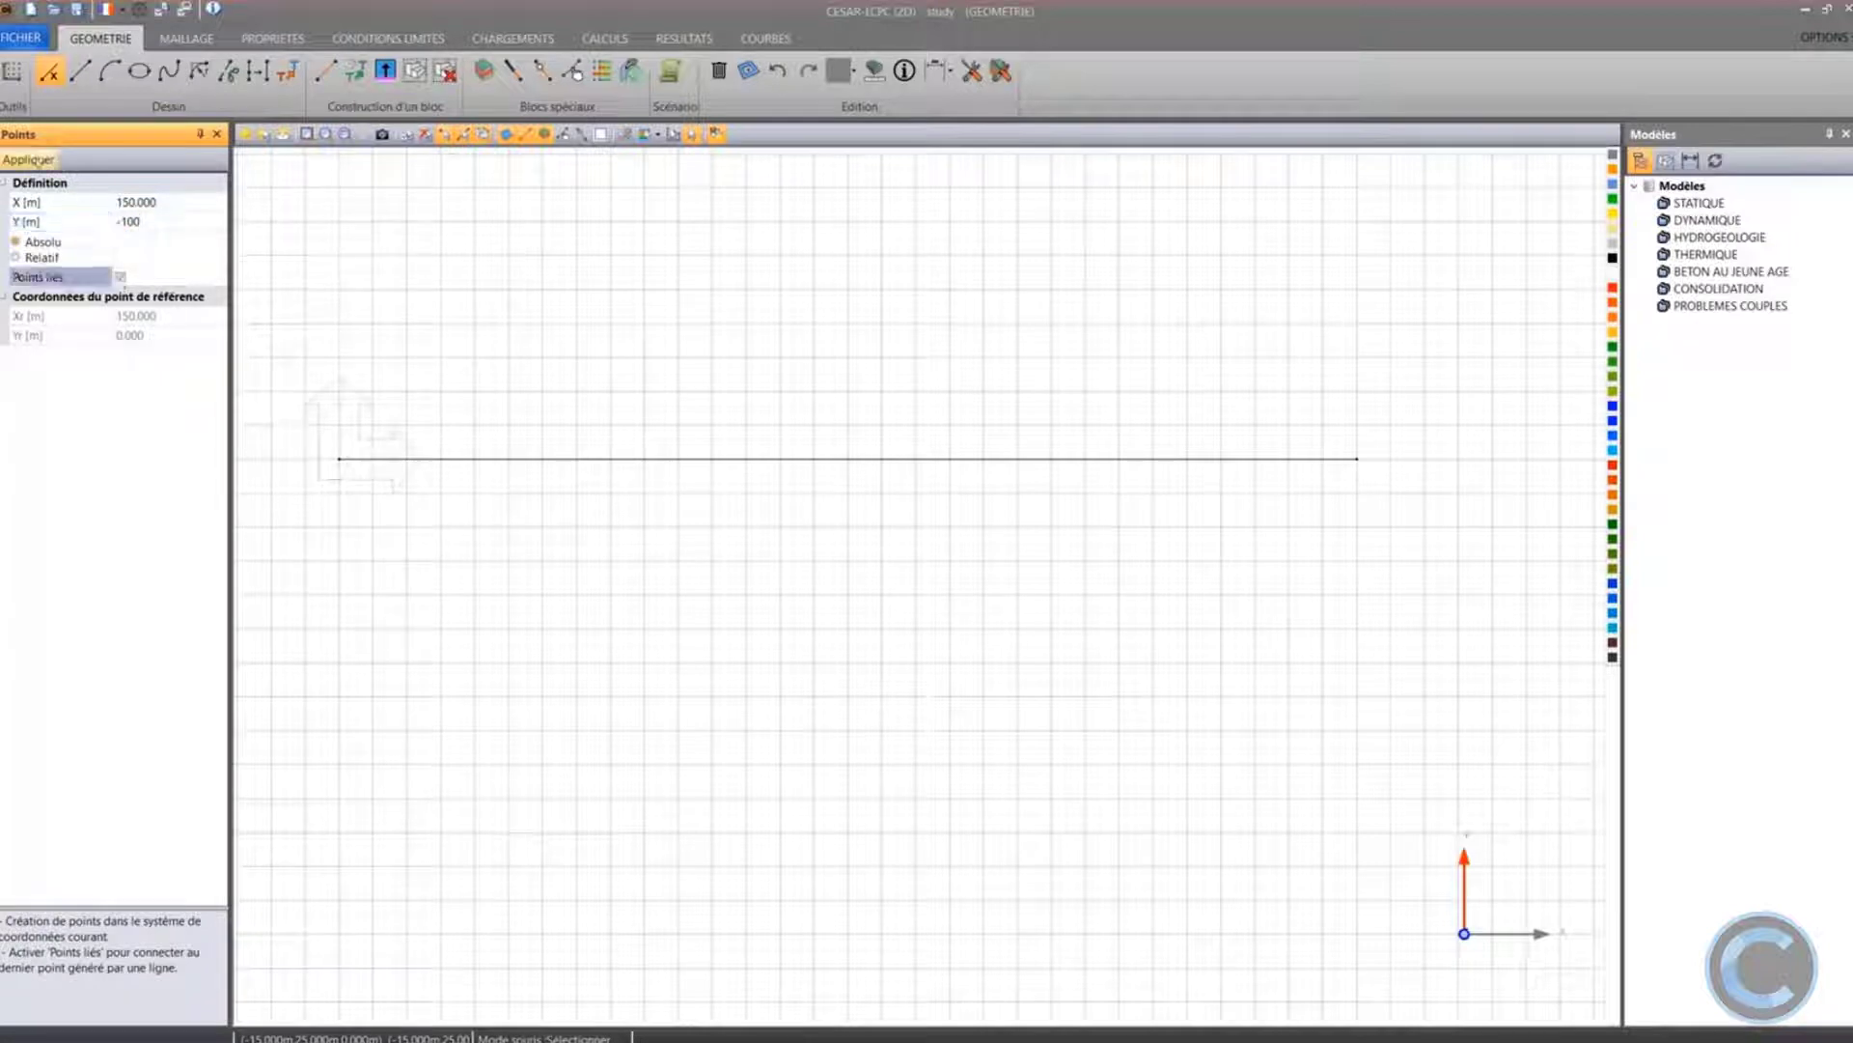
pyautogui.click(36, 160)
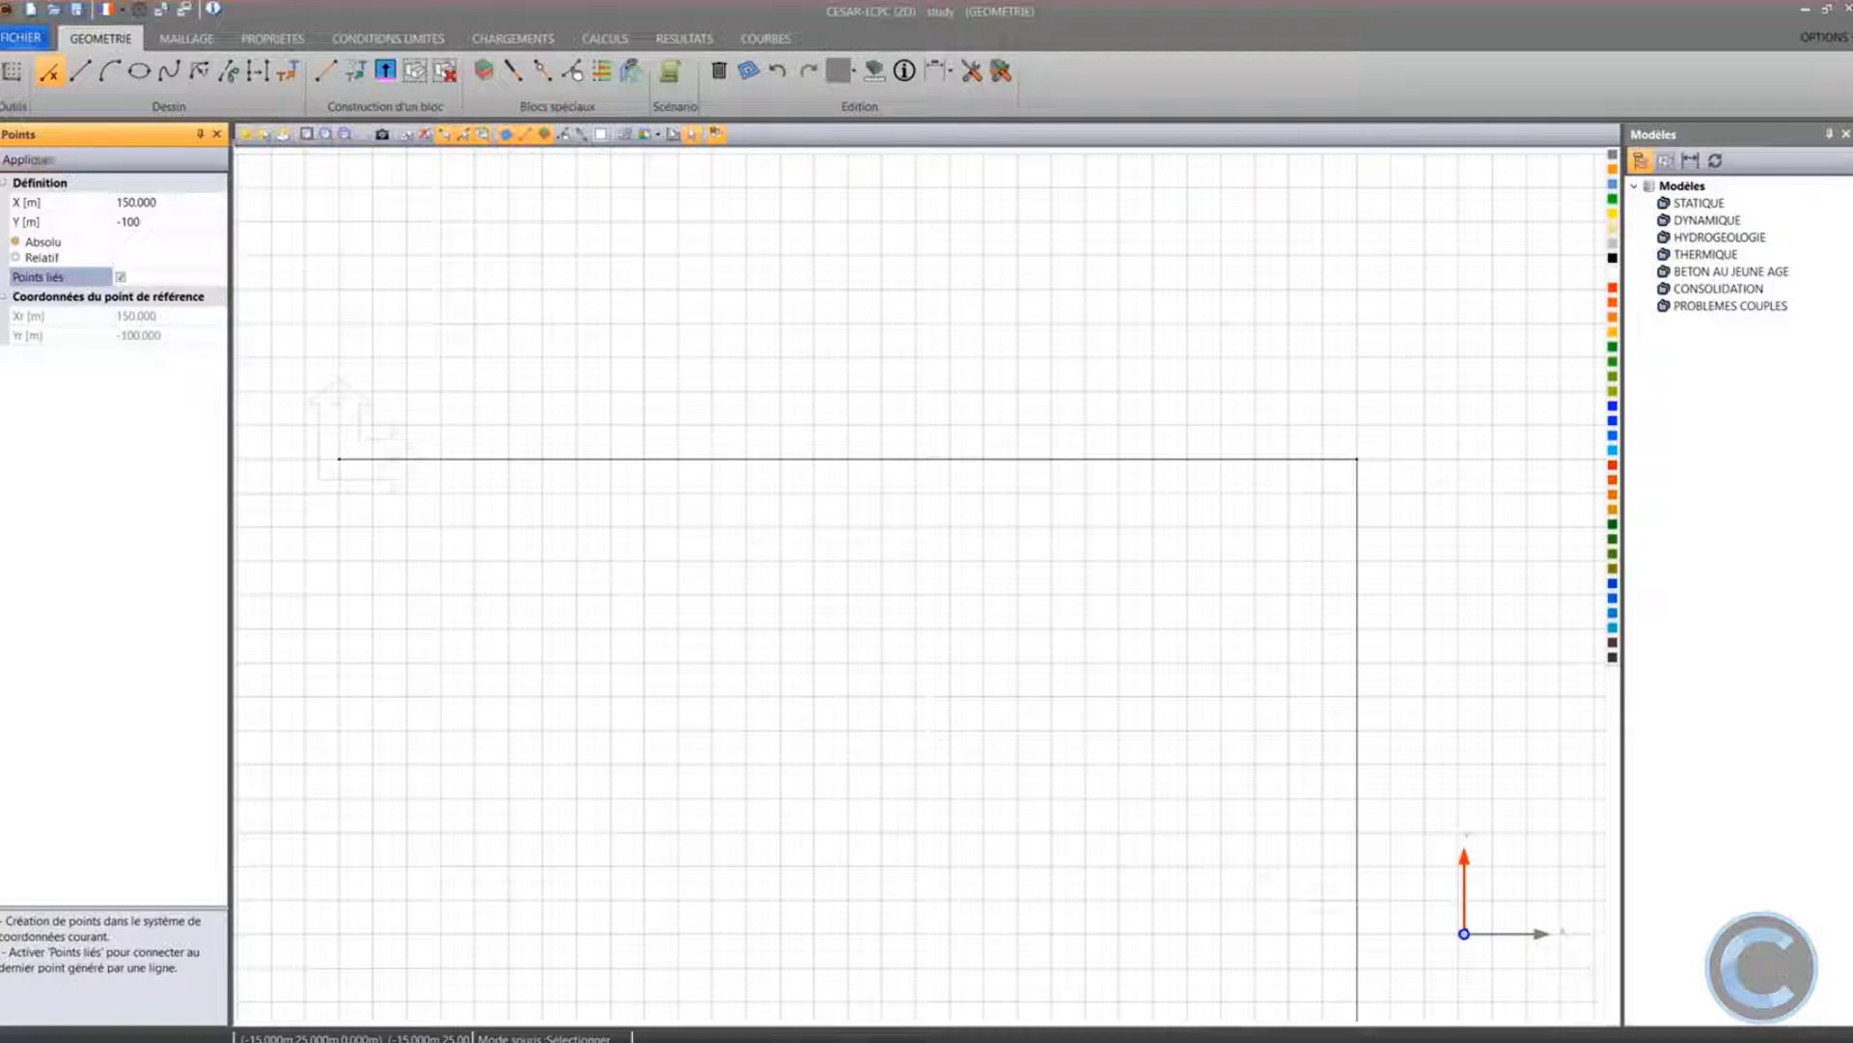
pyautogui.click(306, 134)
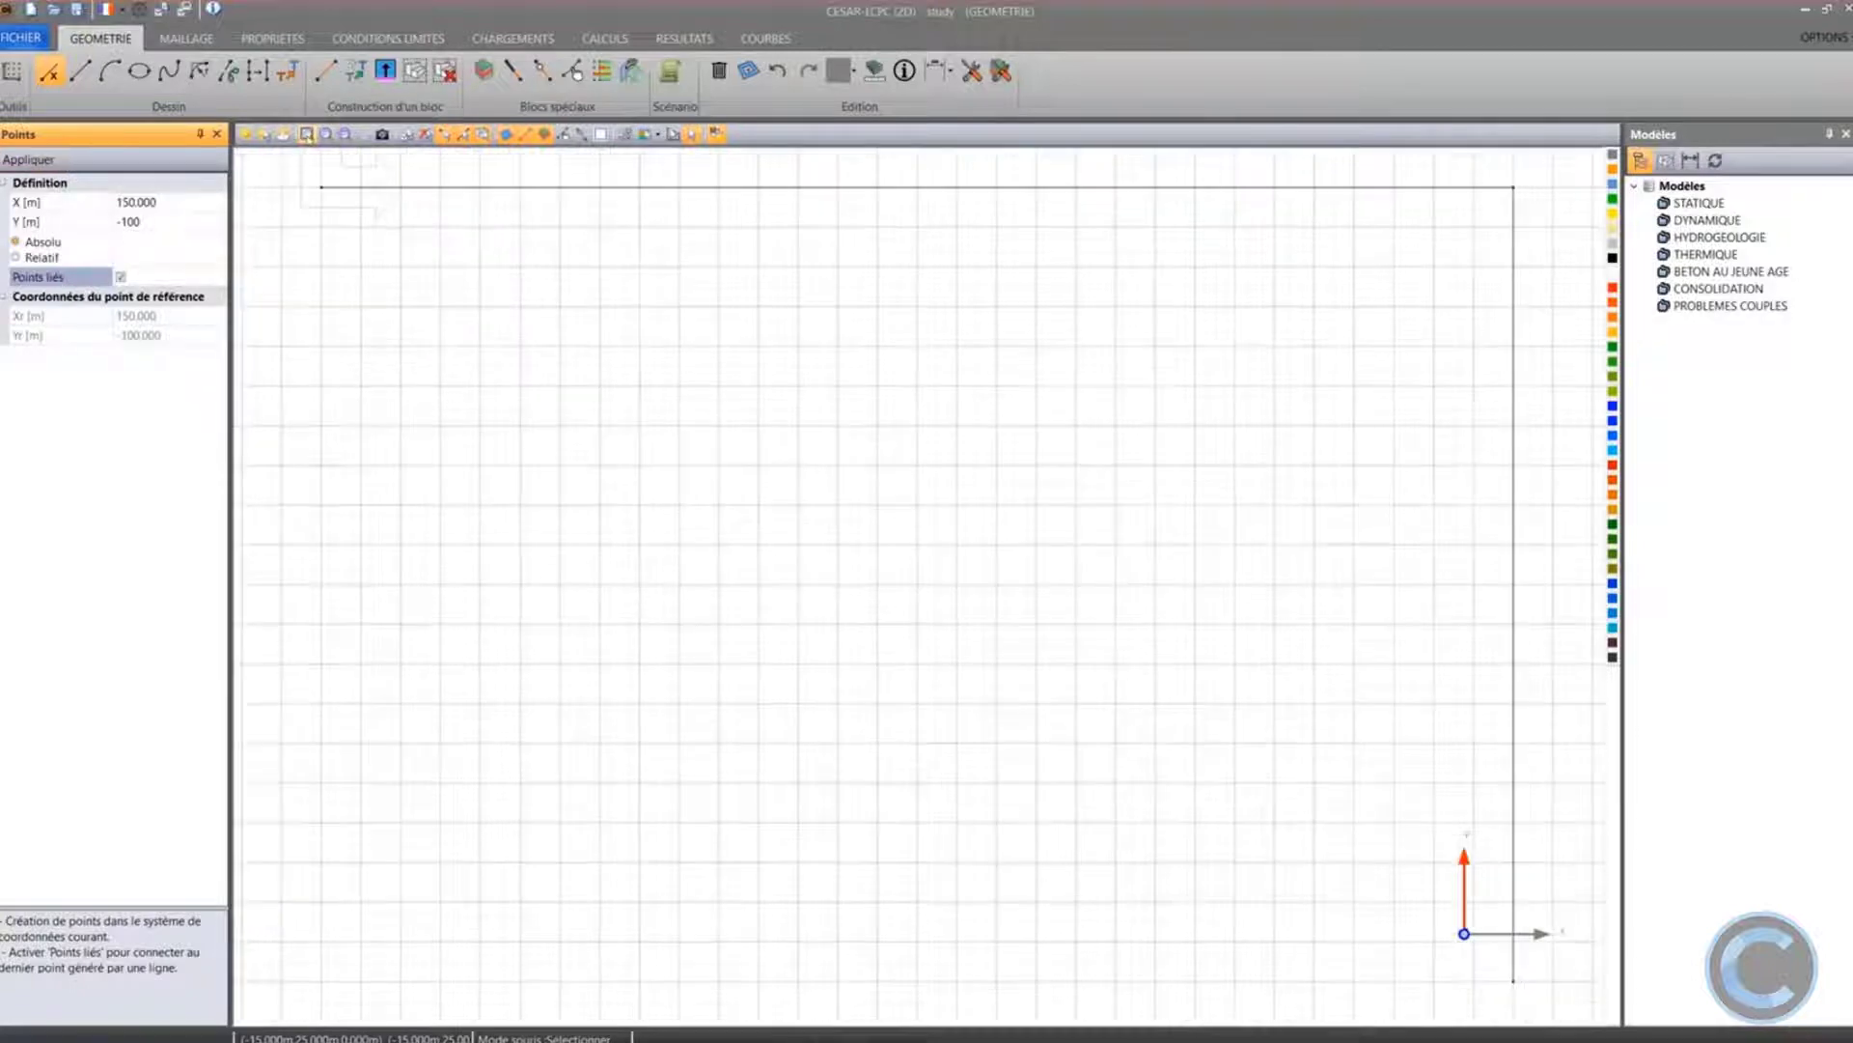
# Close the rectangular domain with linked points at (0, -100) and (0, 0) m
pyautogui.click(152, 200)
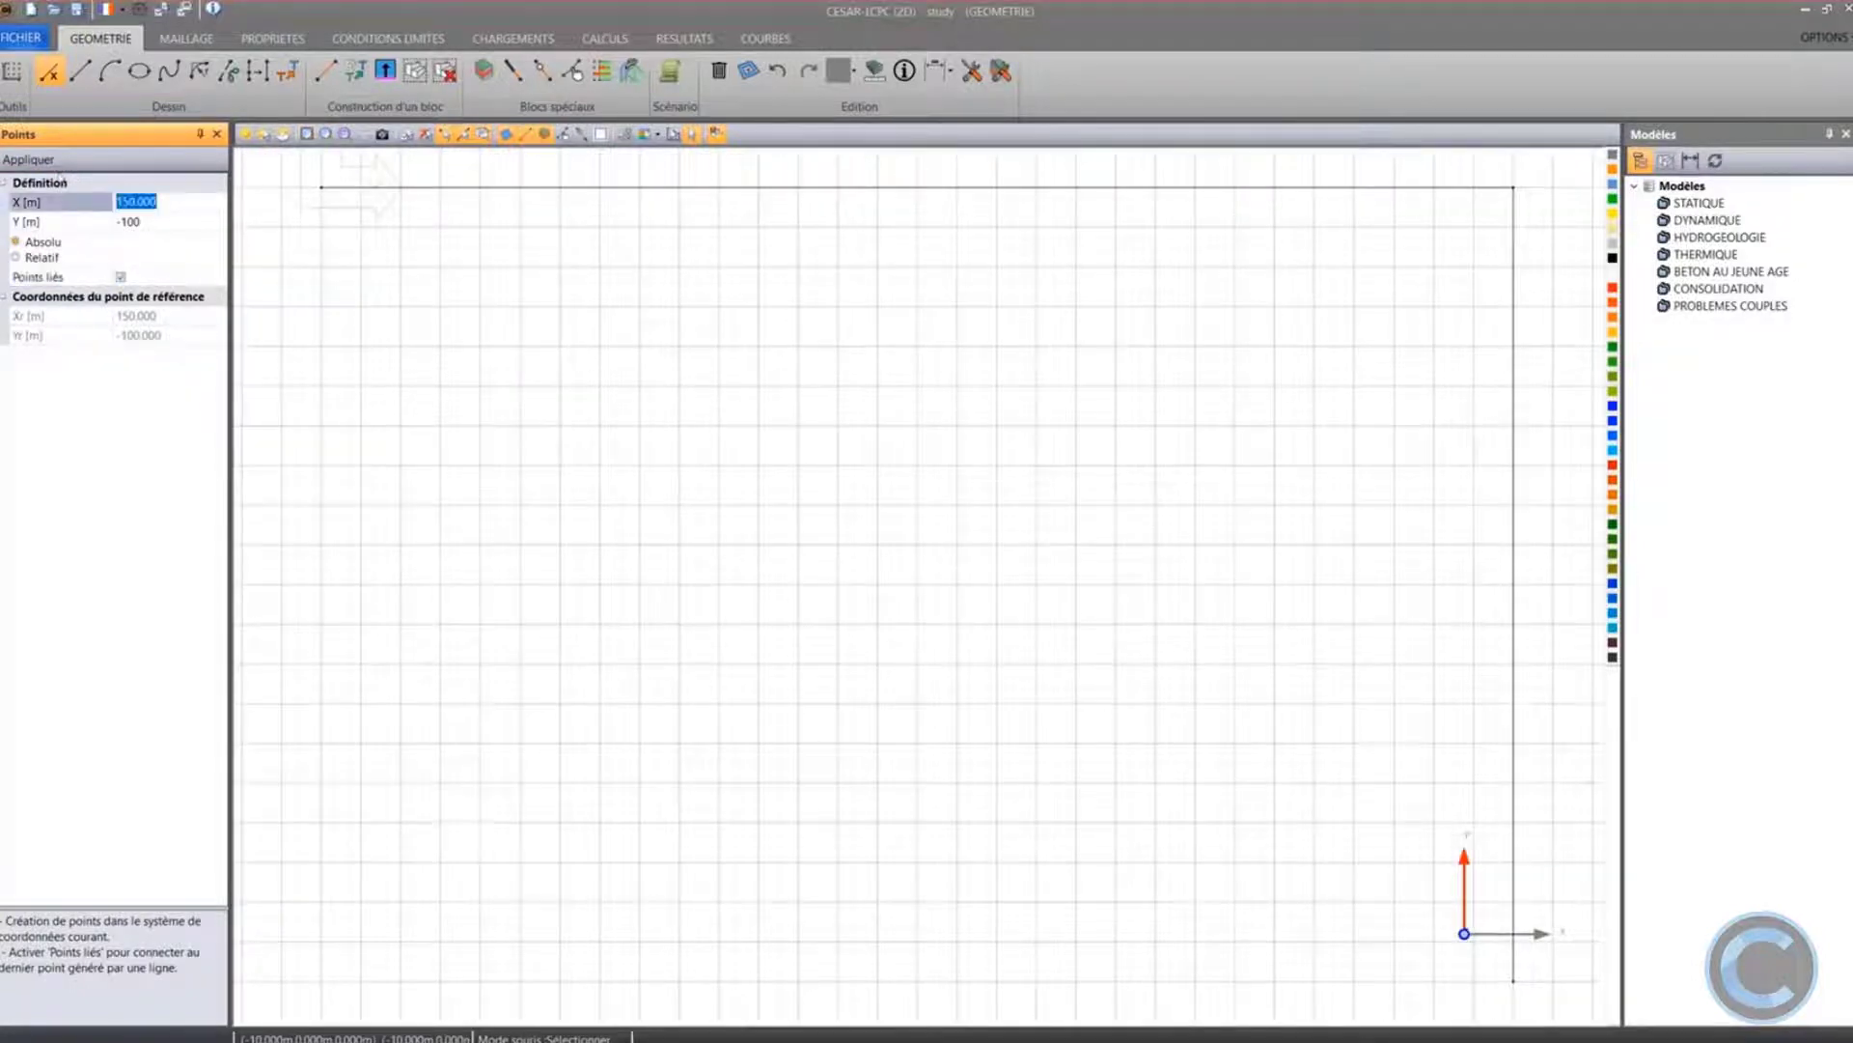
pyautogui.write('0')
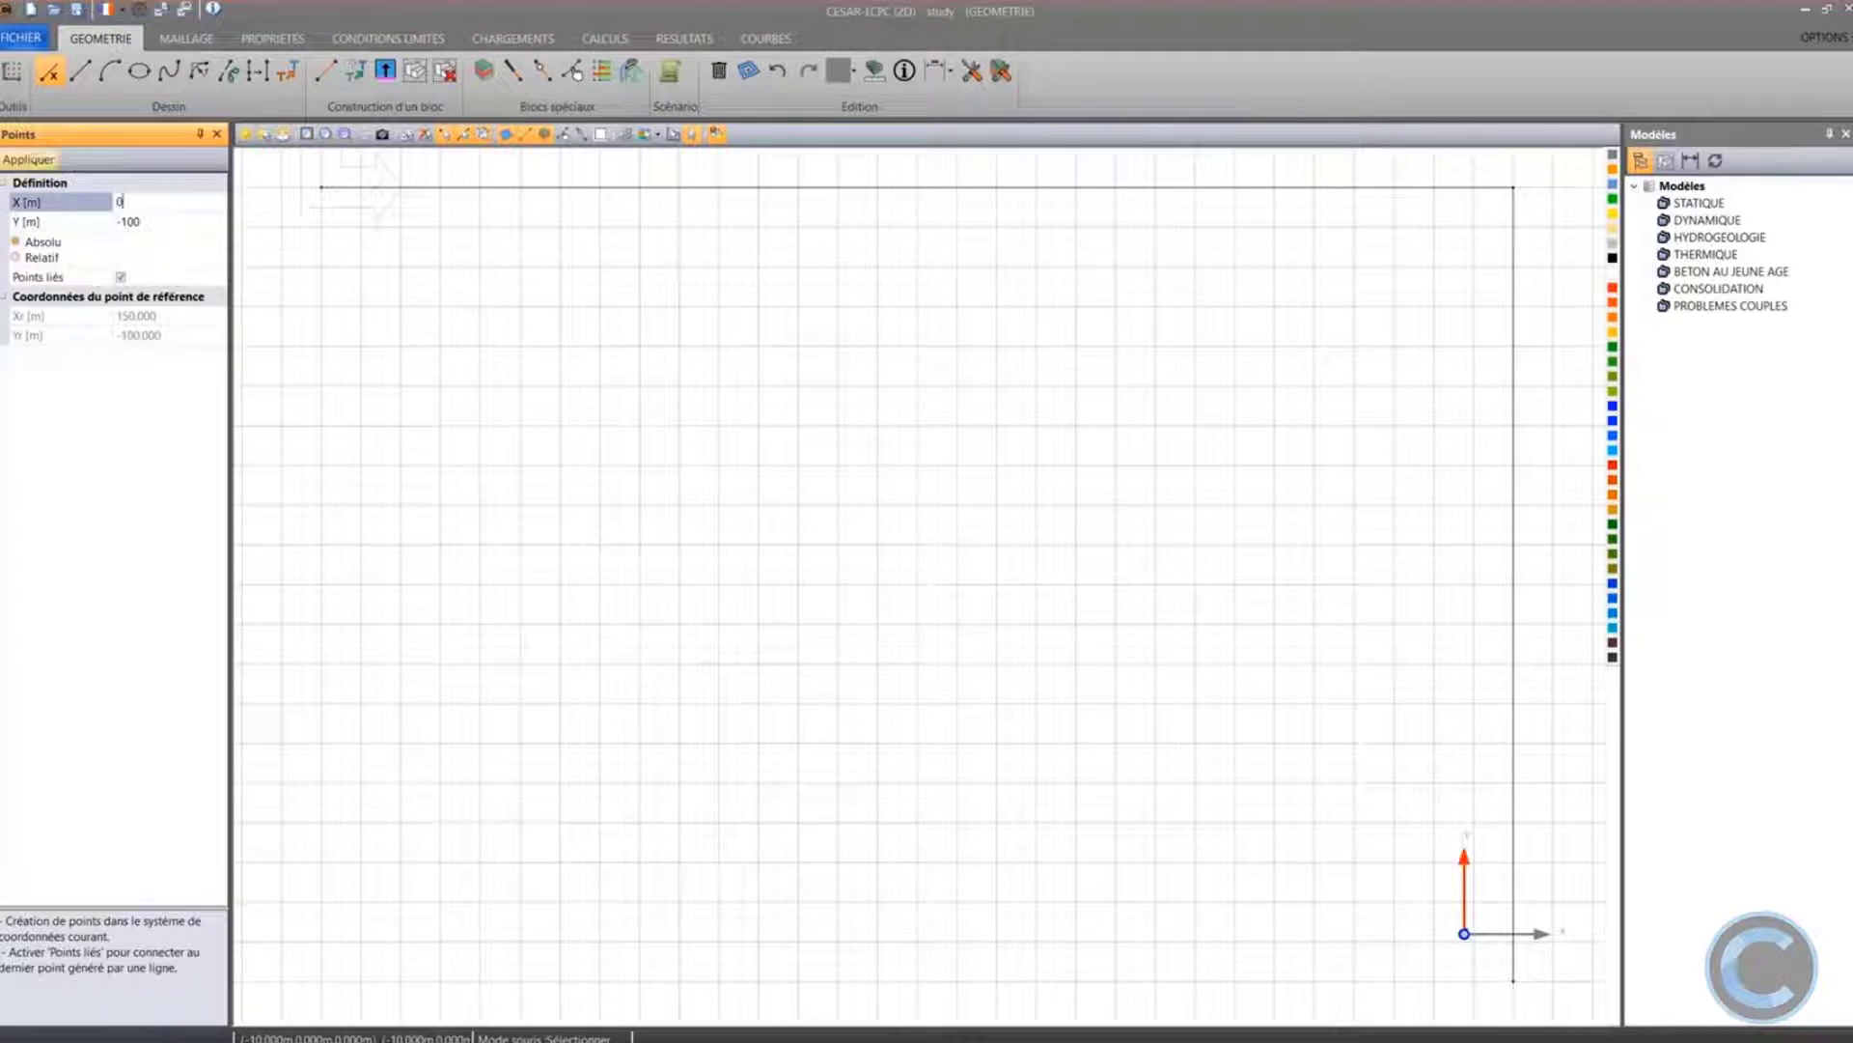
pyautogui.click(32, 158)
pyautogui.click(91, 223)
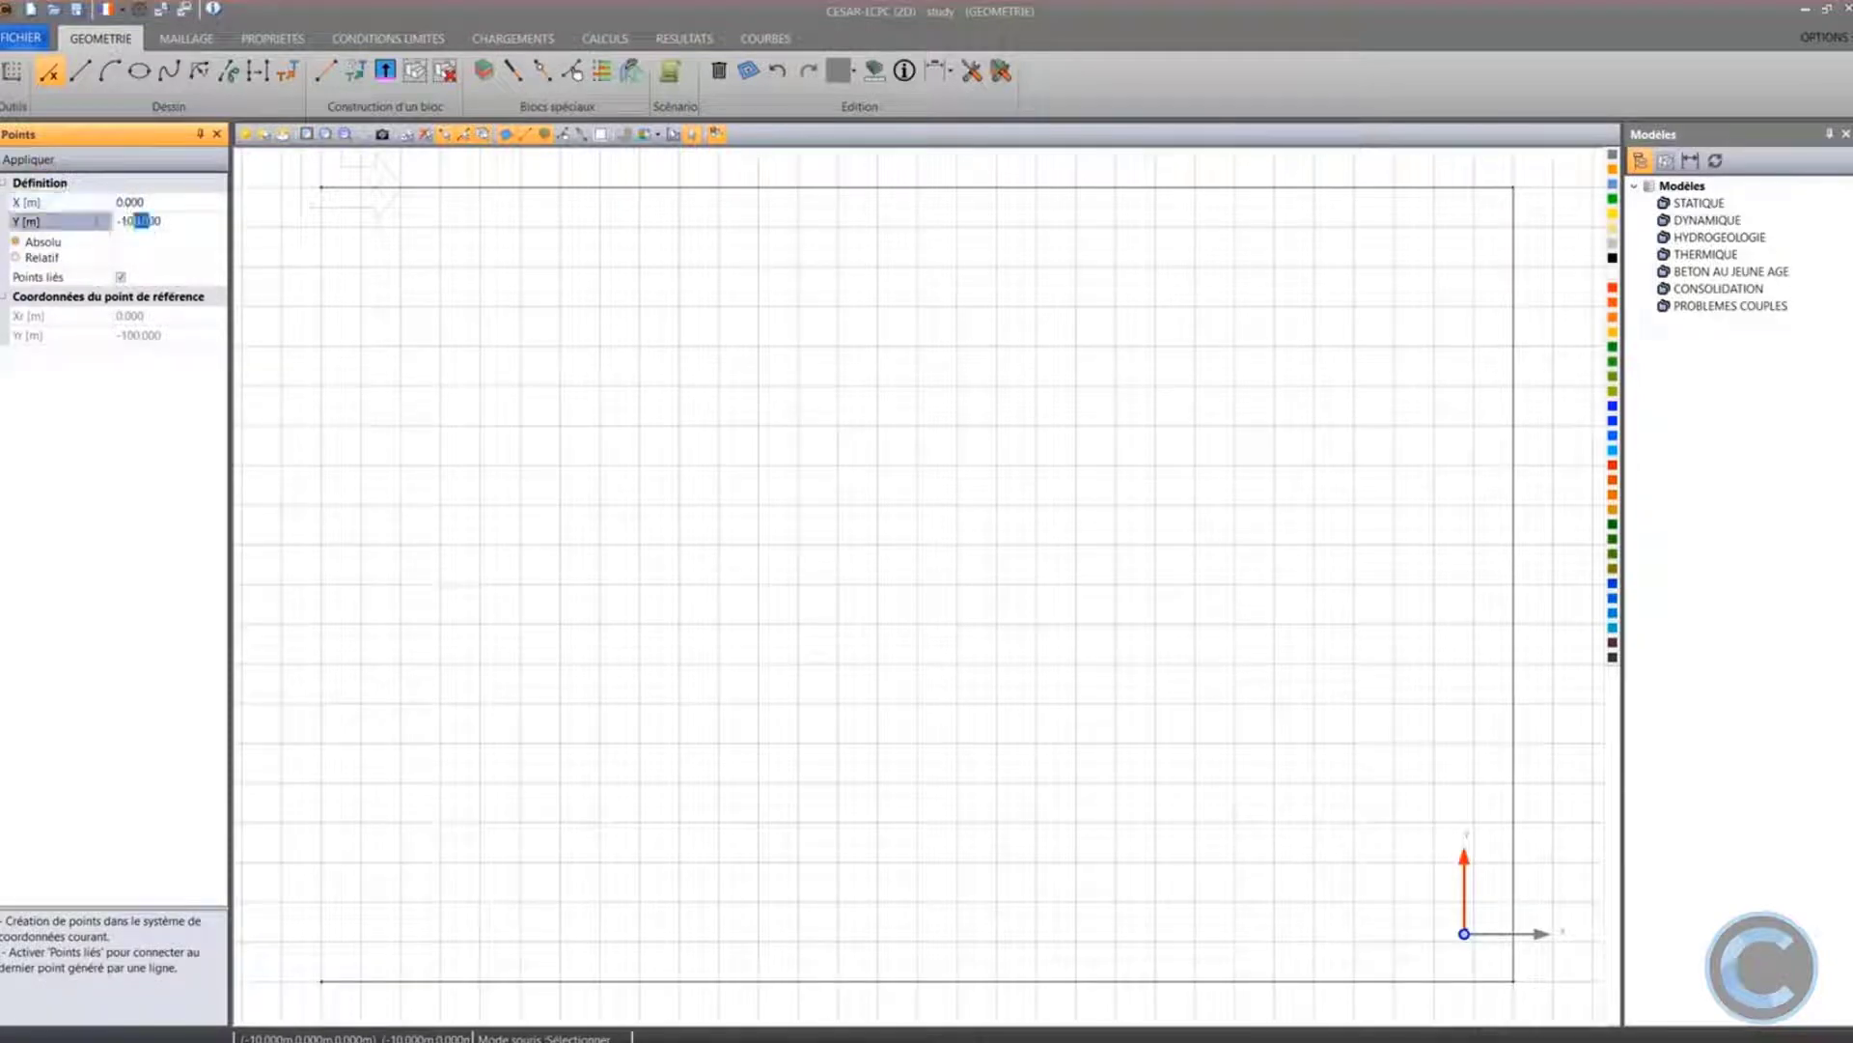
pyautogui.write('0')
pyautogui.click(29, 159)
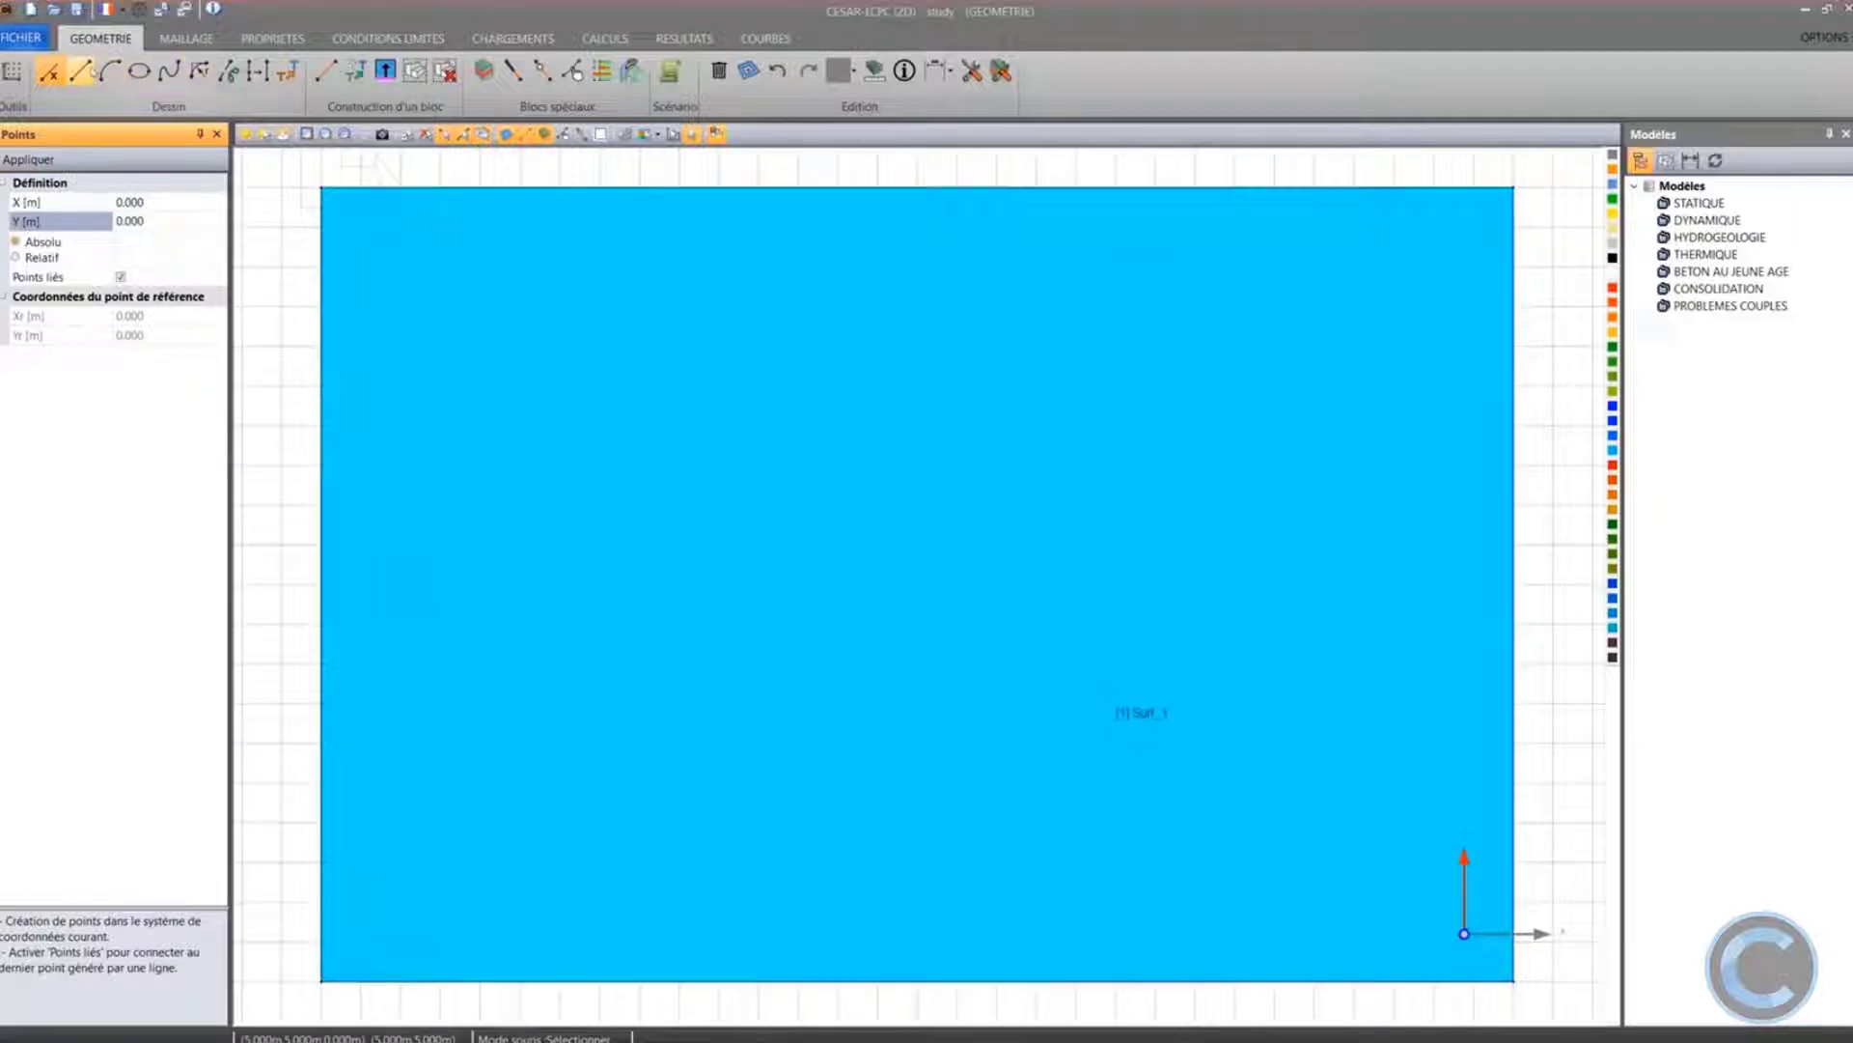
# Draw a horizontal layer boundary across the full width of the soil block at Y -20 m
pyautogui.click(85, 71)
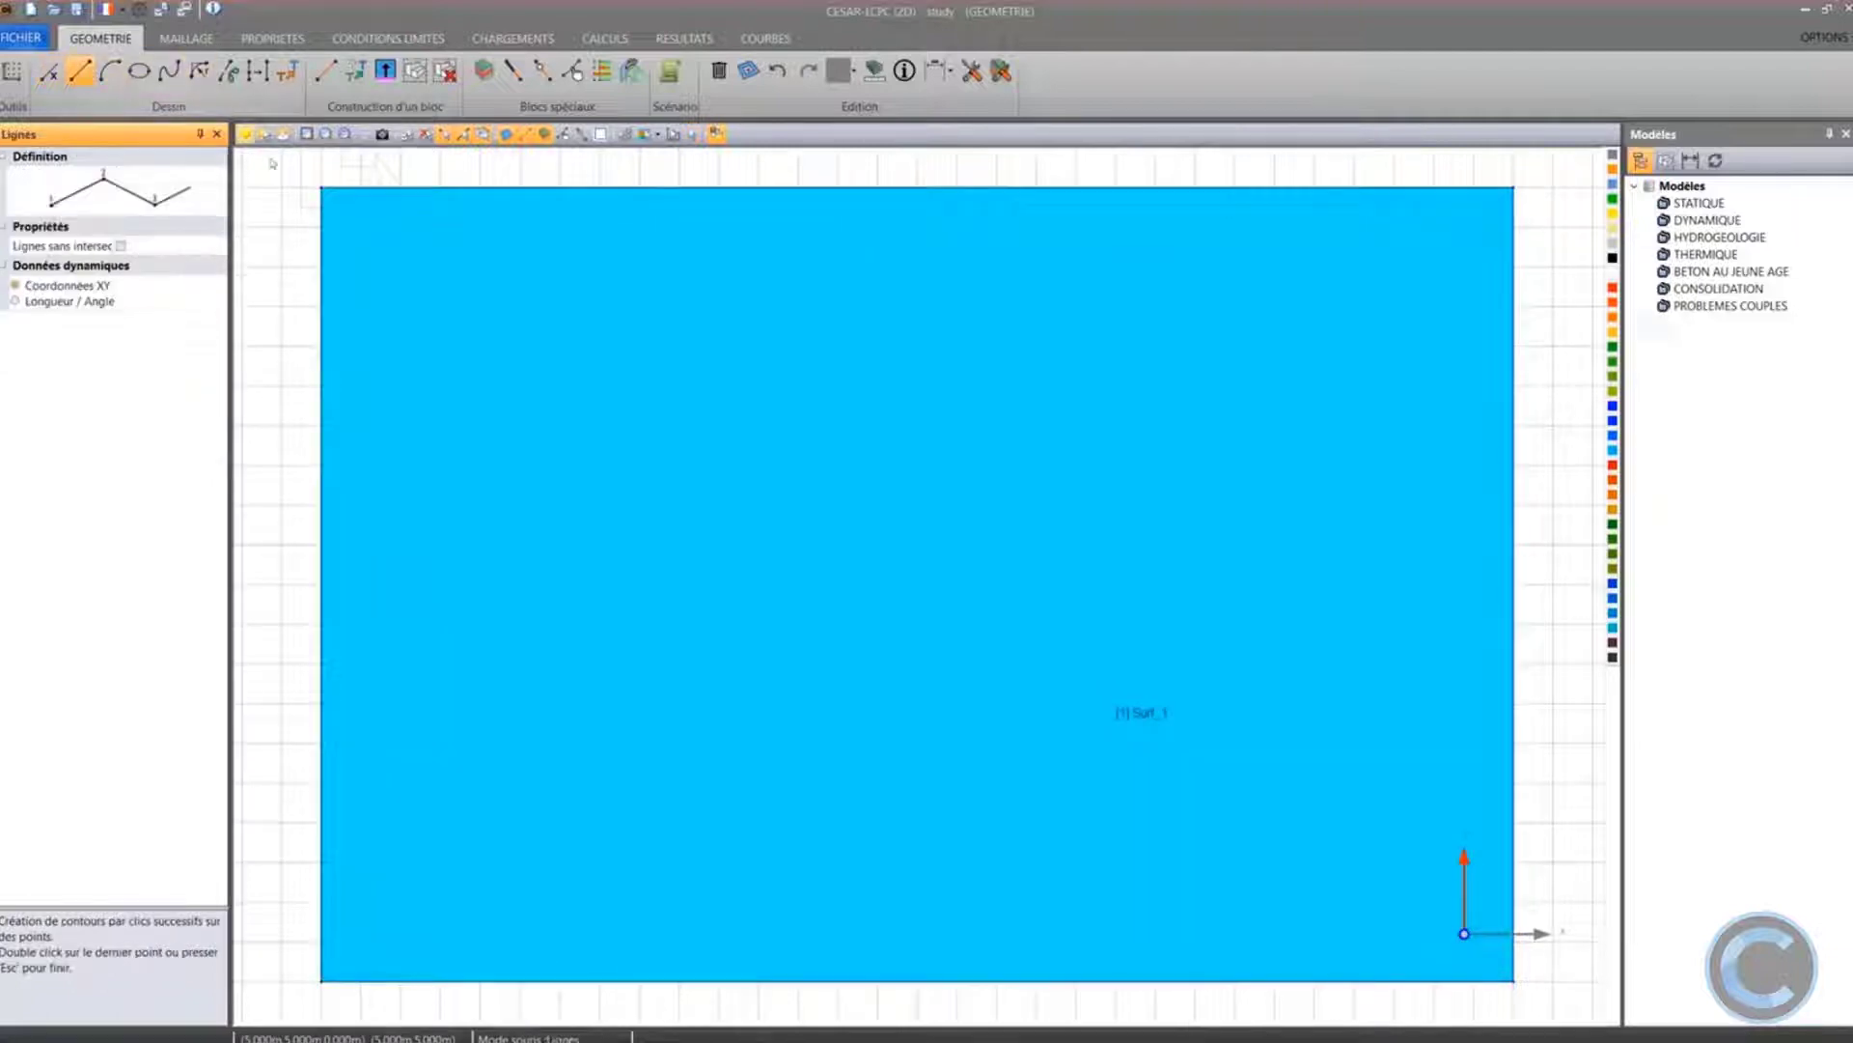
pyautogui.click(321, 345)
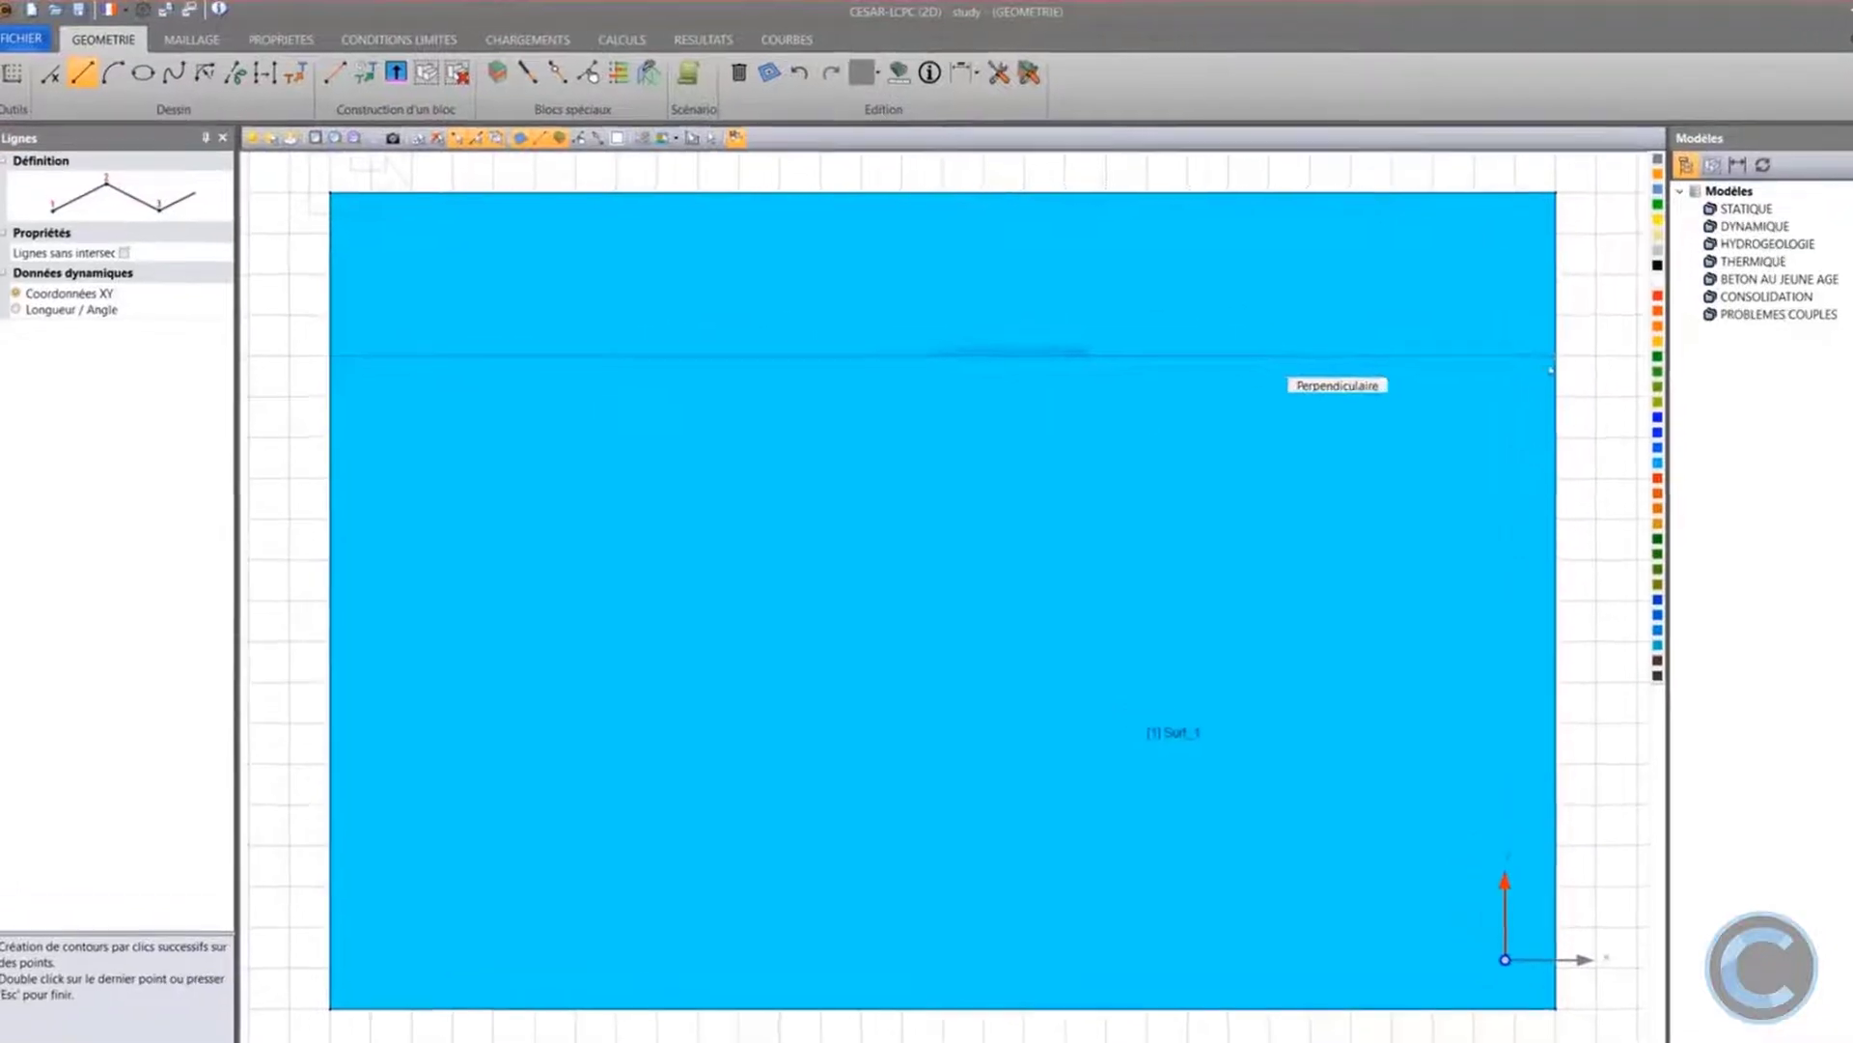
pyautogui.doubleClick(1553, 357)
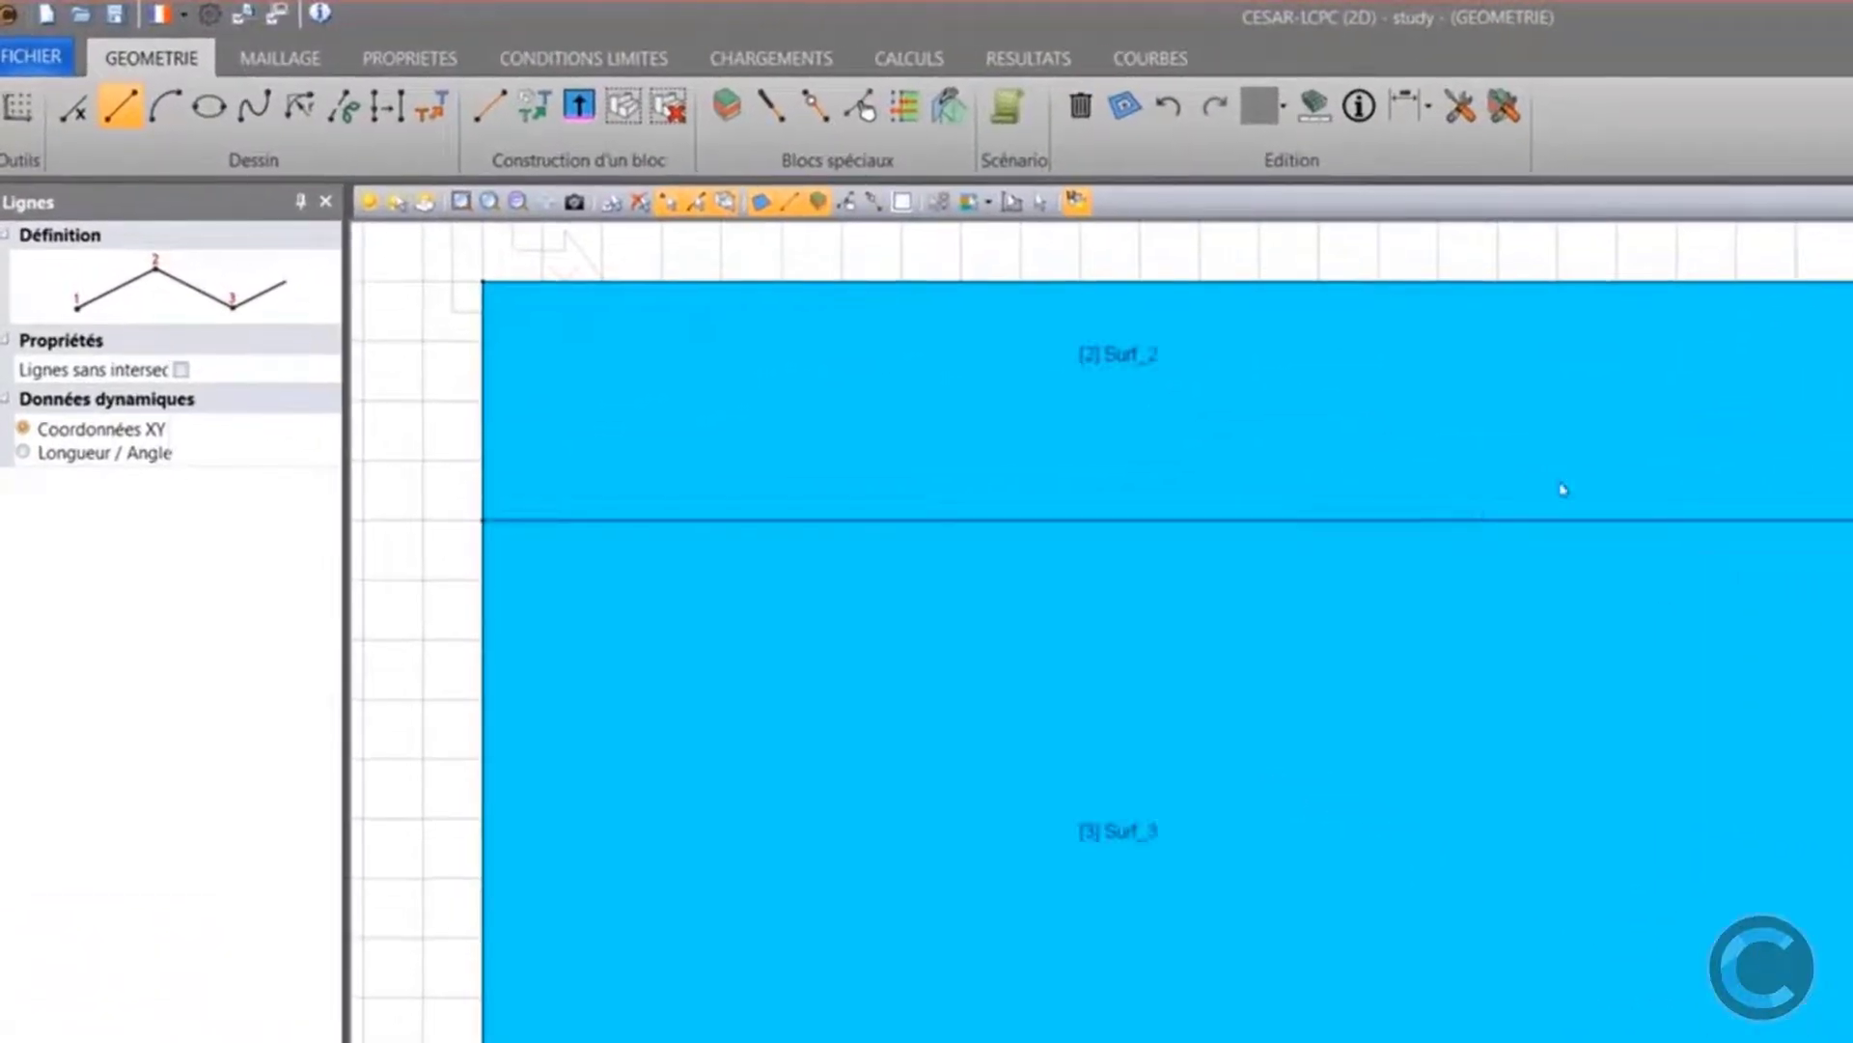
# Draw the wall line from (30, 0) down to (30, -35) m and continue it horizontally to the domain's left edge
pyautogui.moveTo(1178, 584); pyautogui.dragTo(1342, 704, button='middle')
pyautogui.scroll(-1, 1342, 704)
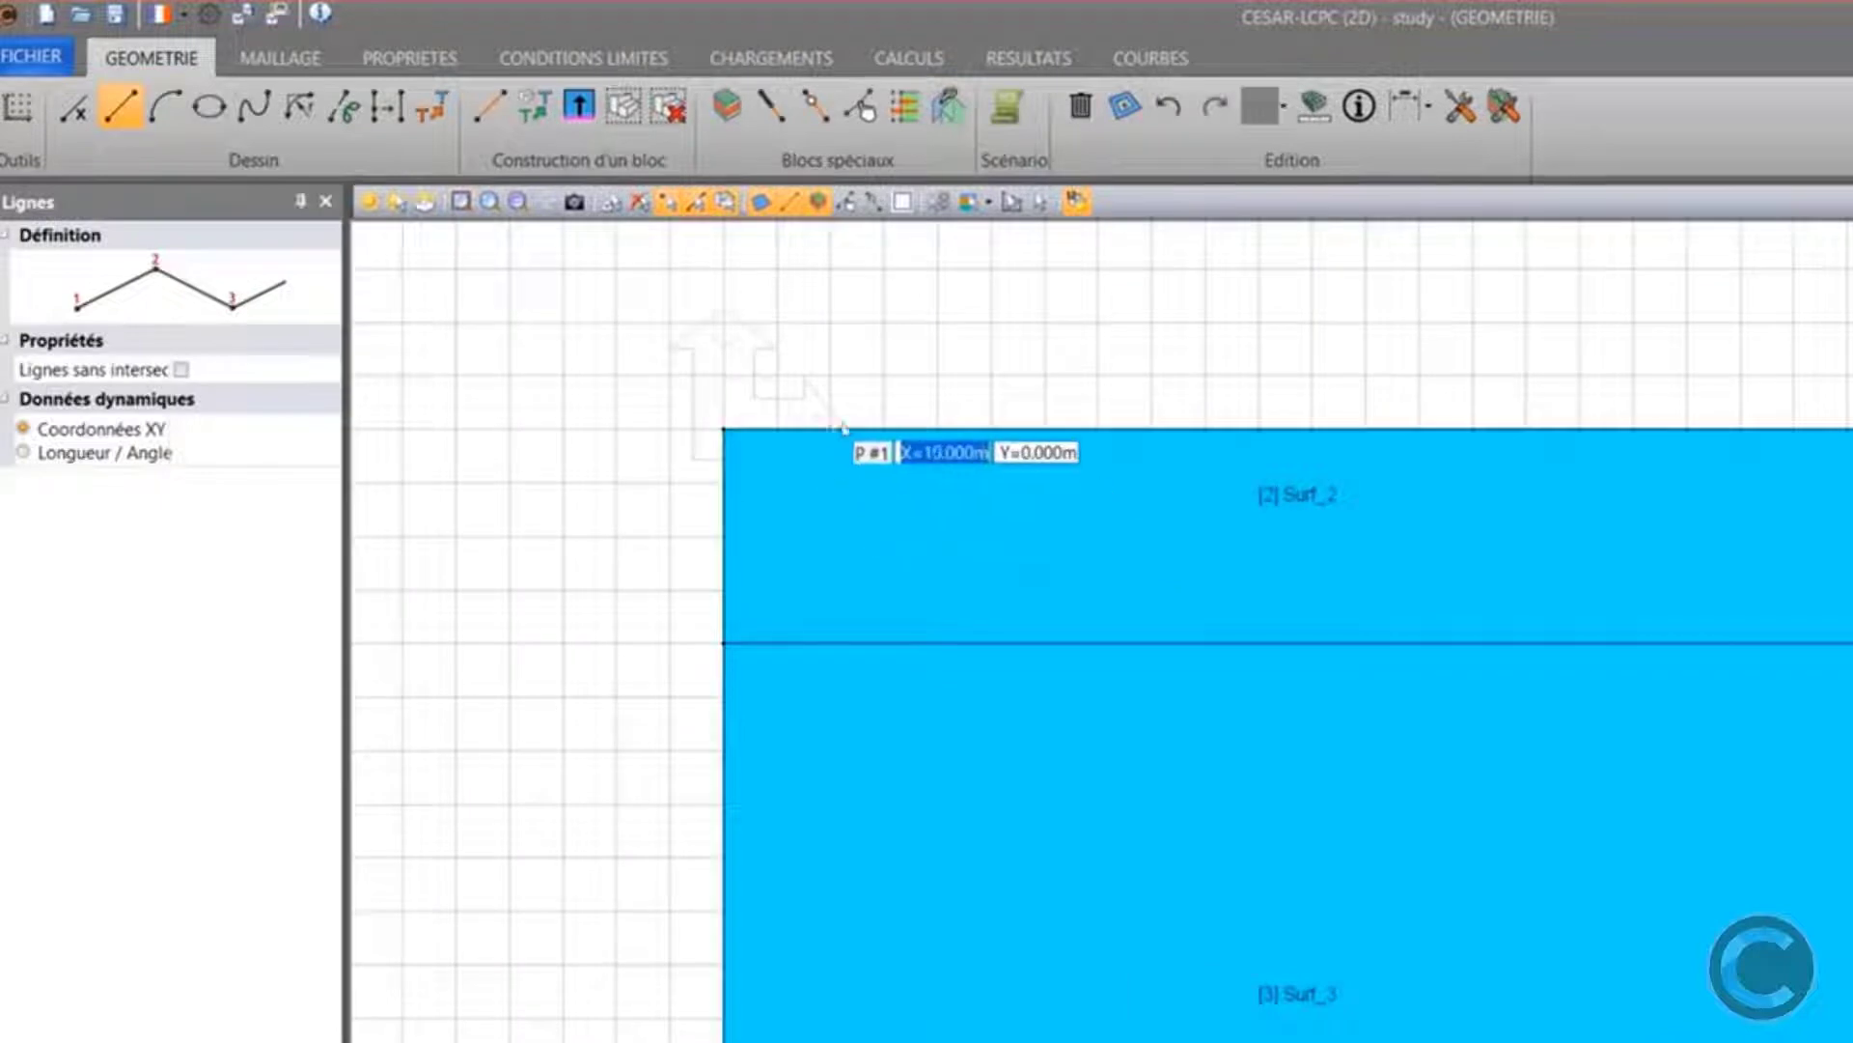
pyautogui.click(1039, 432)
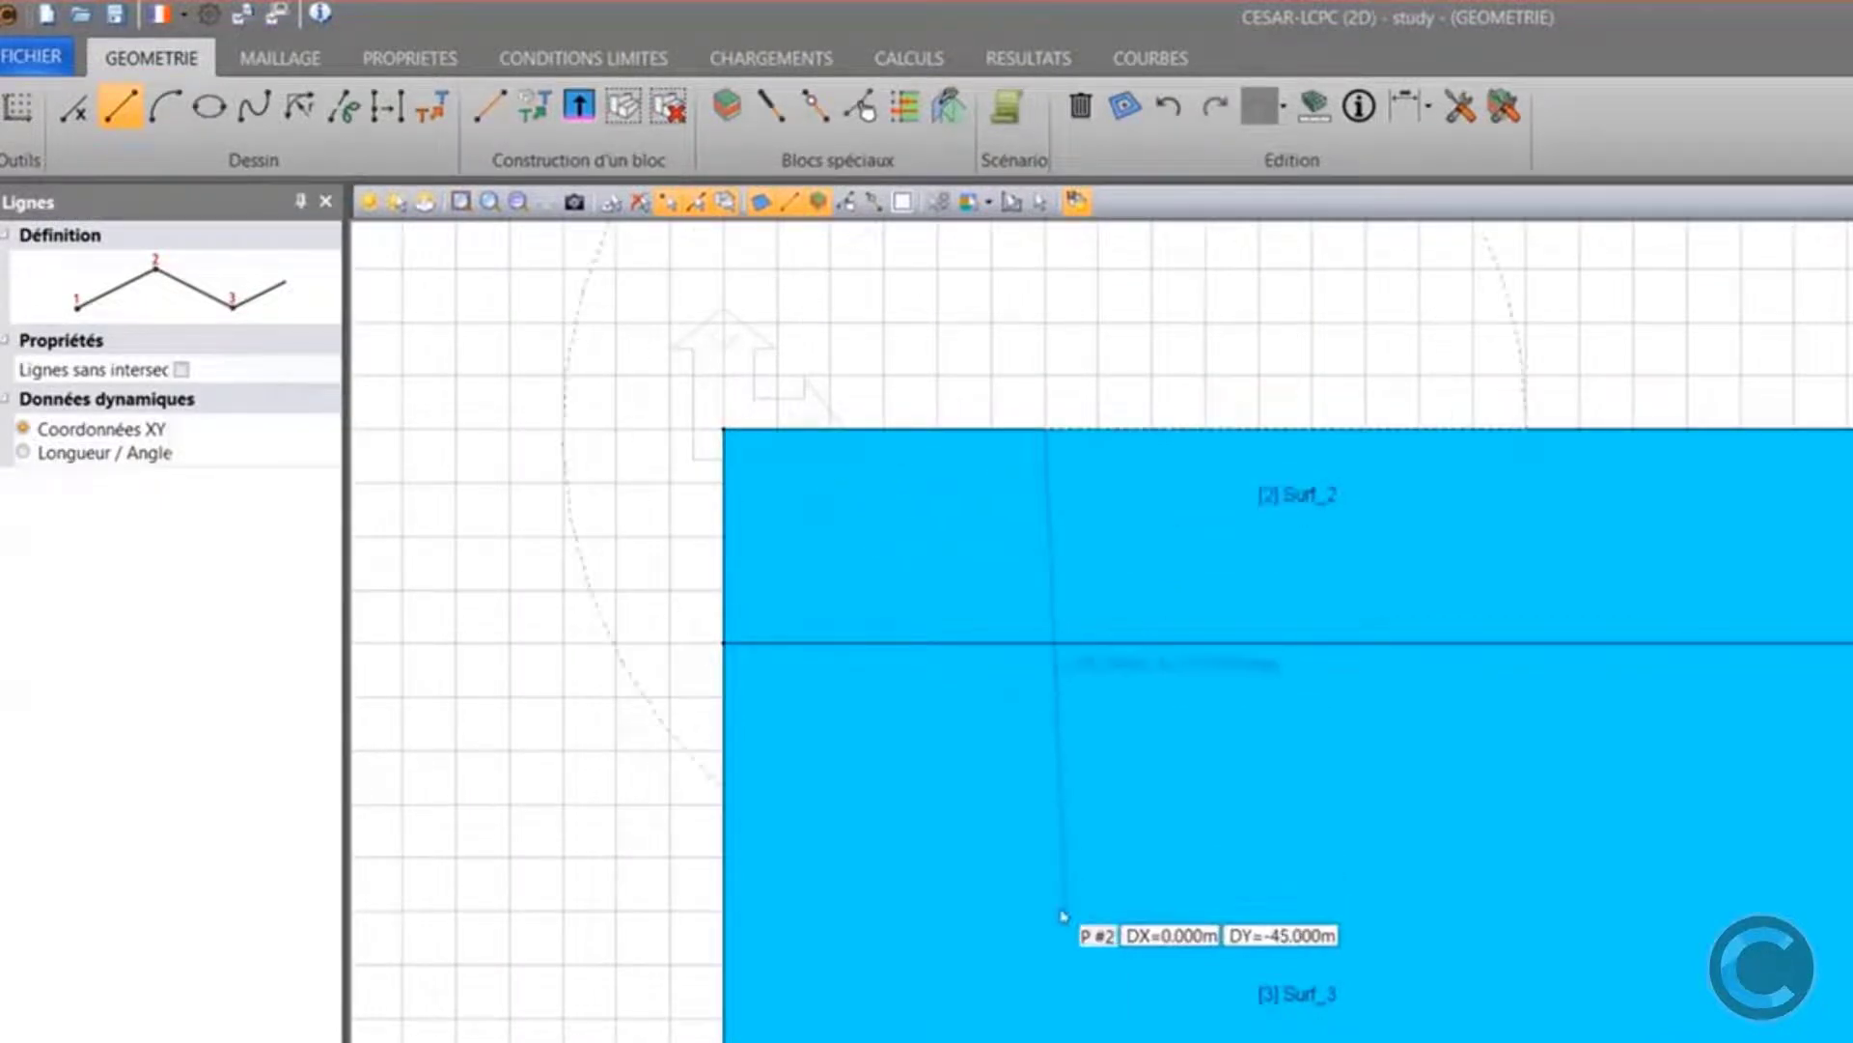
pyautogui.click(1055, 830)
pyautogui.click(739, 820)
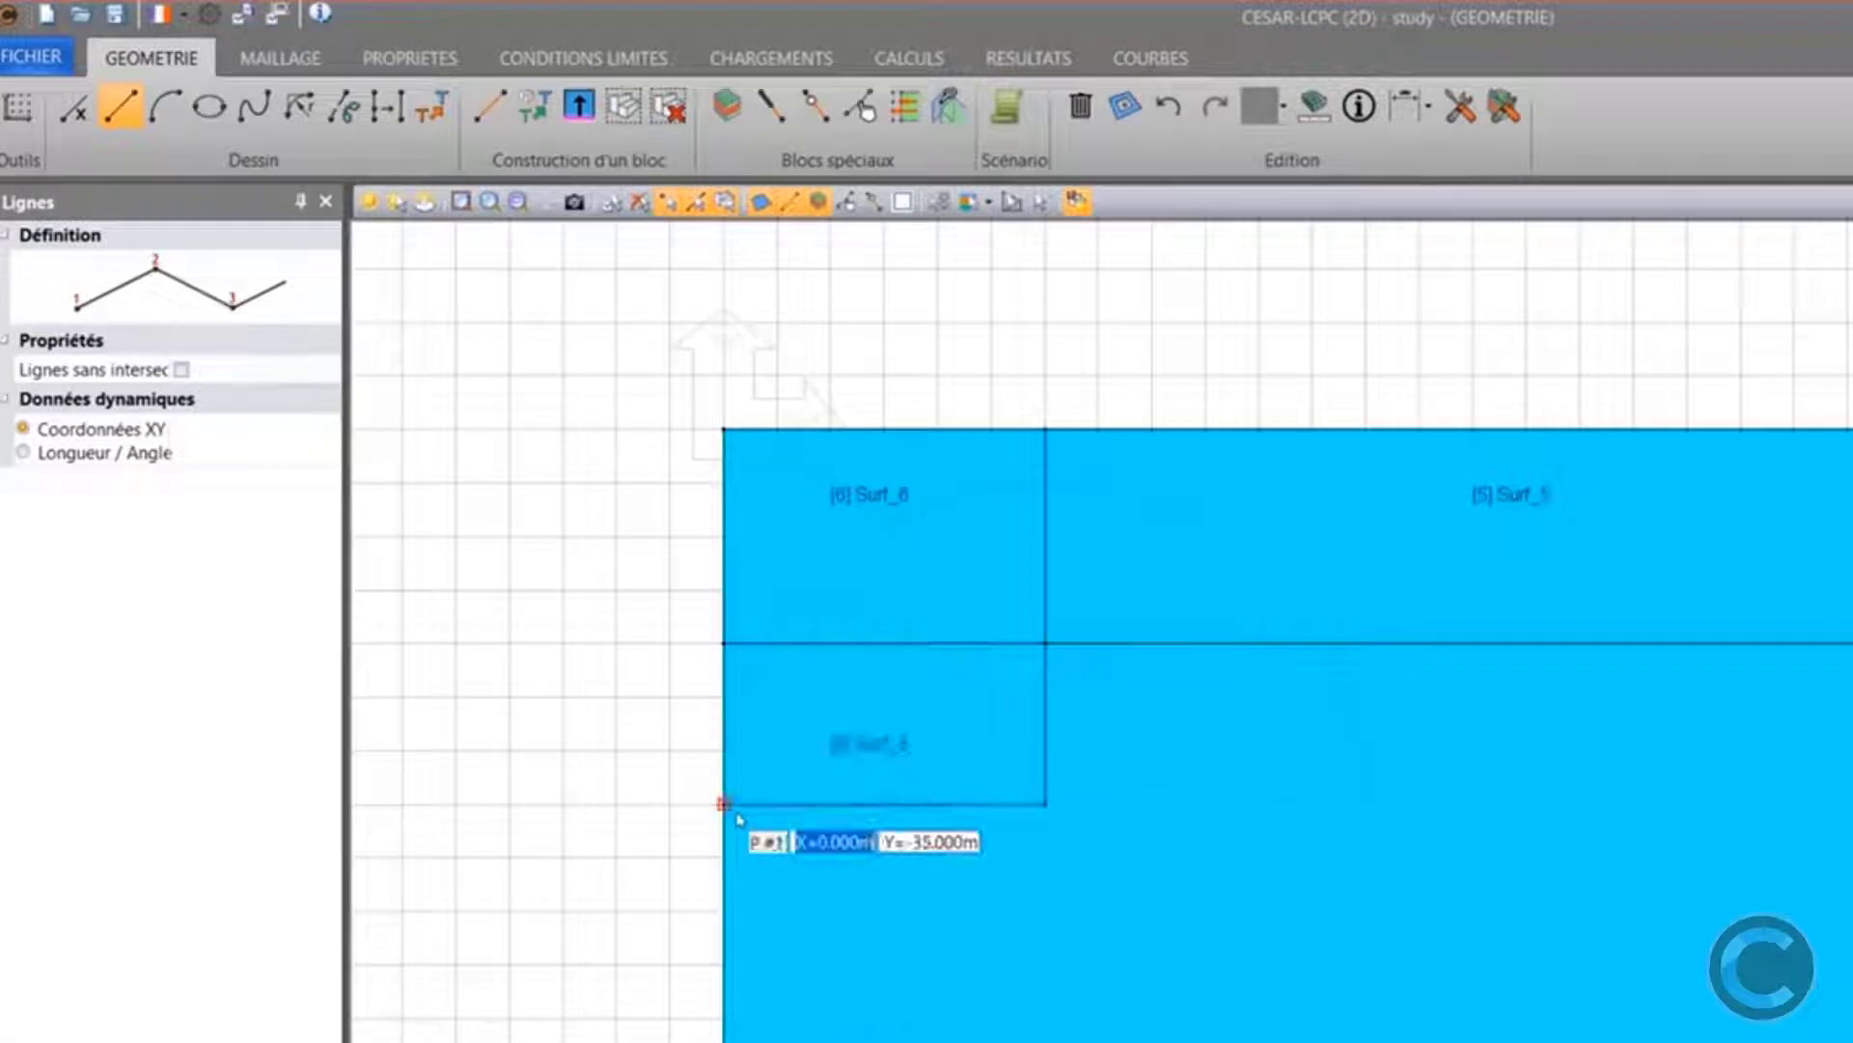
# Draw three horizontal excavation lines from the domain's left edge to the wall at Y -5, -10 and -15 m
pyautogui.click(734, 490)
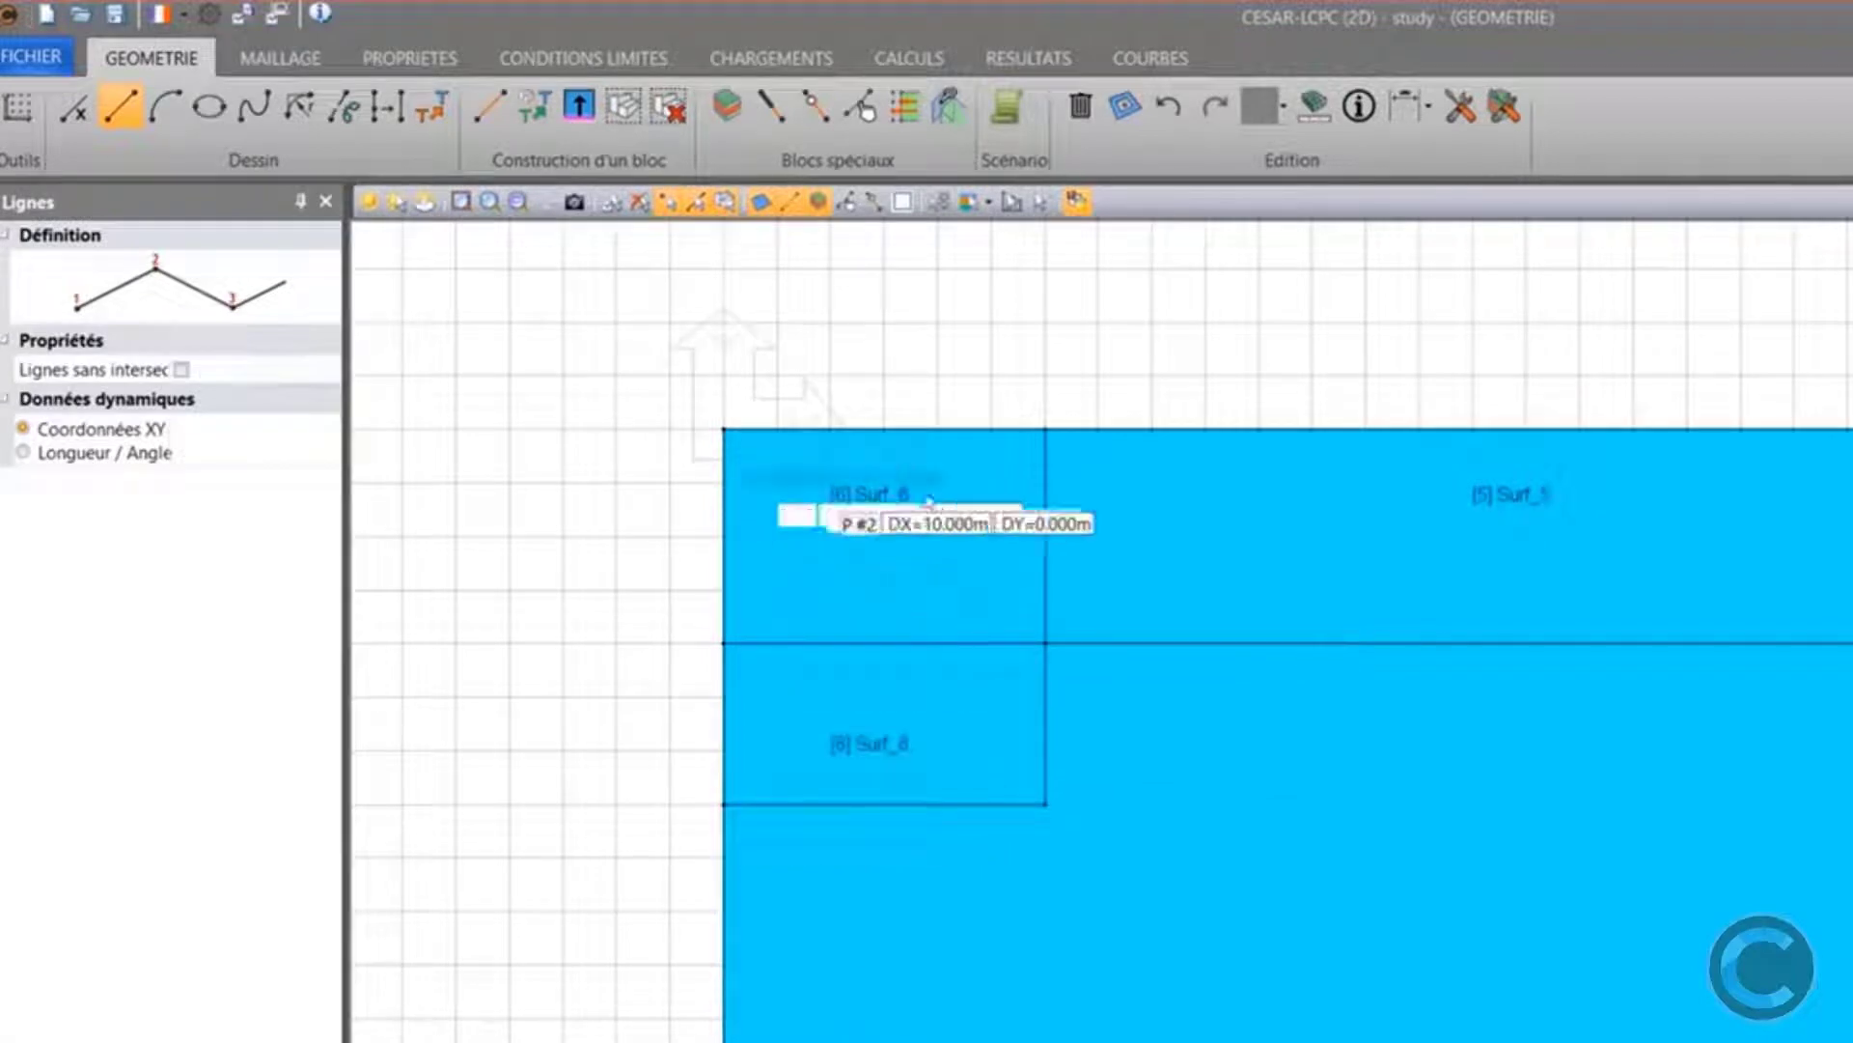
pyautogui.click(1042, 483)
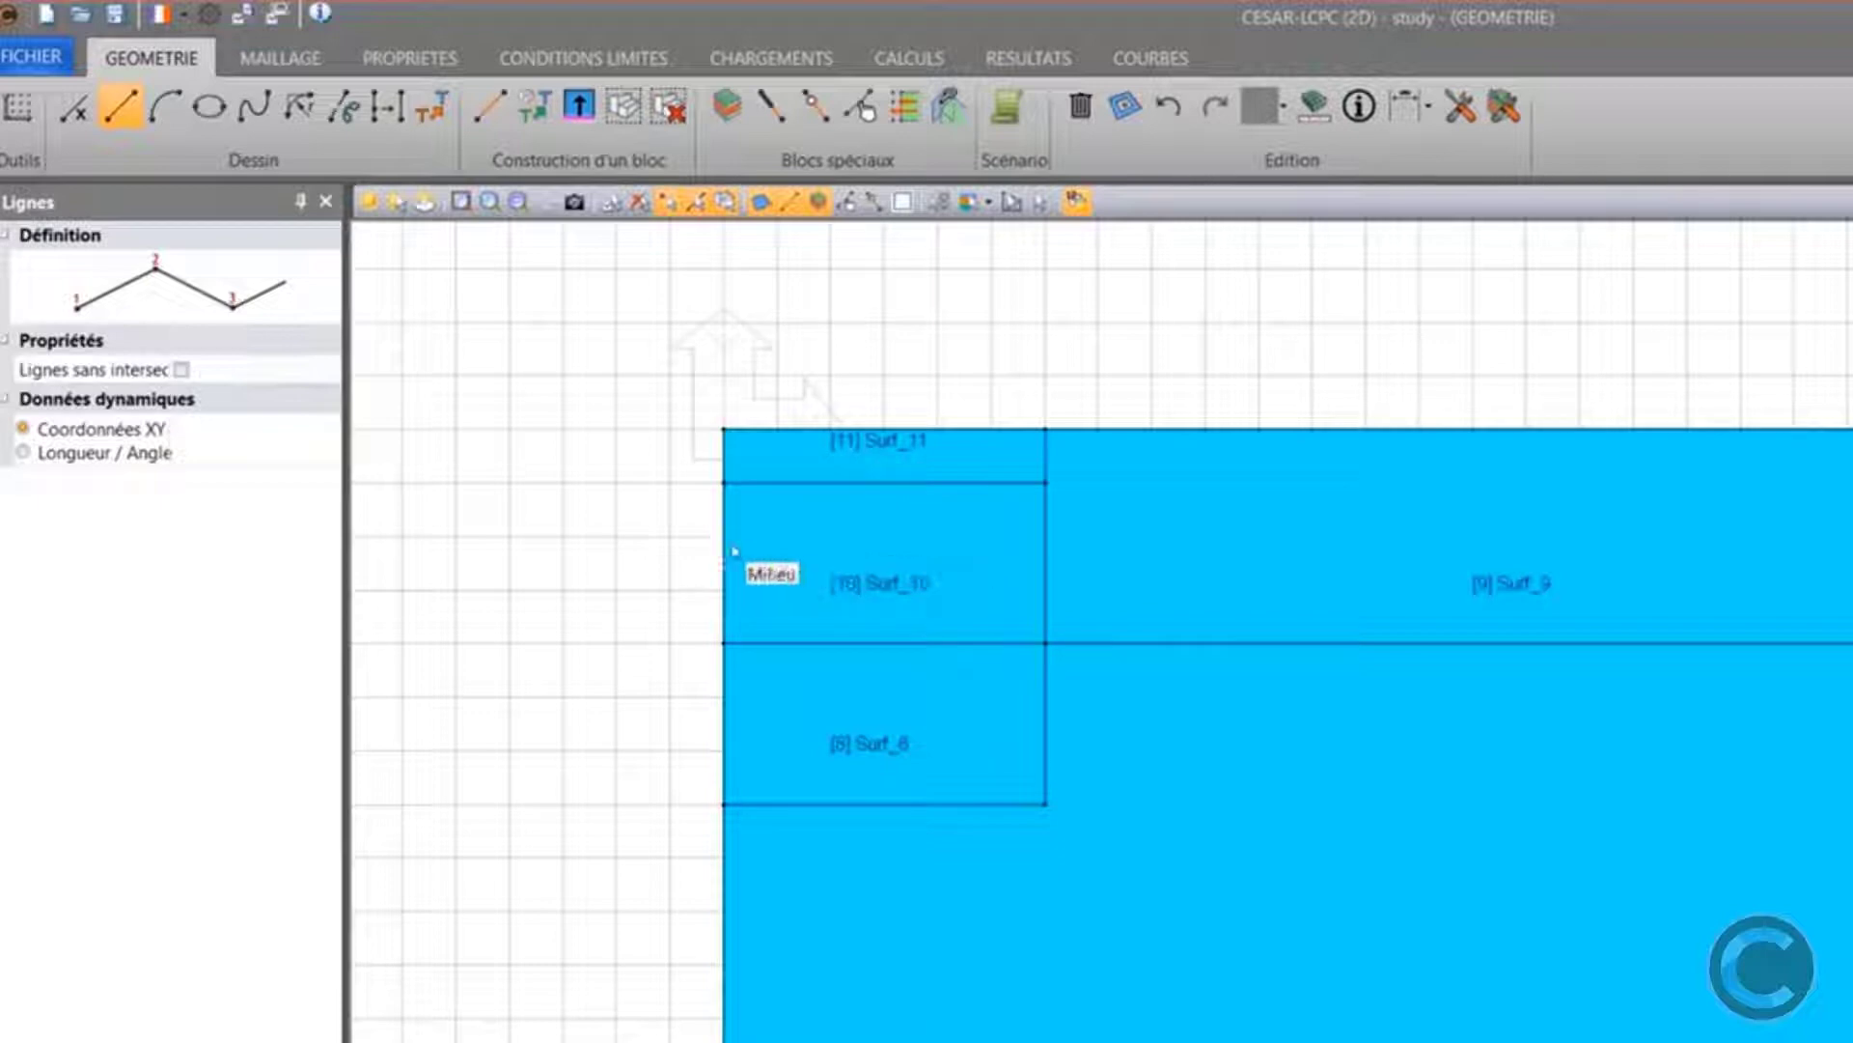
pyautogui.click(730, 562)
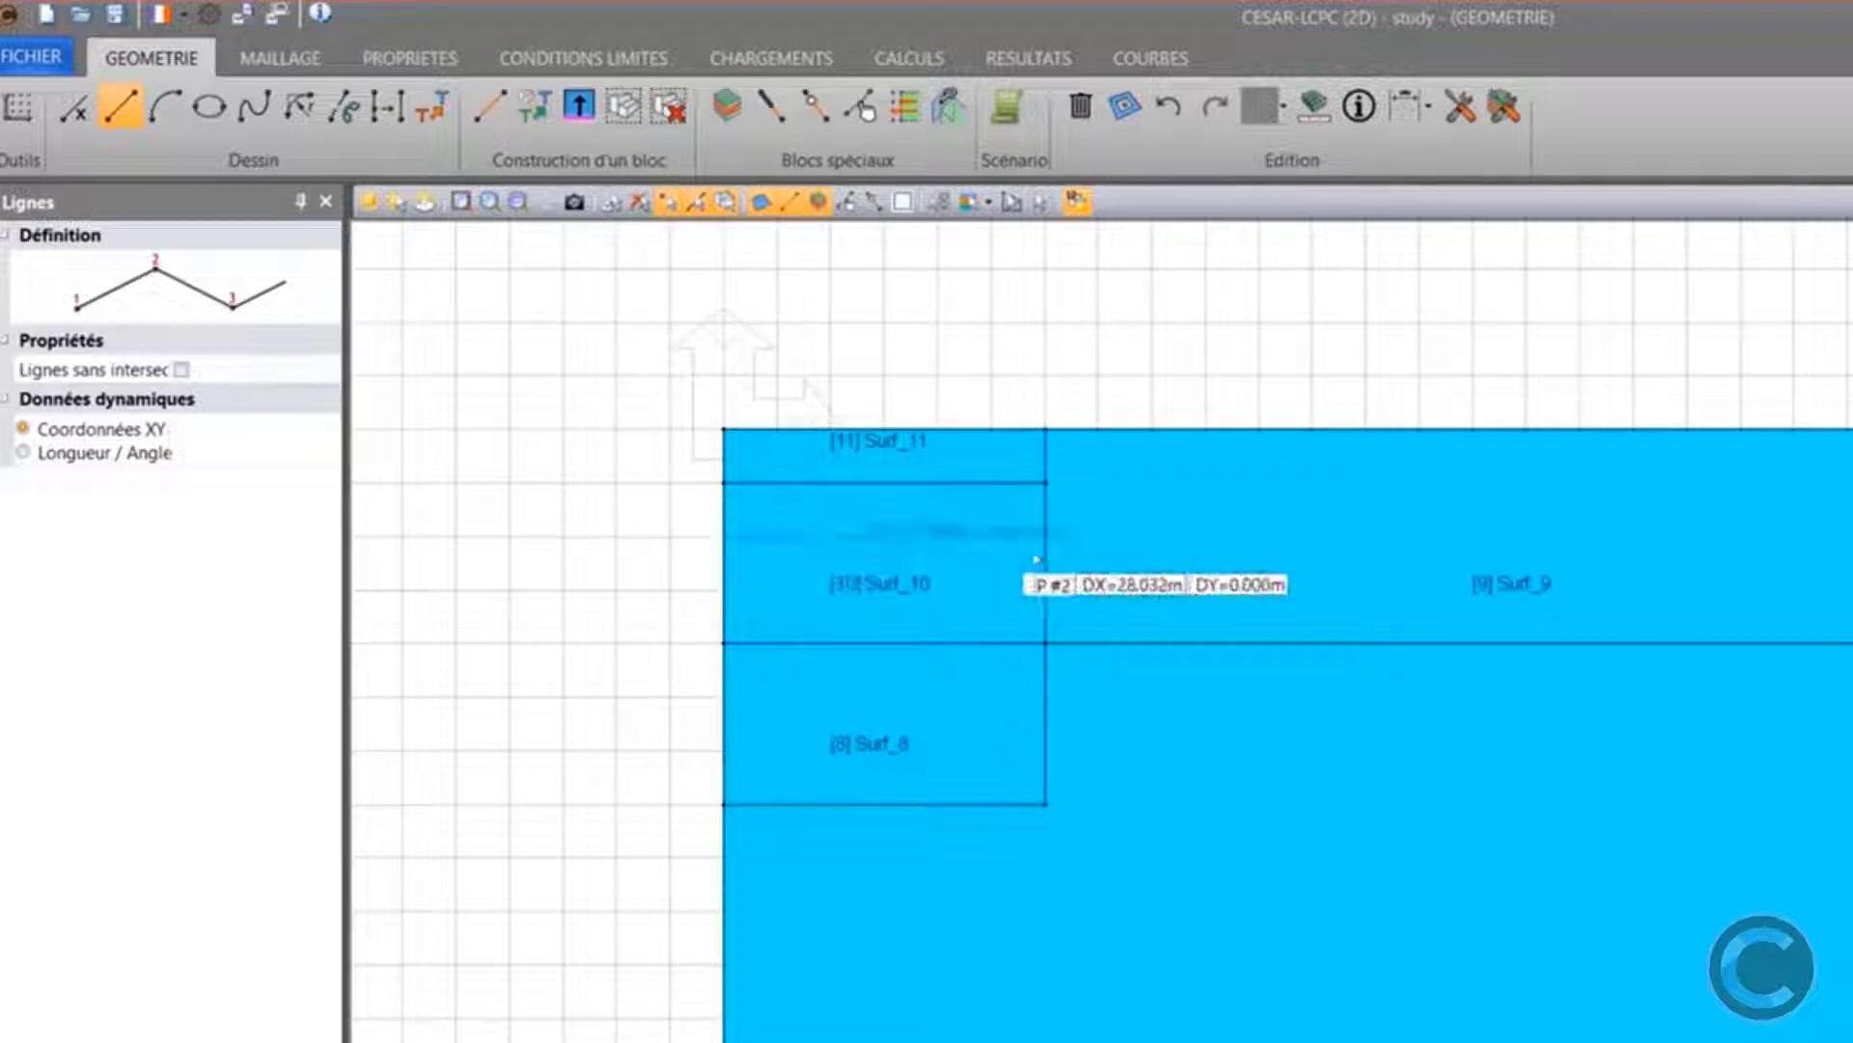
pyautogui.click(1041, 560)
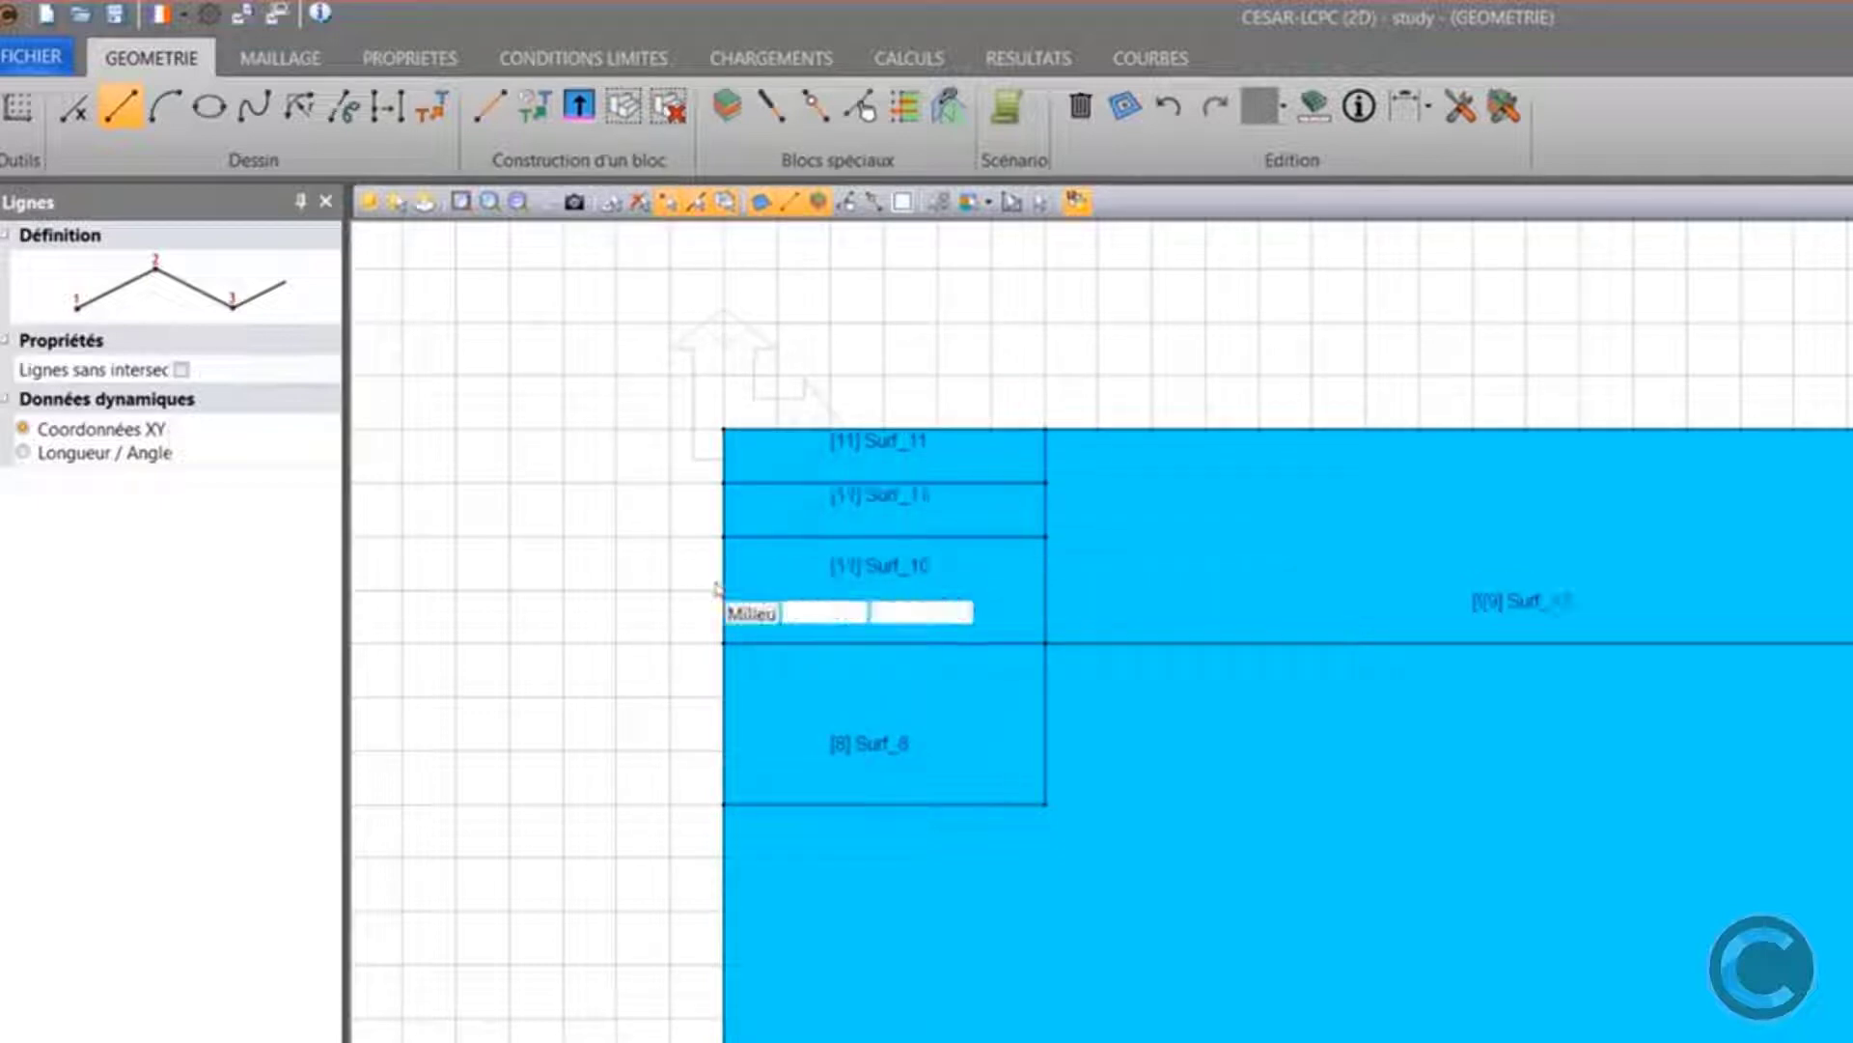
pyautogui.click(719, 591)
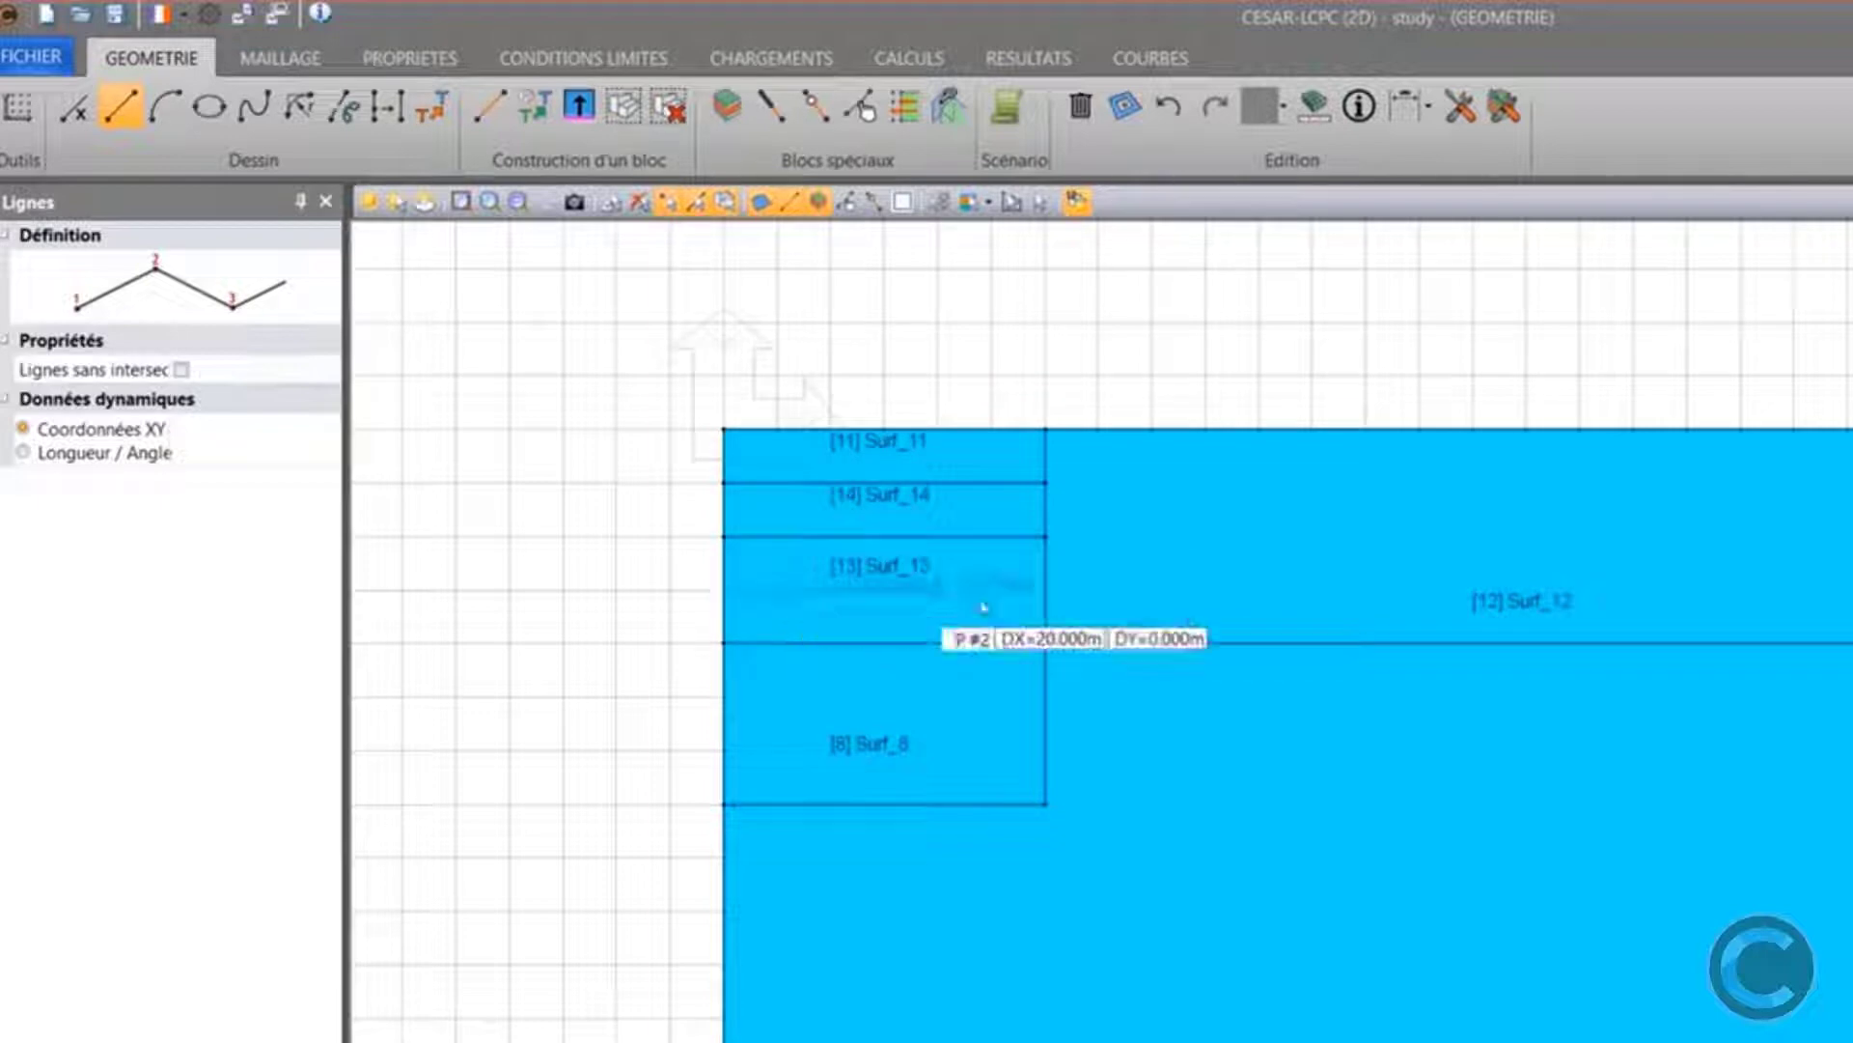
pyautogui.click(1045, 617)
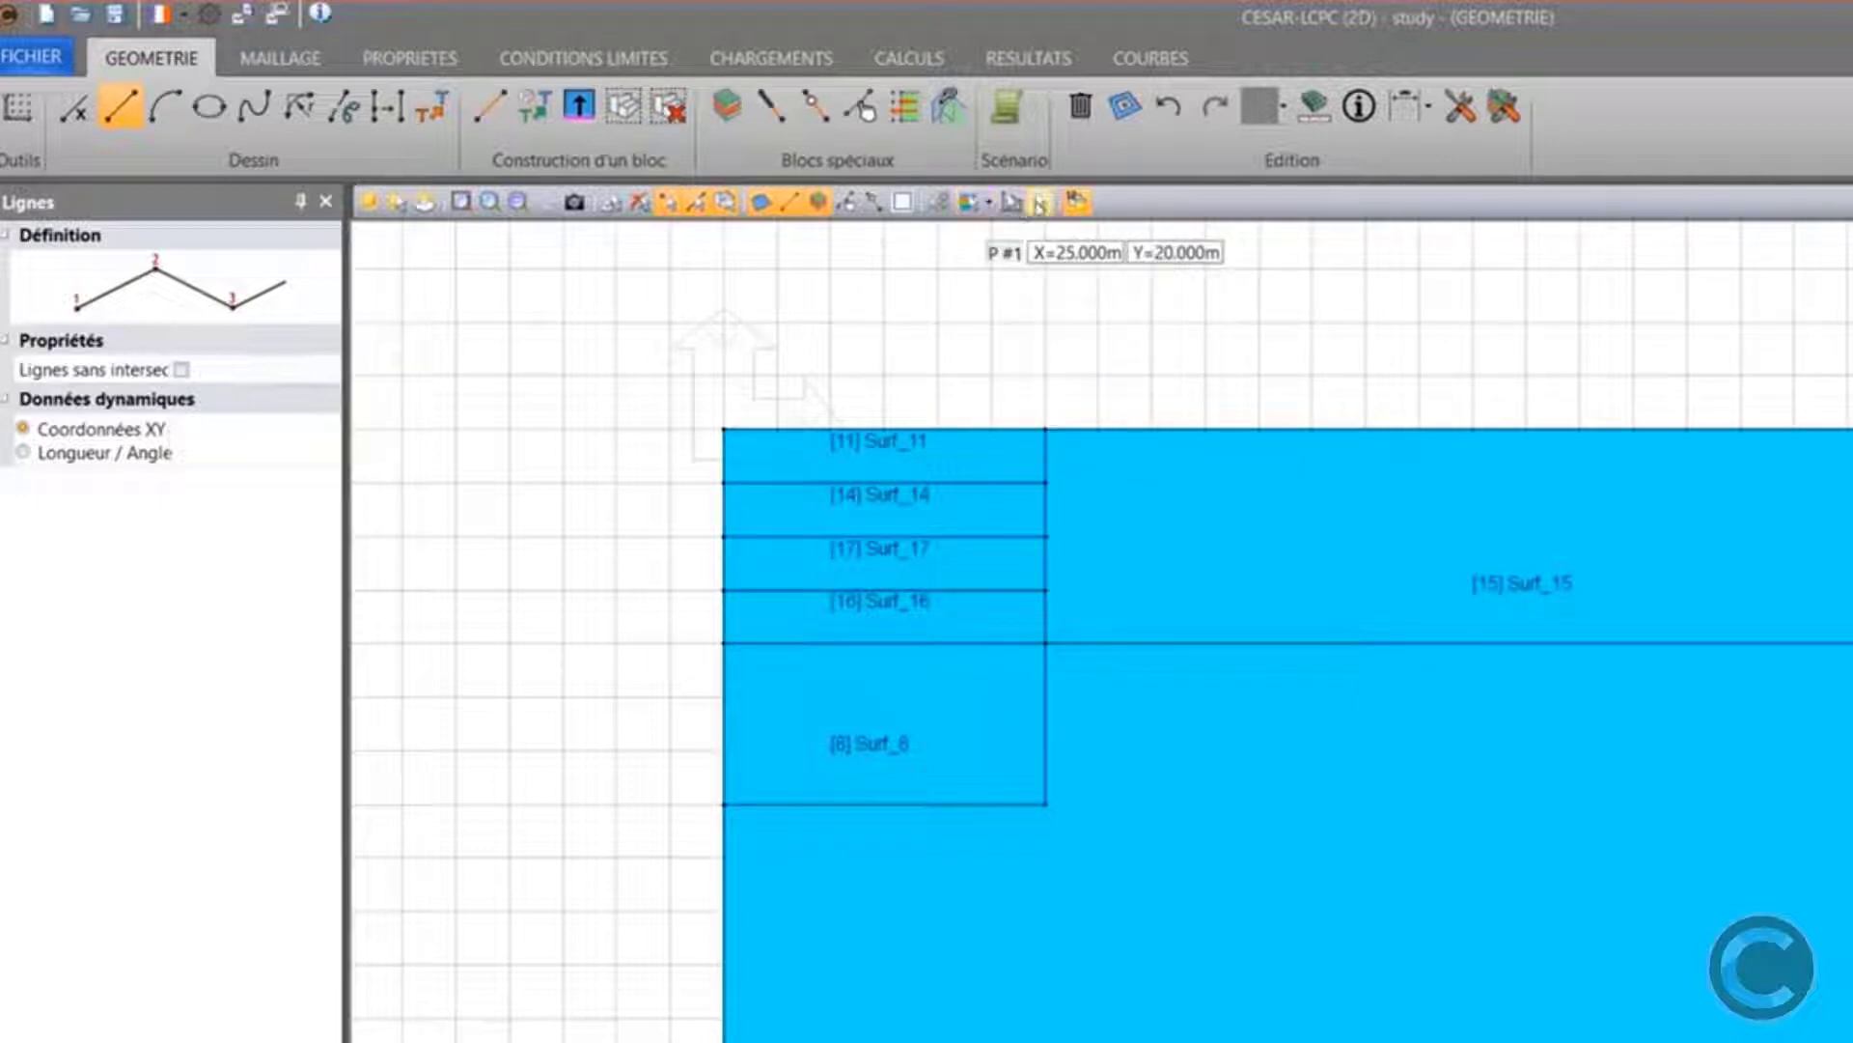
# Select all vertical wall segments and create a generic 1D block named Paroi from them
pyautogui.click(1041, 204)
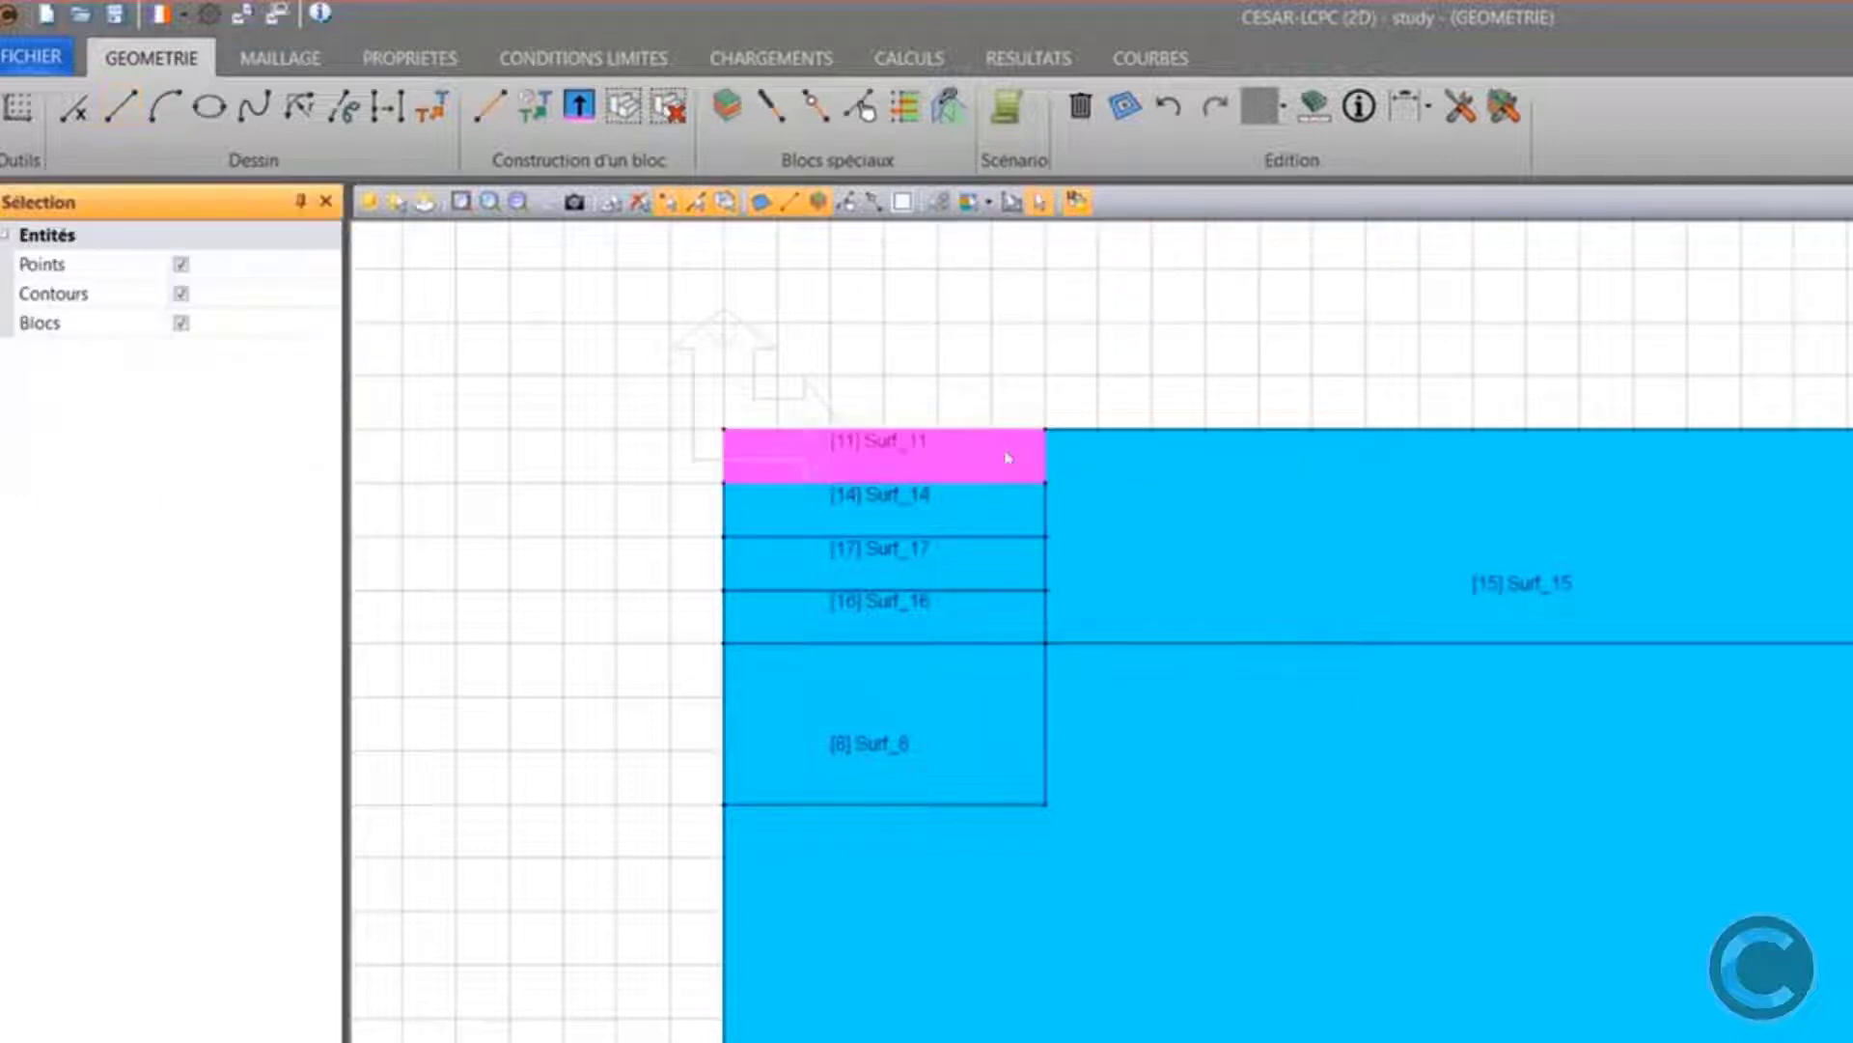
pyautogui.moveTo(1061, 598); pyautogui.dragTo(1088, 830)
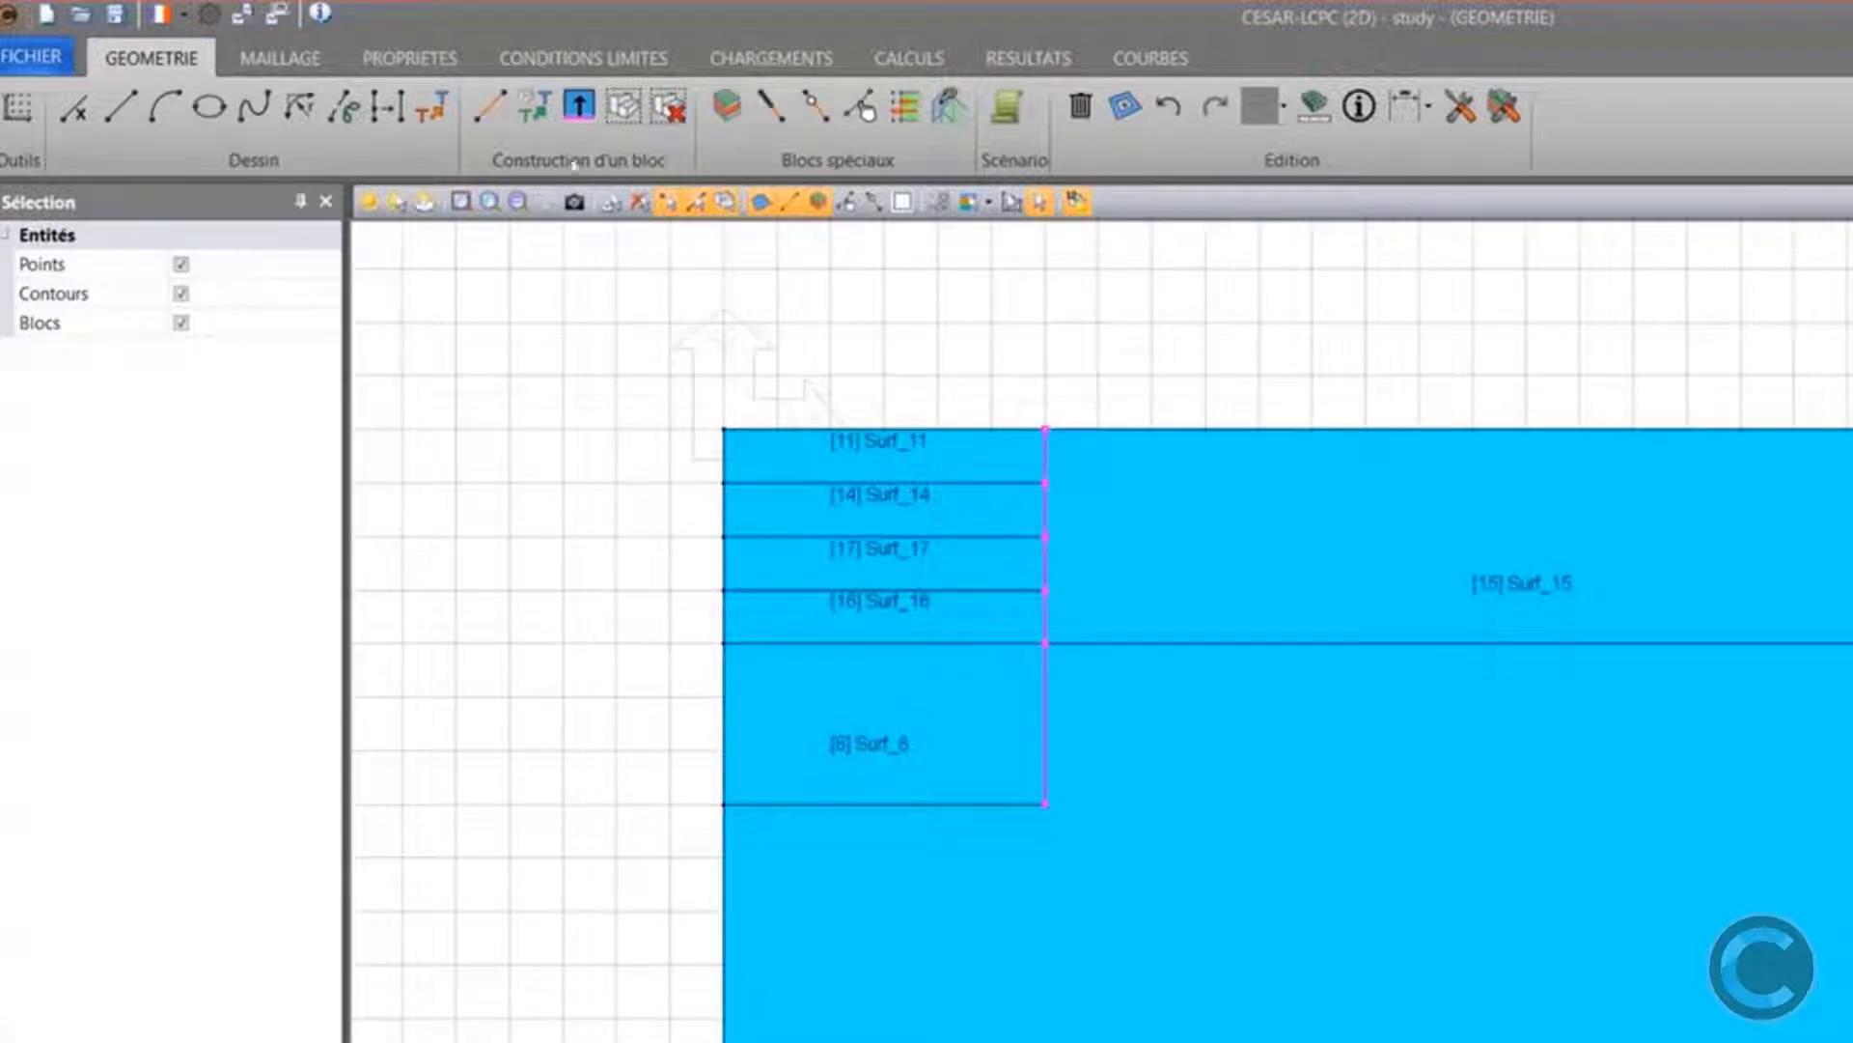
pyautogui.click(490, 107)
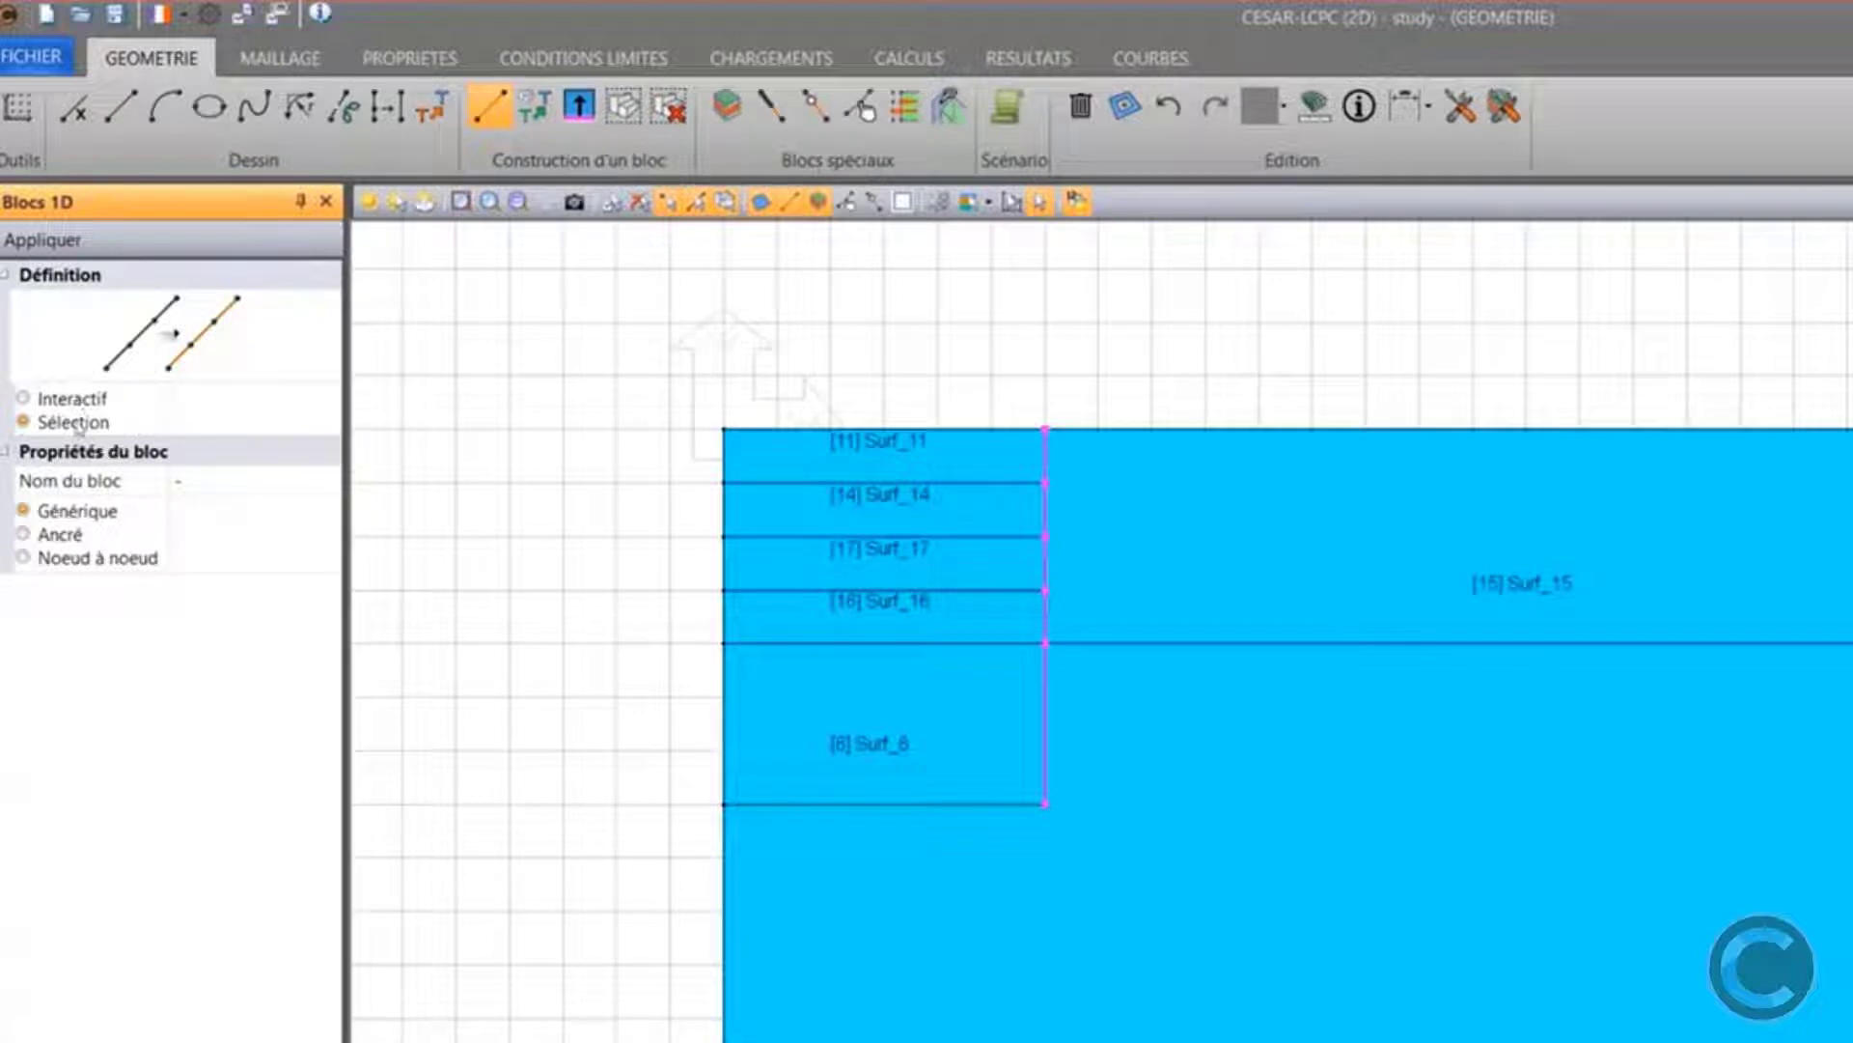
pyautogui.click(151, 480)
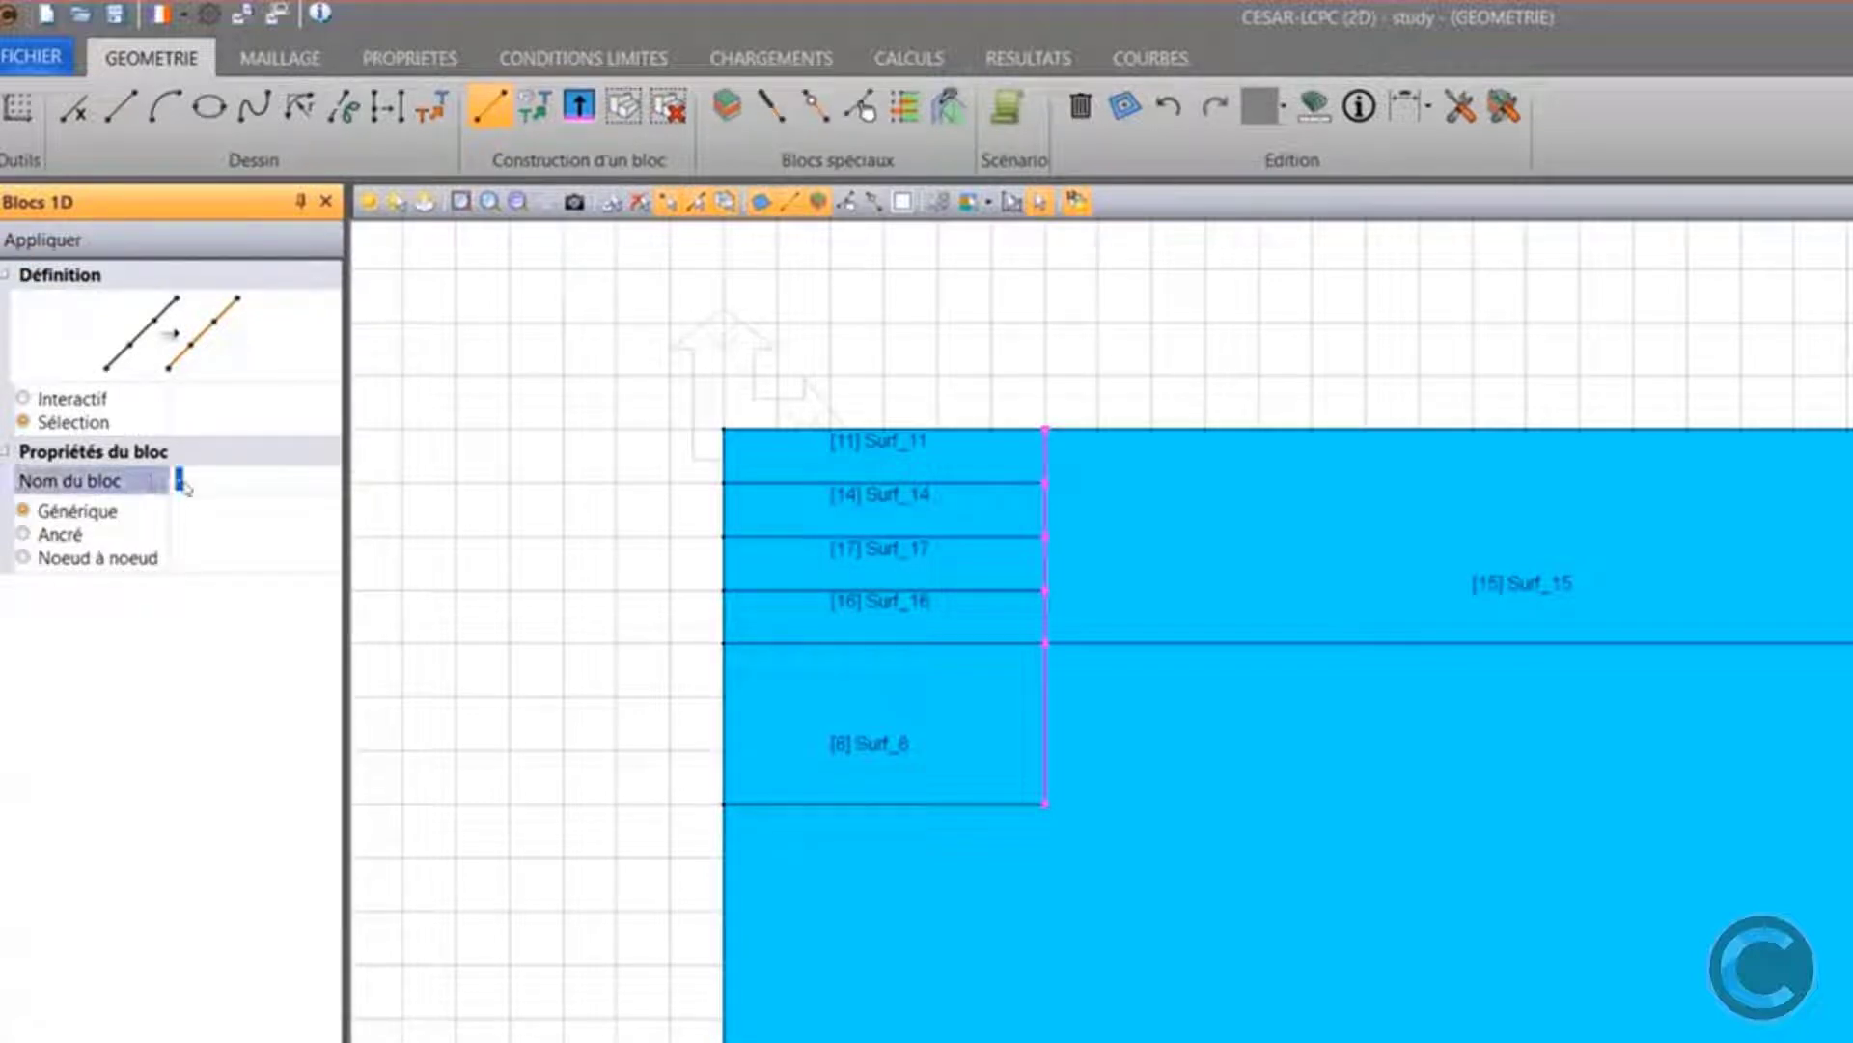
pyautogui.write('A')
pyautogui.write('Paroi')
pyautogui.click(57, 243)
pyautogui.click(1091, 792)
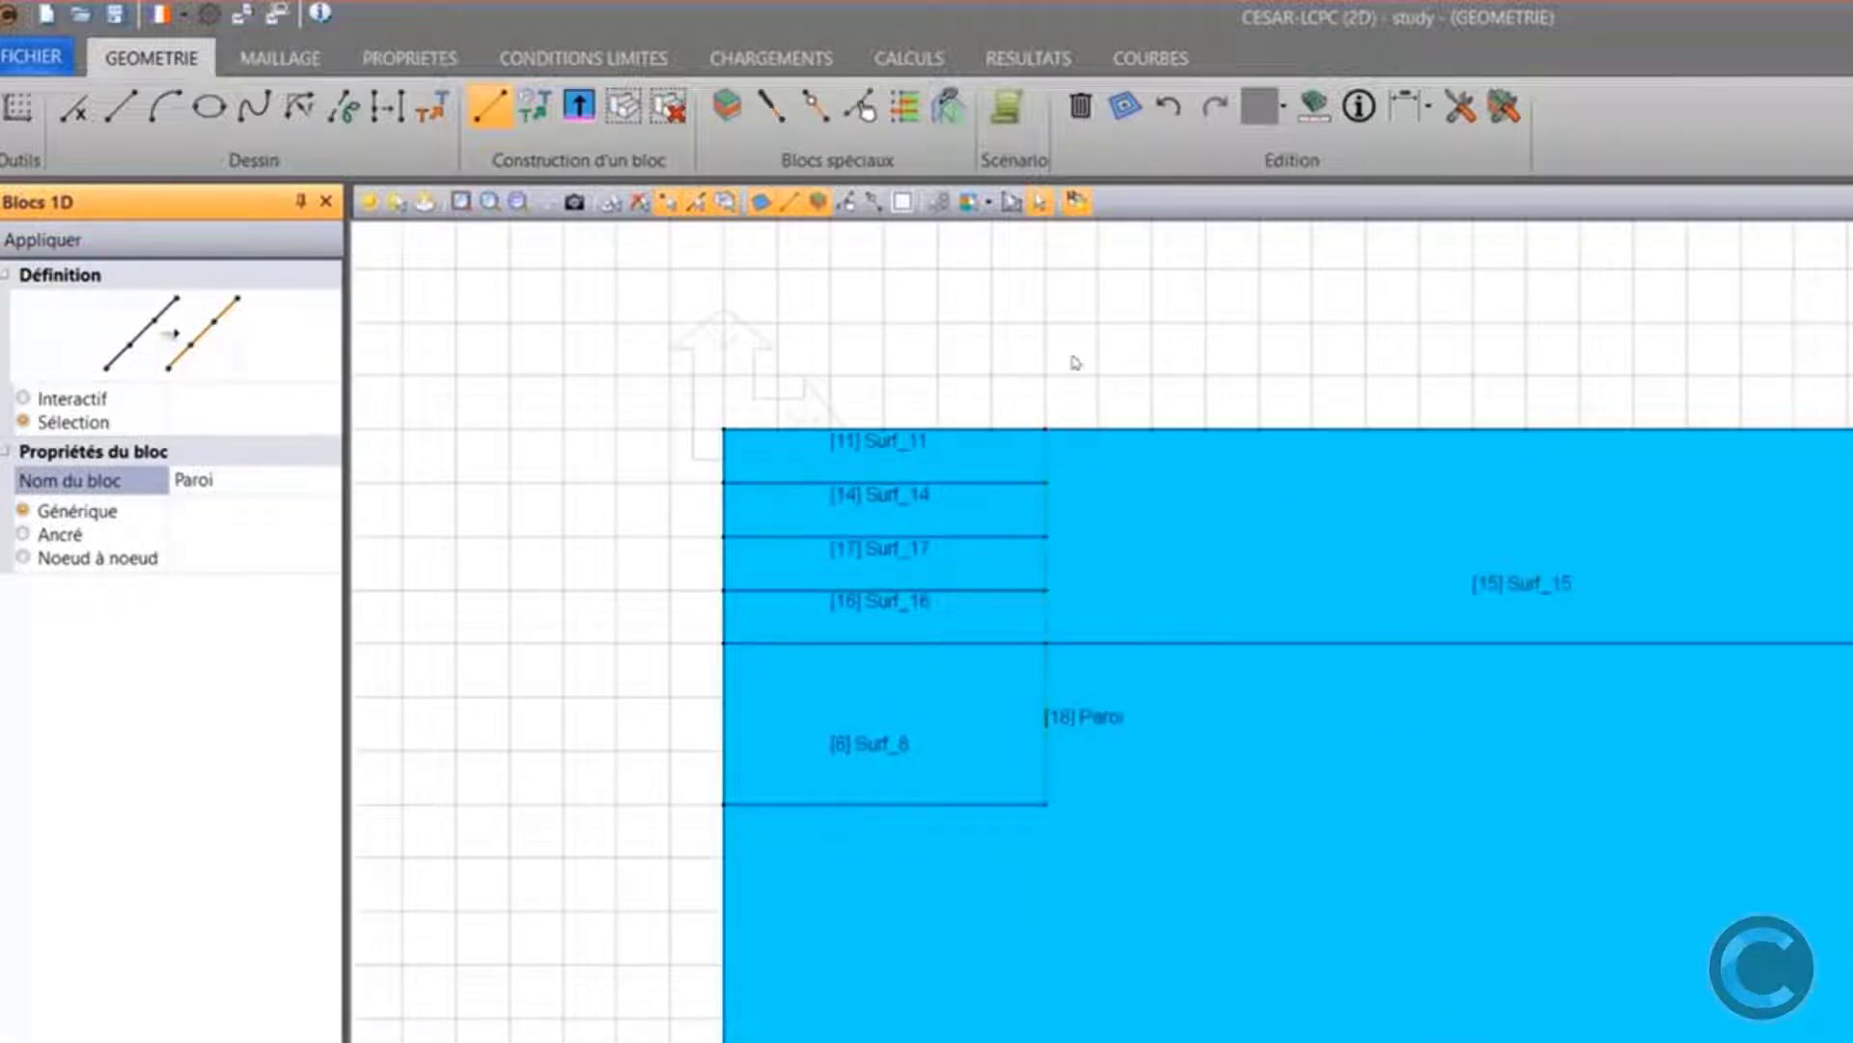
# Hide the block labels and turn off the highlighting of objects on mouse movement in the application's display preferences
pyautogui.click(1078, 203)
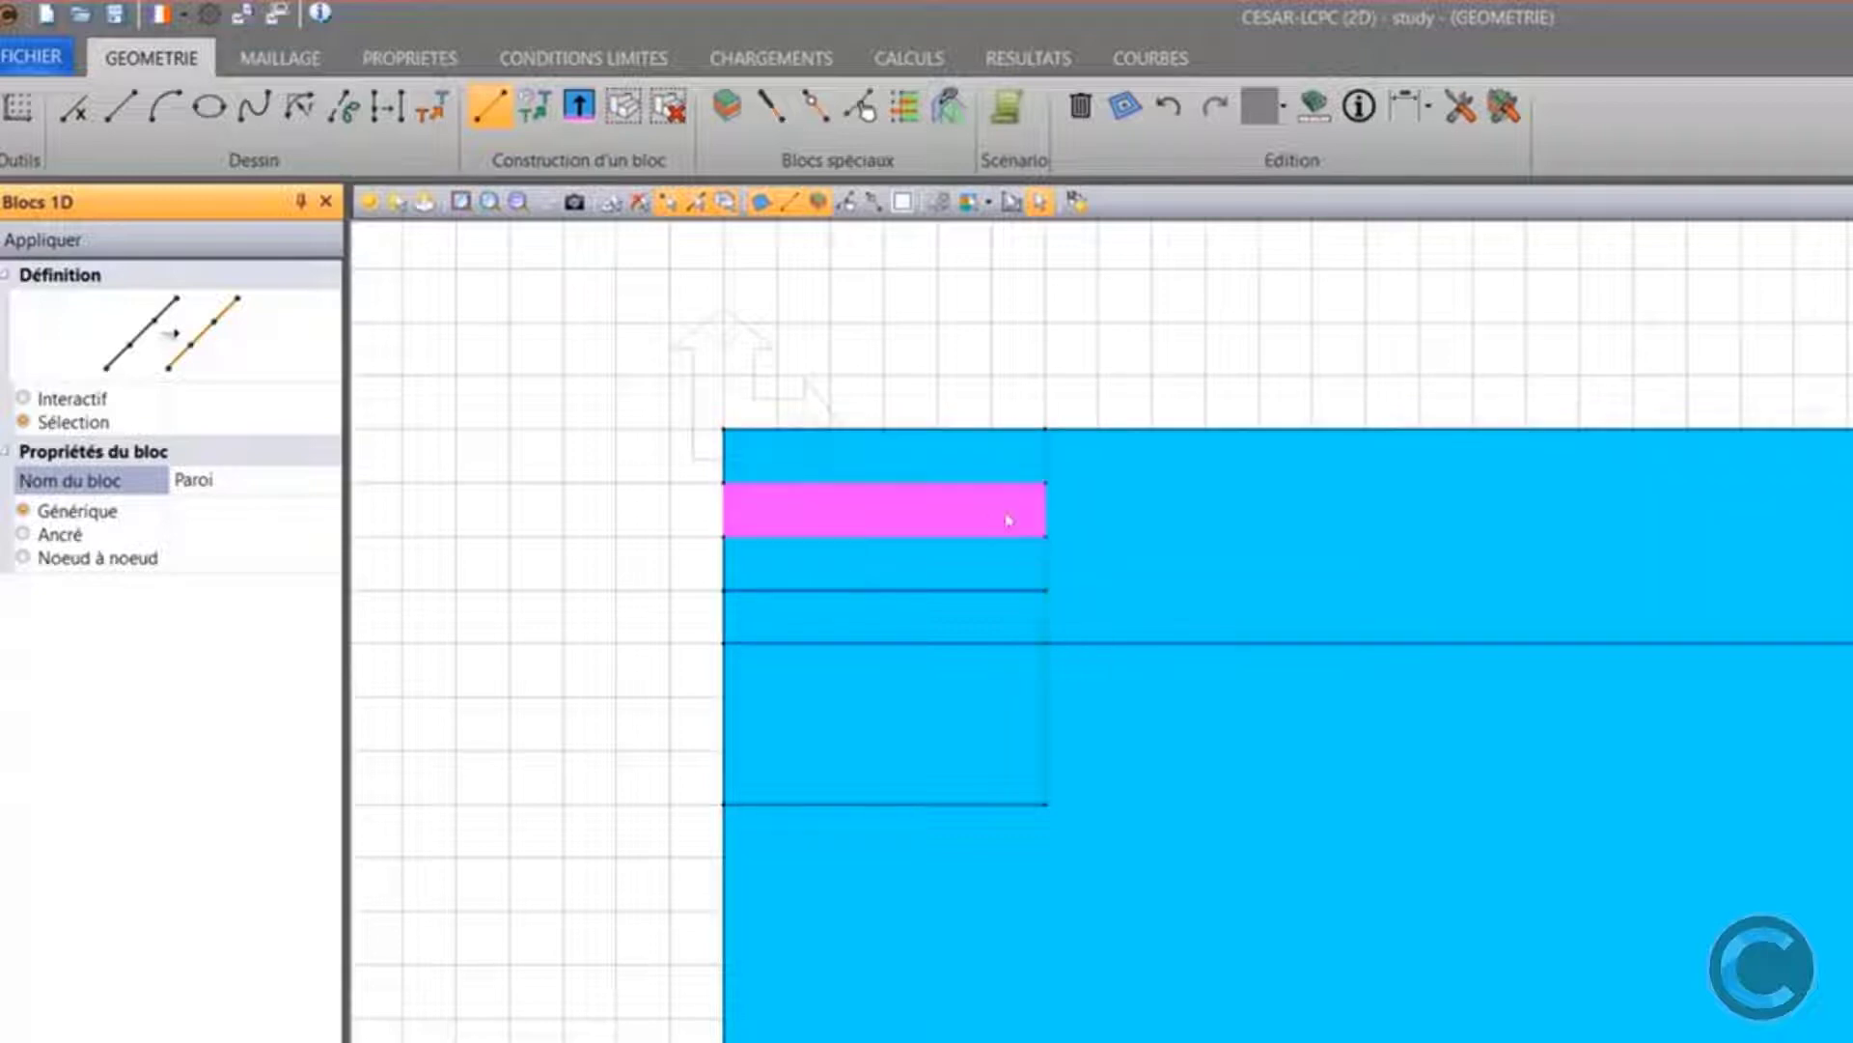
pyautogui.click(208, 13)
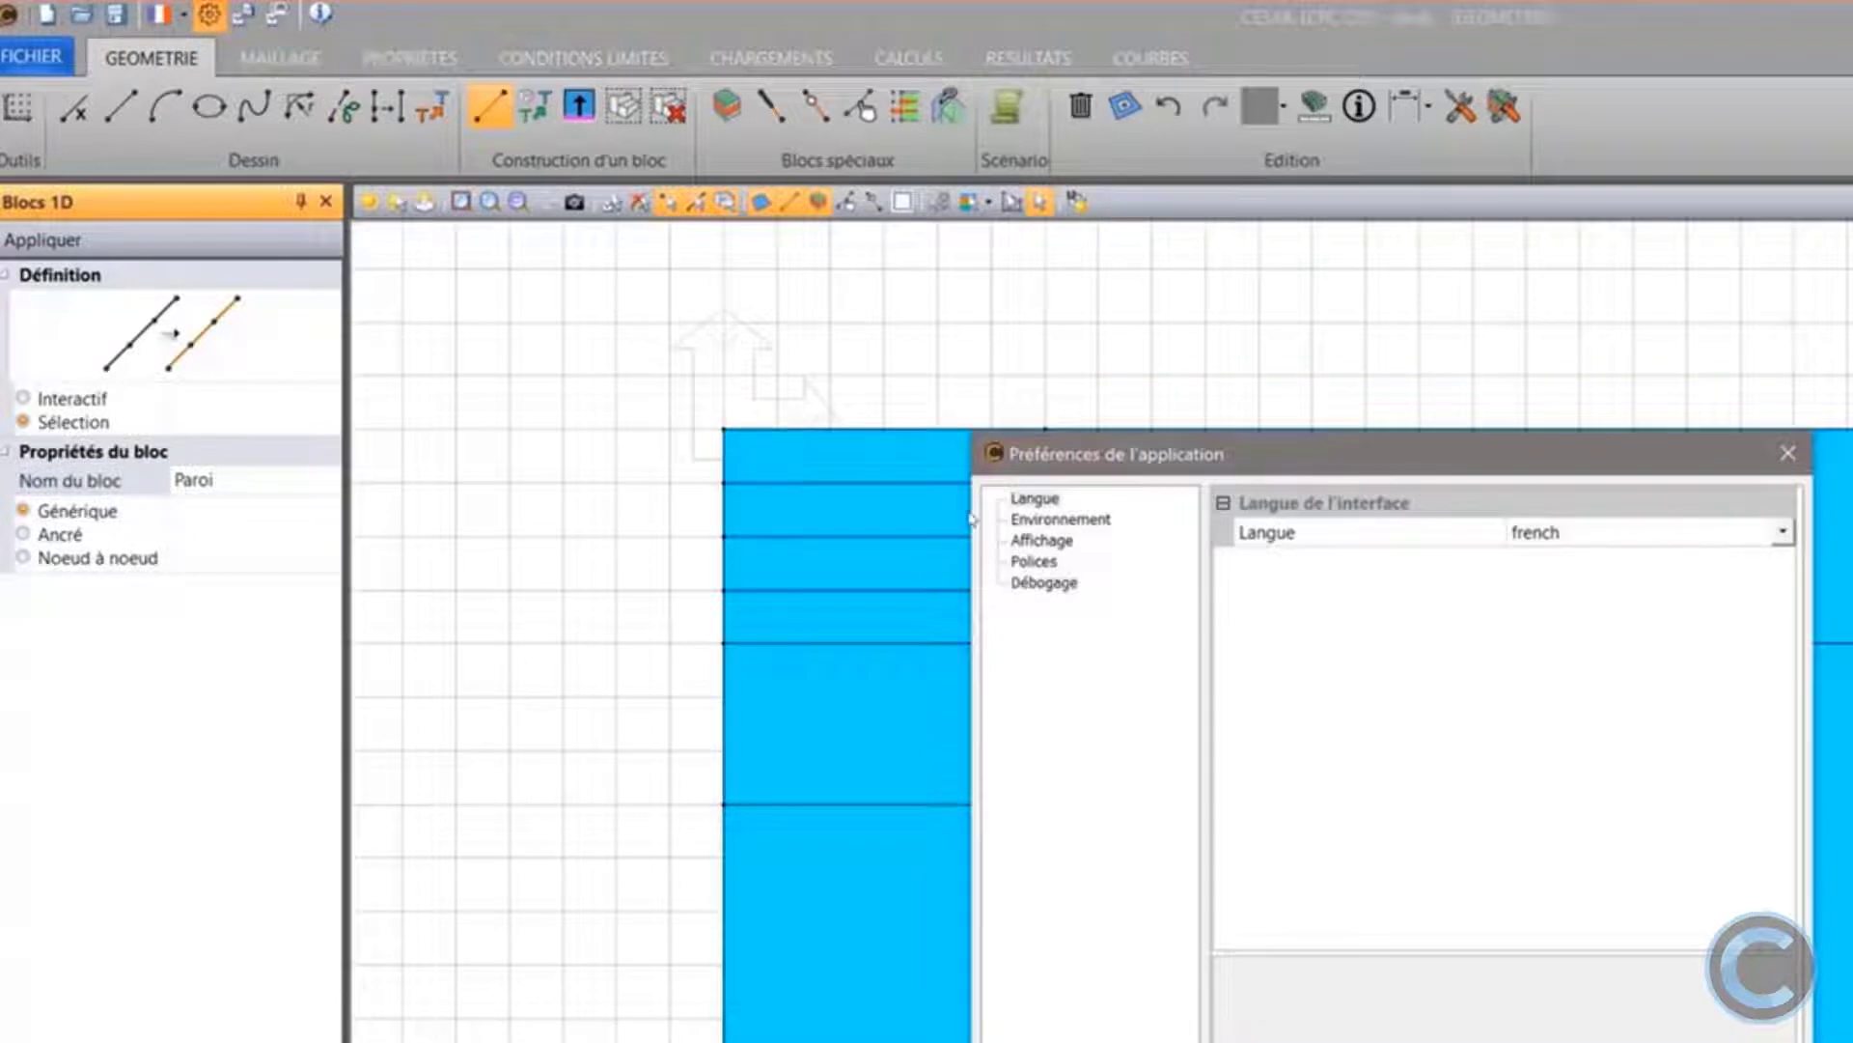
pyautogui.click(1045, 542)
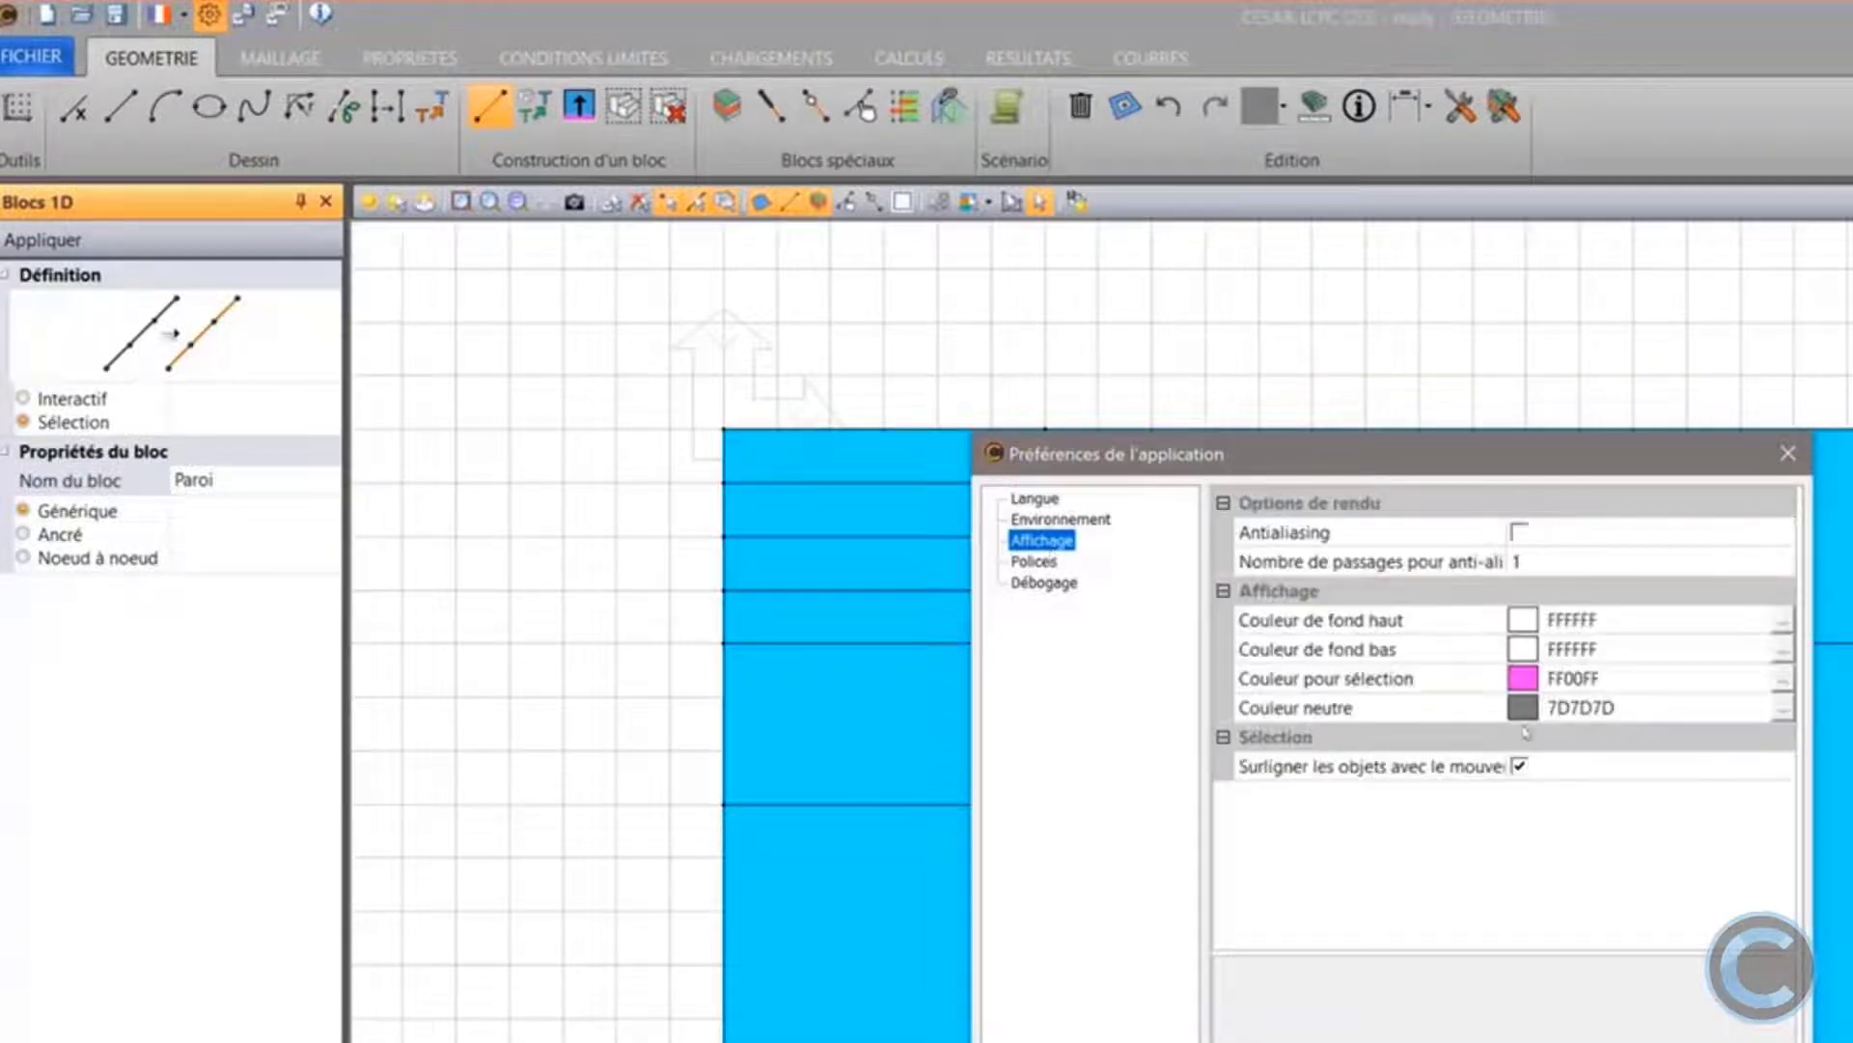
pyautogui.click(1521, 769)
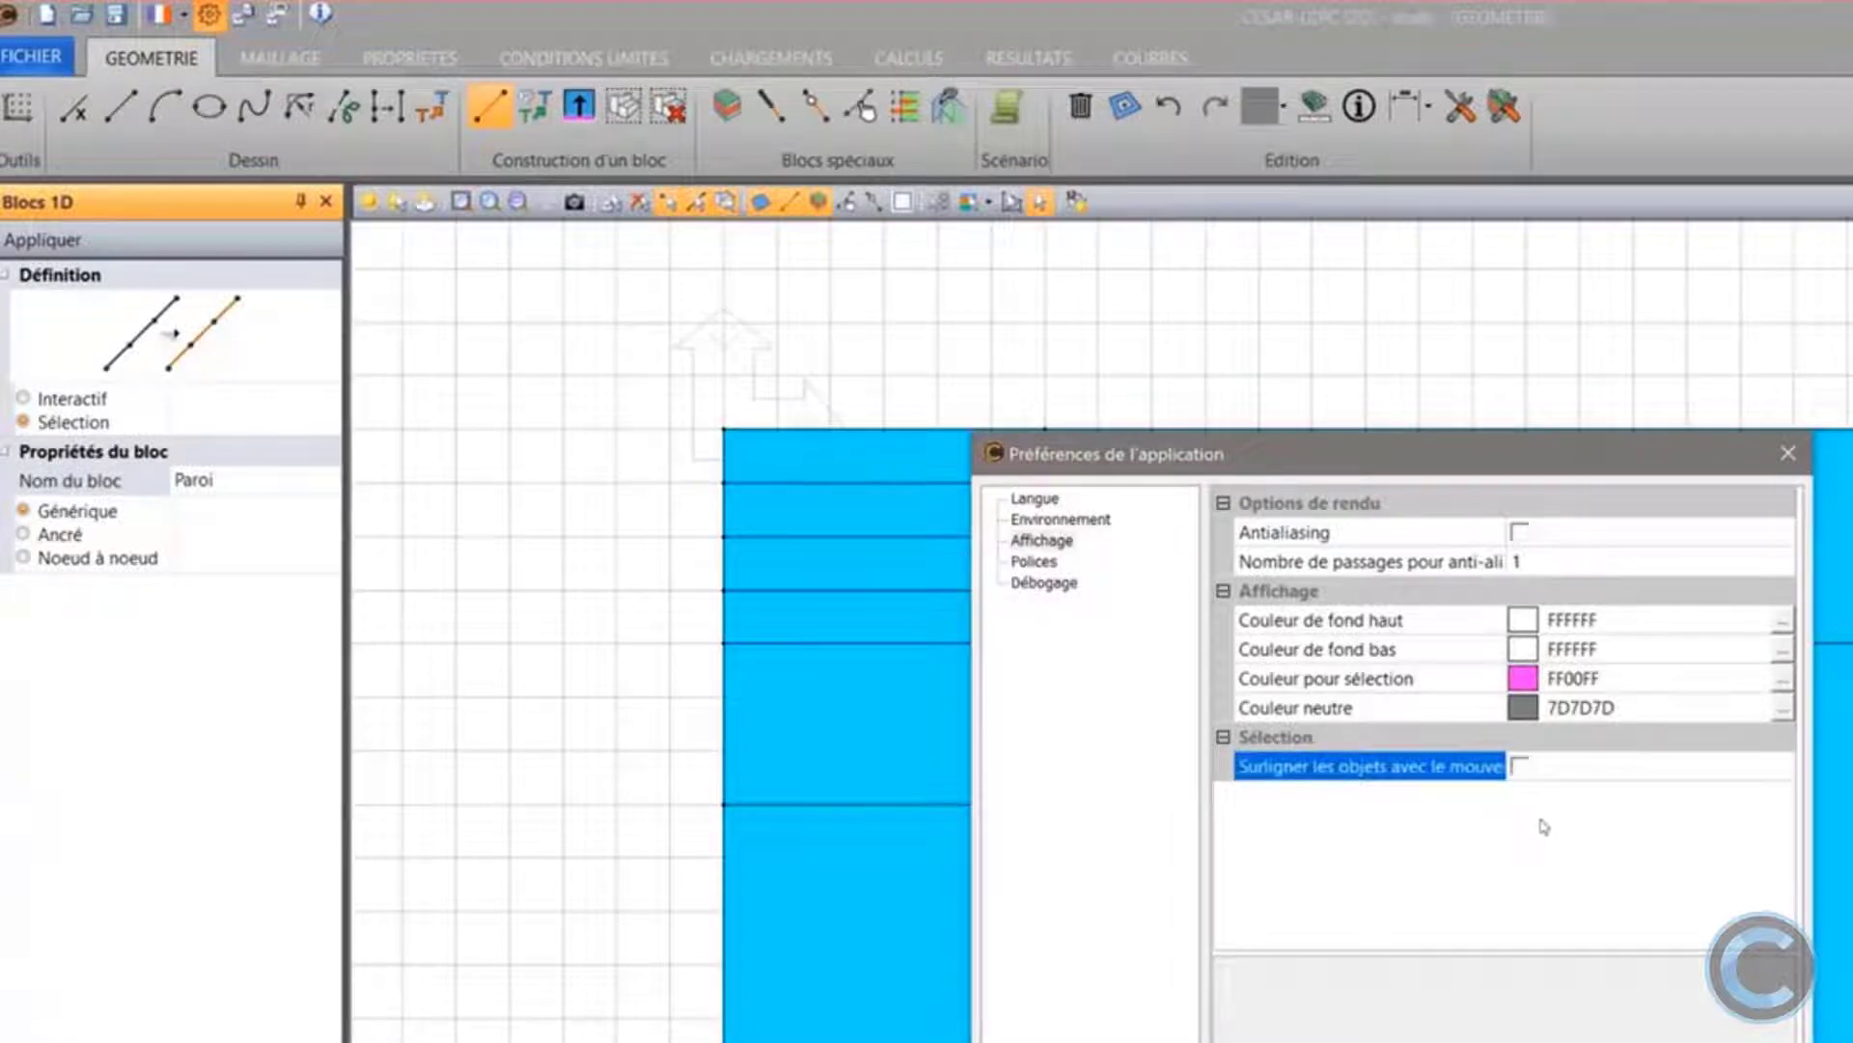
pyautogui.press('Return')
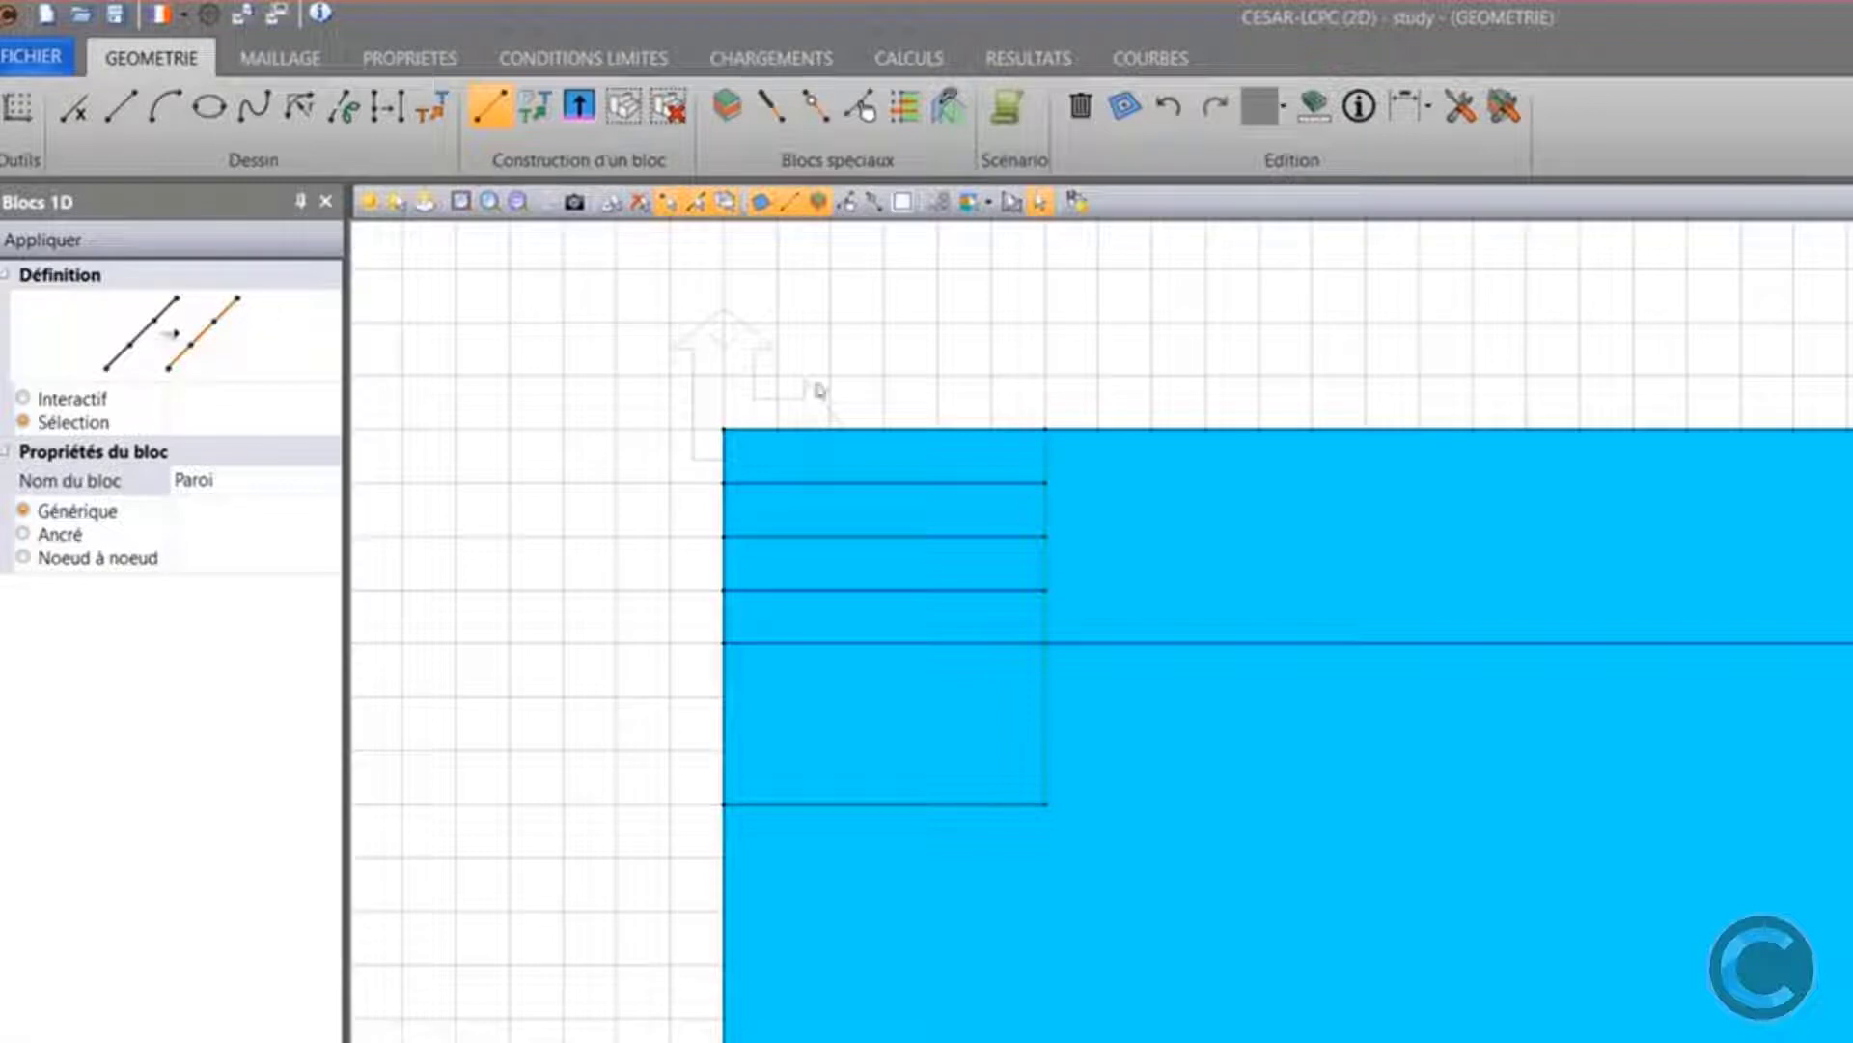
# Create an unlinked point on the wall at absolute coordinates X 30, Y -4 m
pyautogui.click(77, 110)
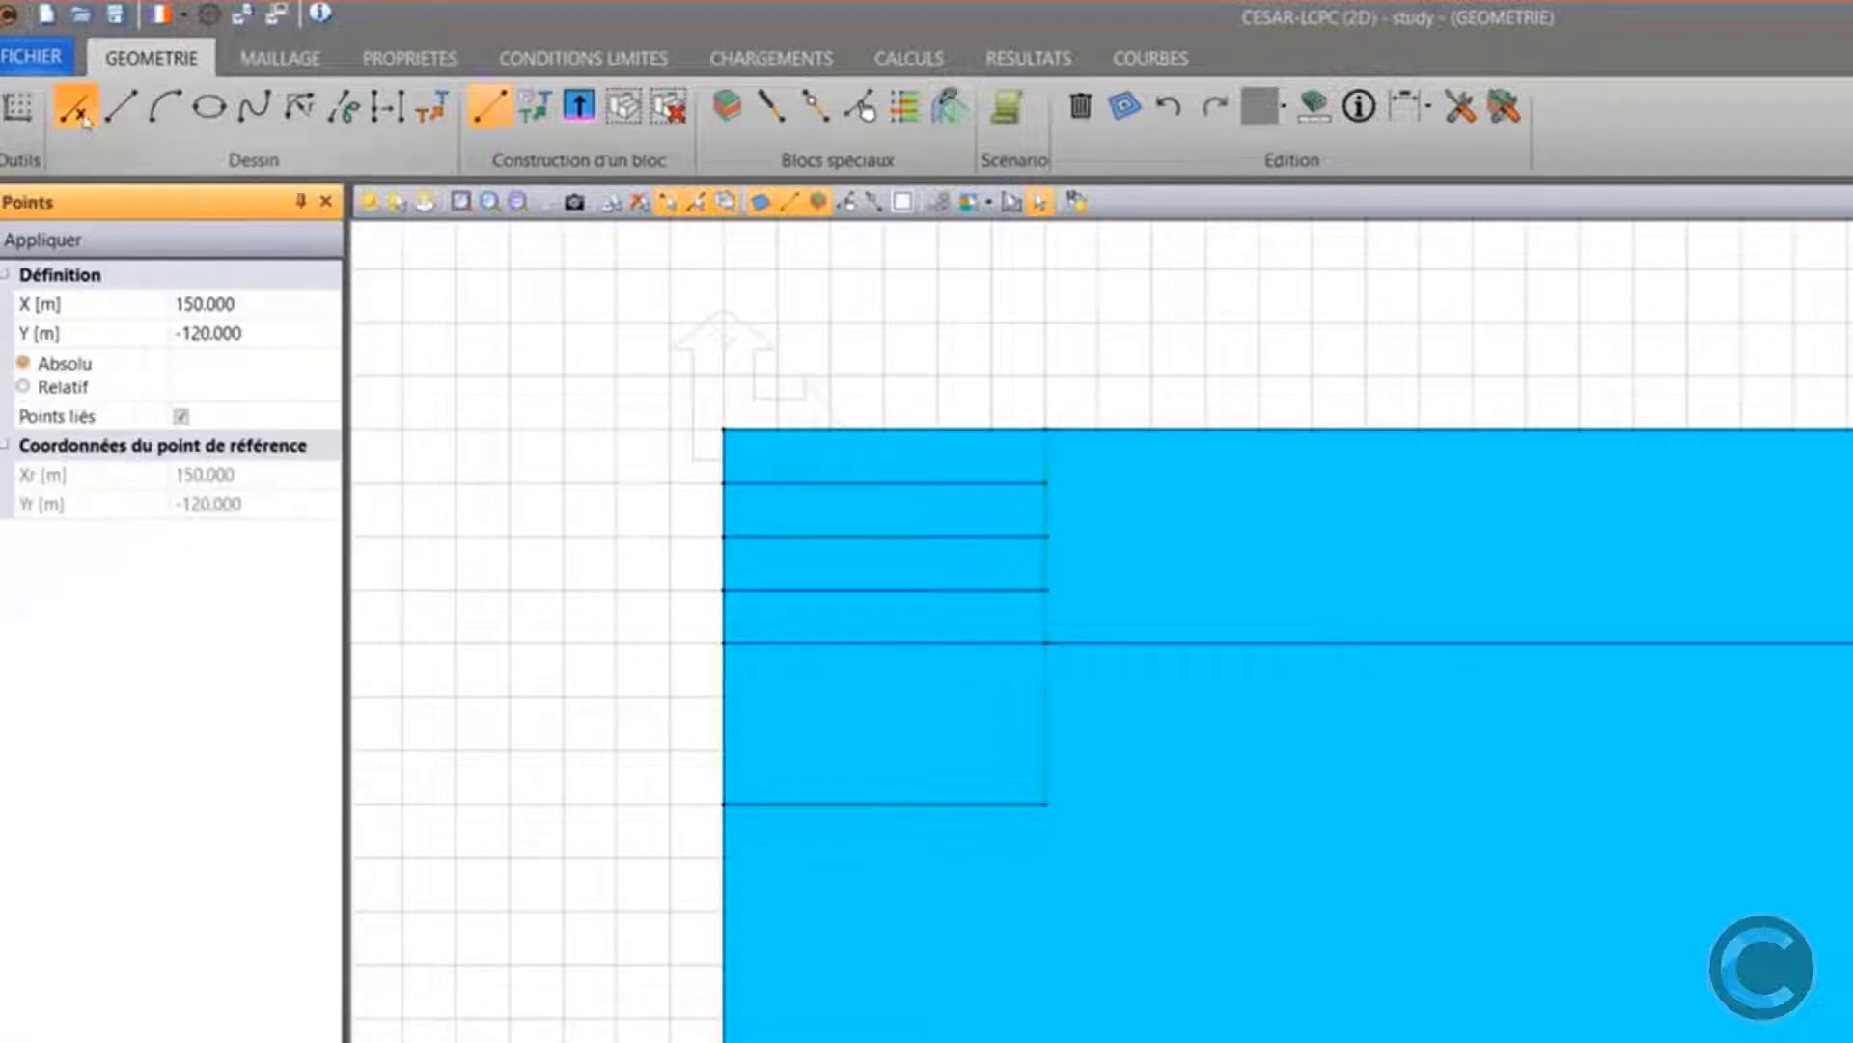
pyautogui.click(168, 304)
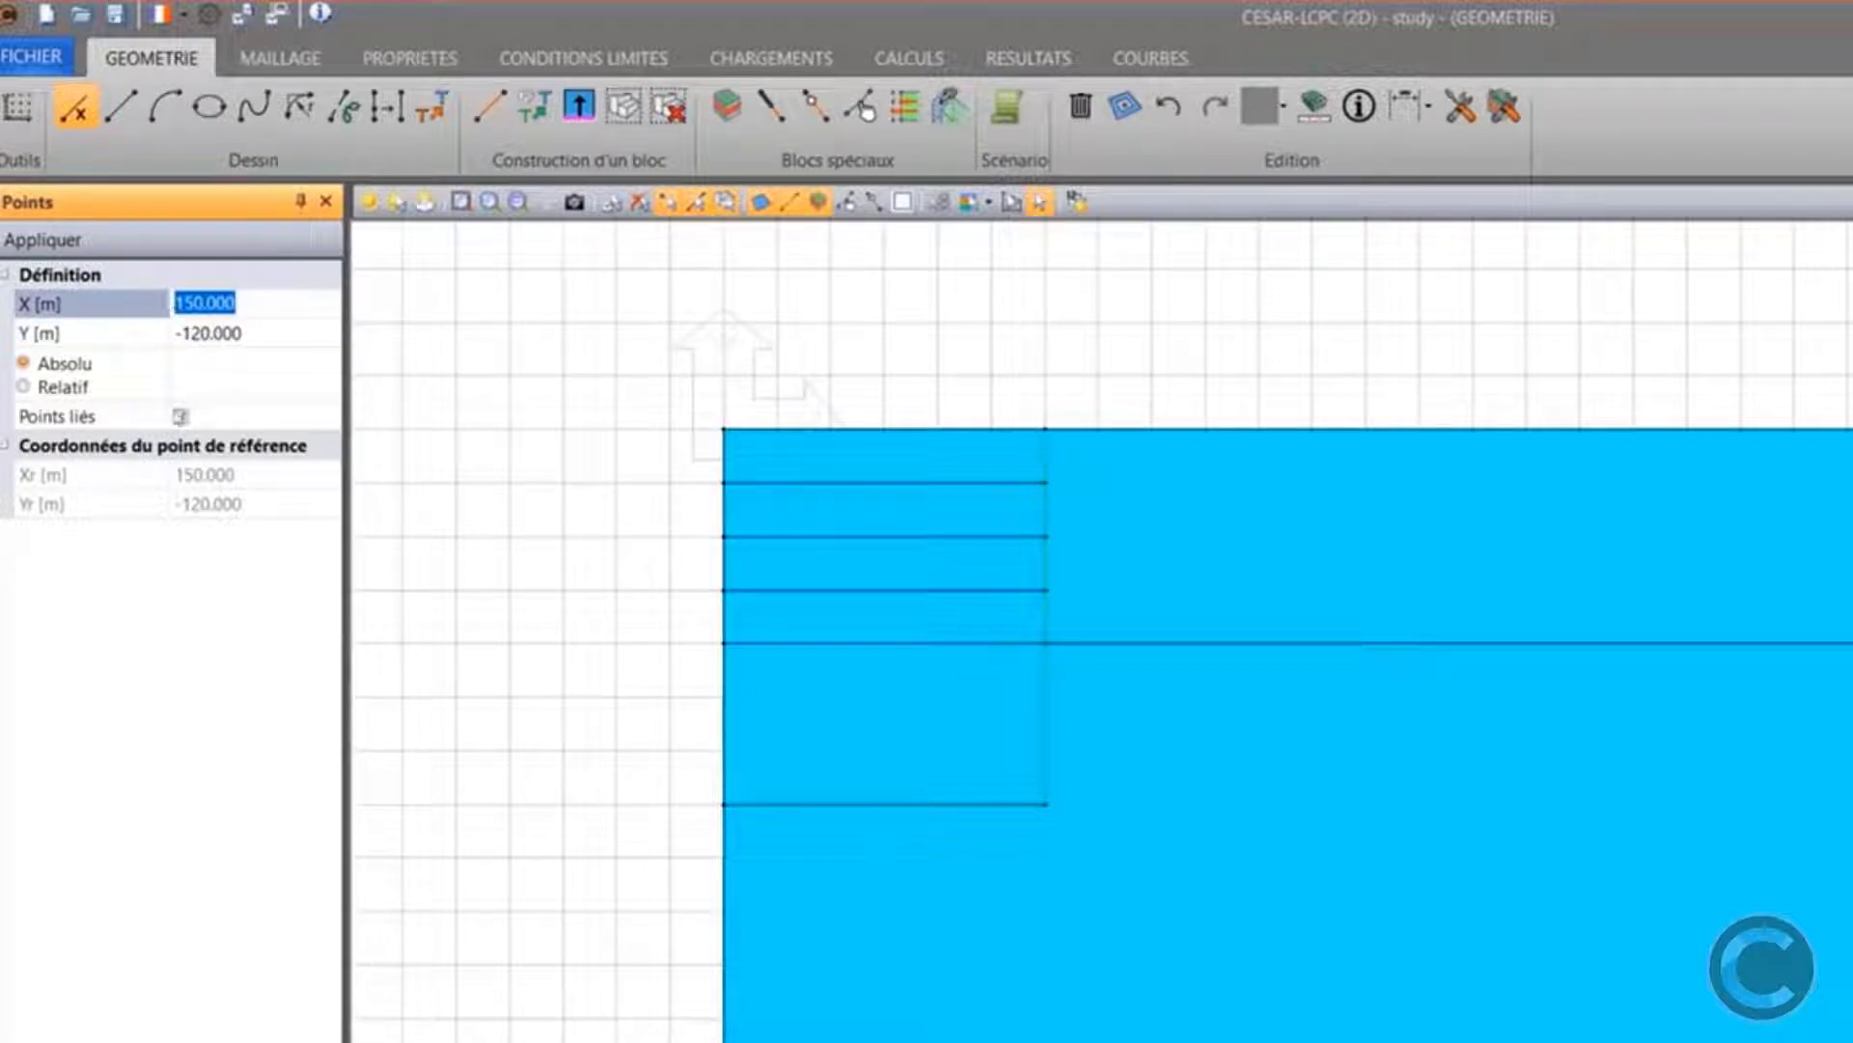
pyautogui.click(181, 416)
pyautogui.click(256, 298)
pyautogui.write('30')
pyautogui.press('Tab')
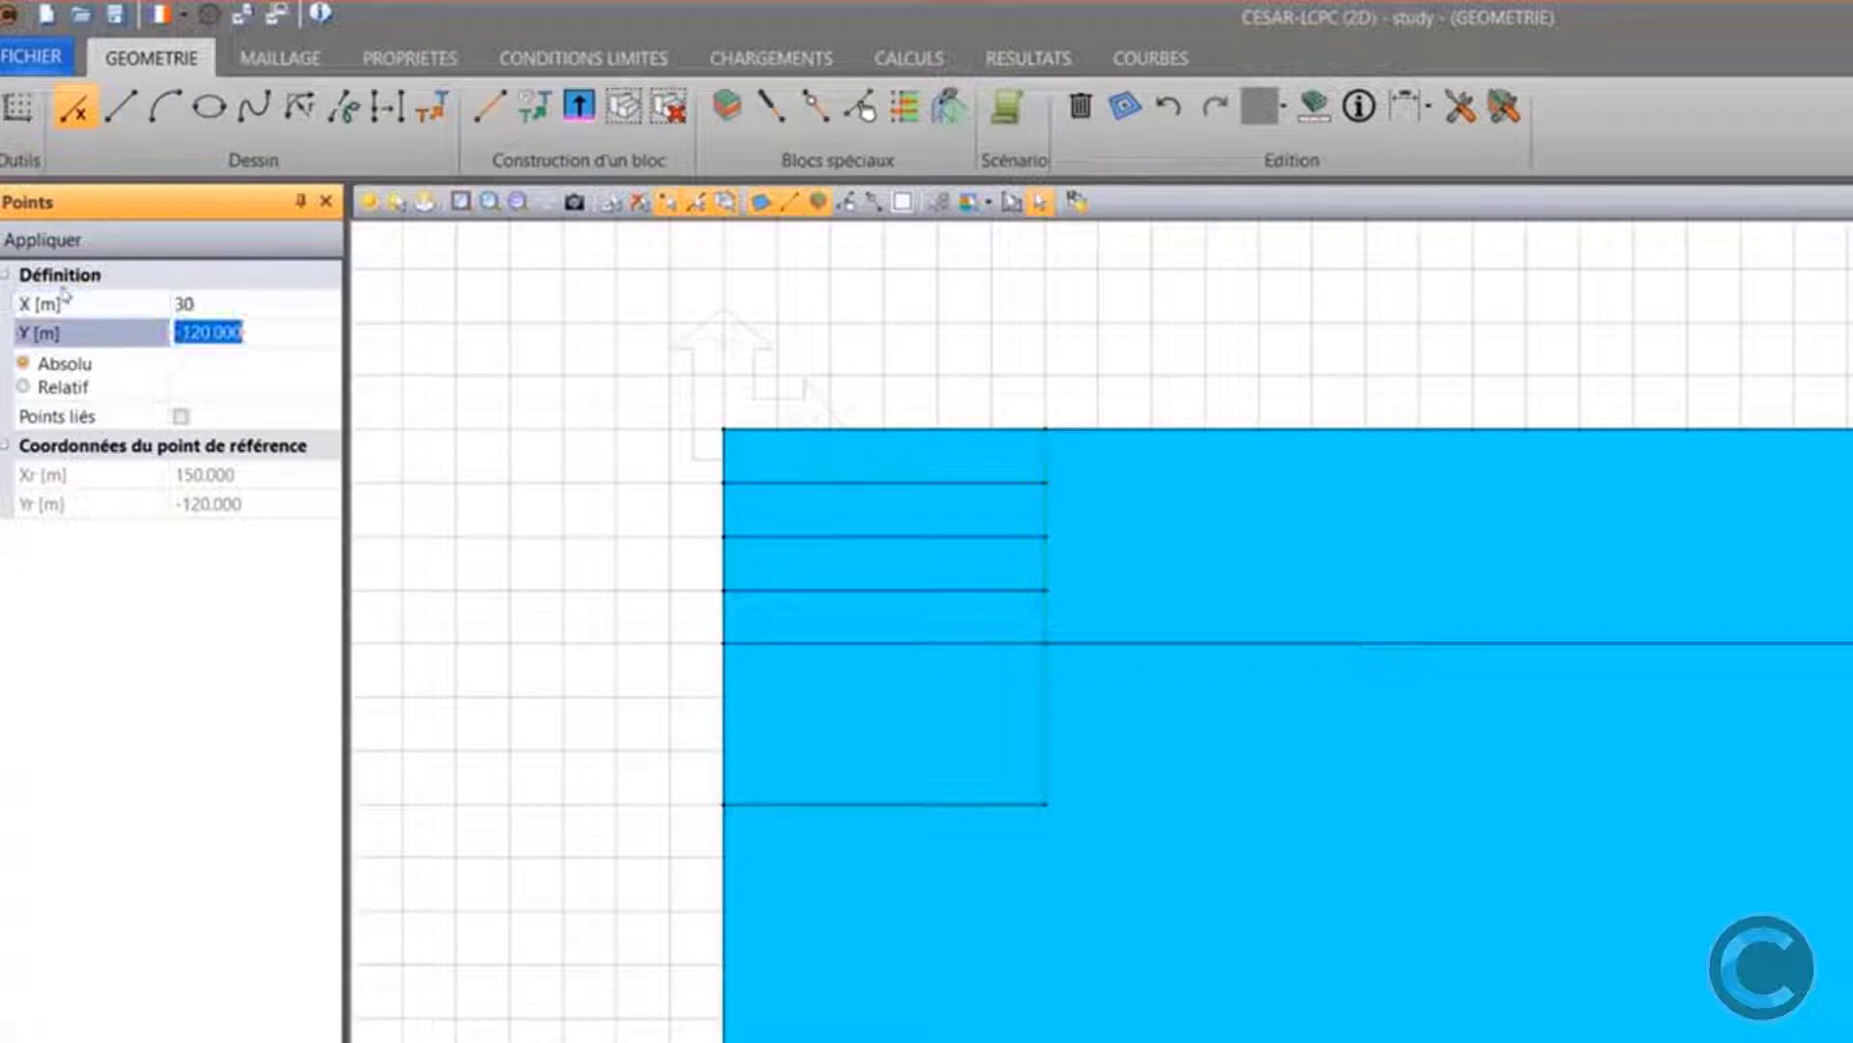
pyautogui.write('-4')
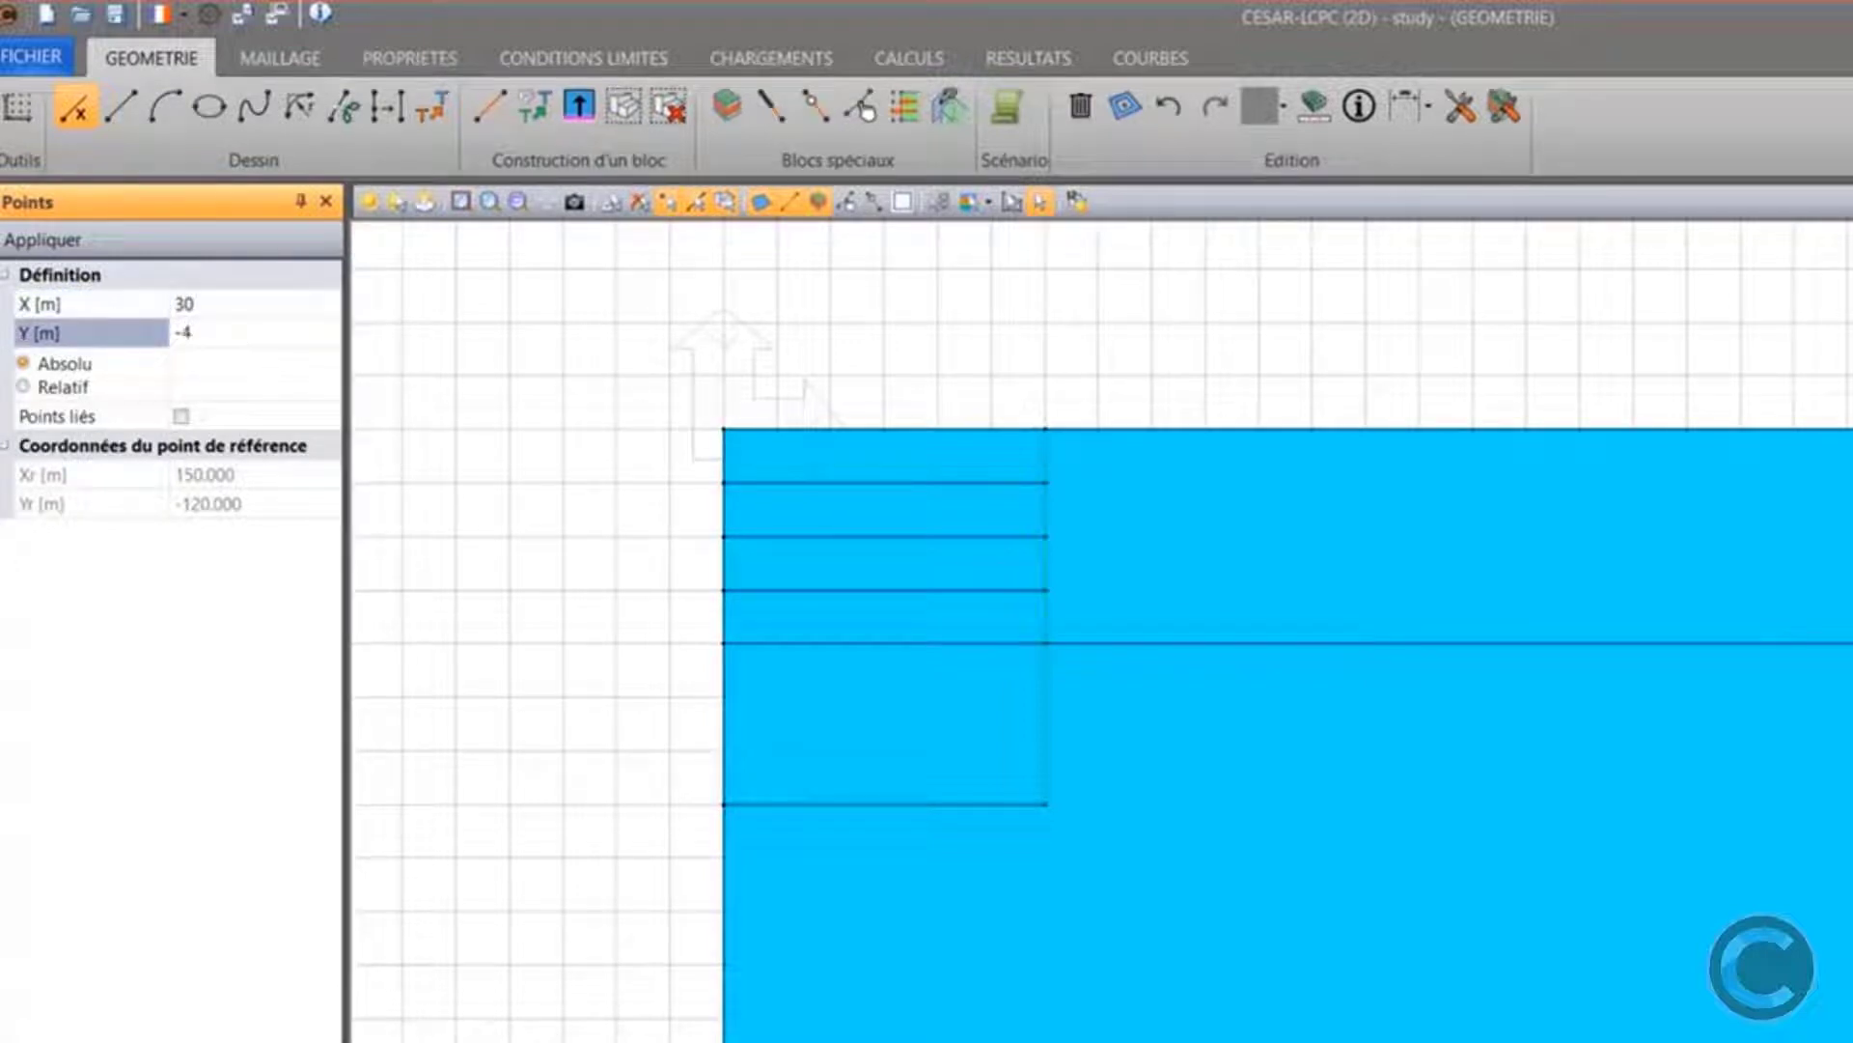
pyautogui.click(55, 240)
pyautogui.scroll(1, 958, 444)
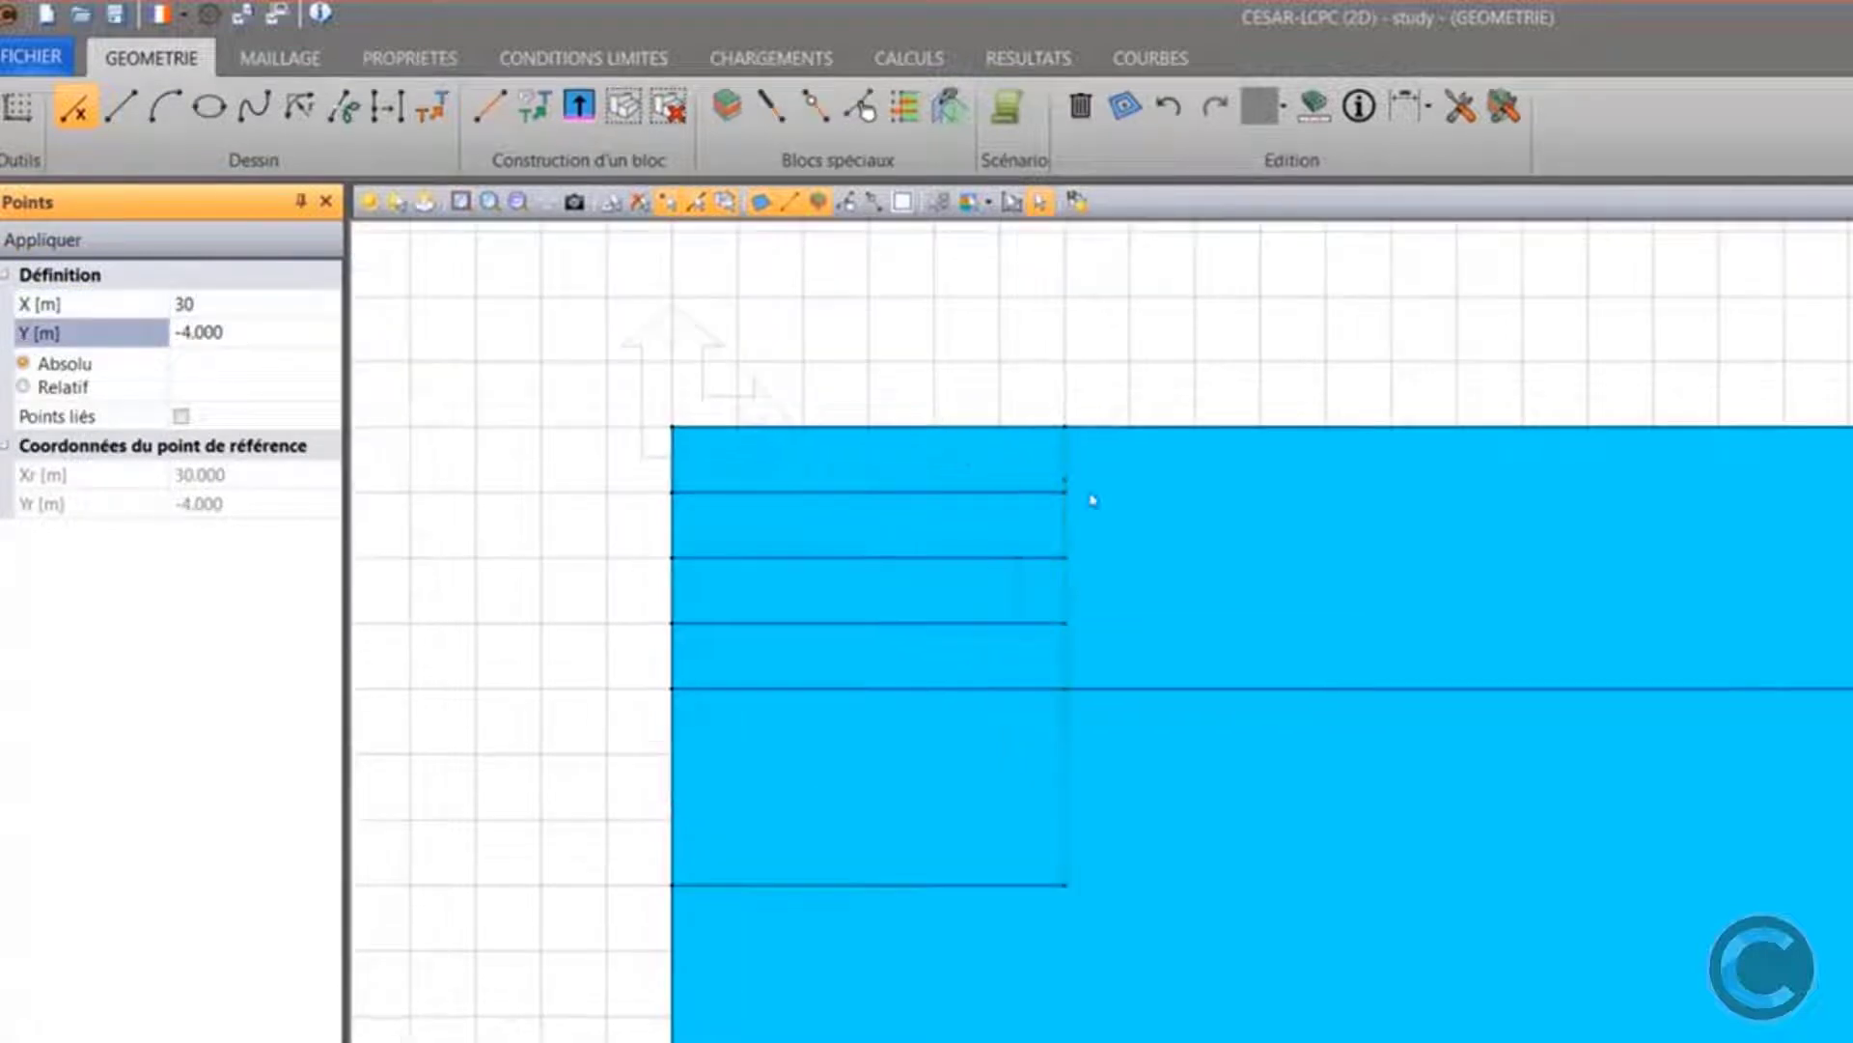
# Draw an interactive Noeud à noeud 1D block from the wall point at Y -4 m, 12 m long at 335 degrees
pyautogui.click(500, 114)
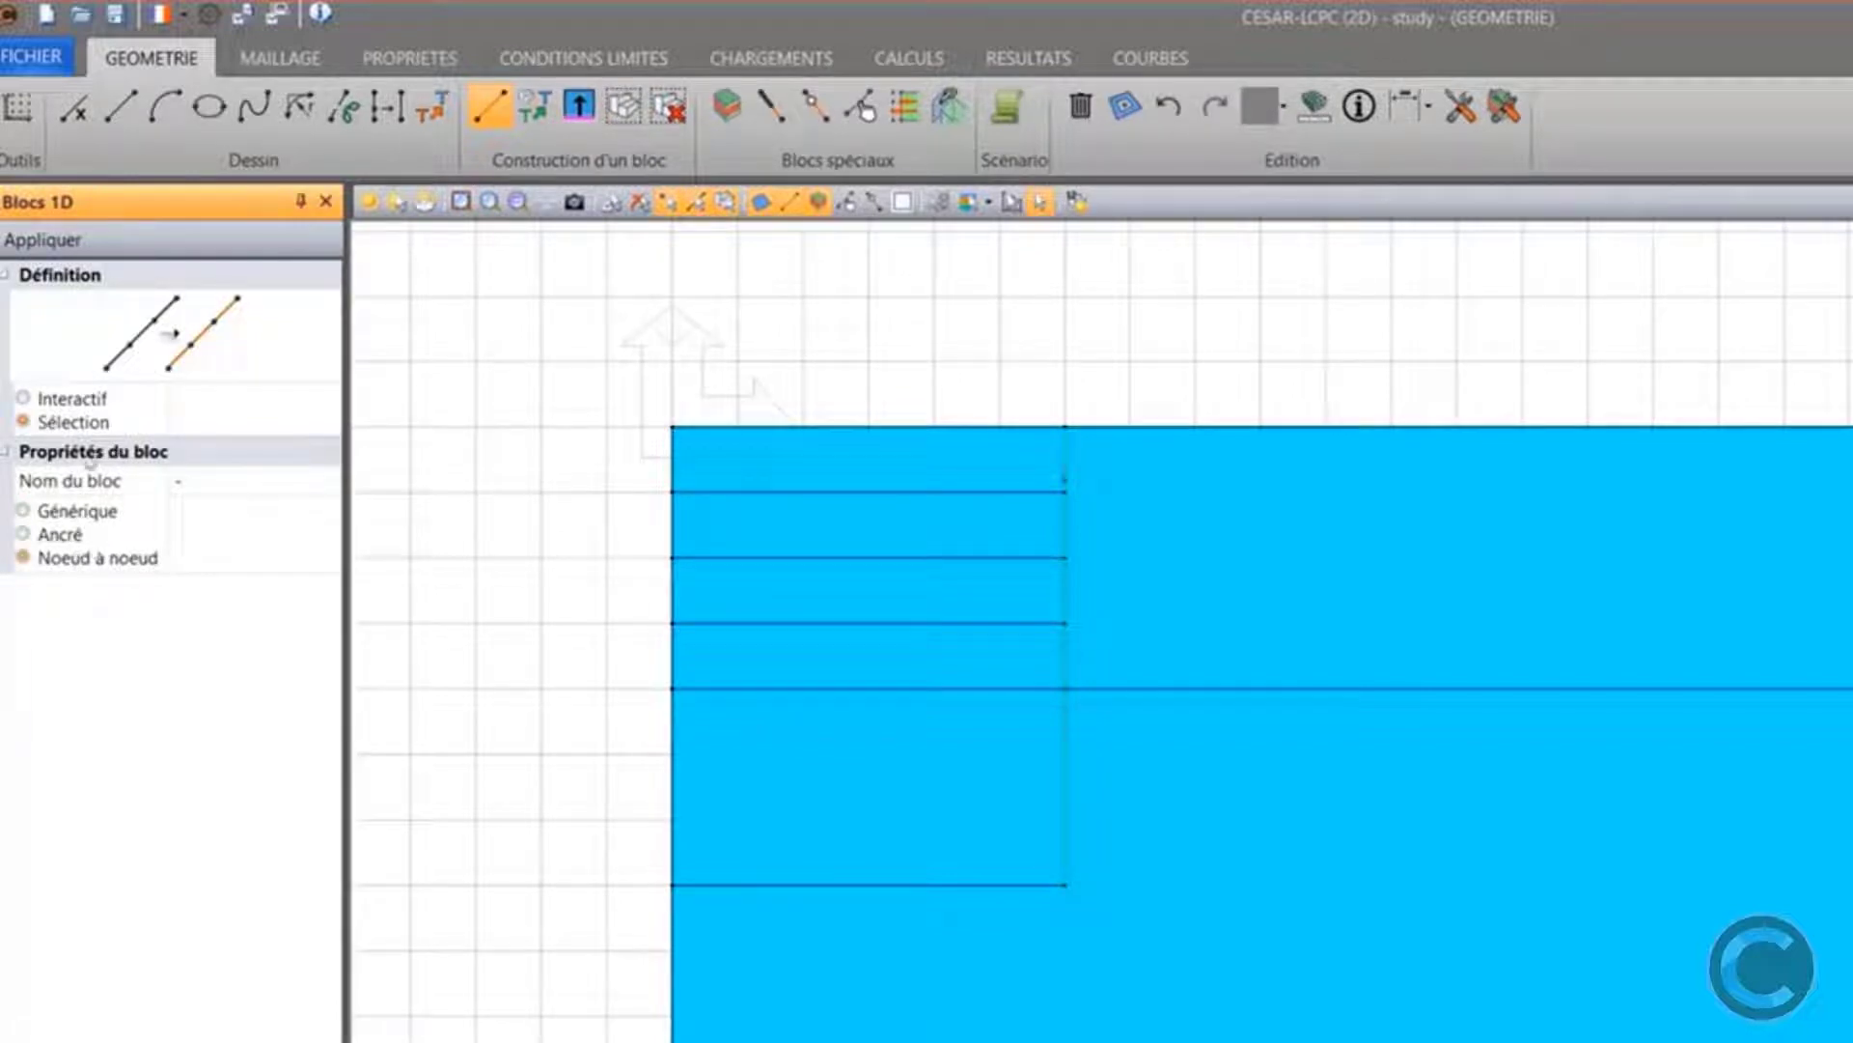
pyautogui.click(70, 404)
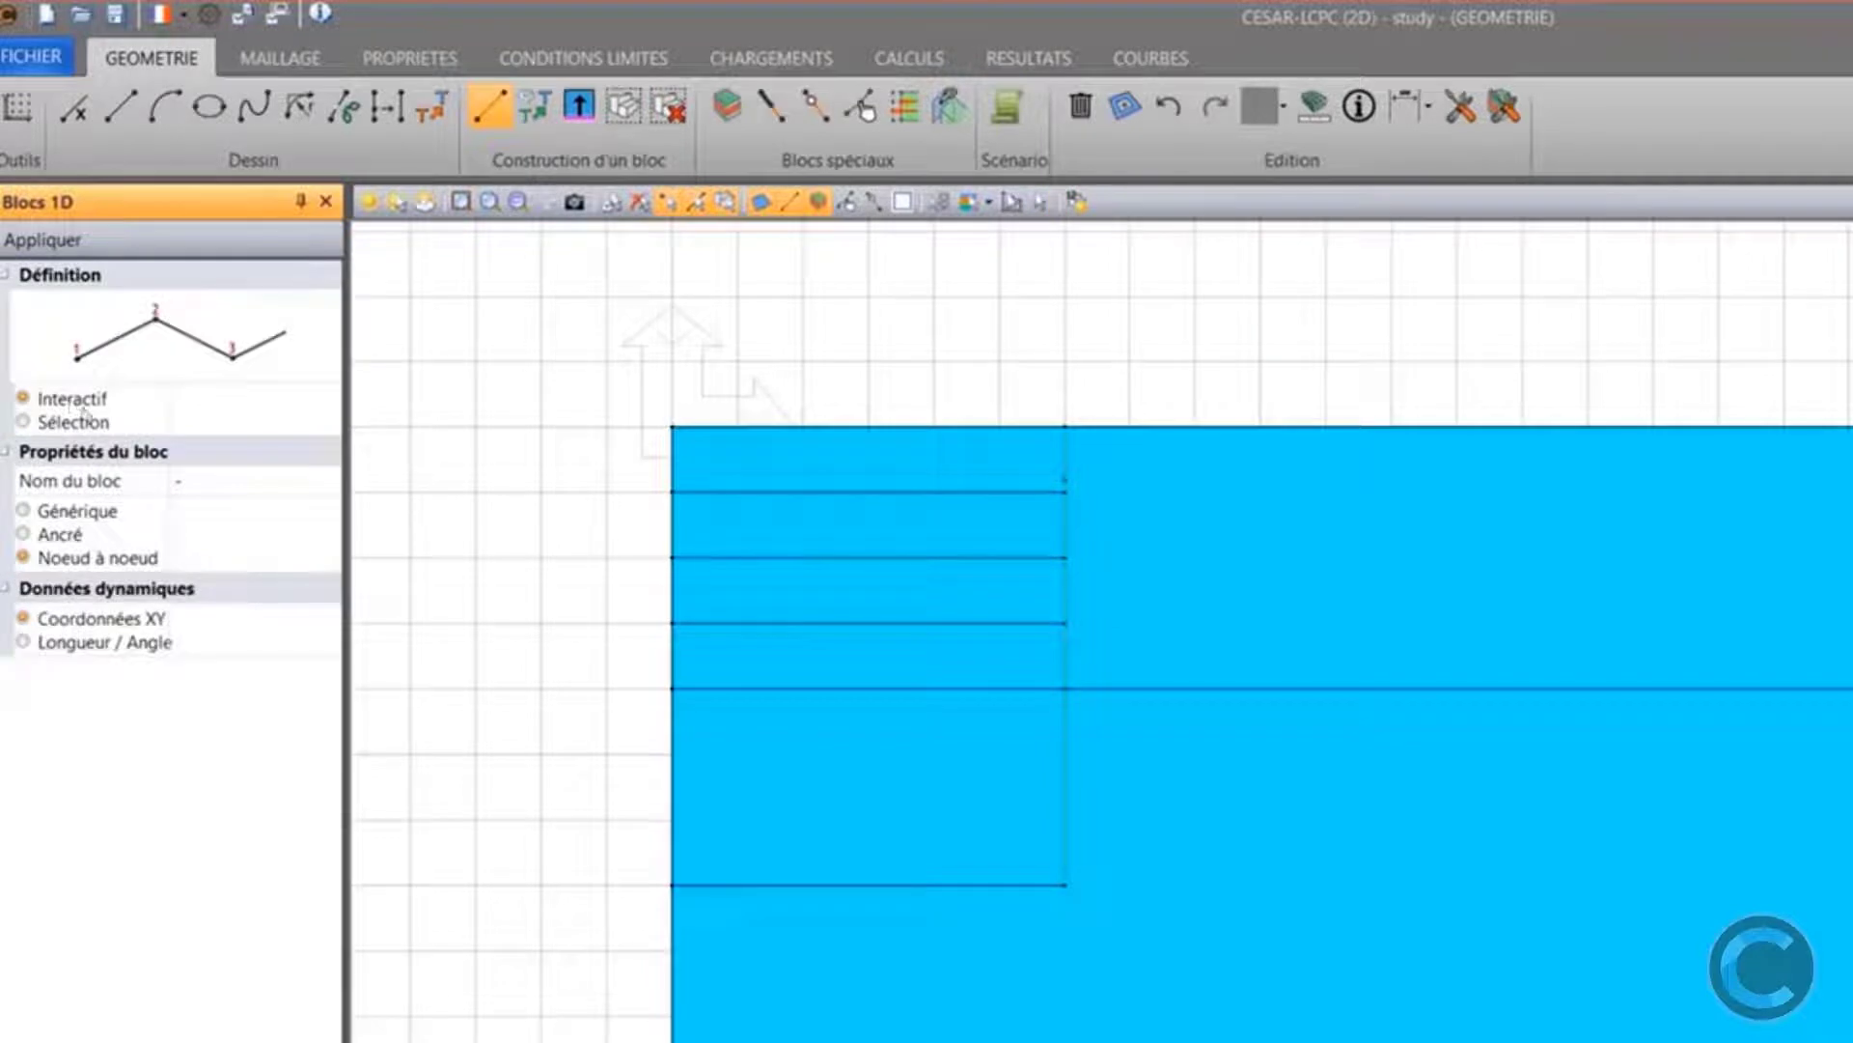
pyautogui.click(87, 645)
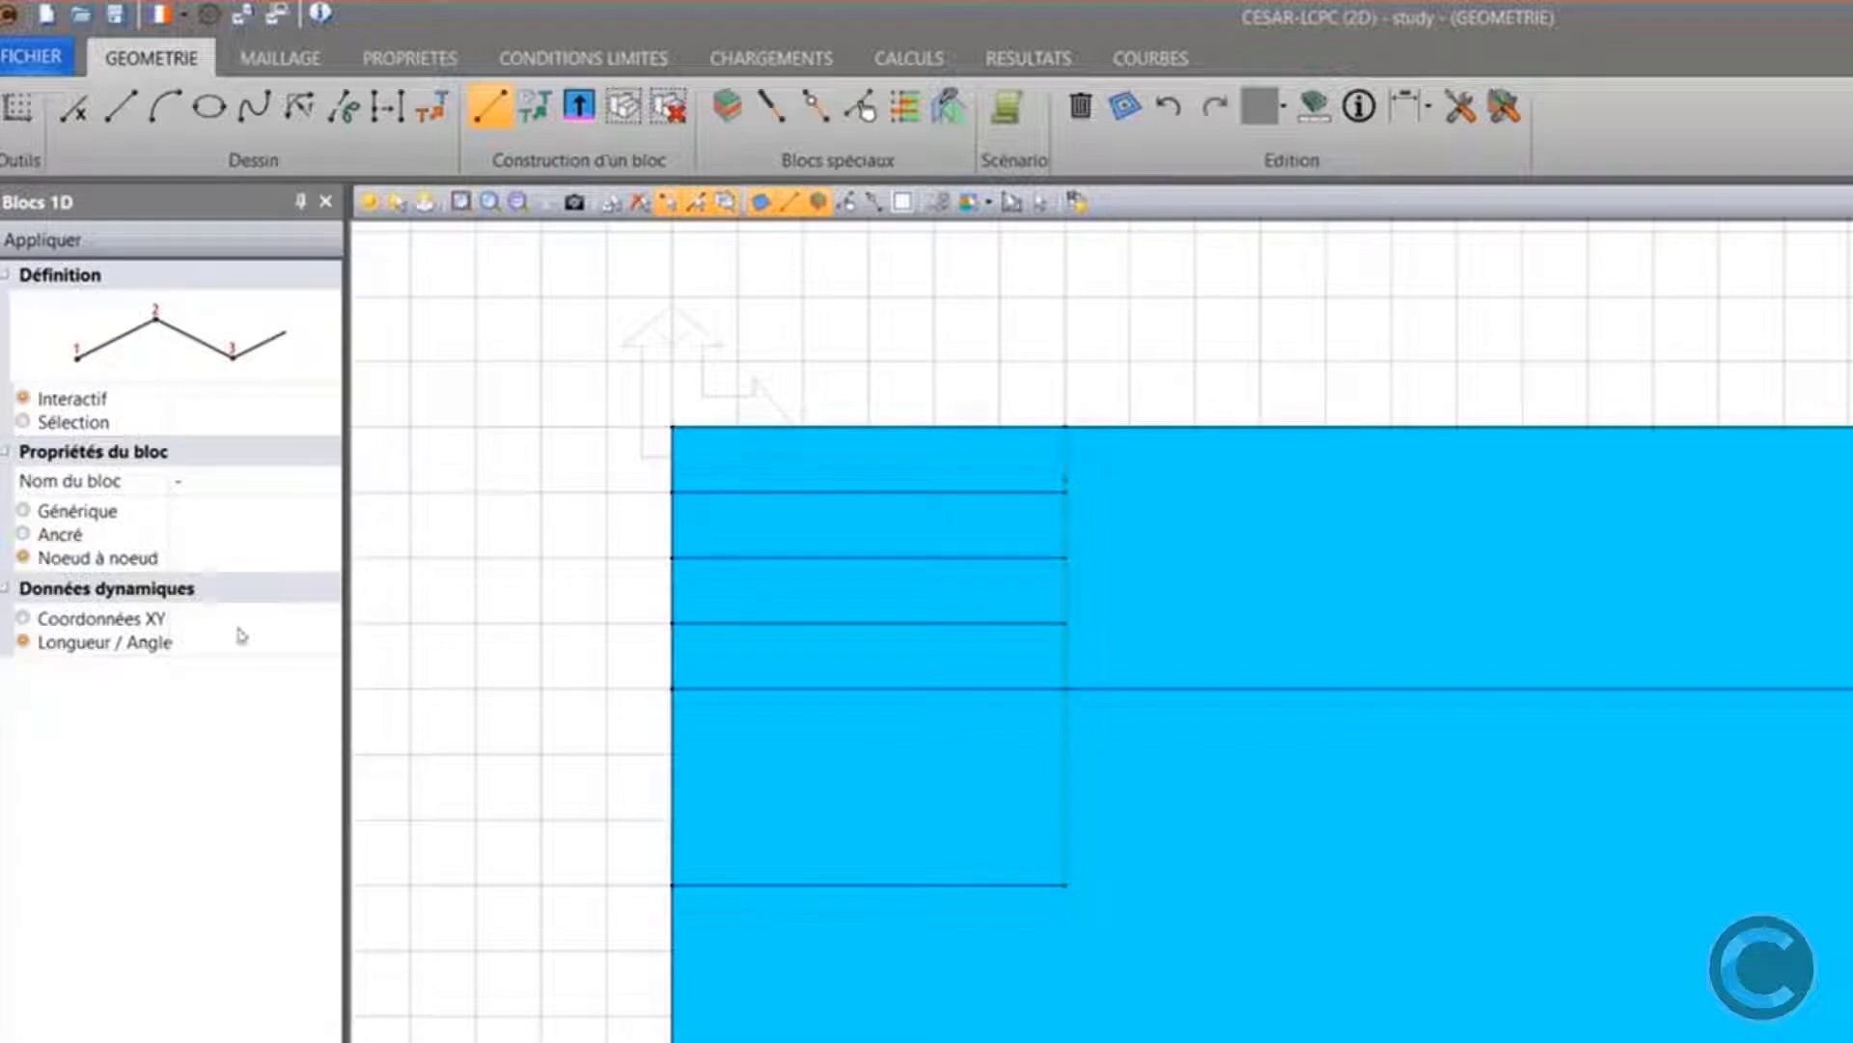
pyautogui.click(1066, 493)
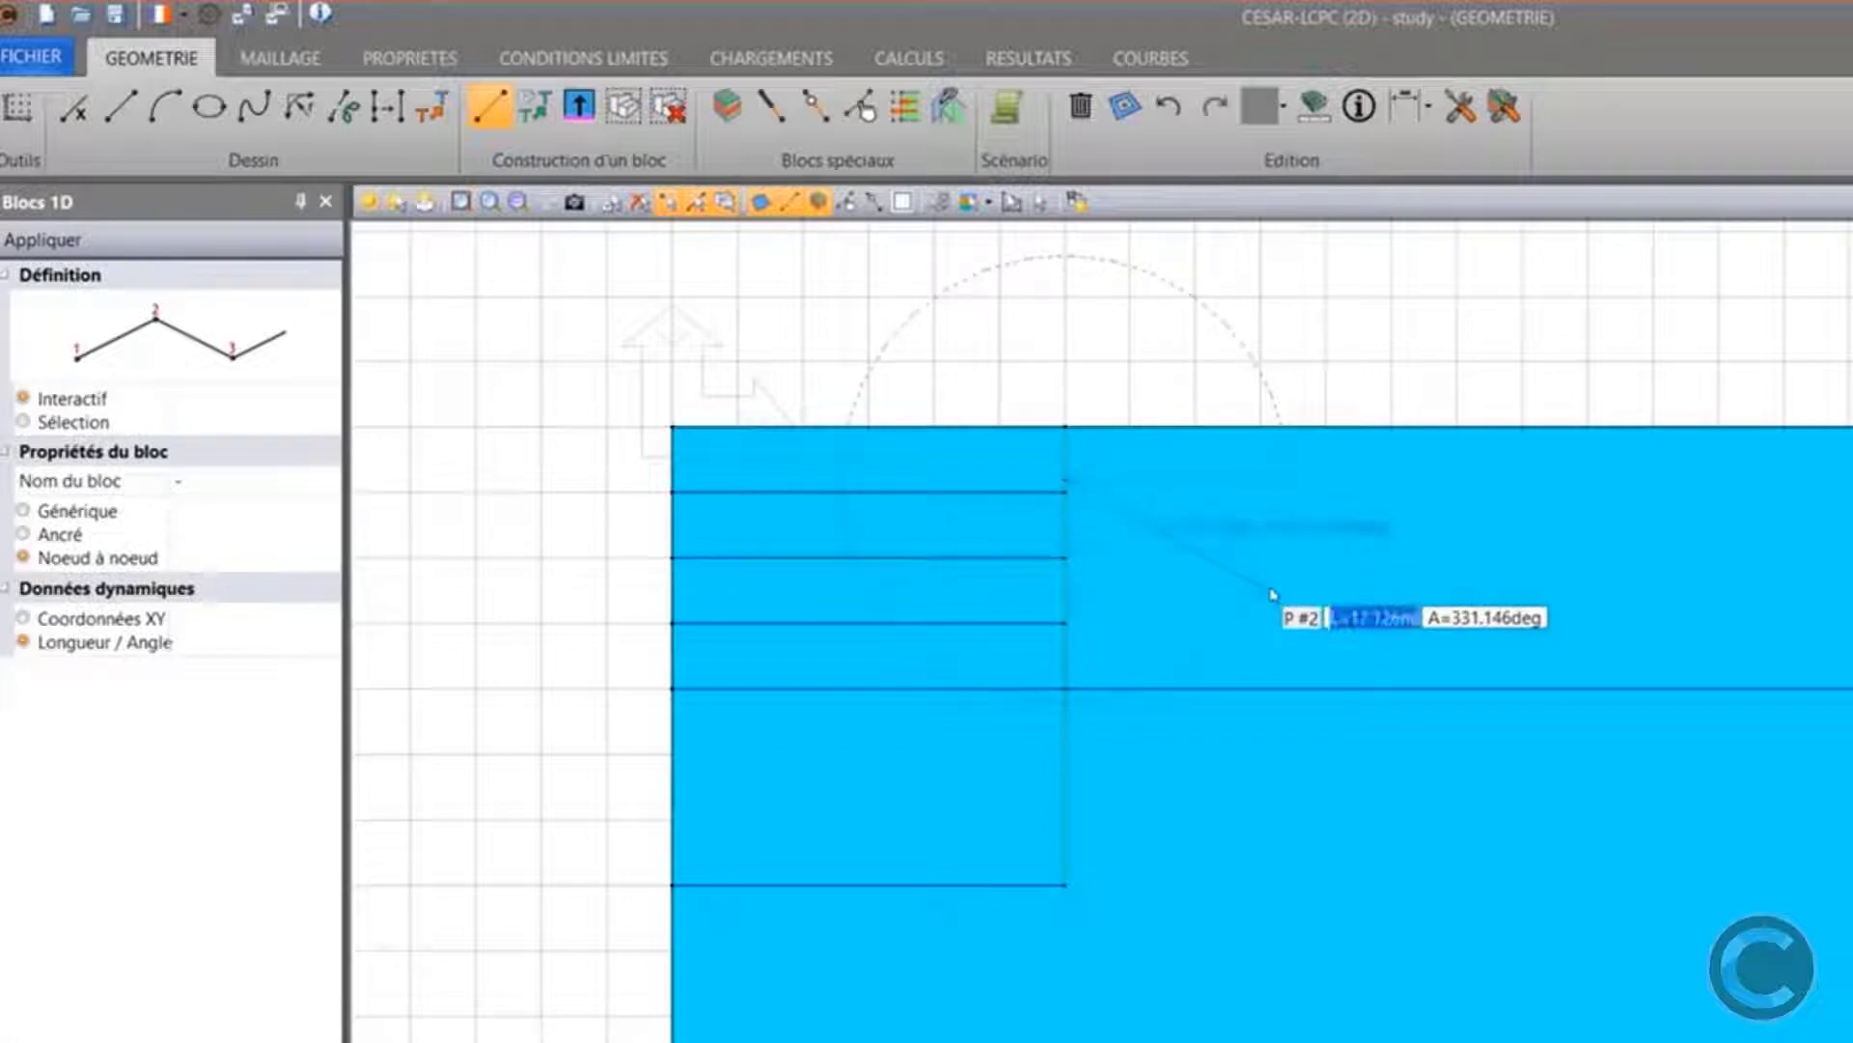
pyautogui.write('12')
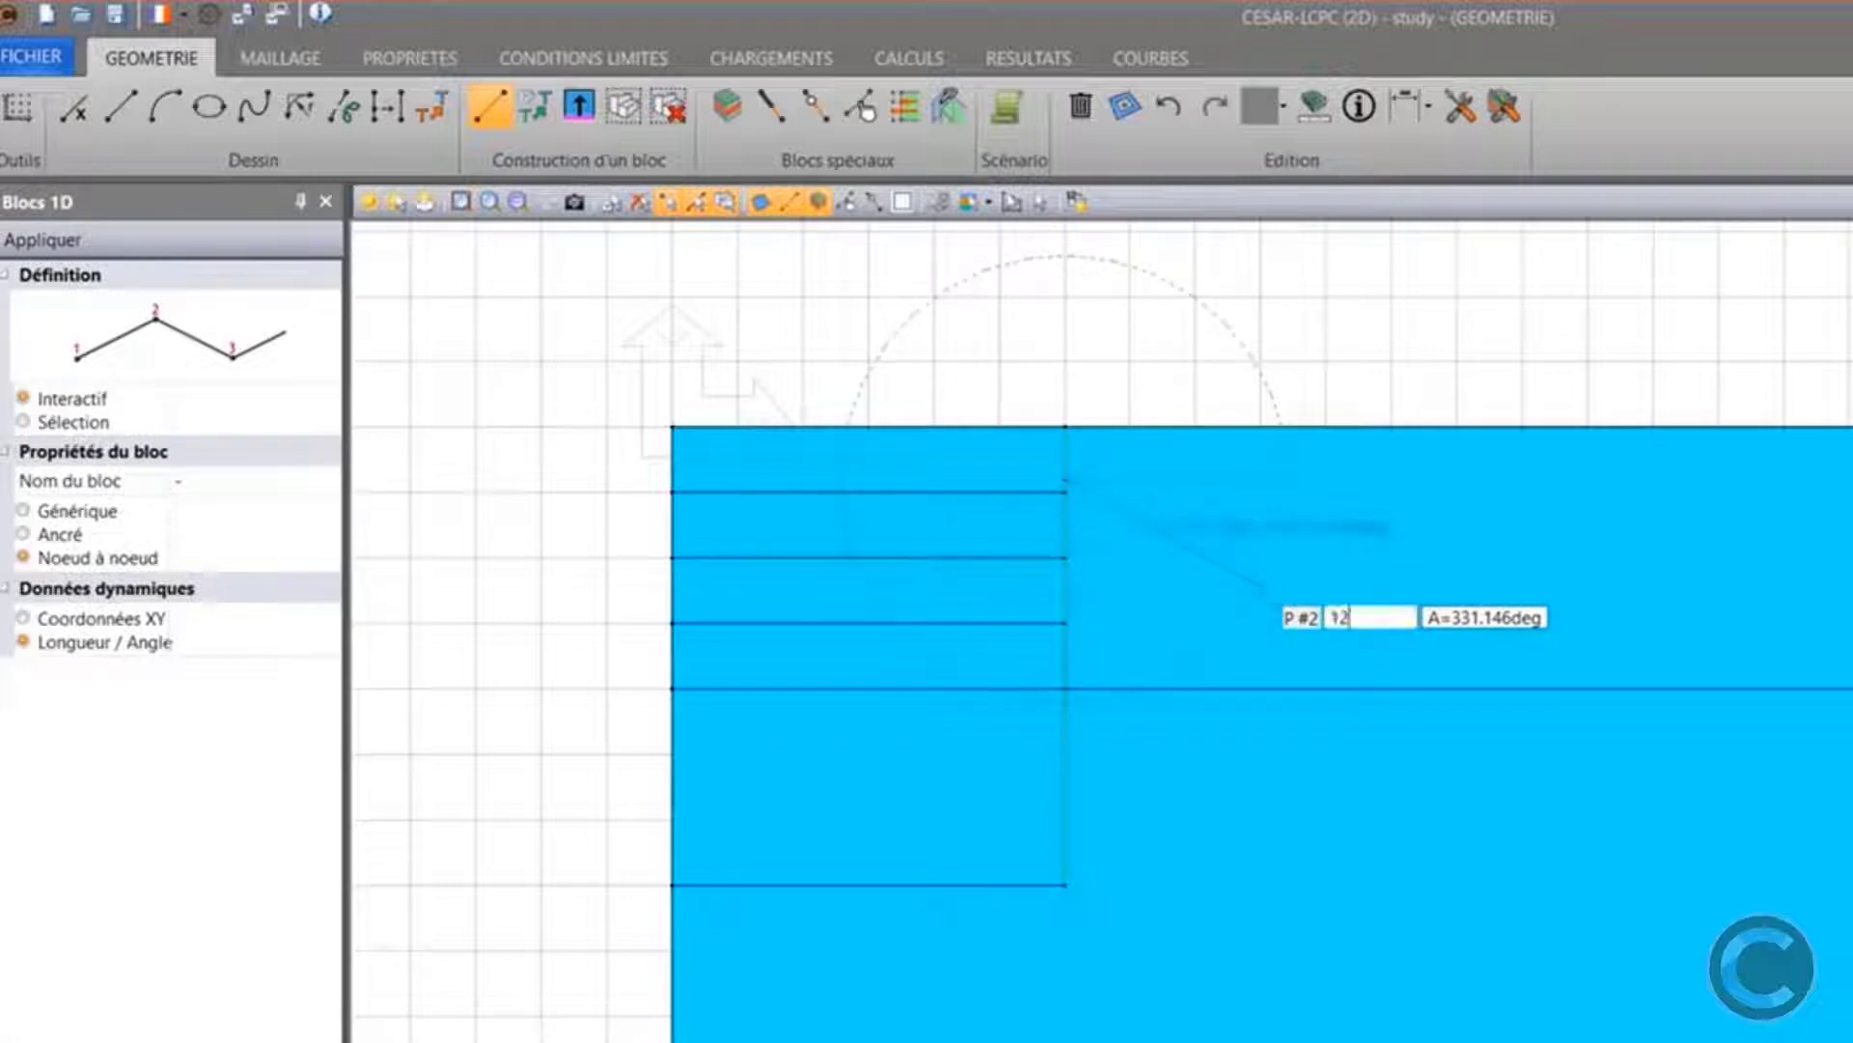
pyautogui.press('Tab')
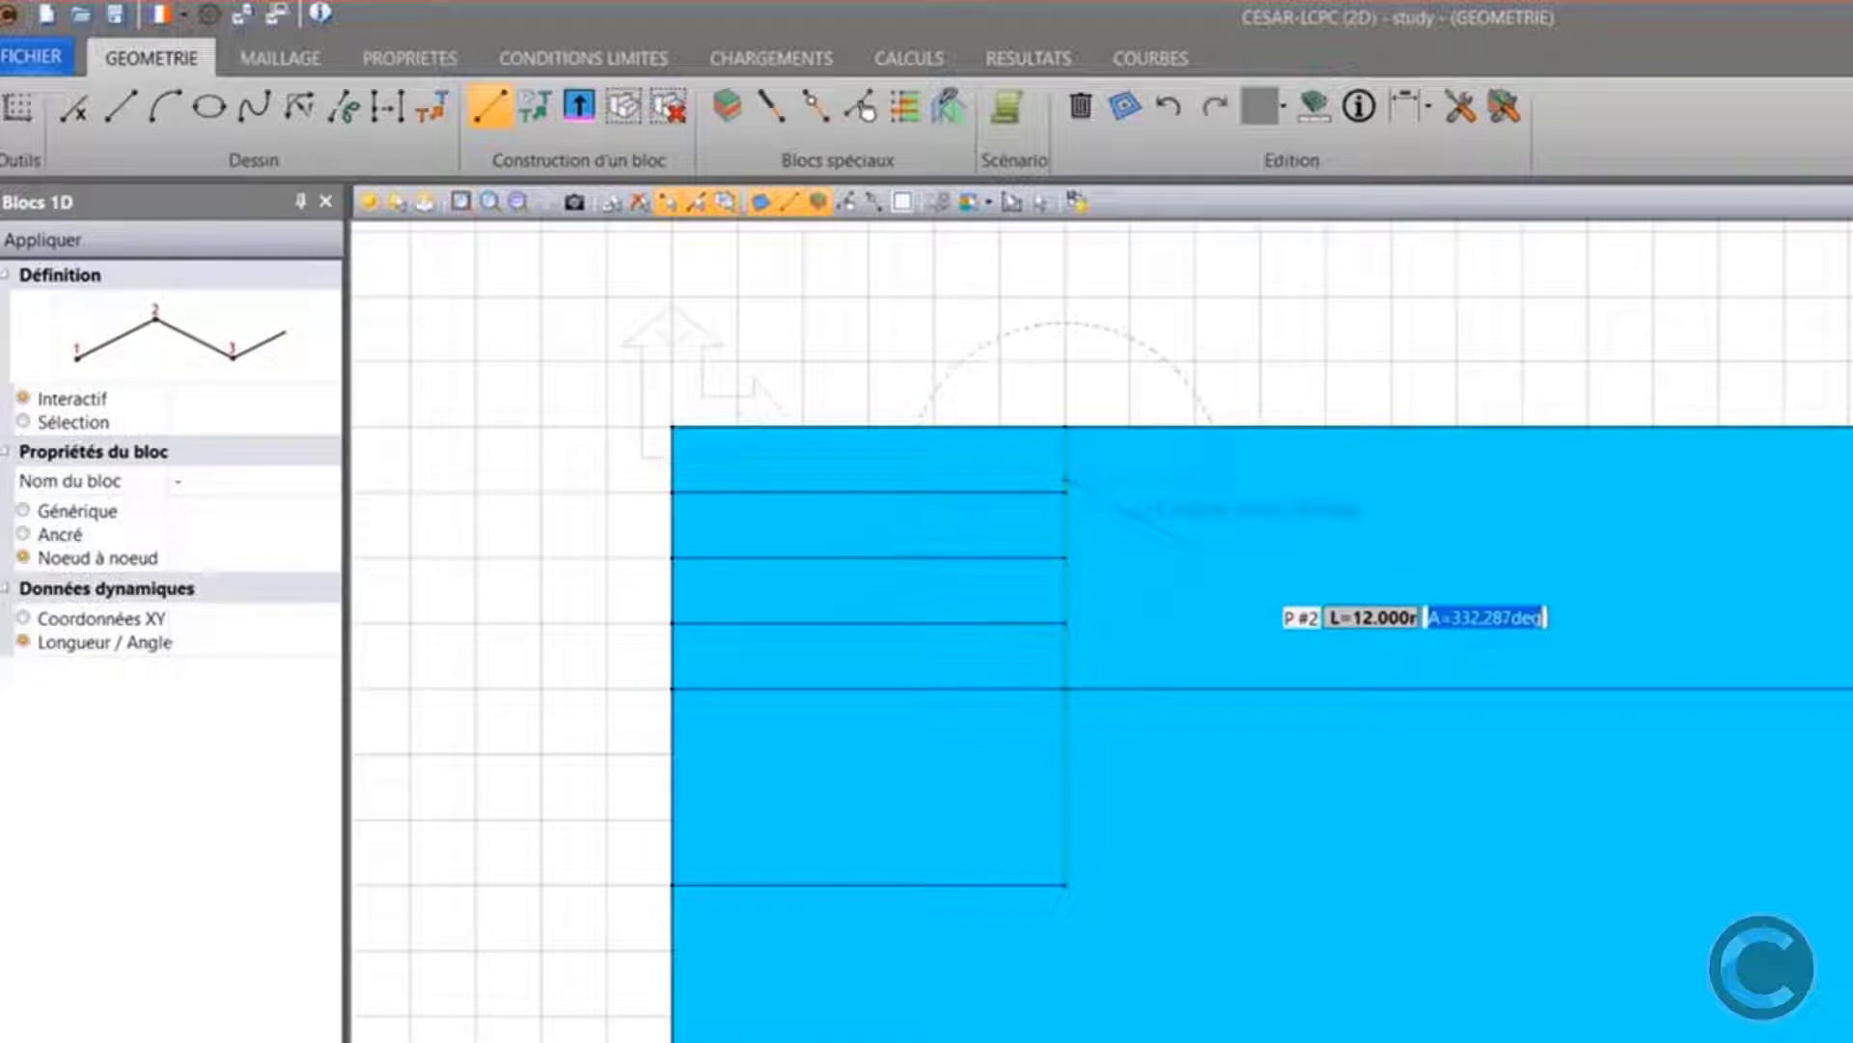
pyautogui.write('335')
pyautogui.press('Tab')
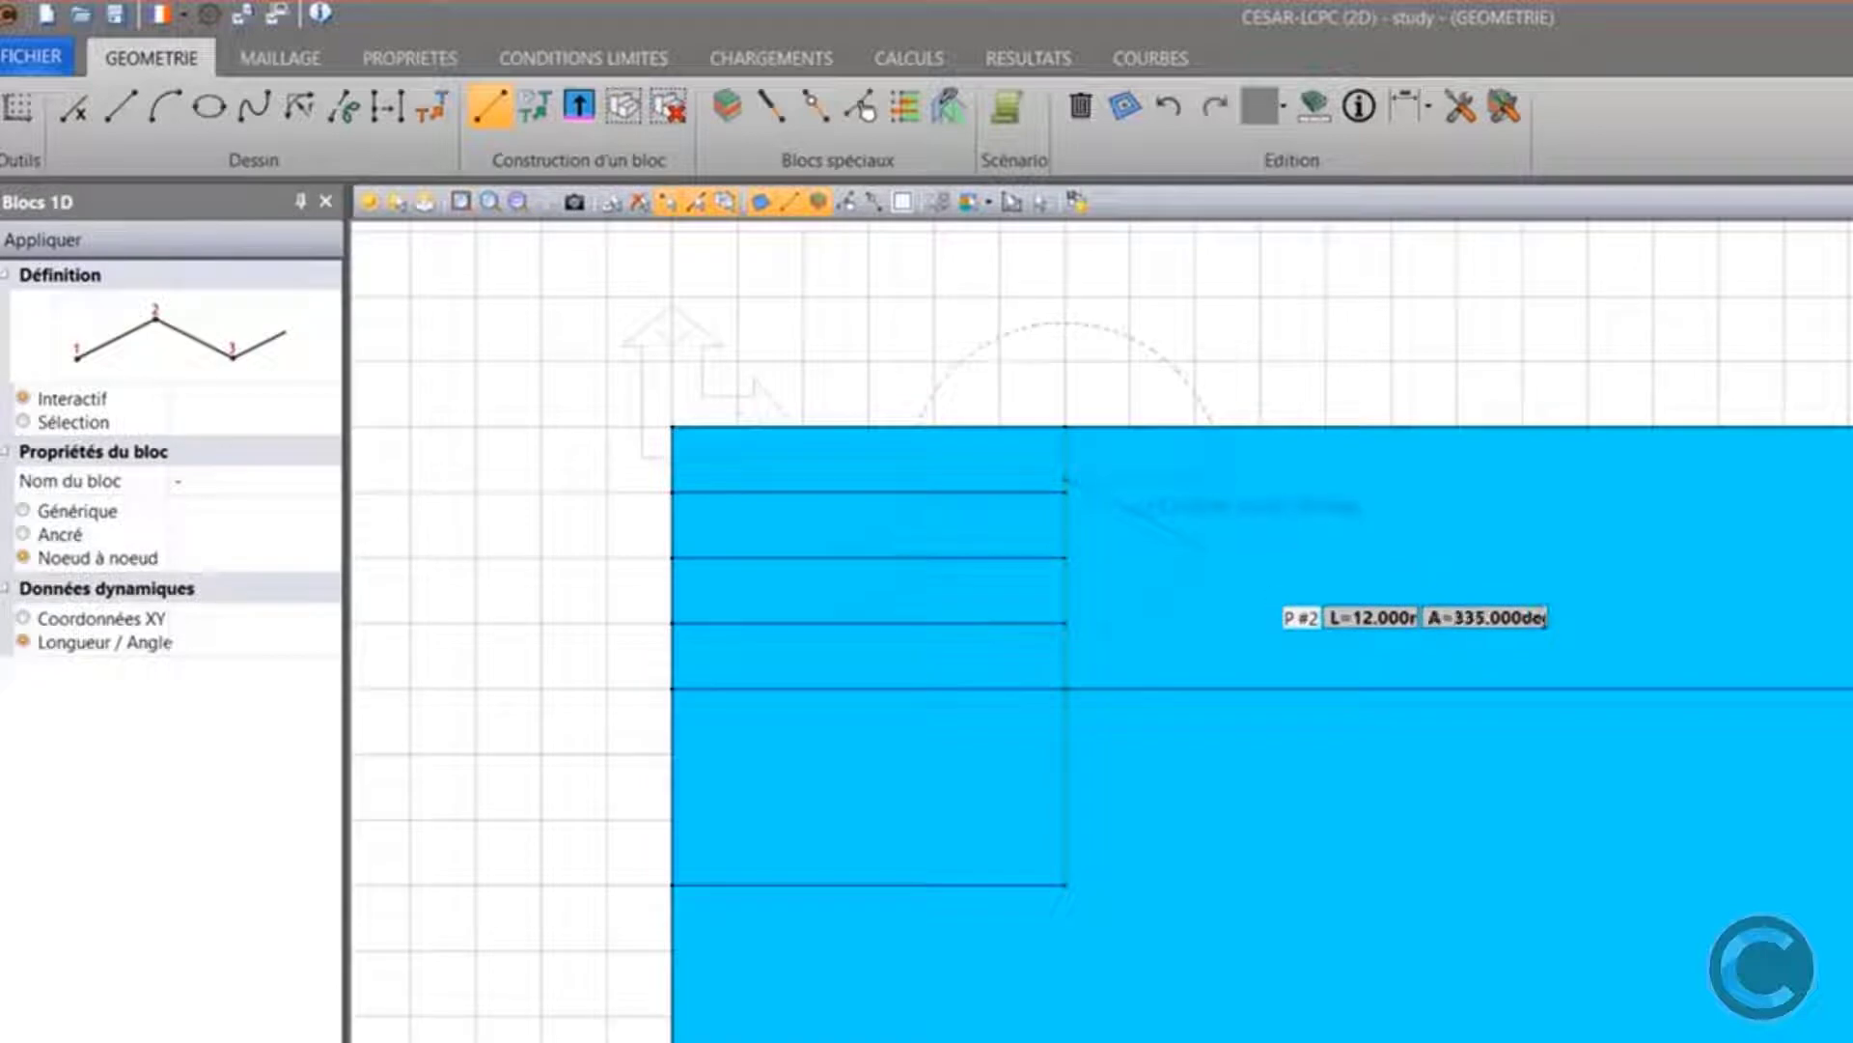
pyautogui.press('Return')
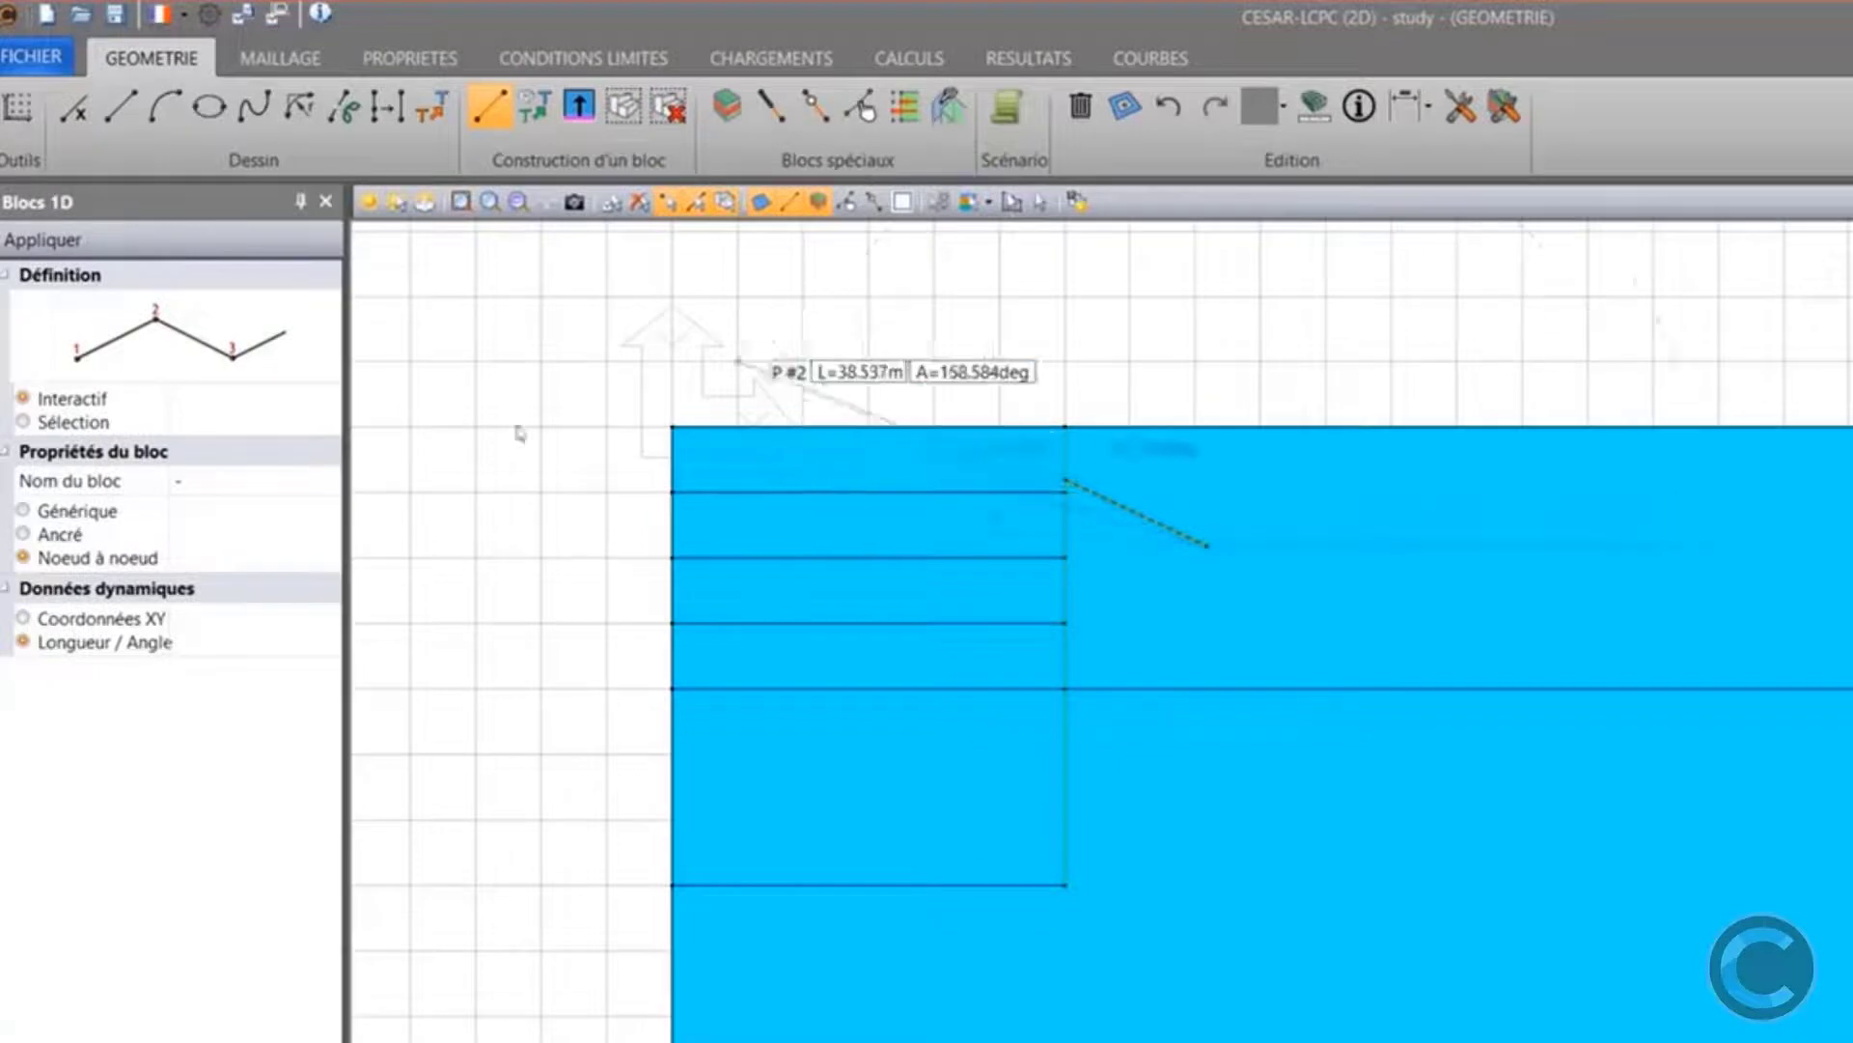
# Extend the tieback from its free end with an Ancré 1D block 8 m long at 335 degrees
pyautogui.click(84, 538)
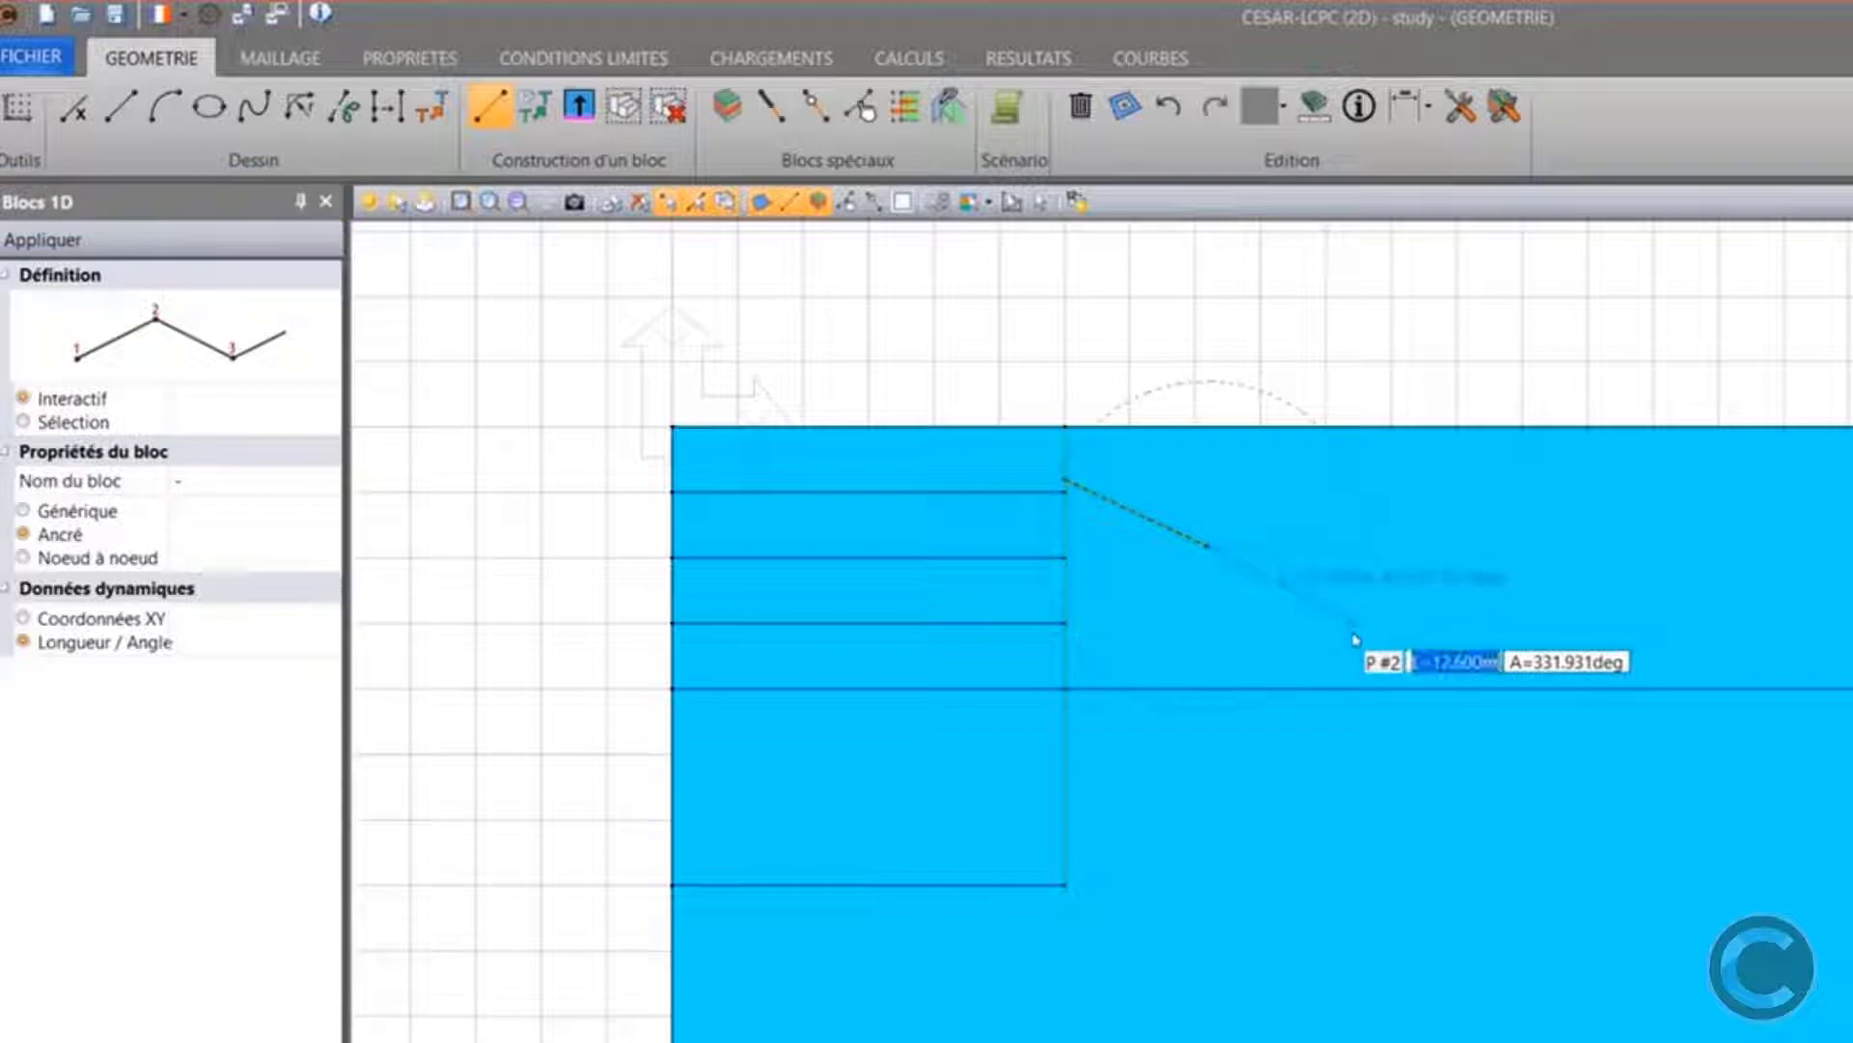
pyautogui.write('8')
pyautogui.press('Tab')
pyautogui.write('33')
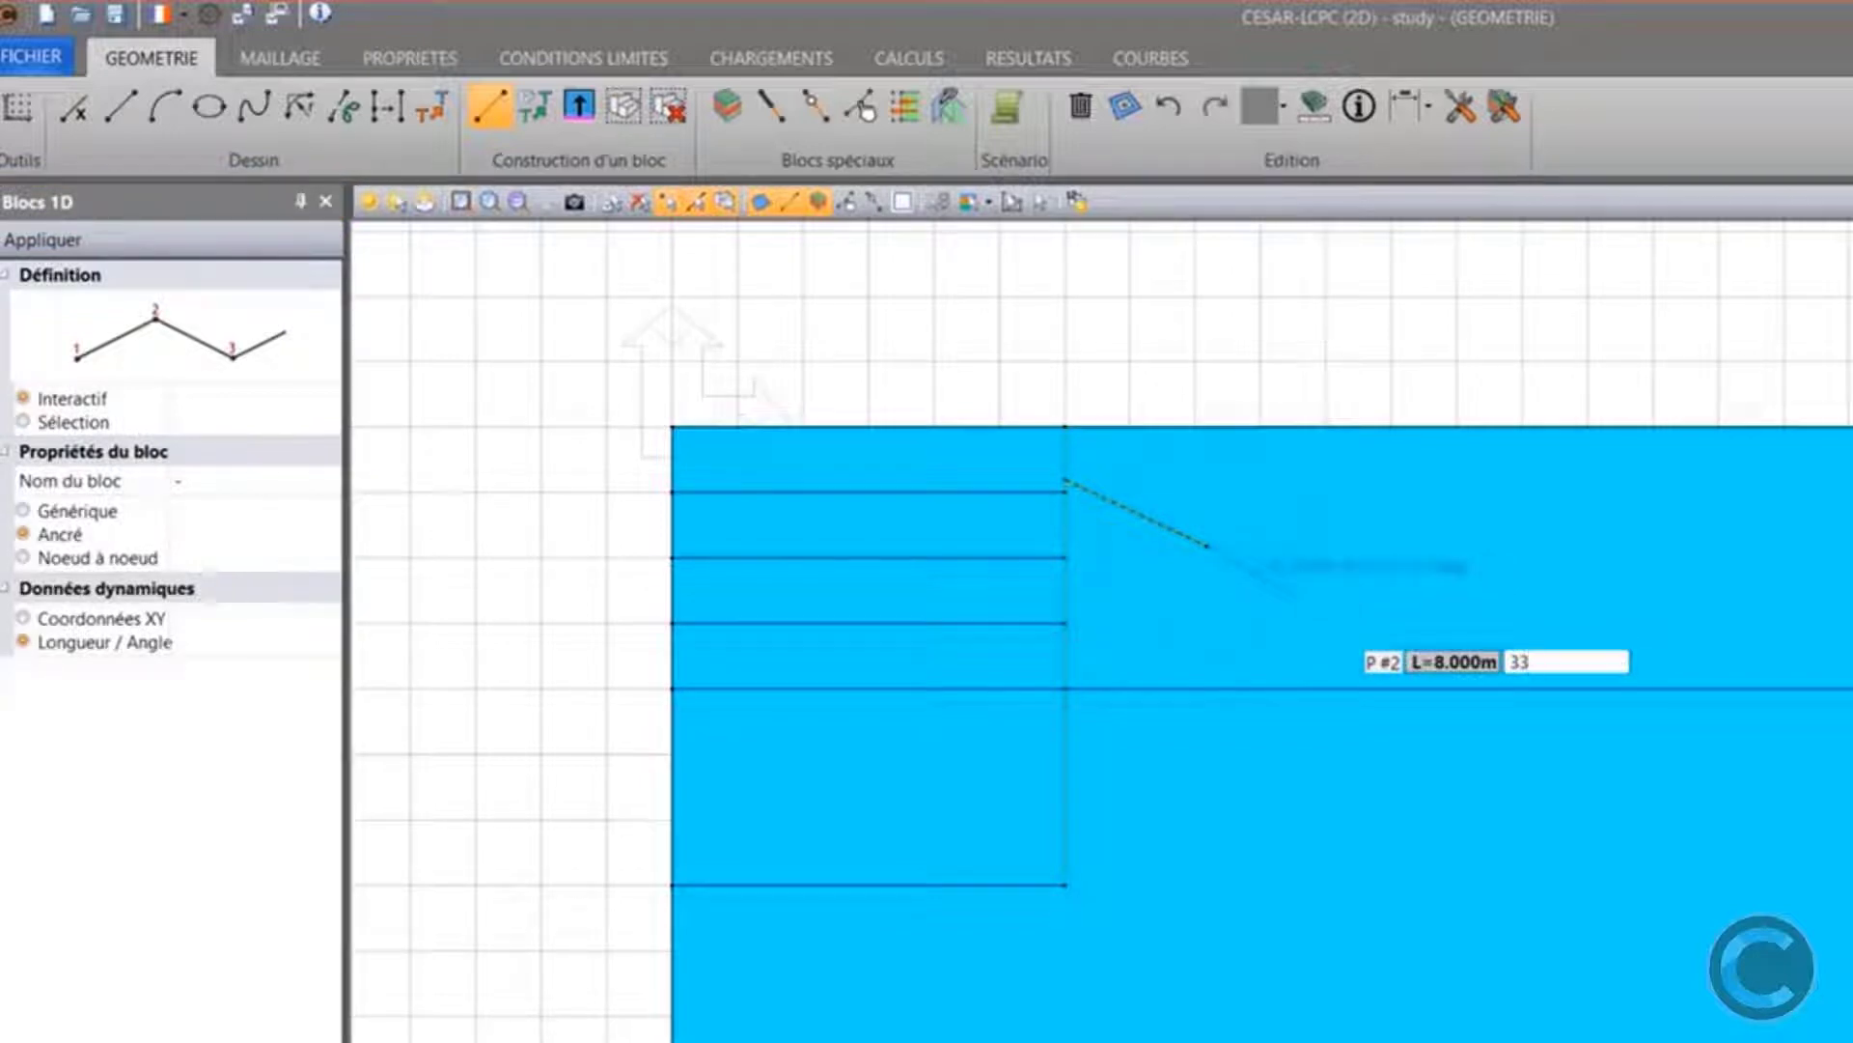
pyautogui.write('5')
pyautogui.press('Tab')
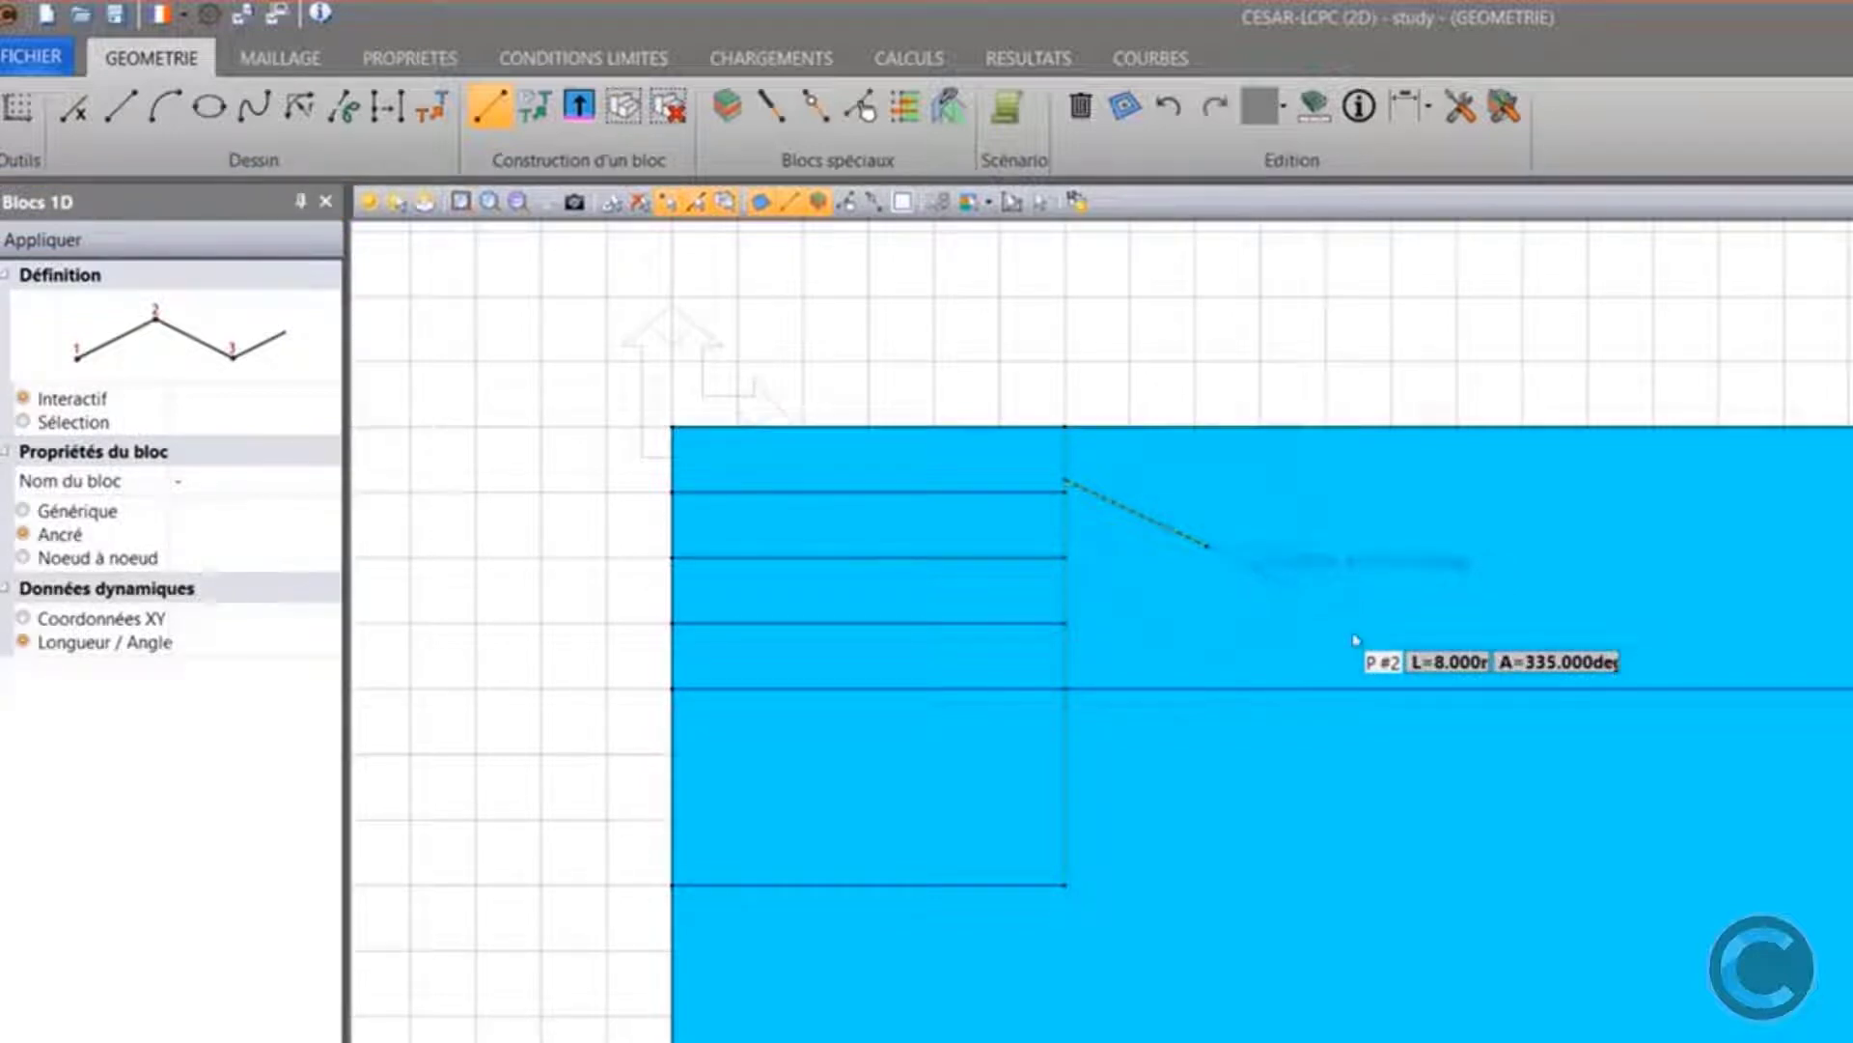
pyautogui.press('Return')
pyautogui.press('Escape')
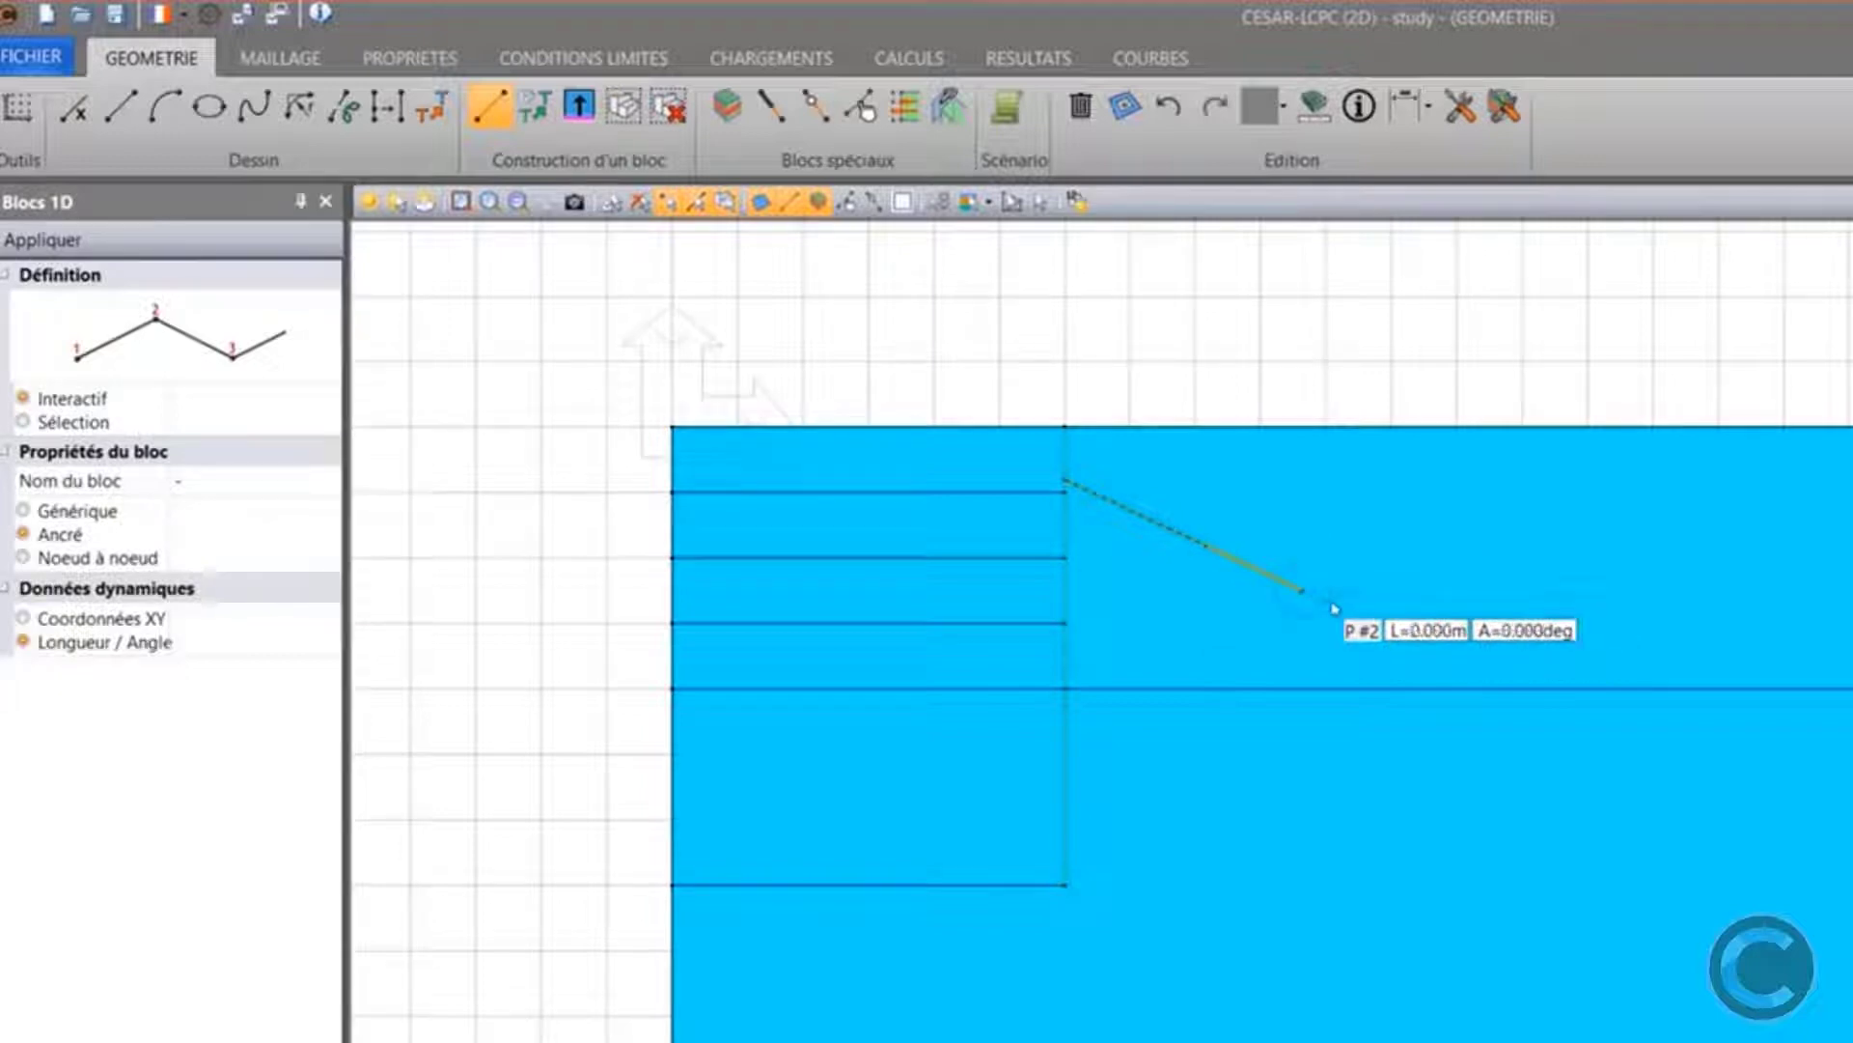
# Select both segments of the tieback and copy them once by a translation with VY -5 m
pyautogui.scroll(4, 1061, 480)
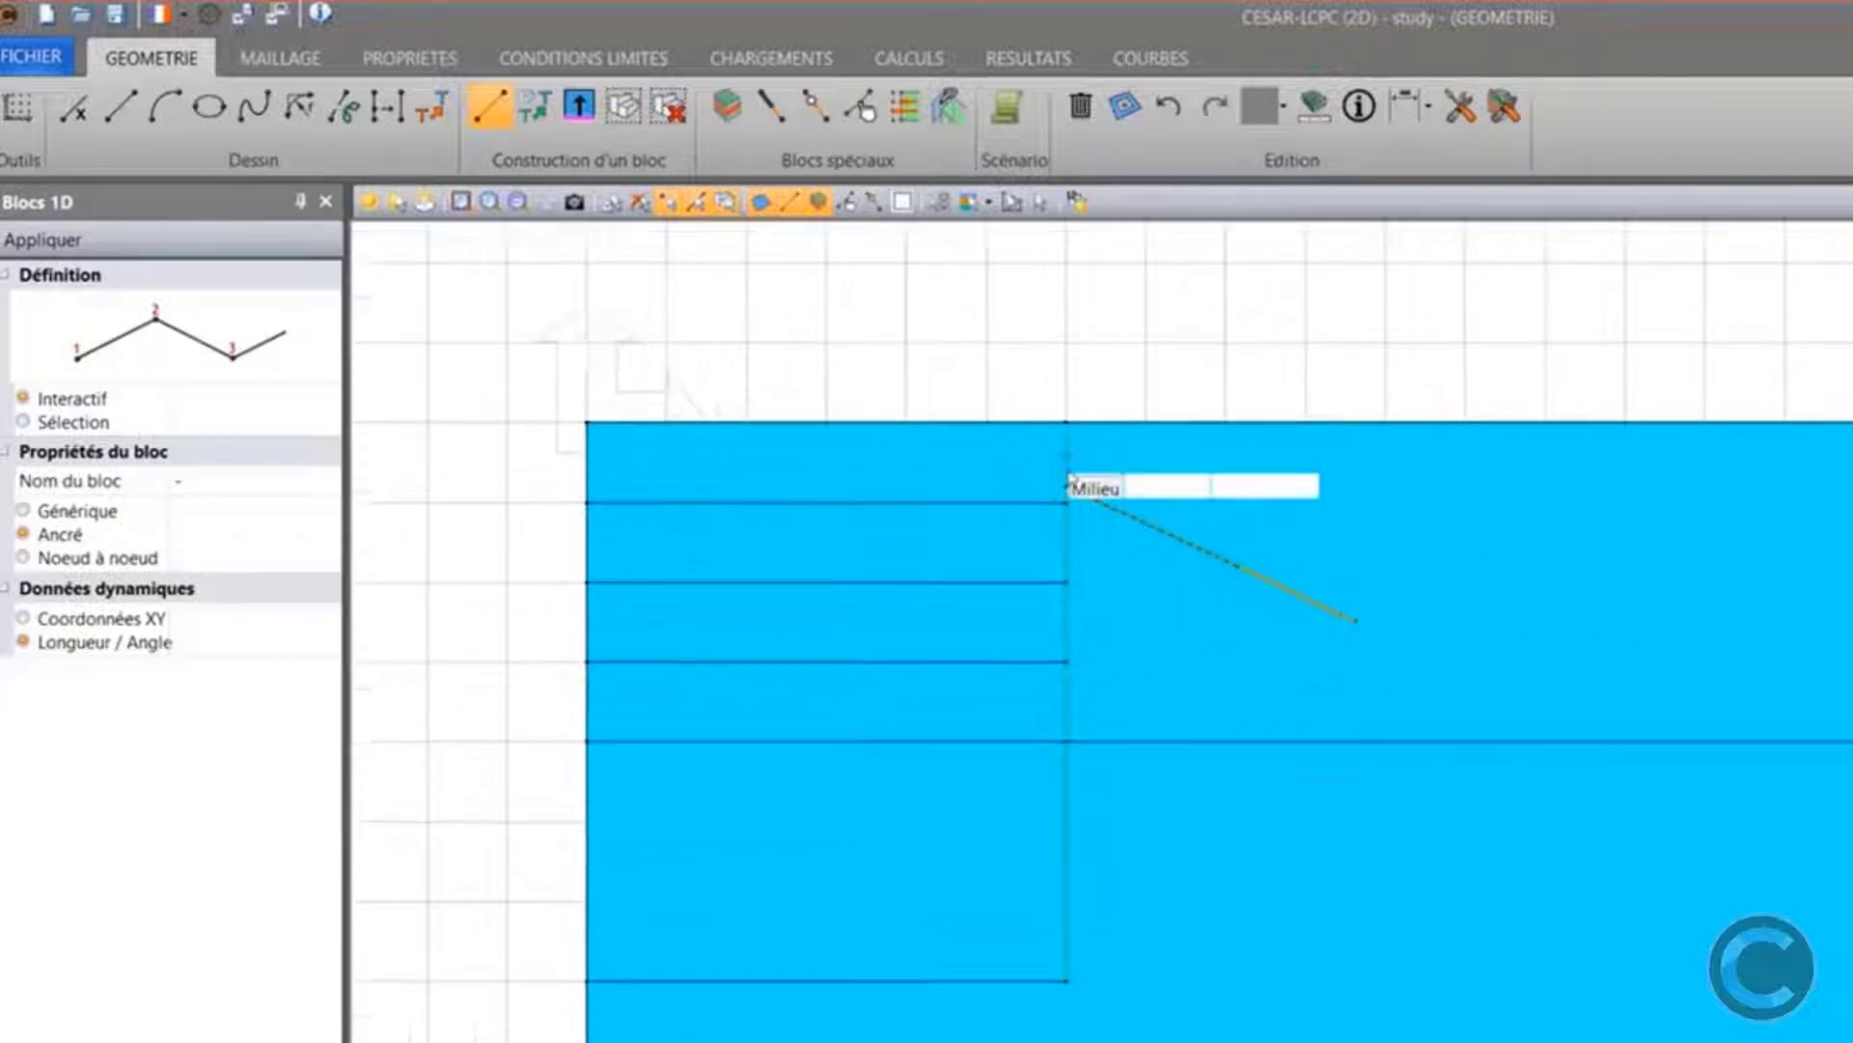
pyautogui.click(1039, 201)
pyautogui.moveTo(1409, 680); pyautogui.dragTo(1345, 622)
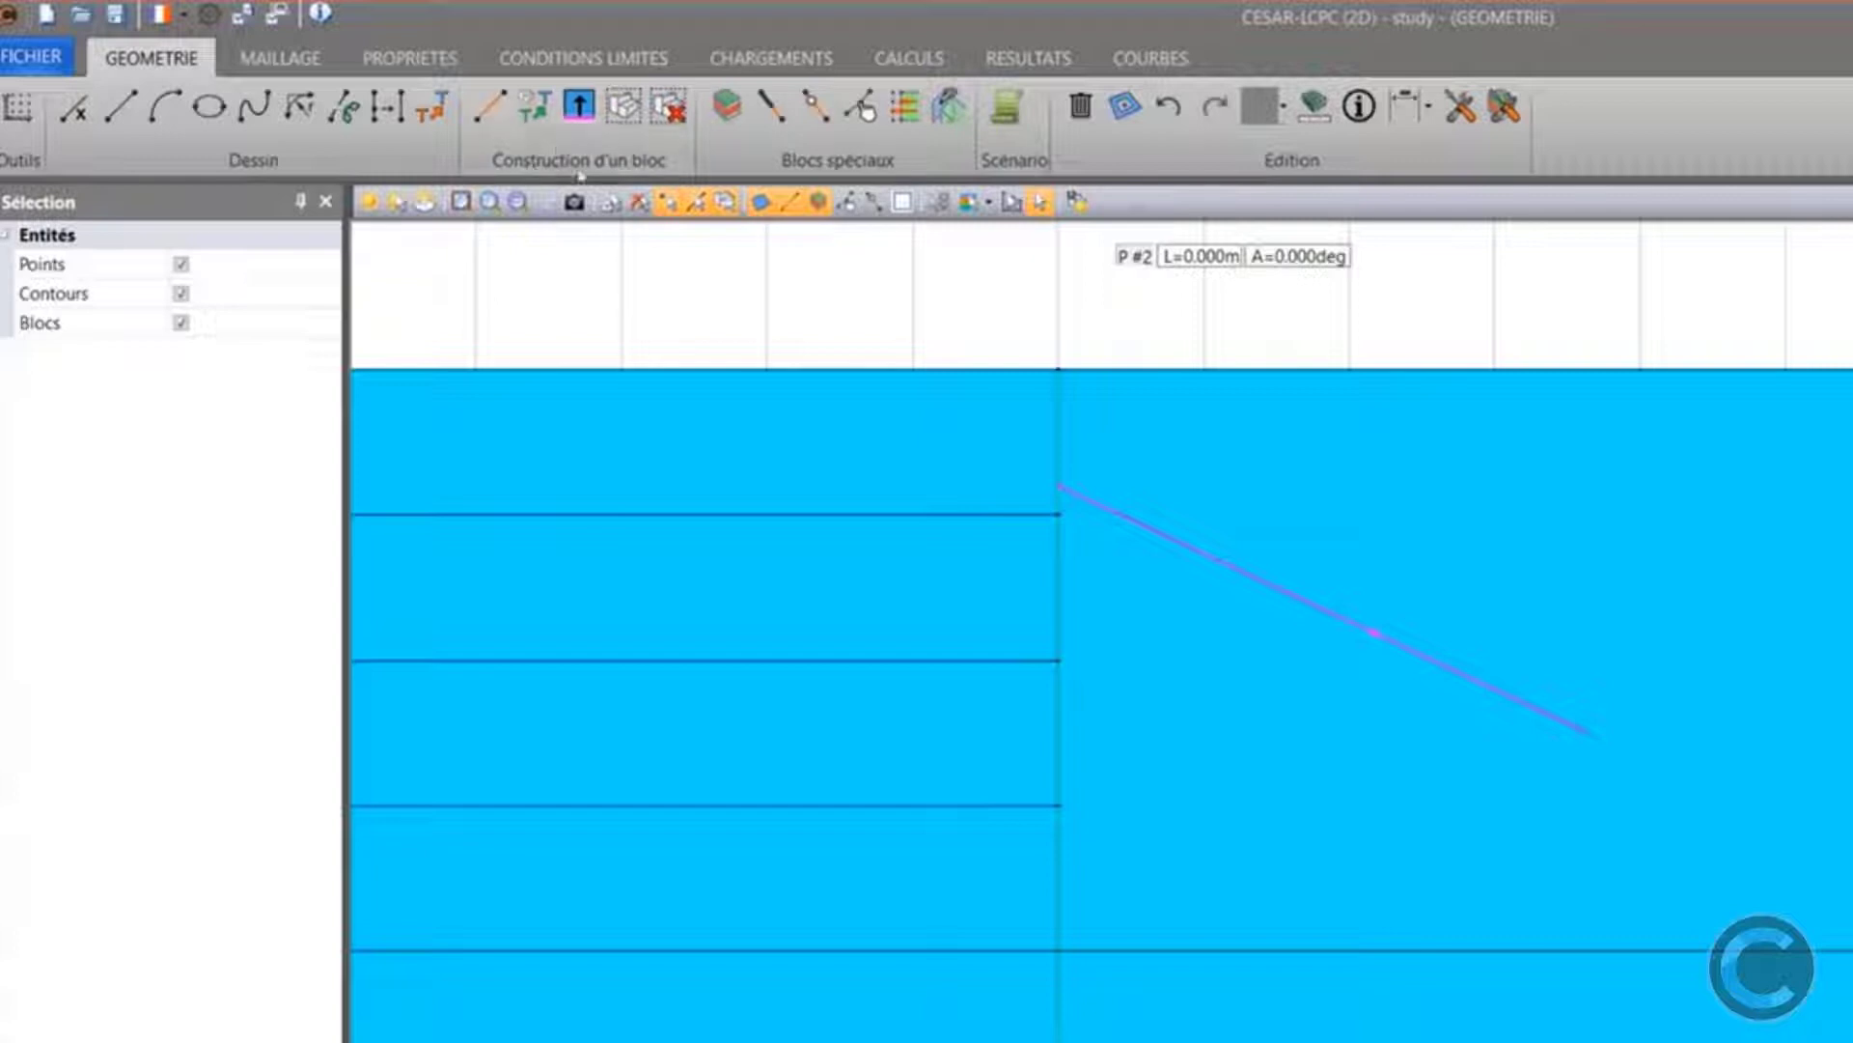
pyautogui.click(541, 125)
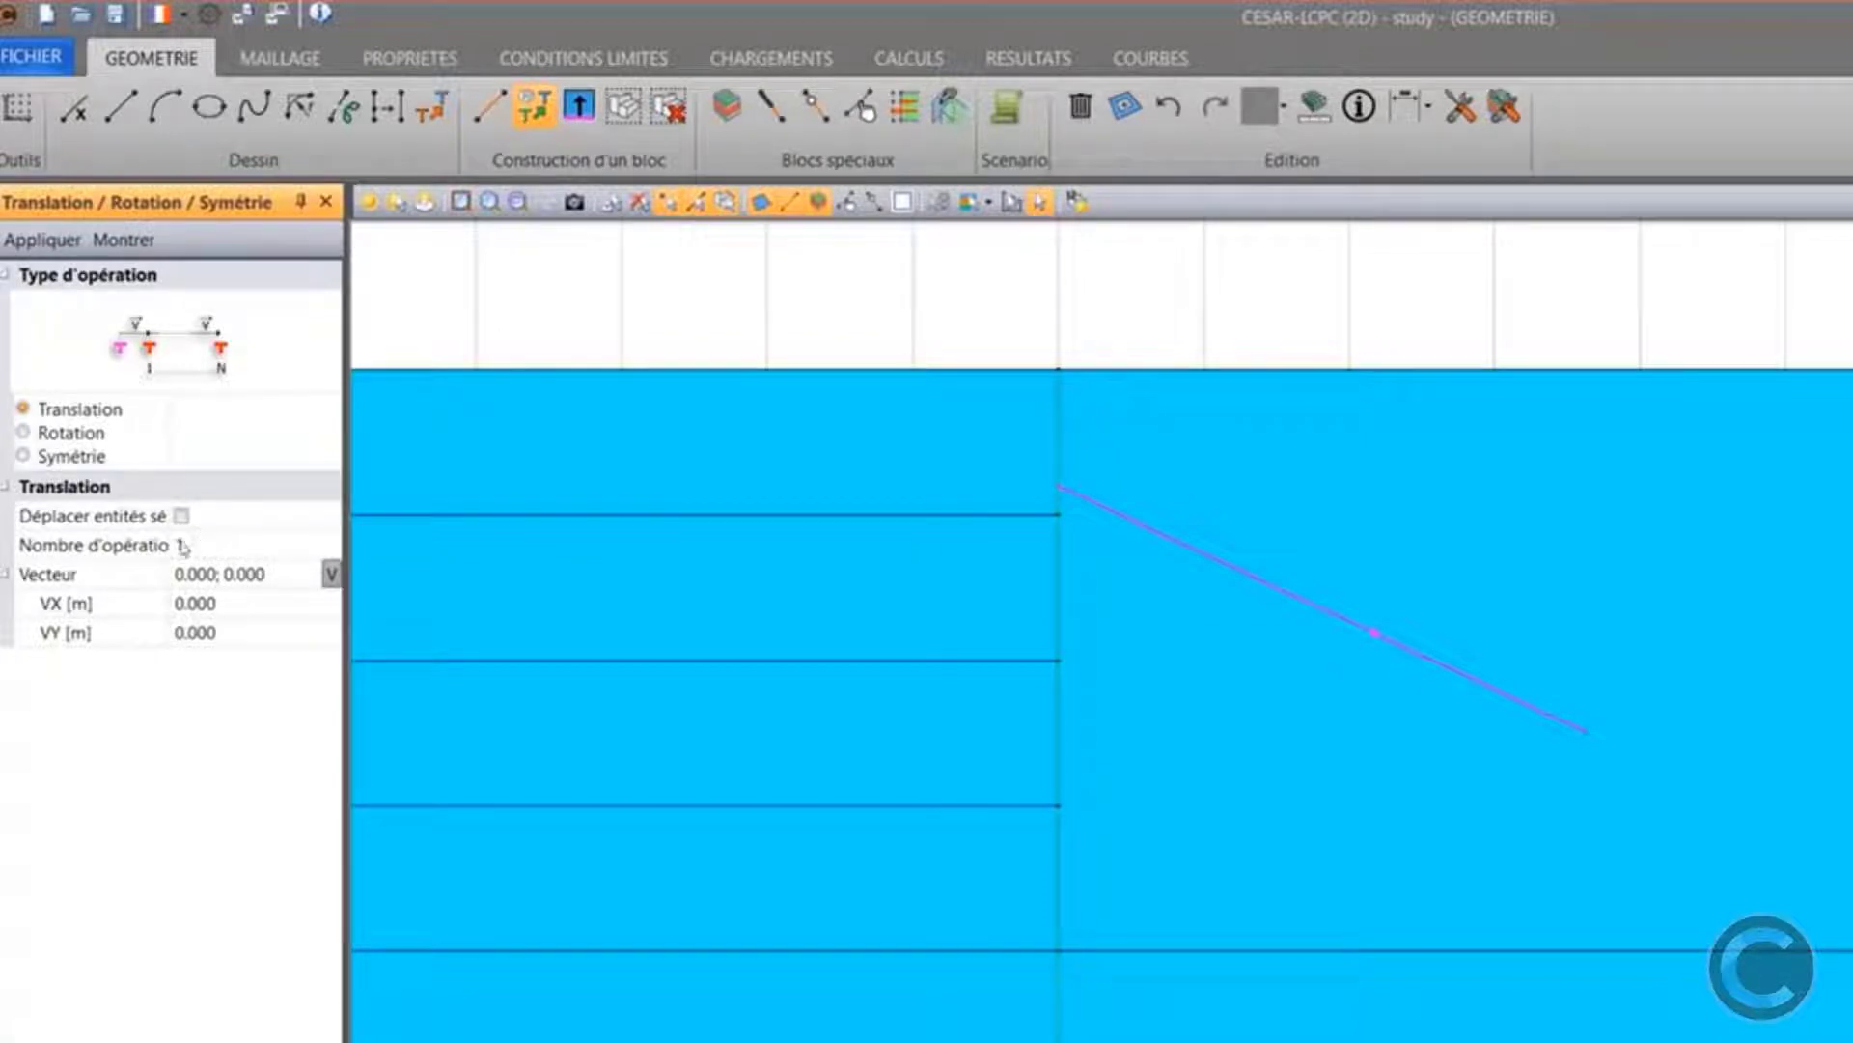
pyautogui.click(155, 639)
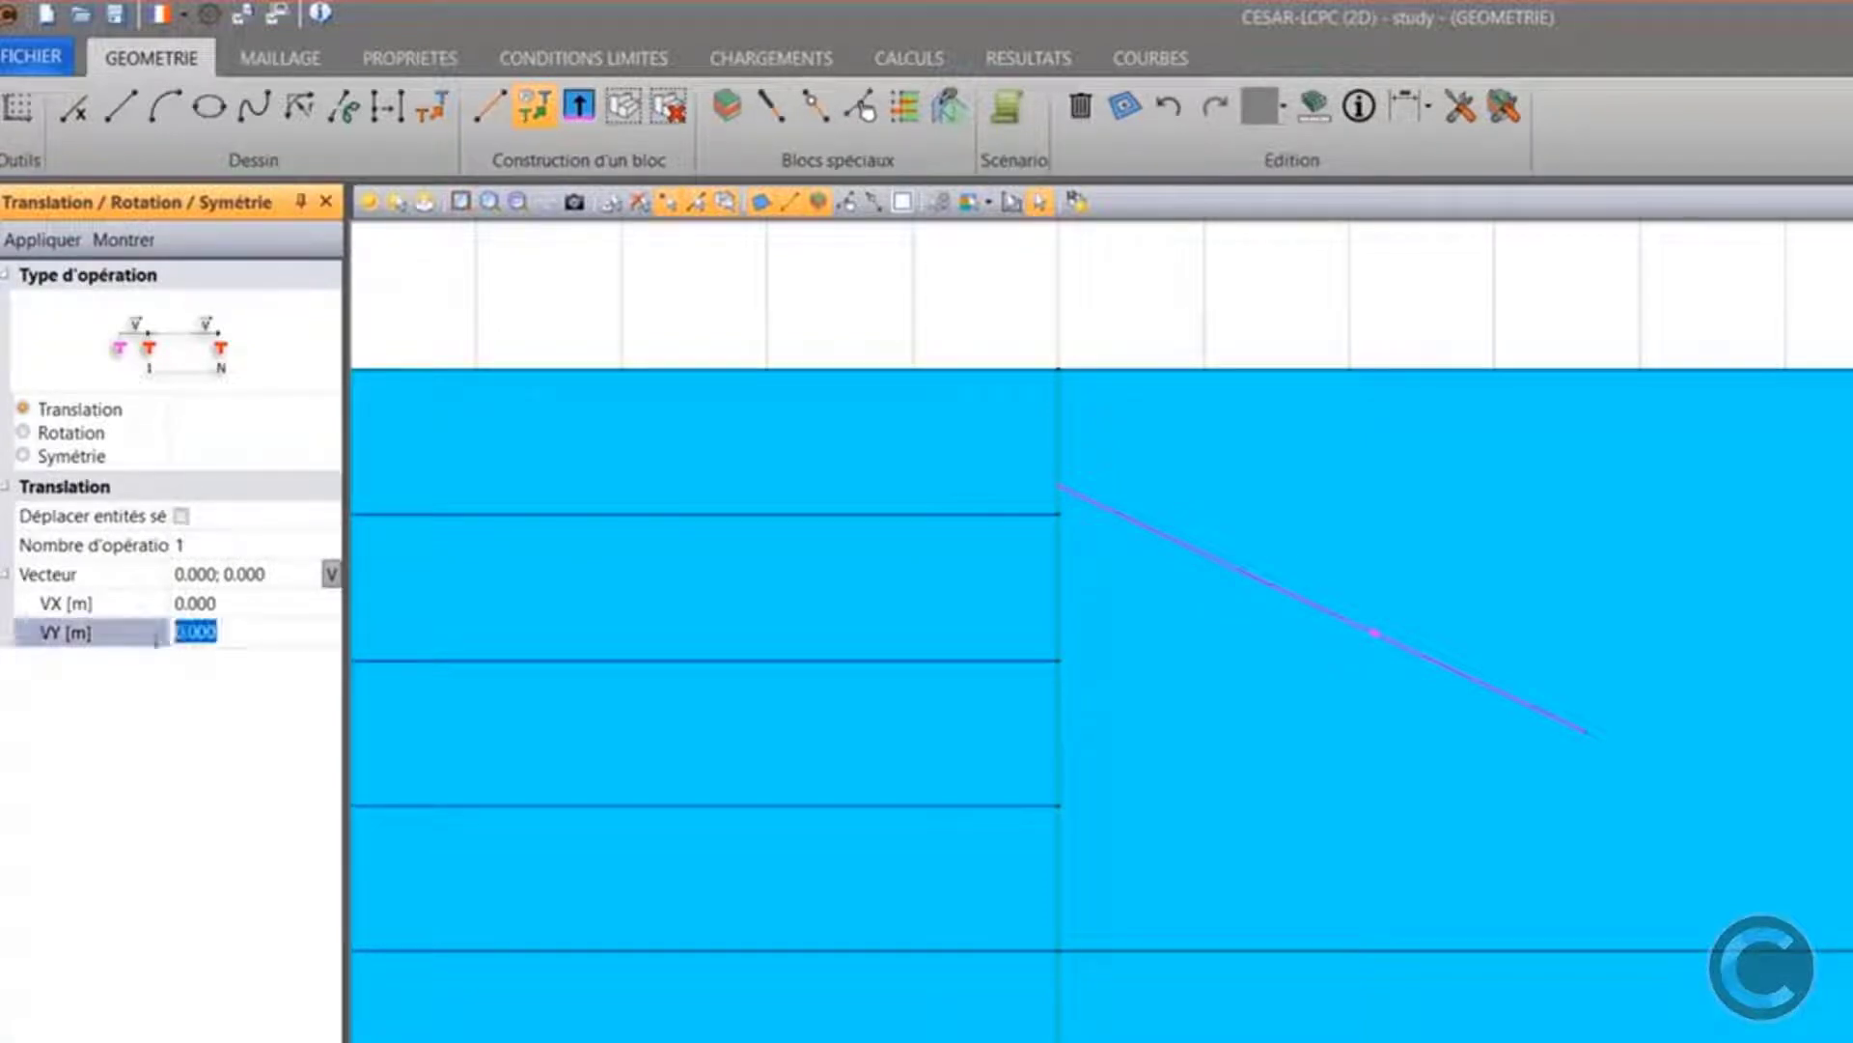
pyautogui.write('-5')
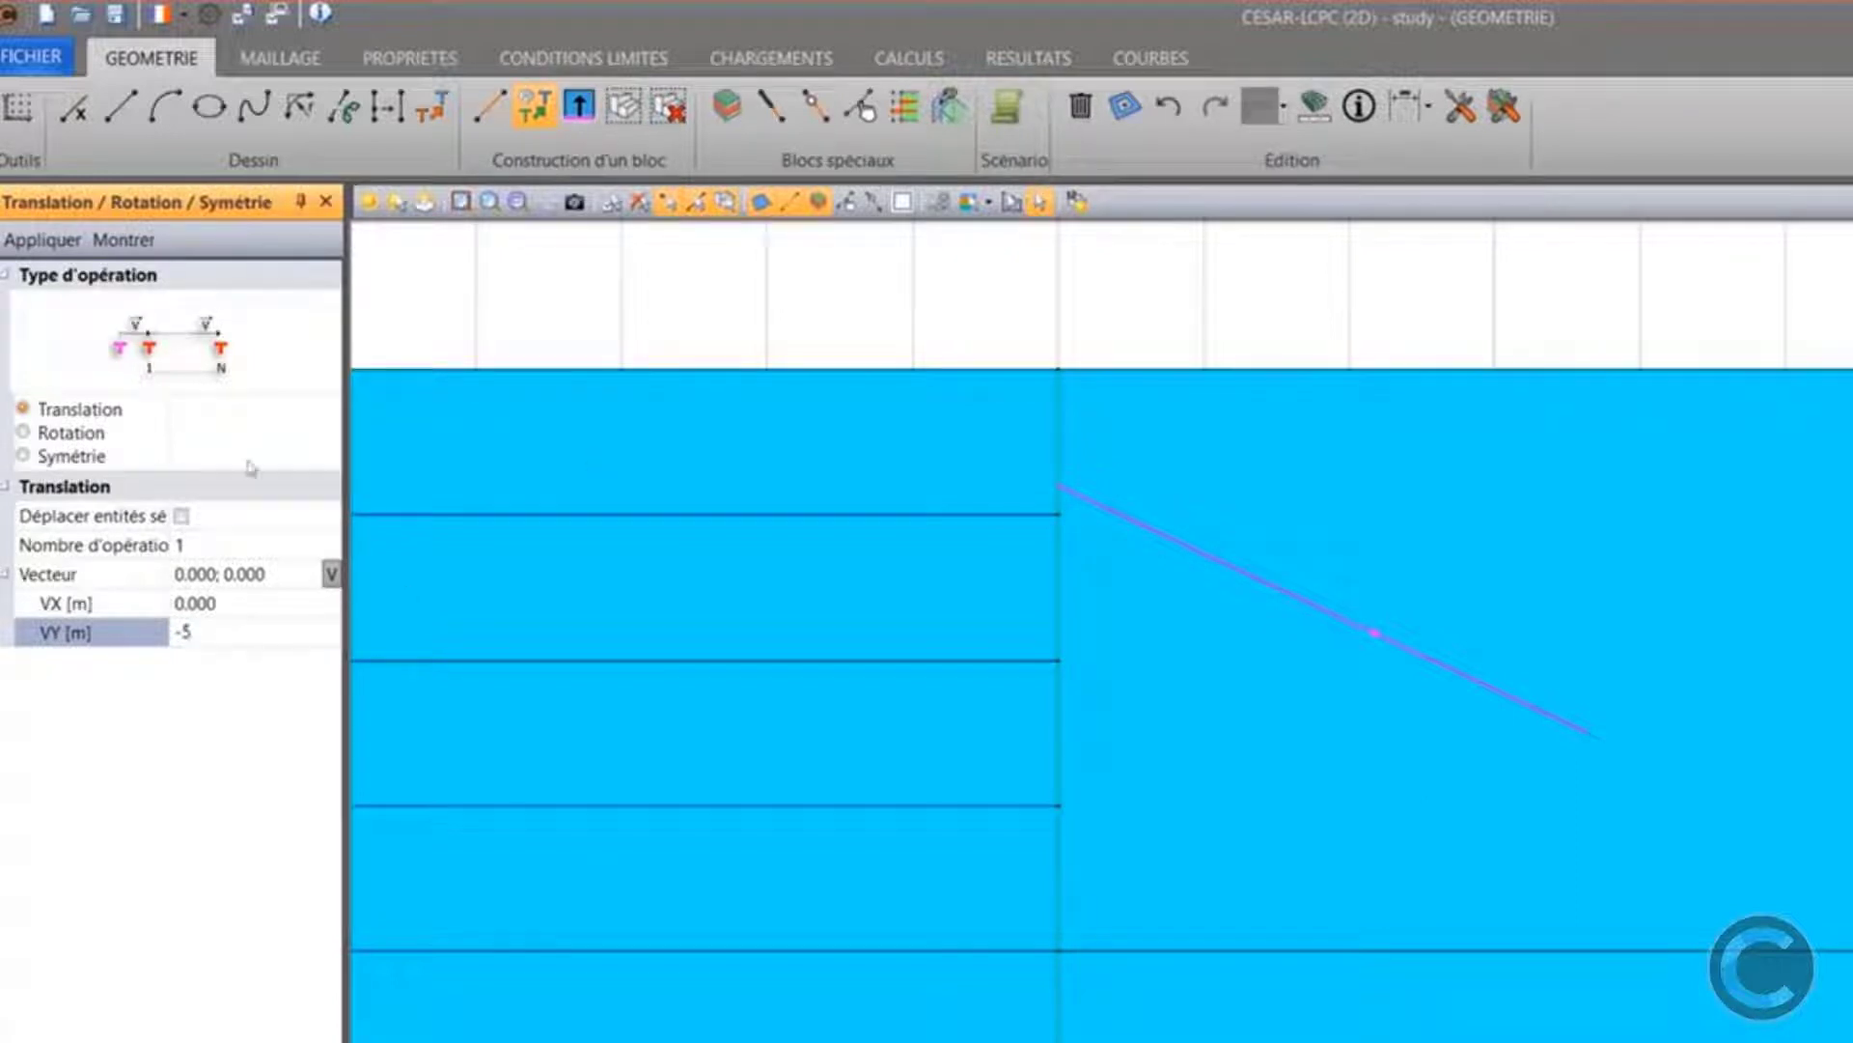
pyautogui.click(59, 251)
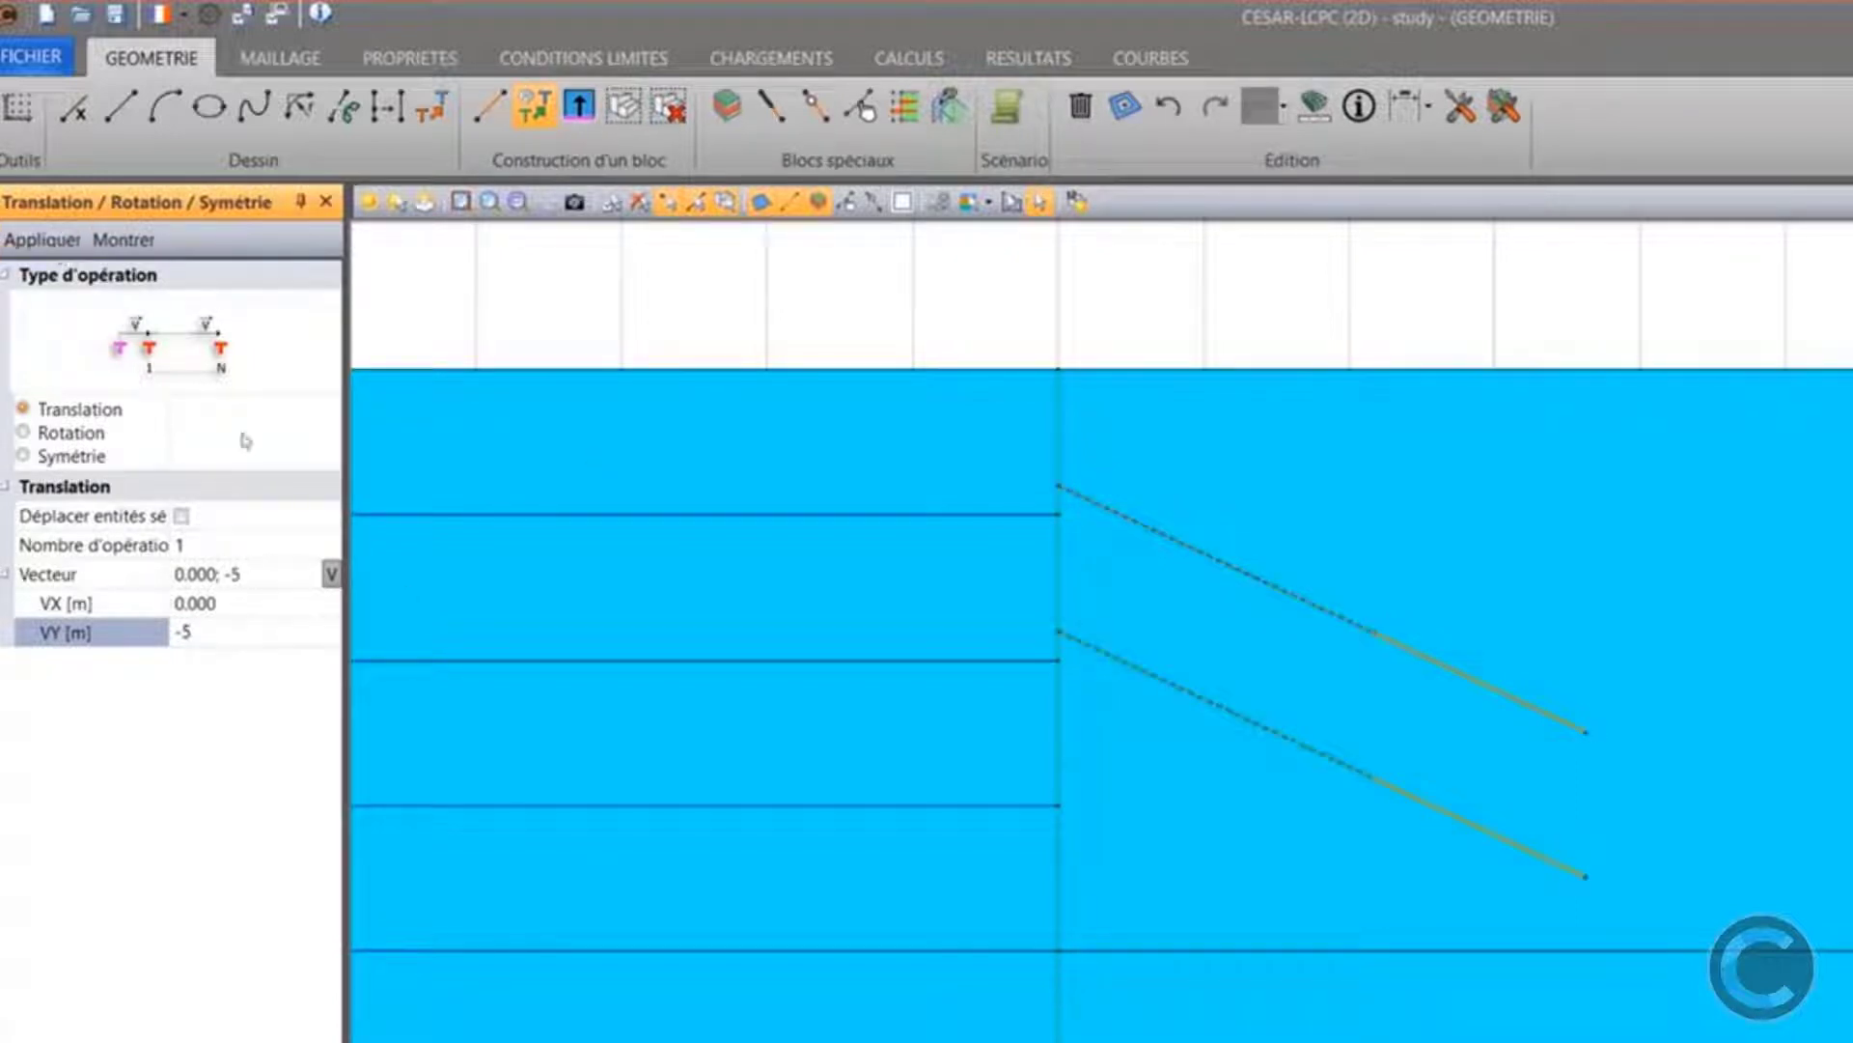
pyautogui.click(331, 579)
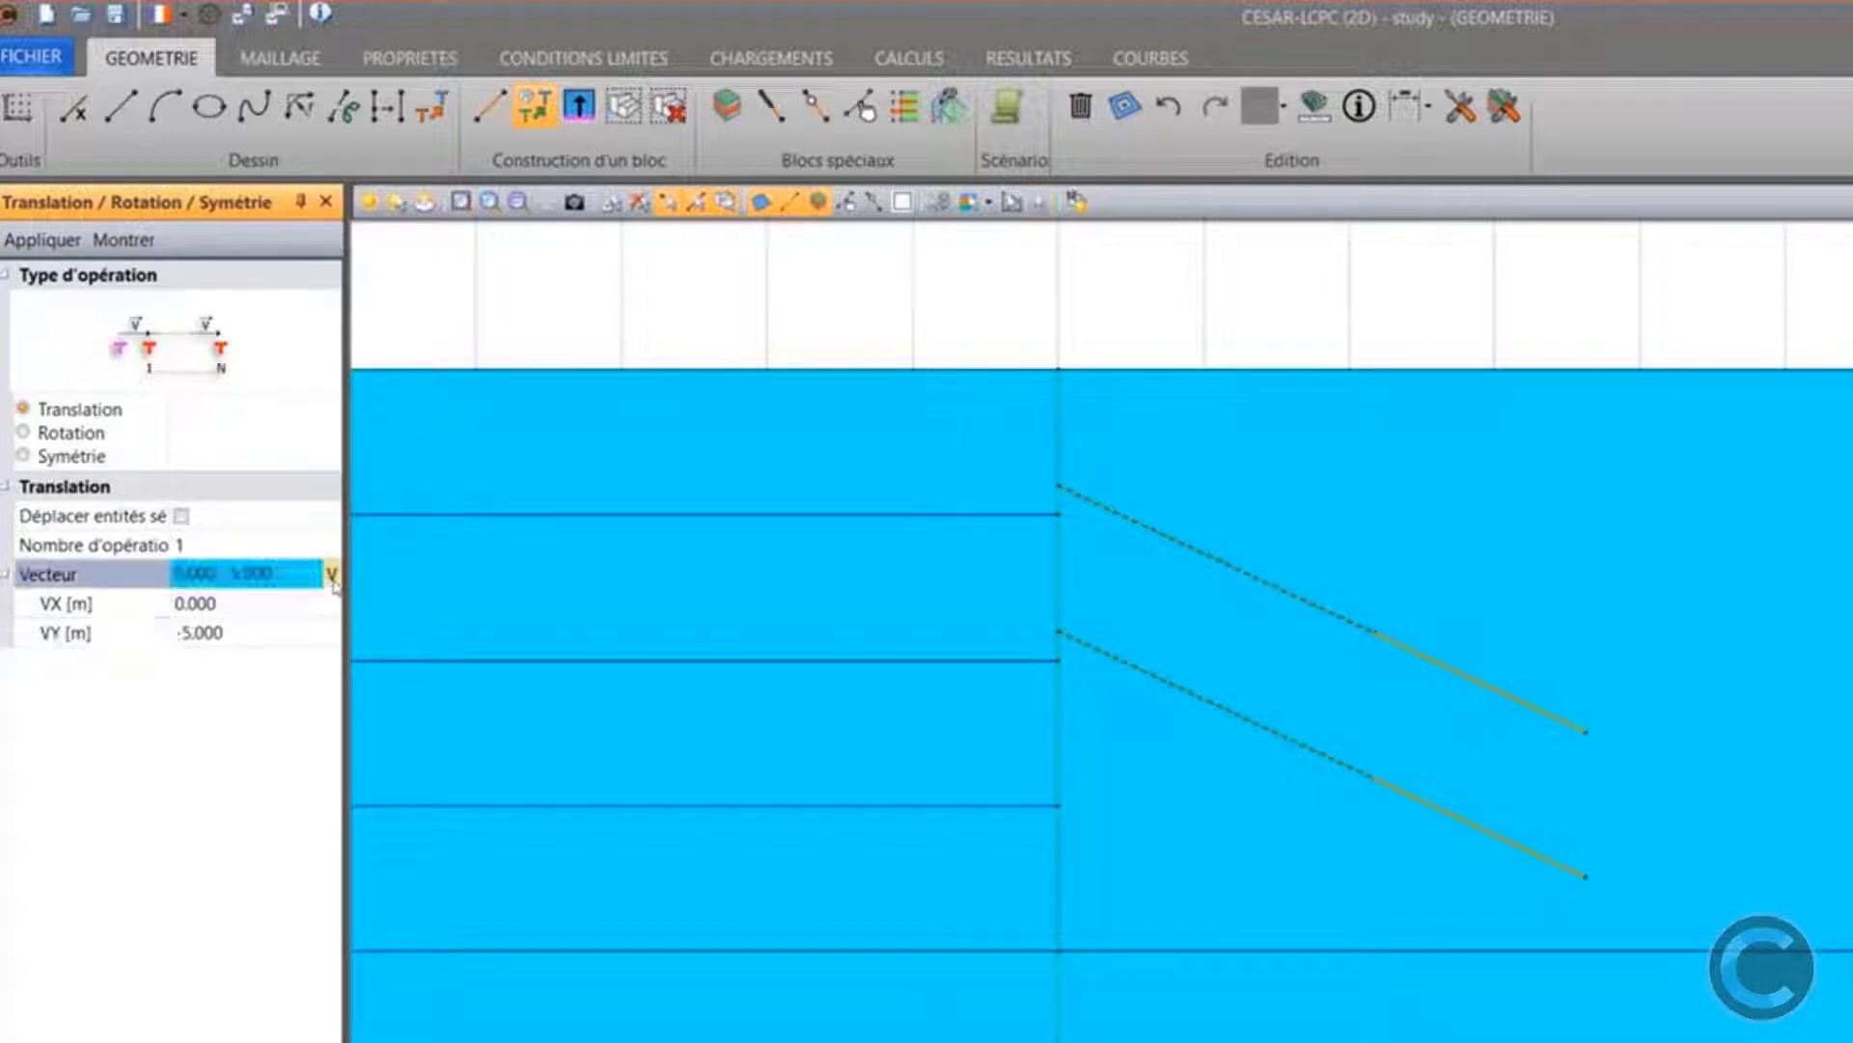
pyautogui.click(1058, 487)
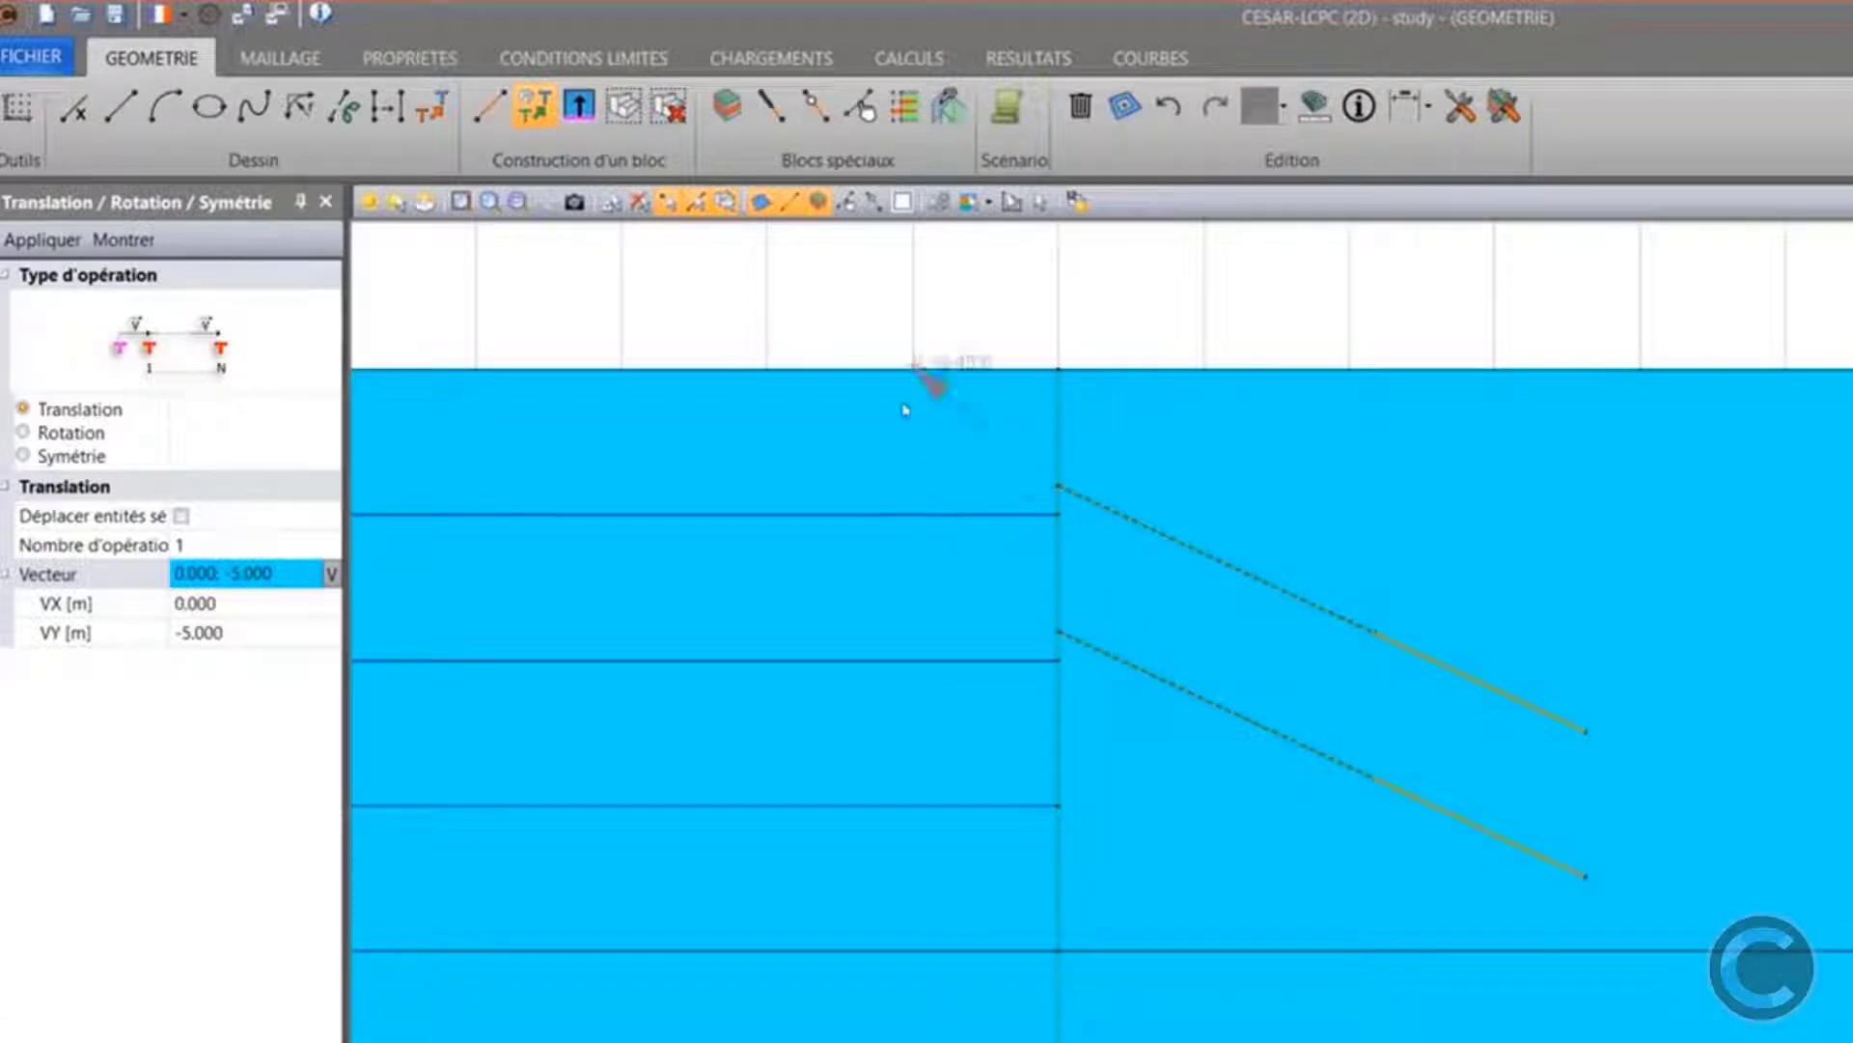
pyautogui.scroll(-1, 892, 473)
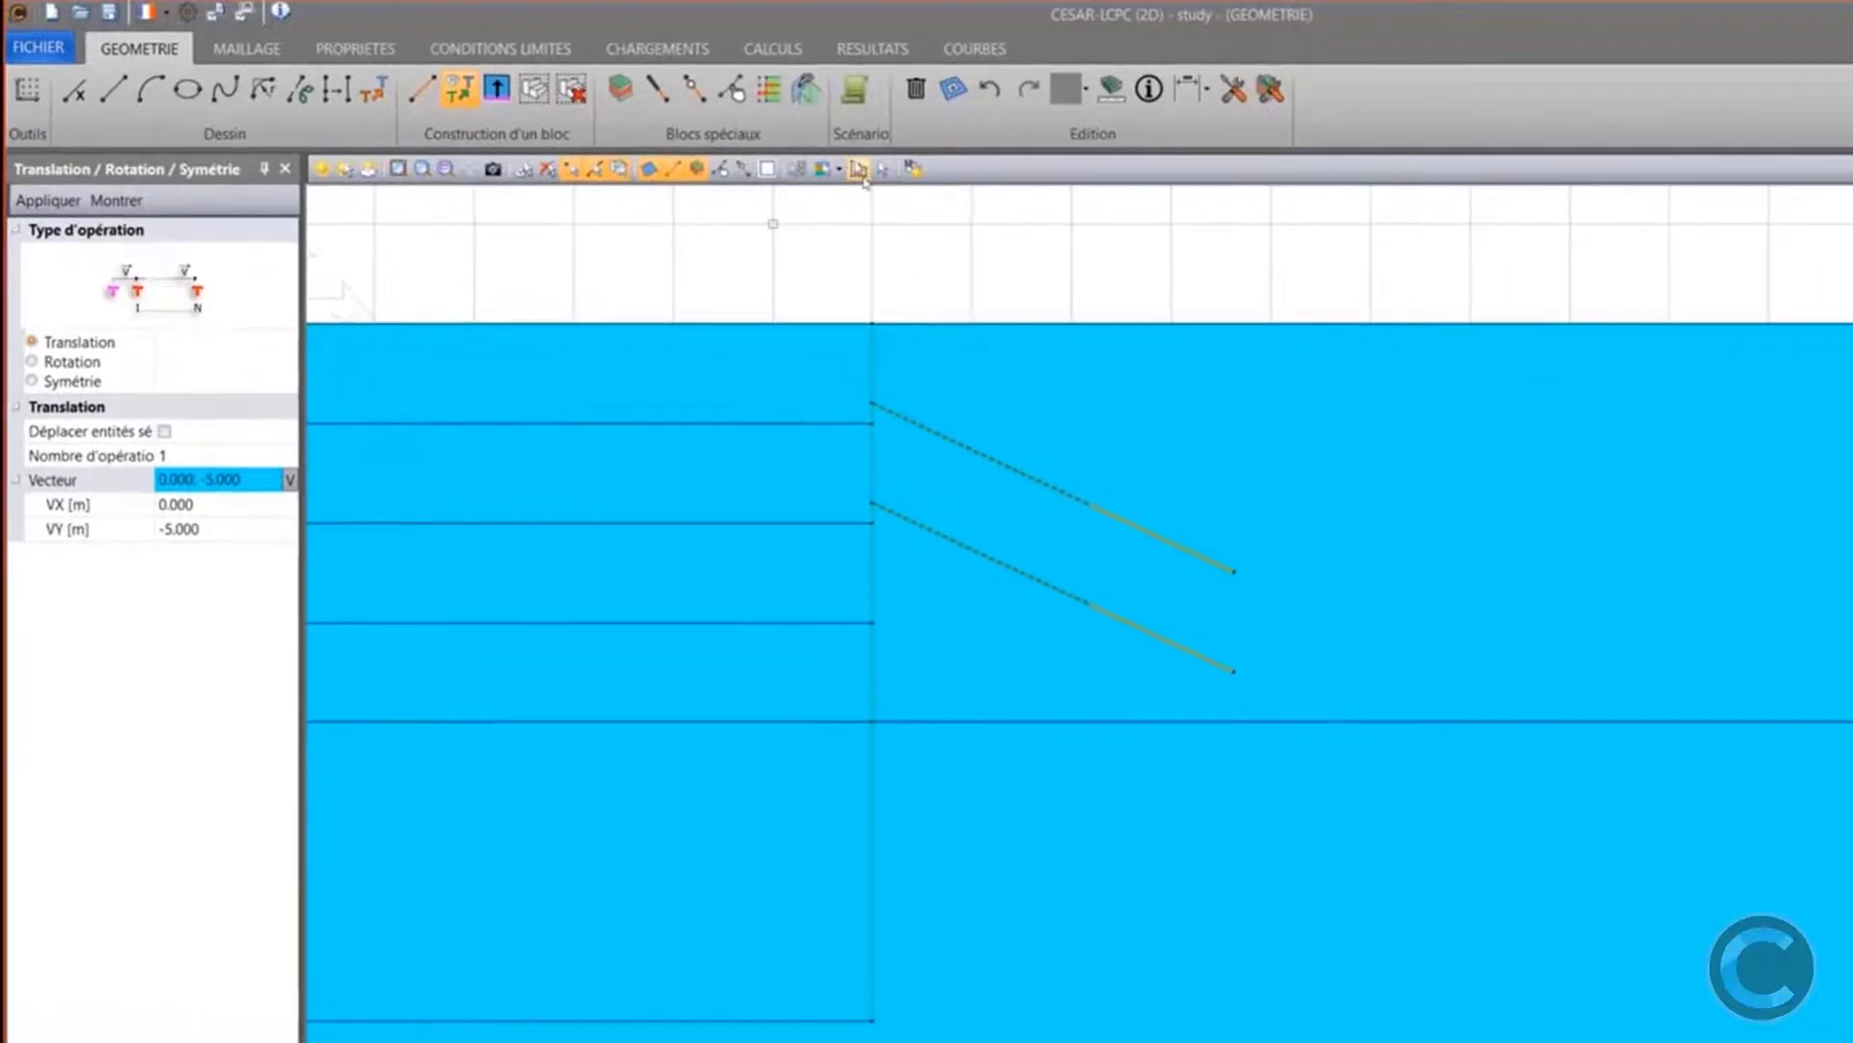
# Select the wall segments between the ground surface and the soil layer boundary and create 6-node interface blocks named Paroi-Sol1
pyautogui.click(883, 170)
pyautogui.scroll(-1, 1016, 333)
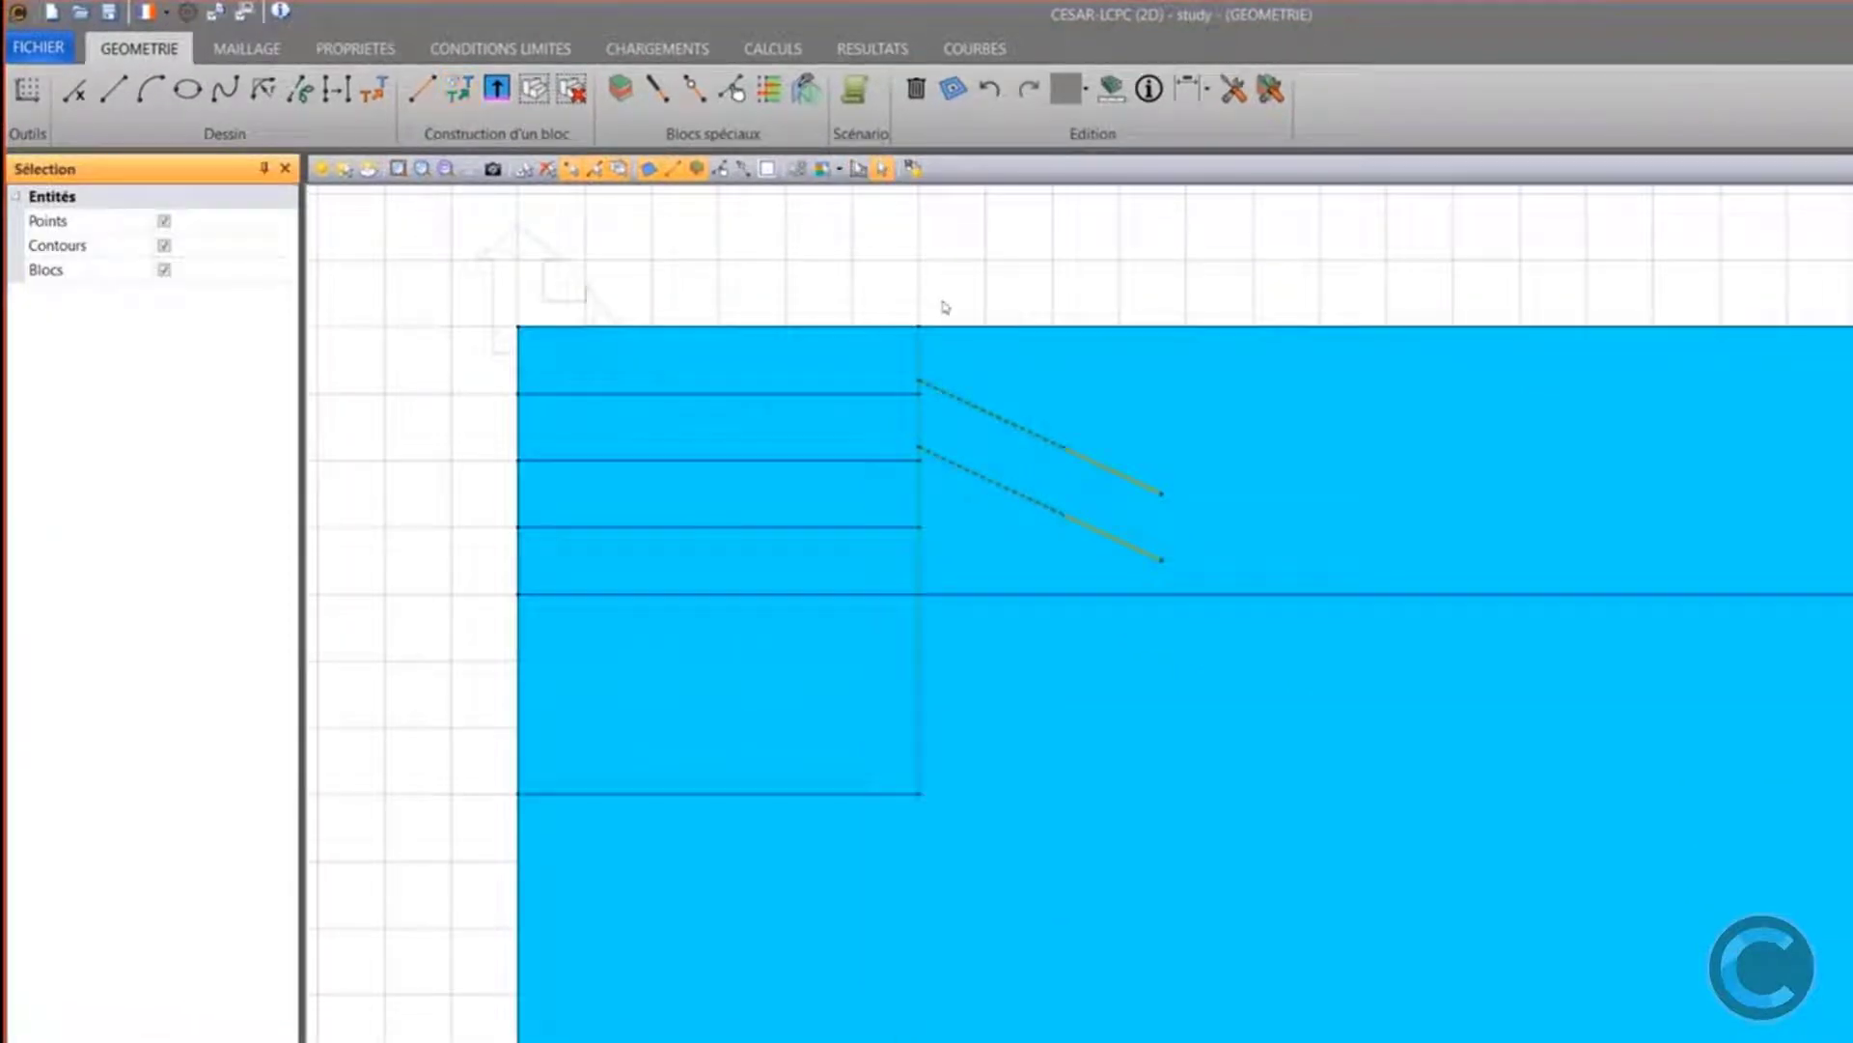
pyautogui.scroll(1, 933, 303)
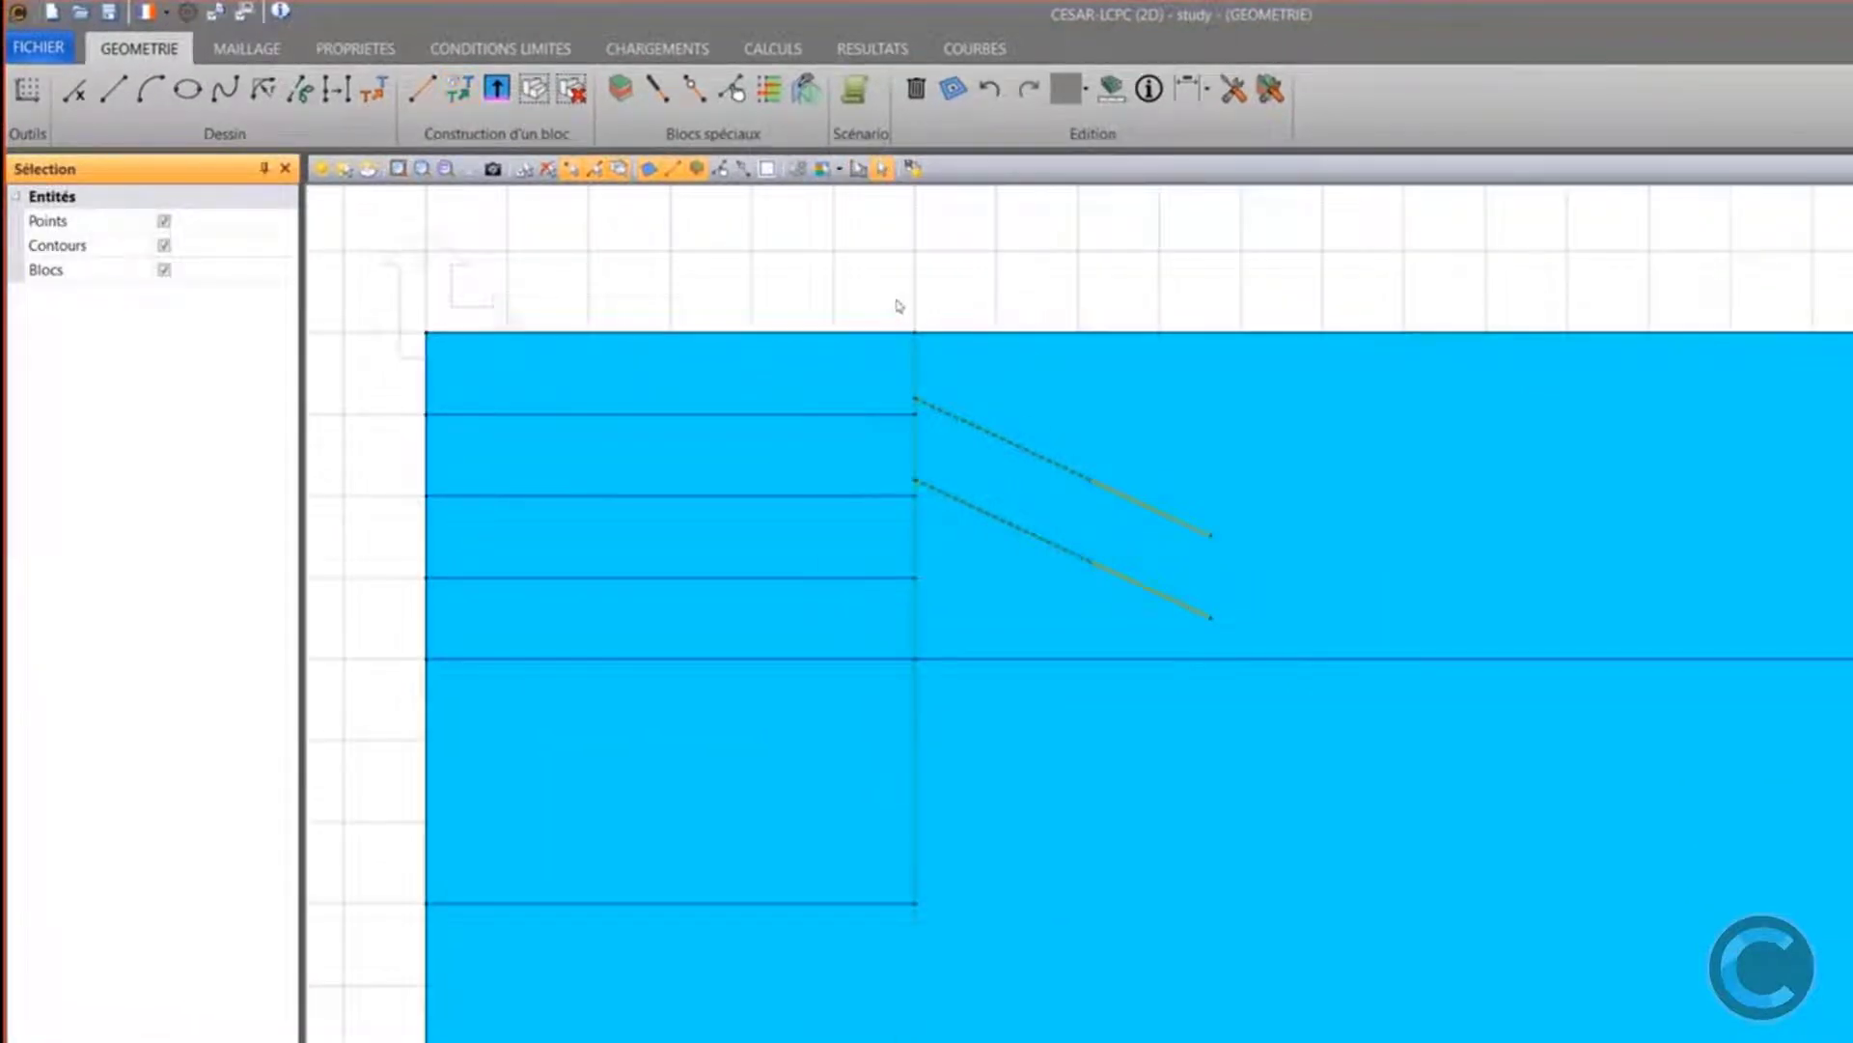
pyautogui.moveTo(890, 311); pyautogui.dragTo(932, 668)
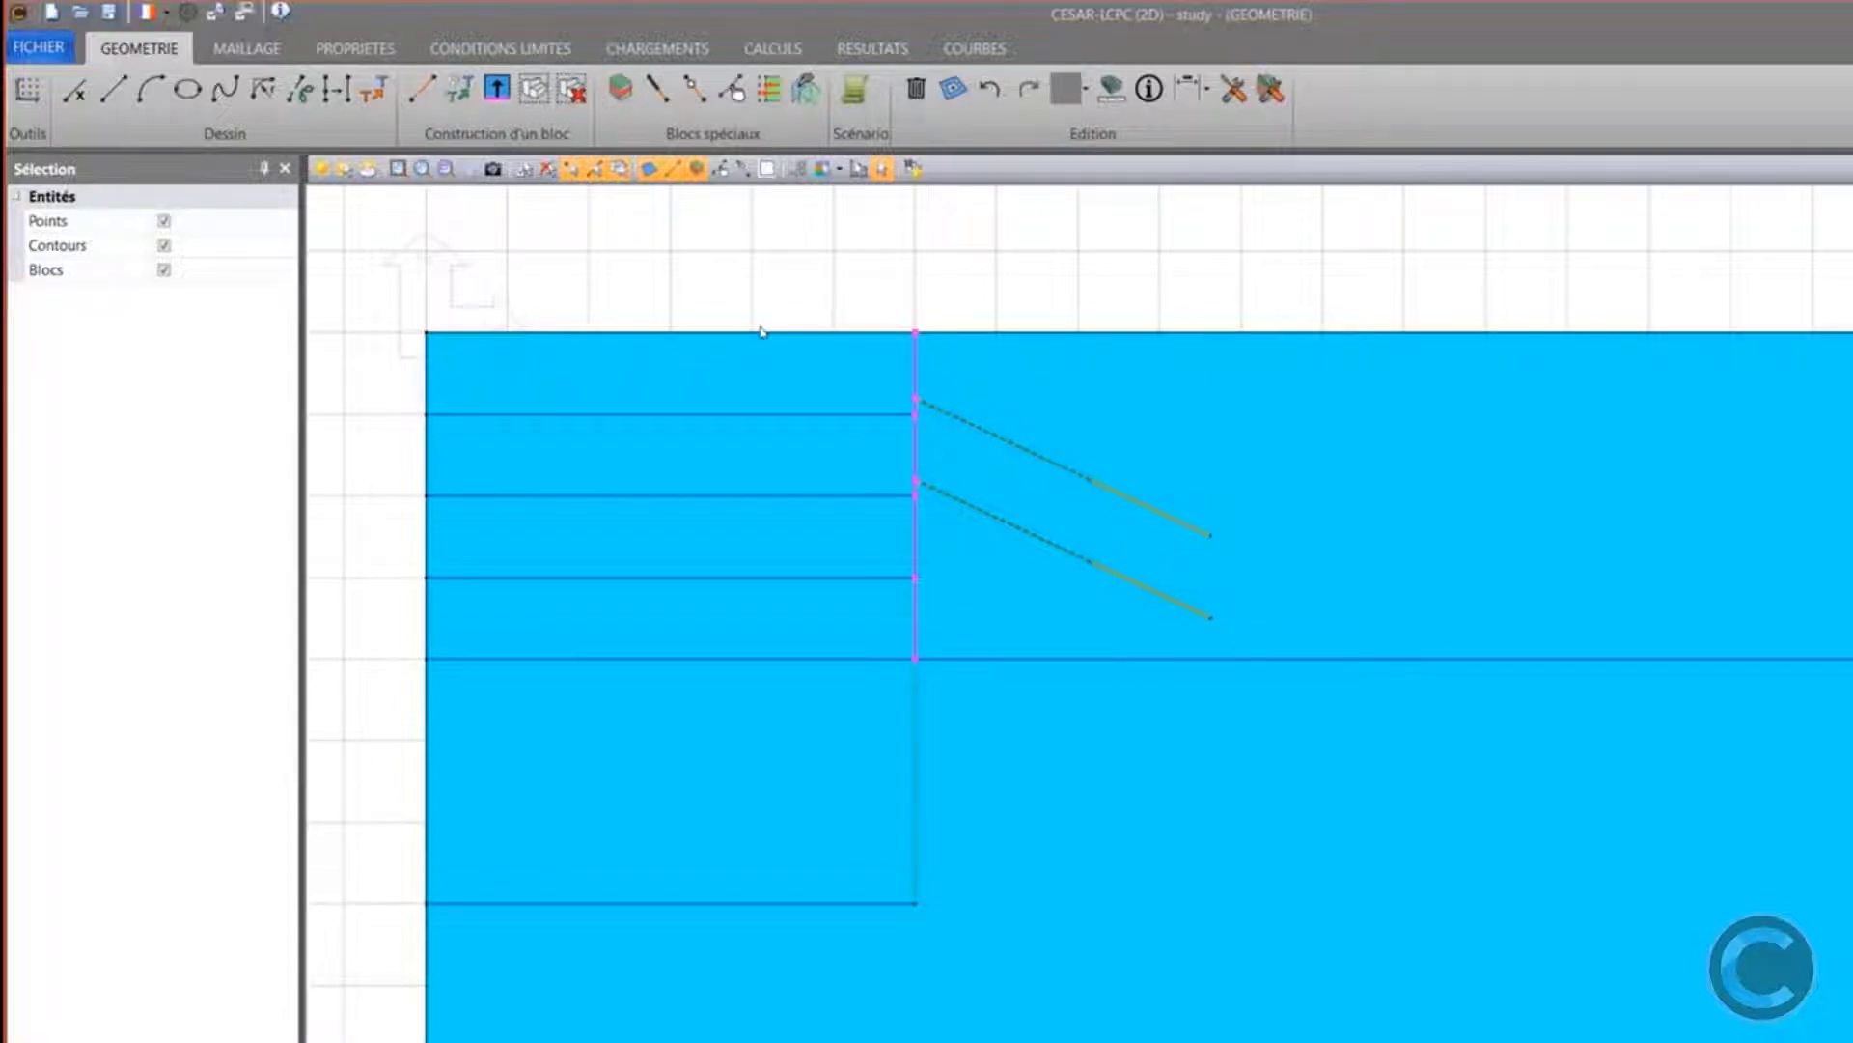
pyautogui.click(635, 91)
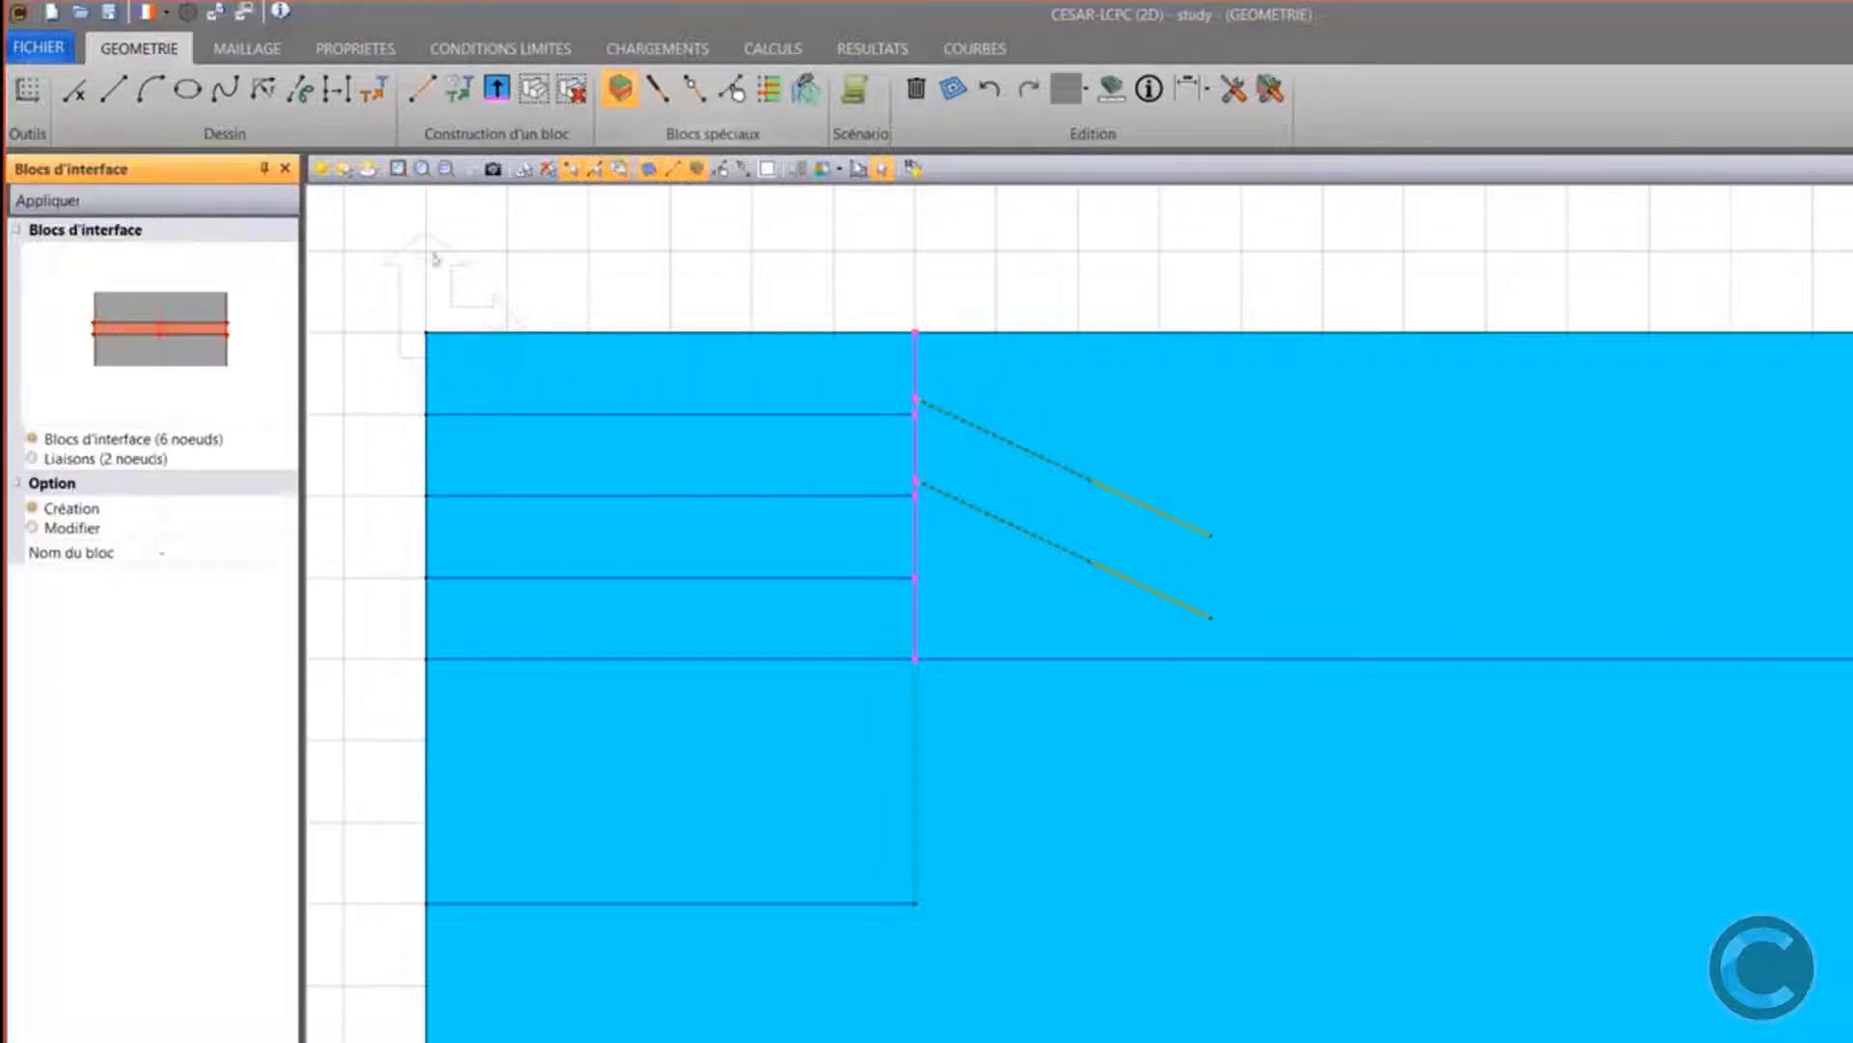
pyautogui.click(162, 552)
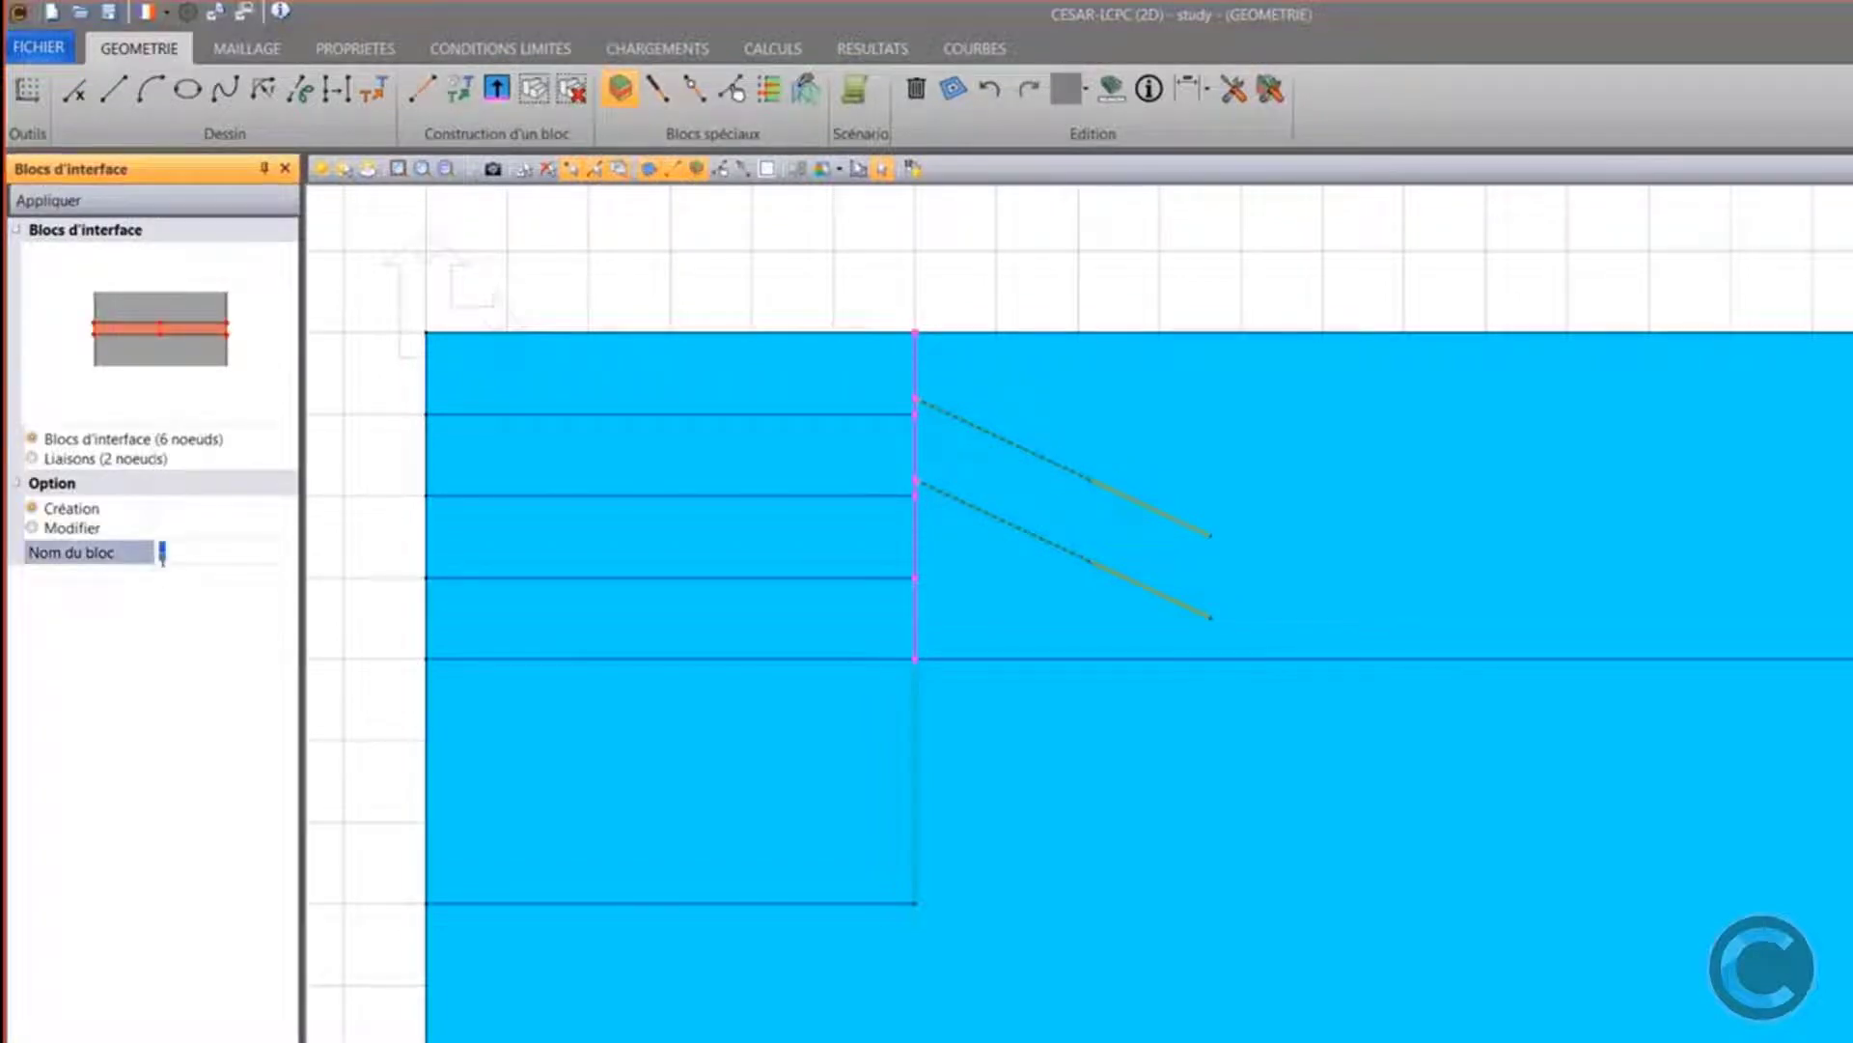
pyautogui.write('Paroi-Sol1')
pyautogui.click(49, 200)
# Create a 6-node interface block named Paroi-Sol2 on the wall segment below the soil layer boundary
pyautogui.moveTo(880, 639); pyautogui.dragTo(943, 944)
pyautogui.click(244, 552)
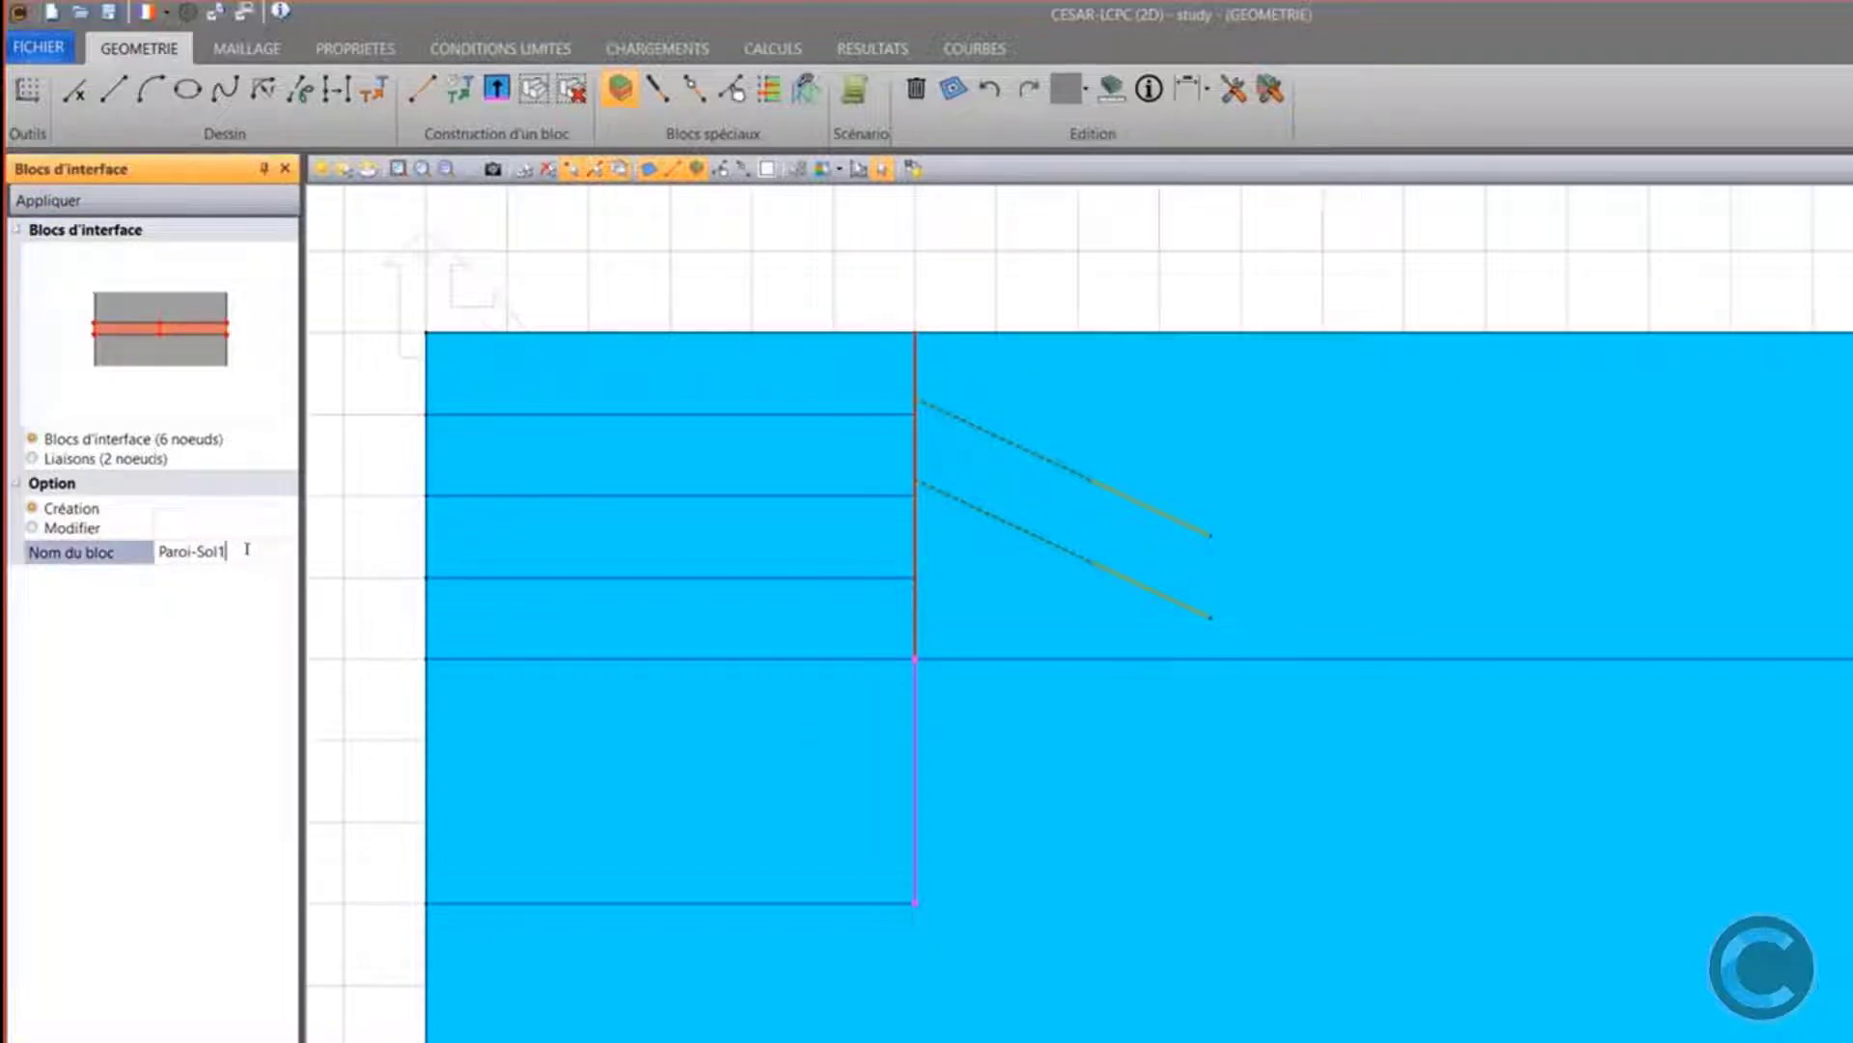
pyautogui.press('BackSpace')
pyautogui.write('2')
pyautogui.click(56, 203)
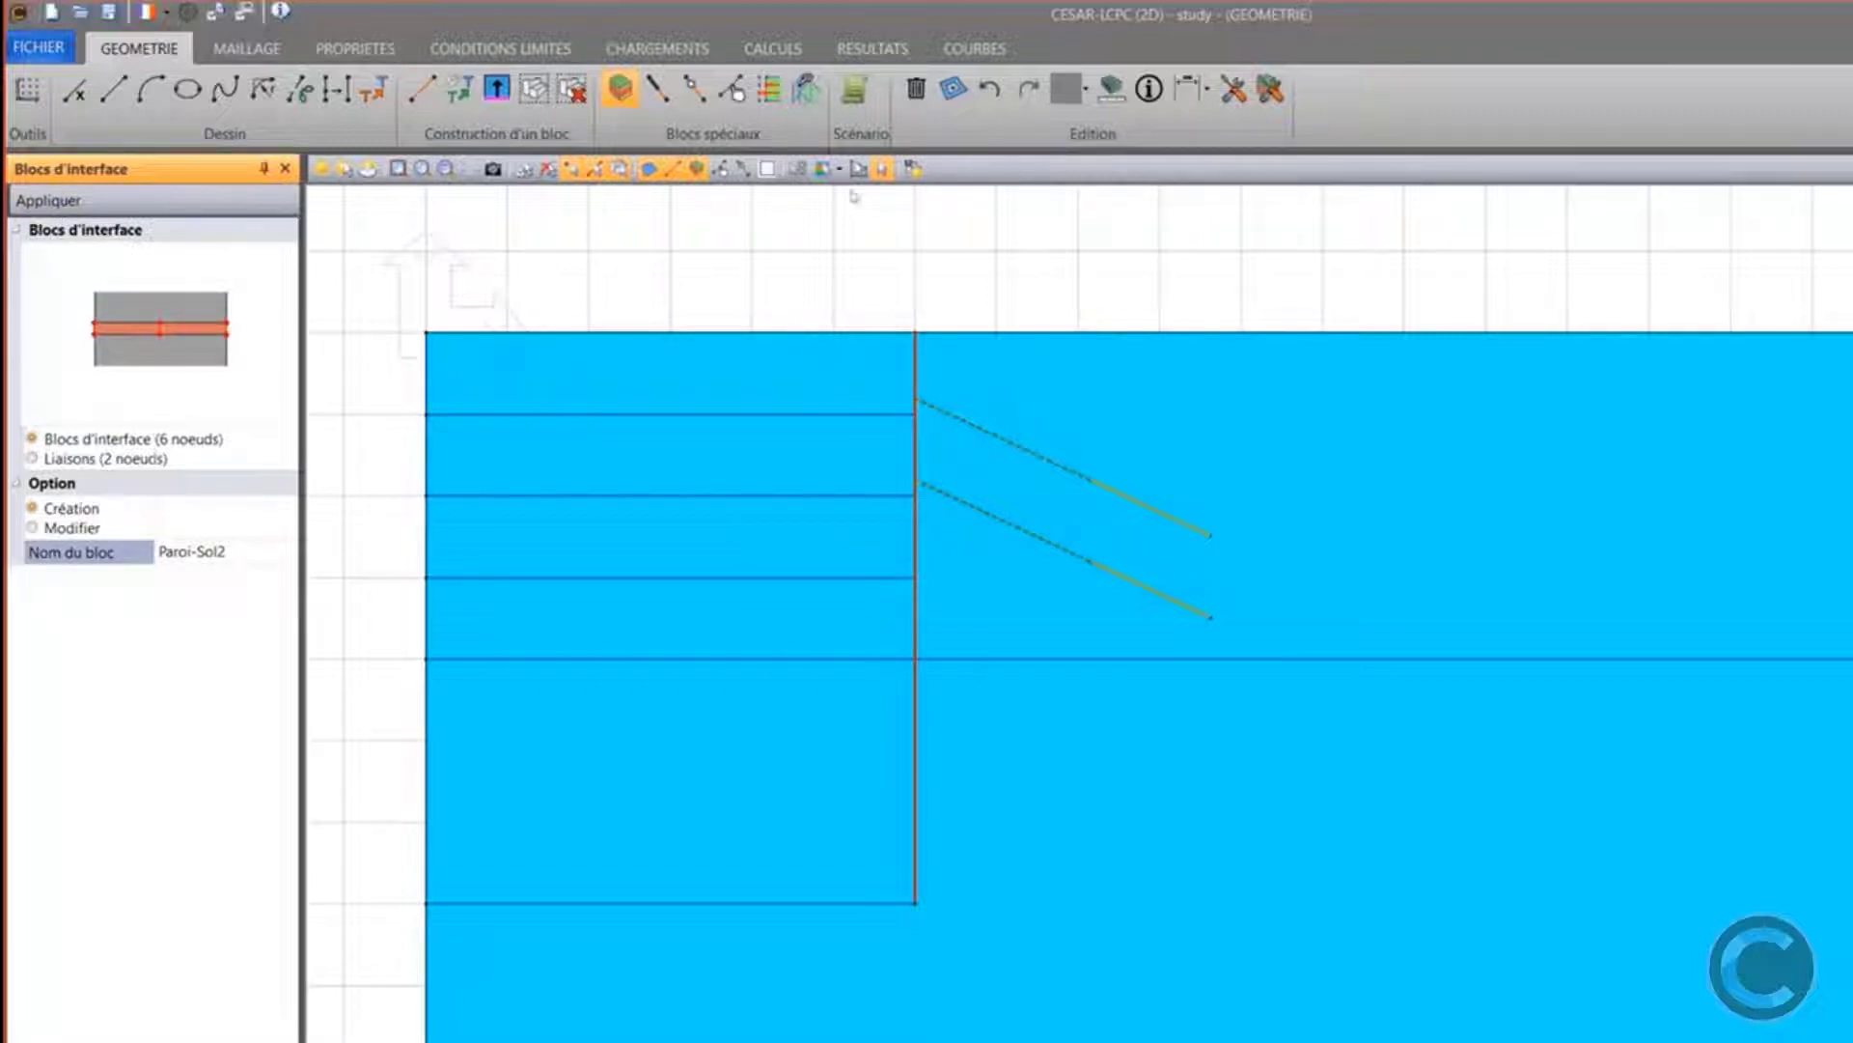
# Display the block labels and rename the large block behind the wall and the lowest upper-layer strip in front of it as Sol 1
pyautogui.click(913, 171)
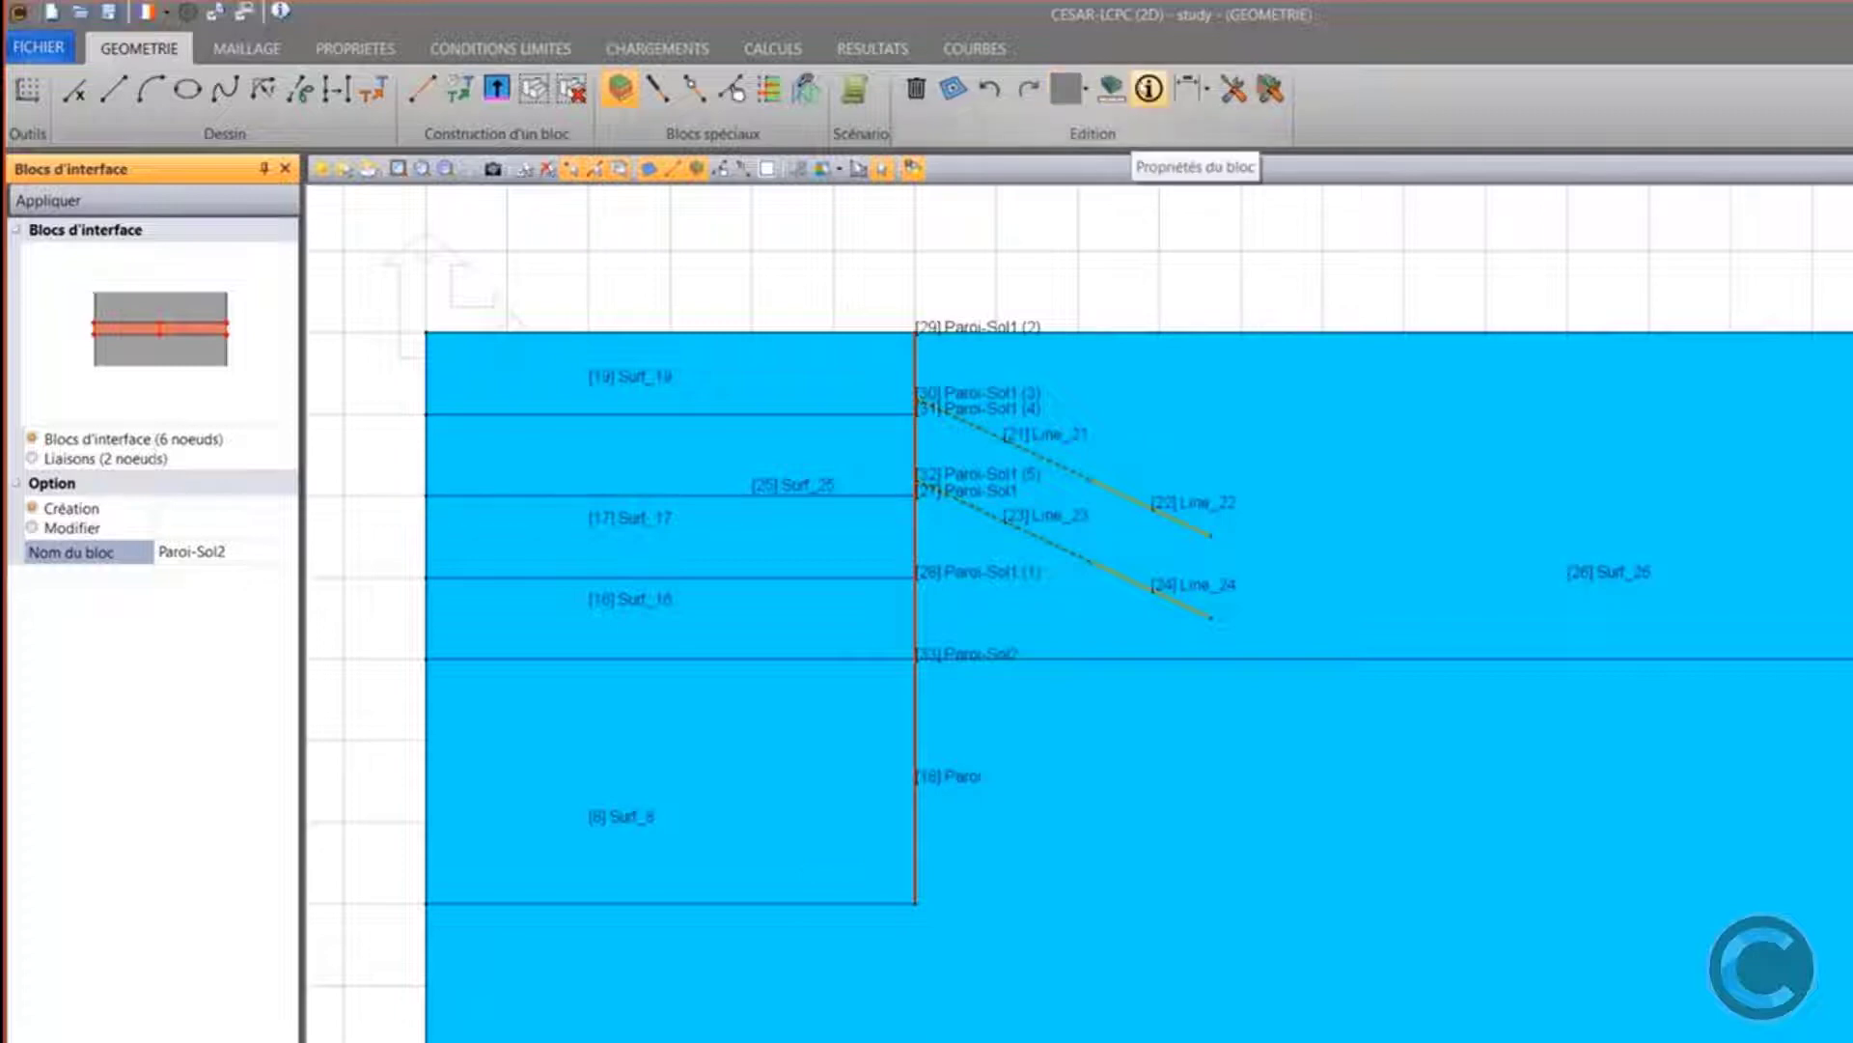
pyautogui.click(1148, 88)
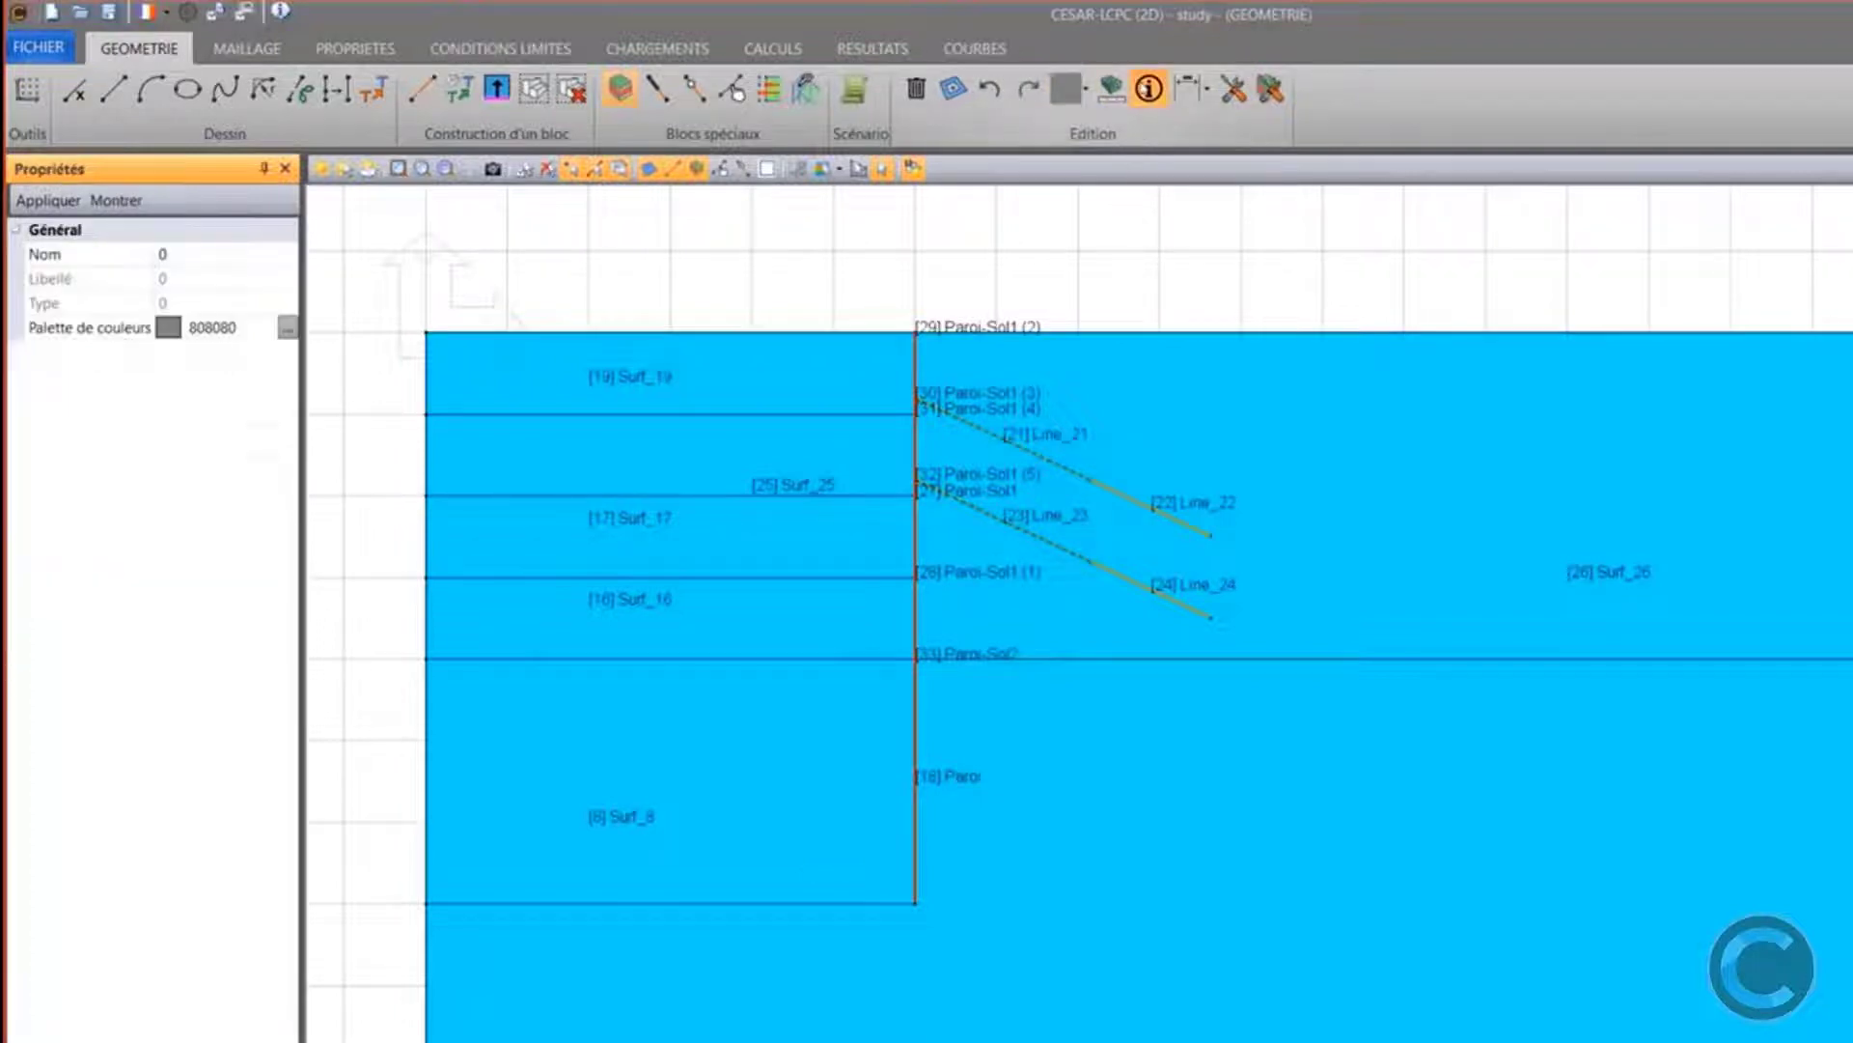
pyautogui.click(1253, 449)
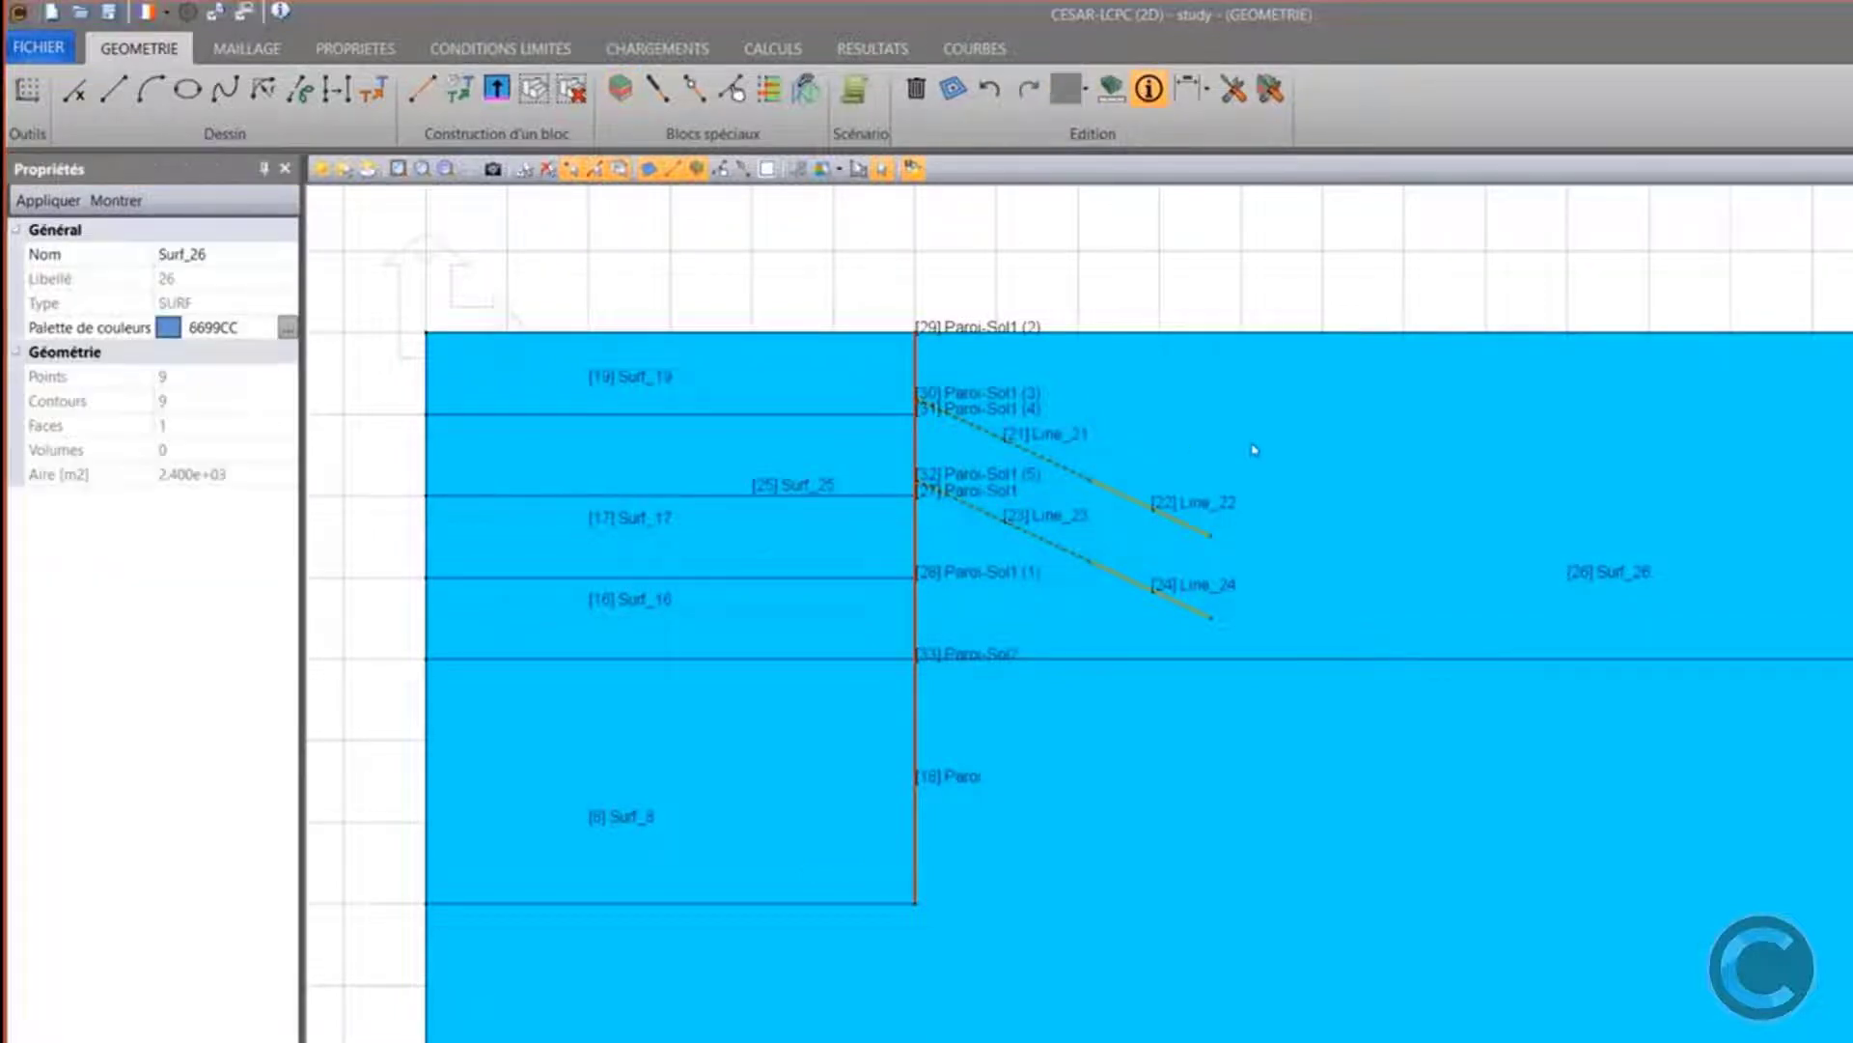
pyautogui.click(818, 633)
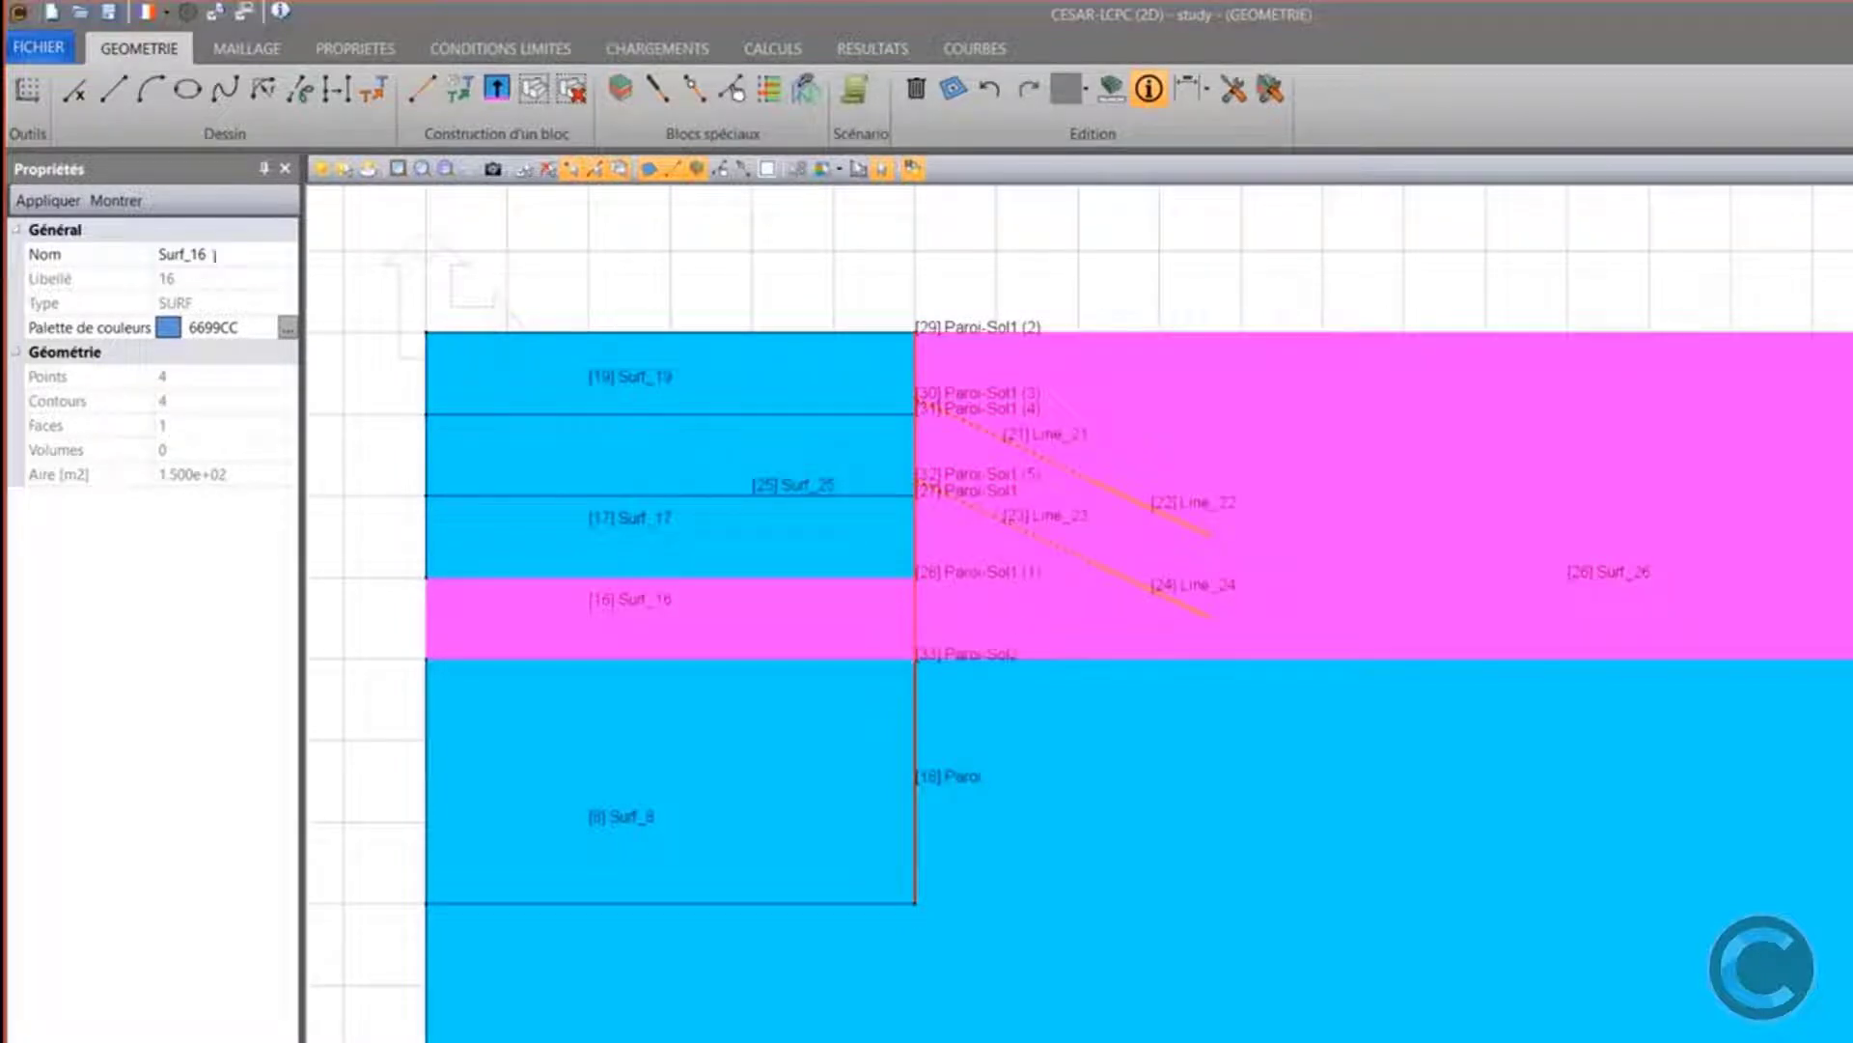
pyautogui.click(182, 254)
pyautogui.write('Sol 1')
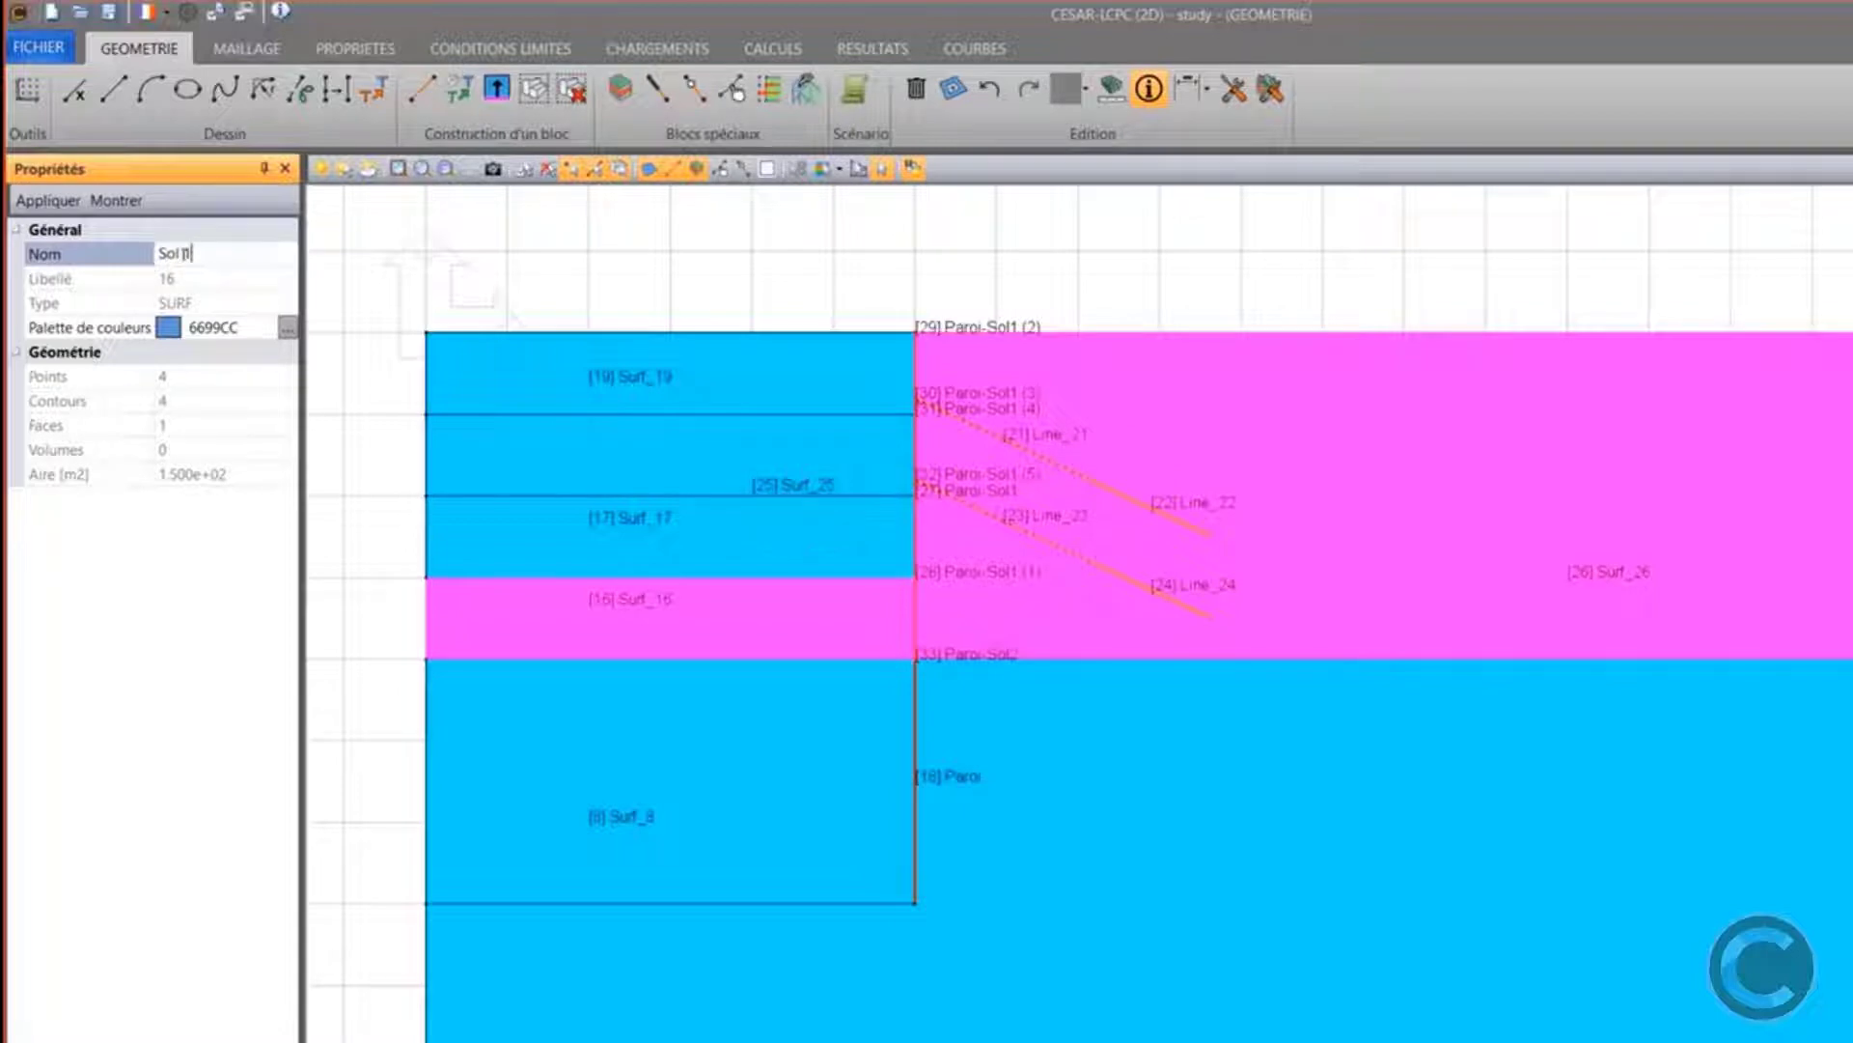
pyautogui.click(48, 200)
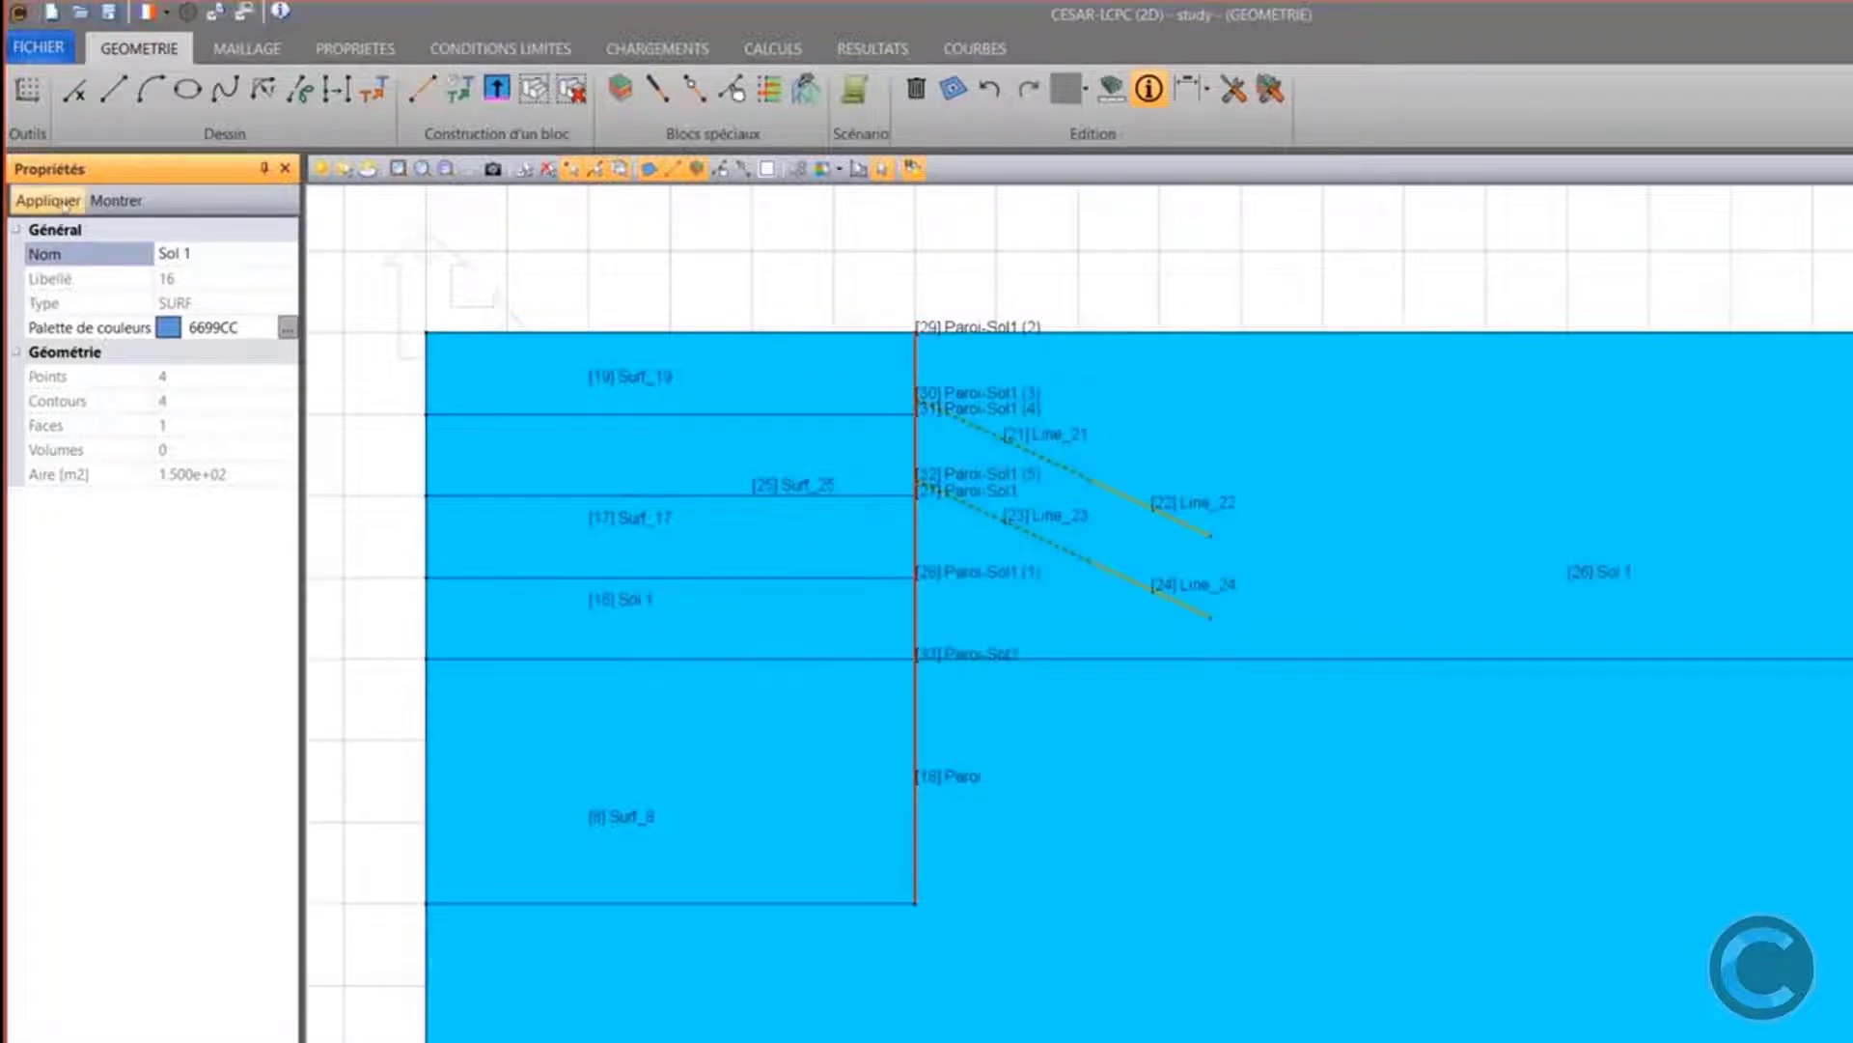
# Rename both blocks below the soil layer boundary as Sol 2
pyautogui.click(716, 848)
pyautogui.click(1166, 811)
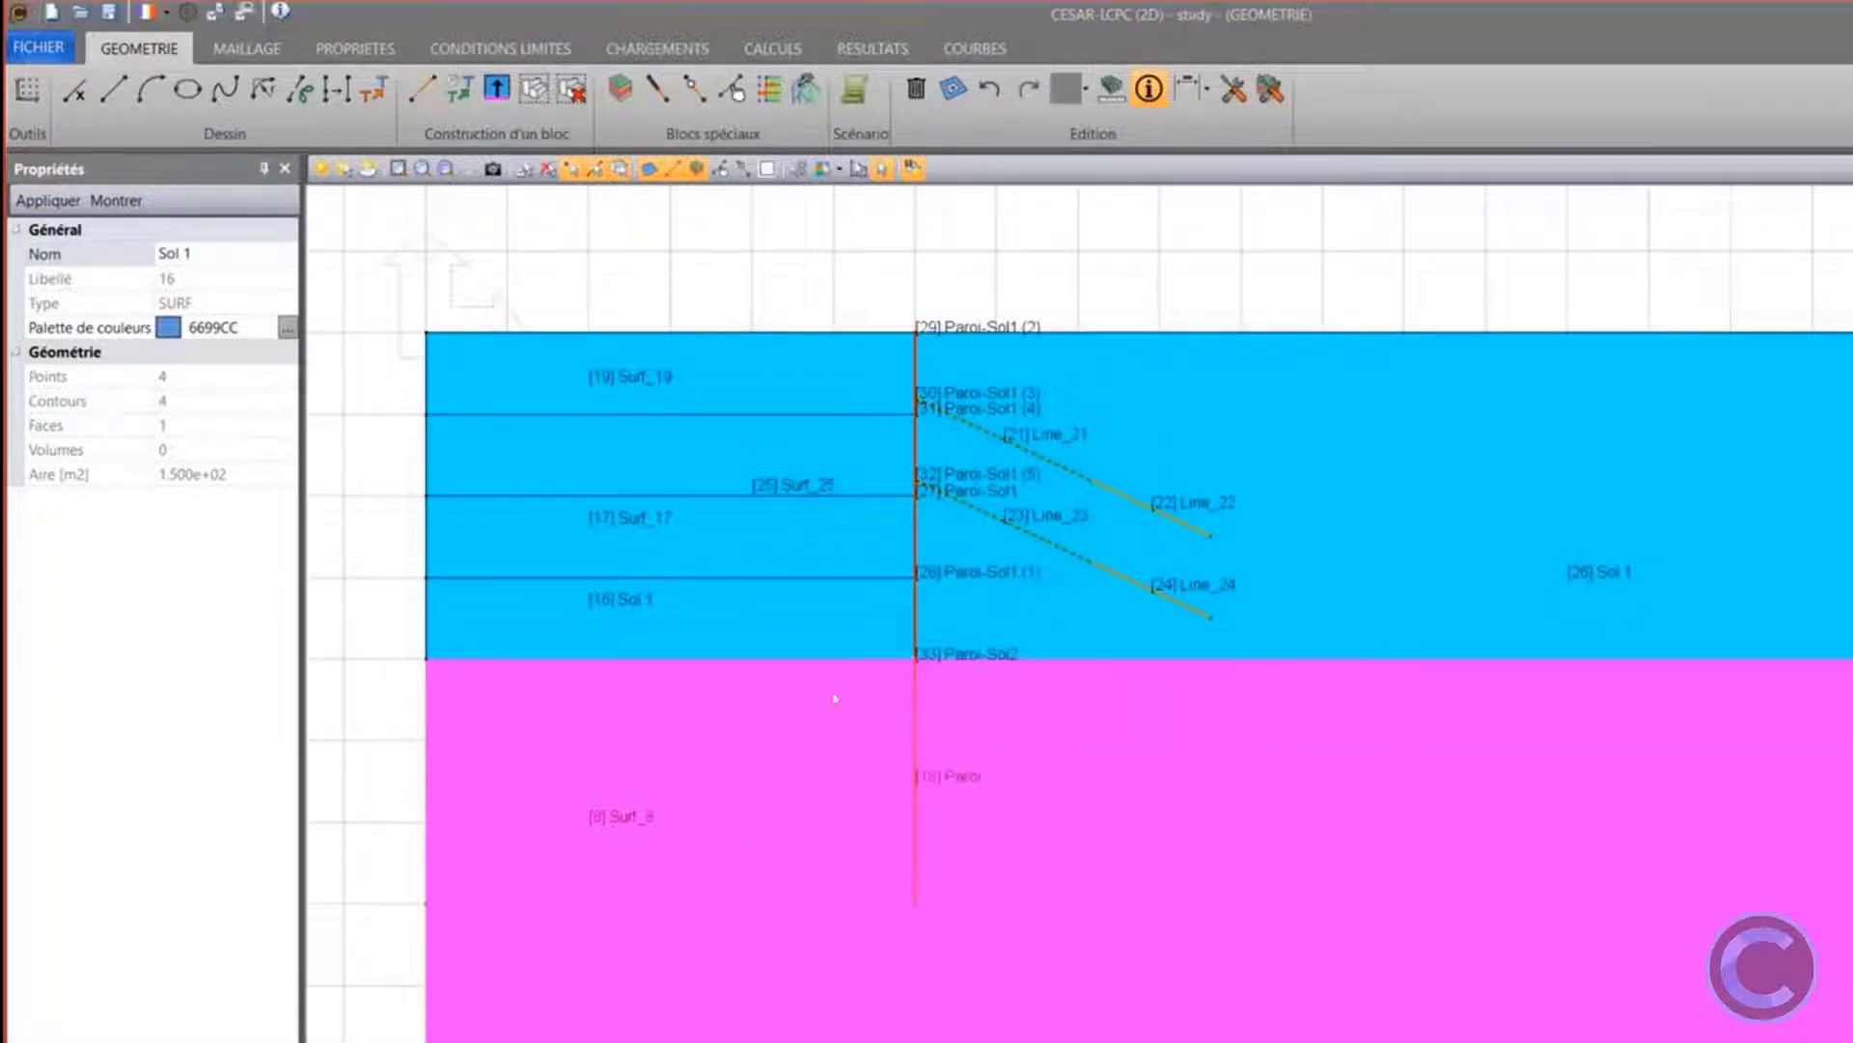
pyautogui.click(207, 252)
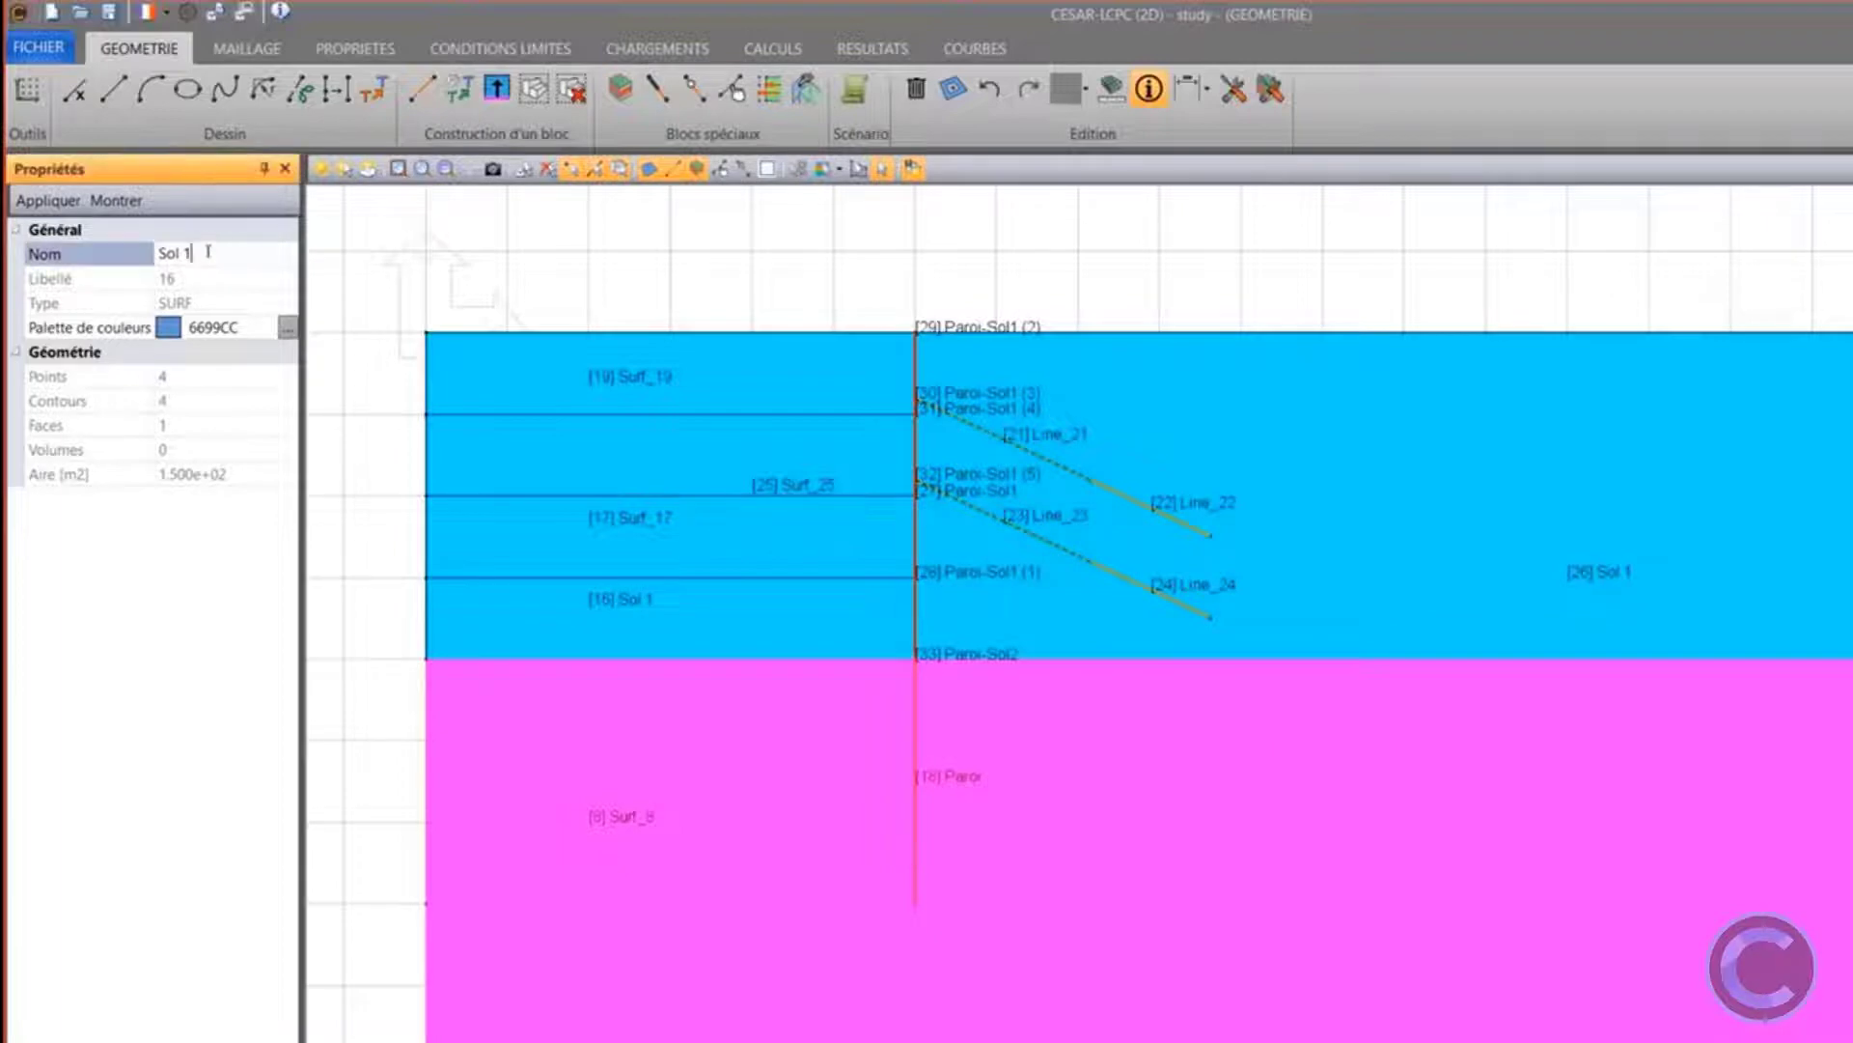
pyautogui.press('BackSpace')
pyautogui.write('2')
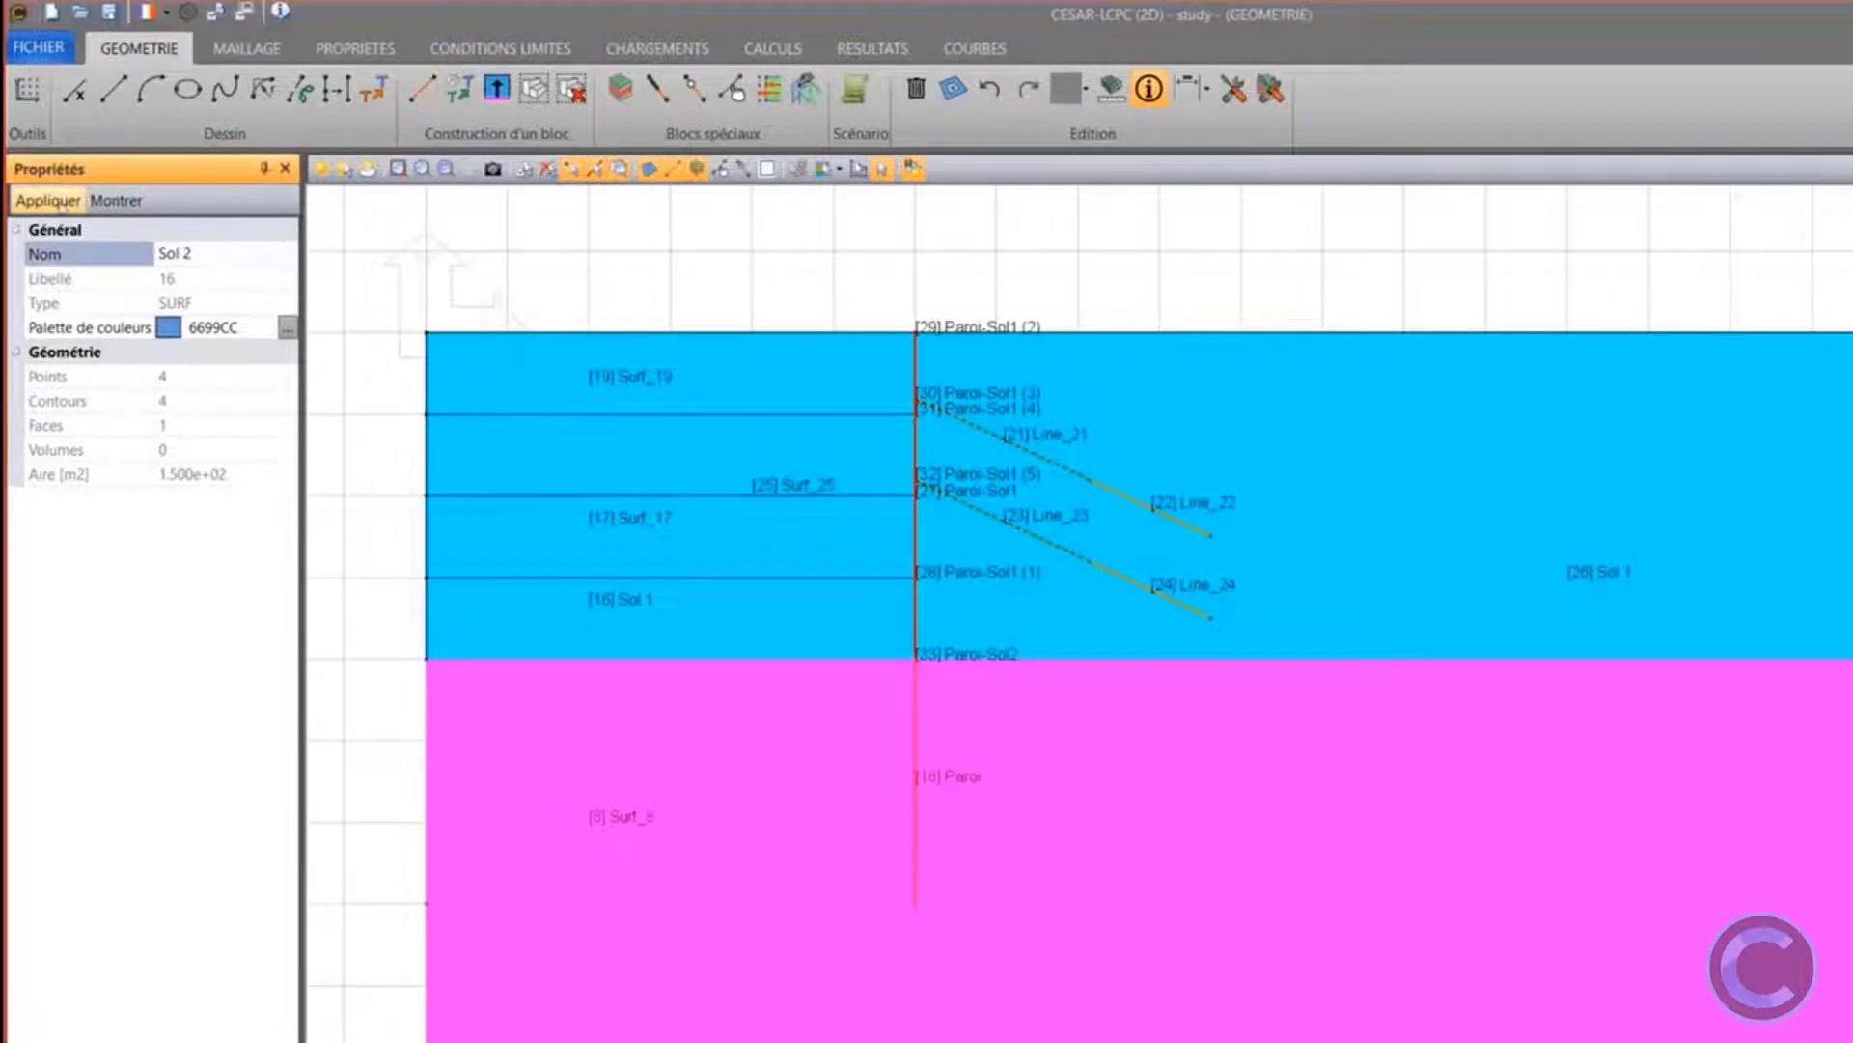
pyautogui.click(48, 201)
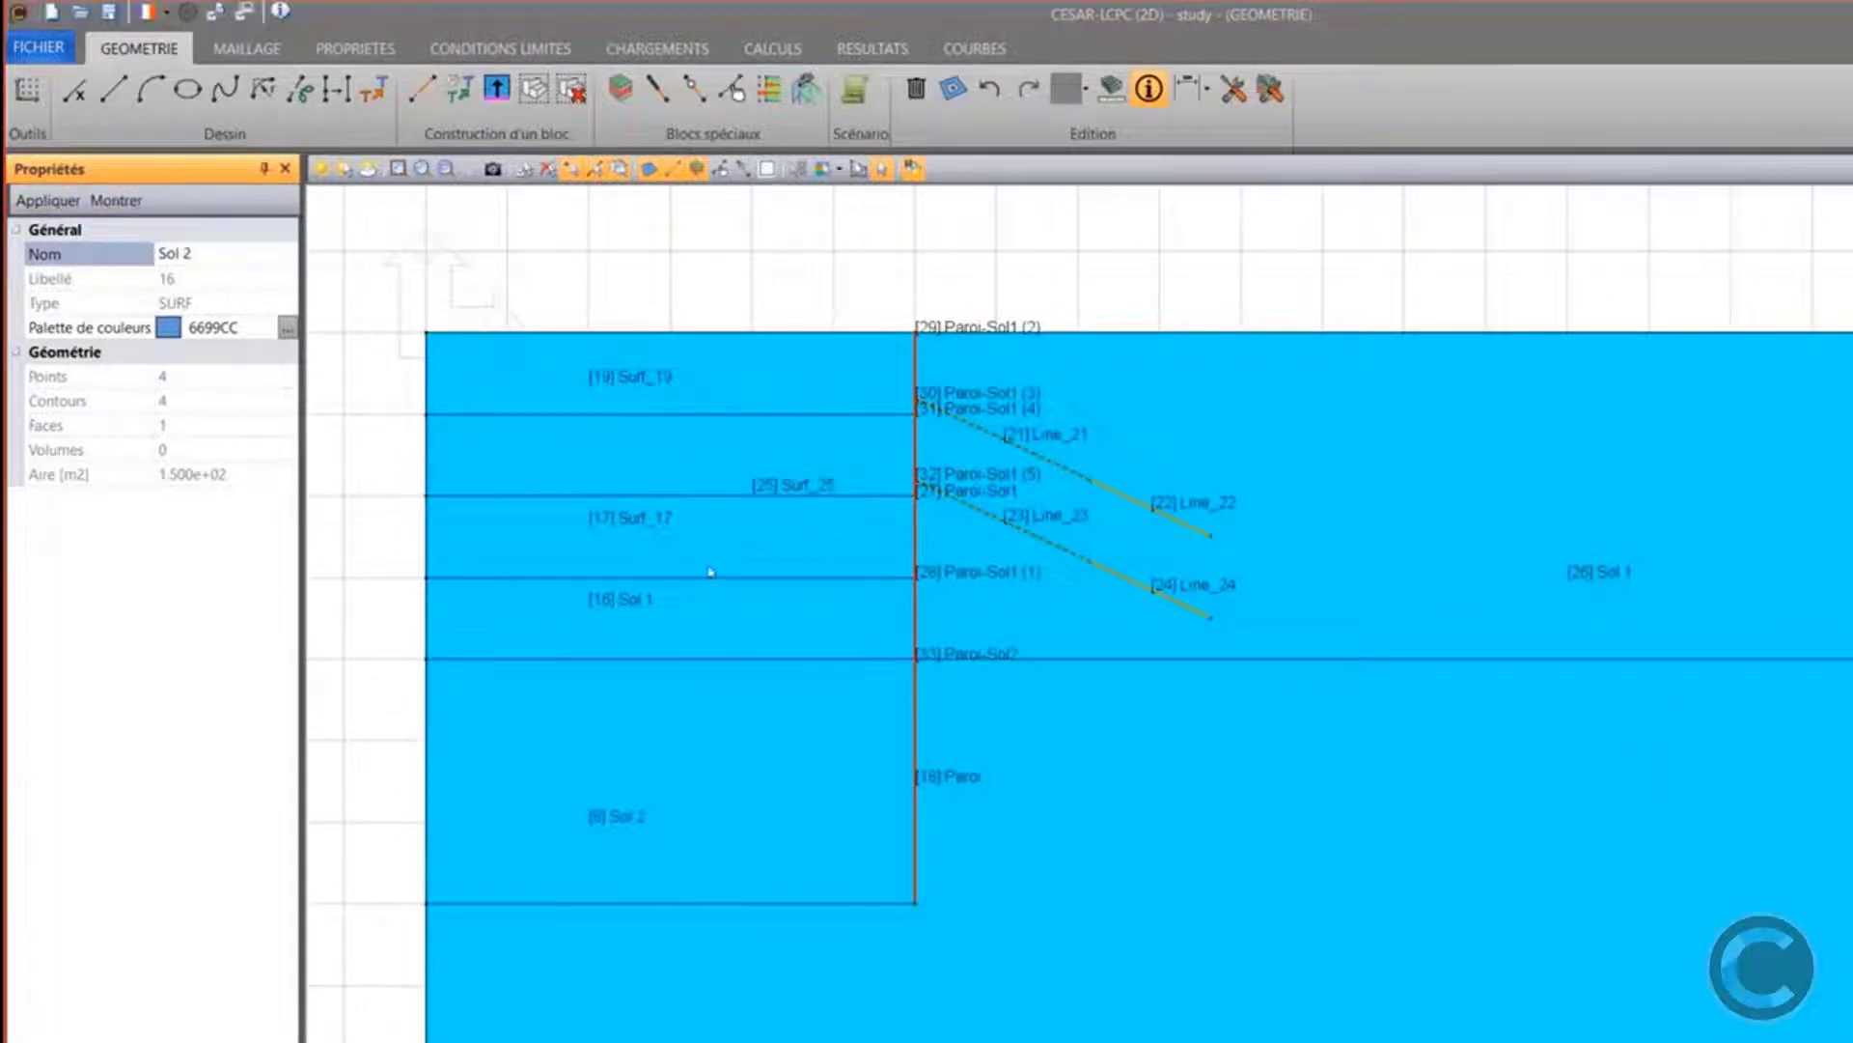
# Rename the uppermost strip in front of the wall as Excavation 1
pyautogui.click(507, 379)
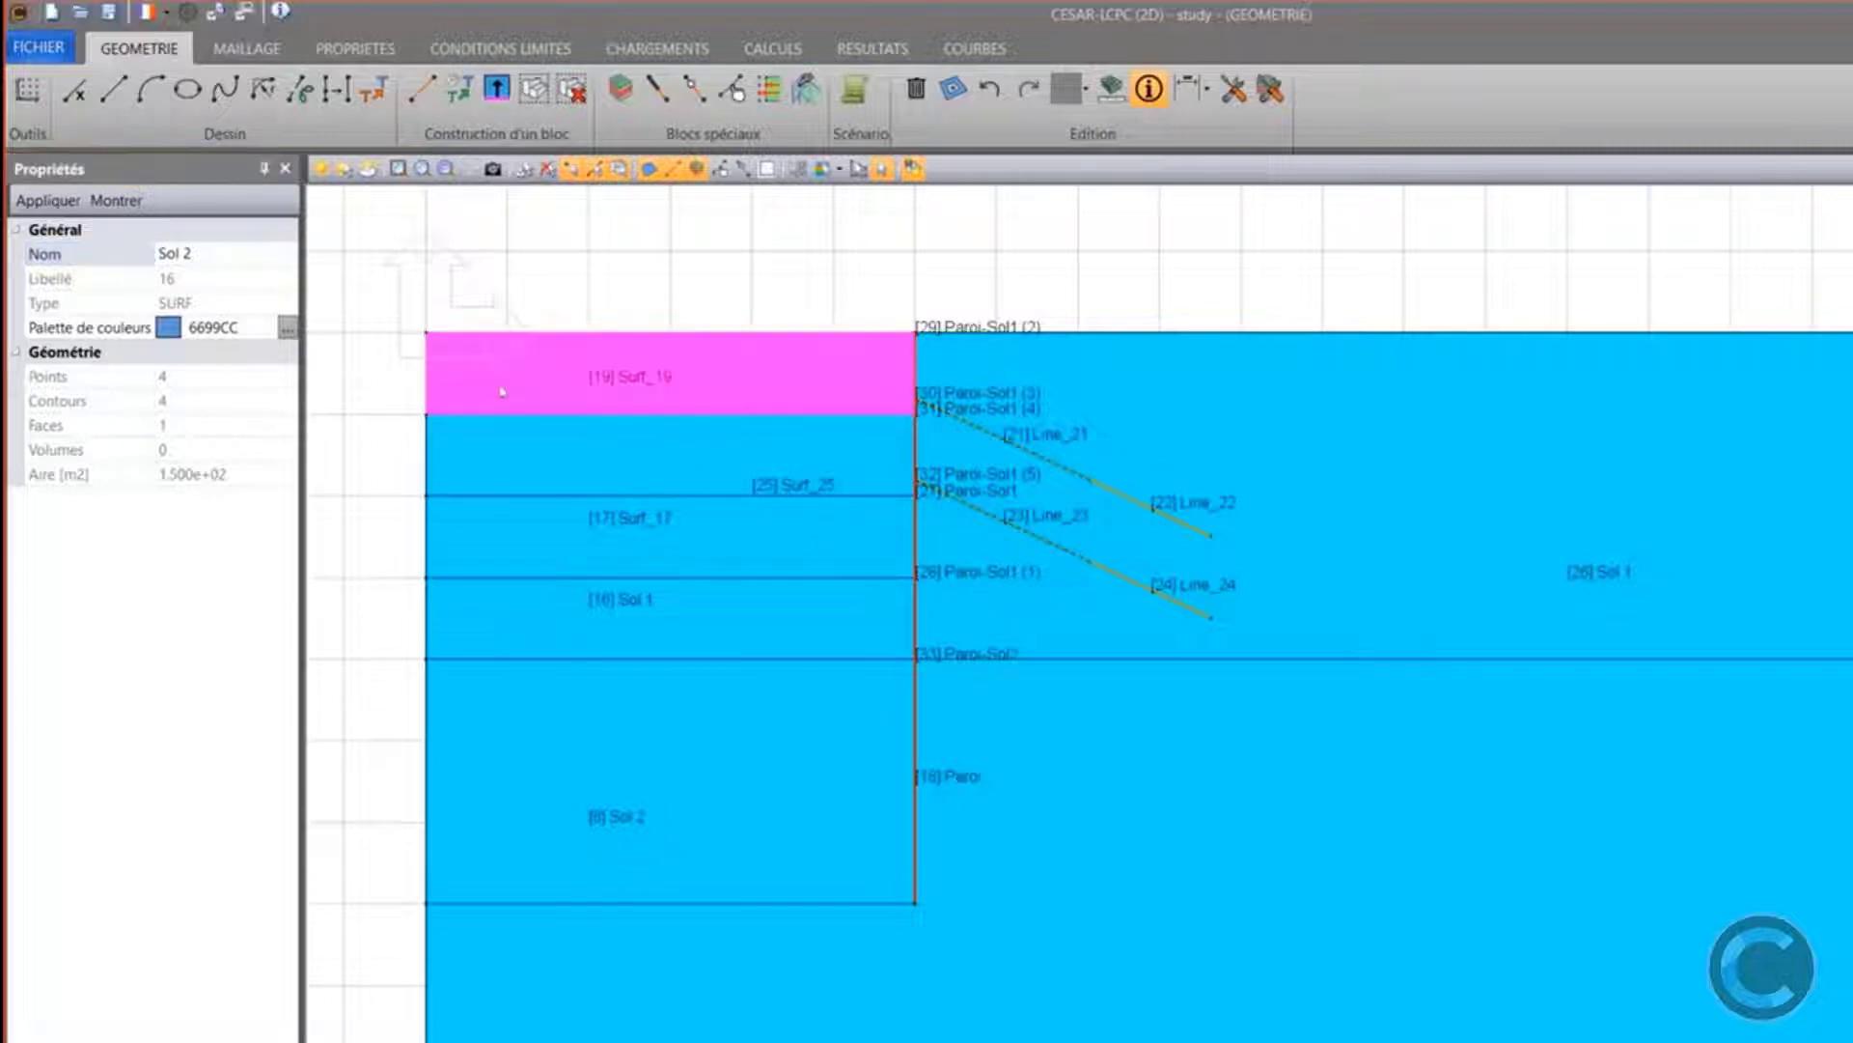
pyautogui.click(266, 256)
pyautogui.write('Excava')
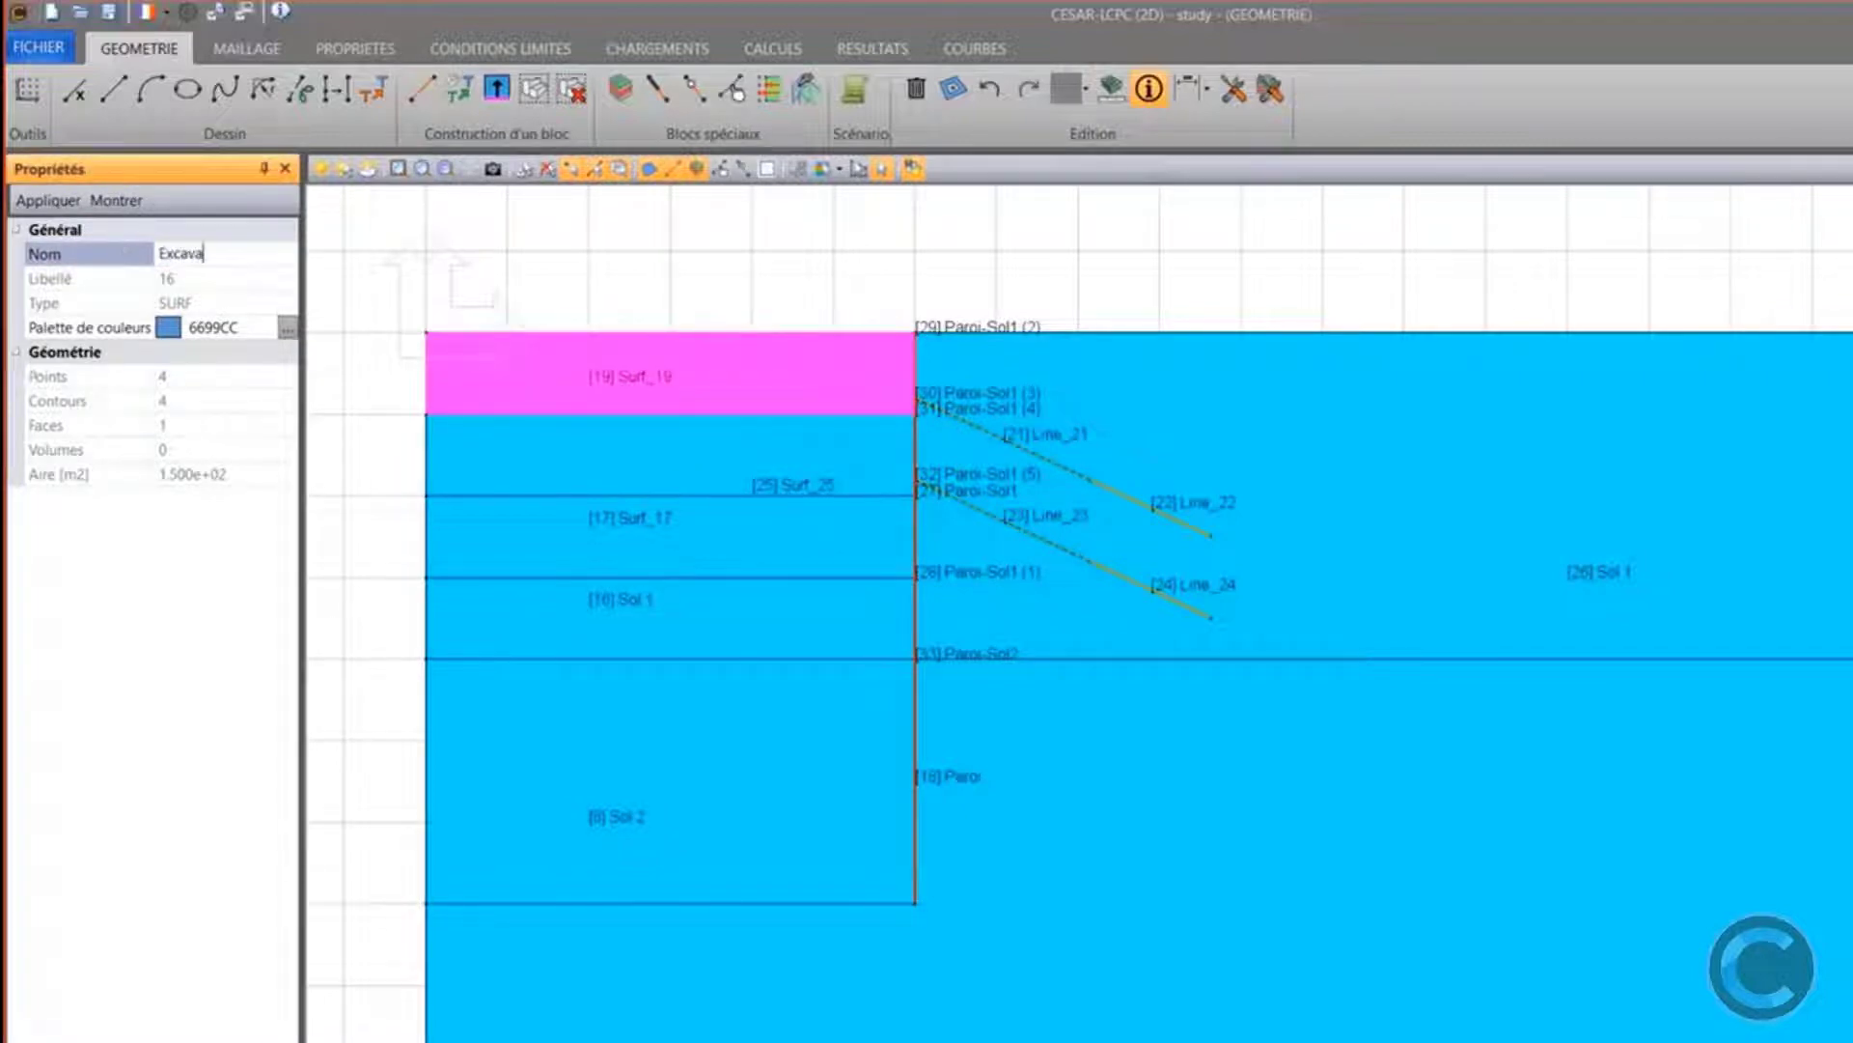
pyautogui.write('tion 1')
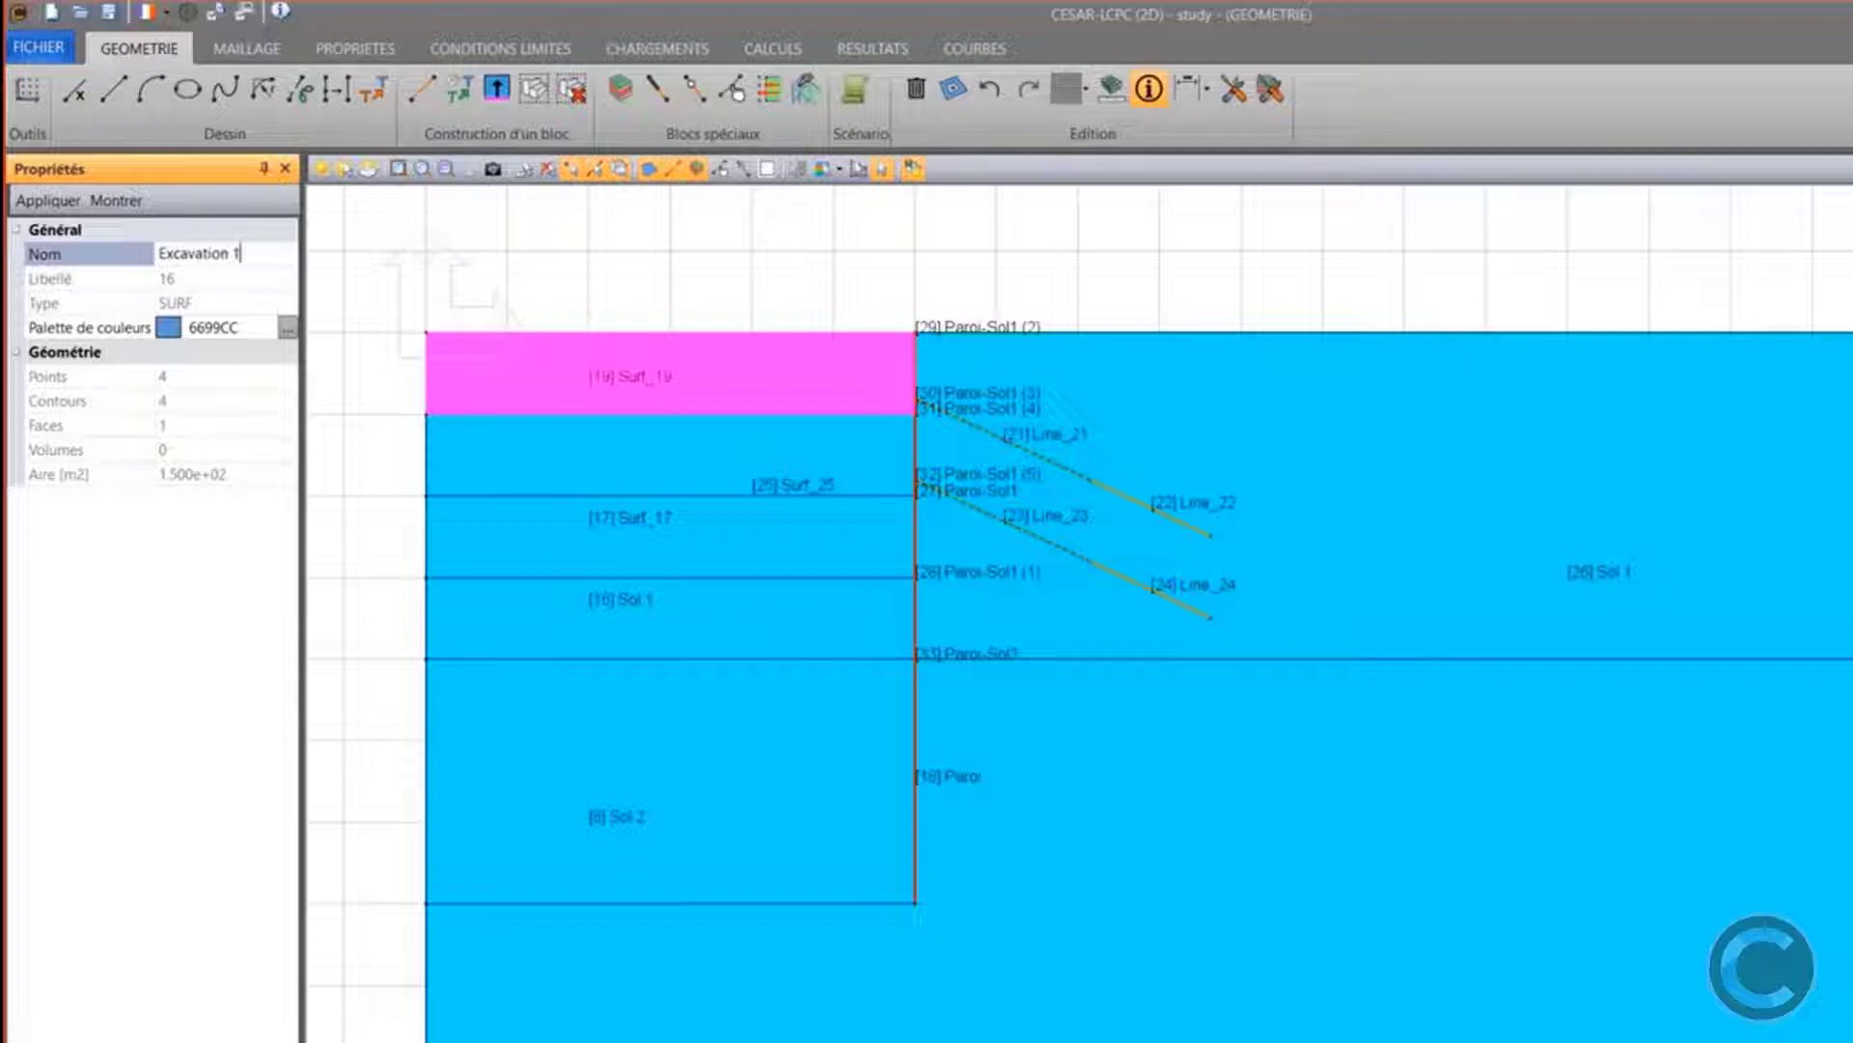
pyautogui.click(38, 200)
# Rename the second strip below the ground surface in front of the wall as Excavation 2
pyautogui.click(490, 433)
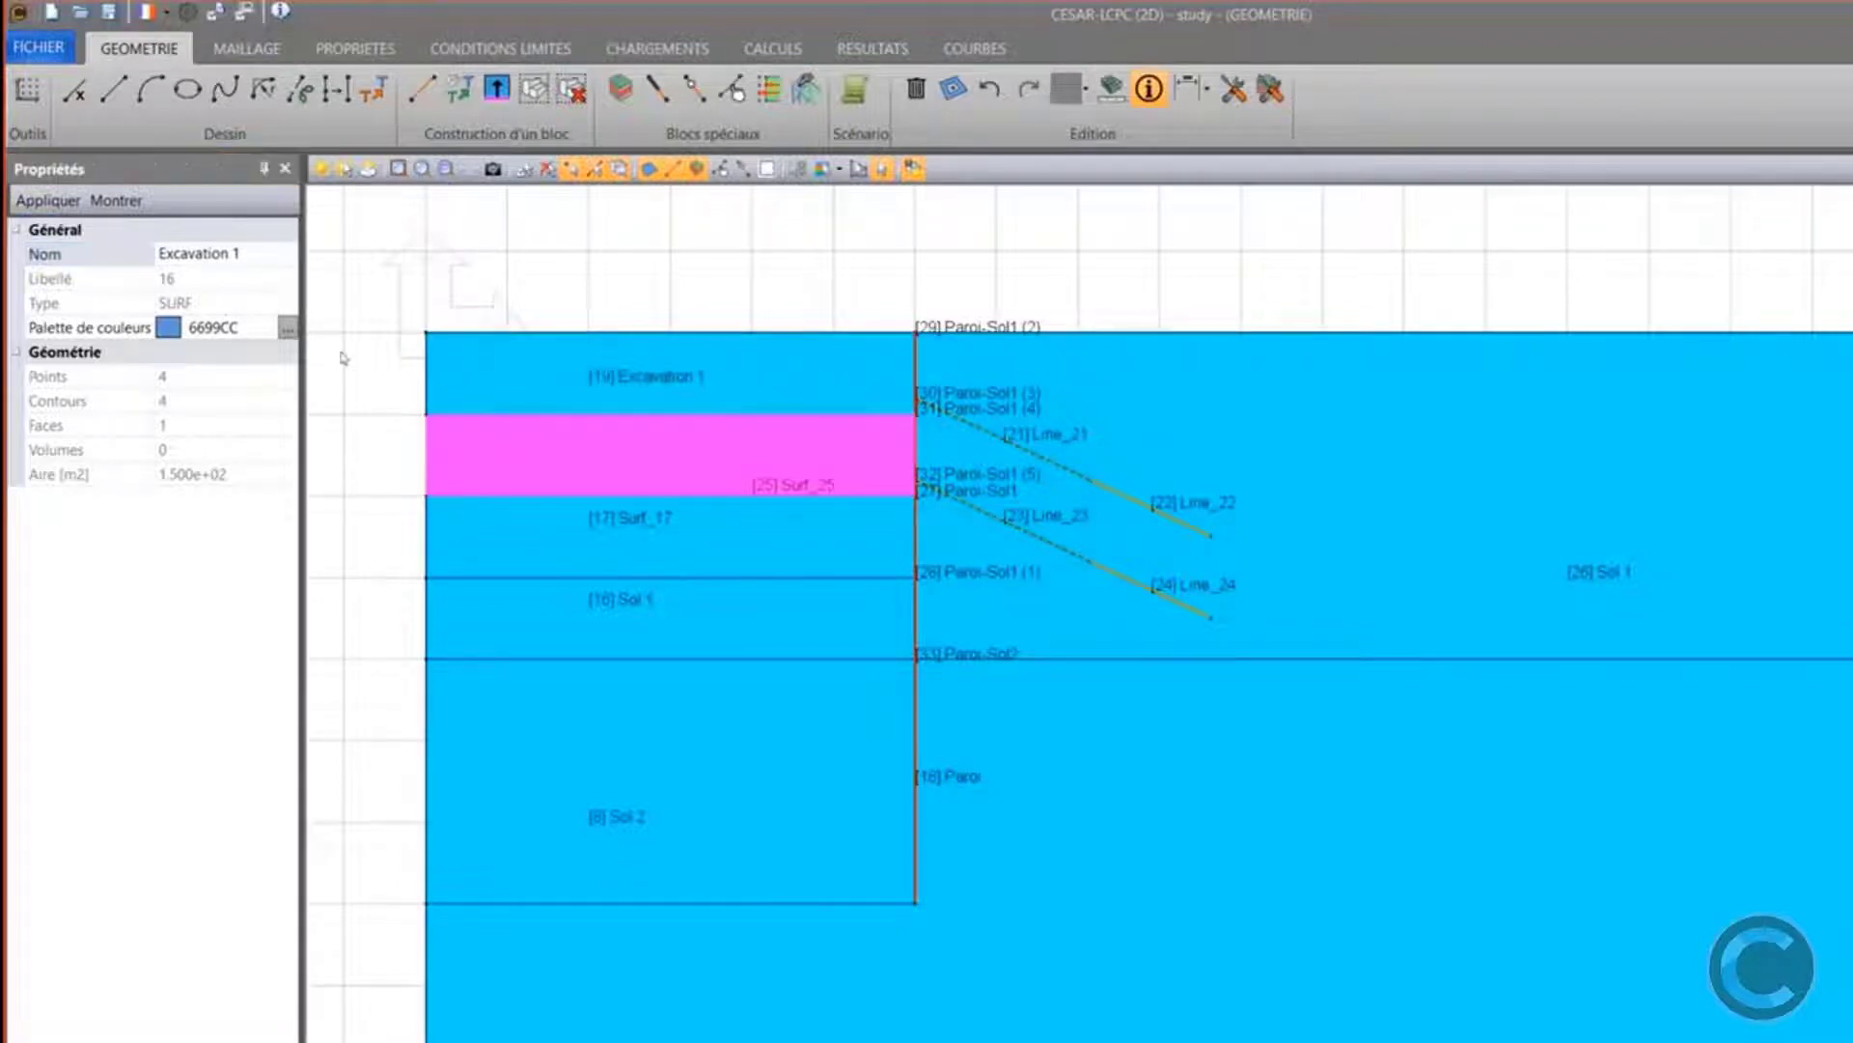
pyautogui.click(267, 249)
pyautogui.write('2')
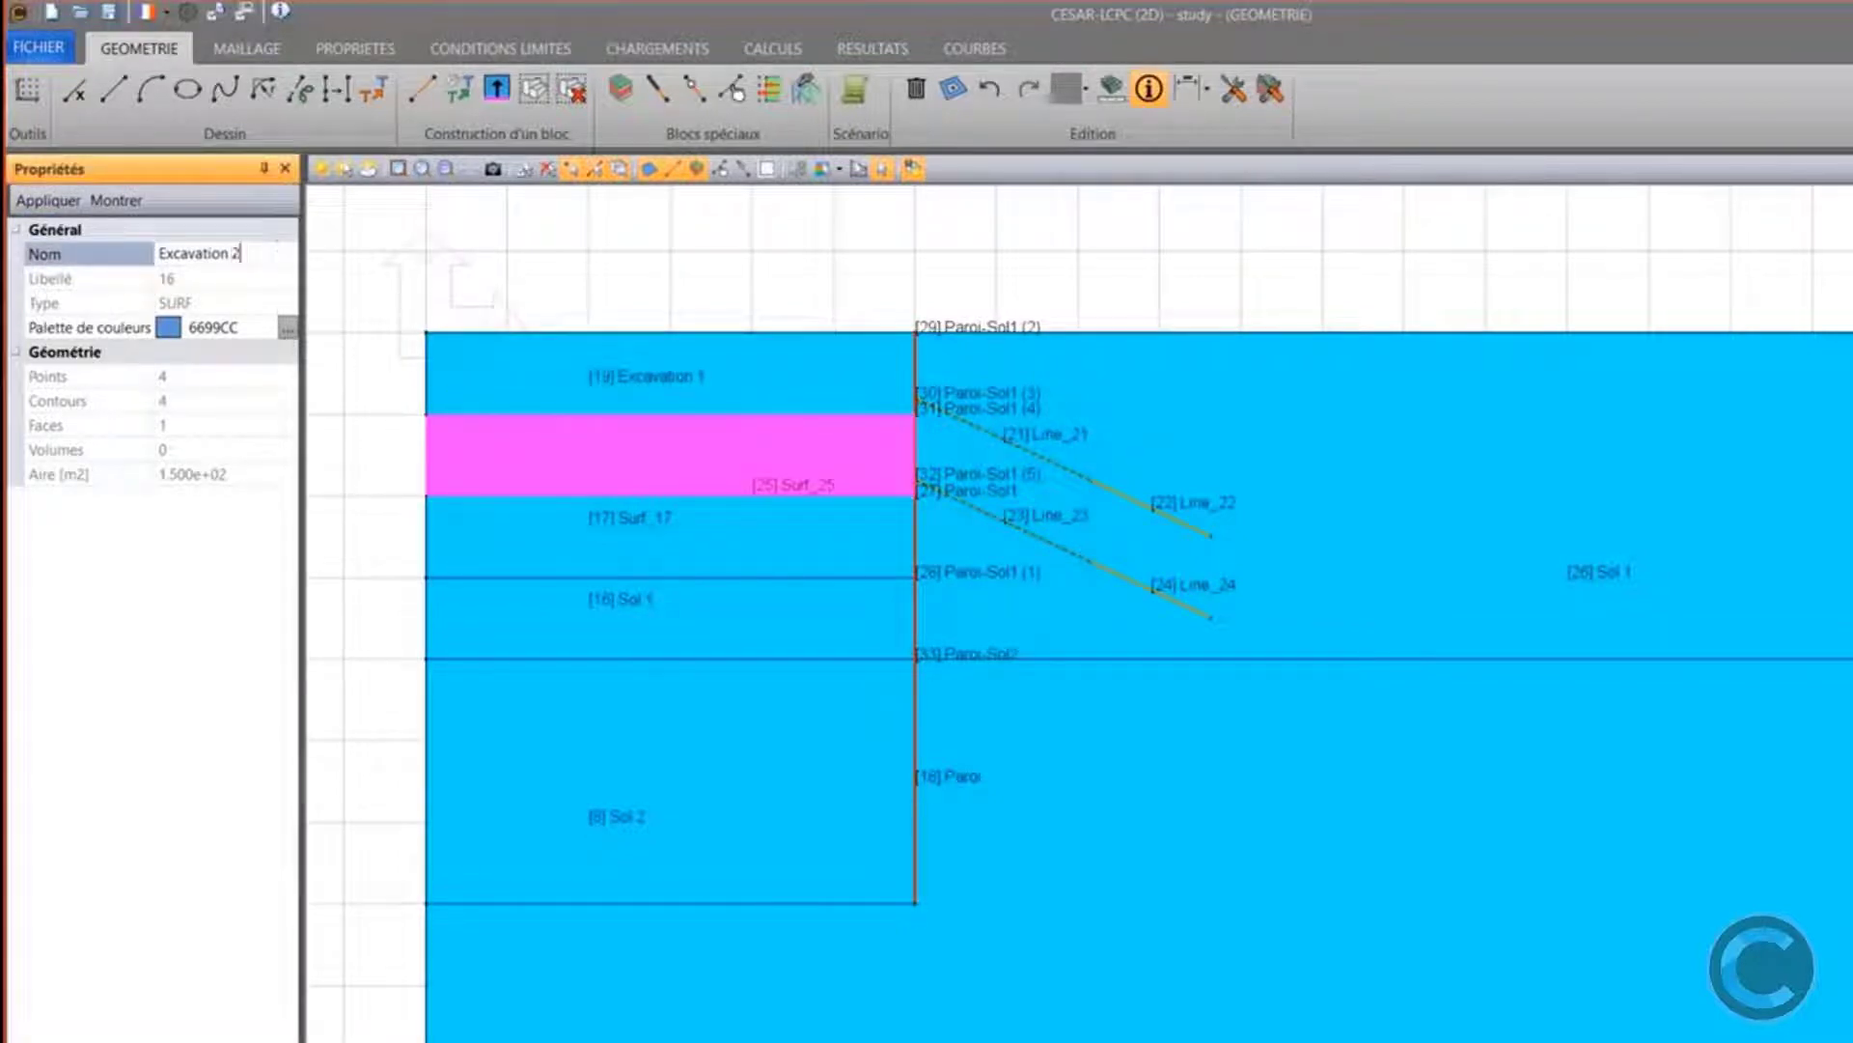
pyautogui.click(45, 199)
# Rename the third strip below the ground surface in front of the wall as Excavation 3
pyautogui.click(591, 536)
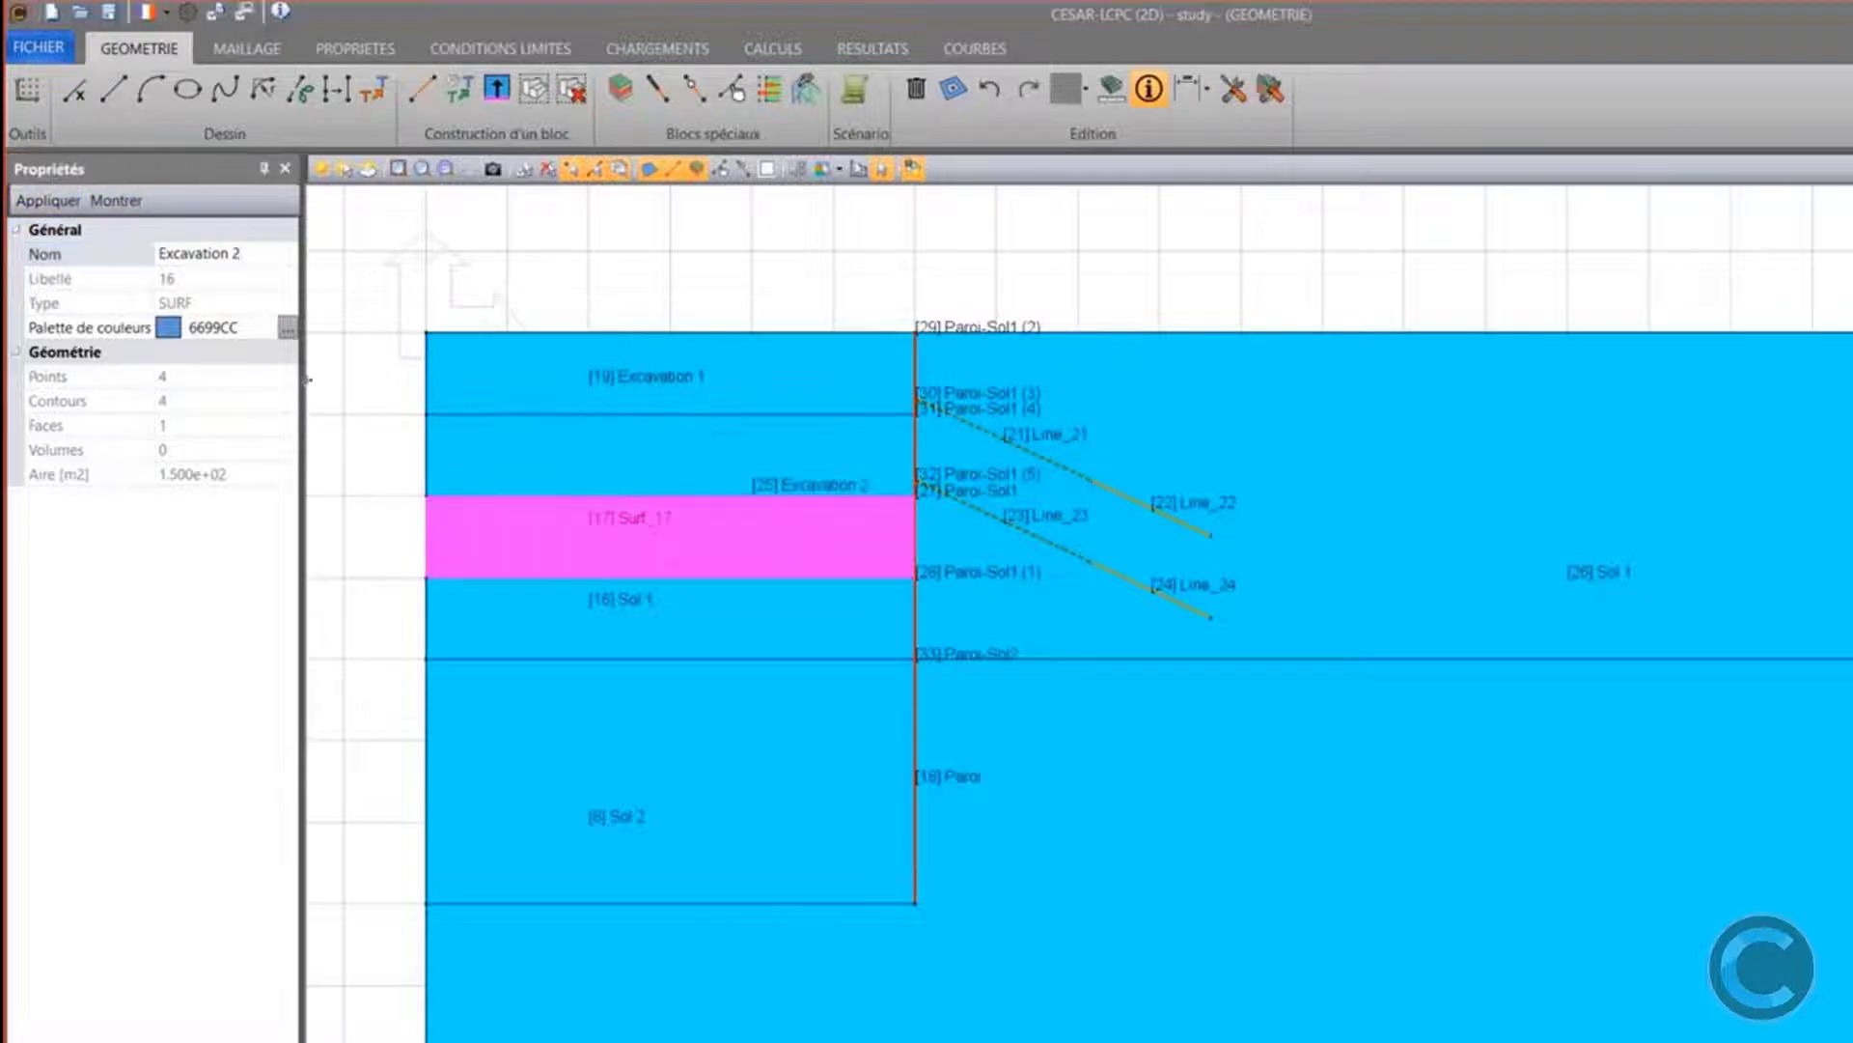
pyautogui.click(261, 259)
pyautogui.press('BackSpace')
pyautogui.write('3')
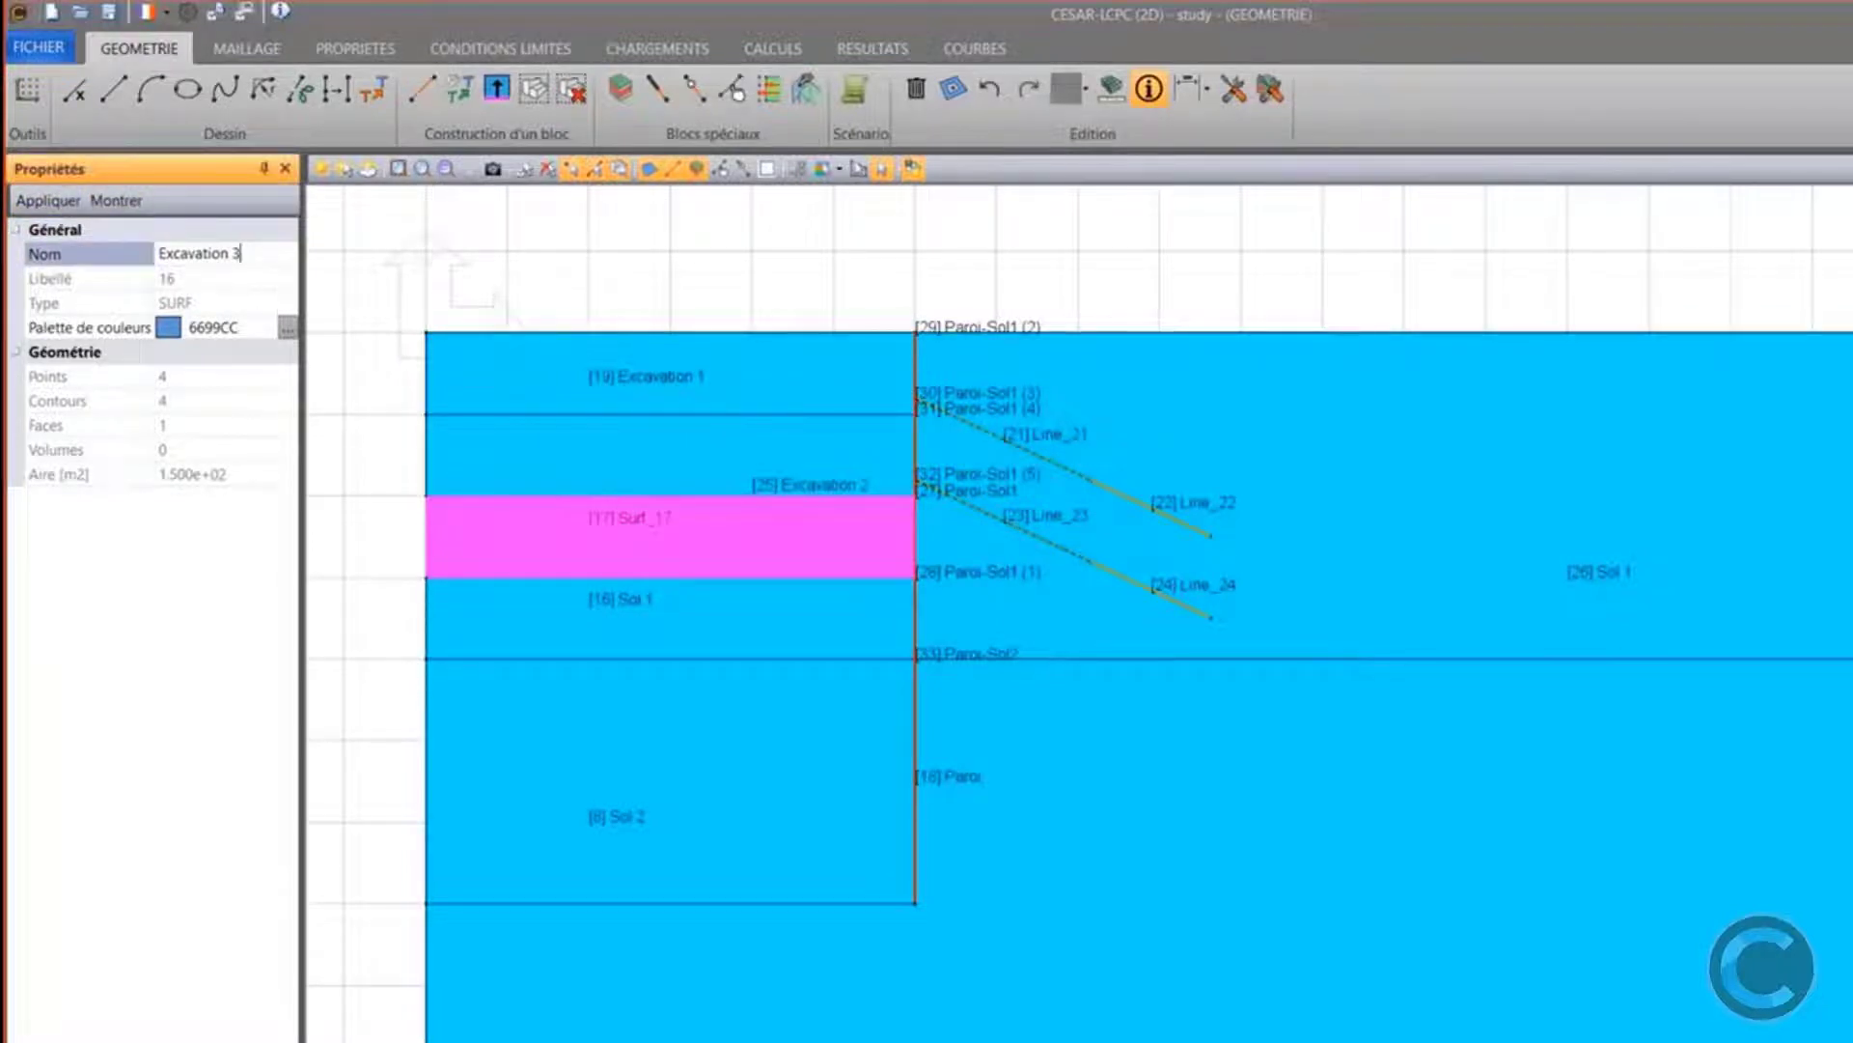
pyautogui.click(45, 200)
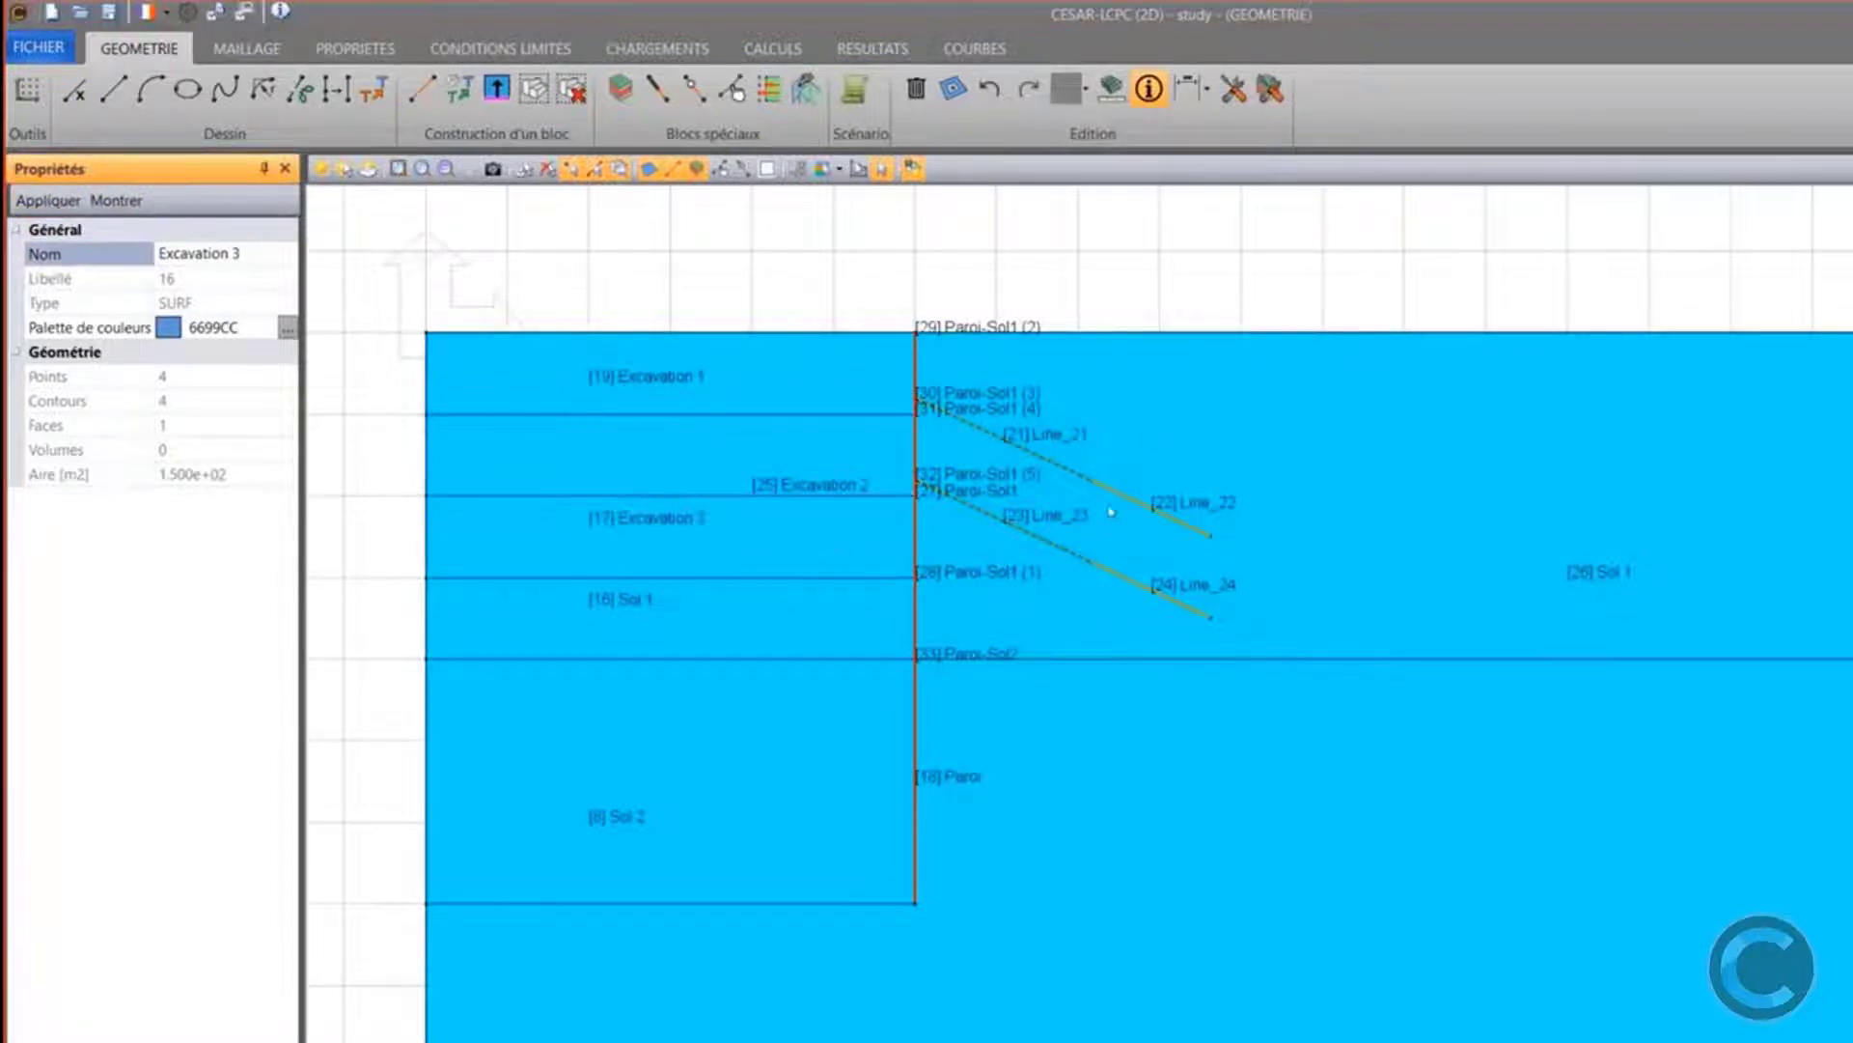
# Select both segments of the upper tieback and rename them Ancrages 1
pyautogui.click(1068, 469)
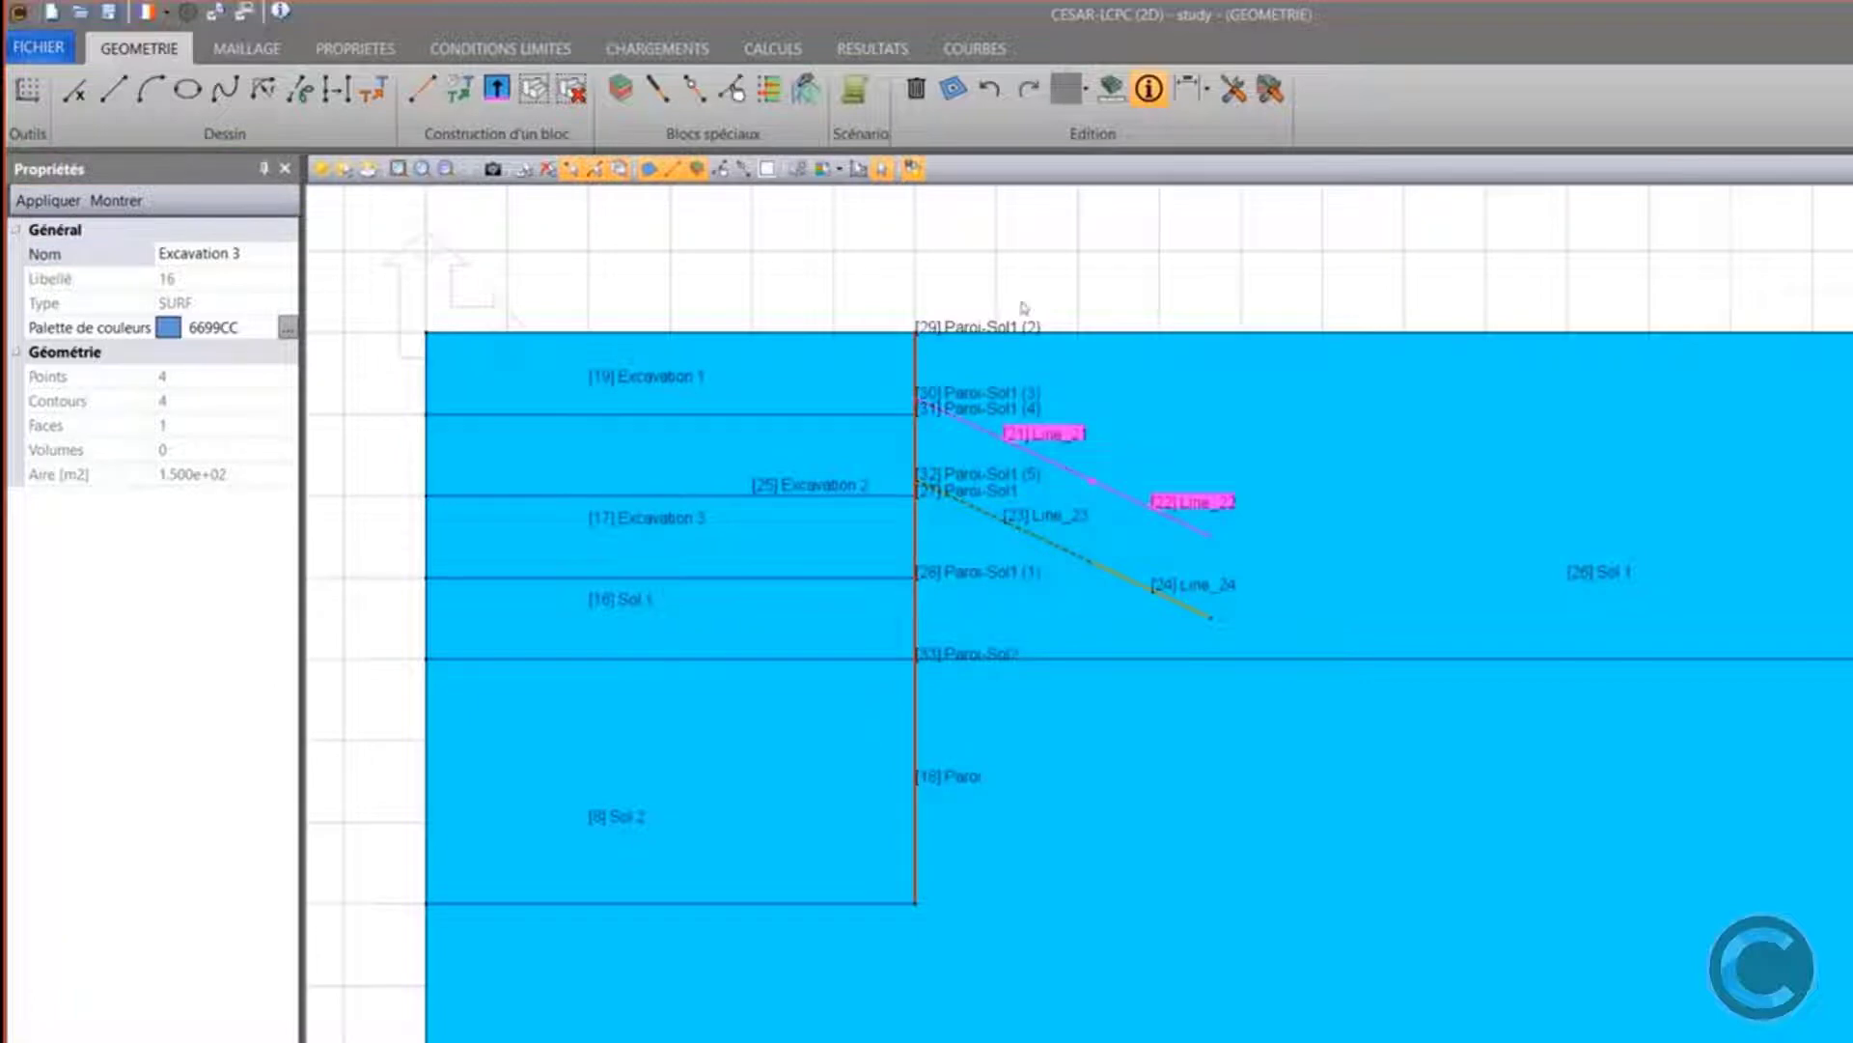
pyautogui.click(1082, 480)
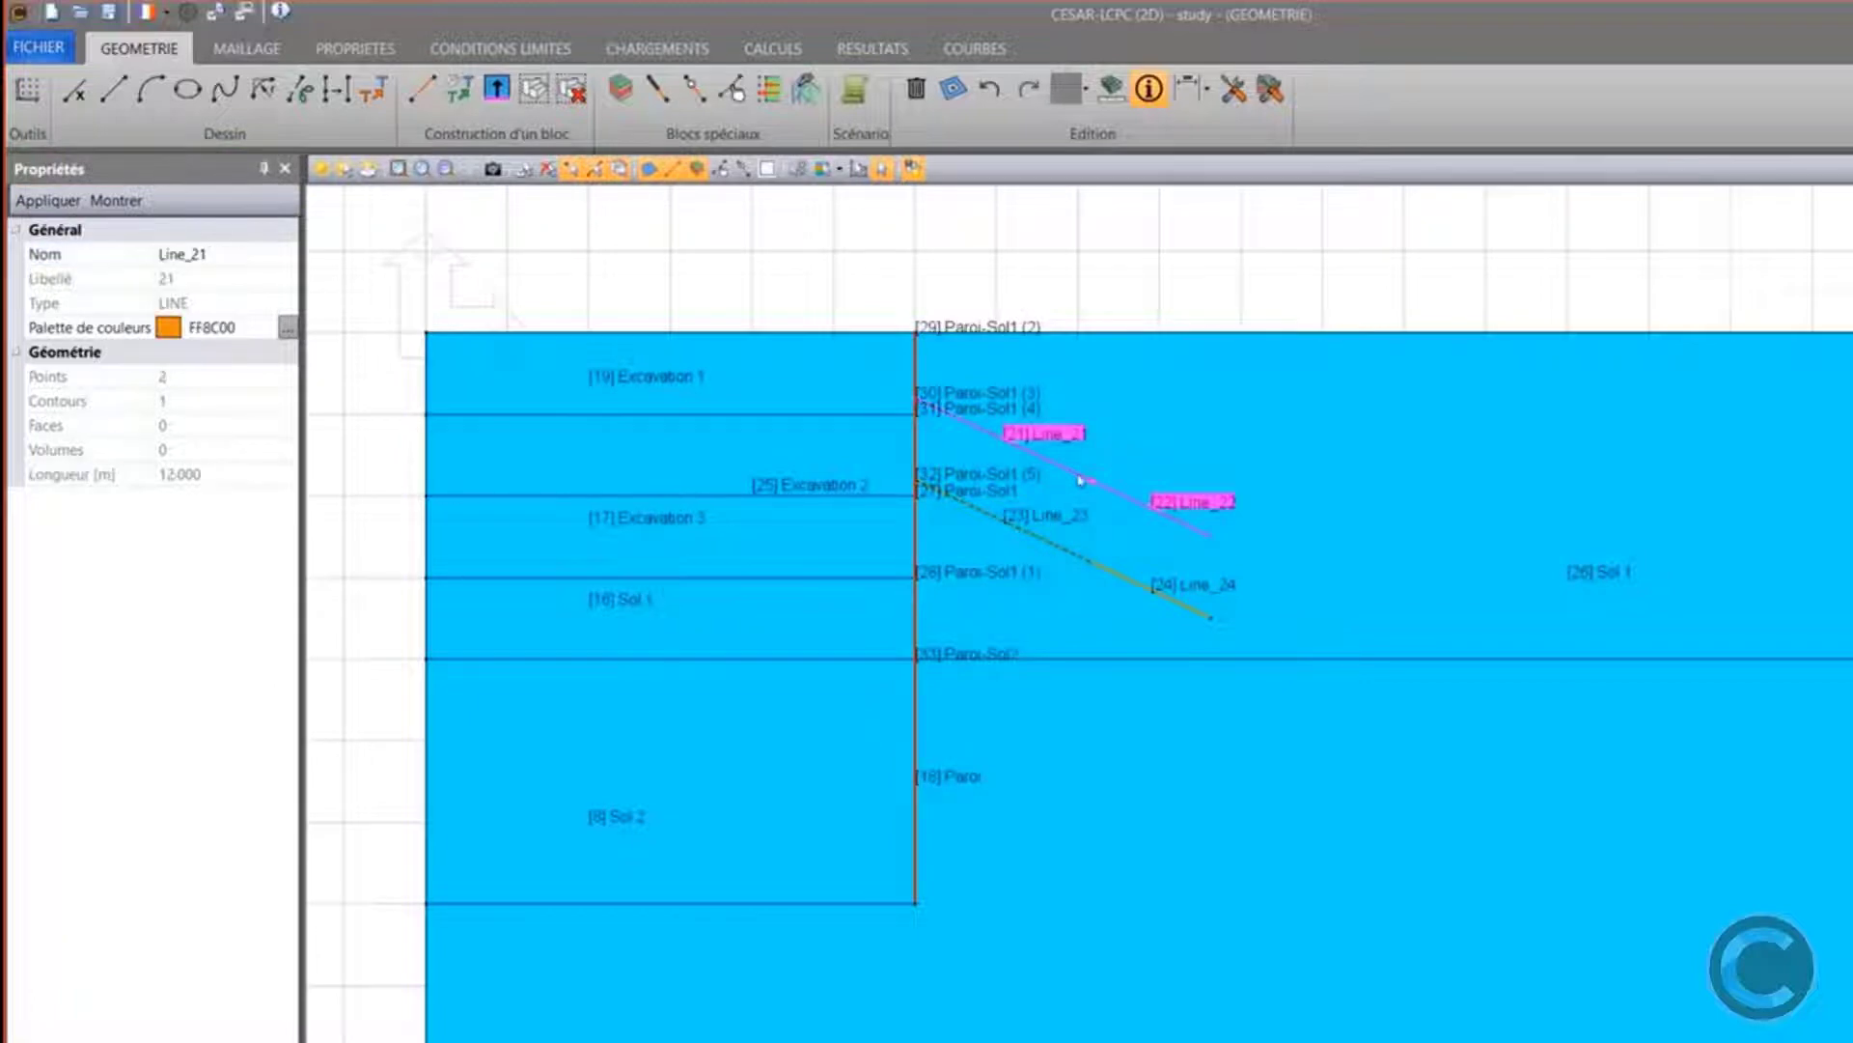
pyautogui.click(156, 253)
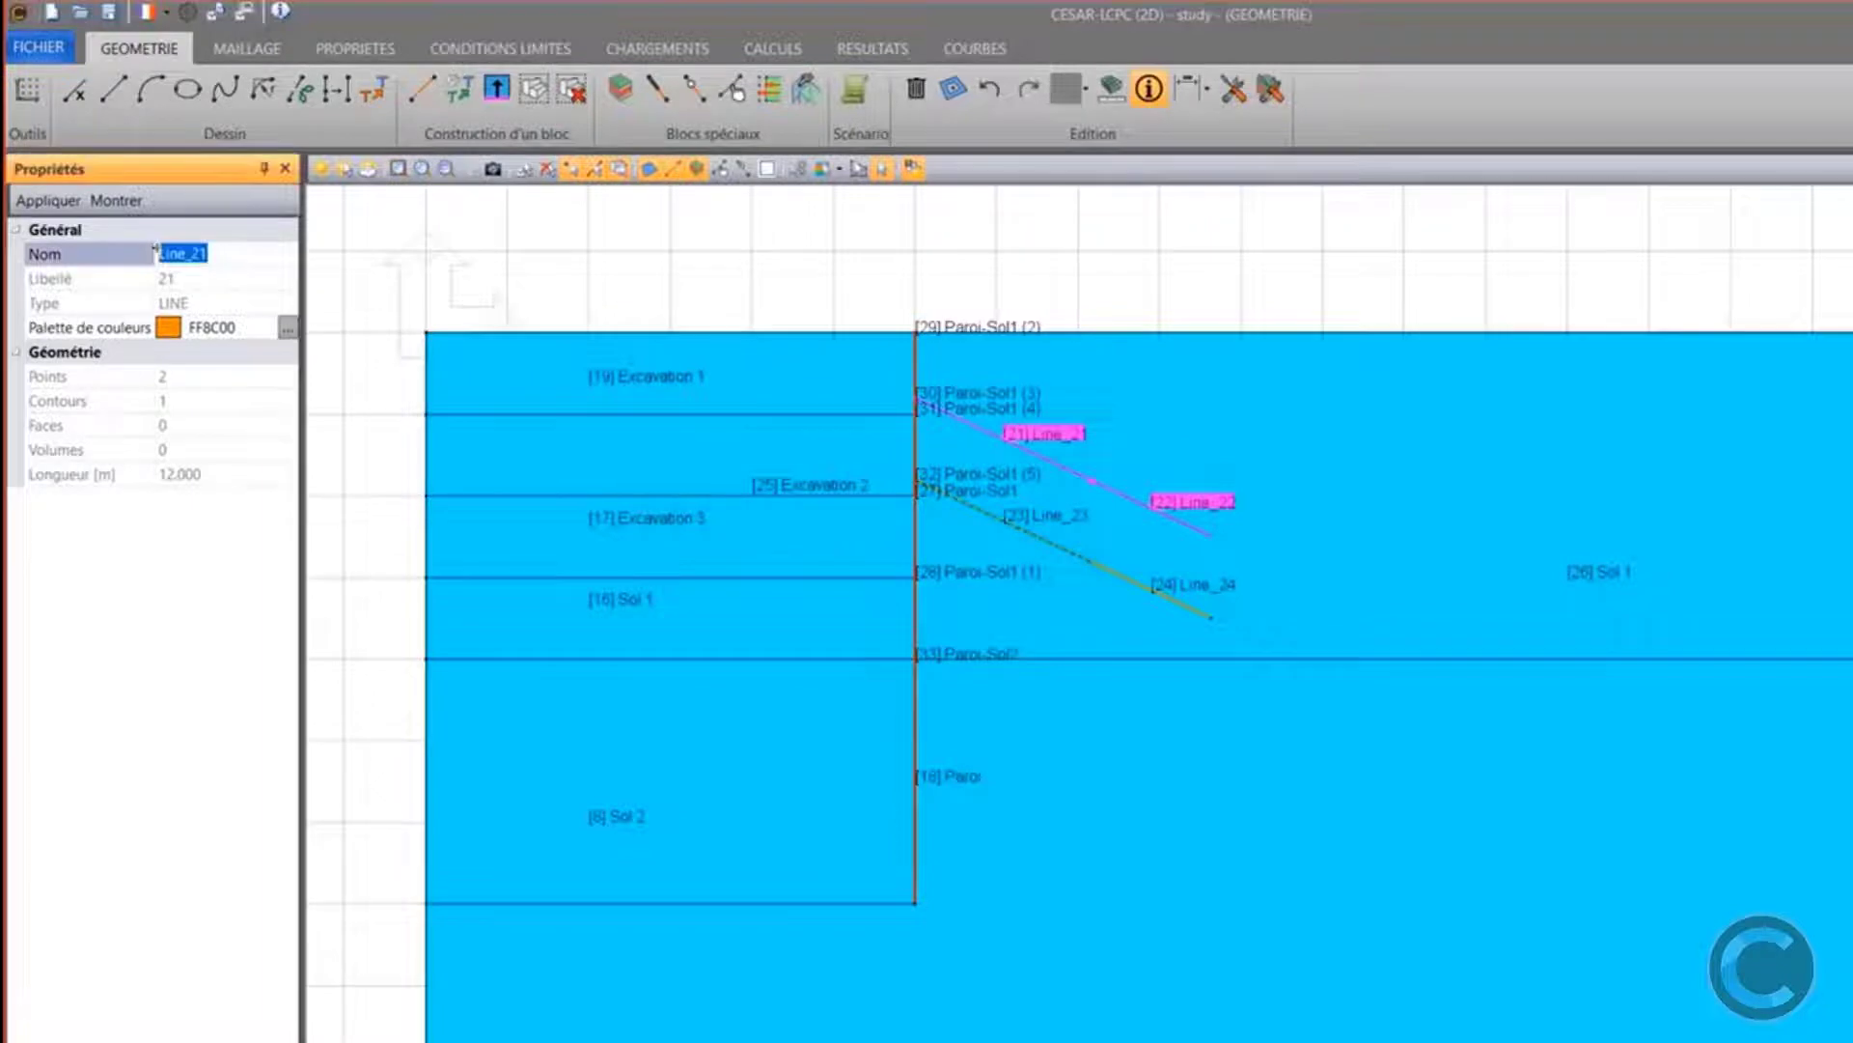
pyautogui.write('Ancrage ')
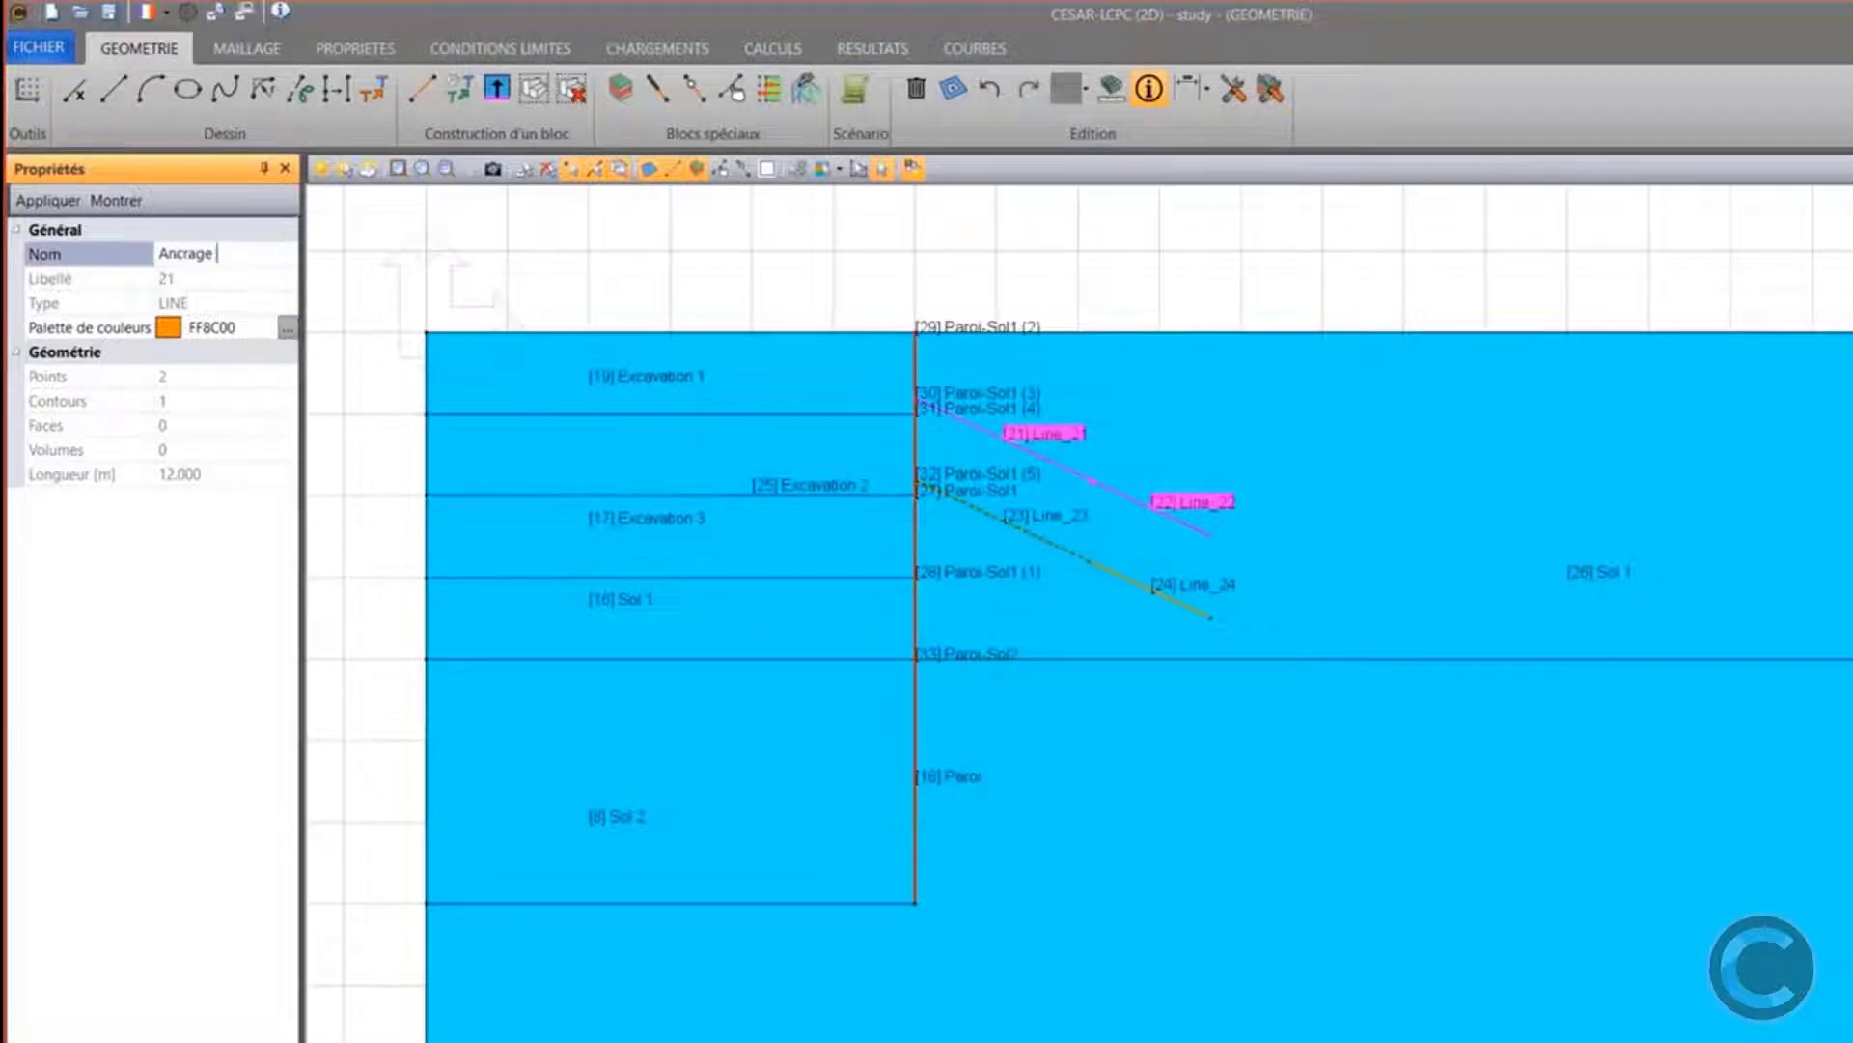
pyautogui.write('1')
pyautogui.click(214, 253)
pyautogui.write('s')
pyautogui.click(46, 200)
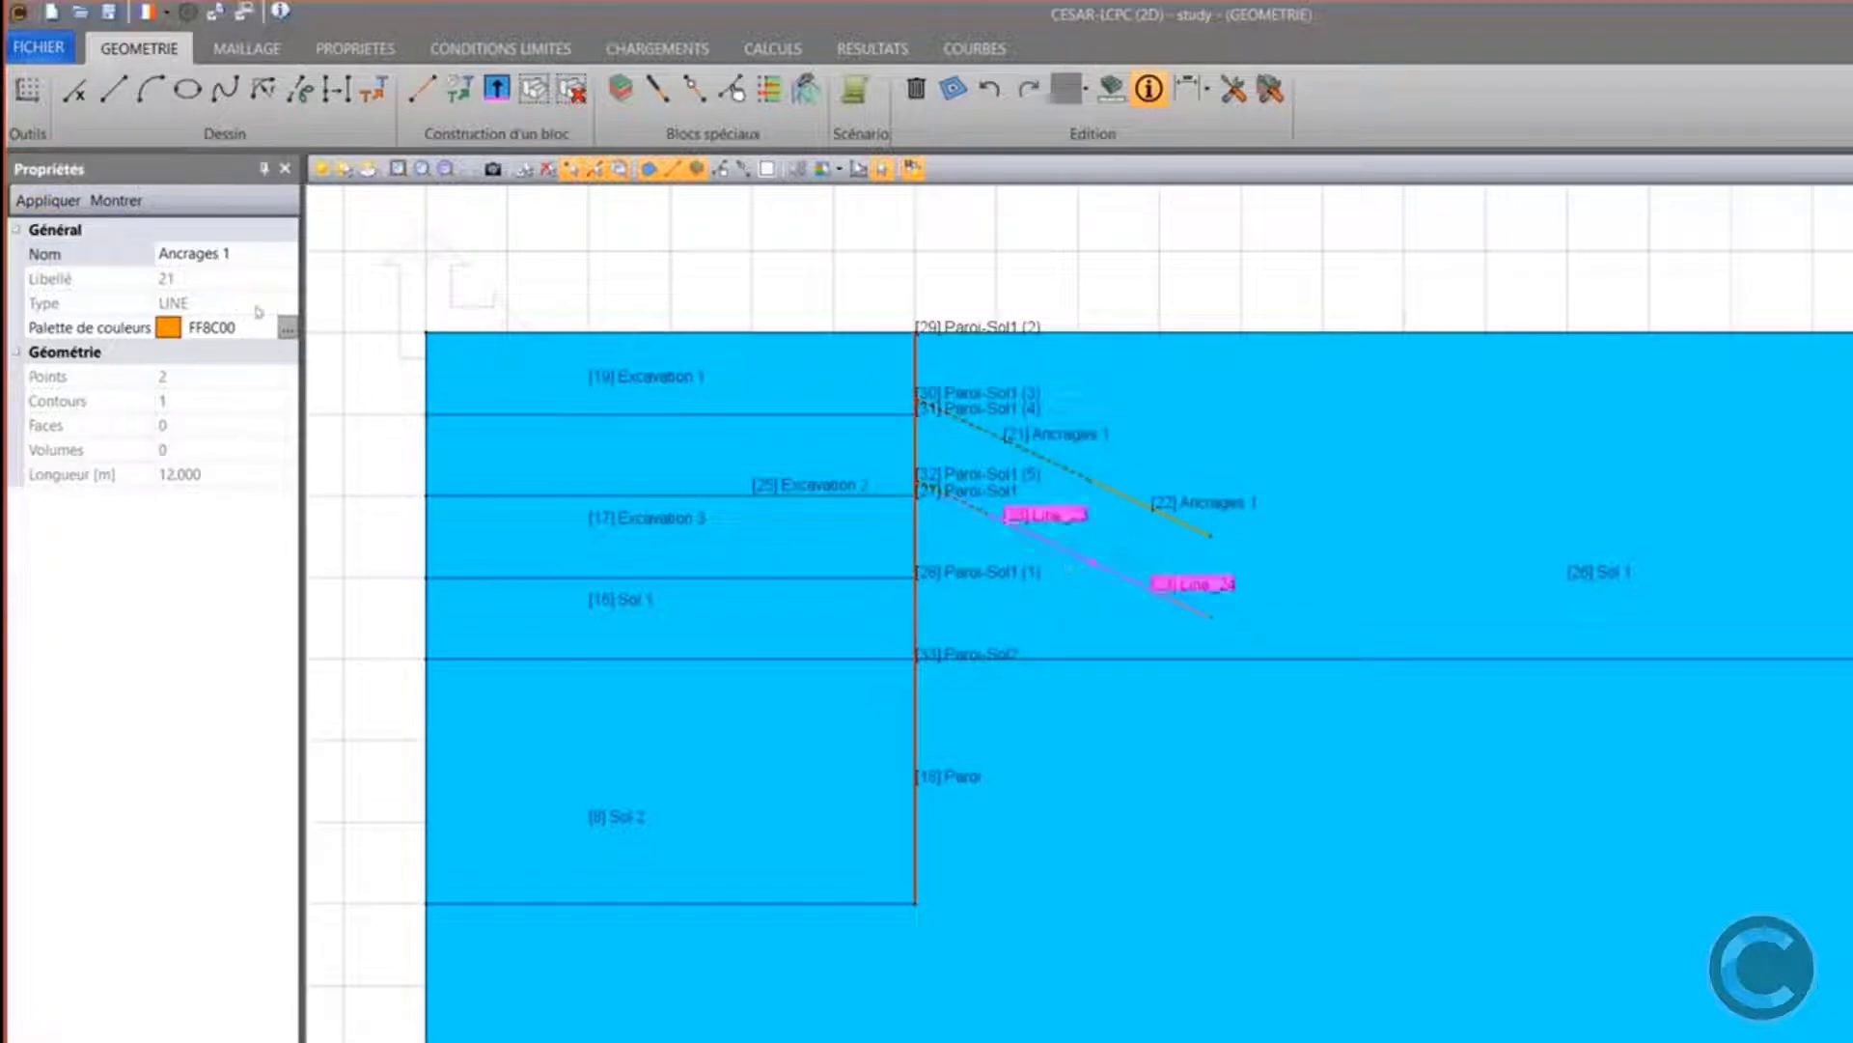
# Rename both segments of the lower tieback as Ancrages 2
pyautogui.click(235, 255)
pyautogui.press('BackSpace')
pyautogui.press('BackSpace')
pyautogui.write('2')
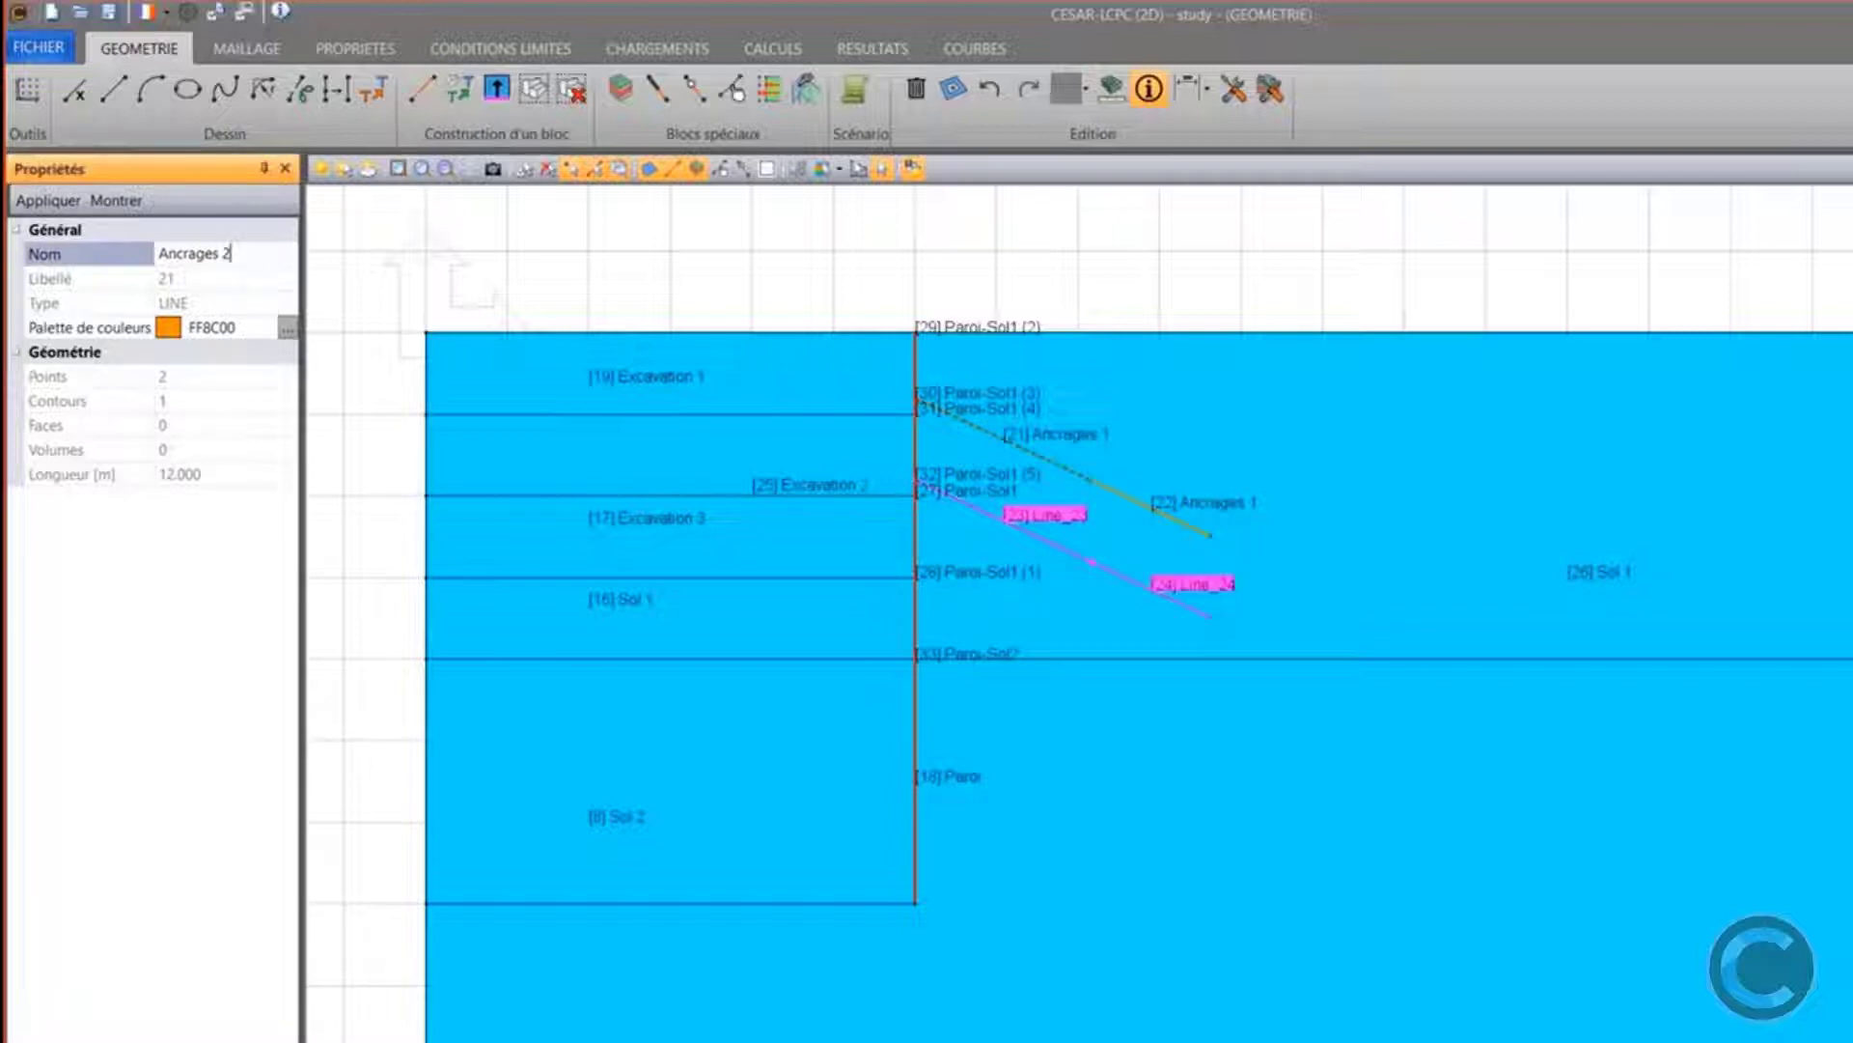
pyautogui.click(27, 201)
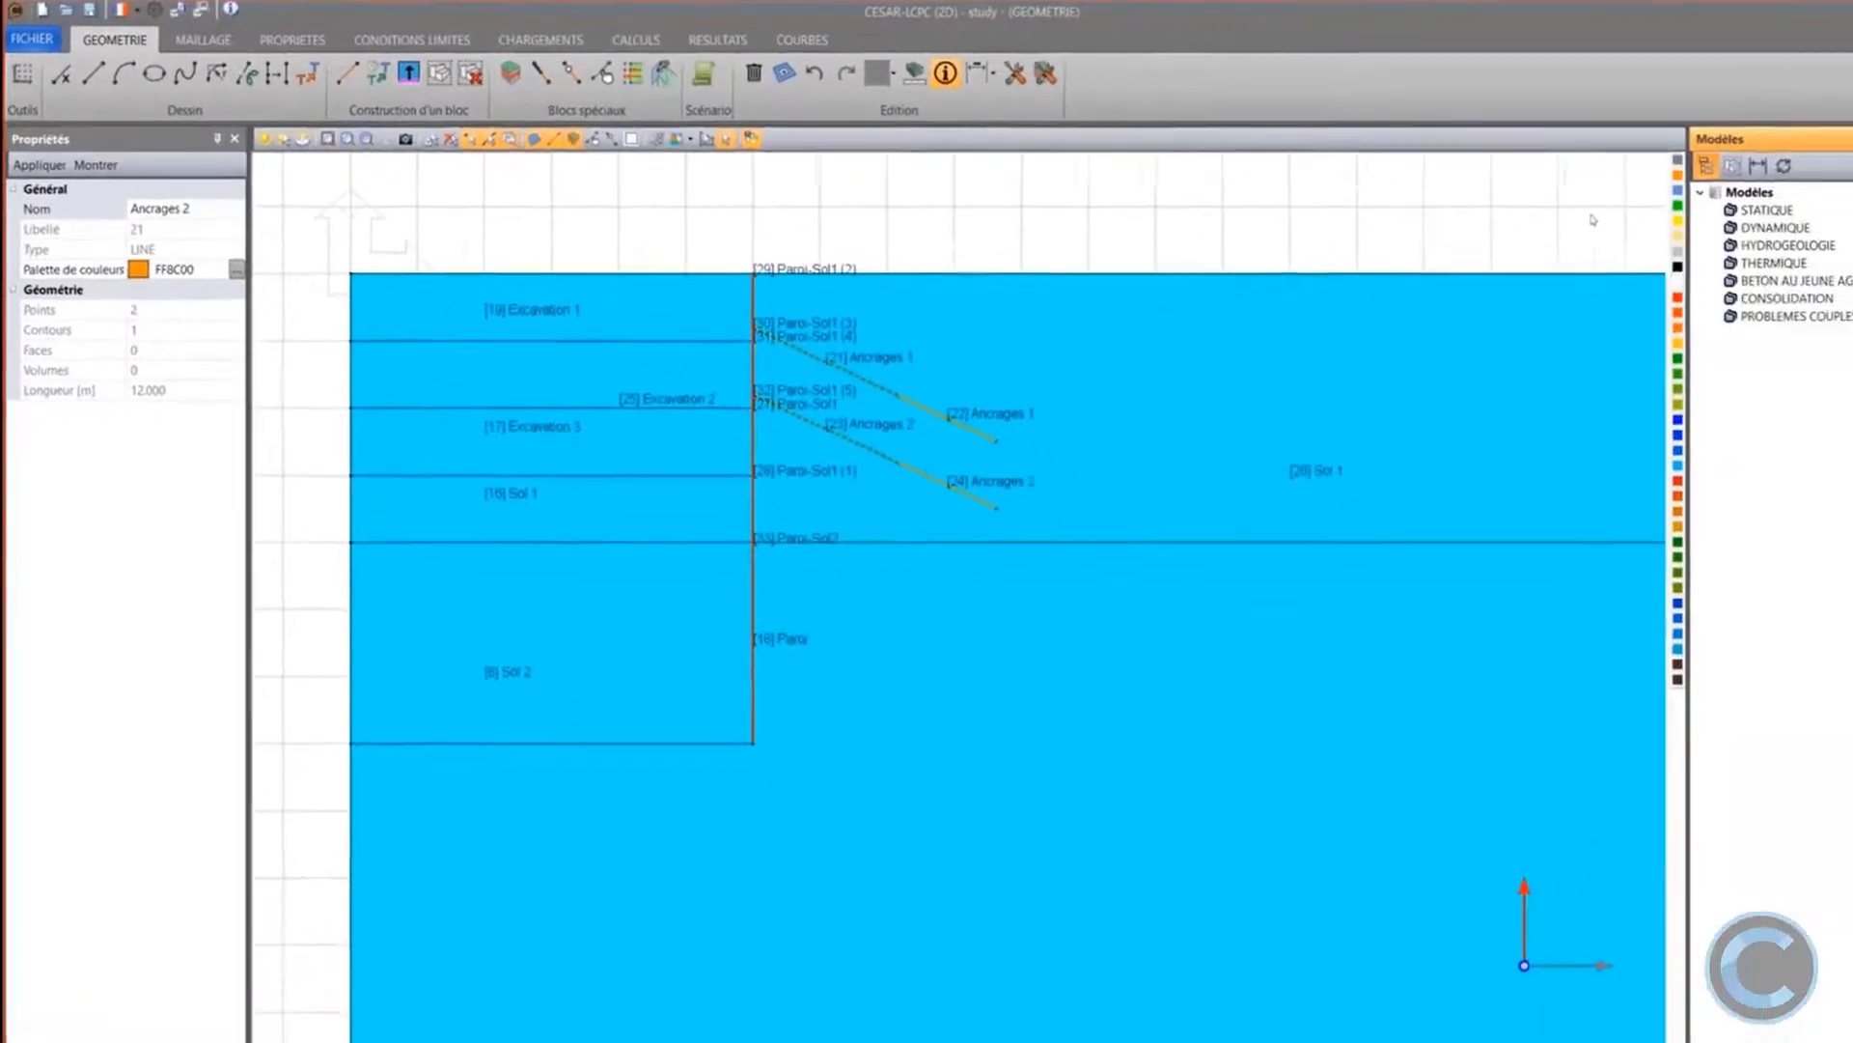
# Colour the excavation and Sol 1 blocks of the upper layer light yellow and the Sol 2 blocks orange
pyautogui.click(704, 498)
pyautogui.click(700, 431)
pyautogui.click(695, 363)
pyautogui.click(680, 295)
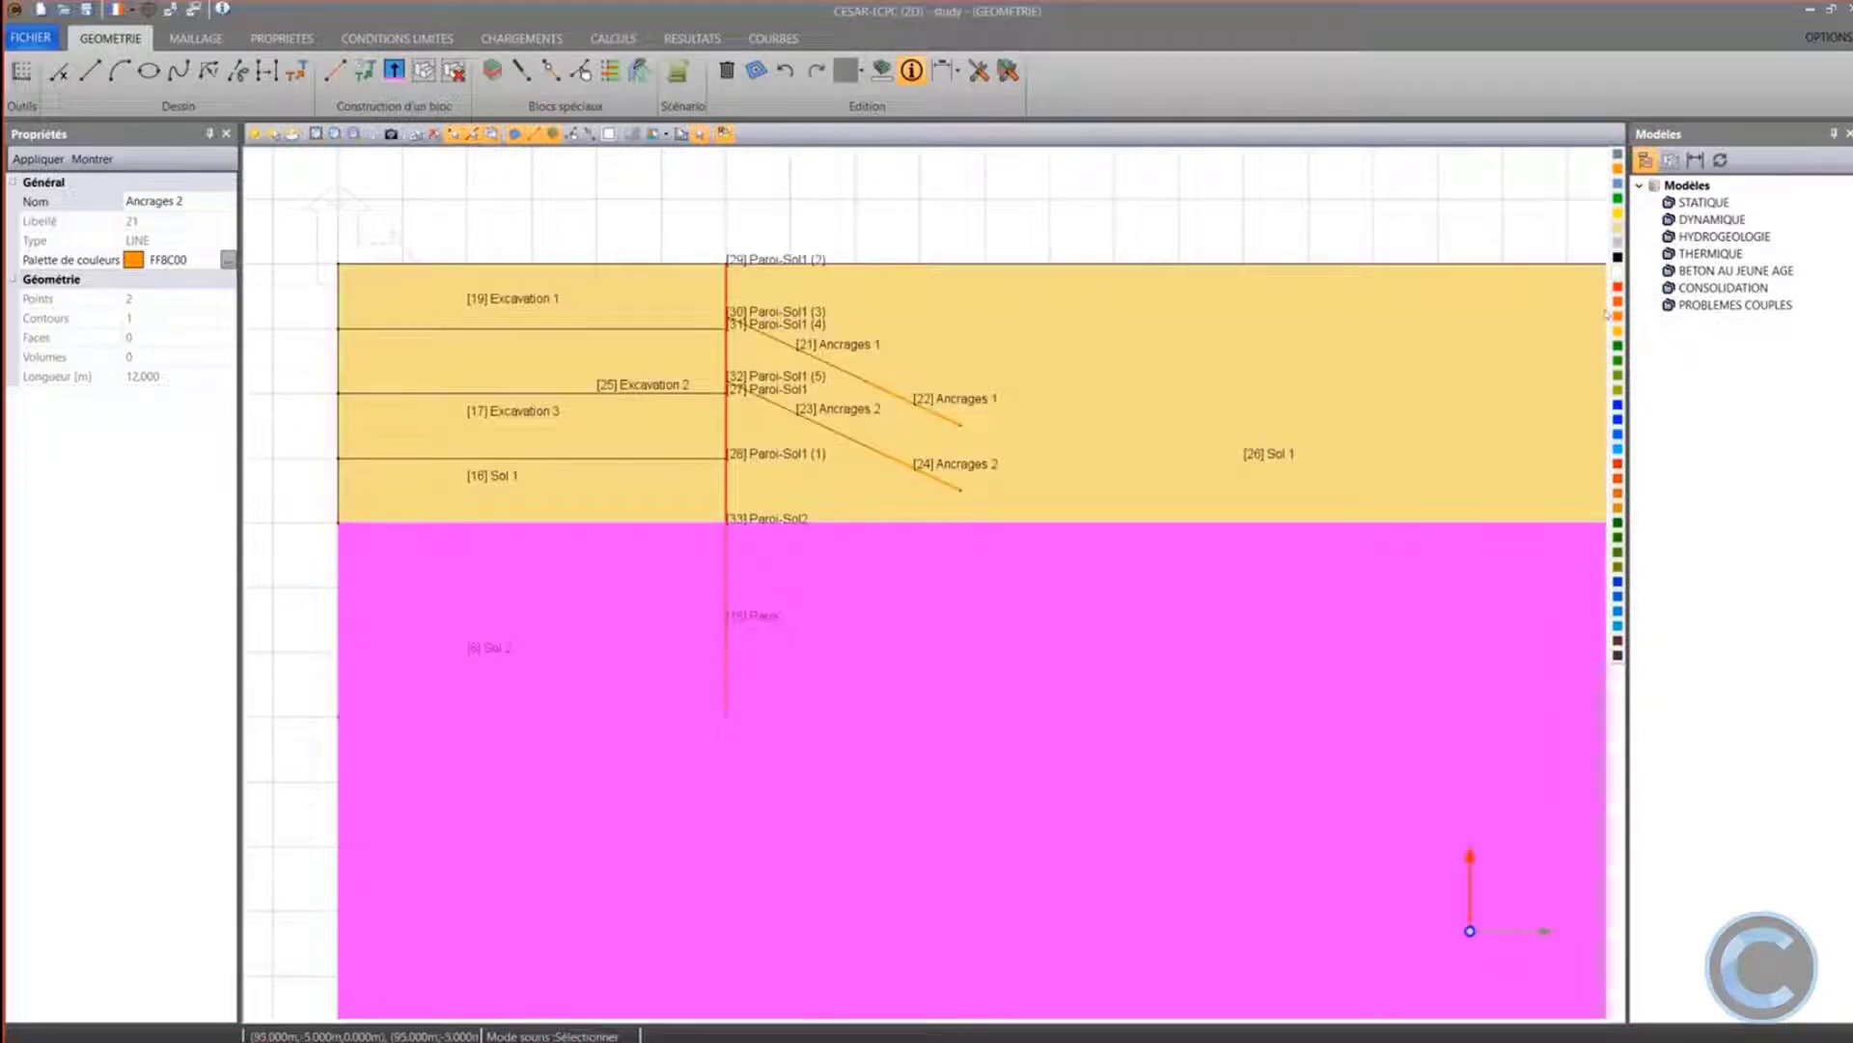
pyautogui.click(1618, 509)
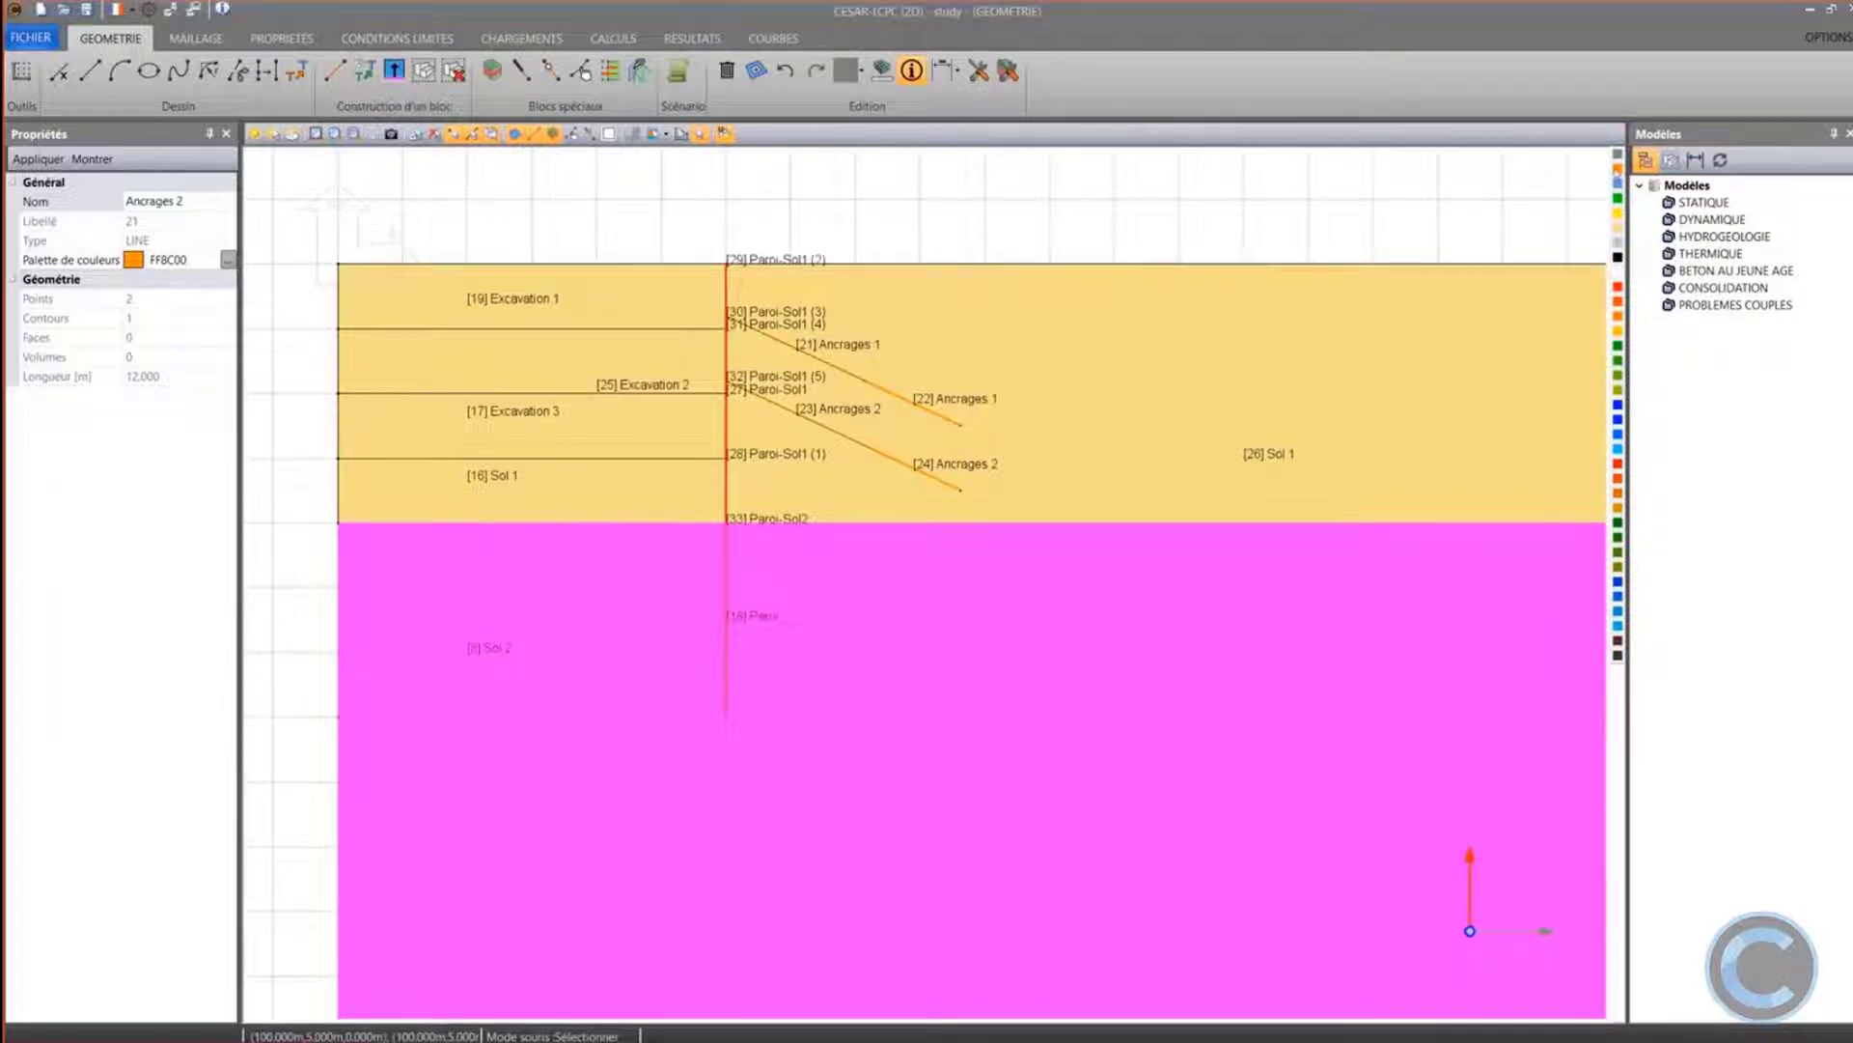
pyautogui.click(1618, 170)
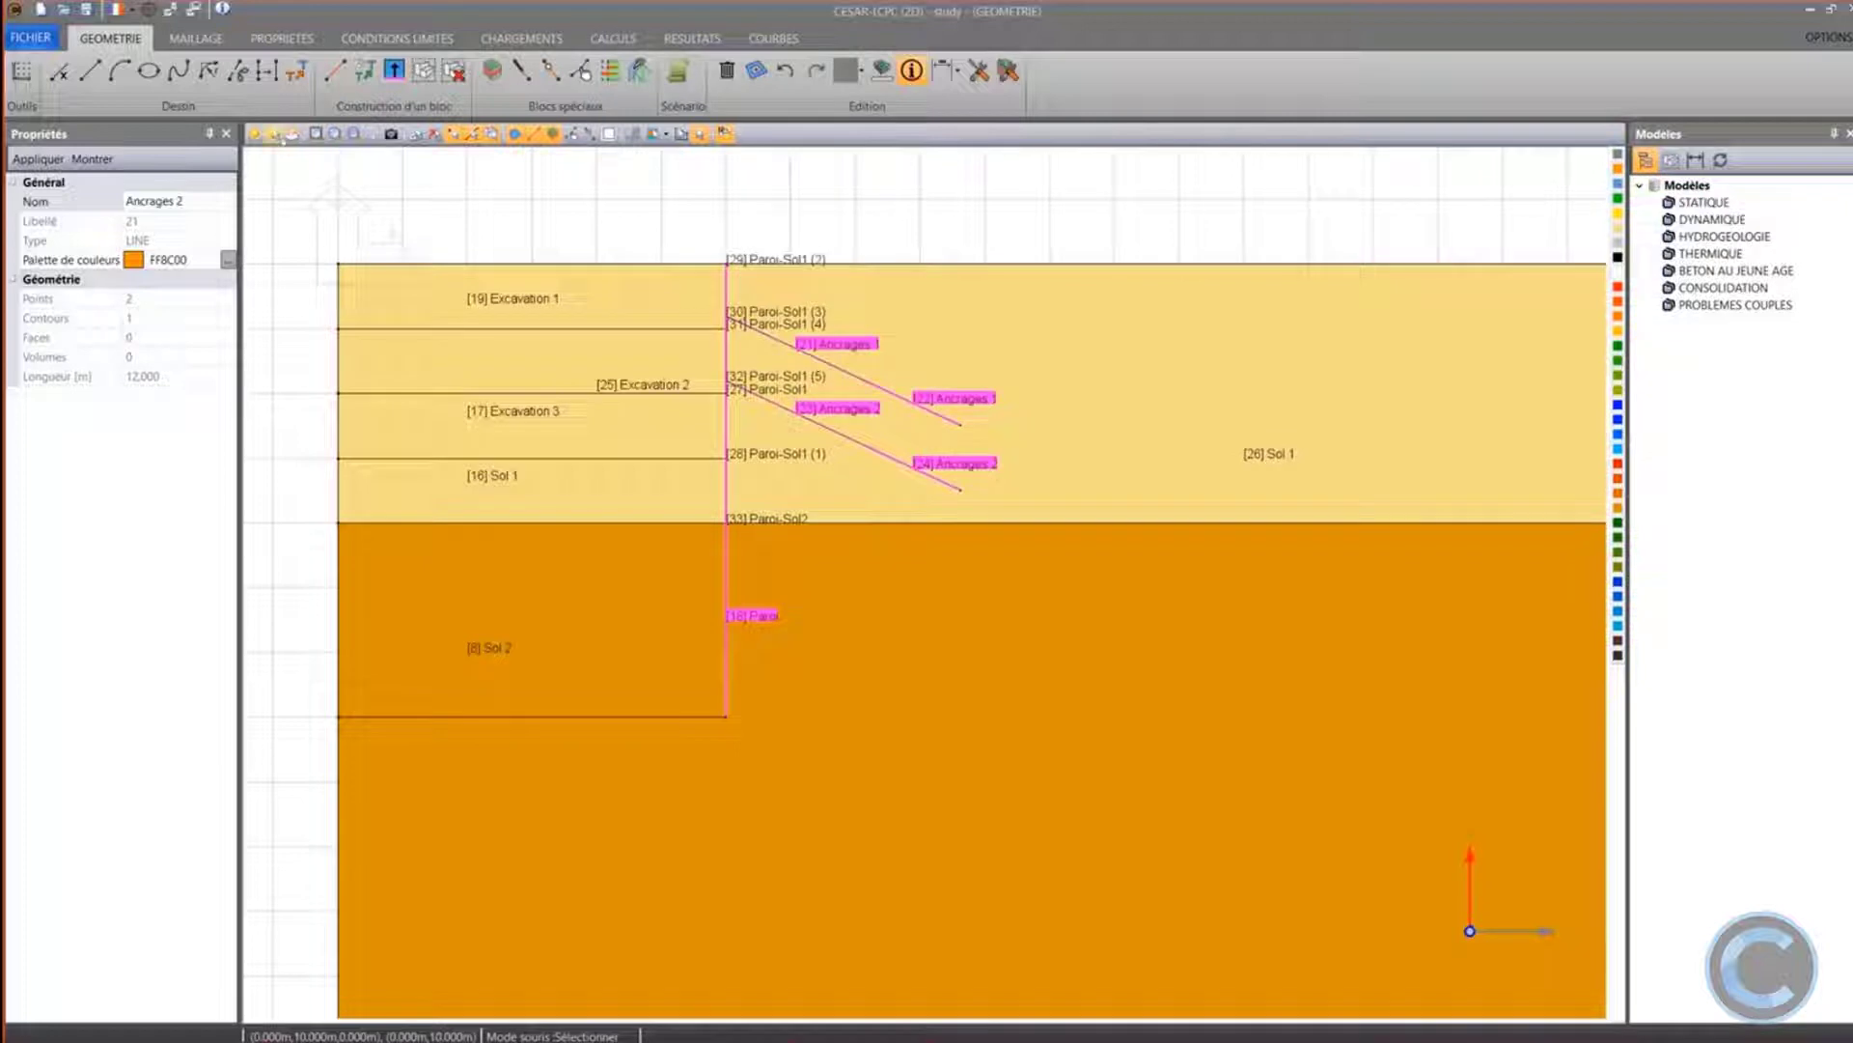
# Isolate the wall and tieback lines, colour them all blue, and display all the blocks again
pyautogui.click(274, 135)
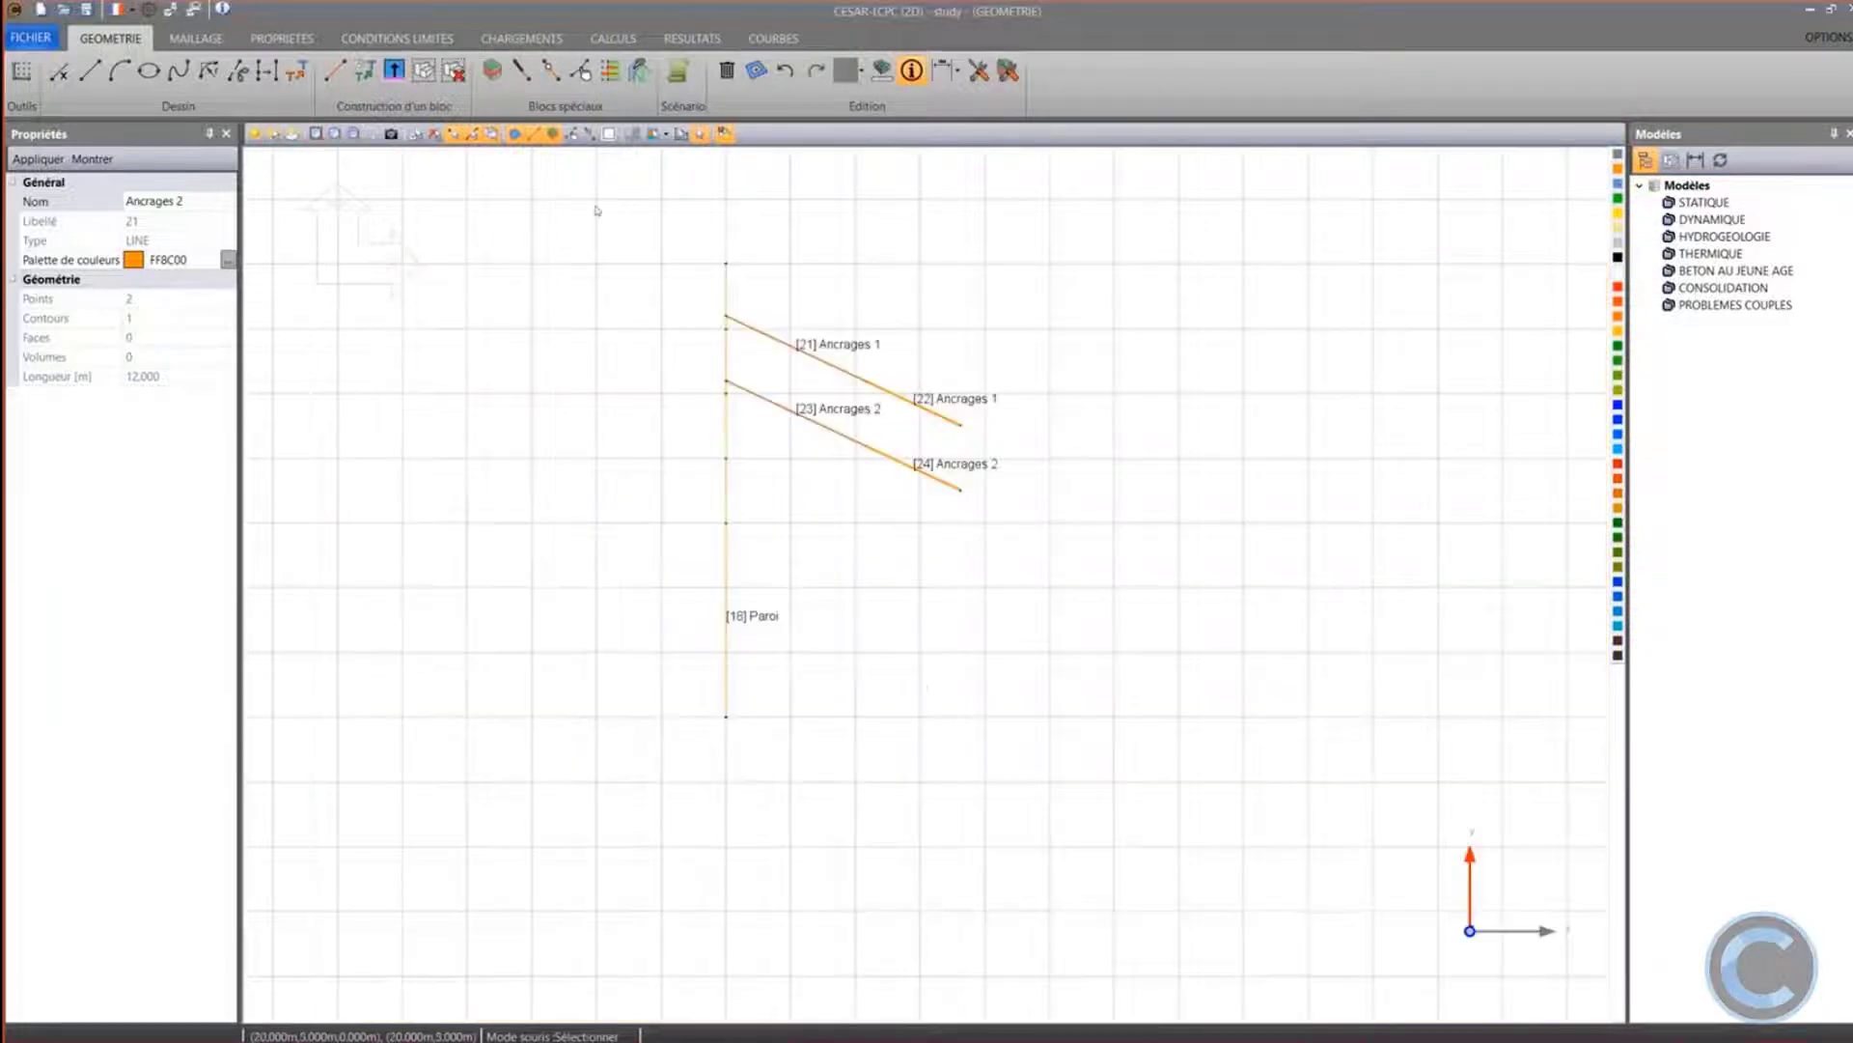
pyautogui.moveTo(597, 211); pyautogui.dragTo(1005, 785)
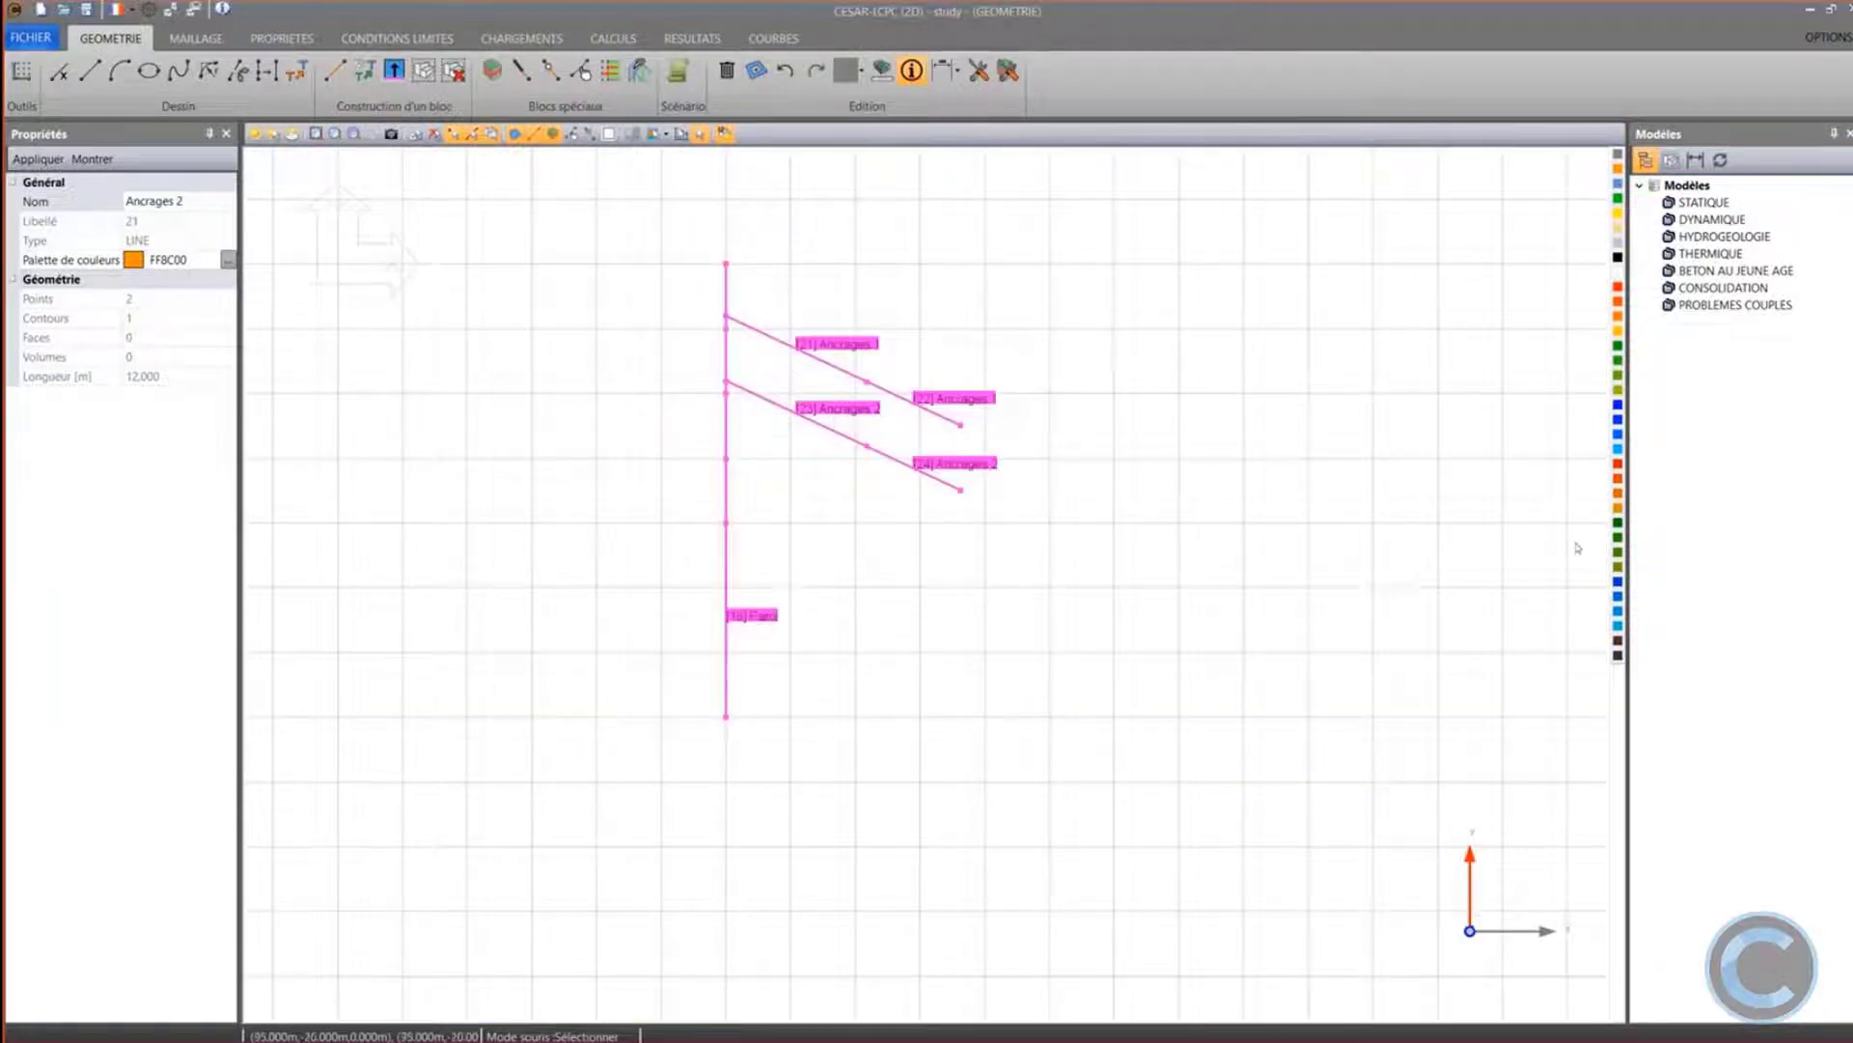
pyautogui.click(1176, 495)
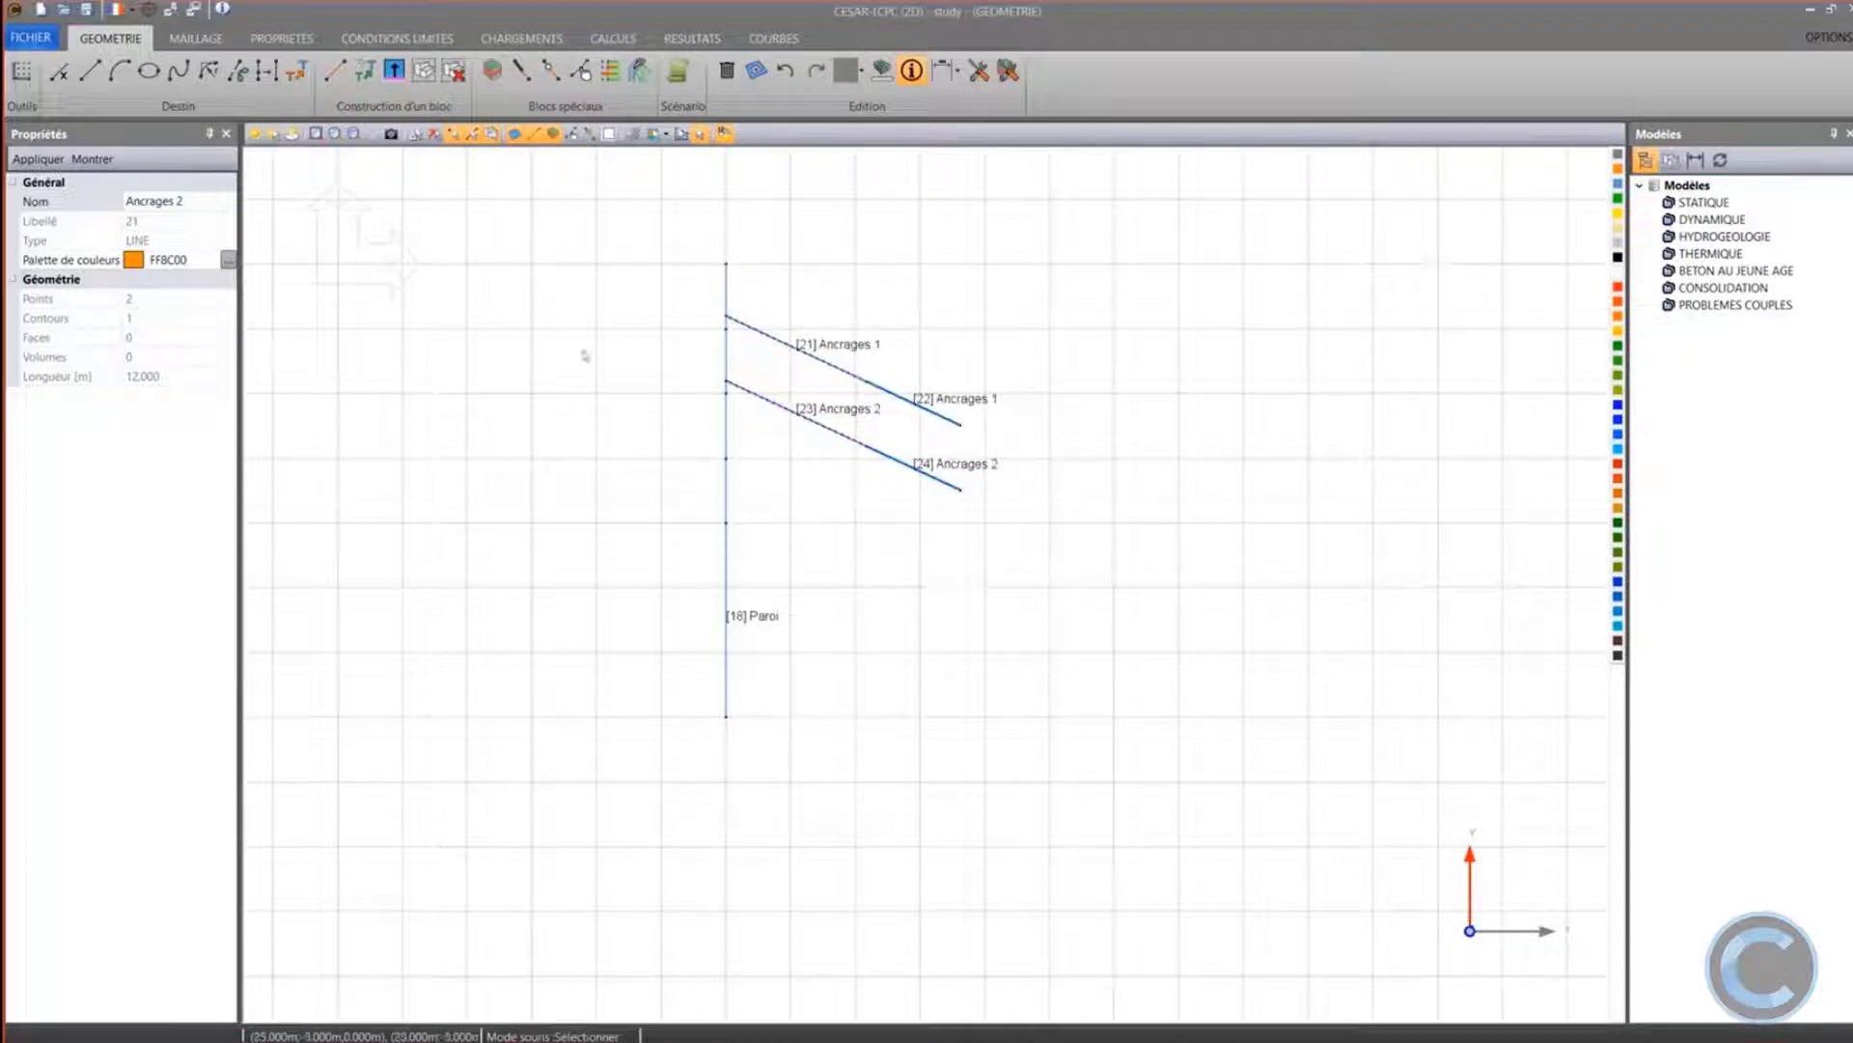
pyautogui.click(255, 133)
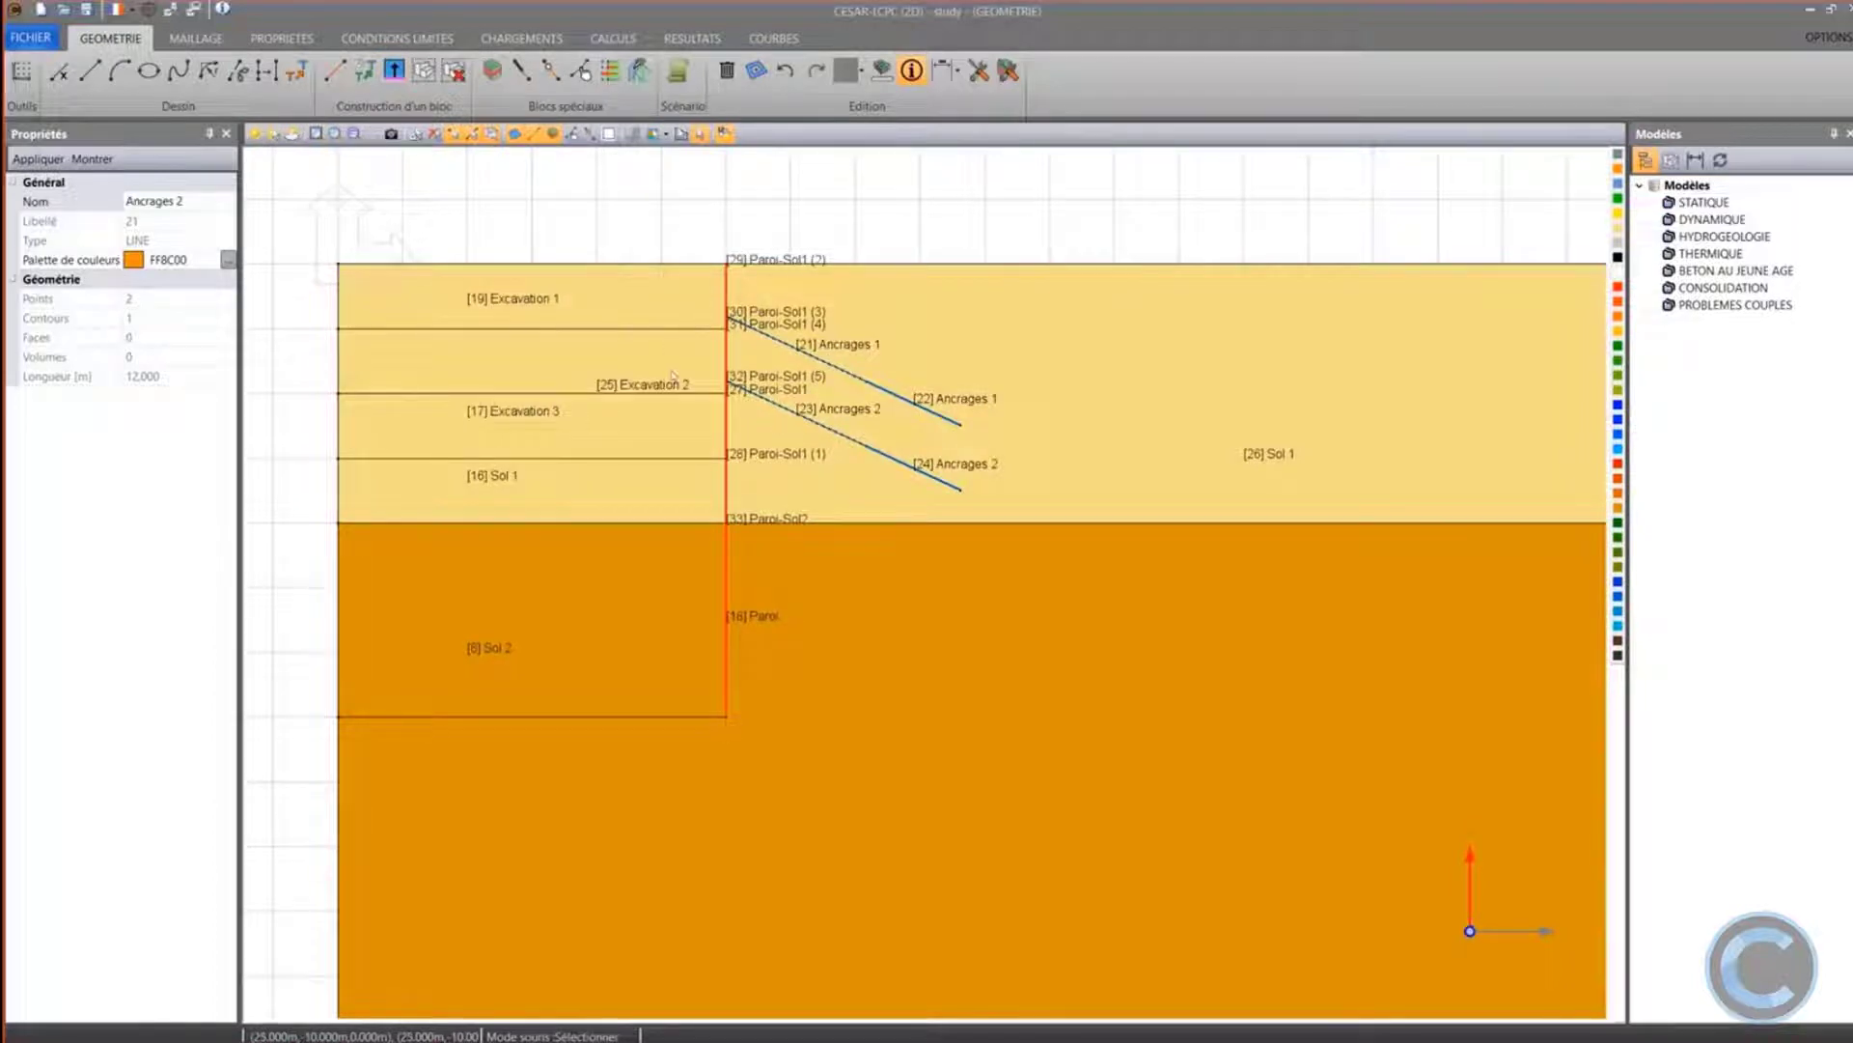
# Add aligned length dimensions to both segments of the upper tieback, Ancrages 1
pyautogui.scroll(-2, 679, 406)
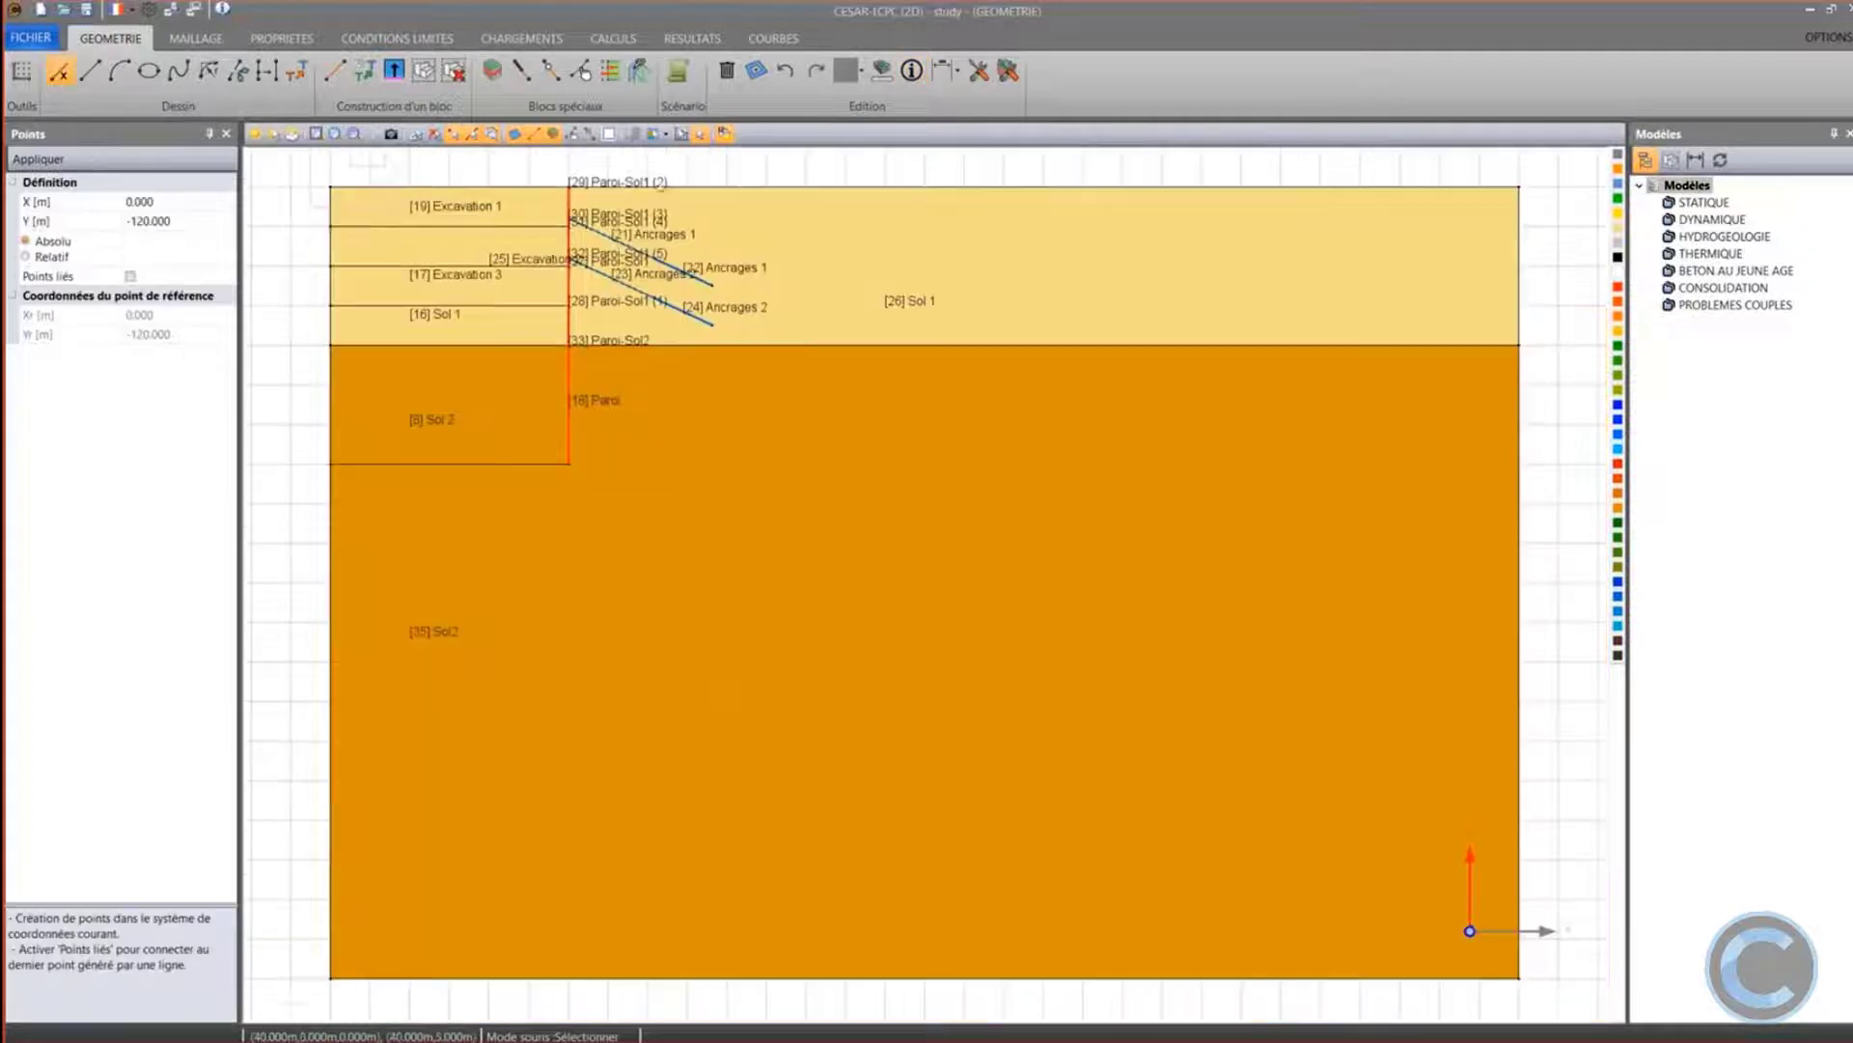
pyautogui.moveTo(560, 240); pyautogui.dragTo(680, 356, button='middle')
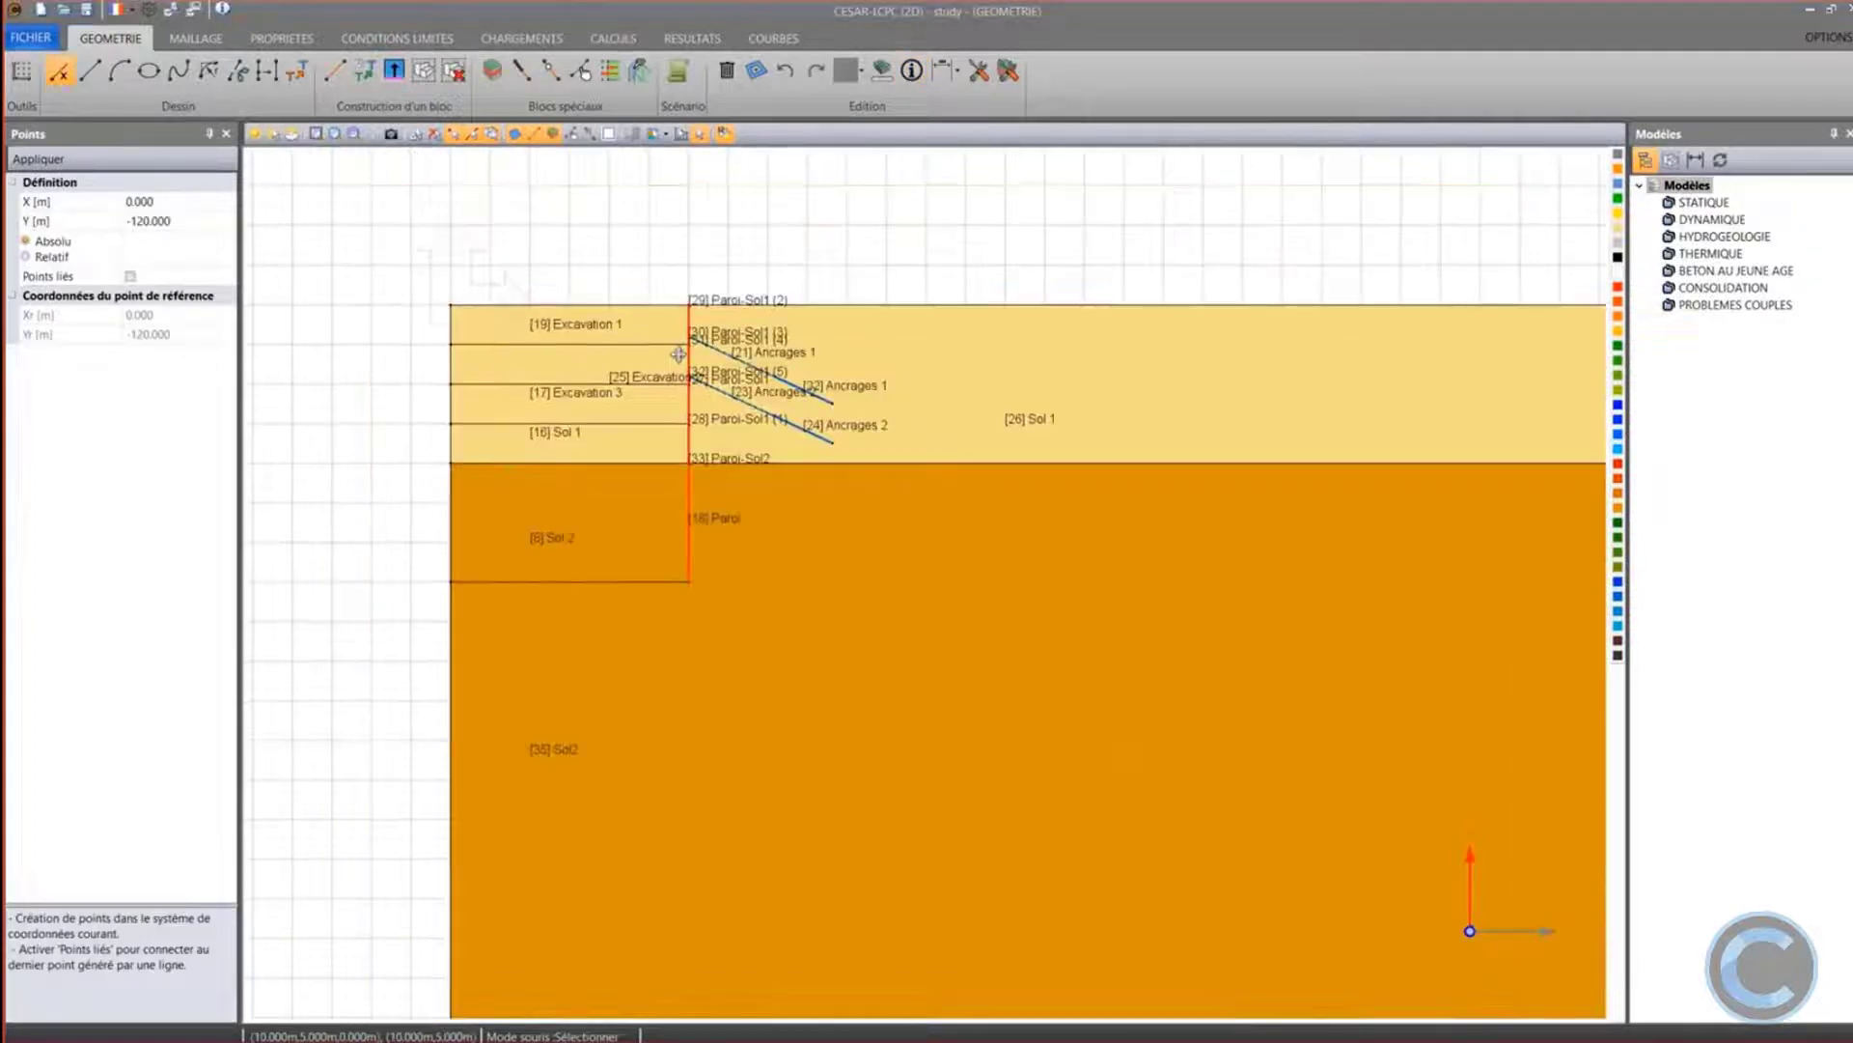
pyautogui.scroll(3, 565, 284)
pyautogui.moveTo(565, 283); pyautogui.dragTo(737, 386, button='middle')
pyautogui.moveTo(757, 507); pyautogui.dragTo(689, 406, button='middle')
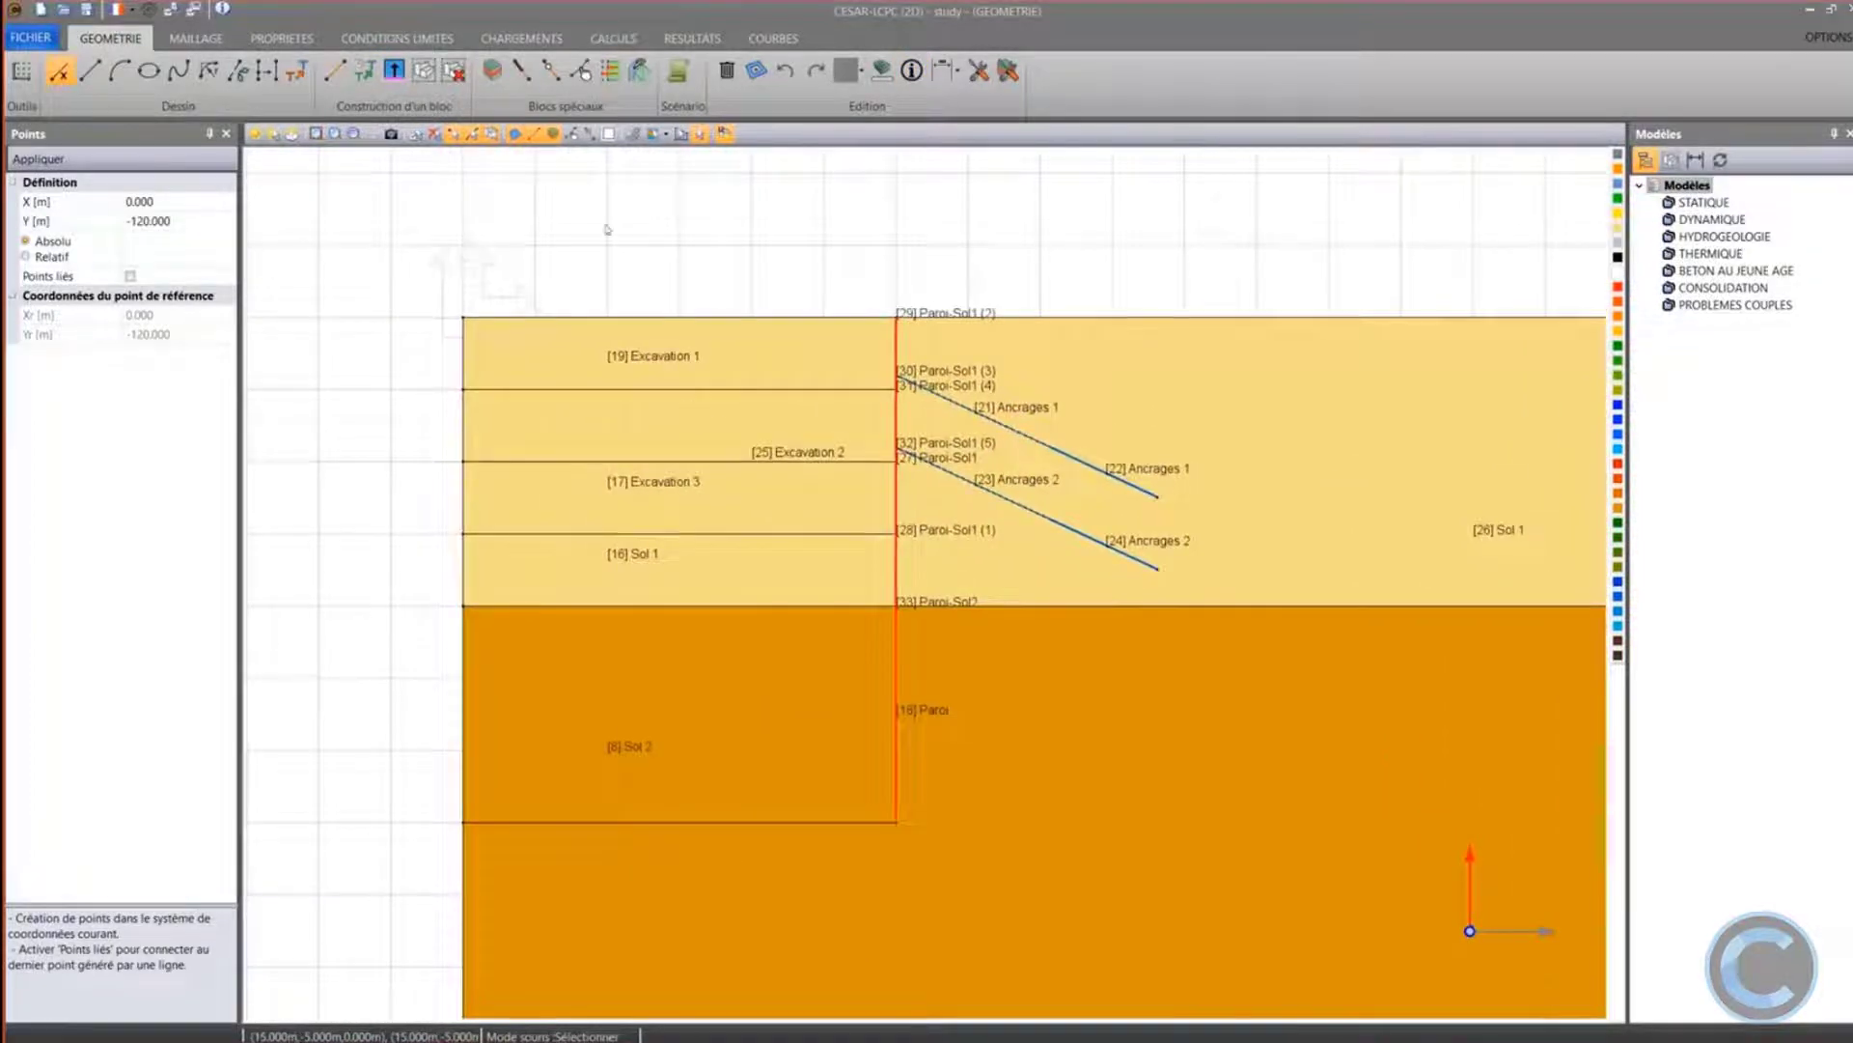
pyautogui.click(951, 72)
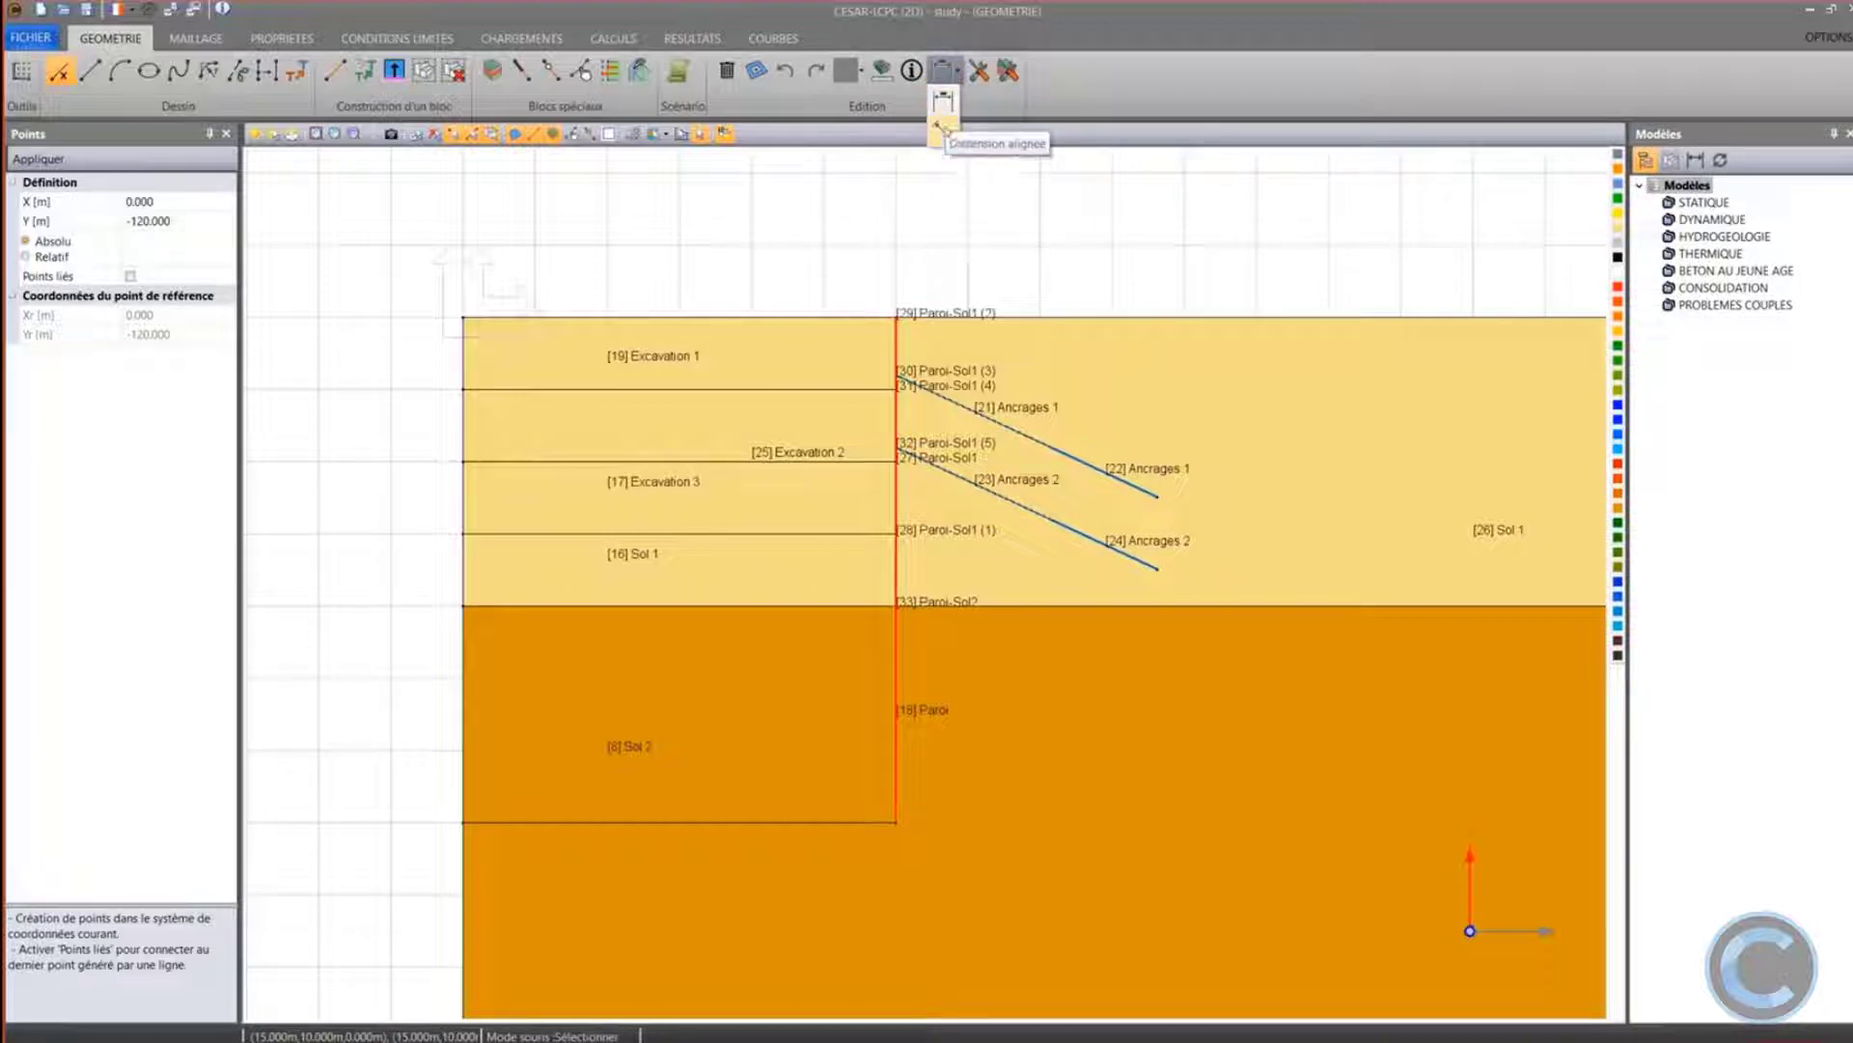
pyautogui.click(944, 100)
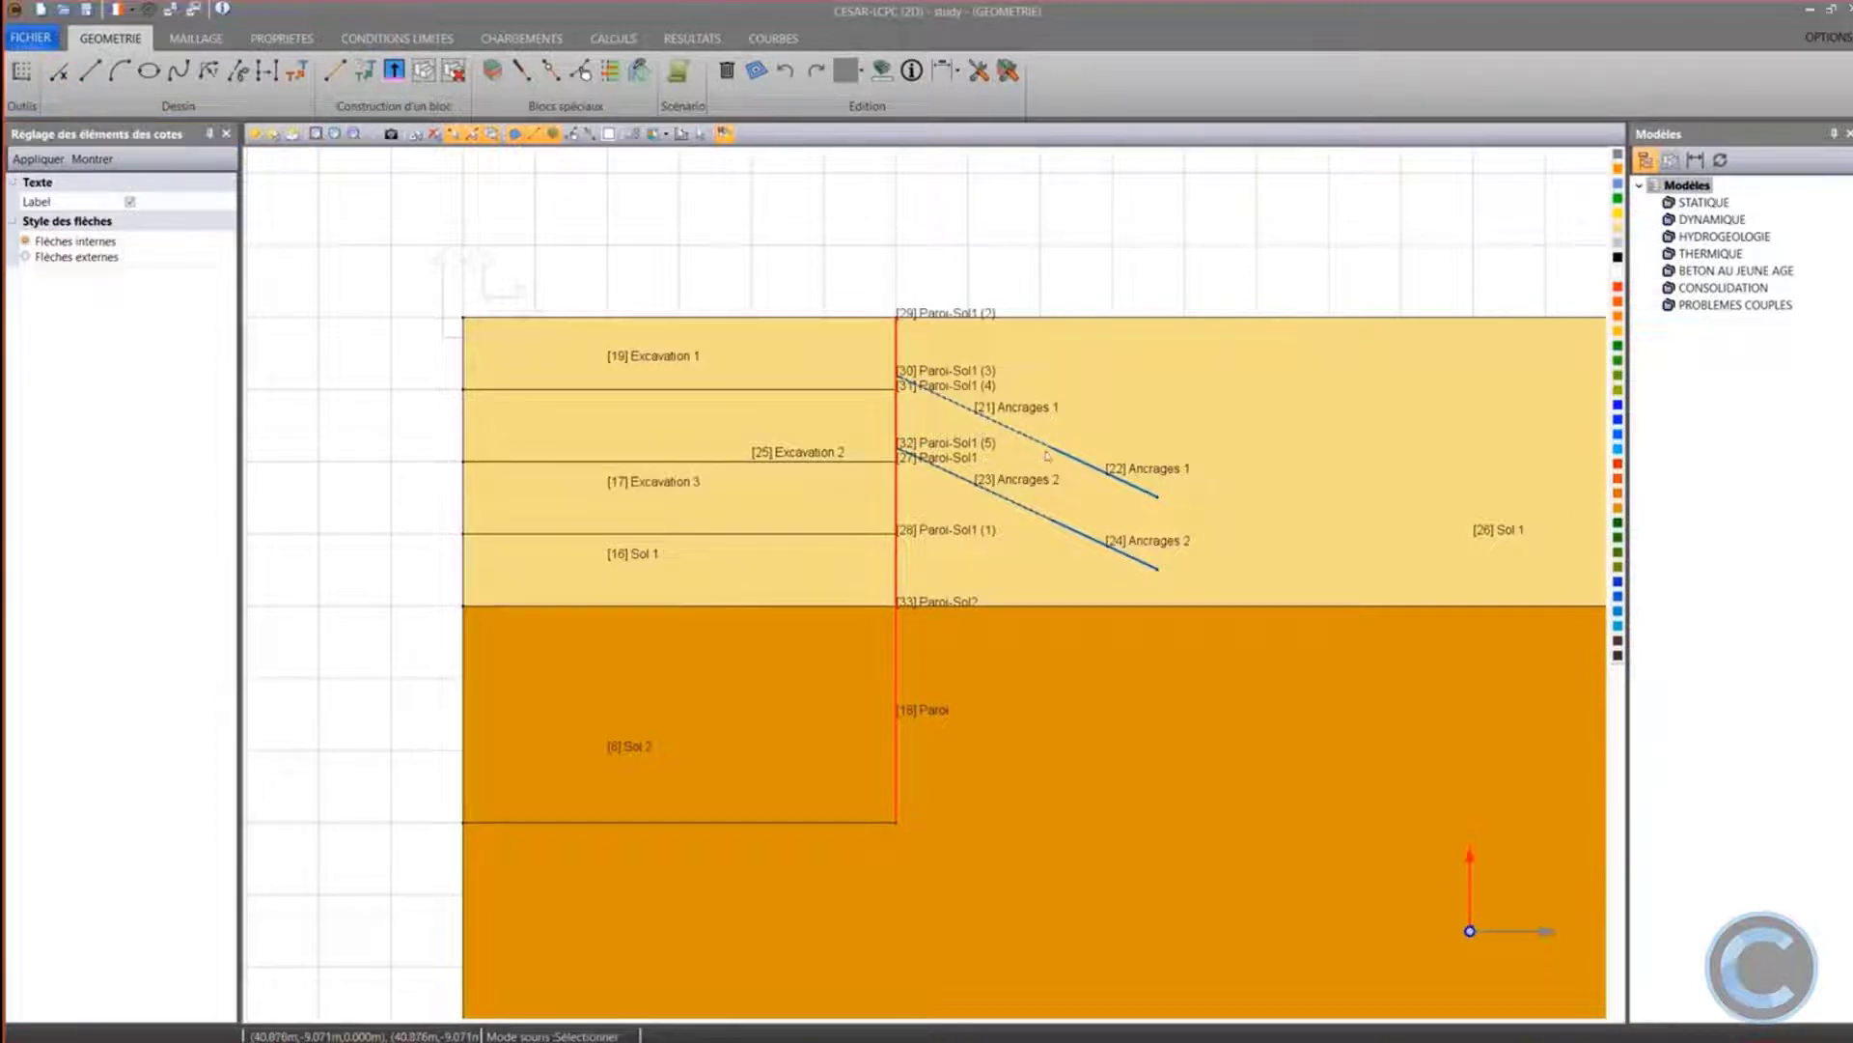
pyautogui.click(1068, 409)
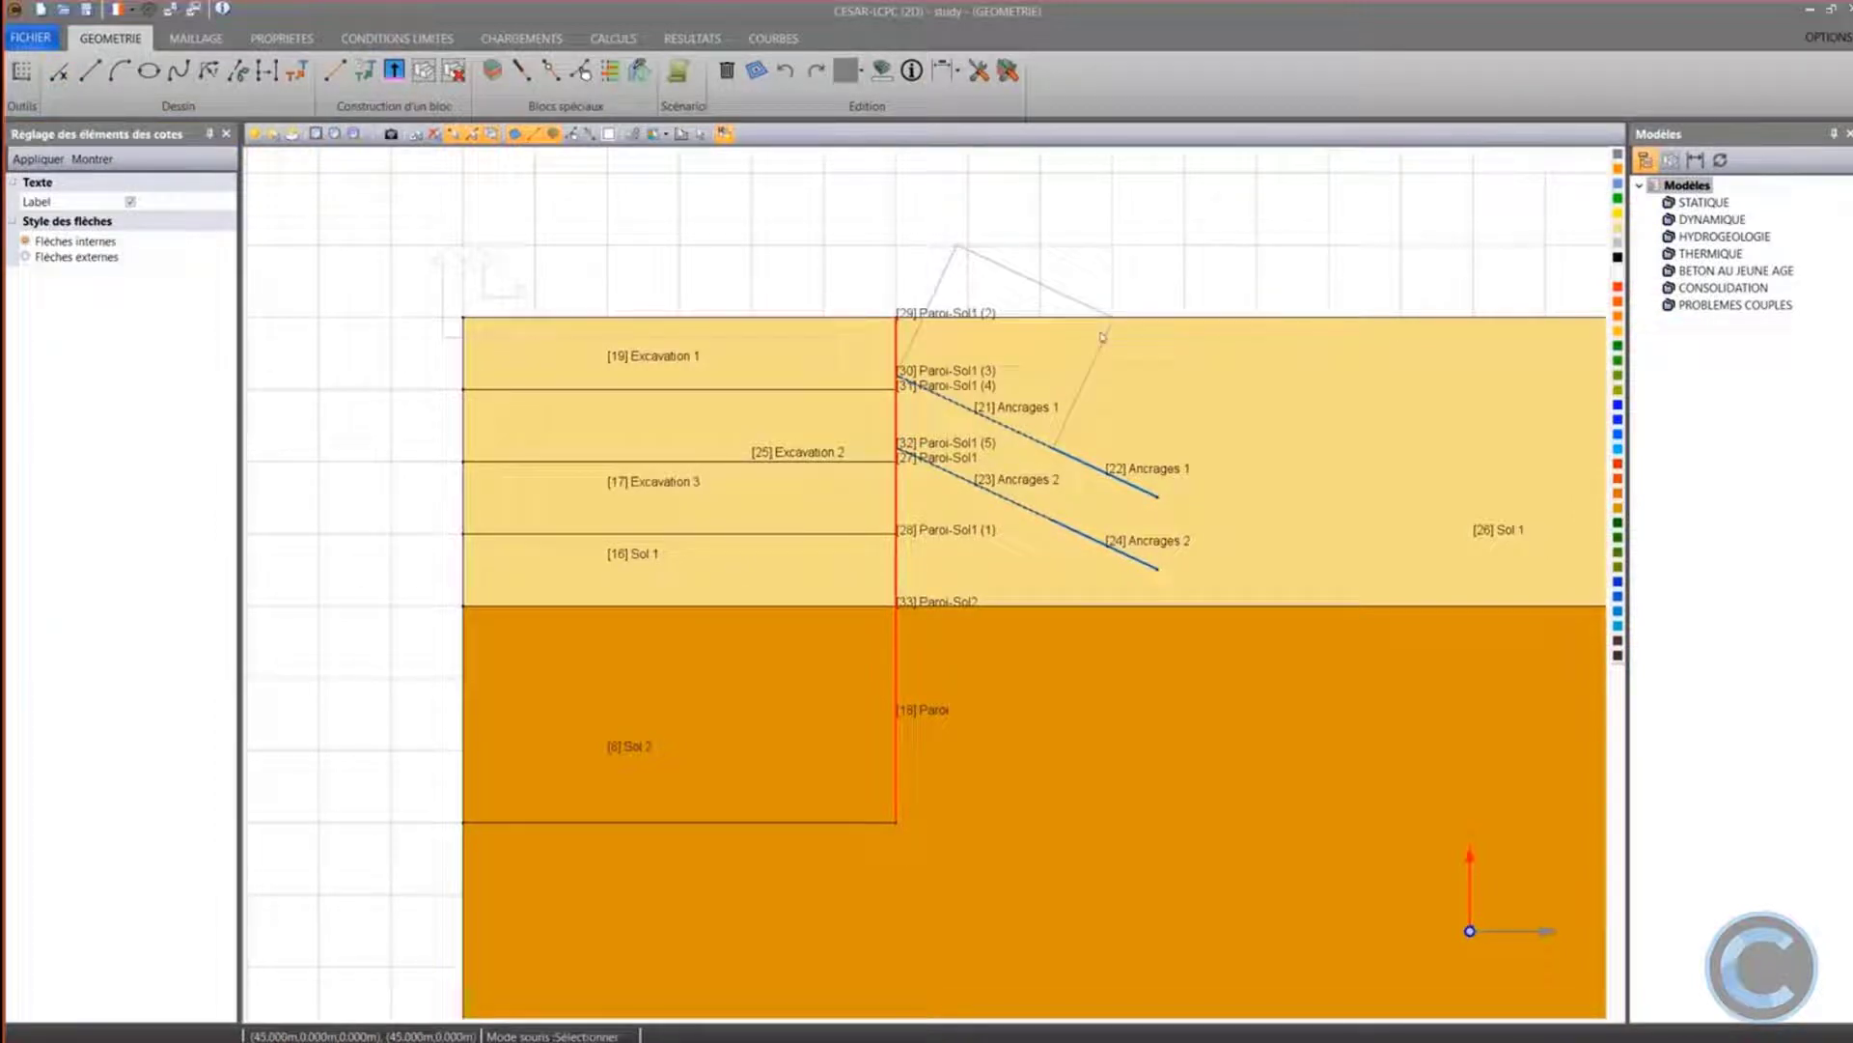
pyautogui.click(1070, 404)
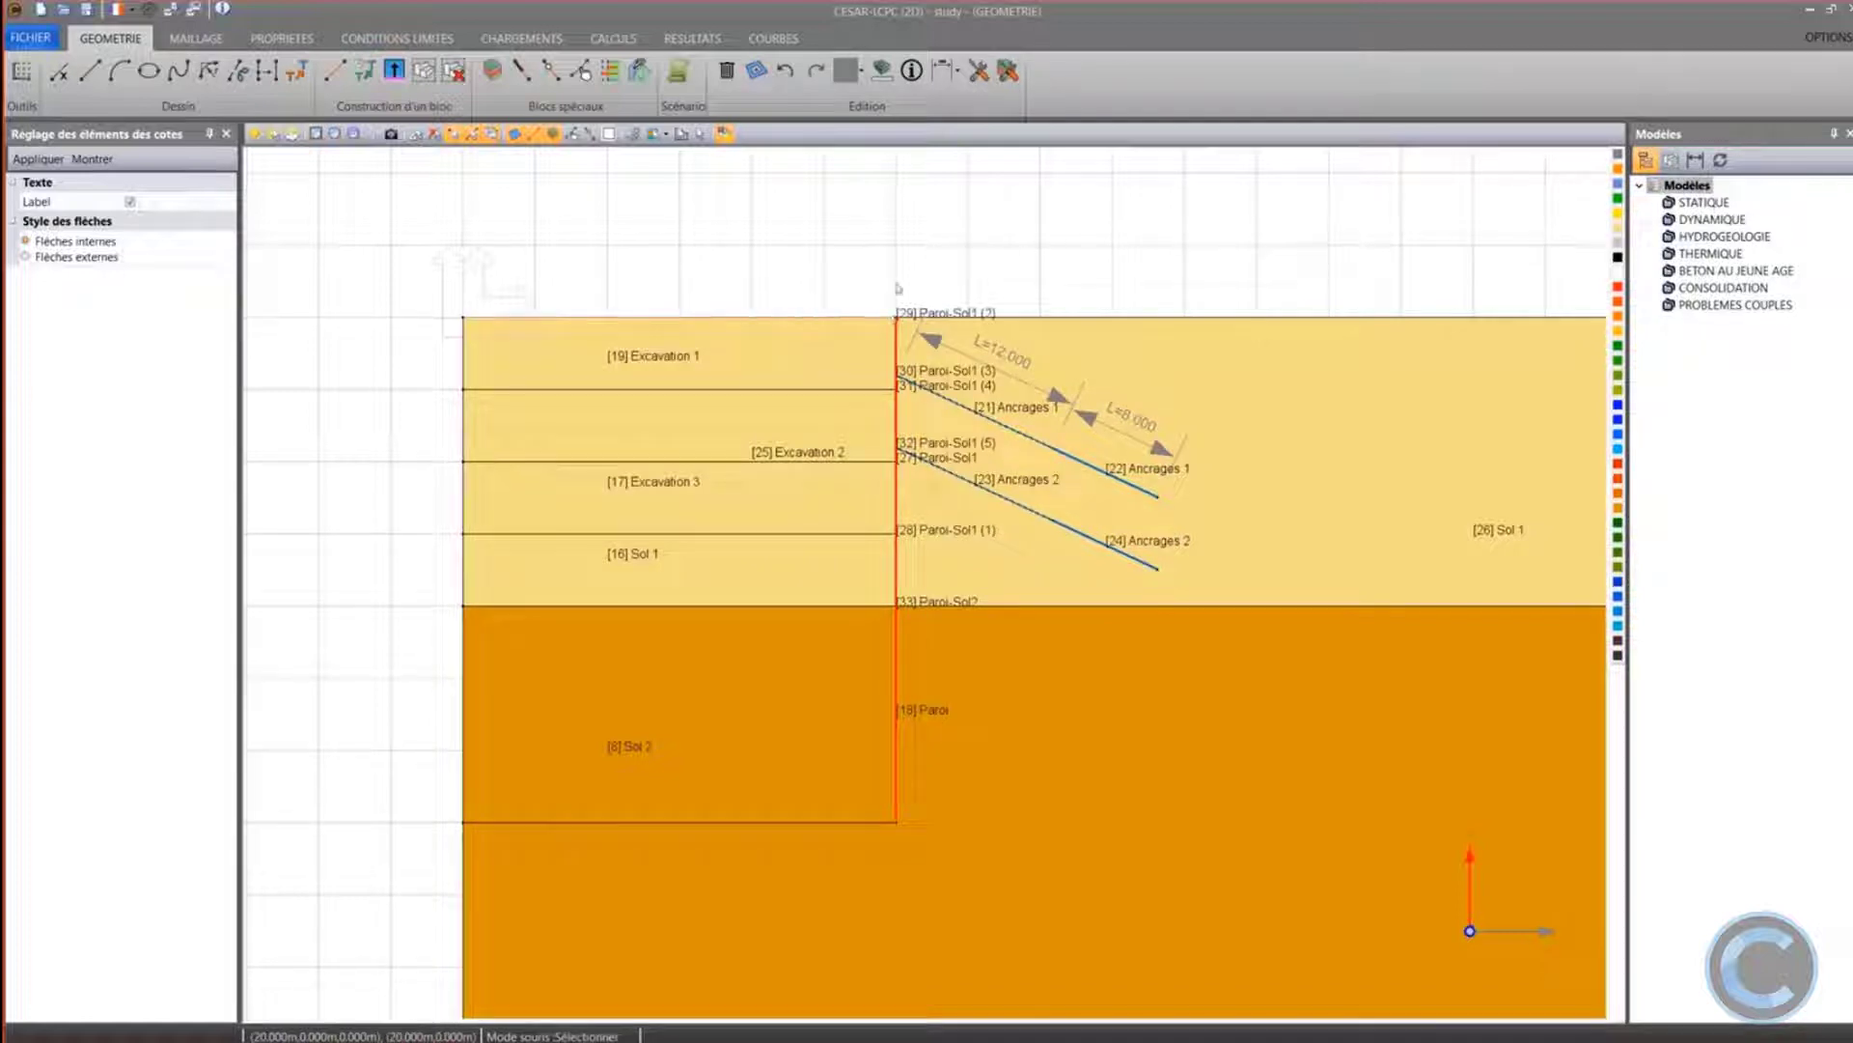
# Dimension the excavation's width, the height of the Excavation 2 strip and the full height of the wall
pyautogui.click(904, 253)
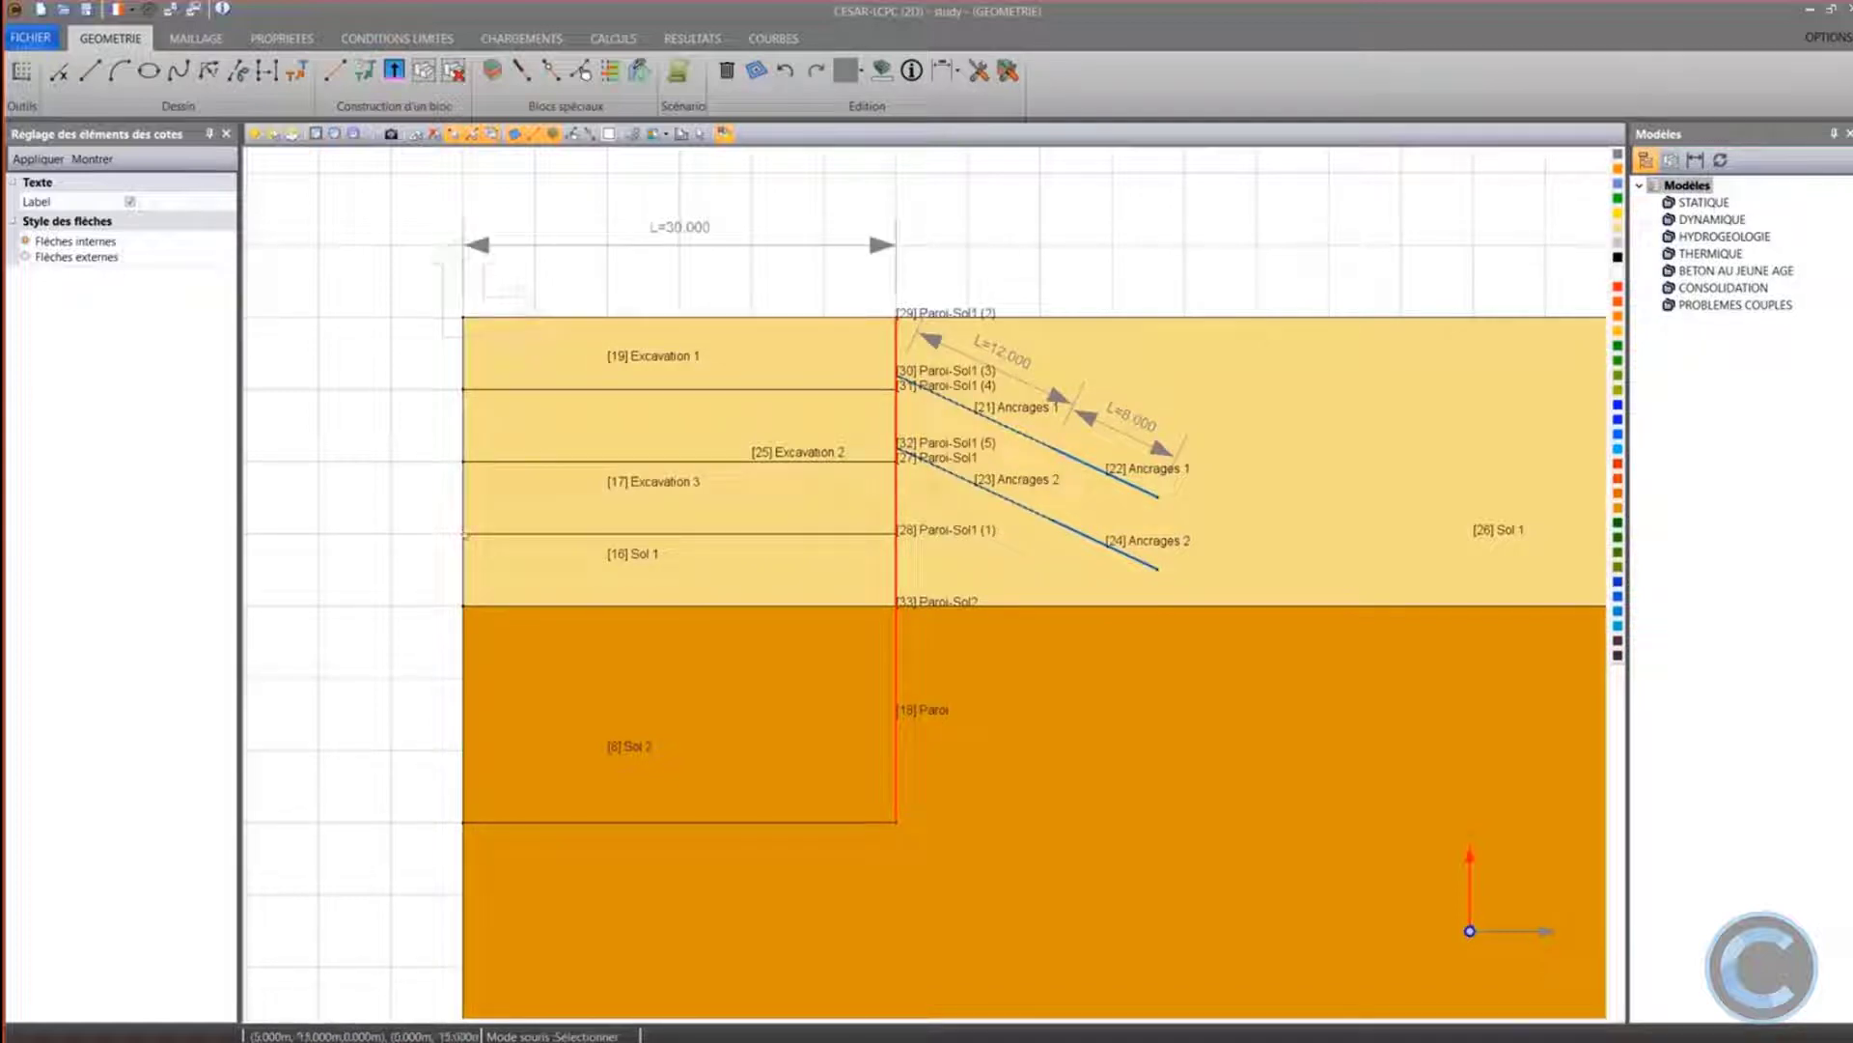
pyautogui.click(464, 390)
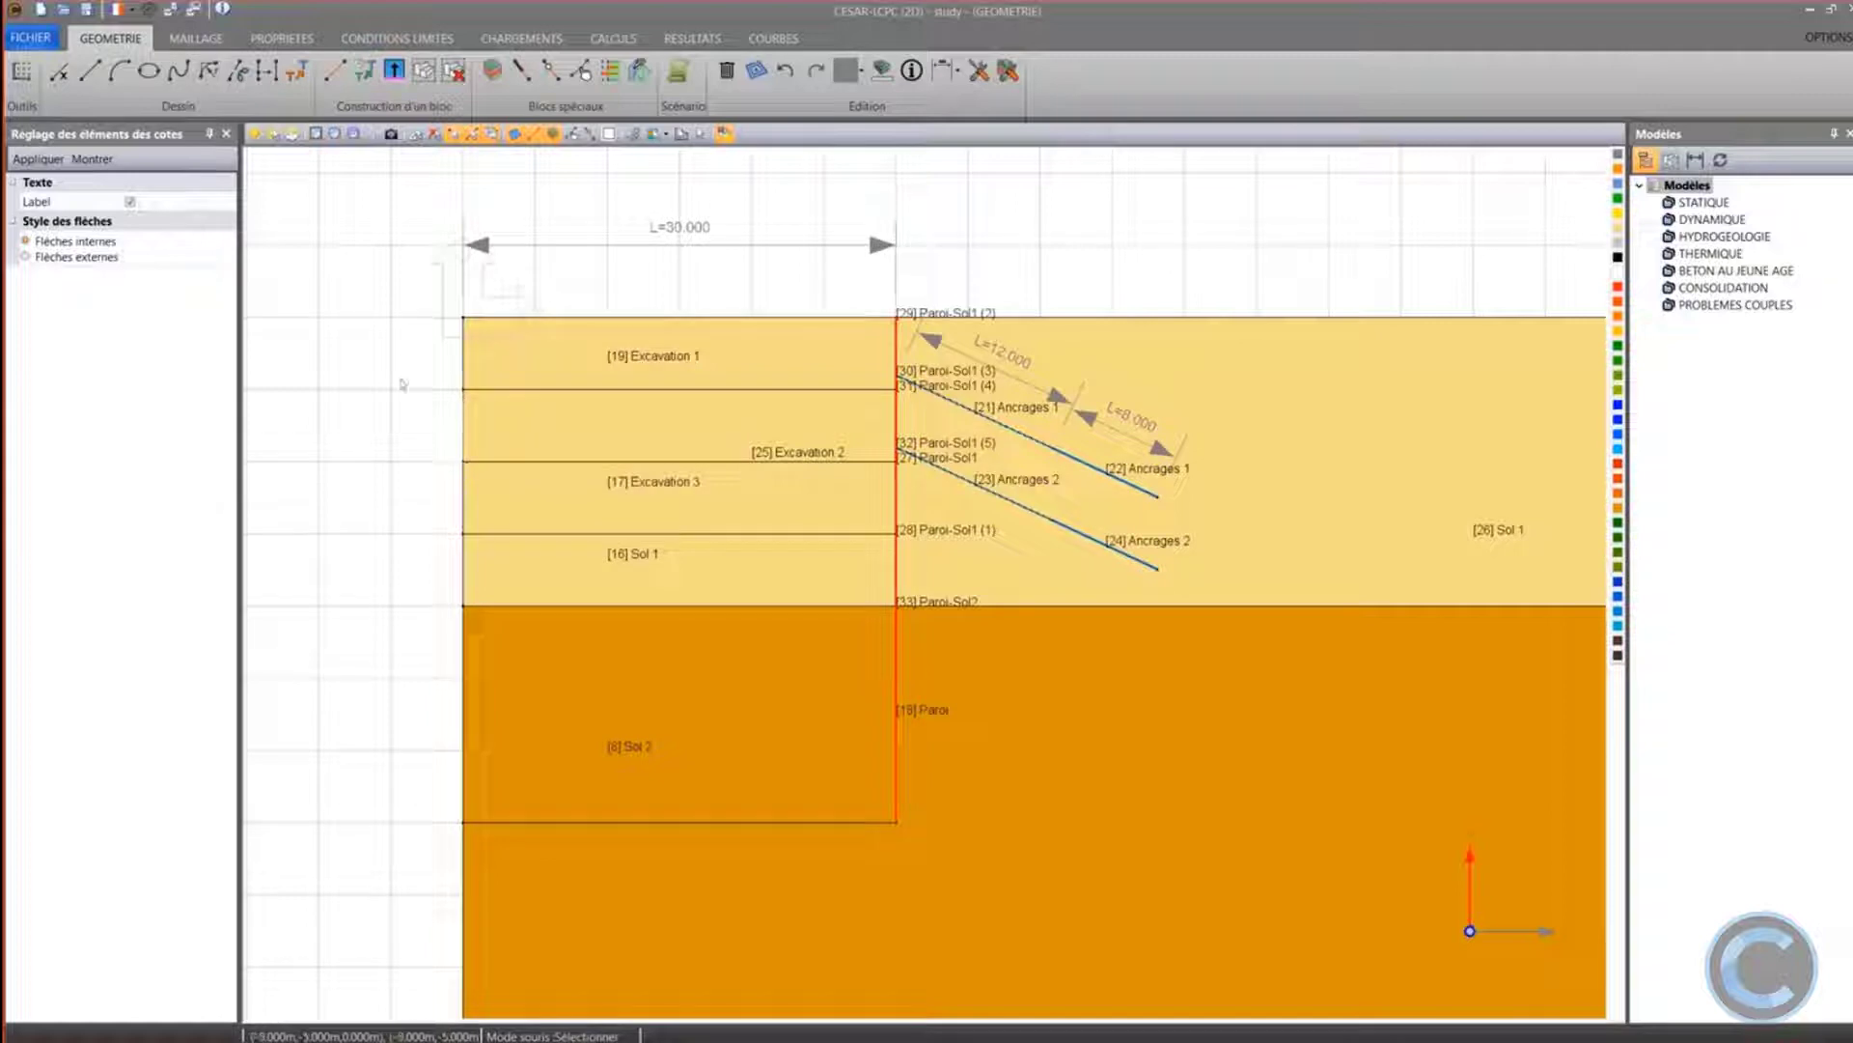
pyautogui.click(401, 380)
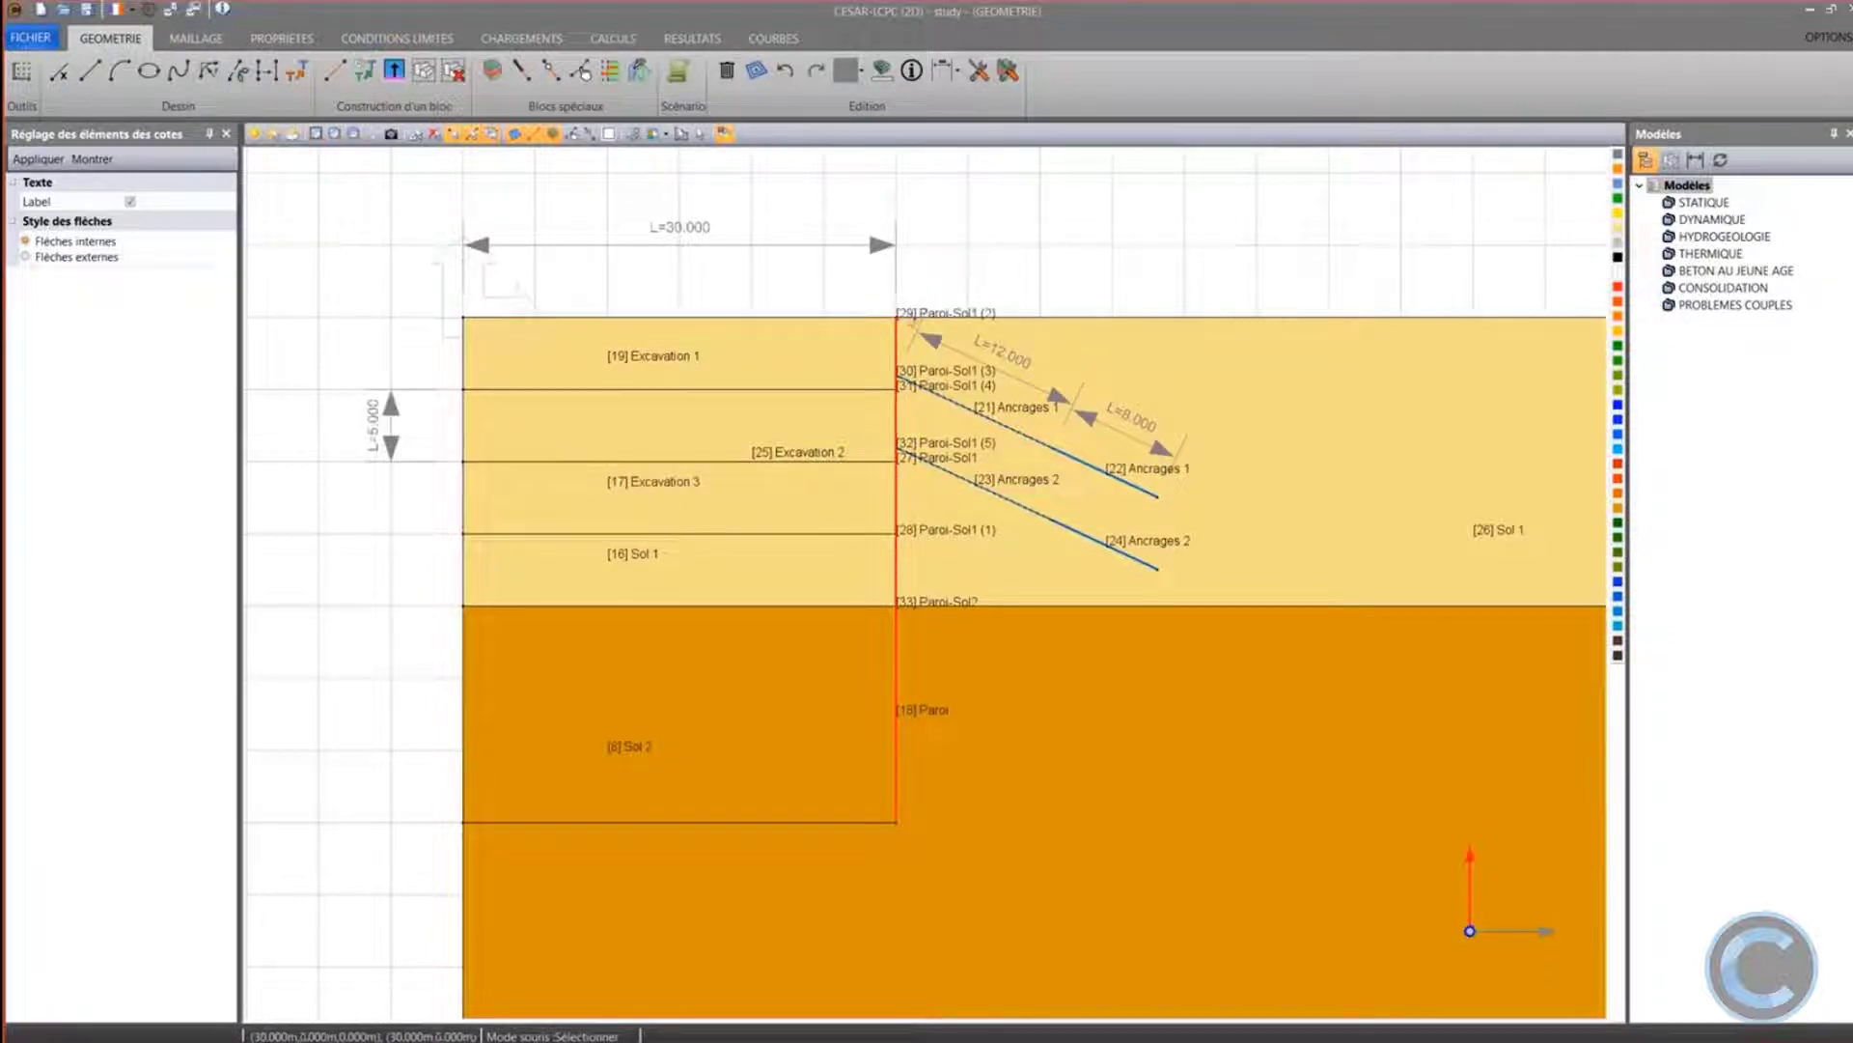
pyautogui.click(905, 320)
pyautogui.click(783, 323)
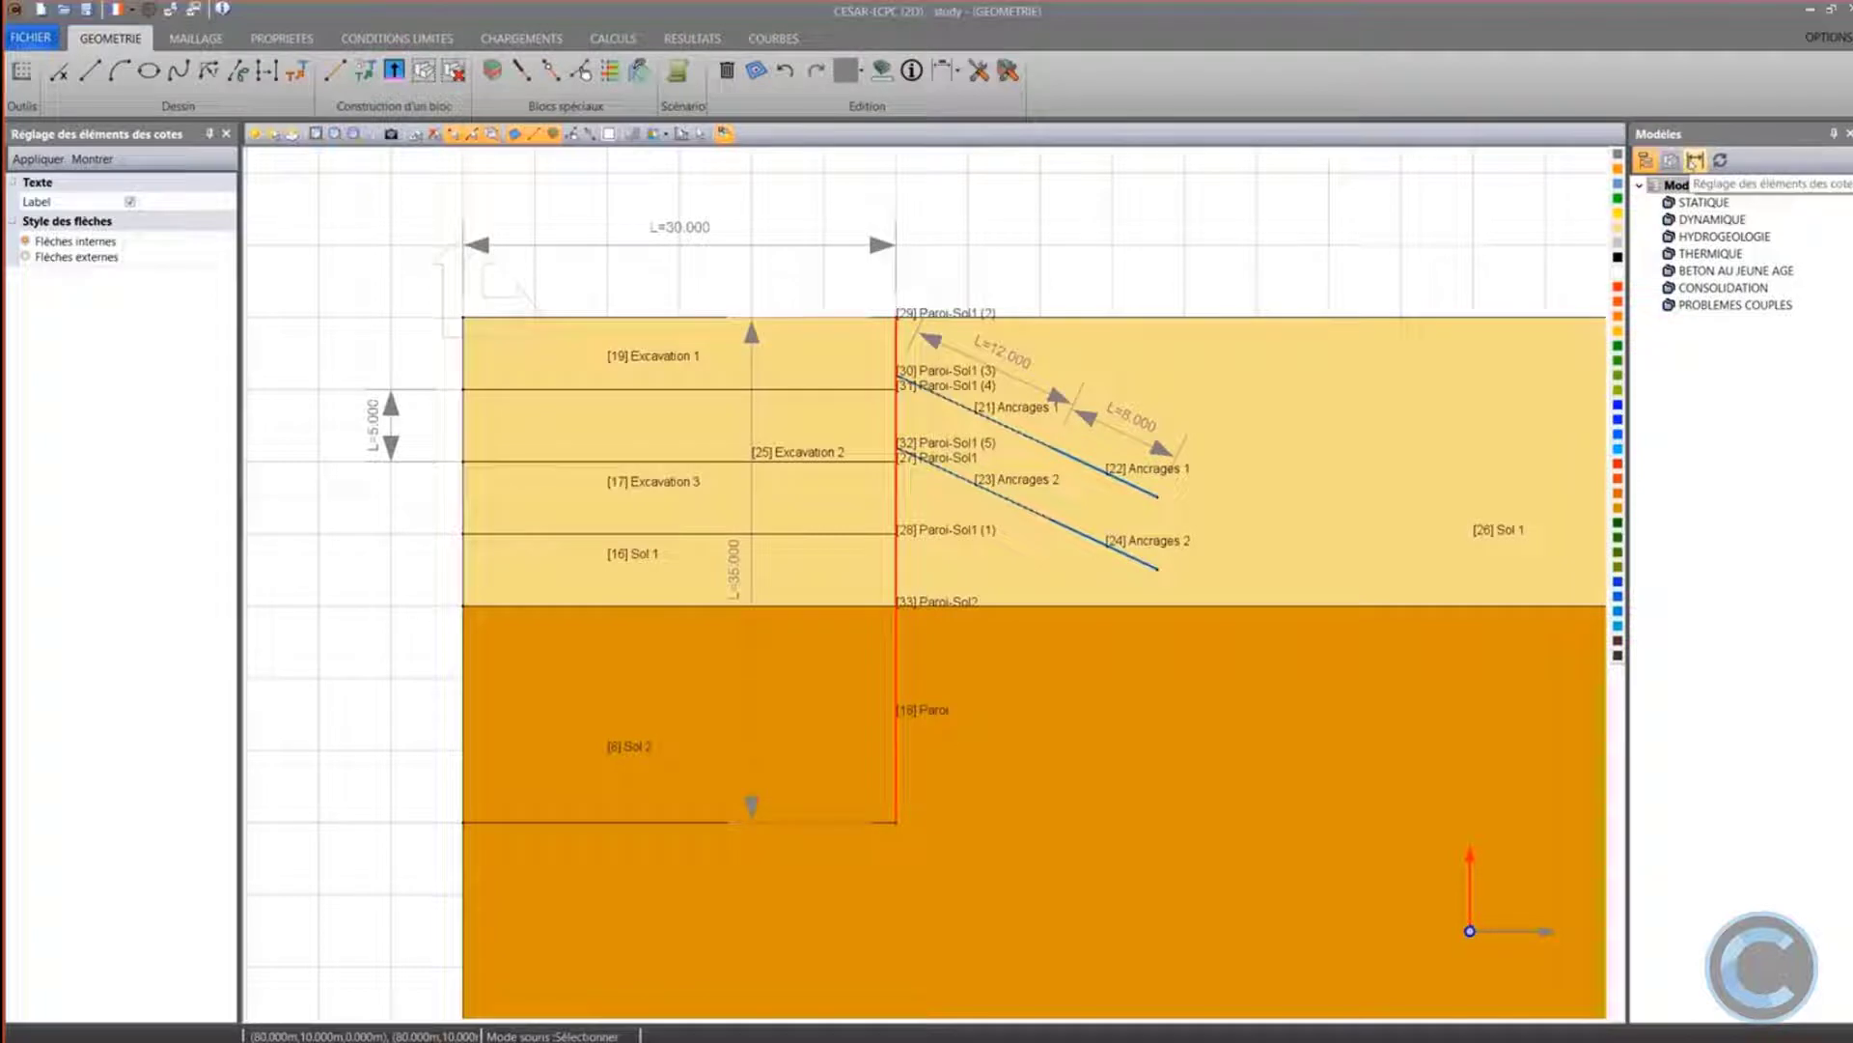
# Open the list of dimensions and highlight its entries one by one to locate them on the drawing
pyautogui.click(1694, 162)
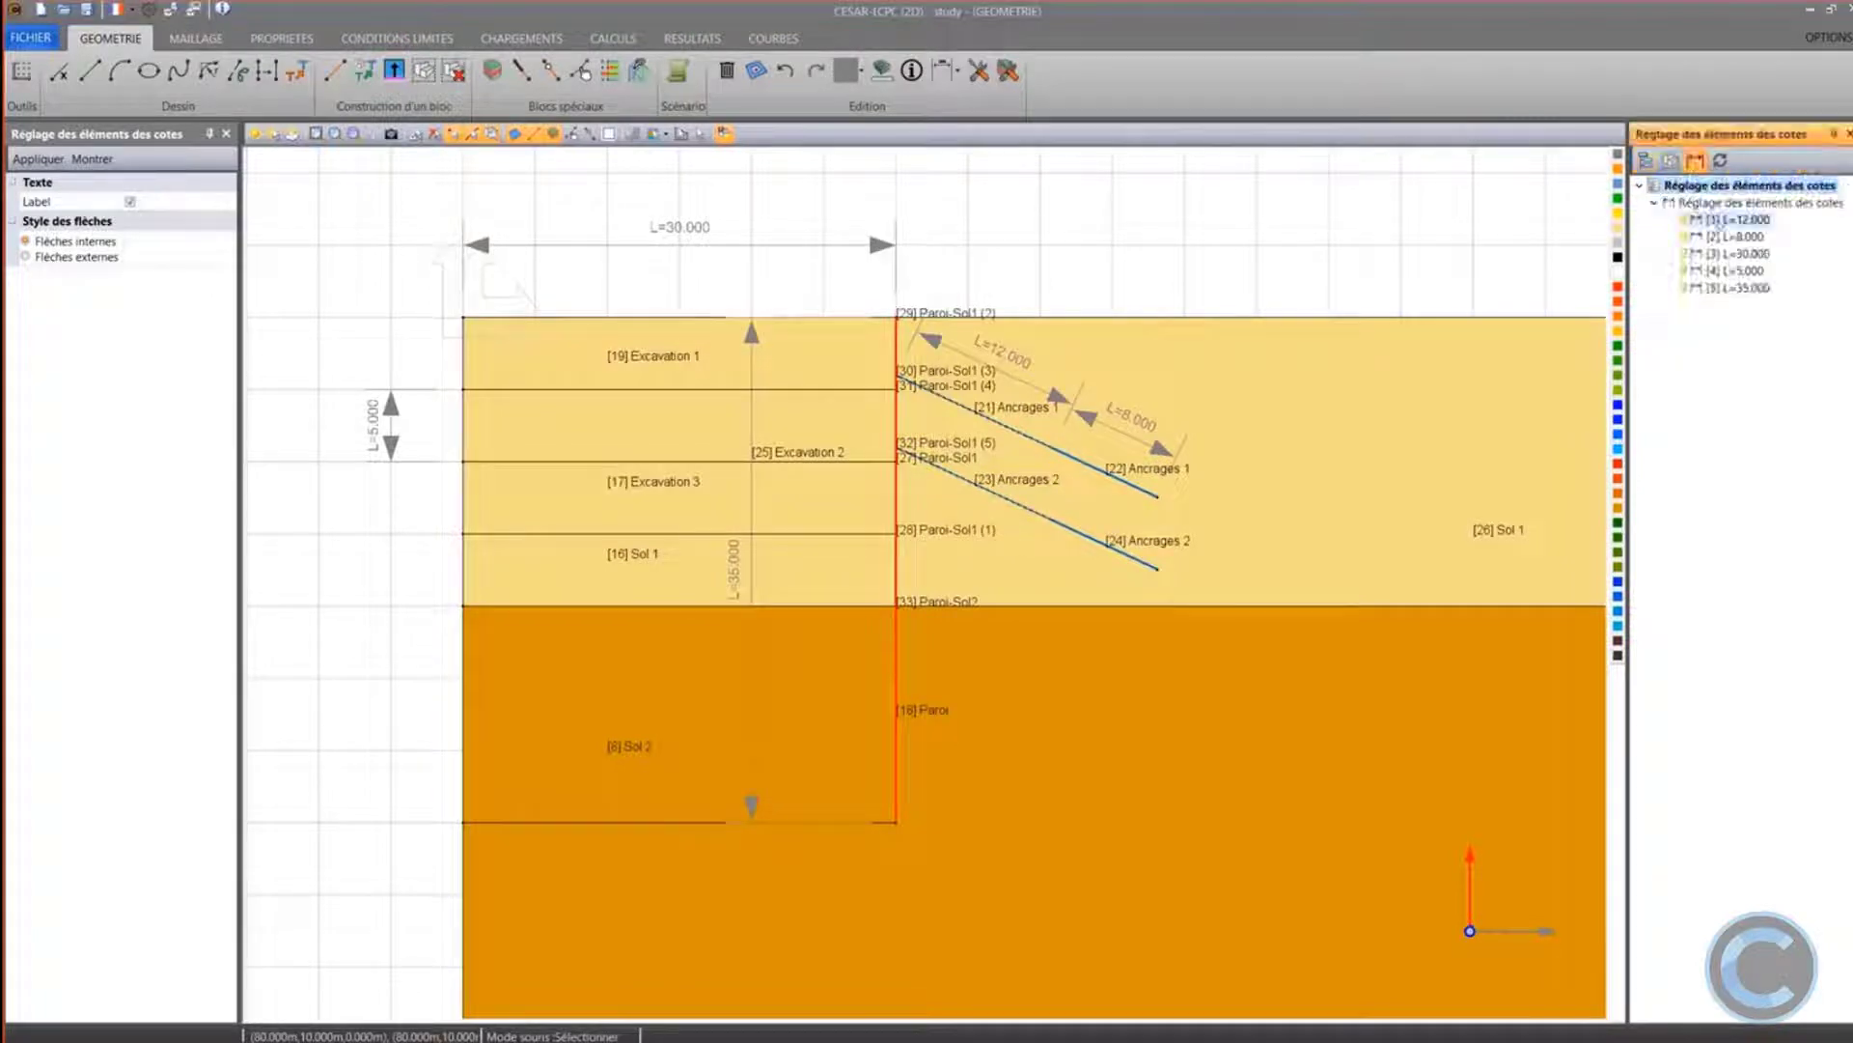
pyautogui.click(1739, 253)
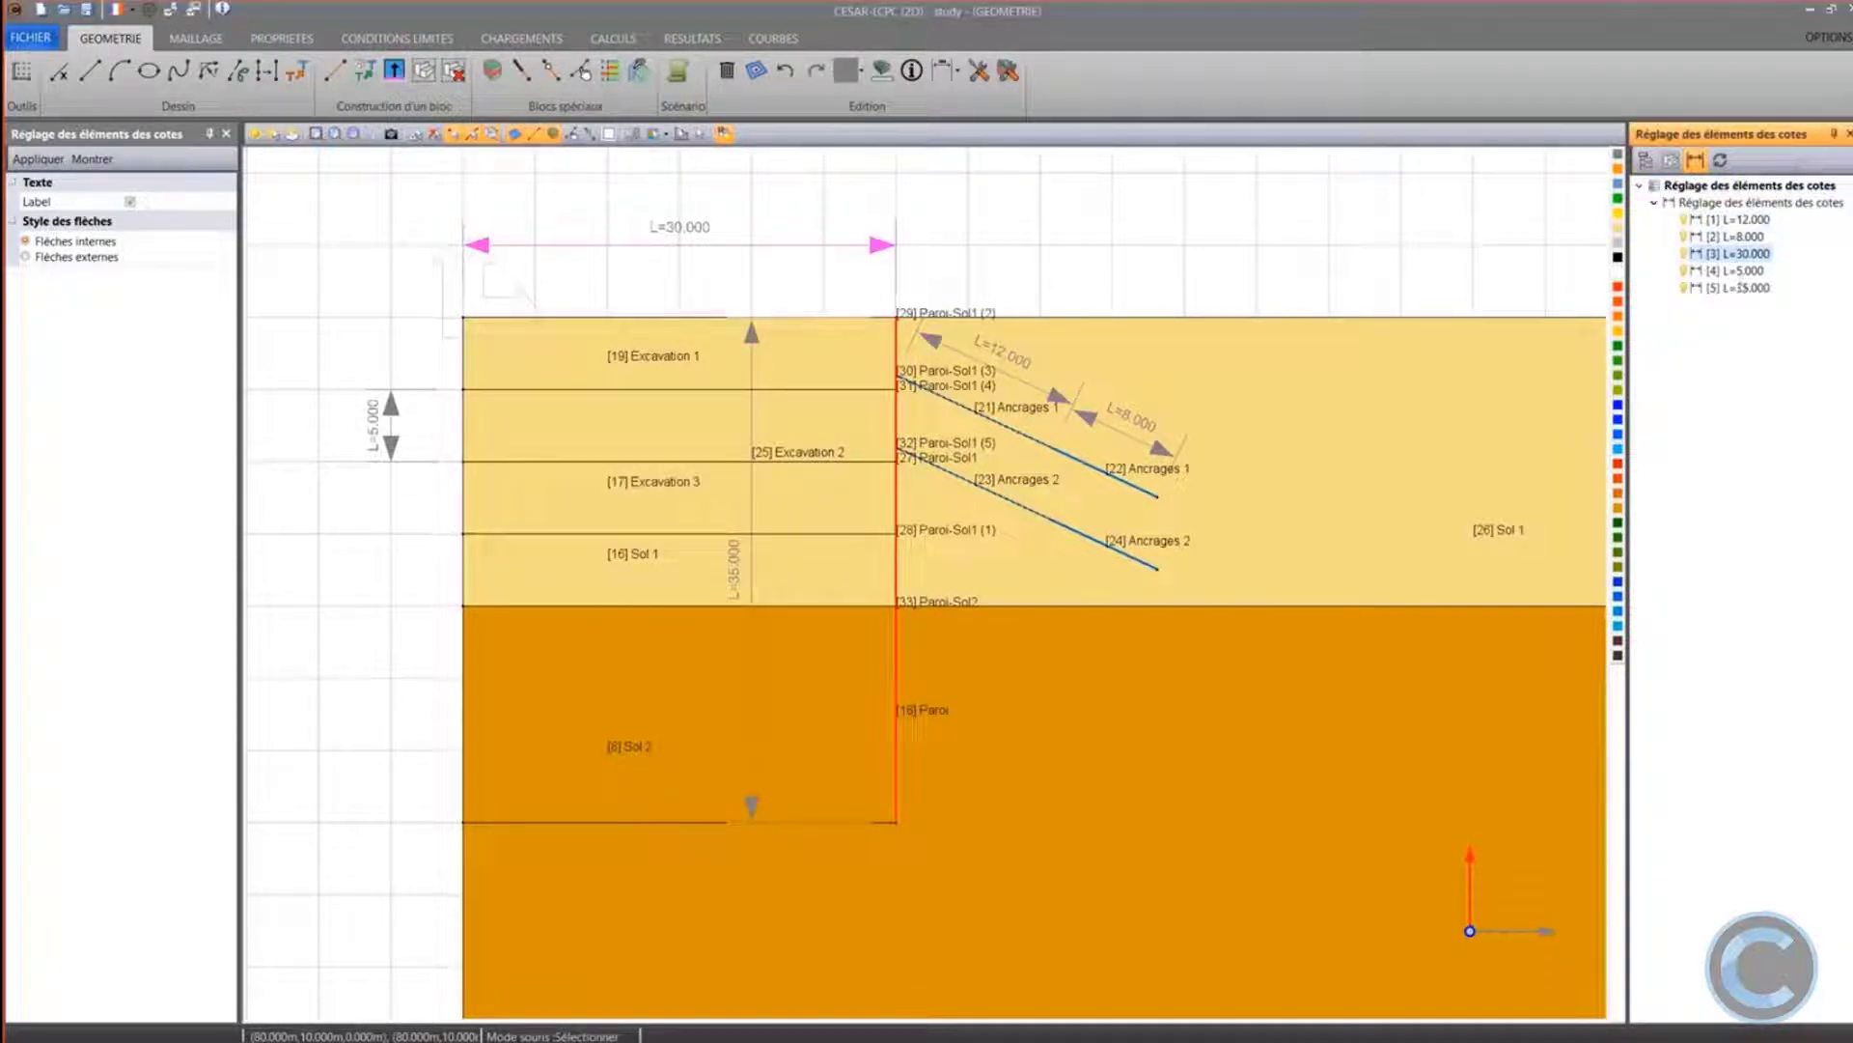
pyautogui.click(1737, 288)
pyautogui.click(1738, 270)
pyautogui.click(1740, 288)
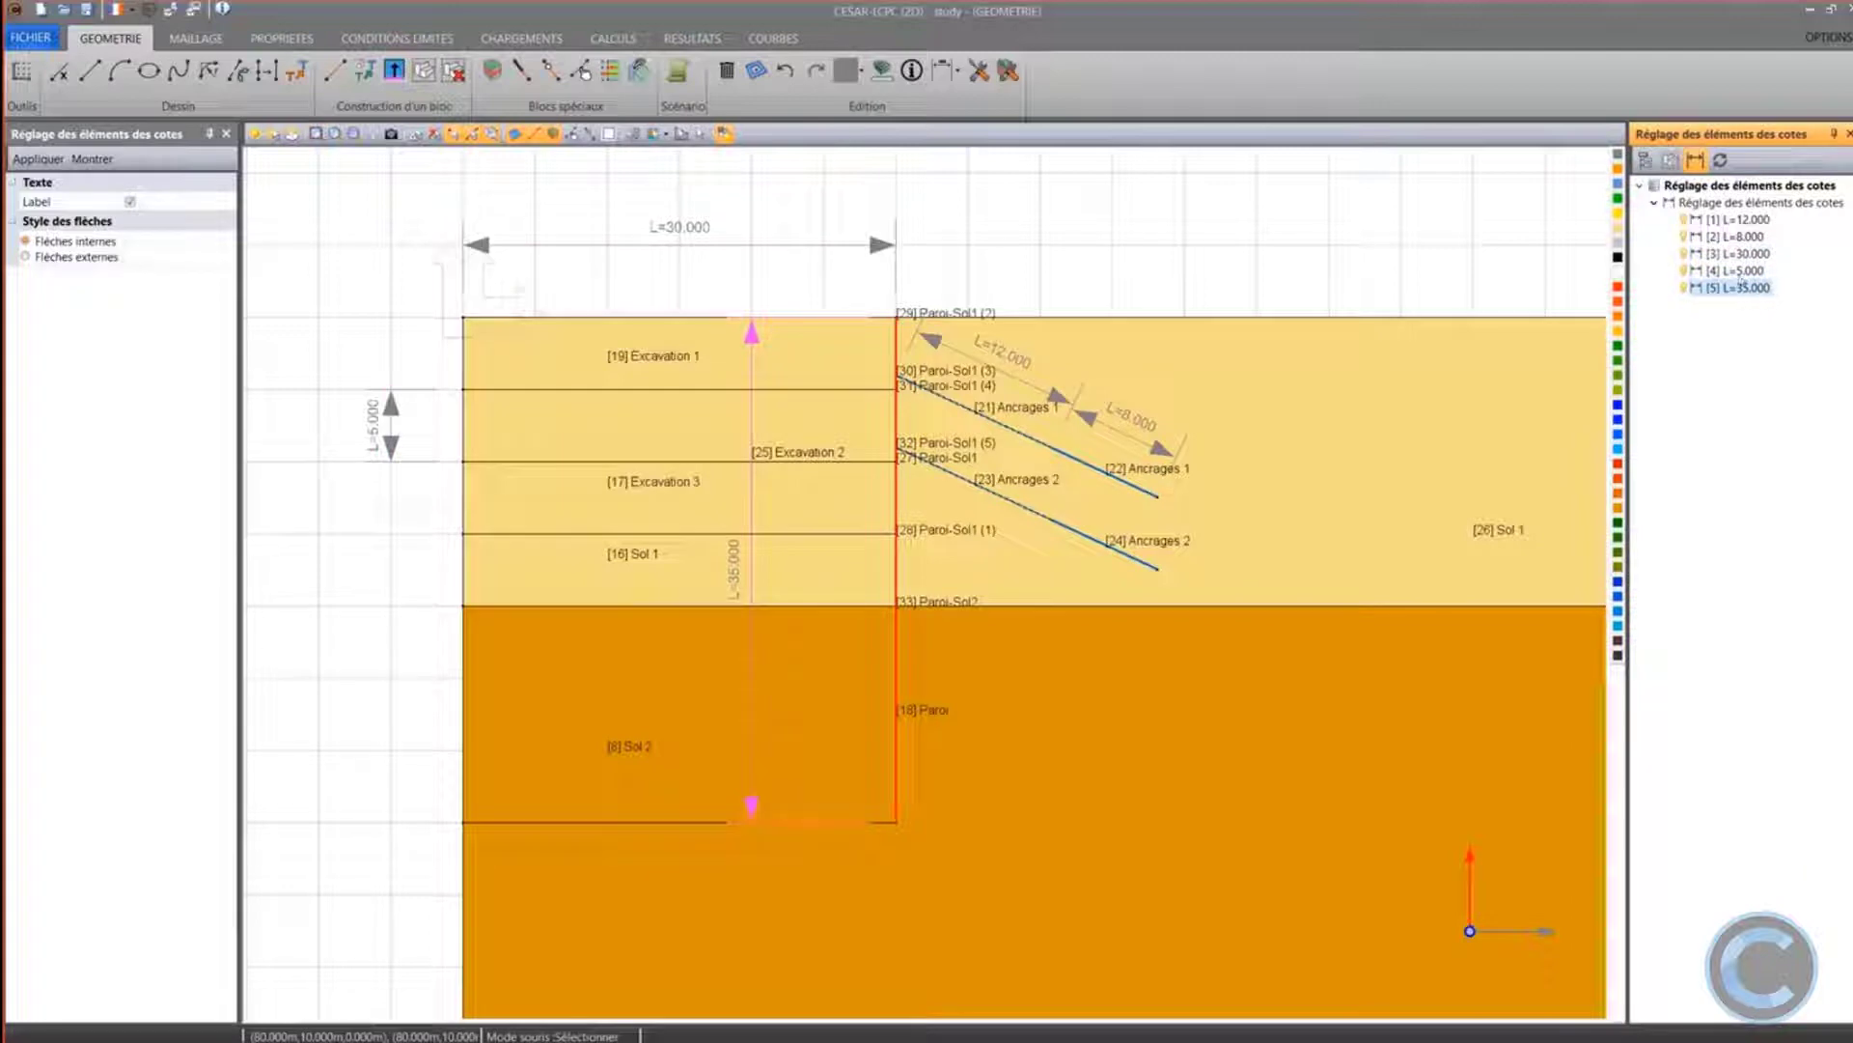
pyautogui.click(1737, 271)
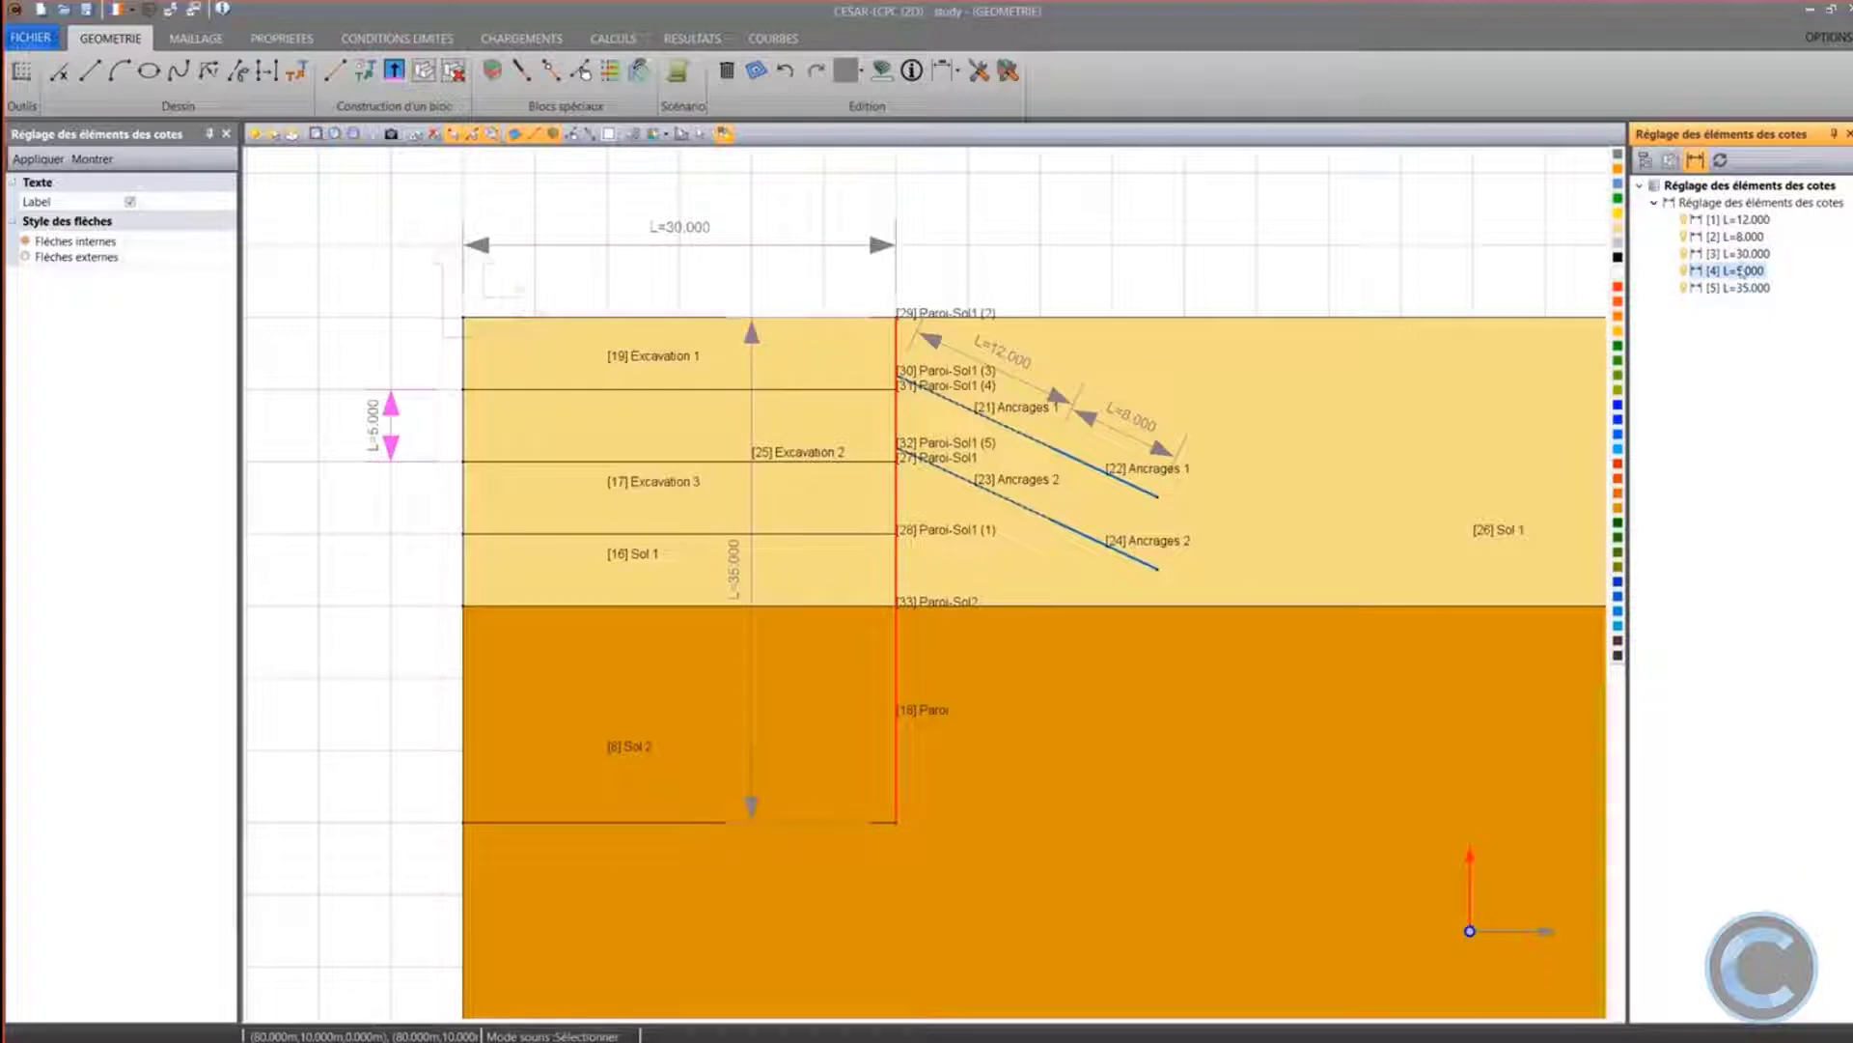
pyautogui.click(1738, 253)
pyautogui.click(1737, 219)
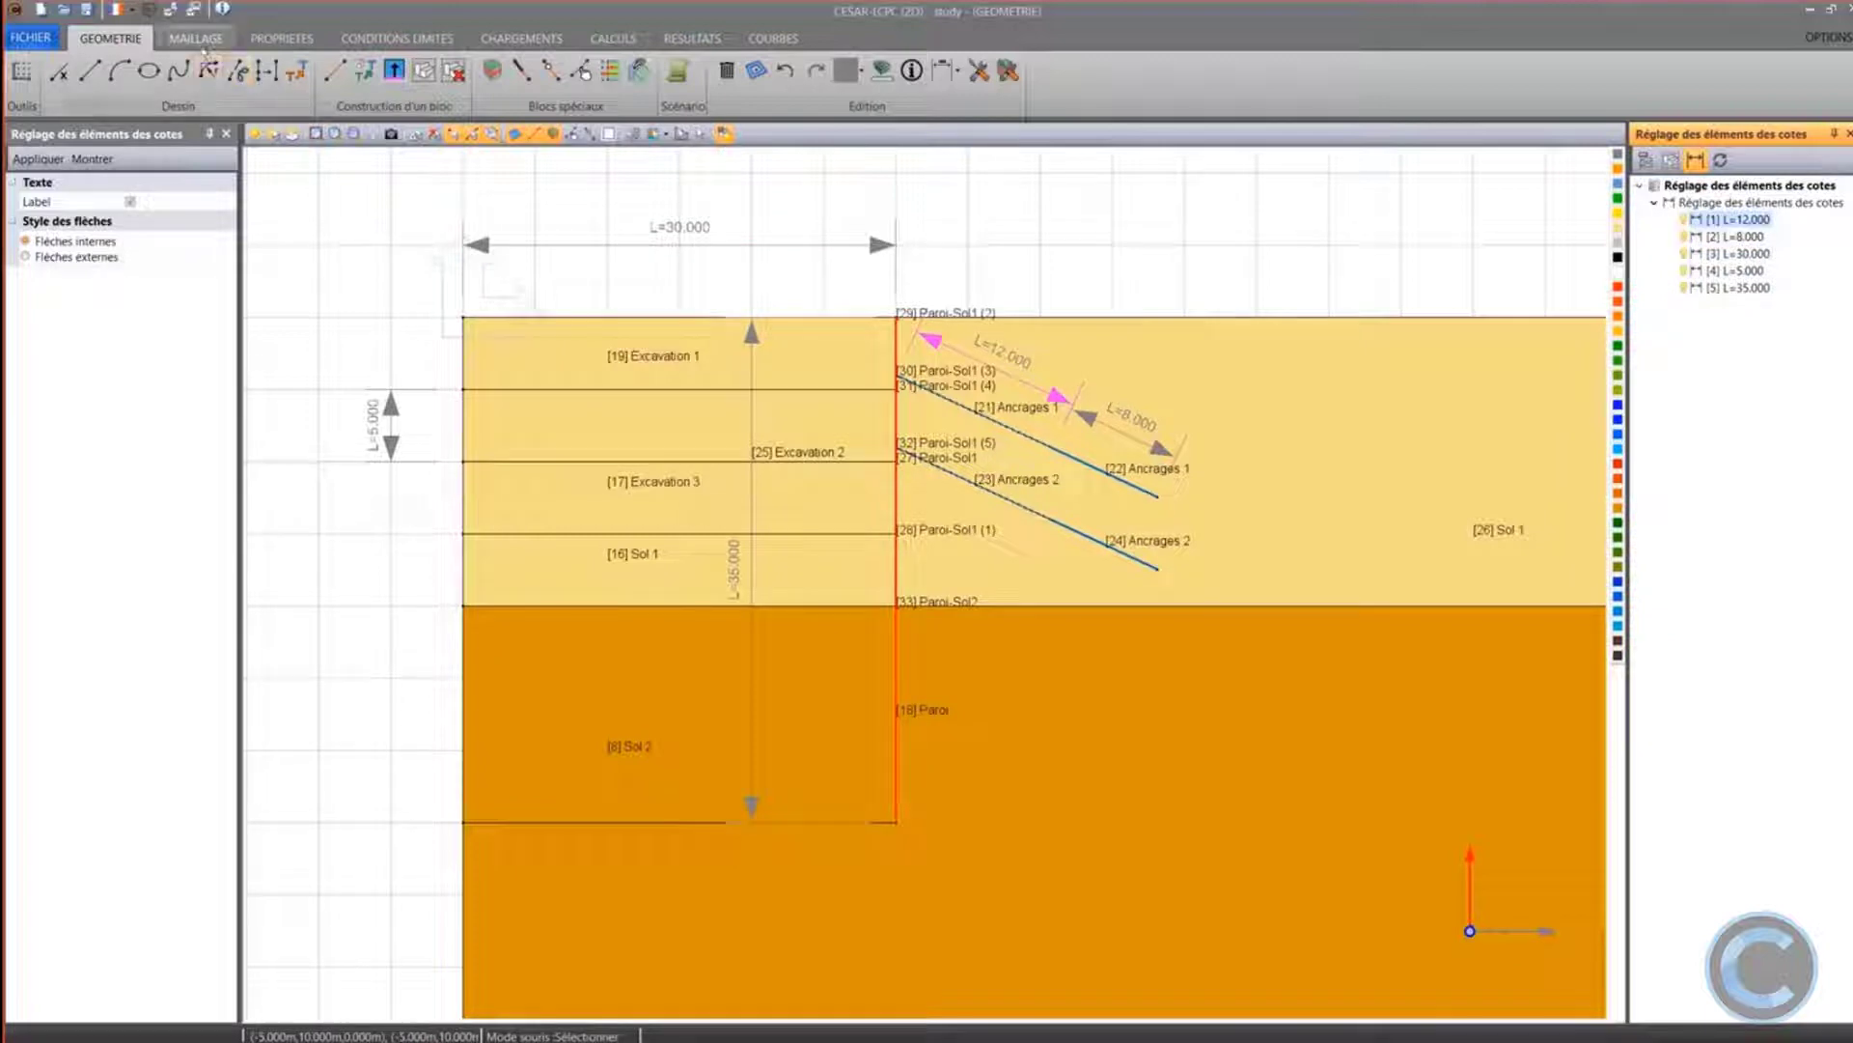
# Hide the block labels on the drawing and fit the whole soil domain in view
pyautogui.click(725, 134)
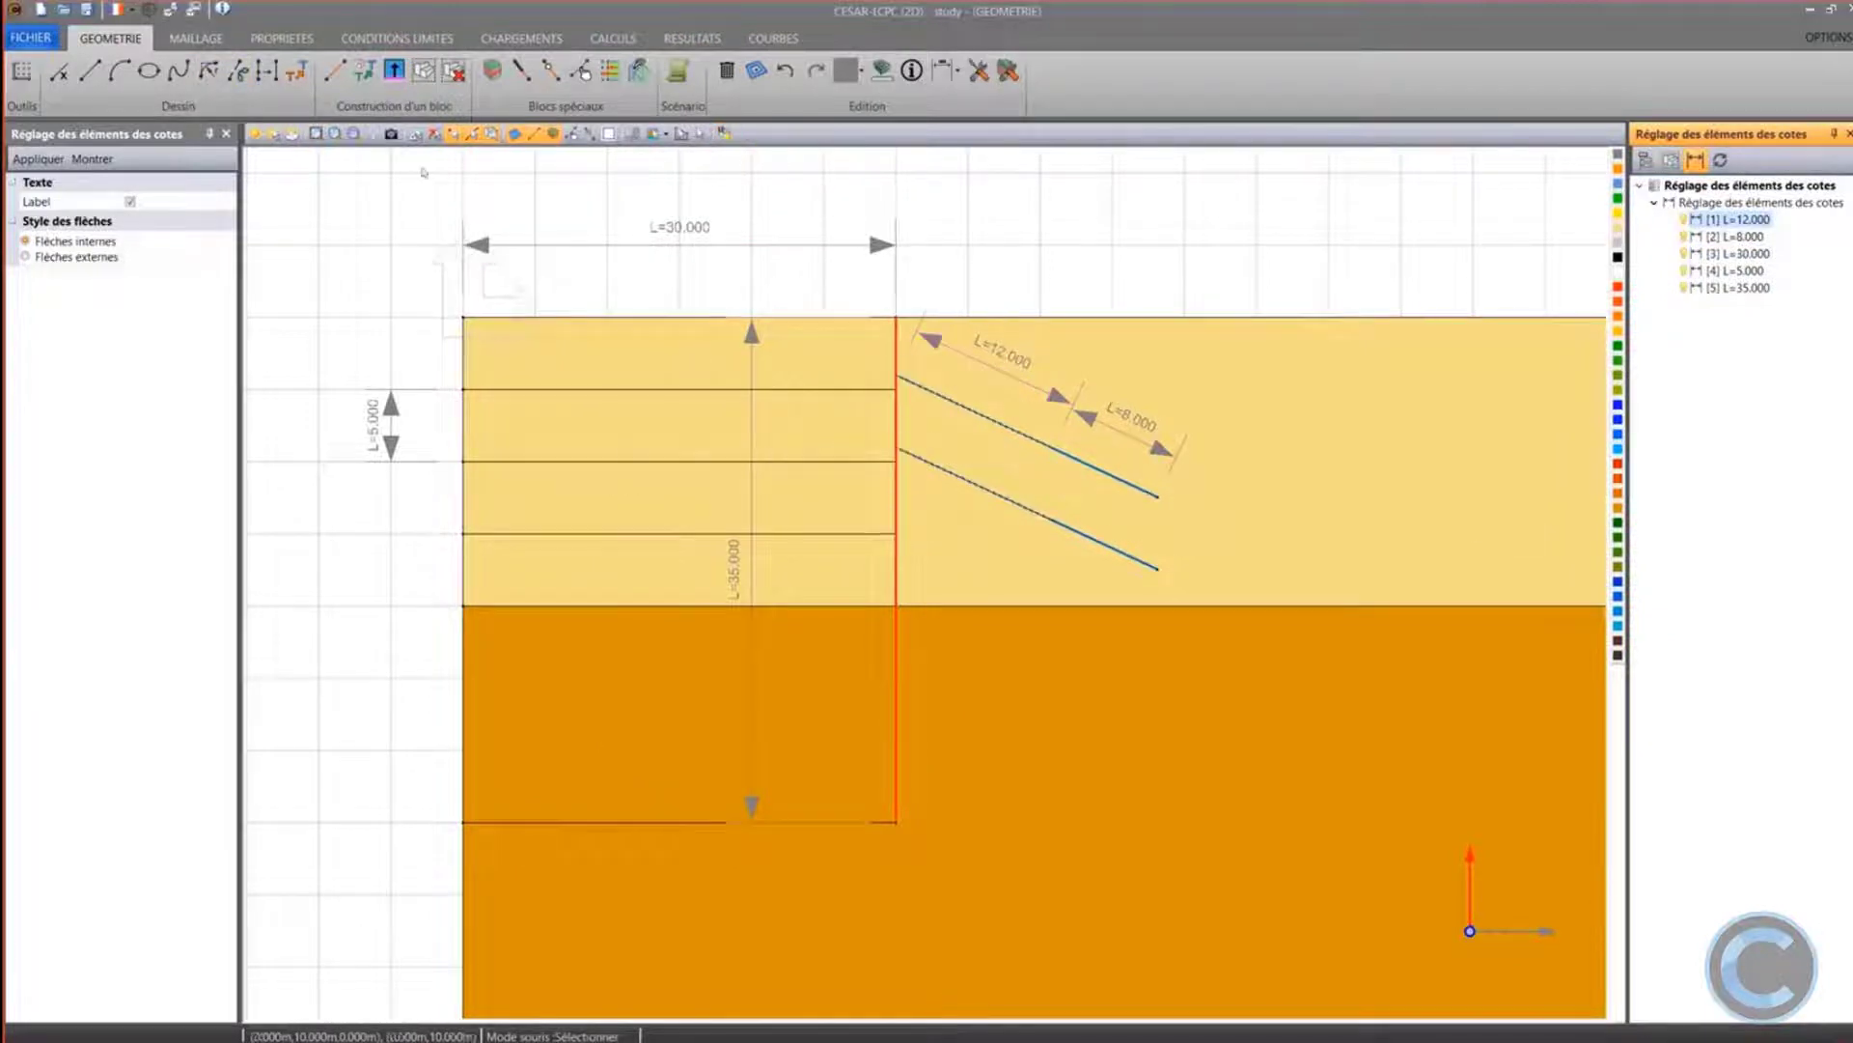
pyautogui.click(321, 136)
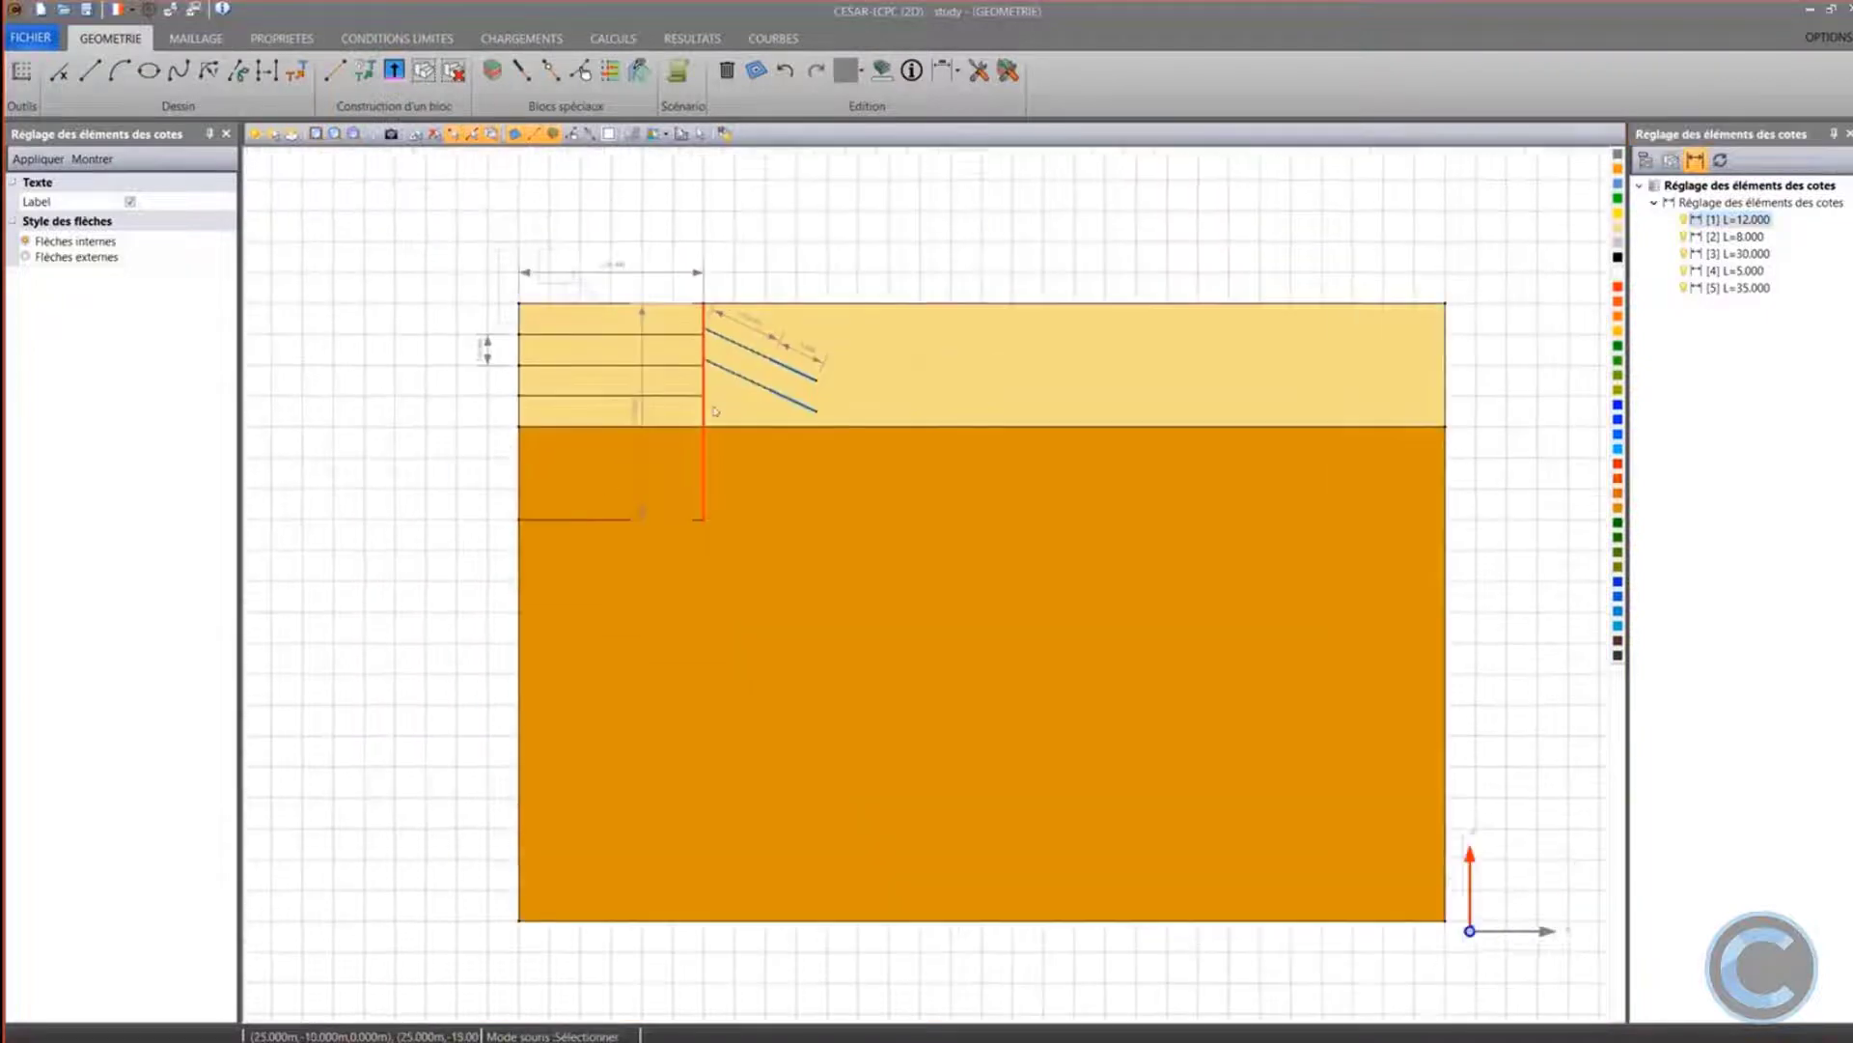
pyautogui.scroll(1, 716, 411)
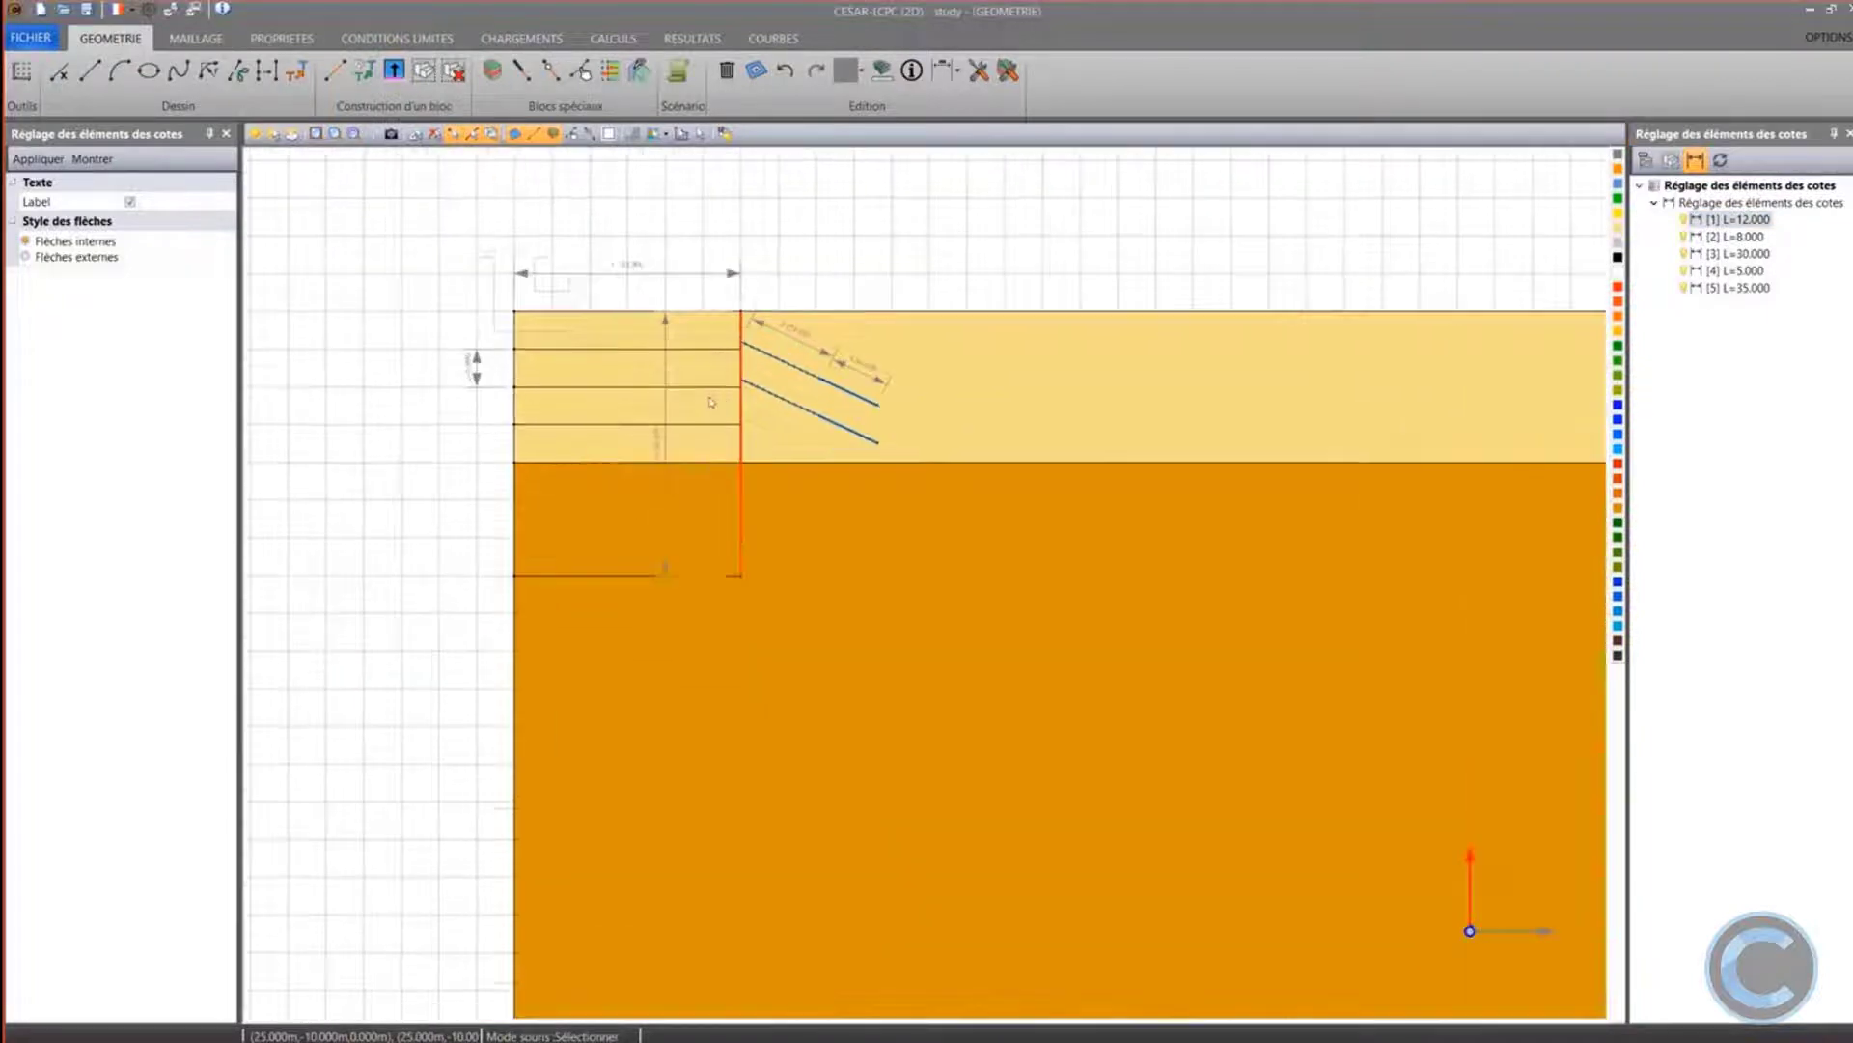
pyautogui.click(317, 134)
# Switch to meshing and divide the edges of the excavation zone, wall and tiebacks by a distance of 1 m
pyautogui.click(196, 39)
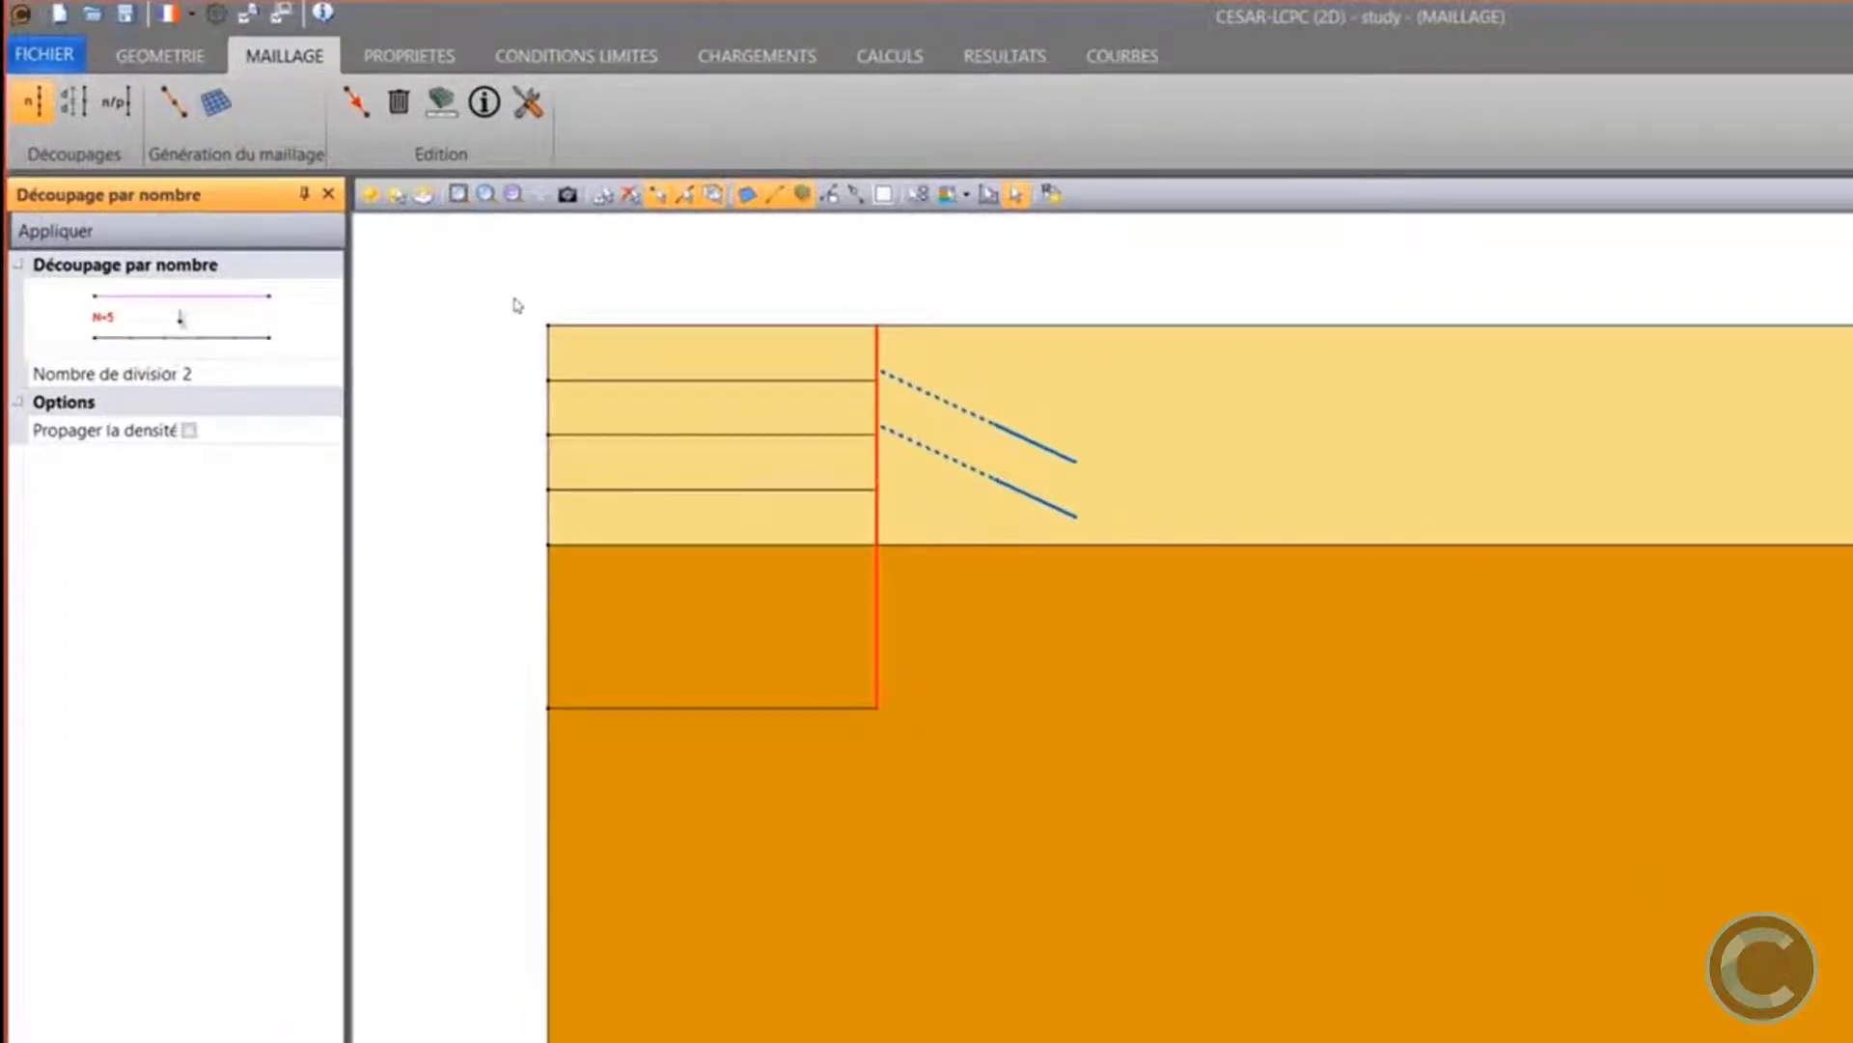
pyautogui.moveTo(505, 289); pyautogui.dragTo(1134, 773)
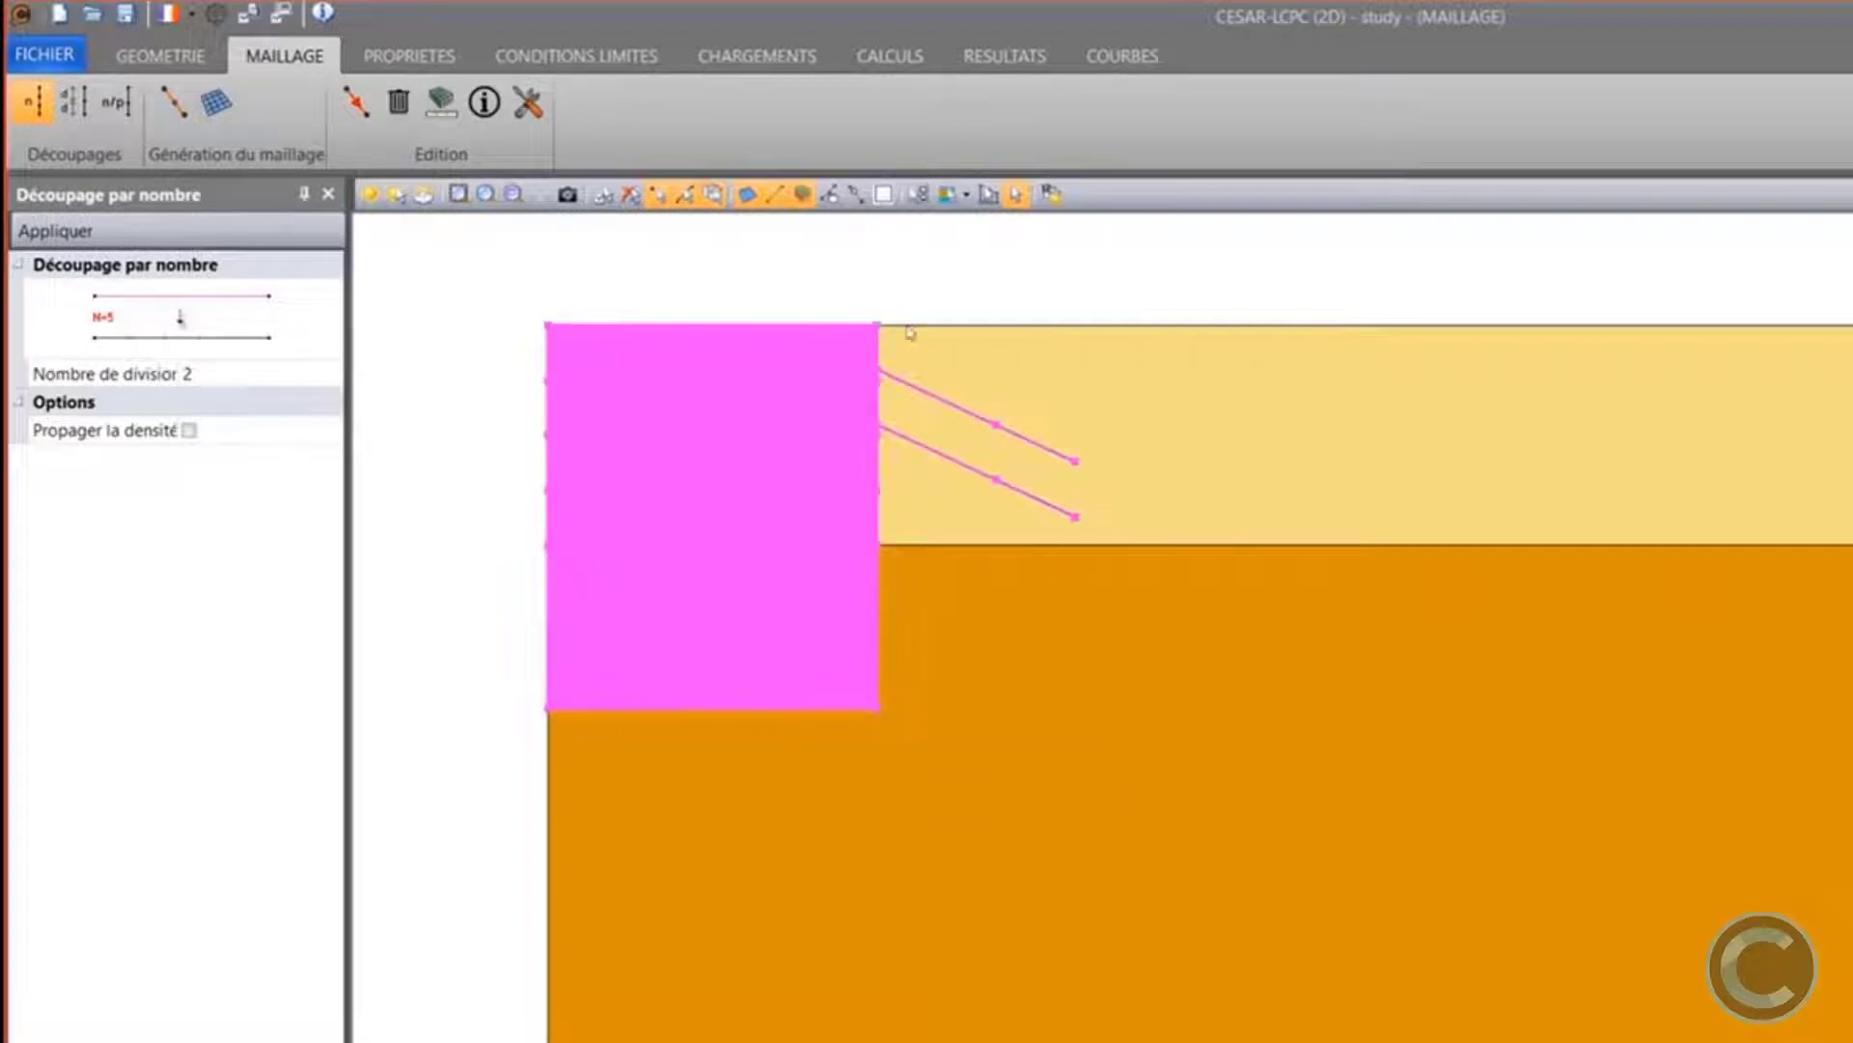
pyautogui.moveTo(1016, 334); pyautogui.dragTo(1456, 605, button='middle')
pyautogui.scroll(1, 1433, 574)
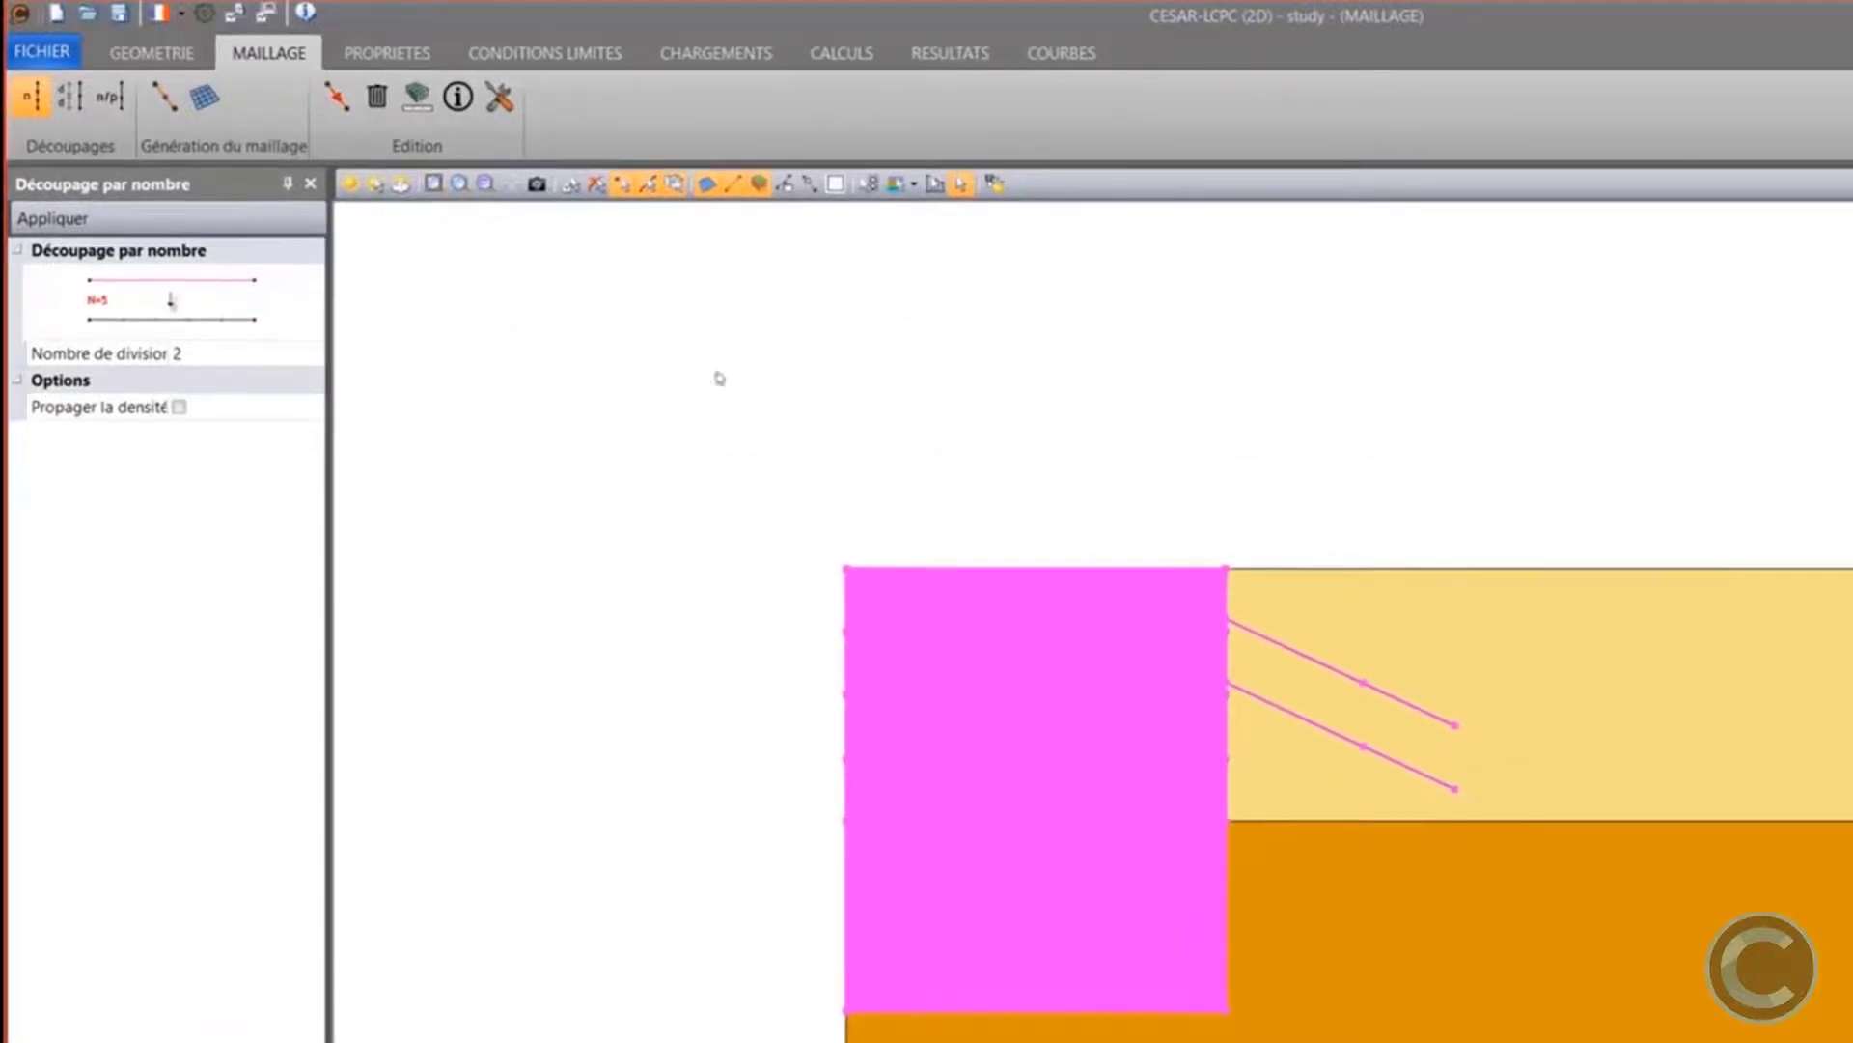
pyautogui.click(69, 97)
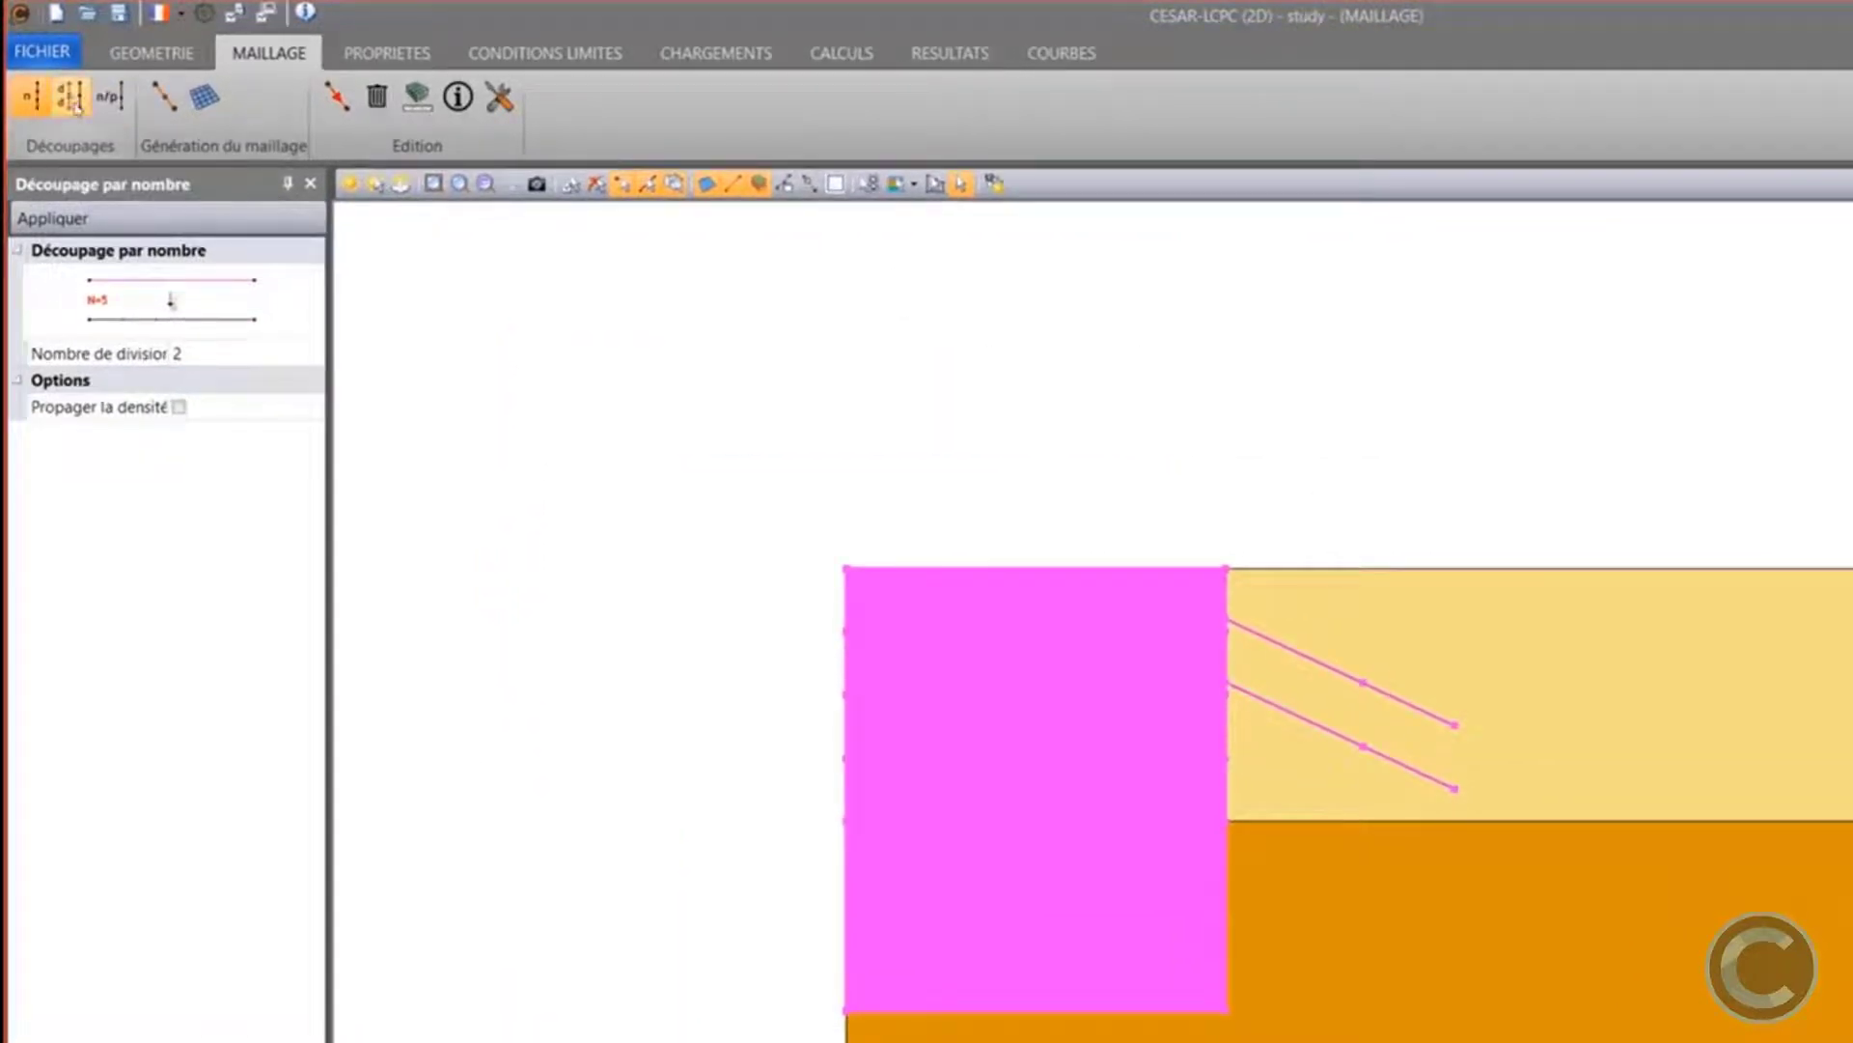
pyautogui.click(251, 353)
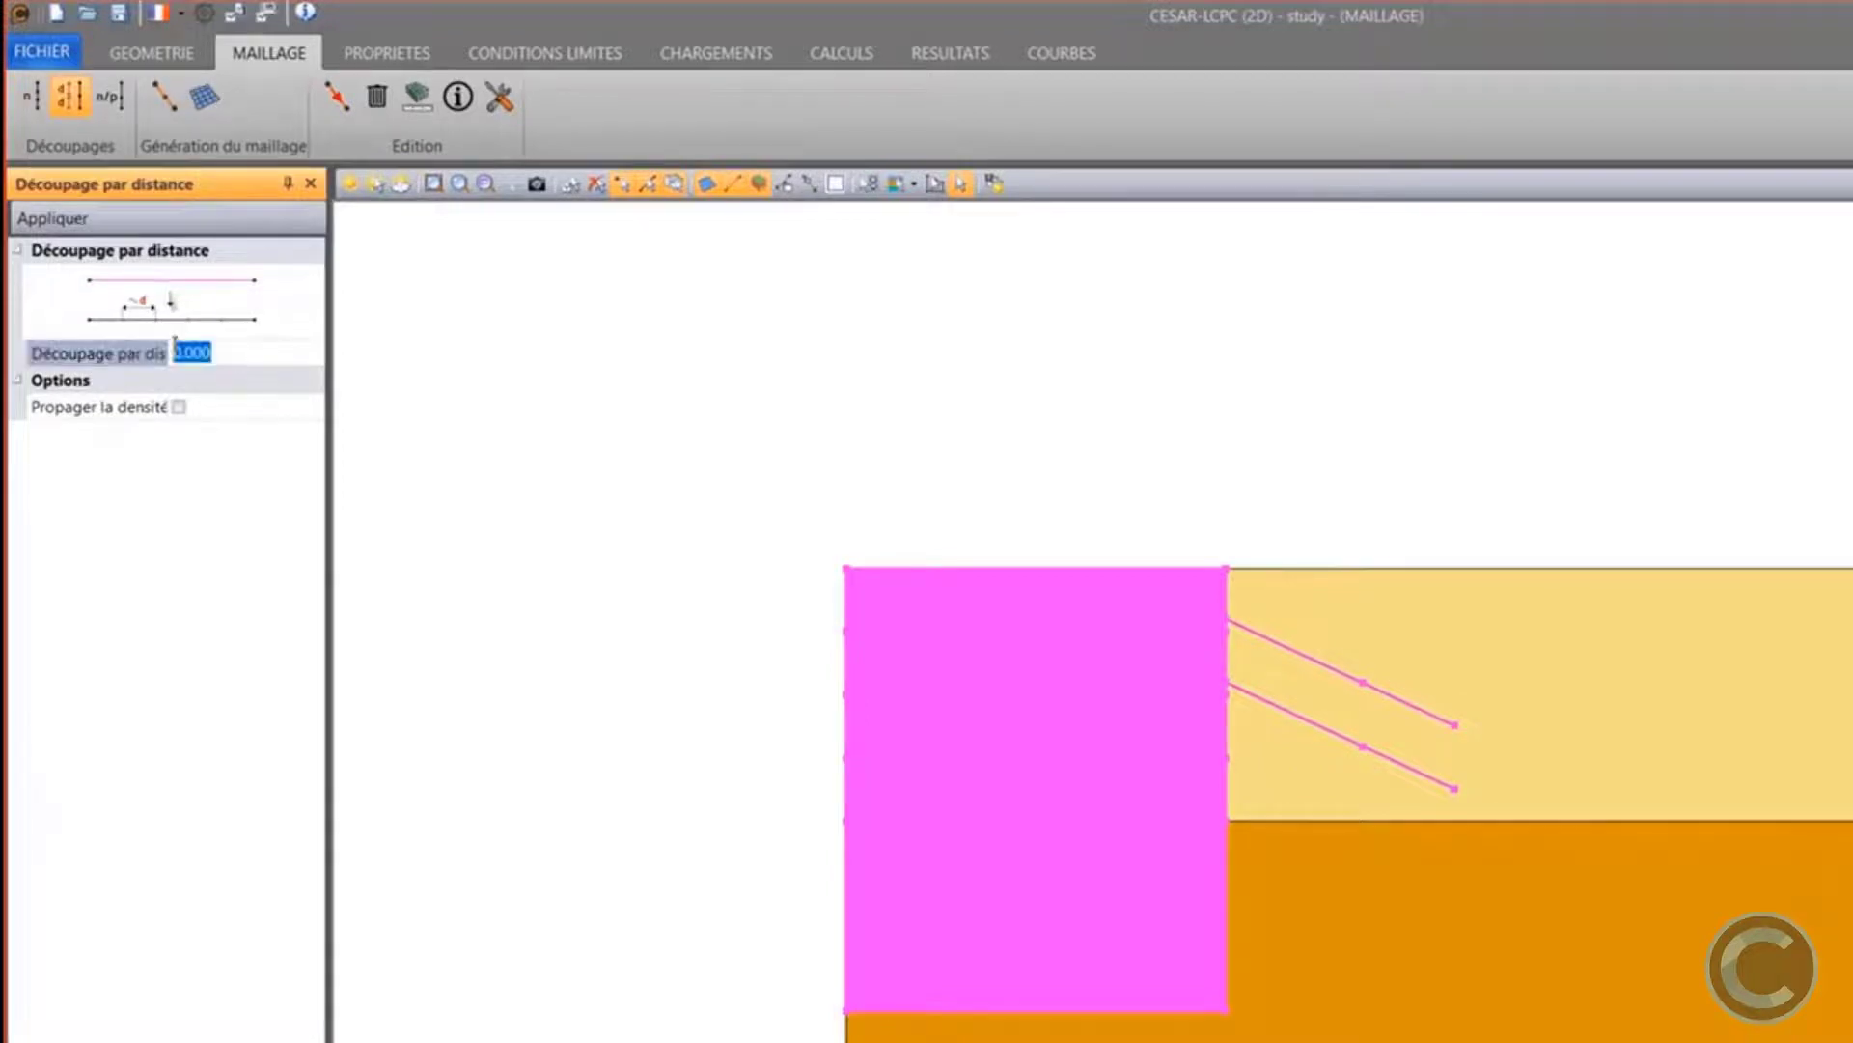
pyautogui.press('BackSpace')
pyautogui.write('1')
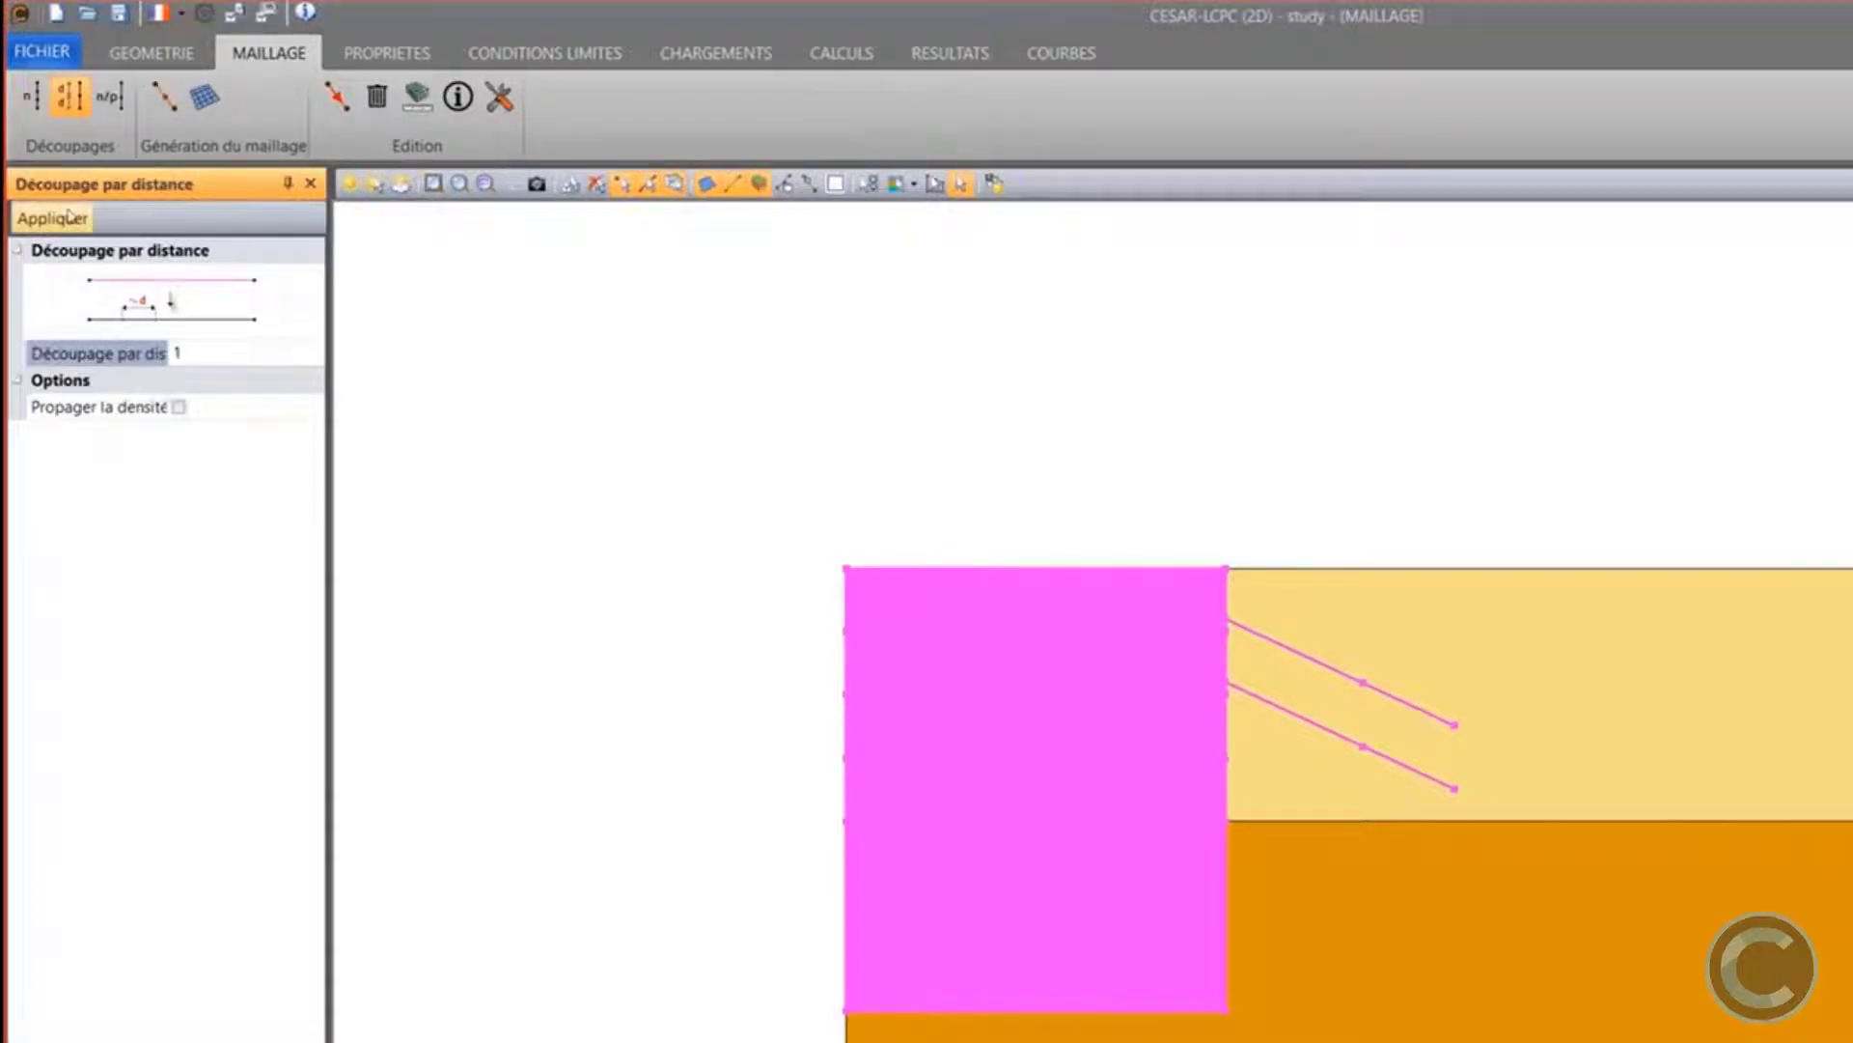
pyautogui.click(85, 220)
# Divide the bottom and right boundaries of the soil domain by a distance of 10 m and widen the settings pane
pyautogui.scroll(-3, 483, 417)
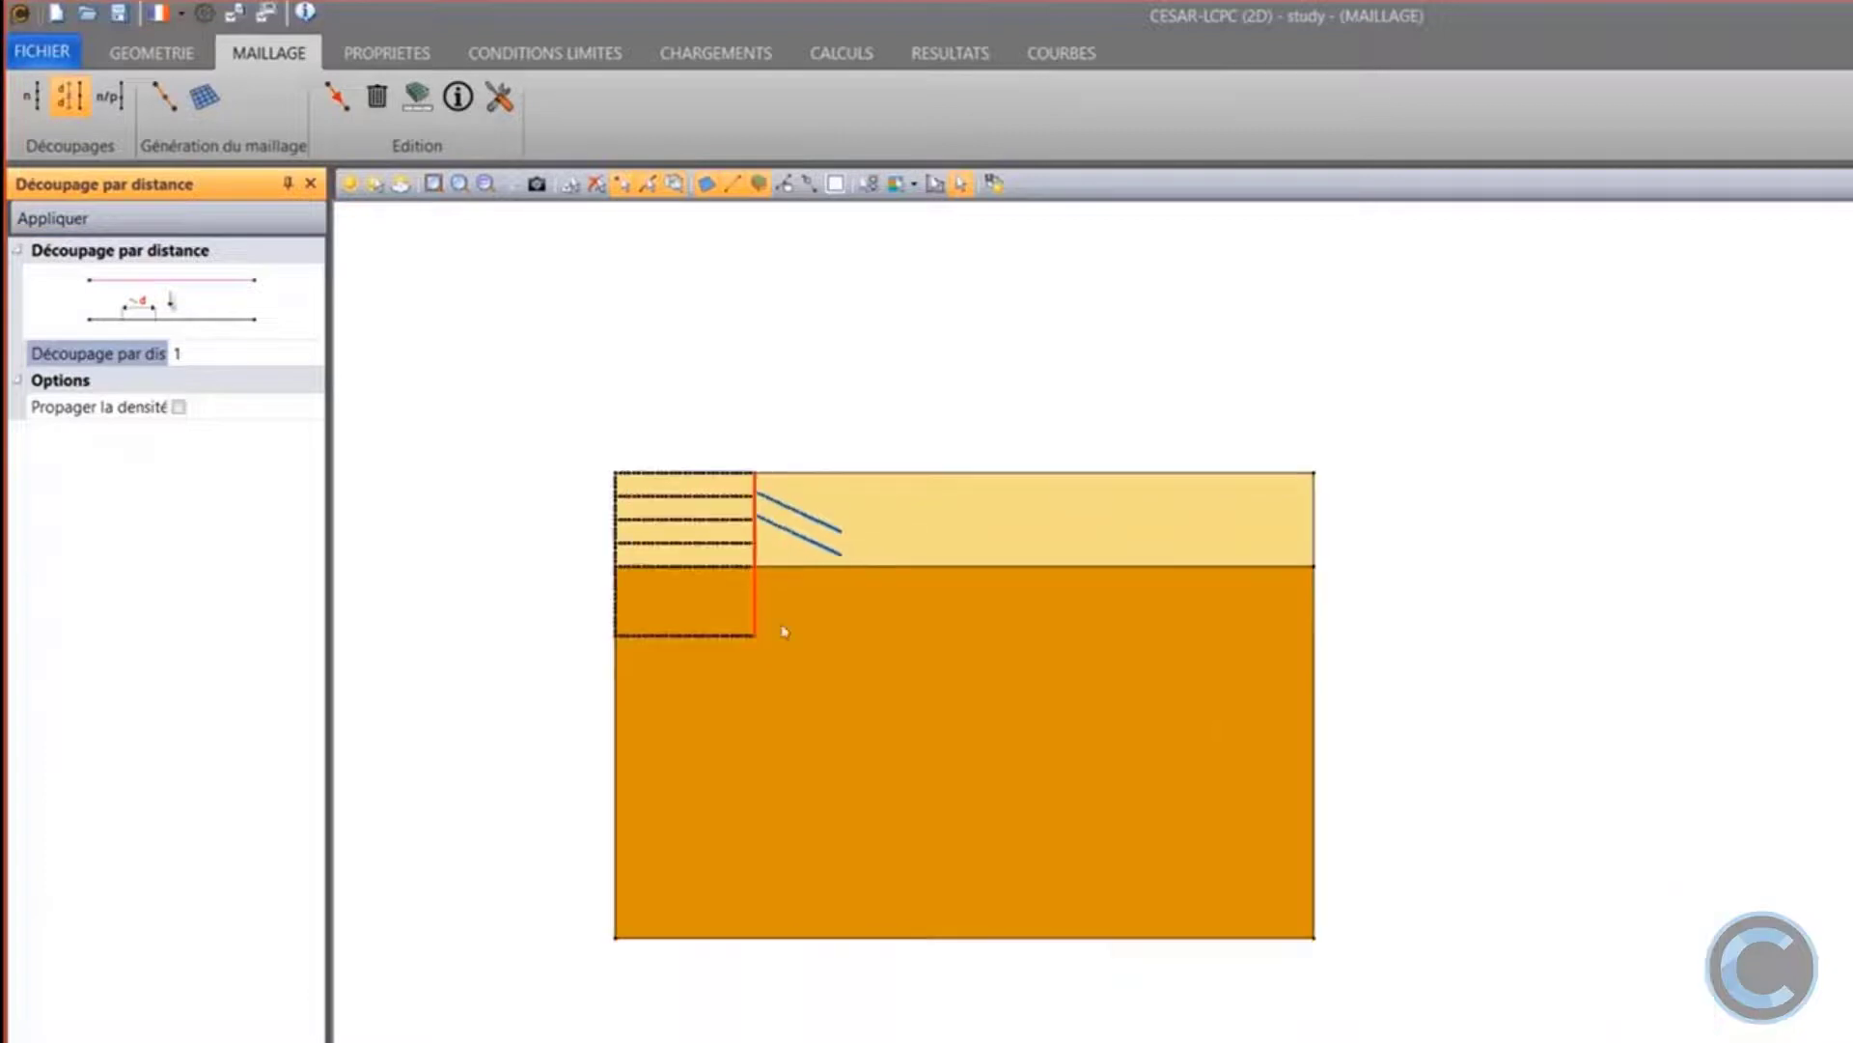
pyautogui.click(1205, 953)
pyautogui.click(1252, 942)
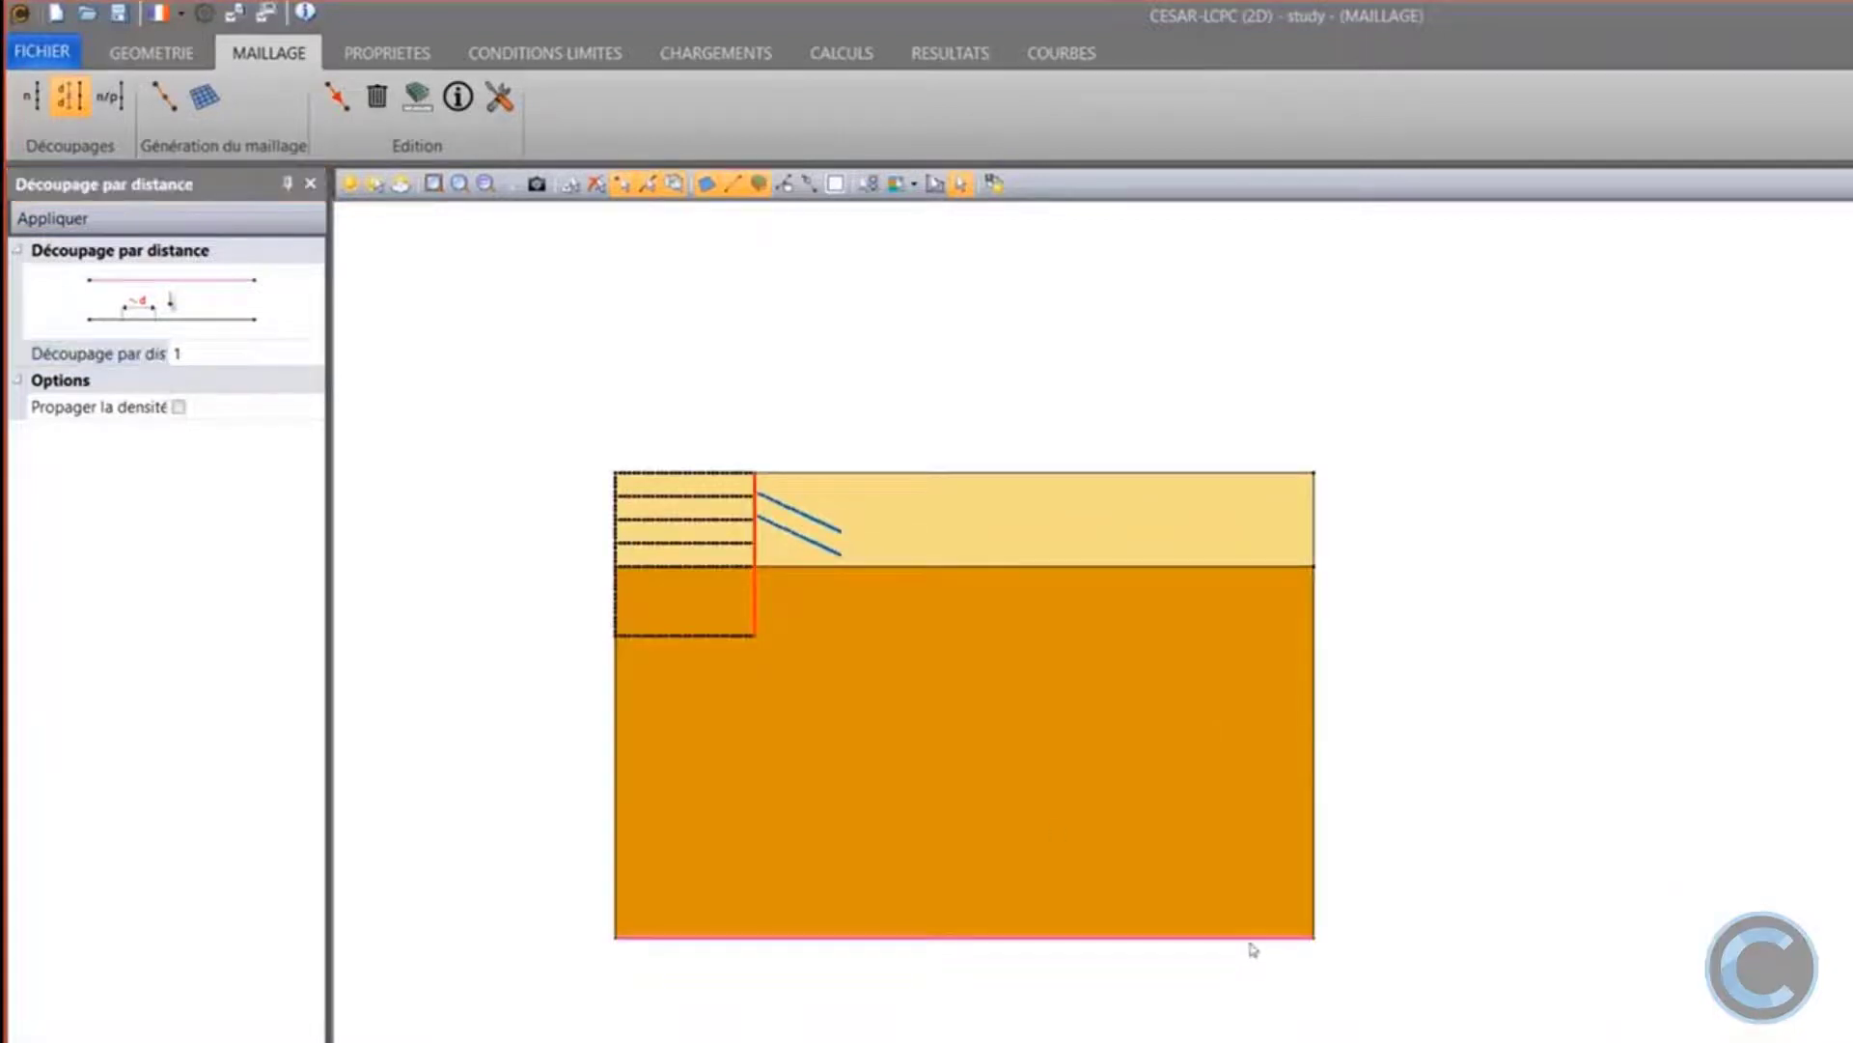
pyautogui.keyDown('ctrl'); pyautogui.click(1314, 924); pyautogui.keyUp('ctrl')
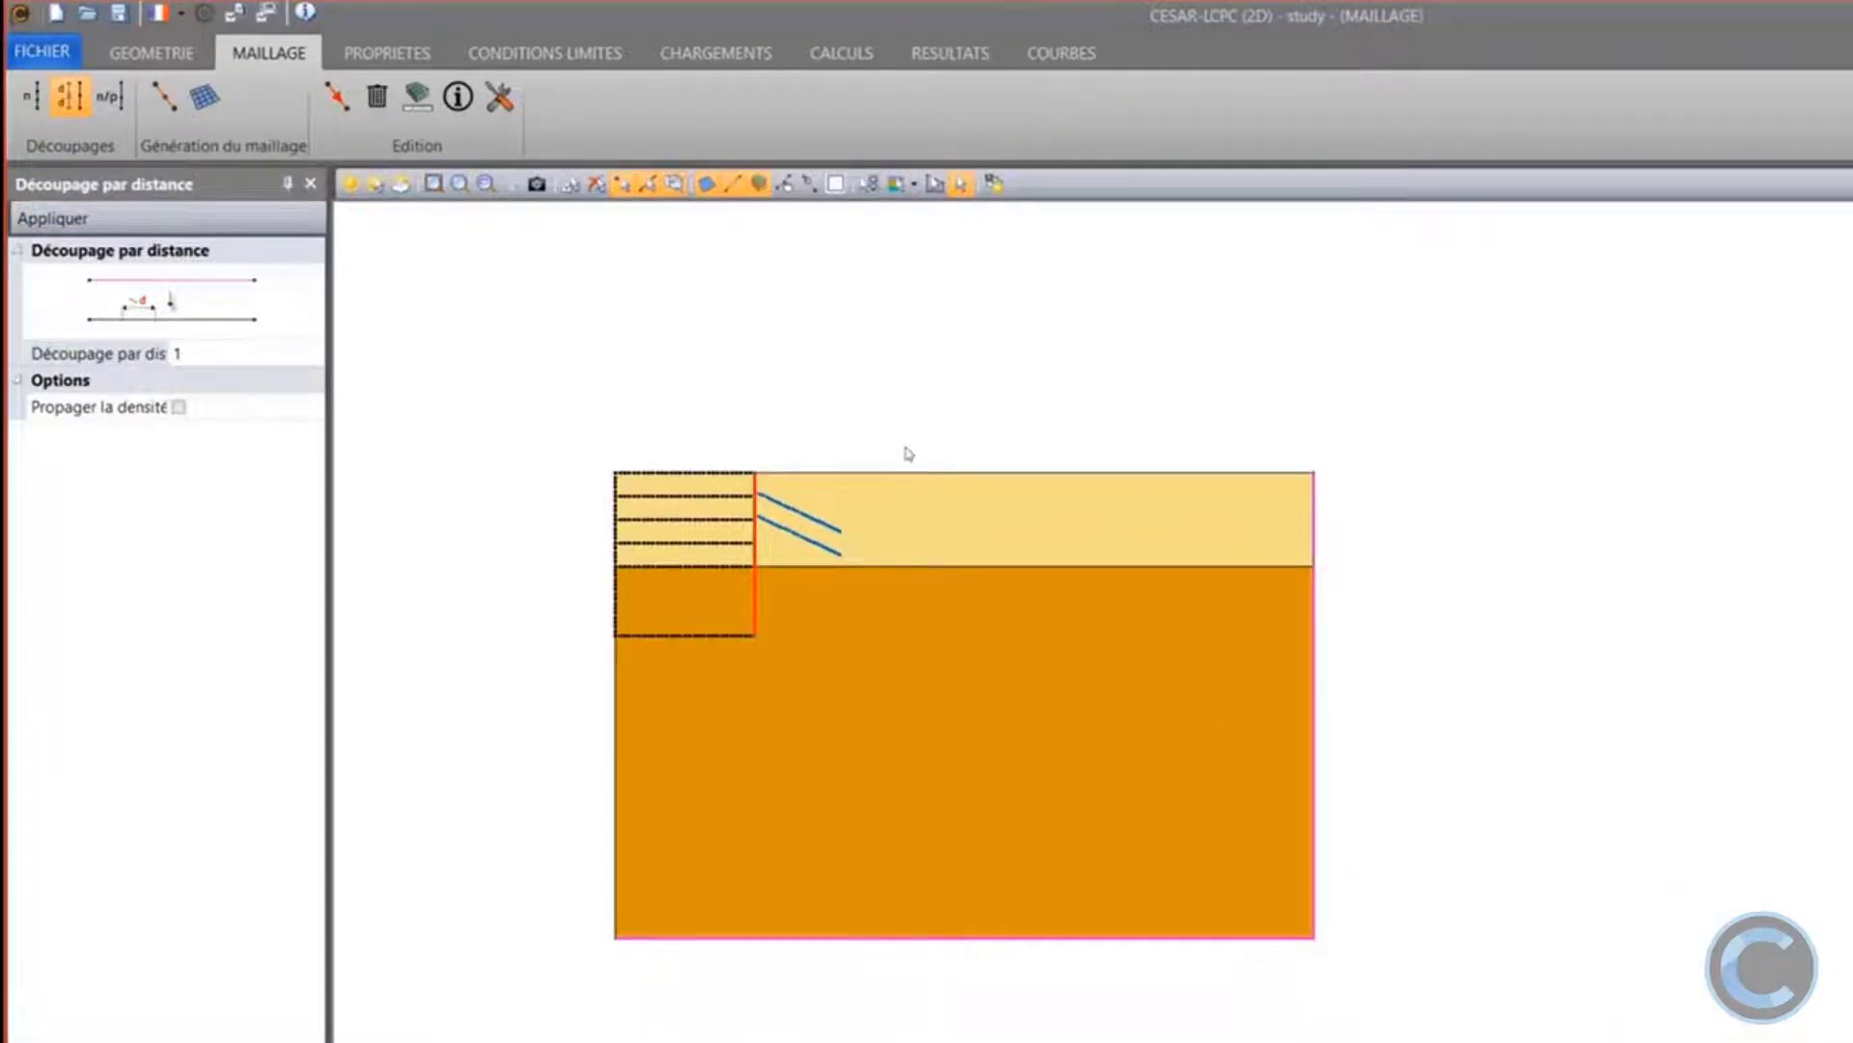
pyautogui.click(194, 354)
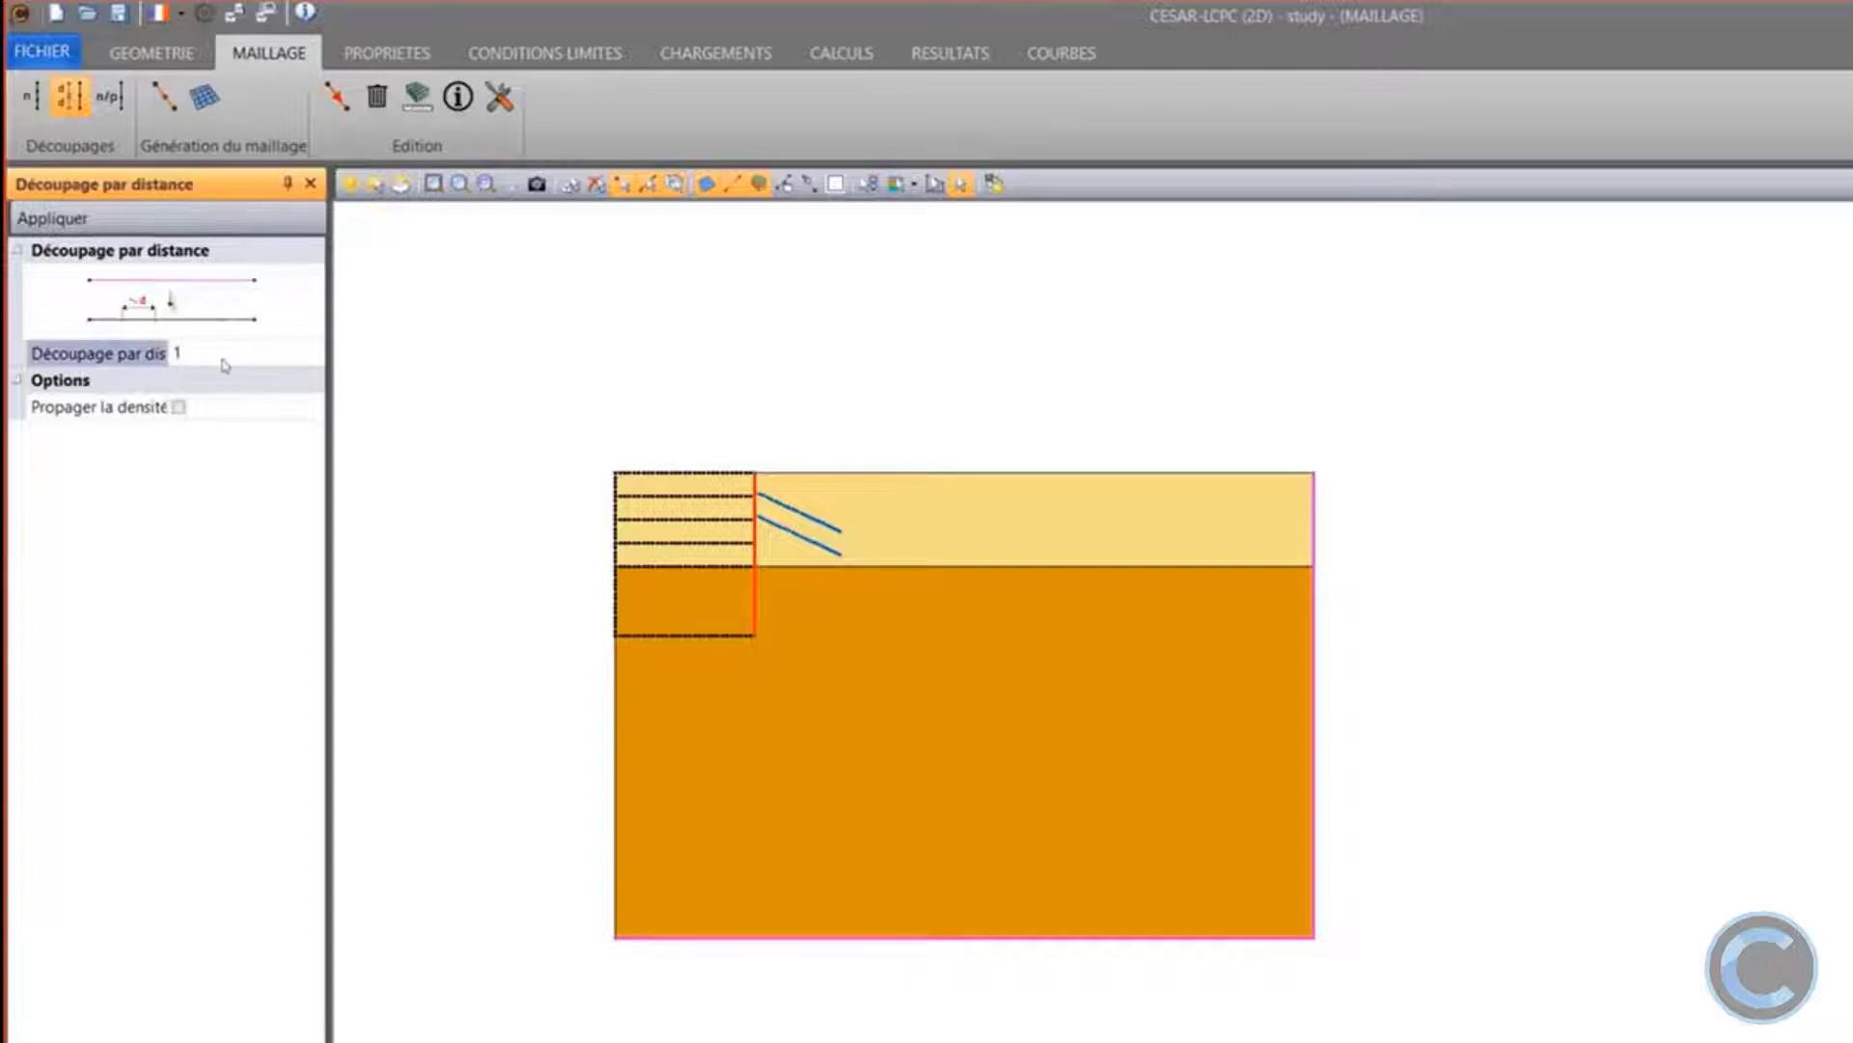
pyautogui.write('0')
pyautogui.click(92, 223)
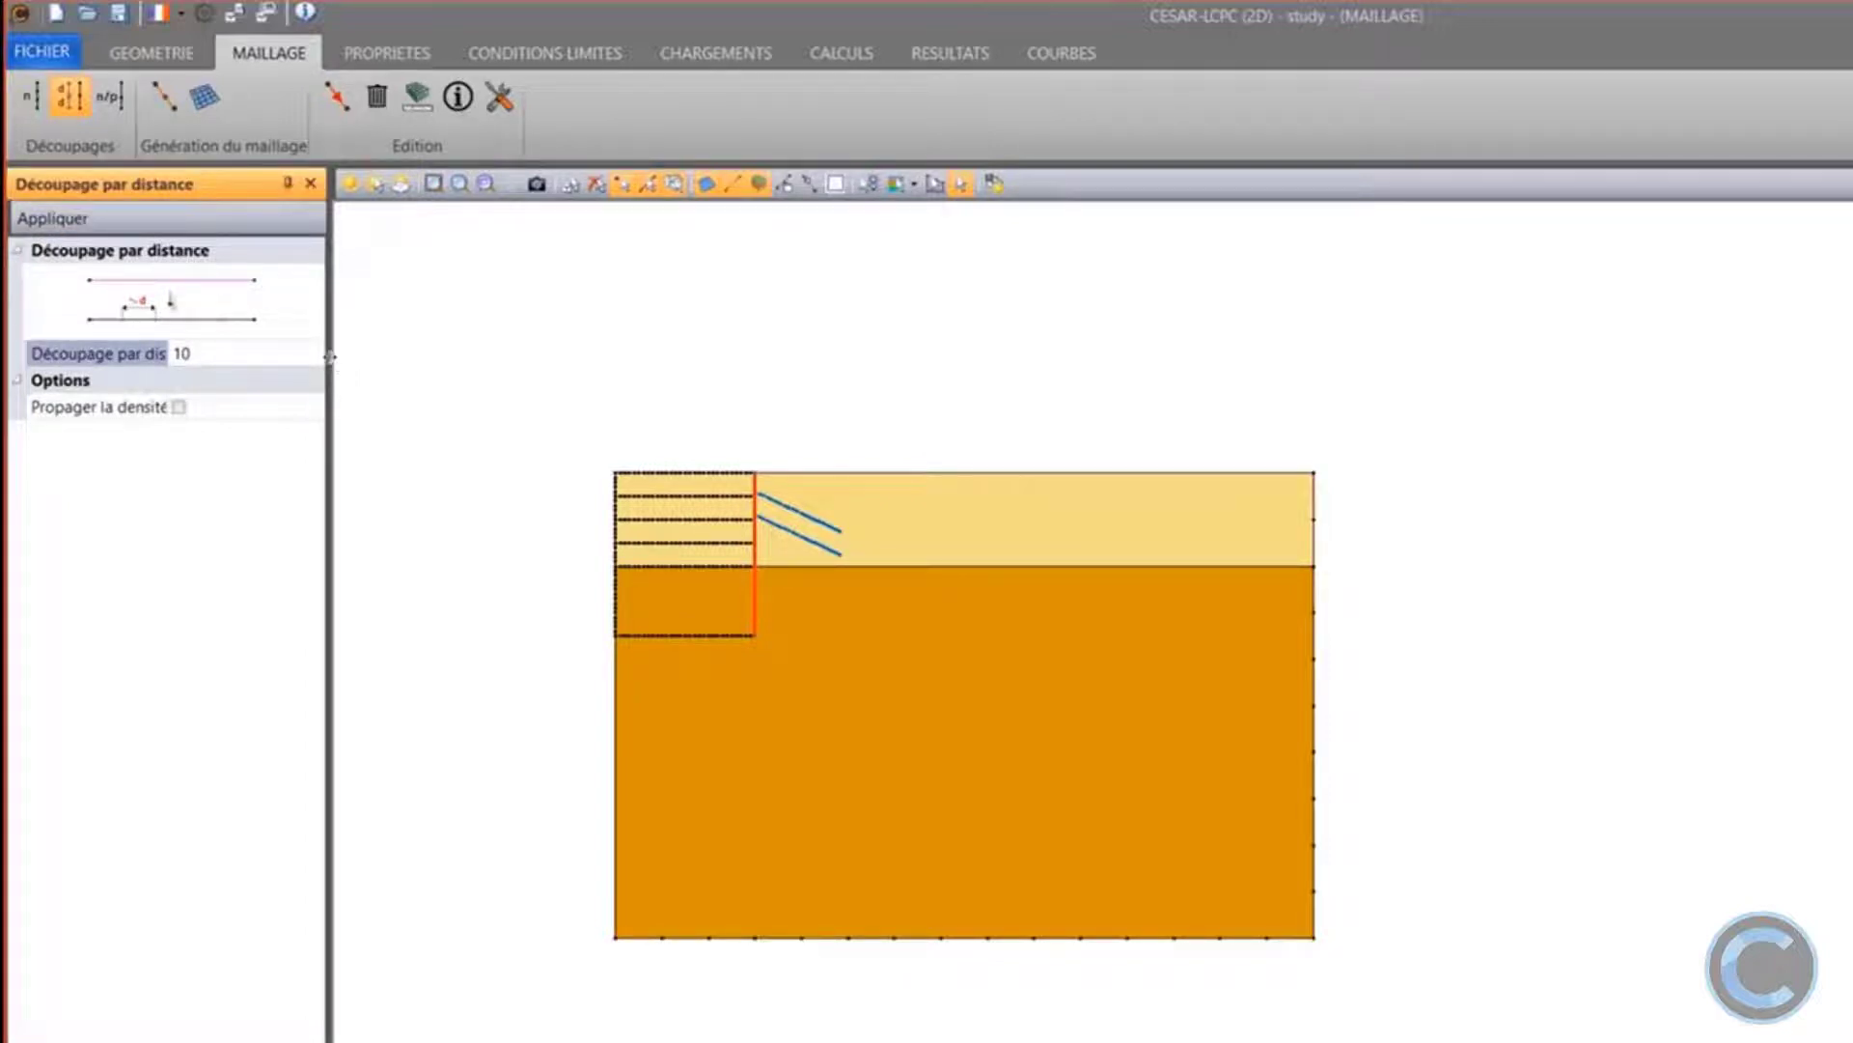
pyautogui.moveTo(329, 357); pyautogui.dragTo(477, 371)
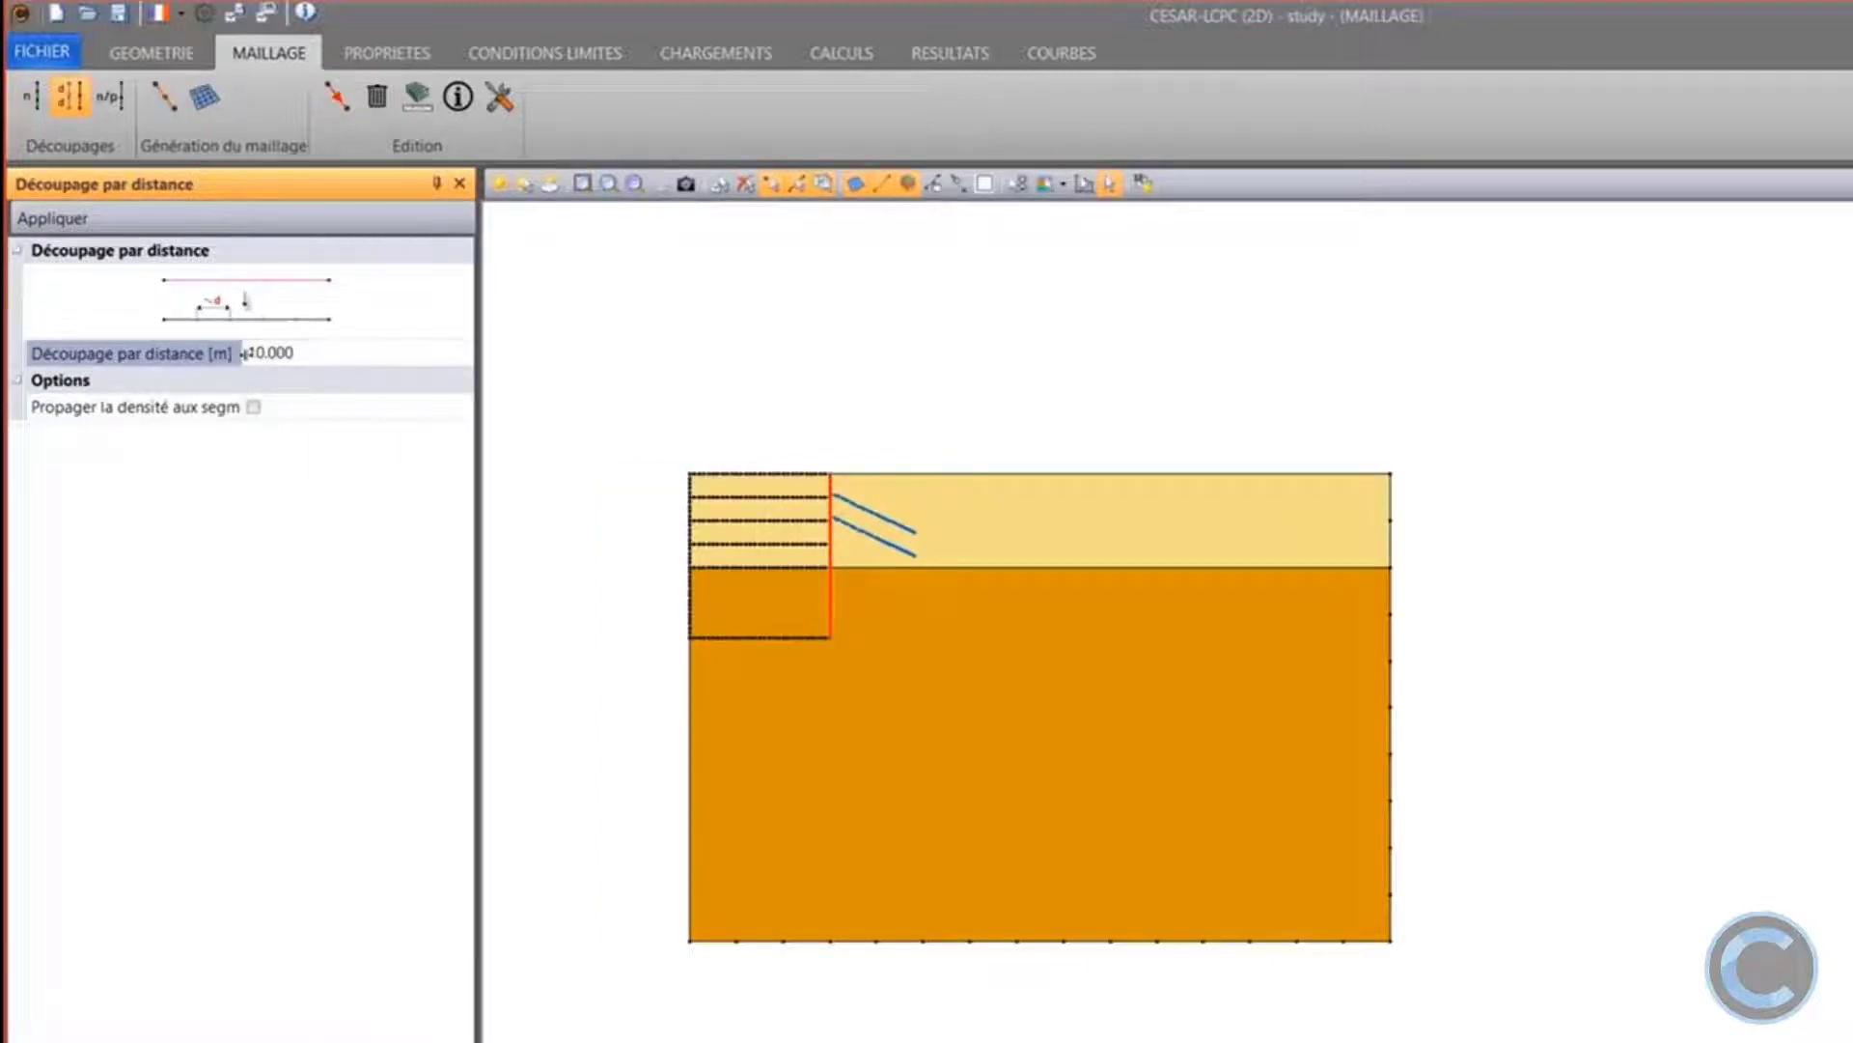
# Divide the ground surface and layer interface behind the wall, plus the left boundary below the excavation, with spacing graded from 1 m to 10 m
pyautogui.moveTo(243, 353); pyautogui.dragTo(281, 353)
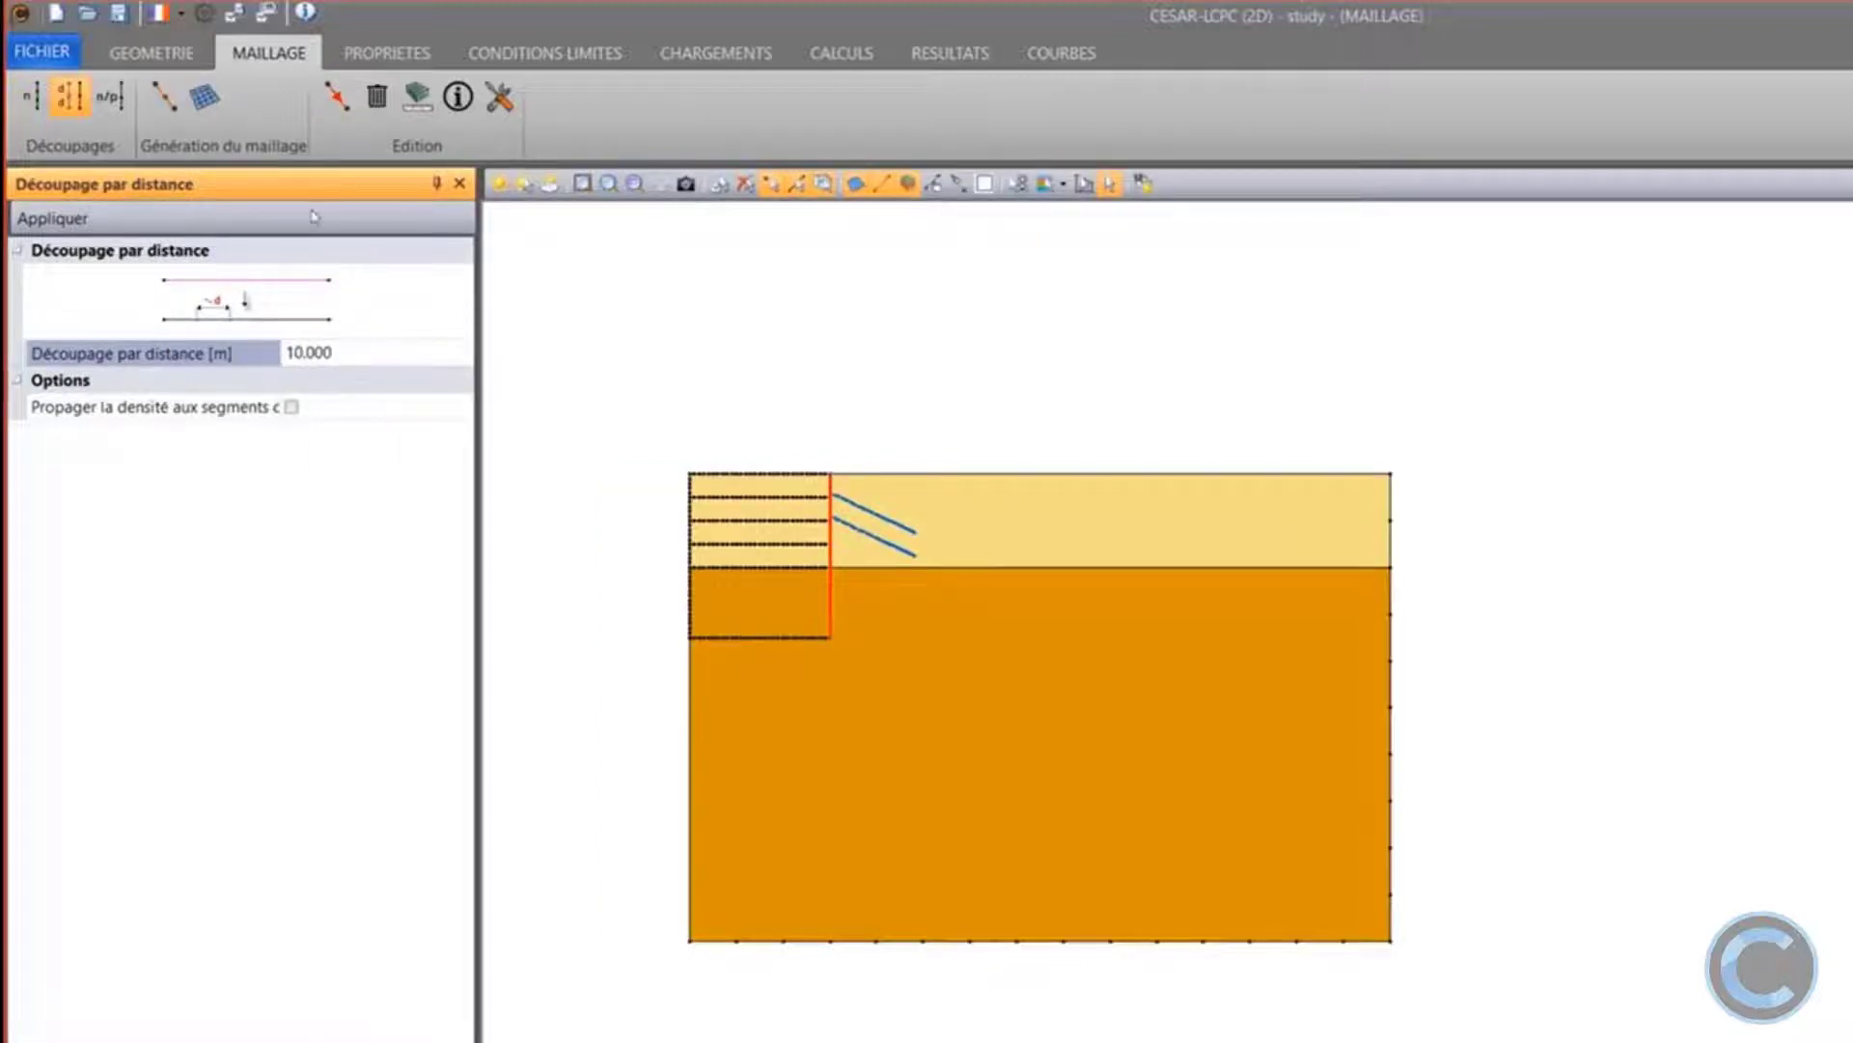
pyautogui.click(109, 96)
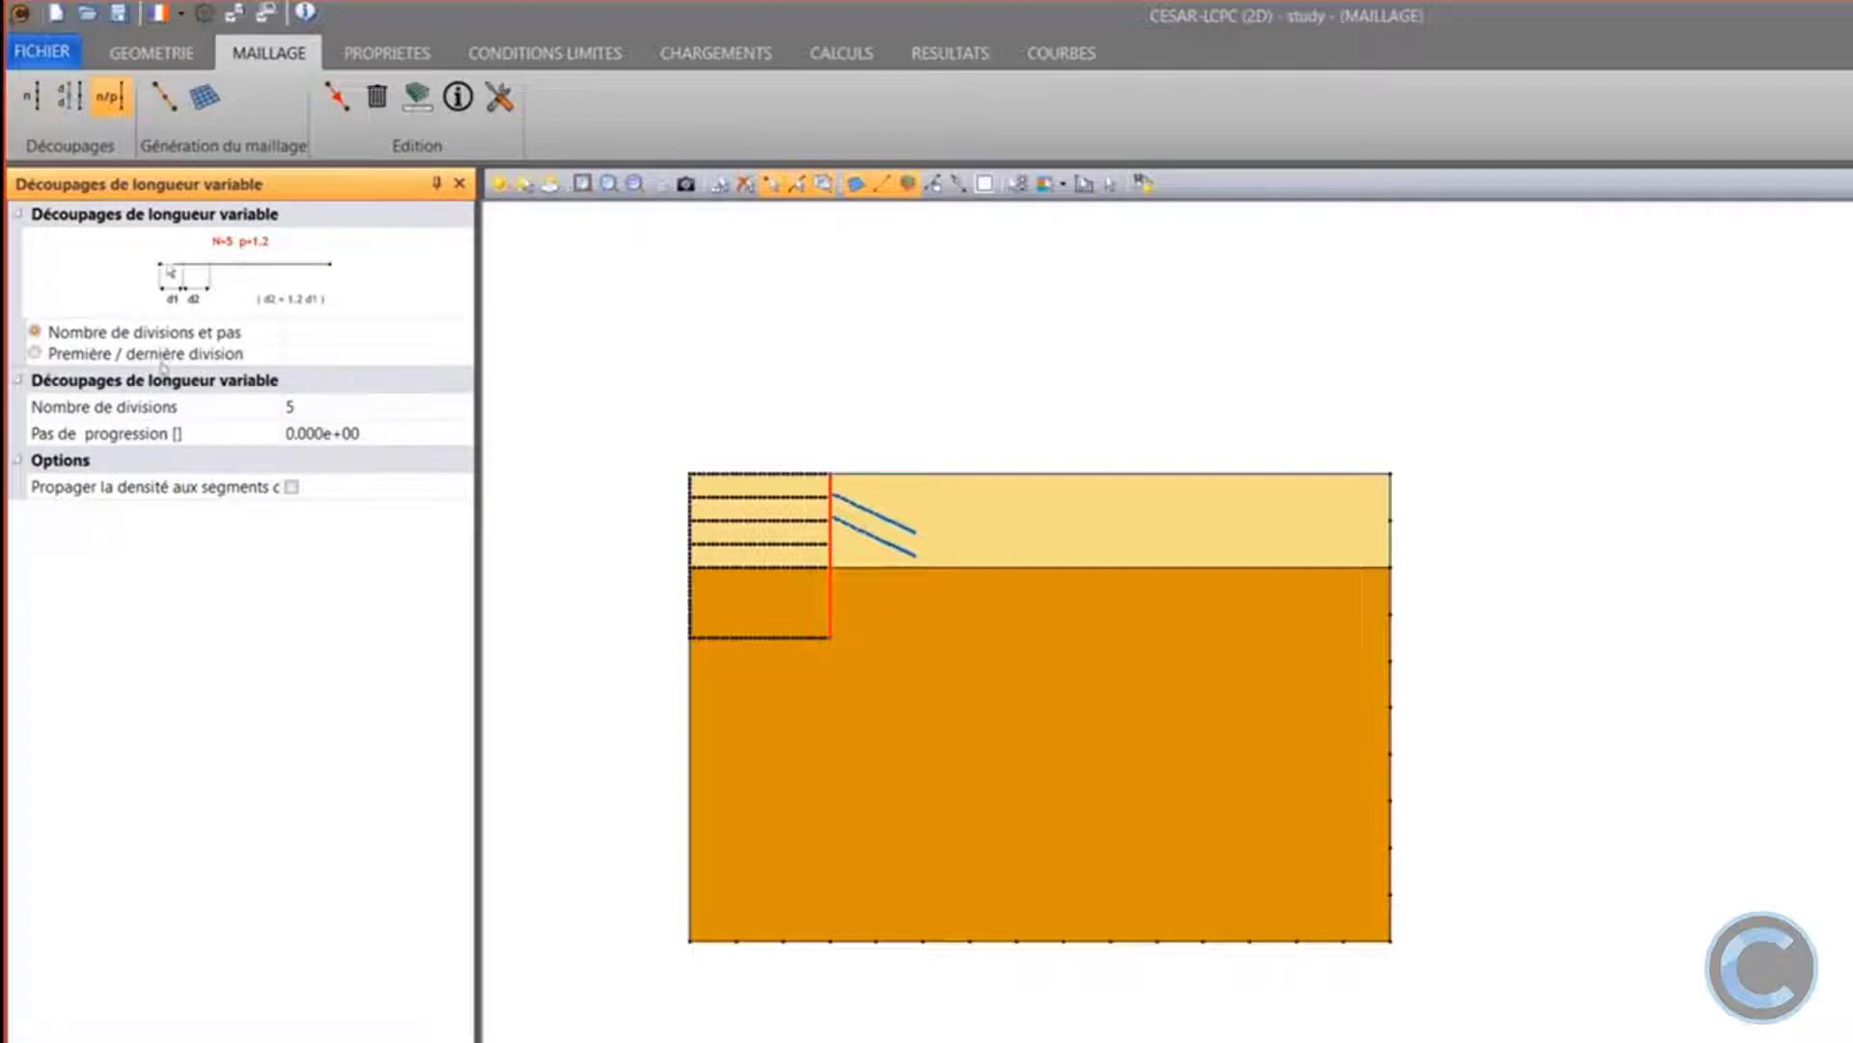
pyautogui.click(165, 355)
pyautogui.click(262, 410)
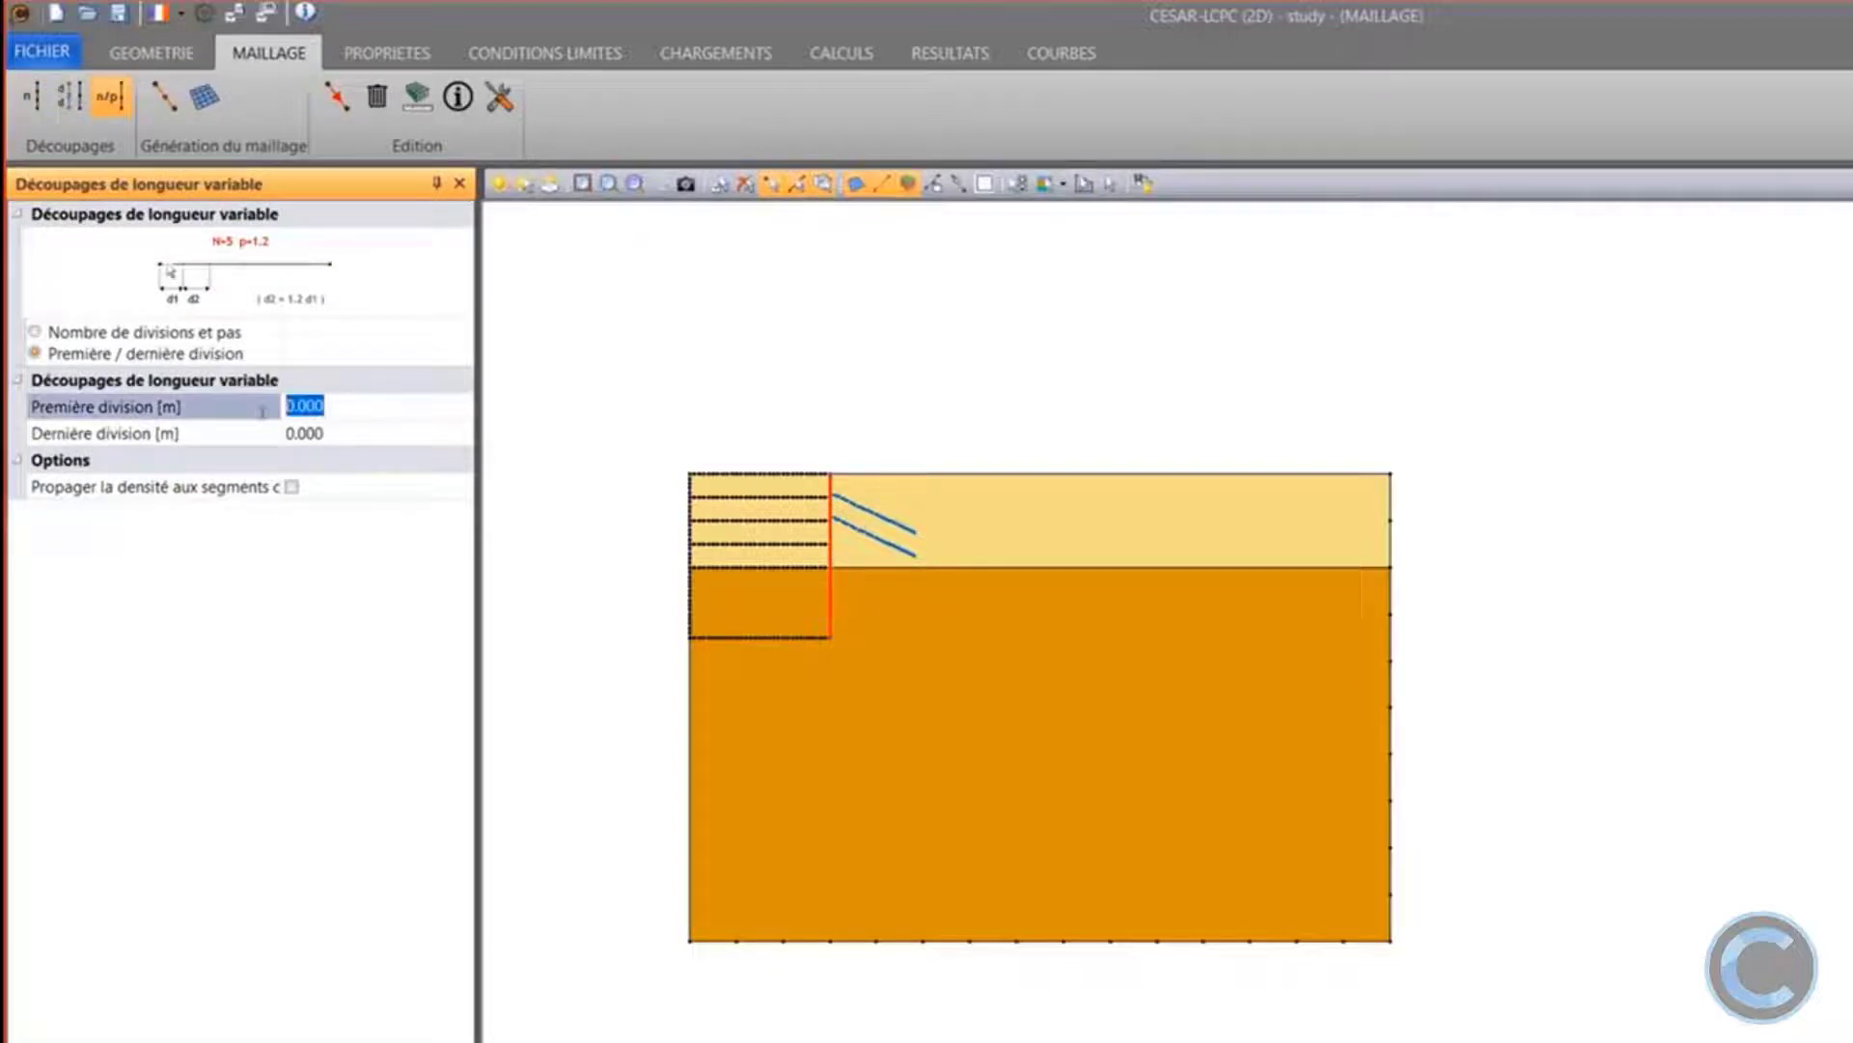
pyautogui.write('1')
pyautogui.press('Tab')
pyautogui.write('10')
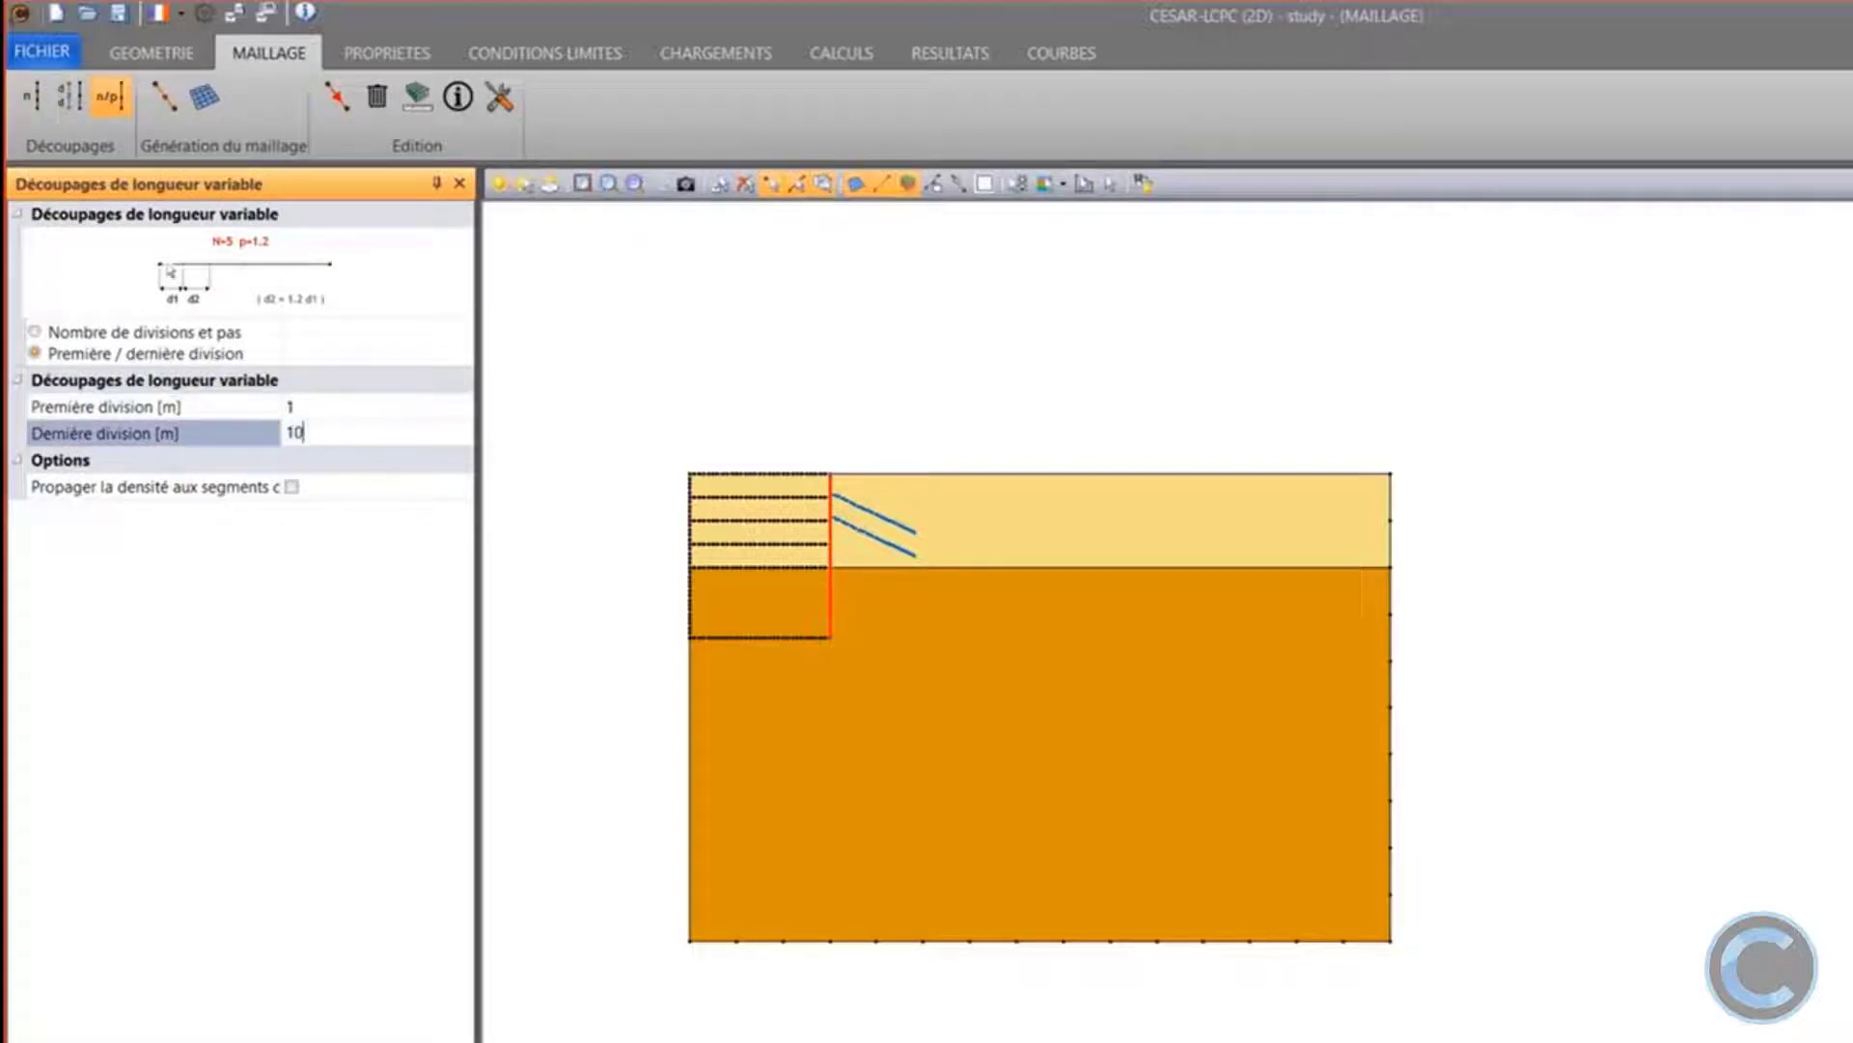
pyautogui.click(861, 474)
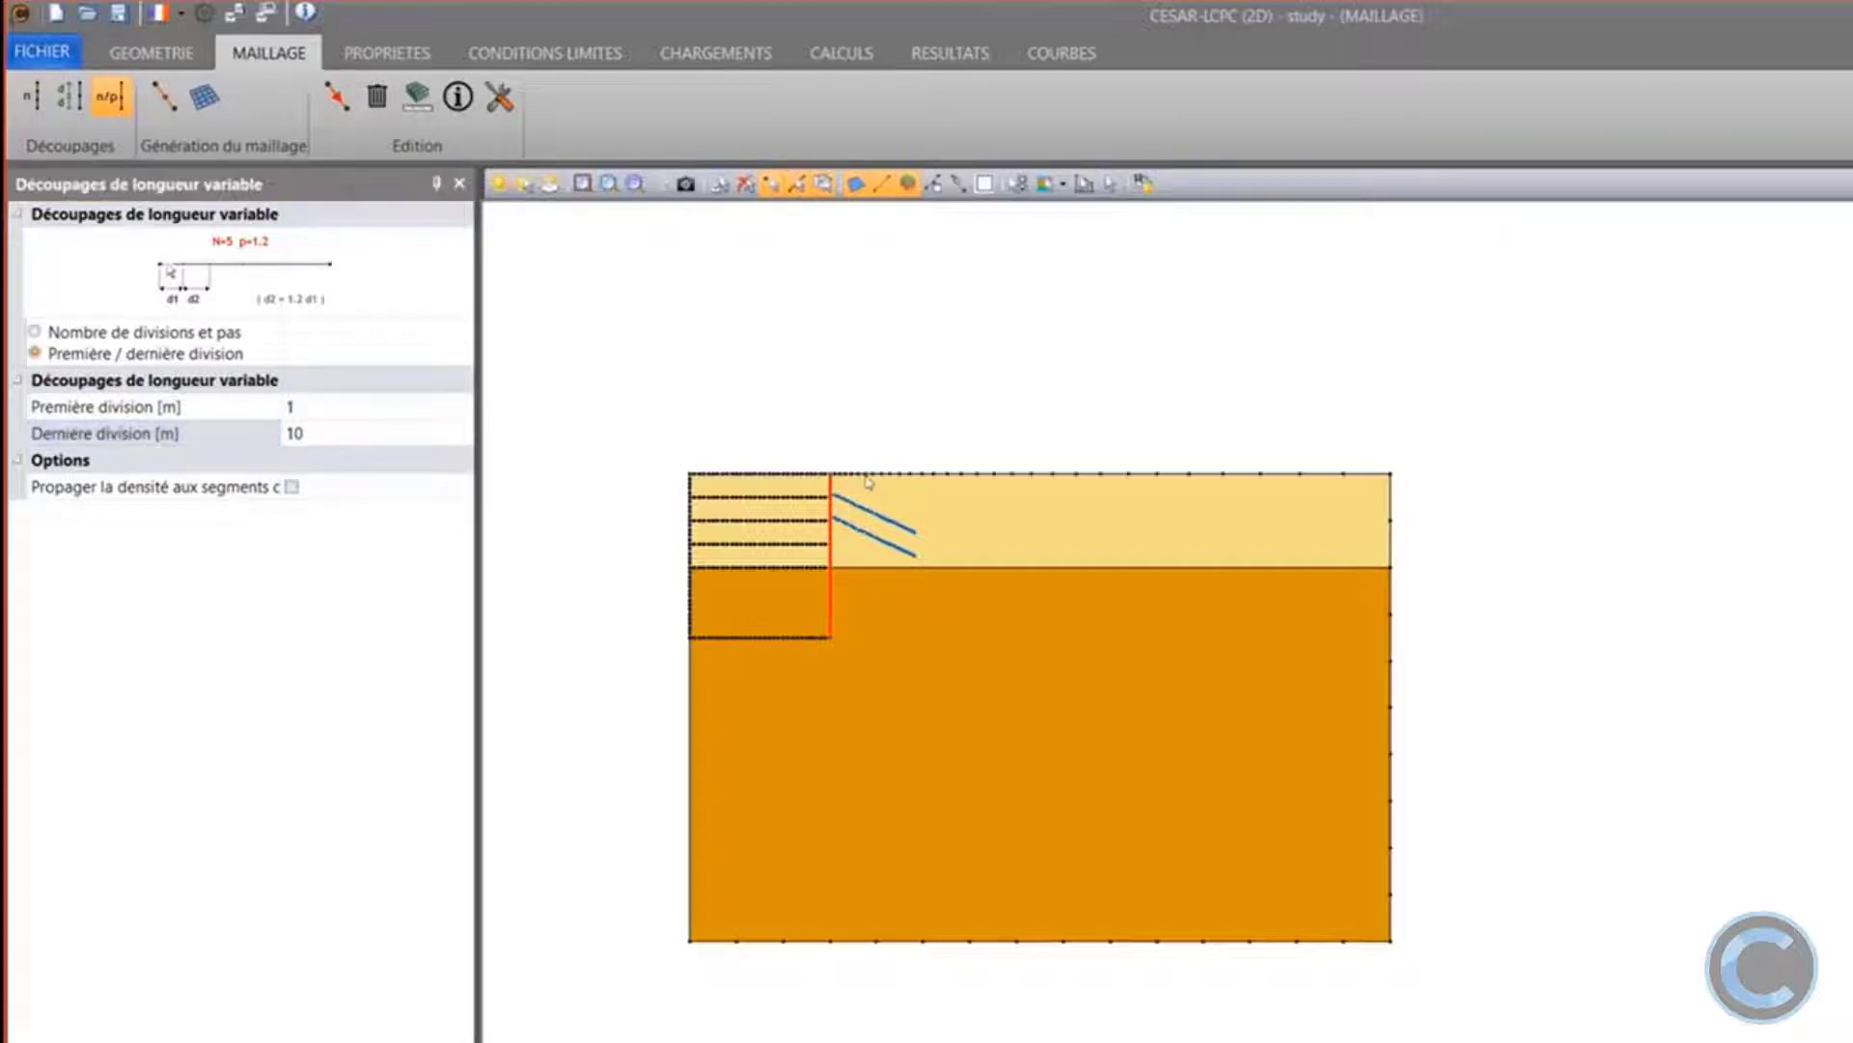
pyautogui.click(880, 575)
# Mesh the wall and both tiebacks as 1D blocks with quadratic interpolation
pyautogui.scroll(4, 1113, 580)
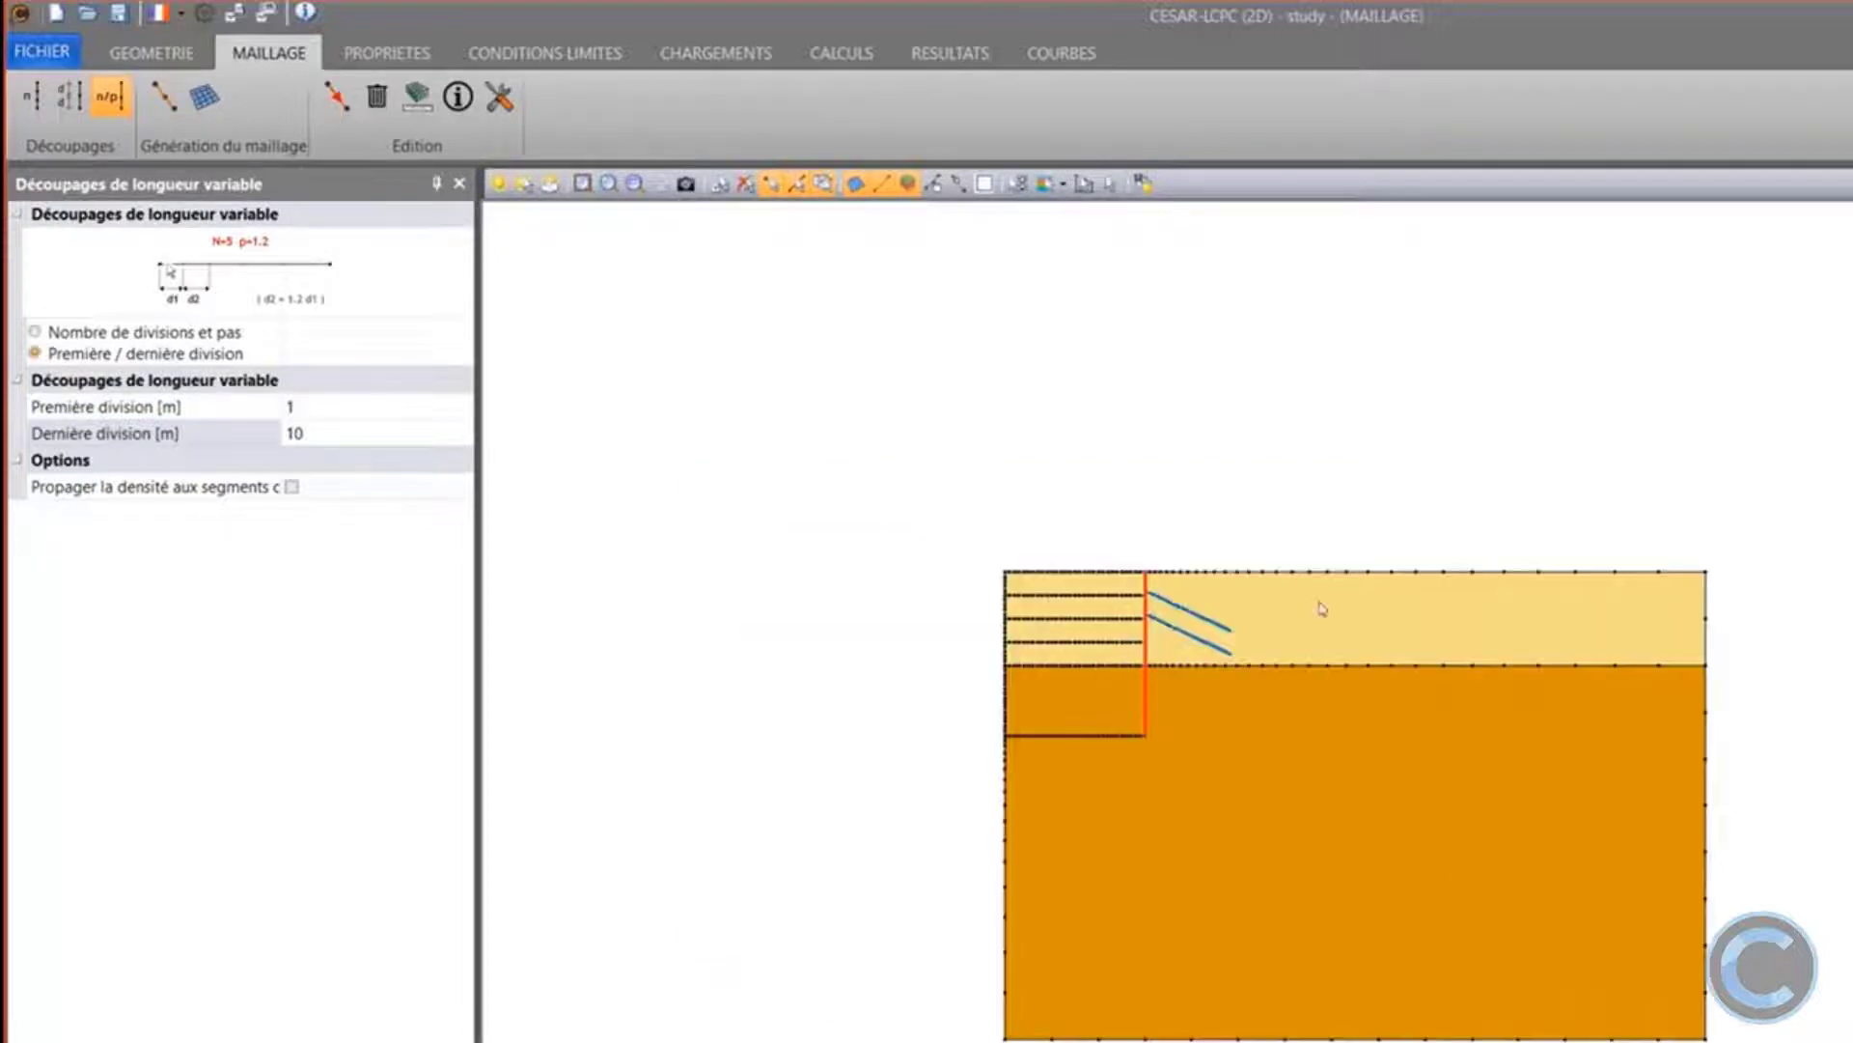
pyautogui.scroll(2, 1120, 736)
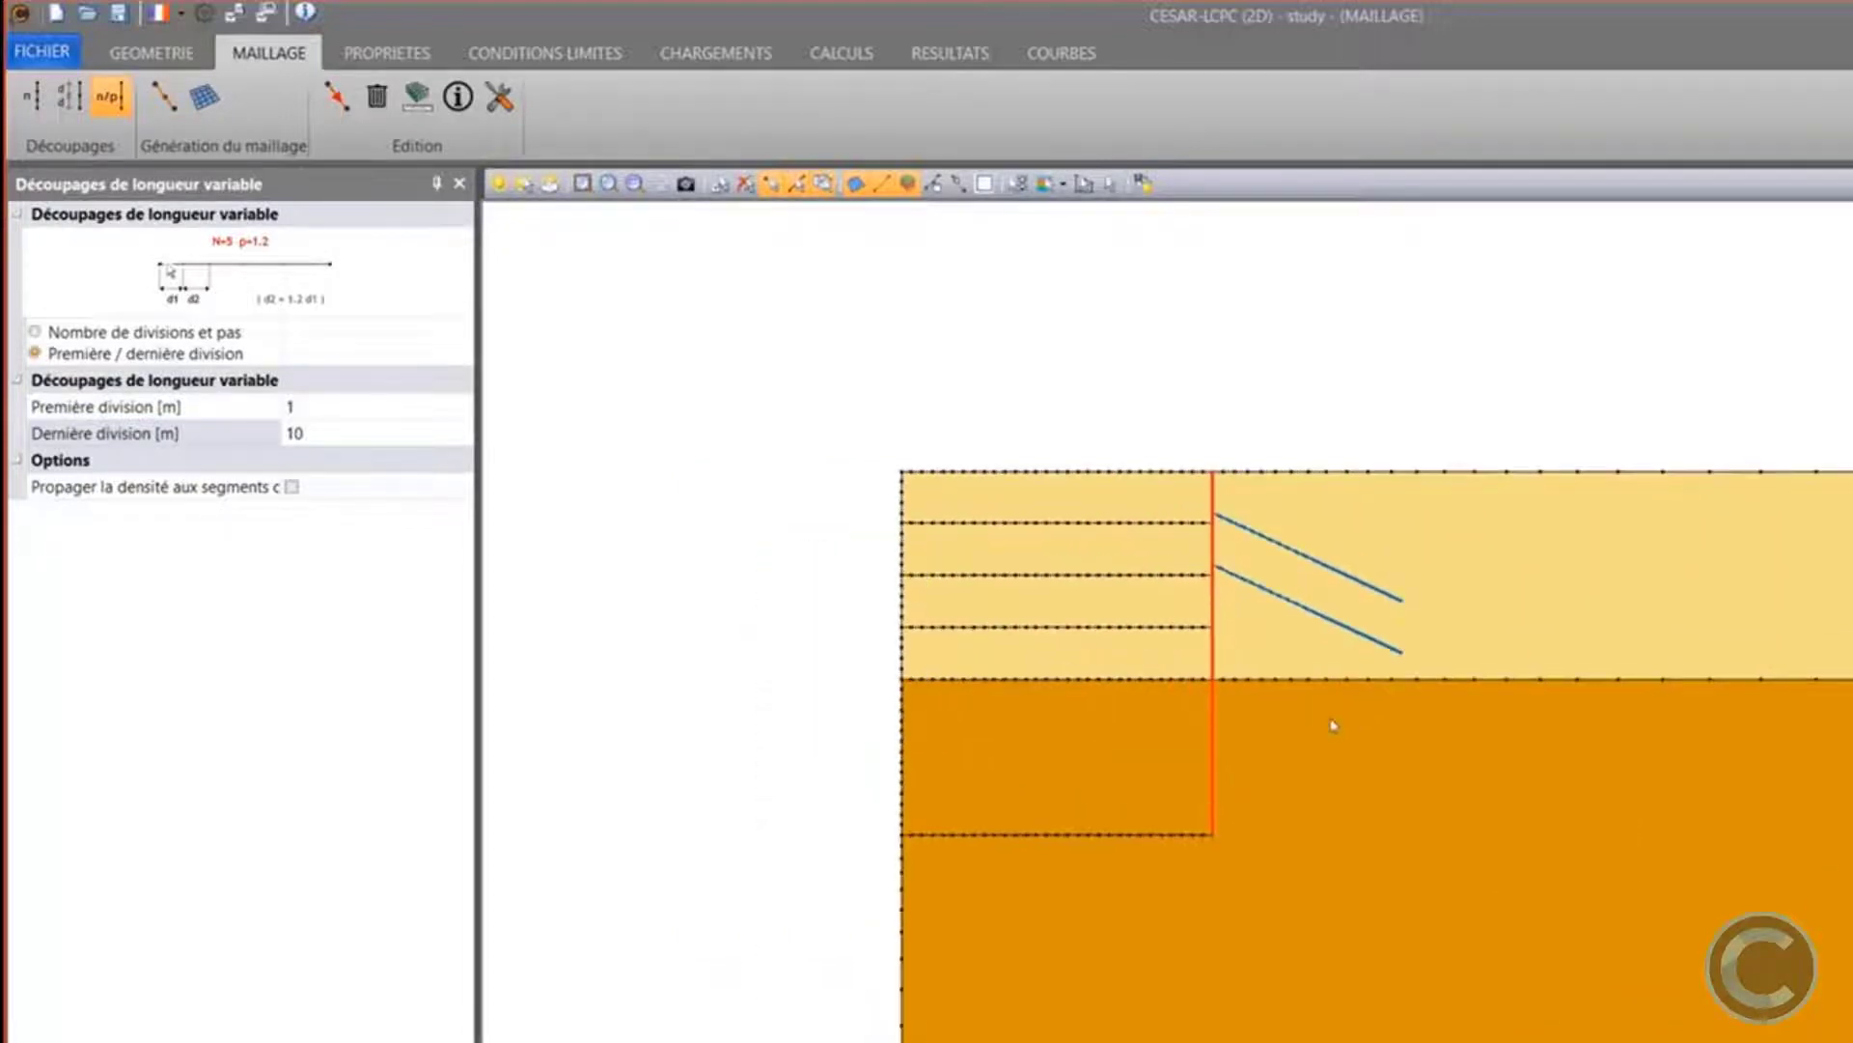
pyautogui.click(173, 101)
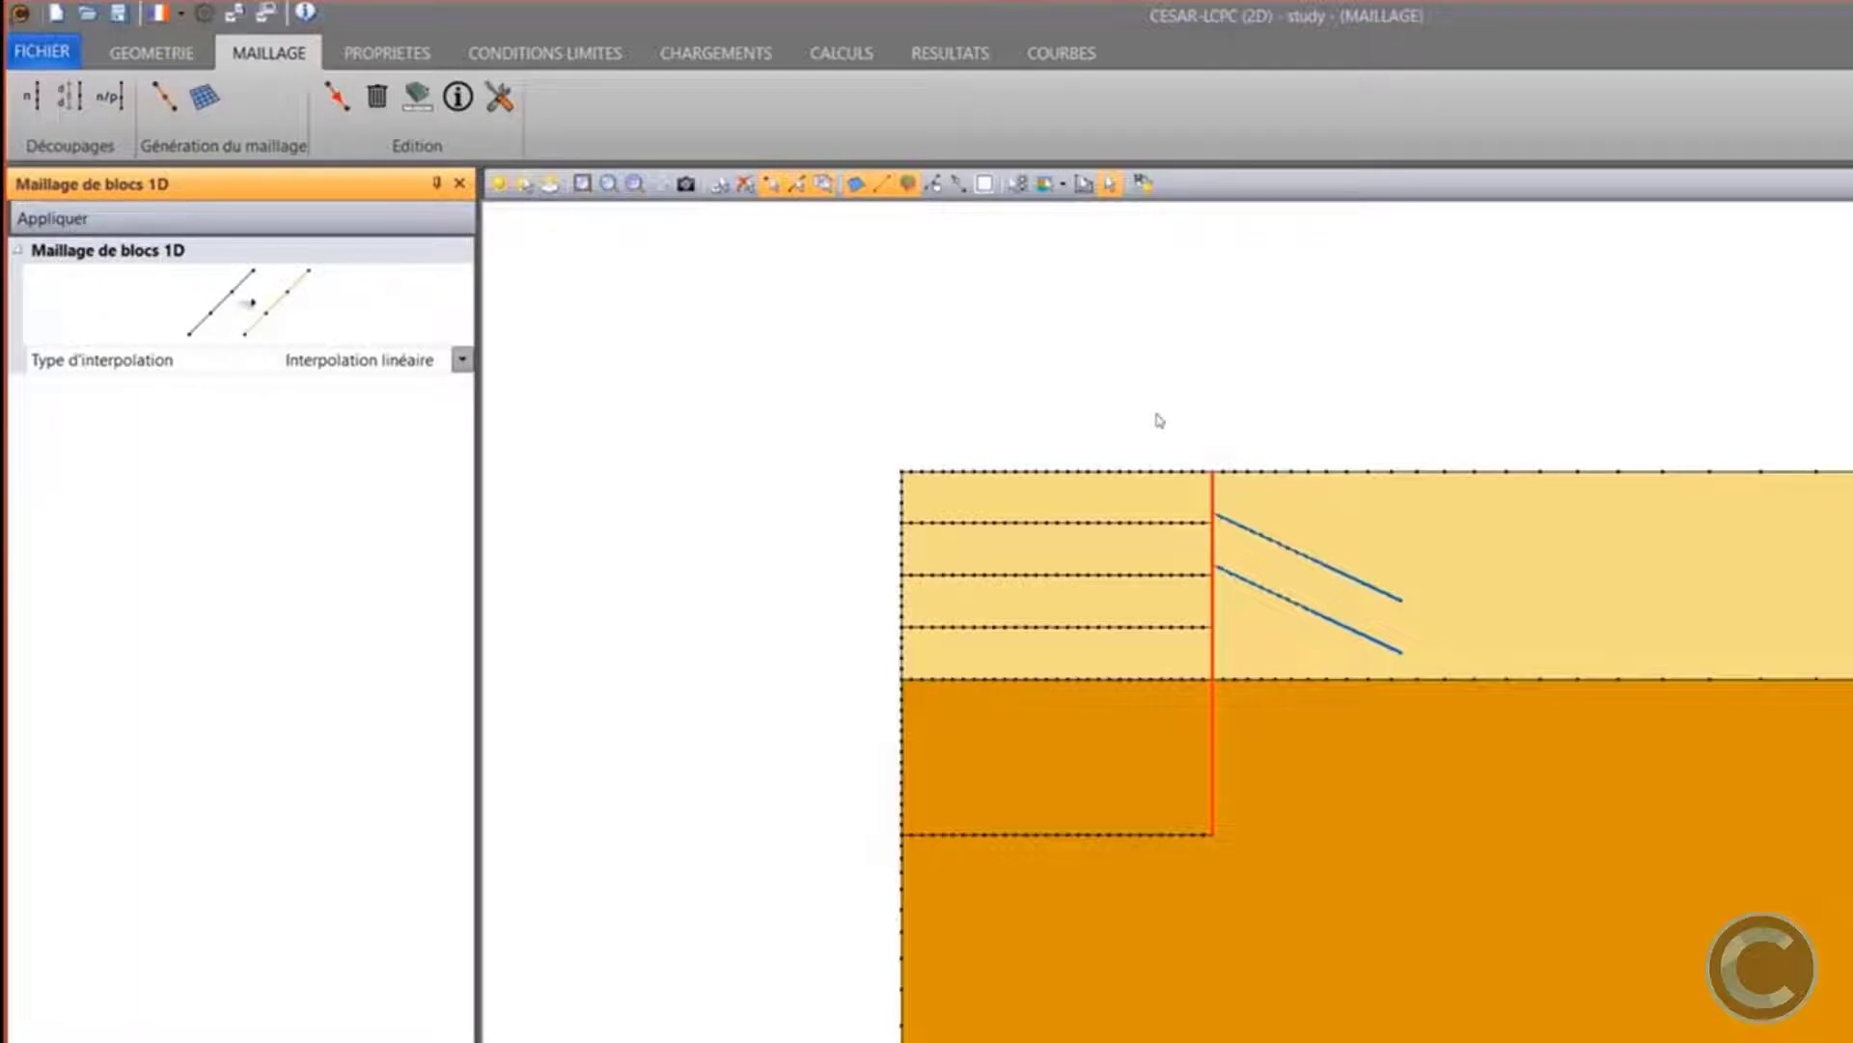
pyautogui.moveTo(1159, 420); pyautogui.dragTo(1431, 885)
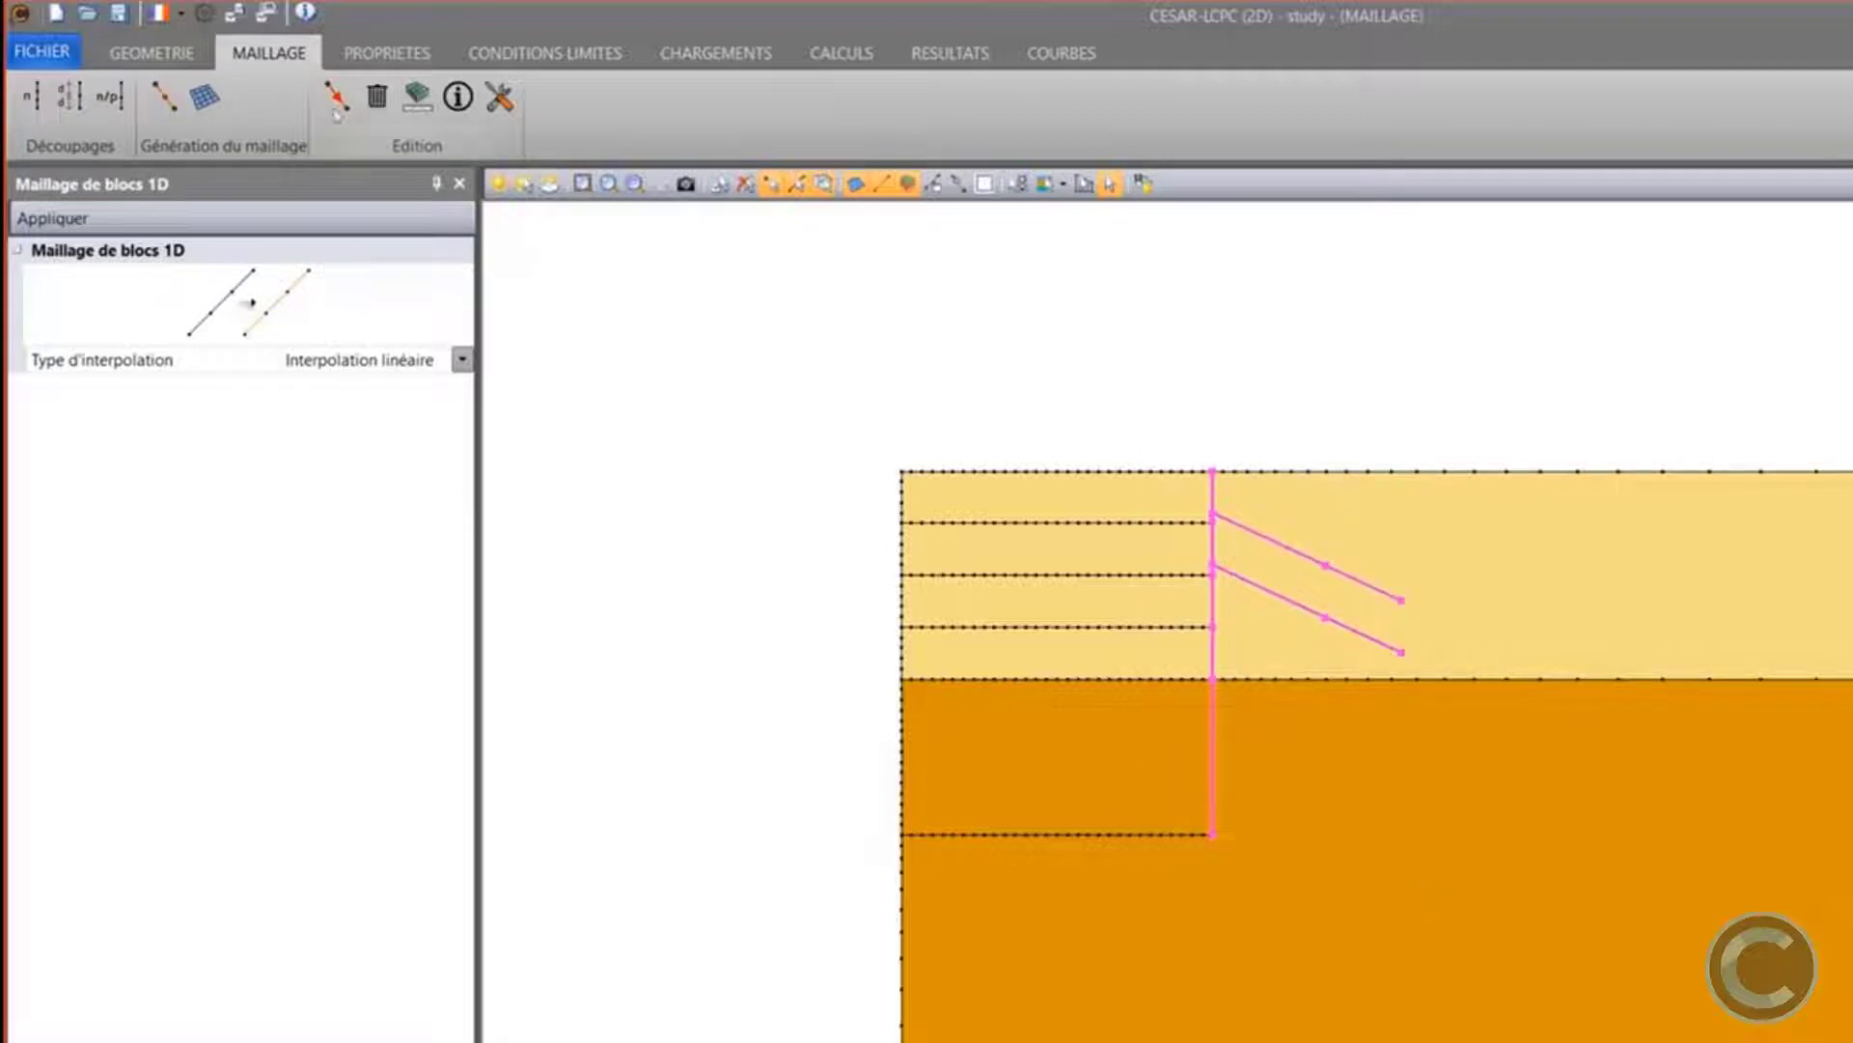
pyautogui.click(345, 359)
pyautogui.click(361, 421)
pyautogui.click(53, 218)
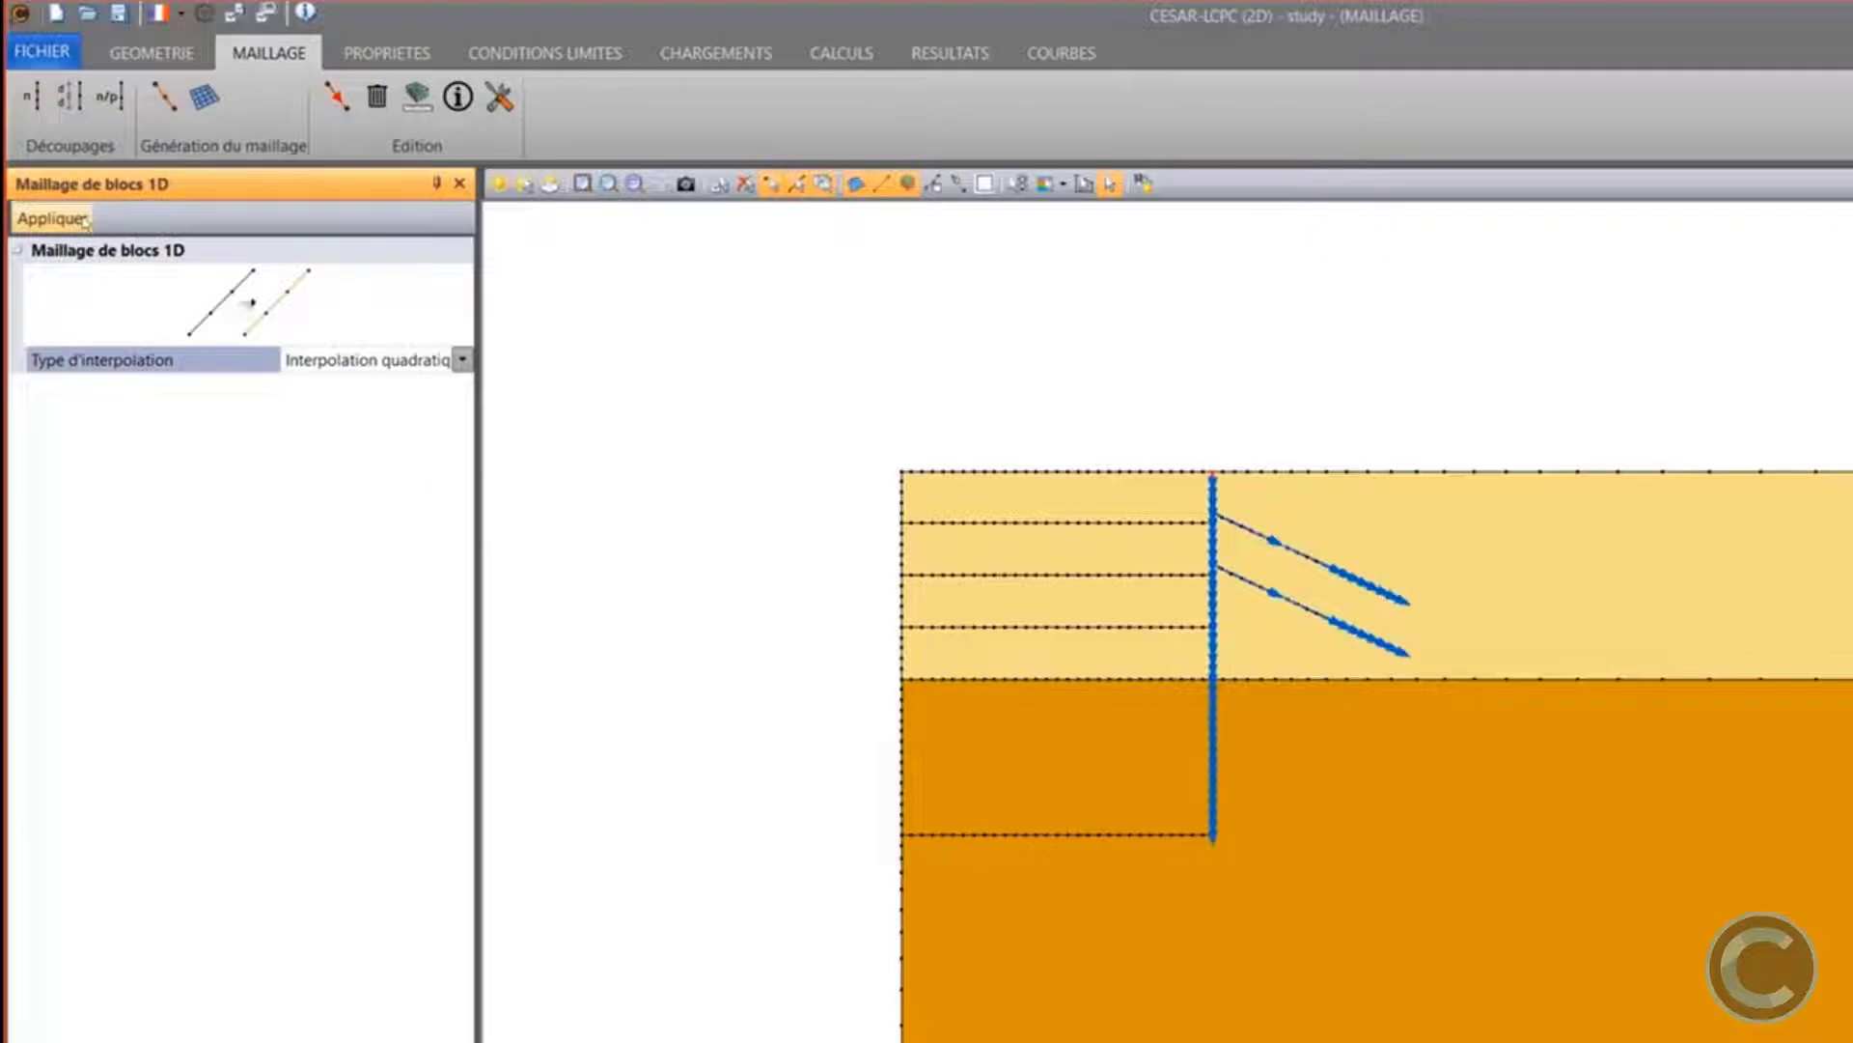
# Reverse the orientation of the wall's 1D blocks and those of the two tiebacks
pyautogui.scroll(2, 1134, 435)
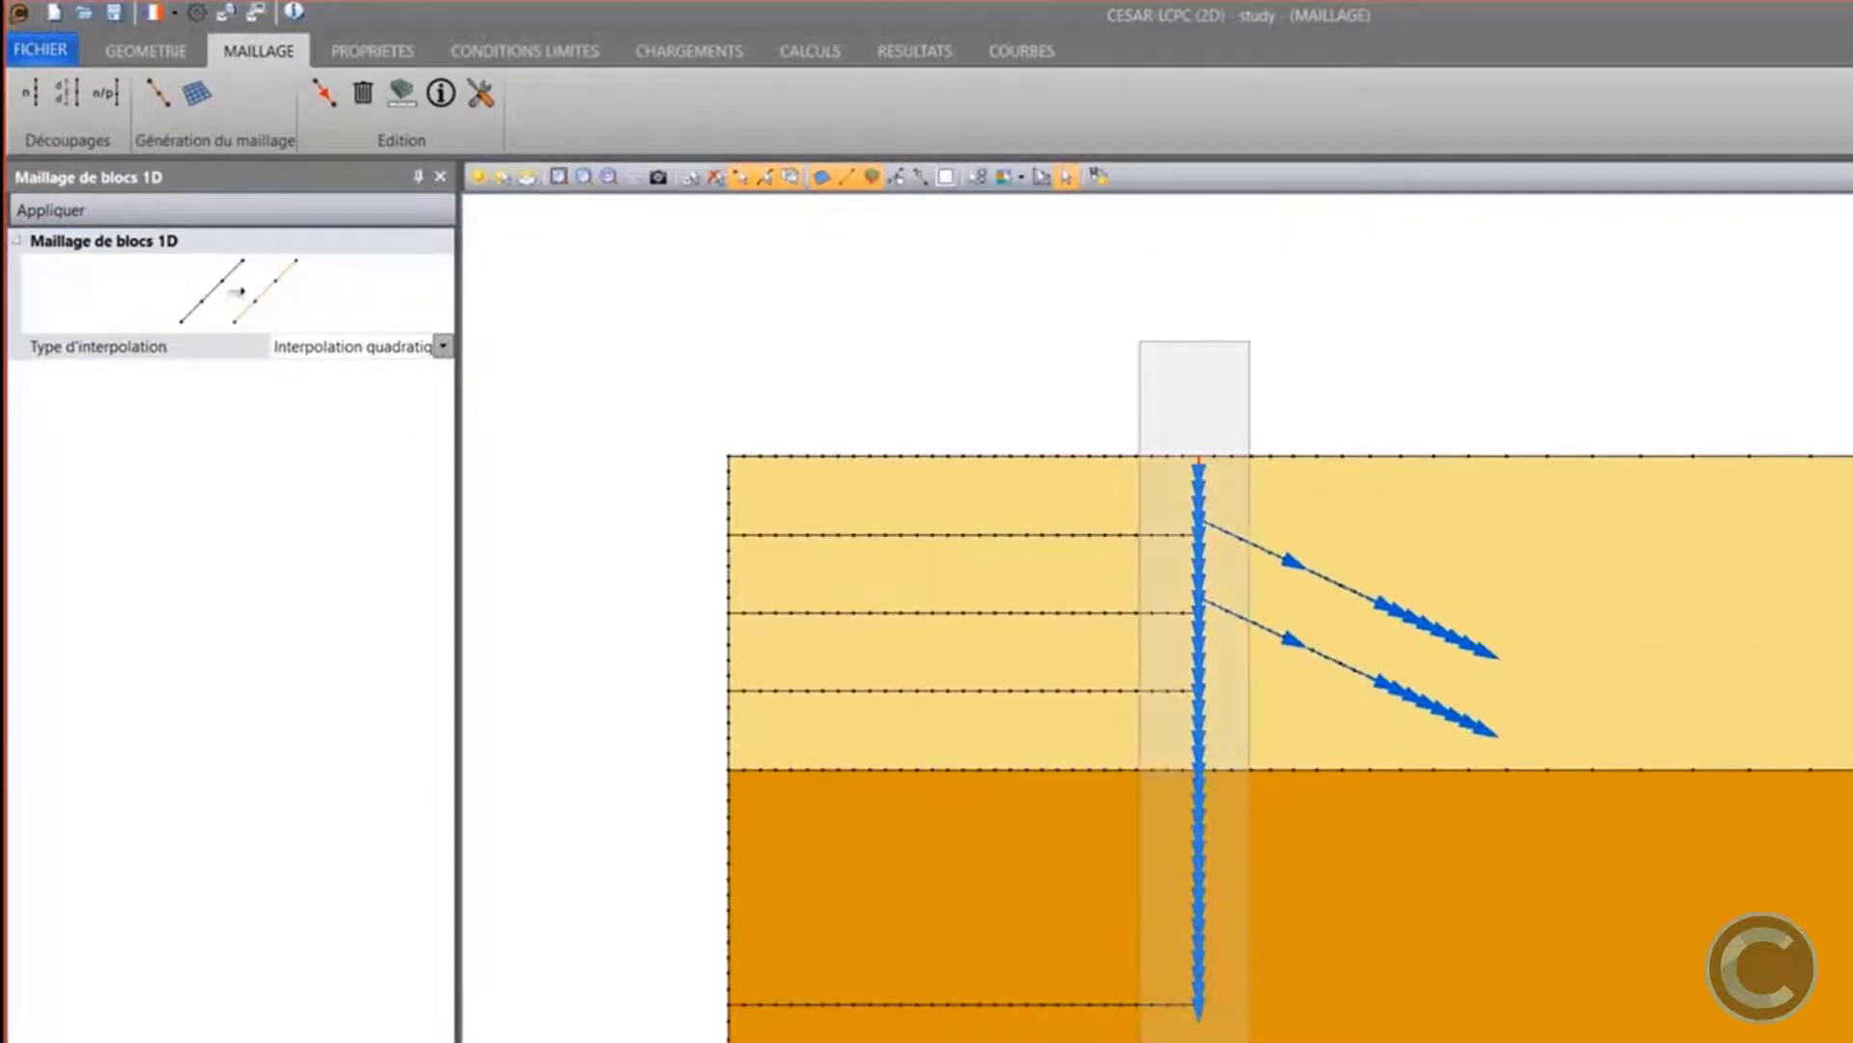
pyautogui.click(1199, 742)
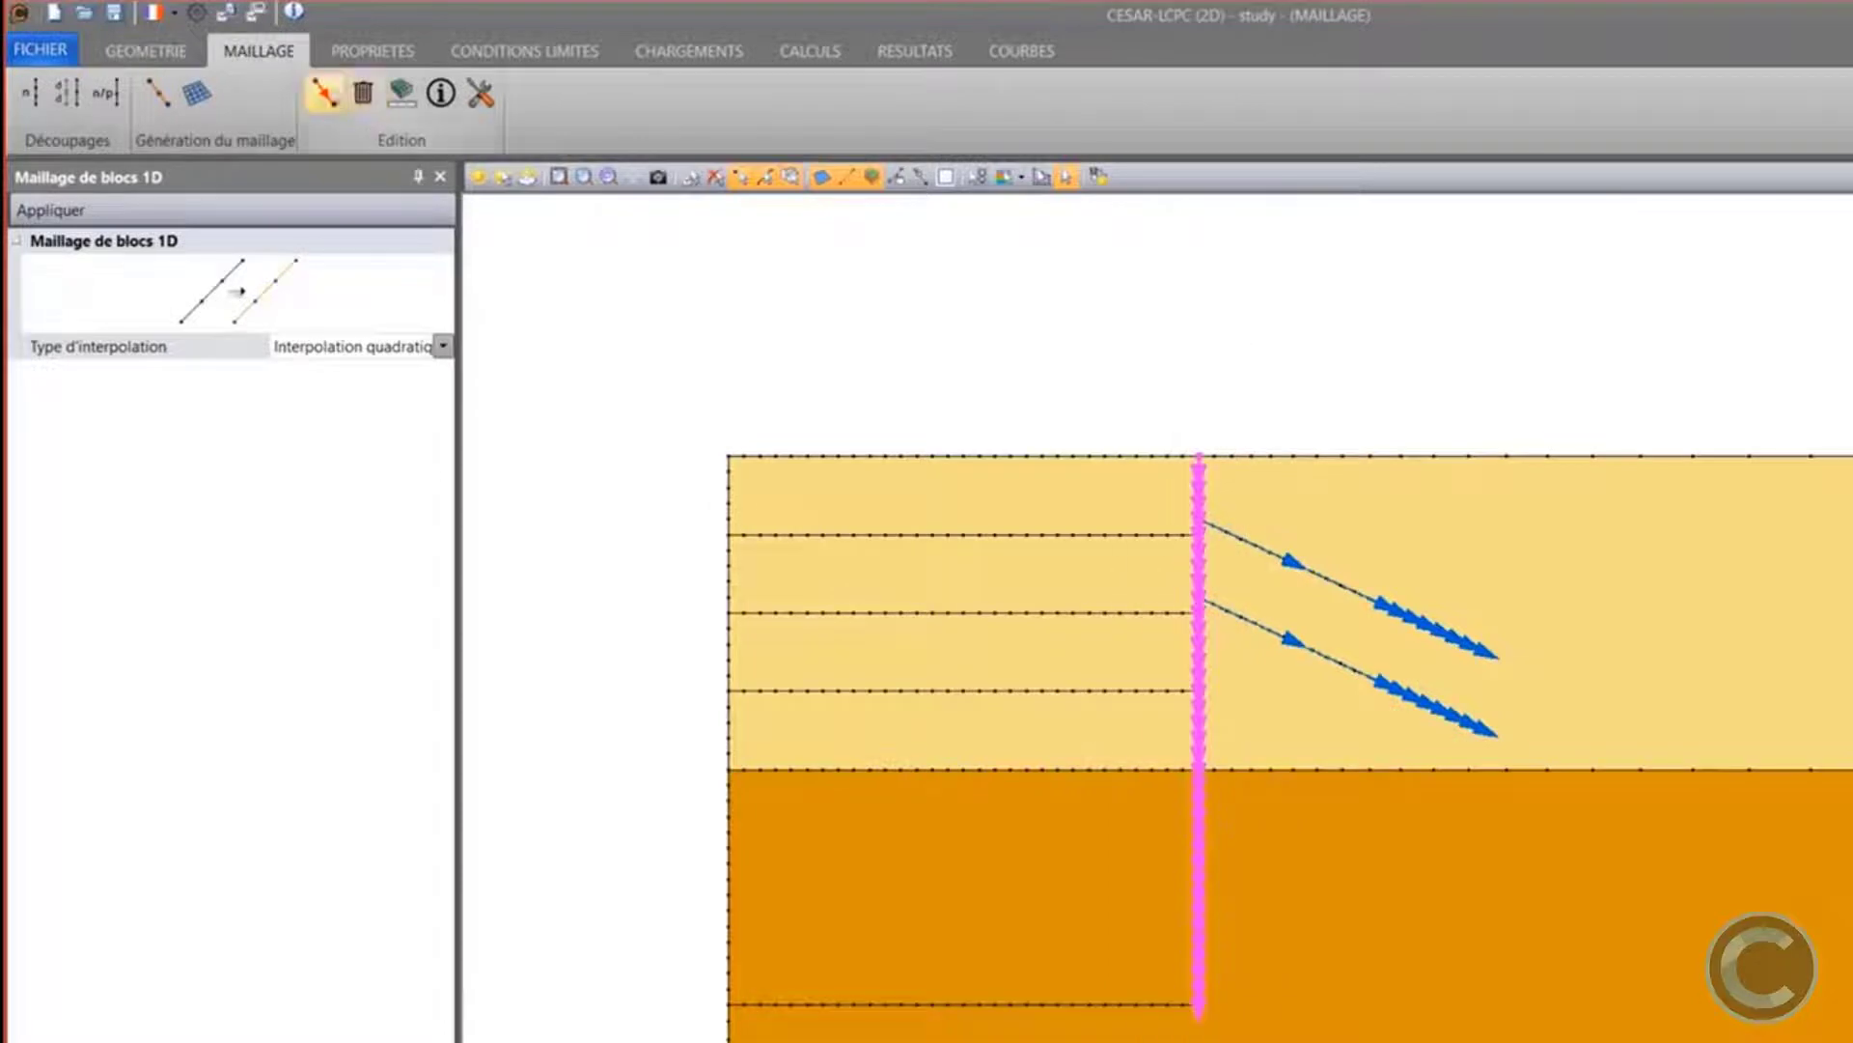
pyautogui.click(323, 93)
pyautogui.click(221, 218)
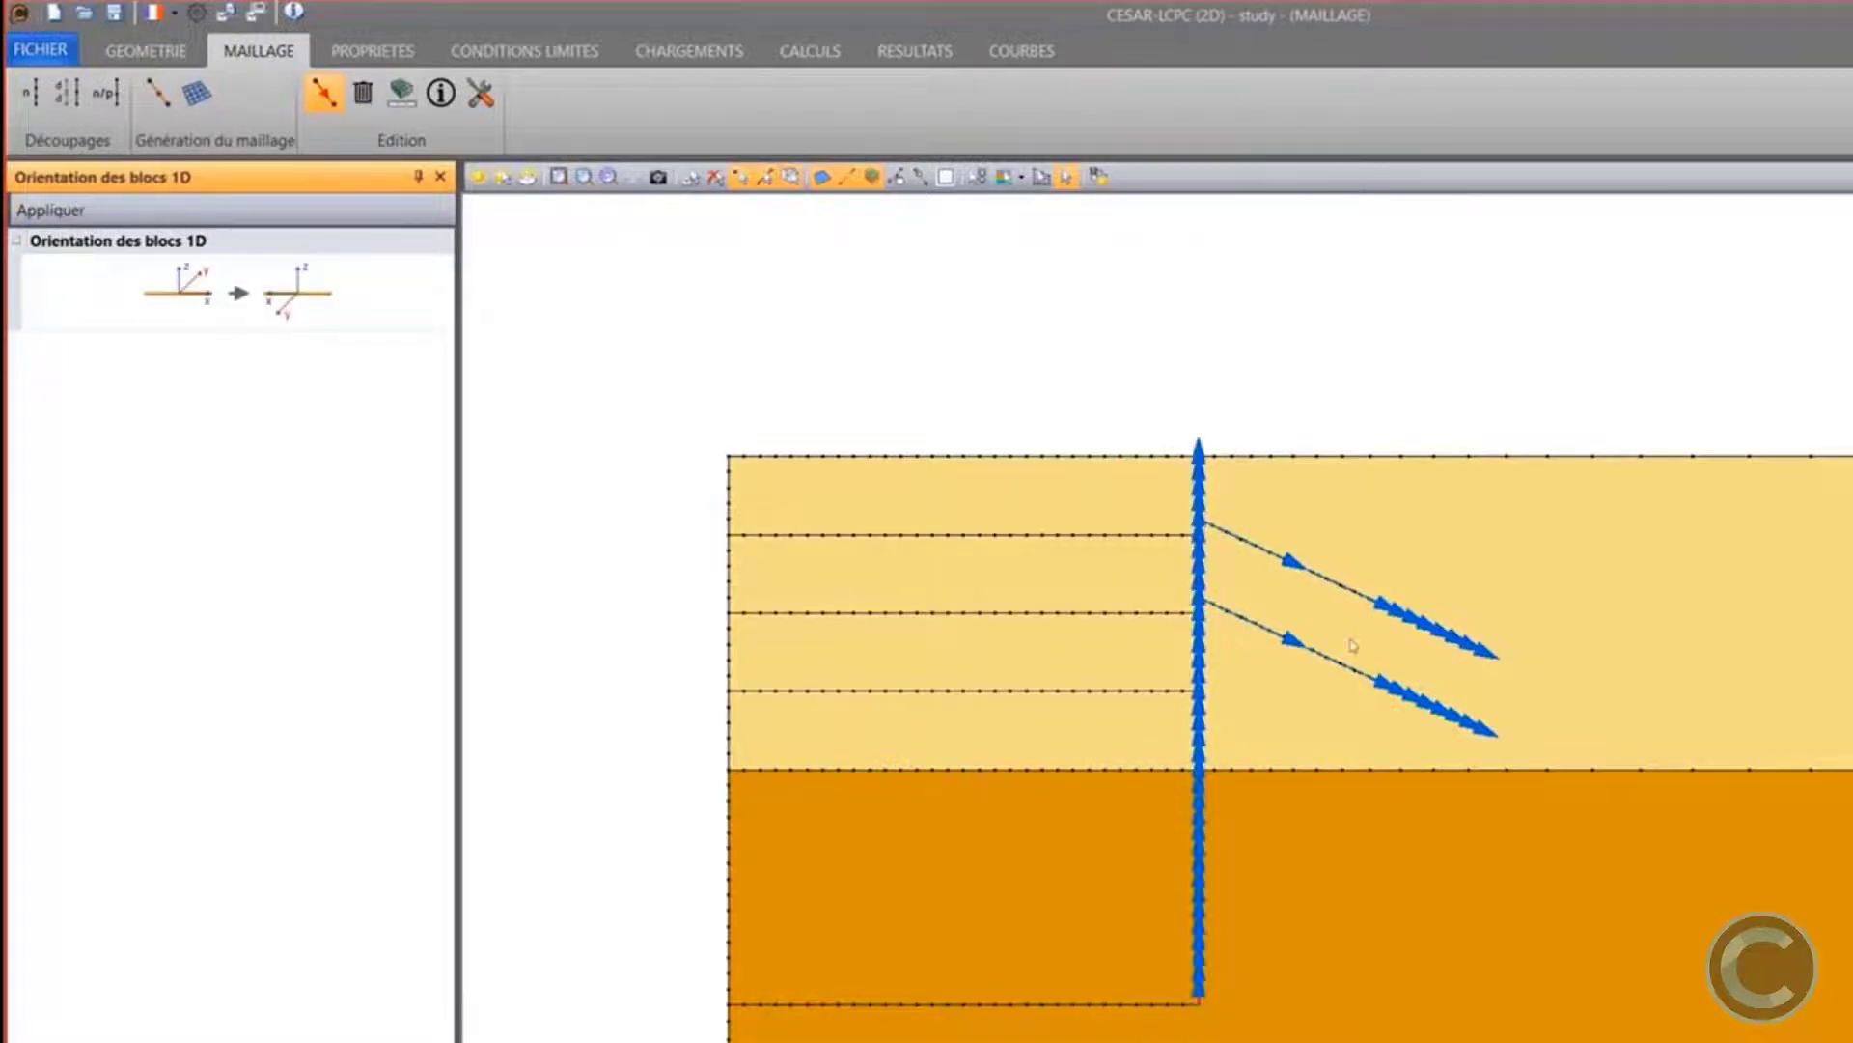
pyautogui.moveTo(1398, 697); pyautogui.dragTo(1349, 581)
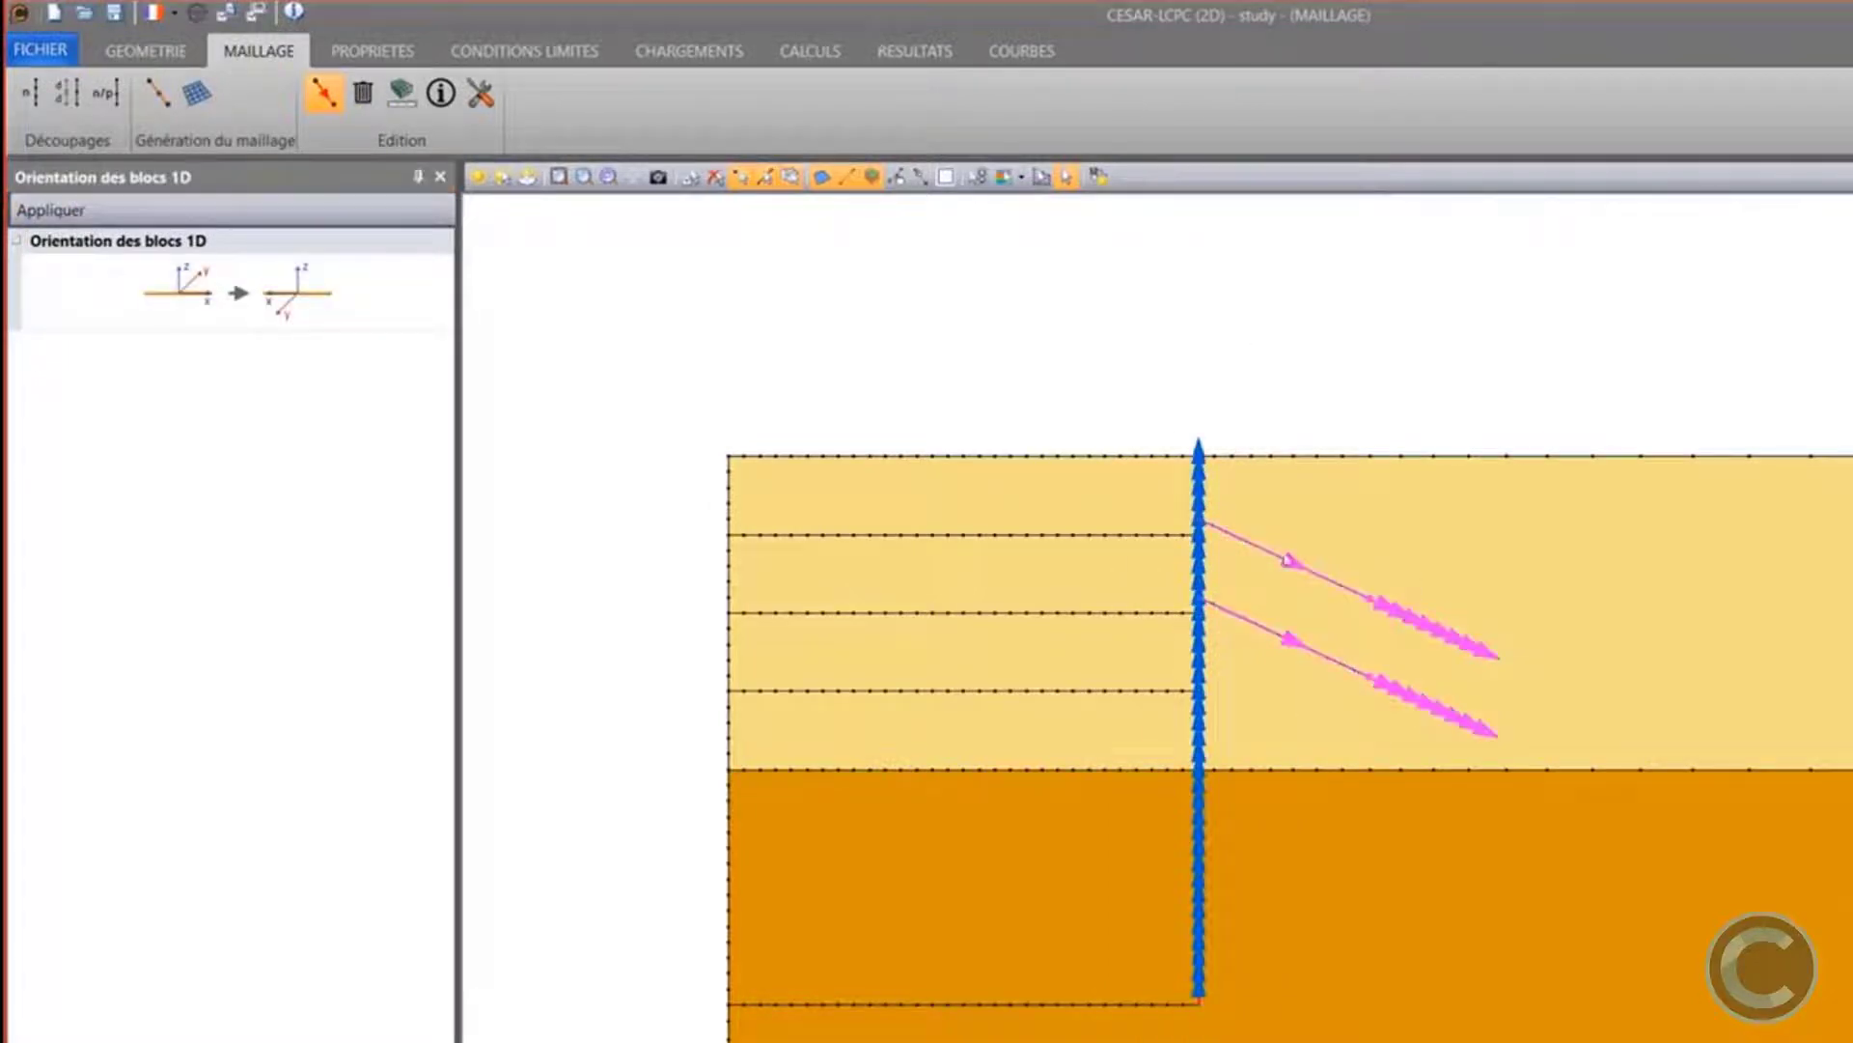
pyautogui.click(51, 210)
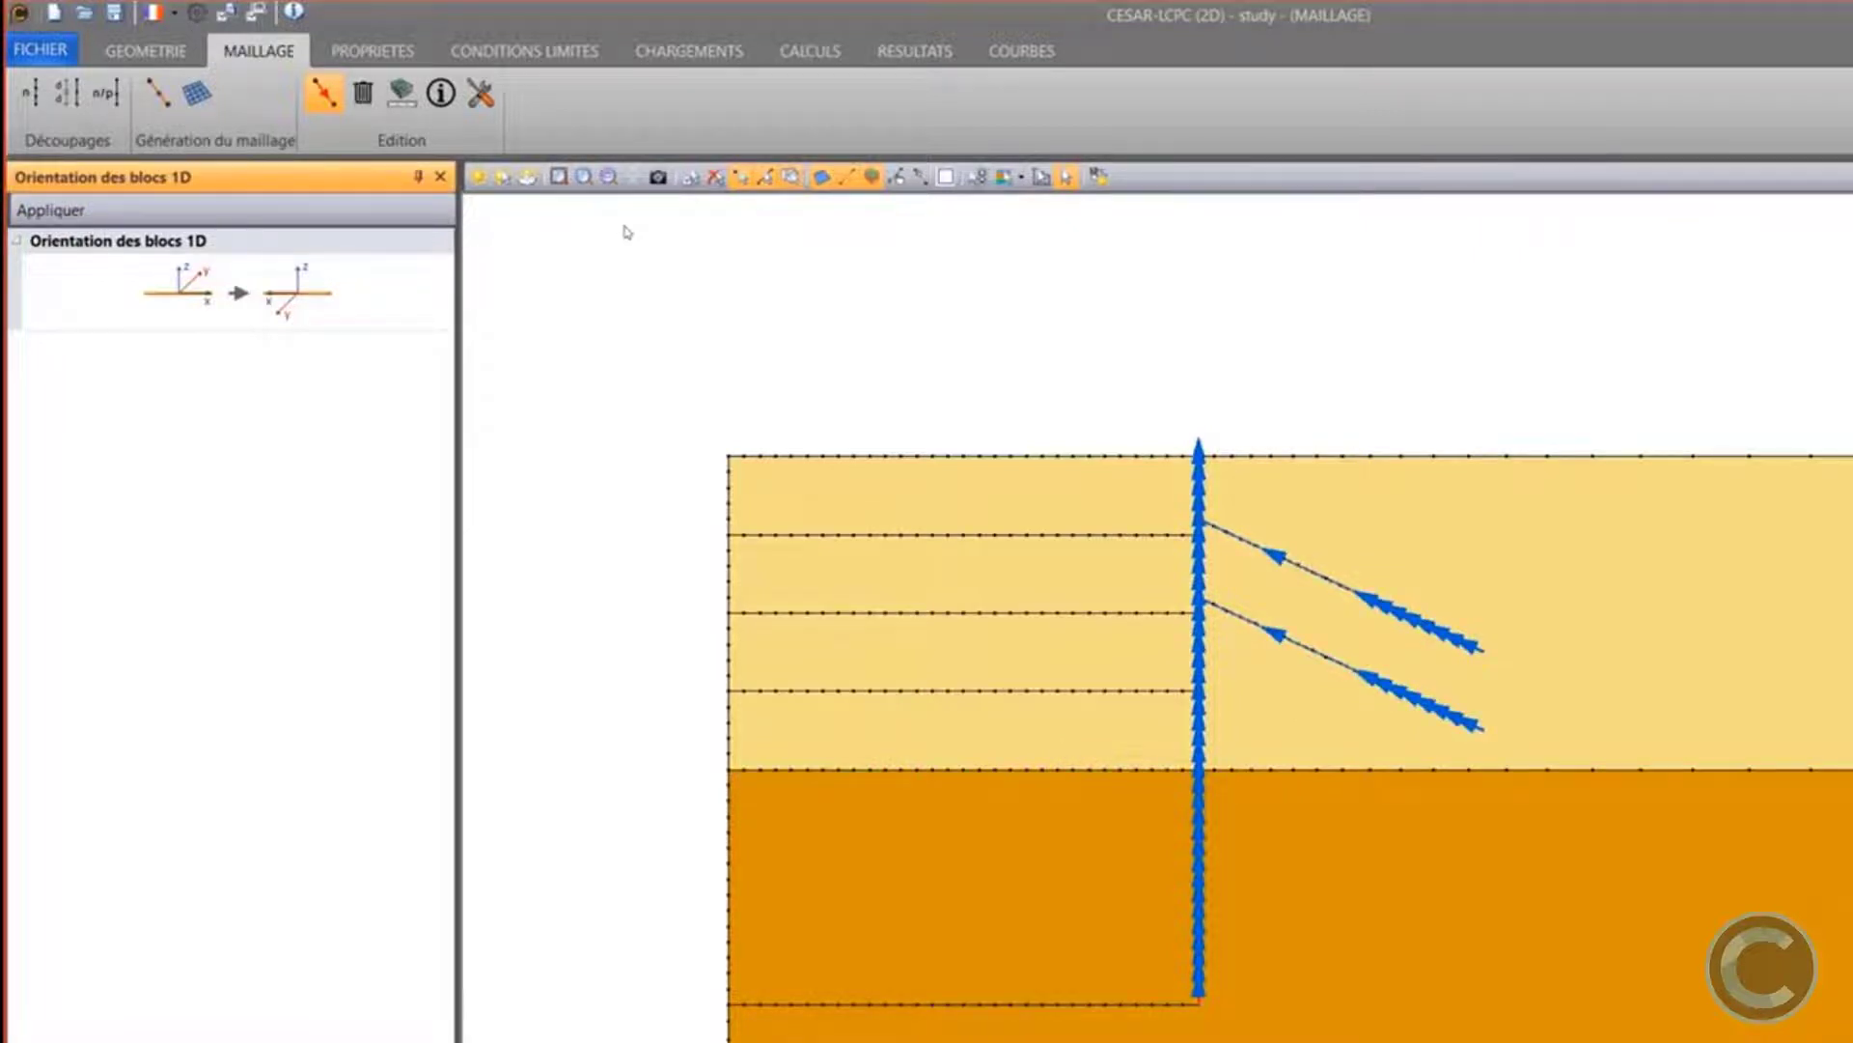
# Mesh the upper soil block behind the wall with quadratic triangles using the Natif surface mesher
pyautogui.click(1464, 524)
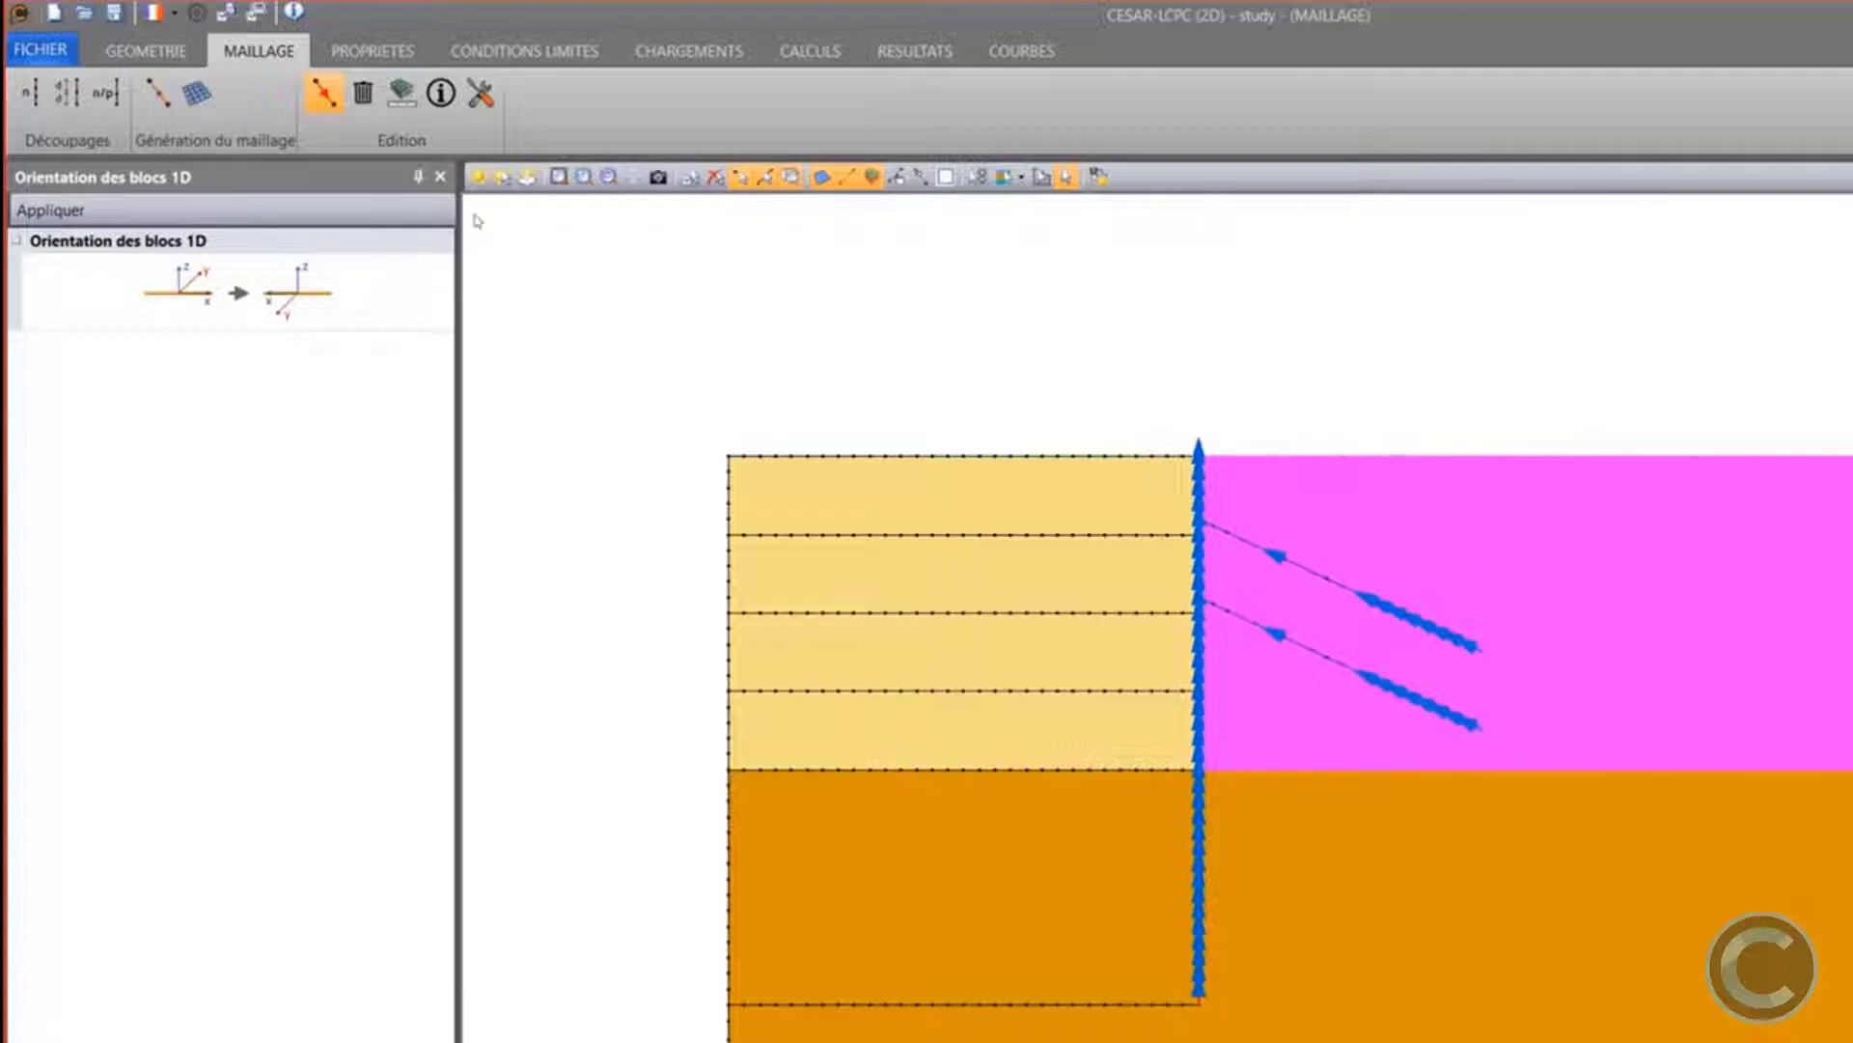
pyautogui.click(196, 93)
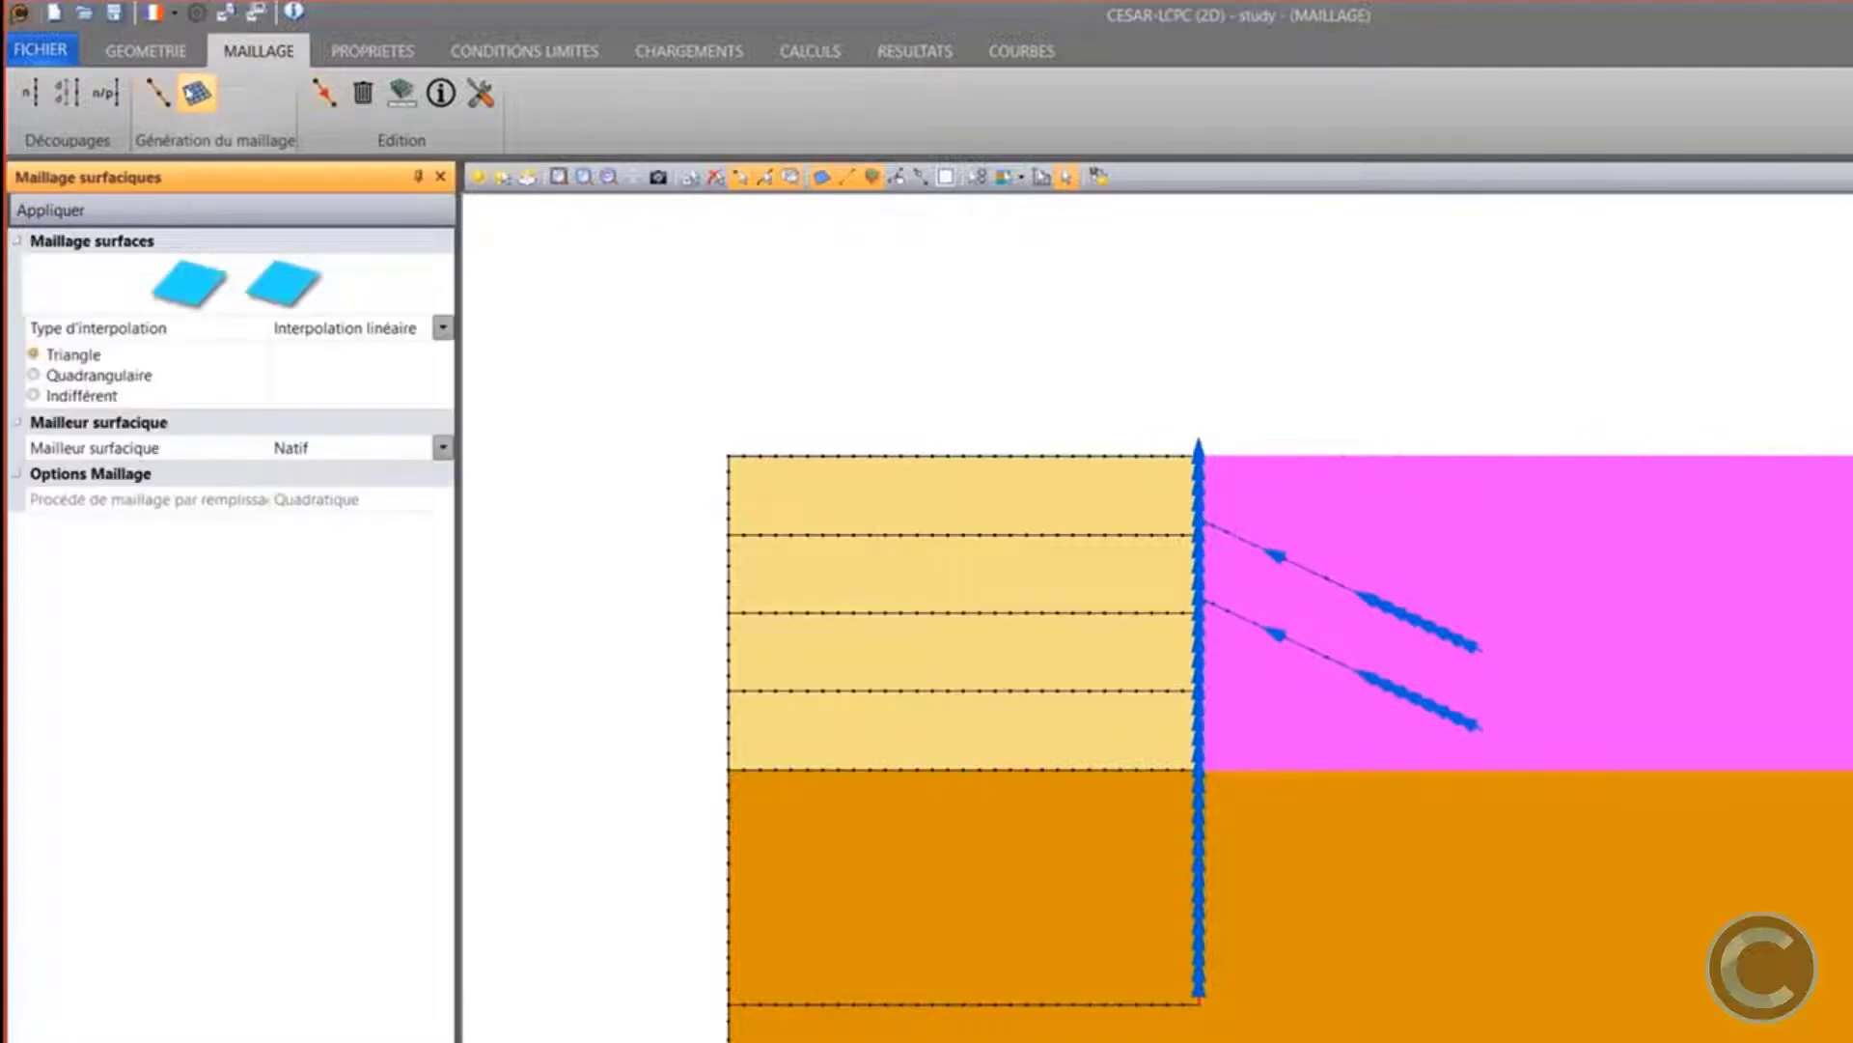
pyautogui.click(343, 328)
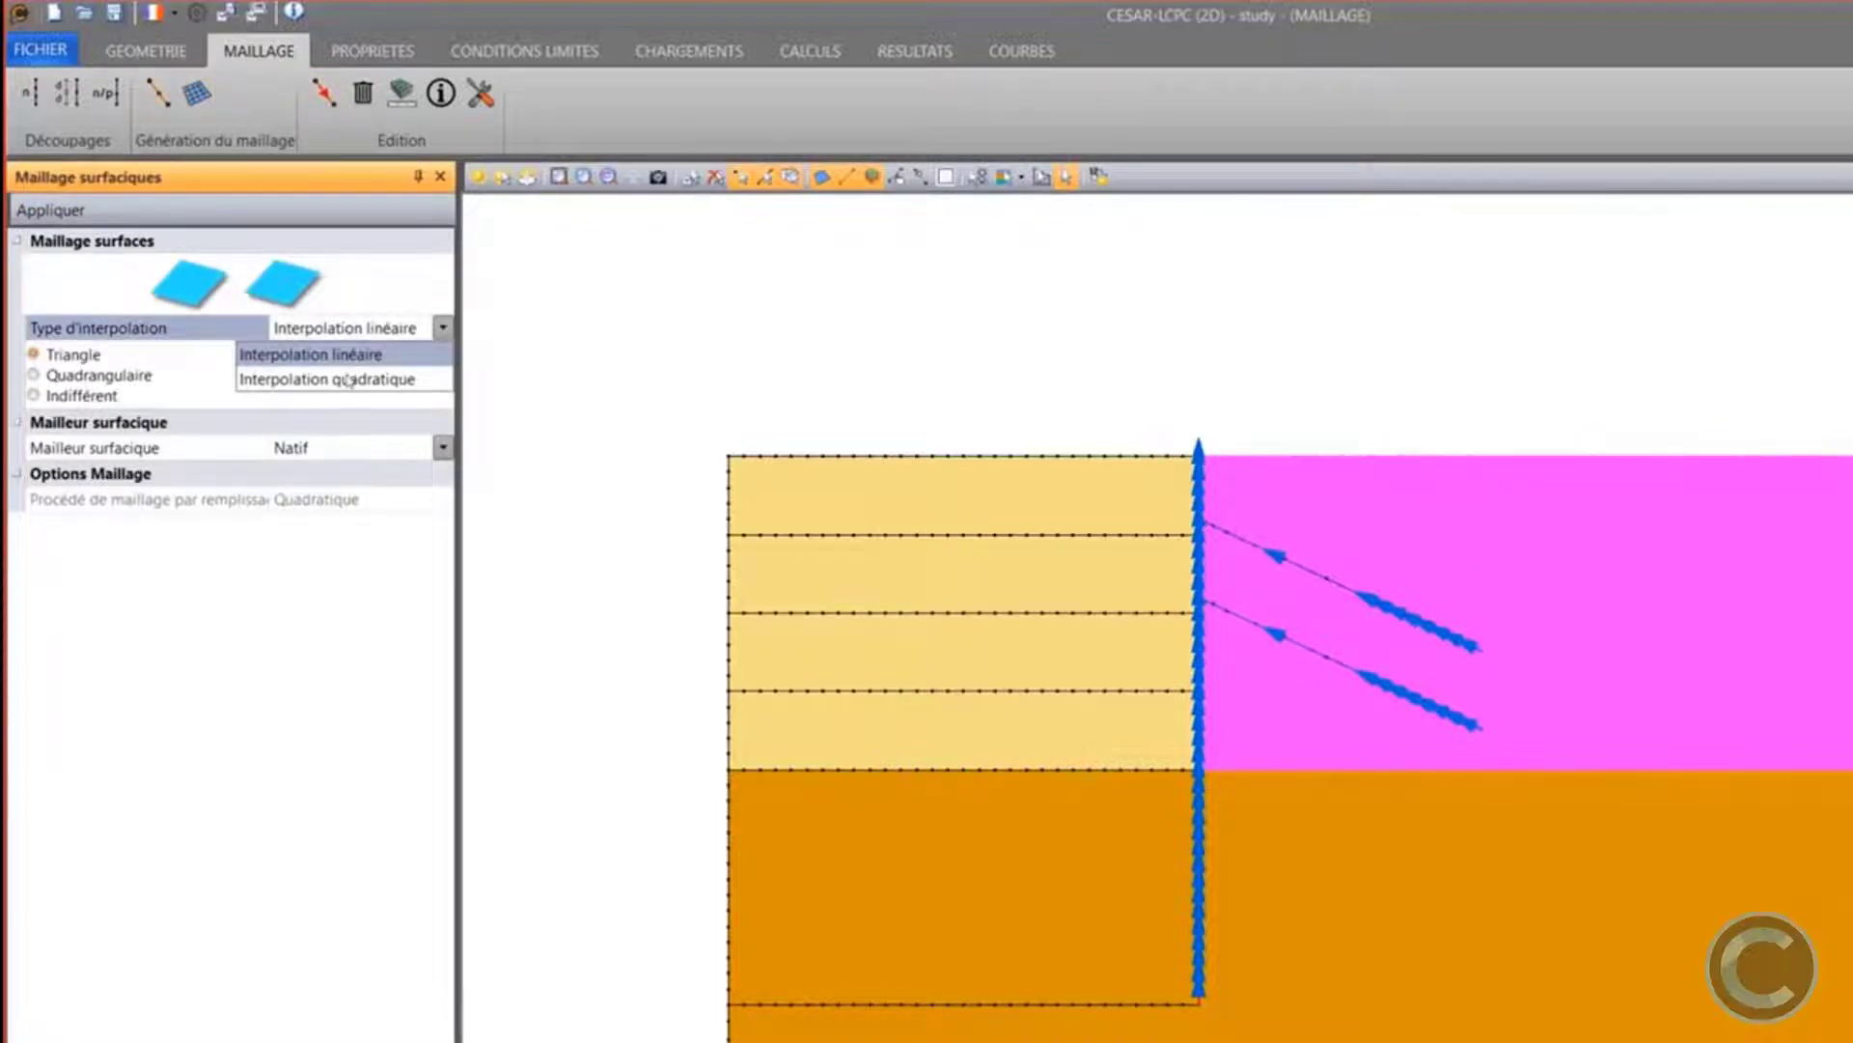
pyautogui.click(344, 379)
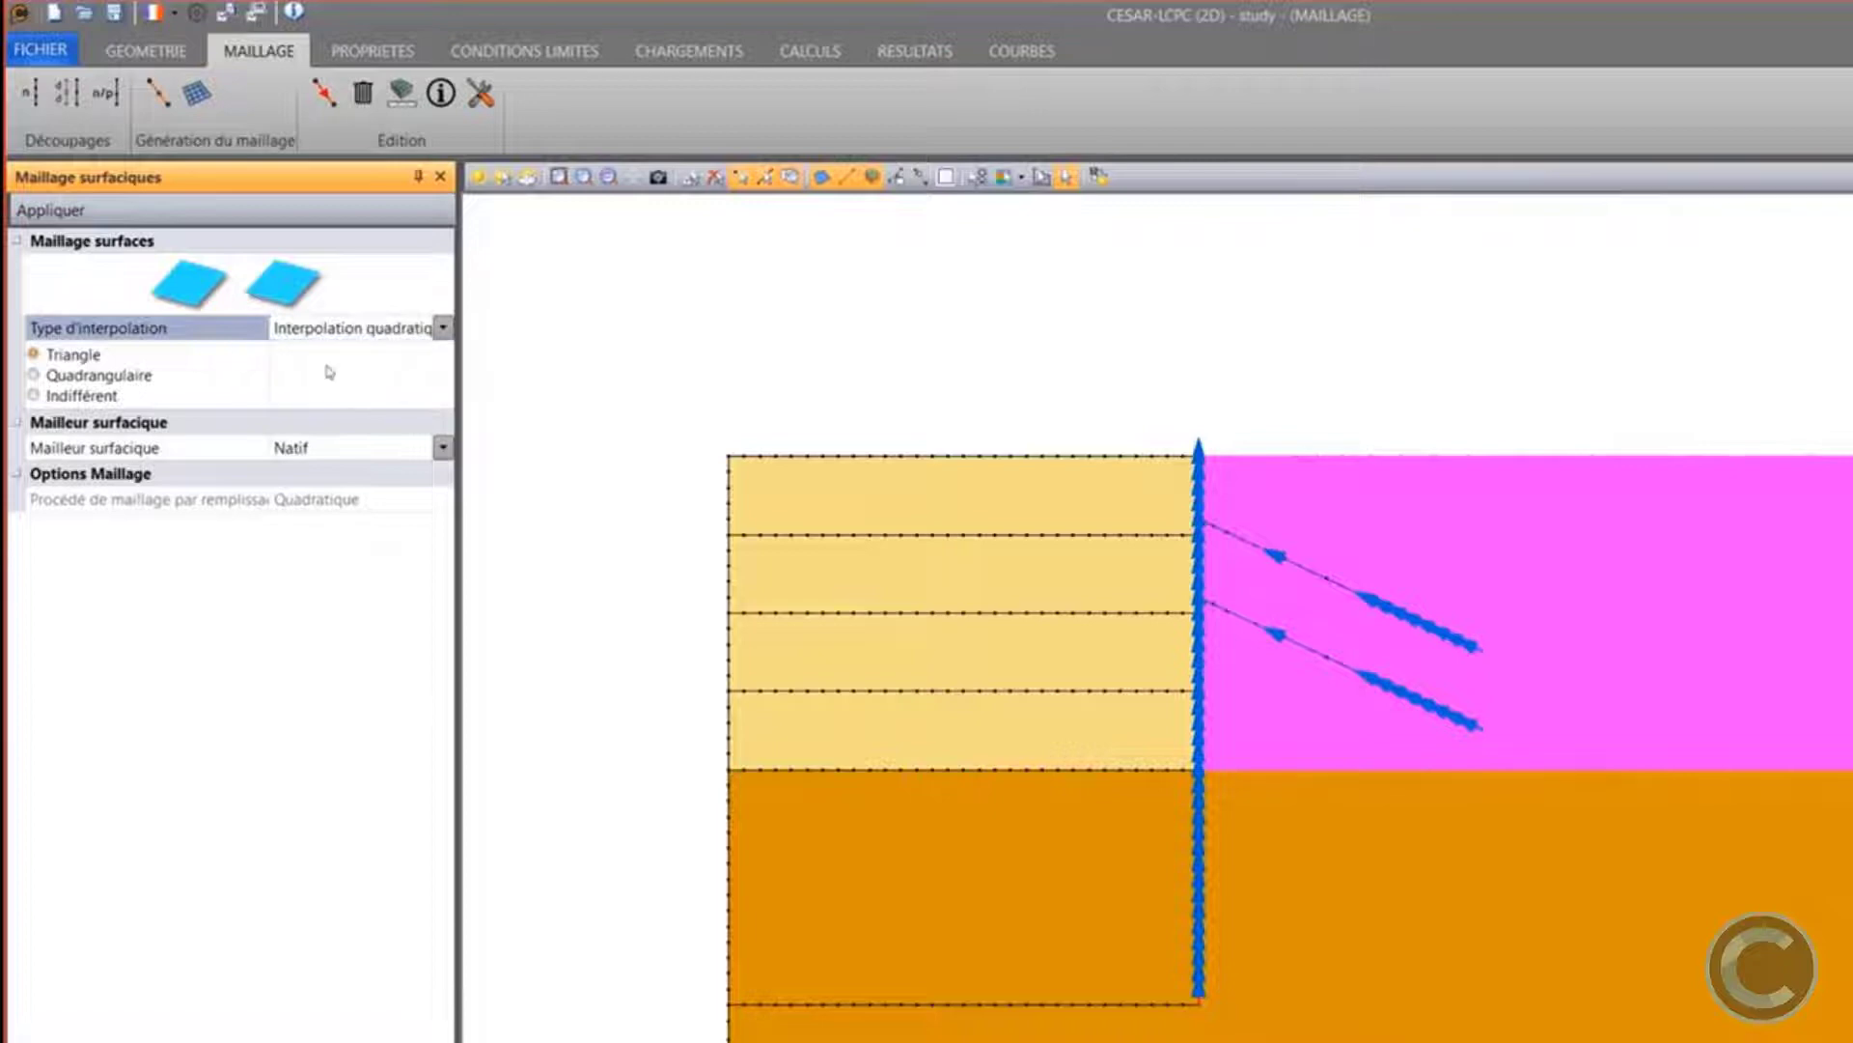
pyautogui.click(70, 212)
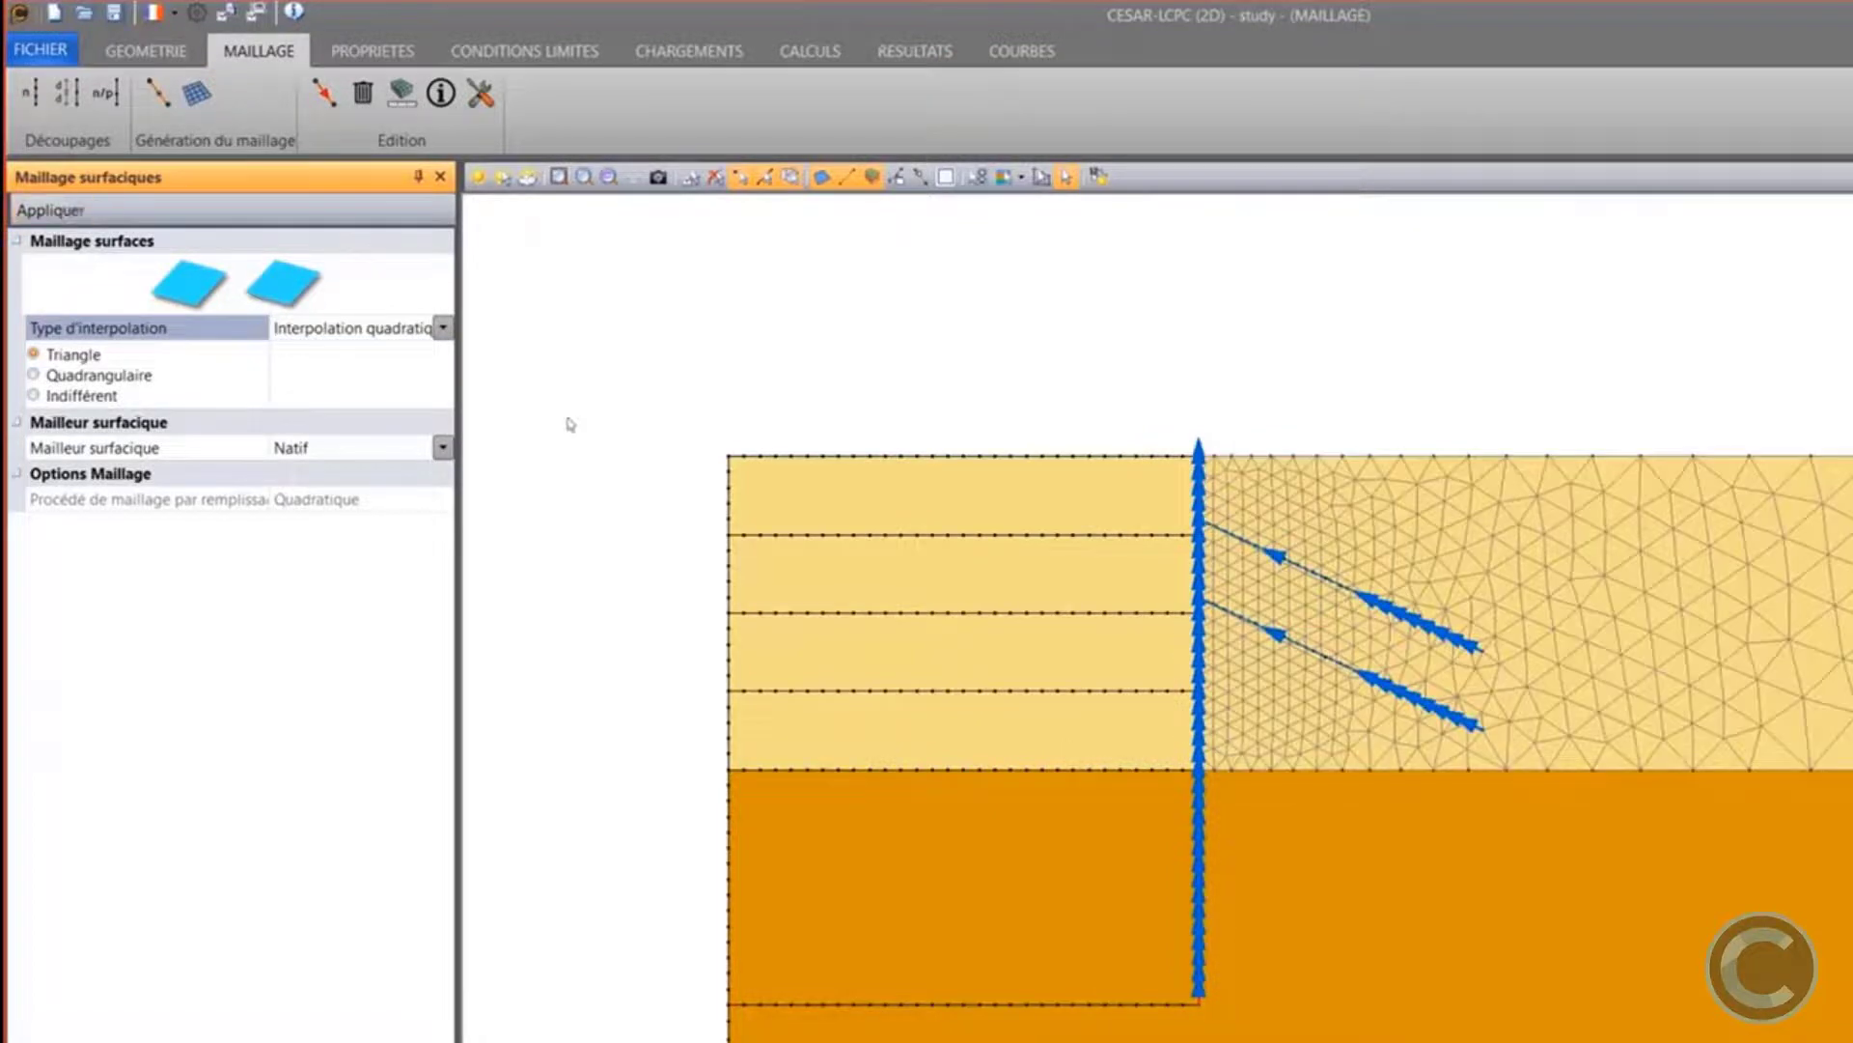
# Isolate the meshed upper soil block to inspect its mesh around the tiebacks, and restore the display of all blocks
pyautogui.click(1362, 520)
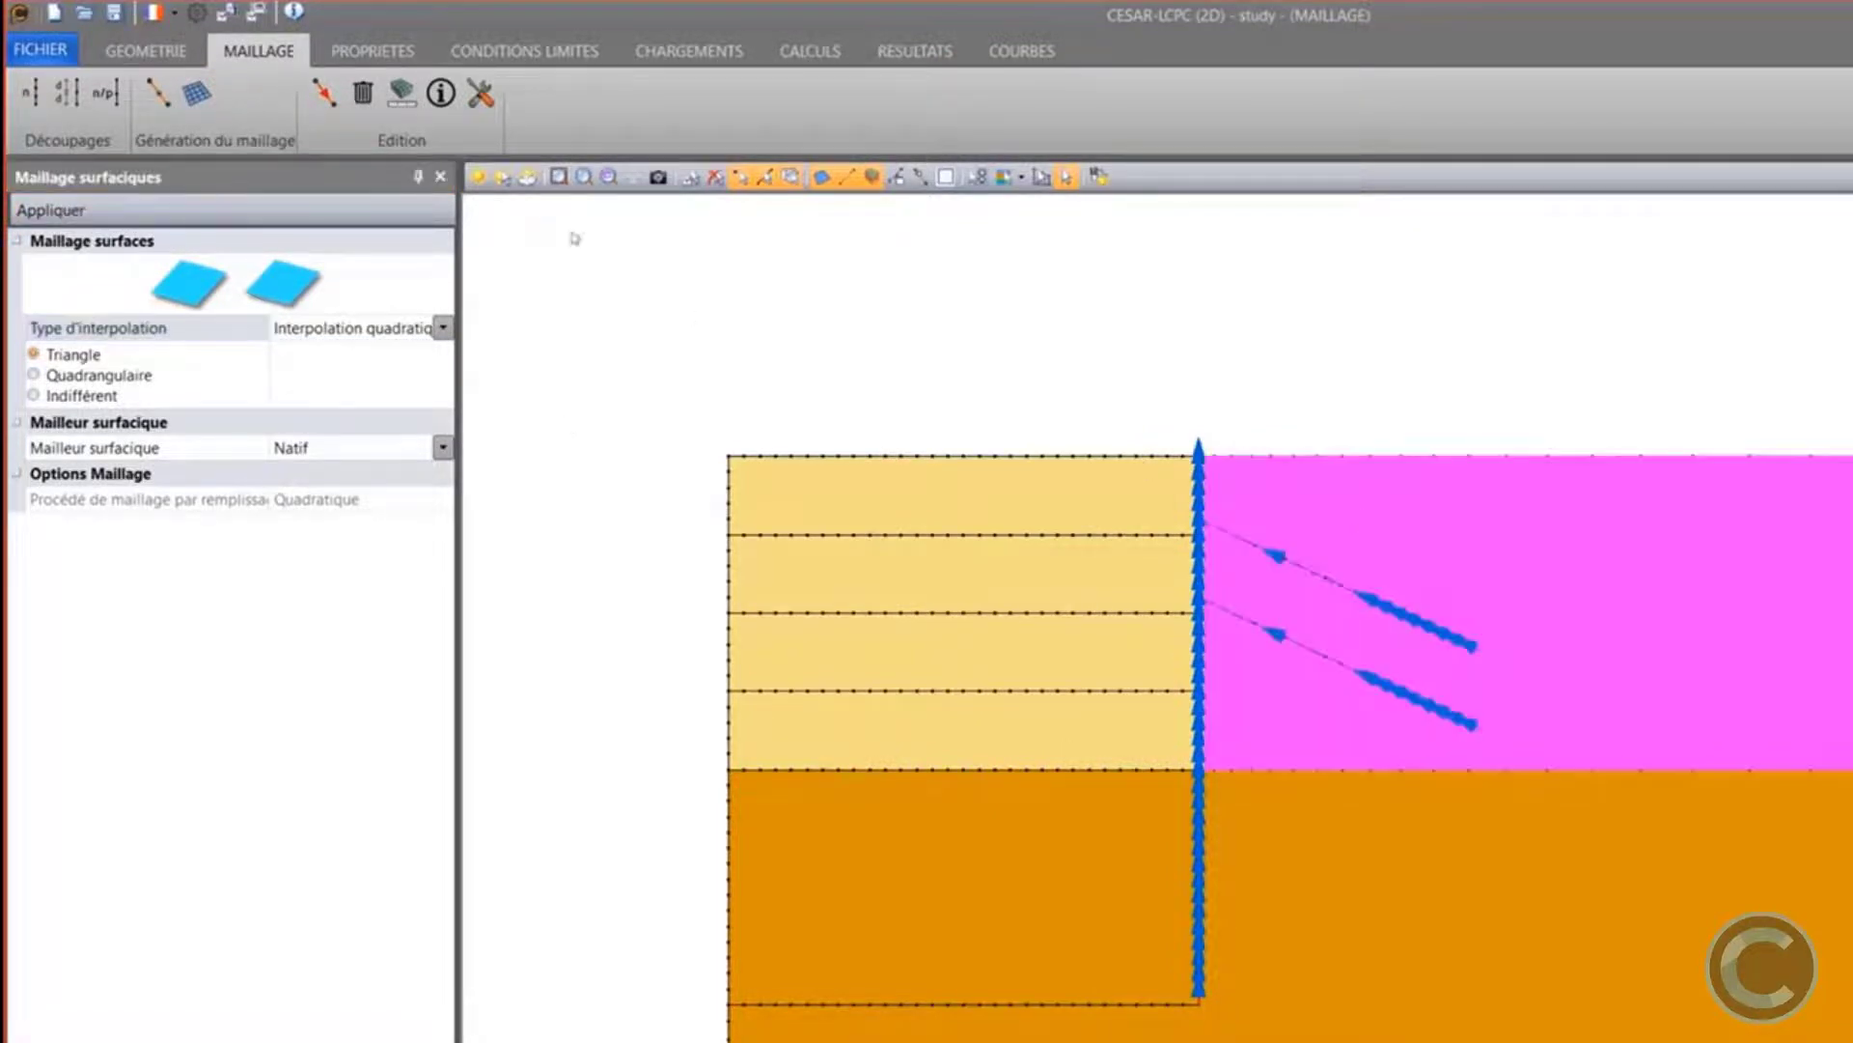
pyautogui.click(503, 178)
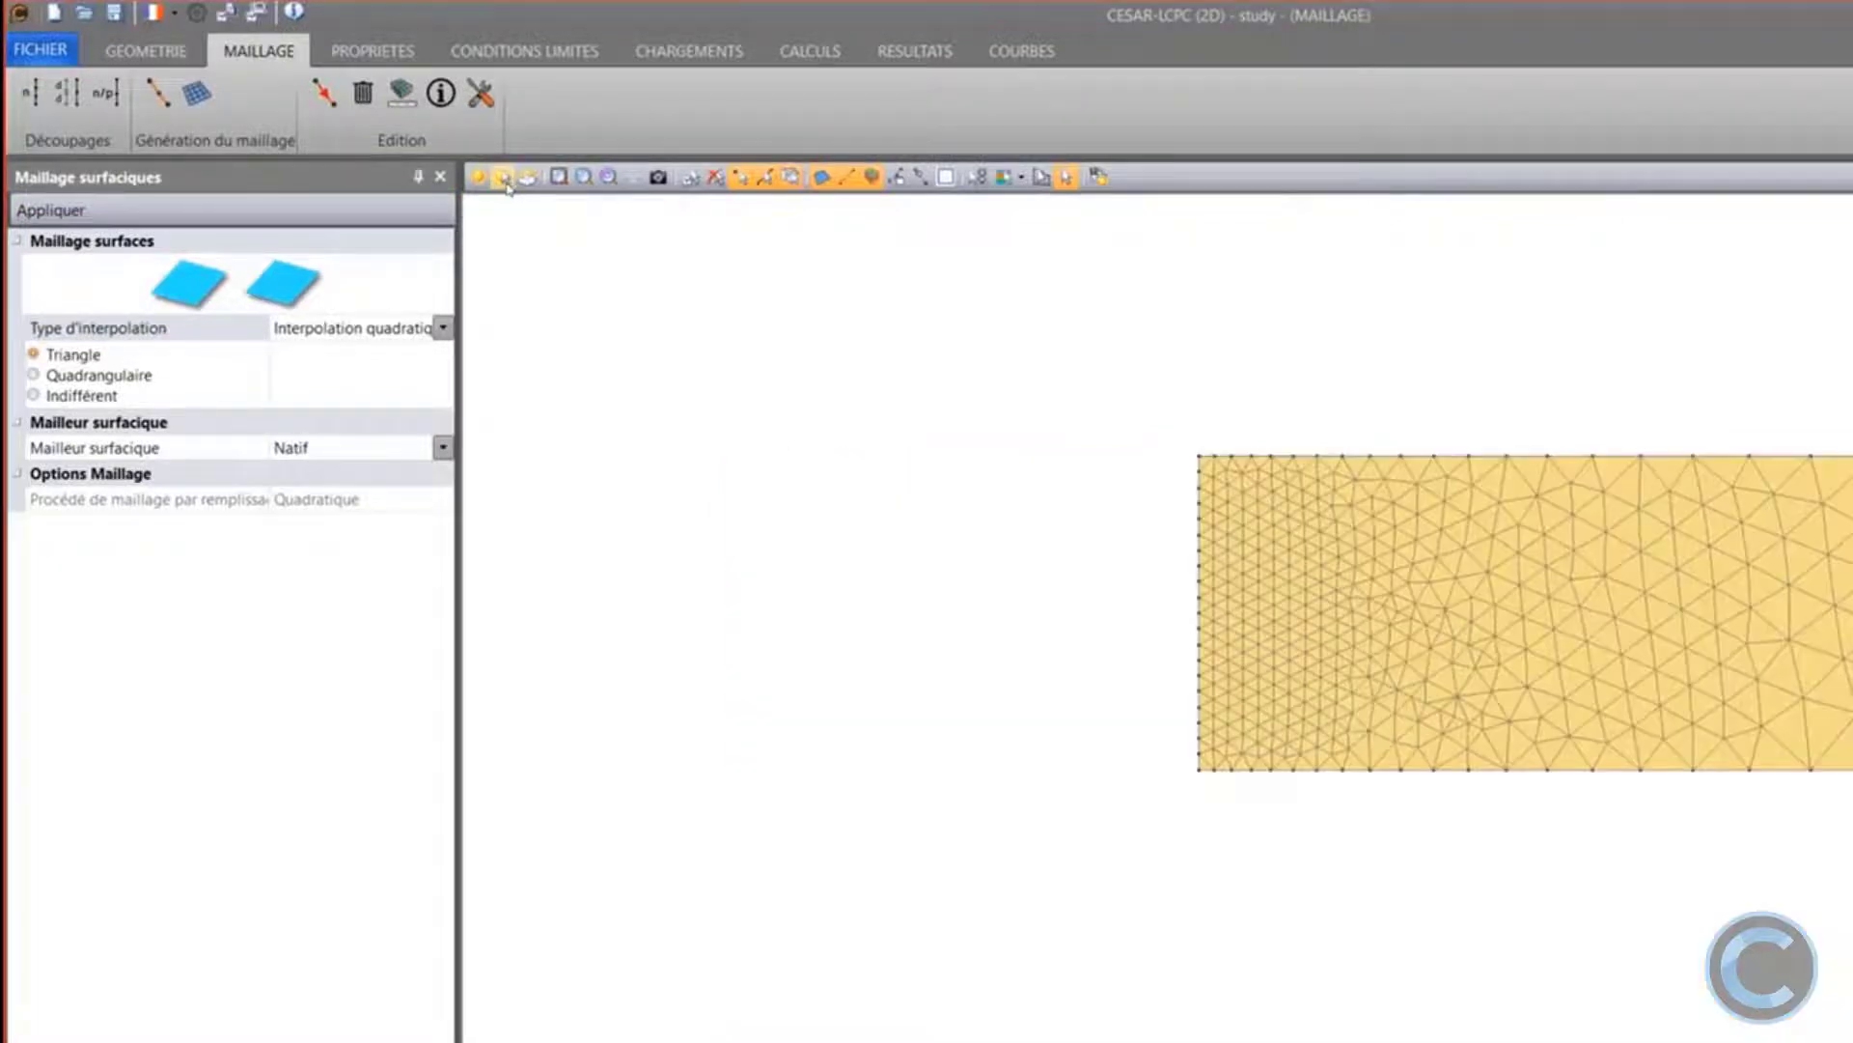
pyautogui.scroll(3, 1332, 704)
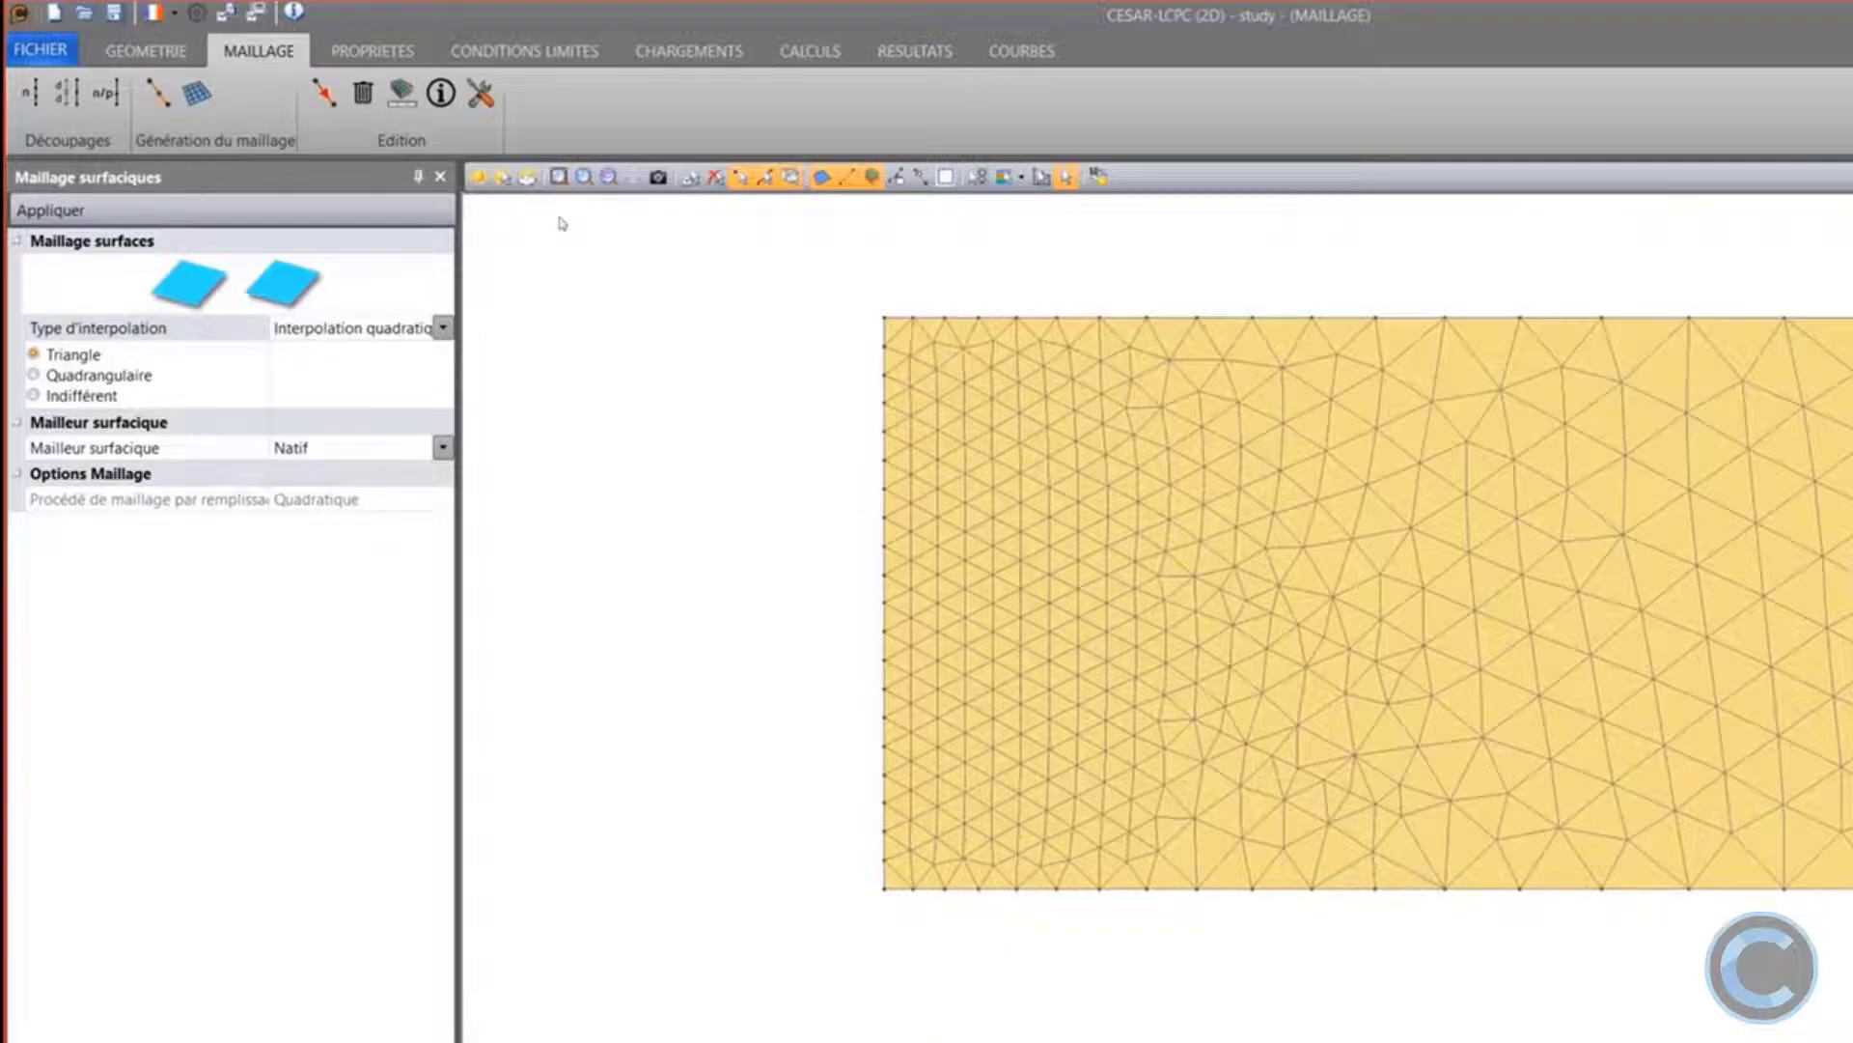
pyautogui.click(479, 177)
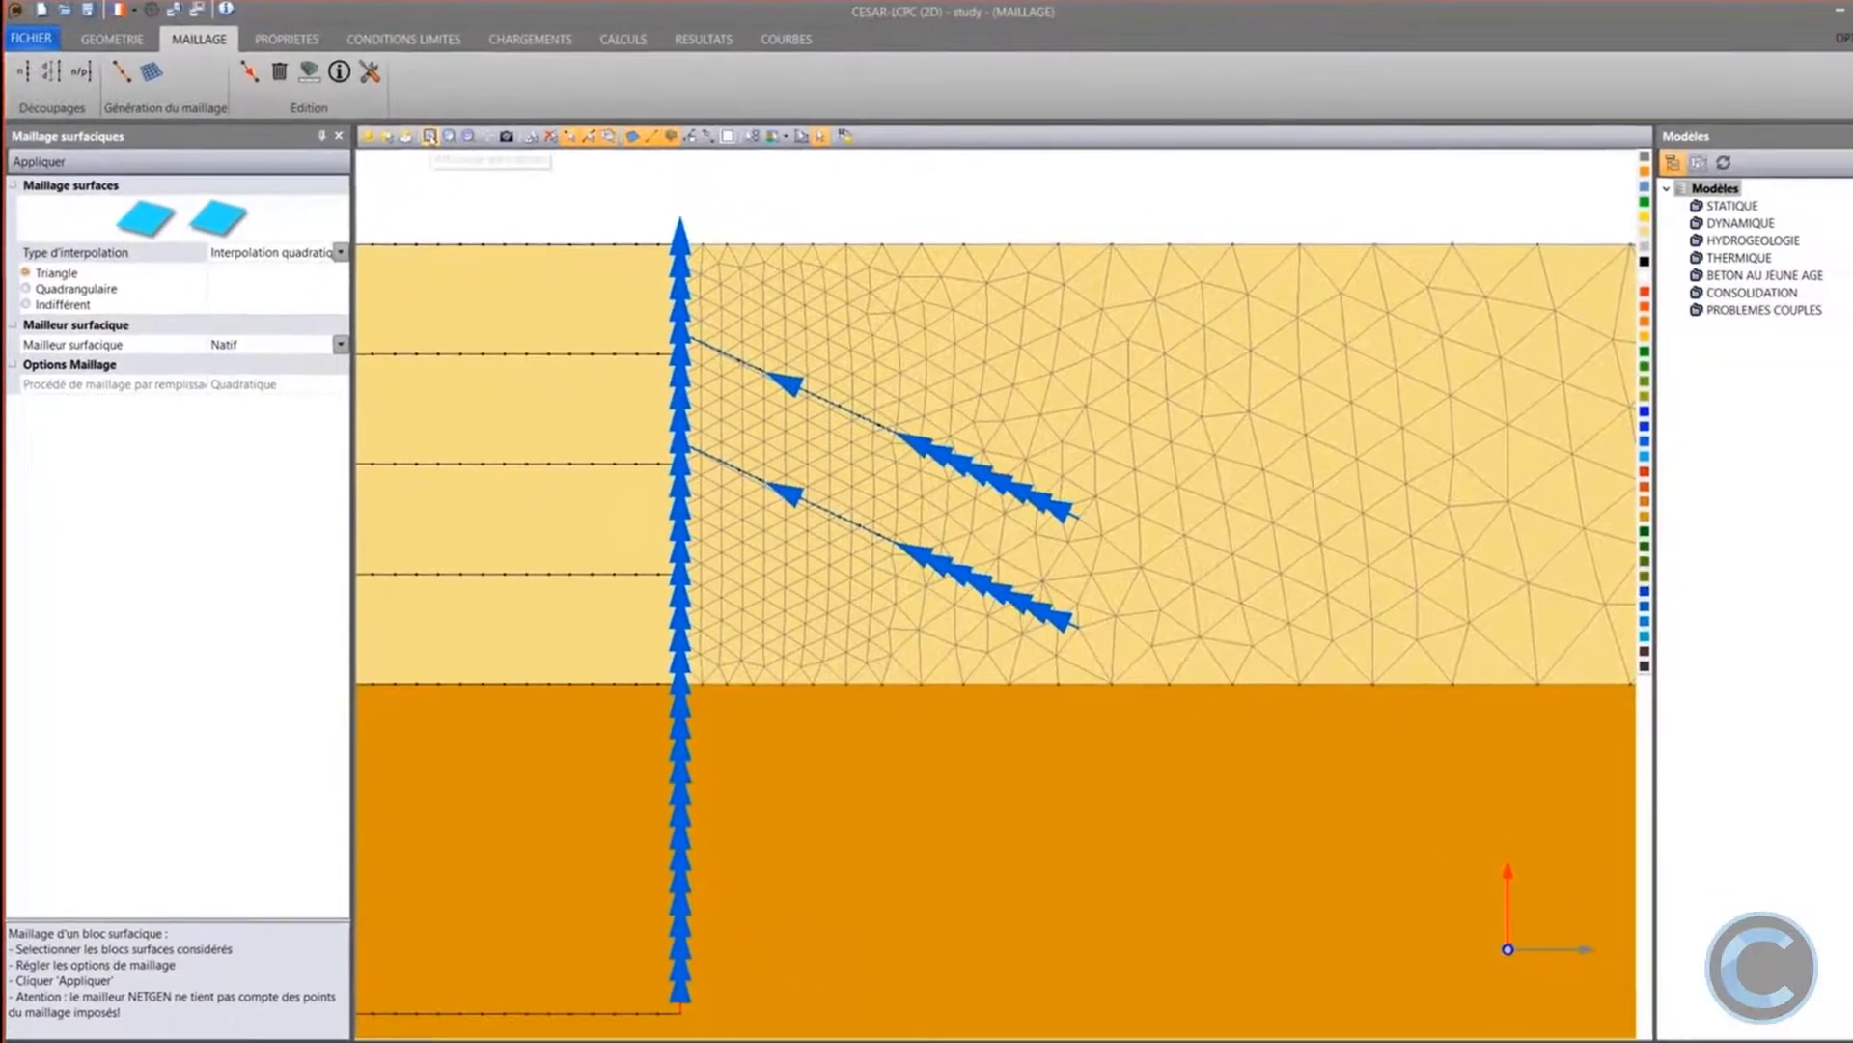
# Mesh all remaining excavation and lower soil blocks with quadratic triangles using the Natif surface mesher
pyautogui.click(534, 168)
pyautogui.moveTo(580, 498); pyautogui.dragTo(449, 185)
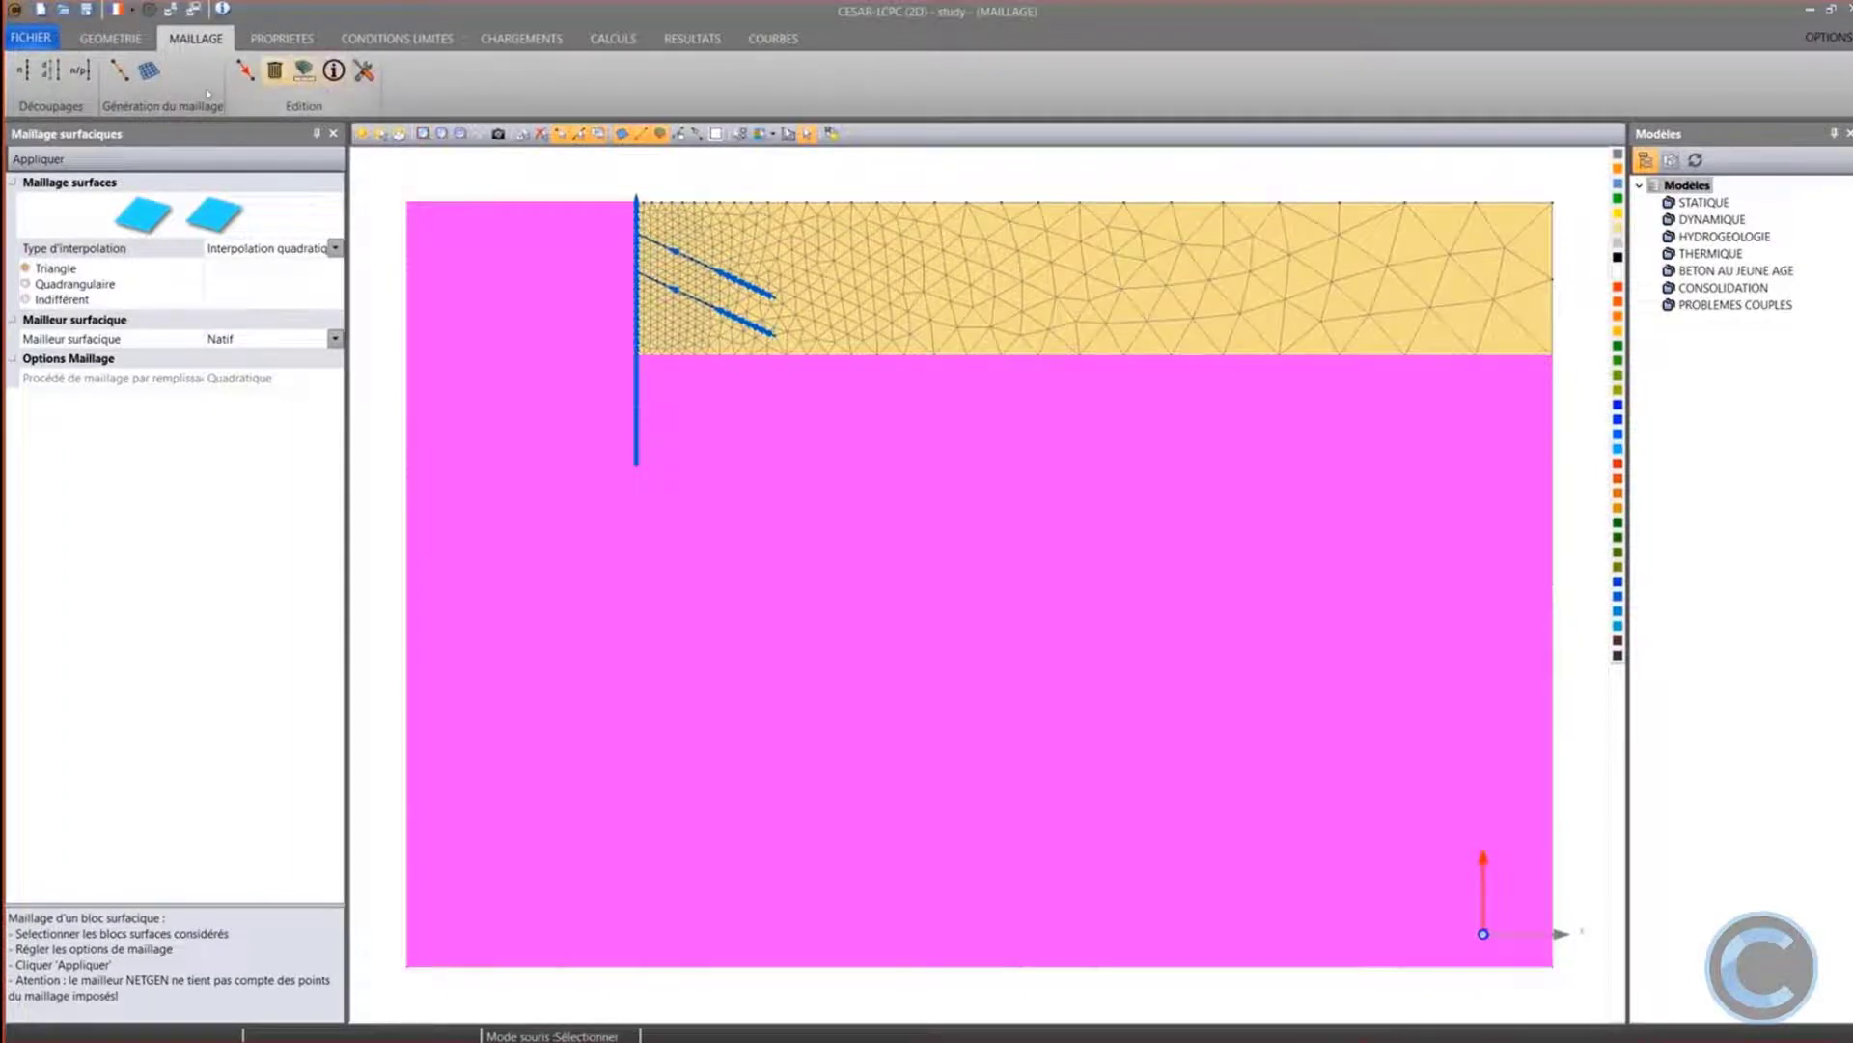
pyautogui.click(148, 71)
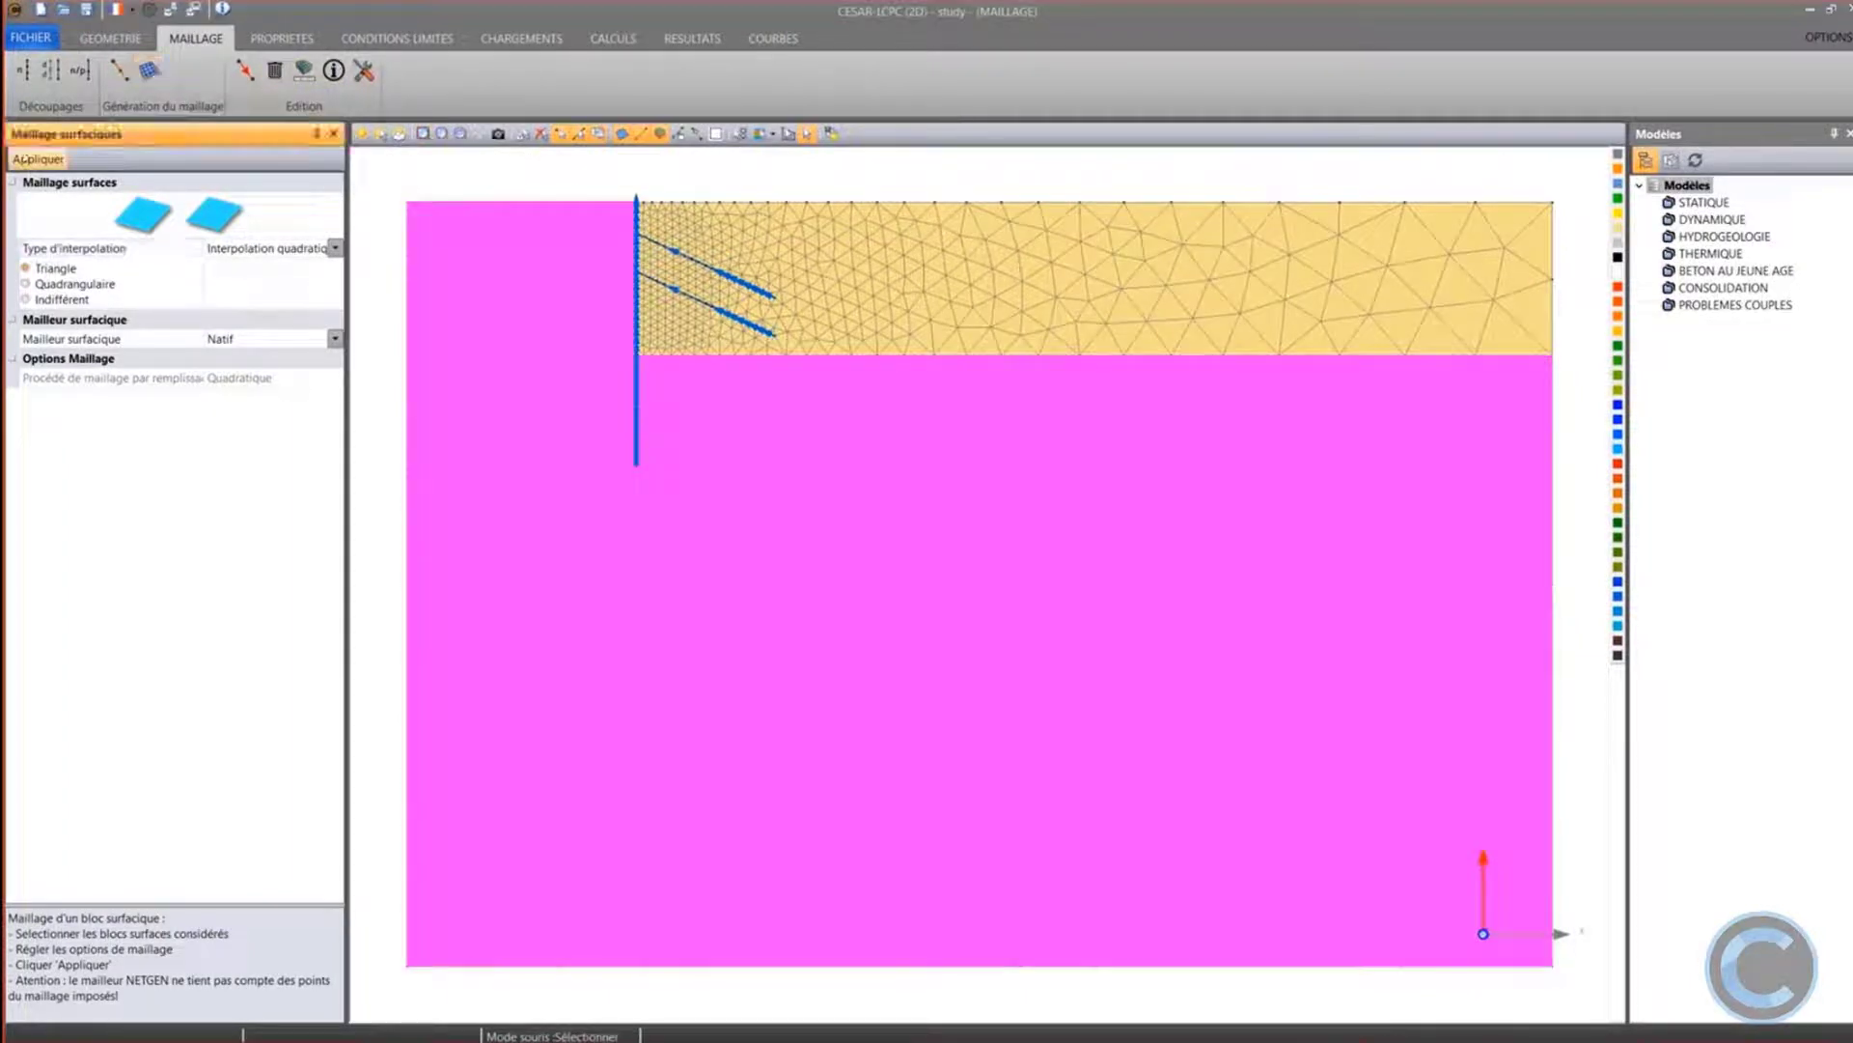
pyautogui.click(24, 157)
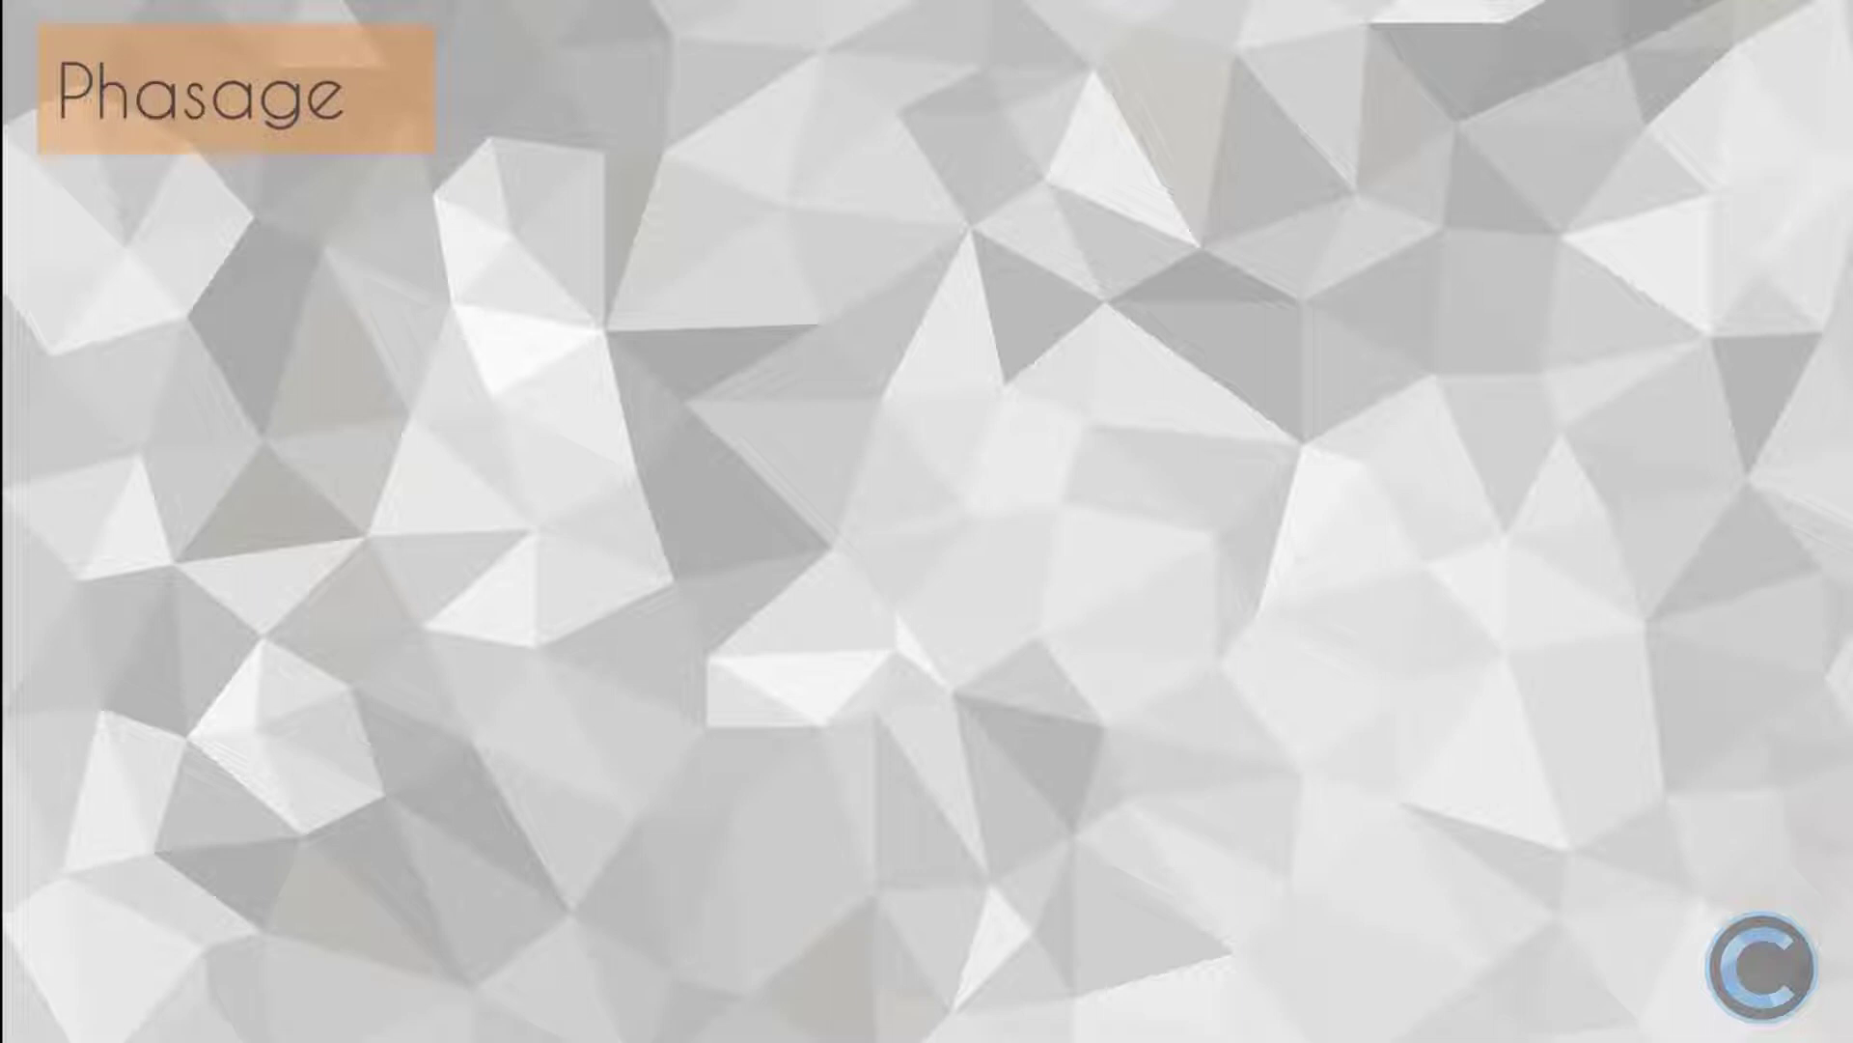
pyautogui.click(1745, 727)
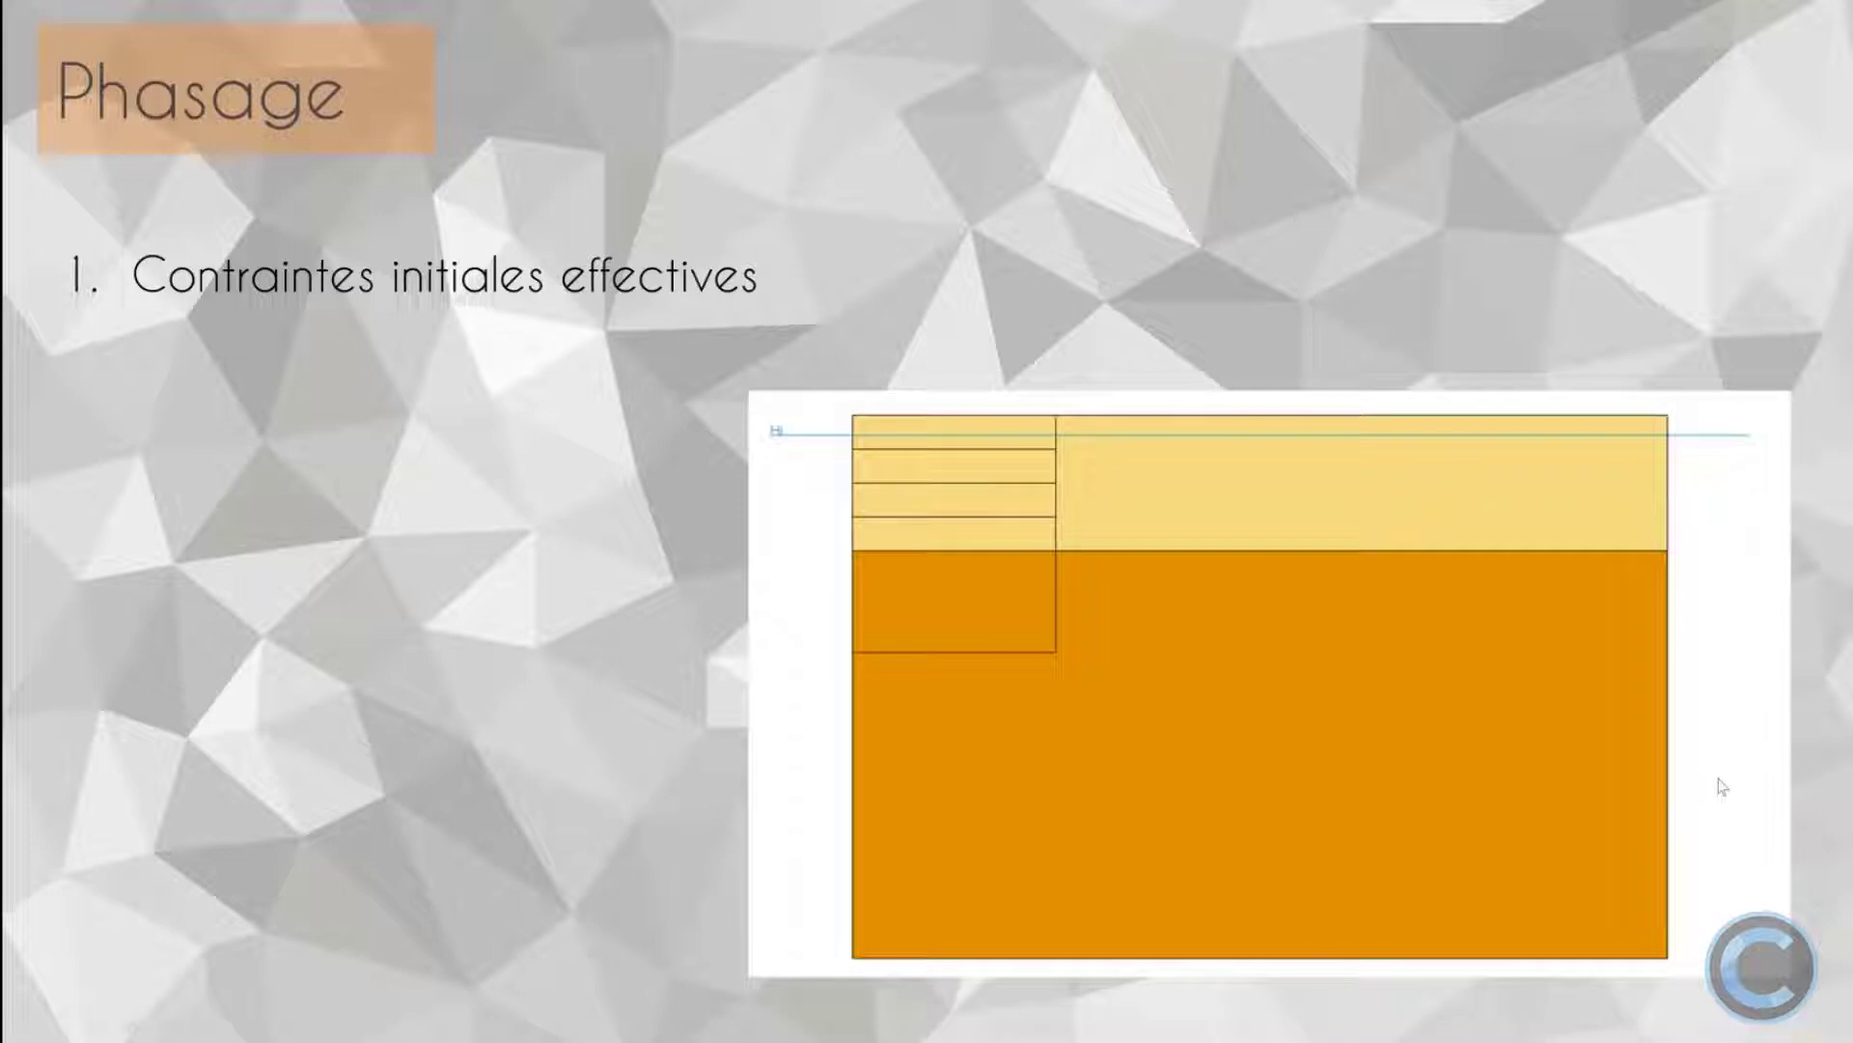
pyautogui.press('Right')
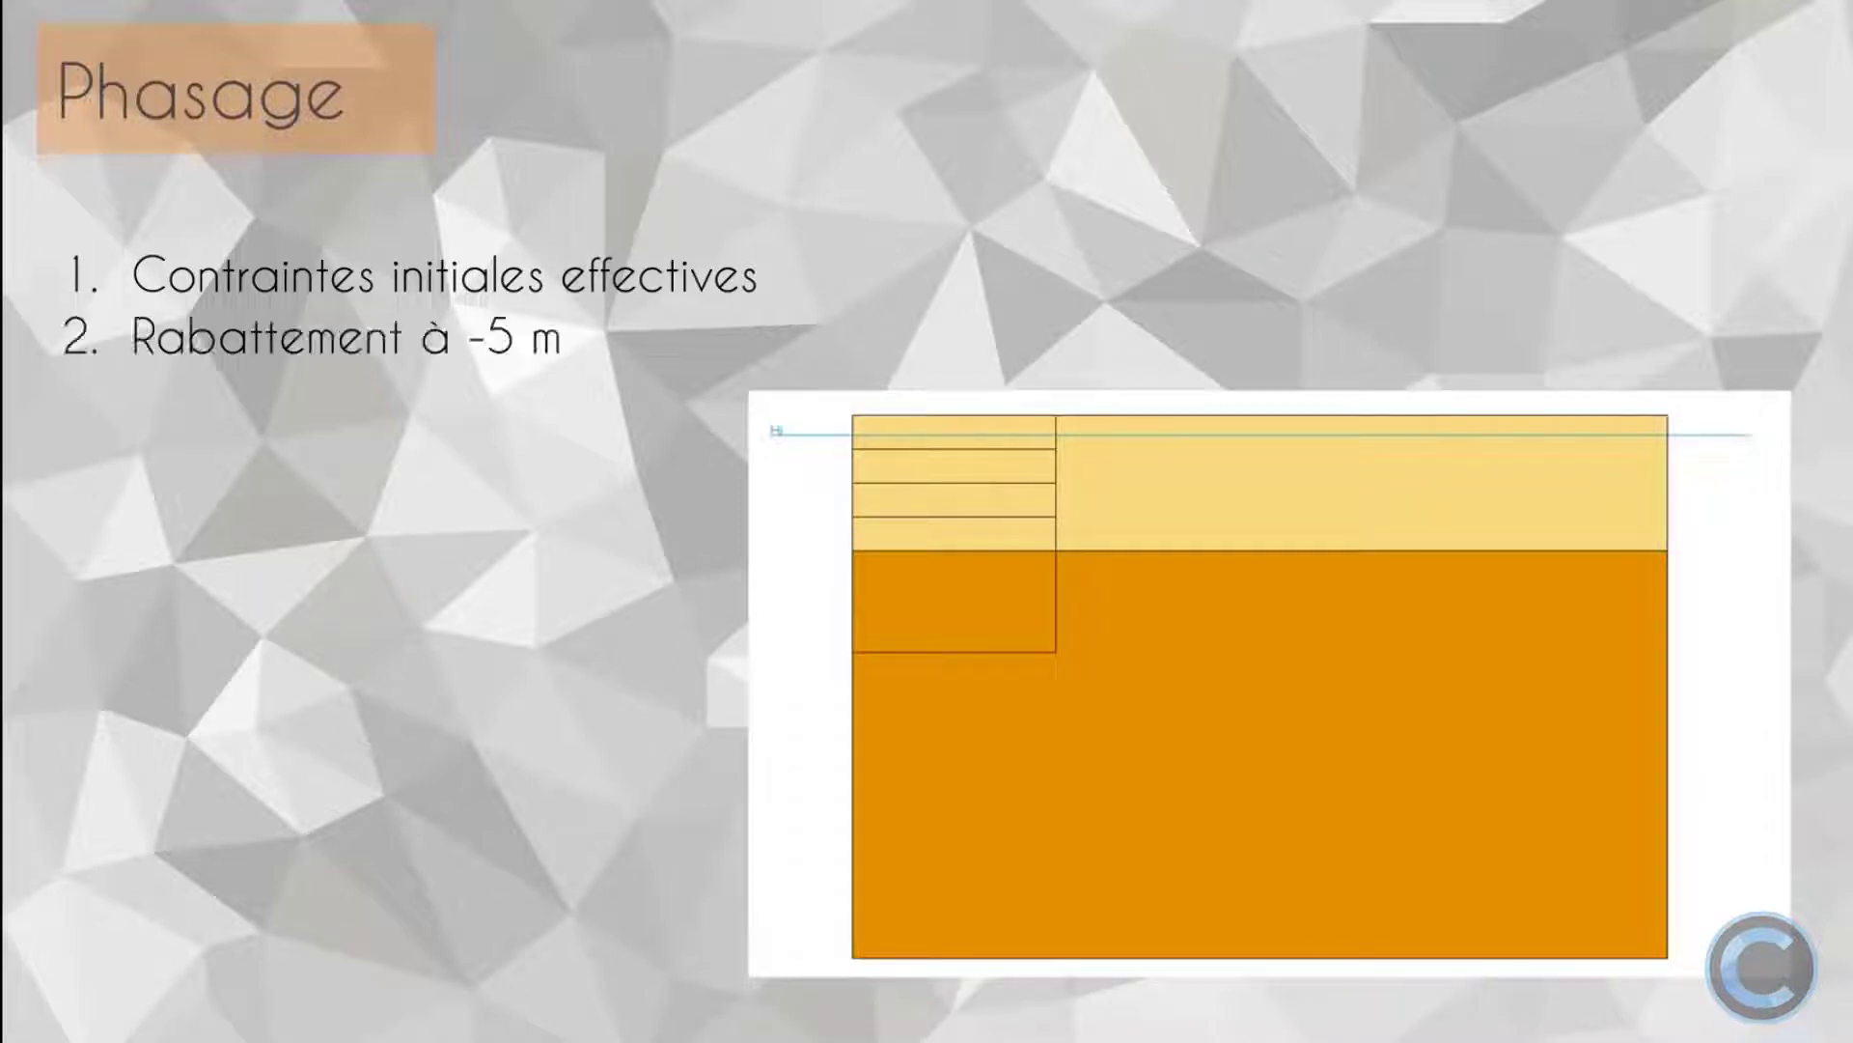
pyautogui.press('Right')
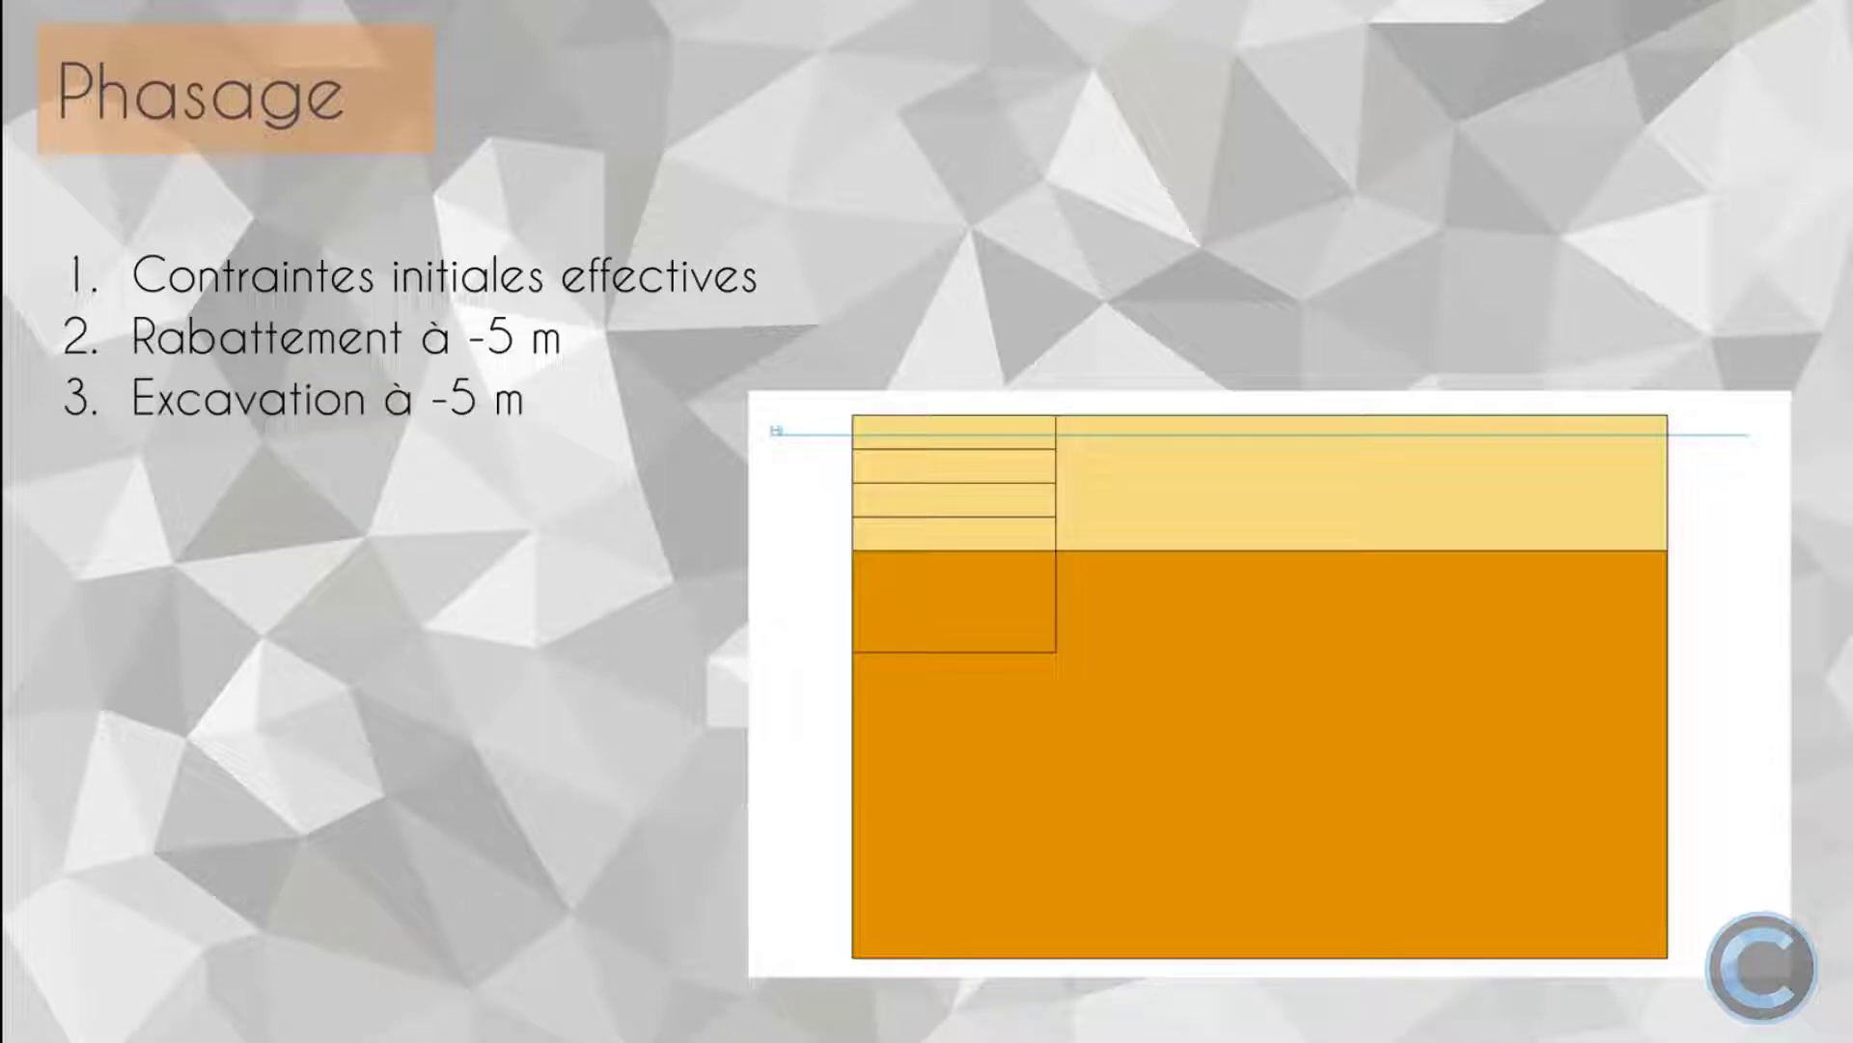
pyautogui.press('Right')
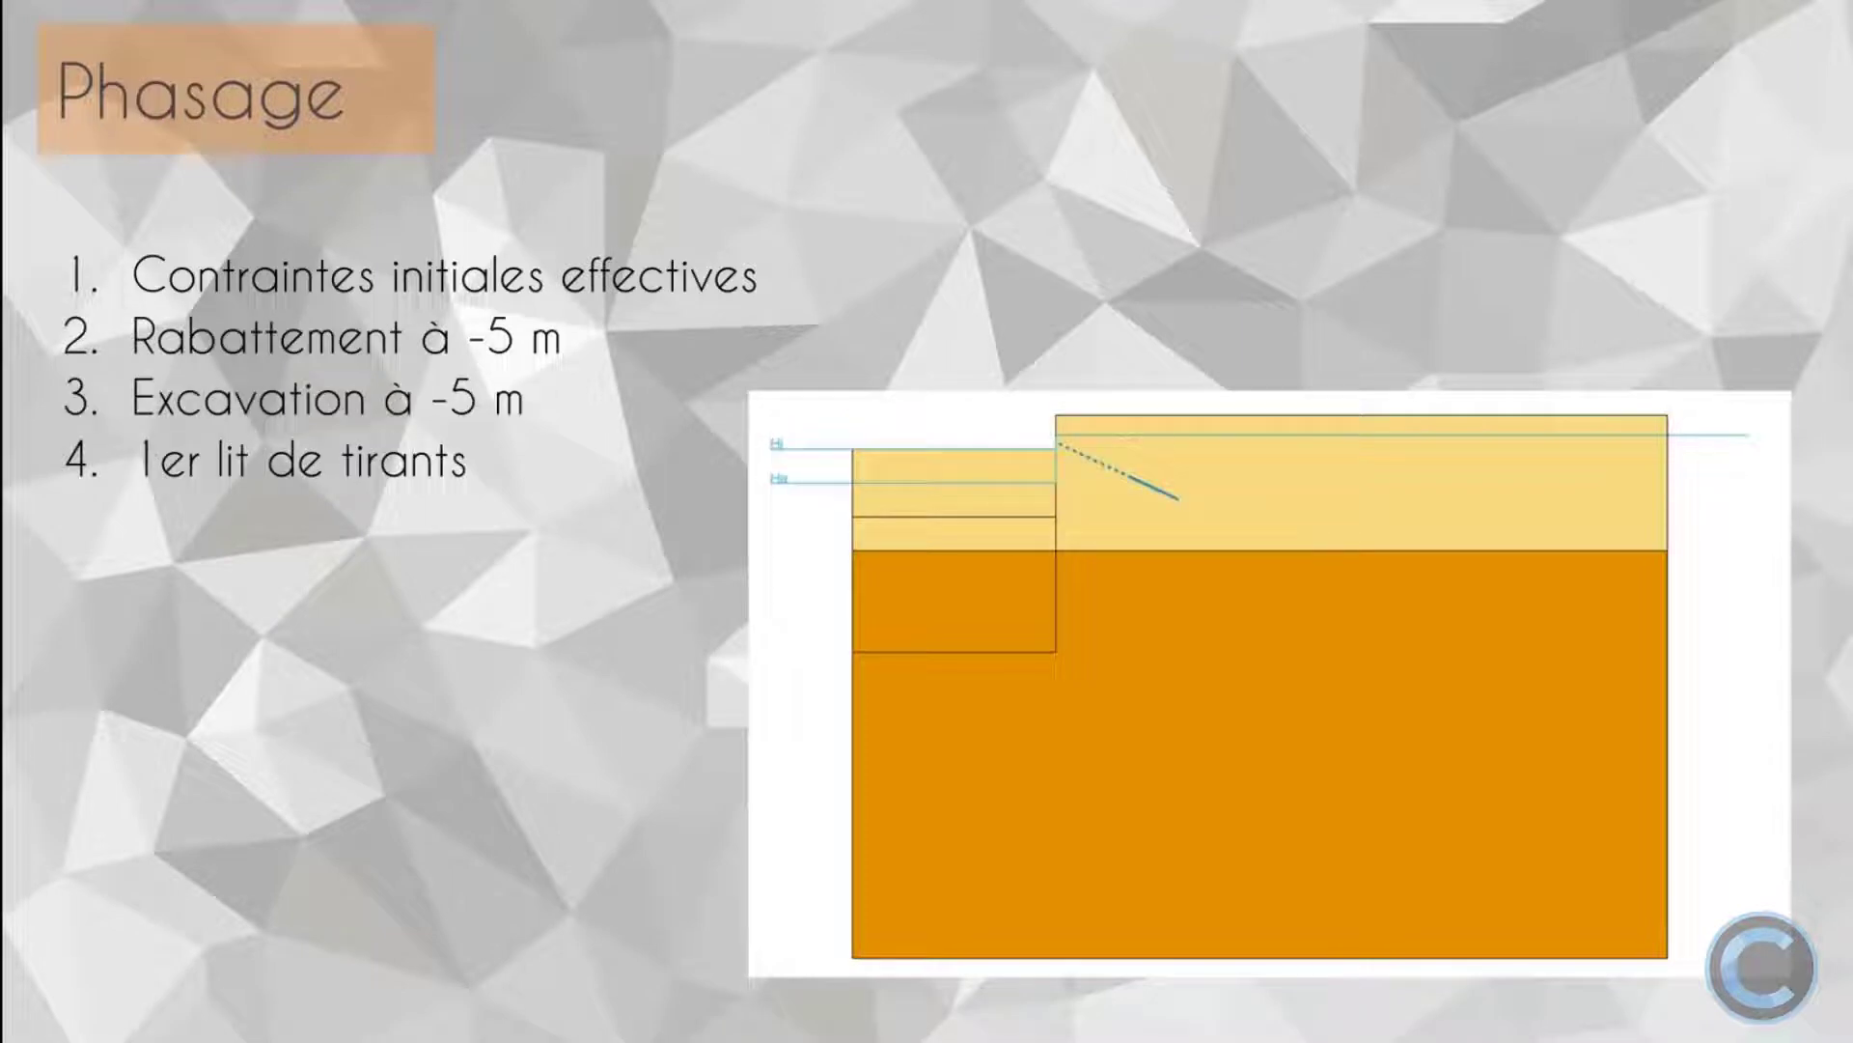
pyautogui.press('Right')
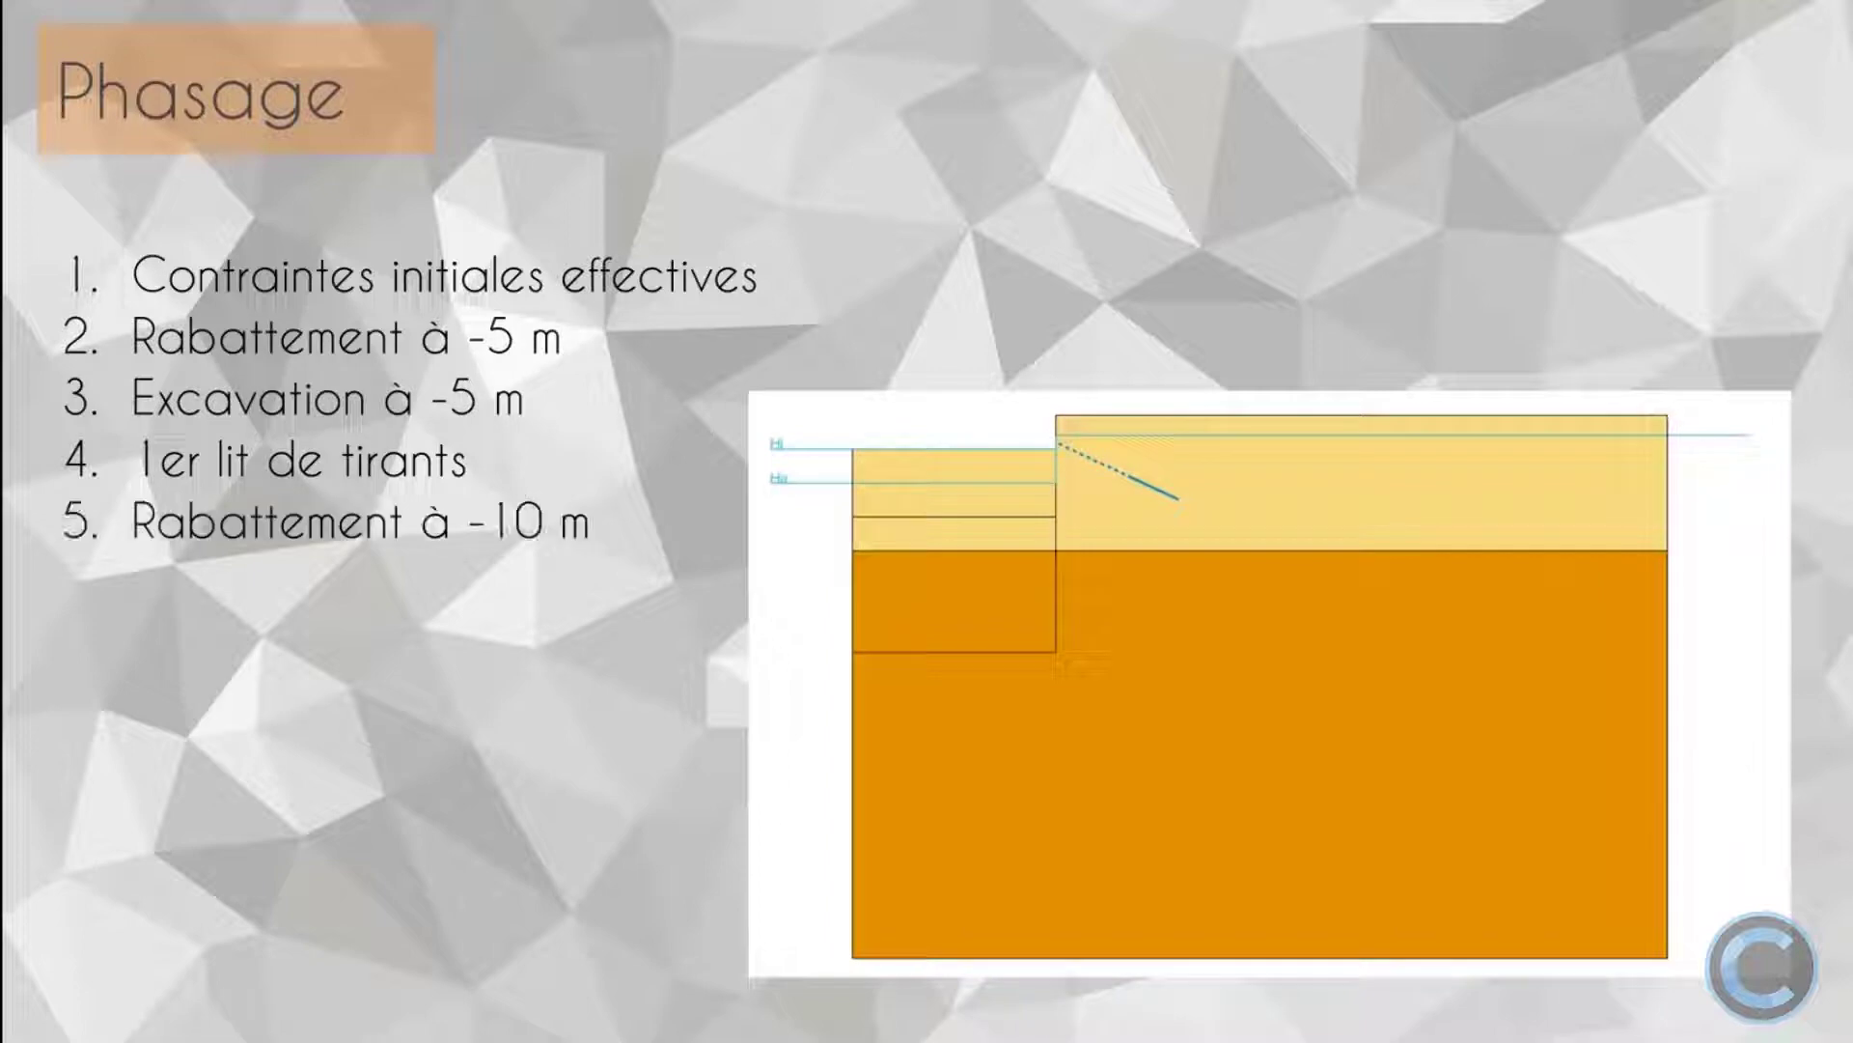
pyautogui.press('Right')
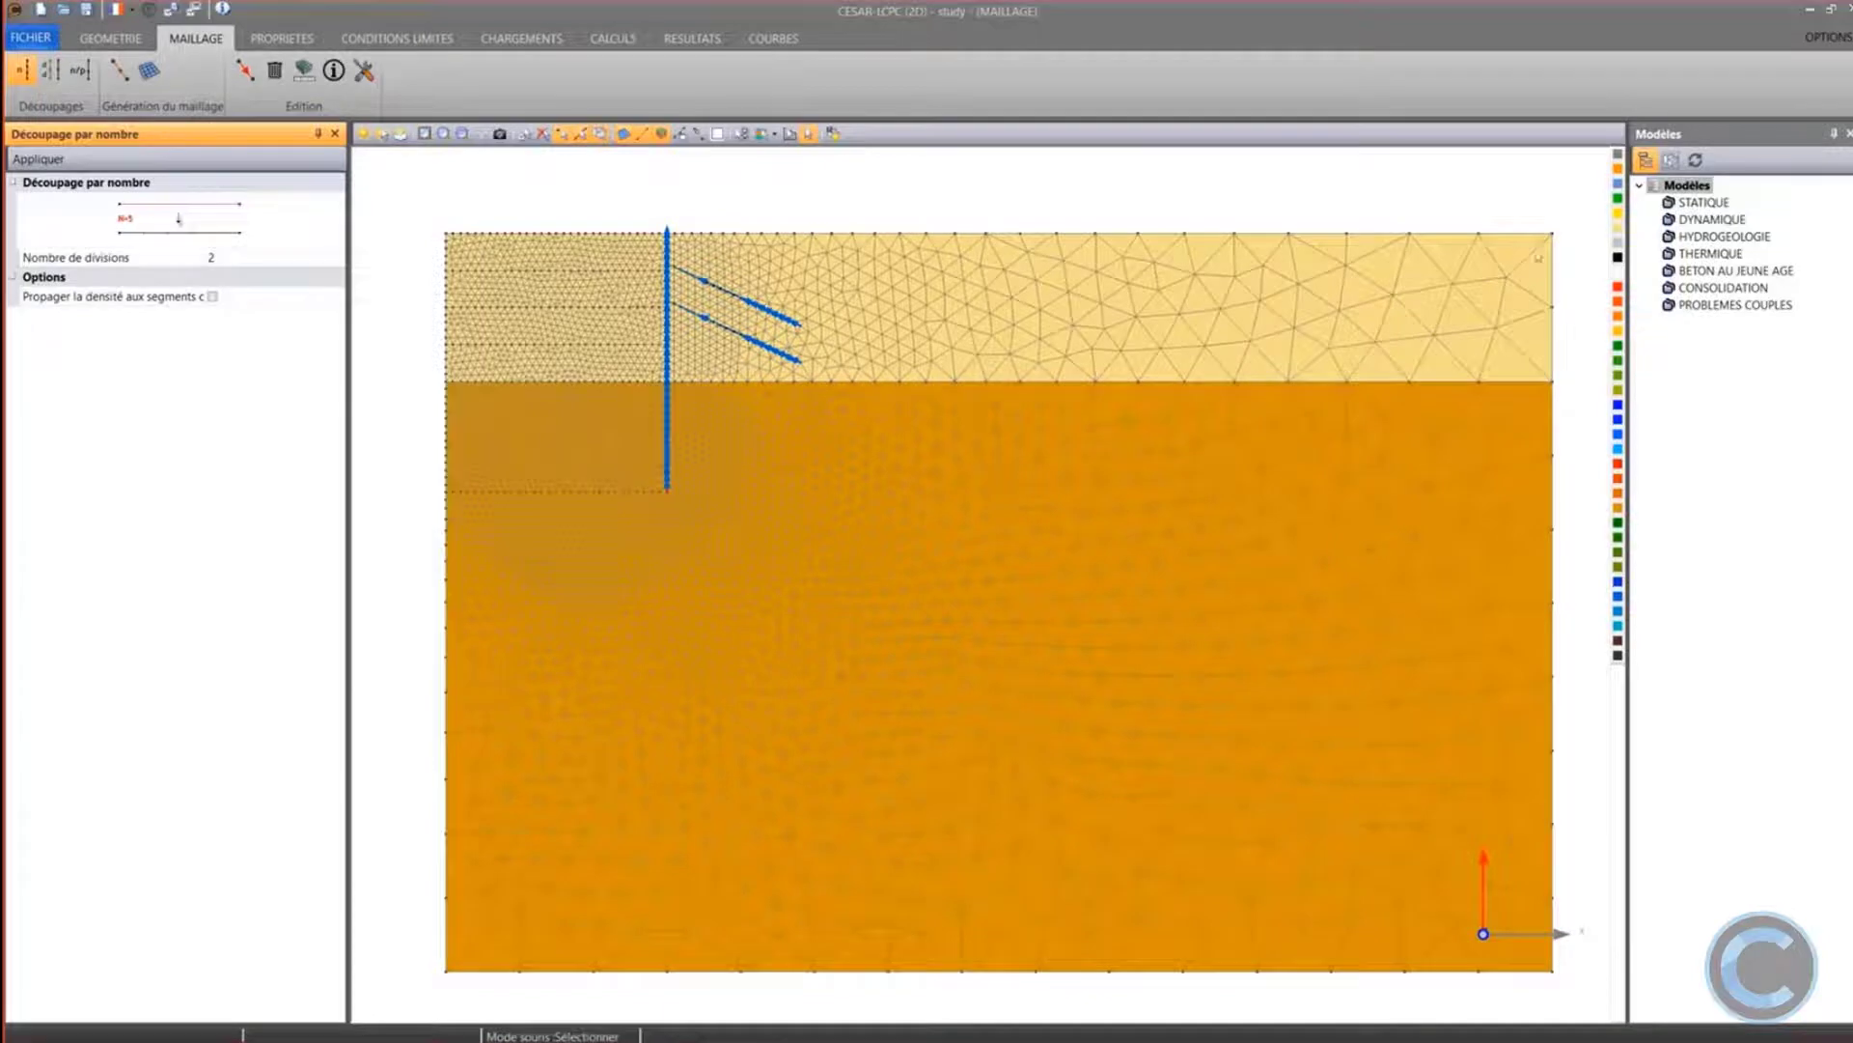
# Add a static MCNL model named "Contraintes initiales effectives", with the initial stress type set to Autre champ de contraintes initiales
pyautogui.rightClick(1680, 197)
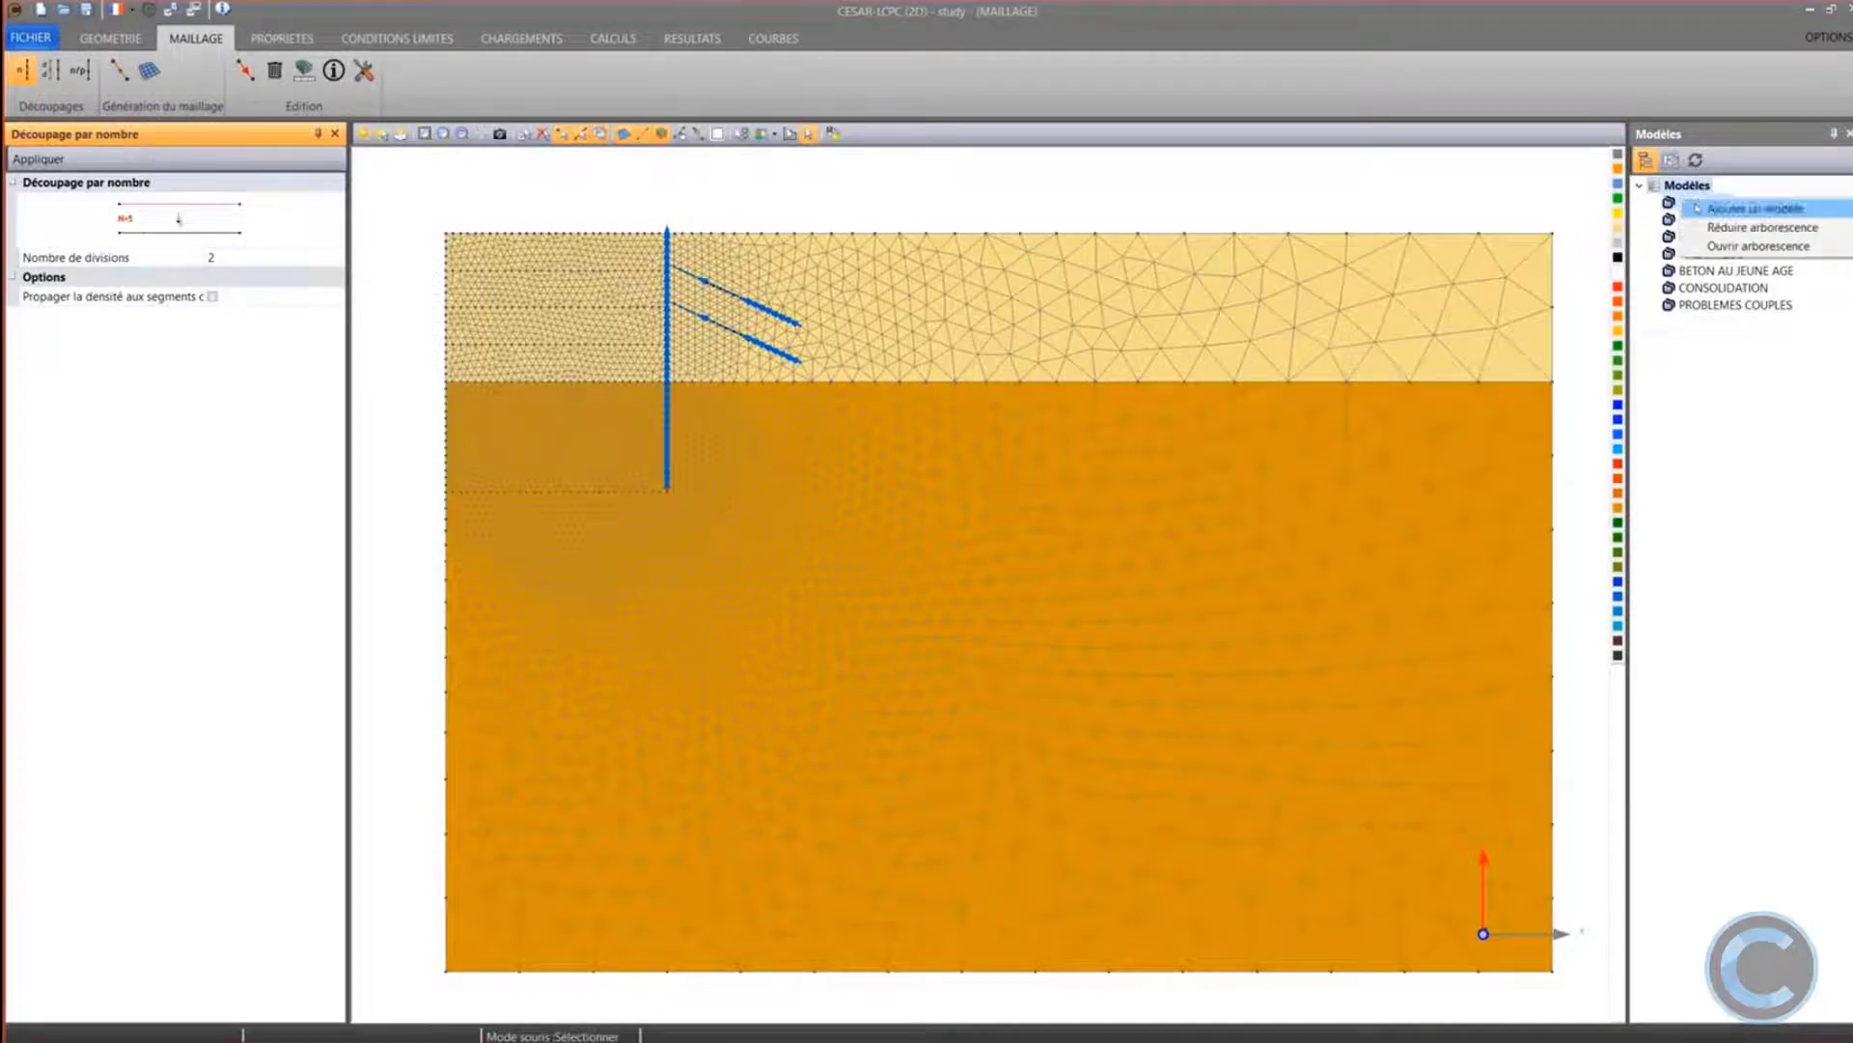
pyautogui.click(1725, 209)
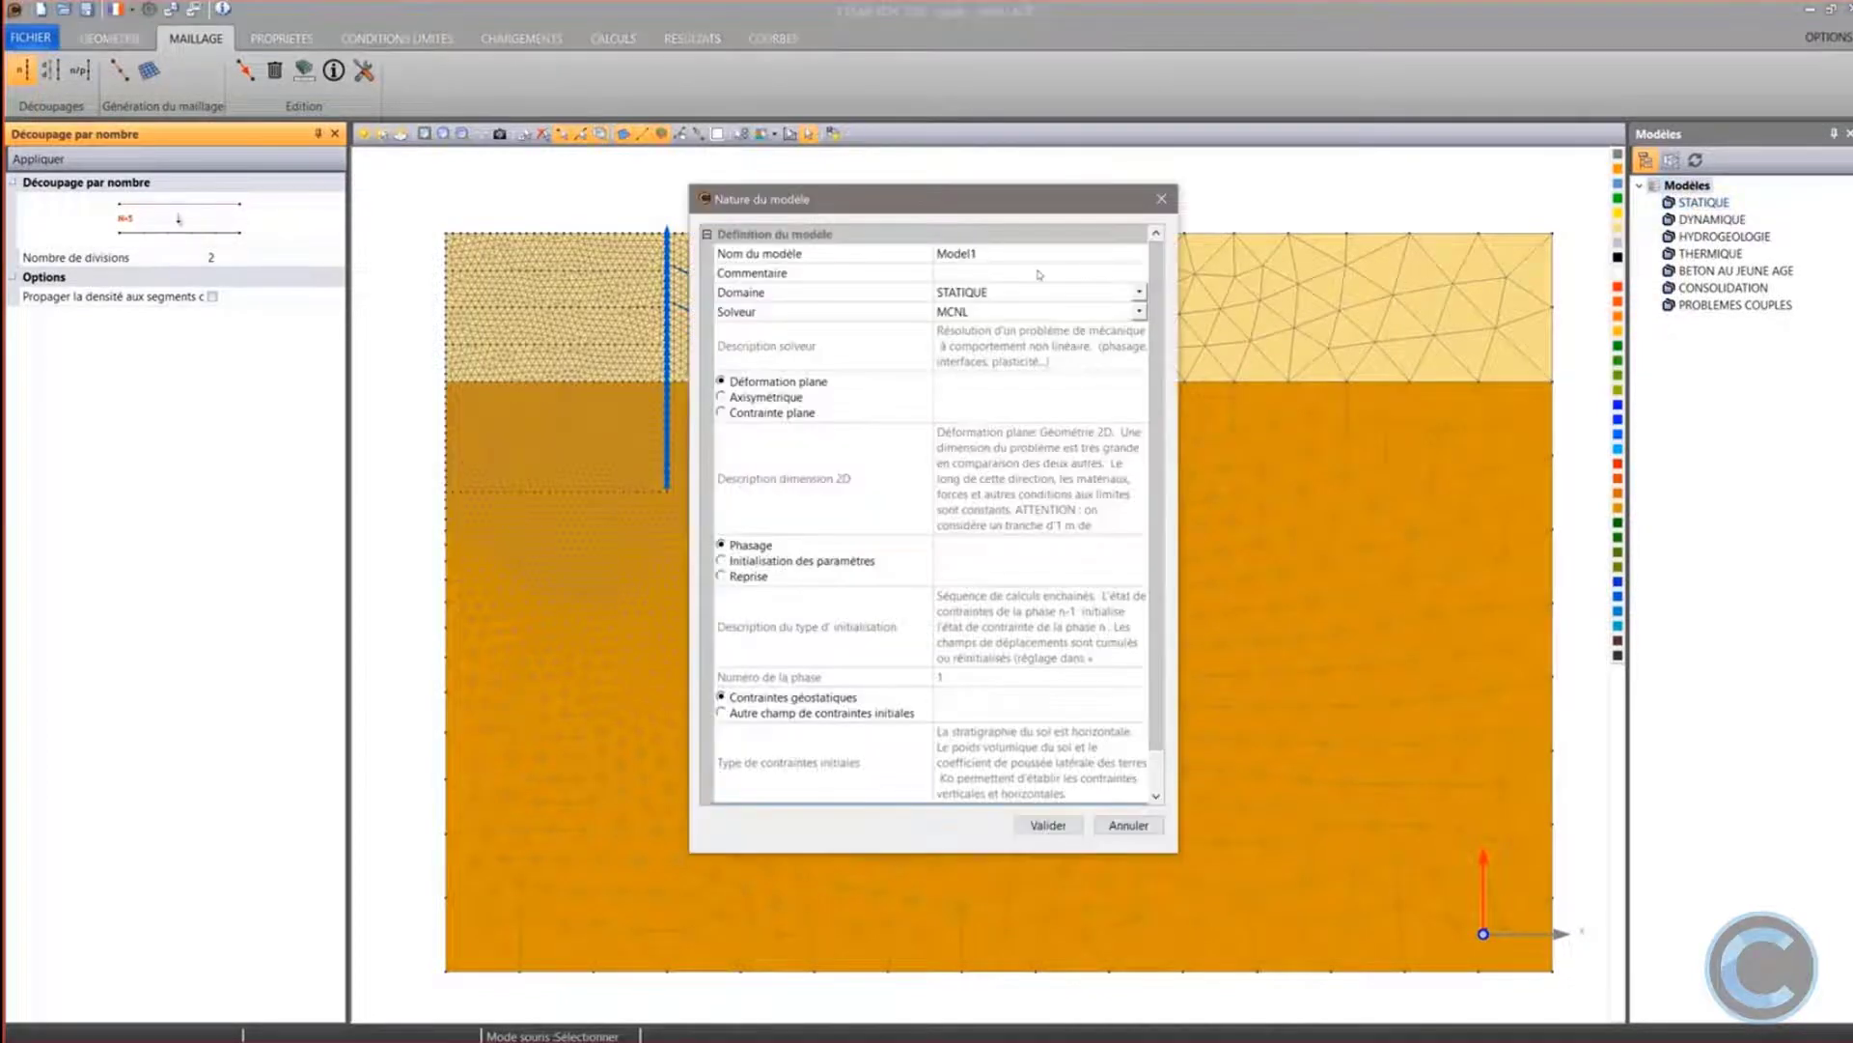
pyautogui.click(892, 254)
pyautogui.write('Con')
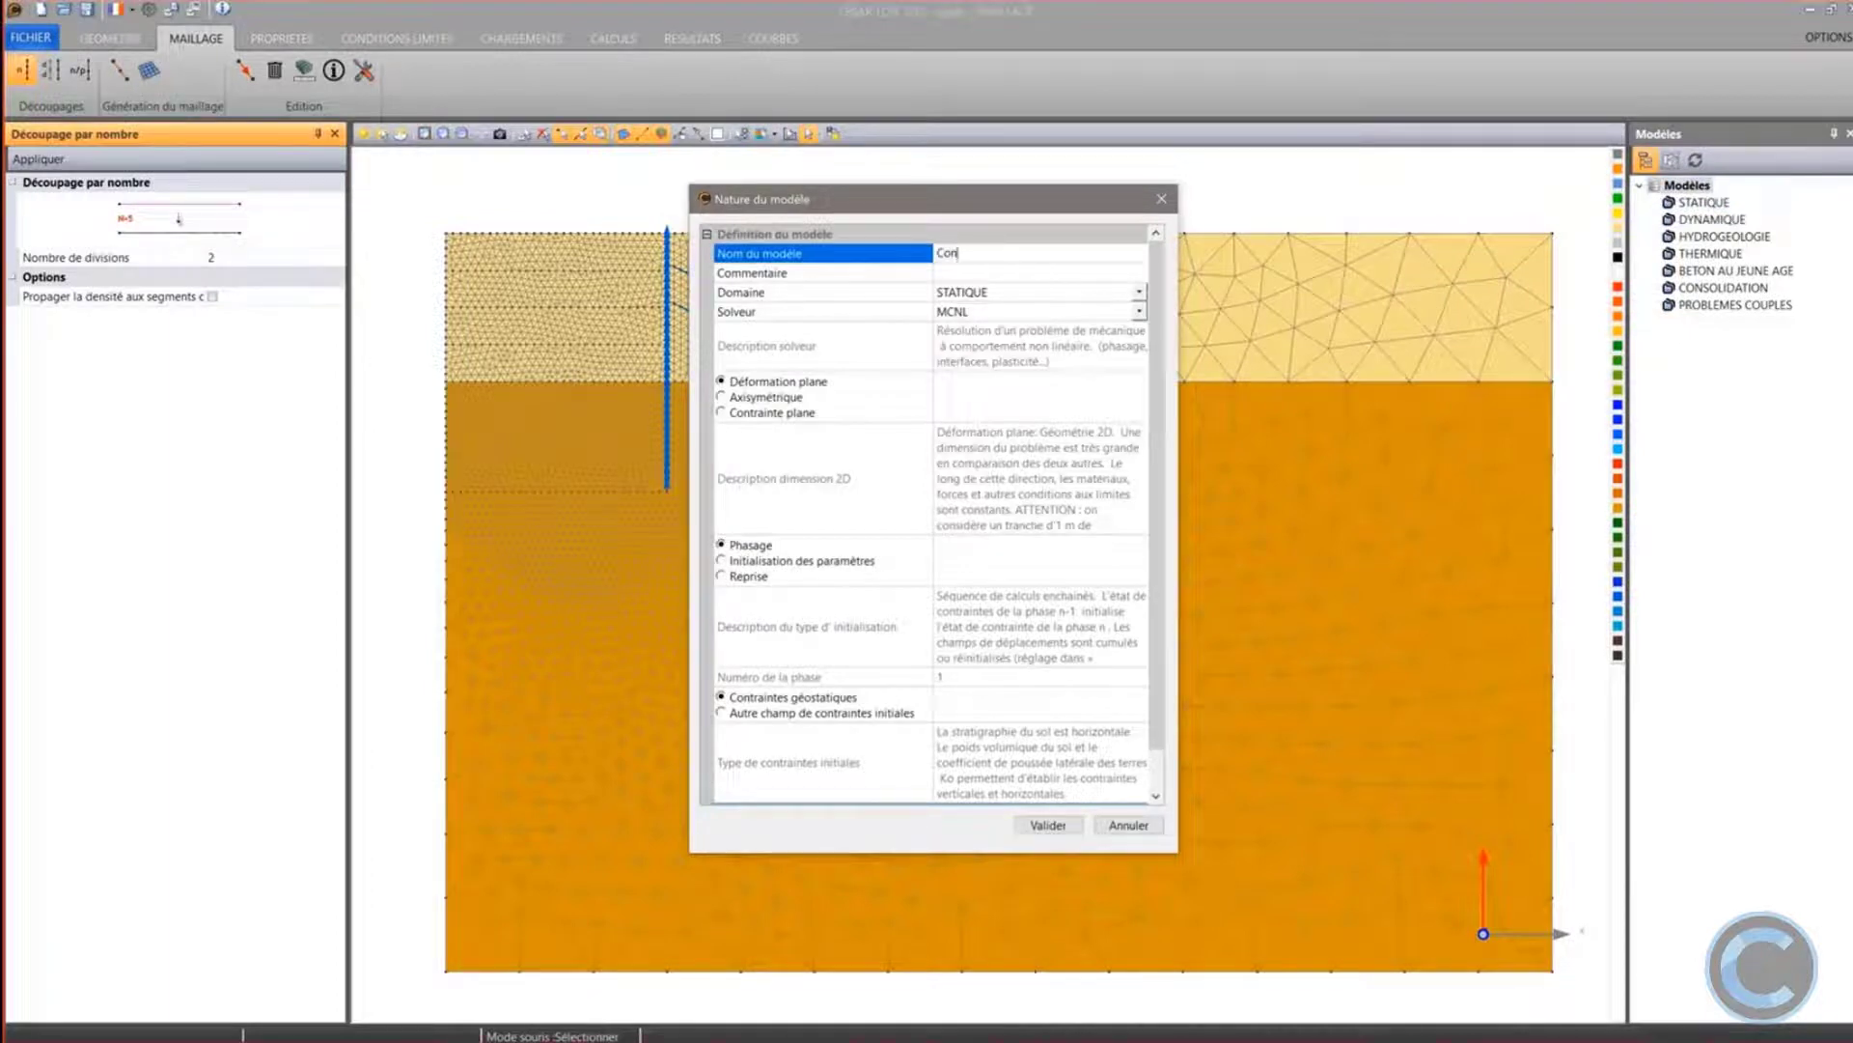
pyautogui.write('traintes initiales effectives')
pyautogui.click(835, 712)
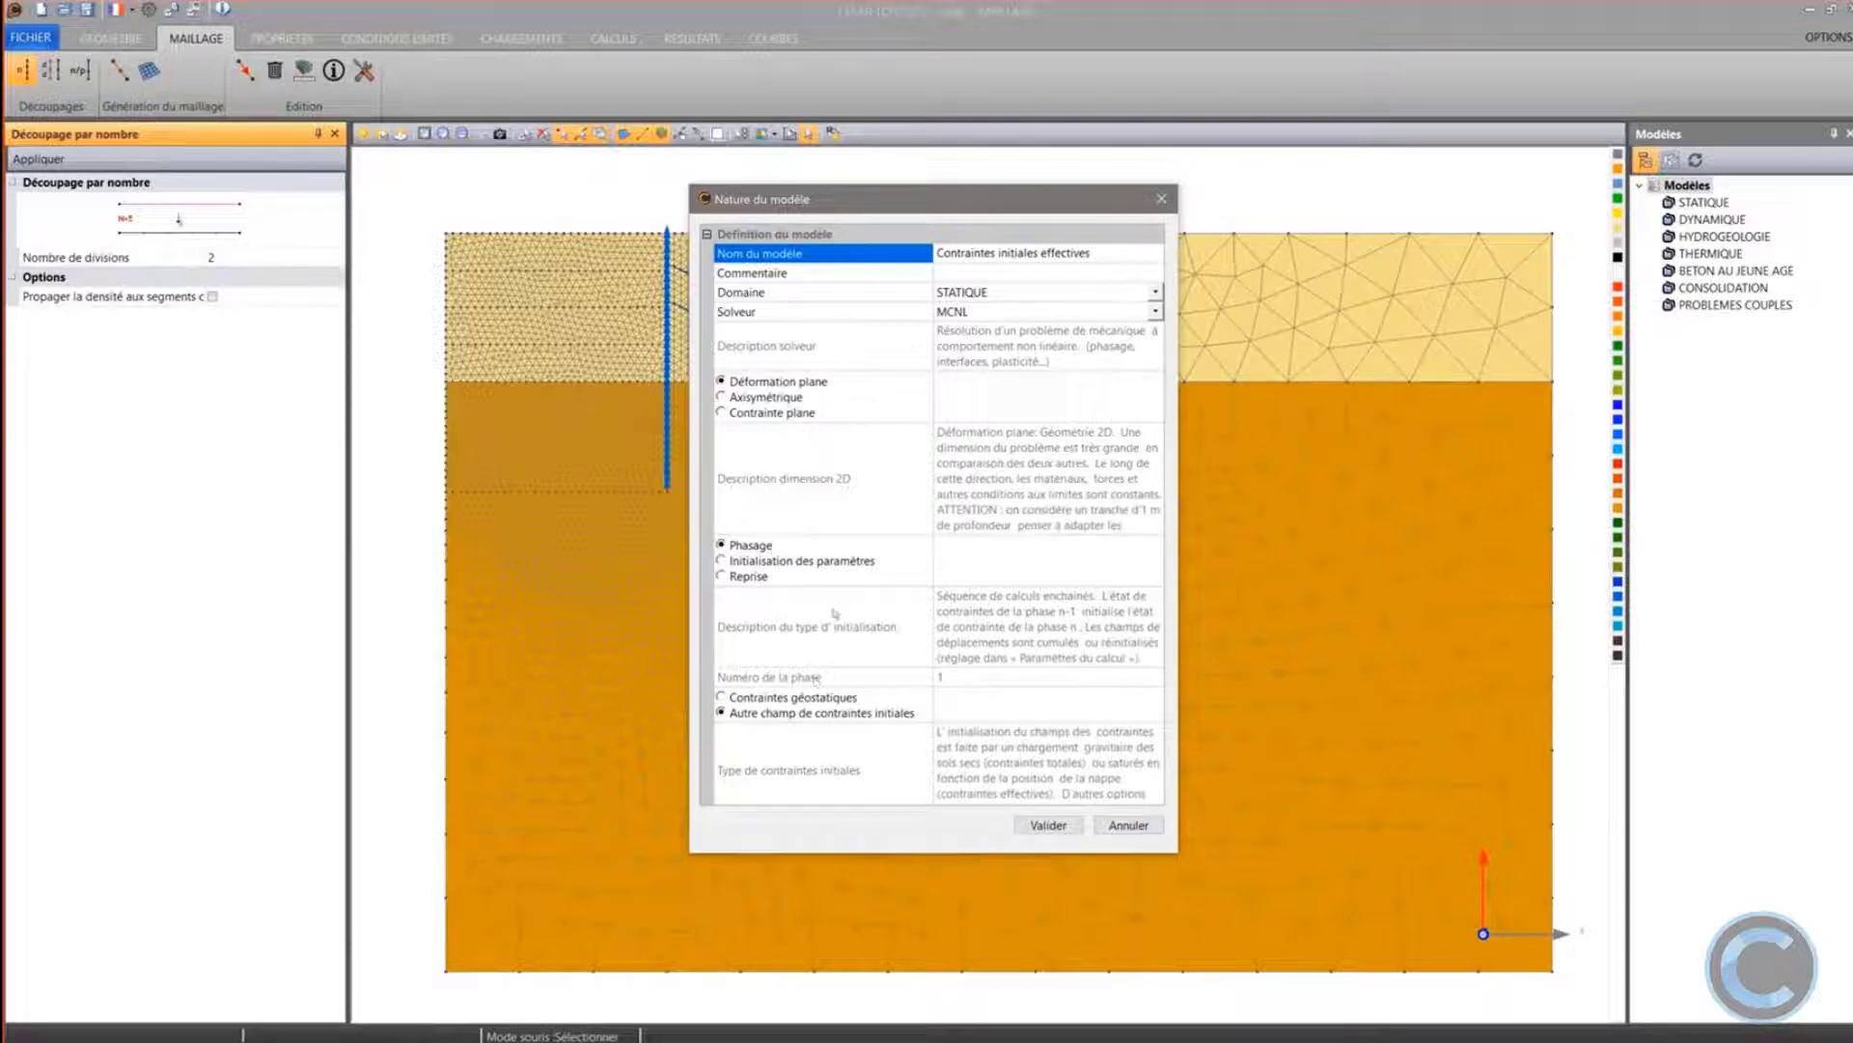
pyautogui.click(1052, 826)
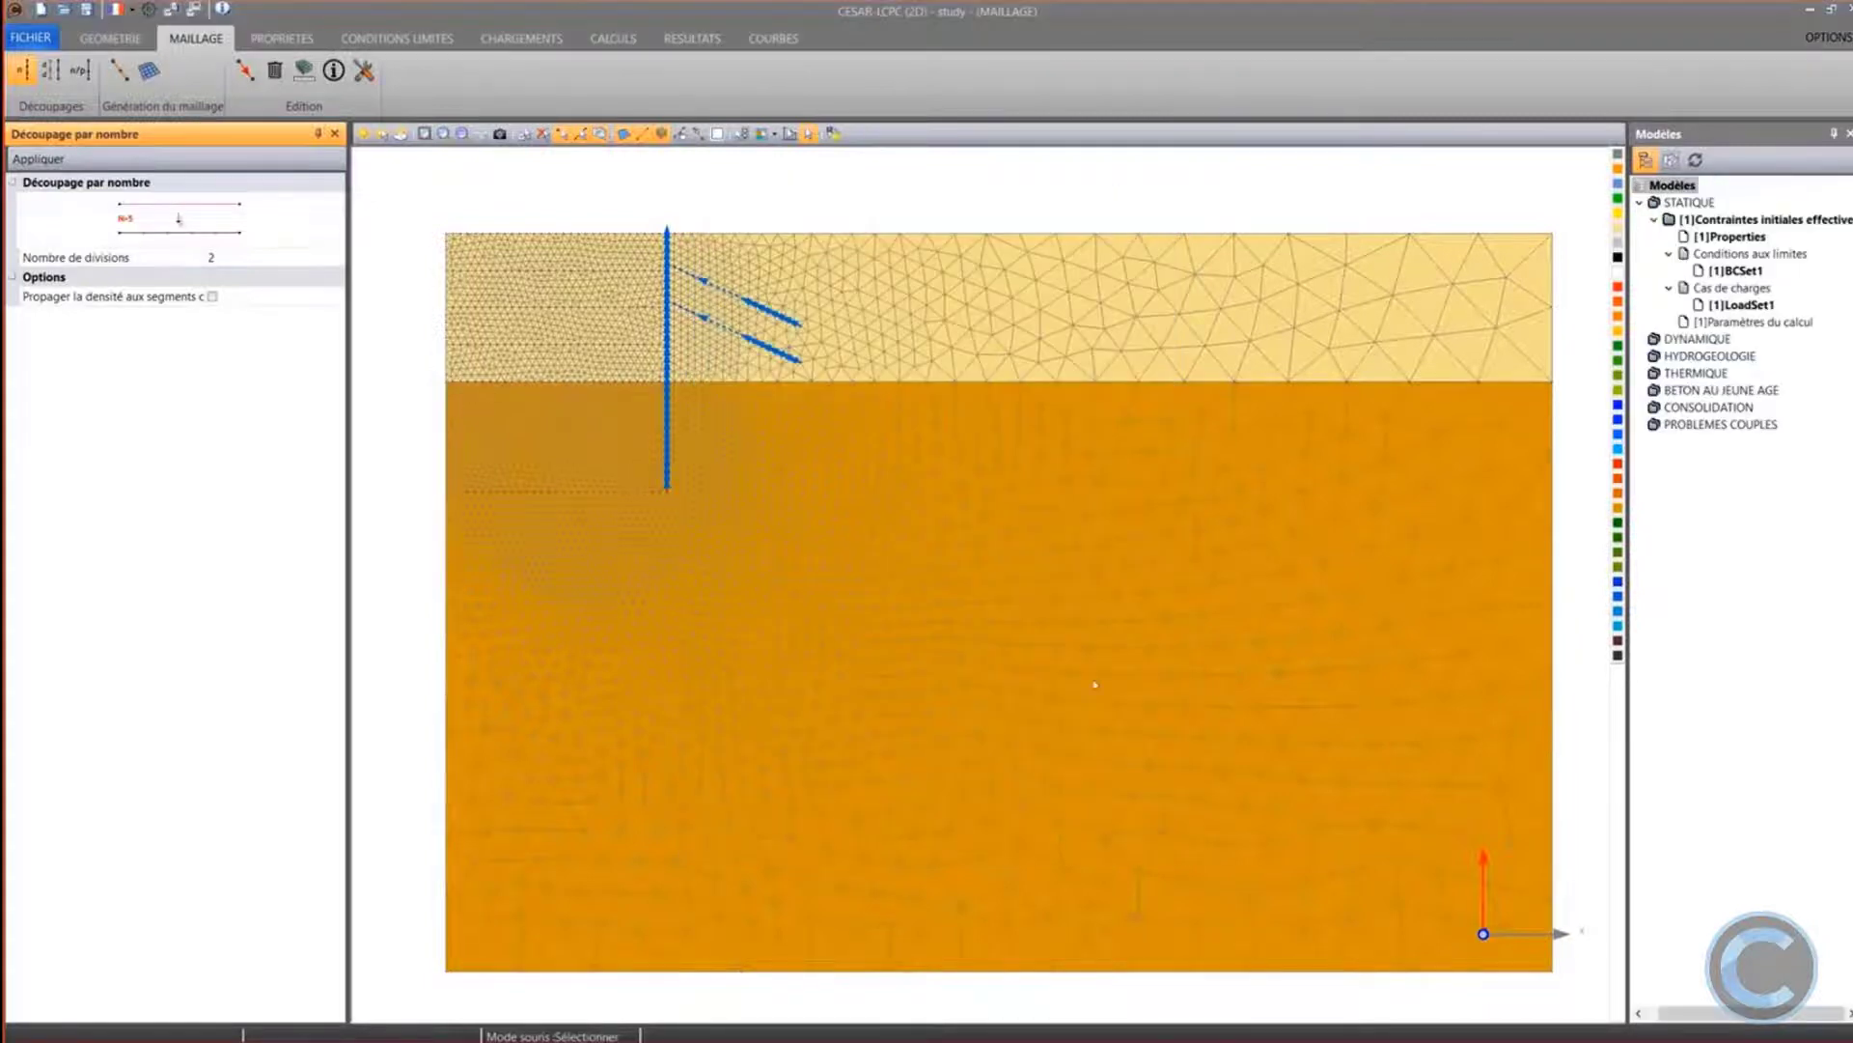
pyautogui.click(1707, 237)
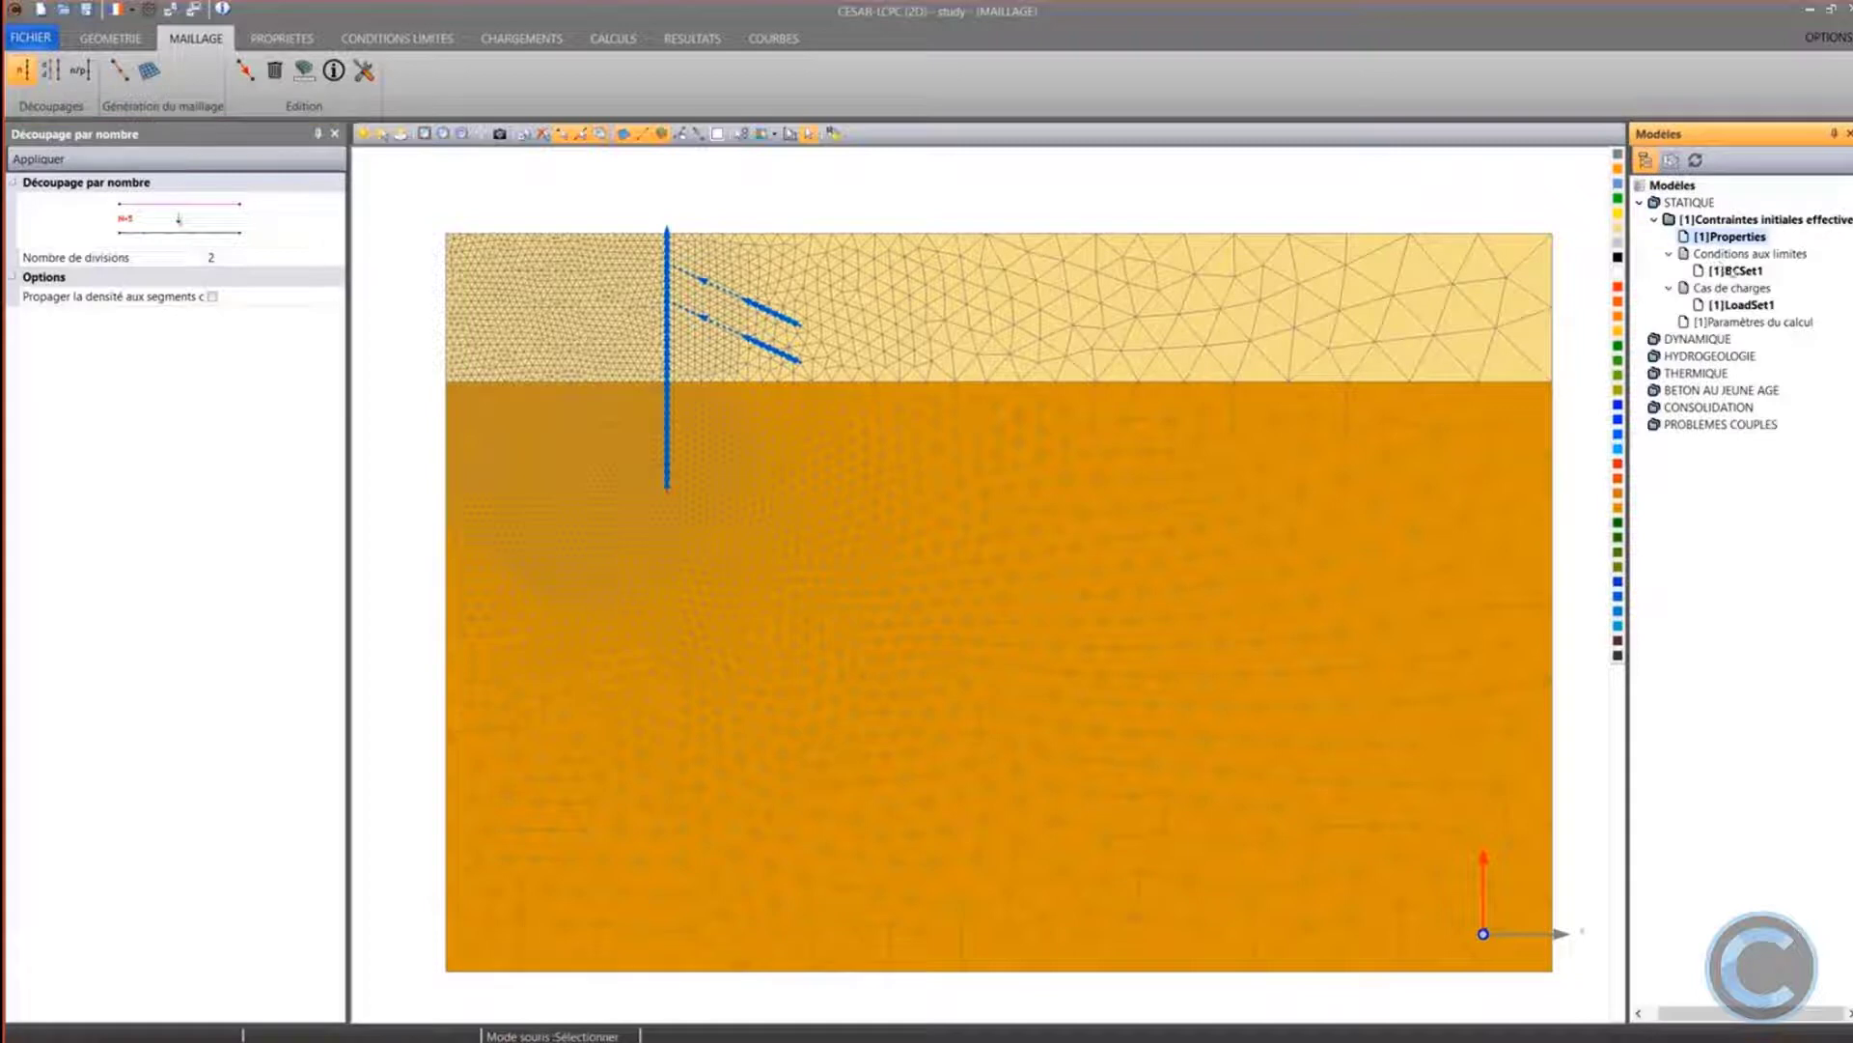
pyautogui.click(1735, 271)
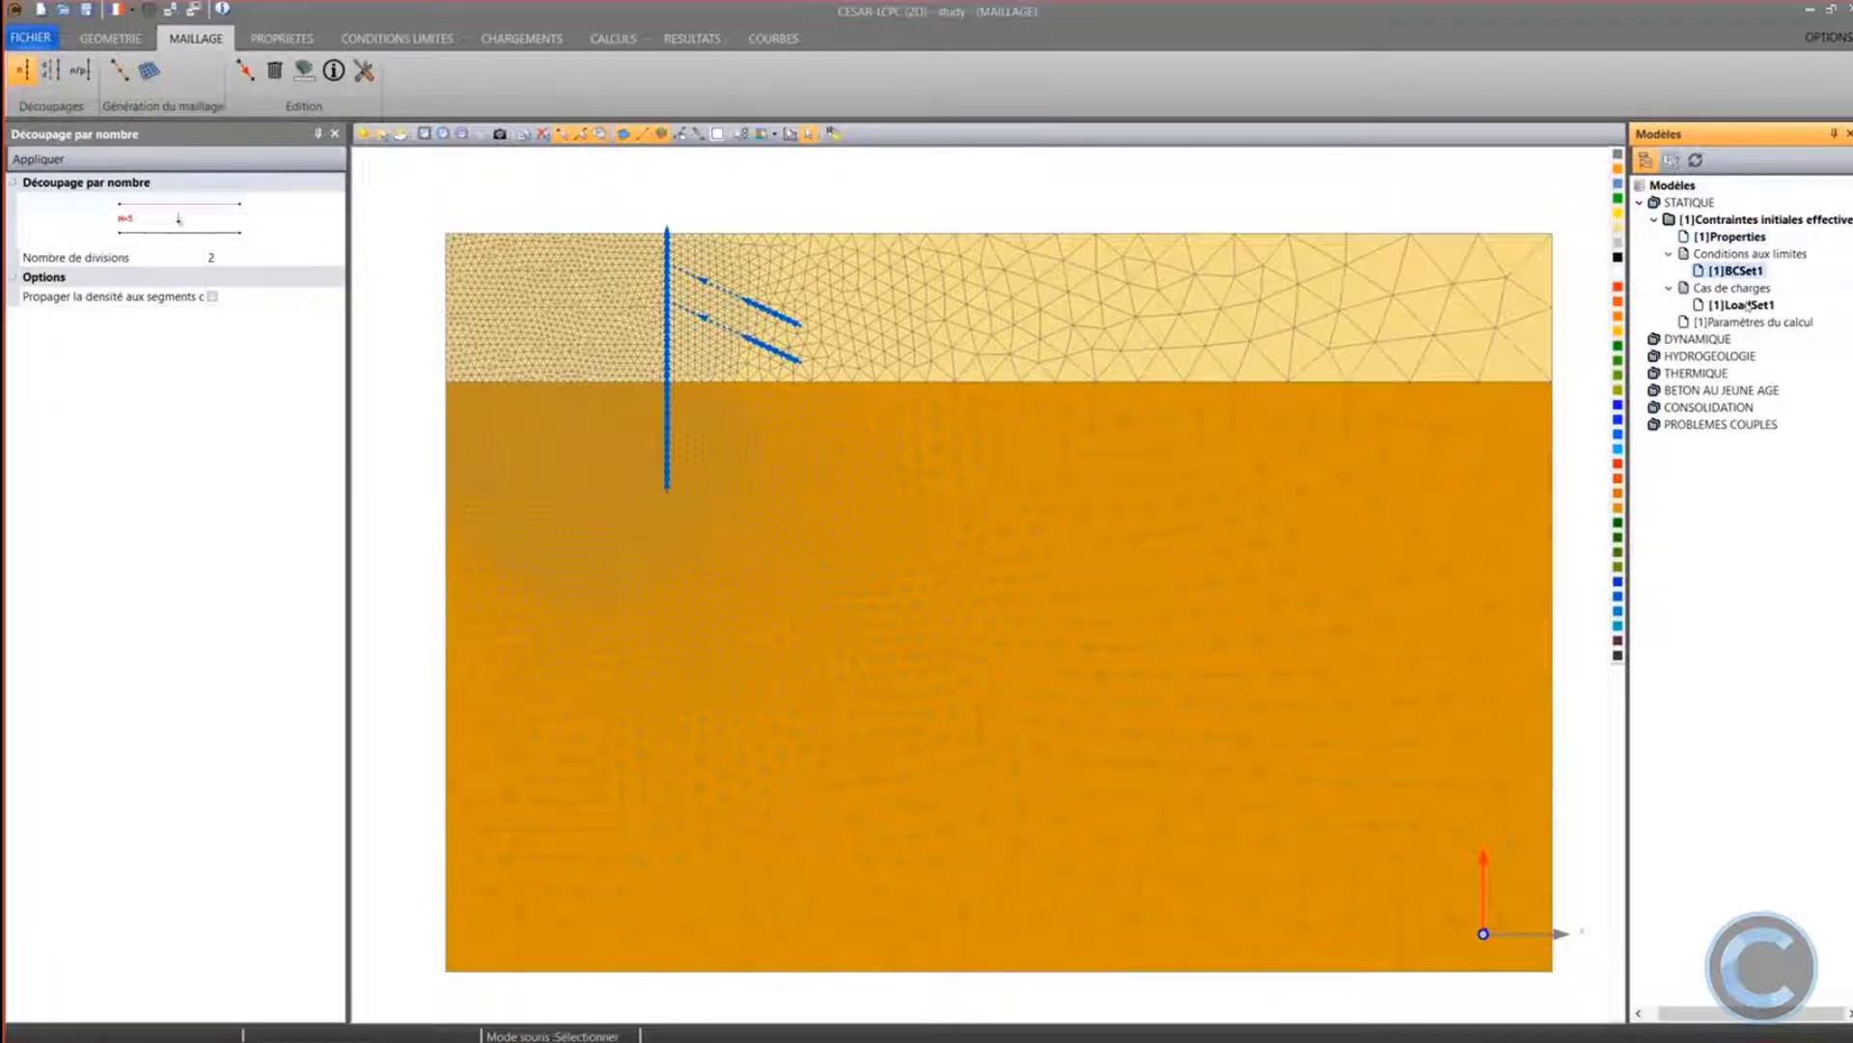
pyautogui.click(1750, 305)
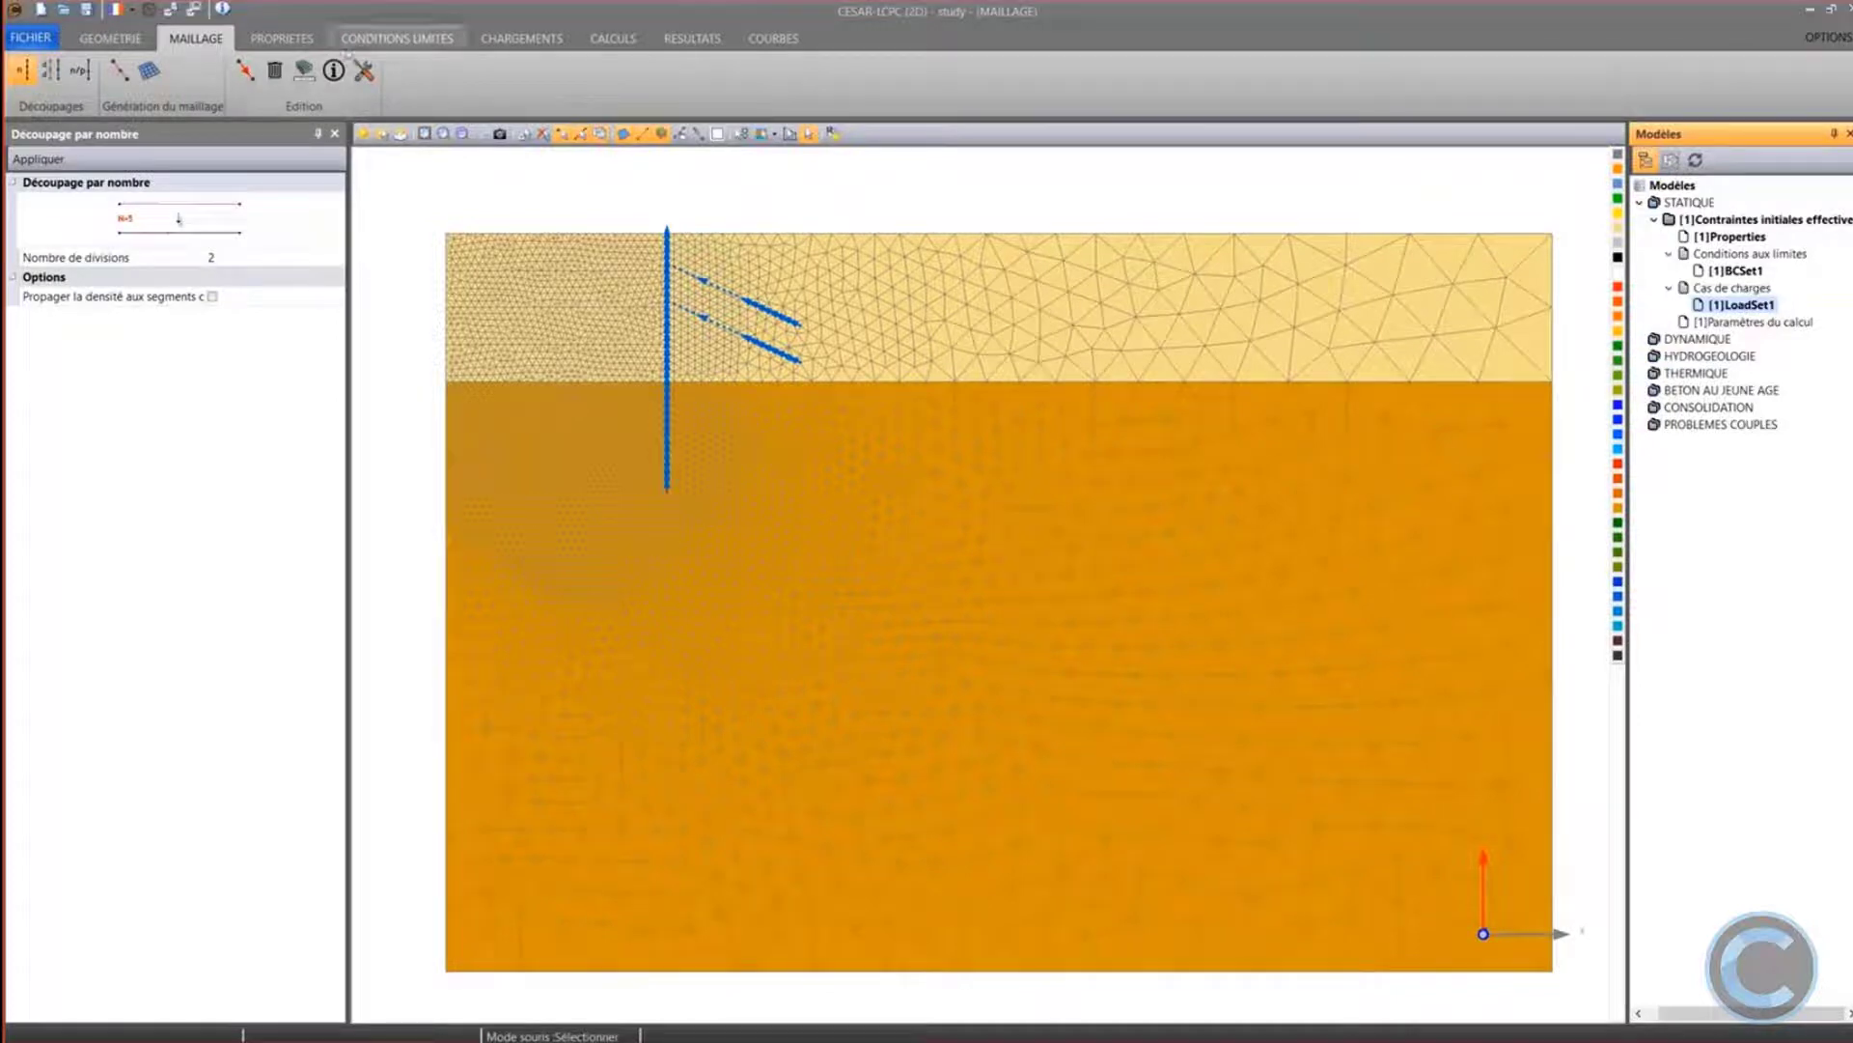
# Import the surface block property sets Sable #1 and Sable #2 from 2g.01-database.xml
pyautogui.click(293, 41)
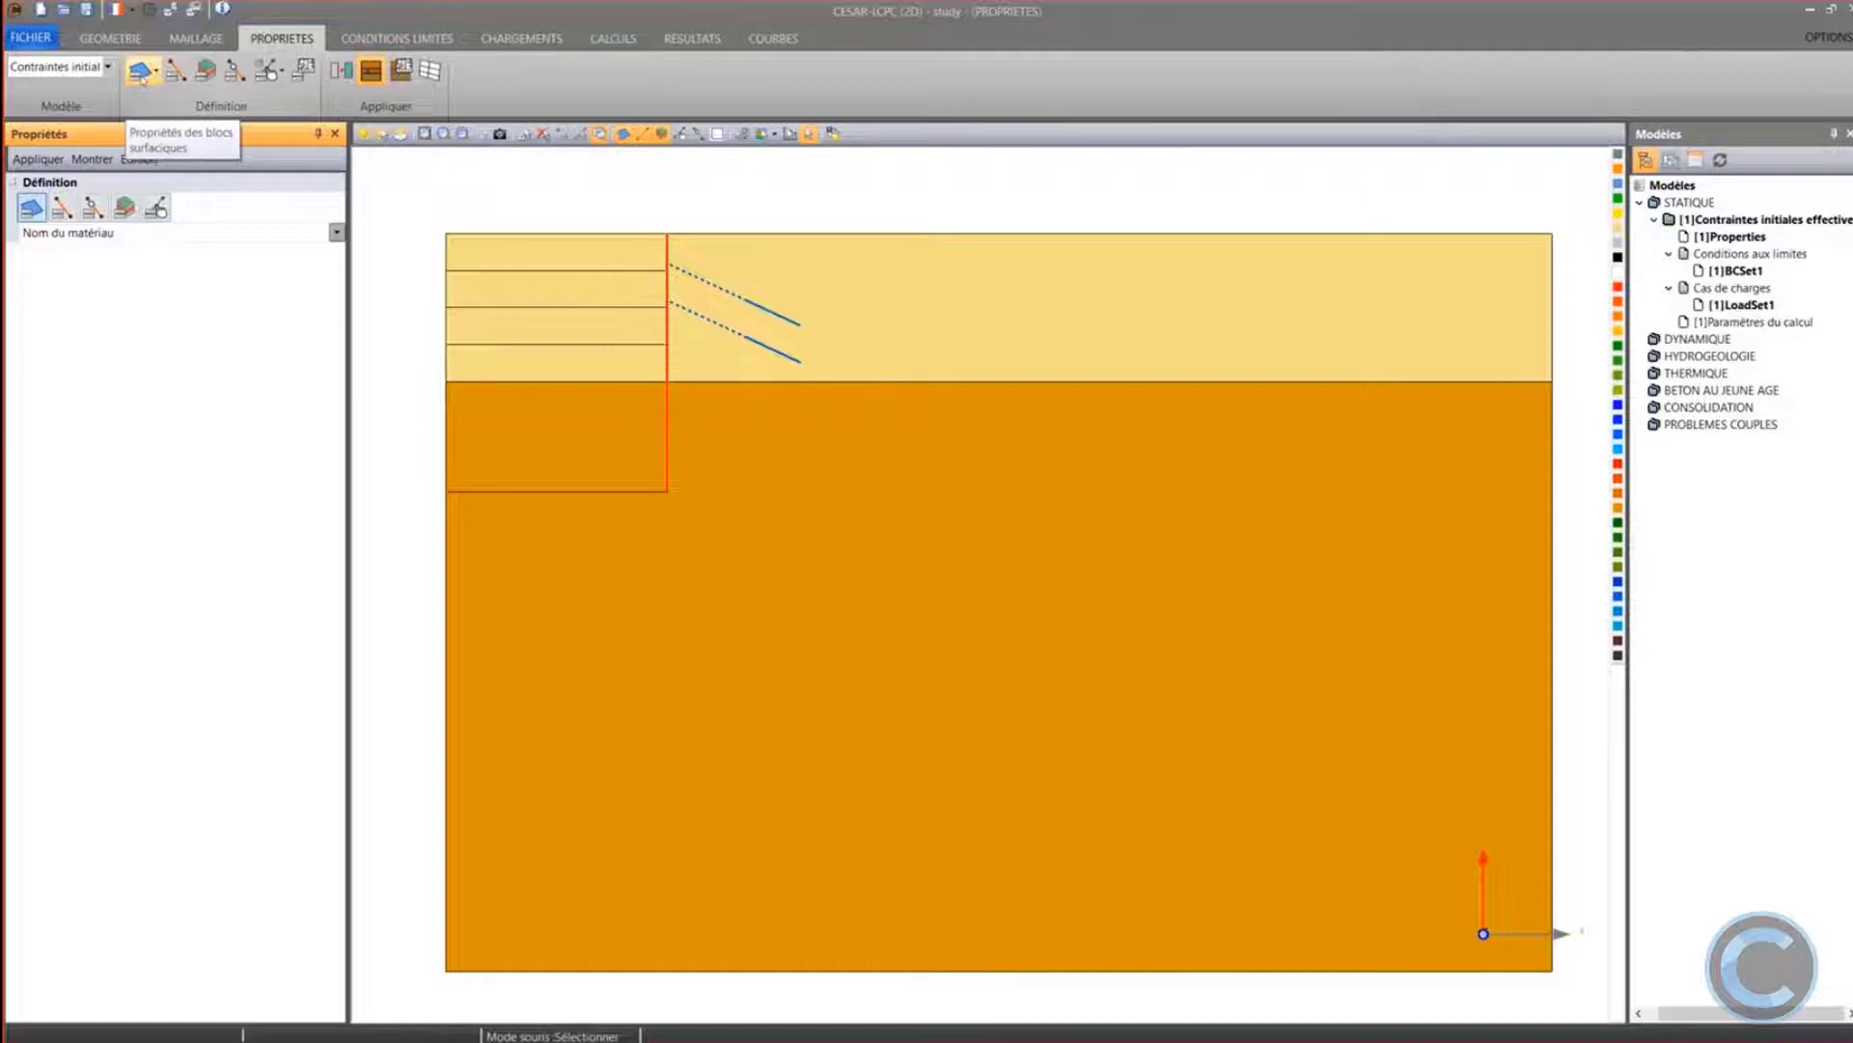
pyautogui.click(141, 73)
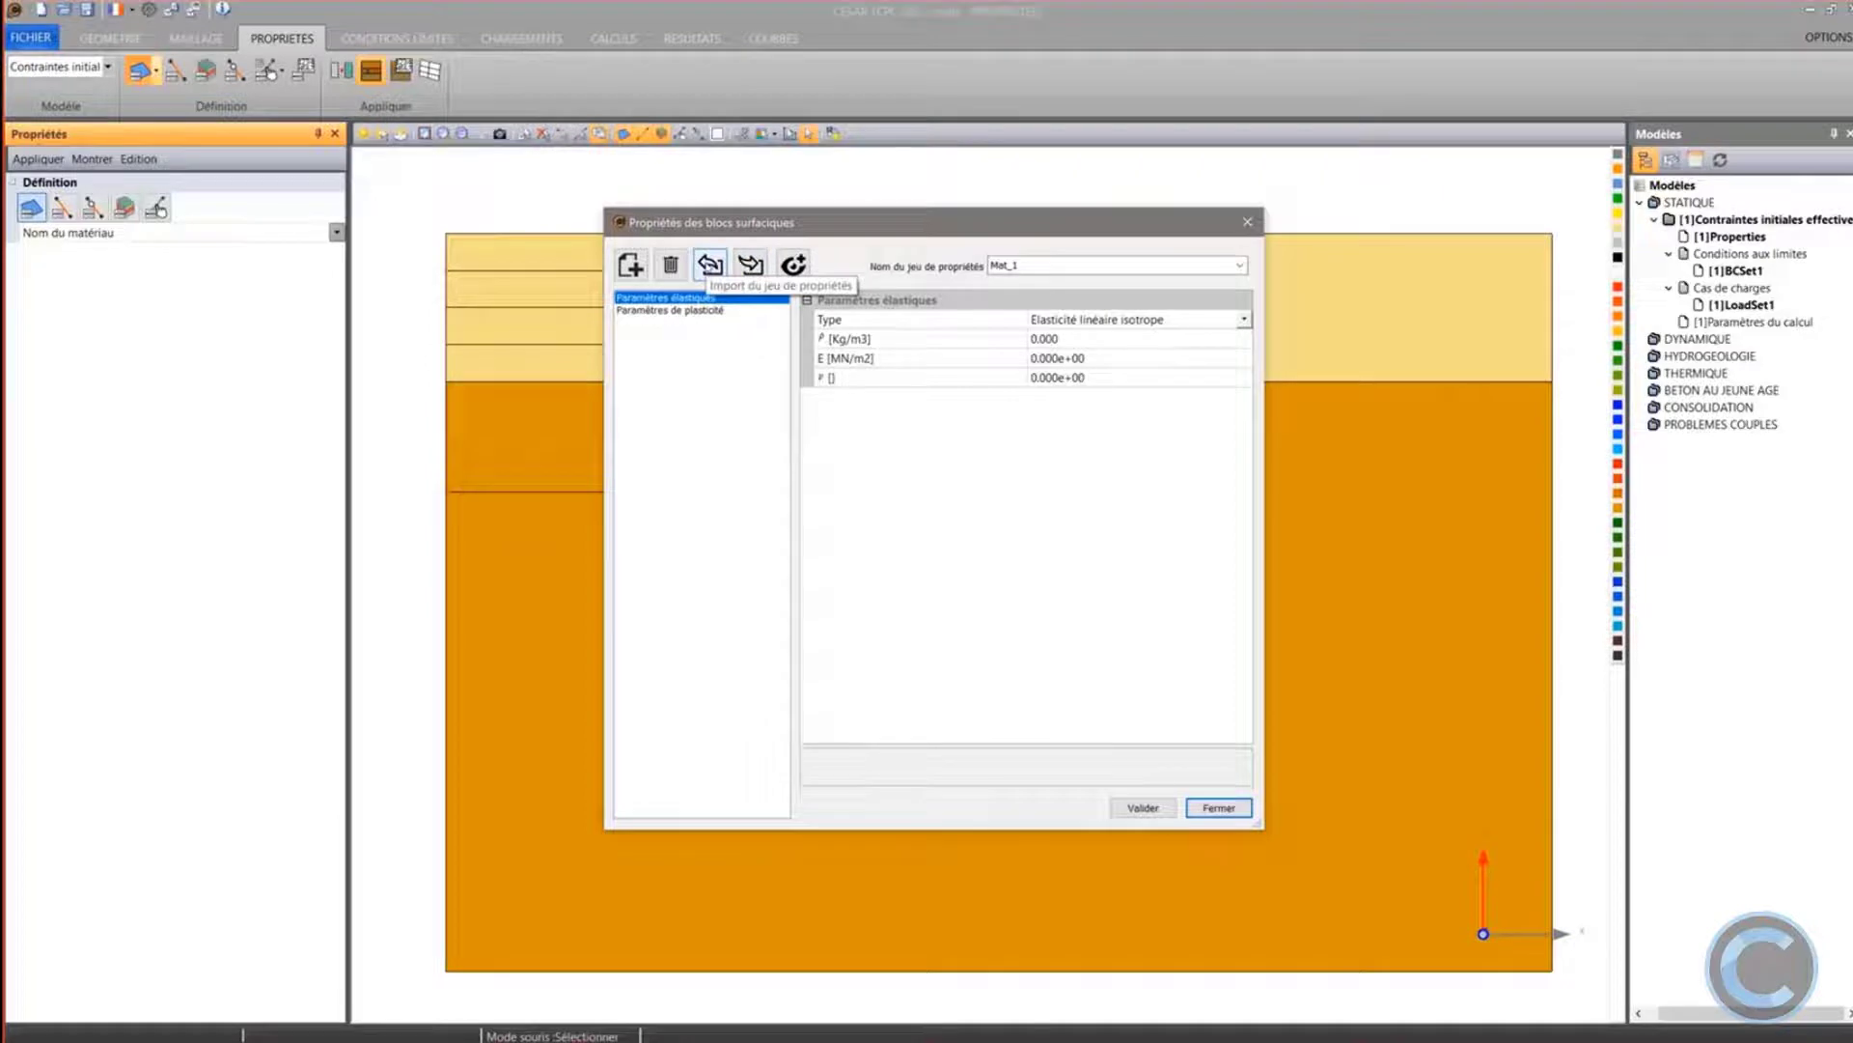
pyautogui.click(710, 264)
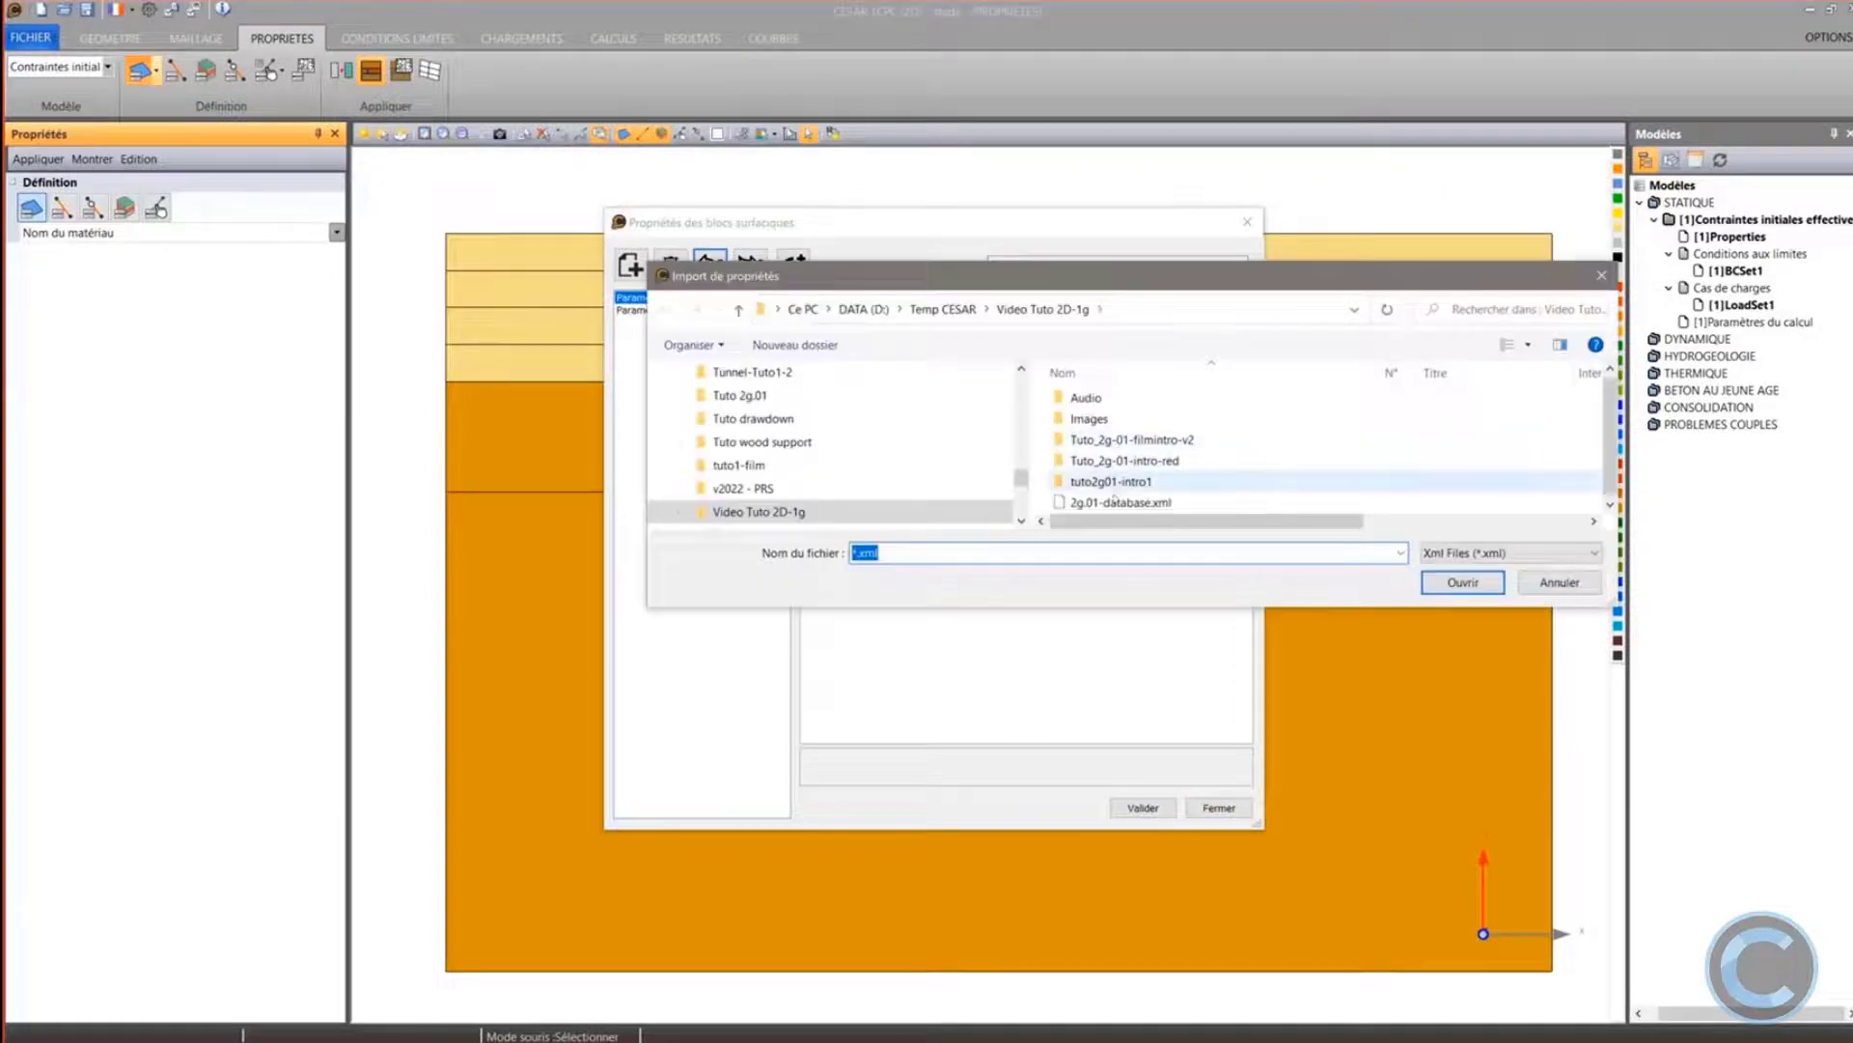
pyautogui.click(1294, 502)
pyautogui.click(1463, 582)
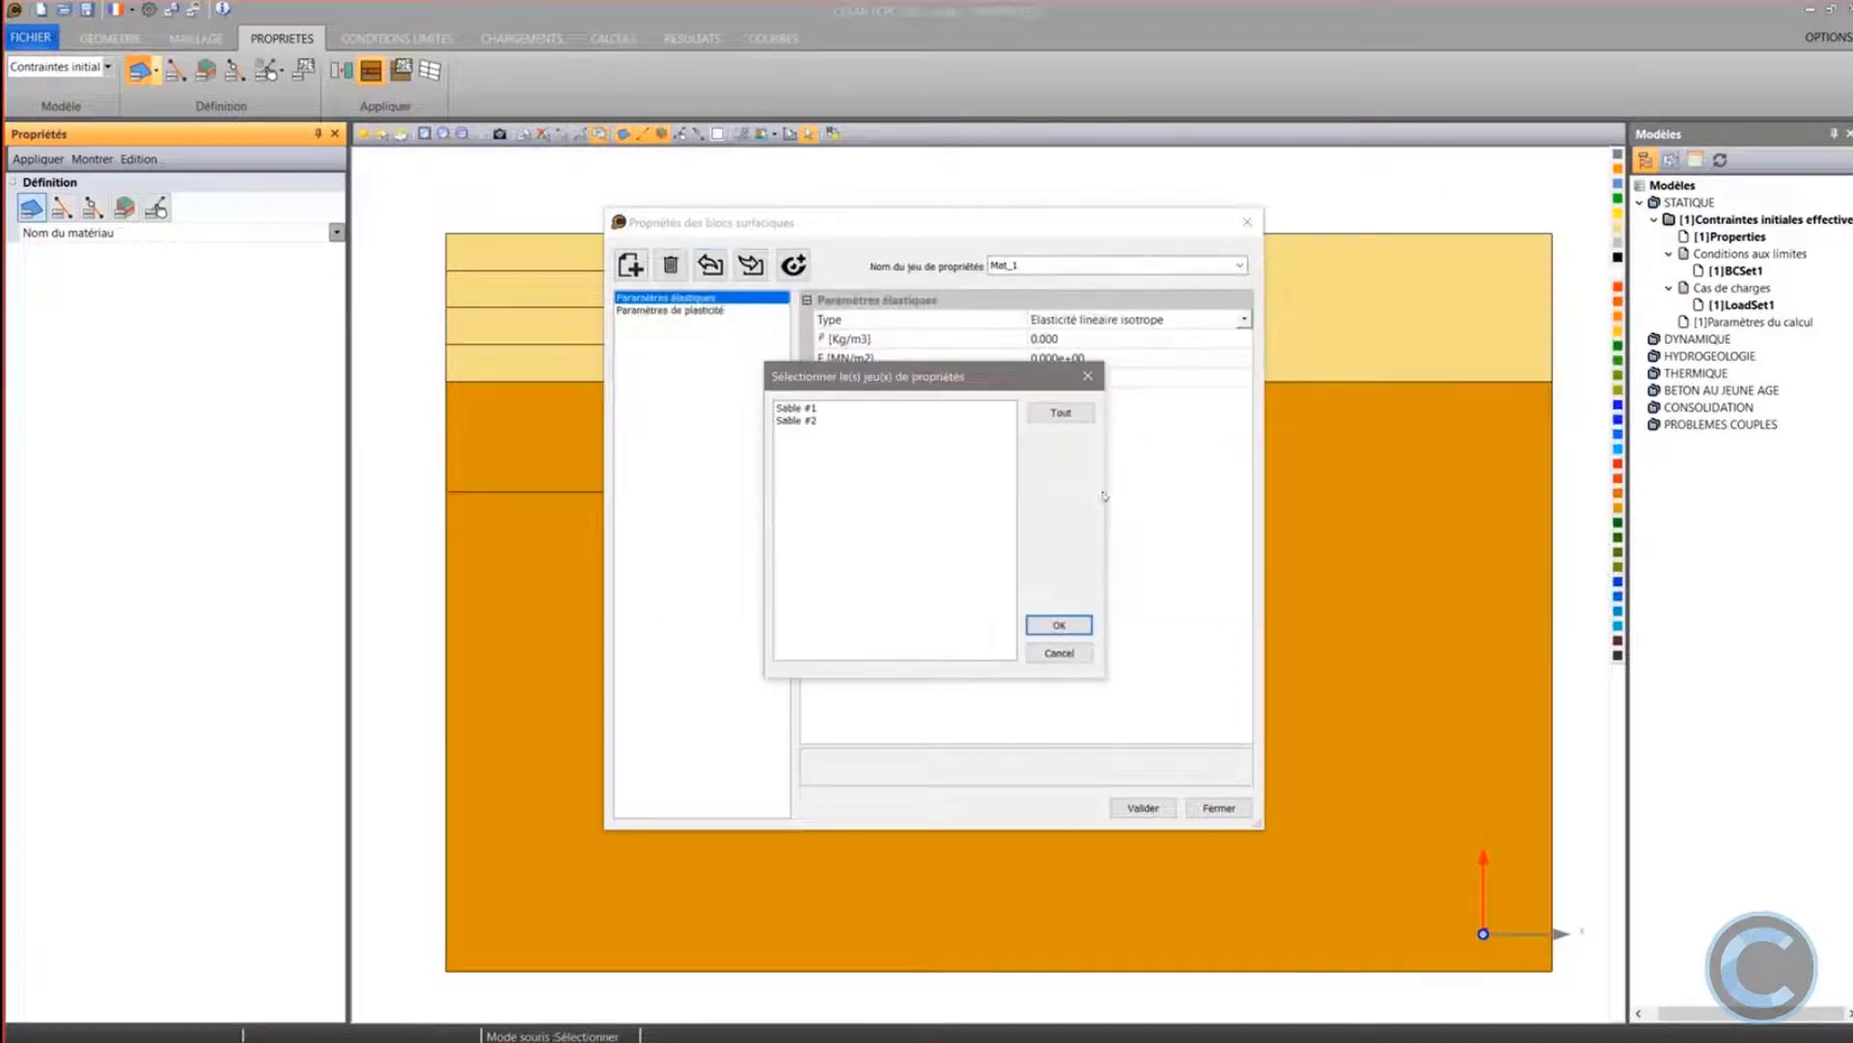
pyautogui.click(1061, 414)
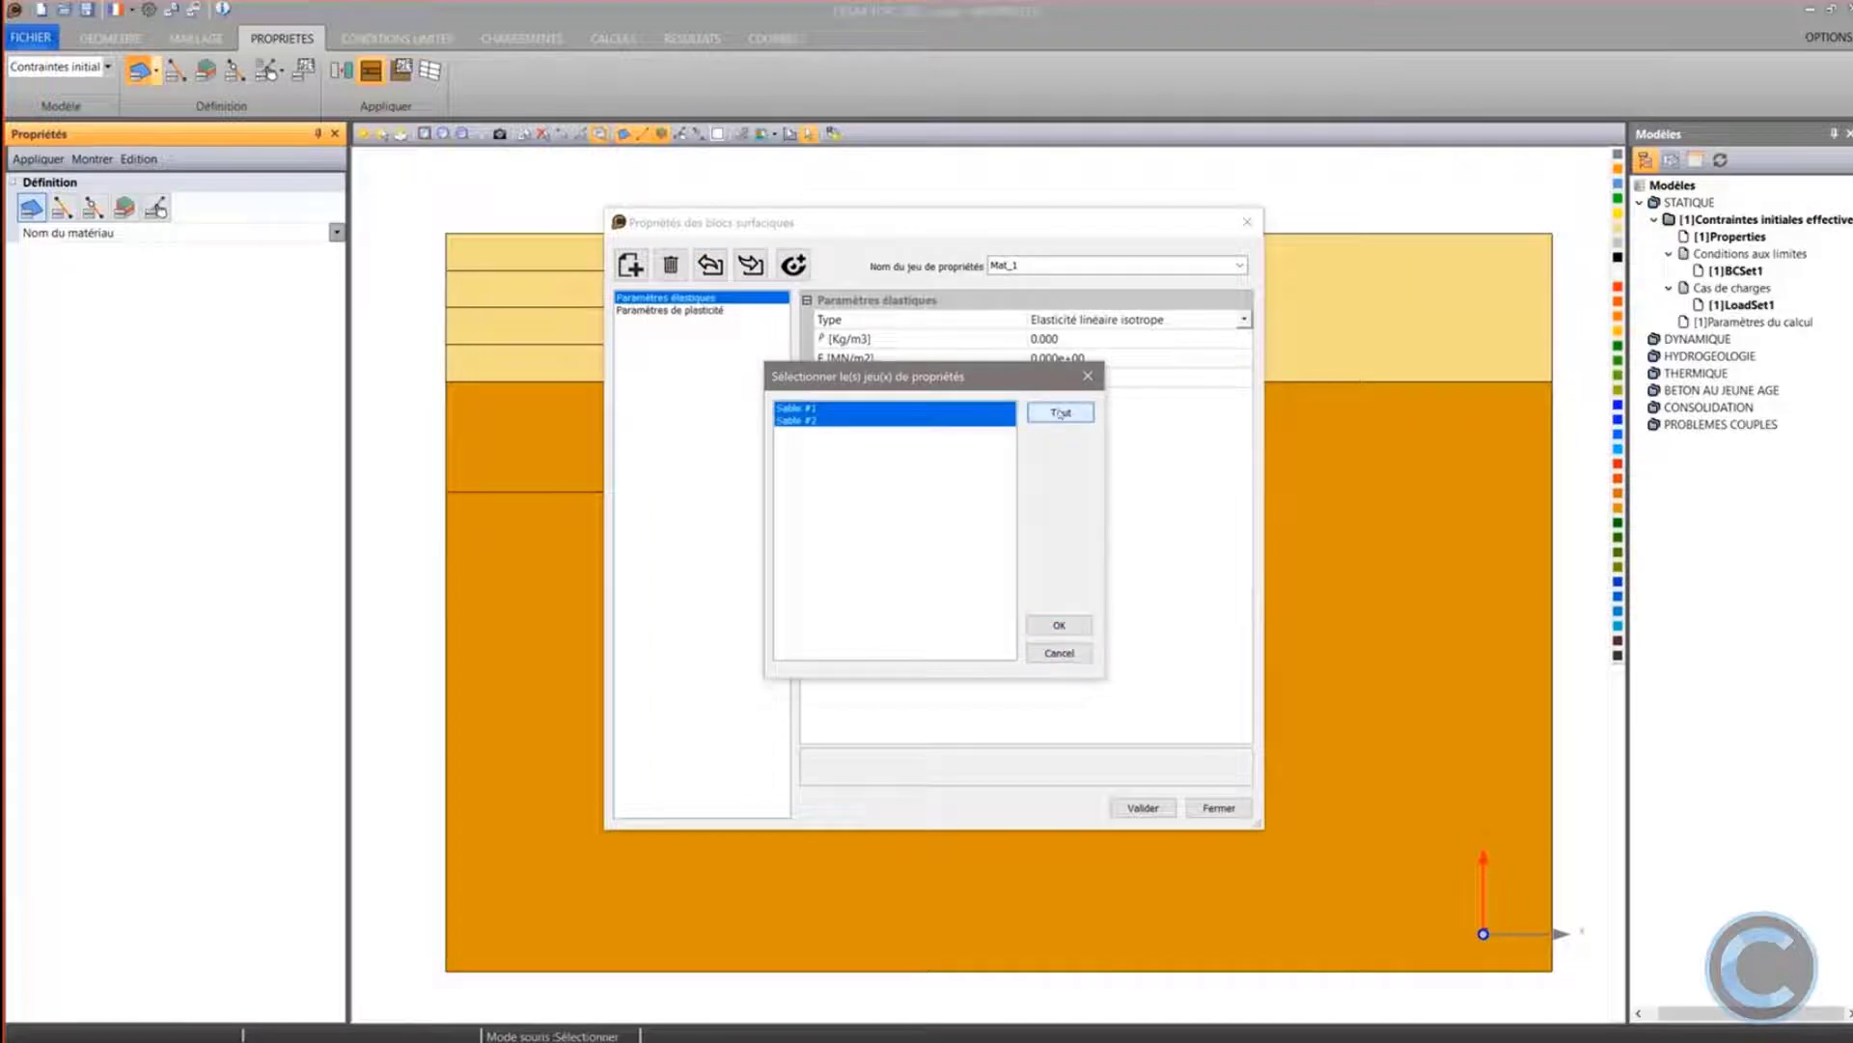
pyautogui.click(1059, 625)
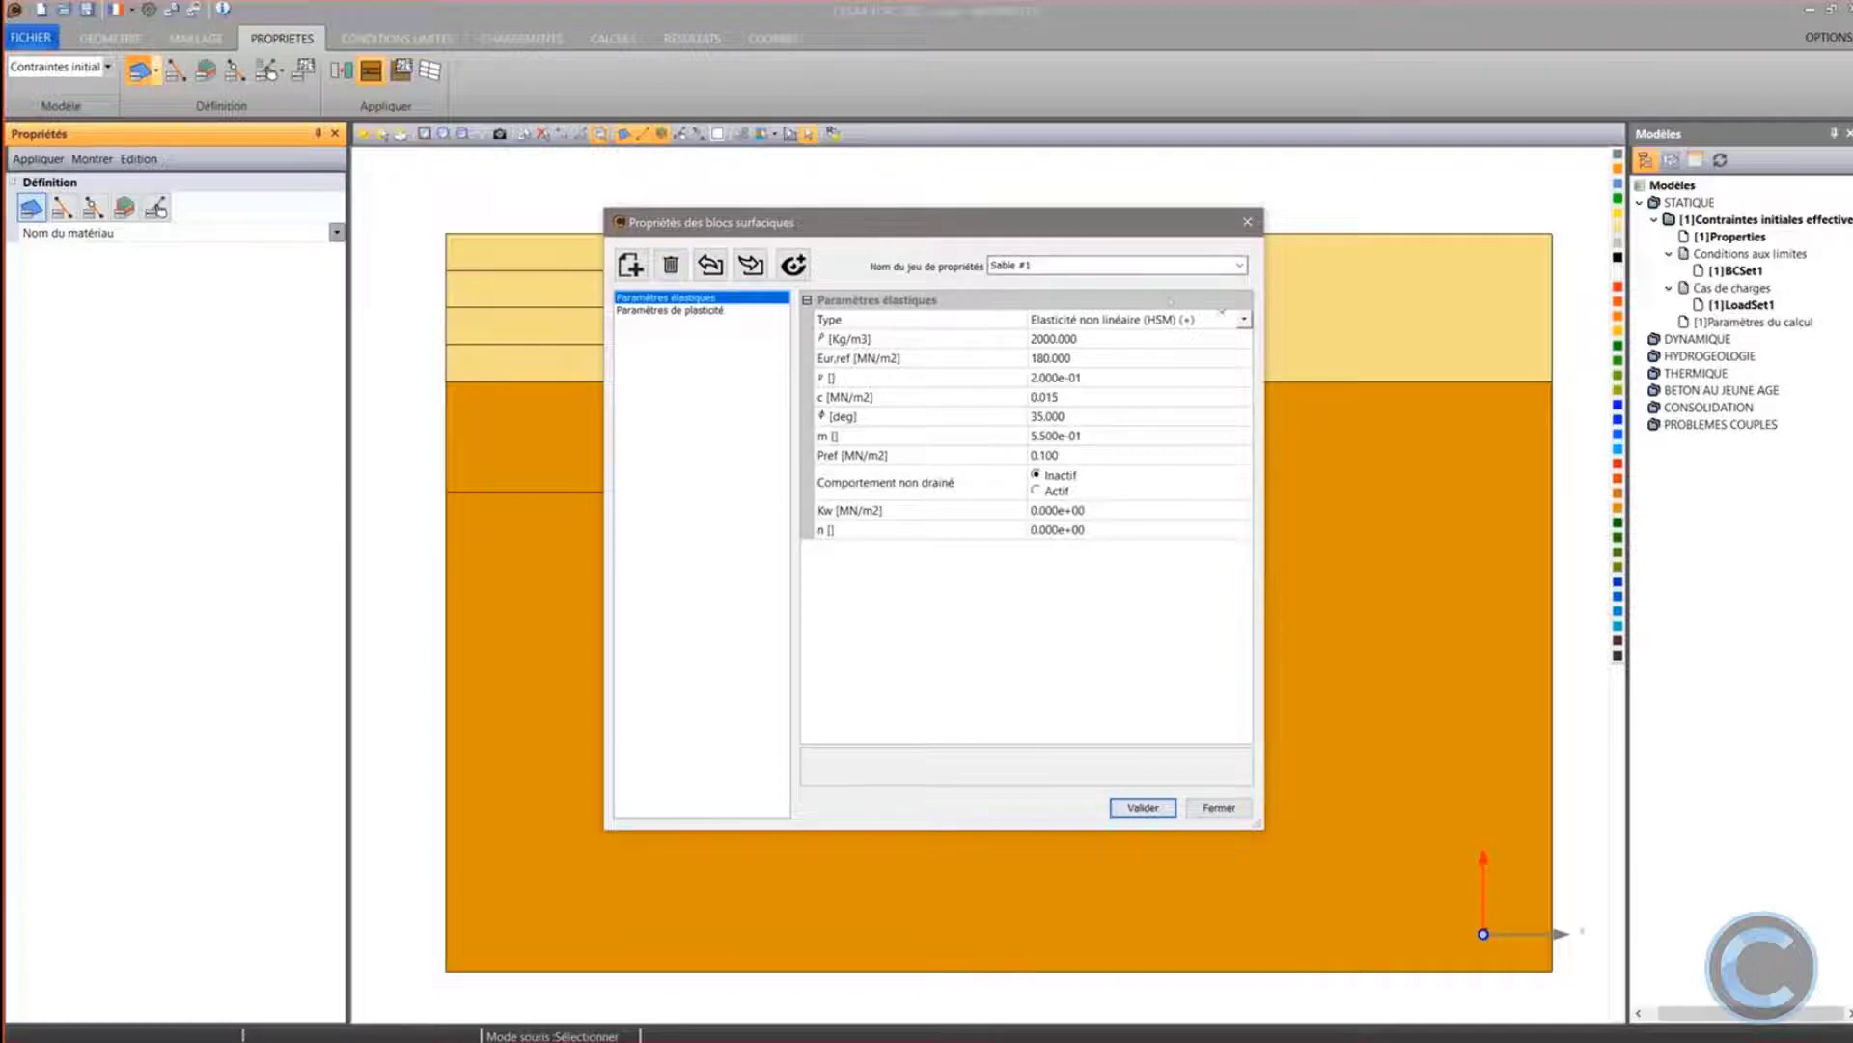
# Review the elastic and plasticity parameters of Sable #1 and Sable #2, and validate the surface block property sets
pyautogui.click(1103, 340)
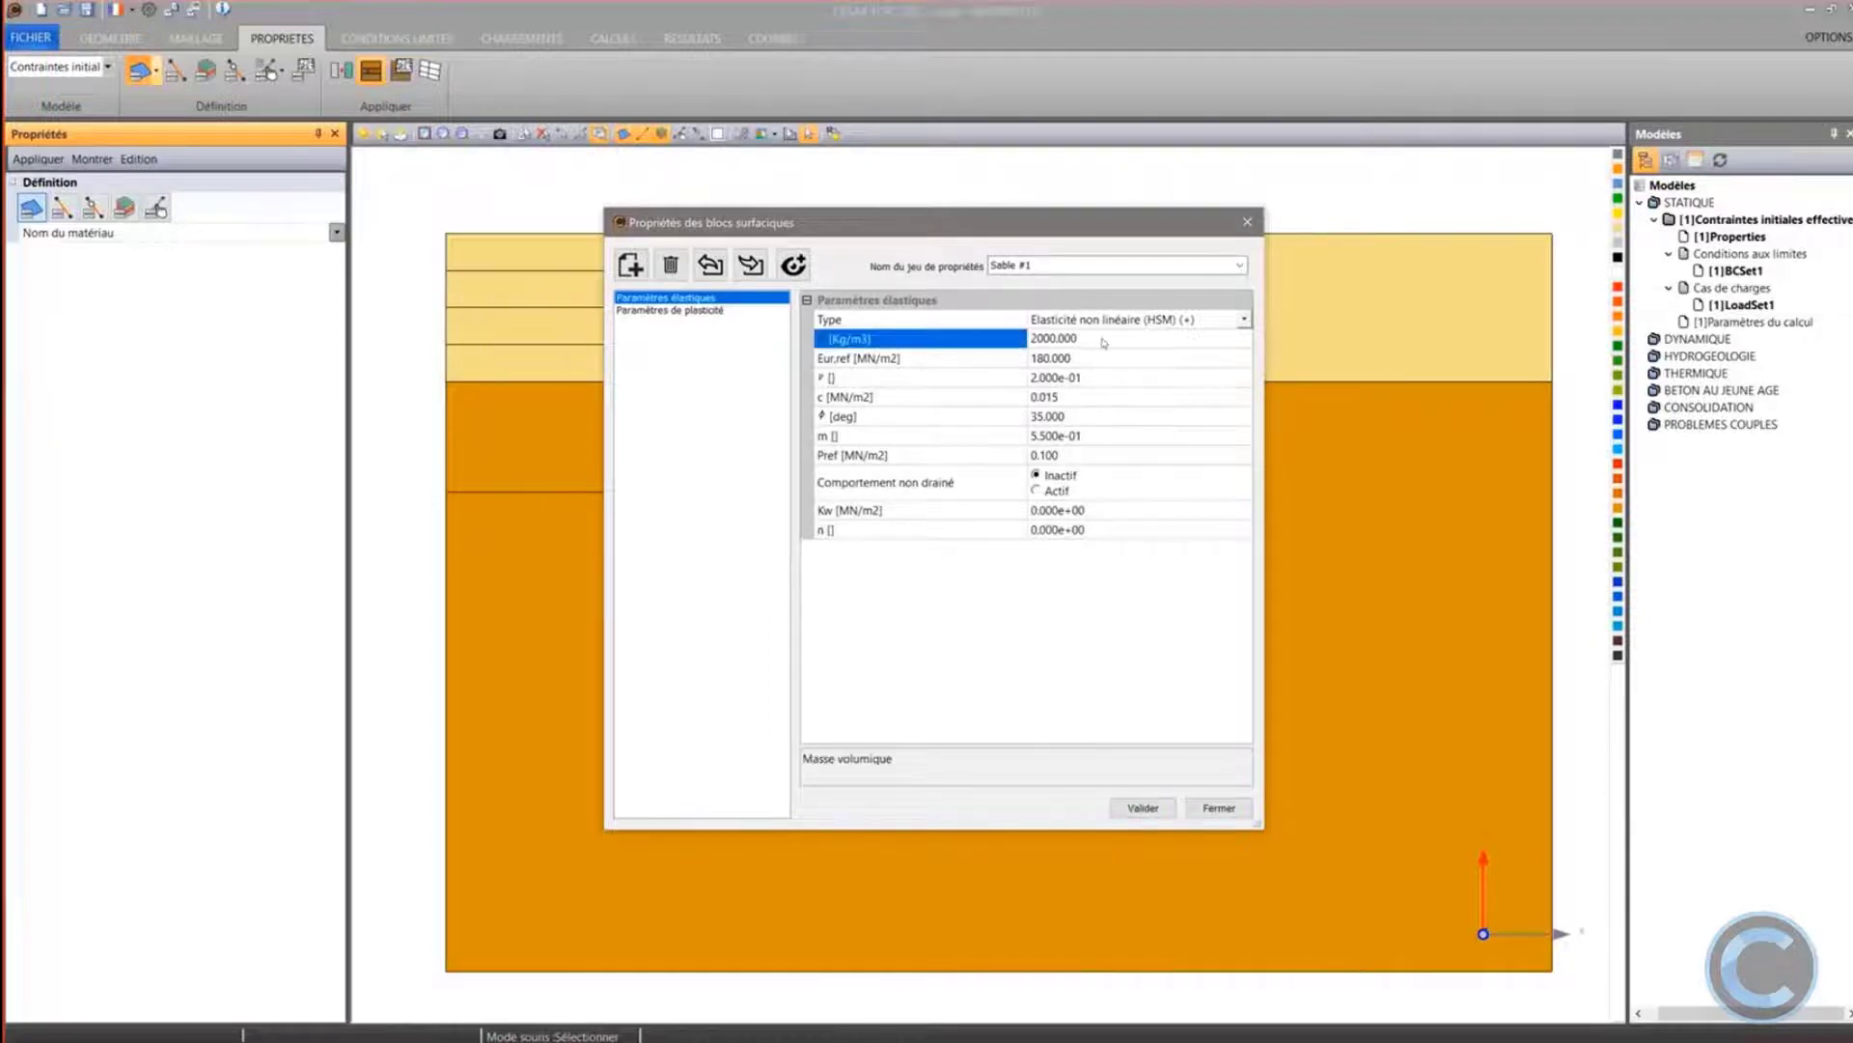
pyautogui.click(670, 310)
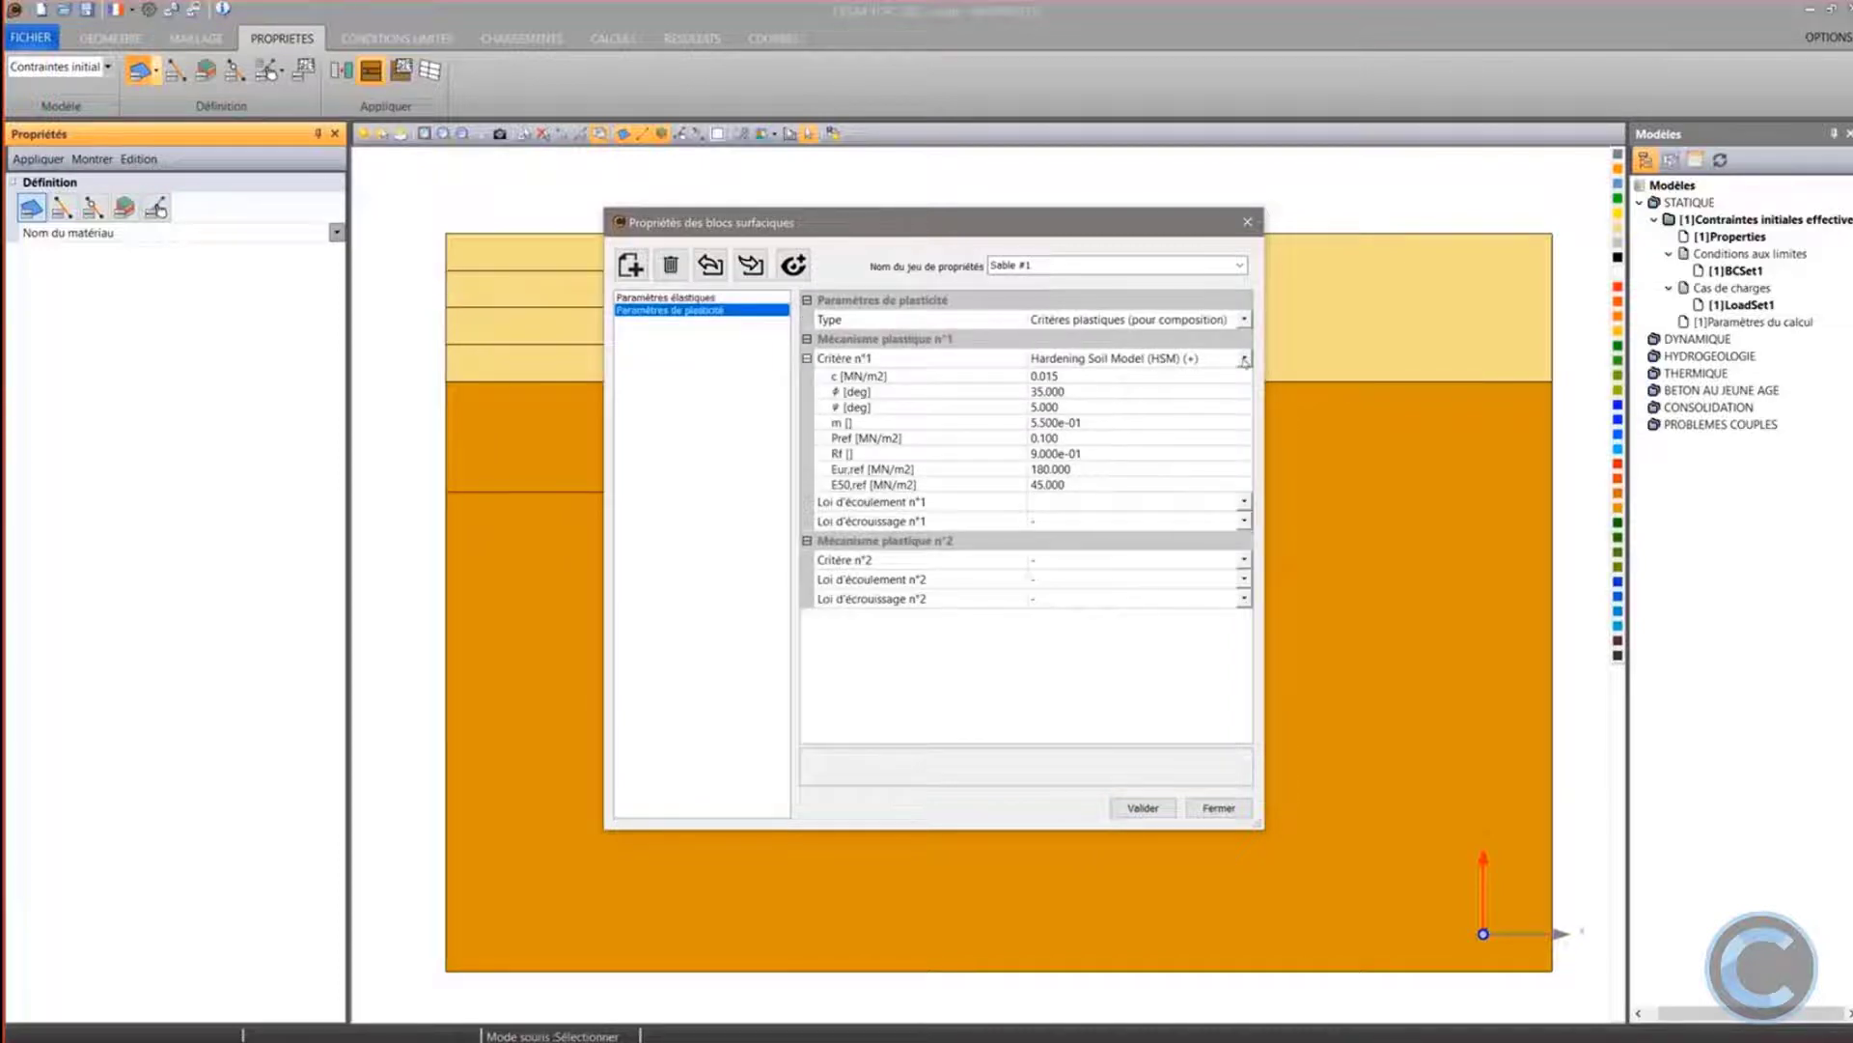
pyautogui.click(730, 298)
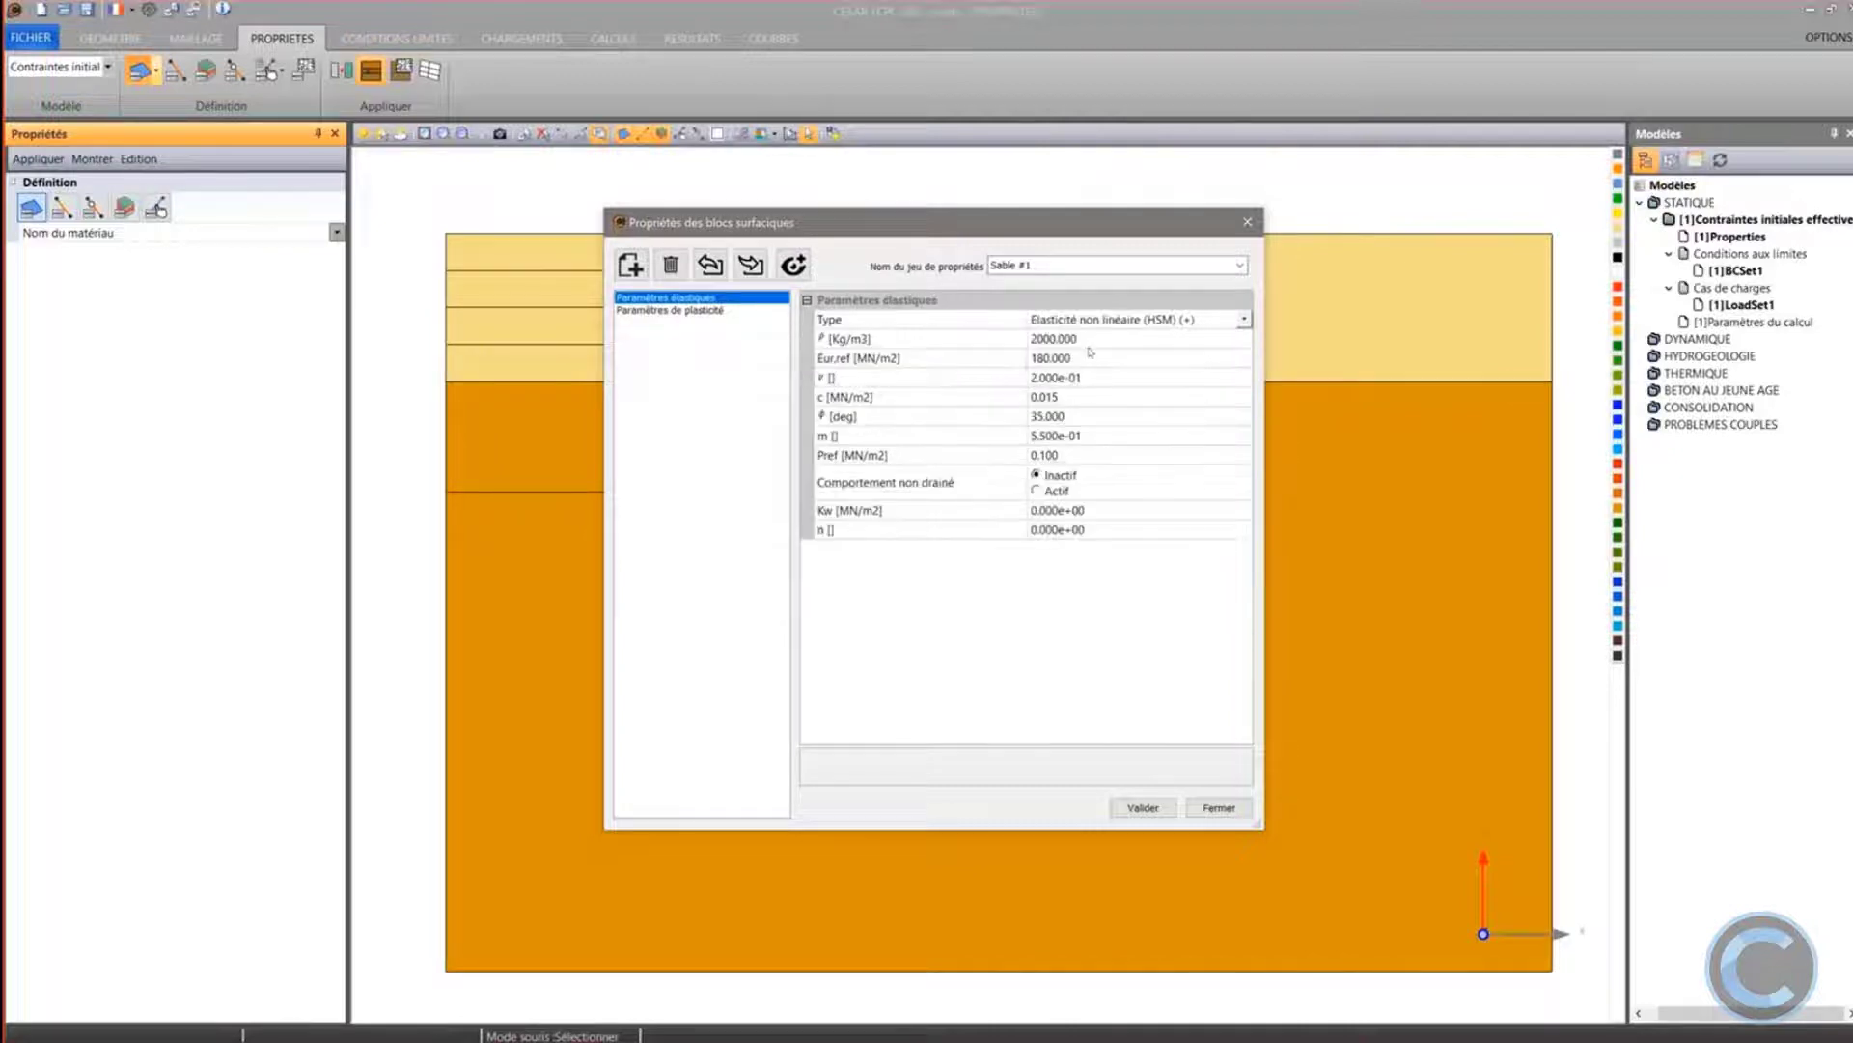
pyautogui.click(1094, 341)
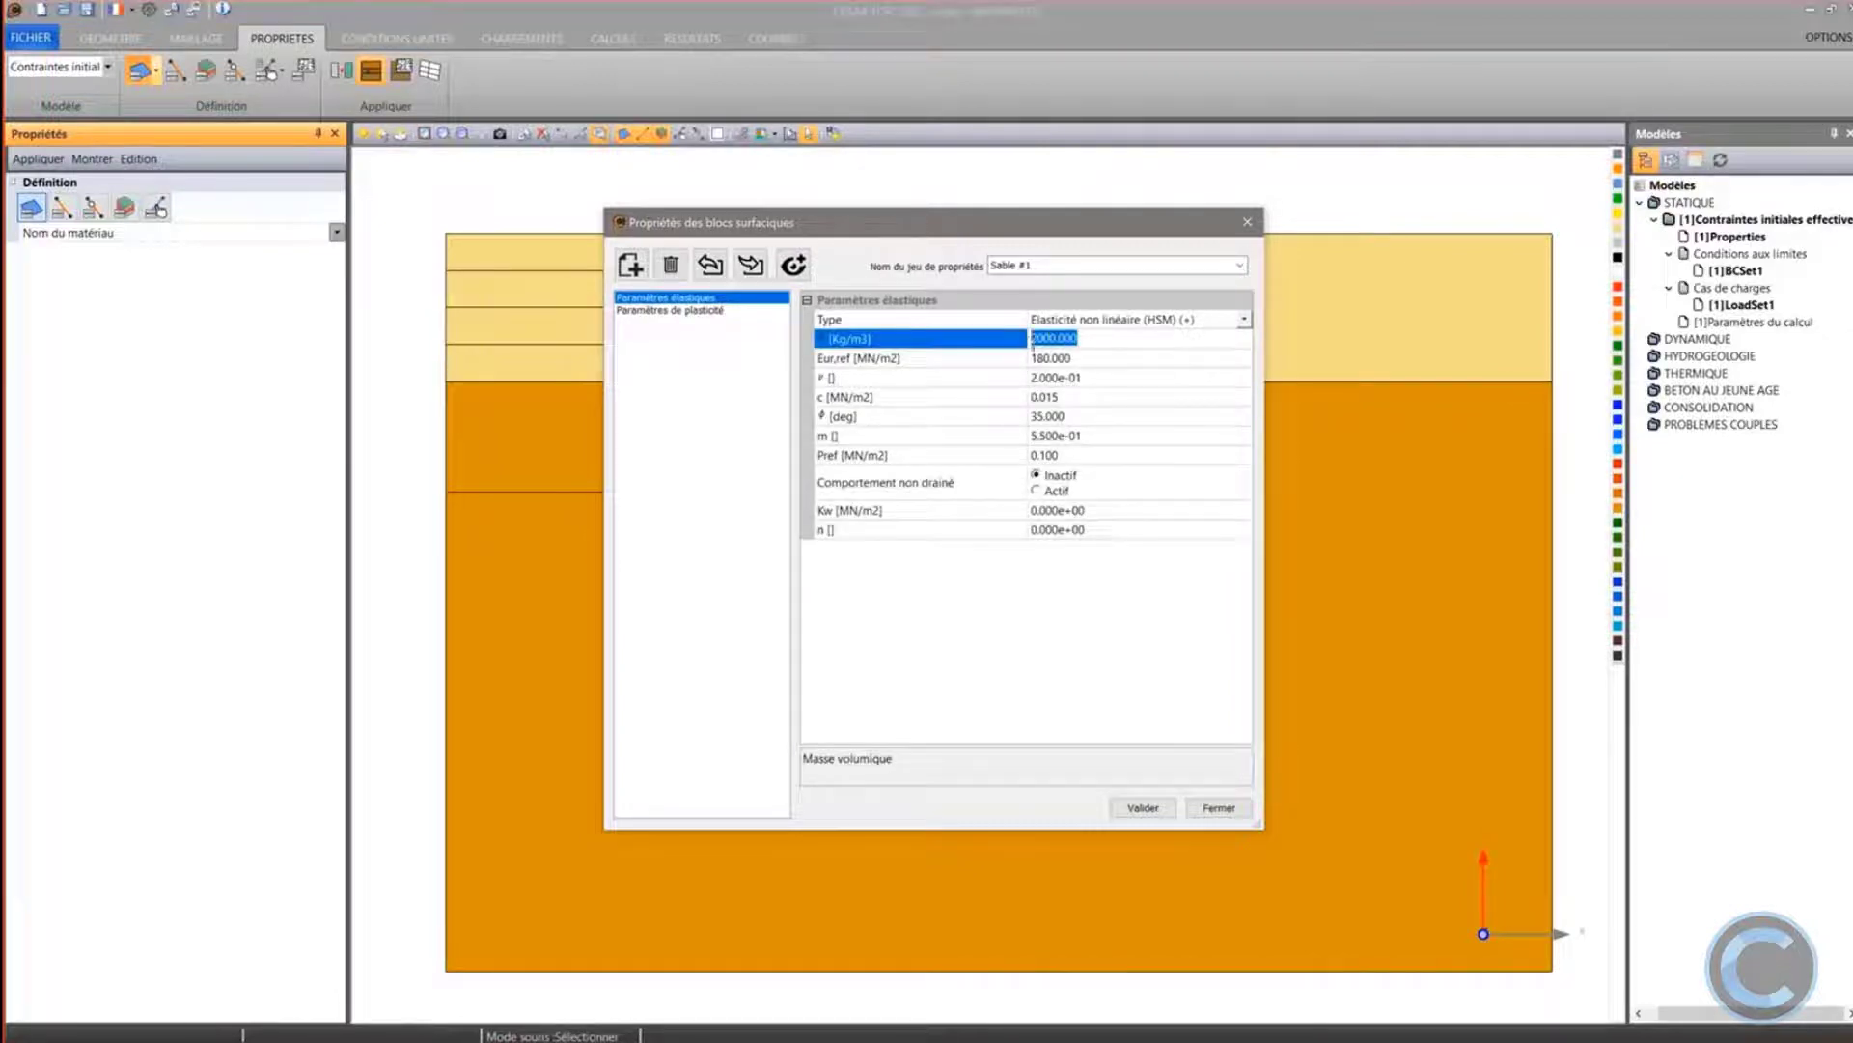
pyautogui.click(1094, 435)
pyautogui.moveTo(1096, 434); pyautogui.dragTo(1031, 435)
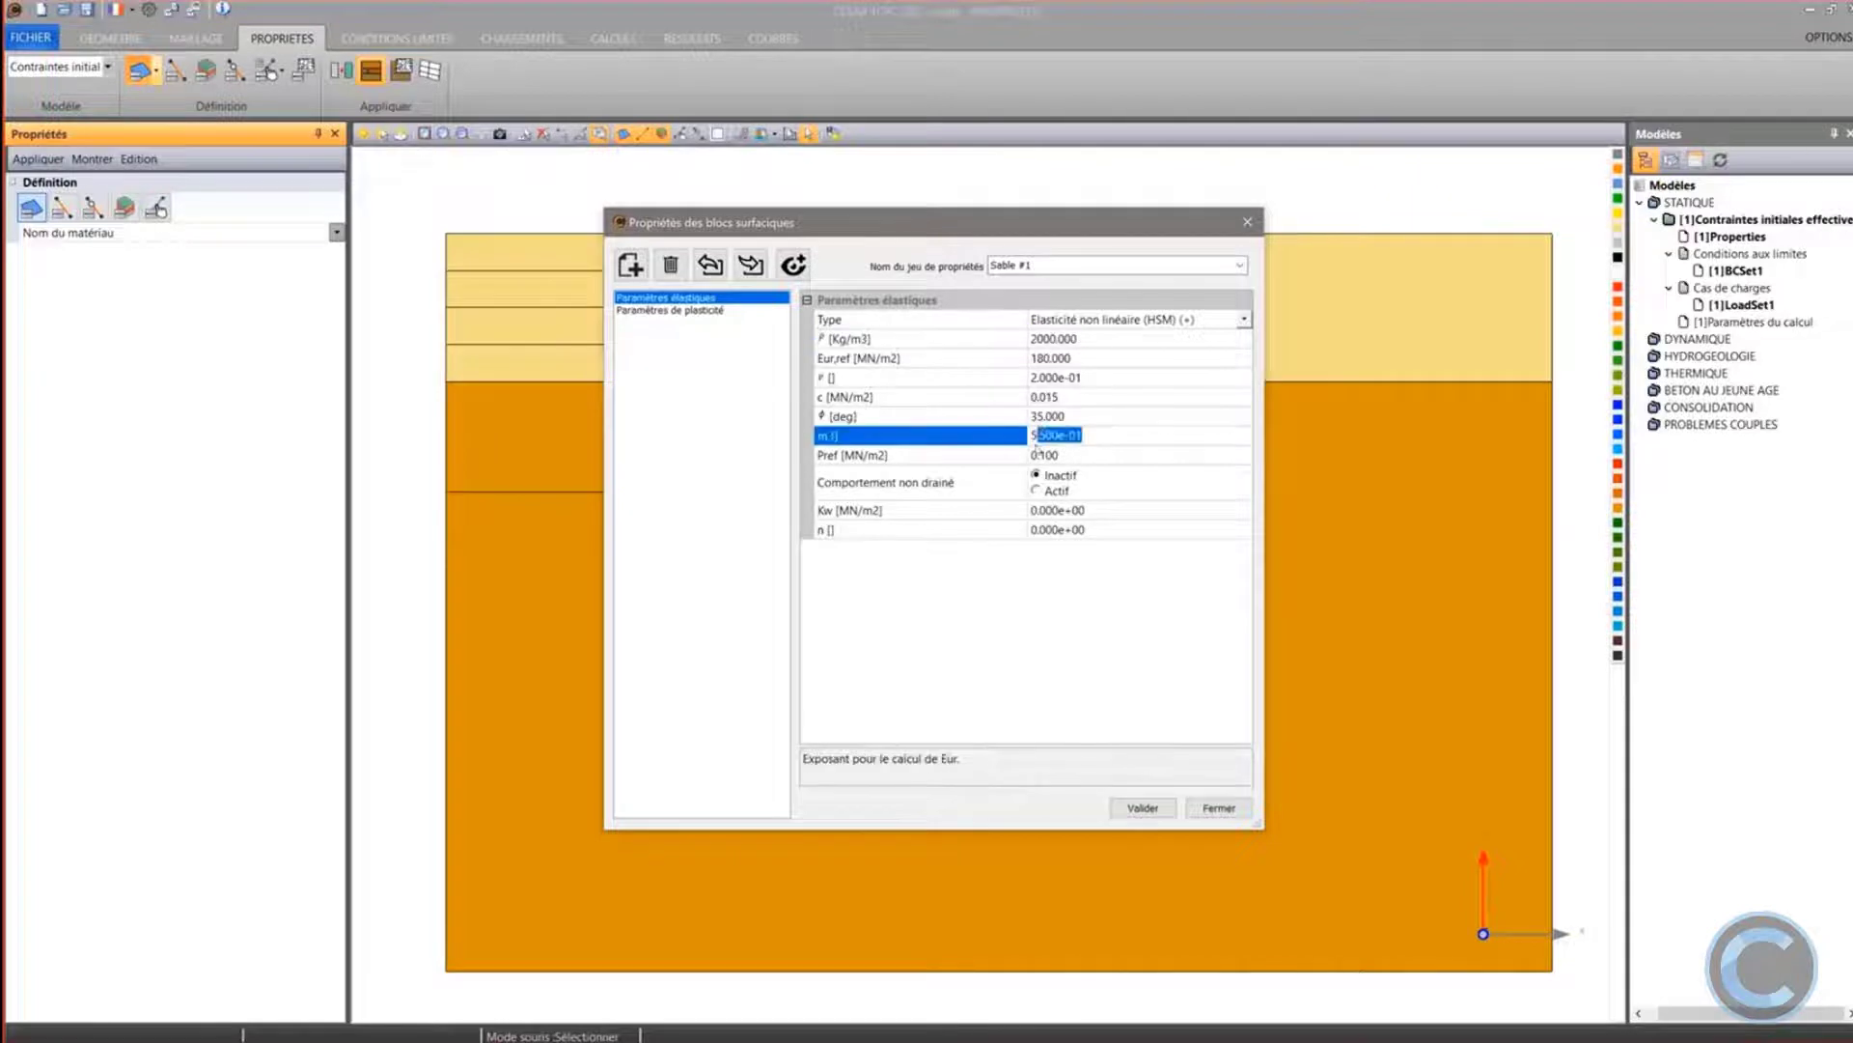
pyautogui.click(726, 311)
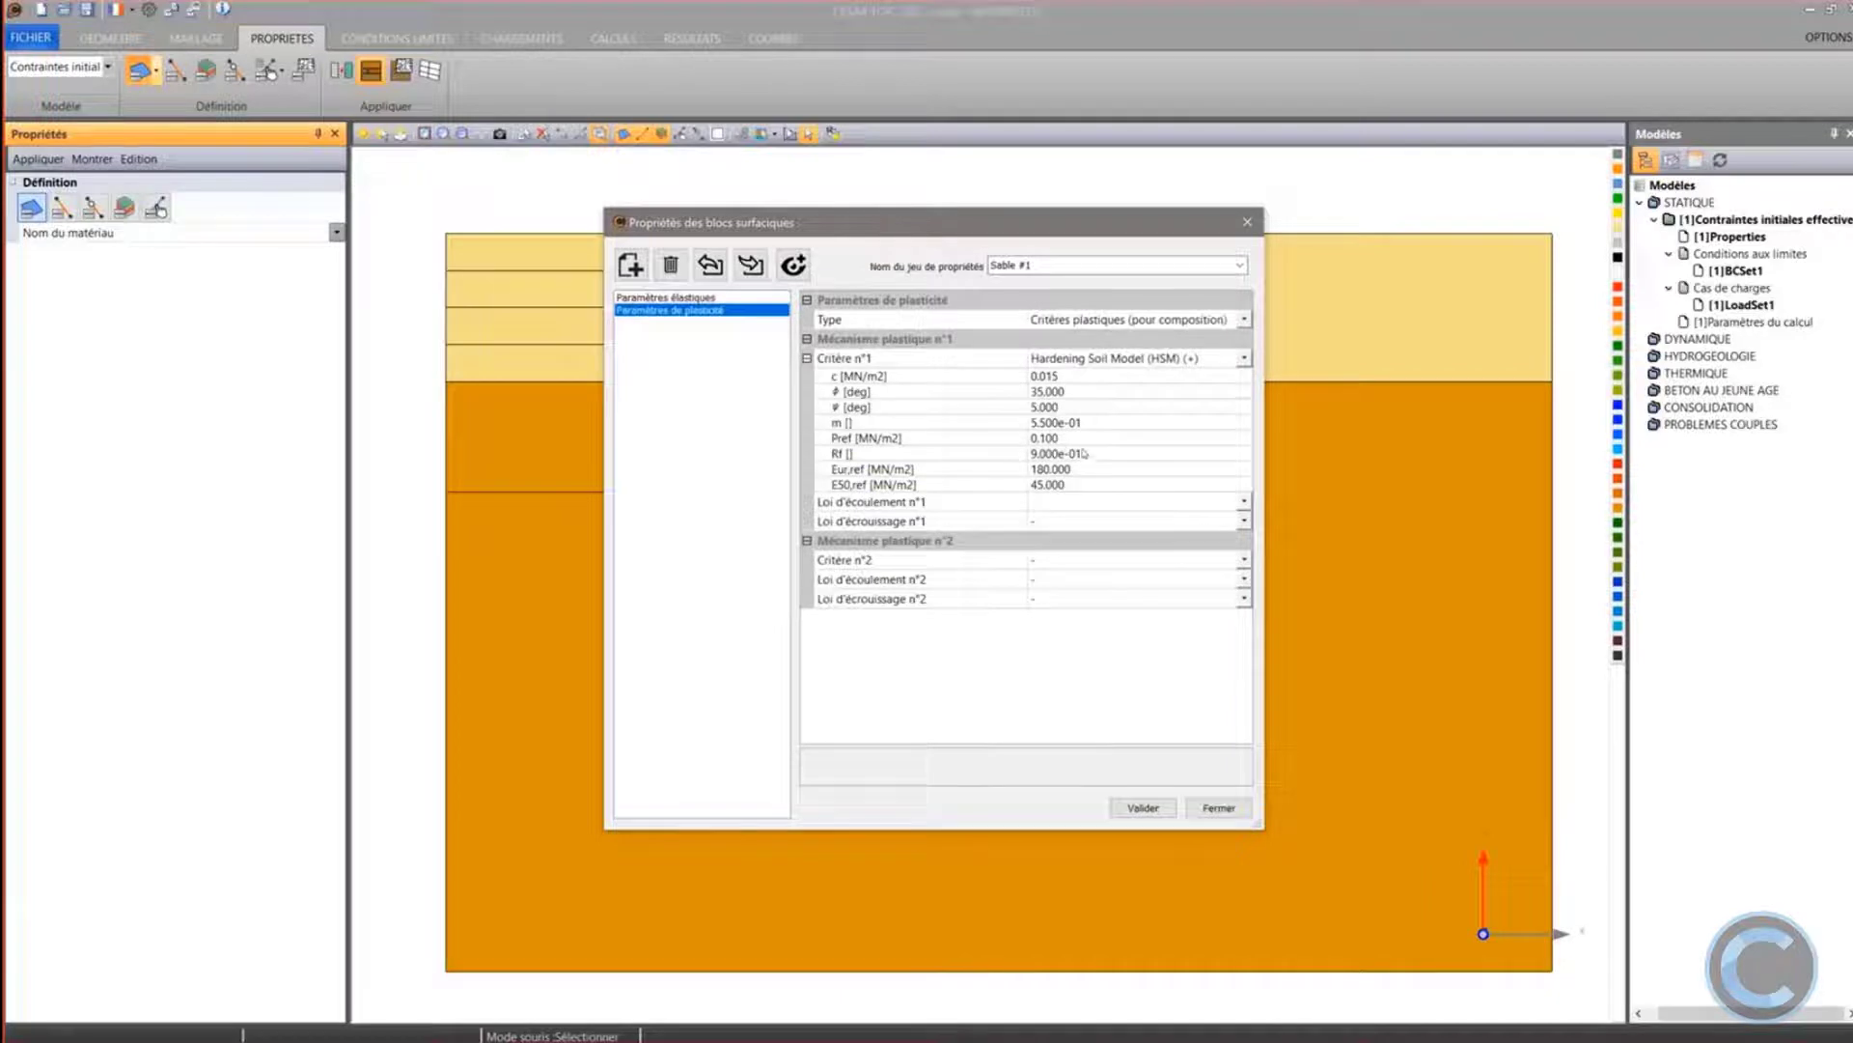
pyautogui.click(1095, 453)
pyautogui.moveTo(1076, 454); pyautogui.dragTo(1031, 454)
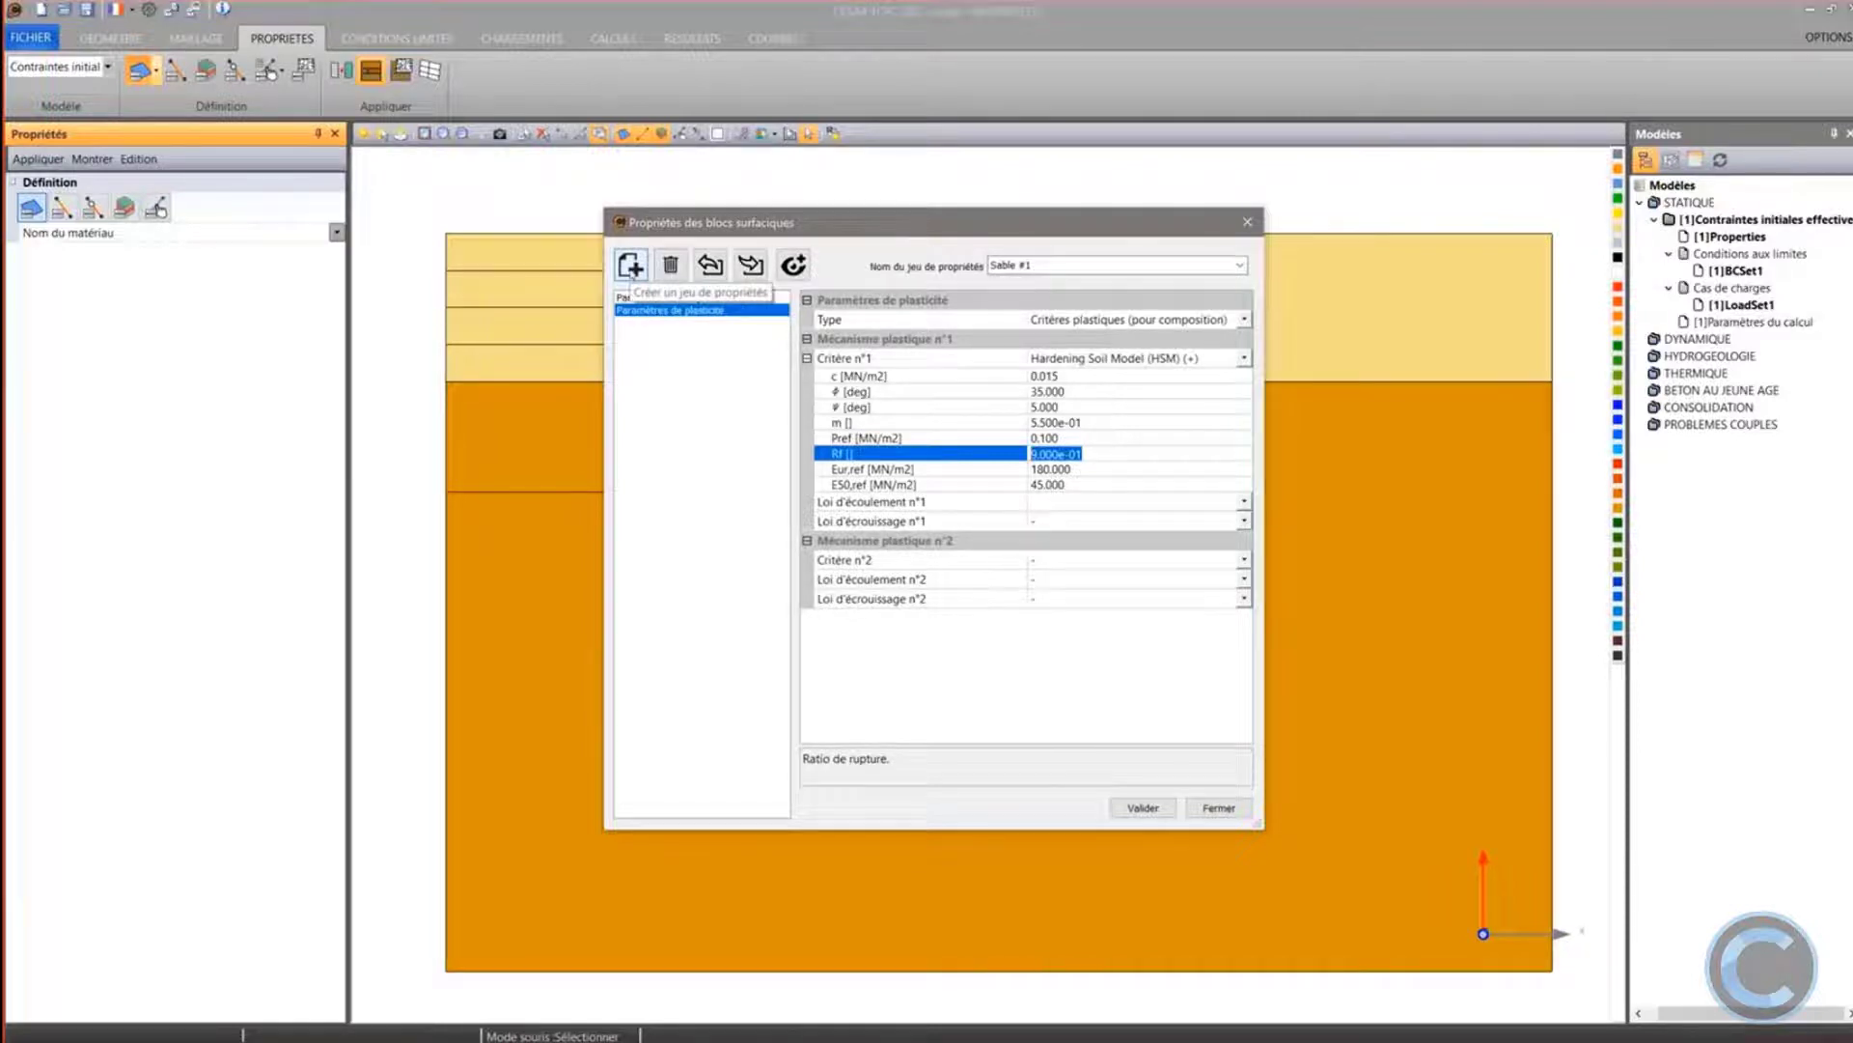
pyautogui.click(1241, 264)
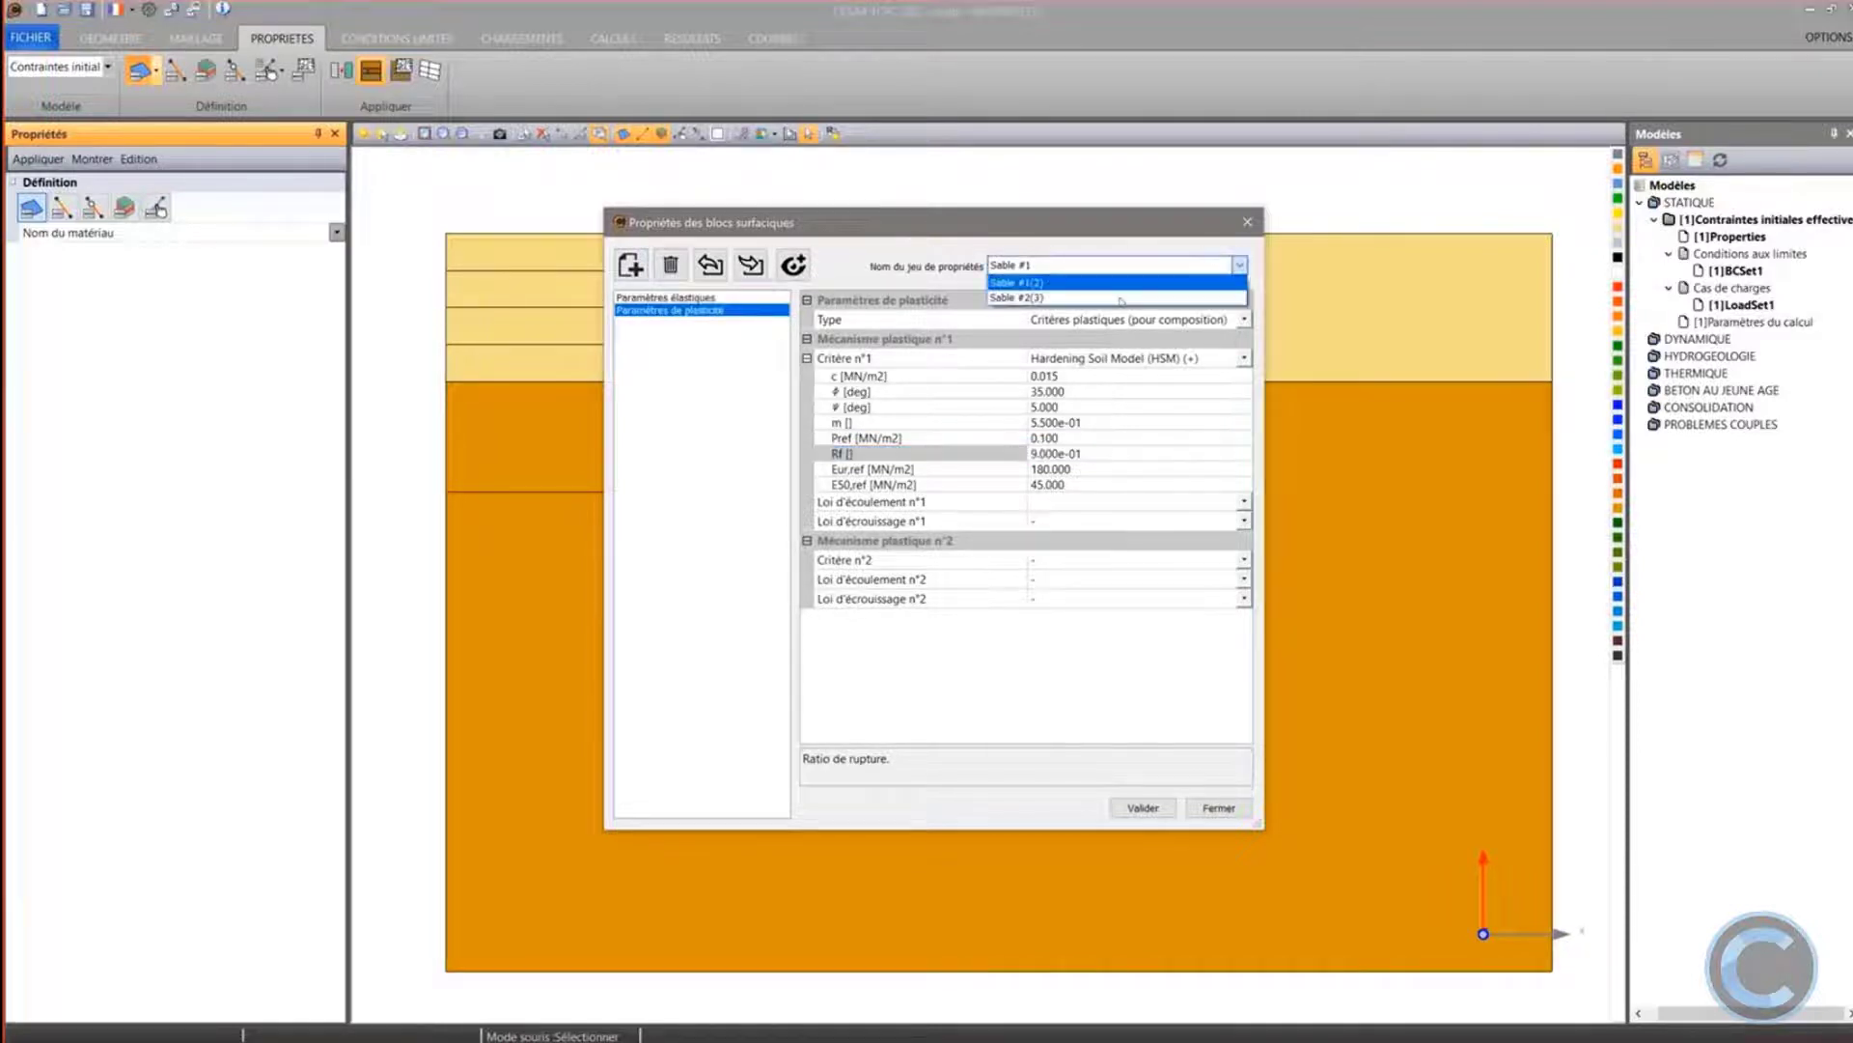
pyautogui.click(1096, 298)
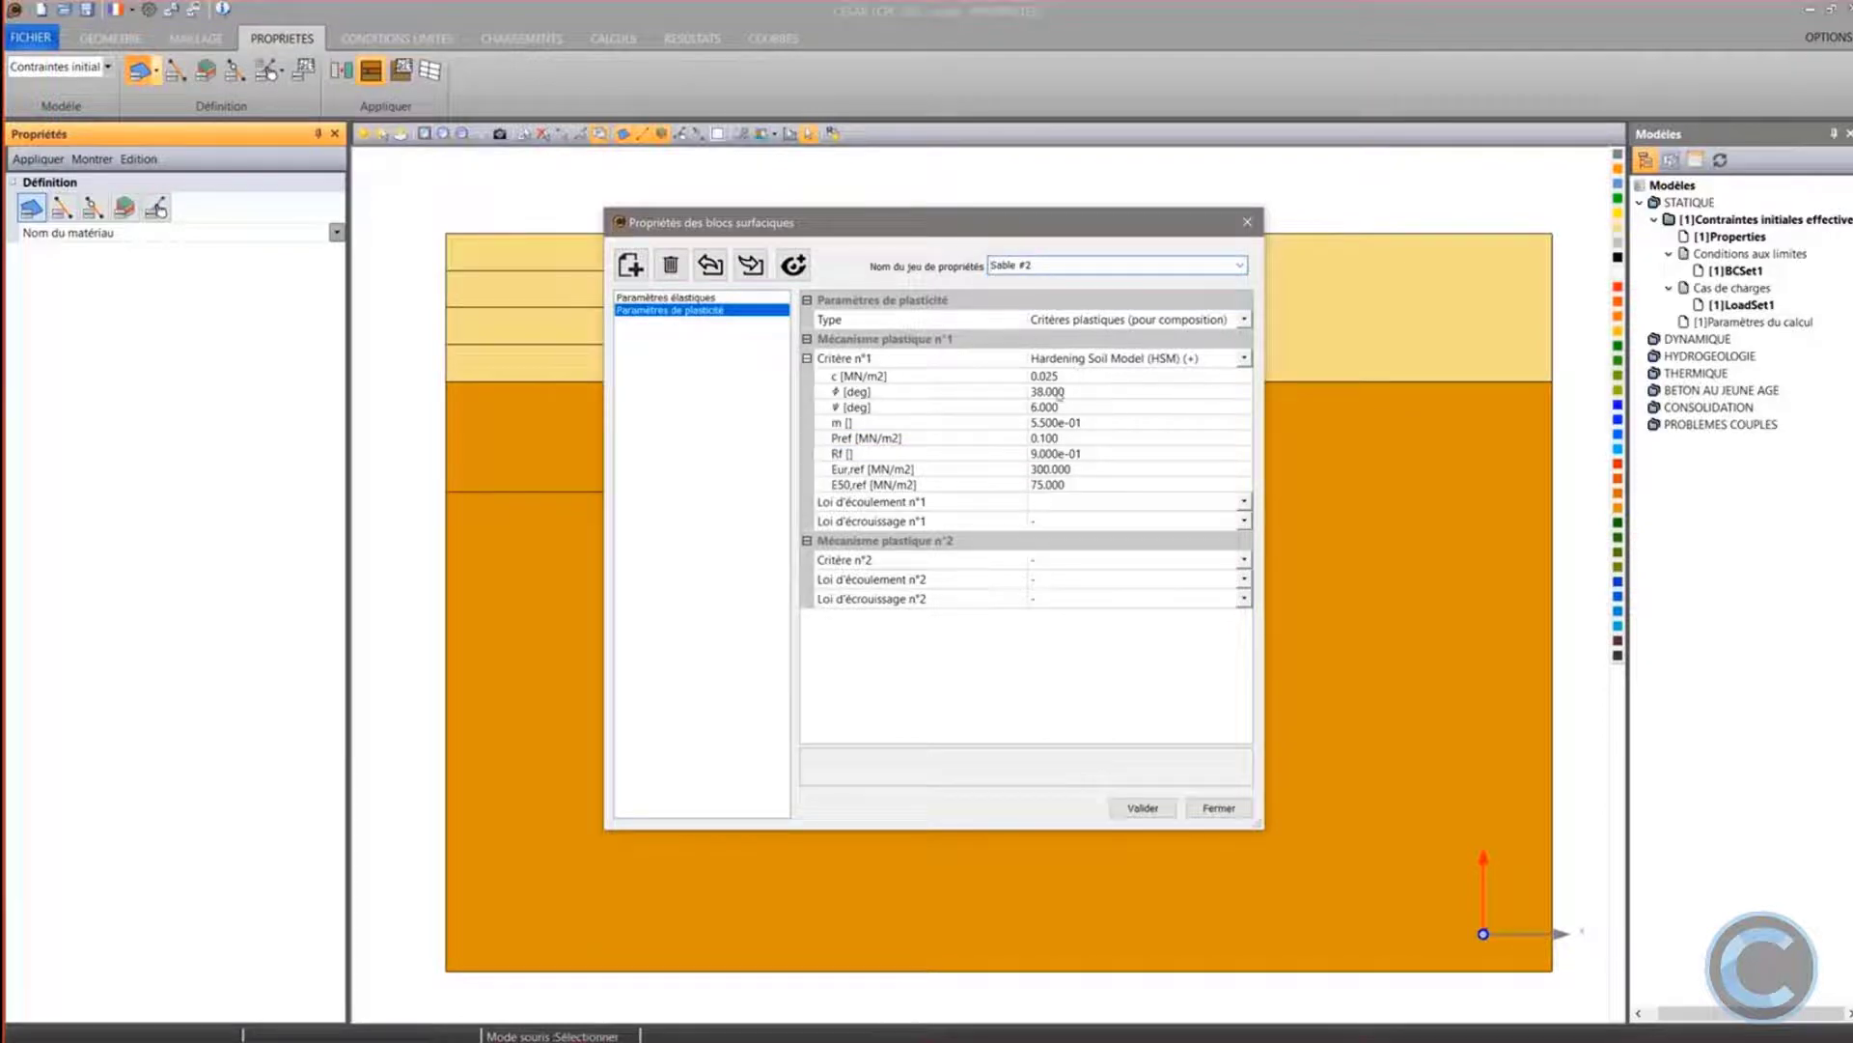
pyautogui.click(700, 298)
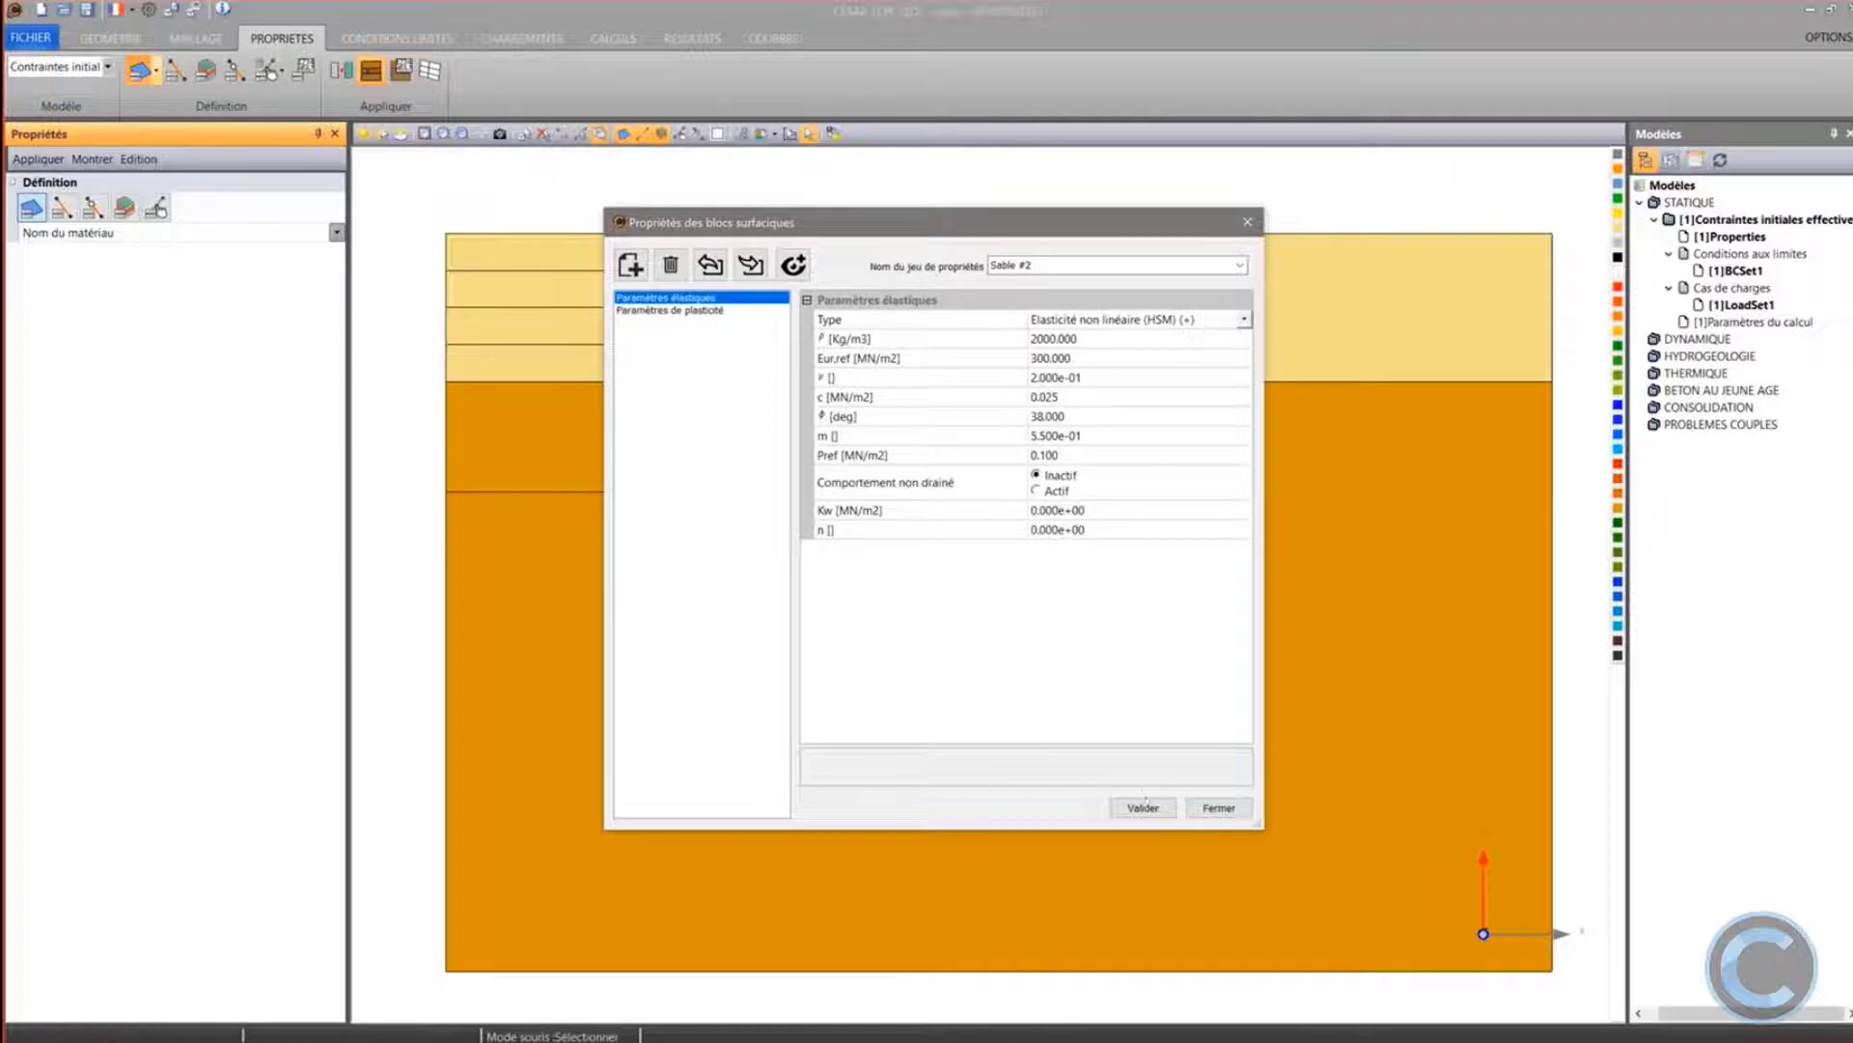
pyautogui.click(1144, 808)
pyautogui.click(1218, 808)
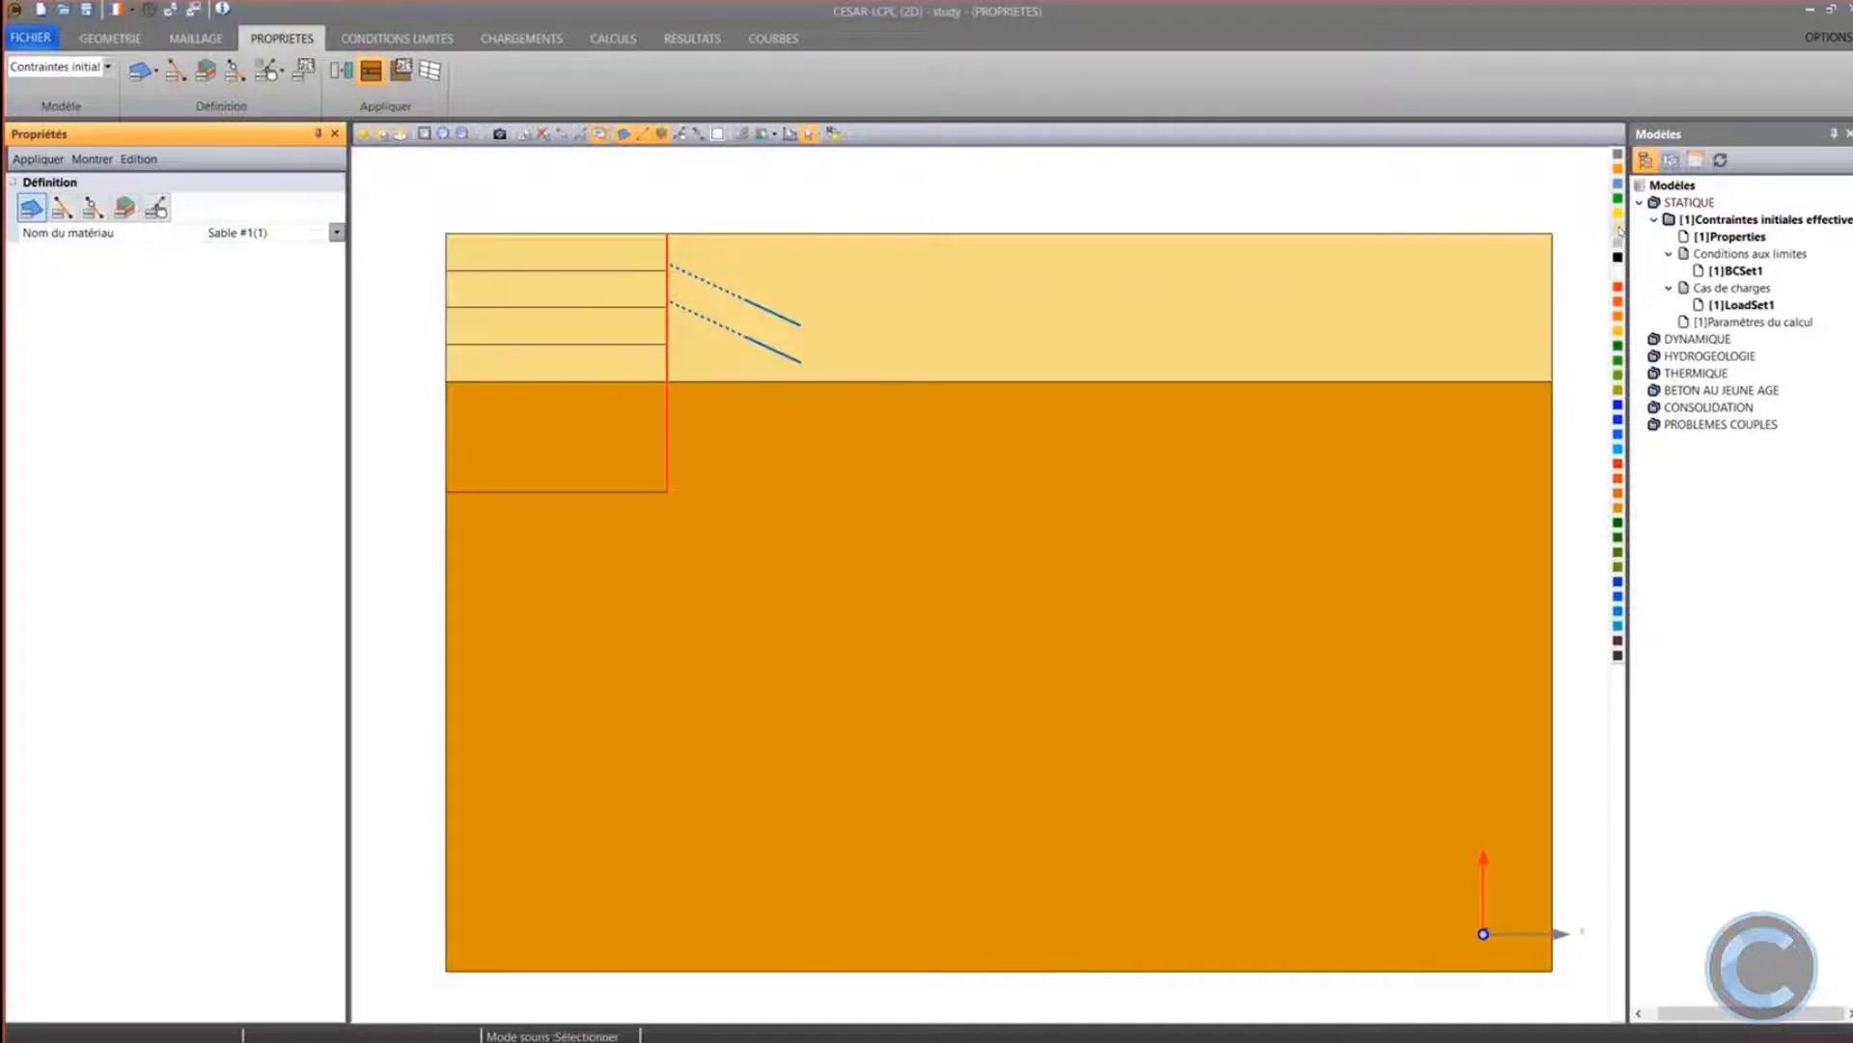
# Assign Sable #1 to all upper light-yellow soil blocks and Sable #2 to all lower orange soil blocks
pyautogui.click(1618, 228)
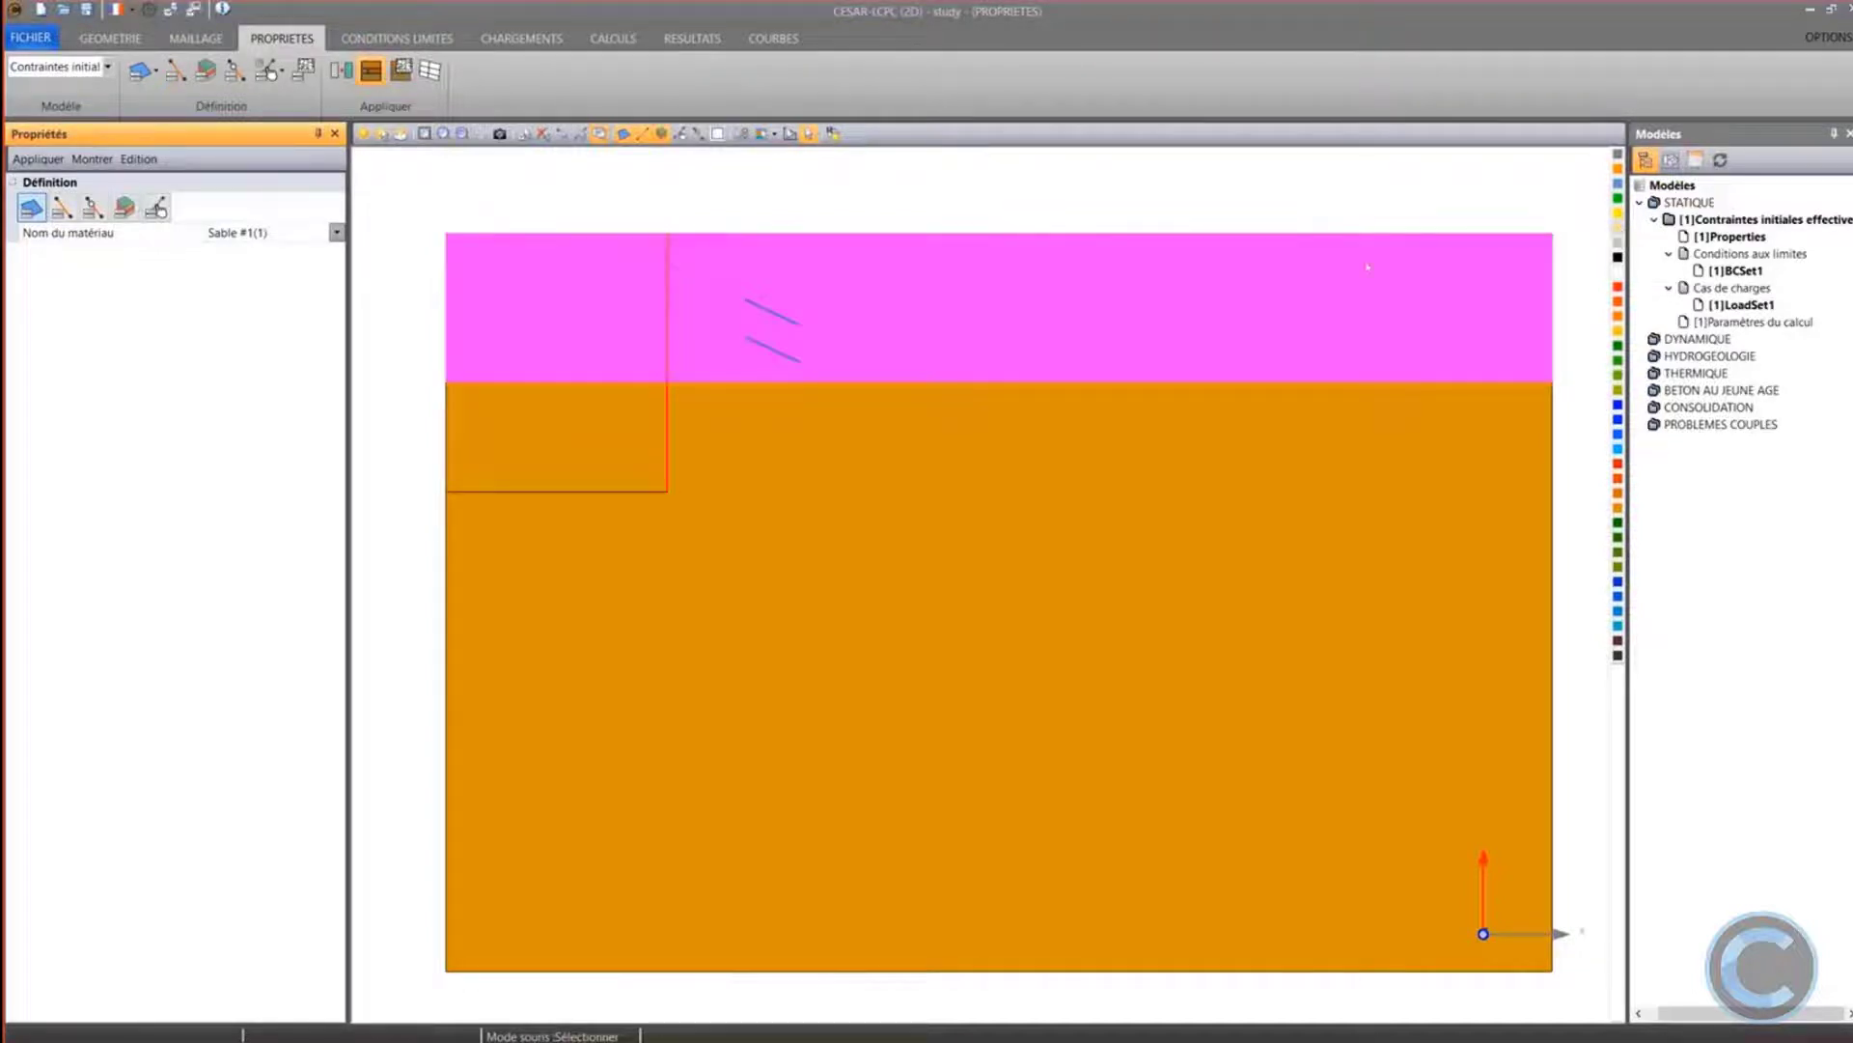
pyautogui.click(52, 162)
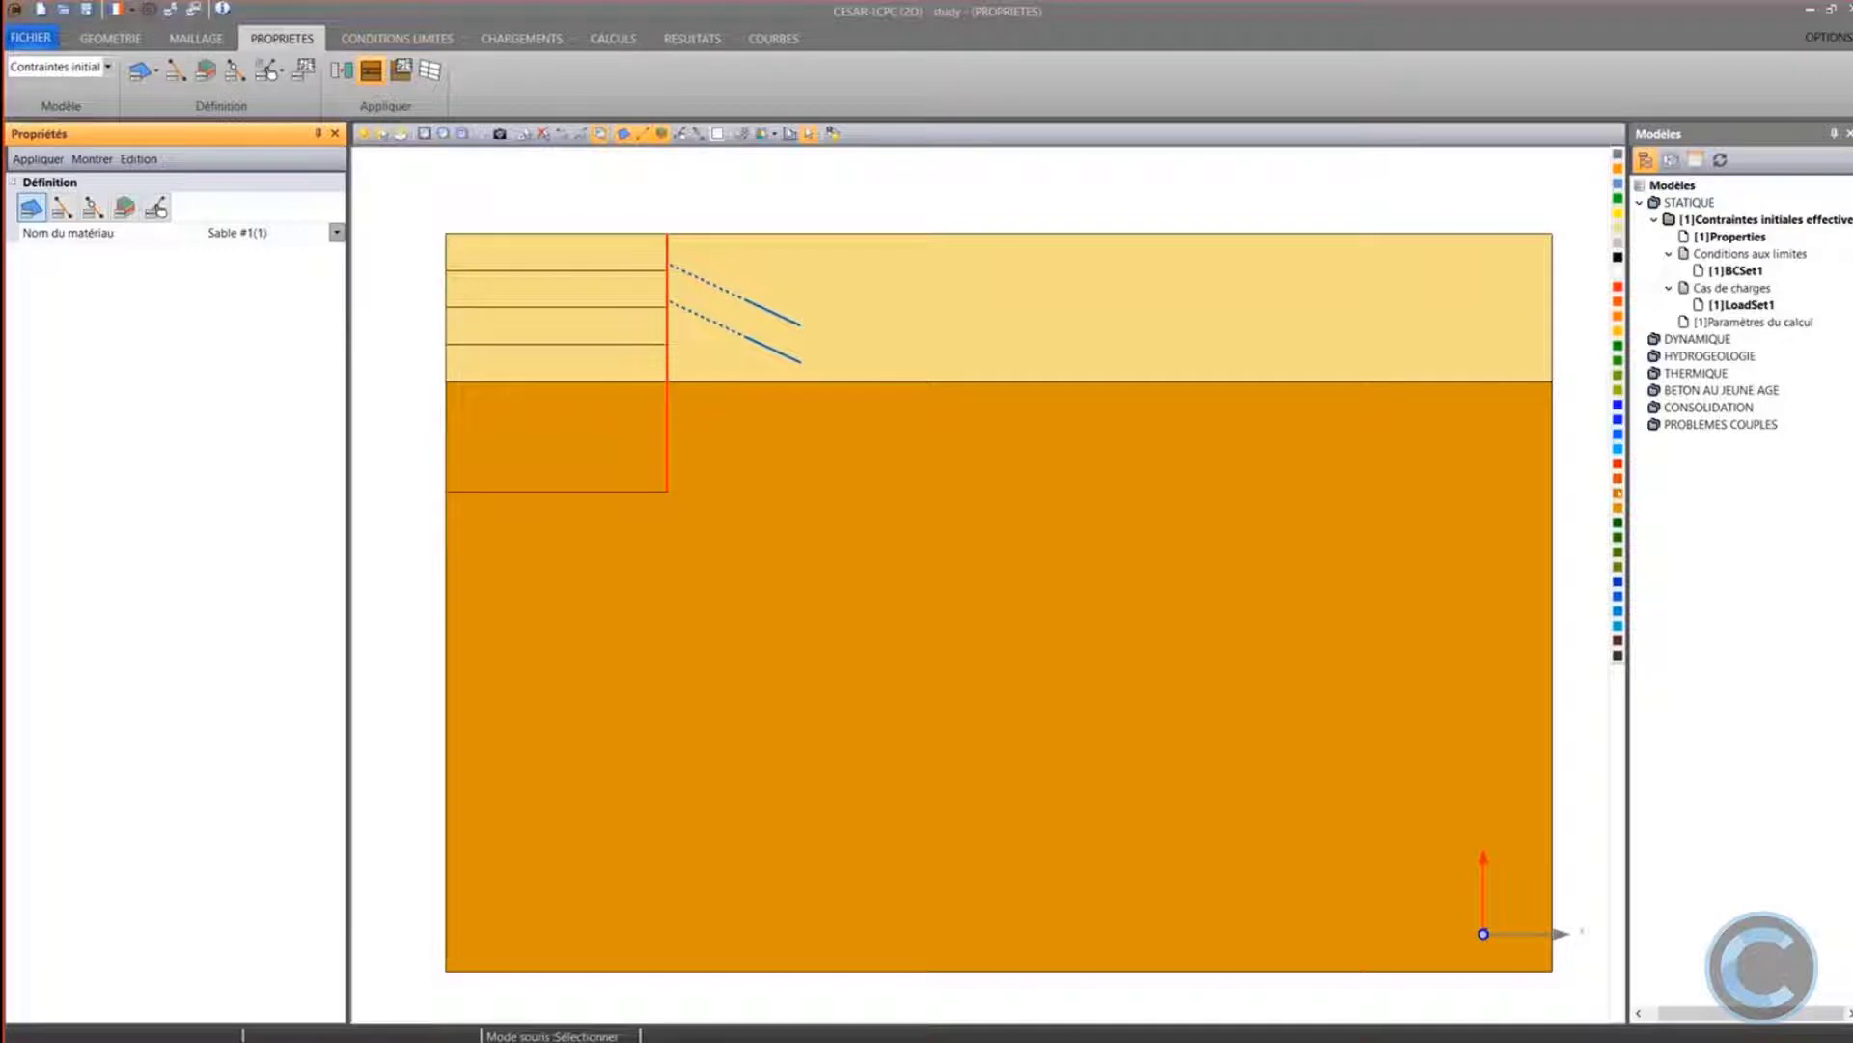
pyautogui.click(1618, 509)
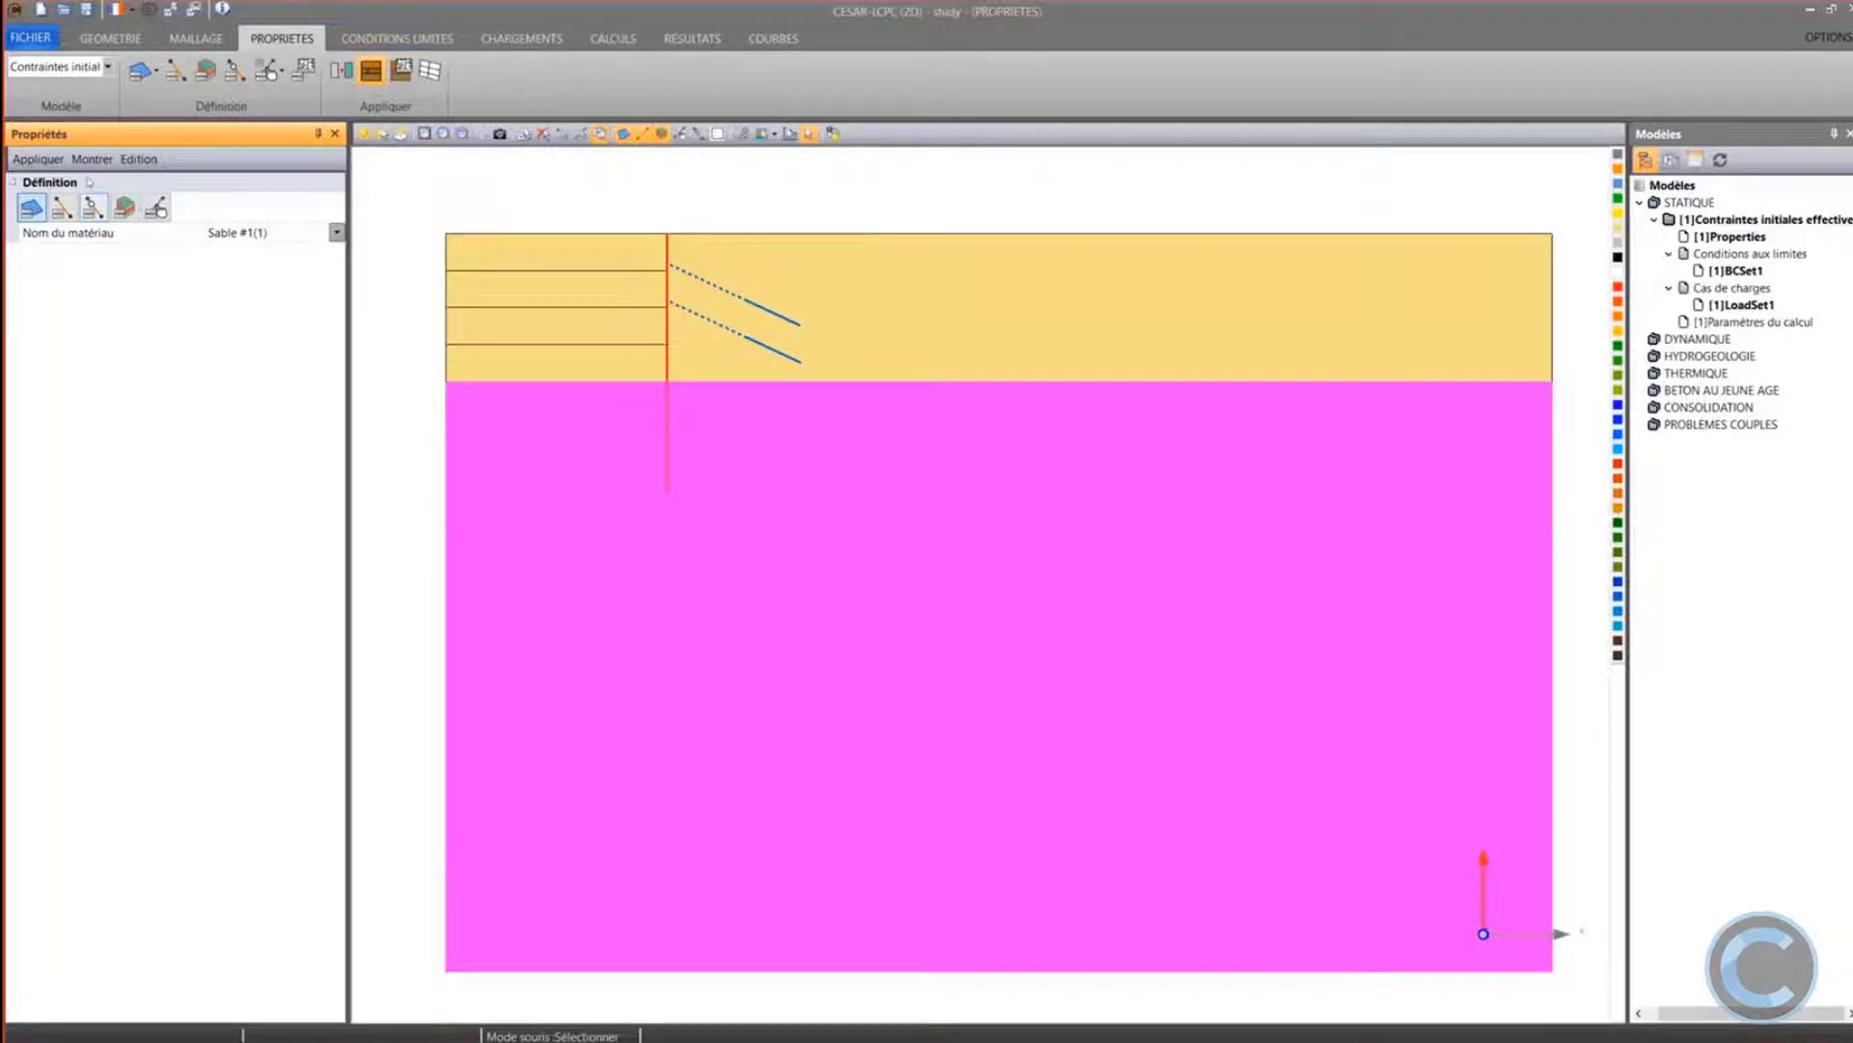
pyautogui.click(222, 234)
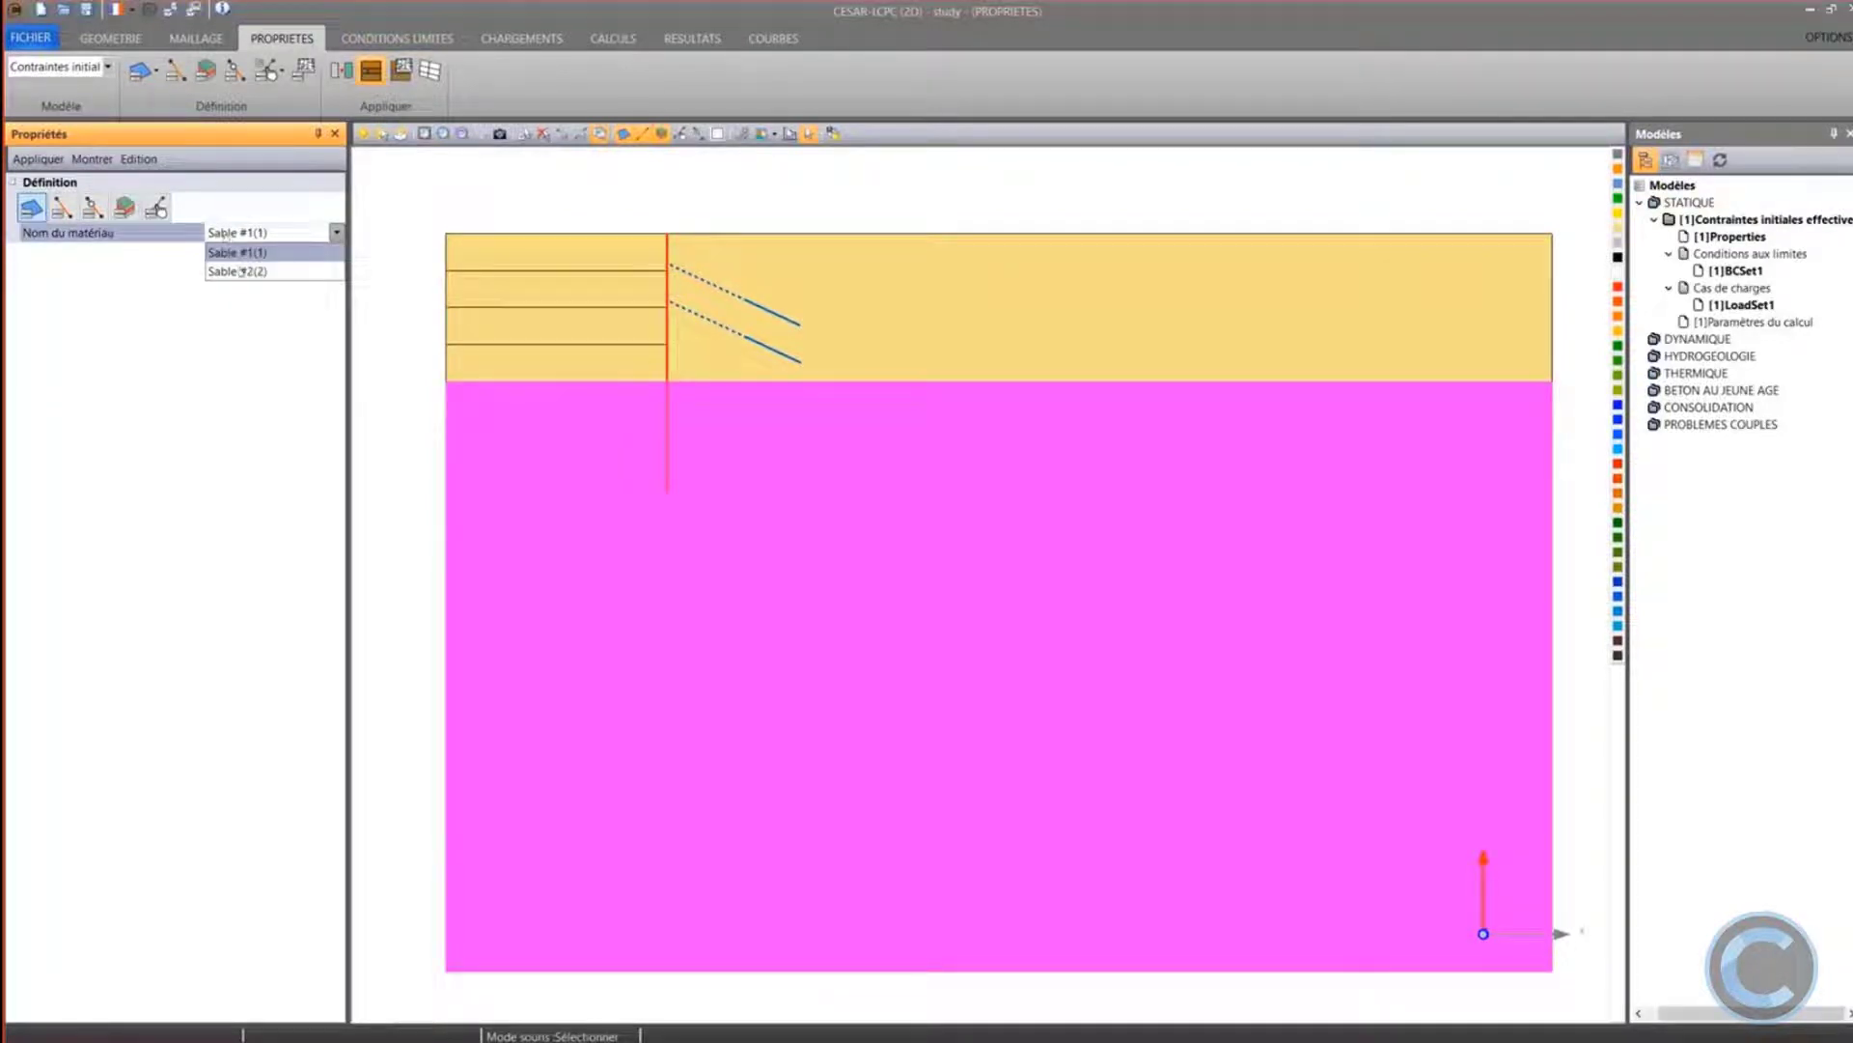
pyautogui.click(250, 273)
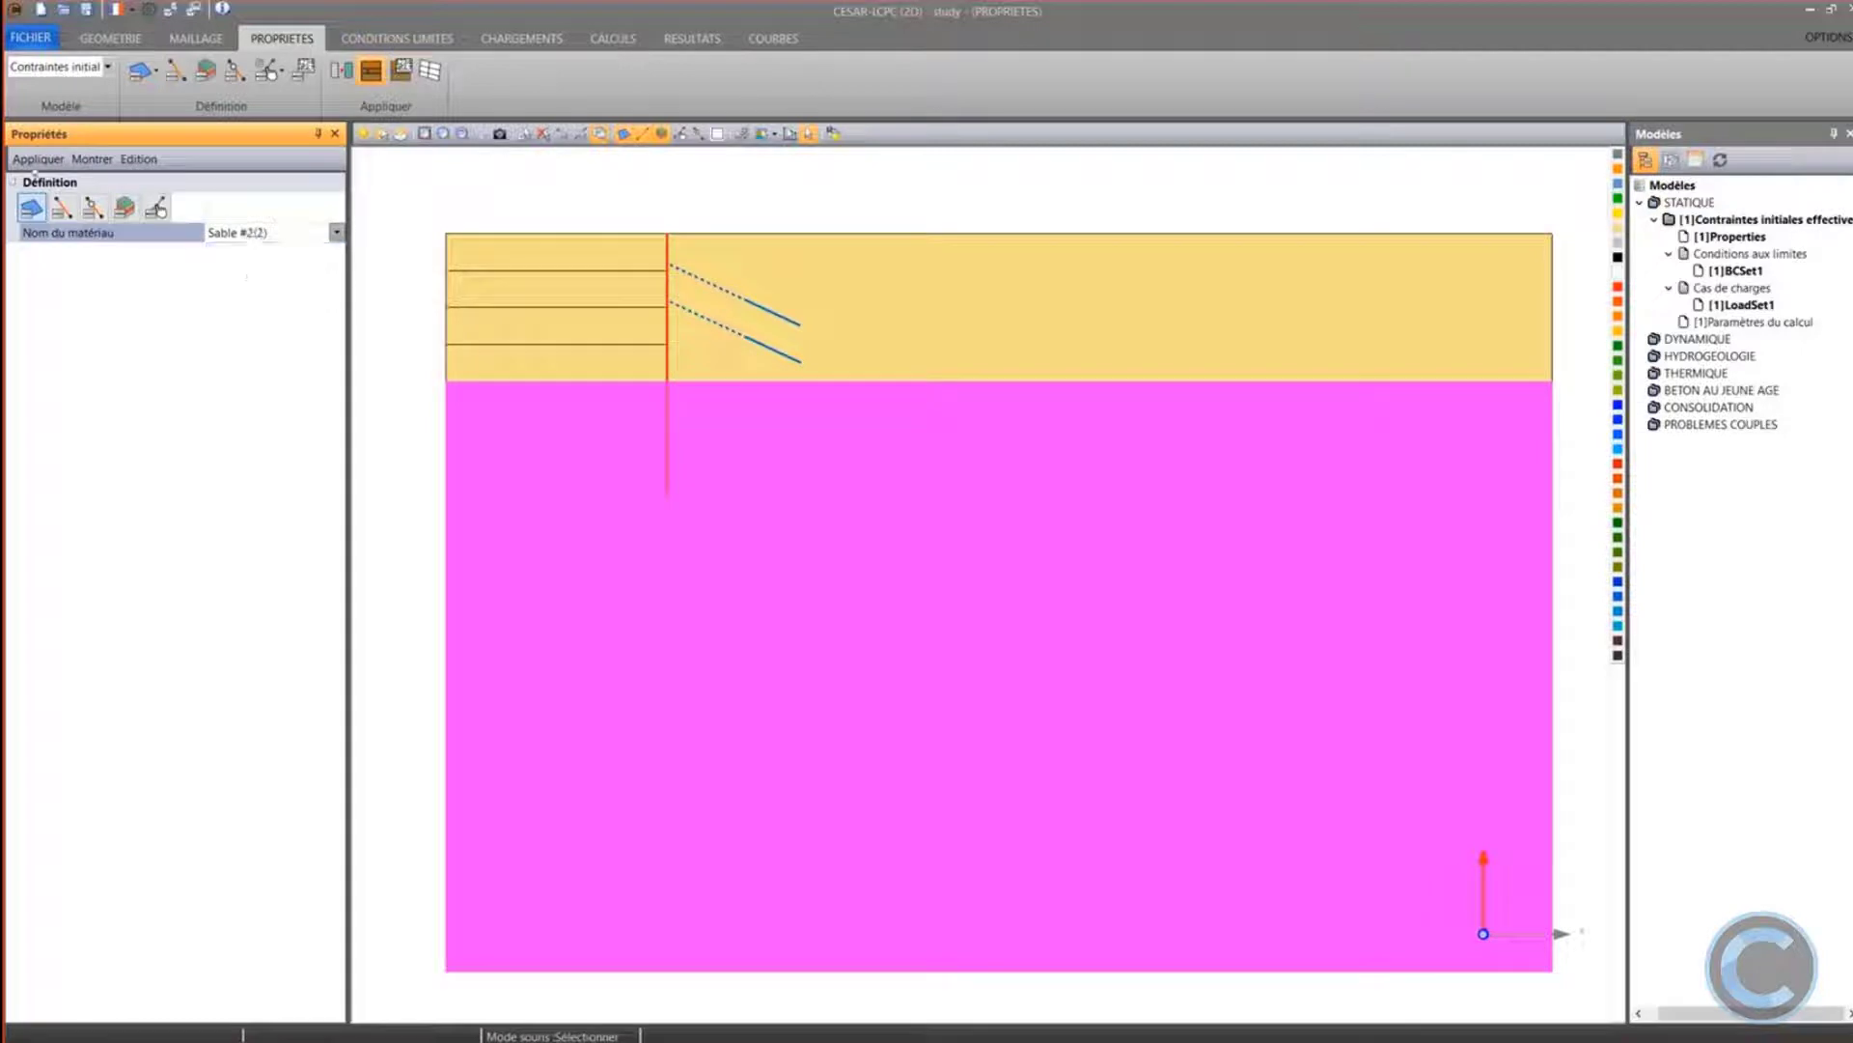
pyautogui.click(38, 158)
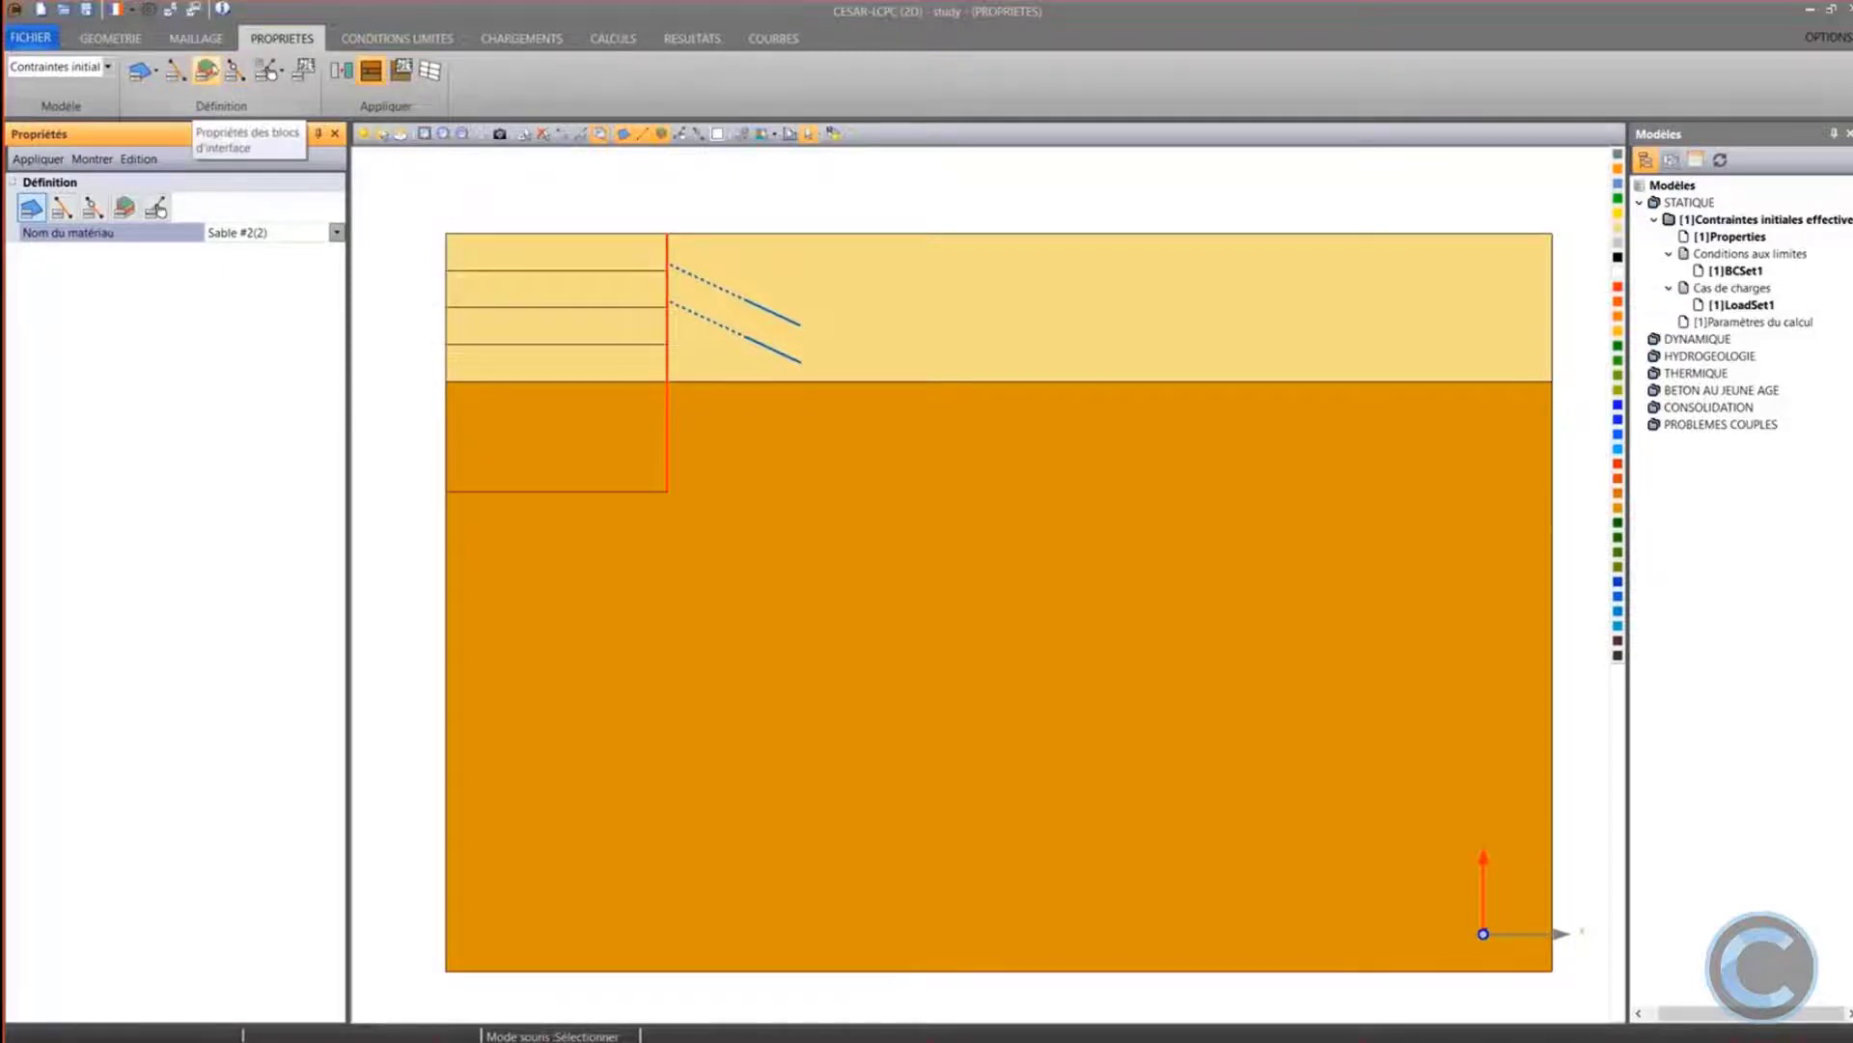
# Import all four Paroi/Sable interface property sets from 2g.01-database.xml and delete the default Mat_3 set
pyautogui.click(206, 70)
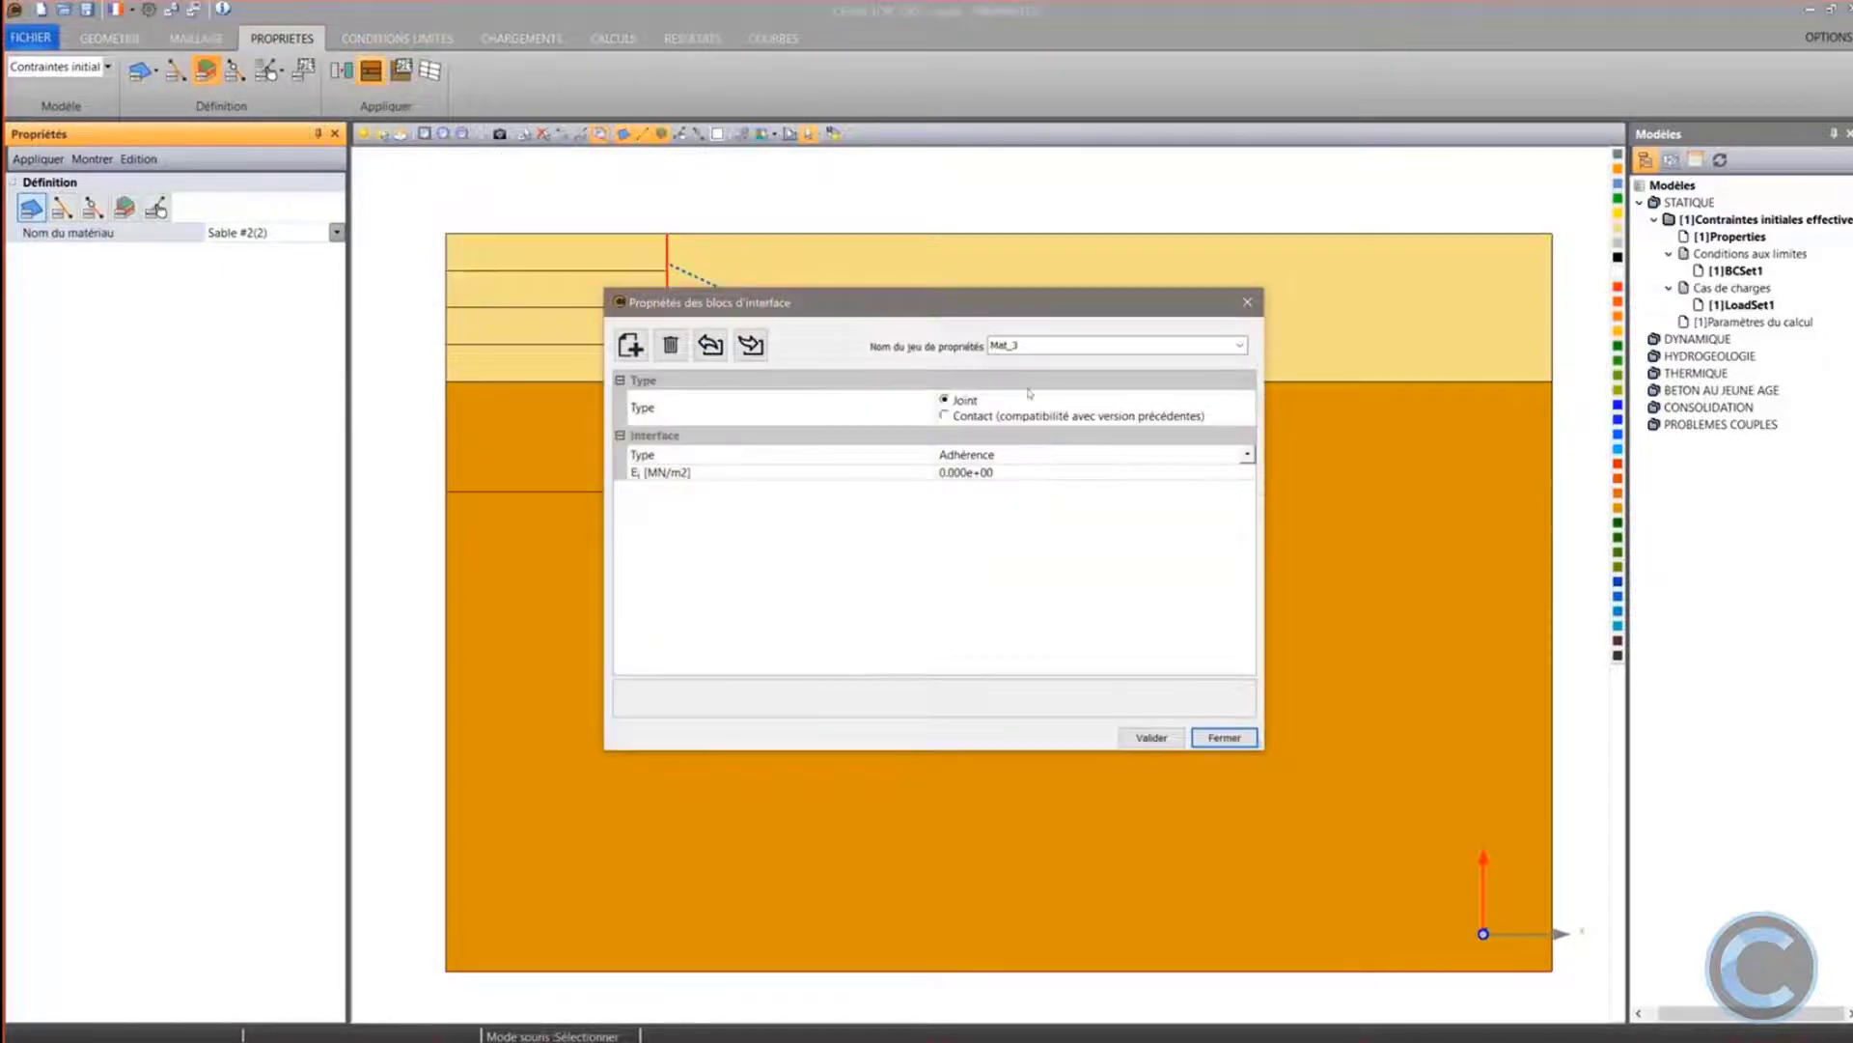
pyautogui.click(1239, 346)
pyautogui.click(1239, 346)
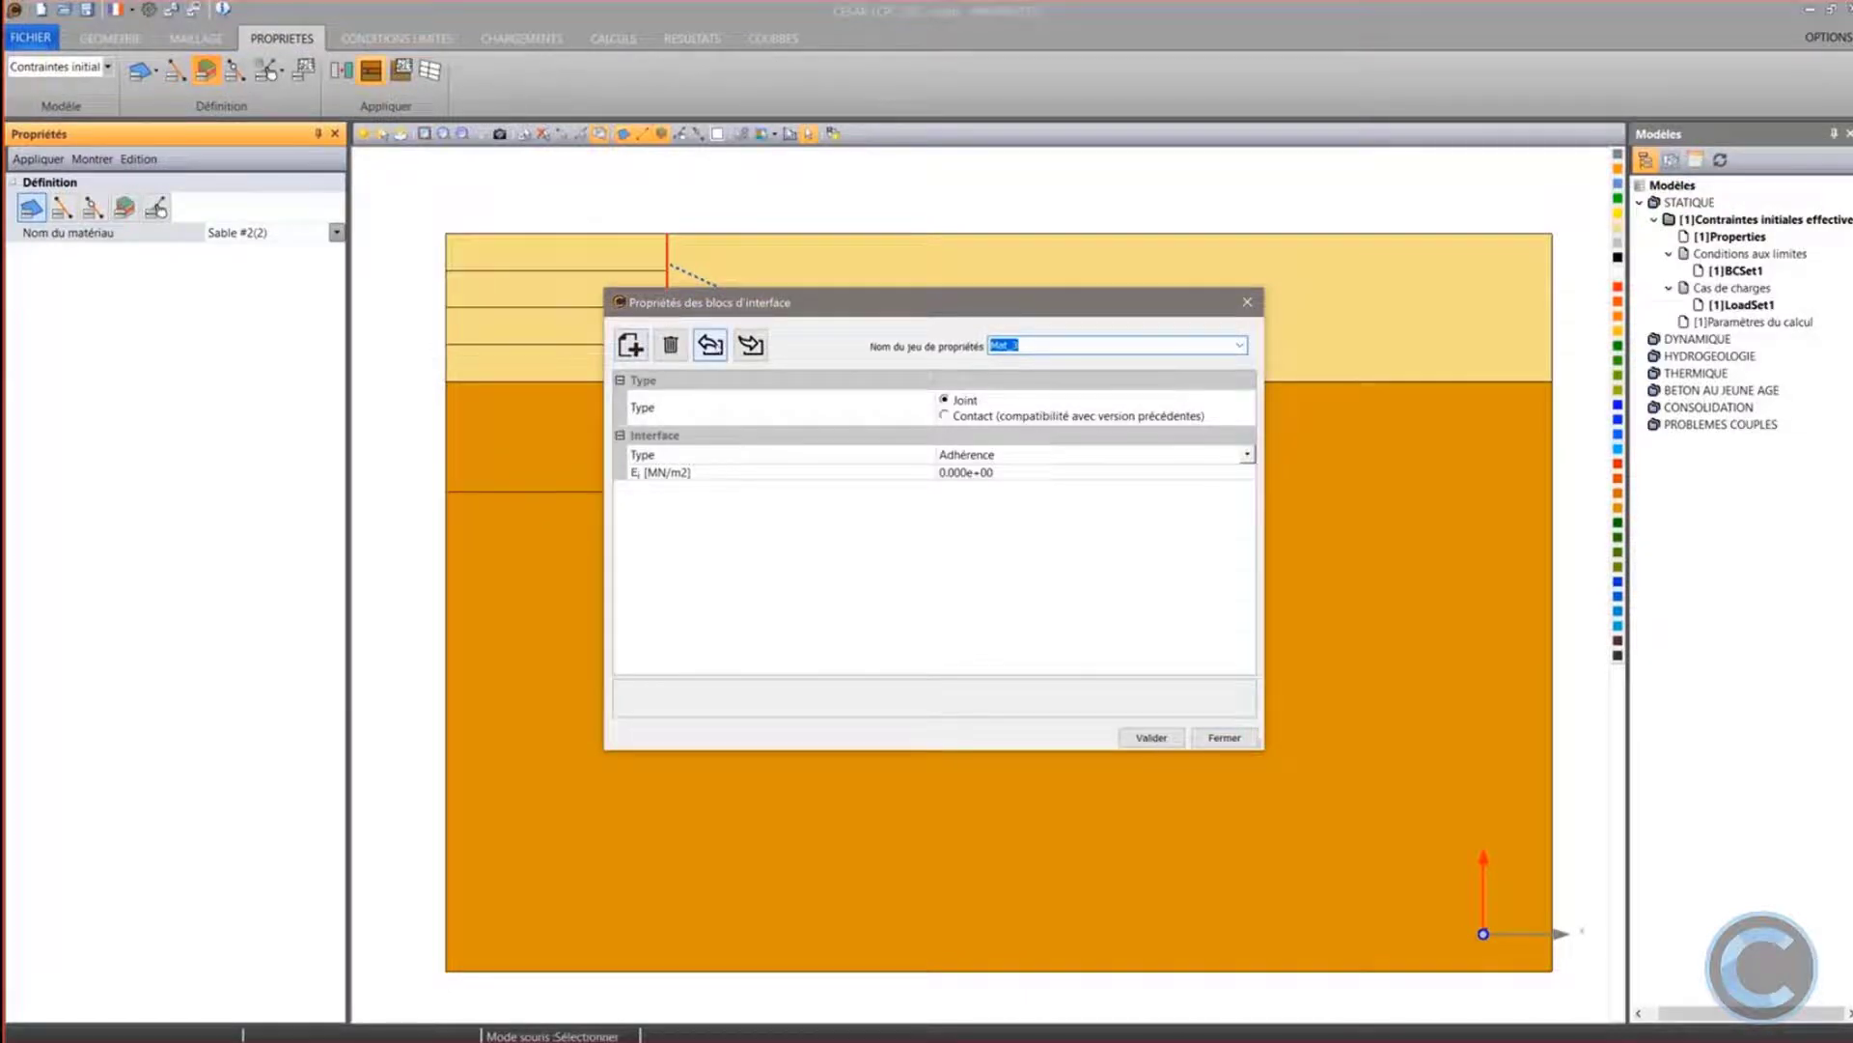
pyautogui.click(711, 345)
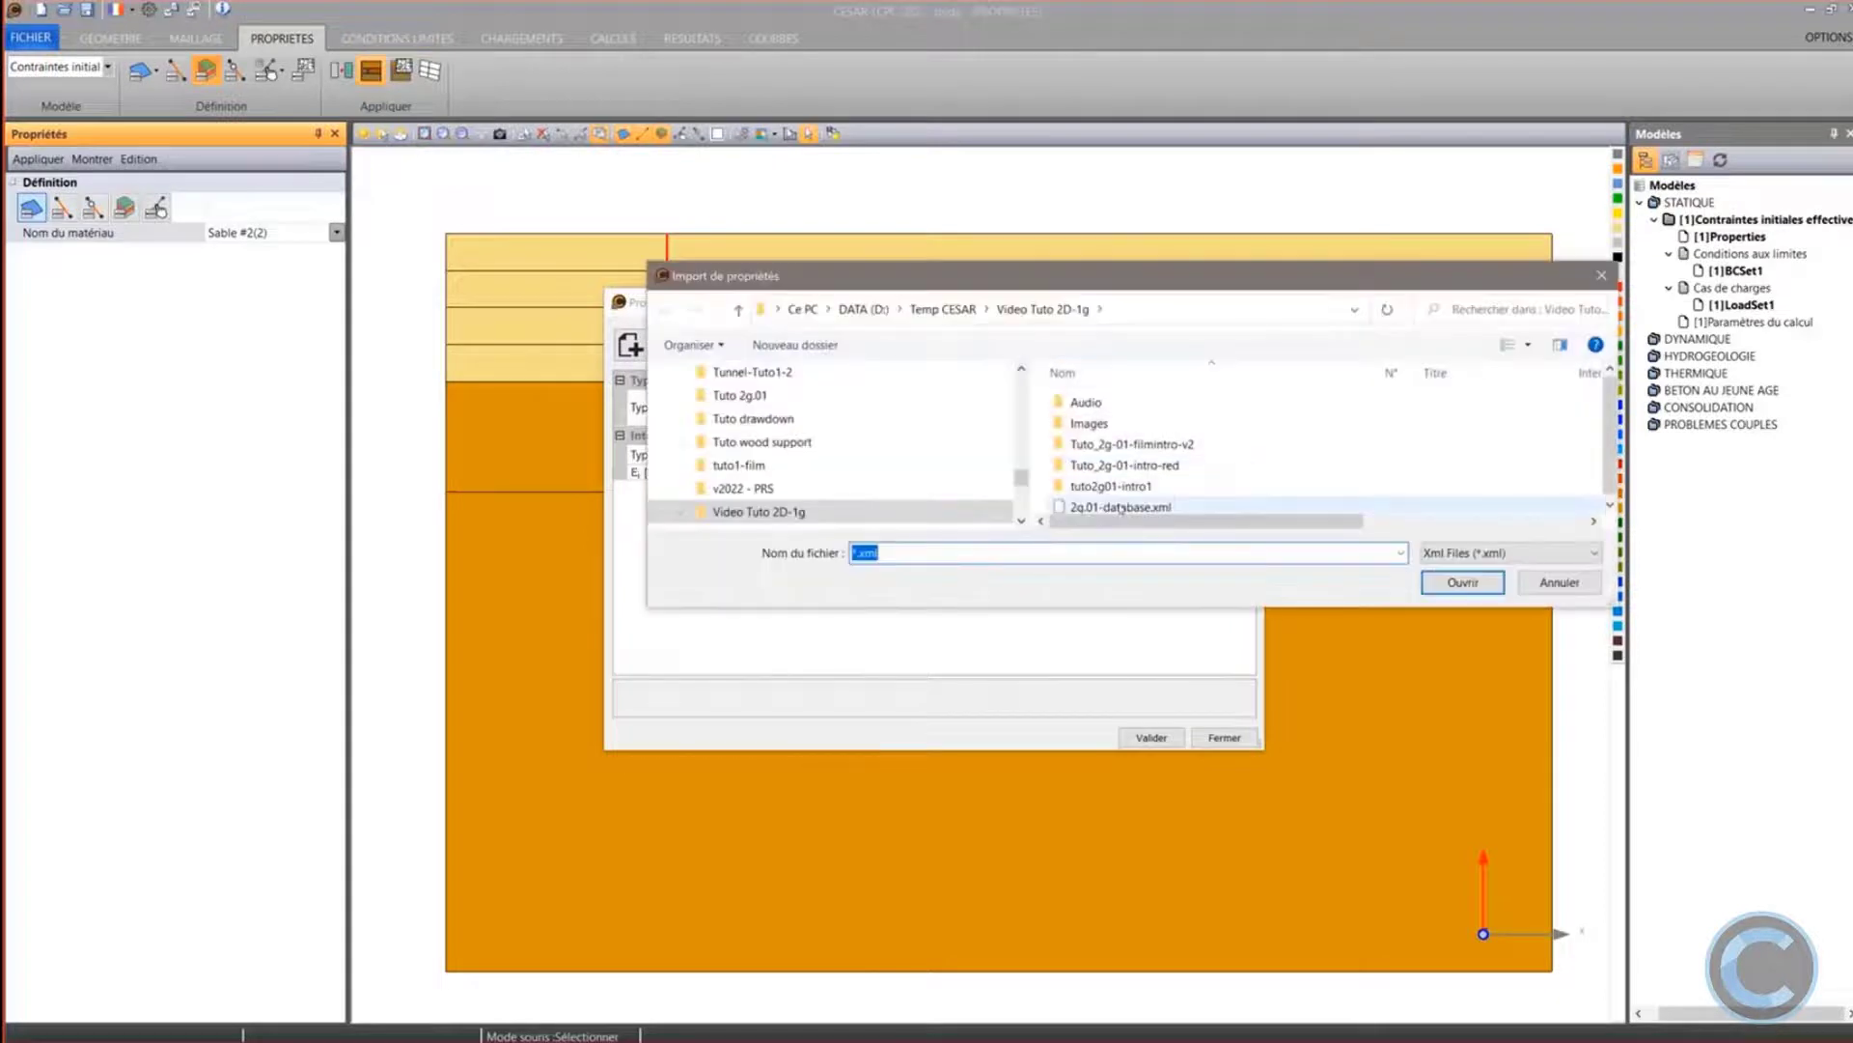
pyautogui.doubleClick(1121, 508)
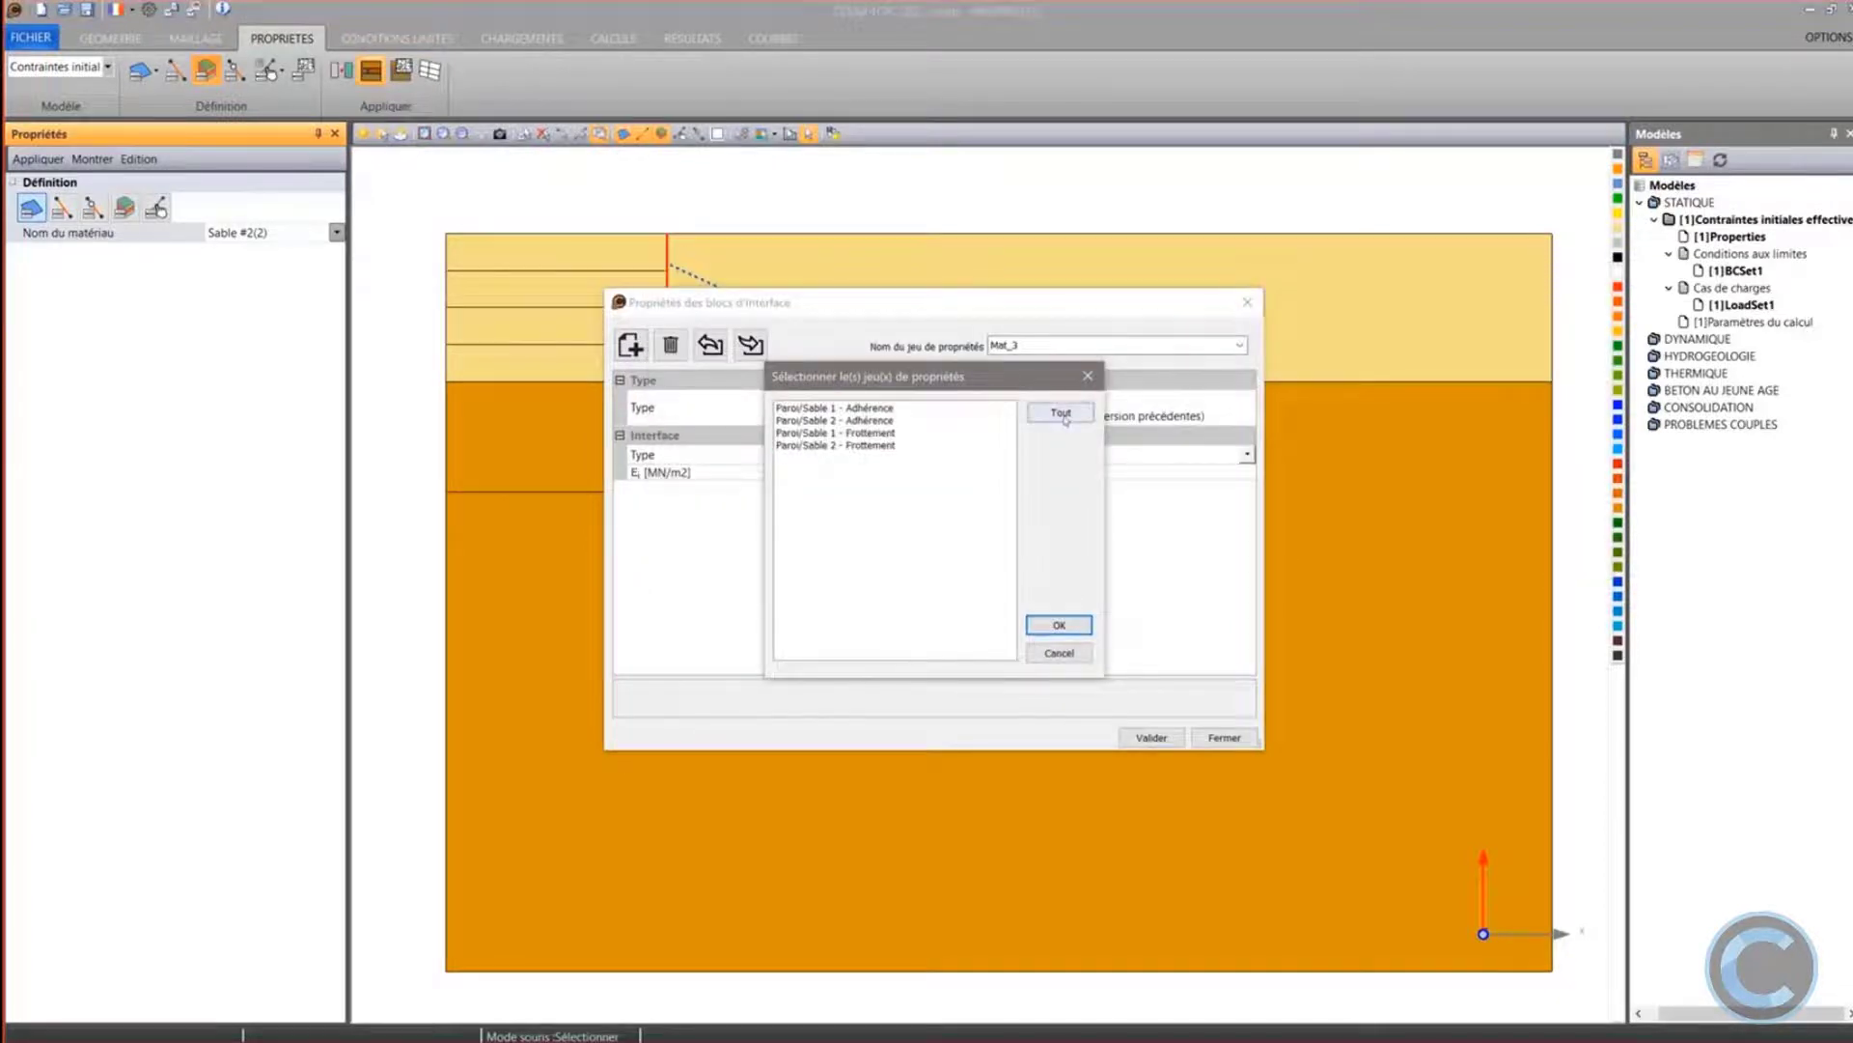
pyautogui.click(1061, 413)
pyautogui.click(1058, 624)
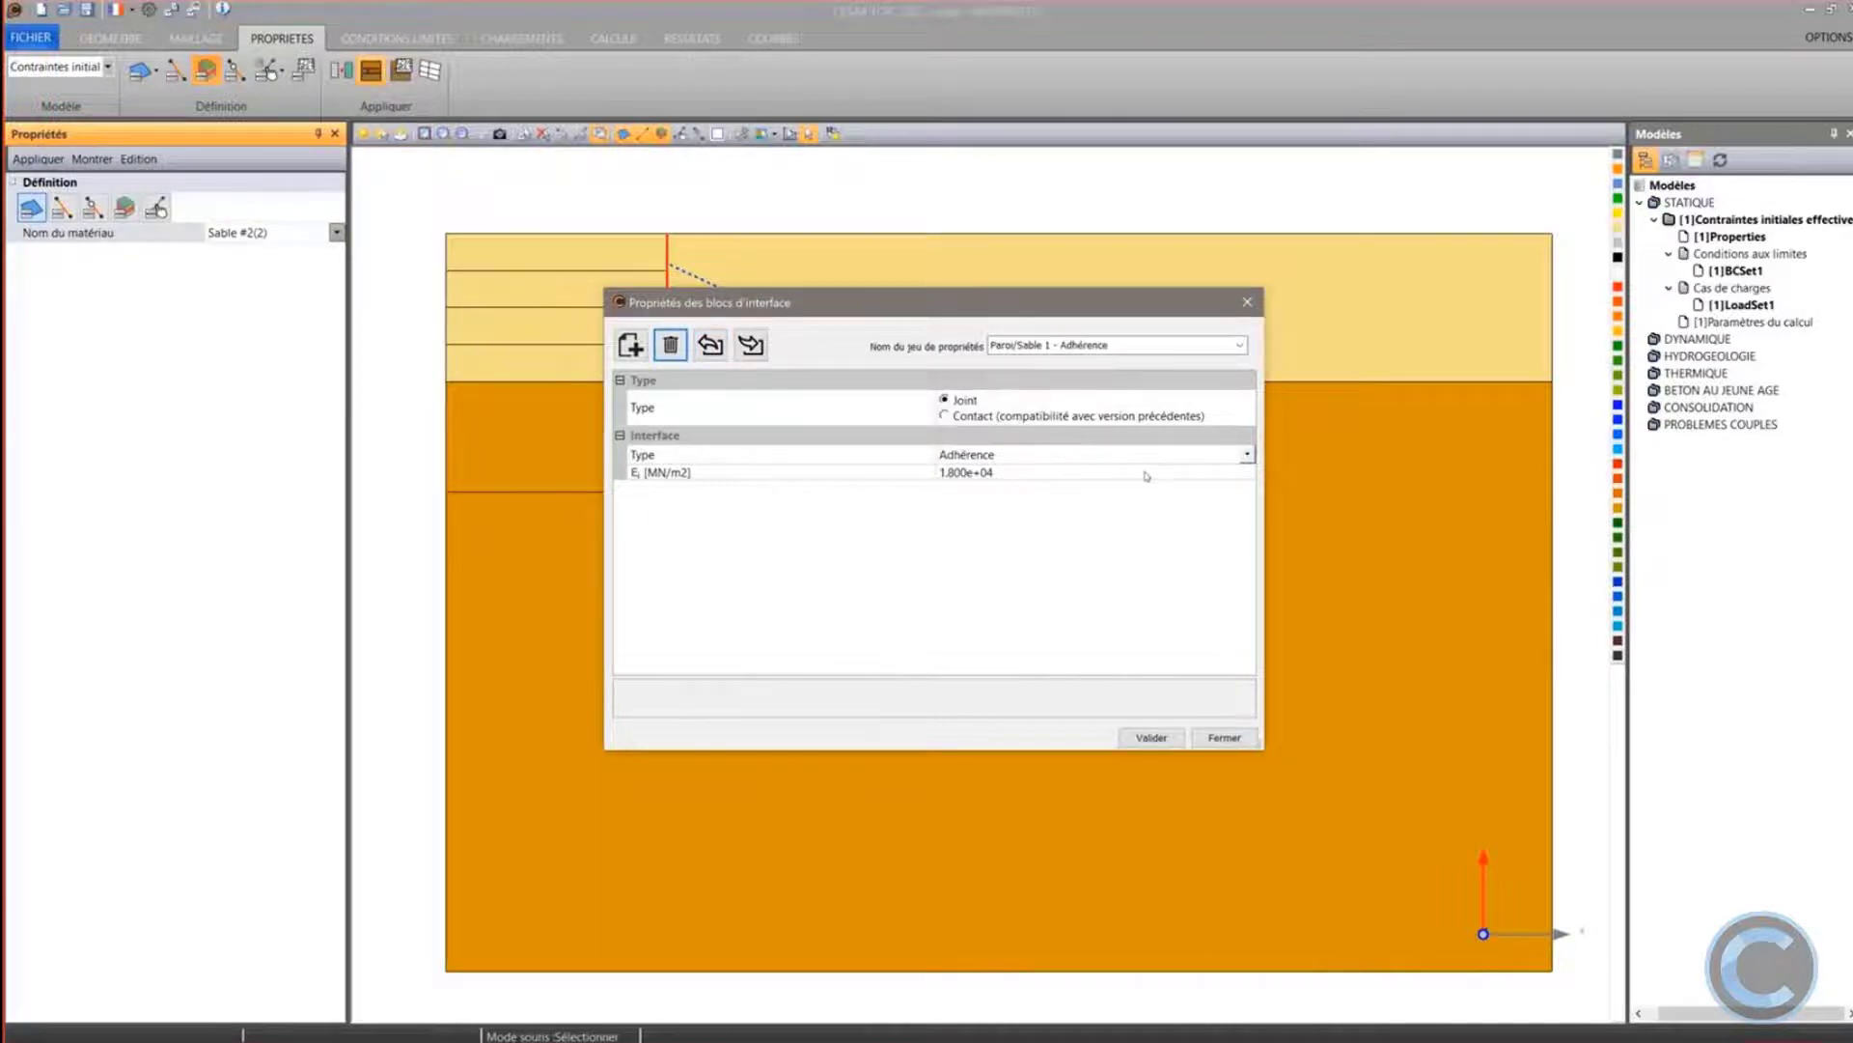
# Review the Adhérence and Frottement parameters of the Paroi/Sable 1 interface sets, and validate the interface block properties
pyautogui.click(1248, 456)
pyautogui.click(1247, 456)
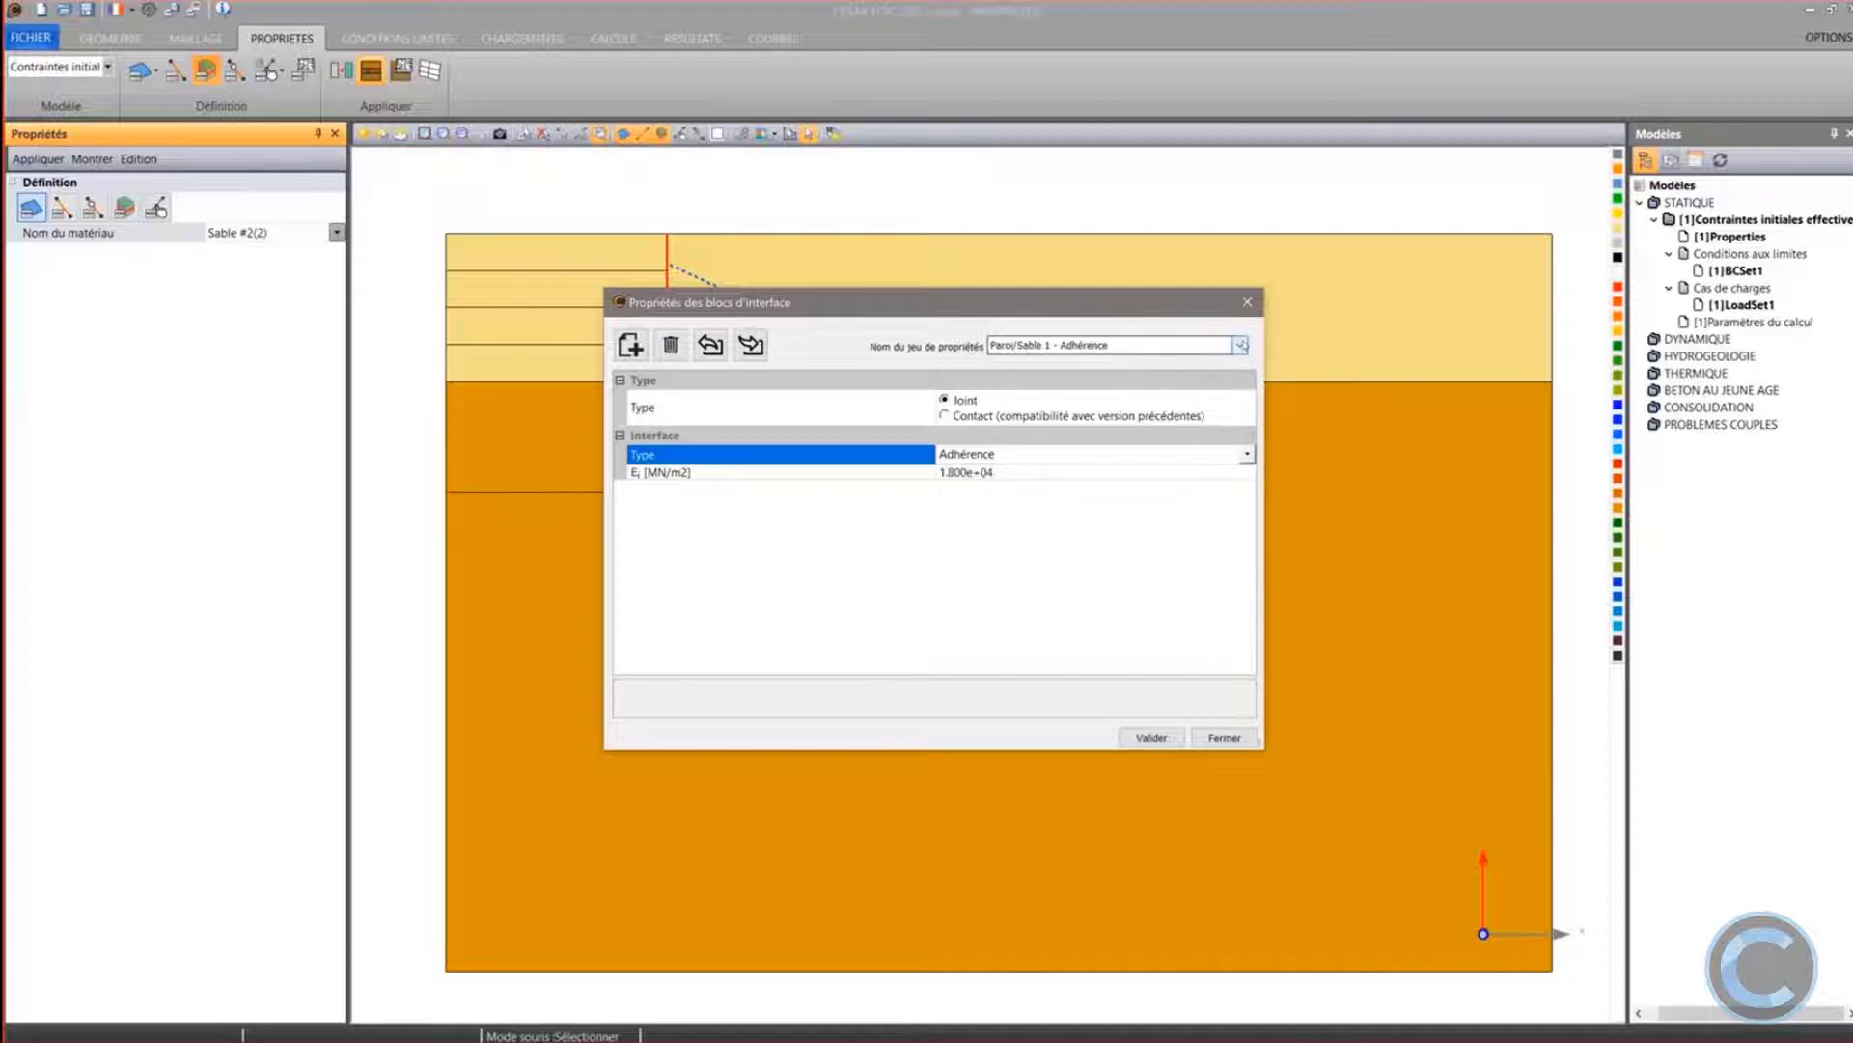
pyautogui.click(1239, 345)
pyautogui.click(1144, 392)
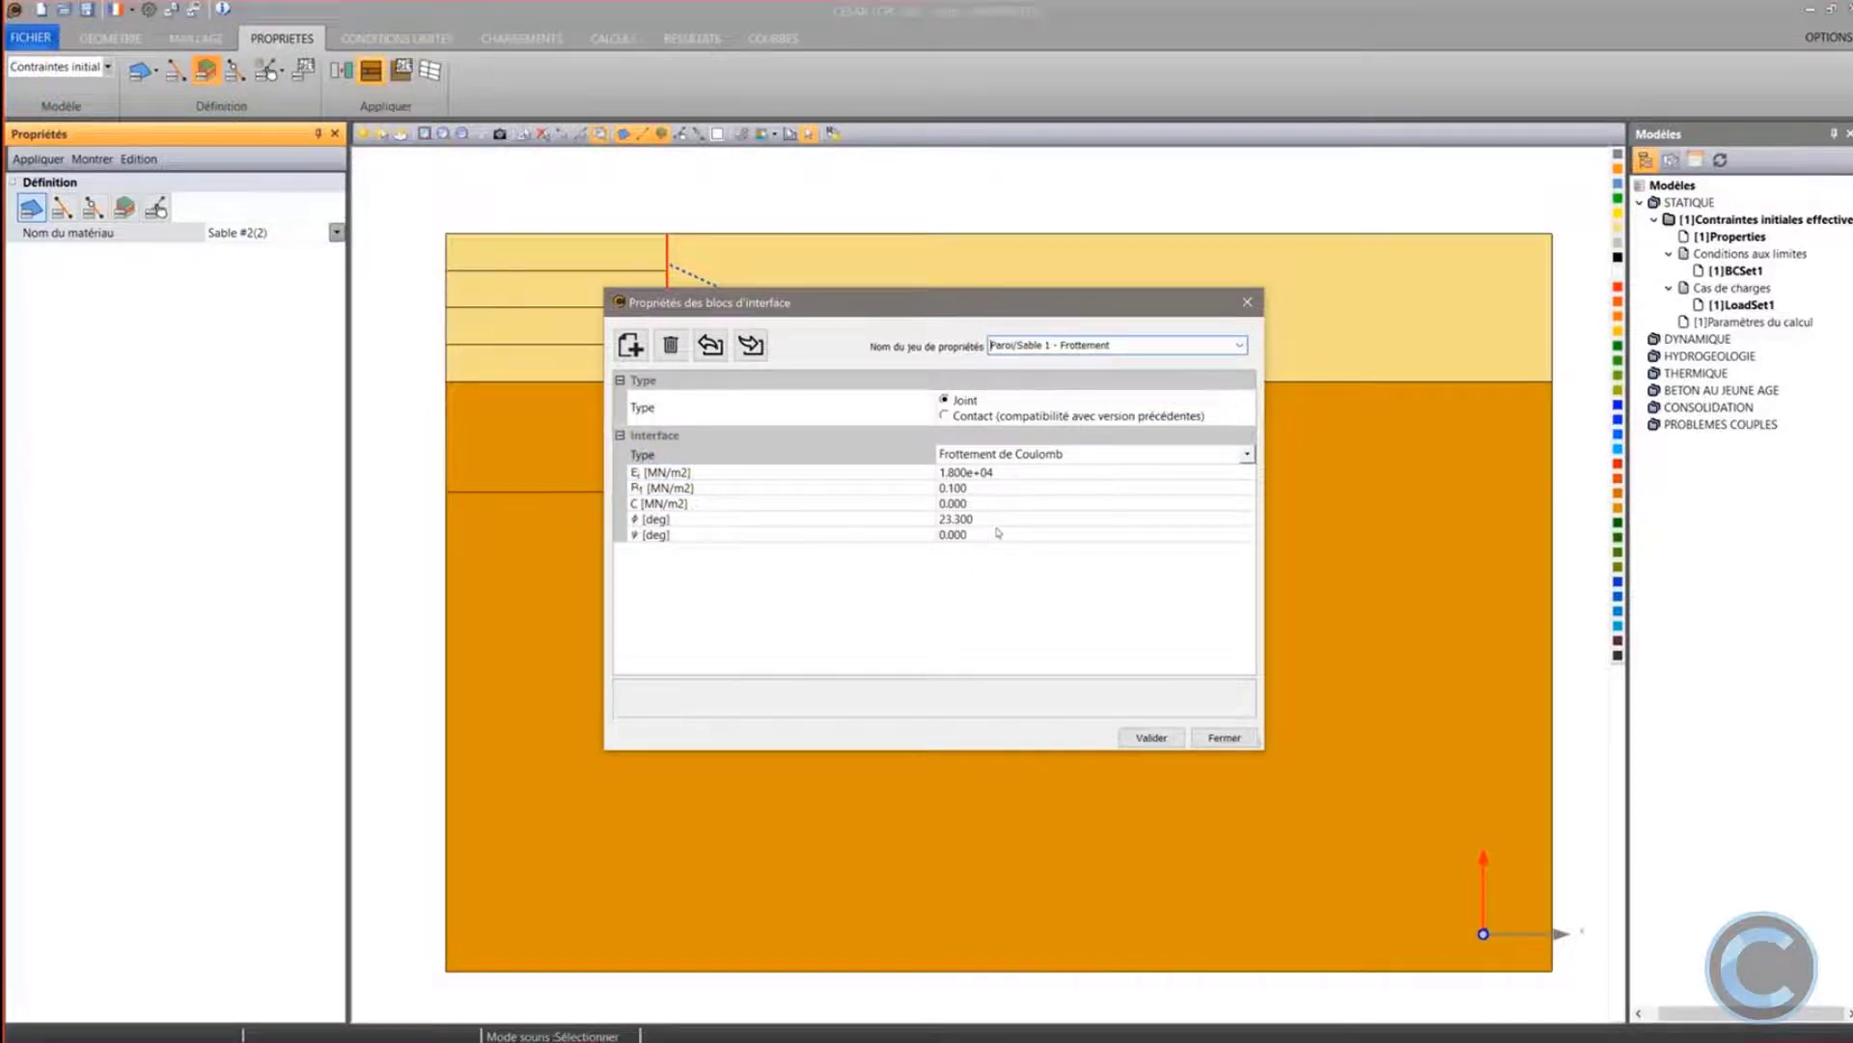
pyautogui.click(965, 489)
pyautogui.click(965, 489)
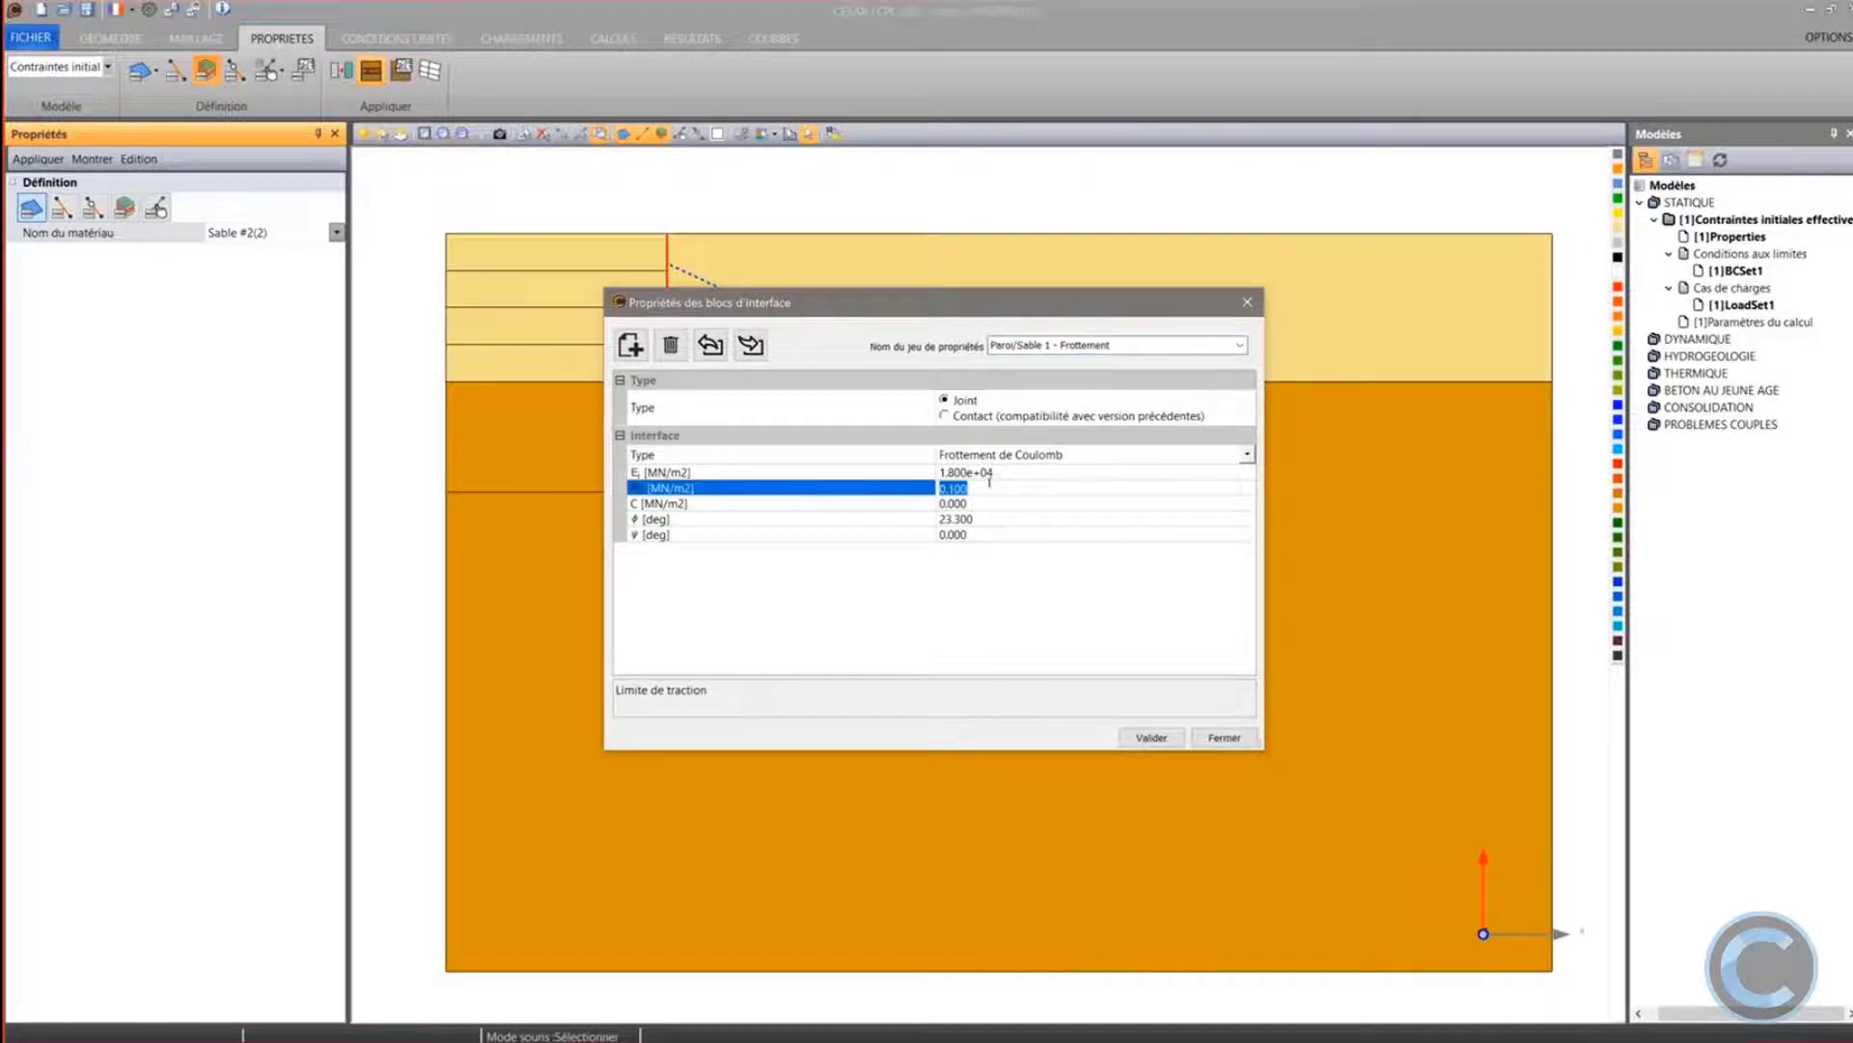
pyautogui.click(1239, 345)
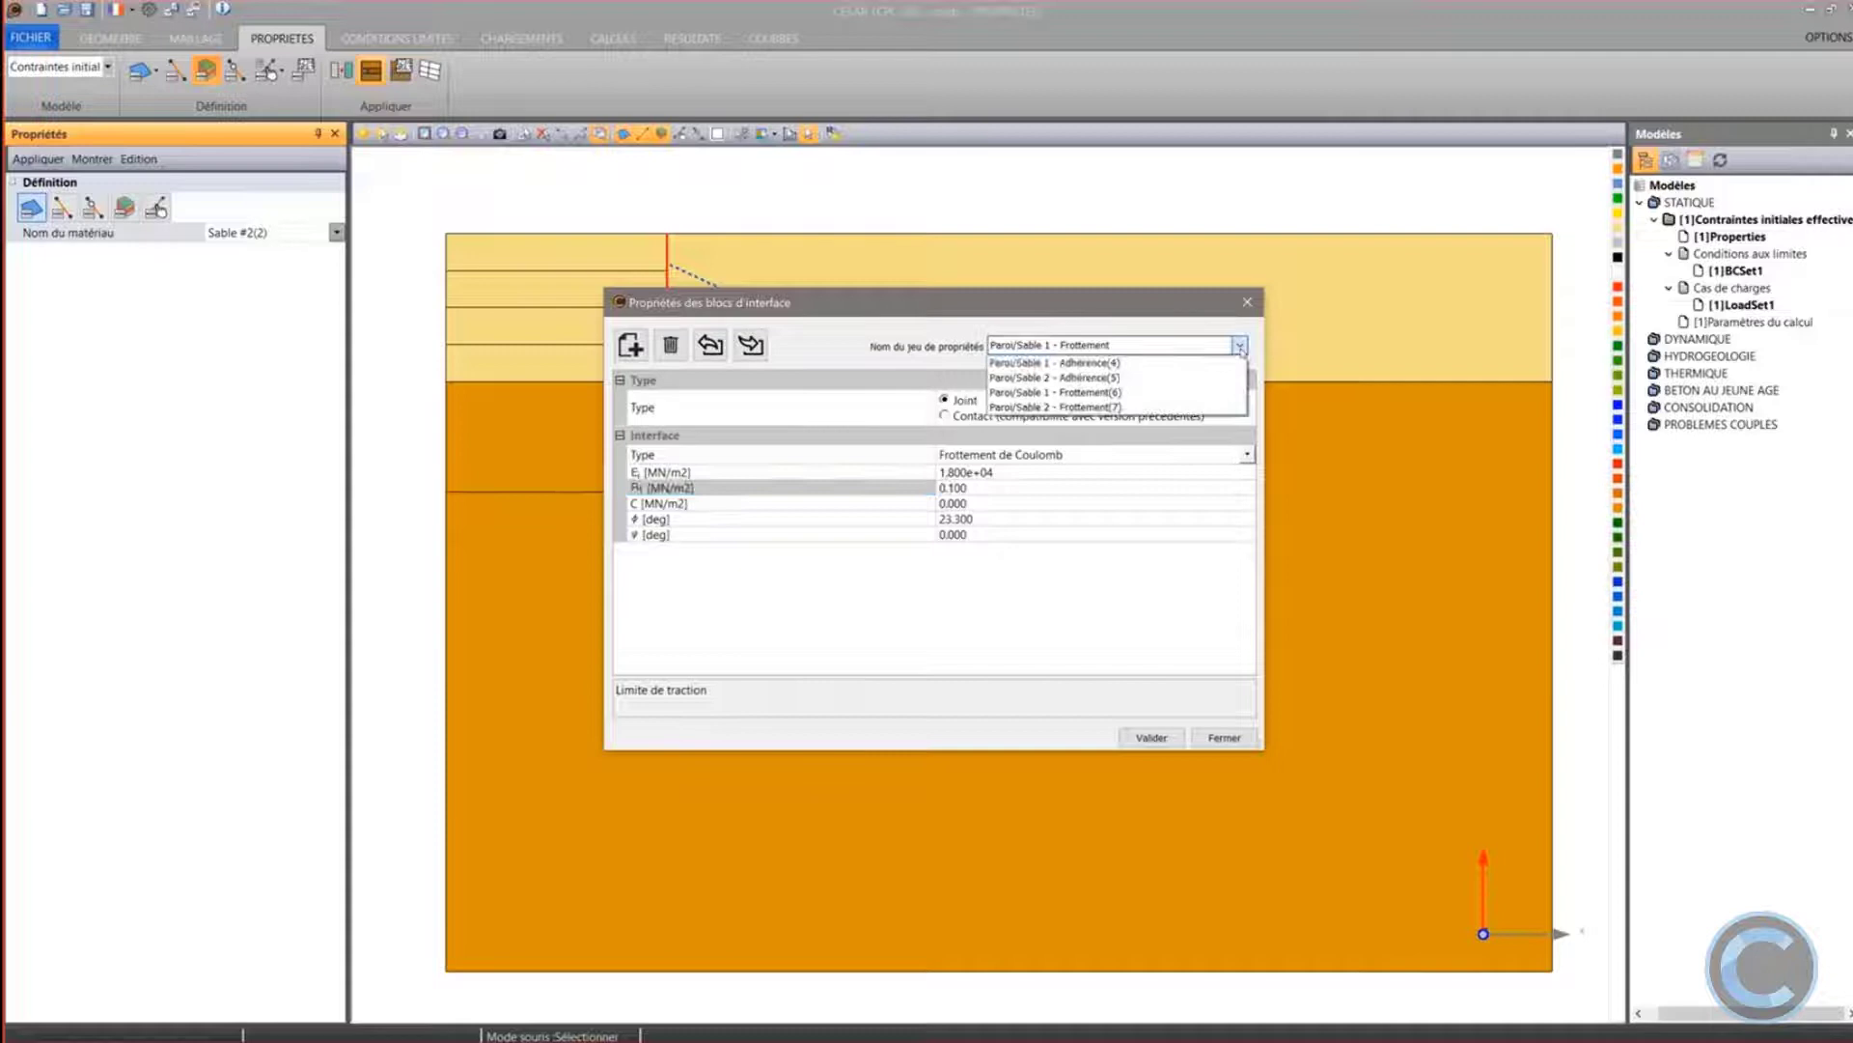
pyautogui.click(1124, 364)
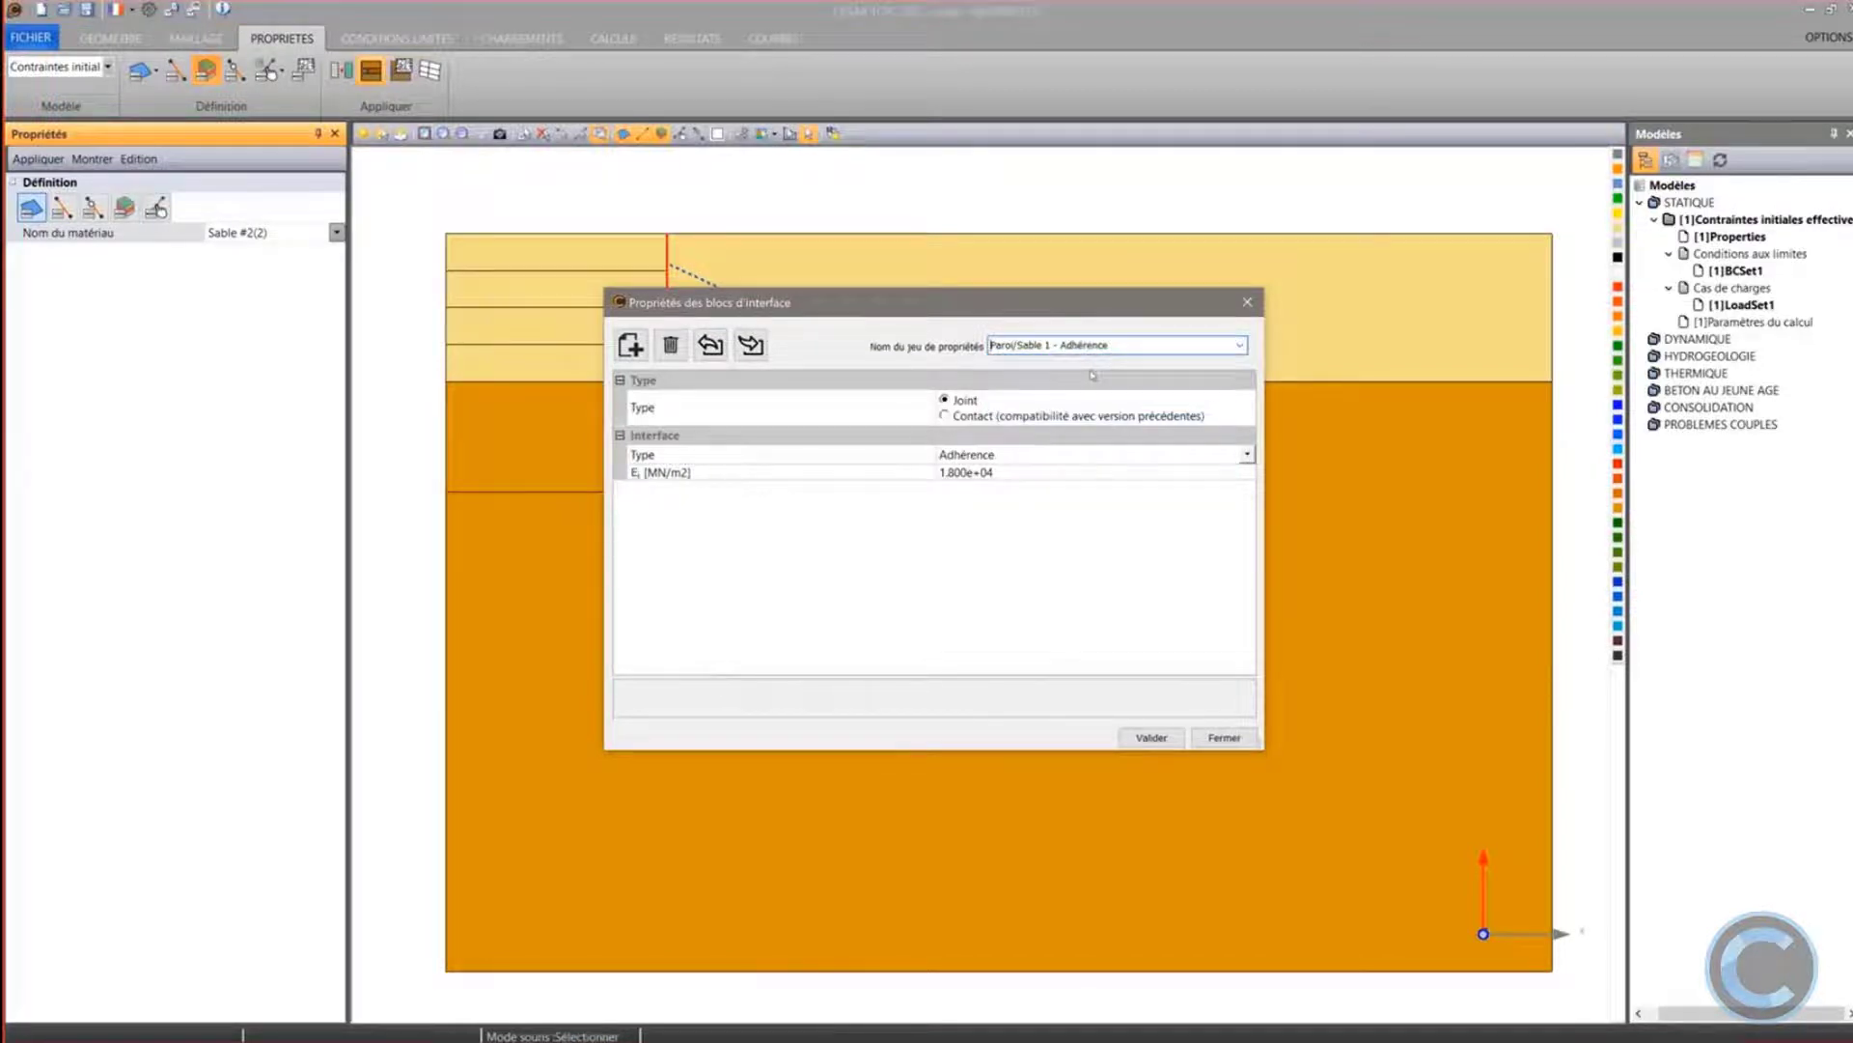
pyautogui.click(1168, 740)
pyautogui.click(1223, 737)
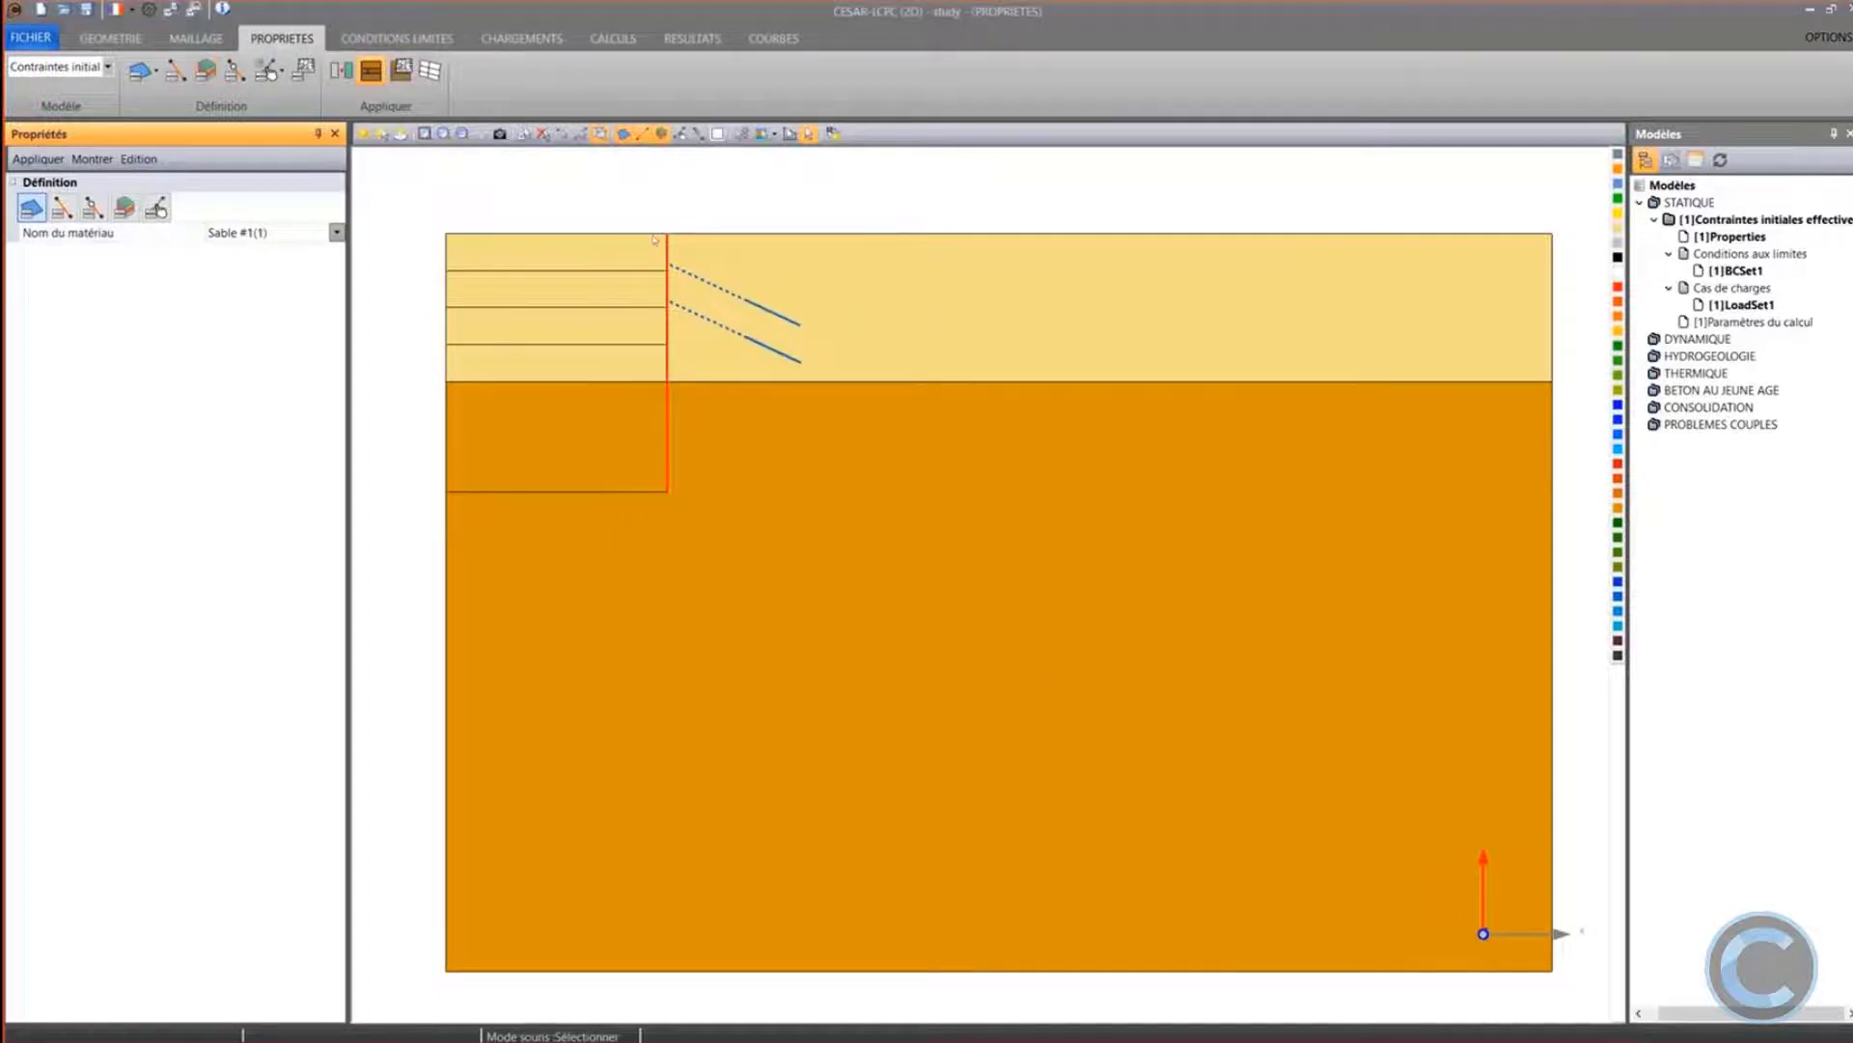
# Assign Paroi/Sable 1 - Adhérence to the wall interface in the upper soil and Paroi/Sable 2 - Adhérence to its part in the lower soil
pyautogui.moveTo(655, 222); pyautogui.dragTo(680, 369)
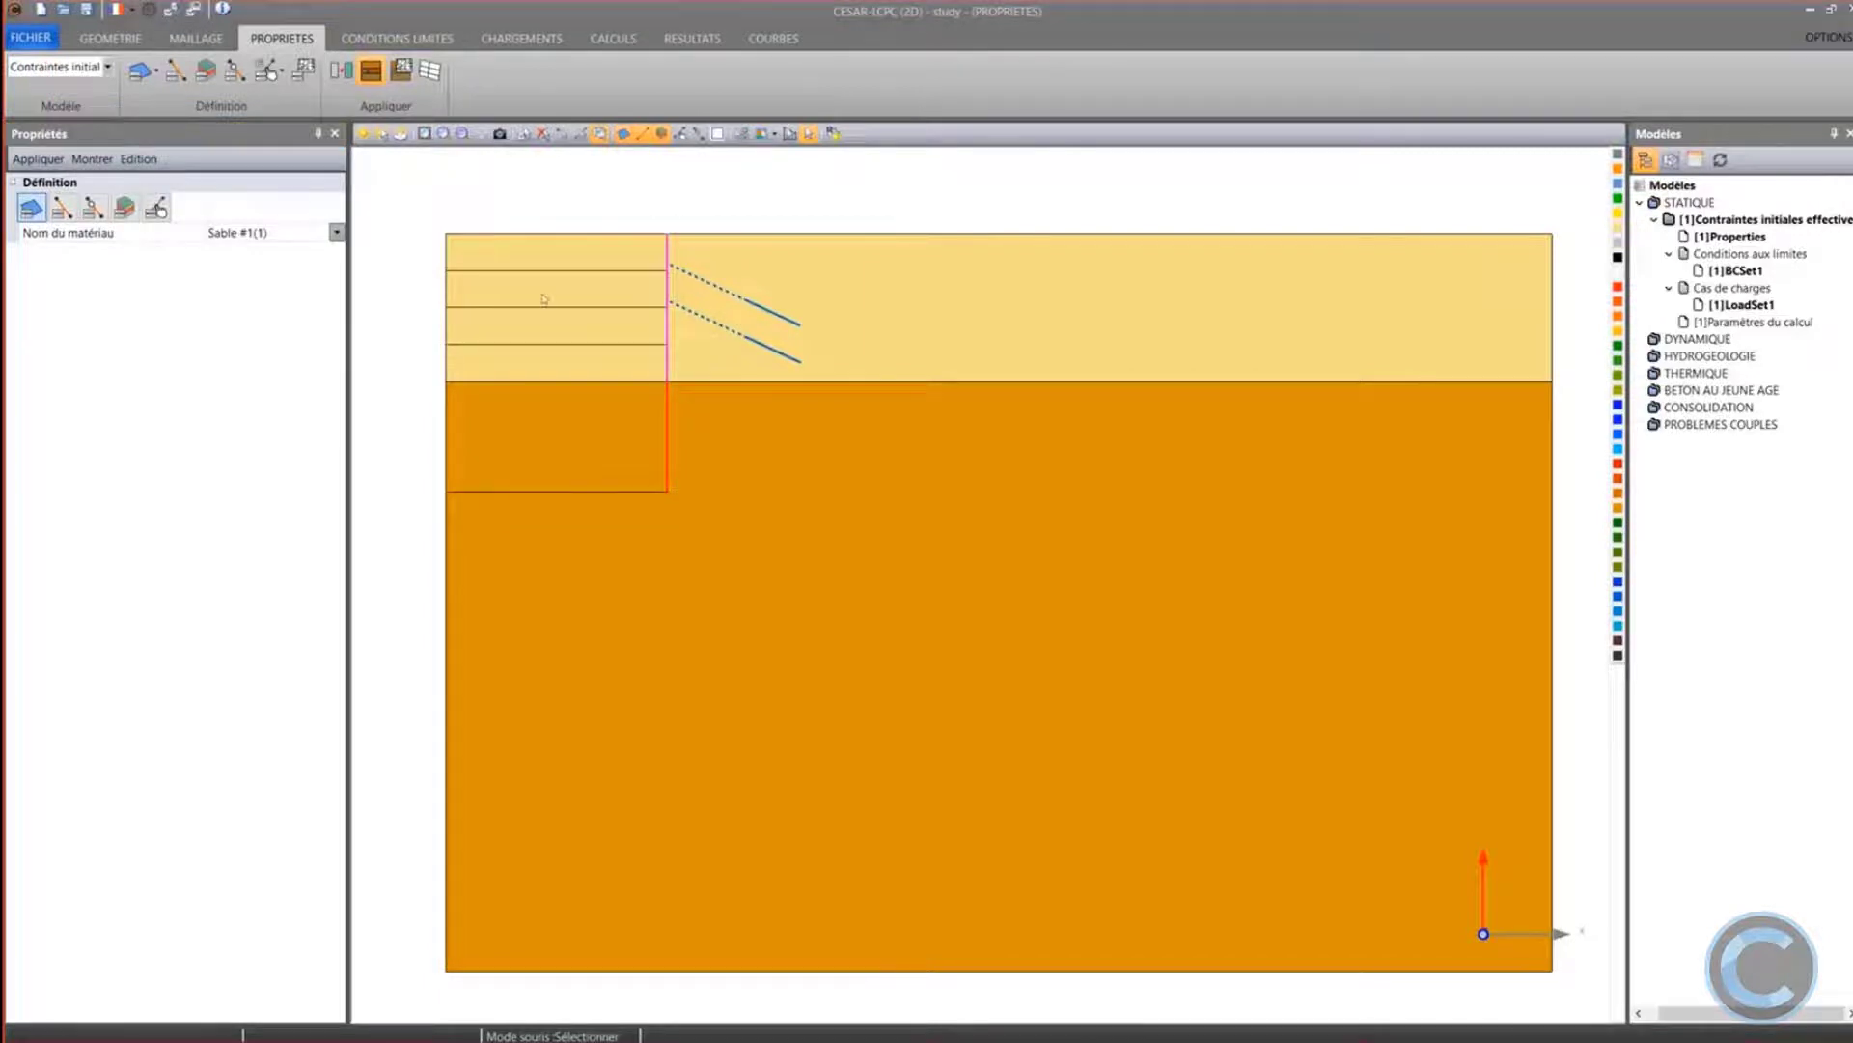
pyautogui.click(125, 208)
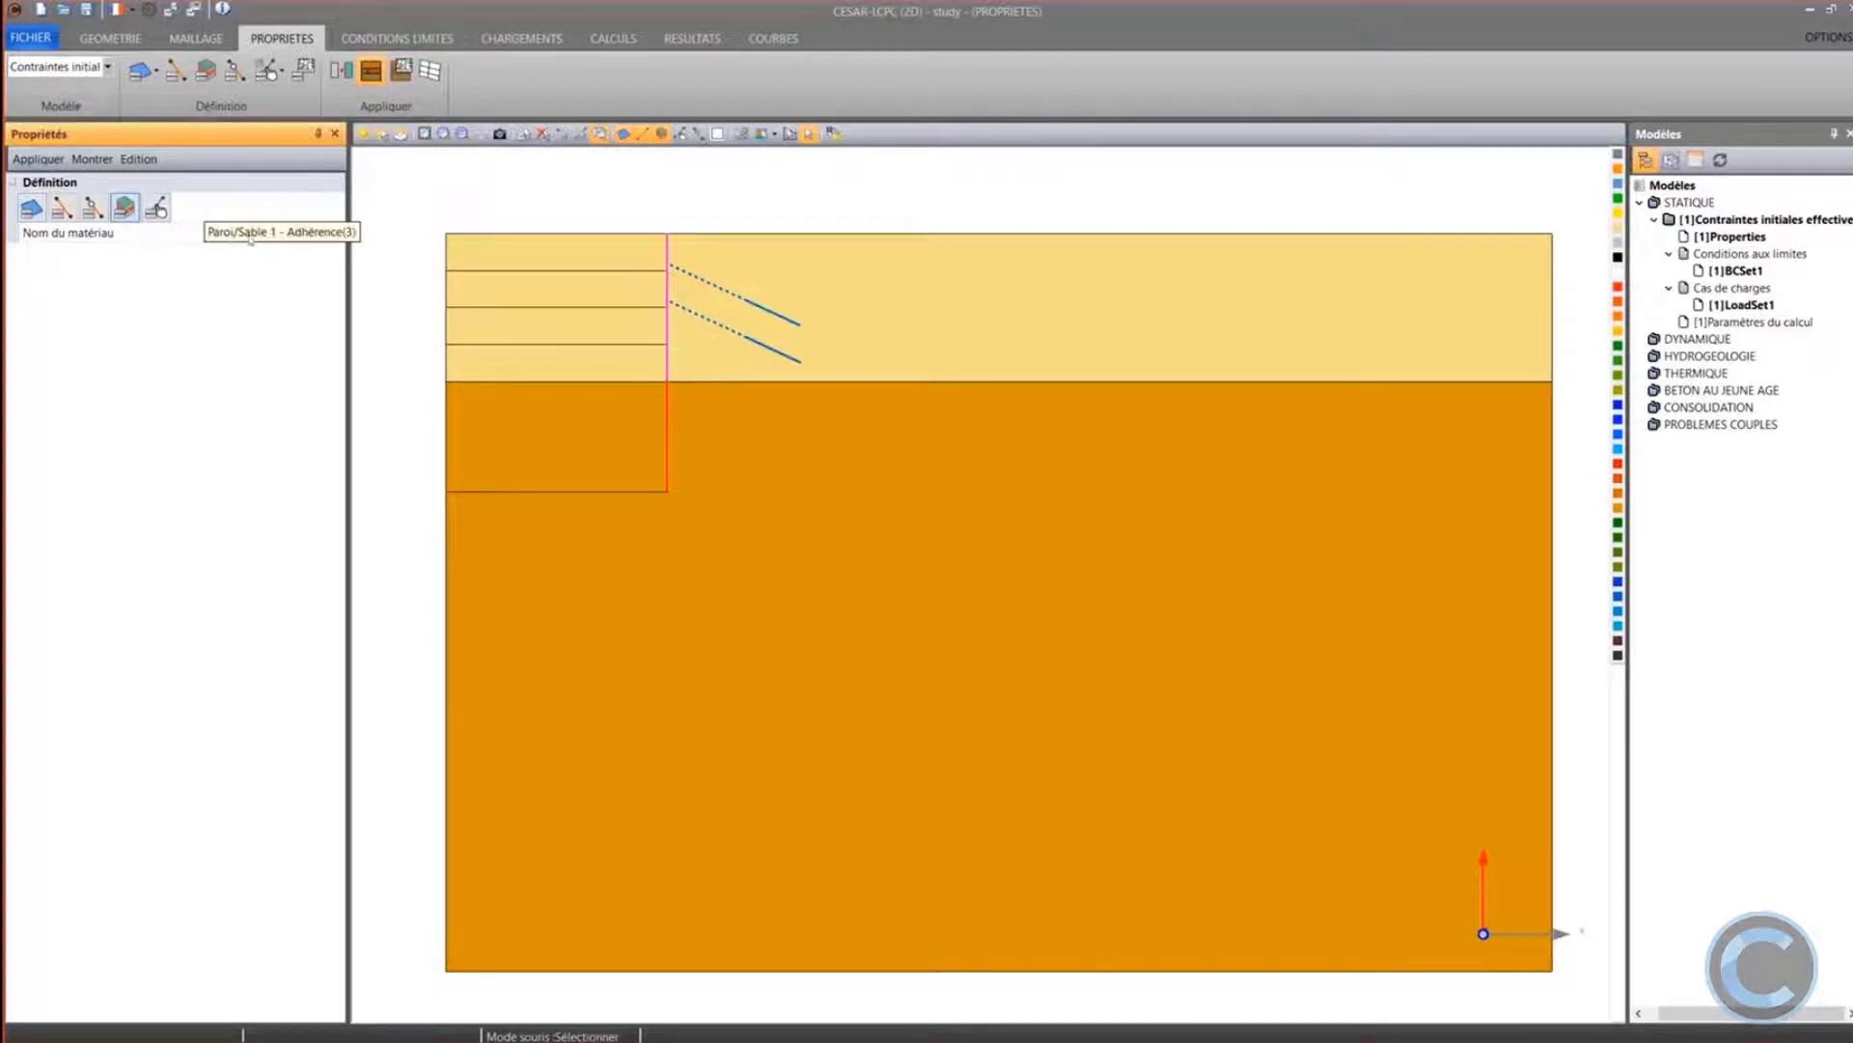
pyautogui.click(37, 159)
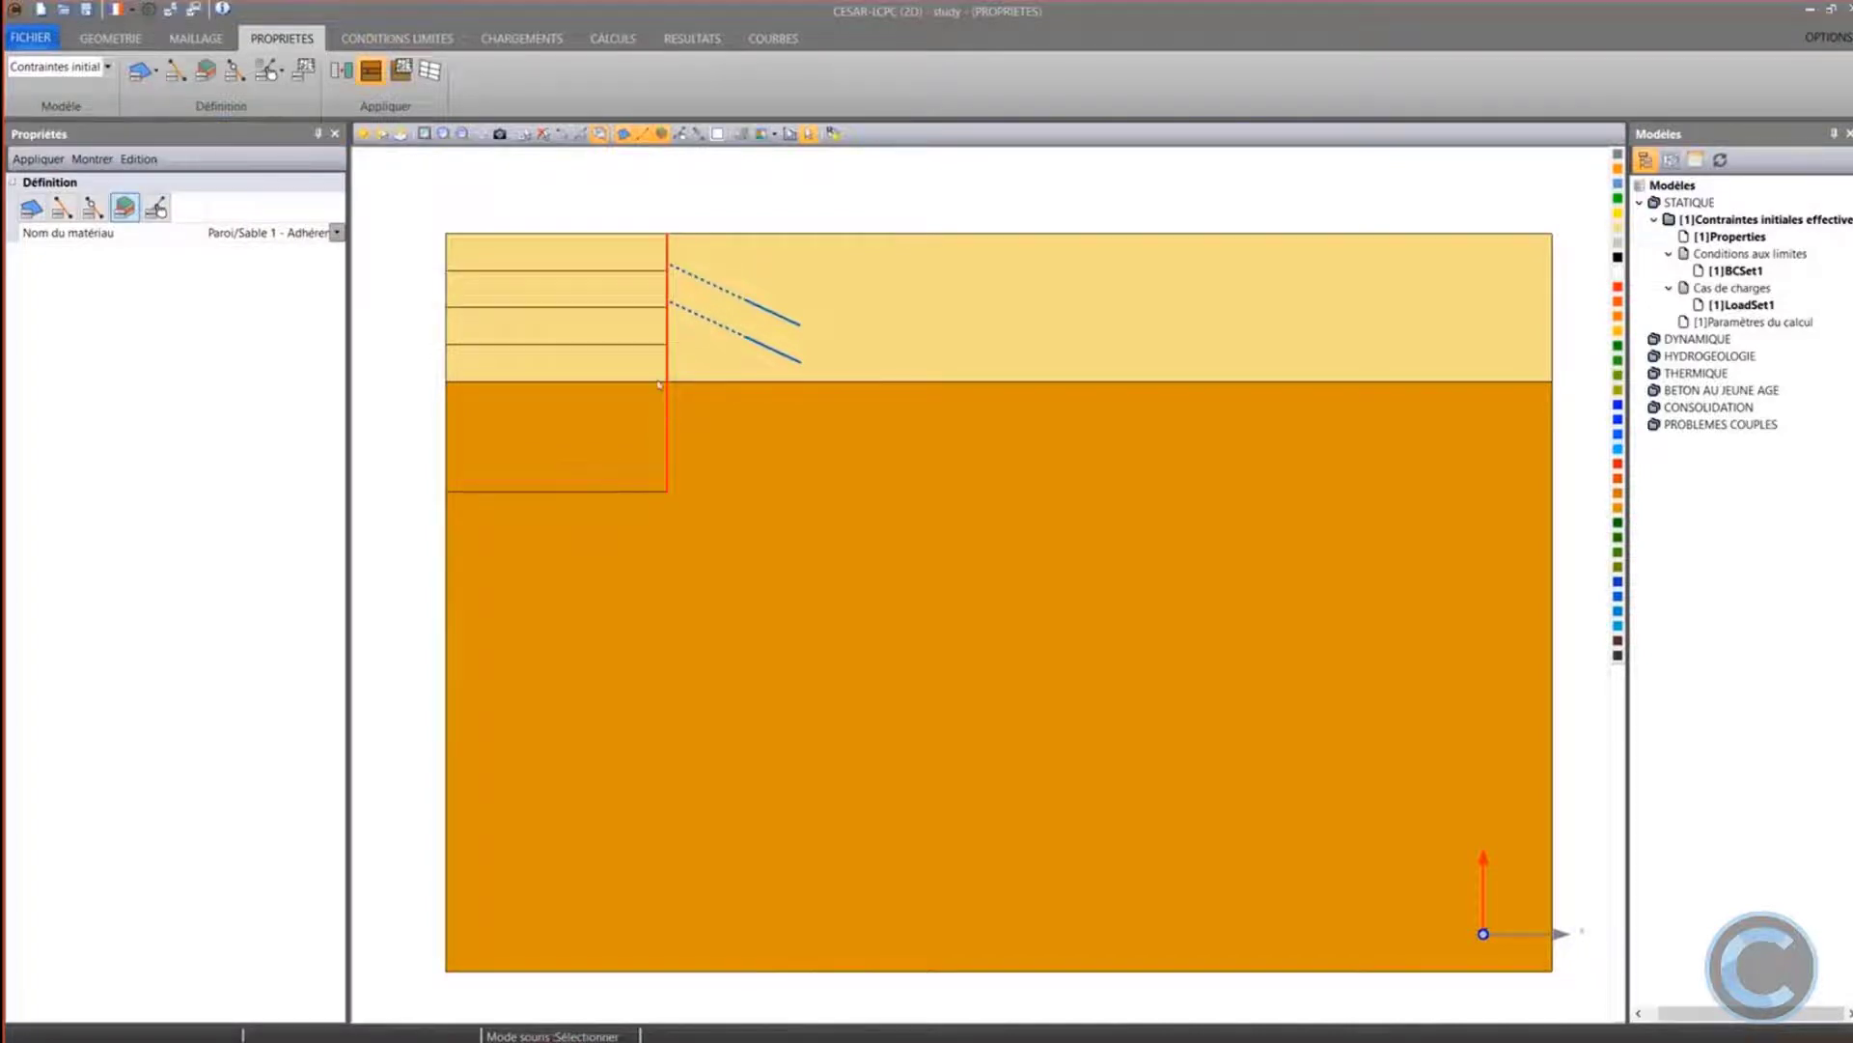
pyautogui.click(271, 239)
pyautogui.click(253, 265)
pyautogui.click(38, 160)
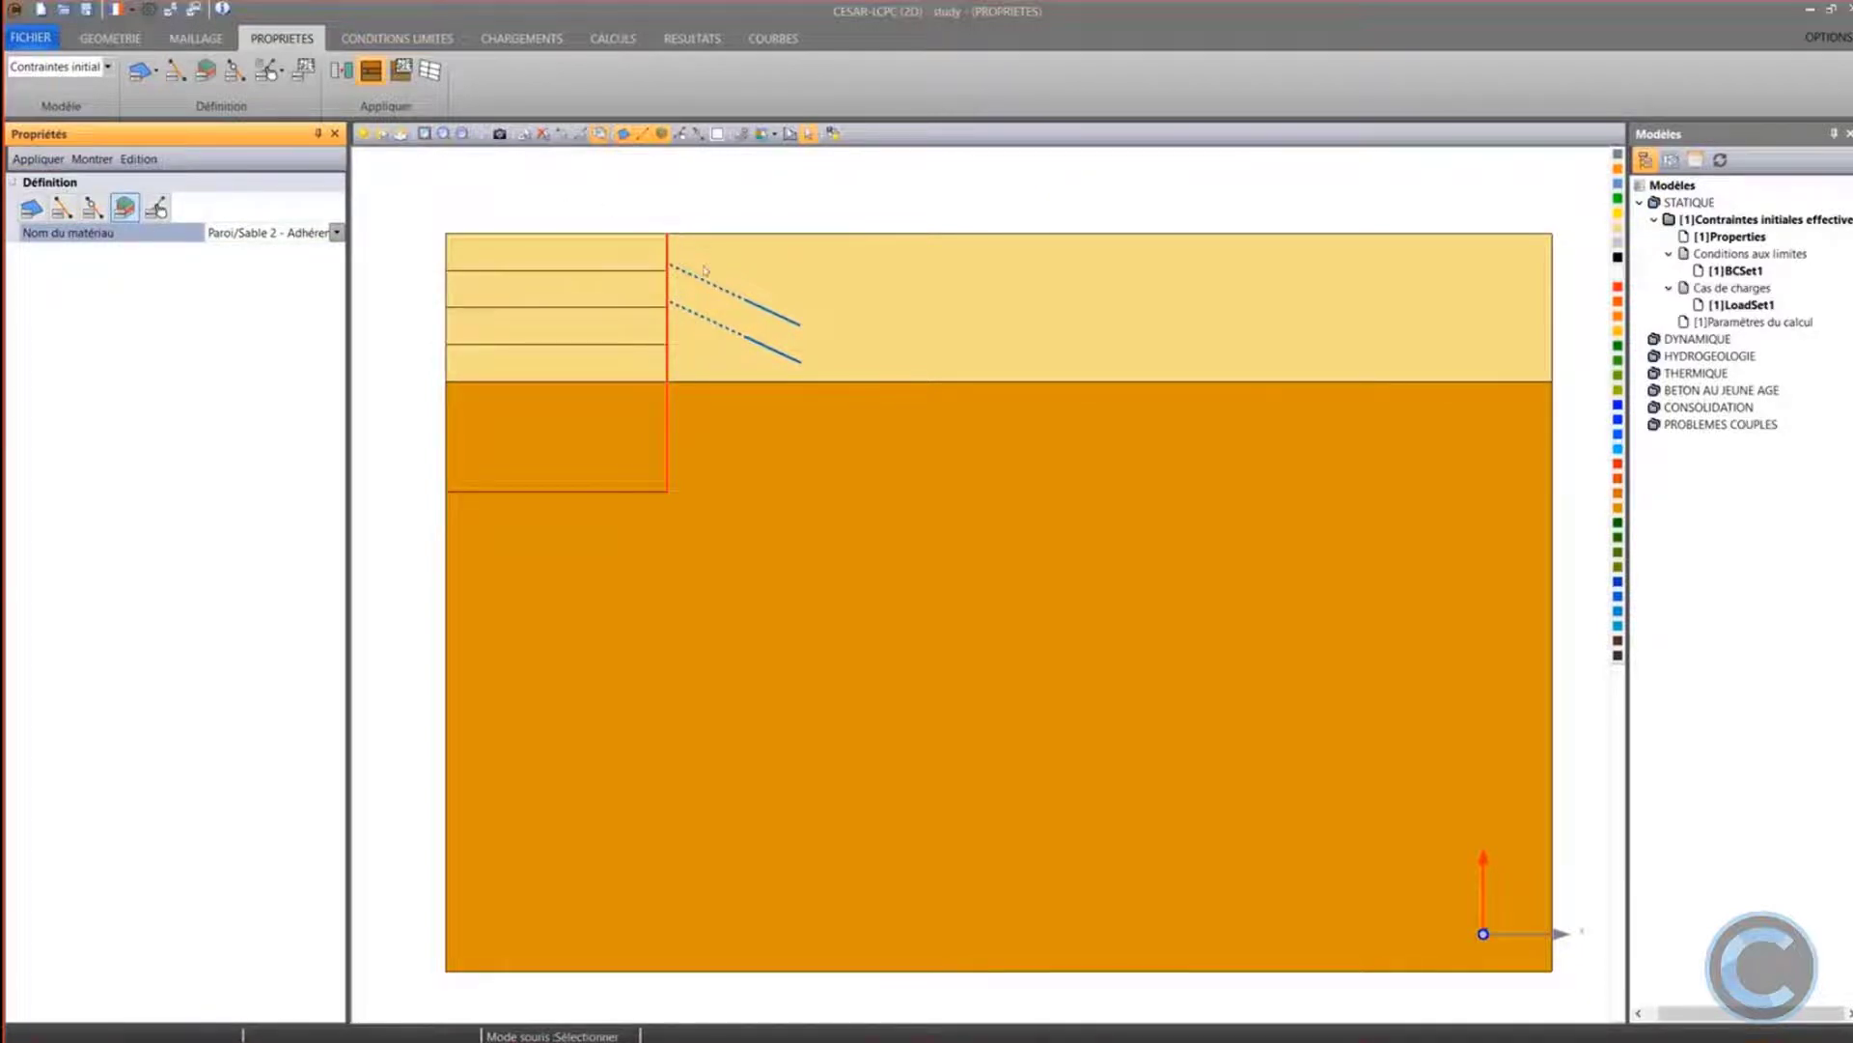
# Define a 1D block property set named "Paroi" of type Poutre for the wall
pyautogui.moveTo(704, 270); pyautogui.dragTo(910, 419, button='middle')
pyautogui.scroll(-1, 910, 418)
pyautogui.scroll(5, 910, 419)
pyautogui.moveTo(1025, 463); pyautogui.dragTo(1120, 368, button='middle')
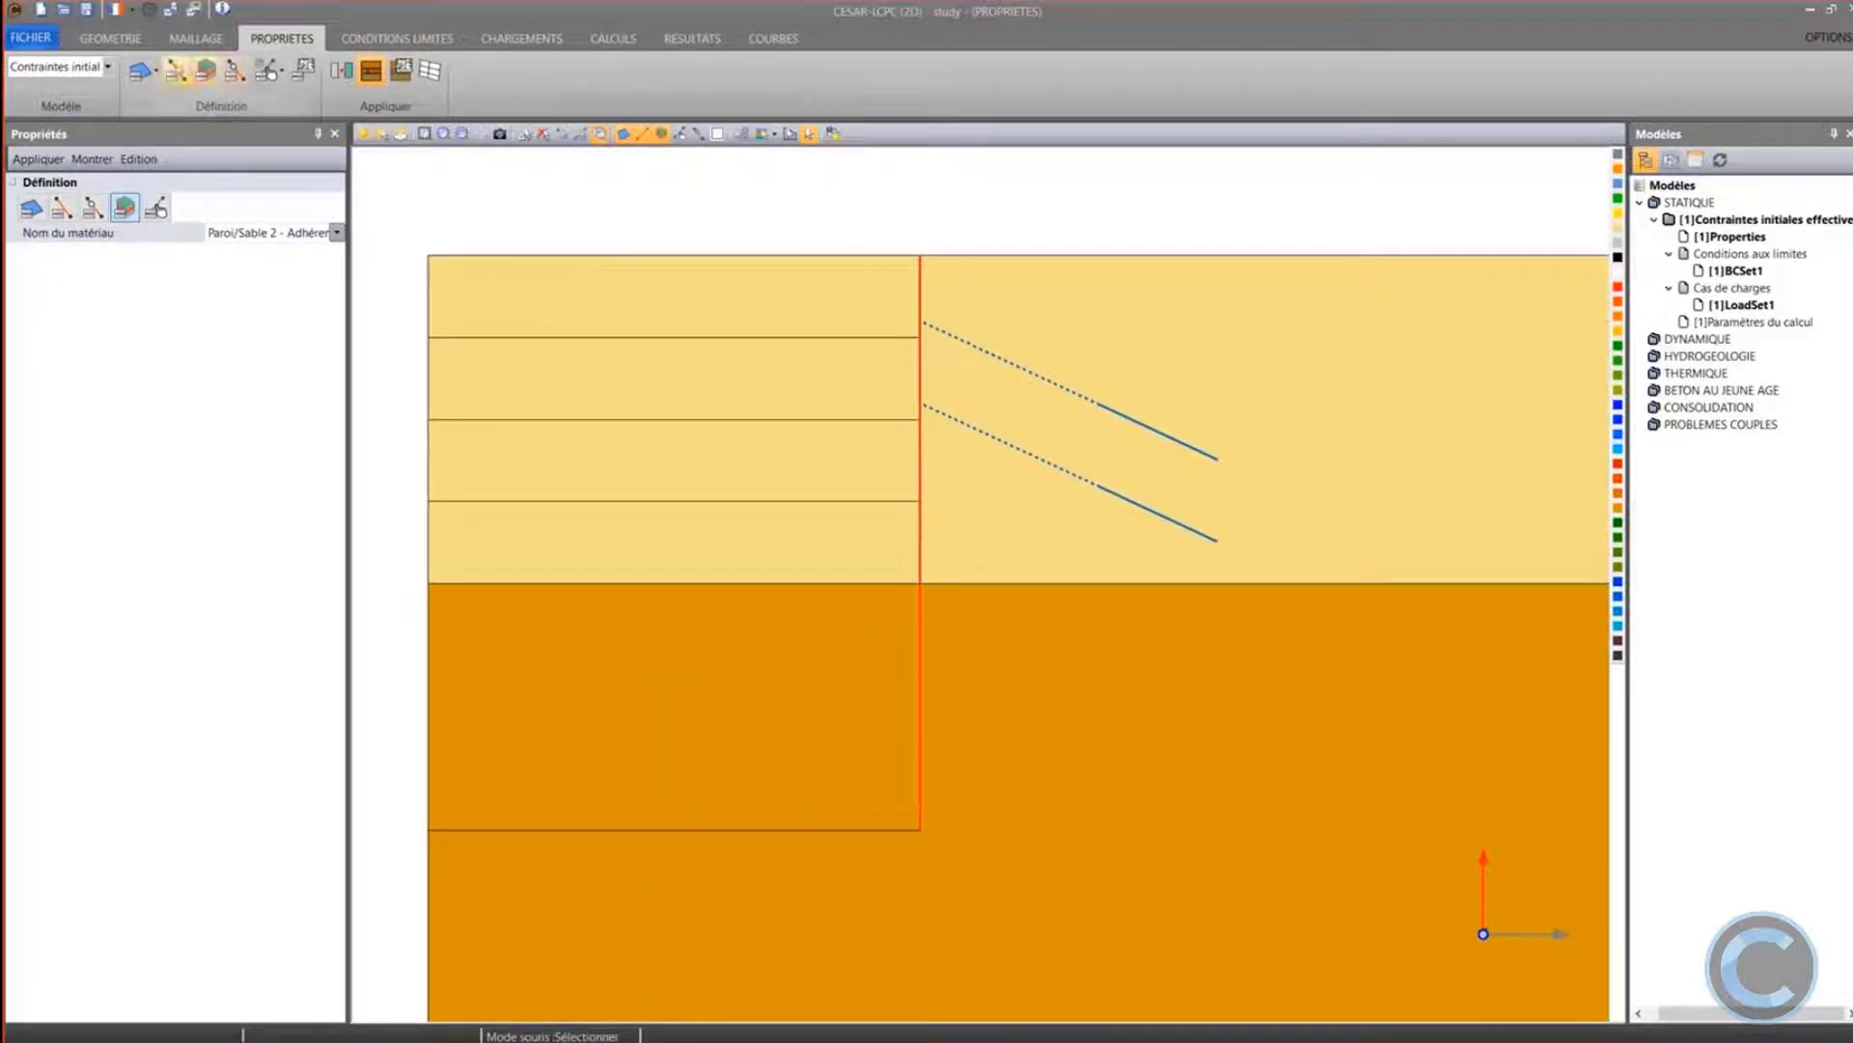
pyautogui.click(175, 70)
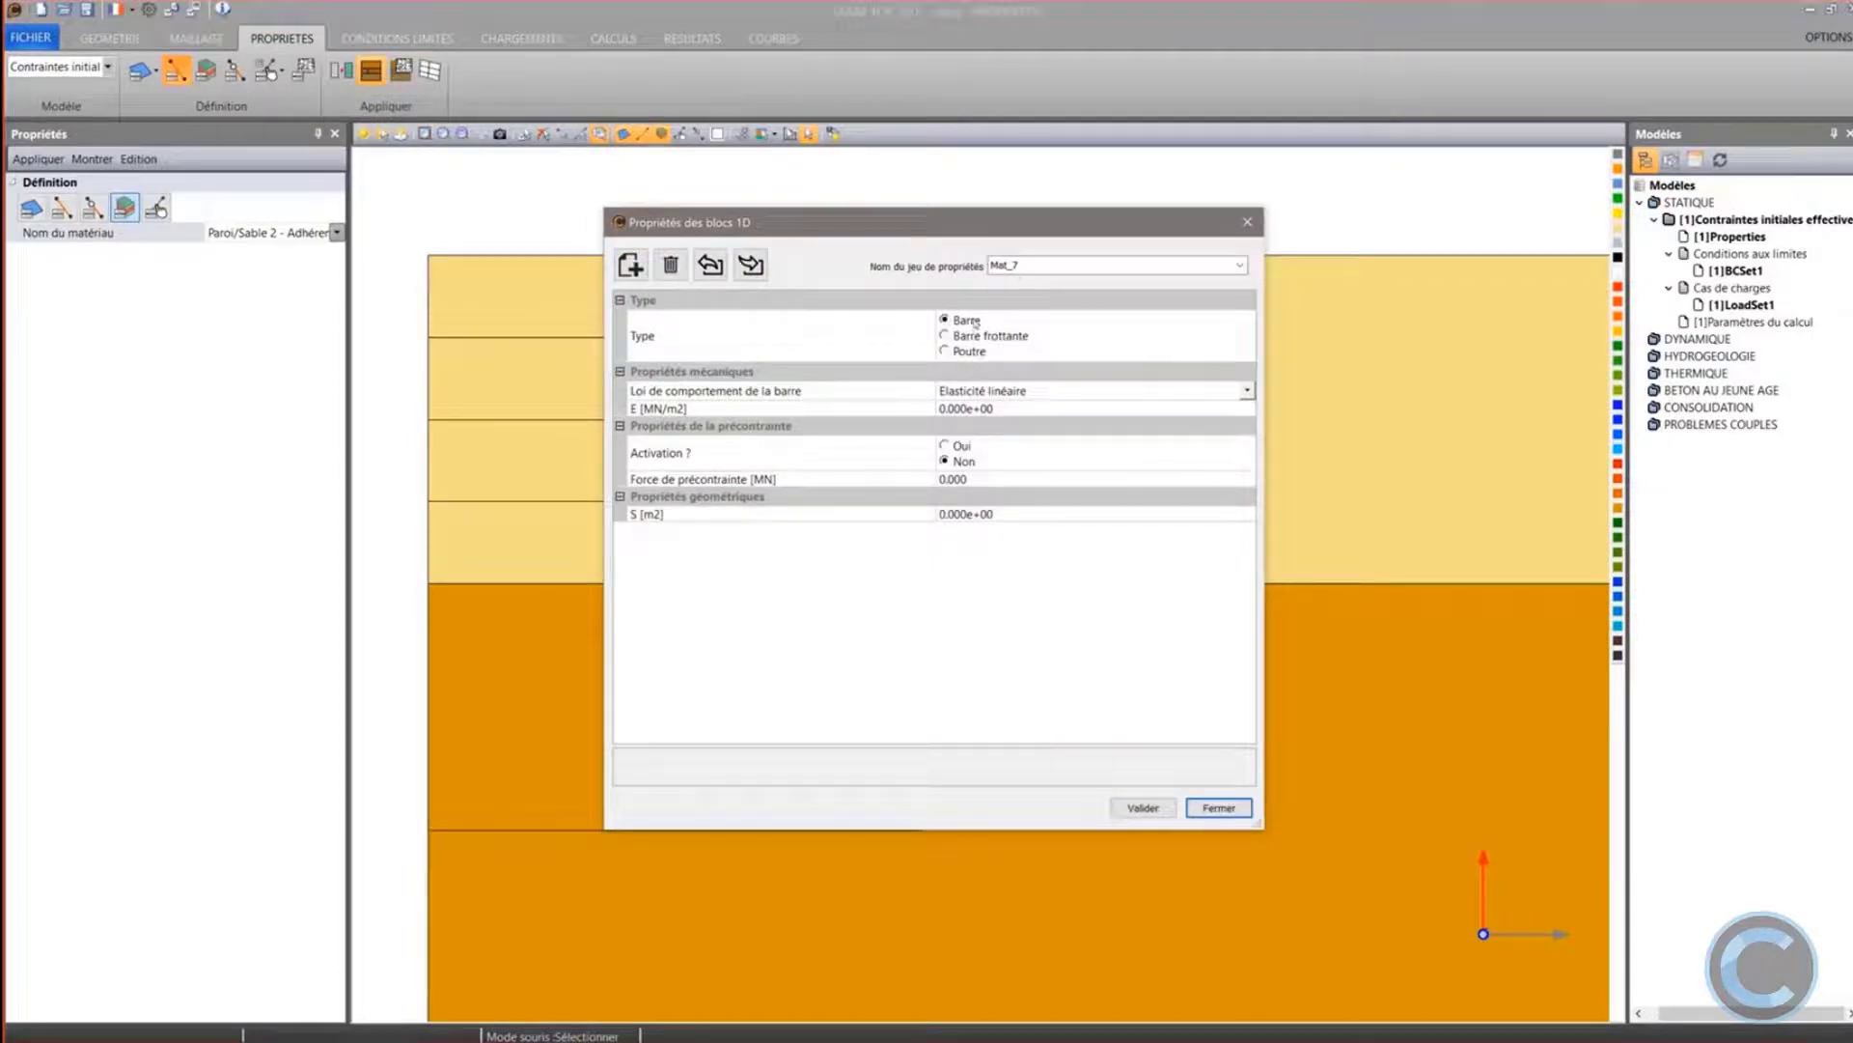
pyautogui.moveTo(1024, 266); pyautogui.dragTo(964, 267)
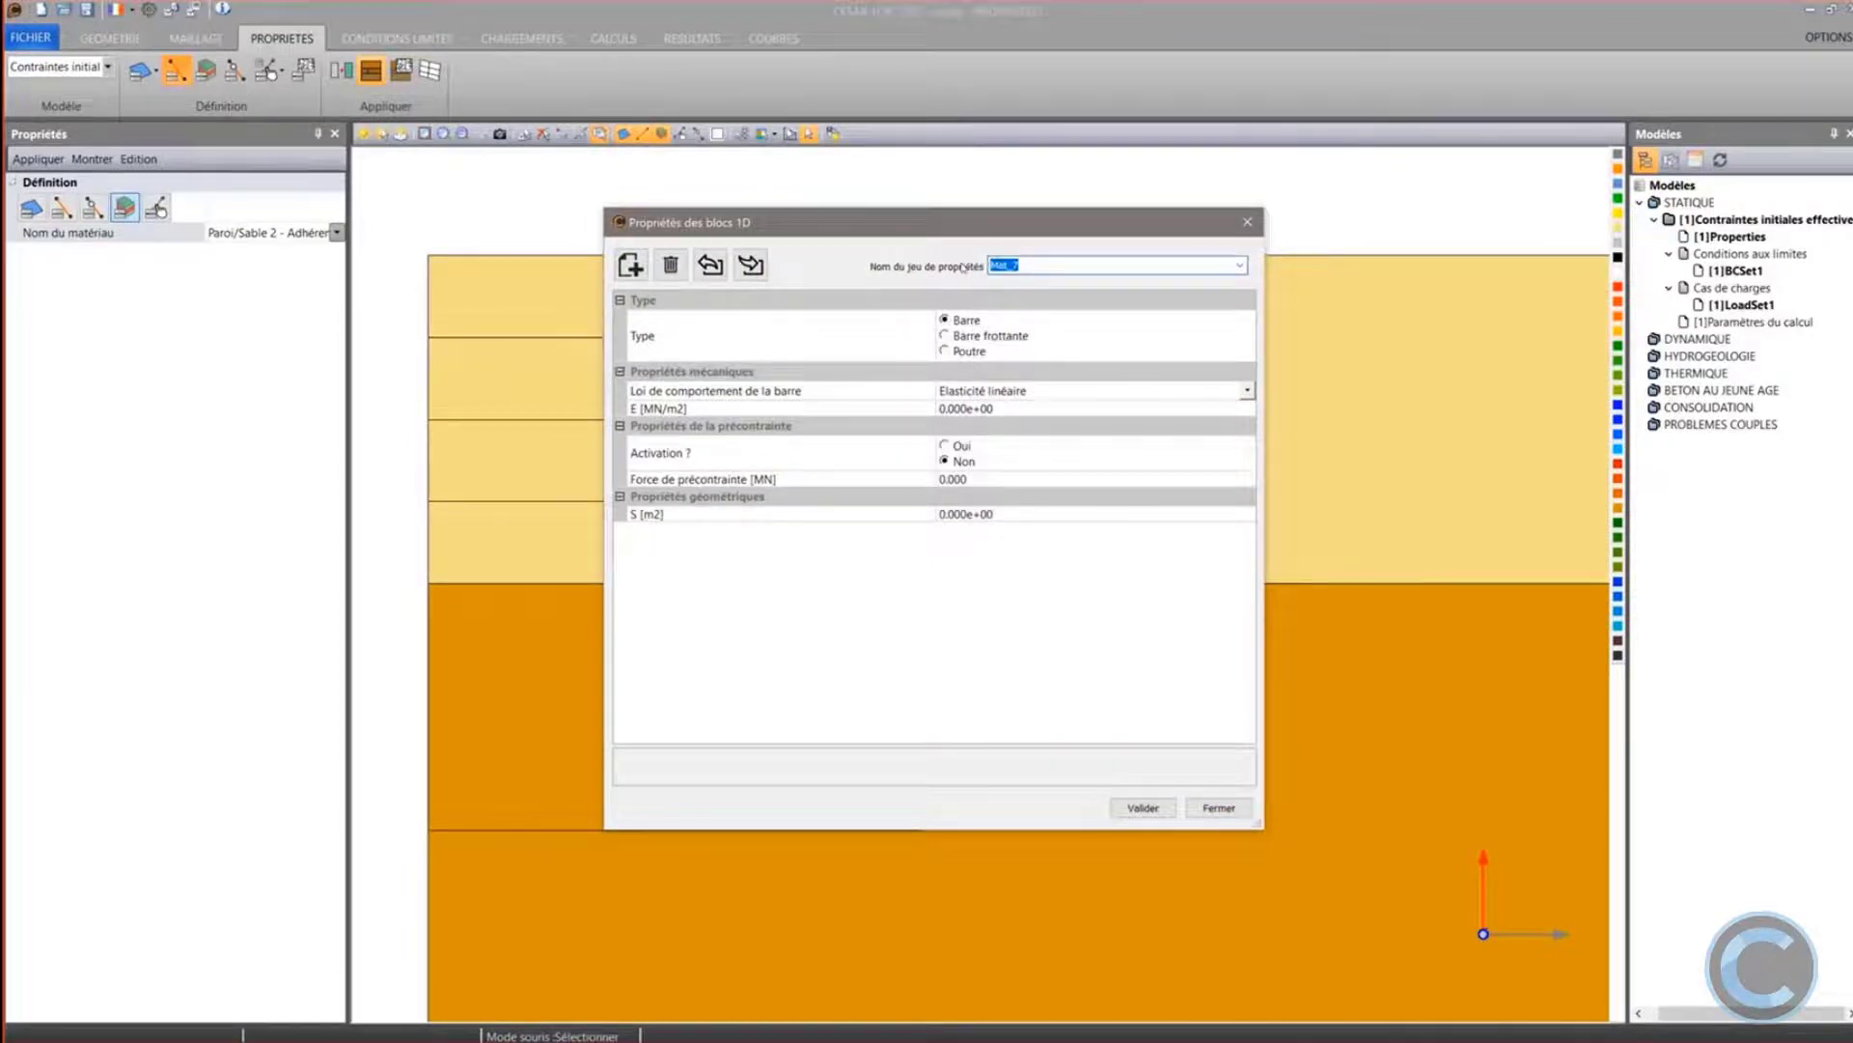
pyautogui.write('Paroi')
pyautogui.click(973, 351)
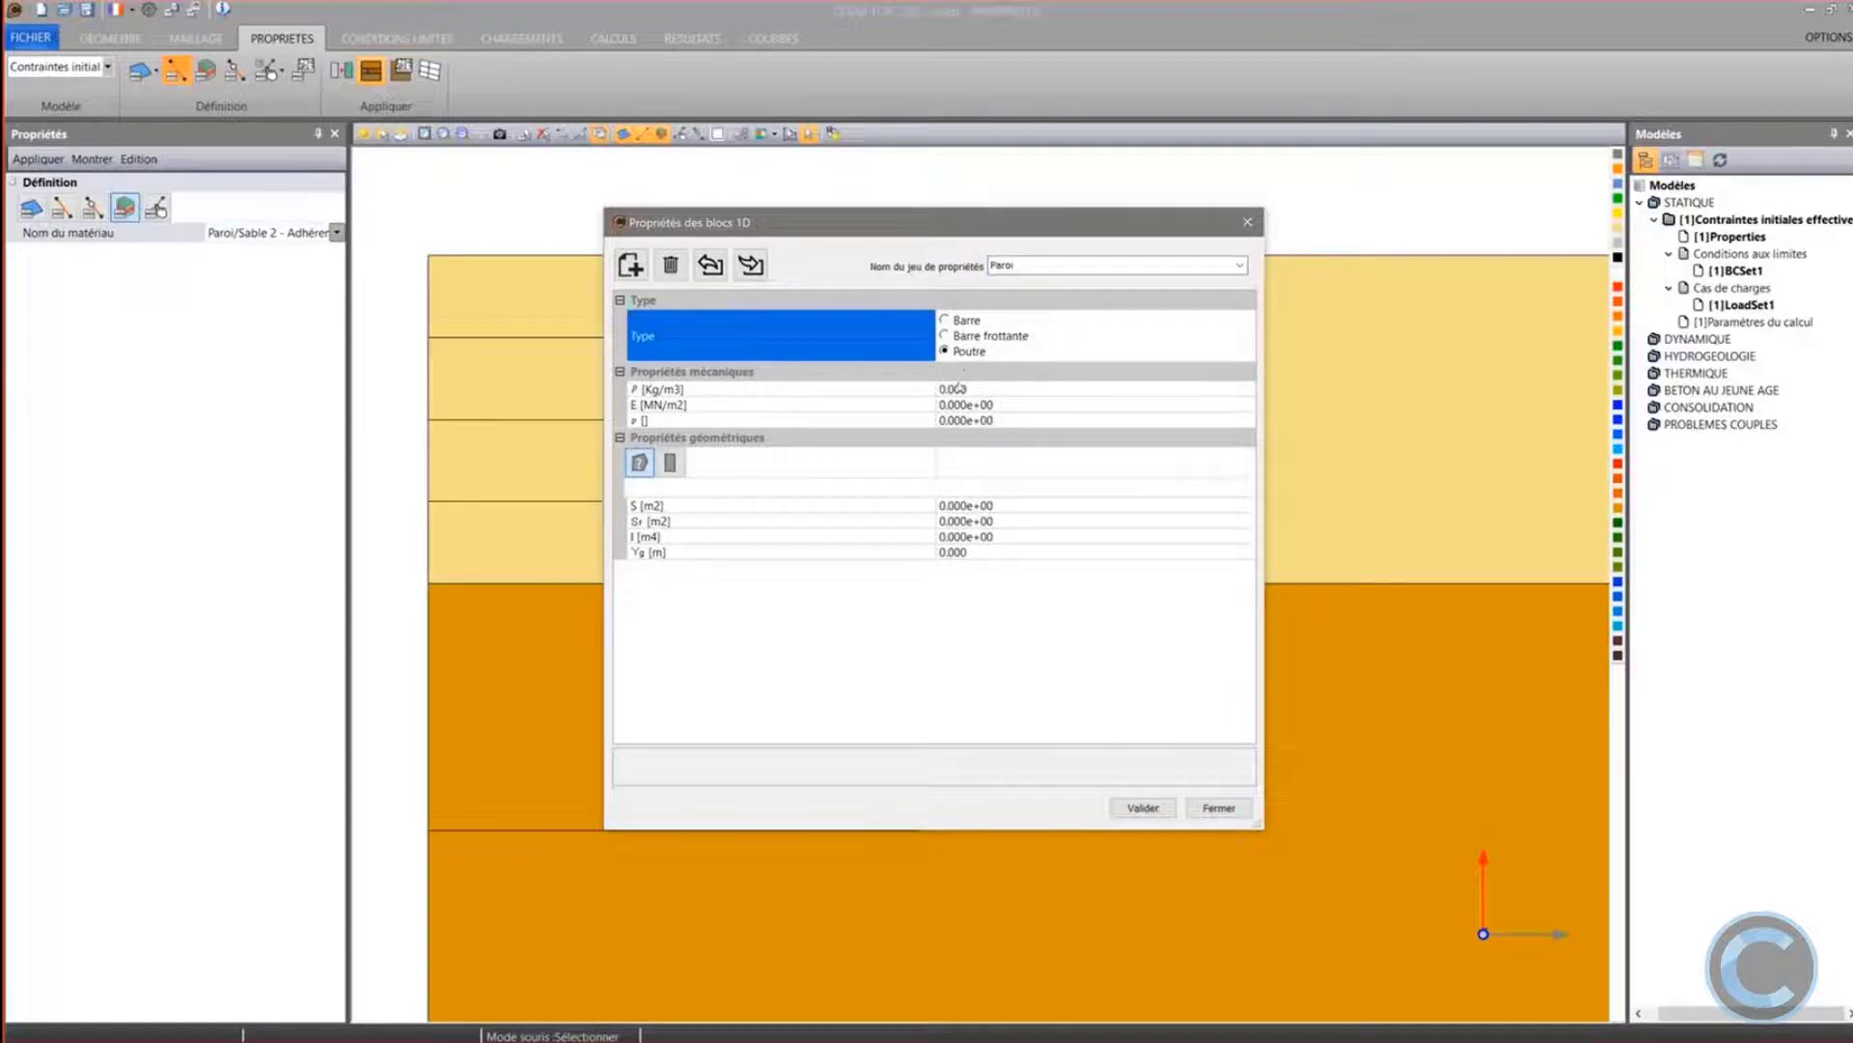
# Set the Paroi beam's density to 2500 kg/m3, elastic modulus to 25000 MN/m2 and Poisson's ratio to 0.25
pyautogui.click(963, 389)
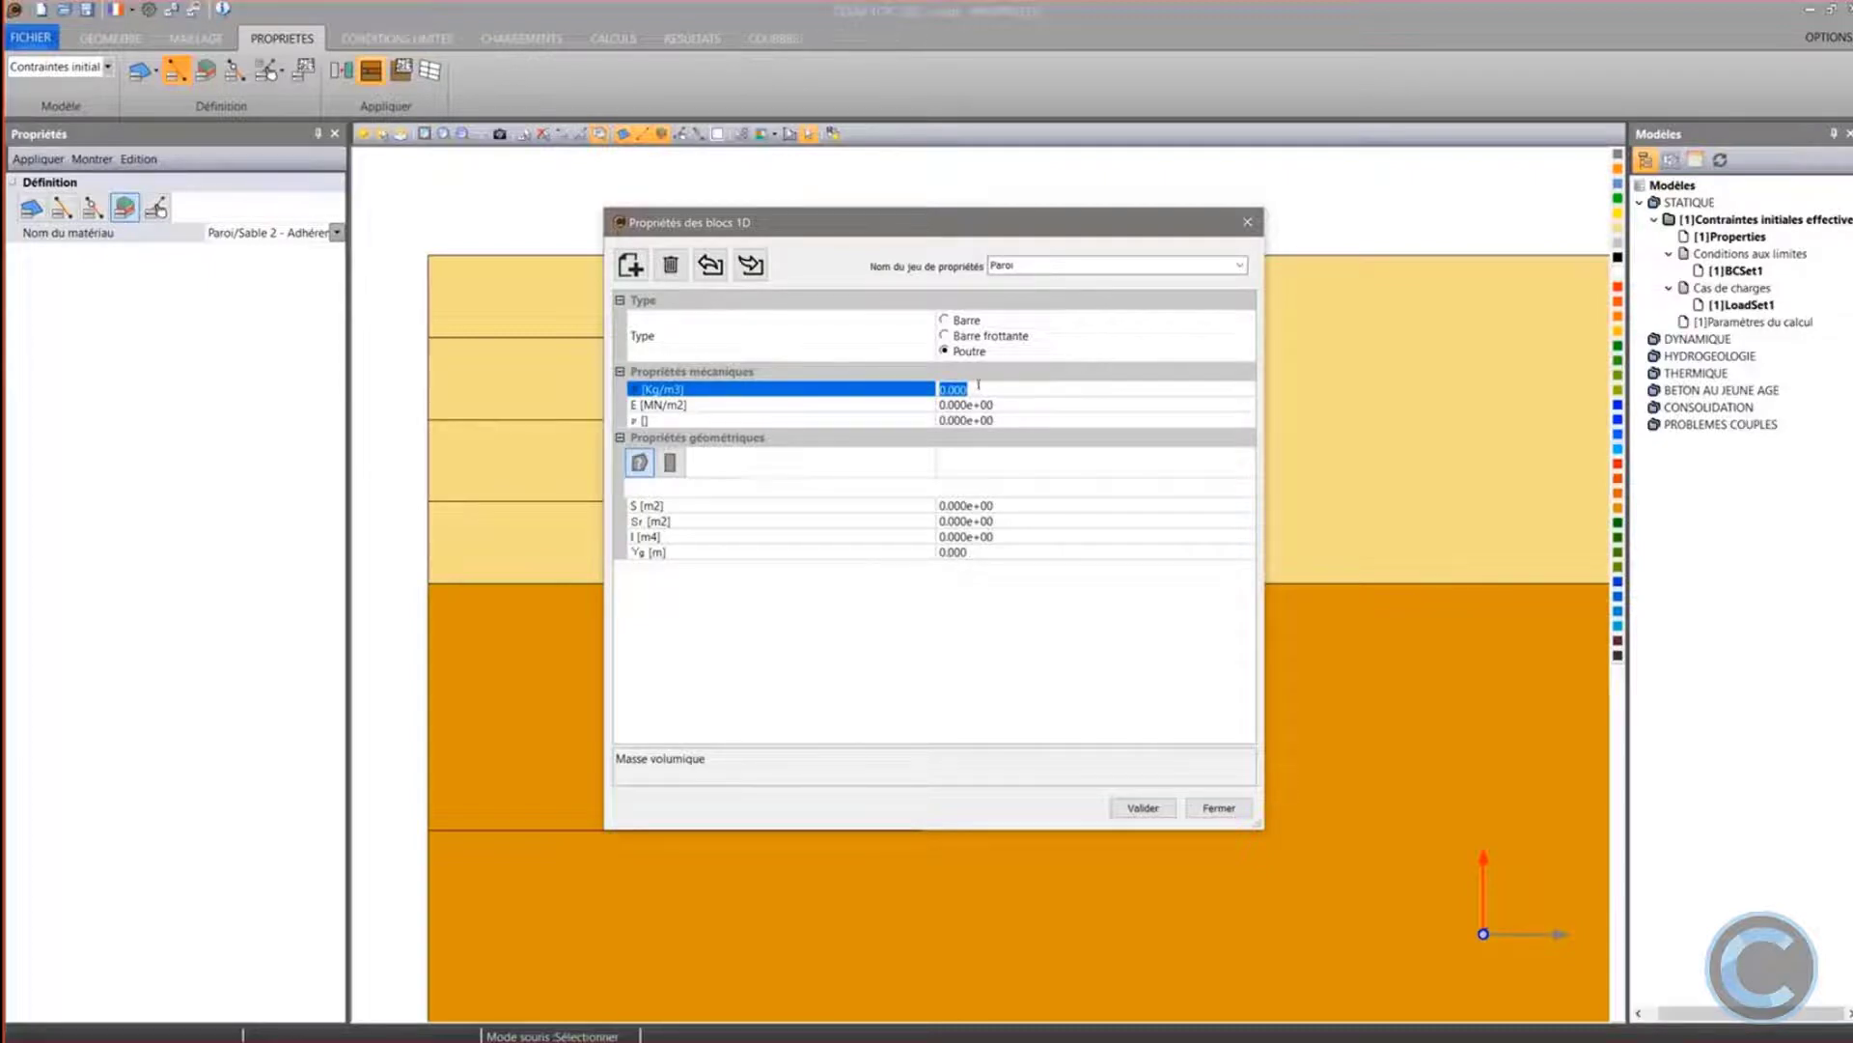
pyautogui.write('2500')
pyautogui.press('Tab')
pyautogui.write('2.500e+')
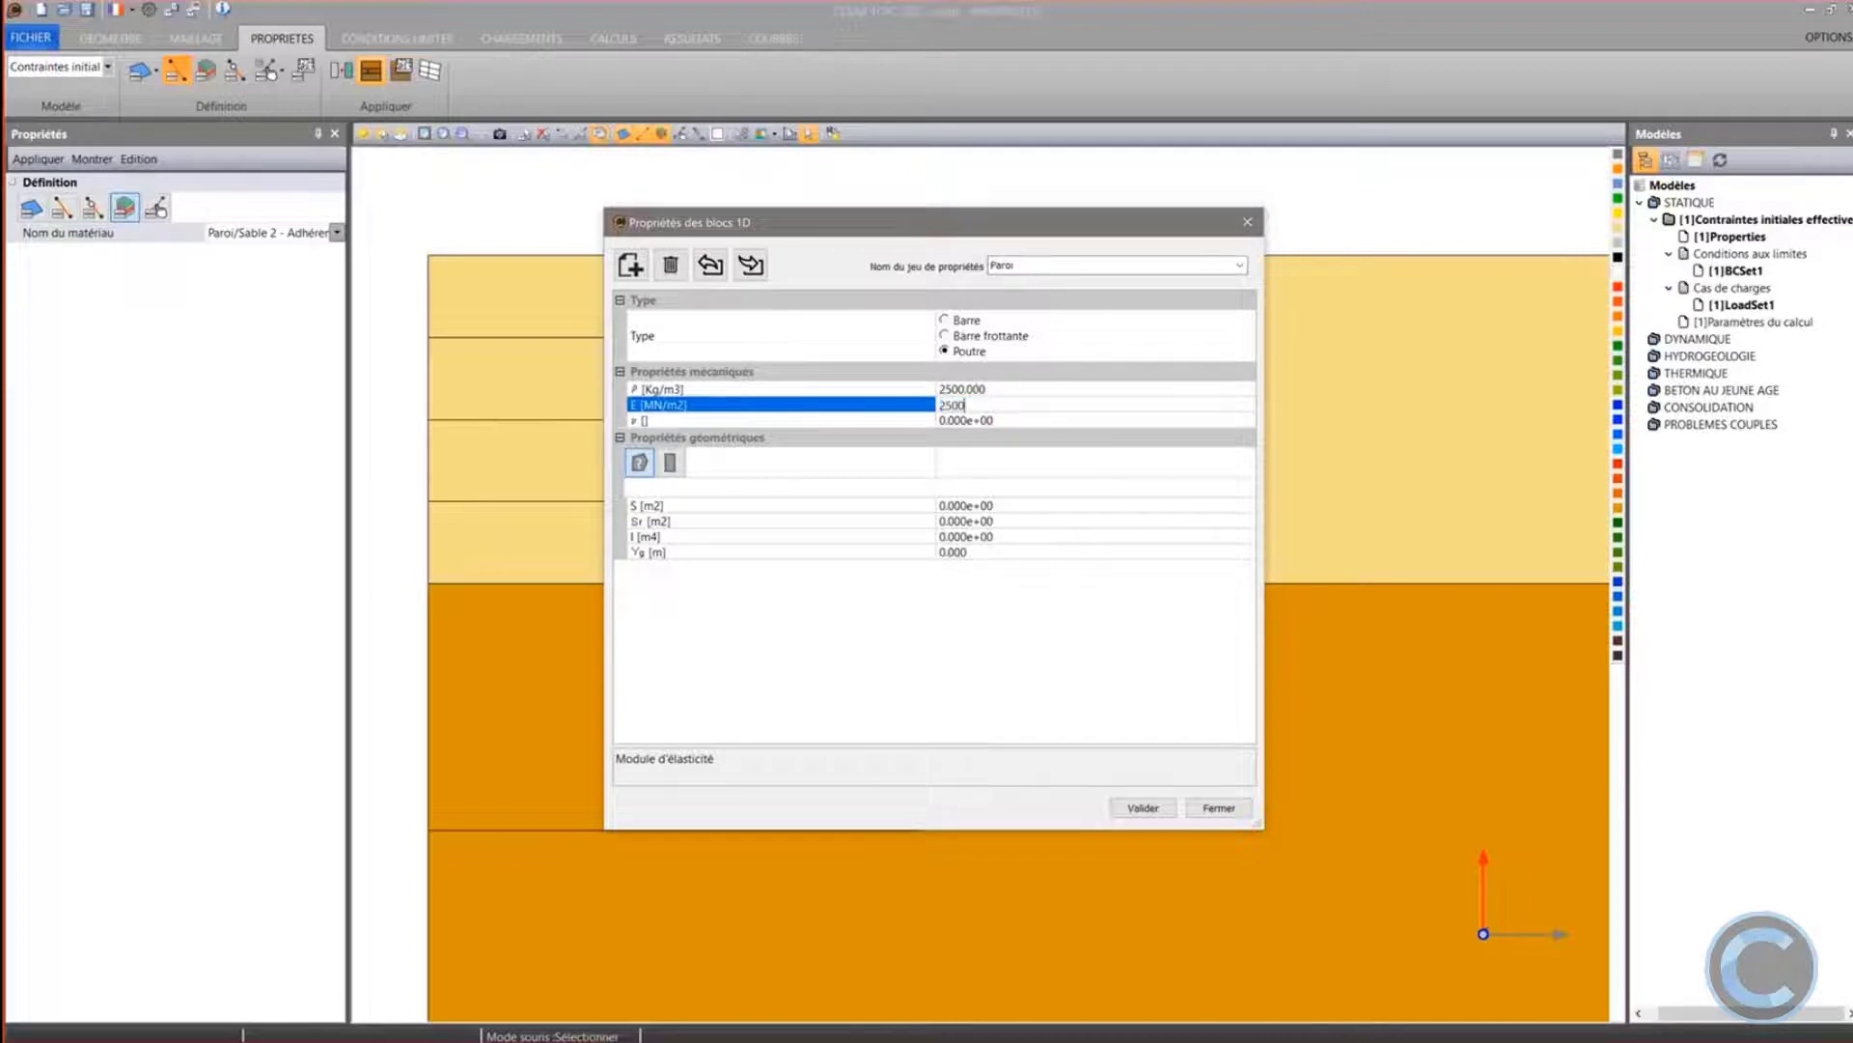
pyautogui.write('0')
pyautogui.press('Tab')
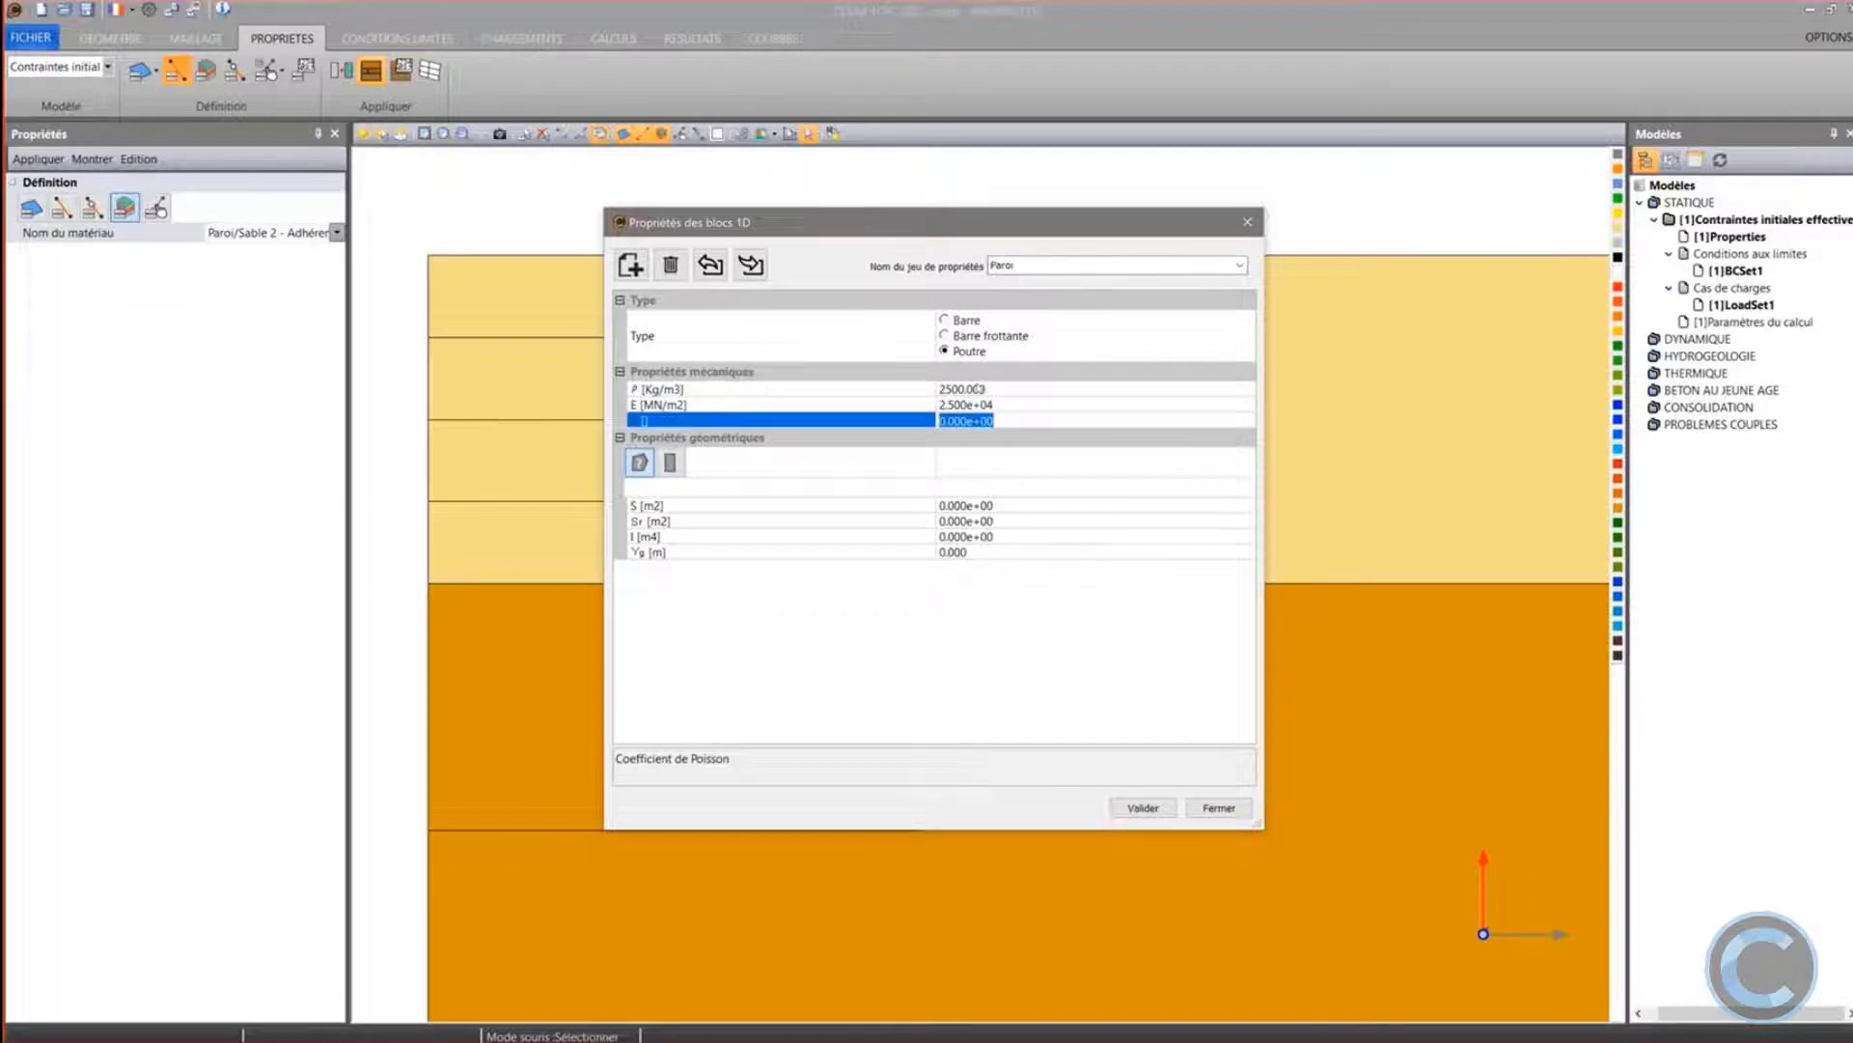
pyautogui.write('0.0')
pyautogui.press('BackSpace')
pyautogui.write('25')
# Give the Paroi beam a rectangular section with b = 1 m and h = 0.8 m, and validate the set
pyautogui.click(675, 464)
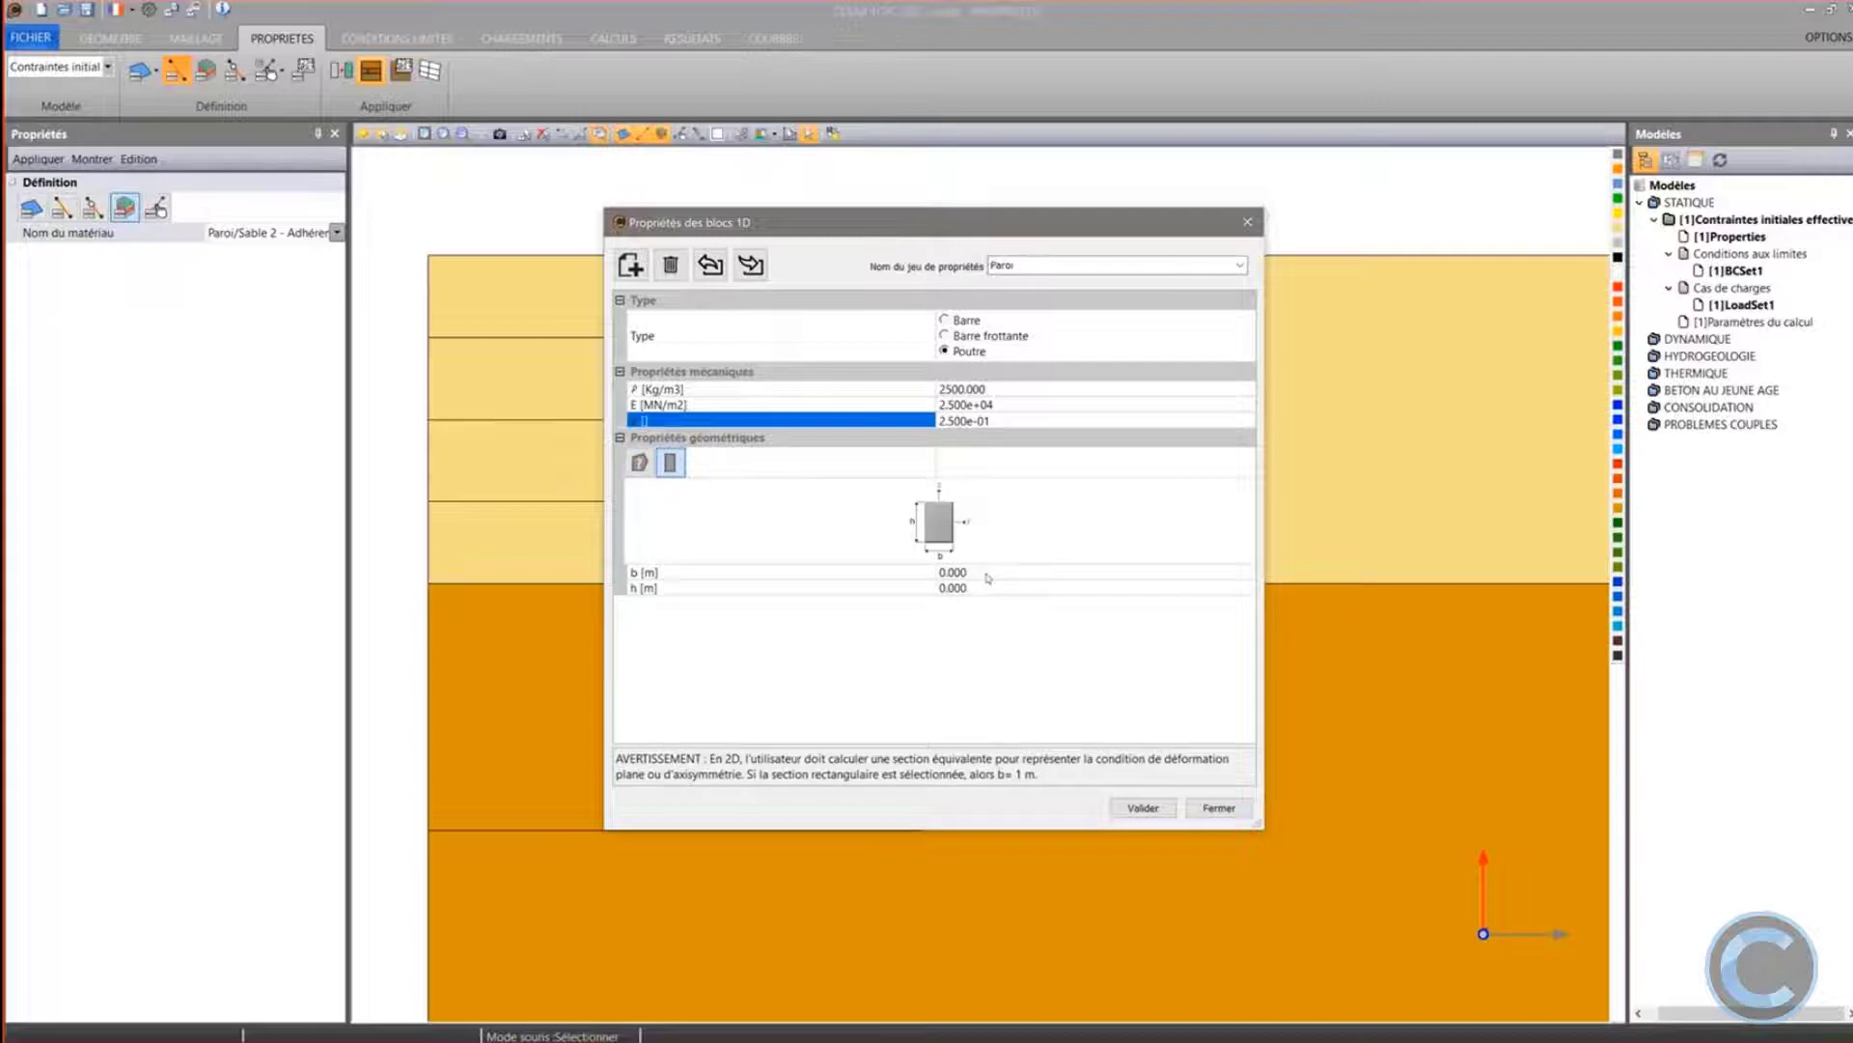
pyautogui.click(922, 573)
pyautogui.write('1')
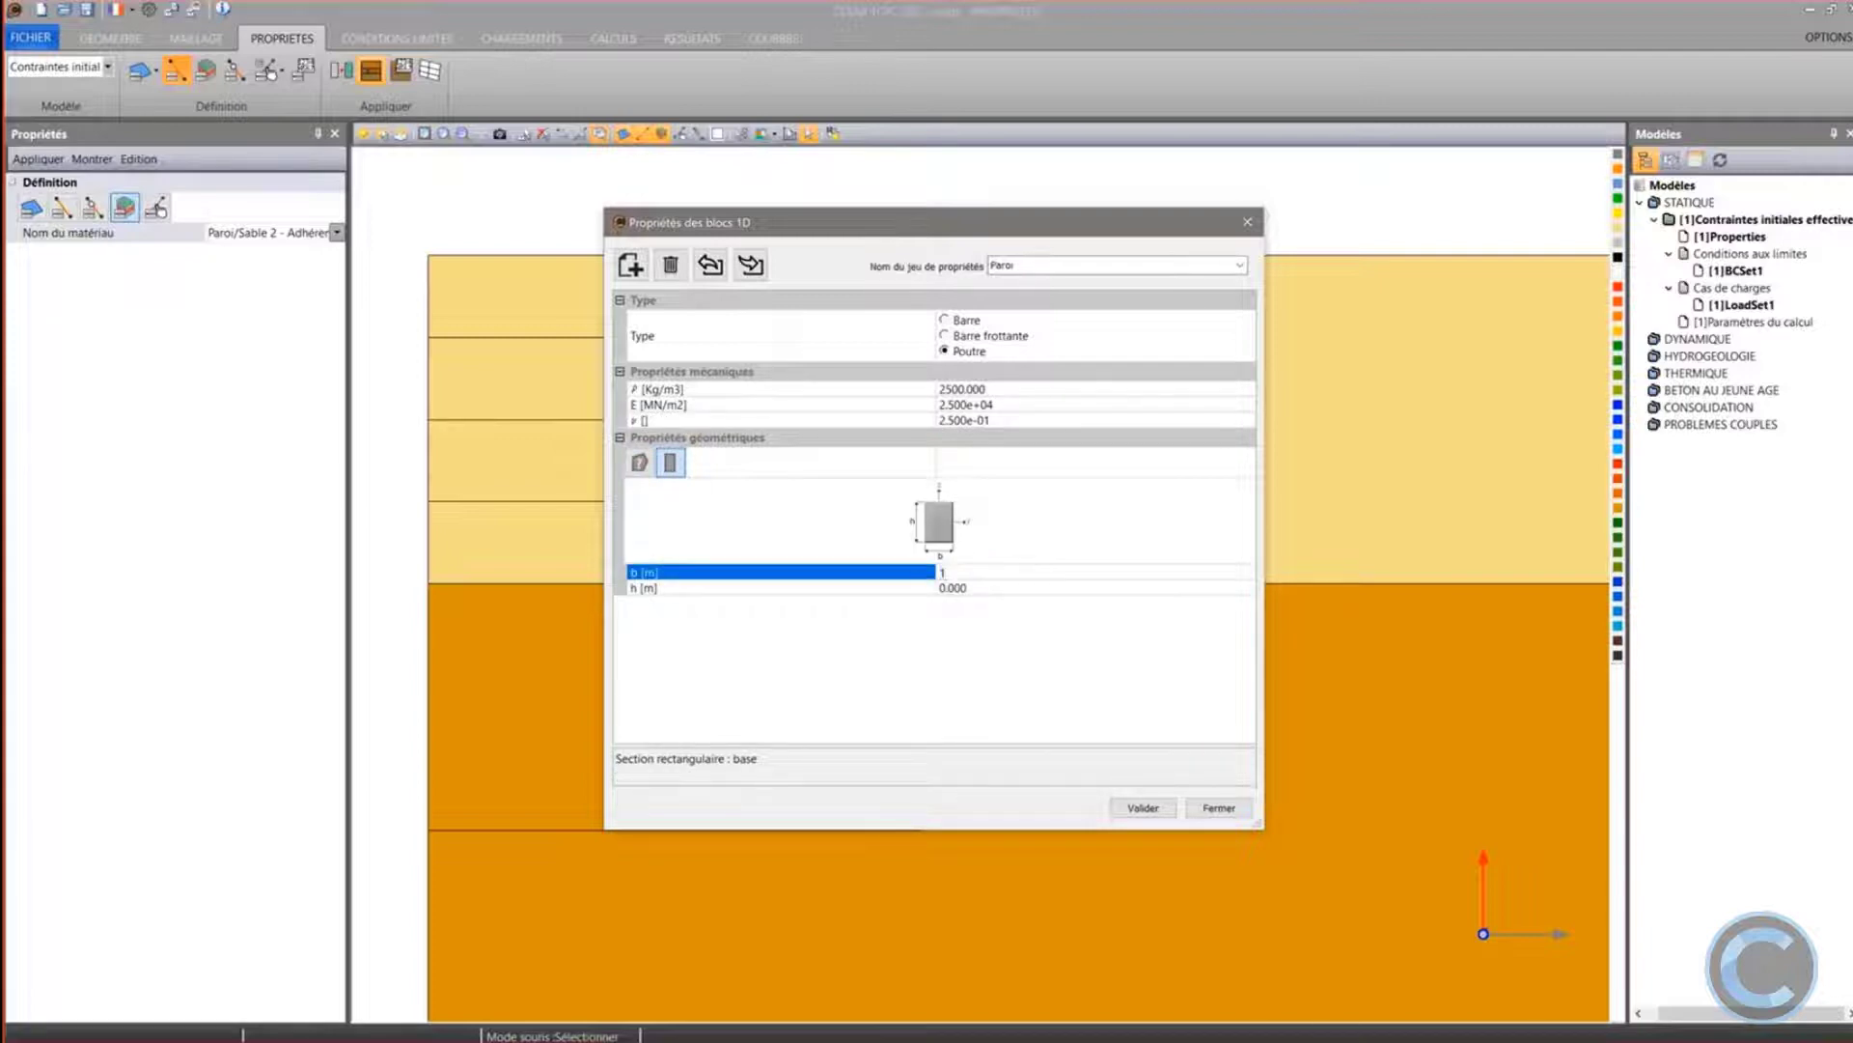
pyautogui.press('Tab')
pyautogui.write('0')
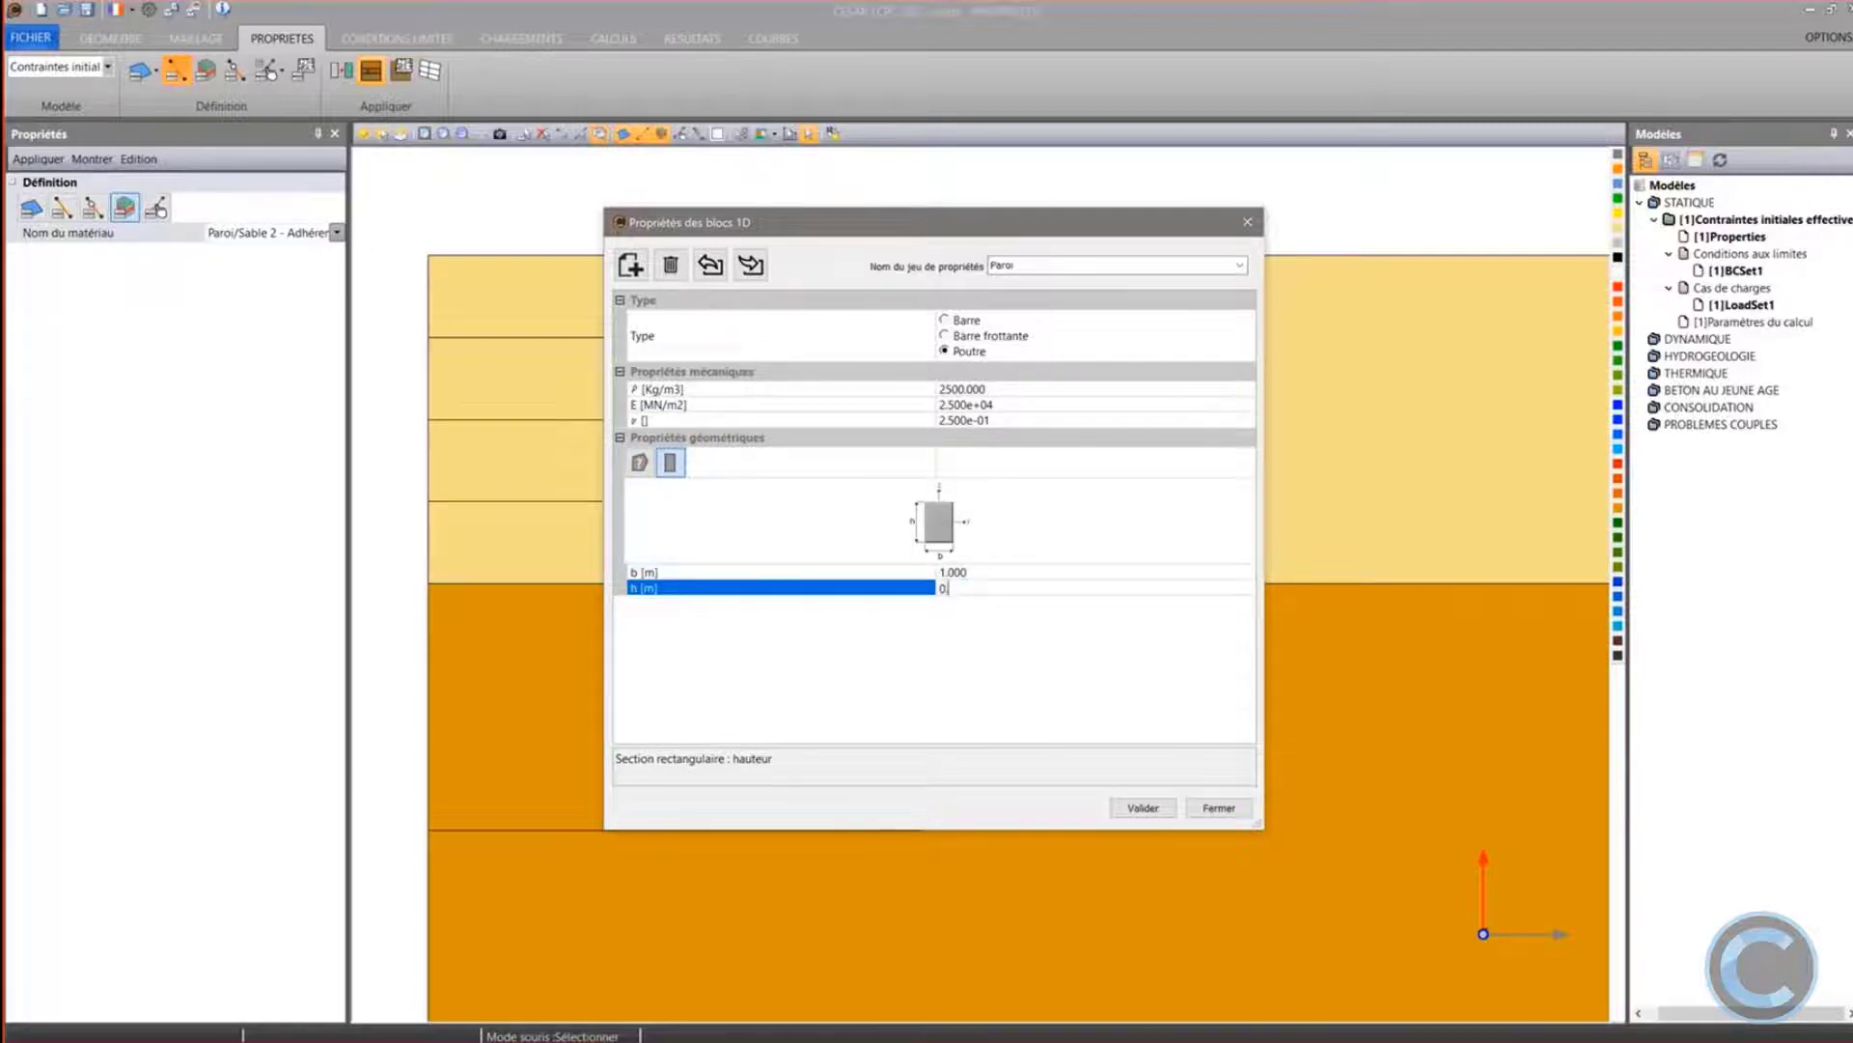
pyautogui.write('.8')
pyautogui.click(1120, 808)
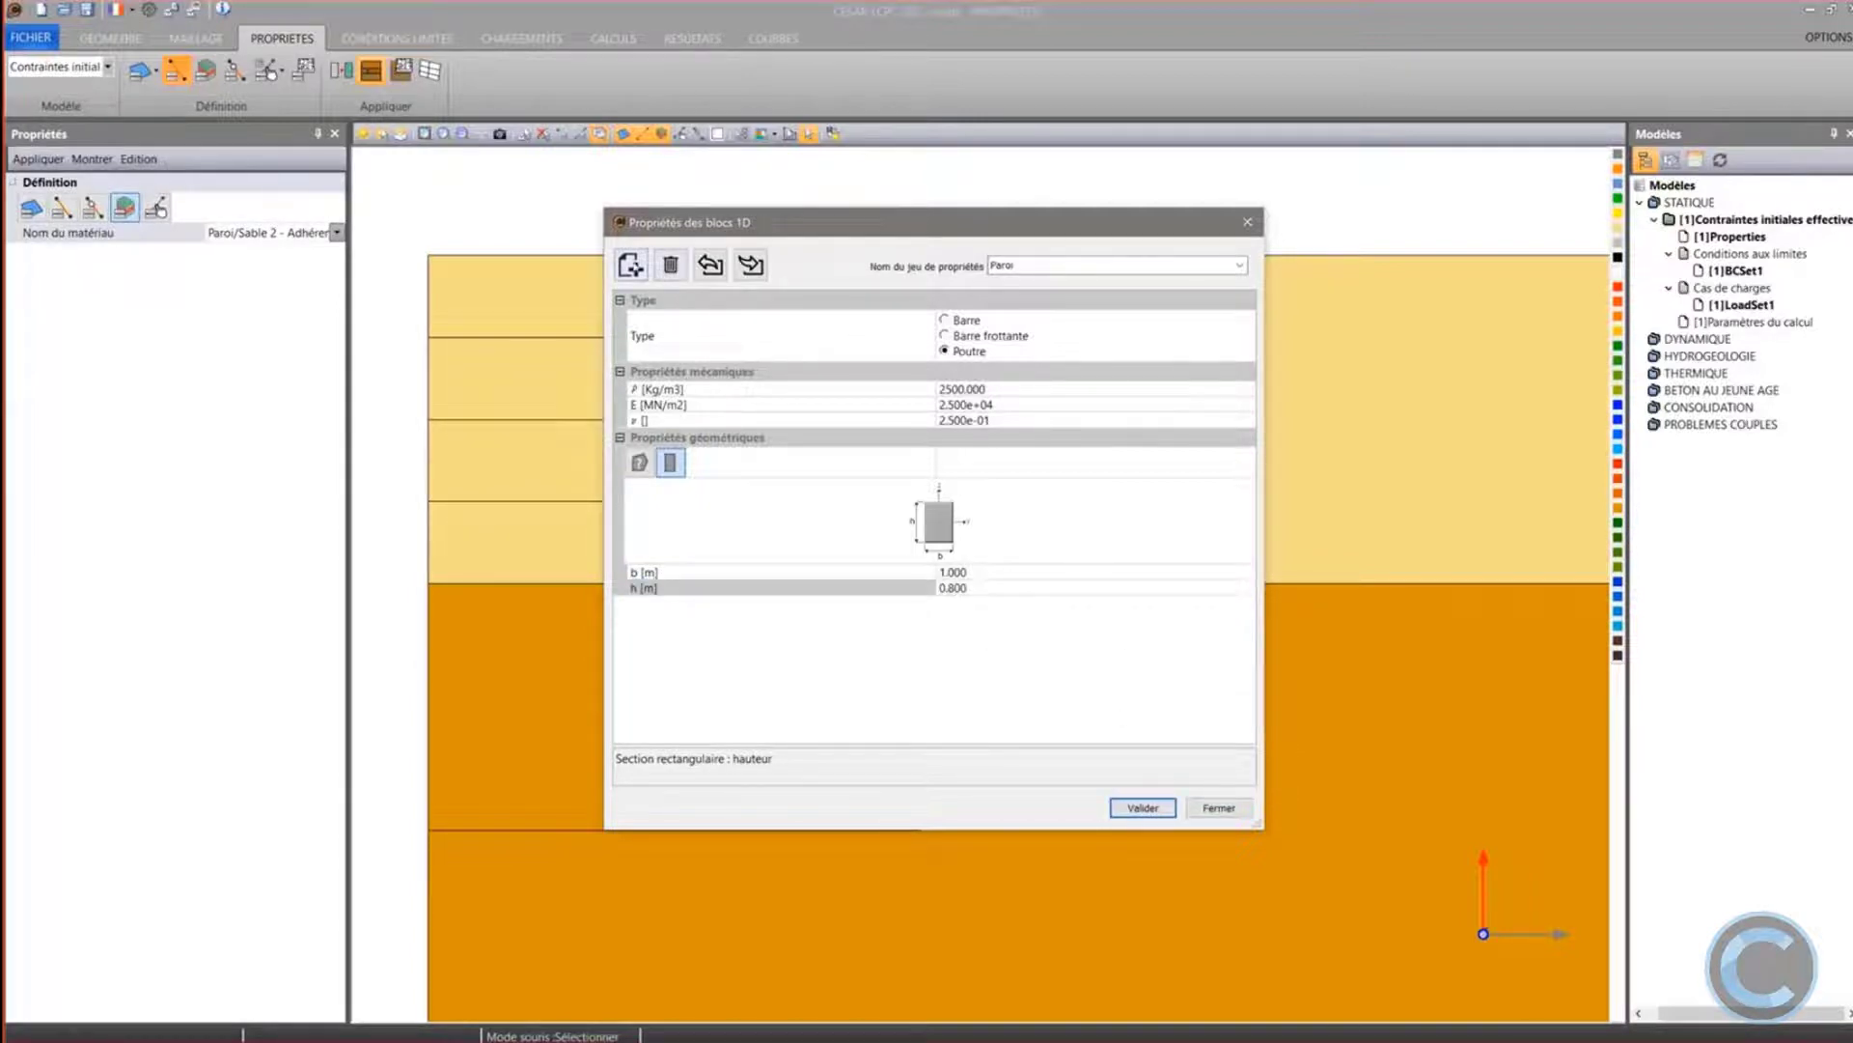
# Add a 1D property set named "Ancrages" of type Barre with Elasticité linéaire and an elastic modulus of 210000 MN/m2
pyautogui.click(630, 264)
pyautogui.click(1045, 262)
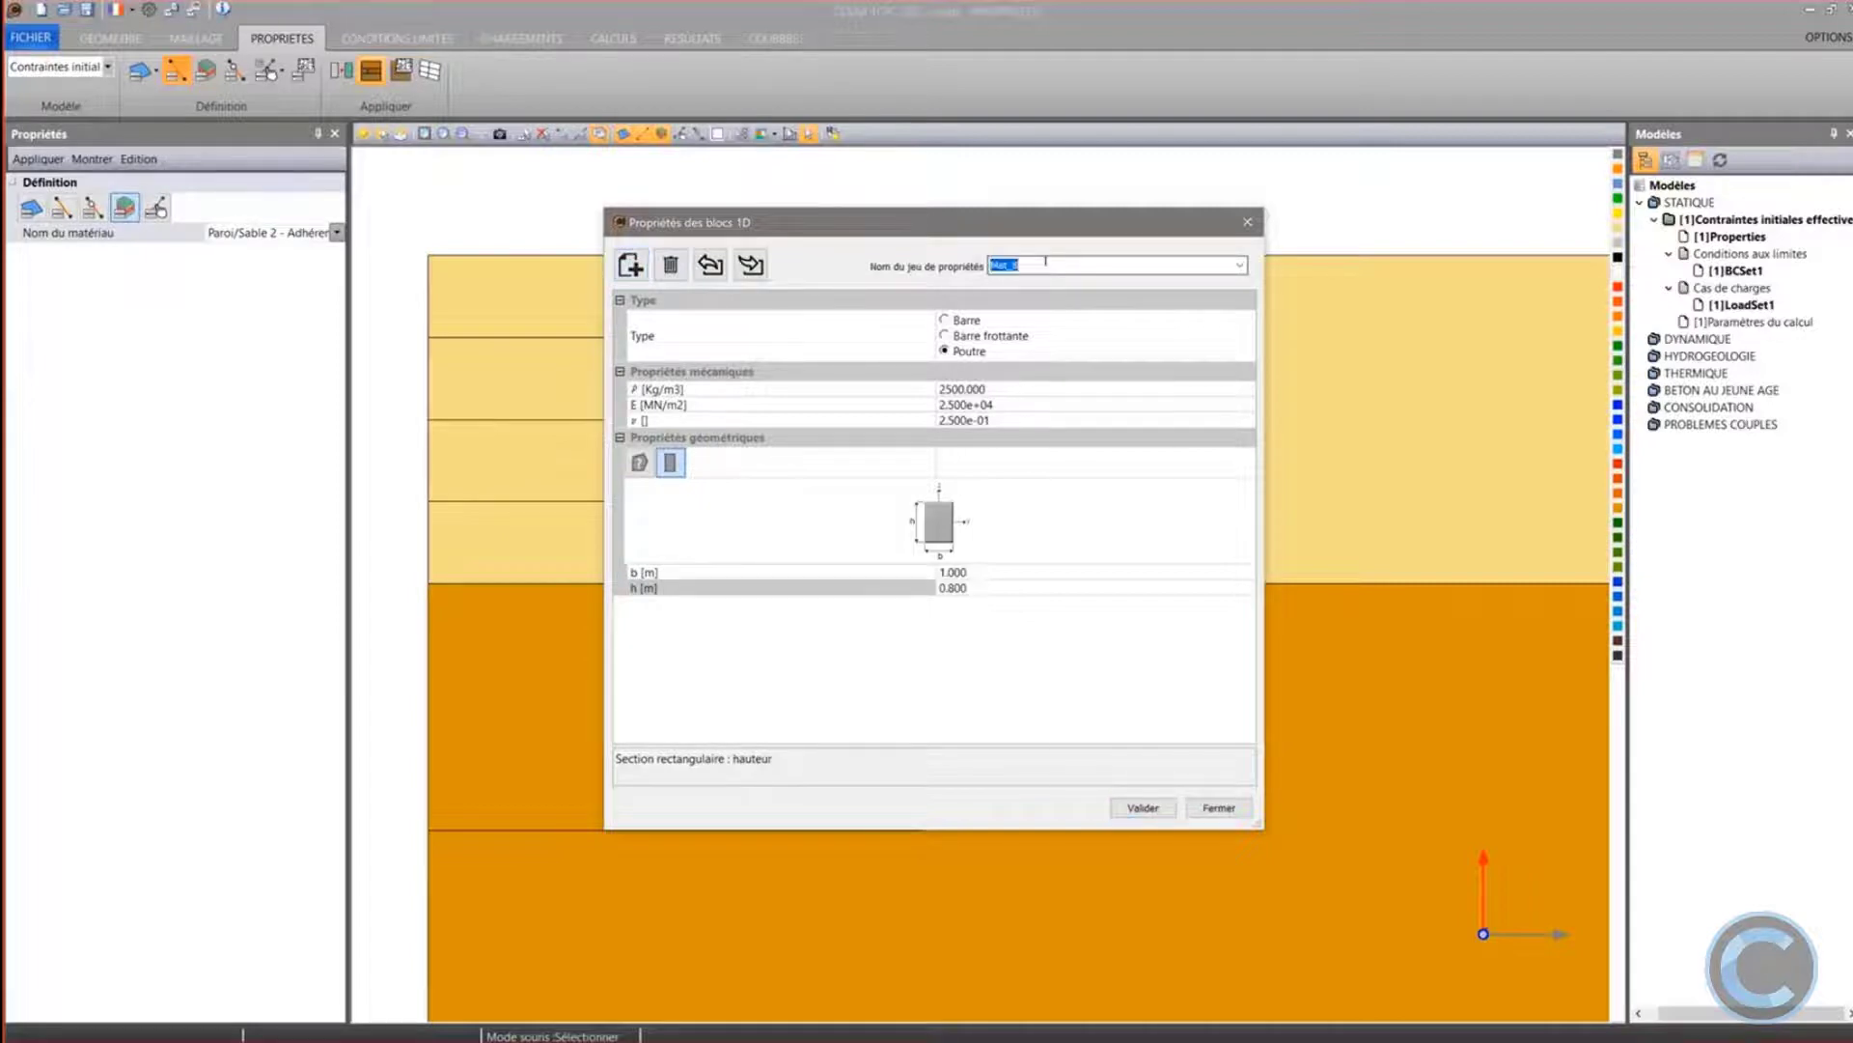
pyautogui.write('Ancrages')
pyautogui.click(945, 319)
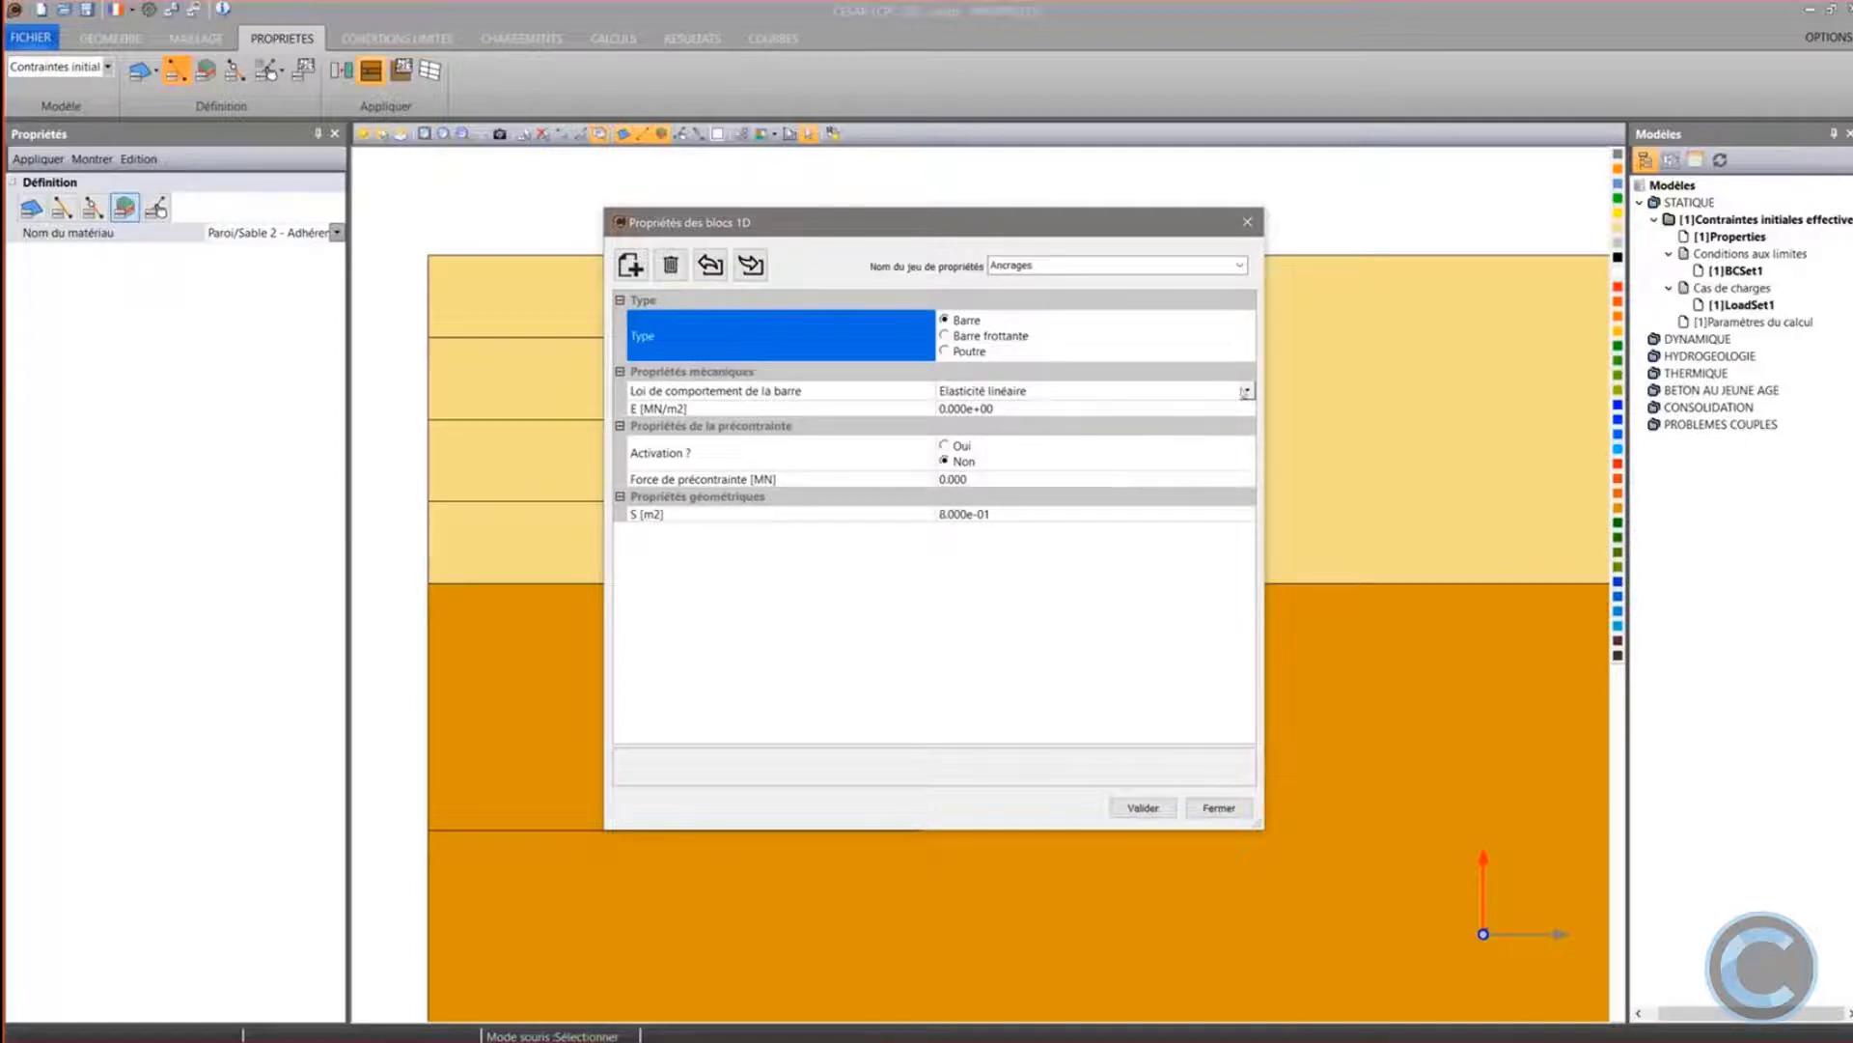
pyautogui.click(1246, 392)
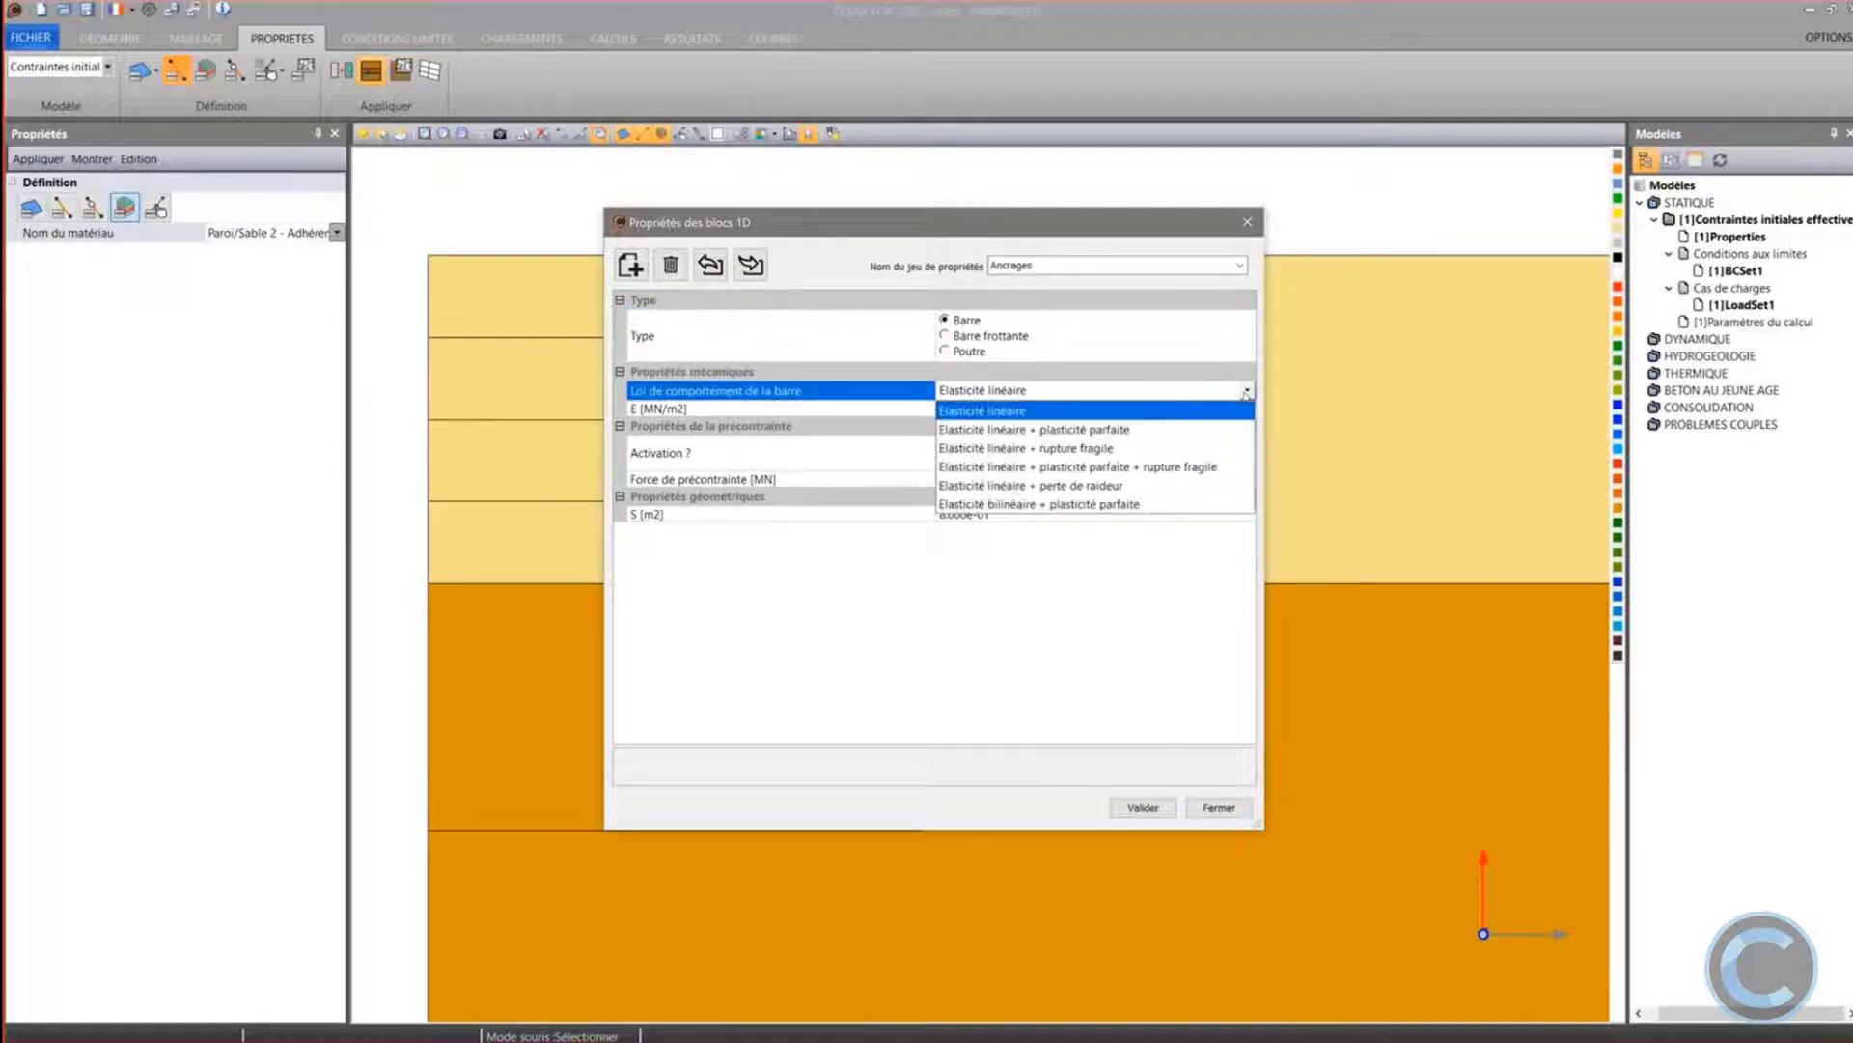
pyautogui.click(1247, 392)
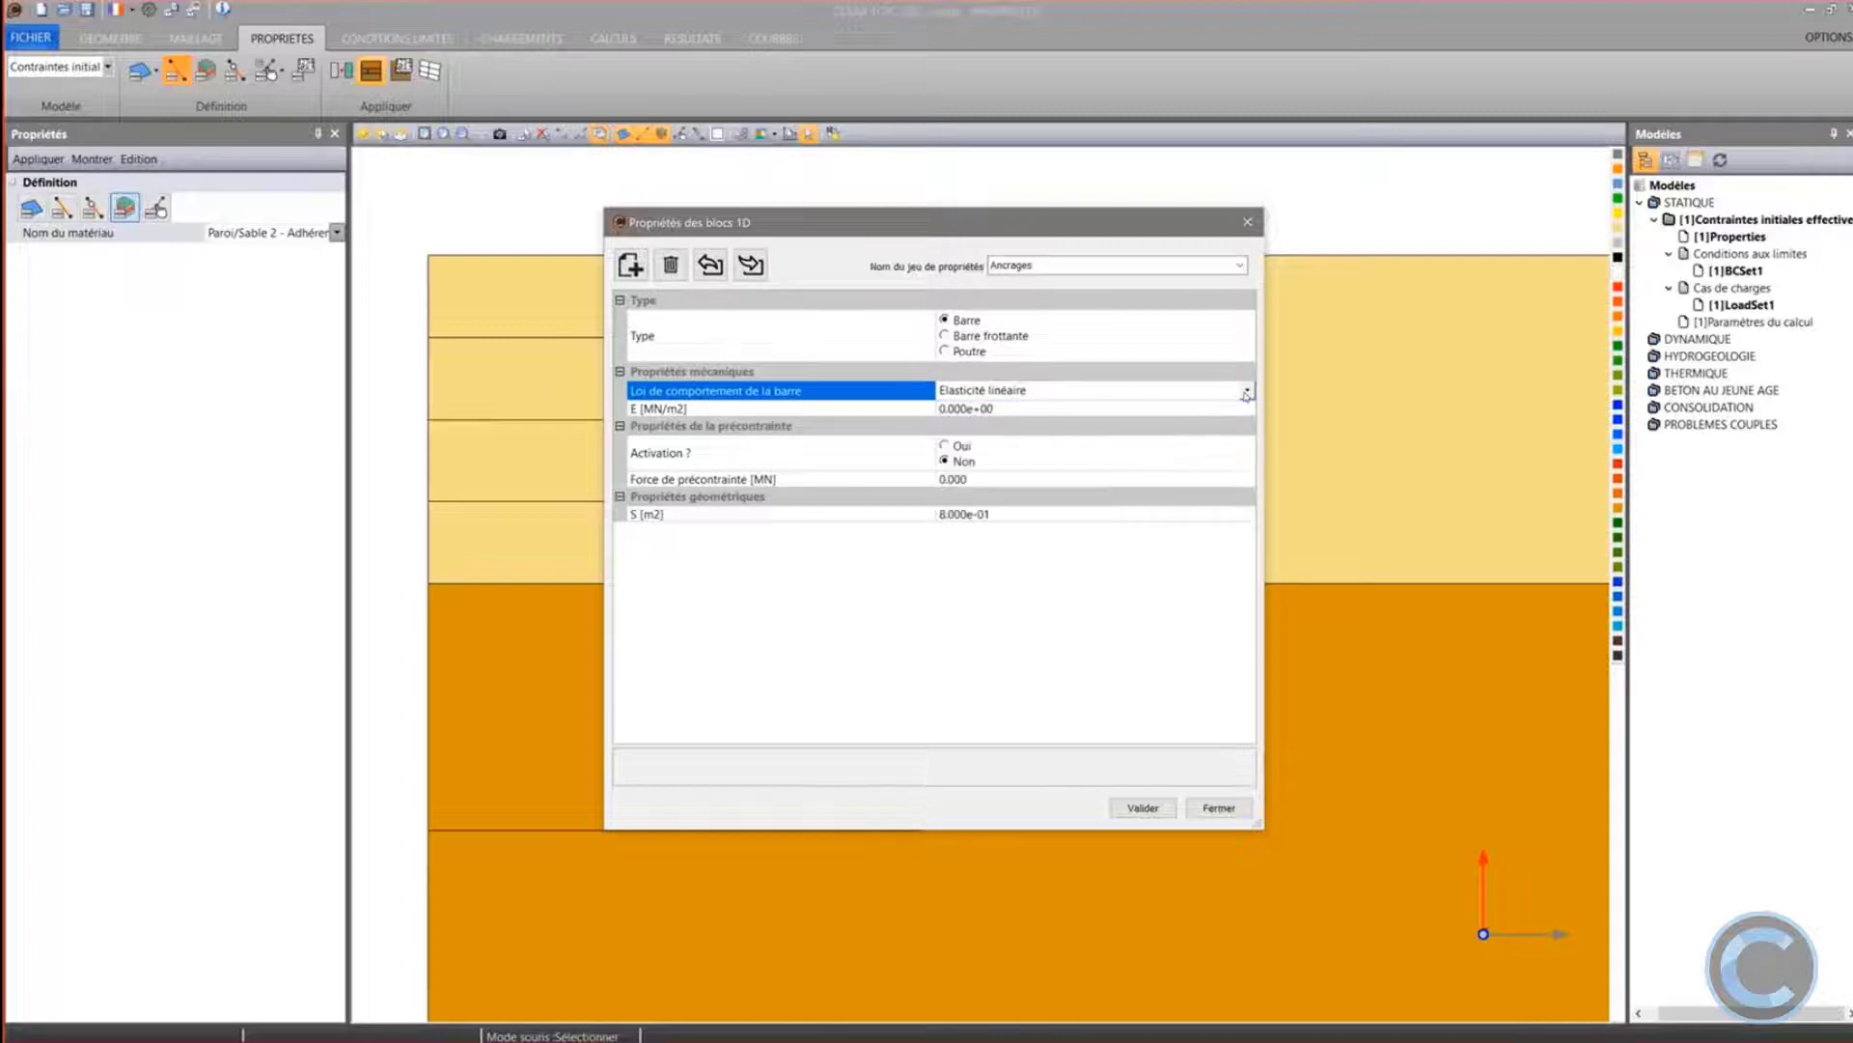
pyautogui.click(1043, 409)
pyautogui.write('210000')
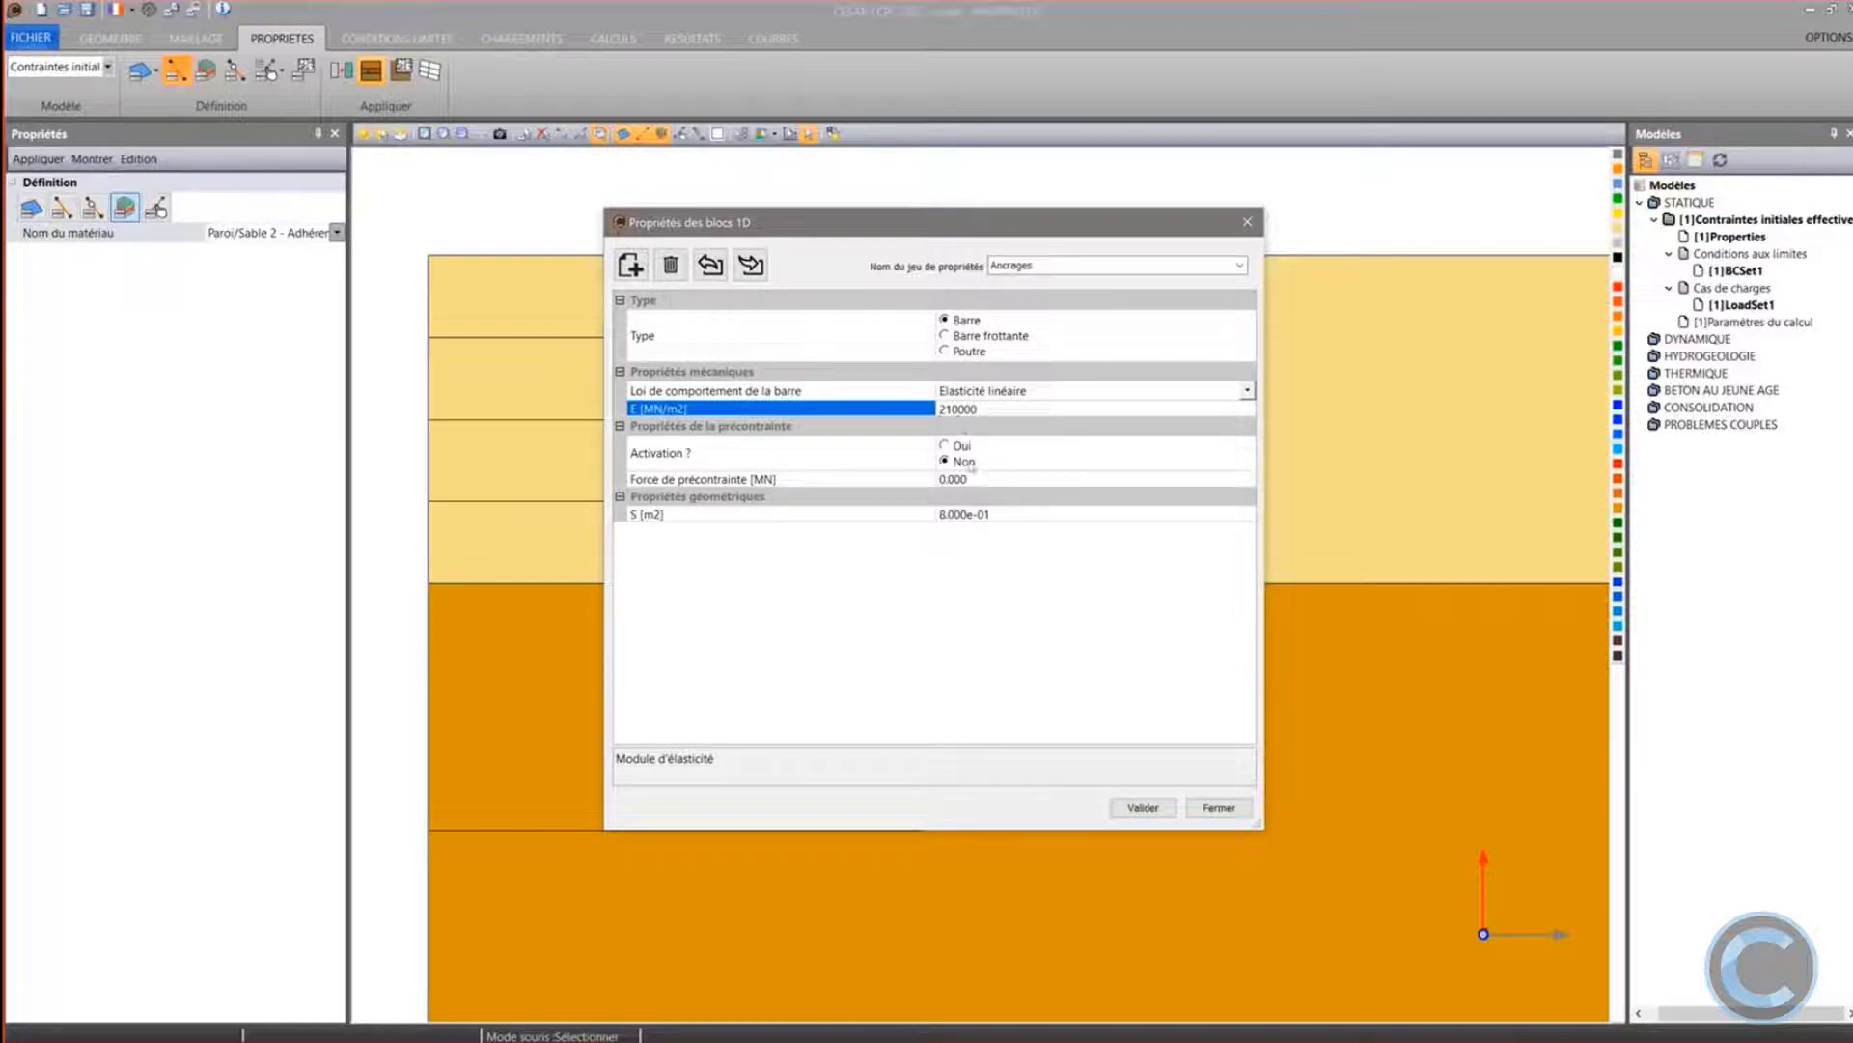
# Activate prestressing for the Ancrages bars with a force of 0.334 MN, and set their section to 7.5e-4 m2
pyautogui.click(964, 447)
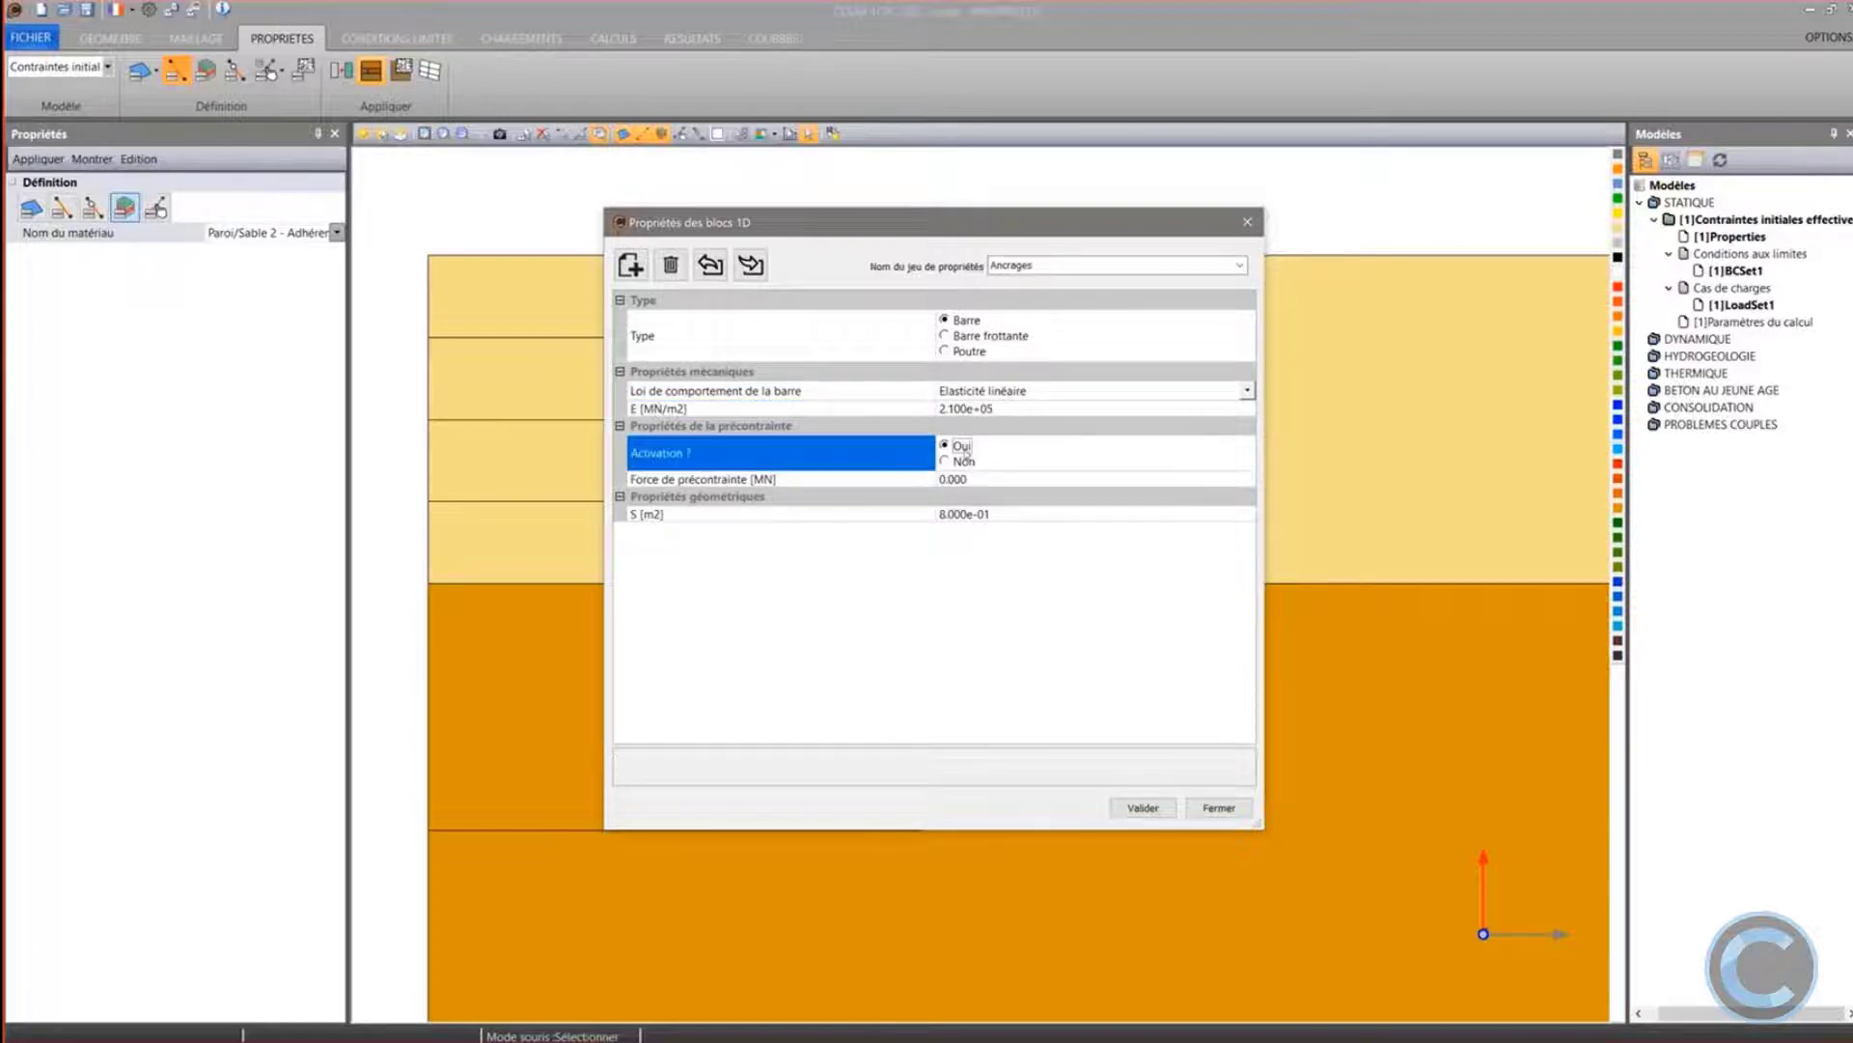
pyautogui.click(868, 475)
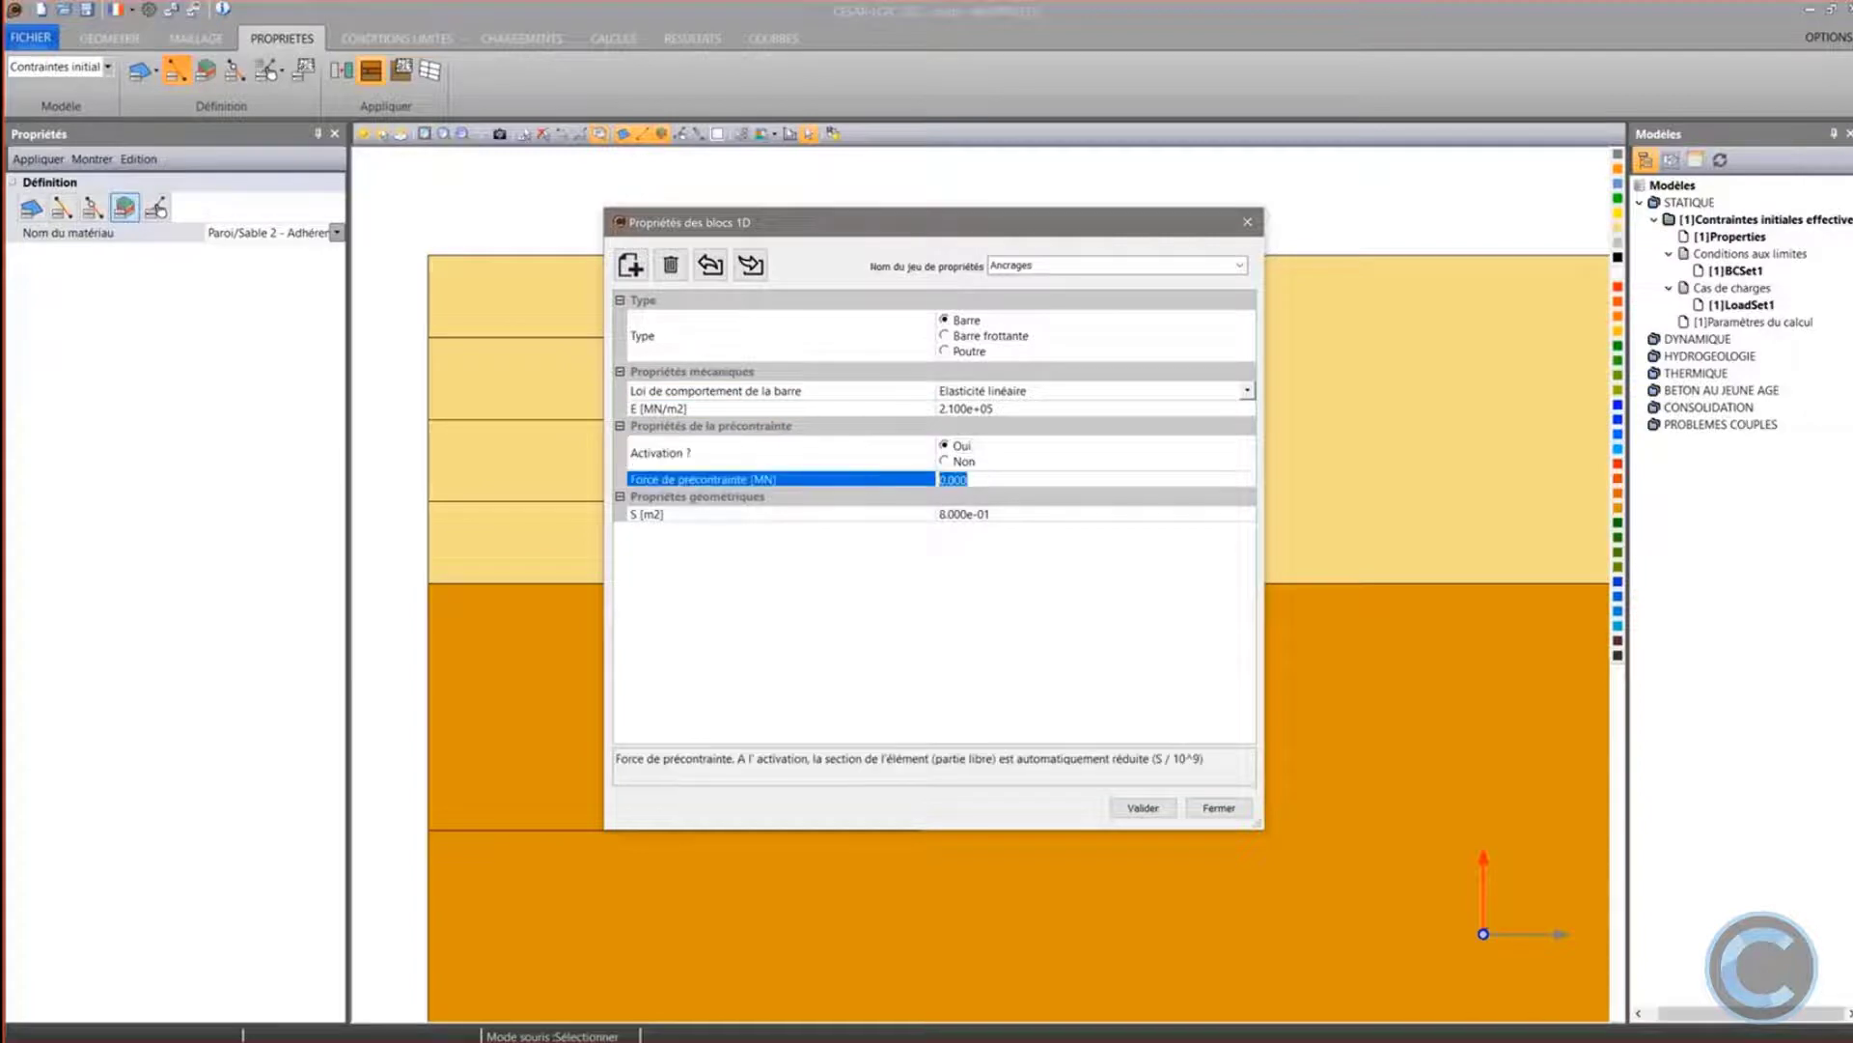
pyautogui.write('0.334')
pyautogui.click(907, 515)
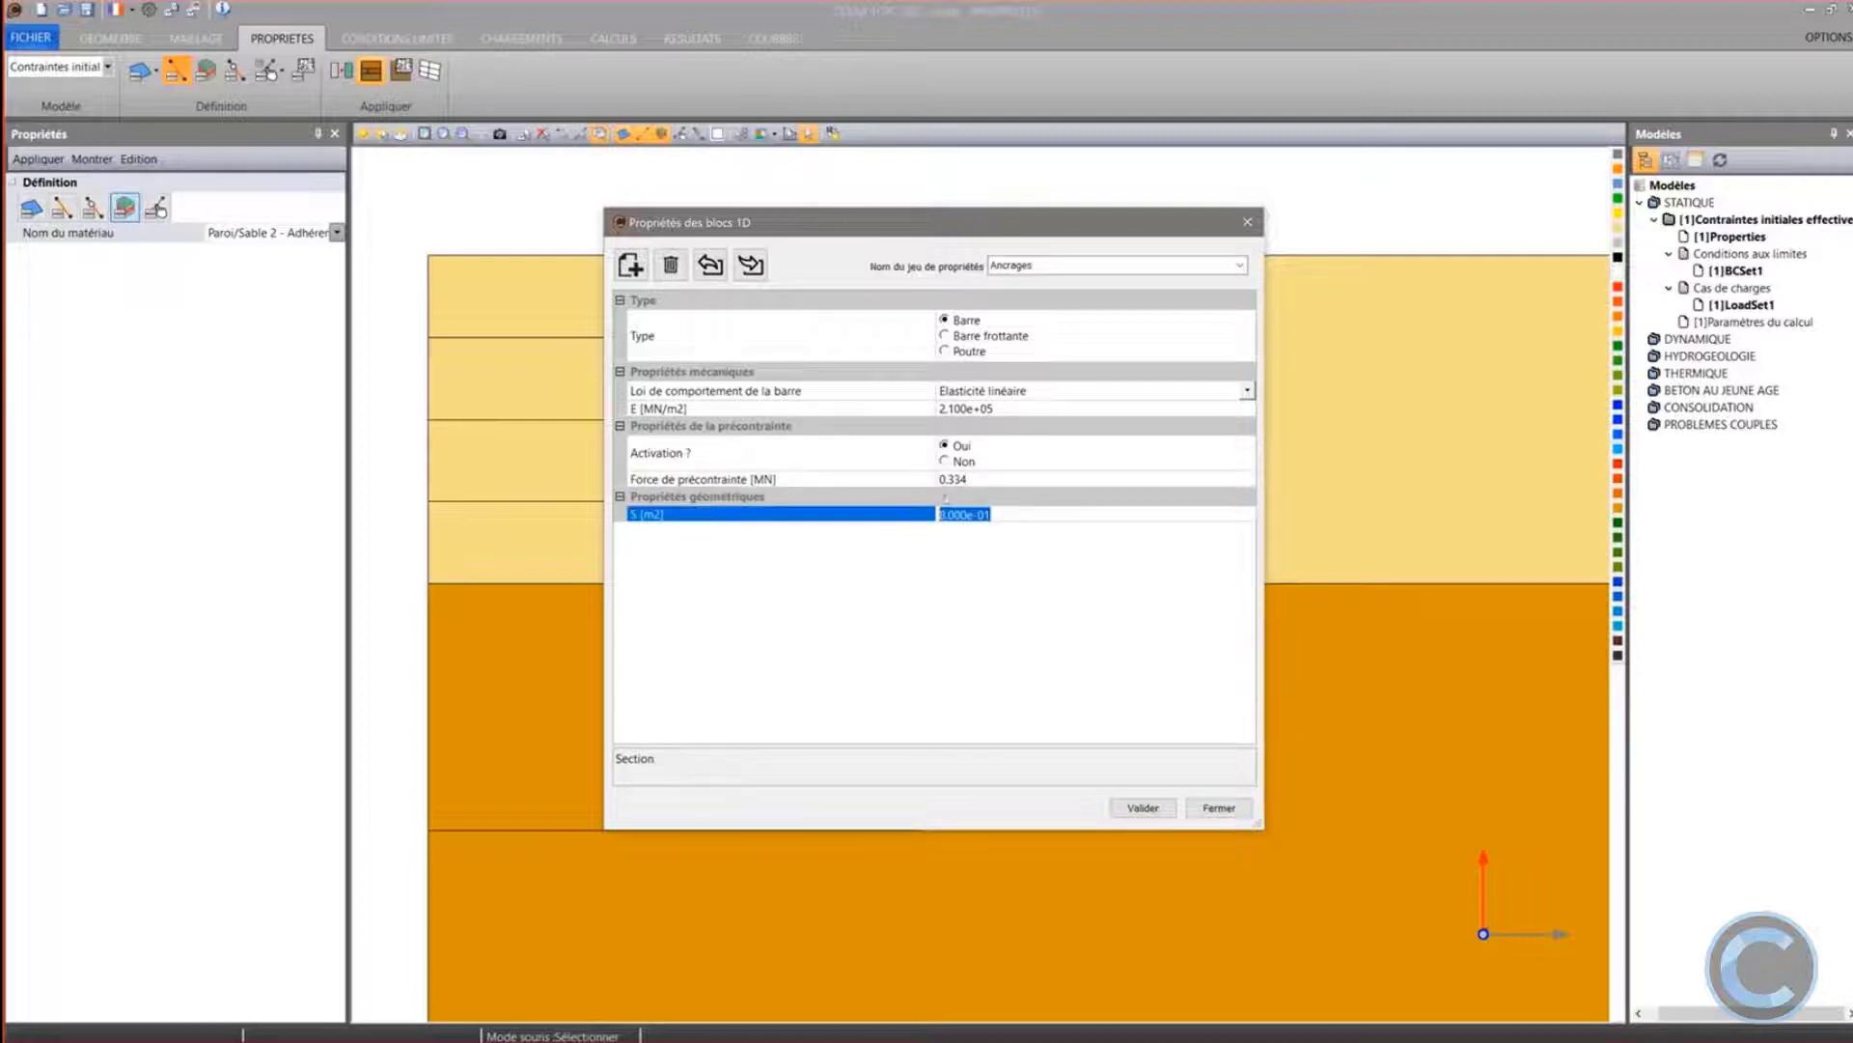
pyautogui.write('7.5e-4')
pyautogui.click(985, 480)
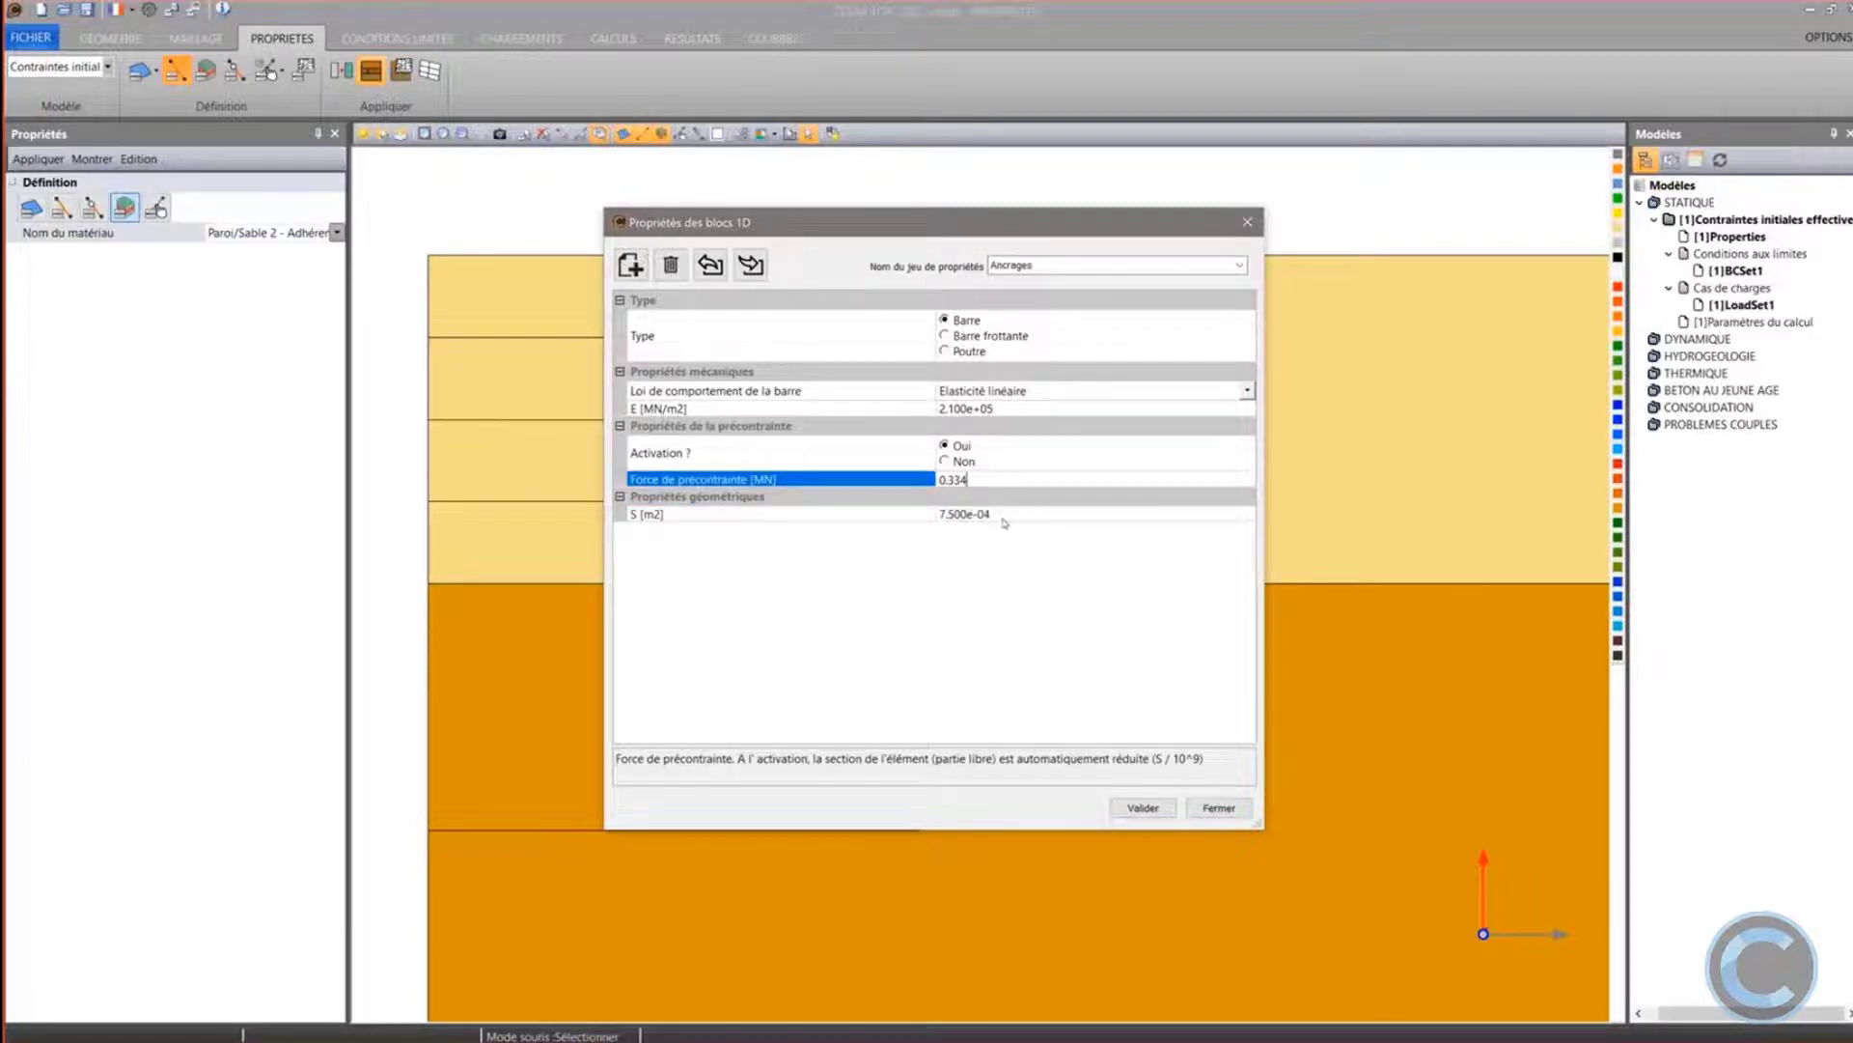
# Validate the Ancrages bar properties with a section of 7.5e-4 m2 and close the 1D block properties
pyautogui.click(1003, 518)
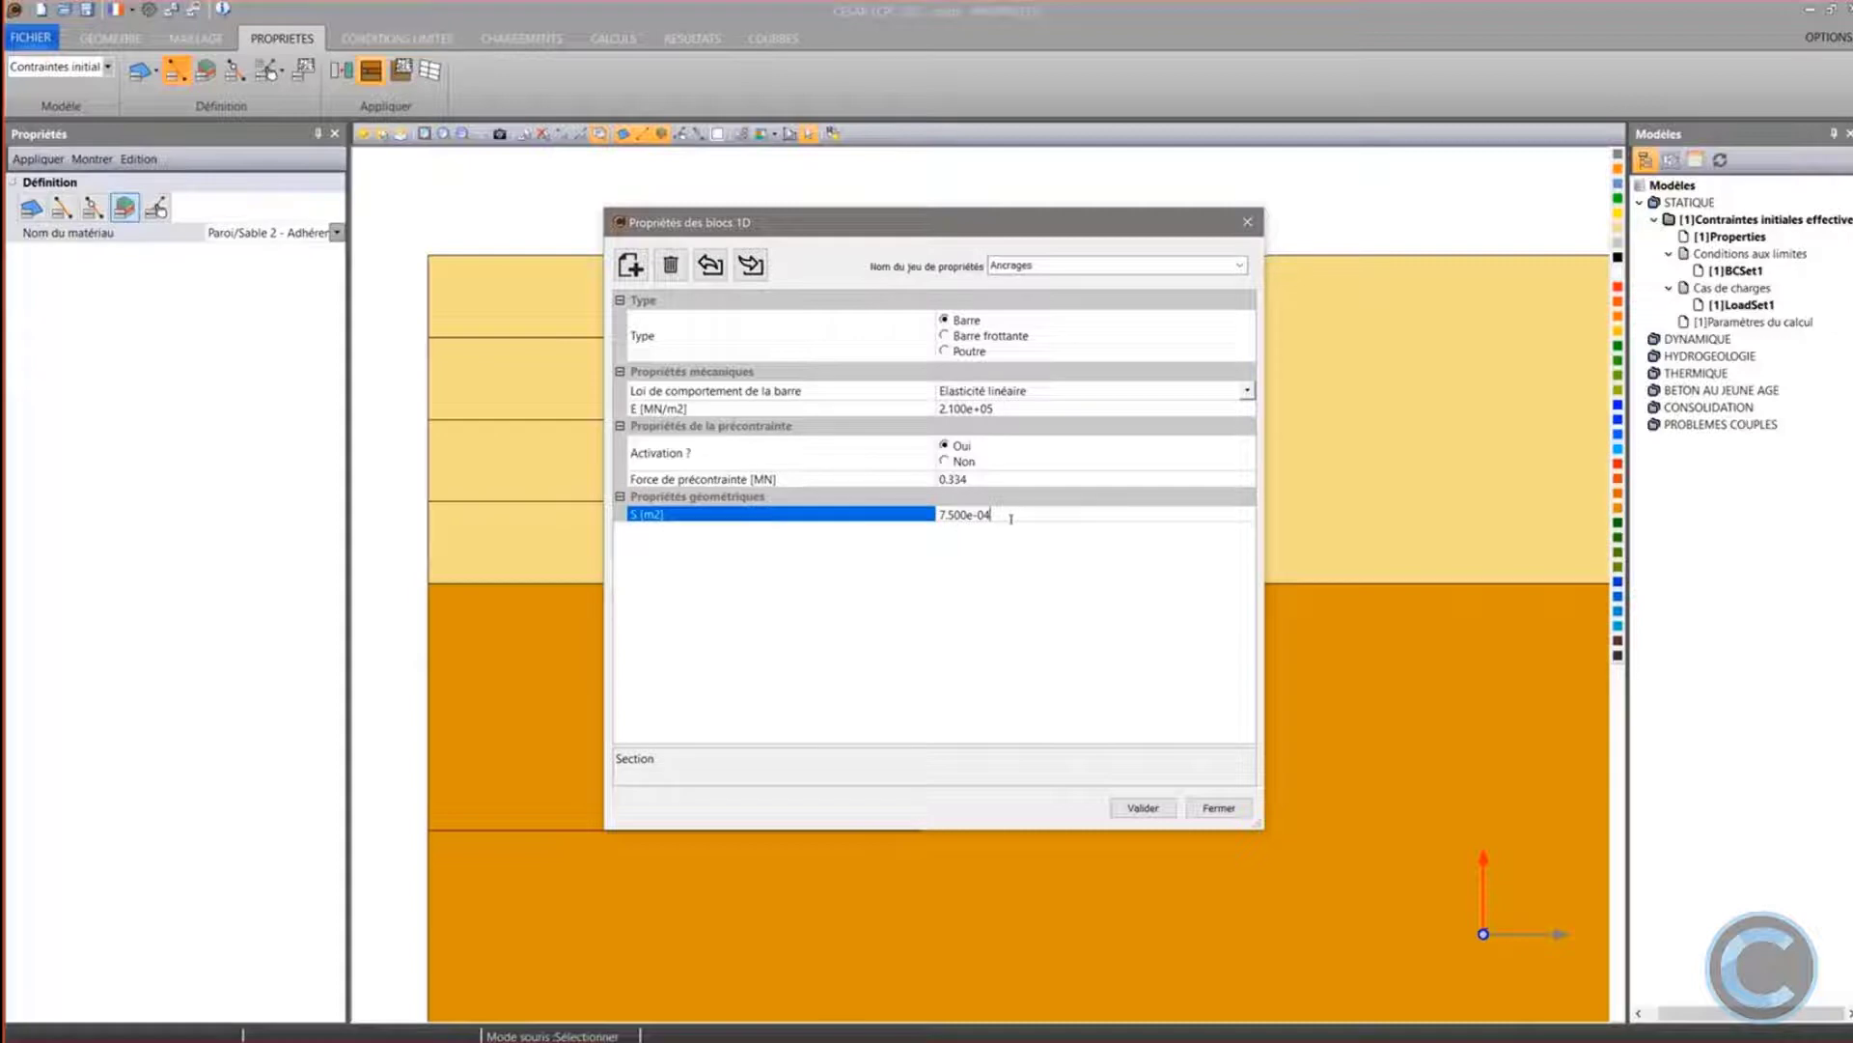
pyautogui.hotkey('ctrl', 'a')
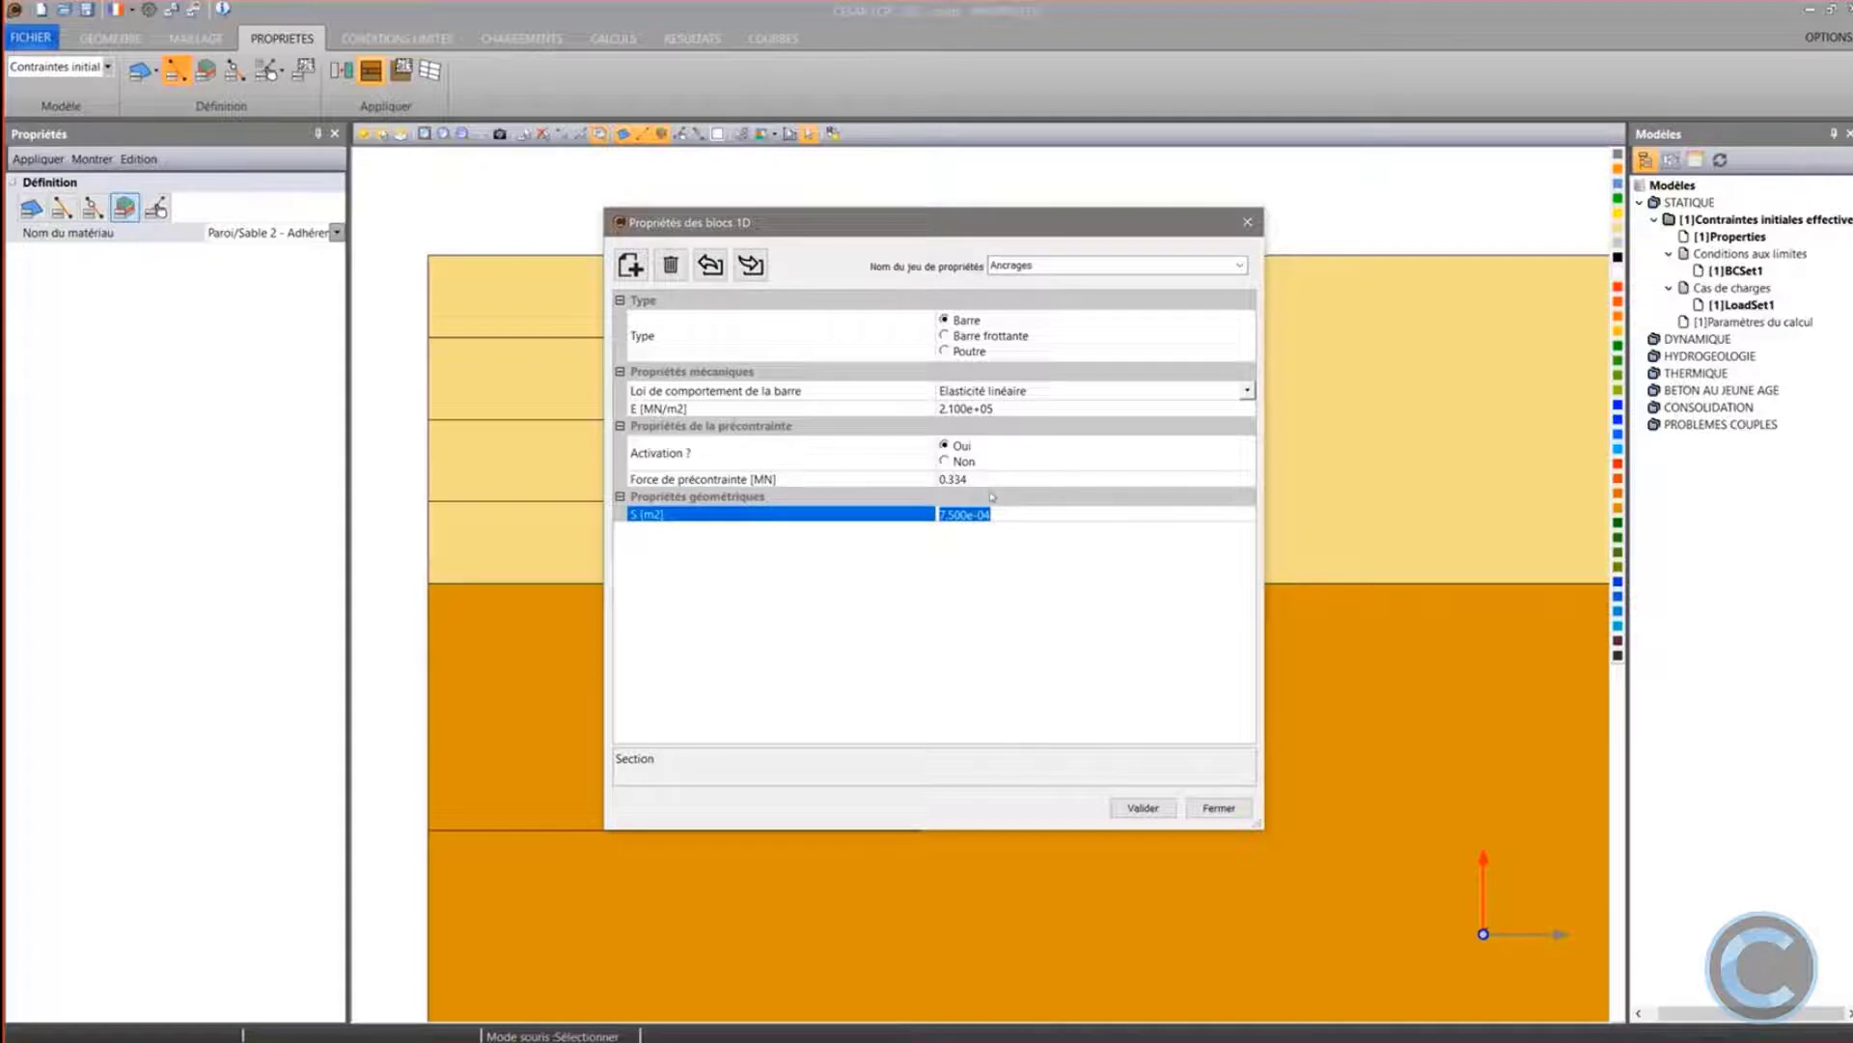
pyautogui.click(1139, 811)
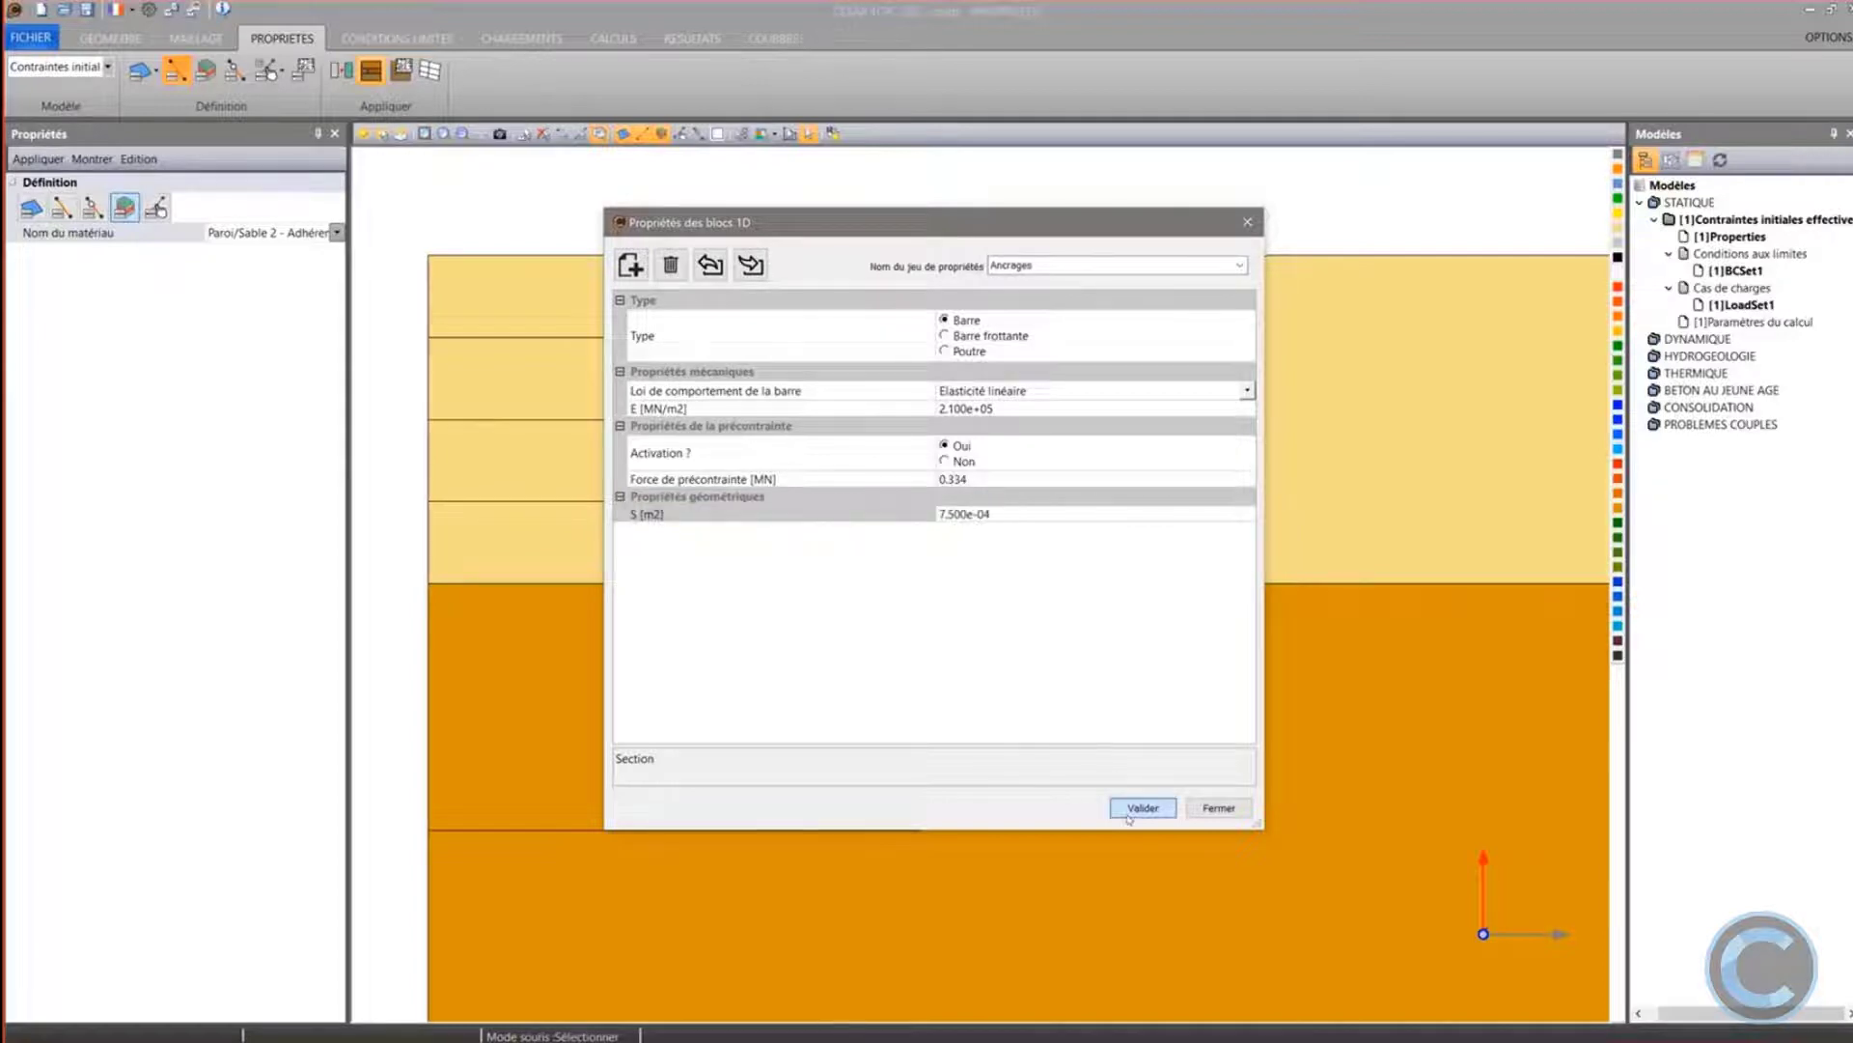
pyautogui.click(1199, 809)
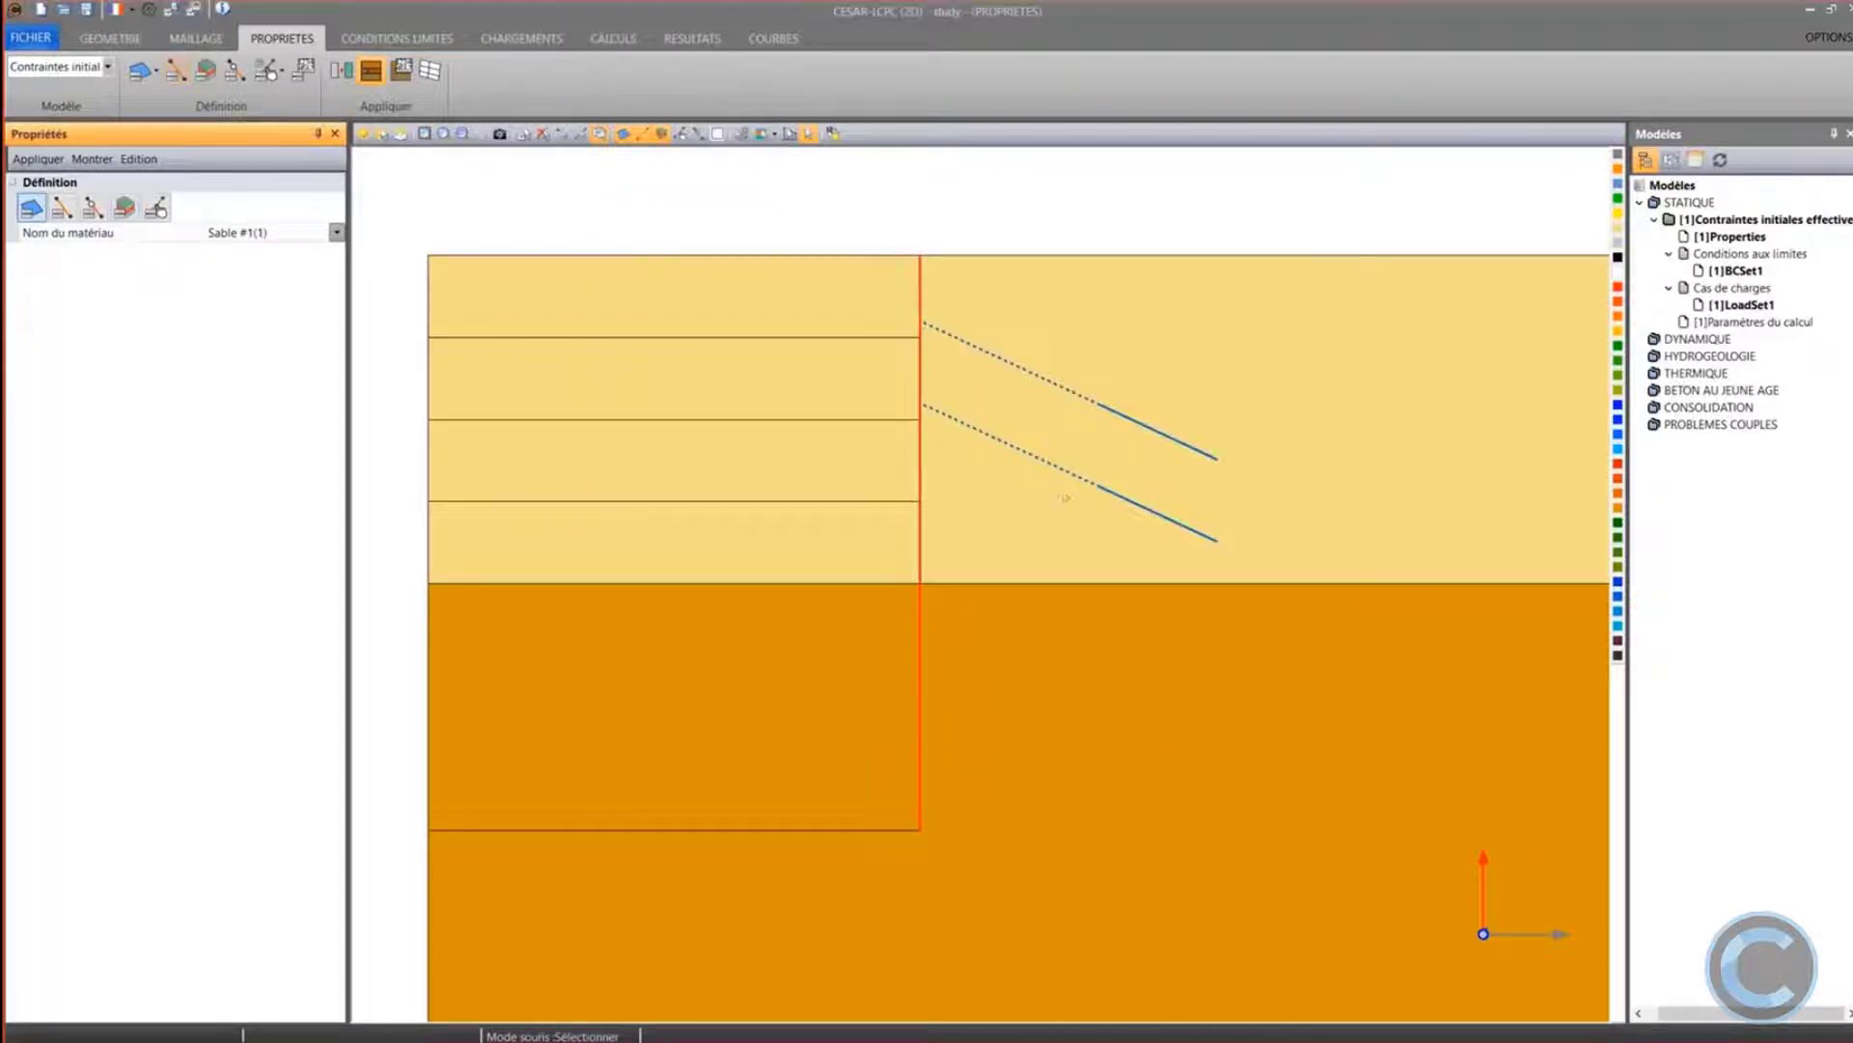
# Assign the Ancrages property set to the free and sealed parts of both anchors
pyautogui.moveTo(1120, 516); pyautogui.dragTo(1058, 385)
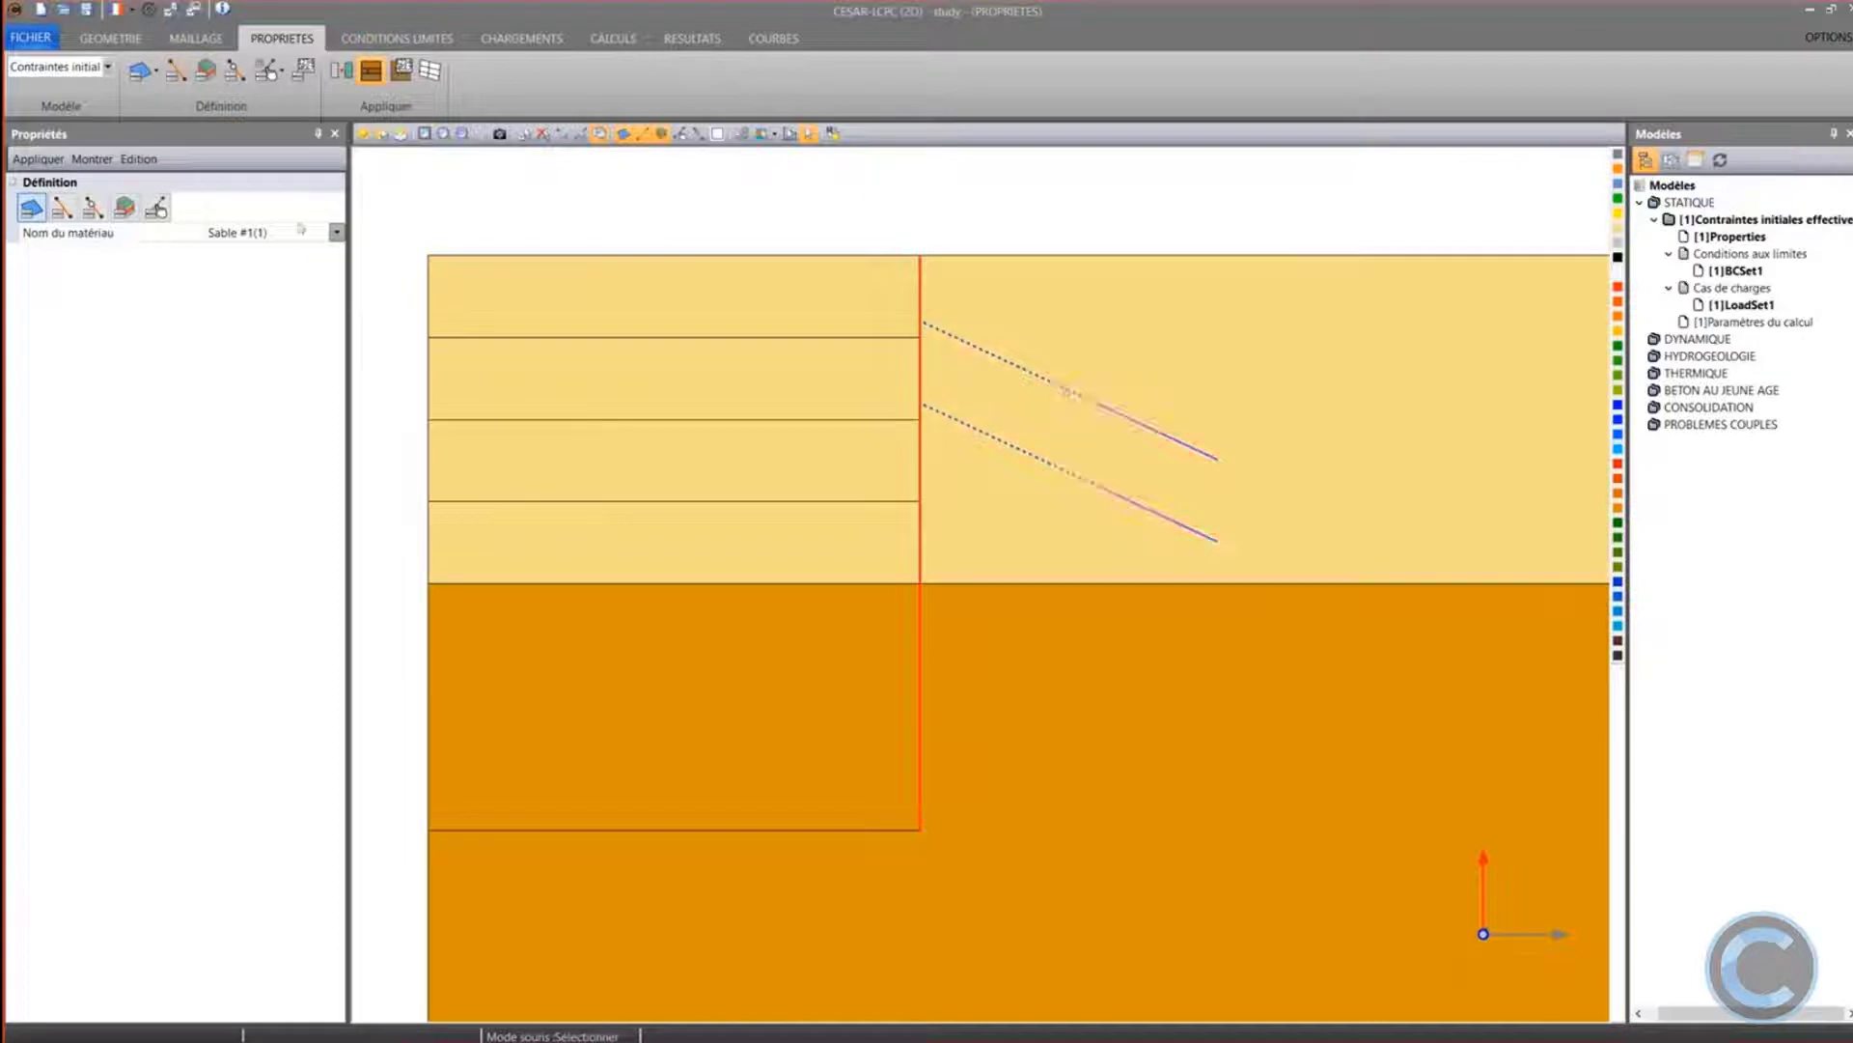
pyautogui.click(63, 207)
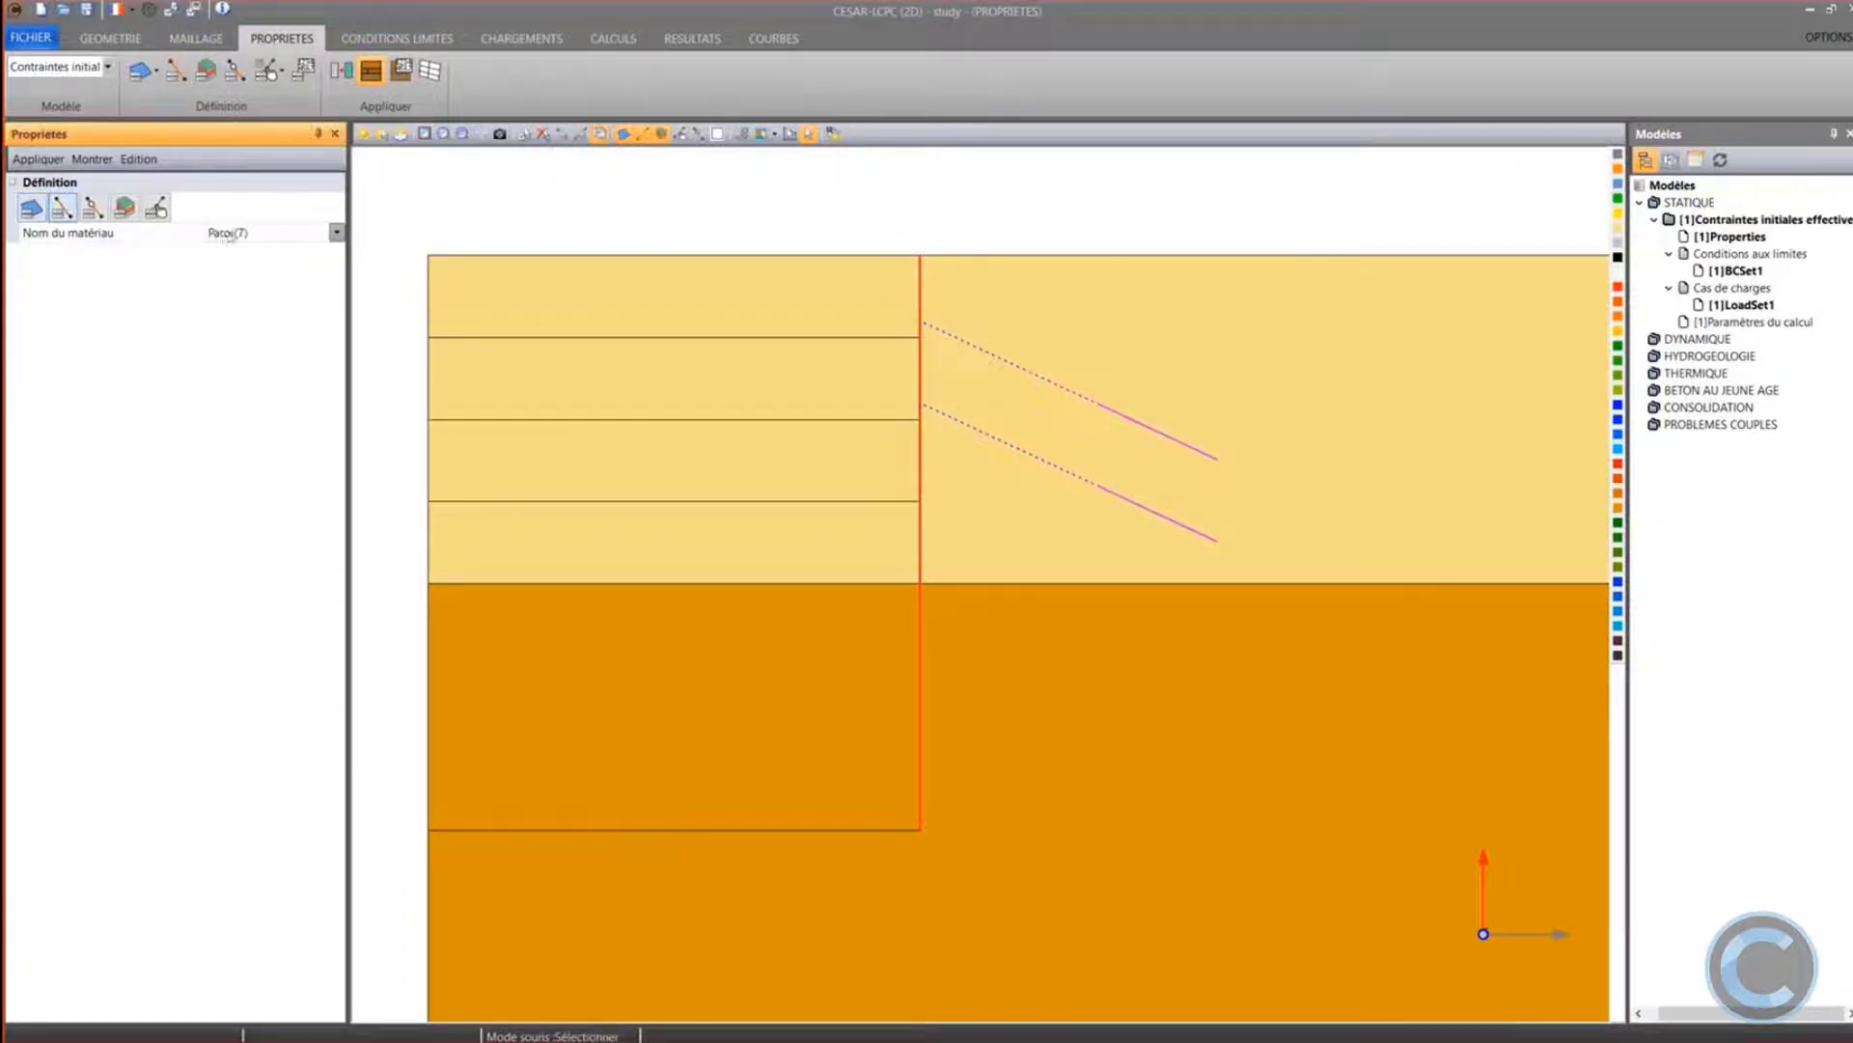
pyautogui.click(233, 233)
pyautogui.click(233, 272)
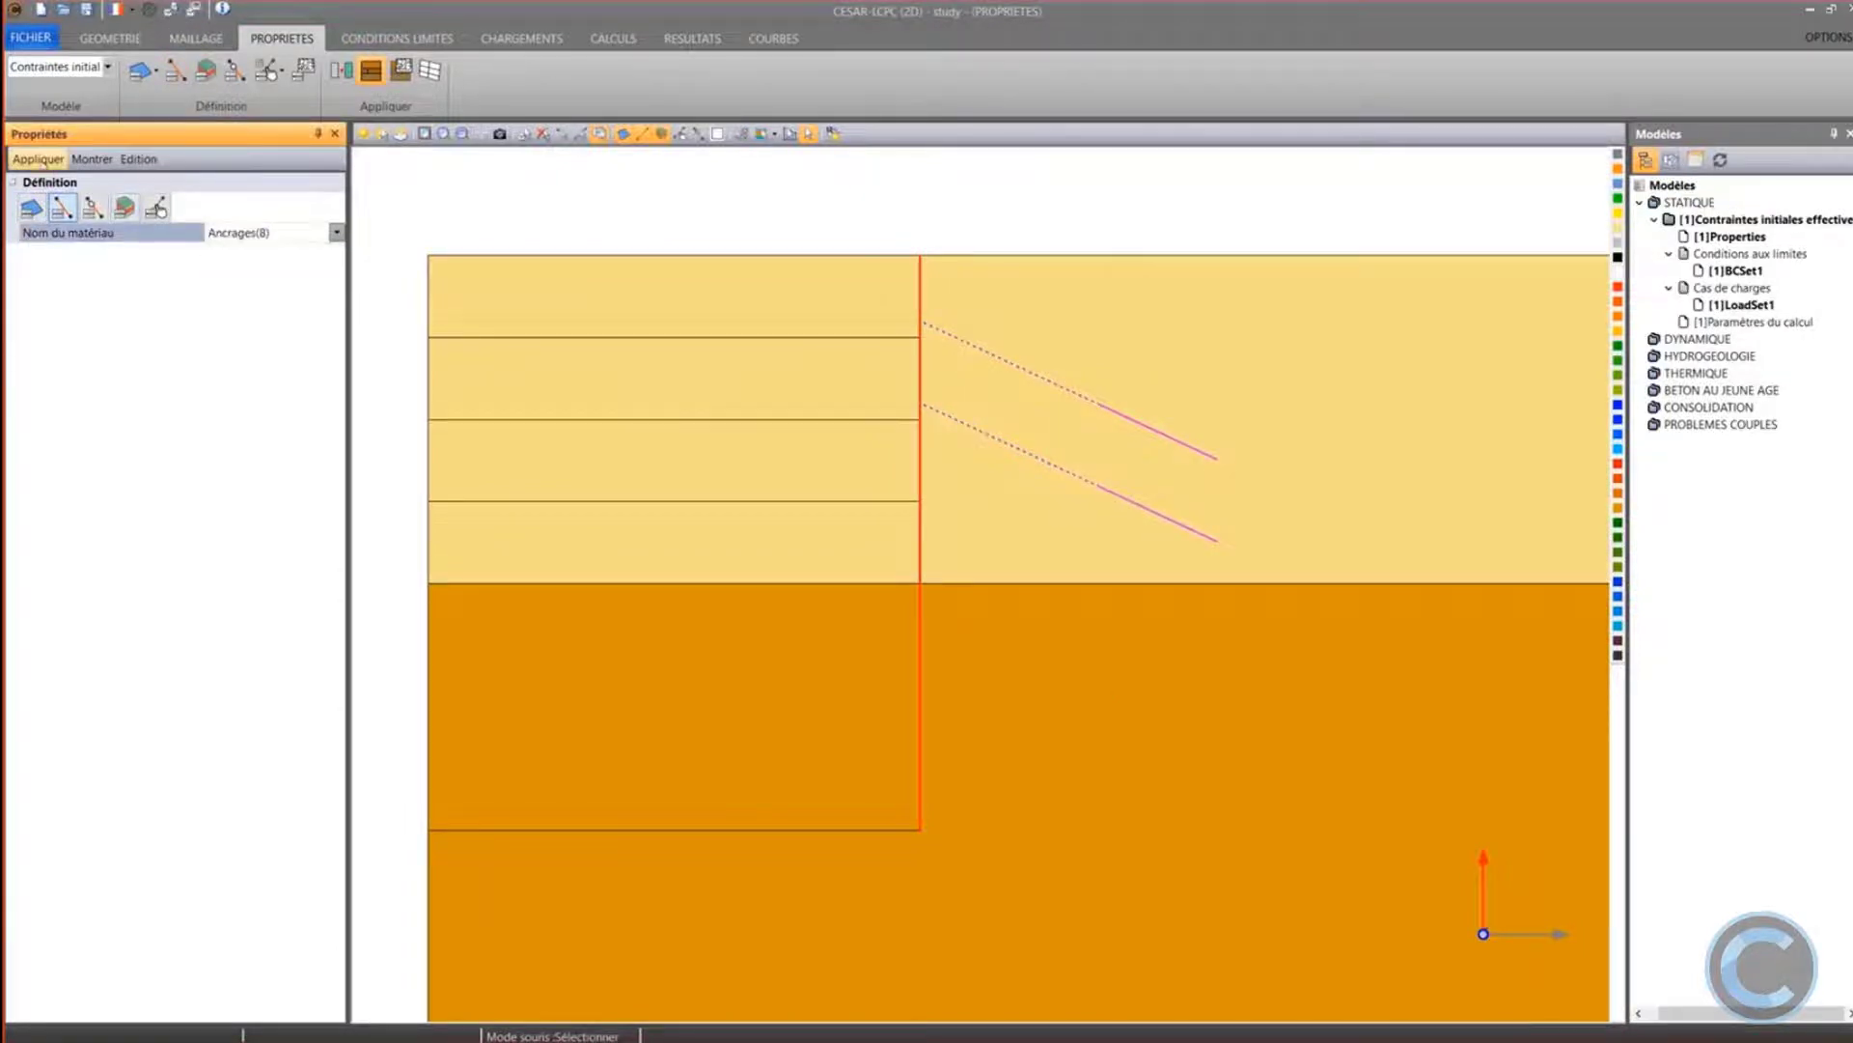
pyautogui.click(39, 159)
# Assign the Paroi property set to the full height of the vertical wall
pyautogui.moveTo(910, 236); pyautogui.dragTo(941, 854)
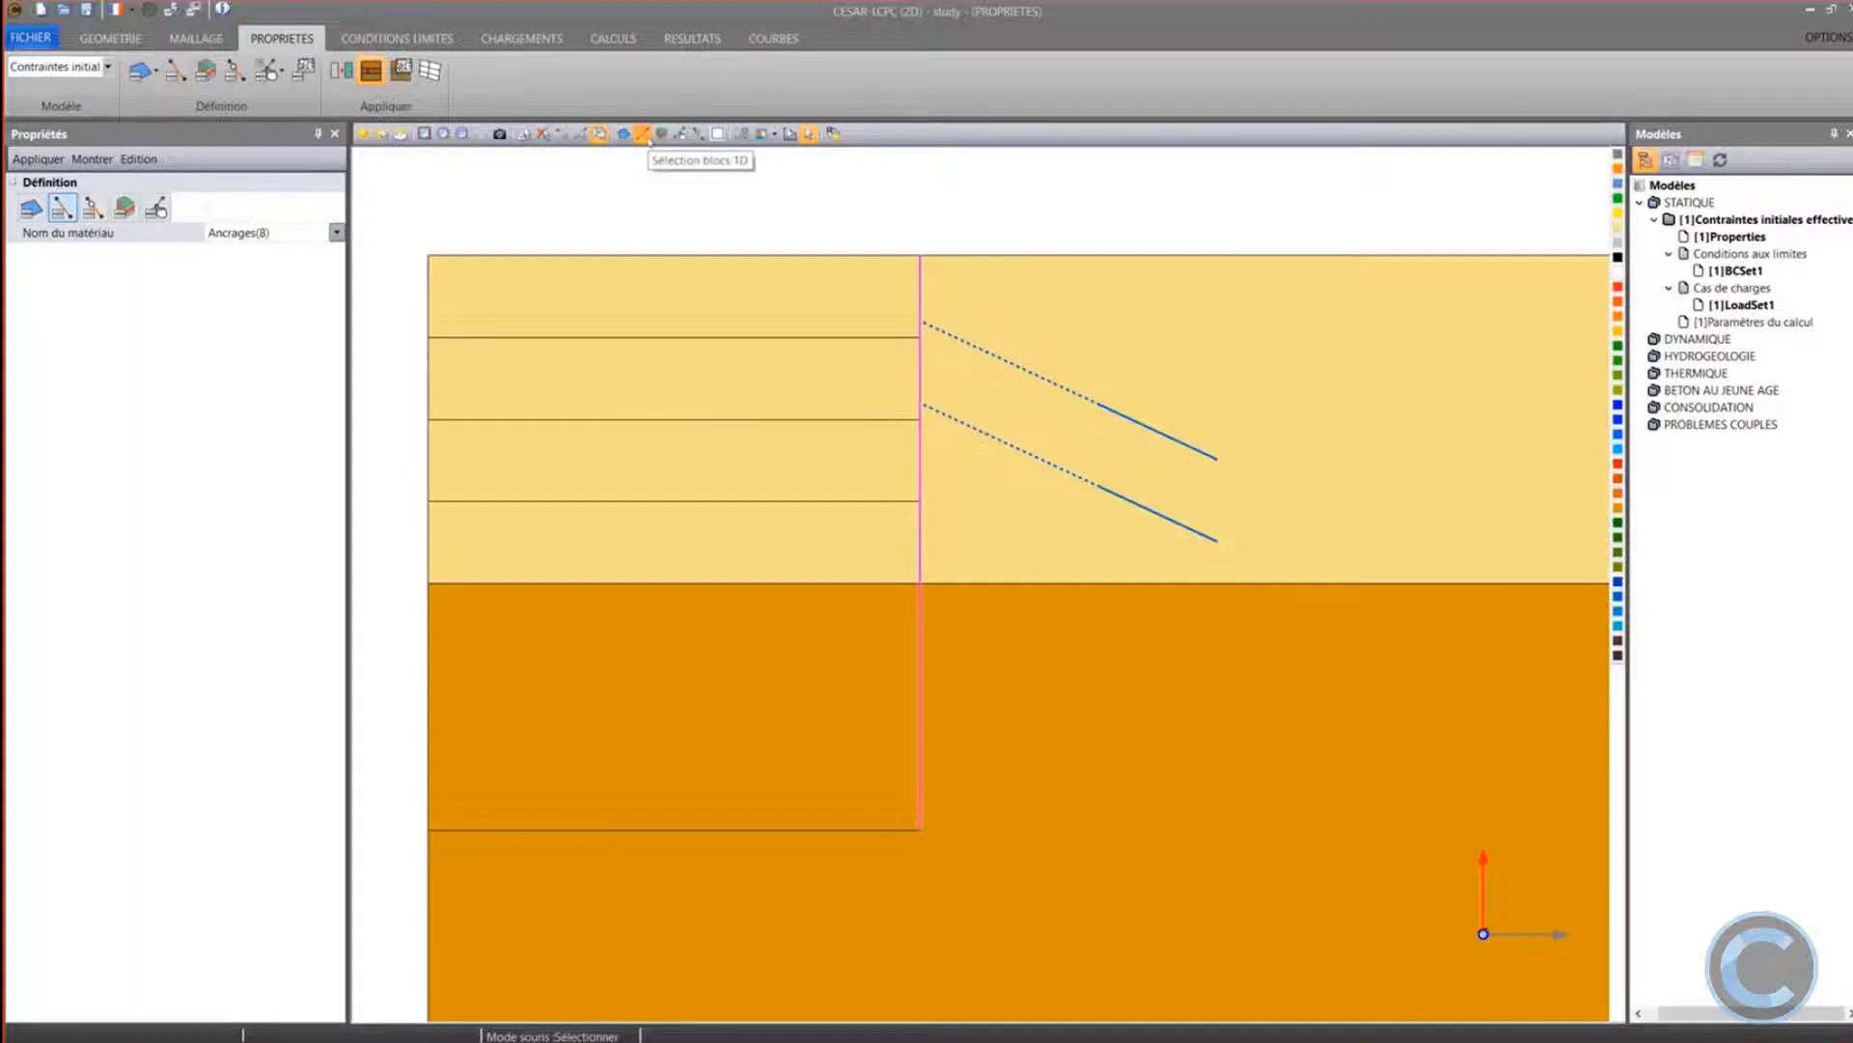
pyautogui.click(870, 212)
pyautogui.moveTo(873, 208); pyautogui.dragTo(934, 862)
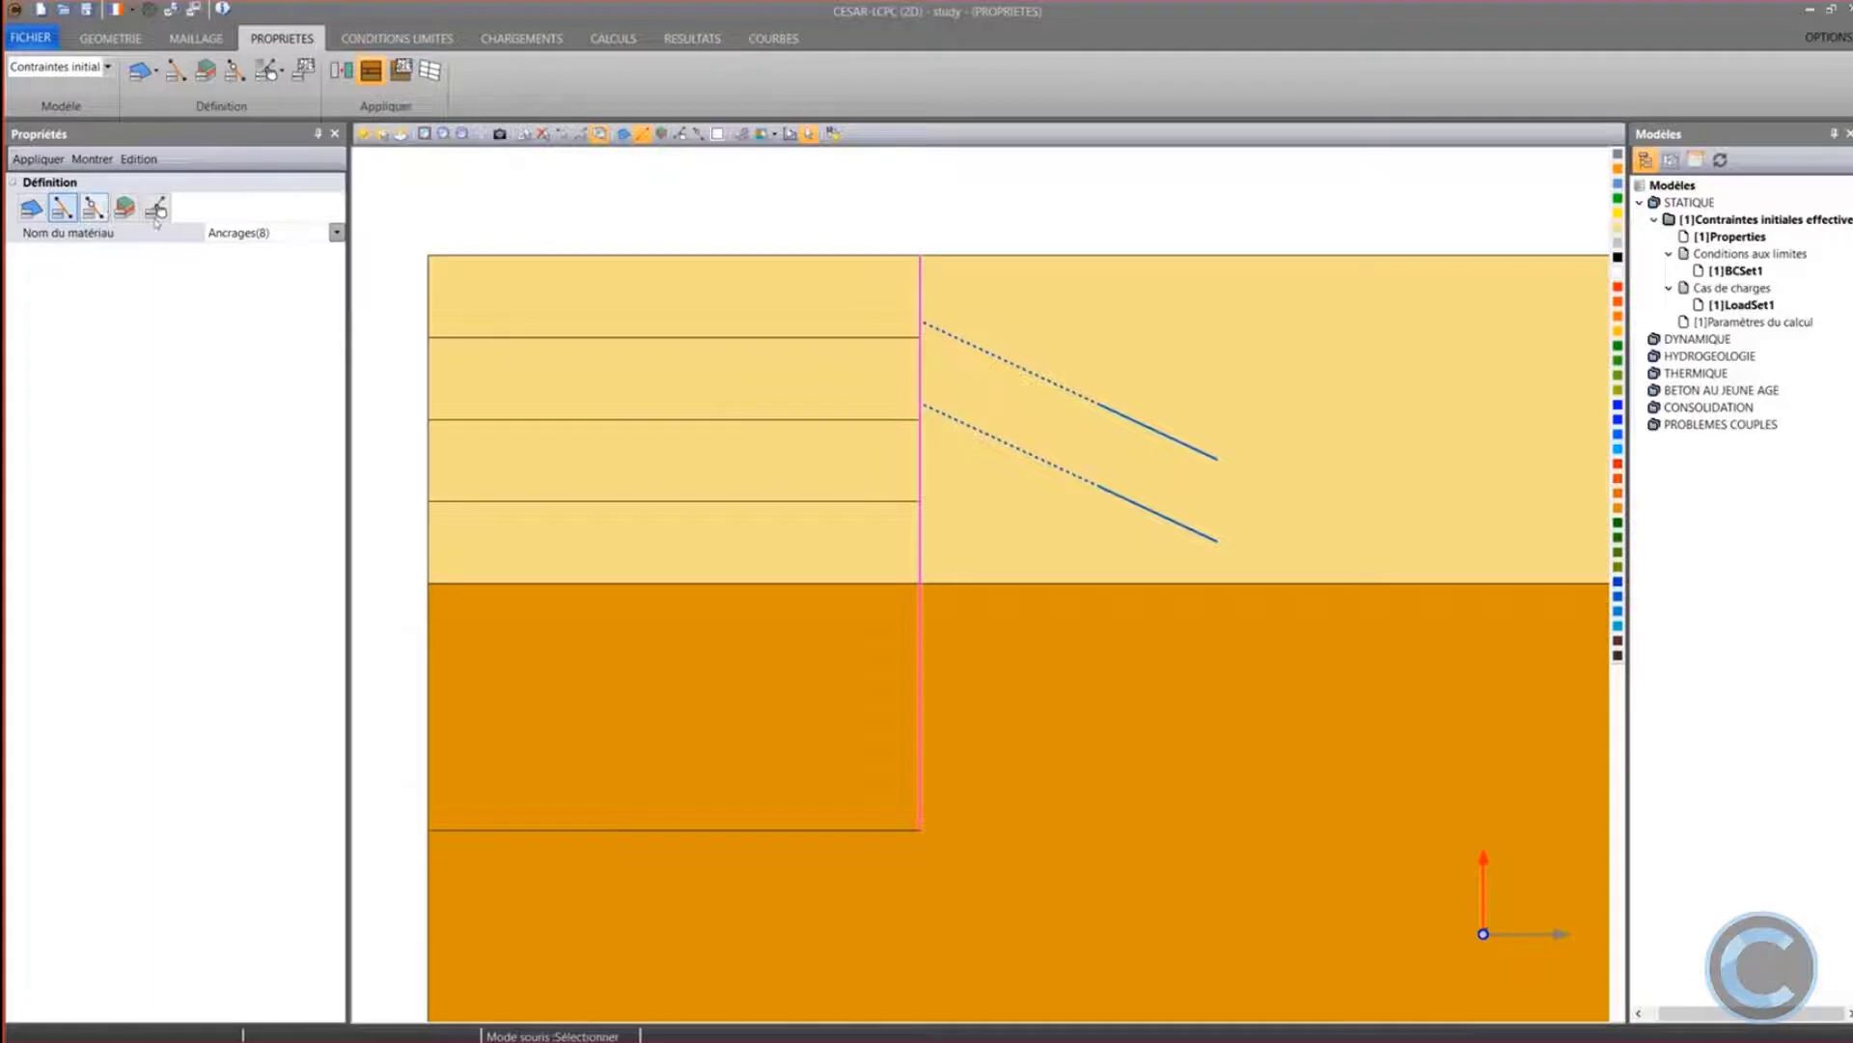
pyautogui.click(231, 233)
pyautogui.click(228, 254)
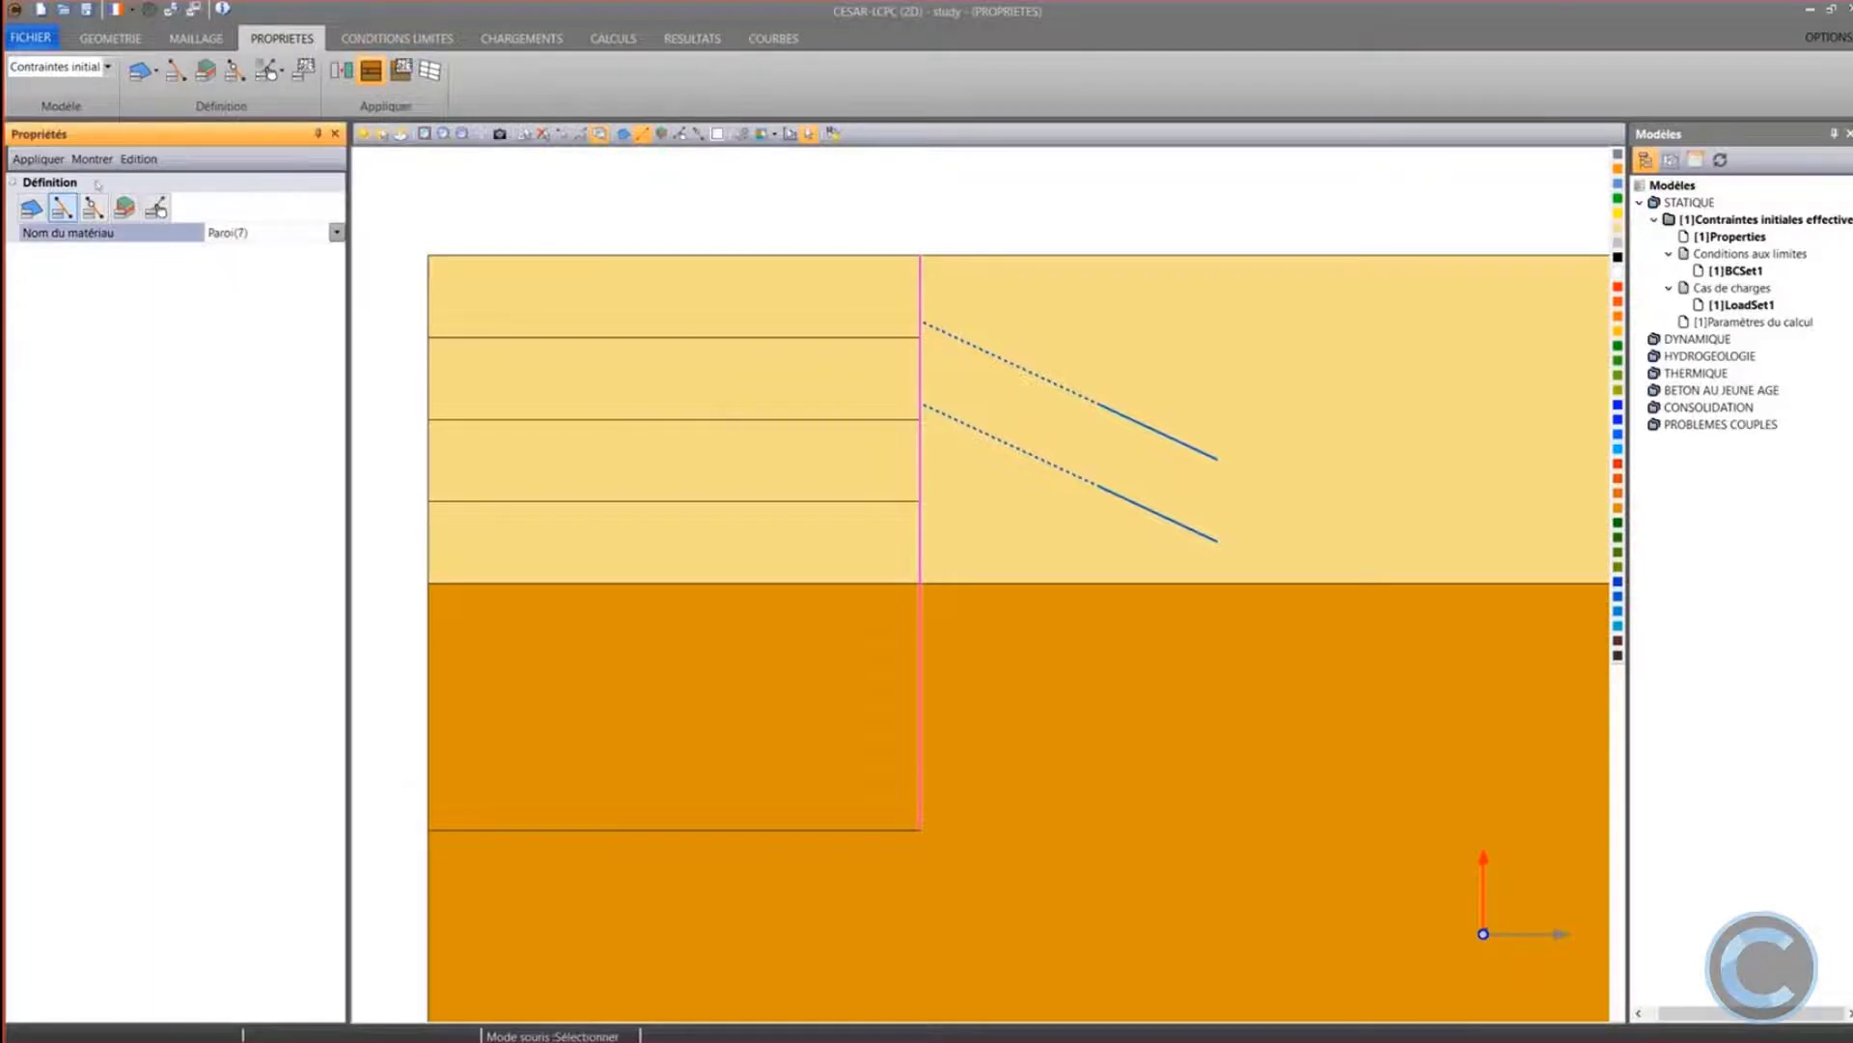
pyautogui.click(50, 160)
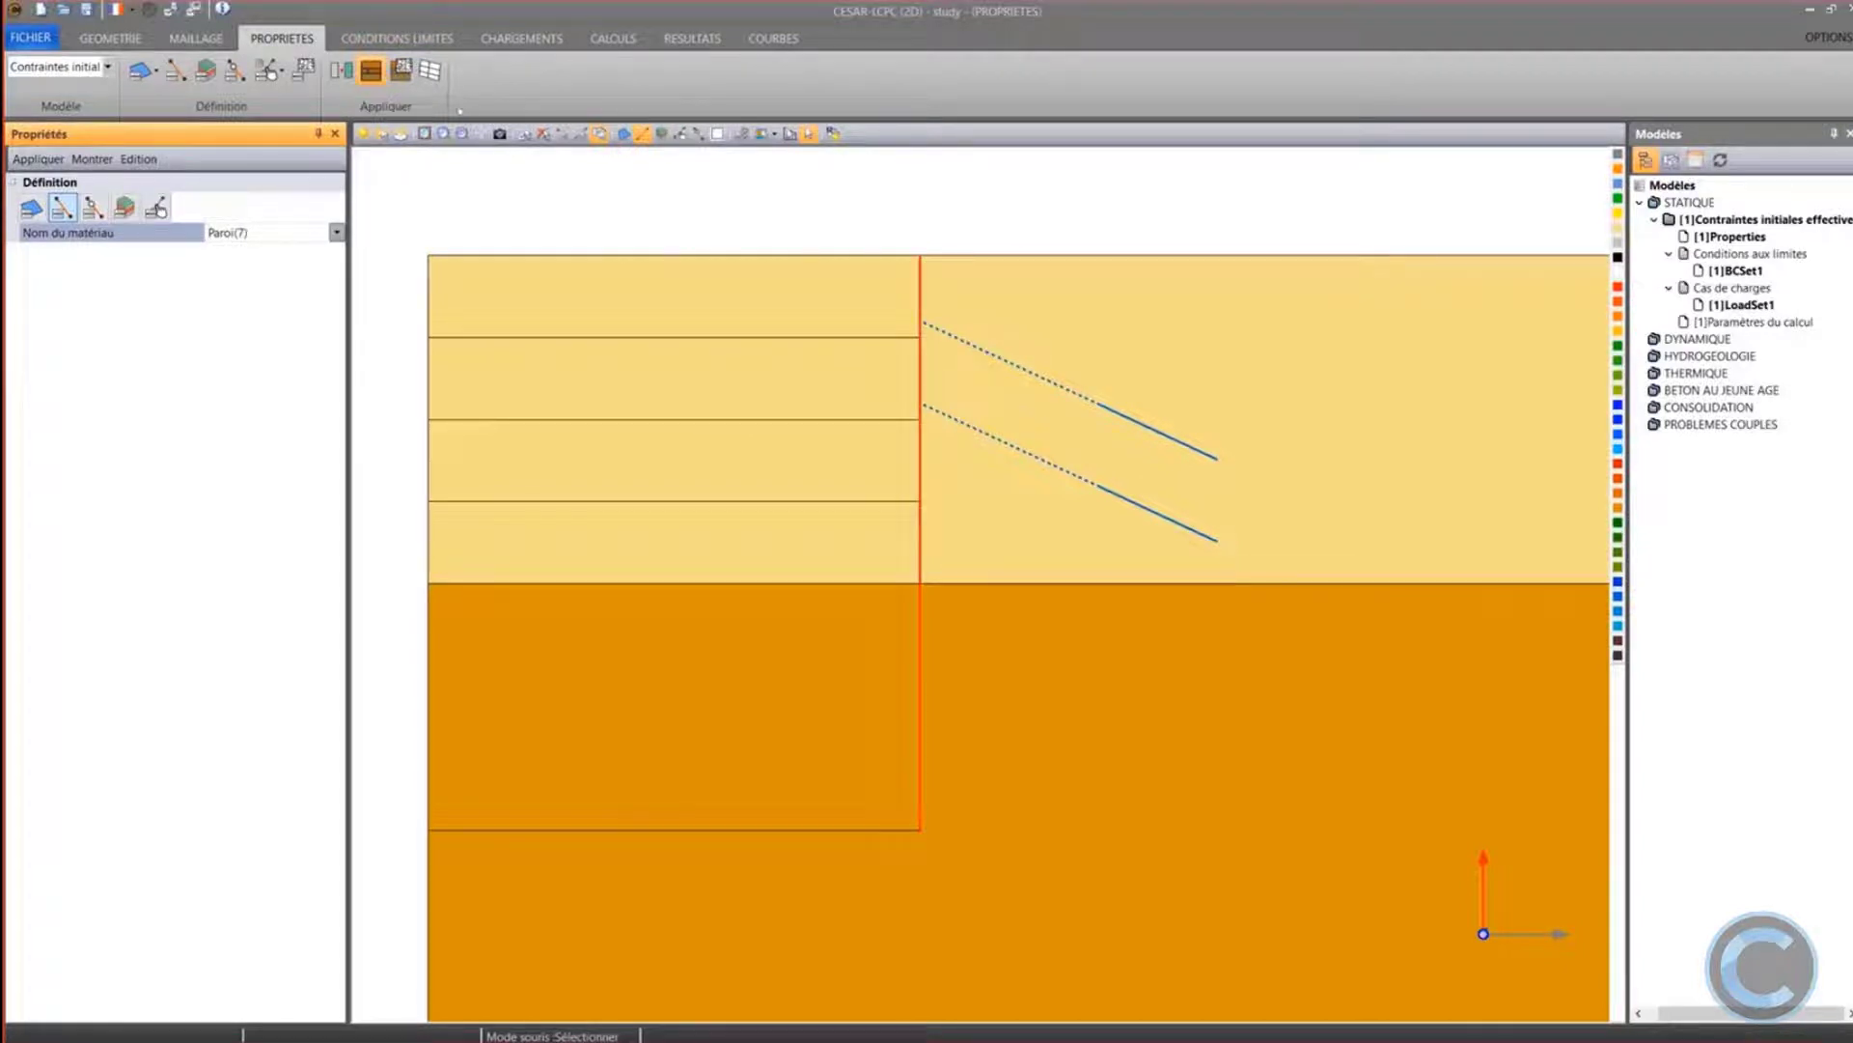
# Show which soil blocks carry the Sable #1 and Sable #2 properties, and clear the highlighting
pyautogui.click(621, 329)
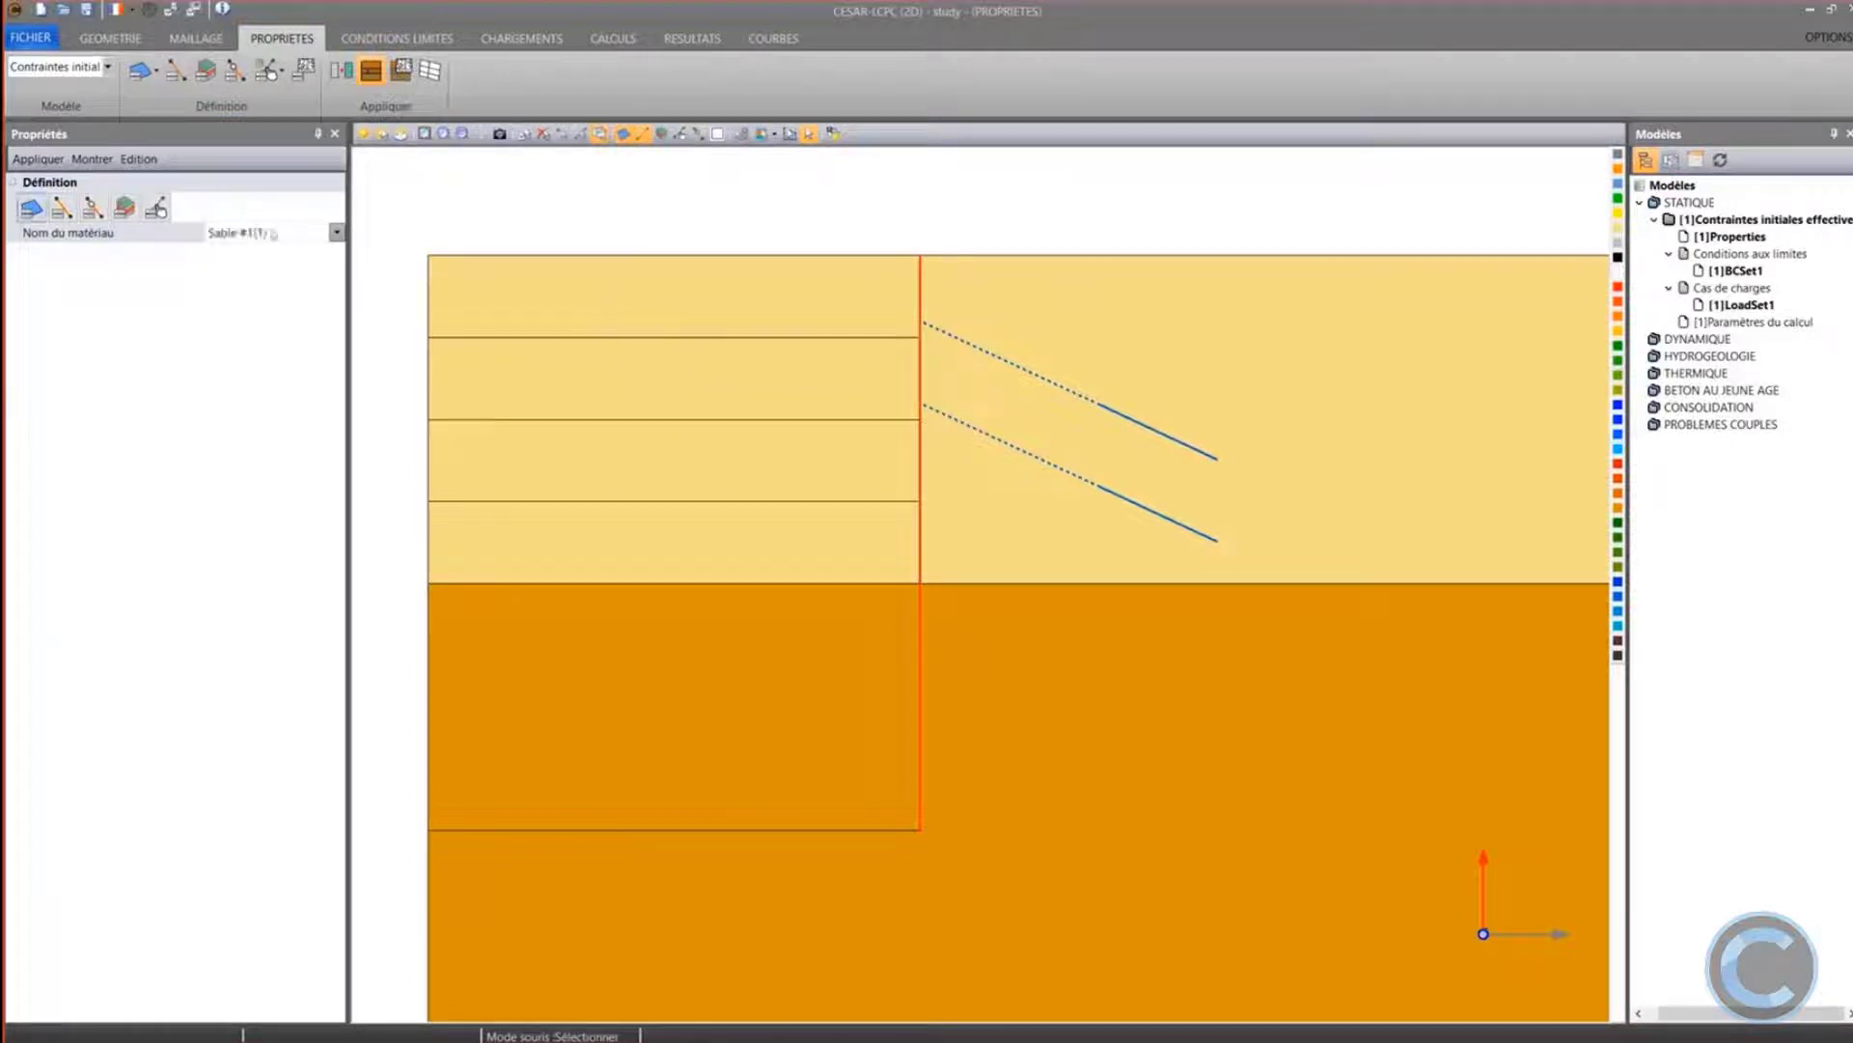
pyautogui.click(735, 336)
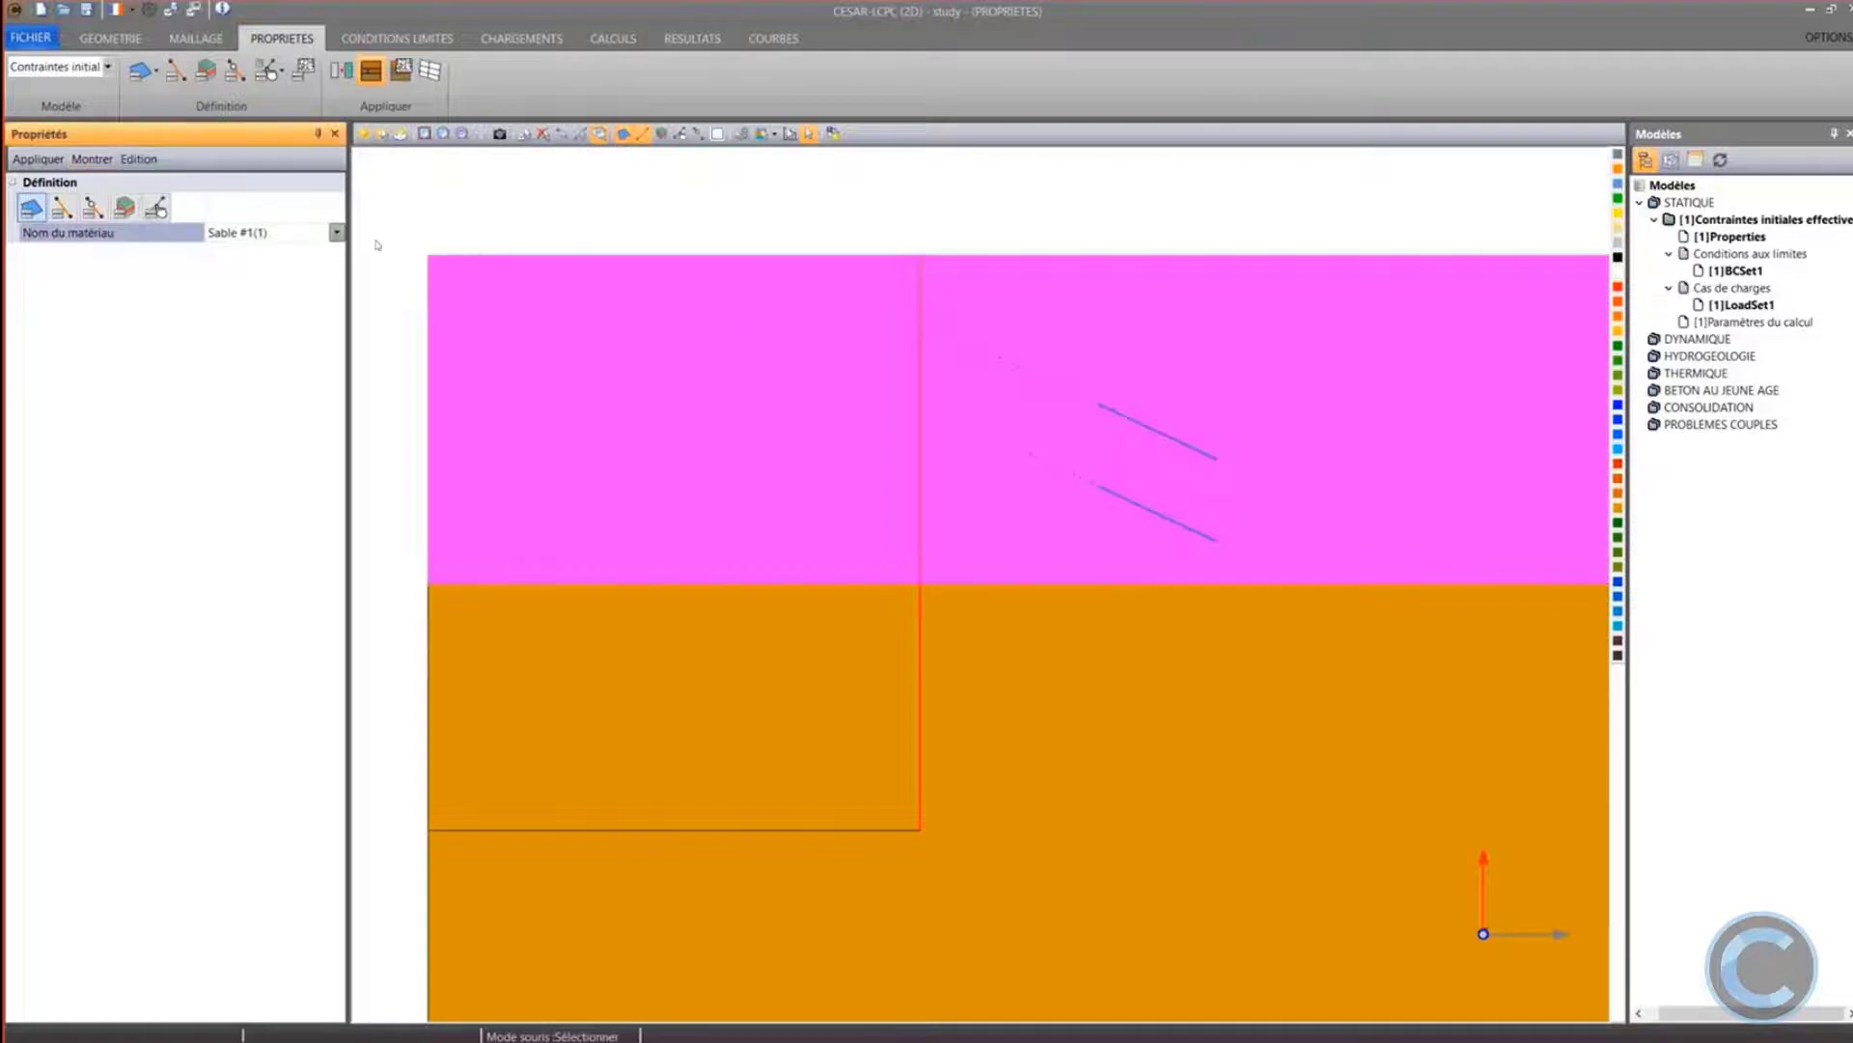
pyautogui.click(724, 695)
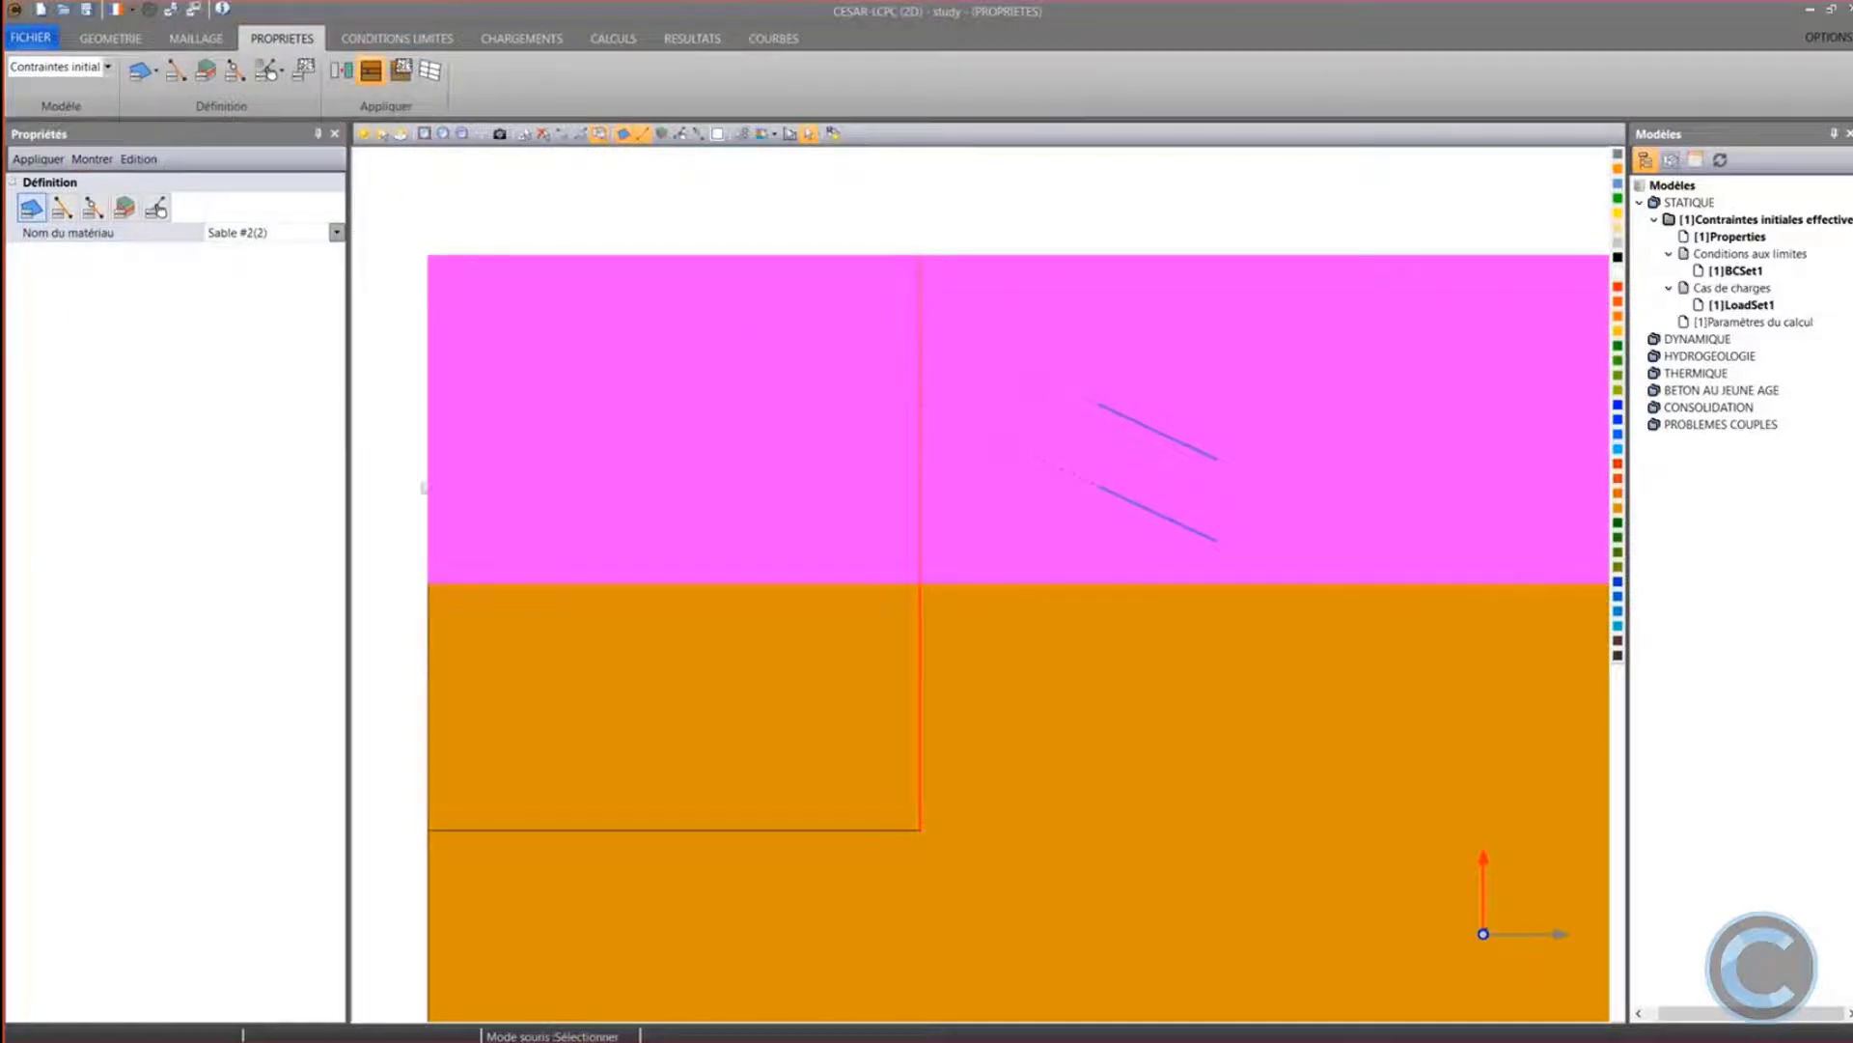
pyautogui.click(91, 158)
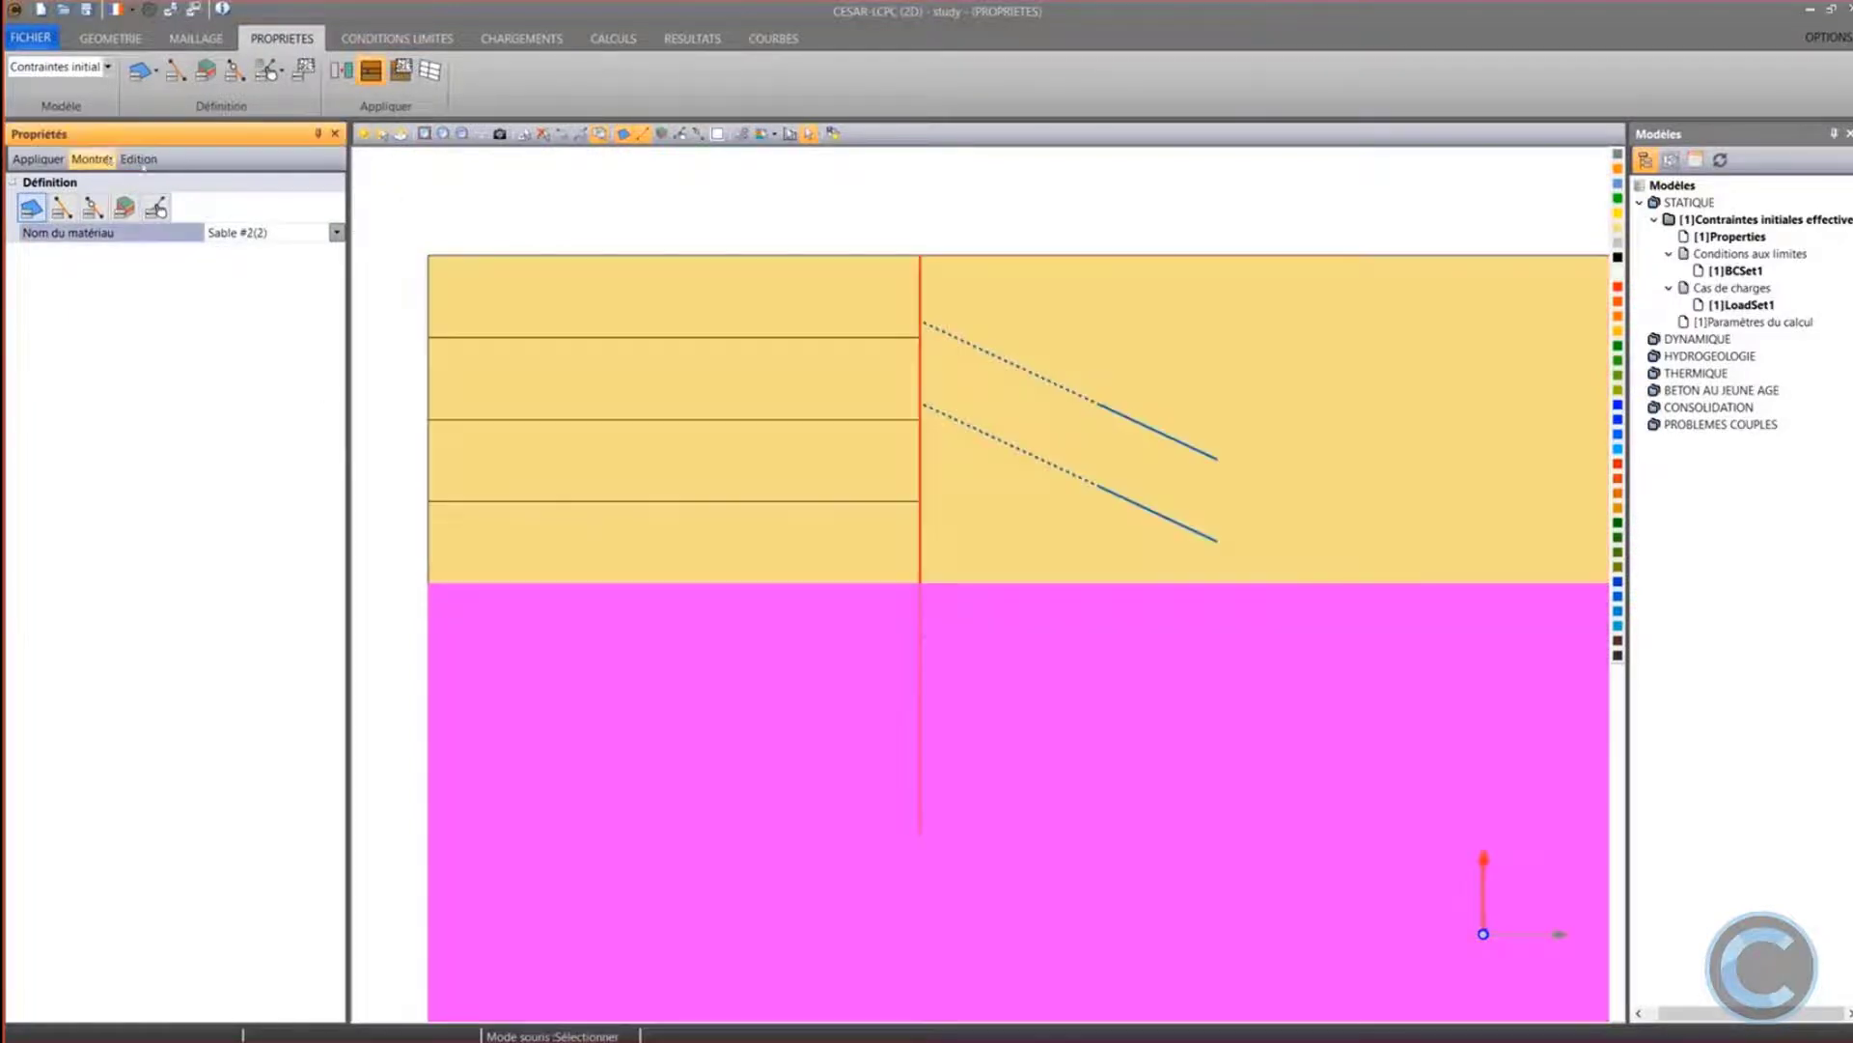
pyautogui.click(558, 213)
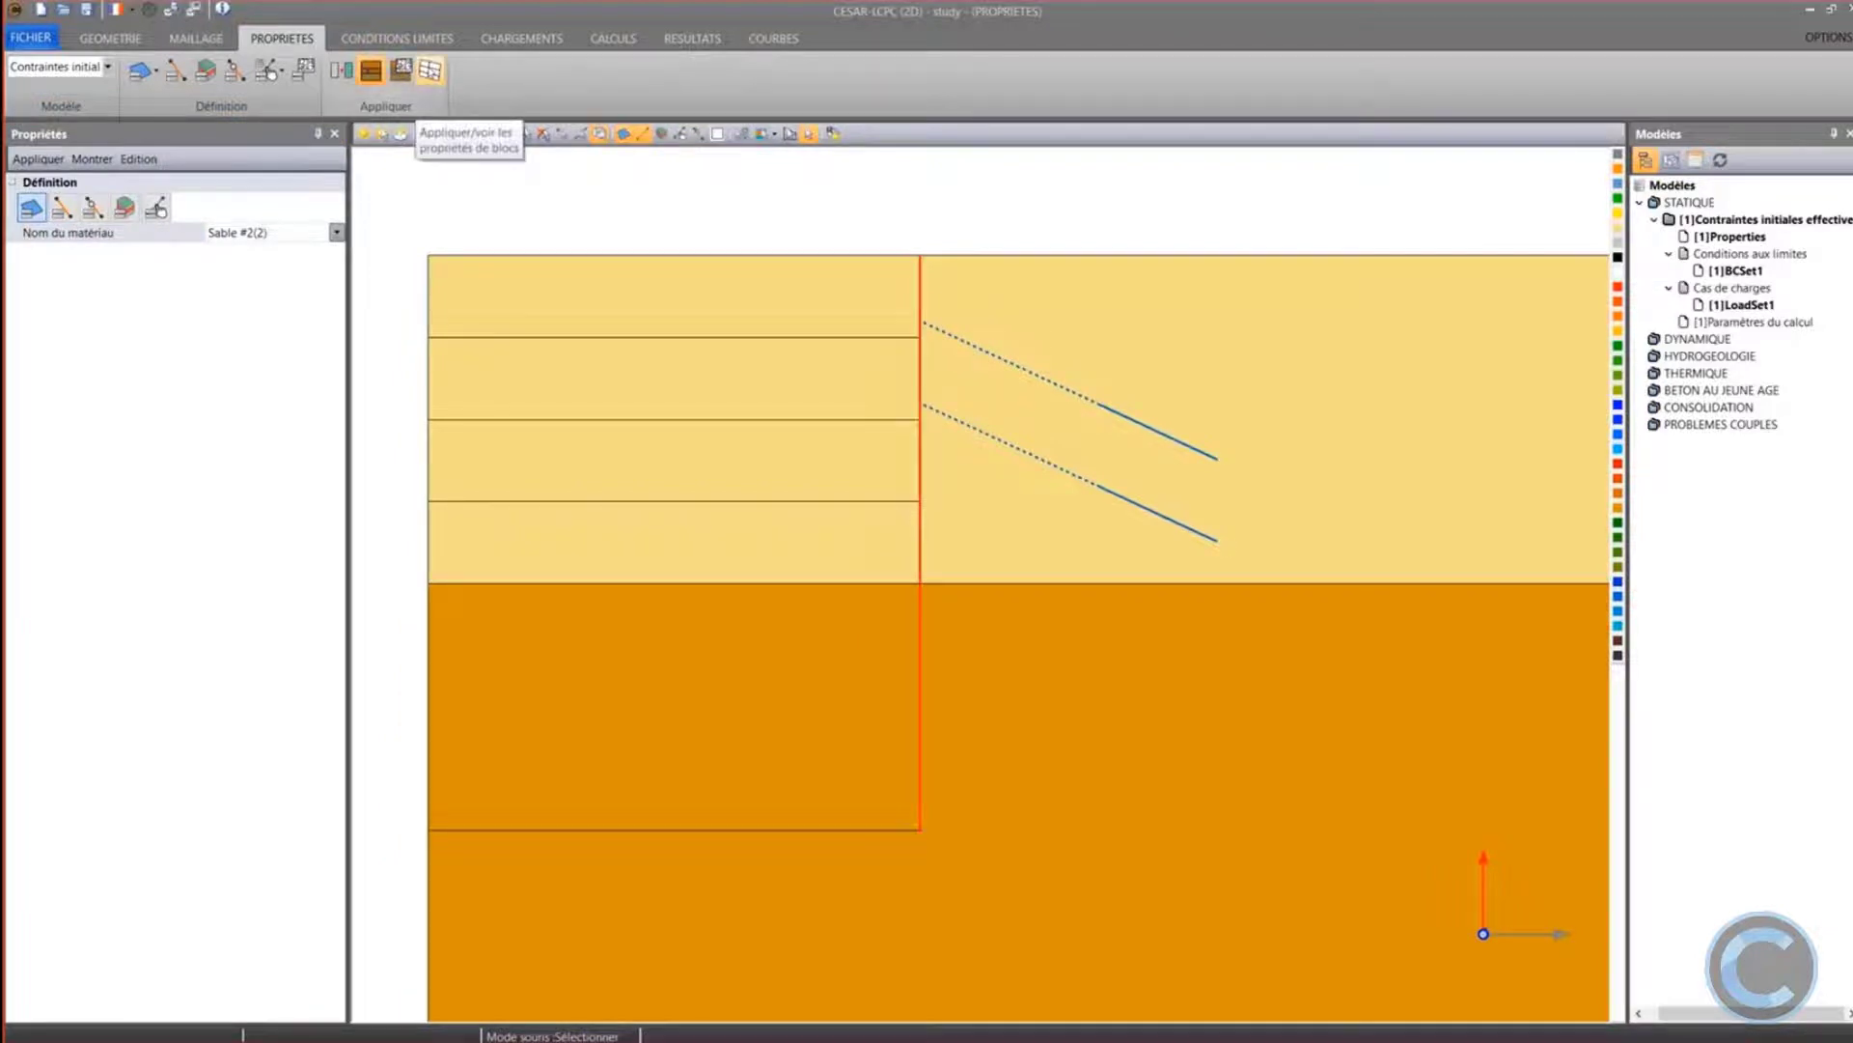
# Review the property assignments of all surface, interface and 1D blocks in the block properties table, and validate it
pyautogui.click(429, 69)
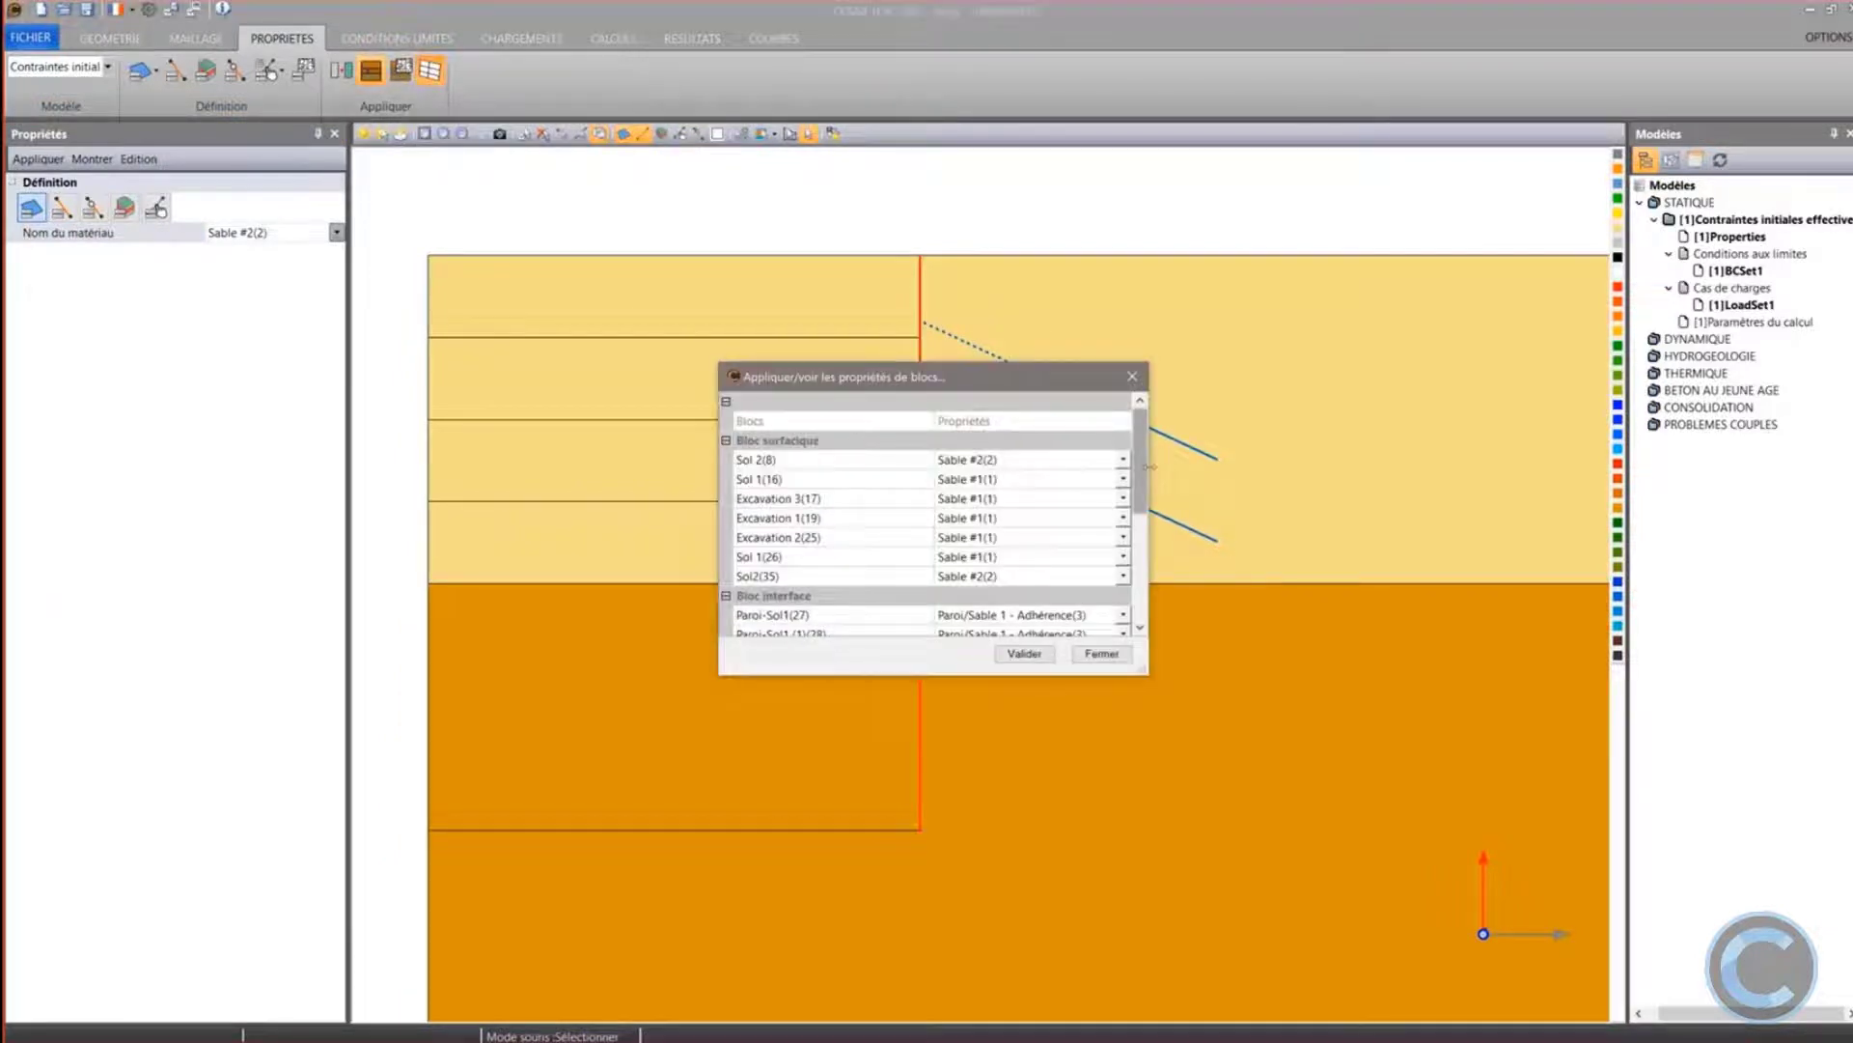
pyautogui.scroll(-2, 1148, 475)
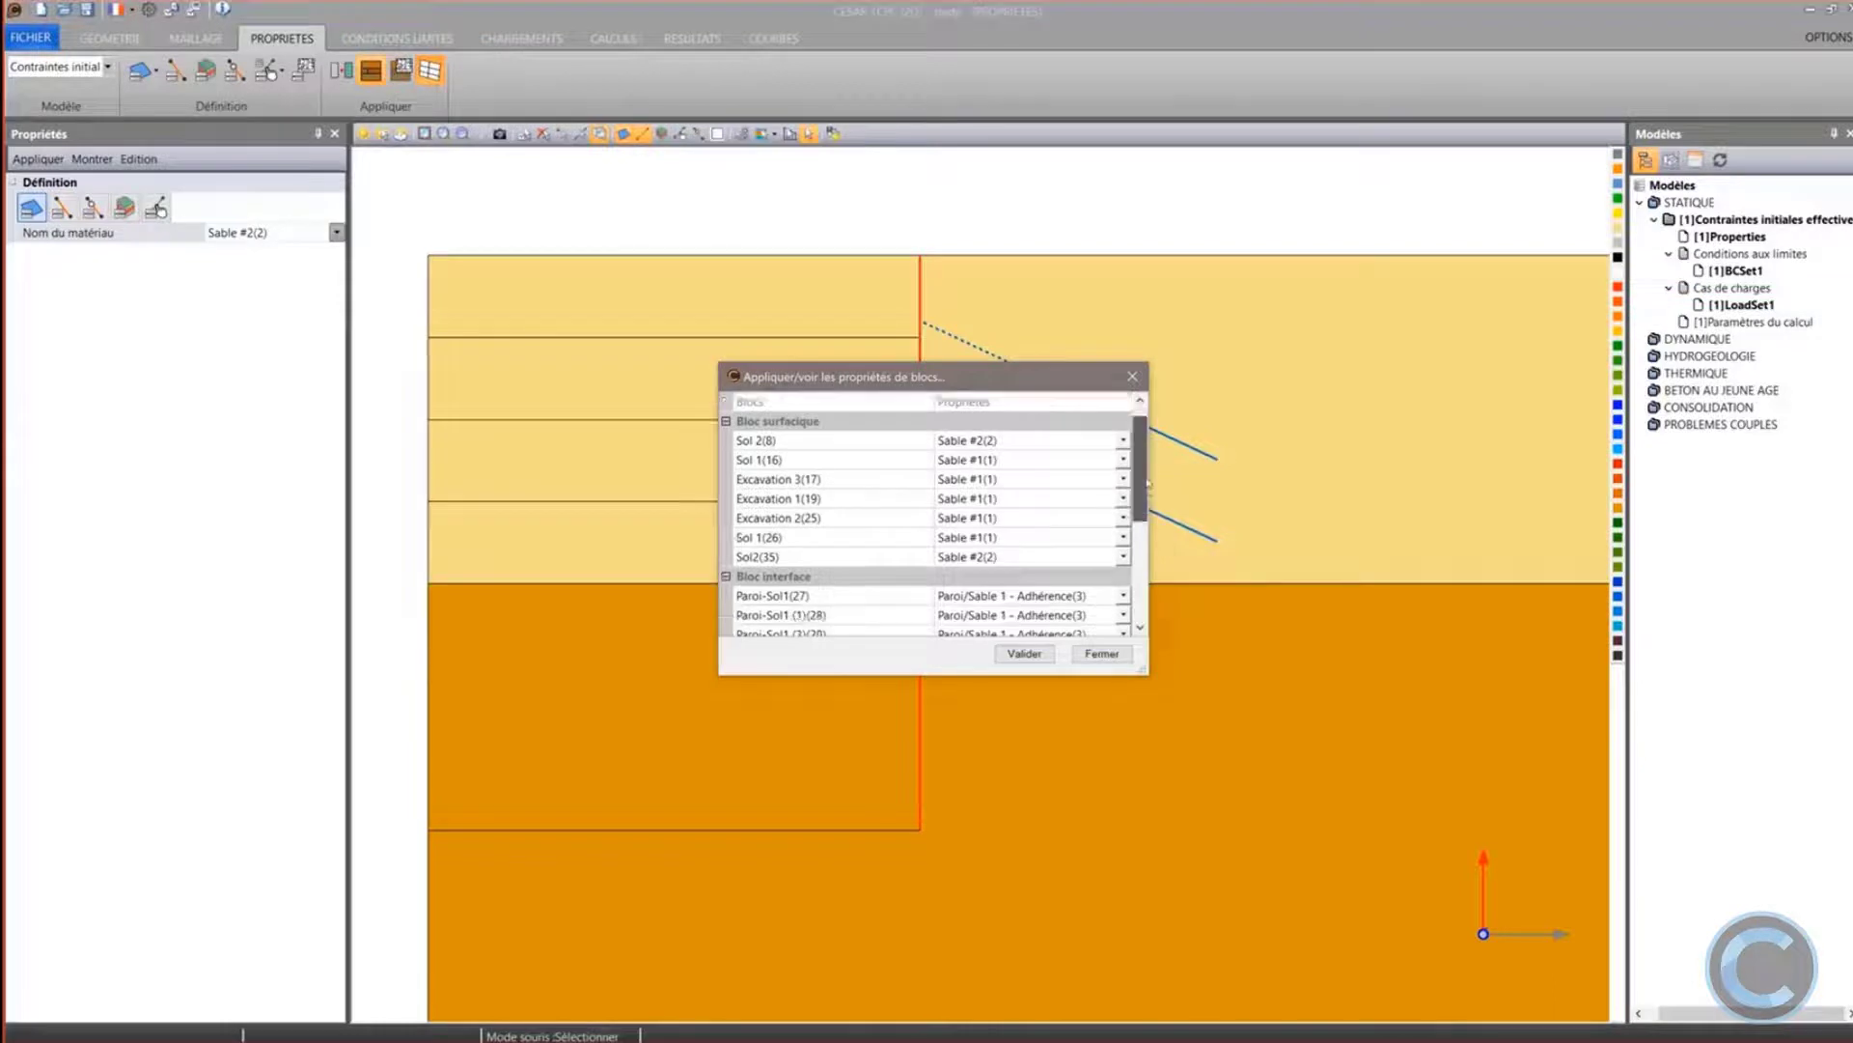
pyautogui.moveTo(1149, 488)
pyautogui.mouseDown()
pyautogui.moveTo(1147, 576)
pyautogui.moveTo(1161, 492)
pyautogui.mouseUp()
pyautogui.scroll(-3, 1030, 492)
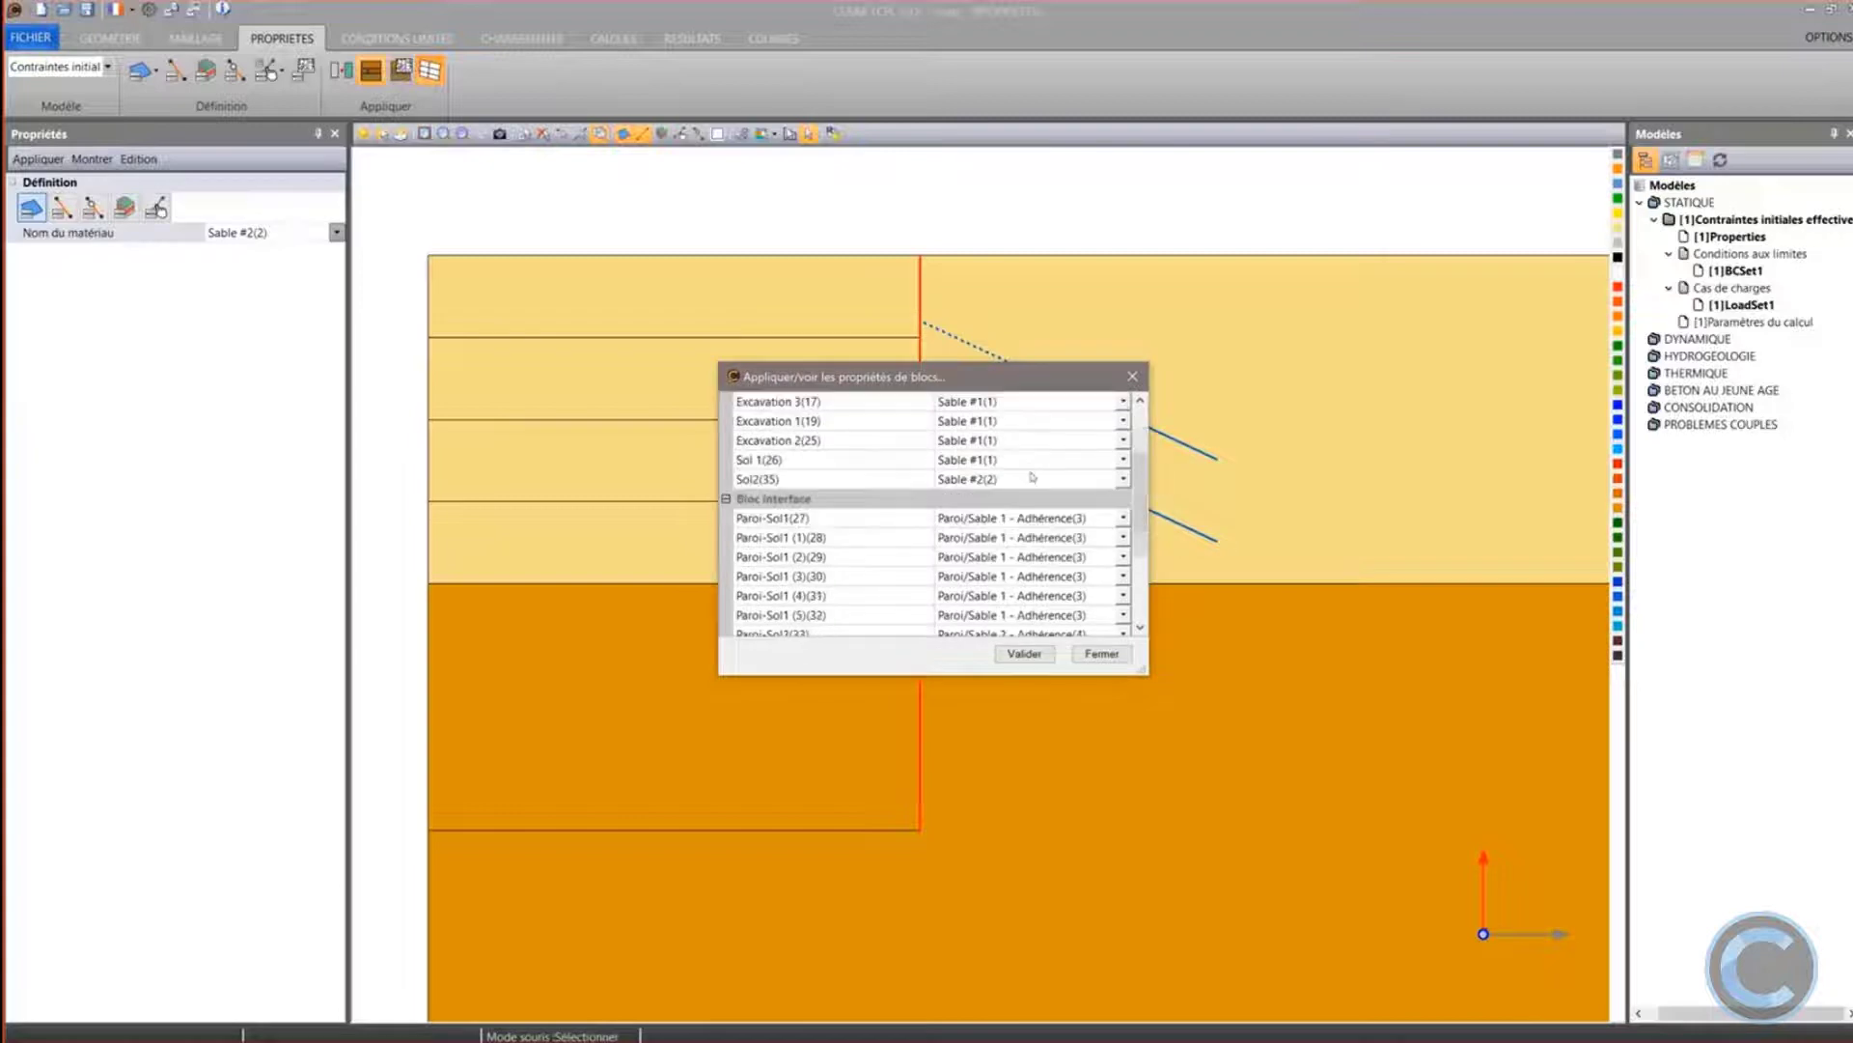
pyautogui.scroll(-1, 1048, 545)
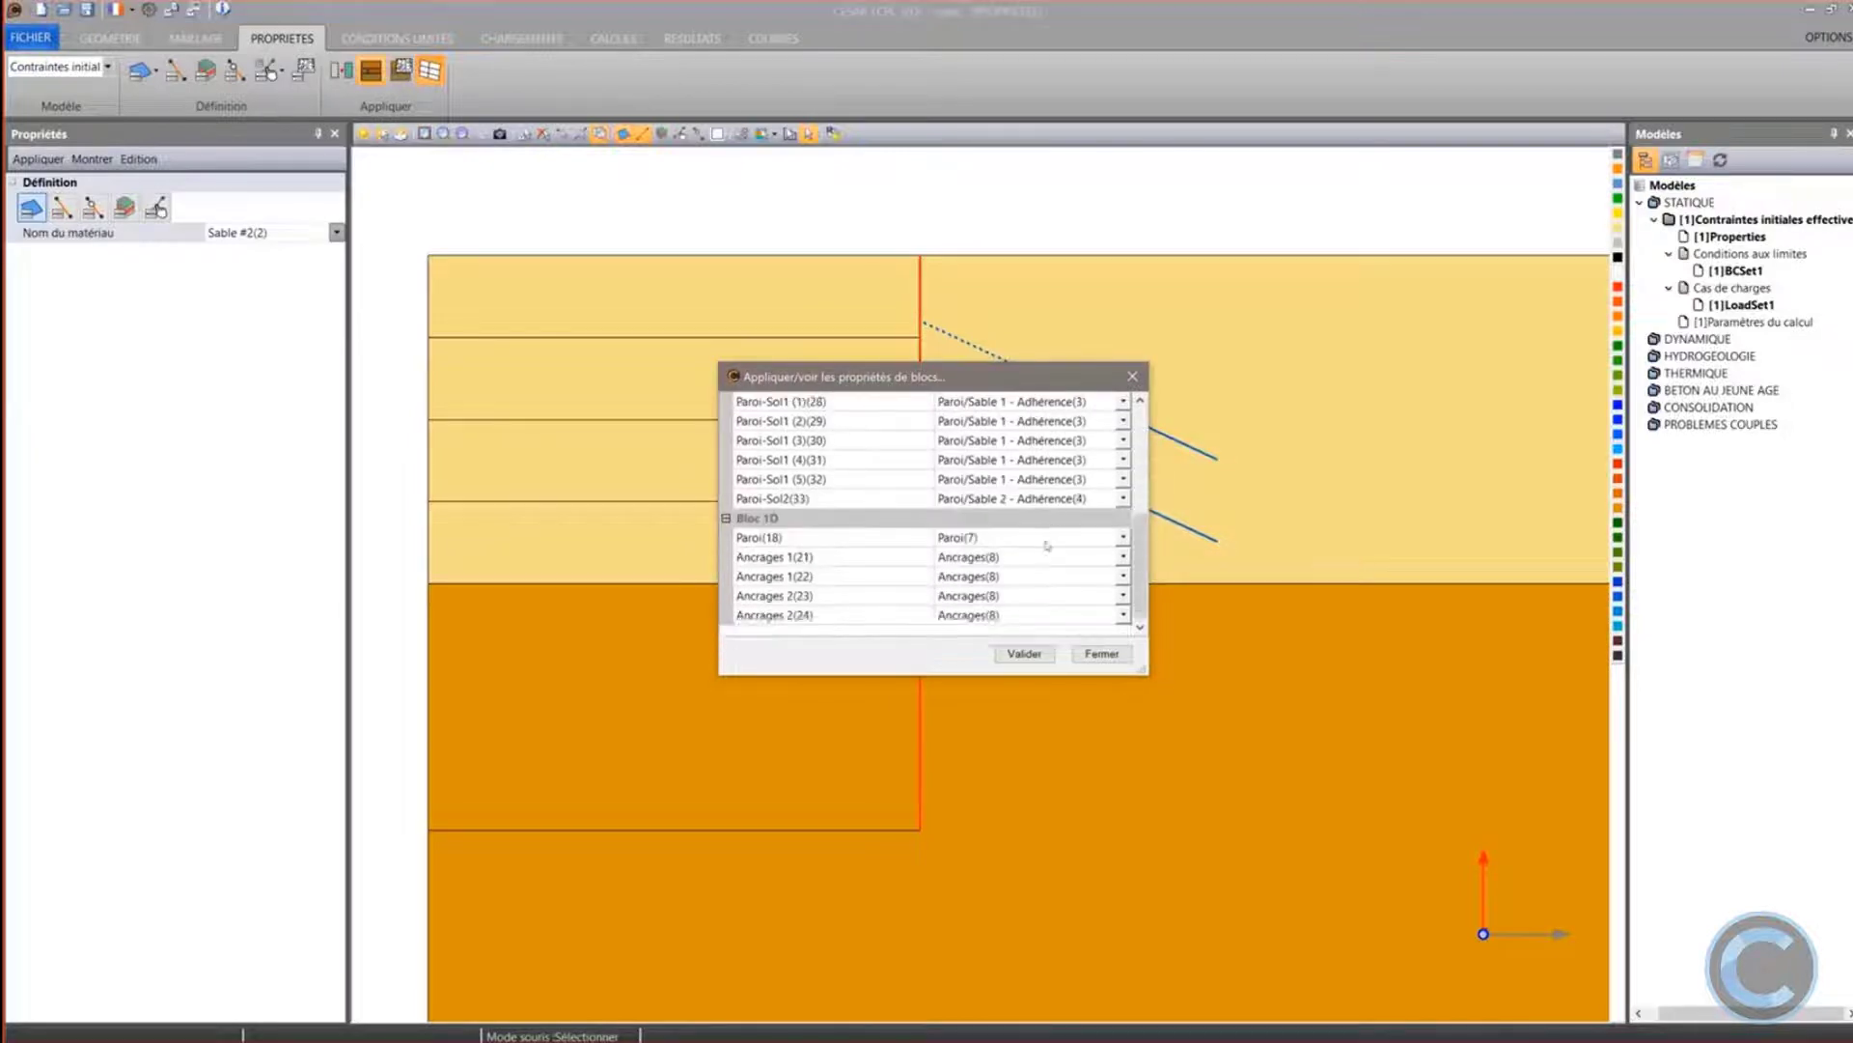
pyautogui.click(1047, 660)
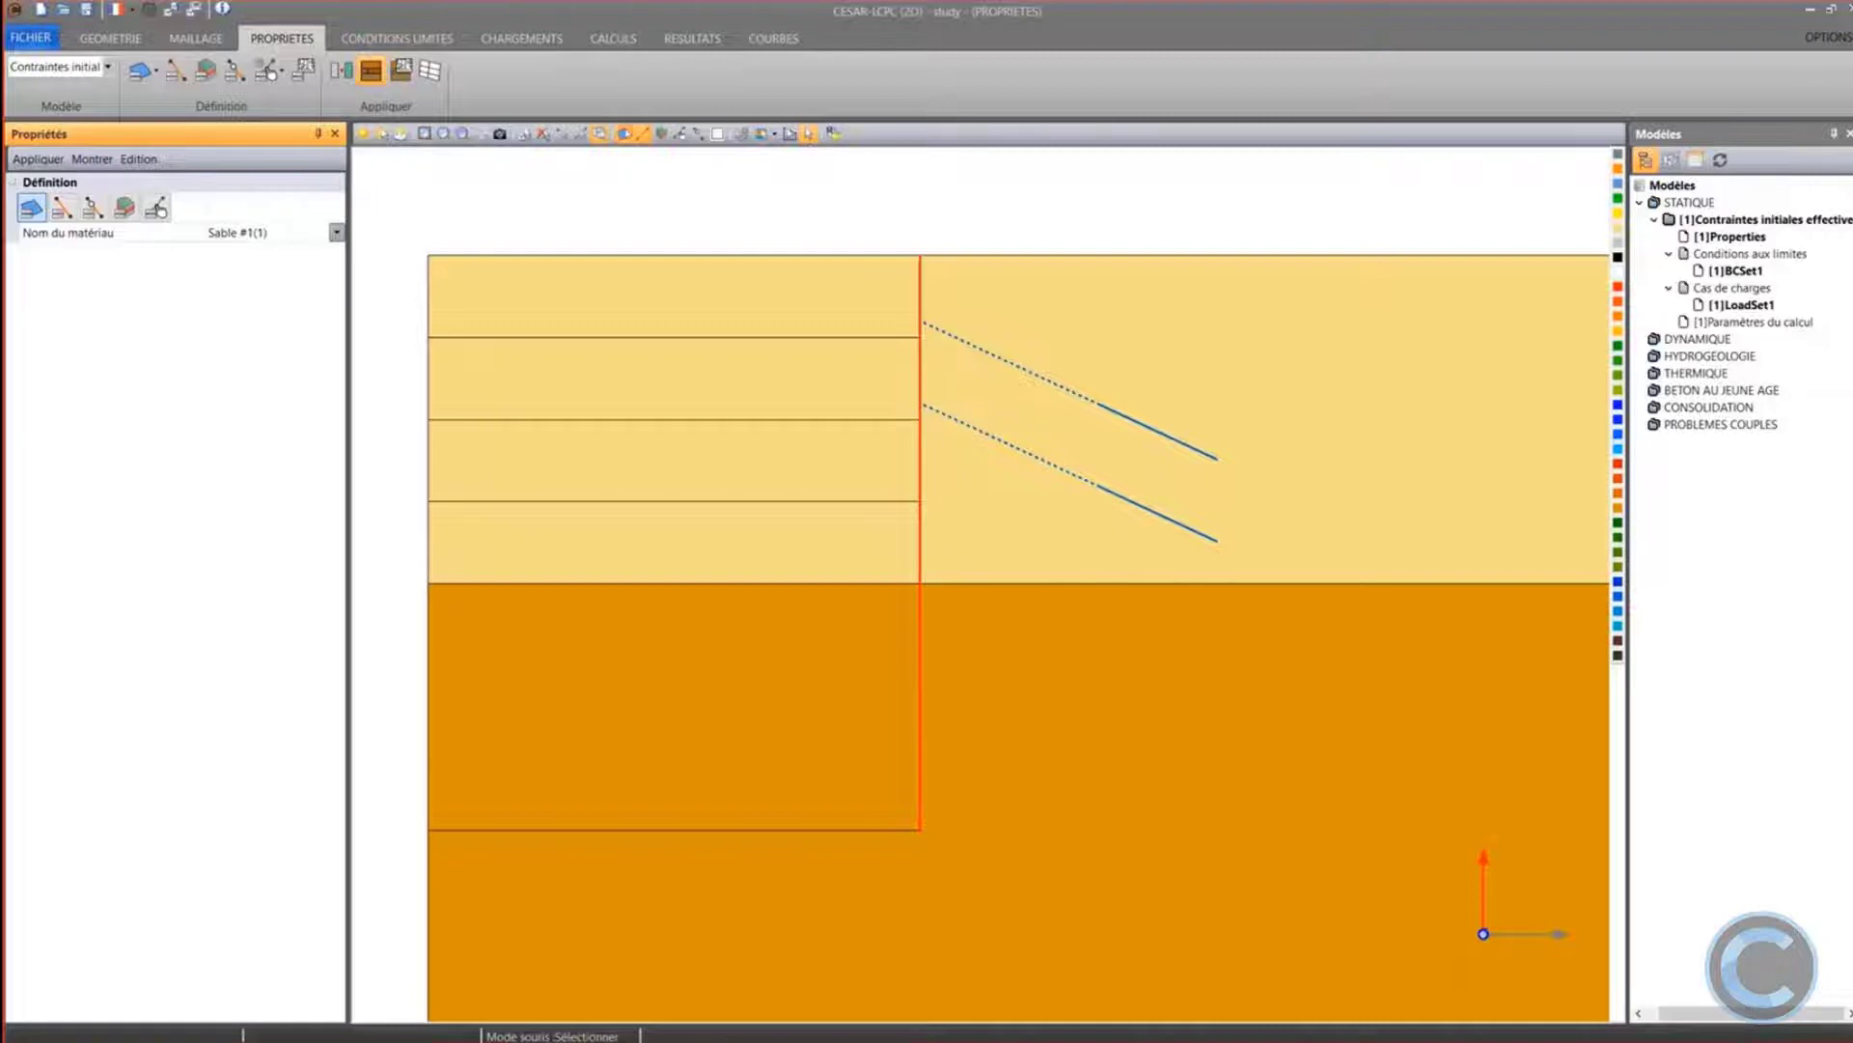
# Make the wall and both anchors inactive in the initial stress model
pyautogui.moveTo(862, 220); pyautogui.dragTo(1271, 878)
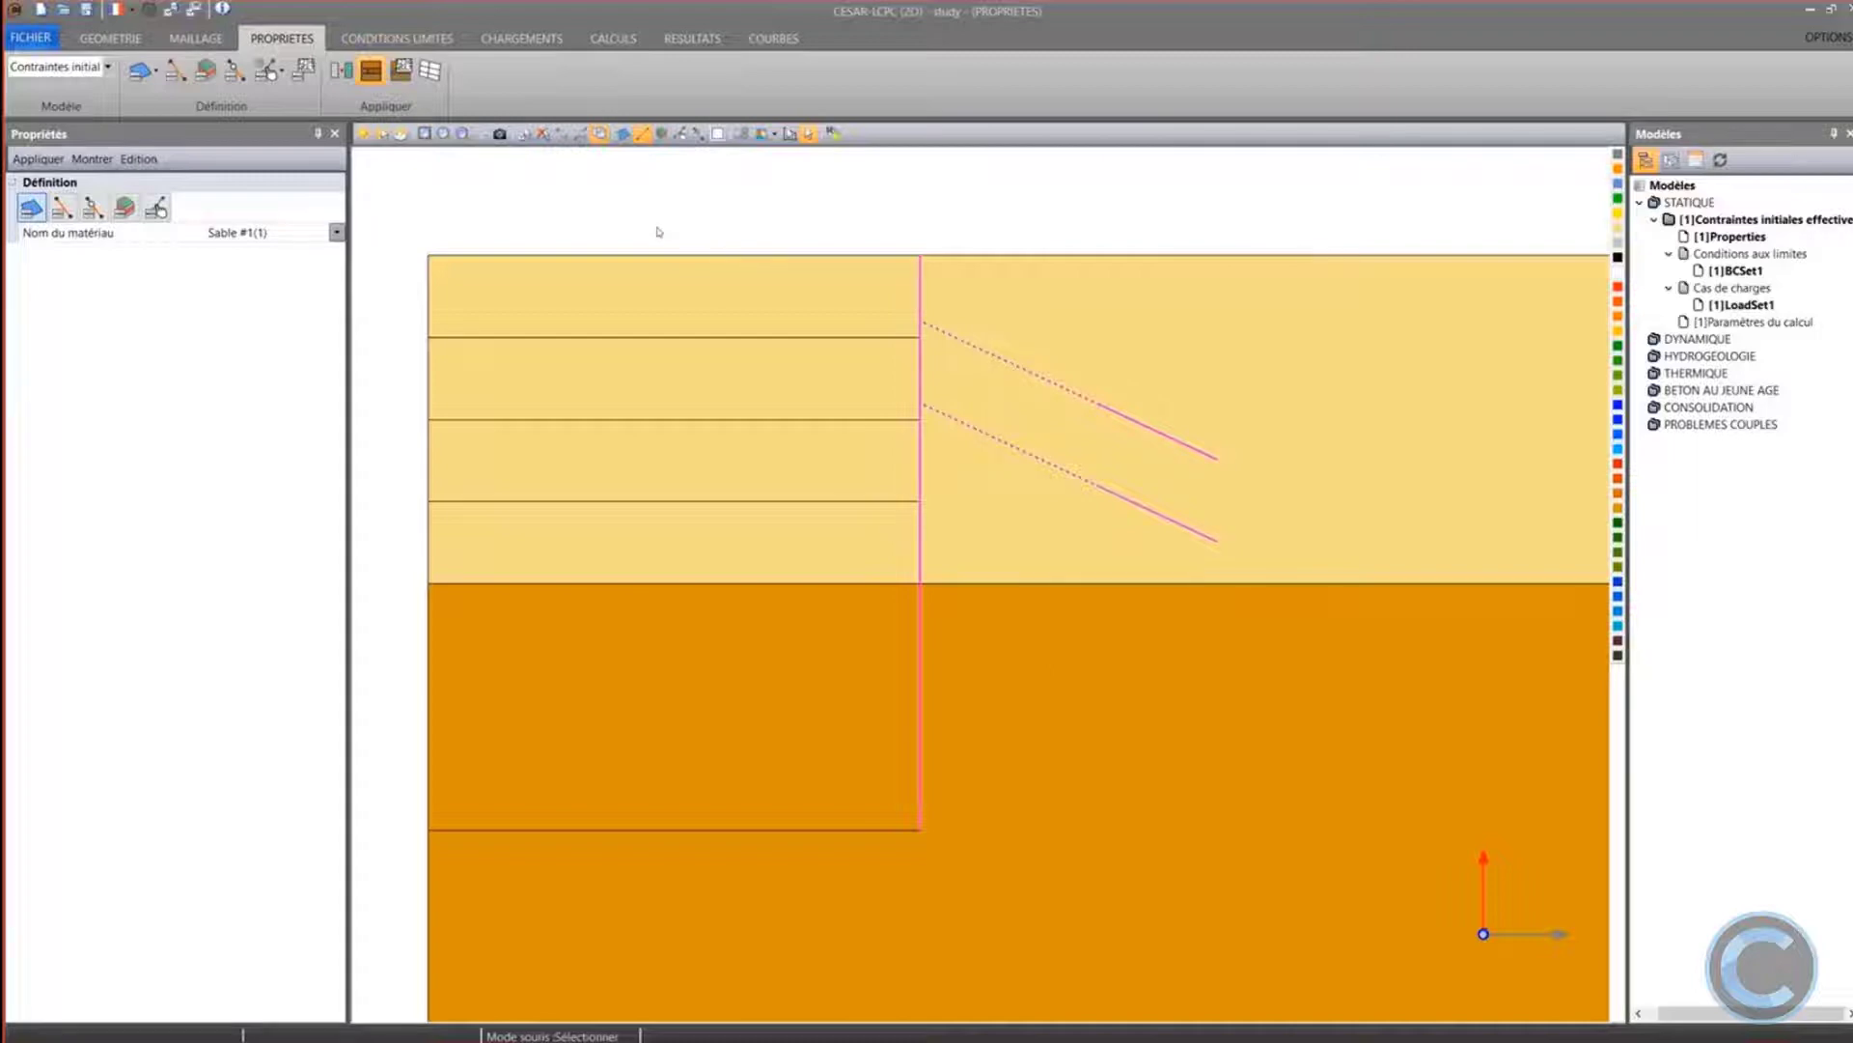
pyautogui.click(340, 70)
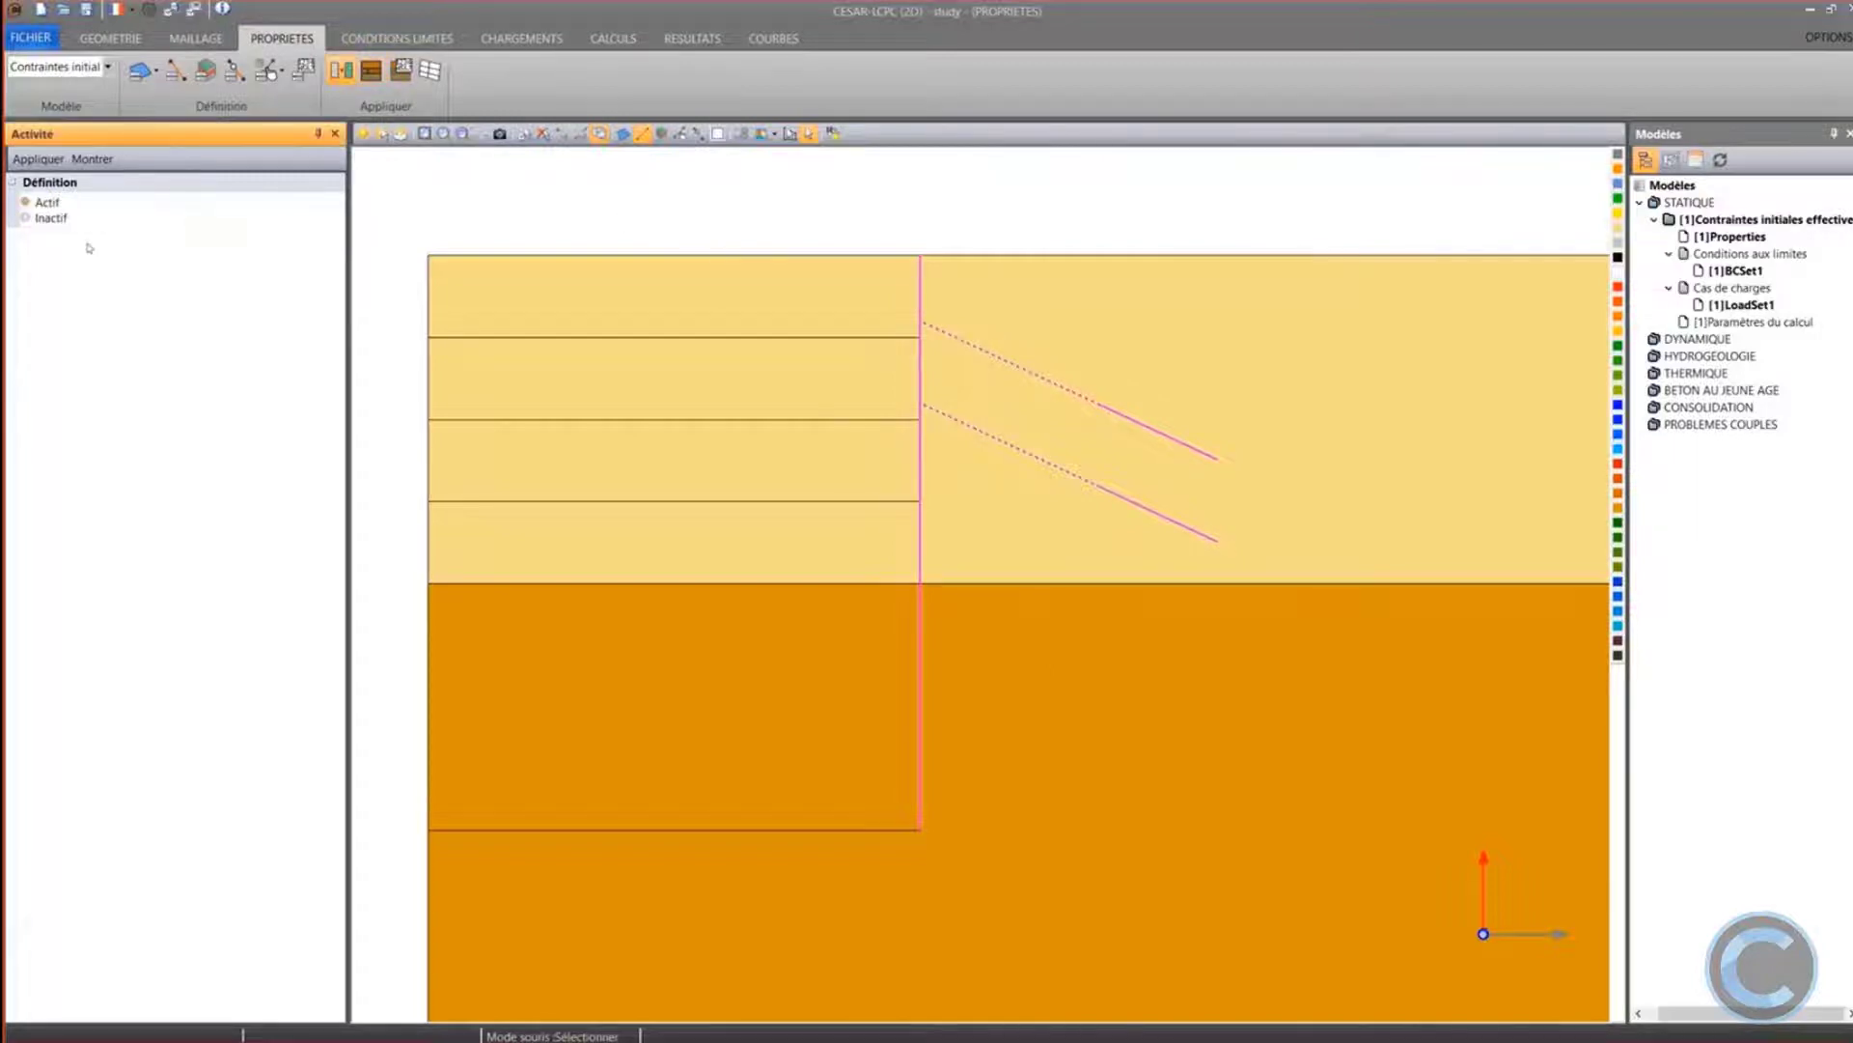
pyautogui.click(33, 162)
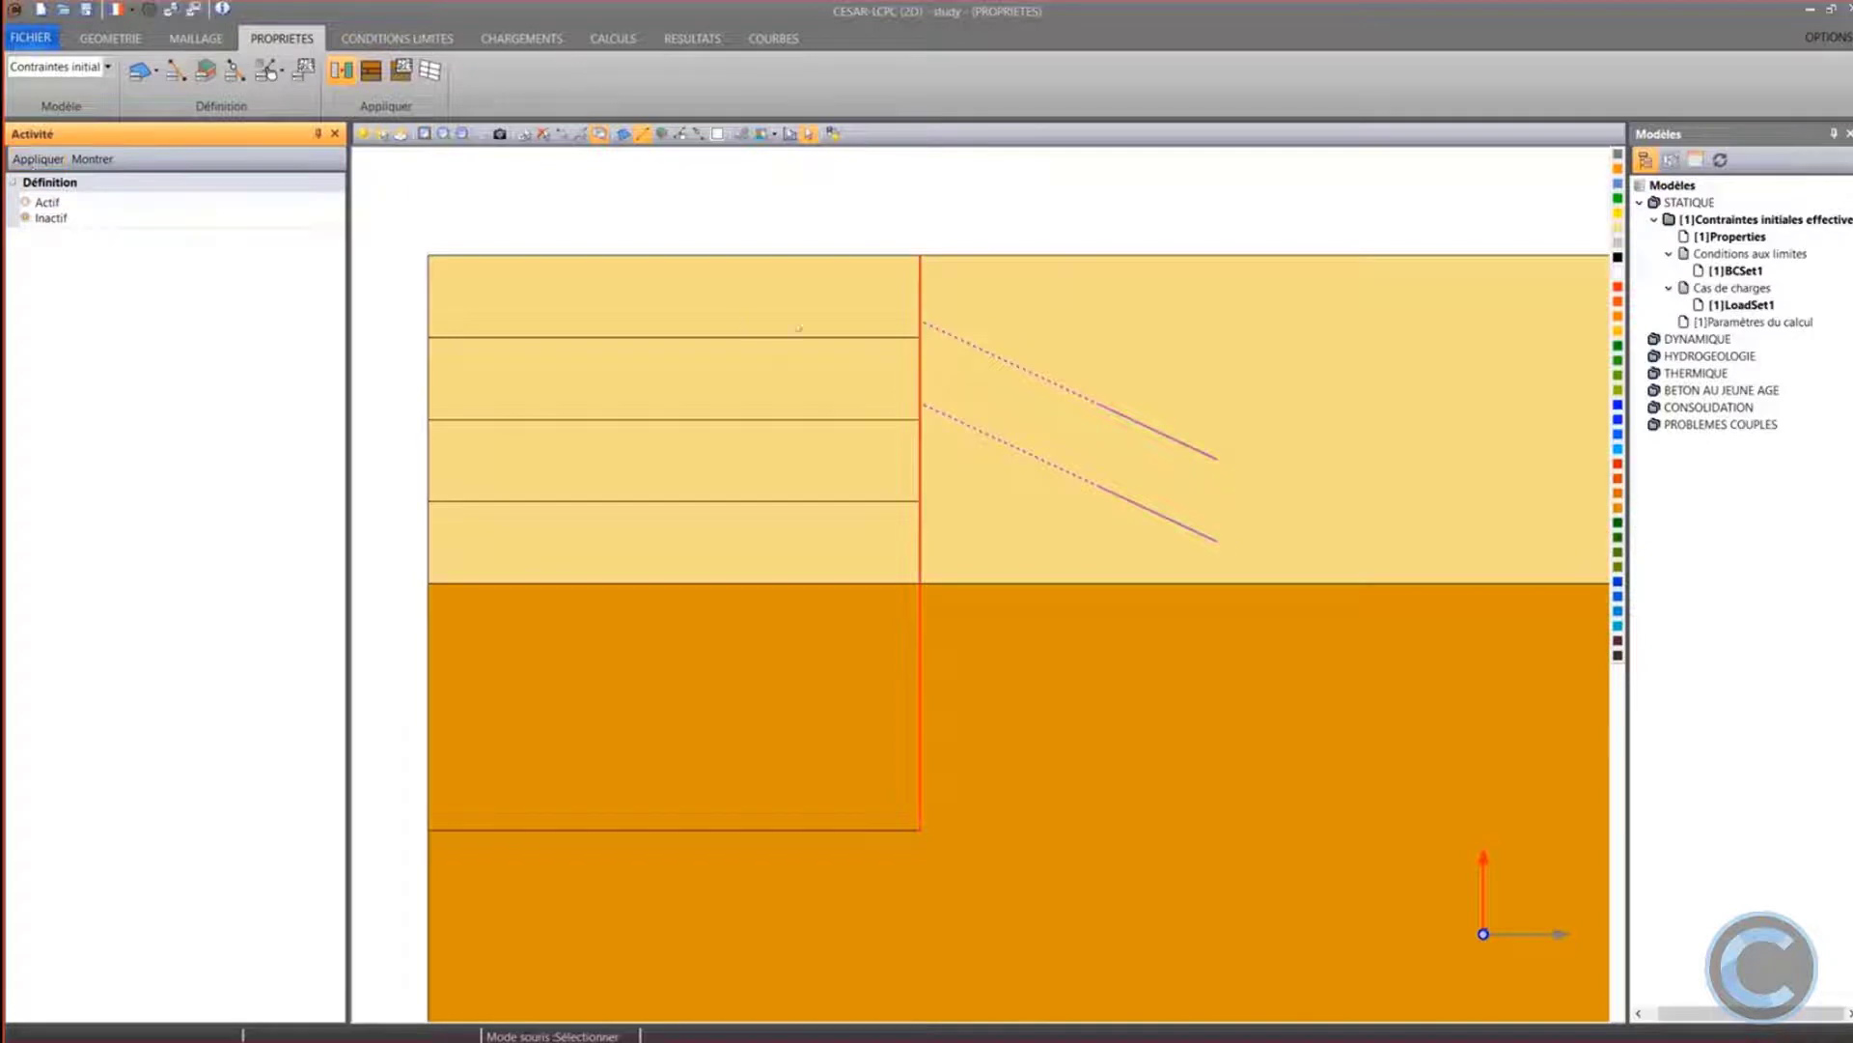
# Isolate the wall and anchors to check their activity state, and display the whole model again
pyautogui.moveTo(822, 221); pyautogui.dragTo(1270, 898)
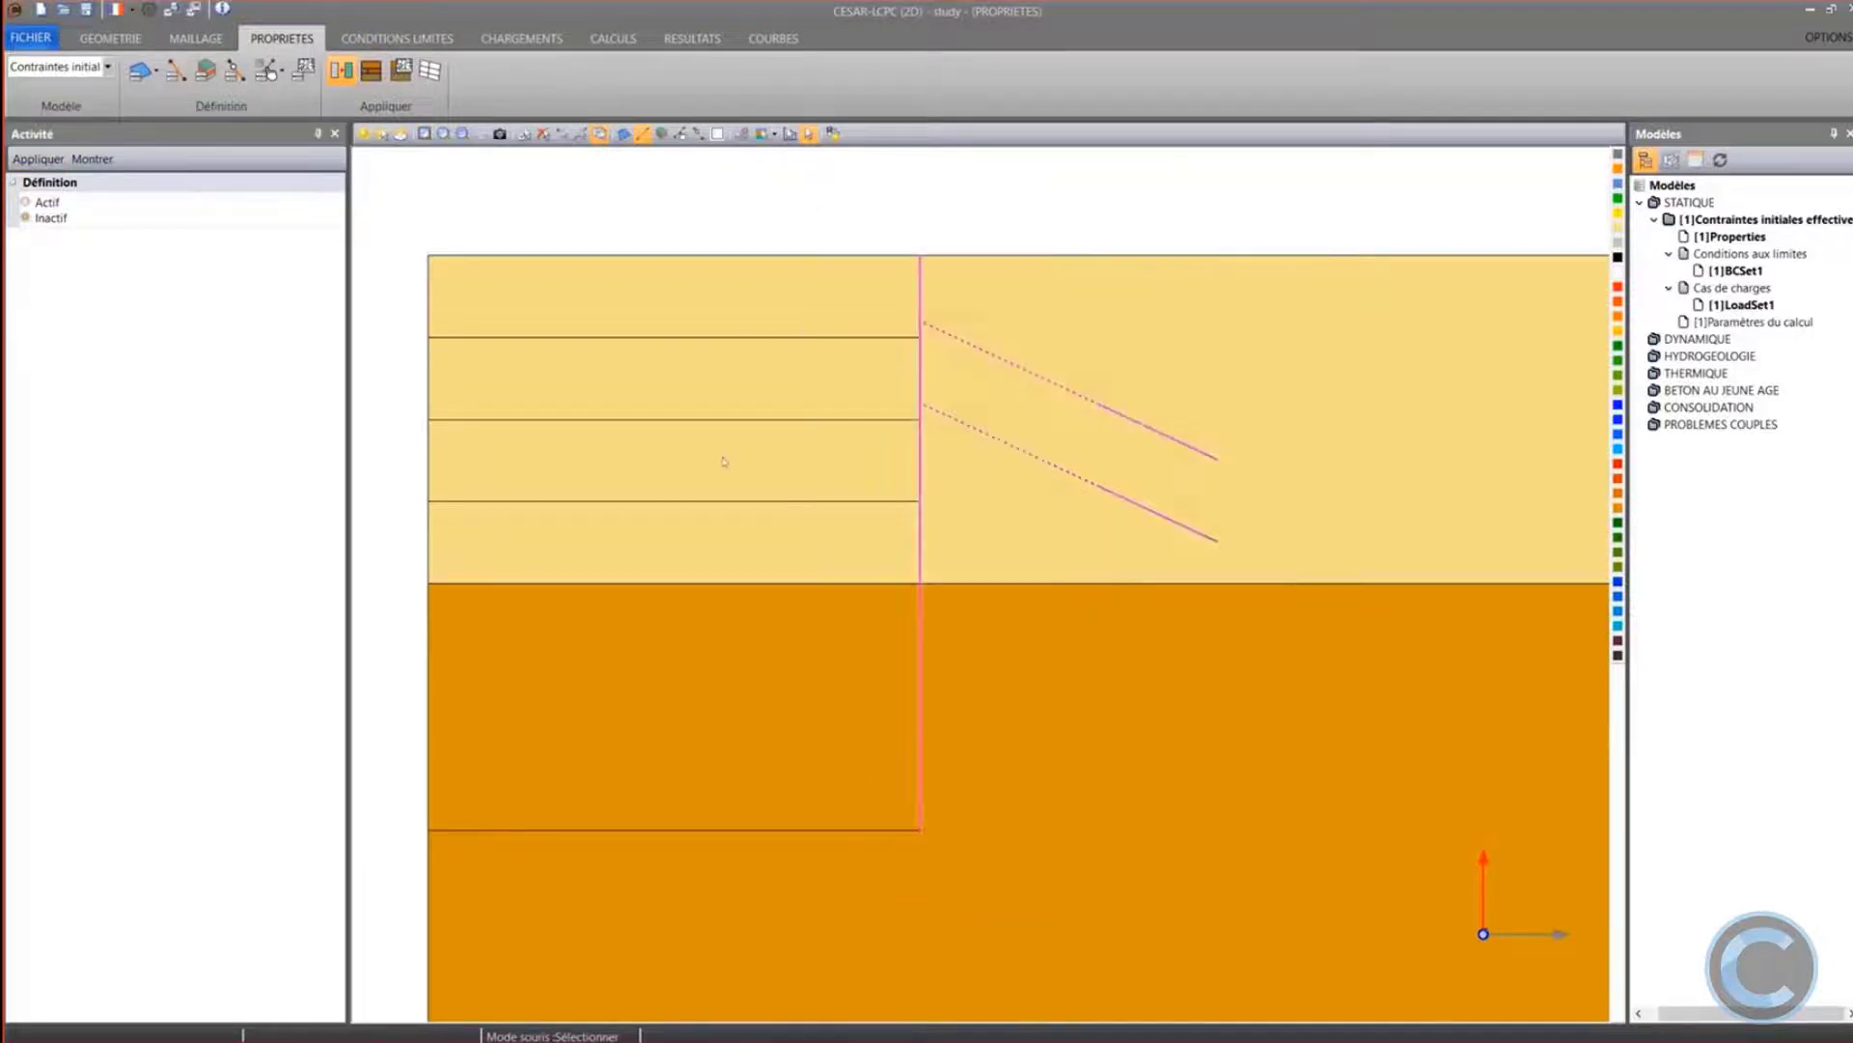
pyautogui.click(392, 135)
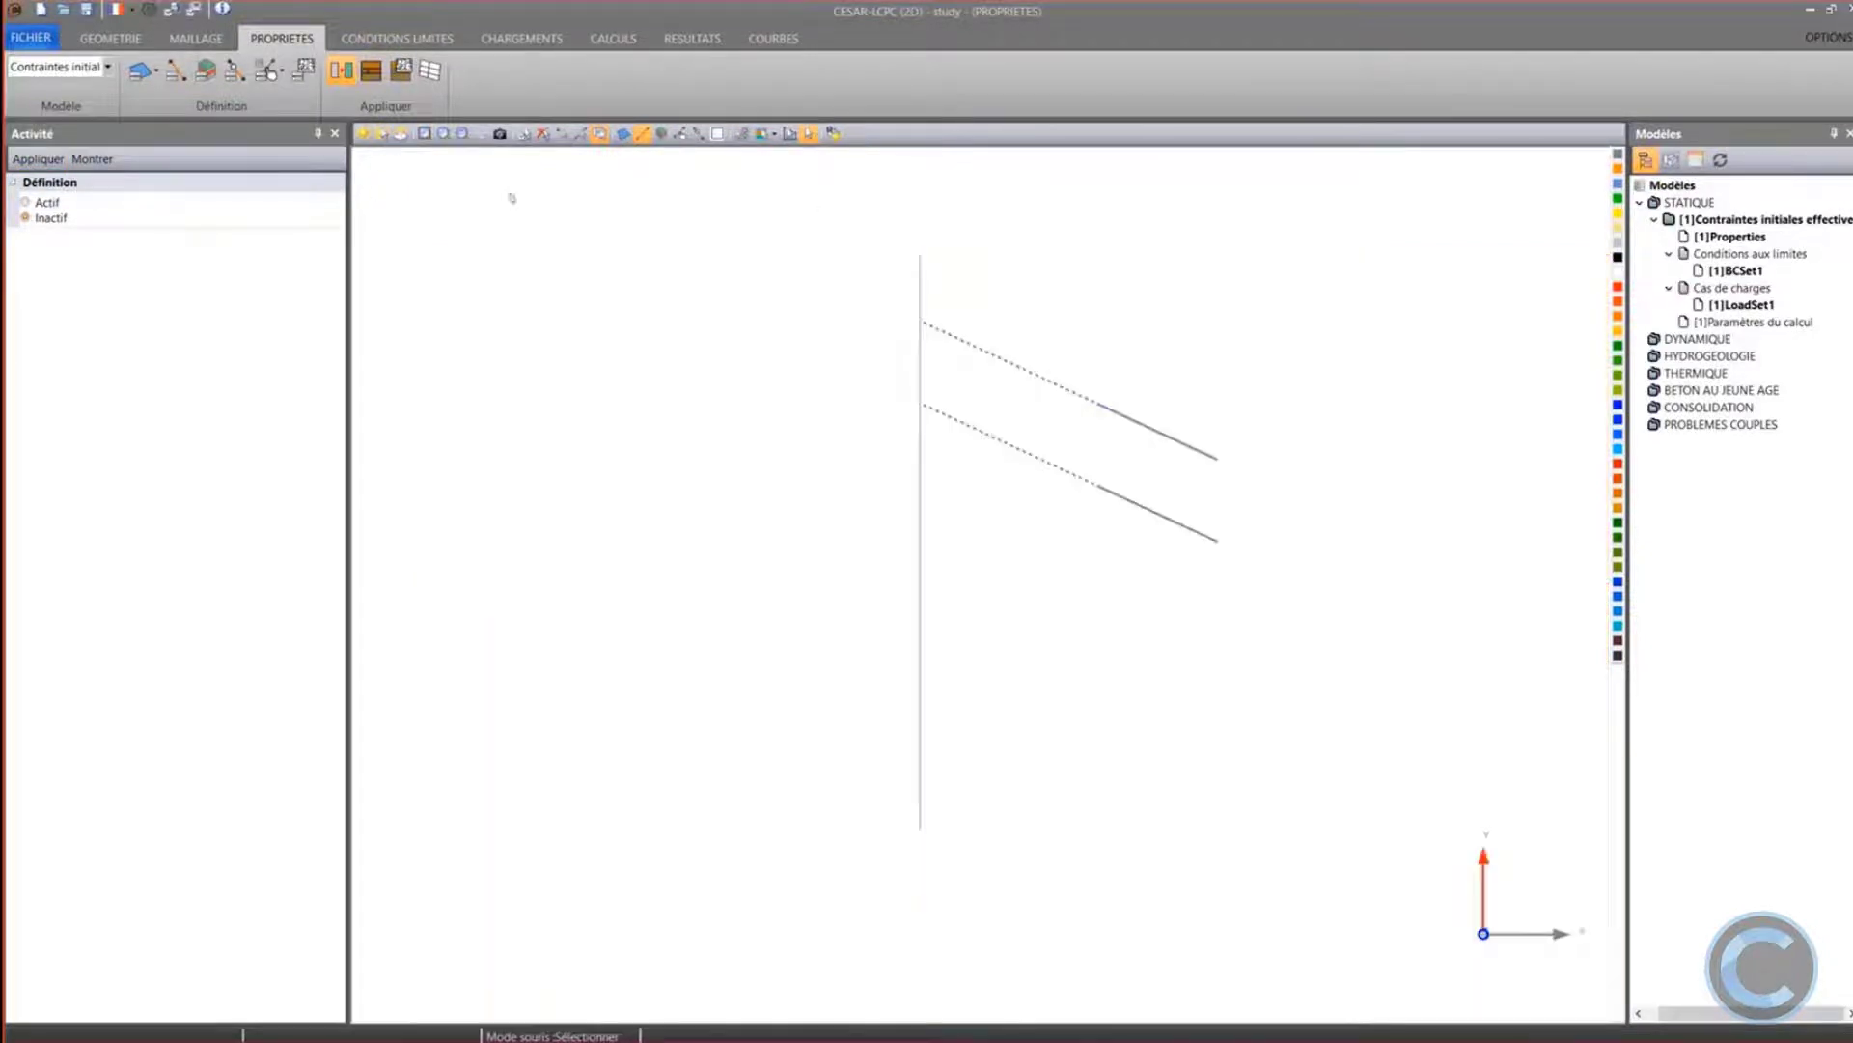
pyautogui.click(366, 137)
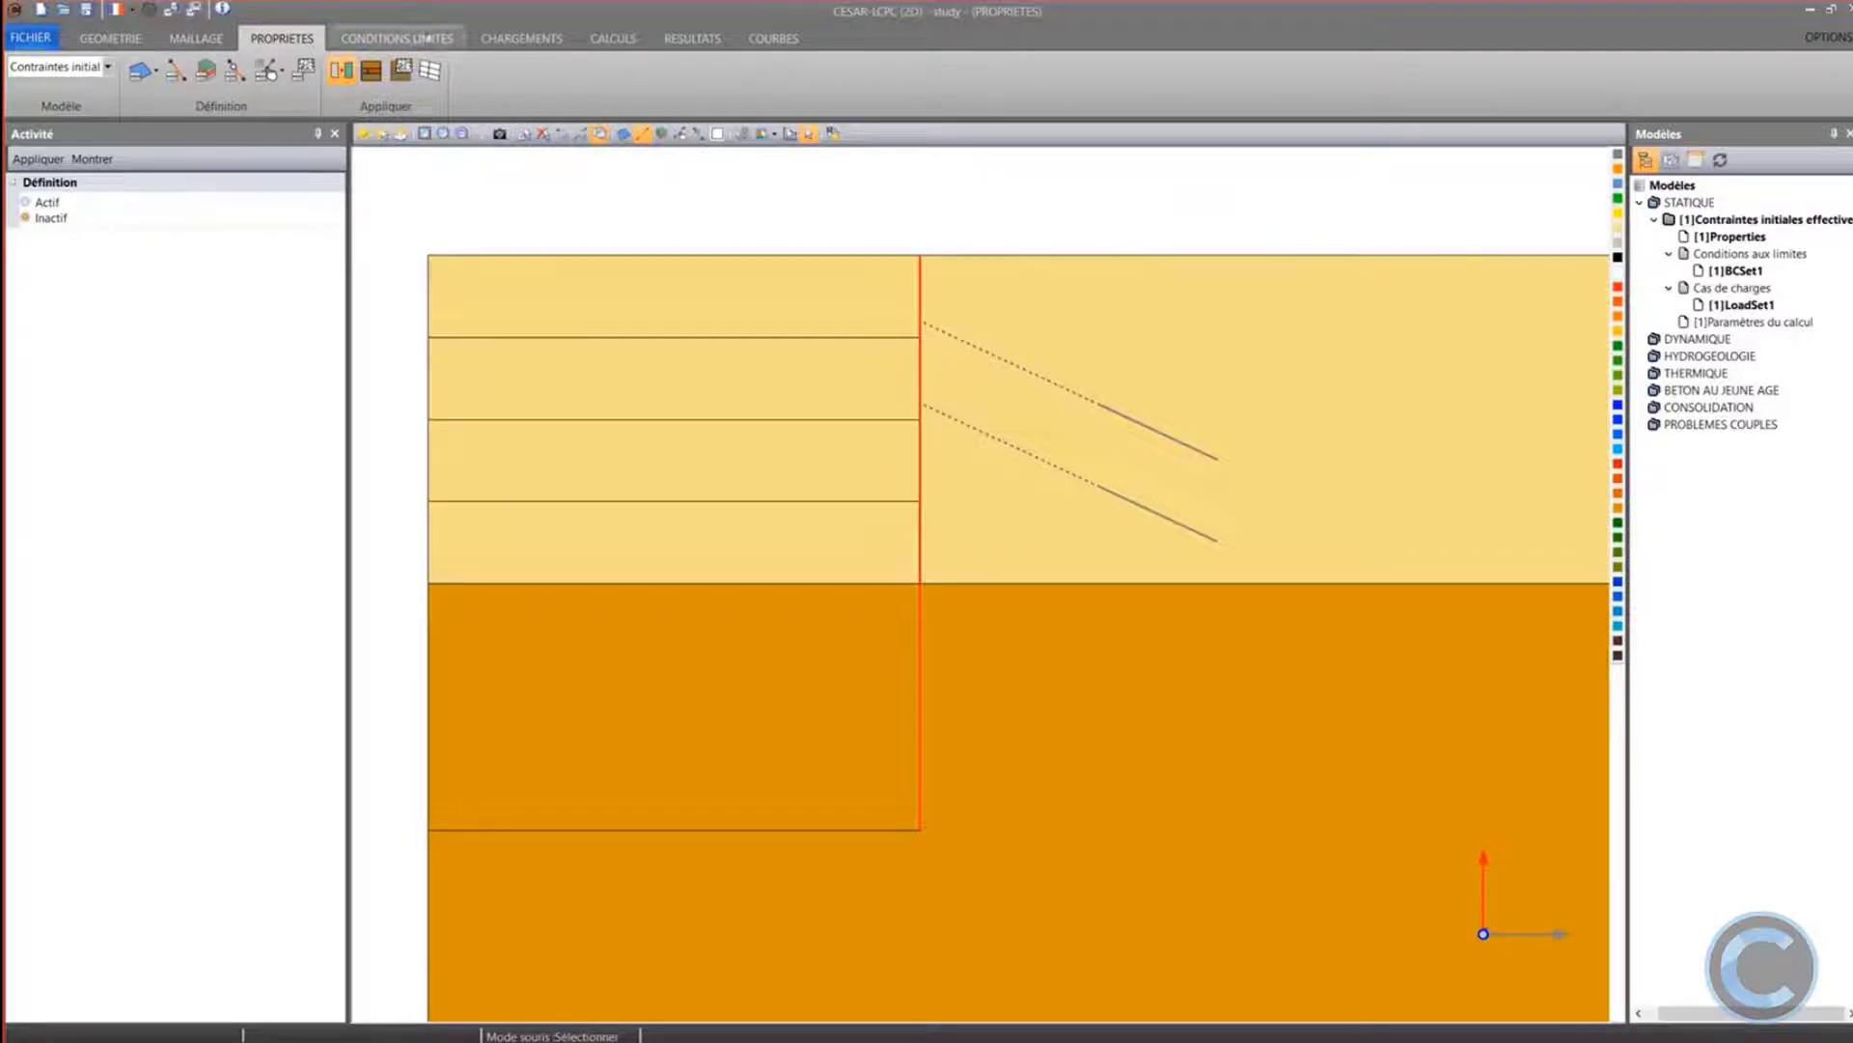
# Open the boundary conditions of set BCSet1 with the whole soil model in view
pyautogui.click(425, 39)
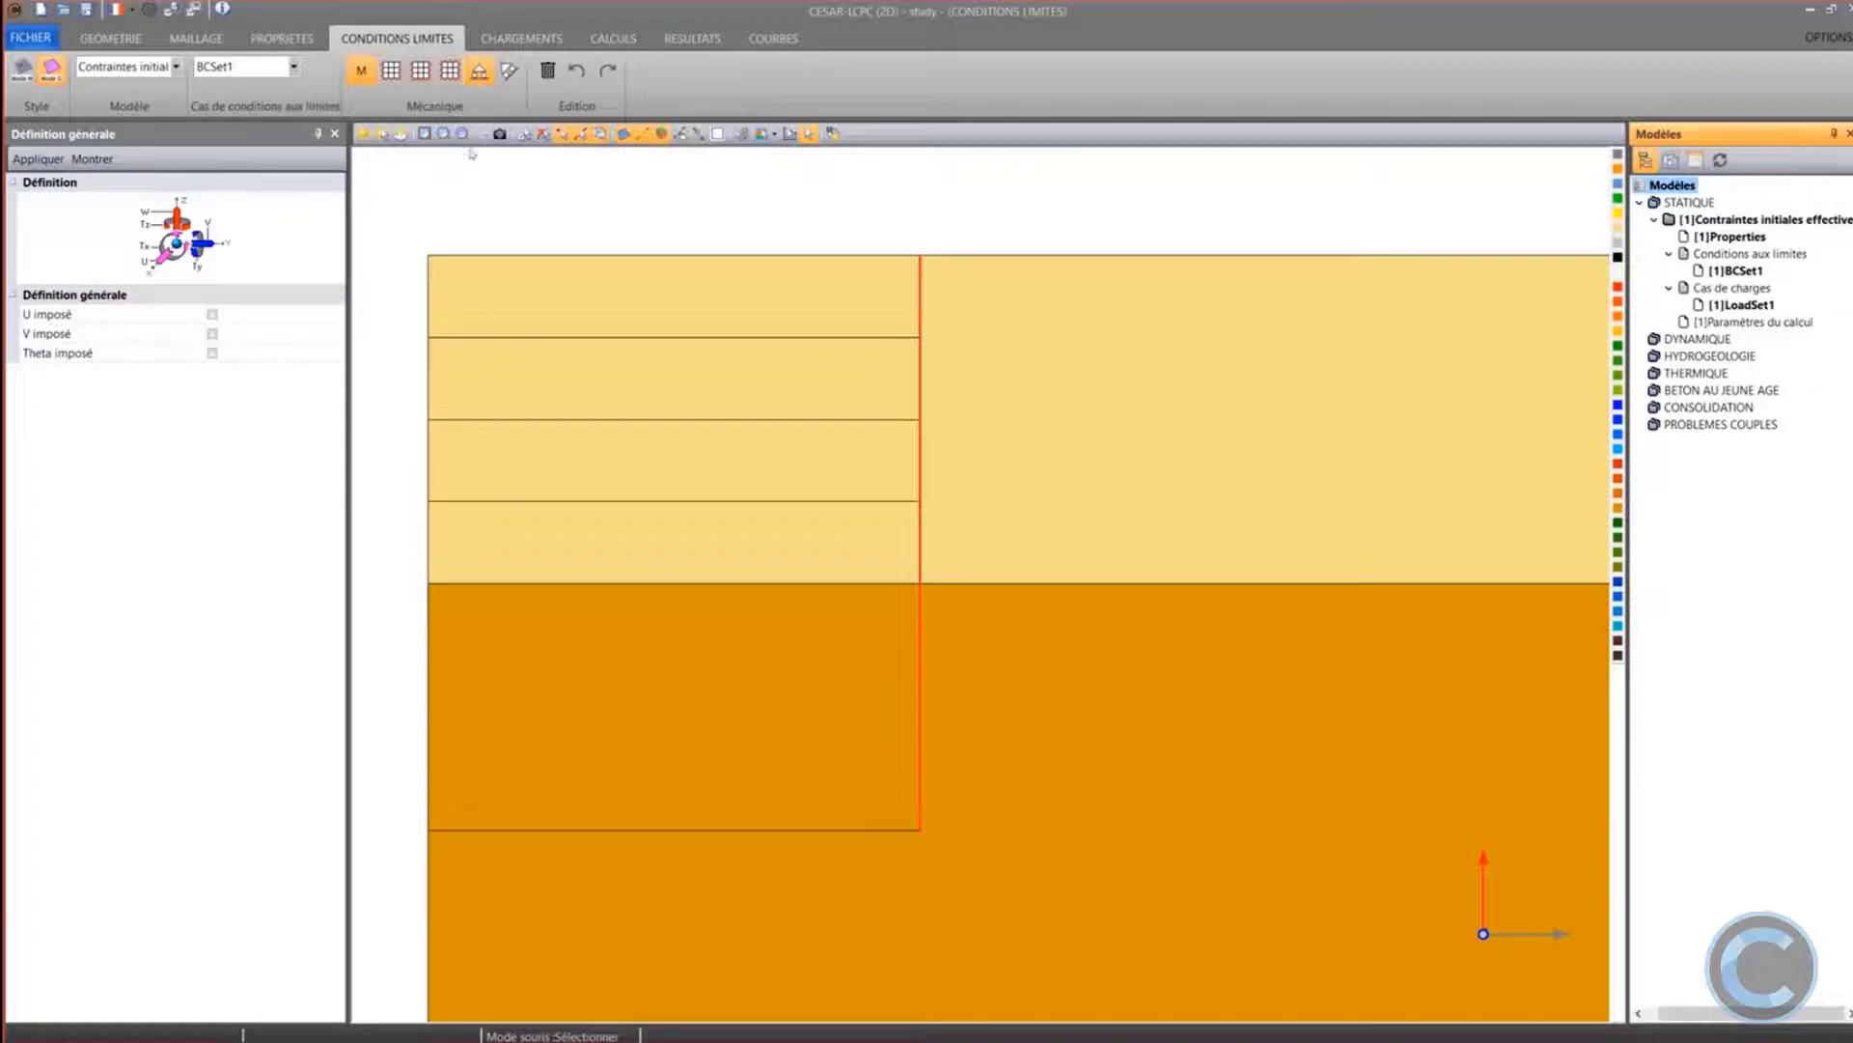
pyautogui.scroll(-6, 606, 268)
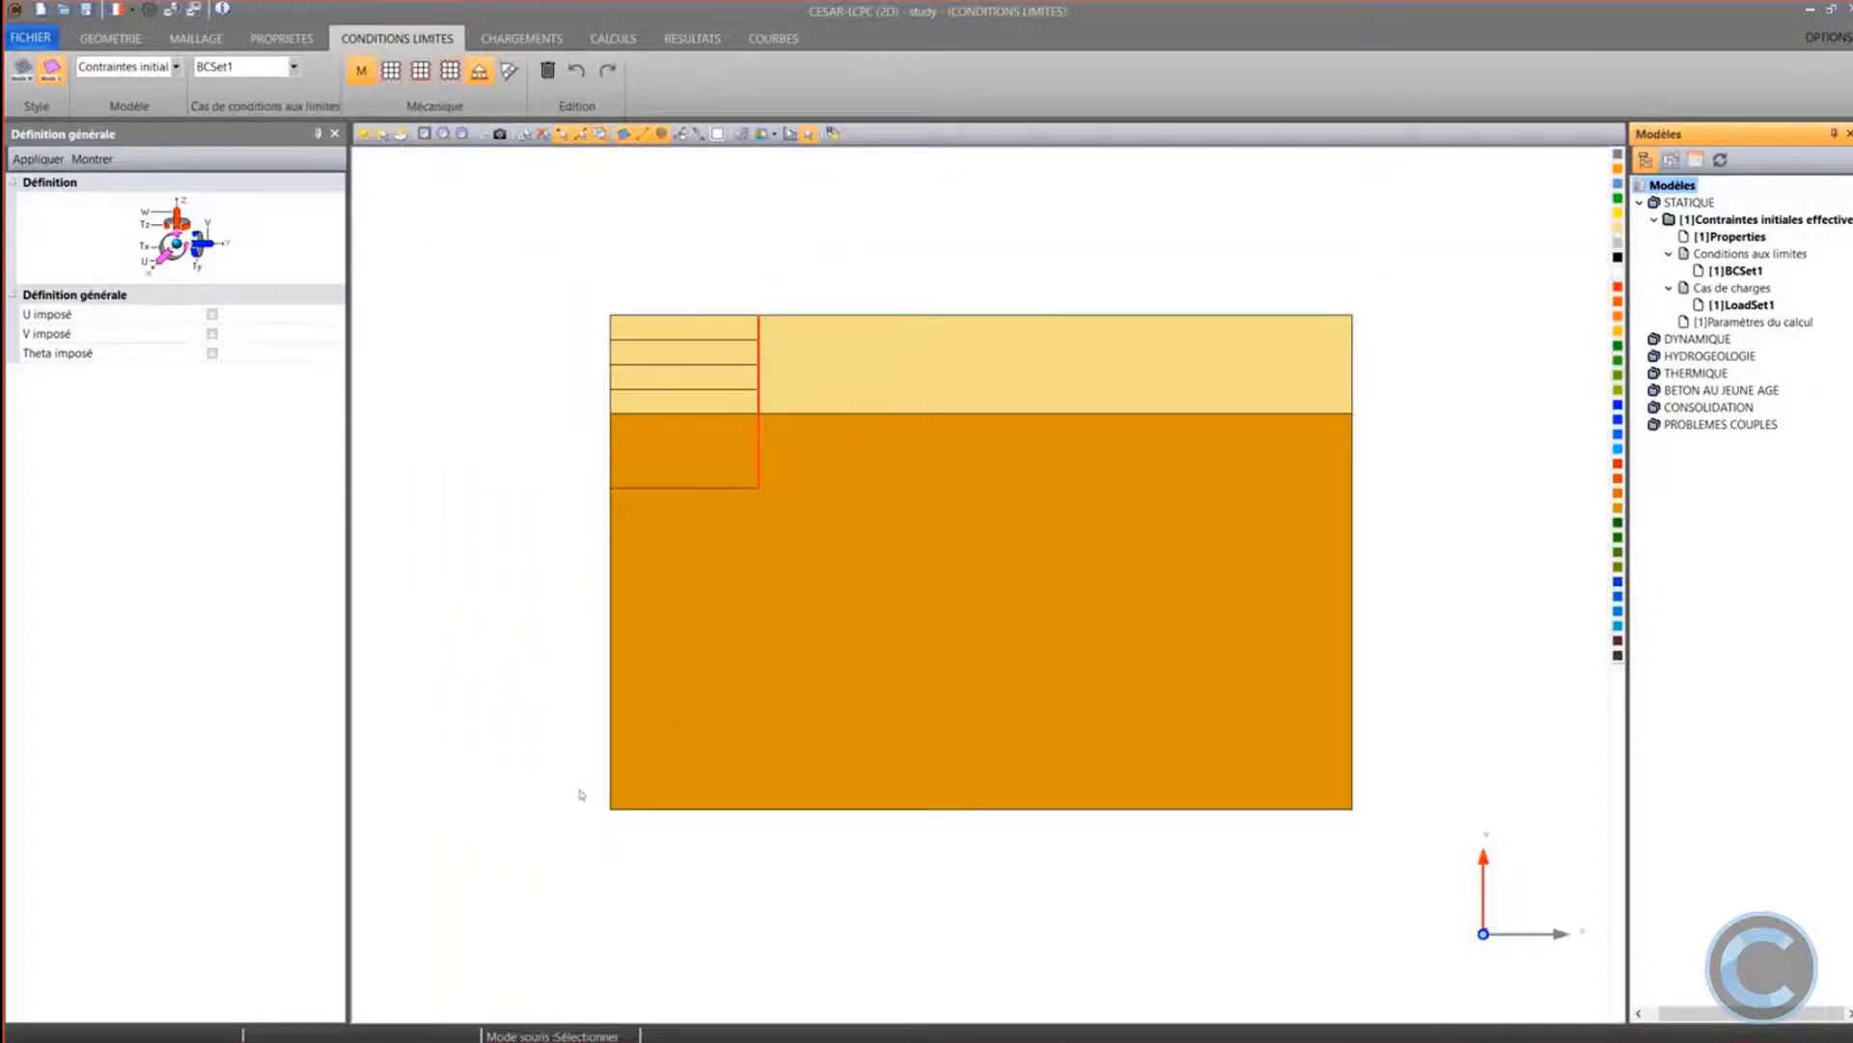
pyautogui.moveTo(581, 794); pyautogui.dragTo(1363, 855)
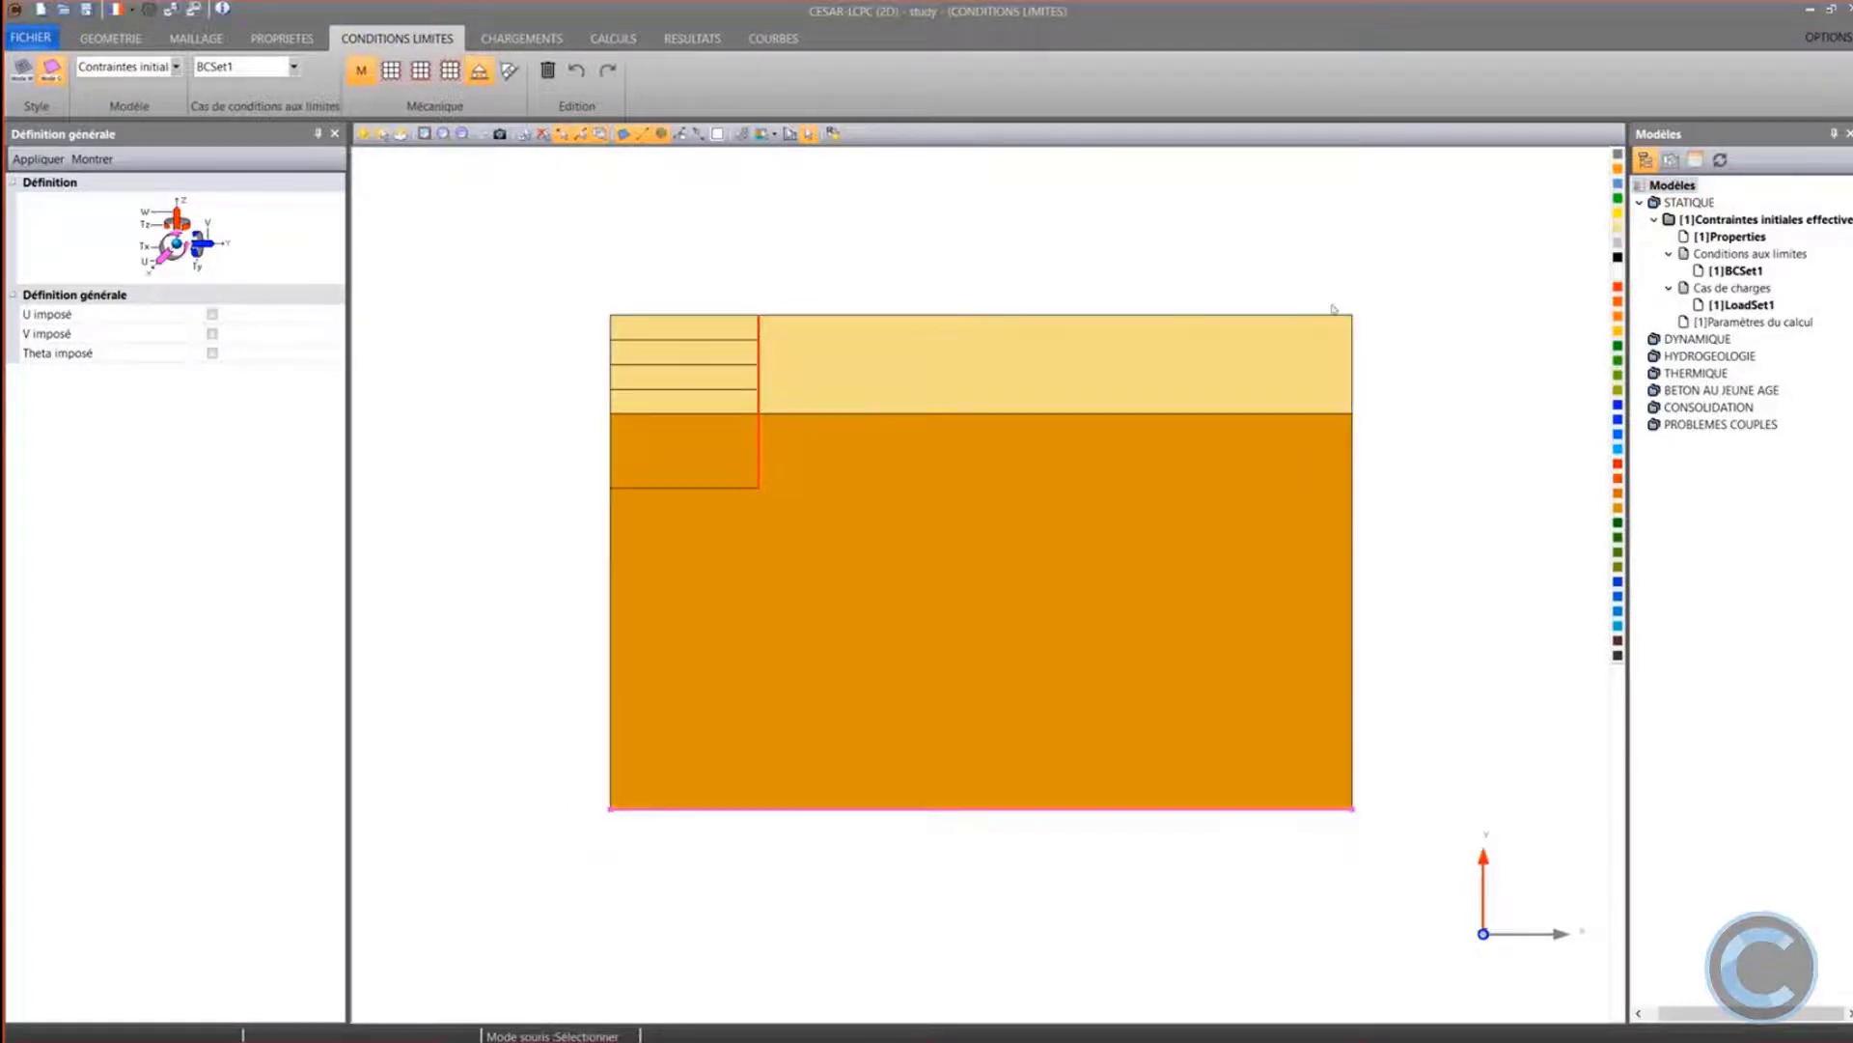
pyautogui.moveTo(1327, 290); pyautogui.dragTo(1410, 922)
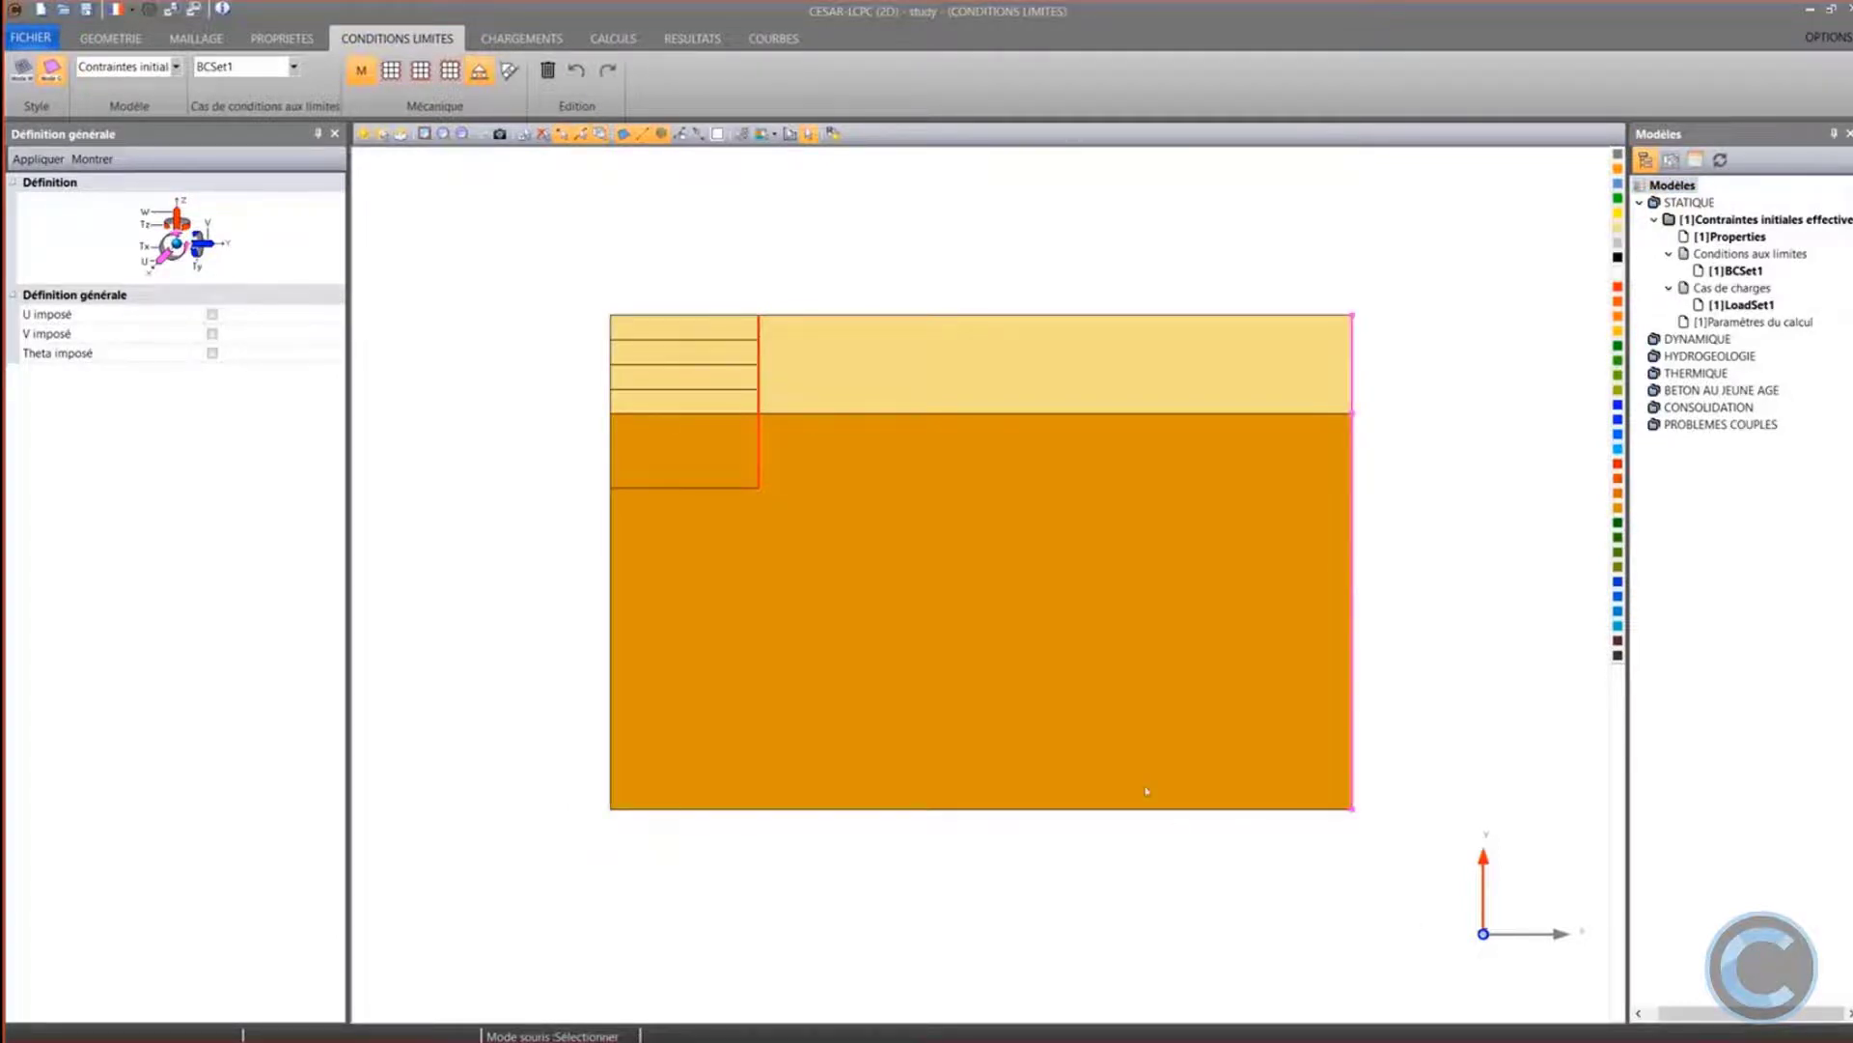
pyautogui.moveTo(593, 282); pyautogui.dragTo(623, 825)
pyautogui.click(556, 657)
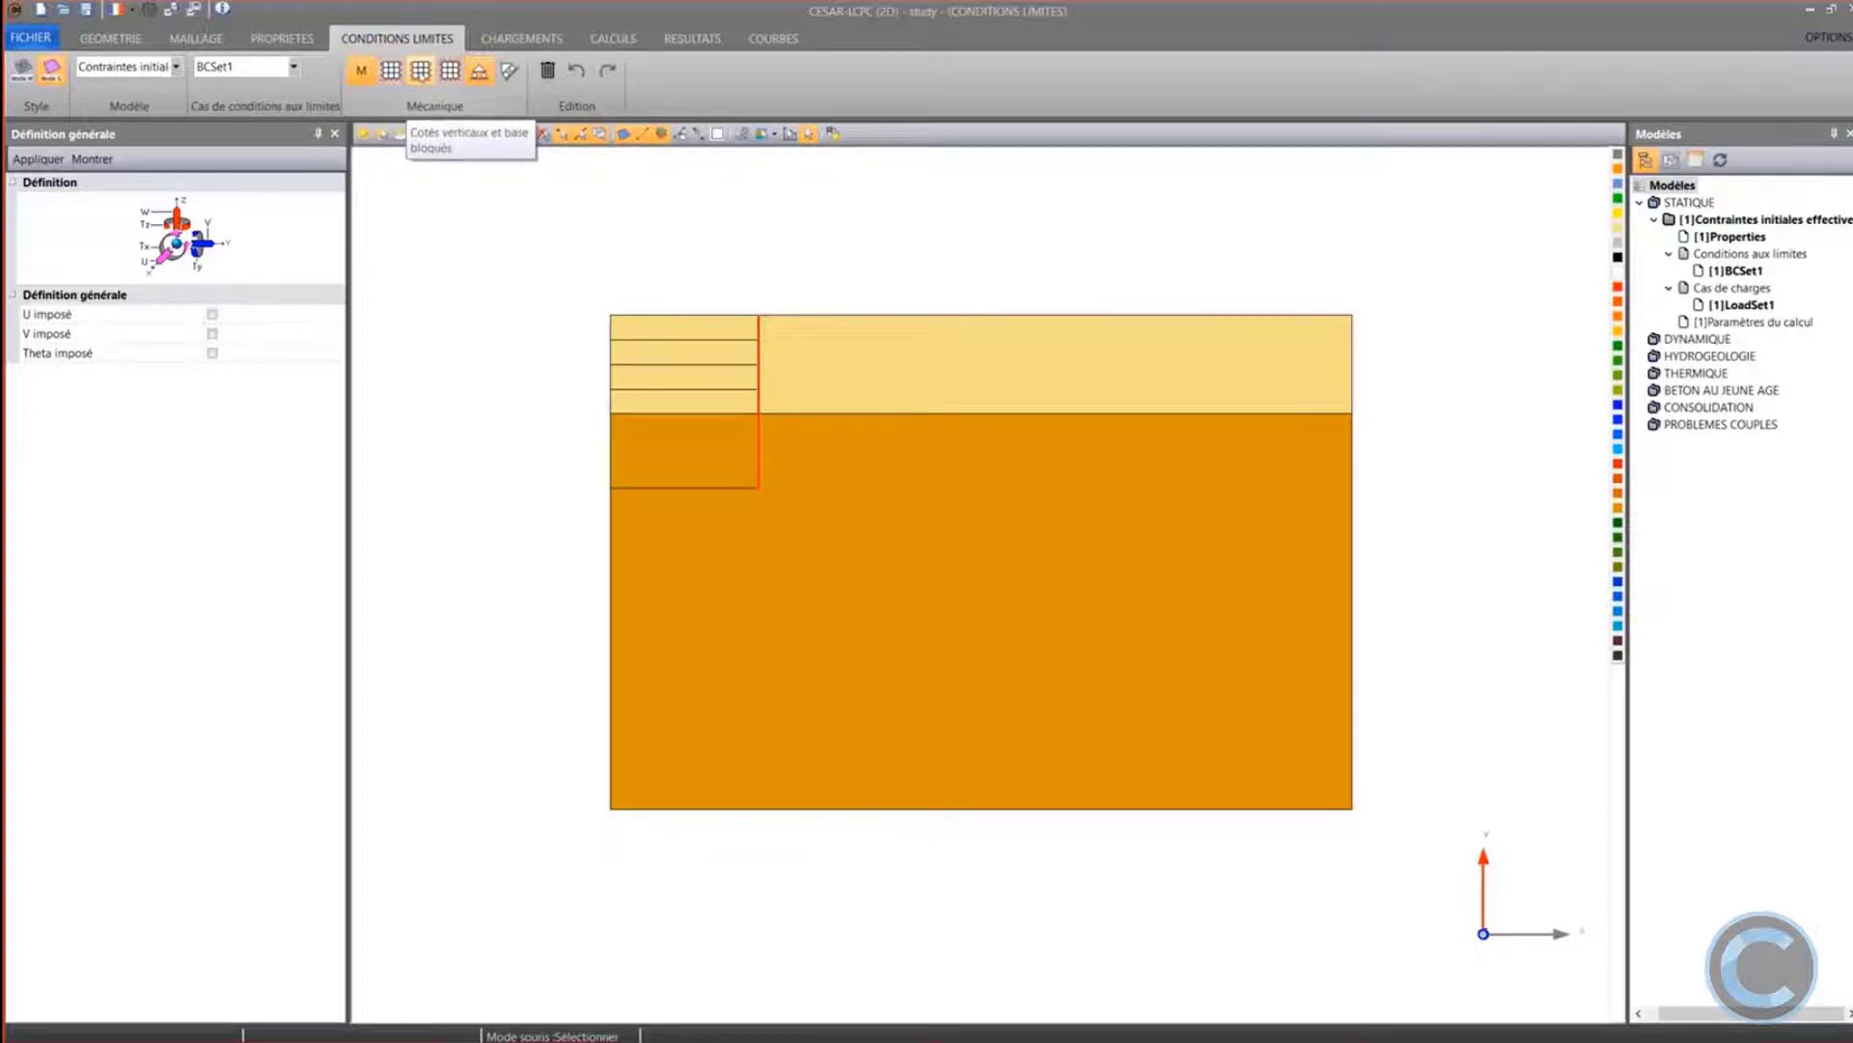
# Apply the predefined blocked vertical sides and base conditions to the model in BCSet1
pyautogui.click(421, 71)
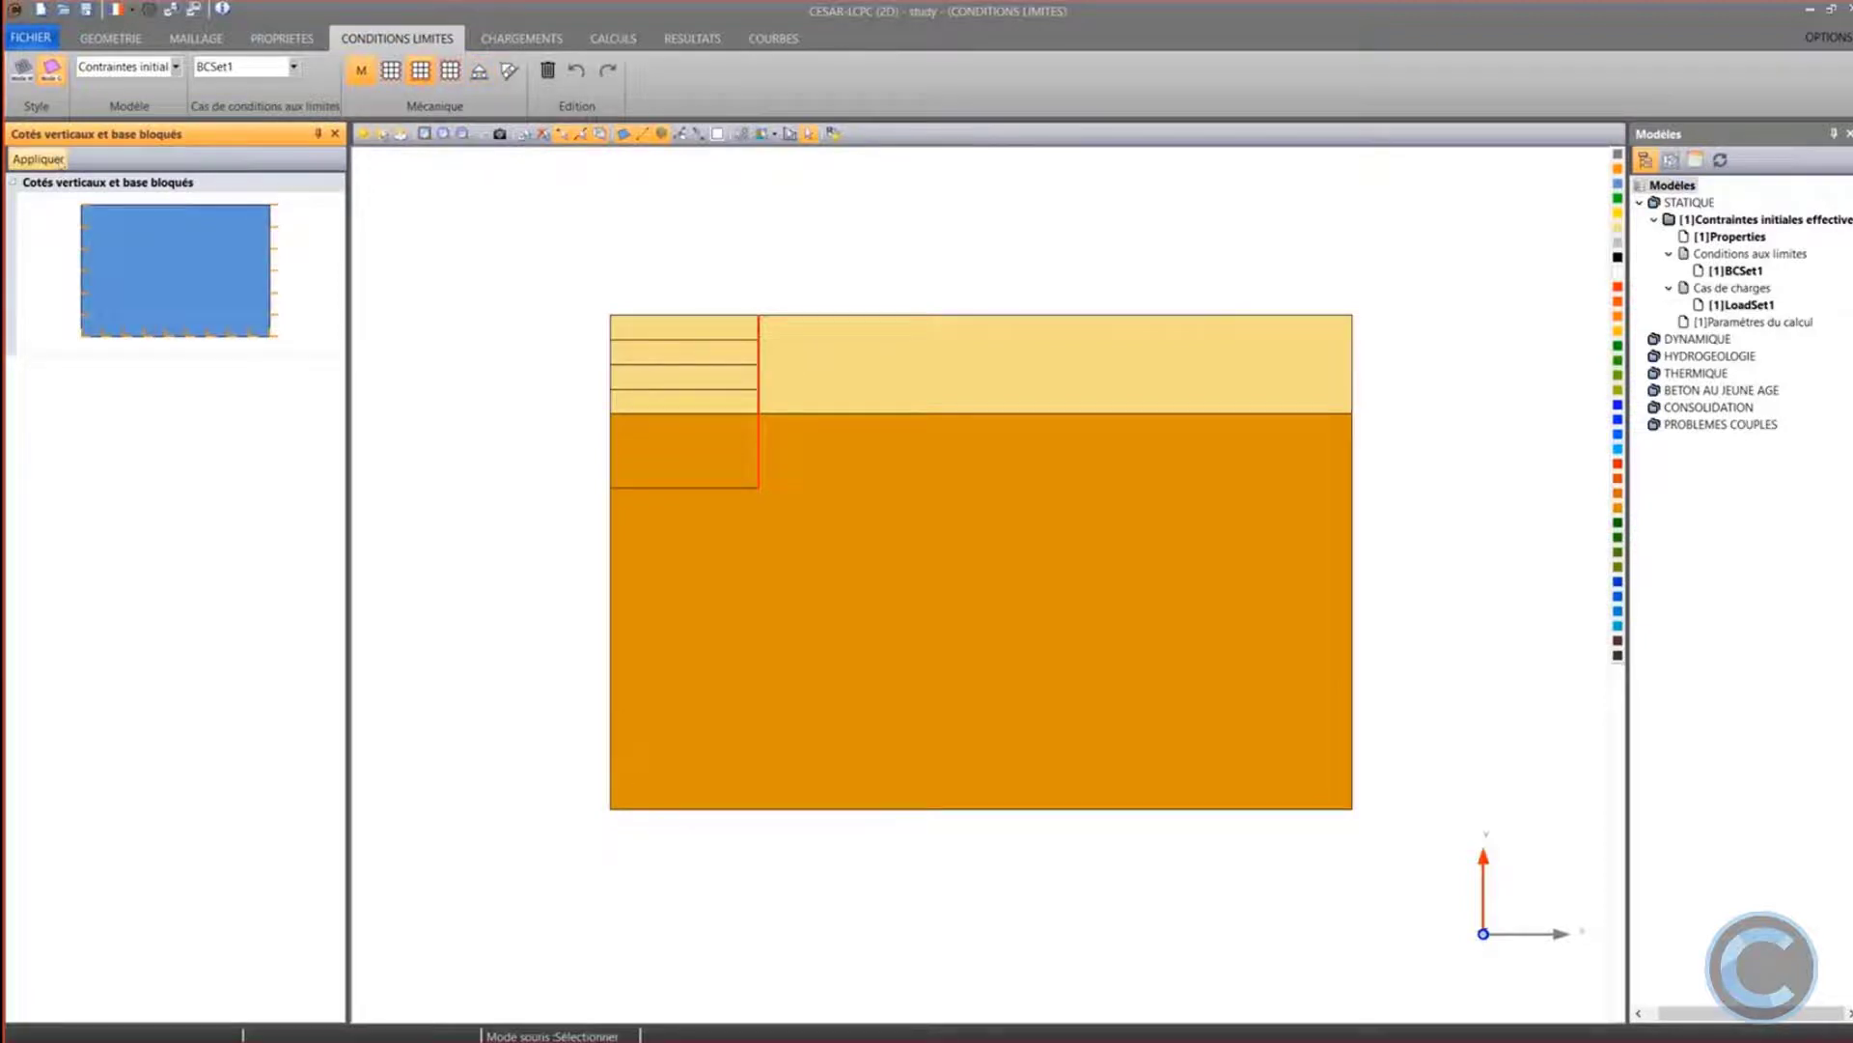
pyautogui.click(38, 159)
pyautogui.scroll(1, 715, 664)
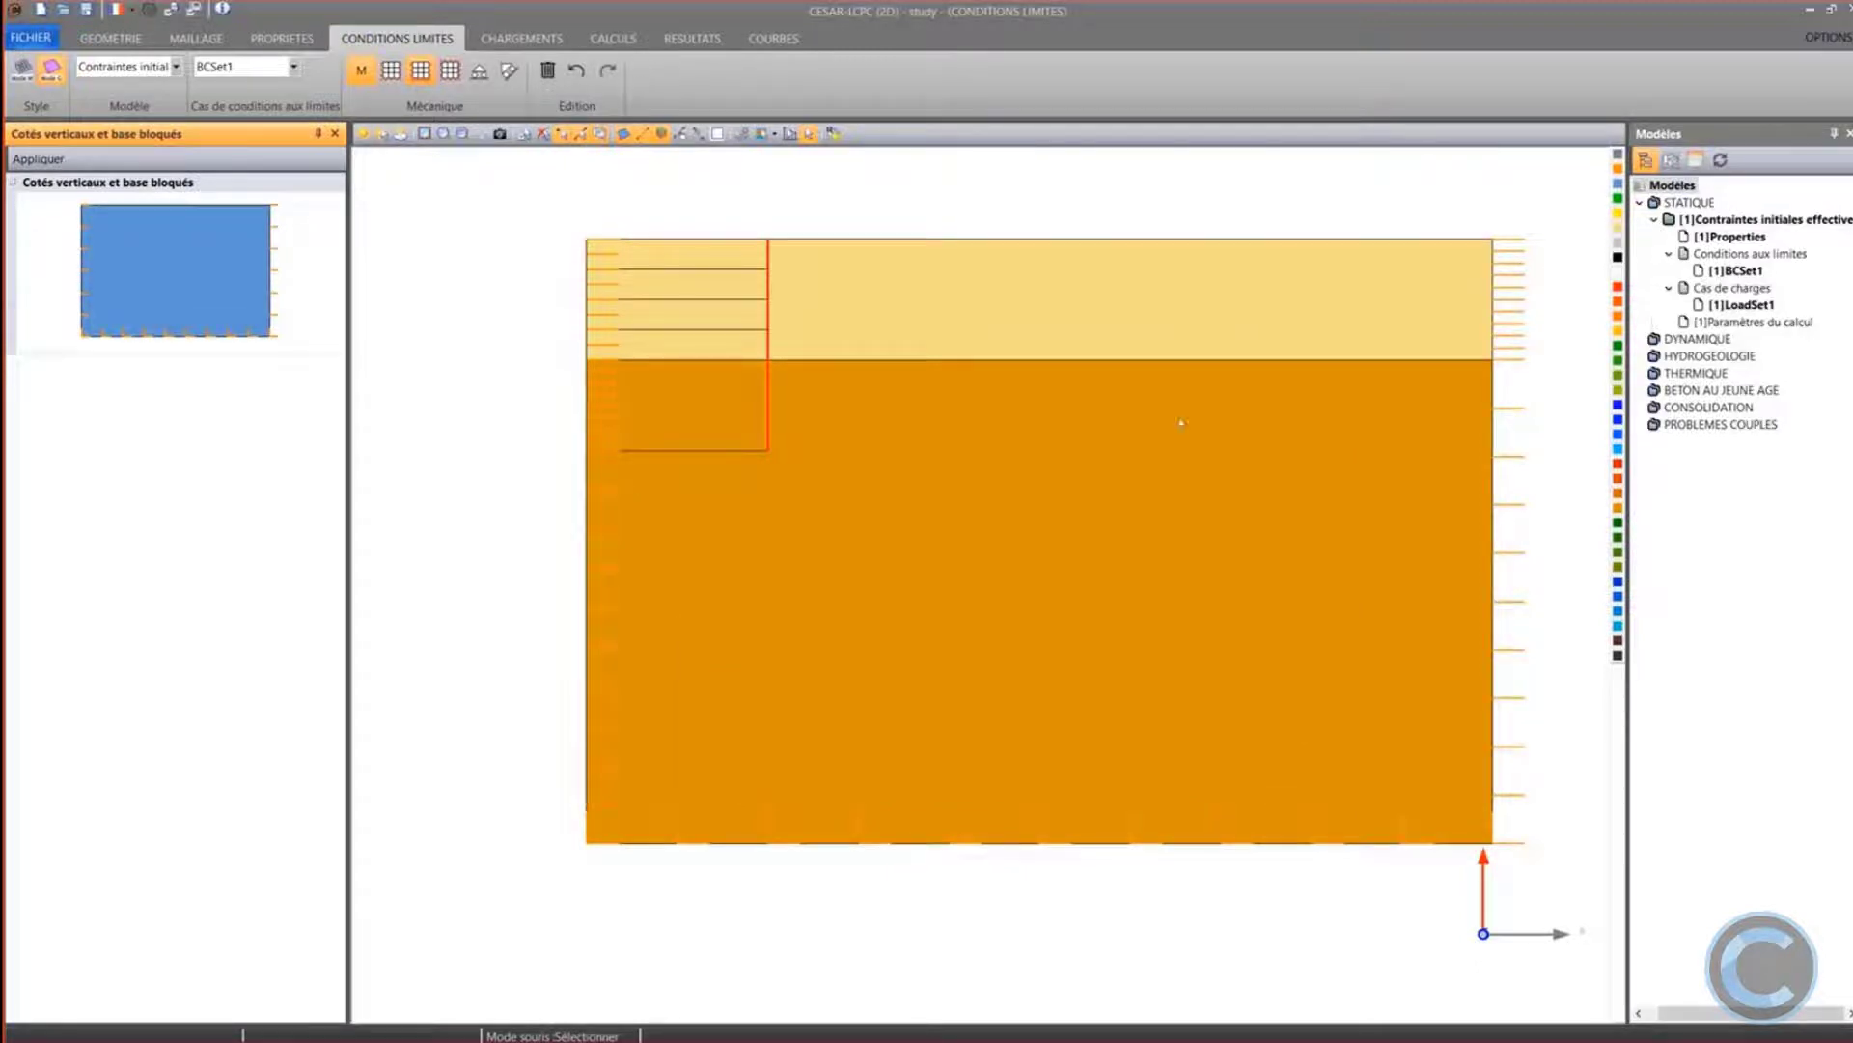
pyautogui.moveTo(950, 442); pyautogui.dragTo(904, 502, button='middle')
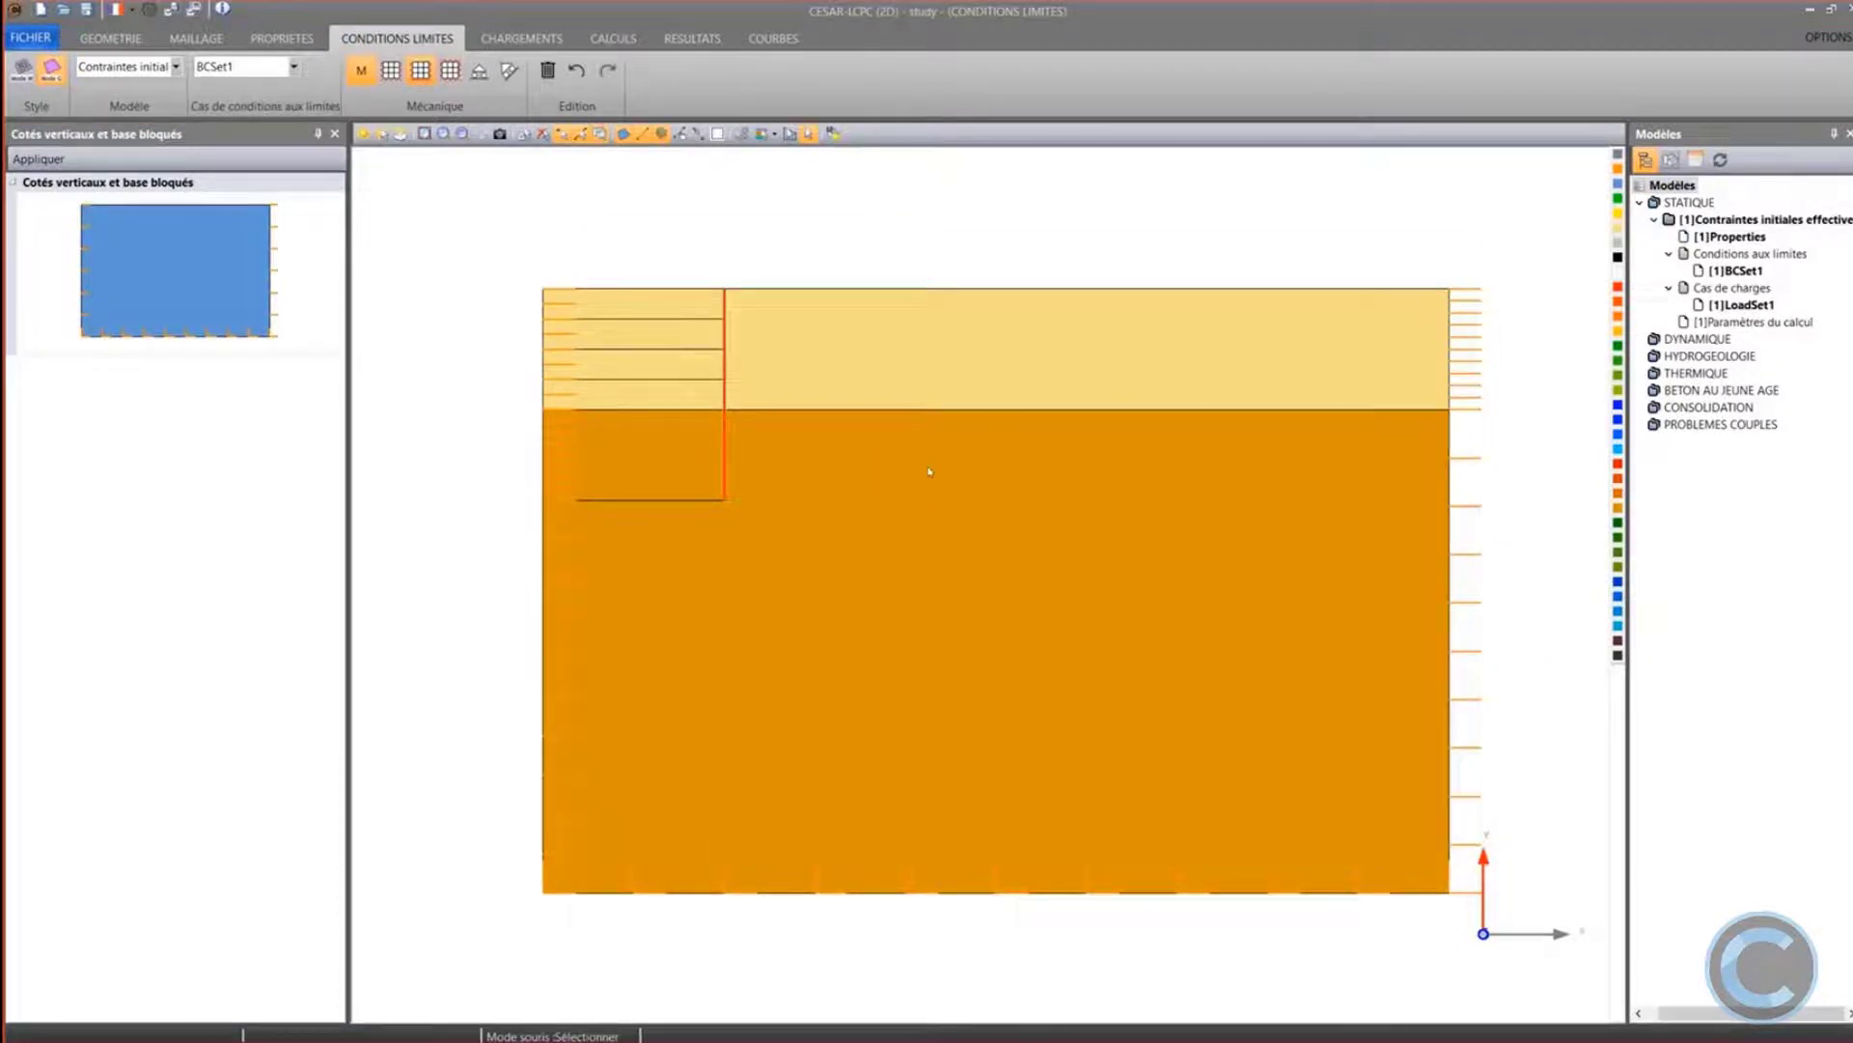
pyautogui.rightClick(1728, 255)
pyautogui.click(1725, 274)
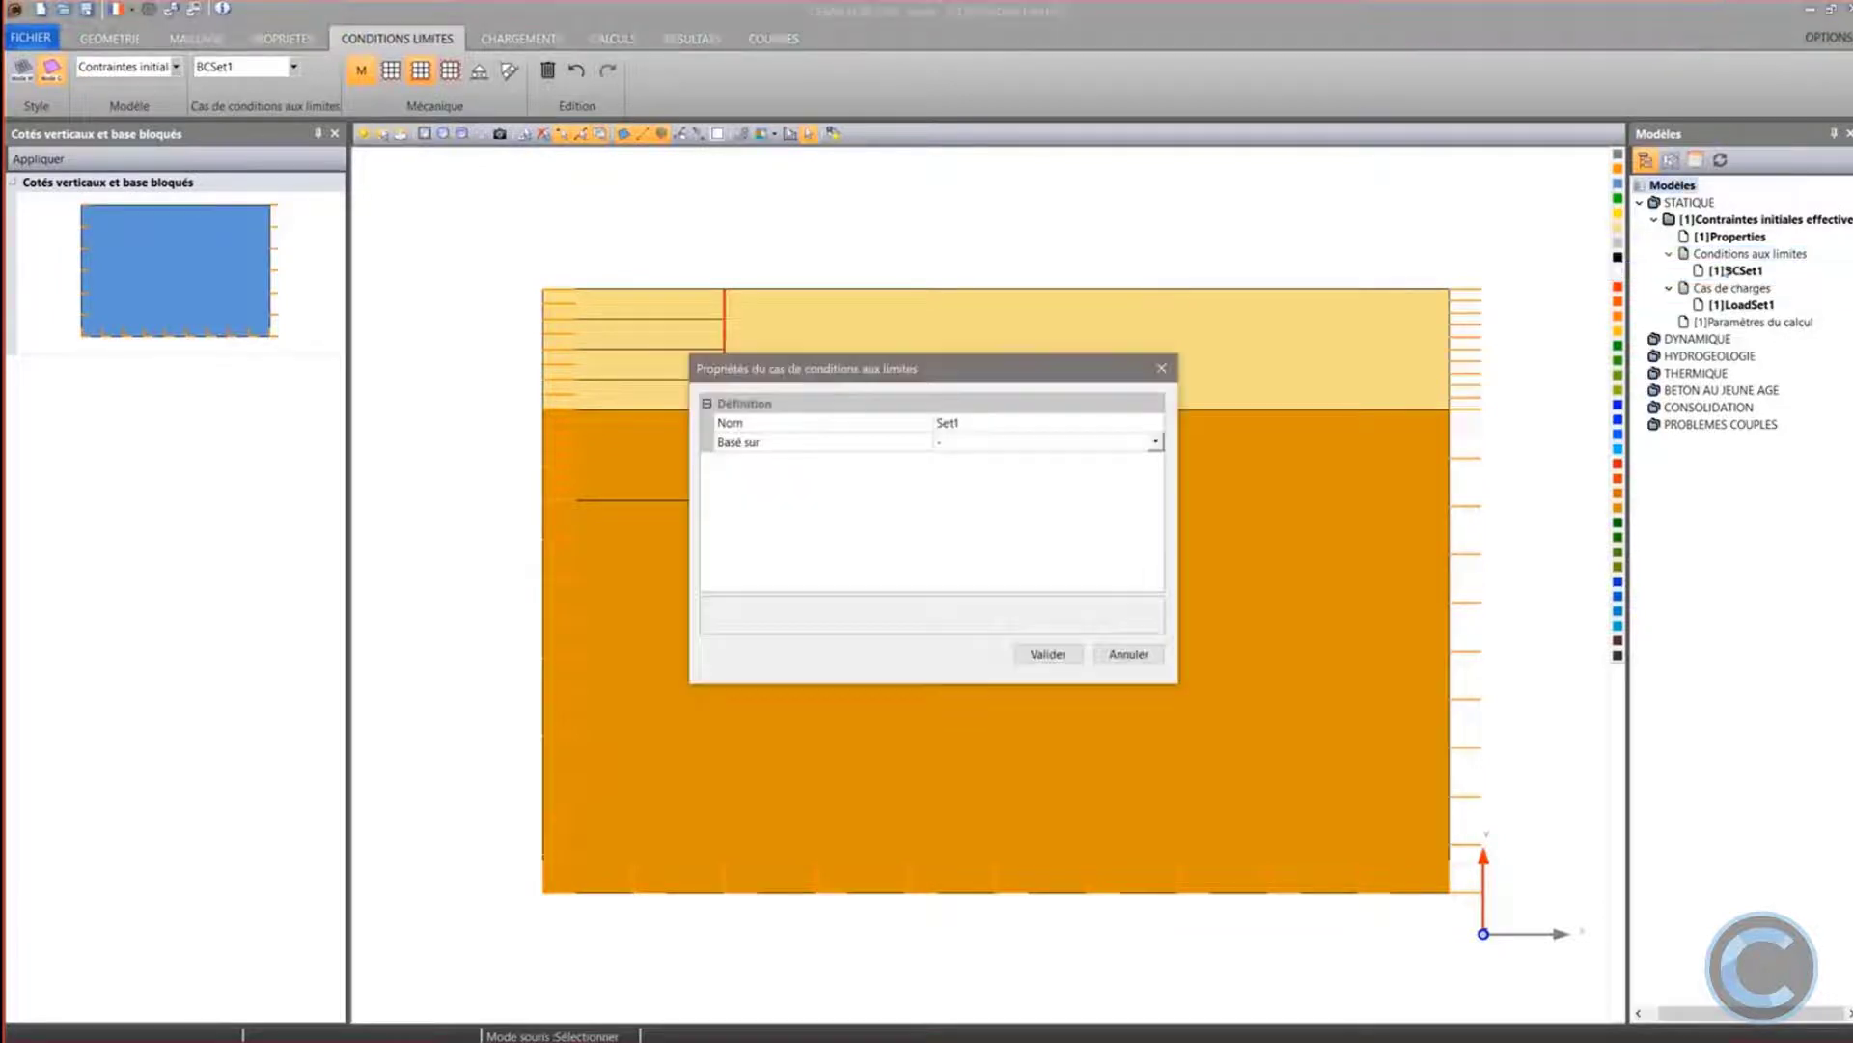
pyautogui.click(1128, 654)
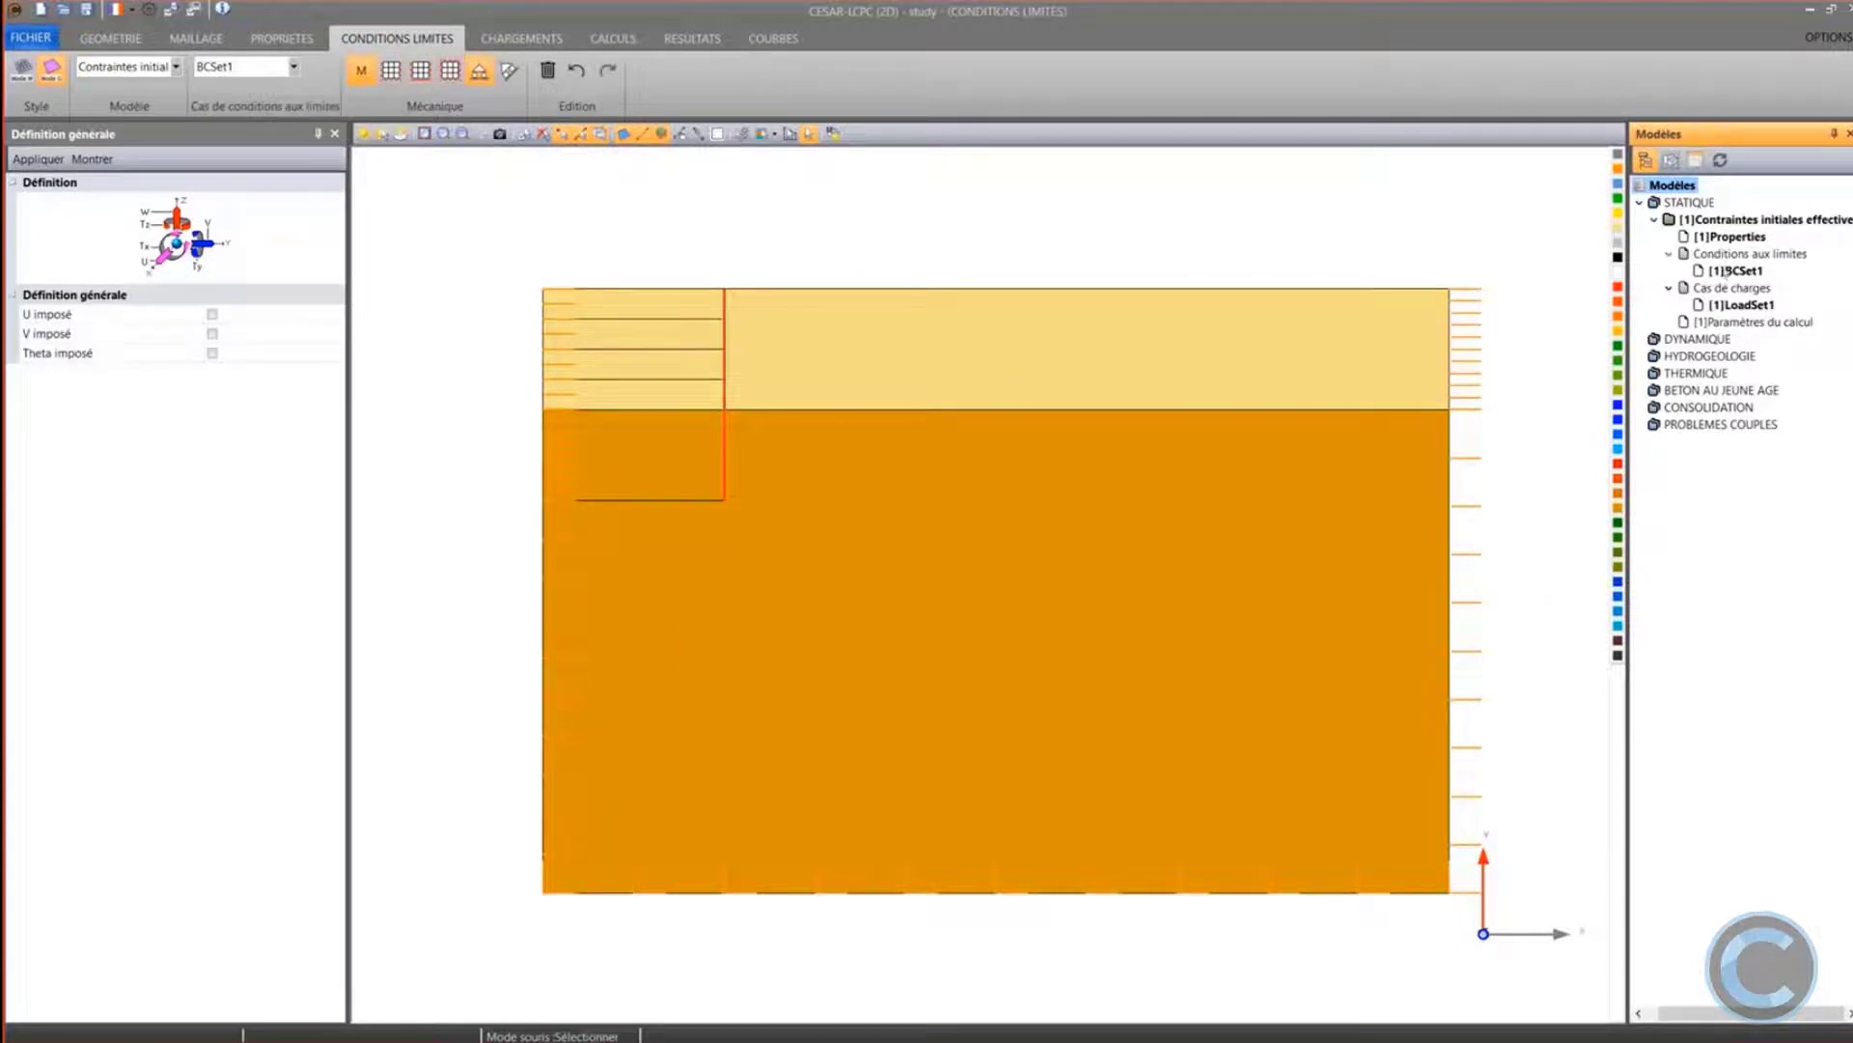
# Rename the boundary condition set BCSet1 as "Blocages standards"
pyautogui.rightClick(1726, 272)
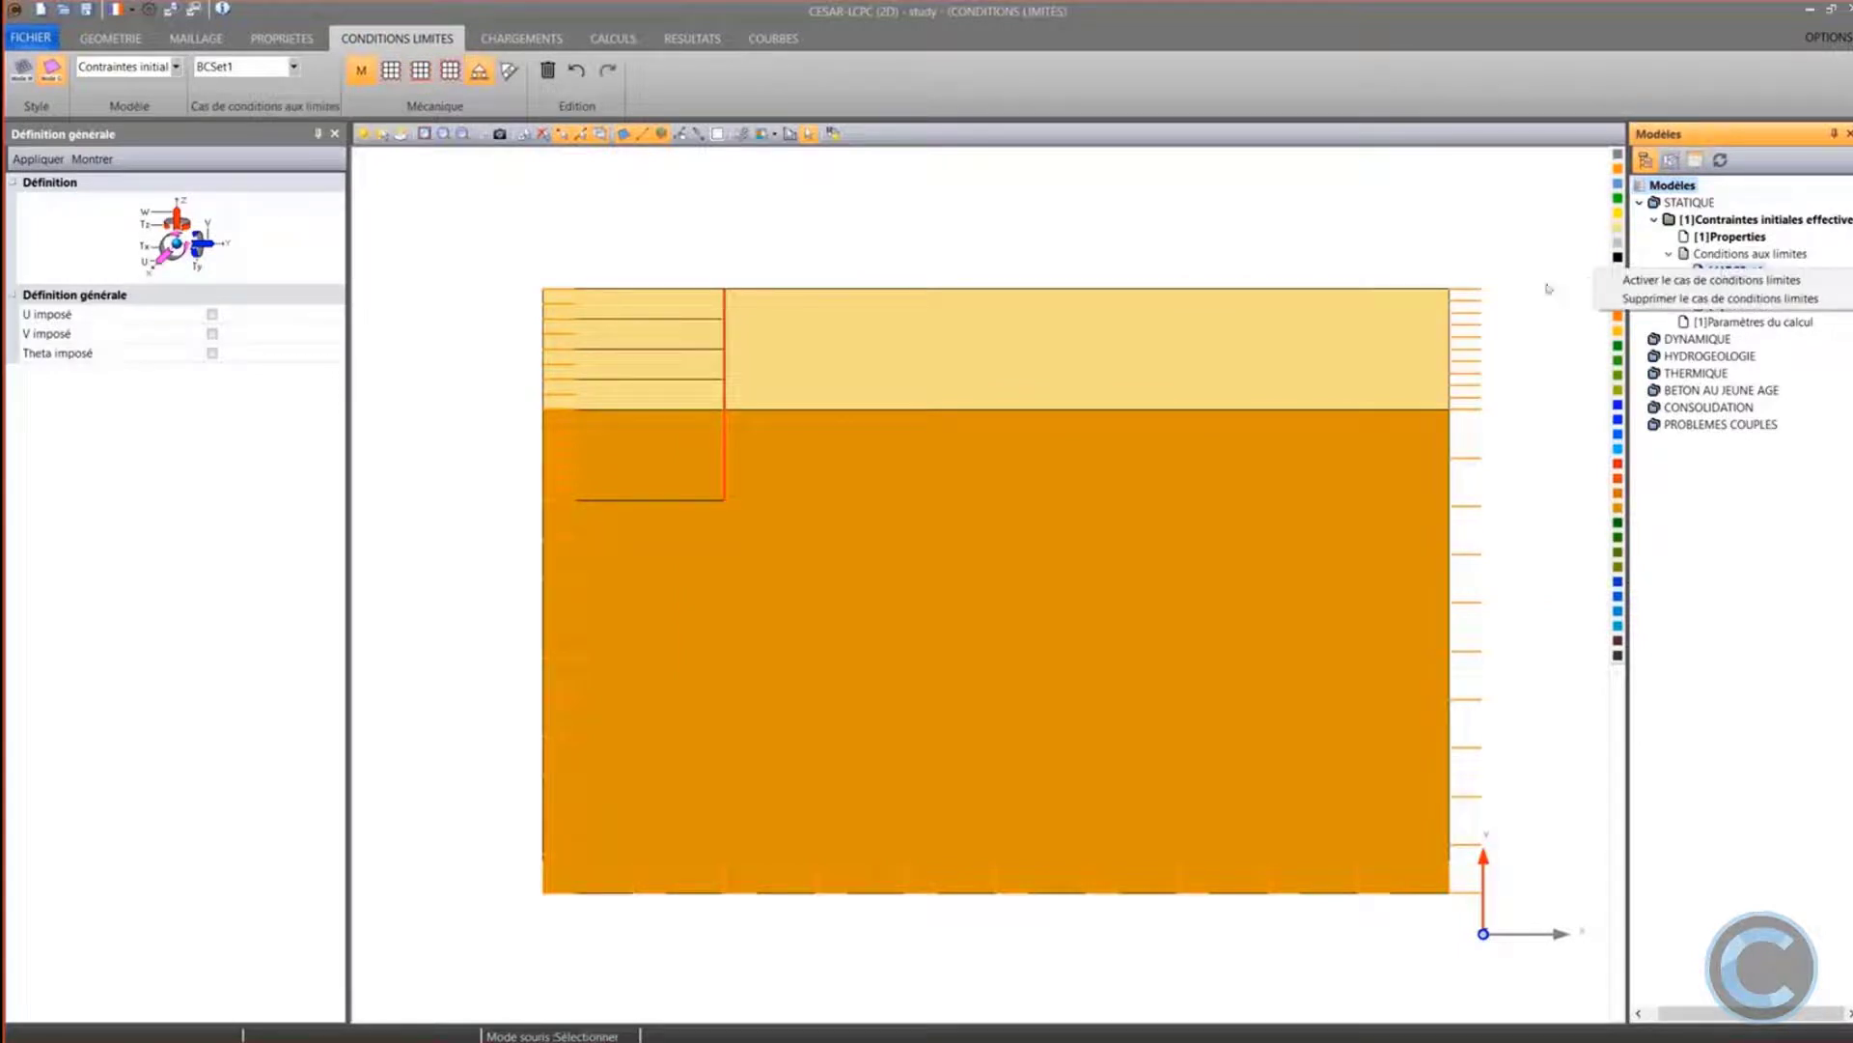
pyautogui.click(1705, 279)
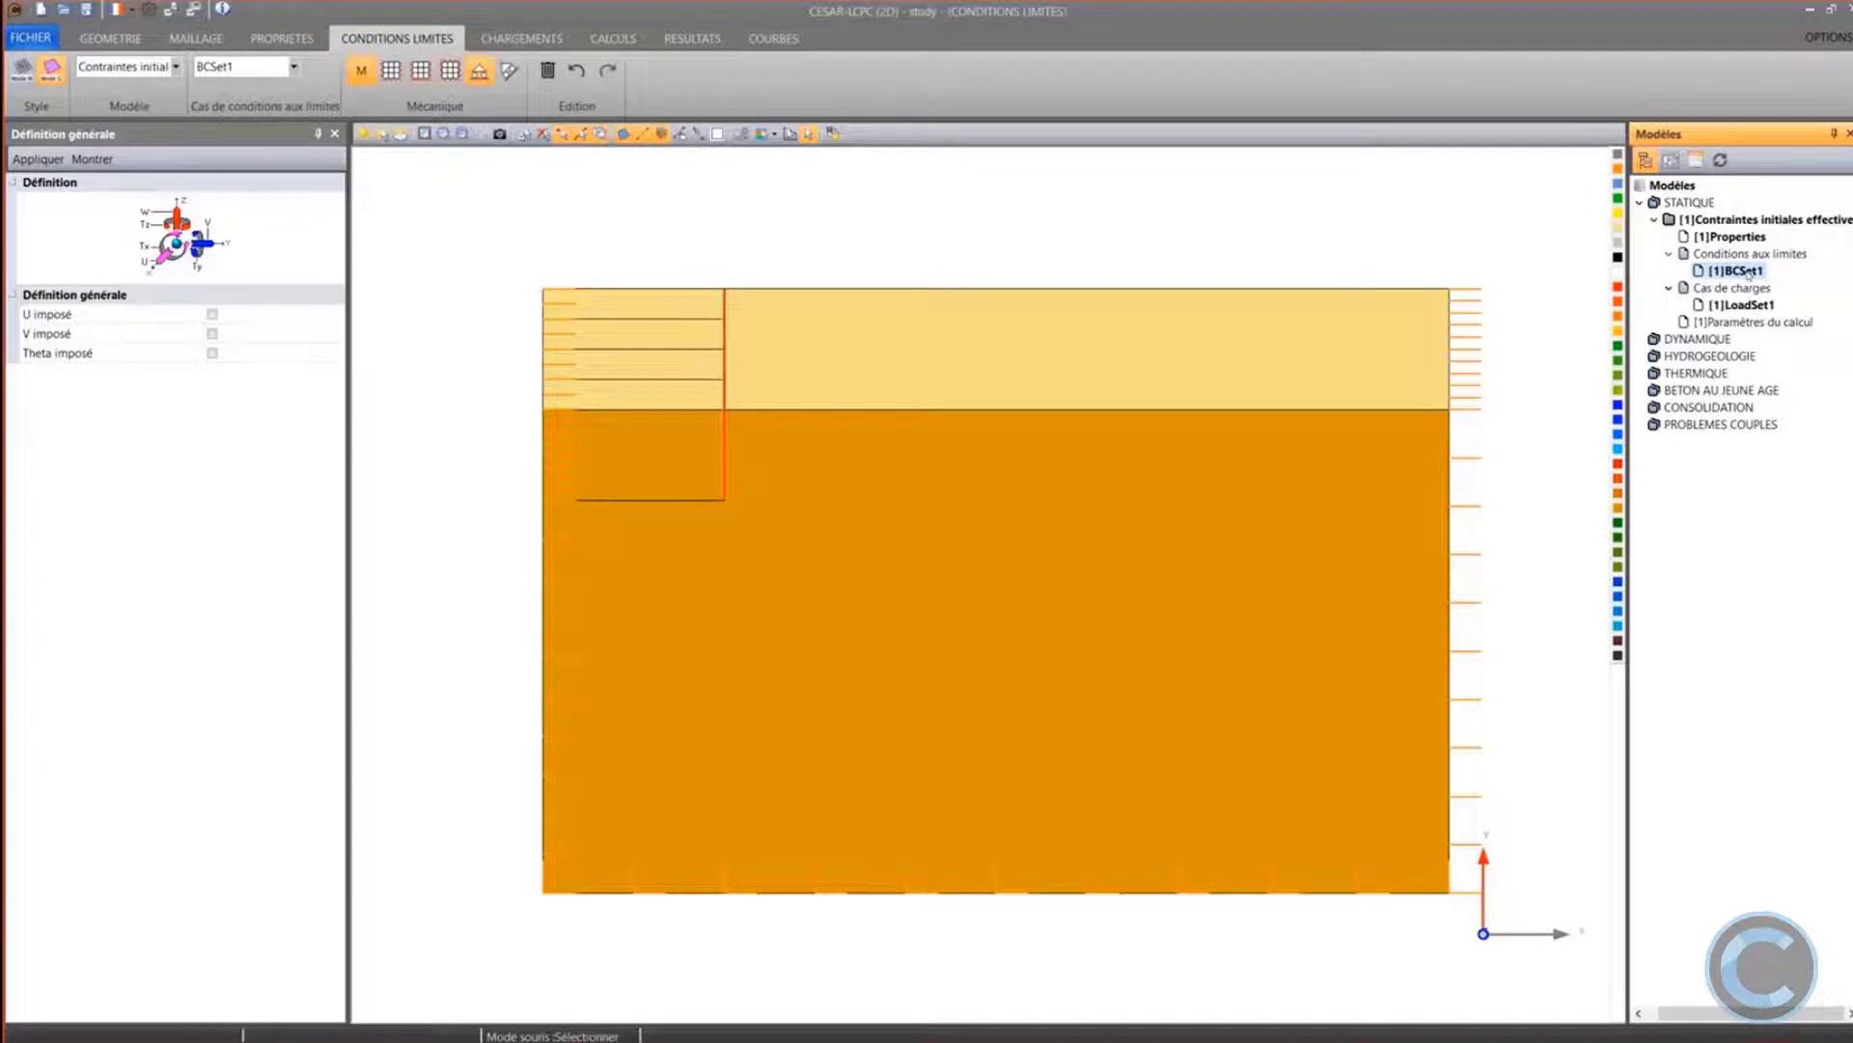
pyautogui.click(1749, 271)
pyautogui.write('Blocages standar')
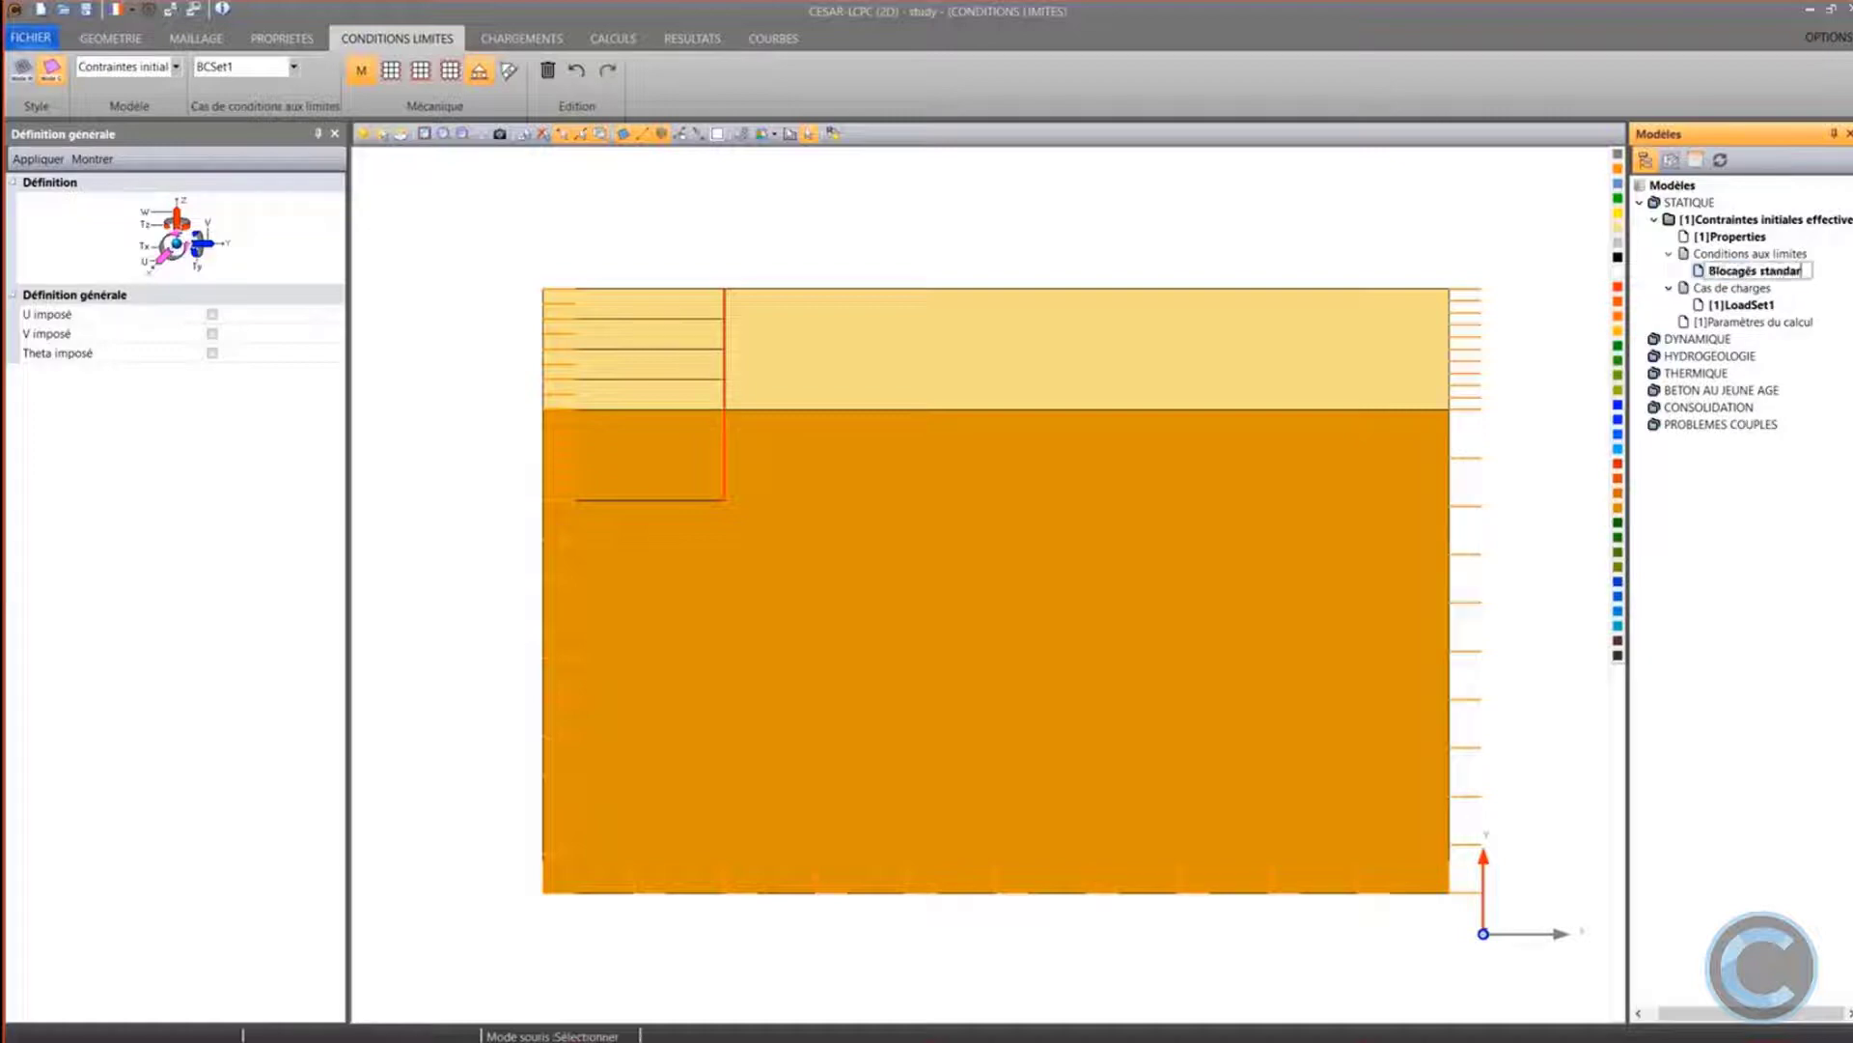
pyautogui.write('ds')
pyautogui.press('Return')
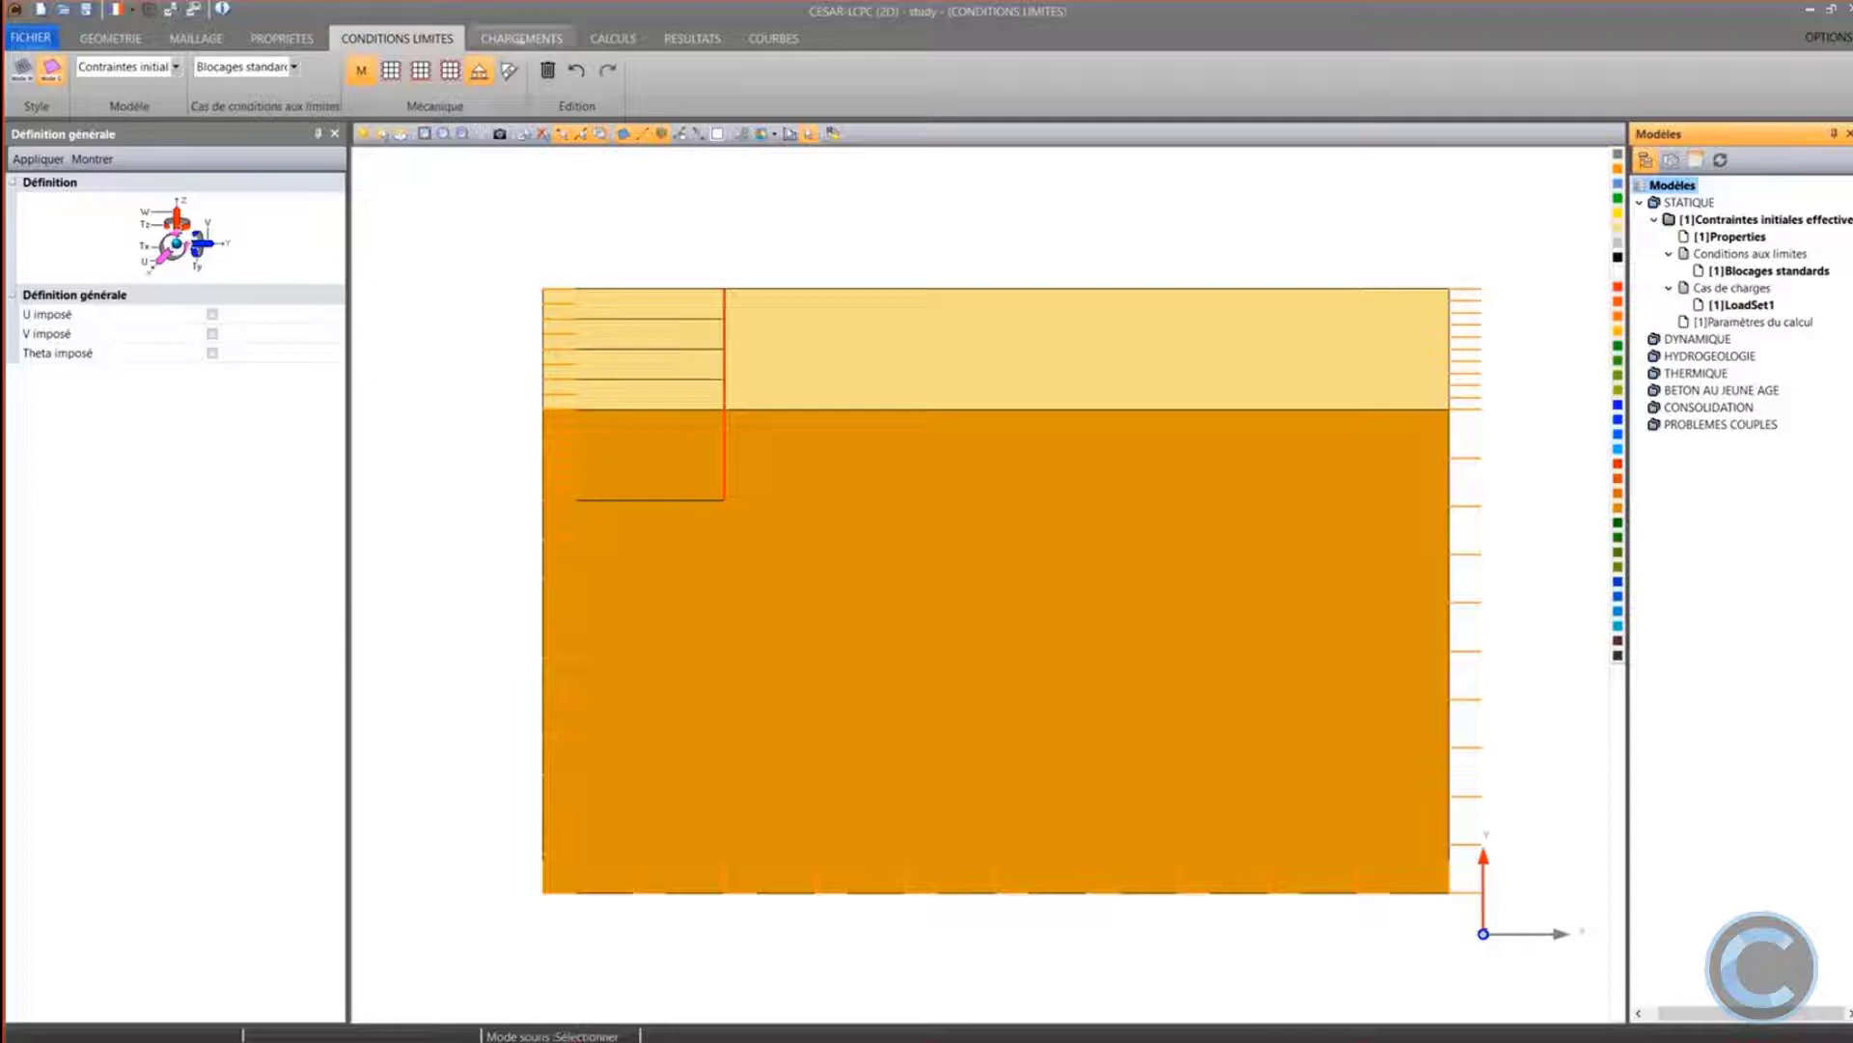
# Define the WTB isotropic pressure load in LoadSet1 with a constant initial hydraulic head of -3 m
pyautogui.click(521, 39)
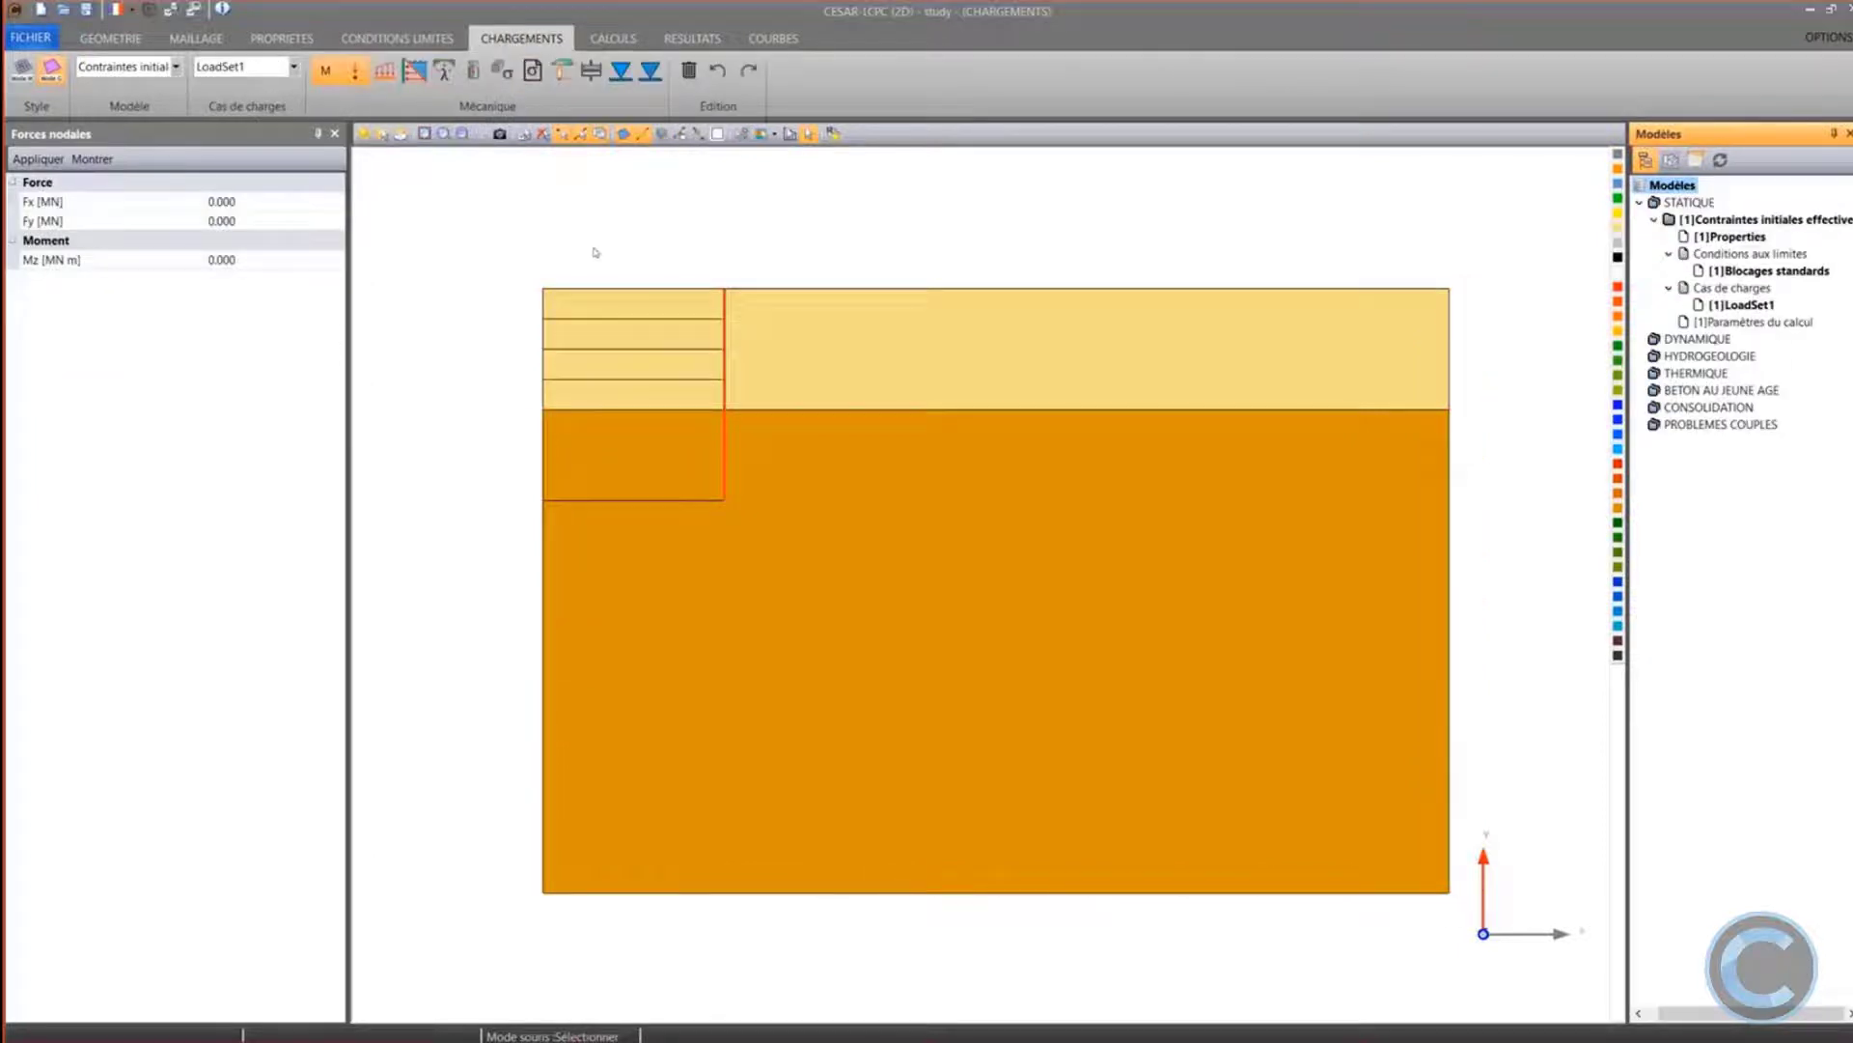
pyautogui.click(623, 73)
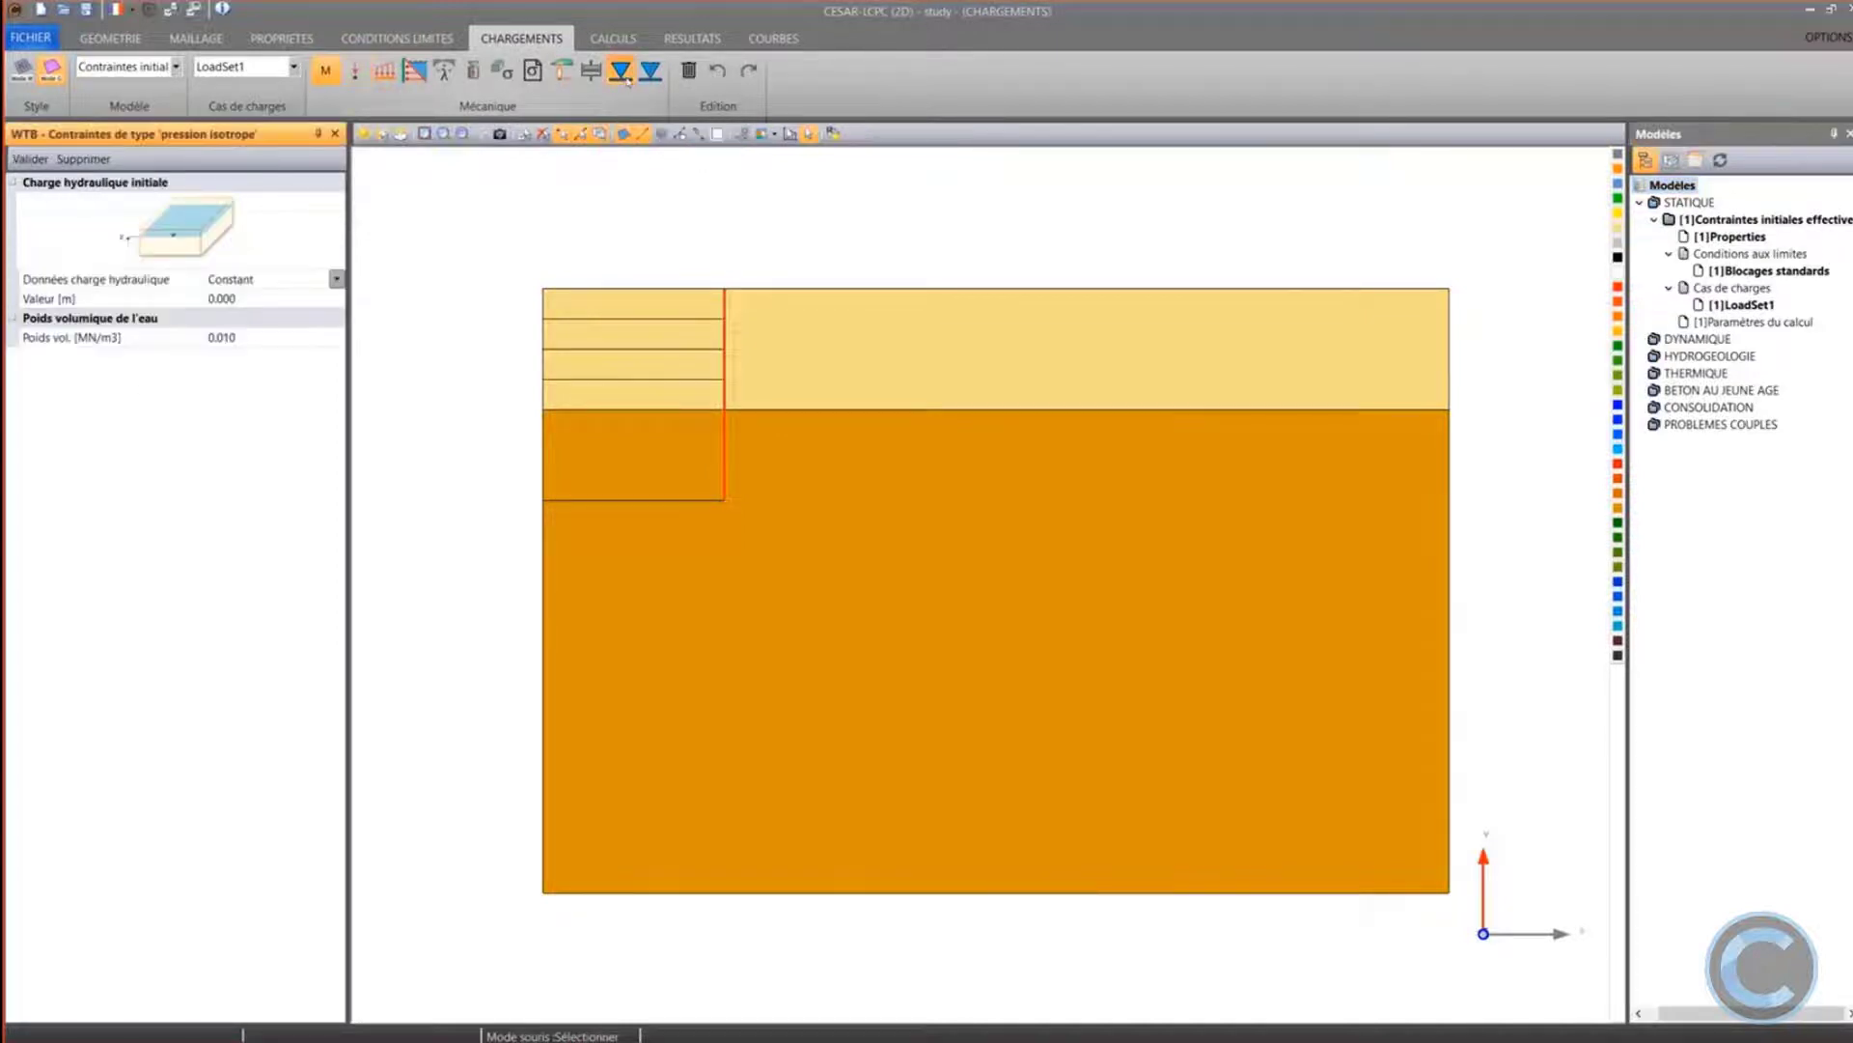
pyautogui.click(247, 301)
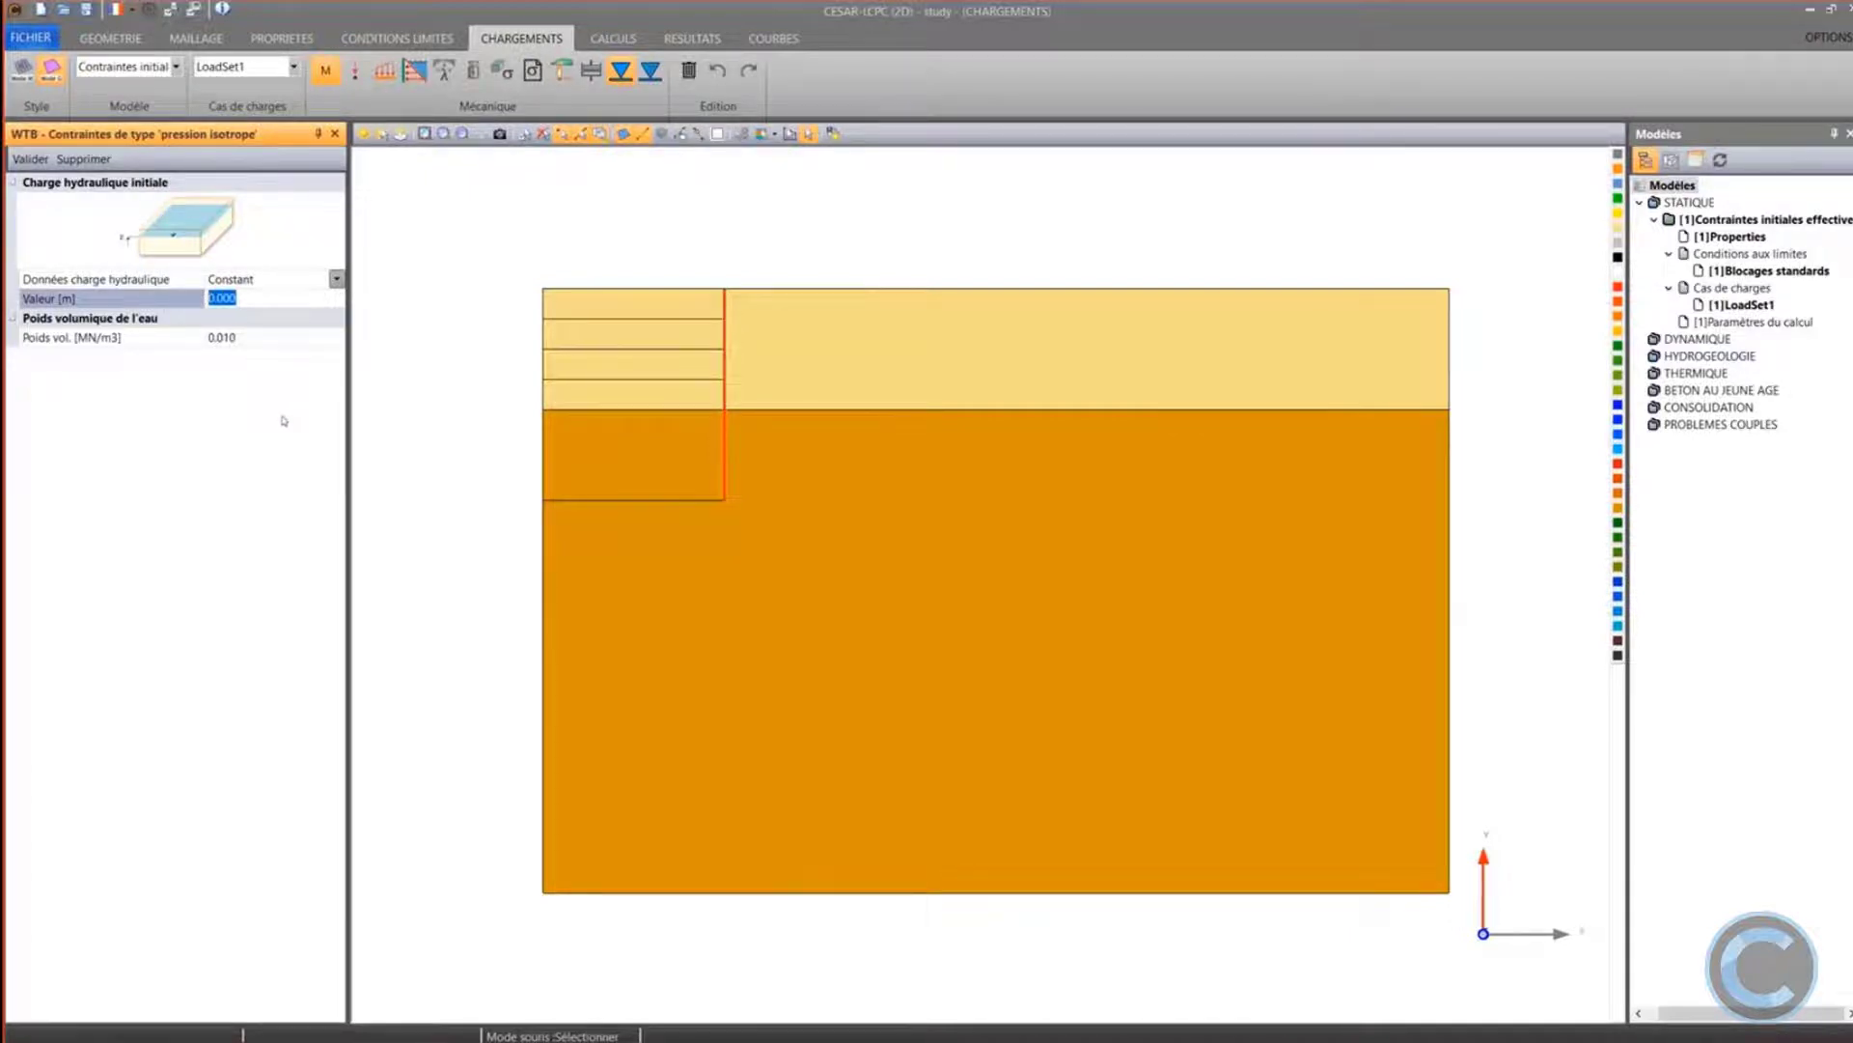
pyautogui.write('-3')
pyautogui.press('Tab')
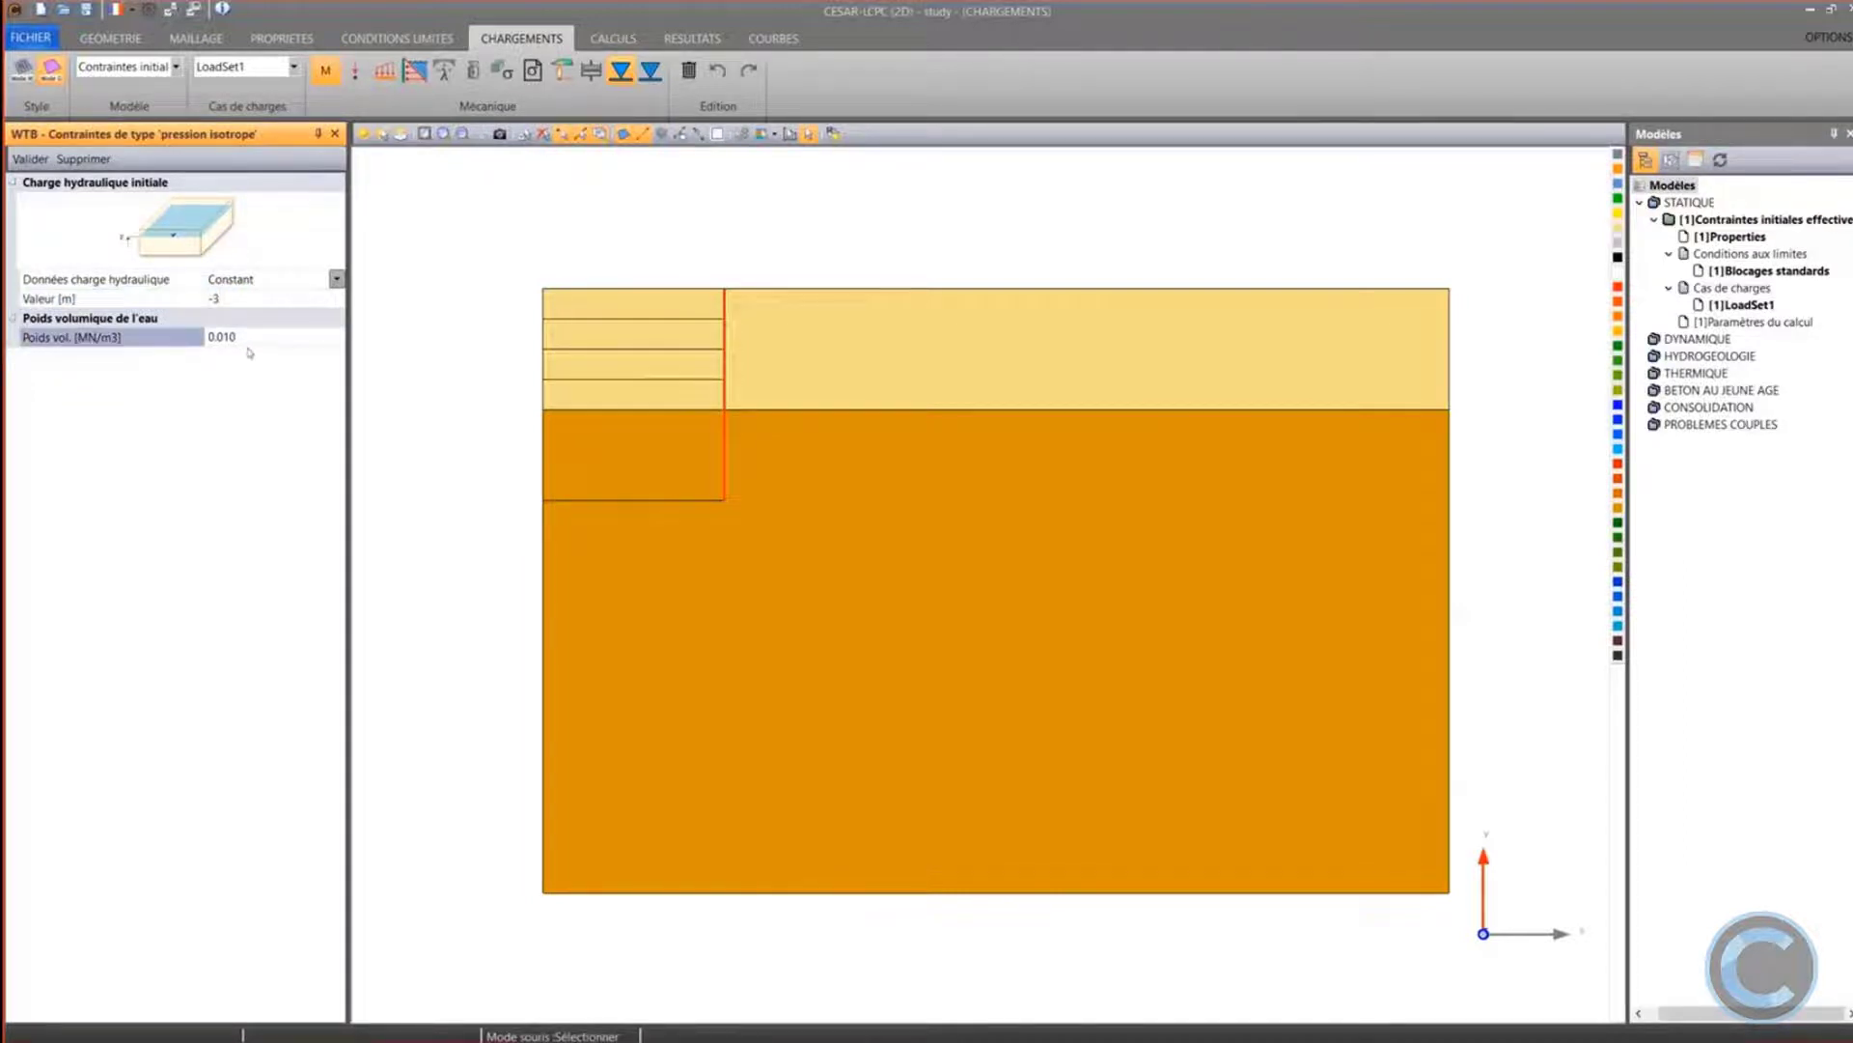
pyautogui.click(50, 162)
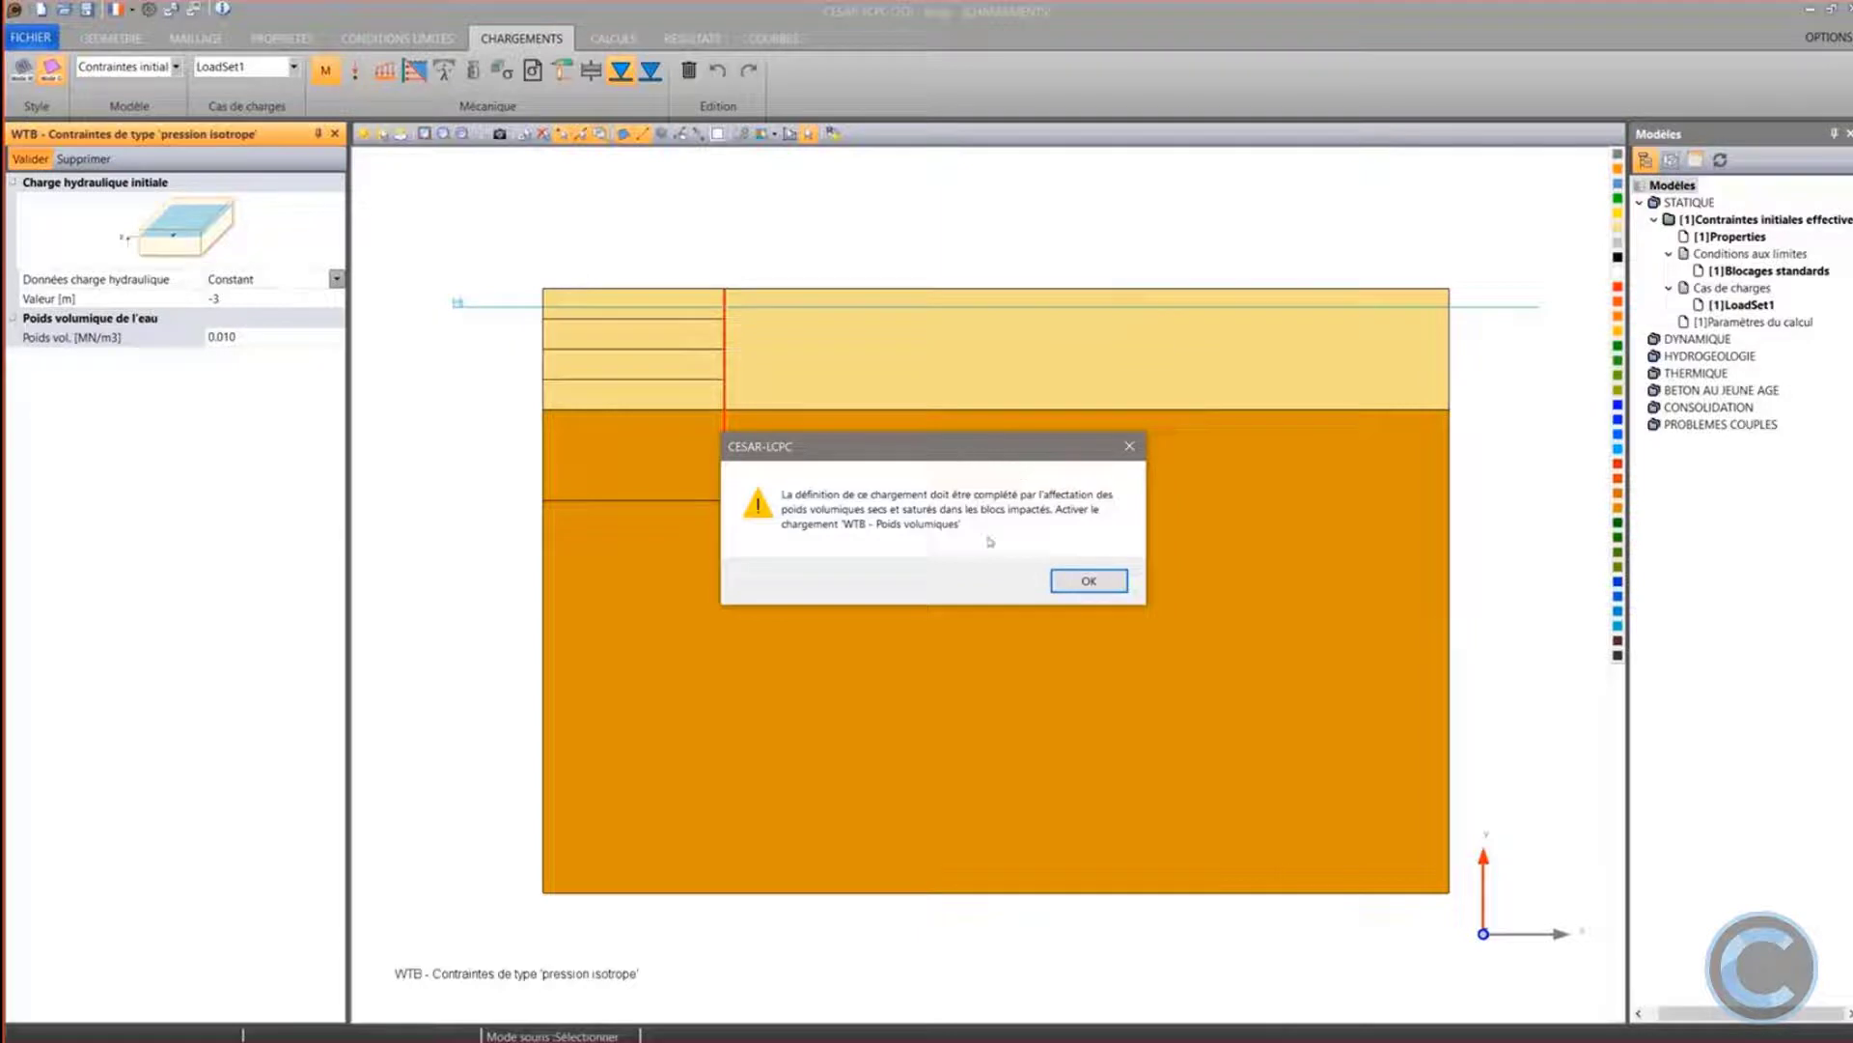
pyautogui.click(1084, 582)
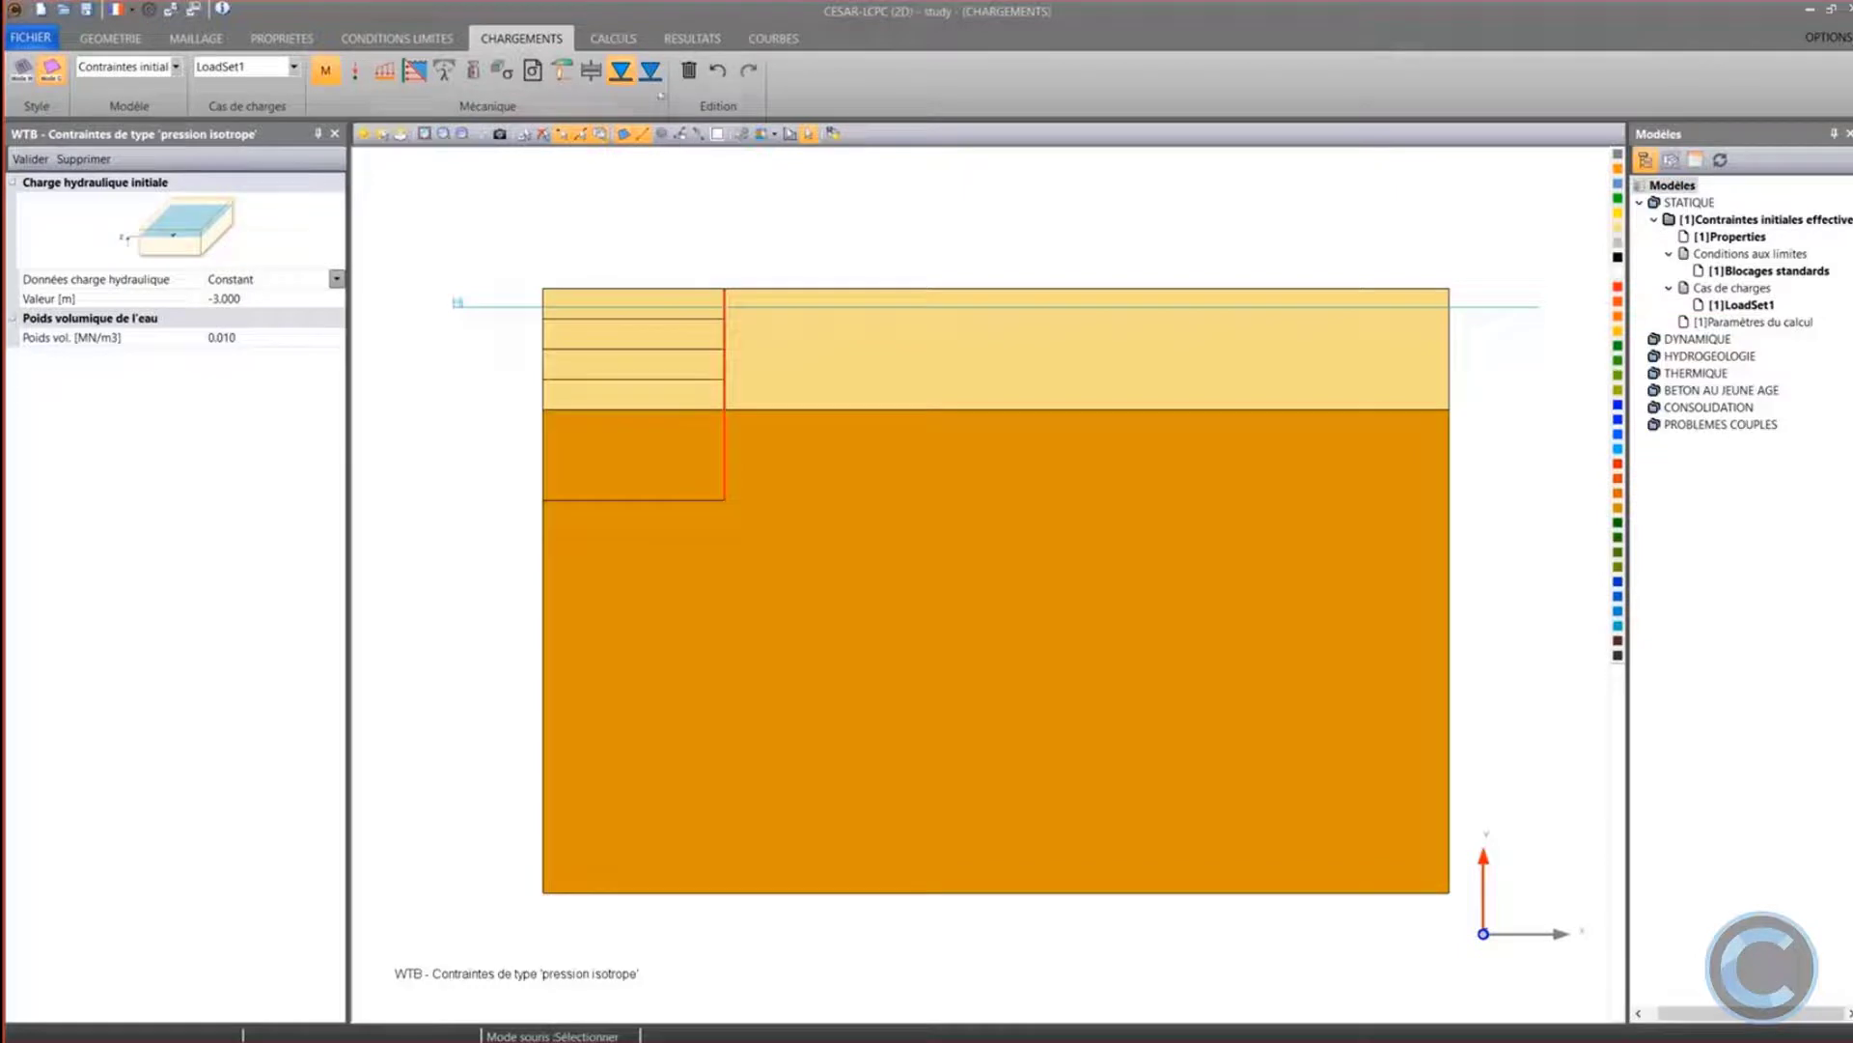
# Assign a unit weight of 0.019 MN/m3 and a saturated unit weight of 0.020 MN/m3 to all soil blocks and check the assignment
pyautogui.click(651, 72)
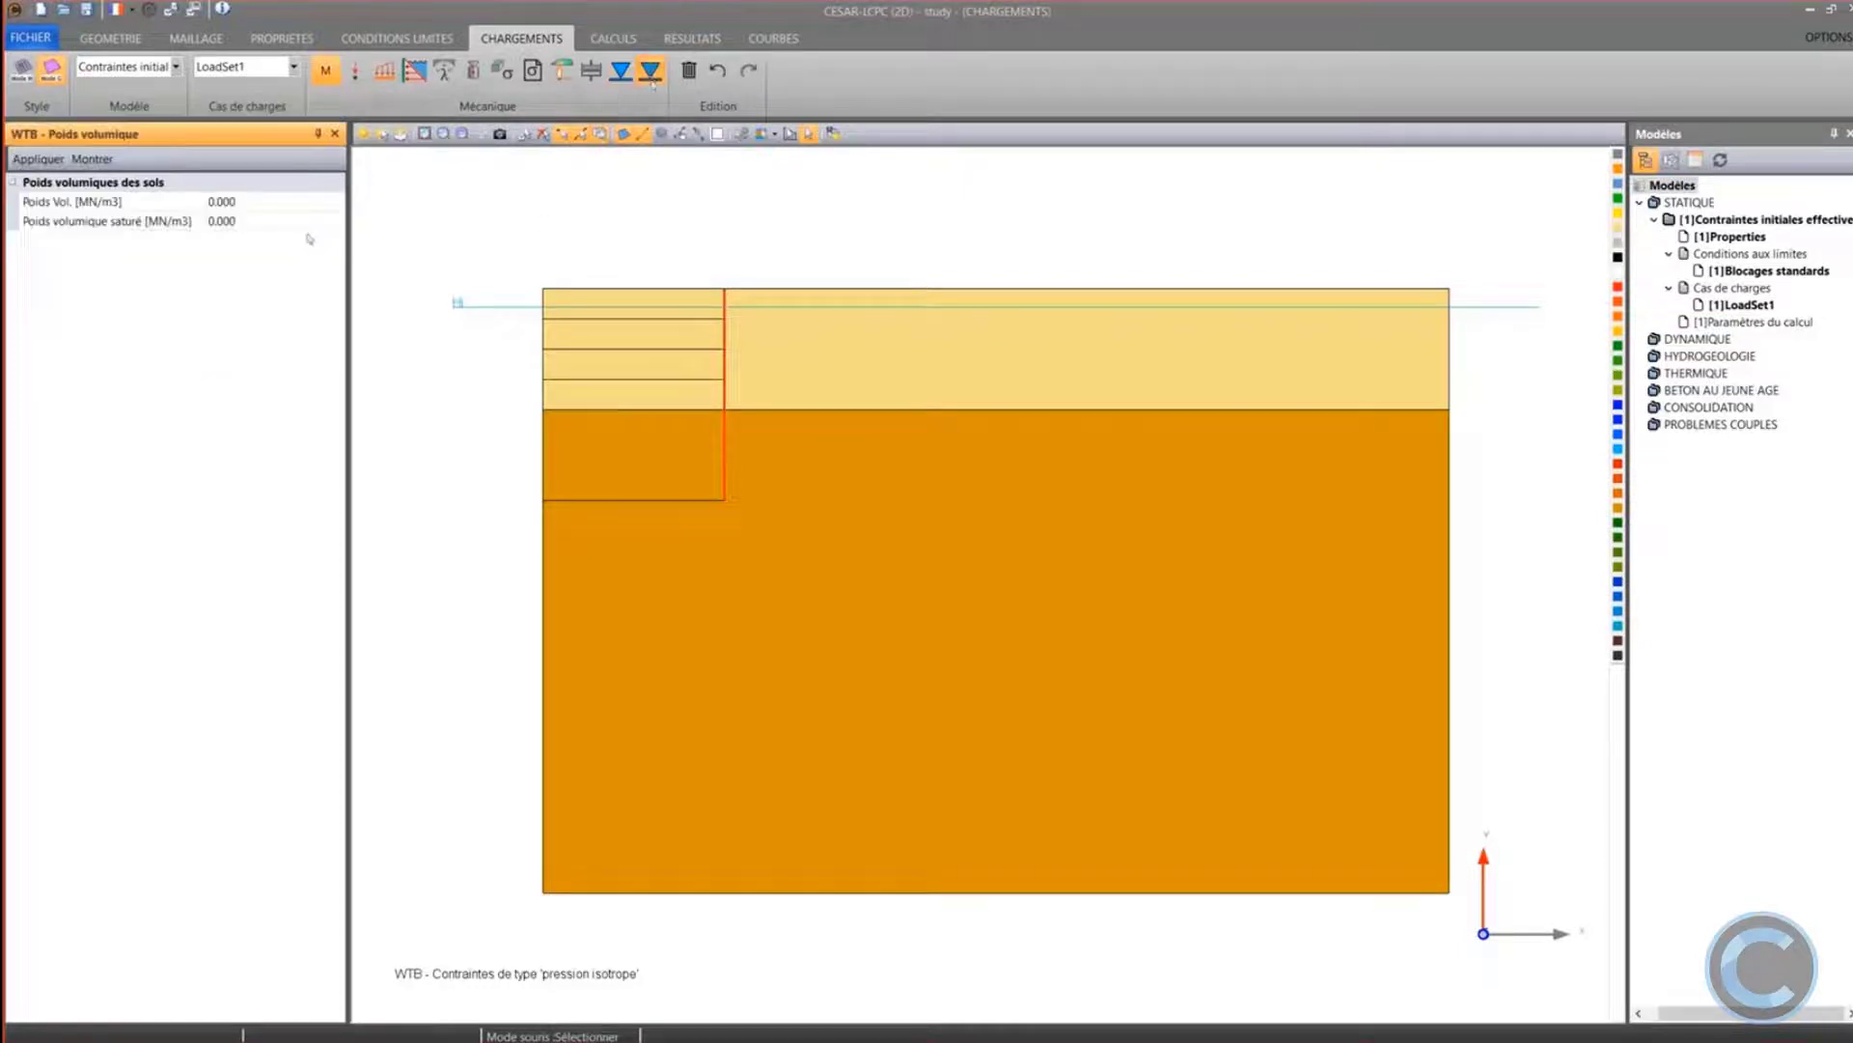
pyautogui.click(180, 196)
pyautogui.write('0.019')
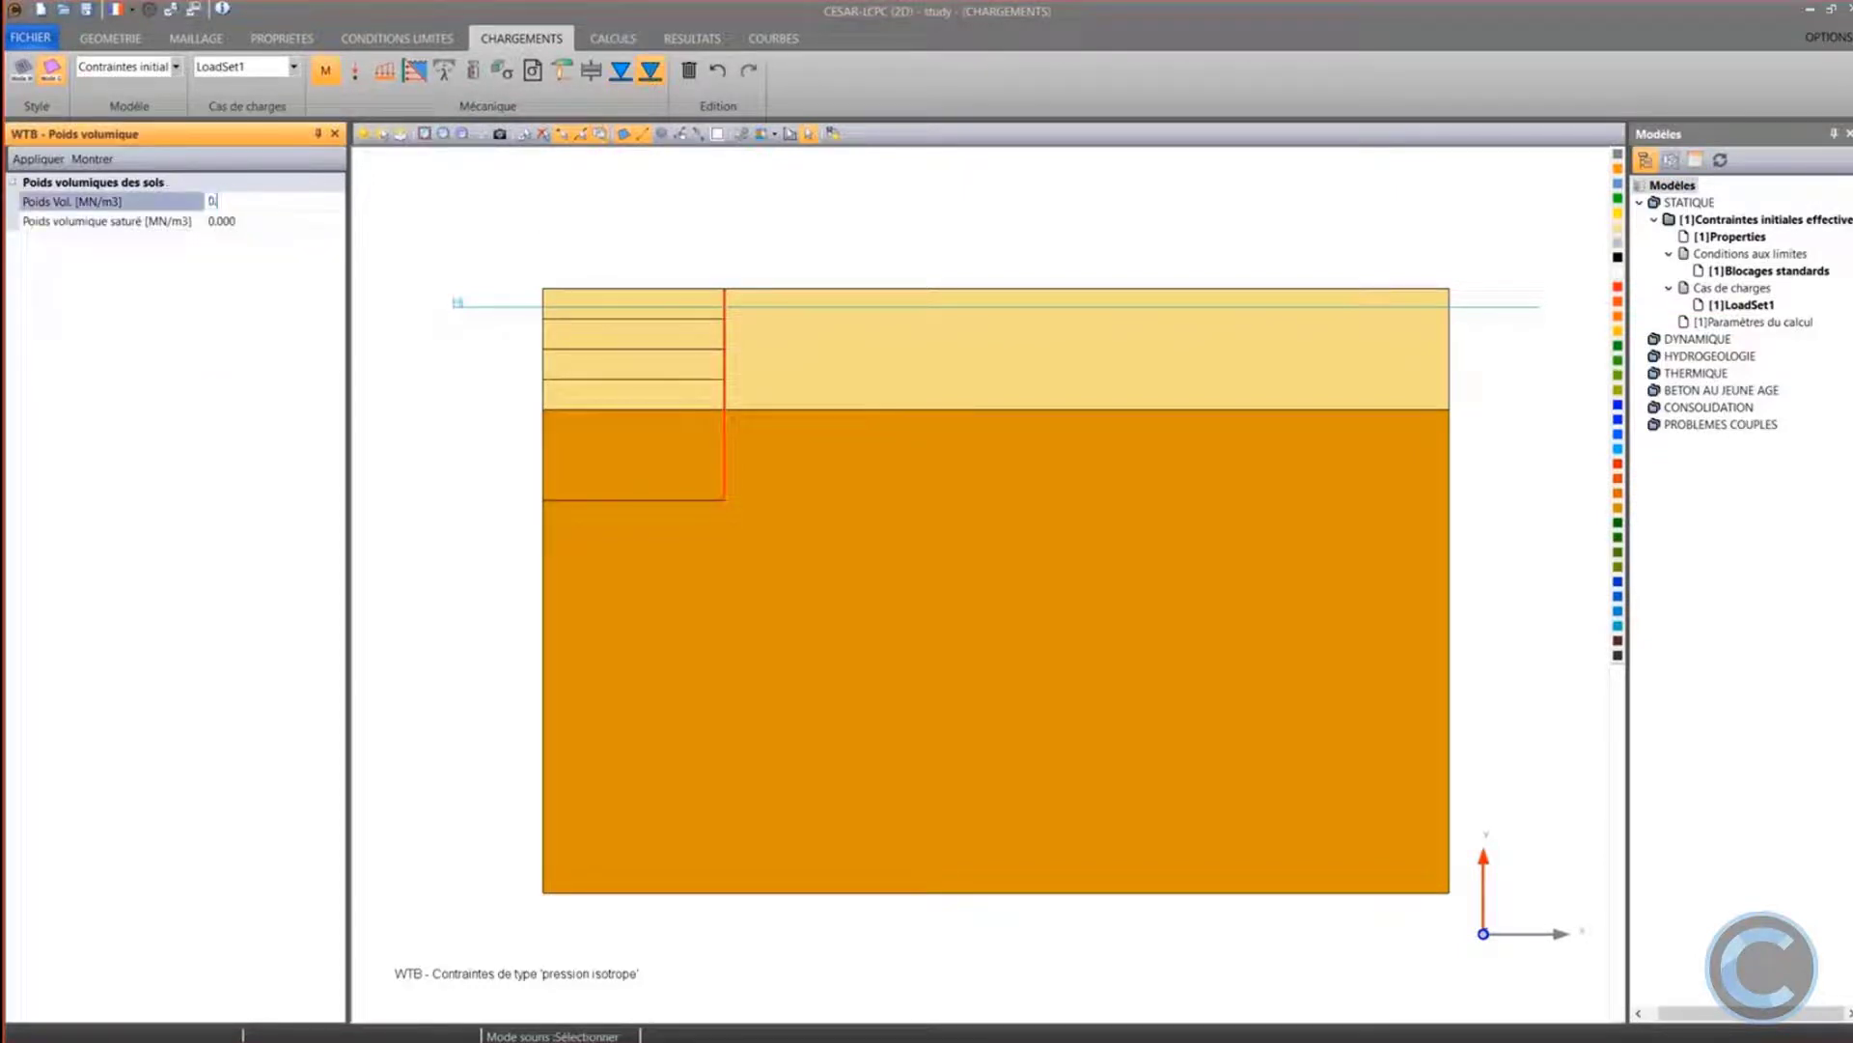
pyautogui.press('Tab')
pyautogui.write('0.020')
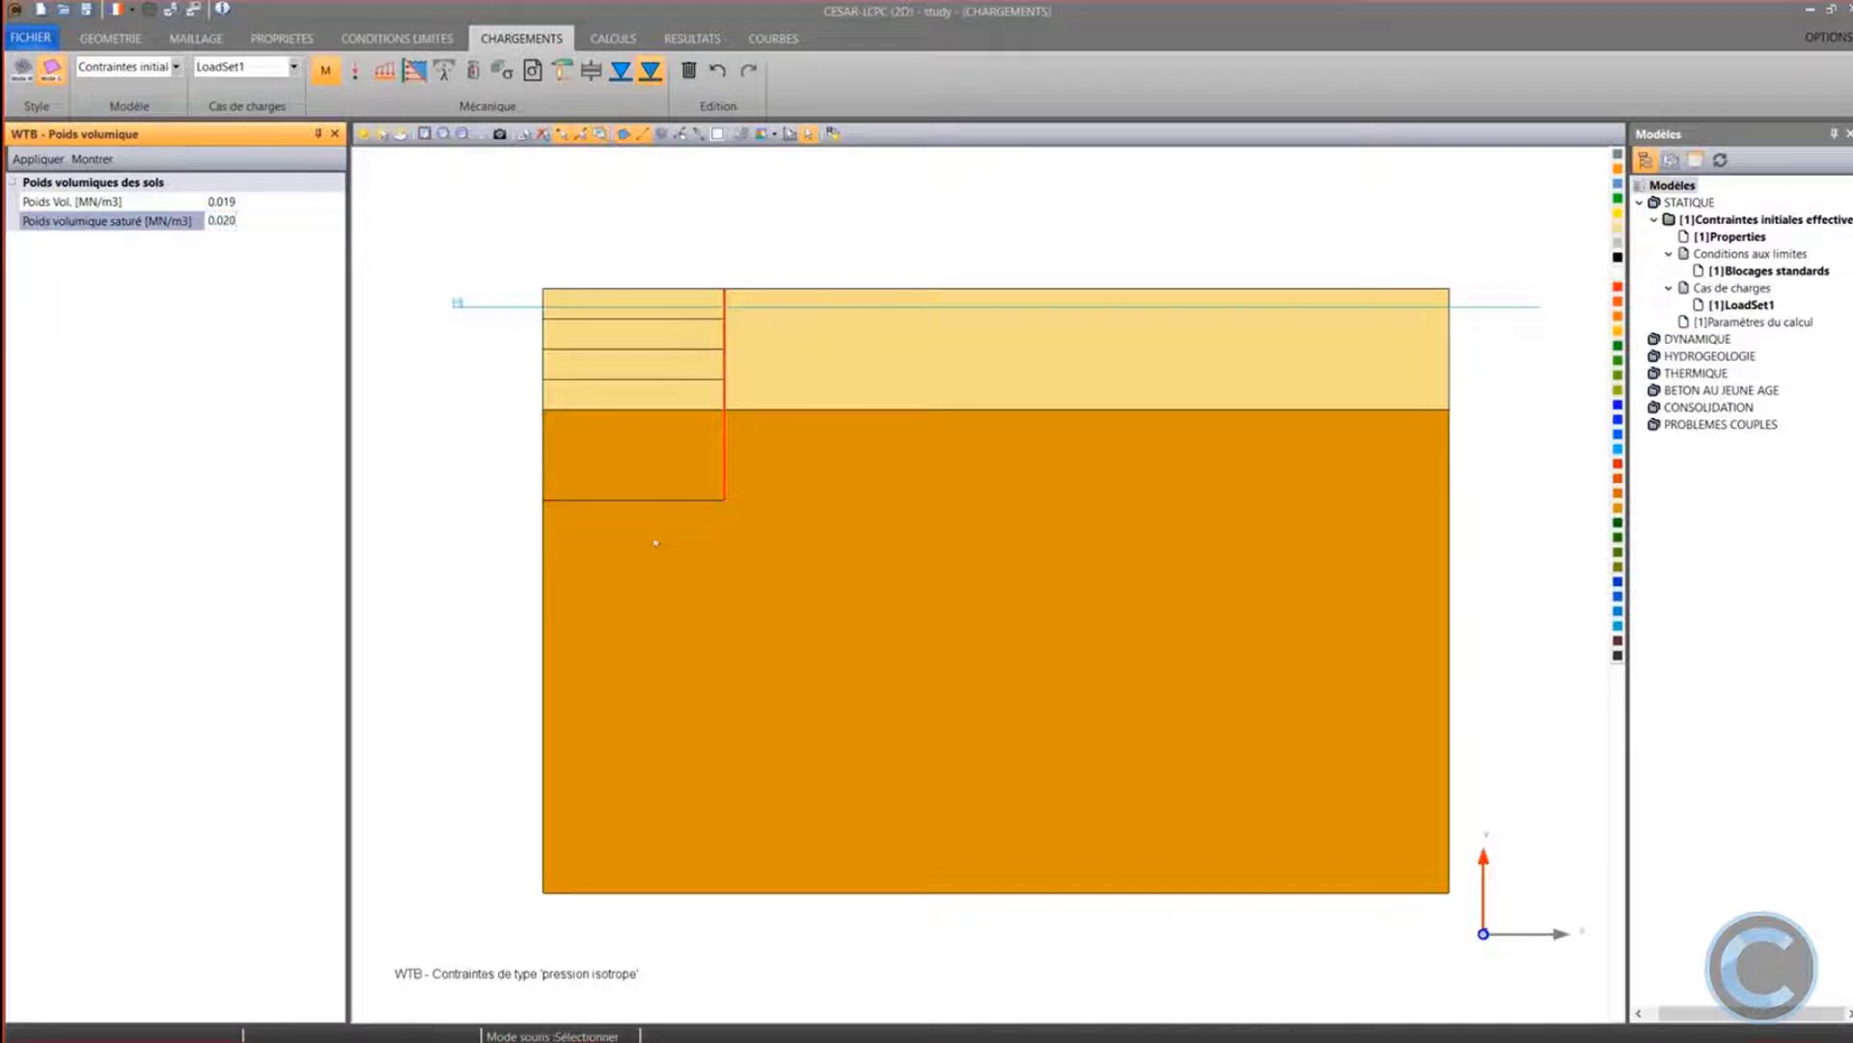
pyautogui.moveTo(656, 544); pyautogui.dragTo(682, 296)
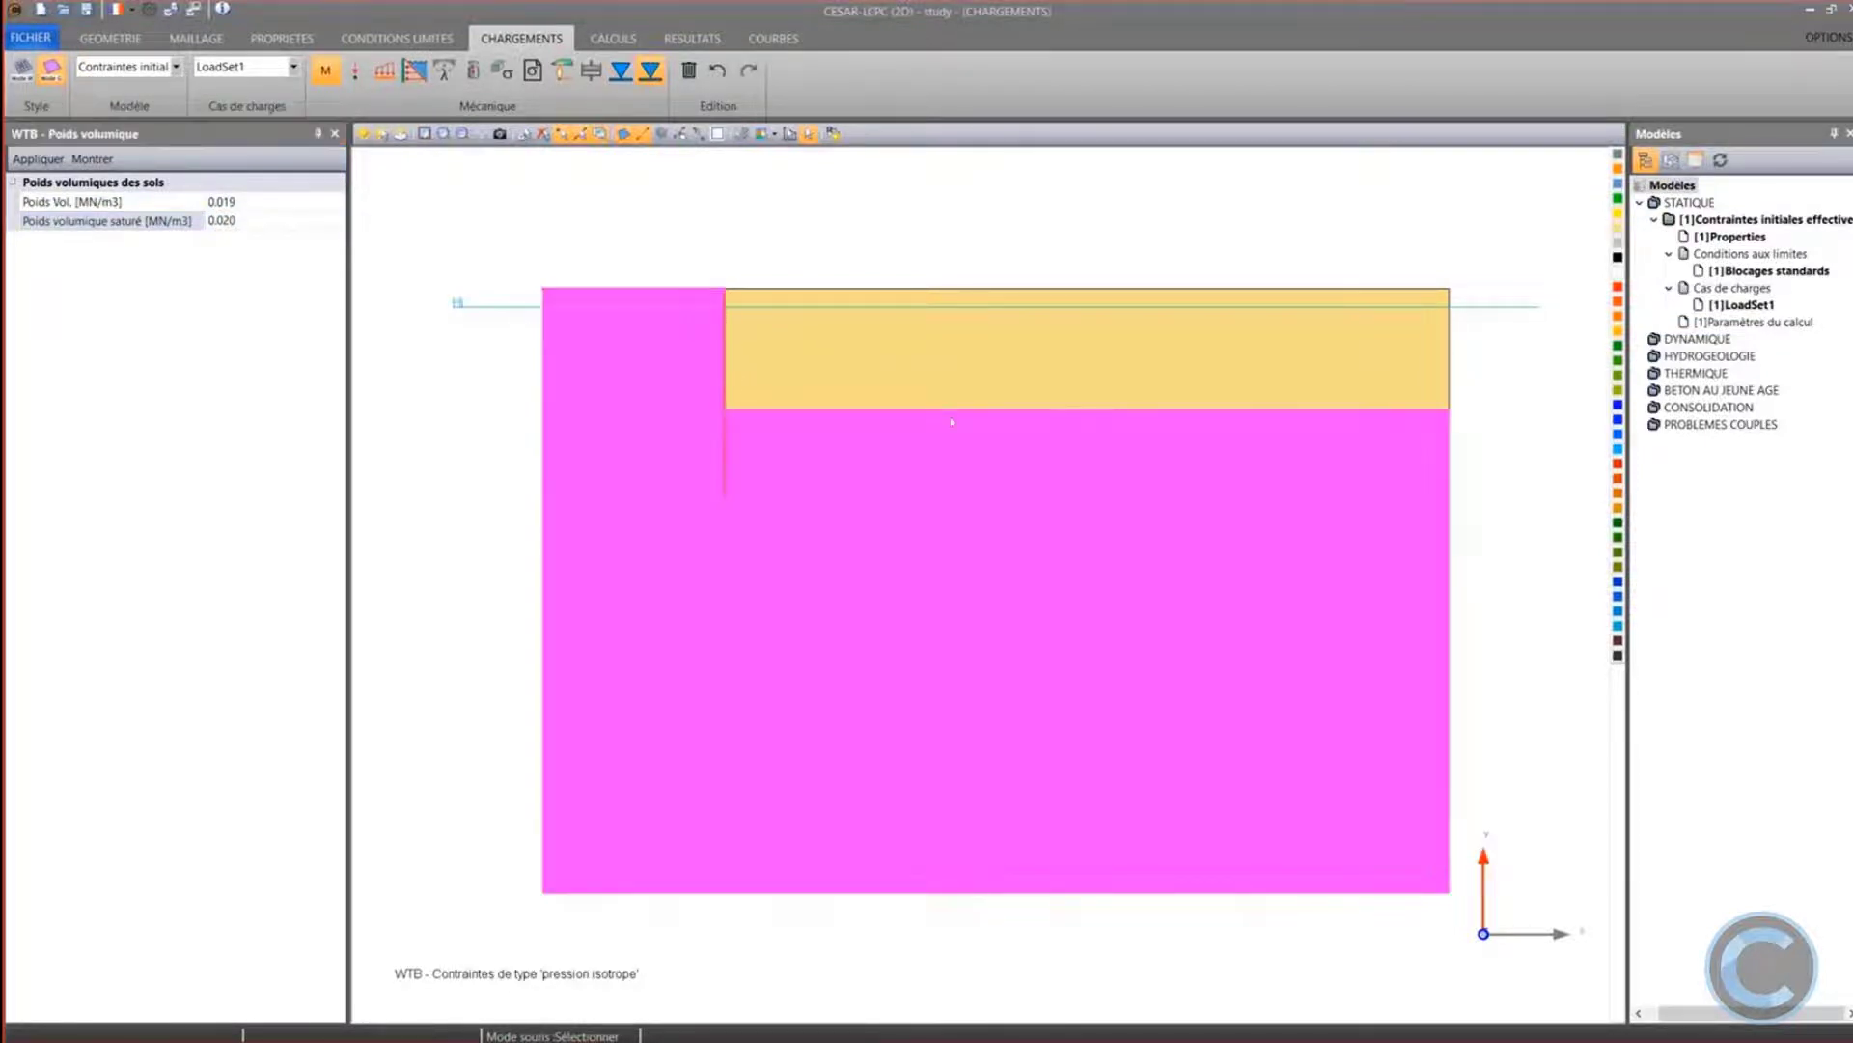
pyautogui.click(973, 376)
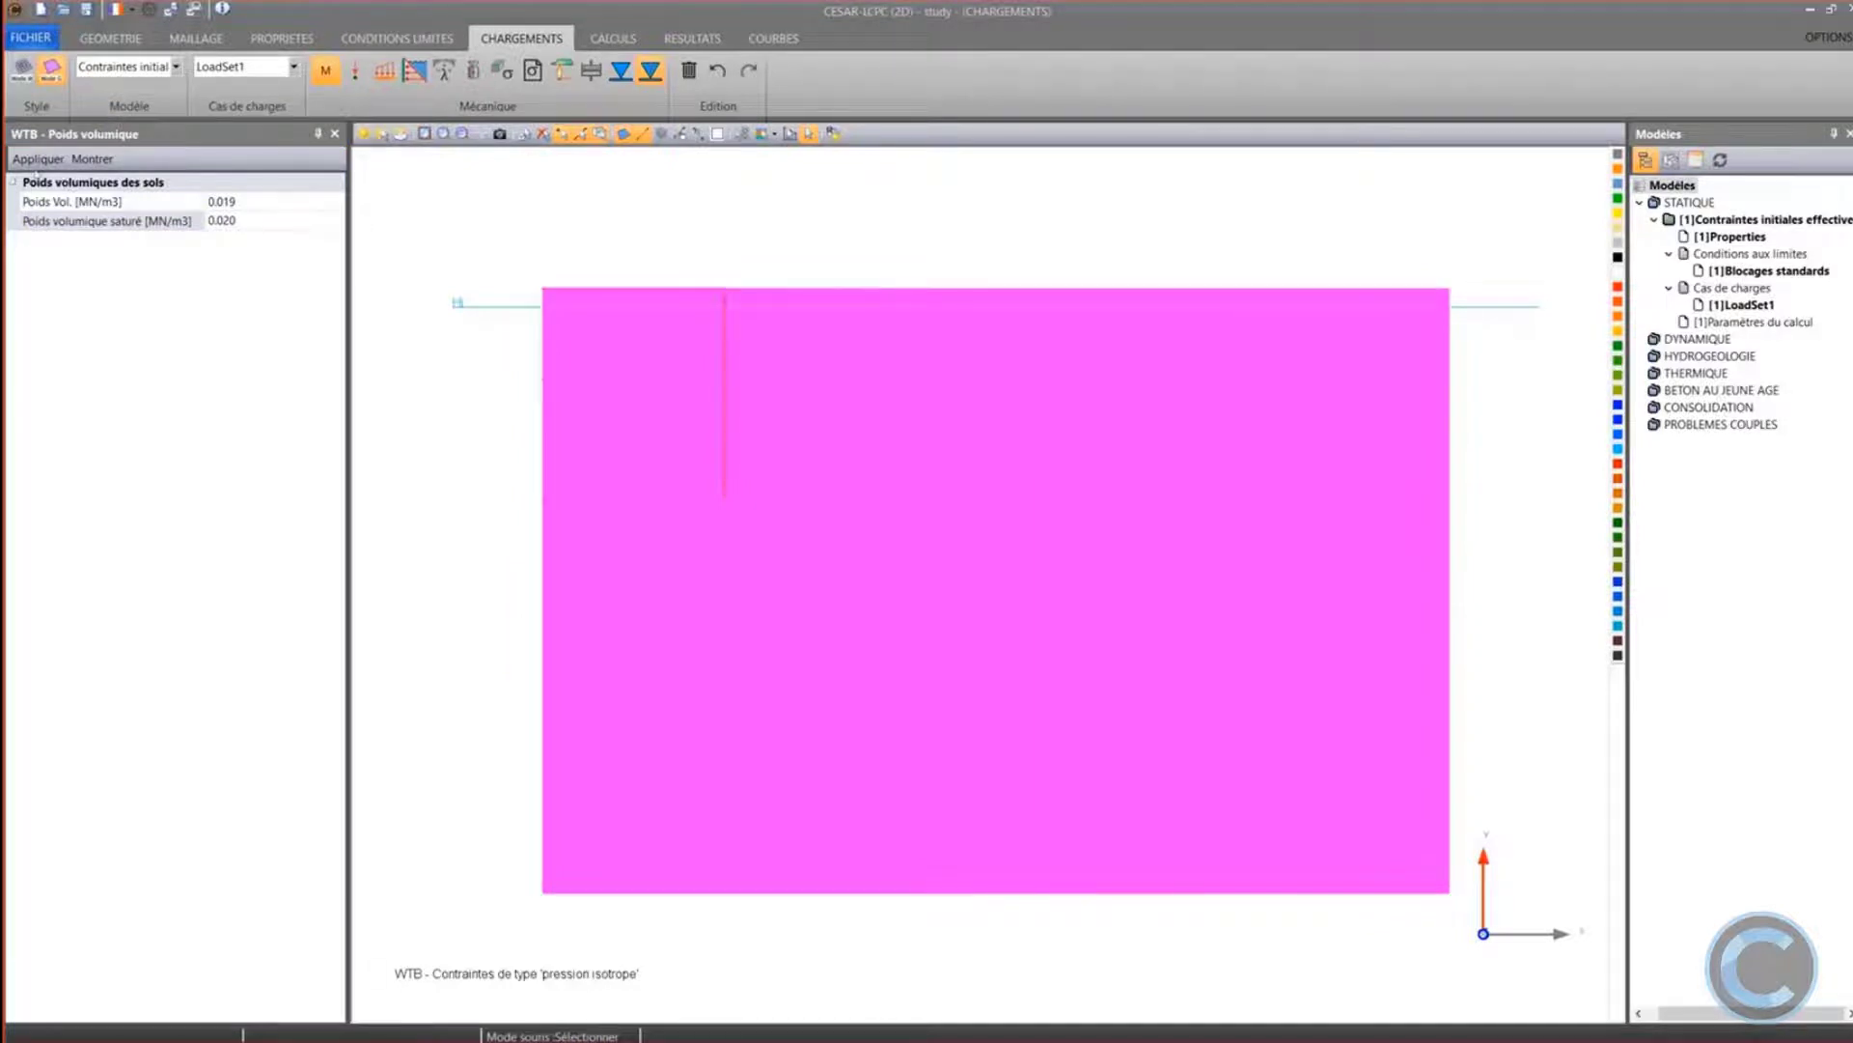
pyautogui.click(38, 158)
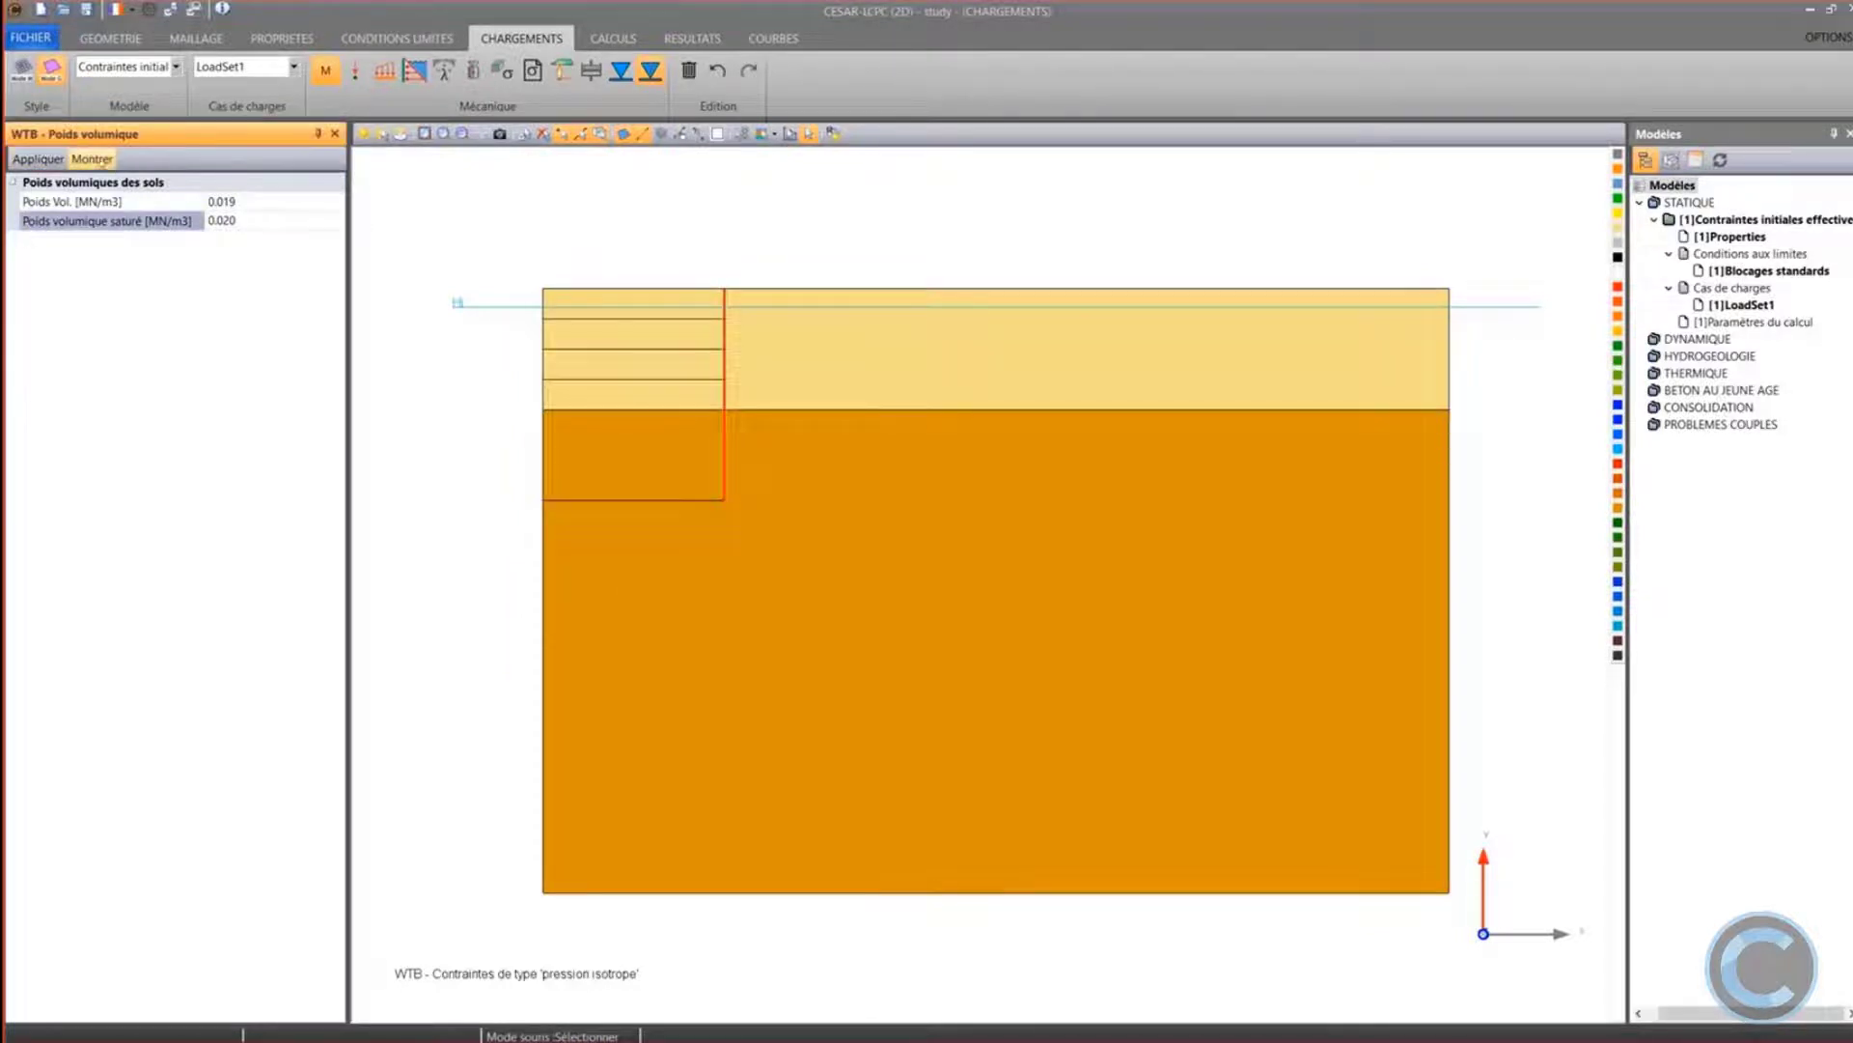
pyautogui.click(92, 159)
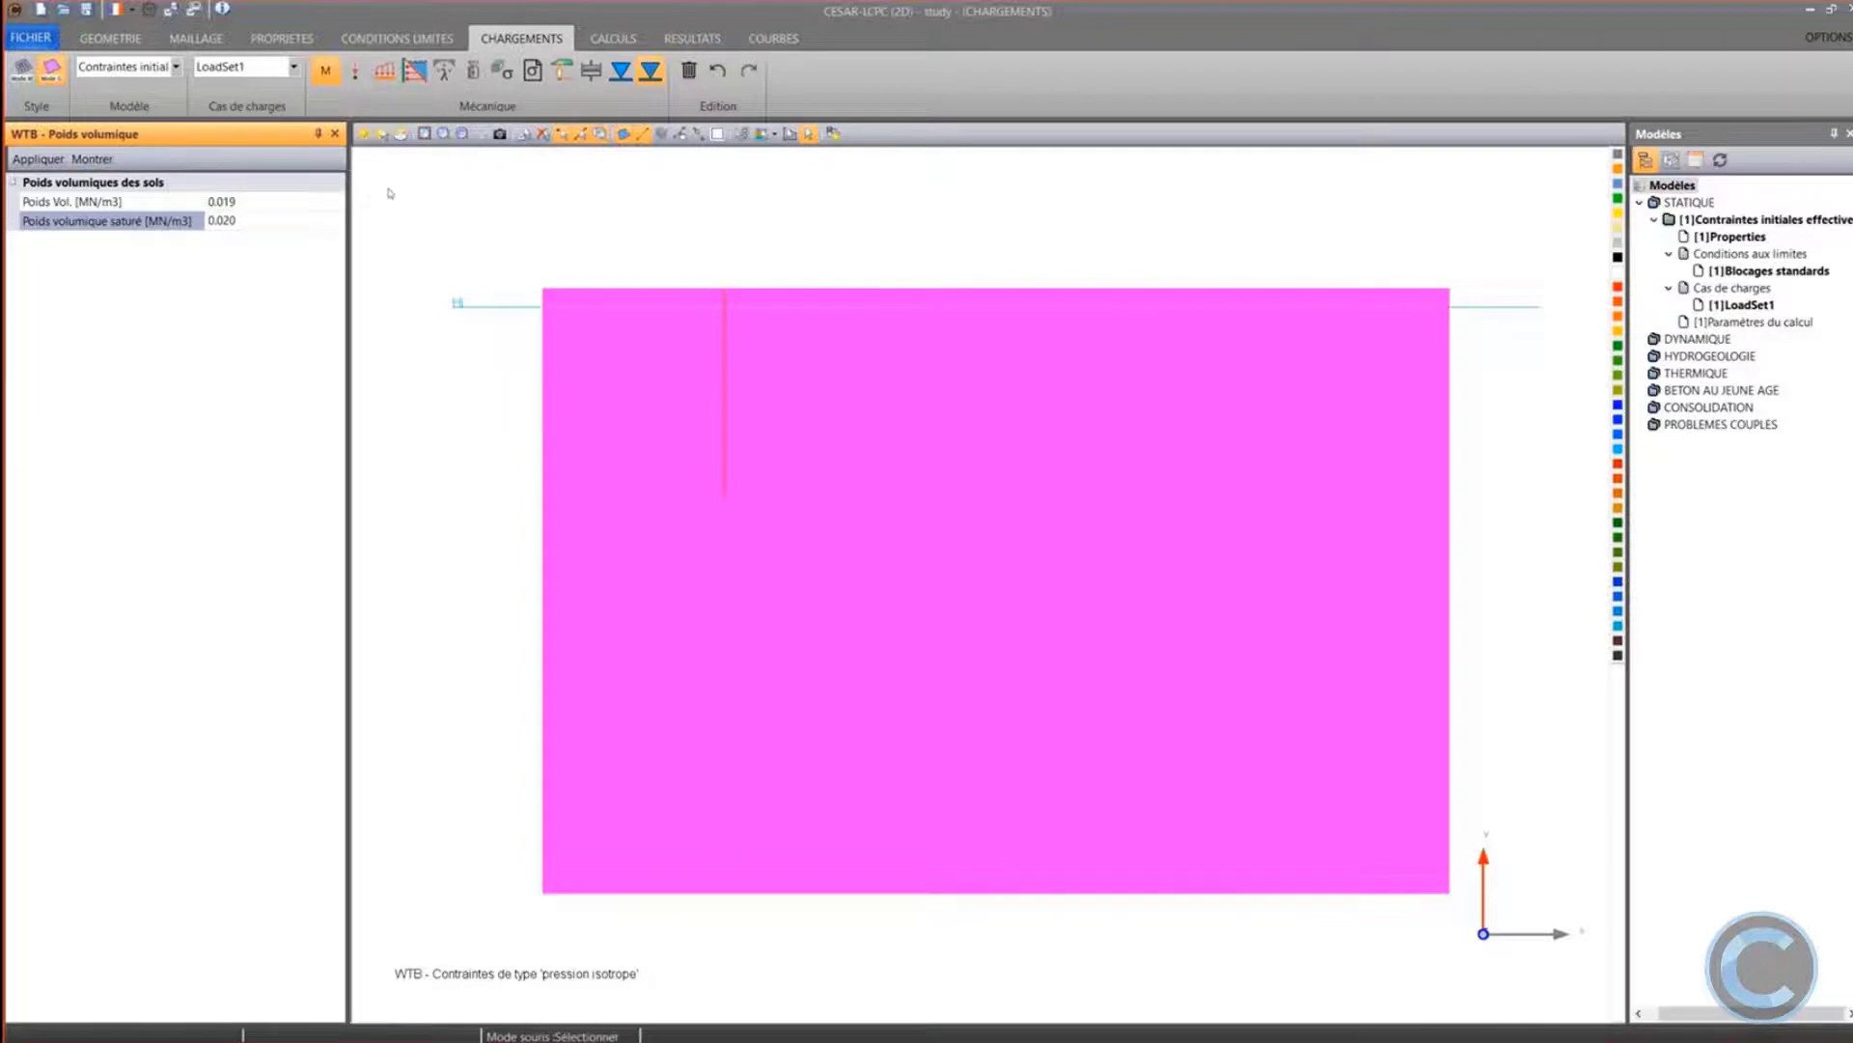
pyautogui.click(394, 194)
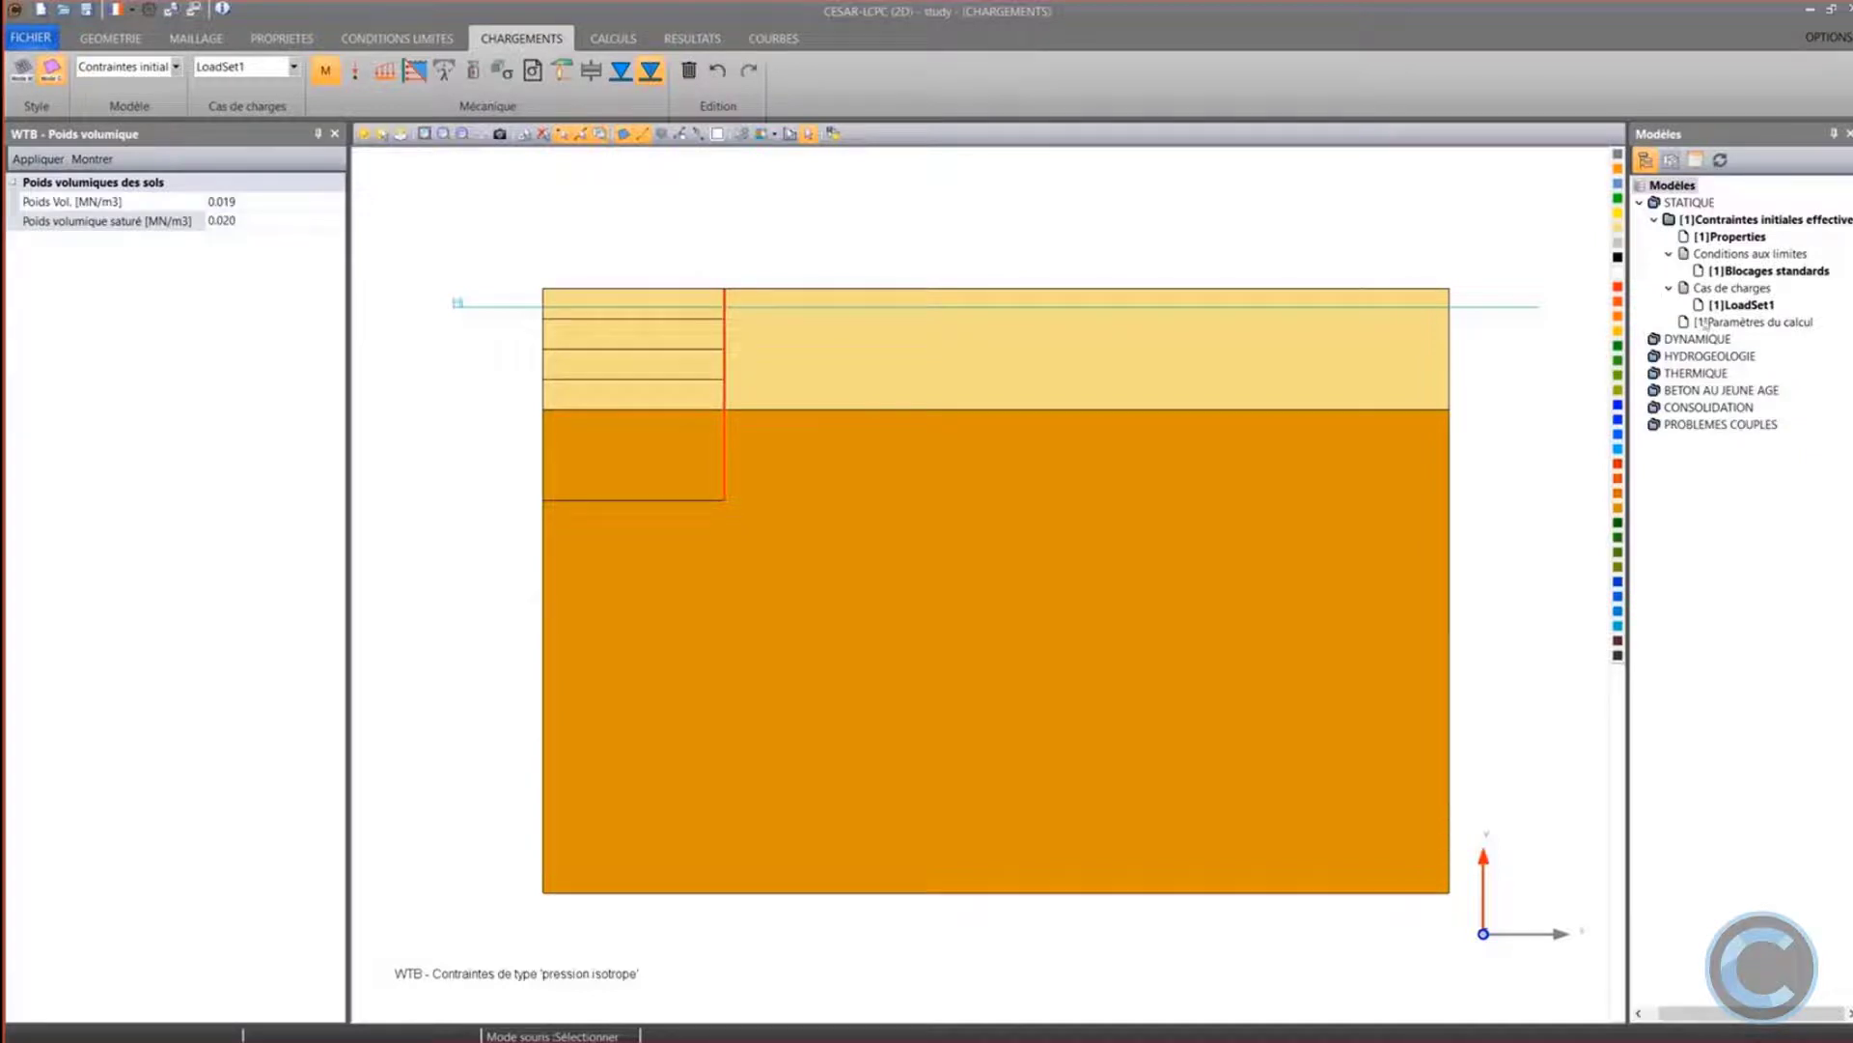
# Open the solver parameters of the initial stress model and enter a tolerance of 1.000e-03
pyautogui.click(1708, 324)
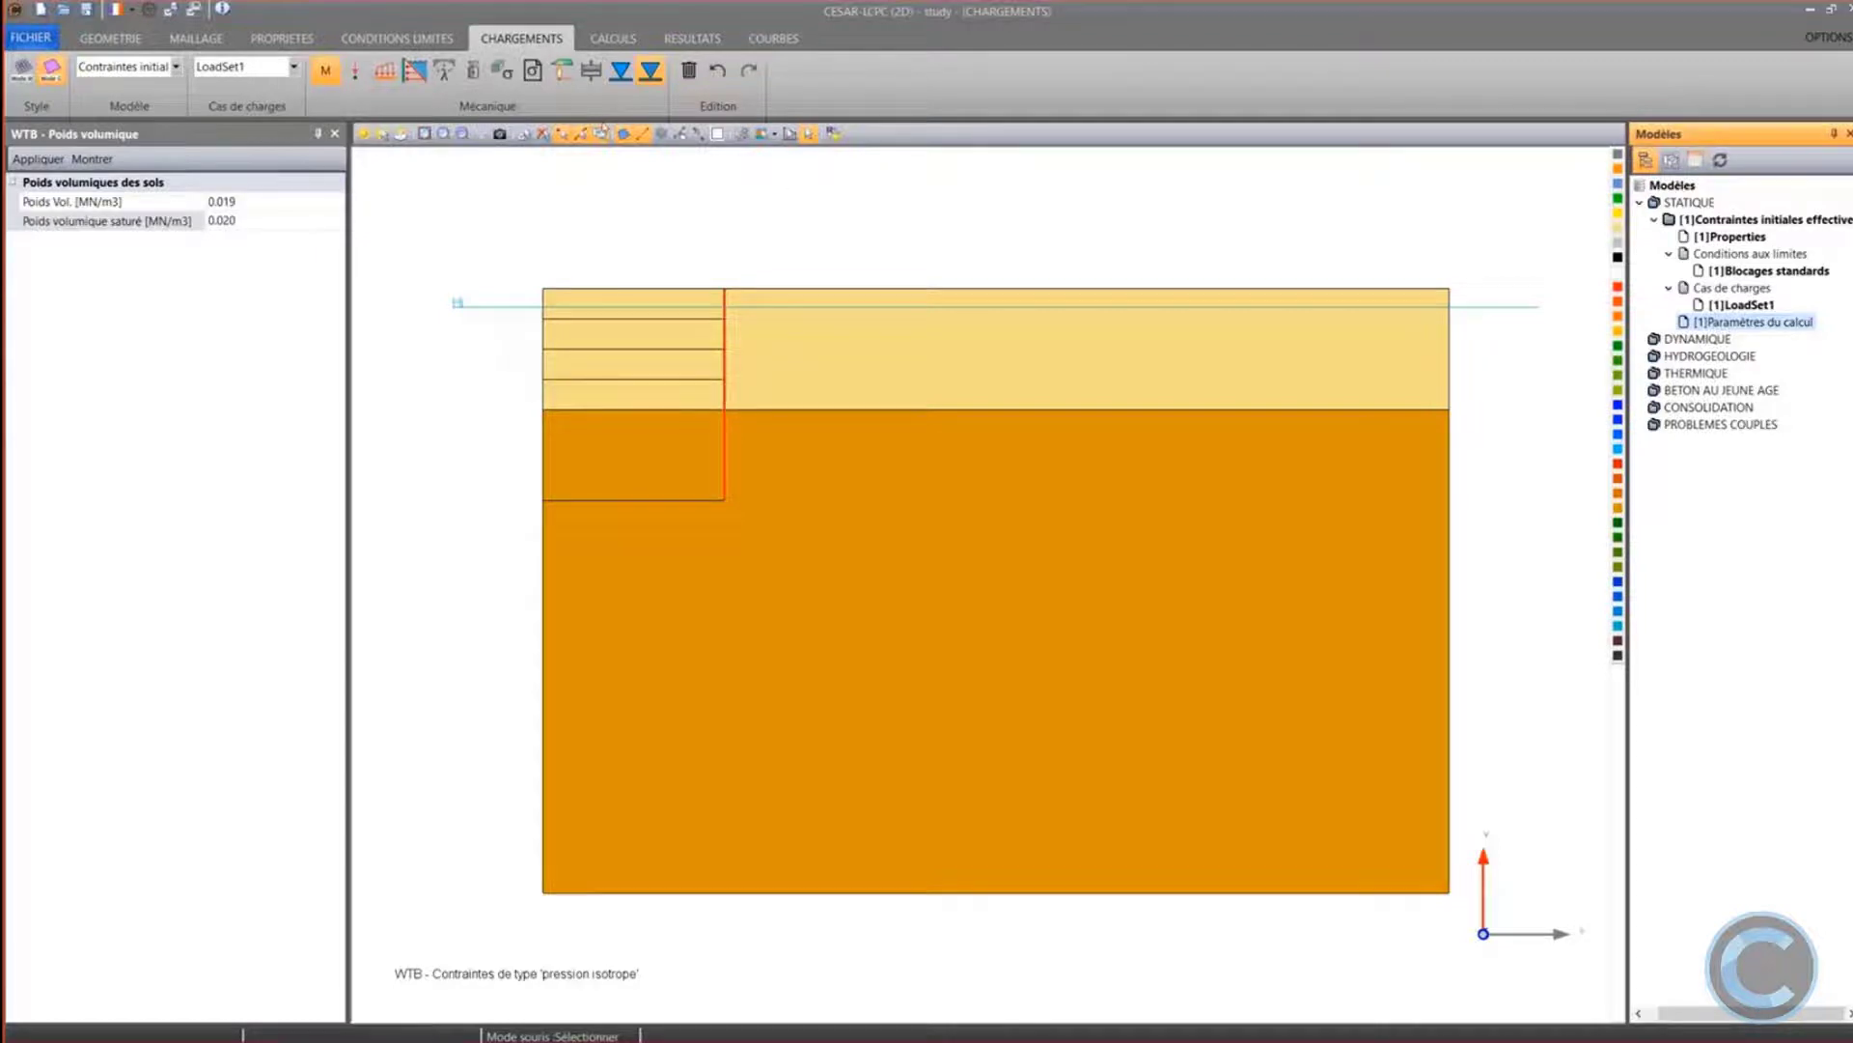
pyautogui.click(612, 39)
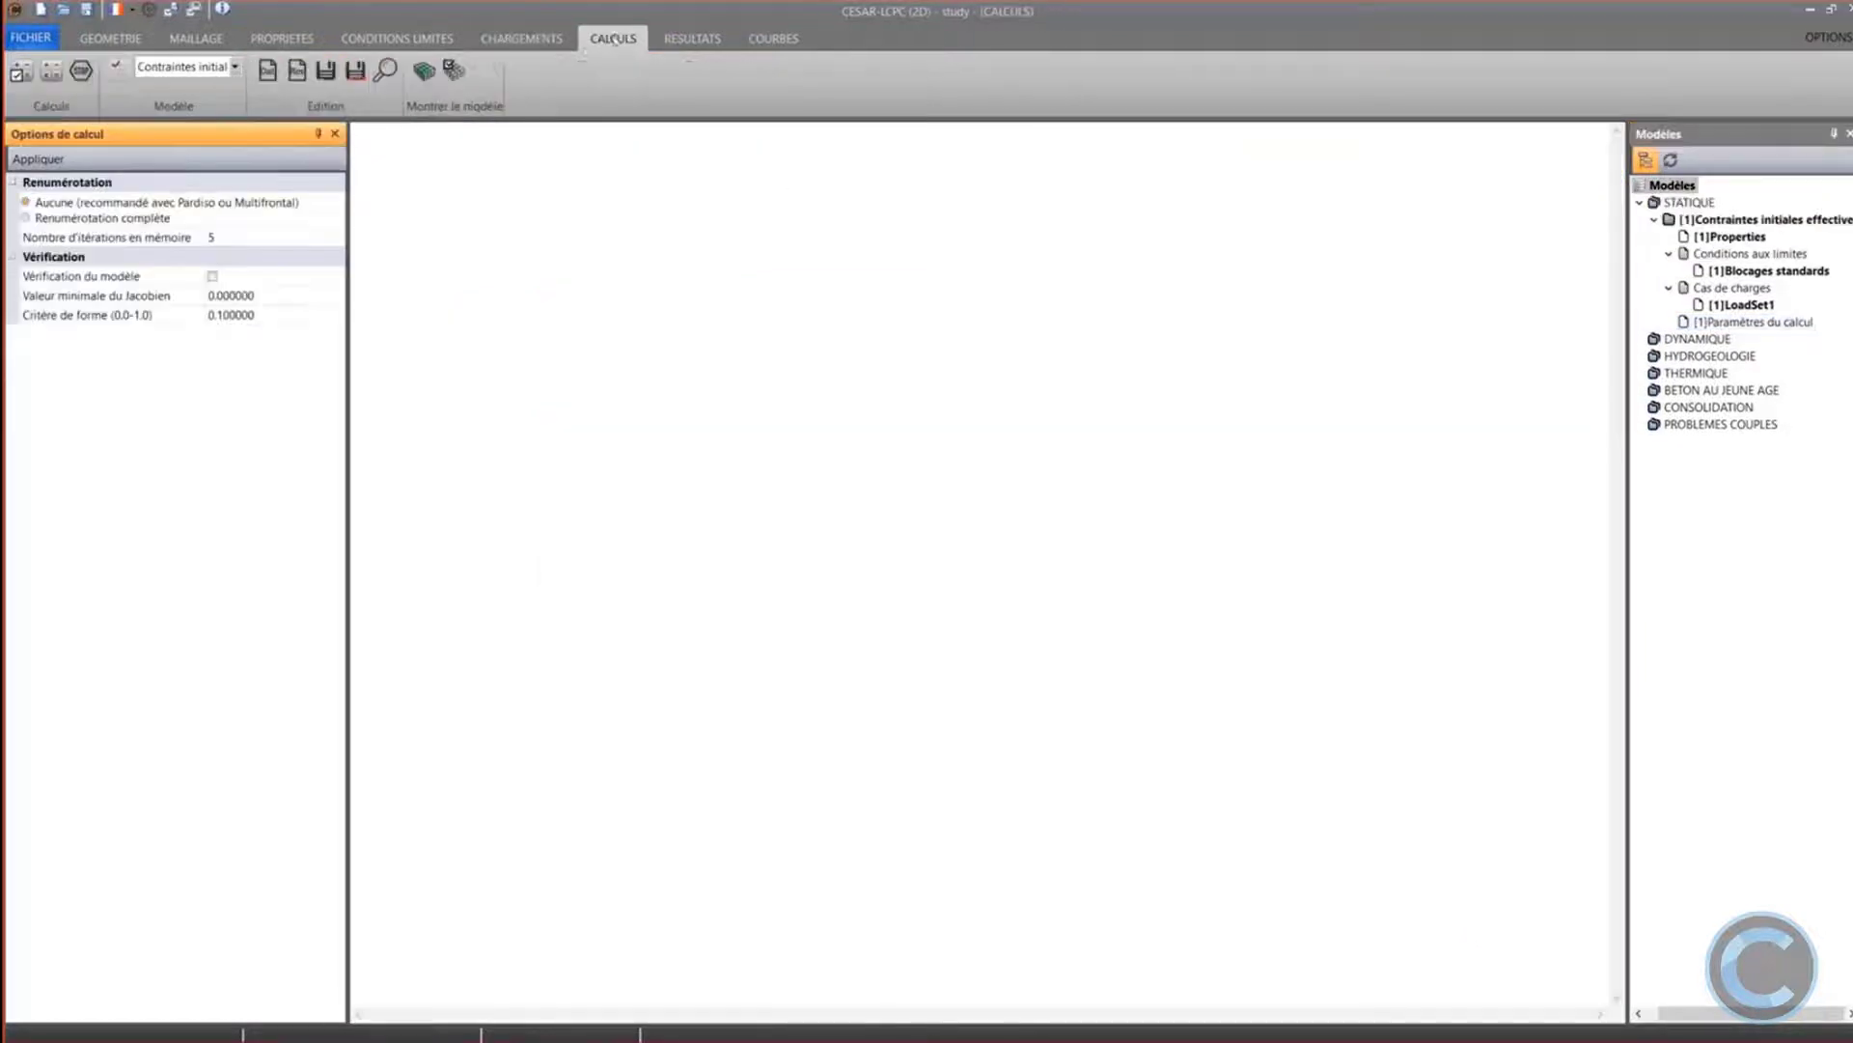
pyautogui.click(117, 71)
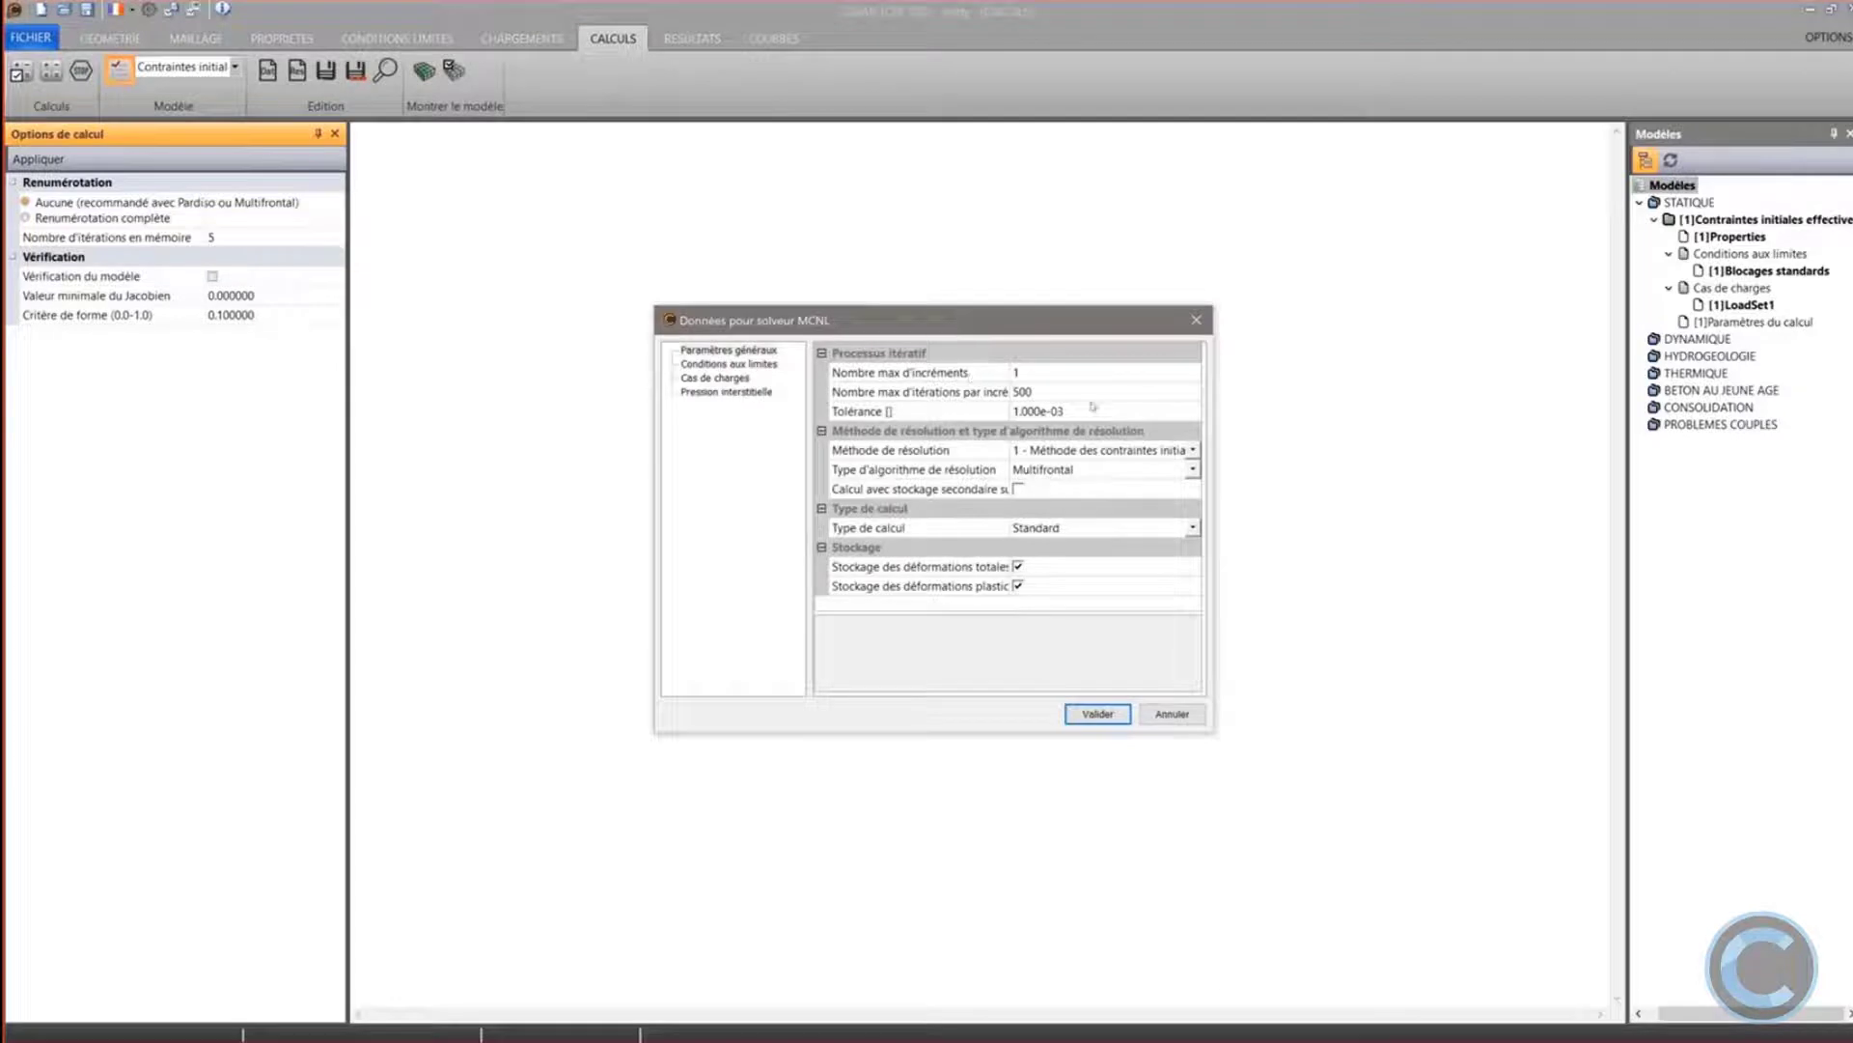
pyautogui.click(1090, 413)
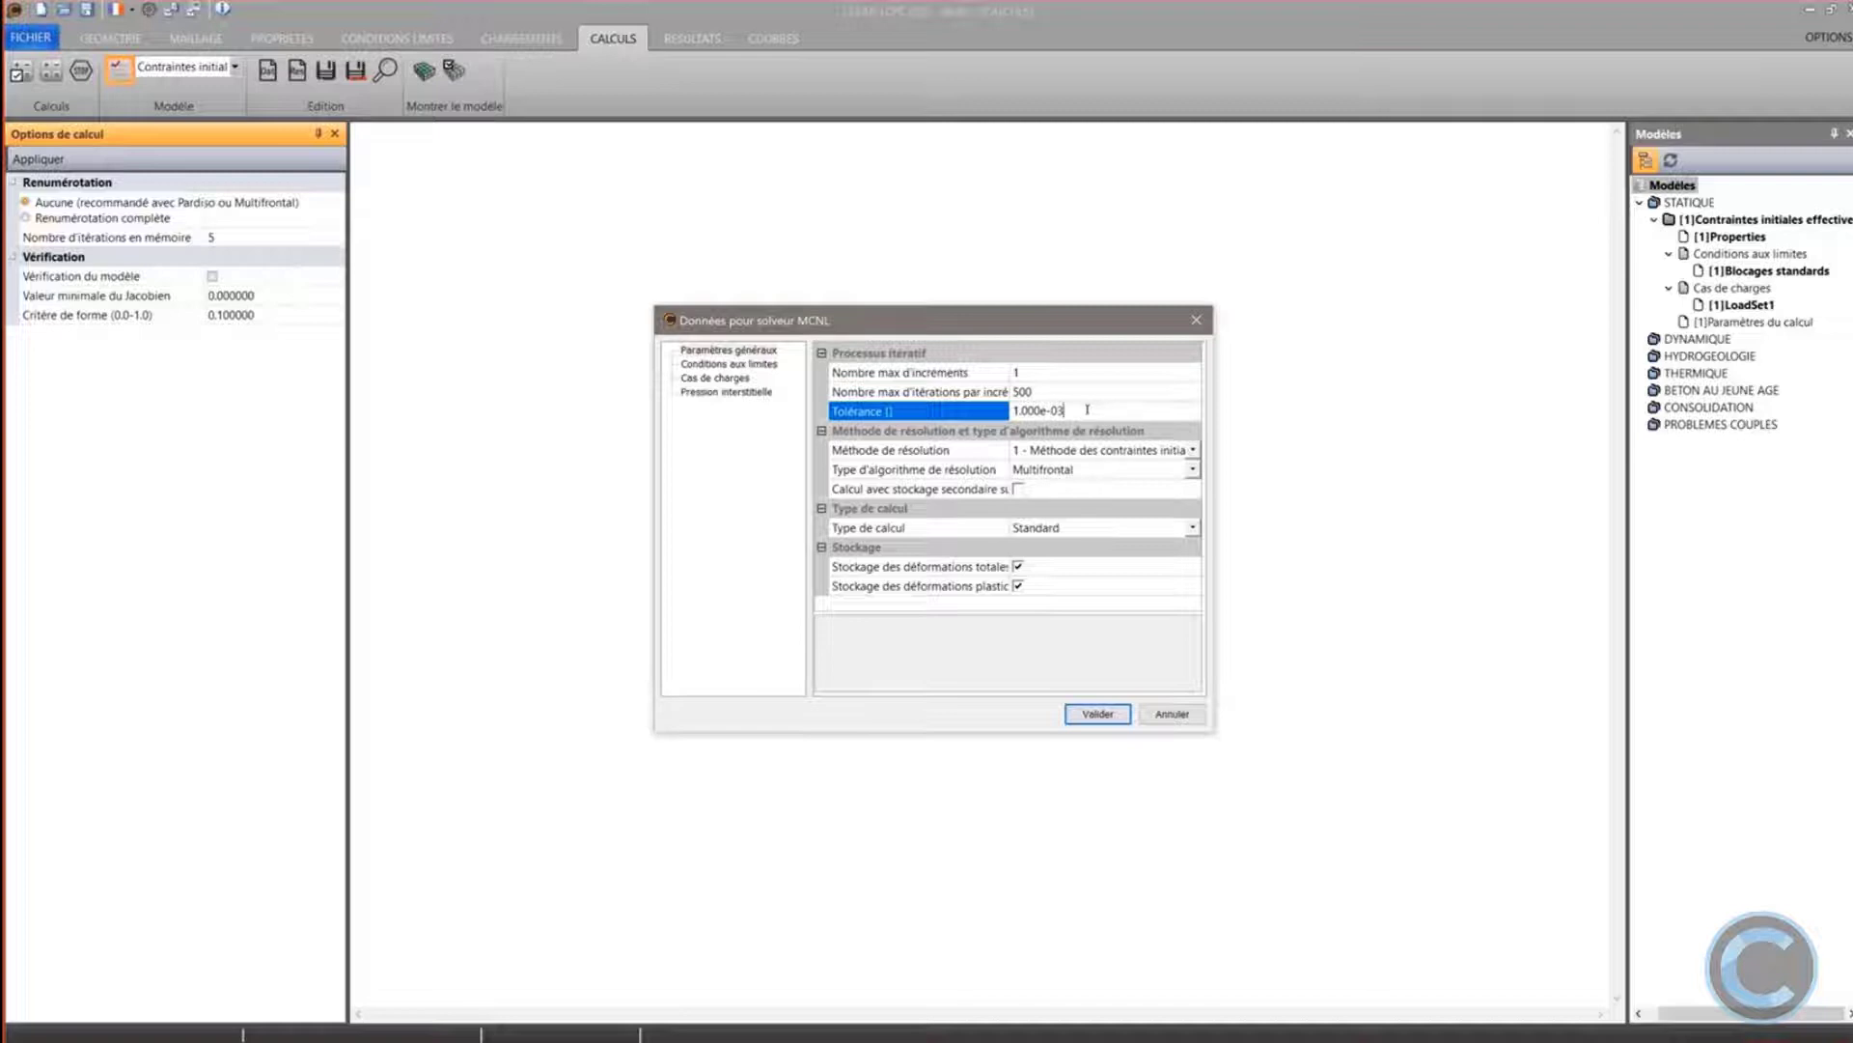
pyautogui.press('BackSpace')
pyautogui.write('2')
pyautogui.write('3')
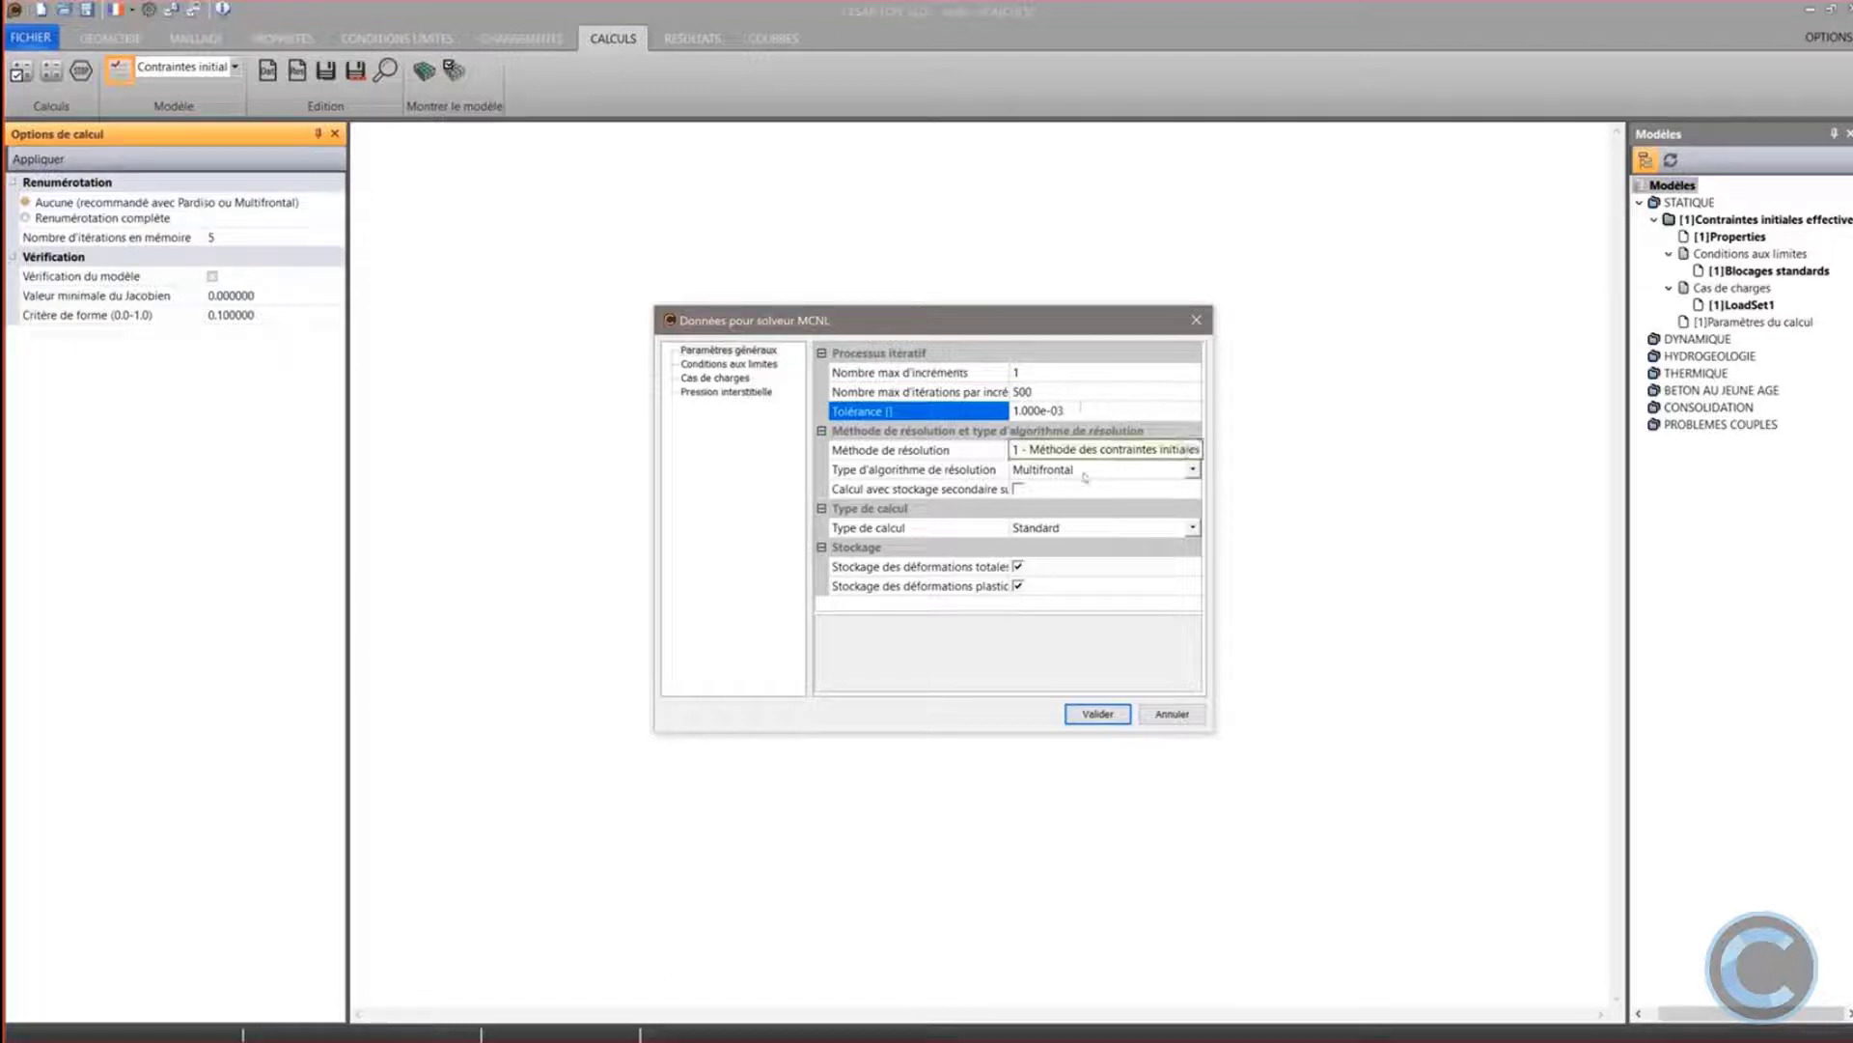
# Set the resolution algorithm to Pardiso and validate the solver parameters of the initial stress model
pyautogui.click(1193, 470)
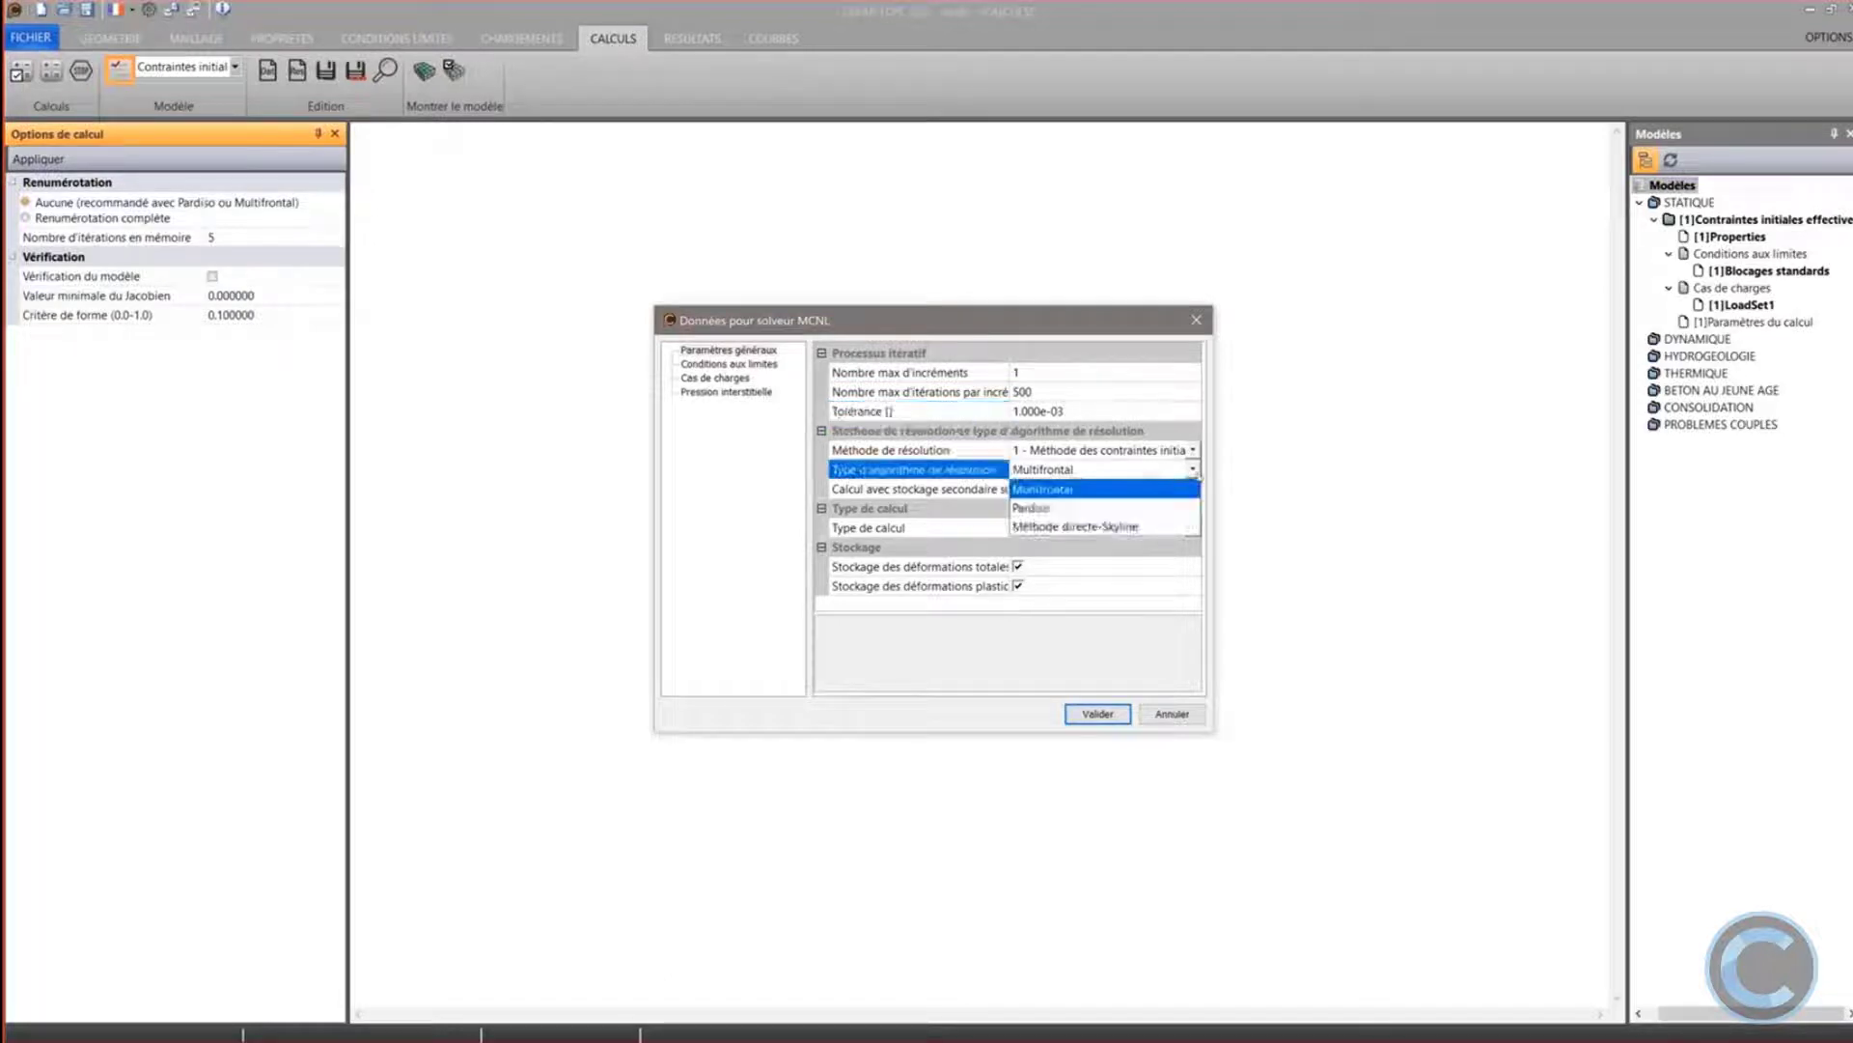
pyautogui.click(1048, 509)
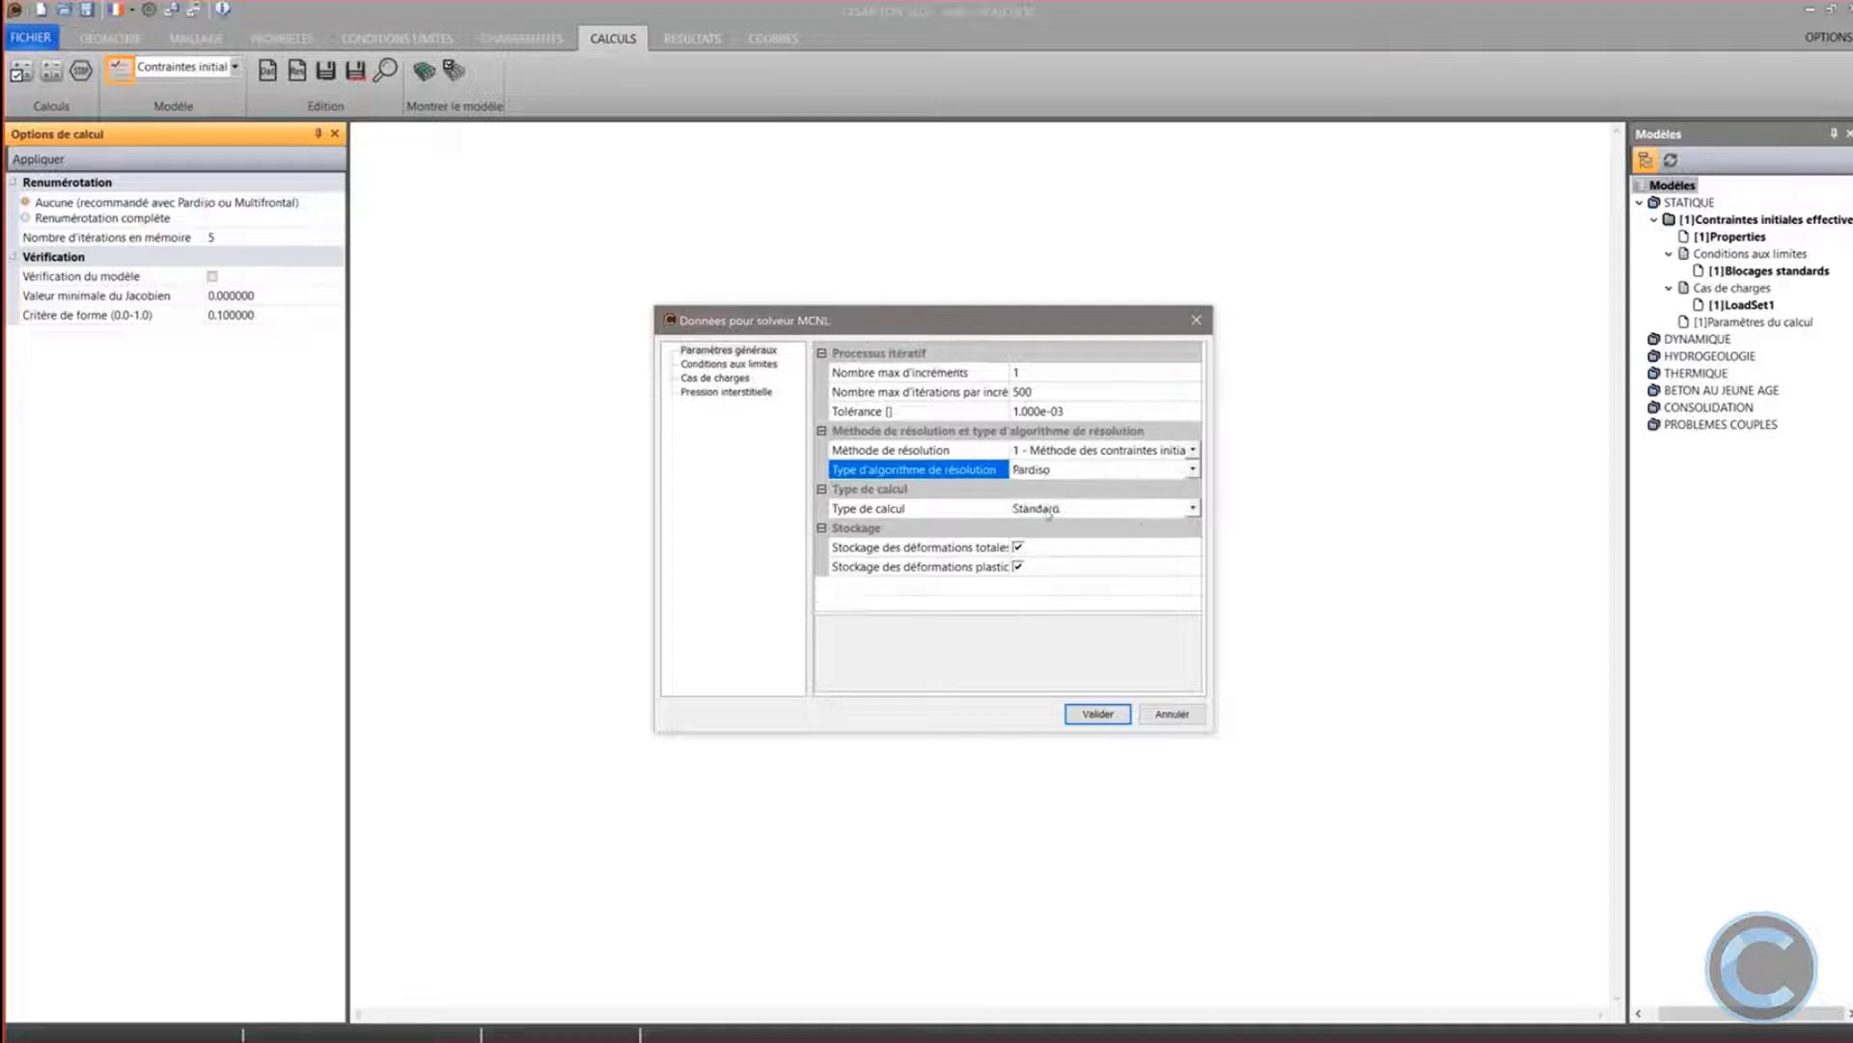
pyautogui.click(1091, 466)
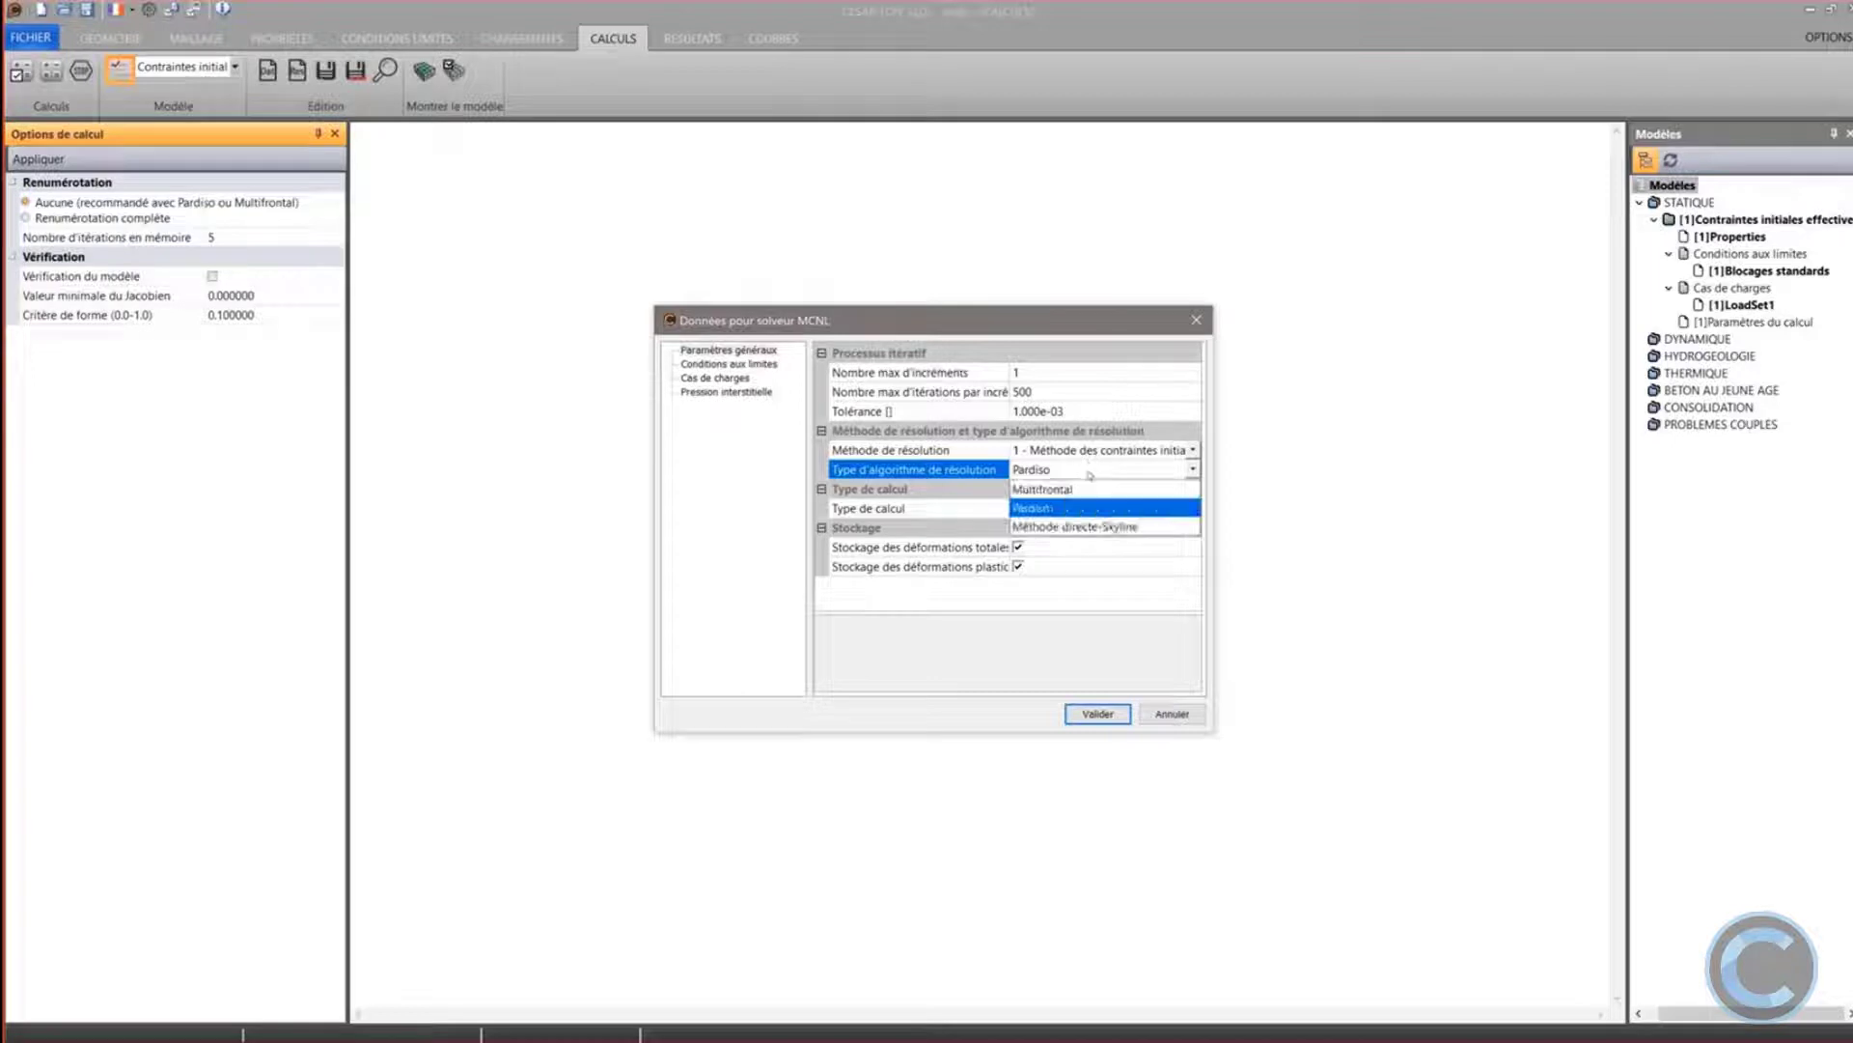
pyautogui.click(1074, 510)
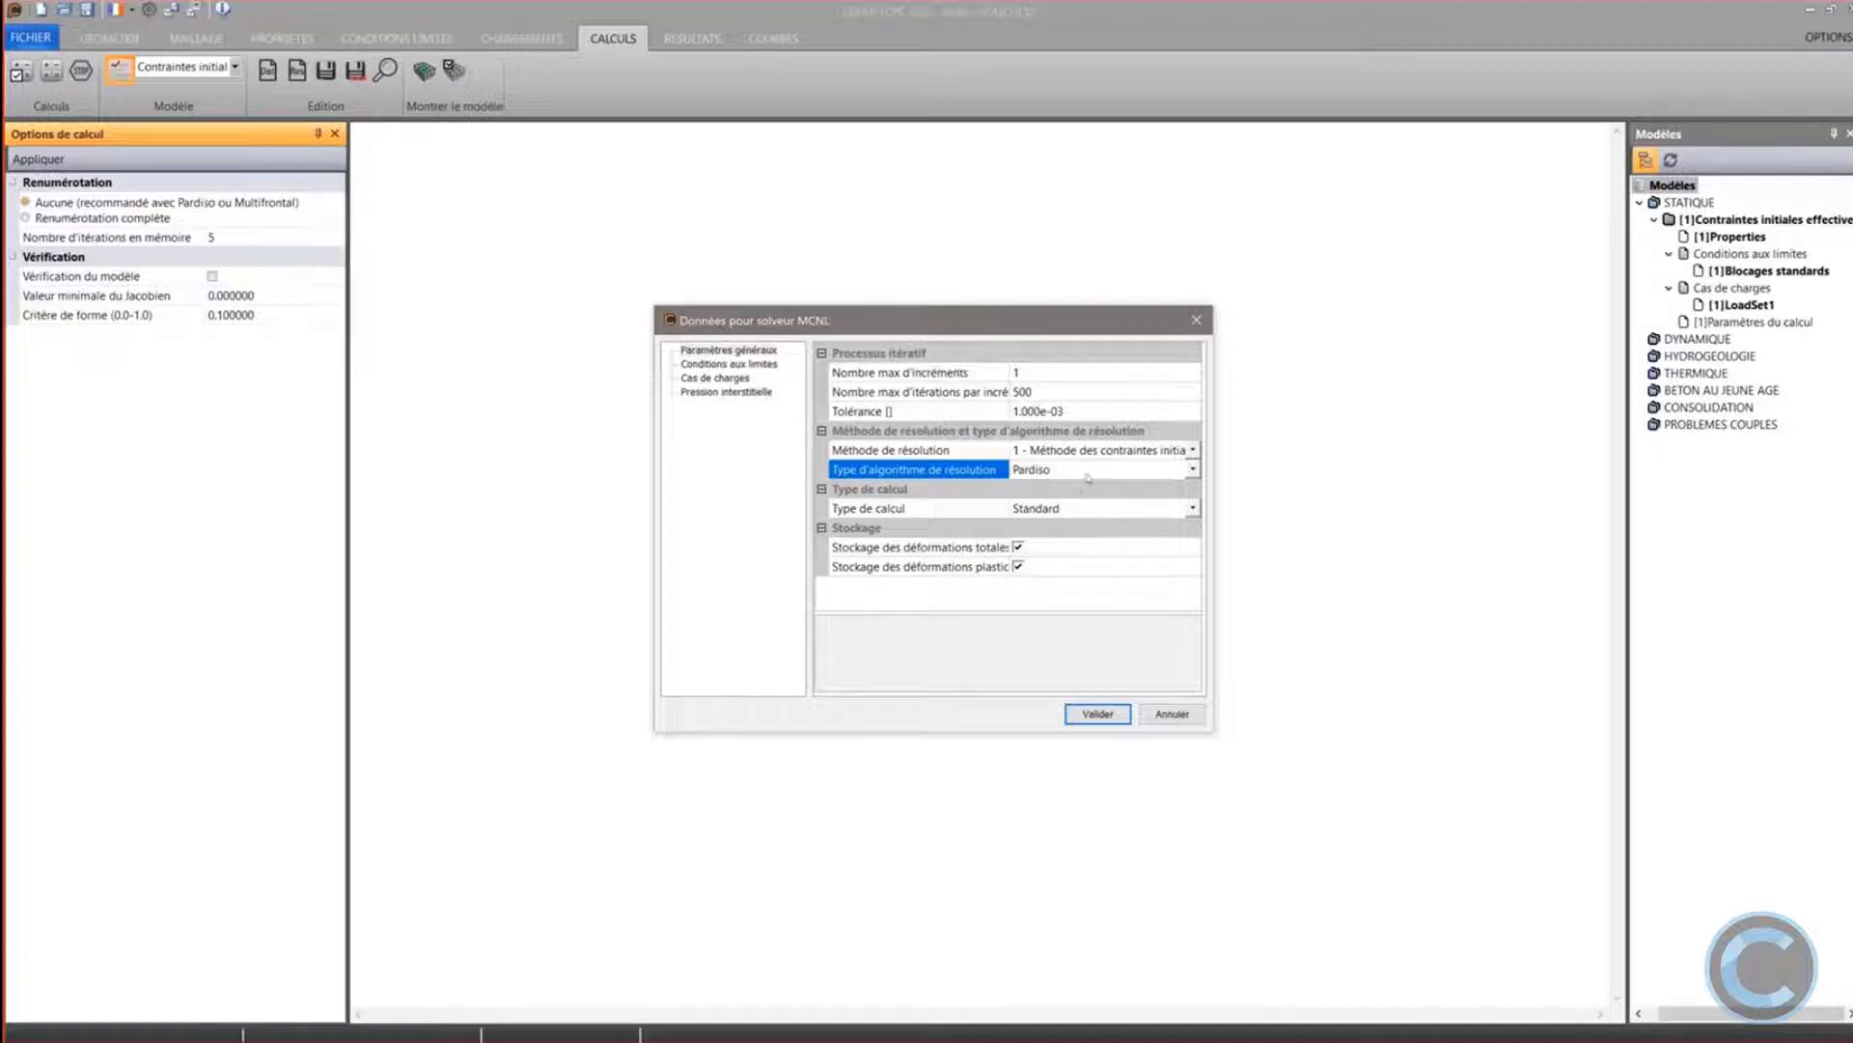
pyautogui.click(1088, 477)
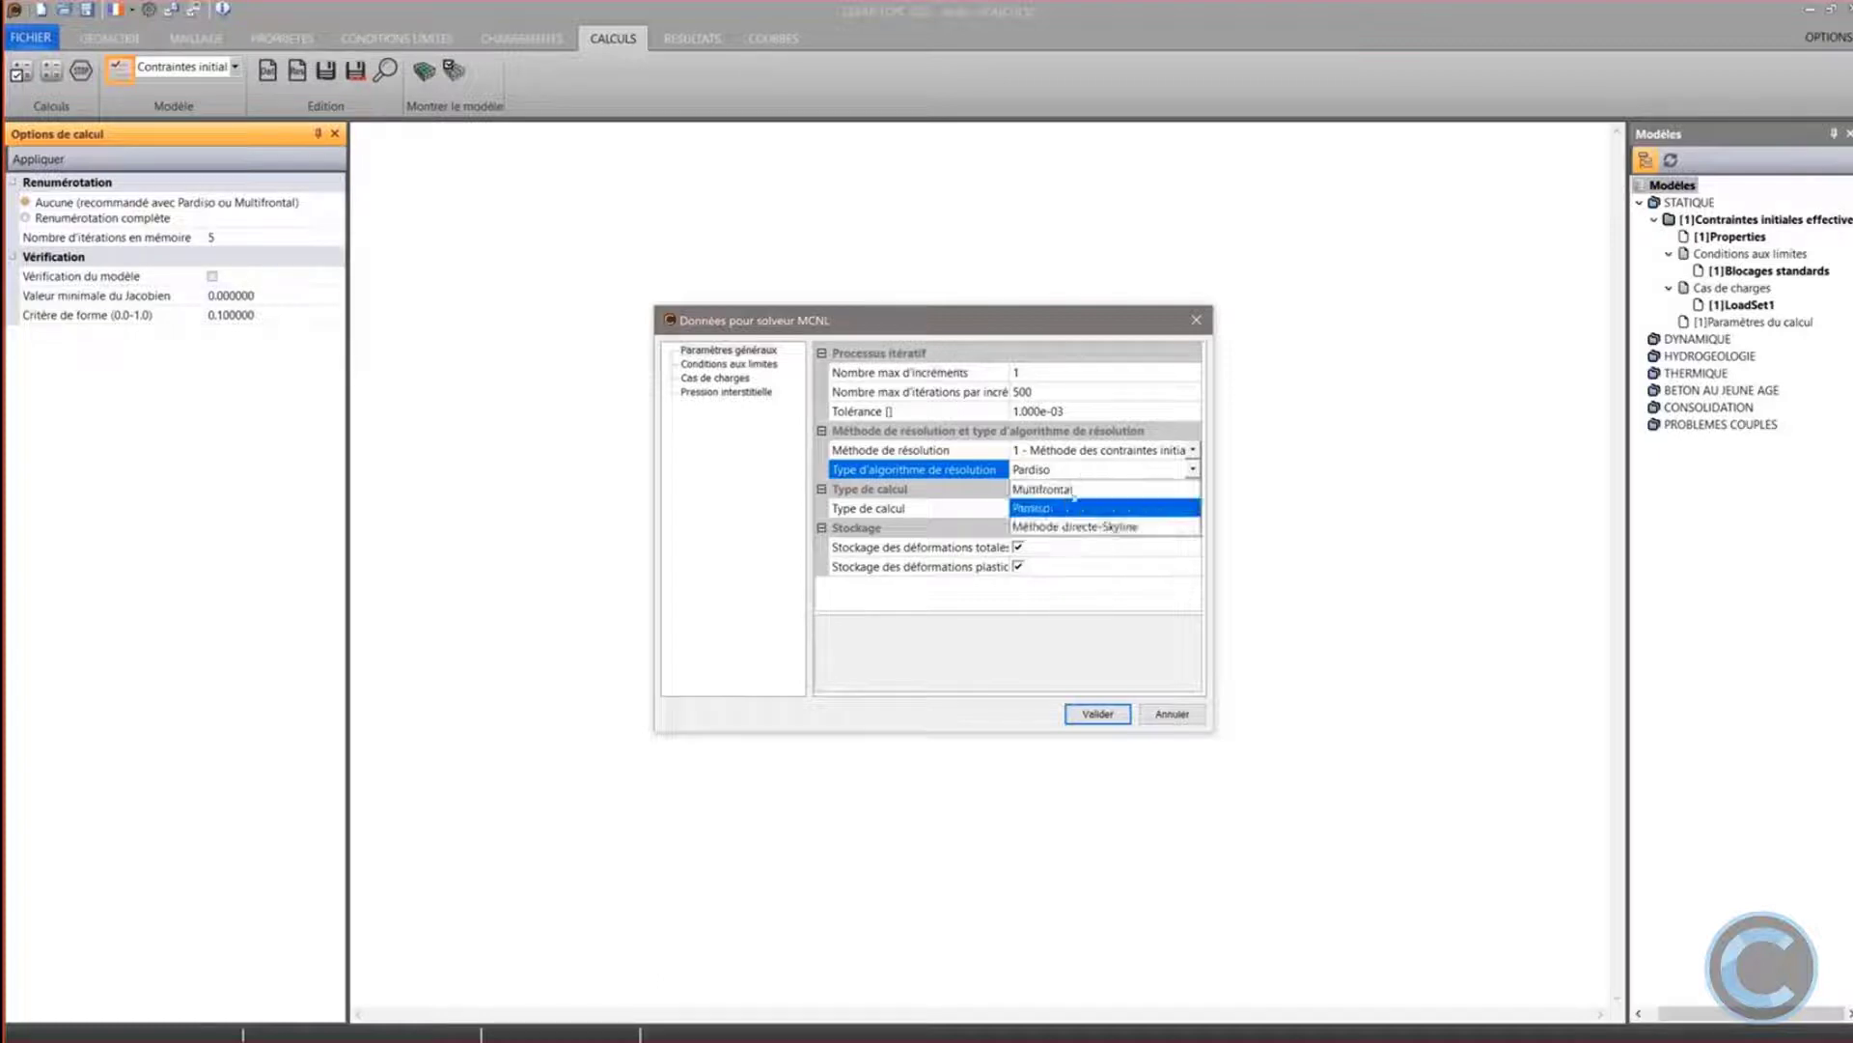
pyautogui.click(1073, 510)
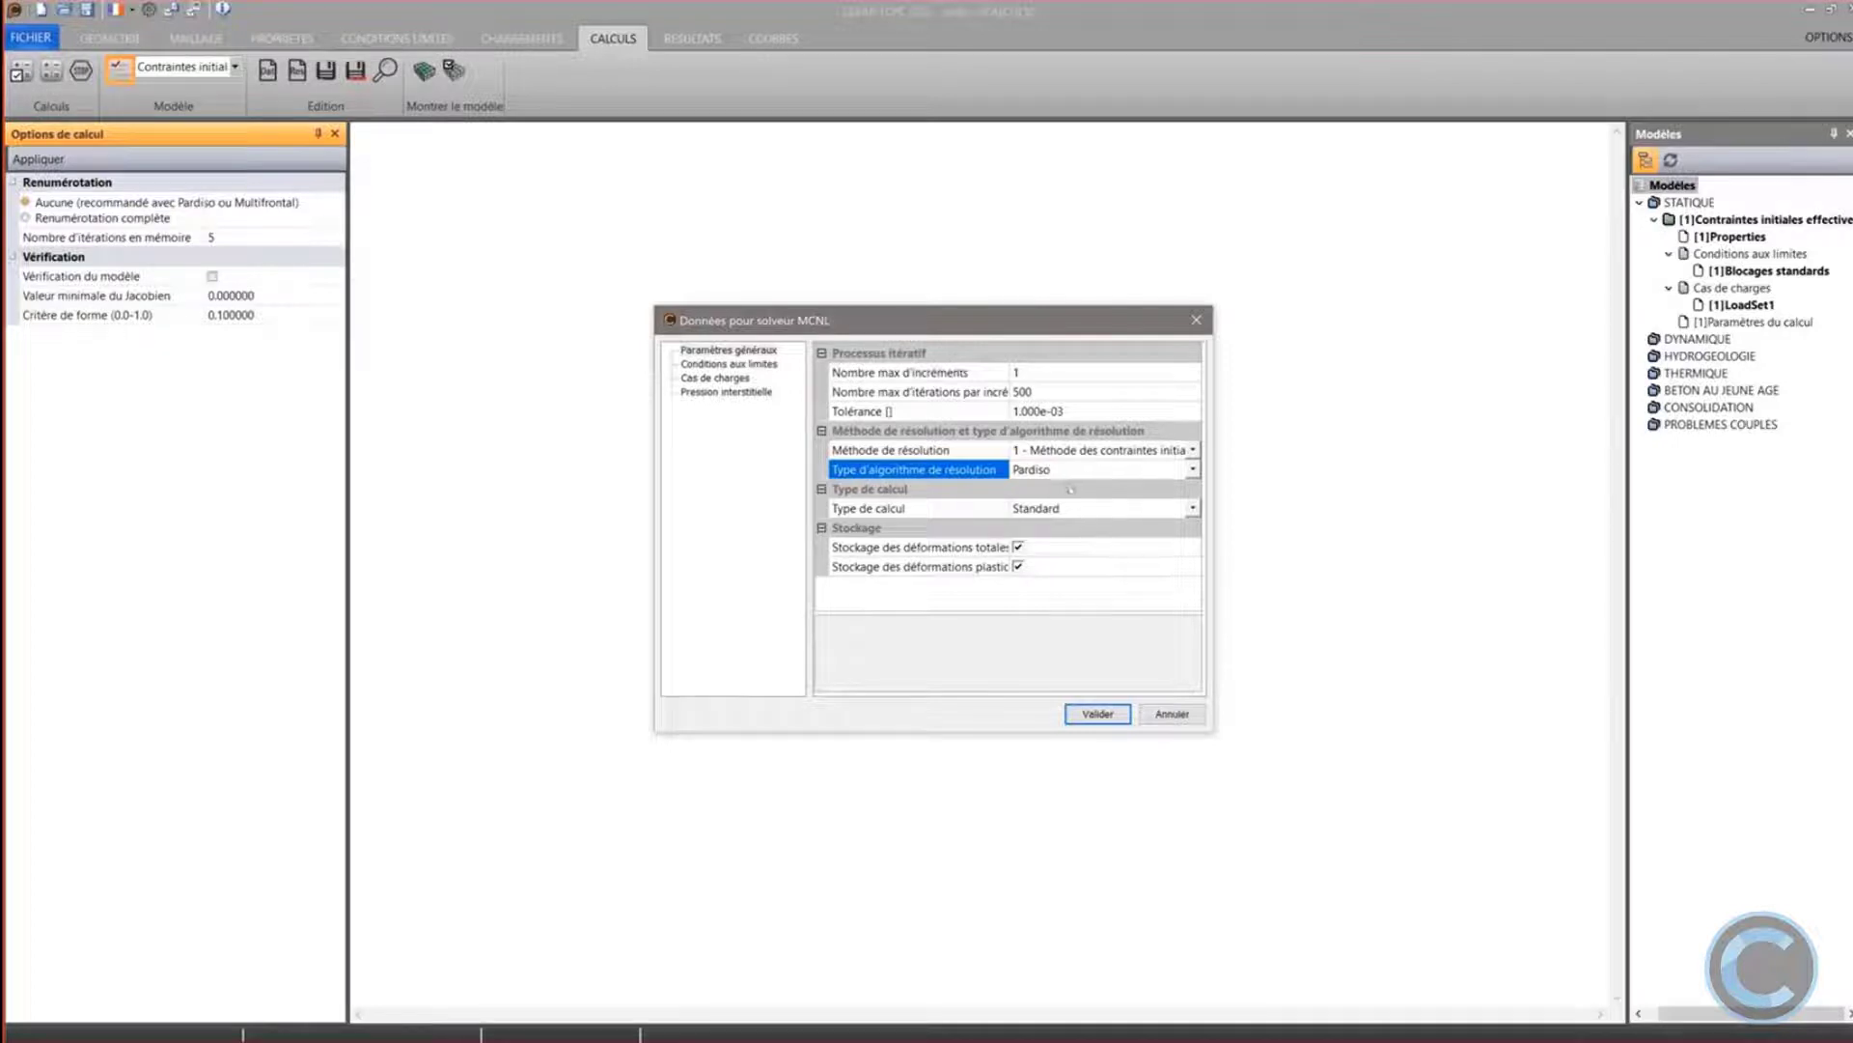
pyautogui.click(1061, 476)
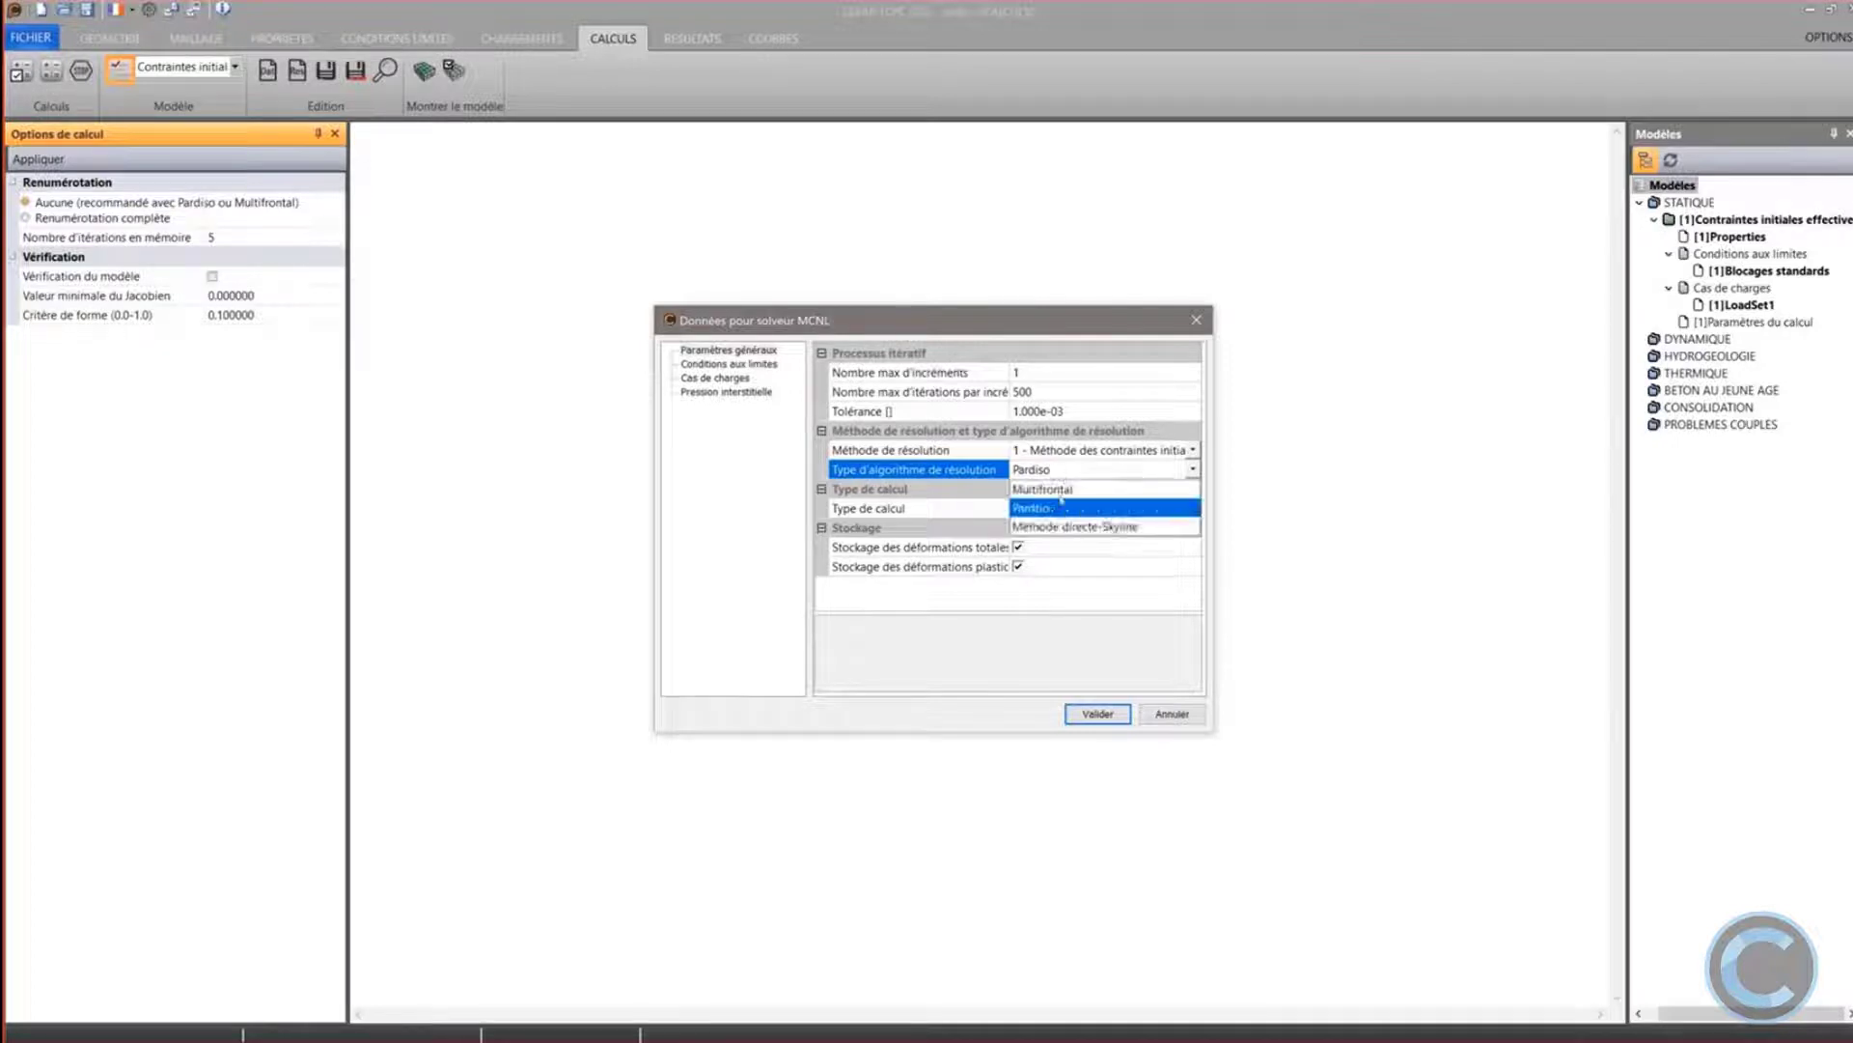
pyautogui.click(1057, 485)
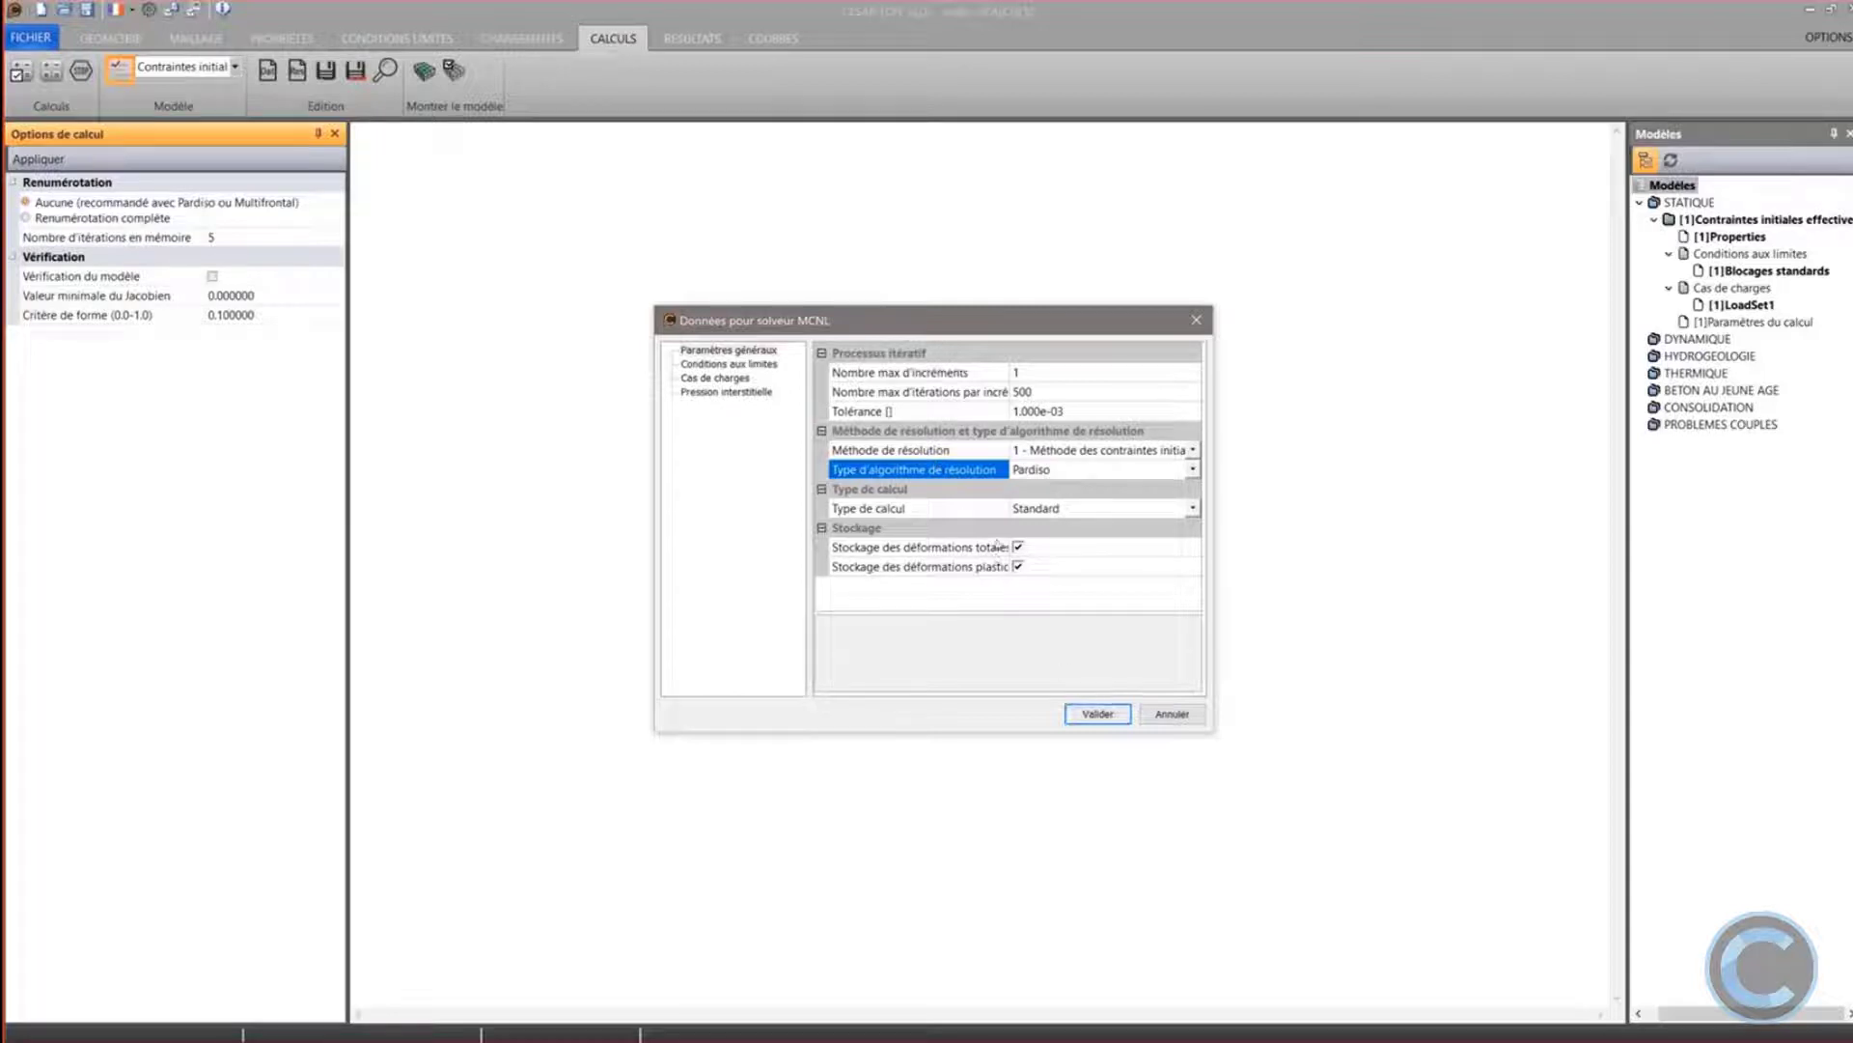
pyautogui.click(1097, 714)
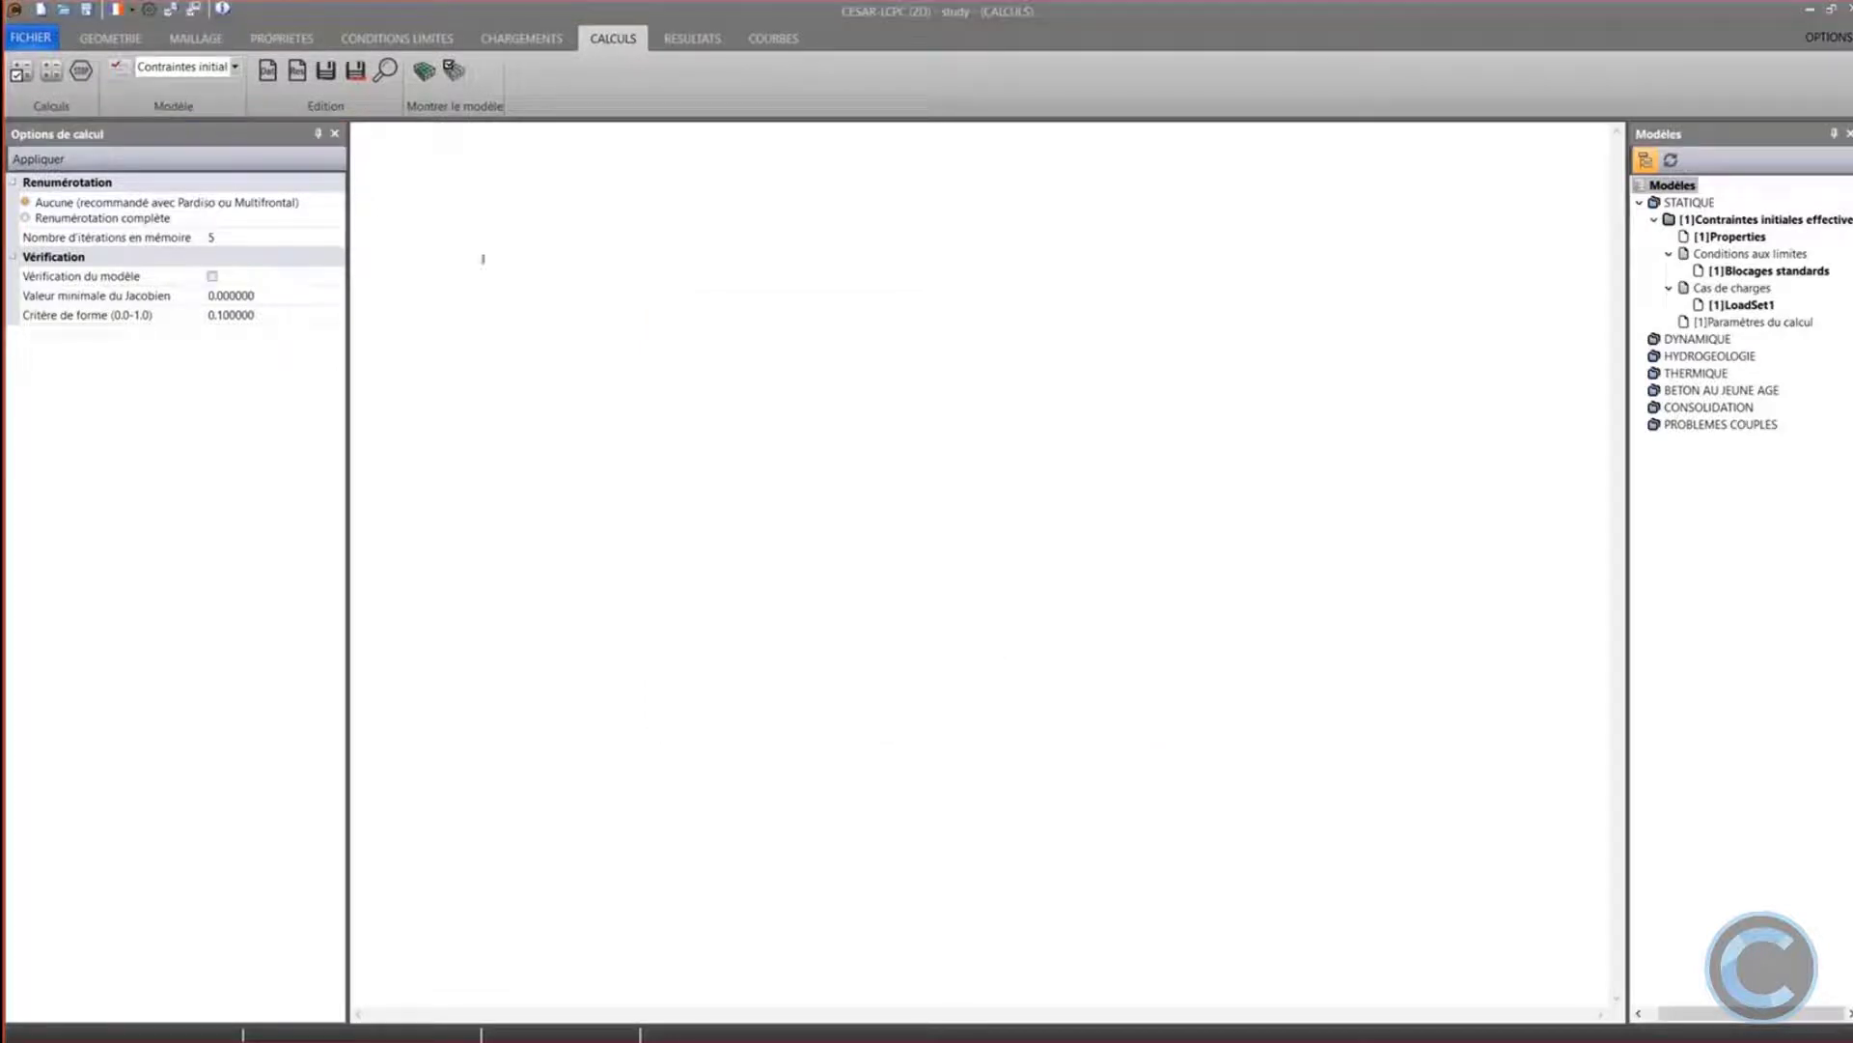
# Review the initial stress model's entry in the calculation manager and close it without launching a calculation
pyautogui.click(51, 73)
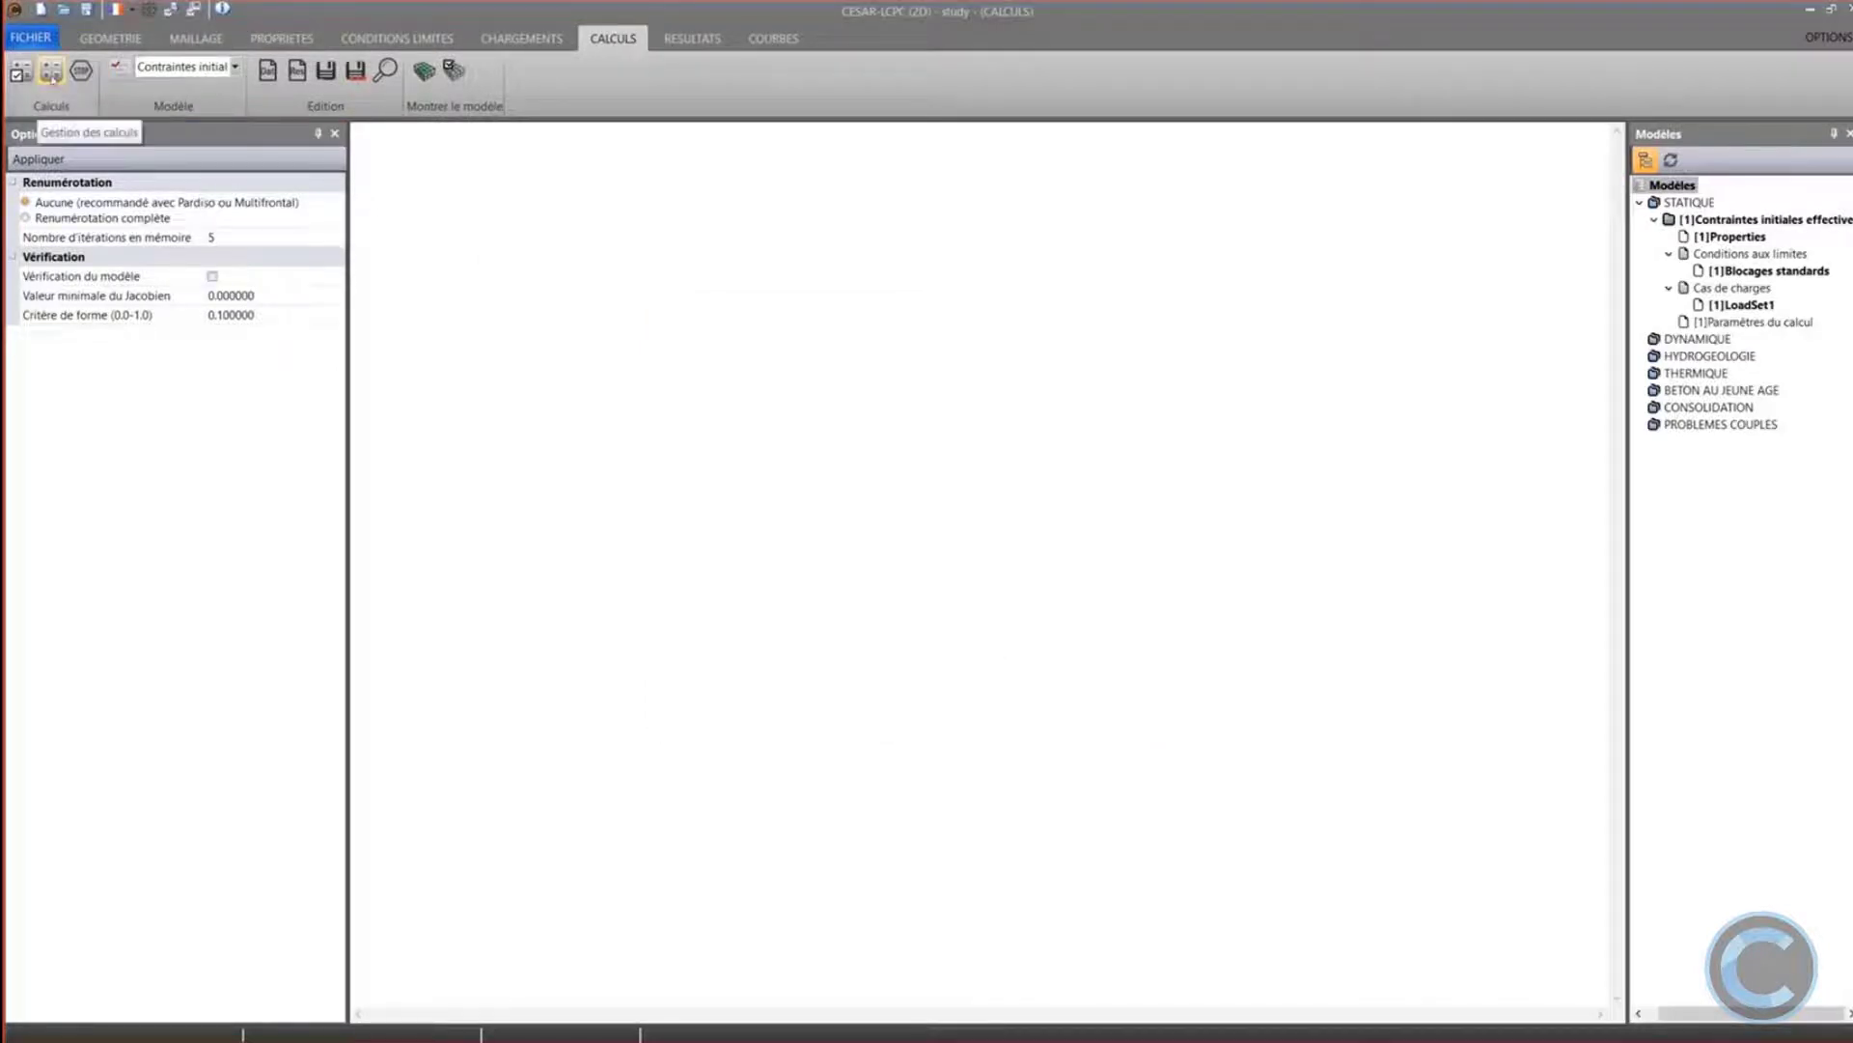
pyautogui.moveTo(691, 307); pyautogui.dragTo(741, 328)
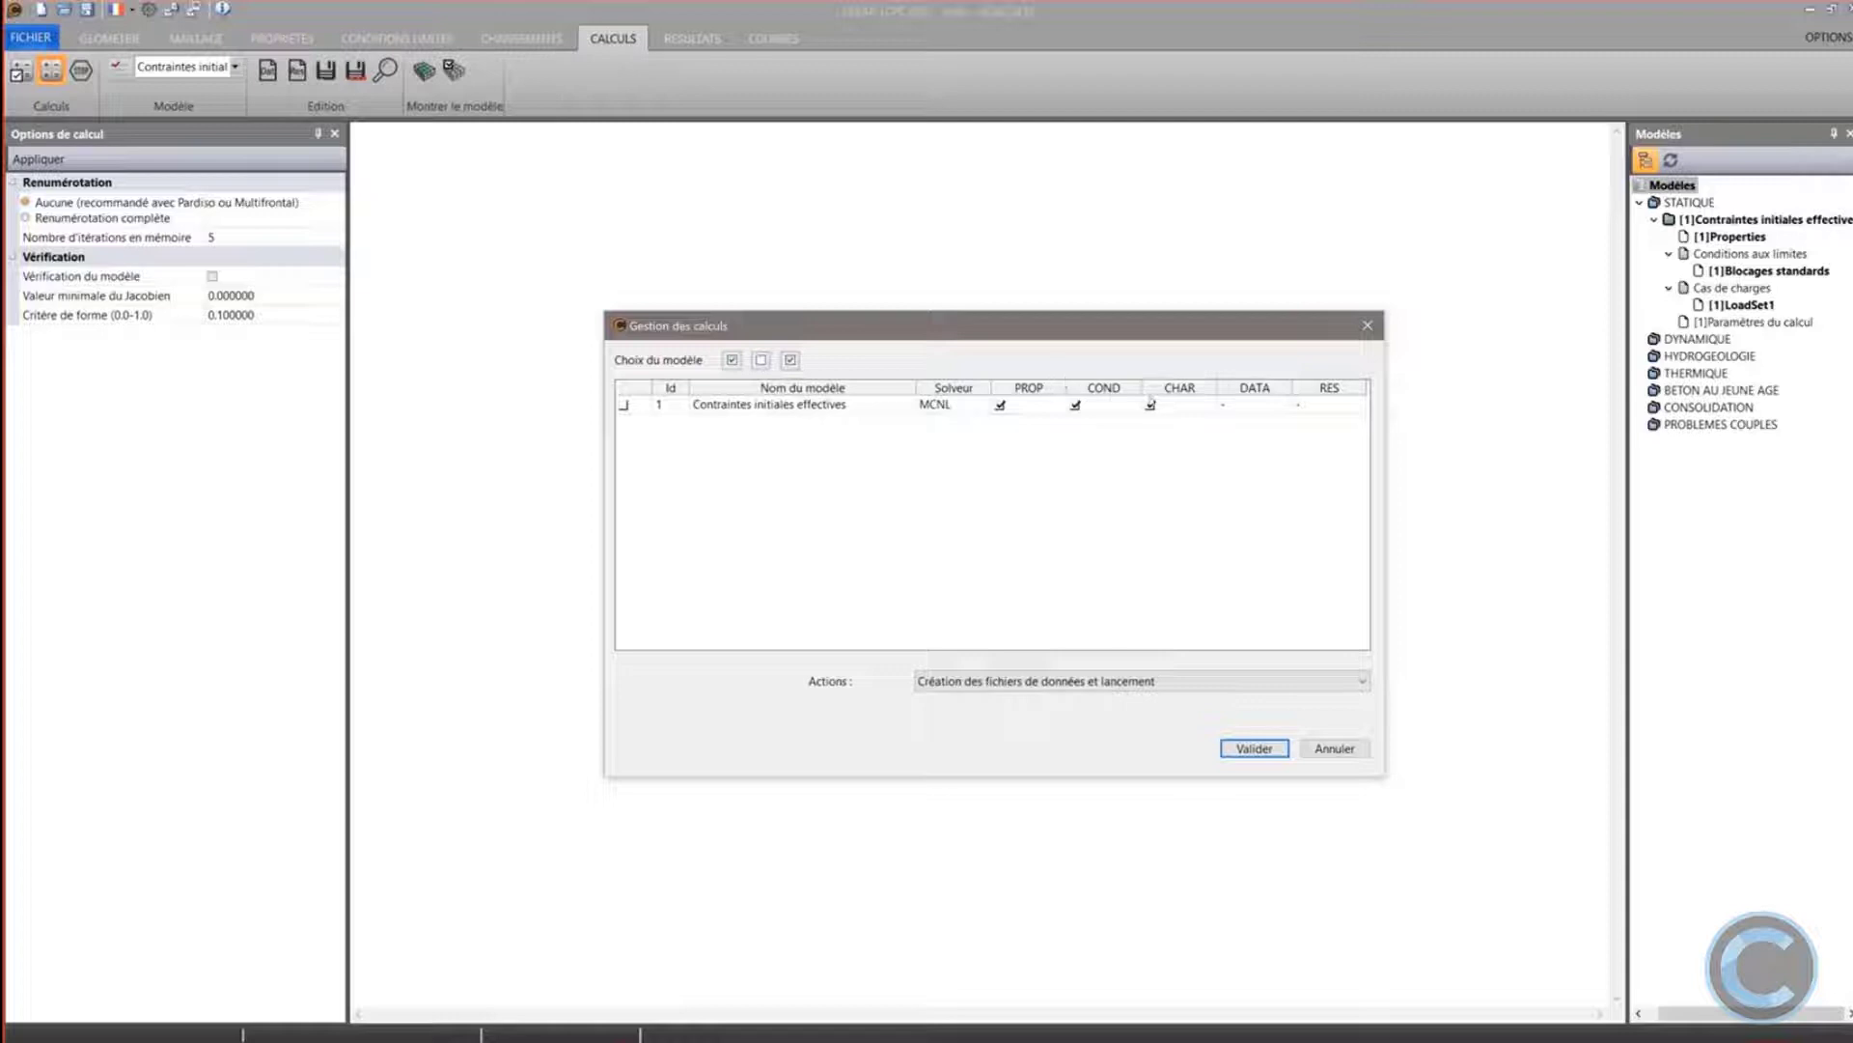
pyautogui.click(1333, 750)
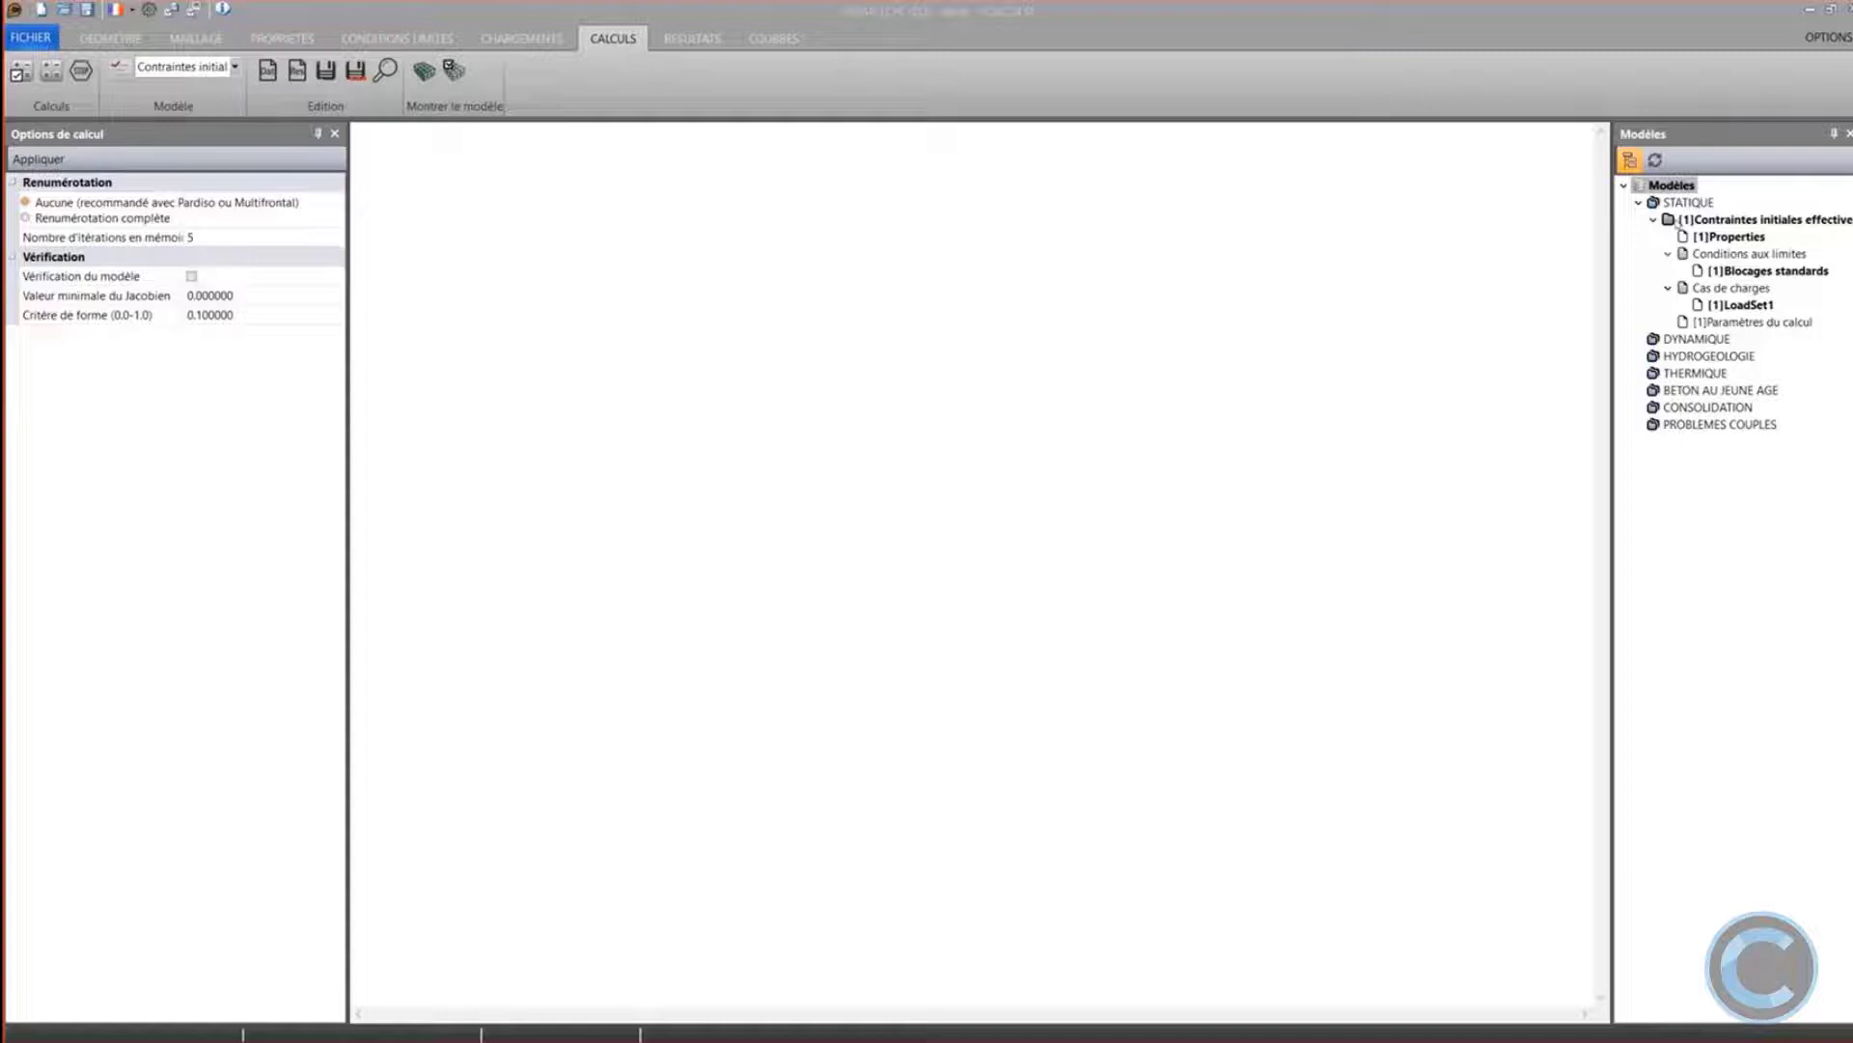
# Add a second static model named "Rabattement à -5 m" with the MCNL solver, plane strain and phasing initialisation
pyautogui.click(1687, 206)
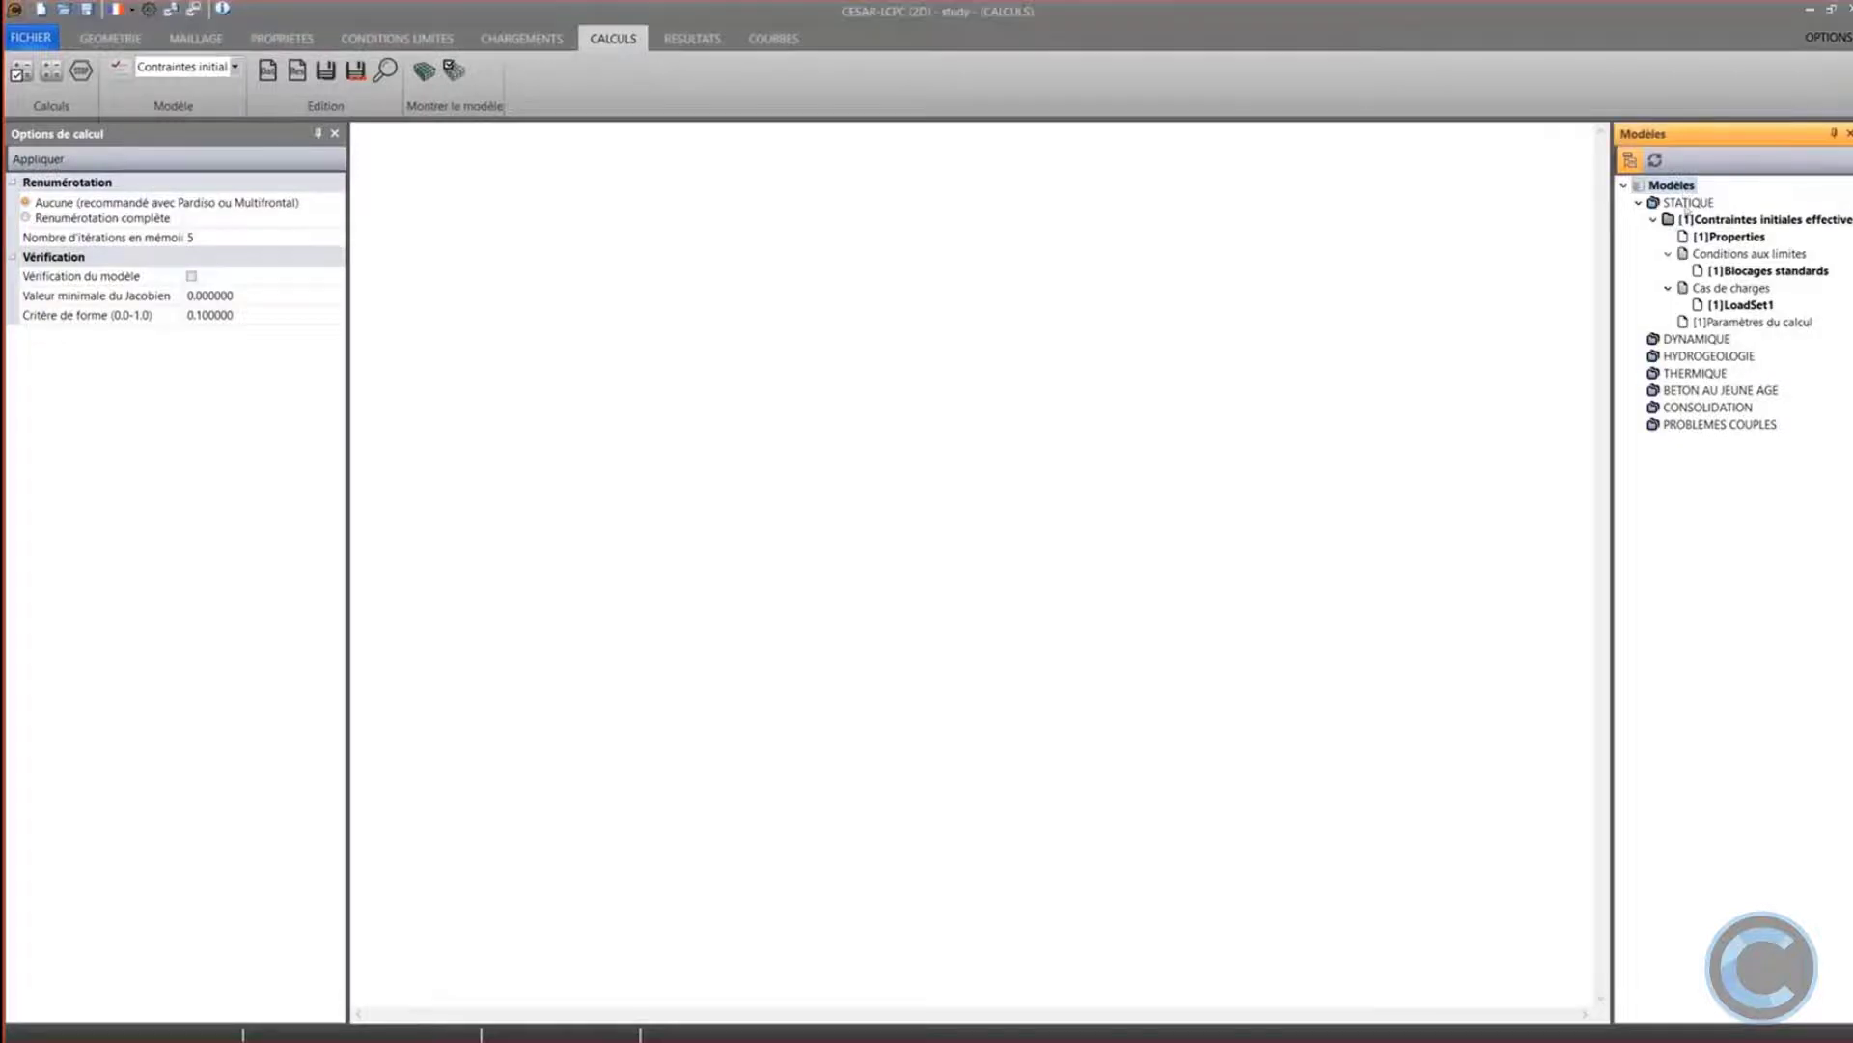
pyautogui.rightClick(1687, 205)
pyautogui.click(1737, 216)
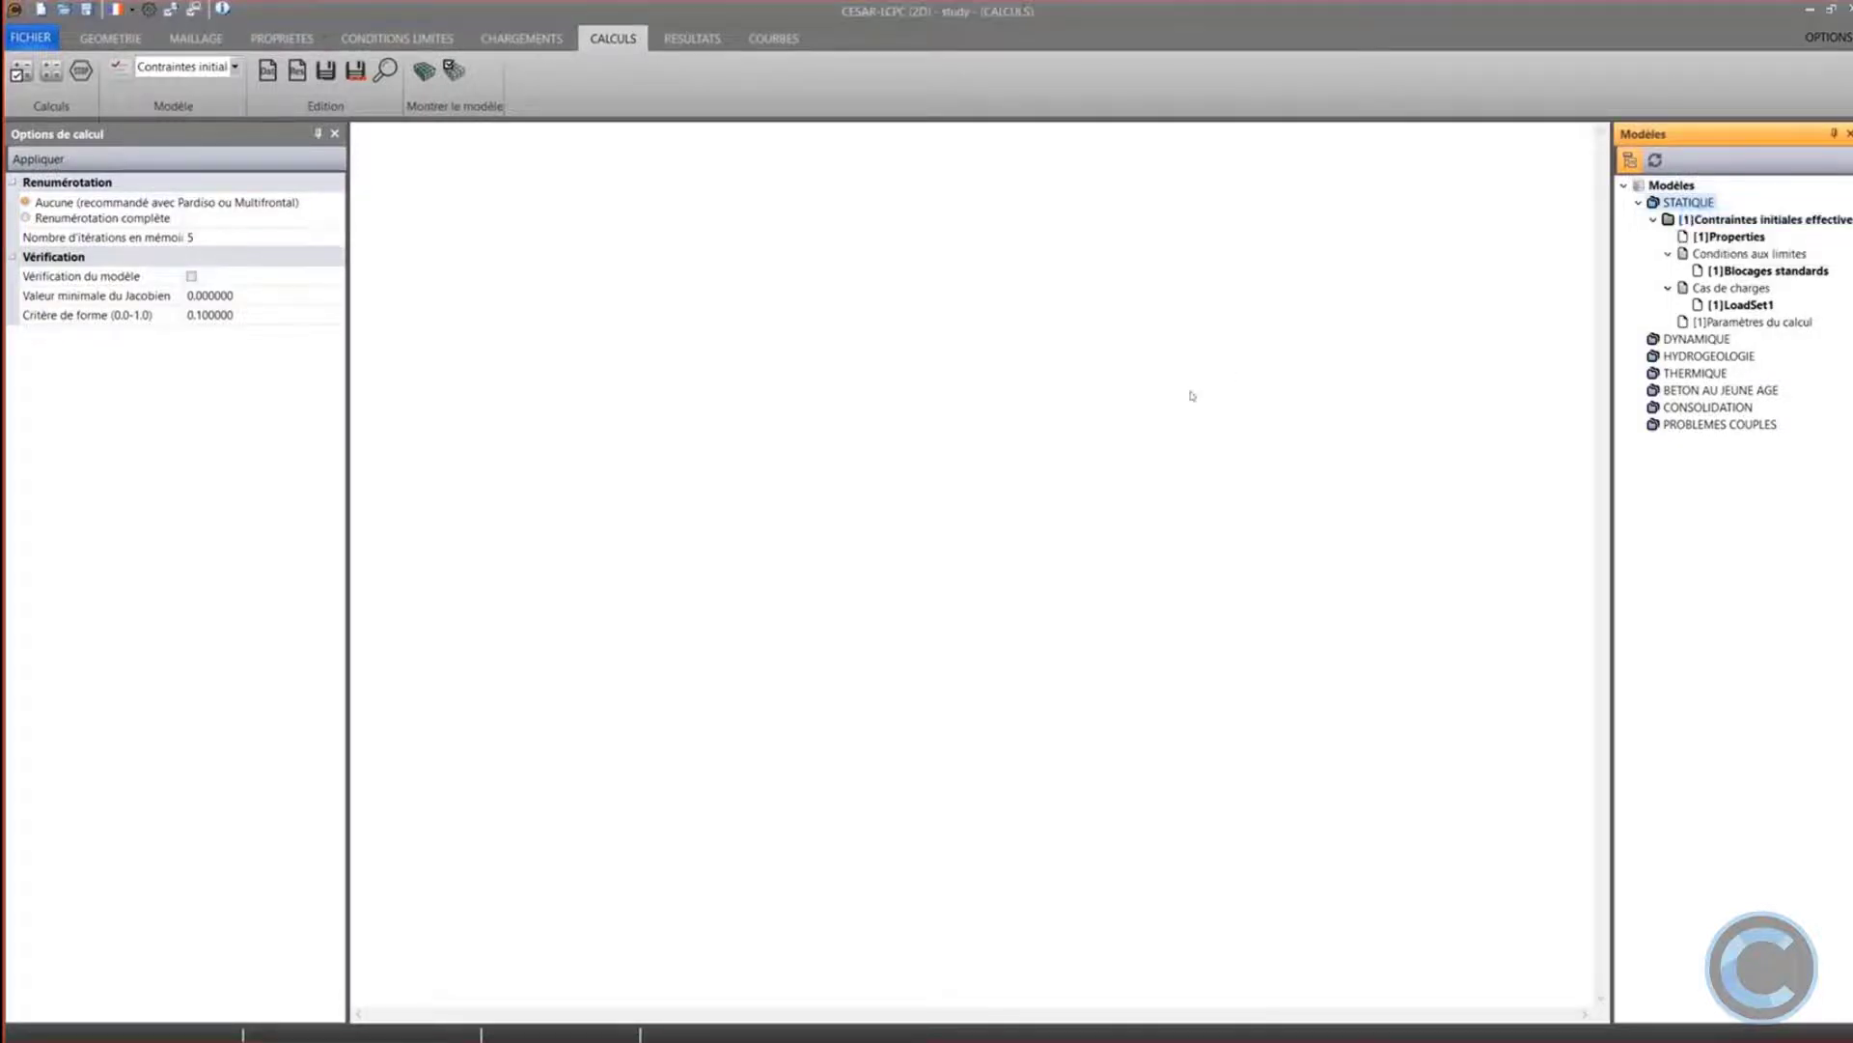
pyautogui.click(1004, 253)
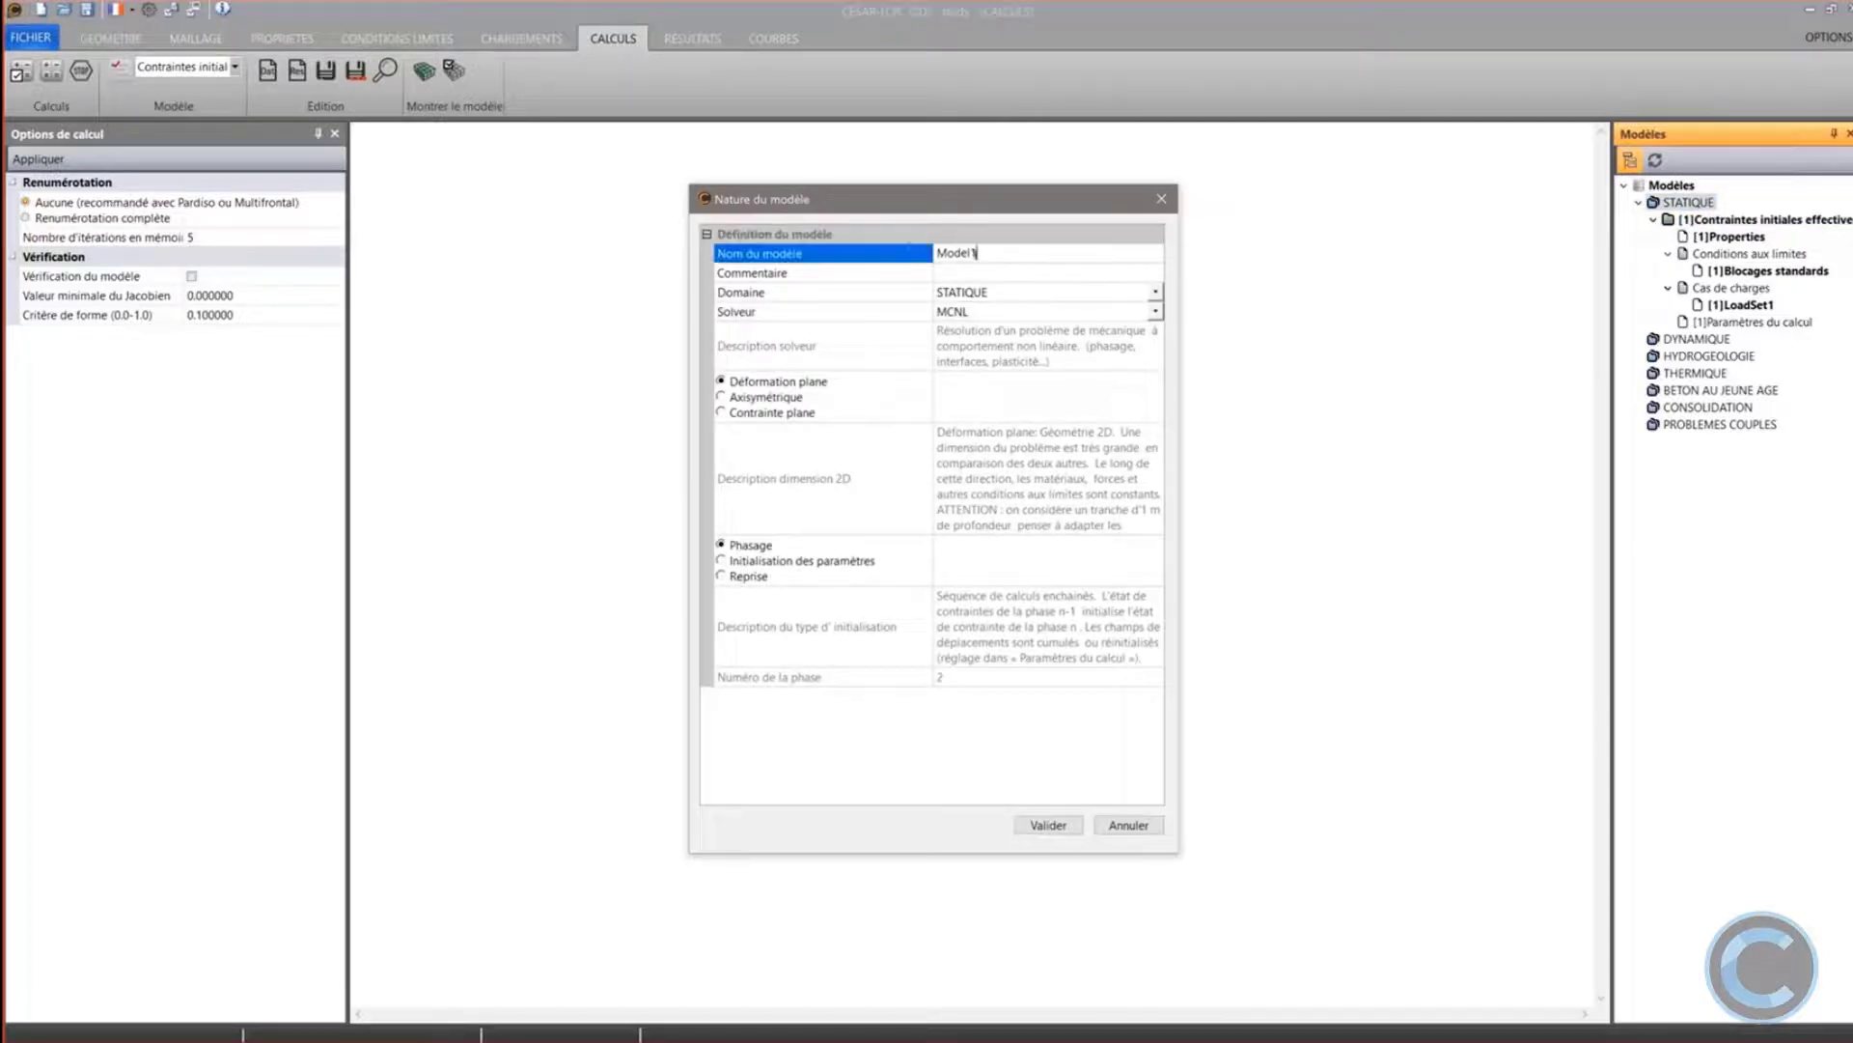
pyautogui.write('Rabattement à -5 m')
pyautogui.click(1059, 826)
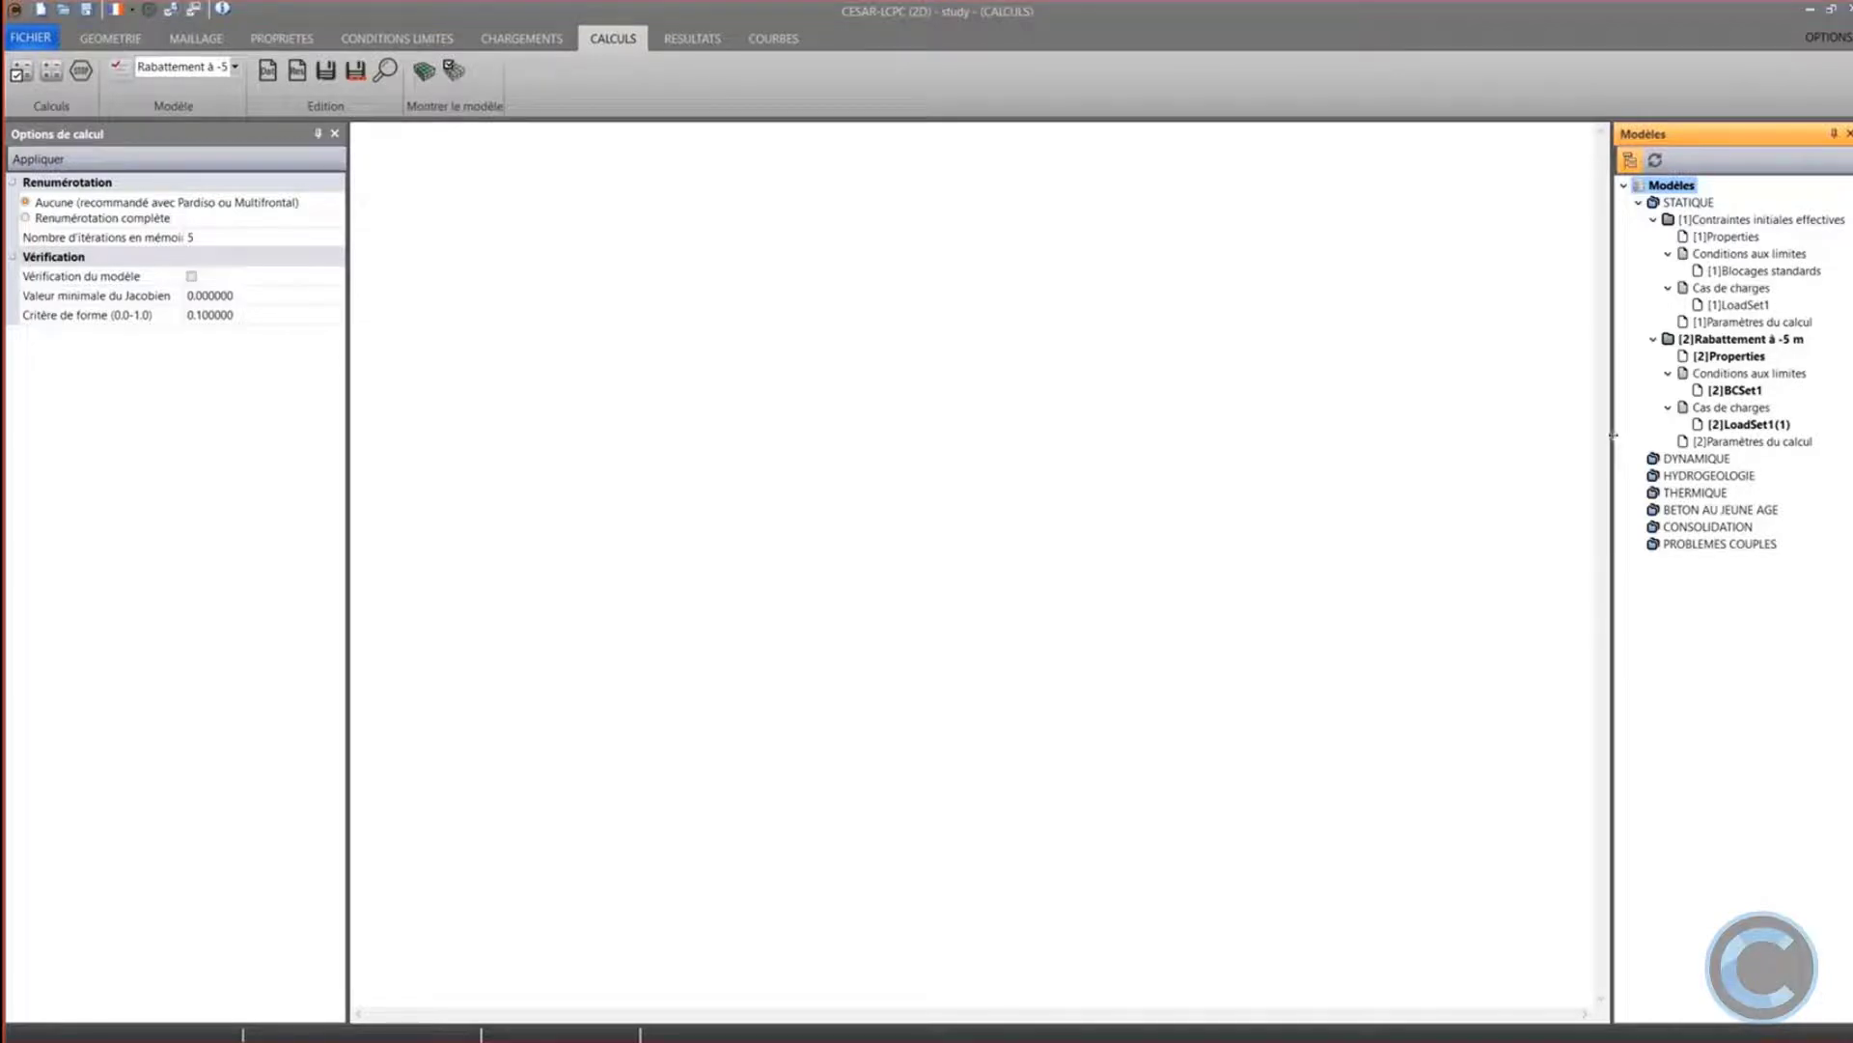
# Copy the property set of the initial stress model into the Rabattement à -5 m model
pyautogui.moveTo(1616, 440); pyautogui.dragTo(1539, 422)
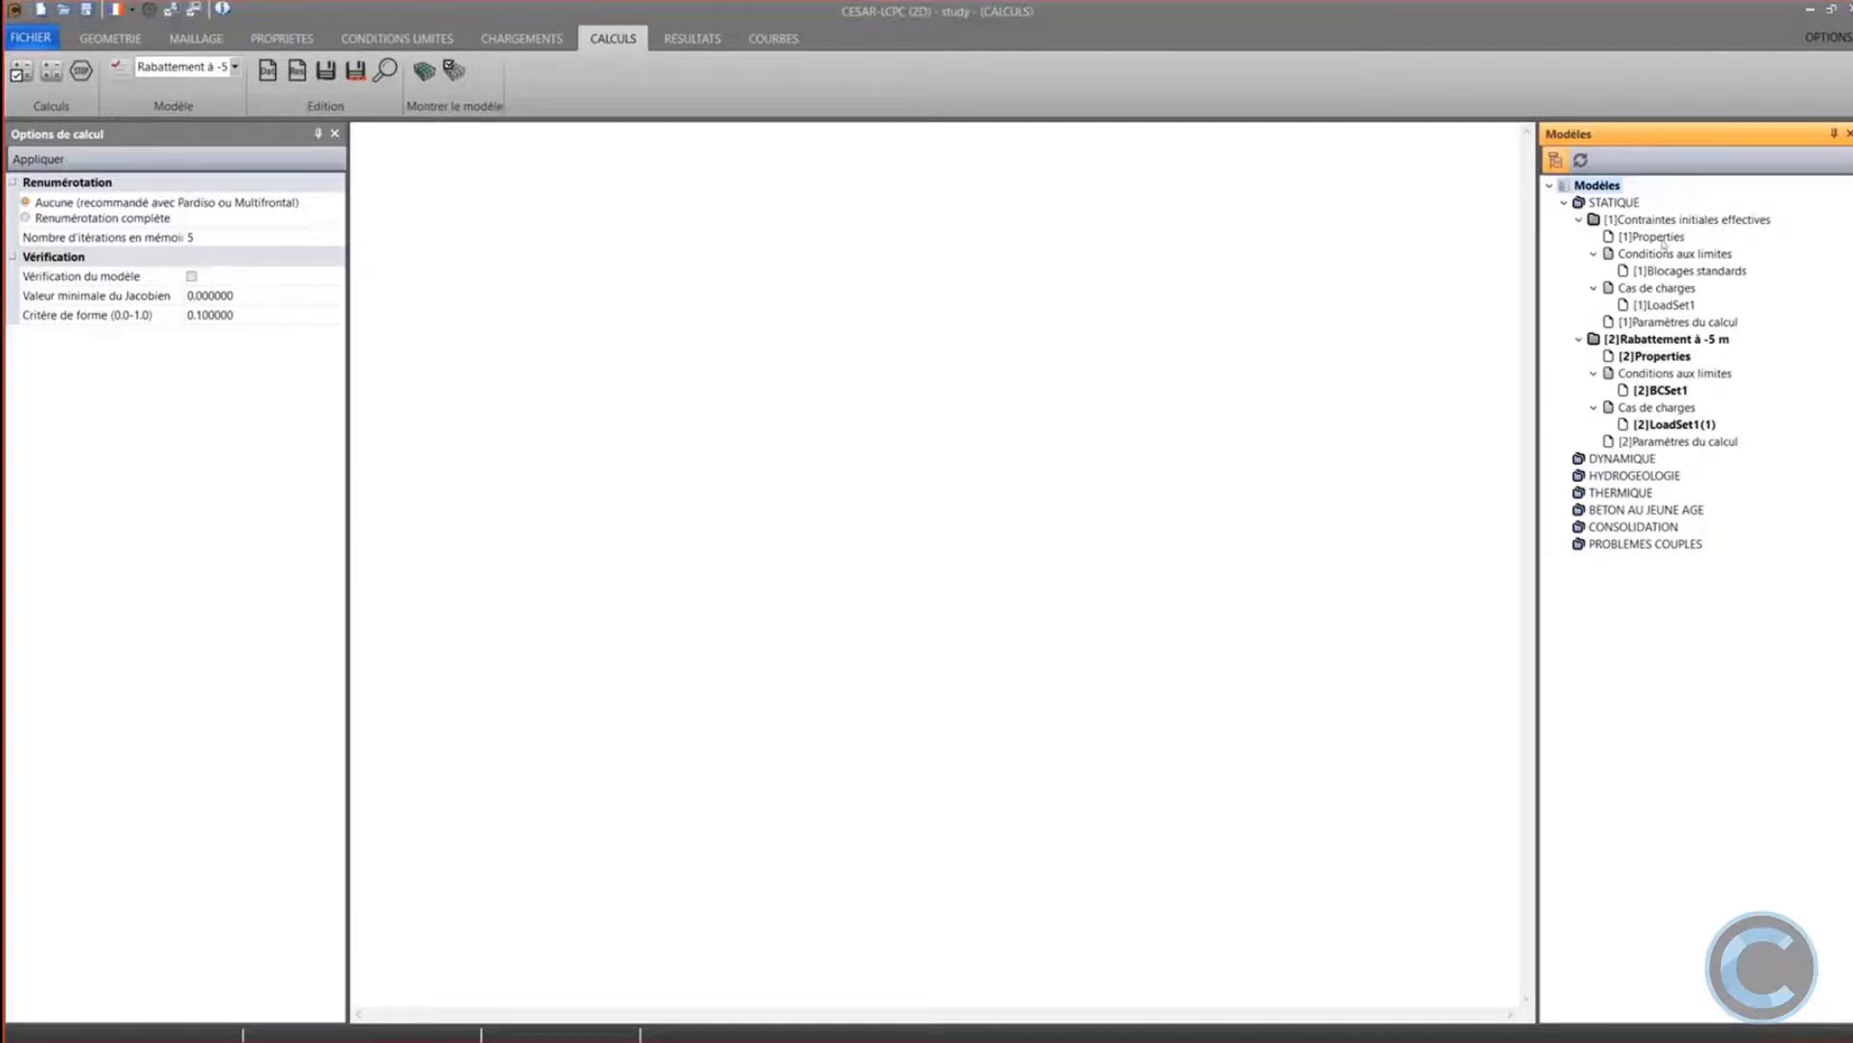
pyautogui.click(1667, 240)
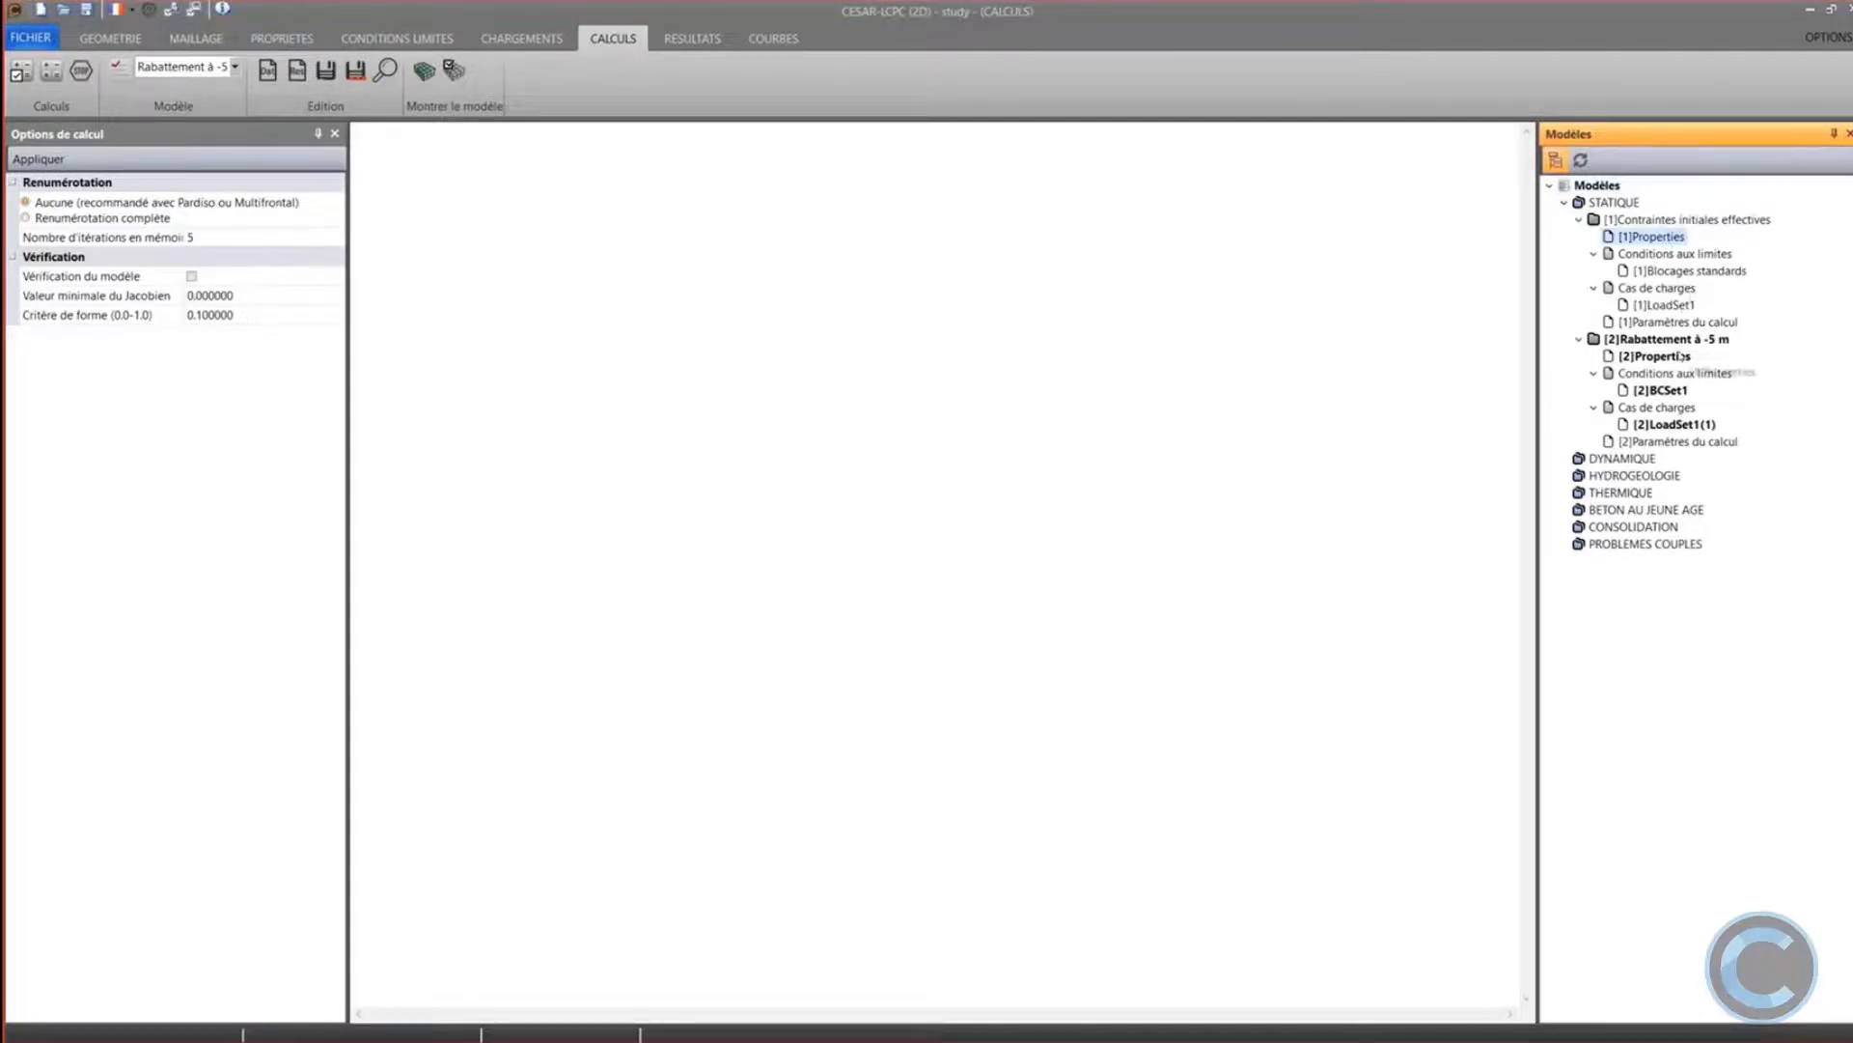
pyautogui.moveTo(1677, 359); pyautogui.dragTo(1677, 360)
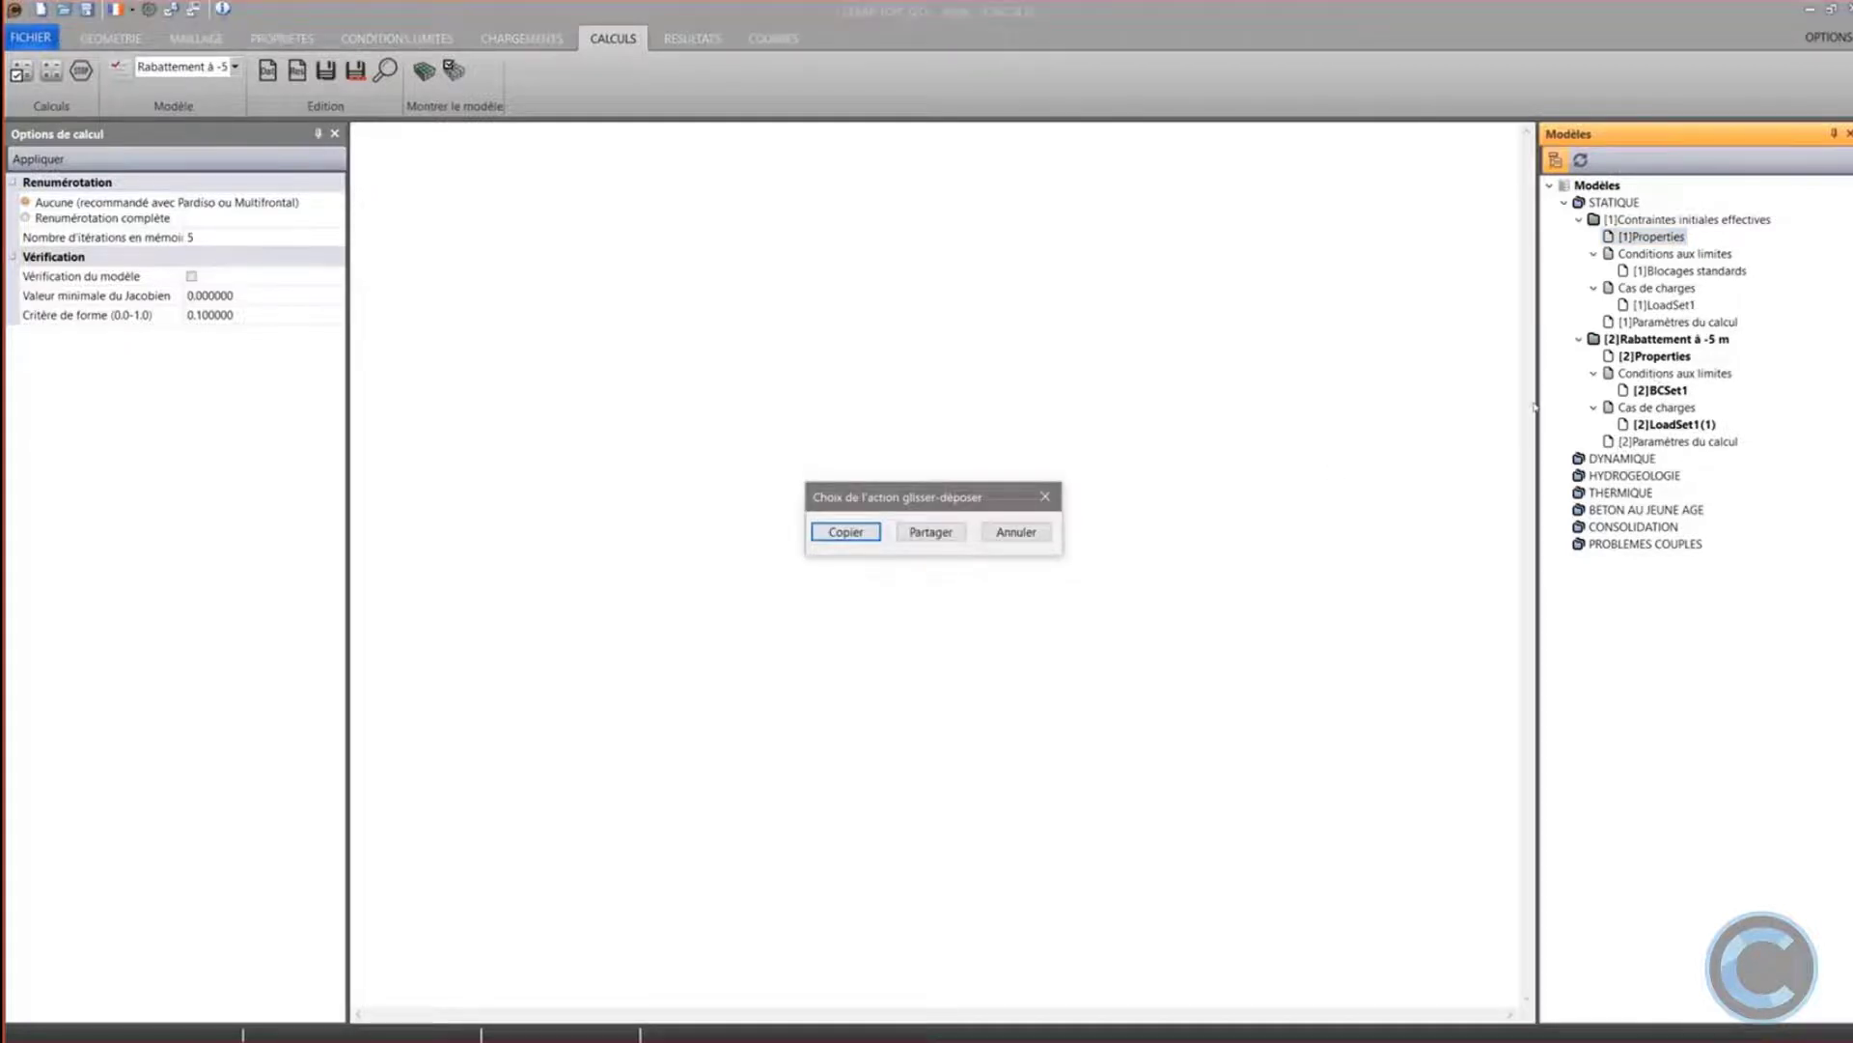
pyautogui.click(846, 532)
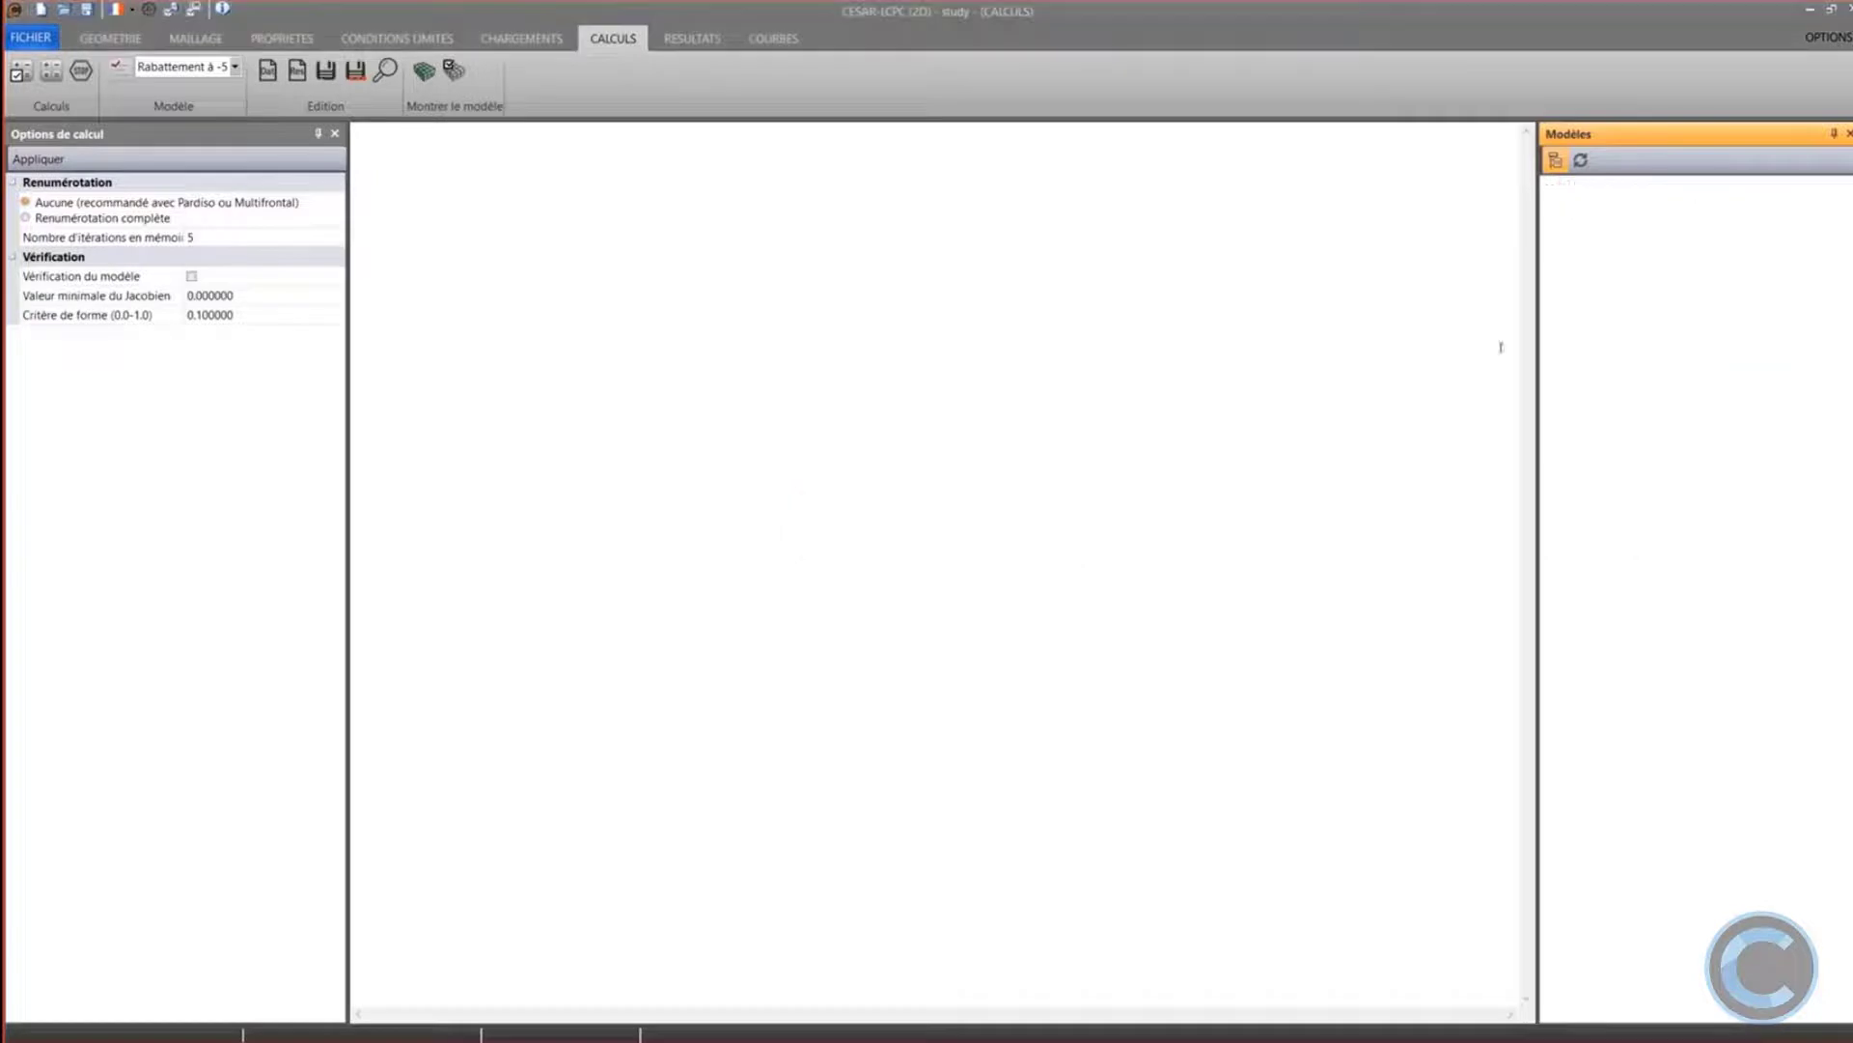
# Share the "Blocages standards" boundary conditions of the initial stress model with the Rabattement à -5 m model
pyautogui.moveTo(1656, 274); pyautogui.dragTo(1664, 394)
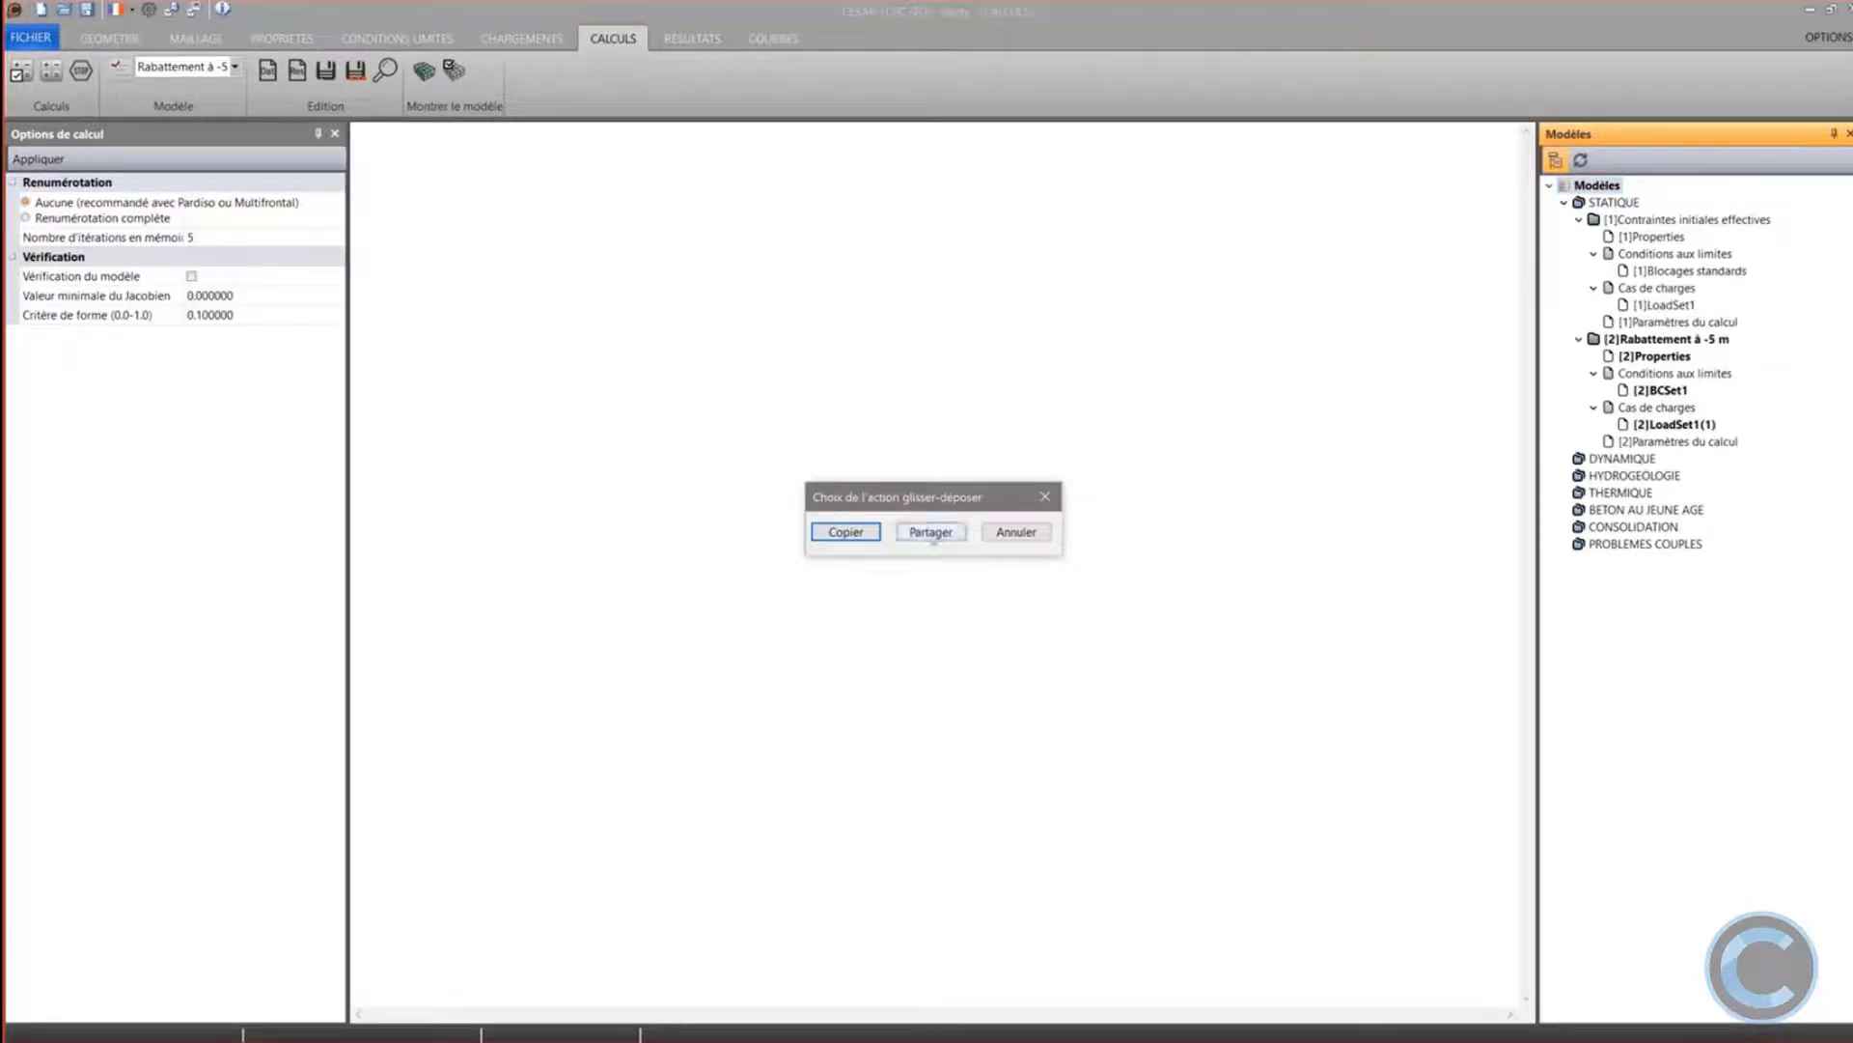
pyautogui.click(931, 532)
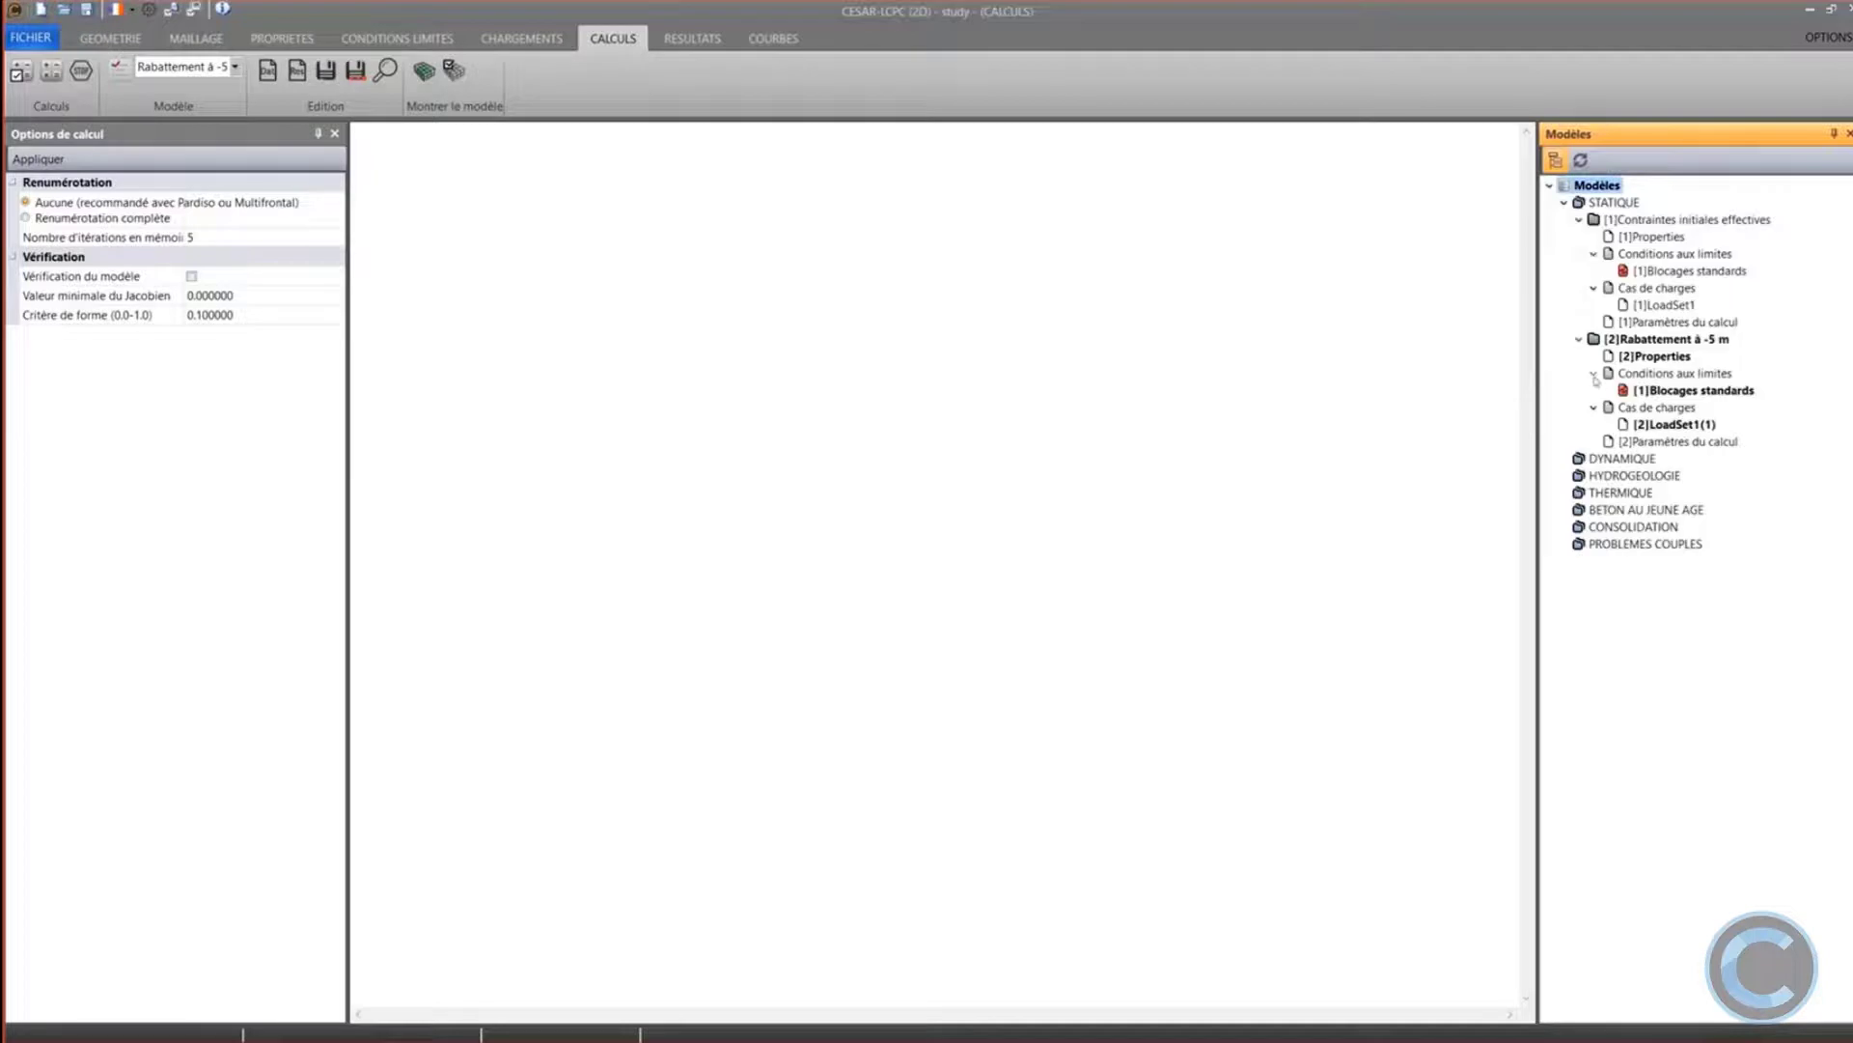
pyautogui.click(1667, 393)
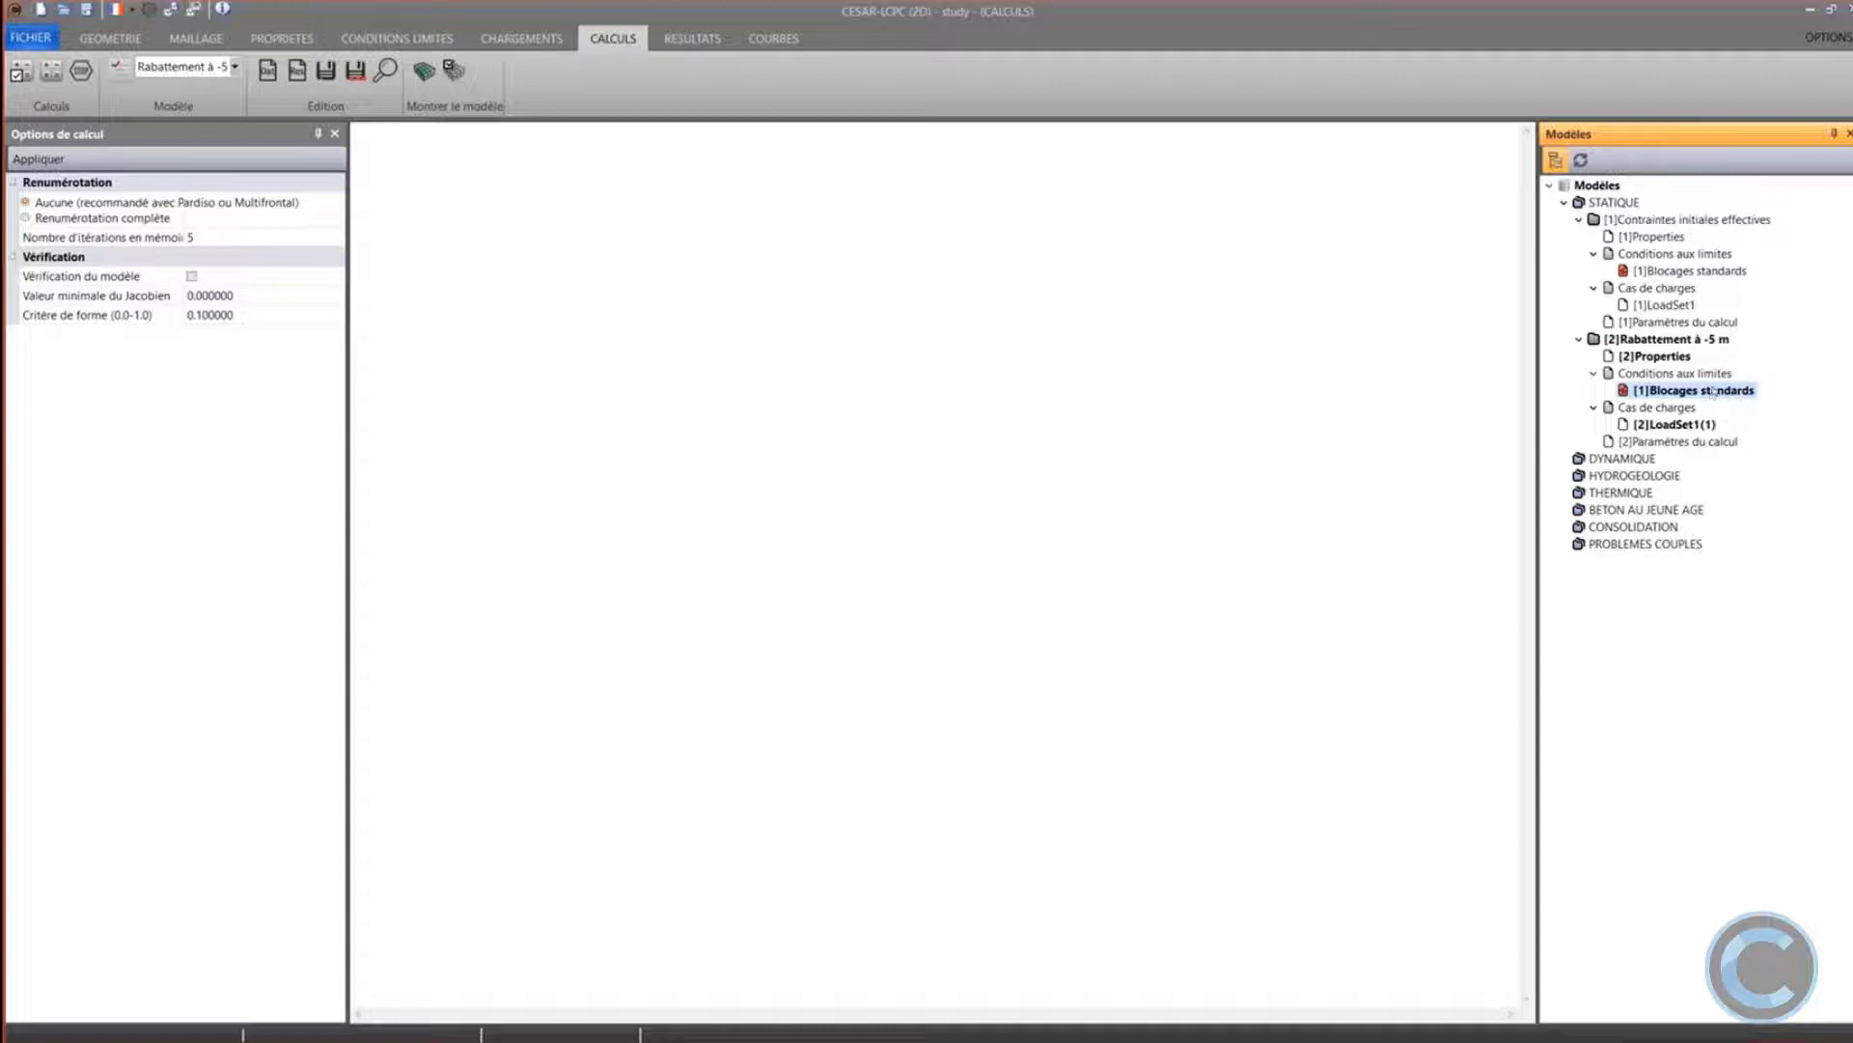
# Rename the initial stress model's load set as "Nappe initiale à -3 m"
pyautogui.click(1678, 305)
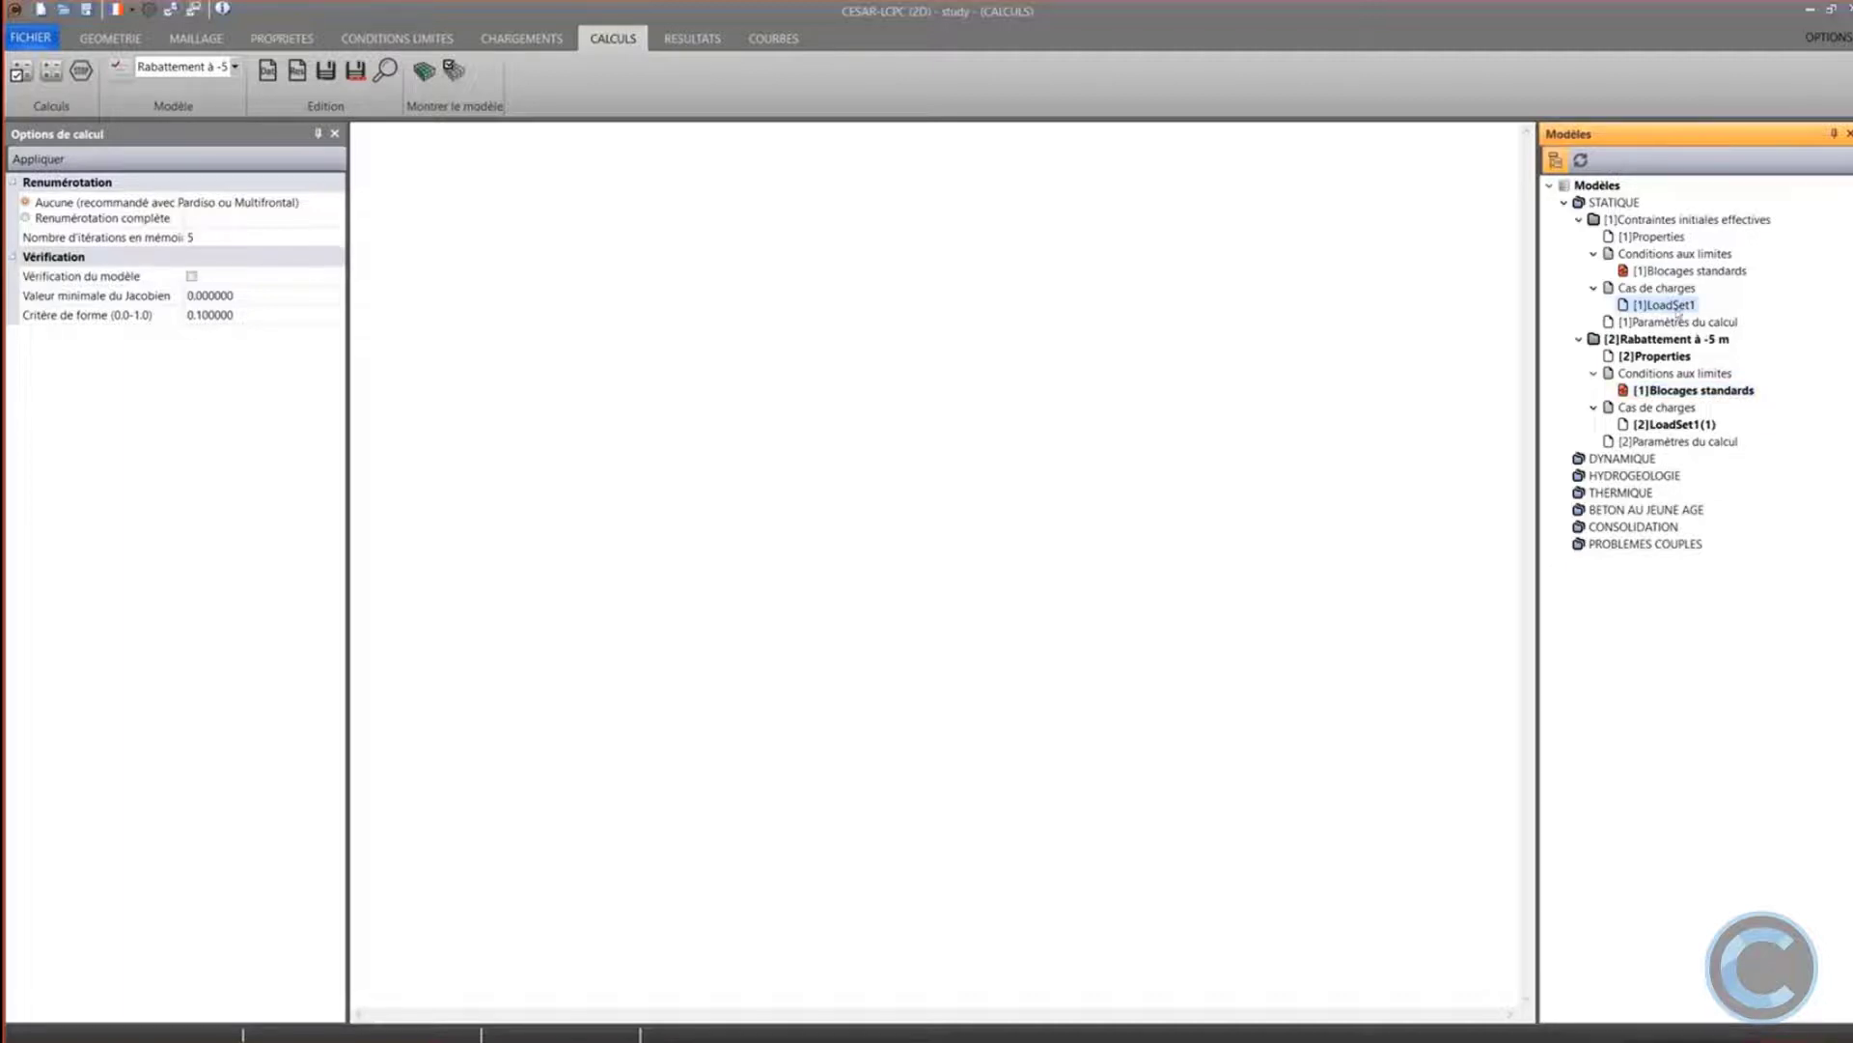
pyautogui.click(1679, 306)
pyautogui.write('Nappe inti')
pyautogui.press('BackSpace')
pyautogui.press('BackSpace')
pyautogui.write('itiale à -3')
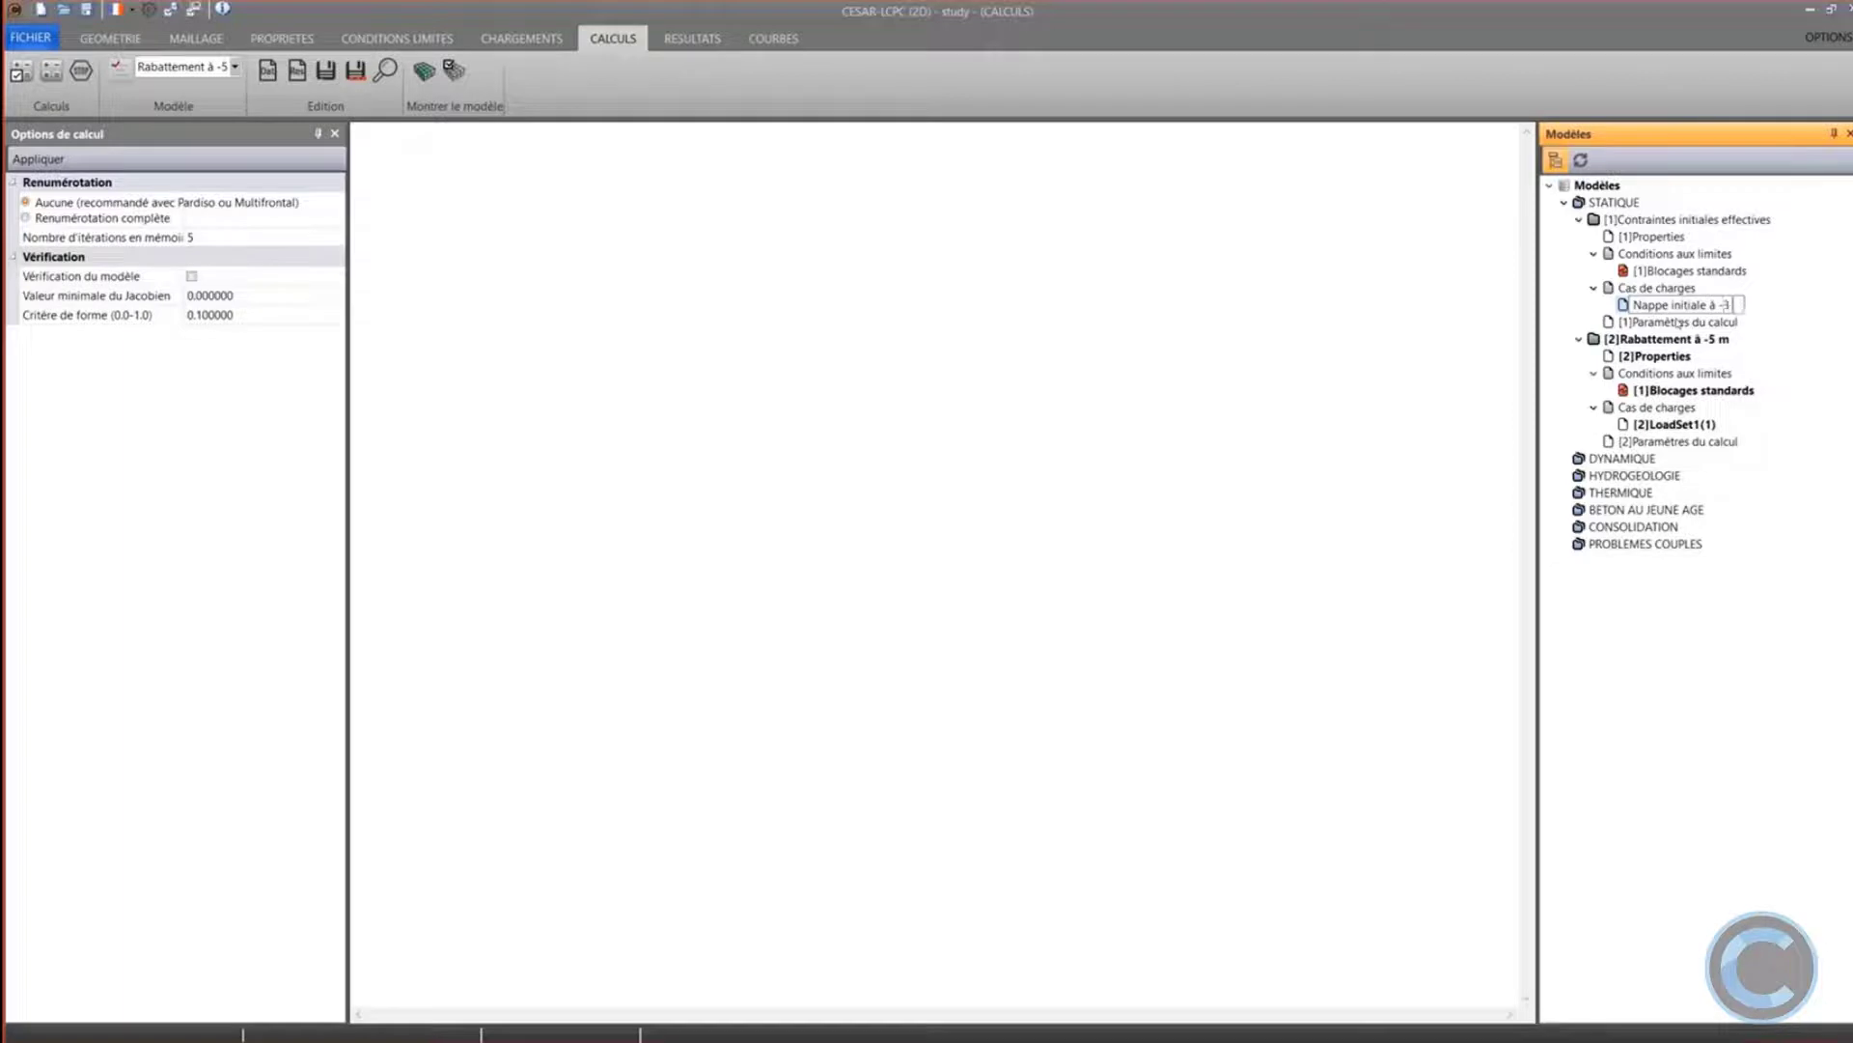
pyautogui.write(' m')
pyautogui.press('Return')
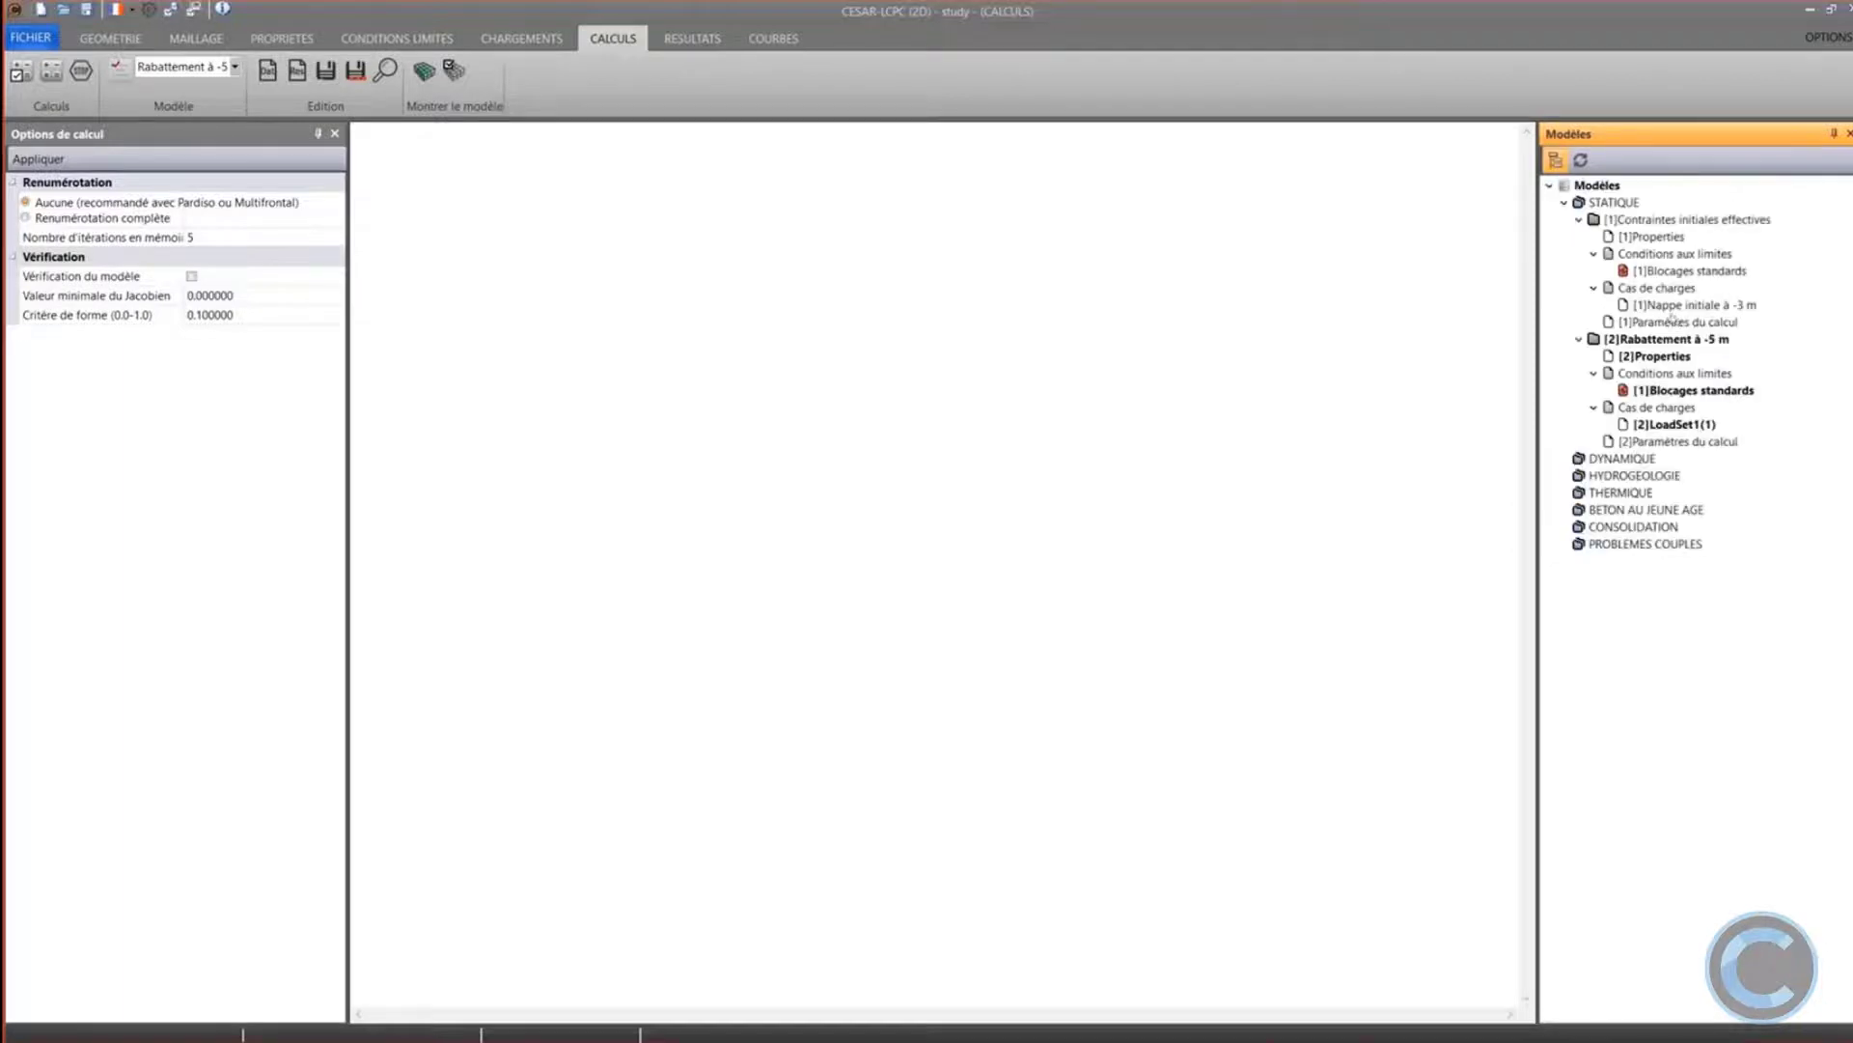
# Copy the "Nappe initiale à -3 m" load set into the Rabattement à -5 m model and accept the proposed name change
pyautogui.moveTo(1676, 306); pyautogui.dragTo(1688, 446)
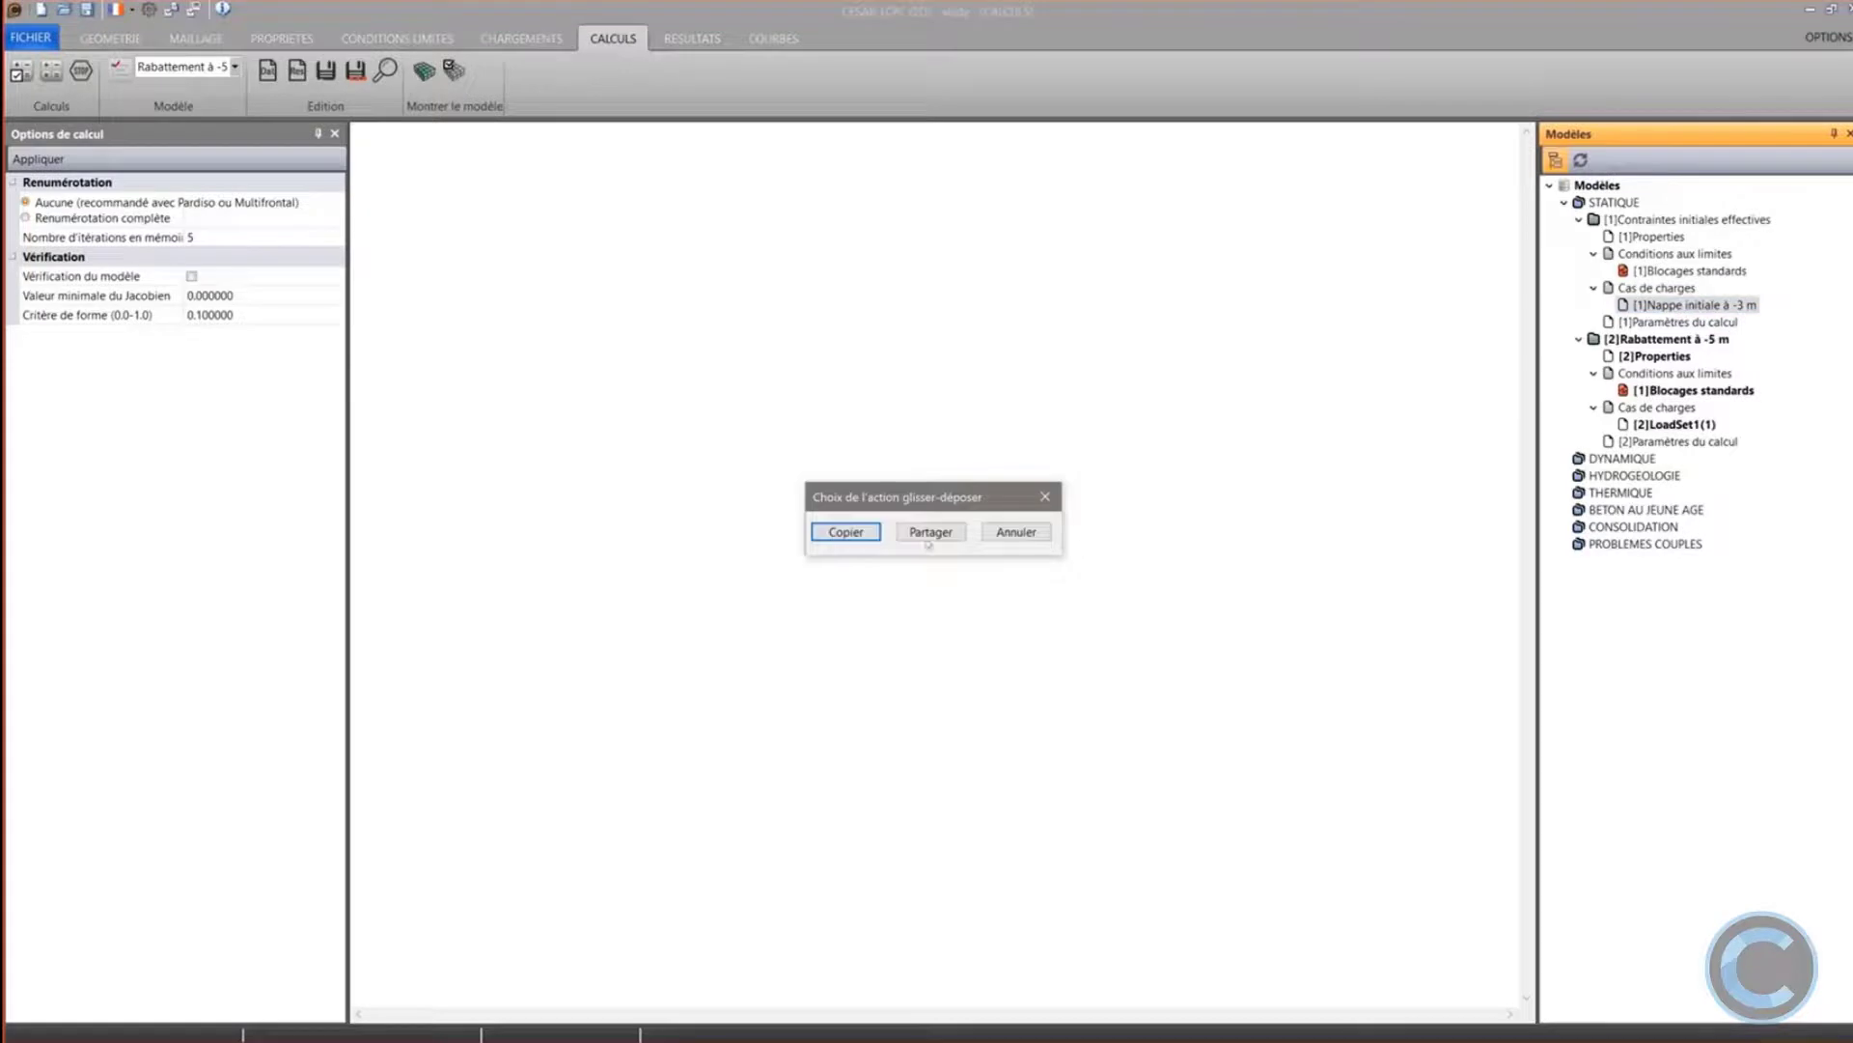
pyautogui.click(845, 532)
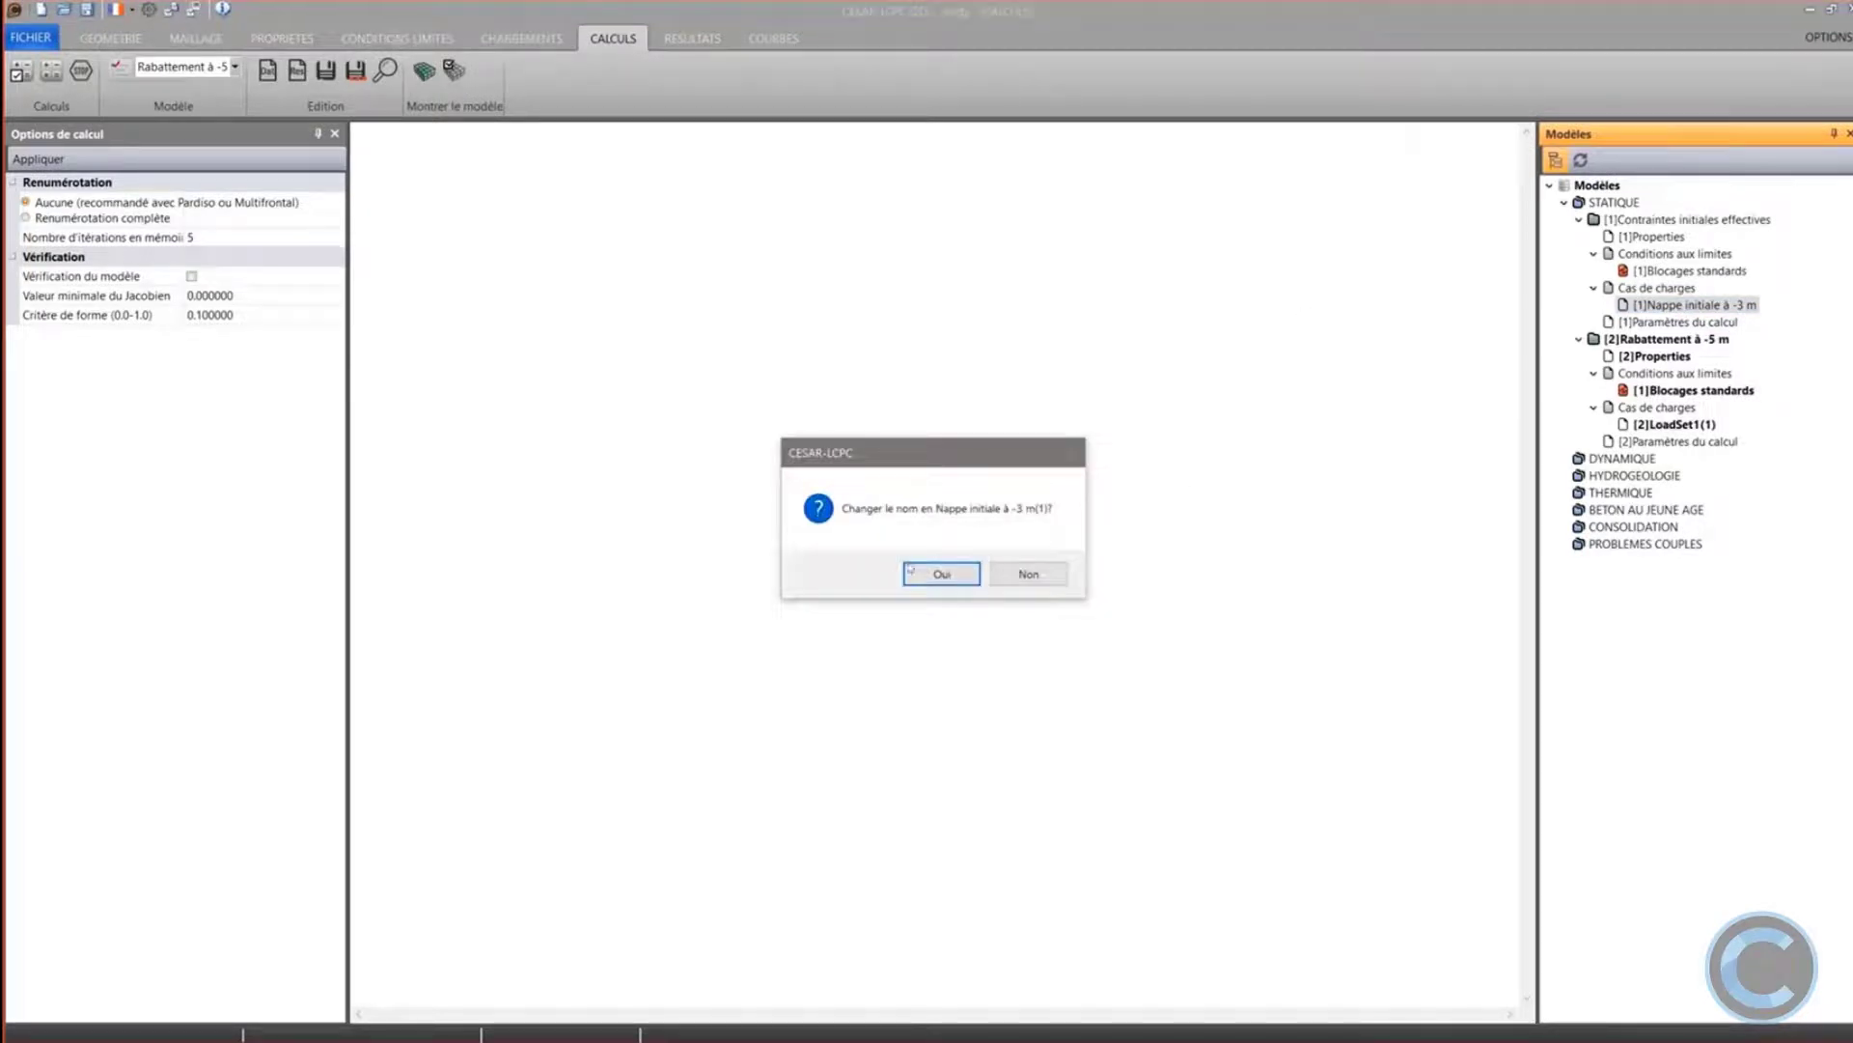
pyautogui.click(956, 573)
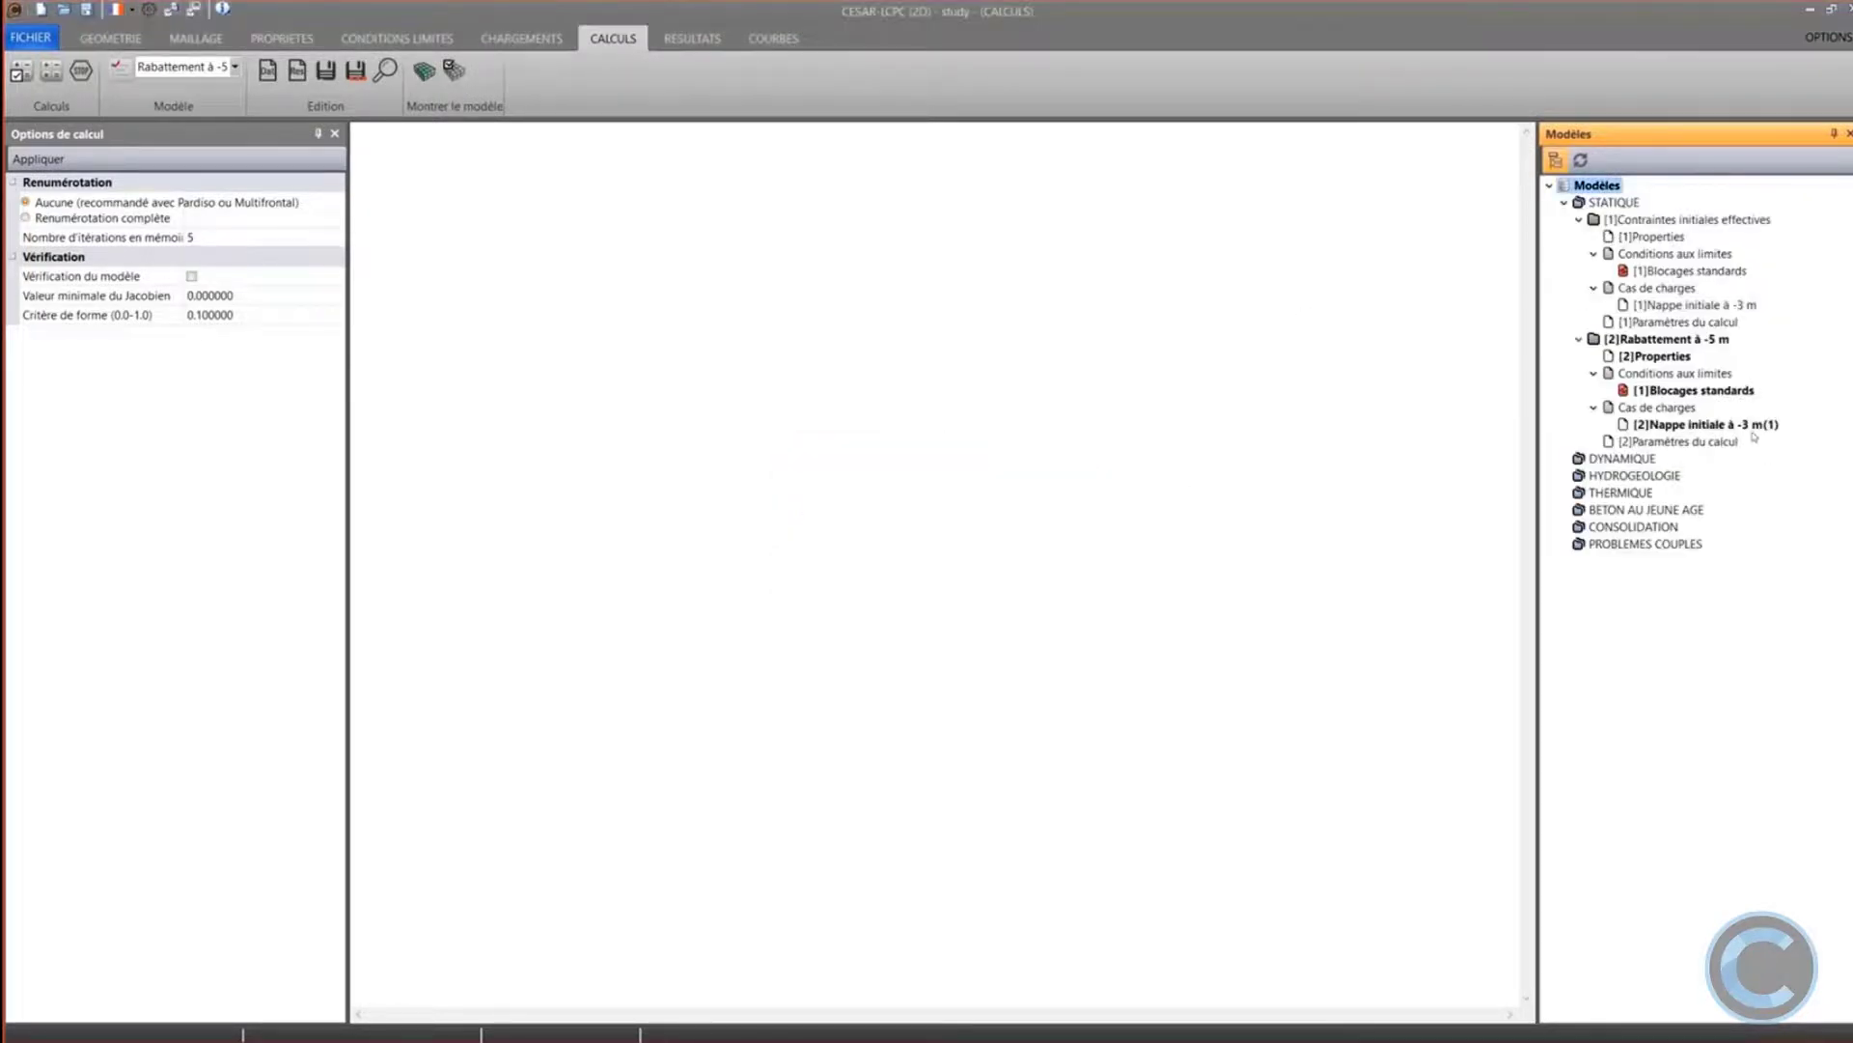
# Rename the load set copied into the Rabattement à -5 m model, beginning the name with "Rabatte"
pyautogui.doubleClick(1749, 426)
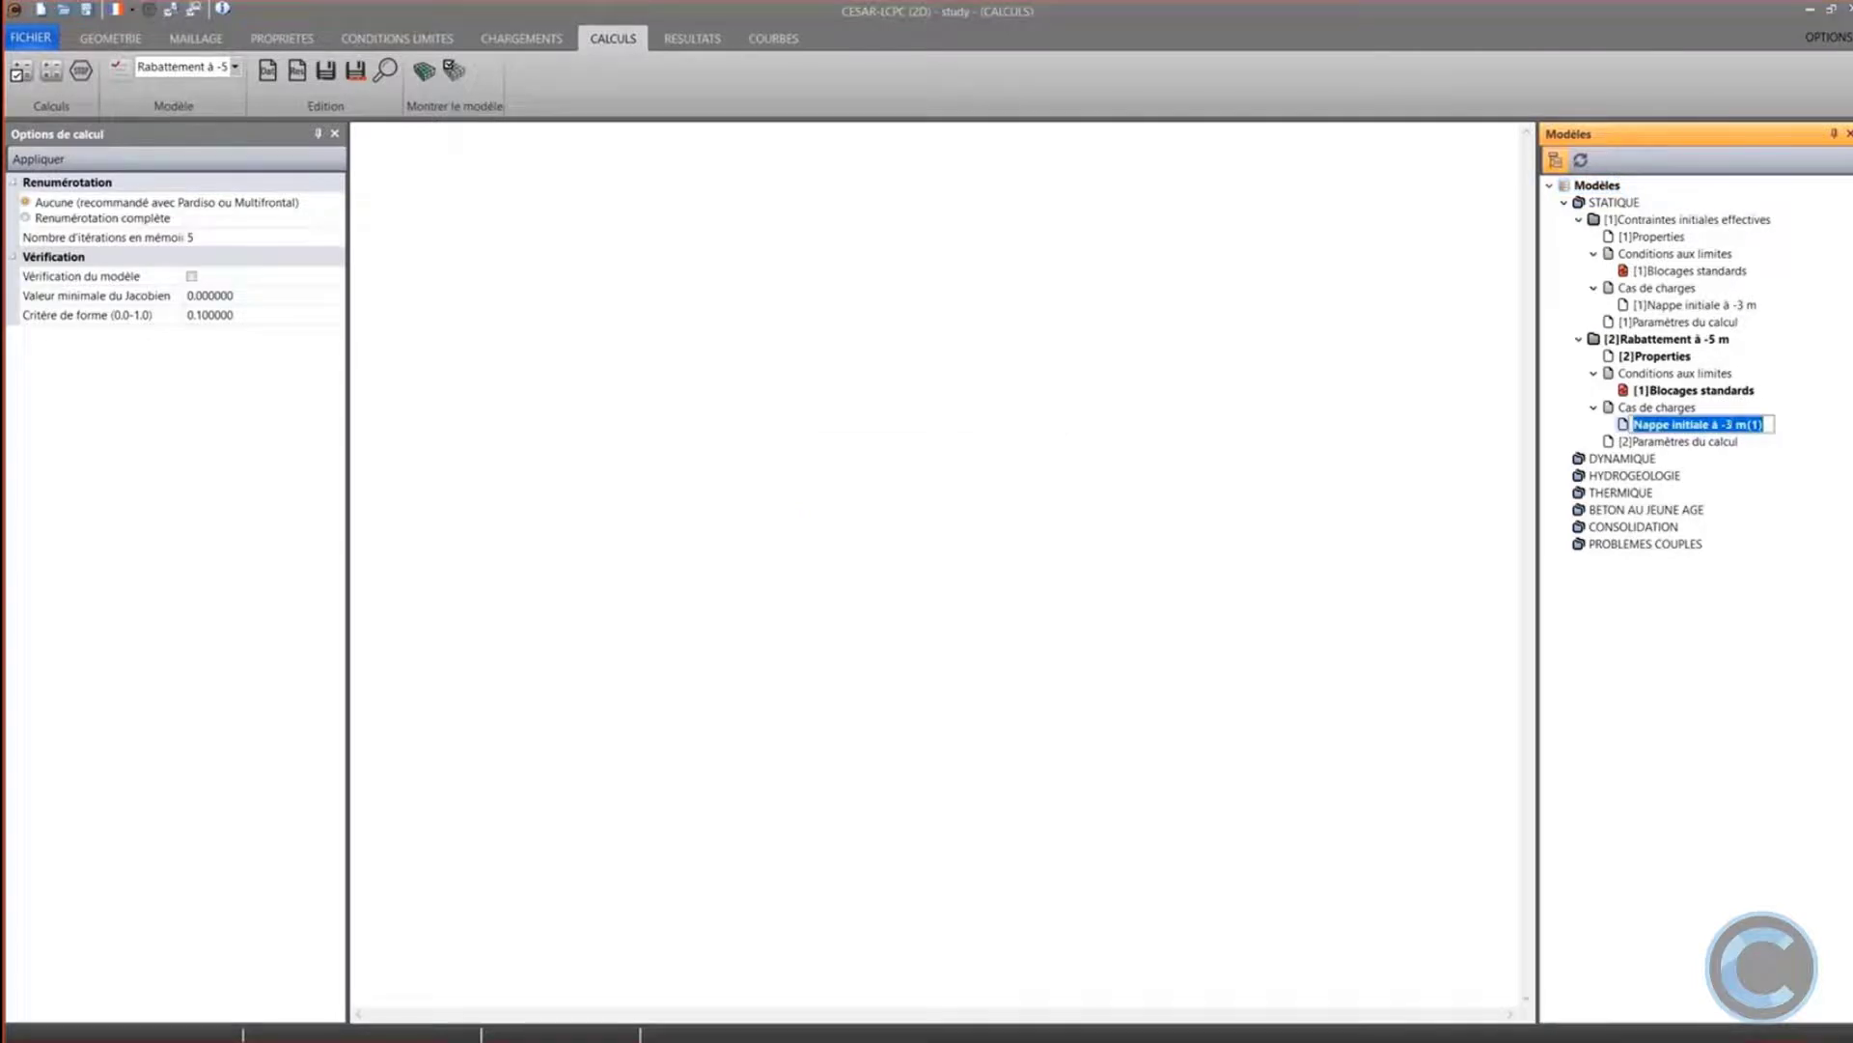
pyautogui.write('Rabattee')
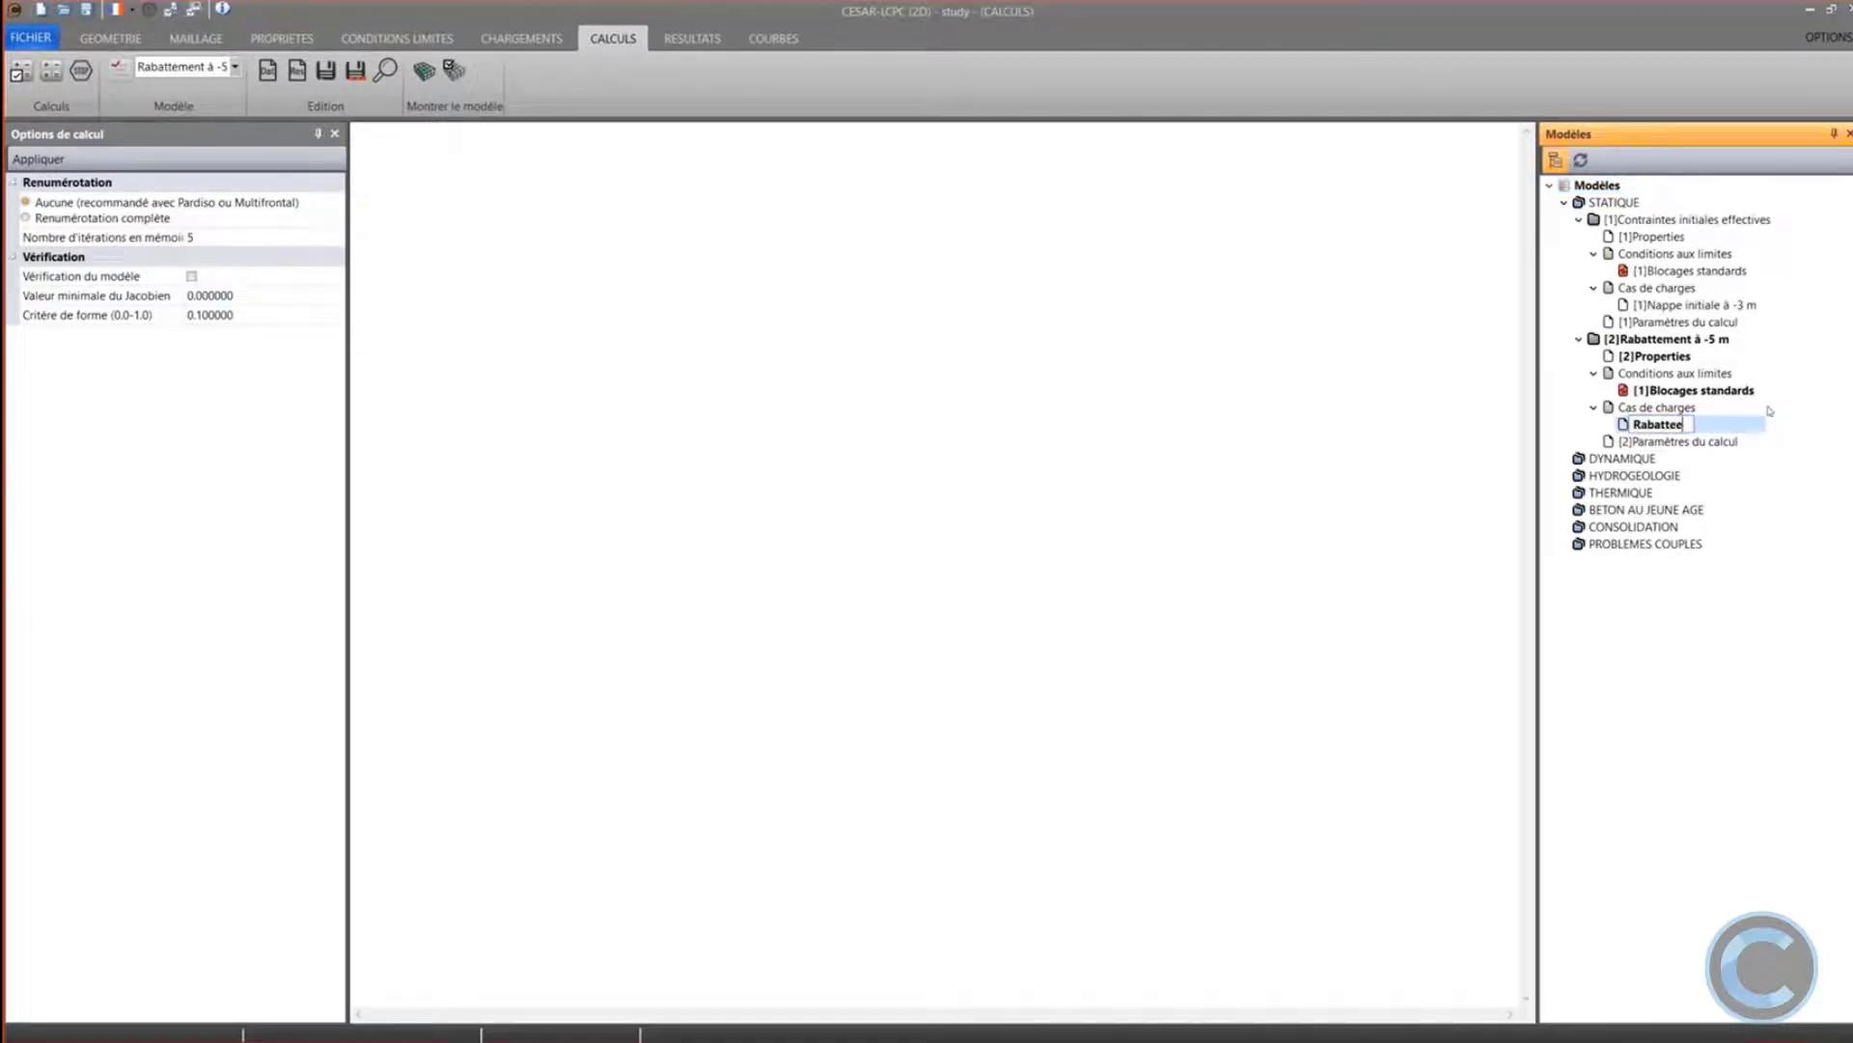
# Name the second model's load case "Rabattement à -5 m" and copy the first model's calculation parameters into the second model
pyautogui.press('BackSpace')
pyautogui.write('ment à -5 m')
pyautogui.press('Return')
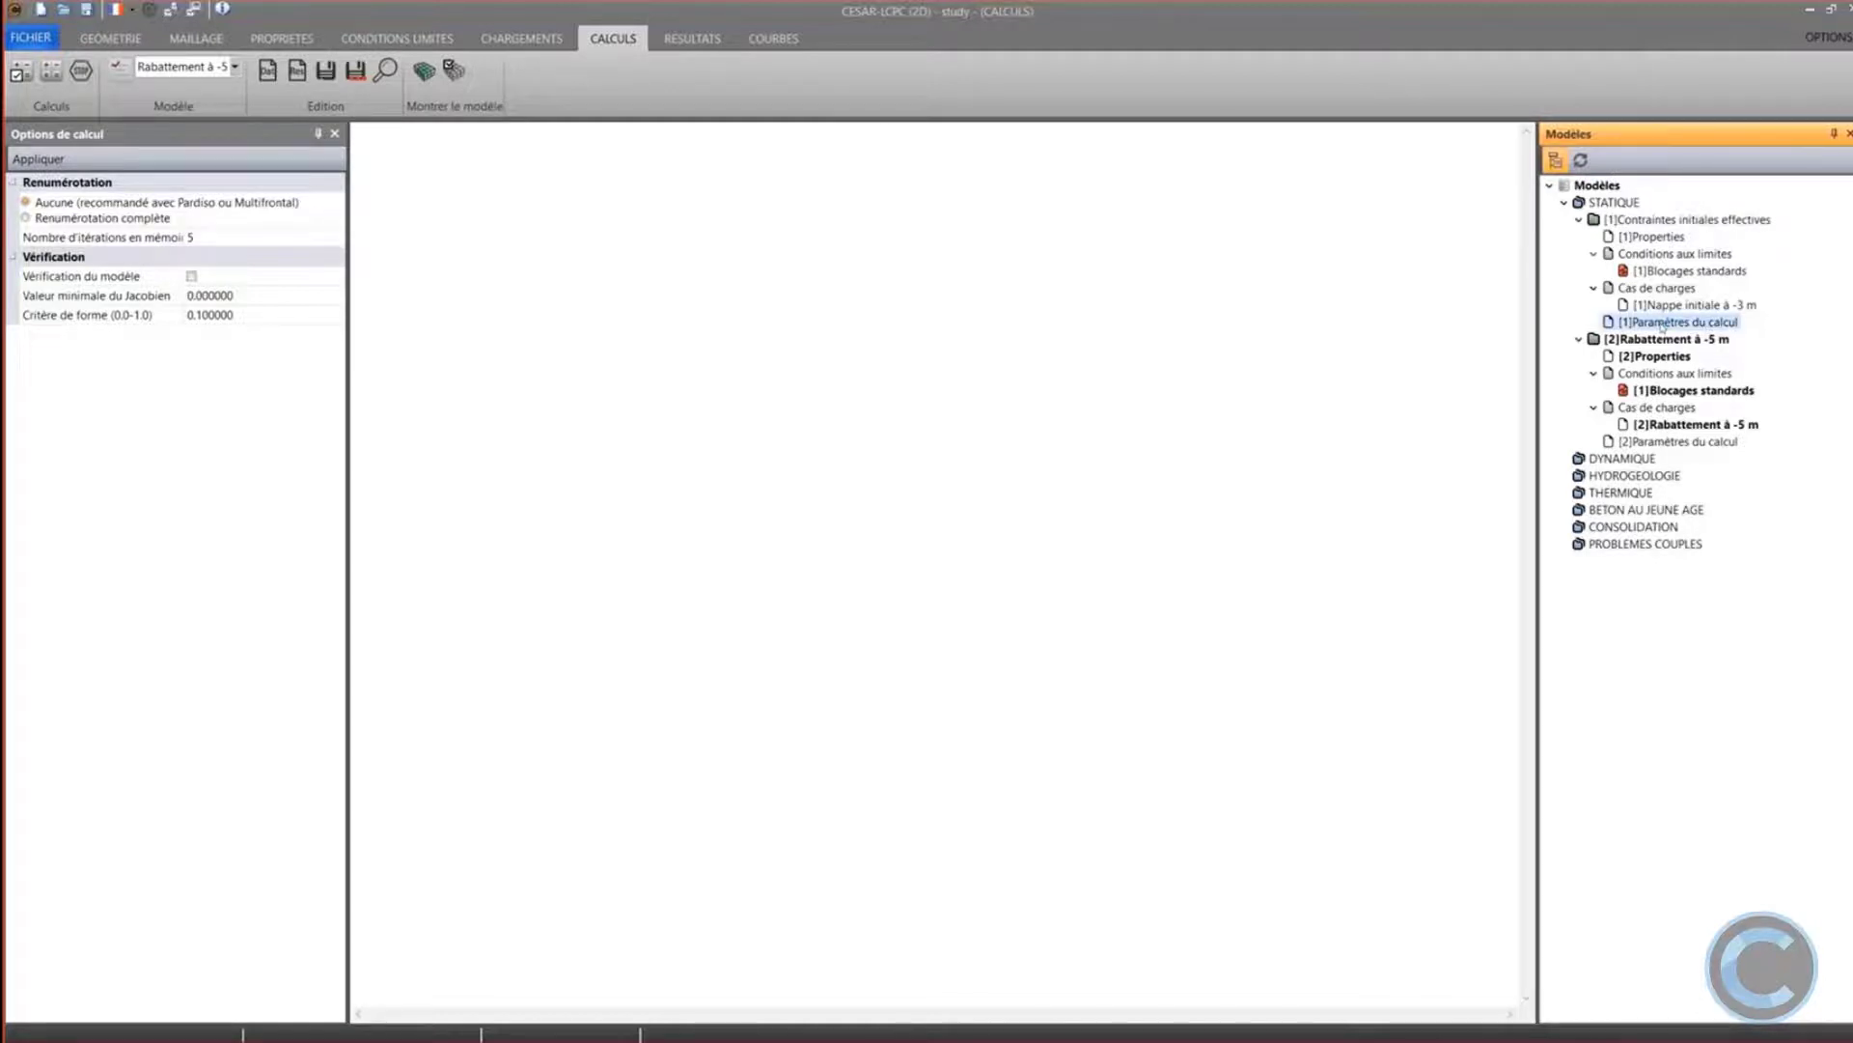
pyautogui.moveTo(1662, 326); pyautogui.dragTo(1664, 446)
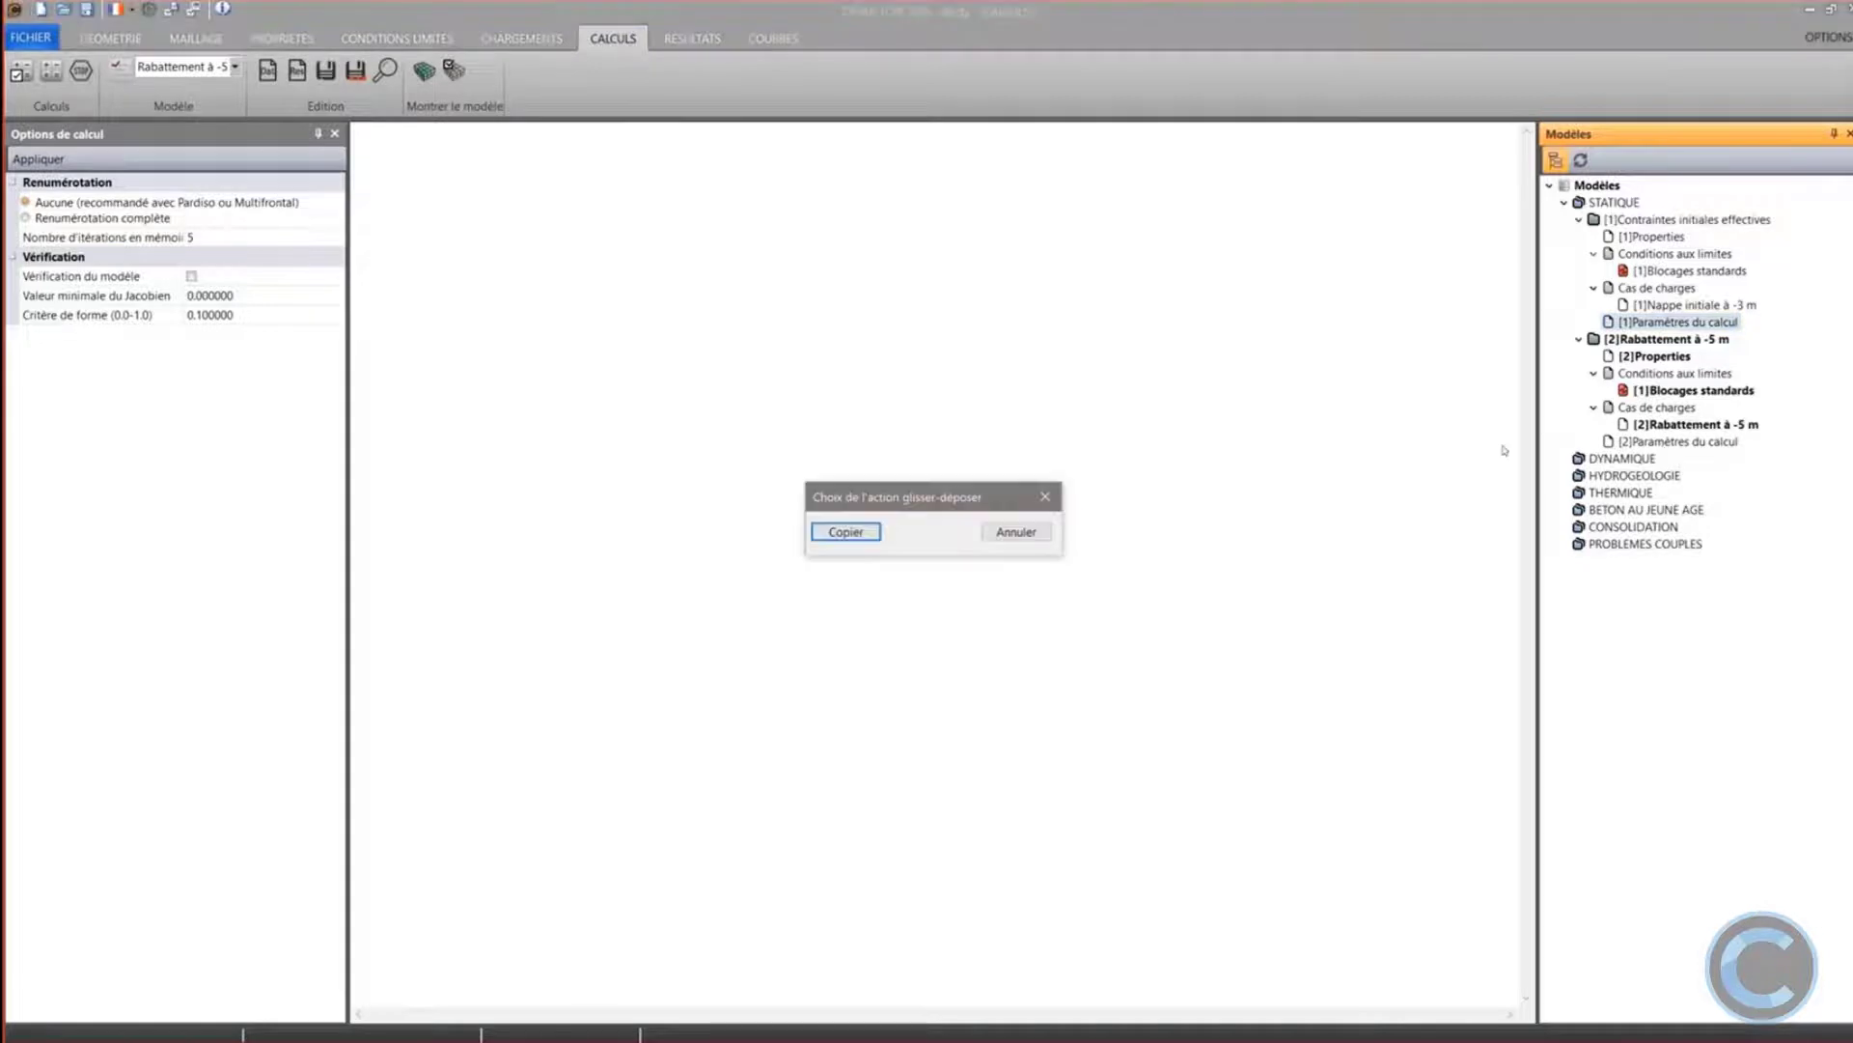
pyautogui.click(846, 532)
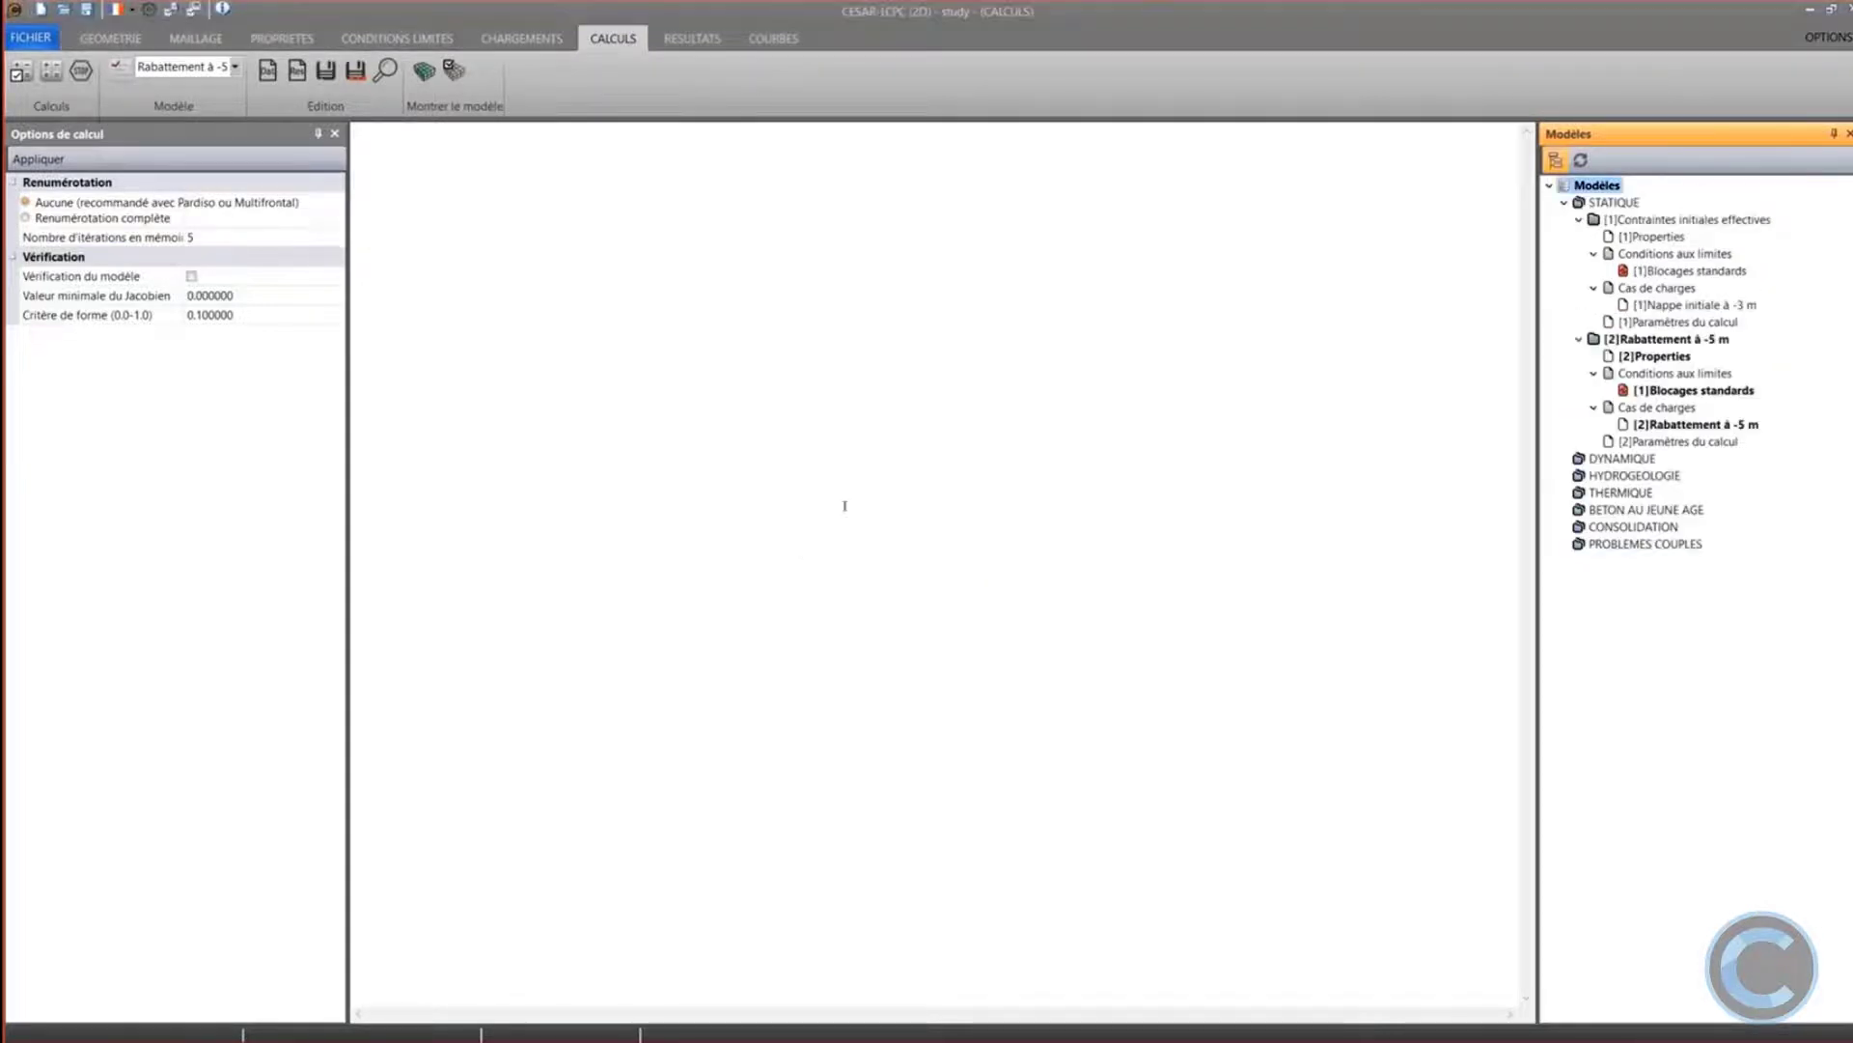
# Set the two inclined anchors beside the wall to inactive in the Rabattement à -5 m model
pyautogui.click(282, 39)
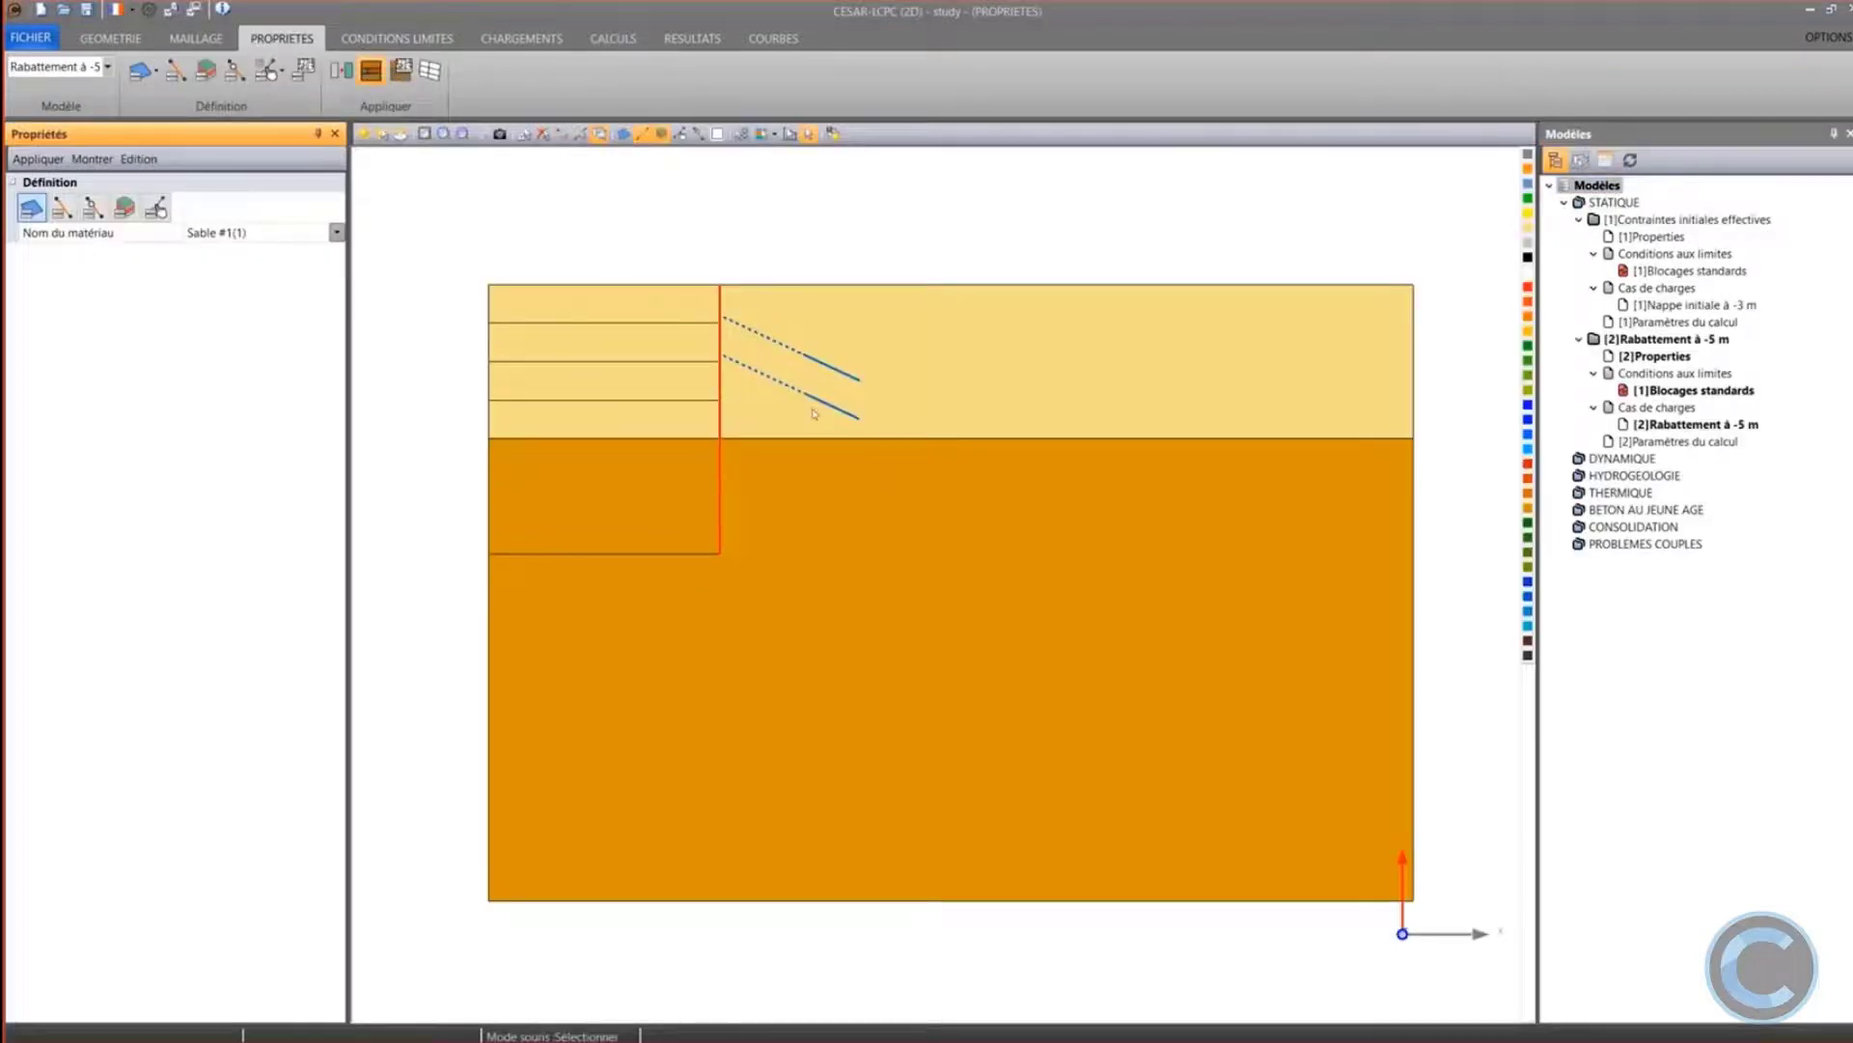
pyautogui.moveTo(814, 414); pyautogui.dragTo(788, 342)
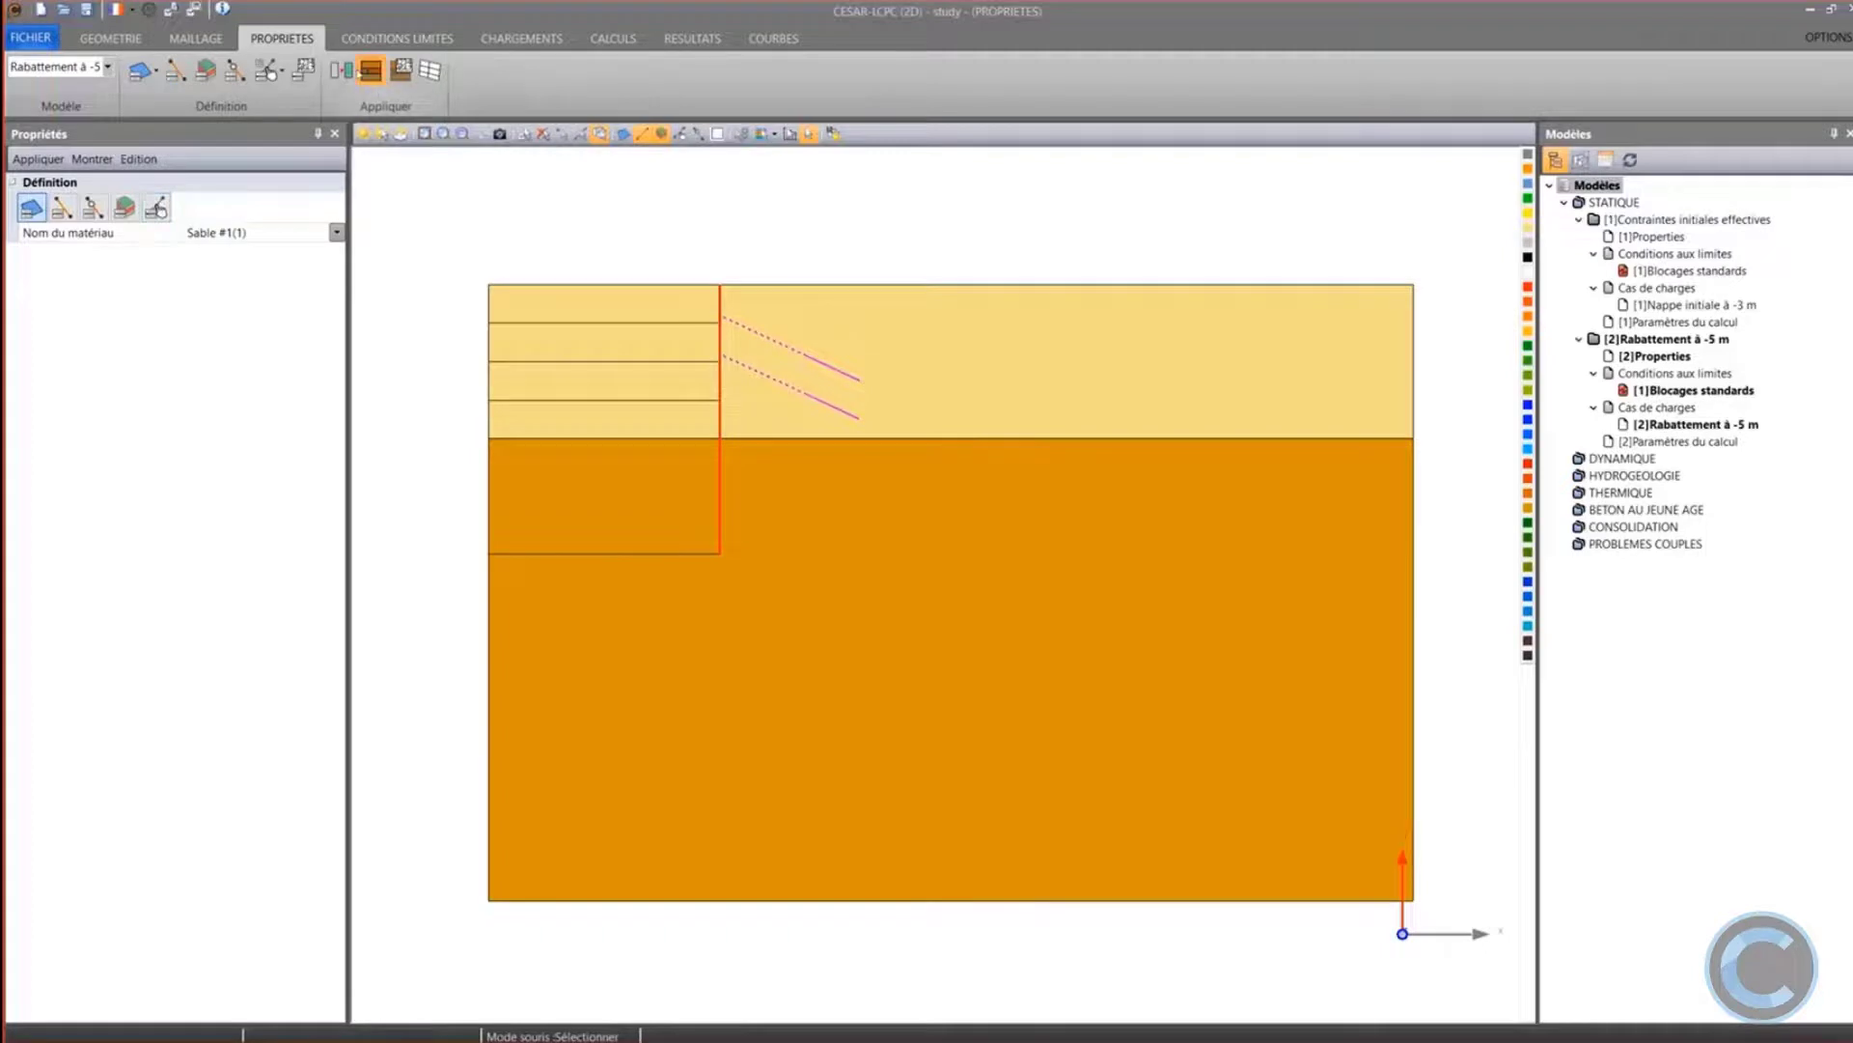
pyautogui.click(342, 69)
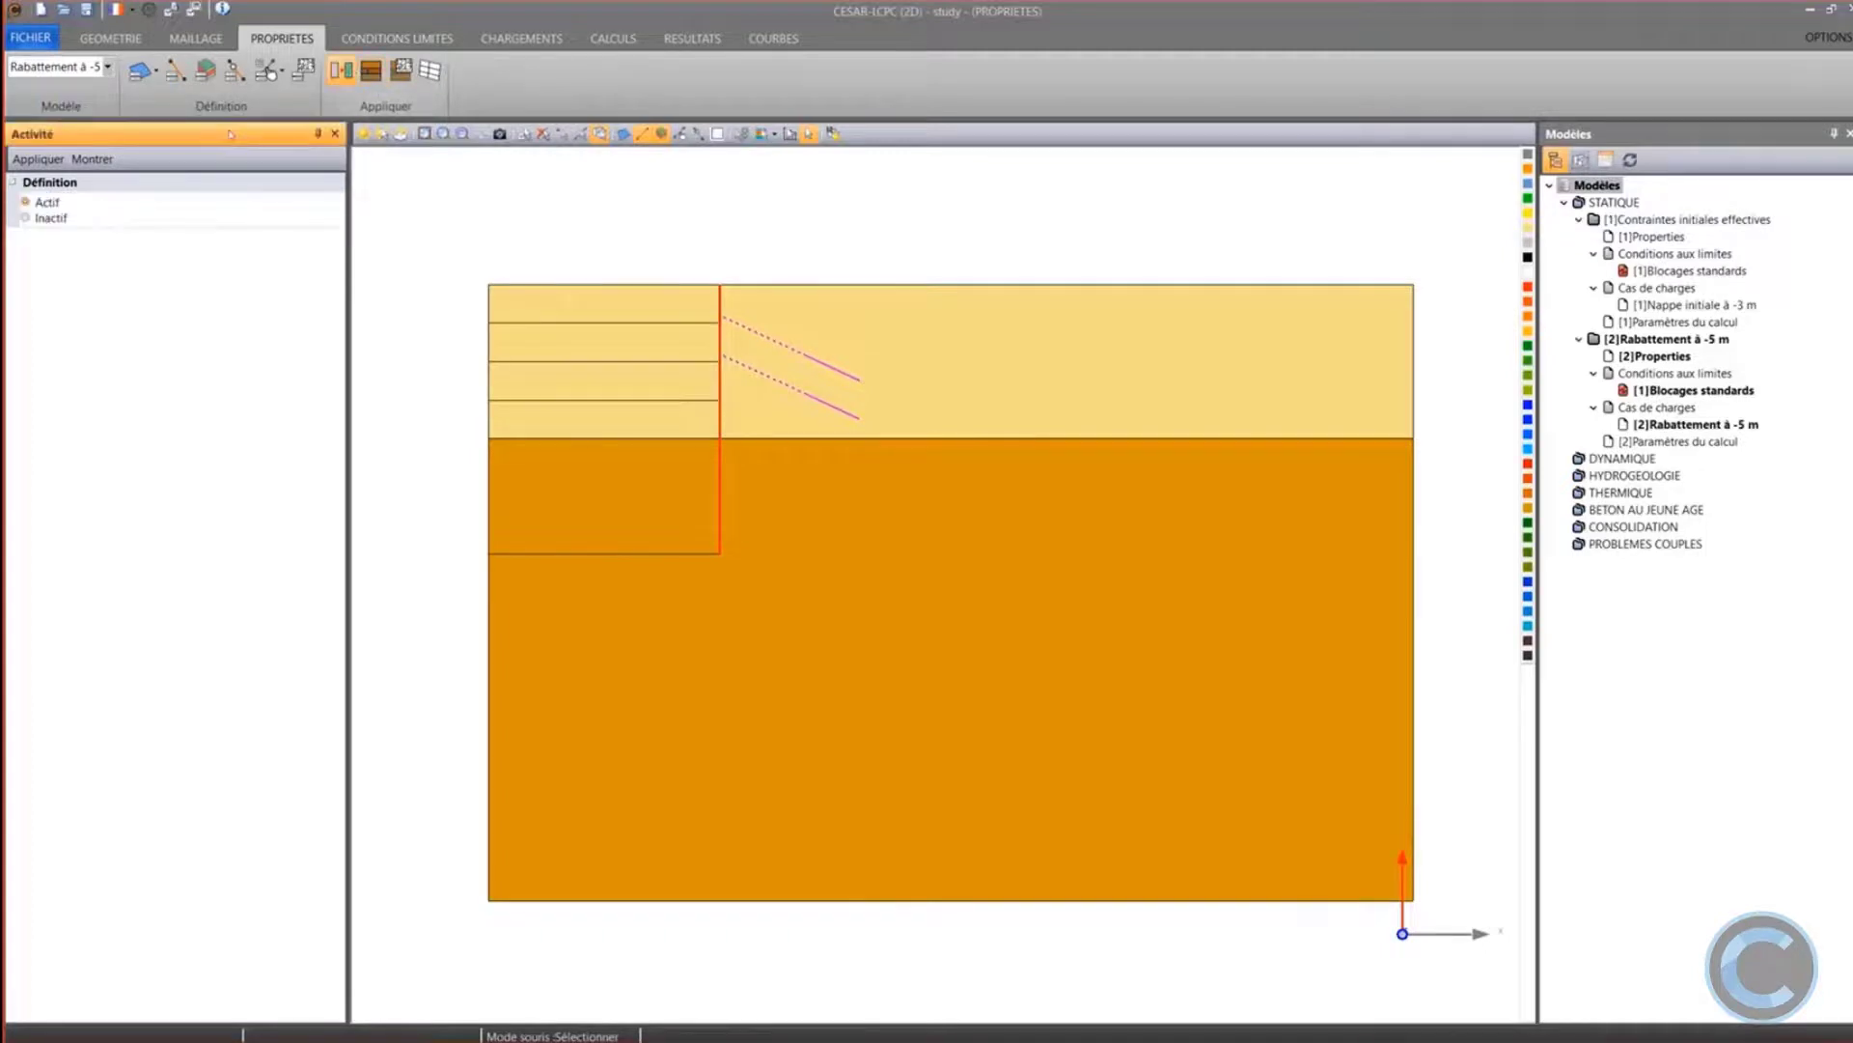
pyautogui.click(37, 159)
# Isolate the vertical wall to inspect it, and restore the display of the whole model
pyautogui.moveTo(693, 273); pyautogui.dragTo(748, 579)
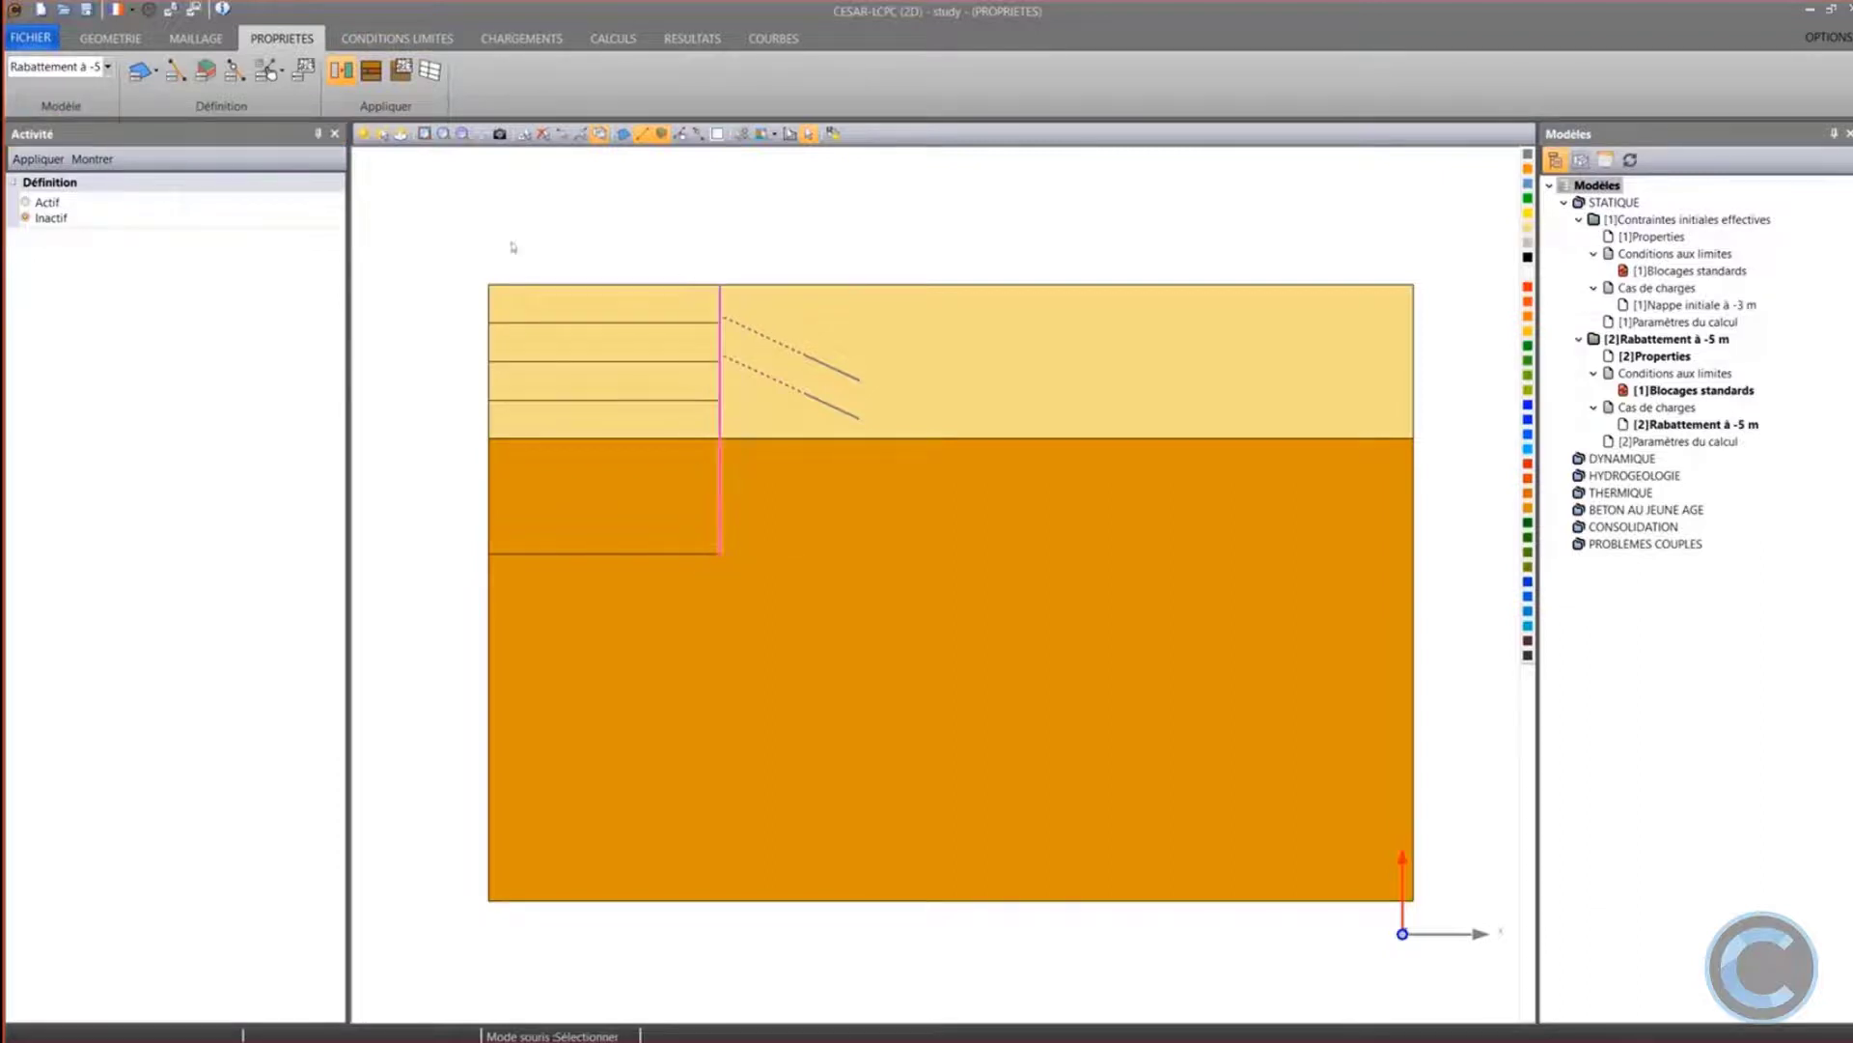
pyautogui.moveTo(664, 208); pyautogui.dragTo(759, 591)
pyautogui.click(383, 135)
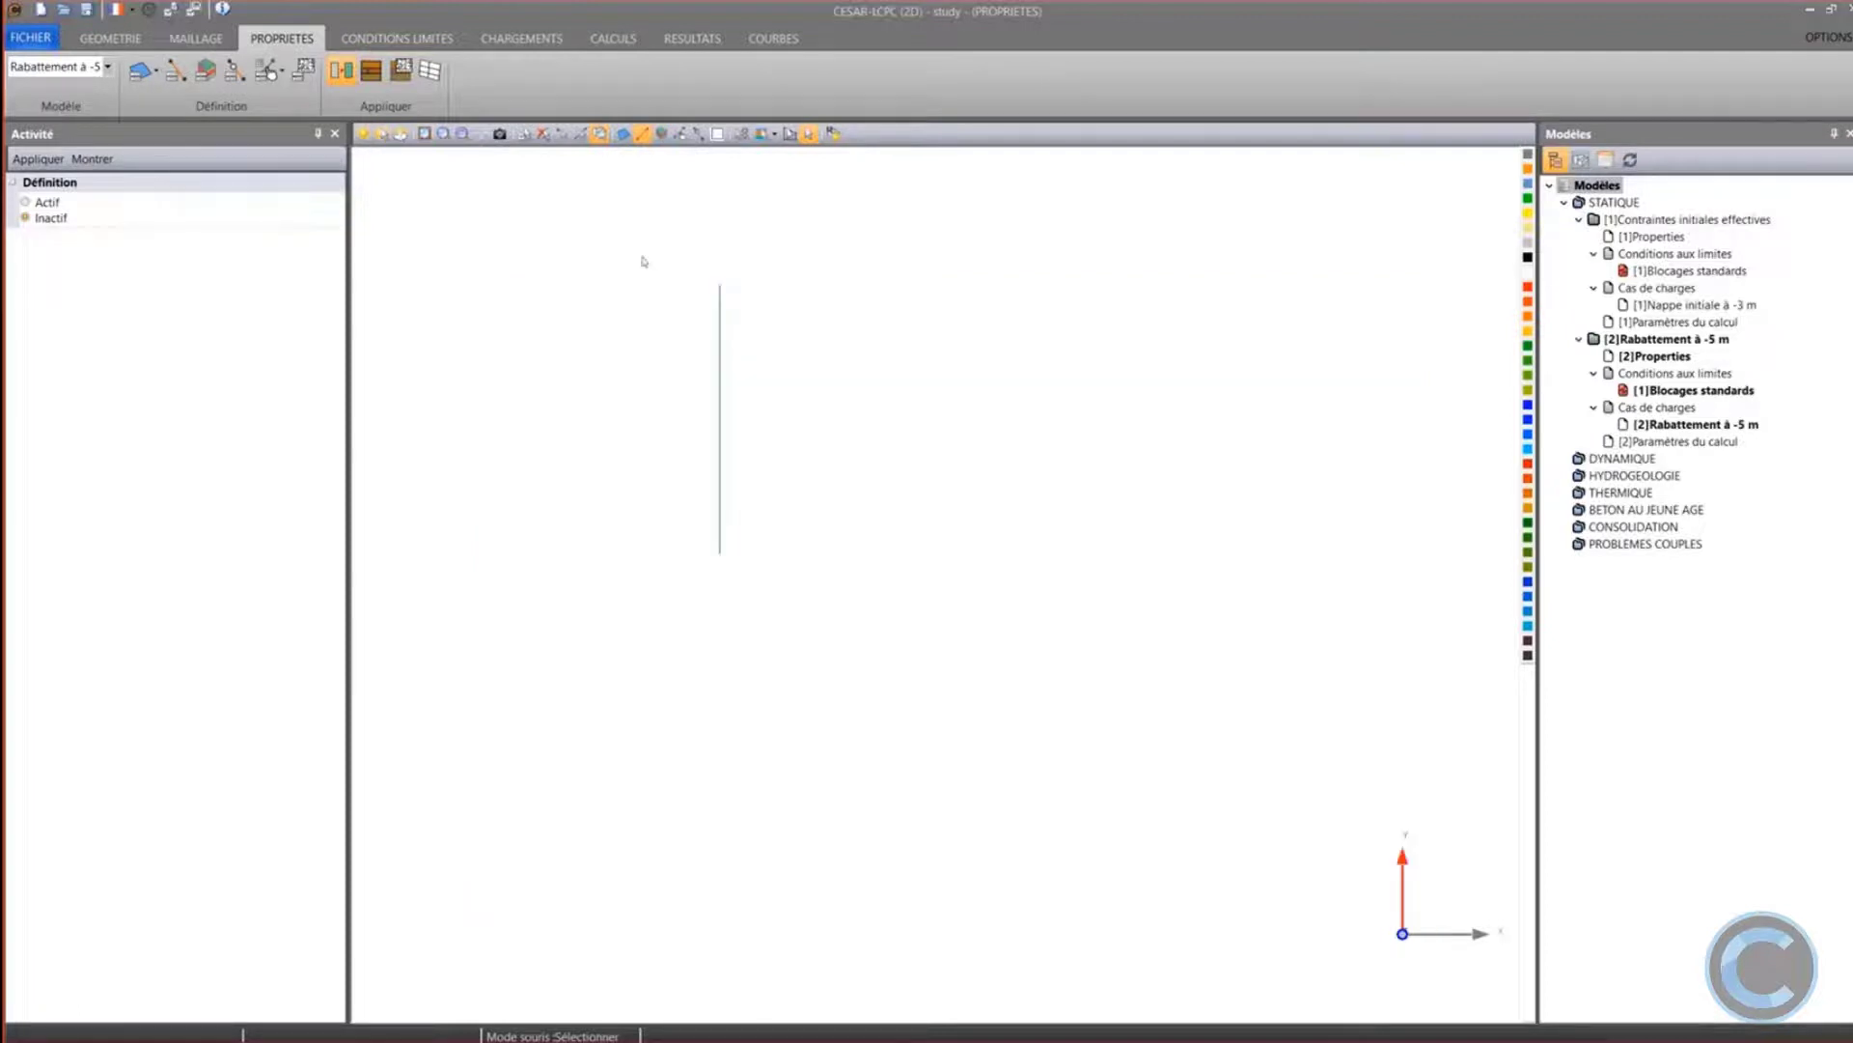
pyautogui.click(363, 134)
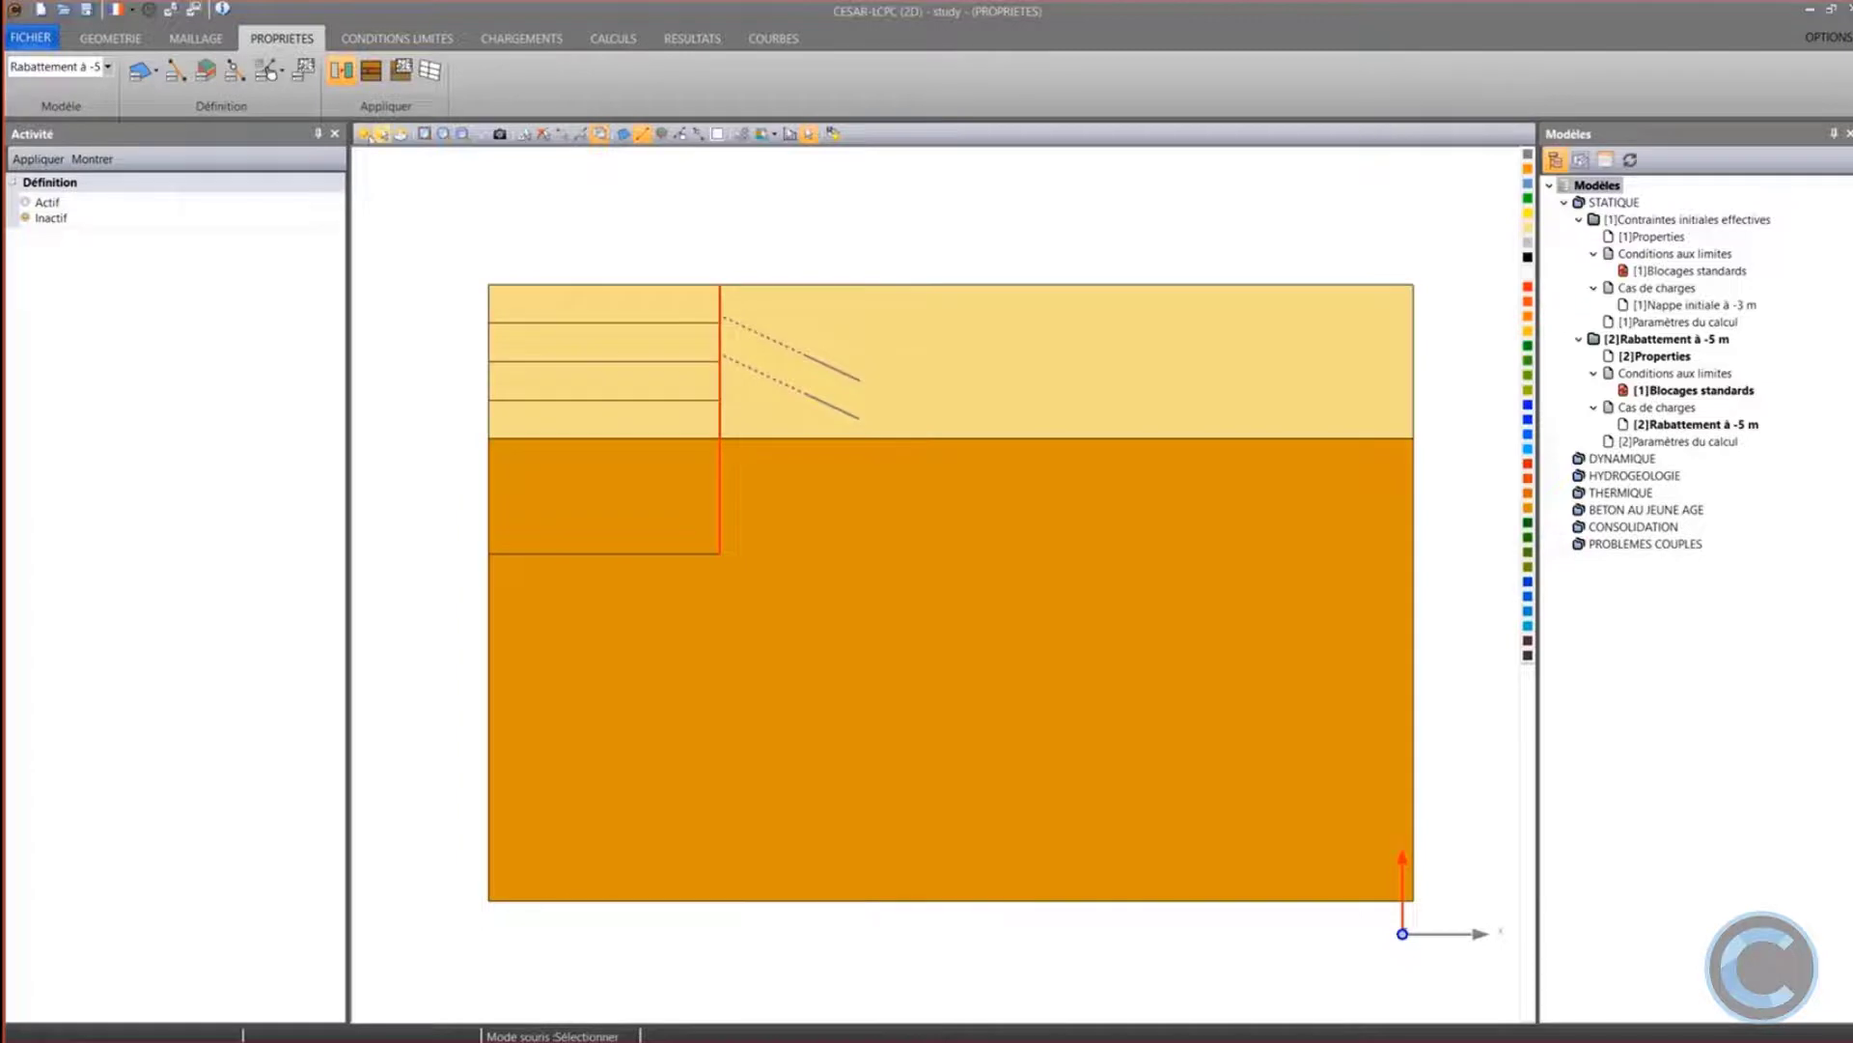
# Review the property sets defined for the interface blocks
pyautogui.click(205, 71)
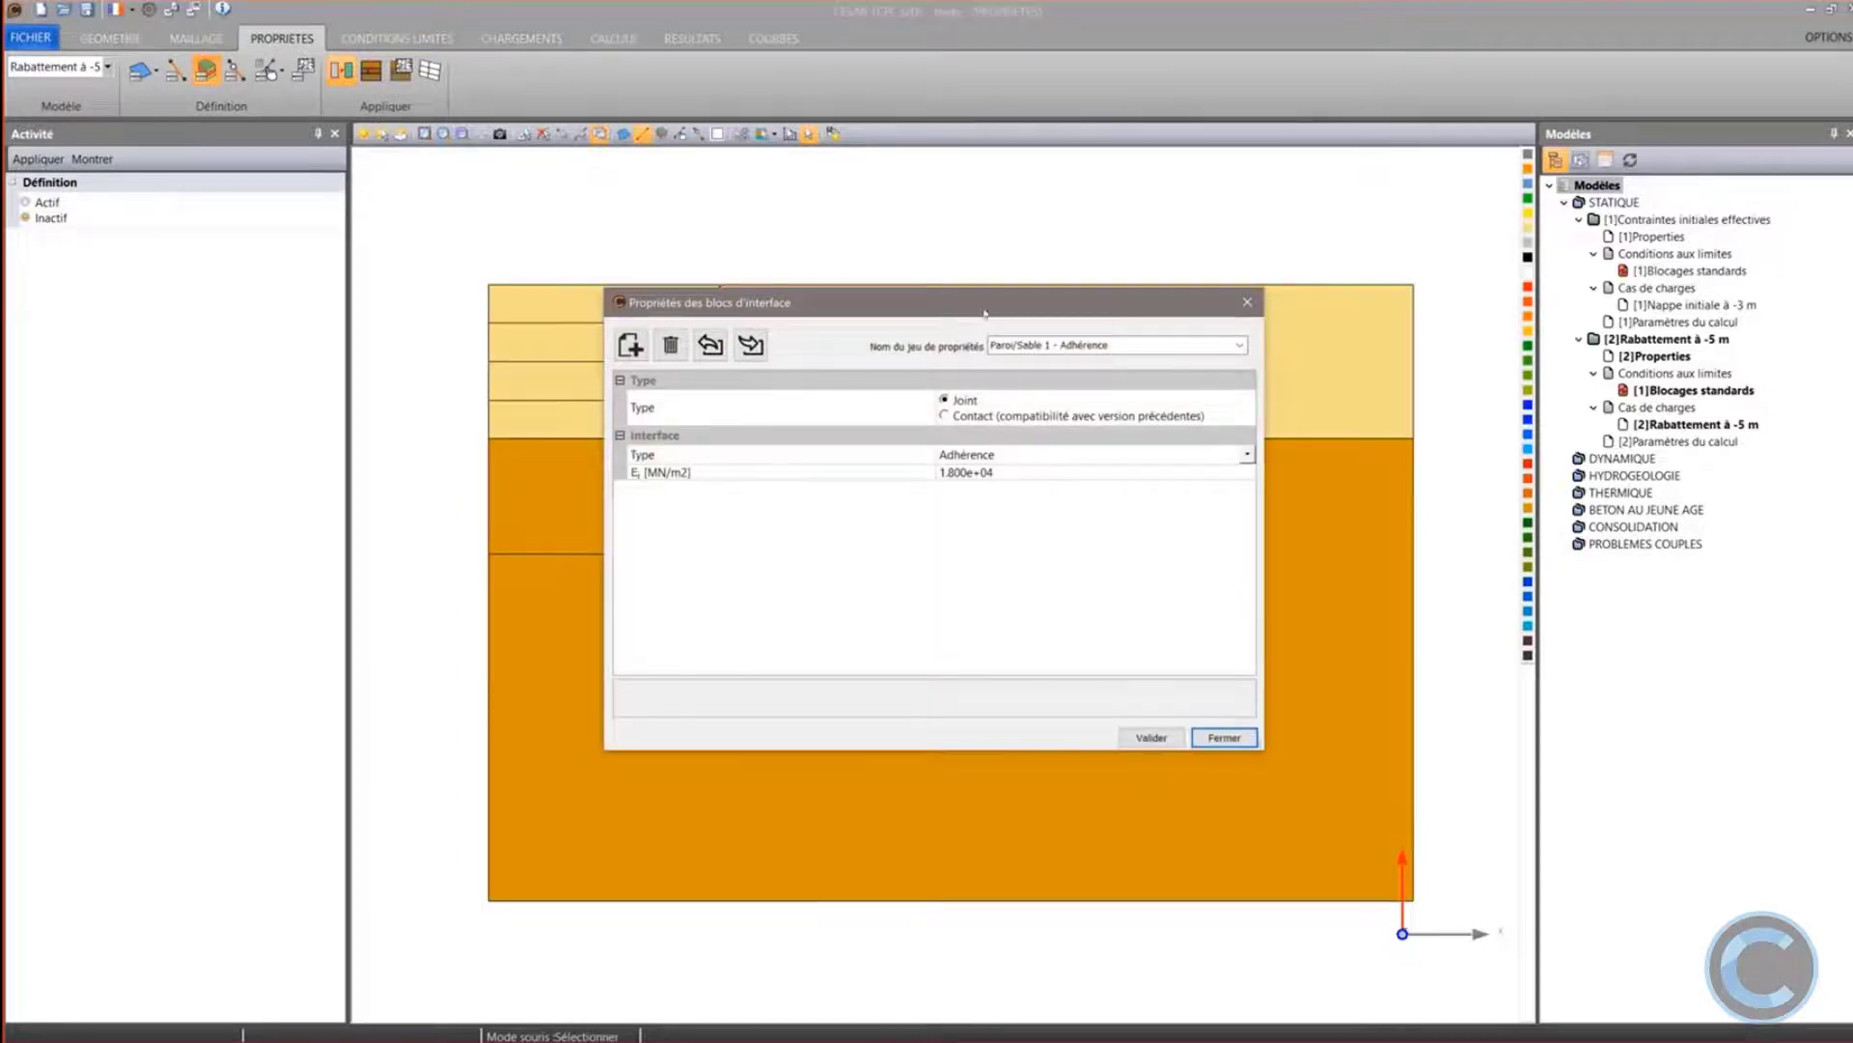
pyautogui.click(1239, 344)
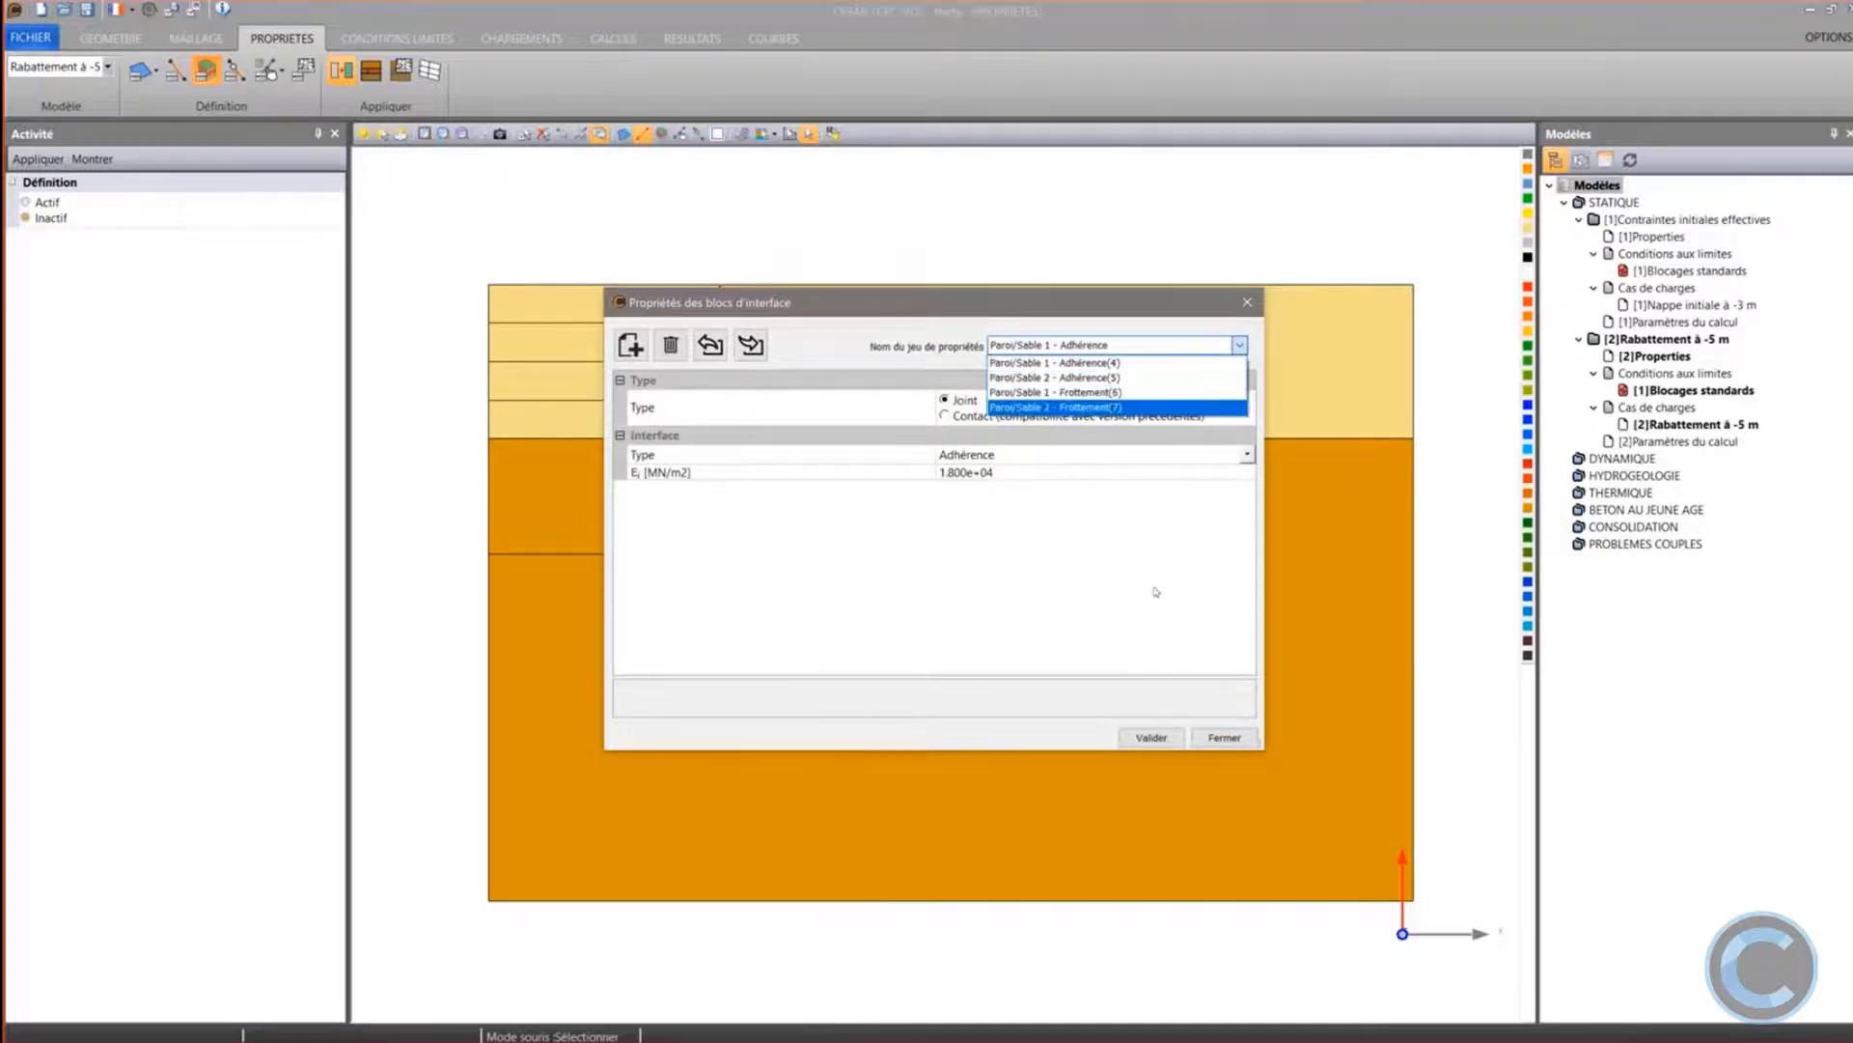
pyautogui.click(1222, 739)
pyautogui.click(1222, 739)
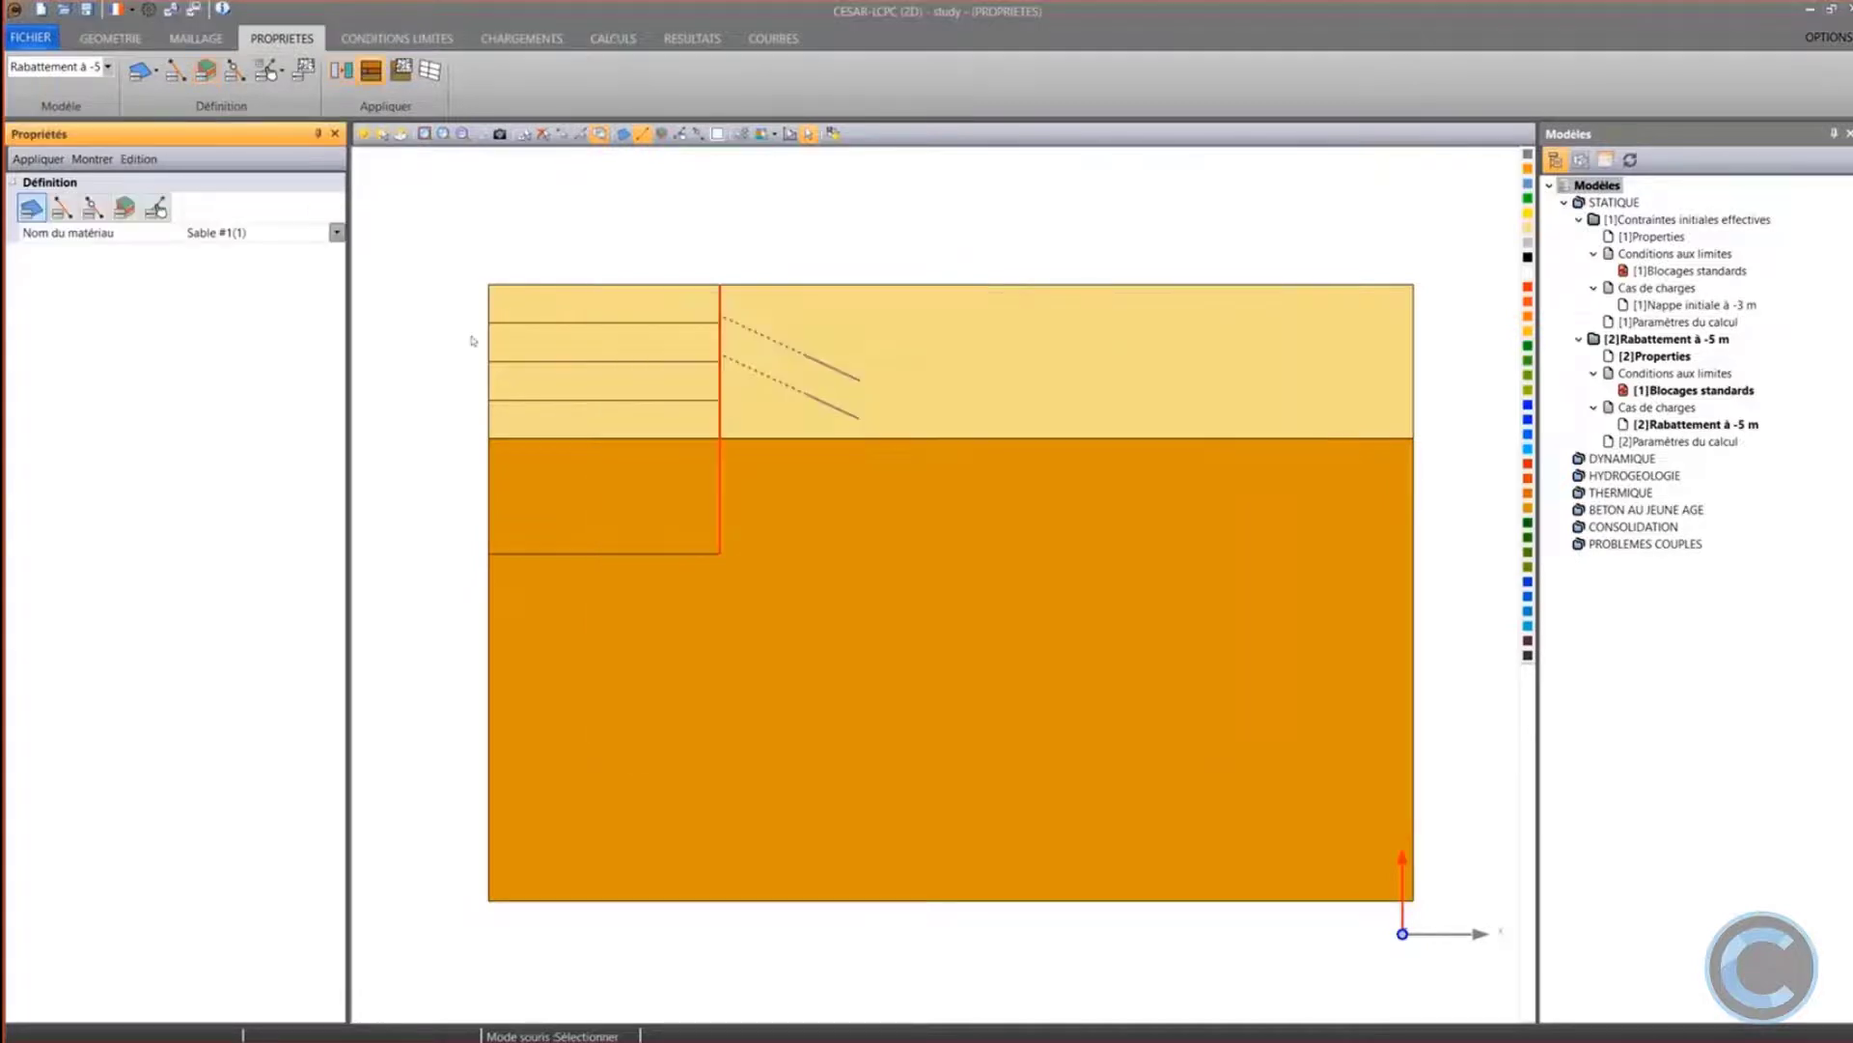
# Assign the Paroi/Sable 1 - Frottement interface properties to the wall's section in the upper sand layer
pyautogui.click(124, 207)
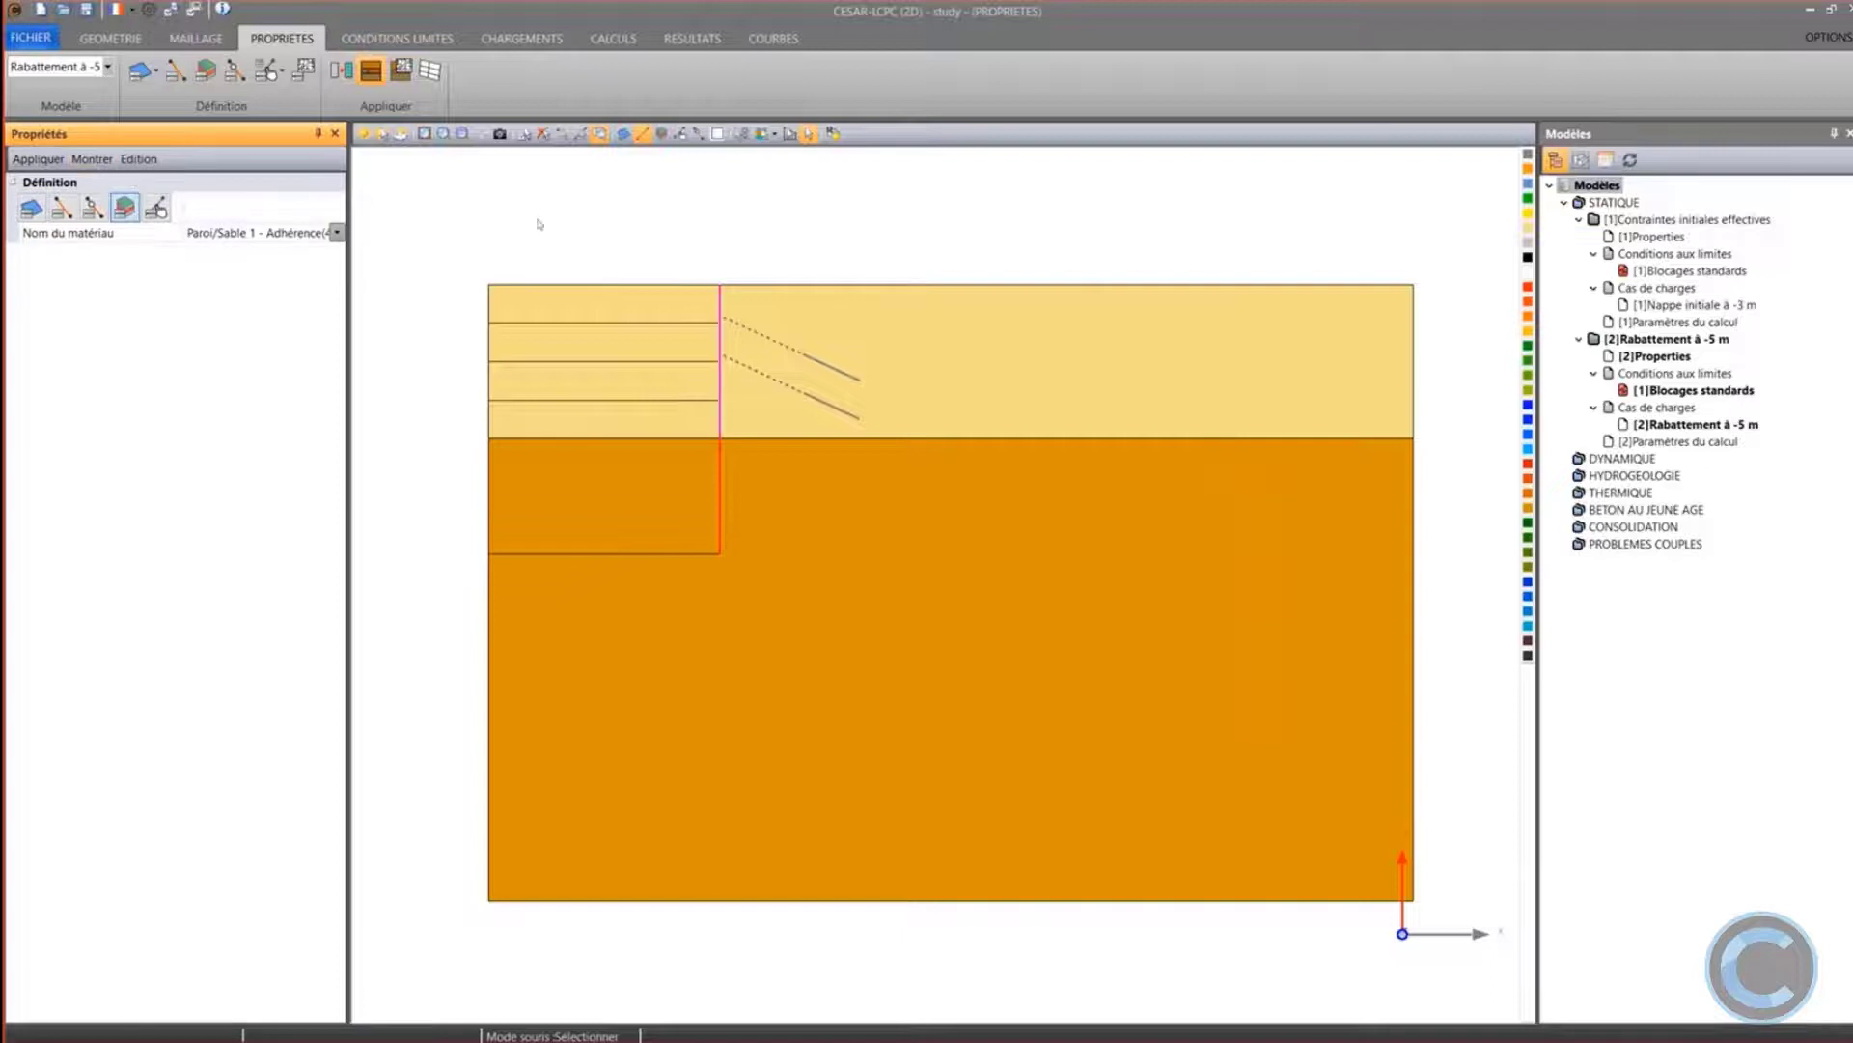
pyautogui.click(276, 231)
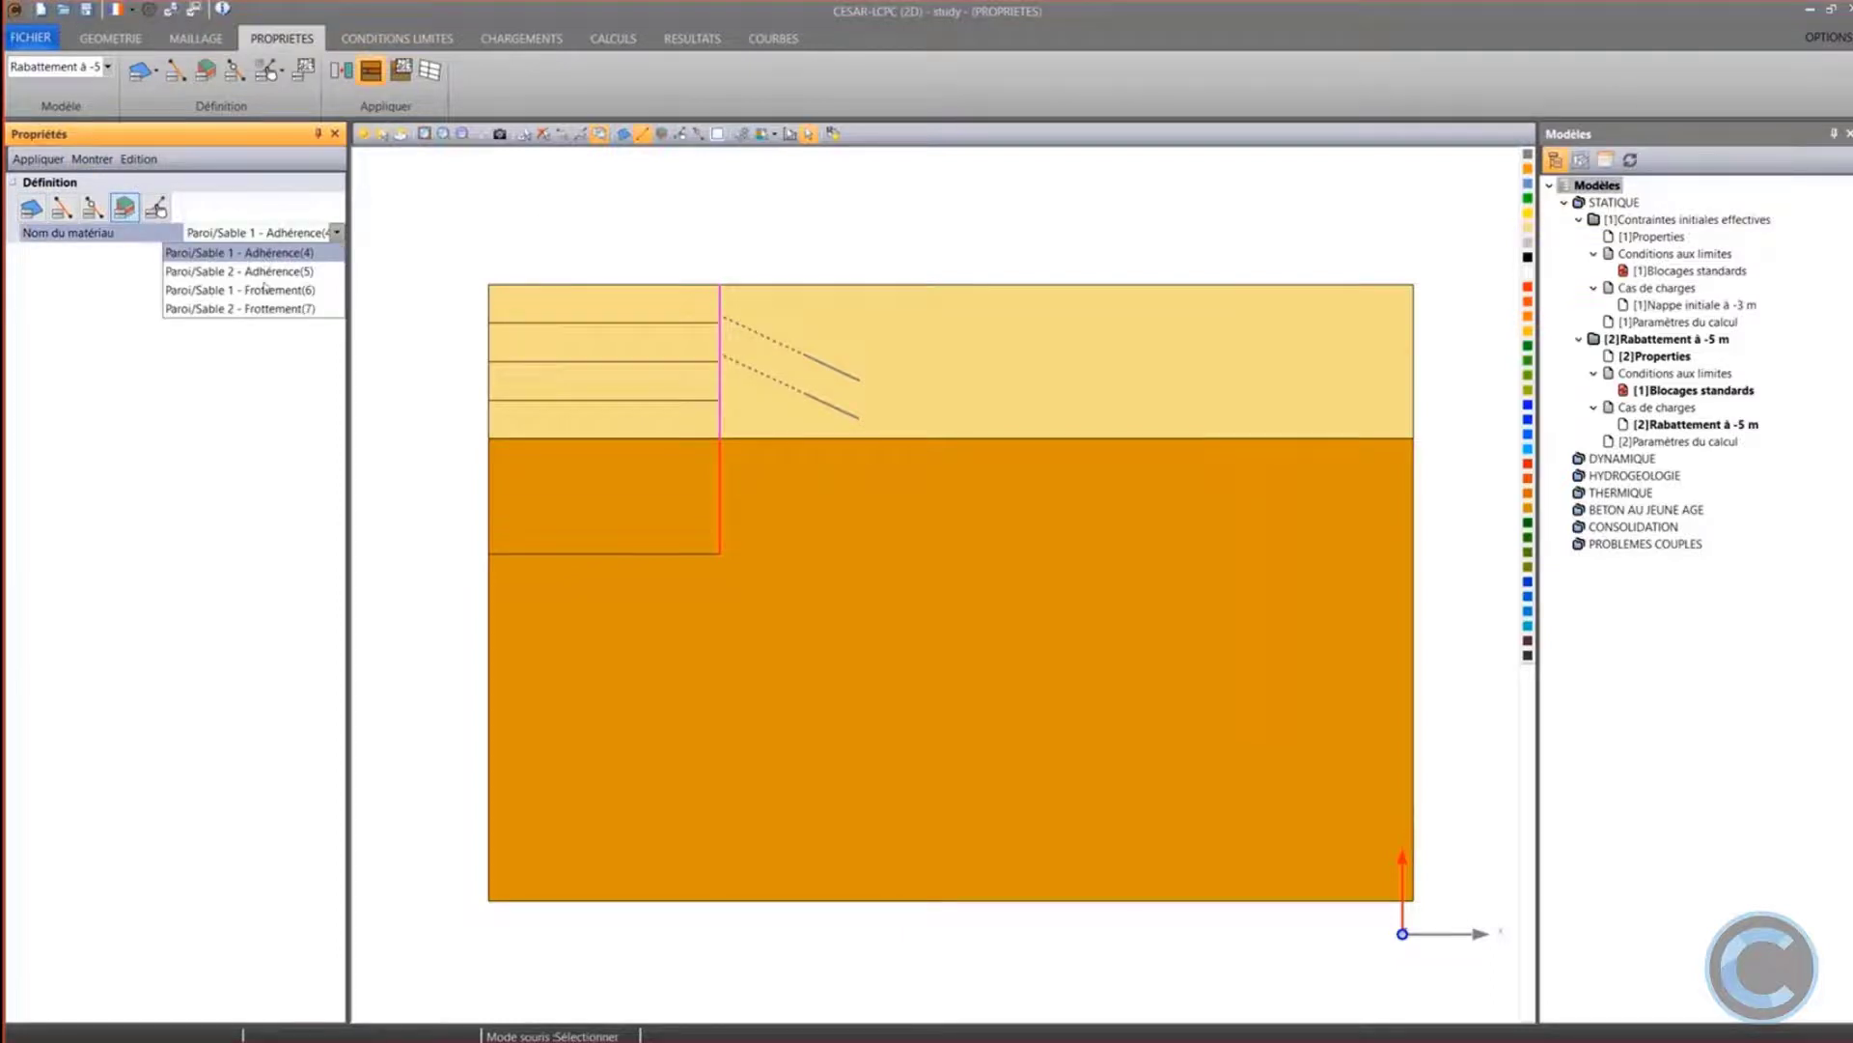
pyautogui.click(267, 289)
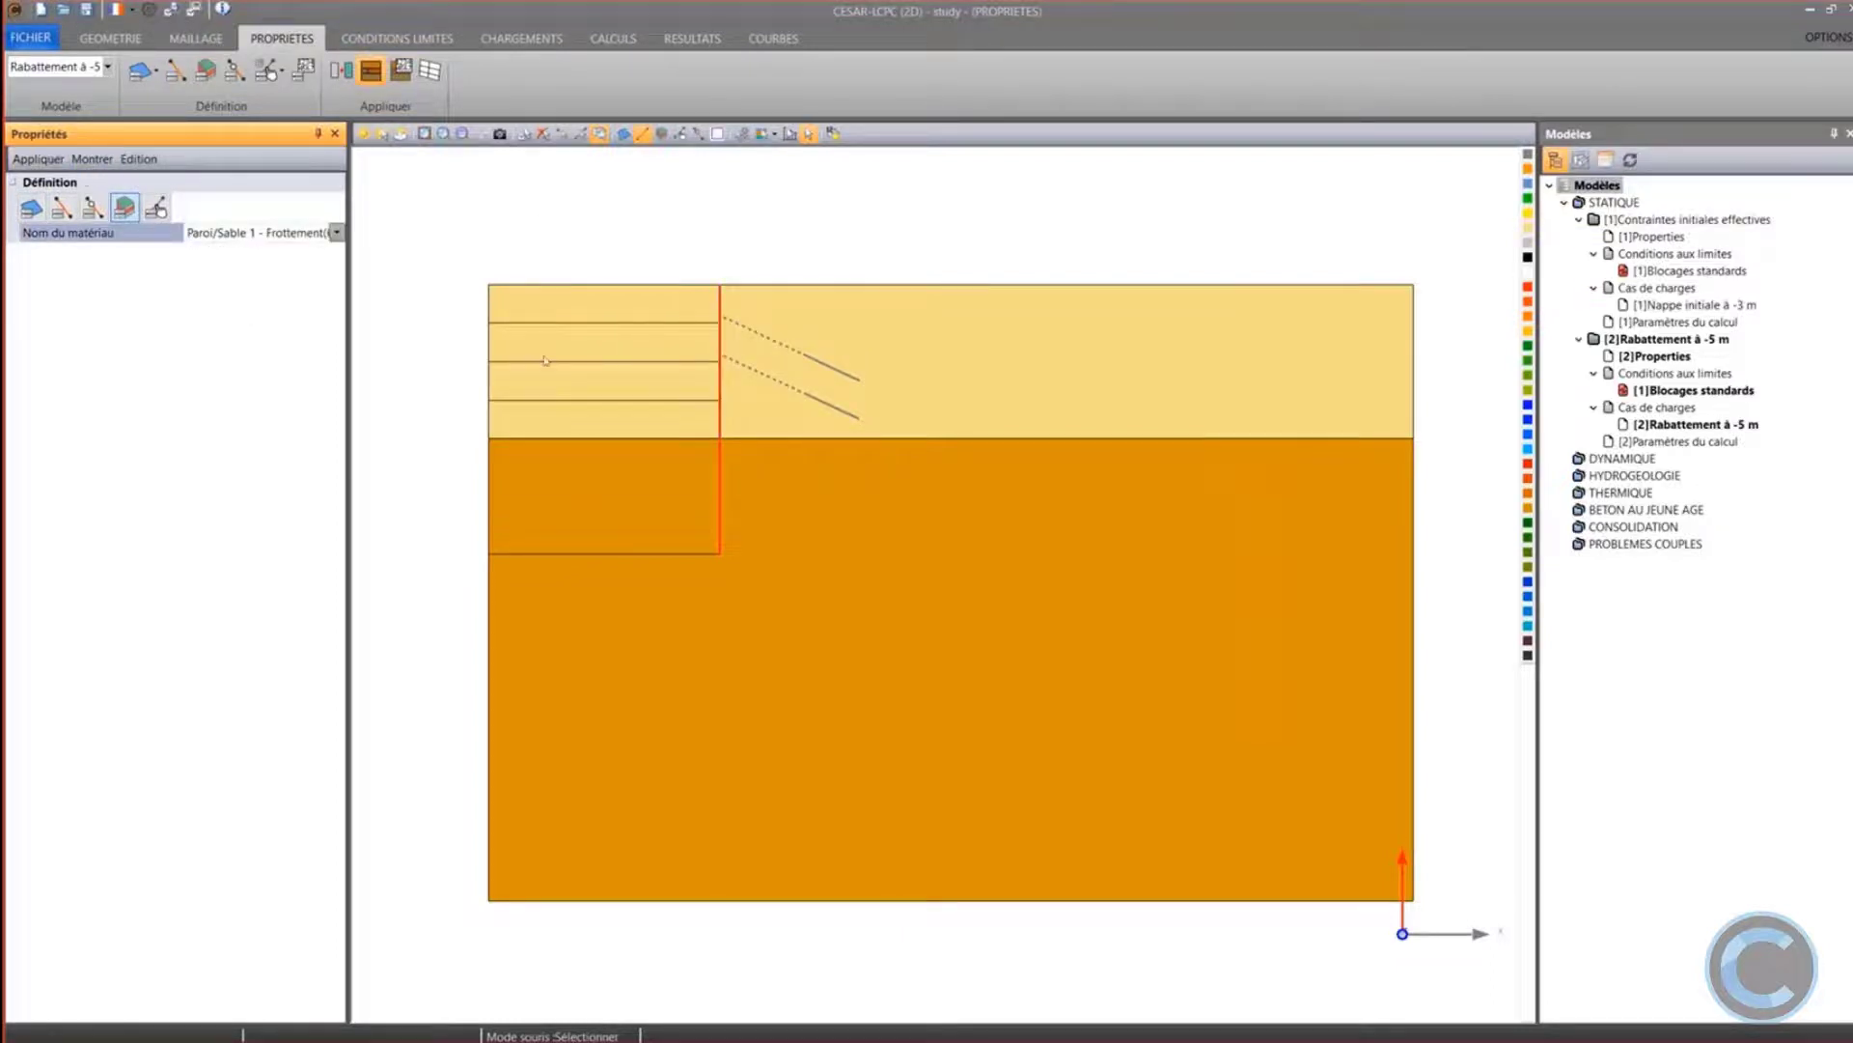
# Assign the Paroi/Sable 2 - Frottement interface properties to the wall's section in the lower sand layer
pyautogui.moveTo(692, 431); pyautogui.dragTo(758, 580)
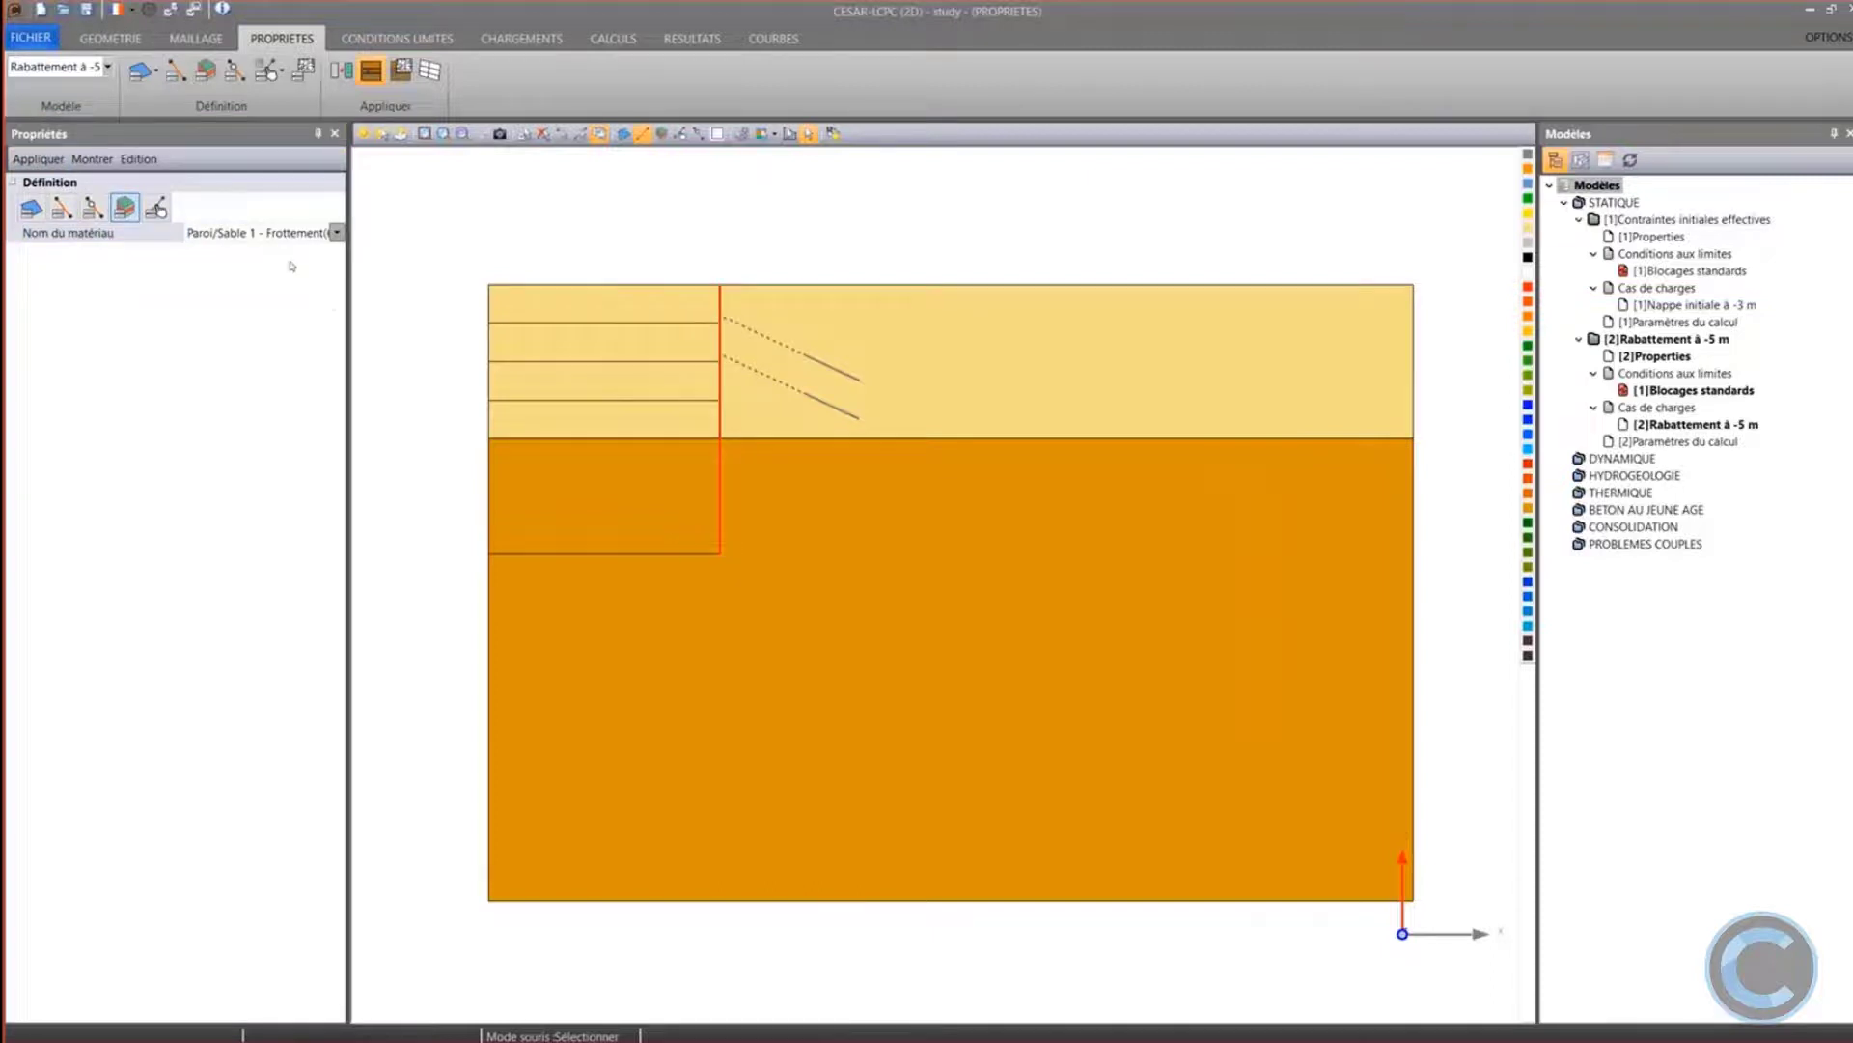
pyautogui.click(718, 492)
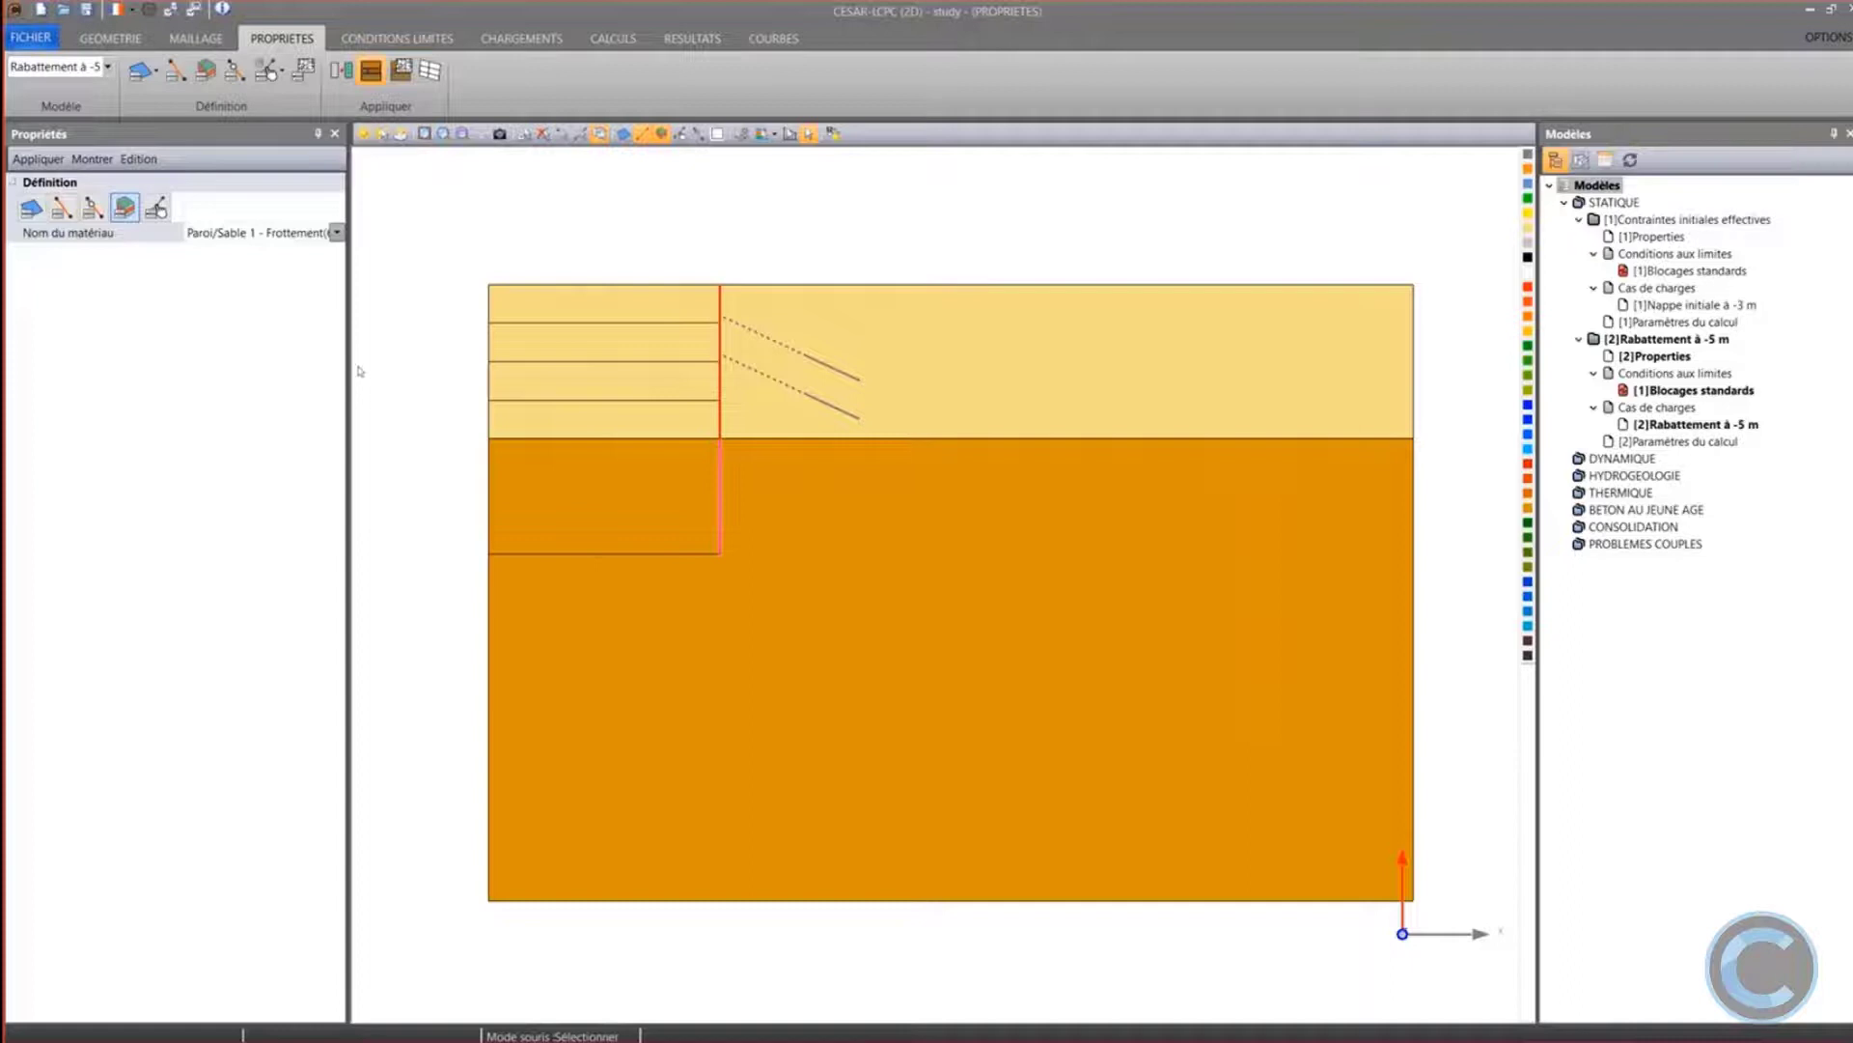
pyautogui.click(281, 240)
pyautogui.click(271, 266)
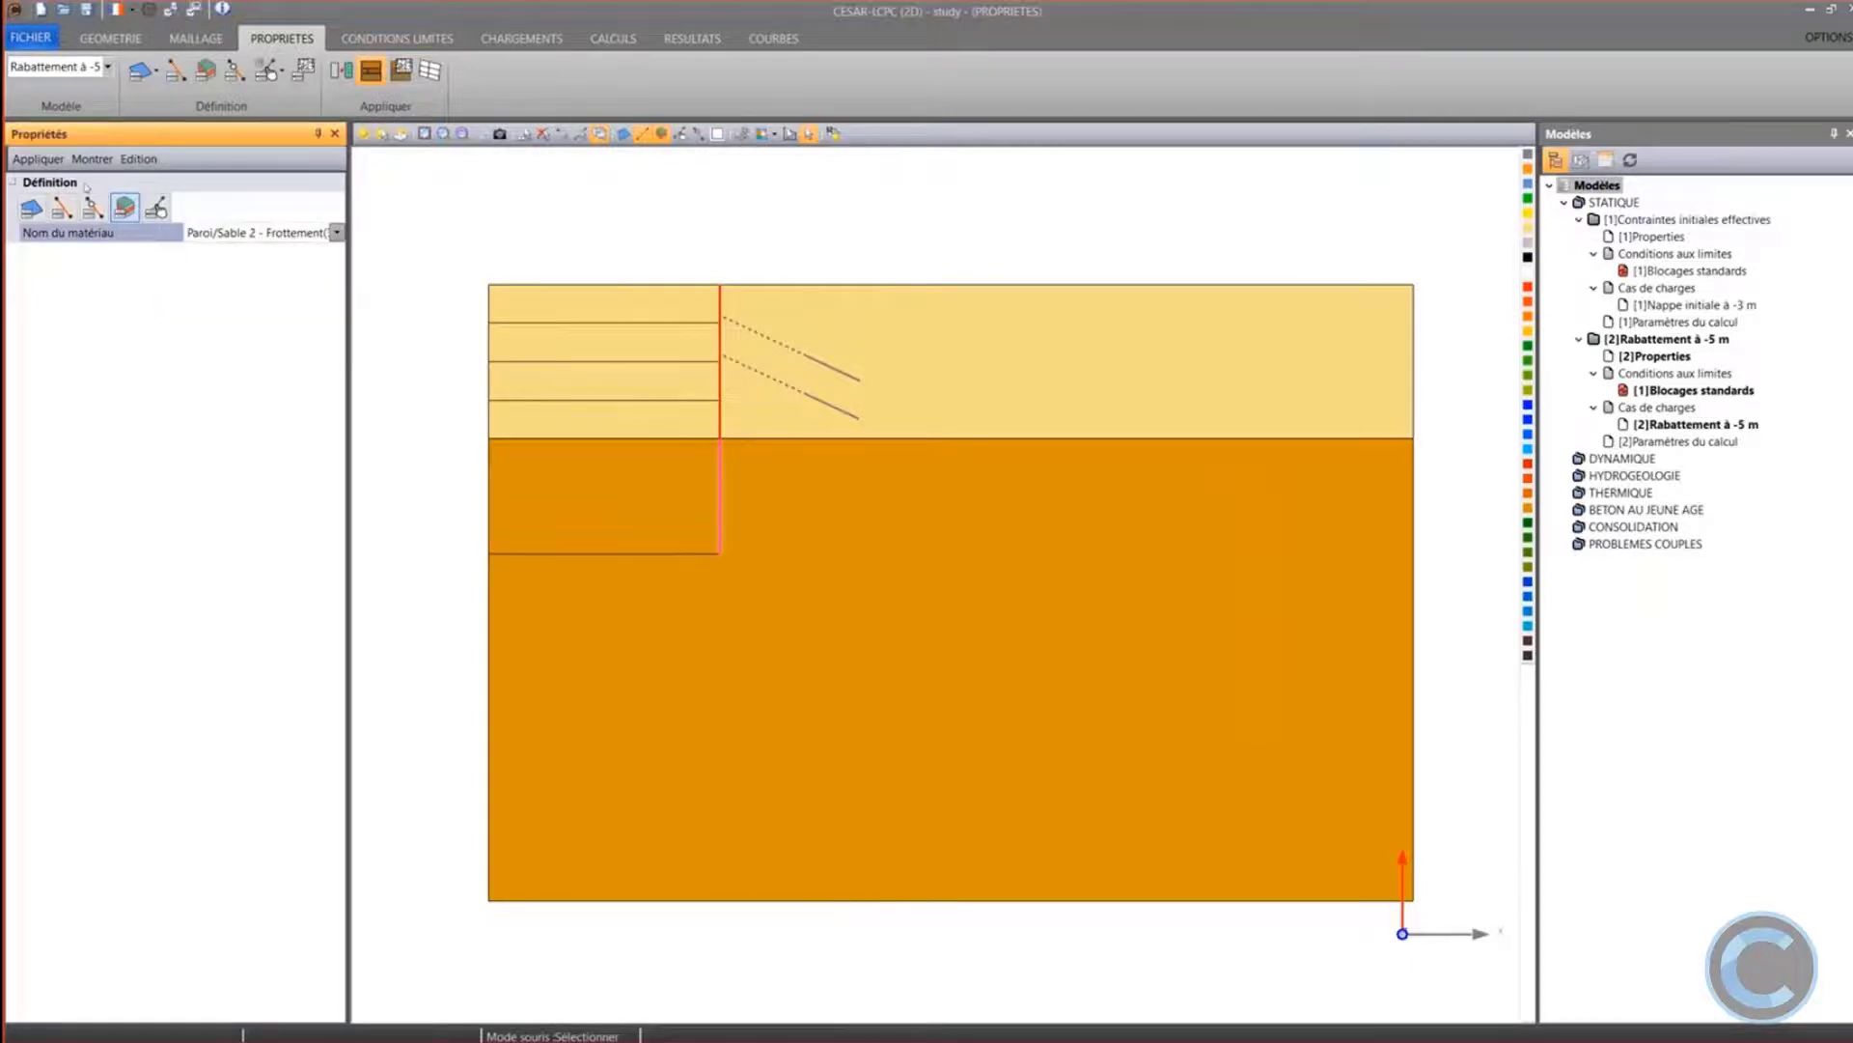
pyautogui.click(41, 159)
pyautogui.click(91, 161)
pyautogui.click(579, 217)
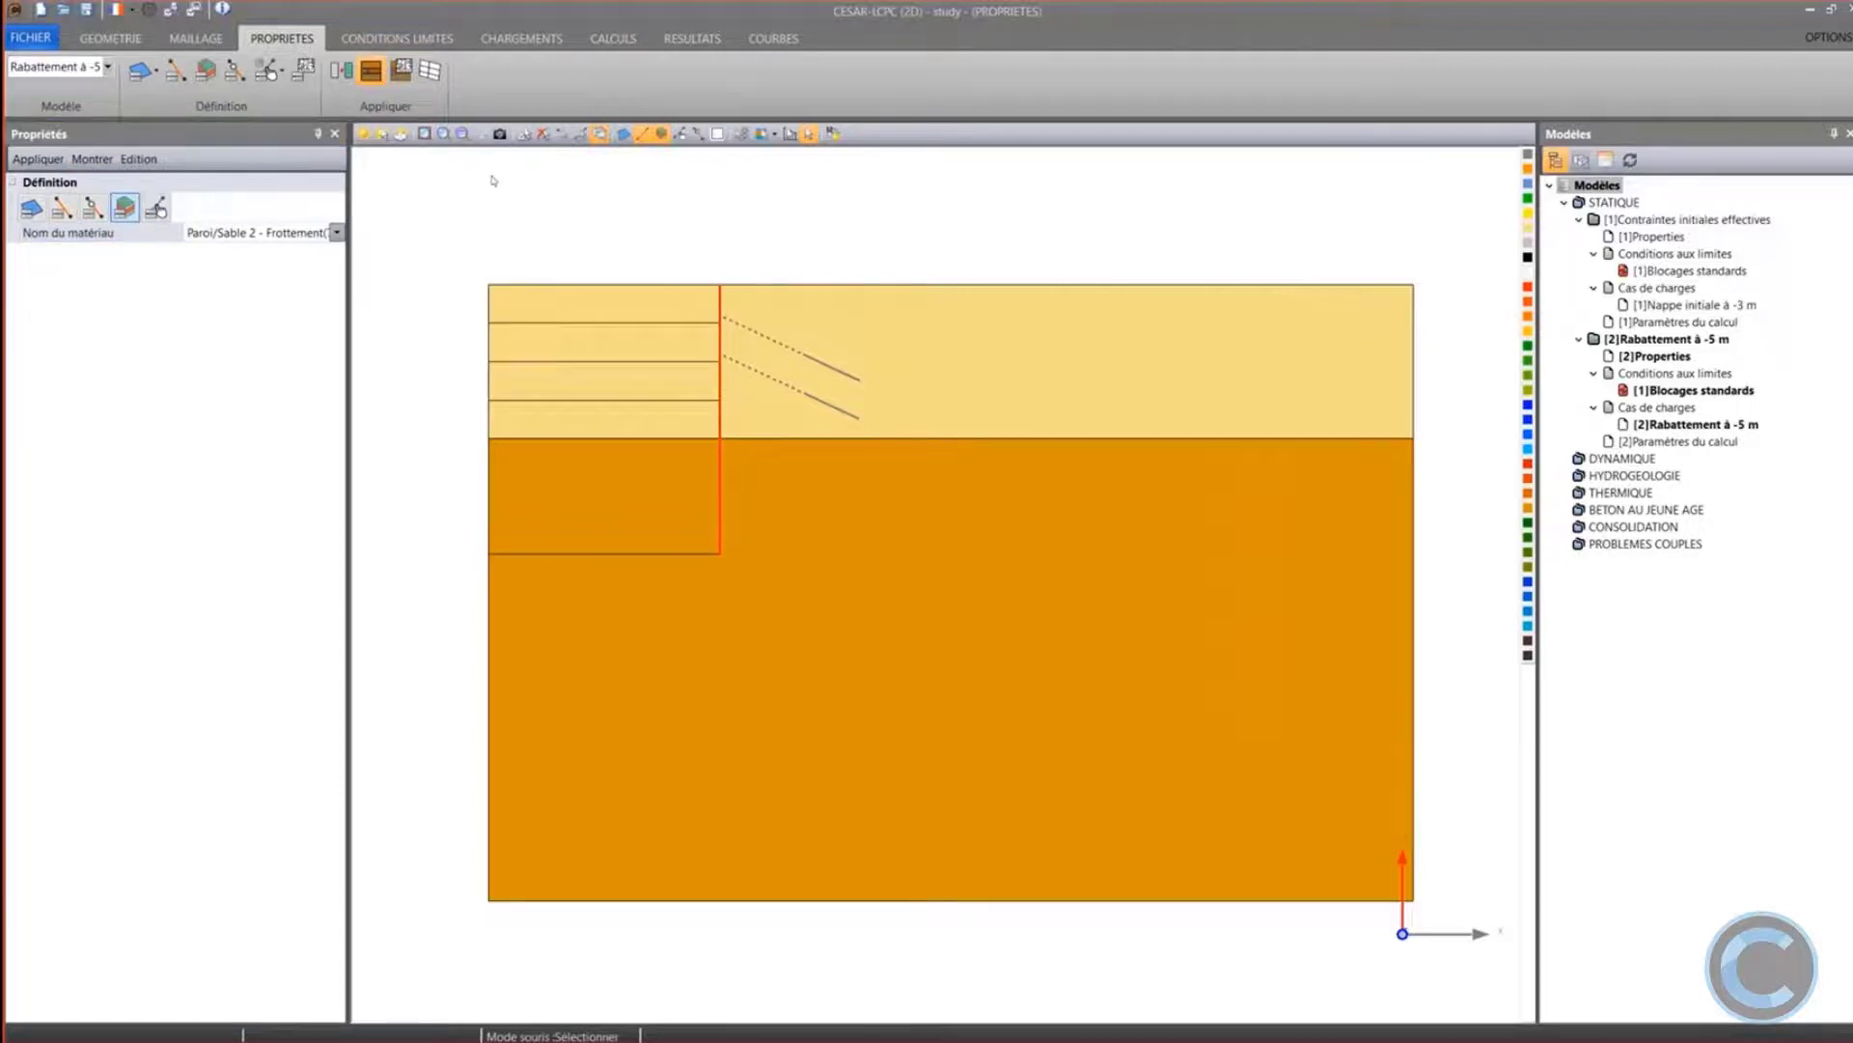
# In the load case's isotropic pressure water load, define the current hydraulic head as Variable with 4 points
pyautogui.click(397, 38)
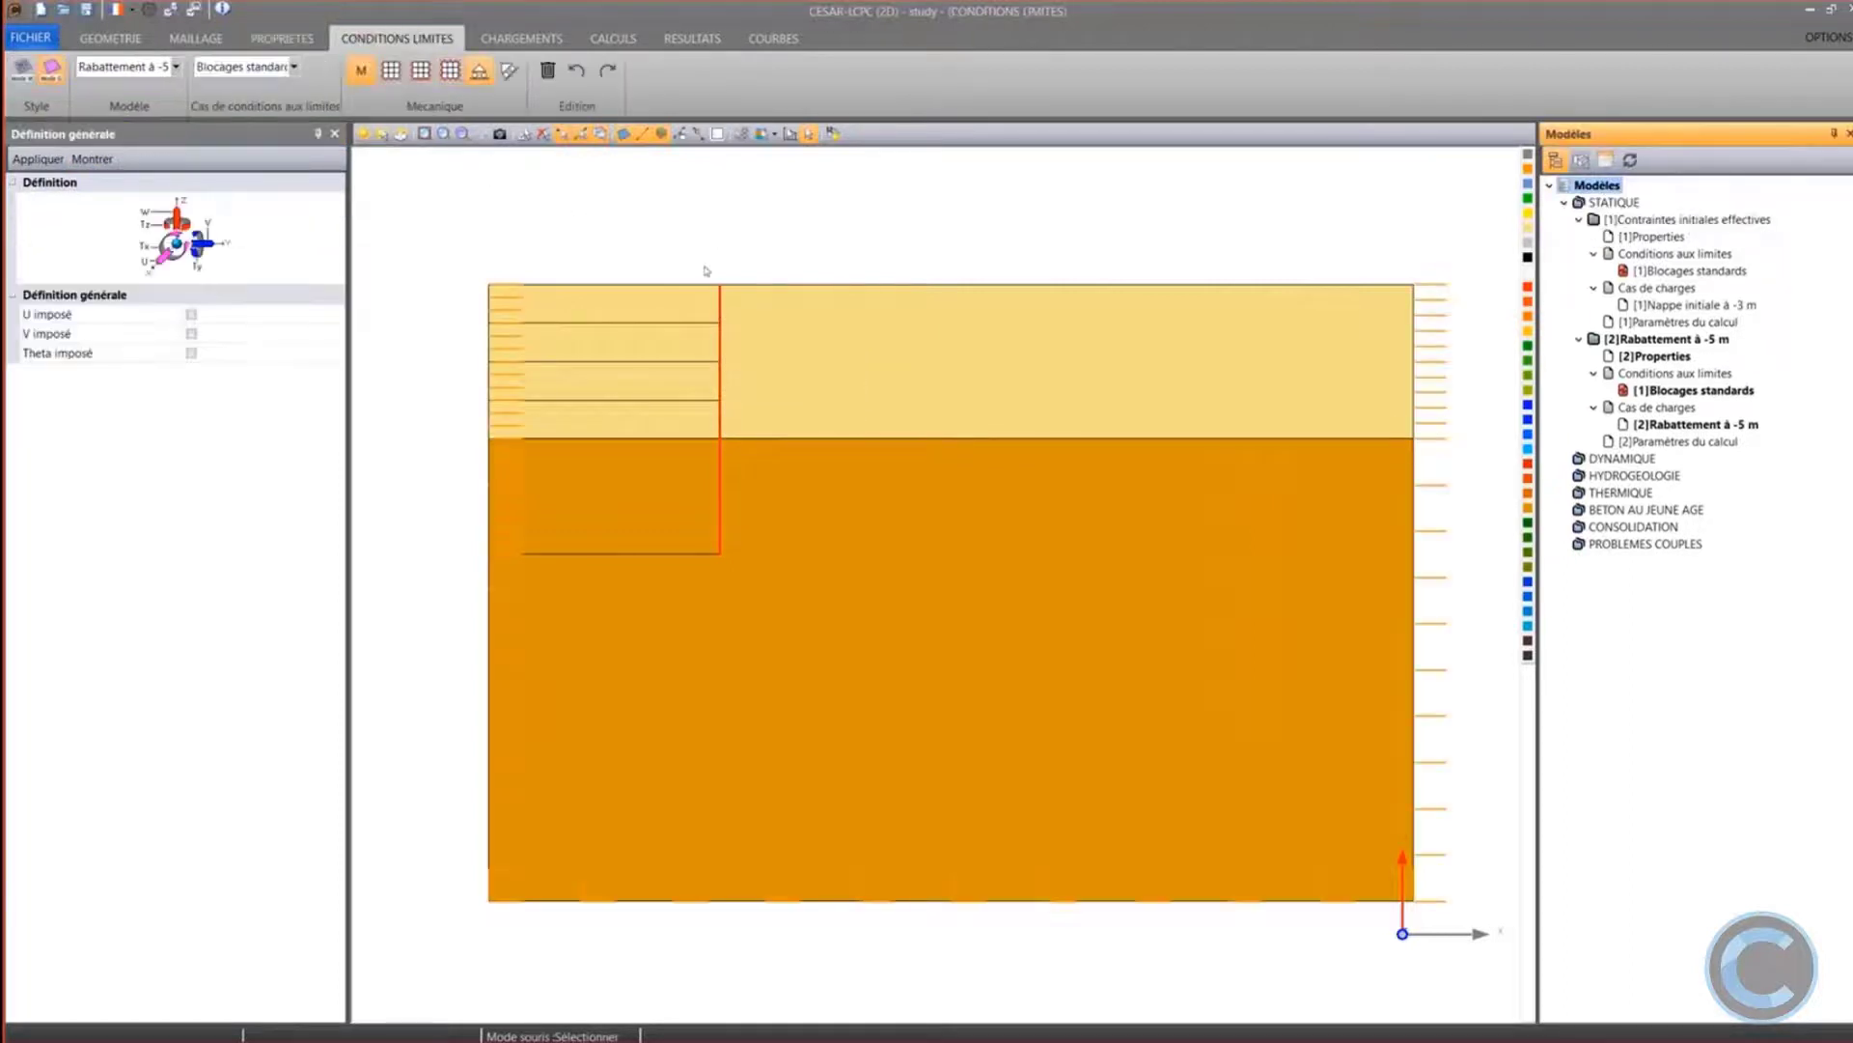
pyautogui.click(532, 39)
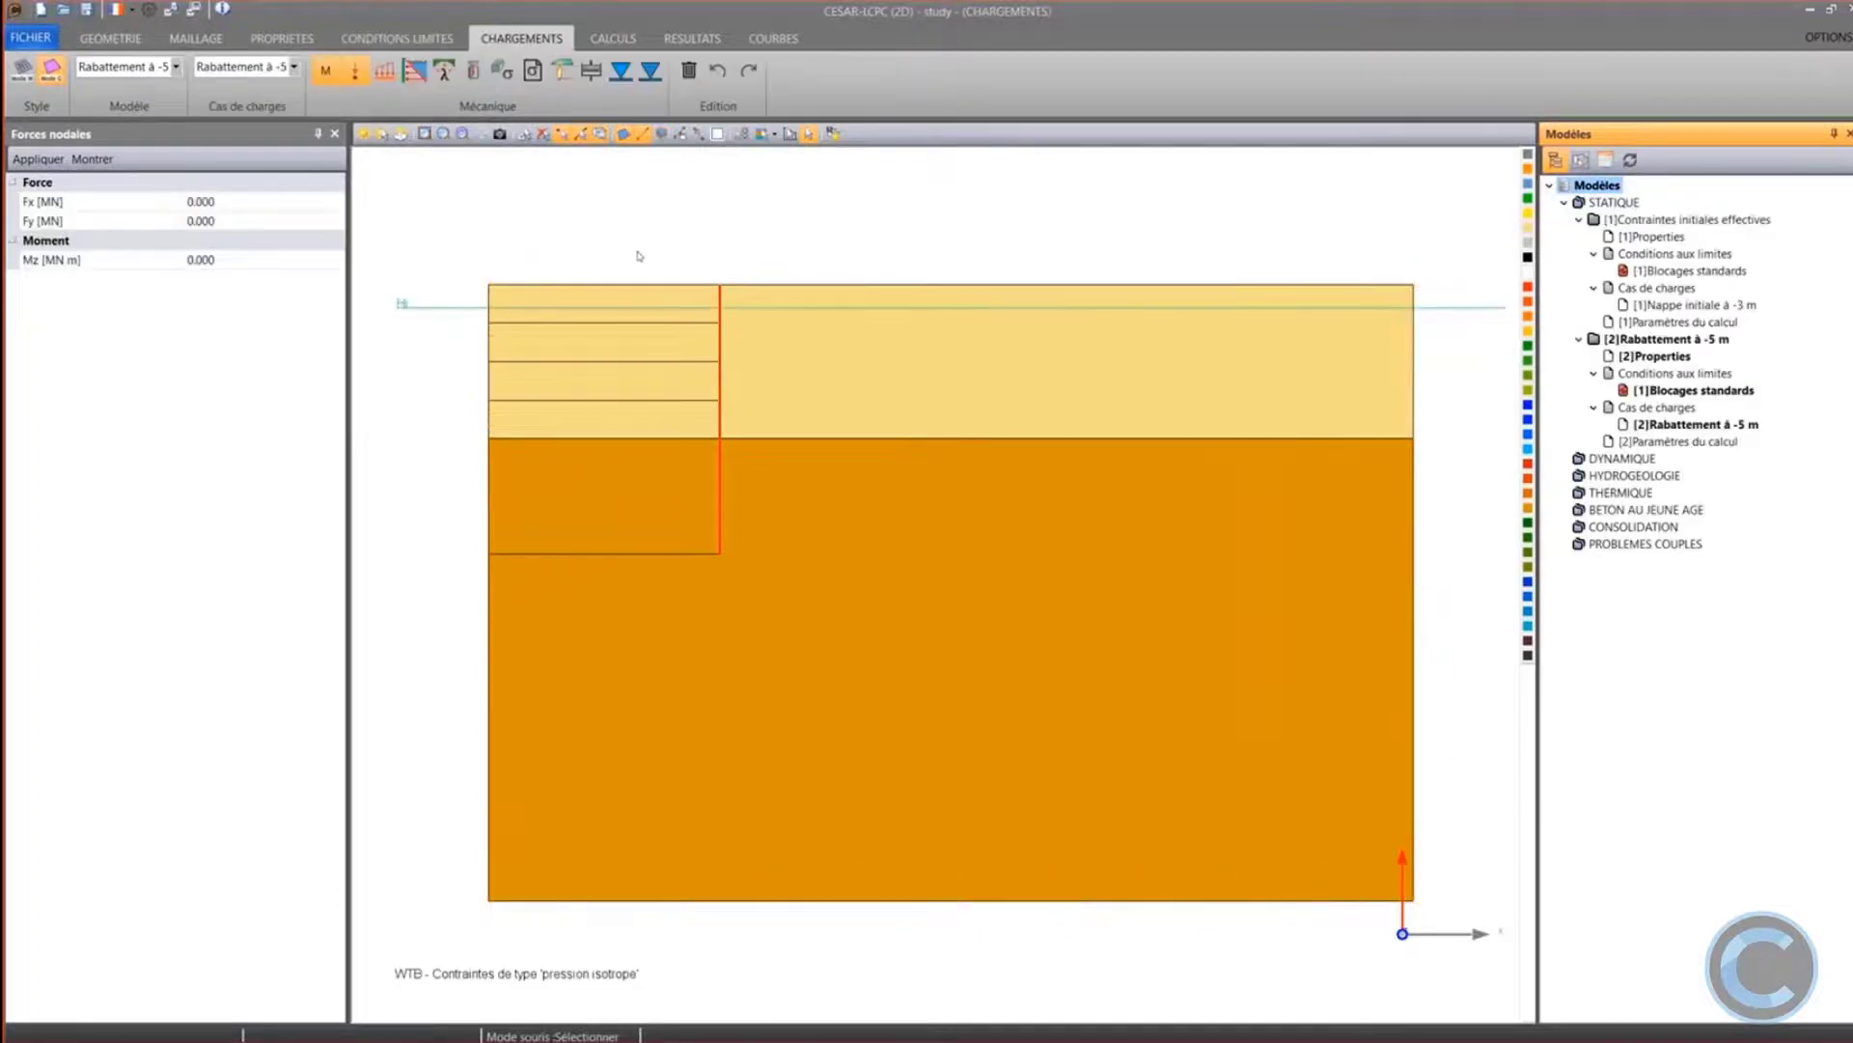
pyautogui.click(621, 69)
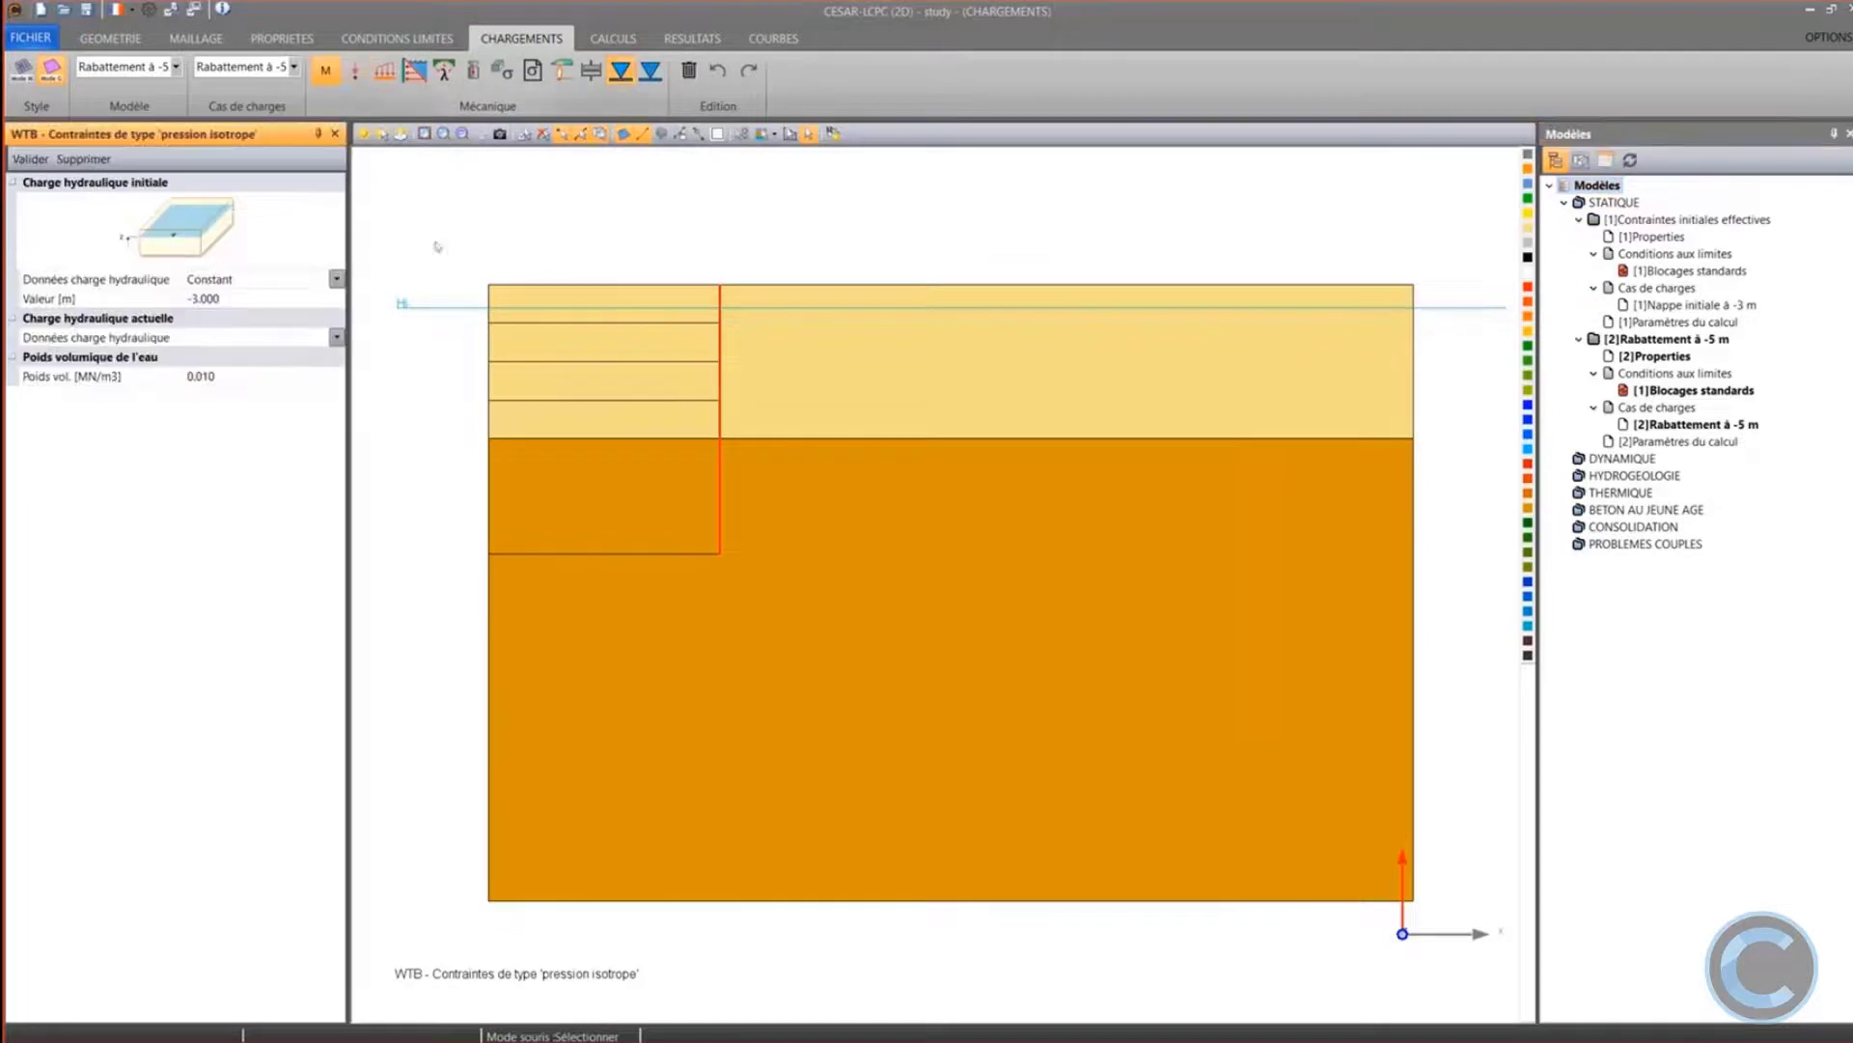
pyautogui.click(336, 337)
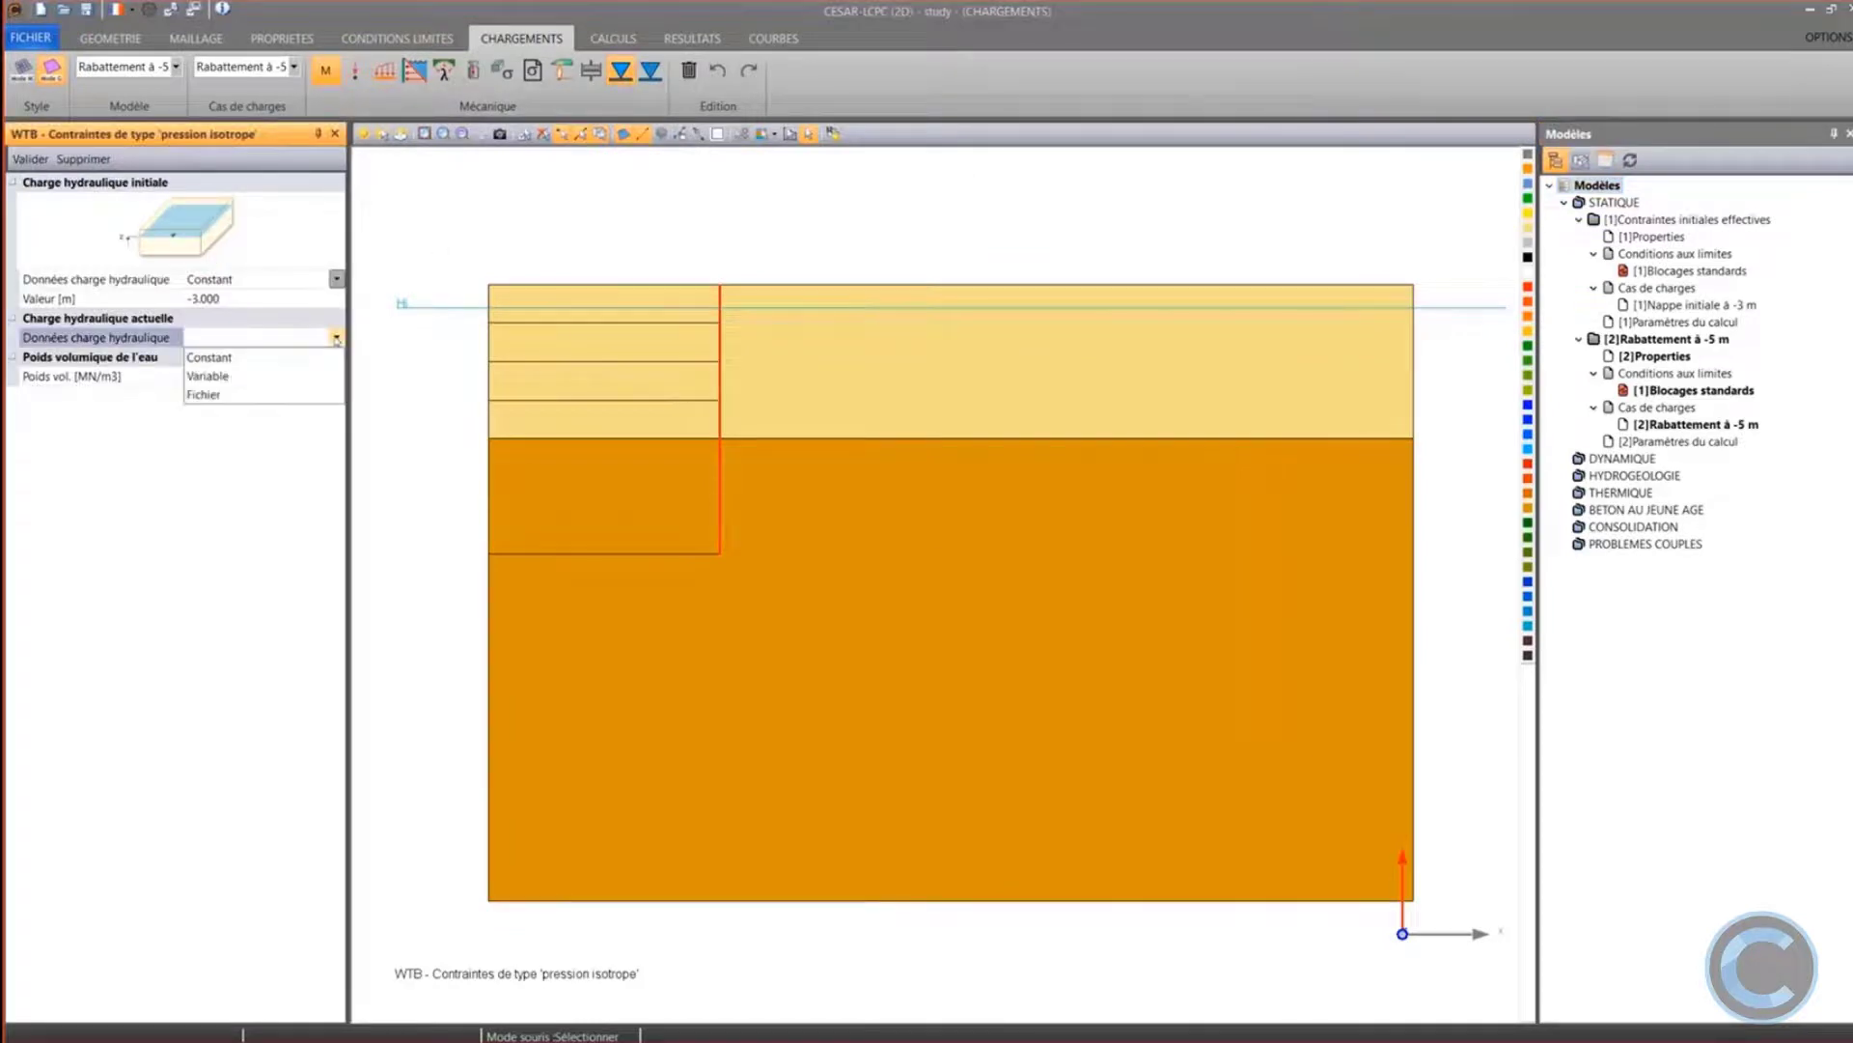
pyautogui.click(259, 376)
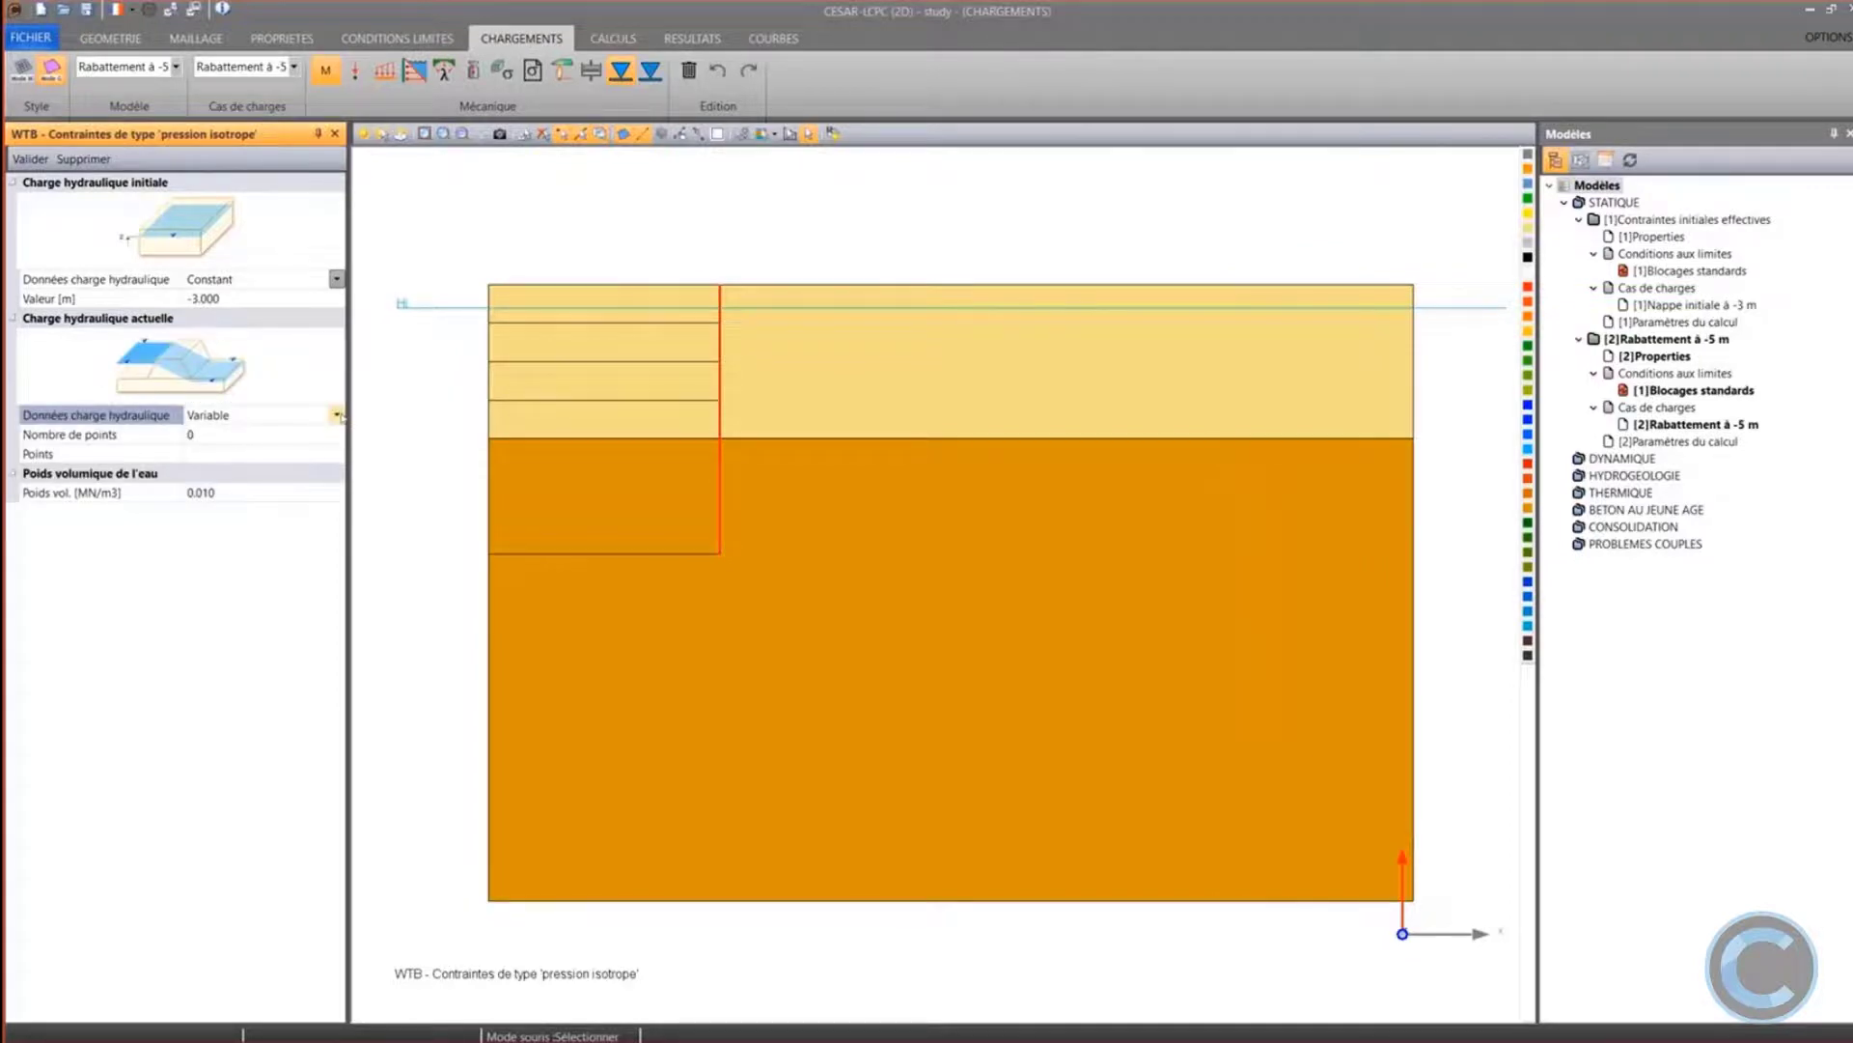
pyautogui.click(337, 415)
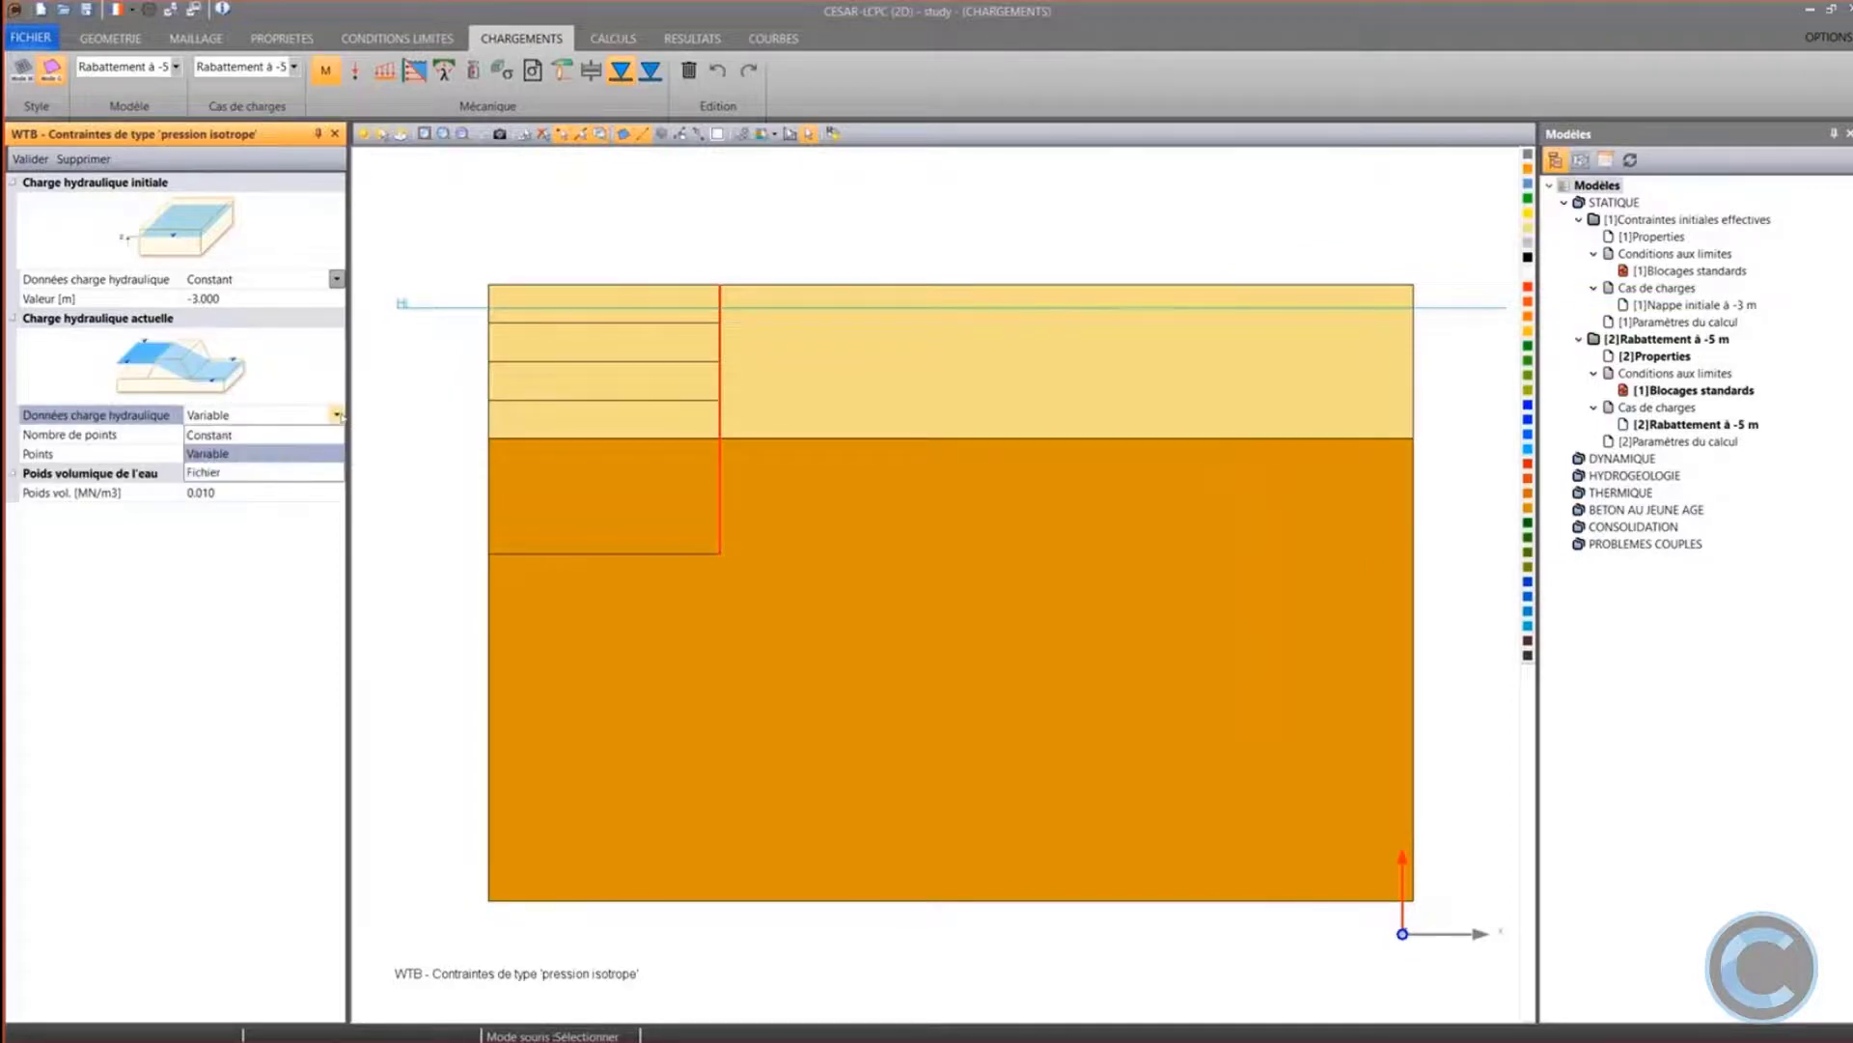
pyautogui.click(299, 453)
pyautogui.click(299, 436)
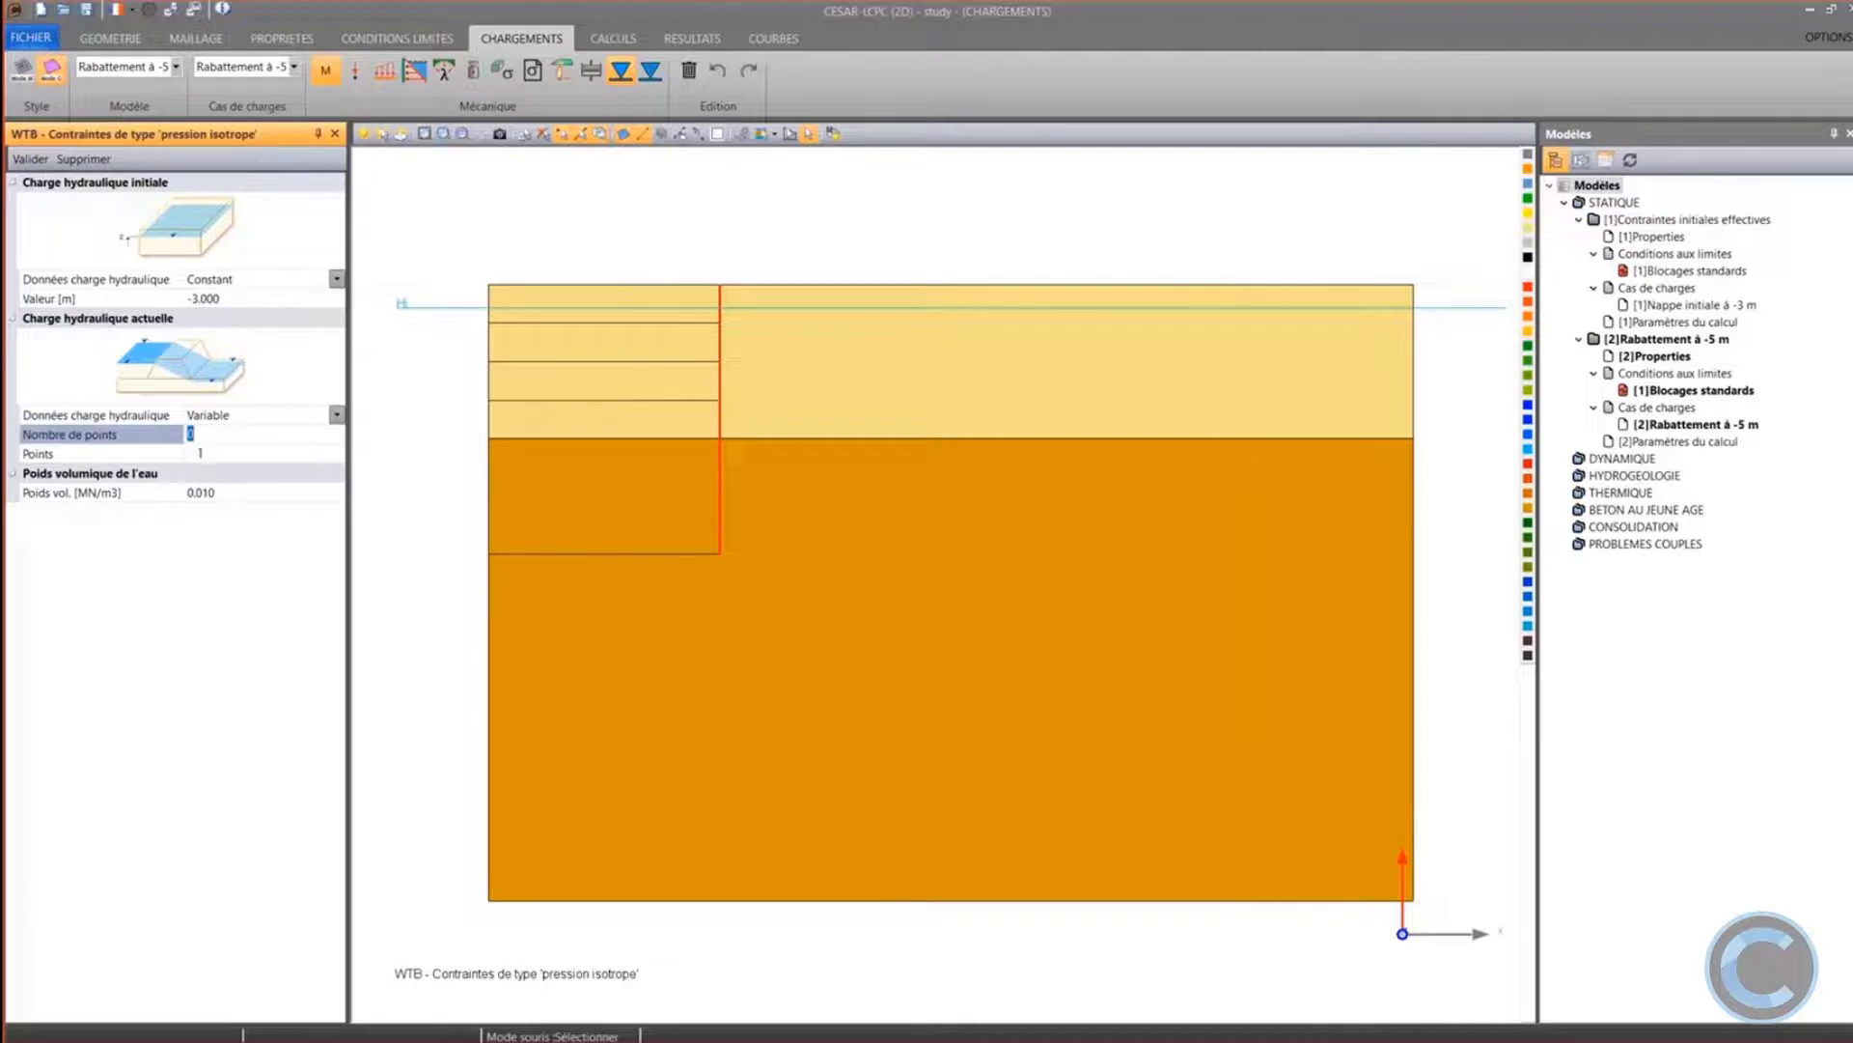
pyautogui.write('4')
pyautogui.press('Tab')
# Define the first two points of the current hydraulic head: Y1 = -5 m, X2 = 30 m and Y2 = -5 m
pyautogui.click(240, 473)
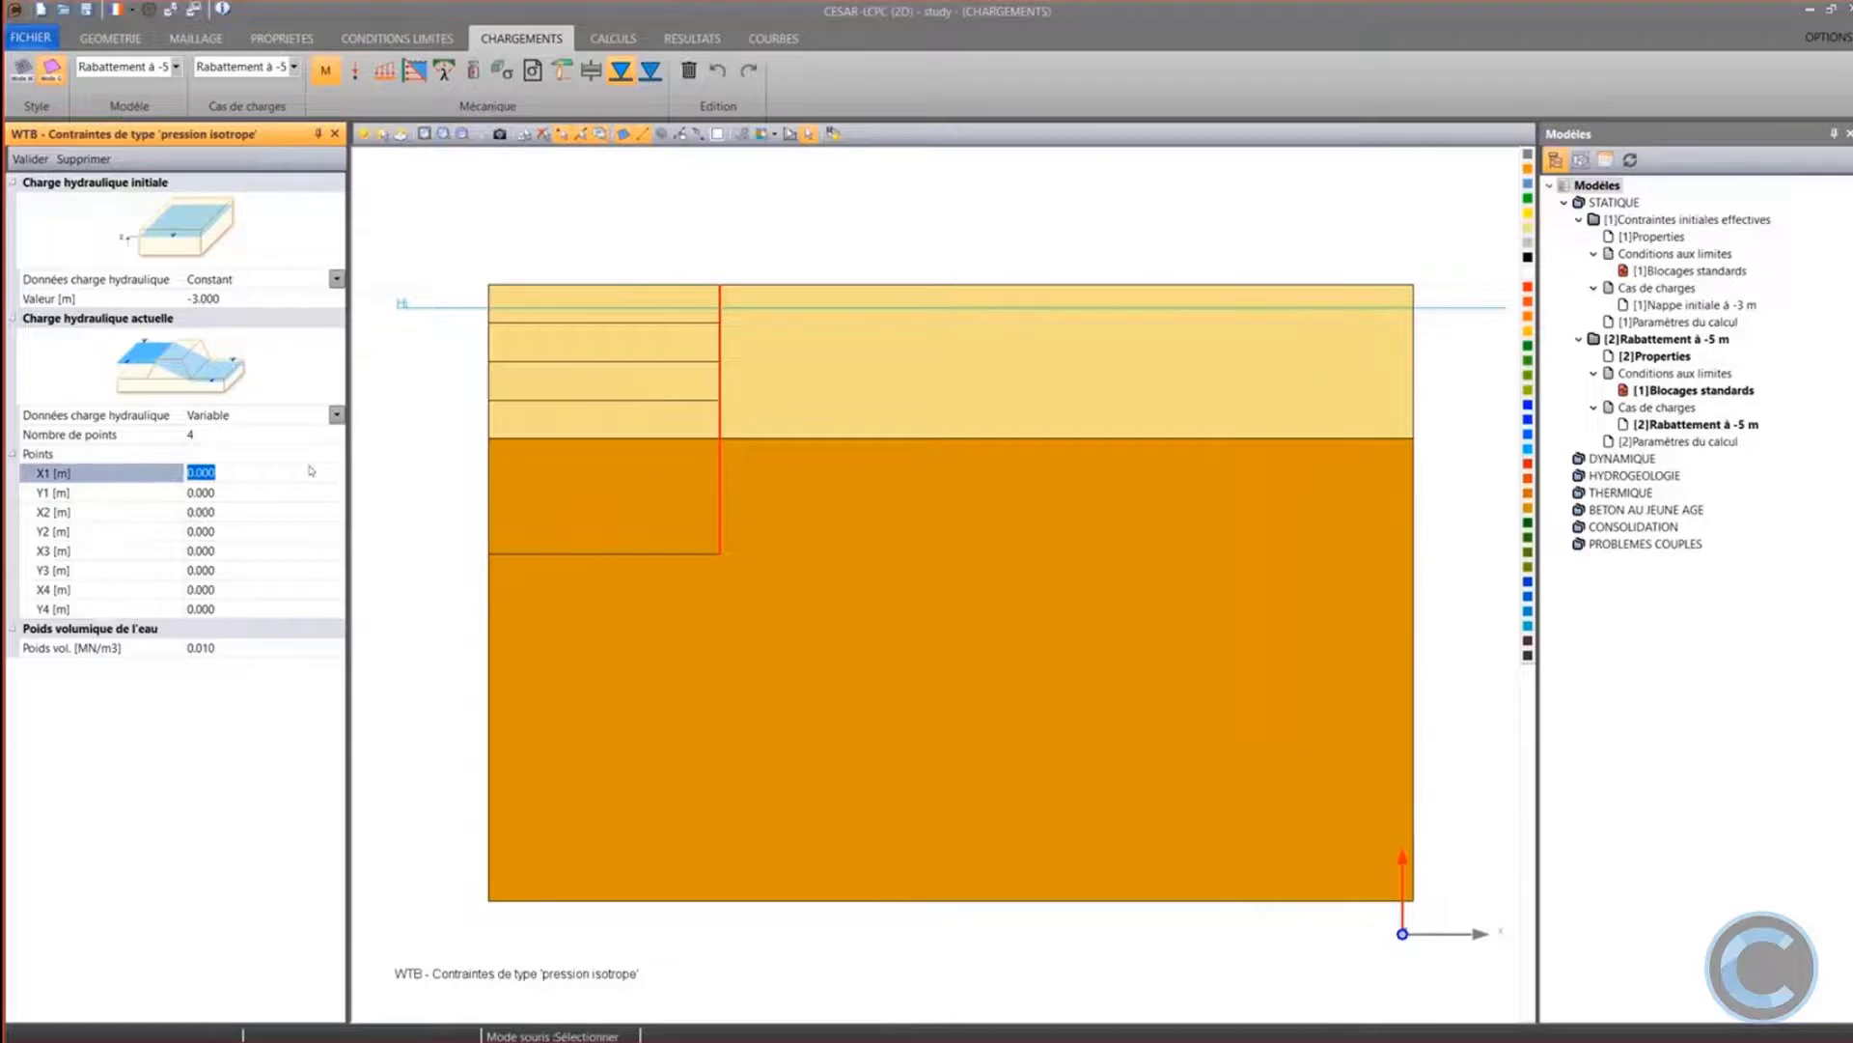
pyautogui.press('Tab')
pyautogui.write('-5')
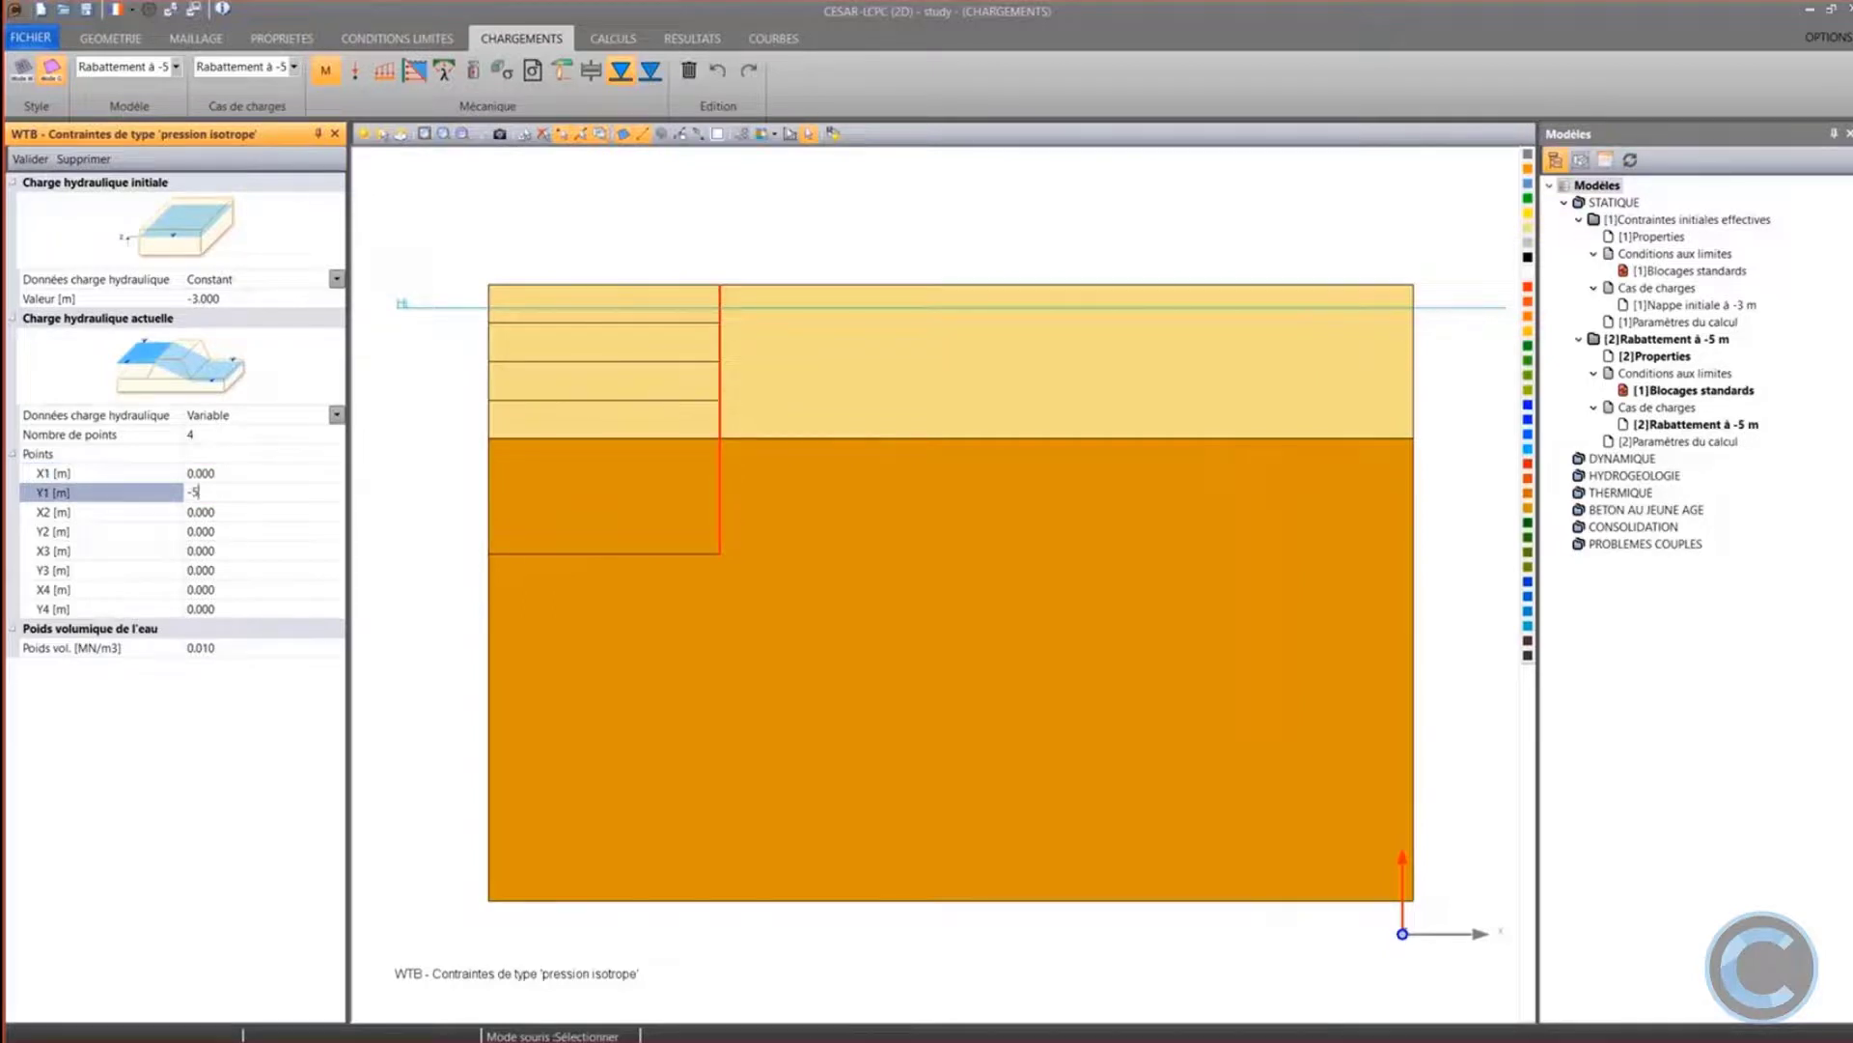
pyautogui.press('Tab')
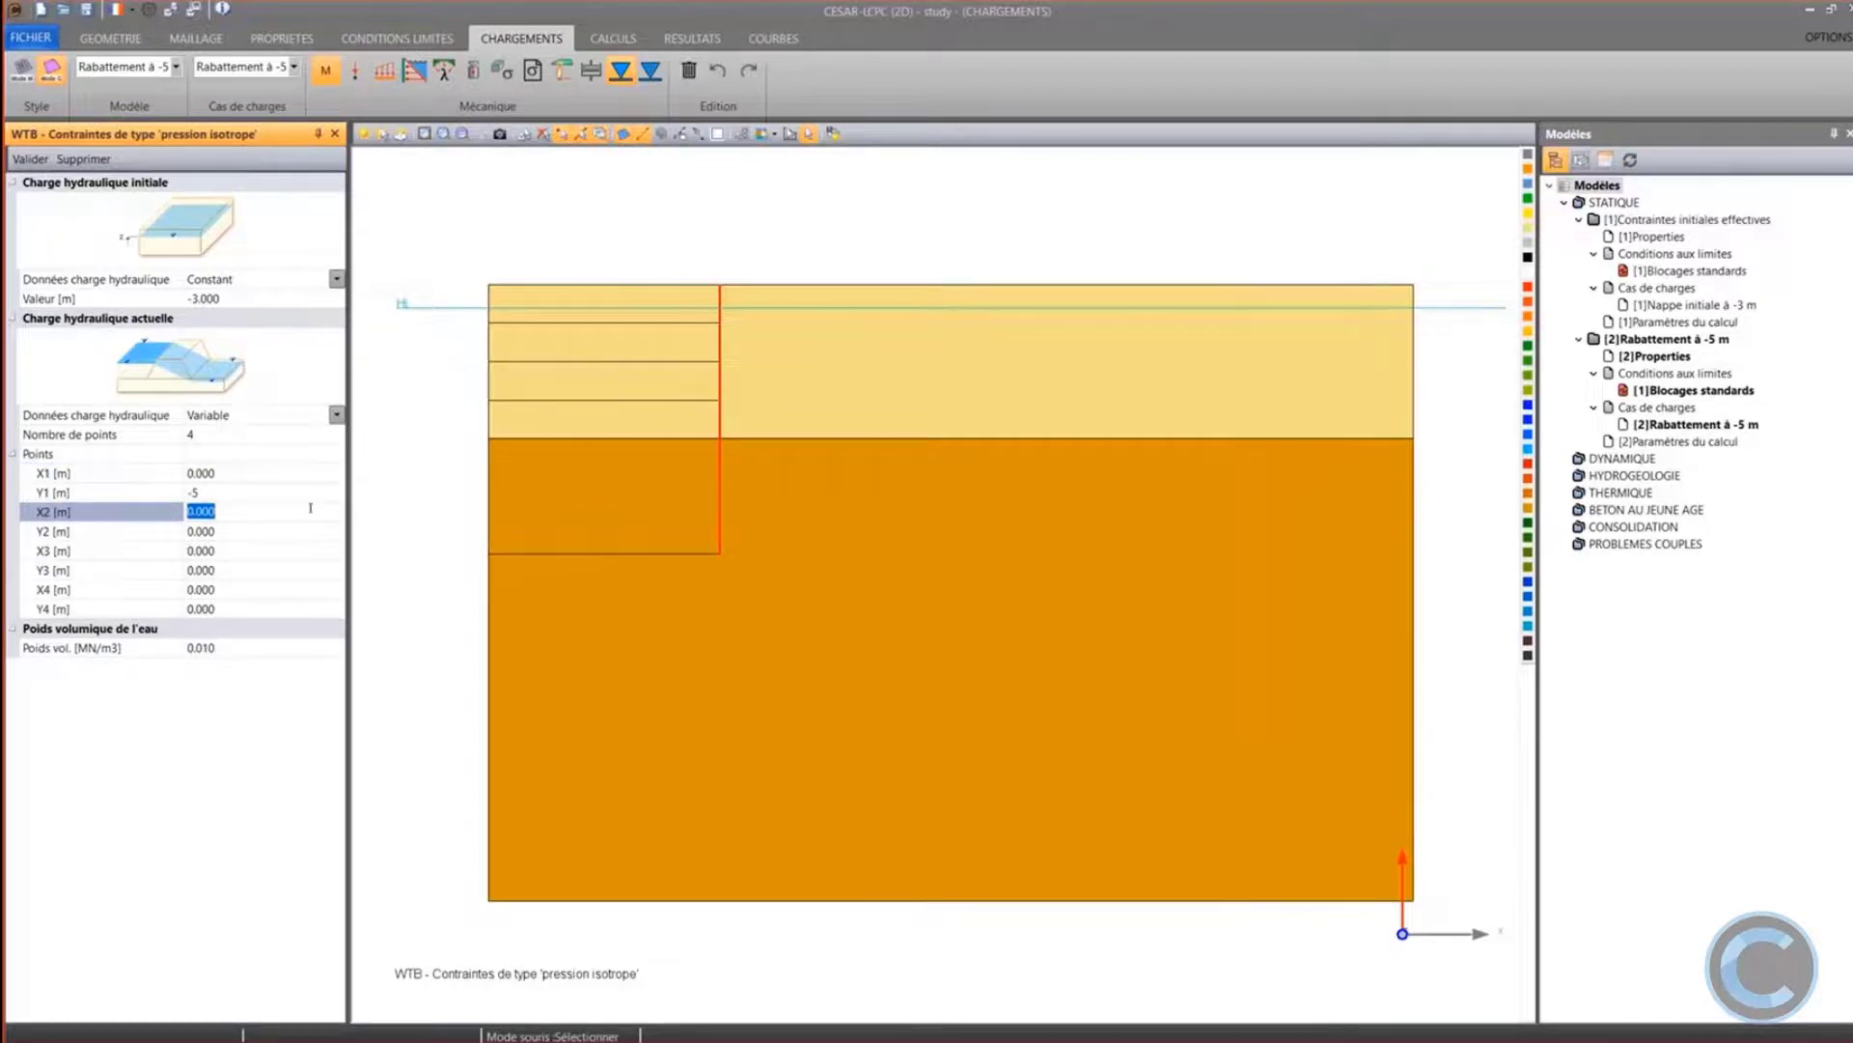
pyautogui.write('30')
pyautogui.press('Tab')
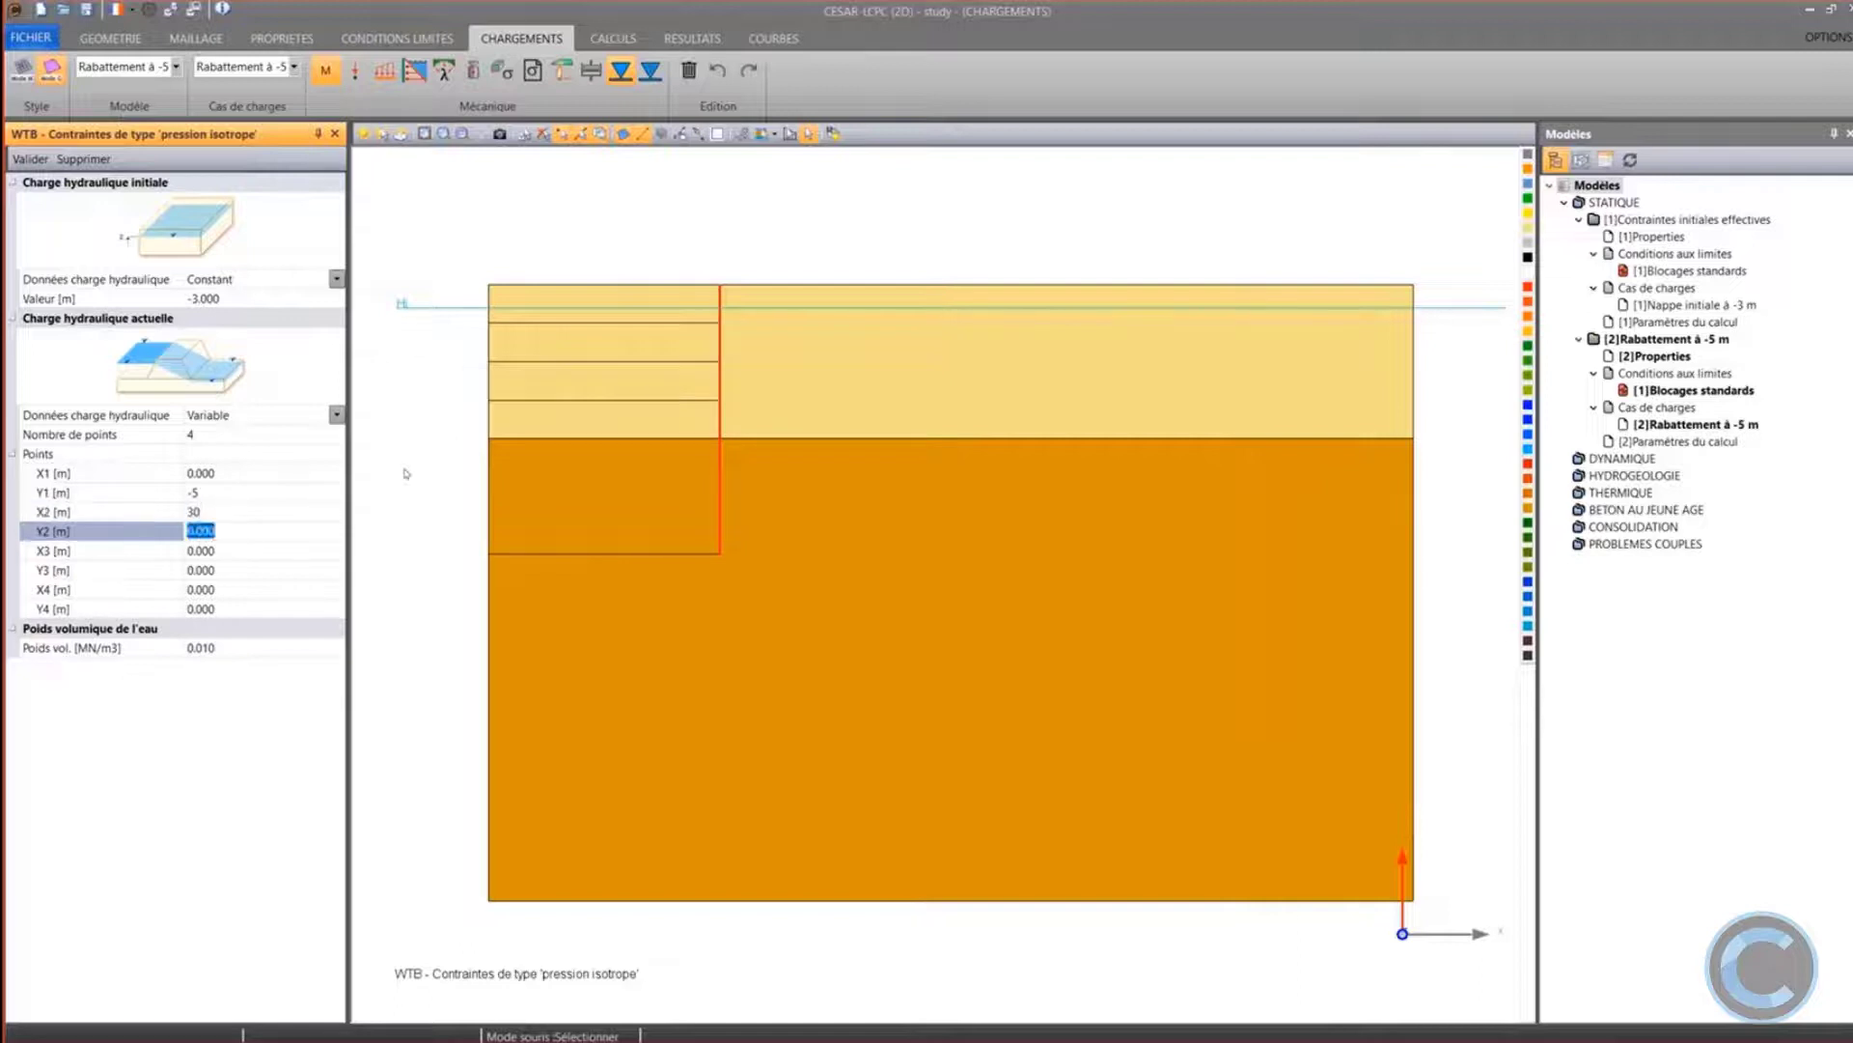
pyautogui.write('-5')
pyautogui.press('Tab')
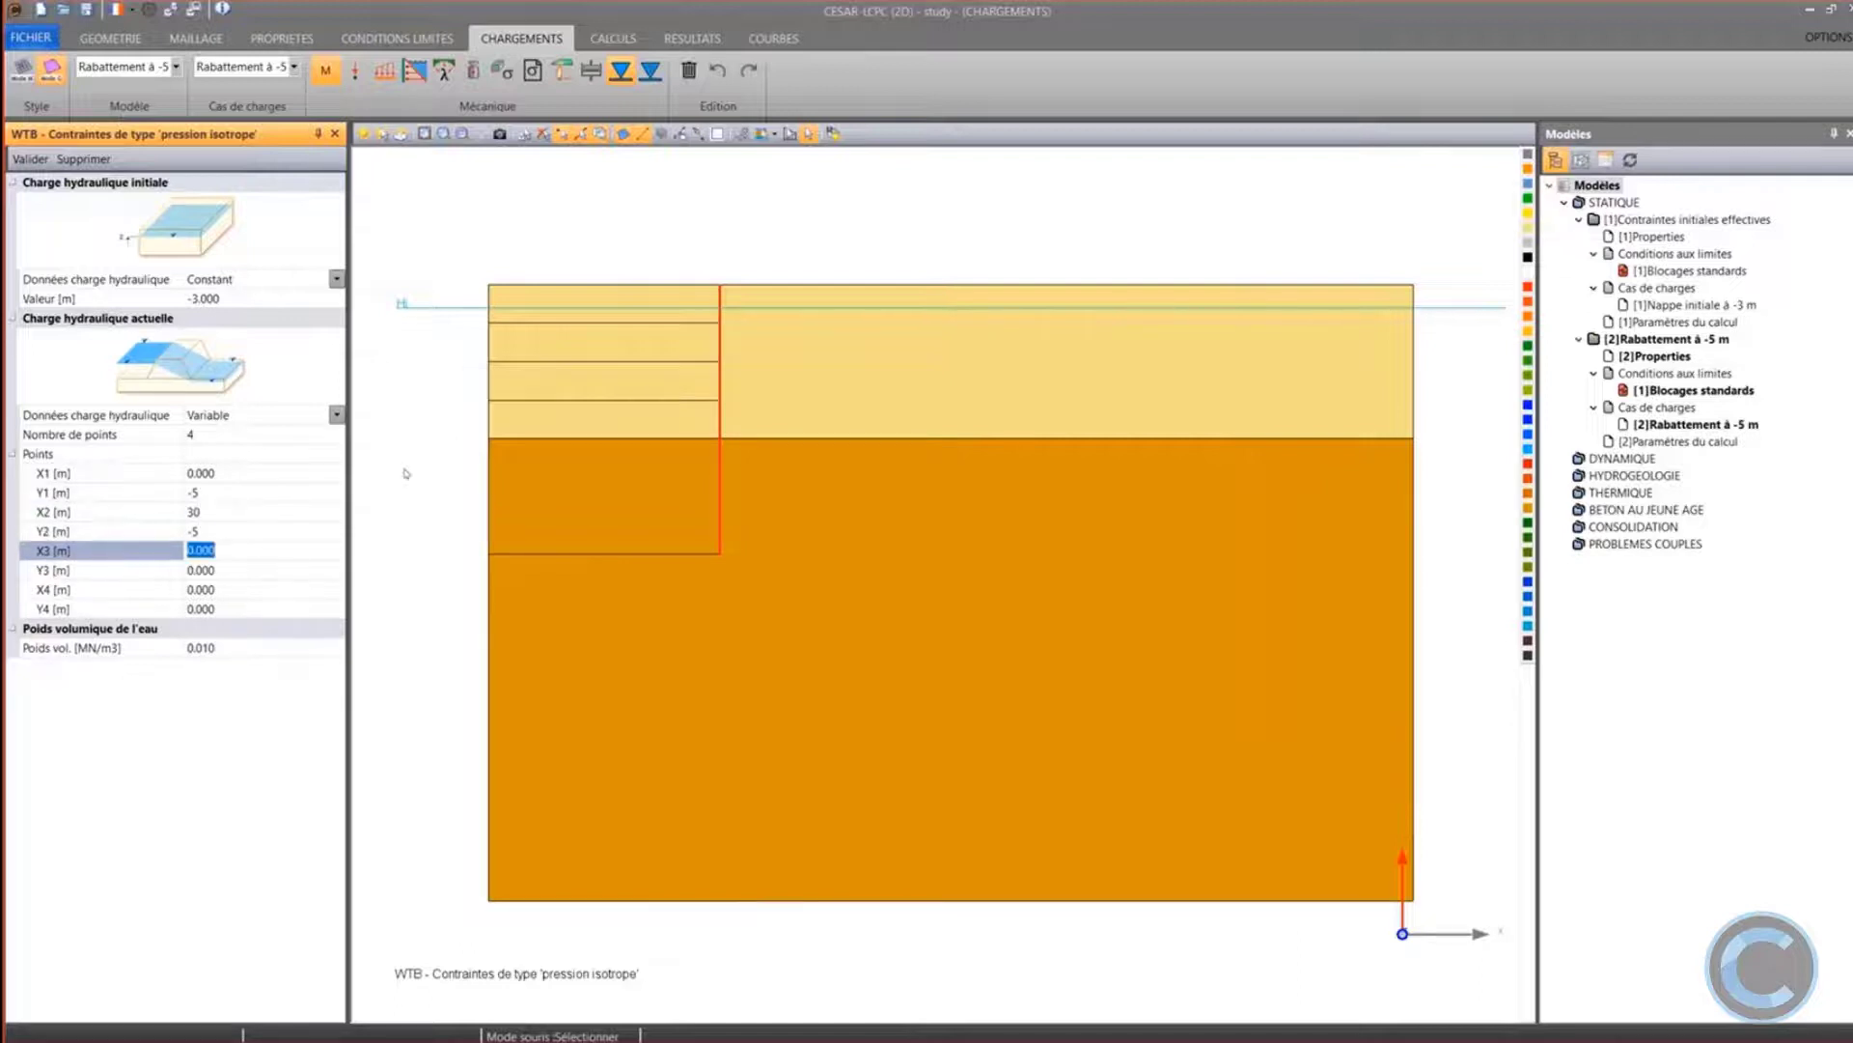
# Define the last two points of the current hydraulic head: X3 = 30 m, Y3 = -3 m, X4 = 150 m and Y4 = -3 m
pyautogui.write('30')
pyautogui.press('Tab')
pyautogui.write('-')
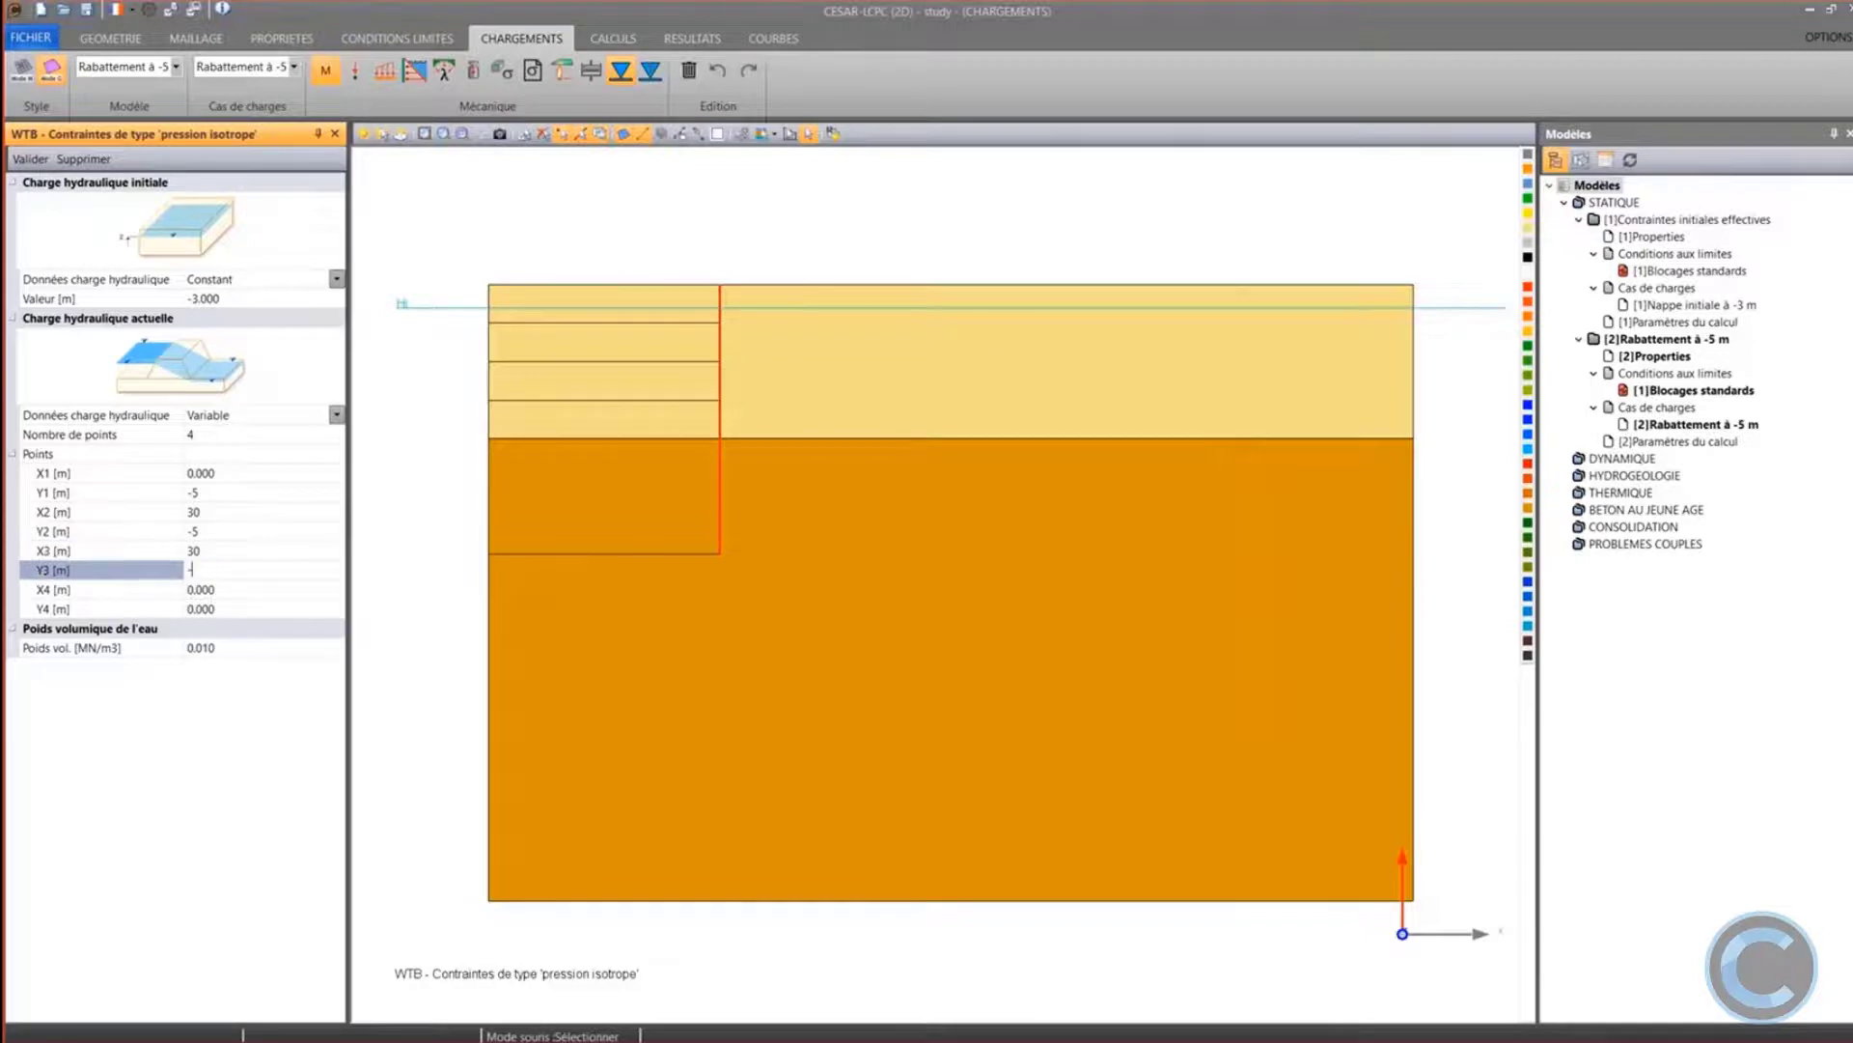
pyautogui.write('3')
pyautogui.press('Tab')
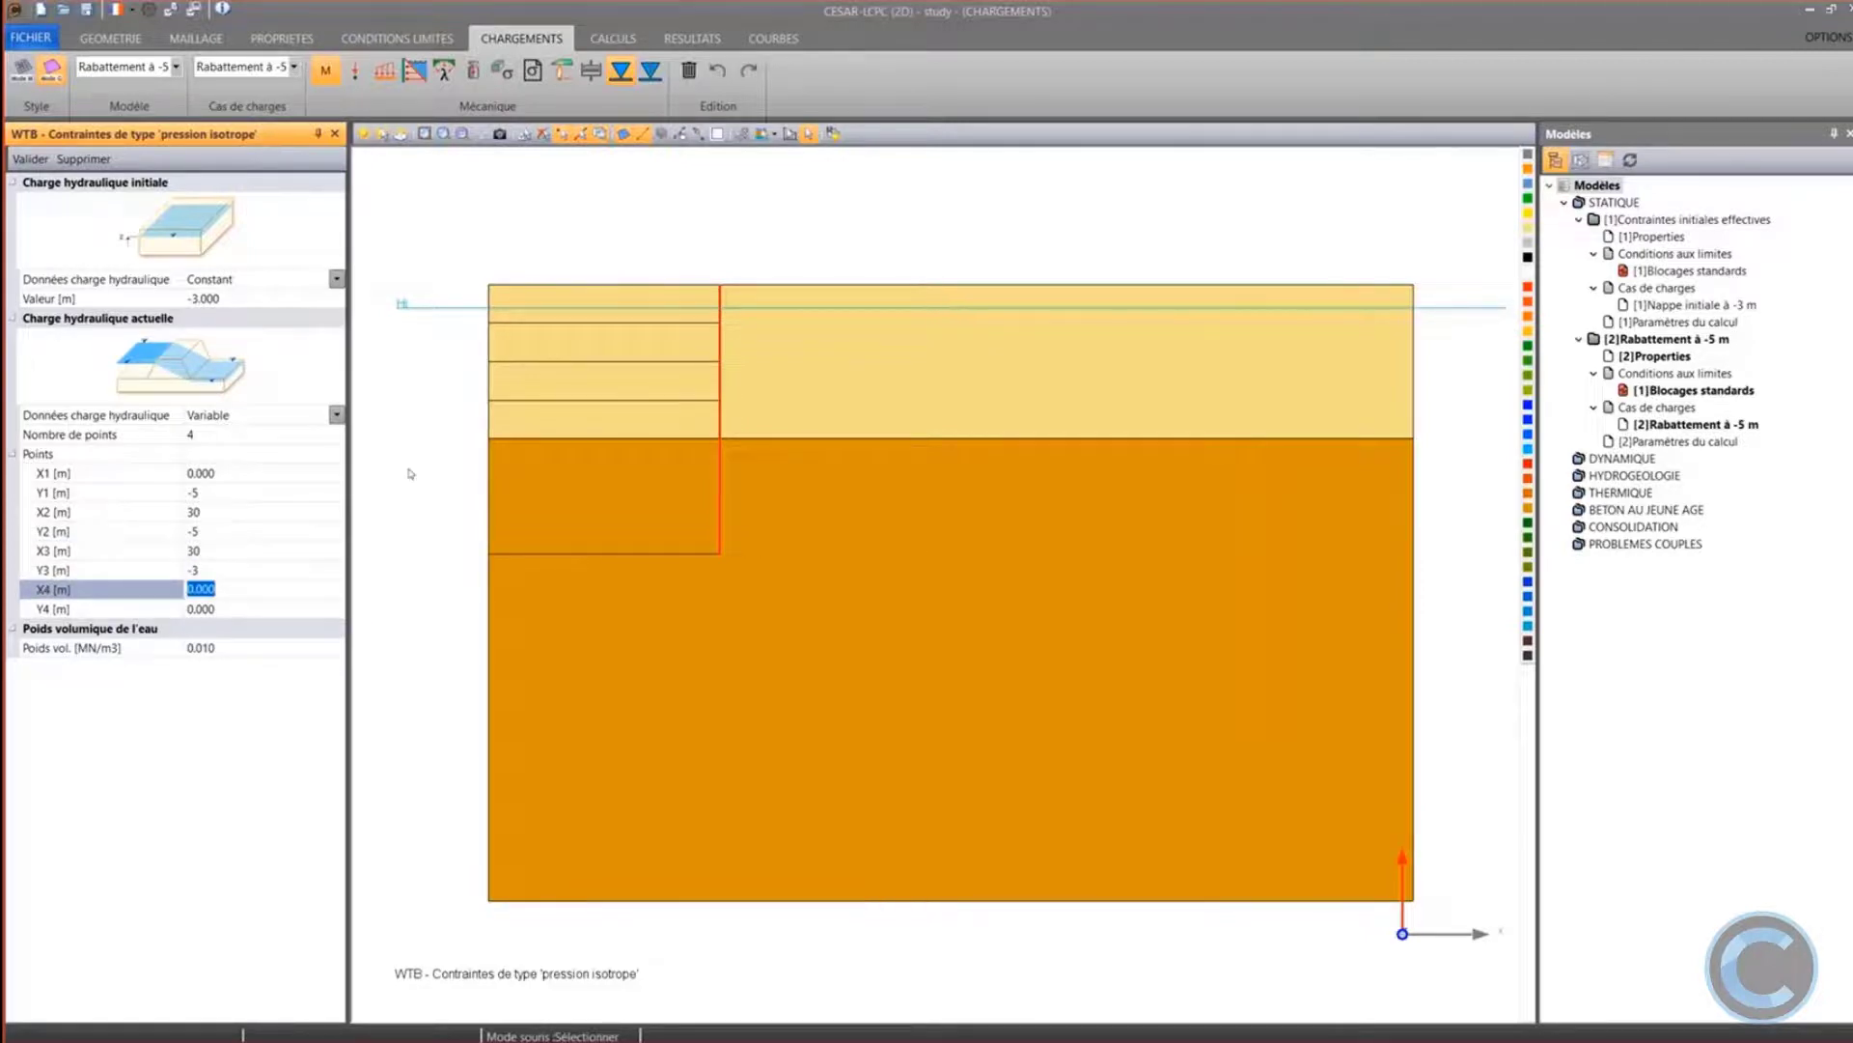
pyautogui.write('150')
pyautogui.press('Tab')
pyautogui.write('-')
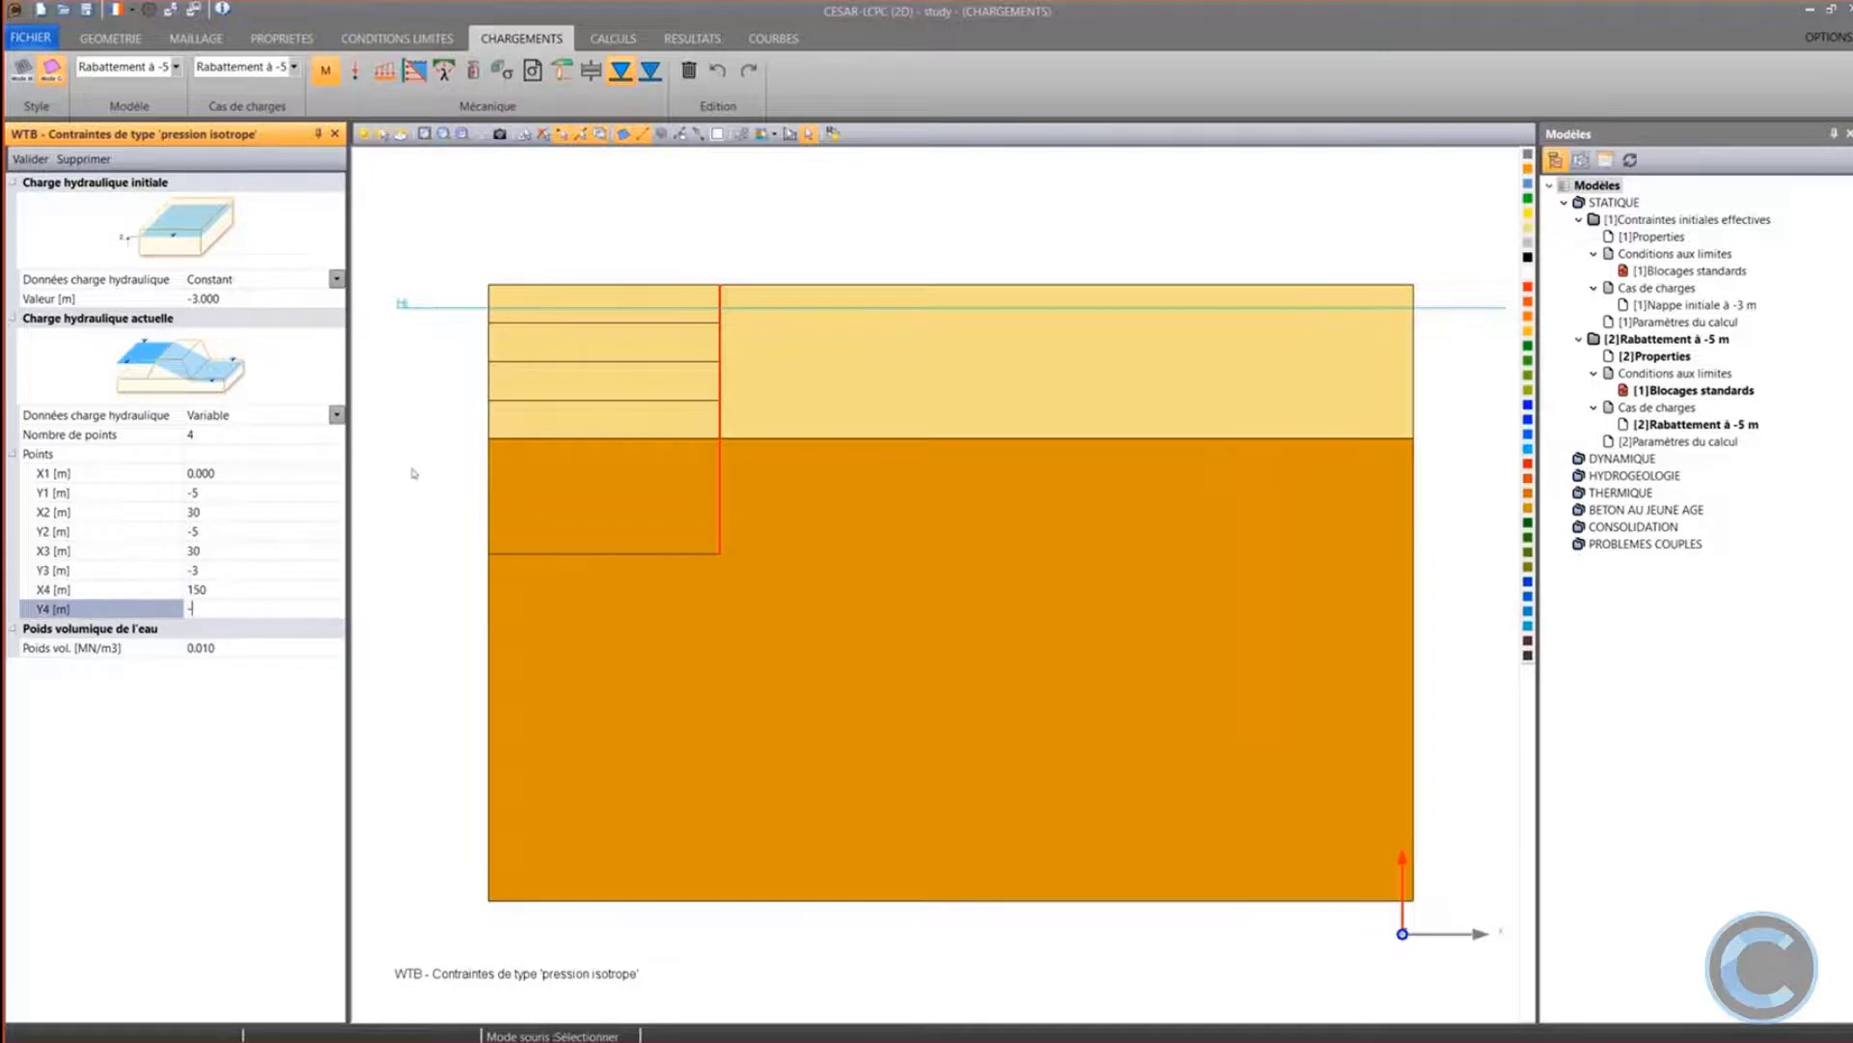
pyautogui.write('3')
pyautogui.press('Tab')
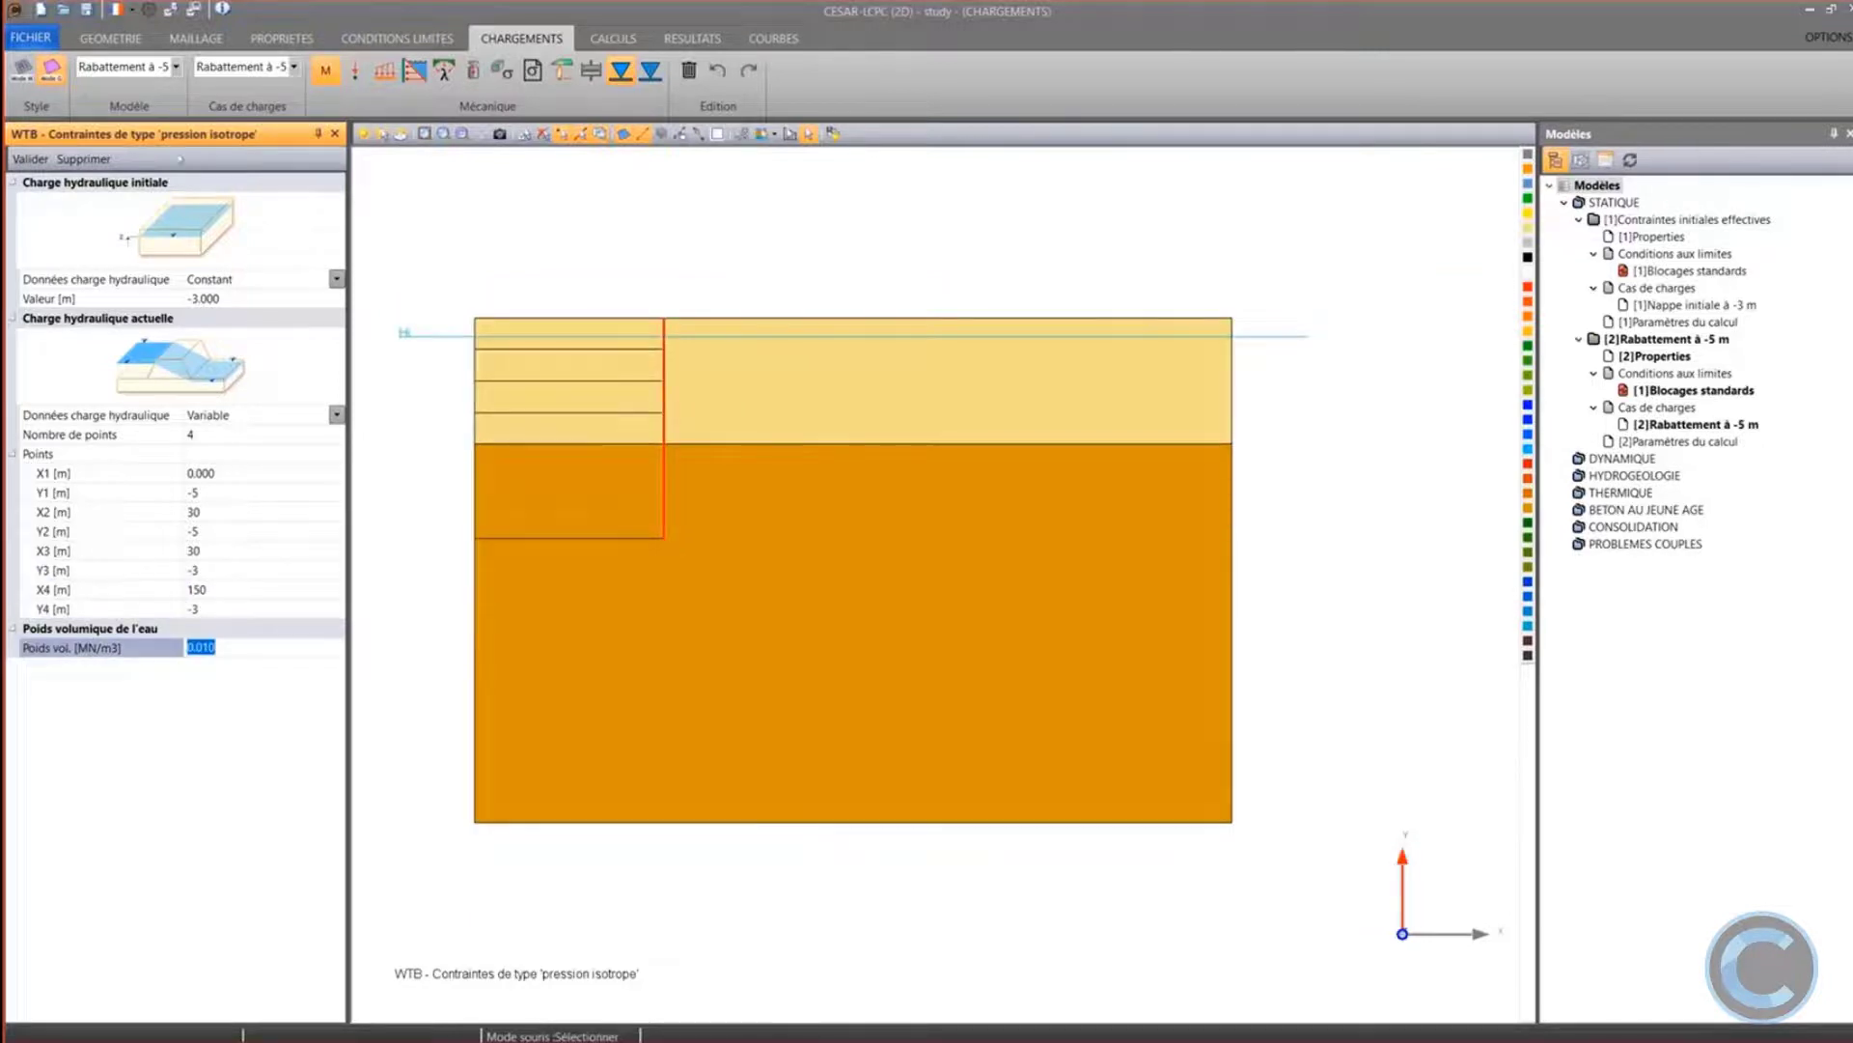
# Validate the isotropic pressure water load of the Rabattement à -5 m load case and acknowledge the notice
pyautogui.click(45, 159)
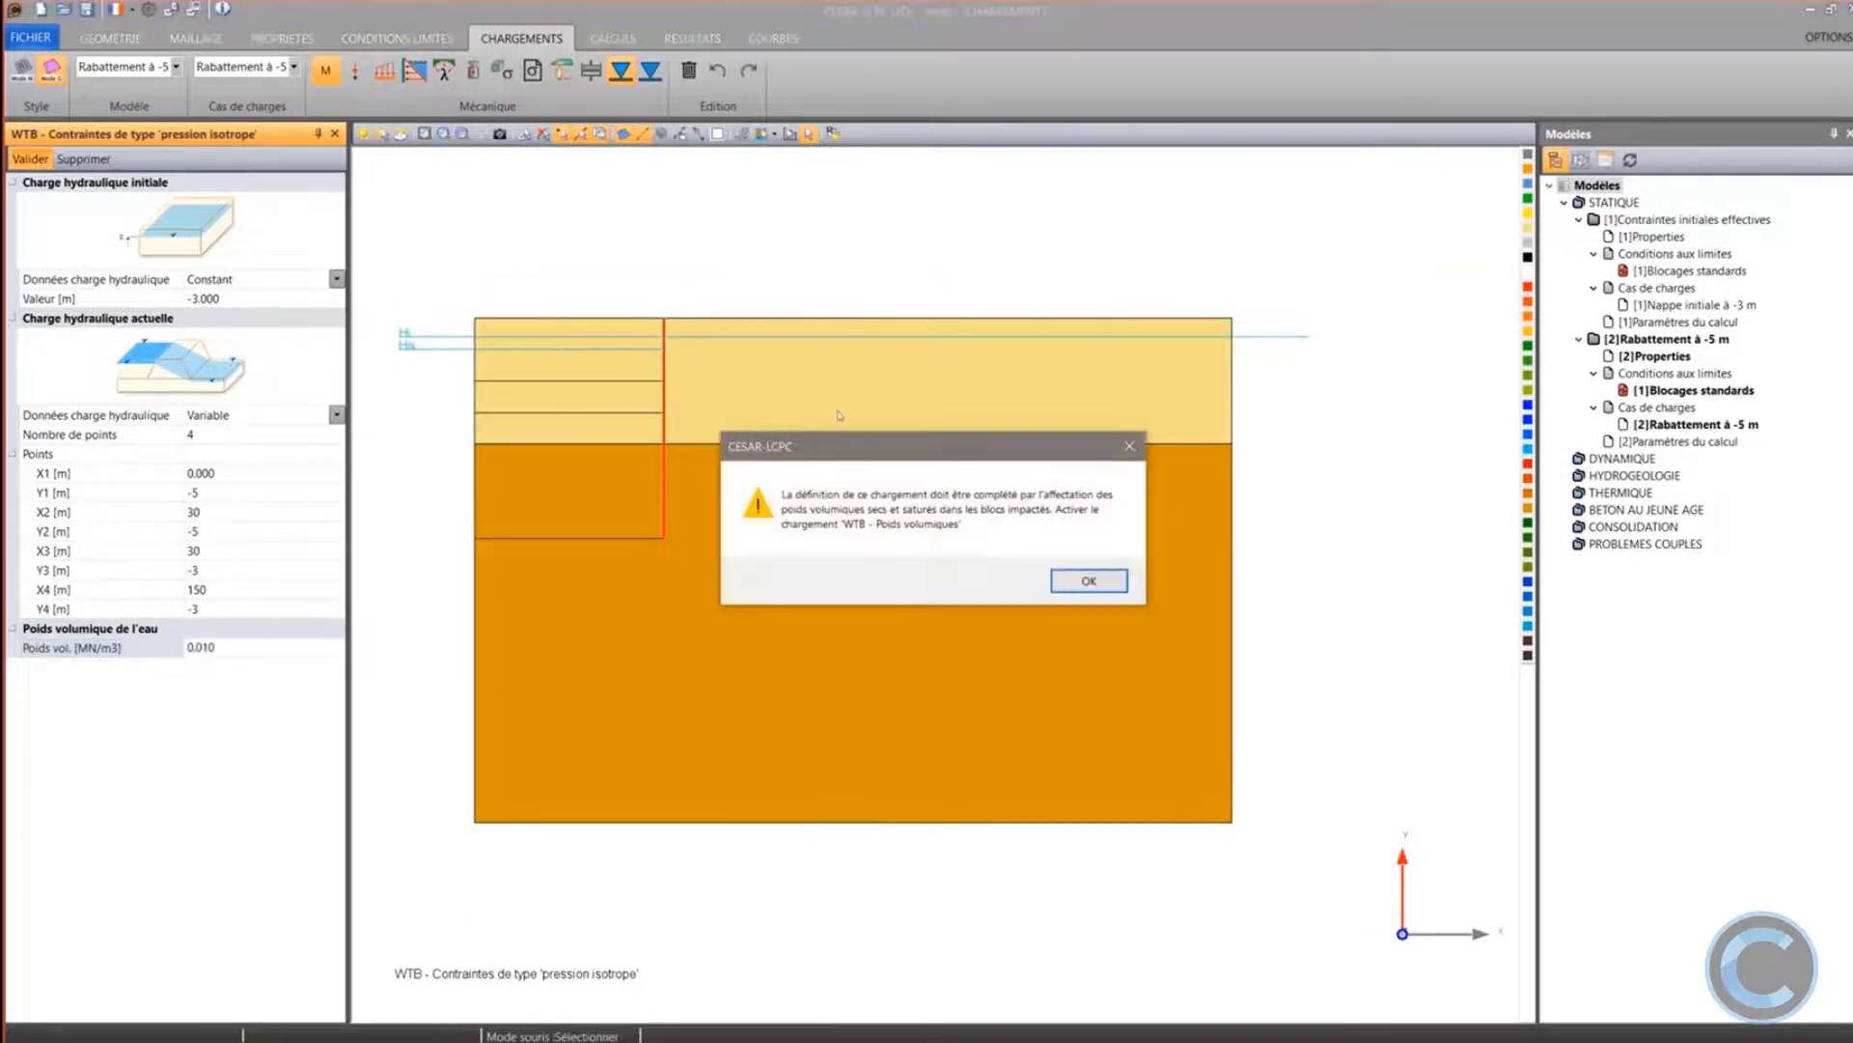
pyautogui.click(1089, 580)
pyautogui.scroll(3, 970, 454)
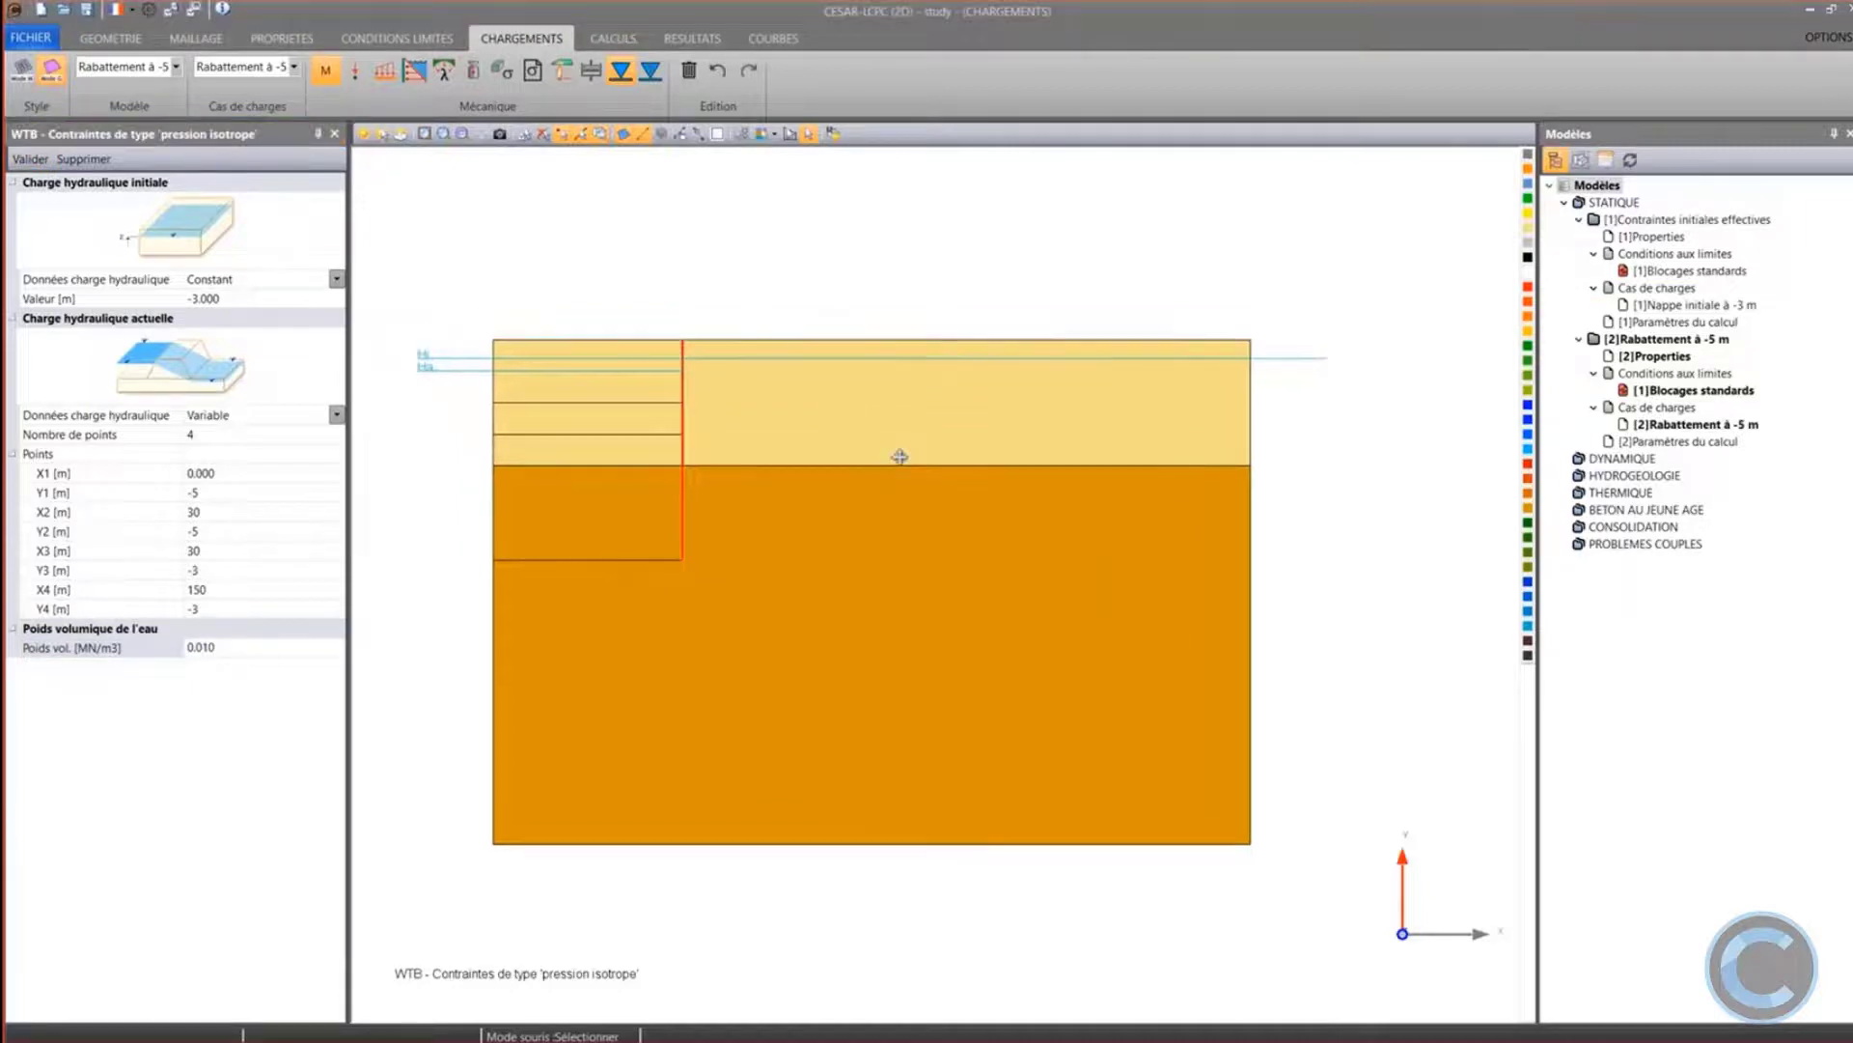
pyautogui.scroll(-4, 1062, 434)
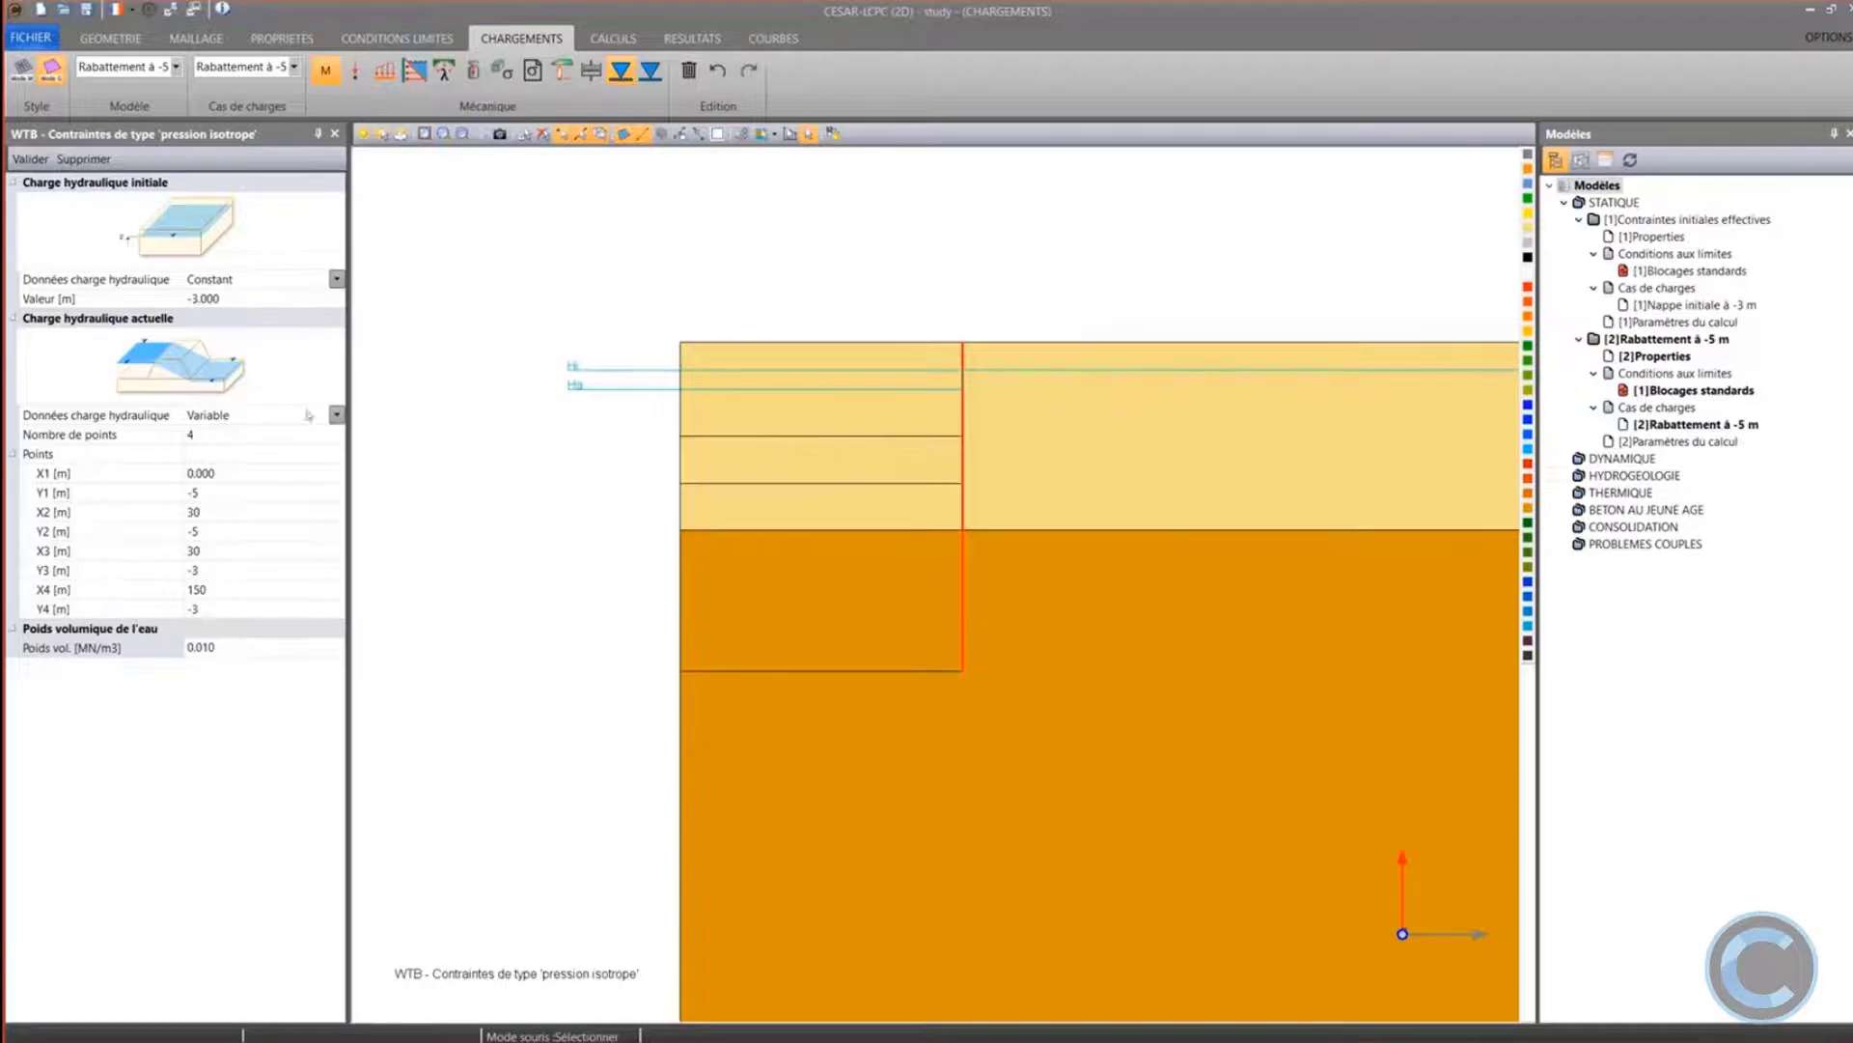
pyautogui.click(337, 416)
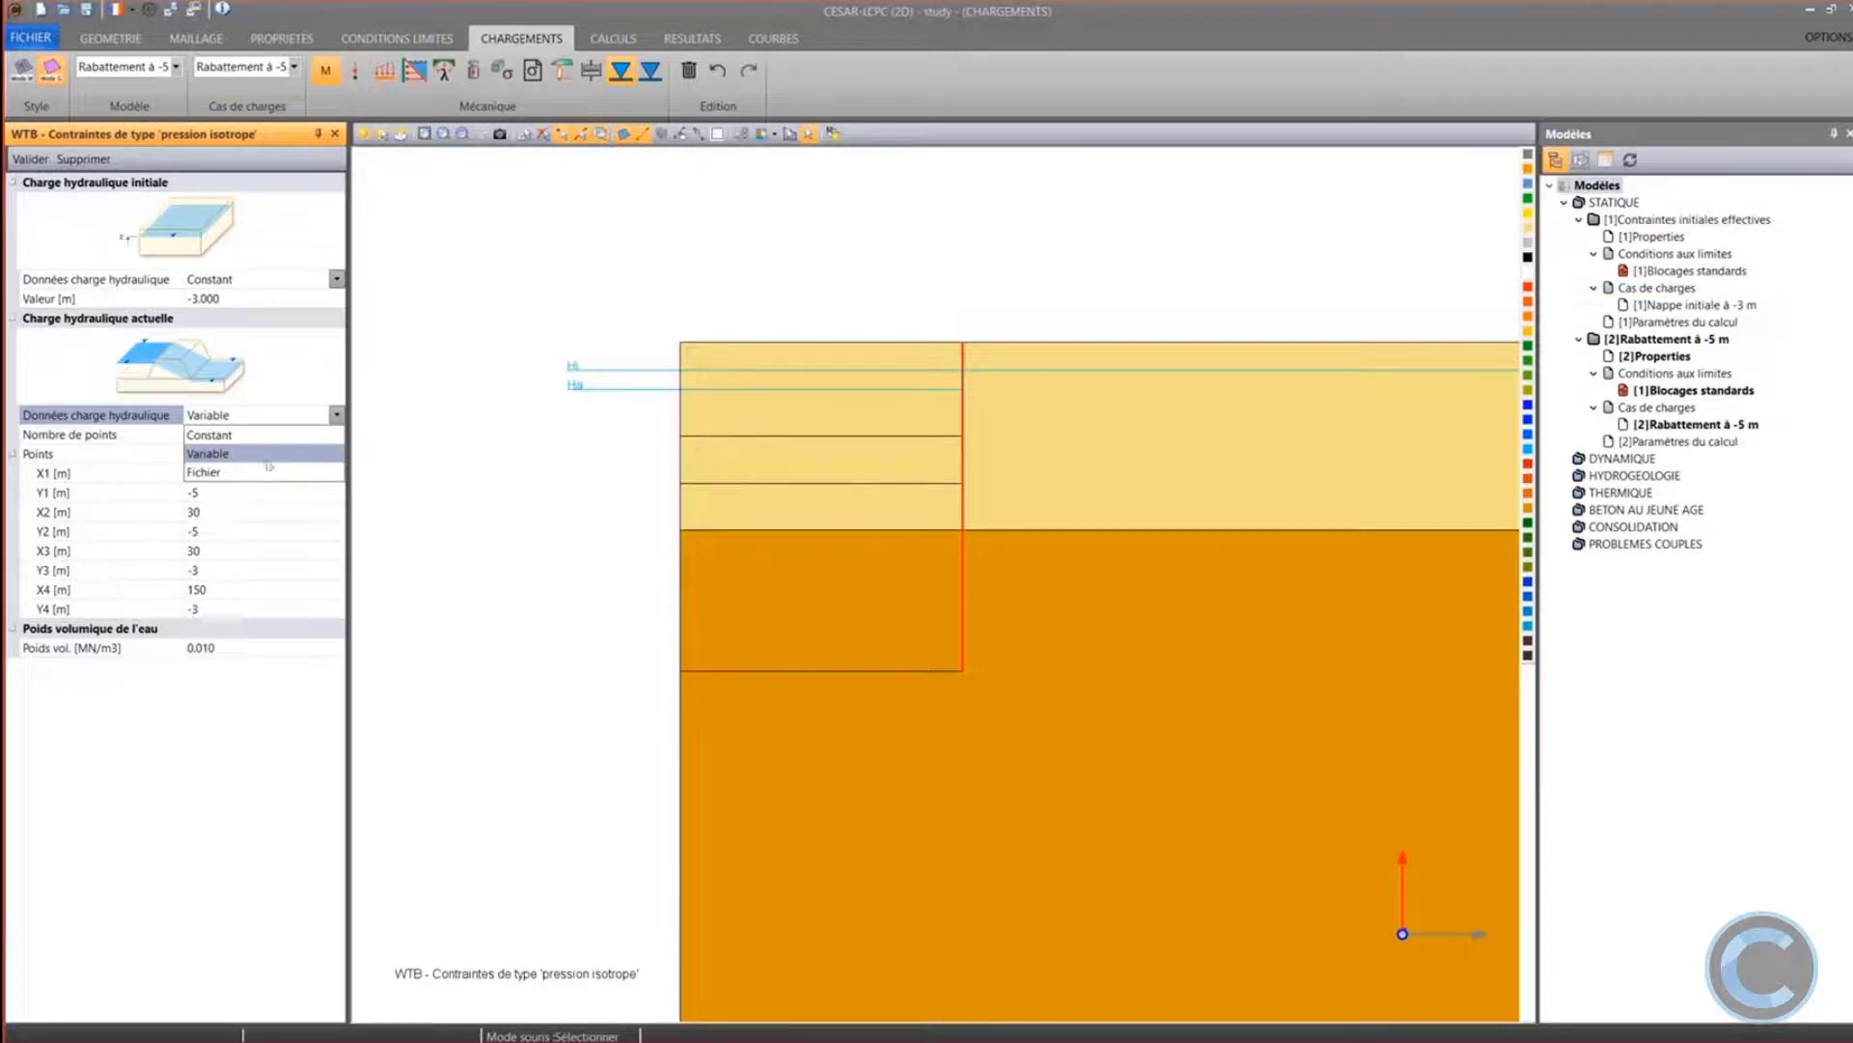
pyautogui.click(383, 428)
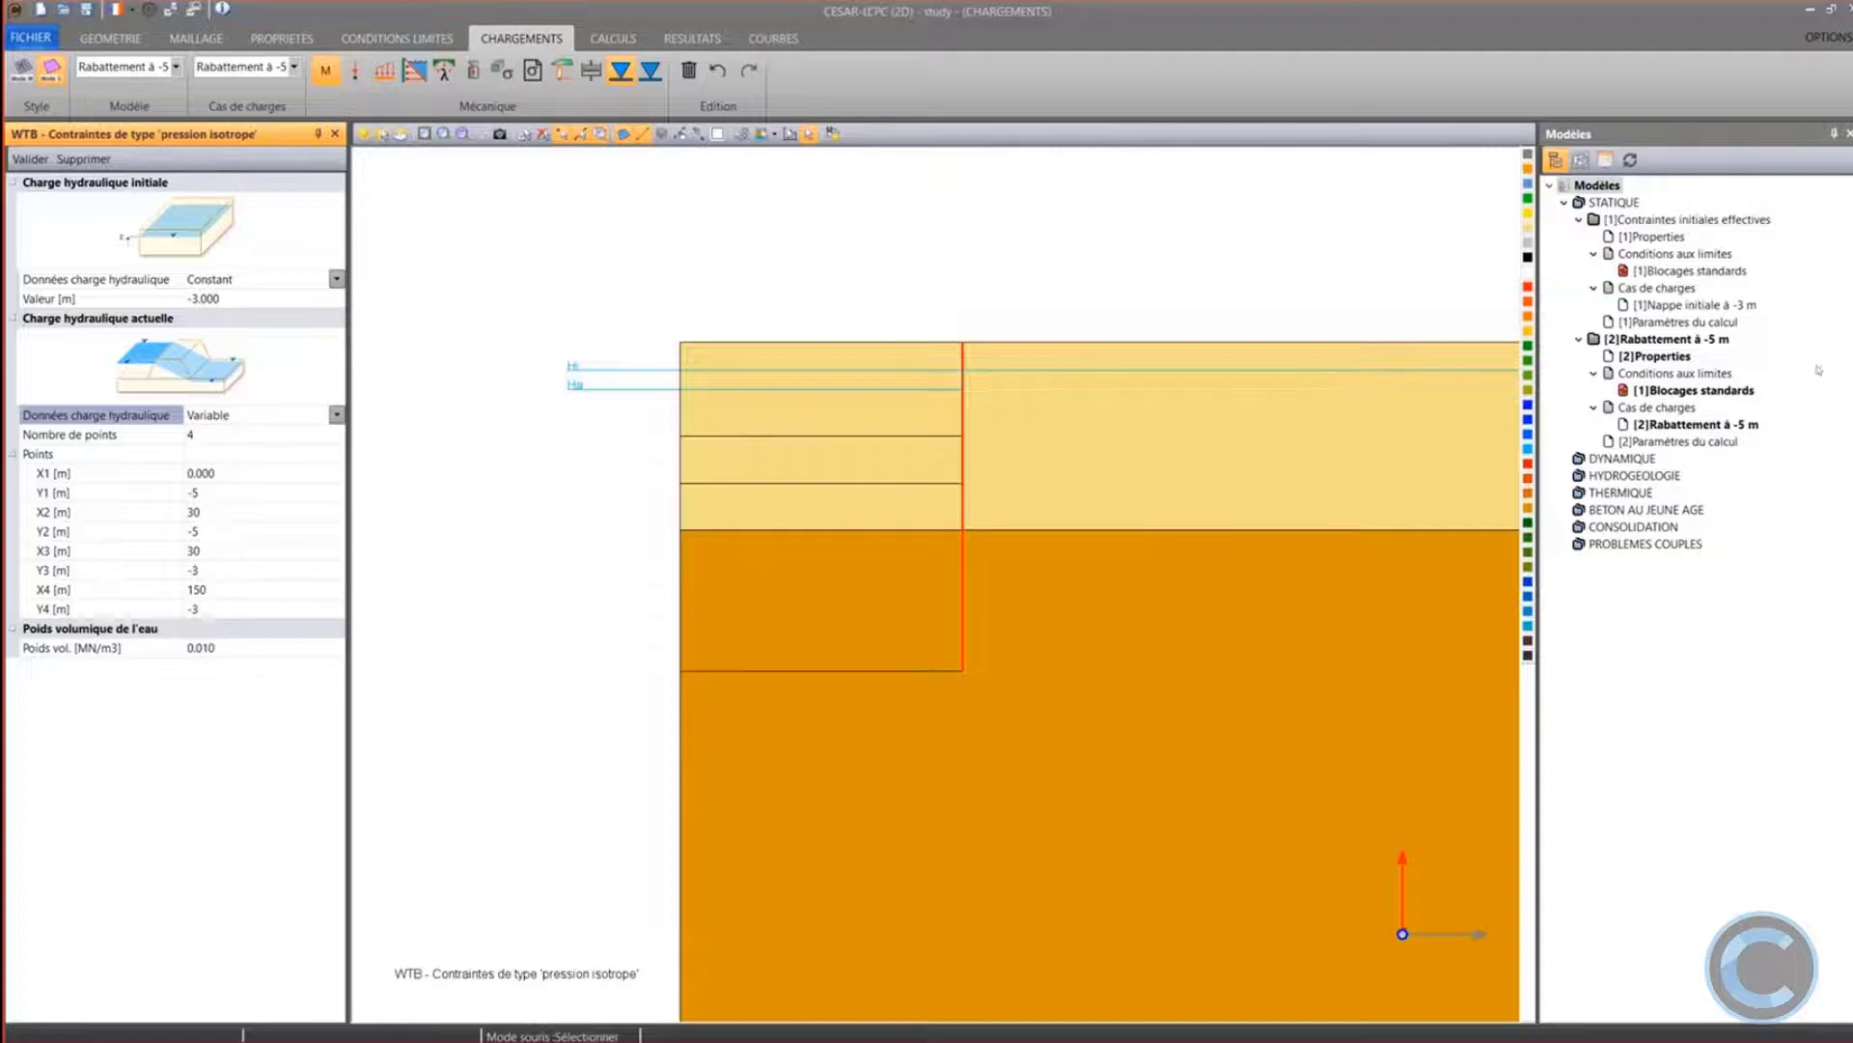
pyautogui.click(1636, 476)
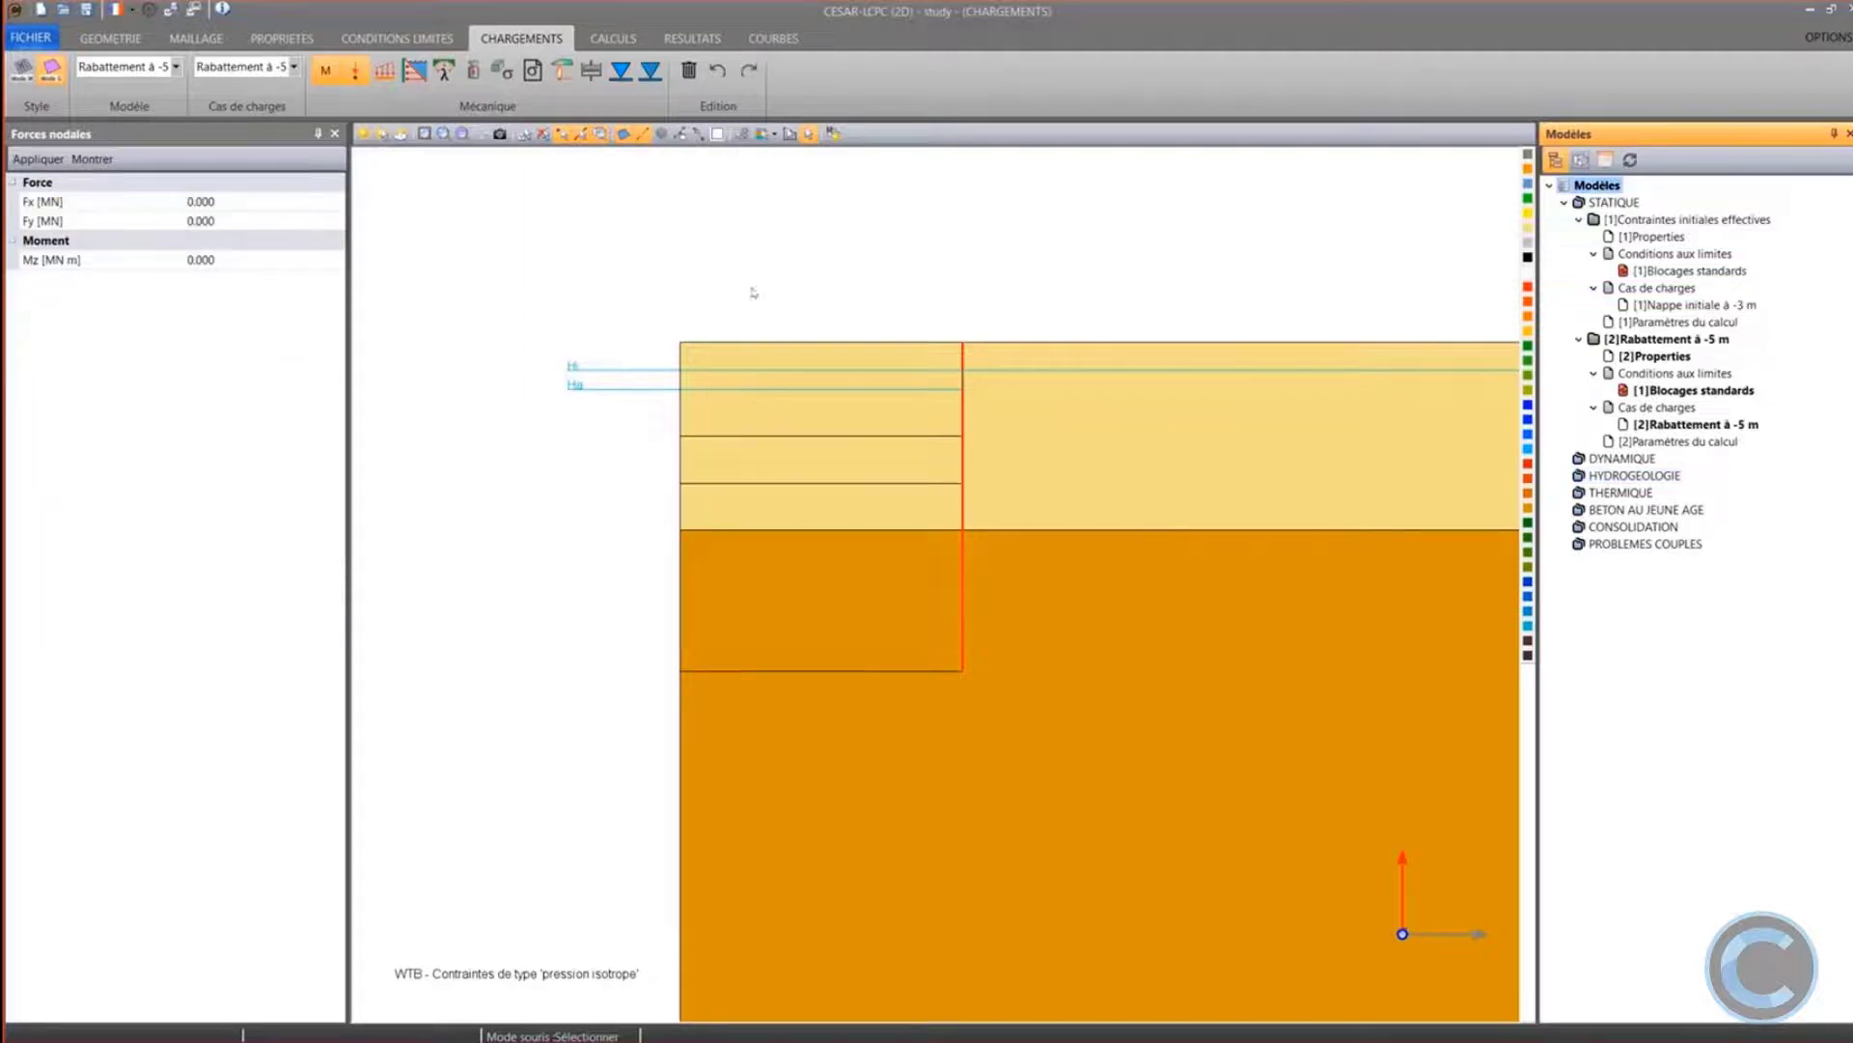
# Set the Rabattement à -5 m calculation parameters to 5 maximum increments, a tolerance of 1.000e-02 and displacement initialisation enabled
pyautogui.click(618, 40)
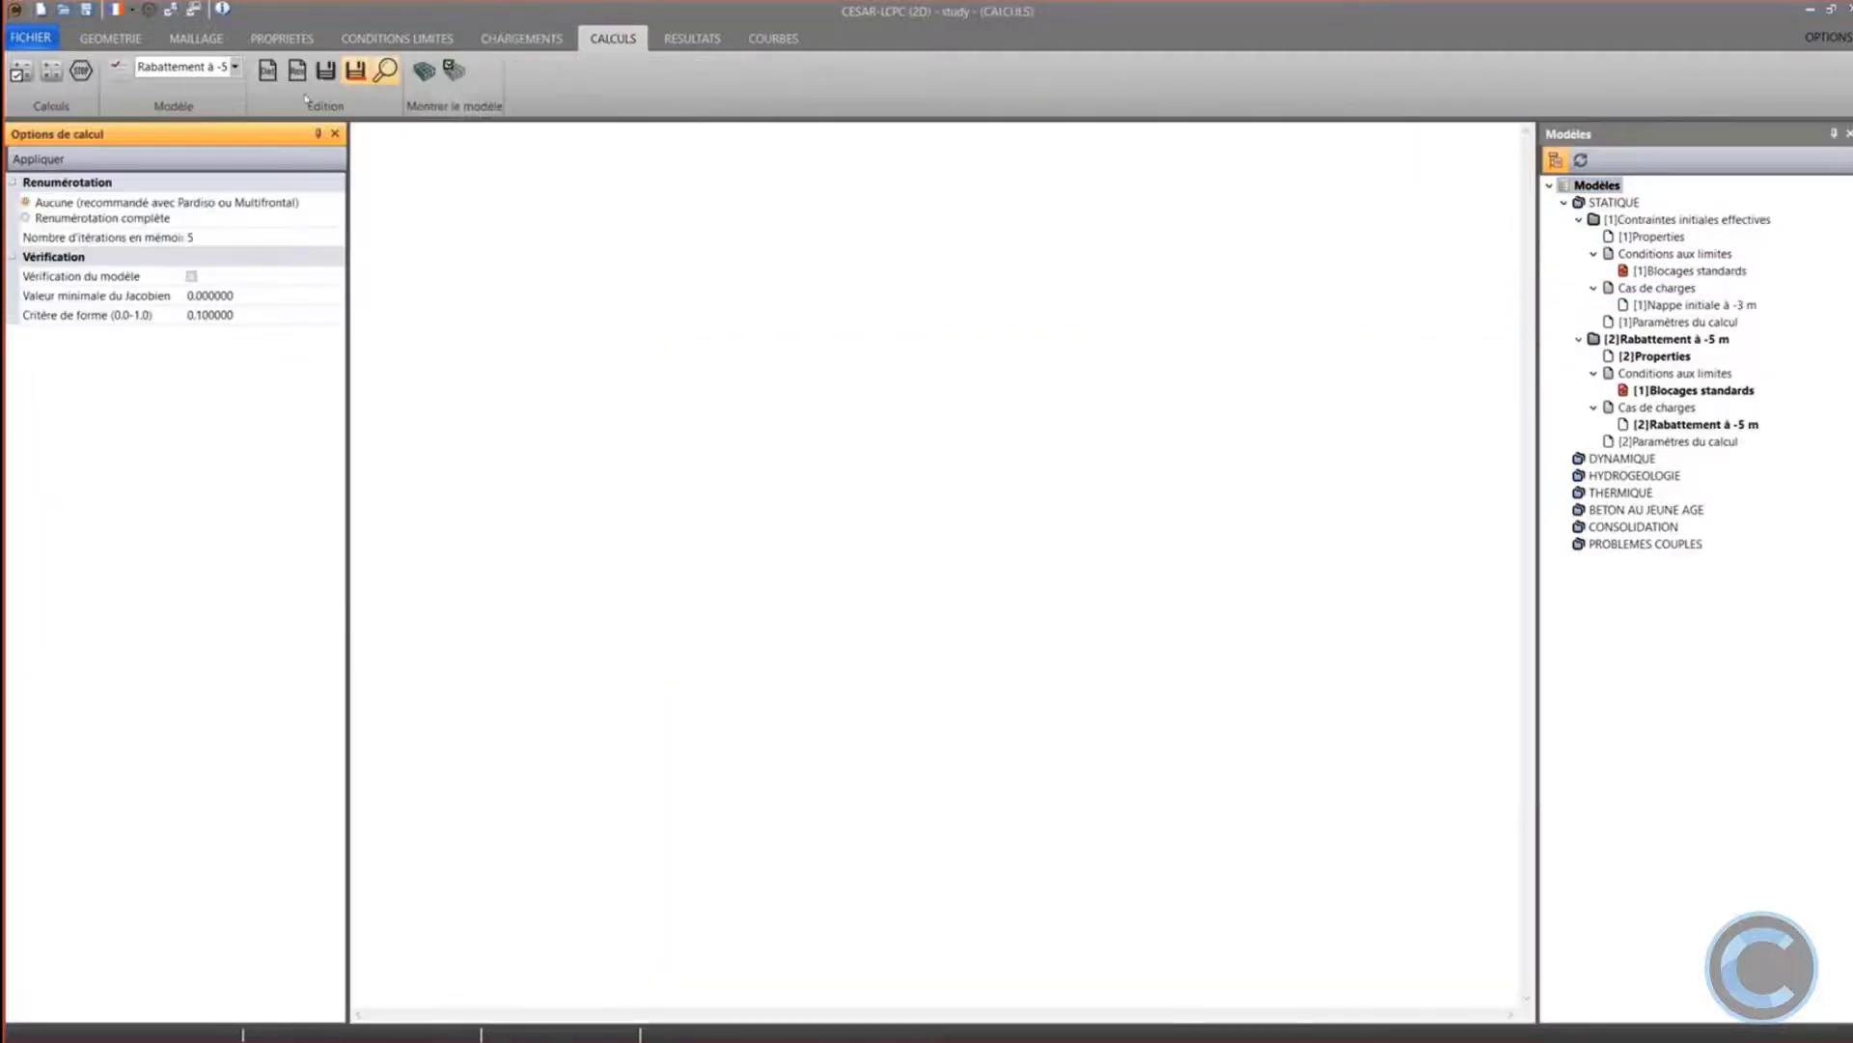
pyautogui.click(121, 71)
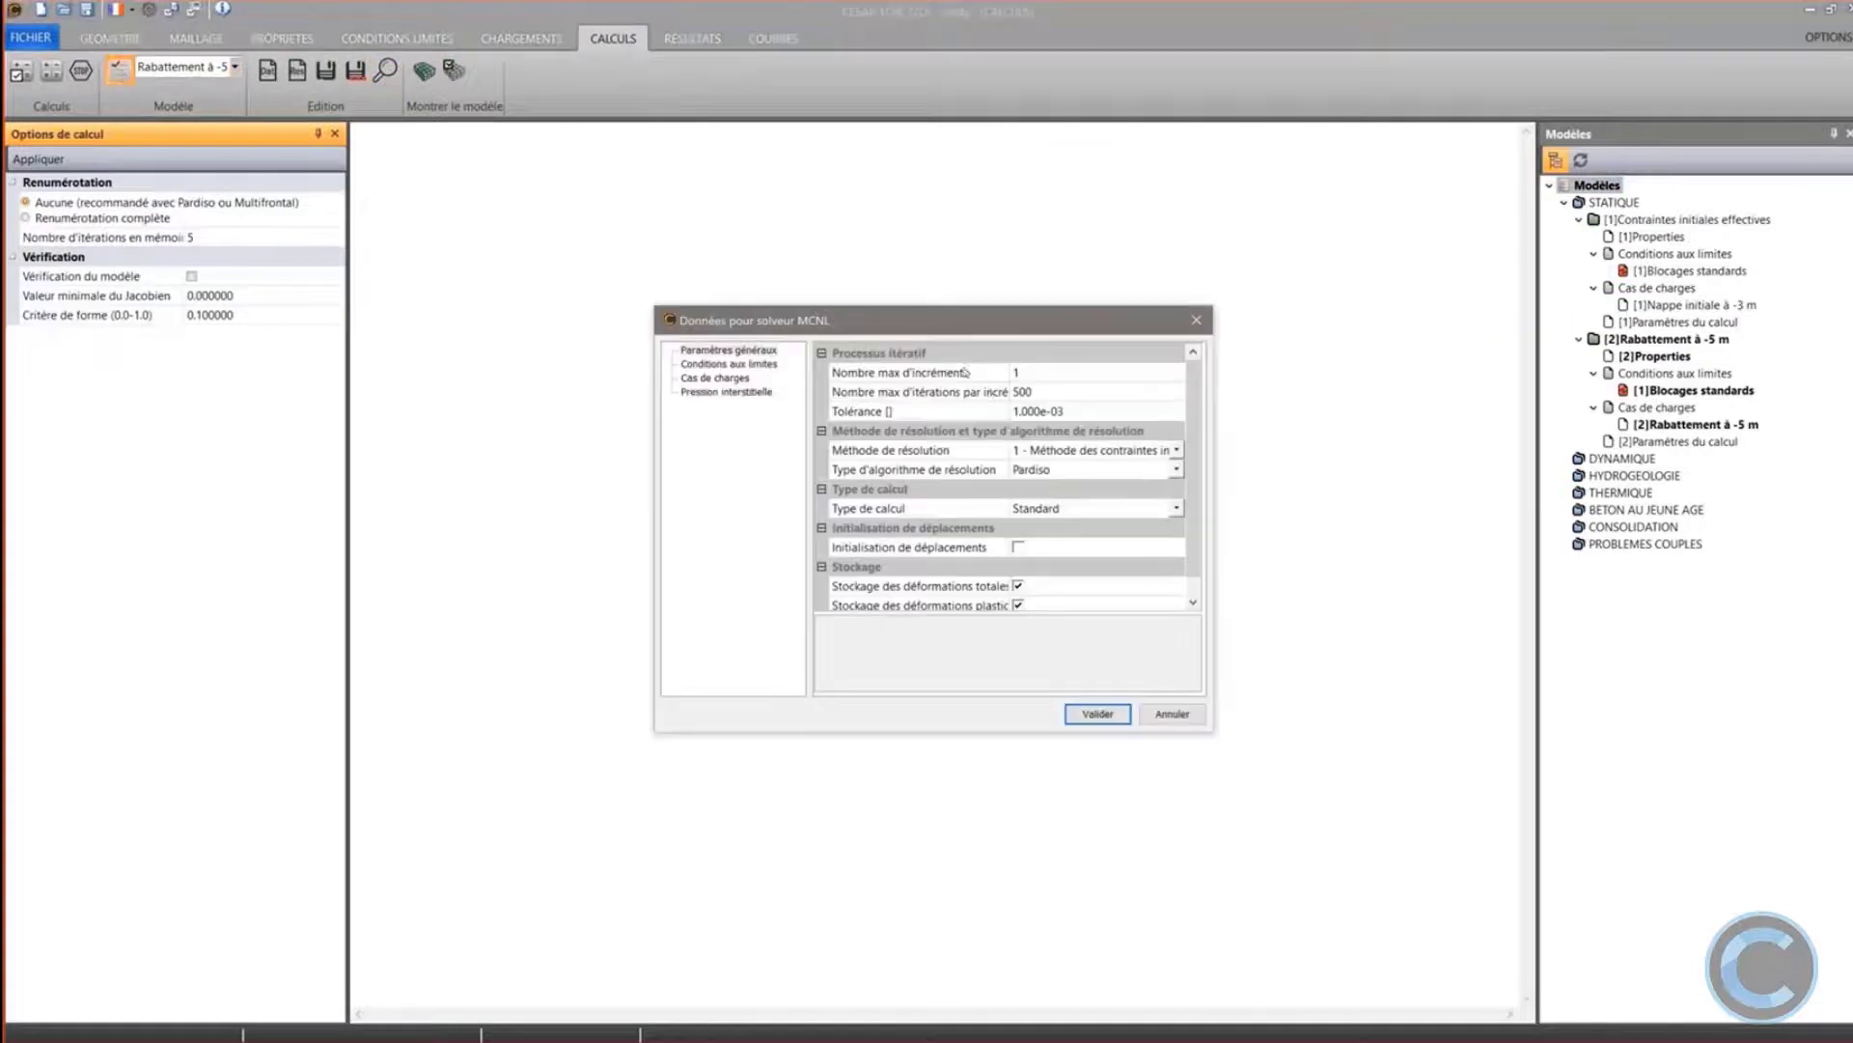
pyautogui.click(1035, 376)
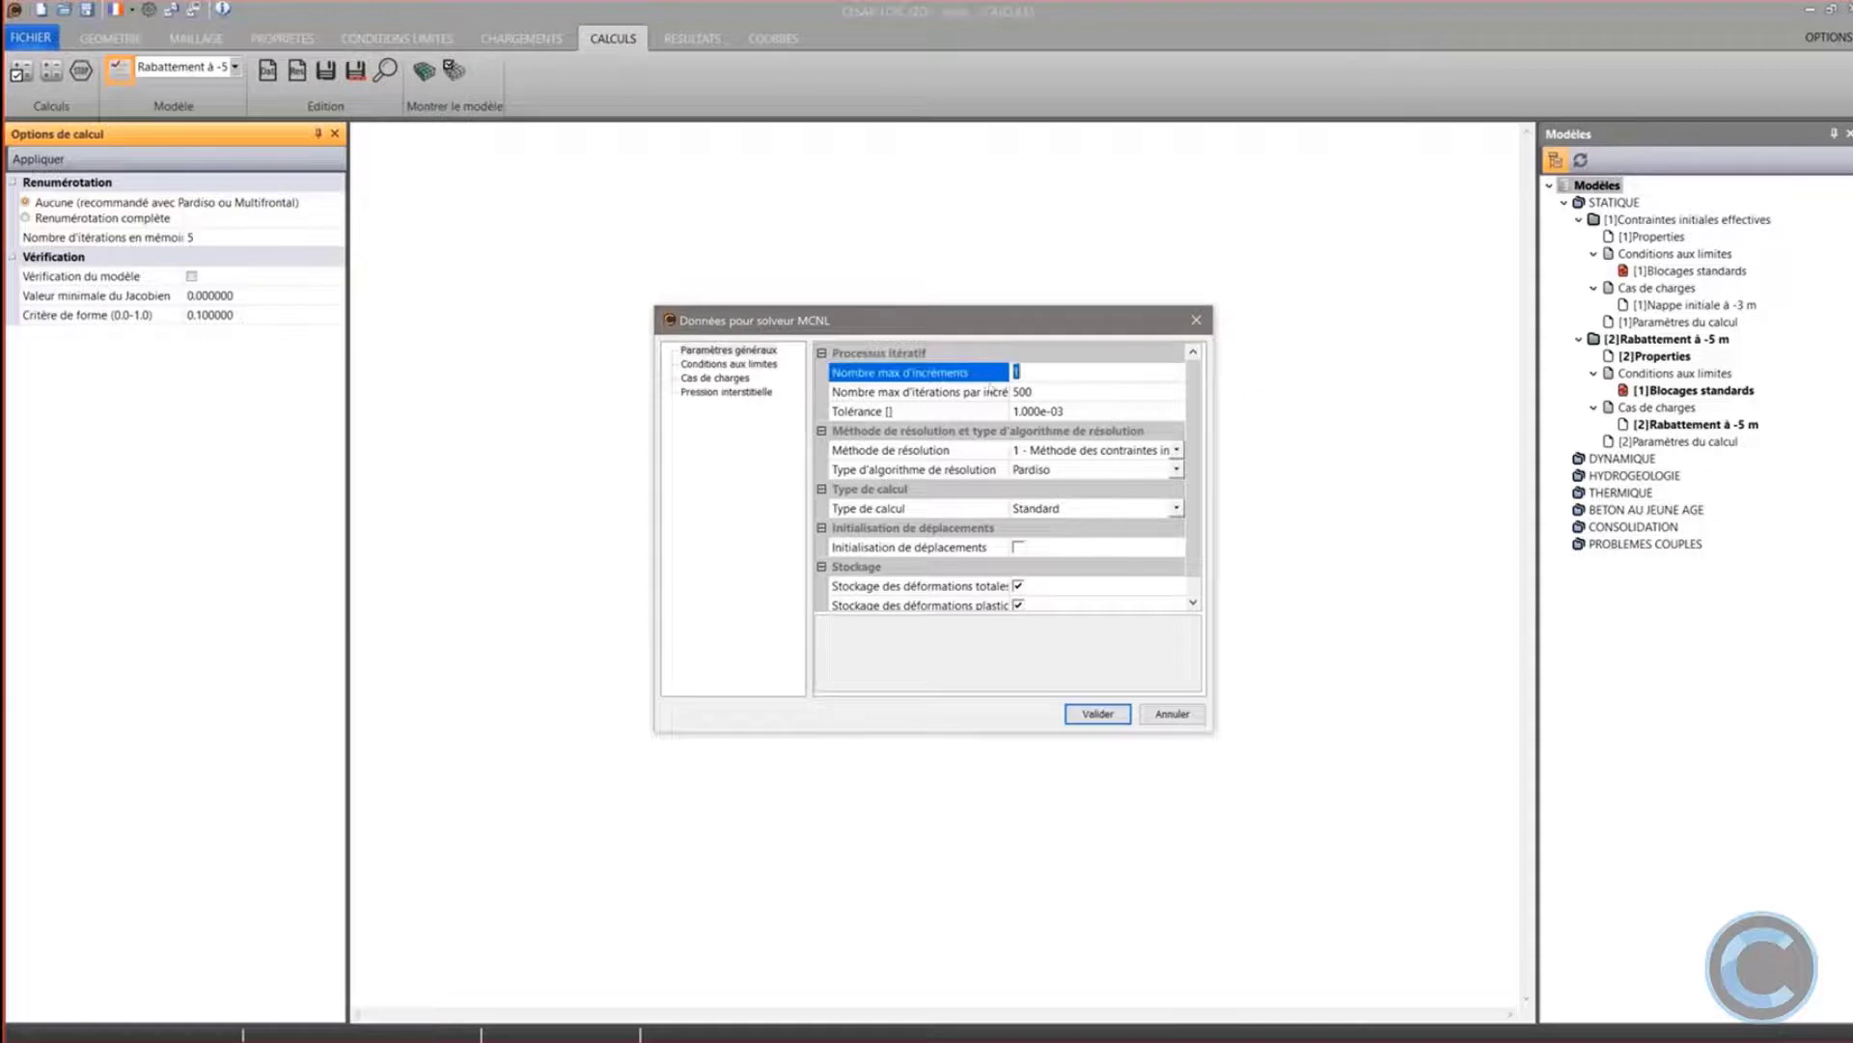
pyautogui.write('5')
pyautogui.click(1071, 412)
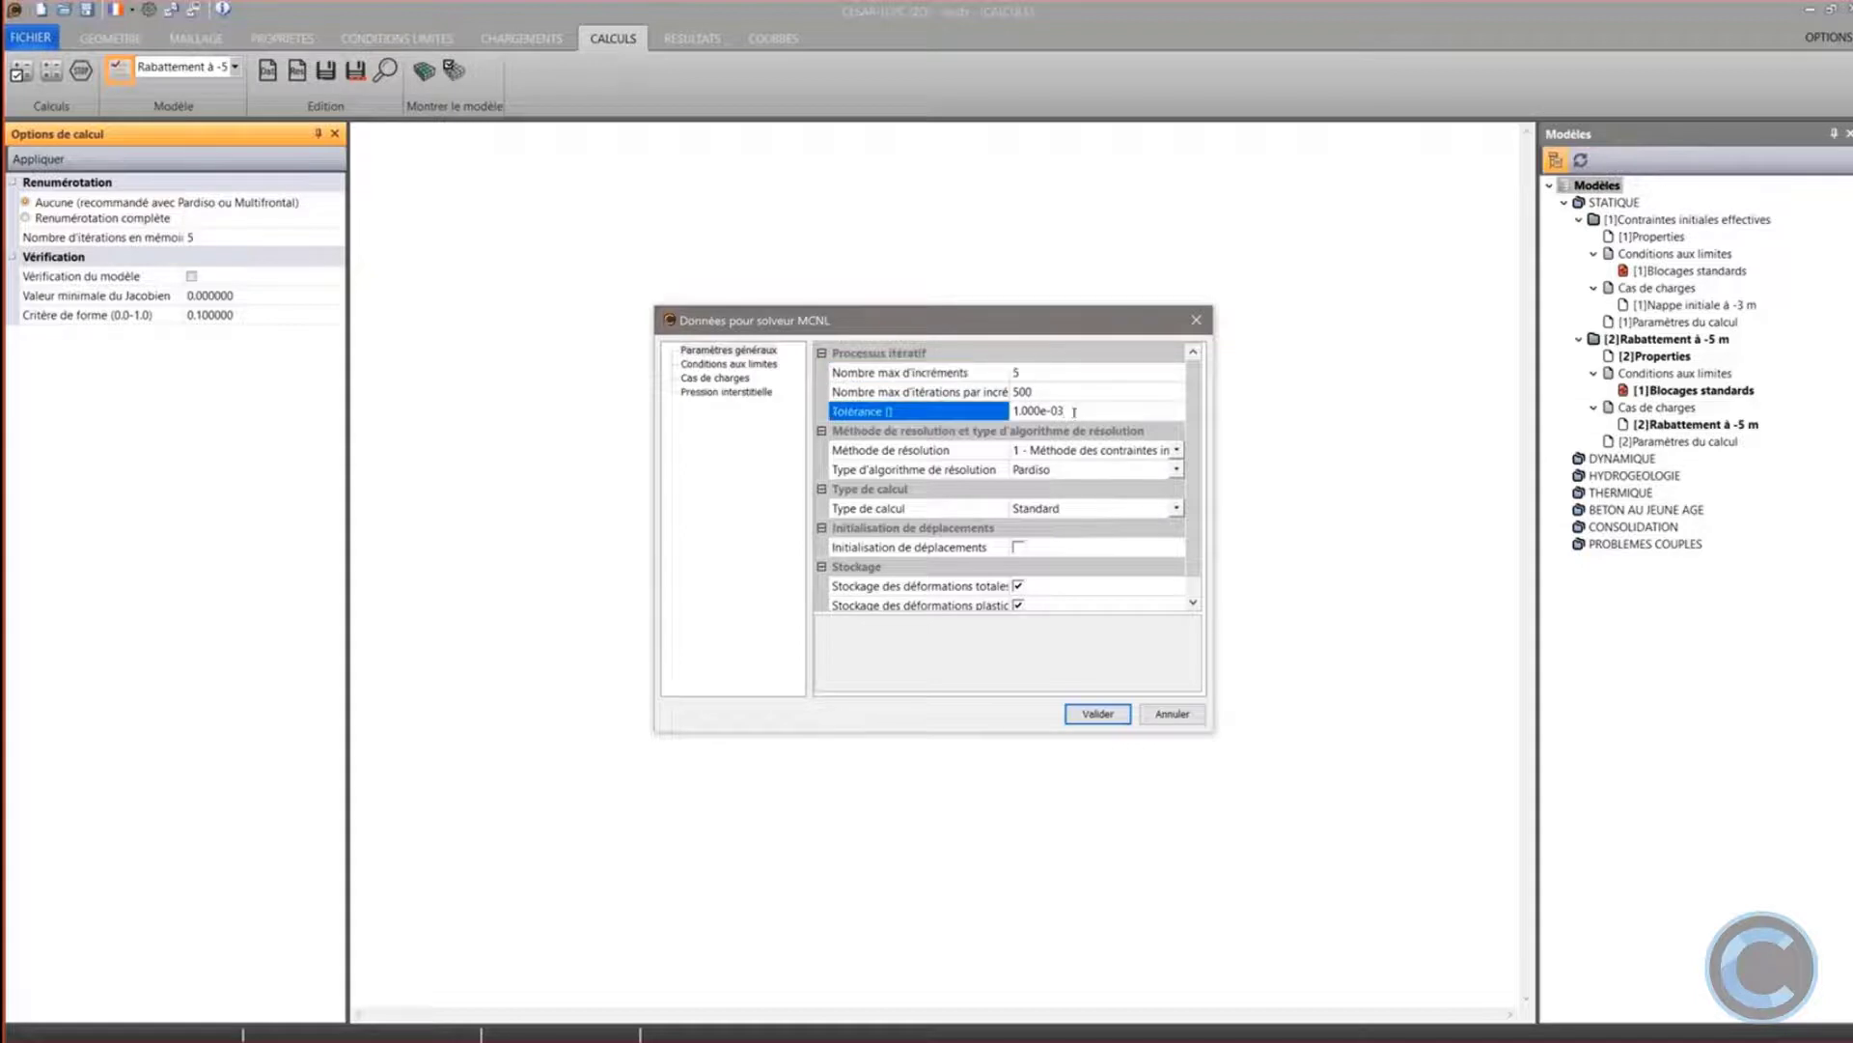
pyautogui.press('BackSpace')
pyautogui.write('2')
pyautogui.moveTo(1072, 411); pyautogui.dragTo(1011, 411)
pyautogui.click(1065, 412)
pyautogui.click(1018, 547)
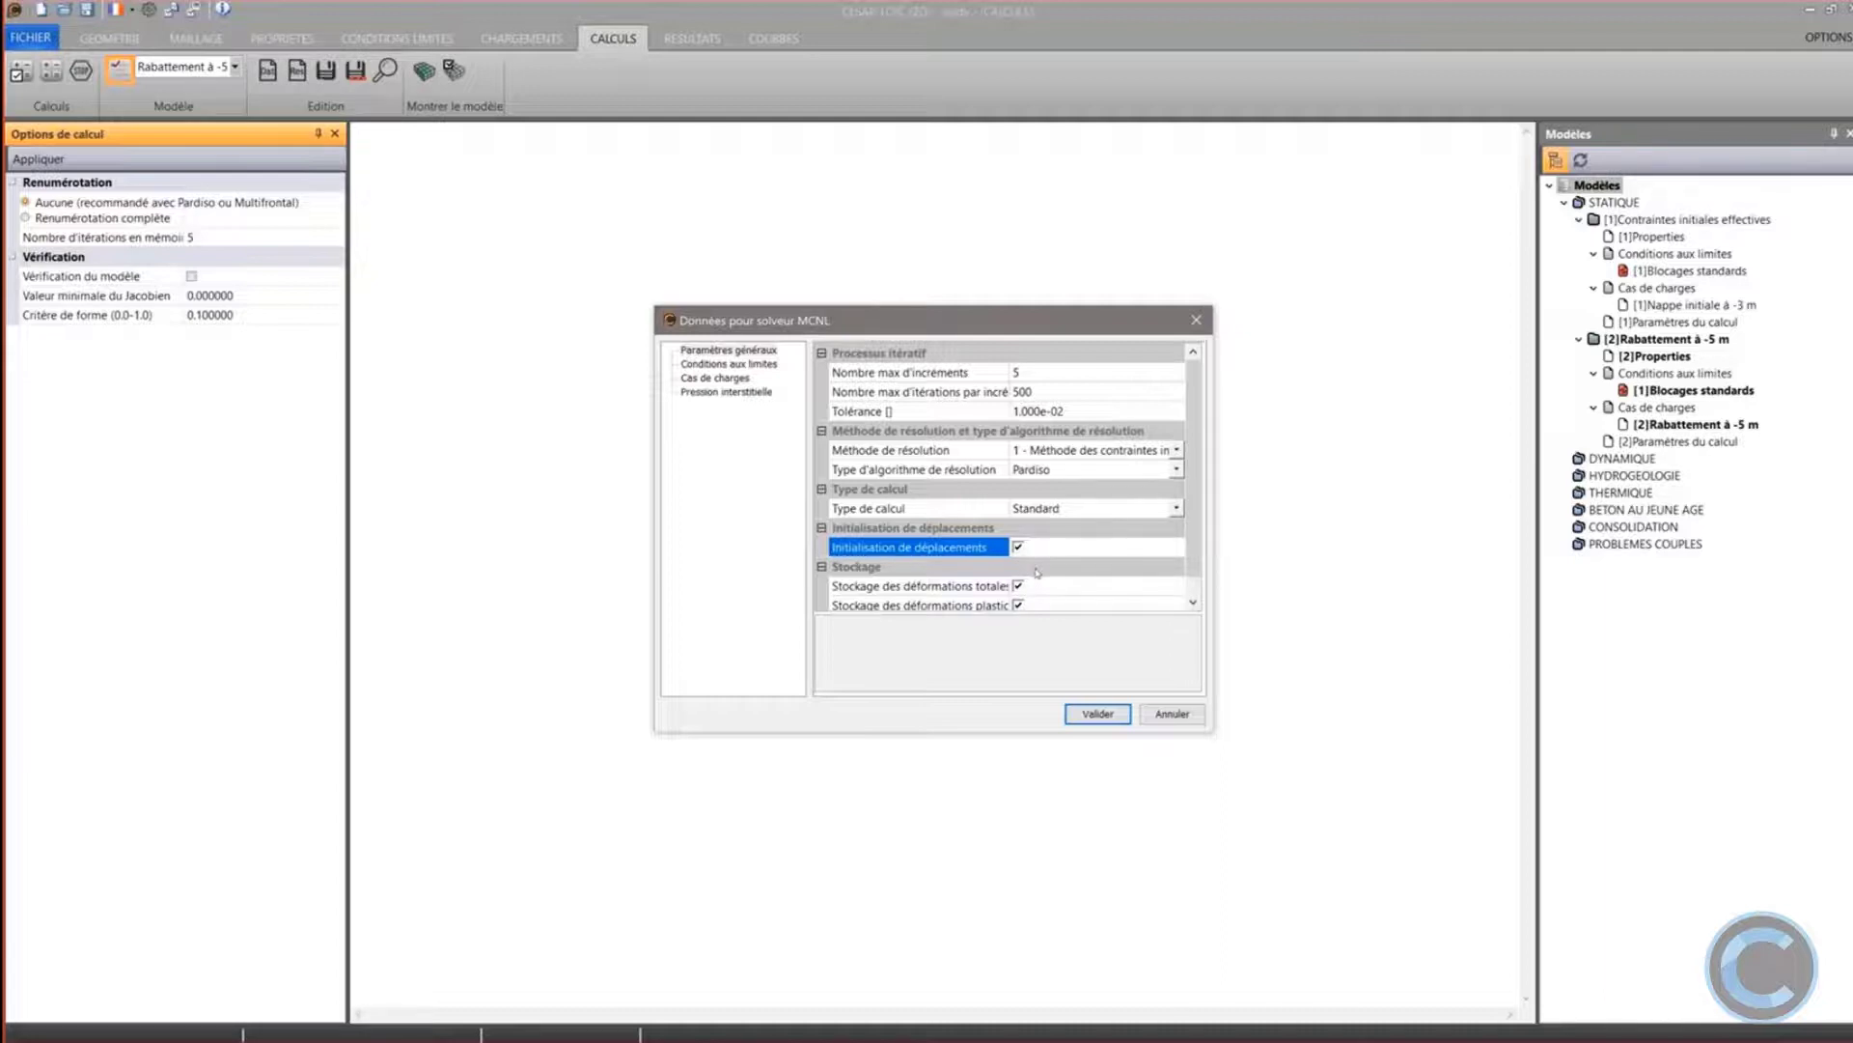
pyautogui.click(1098, 716)
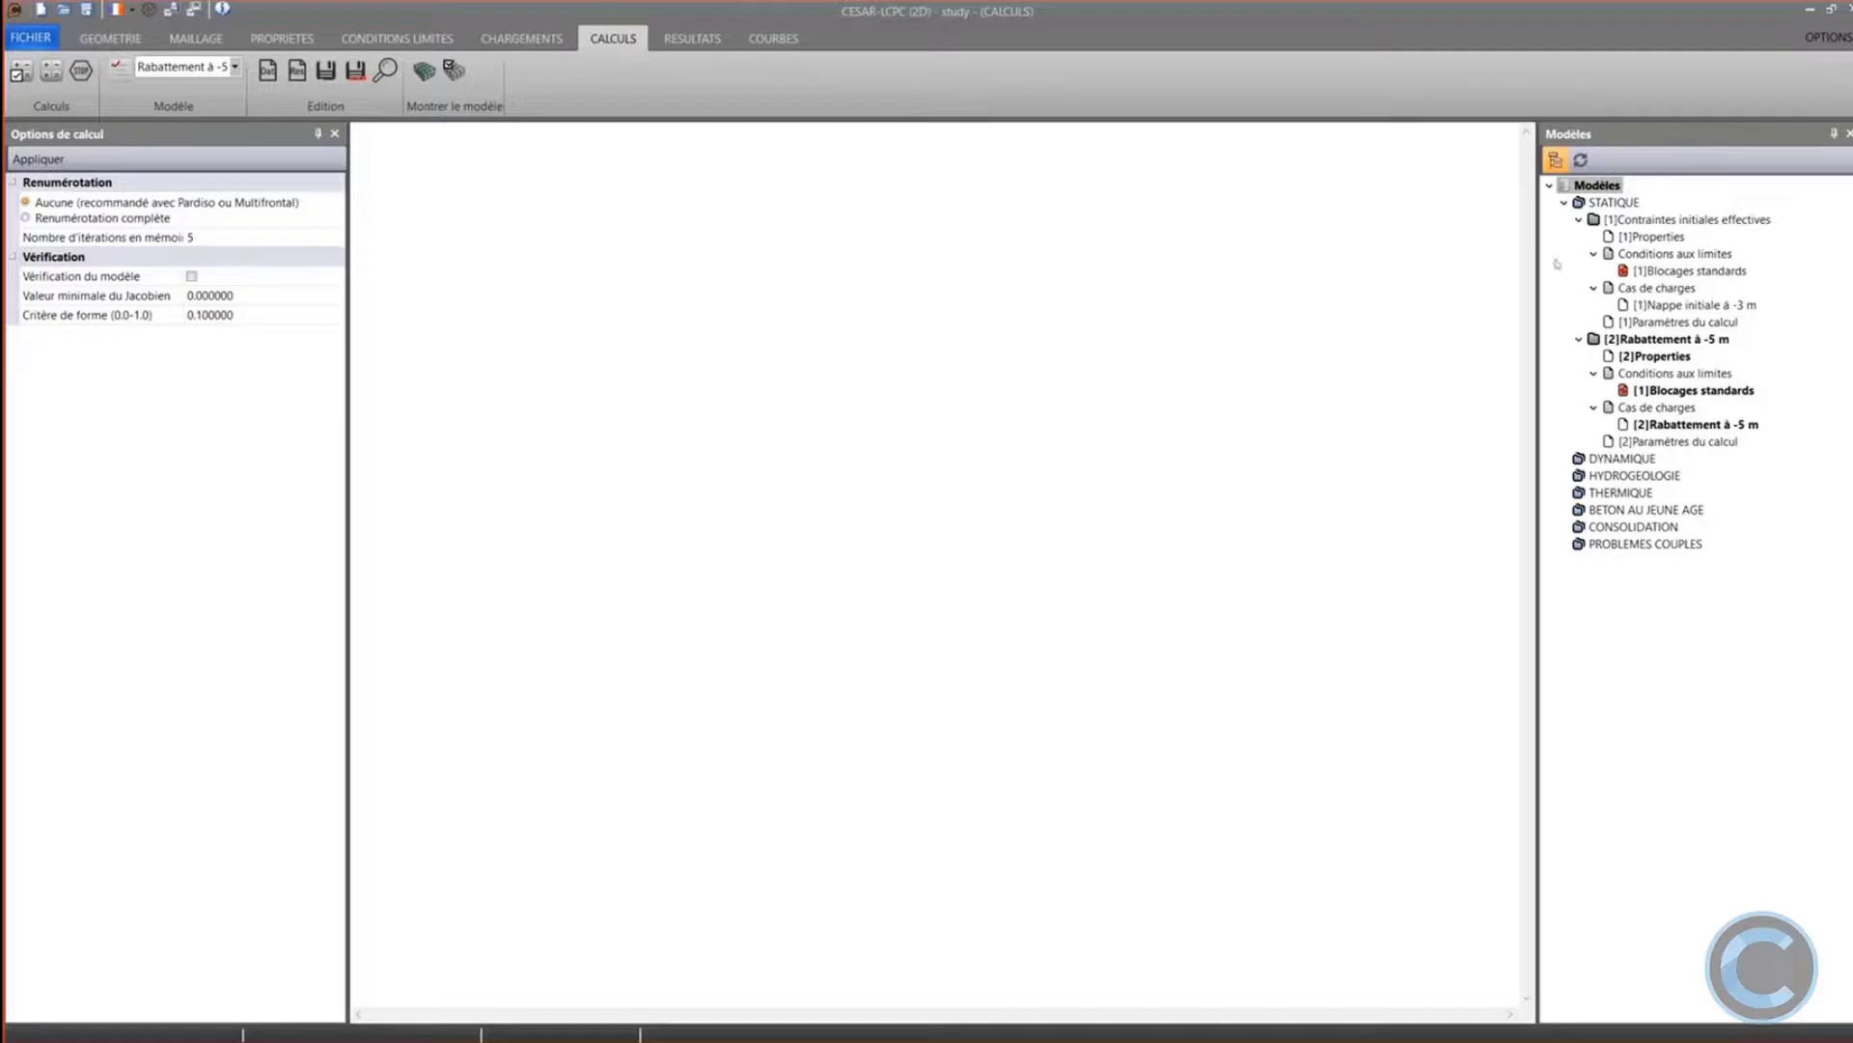
# Add a static model named Excavation 1, keeping the MCNL solver, plane strain and Phasage initialisation
pyautogui.rightClick(1605, 204)
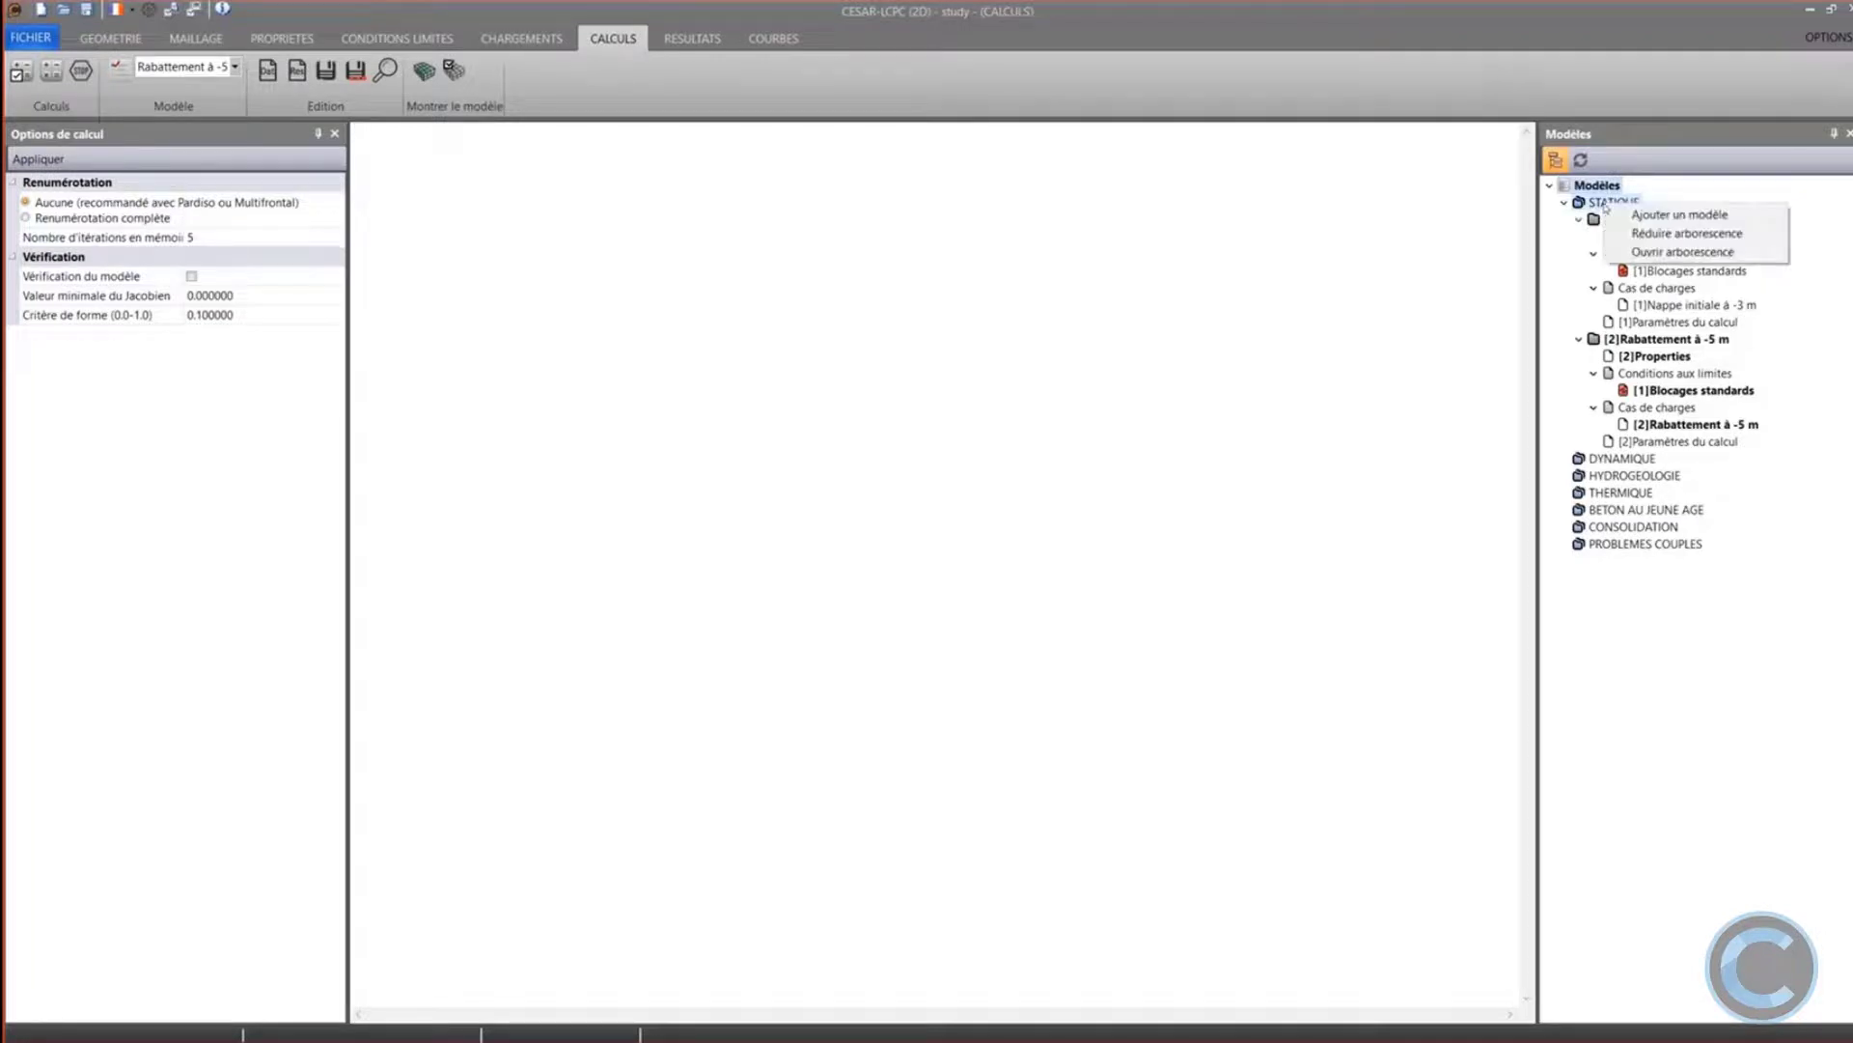
pyautogui.click(1642, 215)
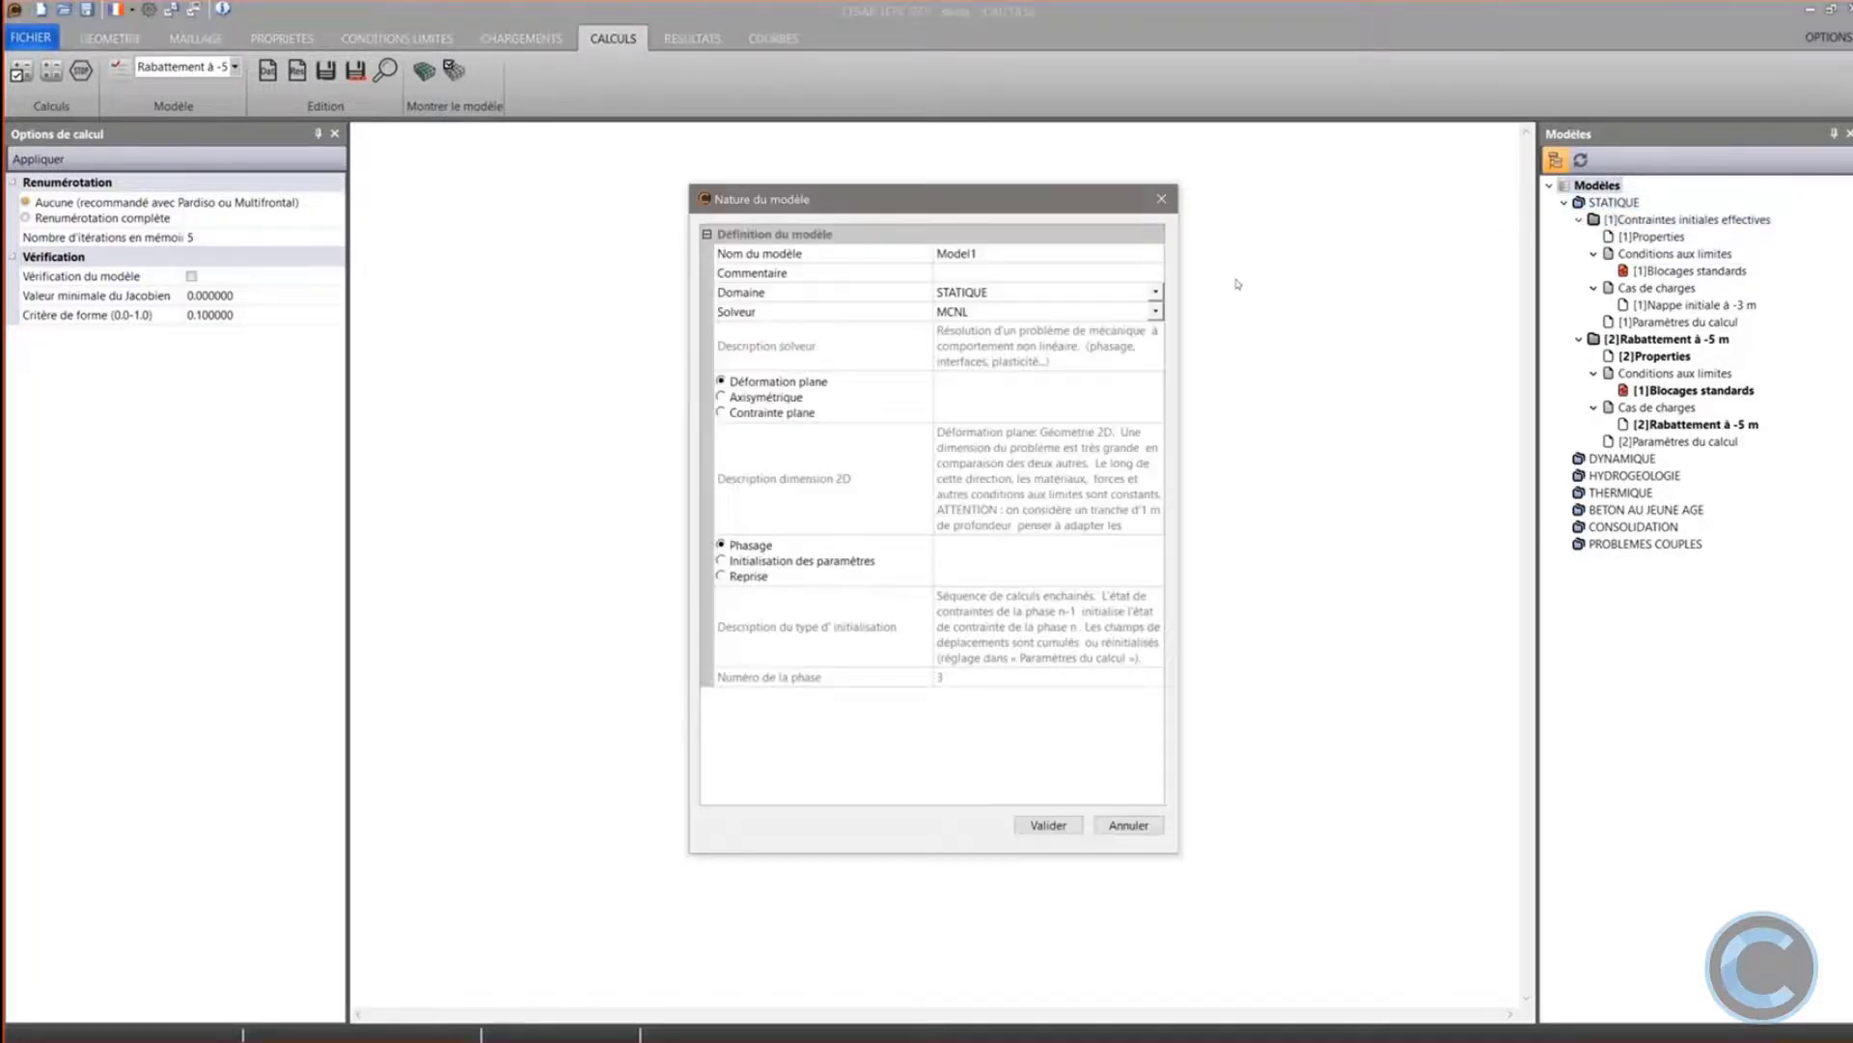
pyautogui.moveTo(979, 252); pyautogui.dragTo(934, 253)
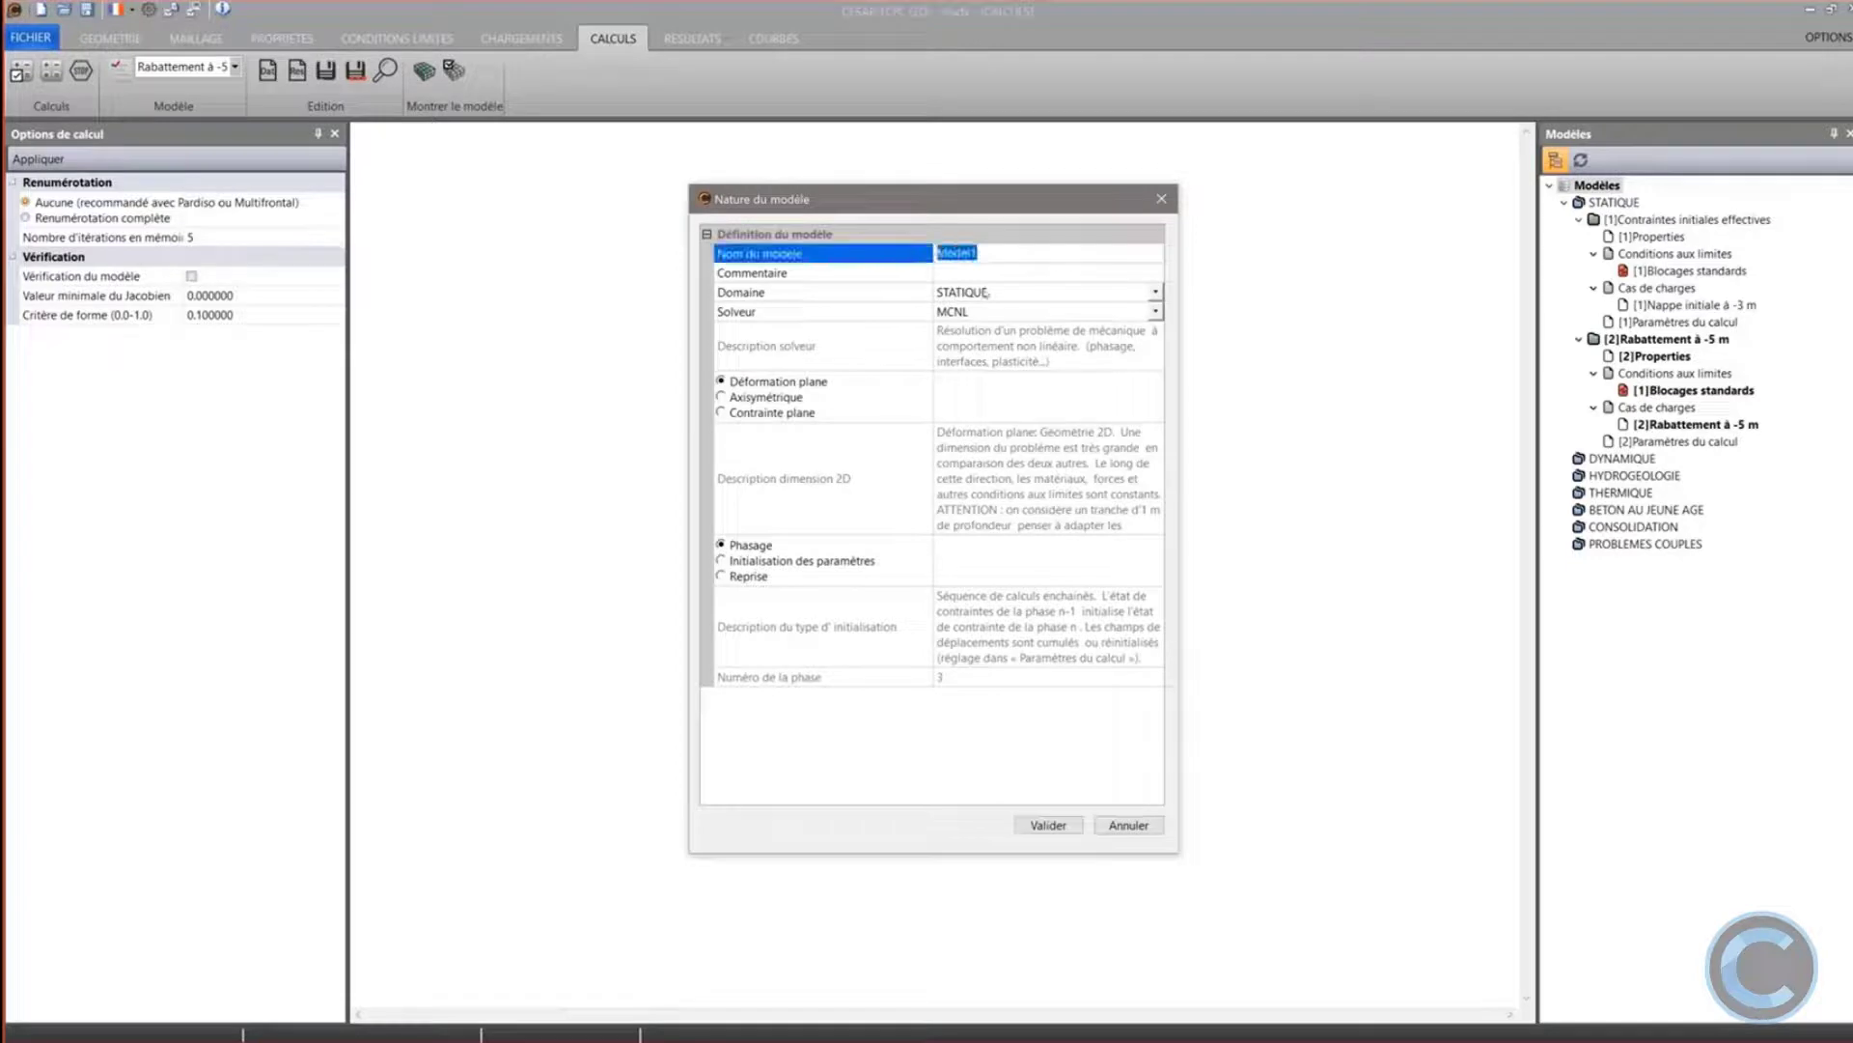
pyautogui.write('Excavation 1')
pyautogui.click(1048, 826)
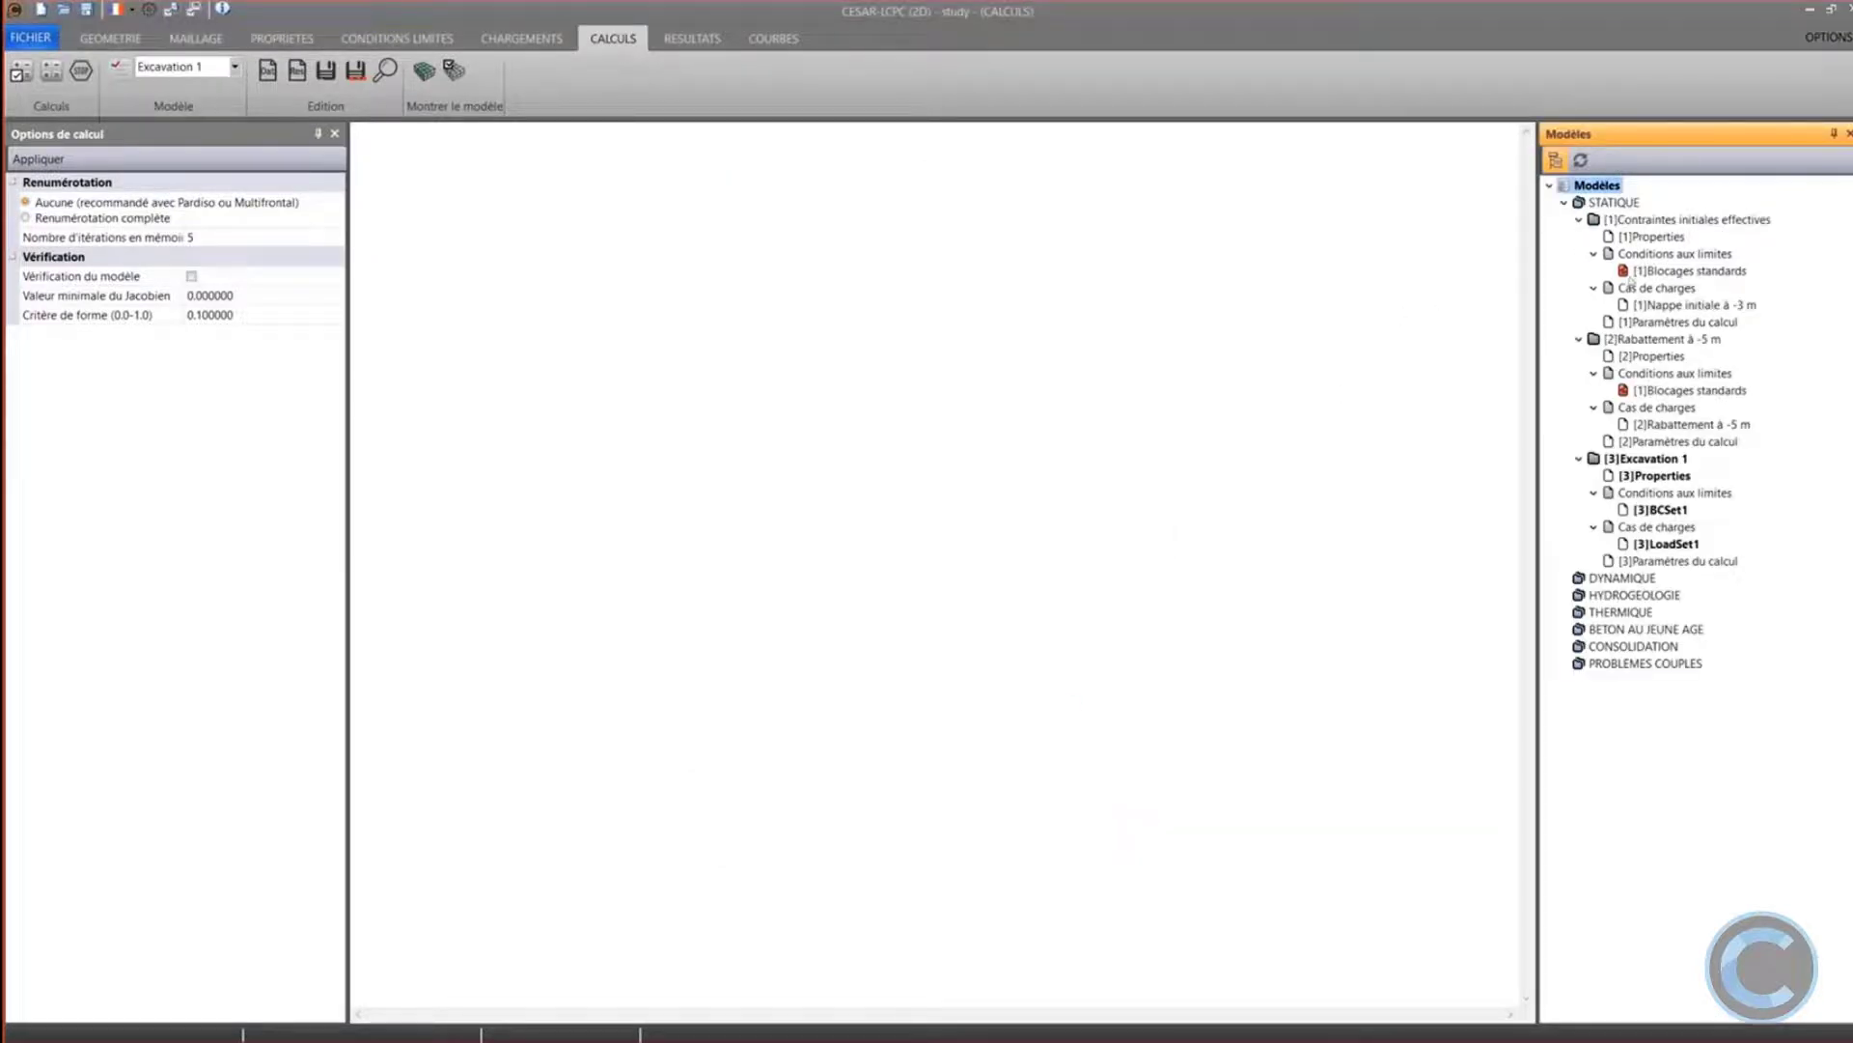
# Share the Rabattement à -5 m properties and the Blocages standards boundary conditions with the Excavation 1 model
pyautogui.click(1667, 357)
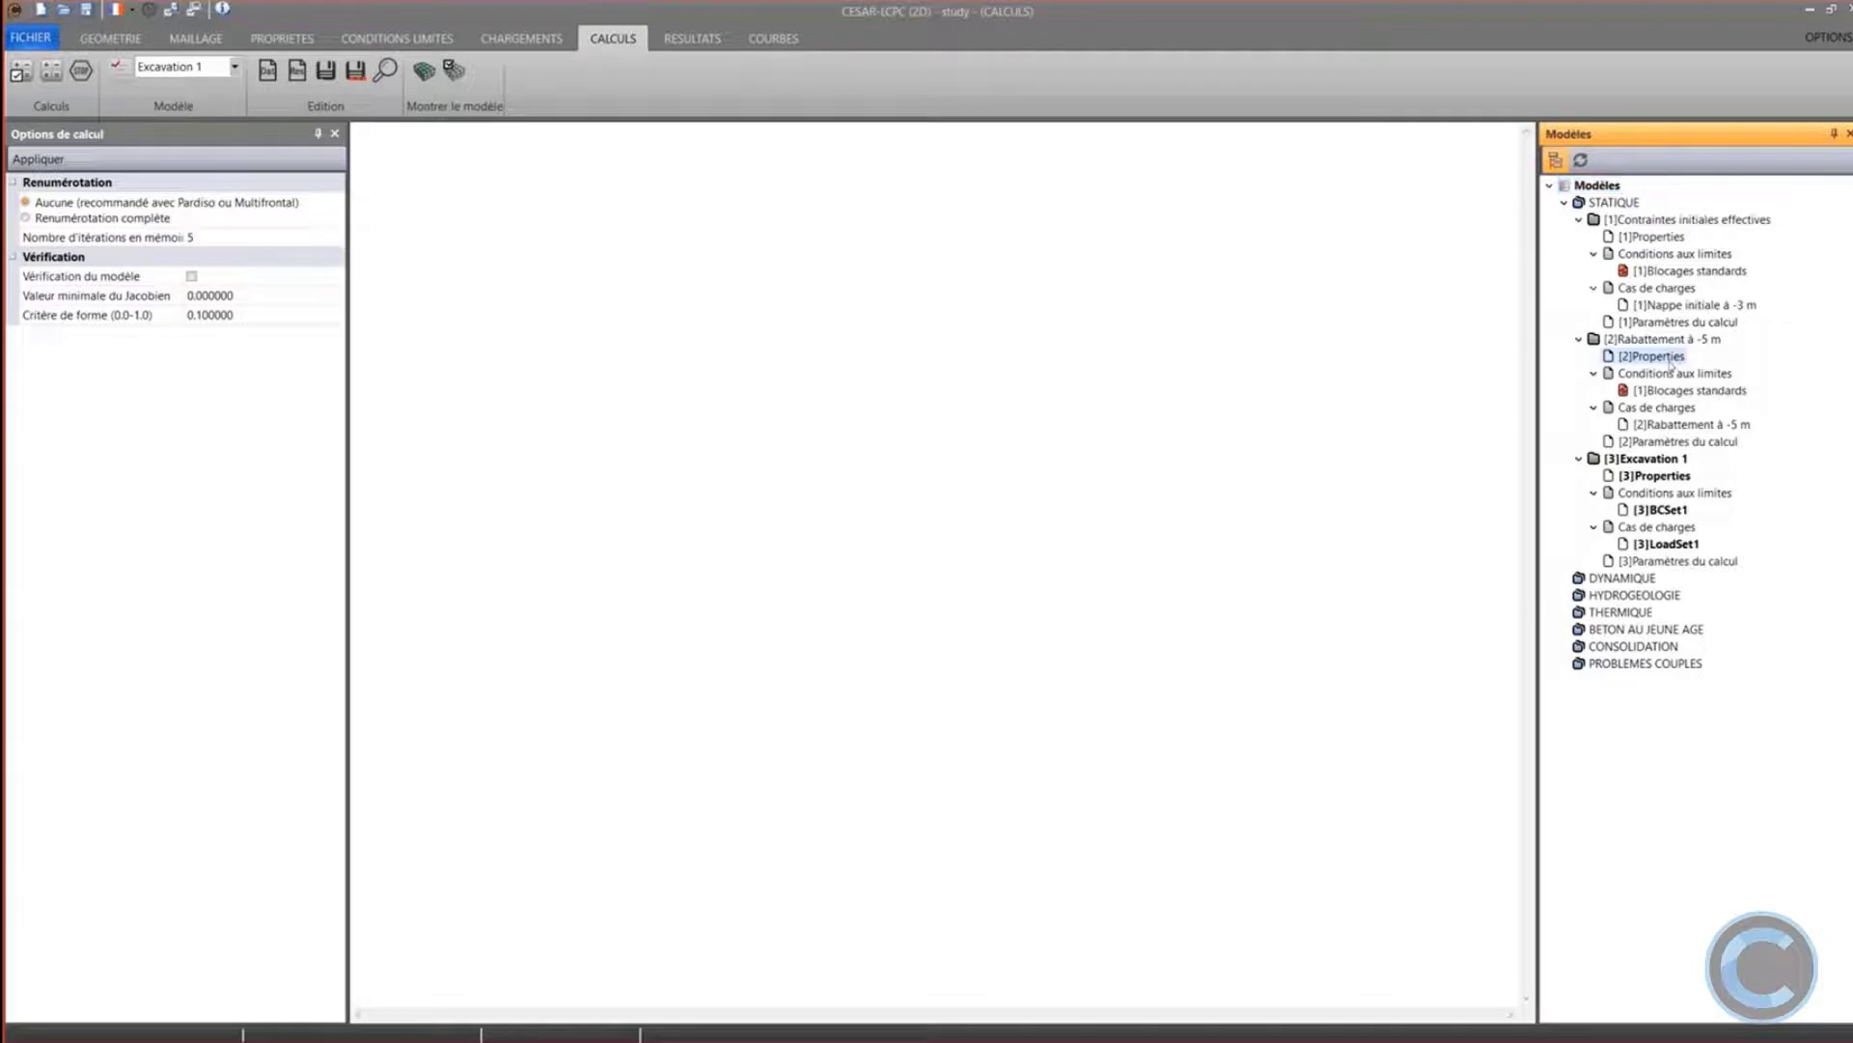
pyautogui.moveTo(1663, 365); pyautogui.dragTo(1658, 488)
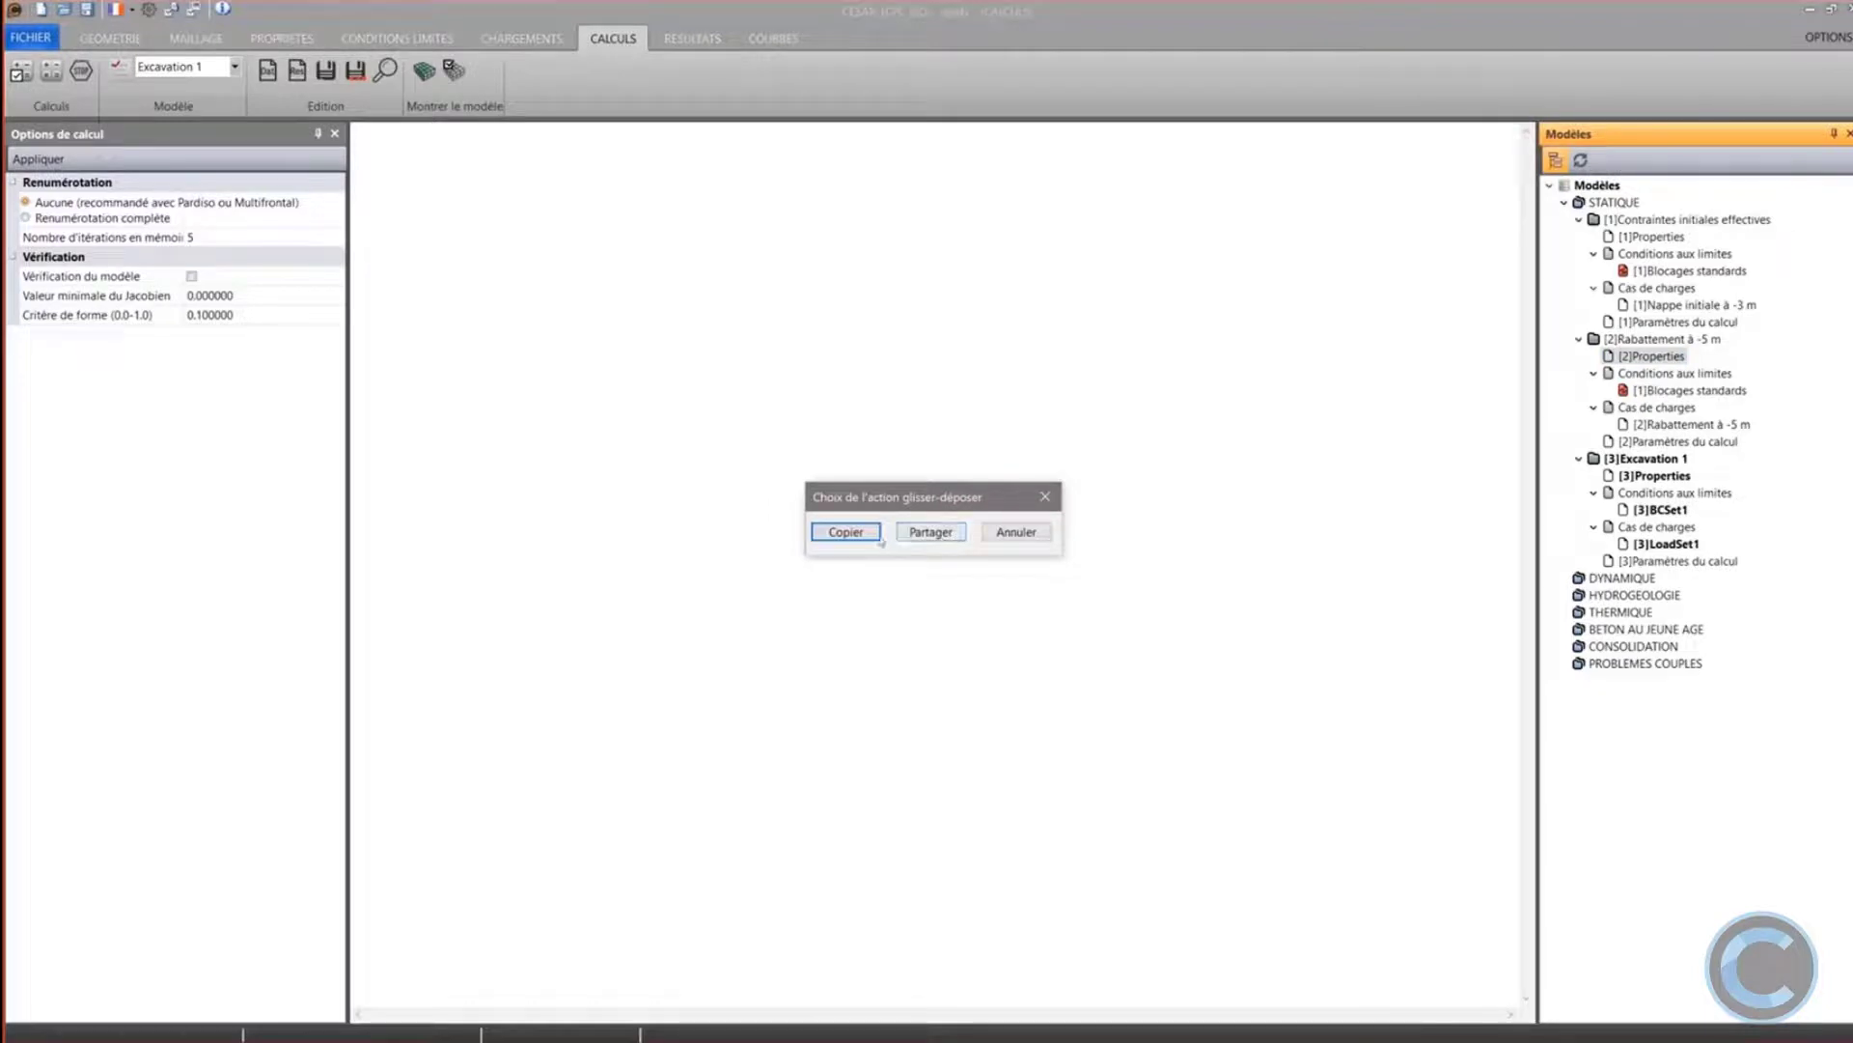
pyautogui.click(946, 536)
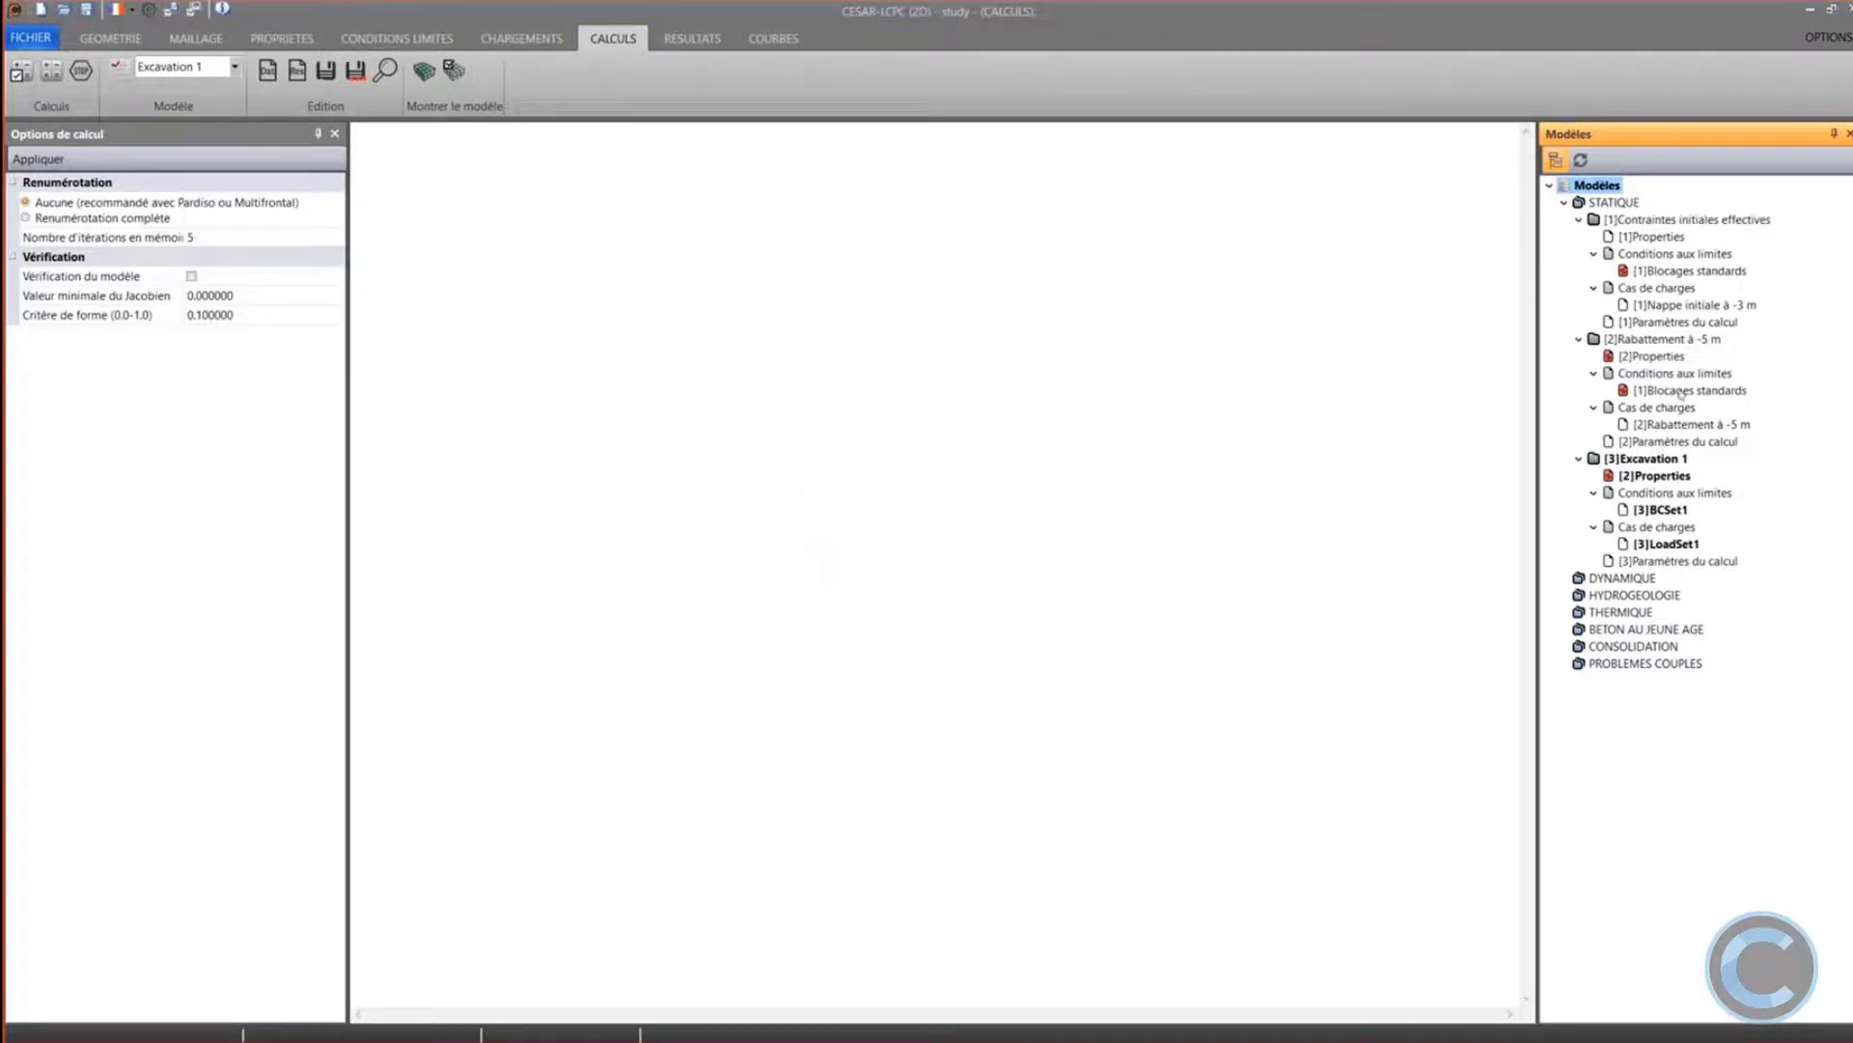
pyautogui.moveTo(1681, 393); pyautogui.dragTo(1677, 512)
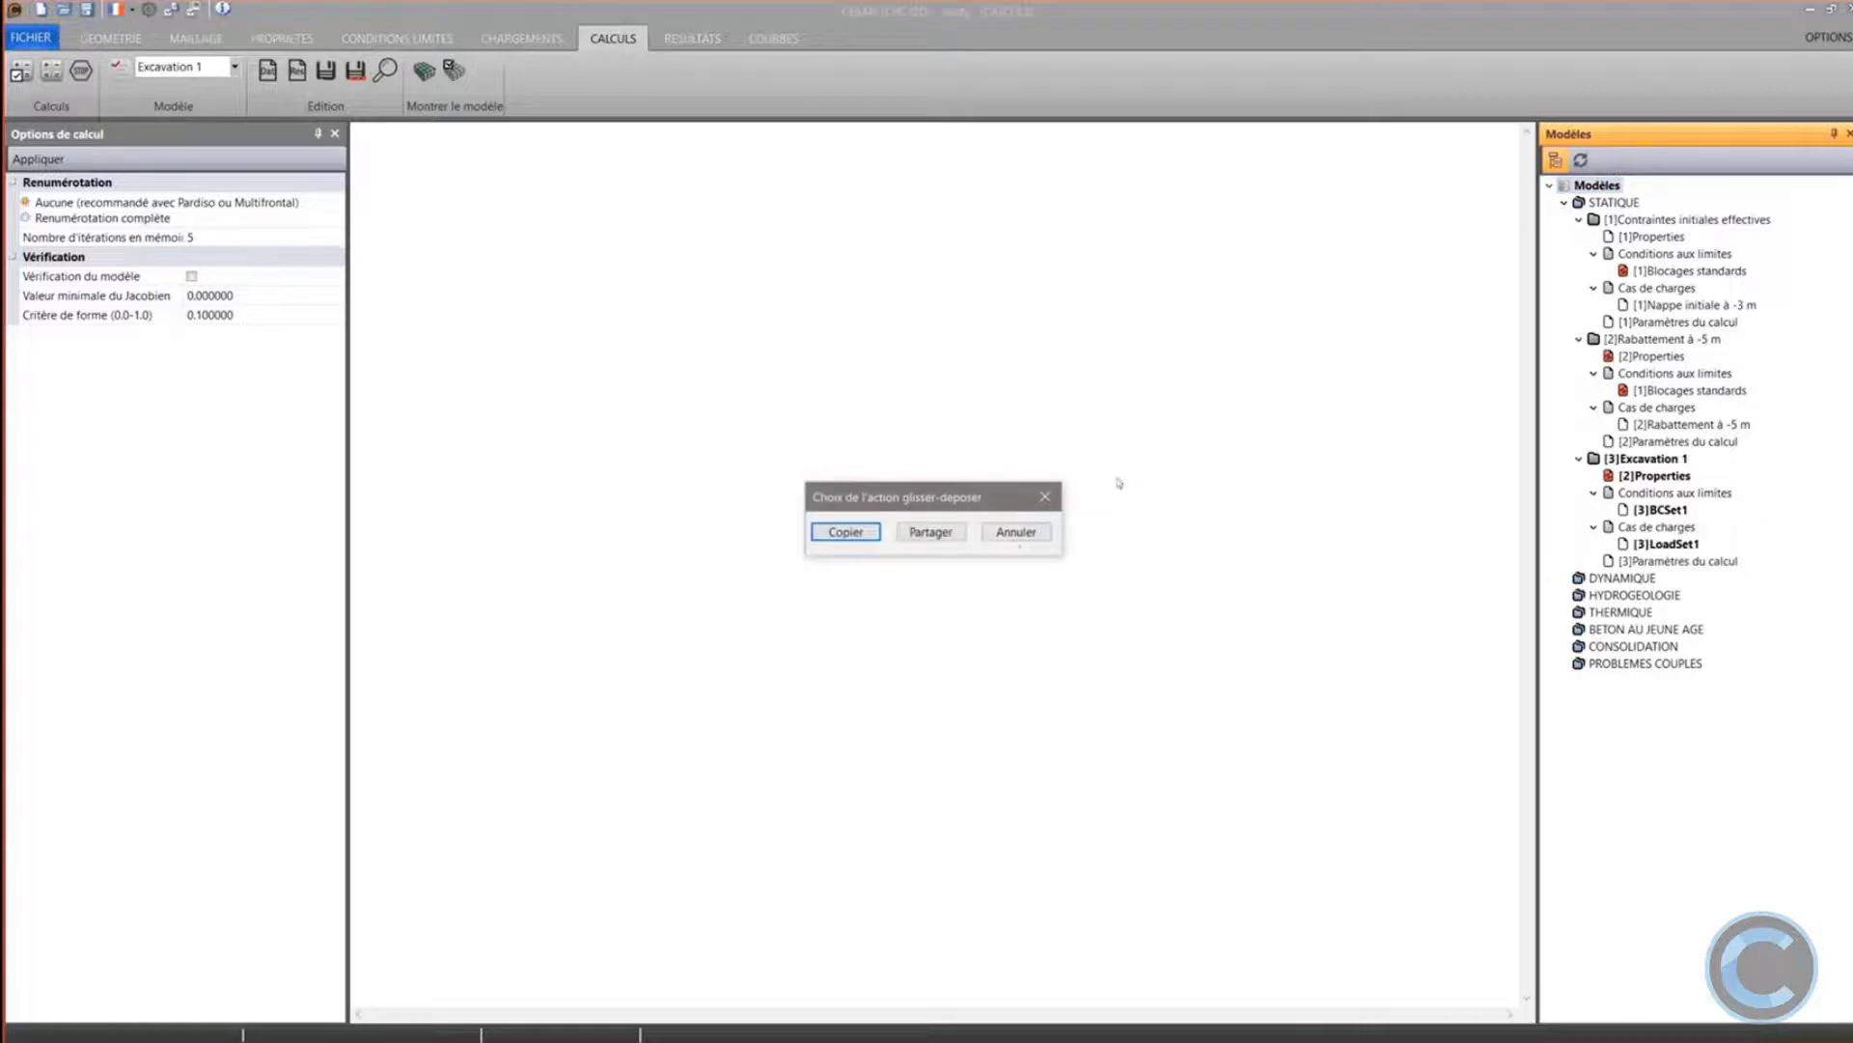
pyautogui.click(931, 532)
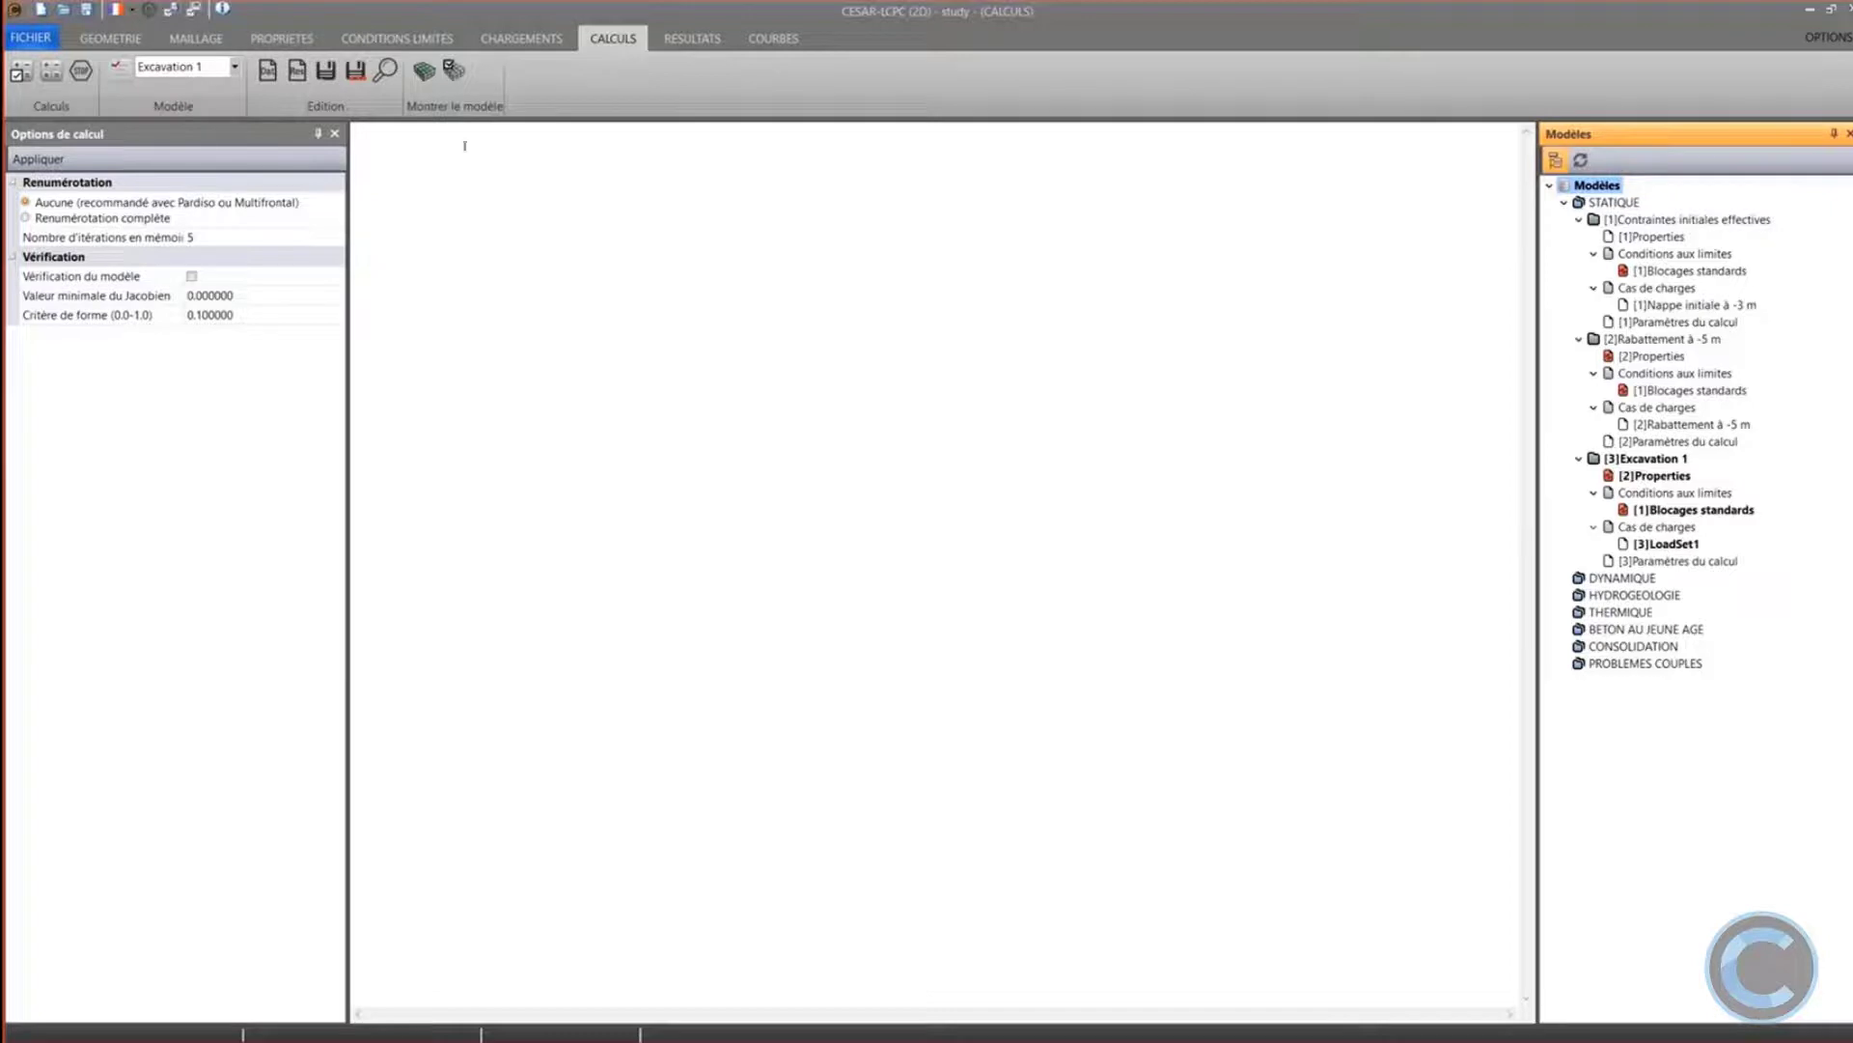
# Set the two inclined anchors behind the wall to inactive in the Excavation 1 model
pyautogui.click(308, 38)
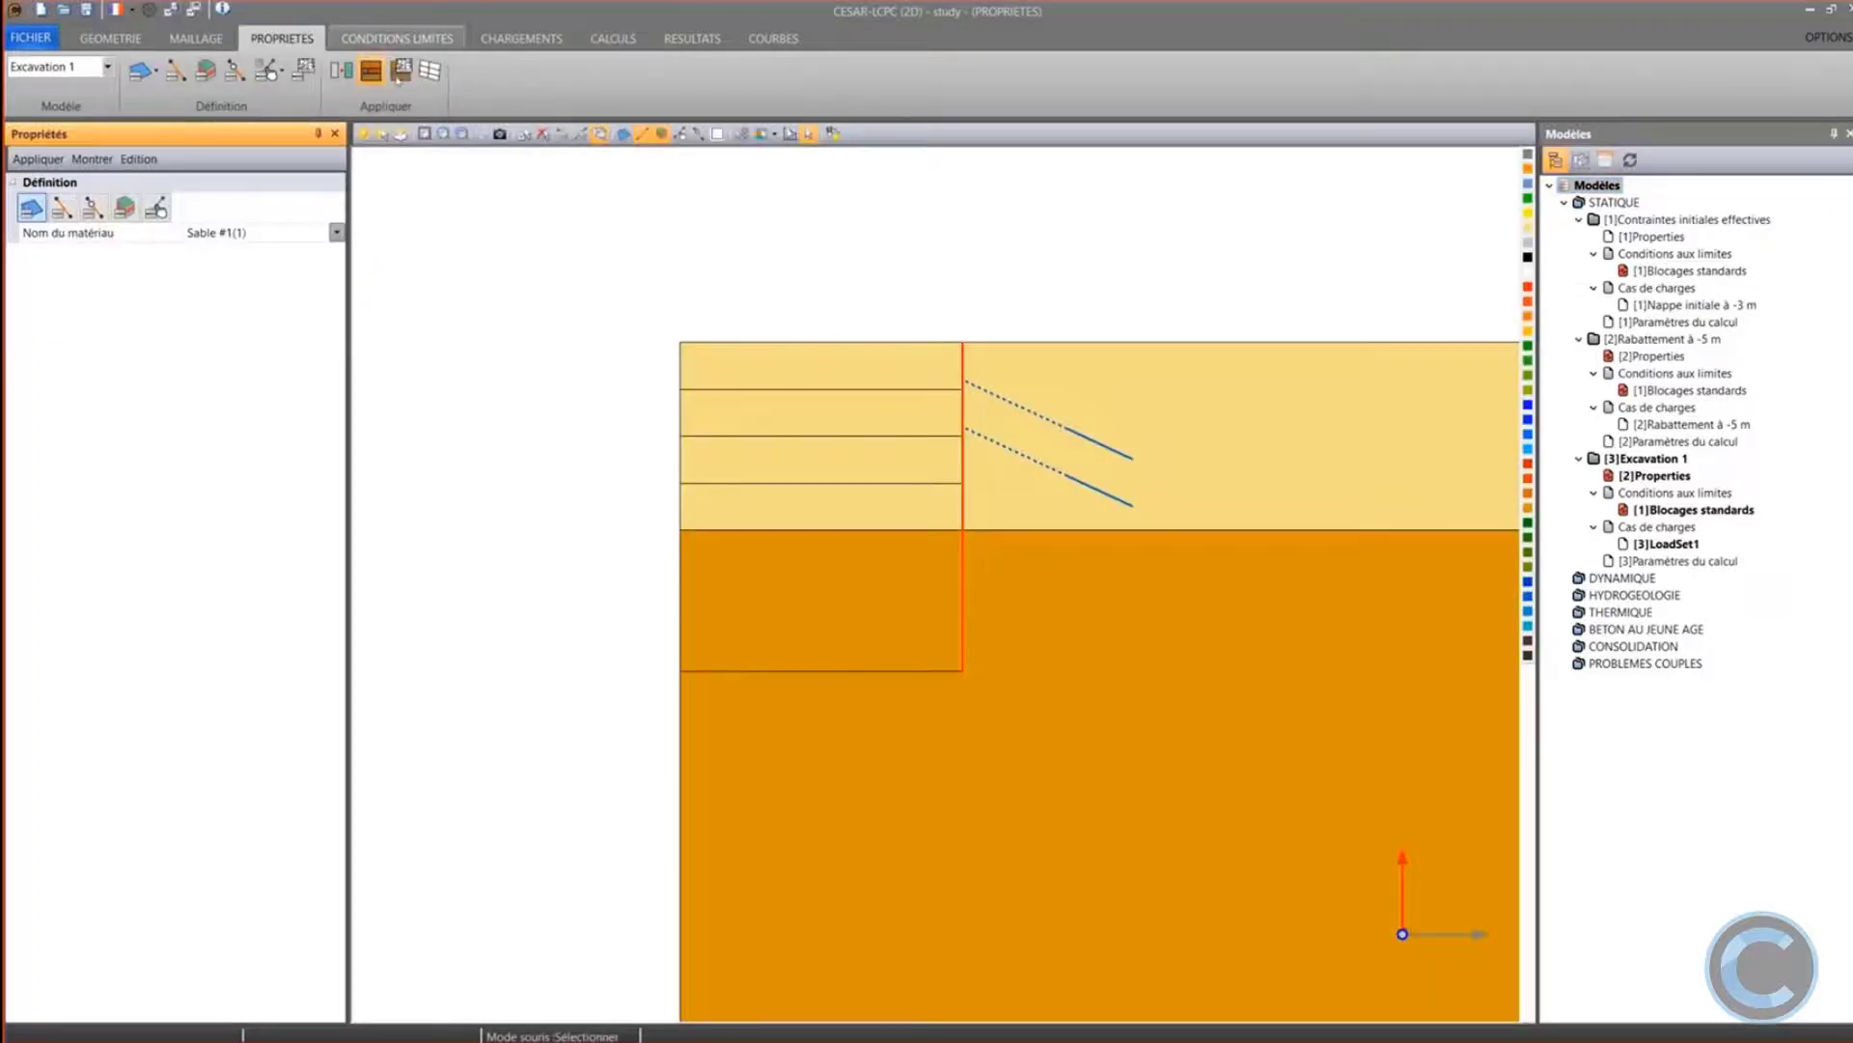
pyautogui.click(1059, 481)
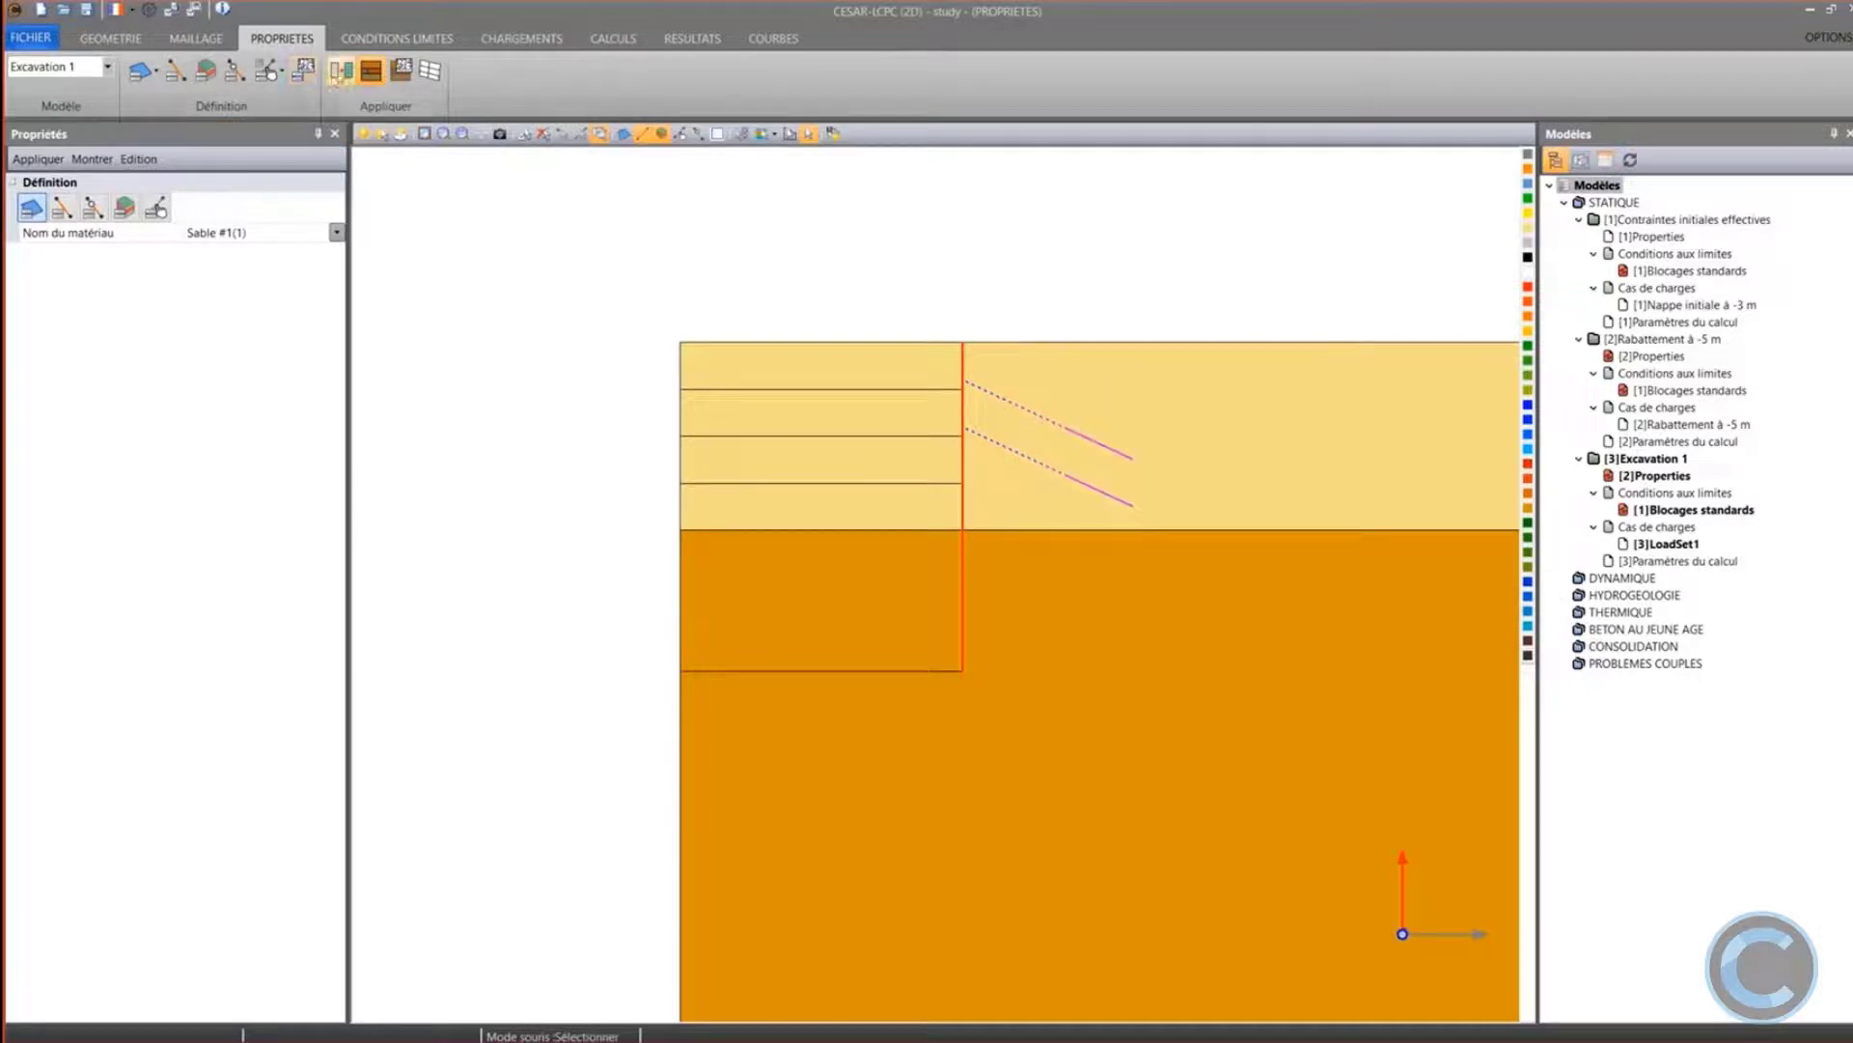
pyautogui.click(341, 69)
pyautogui.click(51, 218)
pyautogui.click(37, 158)
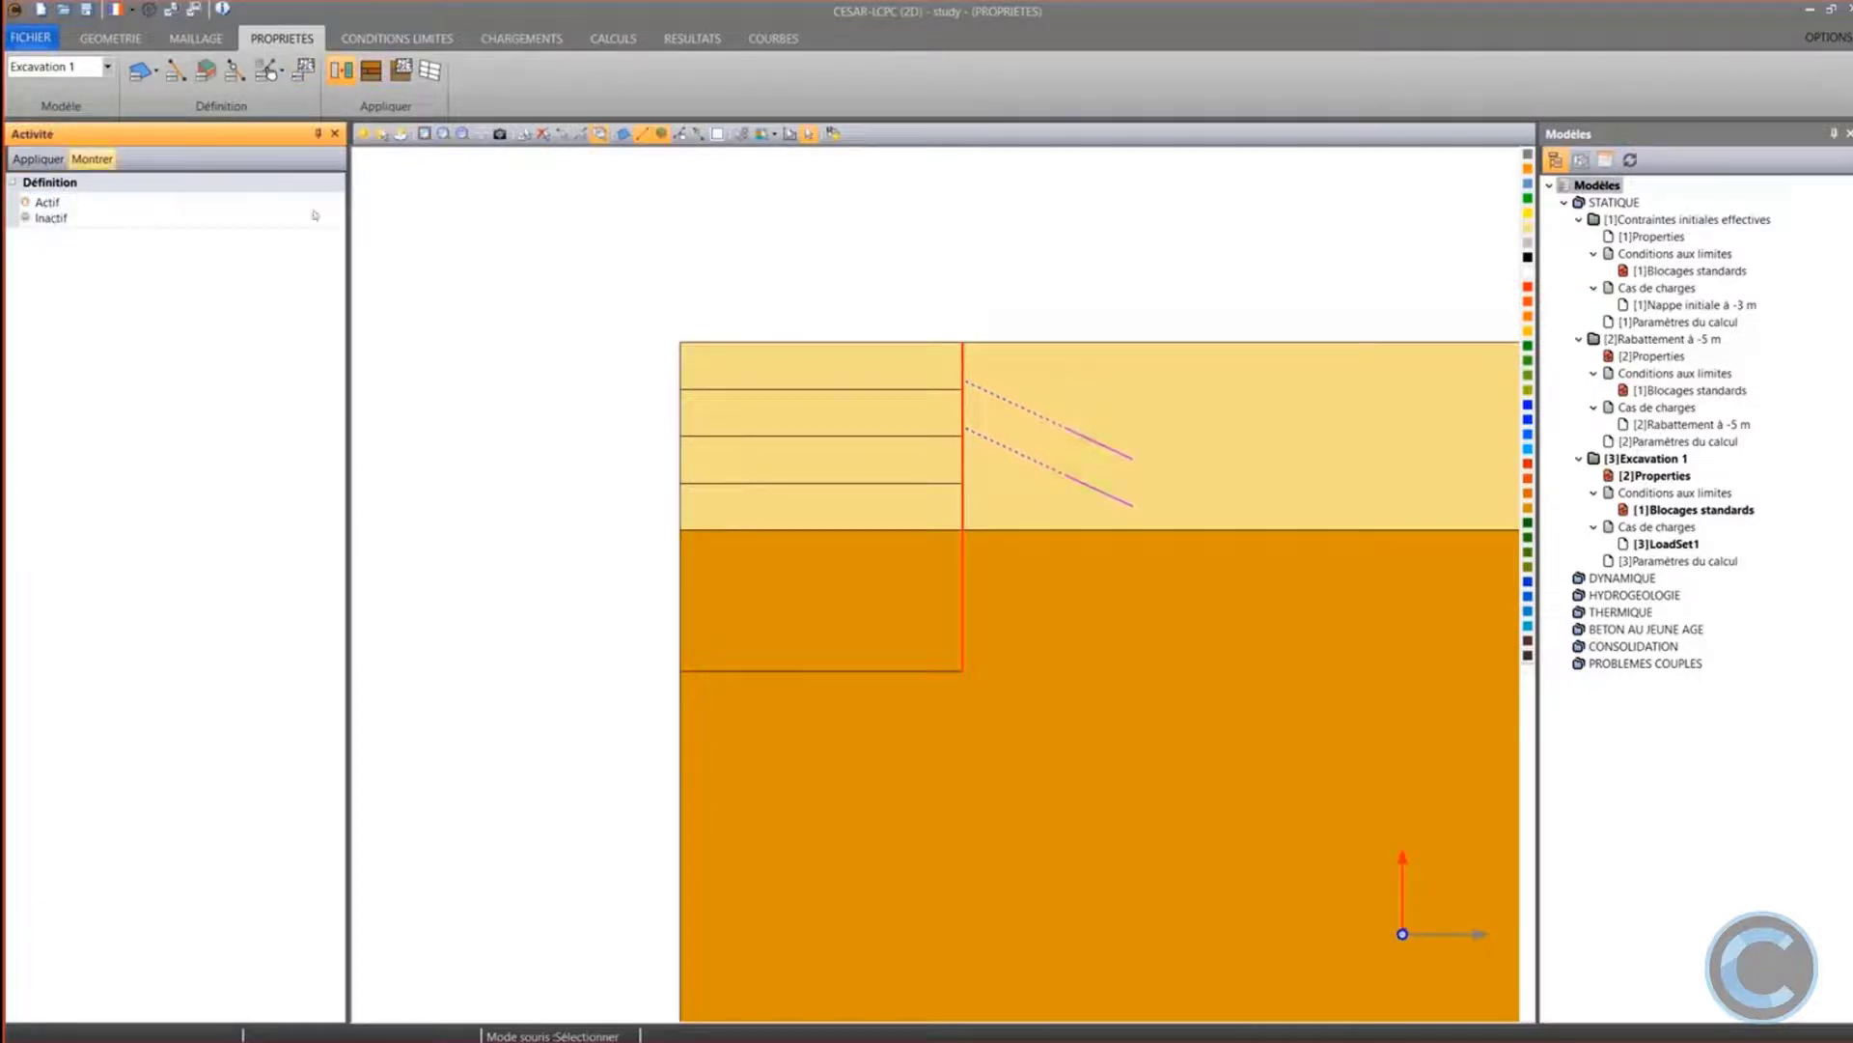
# Deactivate the uppermost soil layer in front of the wall in the Excavation 1 model
pyautogui.click(786, 356)
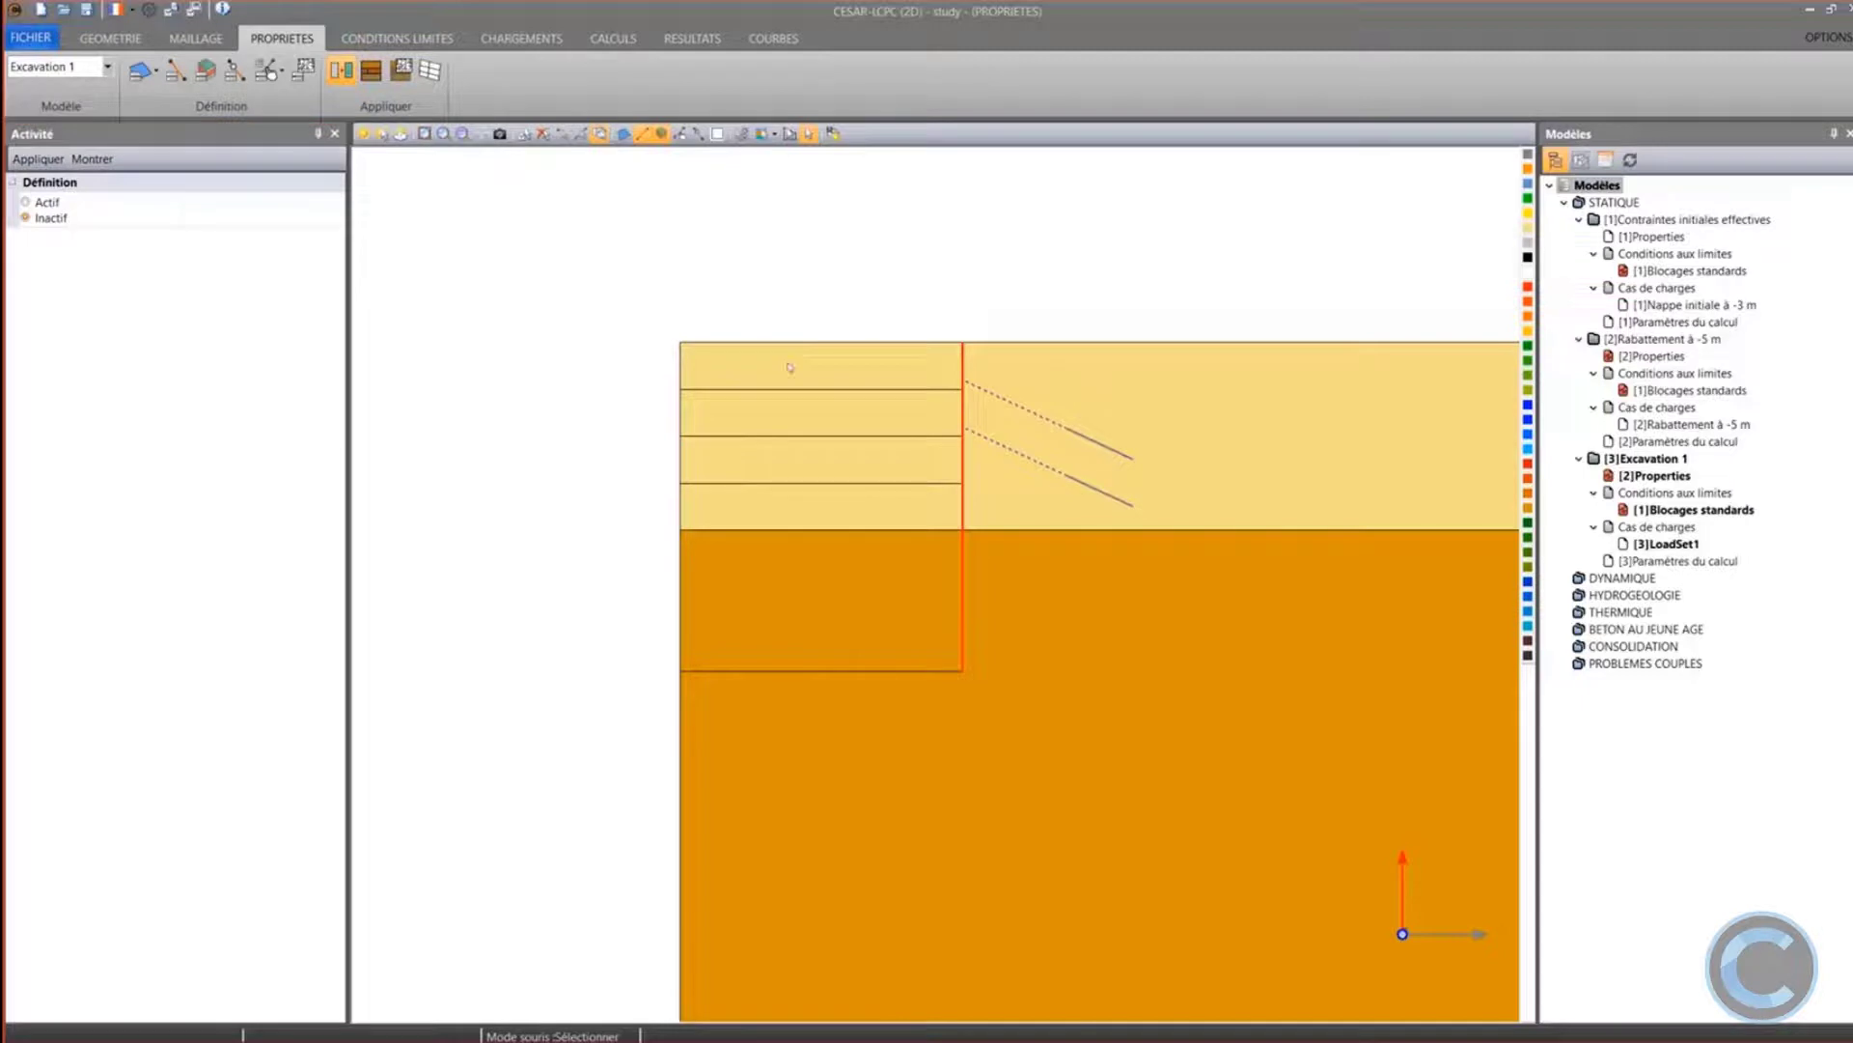
pyautogui.click(733, 356)
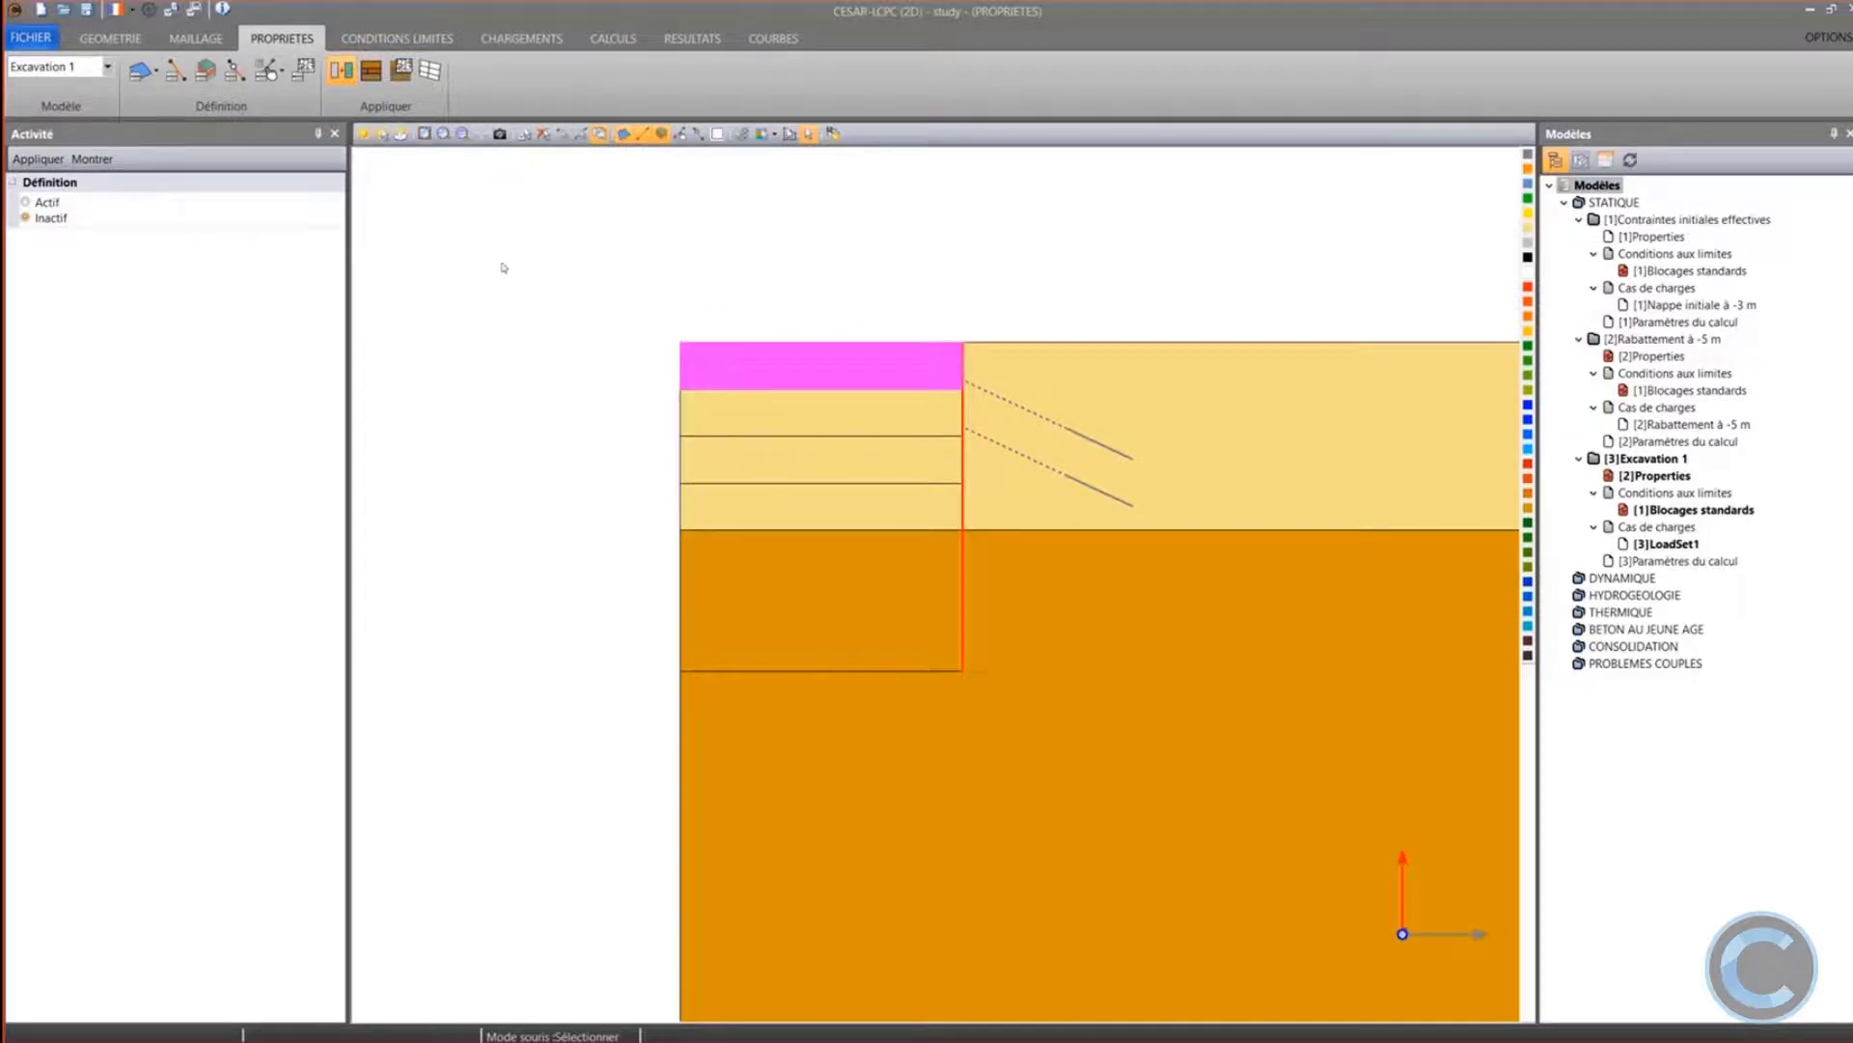
pyautogui.click(39, 159)
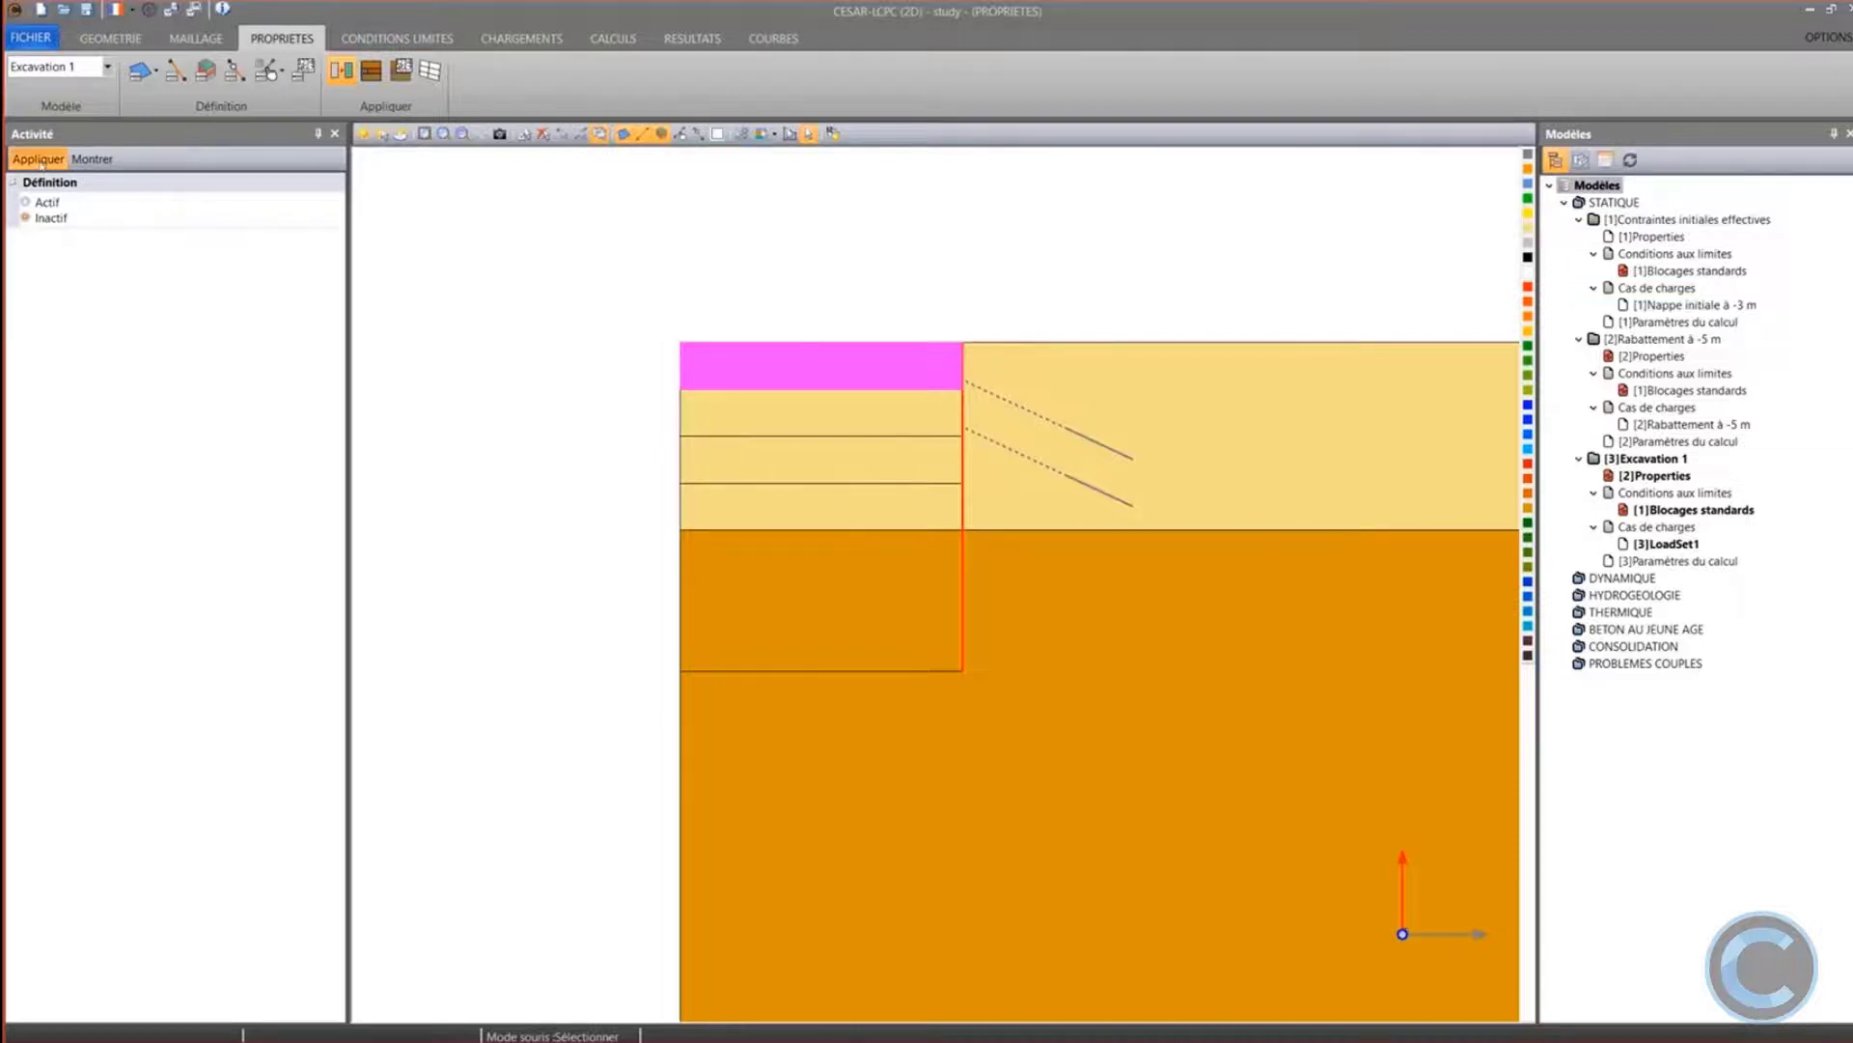
# Apply automatic deconfinement forces to the Excavation 1 load case, with Lambda 1 and Rabattement à -5 m as the phase before excavation
pyautogui.click(428, 31)
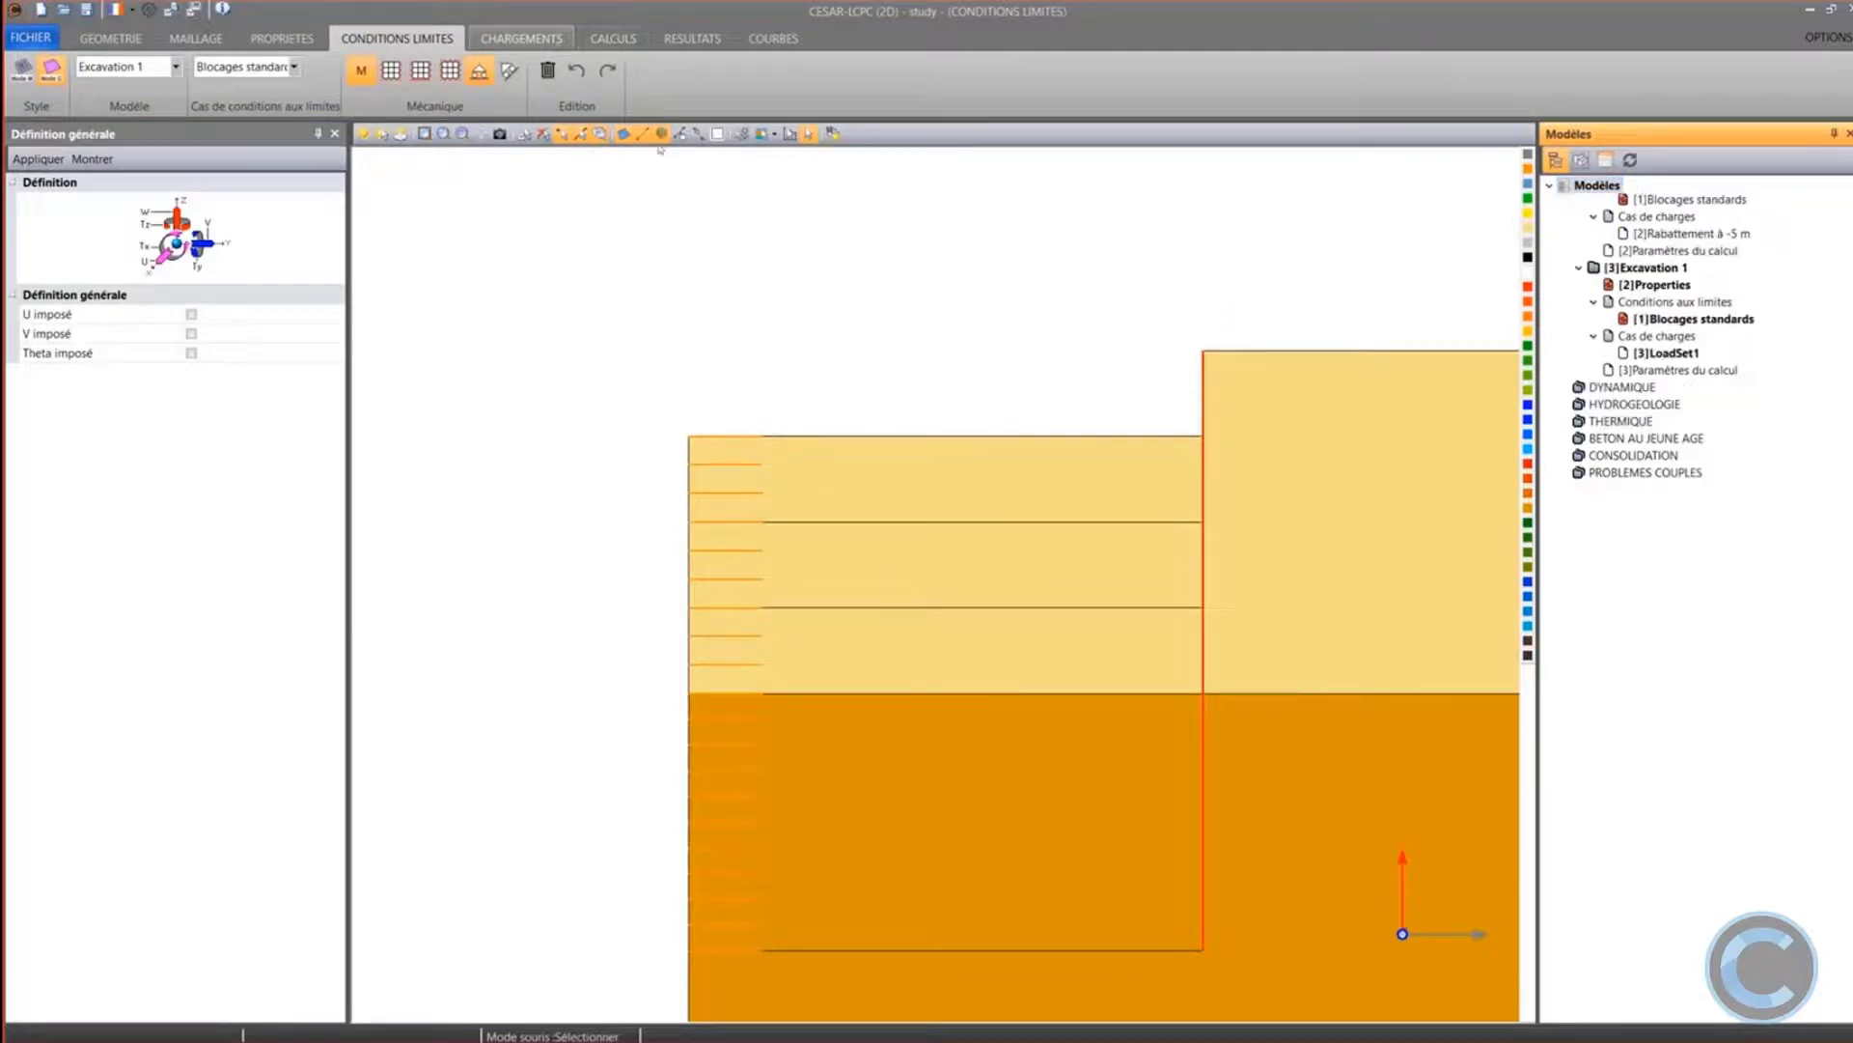
pyautogui.click(521, 37)
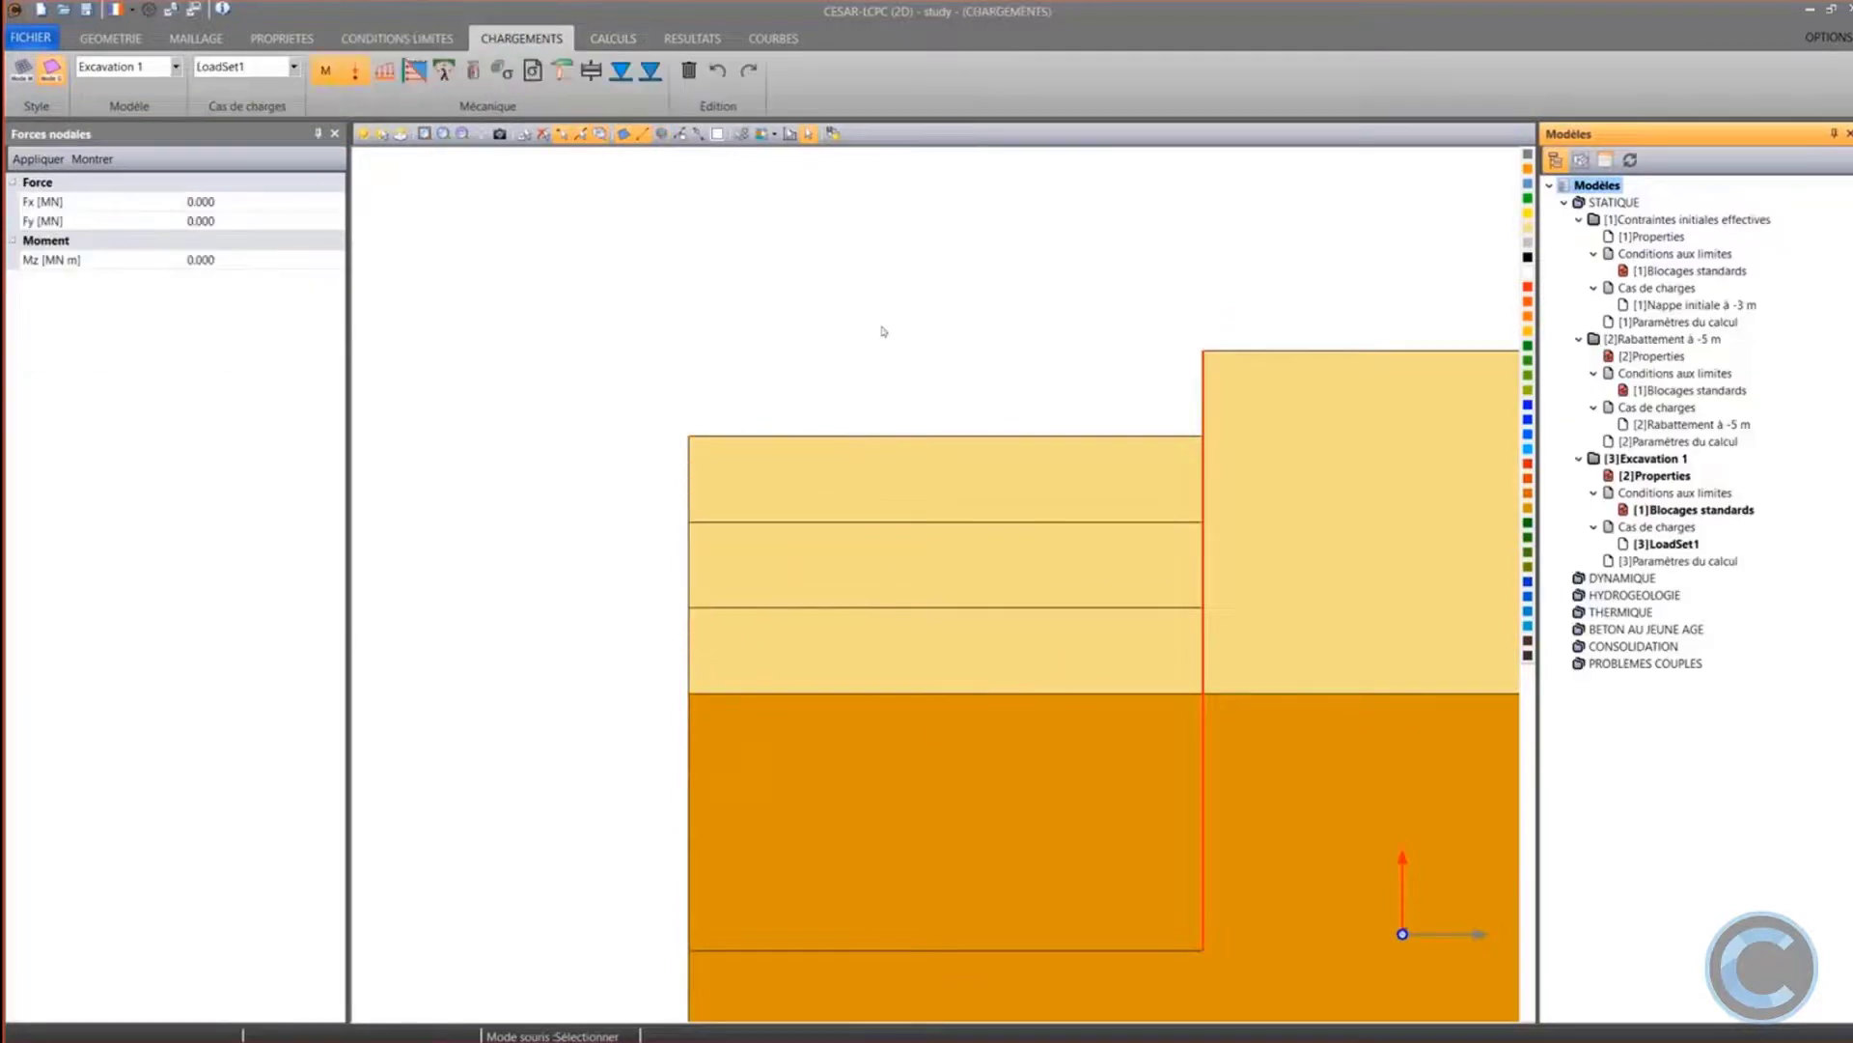
pyautogui.click(450, 75)
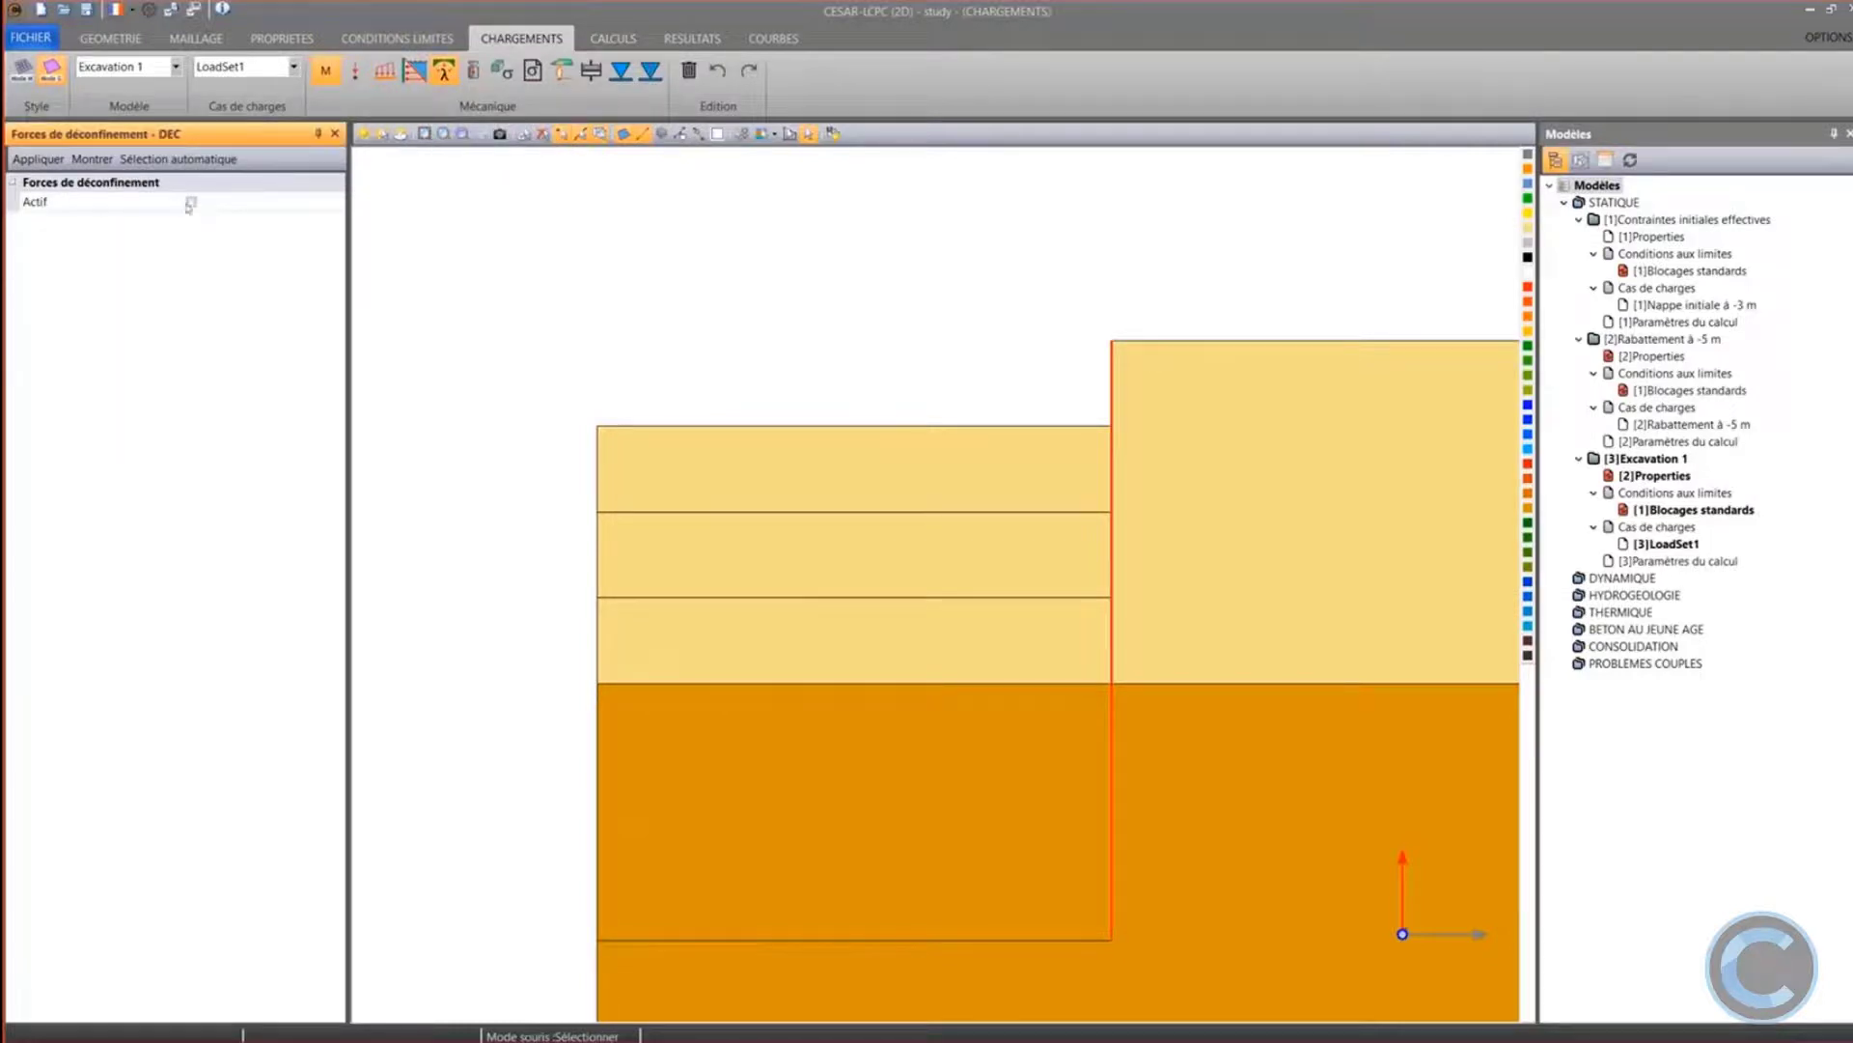
pyautogui.click(191, 202)
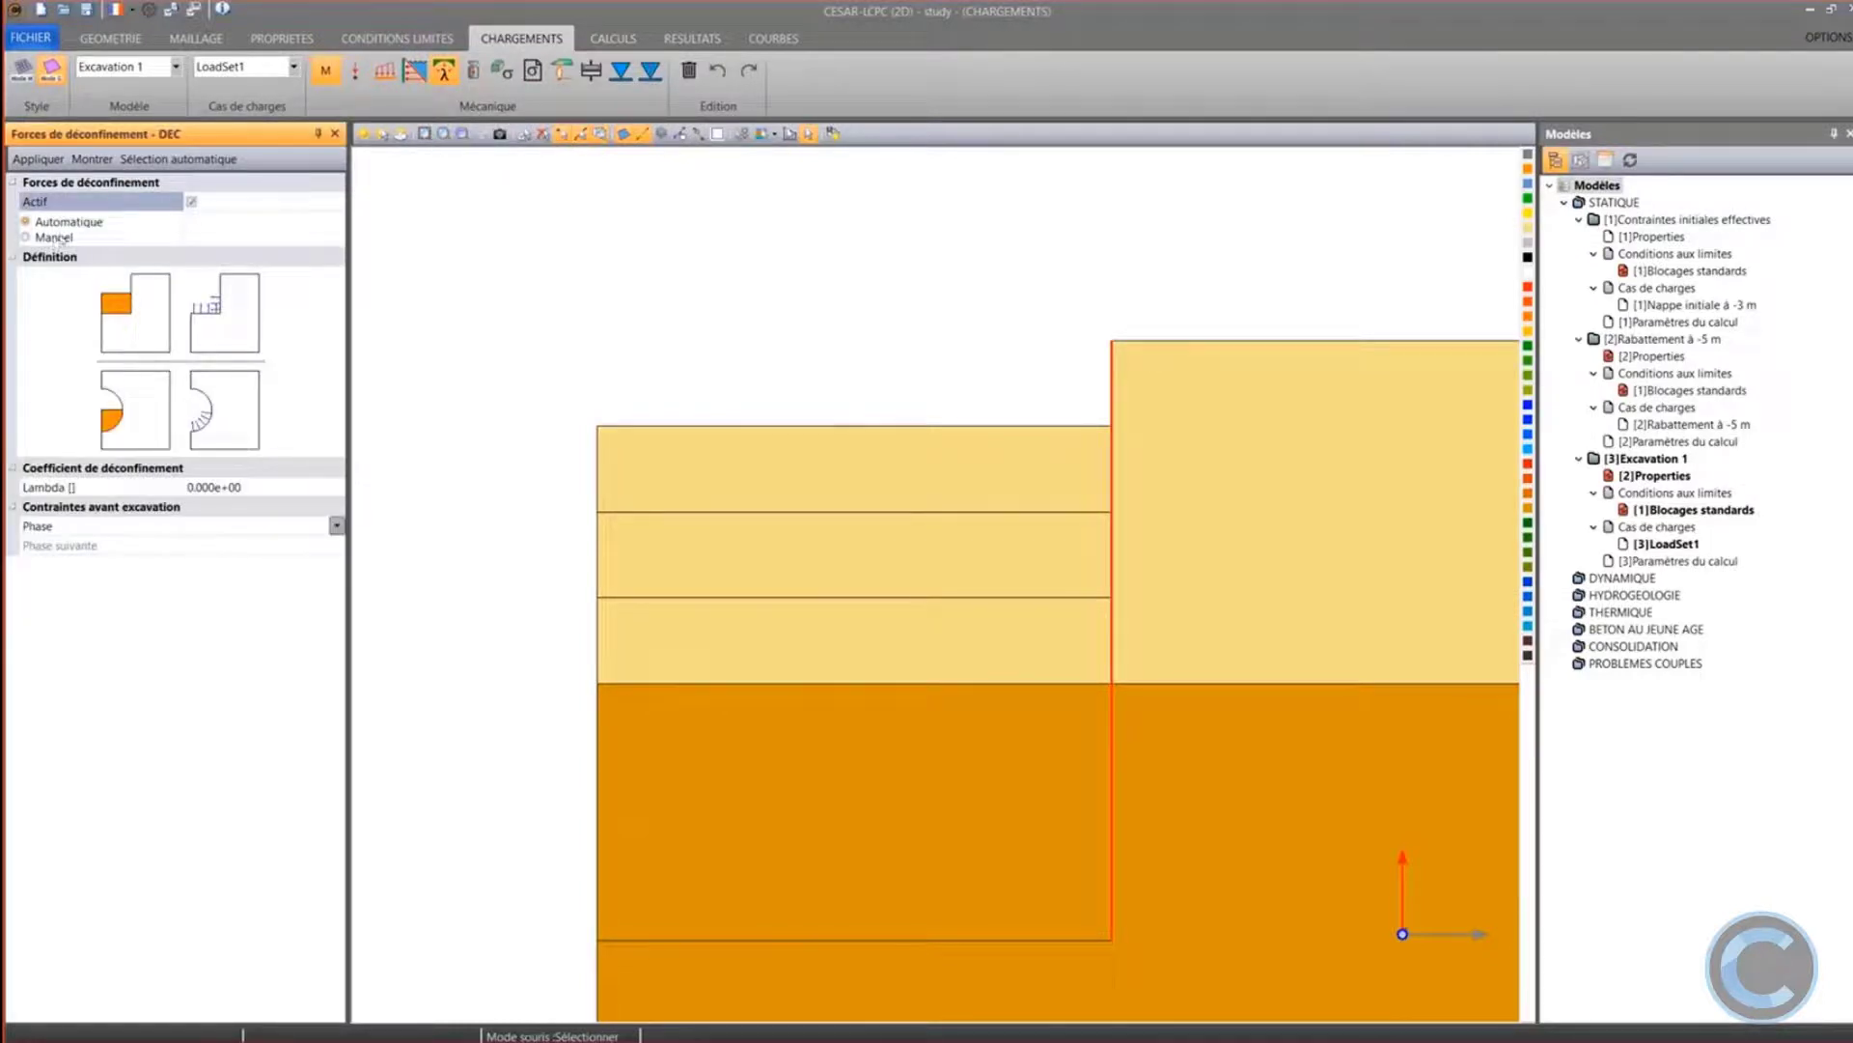
pyautogui.click(268, 490)
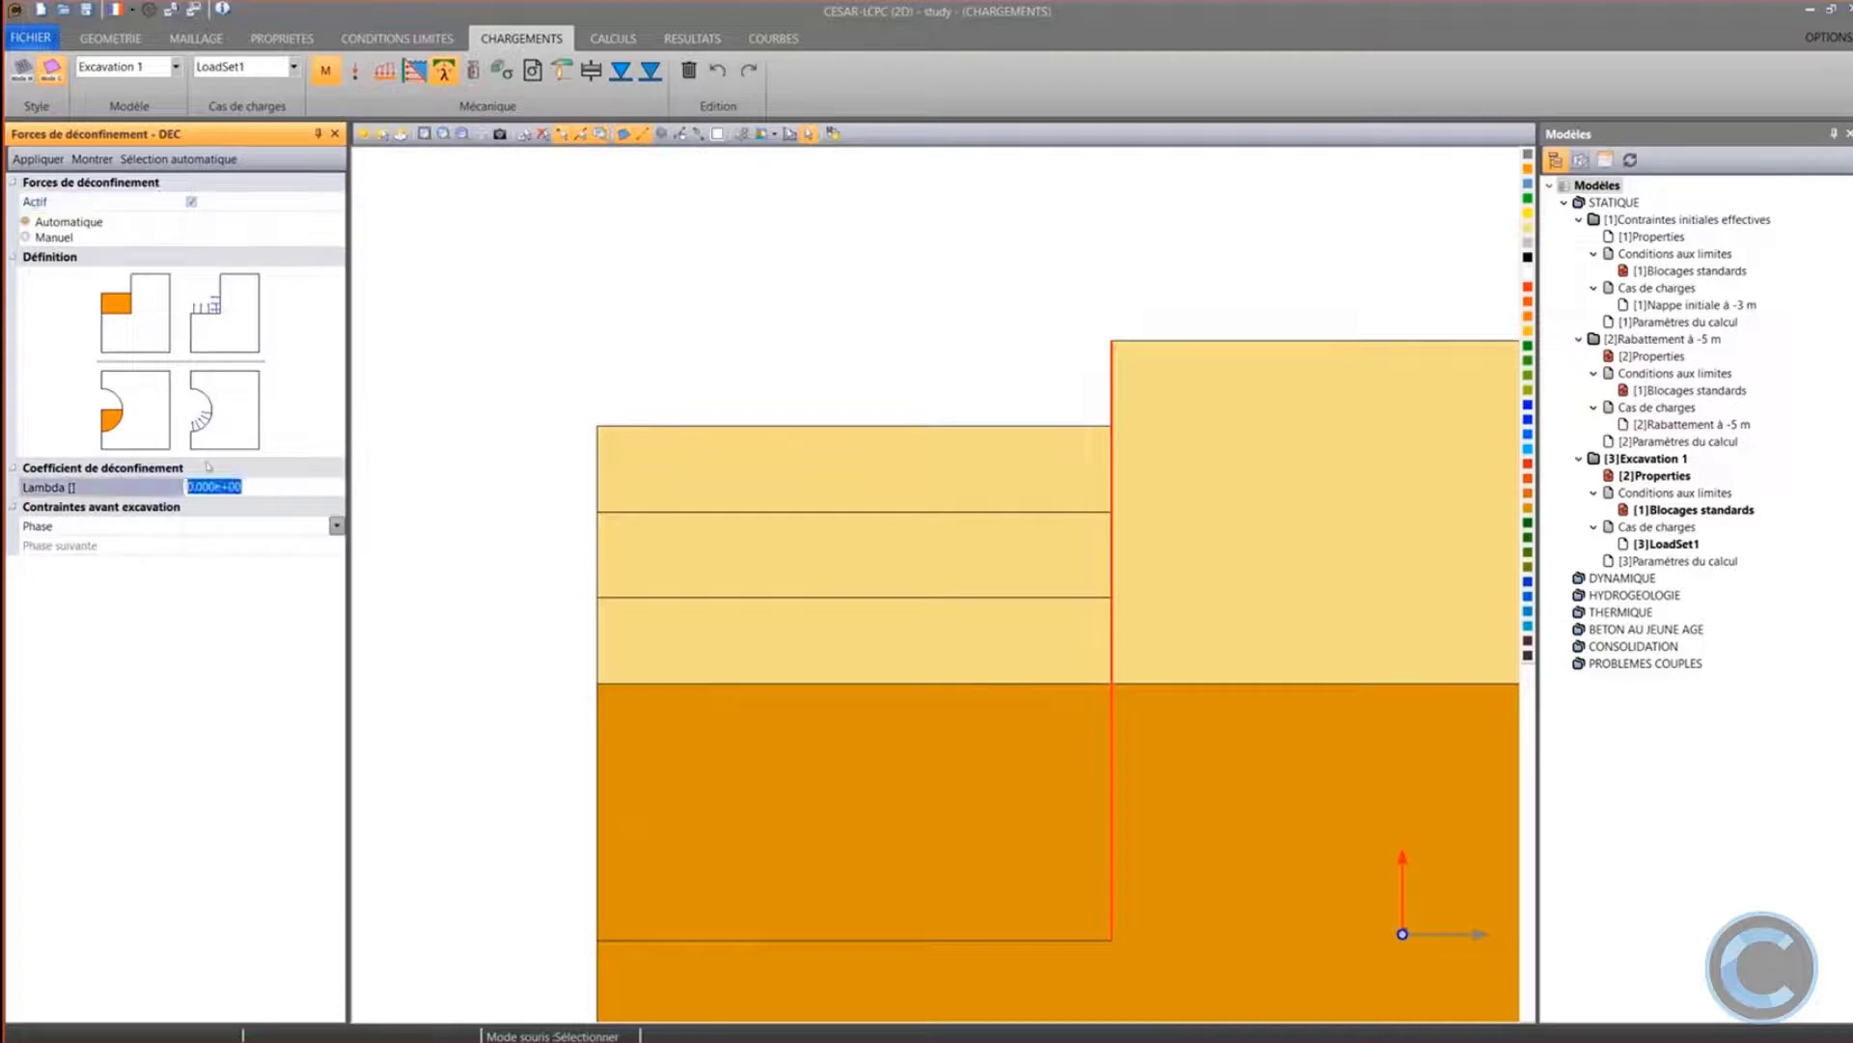
pyautogui.write('1')
pyautogui.click(336, 526)
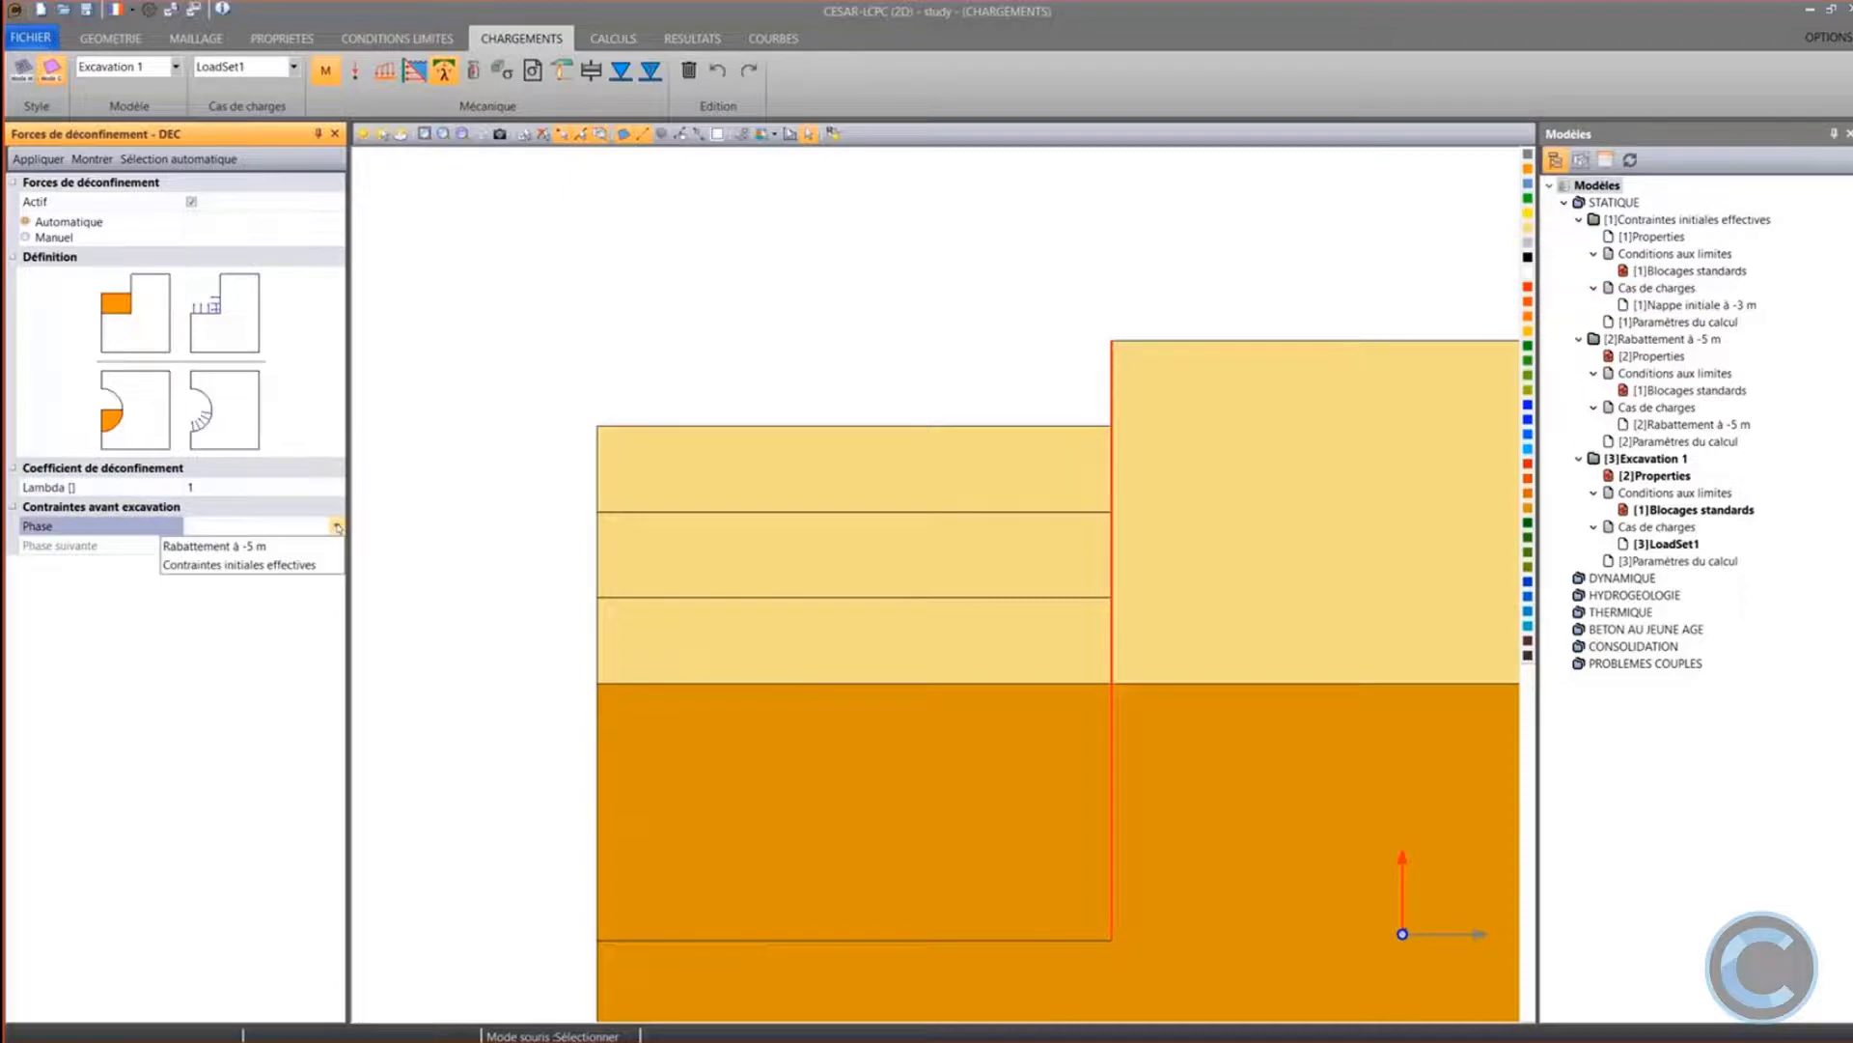
pyautogui.click(281, 547)
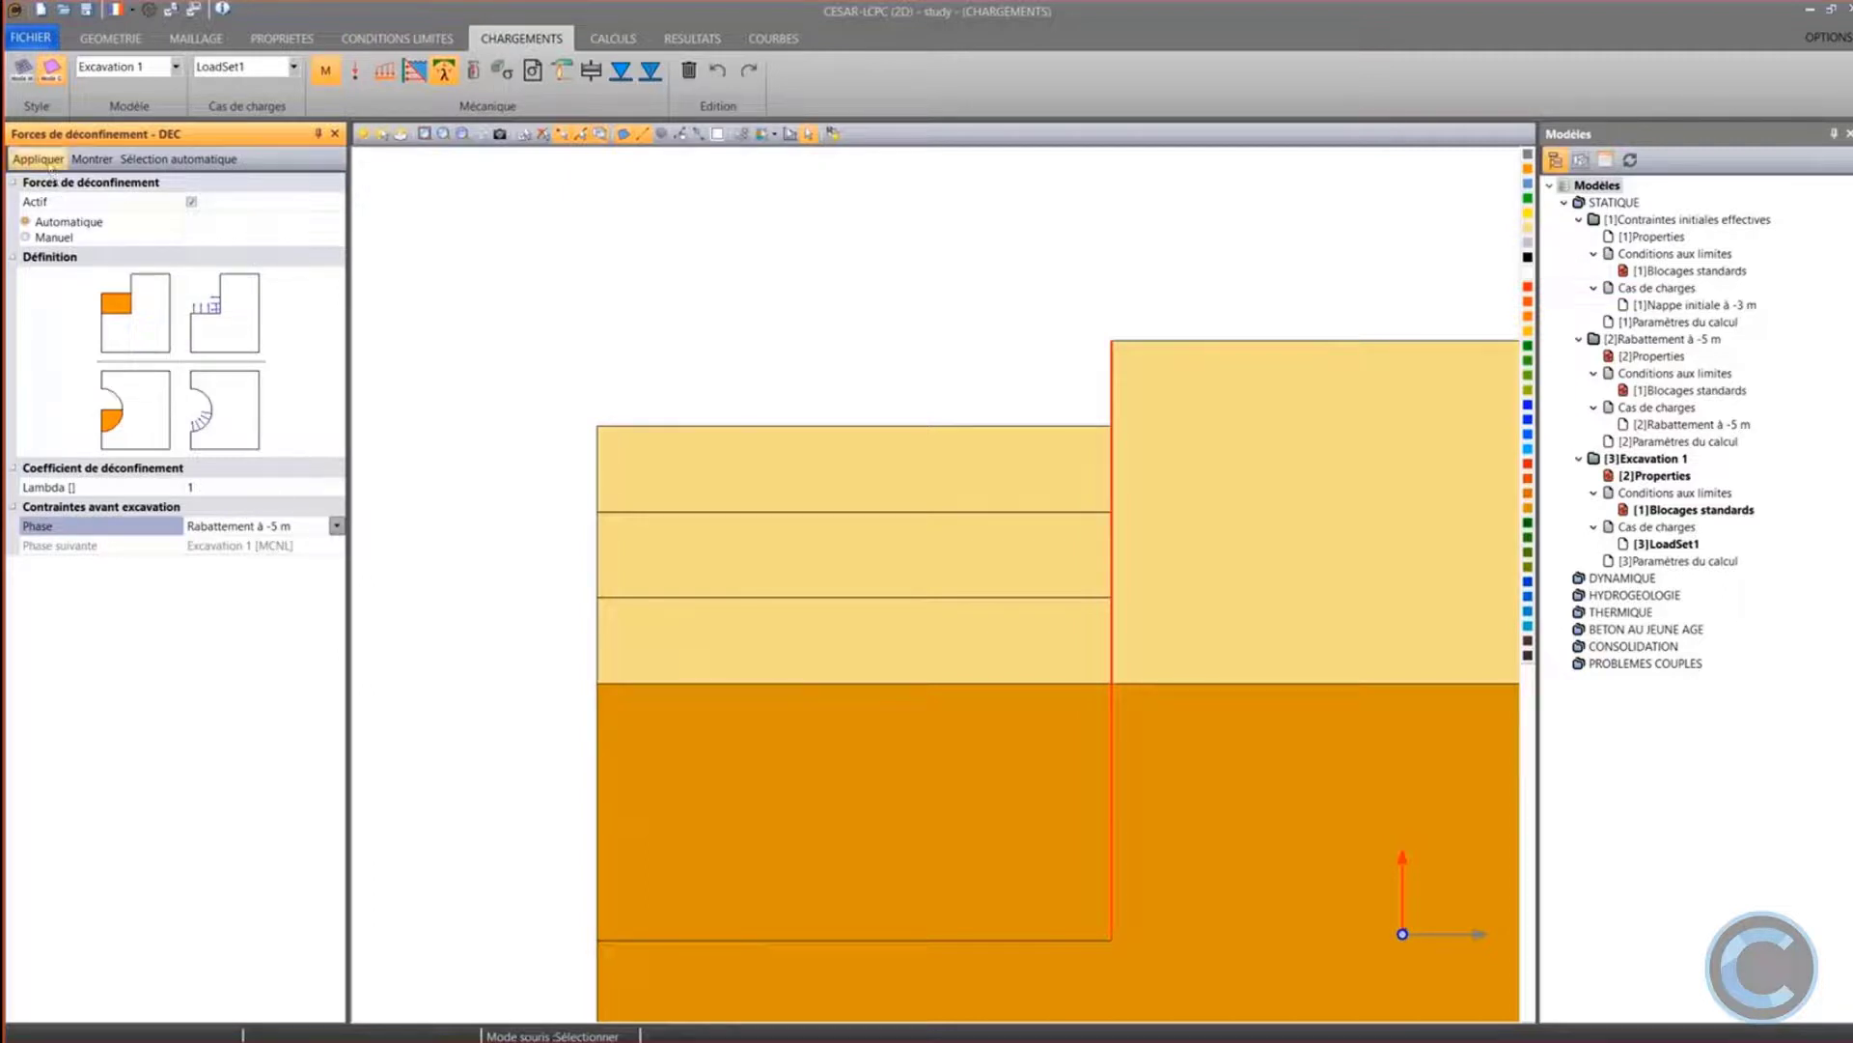
pyautogui.click(44, 161)
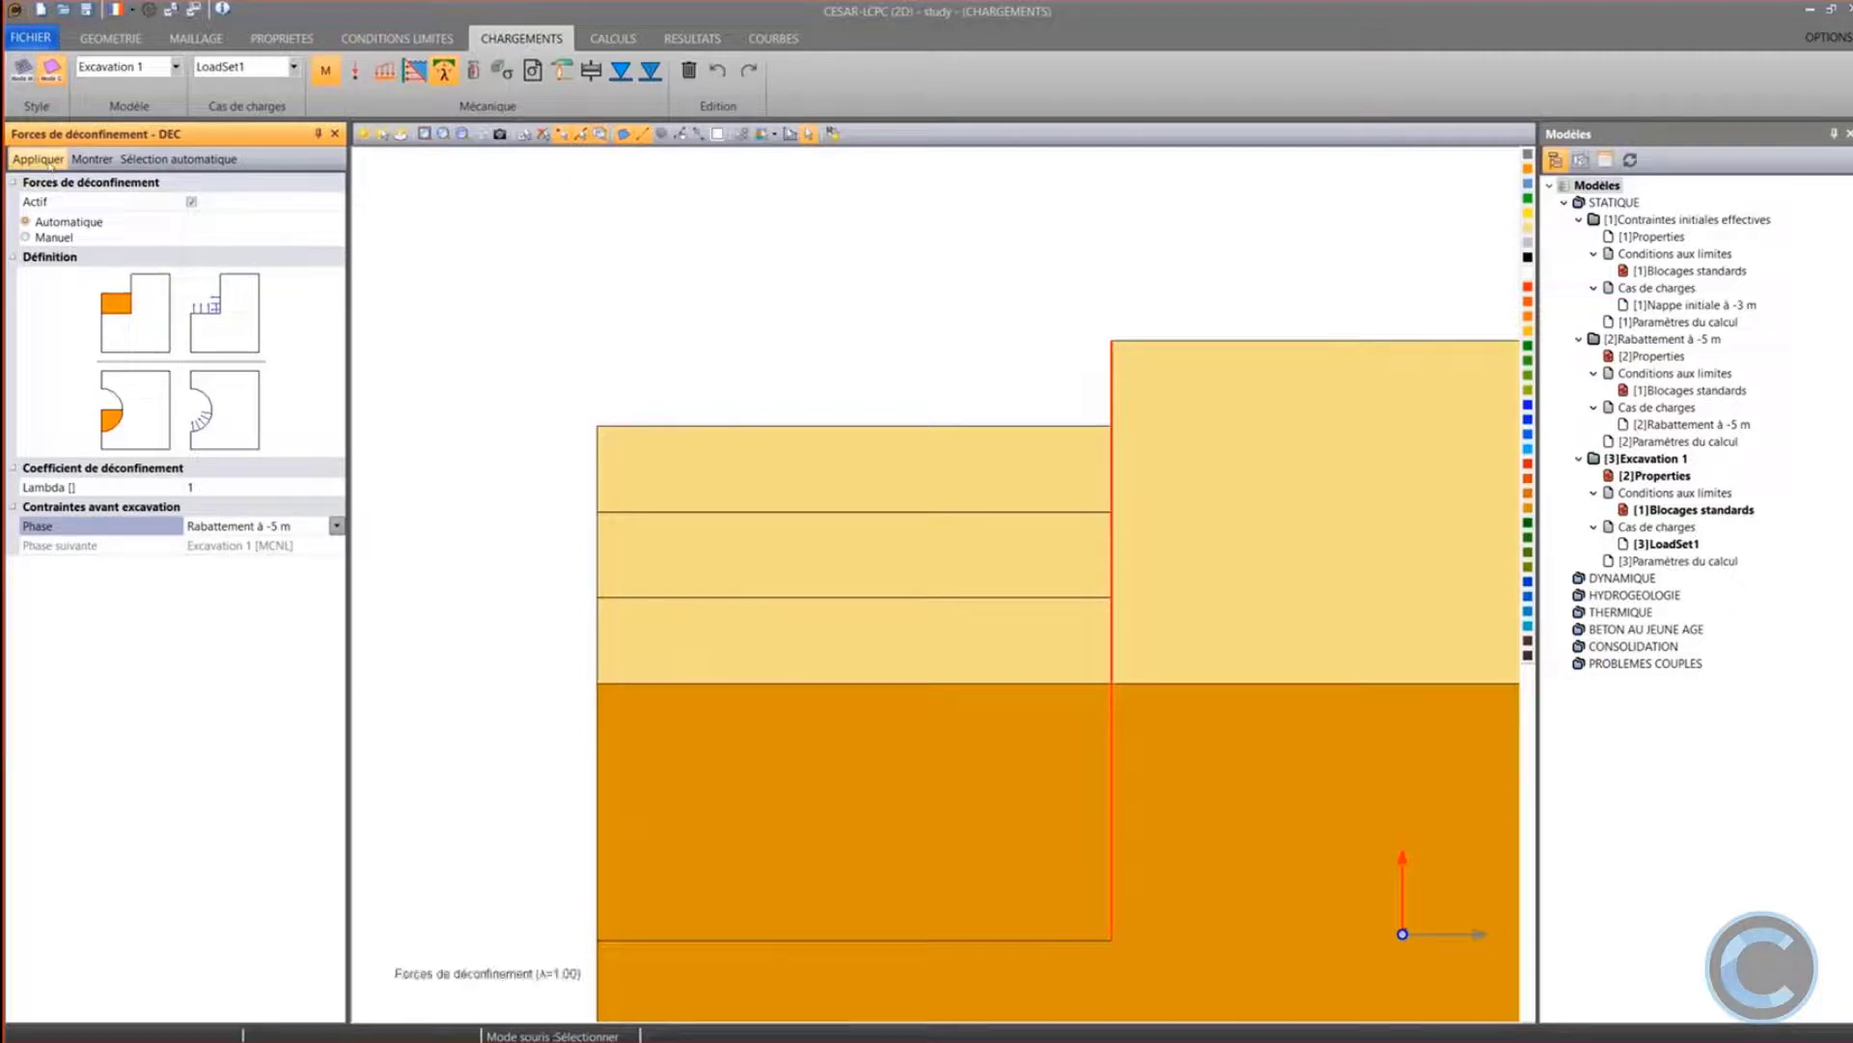
# Show which edges carry the deconfinement forces in the Excavation 1 model
pyautogui.click(104, 160)
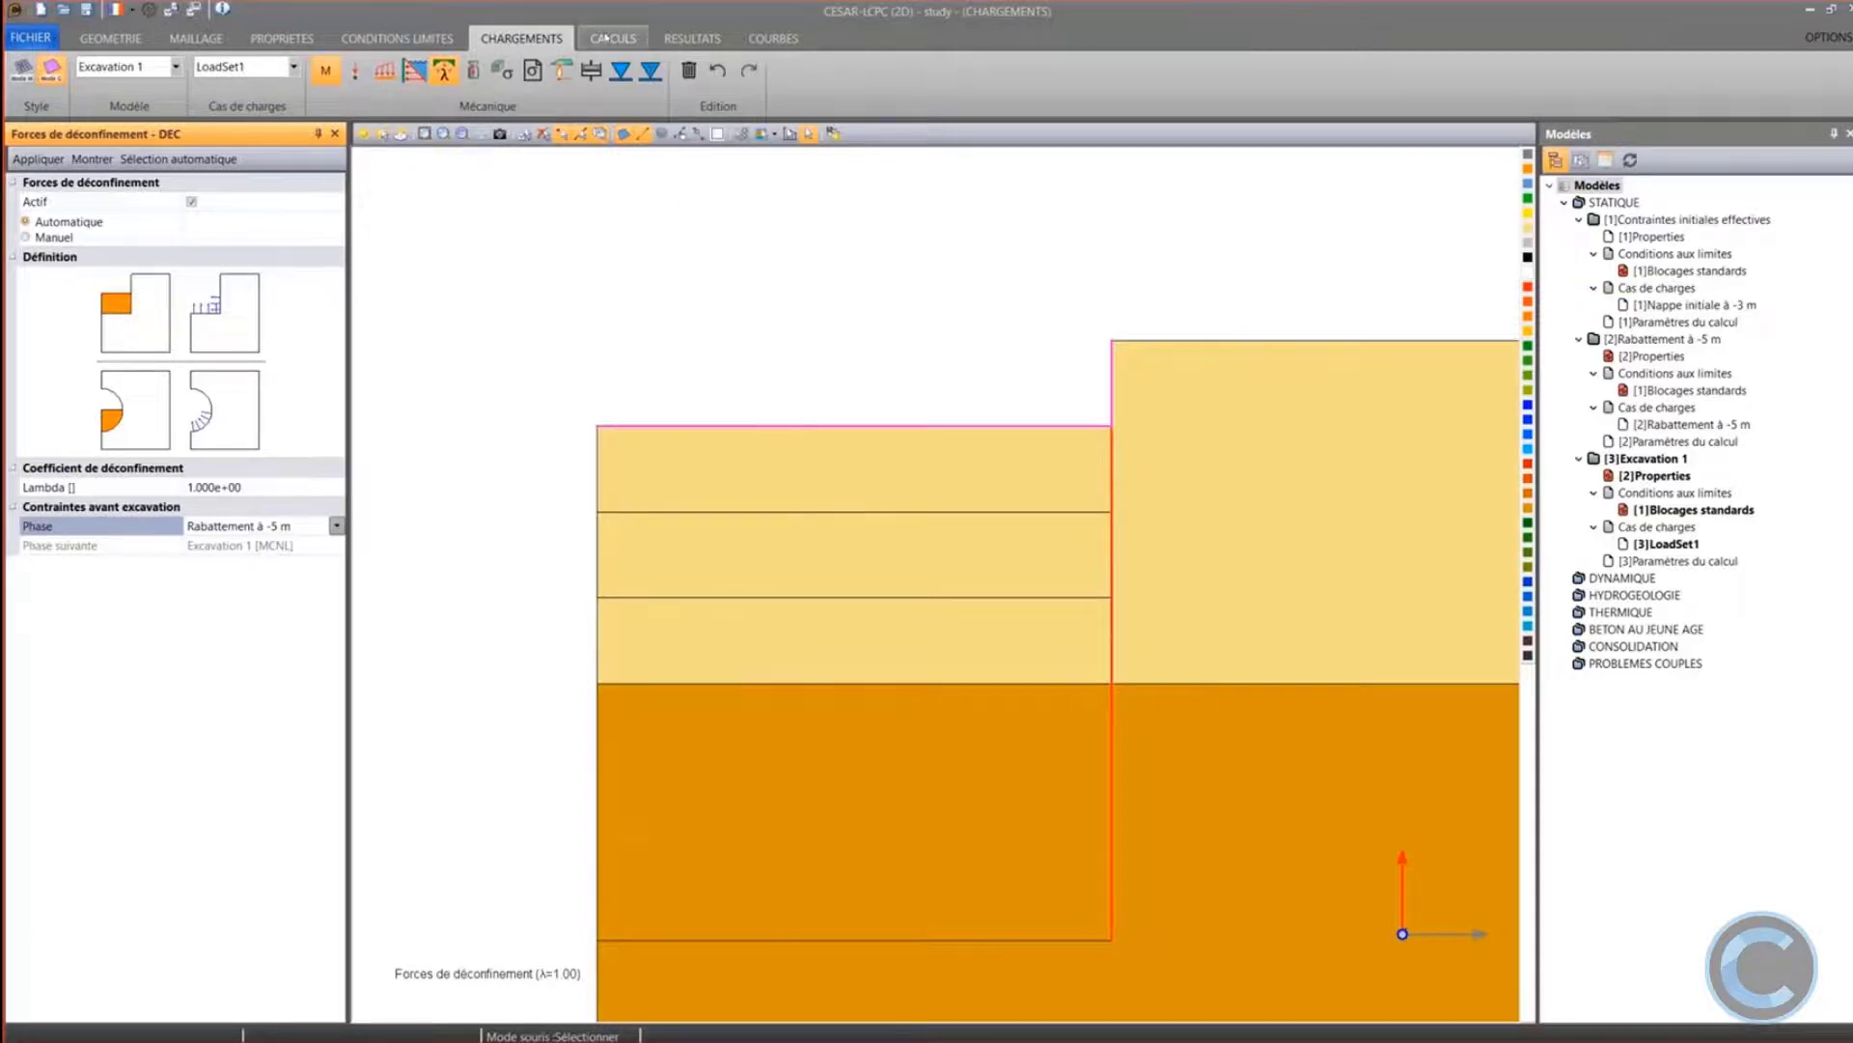
# Copy the calculation parameters of the Rabattement à -5 m model to the Excavation 1 model
pyautogui.click(596, 39)
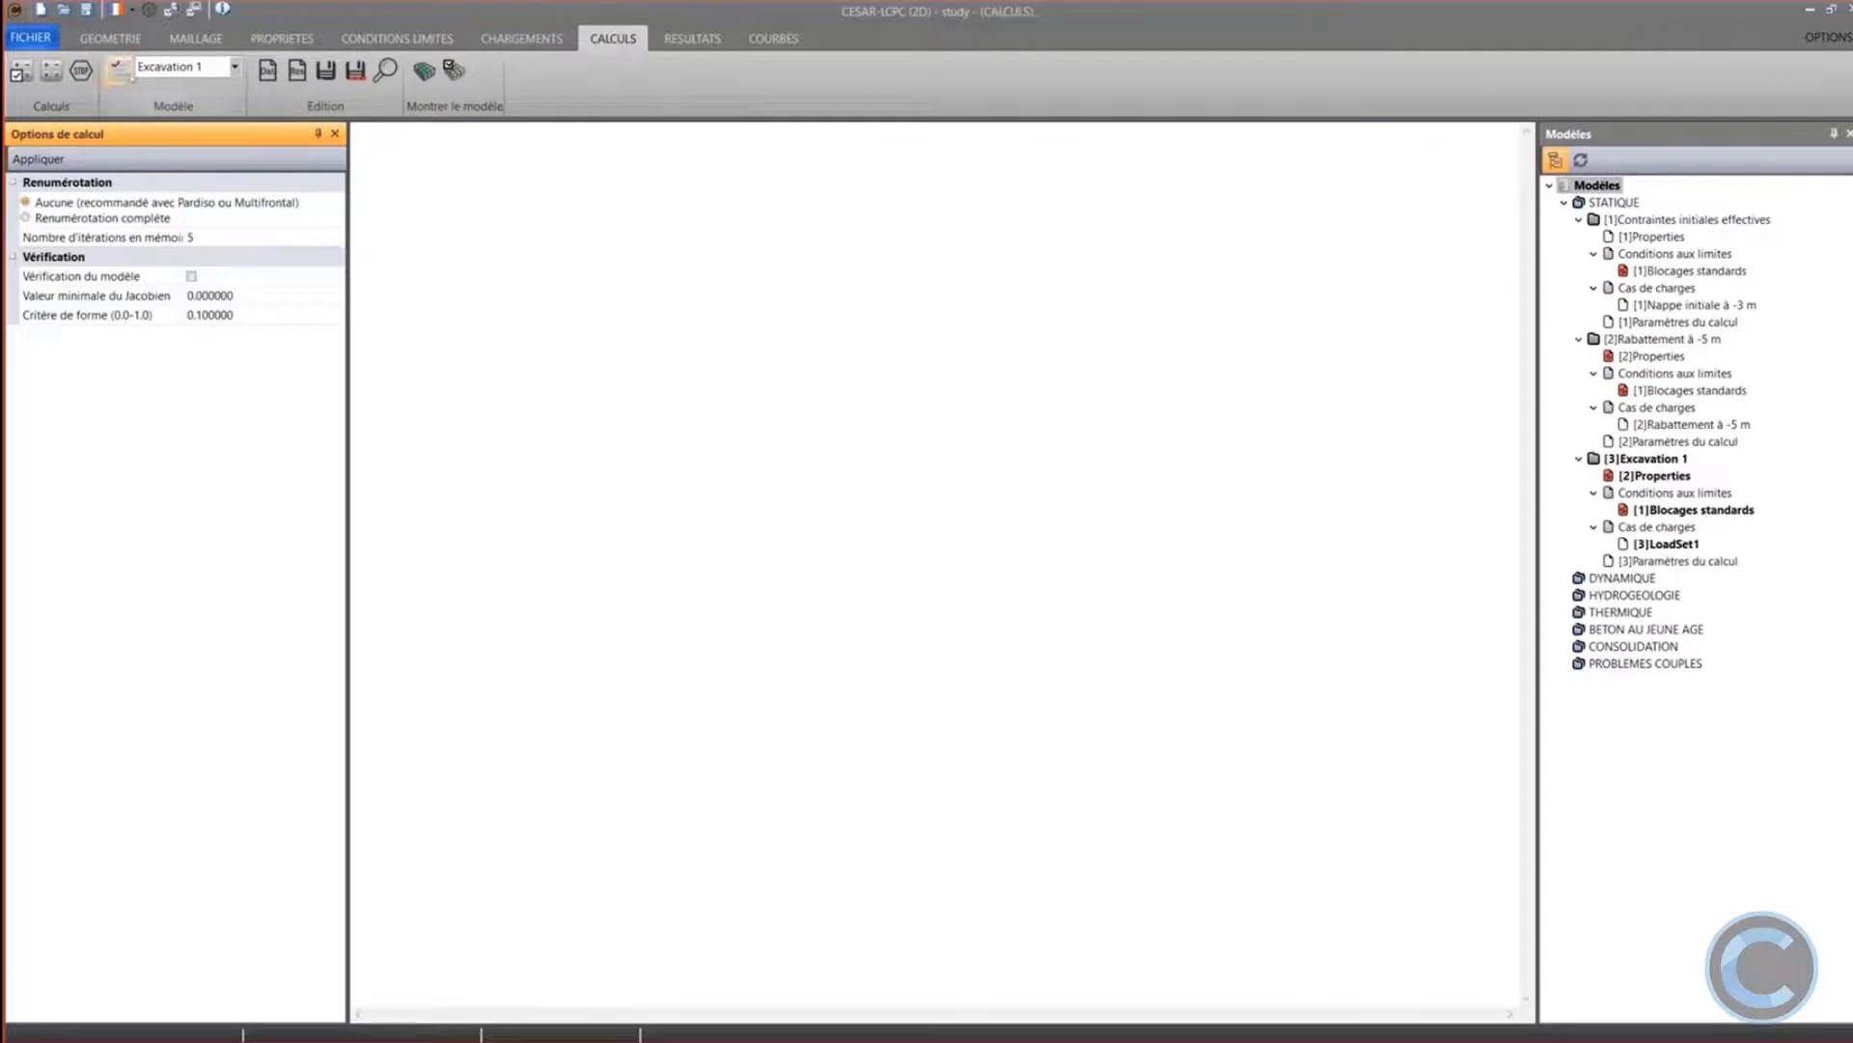
pyautogui.click(118, 69)
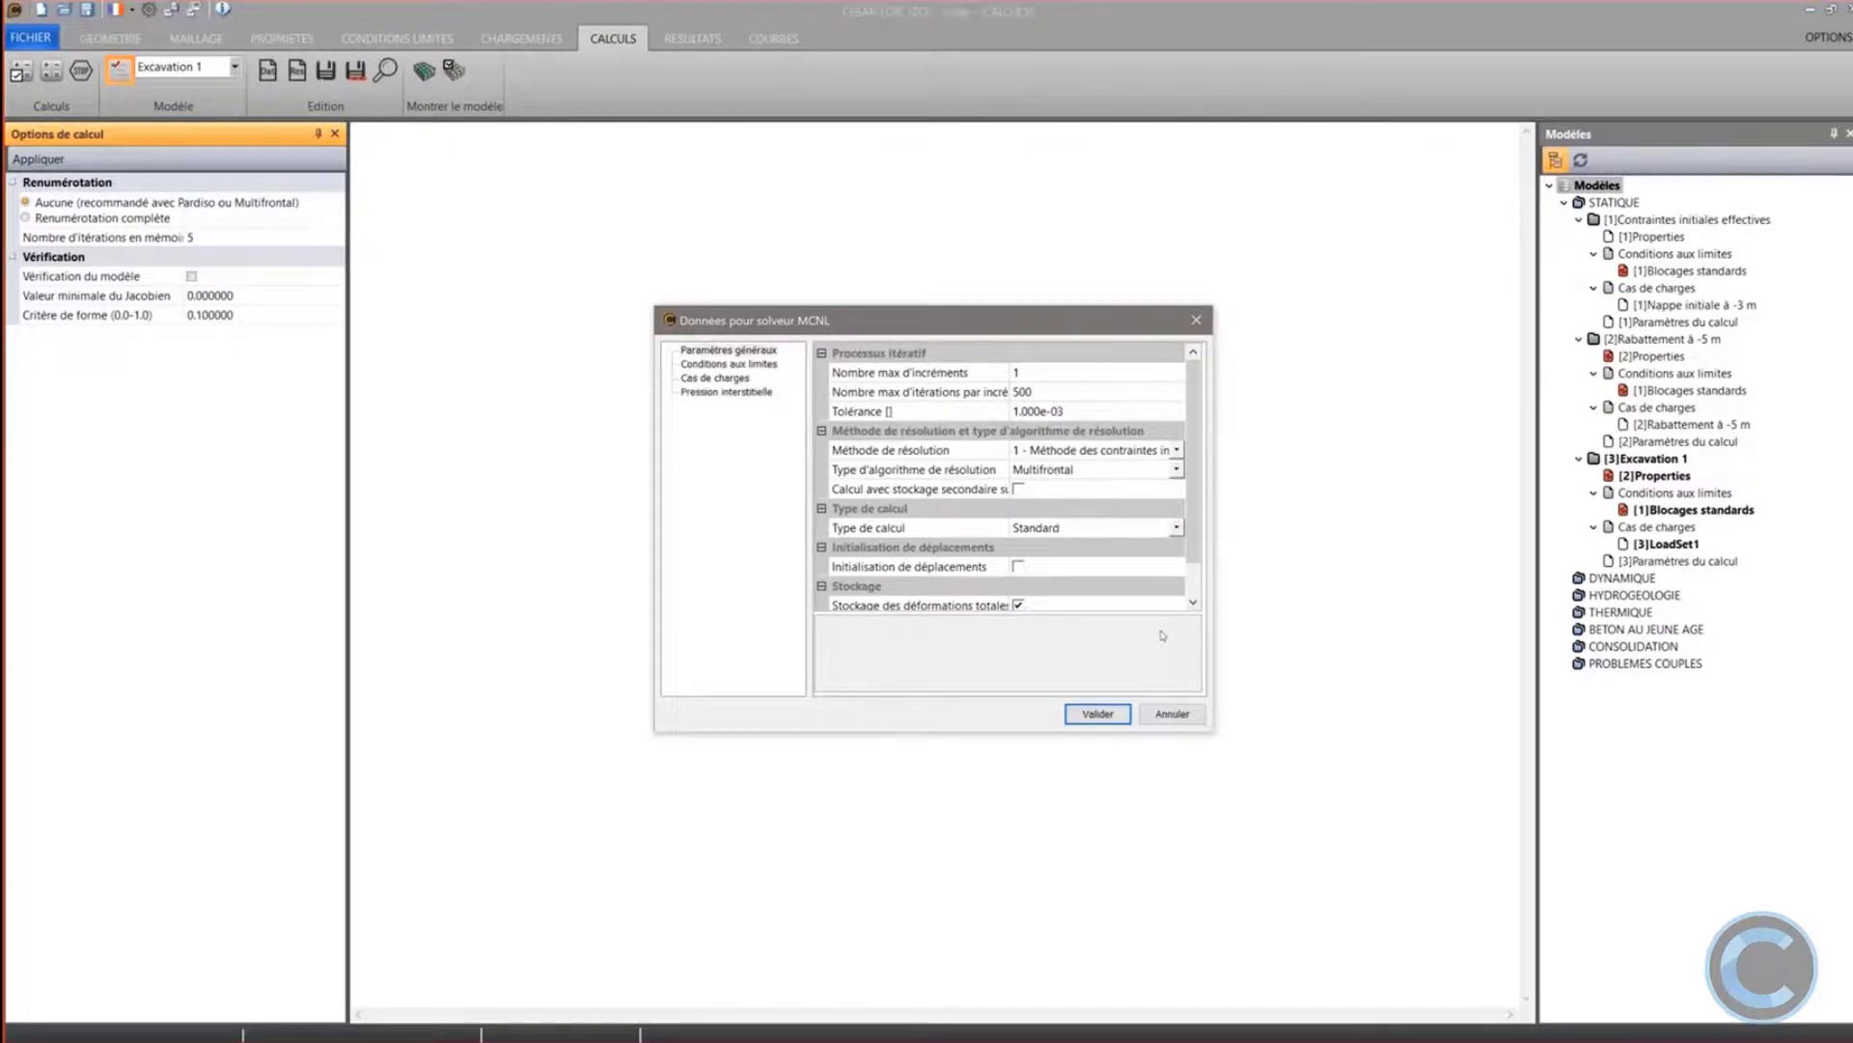
pyautogui.click(1172, 713)
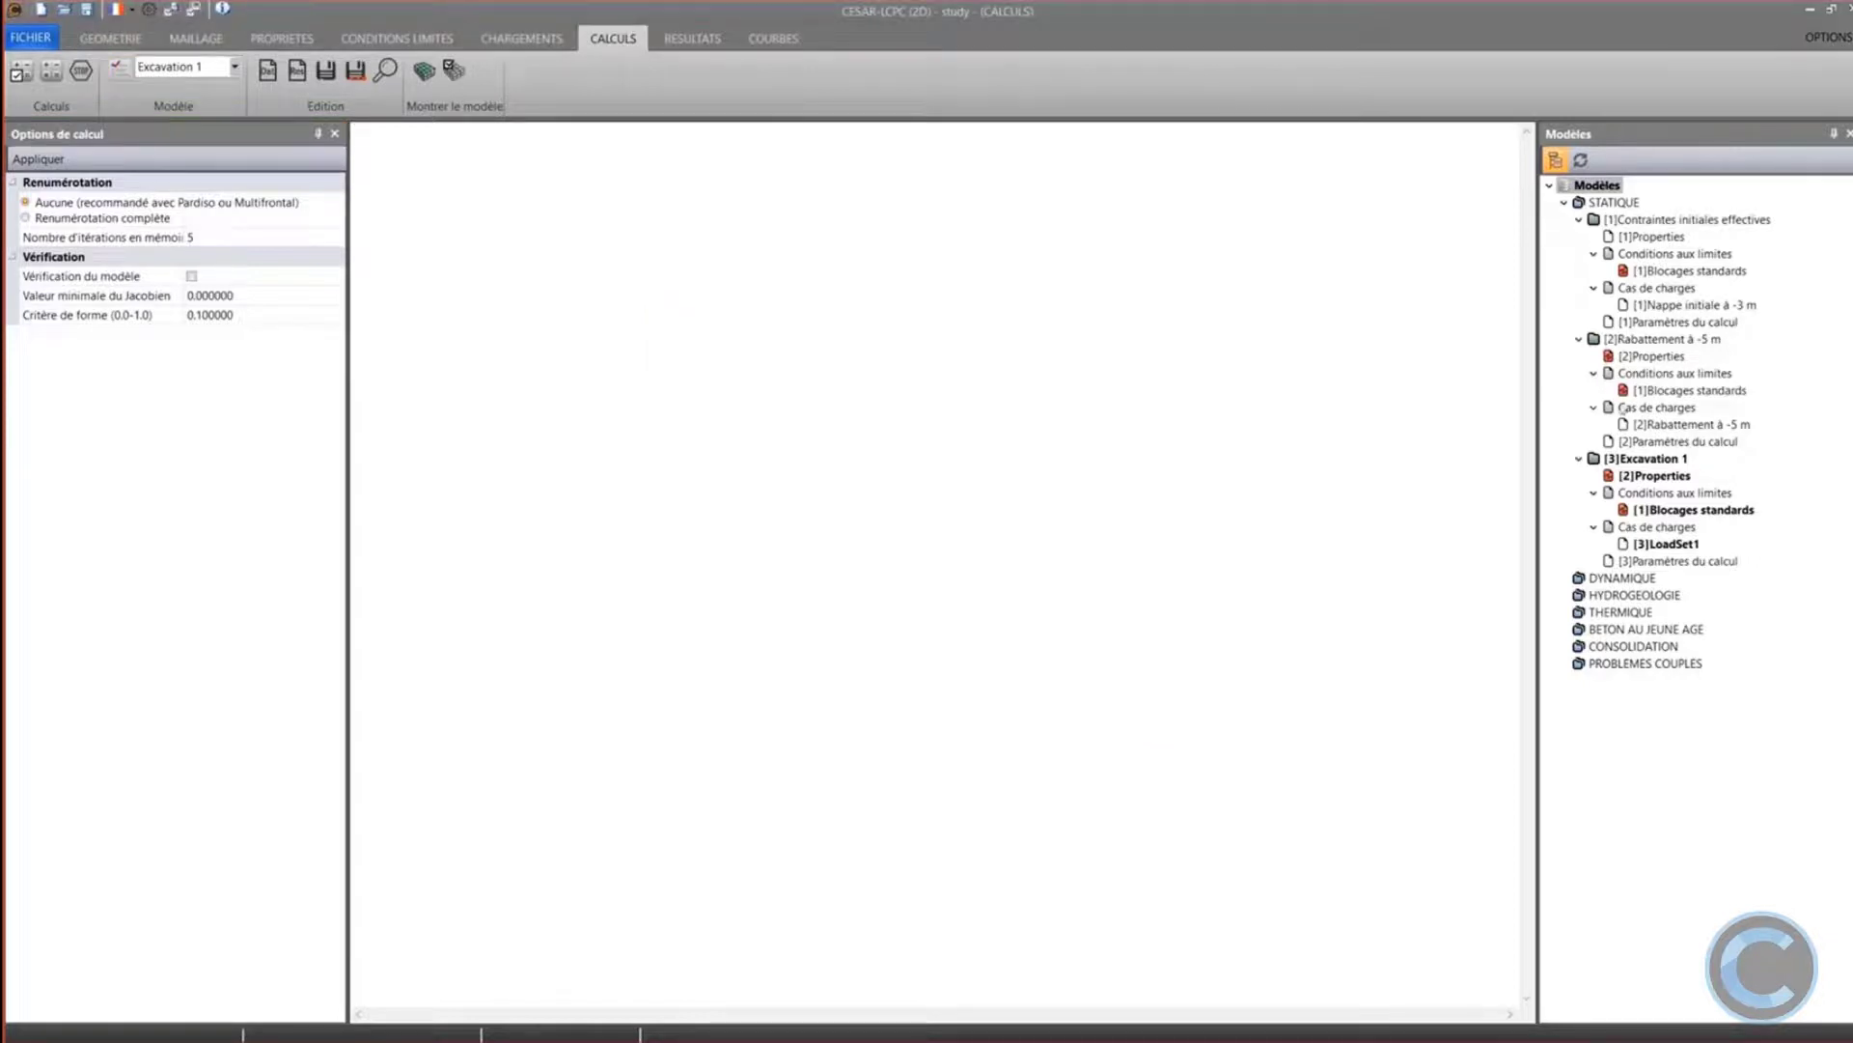
pyautogui.click(1649, 443)
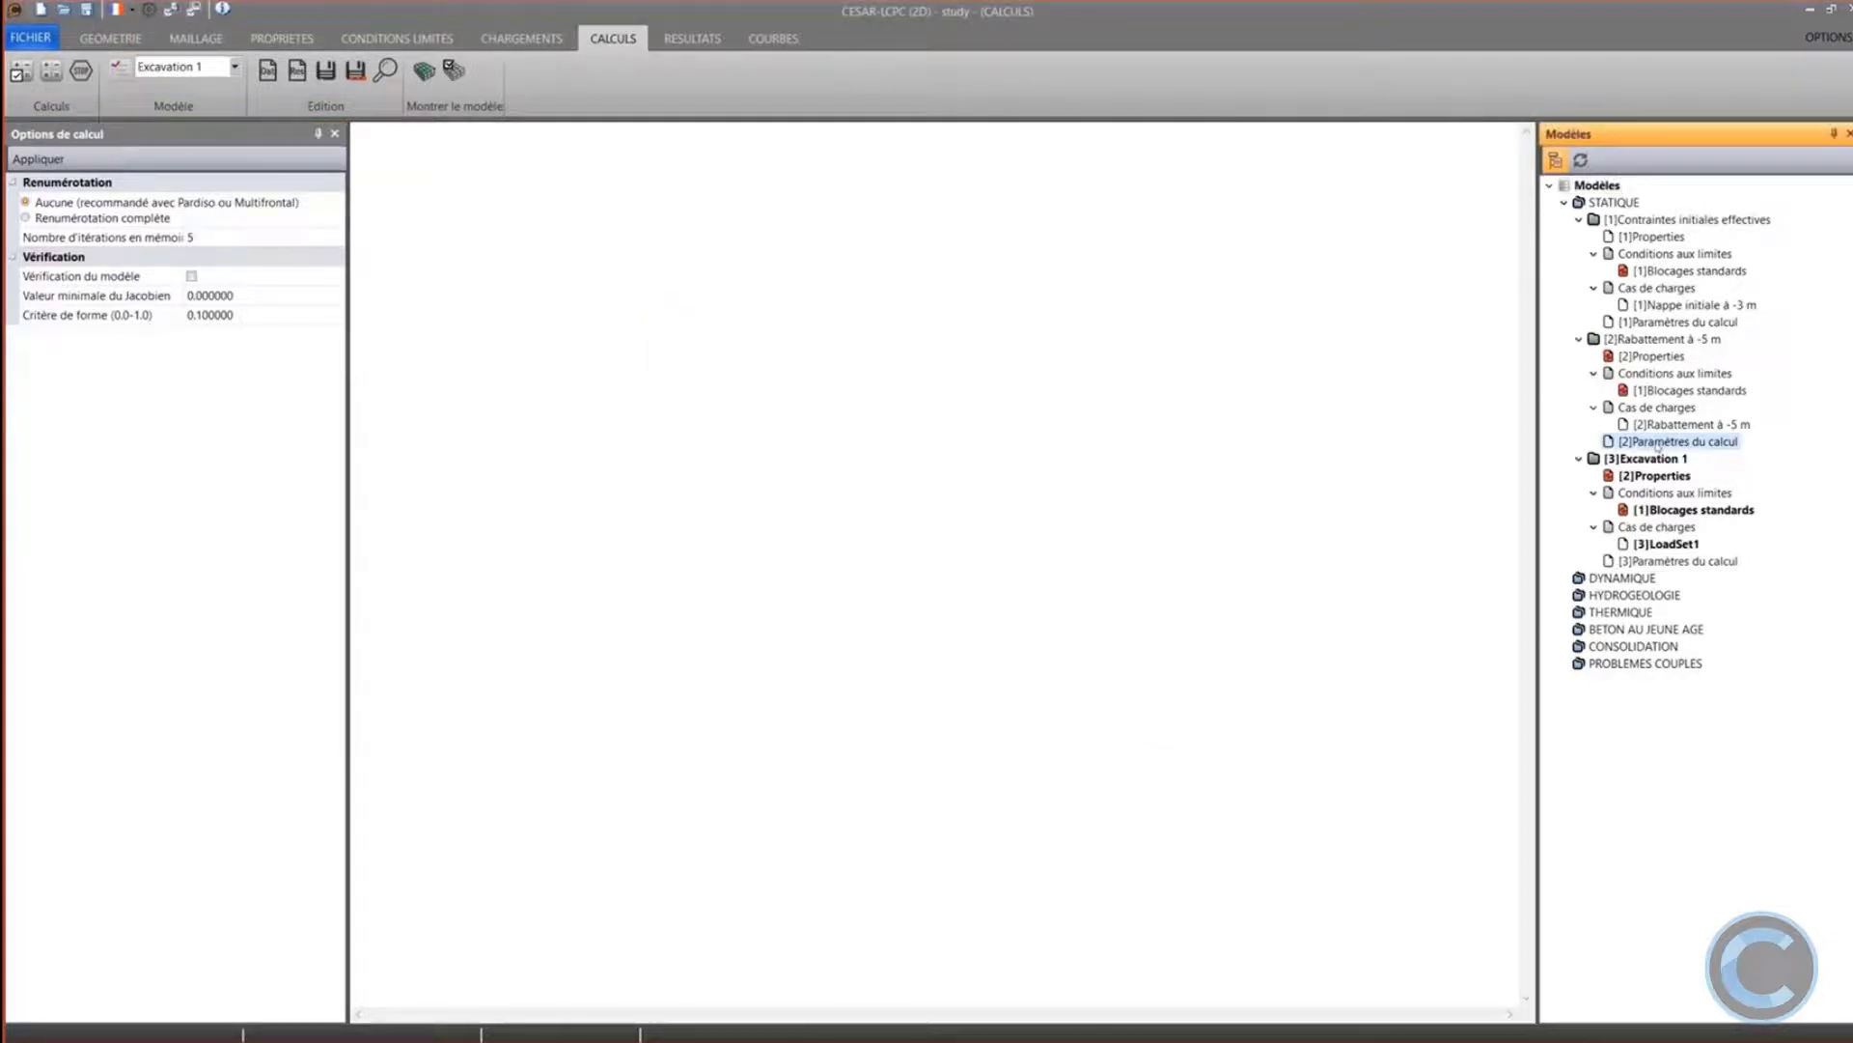
pyautogui.click(1672, 564)
pyautogui.click(847, 530)
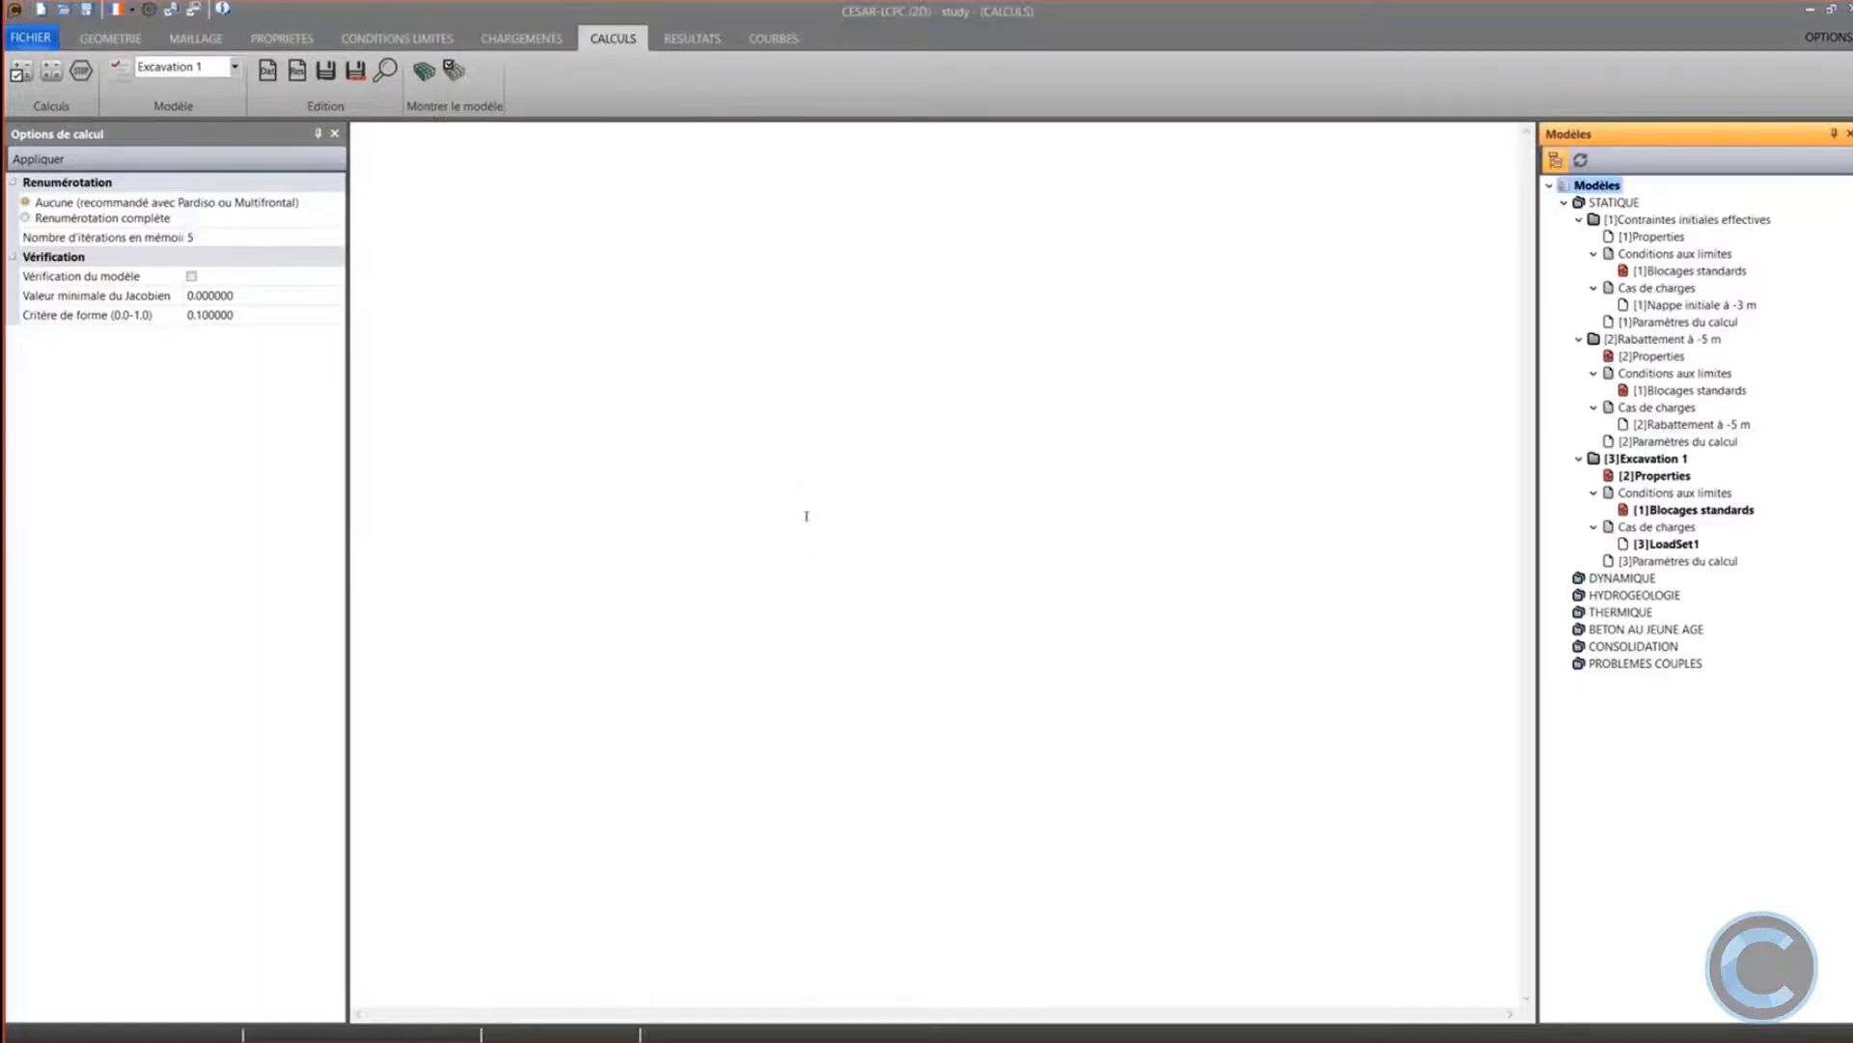
# Turn off displacement initialisation in the MCNL solver parameters of the Excavation 1 model
pyautogui.click(119, 68)
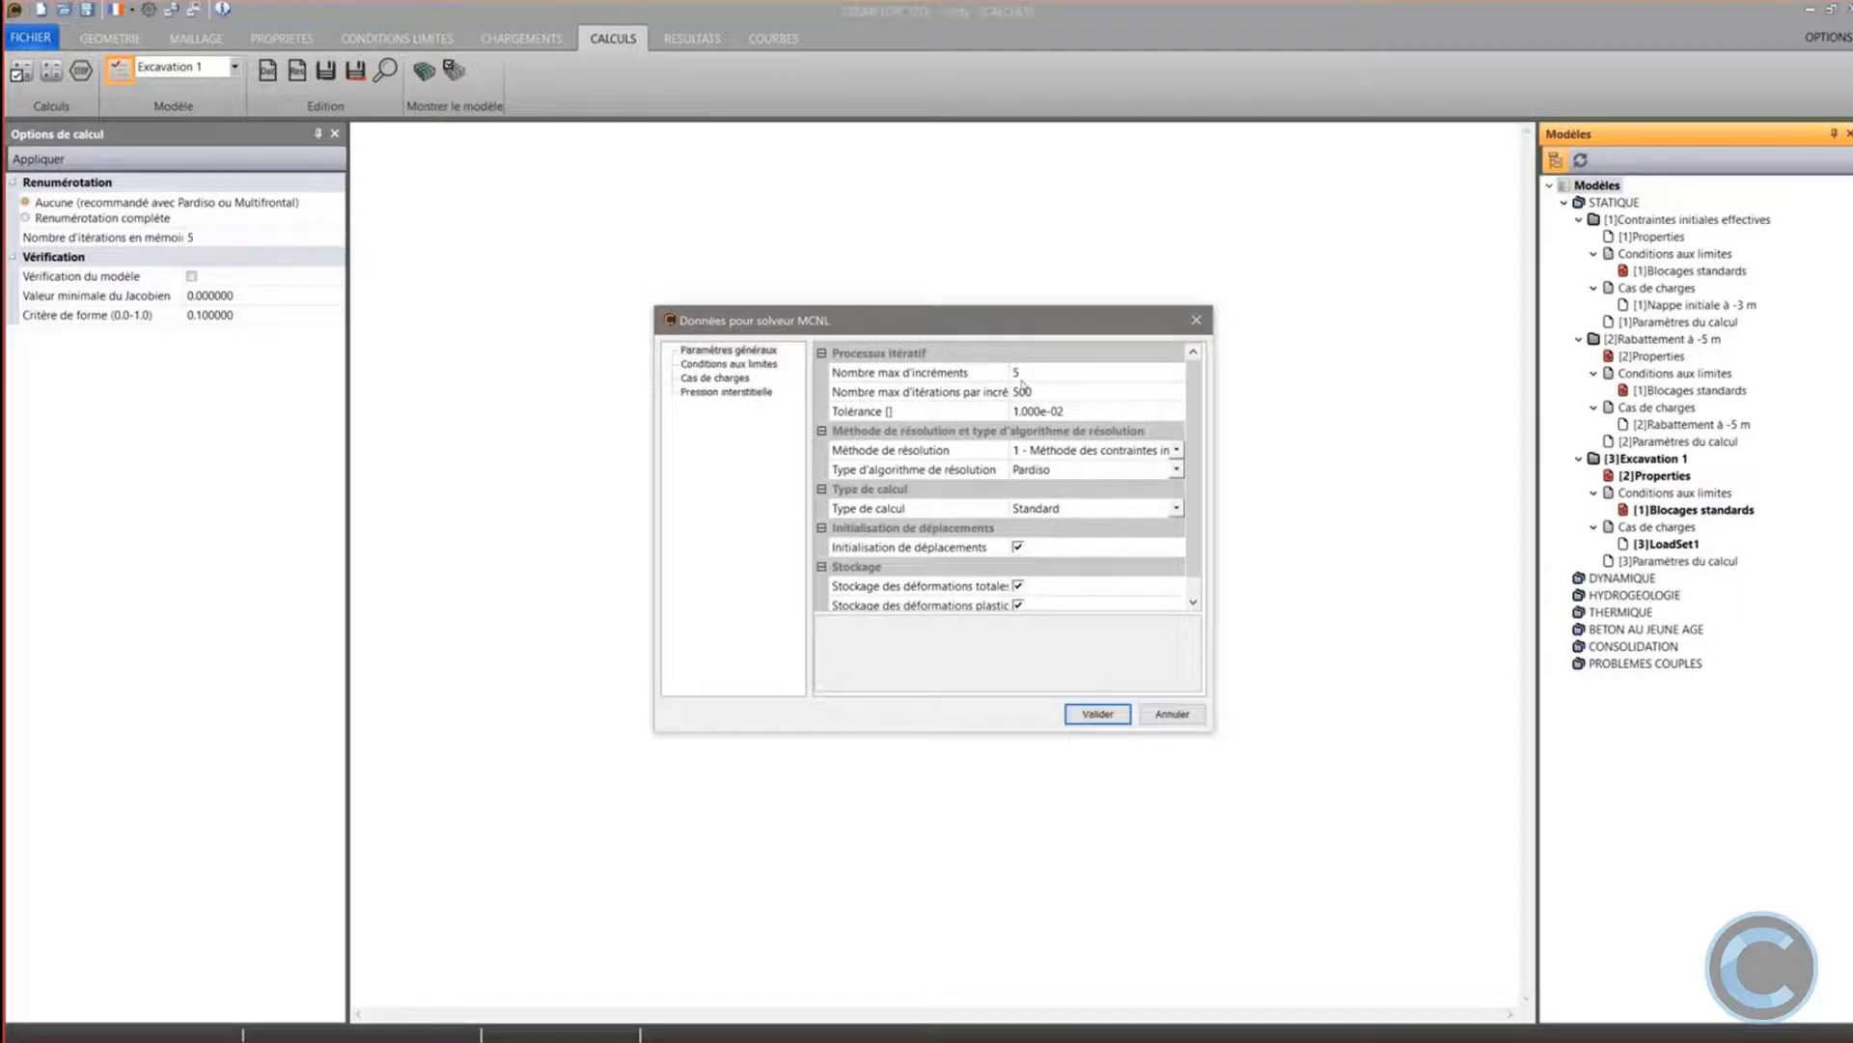
pyautogui.click(1019, 549)
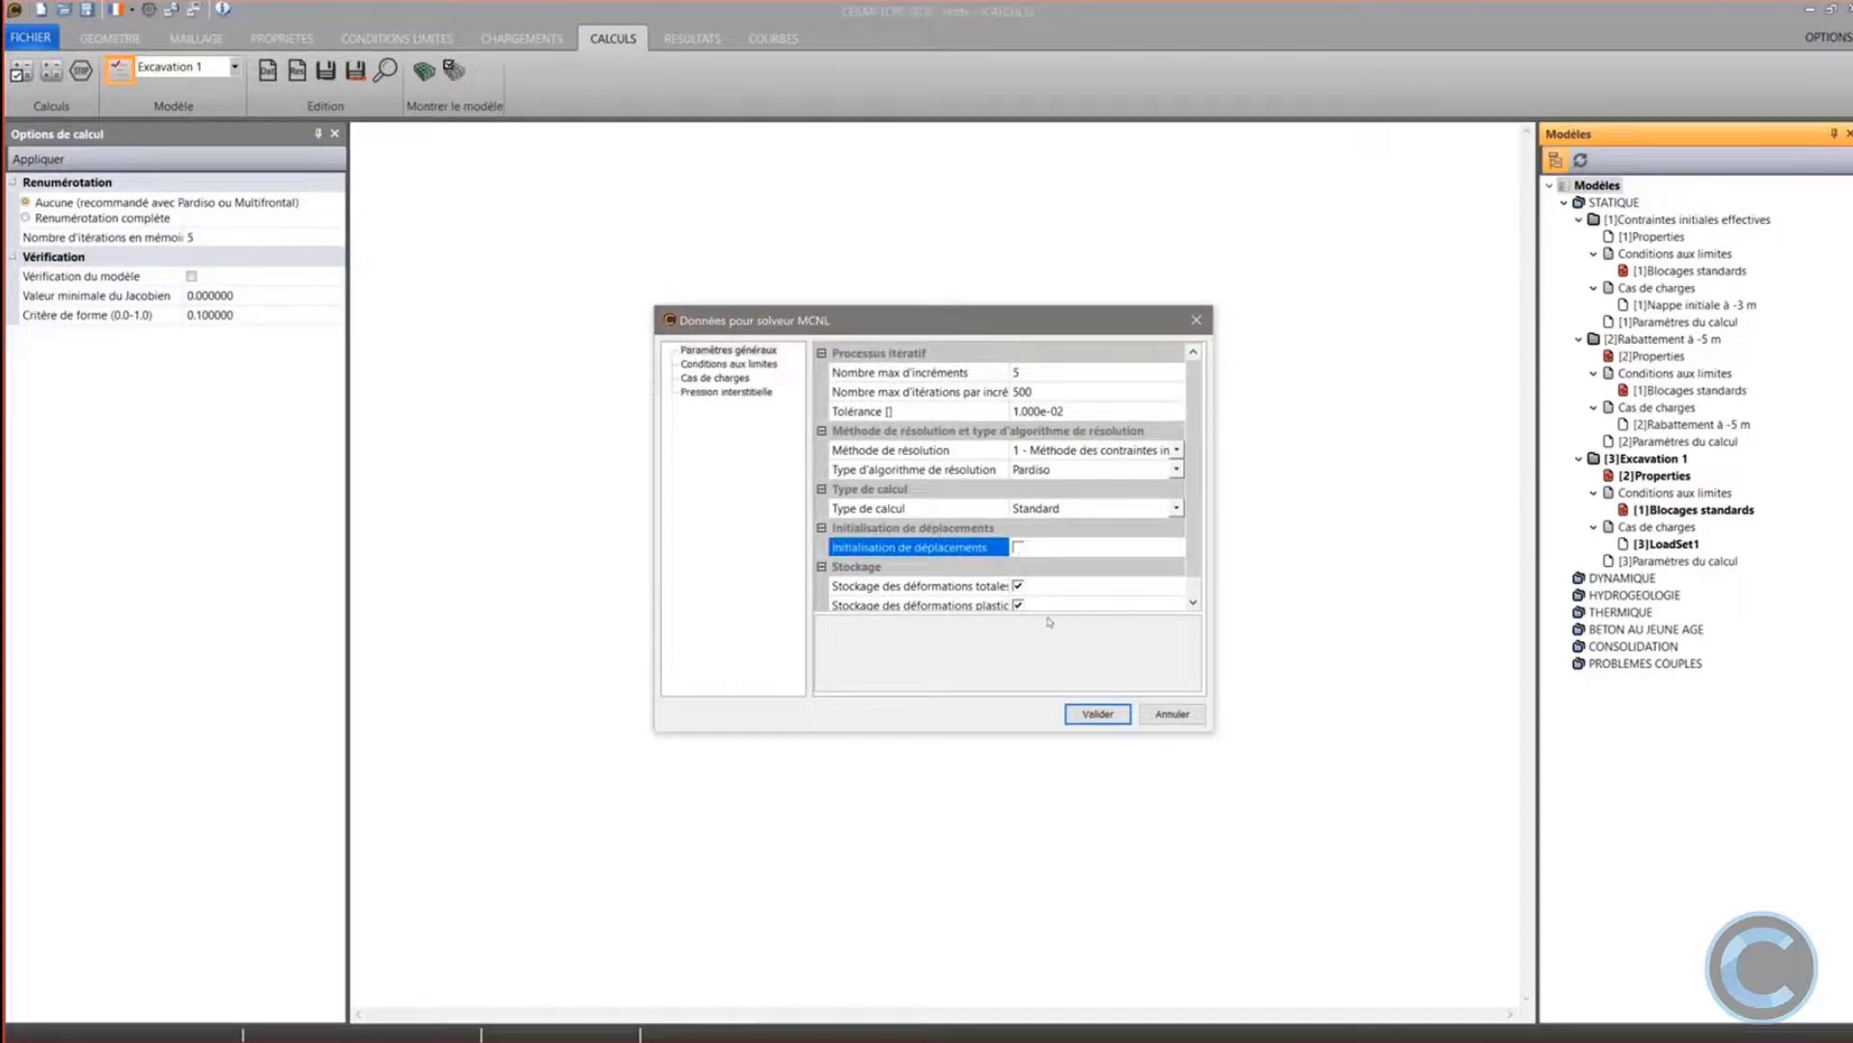
pyautogui.click(1088, 716)
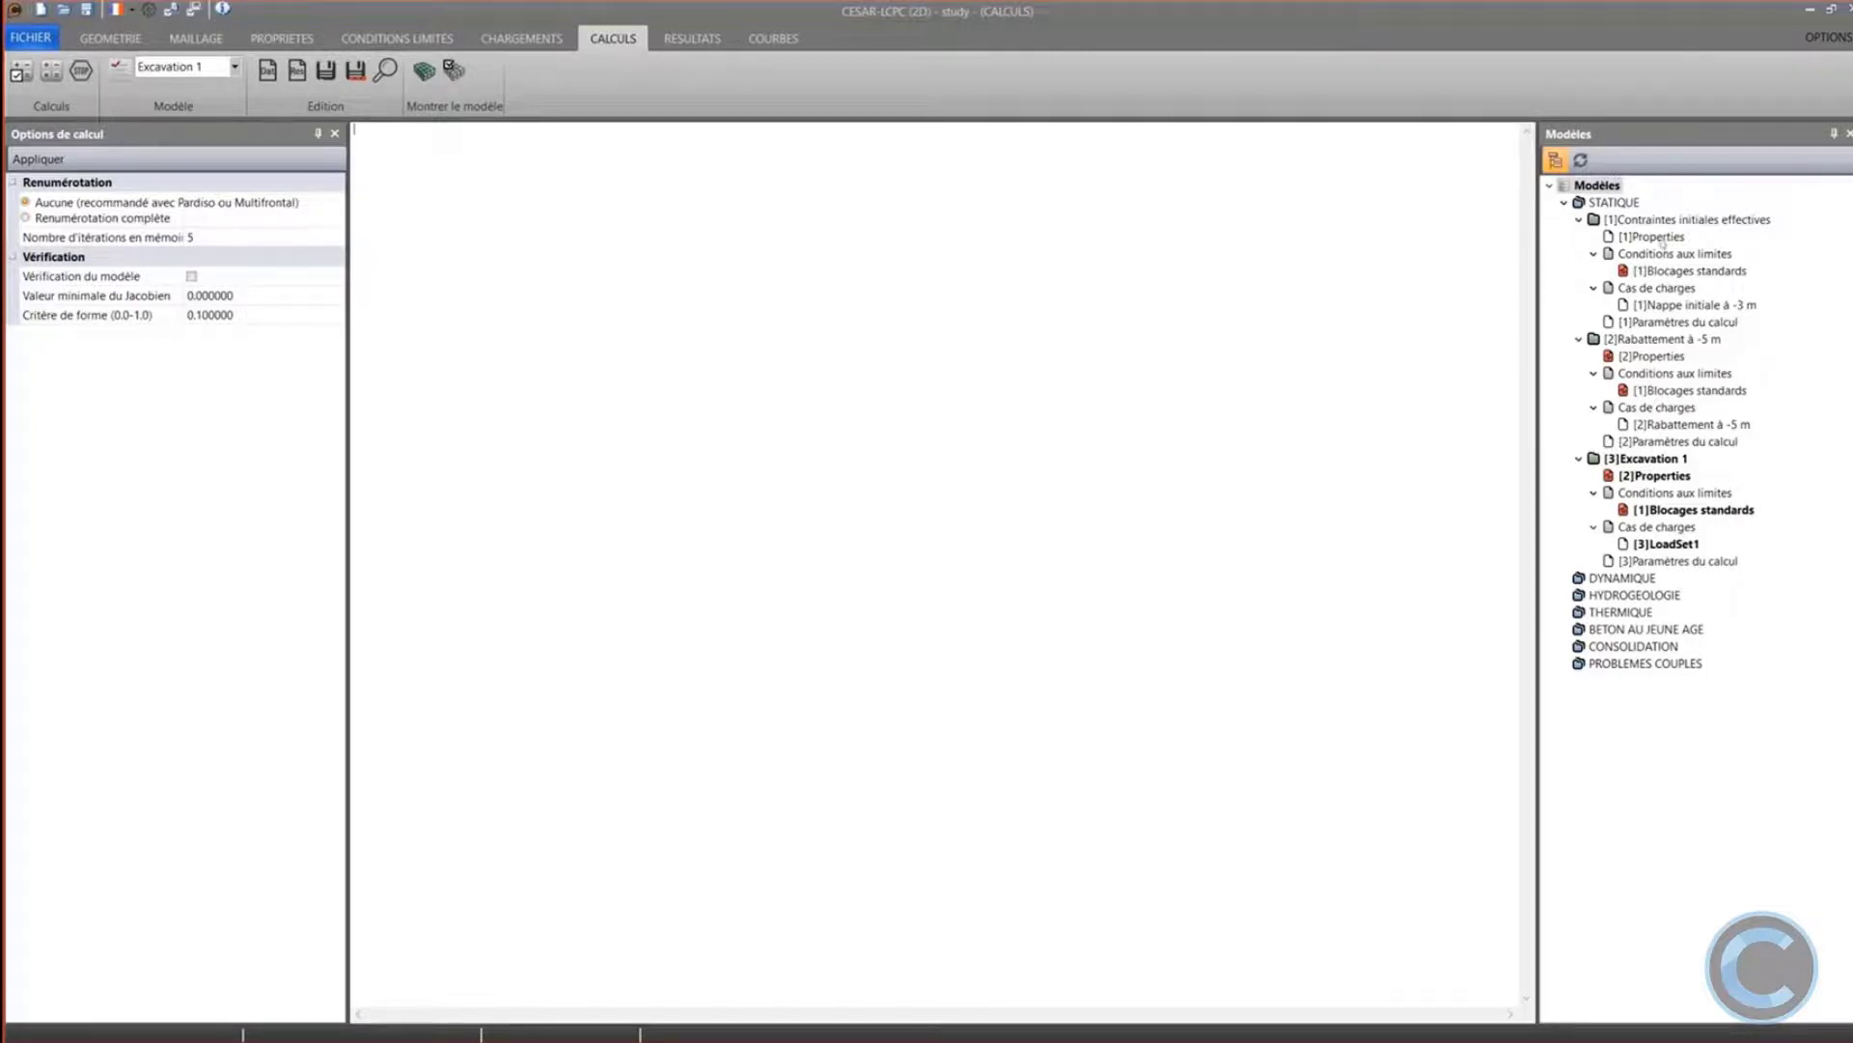
# Add a static MCNL phasing model named 1er lit de tirants, in plane strain
pyautogui.rightClick(1626, 204)
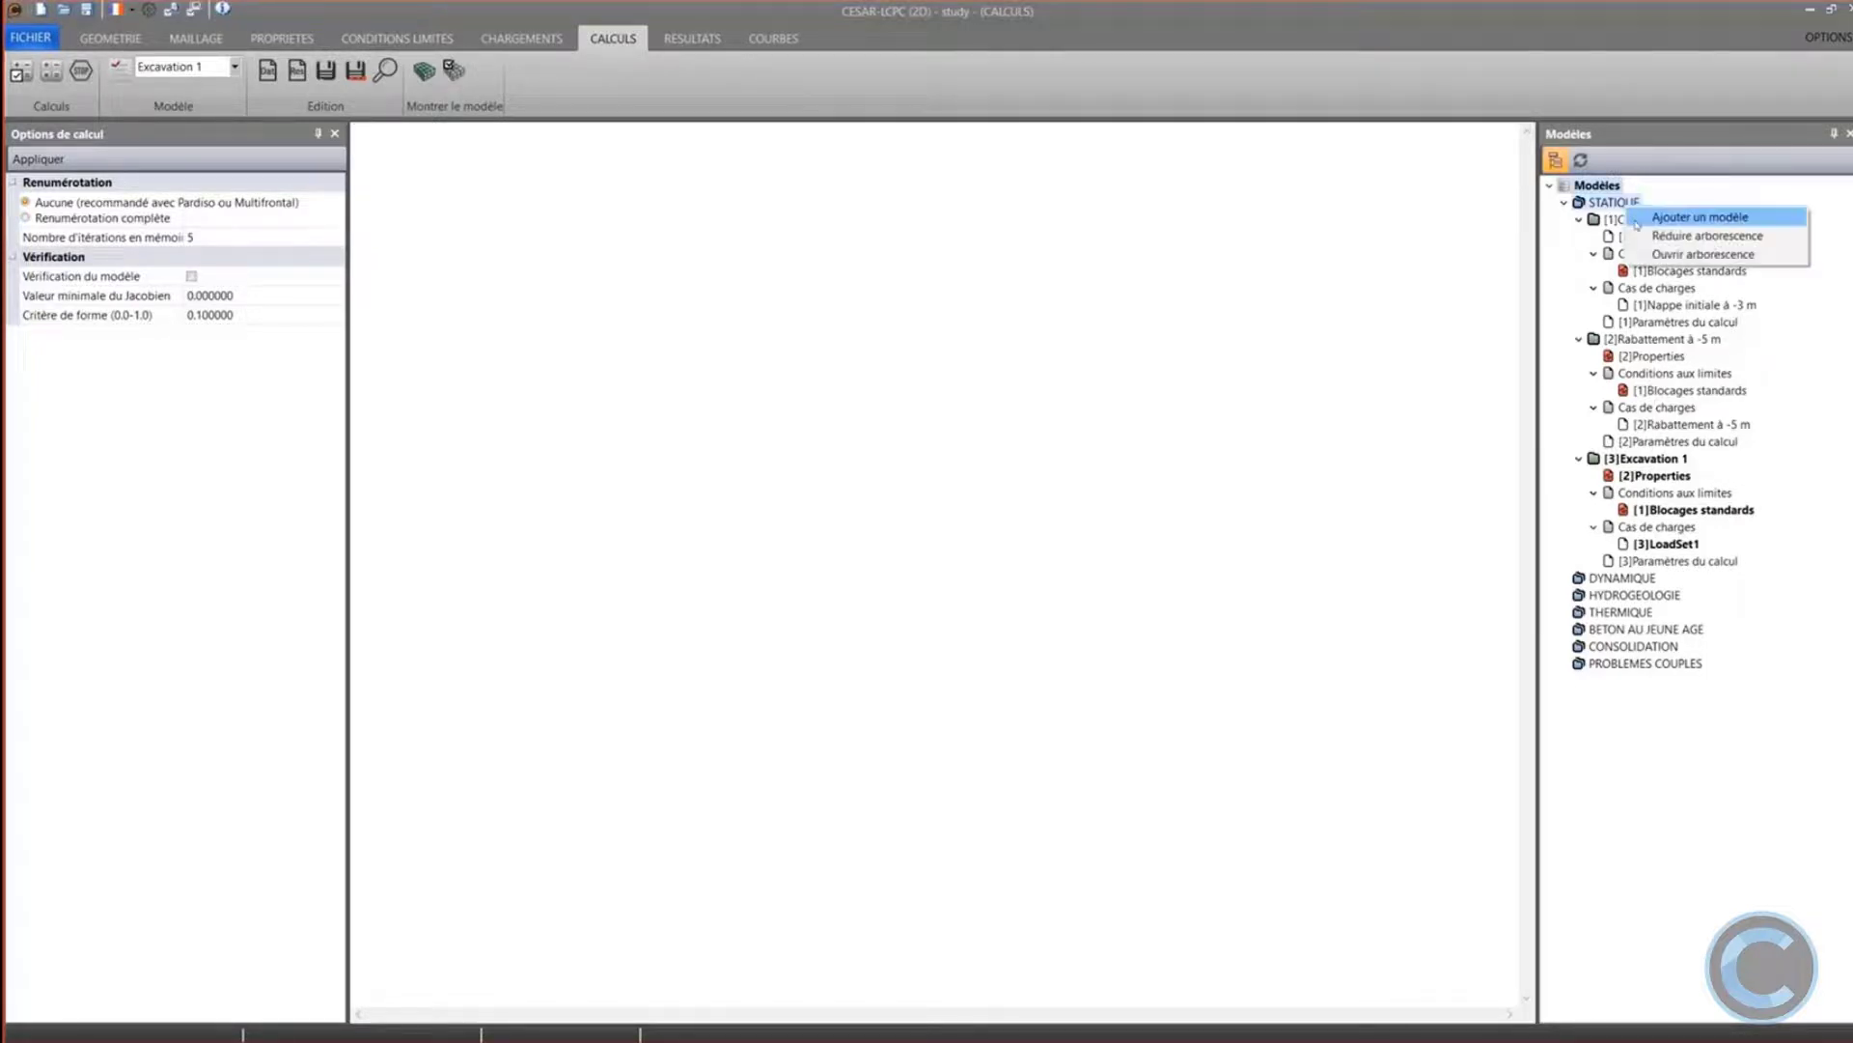
pyautogui.click(1214, 266)
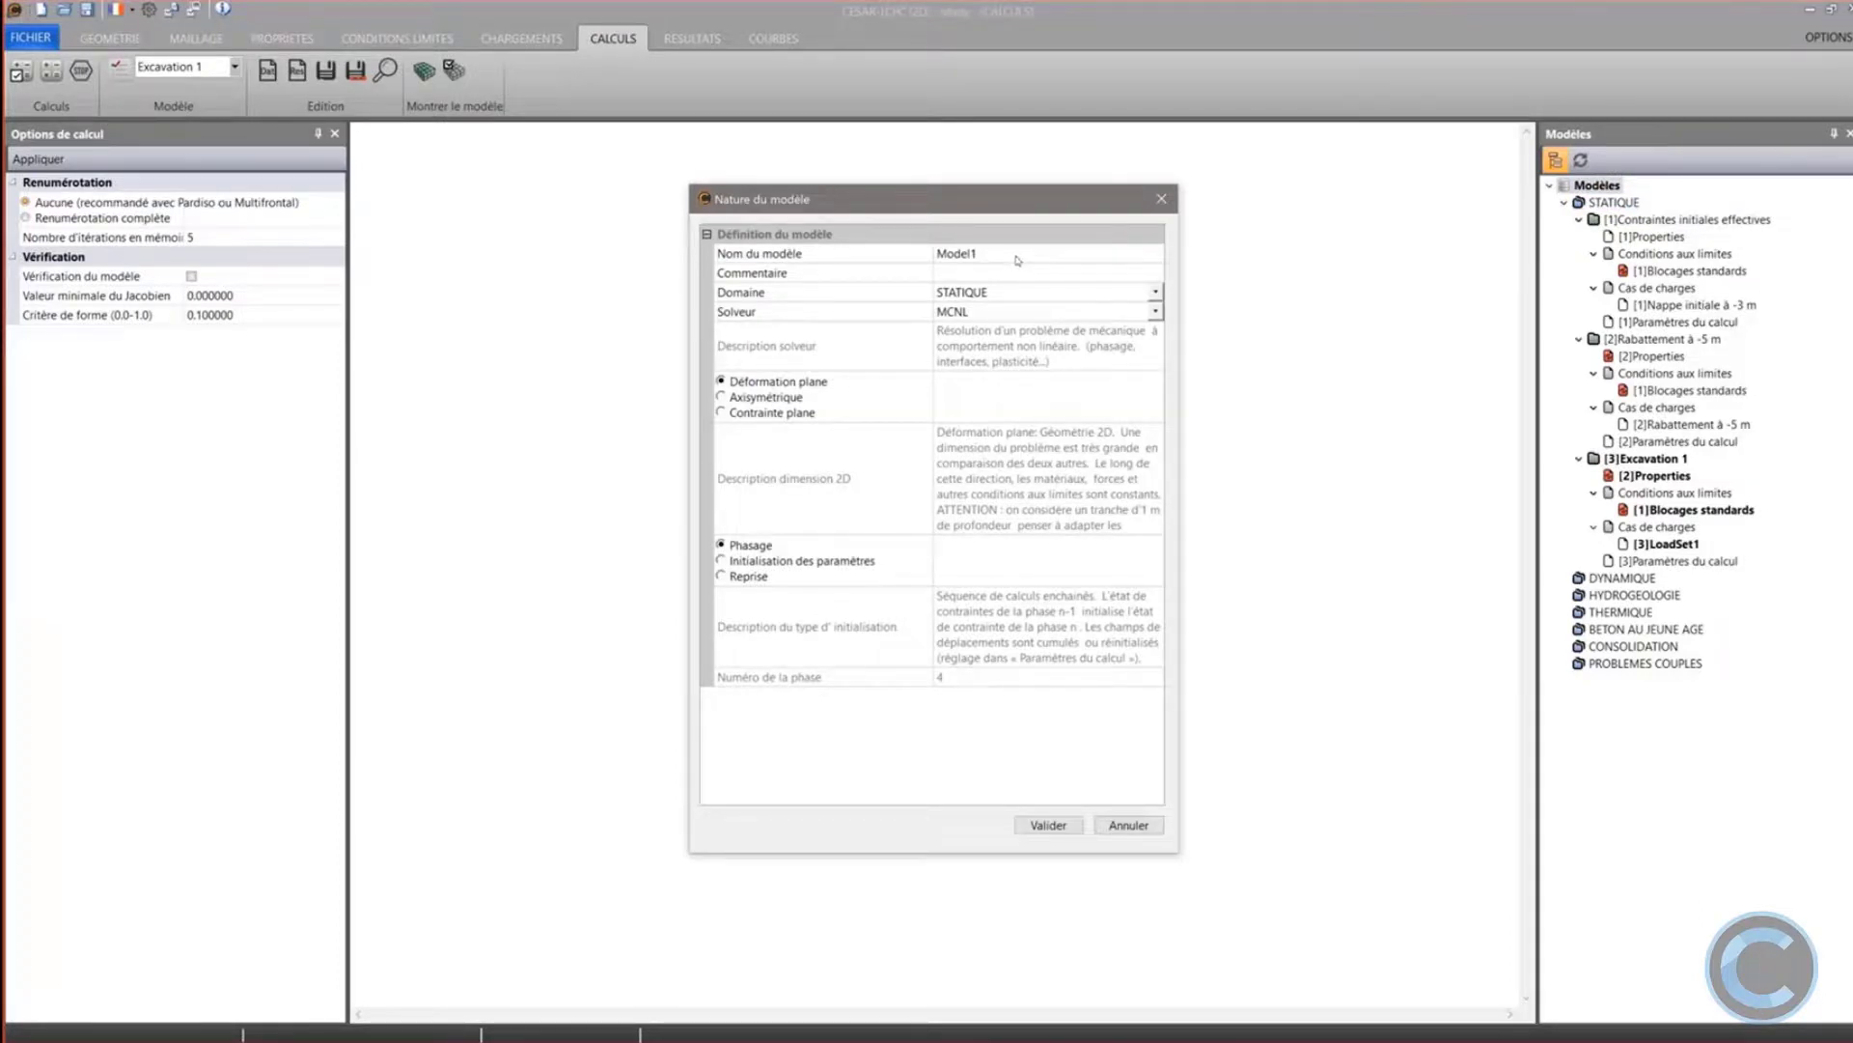
pyautogui.click(1017, 257)
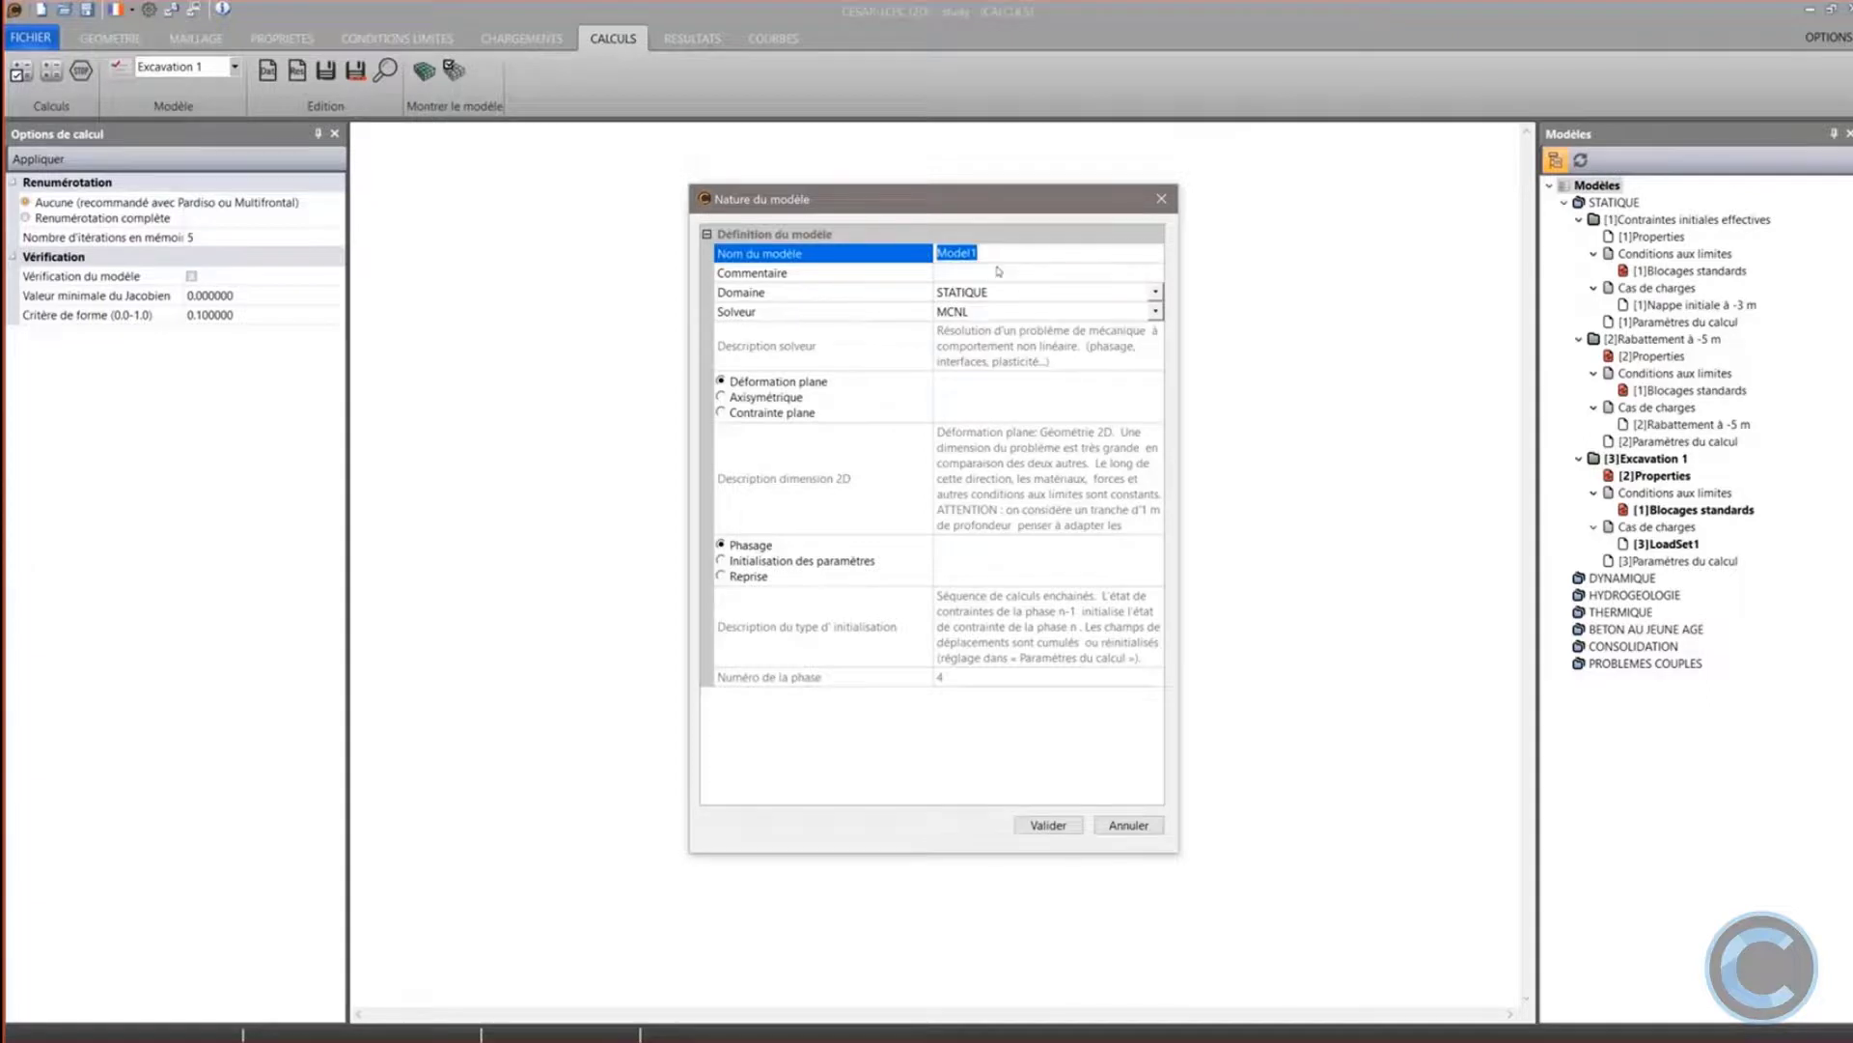
pyautogui.write('1er lit de tirants')
pyautogui.click(1048, 825)
# Share the Excavation 1 properties and the Blocages standards boundary conditions with the 1er lit de tirants model
pyautogui.click(1658, 478)
pyautogui.moveTo(1661, 486); pyautogui.dragTo(1667, 597)
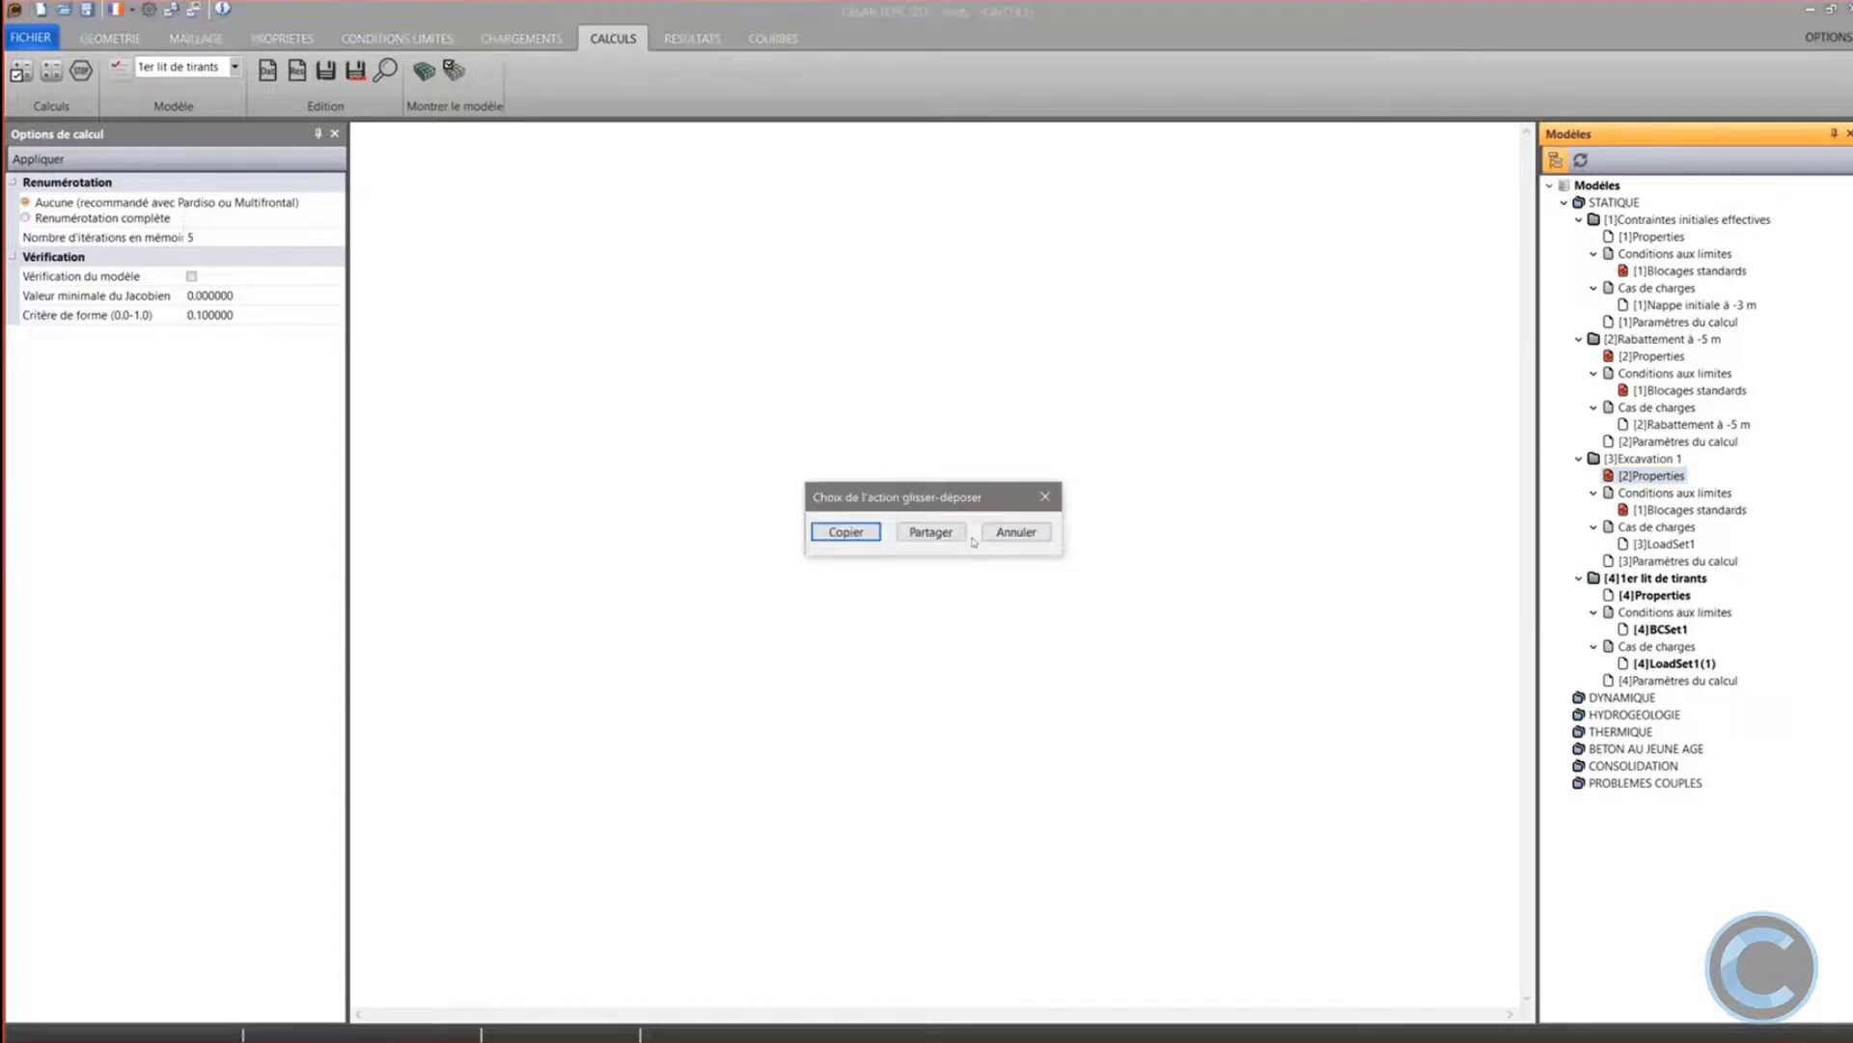
pyautogui.click(931, 532)
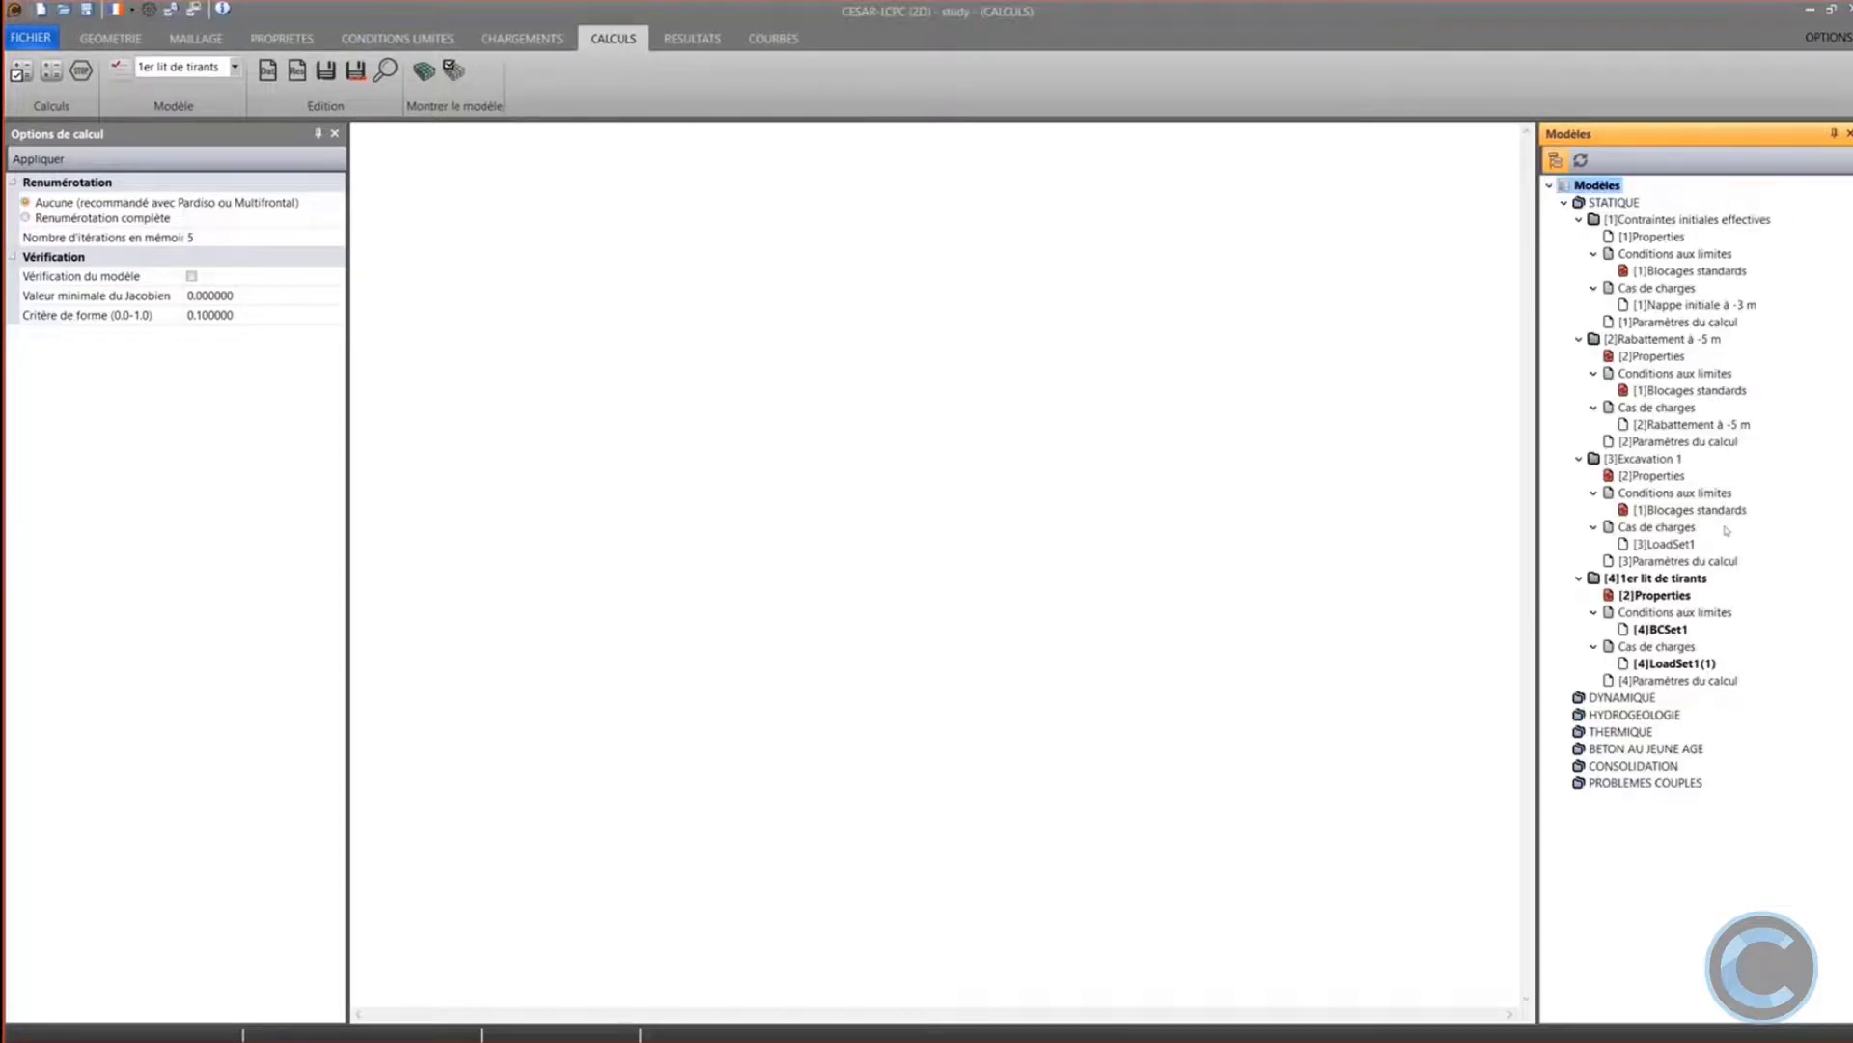
pyautogui.moveTo(1689, 509); pyautogui.dragTo(1693, 631)
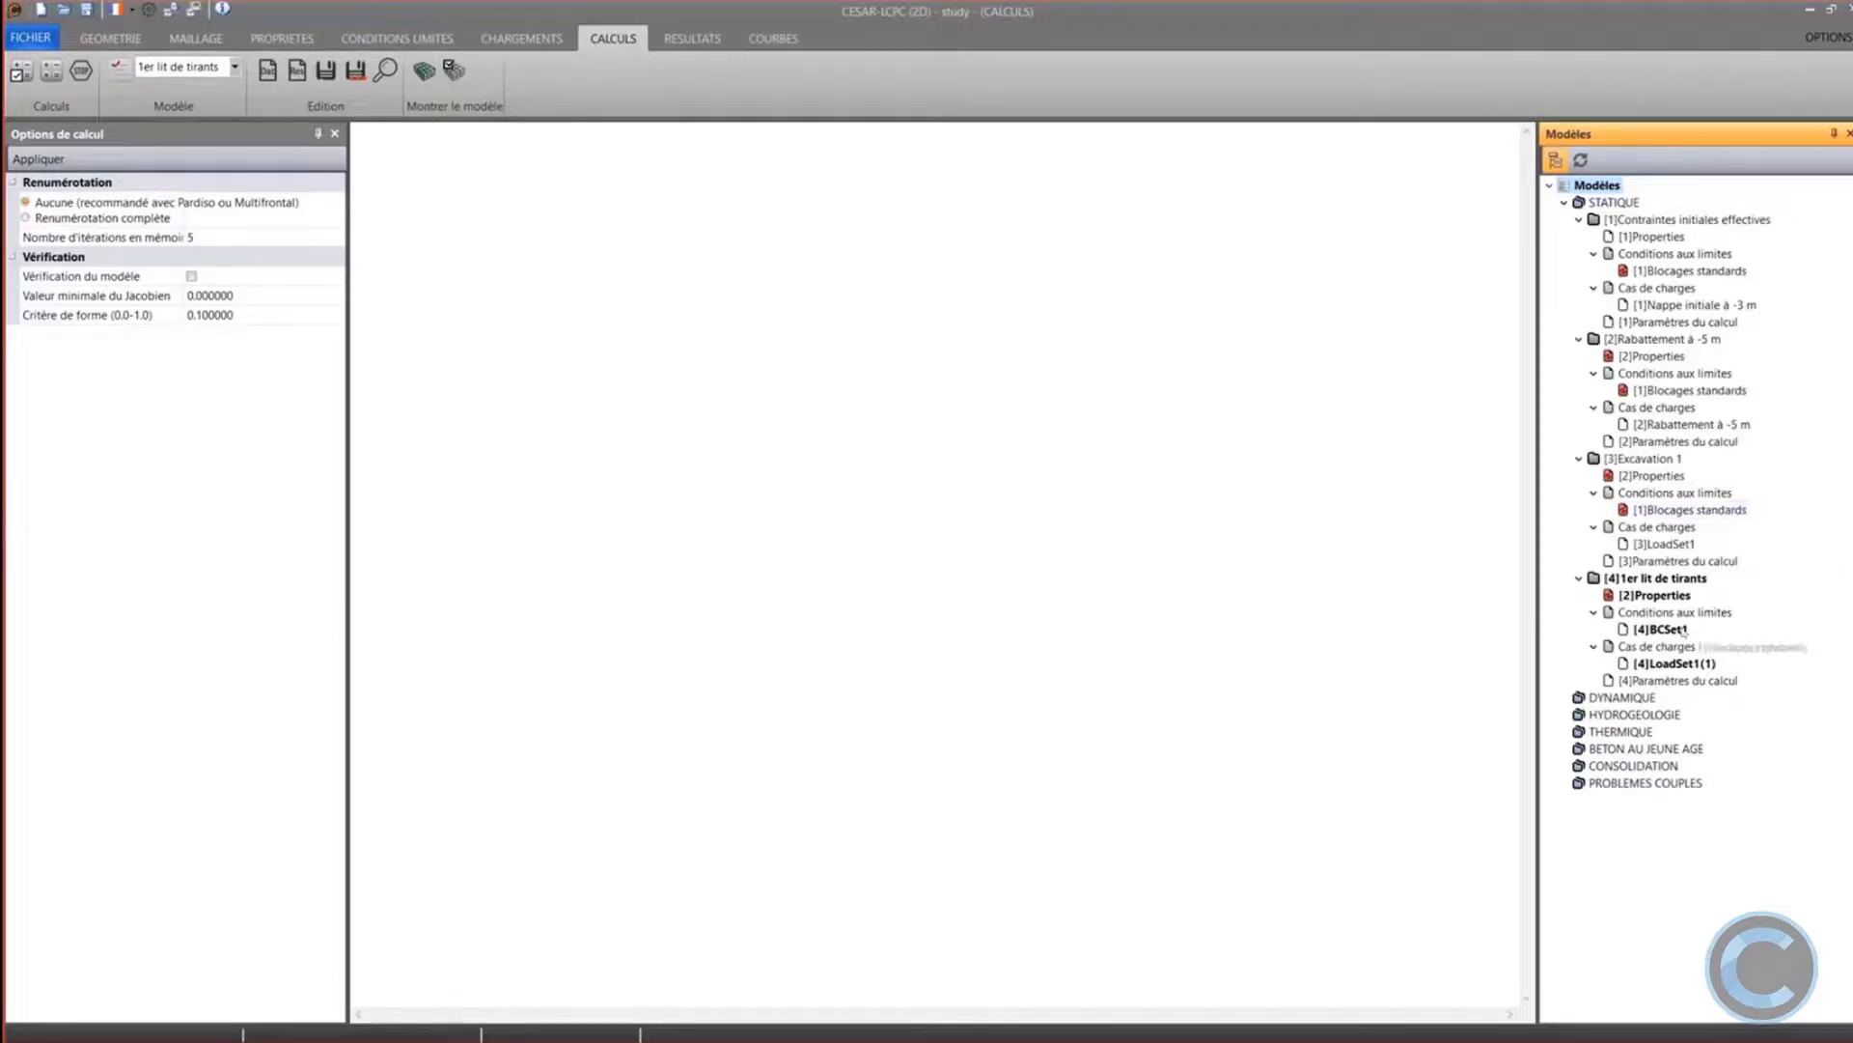
pyautogui.click(931, 532)
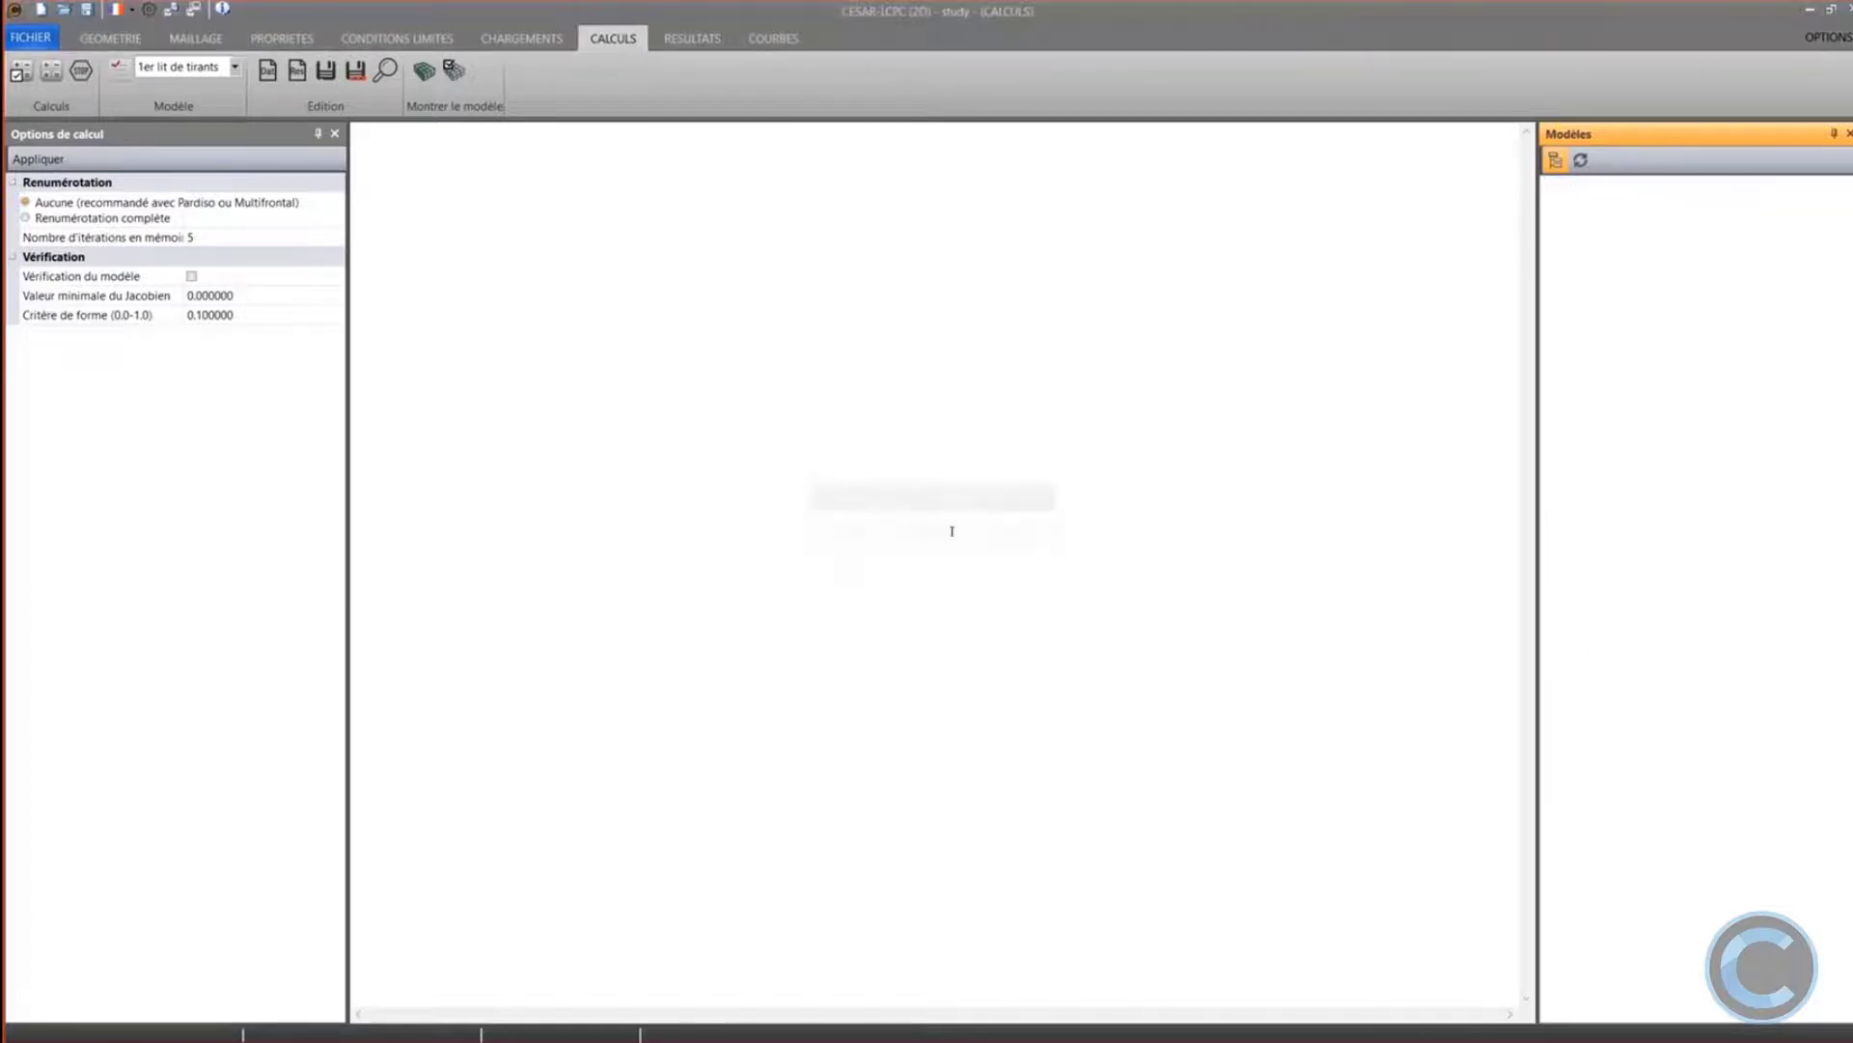
# Rename the Excavation 1 load case as Forces de déconfinement 1
pyautogui.click(1650, 547)
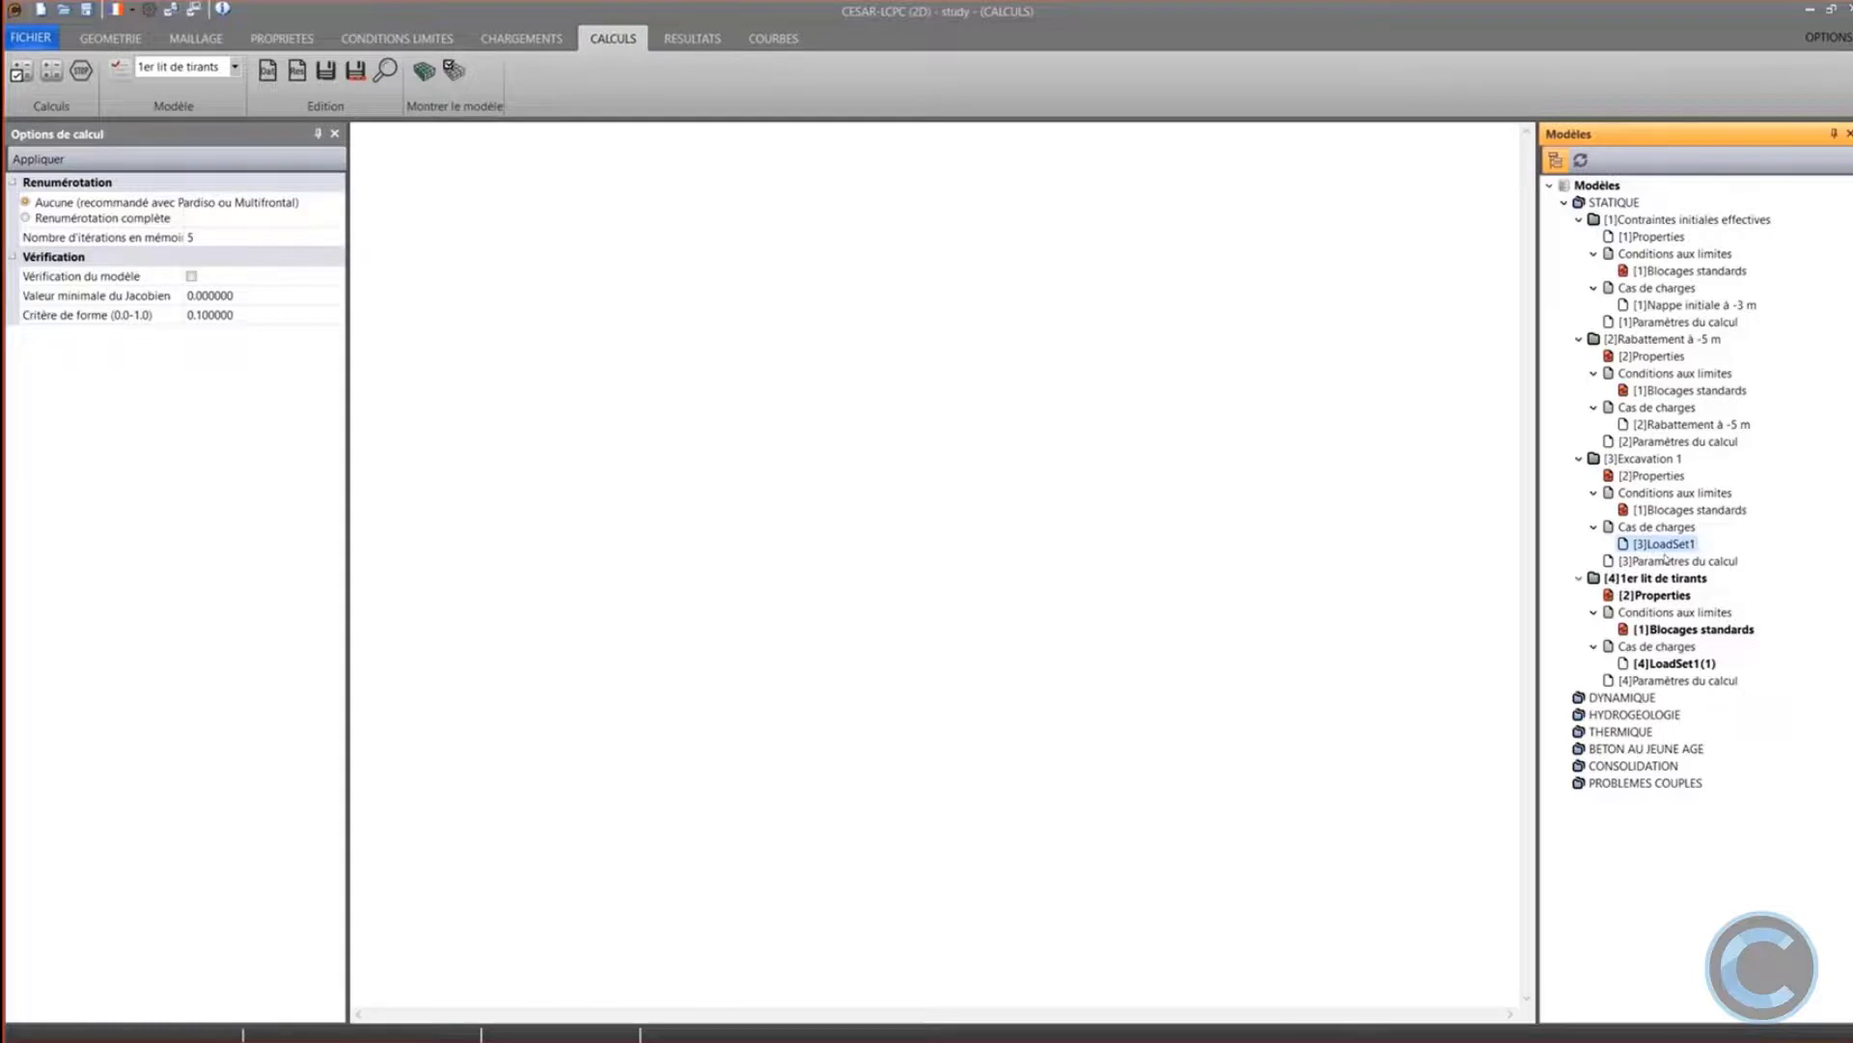
pyautogui.click(1666, 551)
pyautogui.write('Excavation')
pyautogui.press('BackSpace')
pyautogui.press('BackSpace')
pyautogui.press('BackSpace')
pyautogui.press('BackSpace')
pyautogui.press('BackSpace')
pyautogui.press('BackSpace')
pyautogui.press('BackSpace')
pyautogui.press('BackSpace')
pyautogui.press('BackSpace')
pyautogui.press('BackSpace')
pyautogui.write('Forces de déconfinement 1')
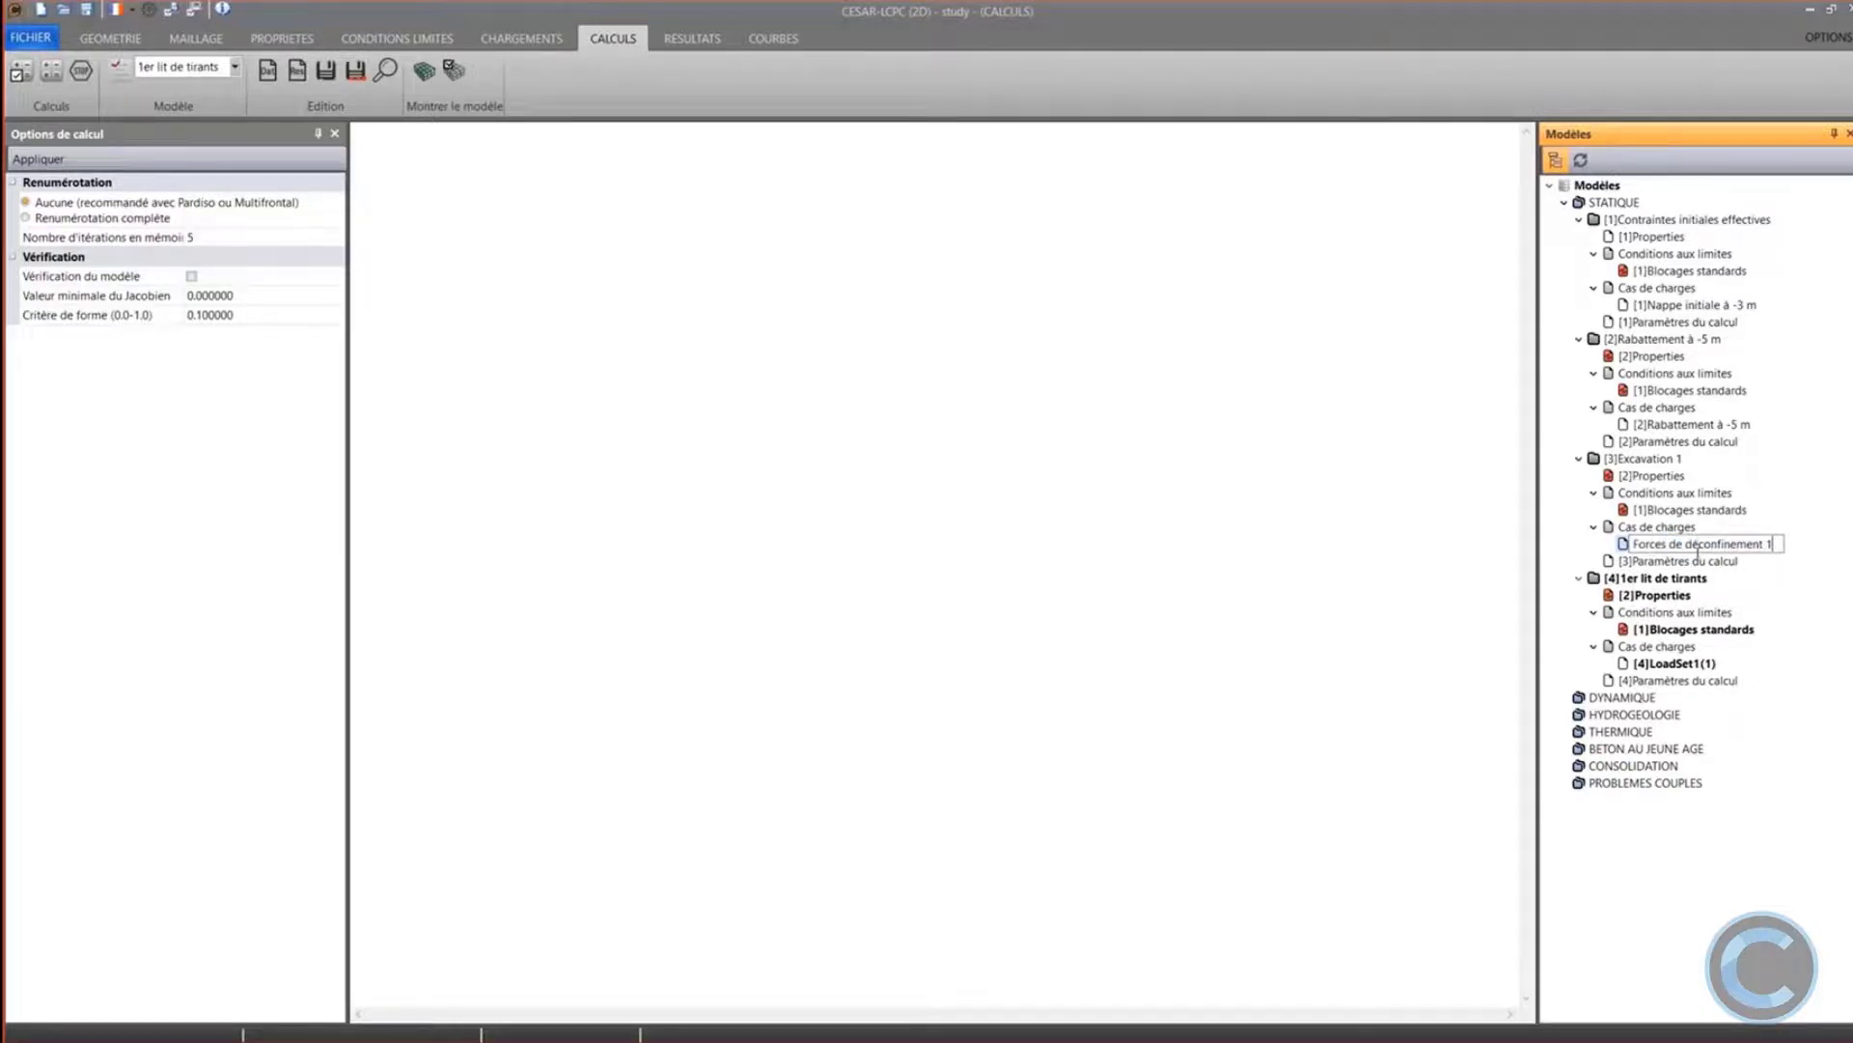
pyautogui.press('Return')
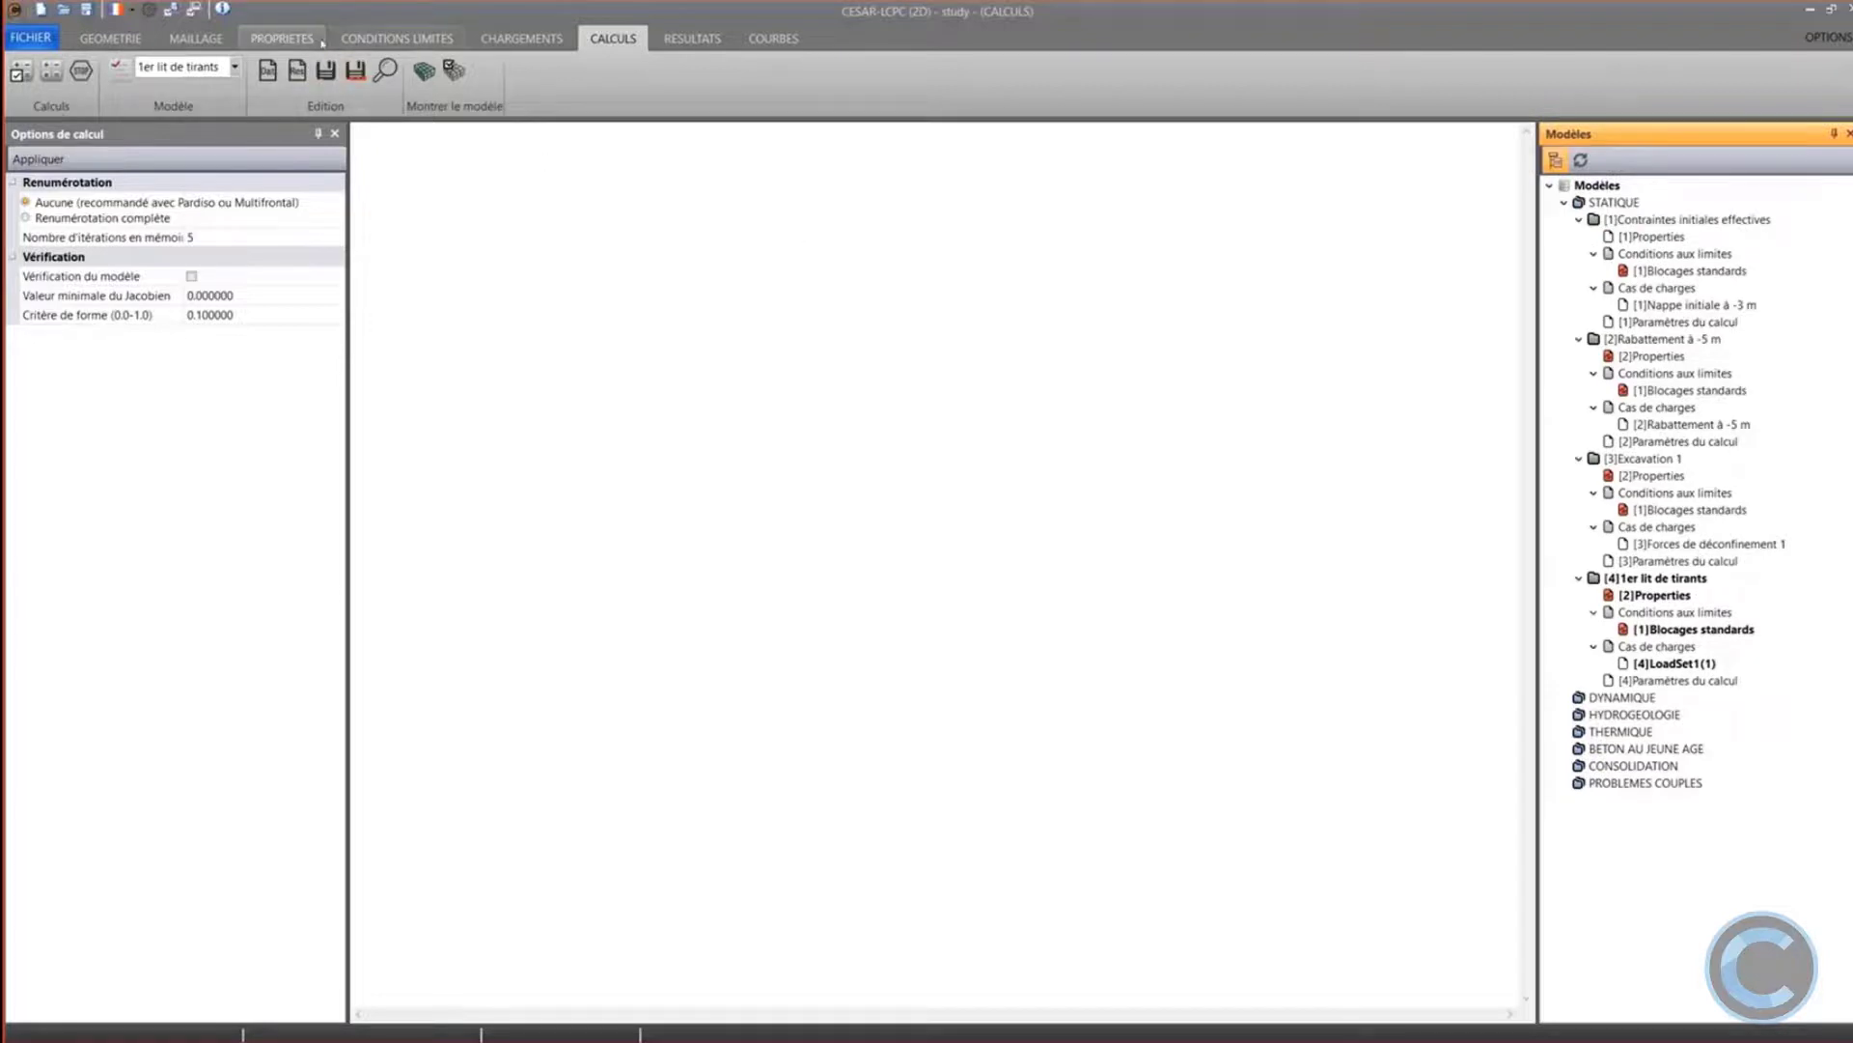
# Set the lower anchor and the uppermost soil layer in front of the wall to inactive in the 1er lit de tirants model
pyautogui.click(281, 39)
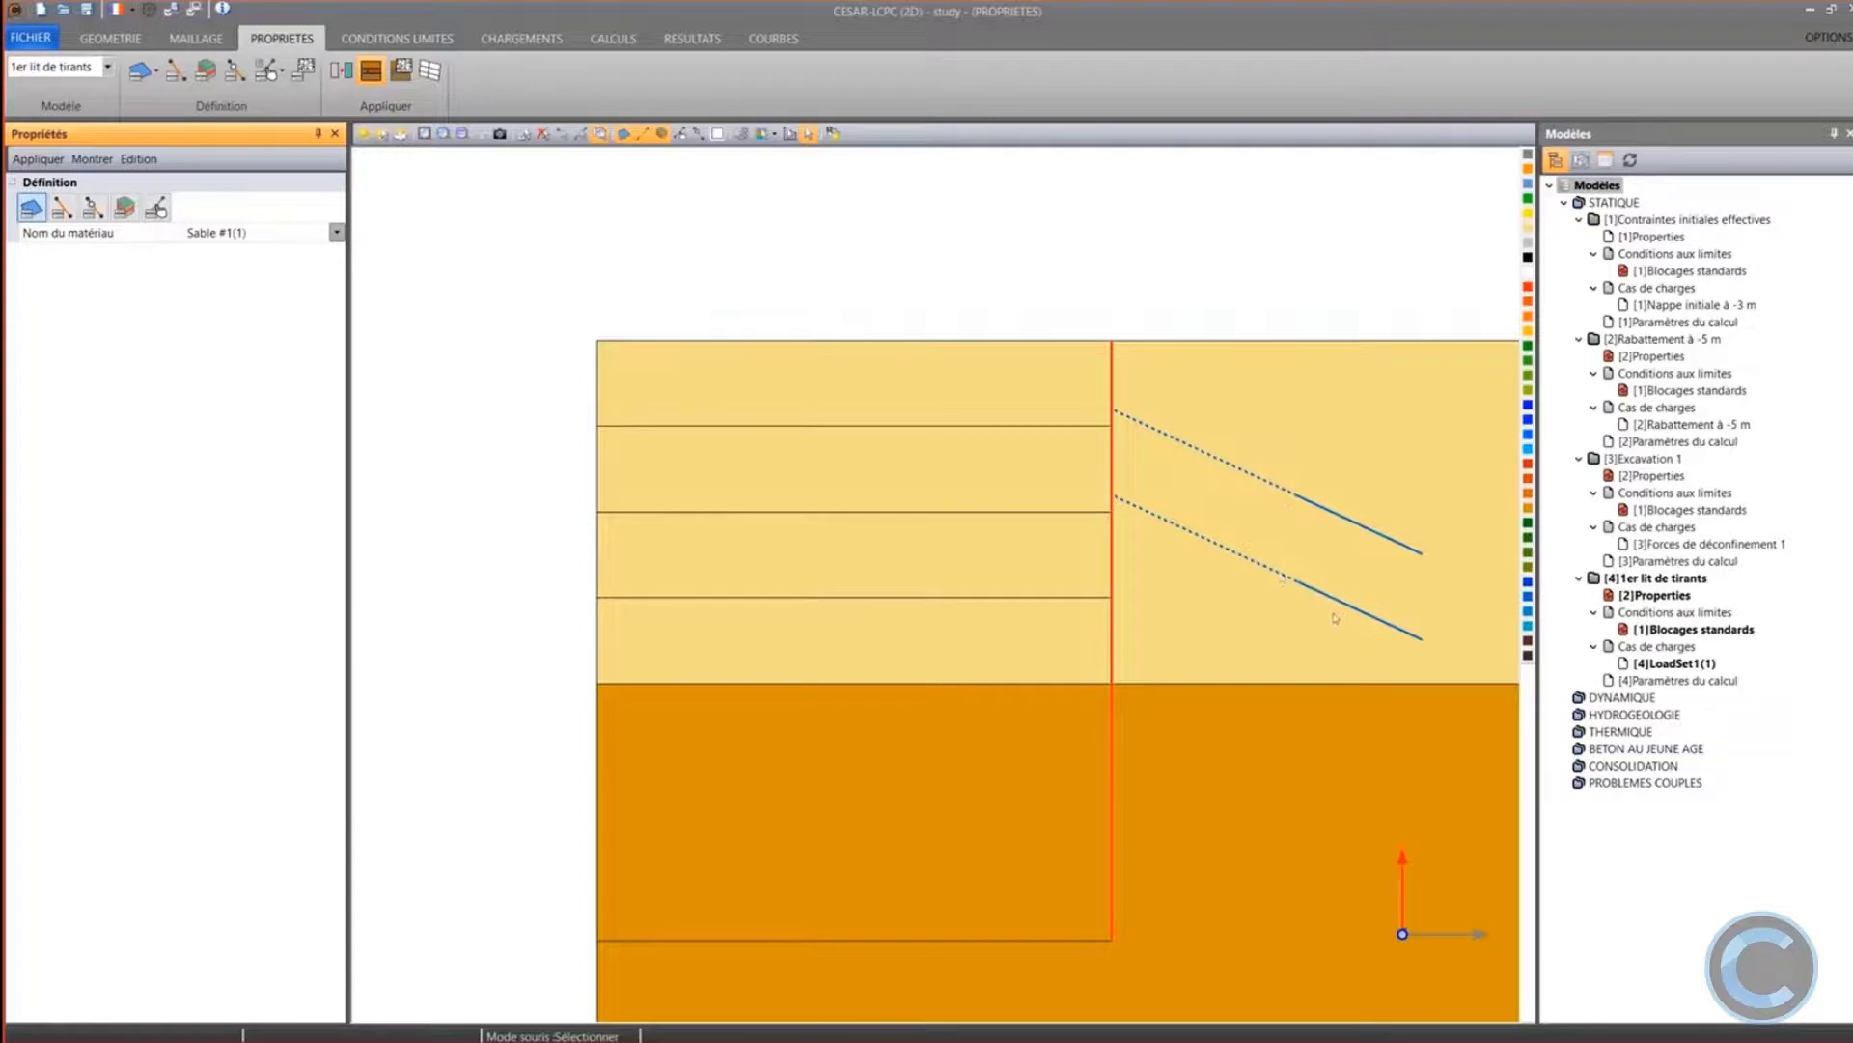
pyautogui.click(1272, 583)
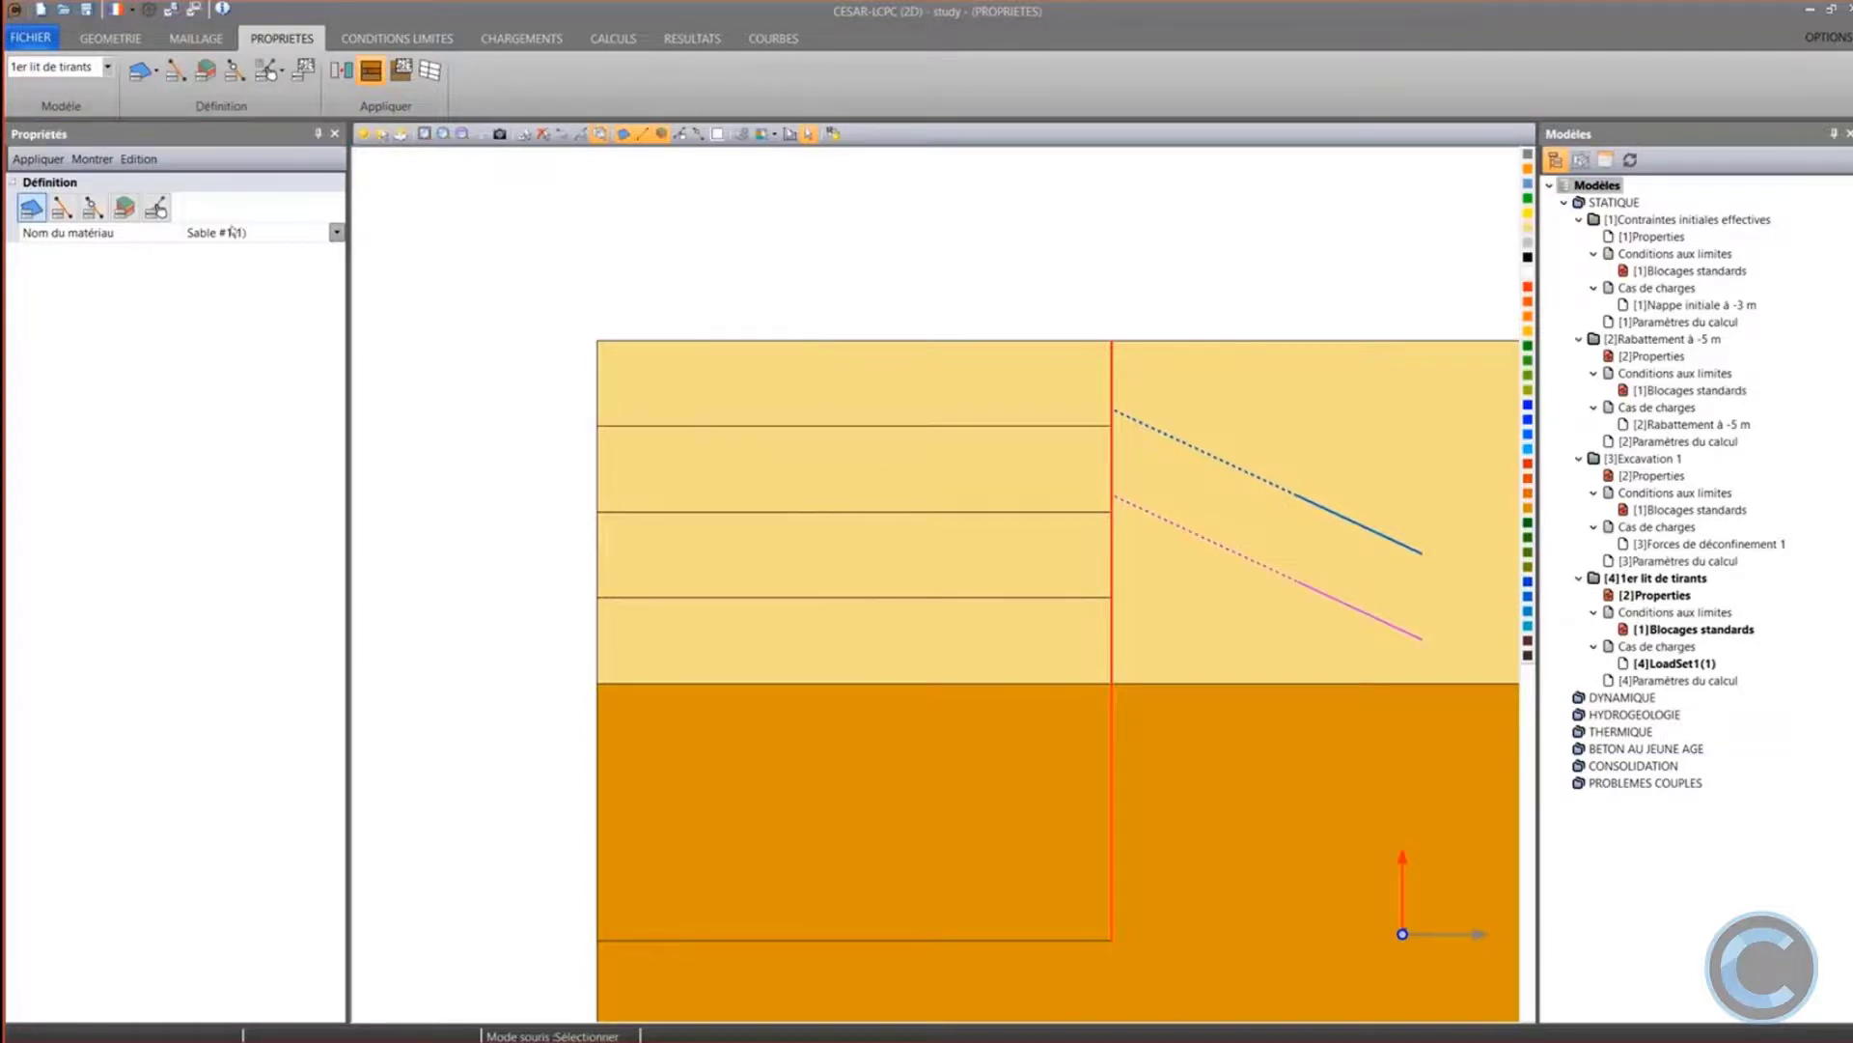
pyautogui.click(341, 69)
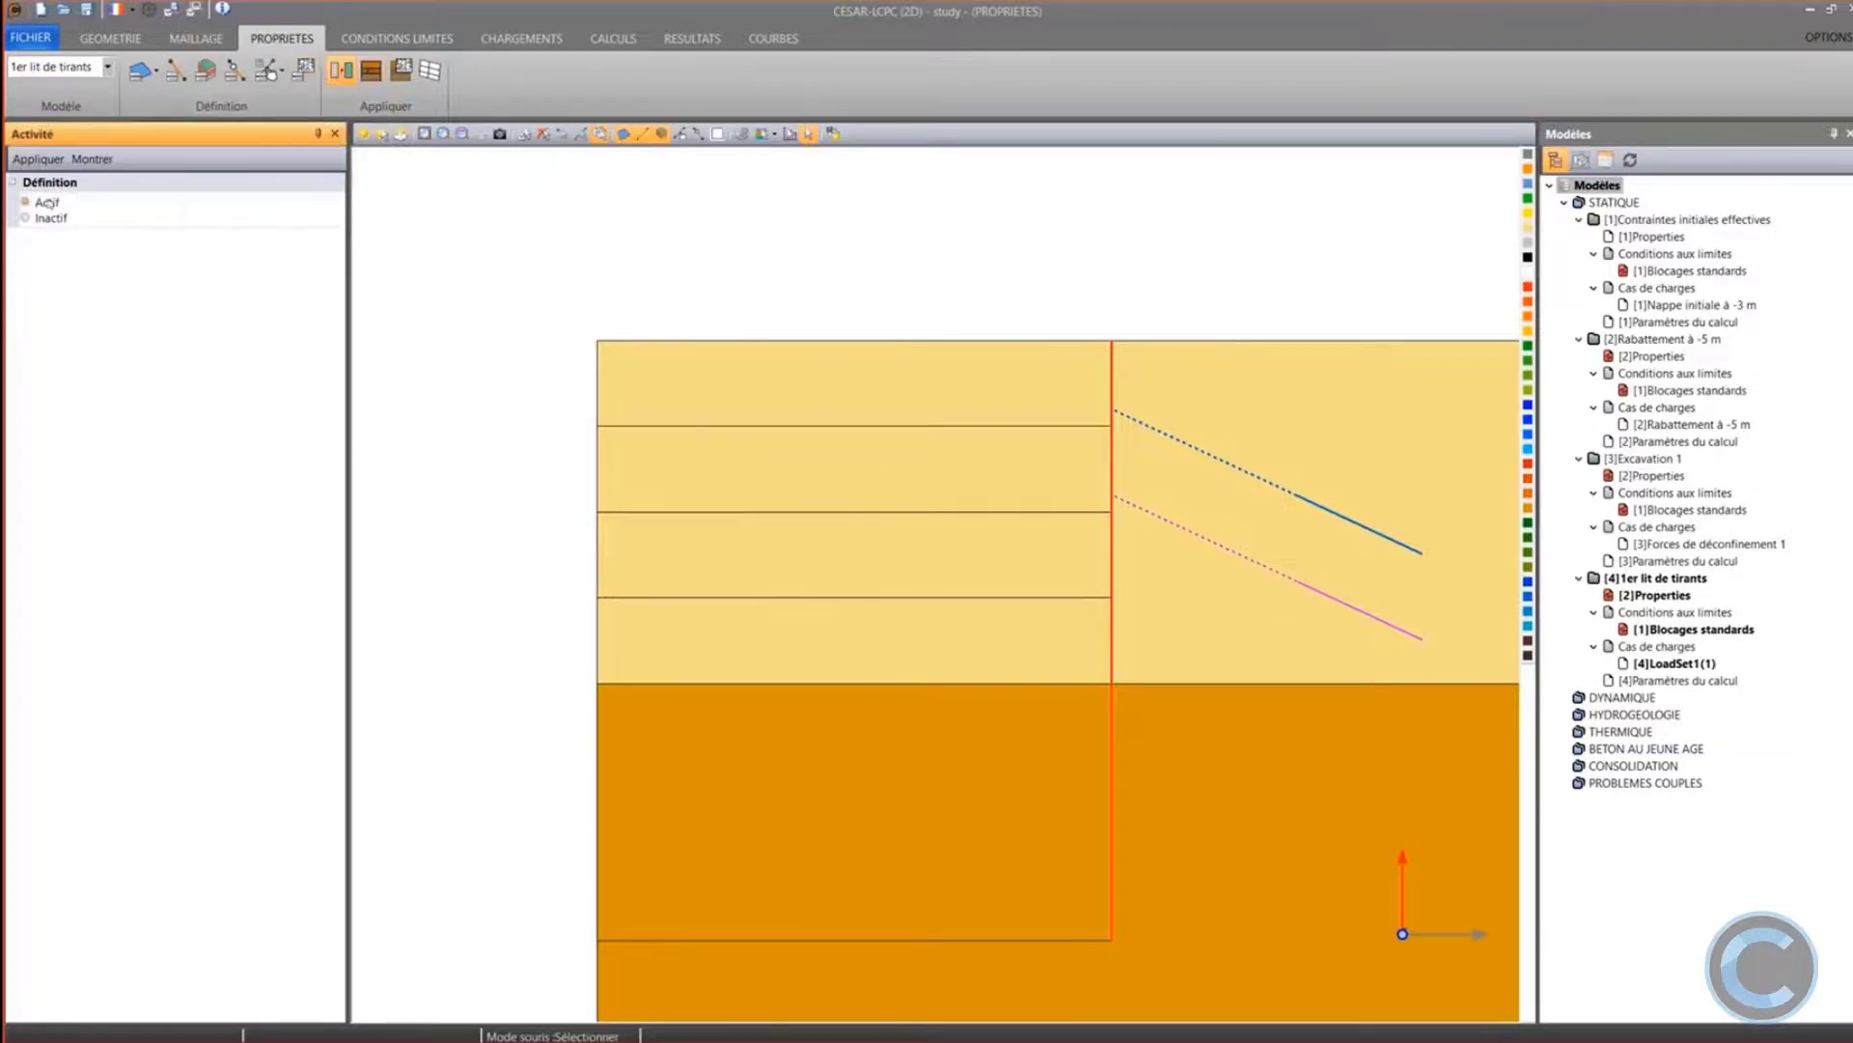
pyautogui.click(631, 405)
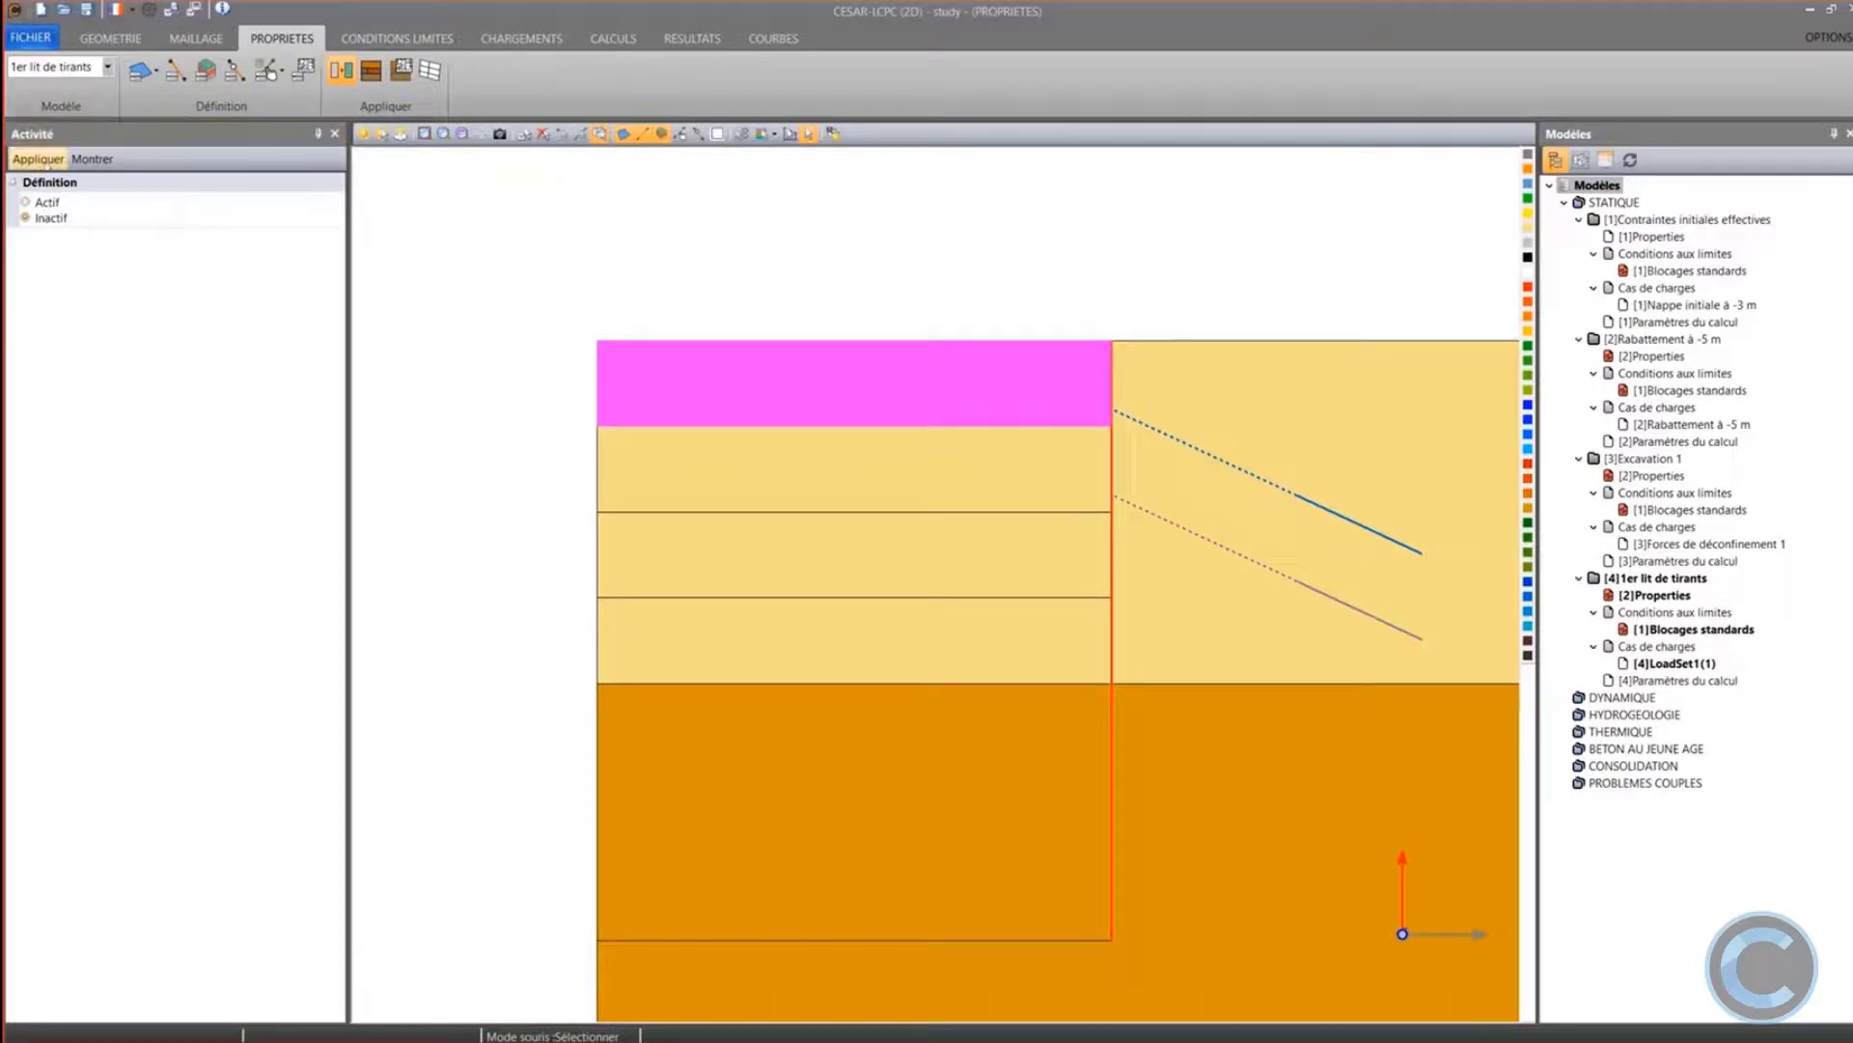
pyautogui.click(37, 158)
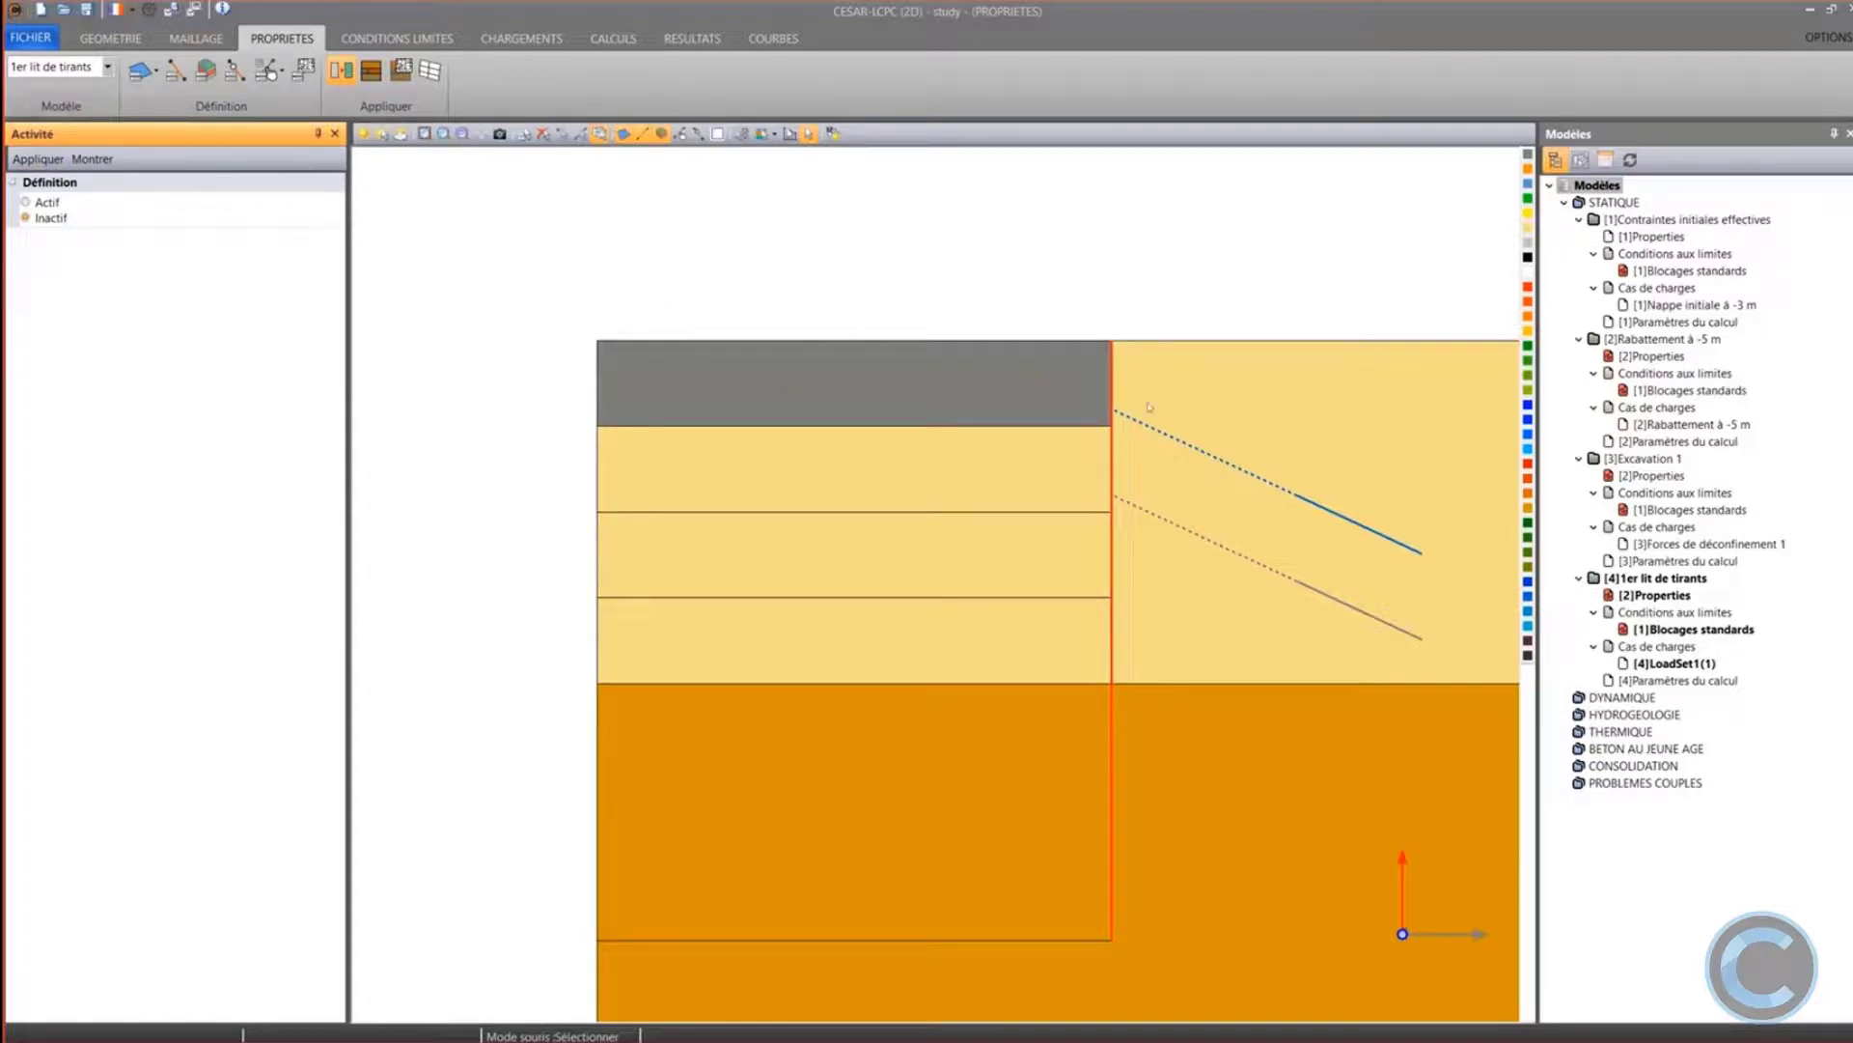
# Review the prestress activation and prestress force of the Ancrage 1D property set
pyautogui.click(176, 71)
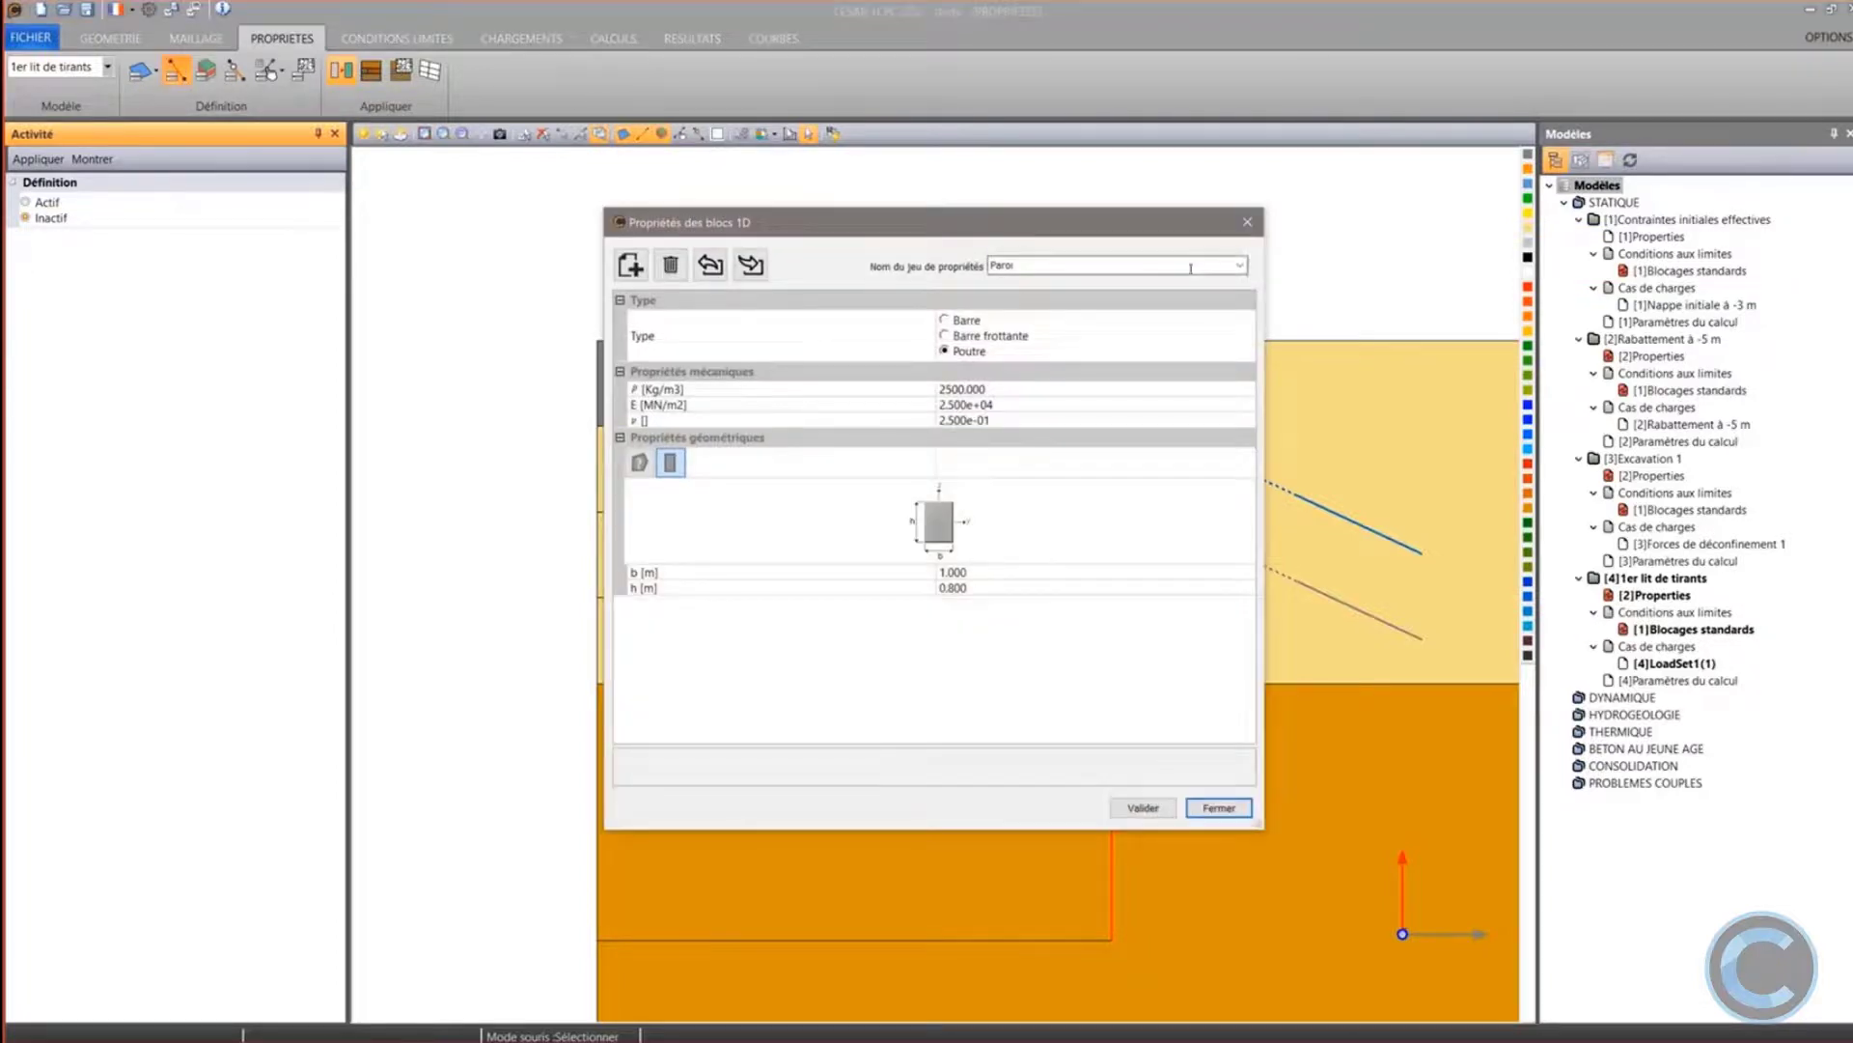
pyautogui.click(1239, 266)
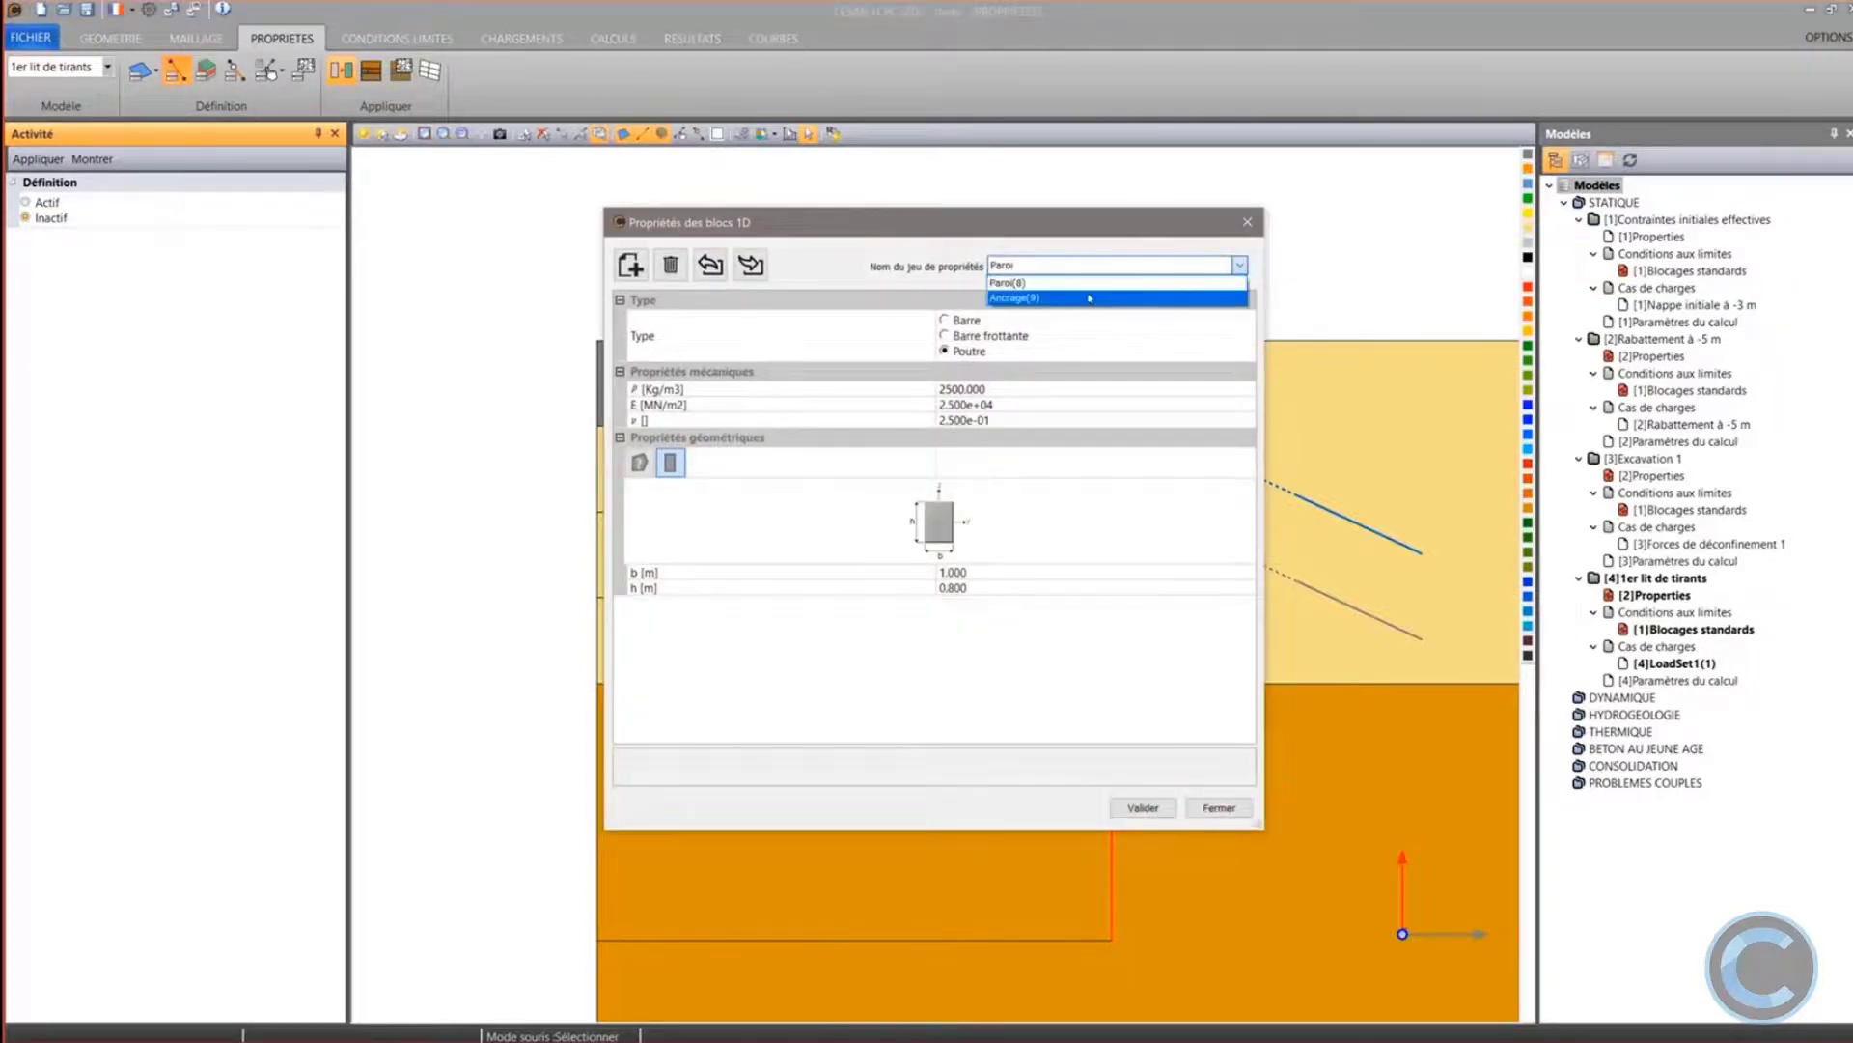
pyautogui.click(1090, 298)
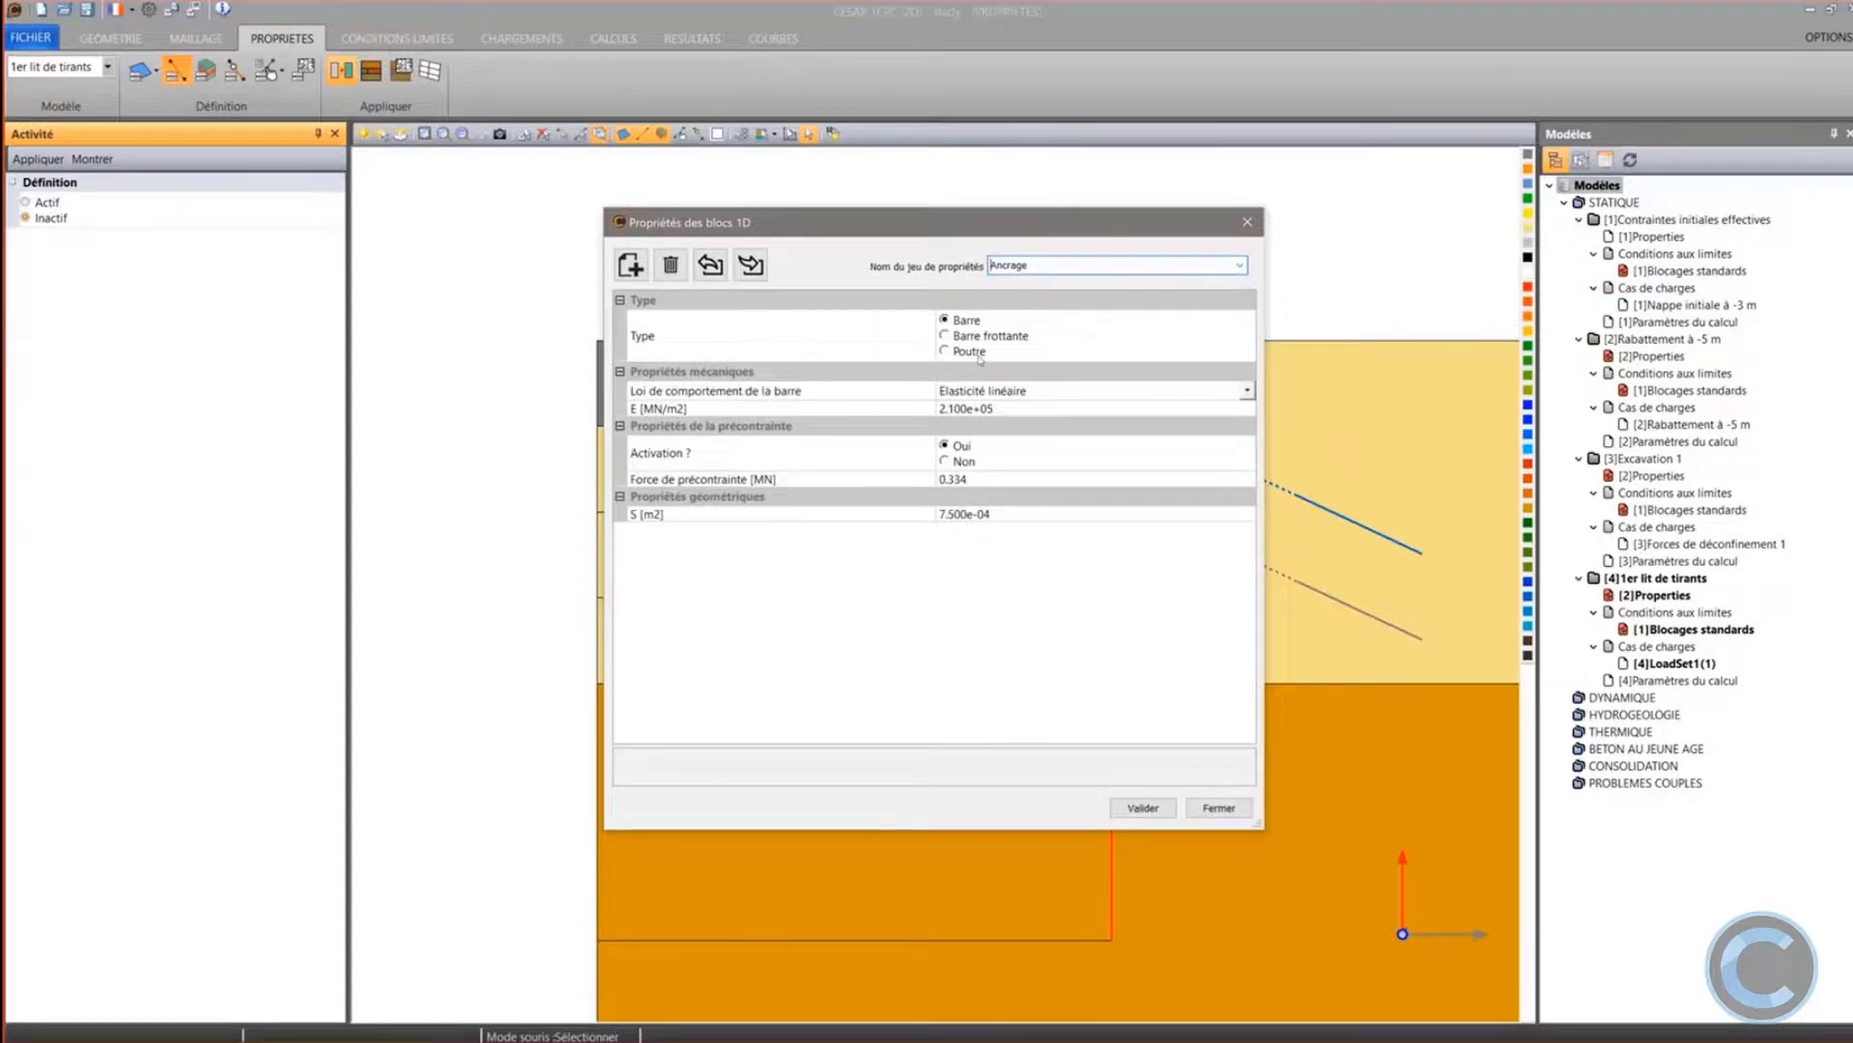
pyautogui.click(980, 480)
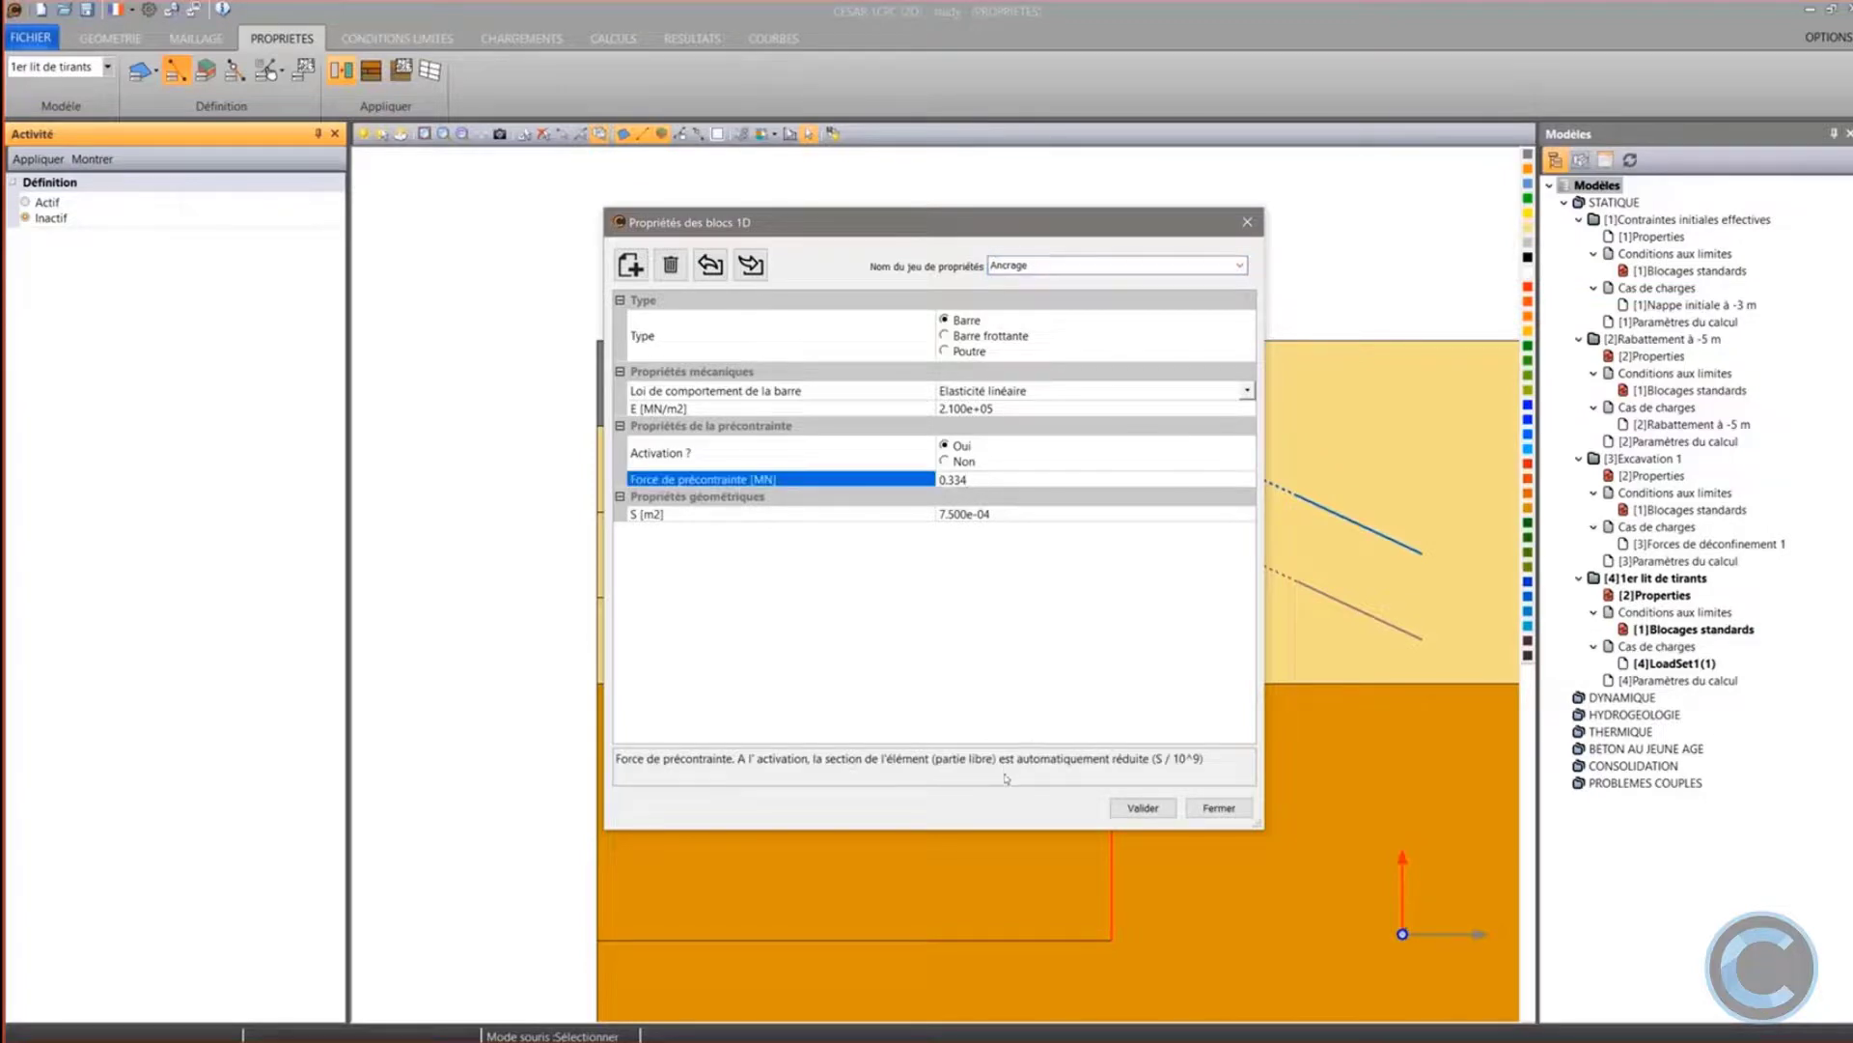
pyautogui.click(1216, 809)
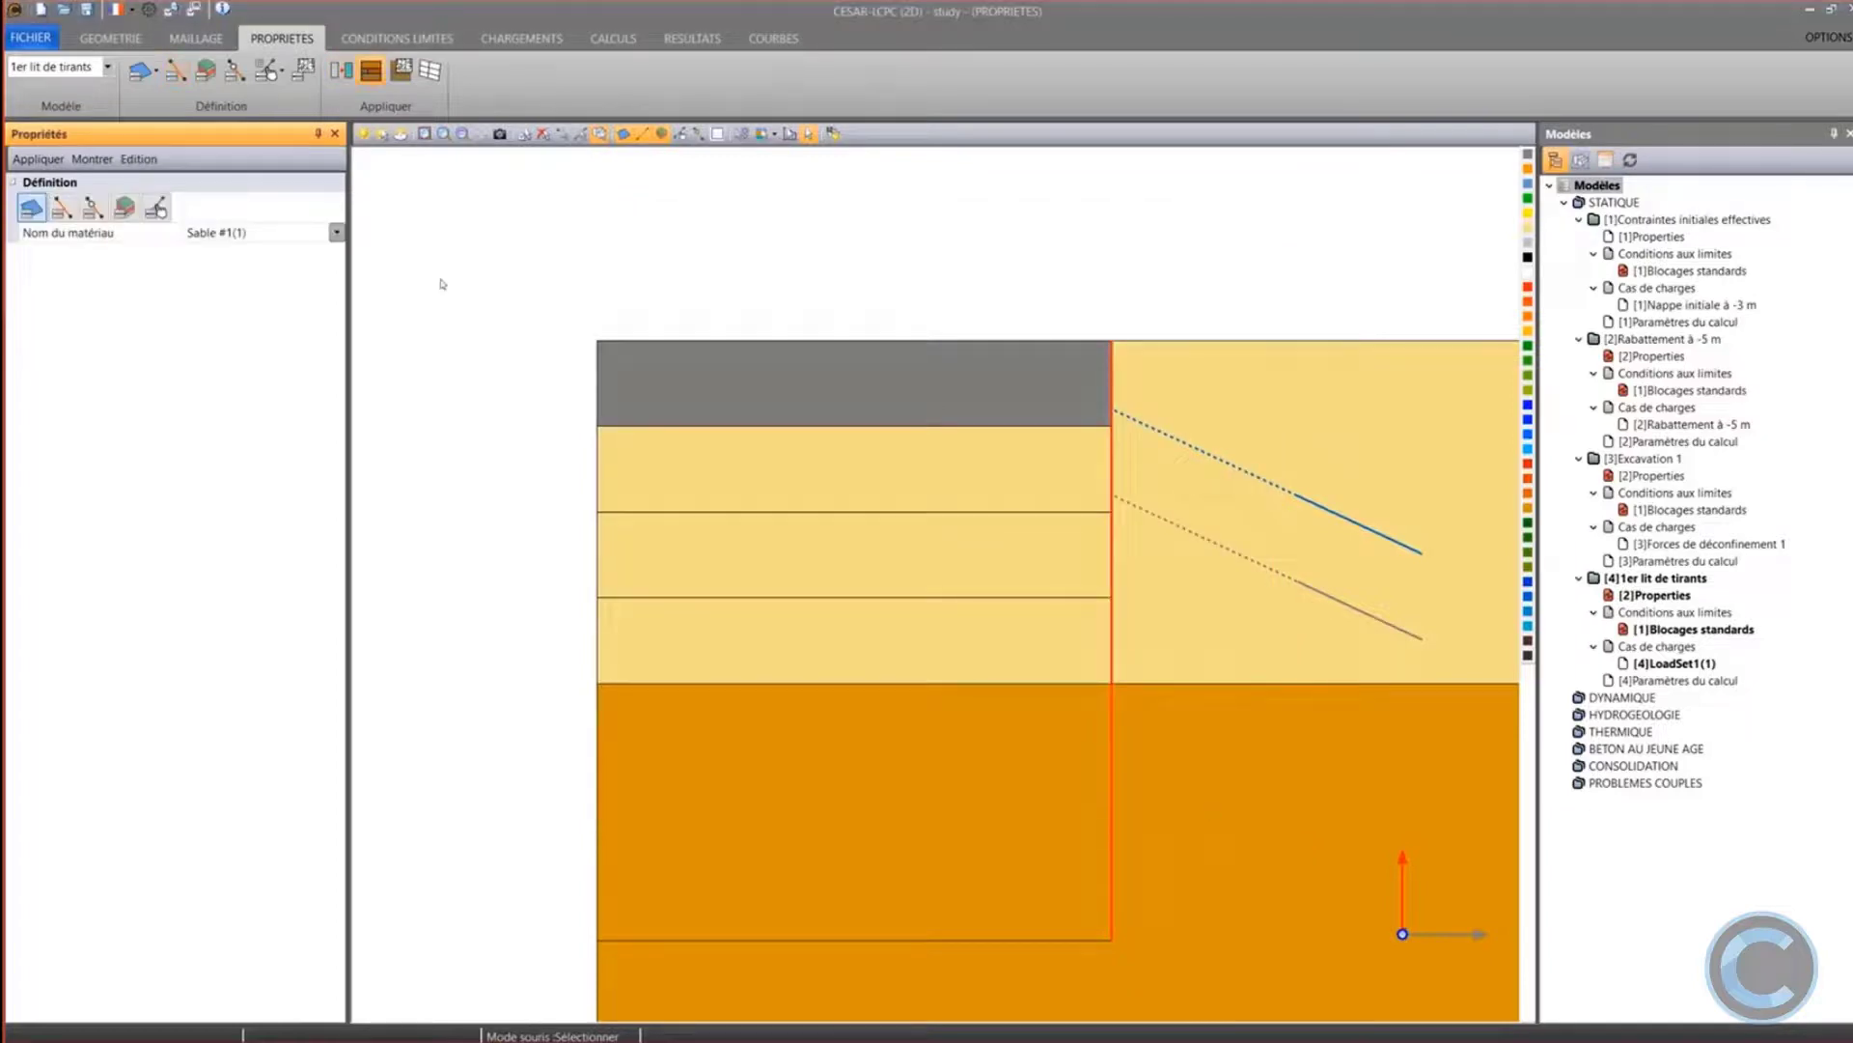
# Check the boundary conditions and the loads of the 1er lit de tirants model
pyautogui.click(398, 40)
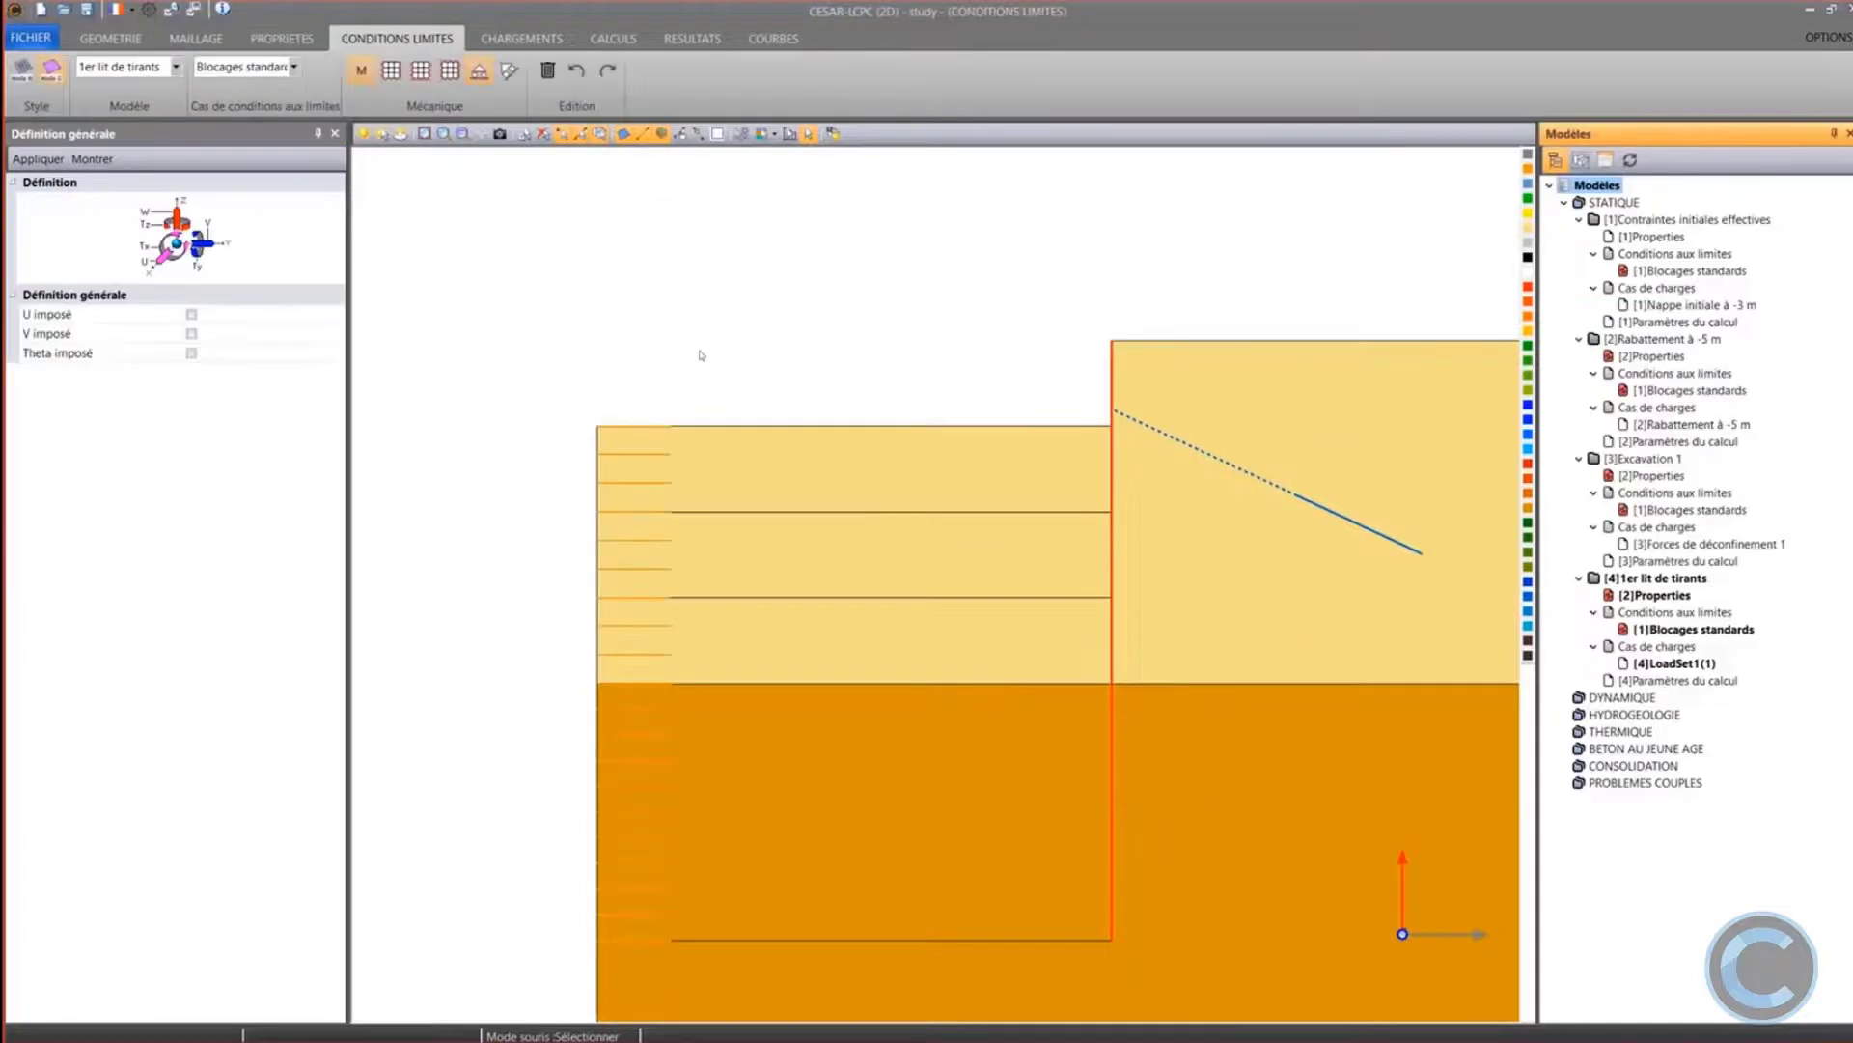
pyautogui.scroll(-3, 600, 298)
pyautogui.scroll(1, 596, 301)
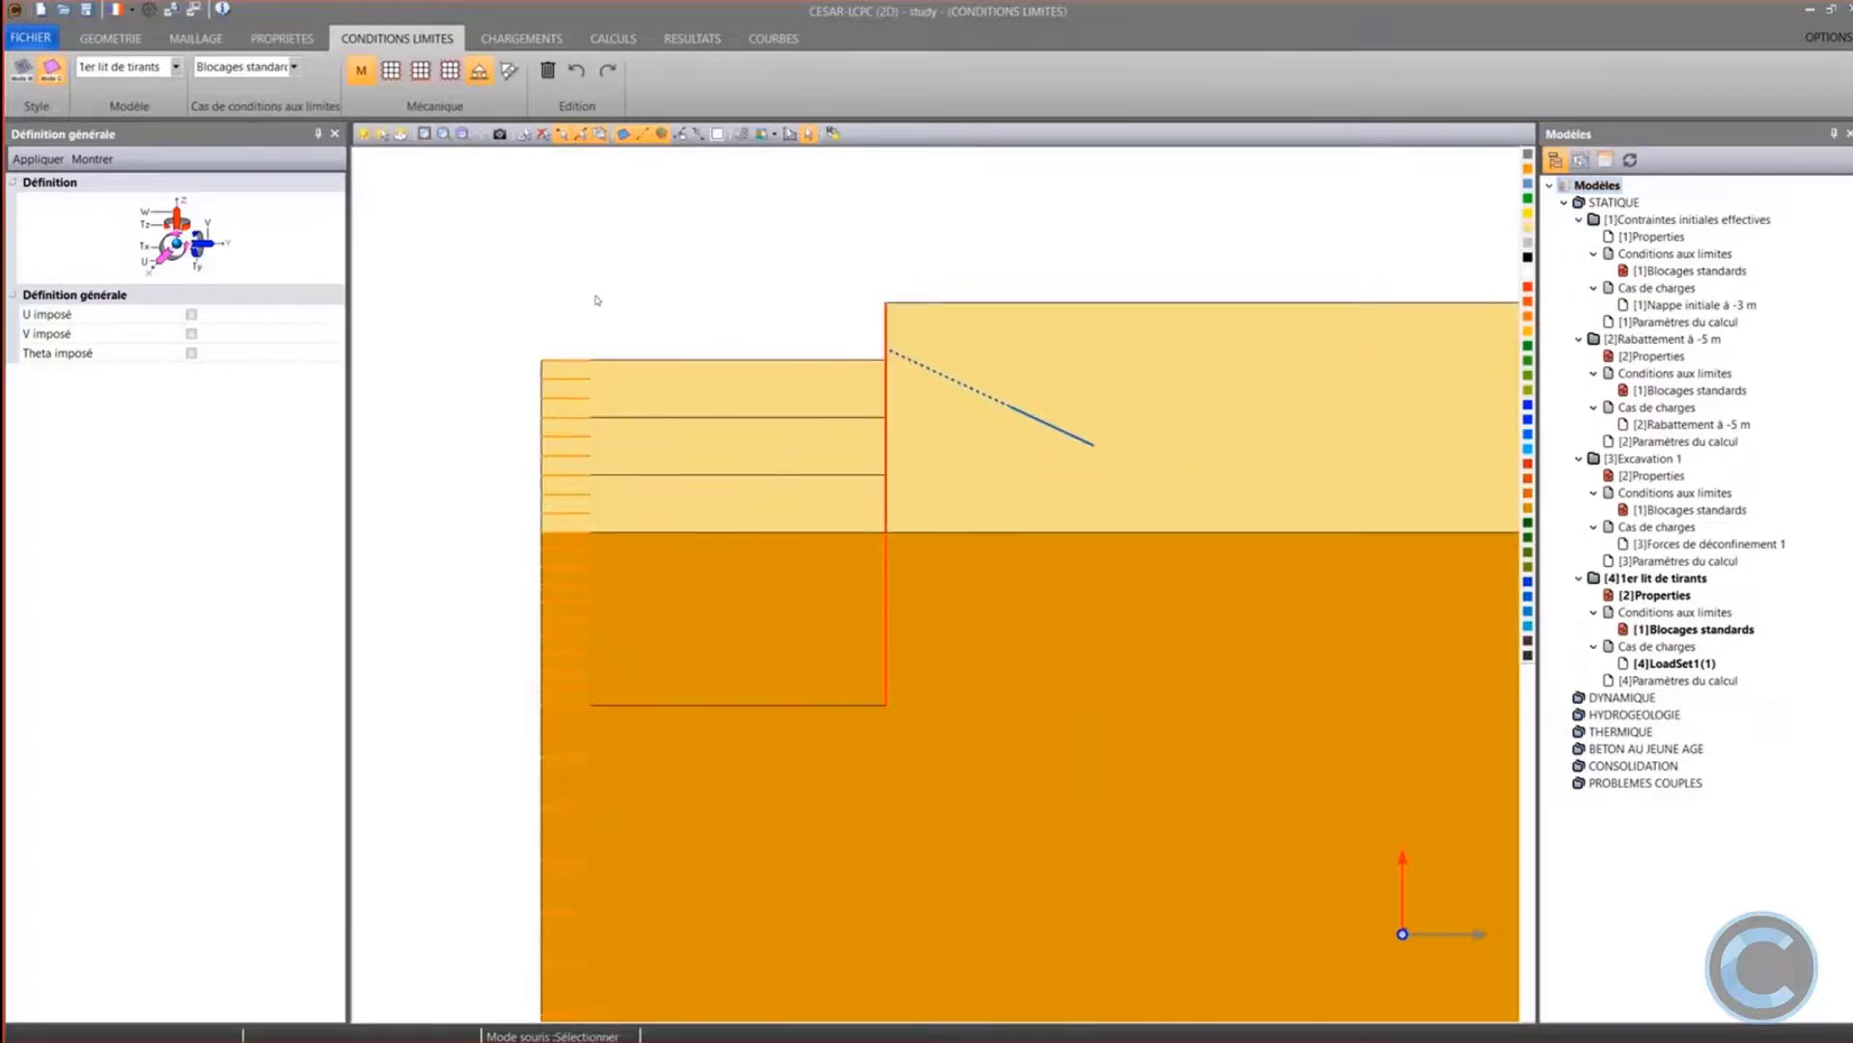
pyautogui.click(518, 40)
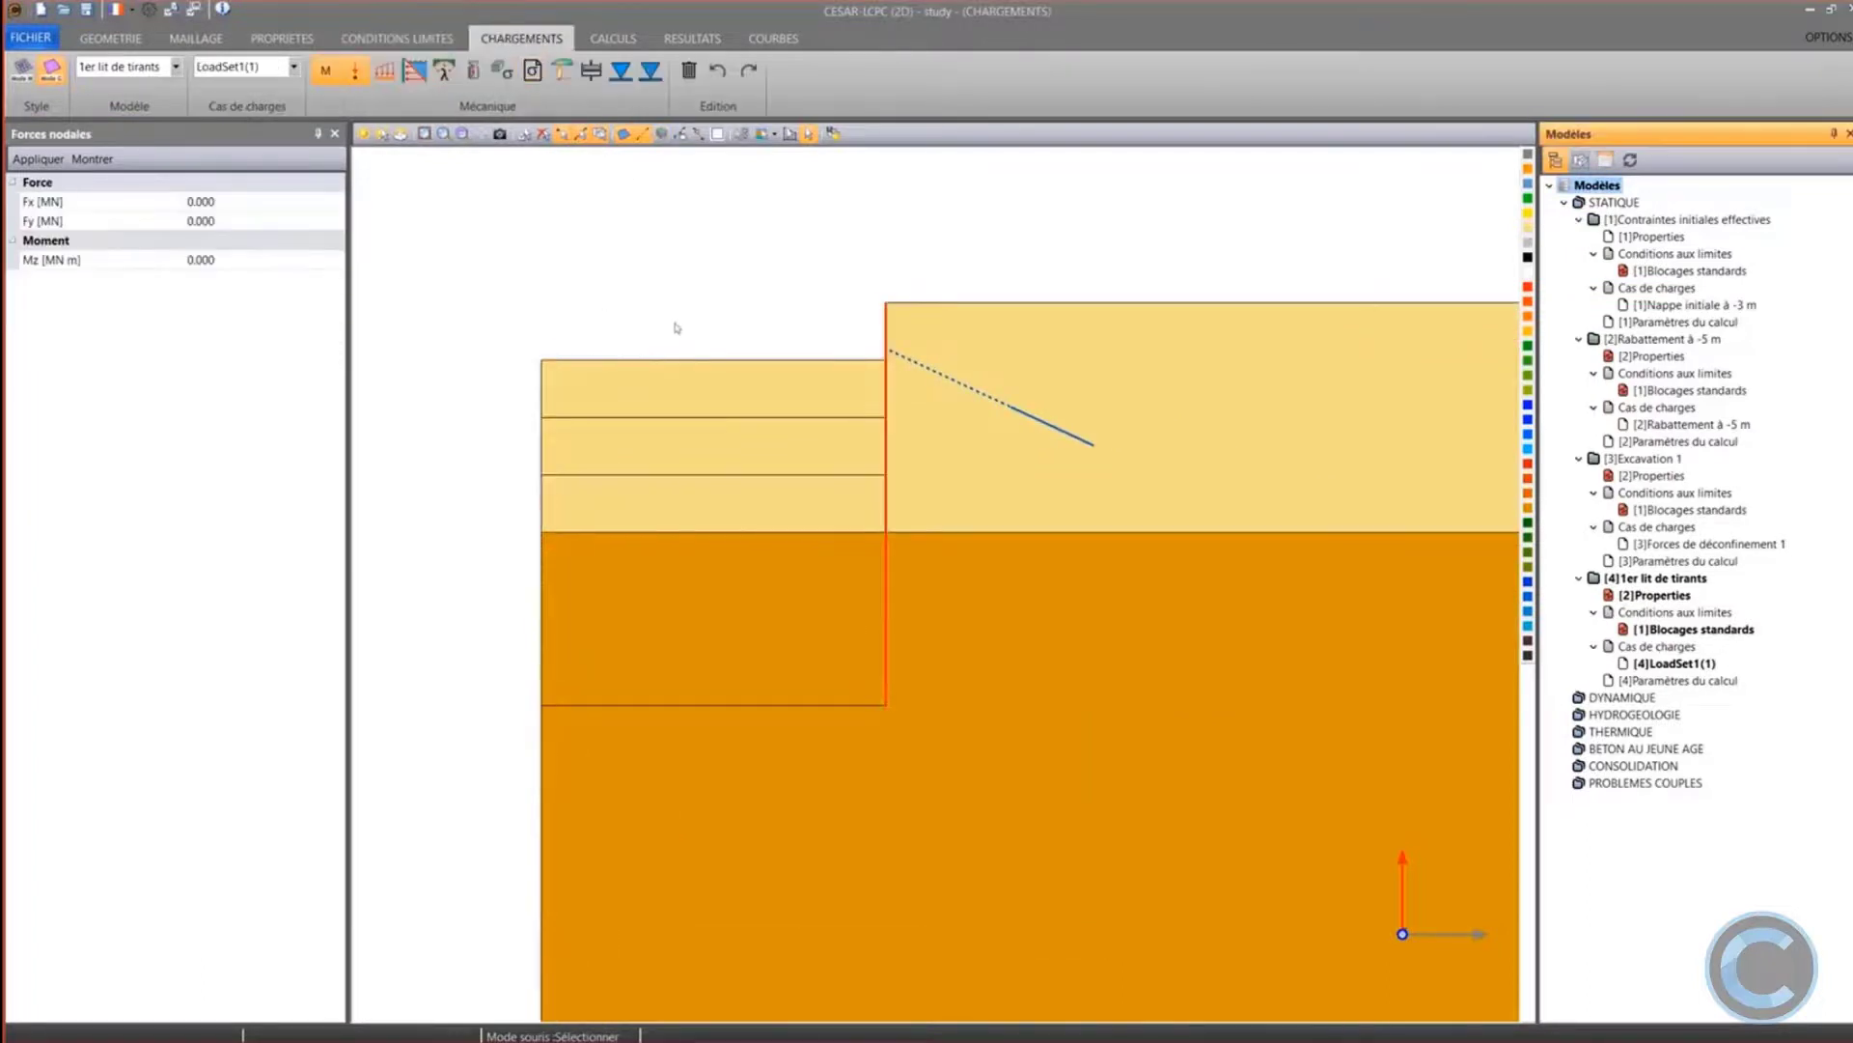
pyautogui.moveTo(694, 331); pyautogui.dragTo(739, 356, button='middle')
pyautogui.scroll(1, 739, 355)
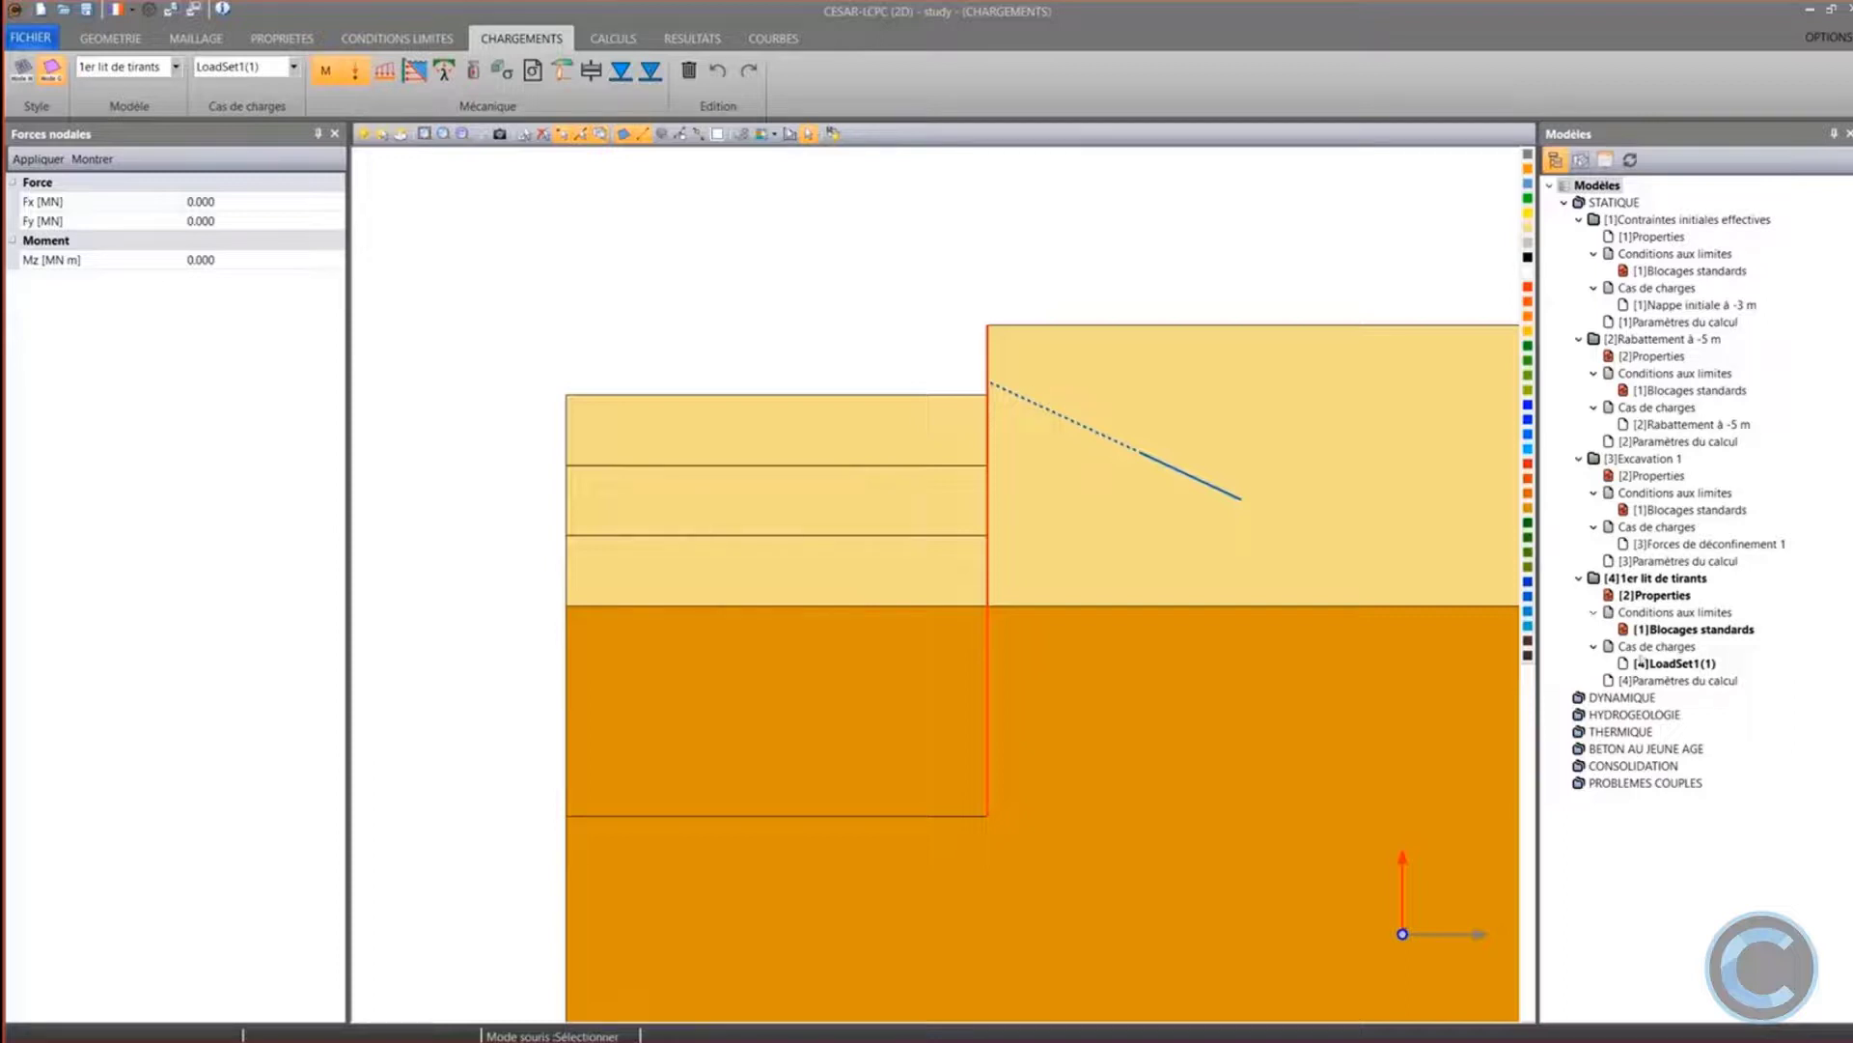
# Rename the 1er lit de tirants load case as vide
pyautogui.click(1643, 664)
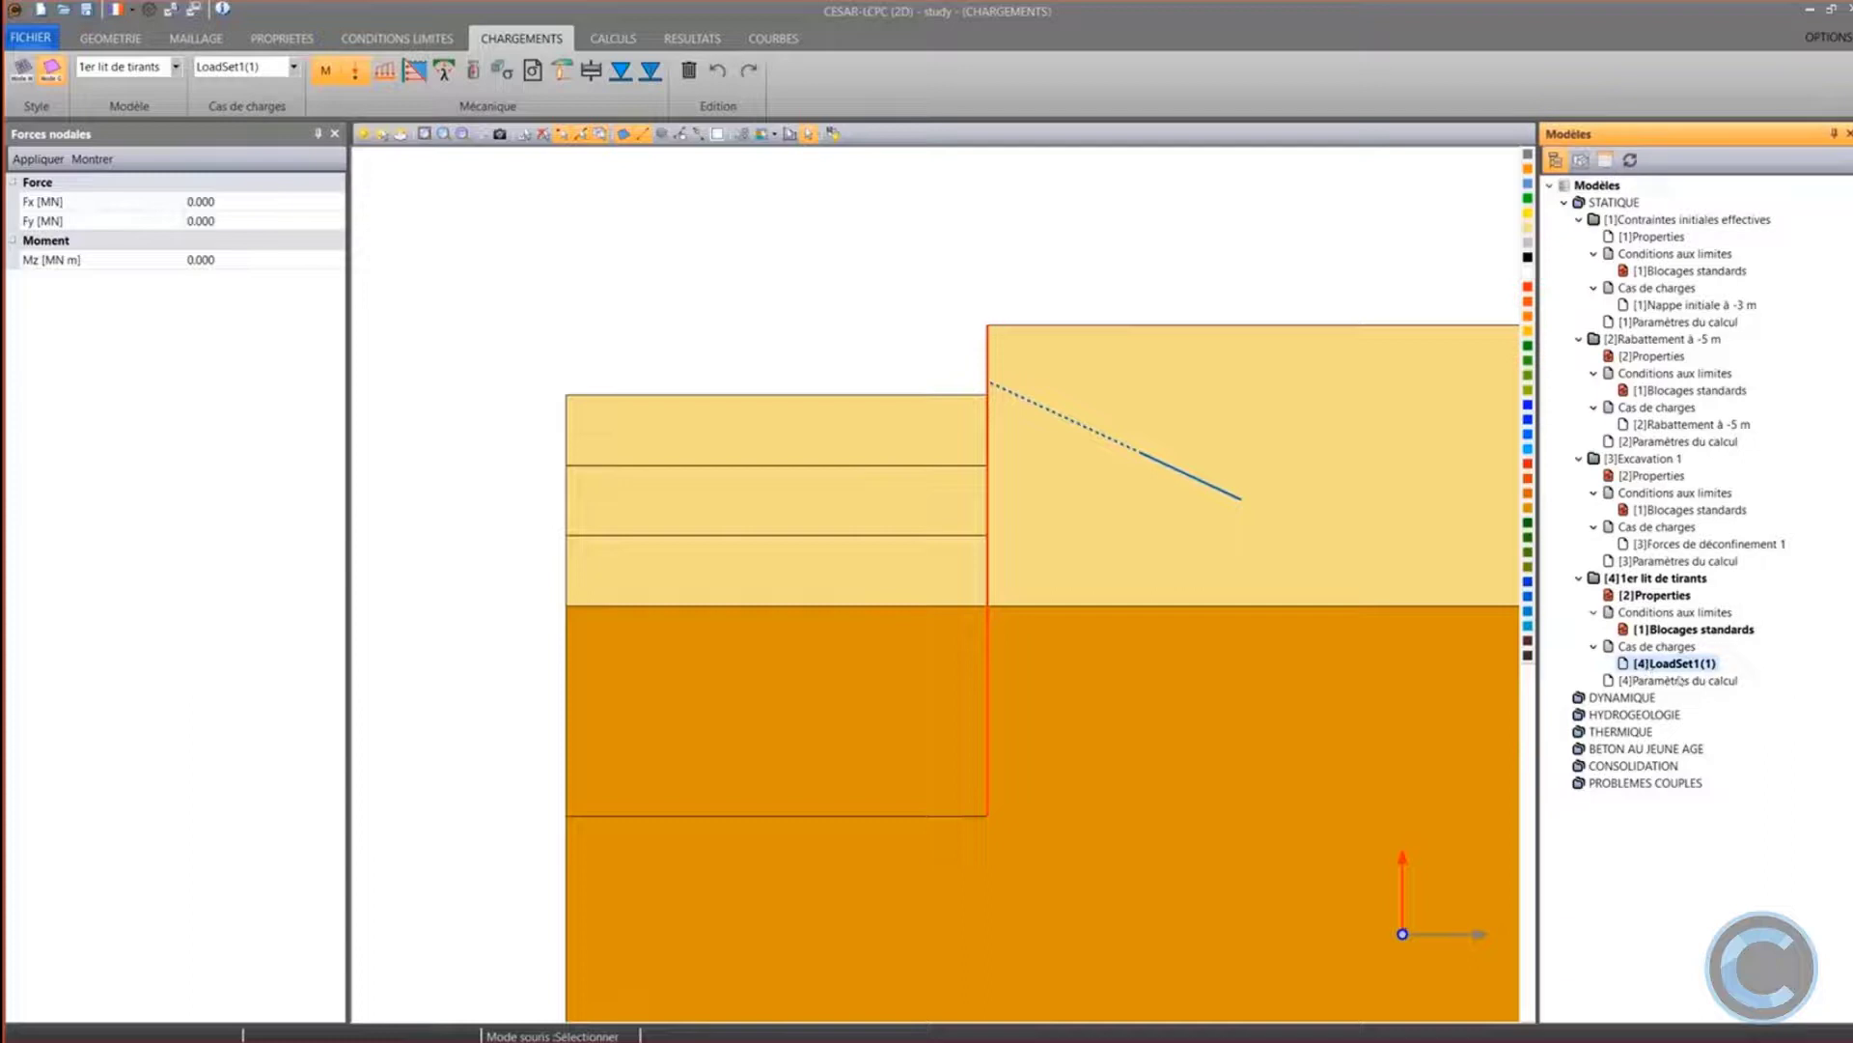
pyautogui.click(1677, 664)
pyautogui.press('BackSpace')
pyautogui.write('vide')
pyautogui.press('Return')
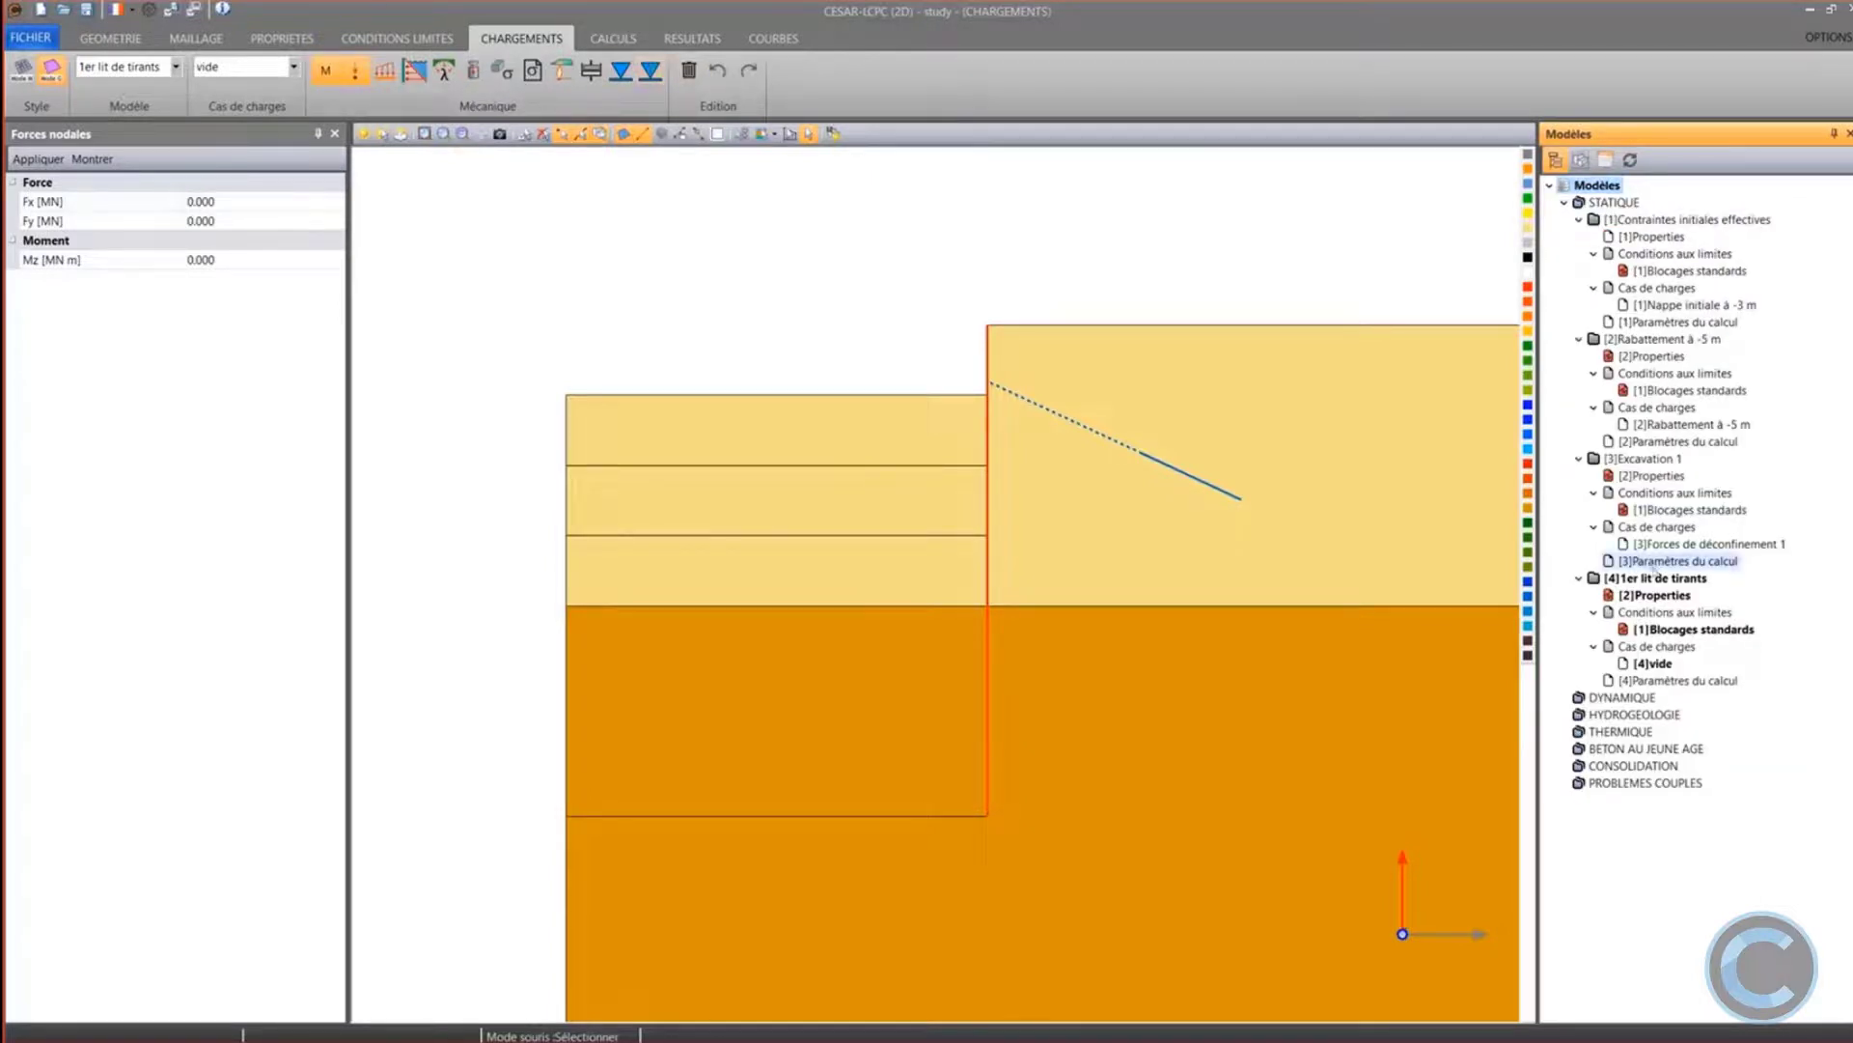
# Copy the calculation parameters of the Excavation 1 model to the 1er lit de tirants model
pyautogui.moveTo(1661, 687); pyautogui.dragTo(1003, 592)
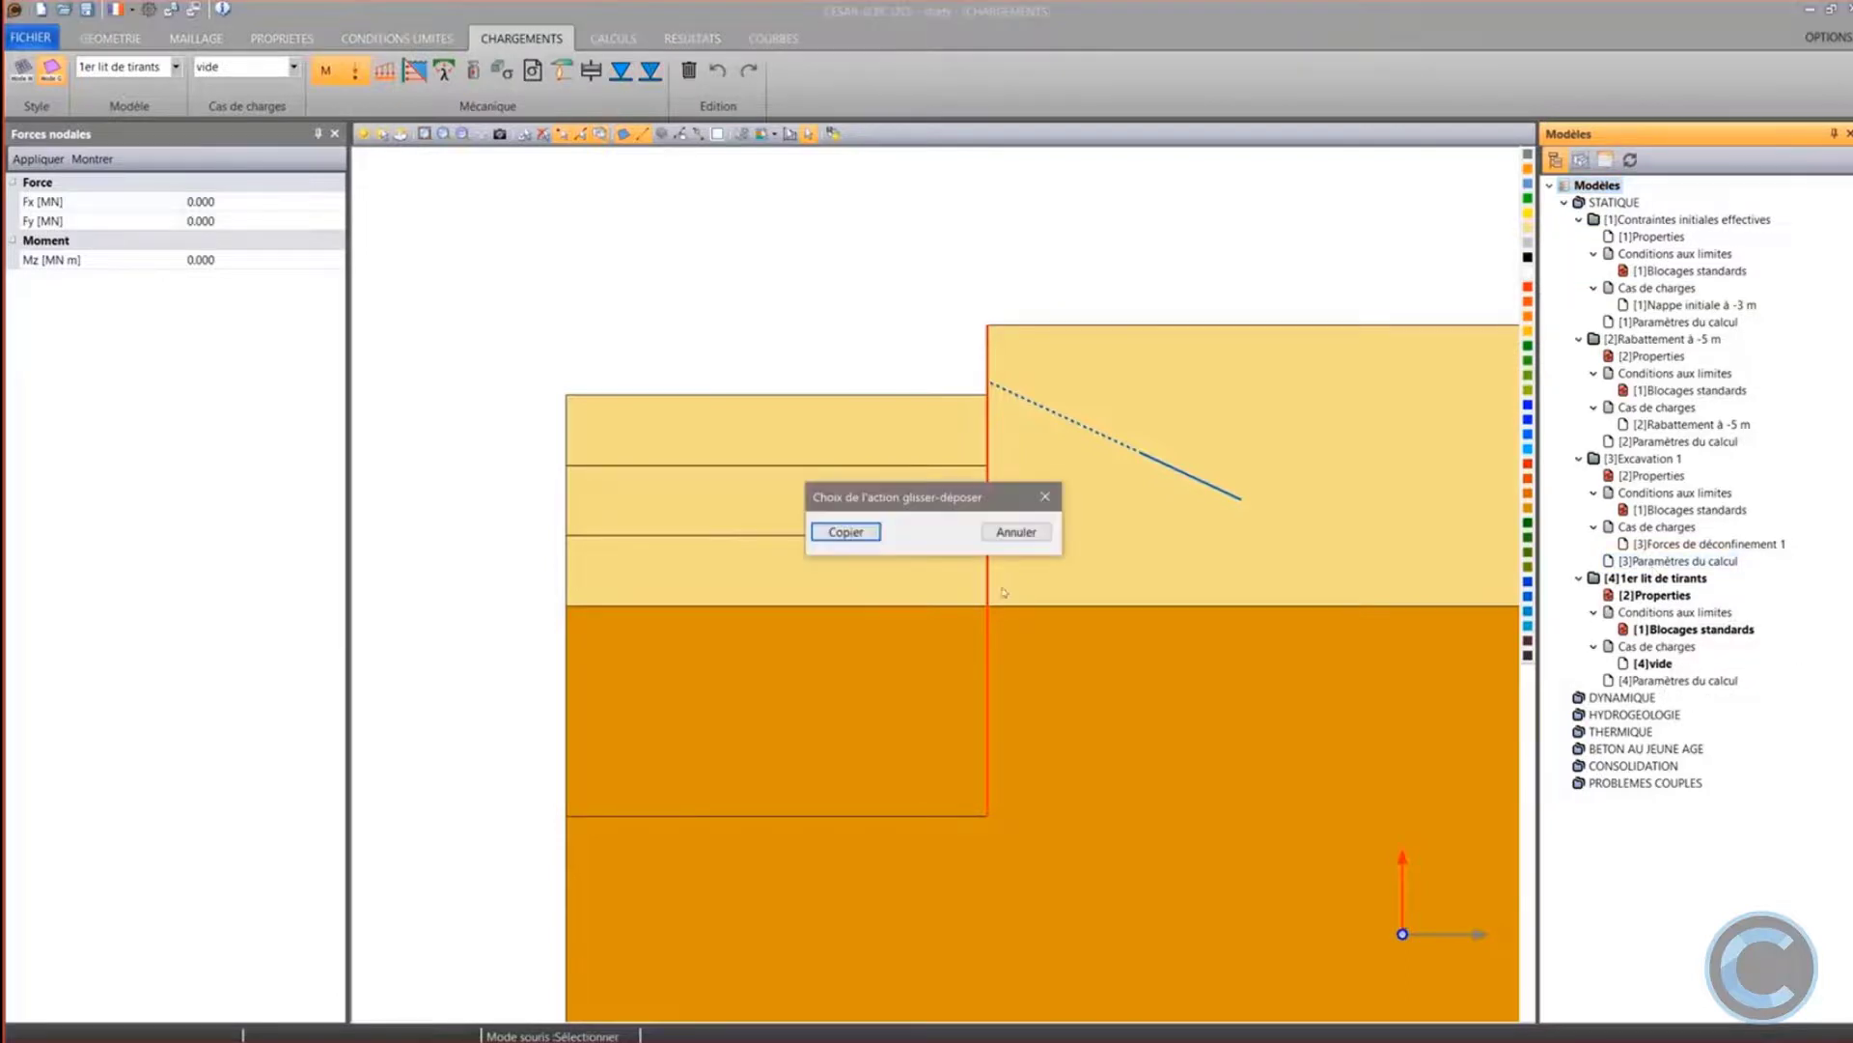
pyautogui.click(846, 532)
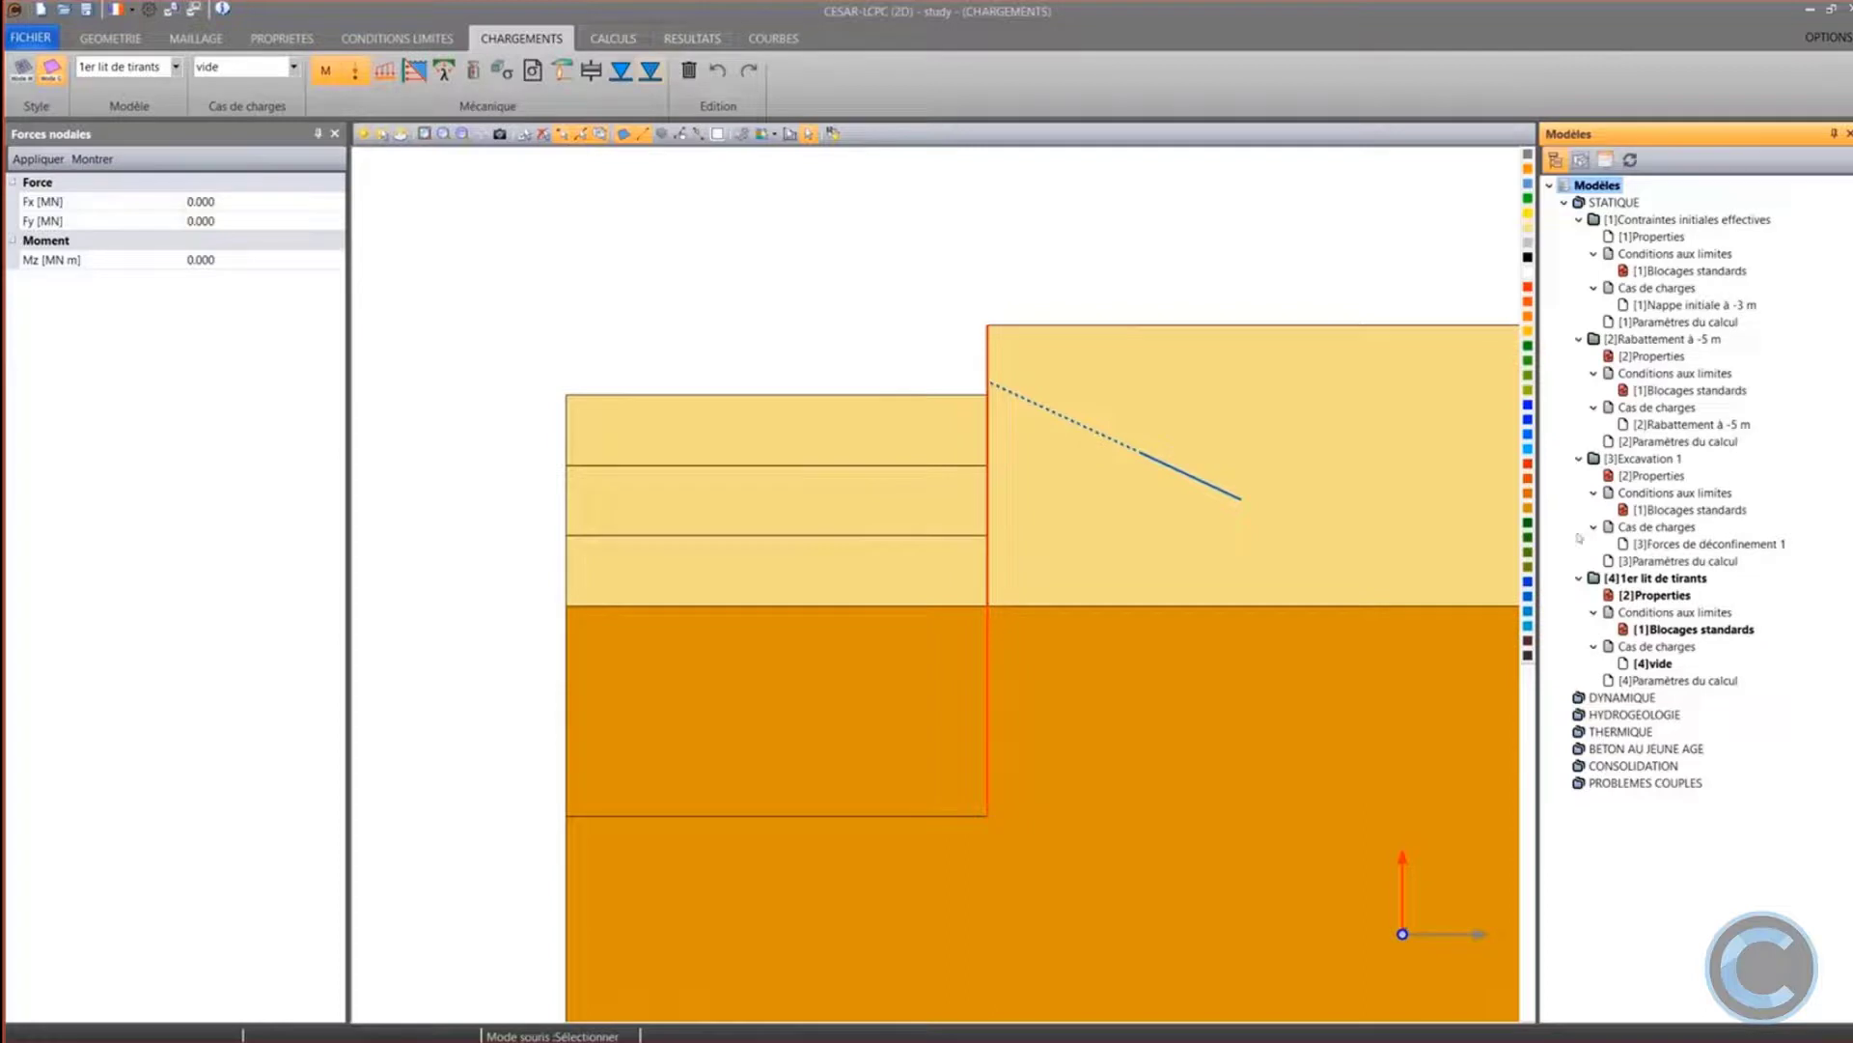
# Add a model named Rabattement à -10 m to the STATIQUE domain
pyautogui.rightClick(1625, 205)
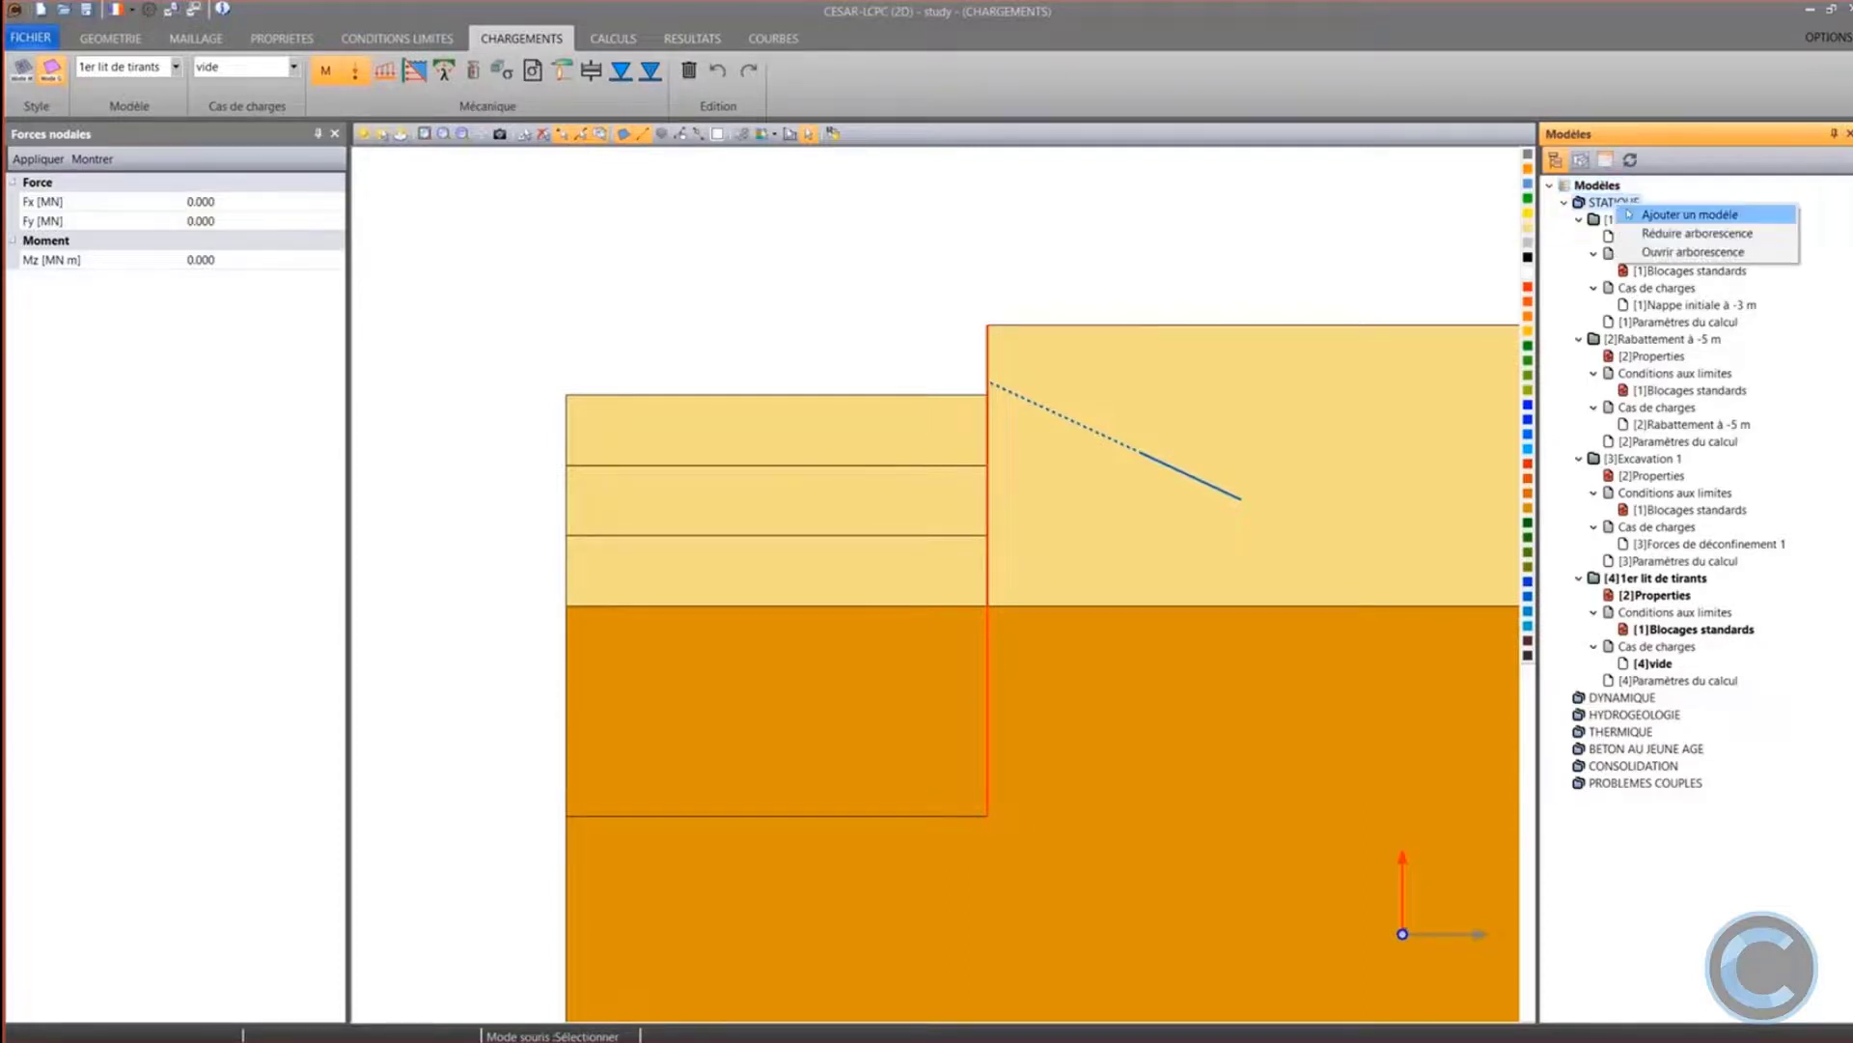
pyautogui.click(1629, 214)
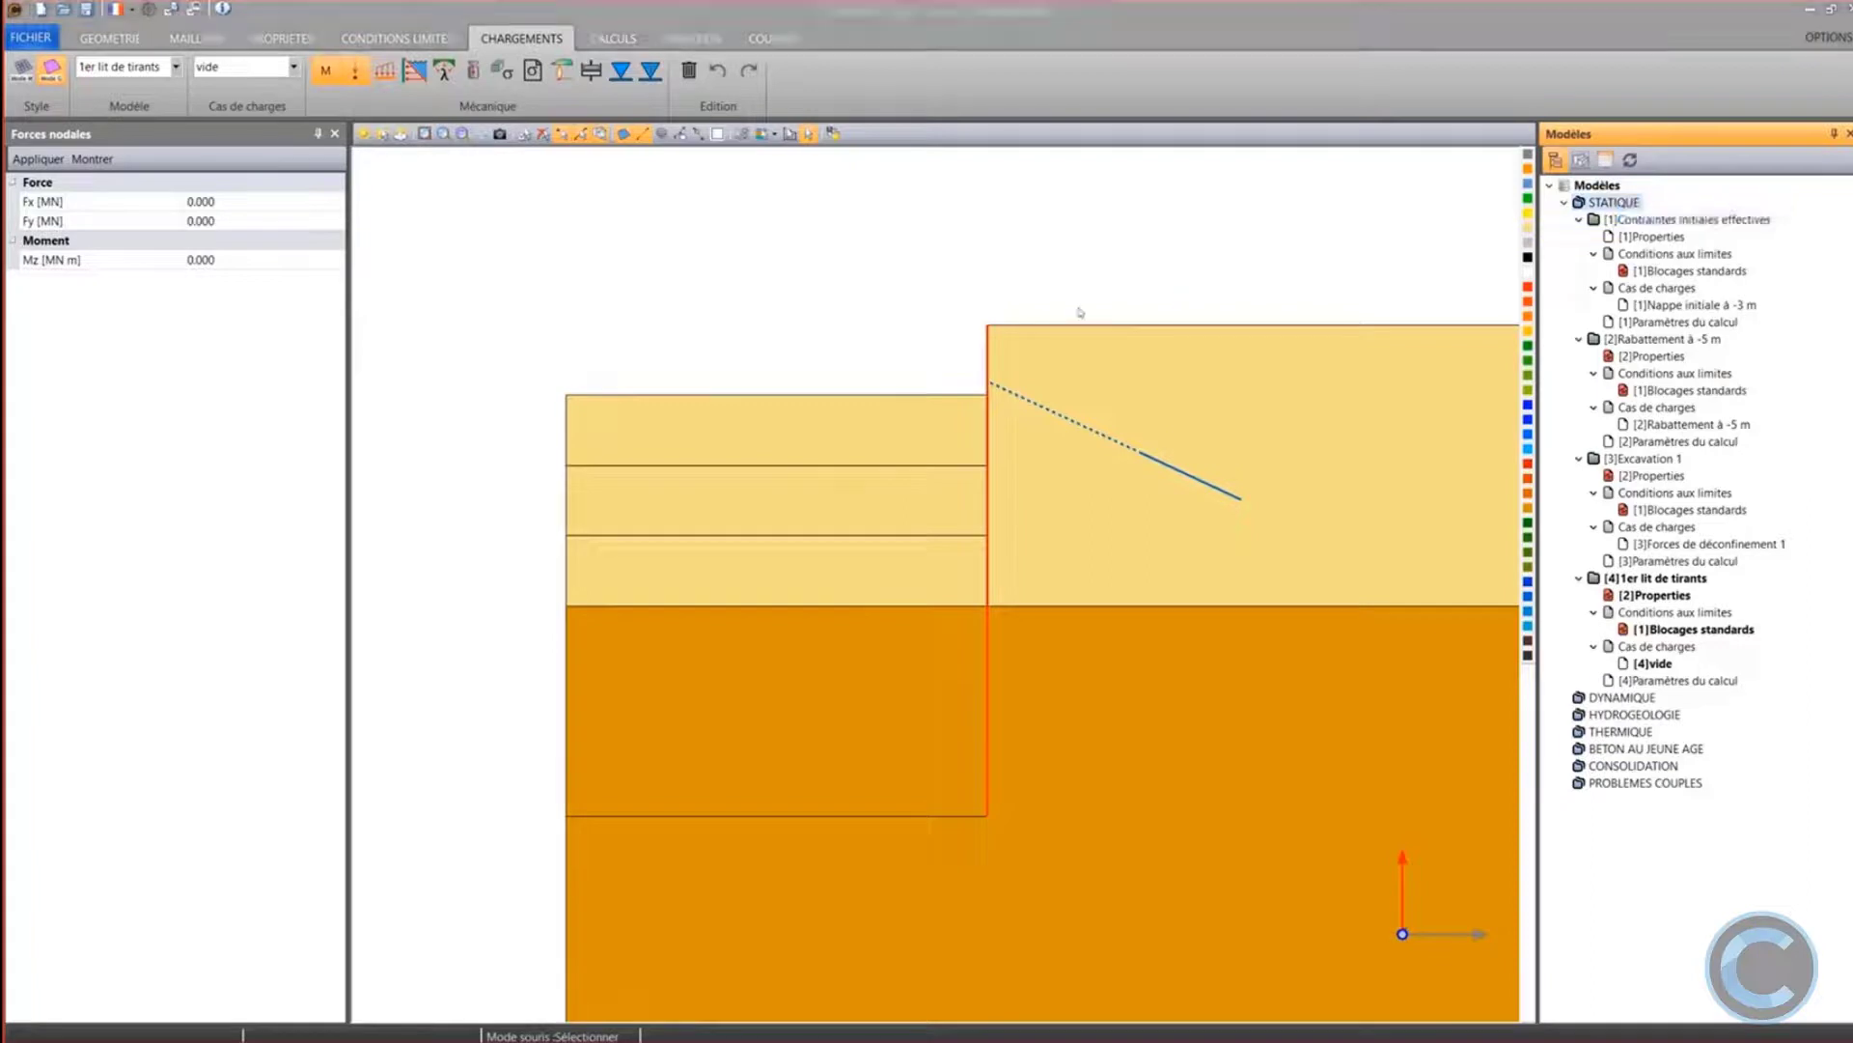
pyautogui.moveTo(1037, 257); pyautogui.dragTo(924, 257)
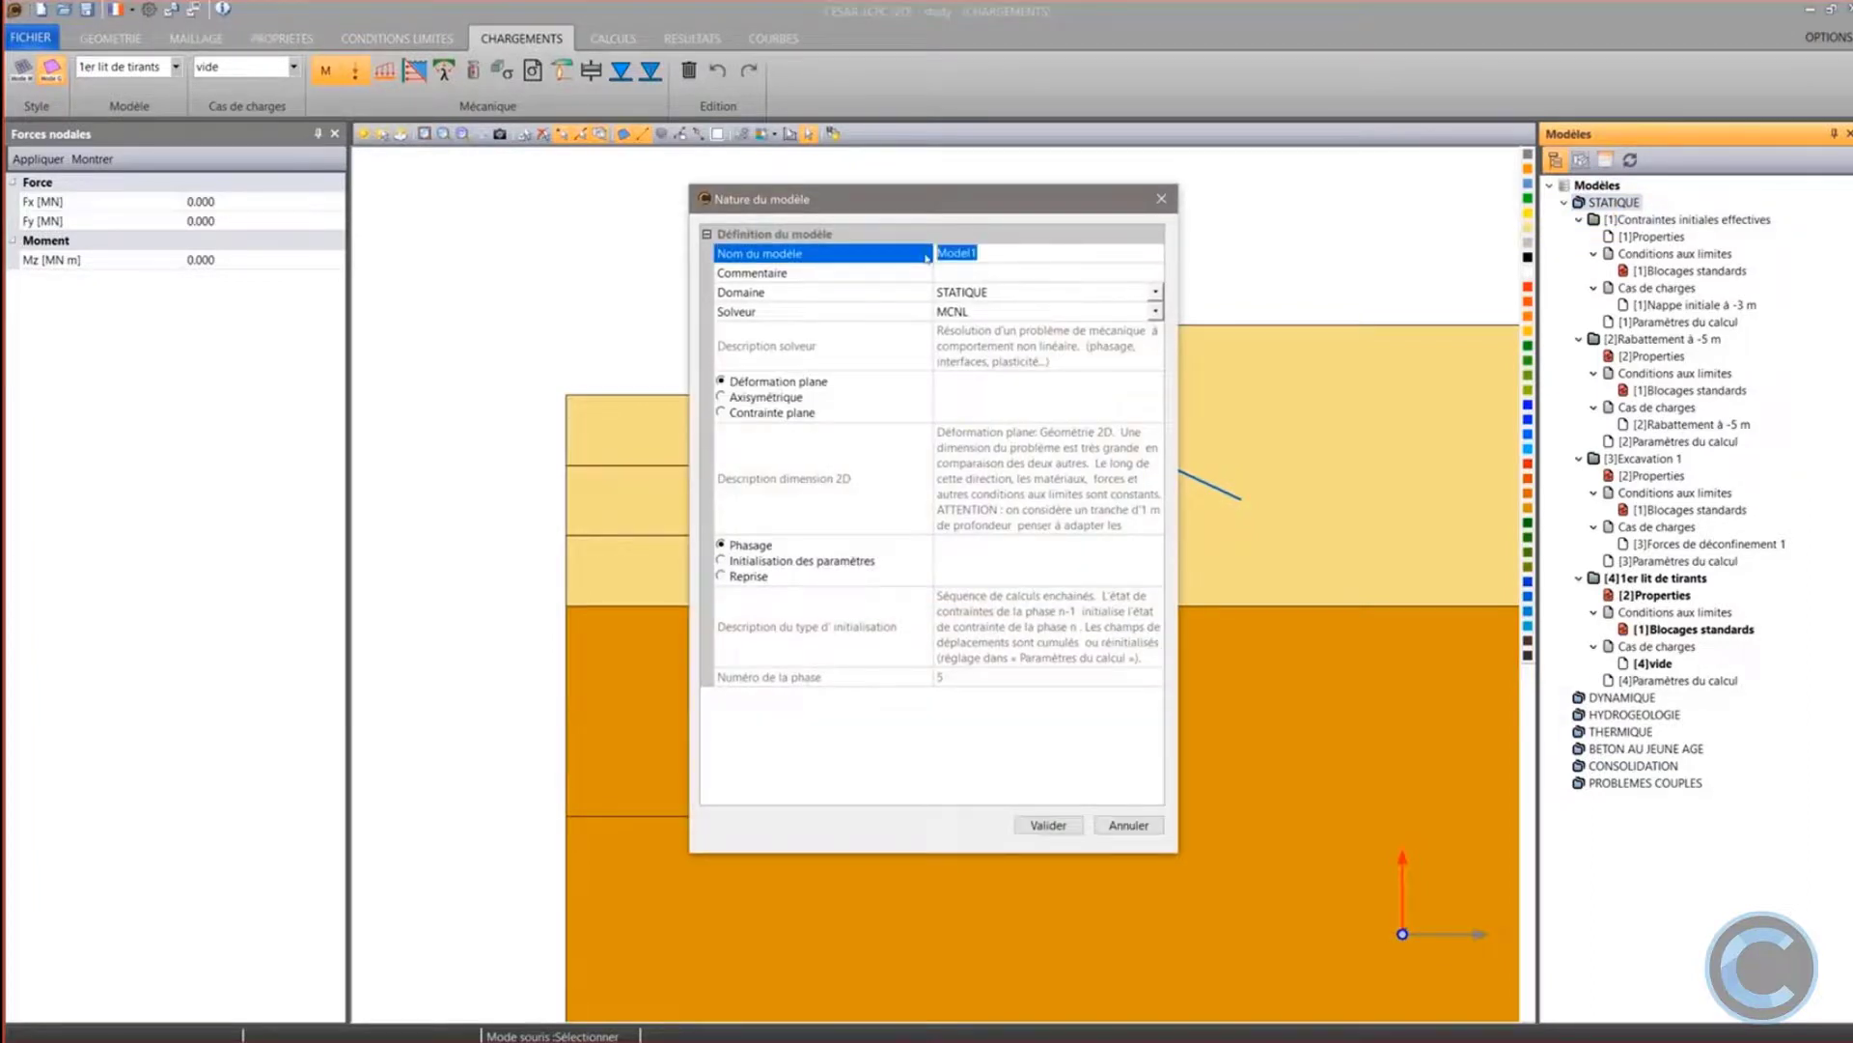
pyautogui.write('Rabattement à -10 m')
pyautogui.click(1050, 825)
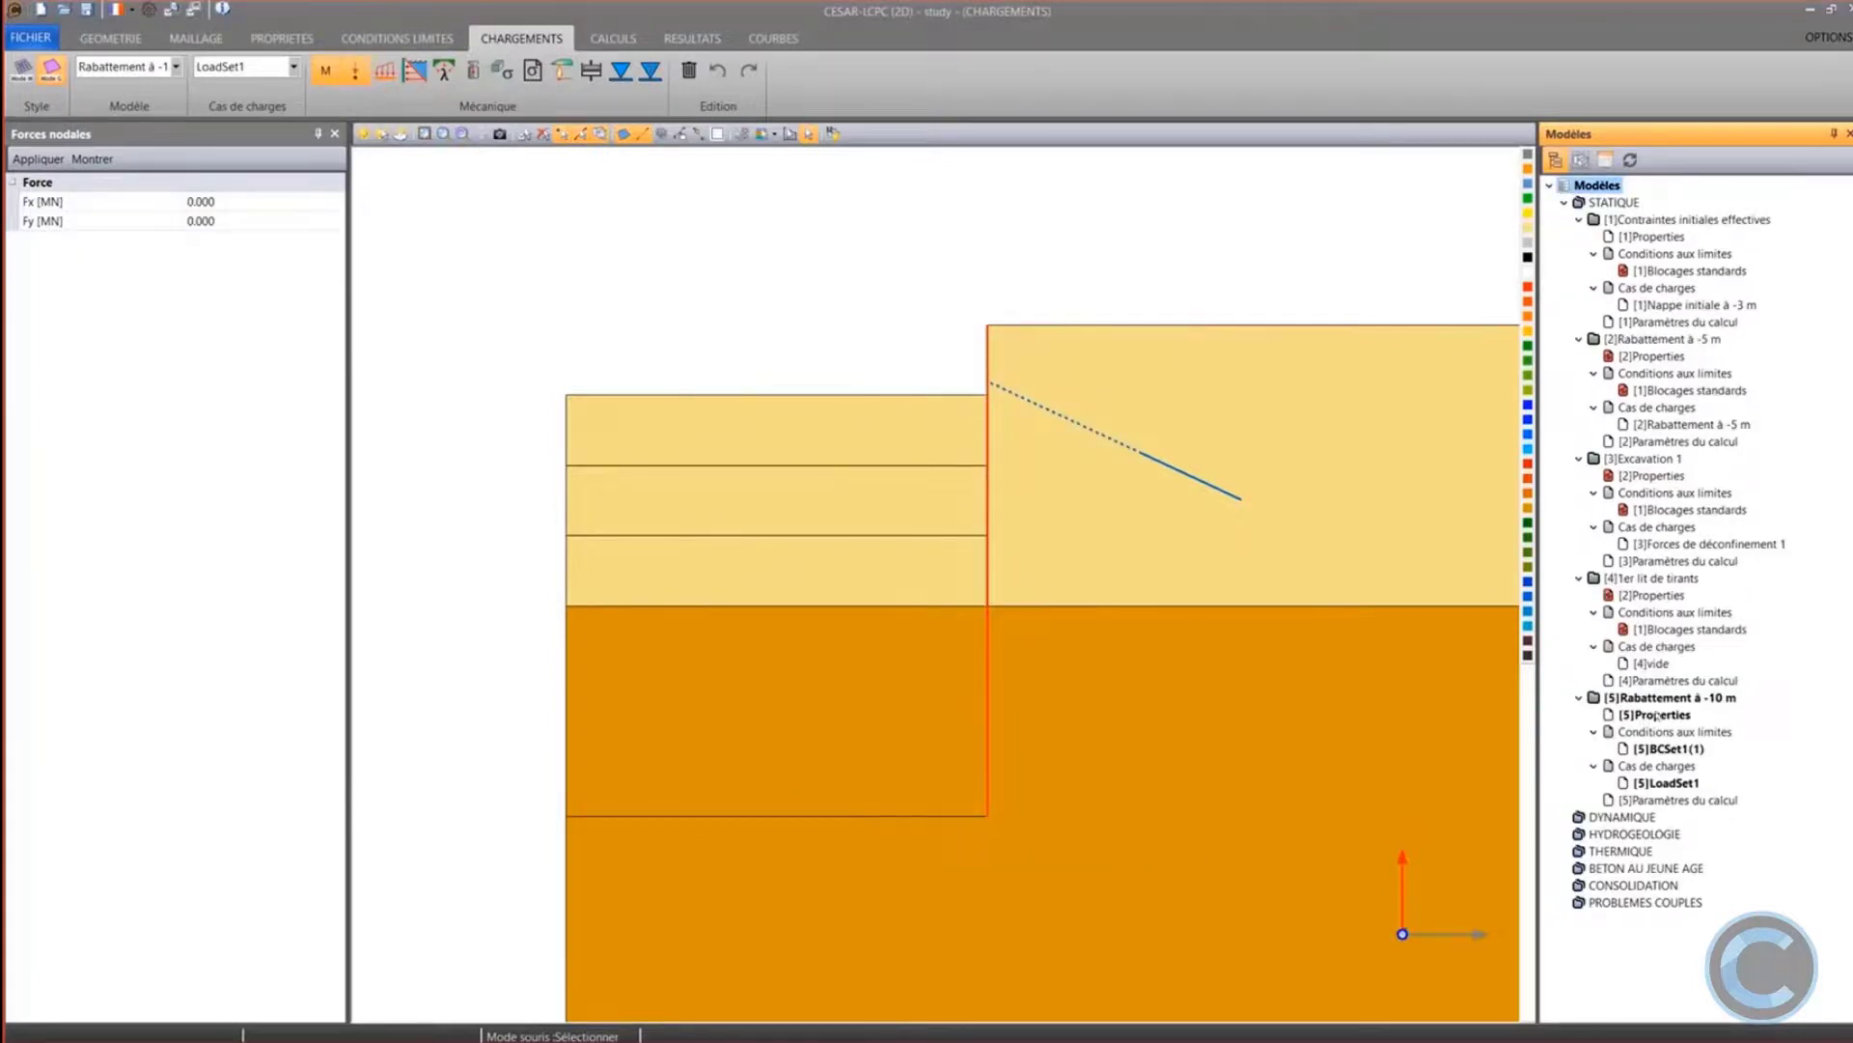
# Share the property set and the Blocages standards boundary conditions of 1er lit de tirants with the Rabattement à -10 m model
pyautogui.moveTo(1668, 605); pyautogui.dragTo(1672, 724)
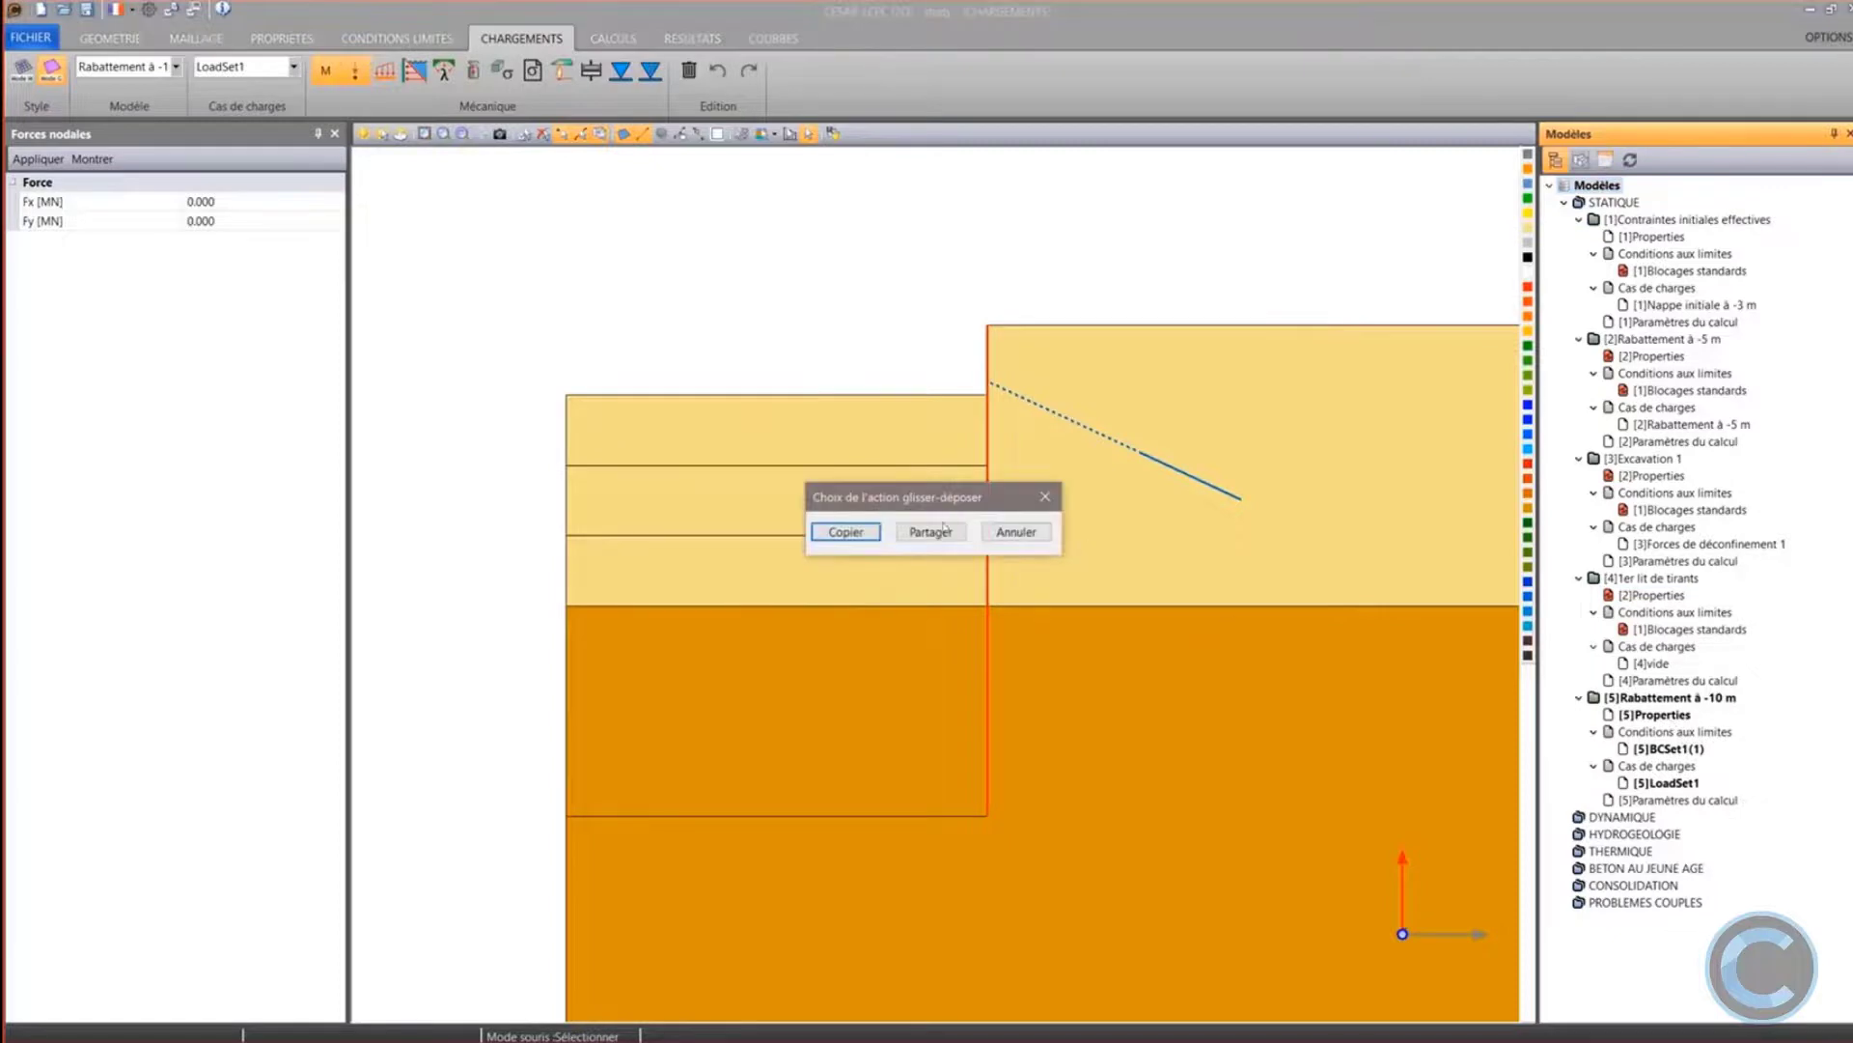
pyautogui.click(930, 532)
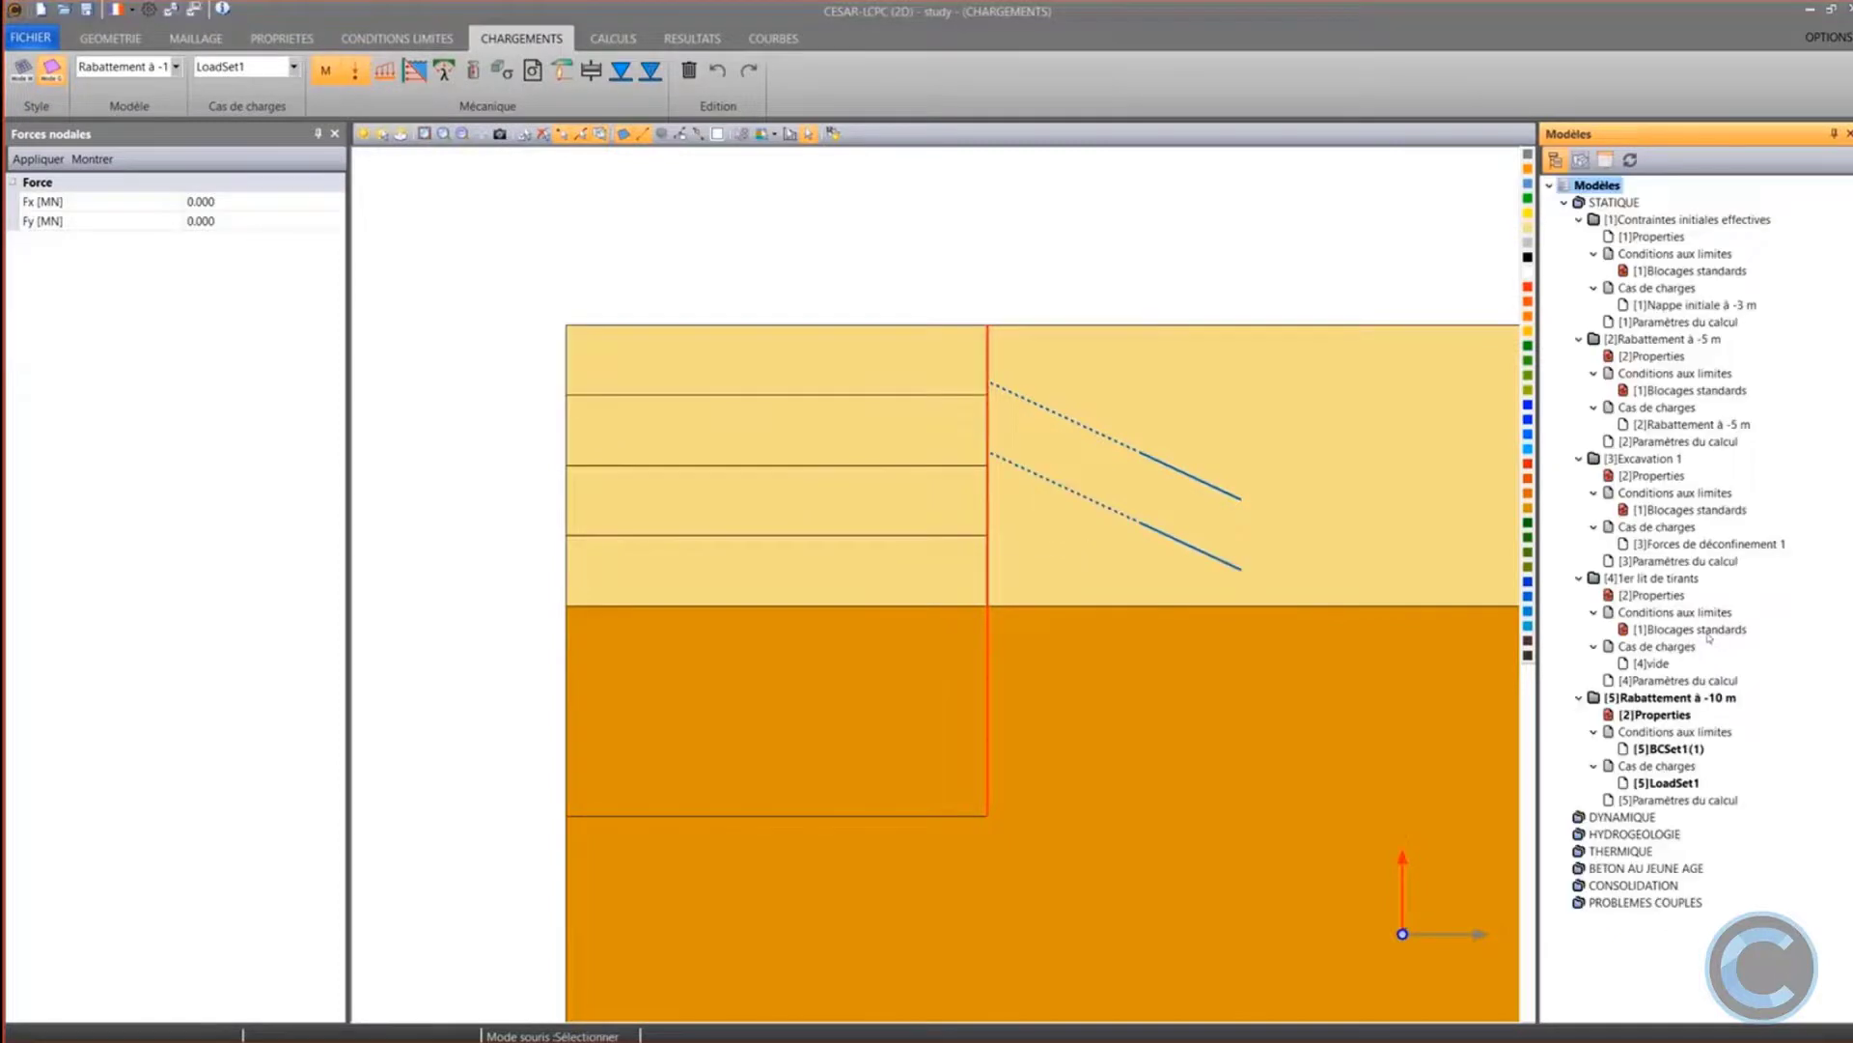
pyautogui.moveTo(1717, 682); pyautogui.dragTo(1686, 750)
pyautogui.click(965, 538)
# Copy the Rabattement à -5 m load case onto the load set of the Rabattement à -10 m model, accepting the name change
pyautogui.click(1660, 783)
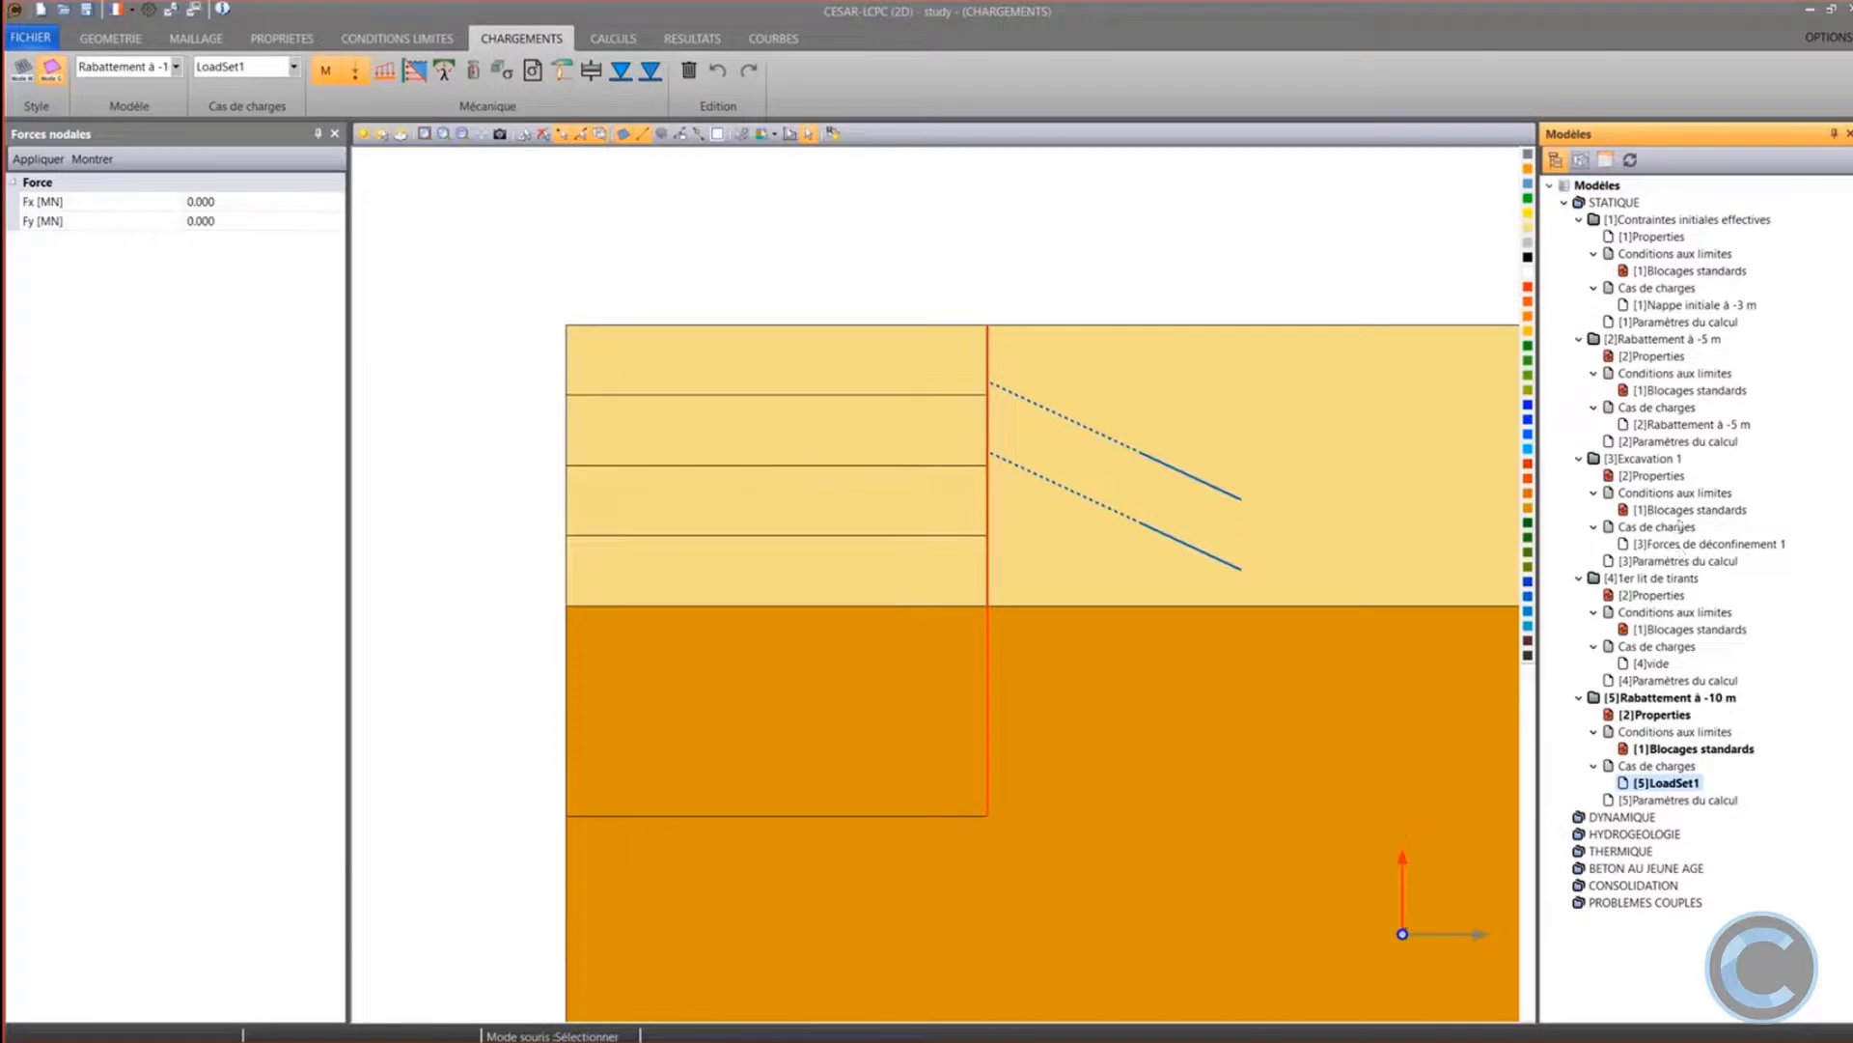
pyautogui.click(1697, 425)
pyautogui.moveTo(1701, 429); pyautogui.dragTo(1684, 785)
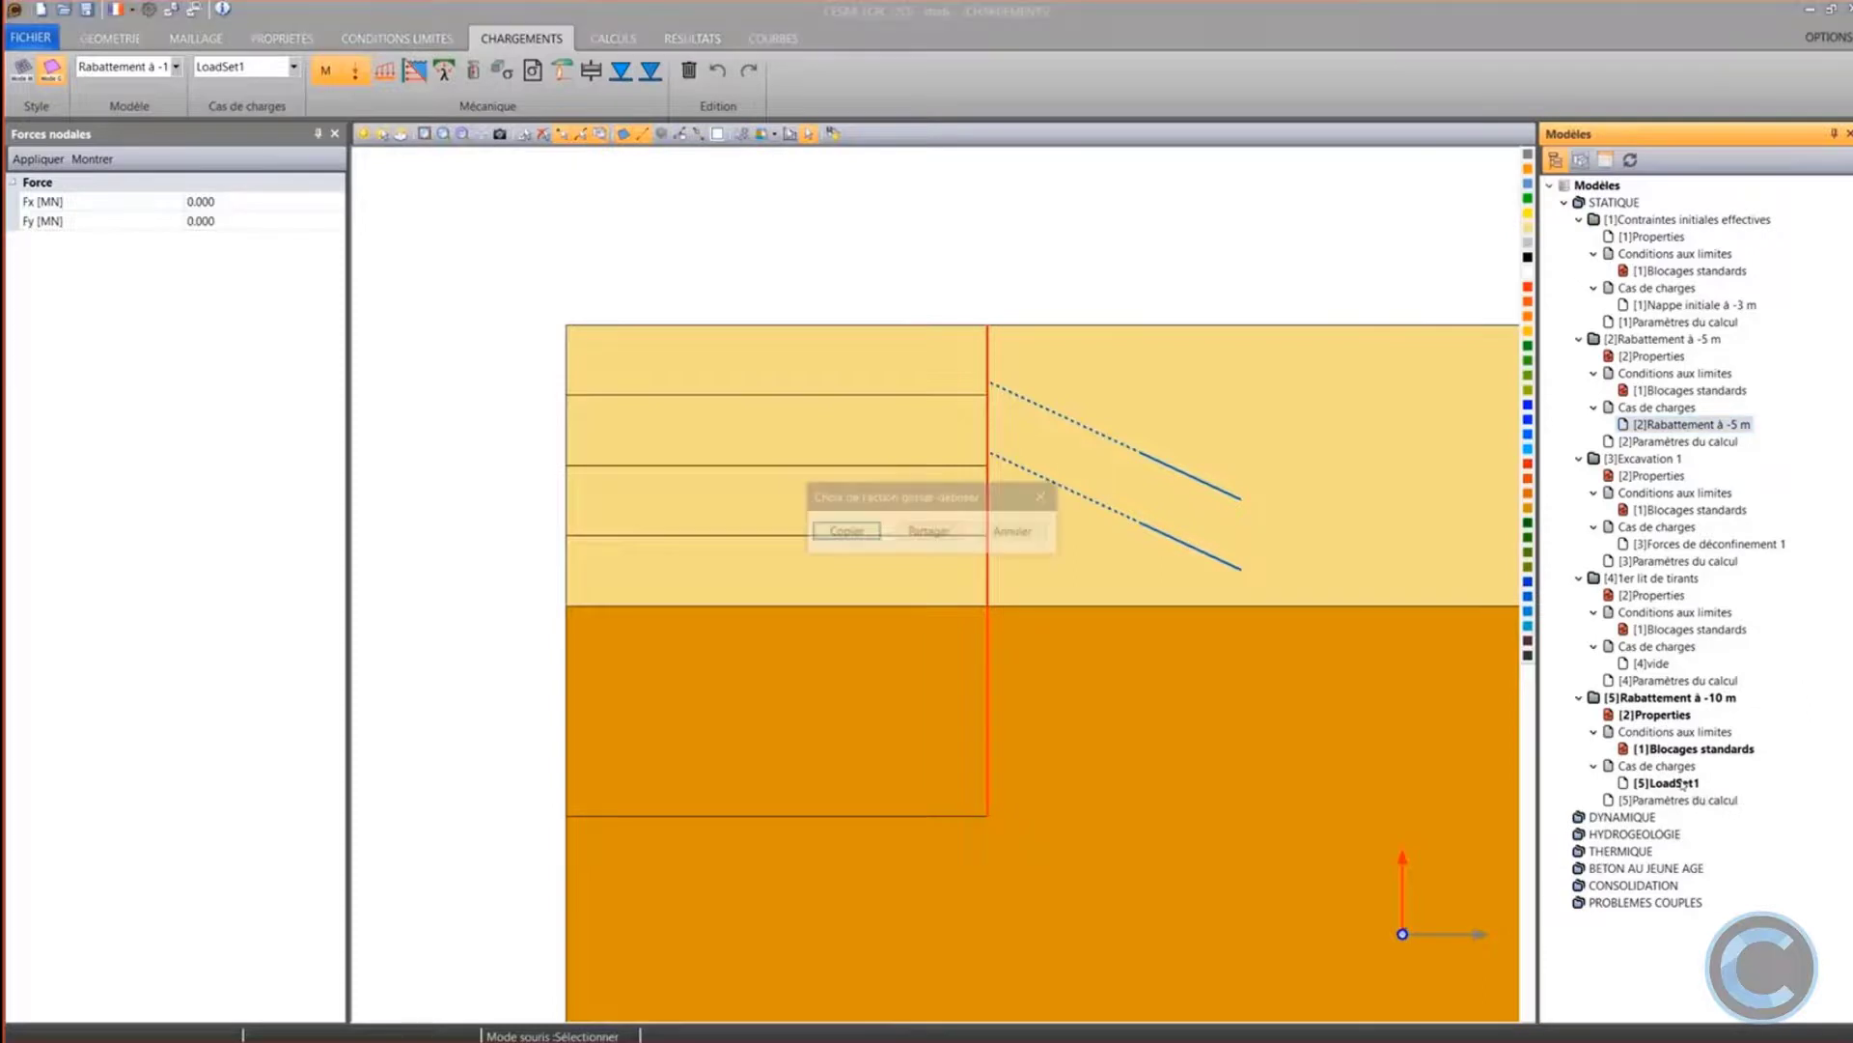
pyautogui.click(847, 531)
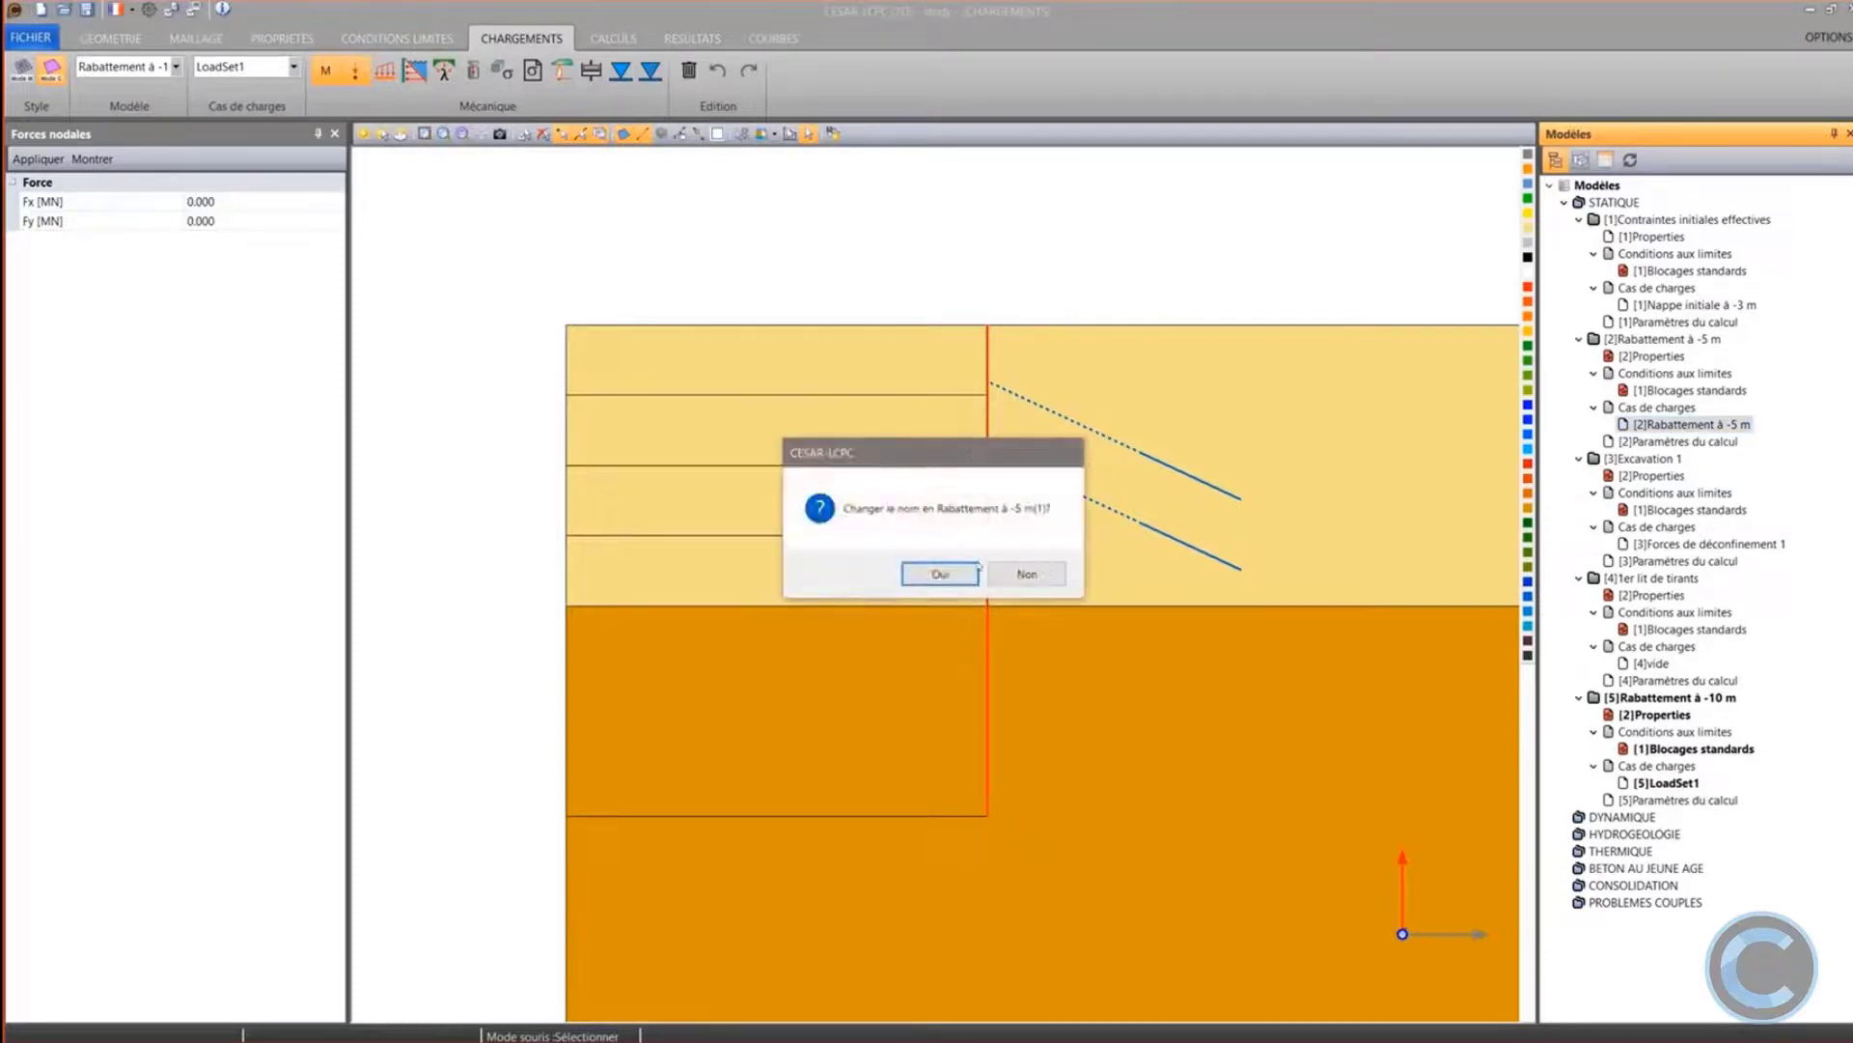
pyautogui.click(941, 573)
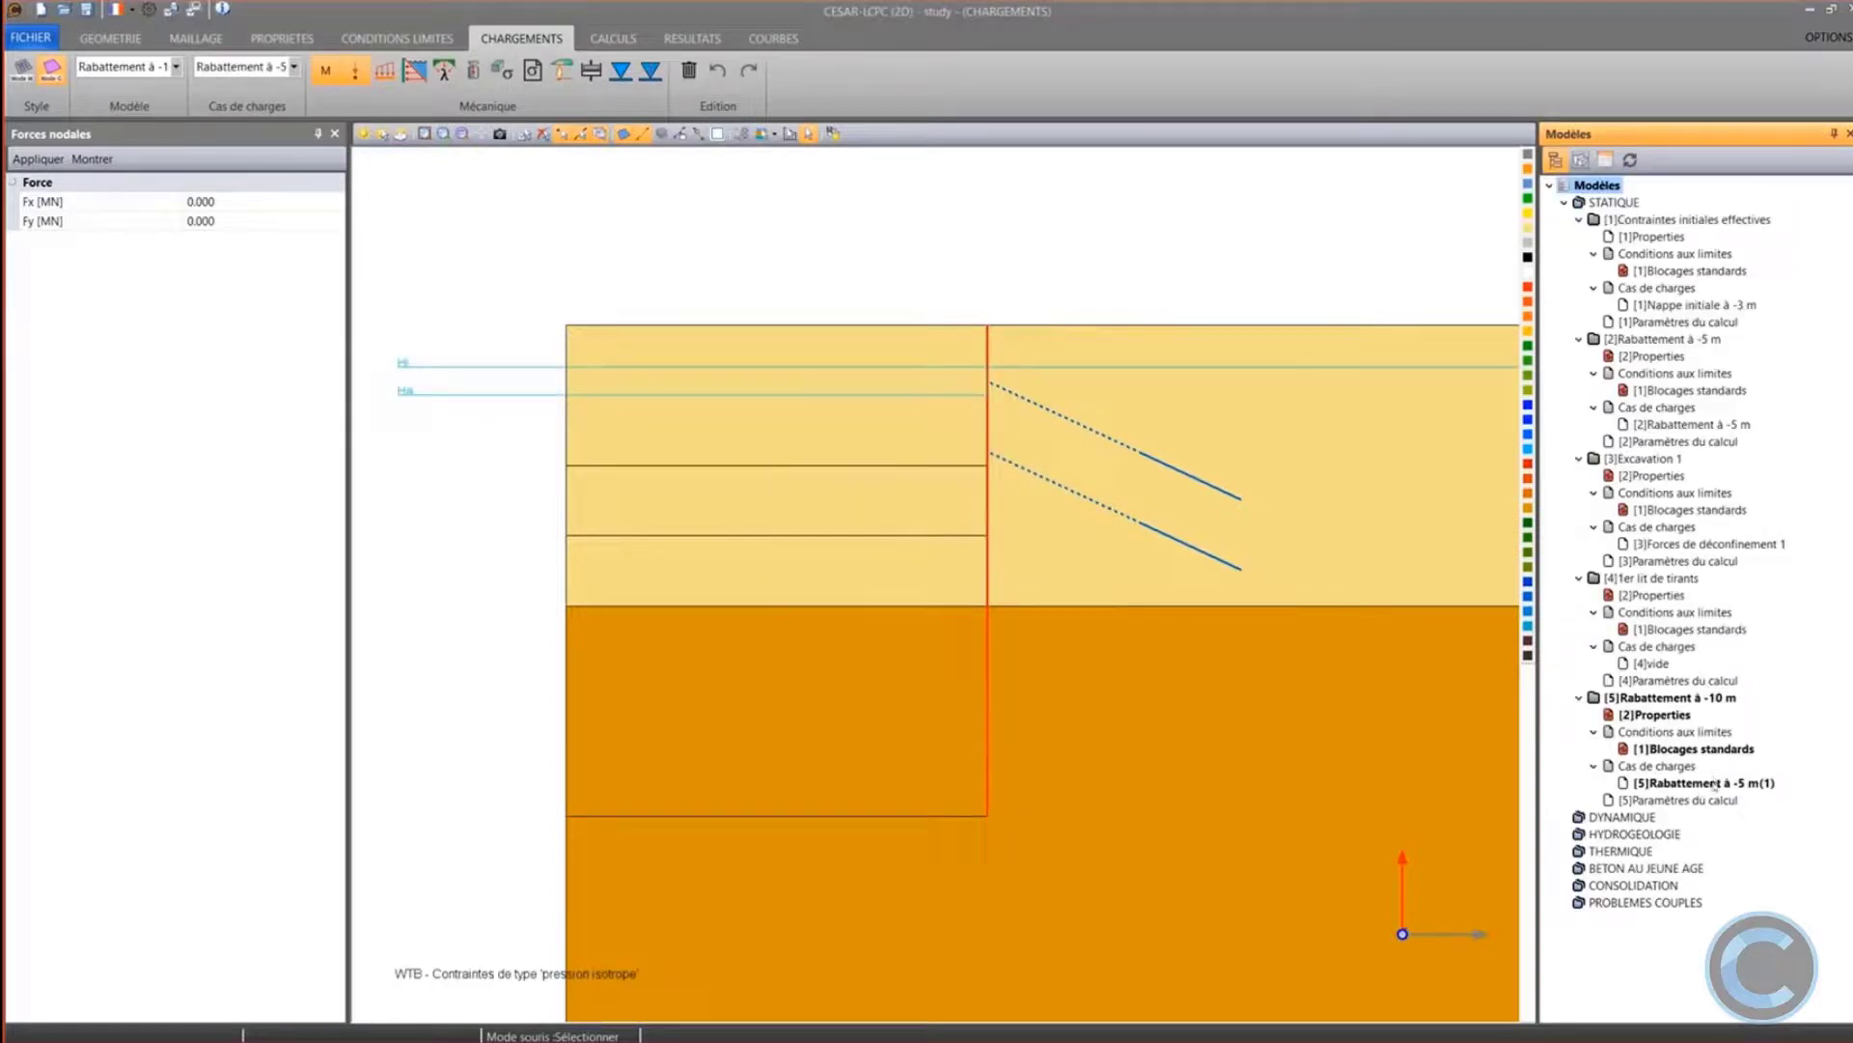
# Rename the copied load case as Rabattement à -10 m
pyautogui.click(1715, 784)
pyautogui.click(1715, 784)
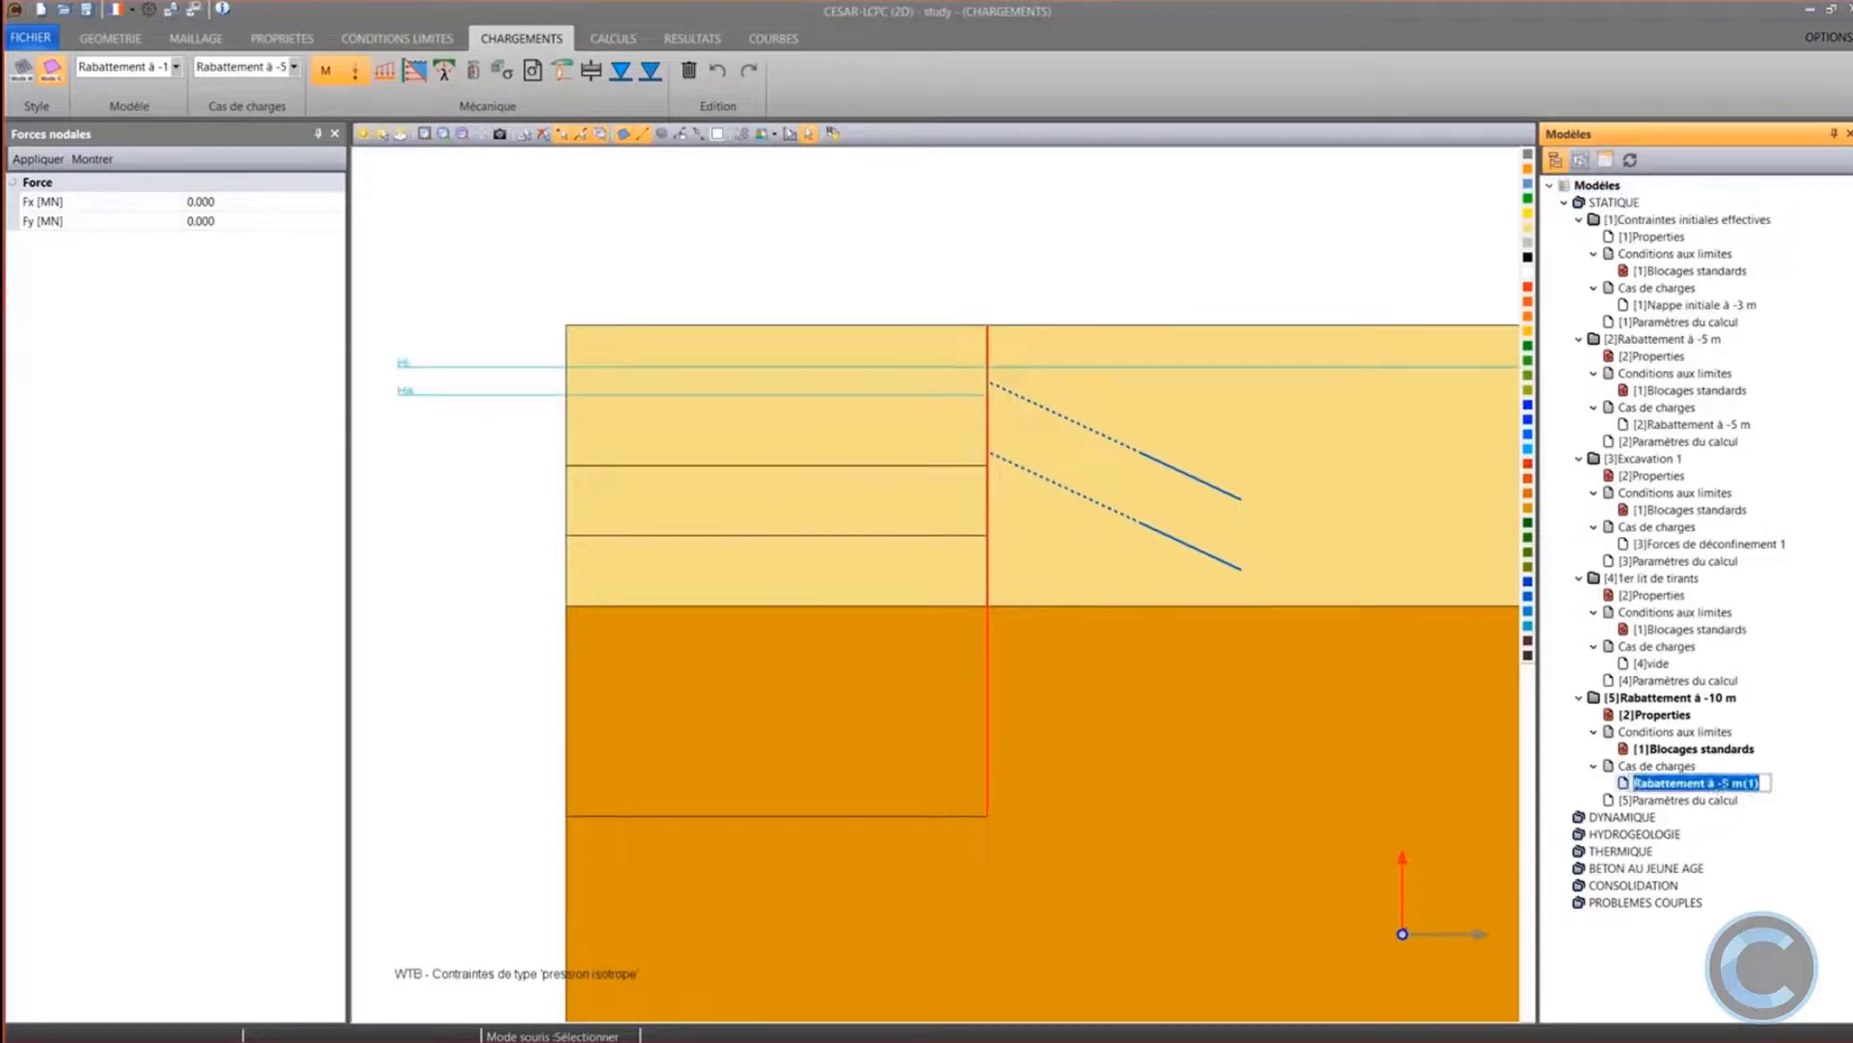
pyautogui.moveTo(1722, 783); pyautogui.dragTo(1764, 784)
pyautogui.write('10 m')
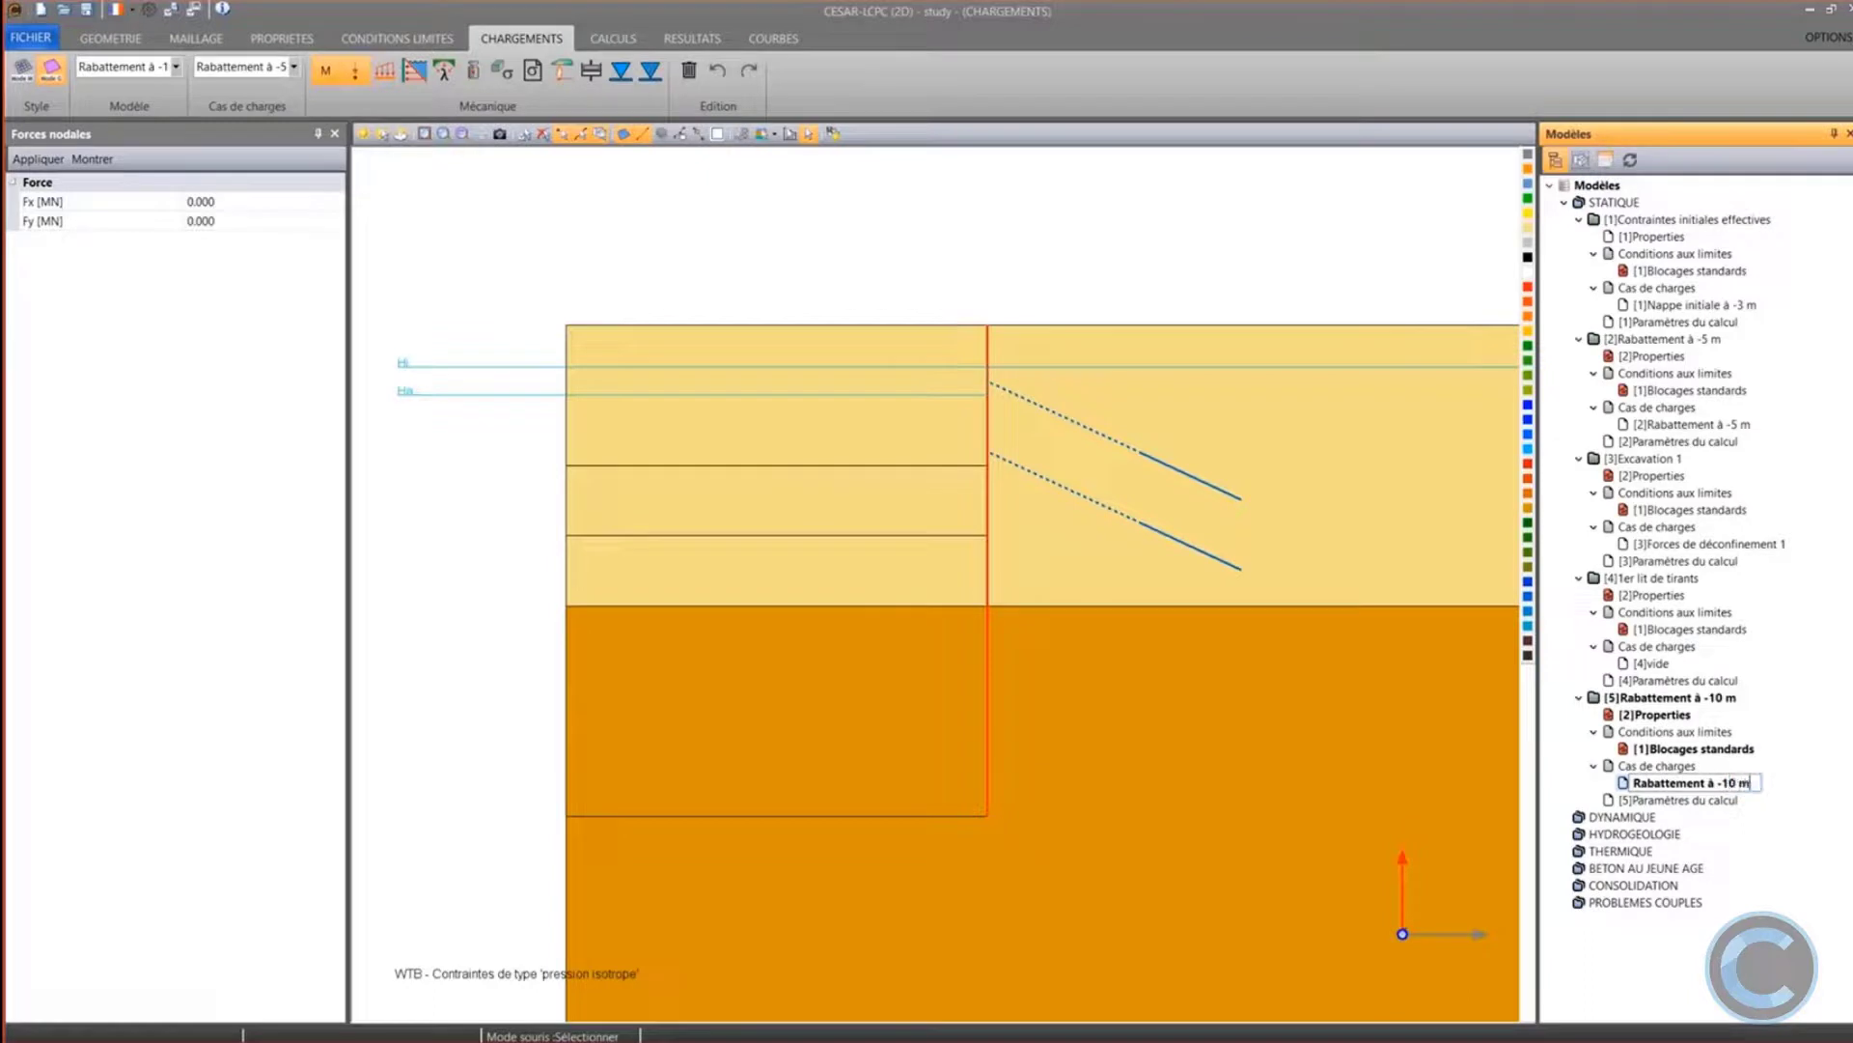
pyautogui.press('Return')
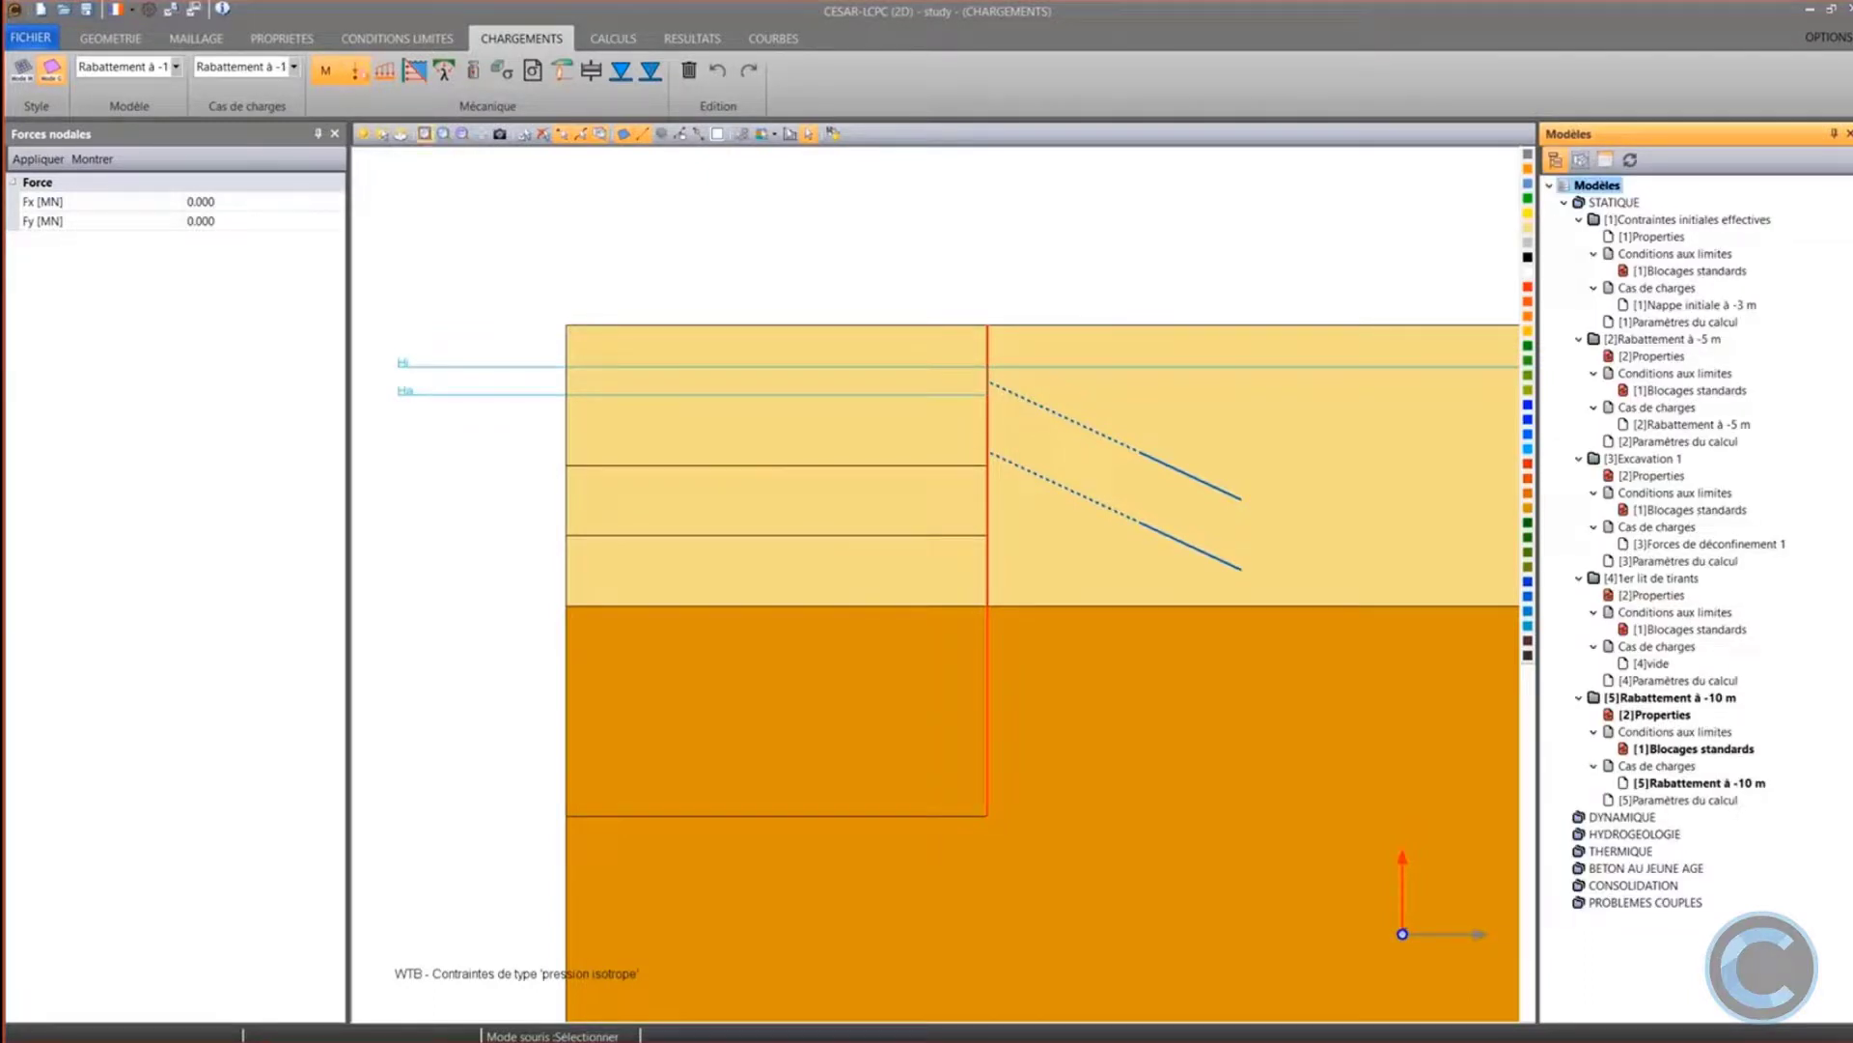
# Set the lower anchor and the uppermost soil layer in front of the wall to inactive in the Rabattement à -10 m model
pyautogui.click(301, 39)
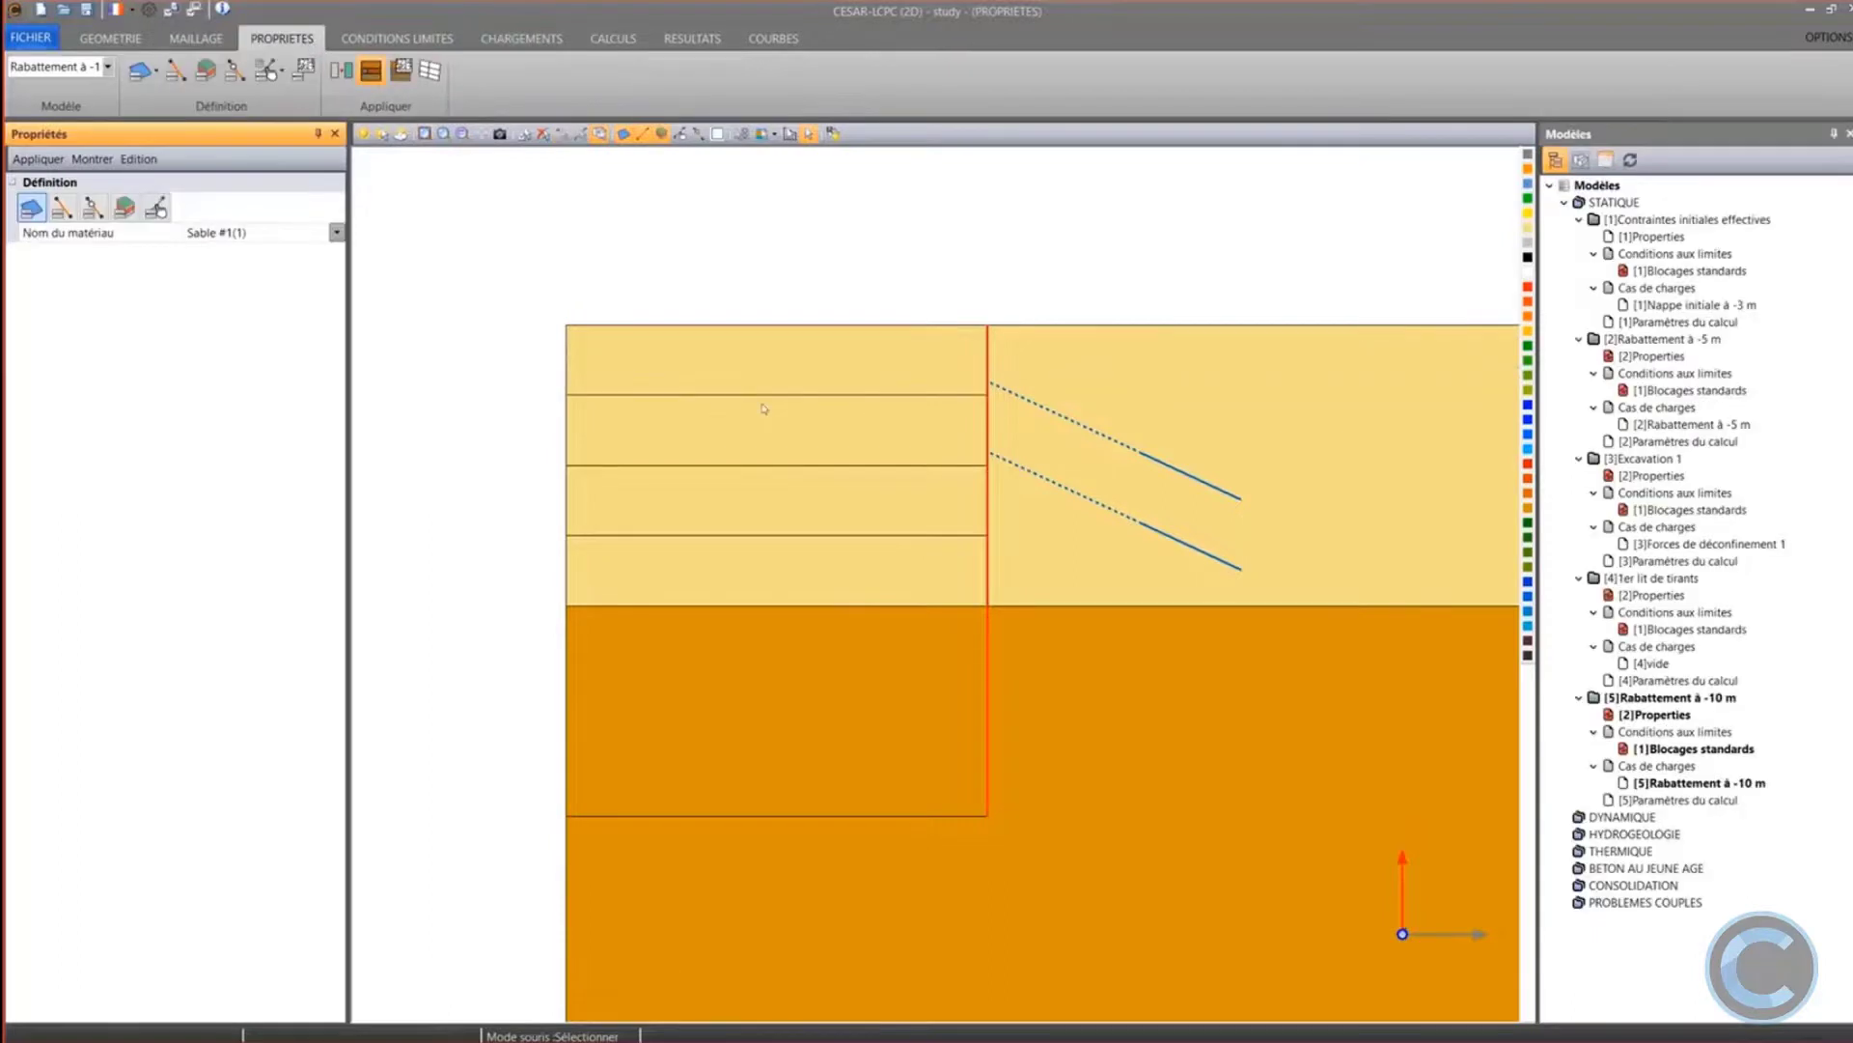
pyautogui.click(831, 381)
pyautogui.click(1145, 528)
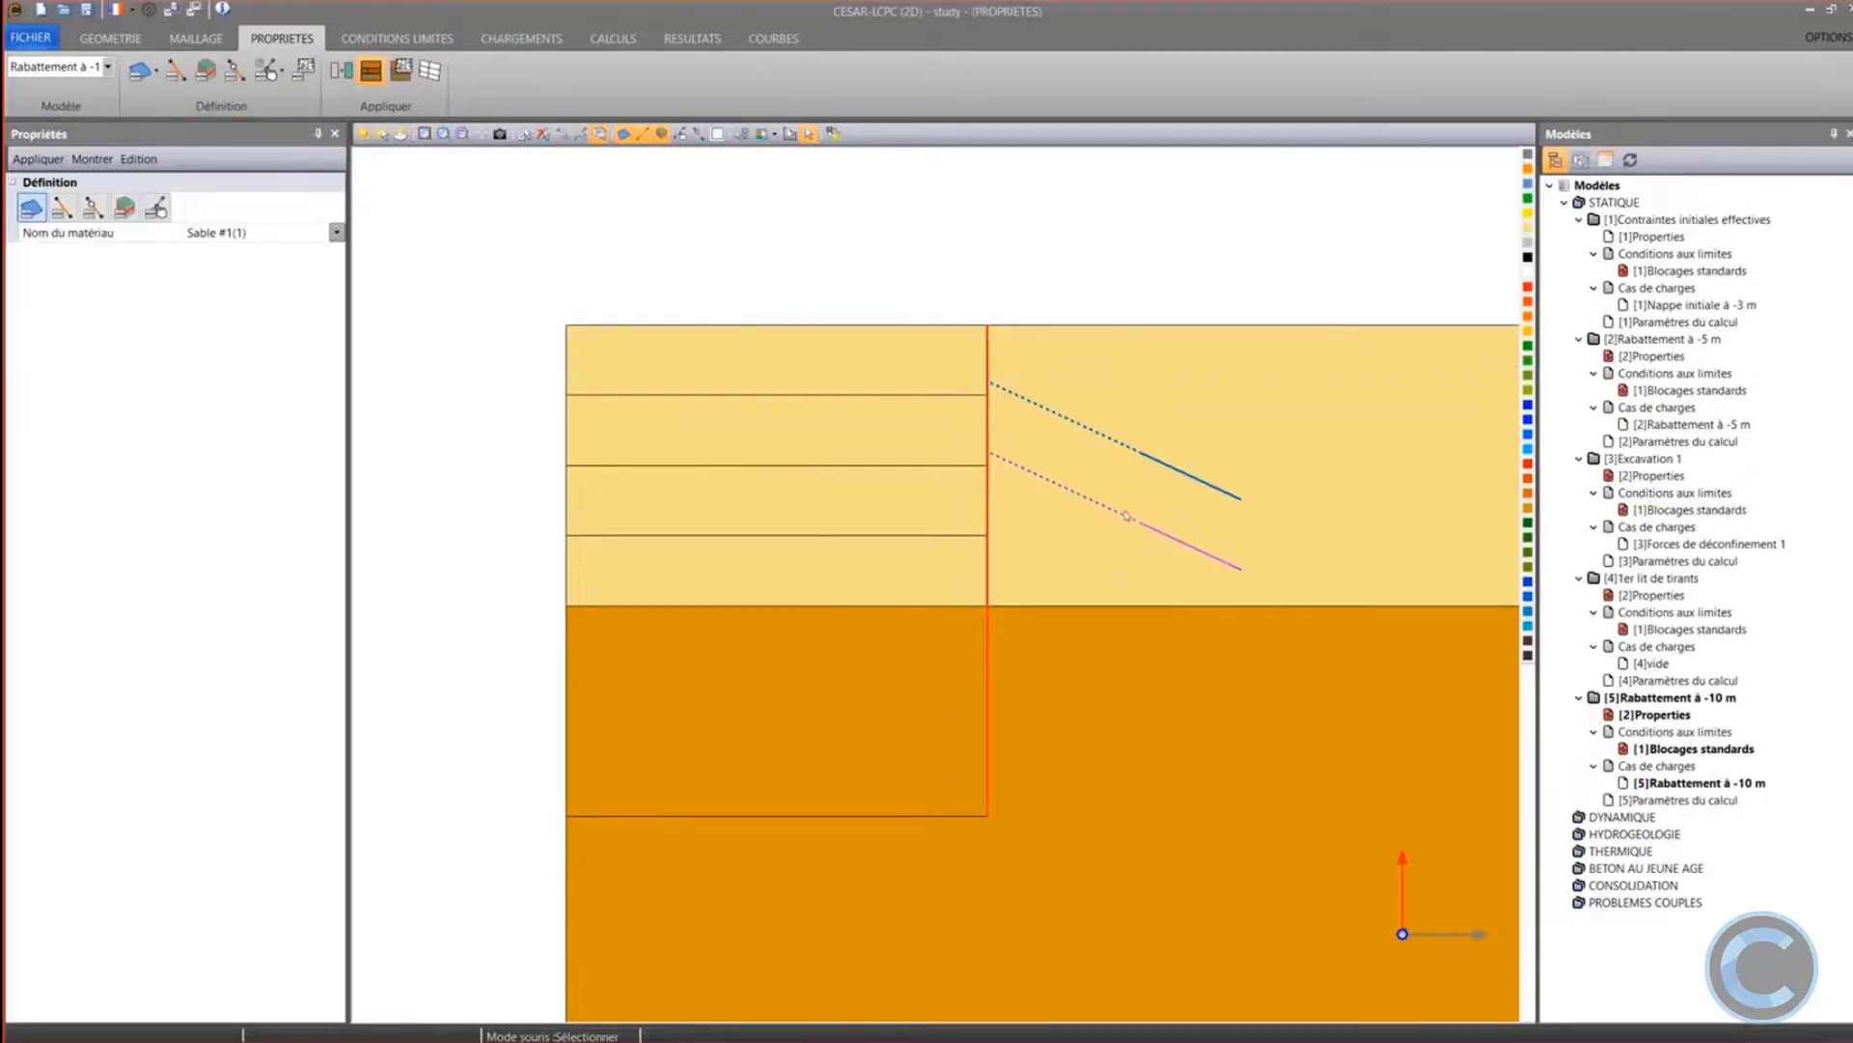
pyautogui.click(341, 71)
pyautogui.click(67, 219)
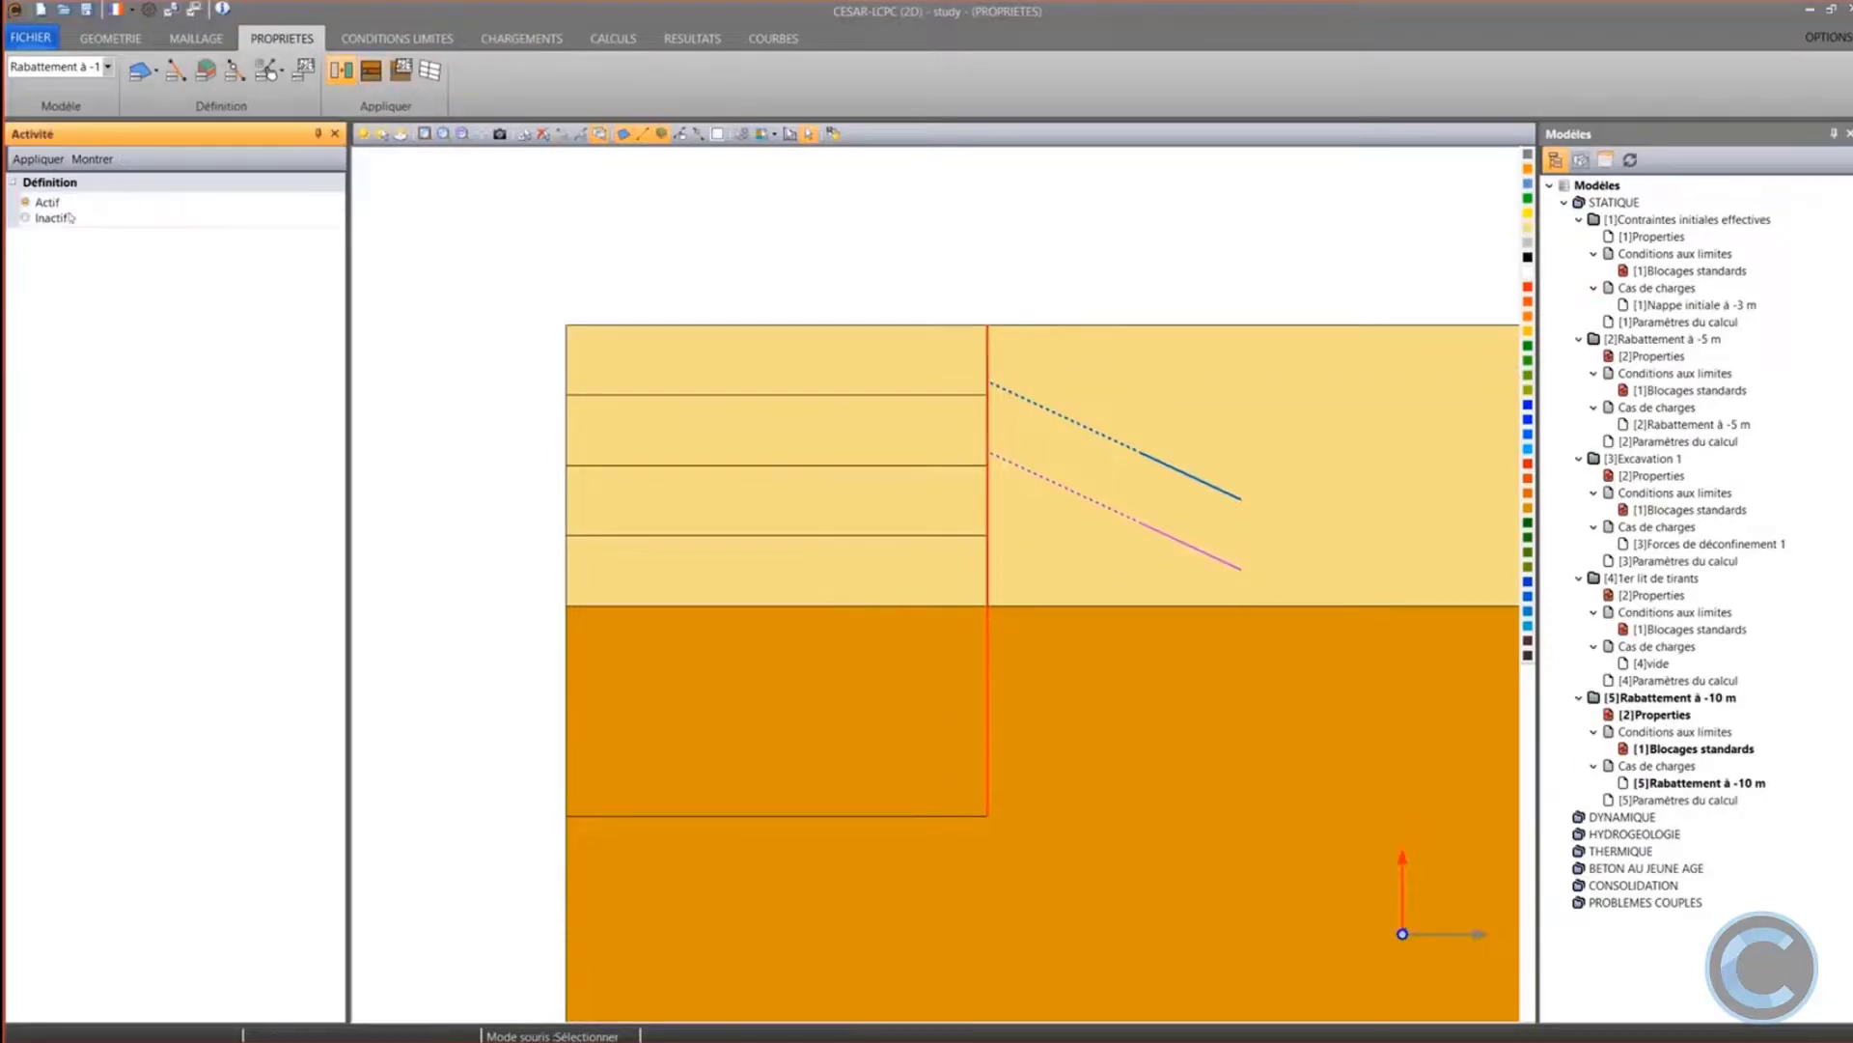
pyautogui.click(36, 158)
pyautogui.click(701, 349)
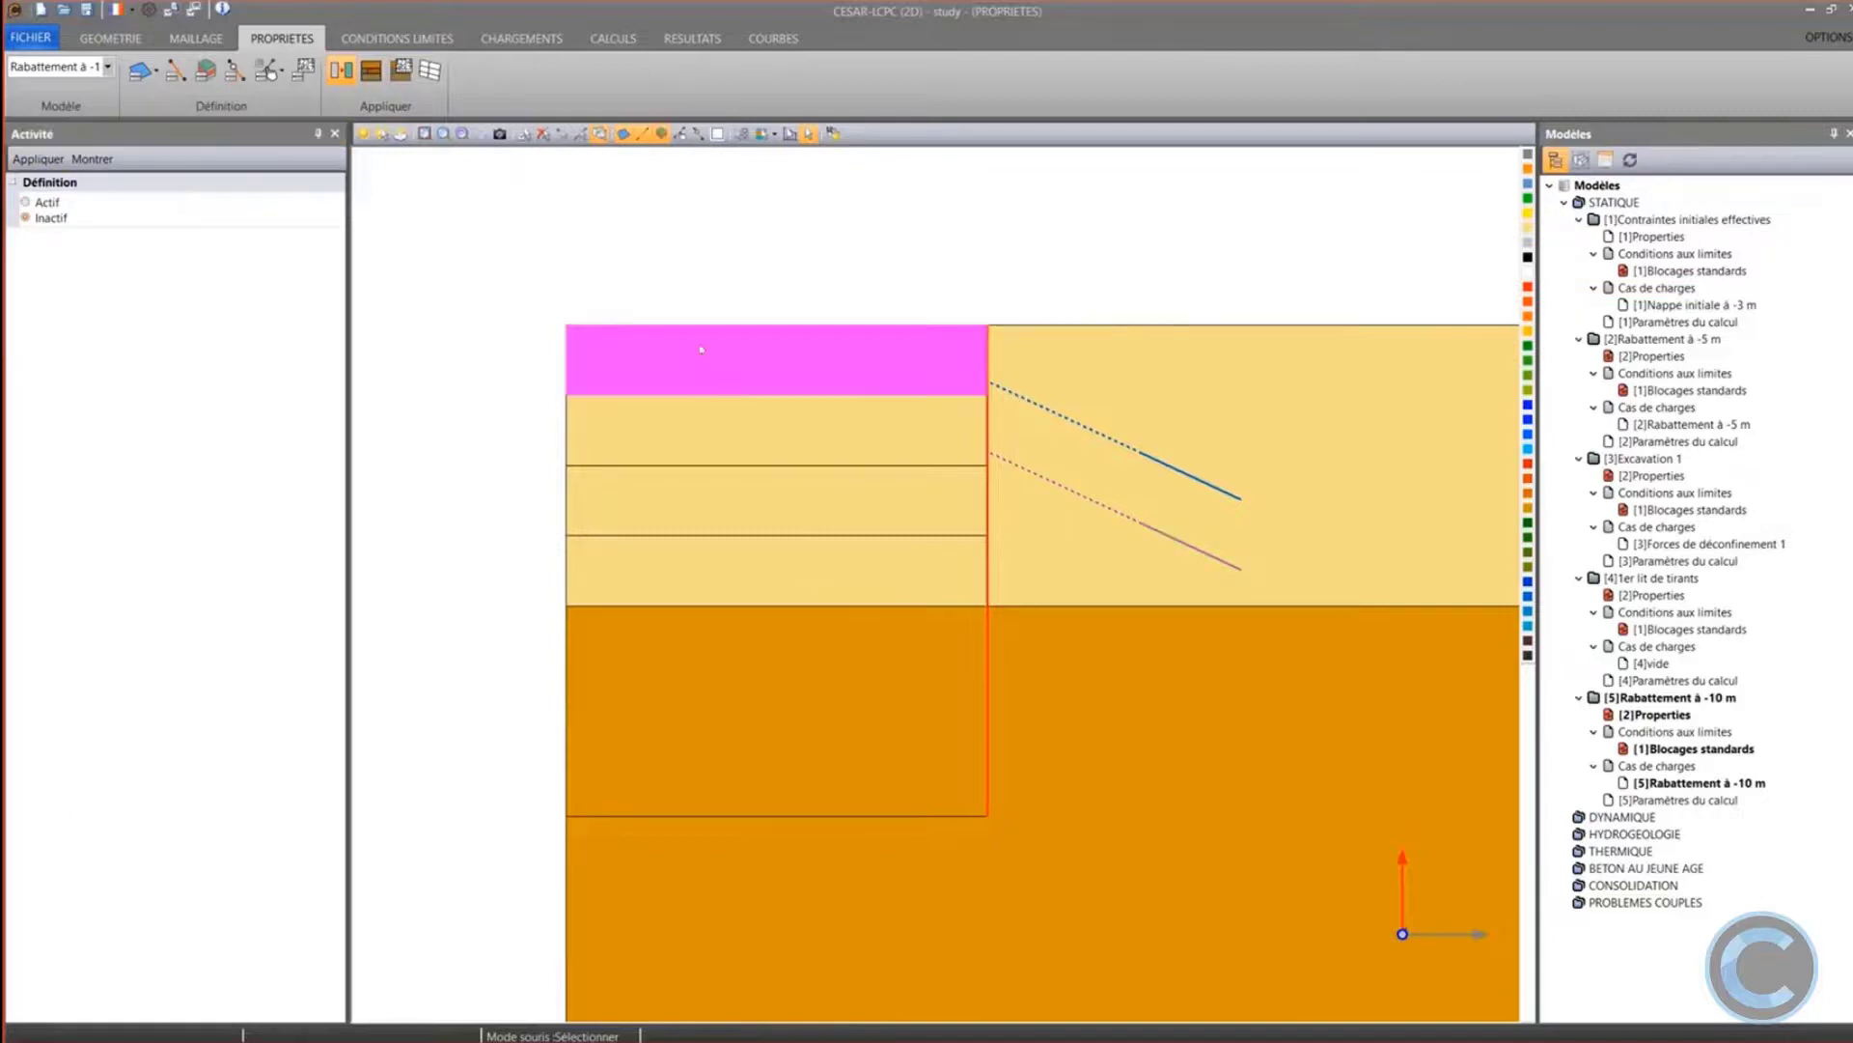
pyautogui.click(39, 160)
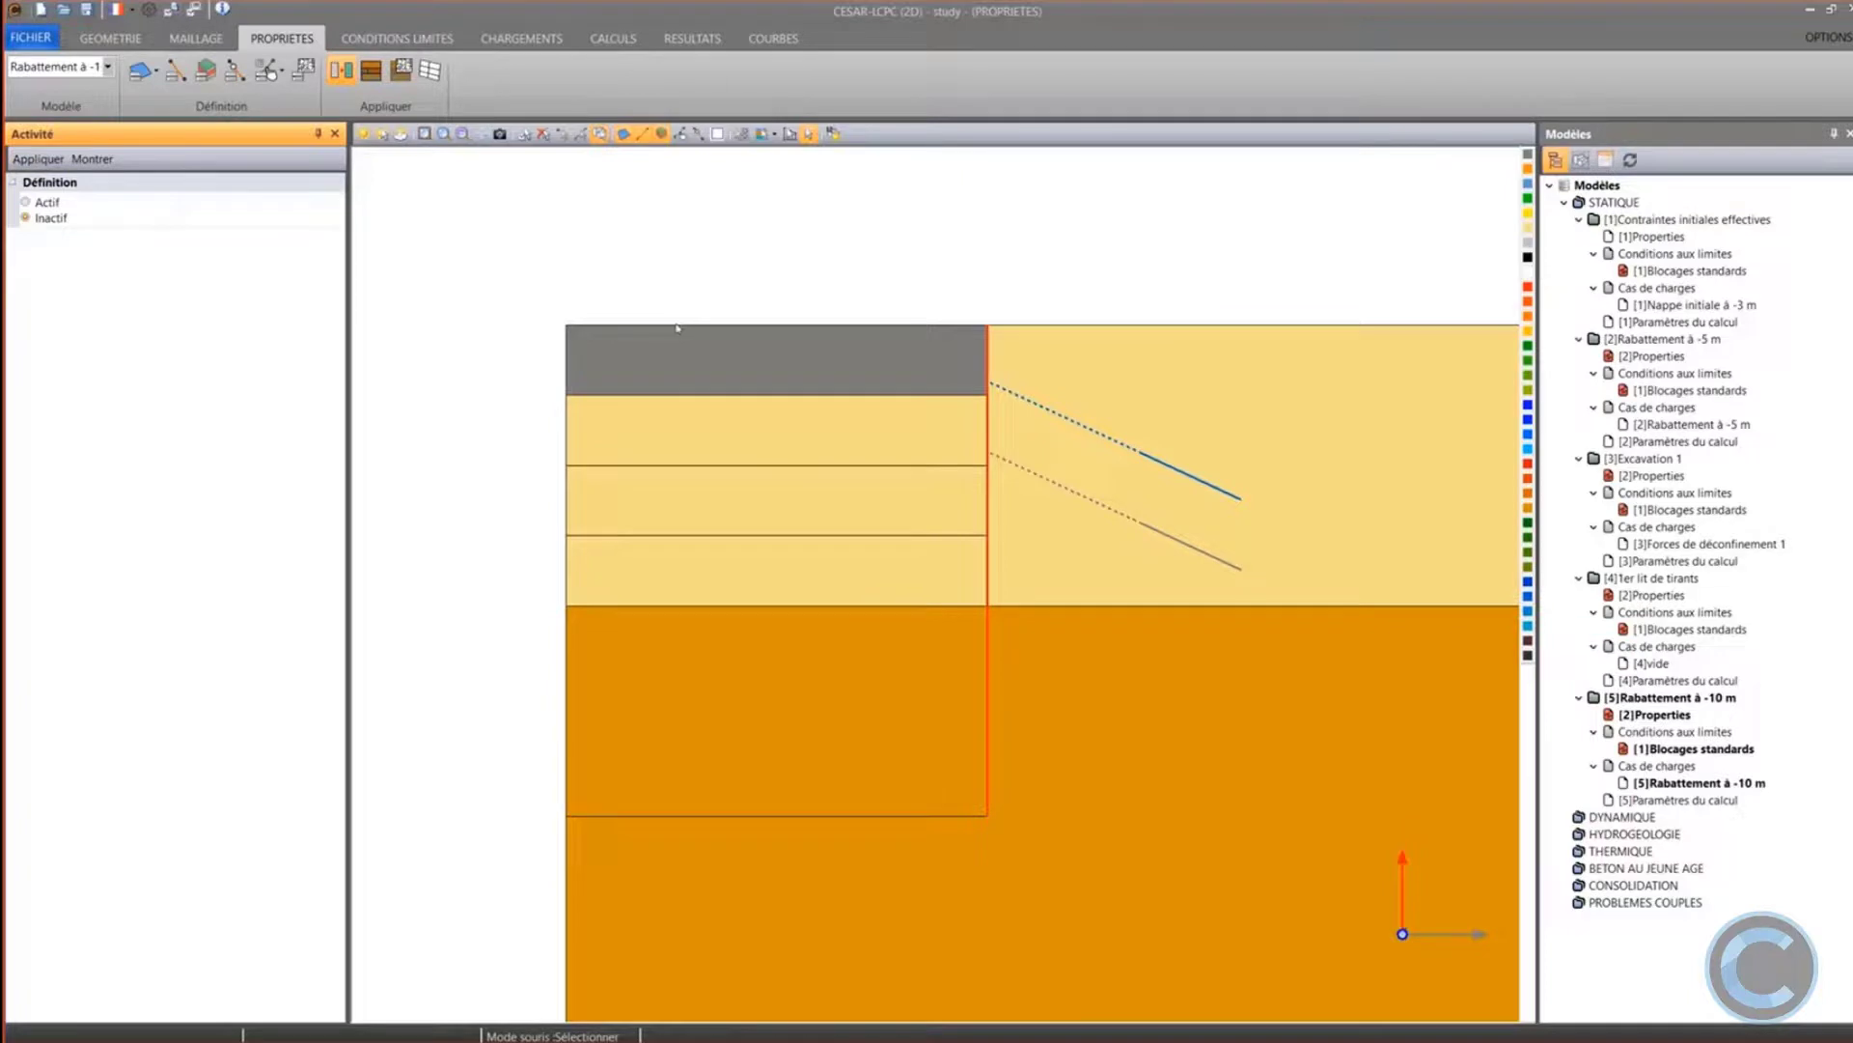
# Define the initial hydraulic head of the Rabattement à -10 m isotropic pressure load as Variable with 4 points
pyautogui.click(440, 38)
pyautogui.click(521, 39)
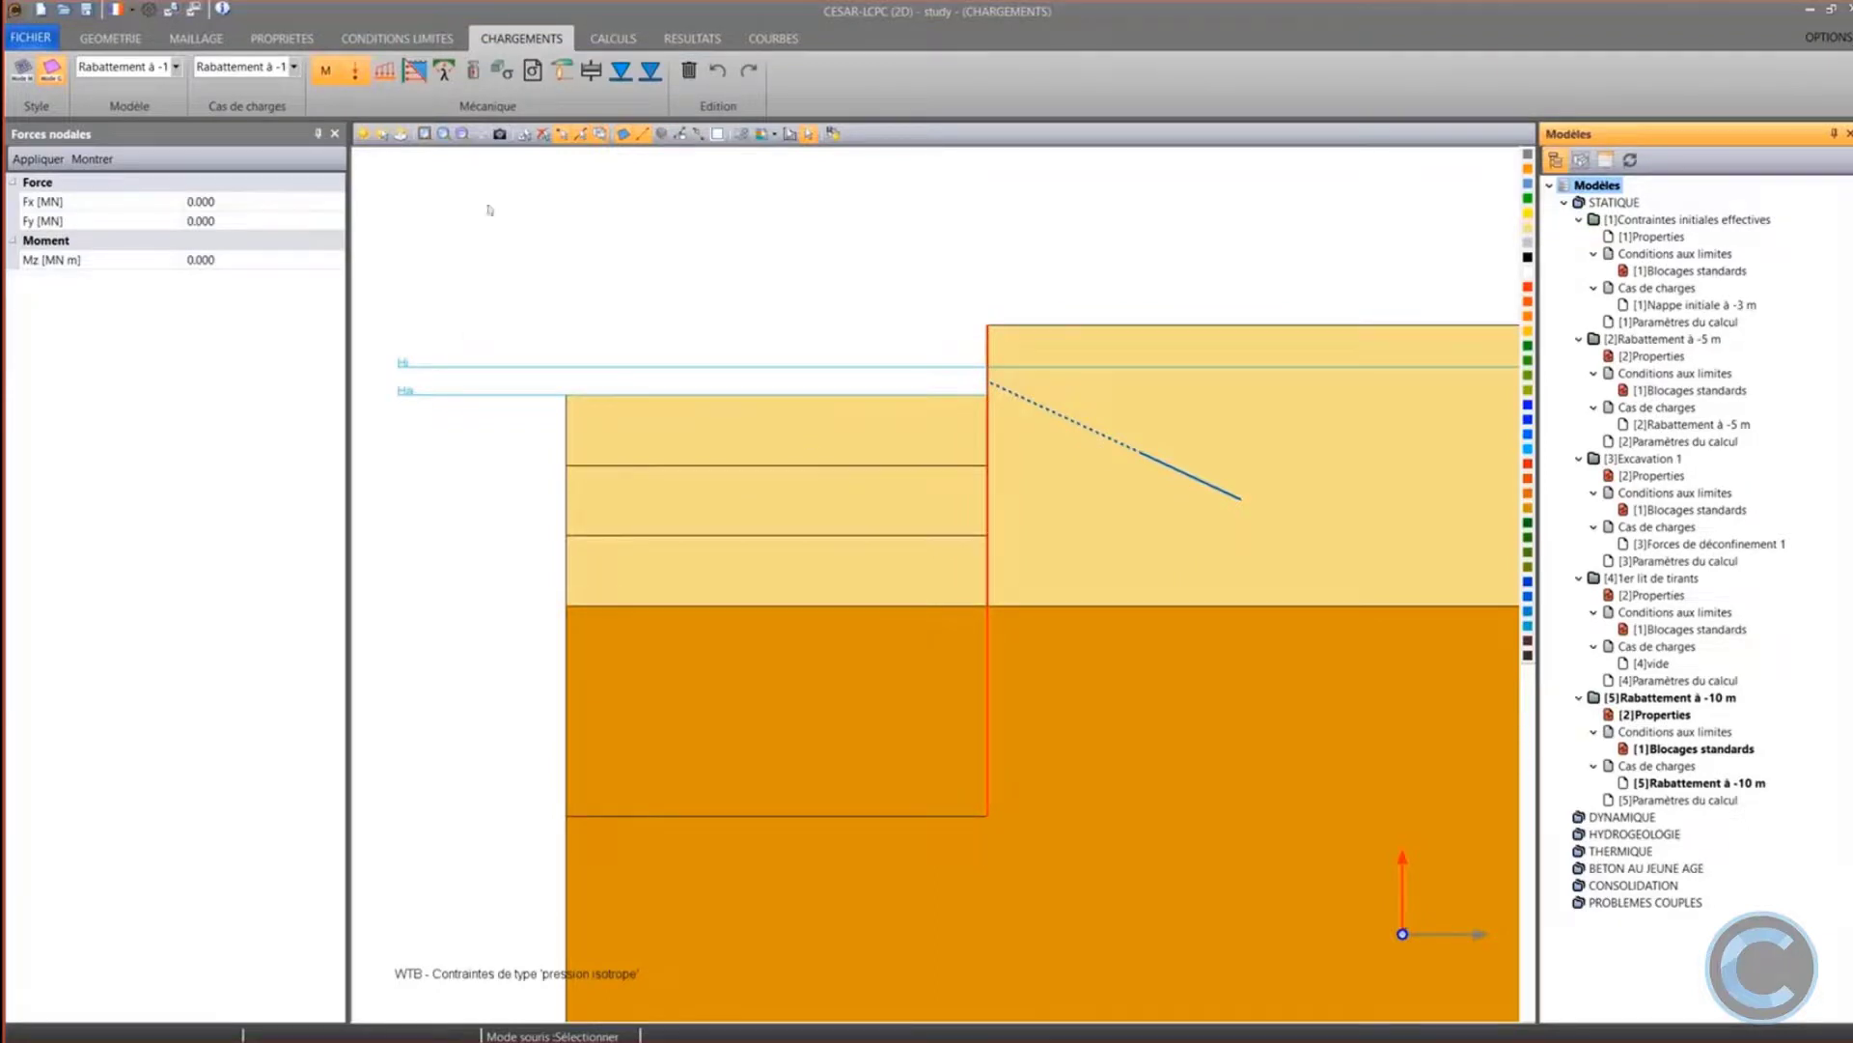
pyautogui.click(620, 74)
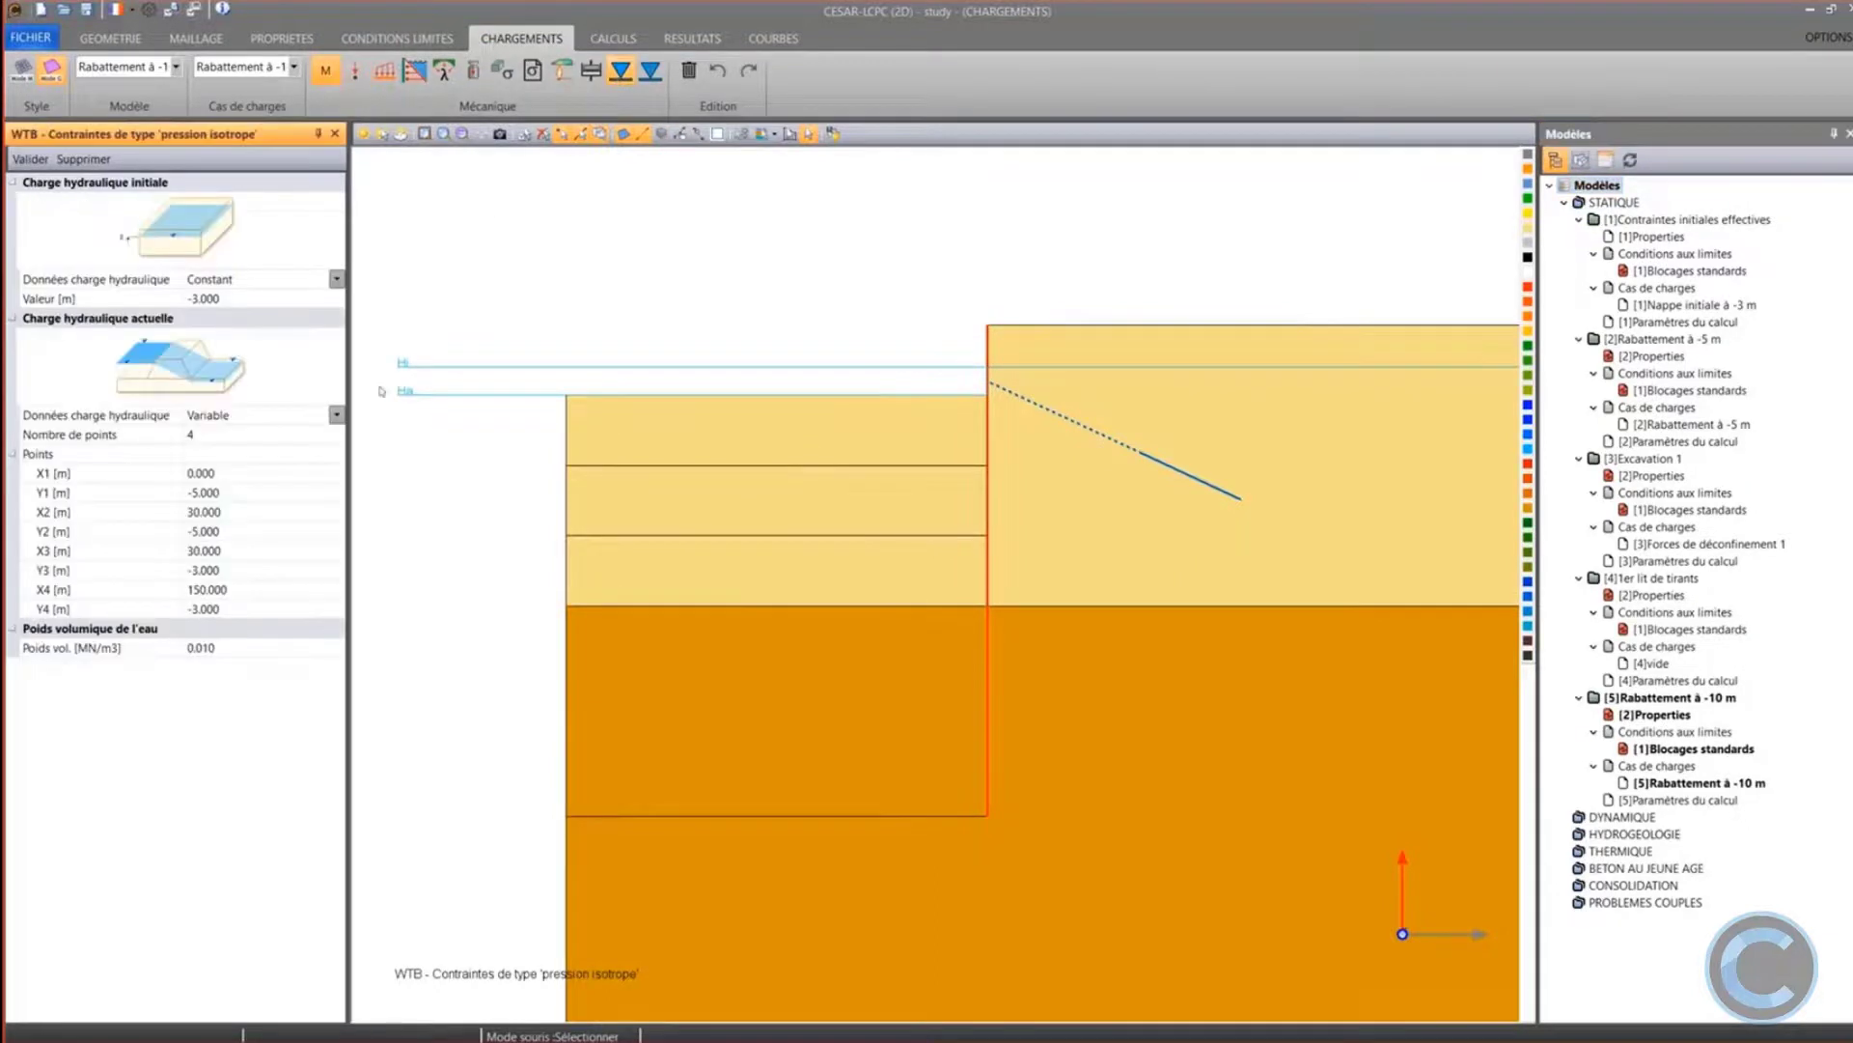
pyautogui.click(336, 279)
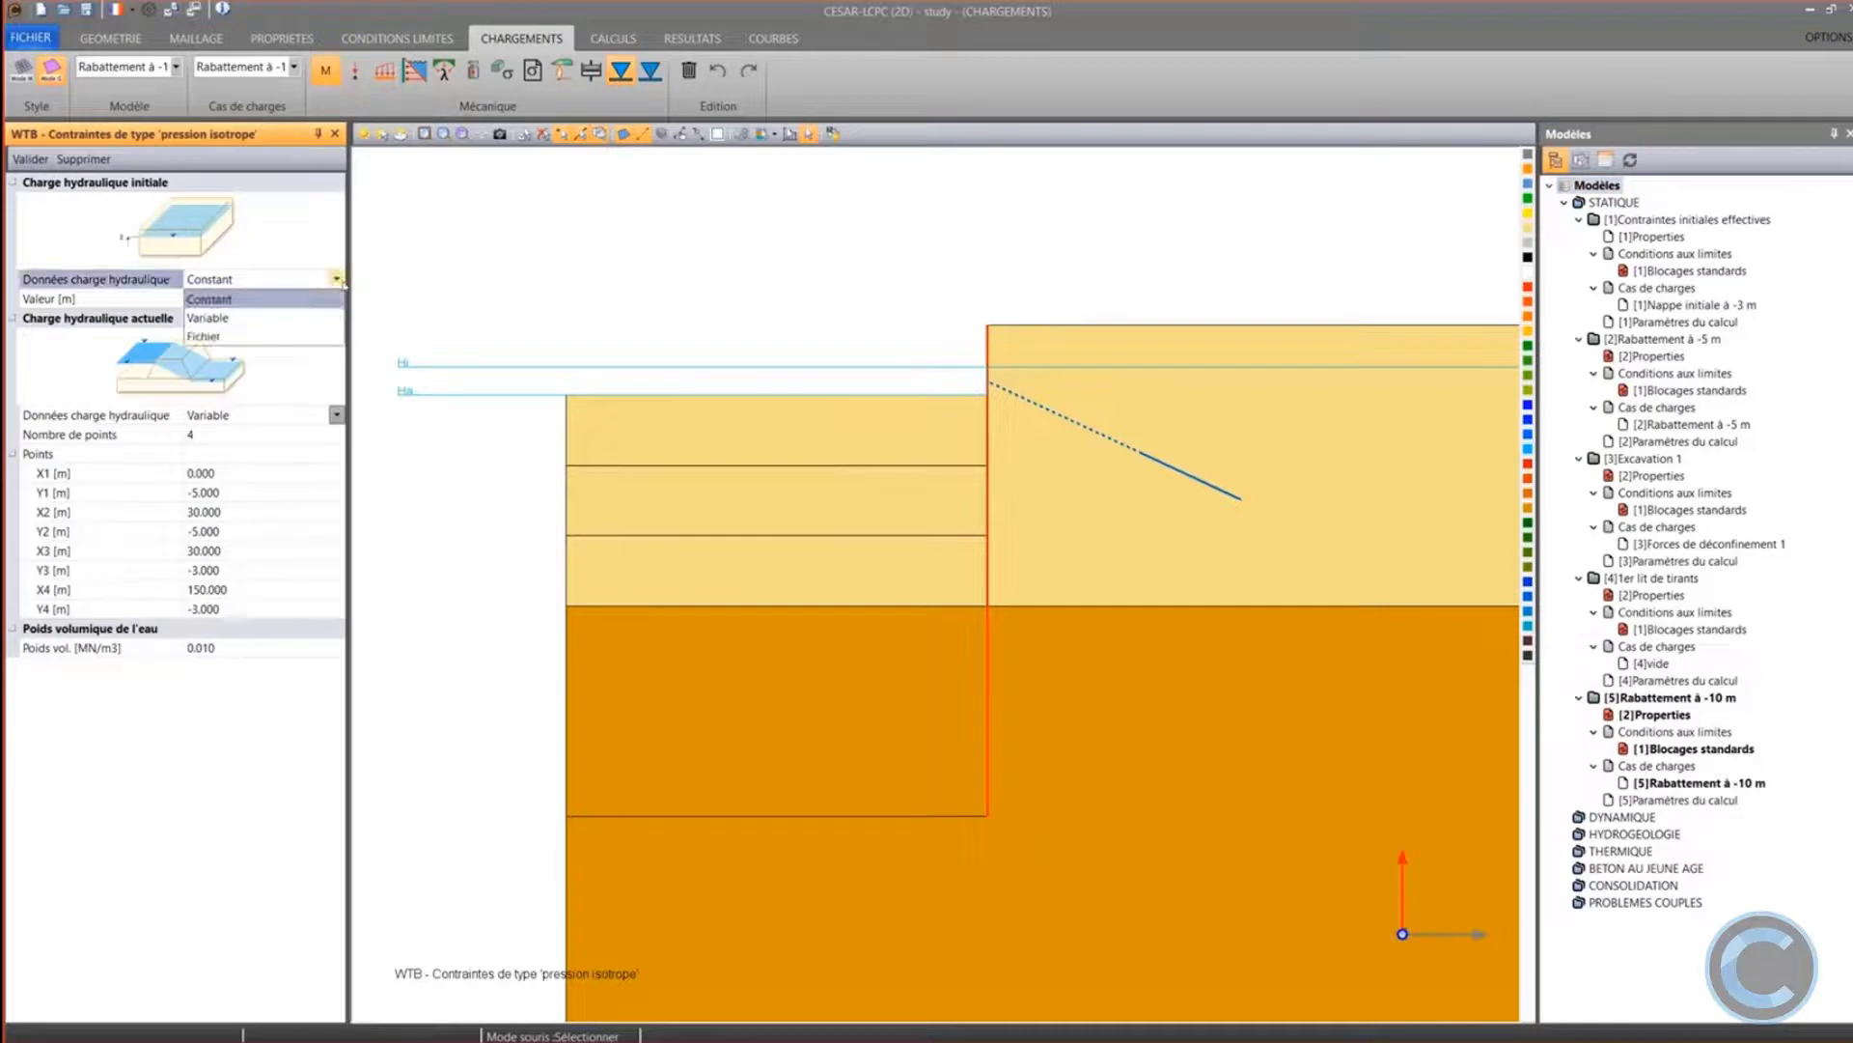
pyautogui.click(280, 320)
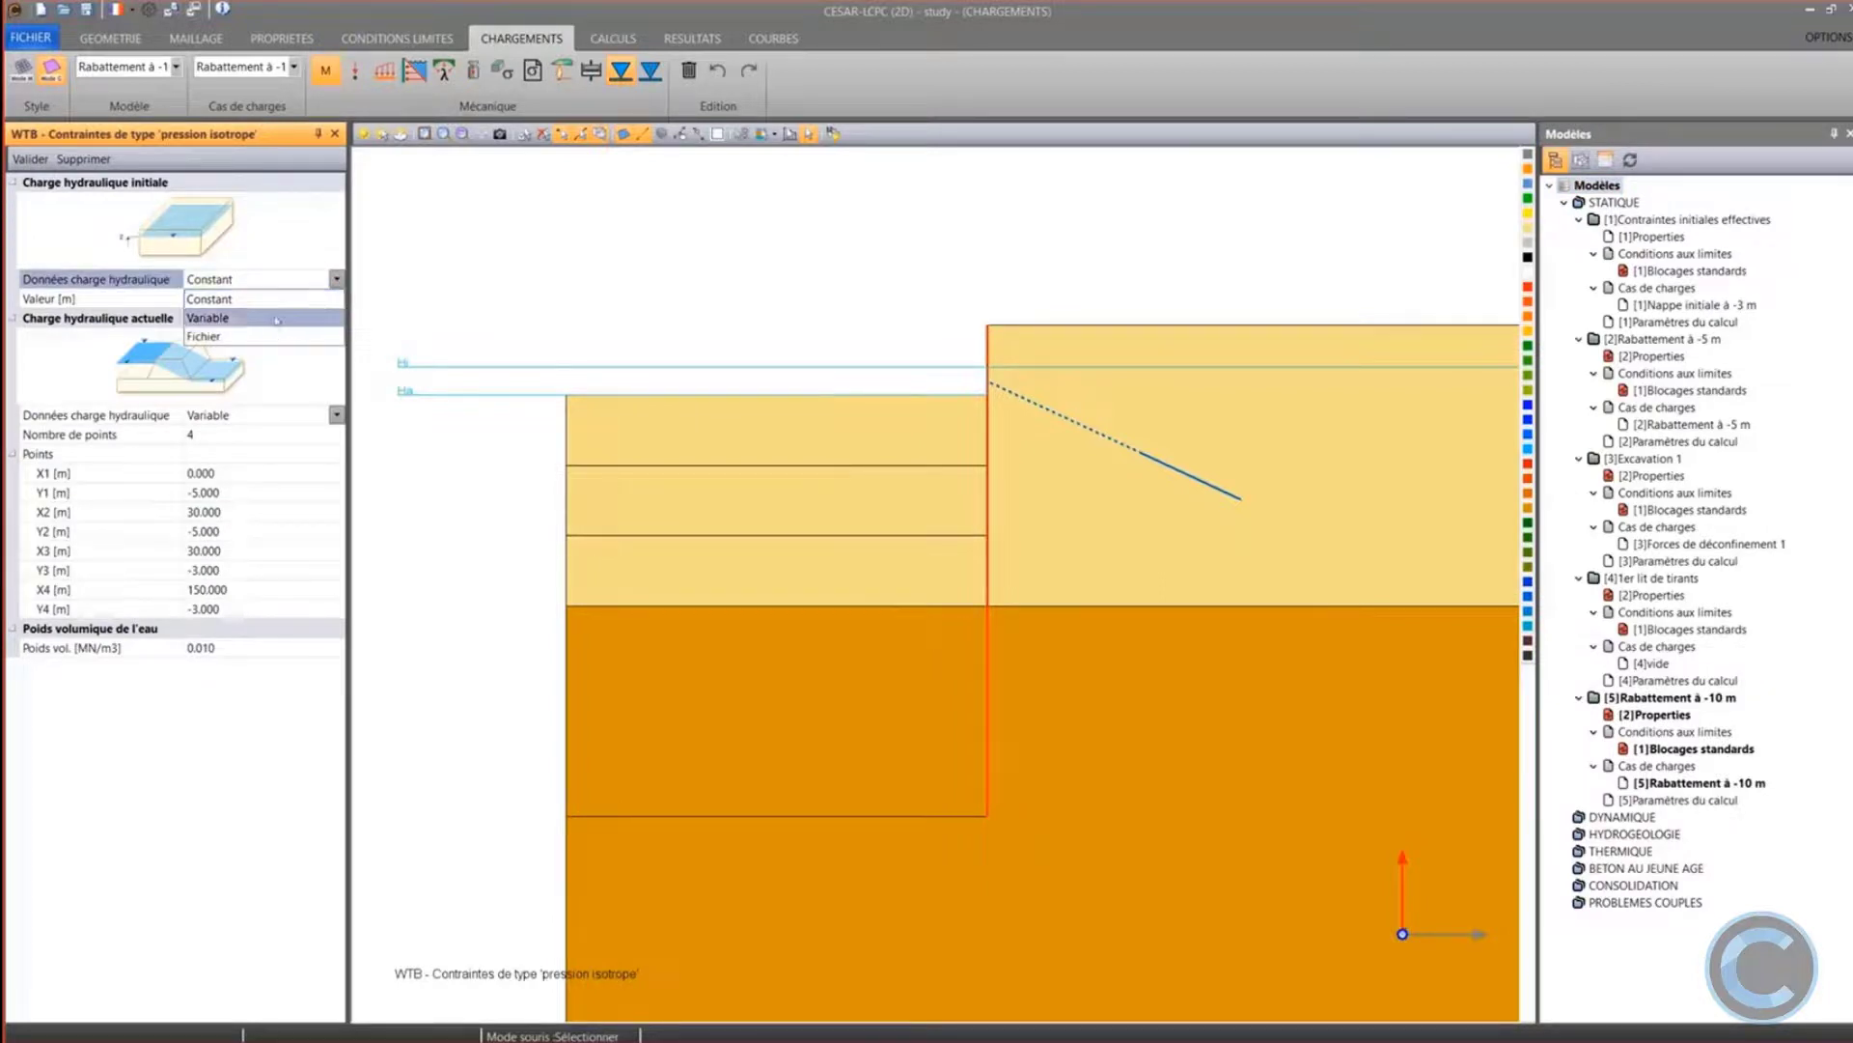
pyautogui.click(158, 298)
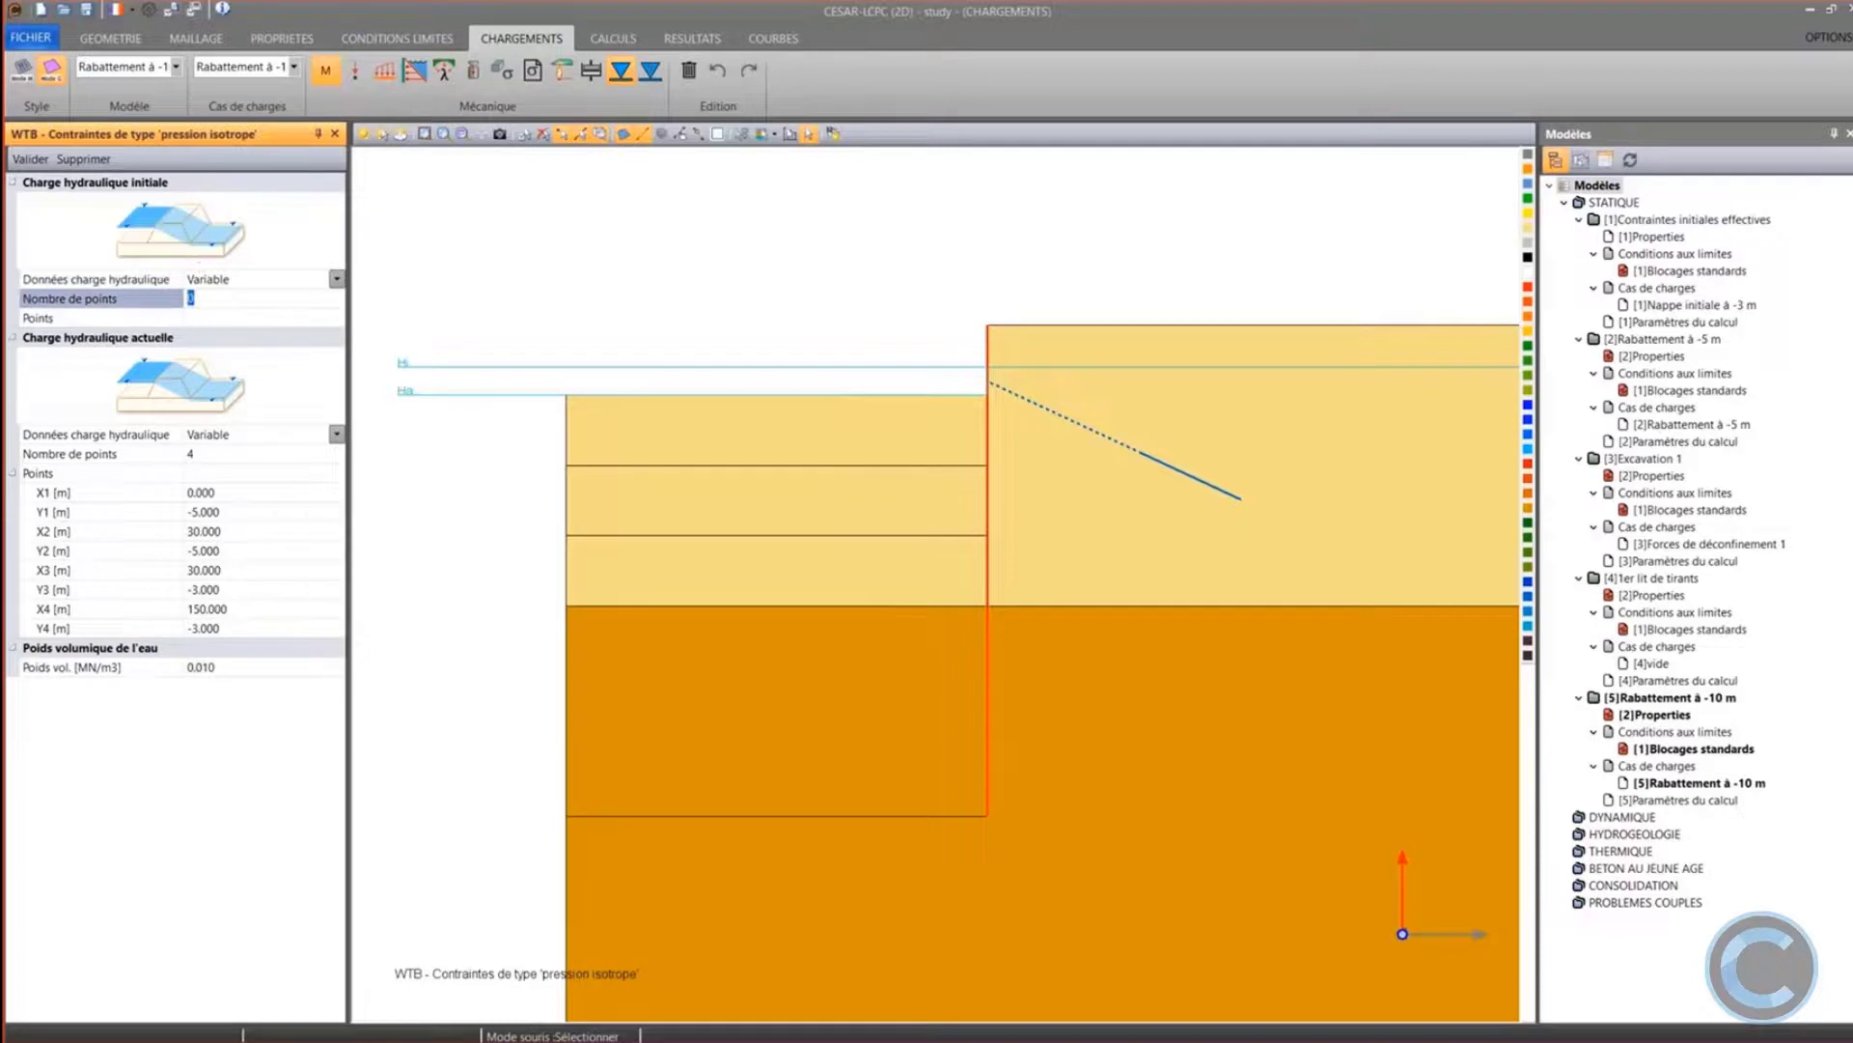
pyautogui.write('4')
pyautogui.press('Return')
pyautogui.press('Tab')
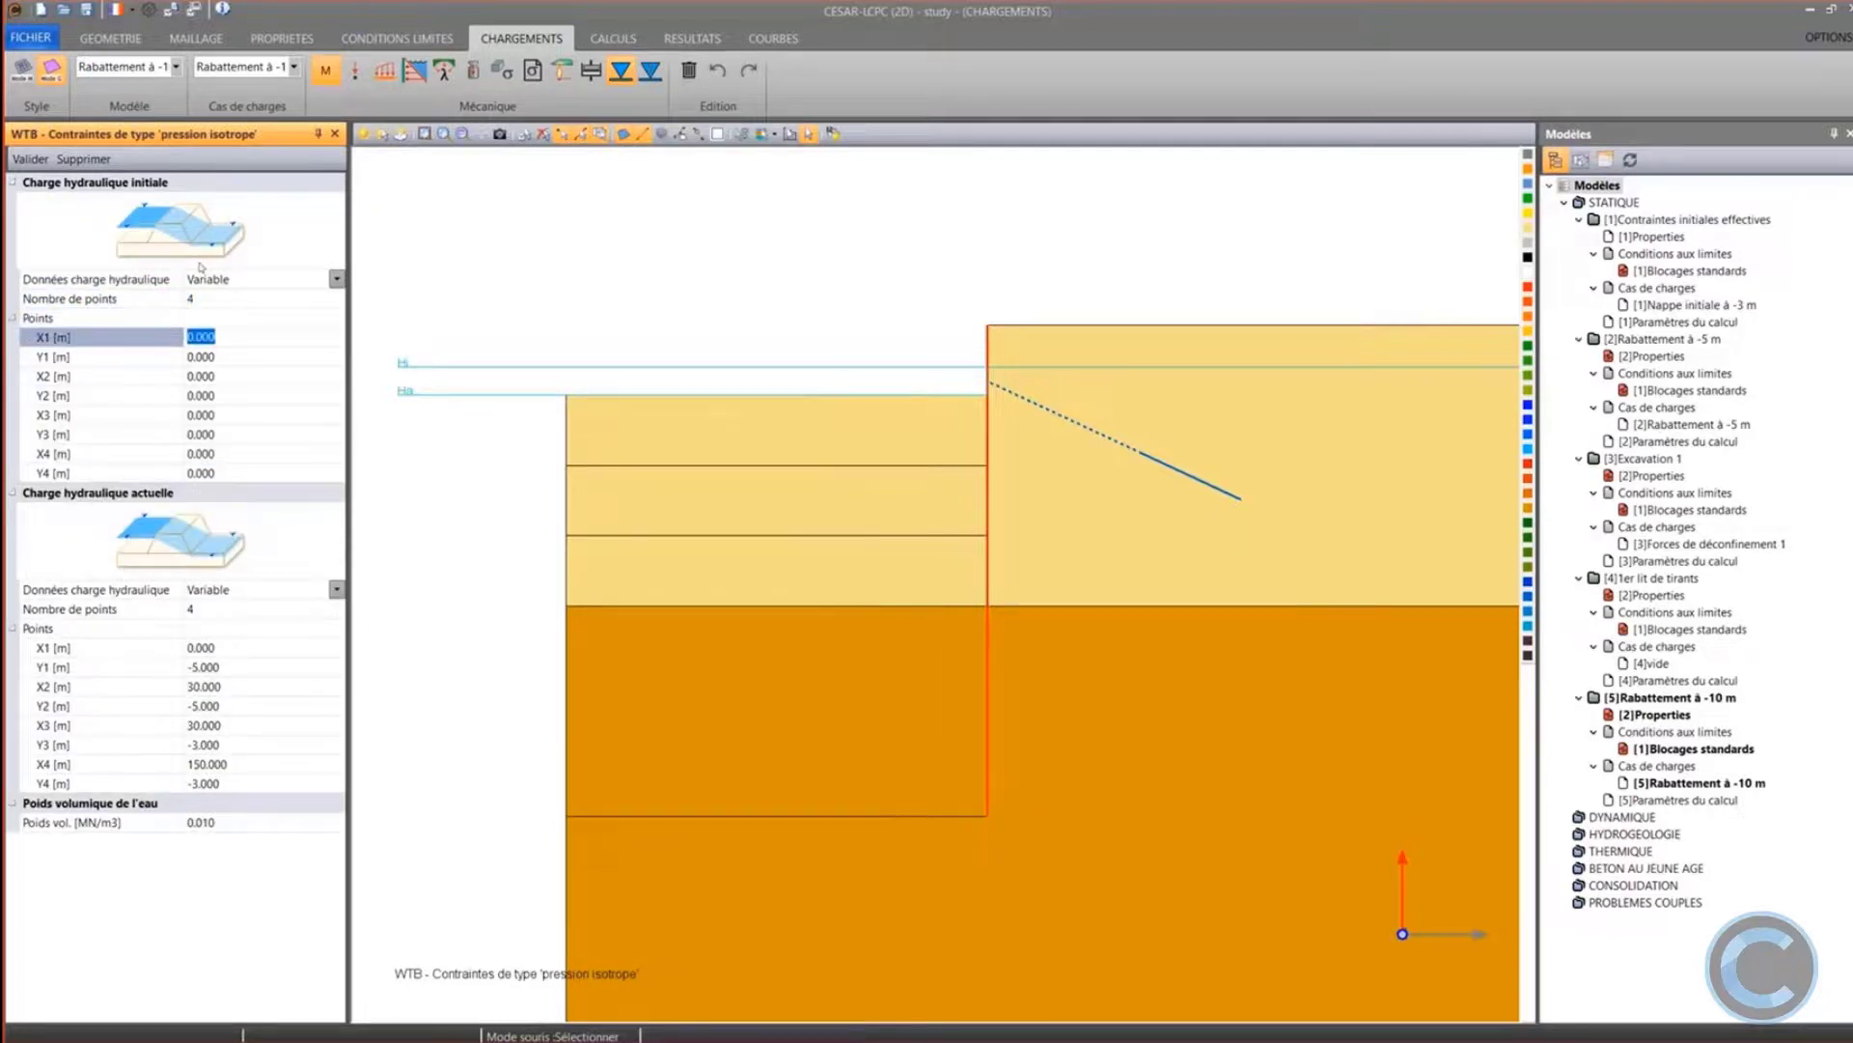
# Set the first two points of the initial hydraulic head, with Y1 at -5 m, X2 at 30 m and Y2 at -5 m
pyautogui.press('Tab')
pyautogui.write('-')
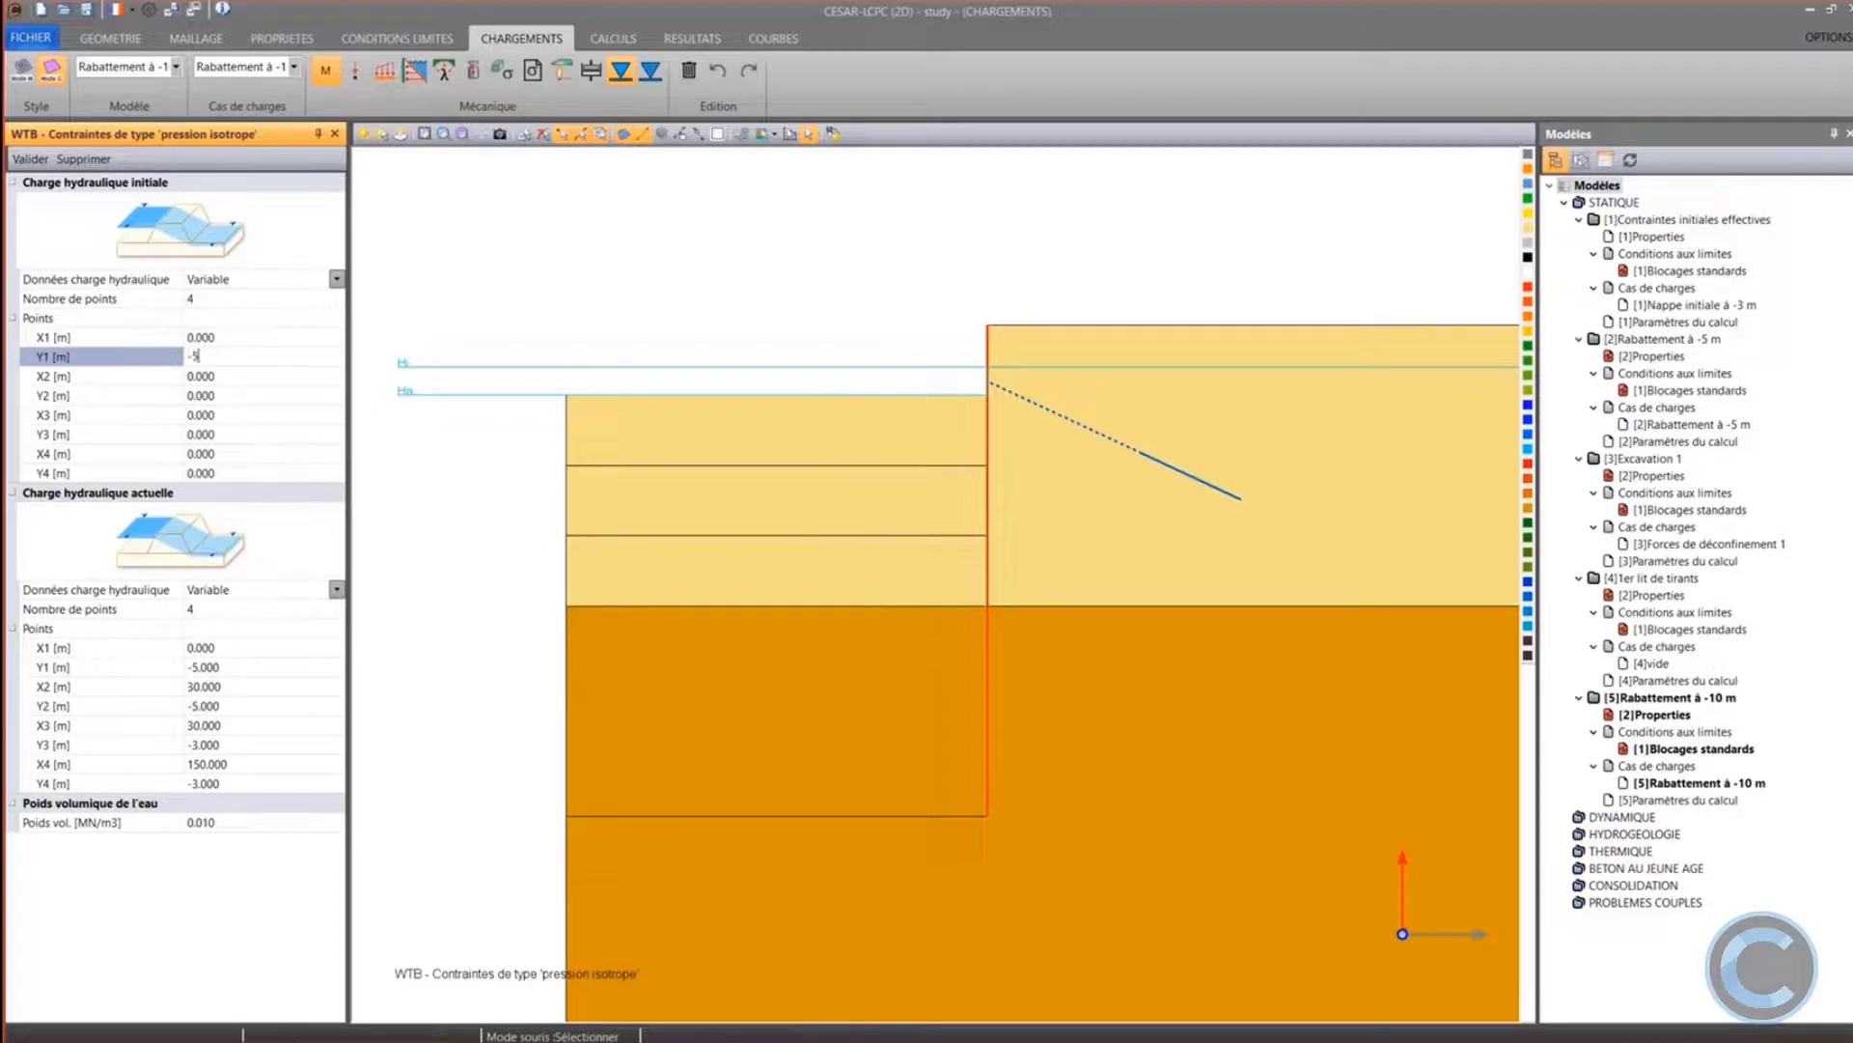
pyautogui.press('Tab')
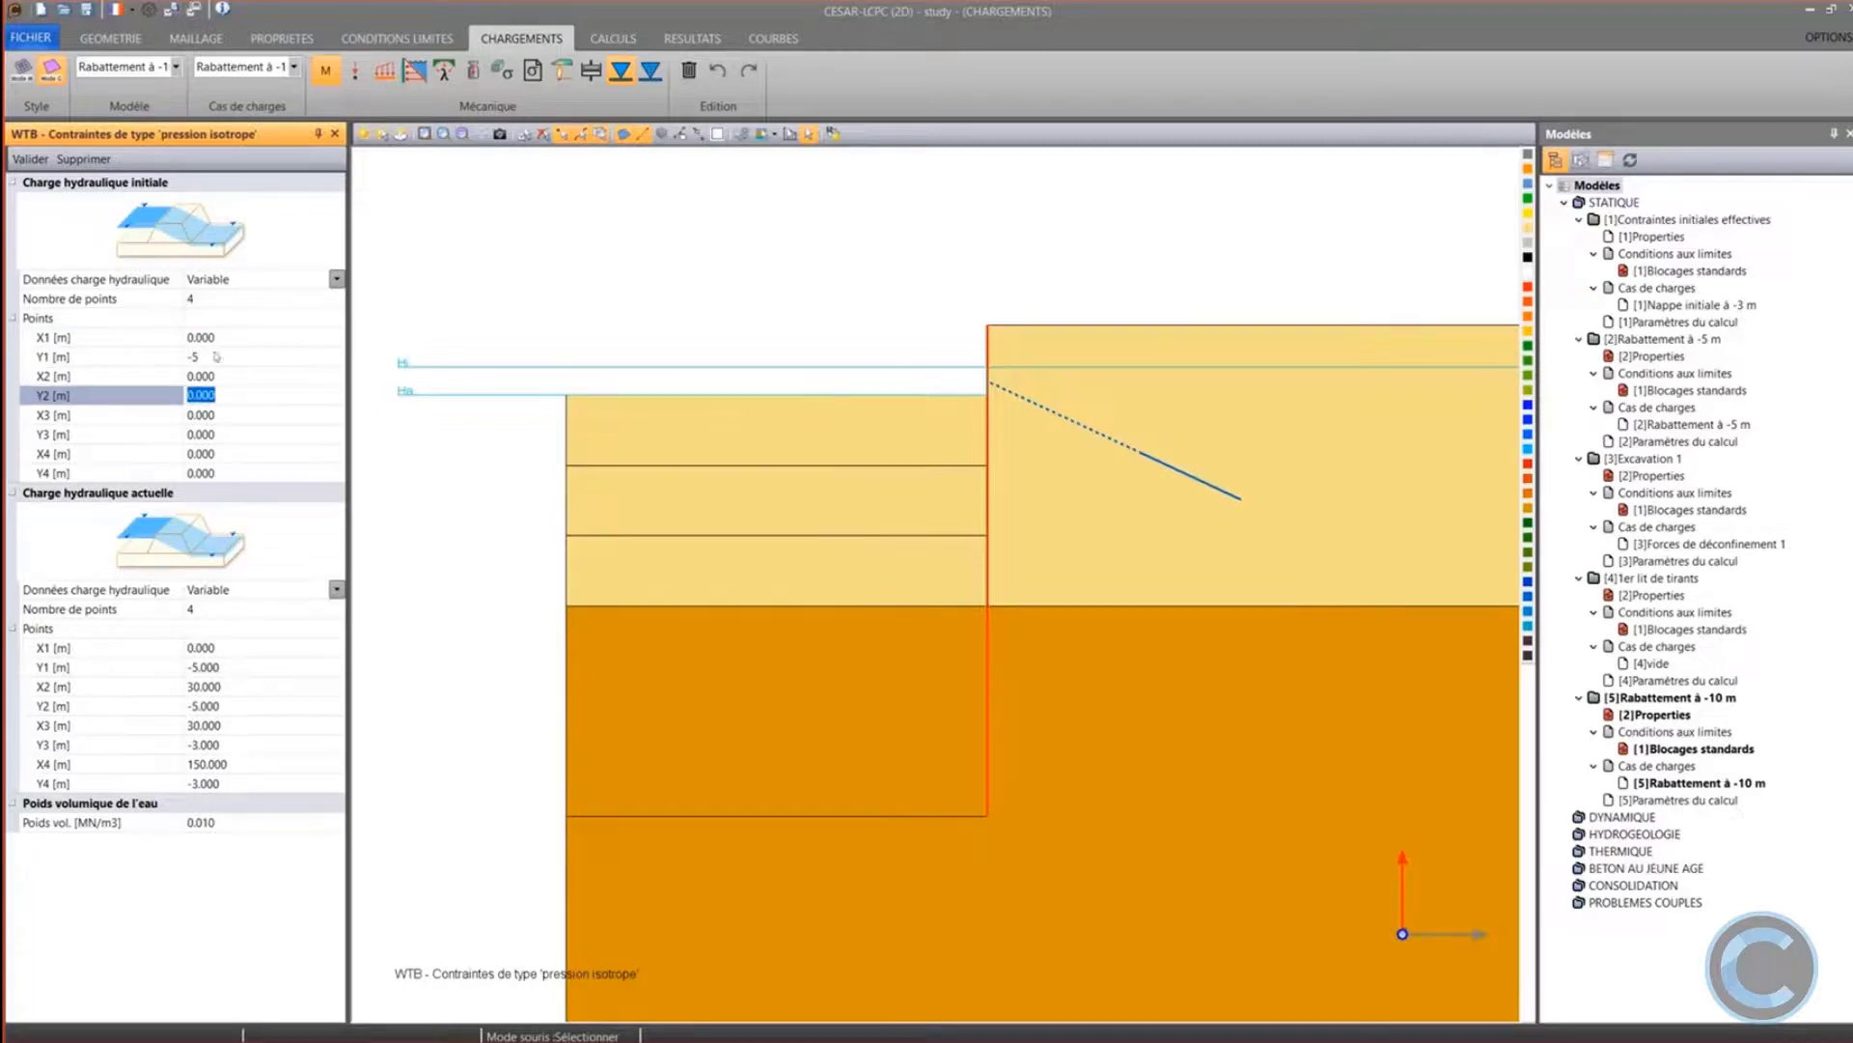
pyautogui.click(230, 375)
pyautogui.write('30')
pyautogui.press('Tab')
pyautogui.write('-5')
pyautogui.press('Tab')
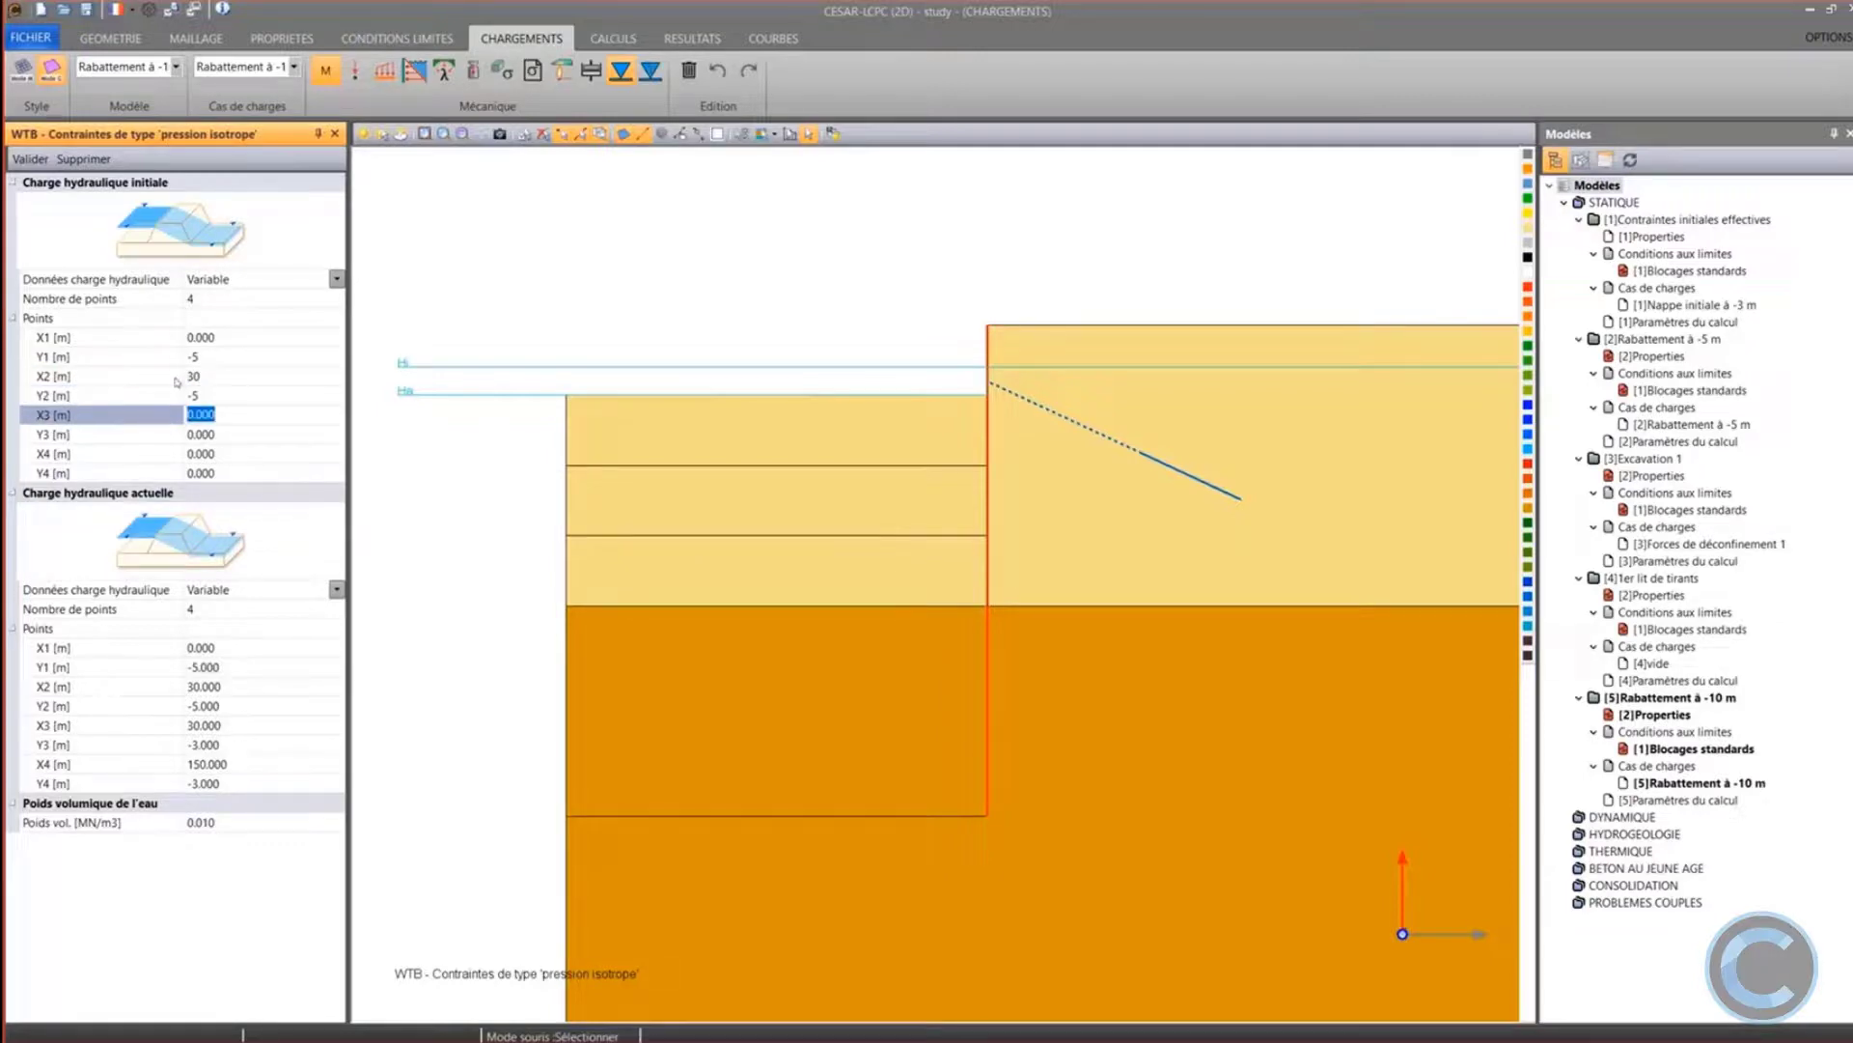
# Set the last two points of the initial hydraulic head to X3 30 m, Y3 -3 m, X4 150 m and Y4 -3 m
pyautogui.write('30')
pyautogui.press('Tab')
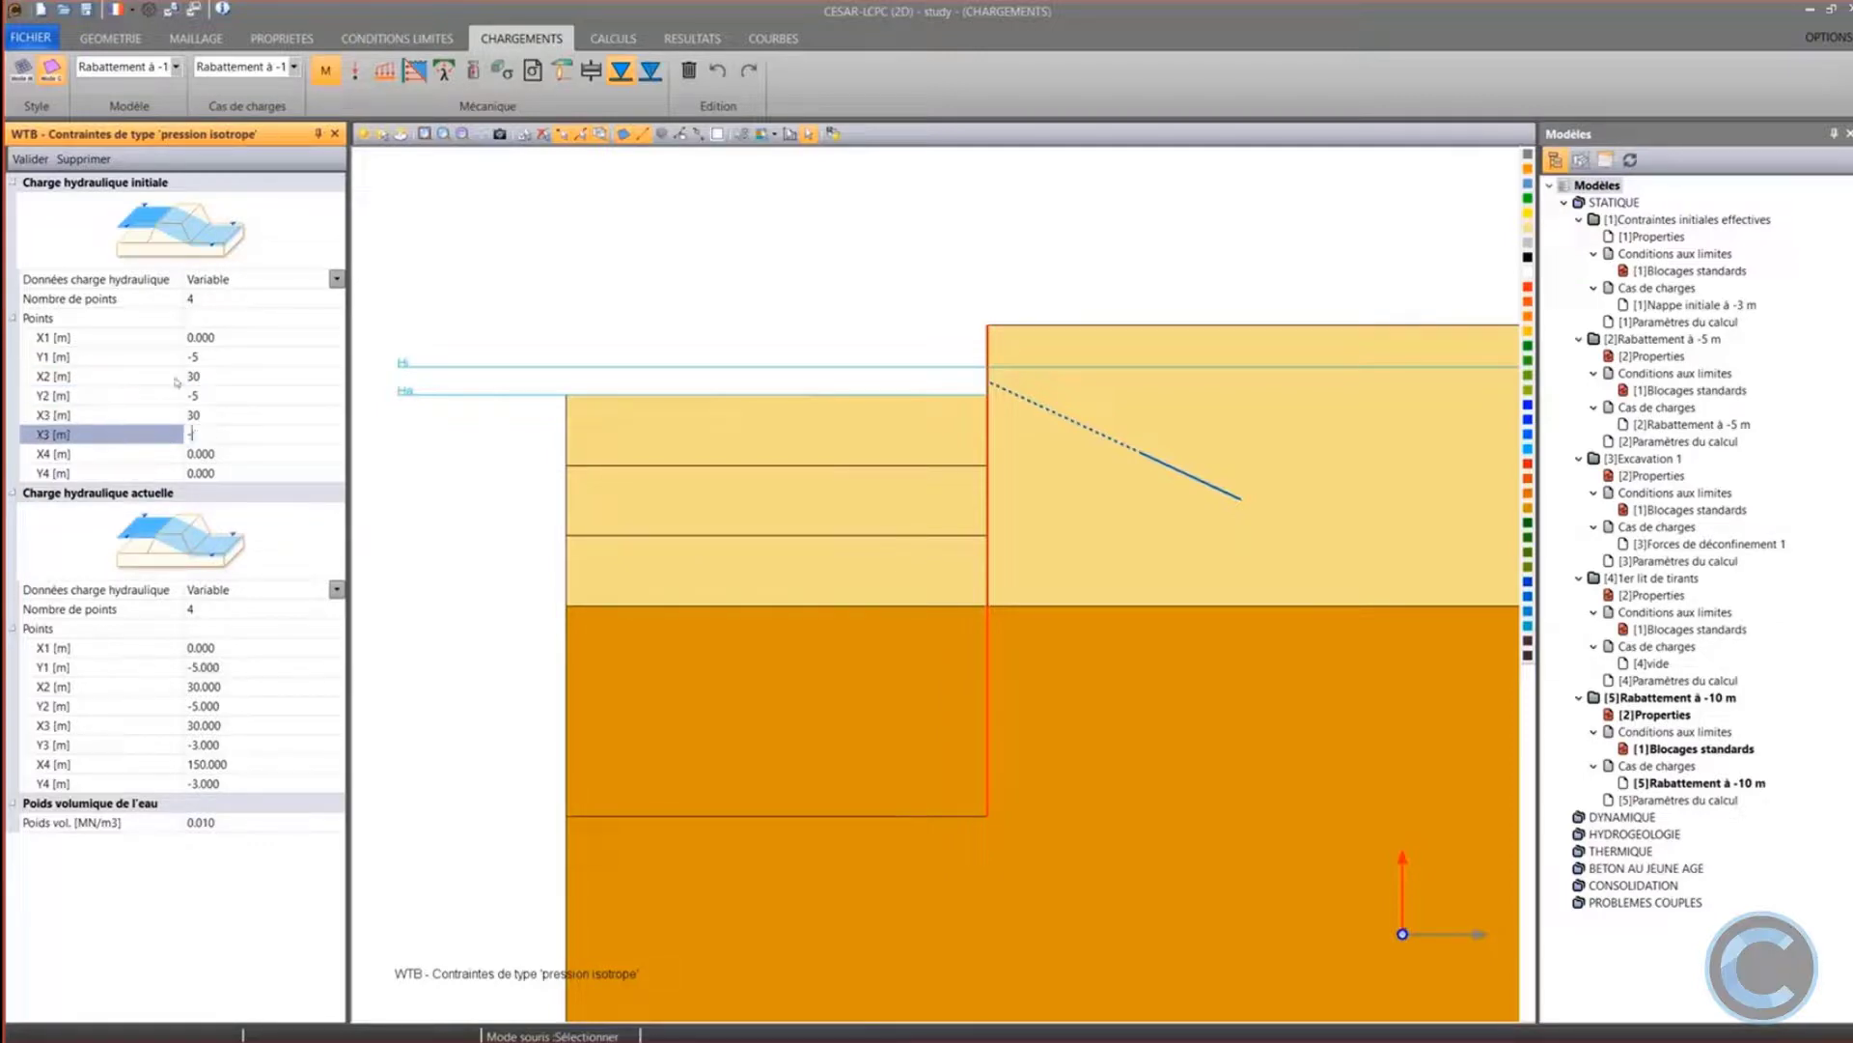
pyautogui.write('-3')
pyautogui.press('Tab')
pyautogui.write('150')
pyautogui.press('Tab')
pyautogui.write('-')
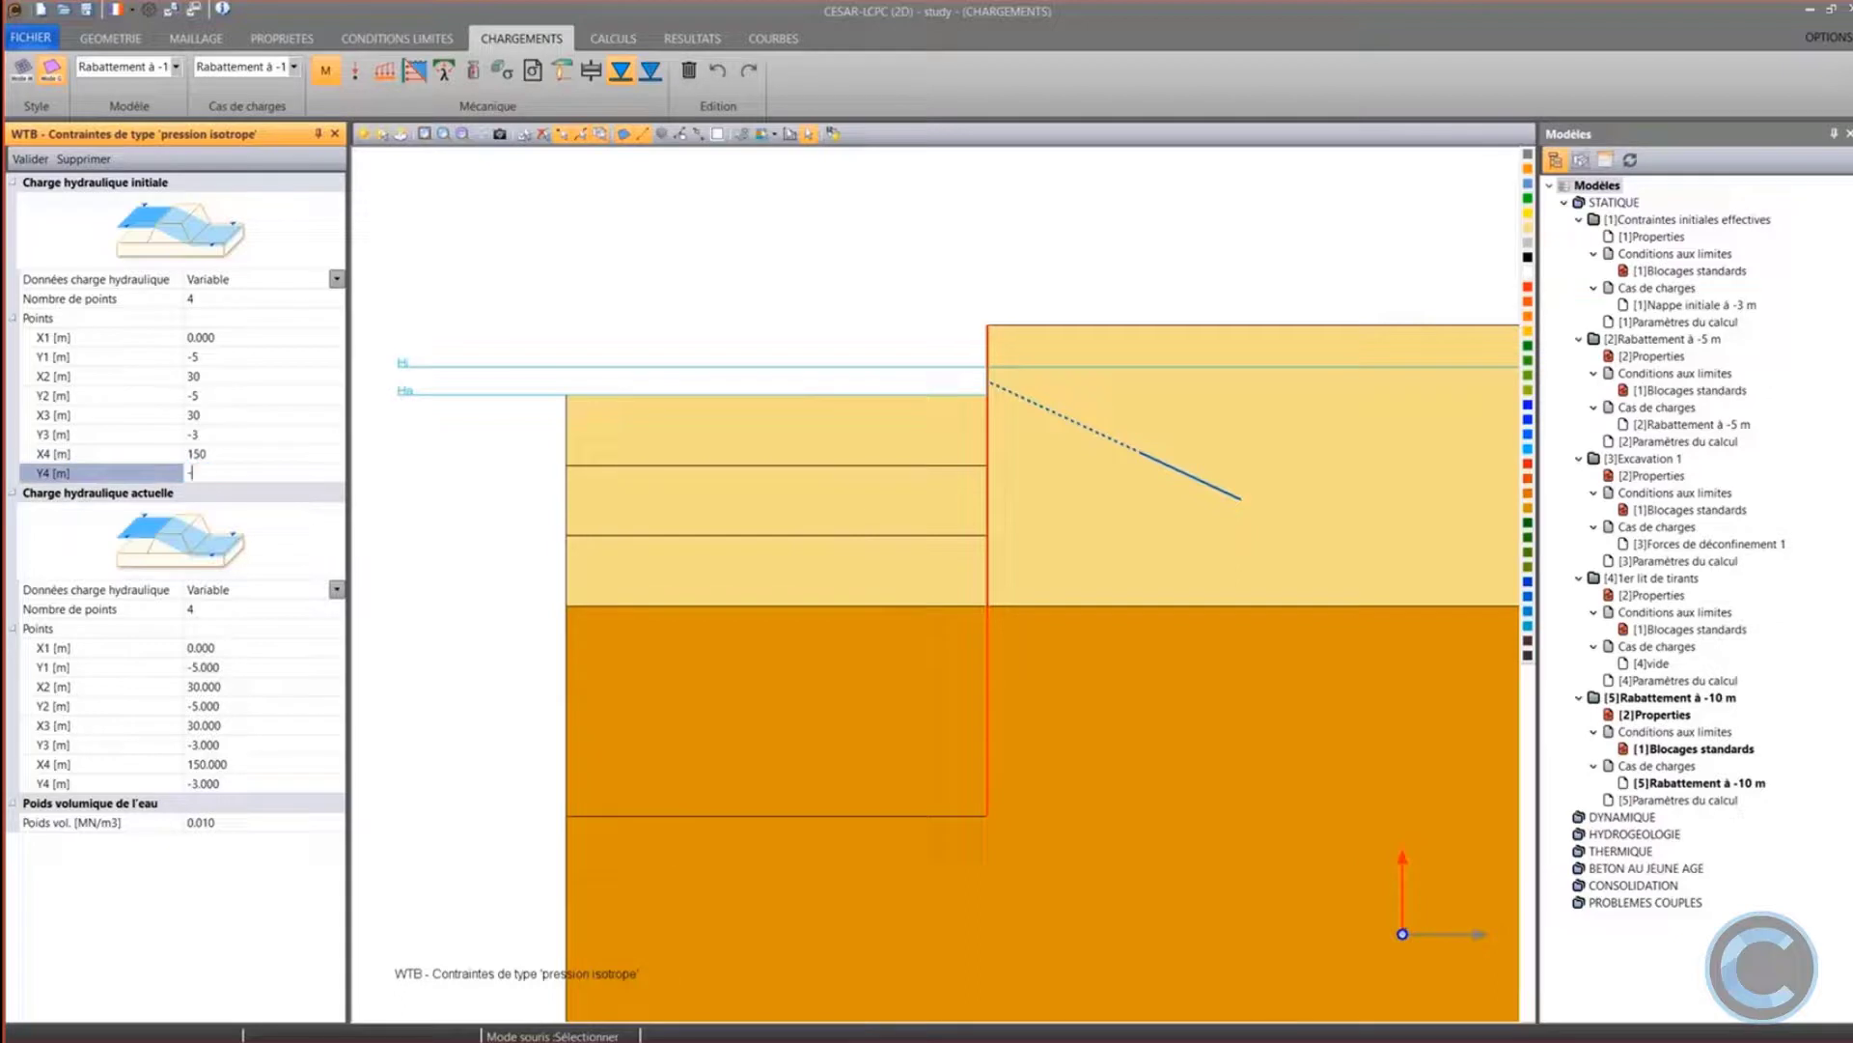
pyautogui.write('3')
pyautogui.press('Tab')
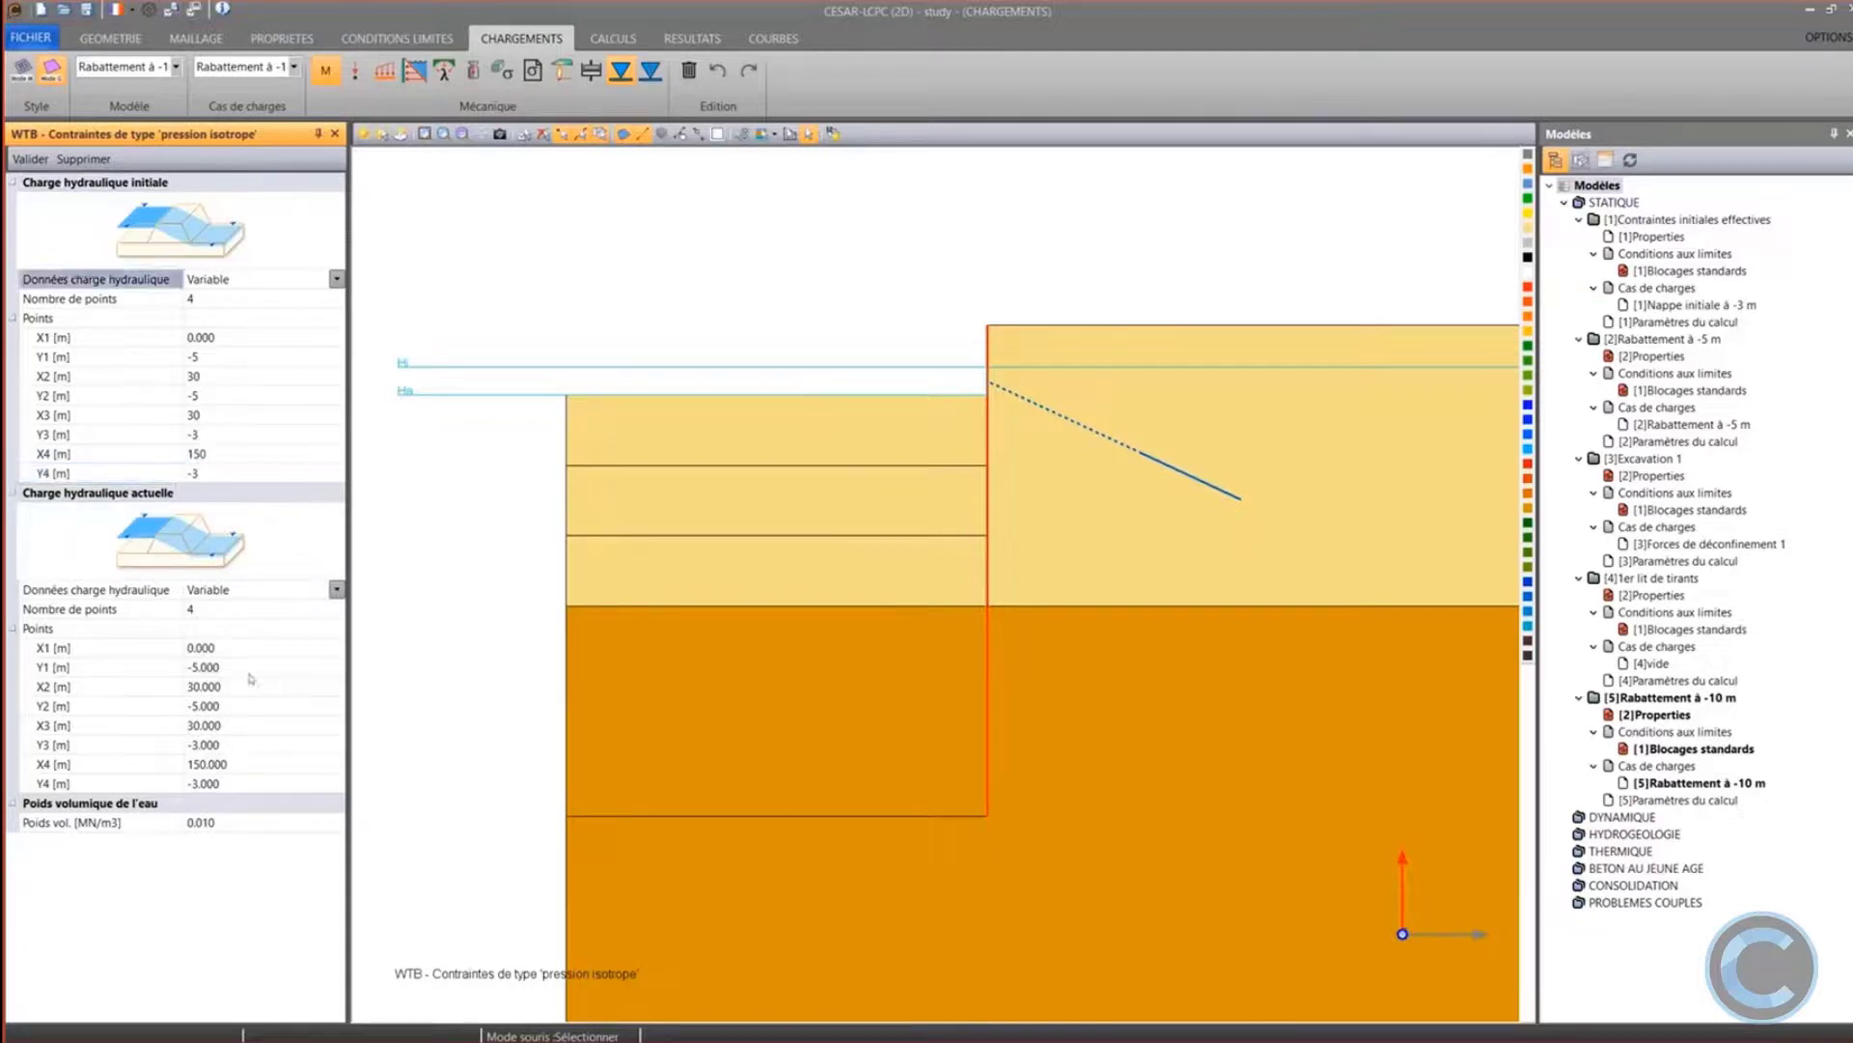
# Set Y1 and Y2 of the current hydraulic head to -10 m
pyautogui.moveTo(249, 668); pyautogui.dragTo(189, 670)
pyautogui.write('-10')
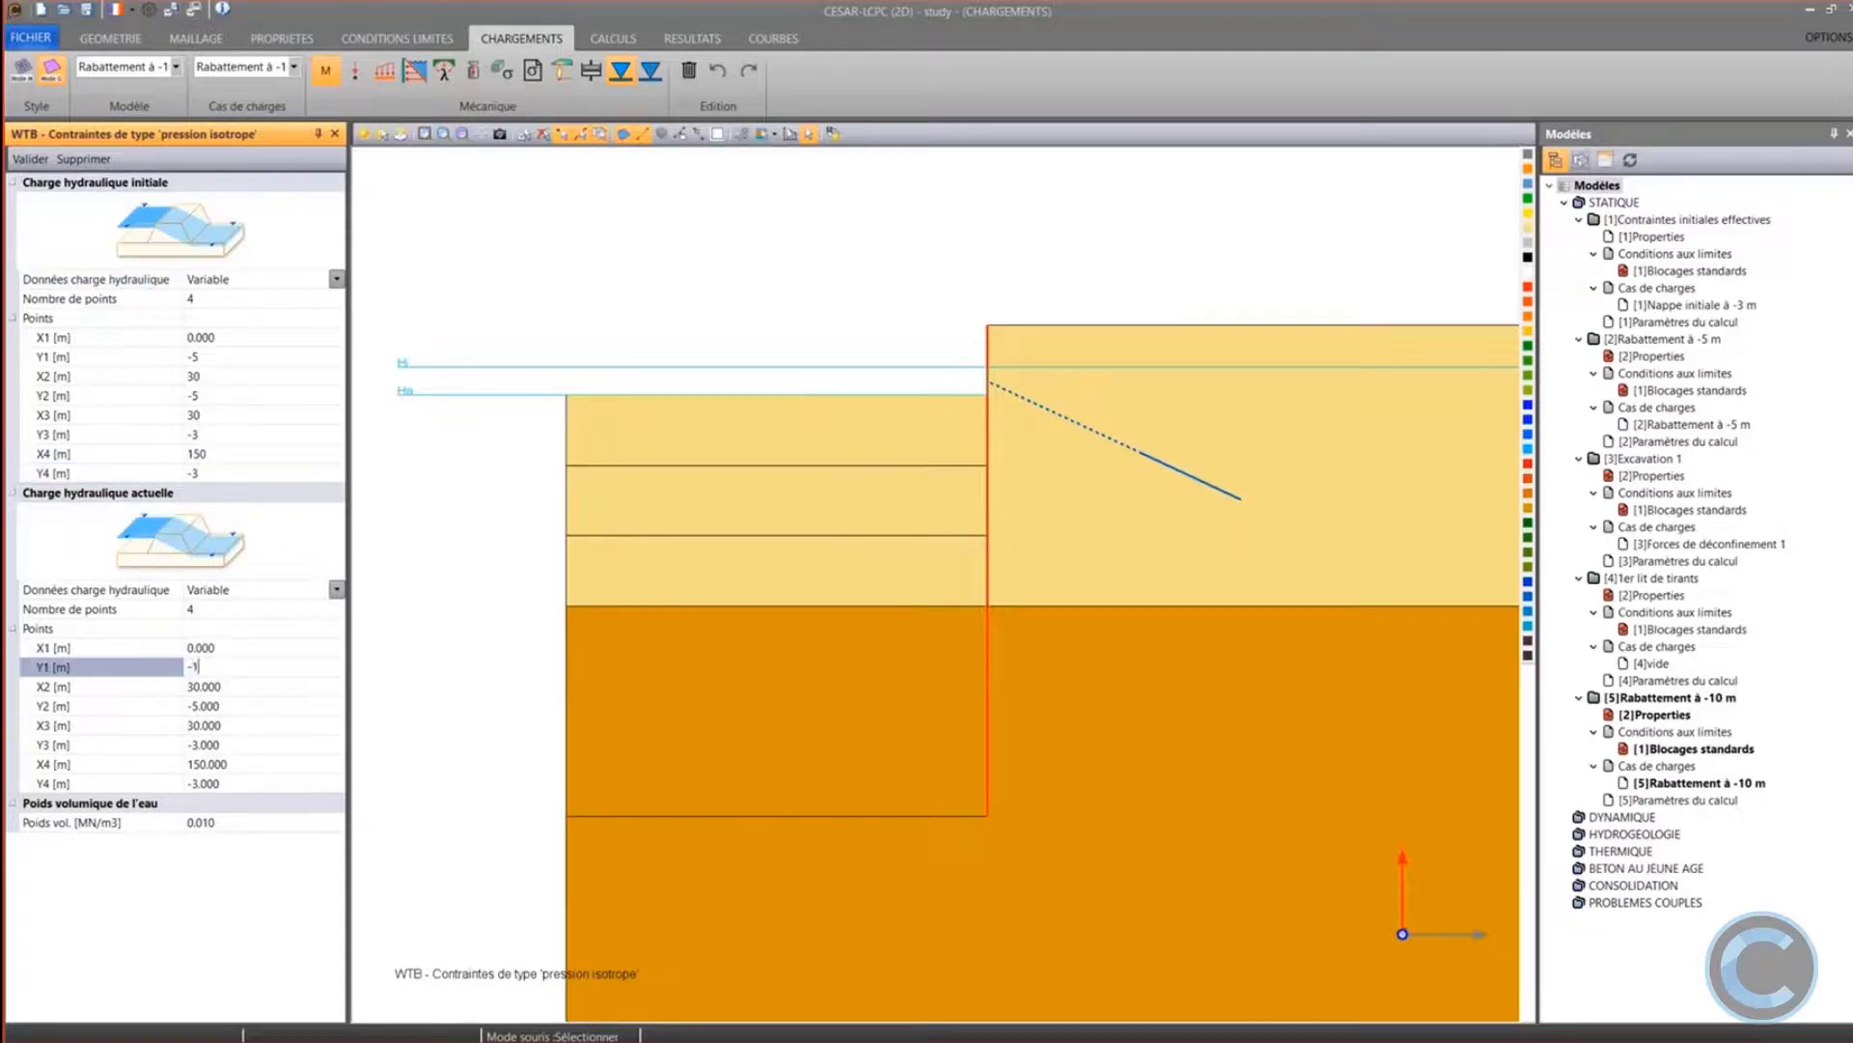
pyautogui.press('Tab')
pyautogui.press('Tab')
pyautogui.write('-')
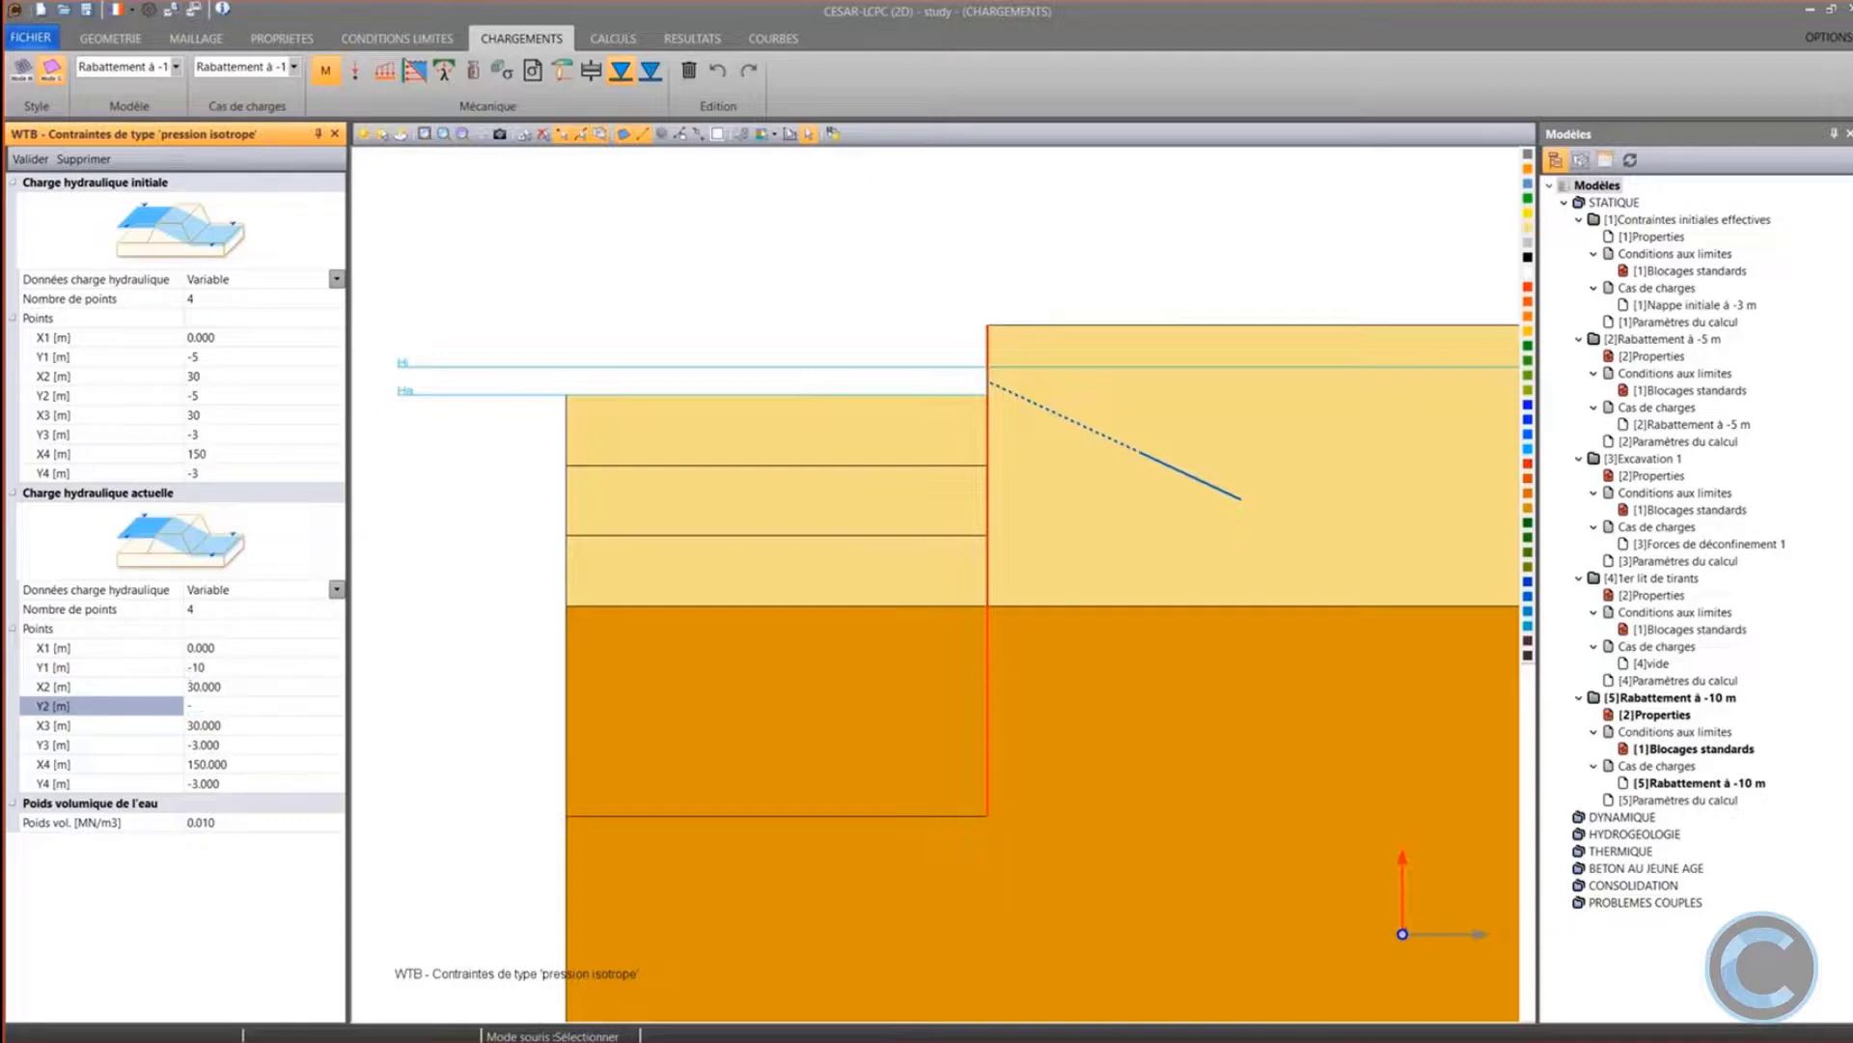
pyautogui.write('10')
pyautogui.press('Tab')
pyautogui.press('Tab')
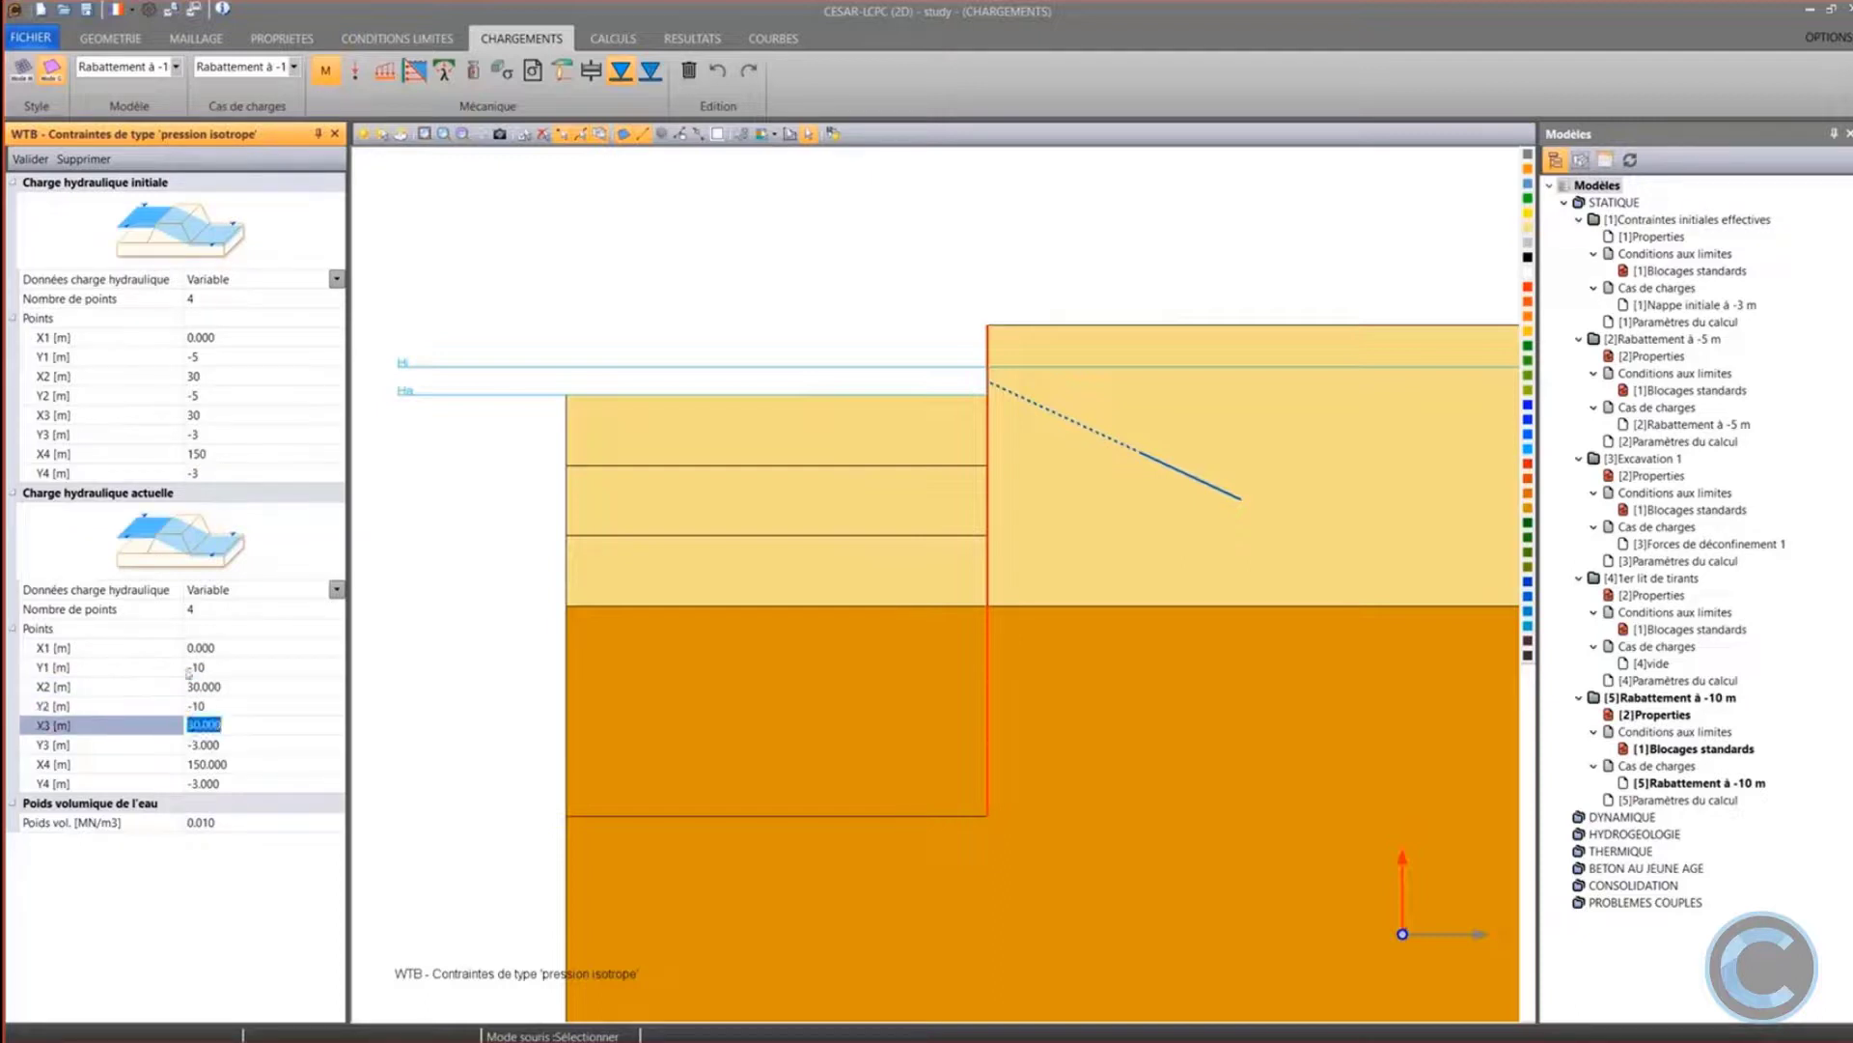
# Validate the isotropic pressure load of the Rabattement à -10 m stage
pyautogui.click(41, 160)
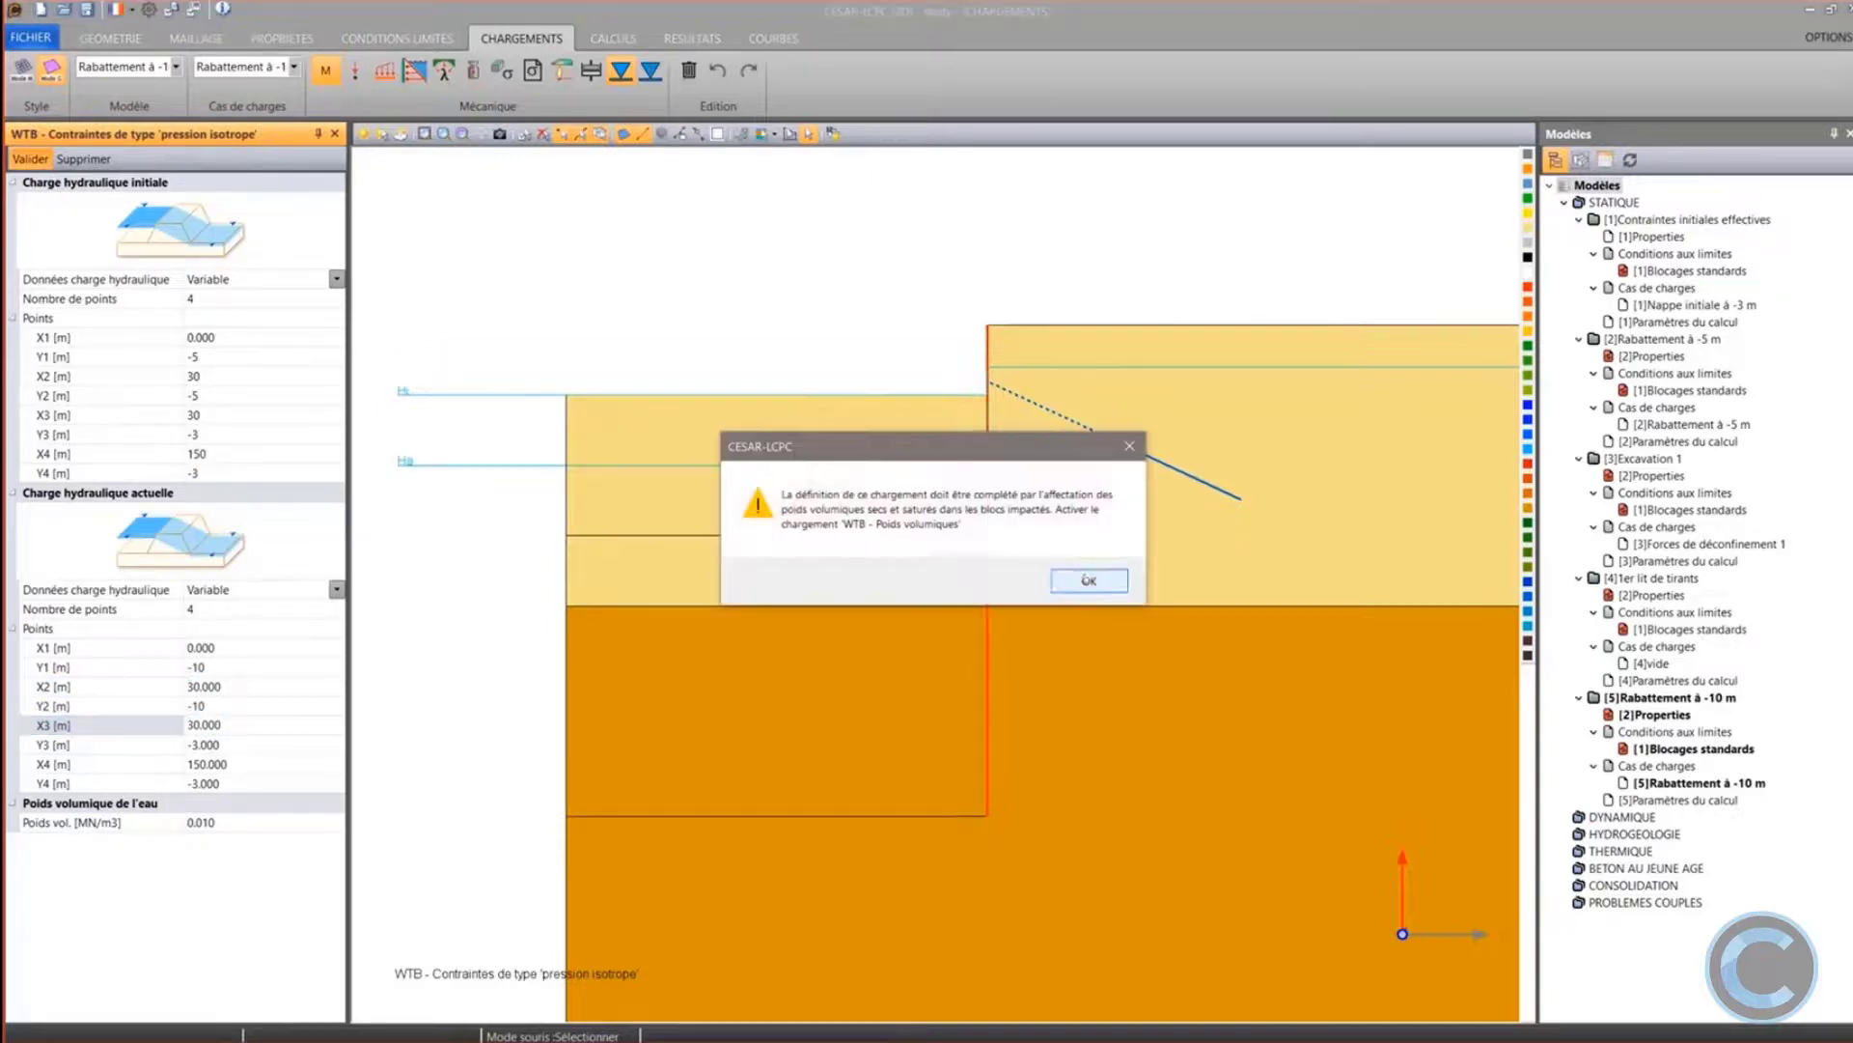
pyautogui.click(1089, 580)
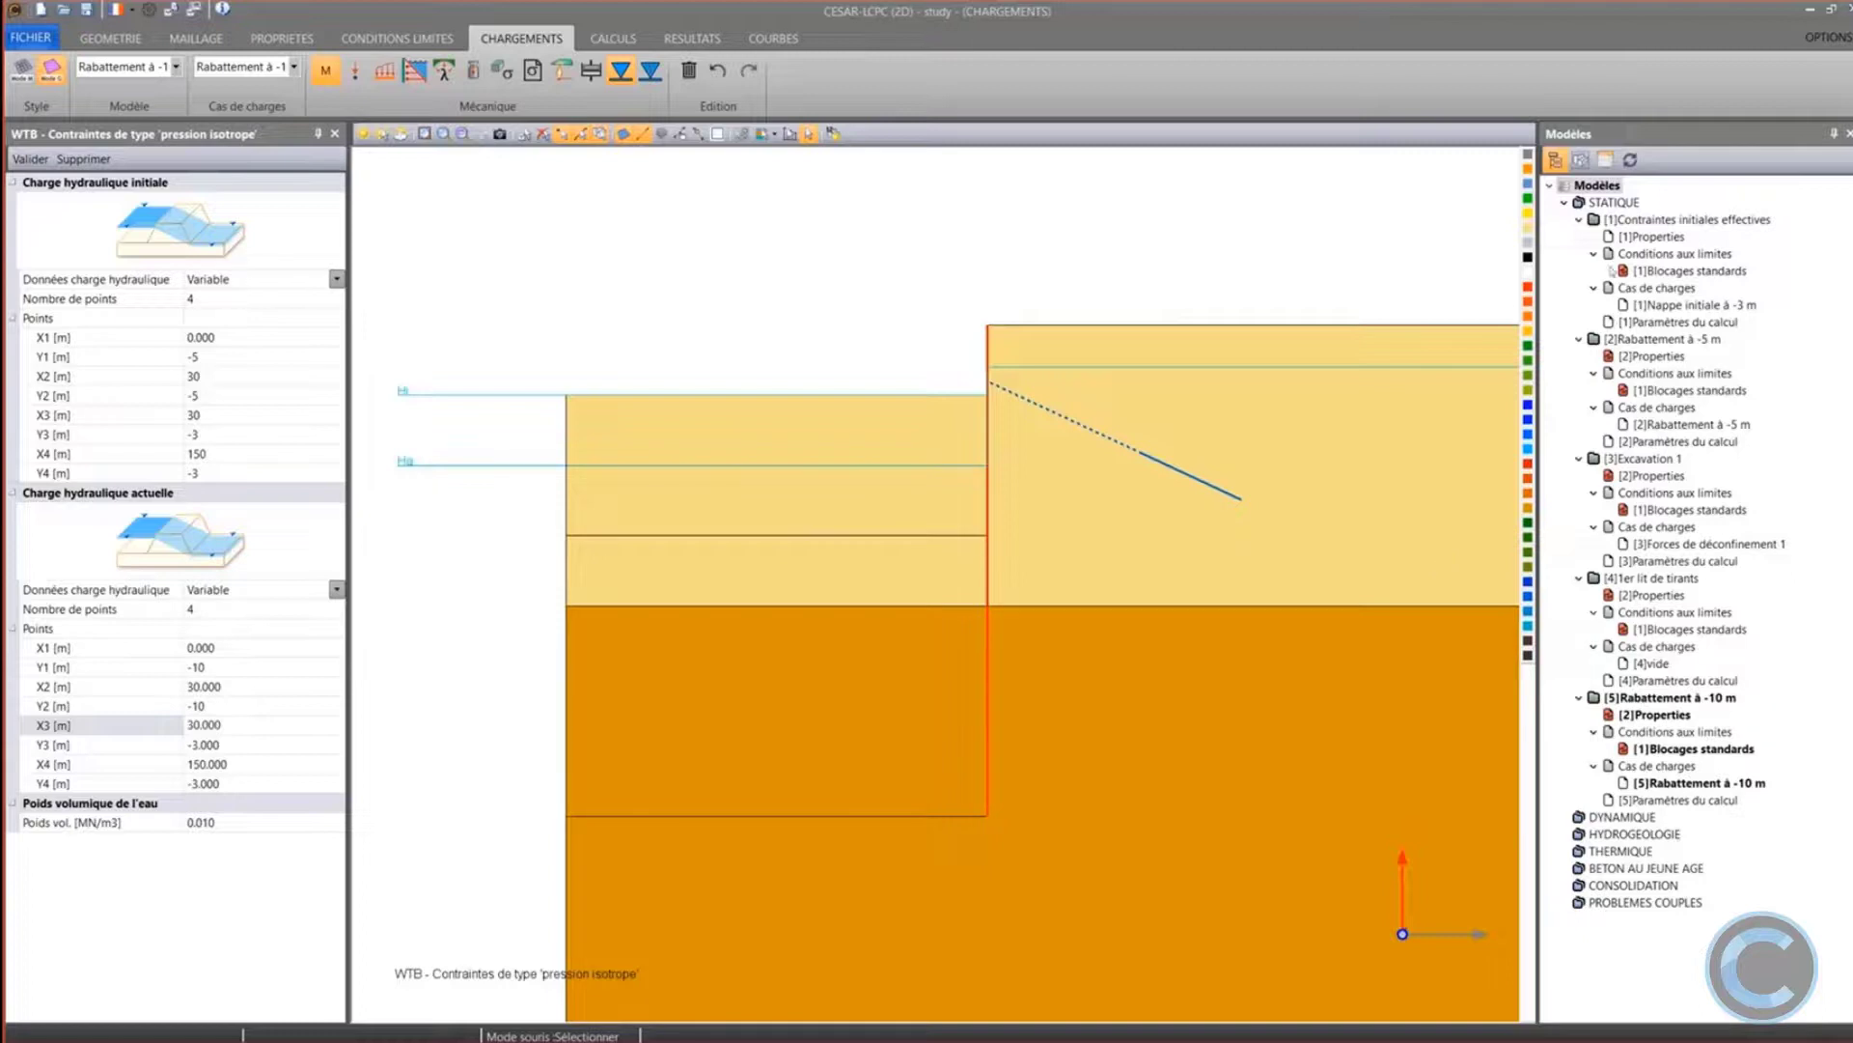
# Add a new static model named Excavation 2 with the default MCNL solver, plane strain and phasing settings
pyautogui.click(1614, 202)
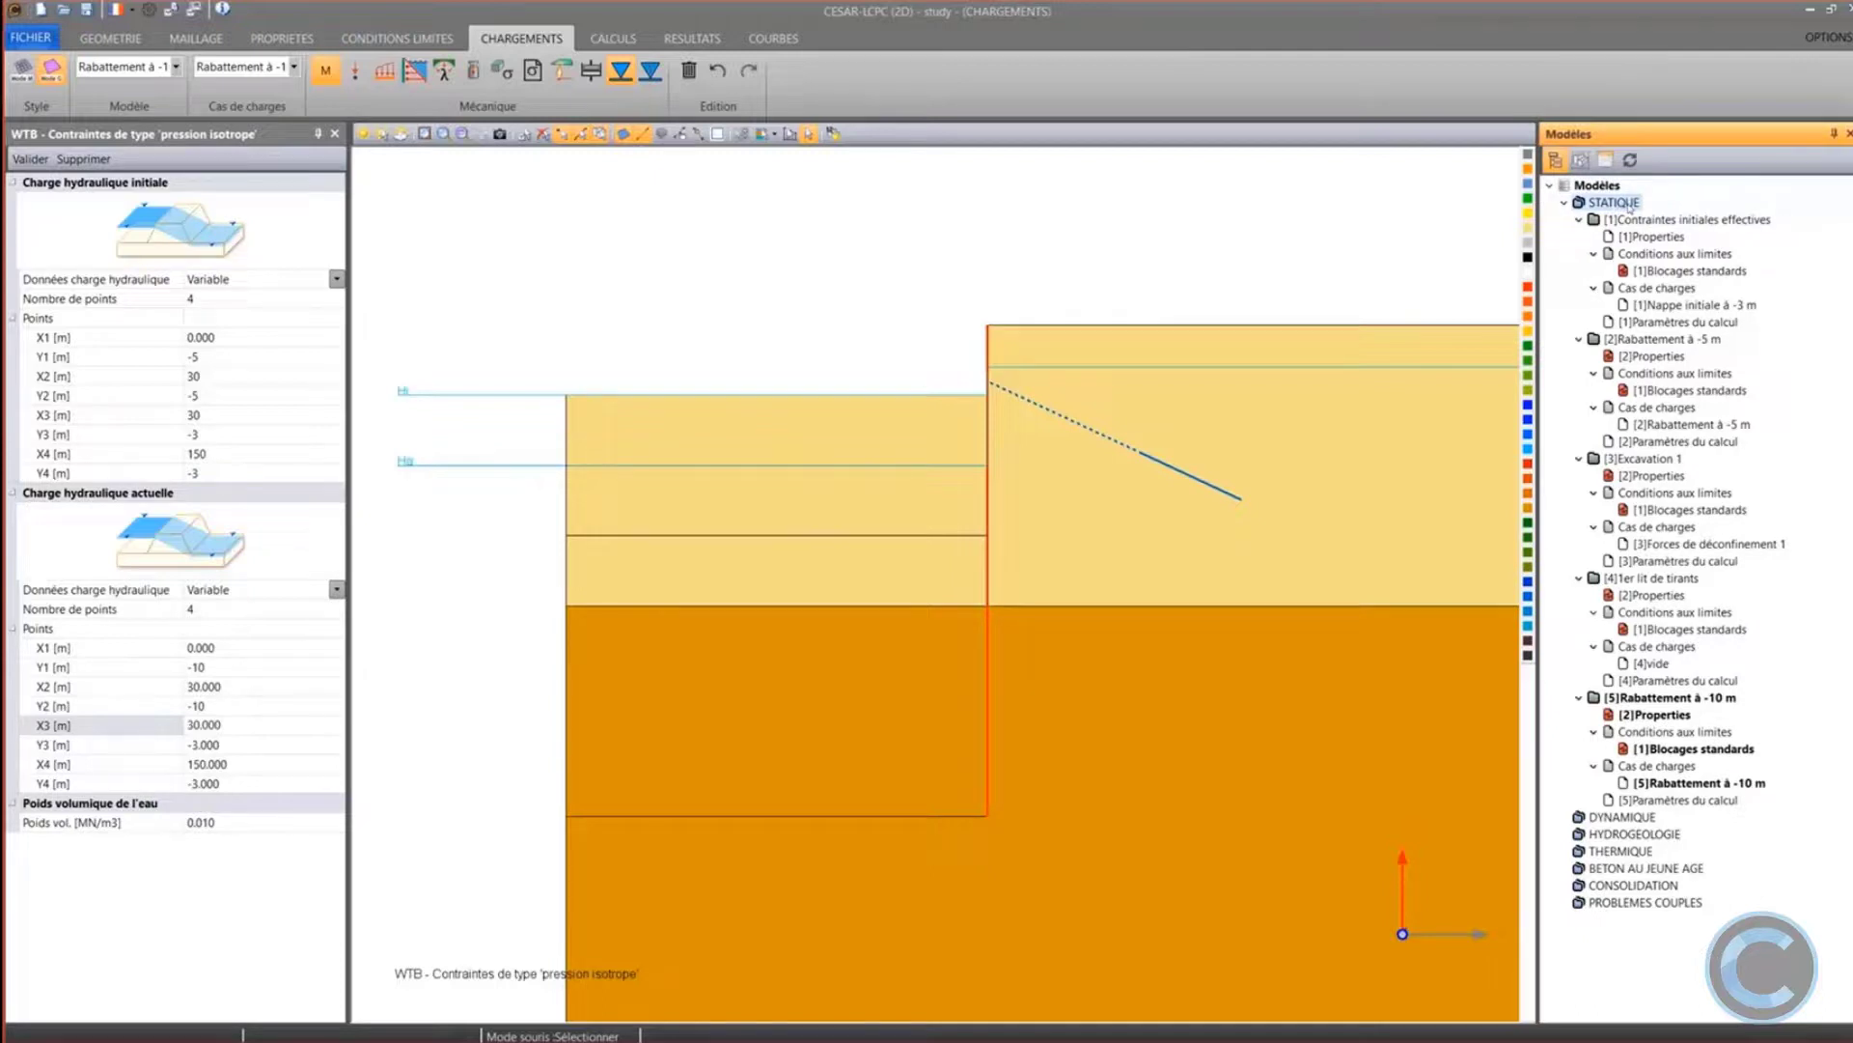
pyautogui.rightClick(1629, 207)
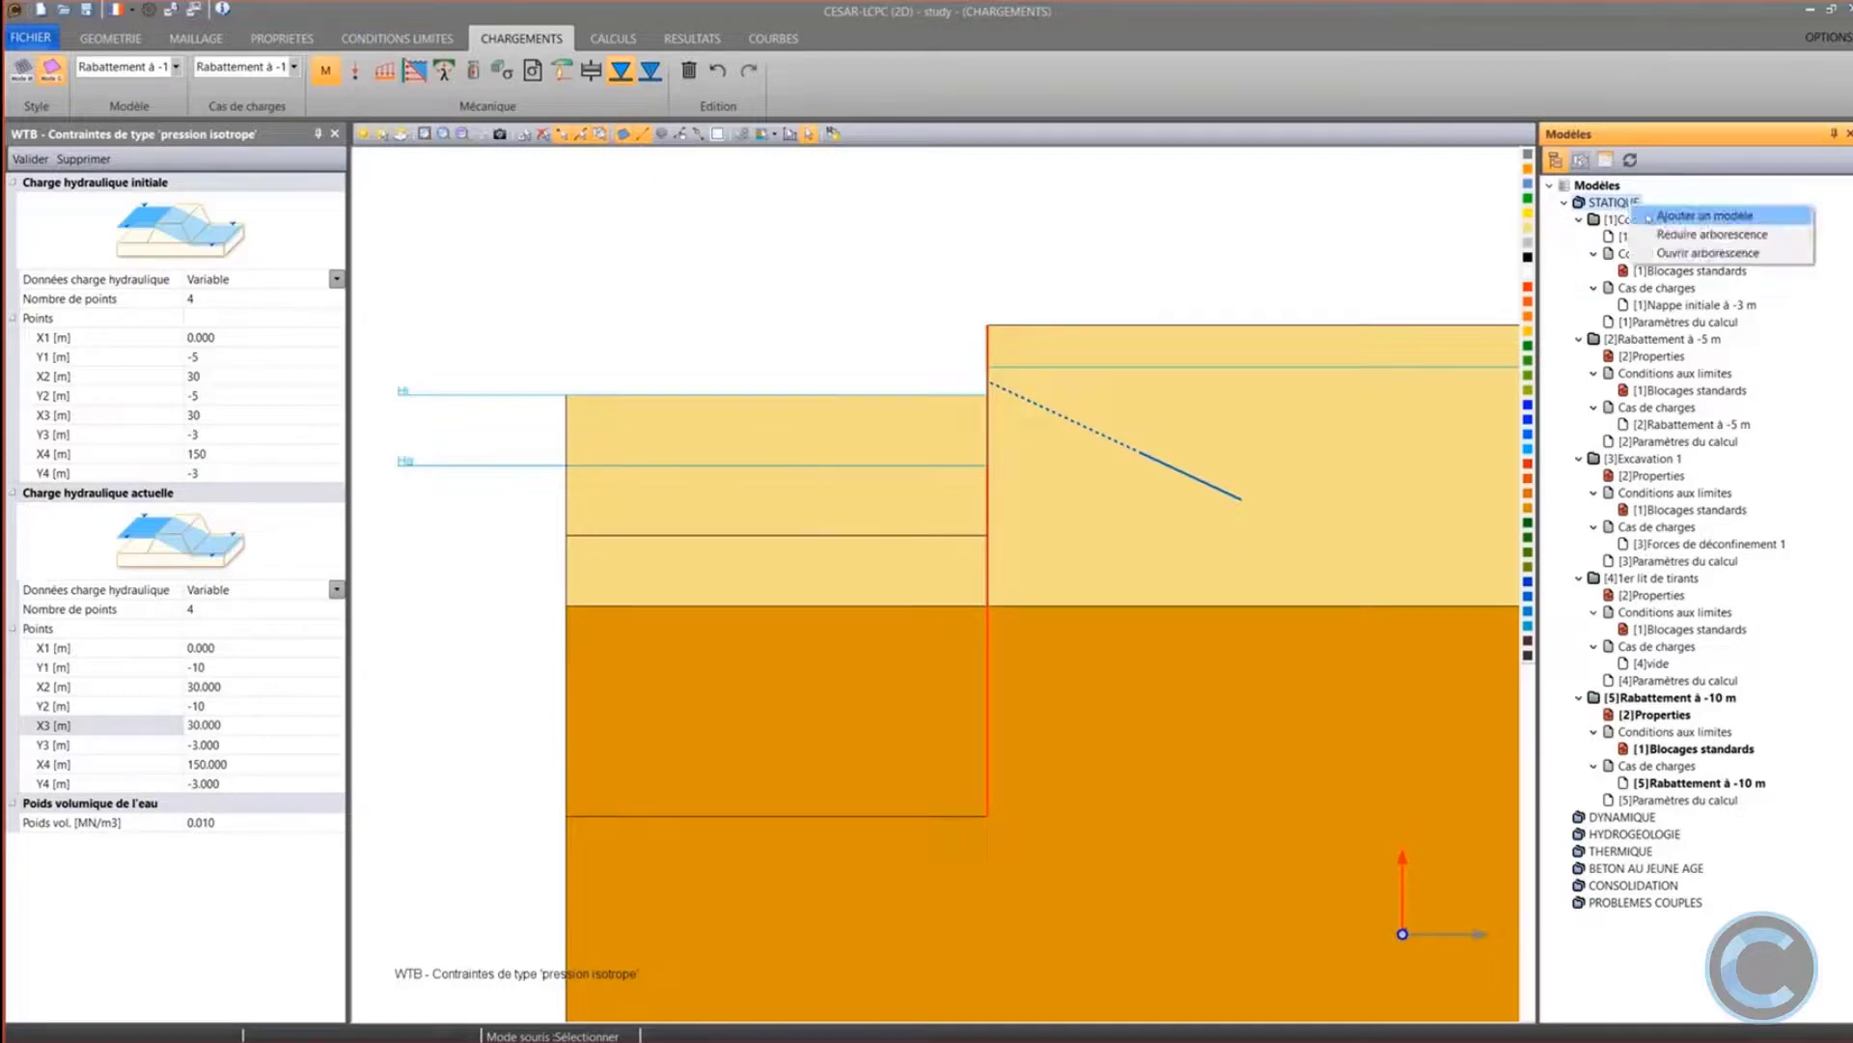
pyautogui.click(1647, 219)
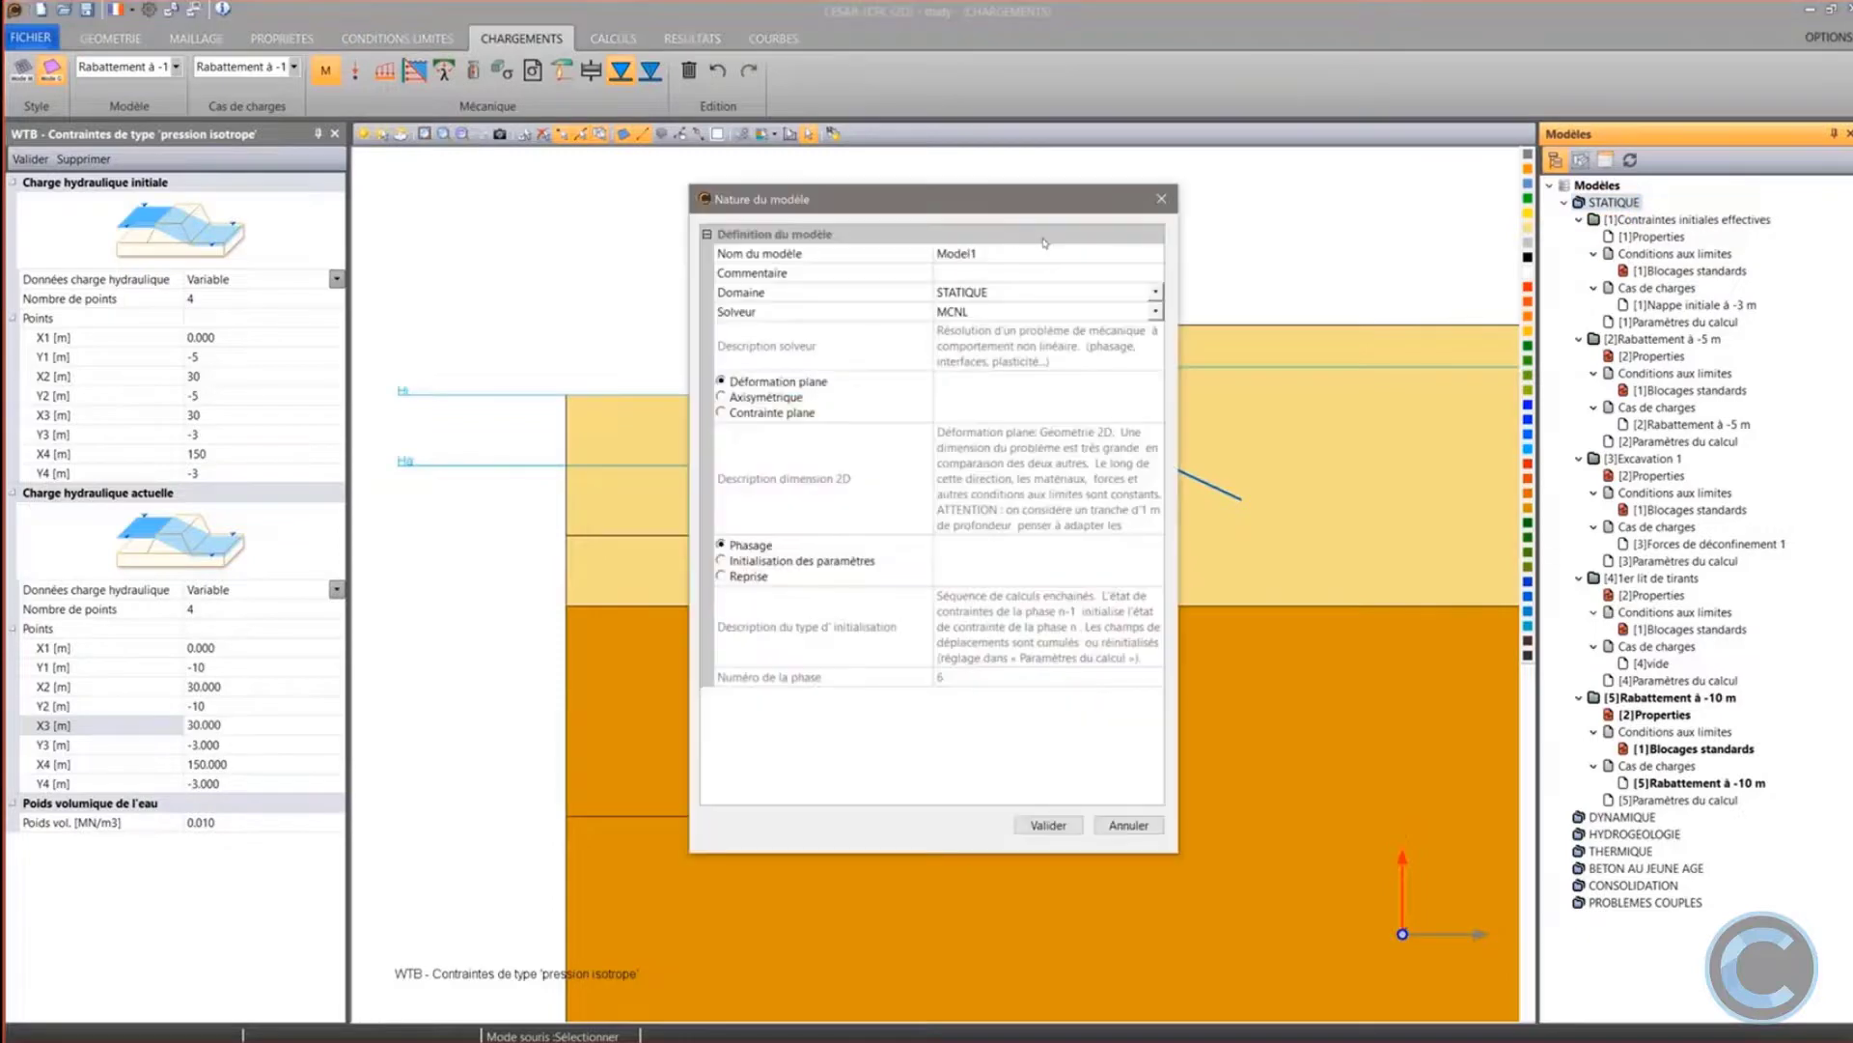
pyautogui.write('Excavation ')
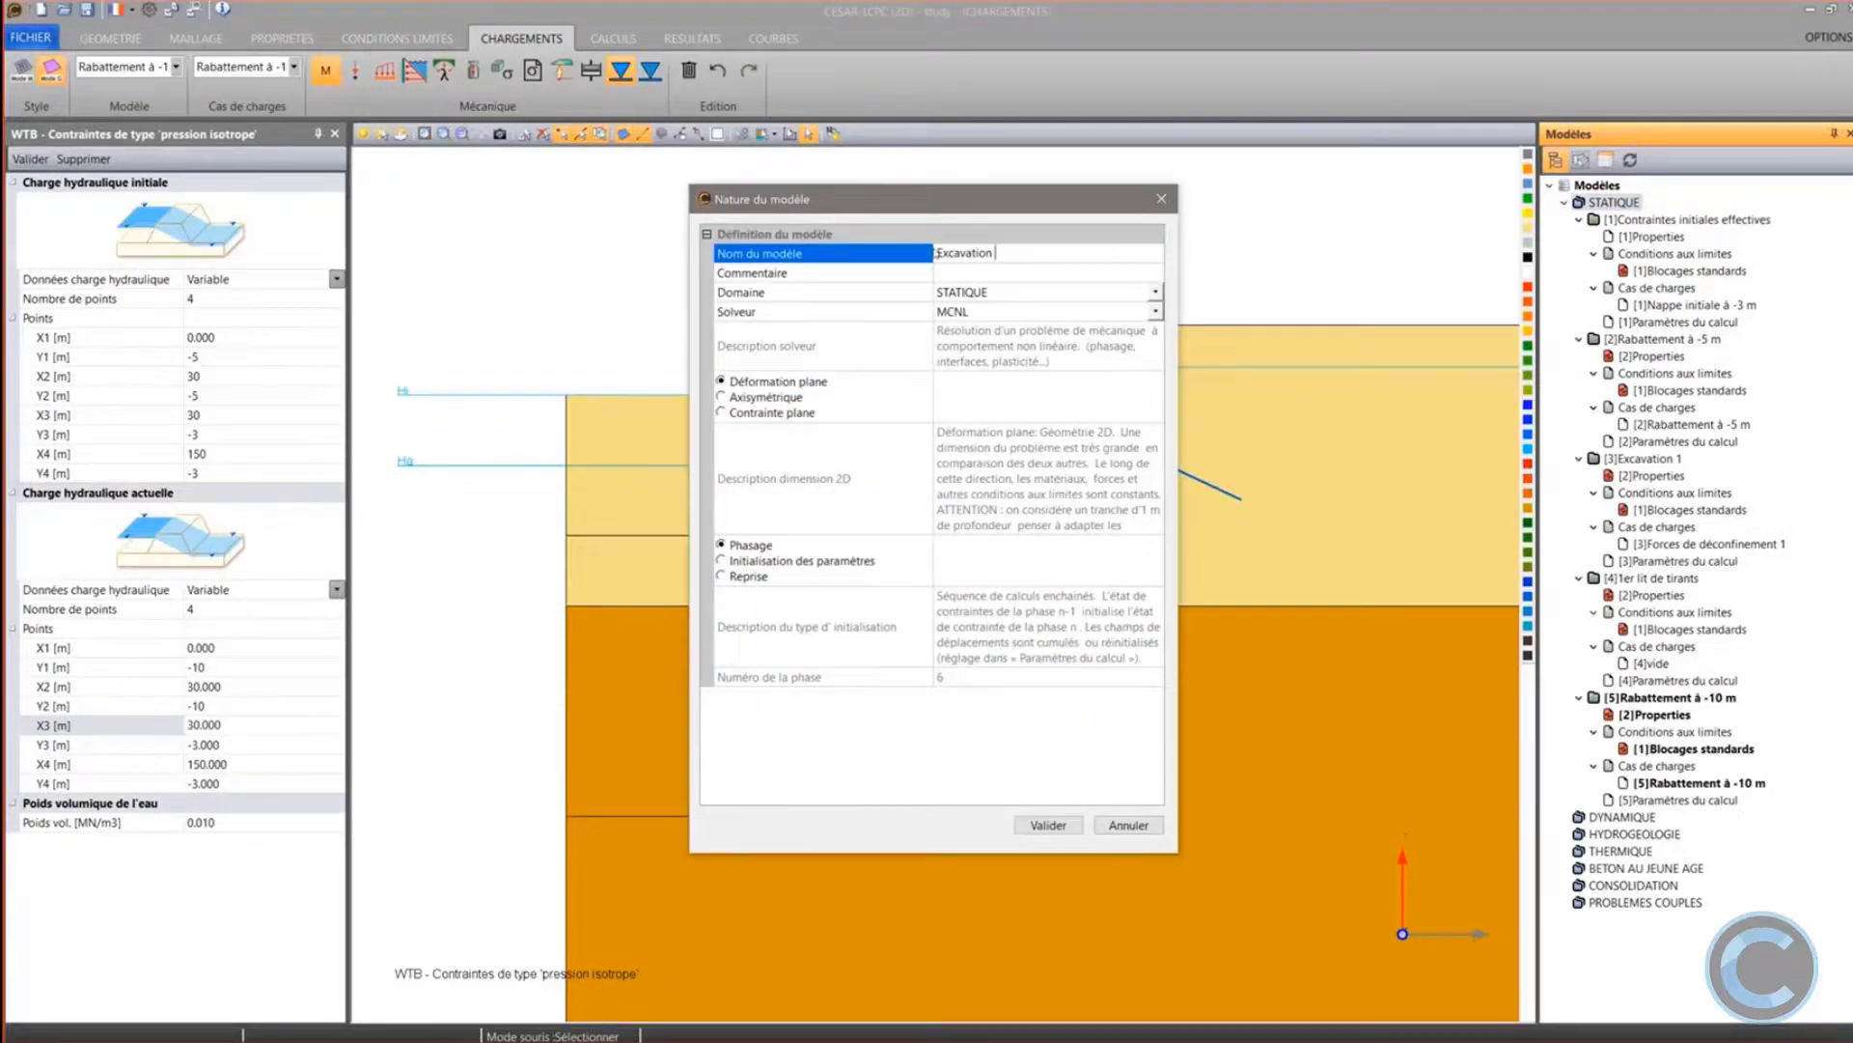
pyautogui.write('2')
pyautogui.click(1042, 827)
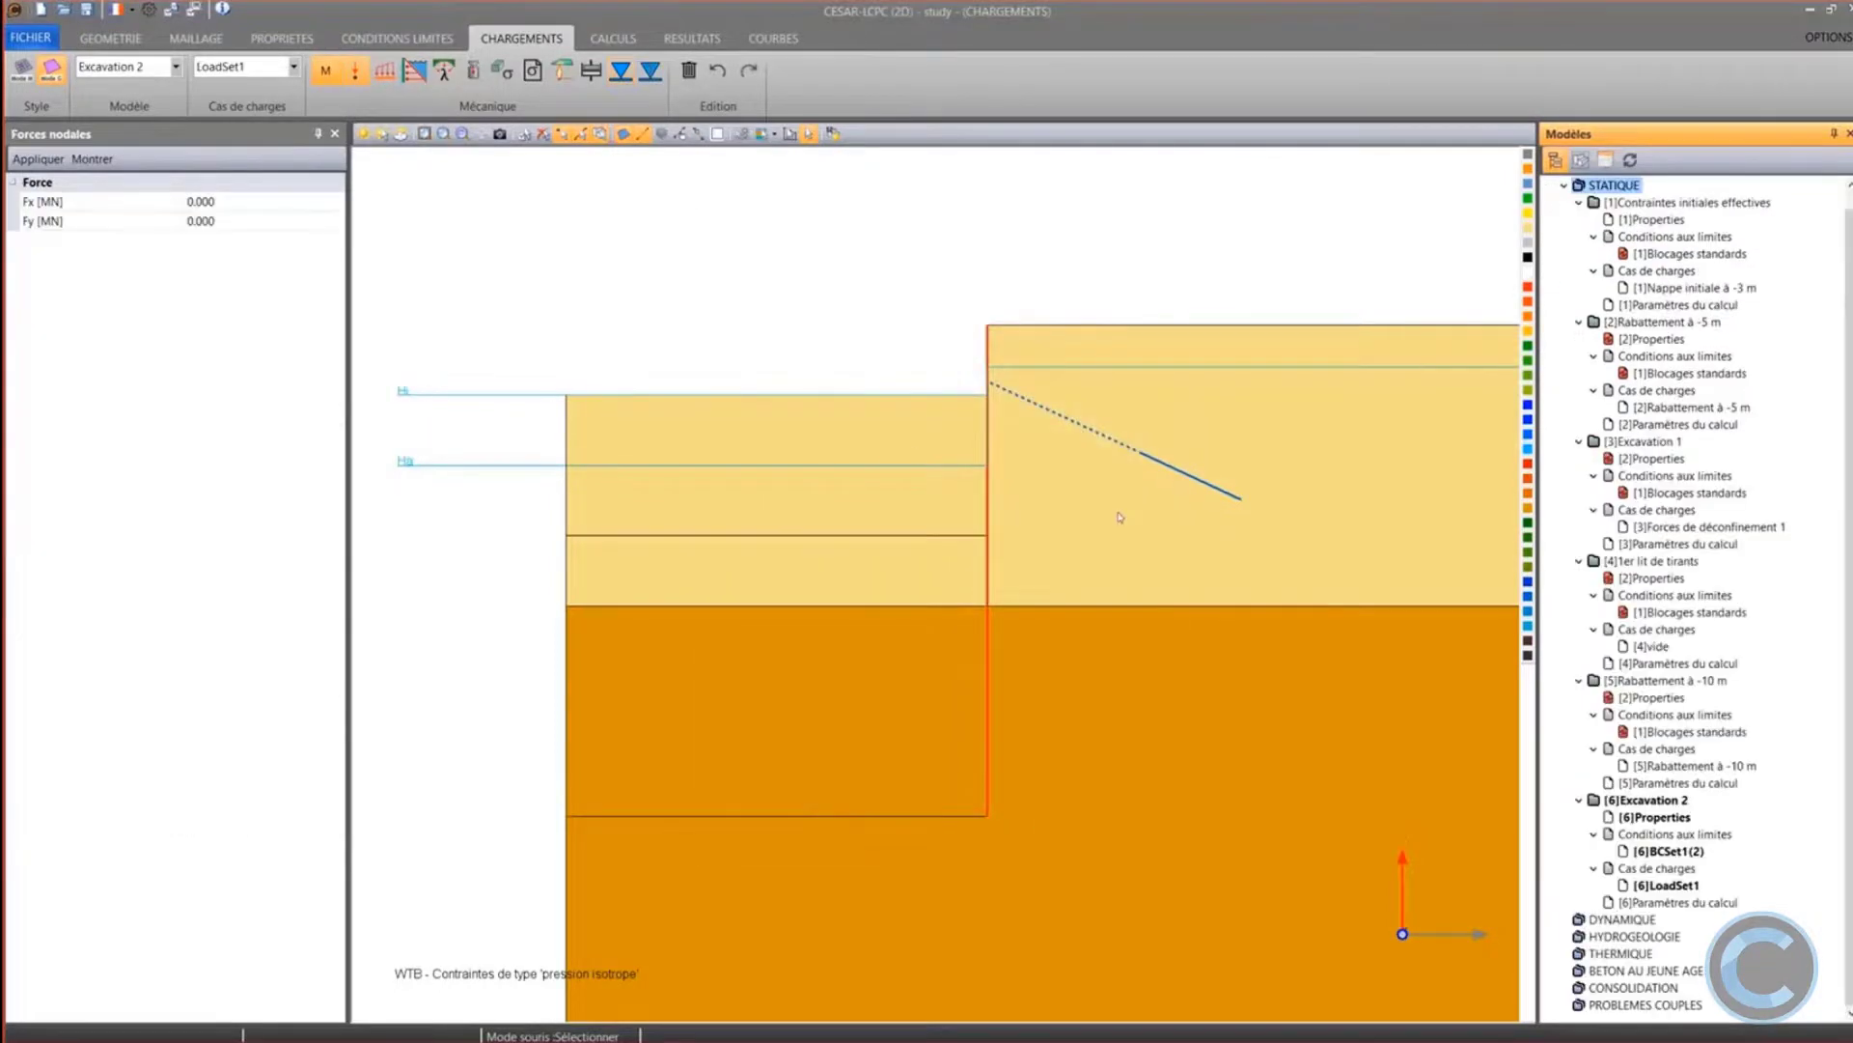
# Deactivate the lower anchor and the two uppermost soil layers in front of the wall for the Excavation 2 stage
pyautogui.click(282, 38)
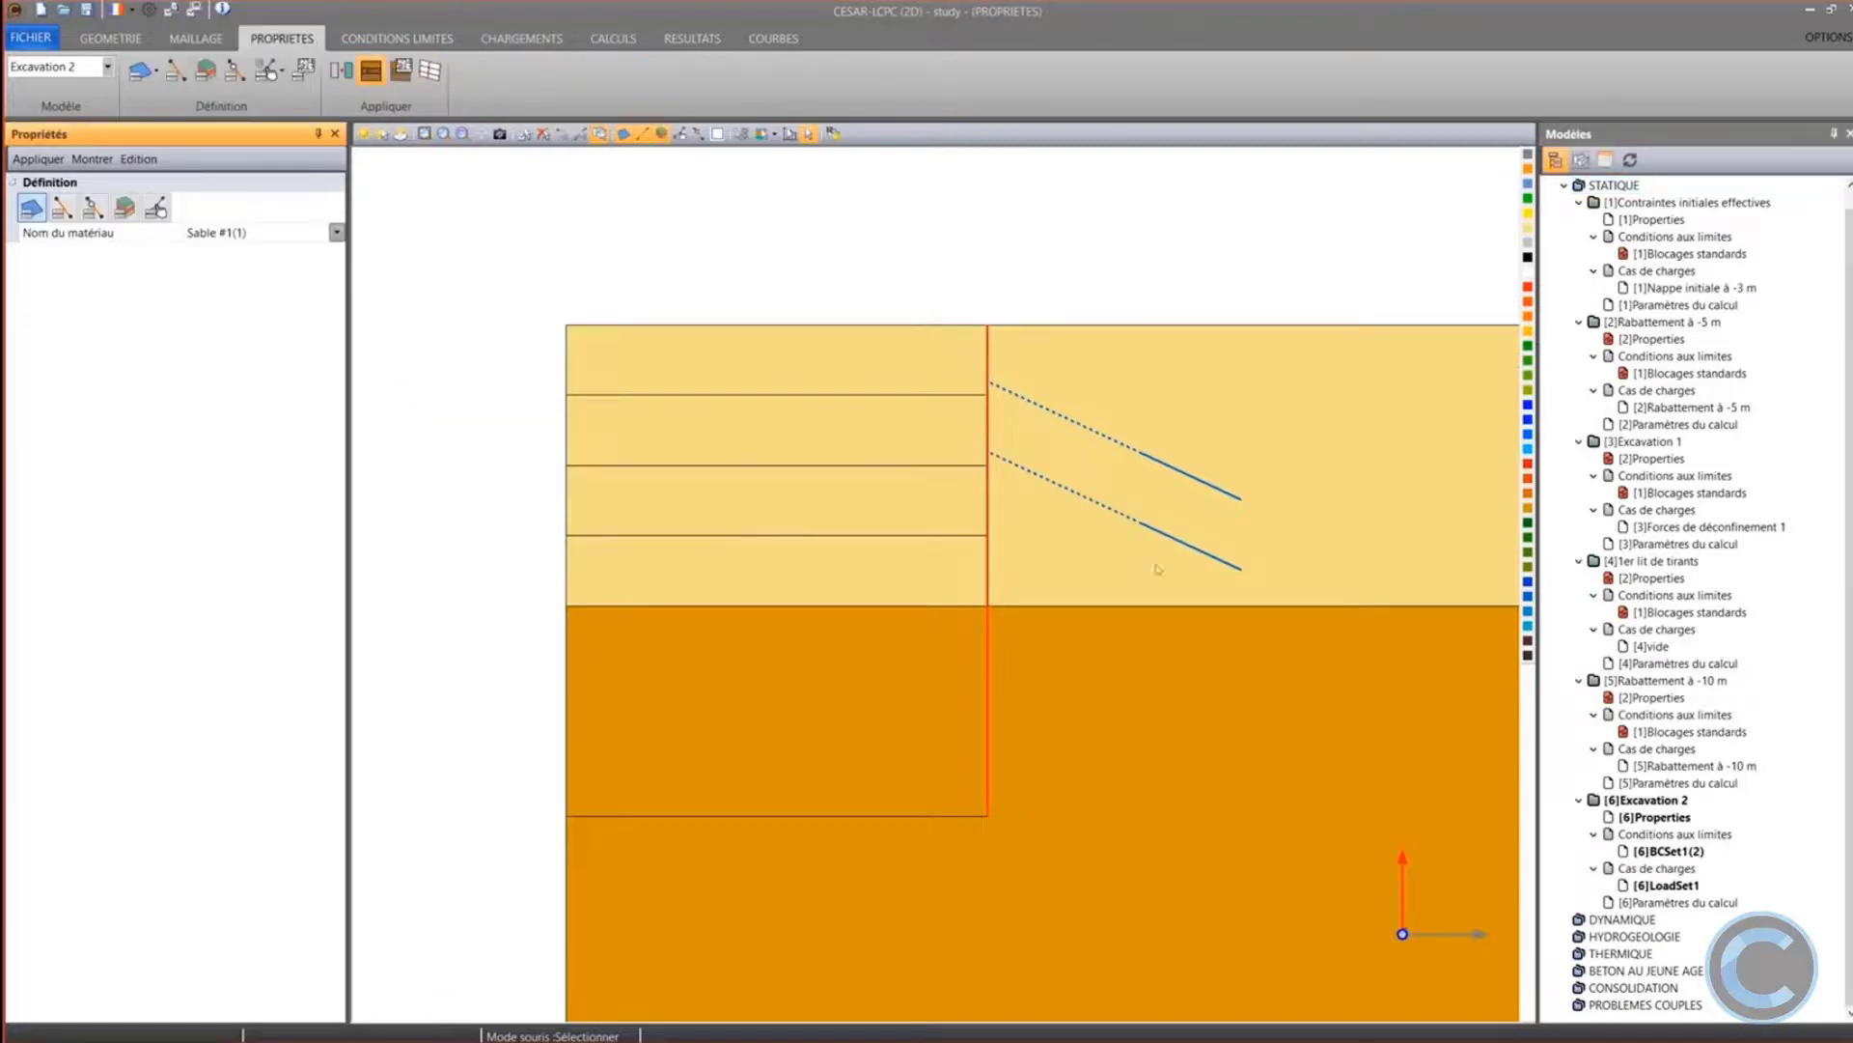
pyautogui.click(1124, 514)
pyautogui.click(340, 70)
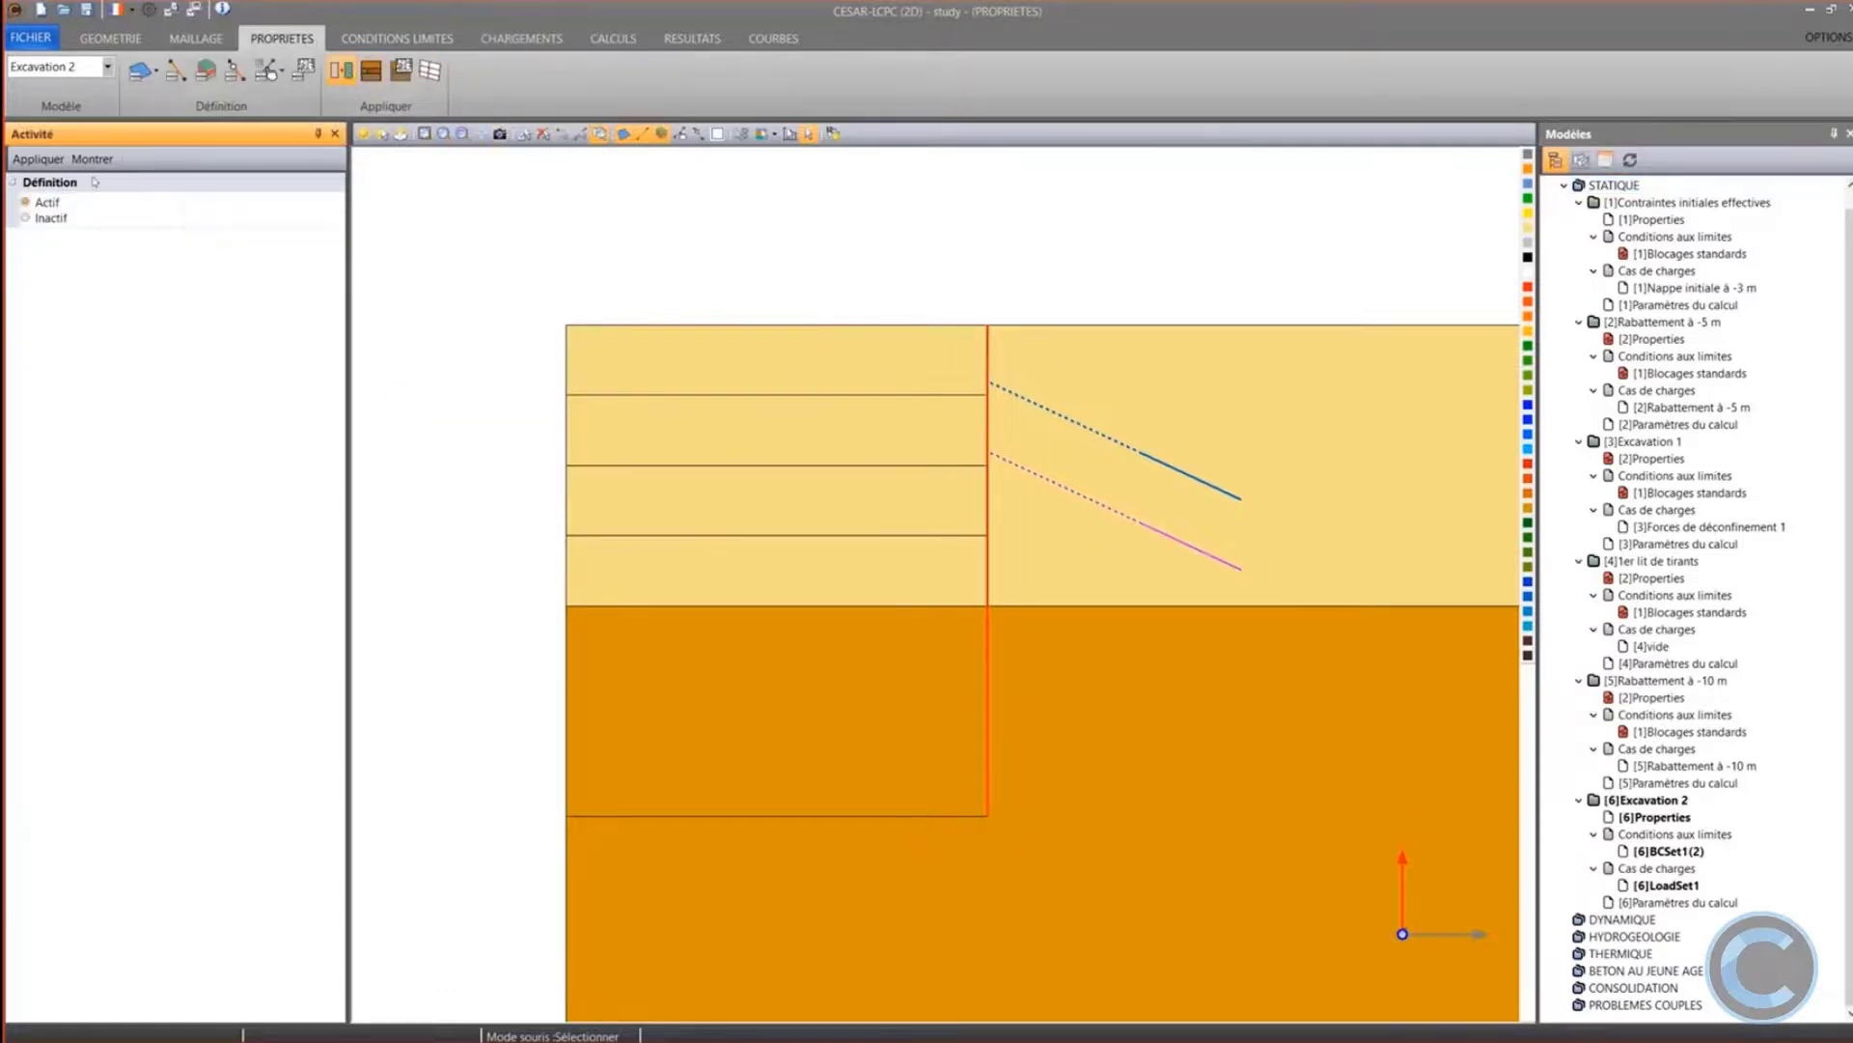
pyautogui.click(39, 218)
pyautogui.moveTo(645, 431); pyautogui.dragTo(550, 346)
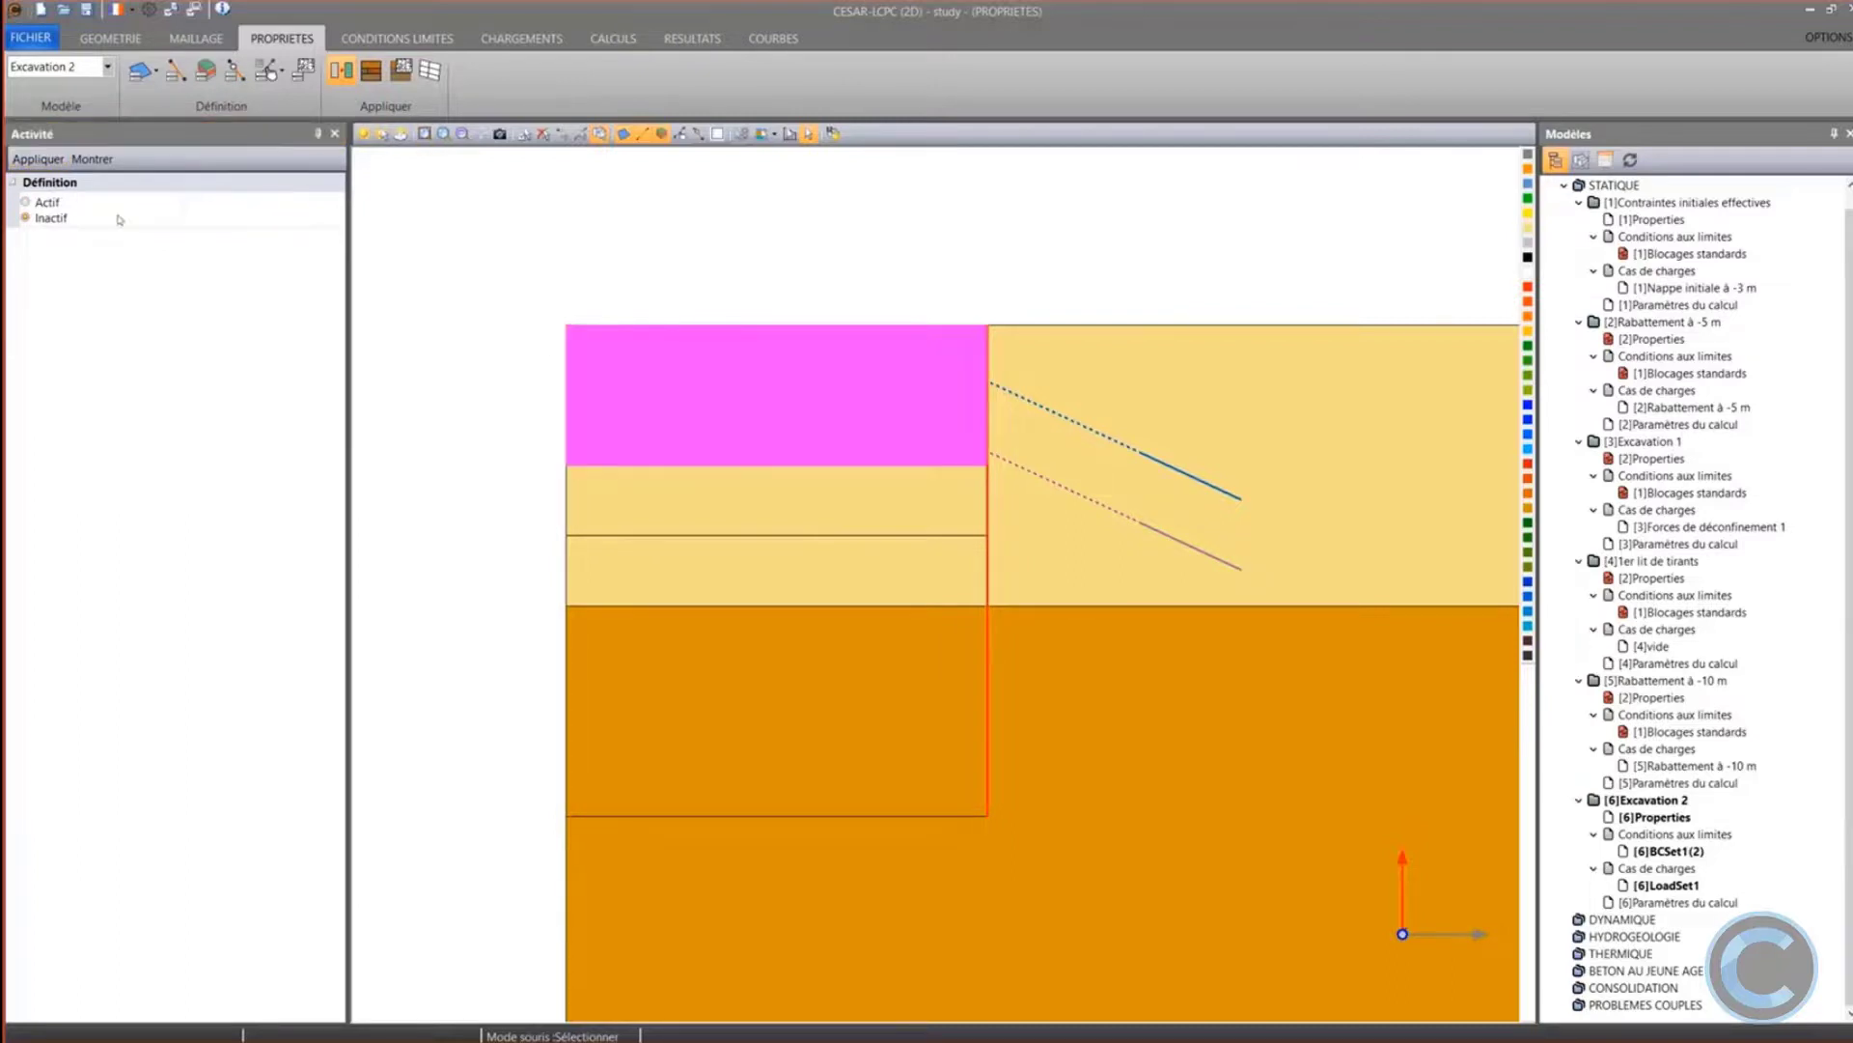
pyautogui.click(41, 161)
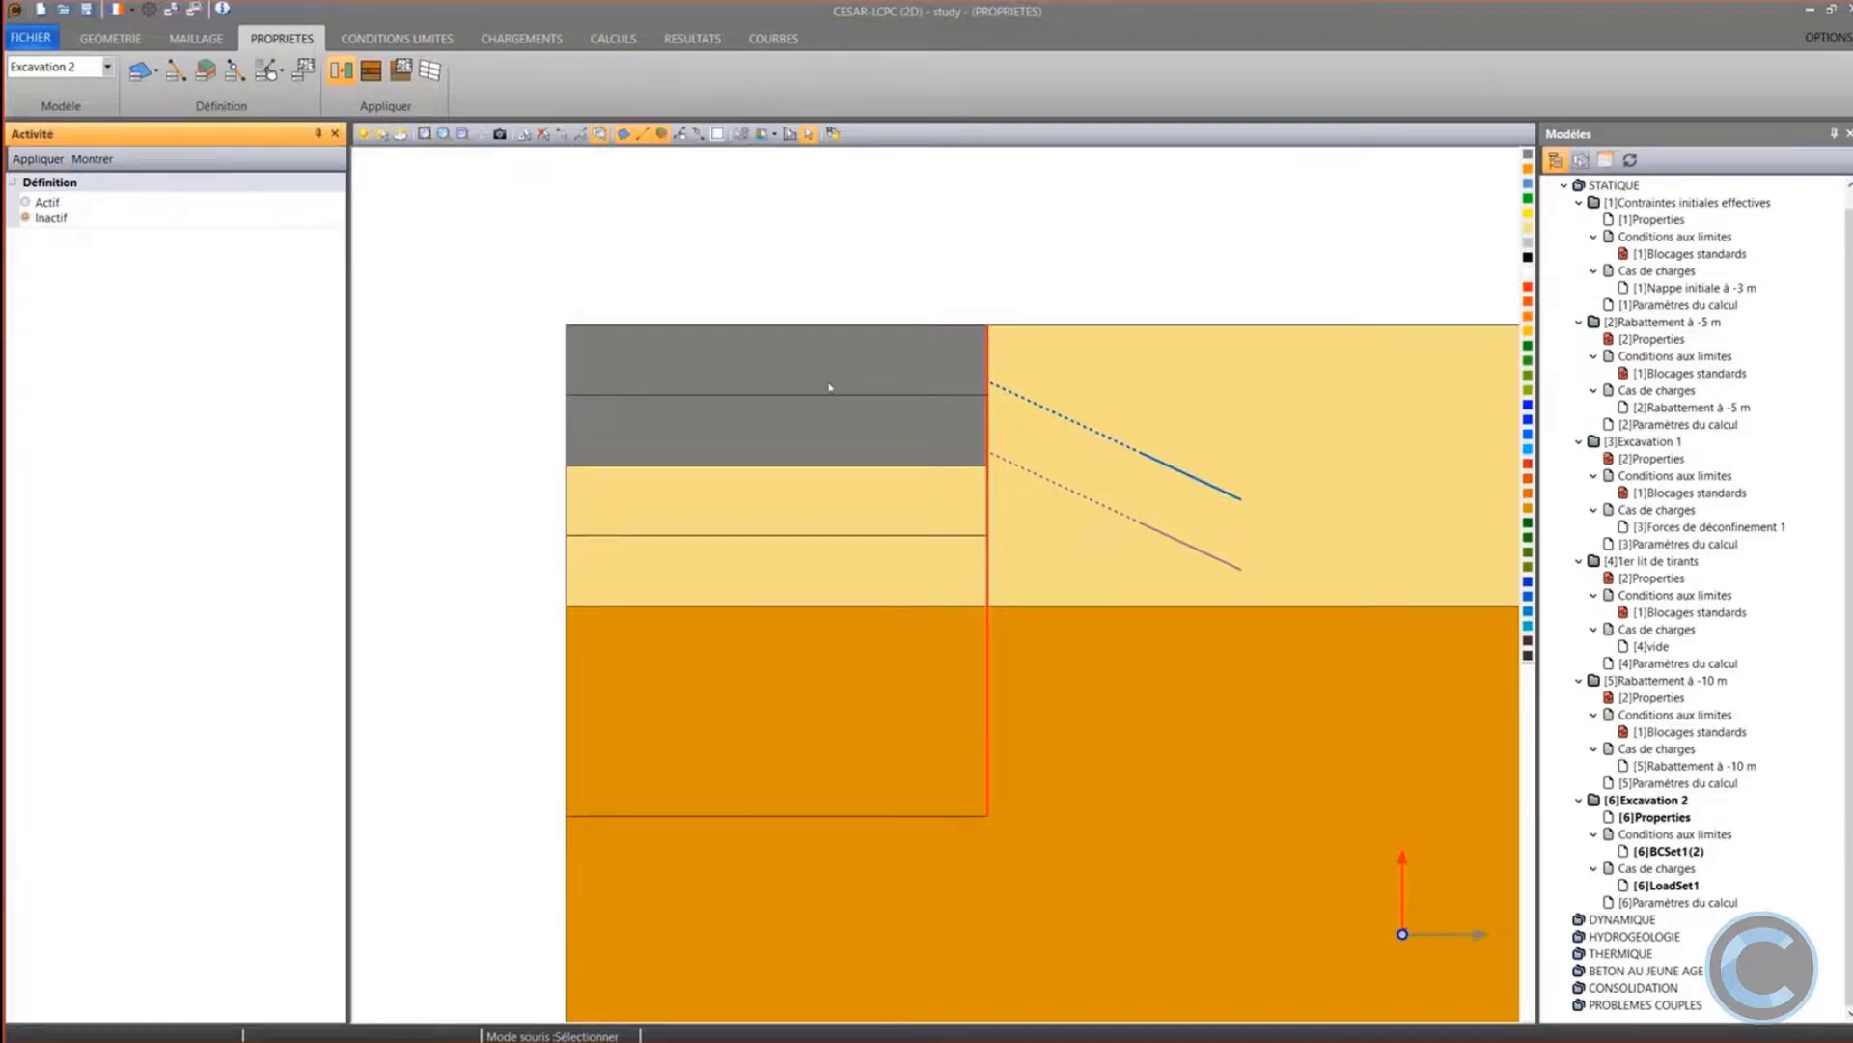
# Share the Rabattement à -10 m property set with the Excavation 2 stage
pyautogui.click(396, 39)
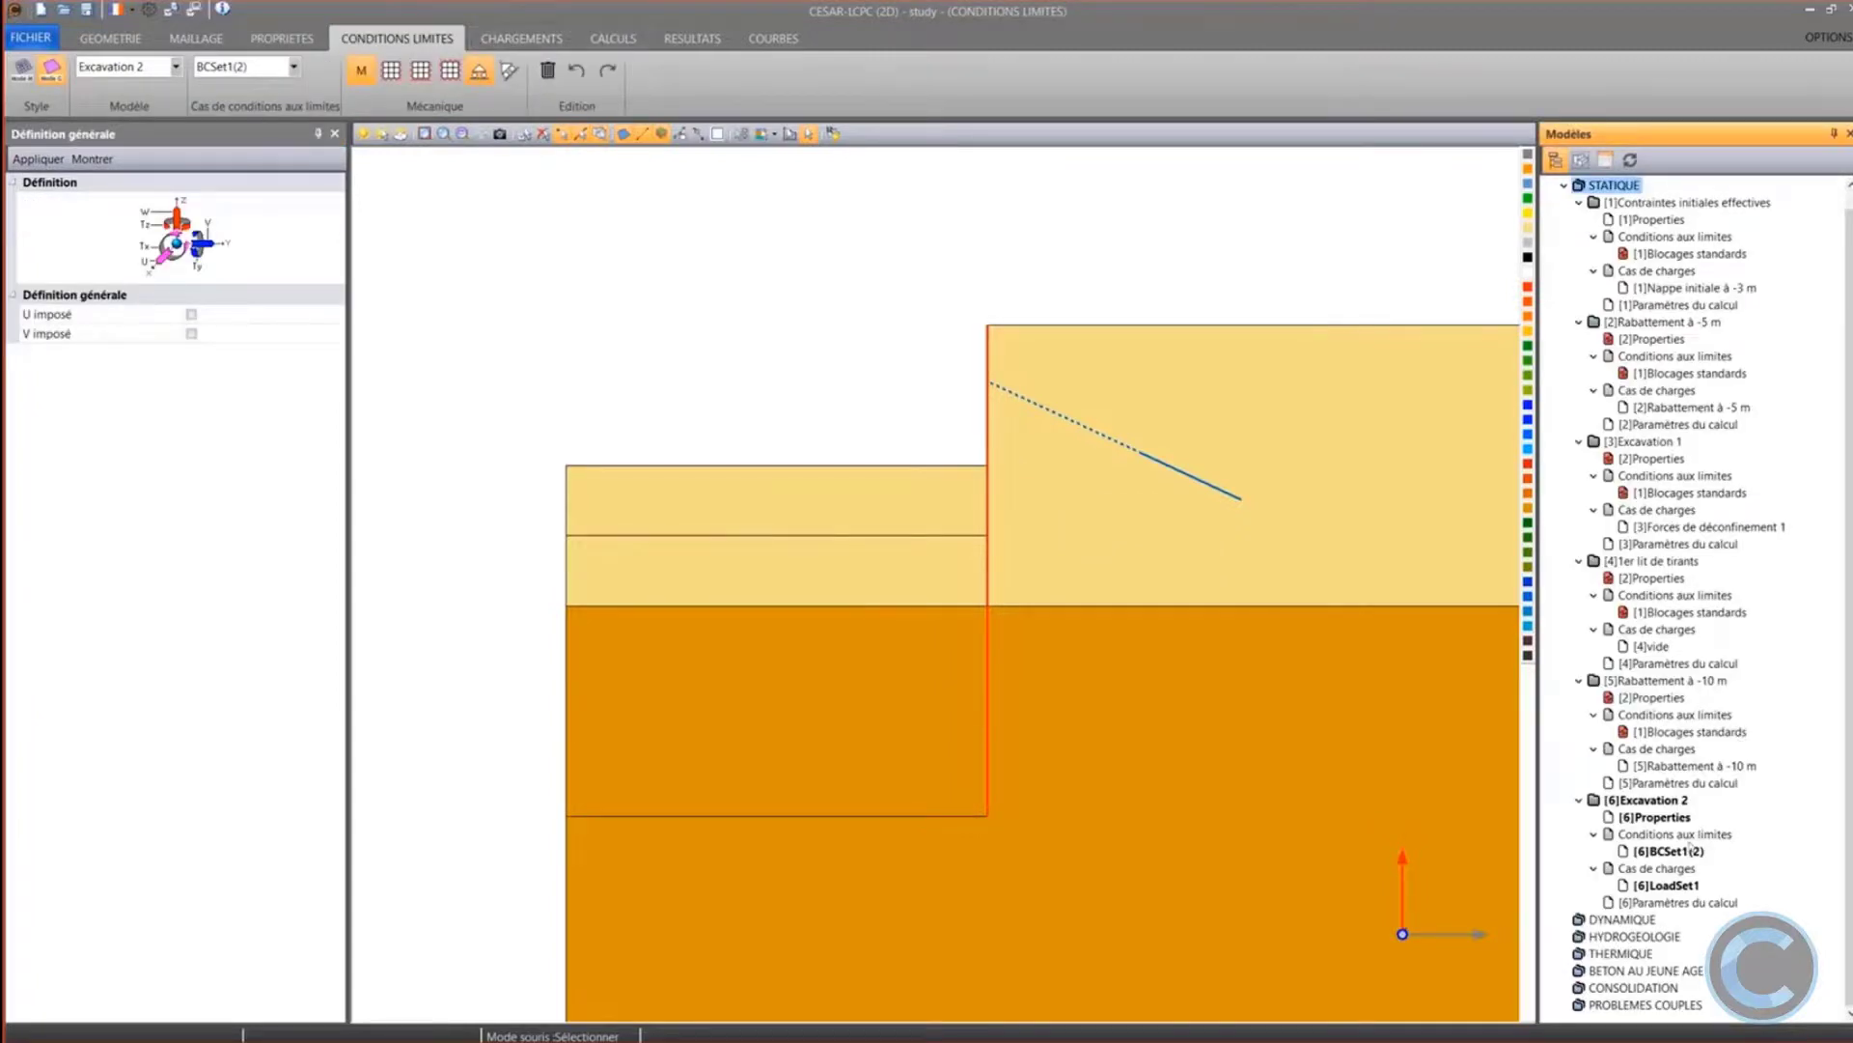
pyautogui.click(1682, 734)
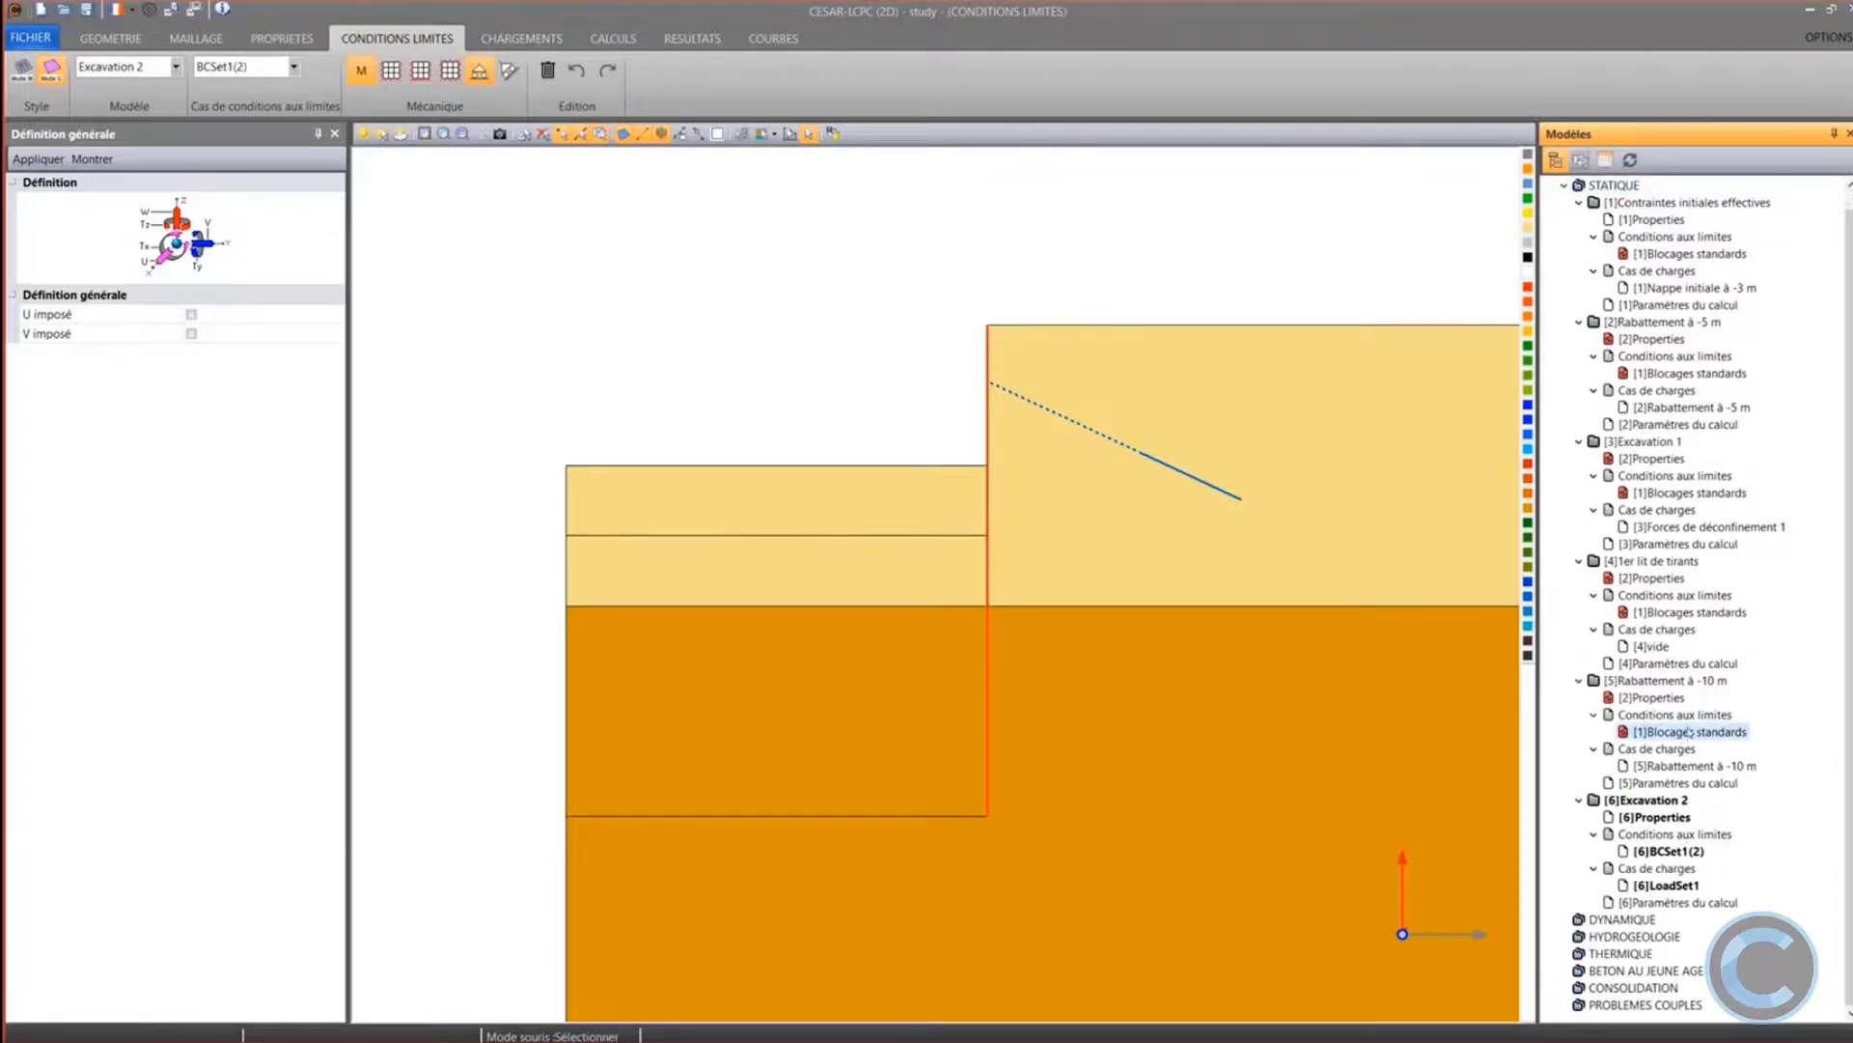
pyautogui.click(1664, 701)
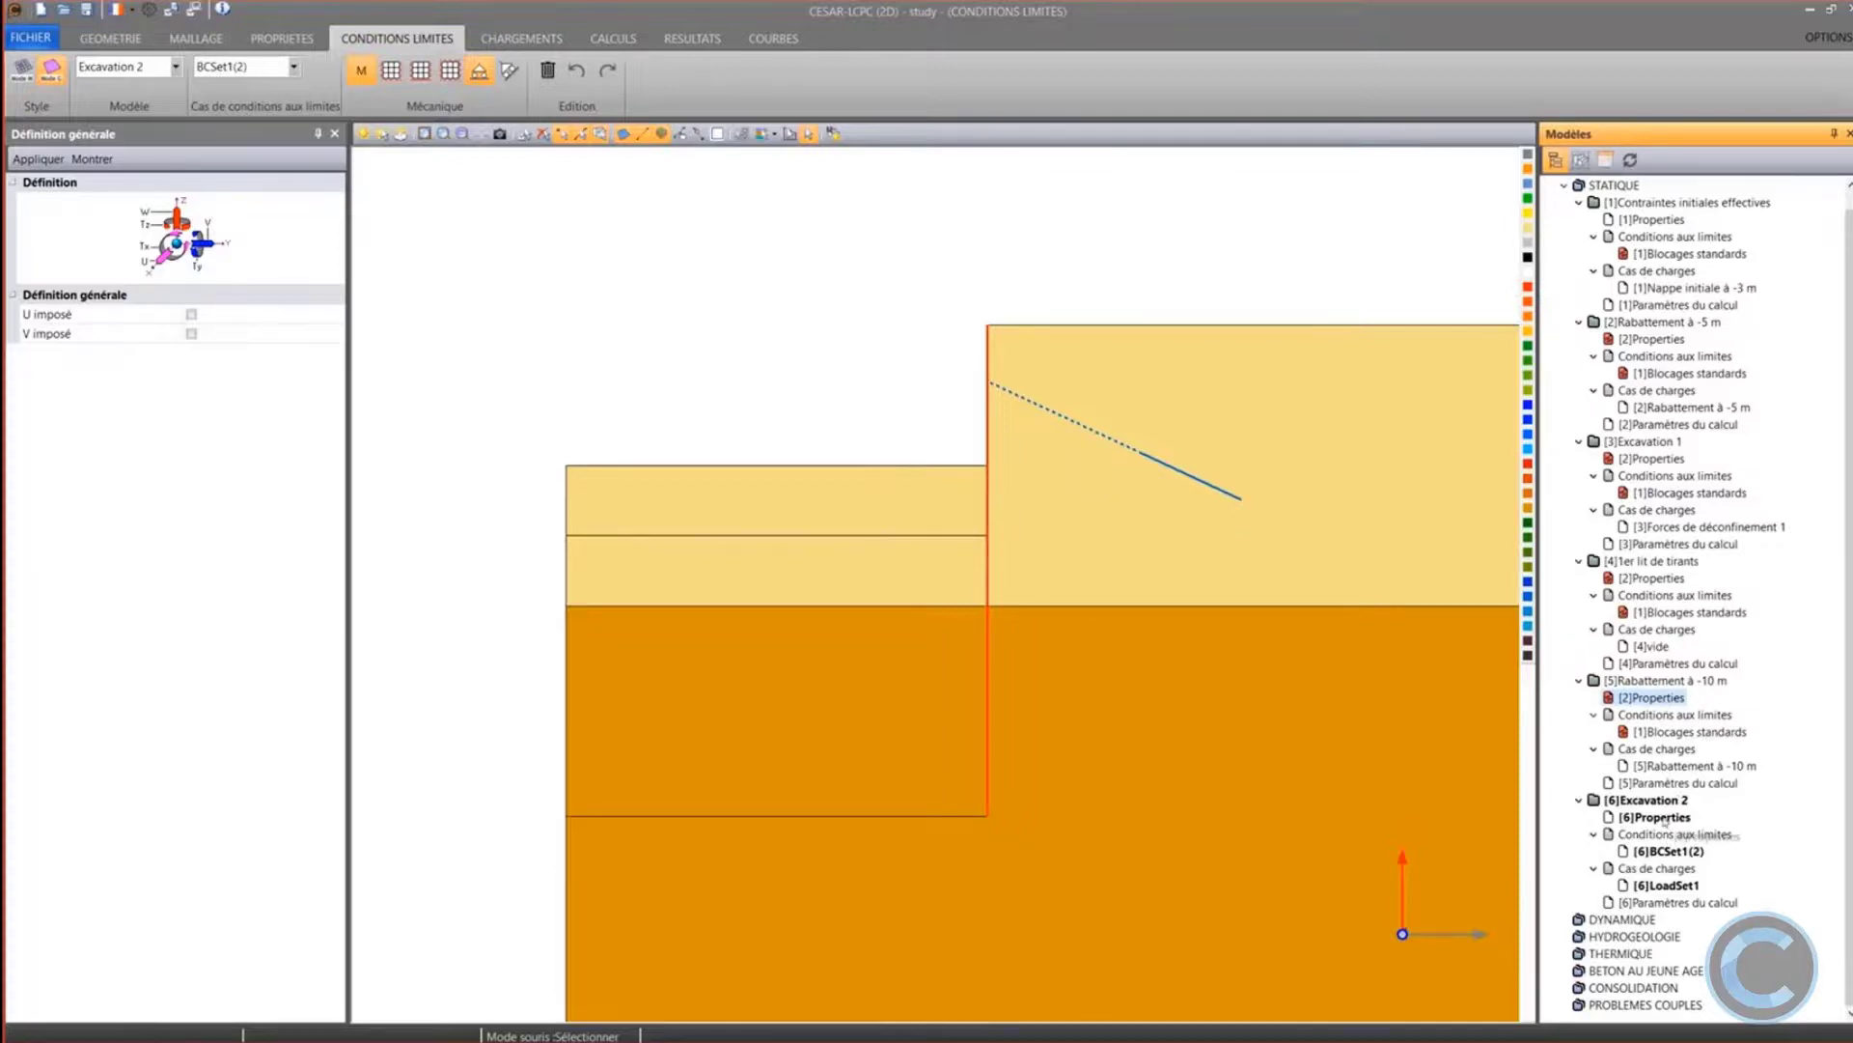
pyautogui.moveTo(1664, 822); pyautogui.dragTo(1664, 821)
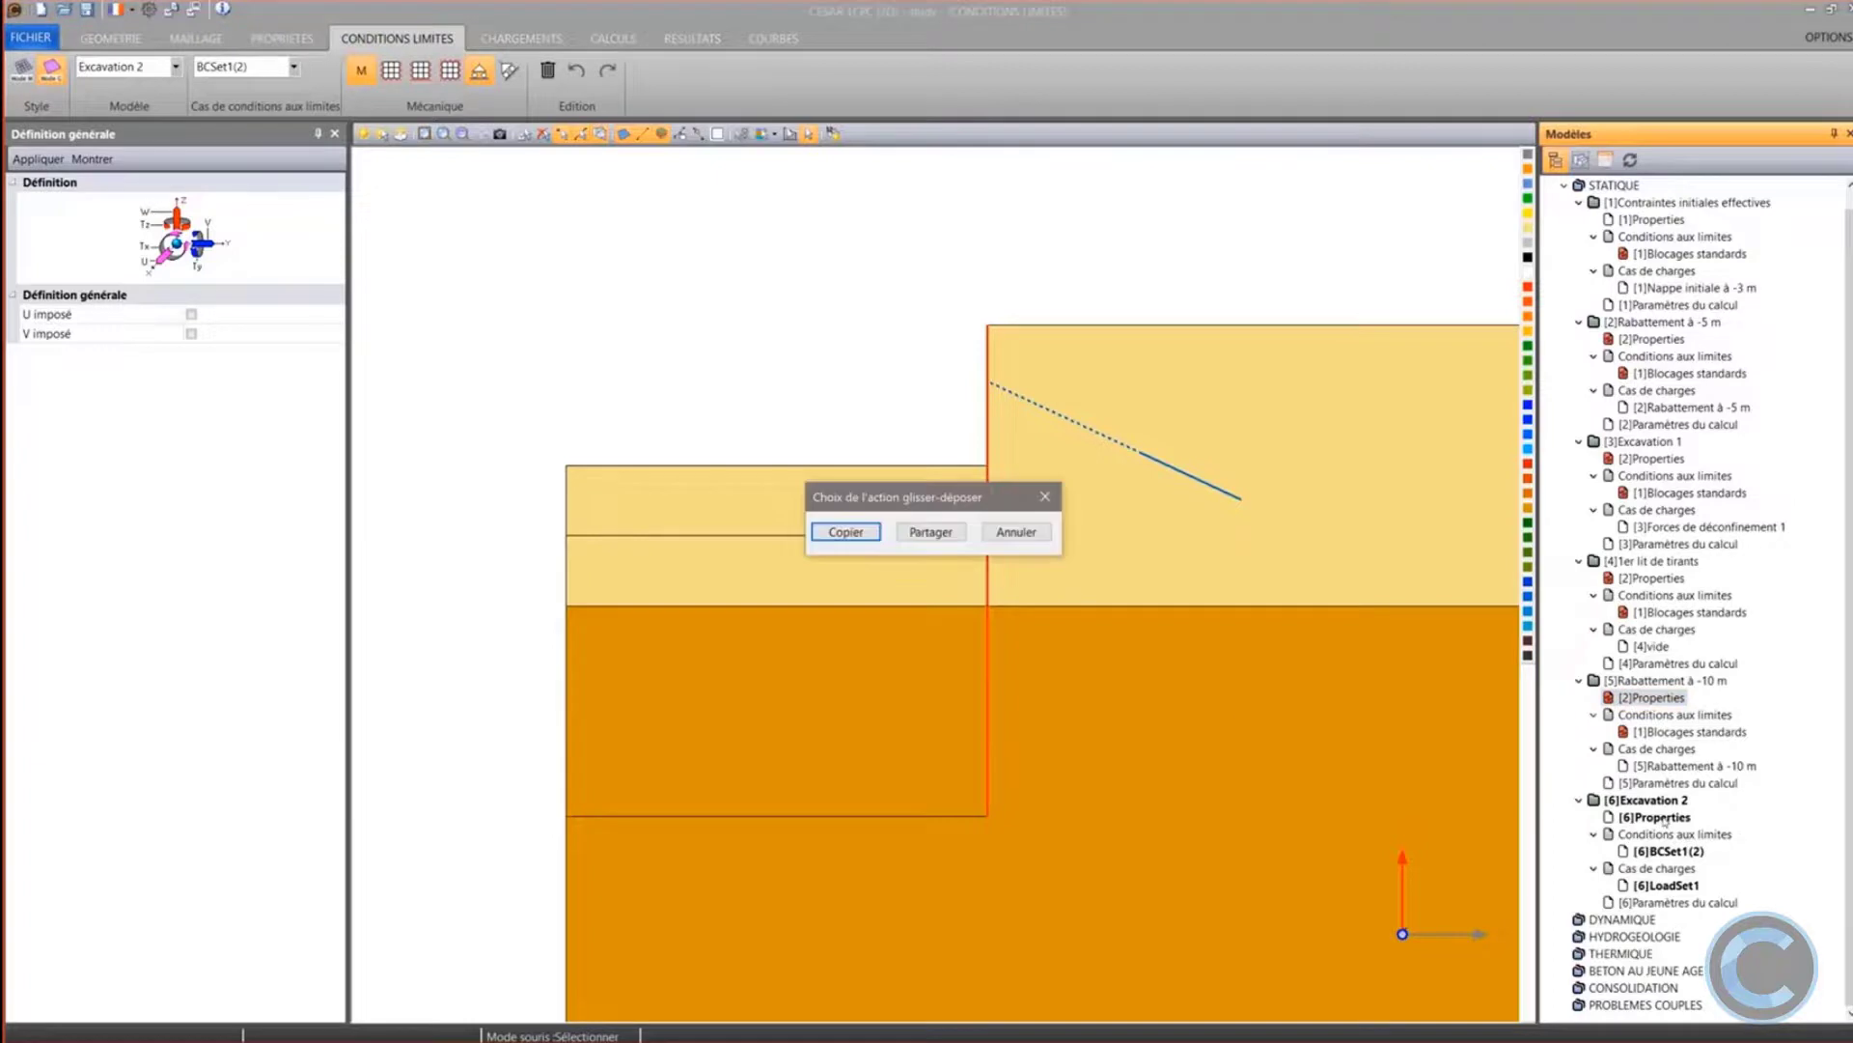
pyautogui.click(931, 532)
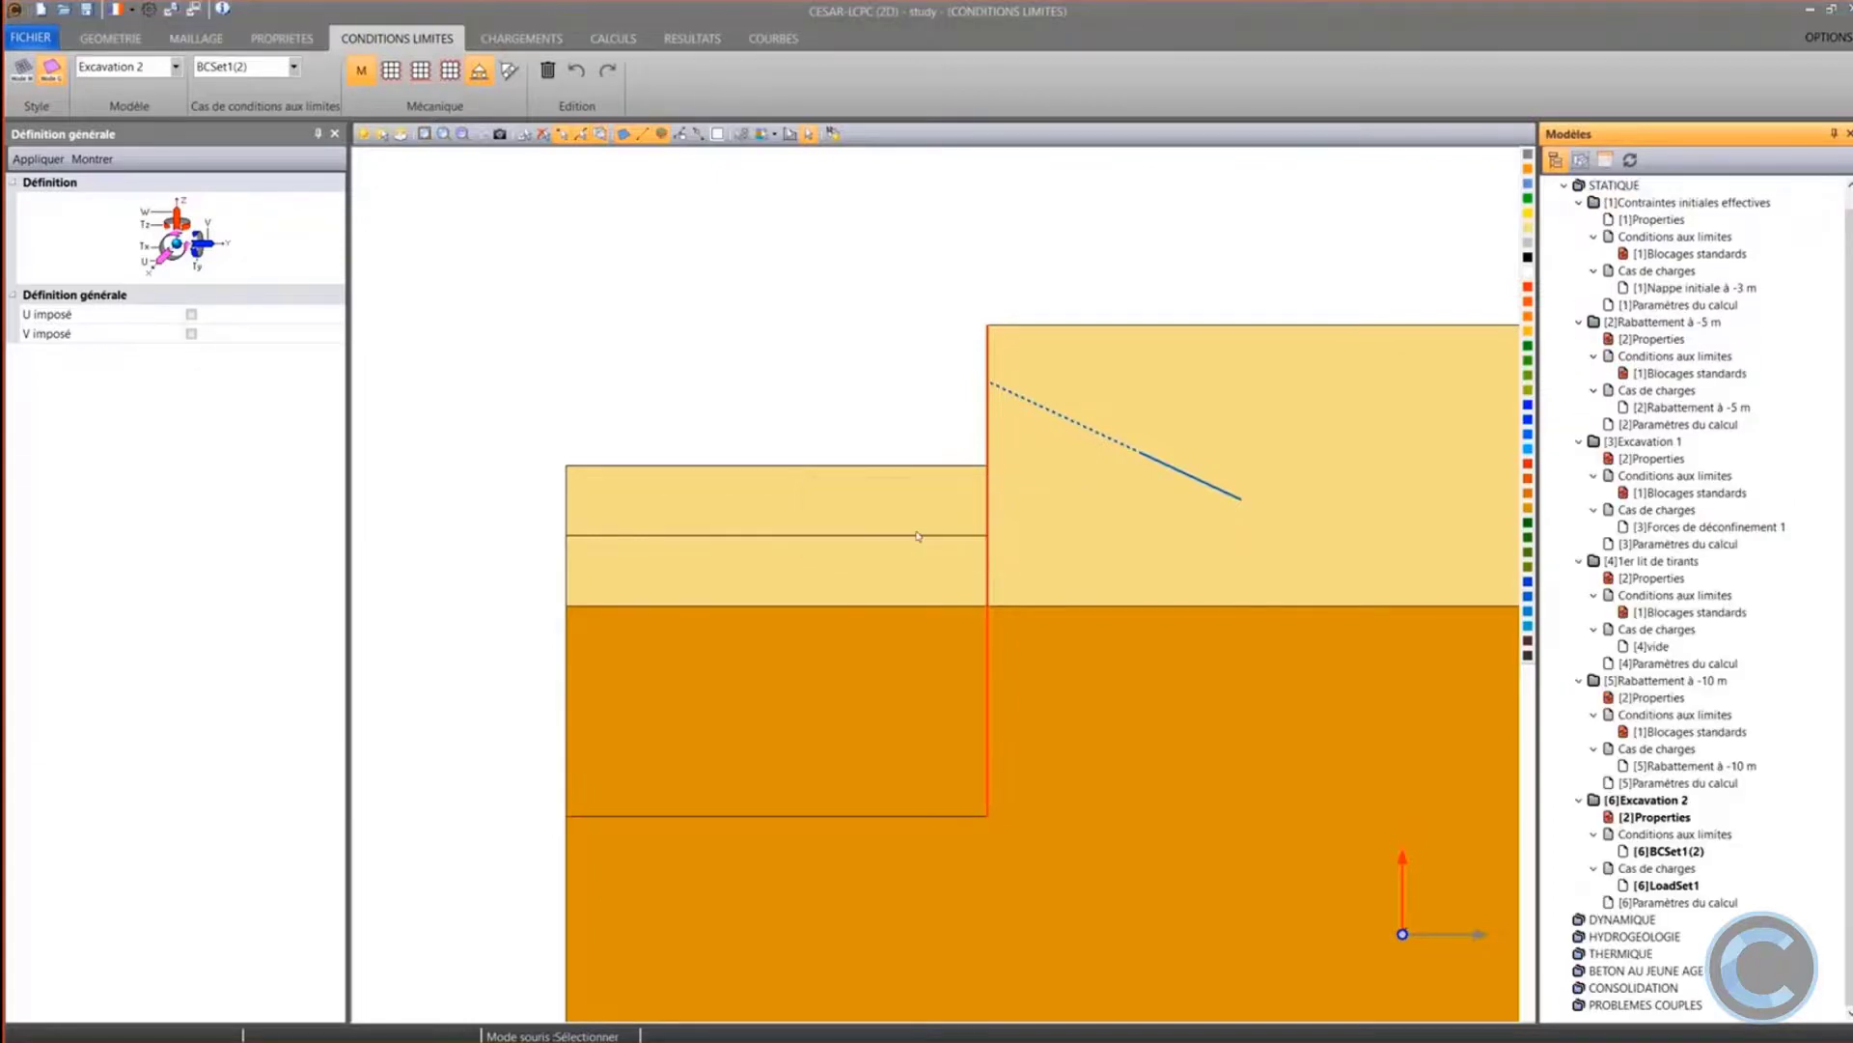
# Share the Blocages standards boundary conditions of Rabattement à -10 m with the Excavation 2 stage
pyautogui.click(1684, 734)
pyautogui.moveTo(1686, 737); pyautogui.dragTo(1689, 853)
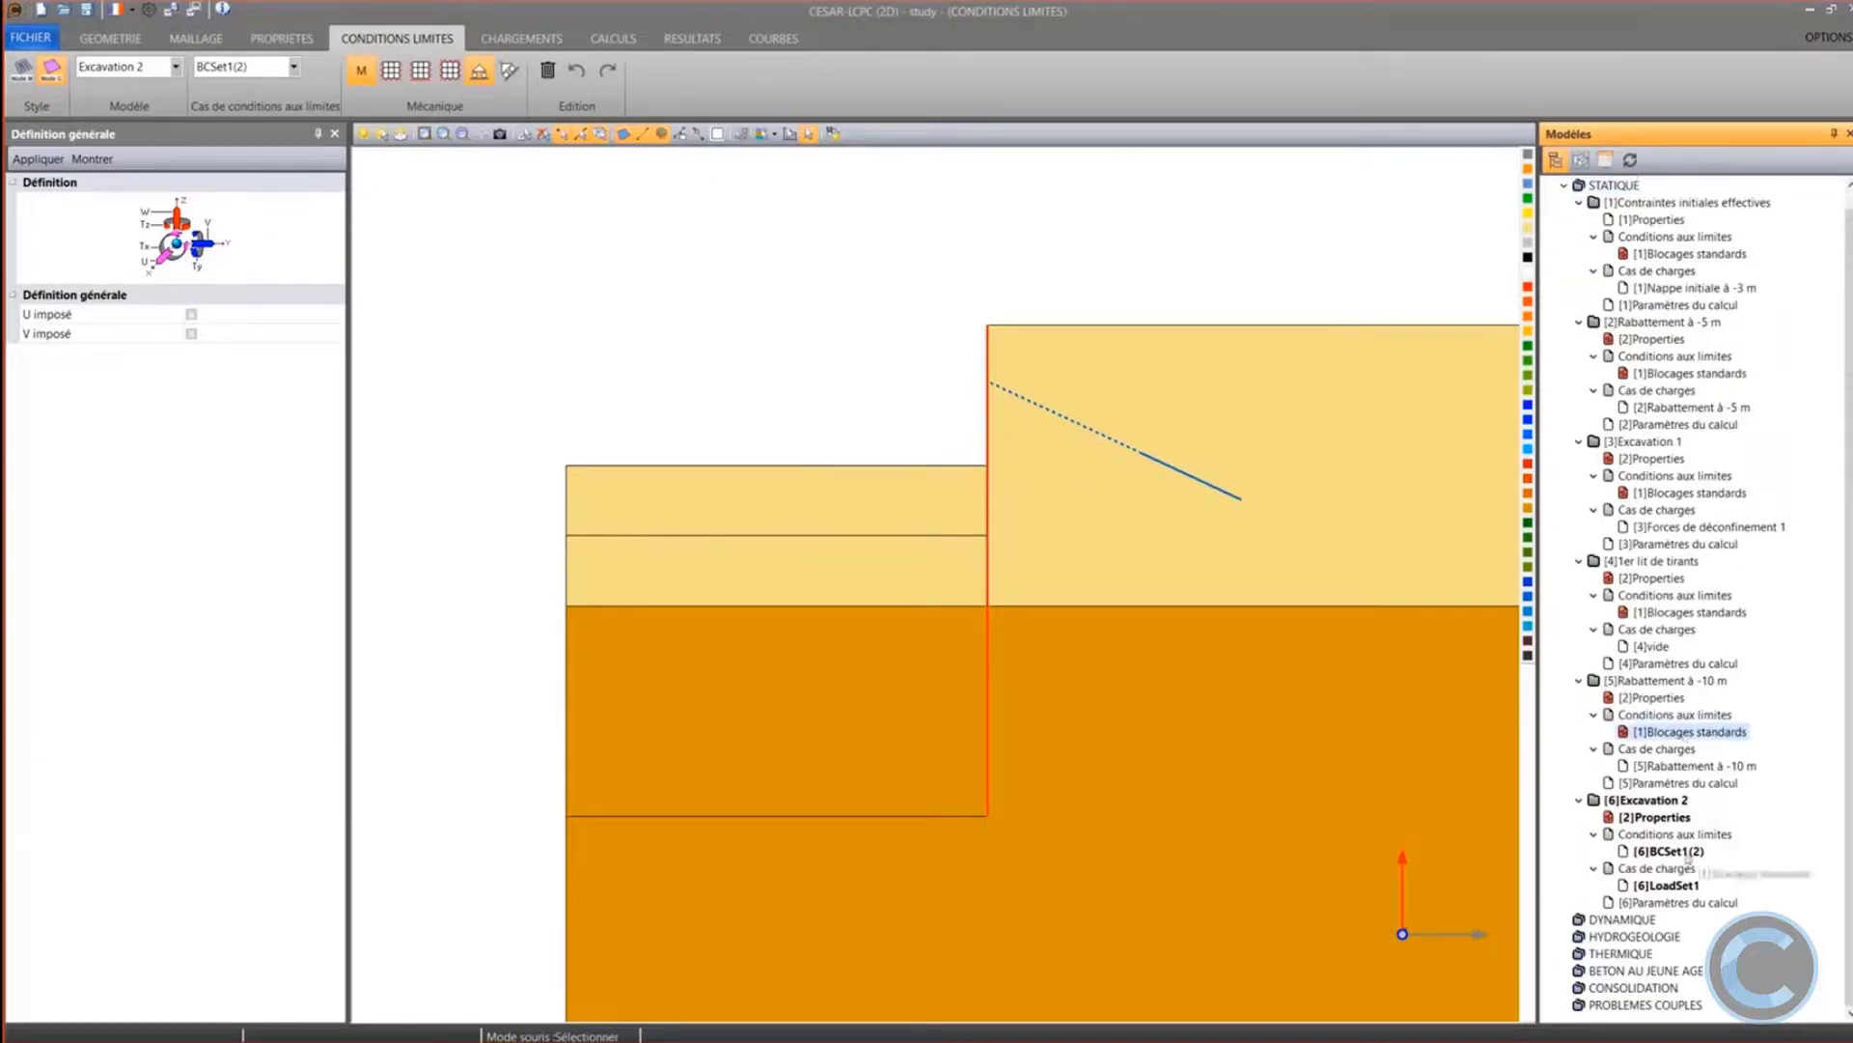
pyautogui.click(917, 531)
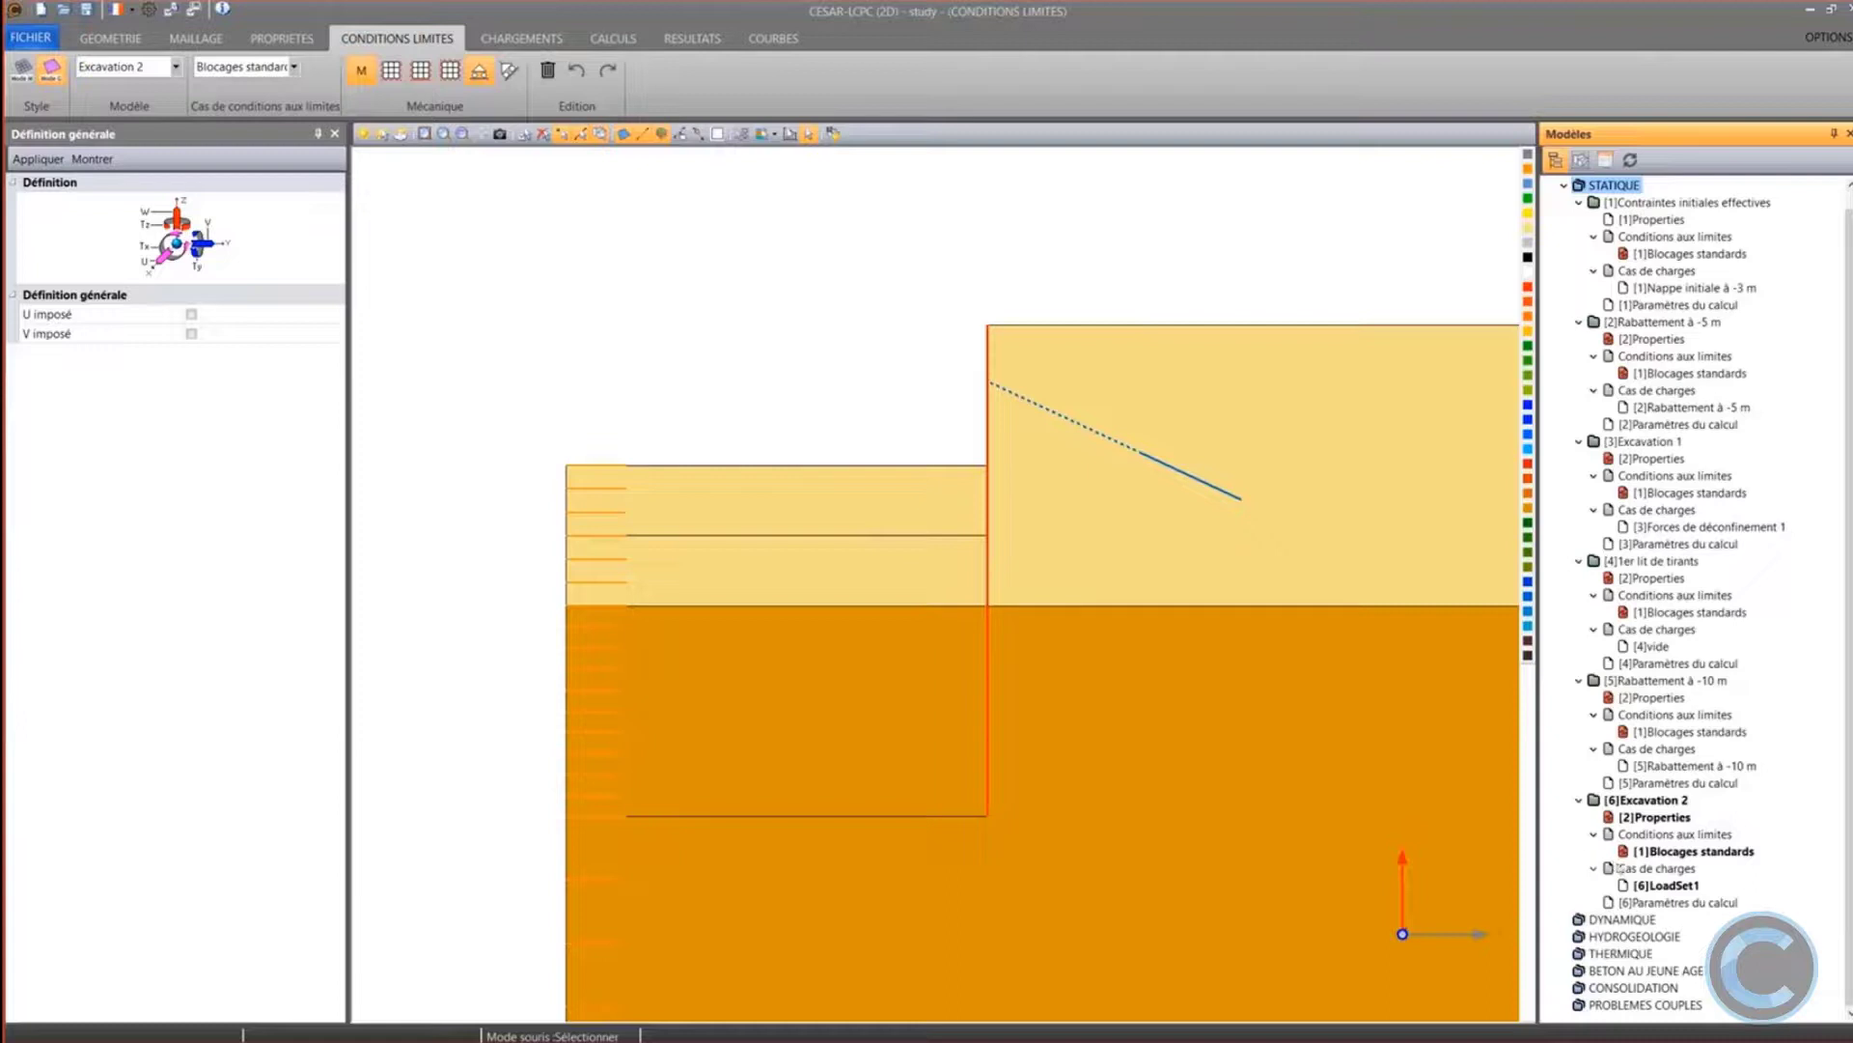
# Check the materials assigned to the blocks of Excavation 2, including the anchors and wall, without validating any change
pyautogui.click(282, 39)
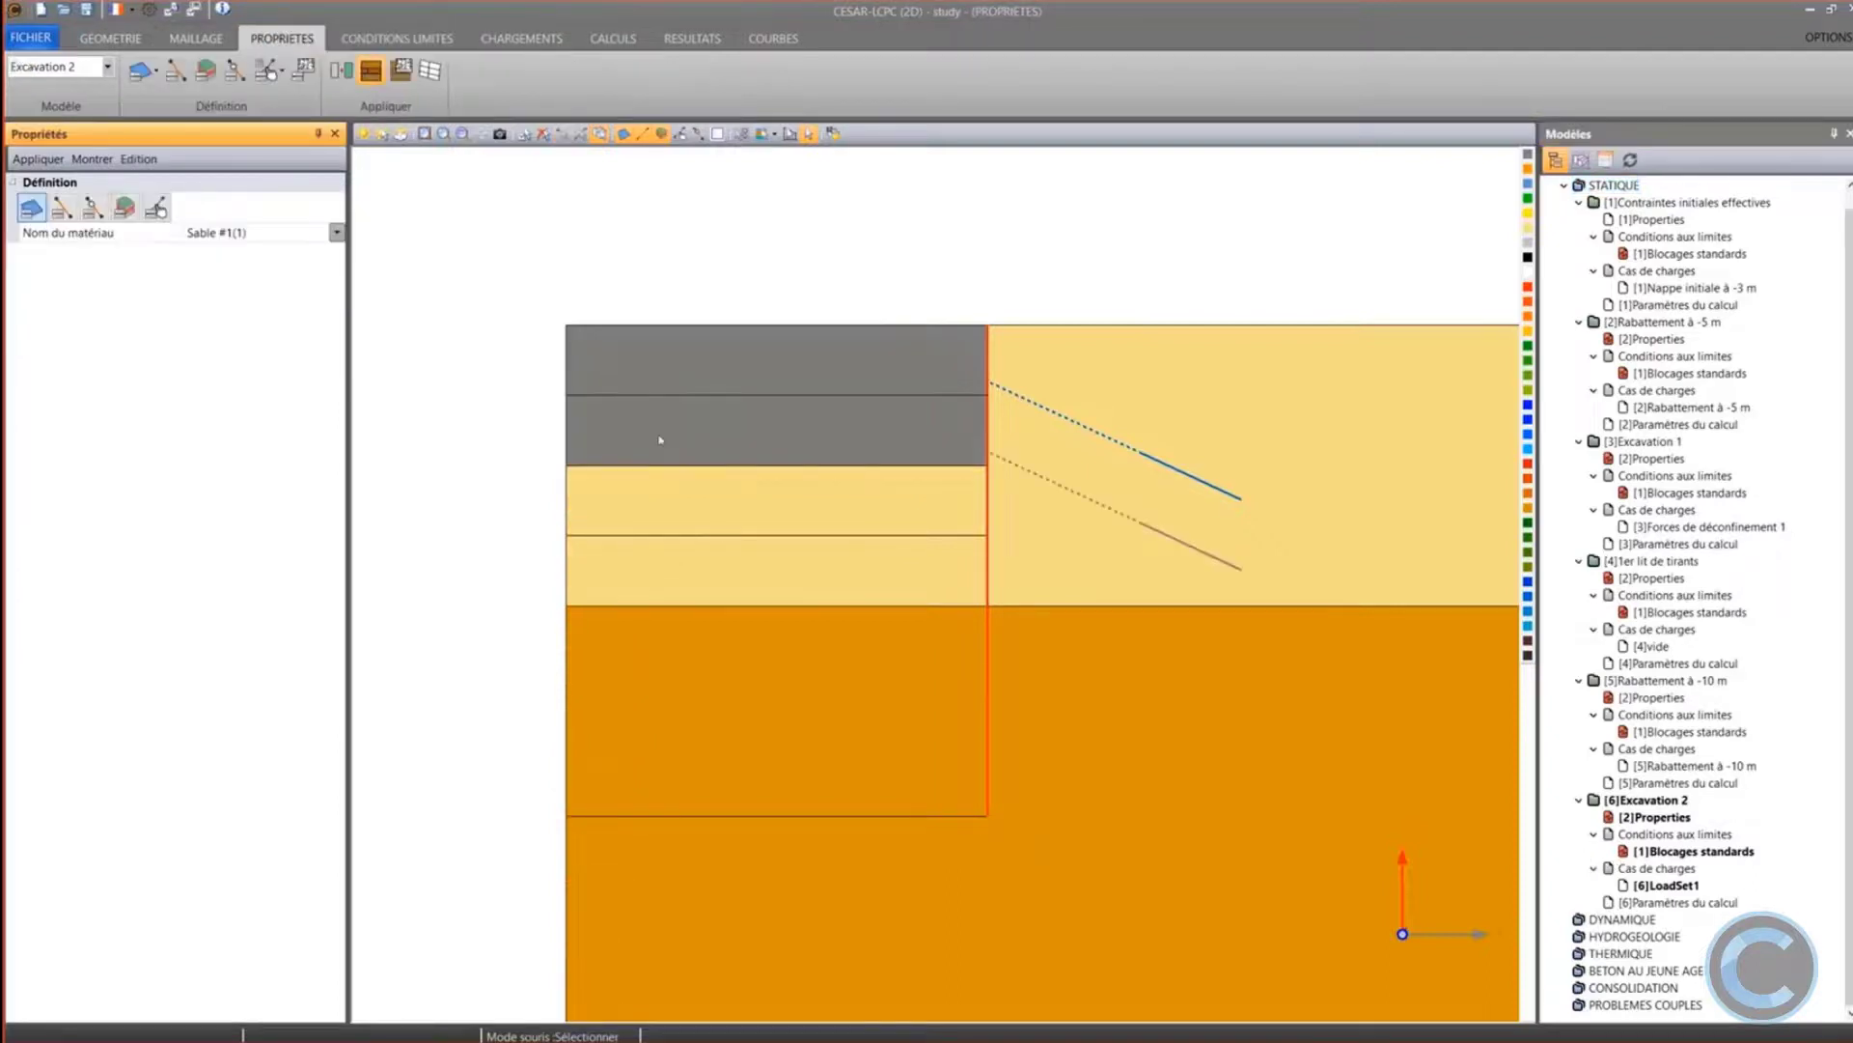
pyautogui.click(430, 69)
pyautogui.scroll(-3, 1066, 502)
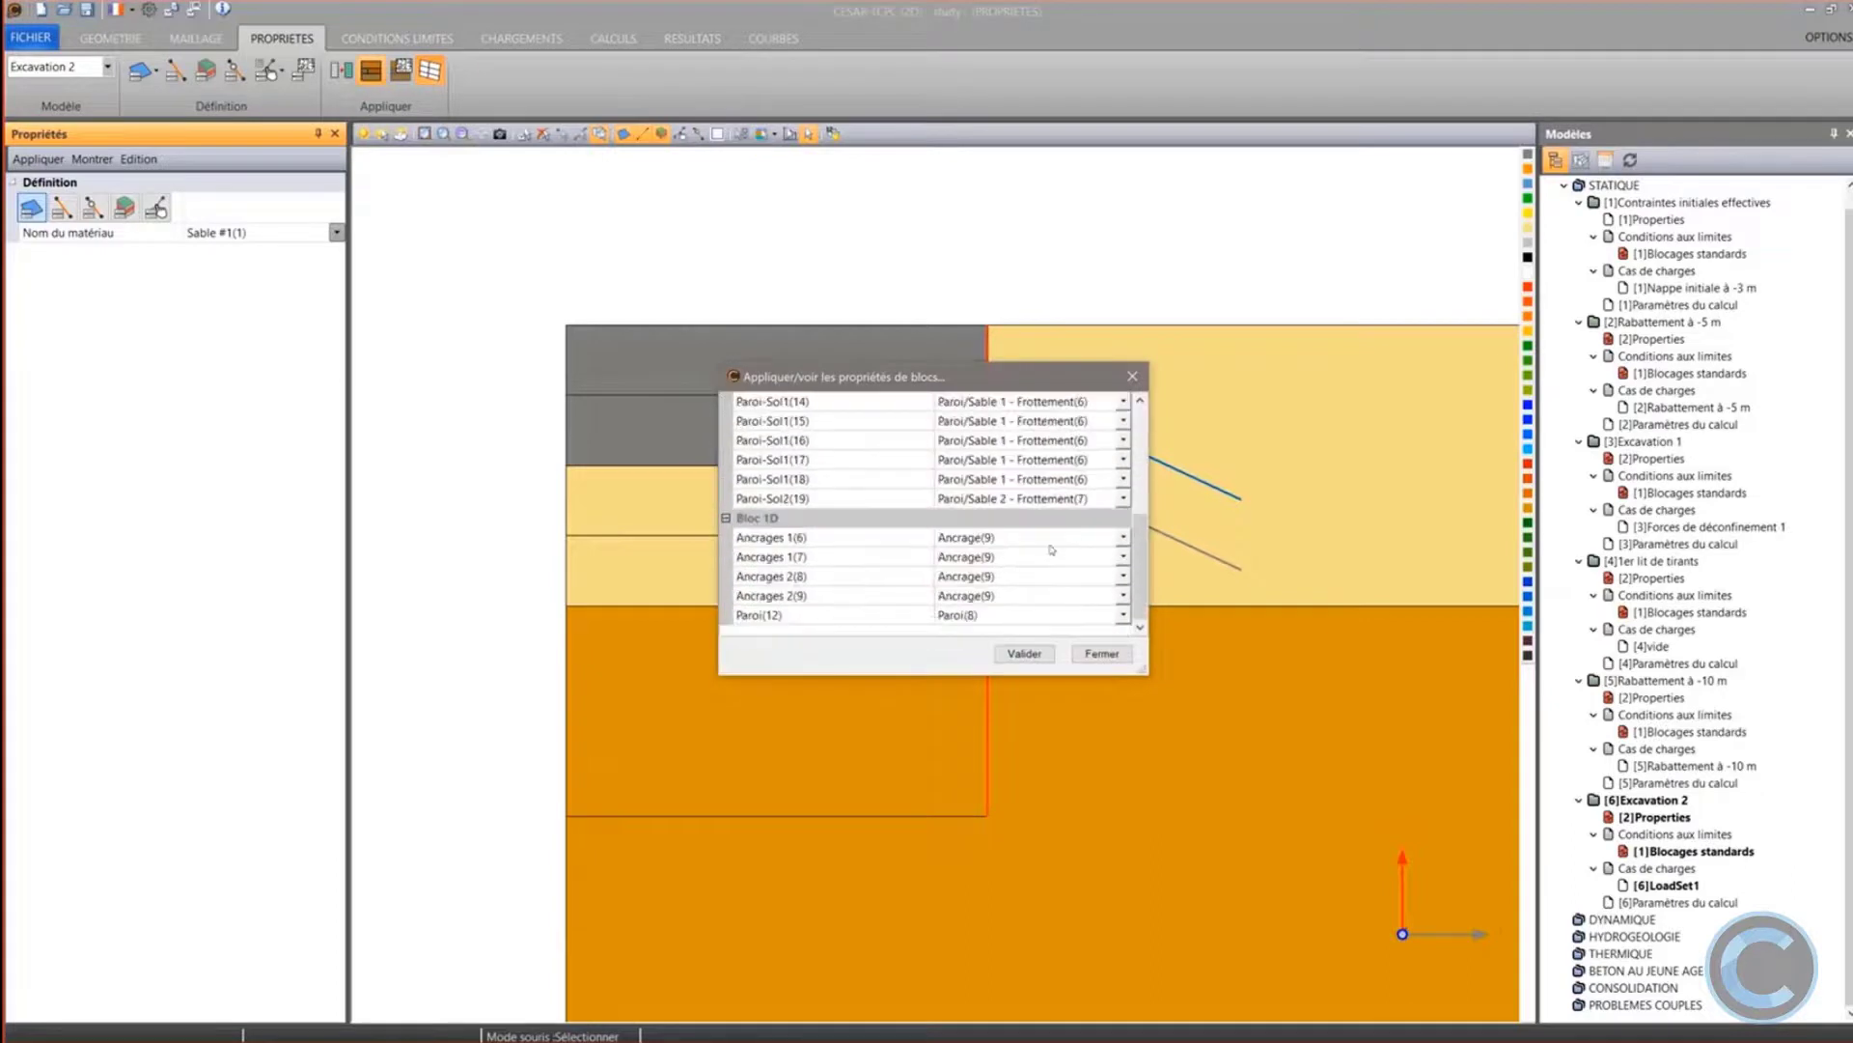
pyautogui.click(1101, 654)
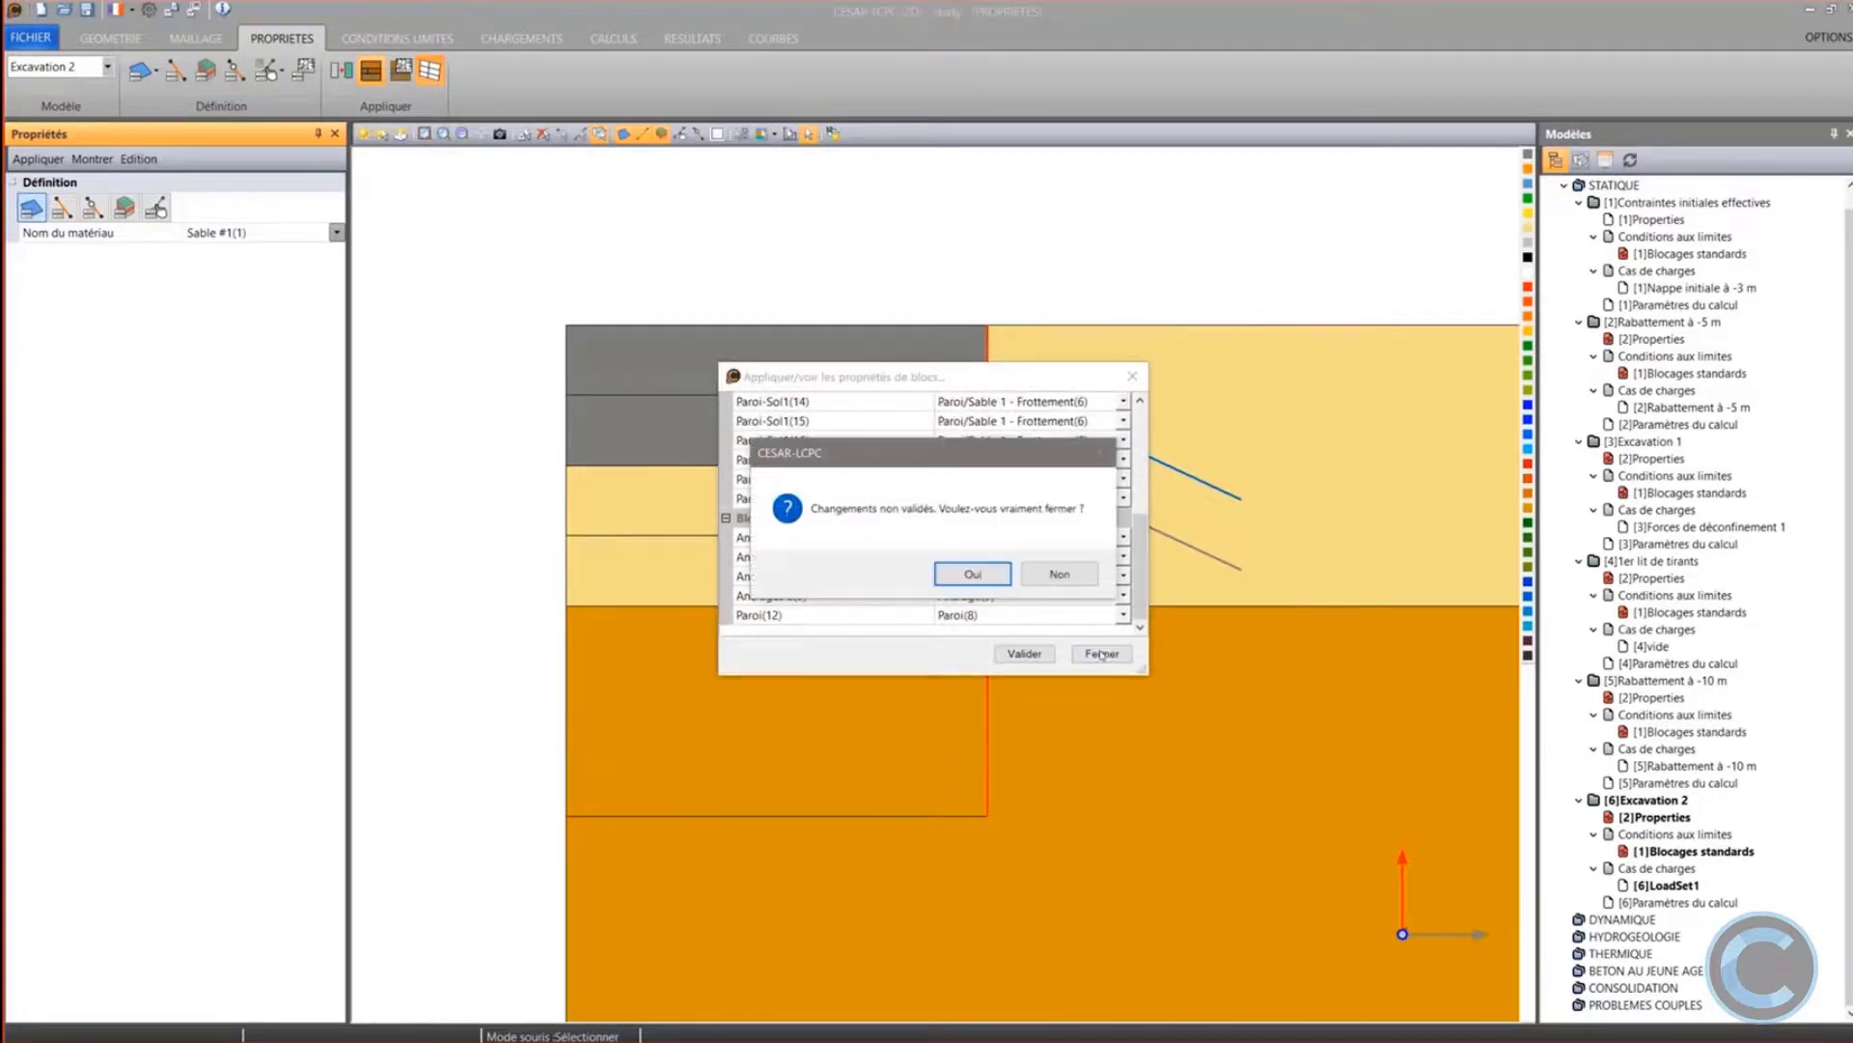
pyautogui.click(973, 574)
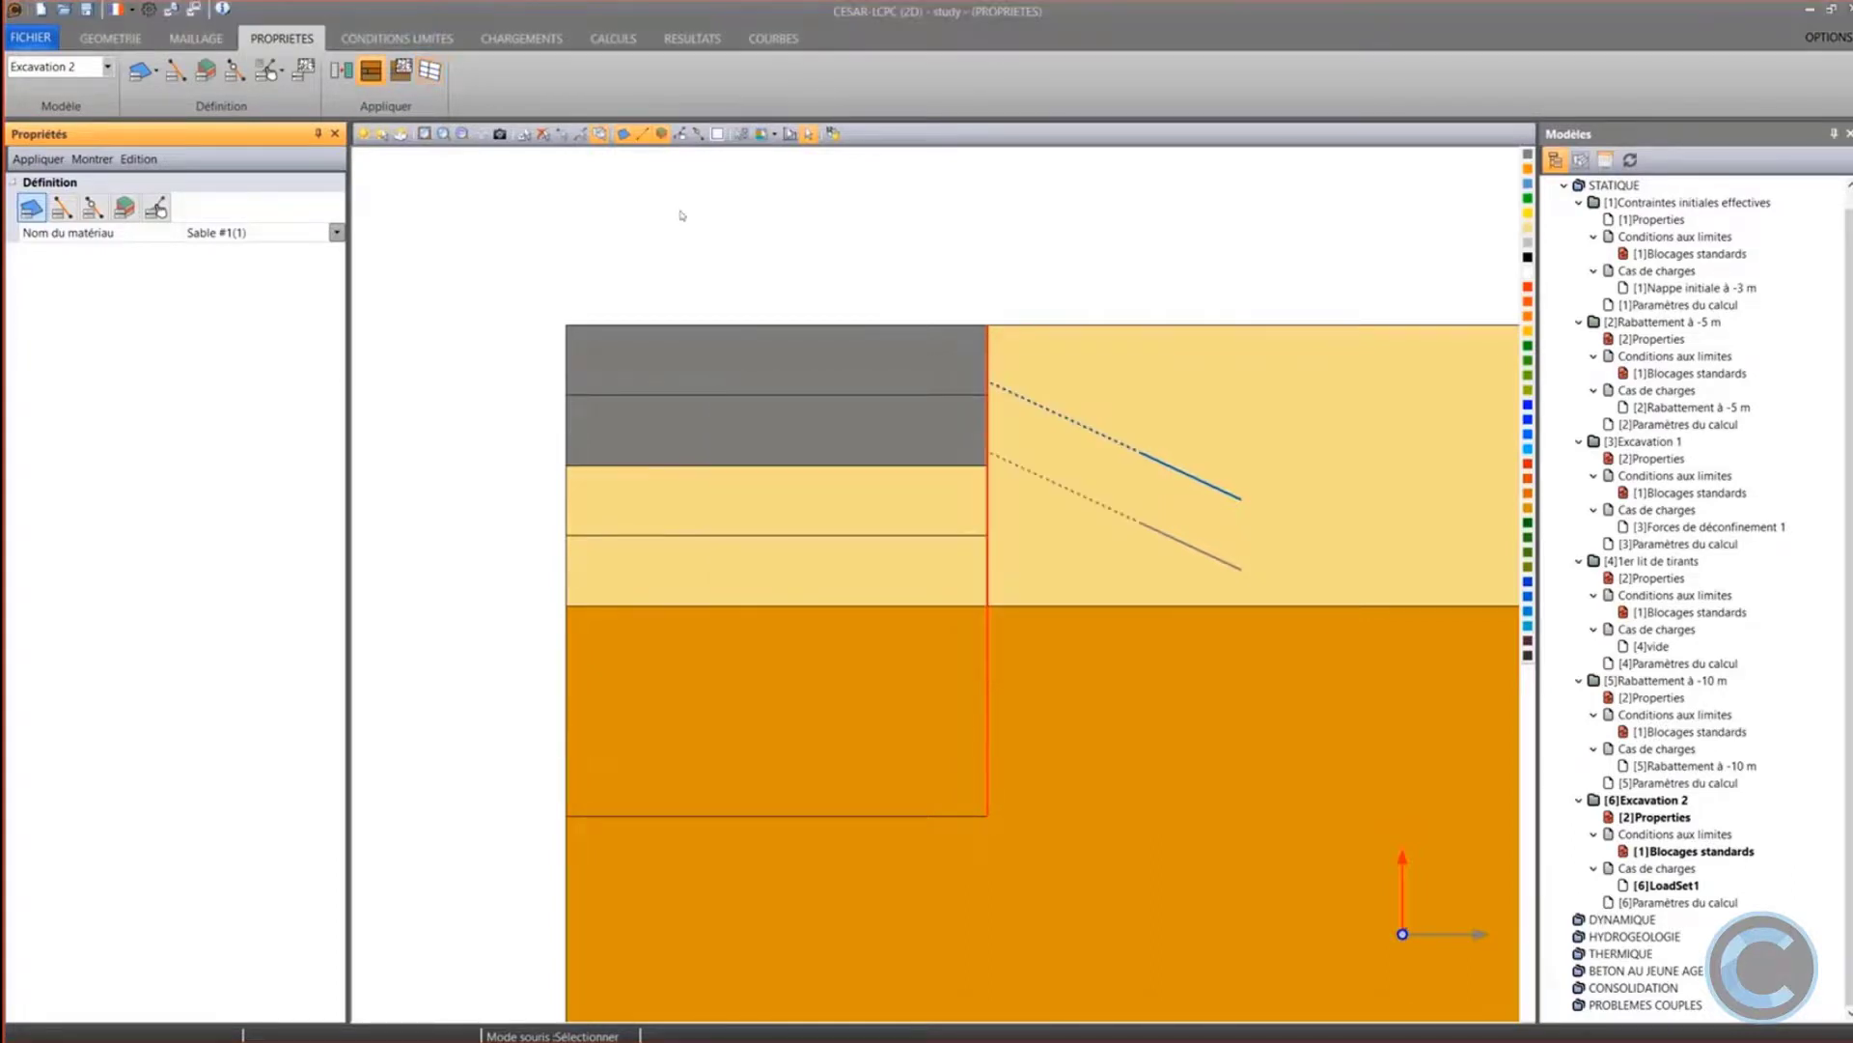
# Apply automatic excavation forces to Excavation 2 with Lambda 1 and Rabattement à -10 m as the phase for stresses before excavation
pyautogui.click(548, 43)
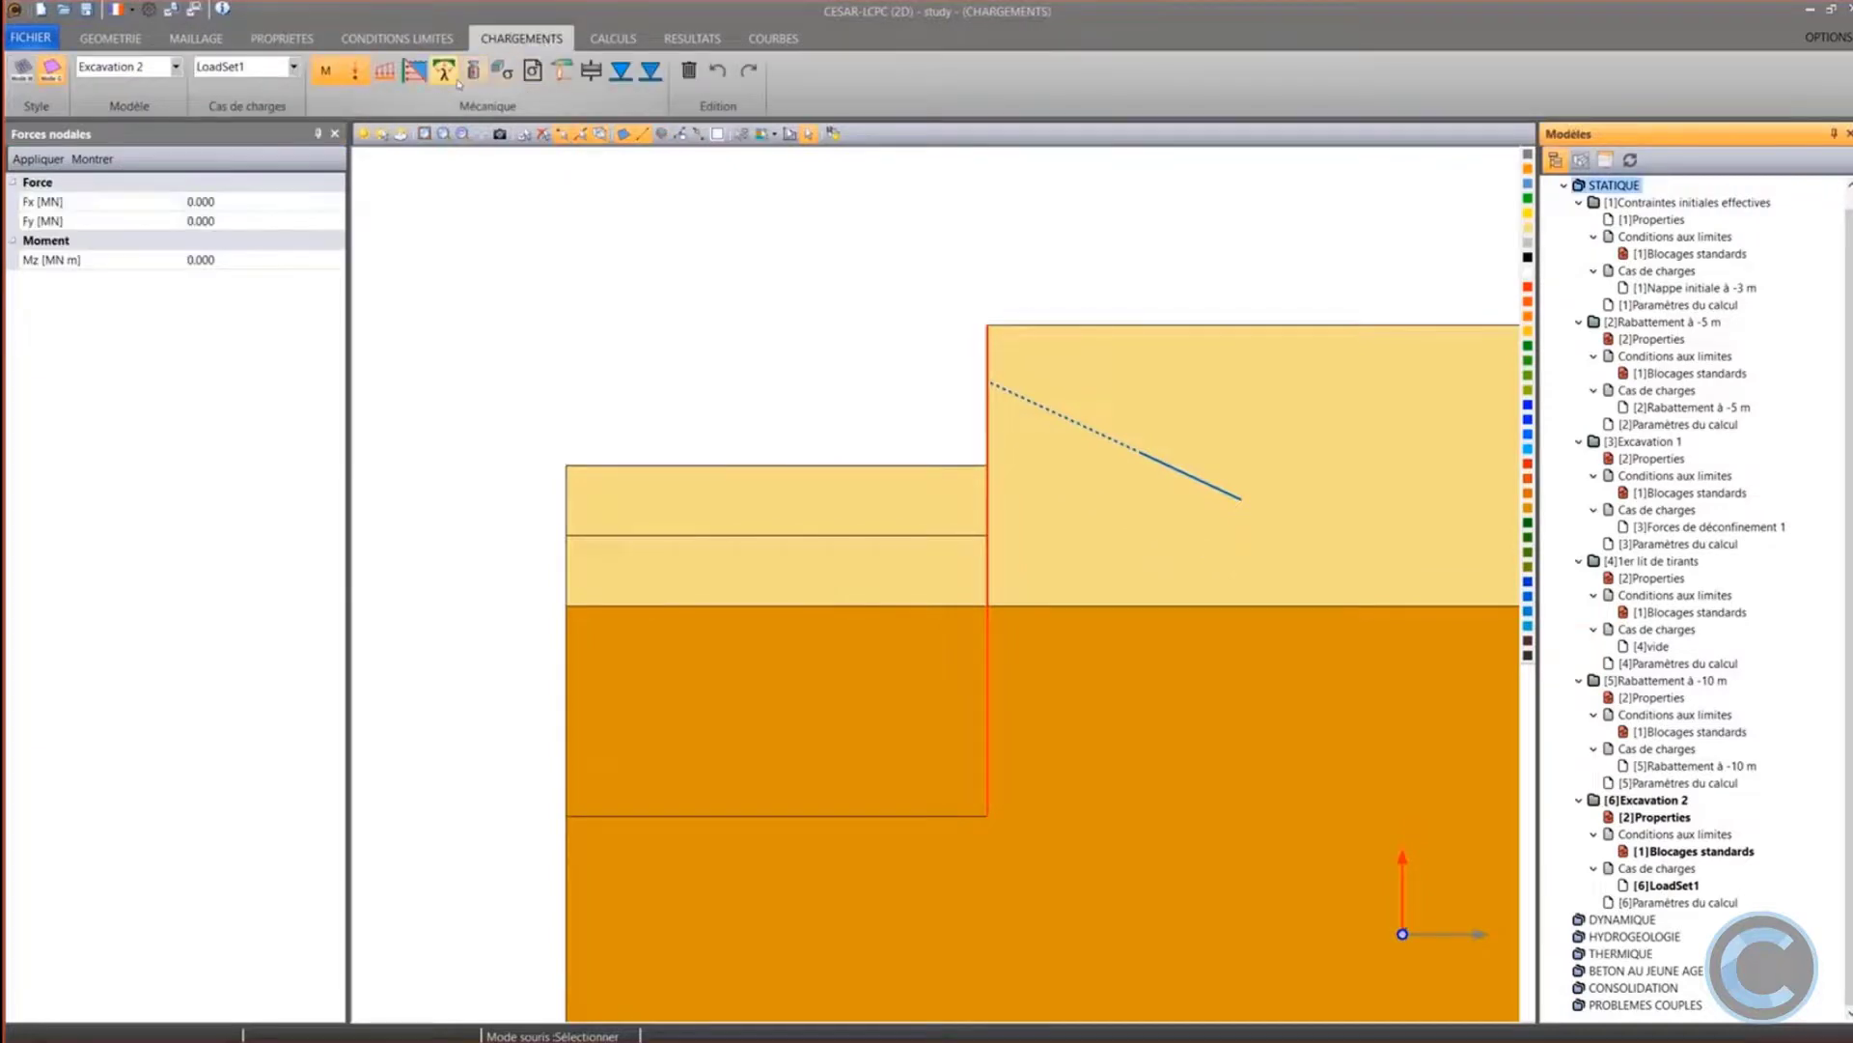
pyautogui.click(451, 80)
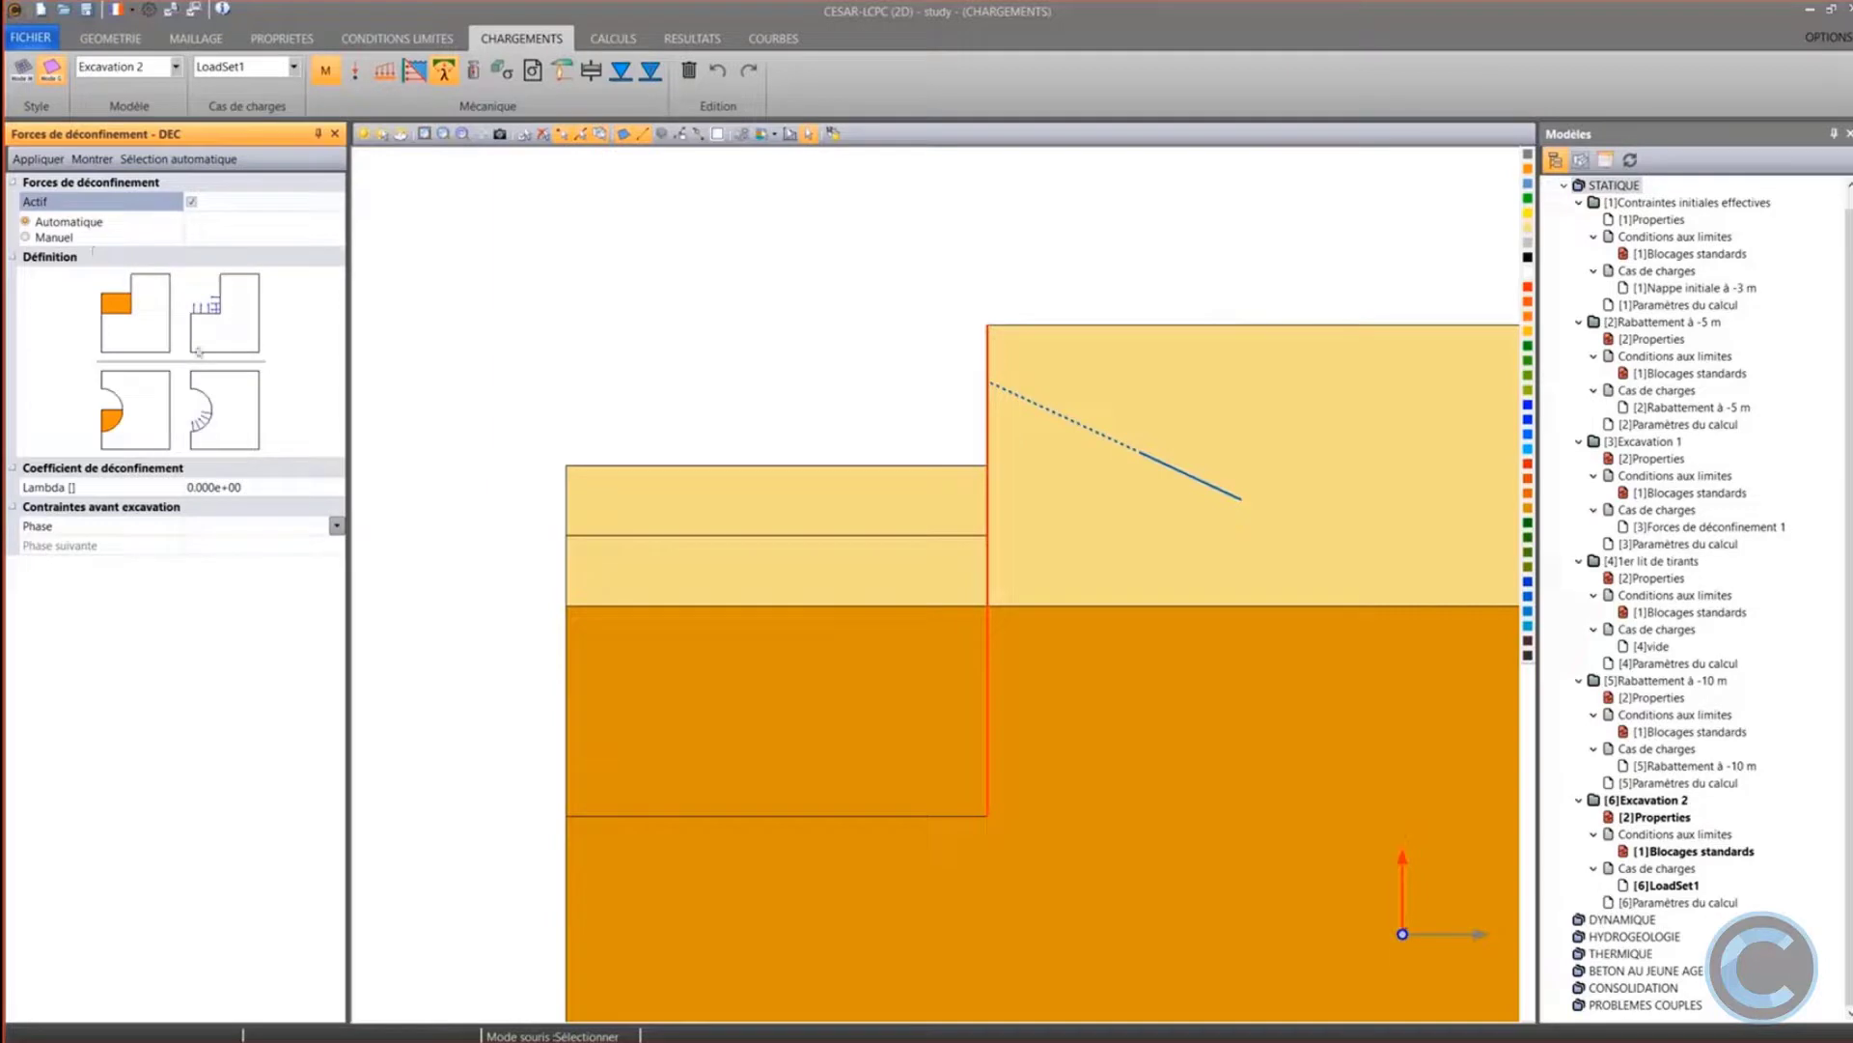
pyautogui.click(255, 487)
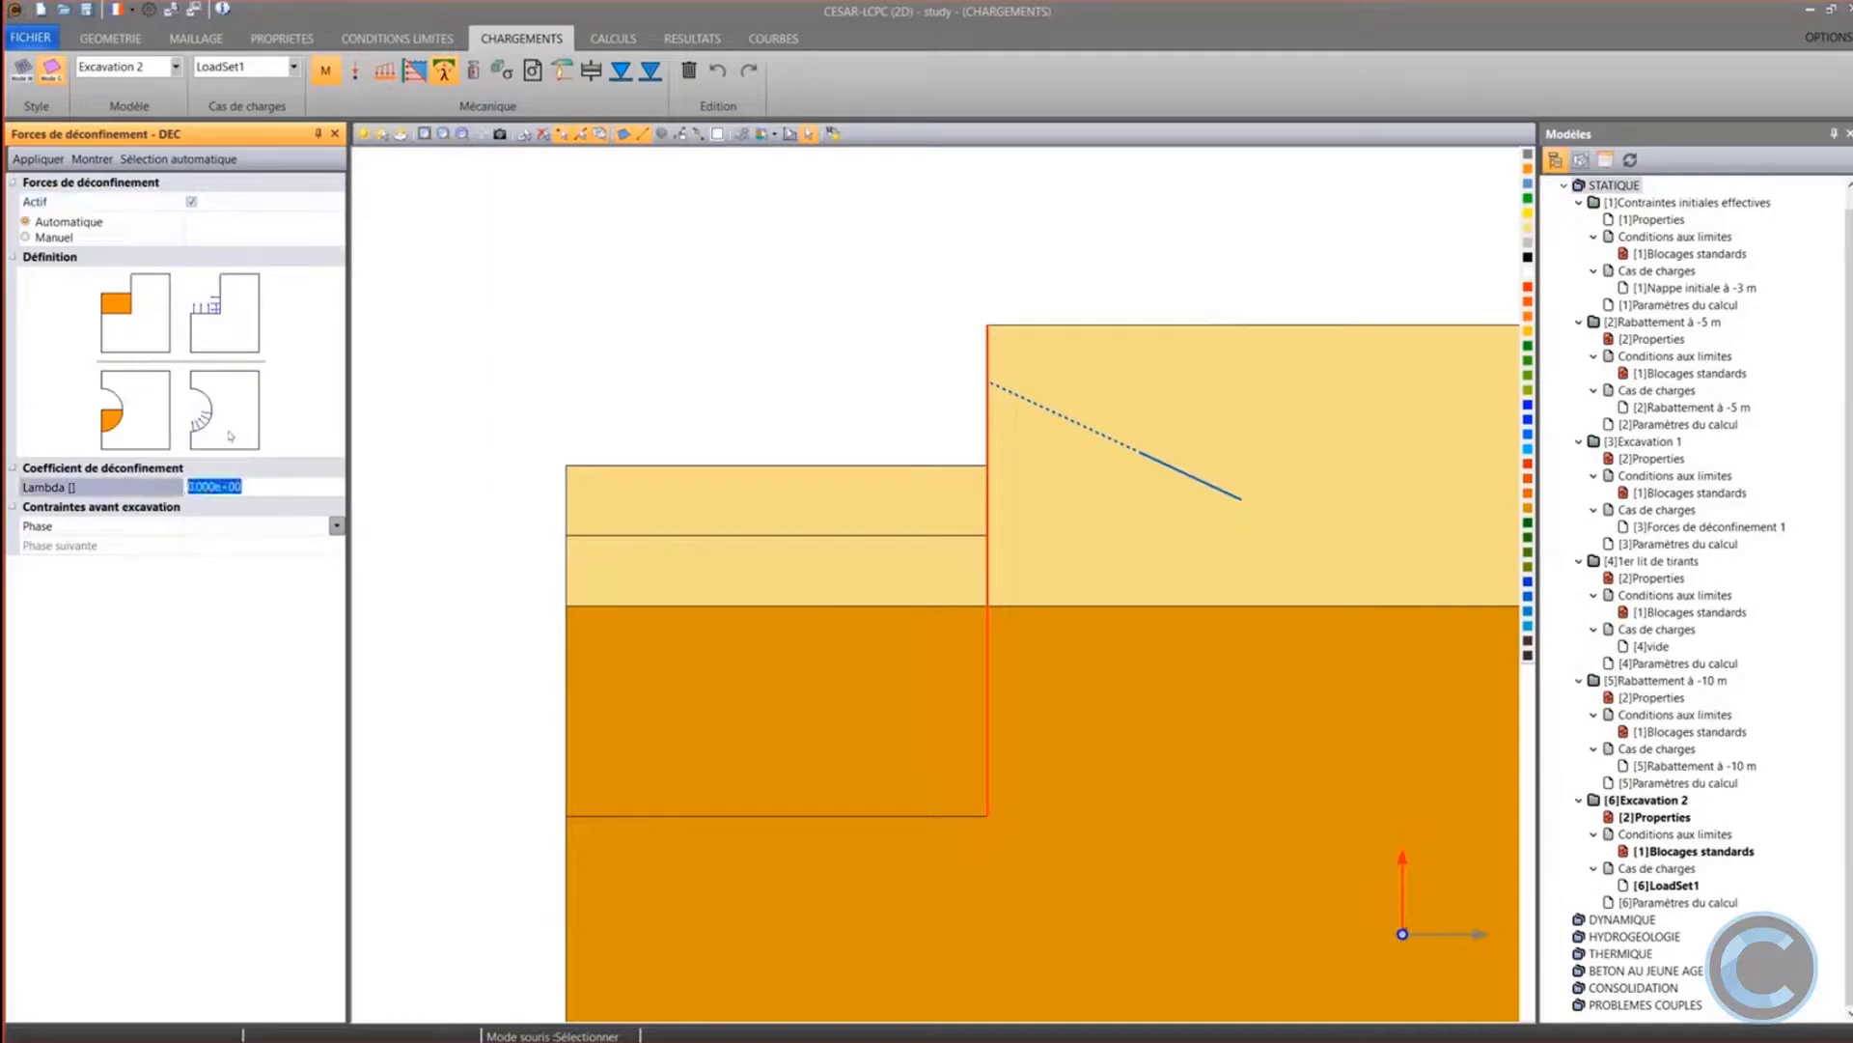
pyautogui.write('1')
pyautogui.click(336, 525)
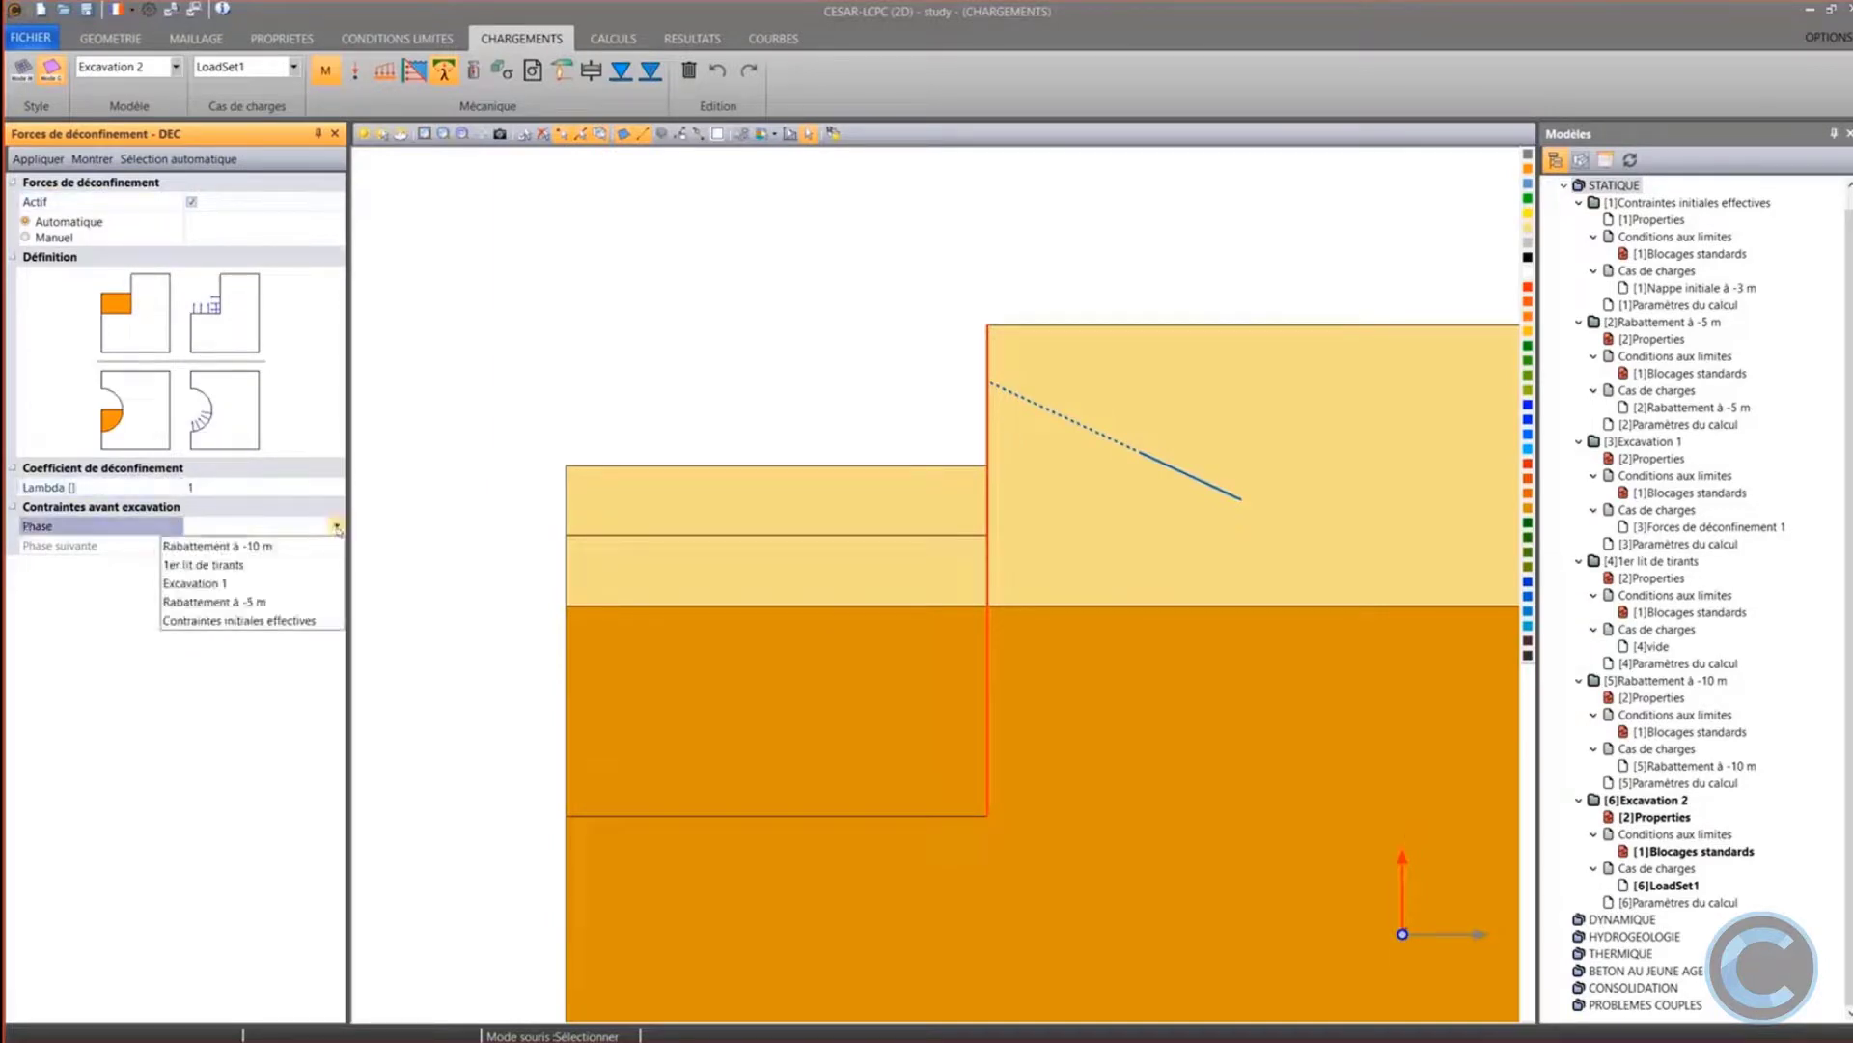
pyautogui.click(235, 546)
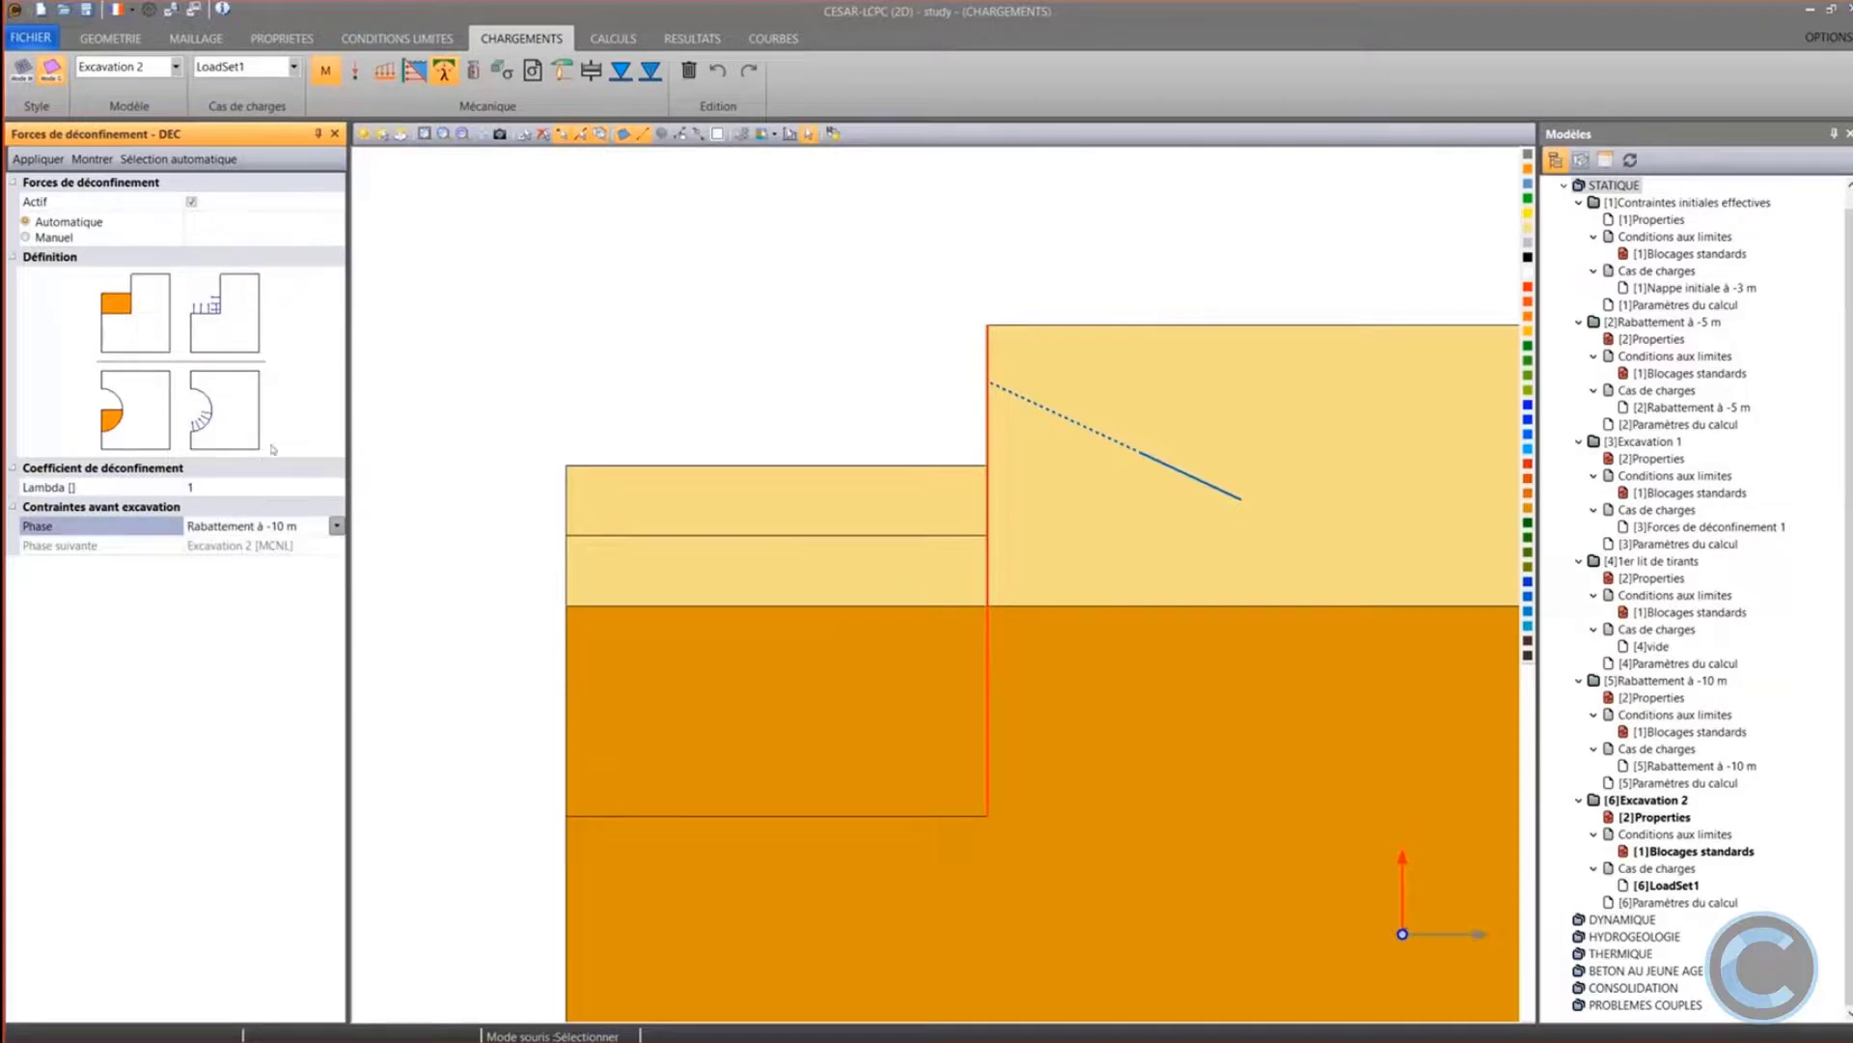
pyautogui.click(43, 162)
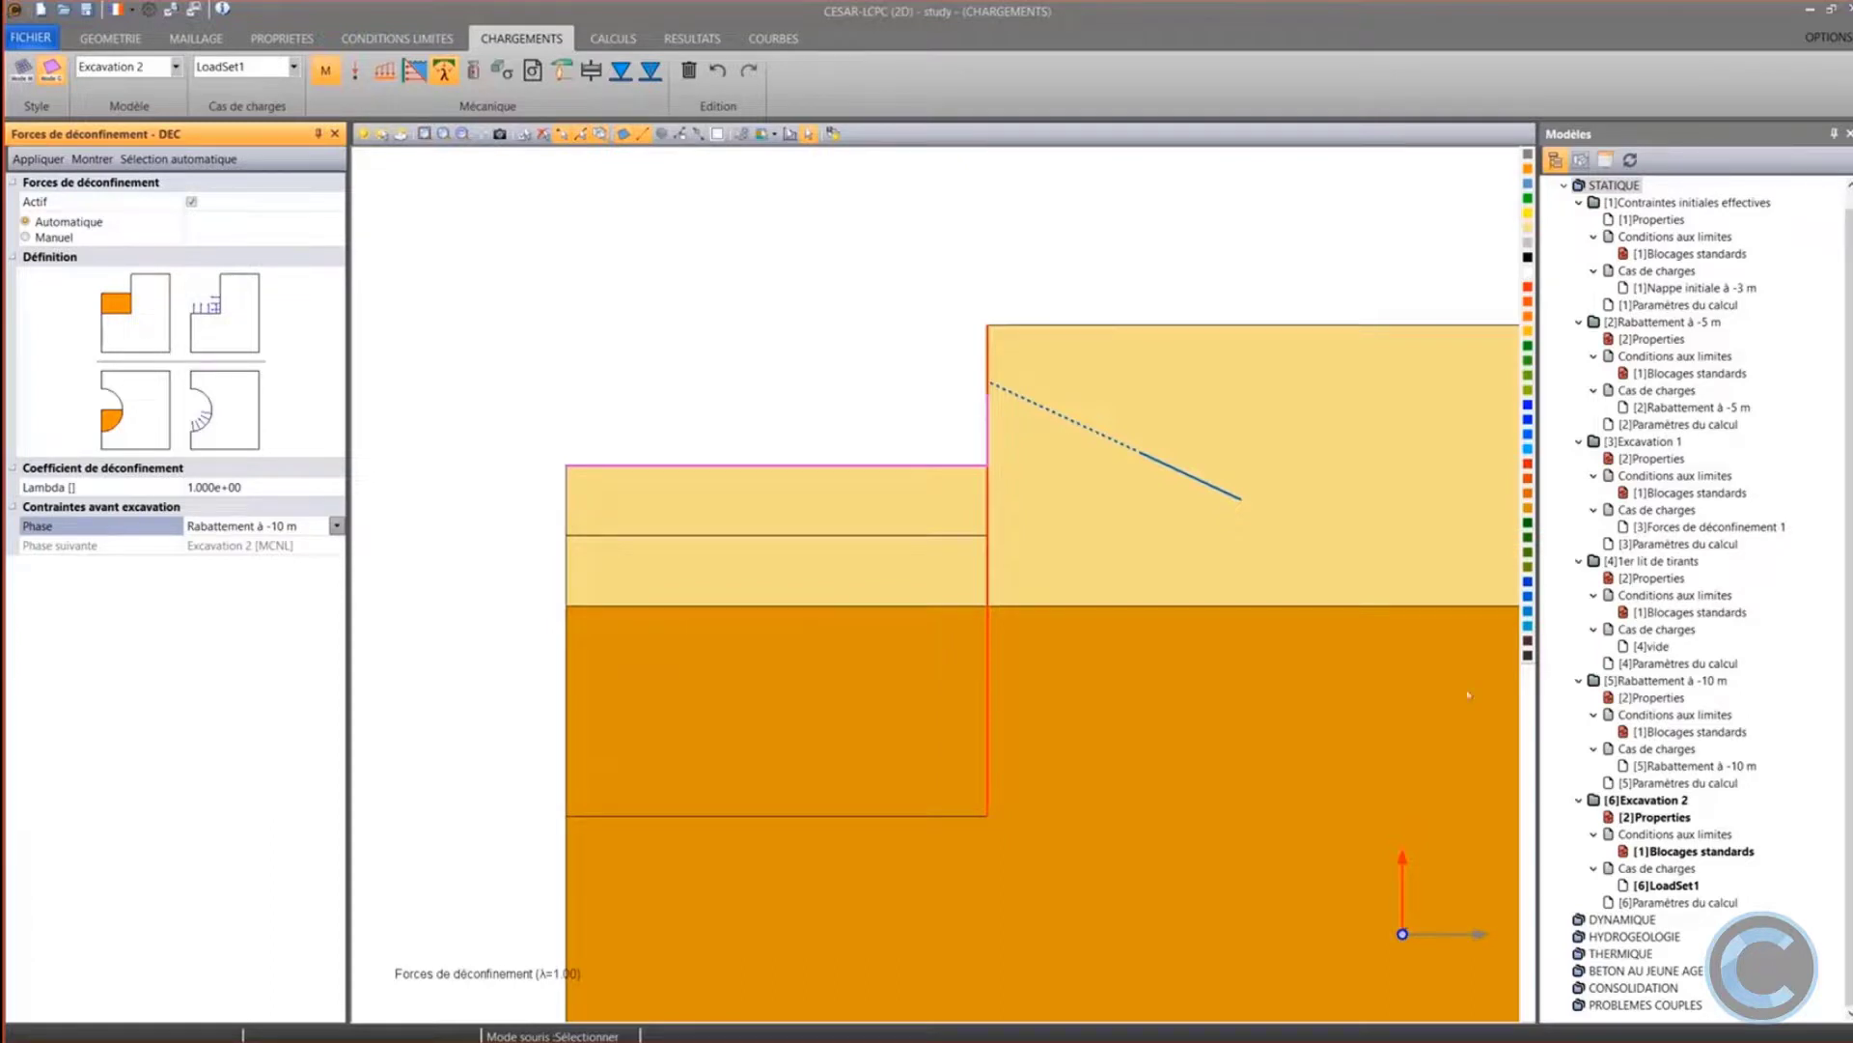
# Copy the calculation parameters of Rabattement à -10 m to the Excavation 2 stage
pyautogui.click(1659, 784)
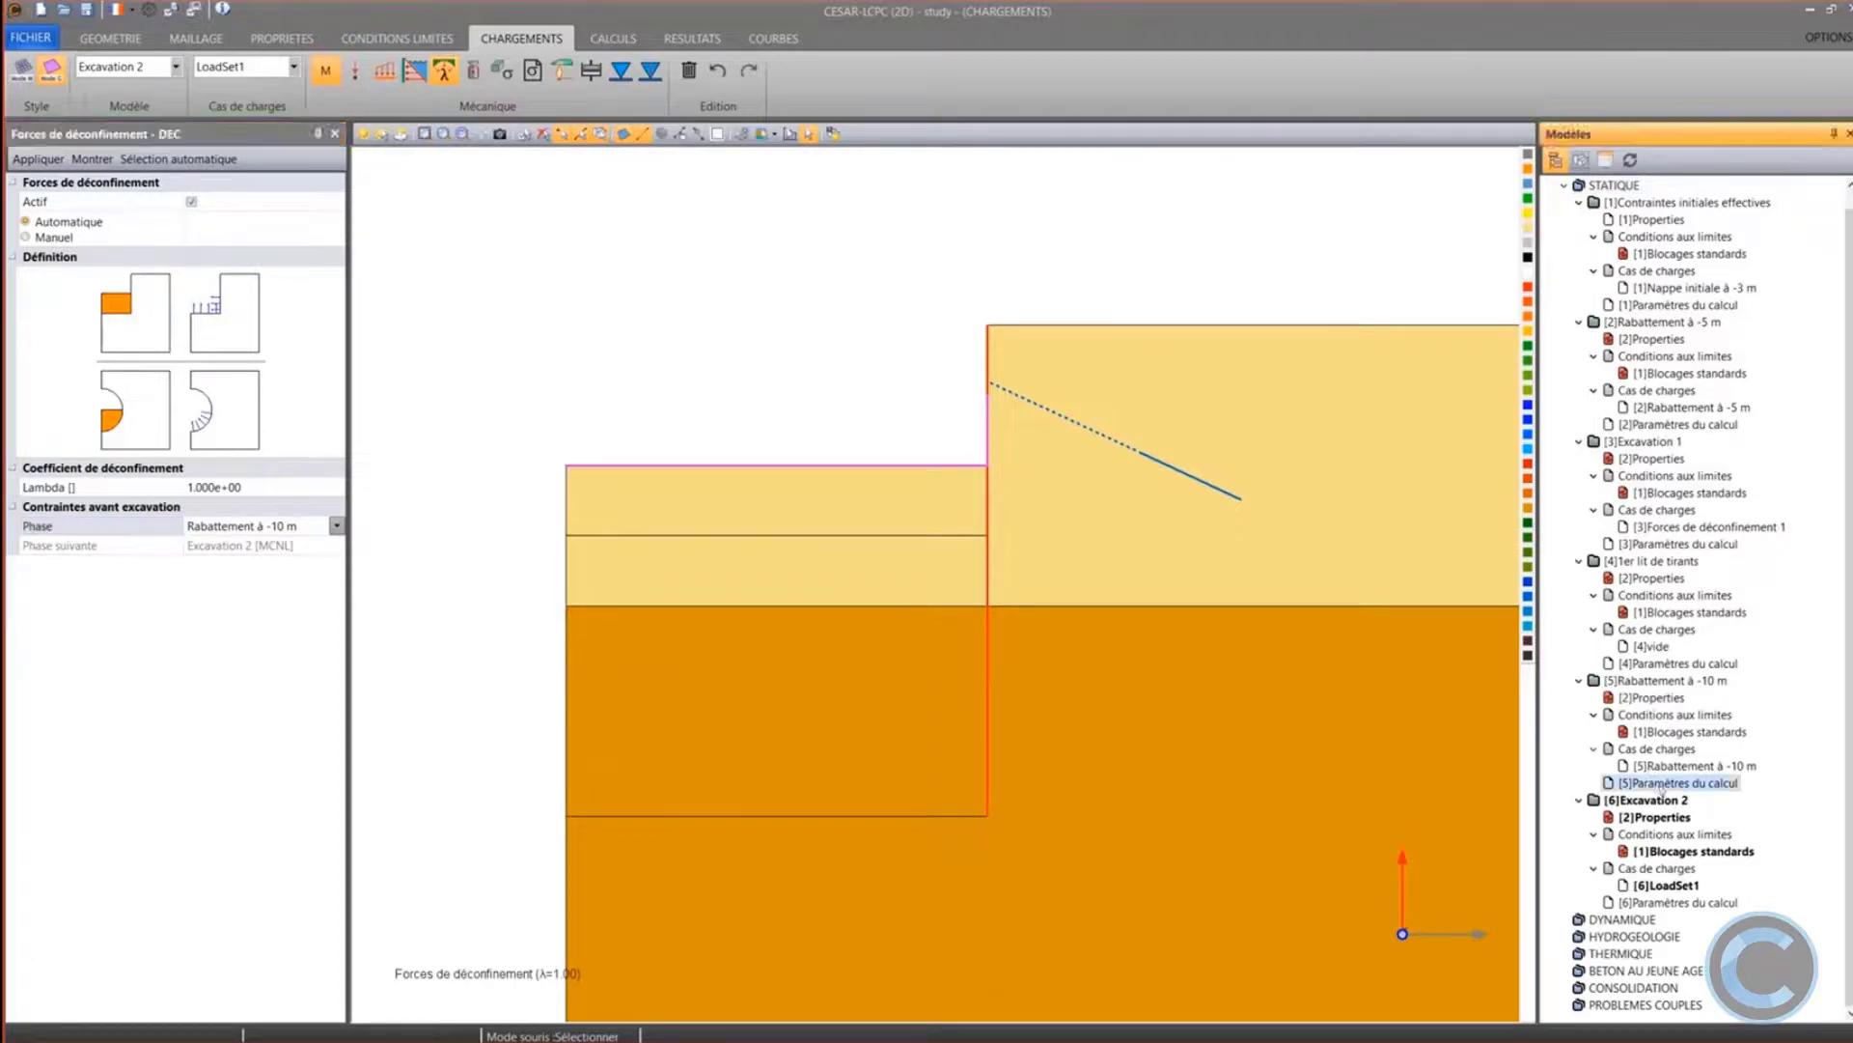
pyautogui.moveTo(1666, 804); pyautogui.dragTo(1663, 907)
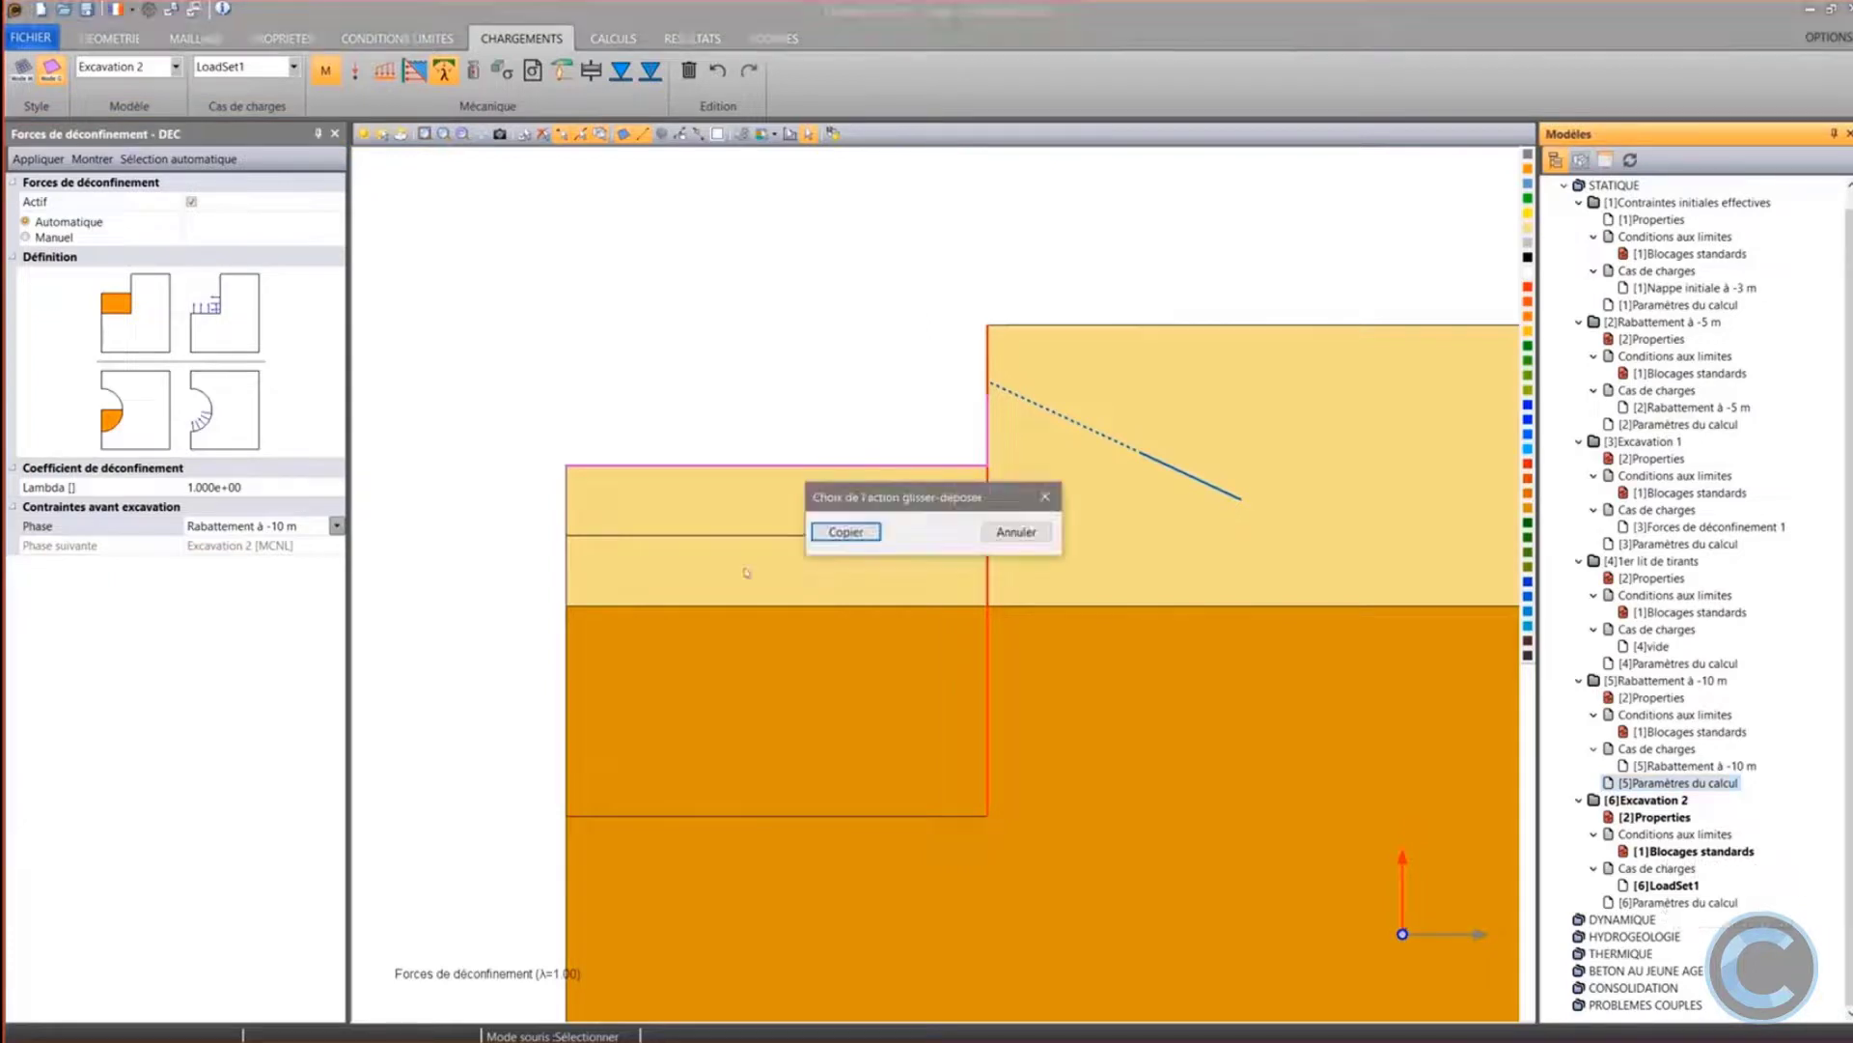
pyautogui.click(845, 531)
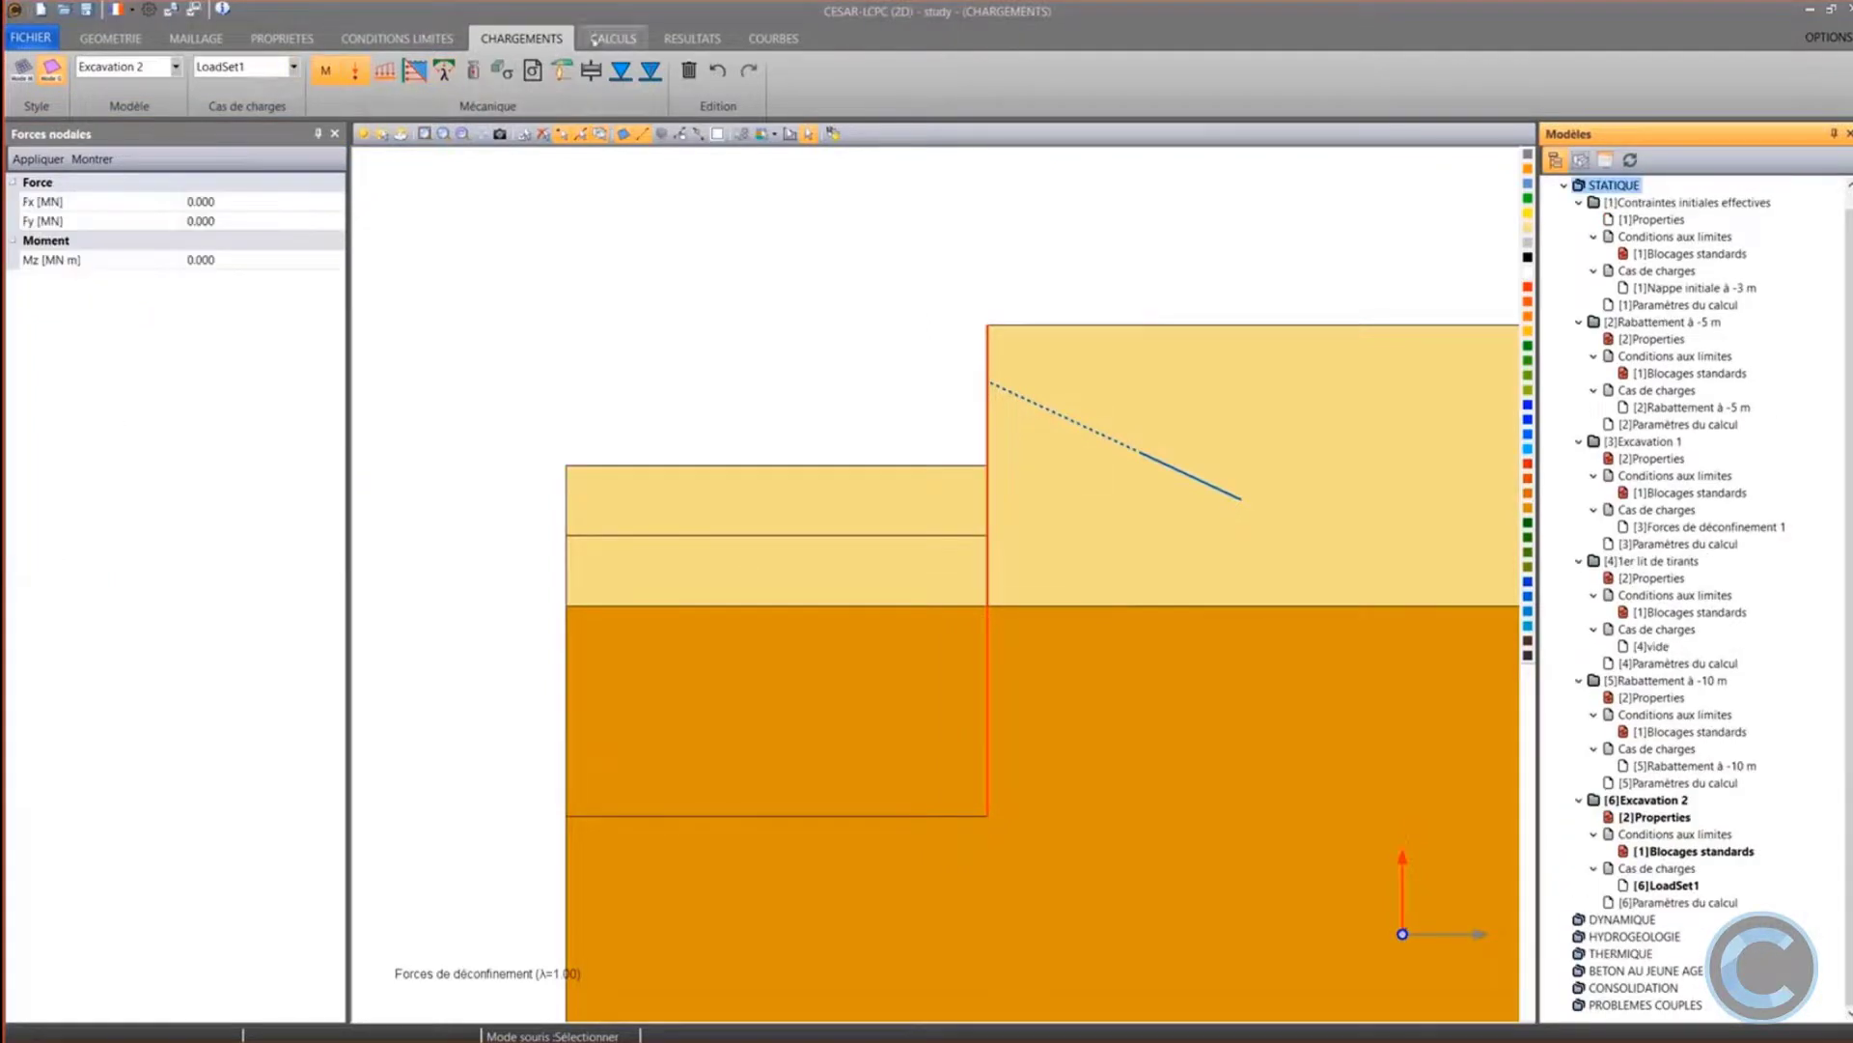
# Review the MCNL solver parameters of Excavation 2 without changing them
pyautogui.click(613, 39)
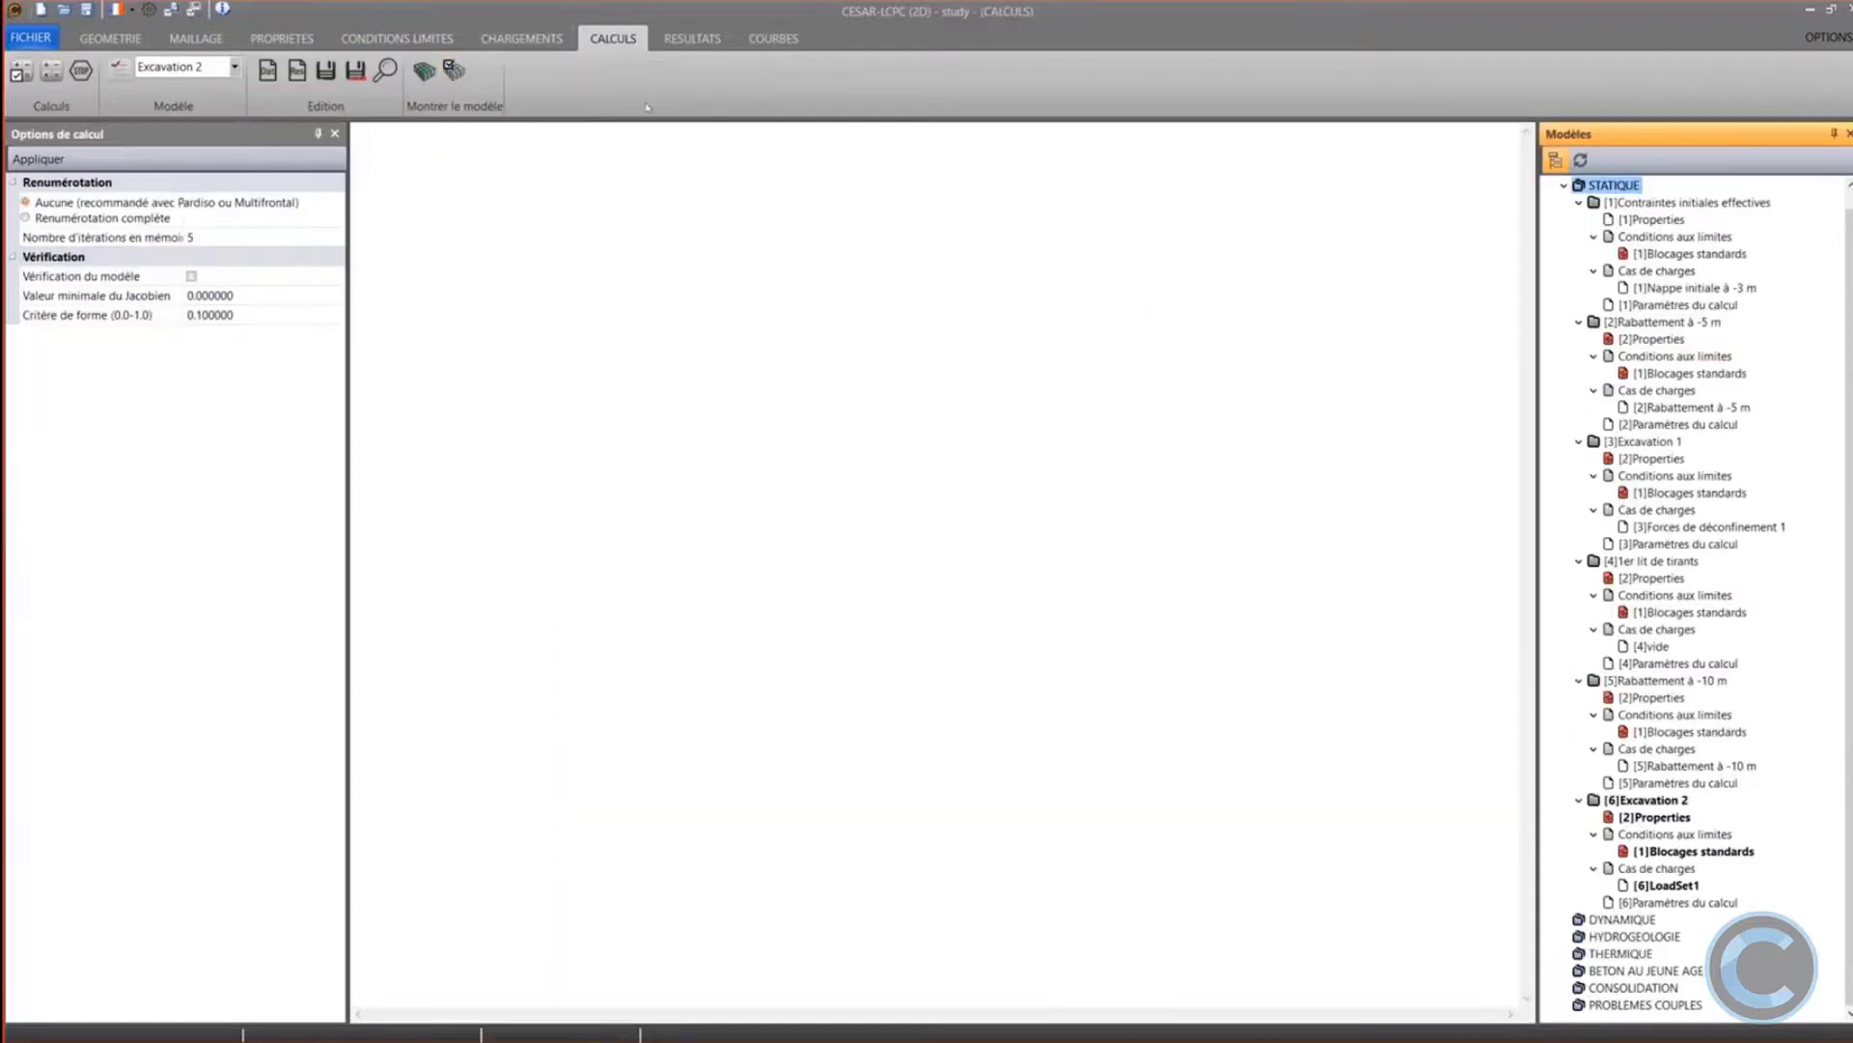
pyautogui.click(119, 67)
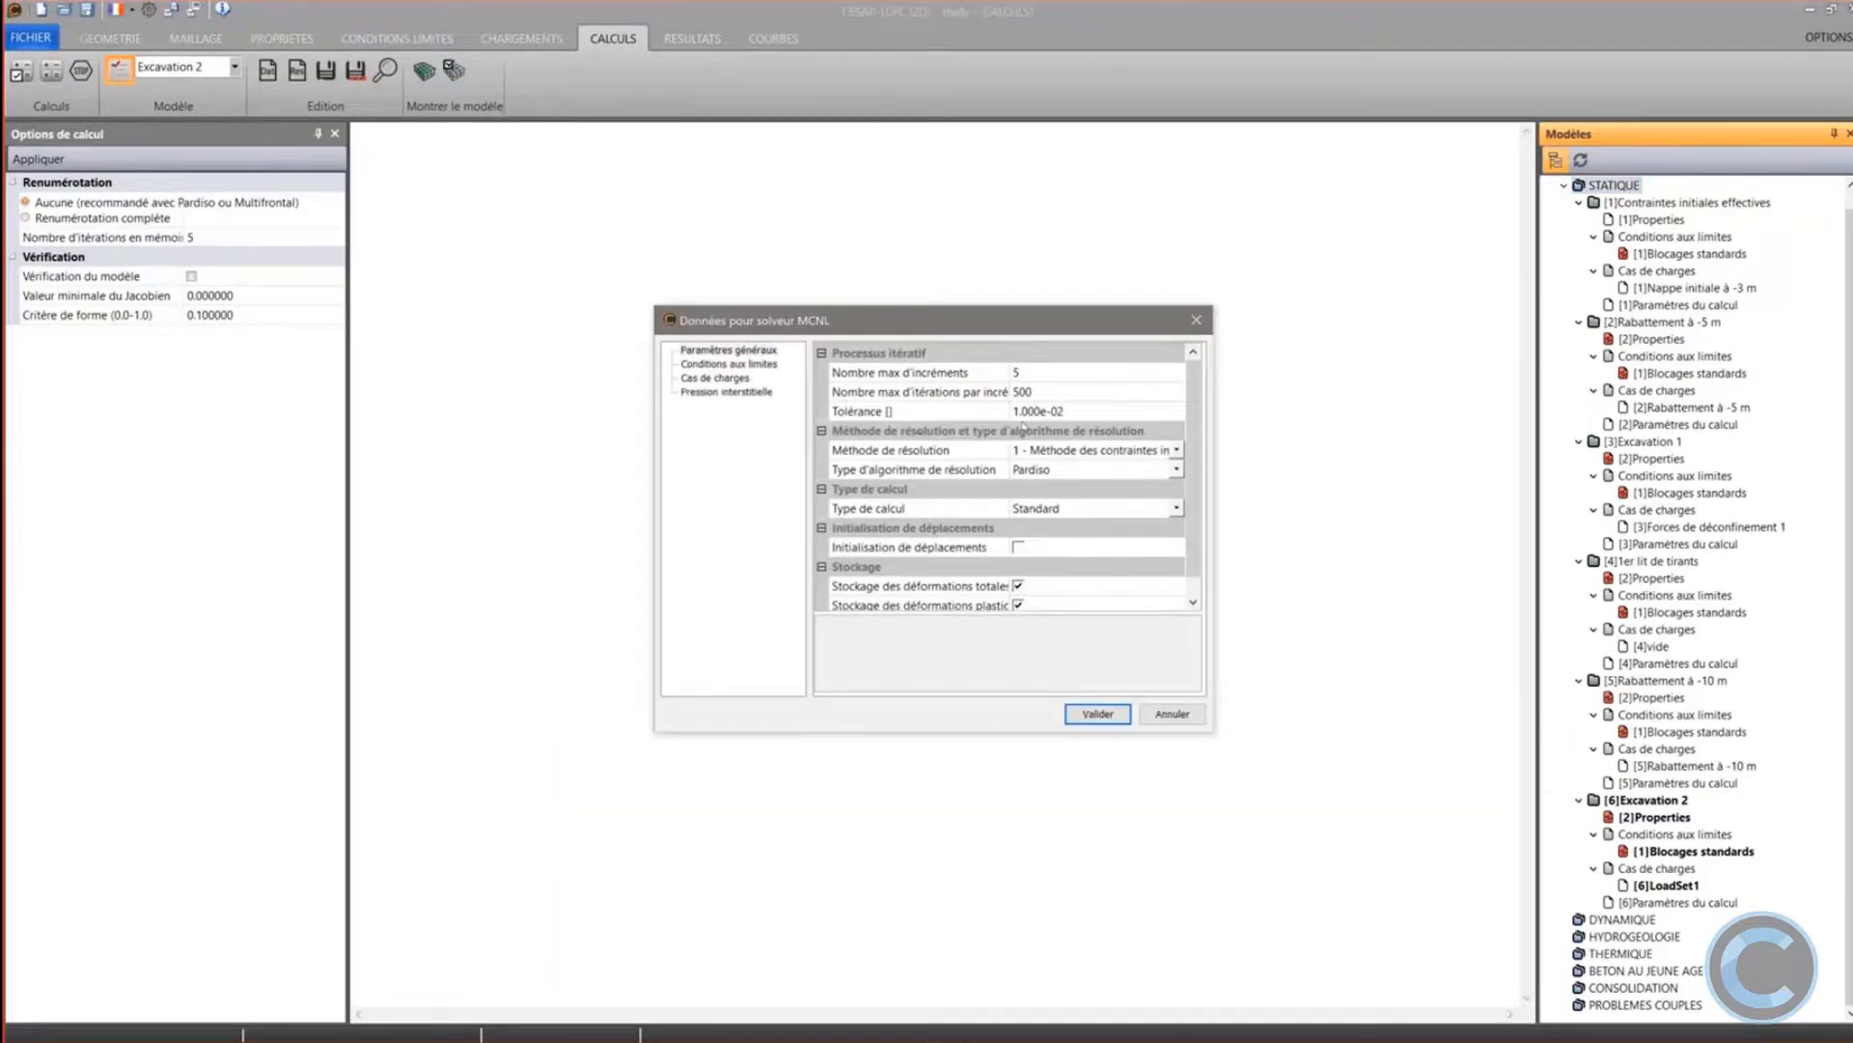
pyautogui.click(1183, 714)
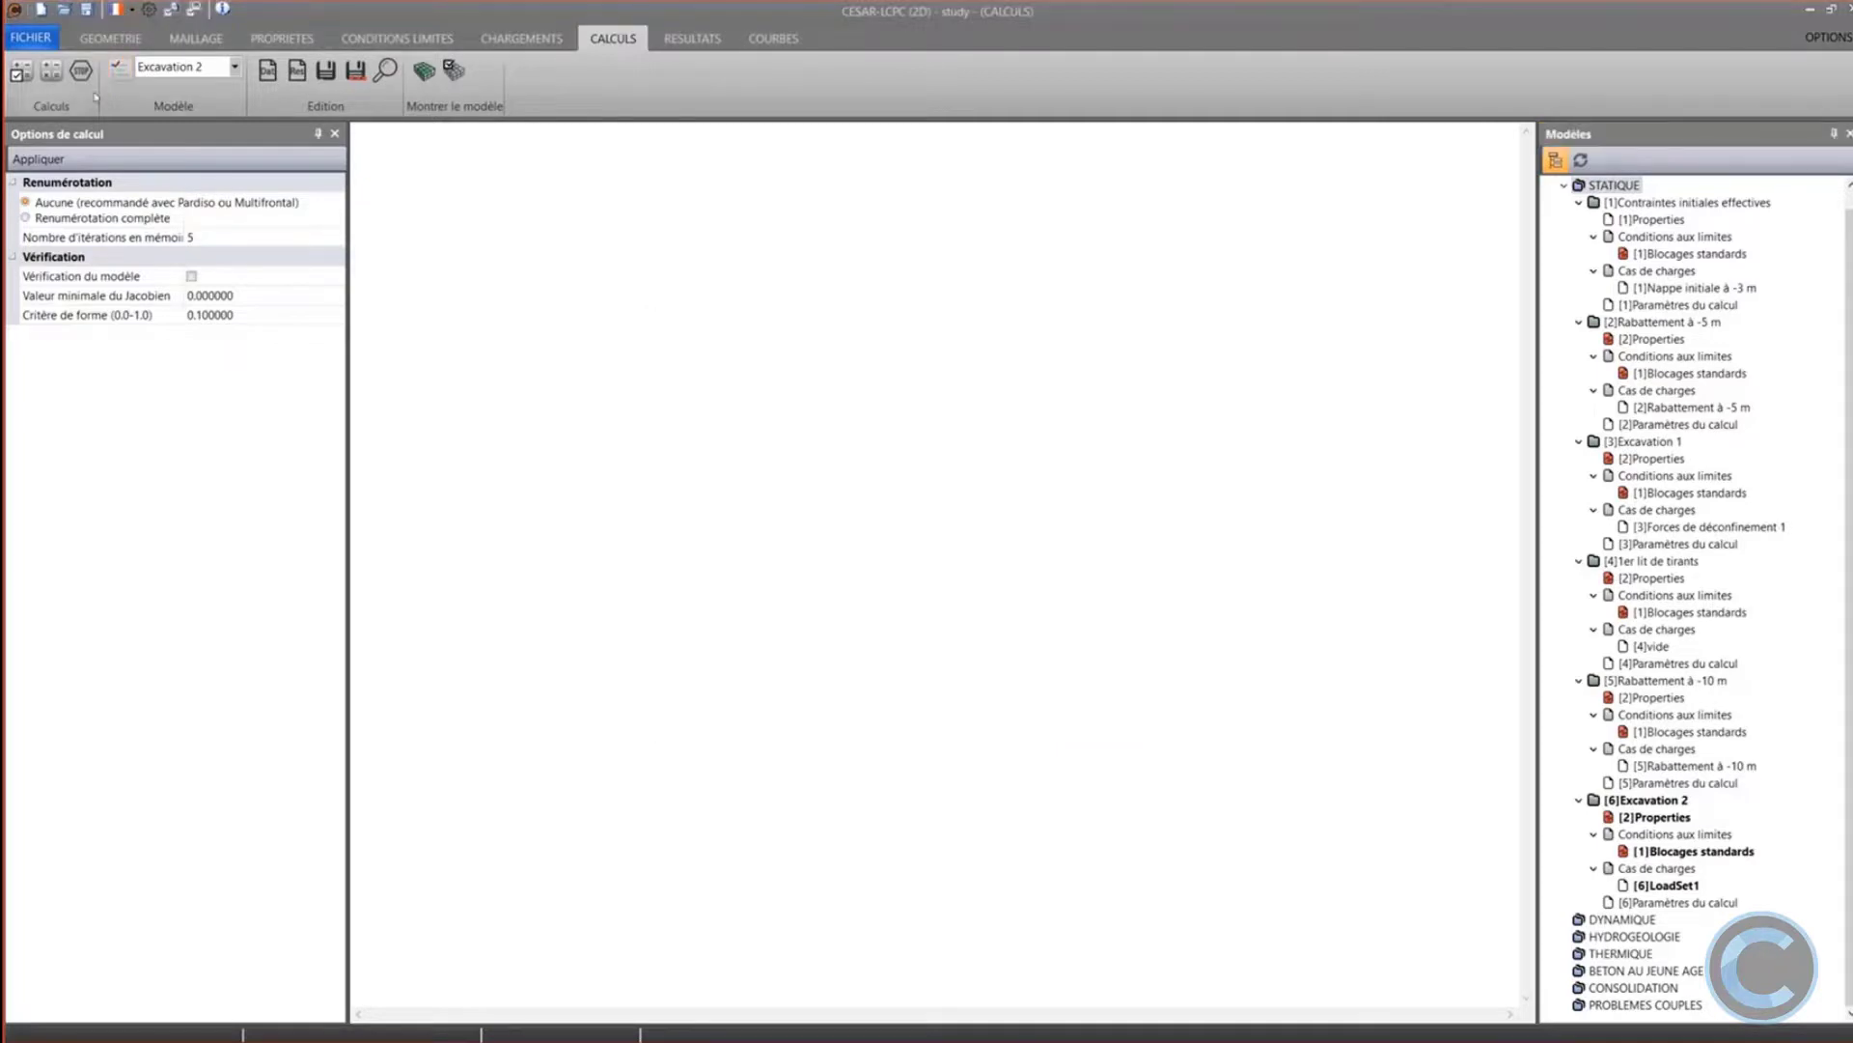
pyautogui.click(54, 74)
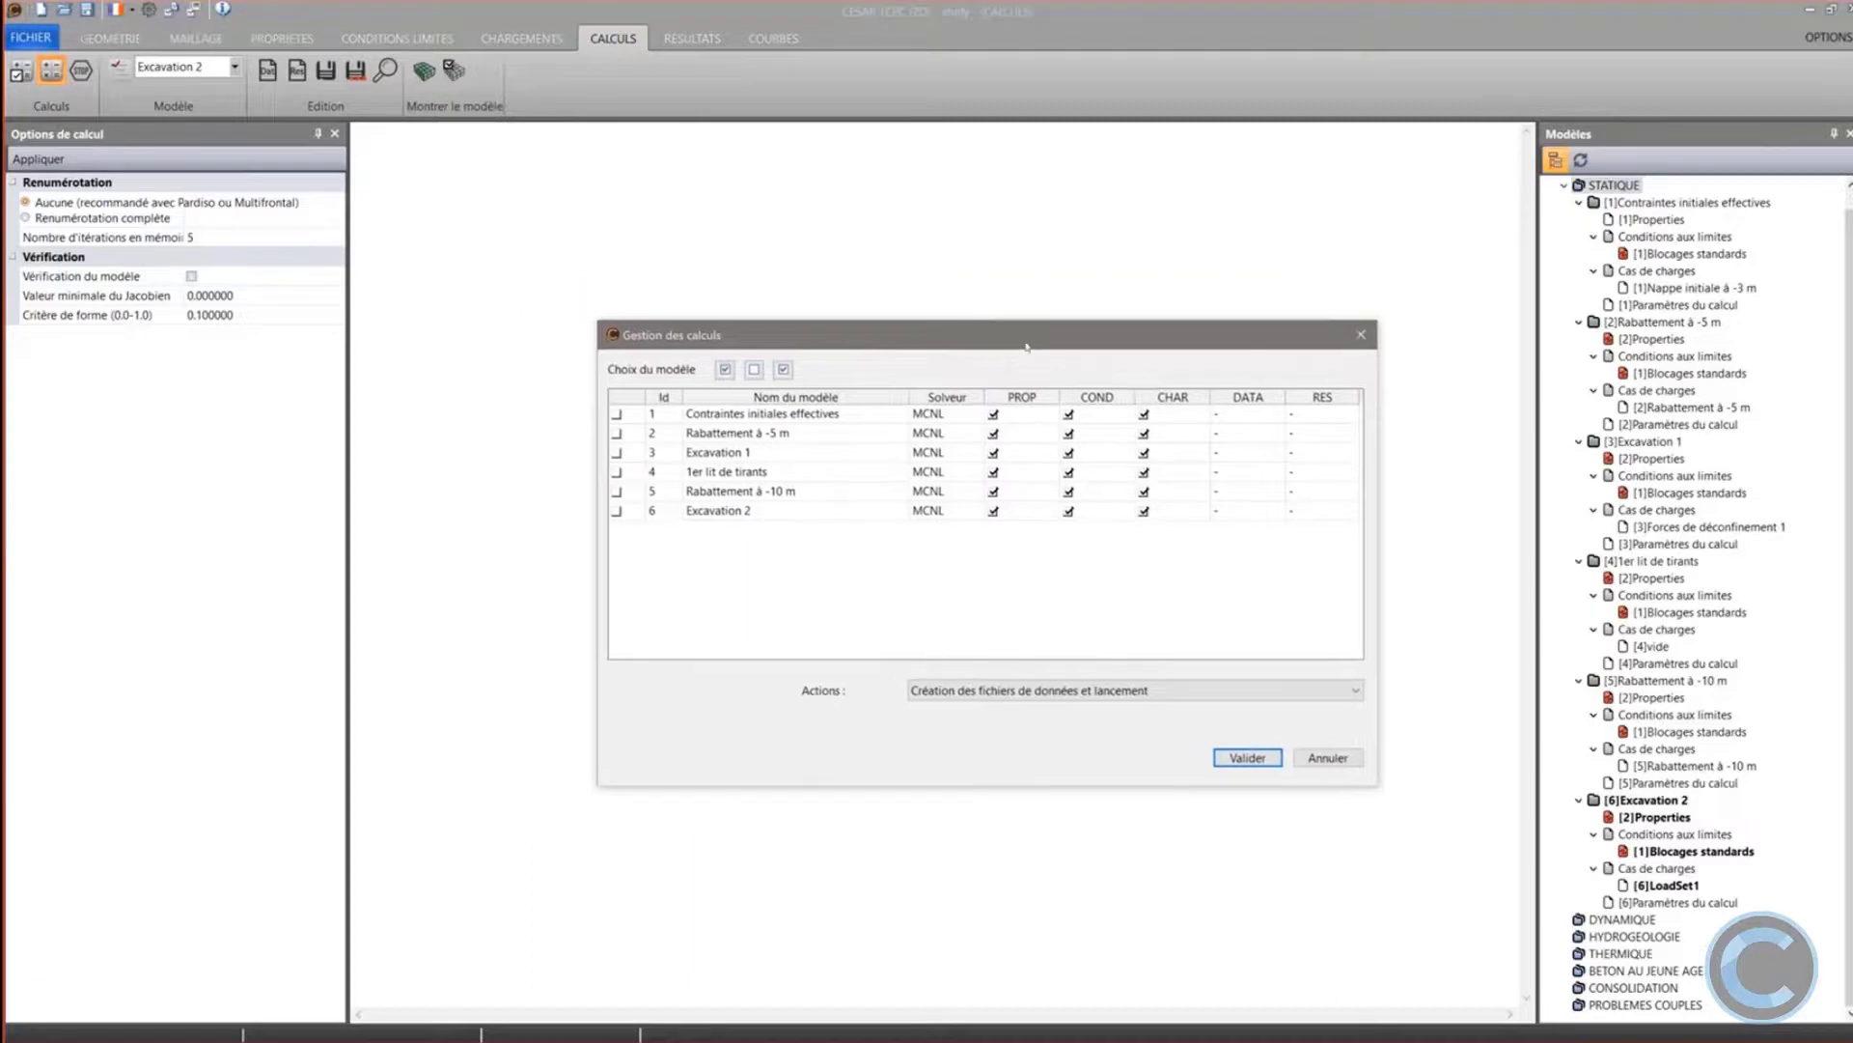
pyautogui.moveTo(973, 311); pyautogui.dragTo(1027, 346)
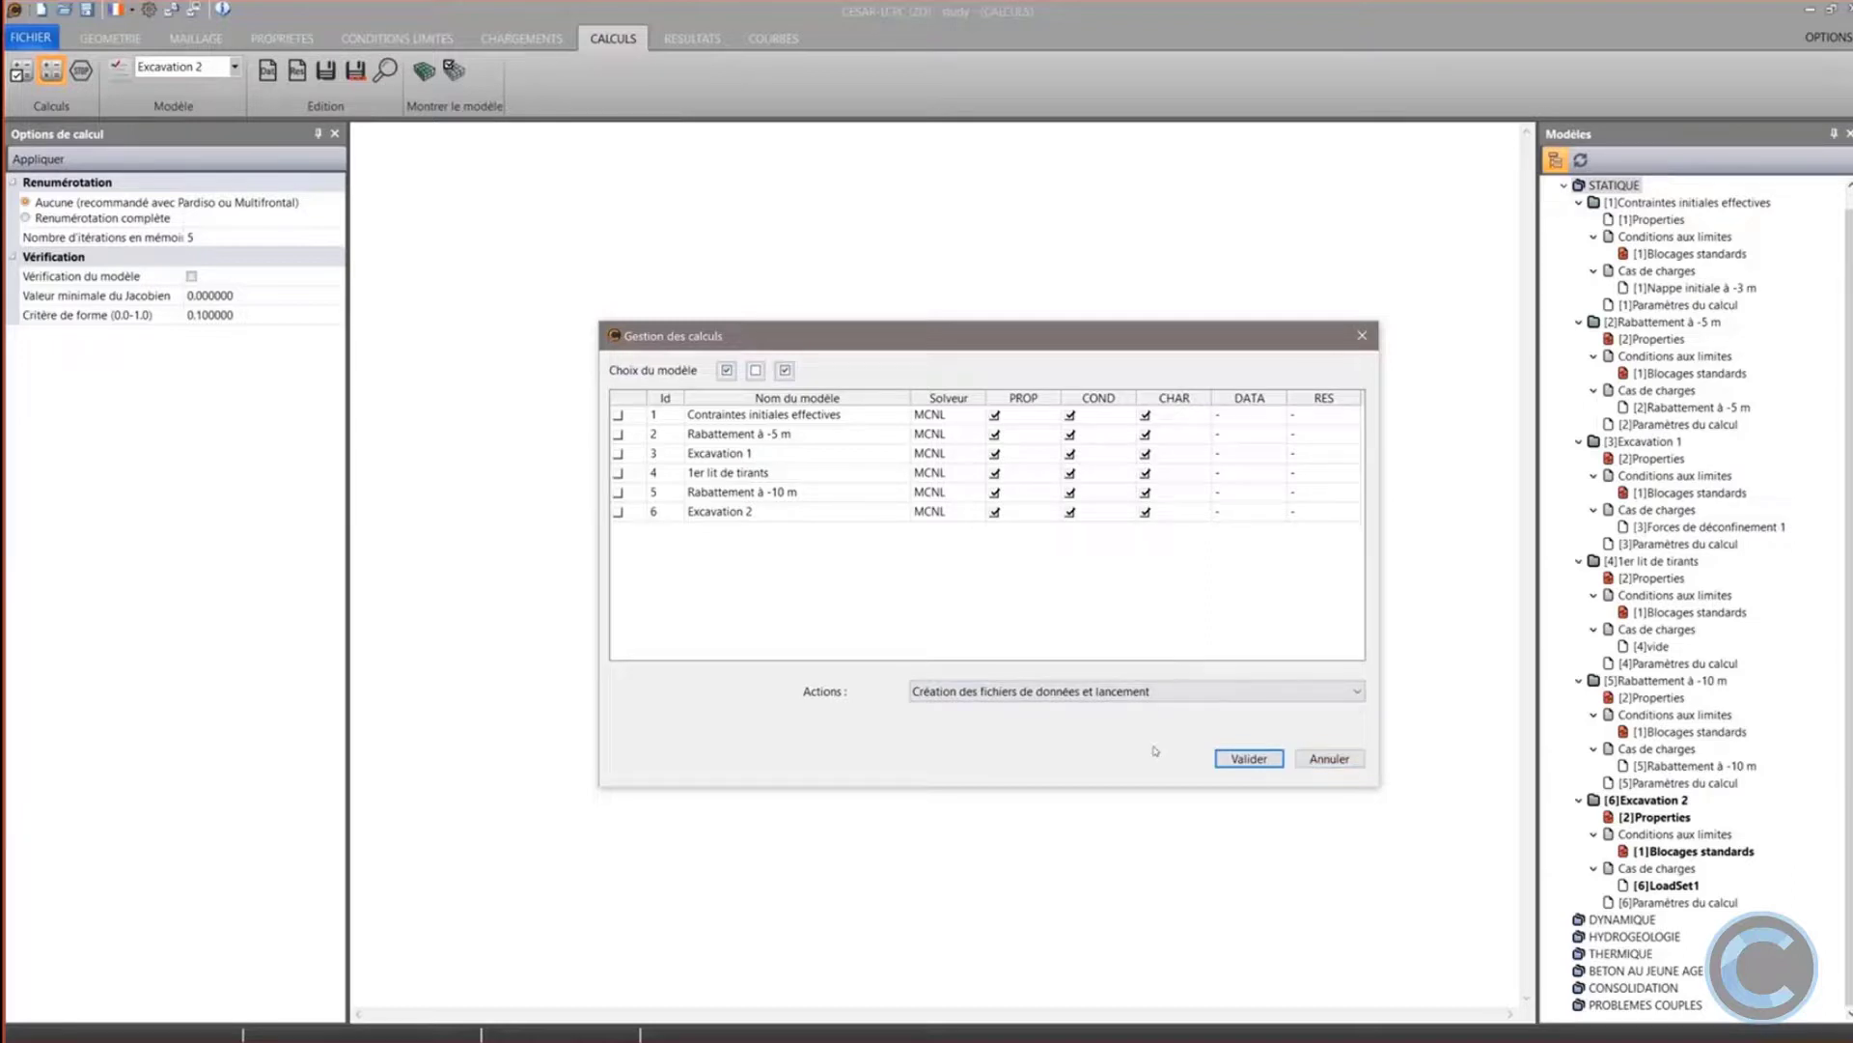
pyautogui.click(1313, 760)
# Save the study in the Video Tuto 2D-1g folder under the file name tuto-2g01
pyautogui.click(87, 9)
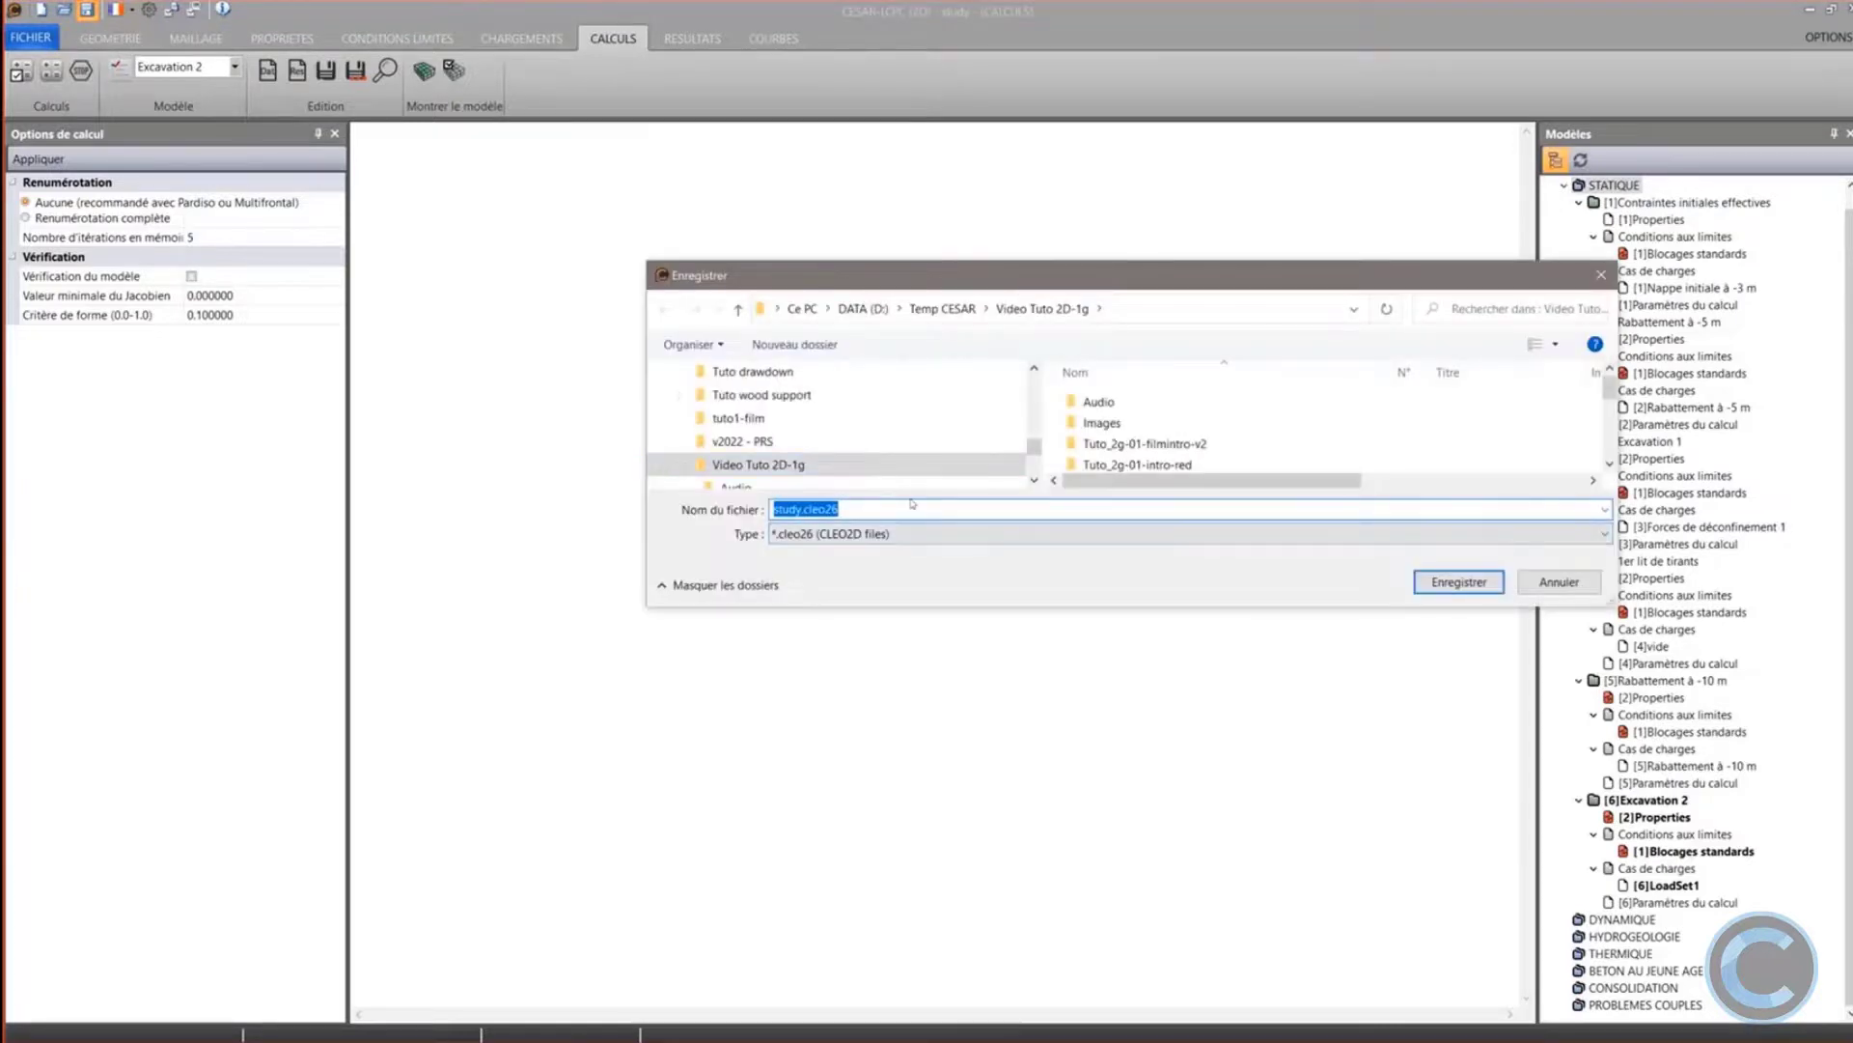
pyautogui.write('tuto')
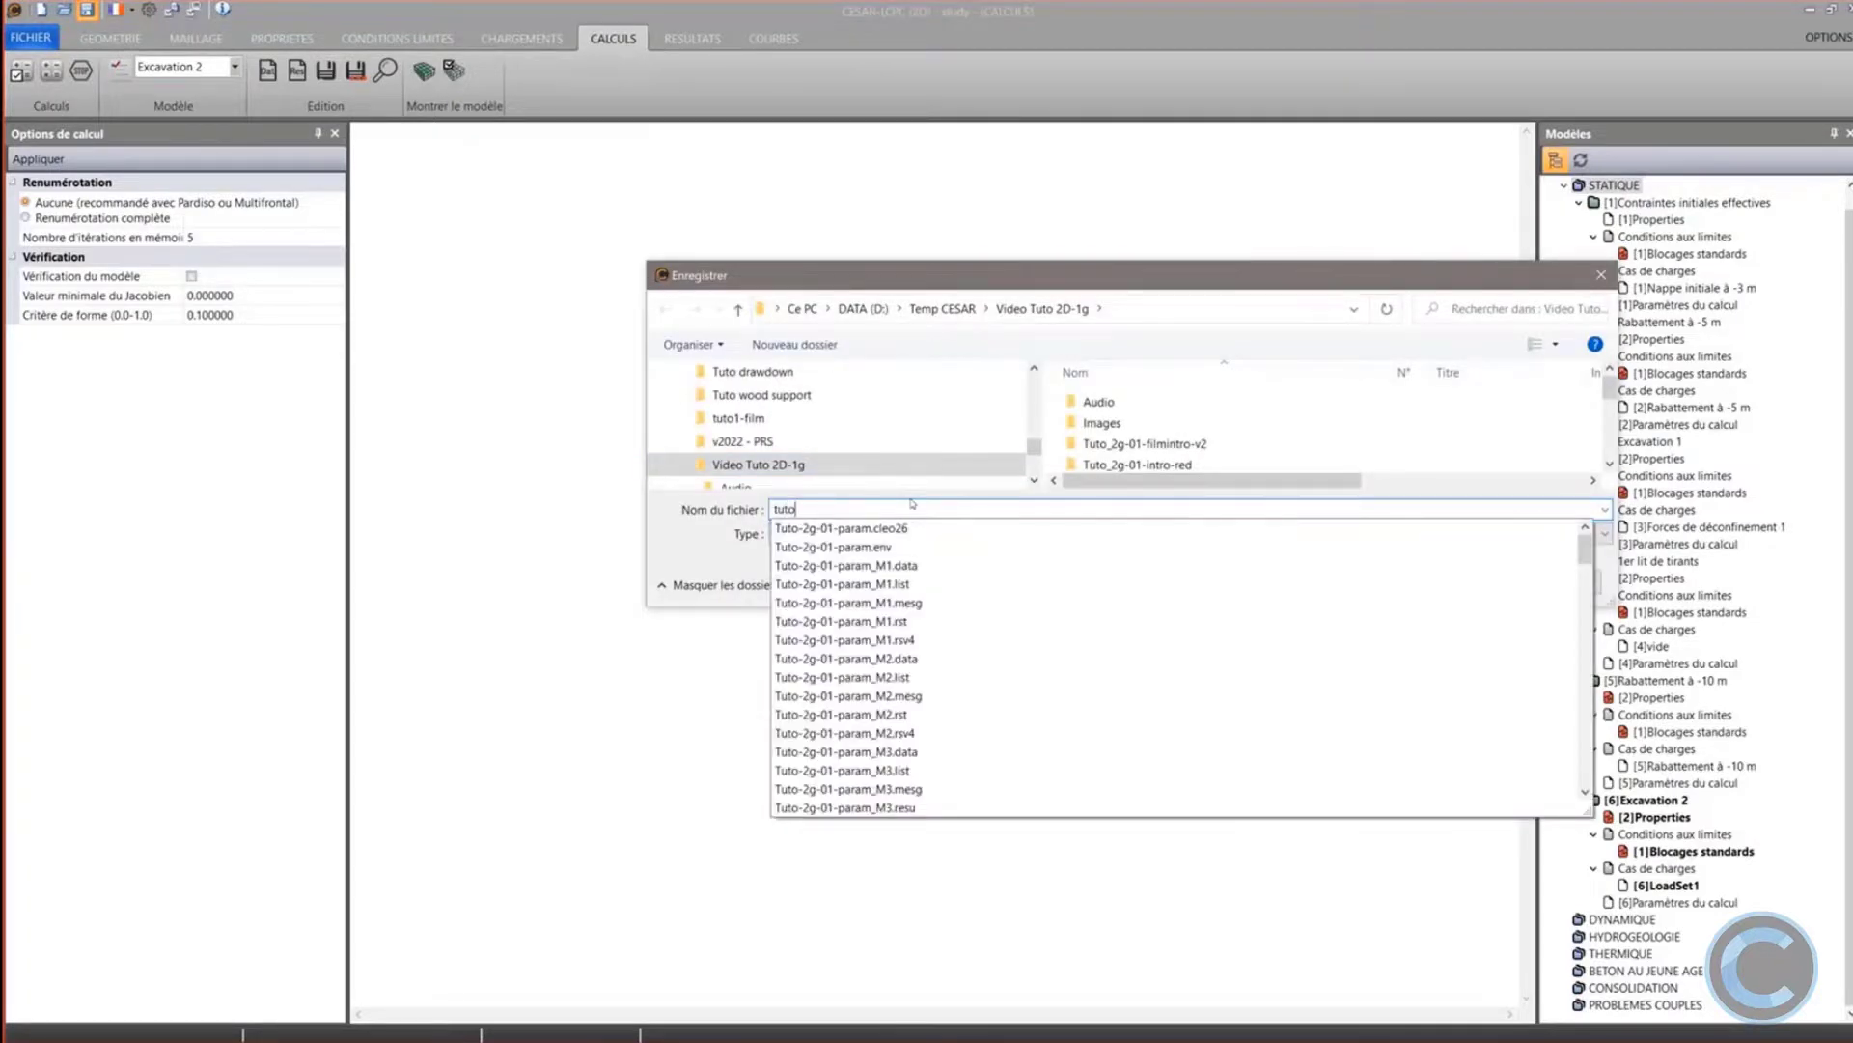
pyautogui.write('-2g01')
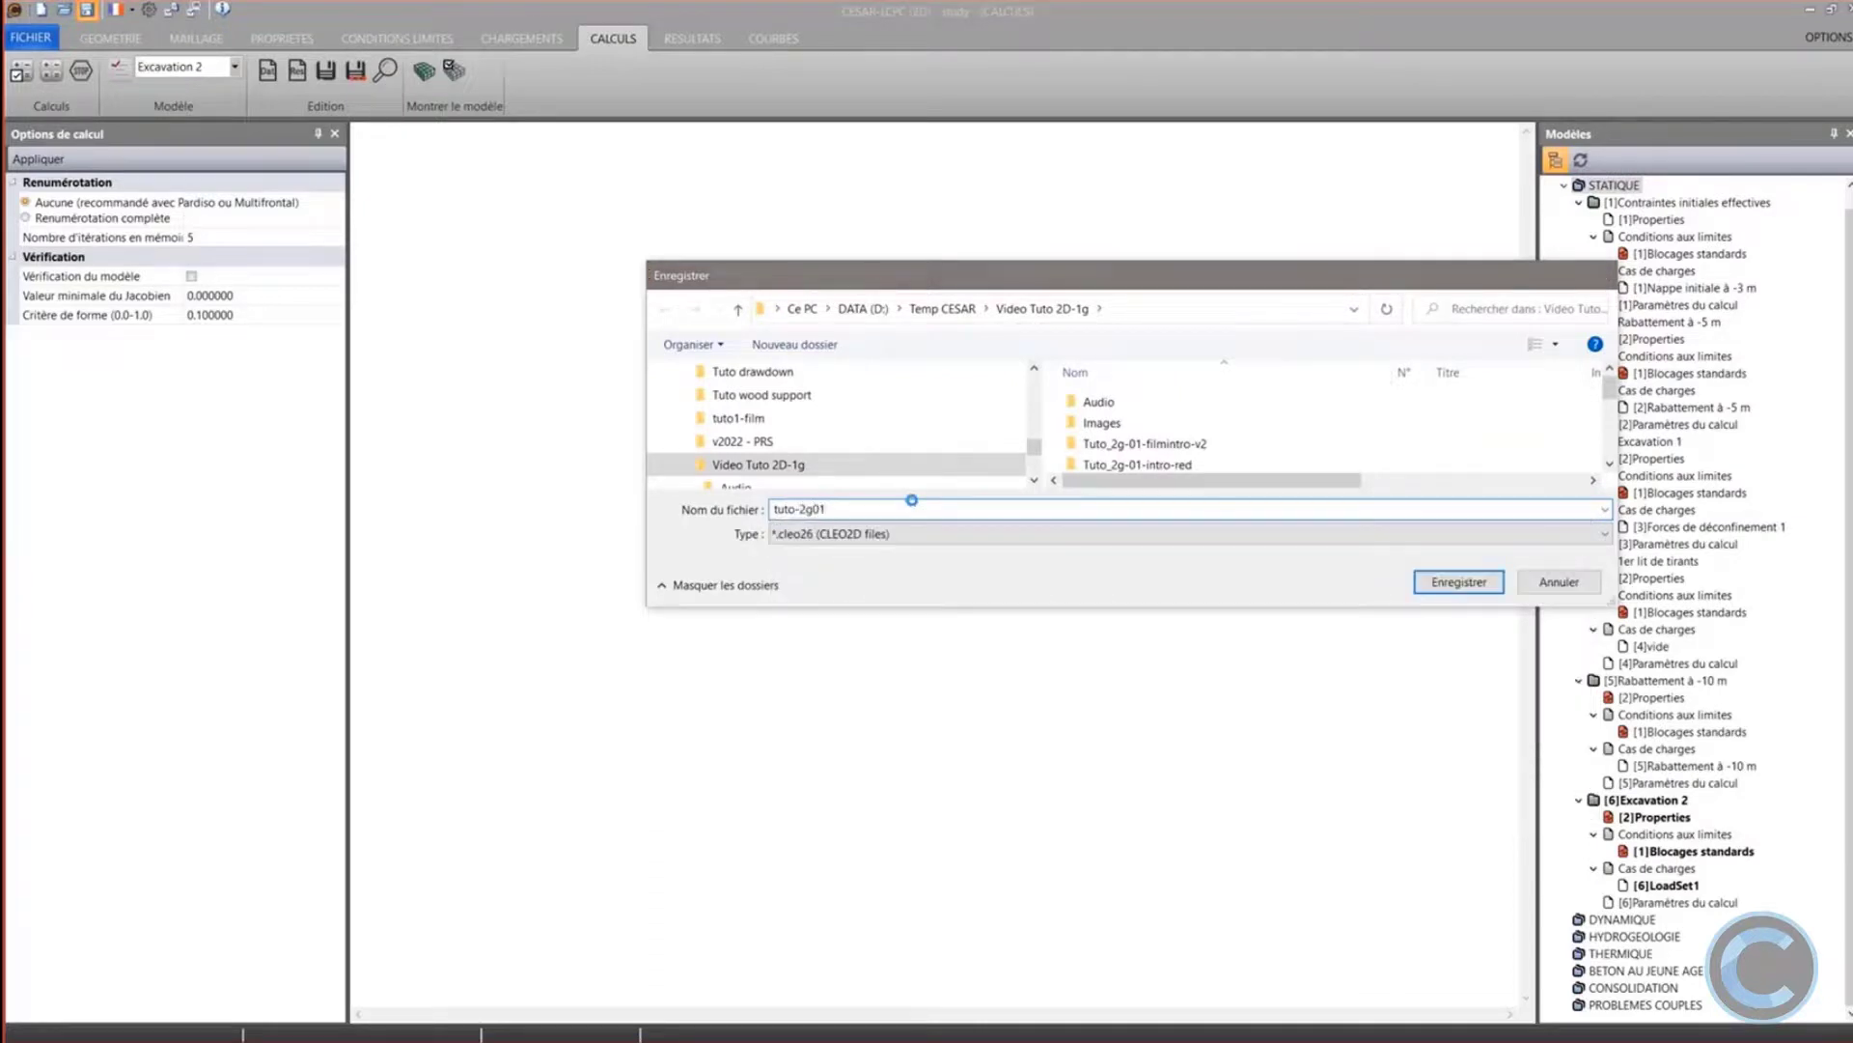
pyautogui.press('Return')
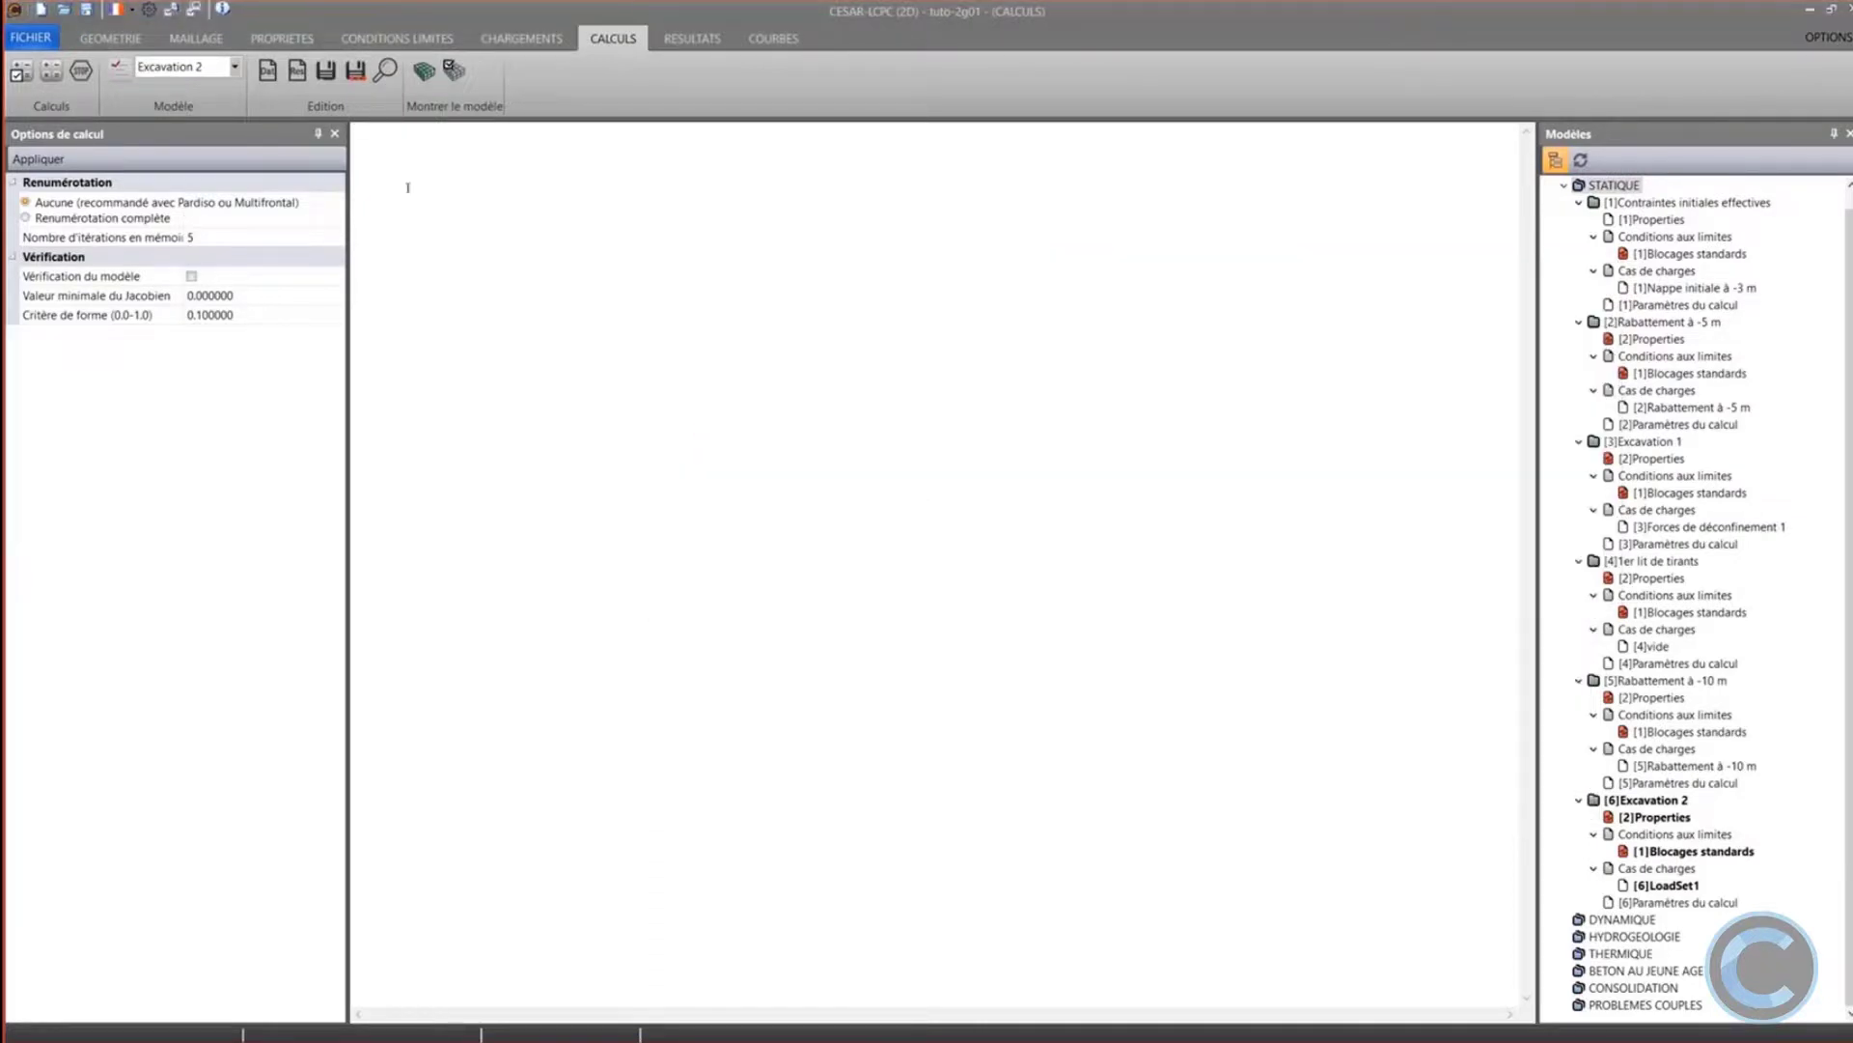
# Select all six construction stages and run their calculations with data file creation and launch
pyautogui.click(51, 71)
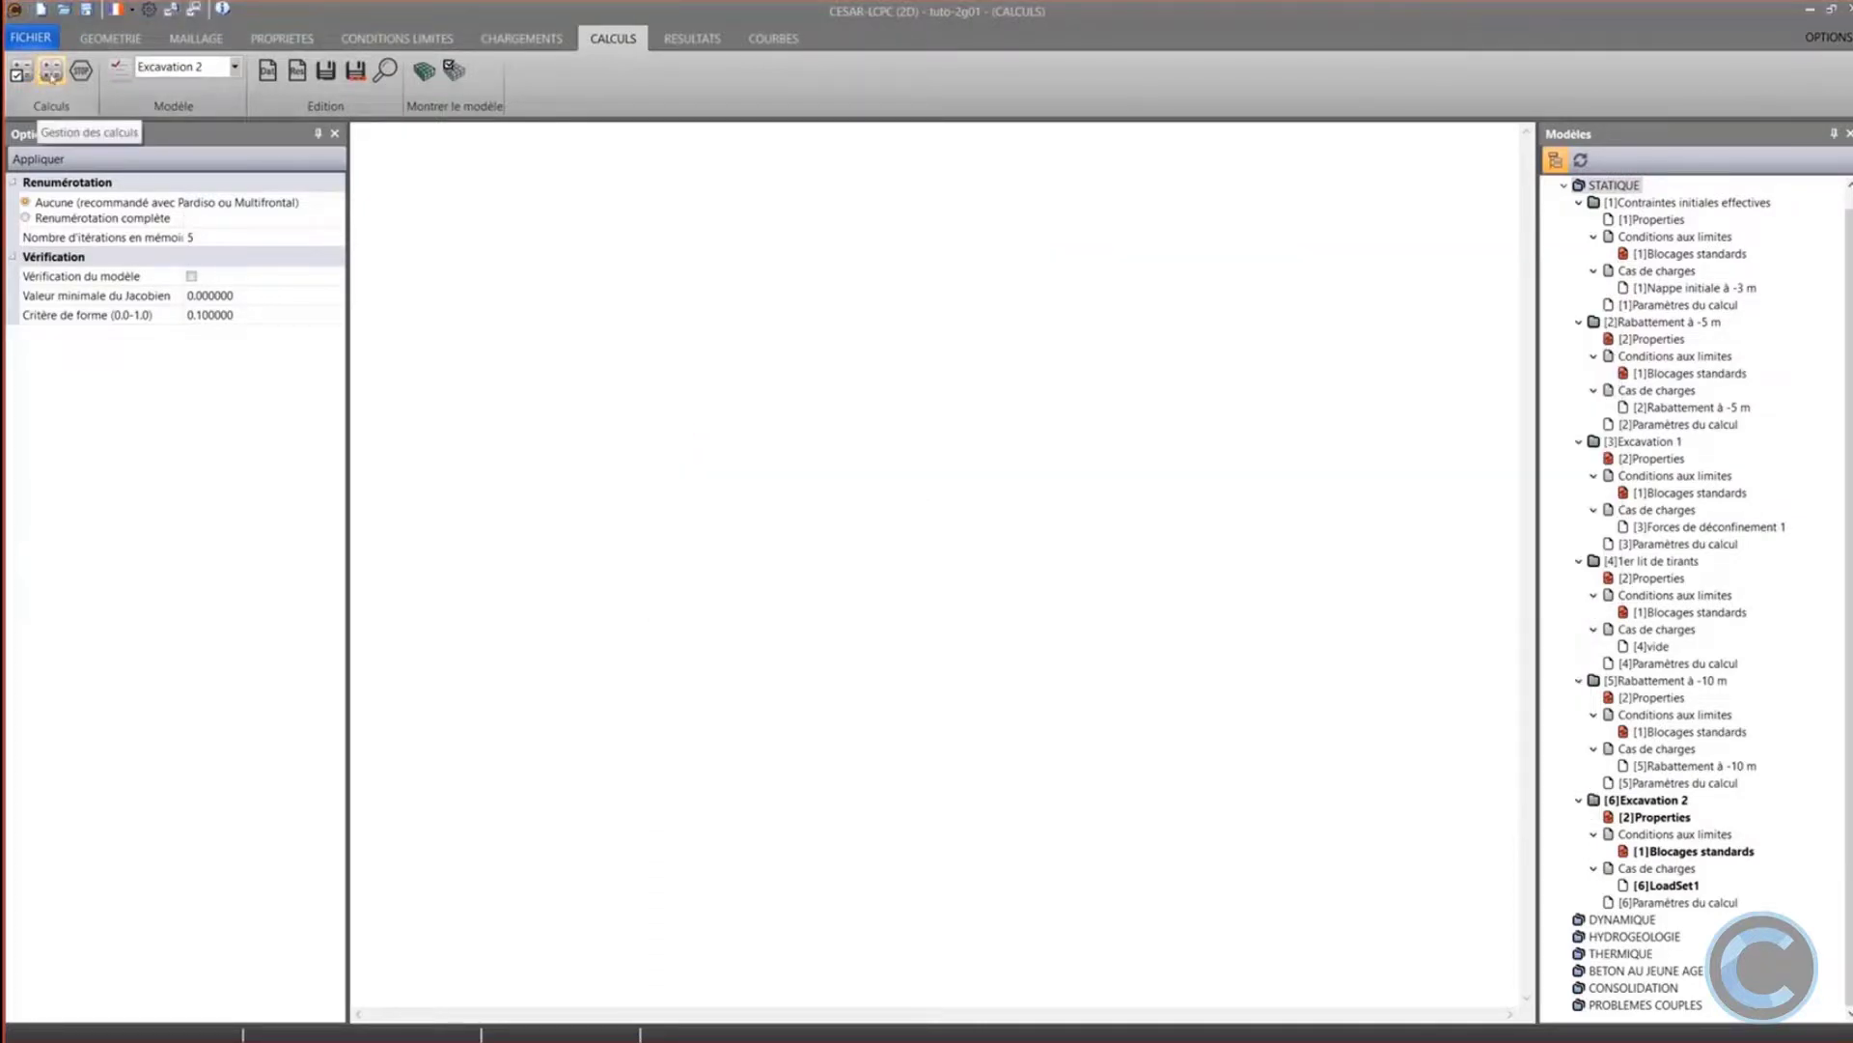
pyautogui.click(671, 335)
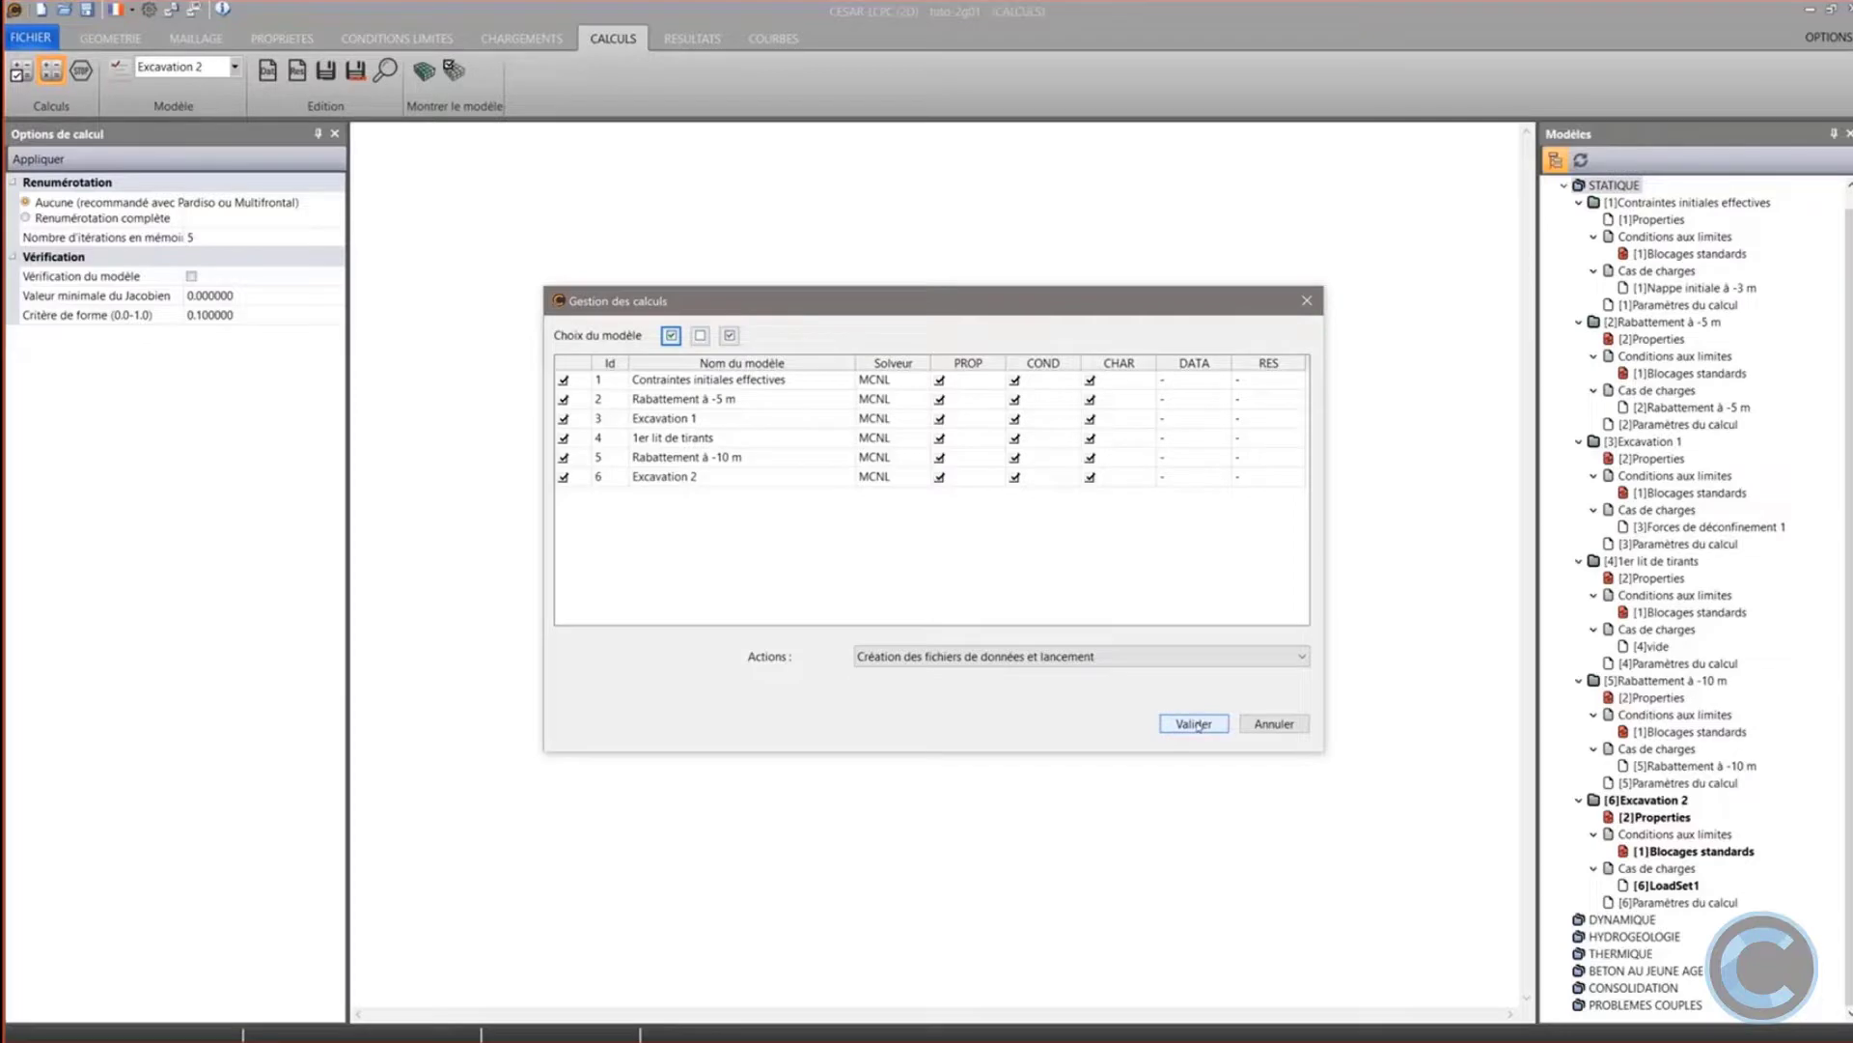
pyautogui.click(1195, 724)
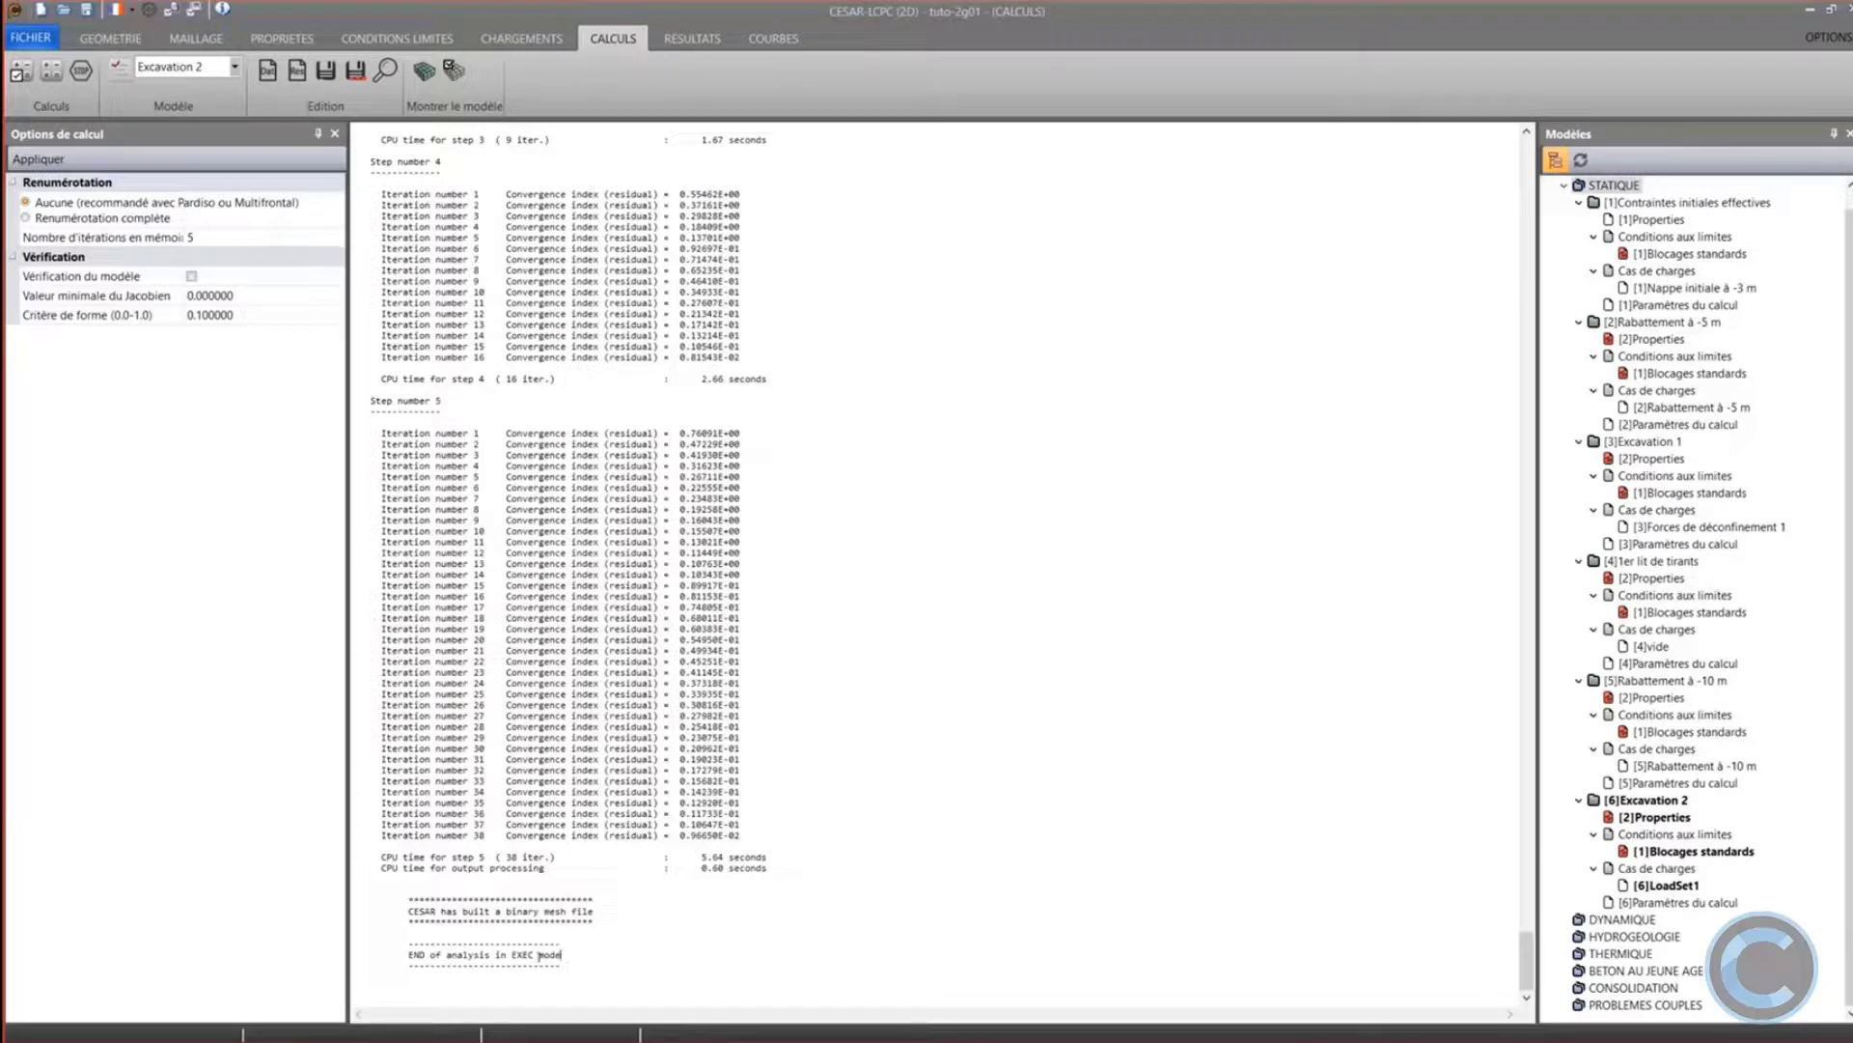
# Check the end of the calculation log and the data and result status of every stage, without launching anything
pyautogui.moveTo(541, 955); pyautogui.dragTo(404, 957)
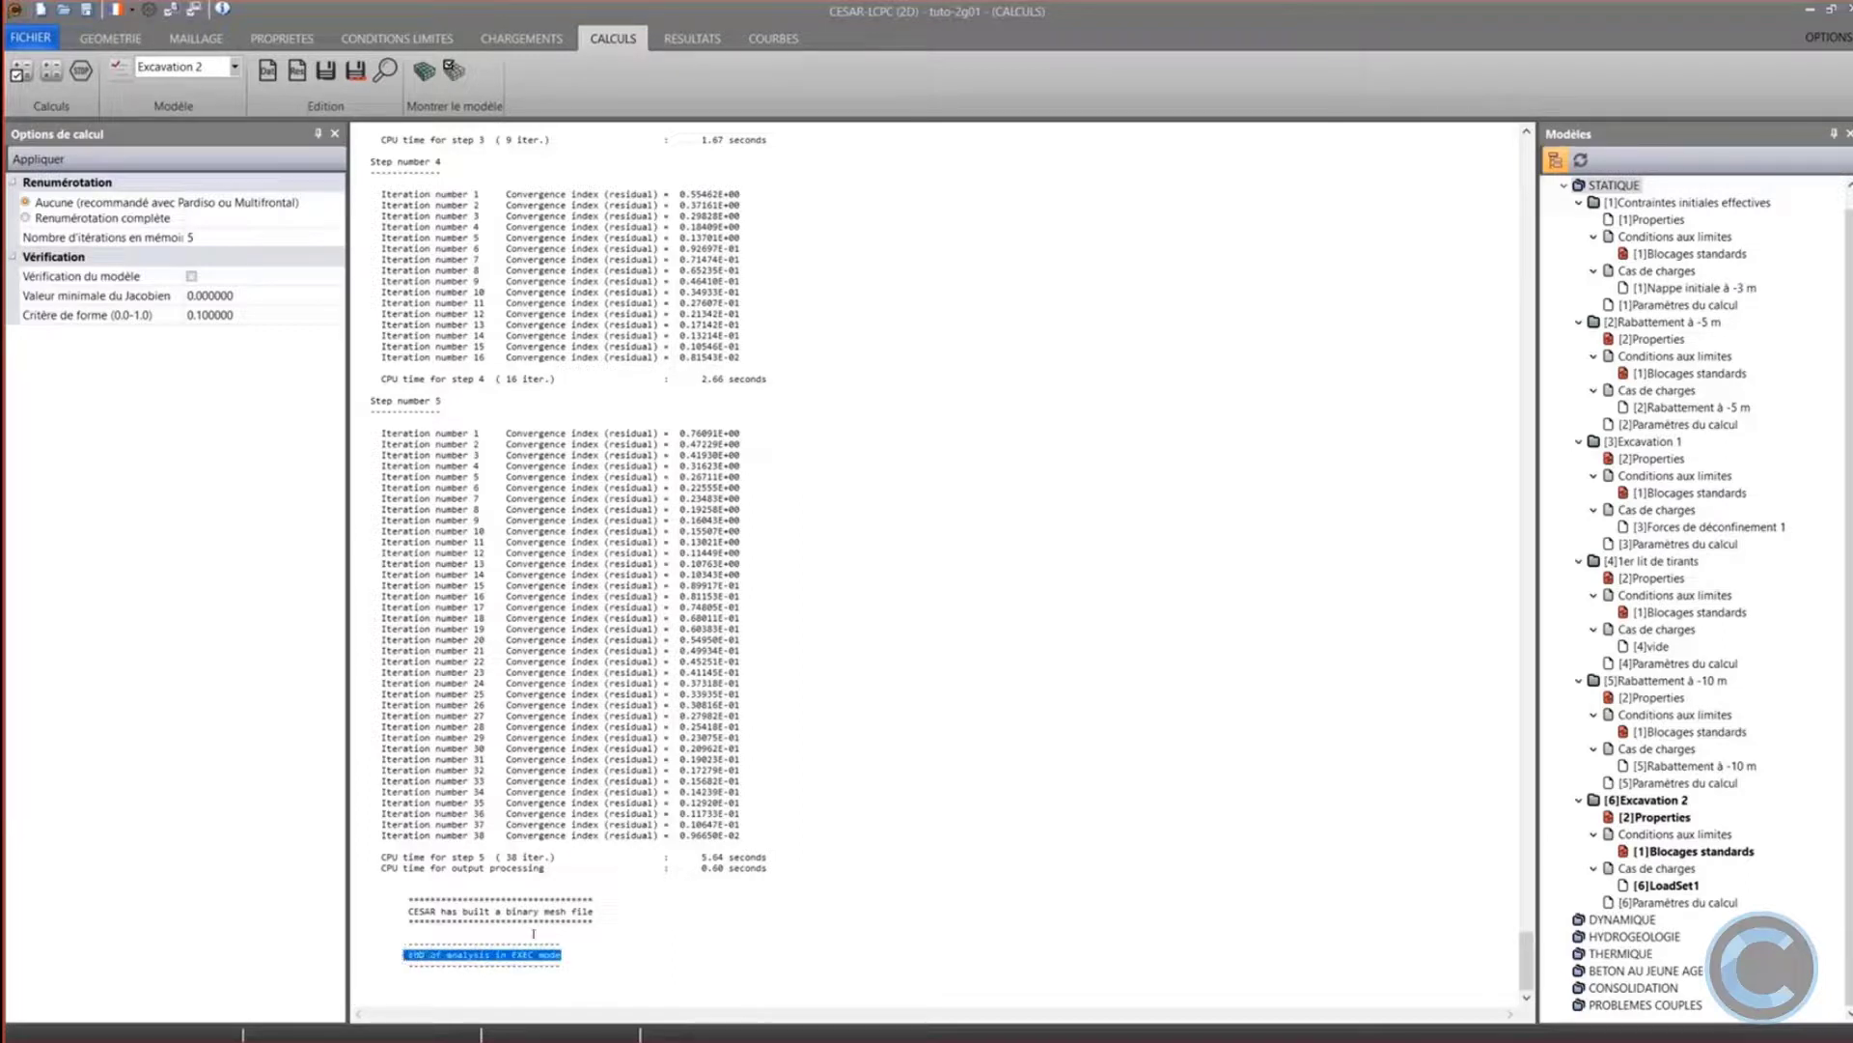
pyautogui.click(593, 912)
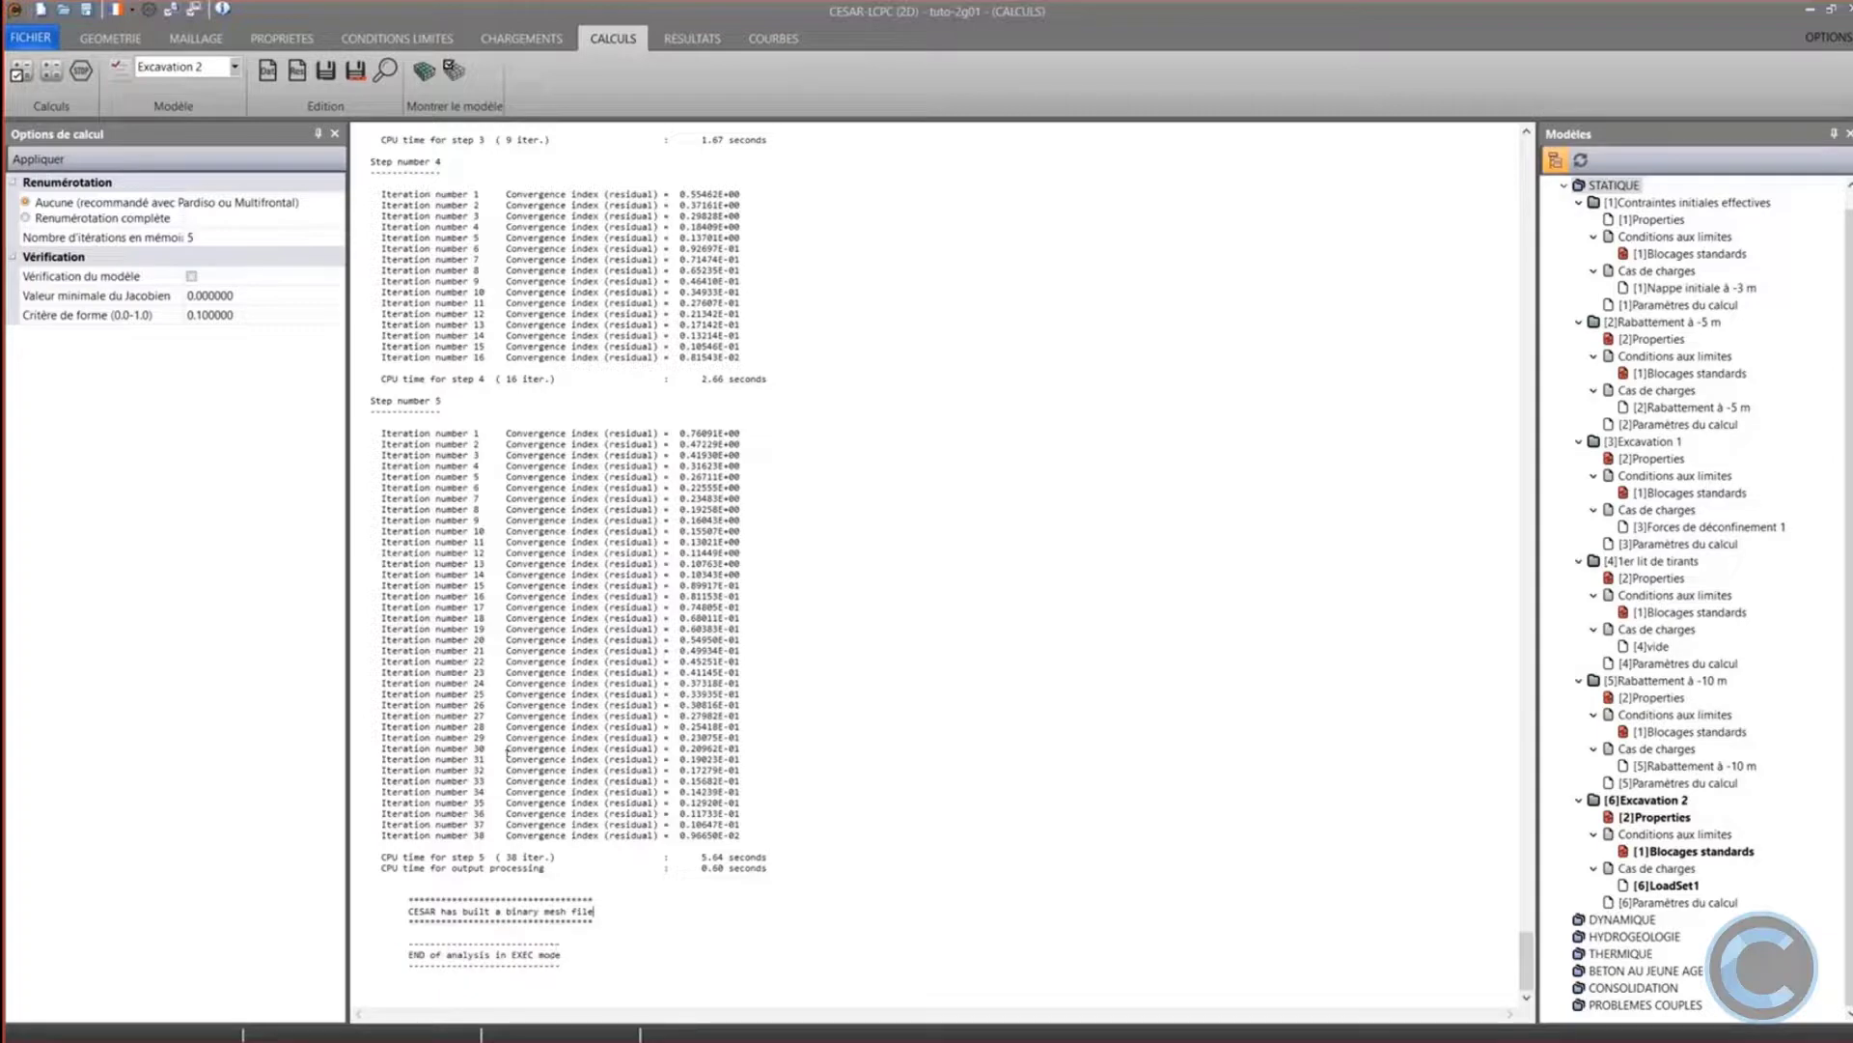
pyautogui.click(51, 70)
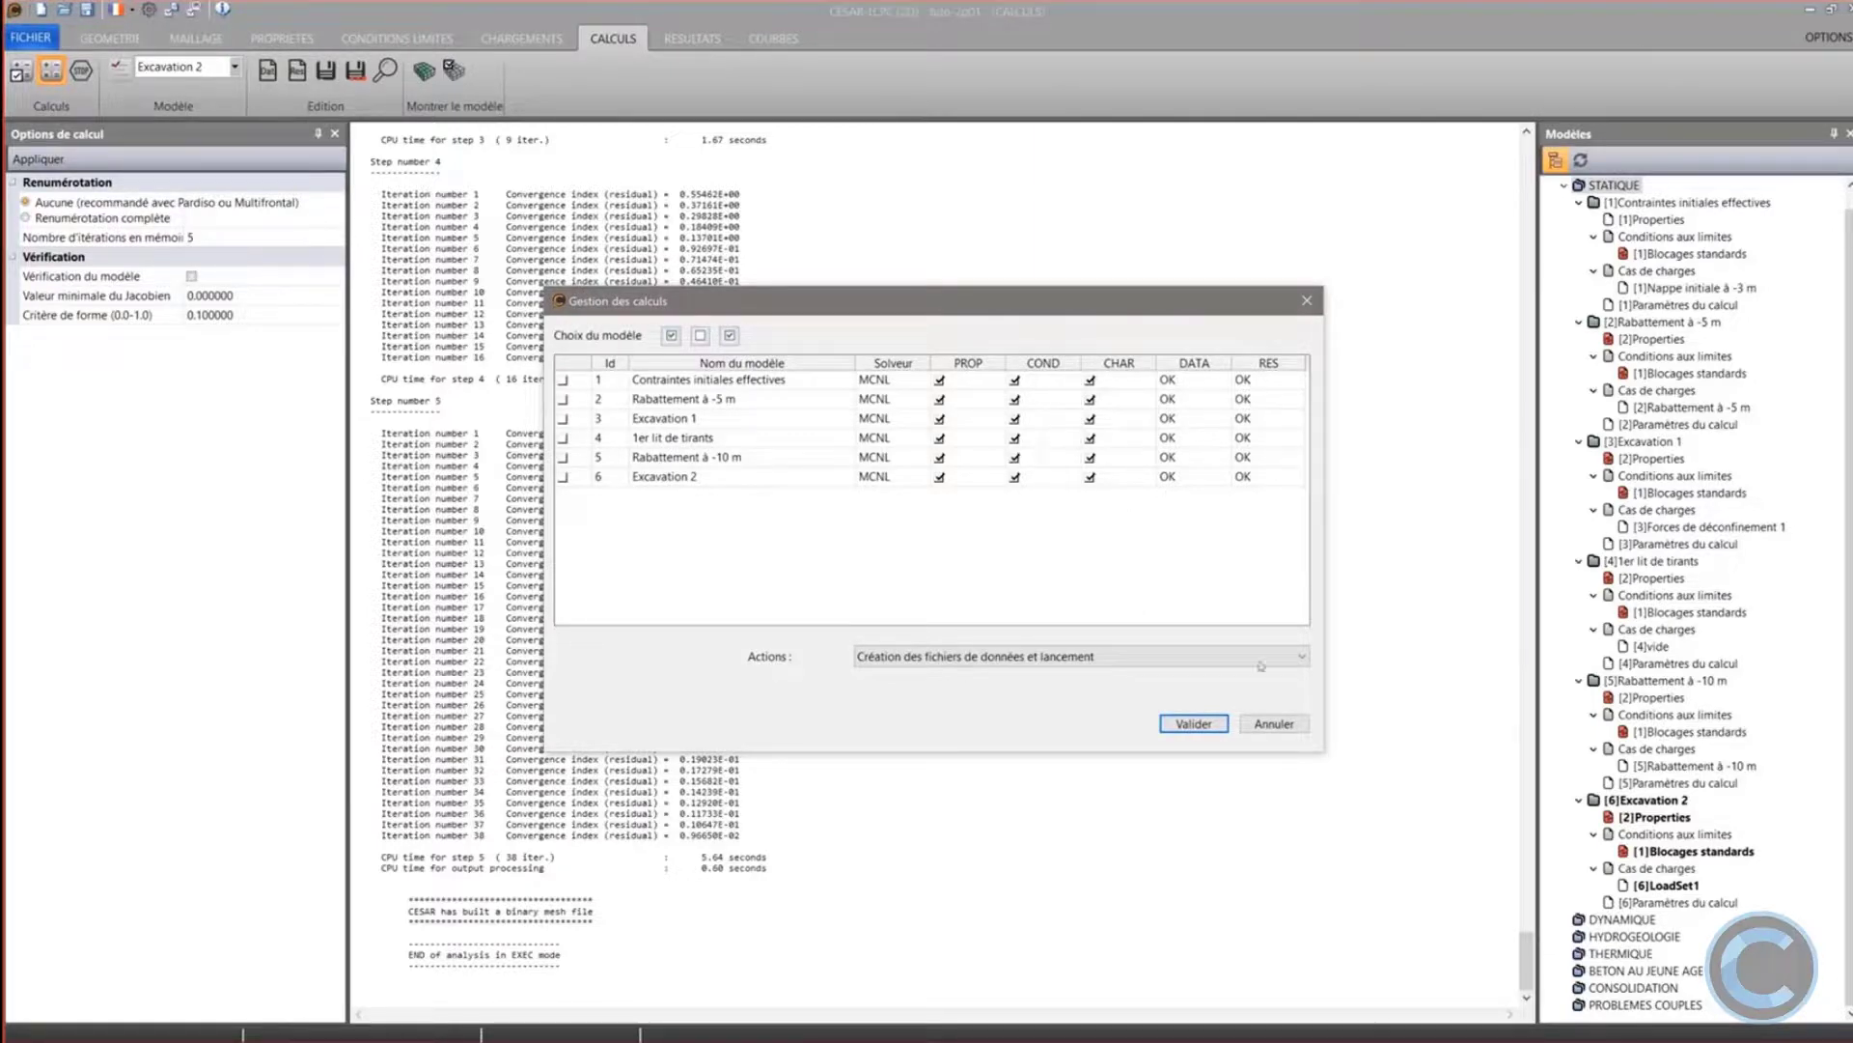
pyautogui.click(1288, 724)
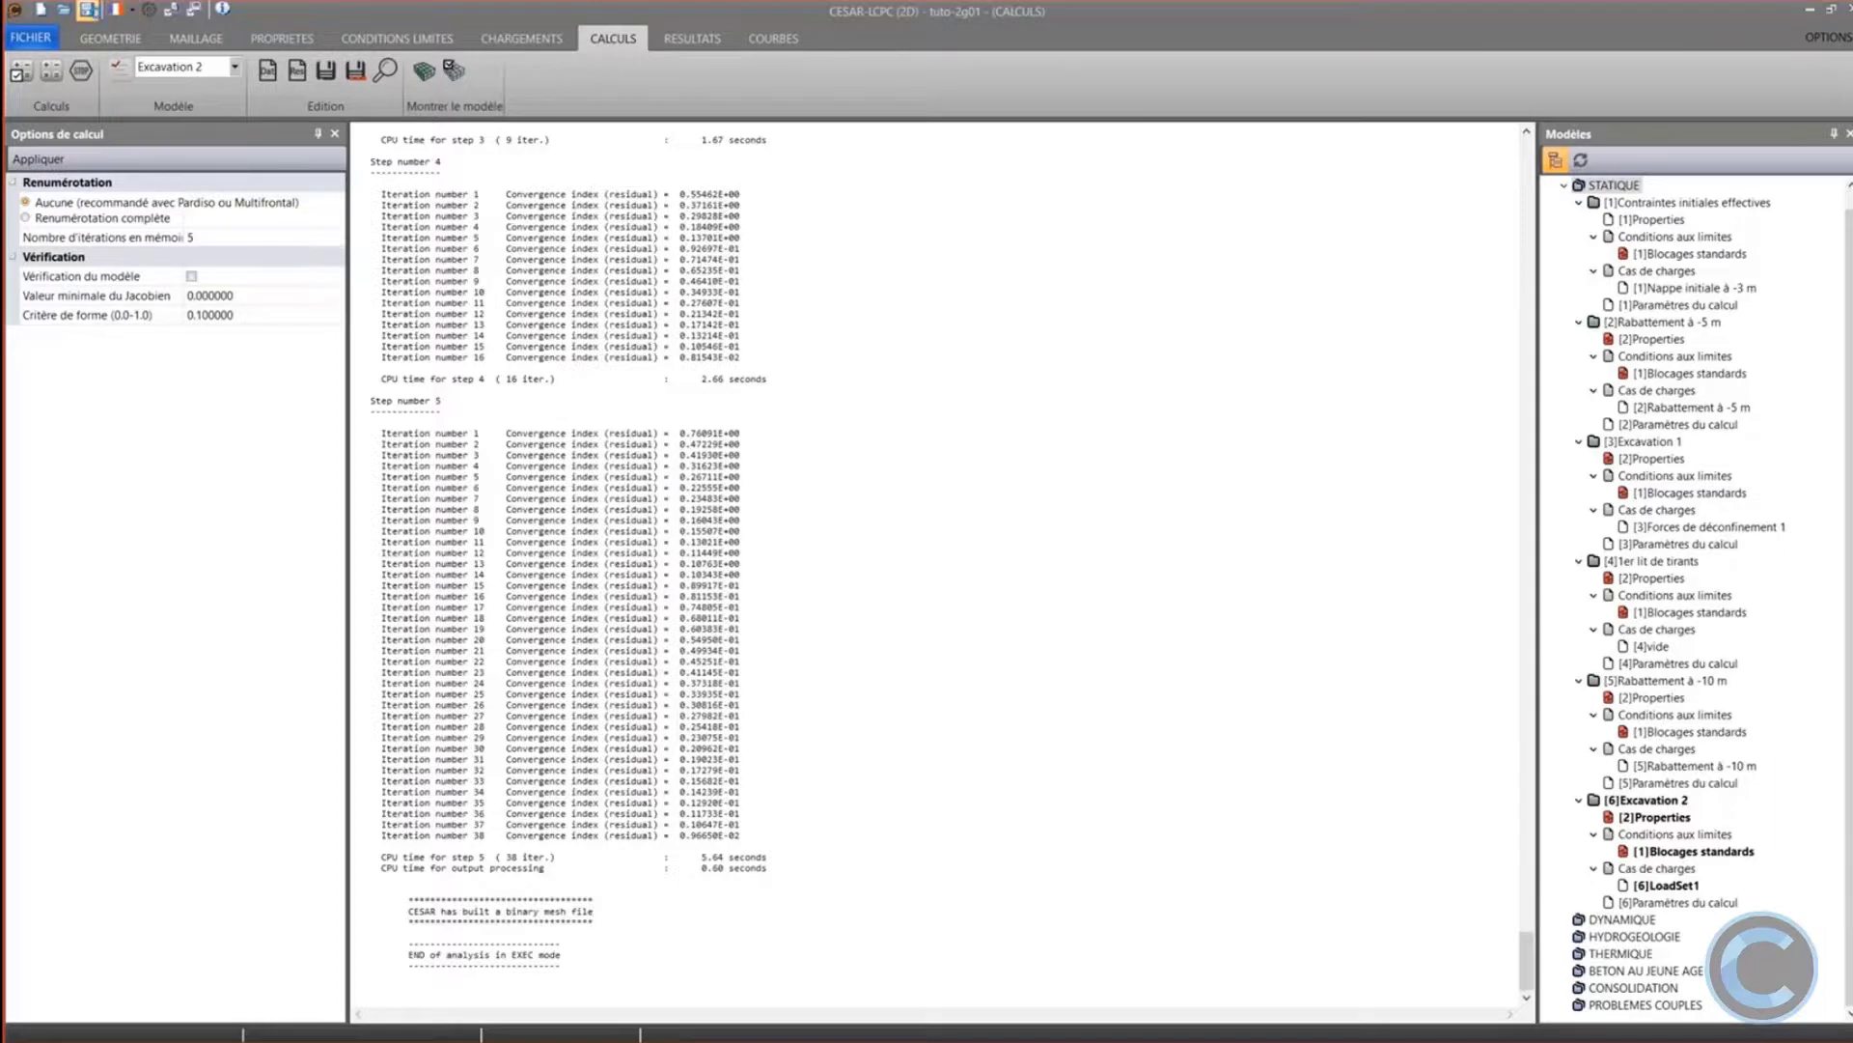
# Display the 2D stress tensors (Contraintes 2D) in the results of the Contraintes initiales effectives stage
pyautogui.click(710, 43)
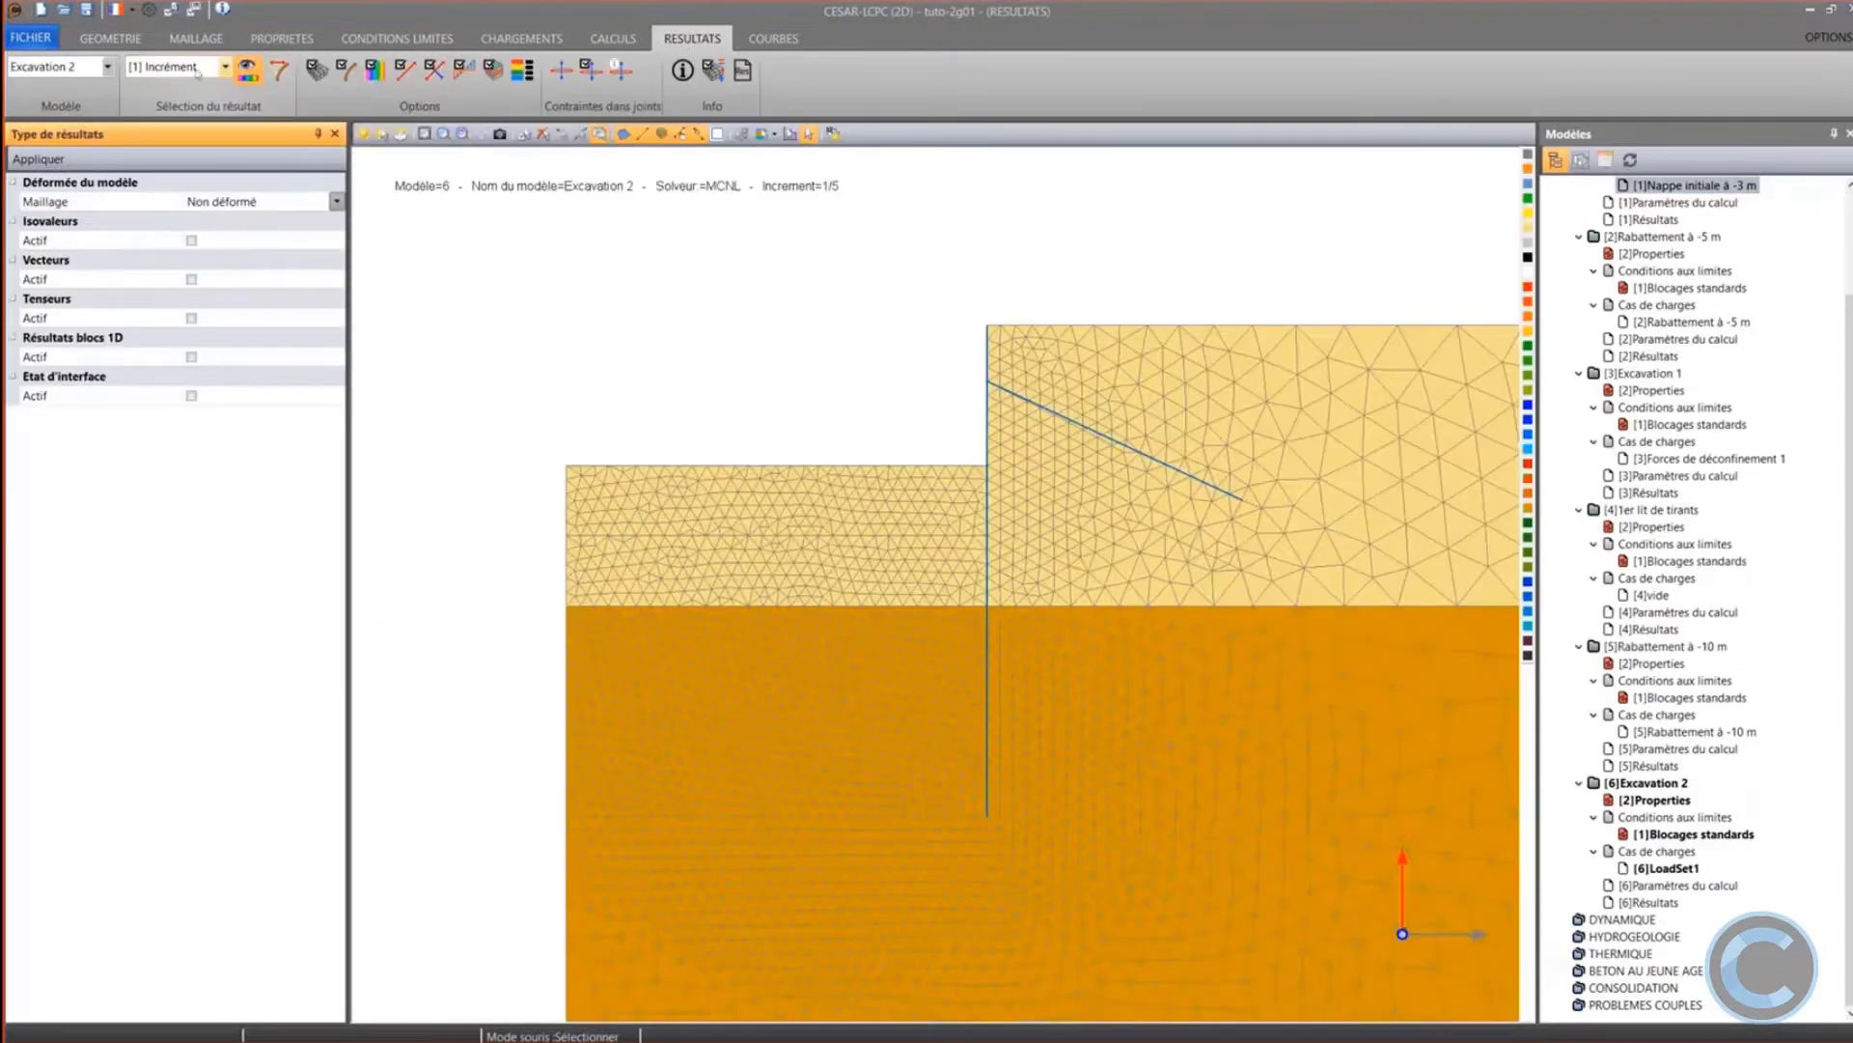
pyautogui.click(108, 66)
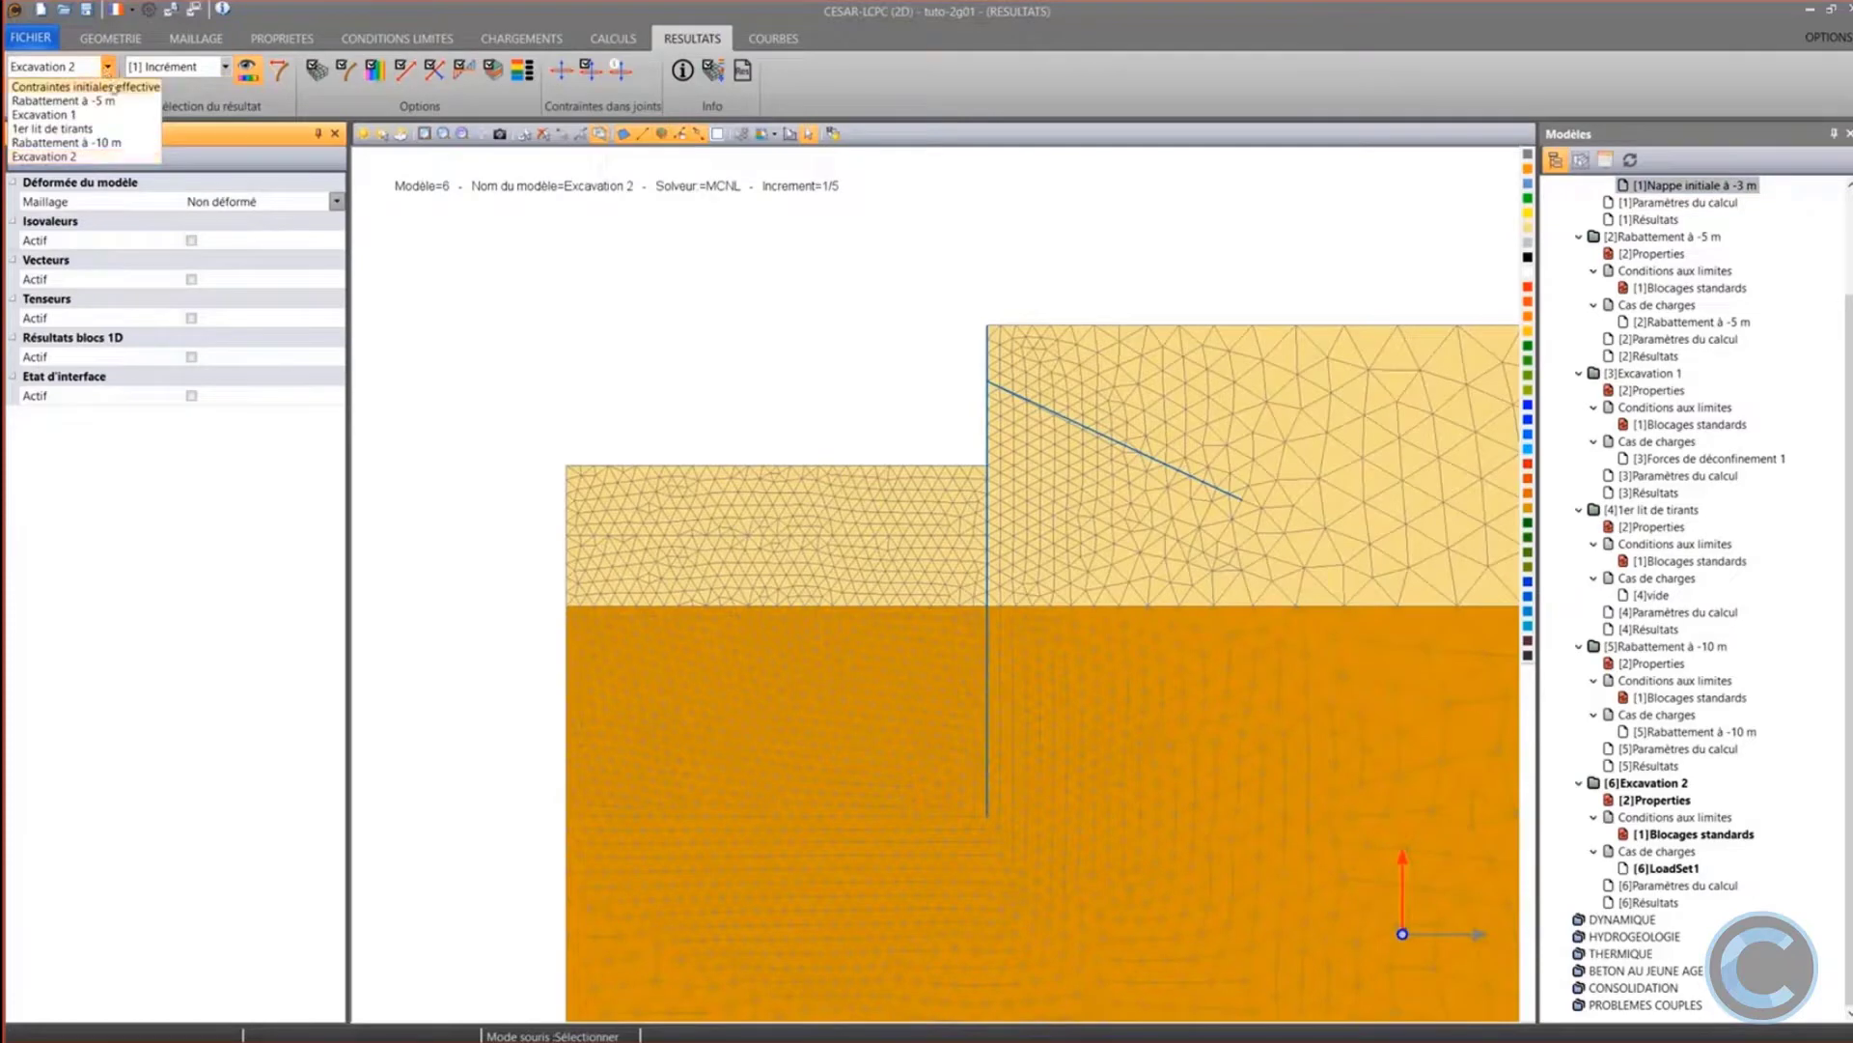
pyautogui.click(87, 87)
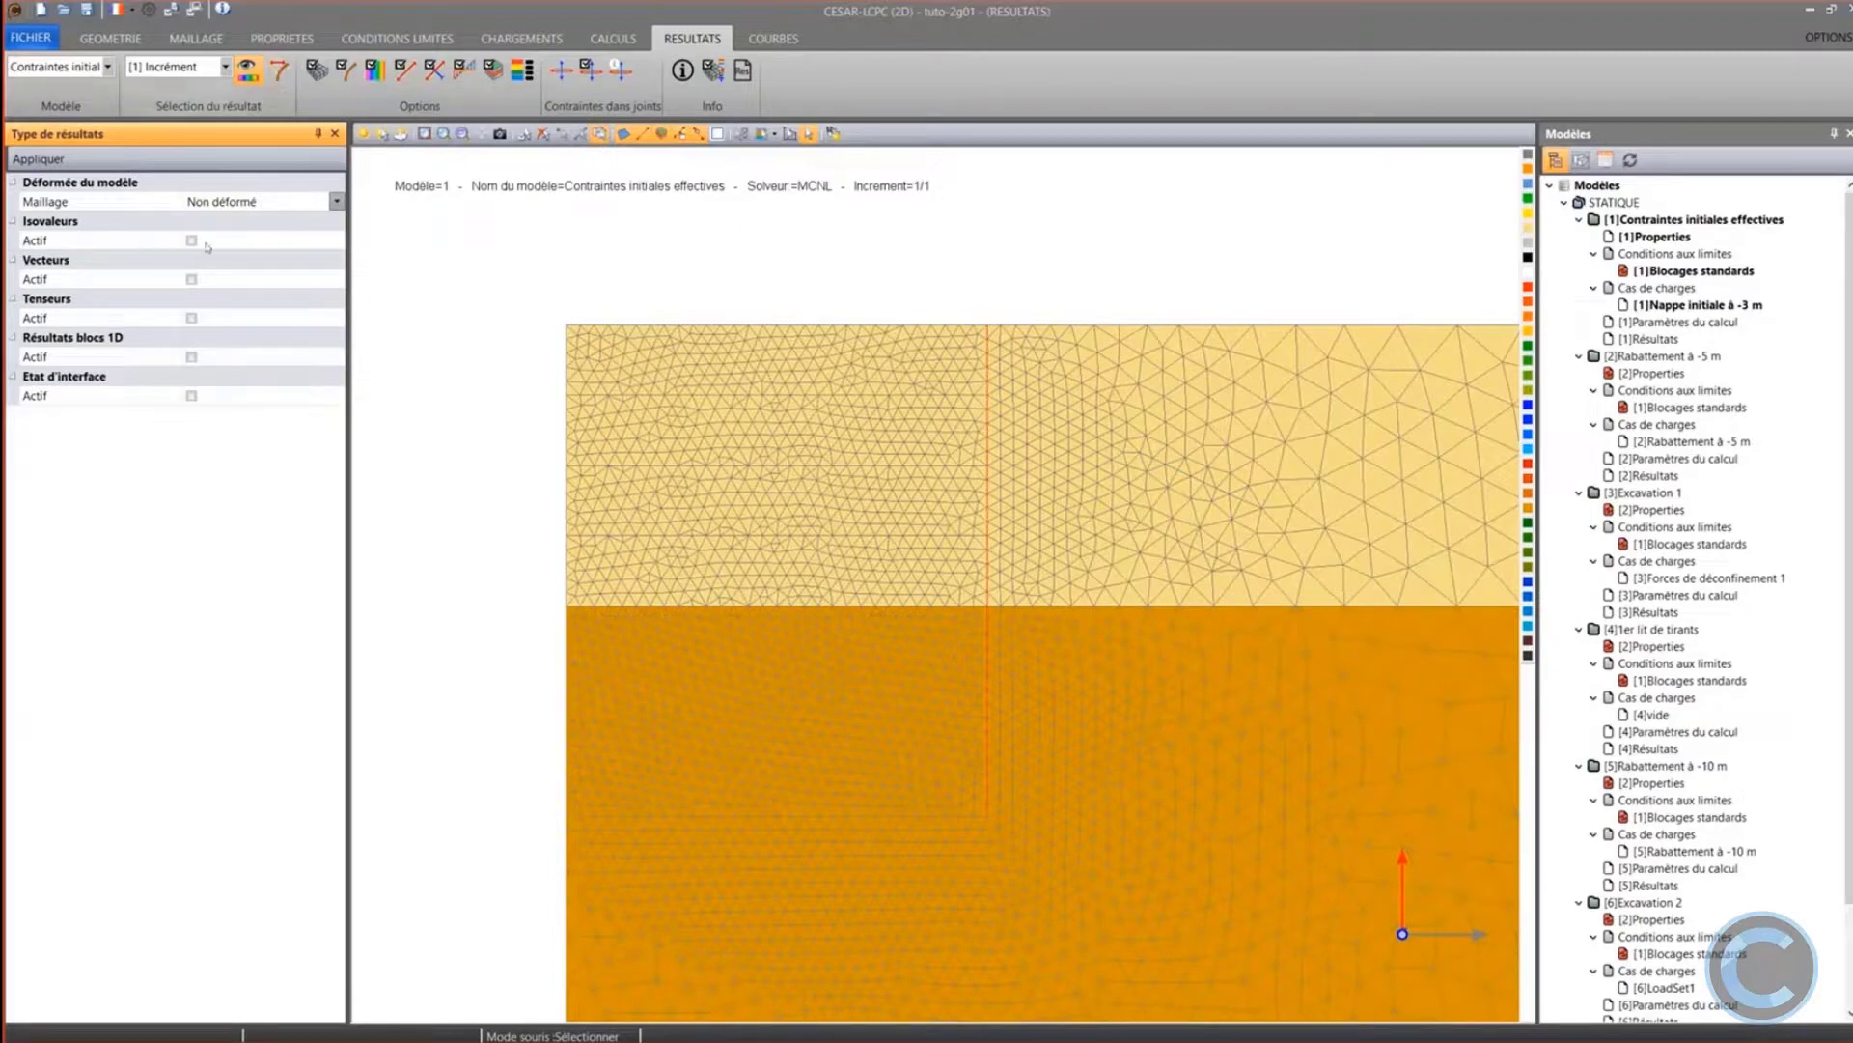
pyautogui.click(191, 318)
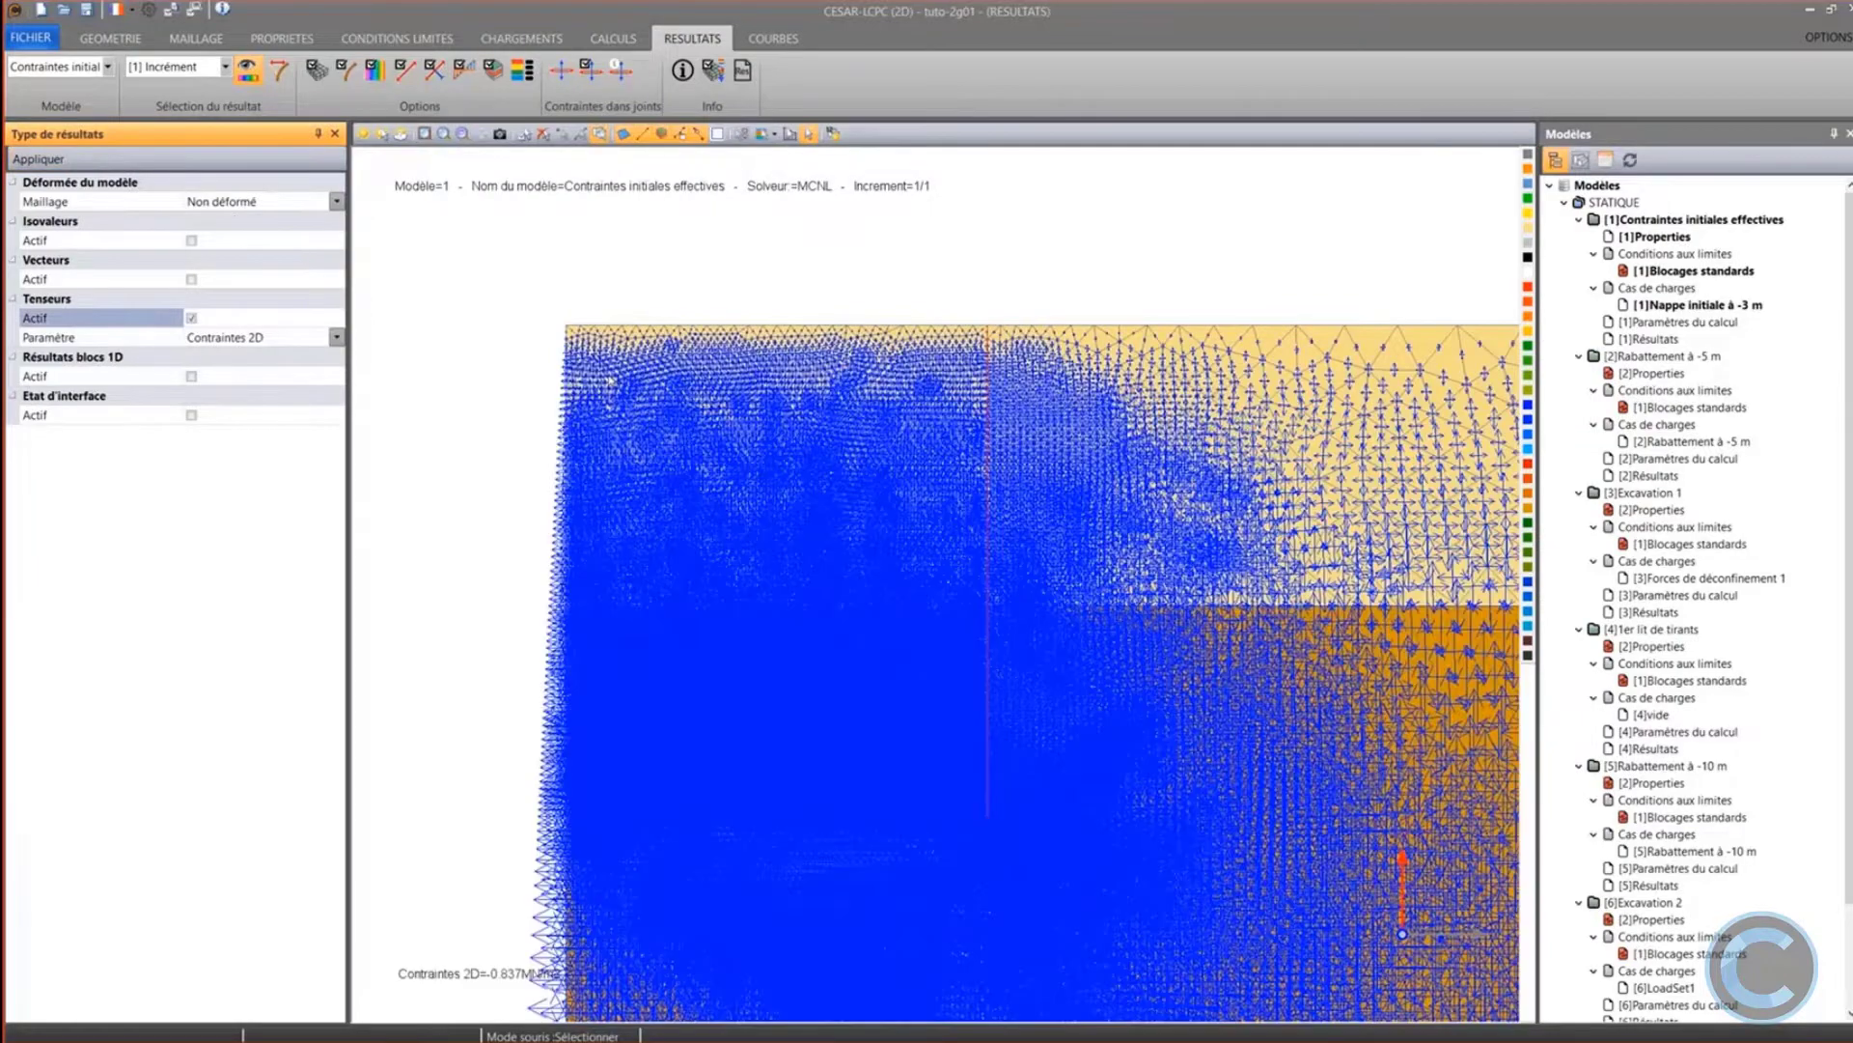
pyautogui.scroll(-3, 760, 424)
pyautogui.moveTo(910, 442); pyautogui.dragTo(772, 415, button='middle')
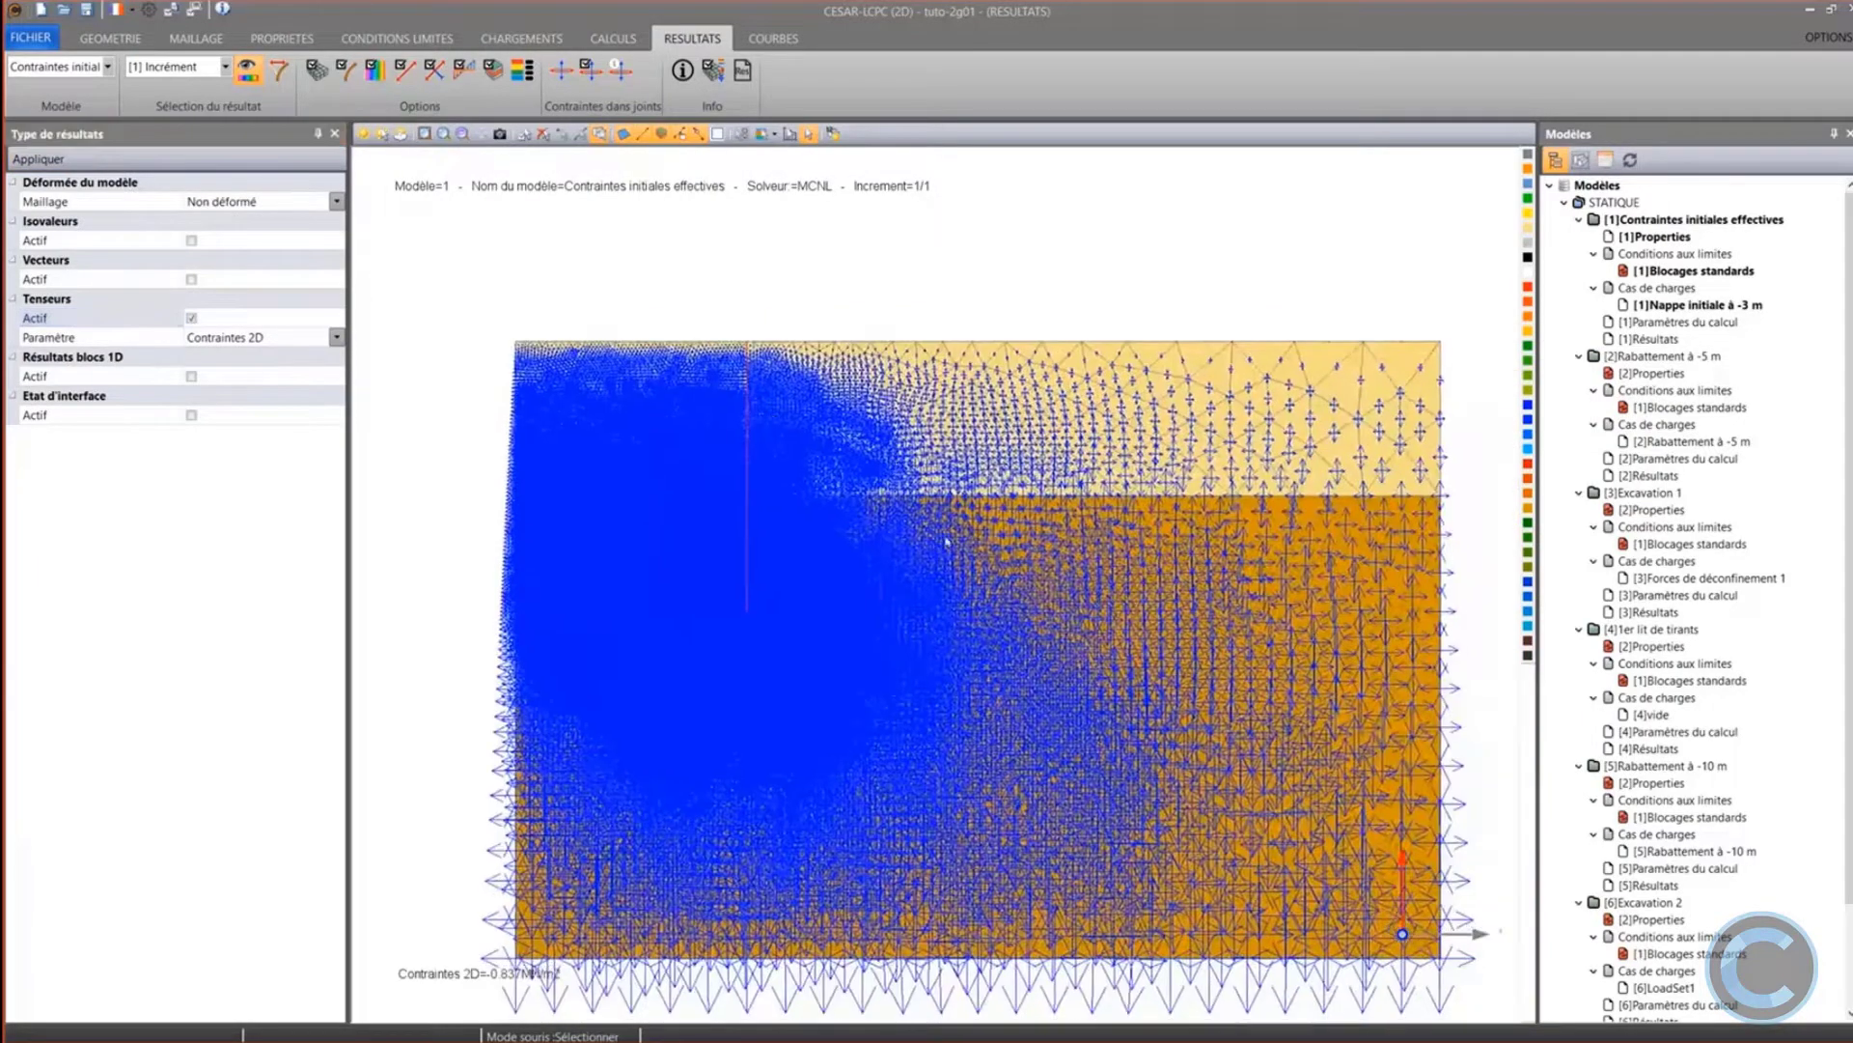
pyautogui.moveTo(948, 542); pyautogui.dragTo(901, 445, button='middle')
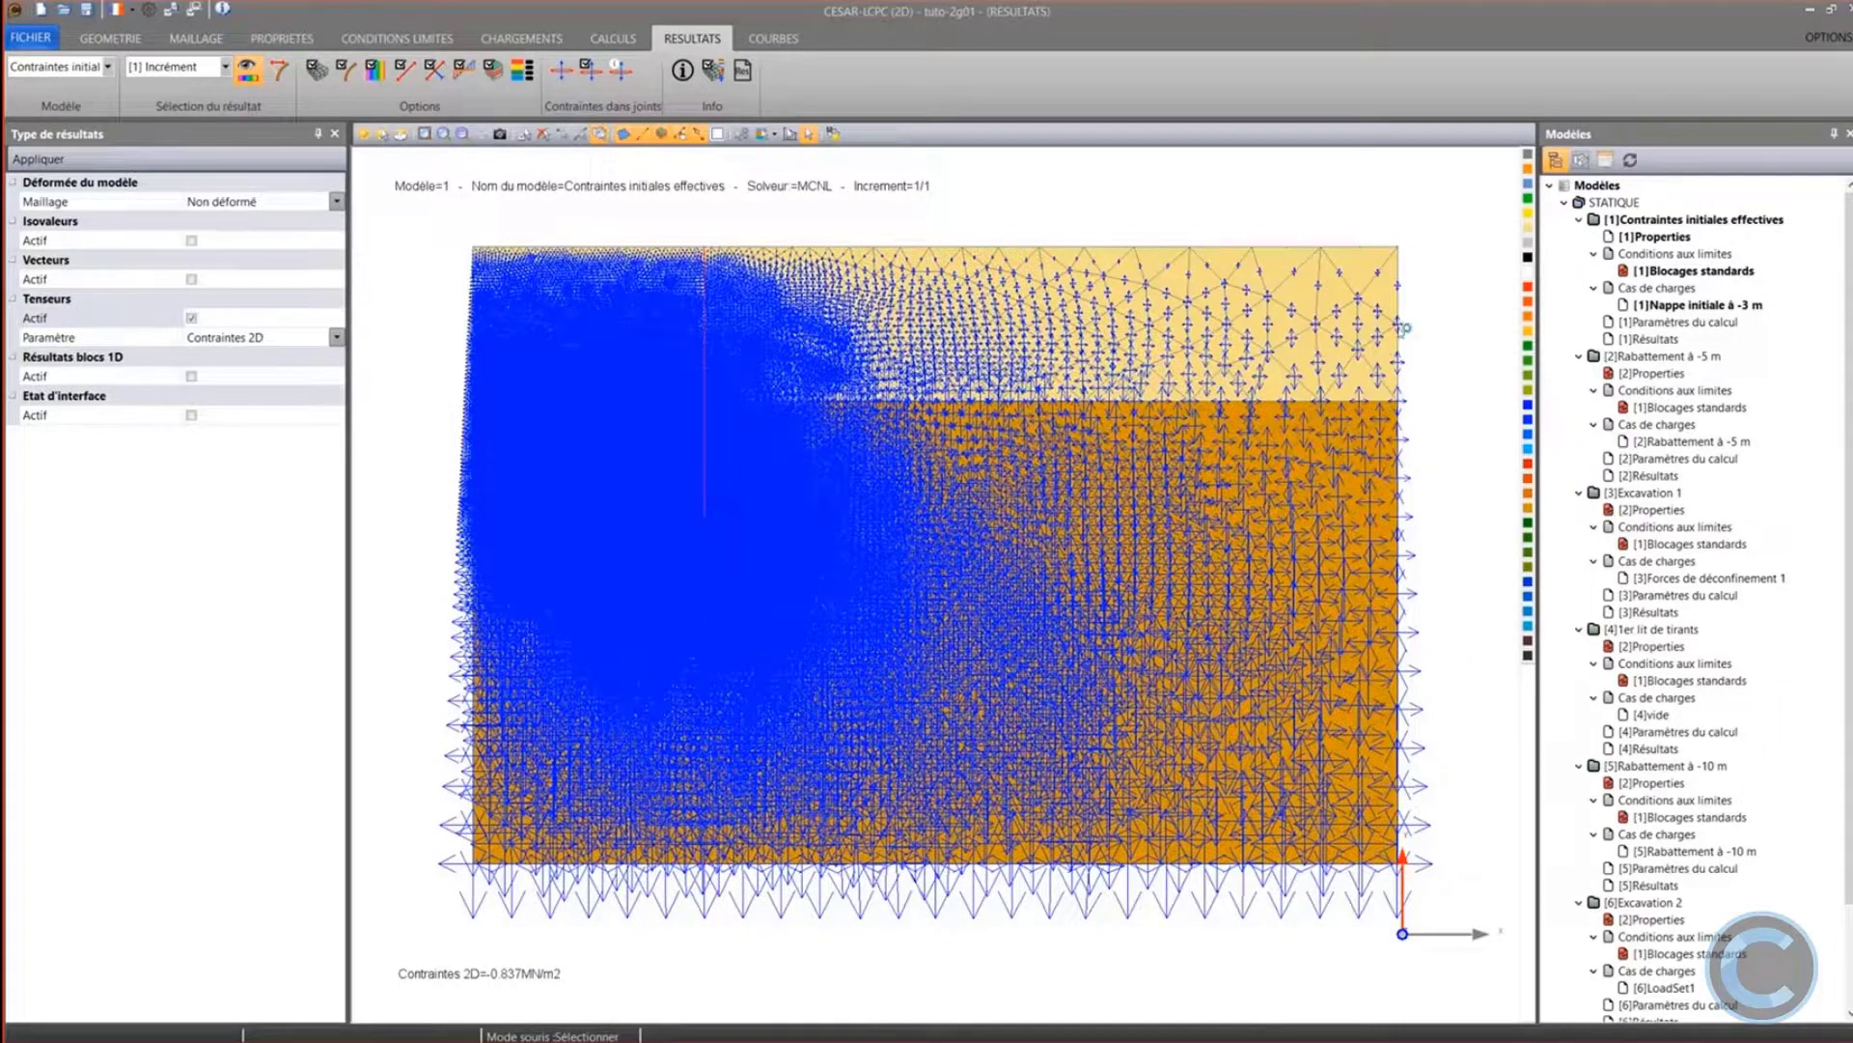
pyautogui.scroll(1, 1399, 337)
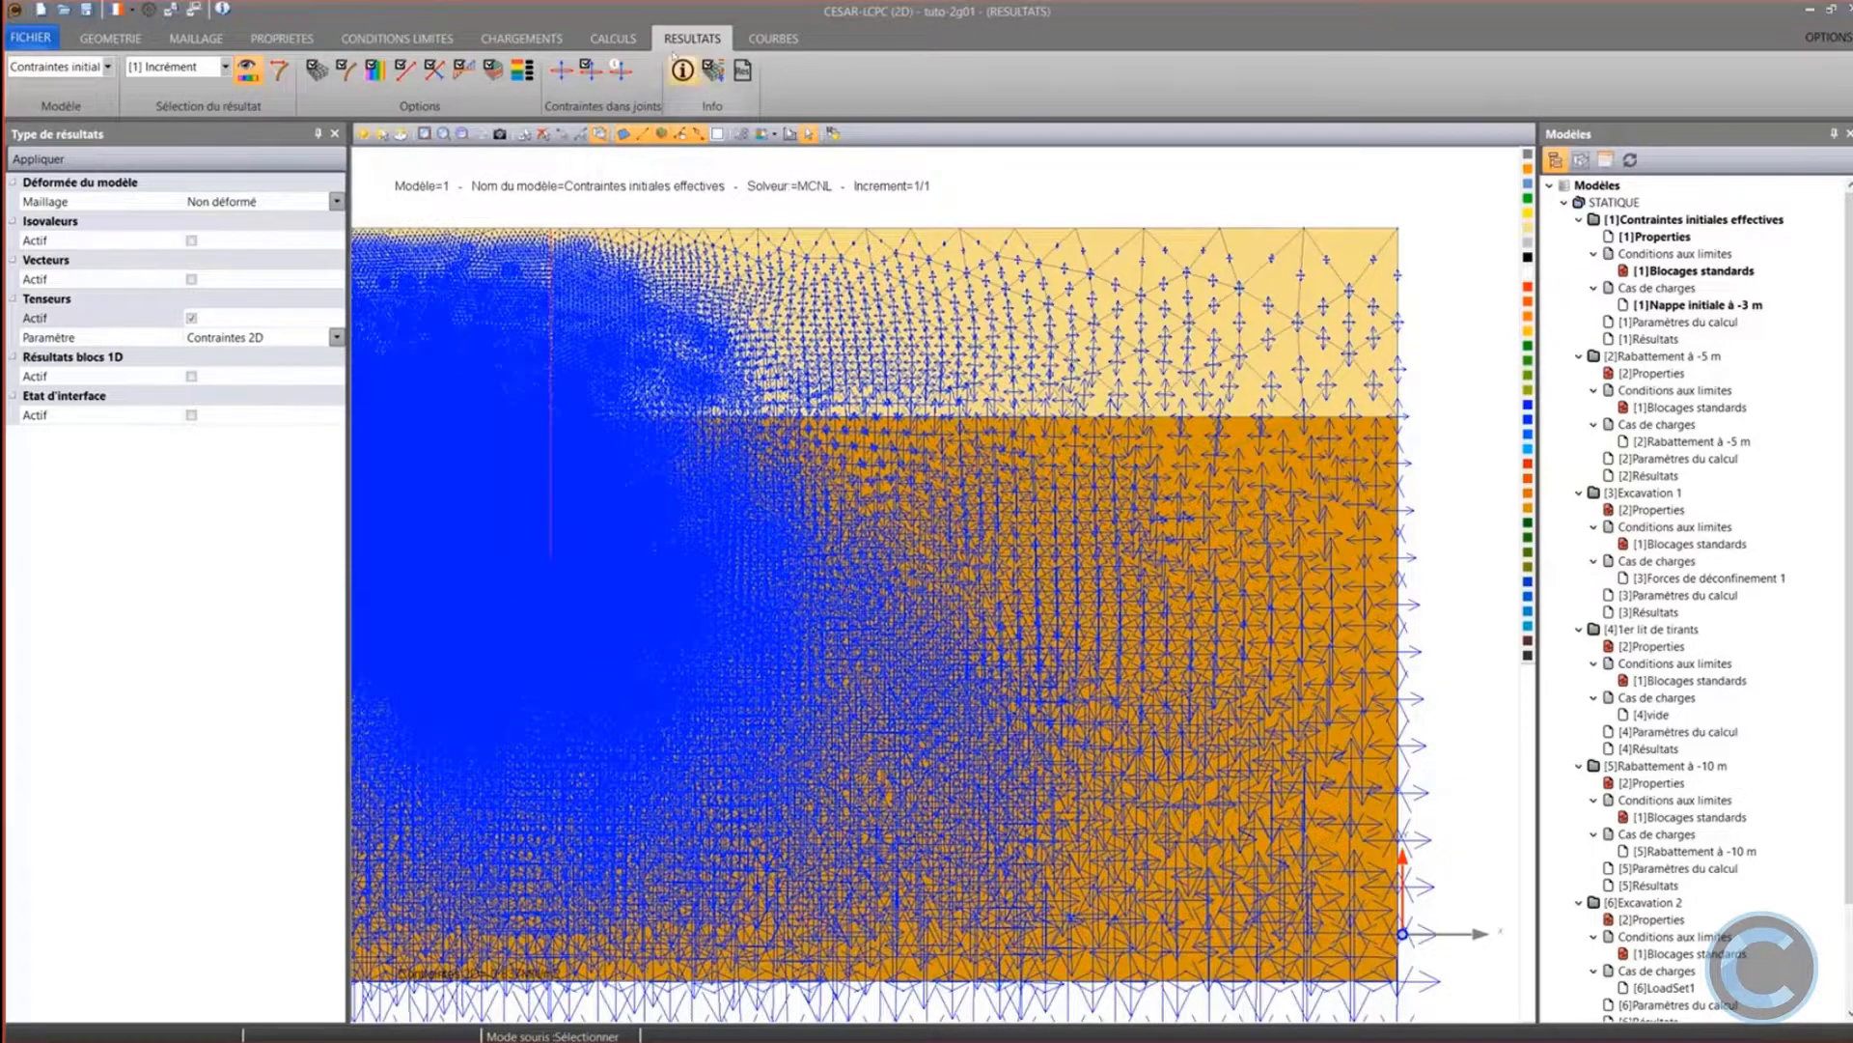
# Query the stress results at a node on the right boundary of the upper soil layer
pyautogui.click(682, 70)
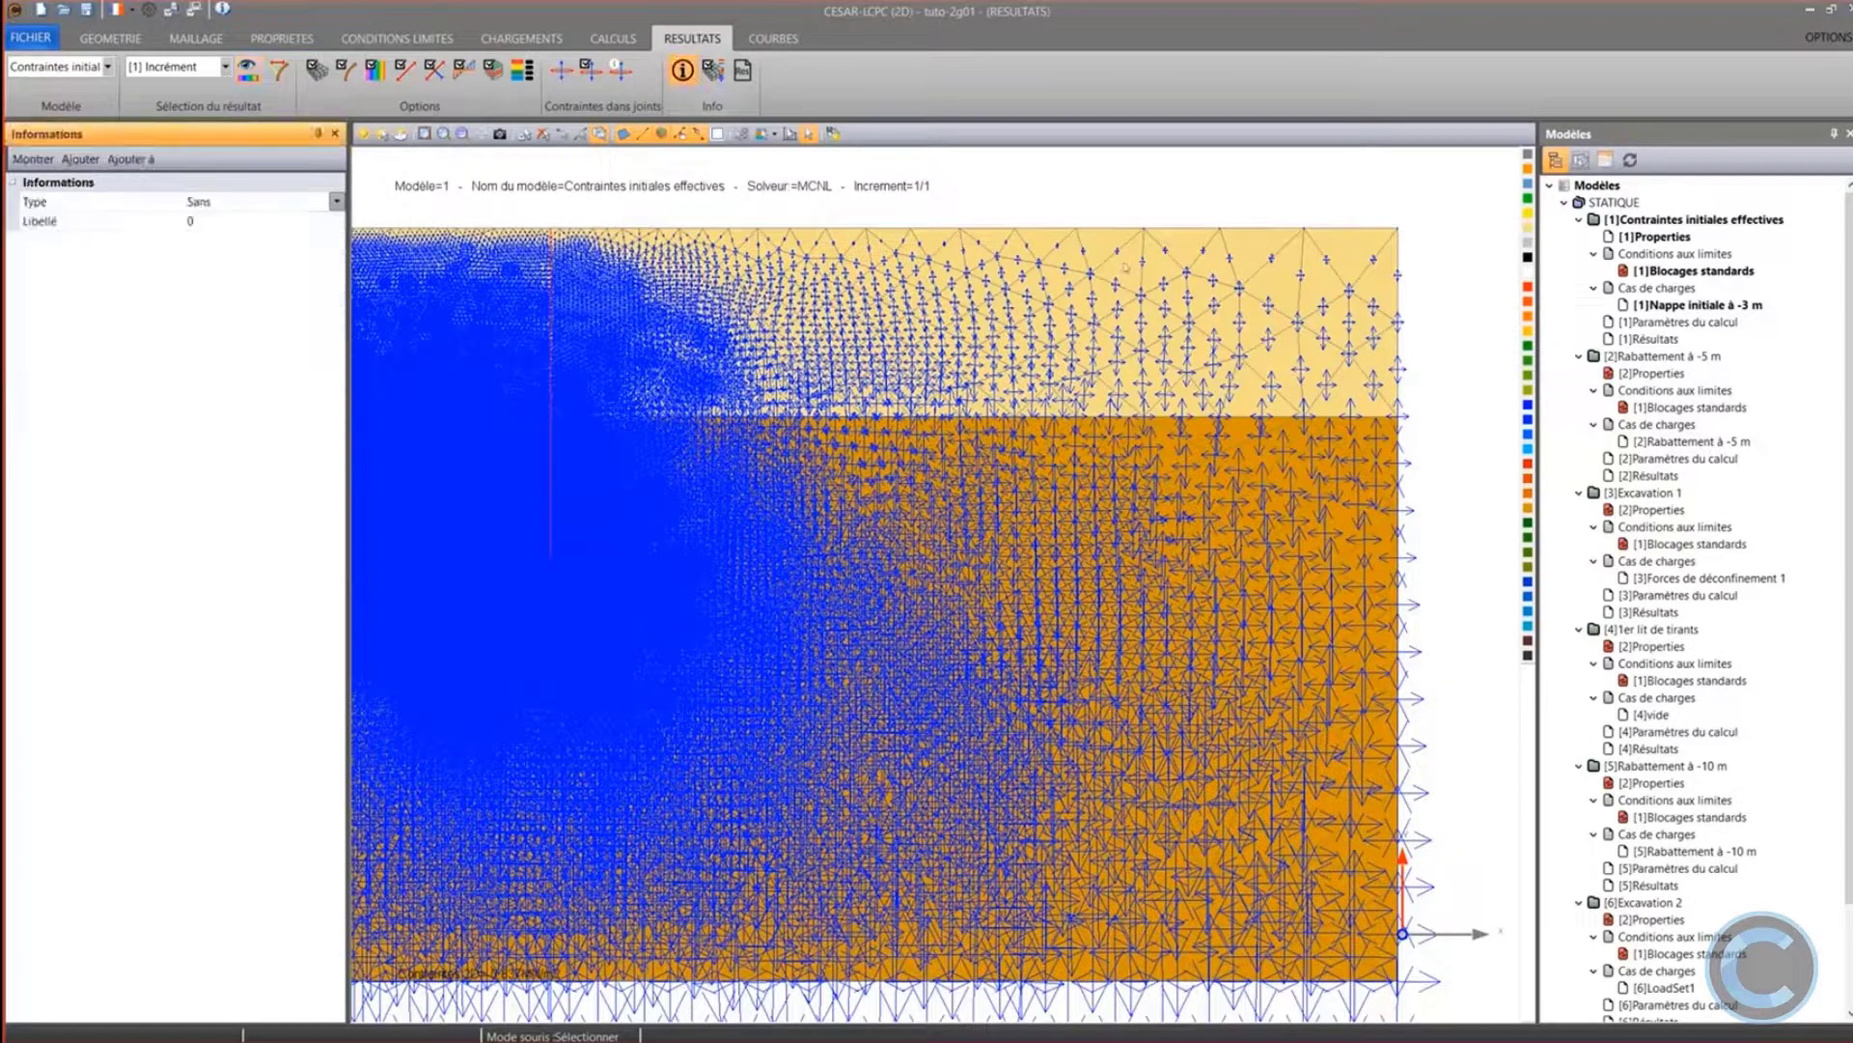
pyautogui.click(1398, 326)
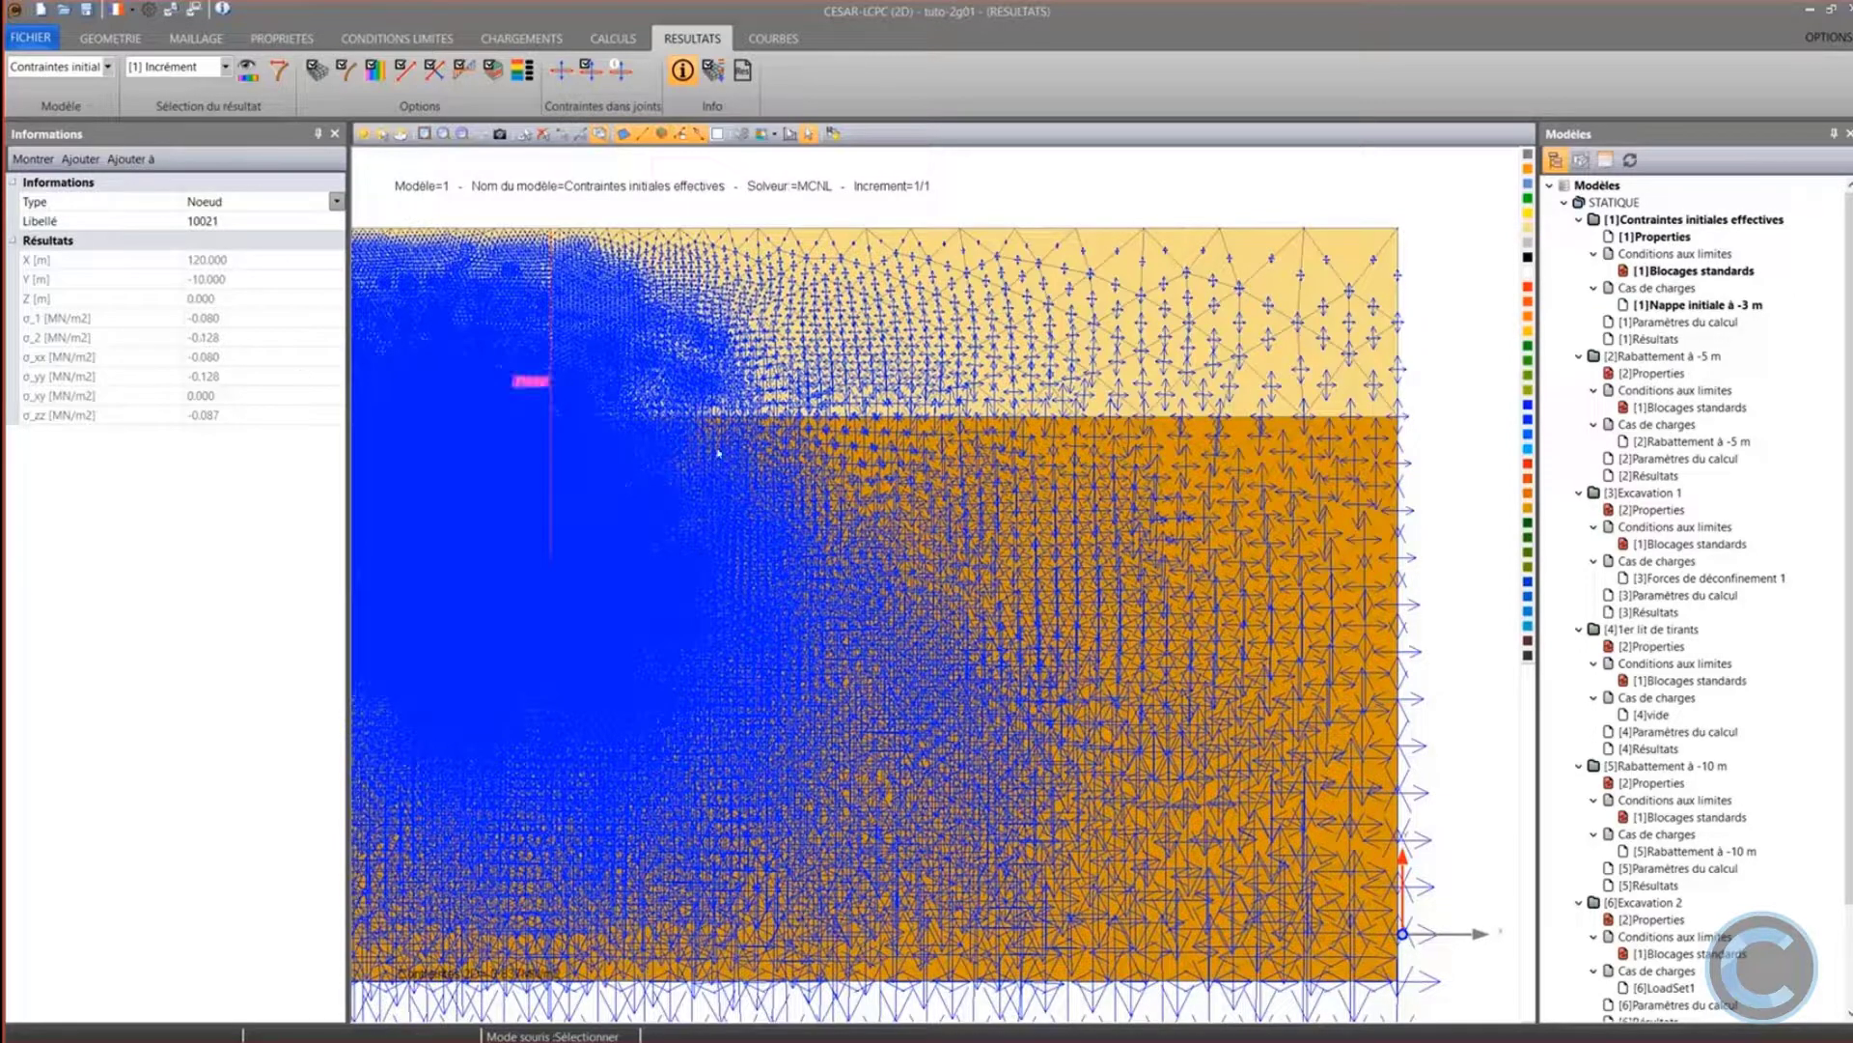
pyautogui.scroll(-1, 819, 480)
pyautogui.moveTo(829, 465); pyautogui.dragTo(924, 444, button='middle')
pyautogui.scroll(1, 932, 436)
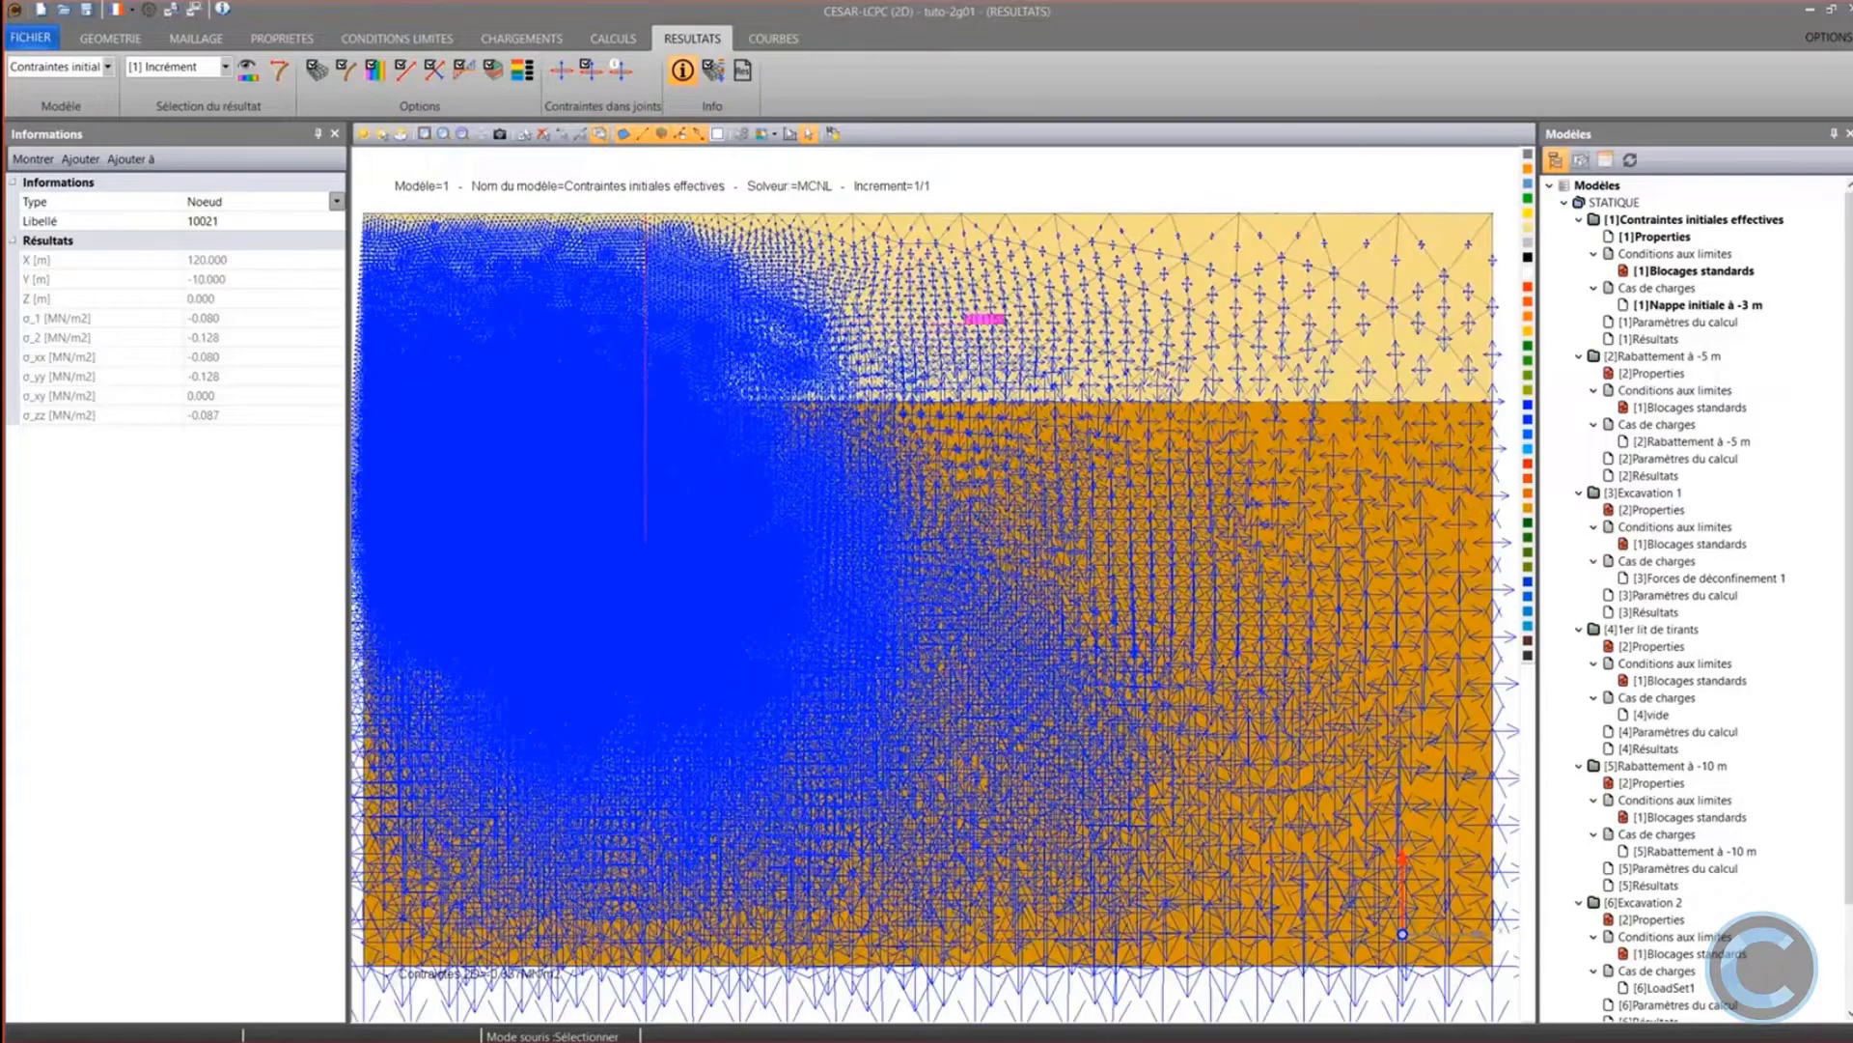
pyautogui.scroll(-2, 977, 307)
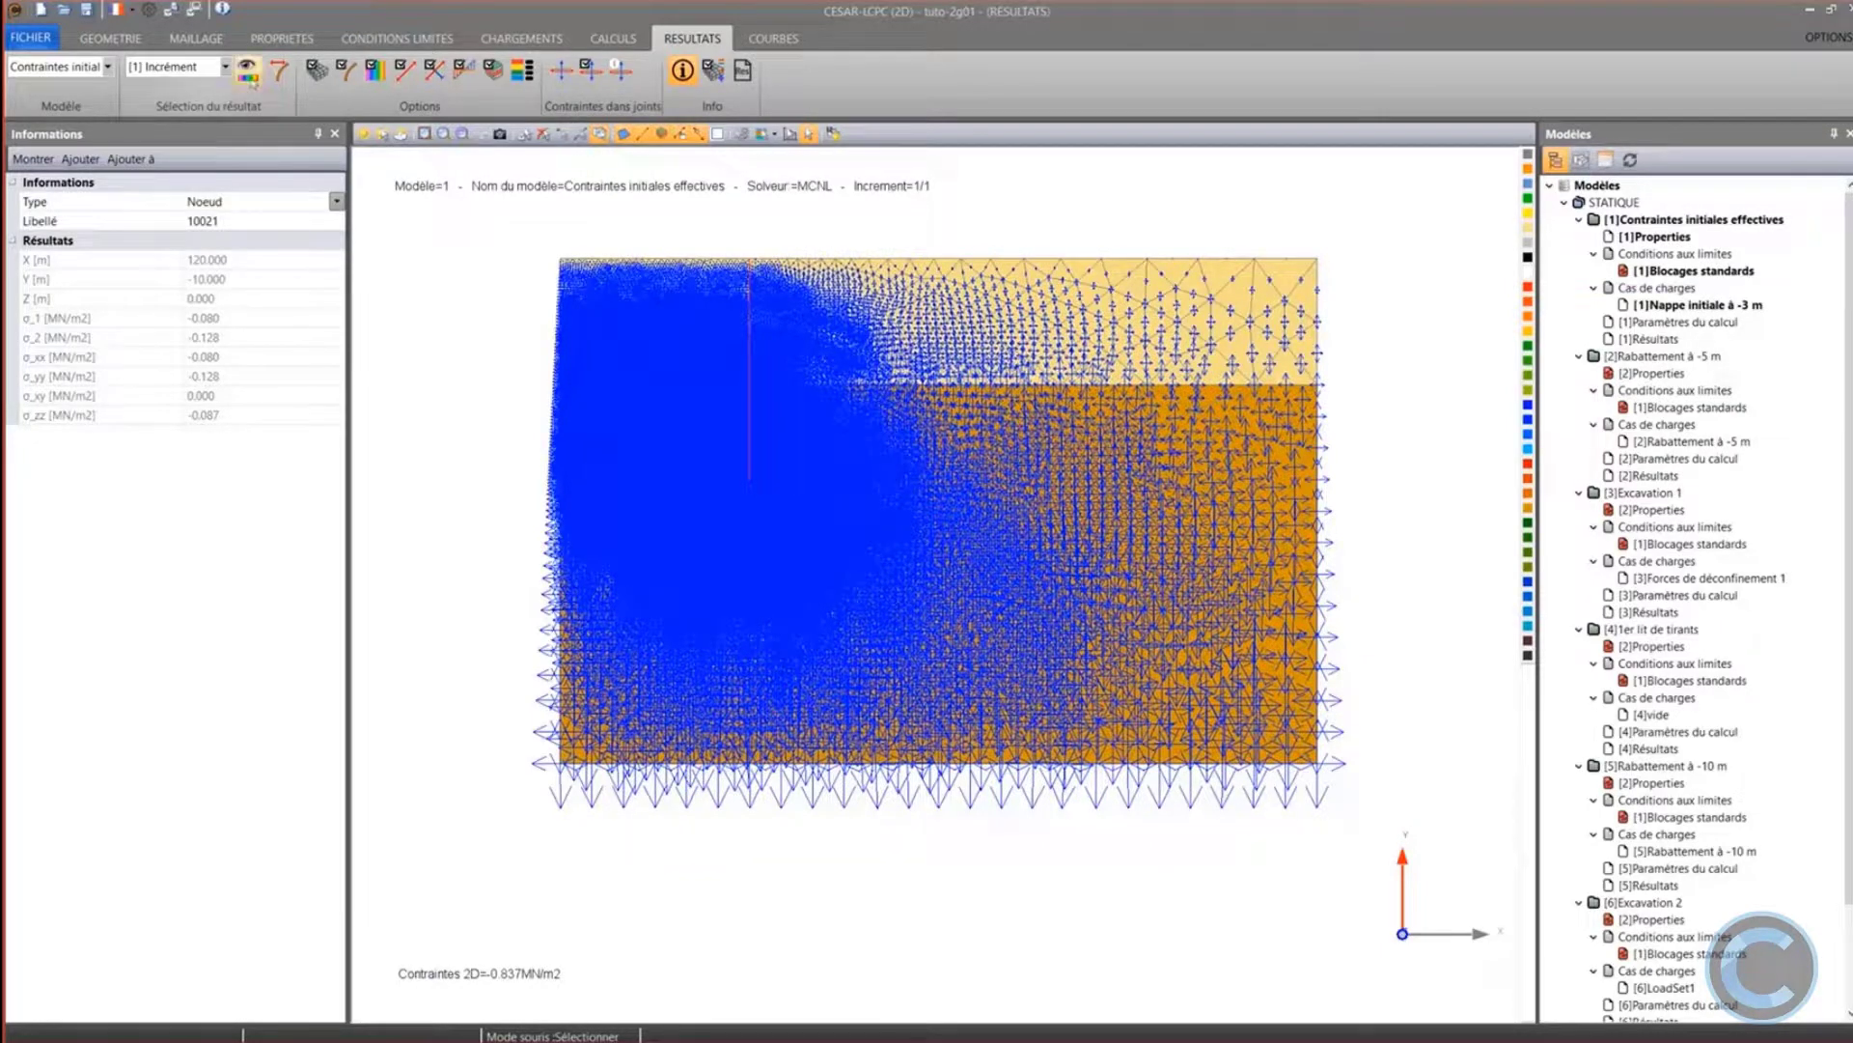
# Set the mesh lines of the results display to group borders (Bordures de groupes)
pyautogui.click(315, 70)
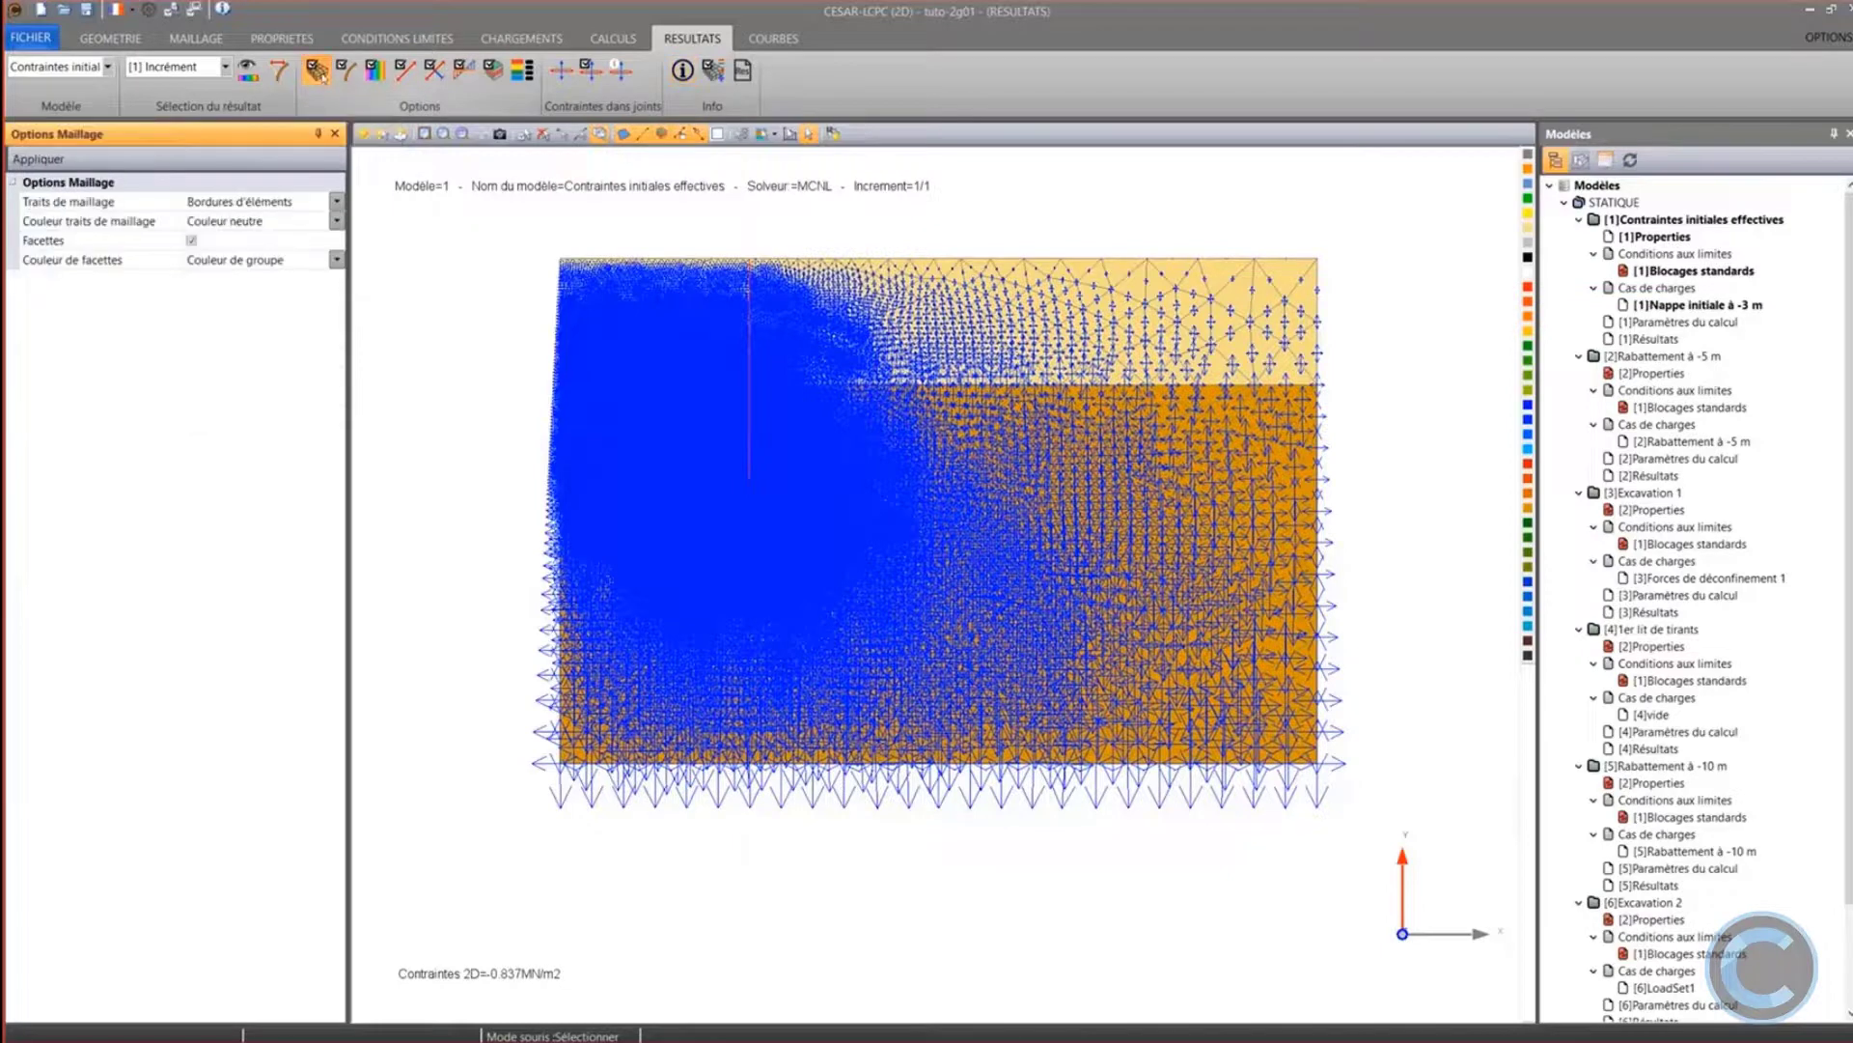
pyautogui.click(281, 201)
pyautogui.click(261, 221)
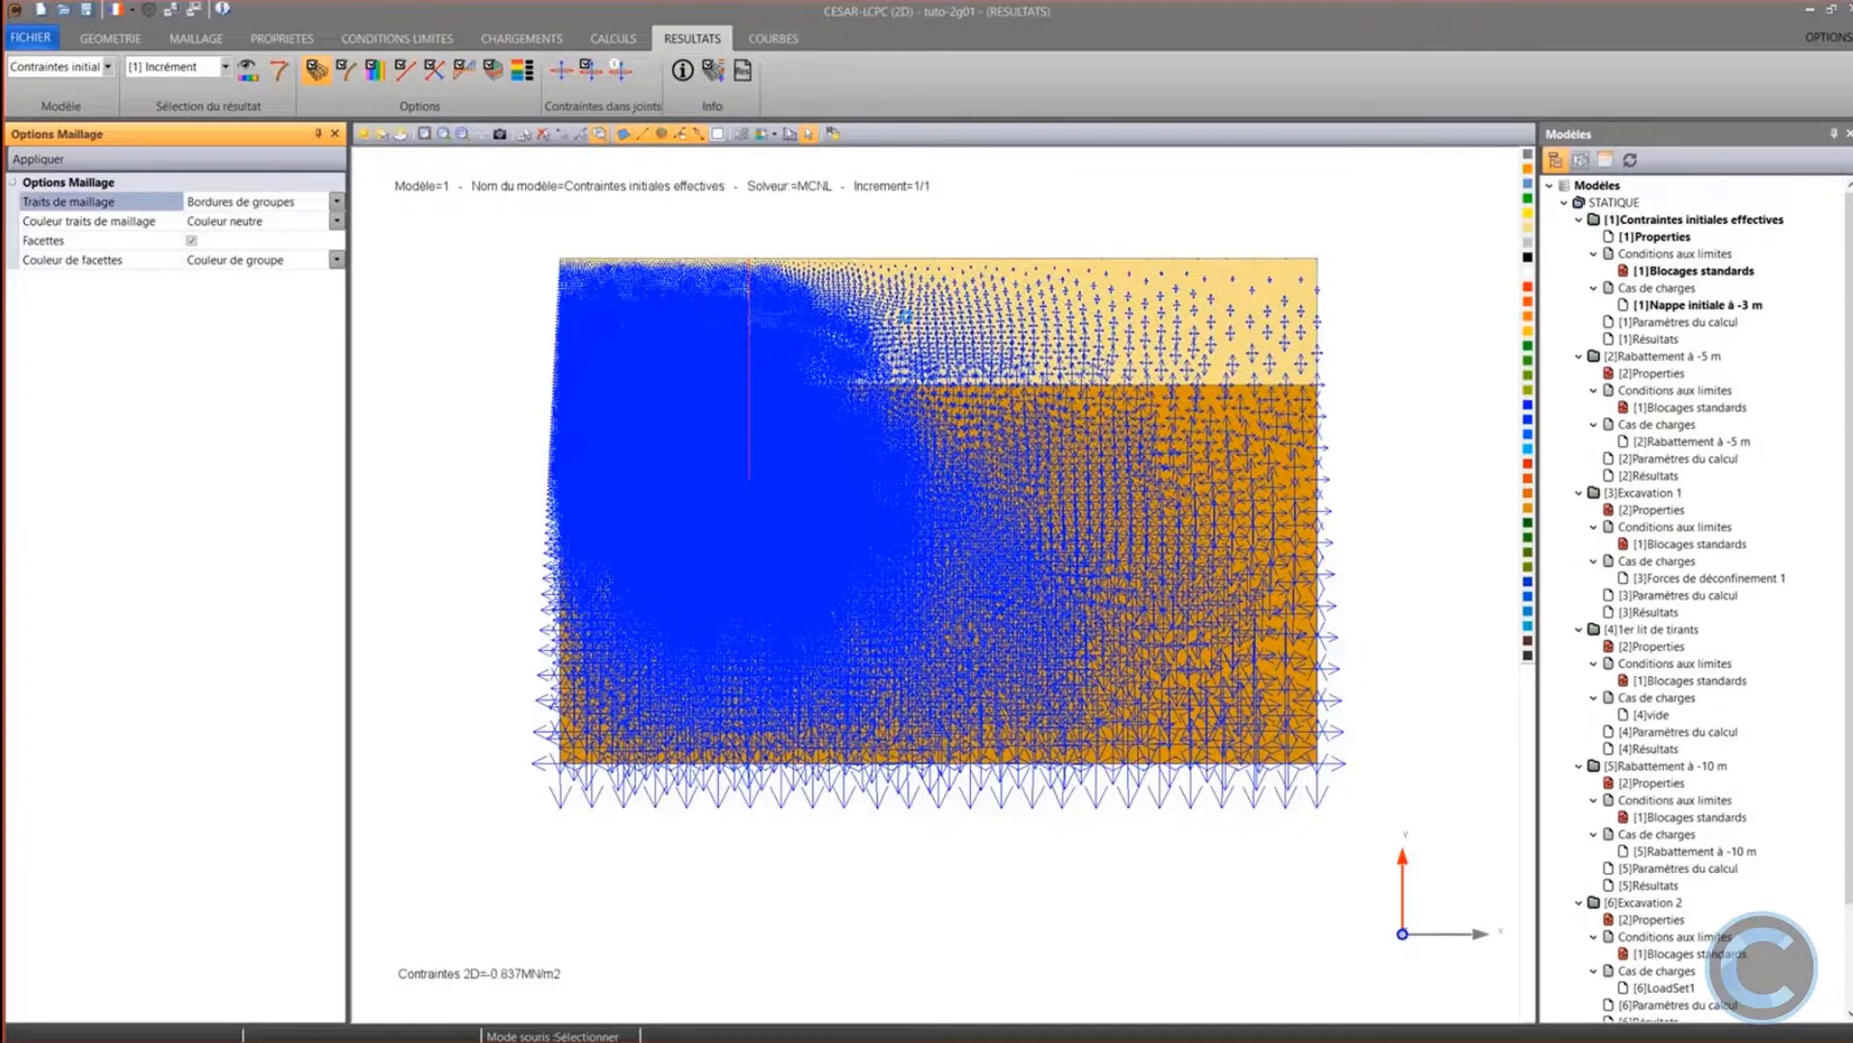
# Set the automatic scale factor of the stress tensors to 0.05 and apply it
pyautogui.moveTo(914, 319); pyautogui.dragTo(954, 402, button='middle')
pyautogui.scroll(2, 953, 404)
pyautogui.scroll(-1, 956, 405)
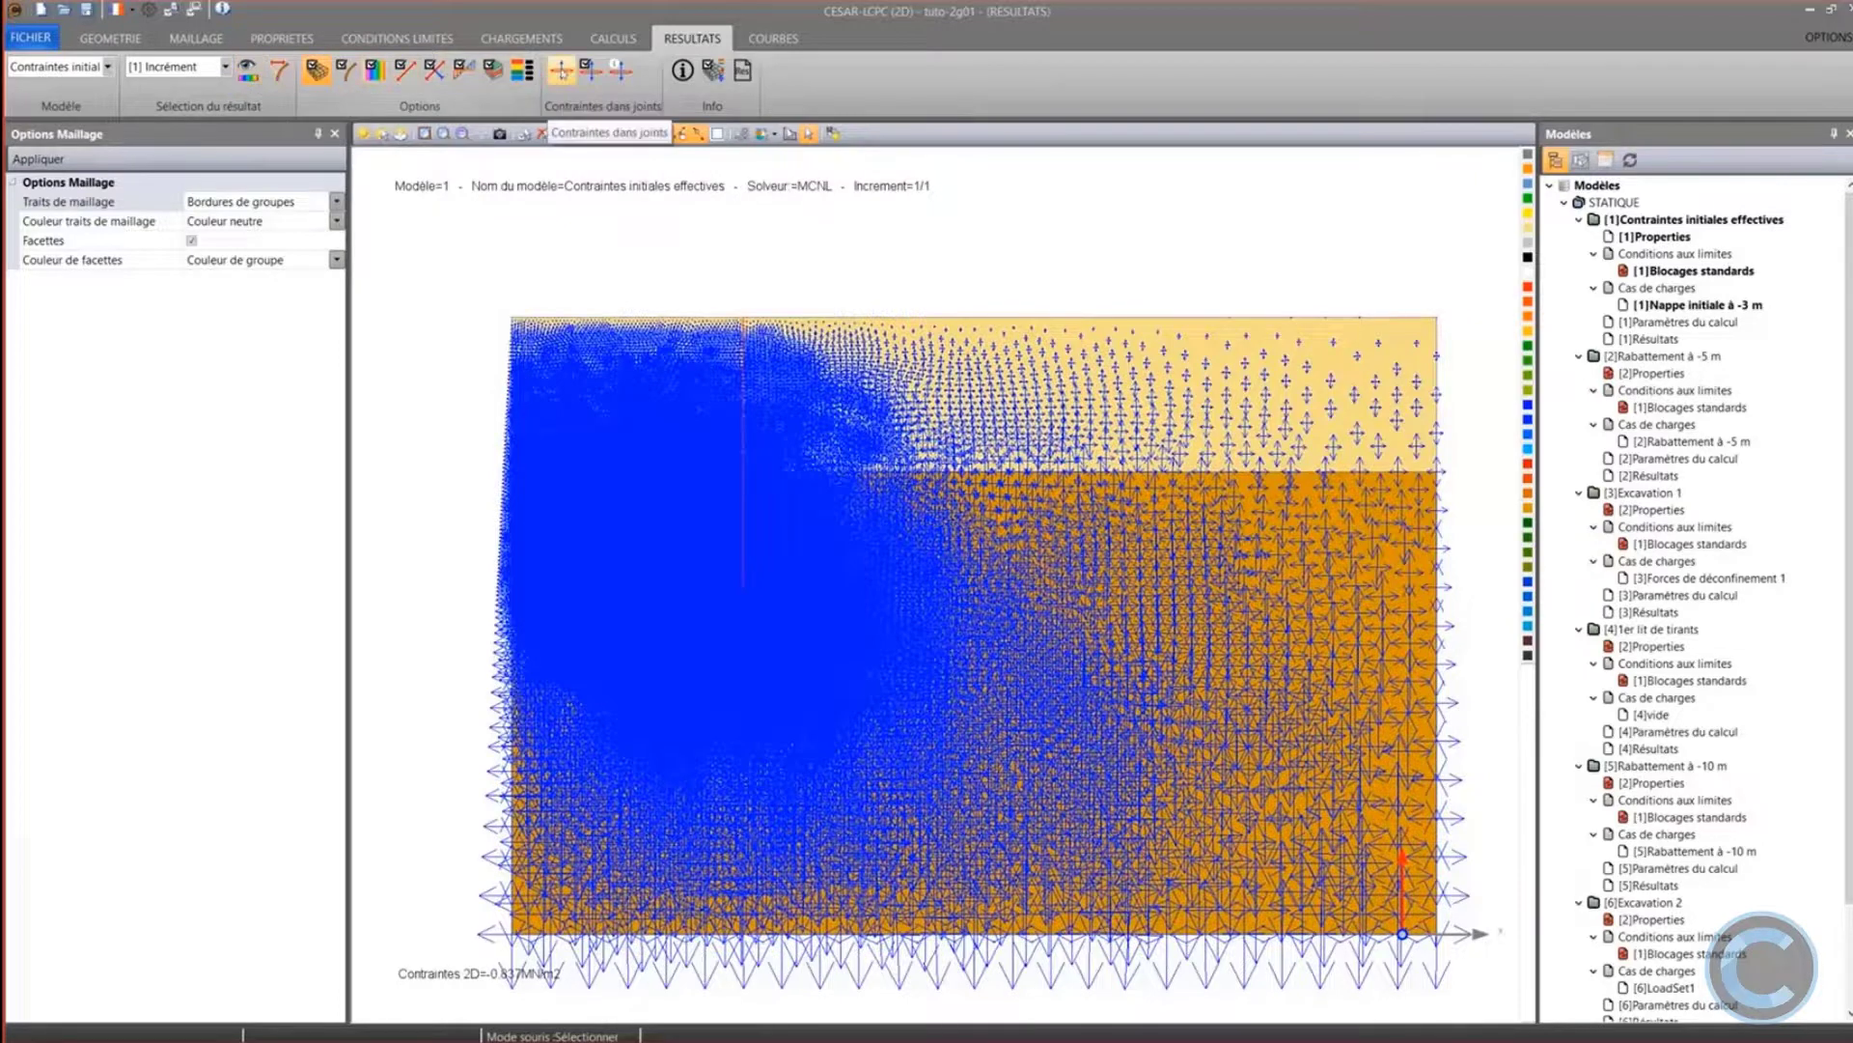
pyautogui.click(432, 84)
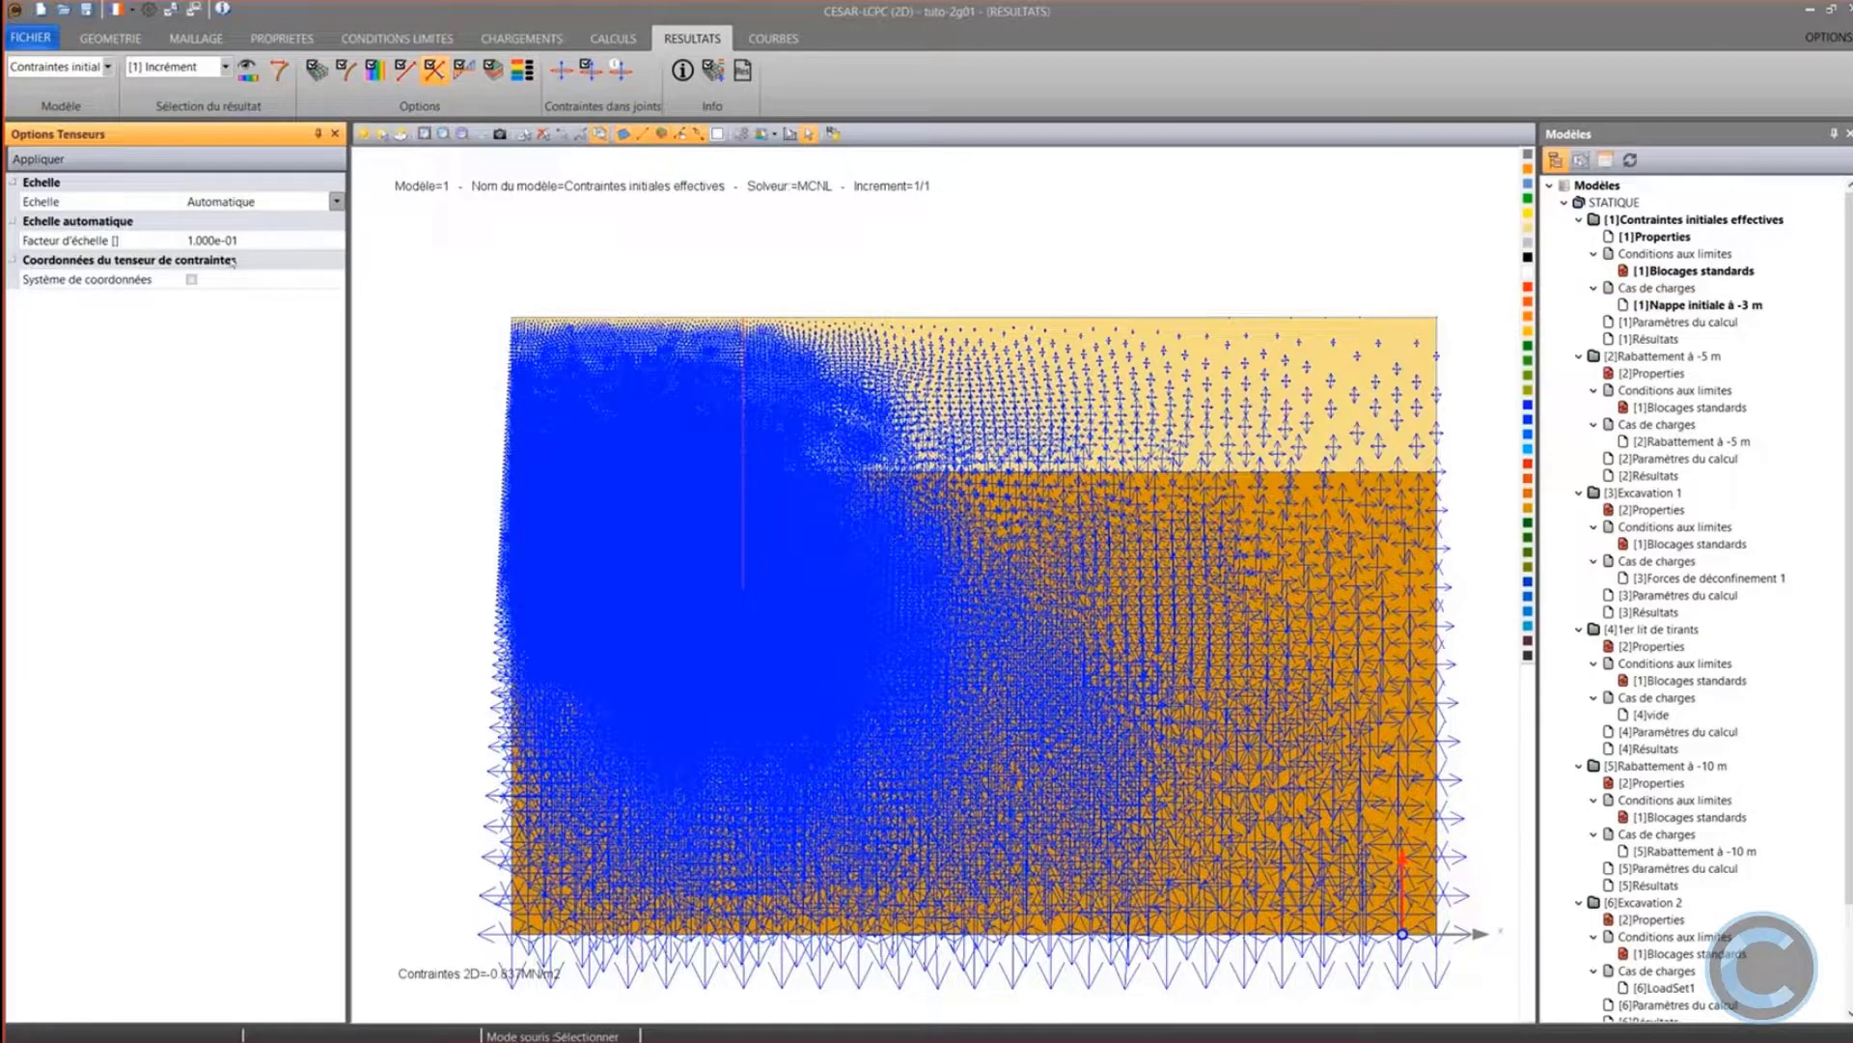
pyautogui.click(193, 244)
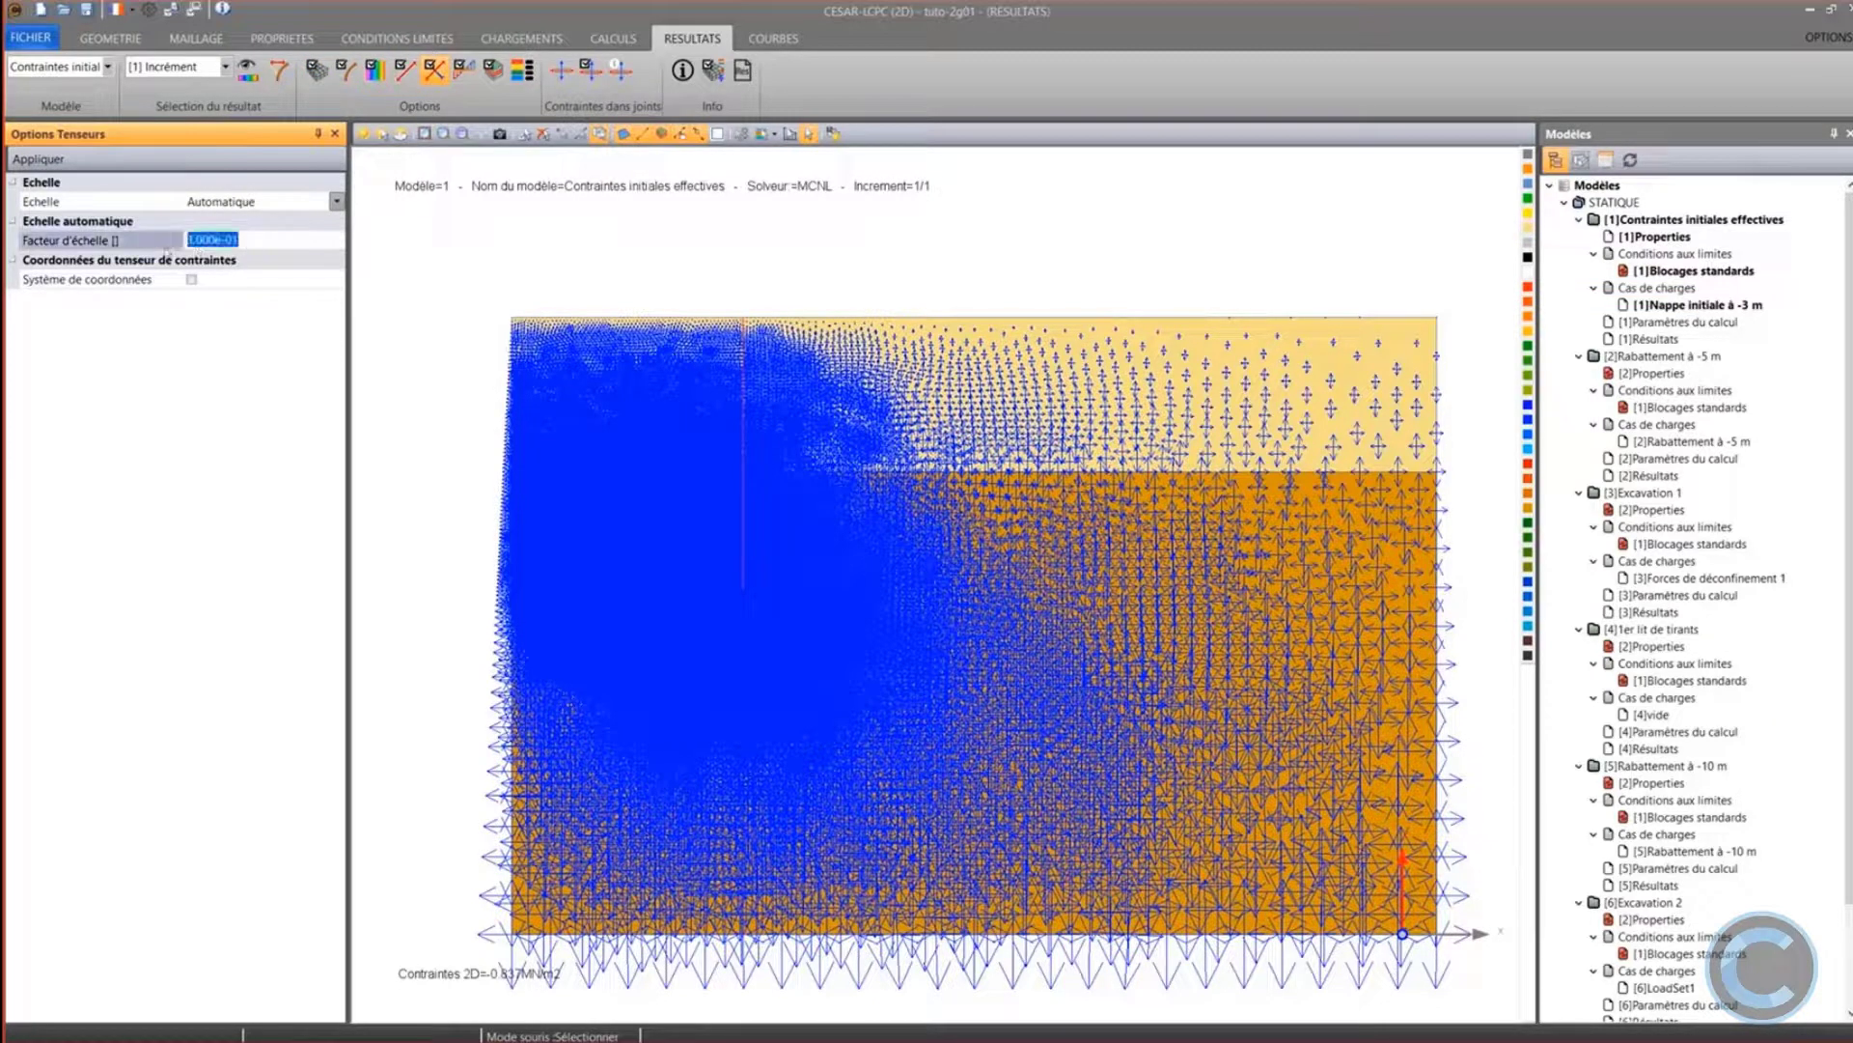
pyautogui.write('0.05')
pyautogui.click(43, 160)
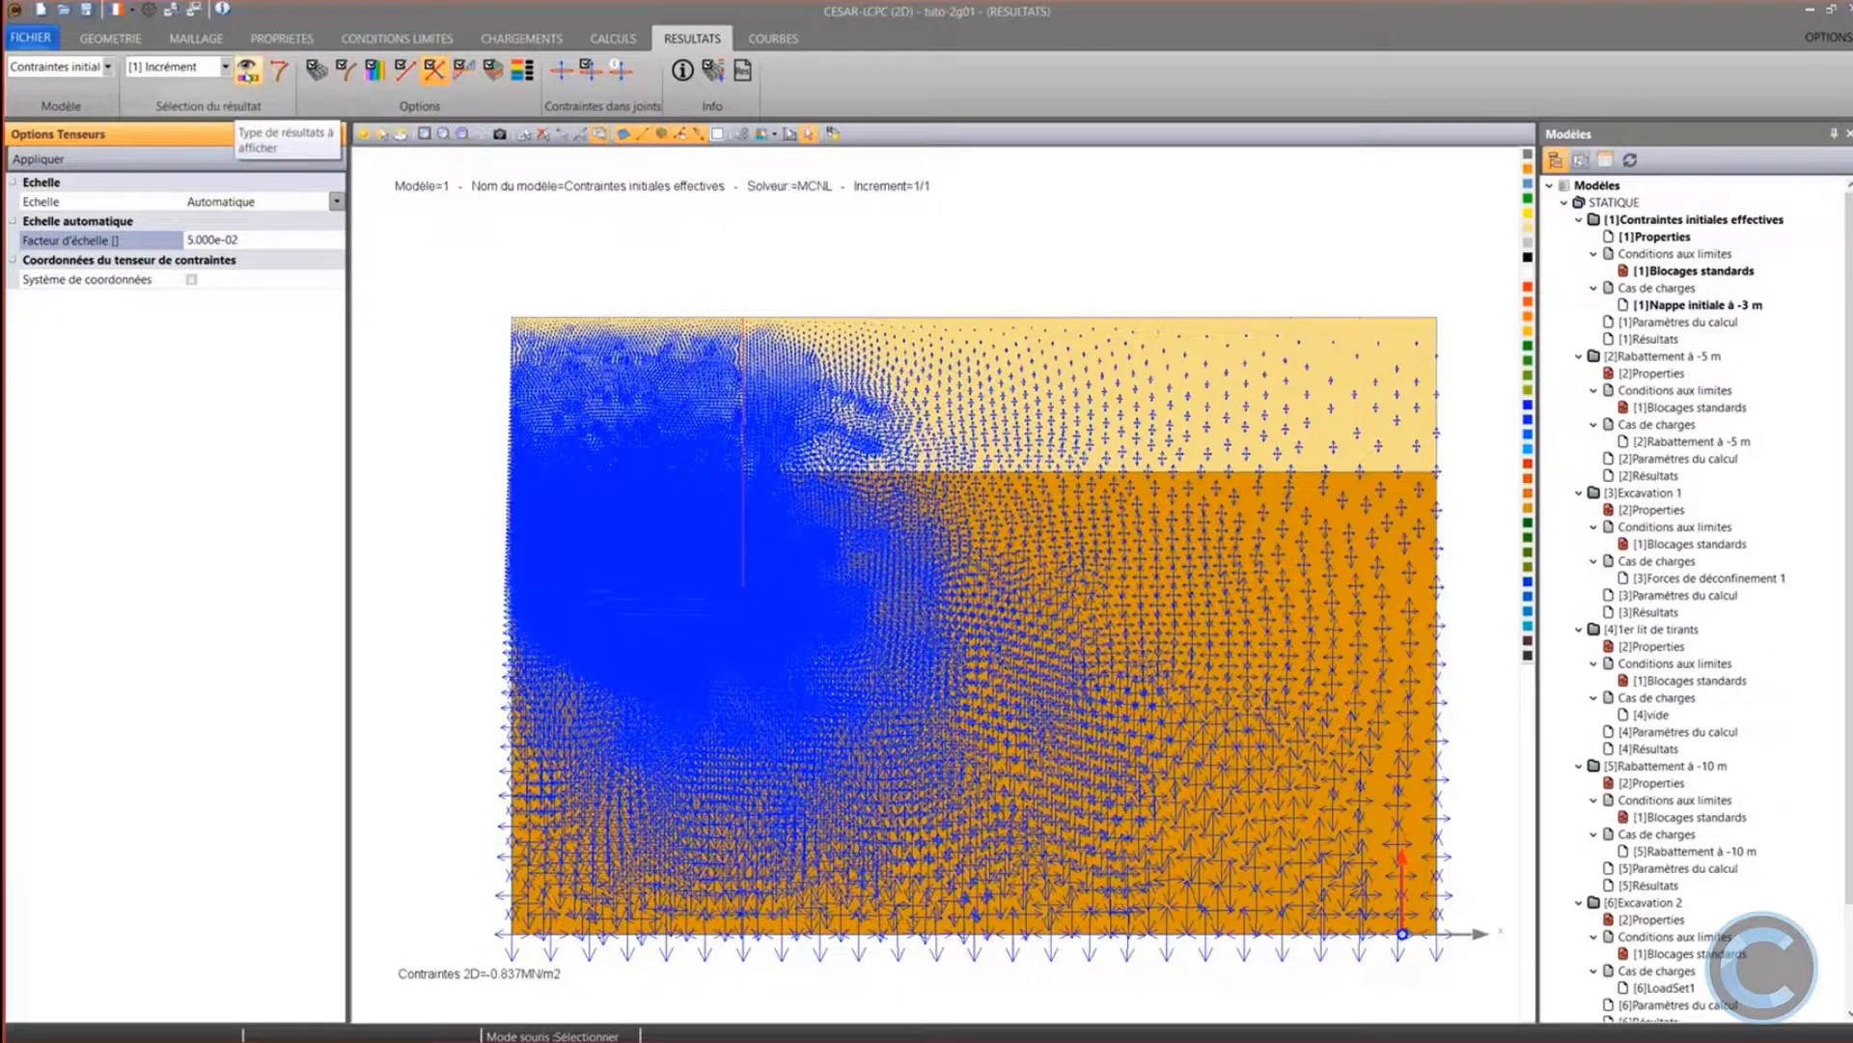
# Show the mesh as deformed (Déformé) in the initial stress results
pyautogui.click(247, 71)
pyautogui.click(247, 201)
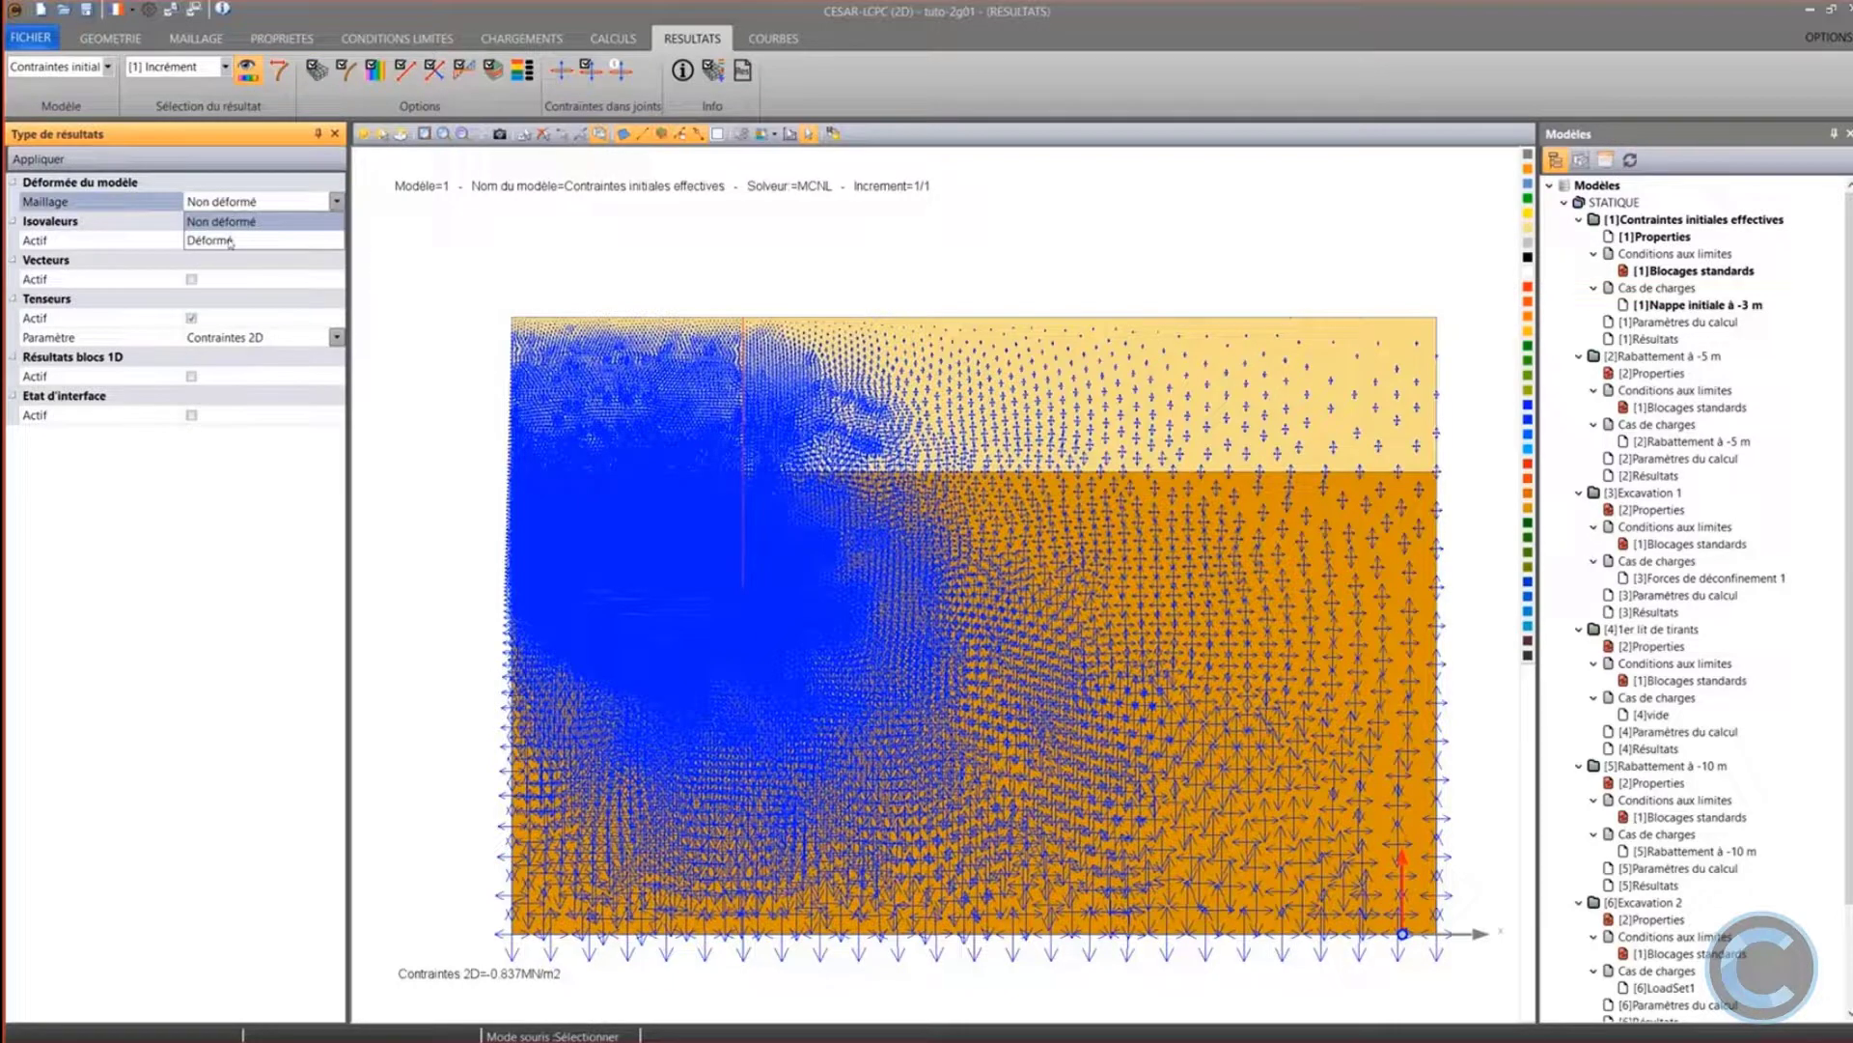
pyautogui.click(229, 241)
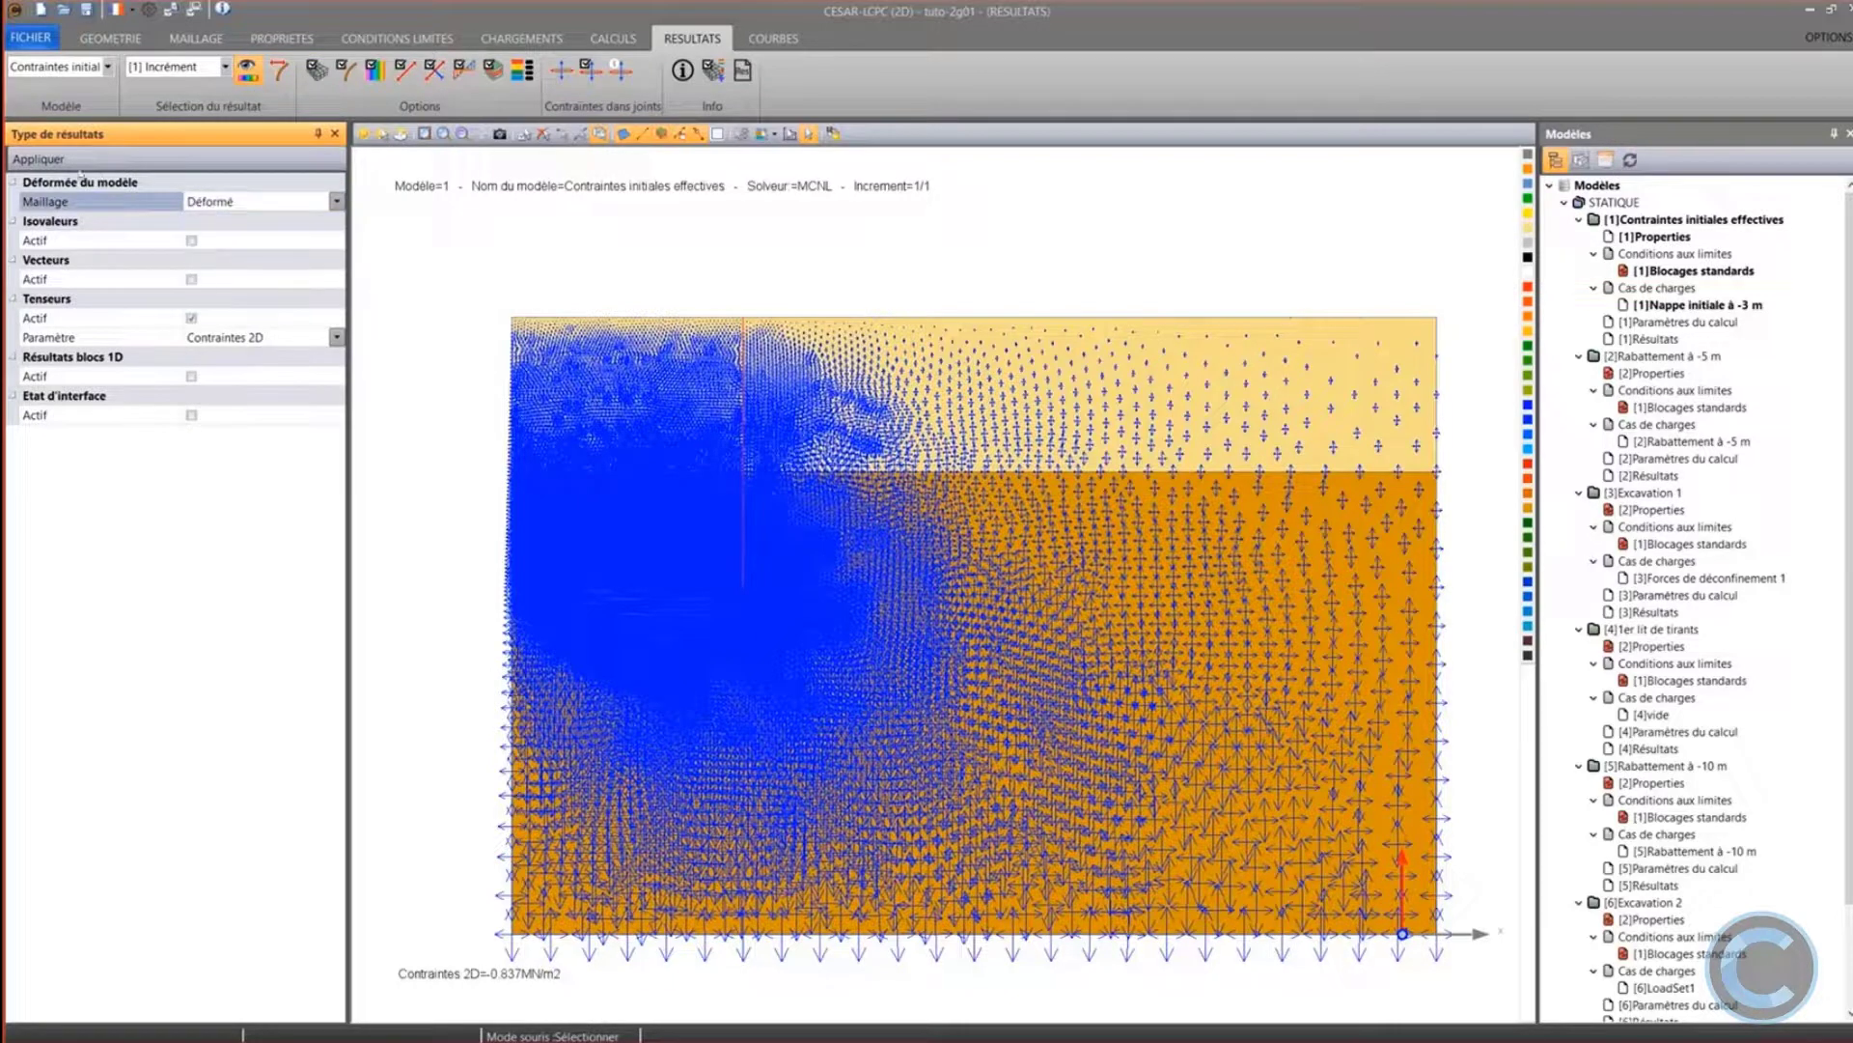
pyautogui.click(39, 159)
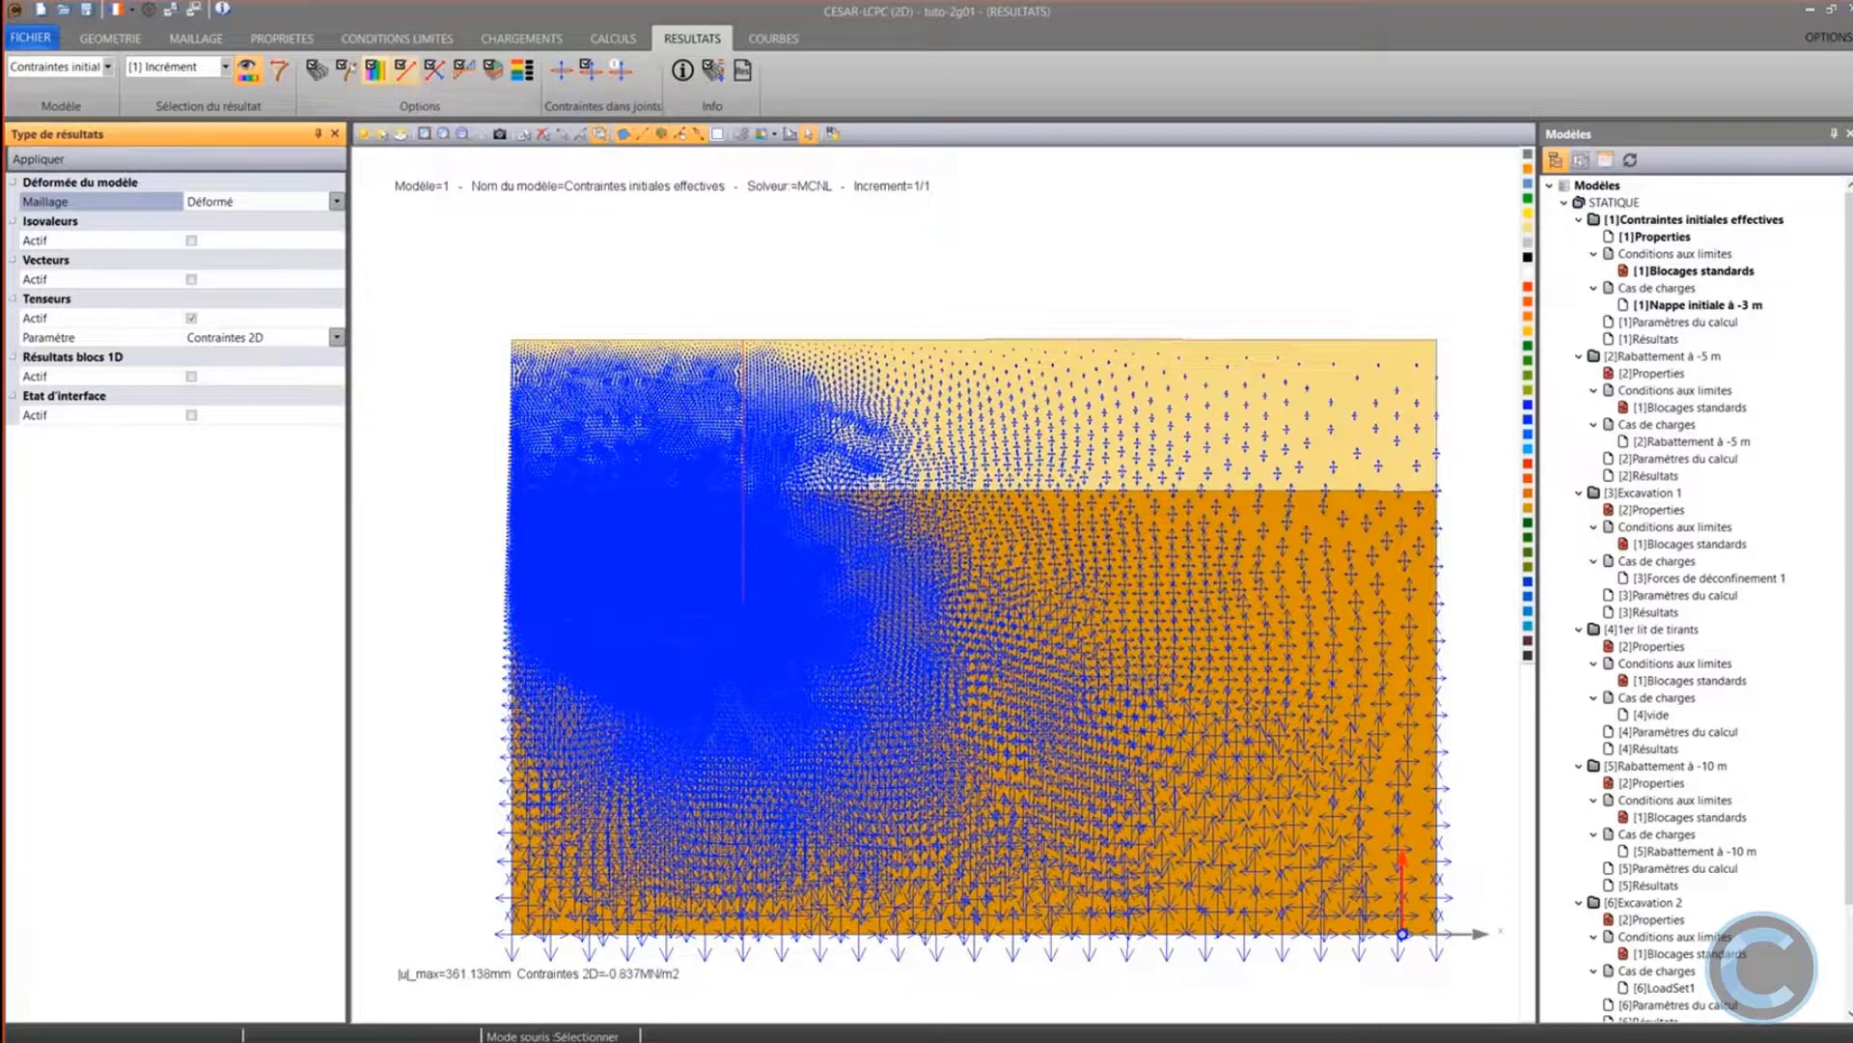
# Overlay the undeformed outline (Non déformé) on the deformed mesh of the initial stress results and apply it
pyautogui.click(346, 69)
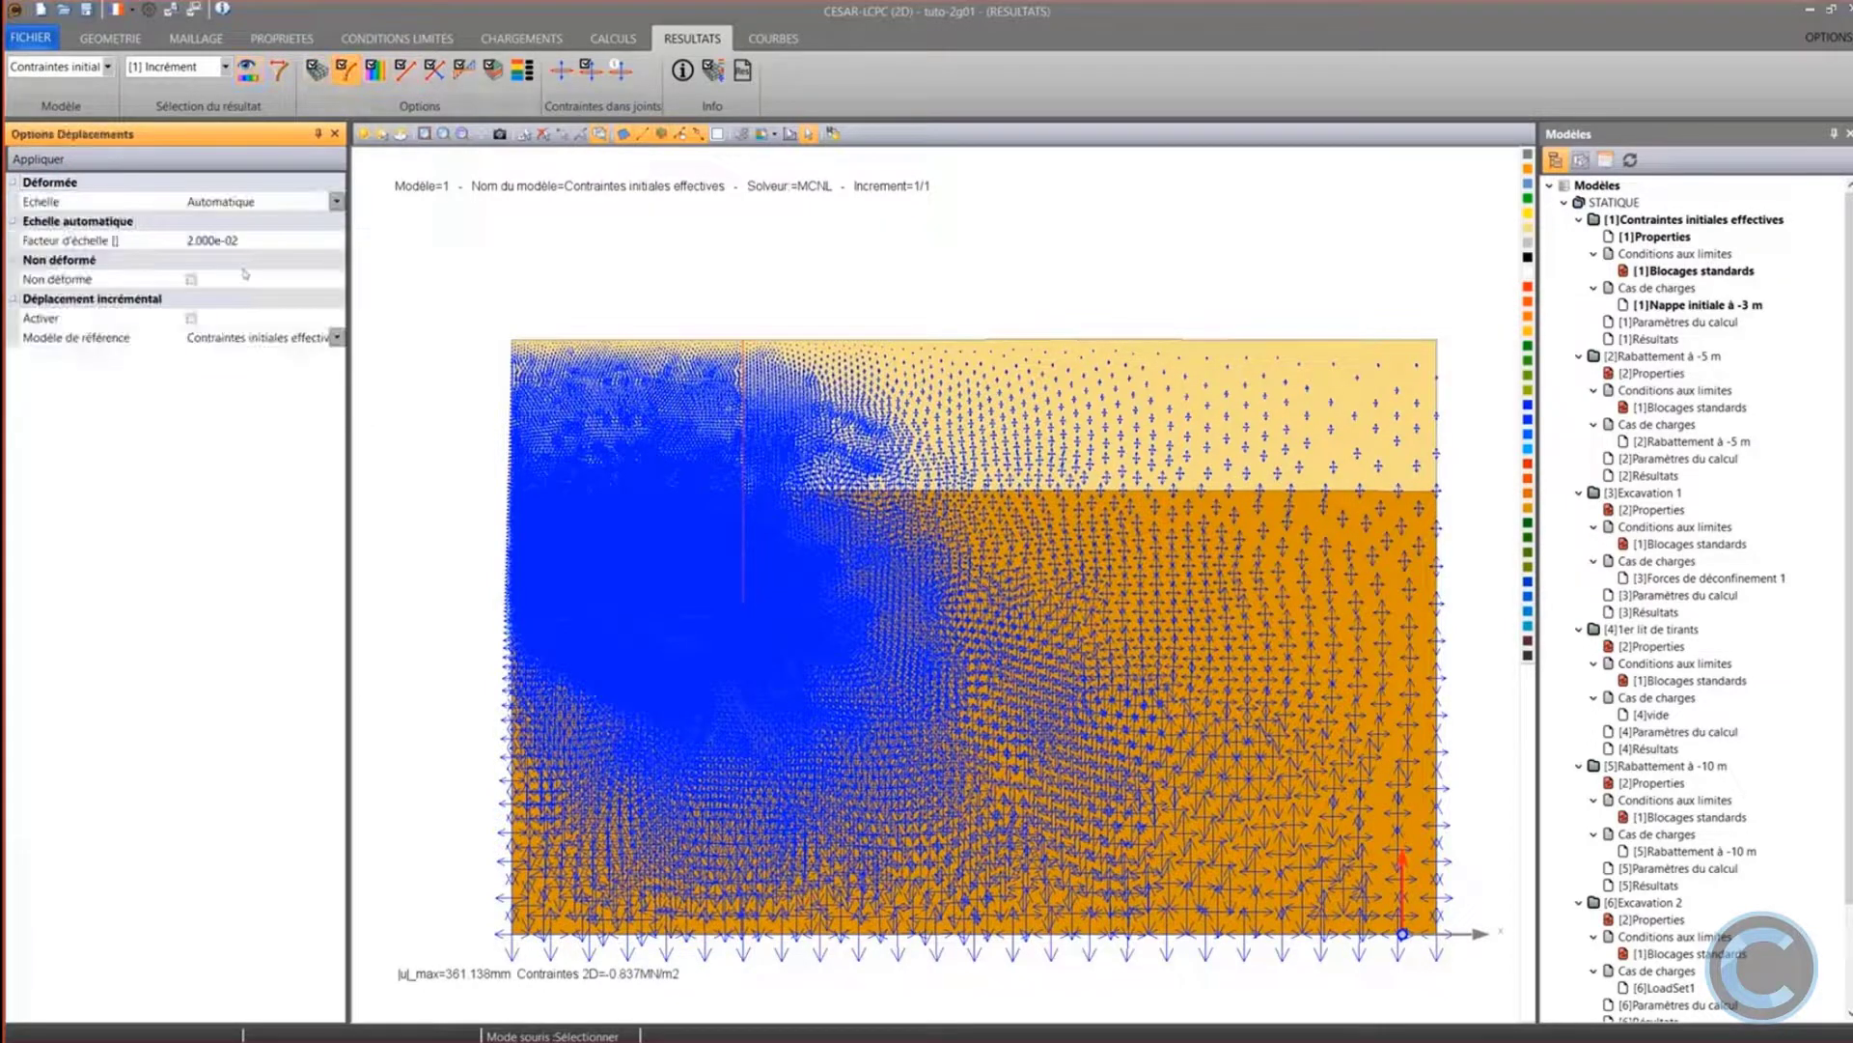
pyautogui.click(191, 279)
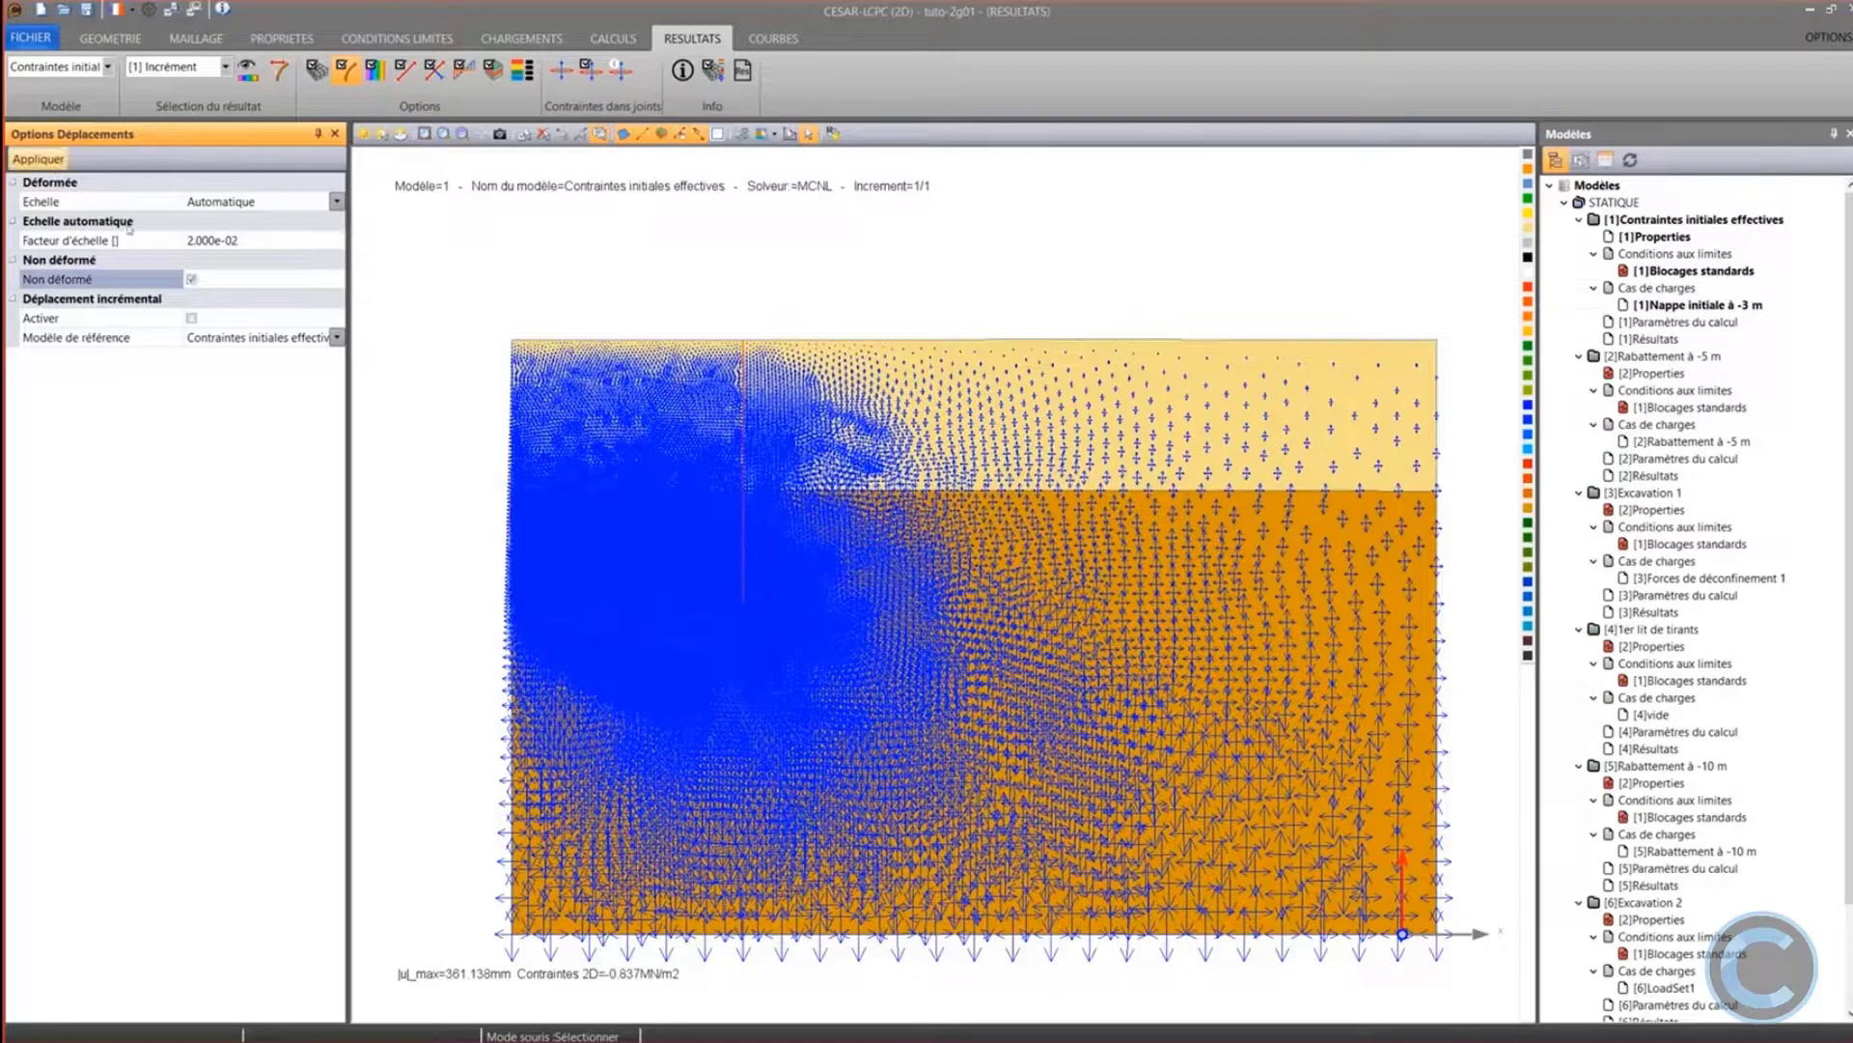
pyautogui.click(39, 158)
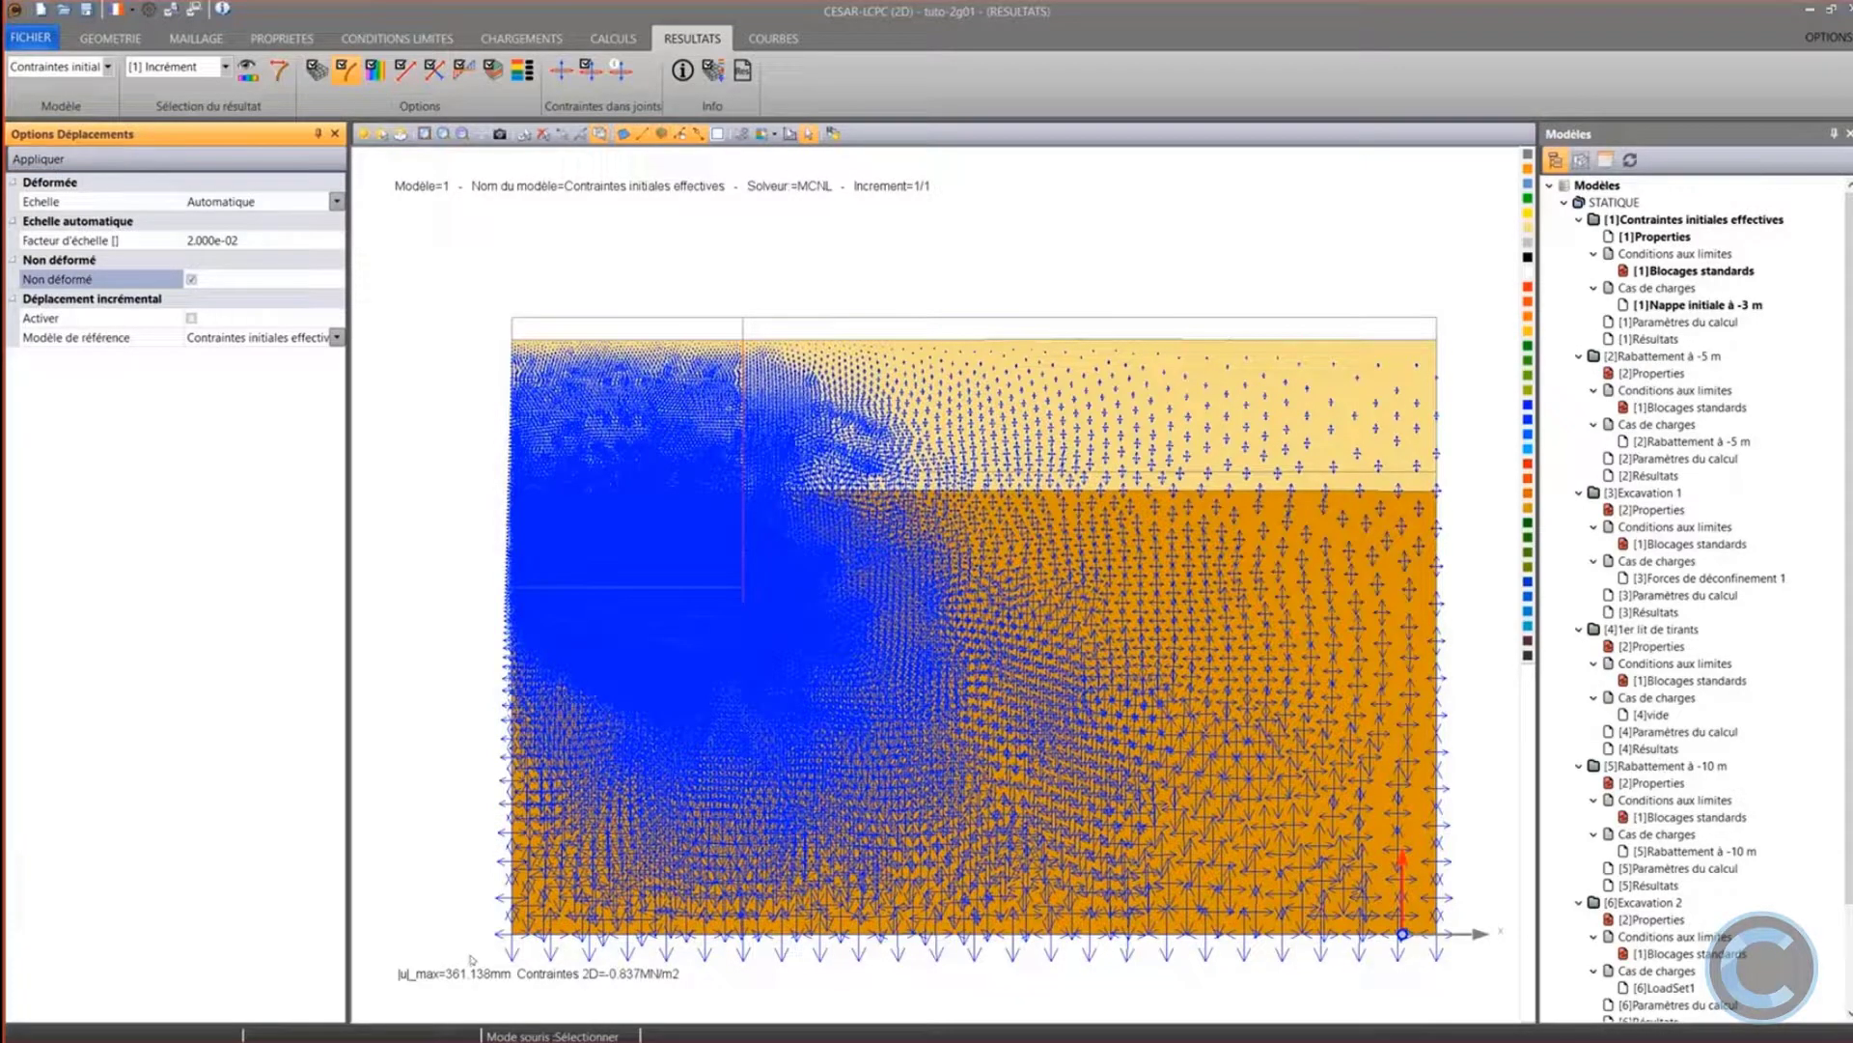
pyautogui.scroll(1, 471, 958)
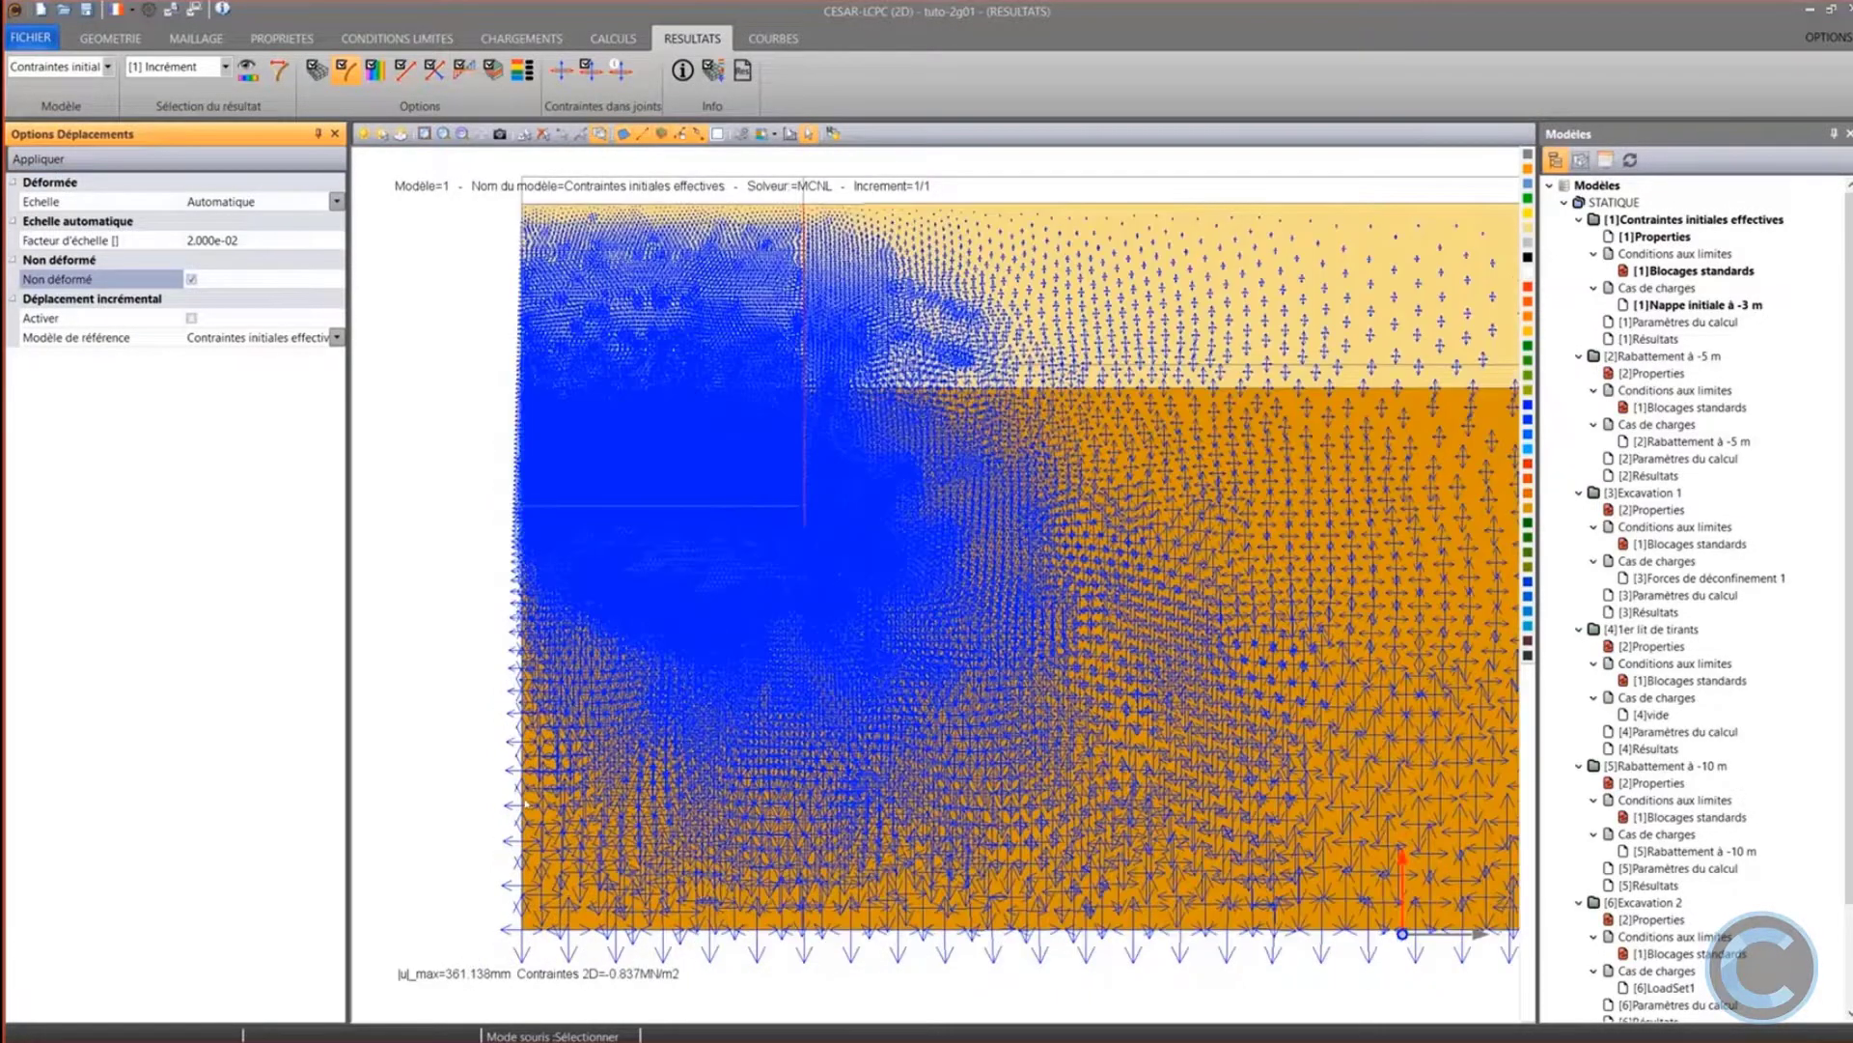
pyautogui.scroll(-2, 612, 569)
pyautogui.moveTo(740, 526); pyautogui.dragTo(714, 588, button='middle')
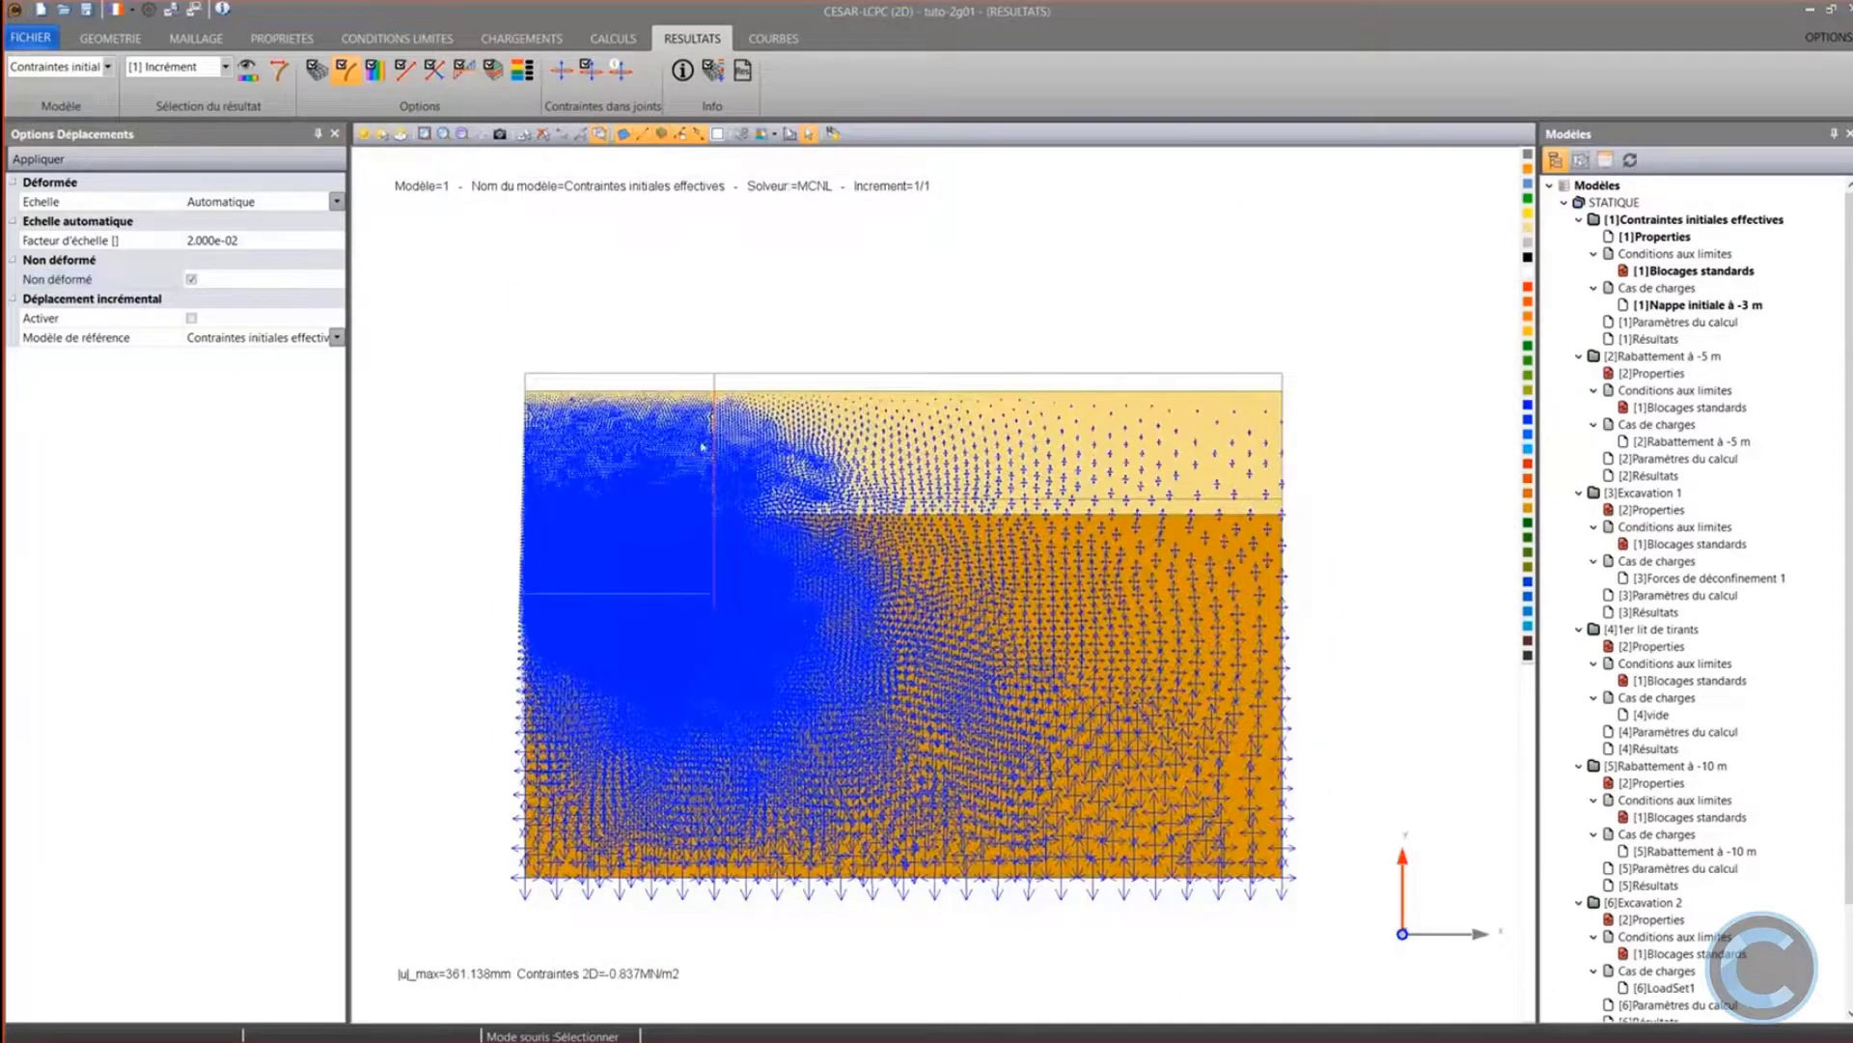
# Display the results of Rabattement à -5 m with the stress tensors turned off and inspect the deformation around the wall
pyautogui.click(104, 67)
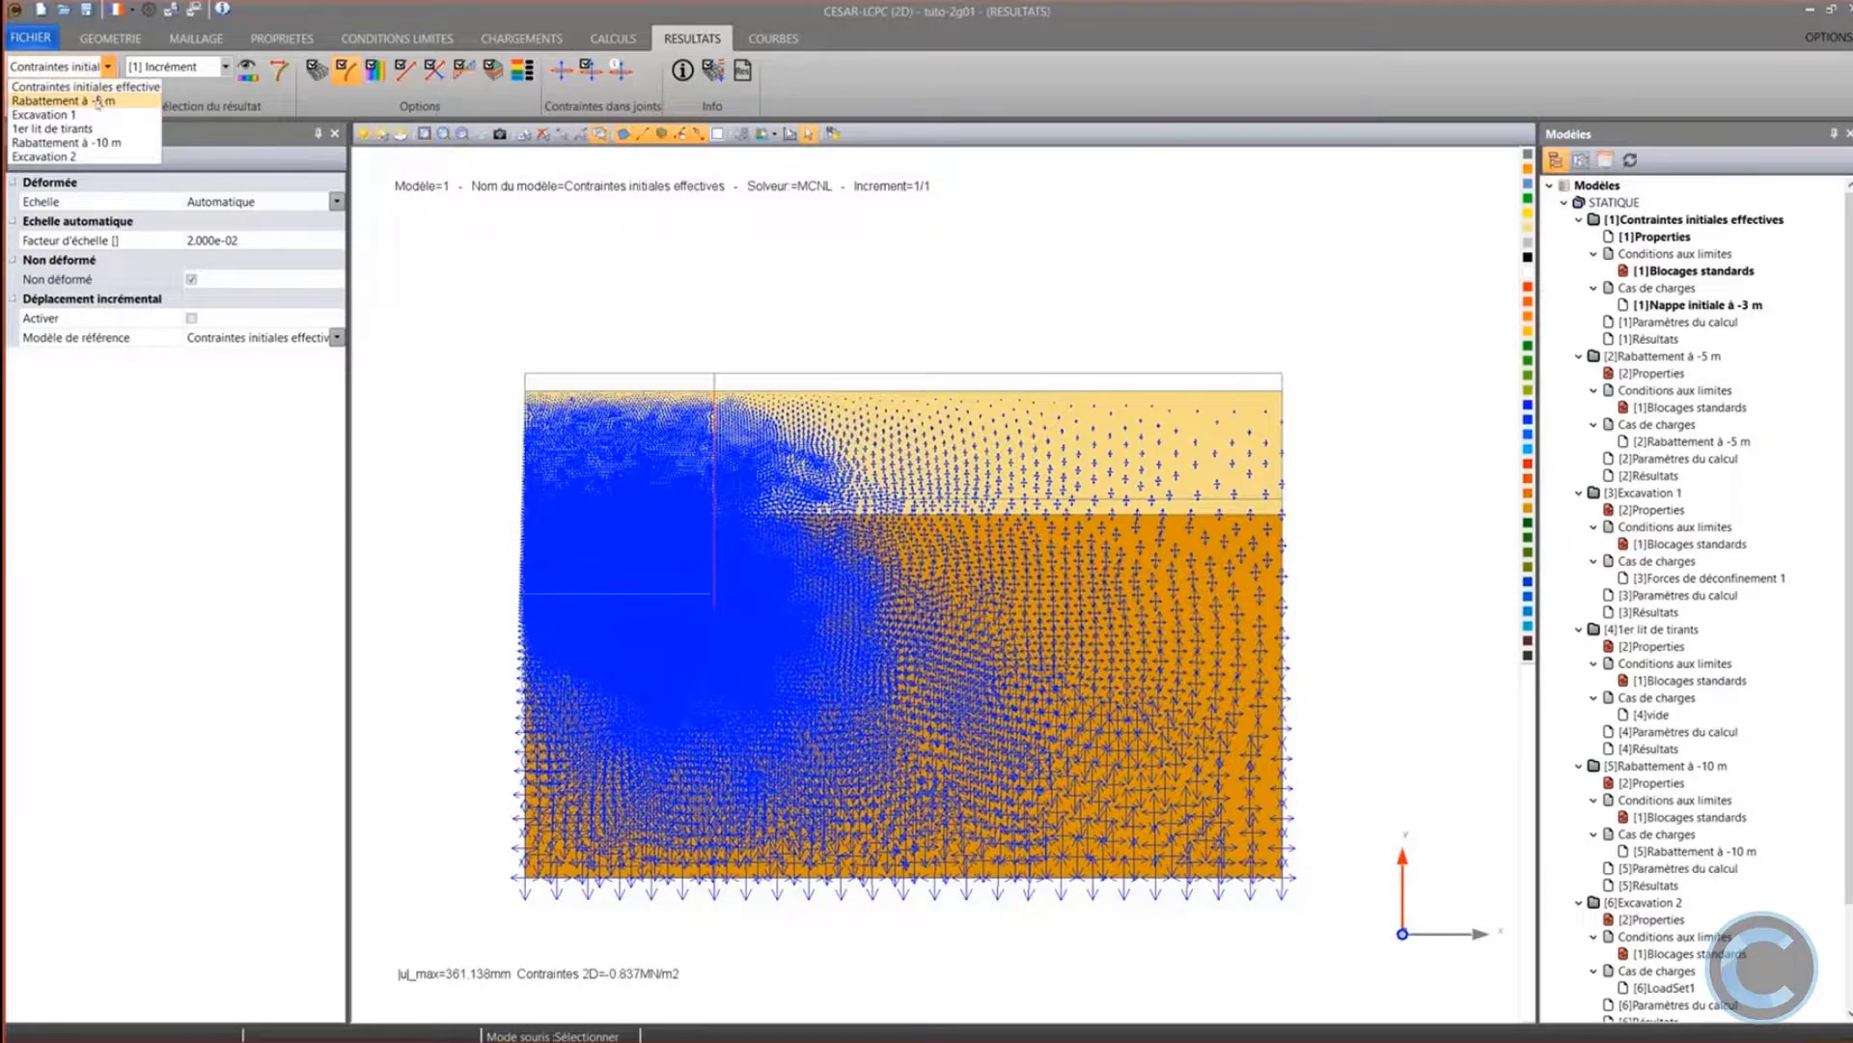
pyautogui.click(97, 102)
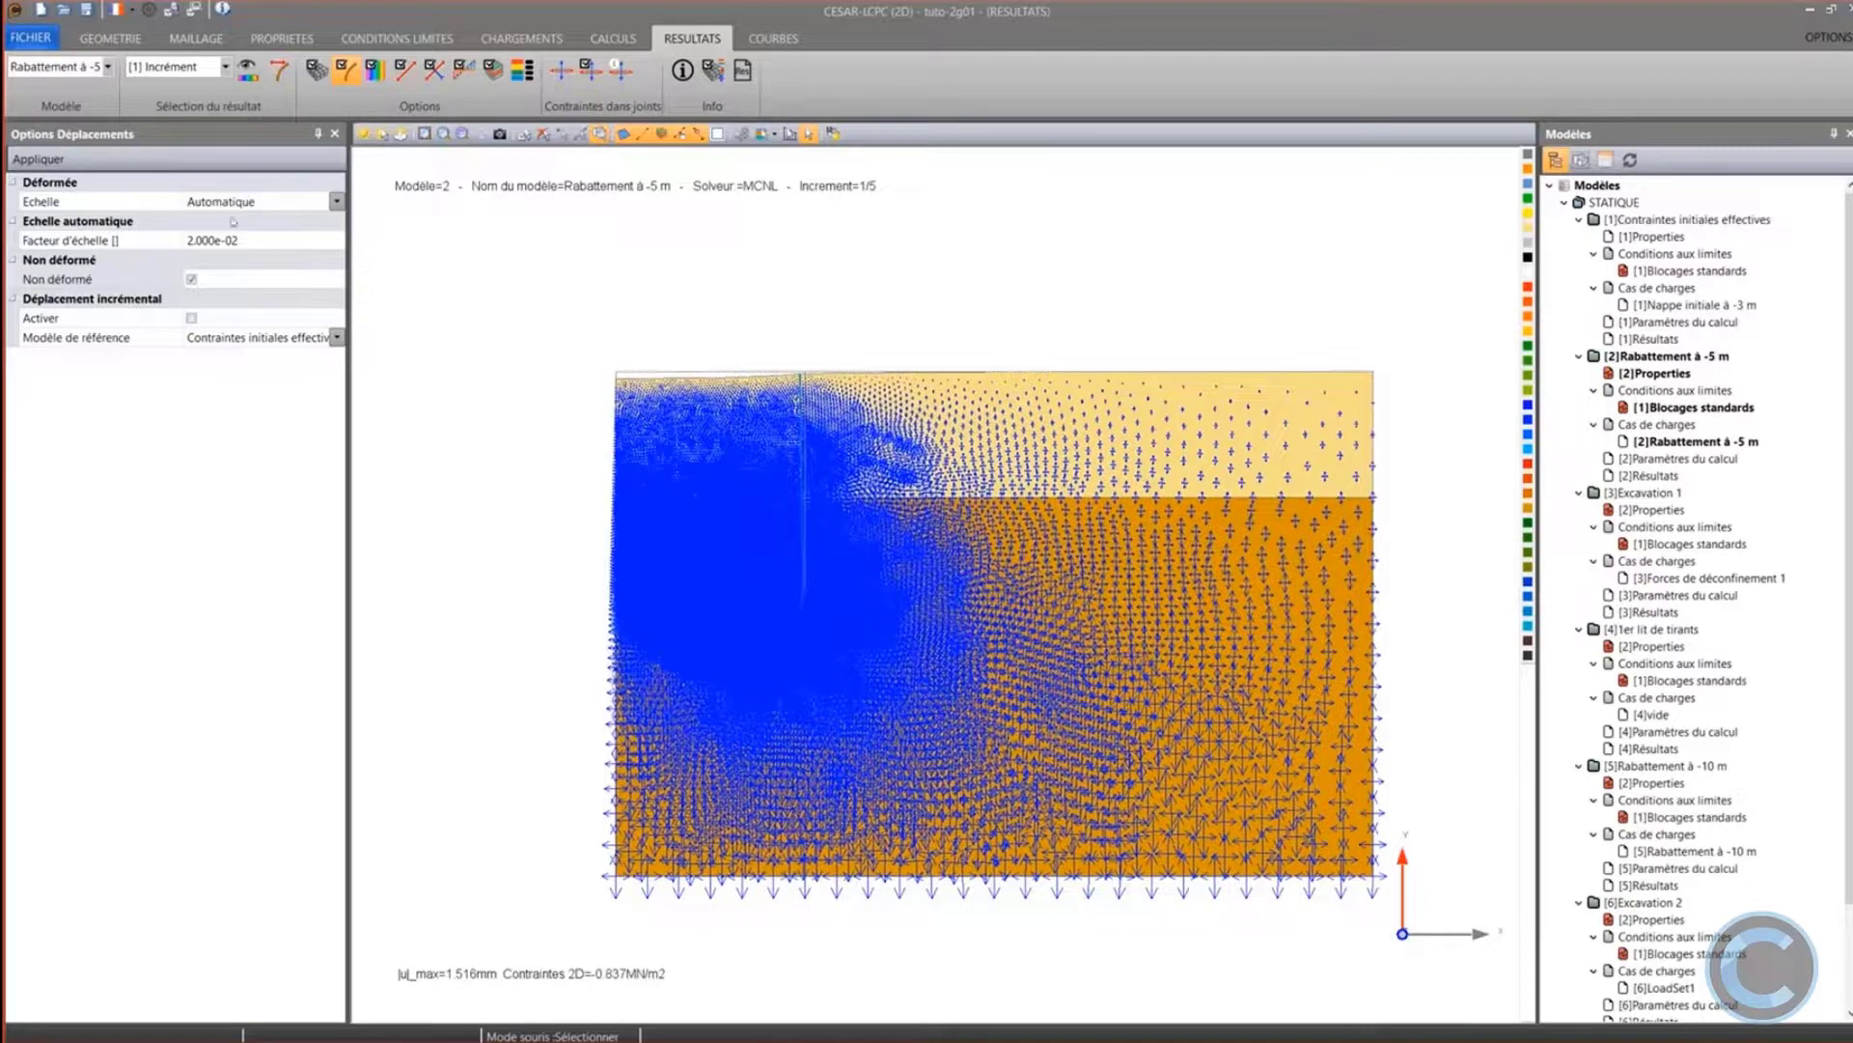
pyautogui.click(247, 69)
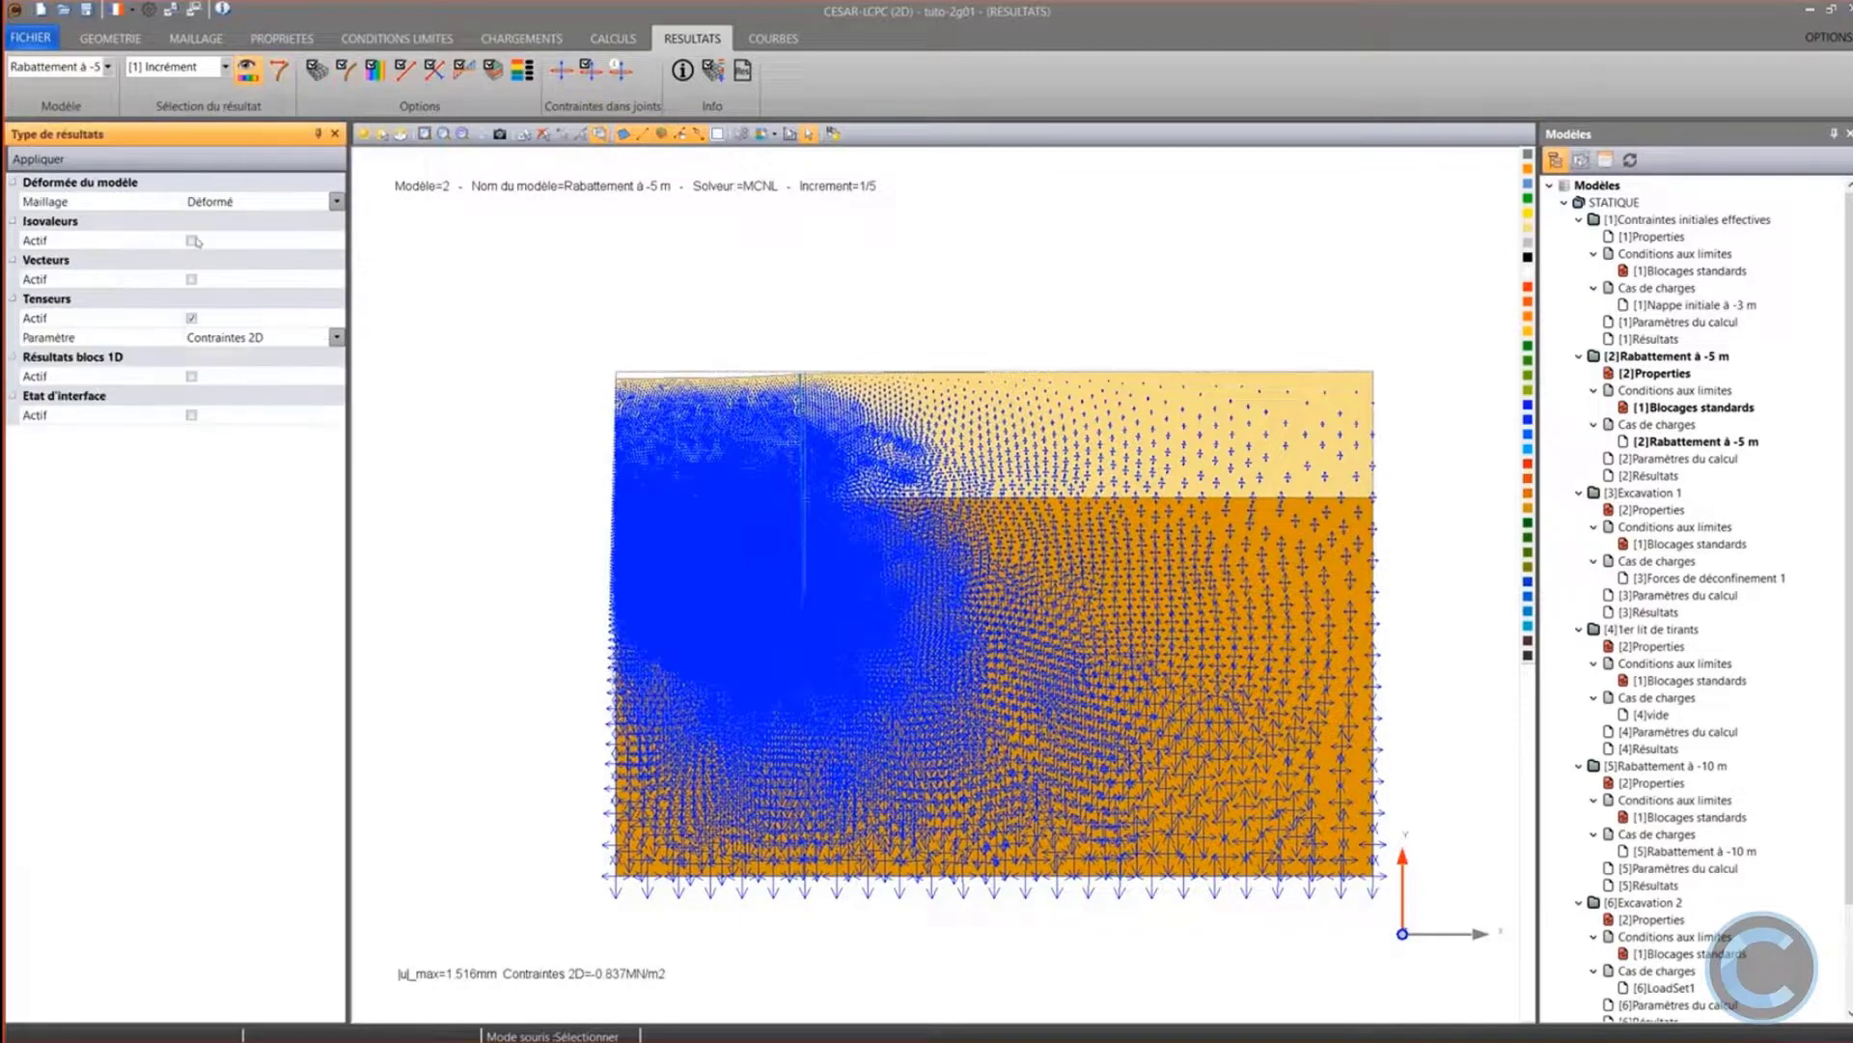
pyautogui.click(190, 317)
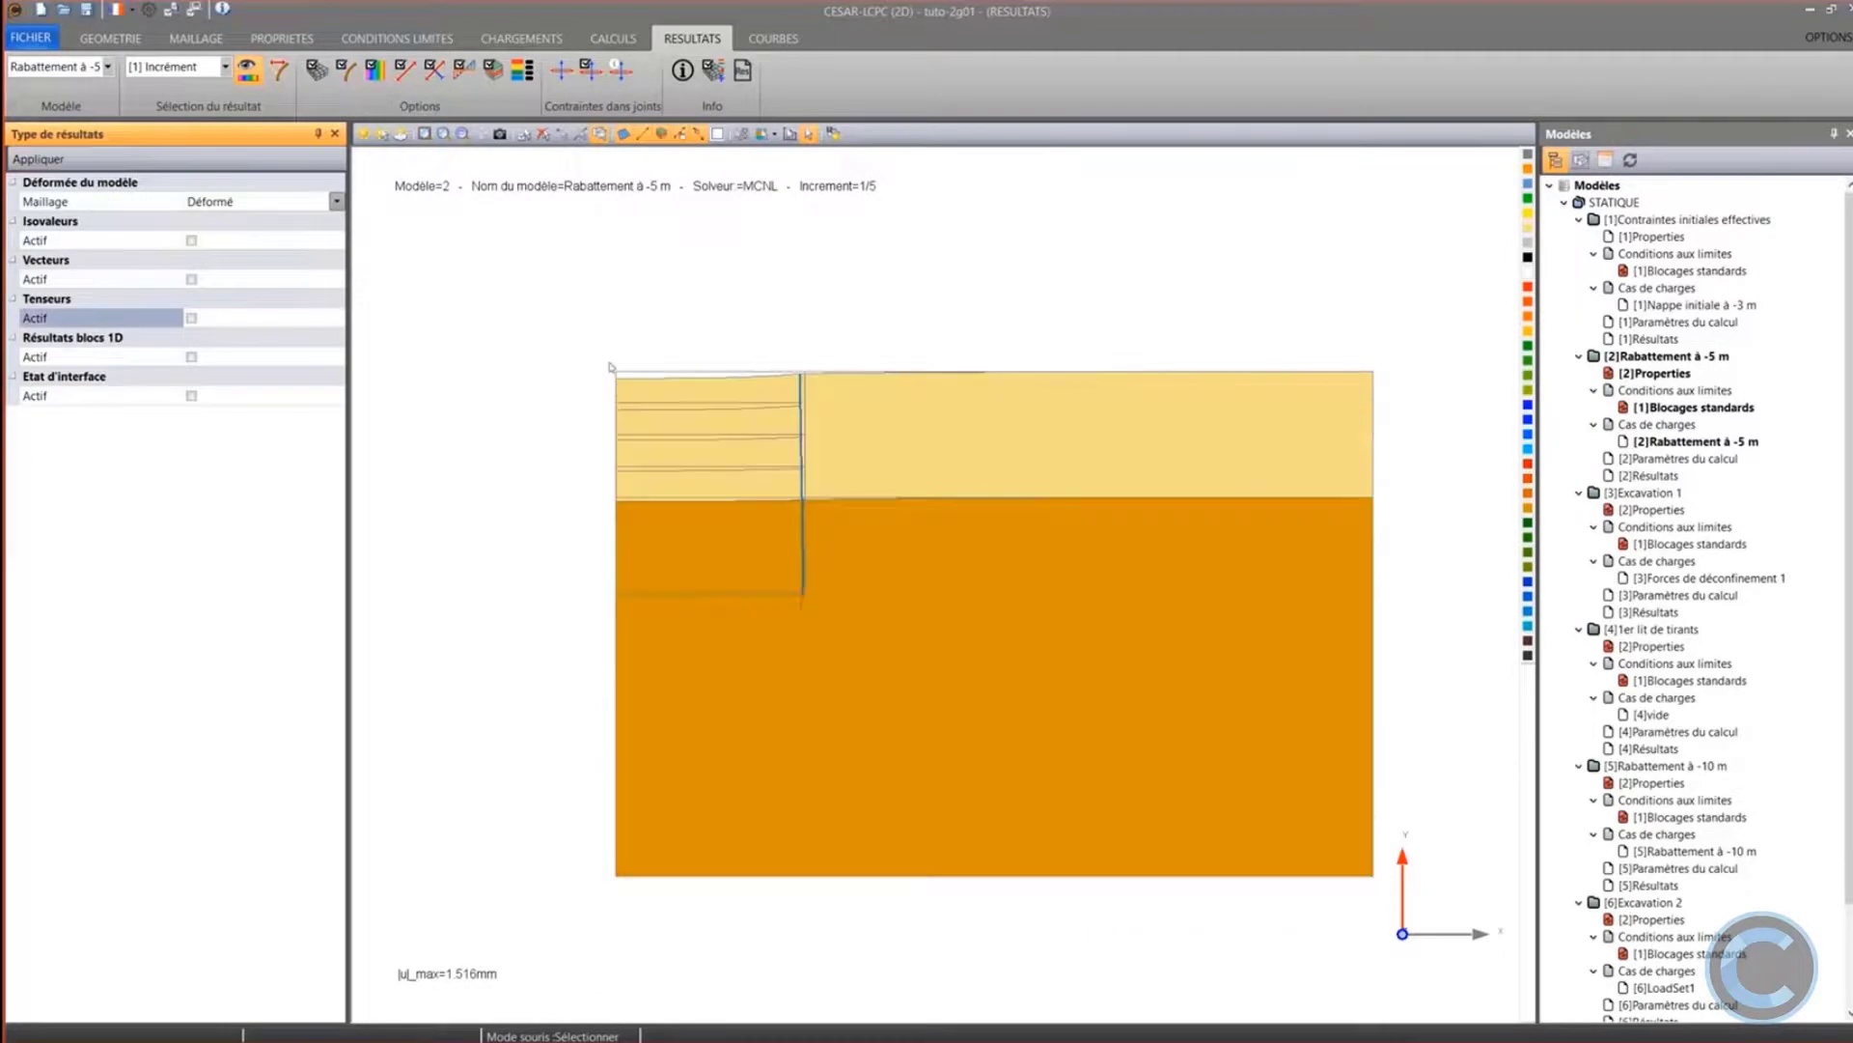
pyautogui.scroll(4, 673, 367)
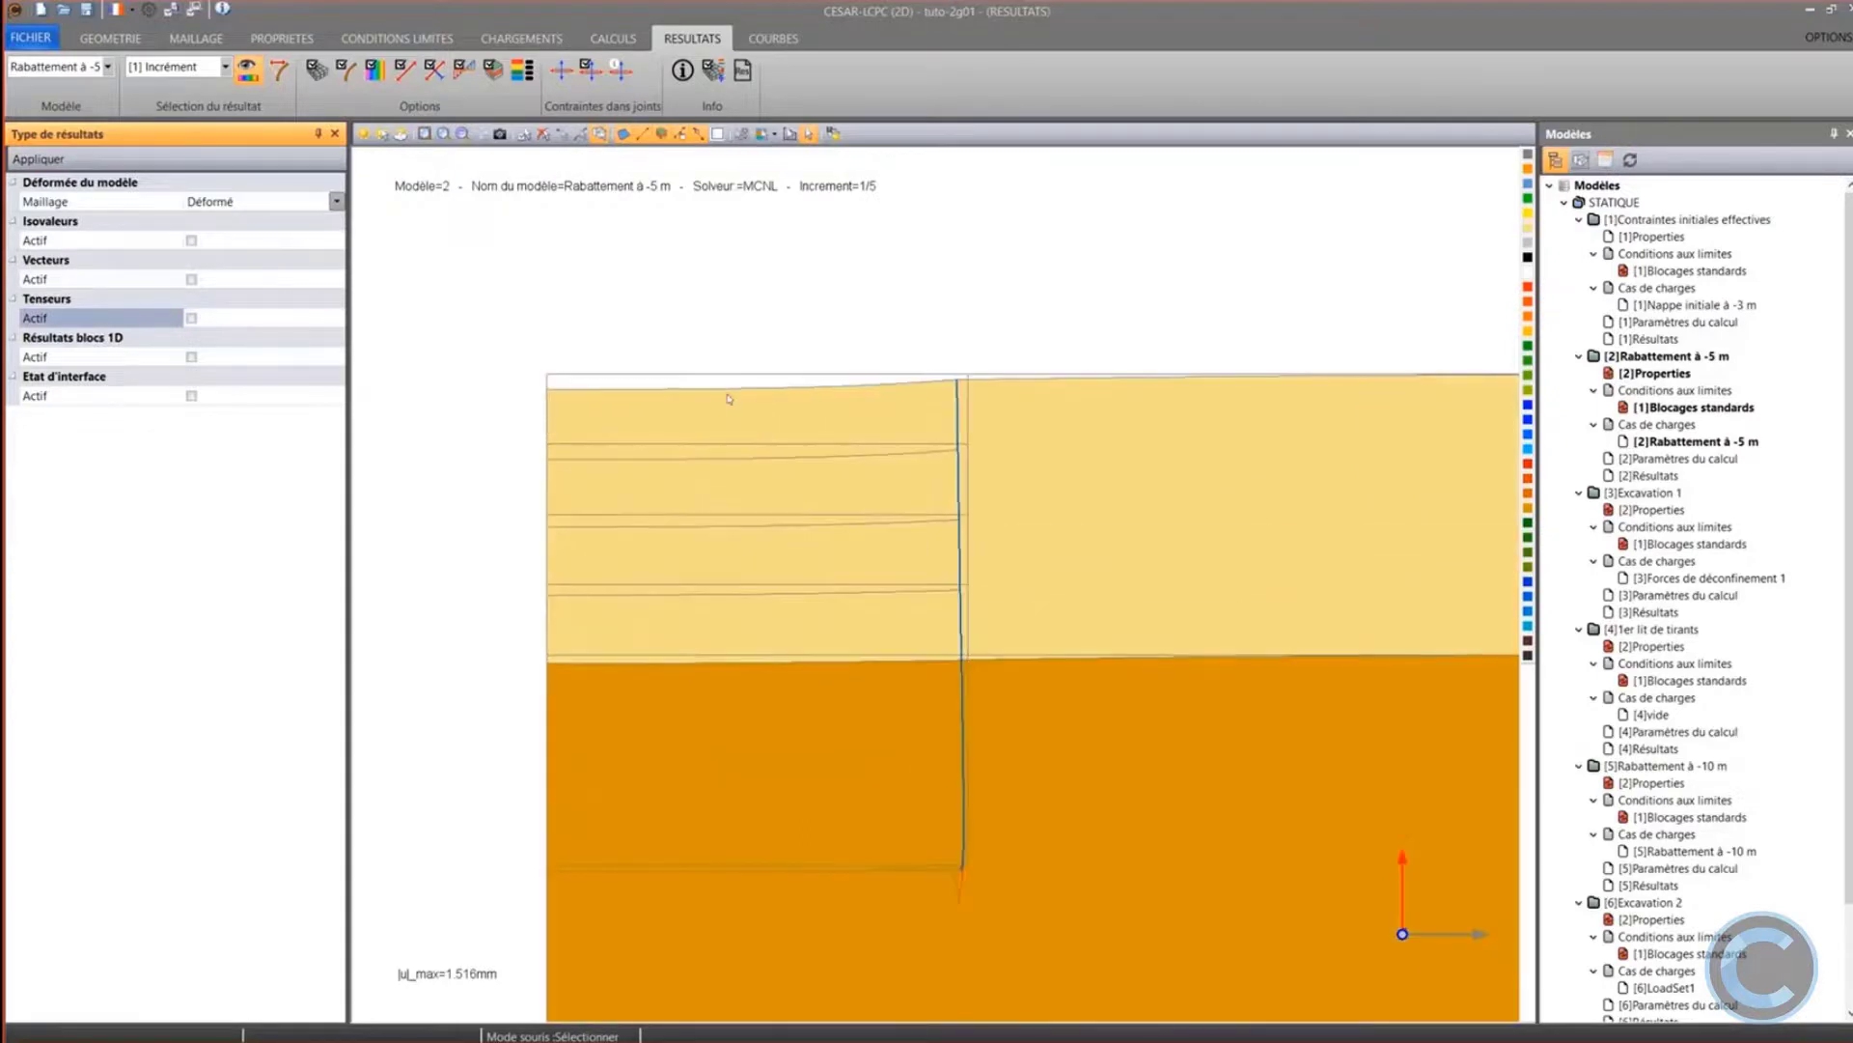
pyautogui.scroll(1, 729, 398)
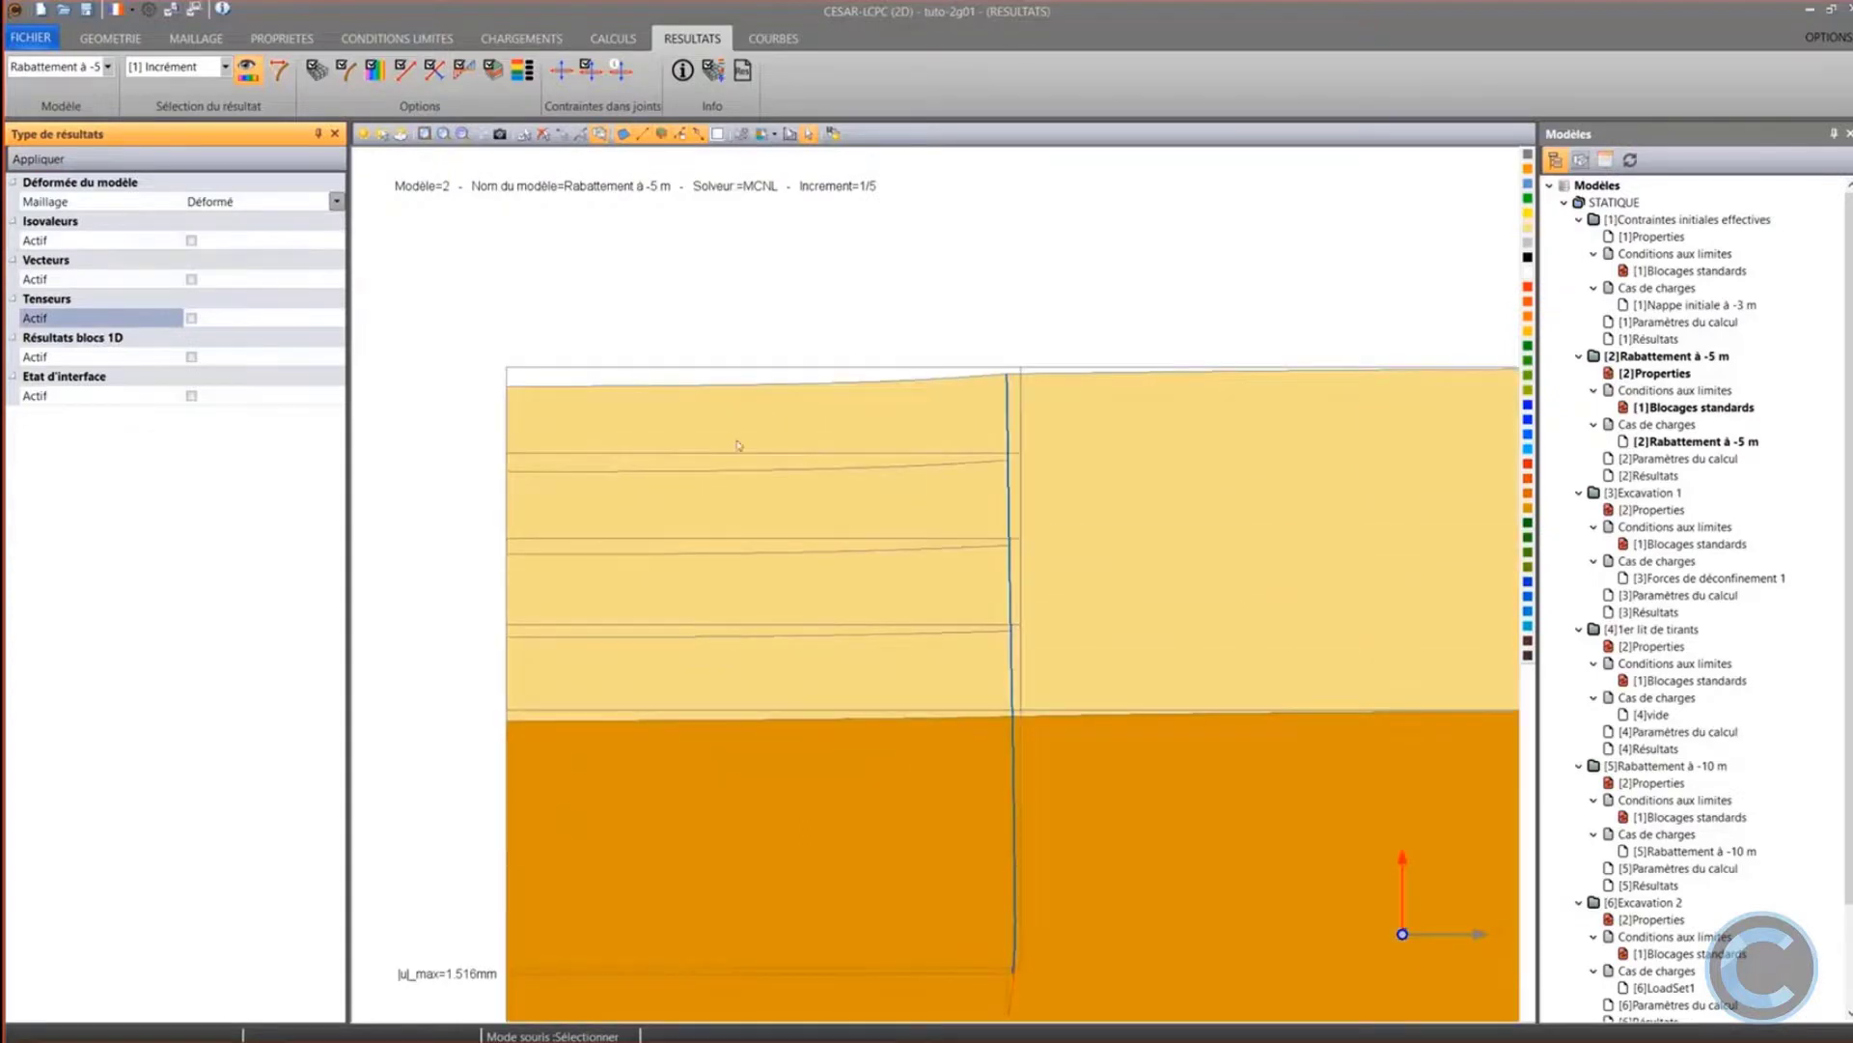
pyautogui.scroll(-3, 740, 441)
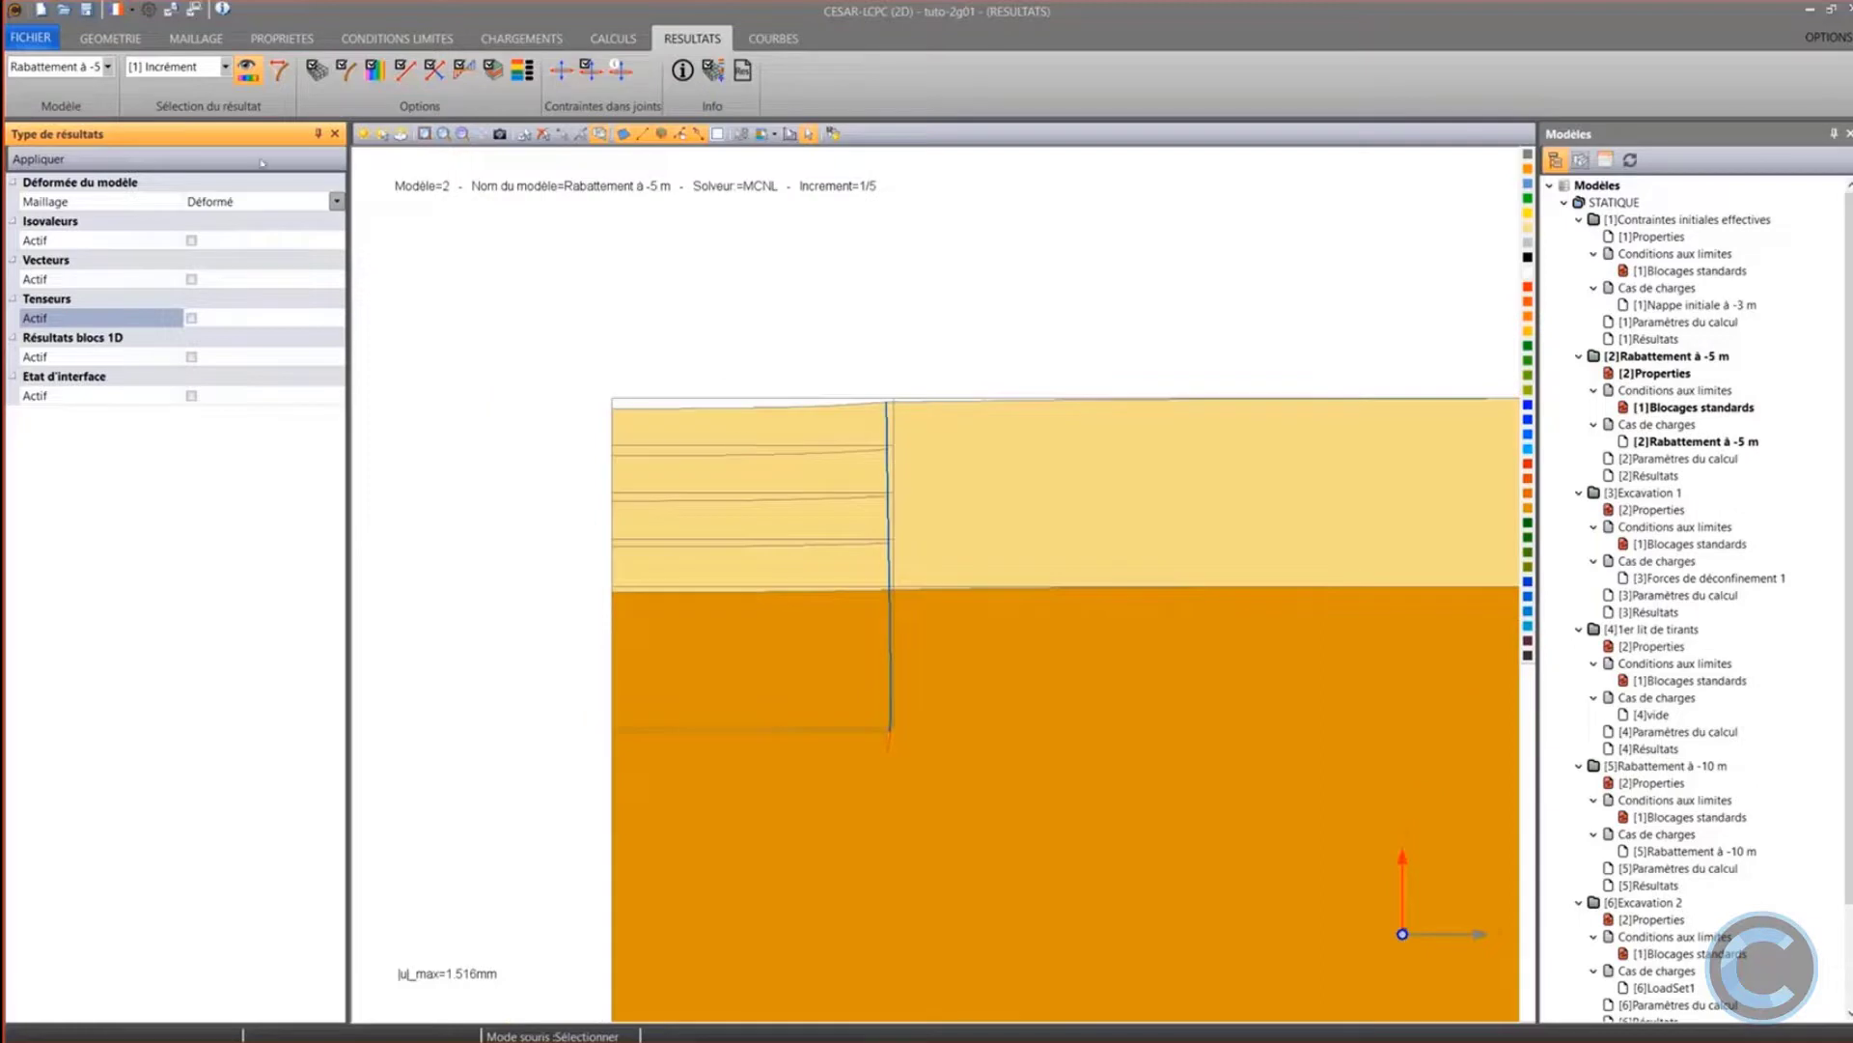
# View the deformed mesh of Rabattement à -5 m at increments 2 and 5
pyautogui.click(225, 67)
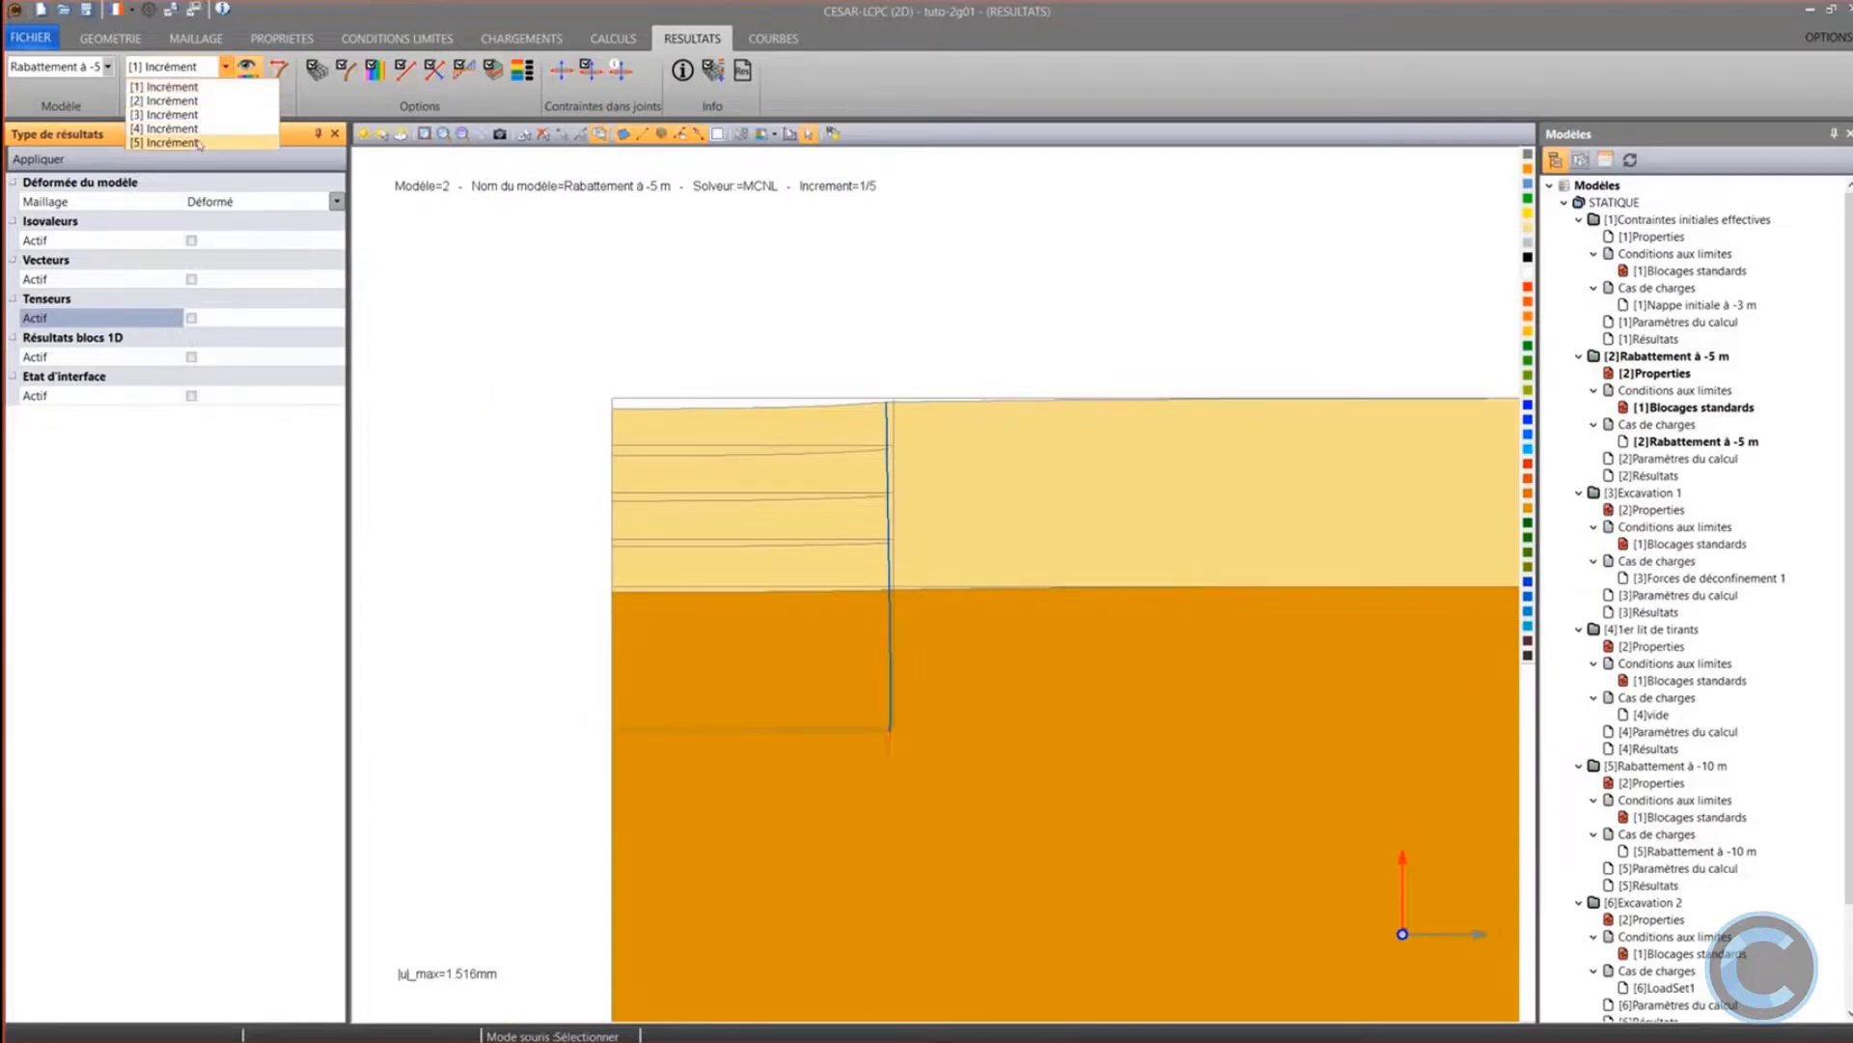
pyautogui.click(183, 100)
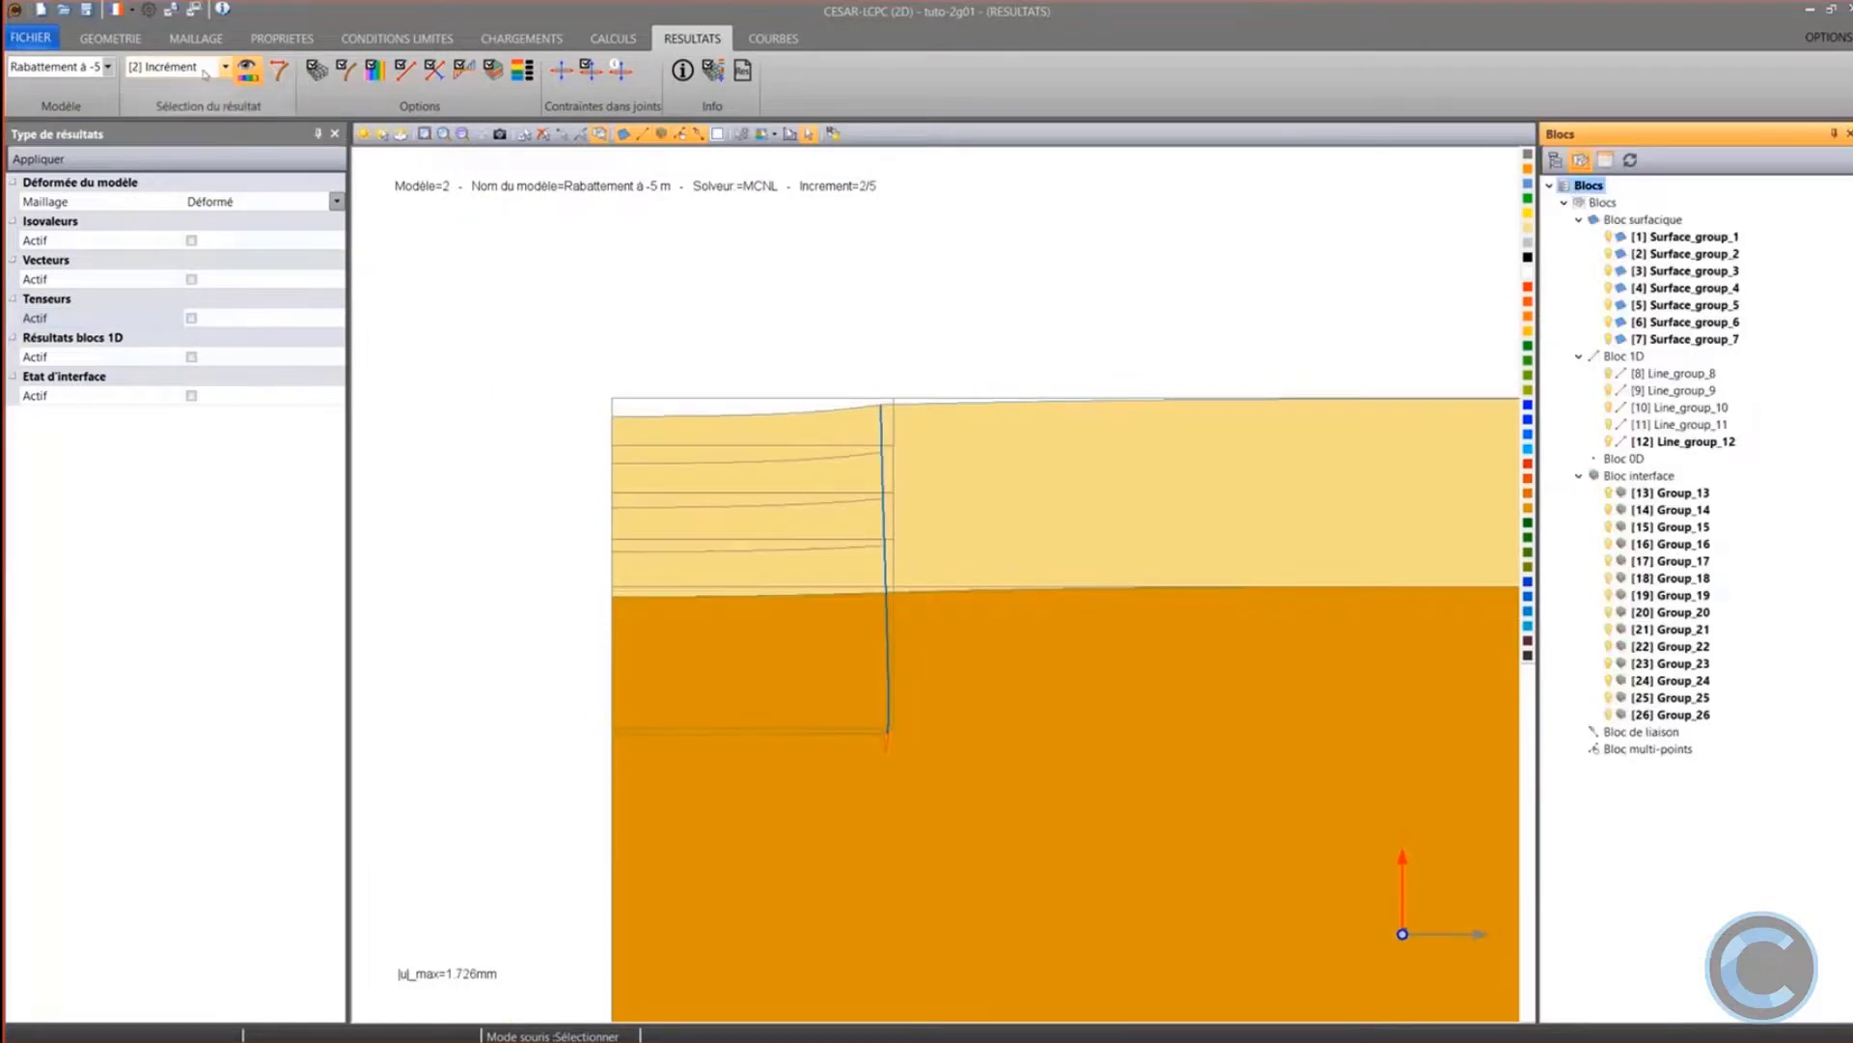
pyautogui.click(203, 72)
pyautogui.click(187, 143)
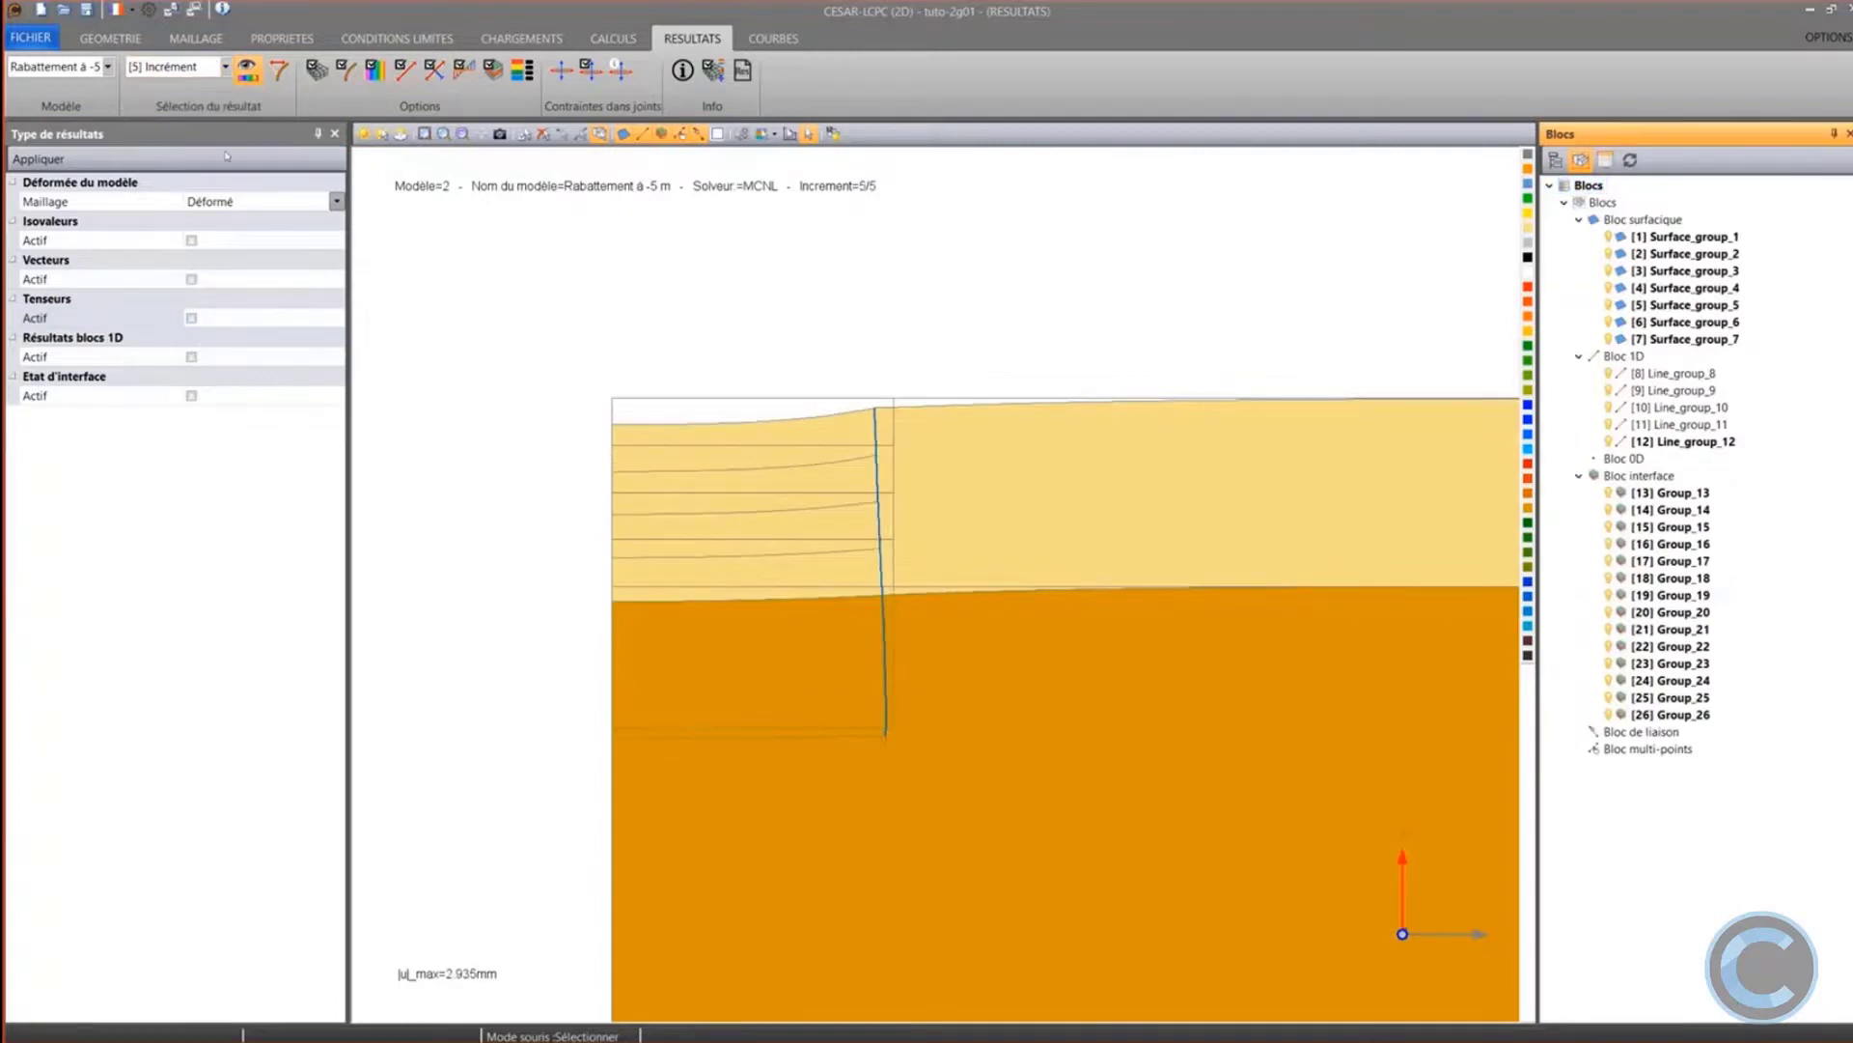
# View the Excavation 1 deformation and display increment 5 of the Excavation 2 results
pyautogui.click(107, 66)
pyautogui.click(80, 115)
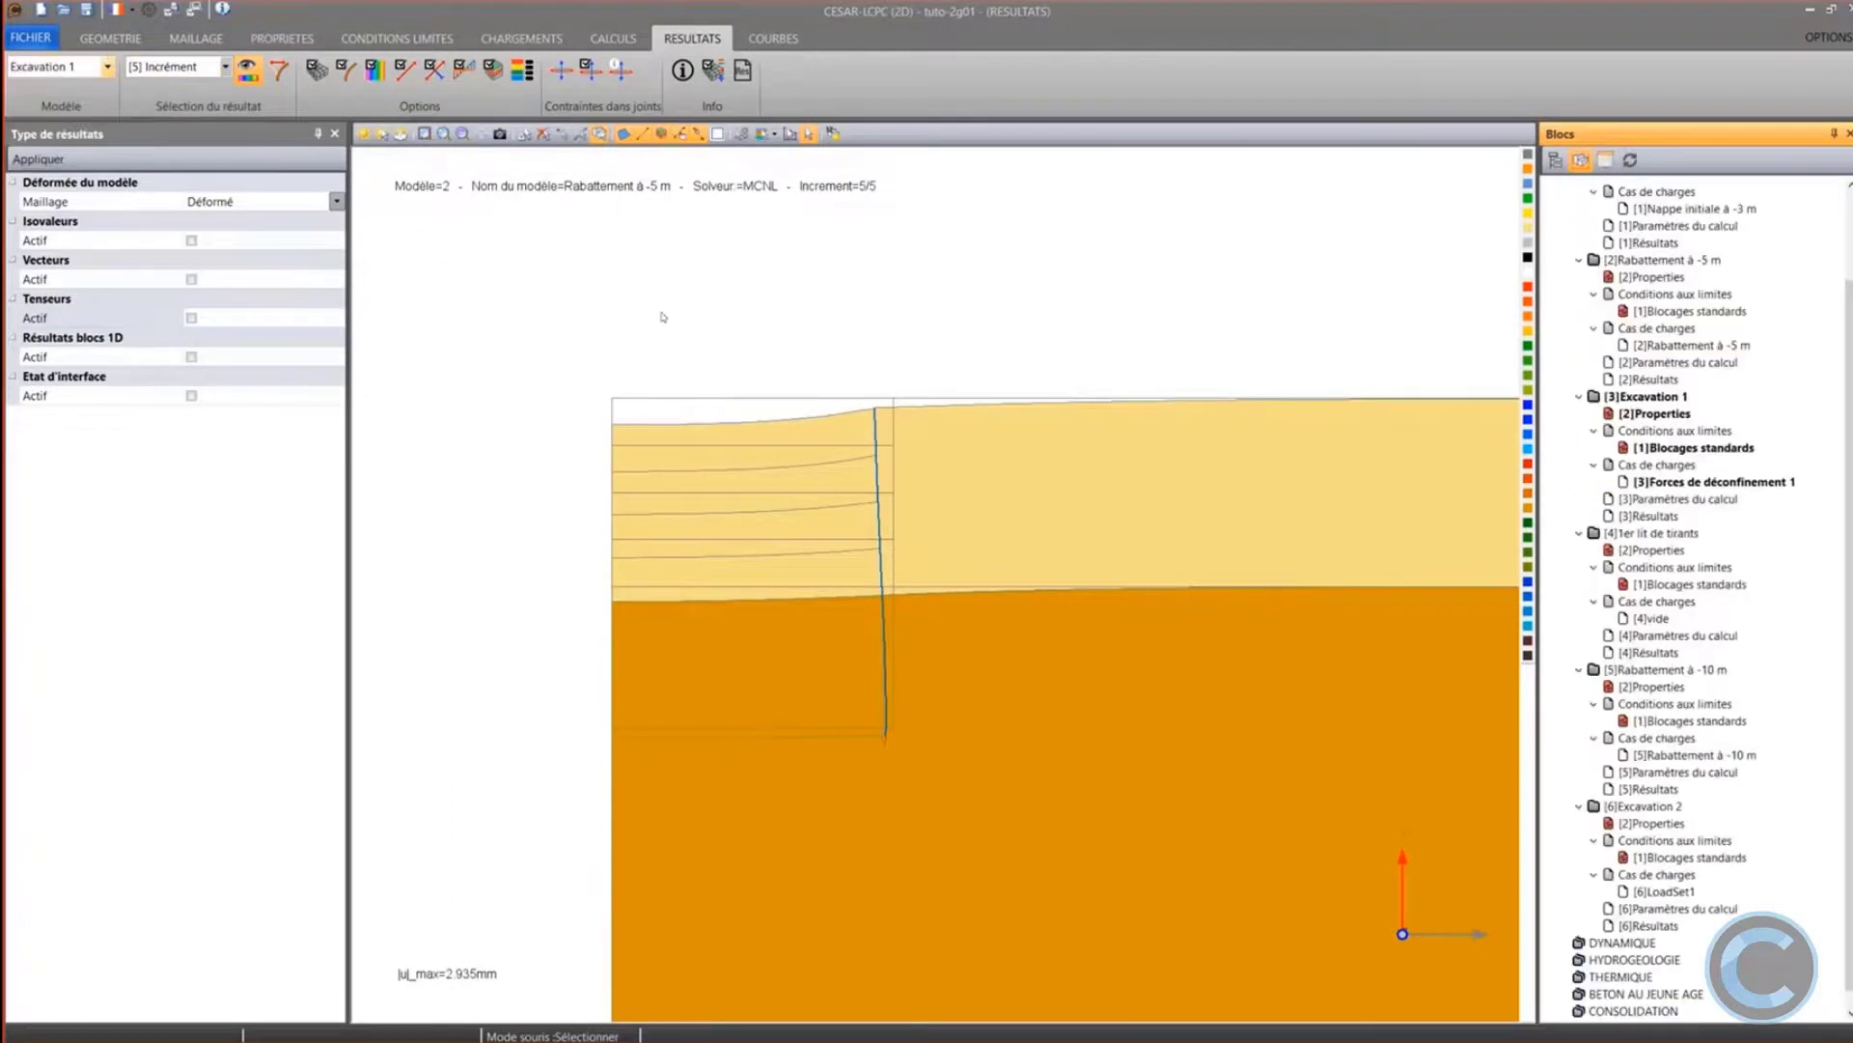
pyautogui.click(107, 67)
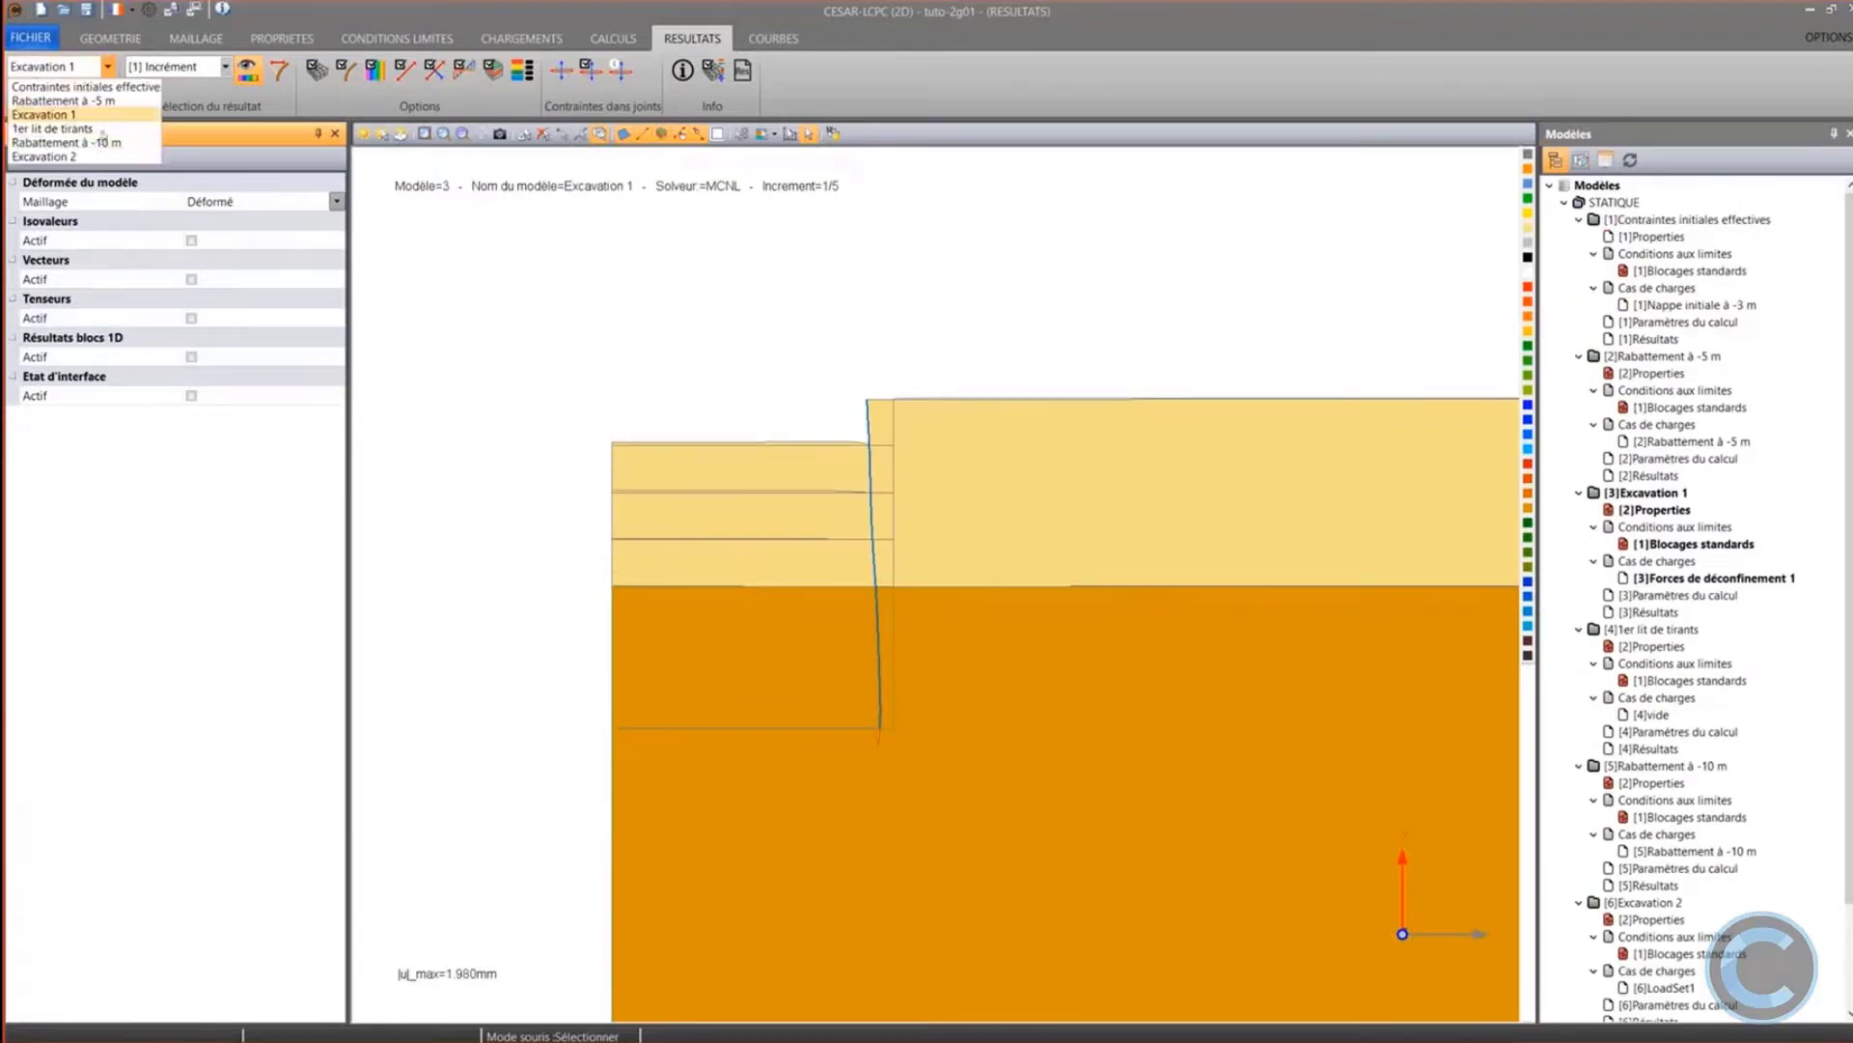
pyautogui.click(96, 155)
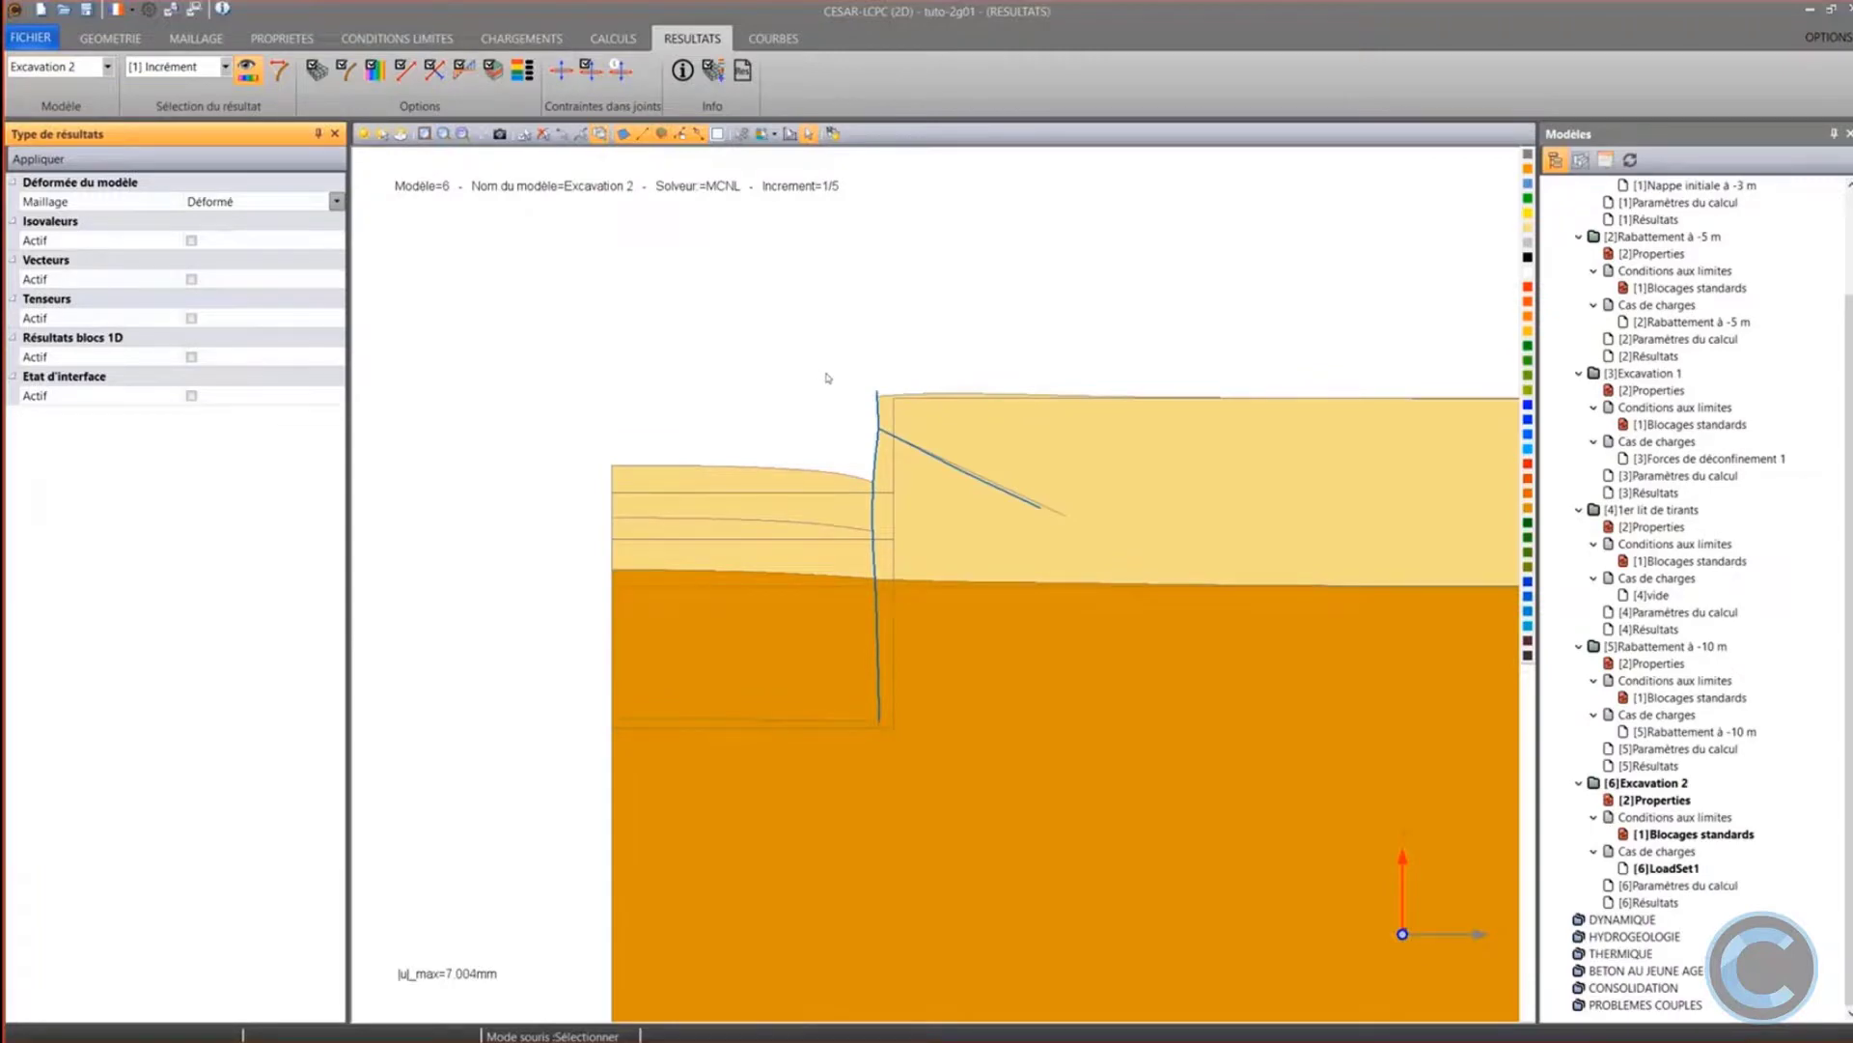
pyautogui.scroll(1, 828, 377)
pyautogui.click(226, 67)
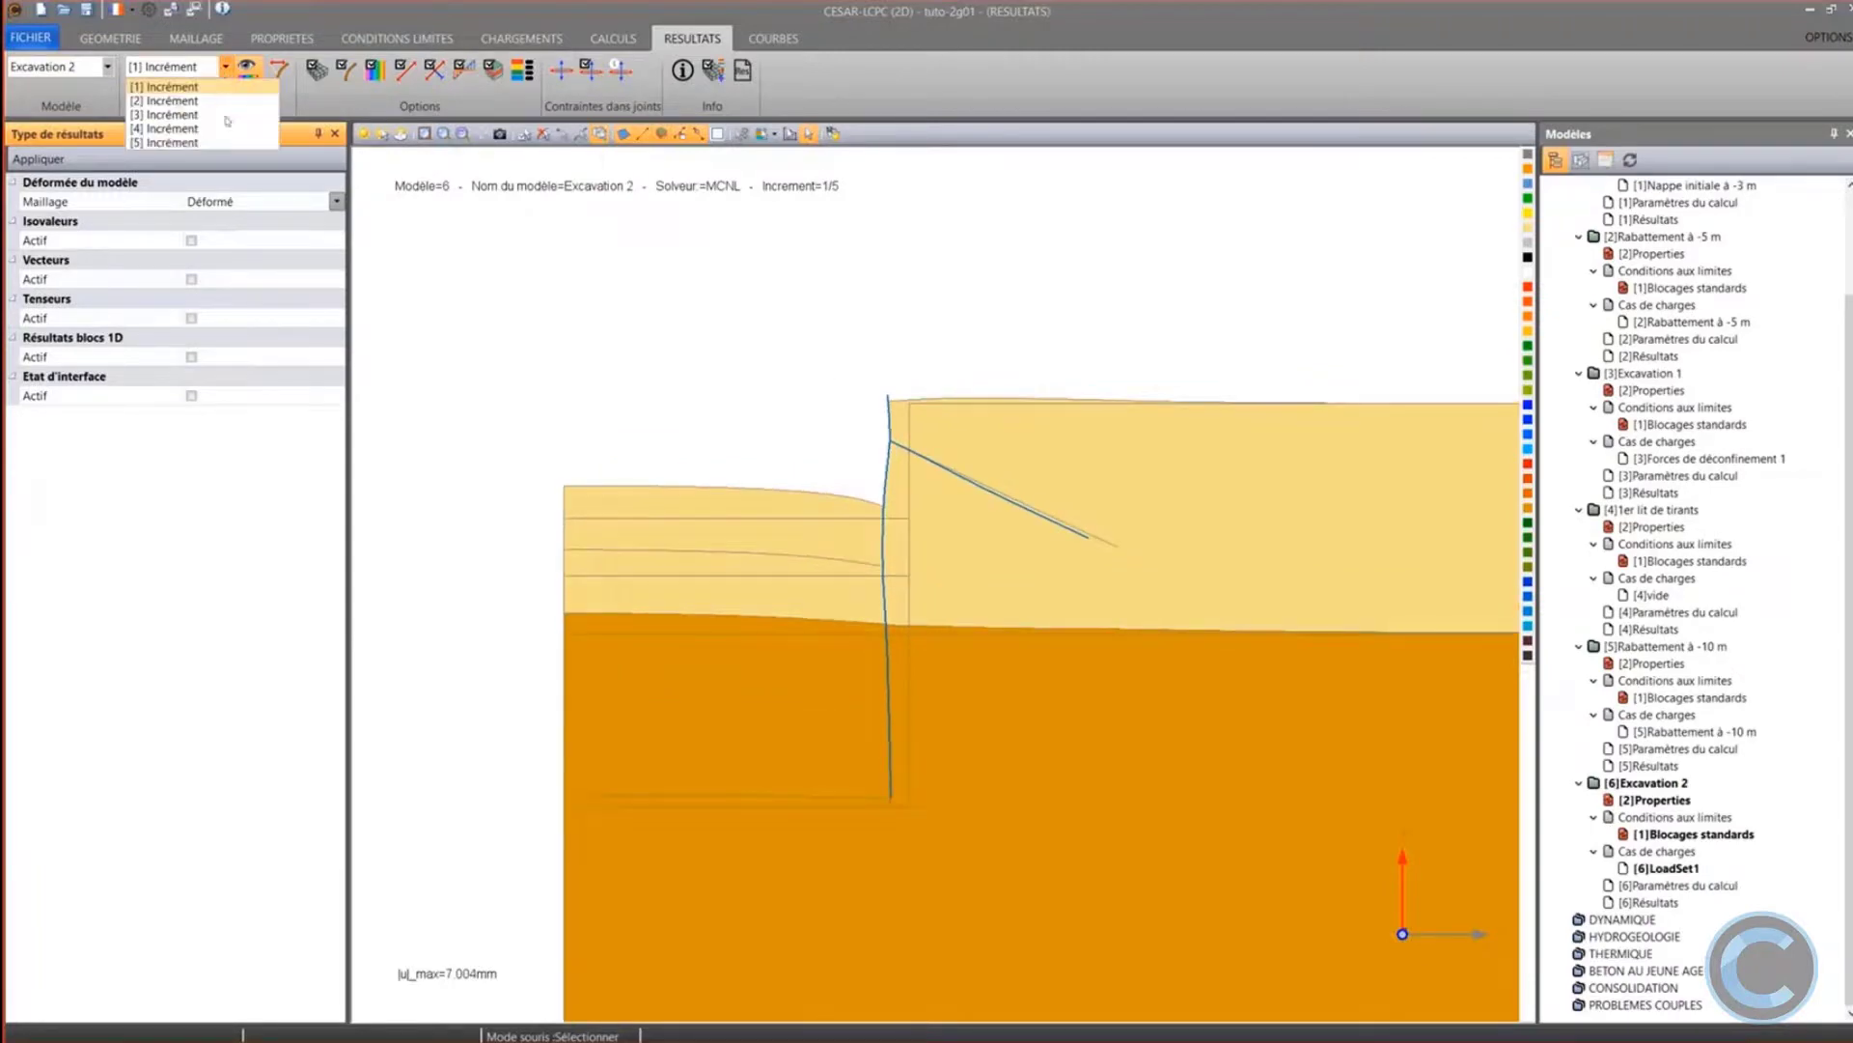
pyautogui.click(228, 144)
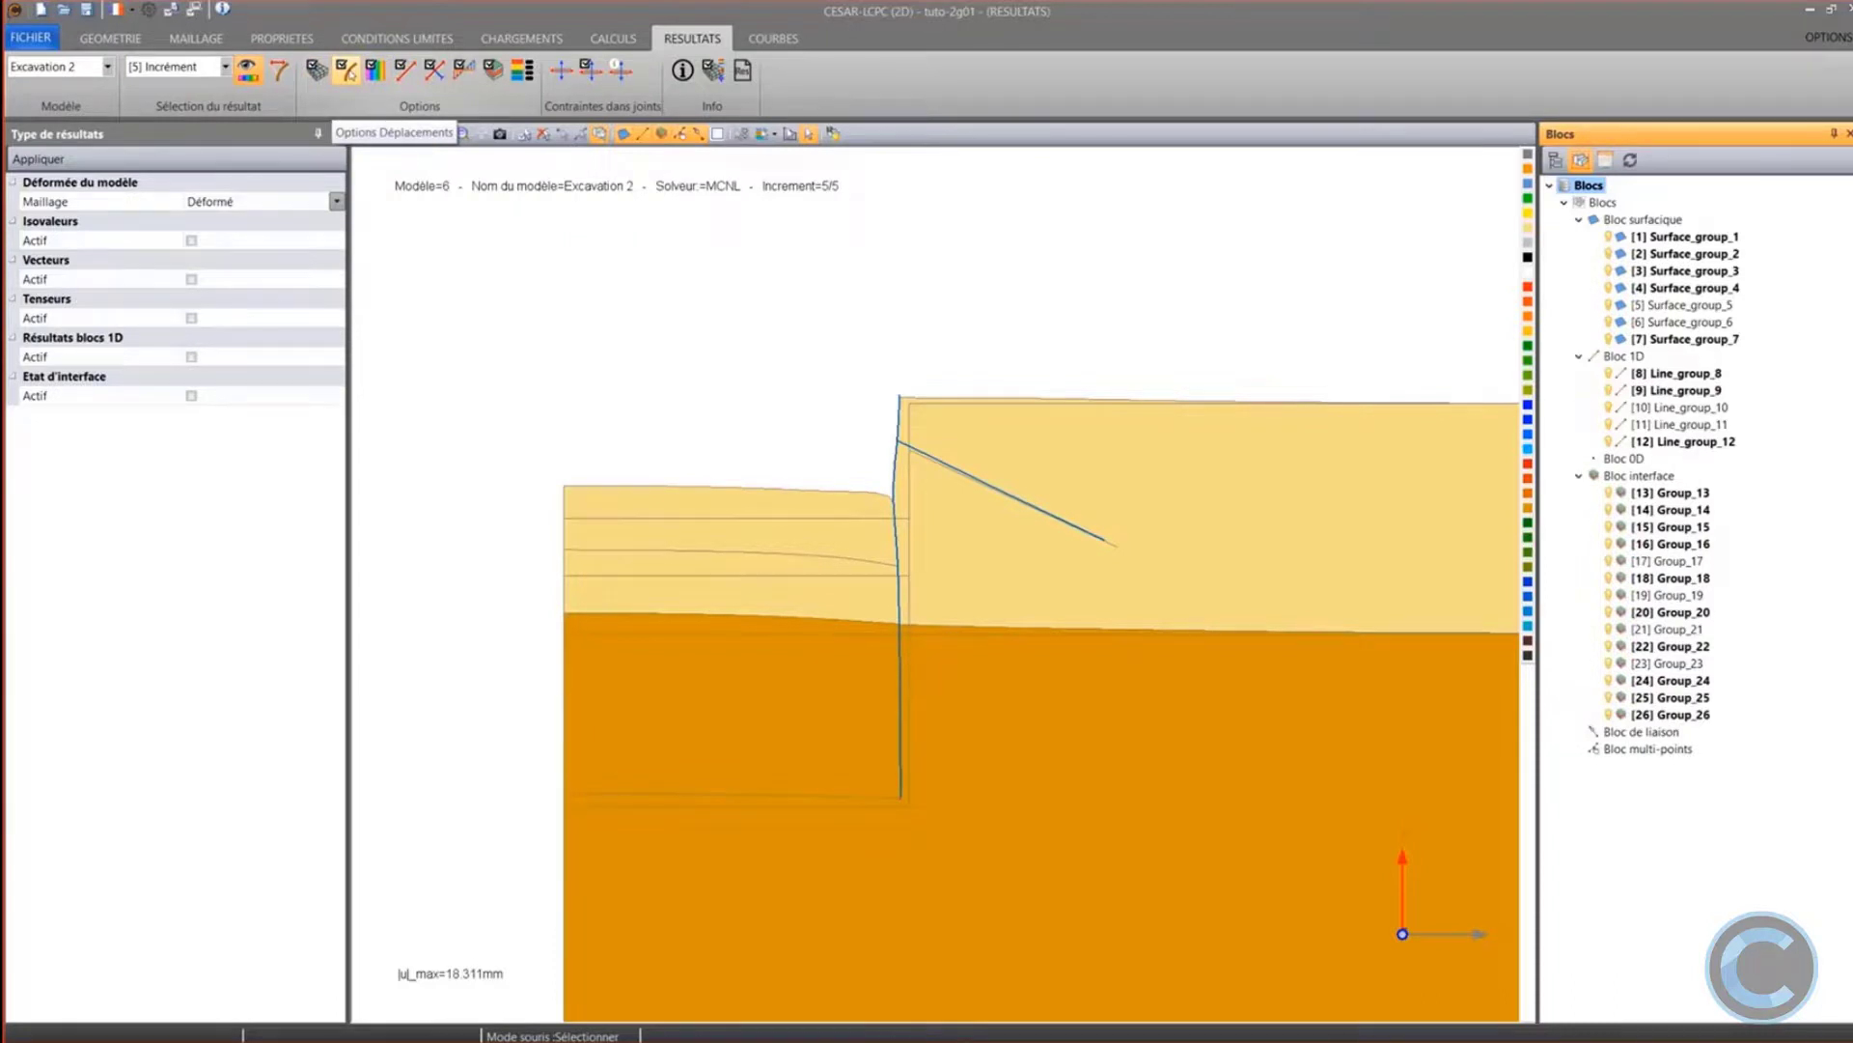
# Activate incremental displacement for Excavation 2 with Rabattement à -10 m as reference model, apply it and inspect the wall
pyautogui.click(345, 70)
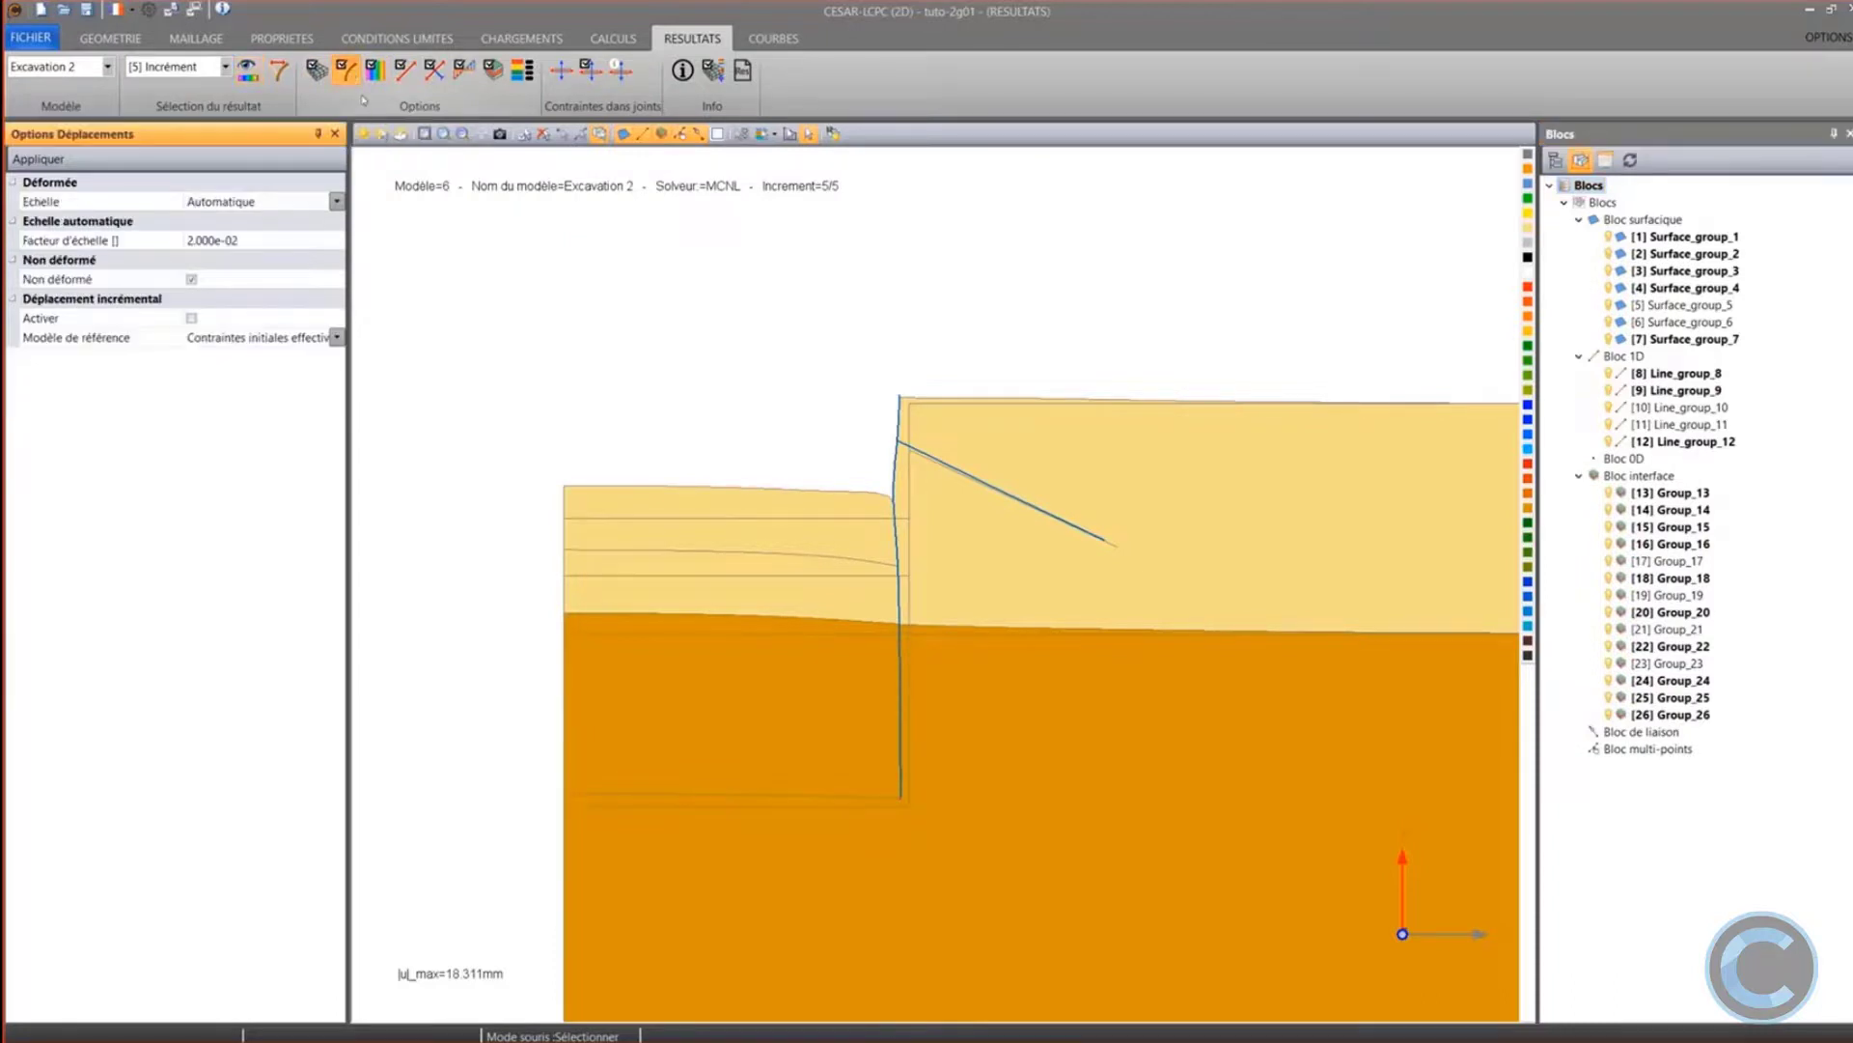
pyautogui.click(1555, 159)
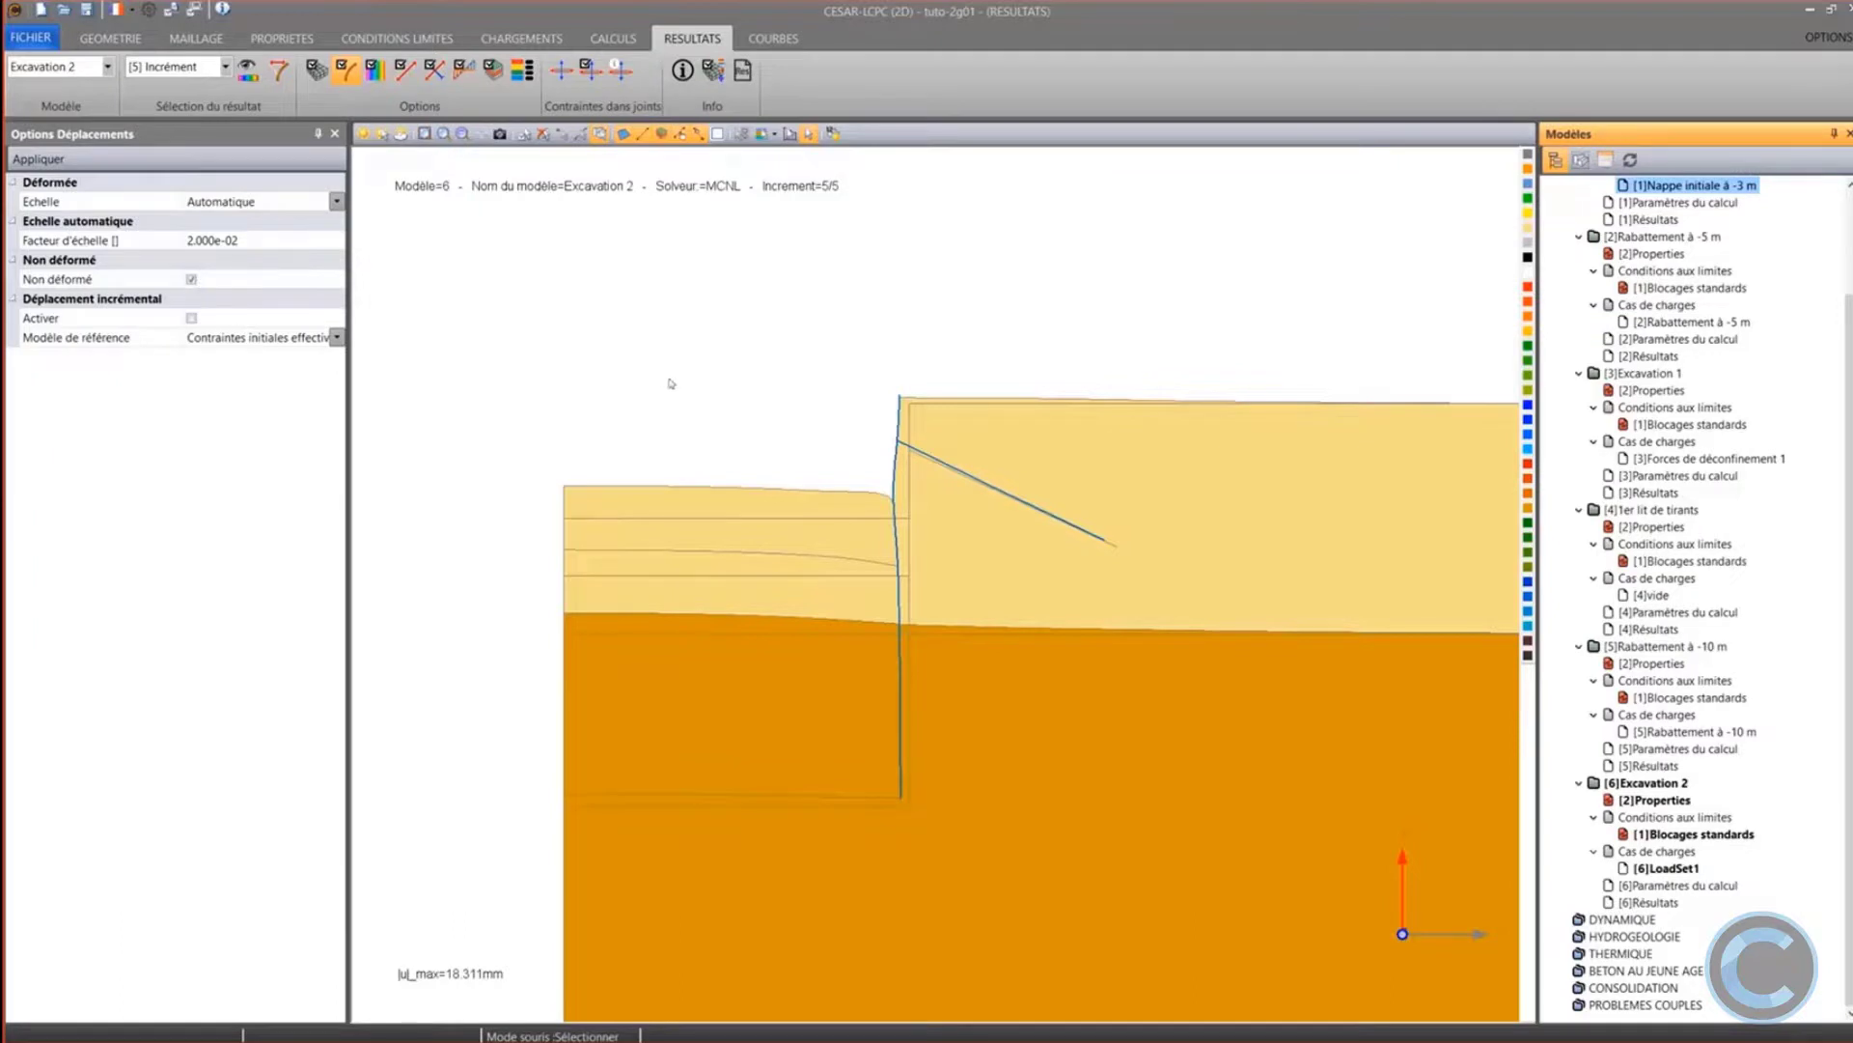
pyautogui.click(191, 318)
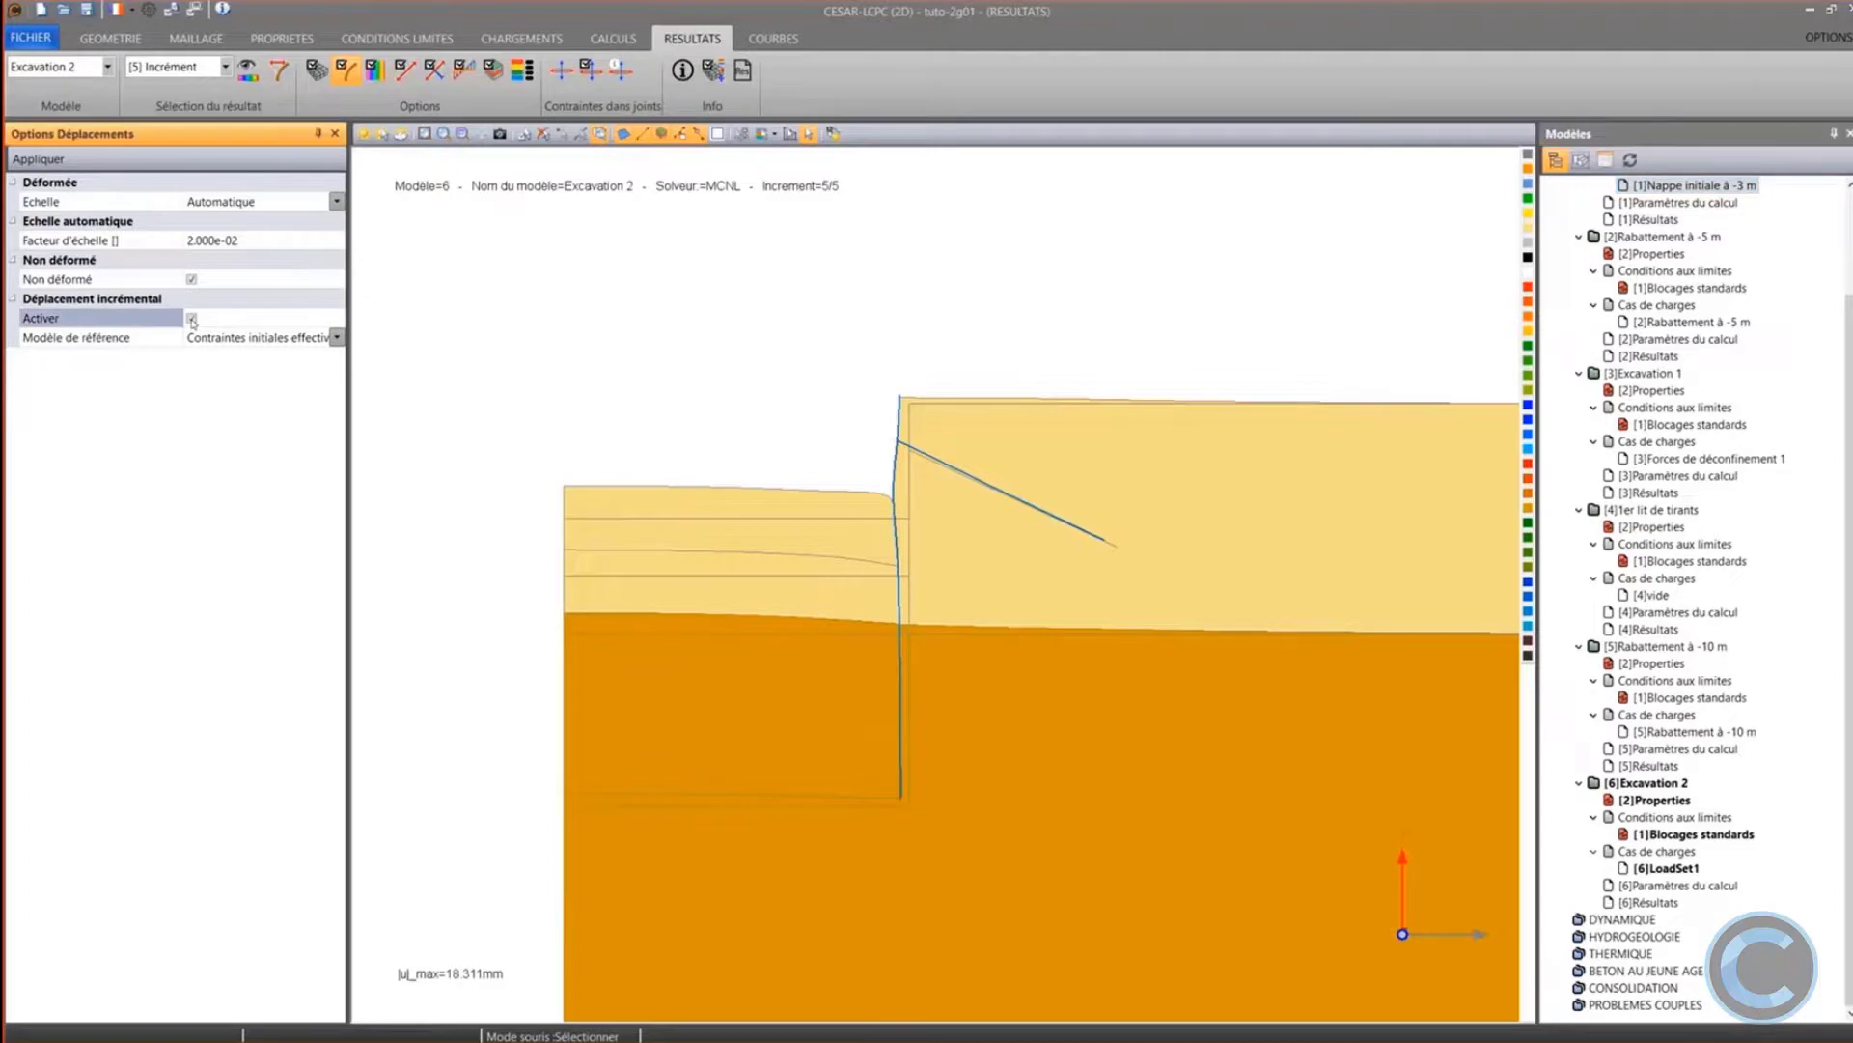
pyautogui.click(276, 340)
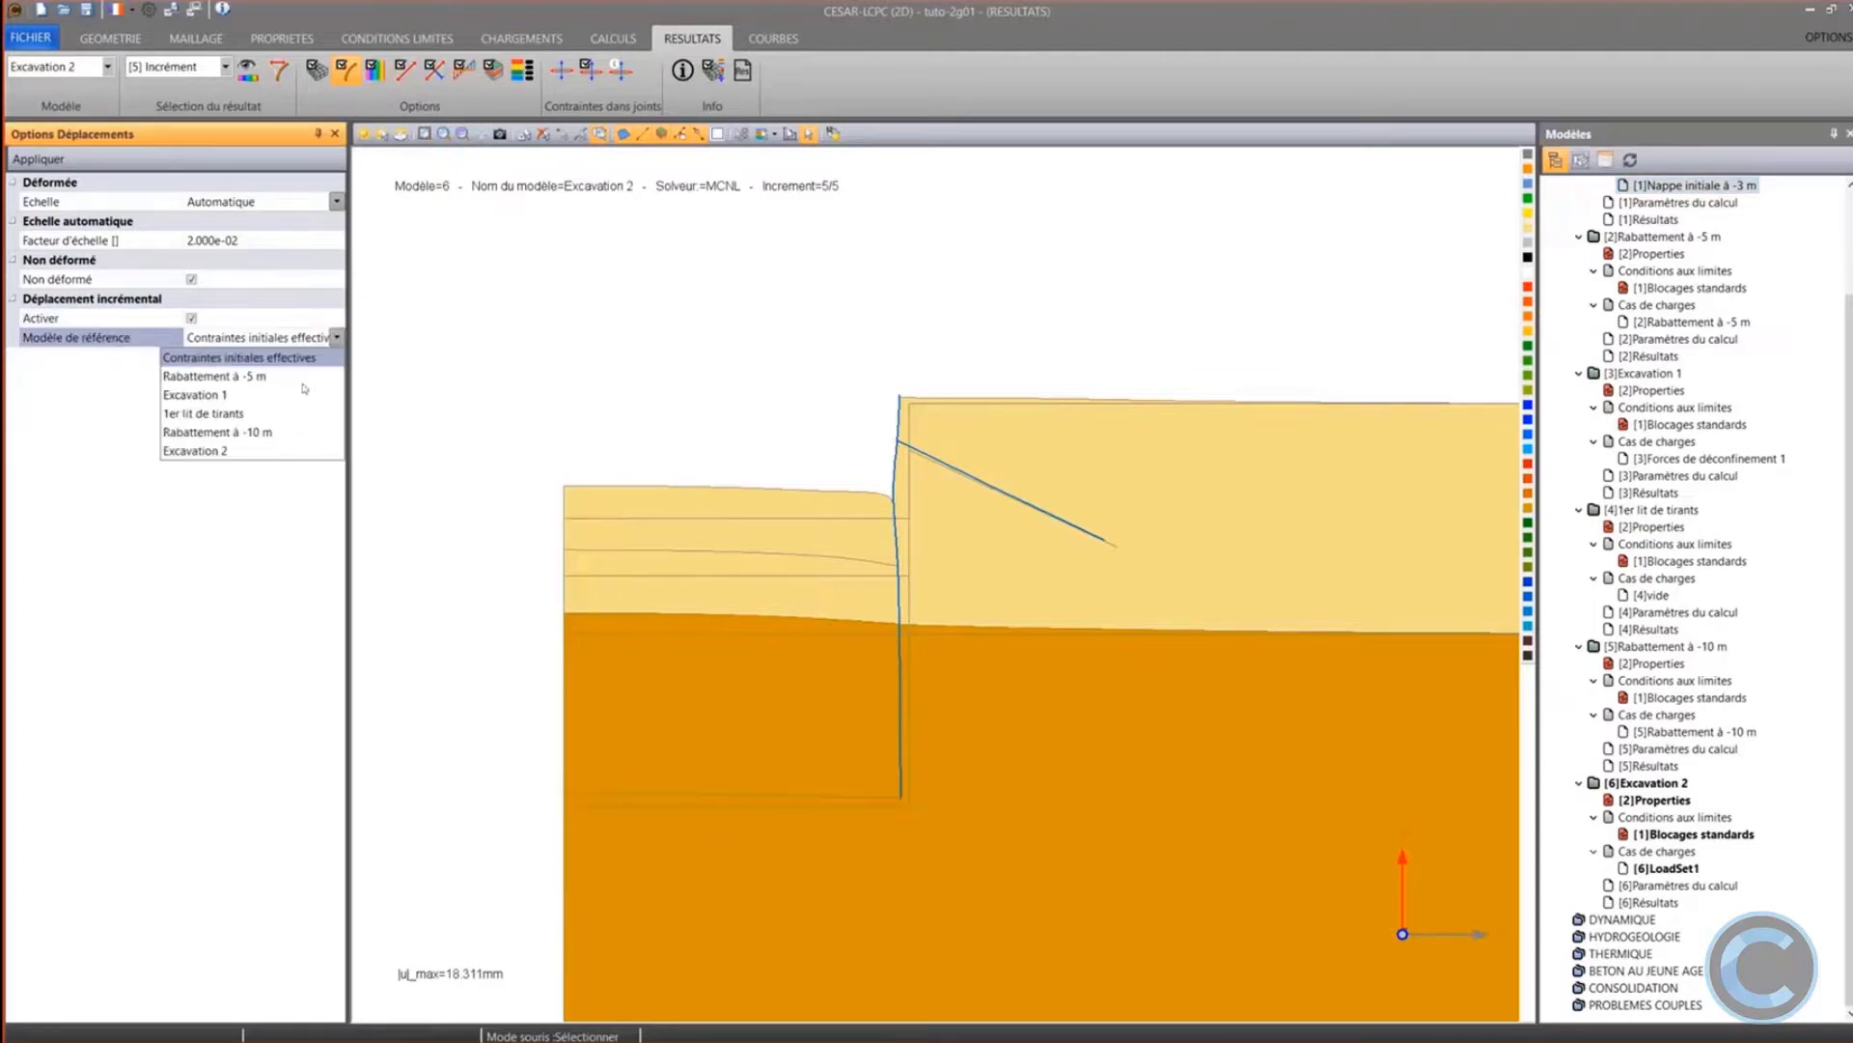
pyautogui.click(228, 432)
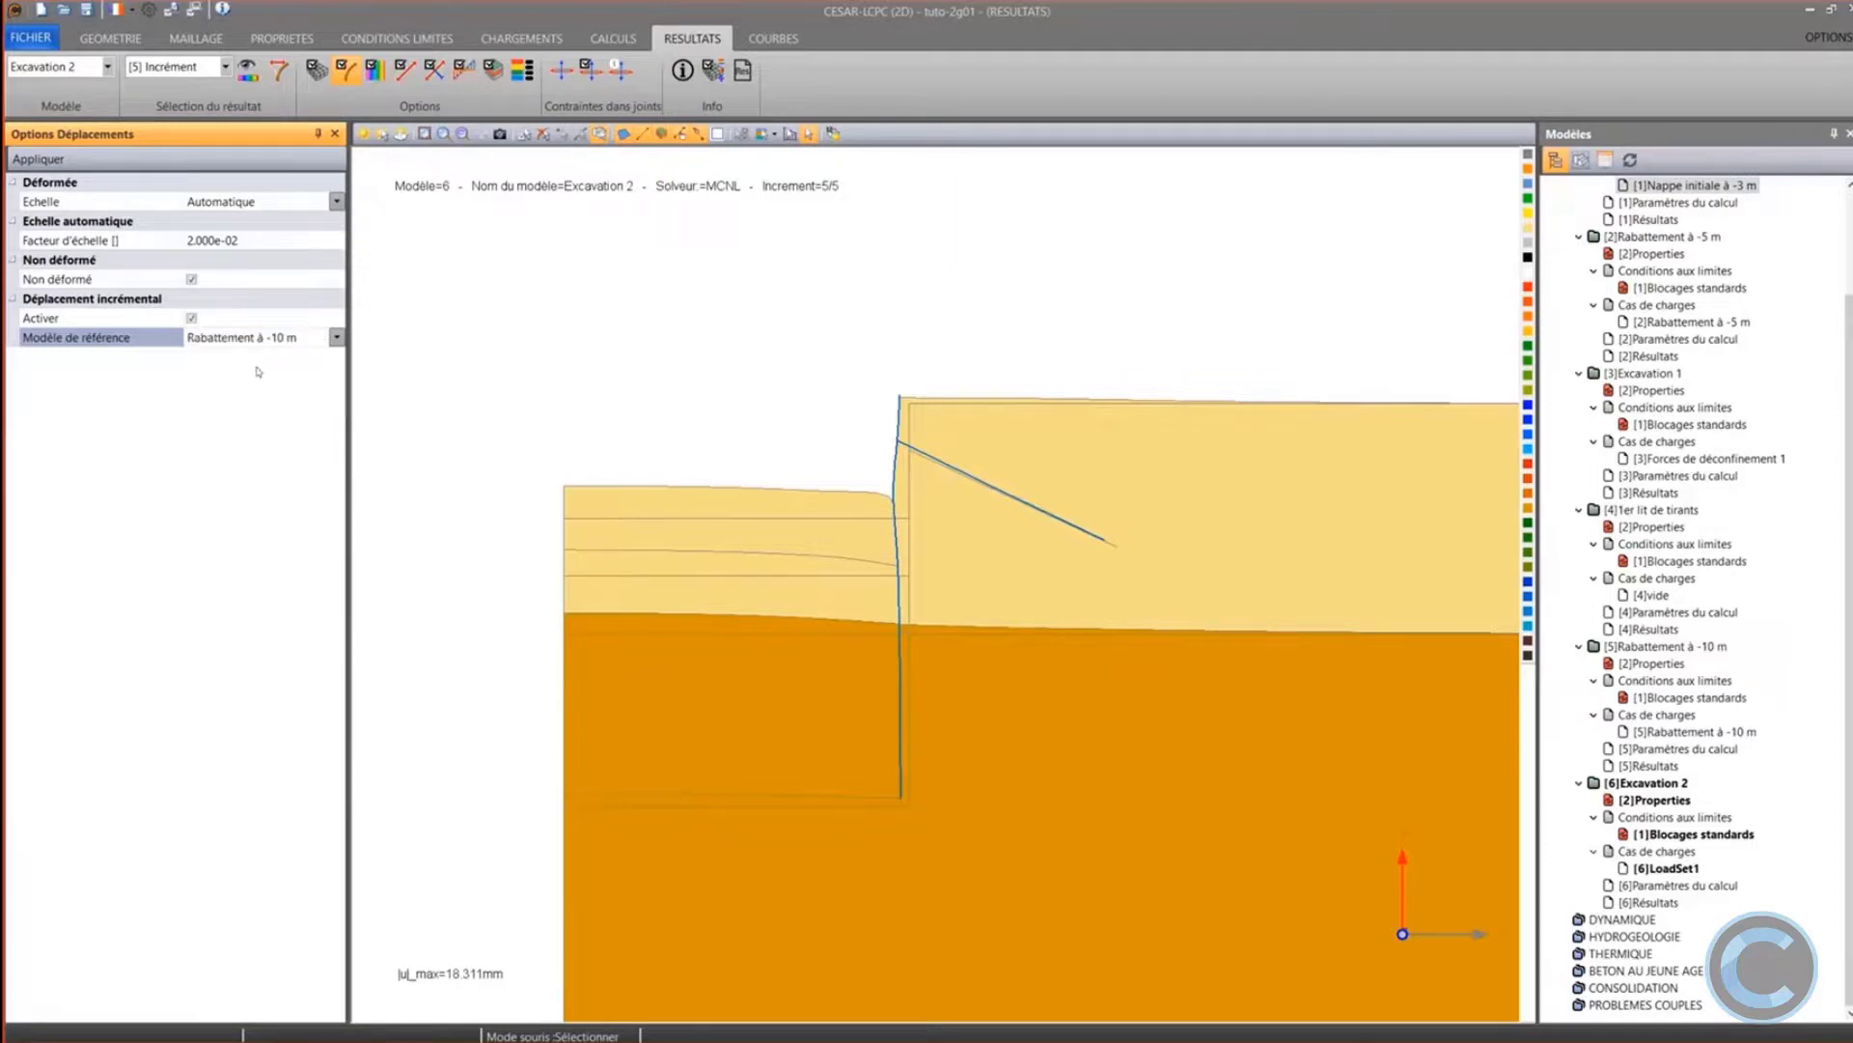
pyautogui.click(39, 159)
pyautogui.scroll(2, 639, 361)
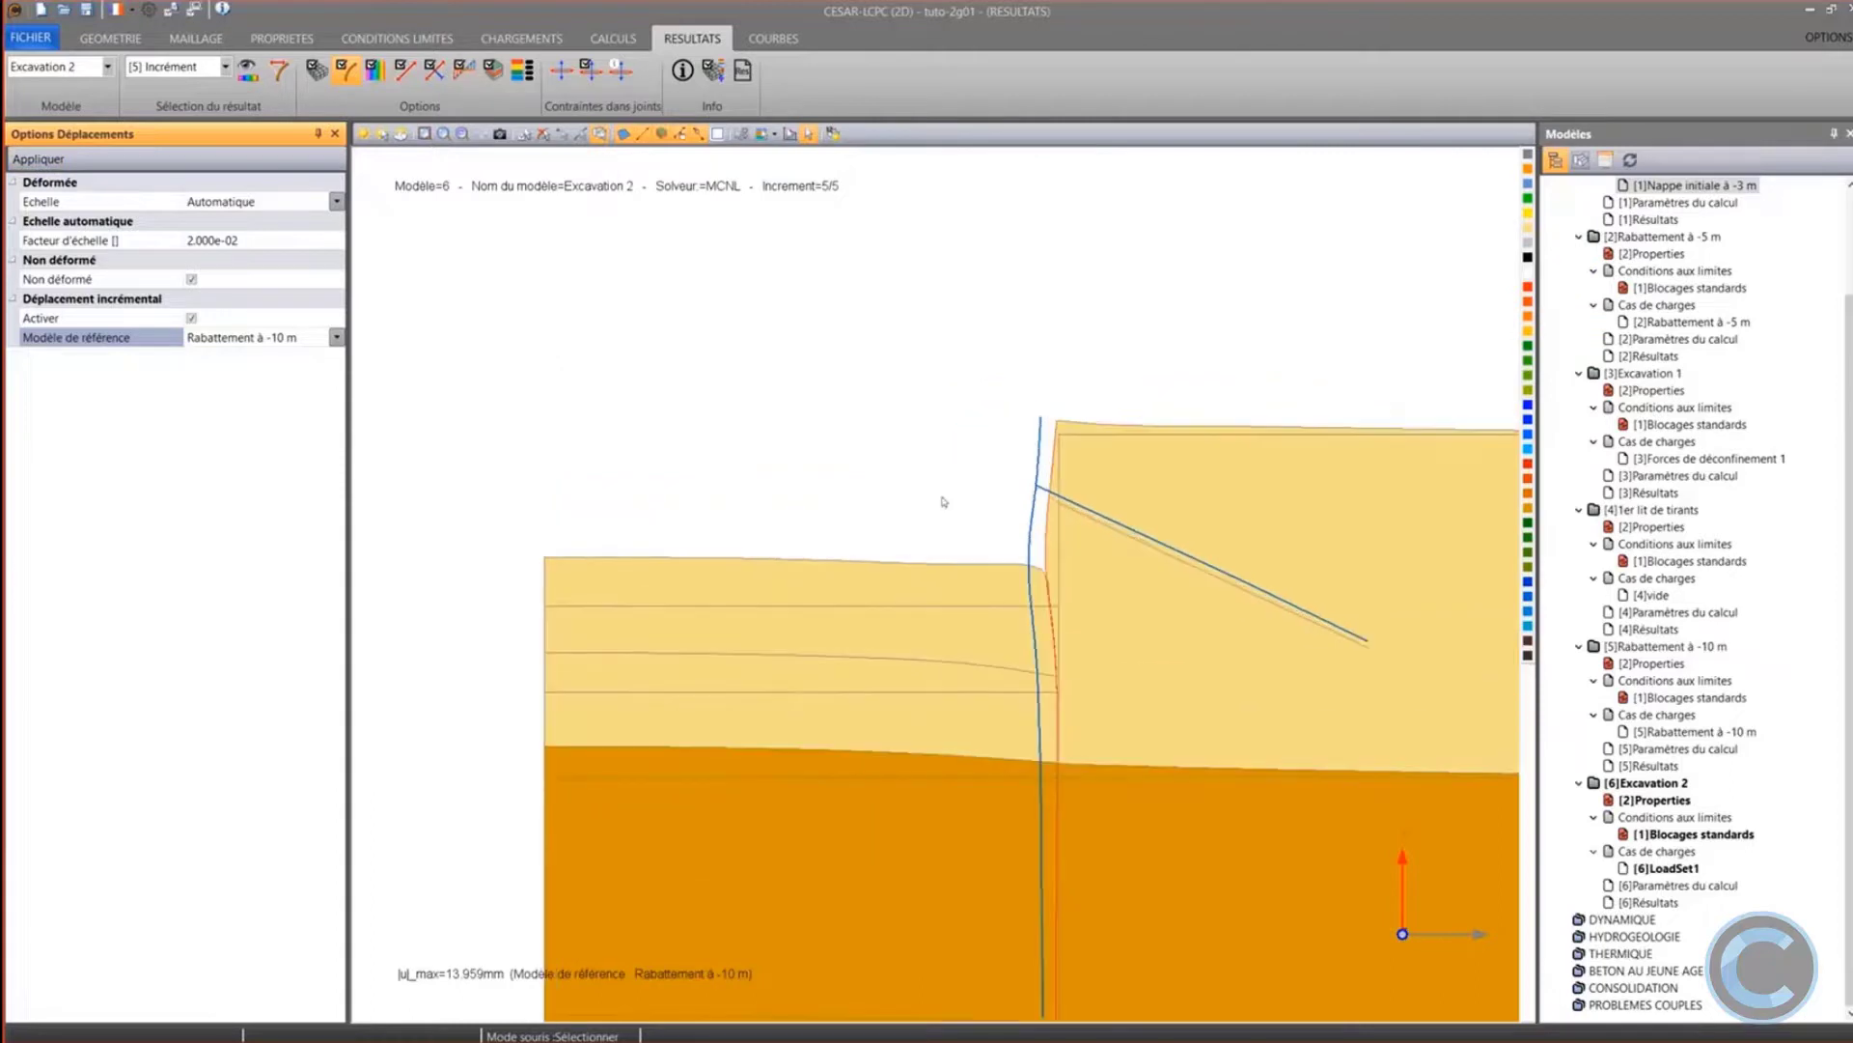
pyautogui.scroll(-1, 1017, 543)
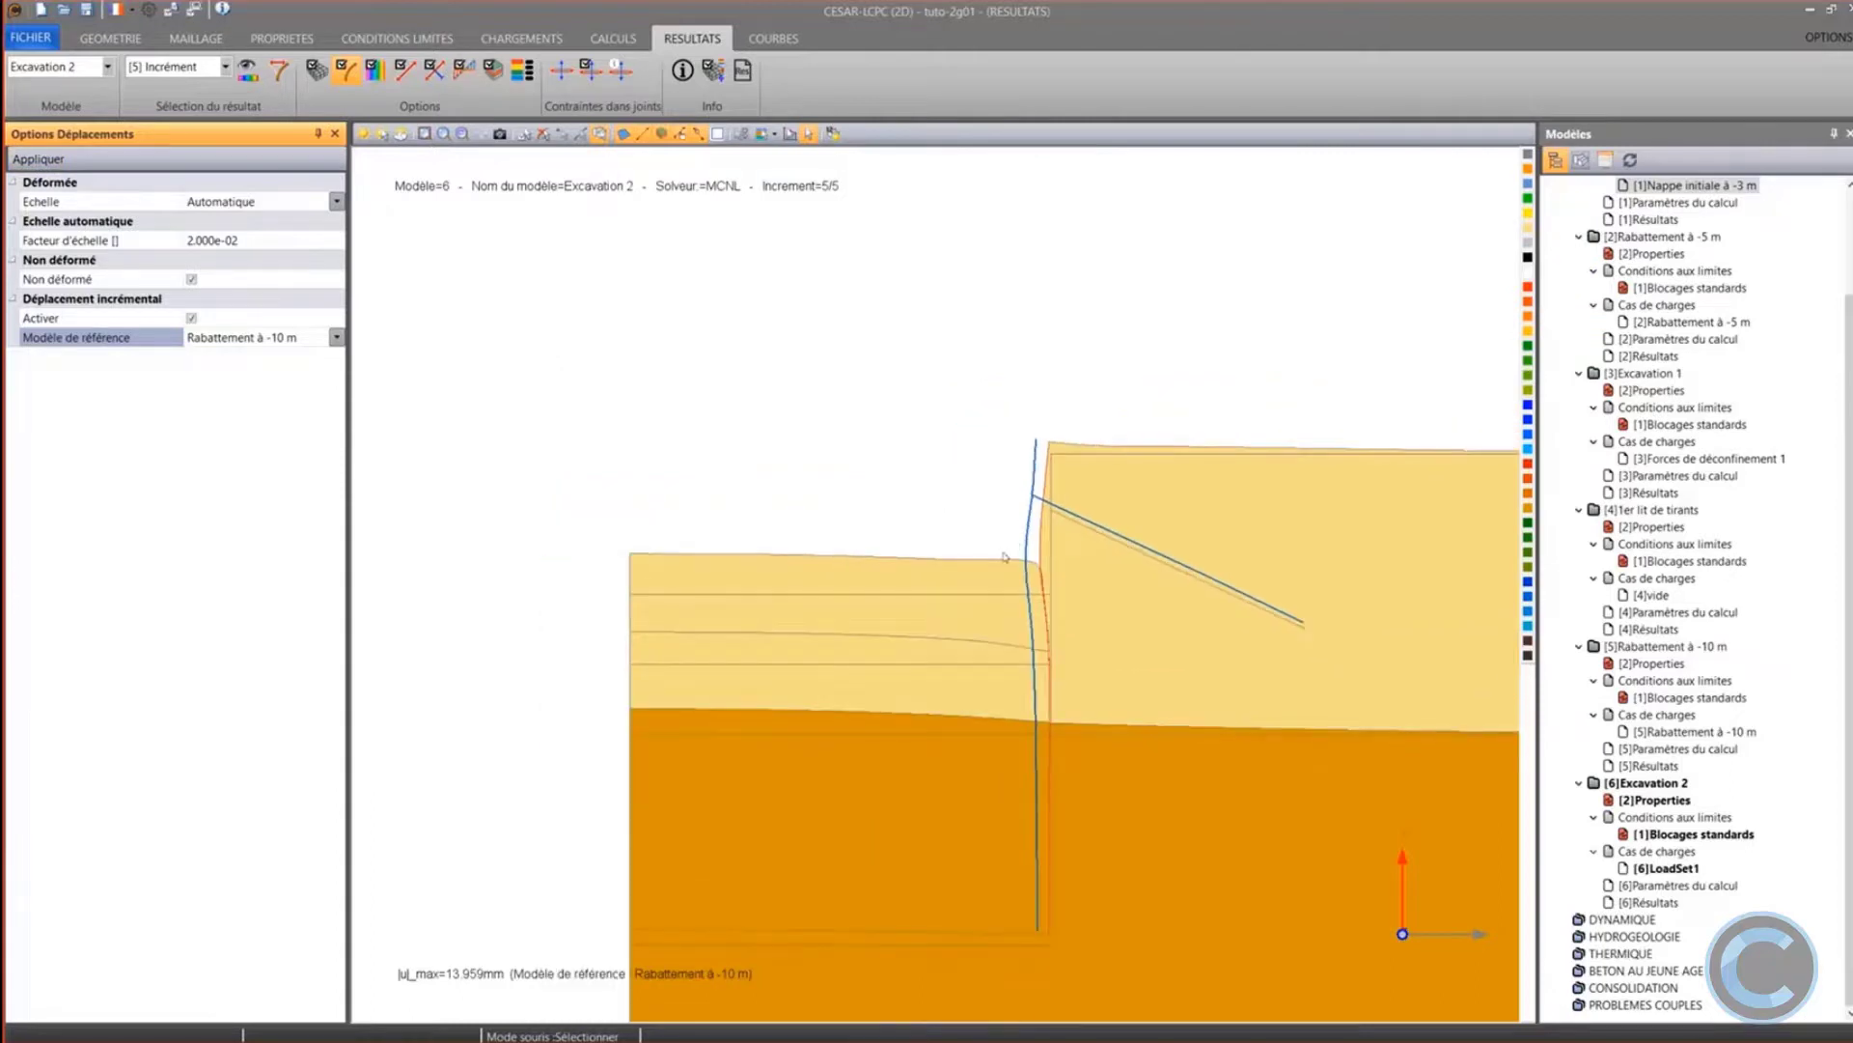
# Deactivate the incremental displacement for Excavation 2 and apply the change
pyautogui.click(191, 318)
pyautogui.click(38, 159)
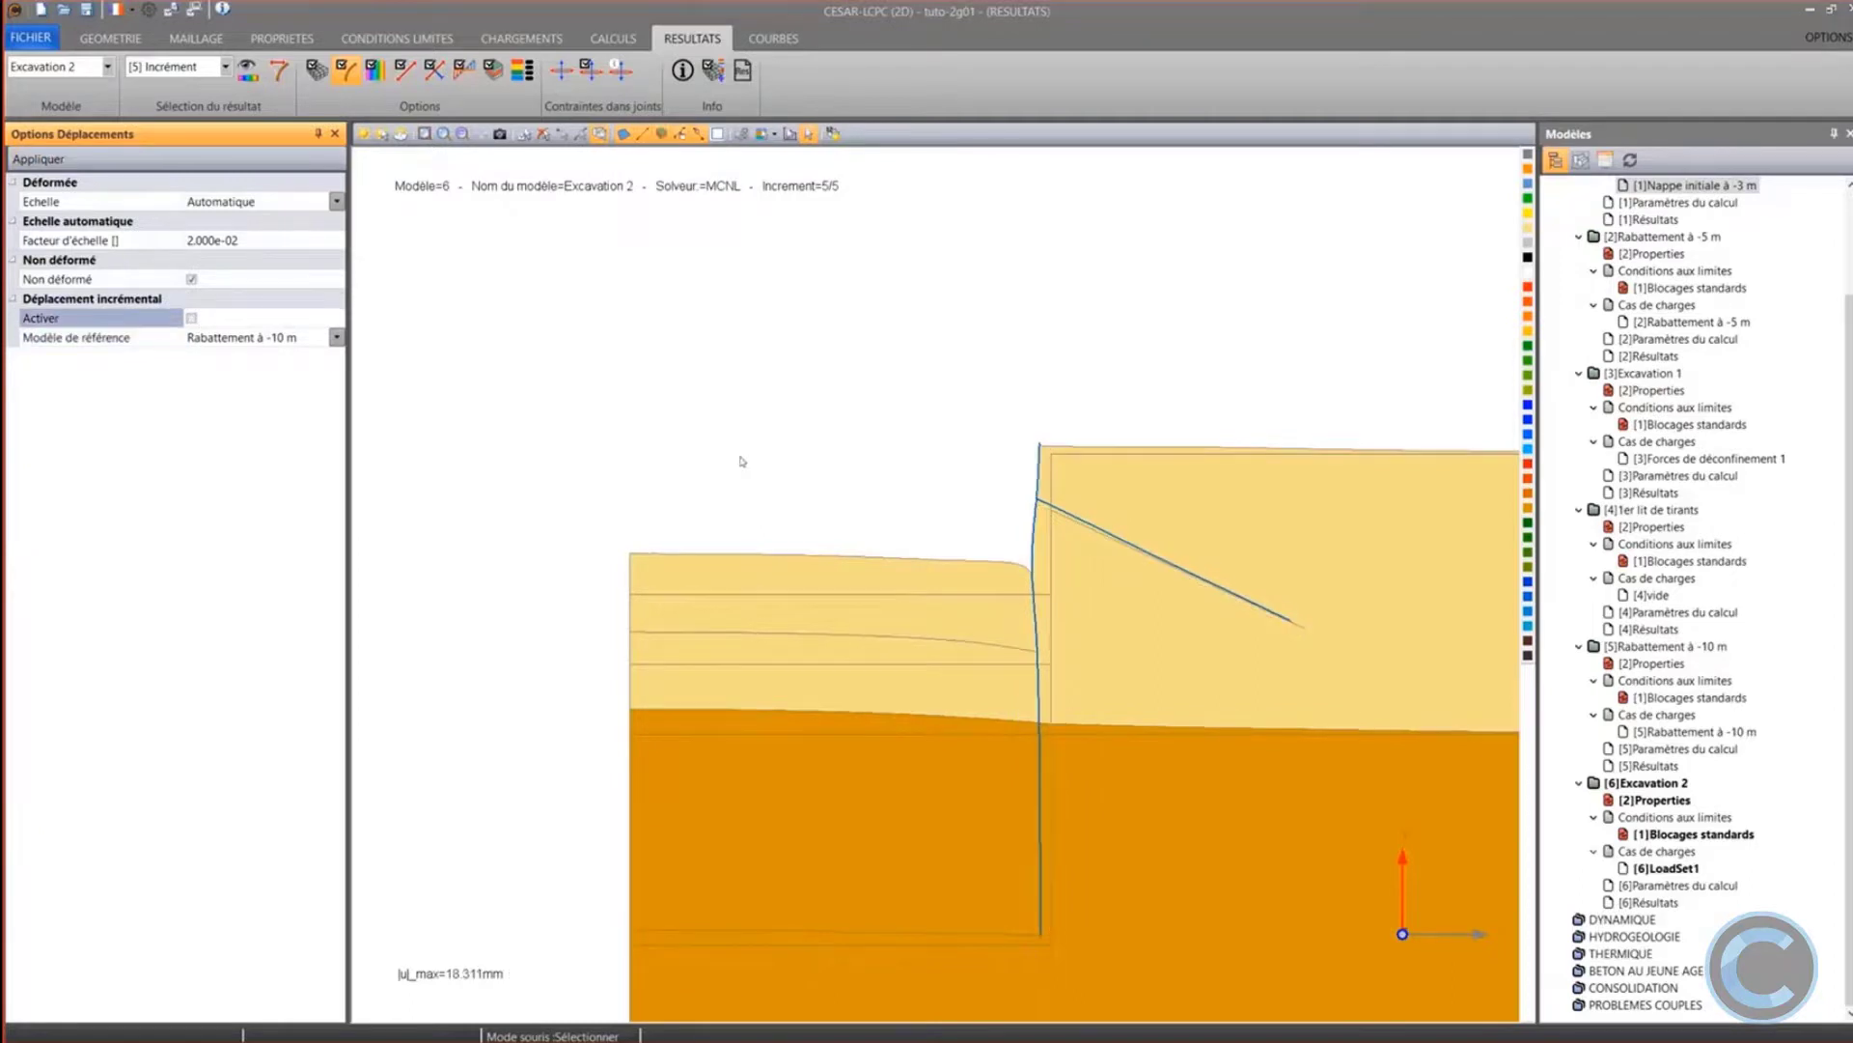
pyautogui.scroll(-2, 757, 451)
pyautogui.moveTo(749, 435); pyautogui.dragTo(675, 324, button='middle')
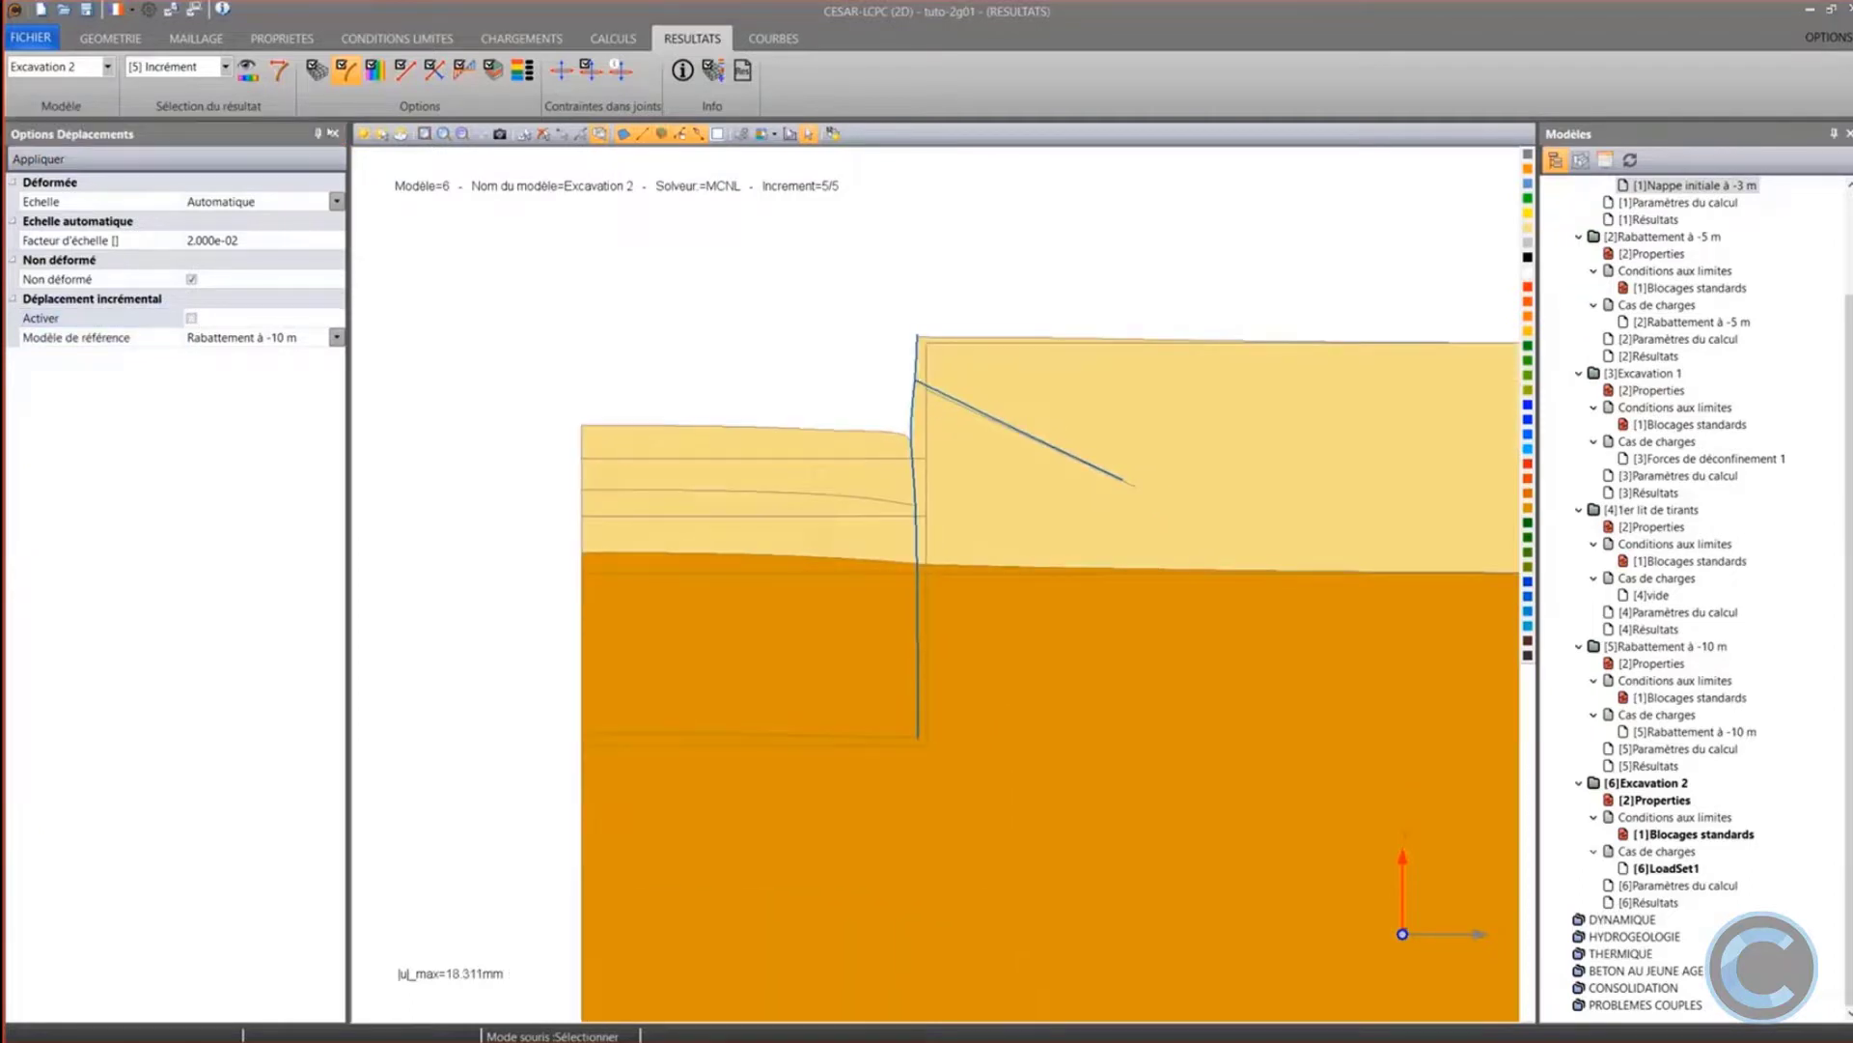
# Activate the isovalues of total displacement |u| on the deformed Excavation 2 mesh and apply them
pyautogui.click(247, 70)
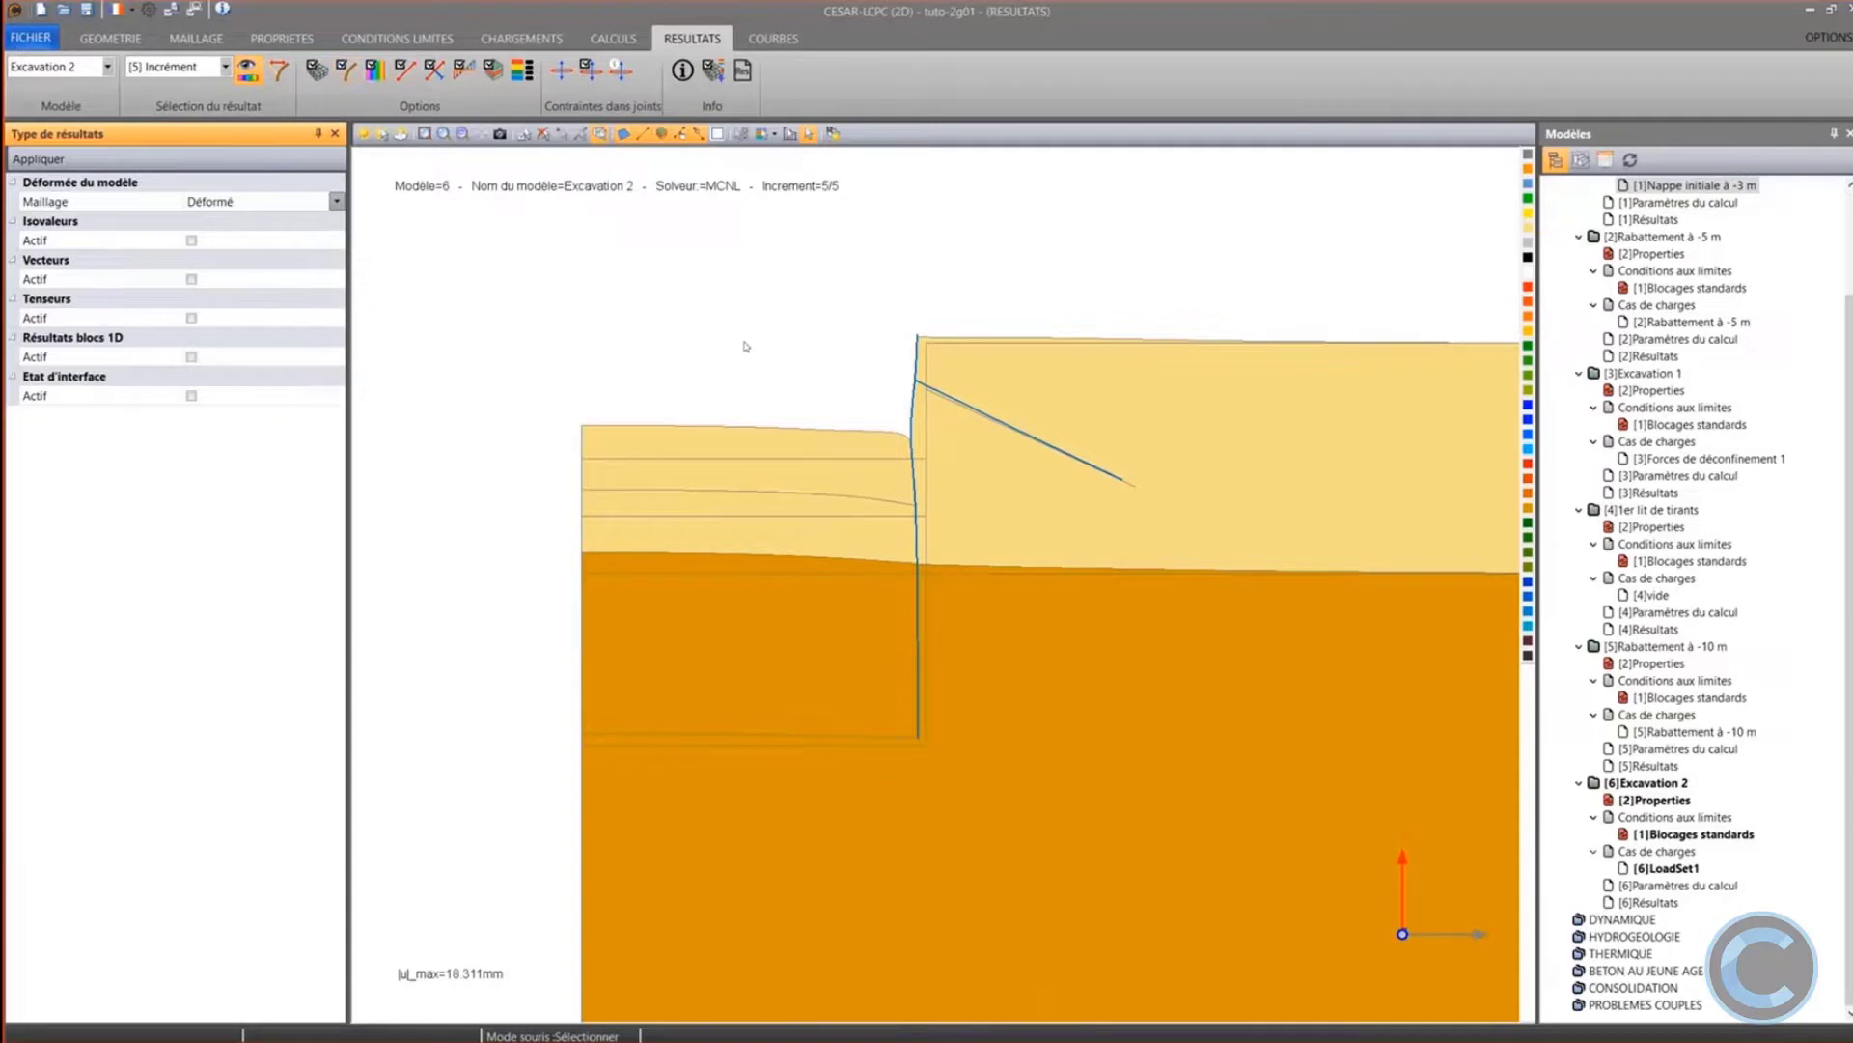
pyautogui.click(191, 240)
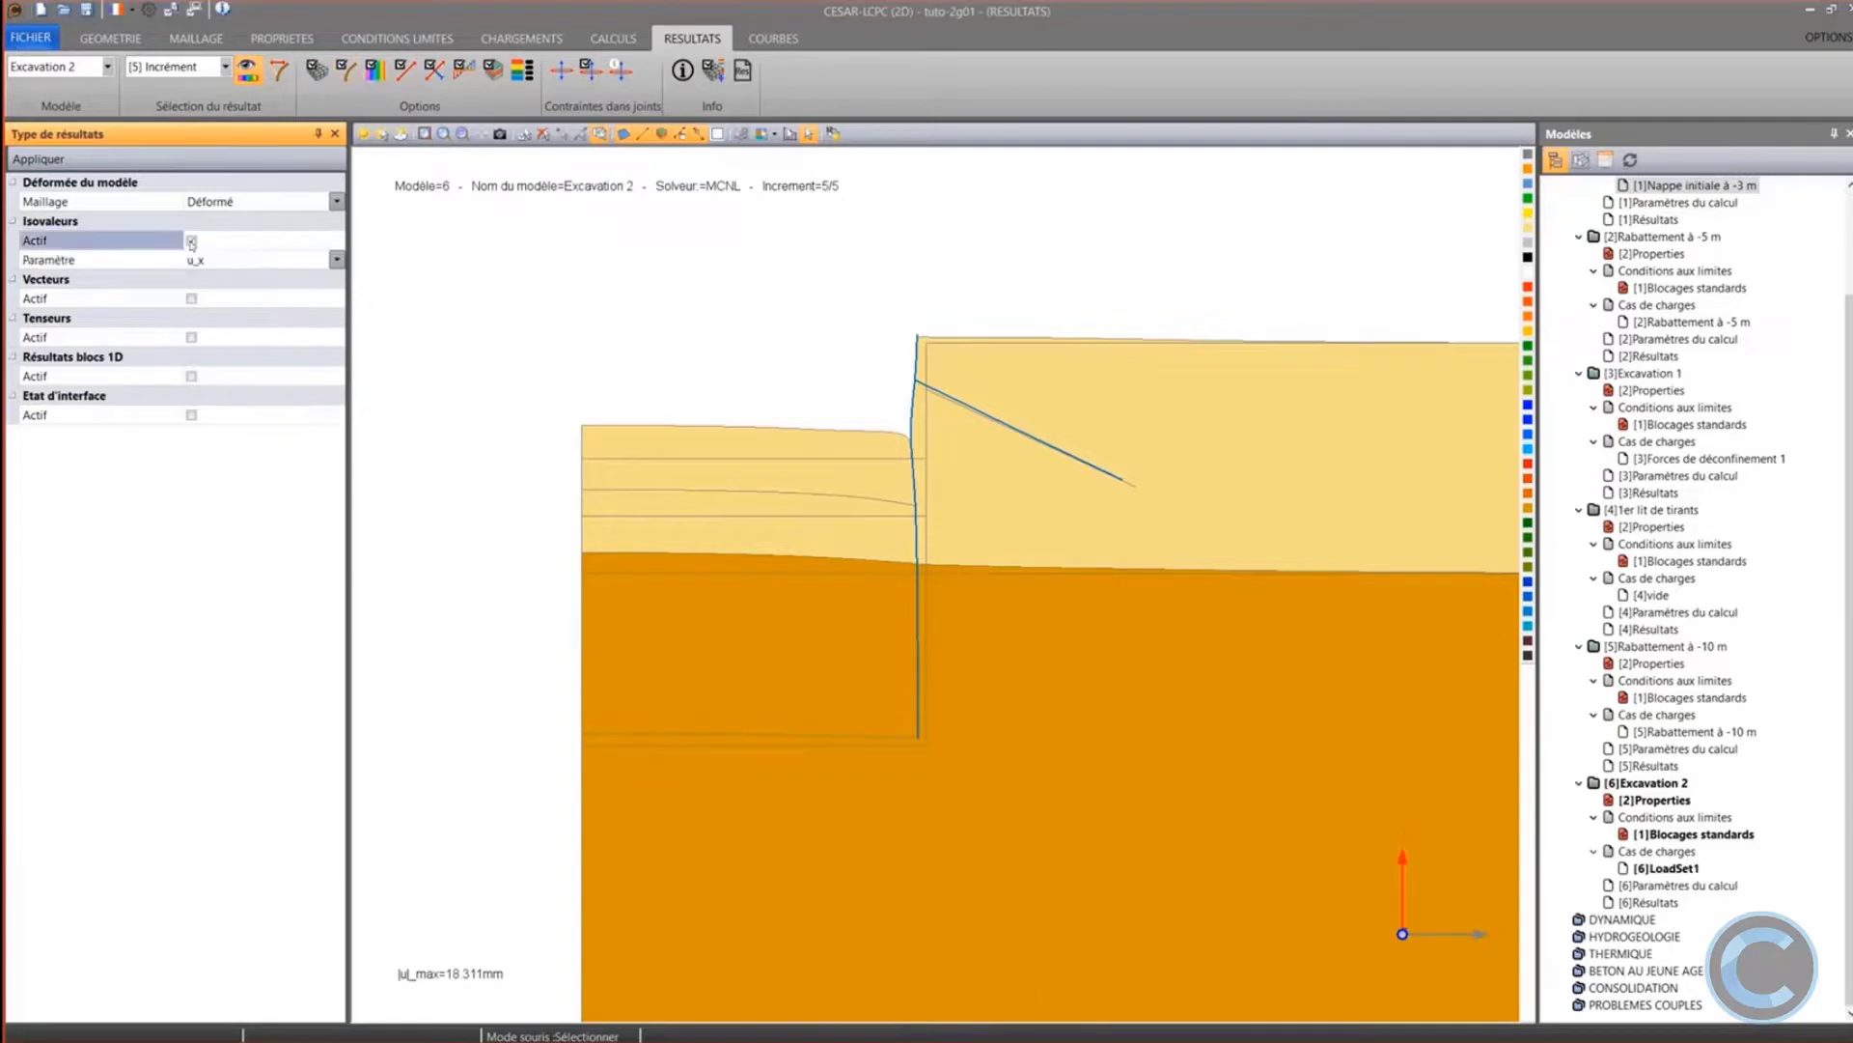
pyautogui.click(252, 259)
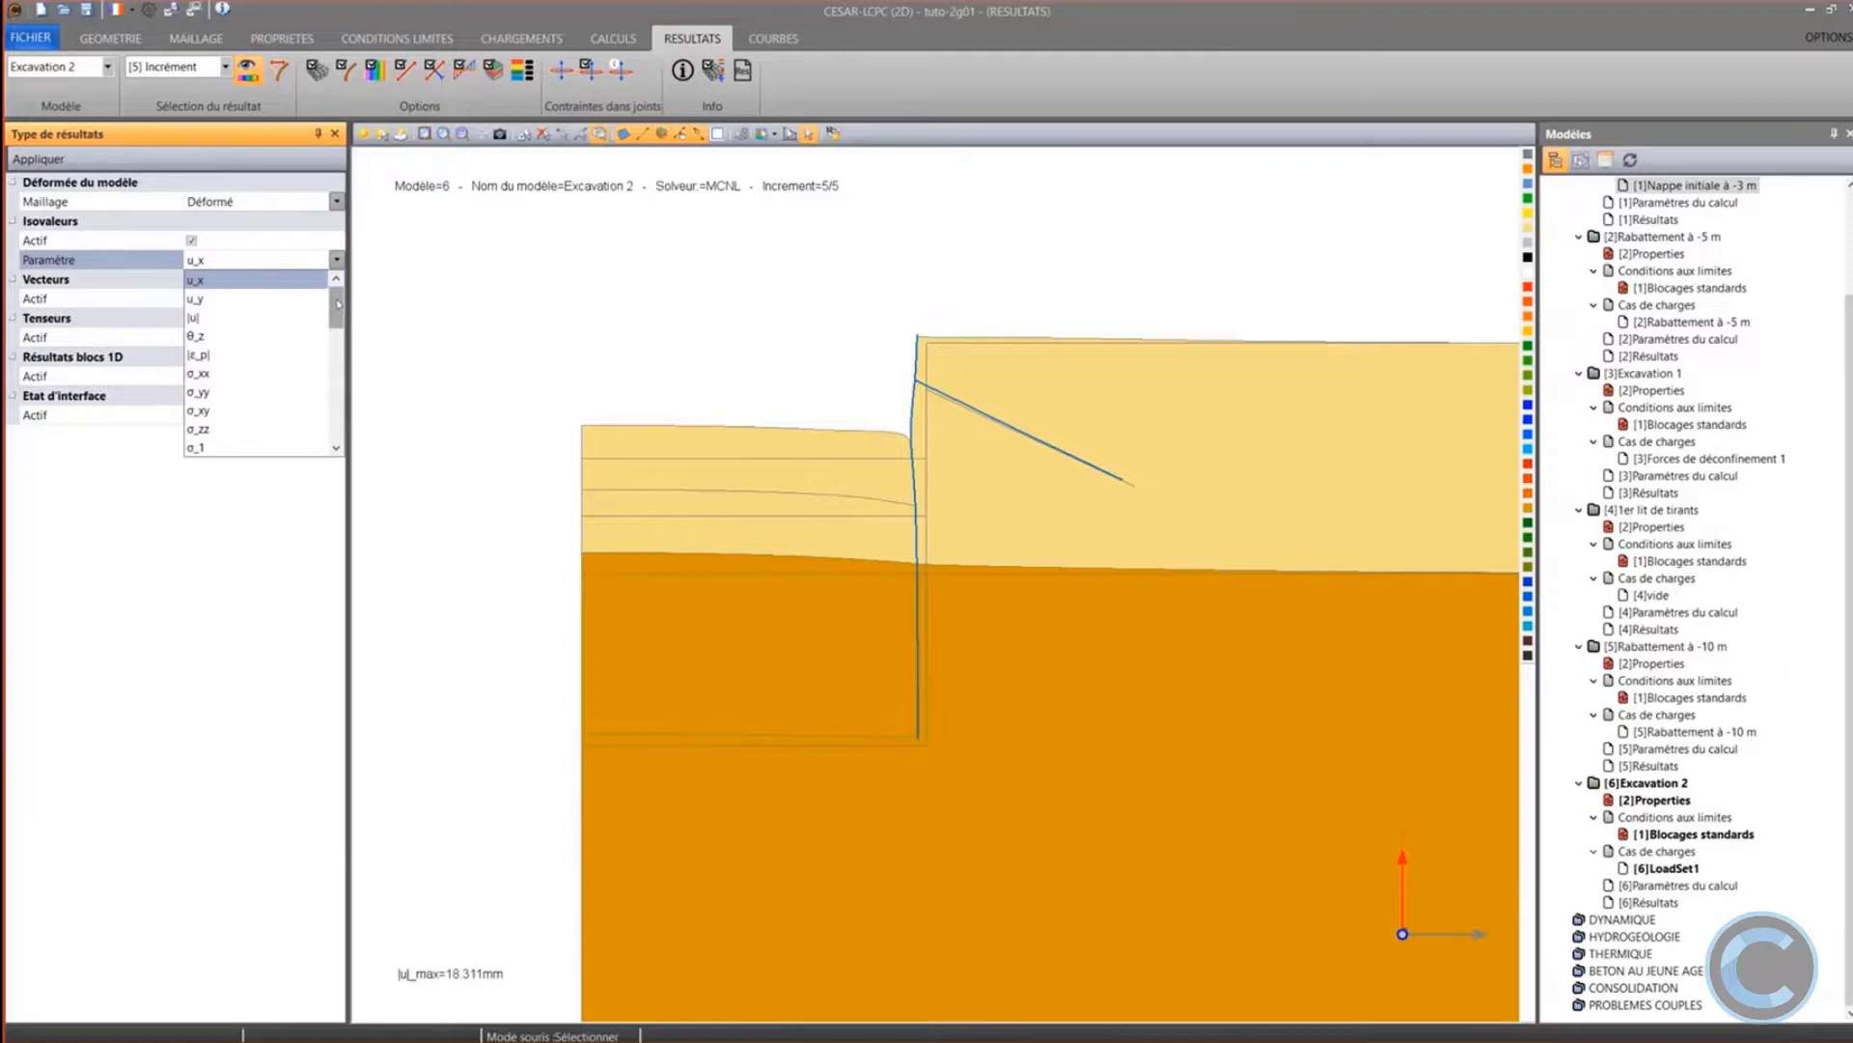
pyautogui.click(216, 317)
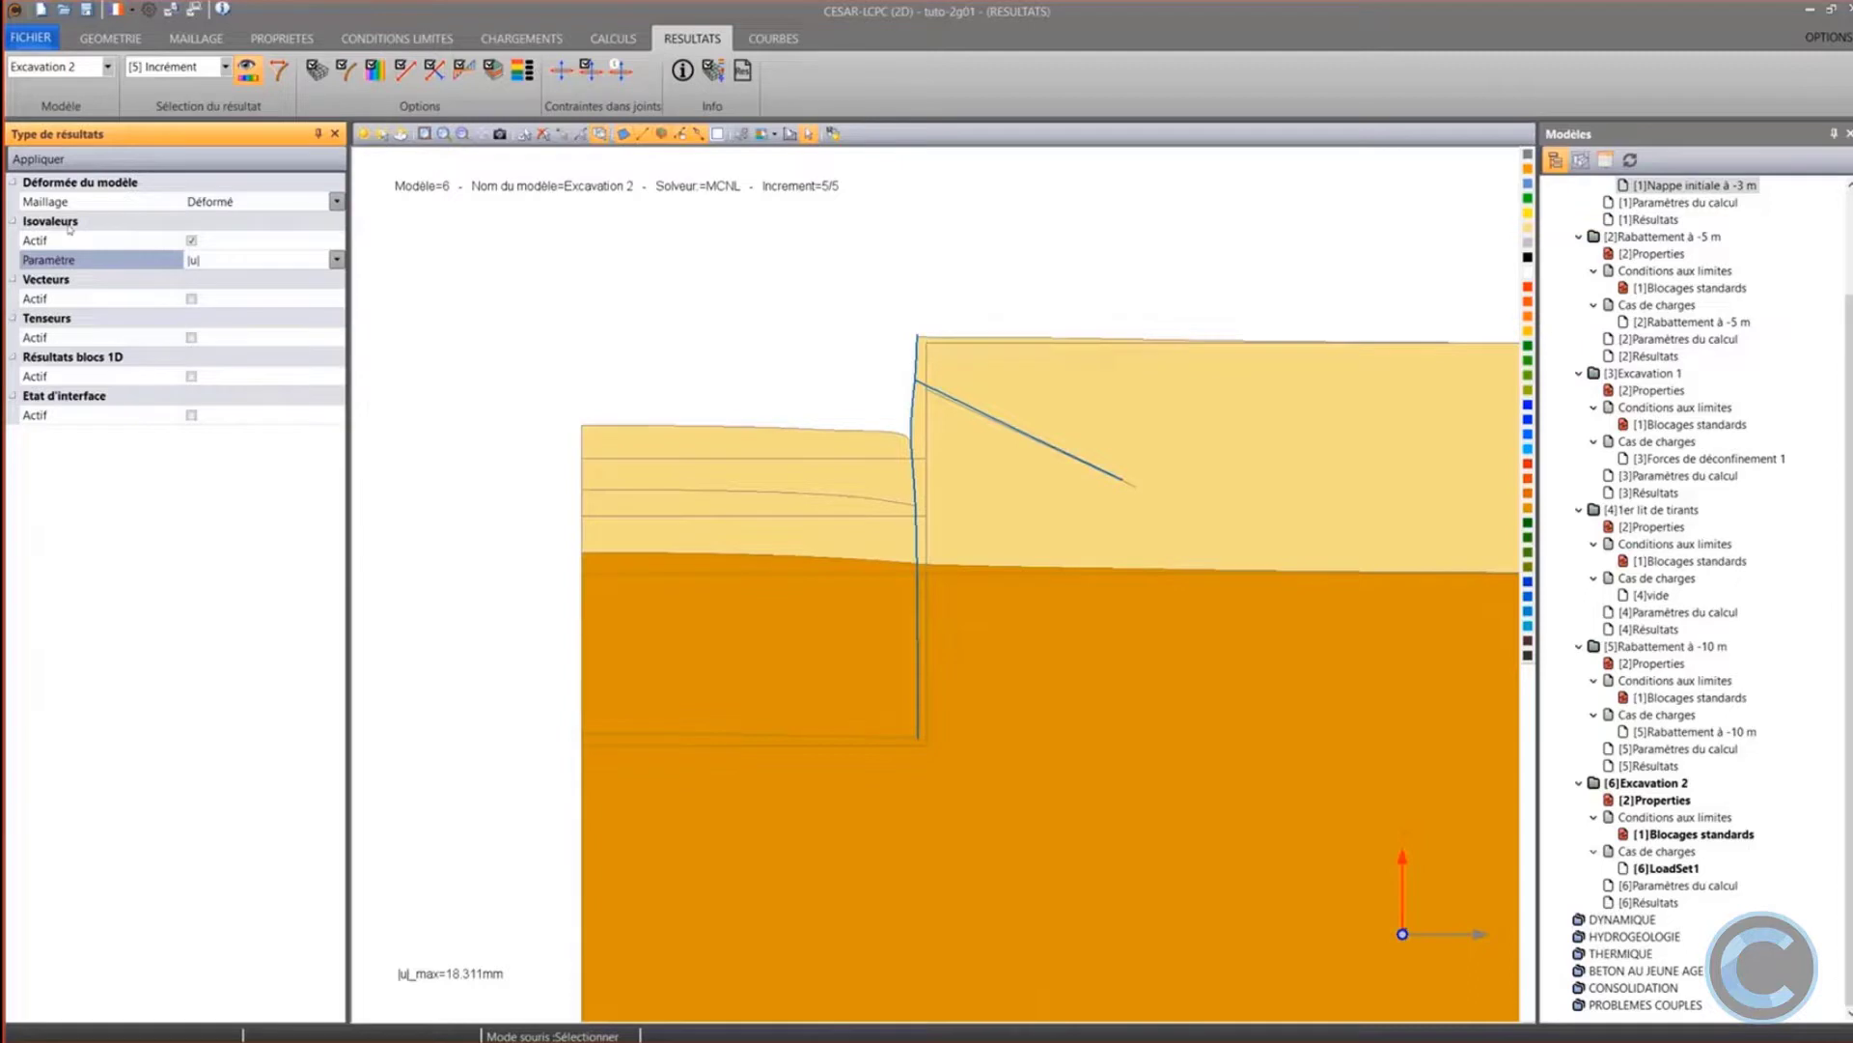
pyautogui.click(48, 160)
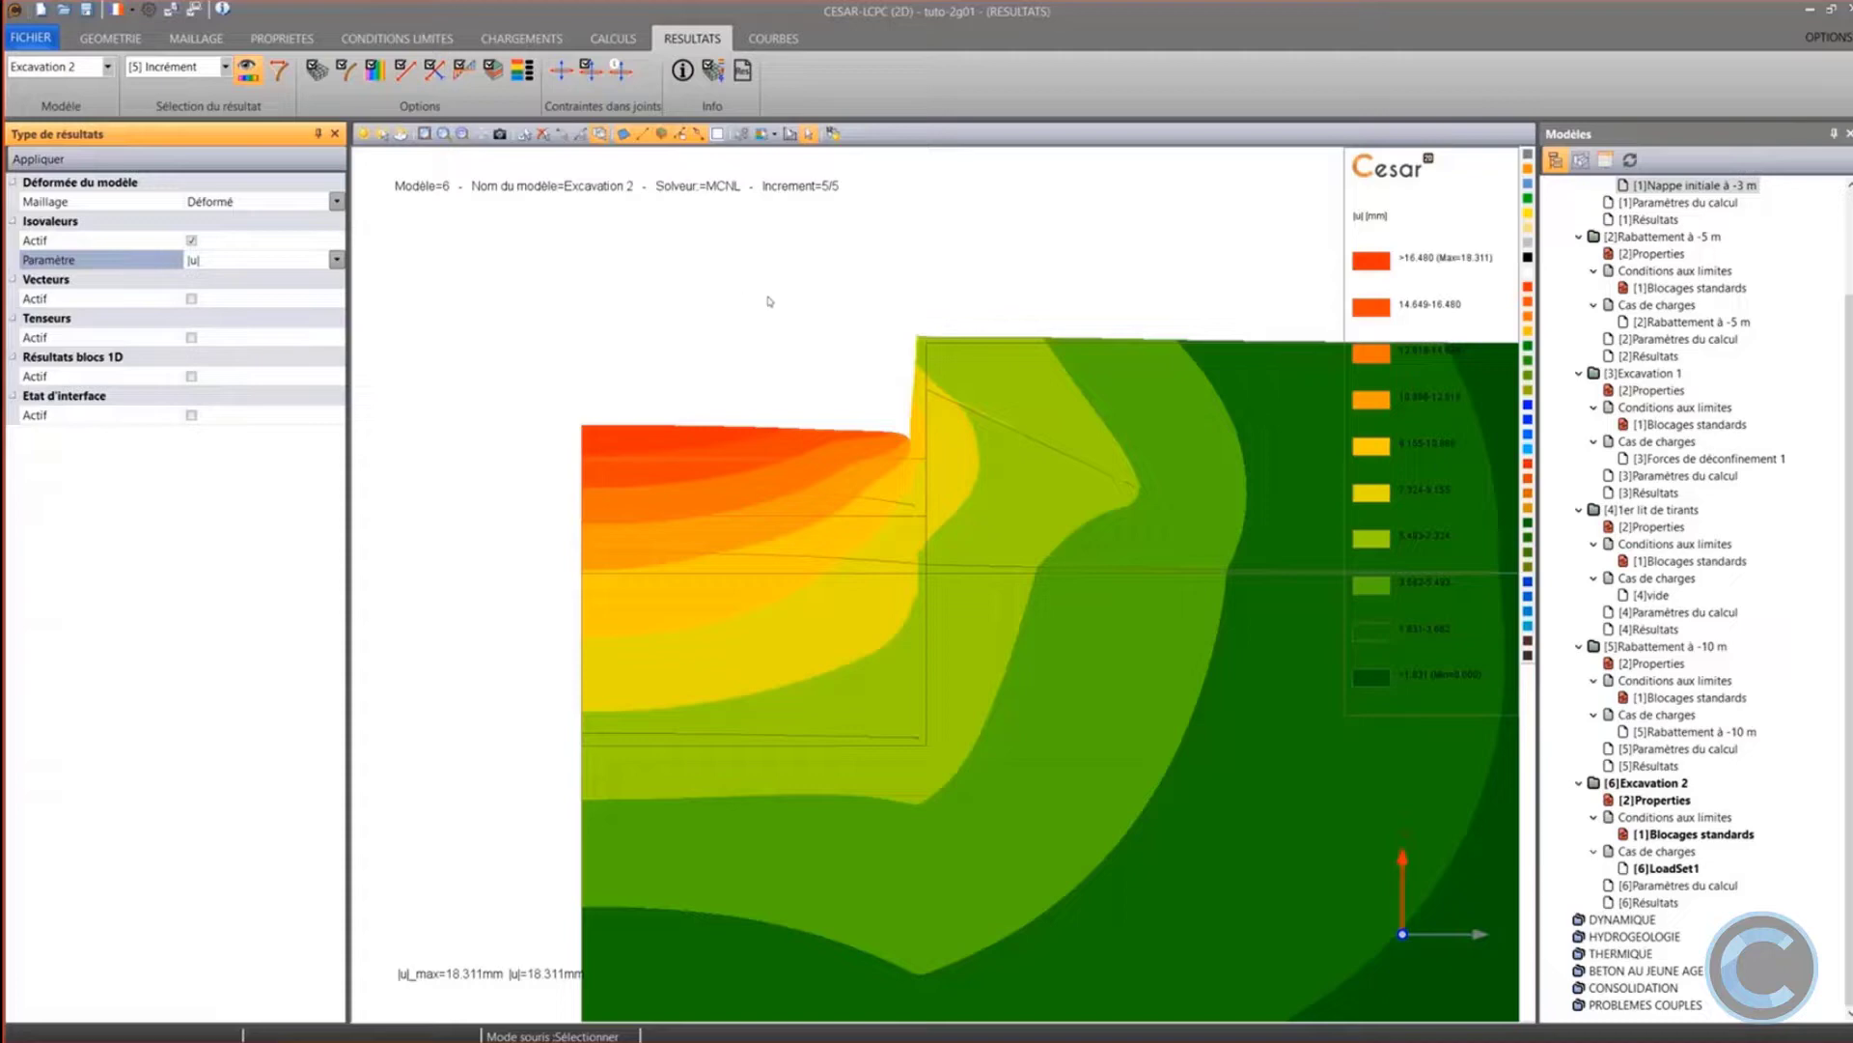
# Turn off the isovalue display for the wall and anchor lines only, applying it to the selection
pyautogui.moveTo(781, 248); pyautogui.dragTo(1187, 756)
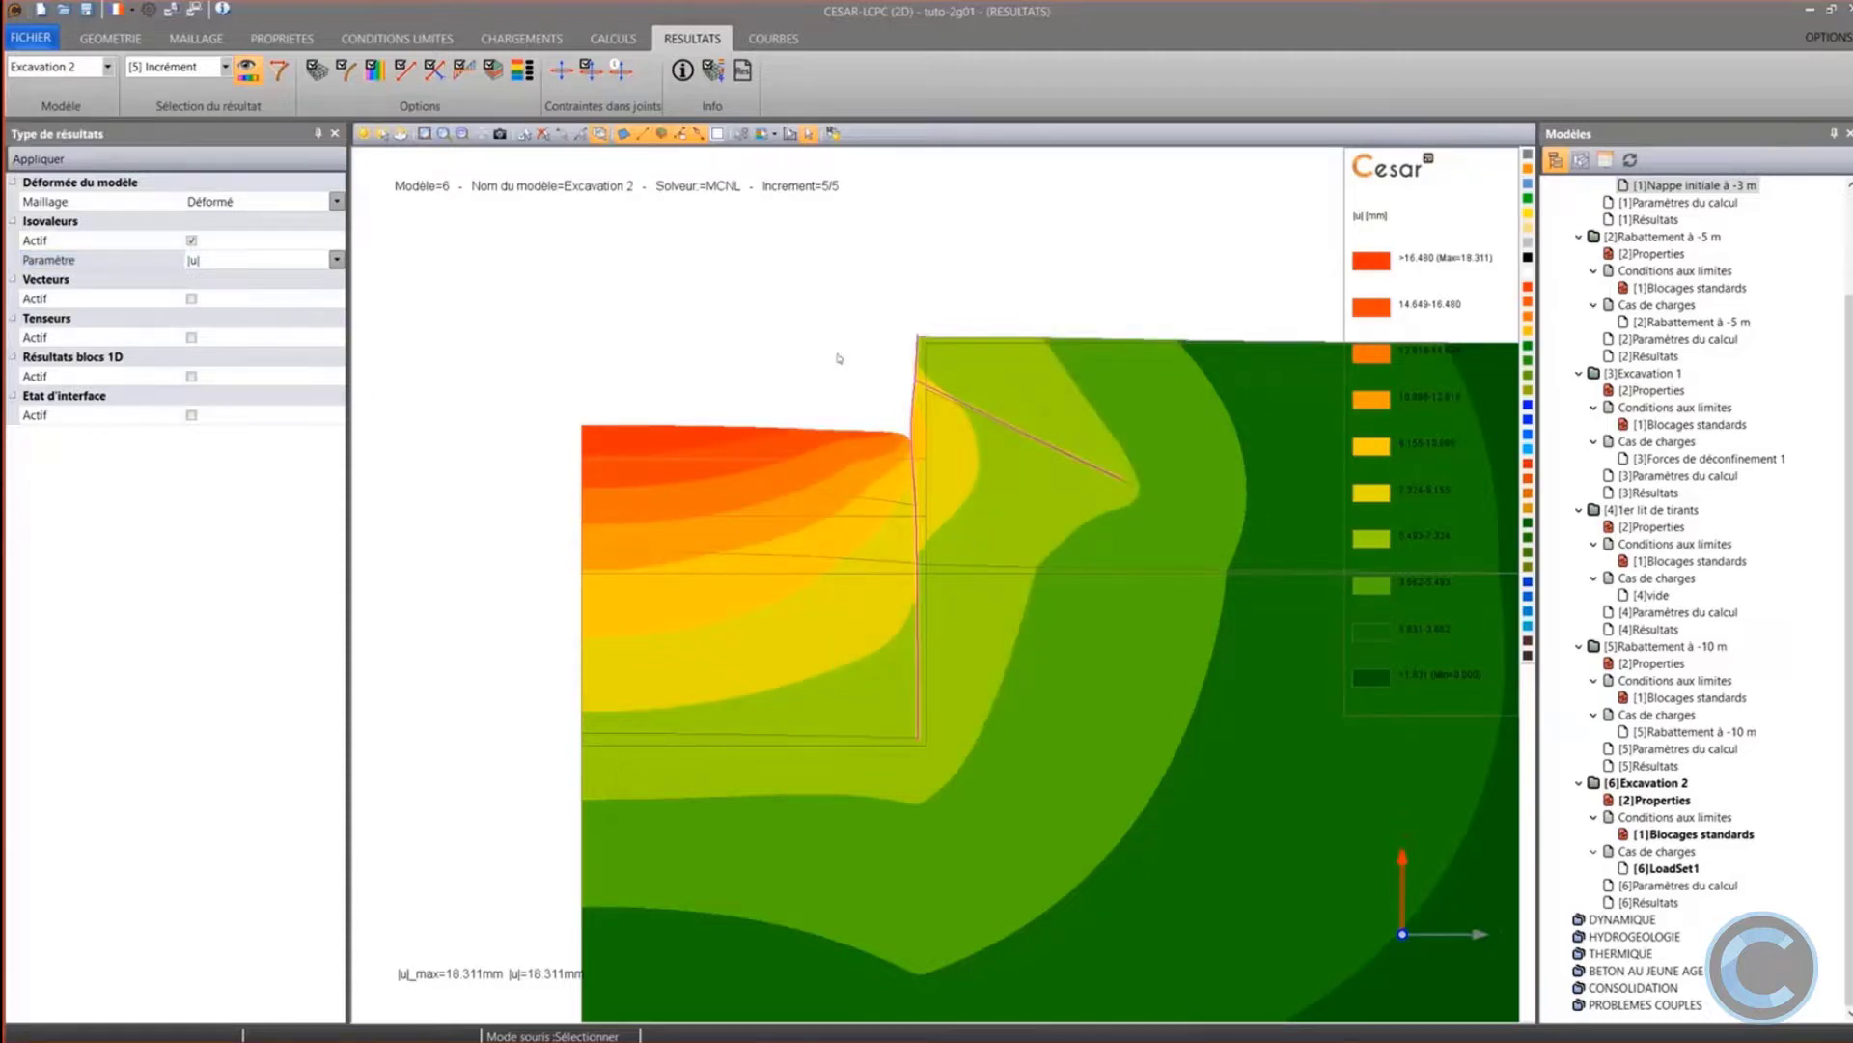
pyautogui.moveTo(800, 264); pyautogui.dragTo(1148, 768)
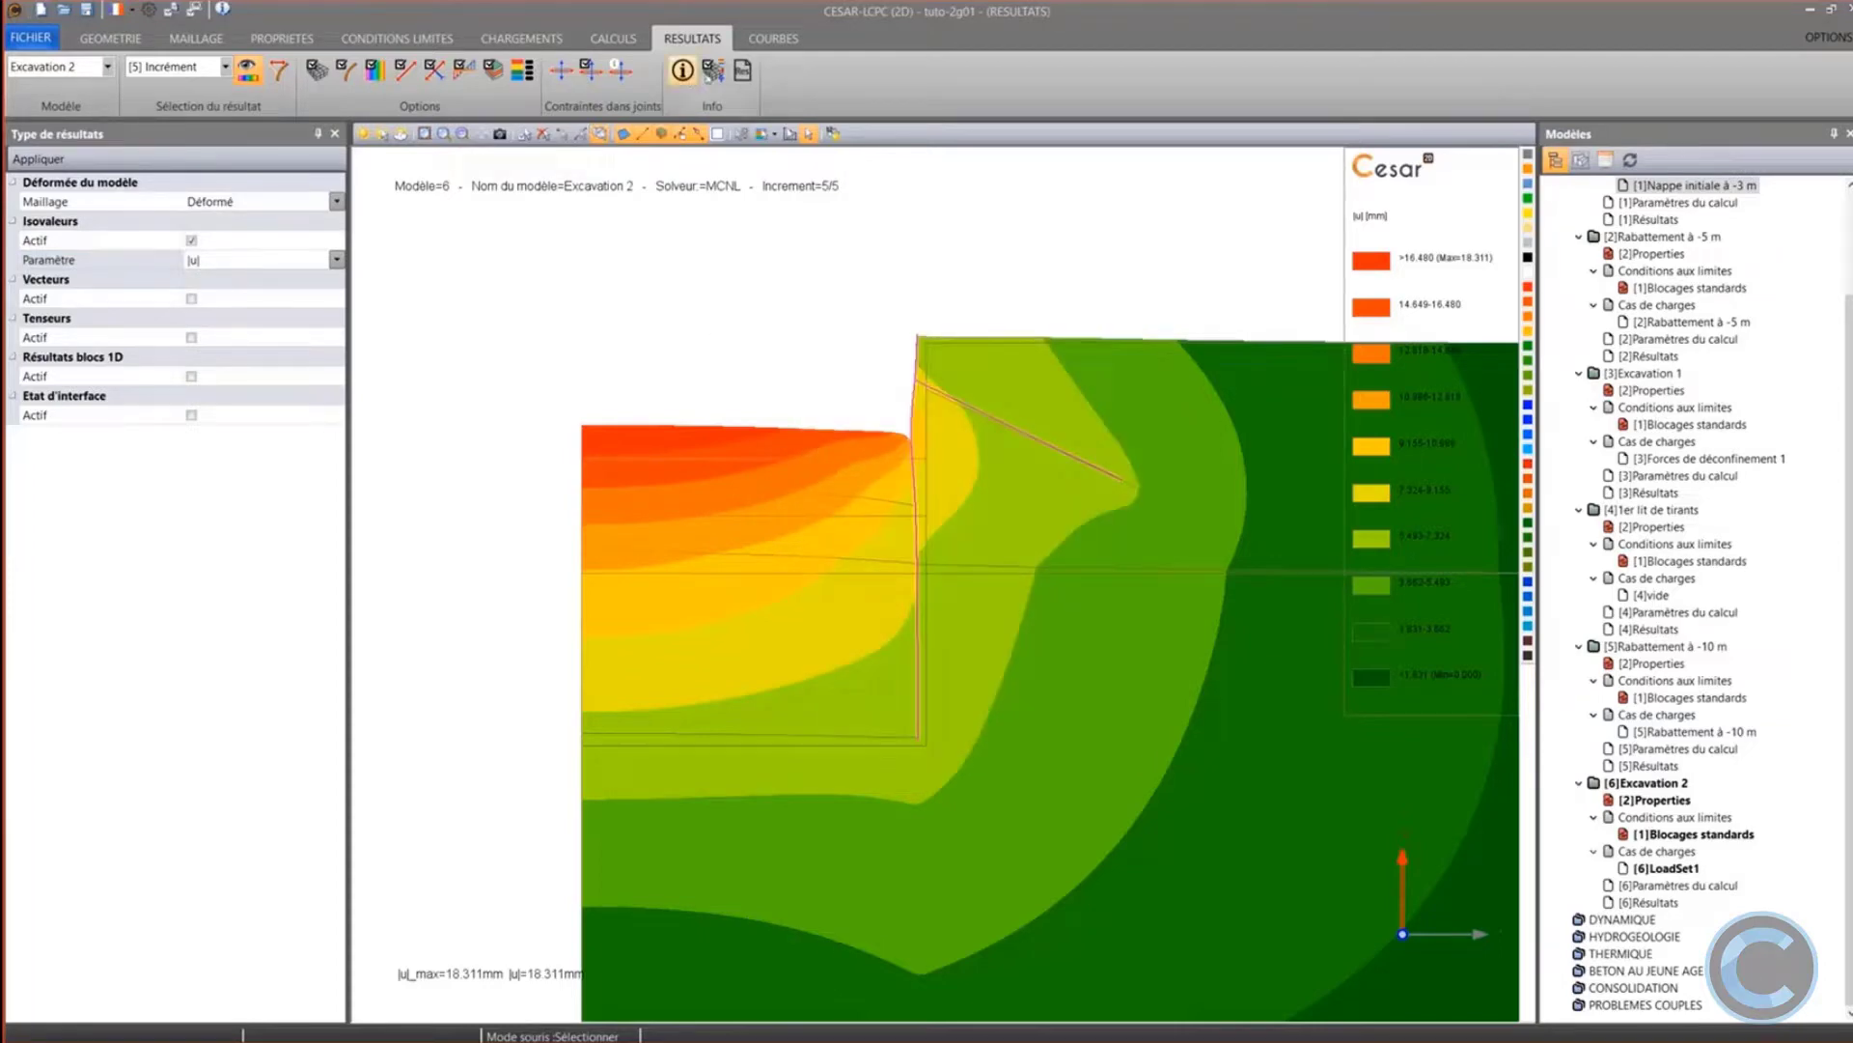
pyautogui.click(713, 69)
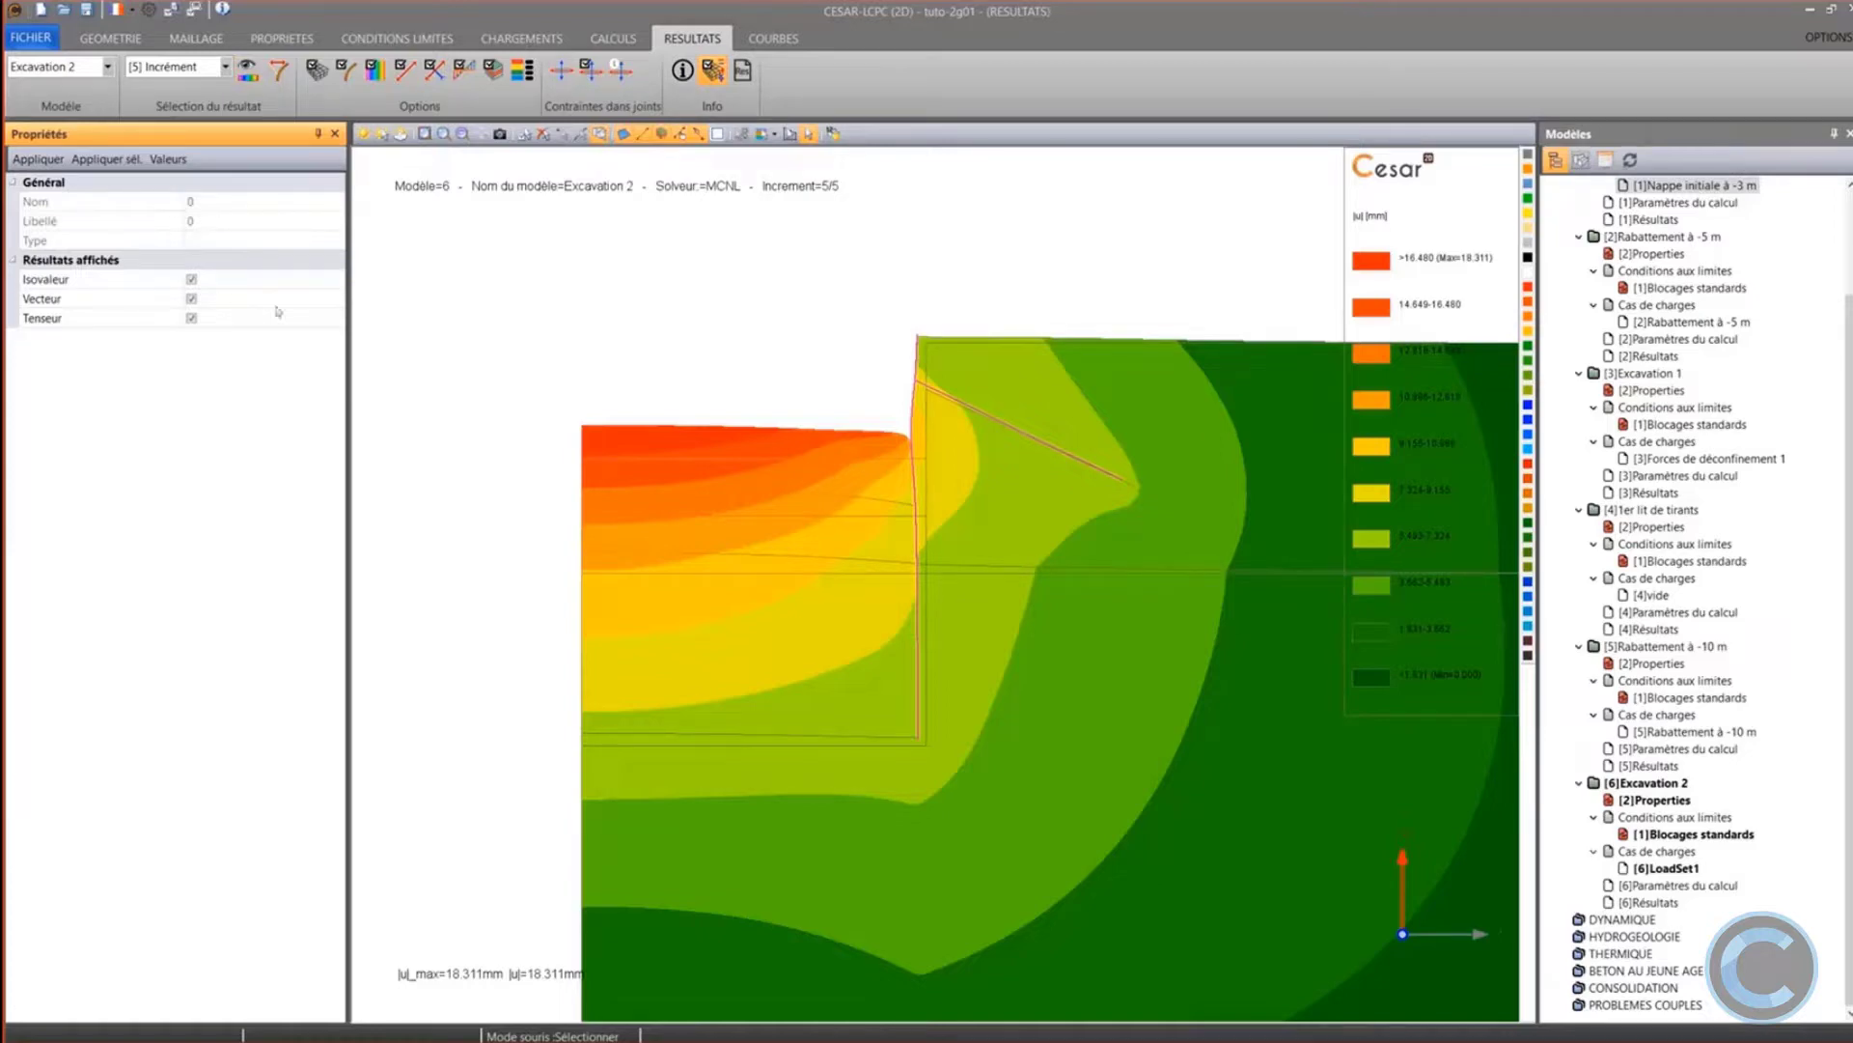
pyautogui.click(192, 280)
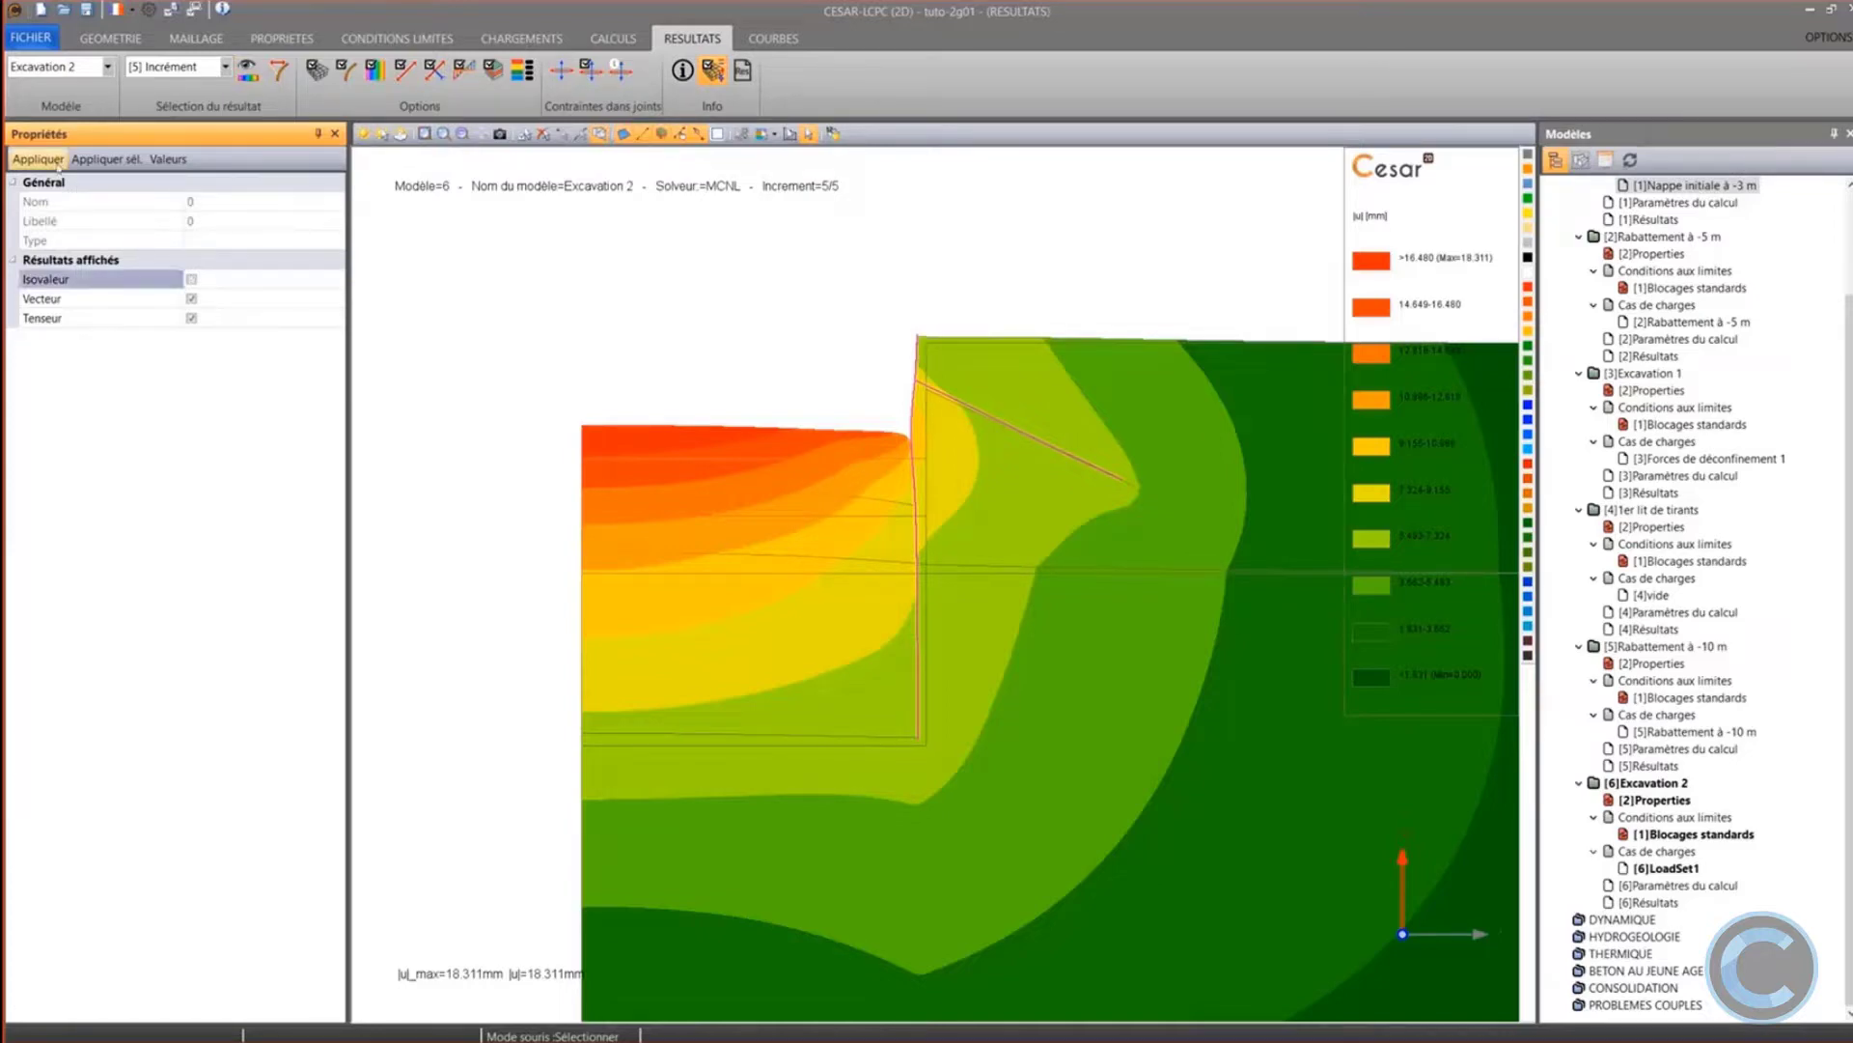
pyautogui.click(130, 161)
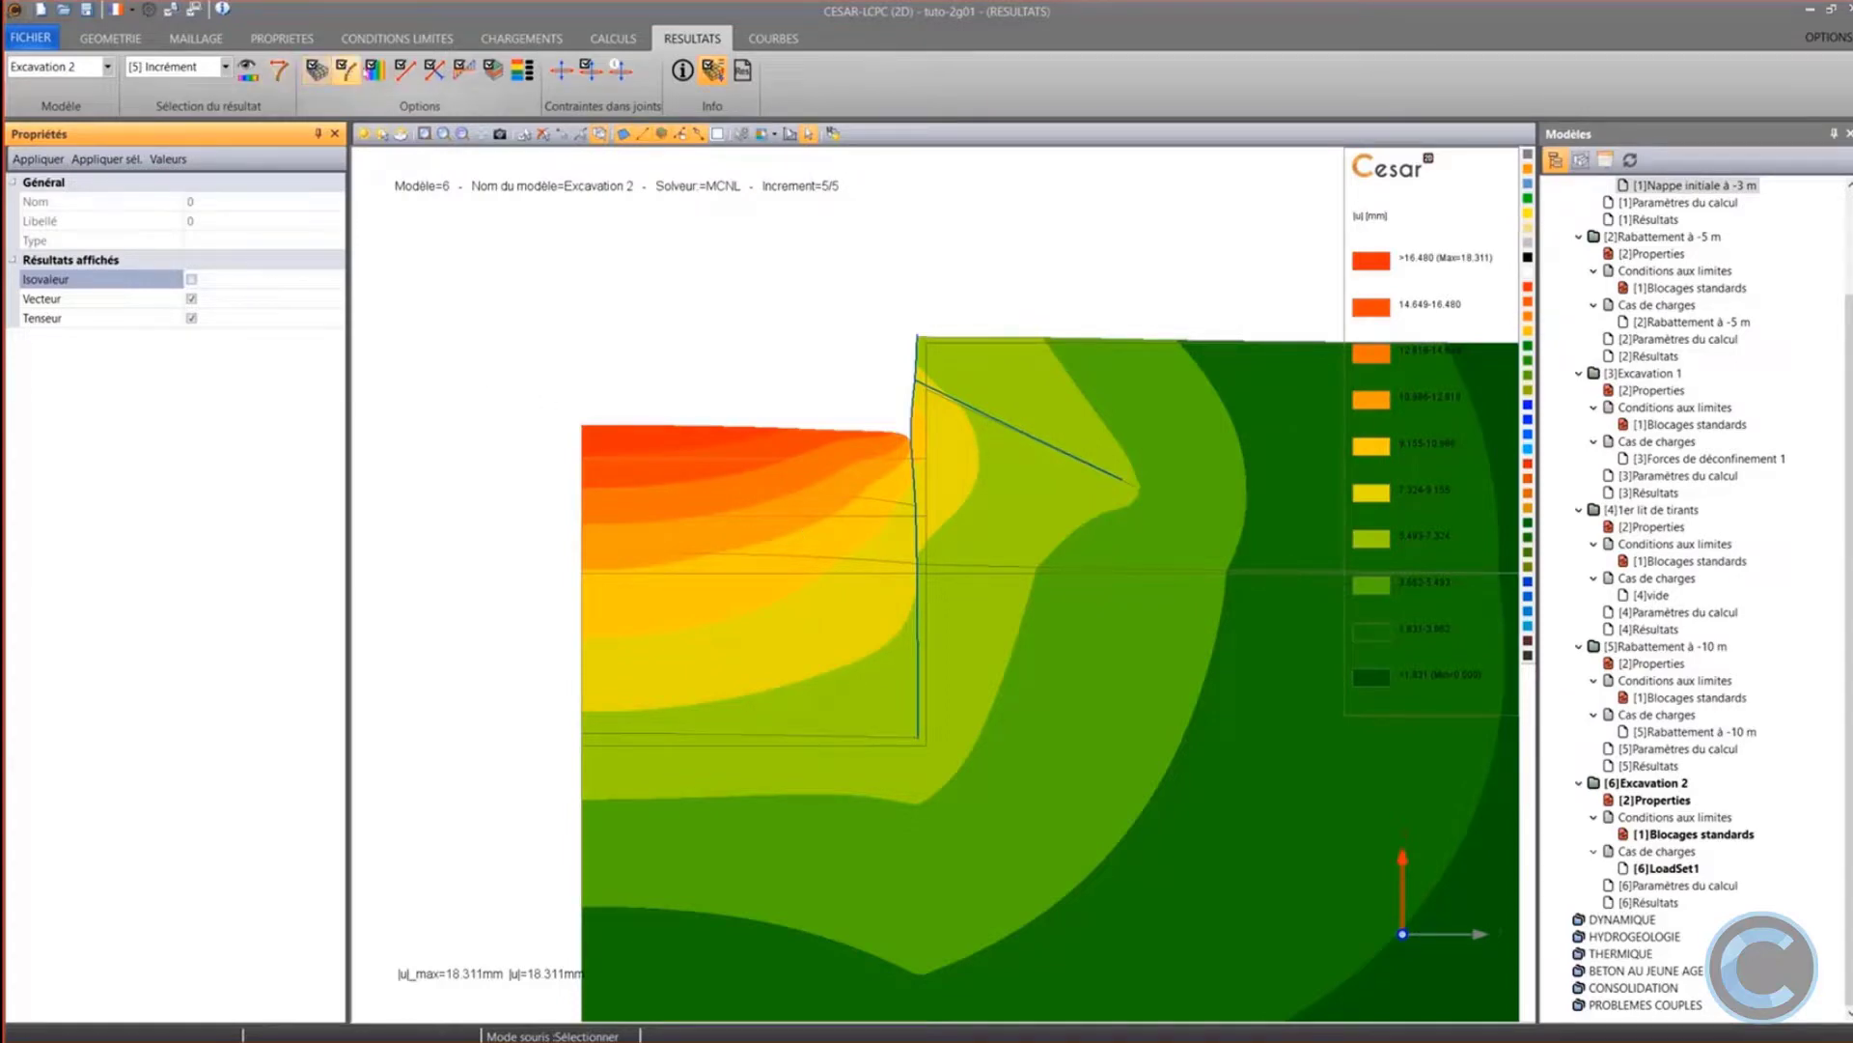
# Set the isovalue scale to Manuel, from 0.000 to 18.311 mm, and apply it
pyautogui.click(374, 72)
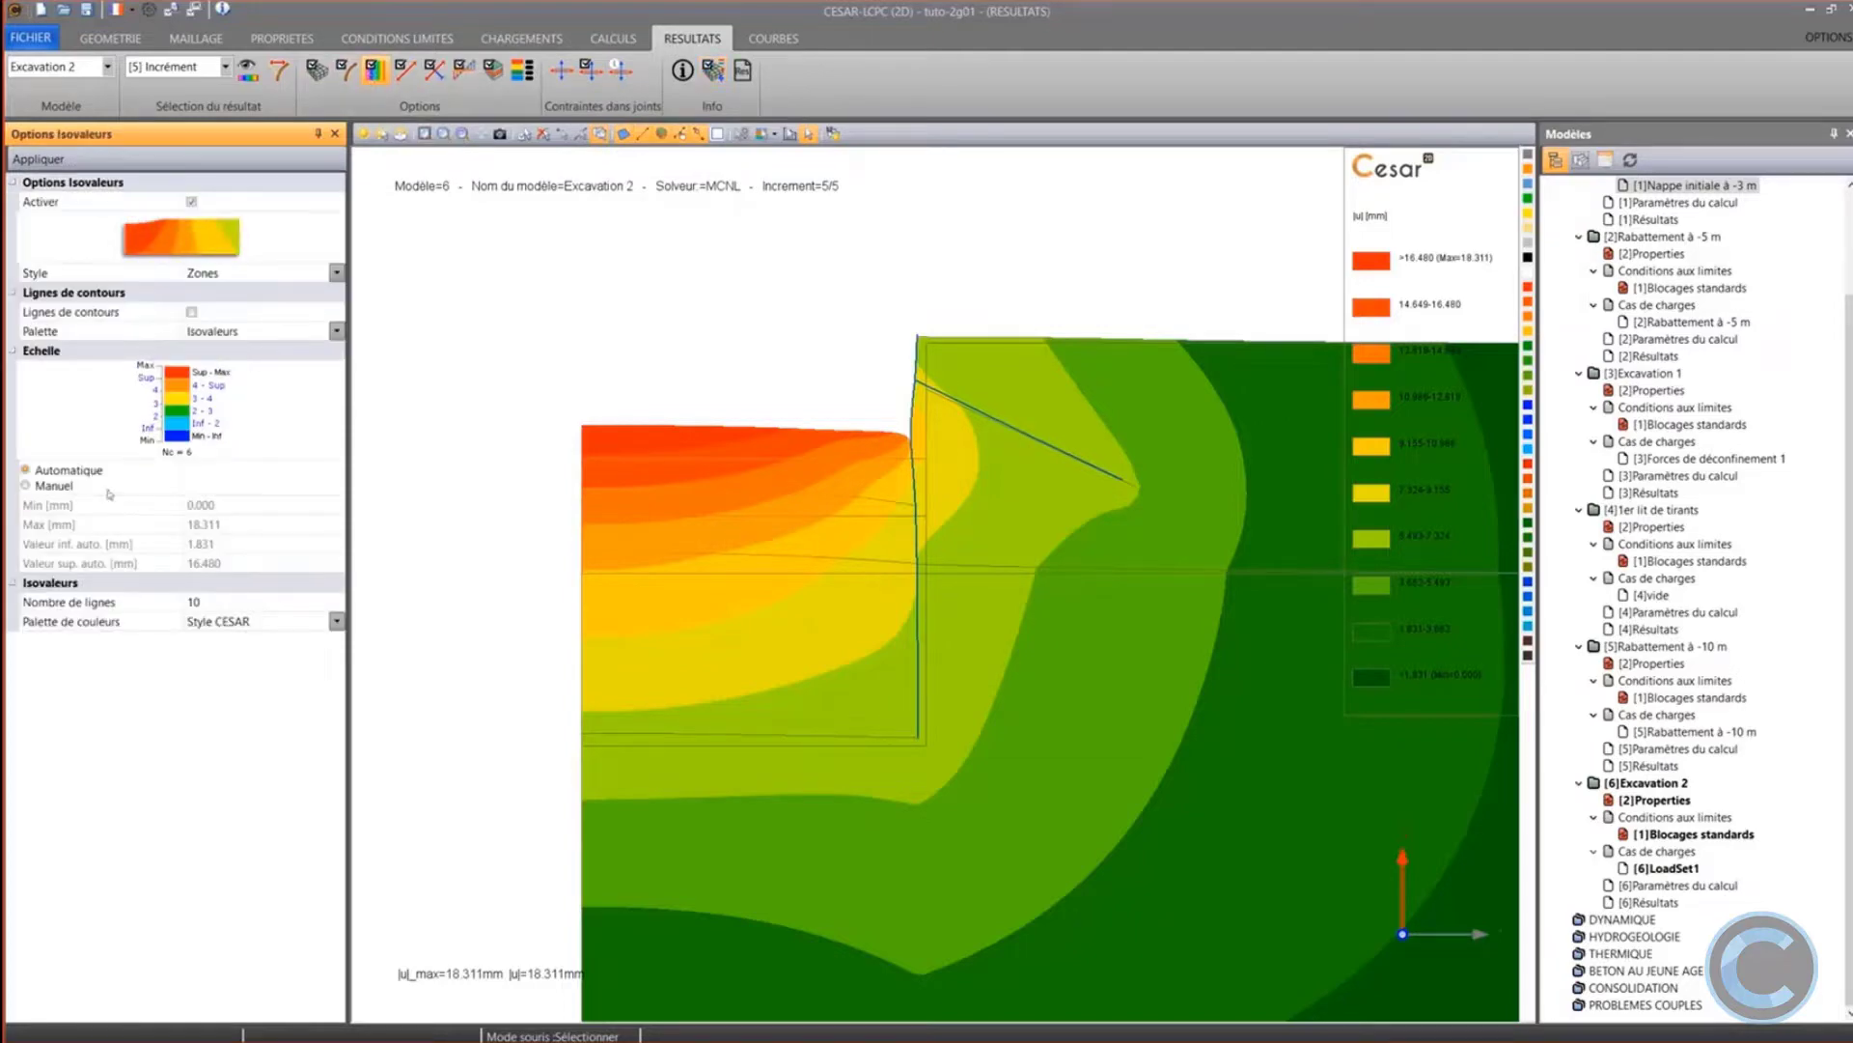
pyautogui.click(56, 487)
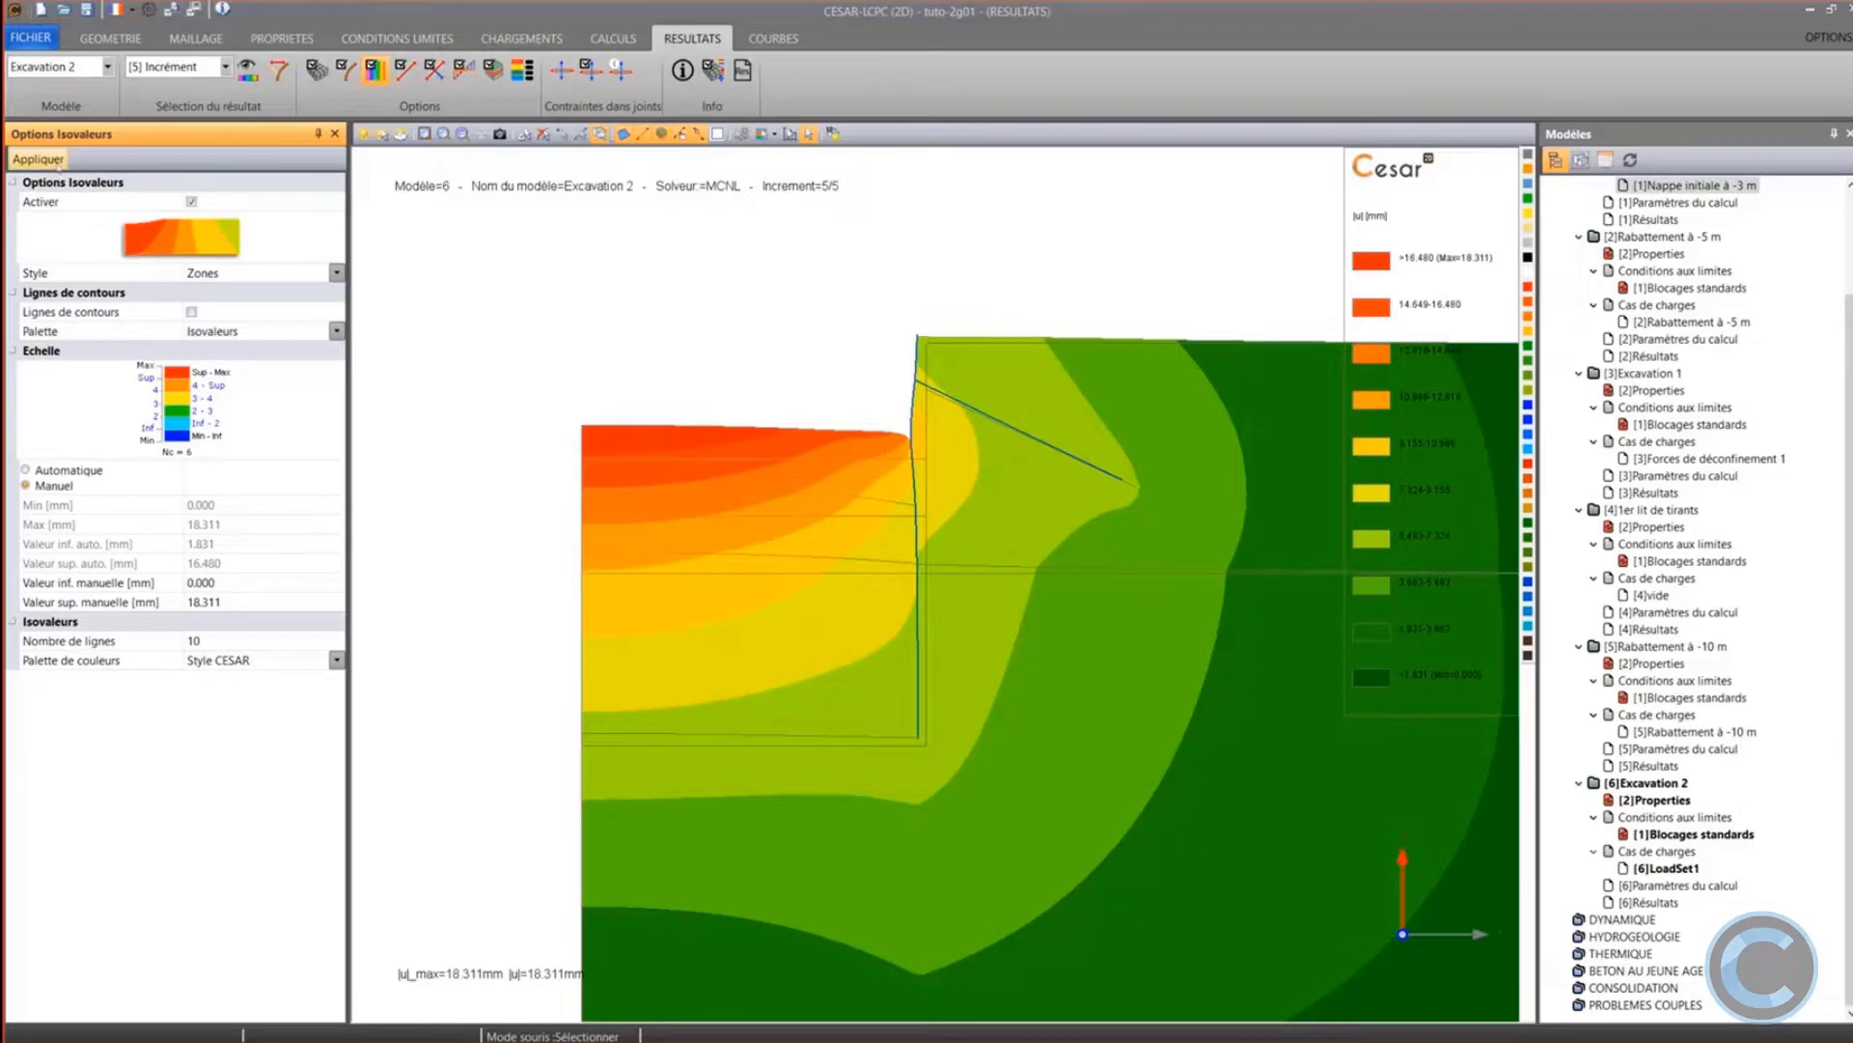
pyautogui.click(39, 160)
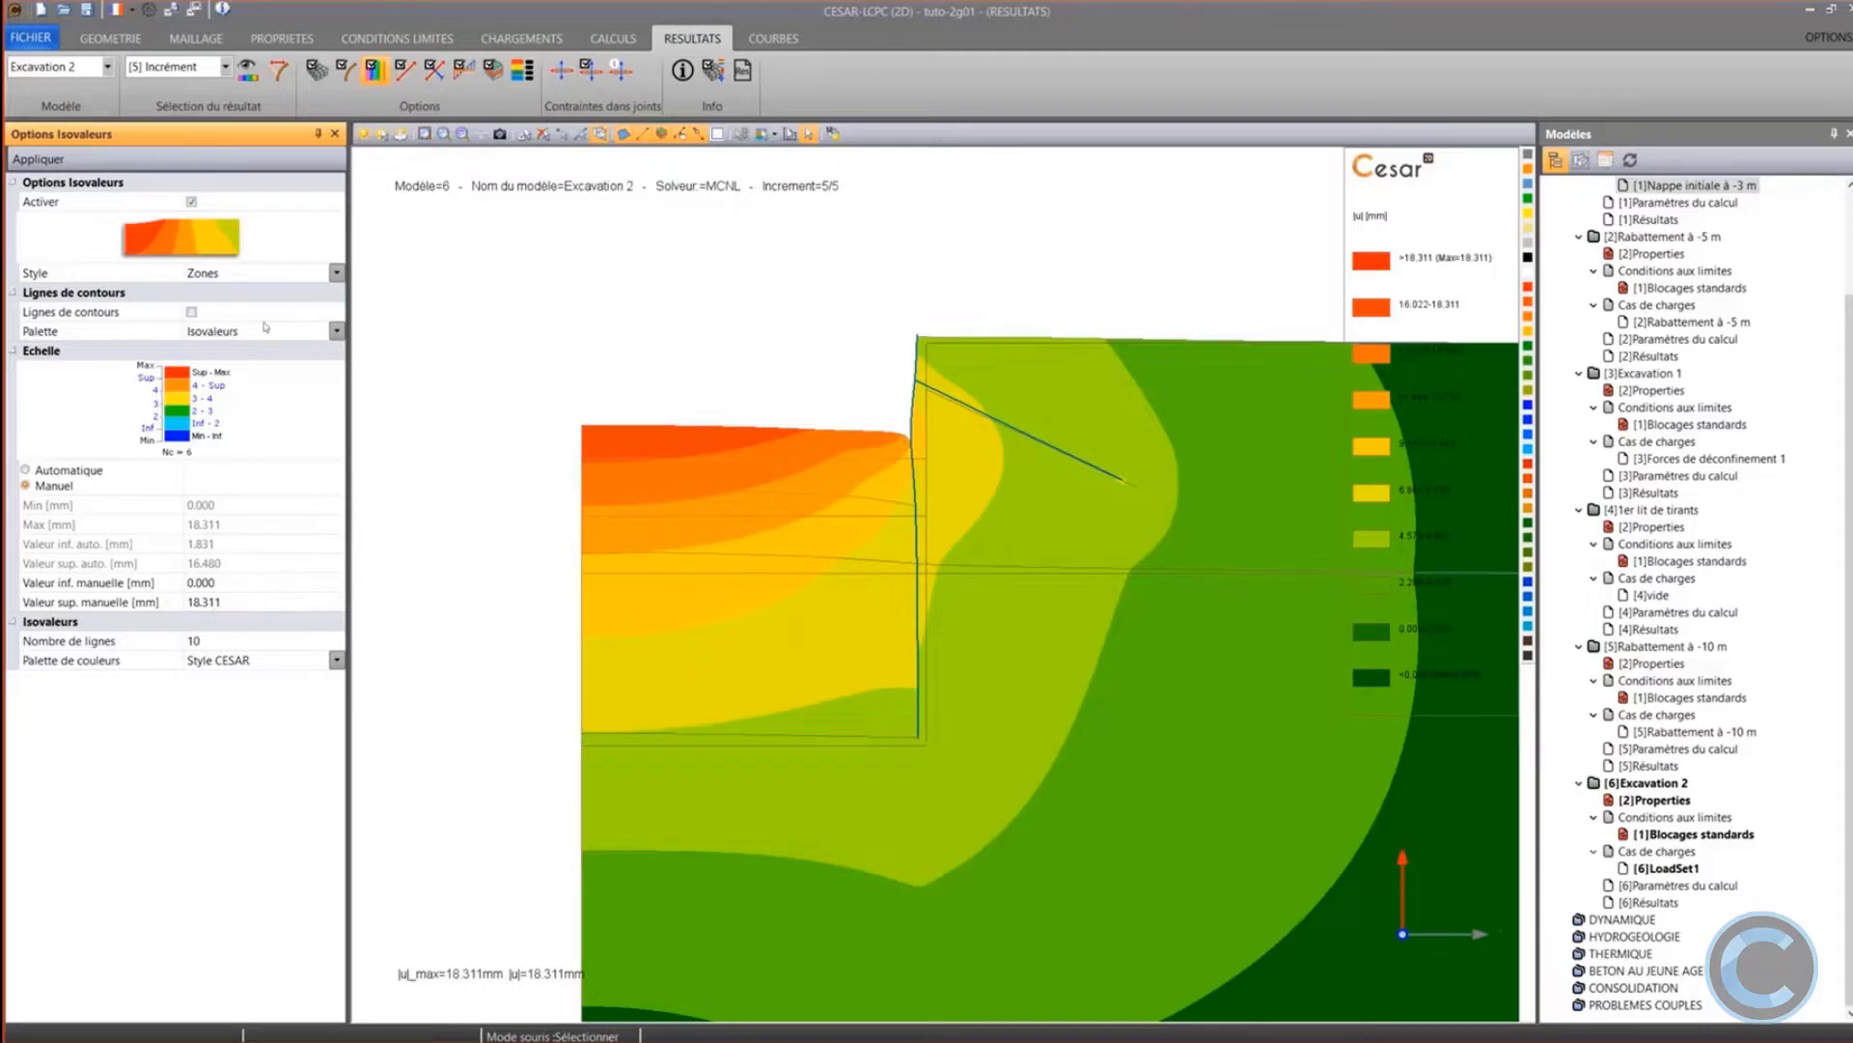
# View the displacement isovalues of Excavation 2 at increments 1, 2 and 3 in turn
pyautogui.click(190, 69)
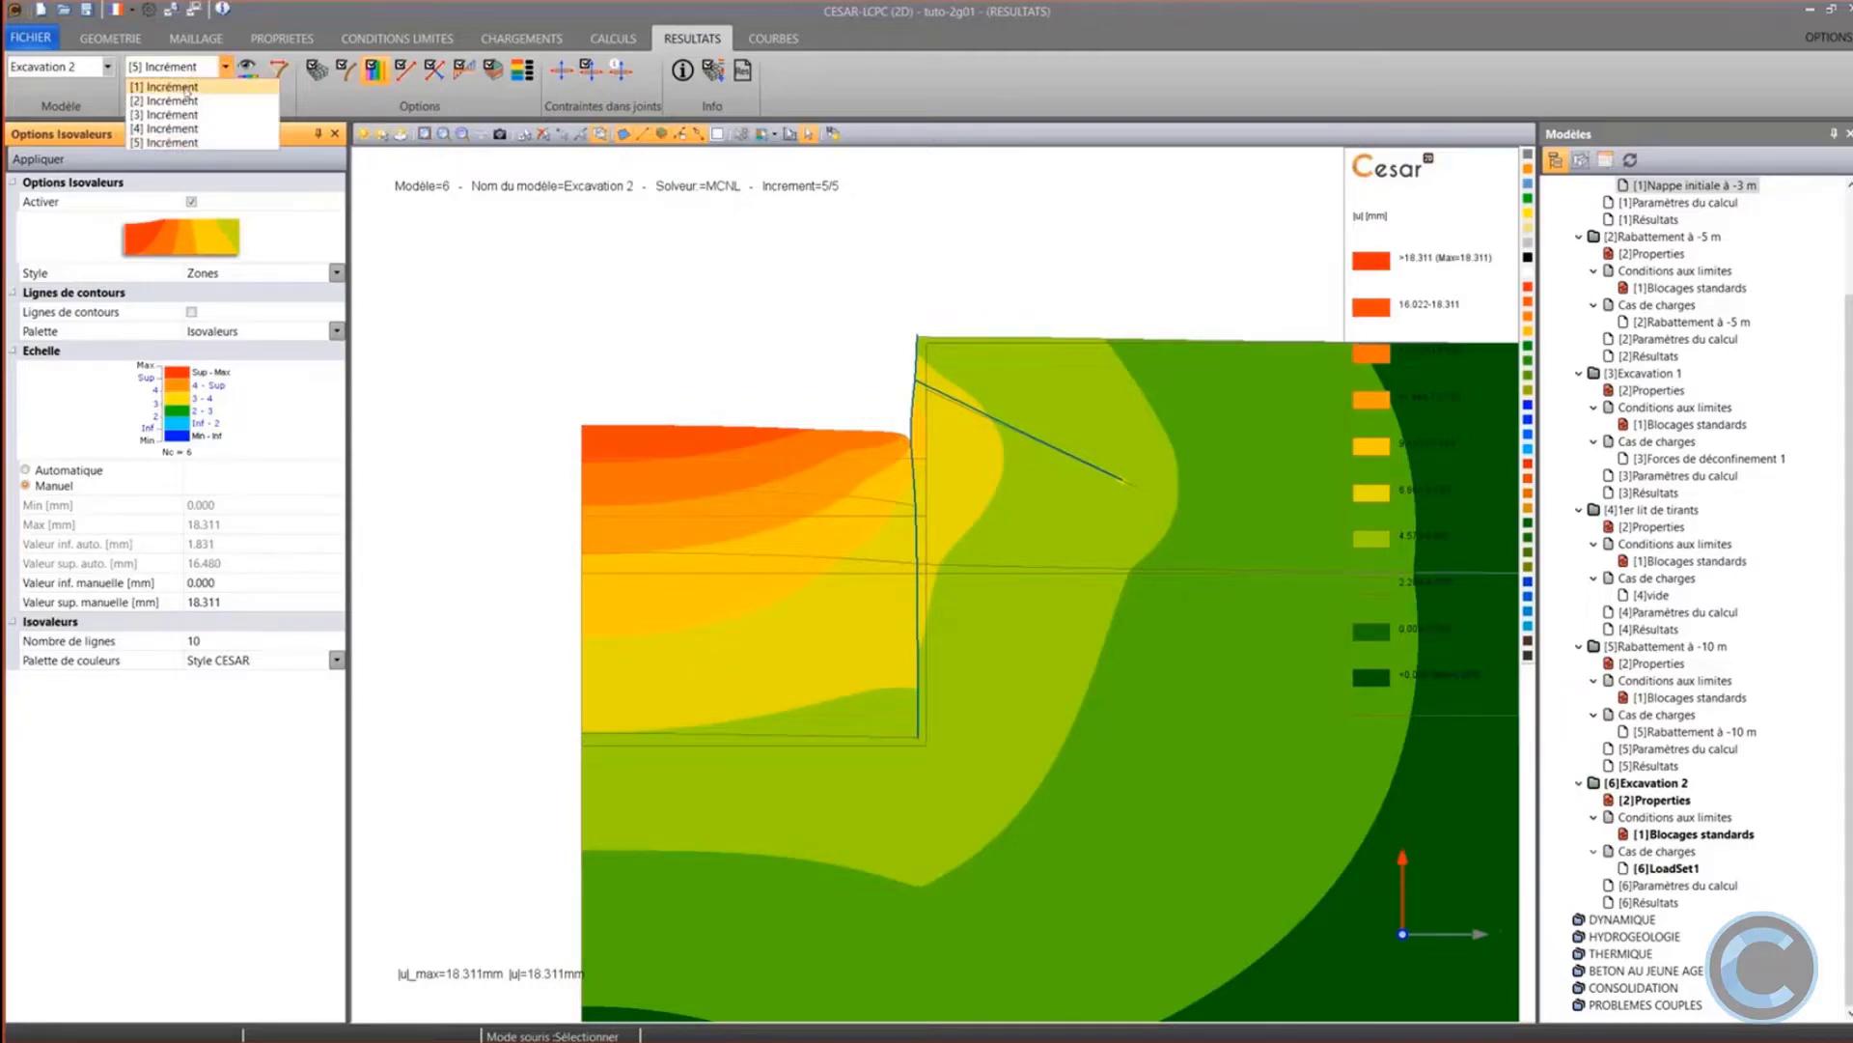
pyautogui.click(187, 87)
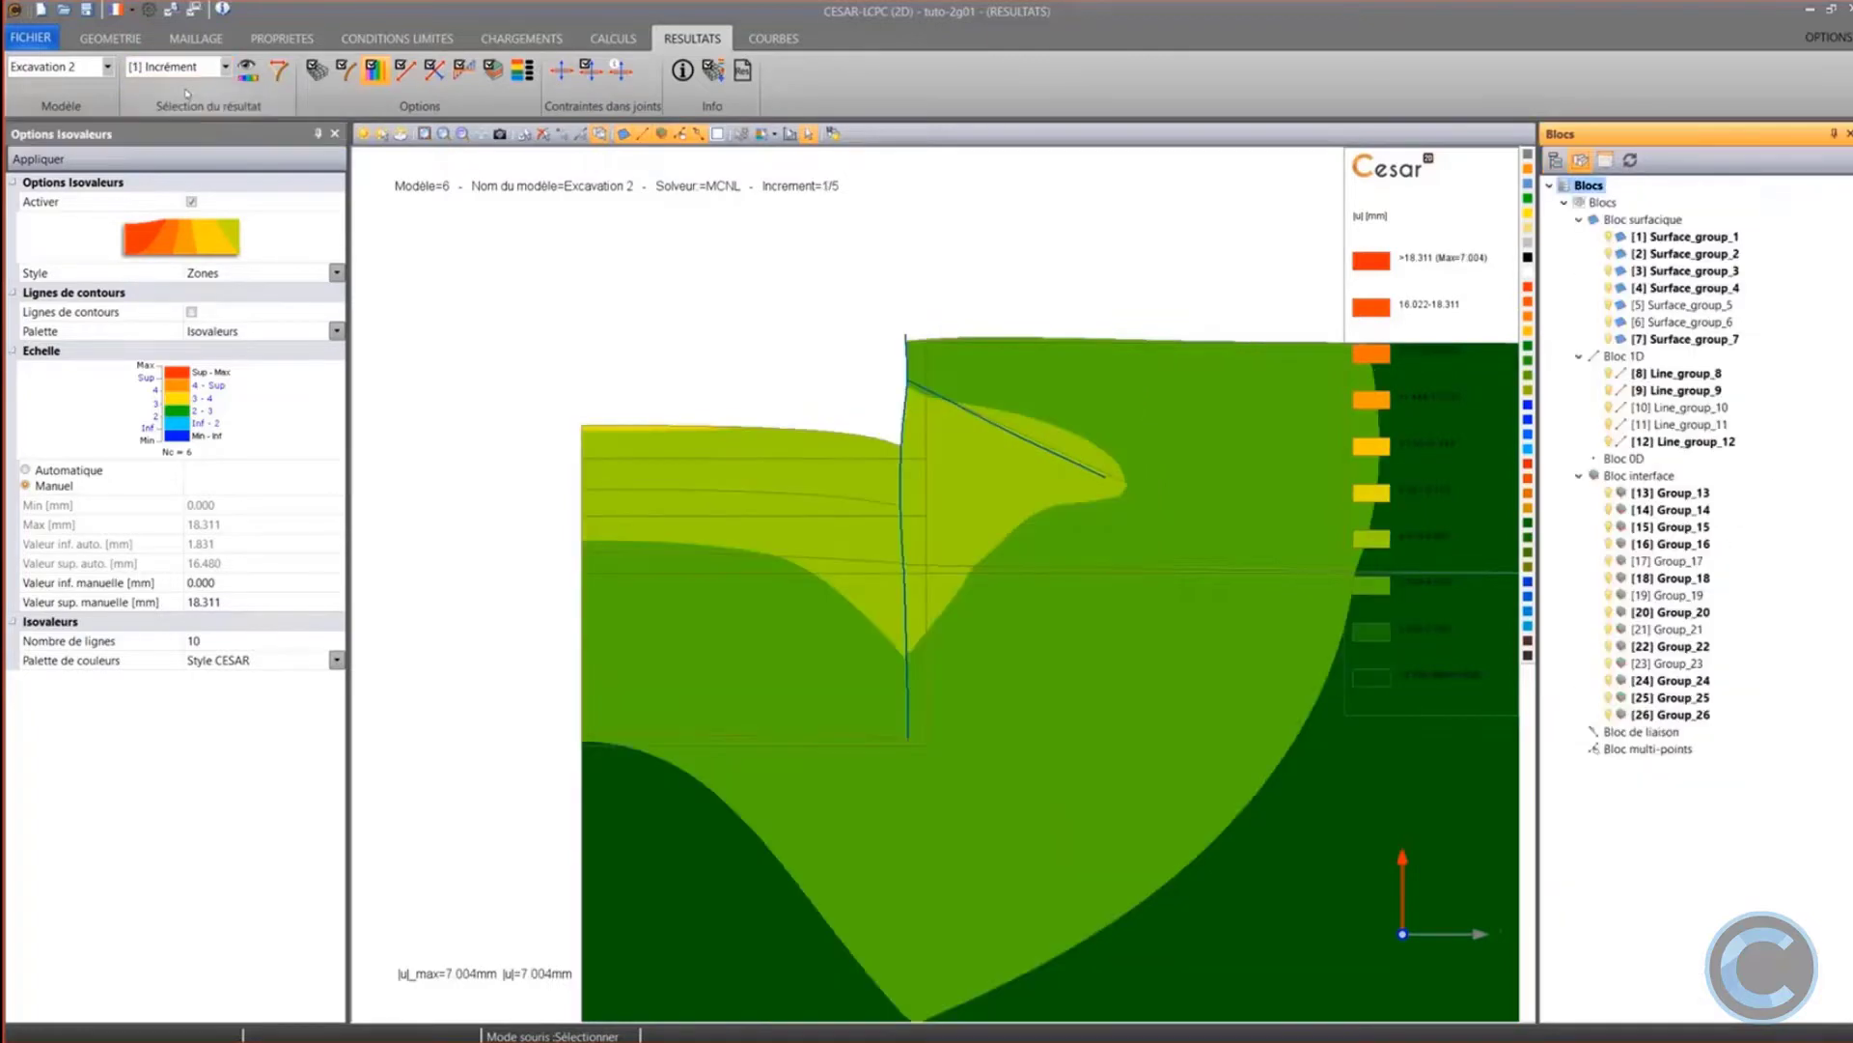
pyautogui.click(190, 69)
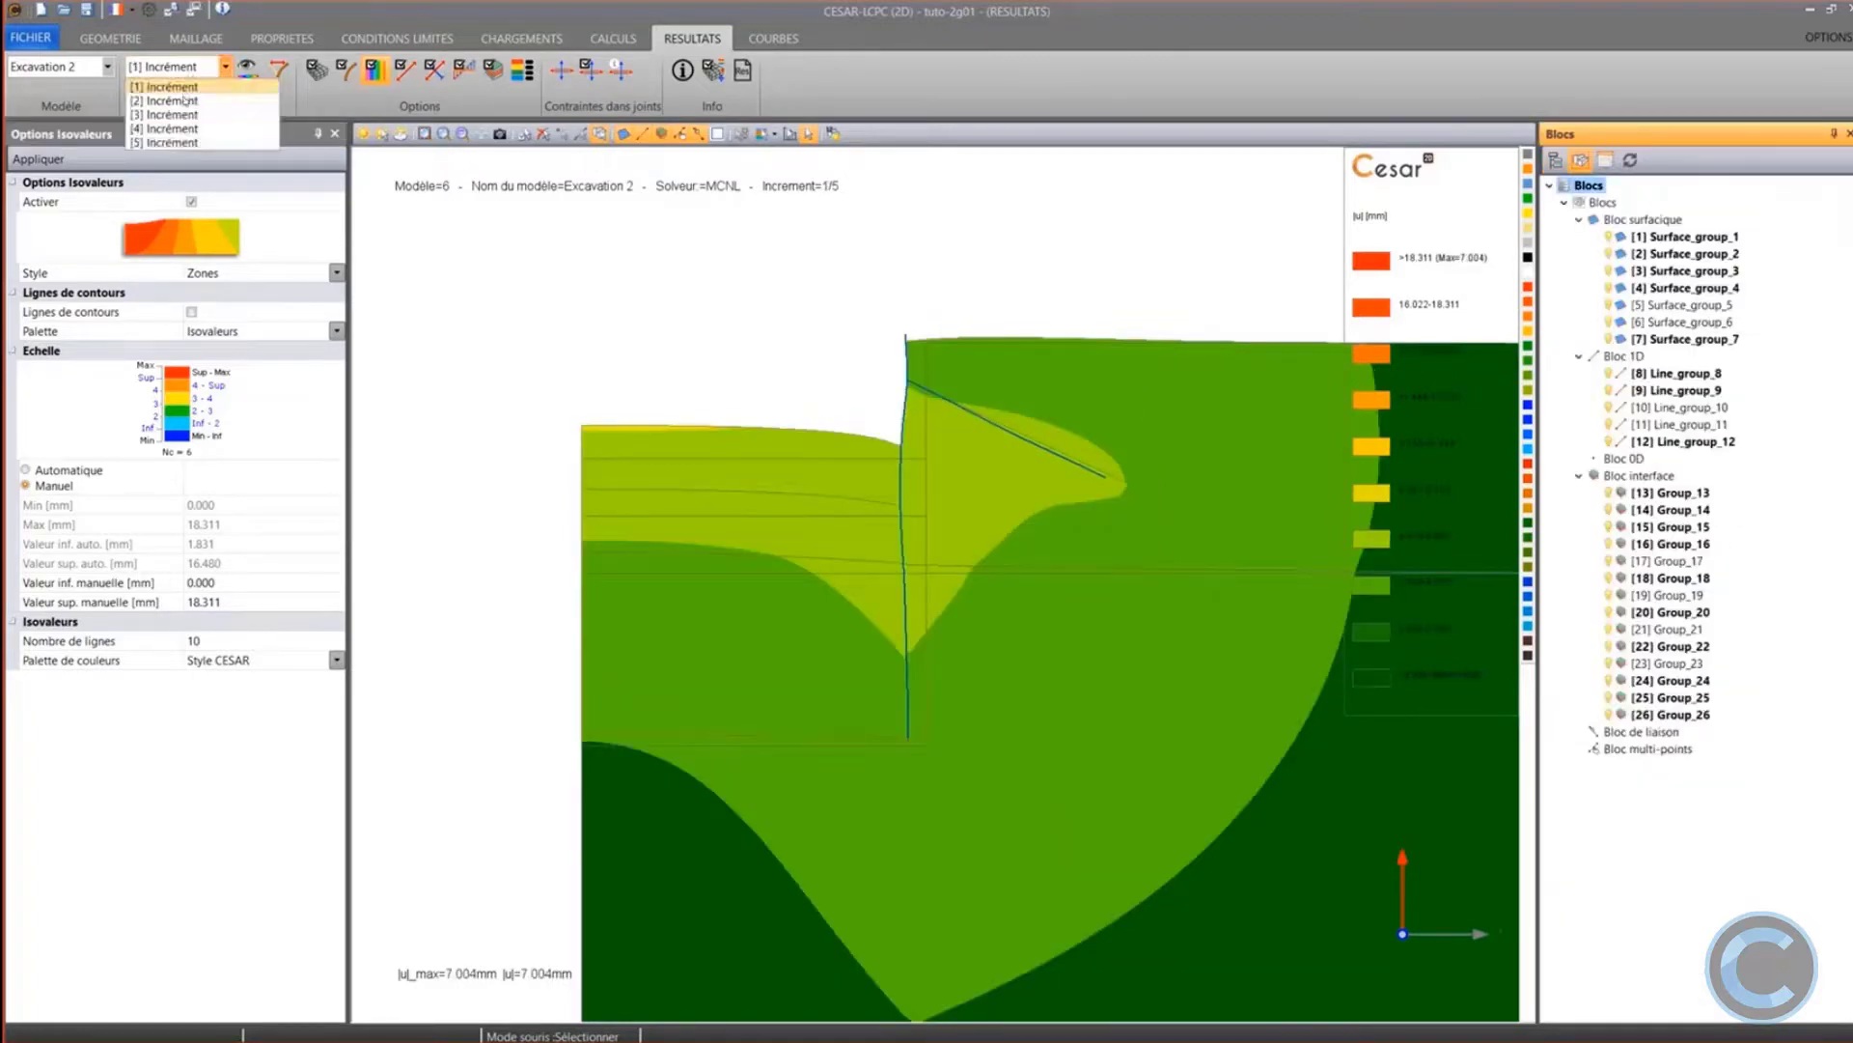
pyautogui.click(188, 92)
pyautogui.click(190, 67)
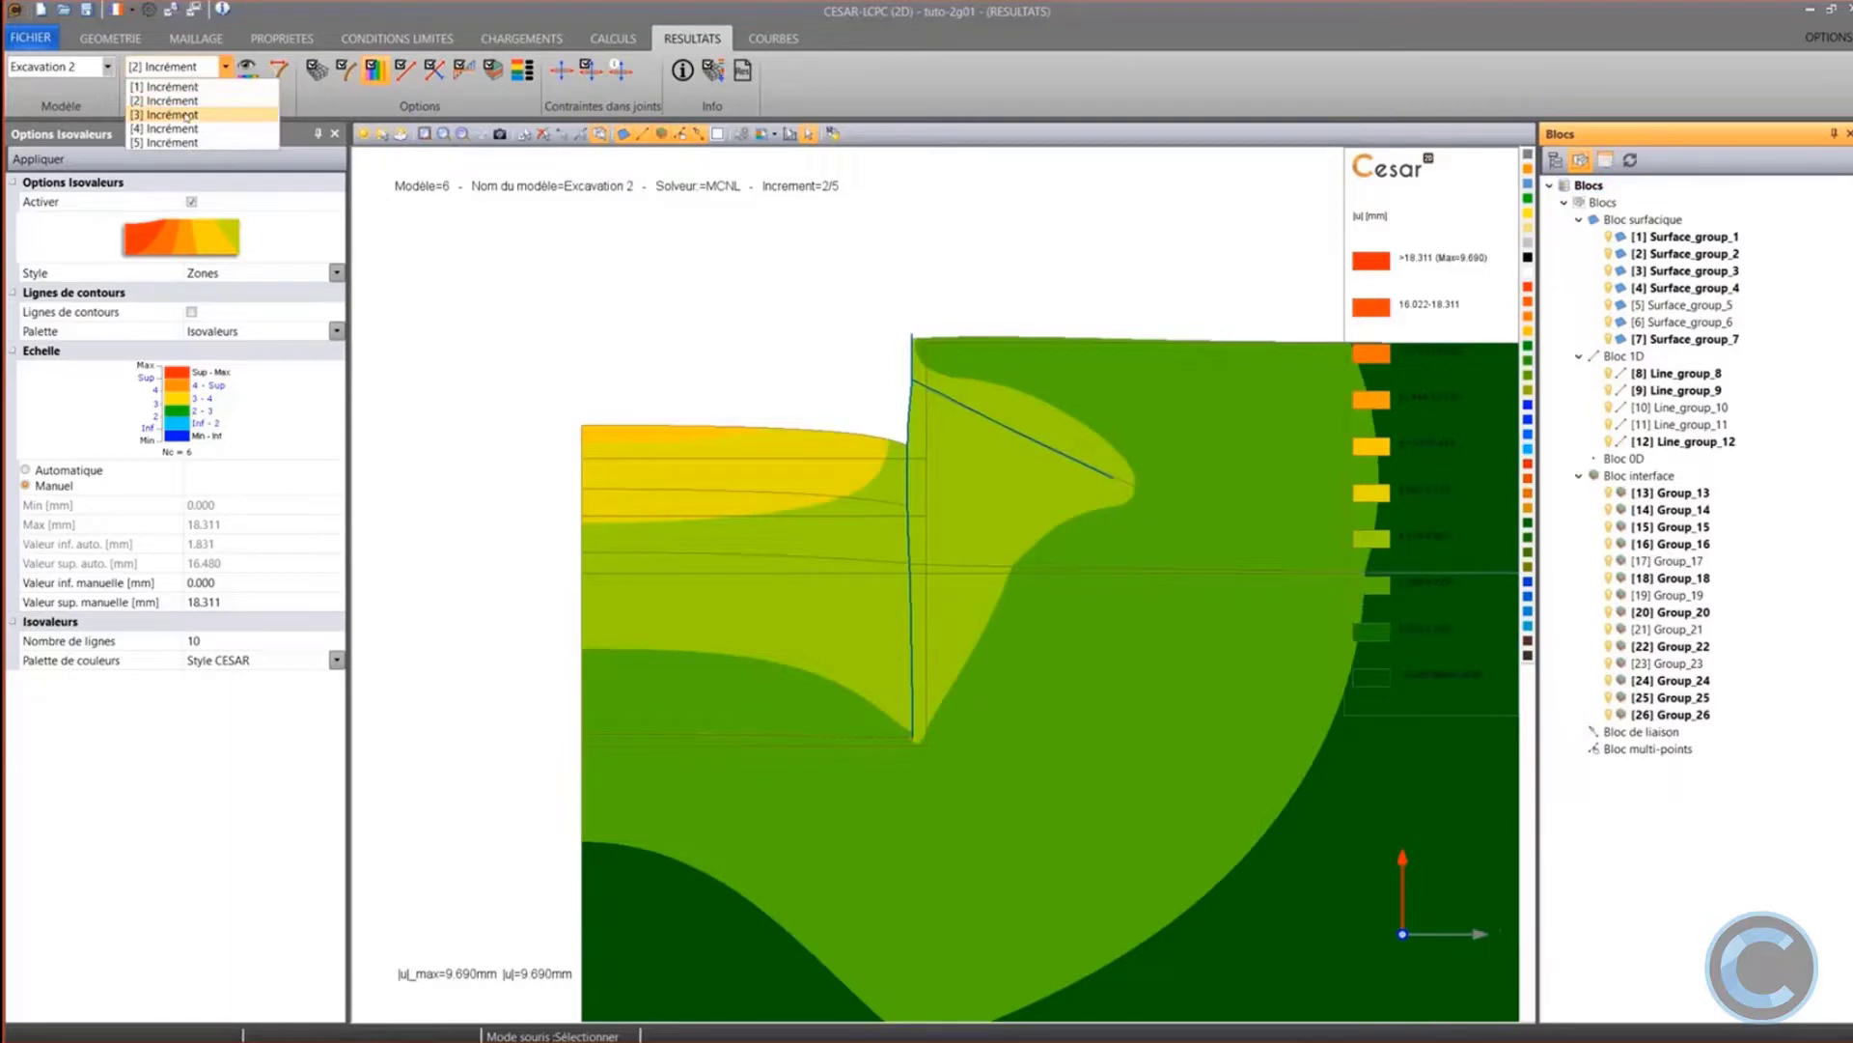
pyautogui.click(183, 112)
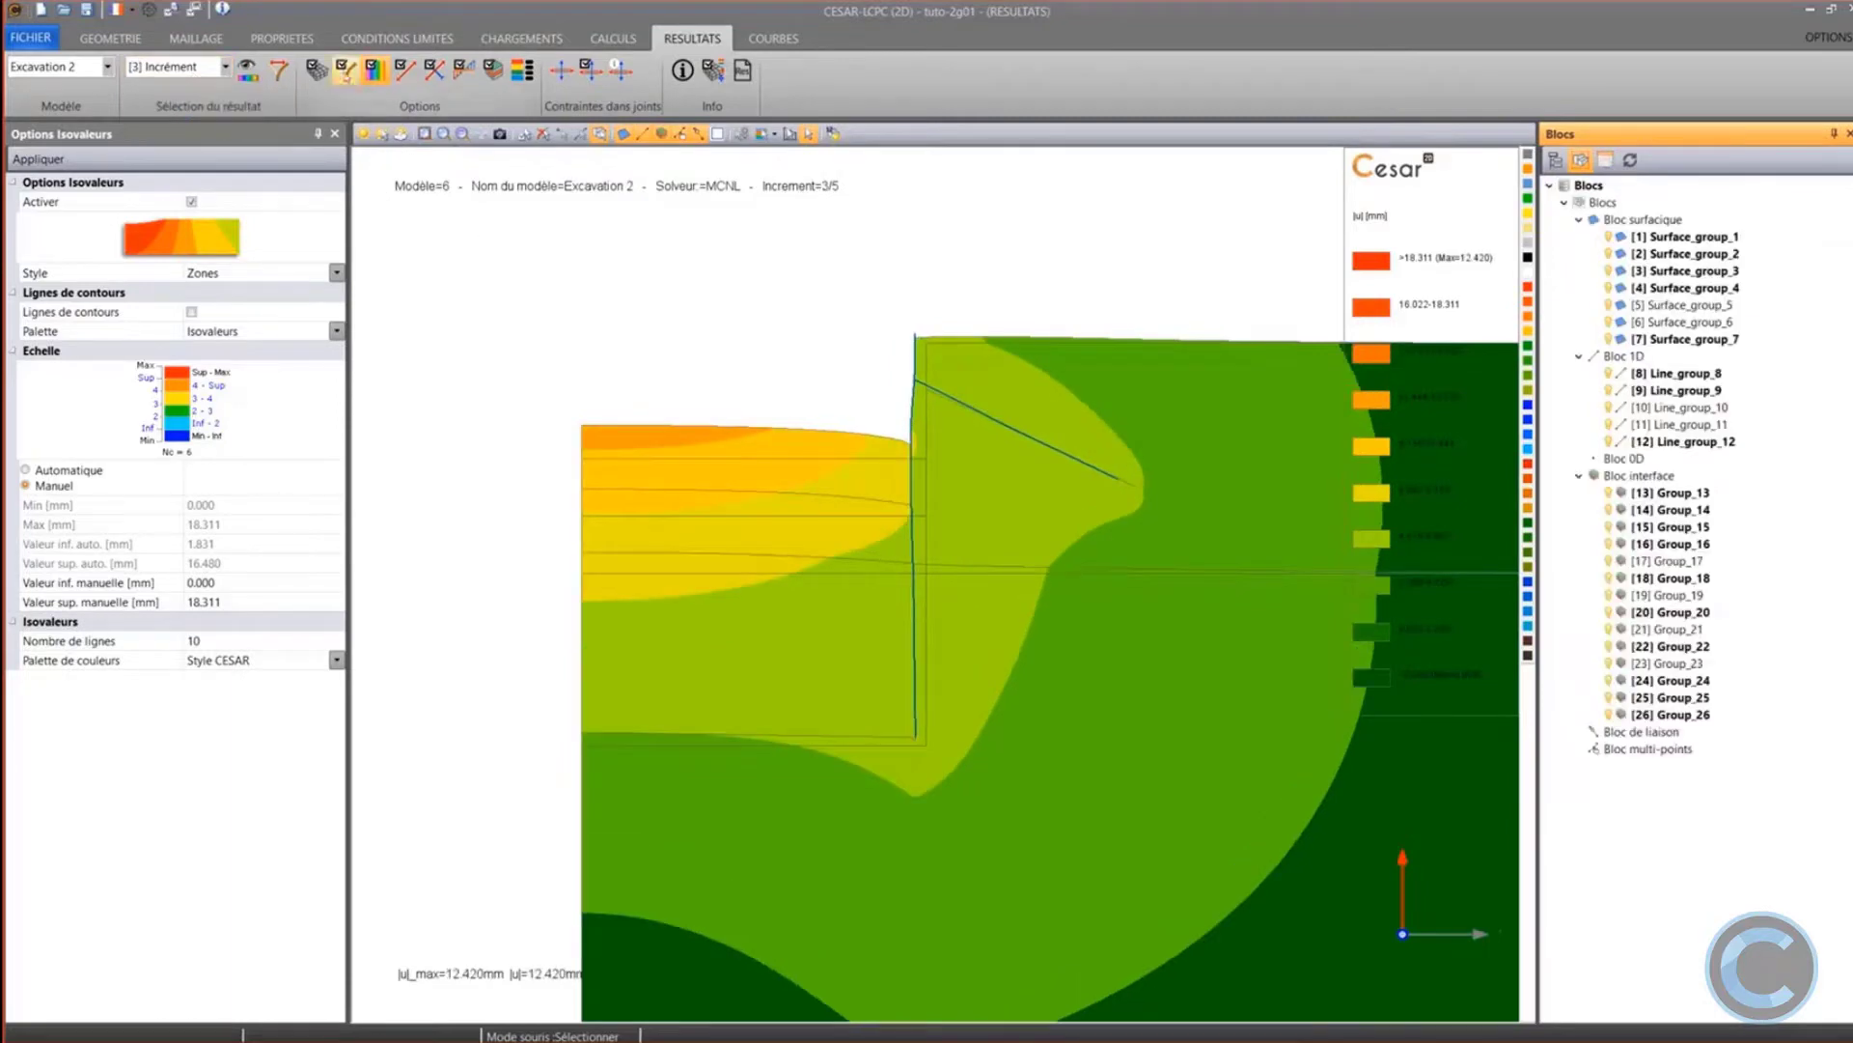
# Play the animation of all Excavation 2 increments once from the start, with repetition disabled
pyautogui.click(345, 71)
pyautogui.click(278, 71)
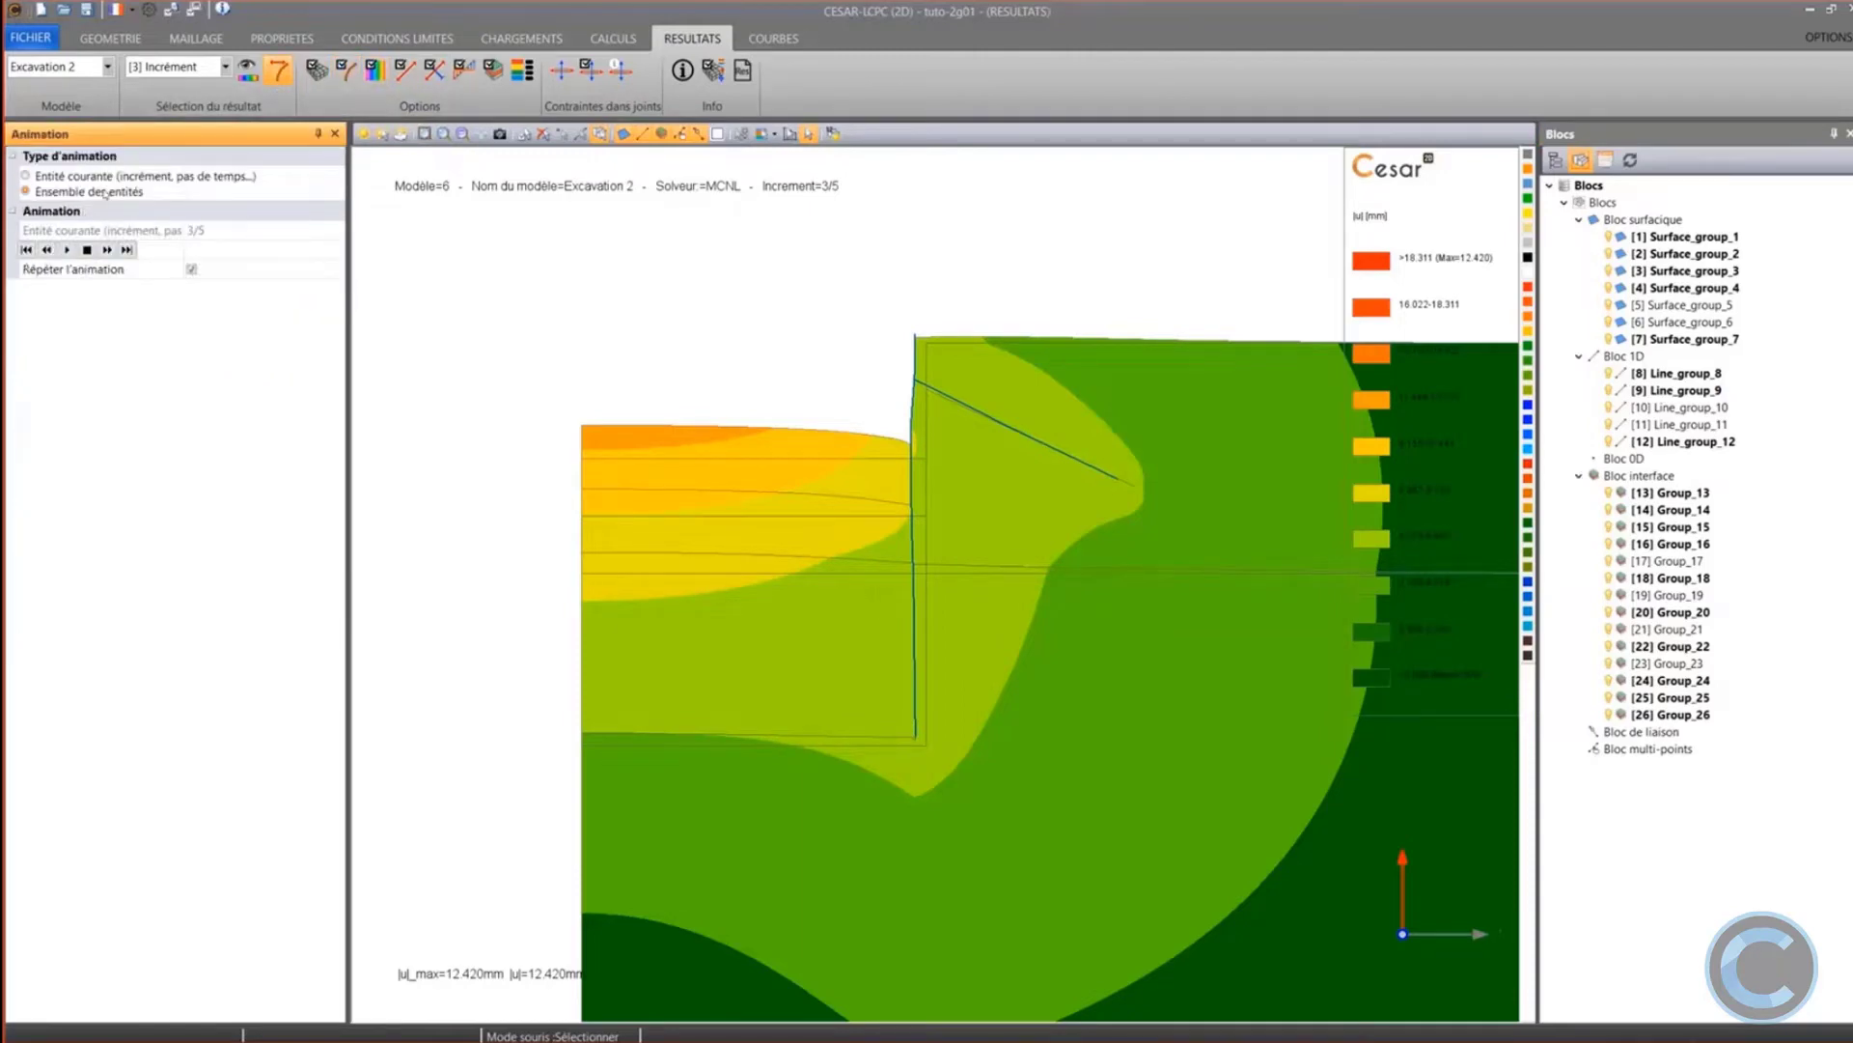
pyautogui.click(190, 271)
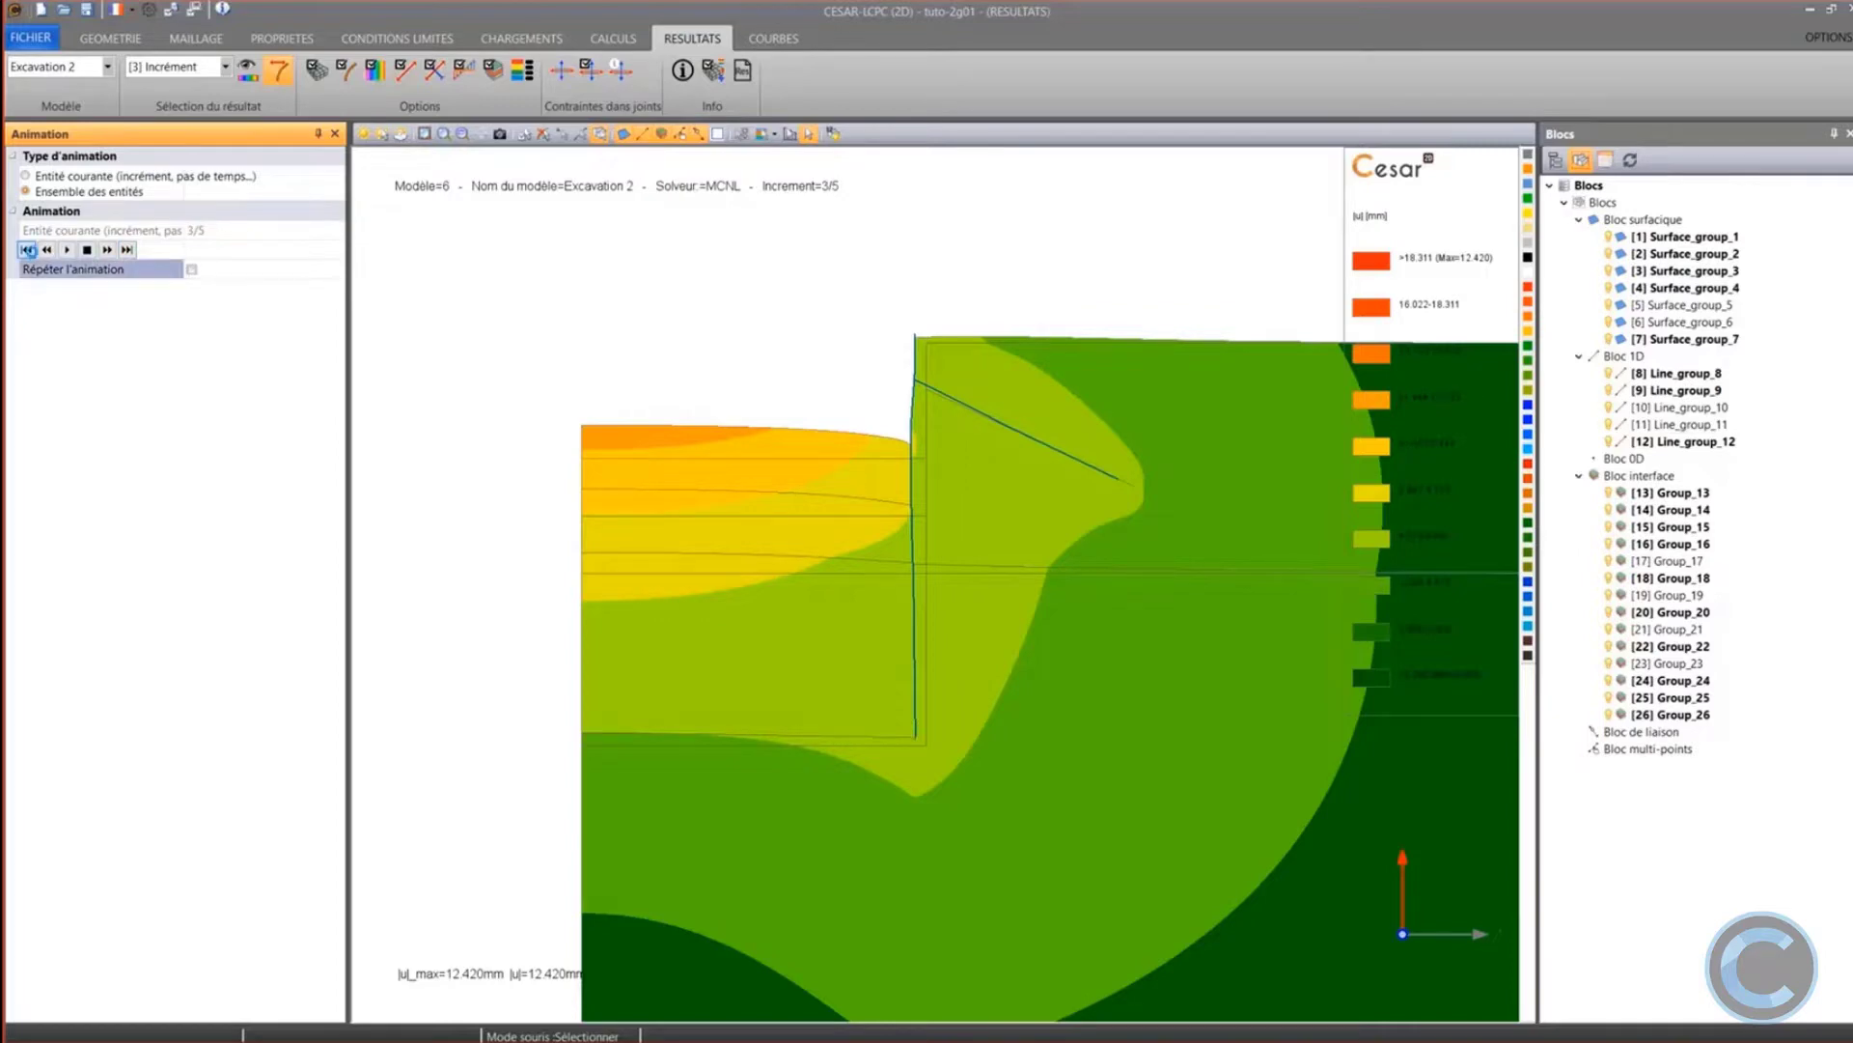
pyautogui.click(26, 249)
pyautogui.click(68, 250)
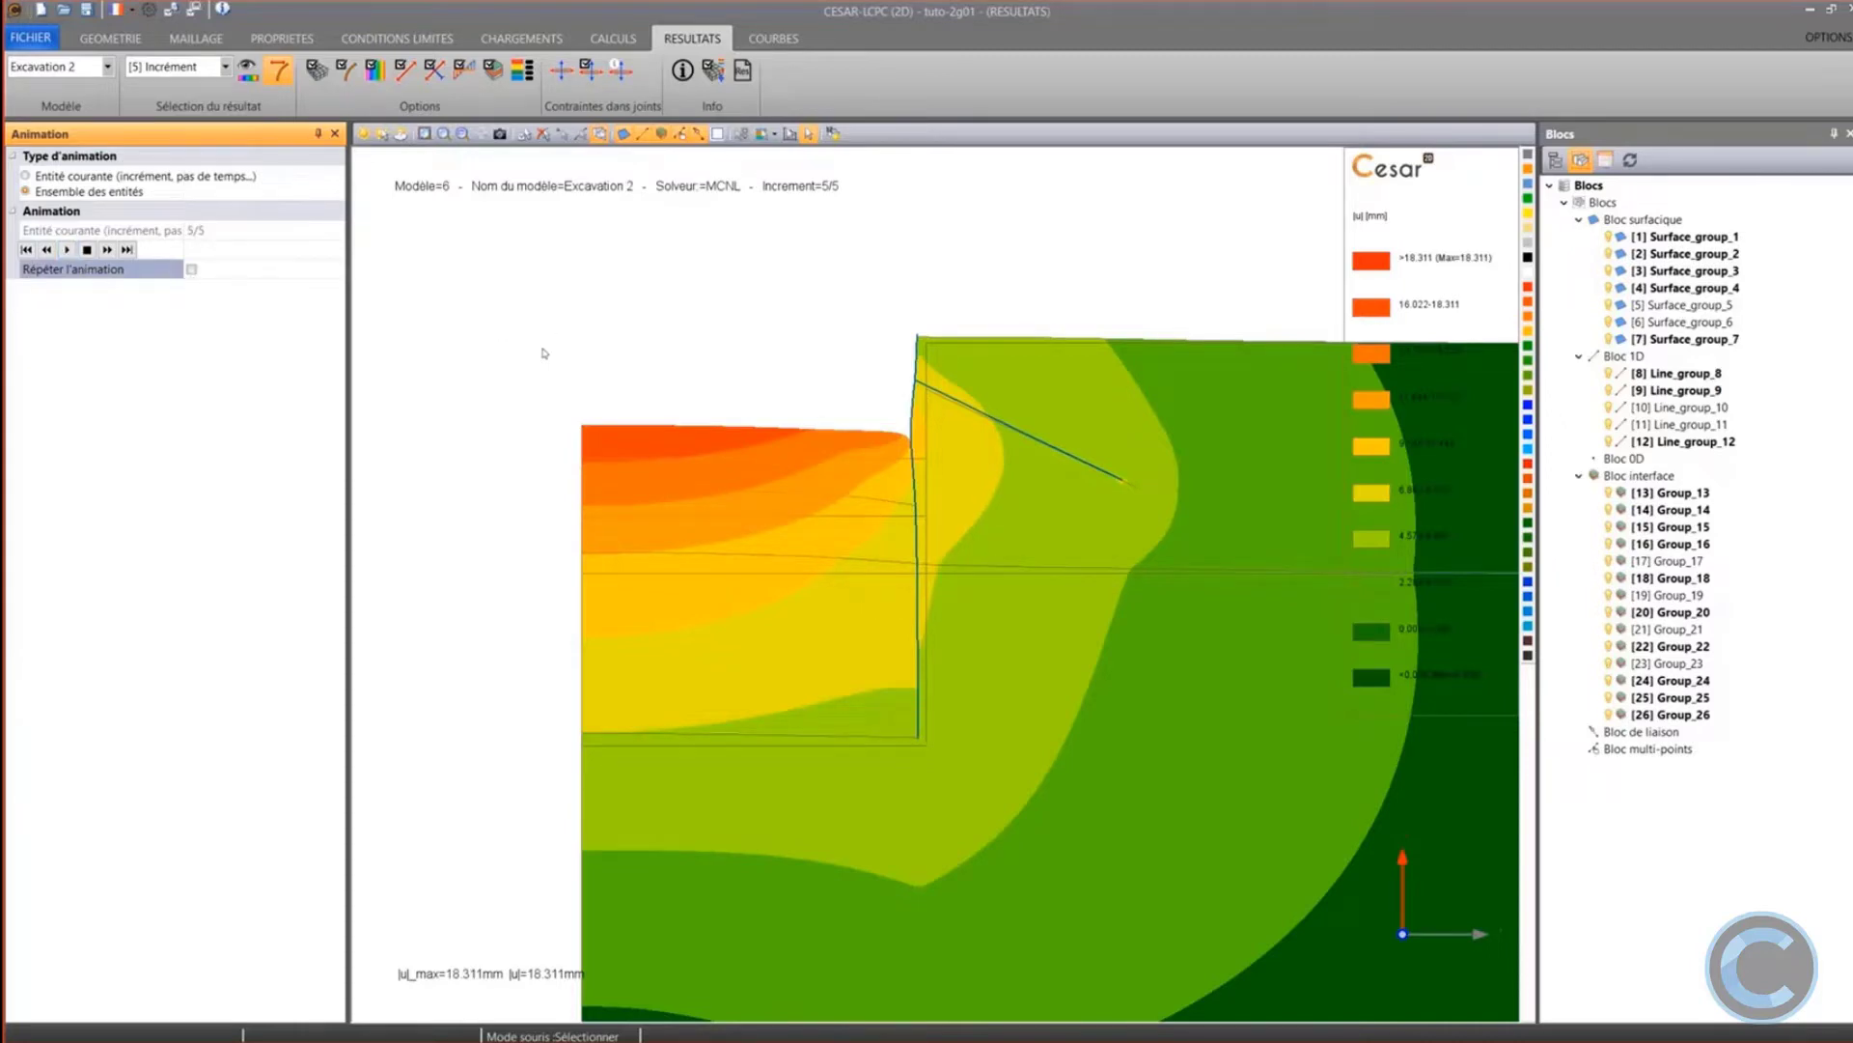
# Deactivate the isovalues, set the mesh display to Non déformé and apply the change
pyautogui.scroll(1, 623, 346)
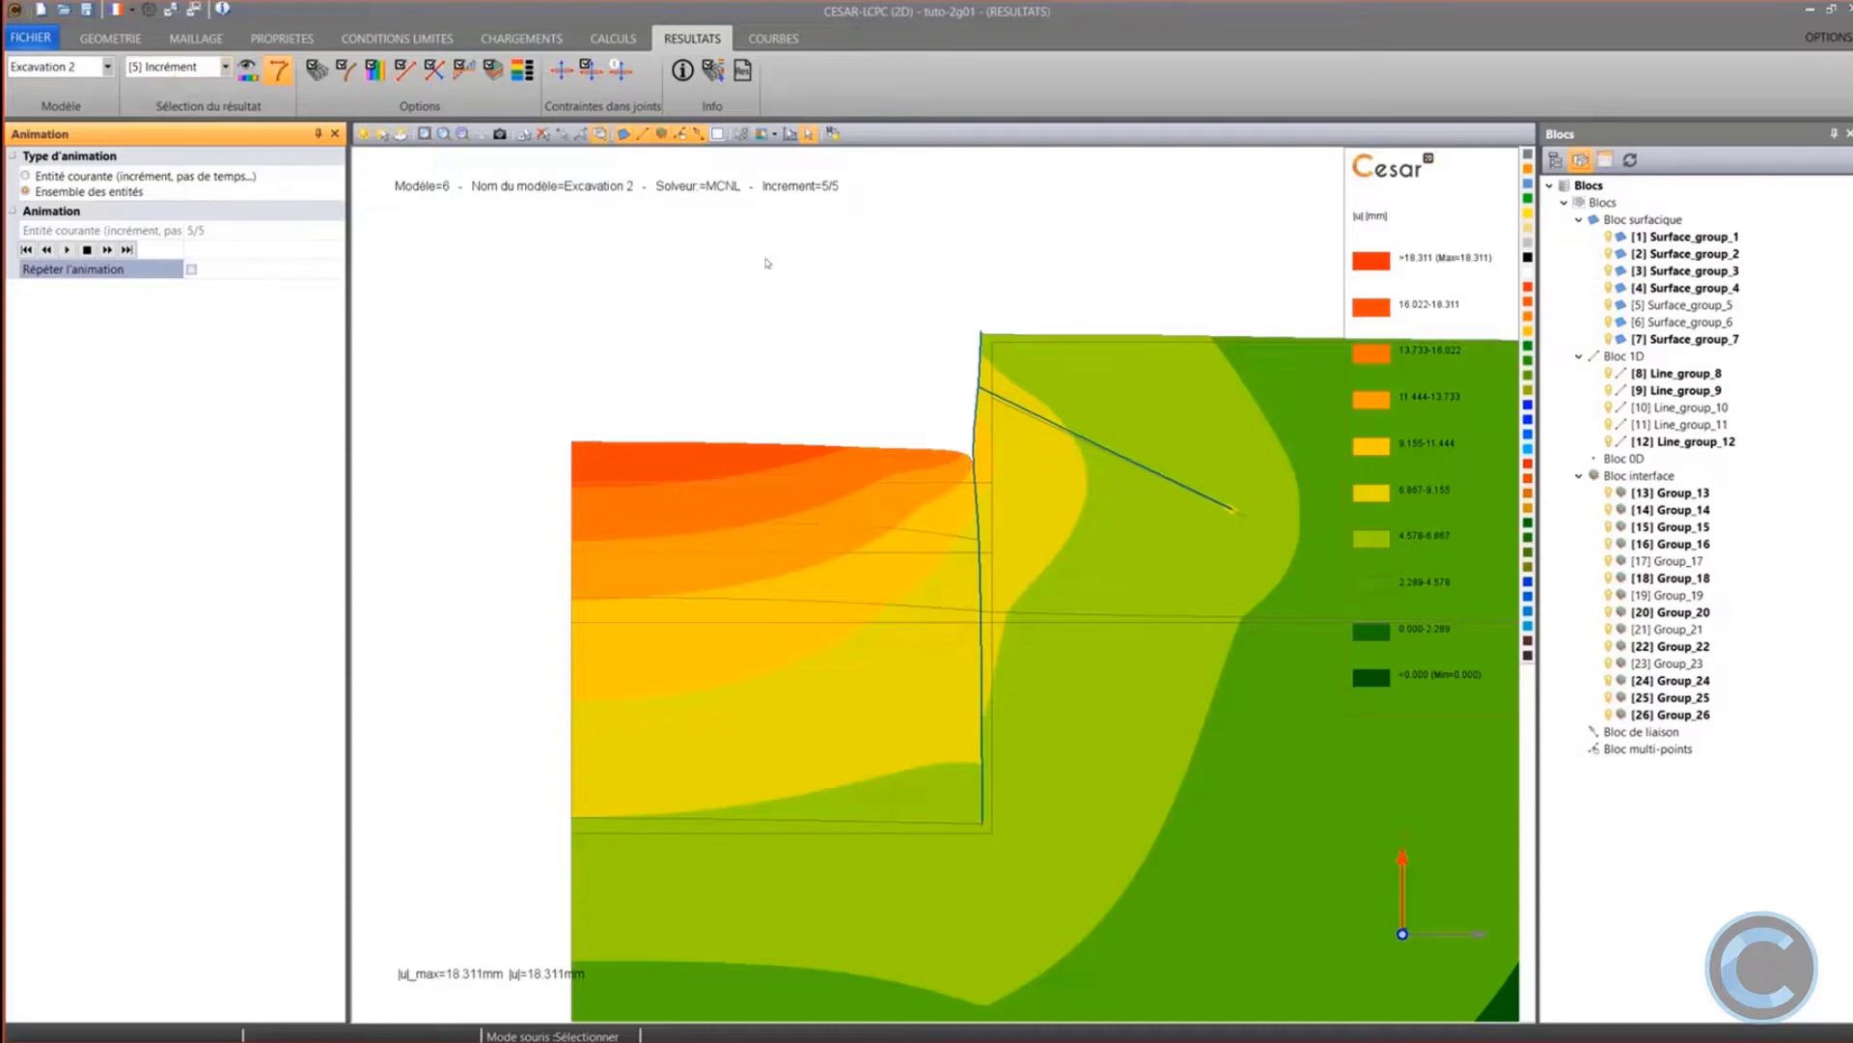
pyautogui.scroll(-1, 839, 330)
pyautogui.scroll(1, 841, 345)
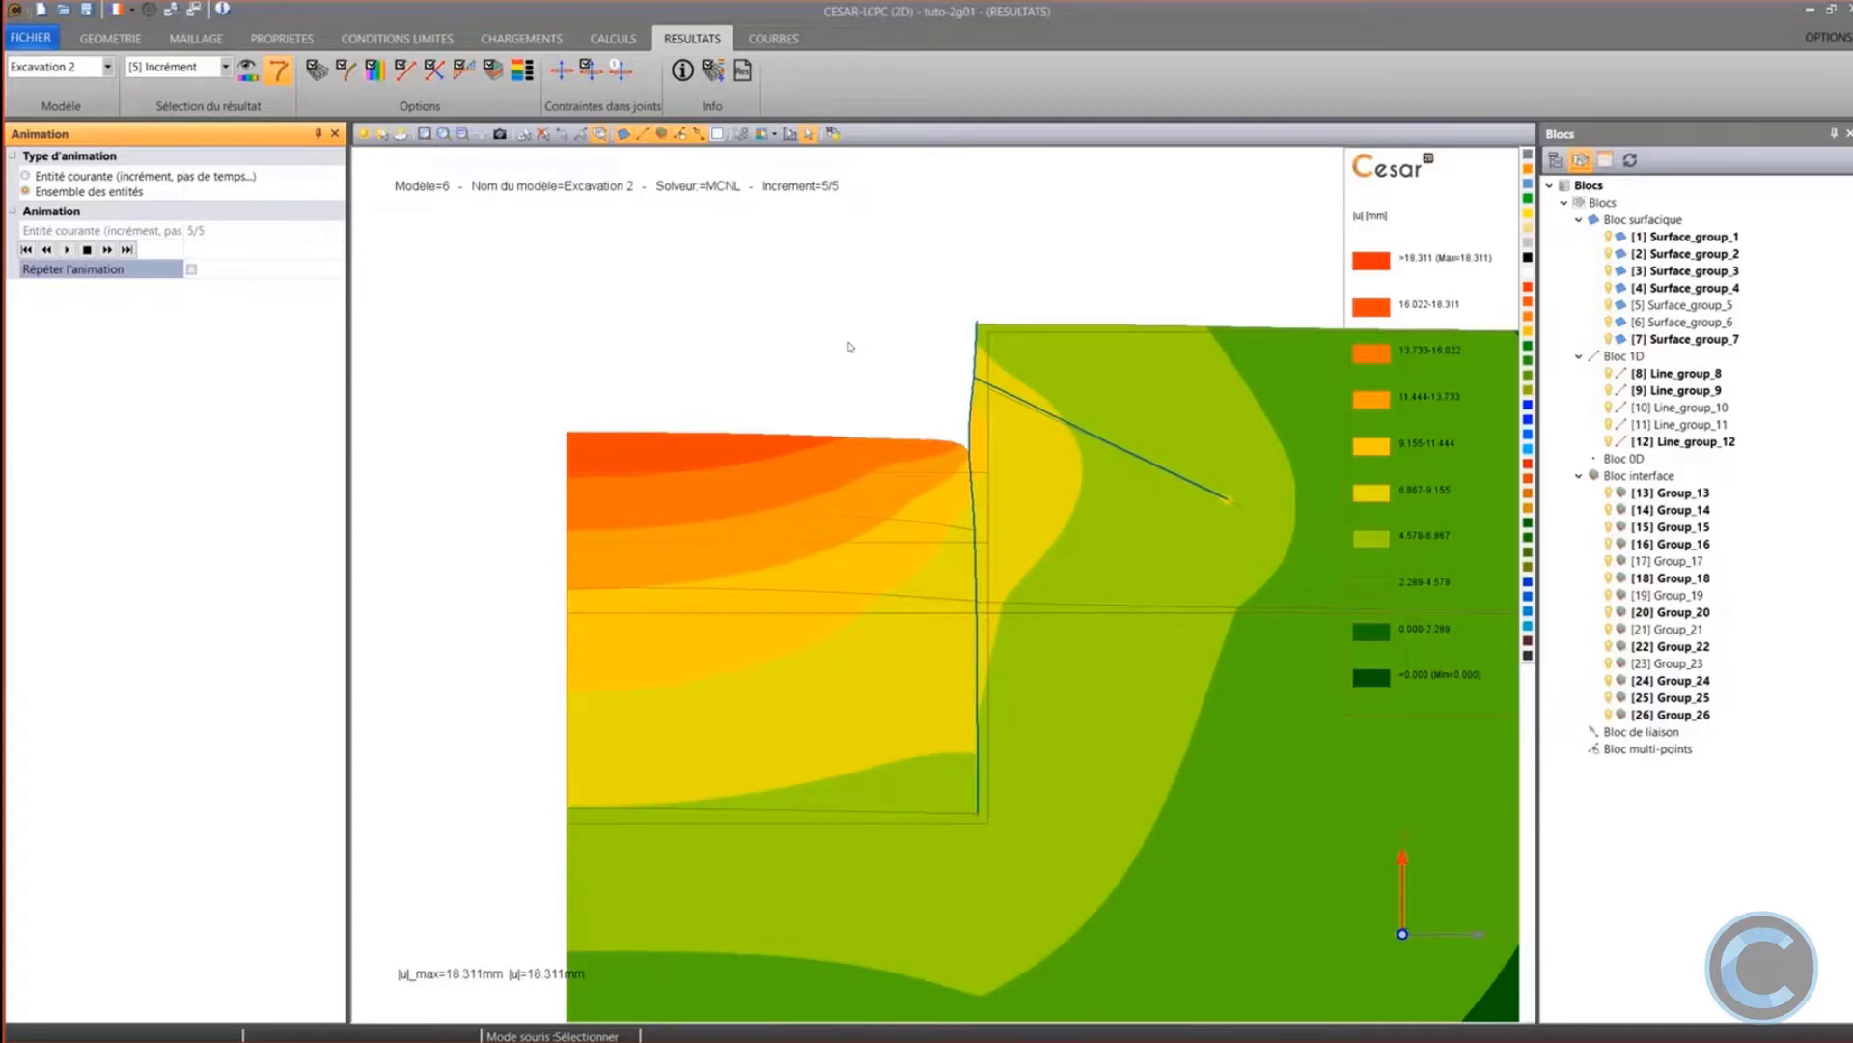
pyautogui.moveTo(848, 344); pyautogui.dragTo(785, 356, button='middle')
pyautogui.scroll(-1, 785, 353)
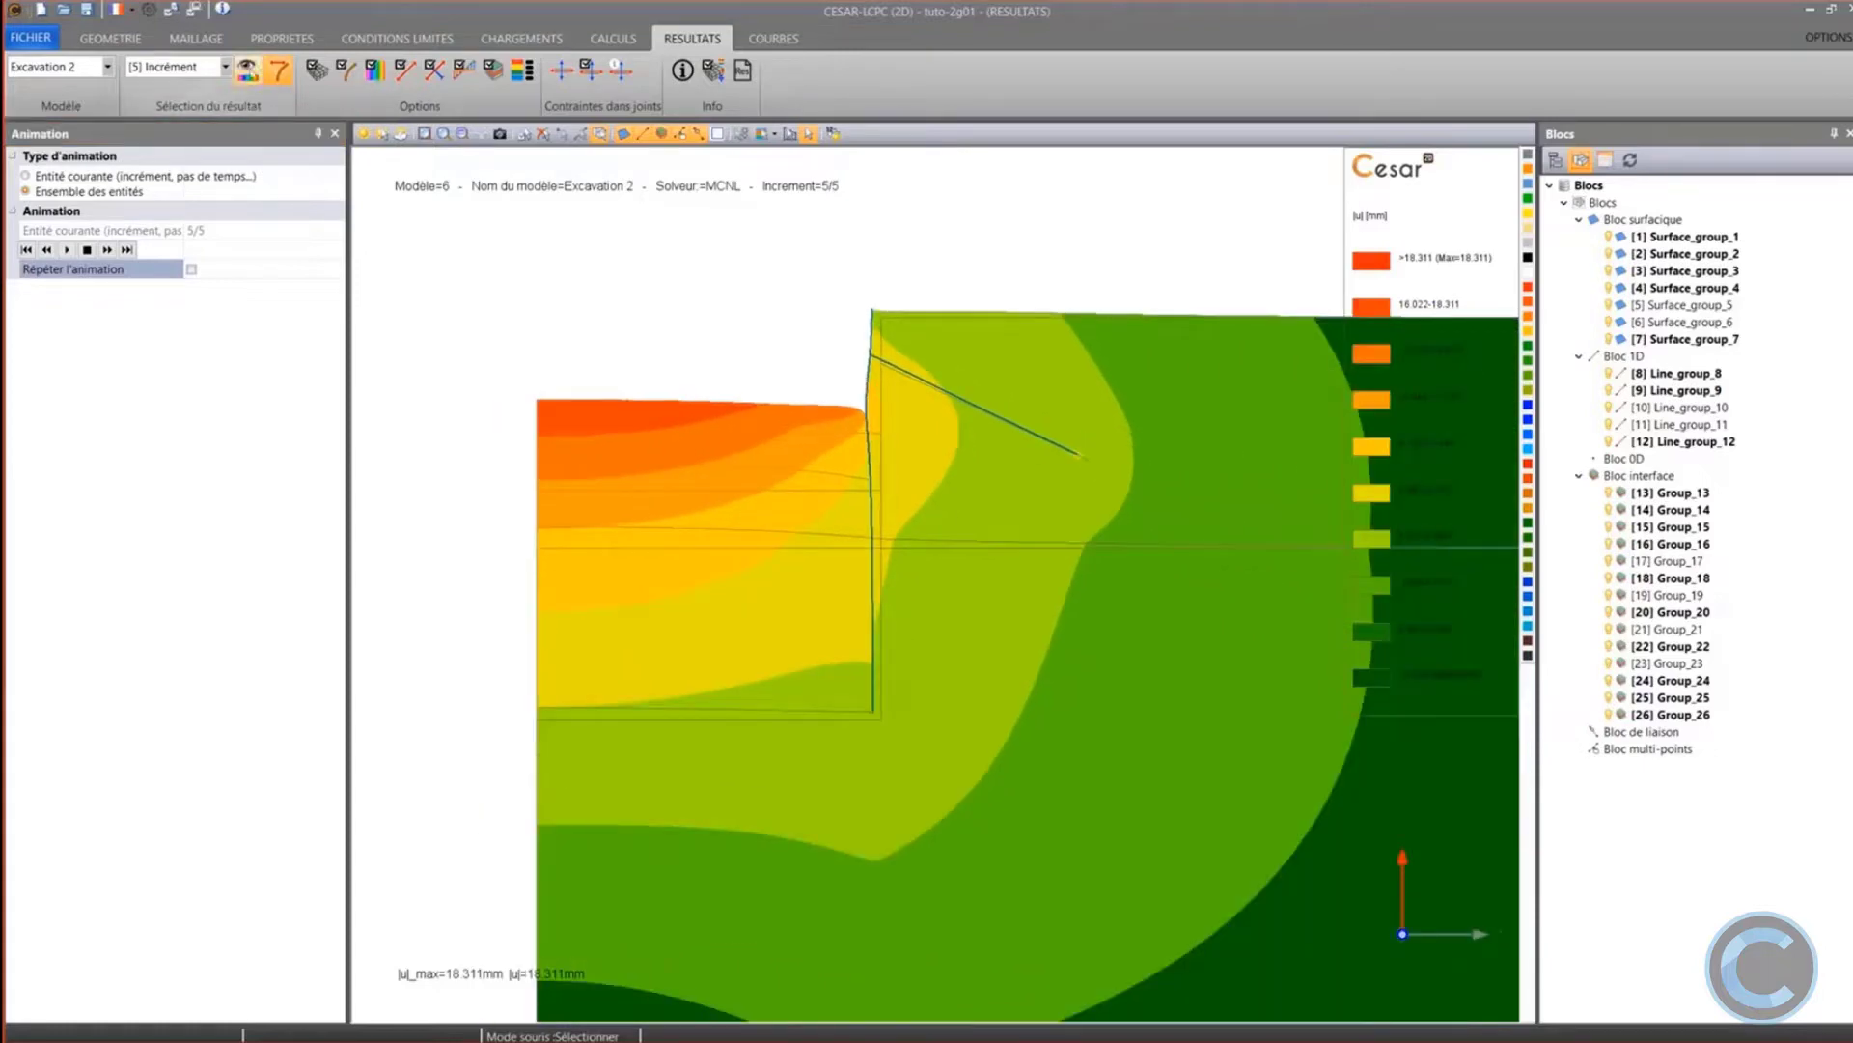
pyautogui.click(248, 70)
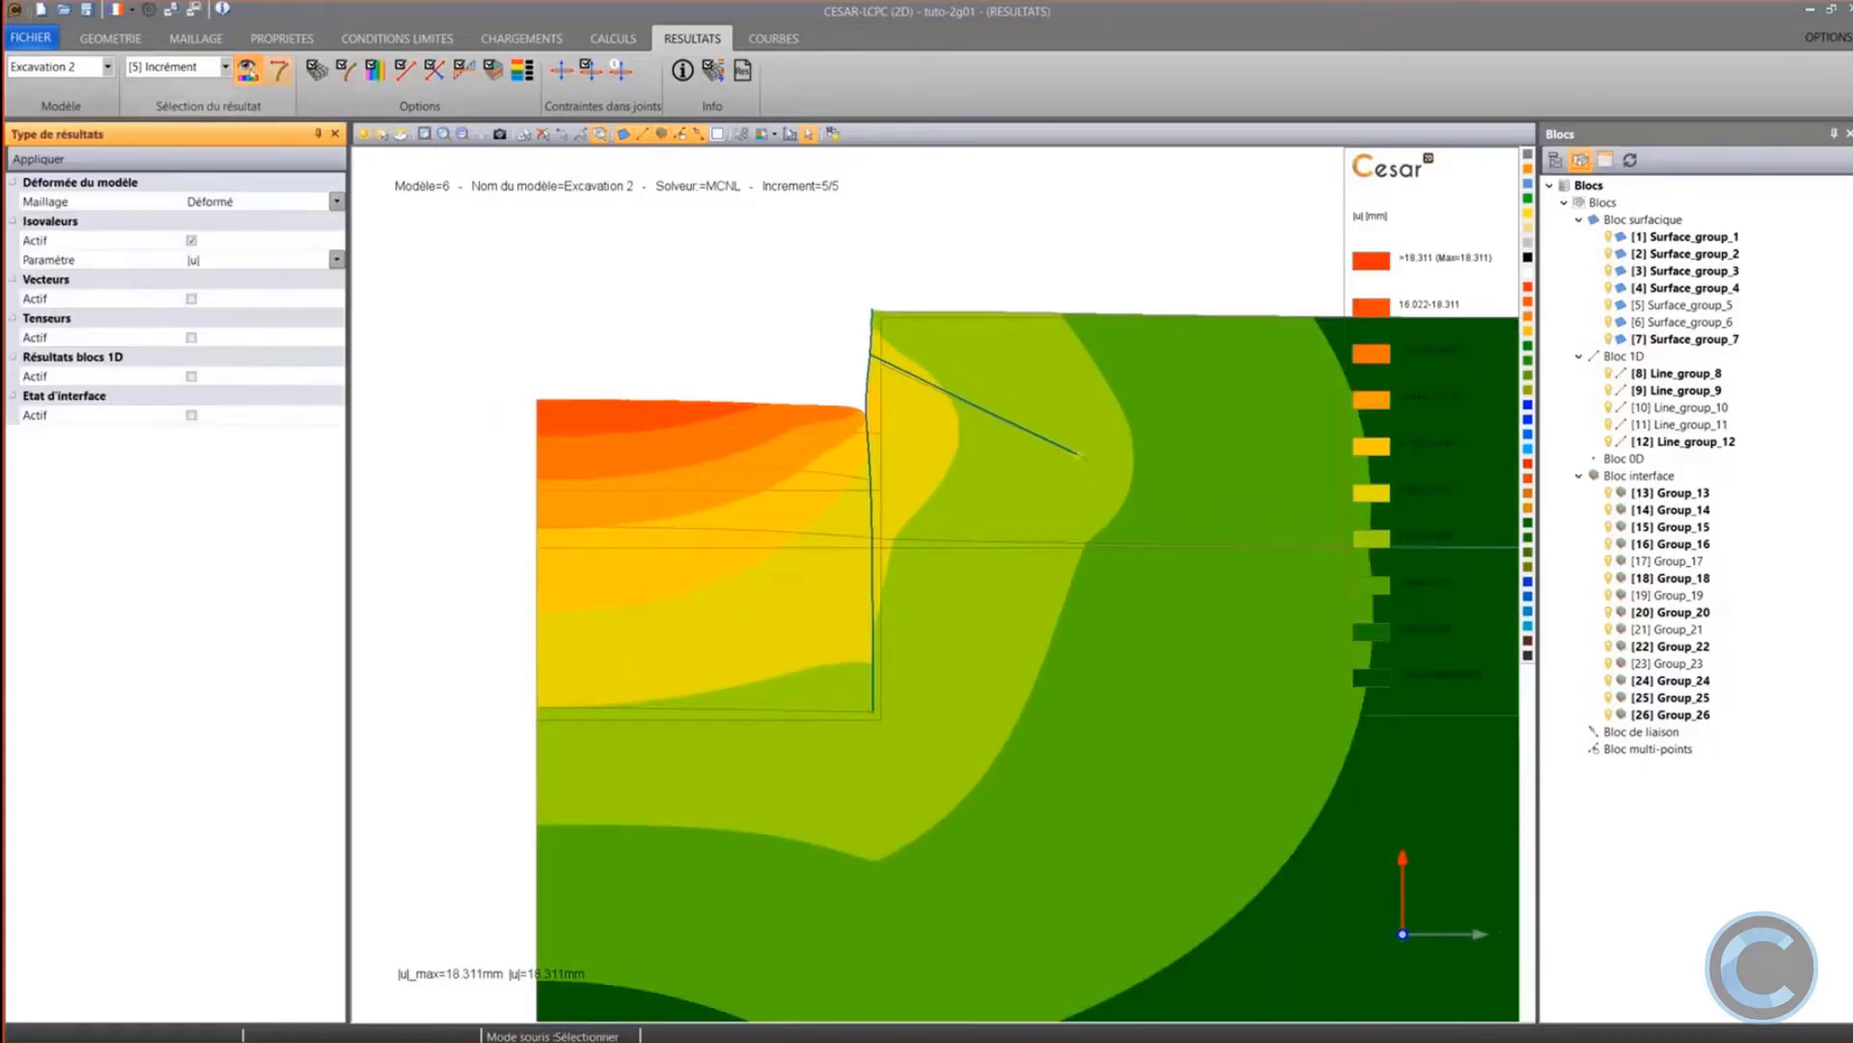
pyautogui.click(192, 240)
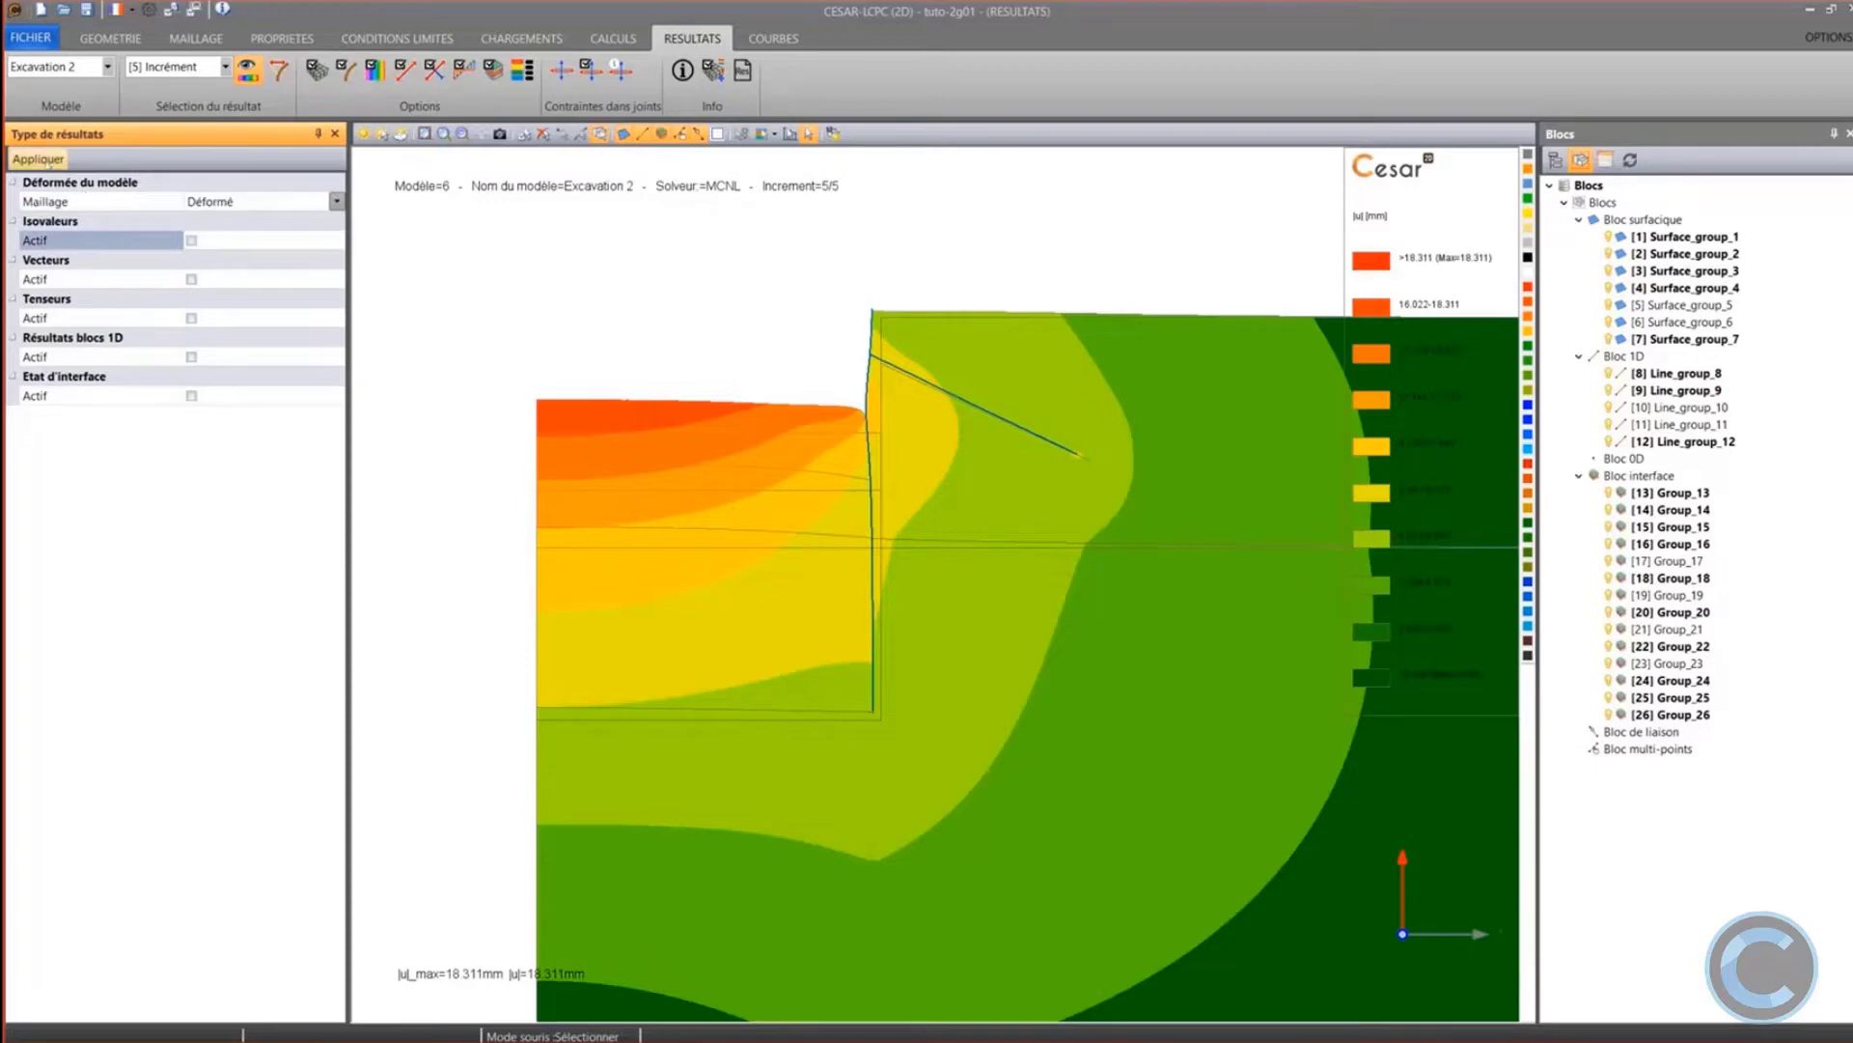
pyautogui.click(200, 202)
pyautogui.click(202, 221)
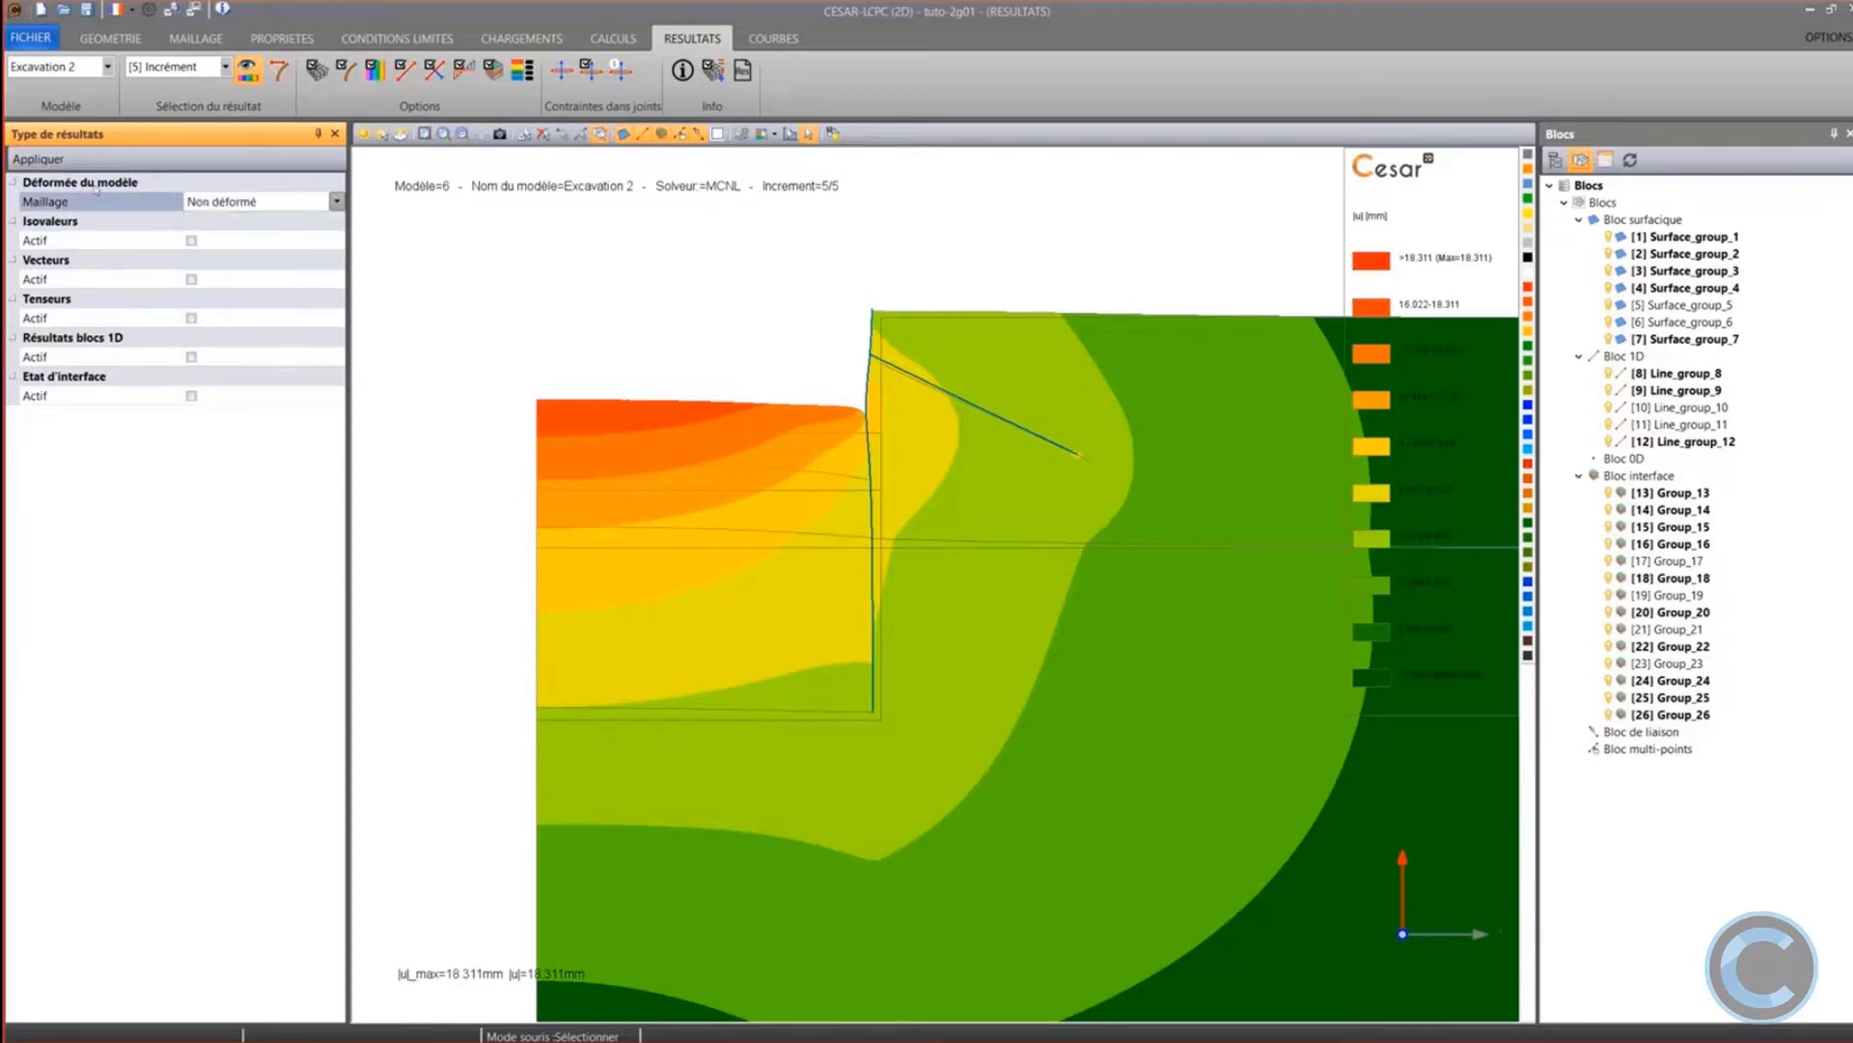
pyautogui.click(29, 157)
# Display the normal force N as 1D block results and isolate the wall and anchor from the soil
pyautogui.click(192, 356)
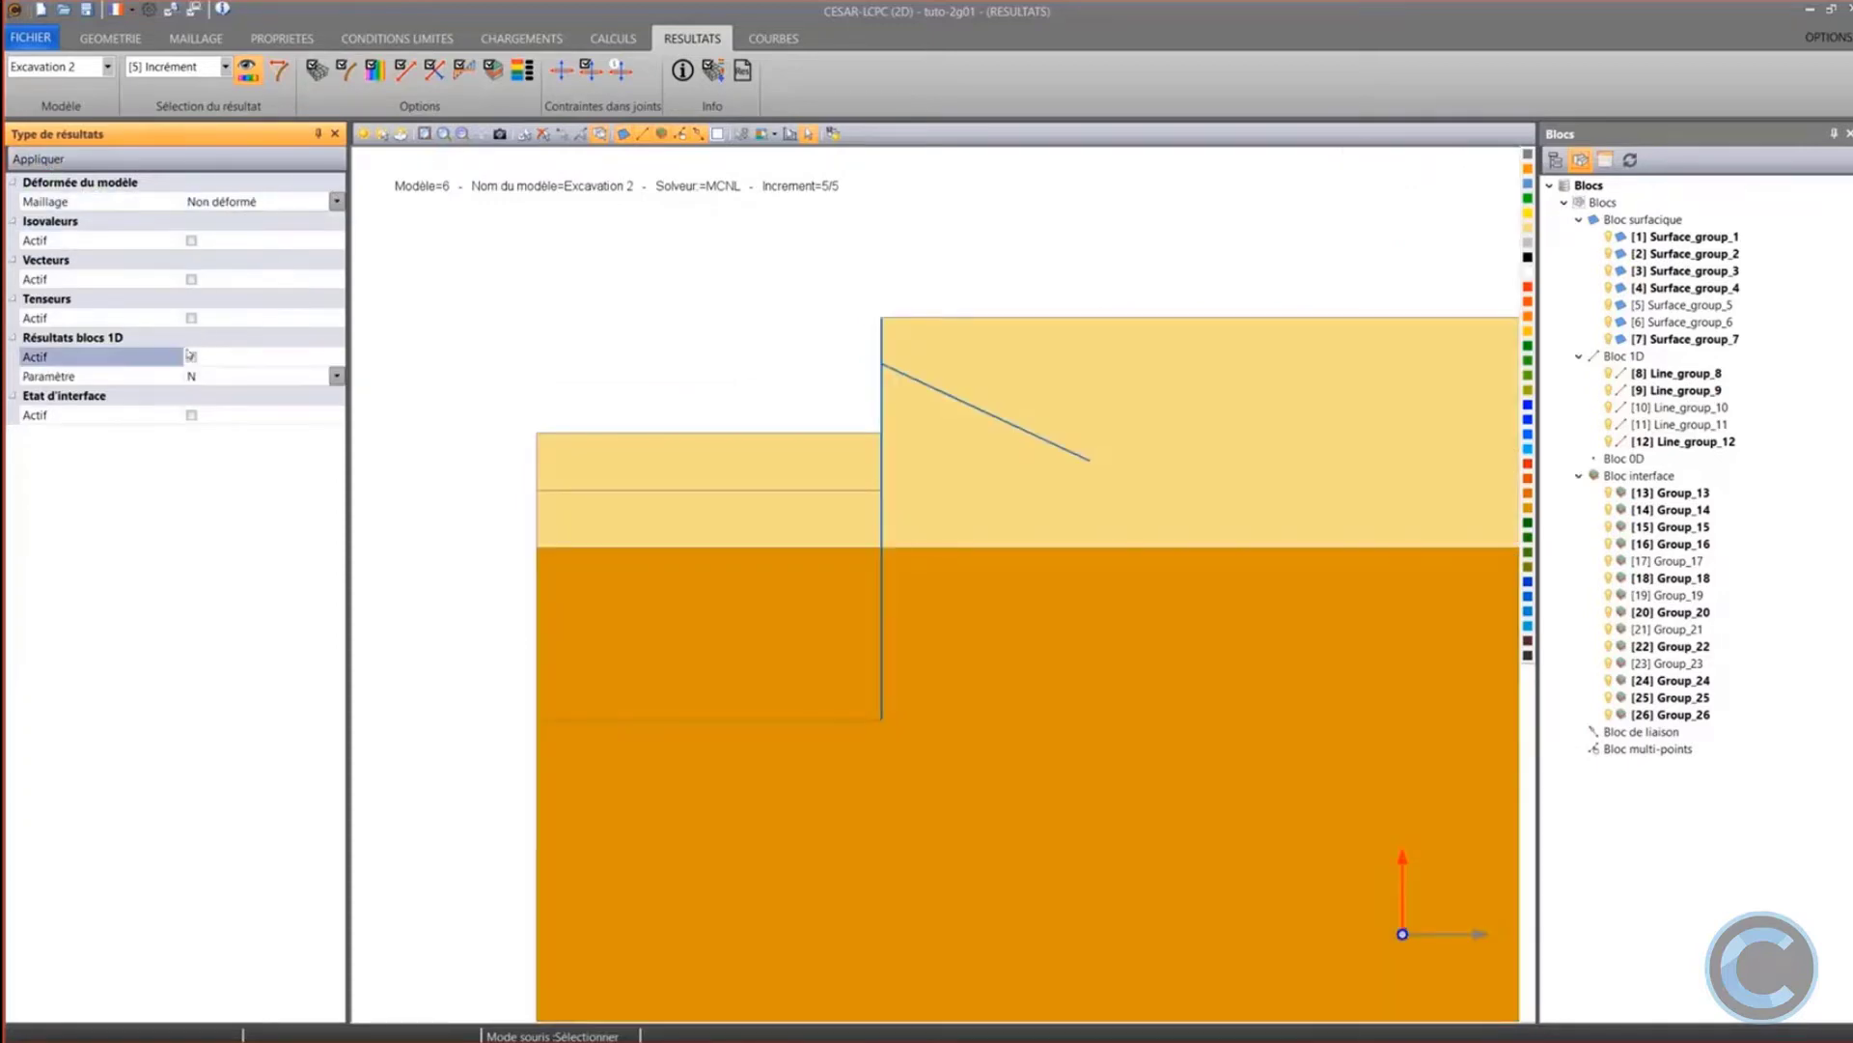
pyautogui.click(29, 158)
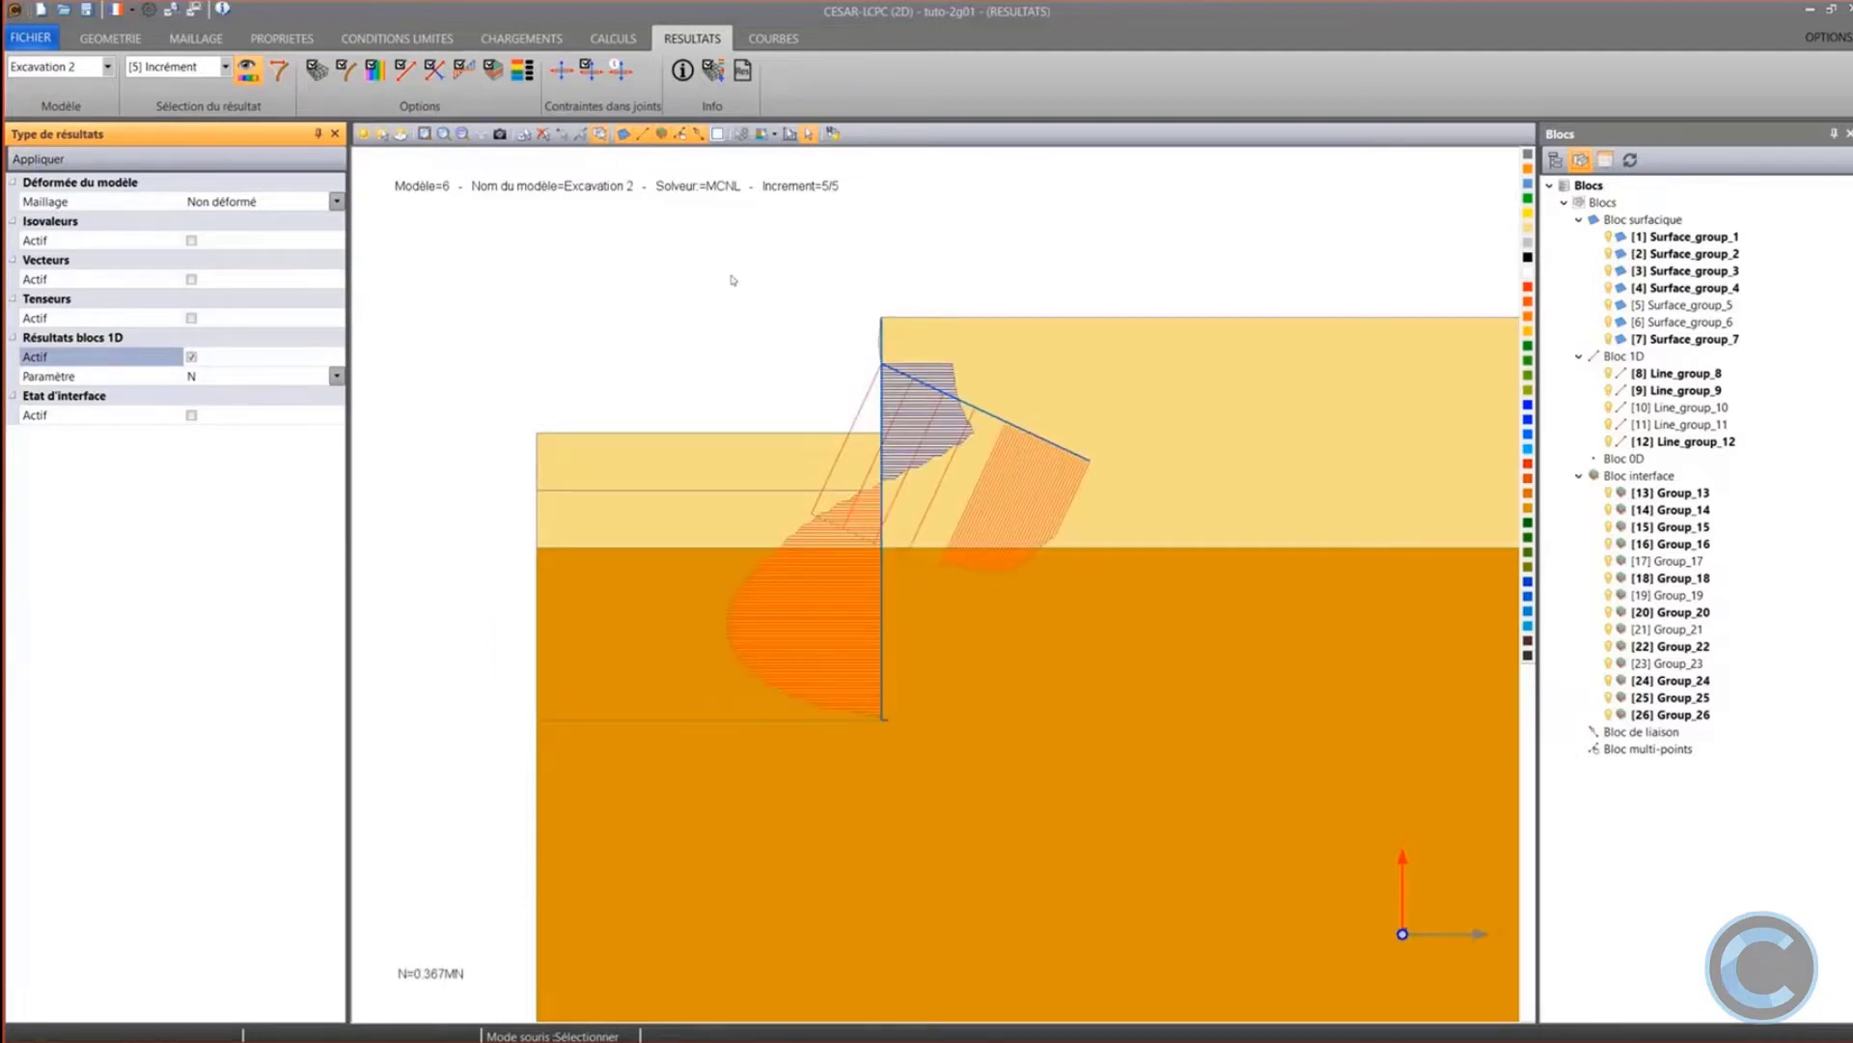
pyautogui.moveTo(678, 269); pyautogui.dragTo(1150, 819)
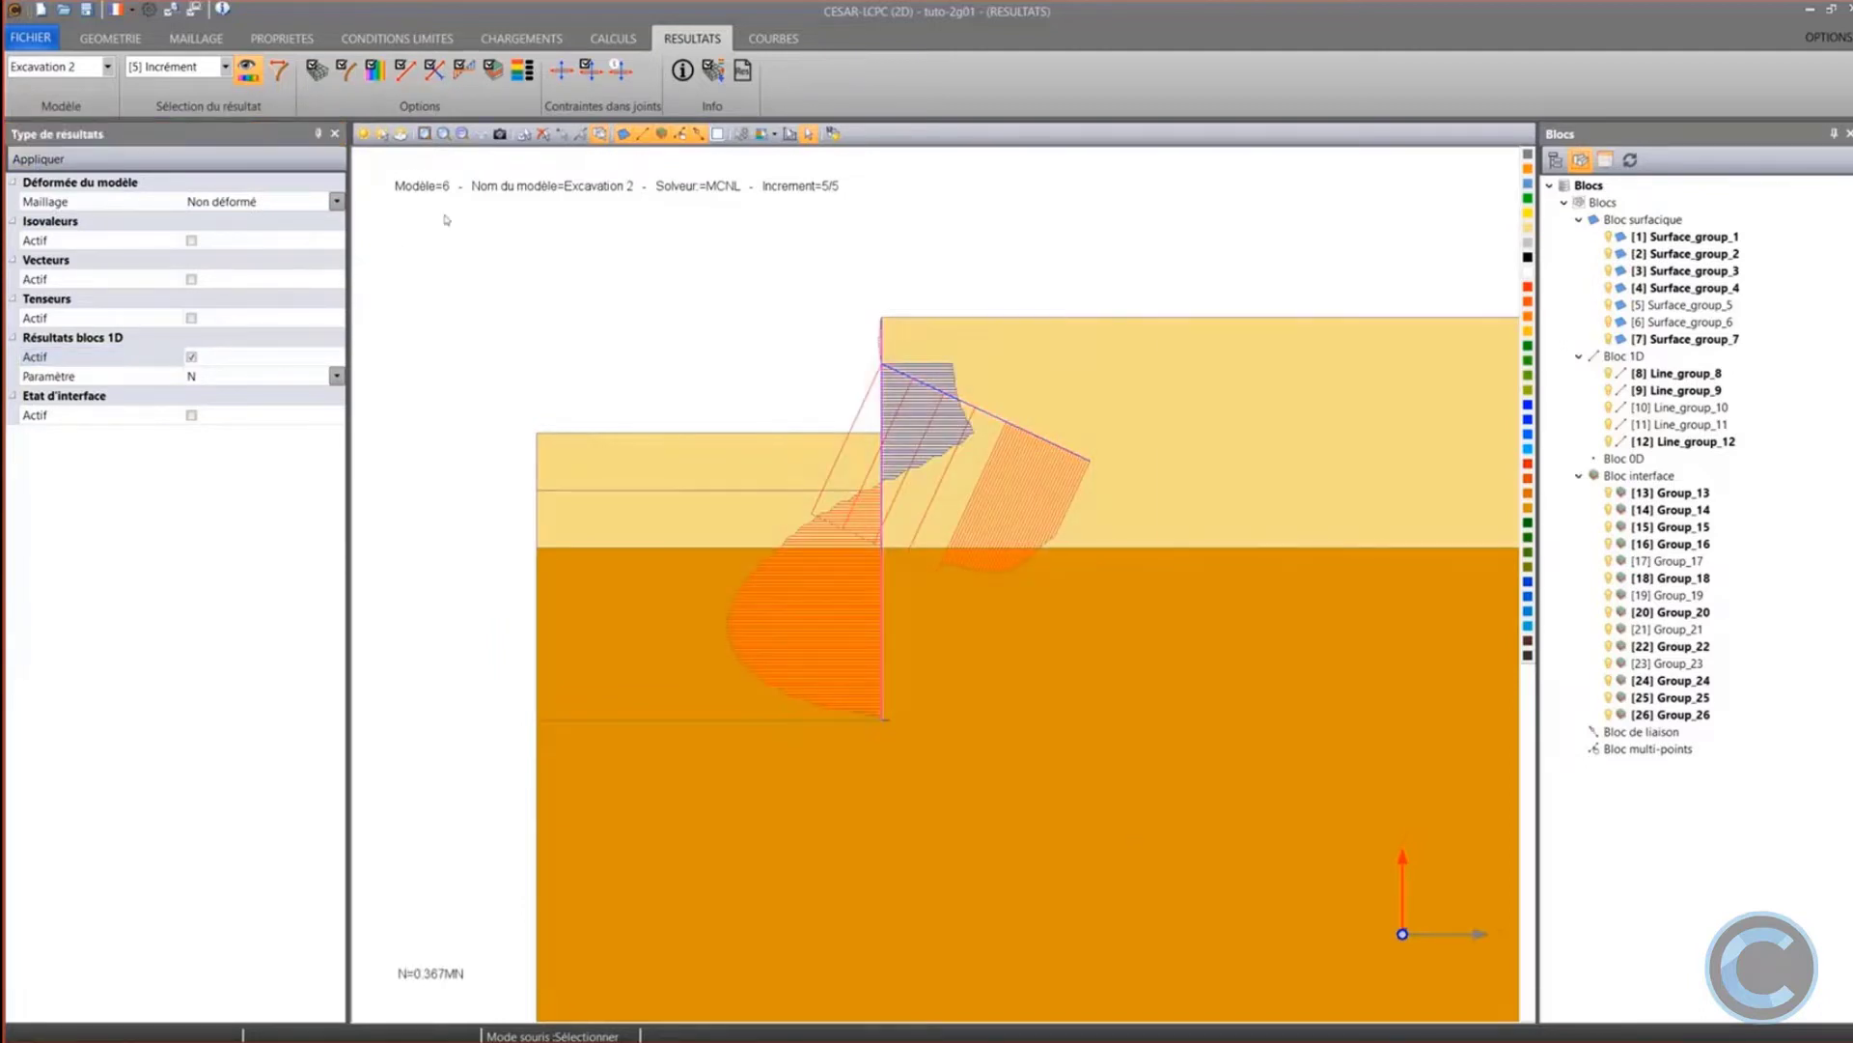
pyautogui.click(382, 134)
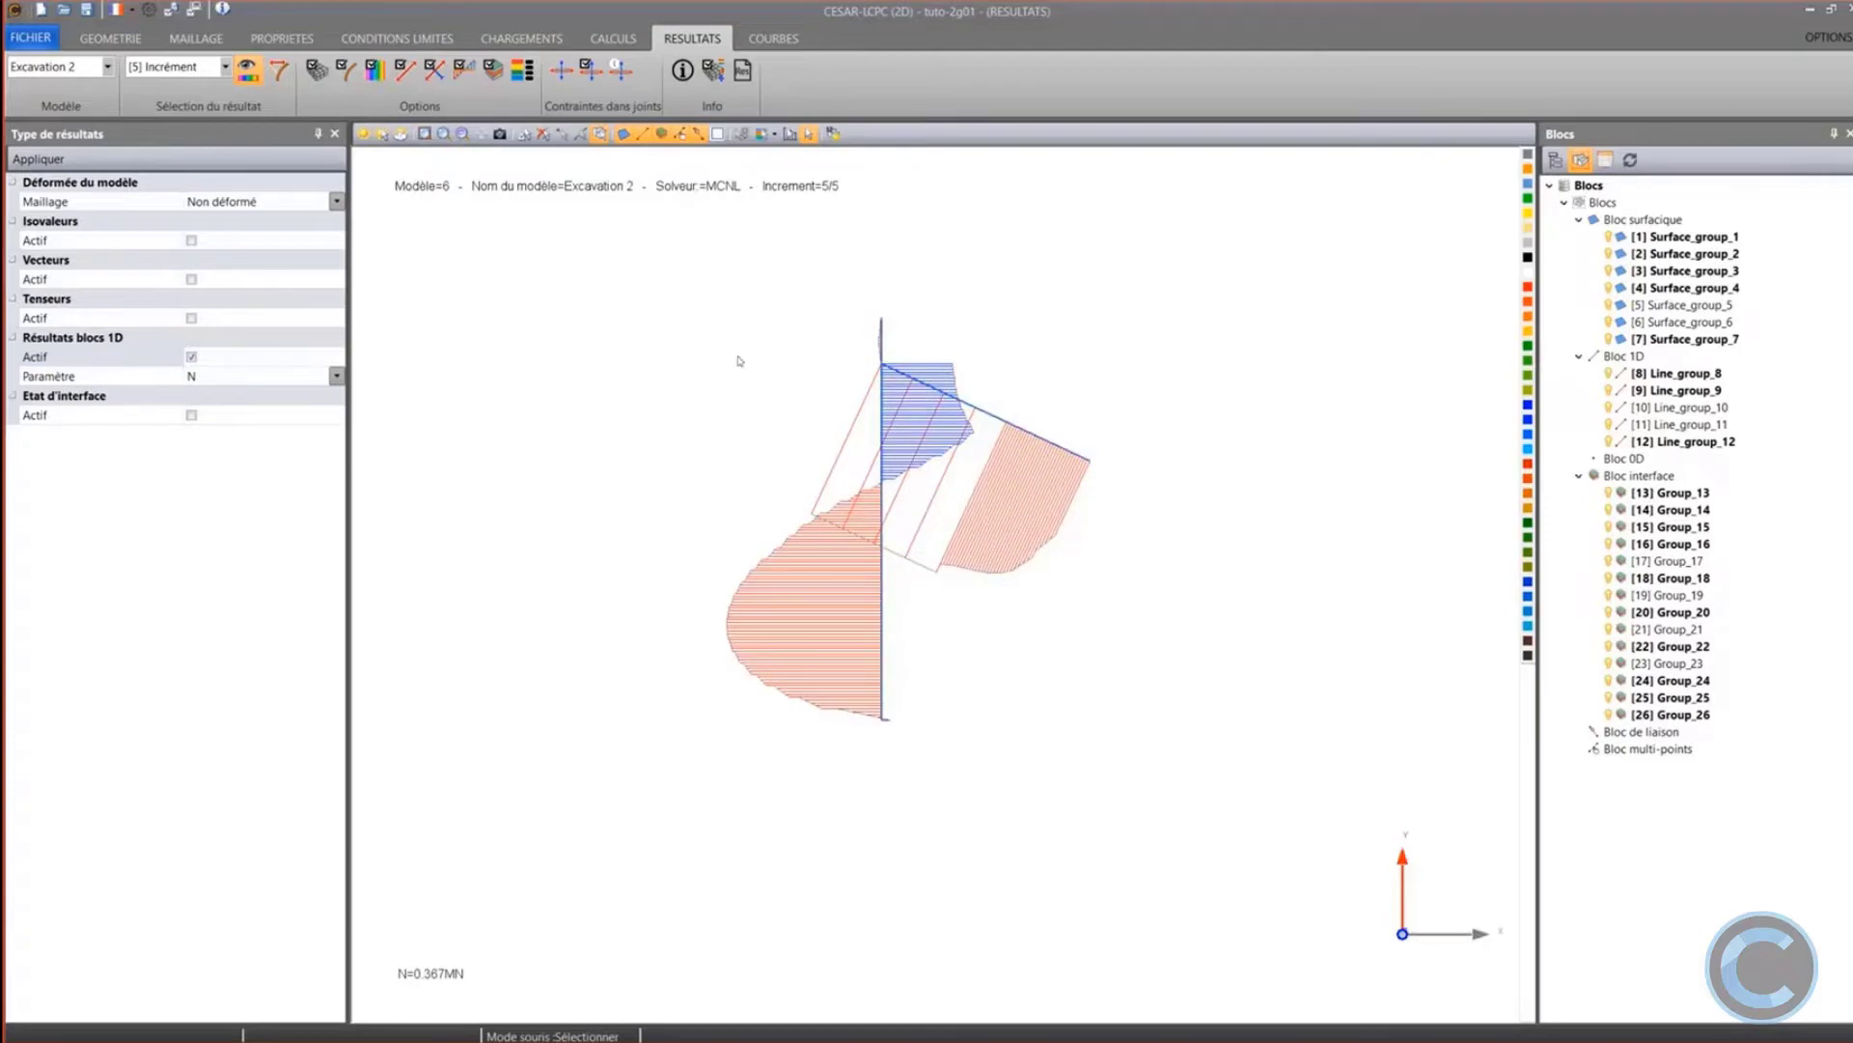
pyautogui.scroll(2, 736, 367)
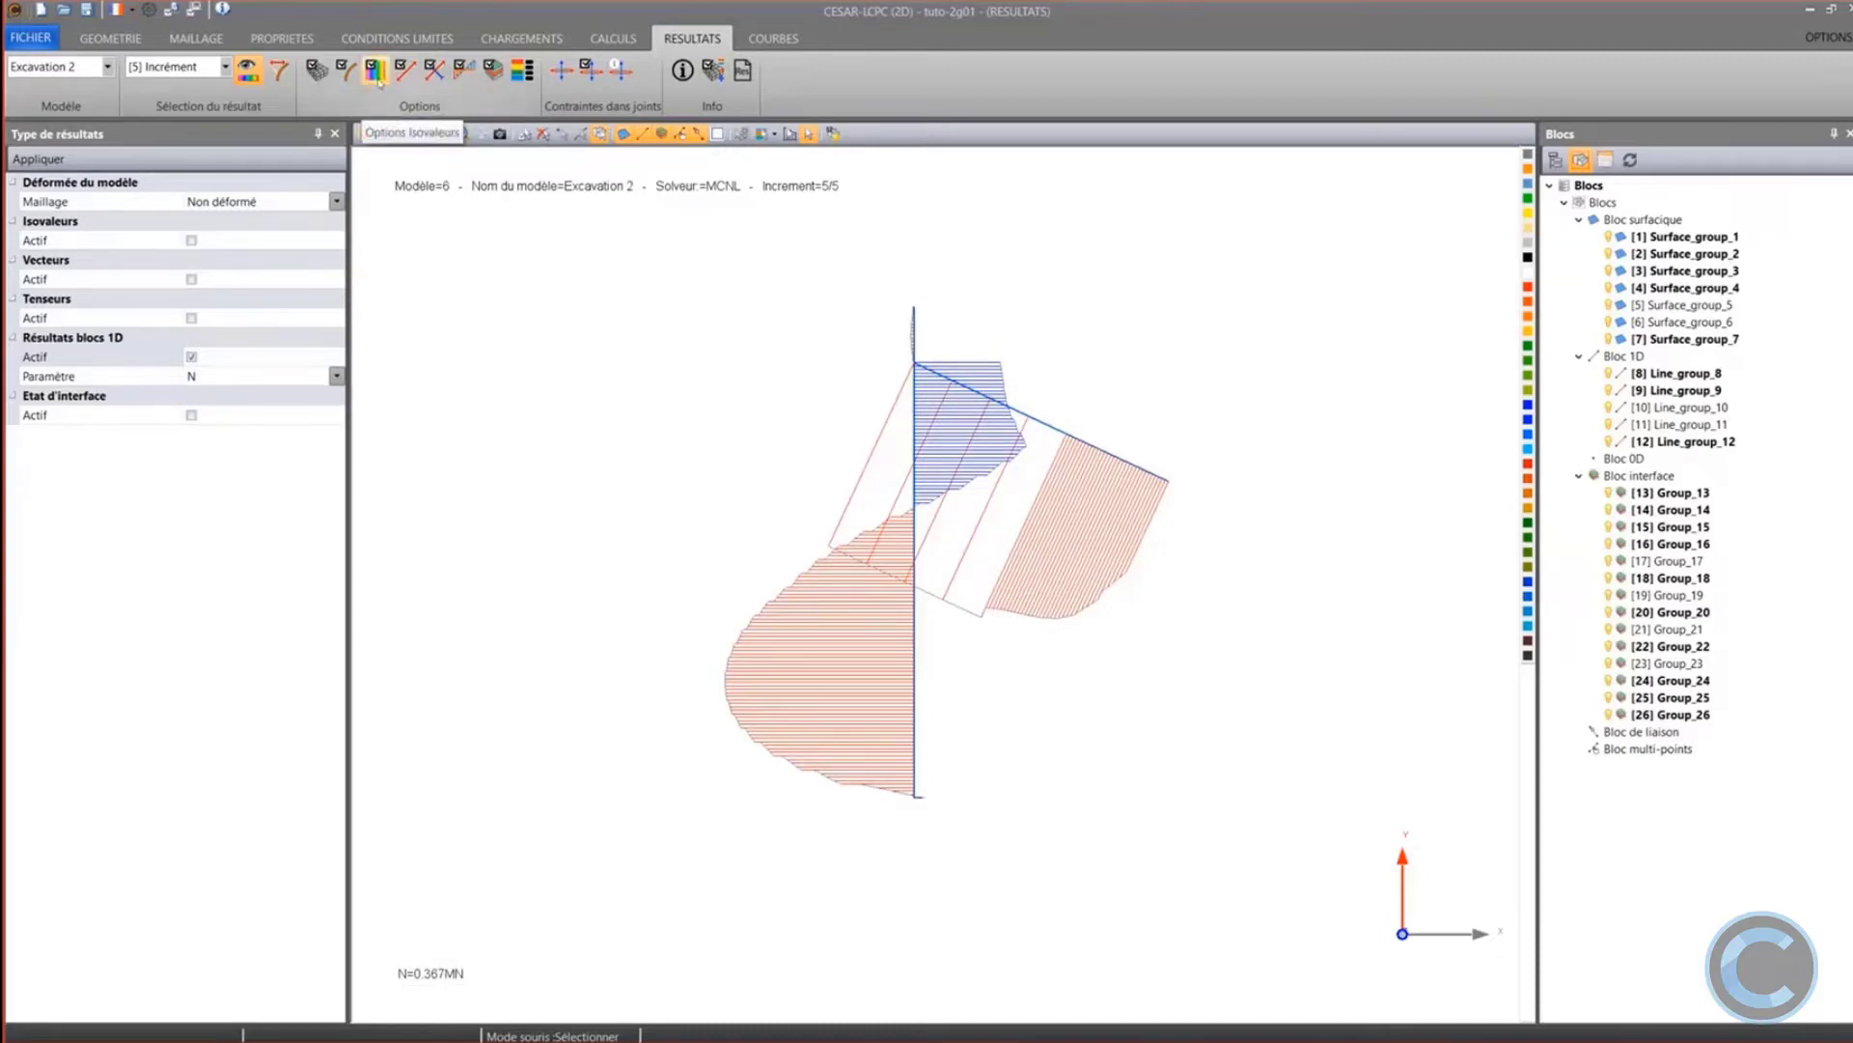
# Set the automatic scale factor of the 1D block results to 0.05 and apply it
pyautogui.click(443, 100)
pyautogui.click(152, 241)
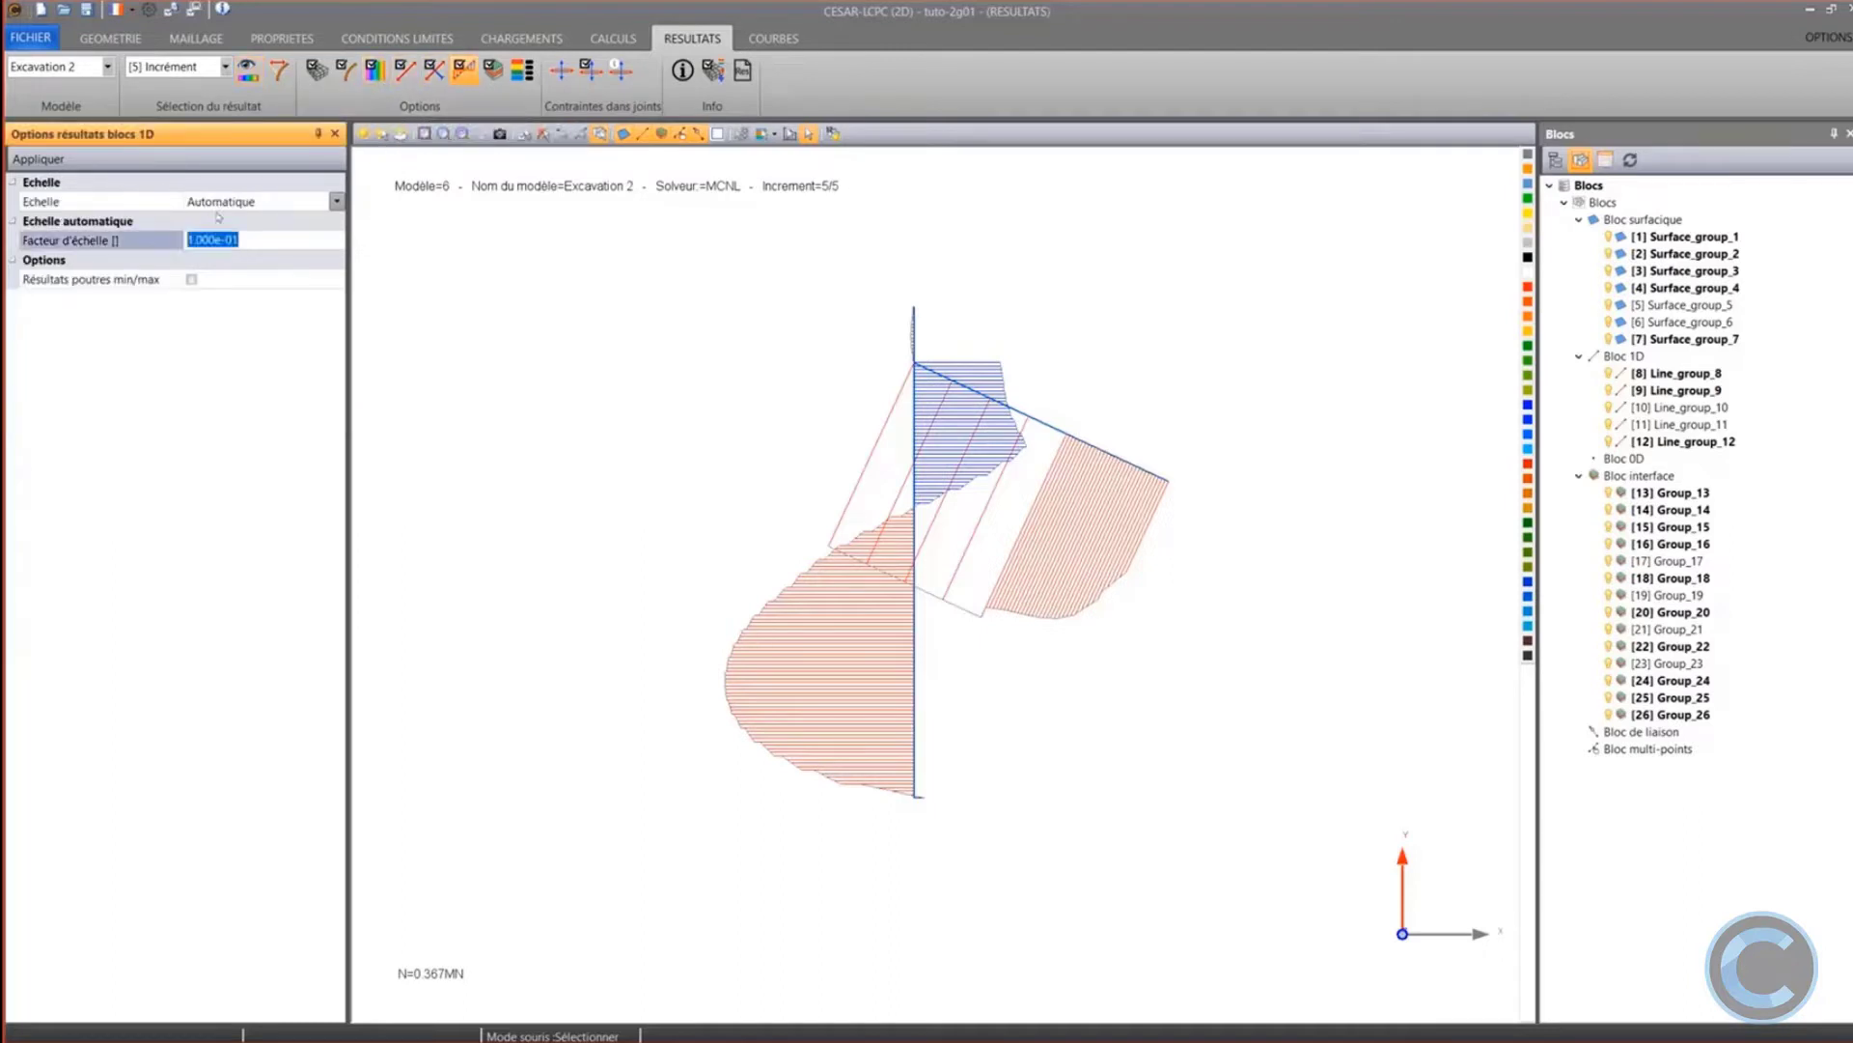
pyautogui.write('0.05')
pyautogui.click(38, 159)
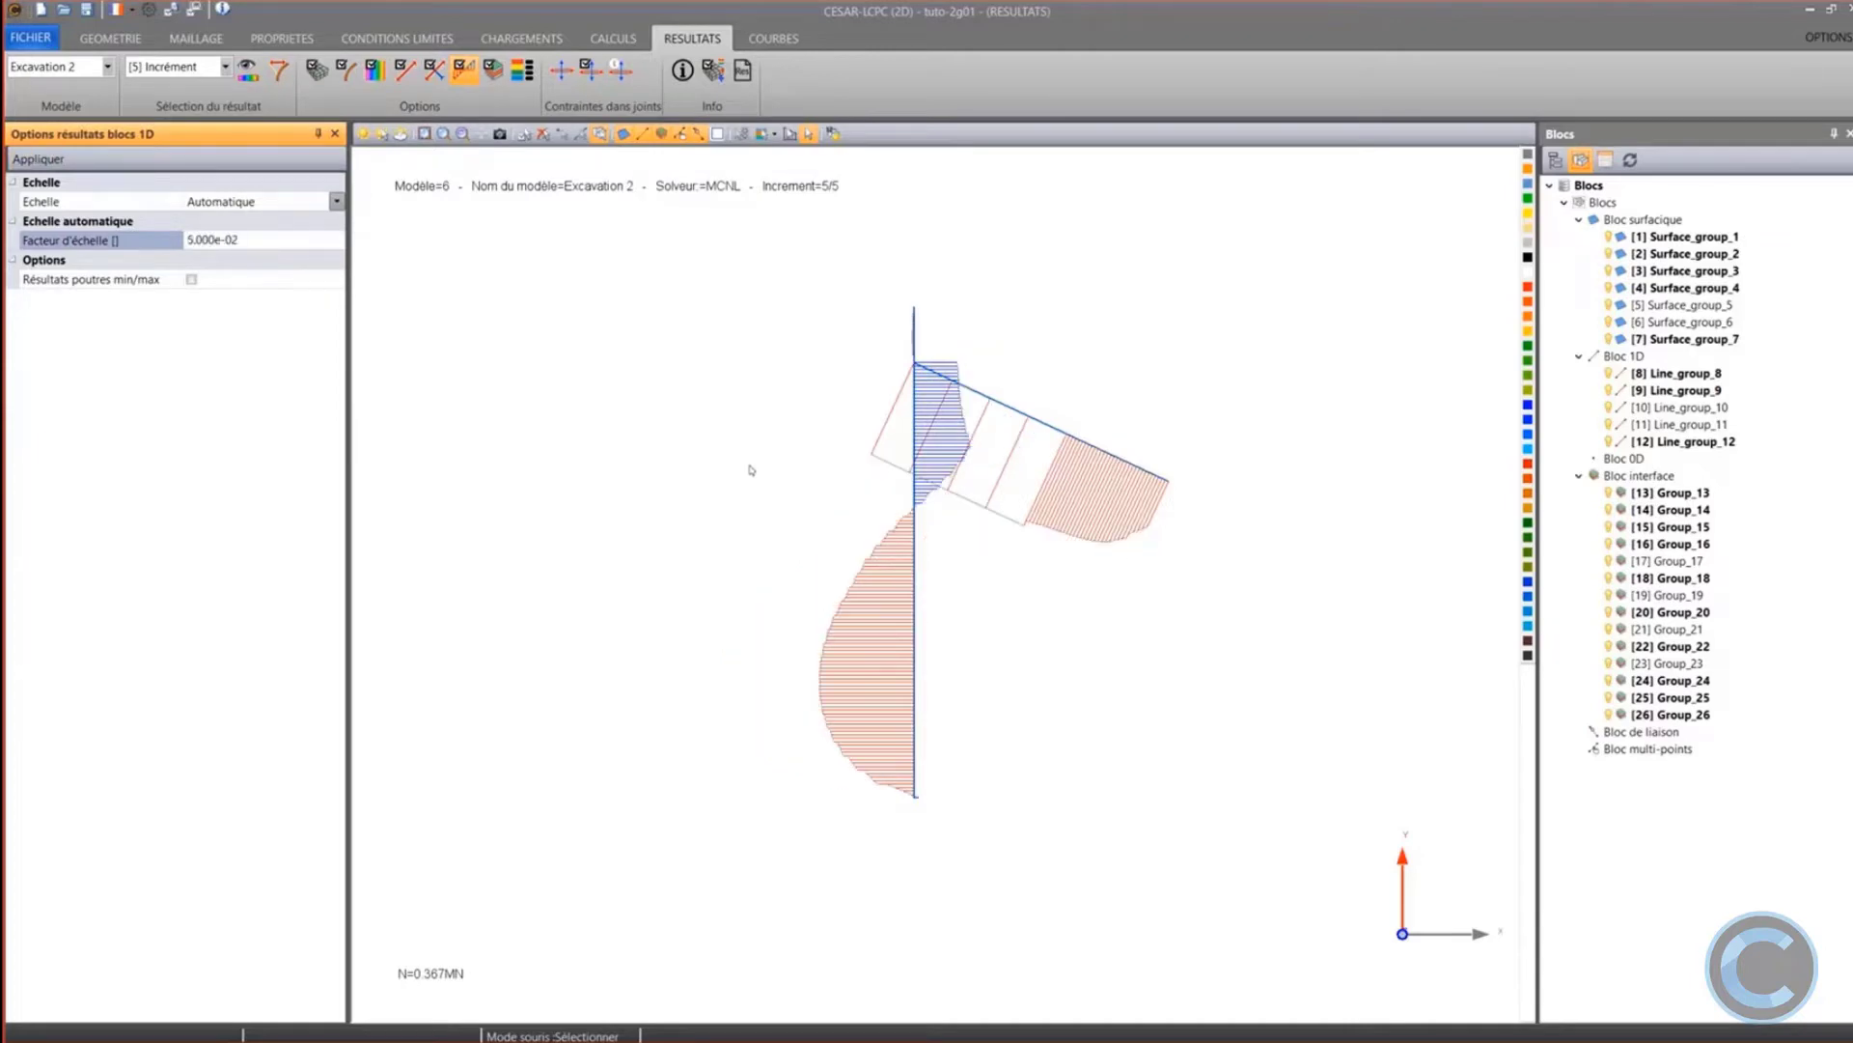
# Change the 1D block result parameter to the bending moment Mz and apply it
pyautogui.click(250, 78)
pyautogui.click(238, 379)
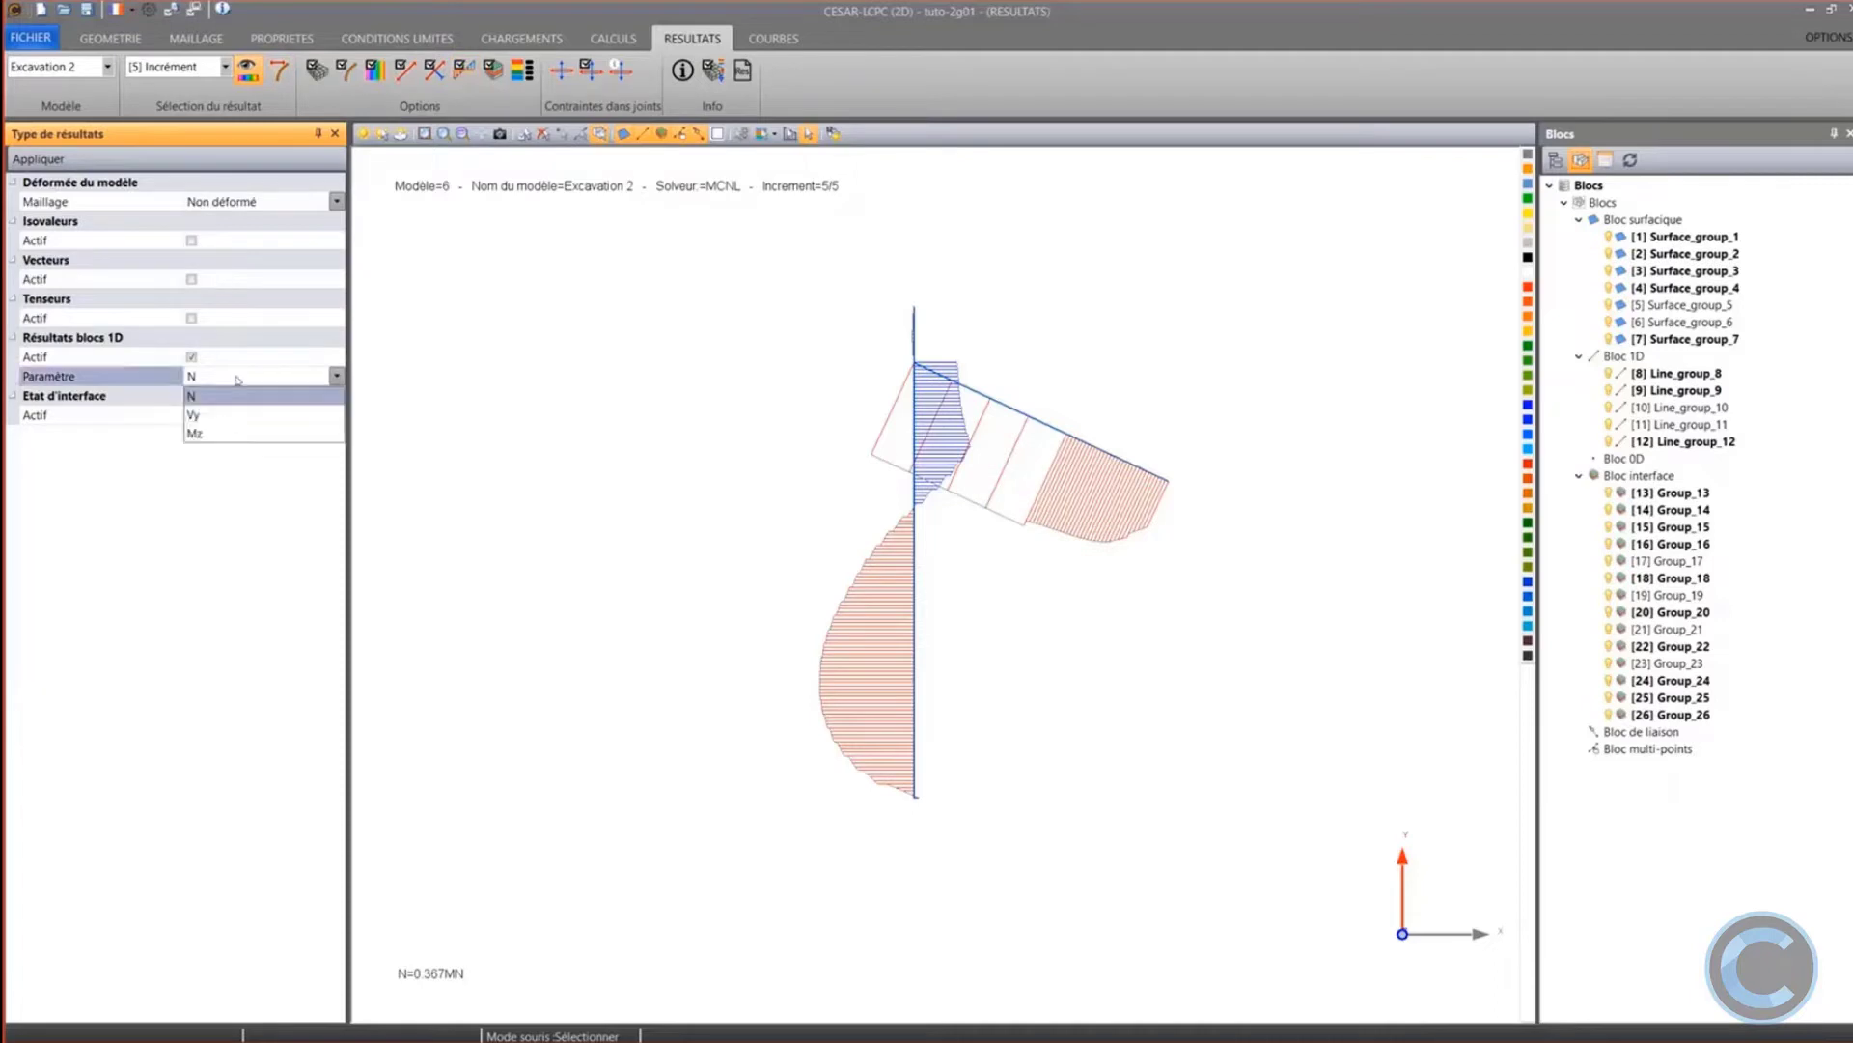
pyautogui.click(211, 417)
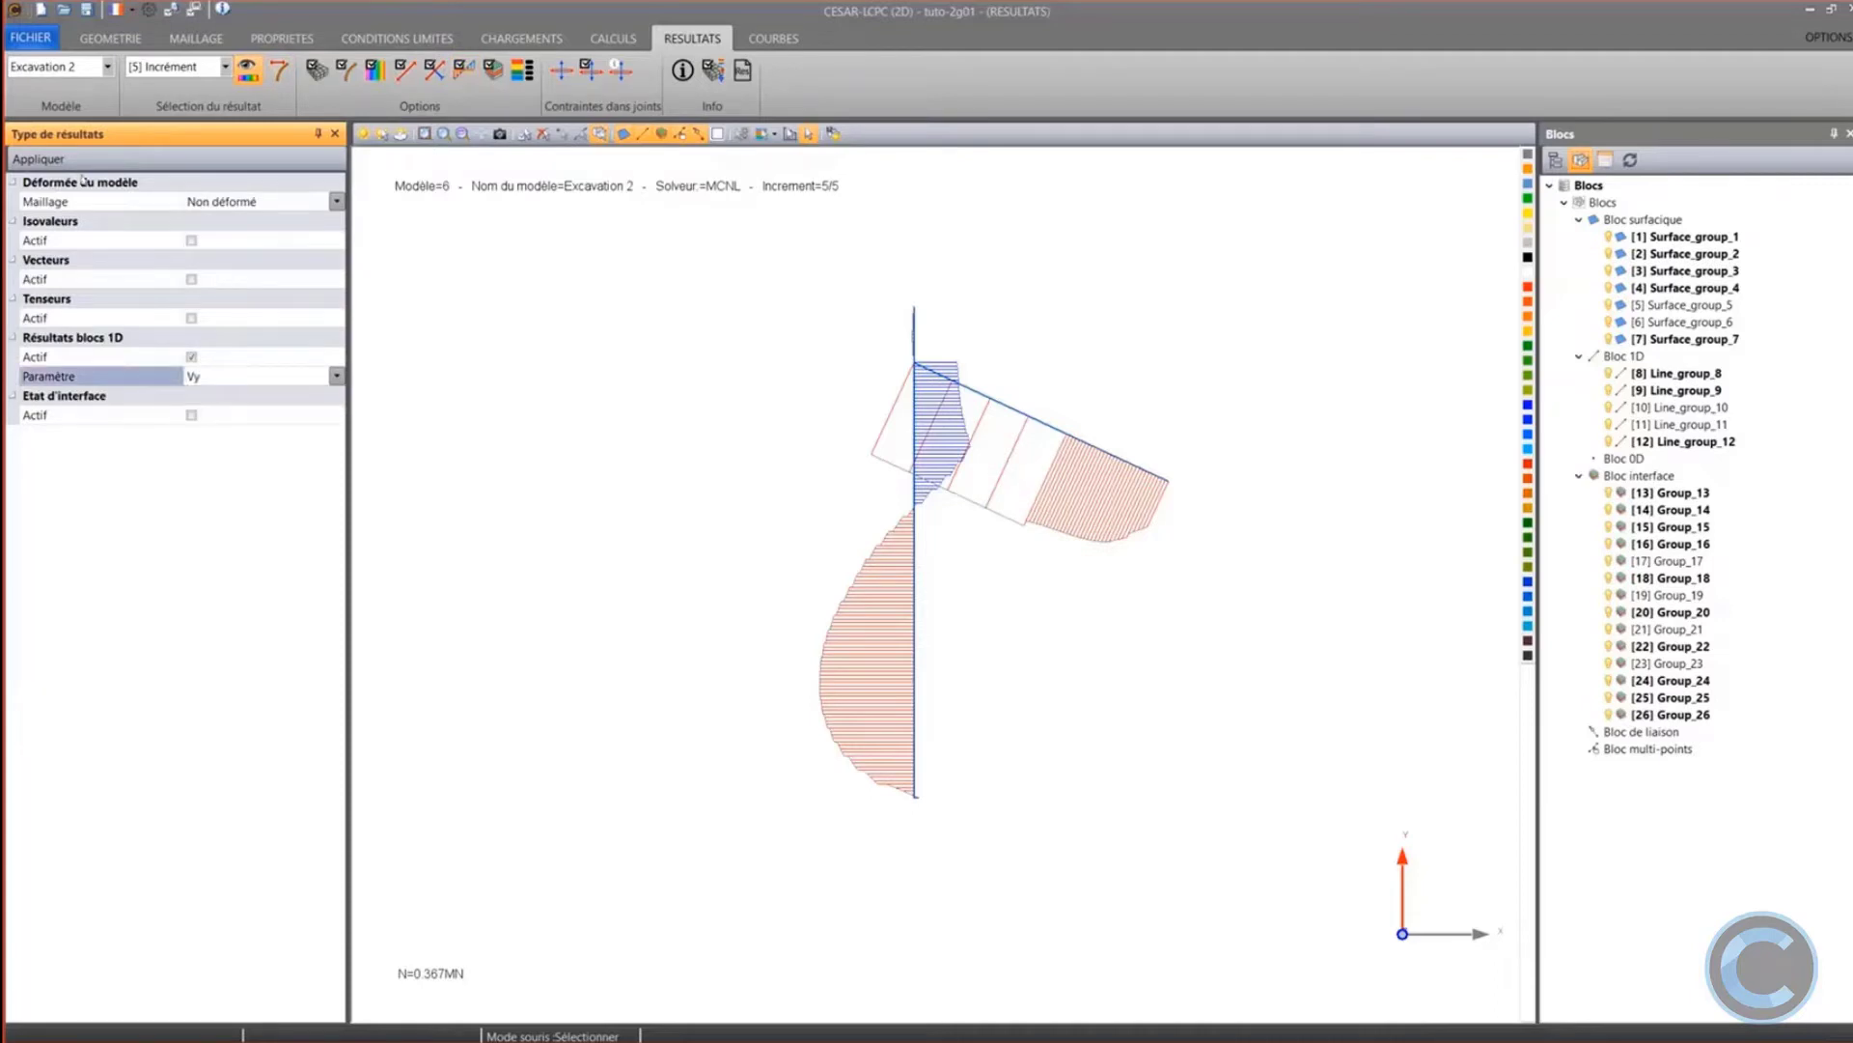
pyautogui.click(261, 379)
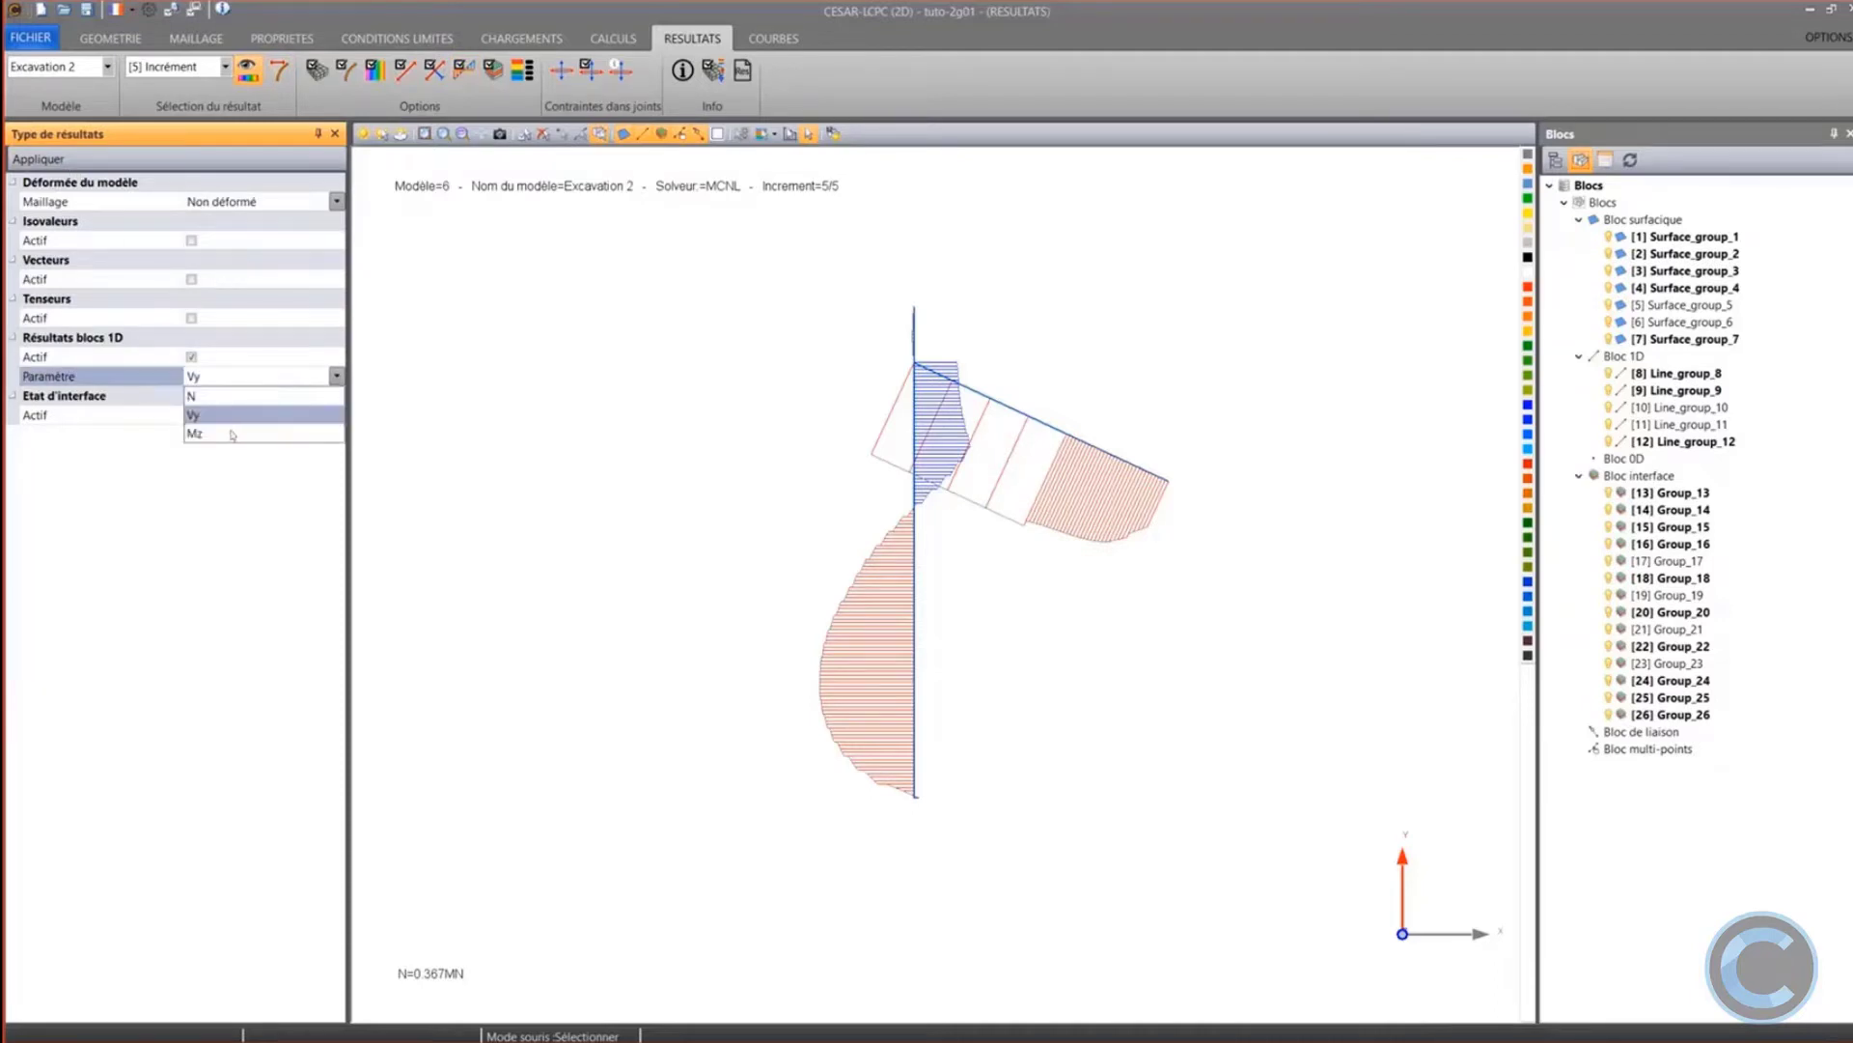
pyautogui.click(231, 435)
pyautogui.click(38, 159)
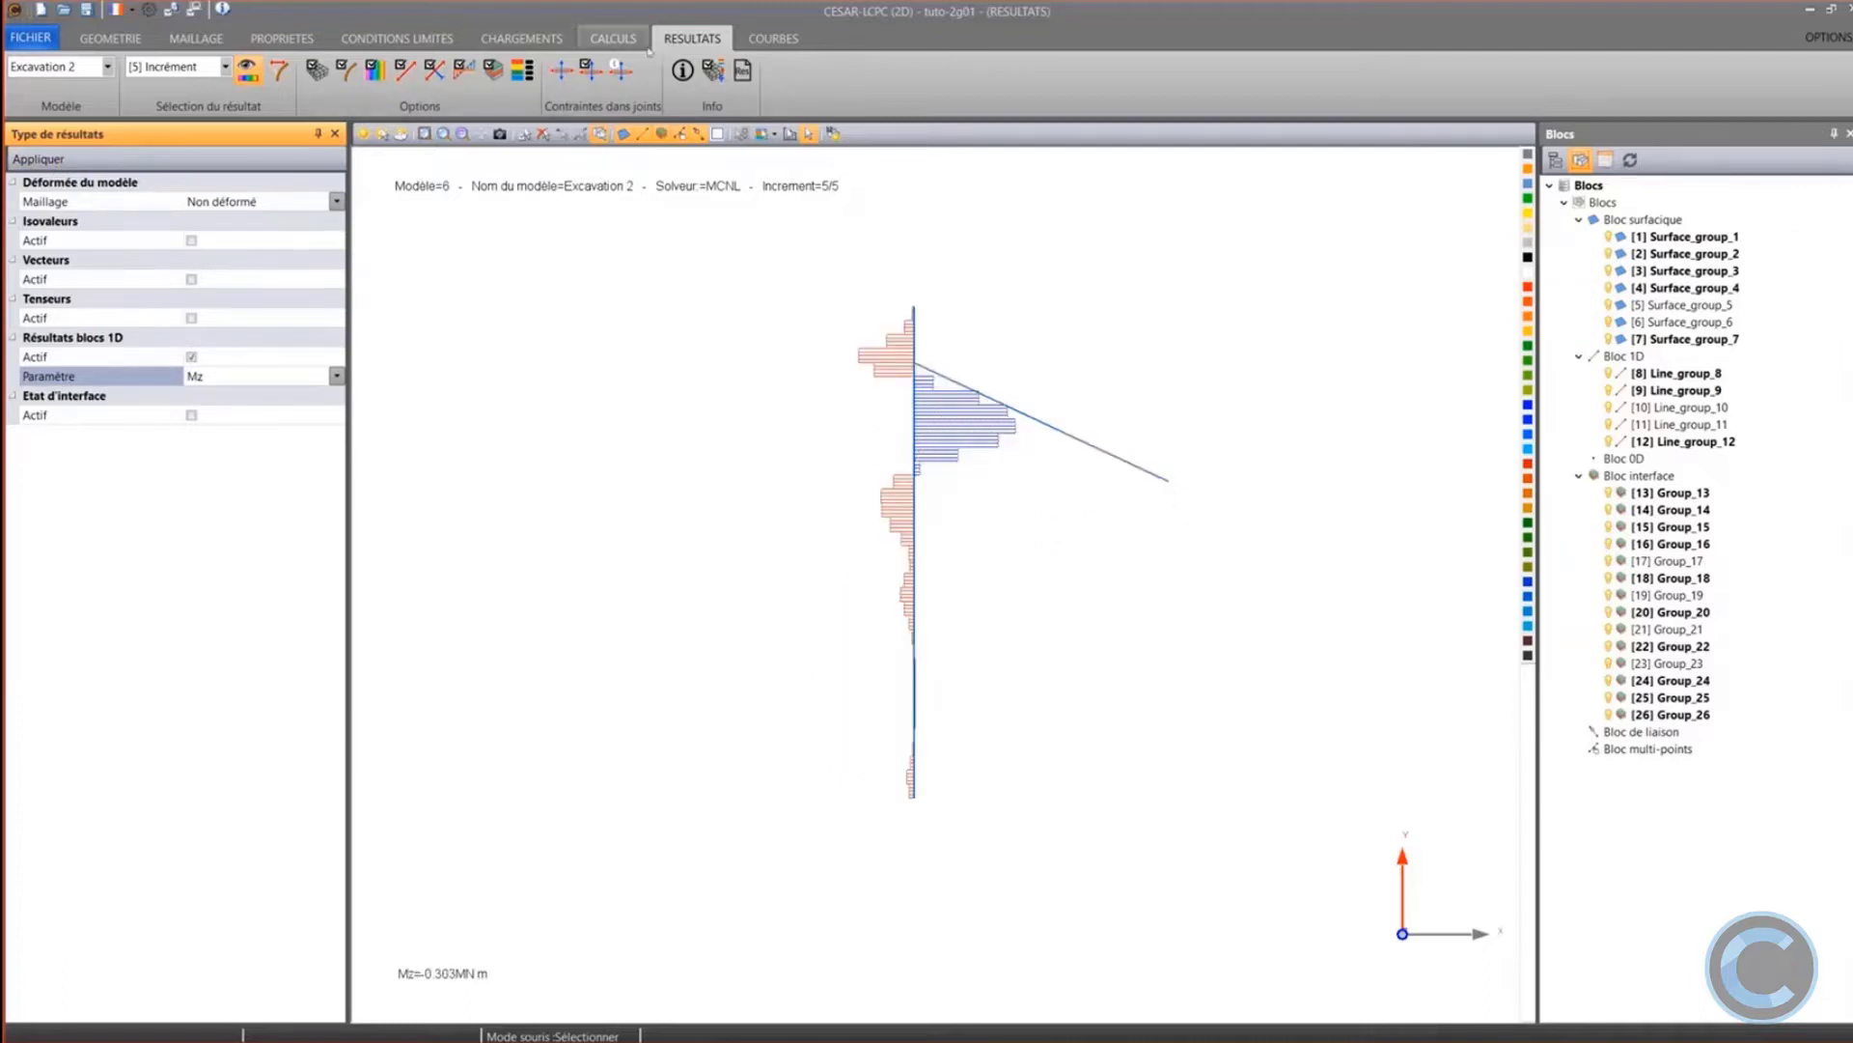
# Create a cut line named Paroi along the full height of the vertical wall for the result curves
pyautogui.click(774, 37)
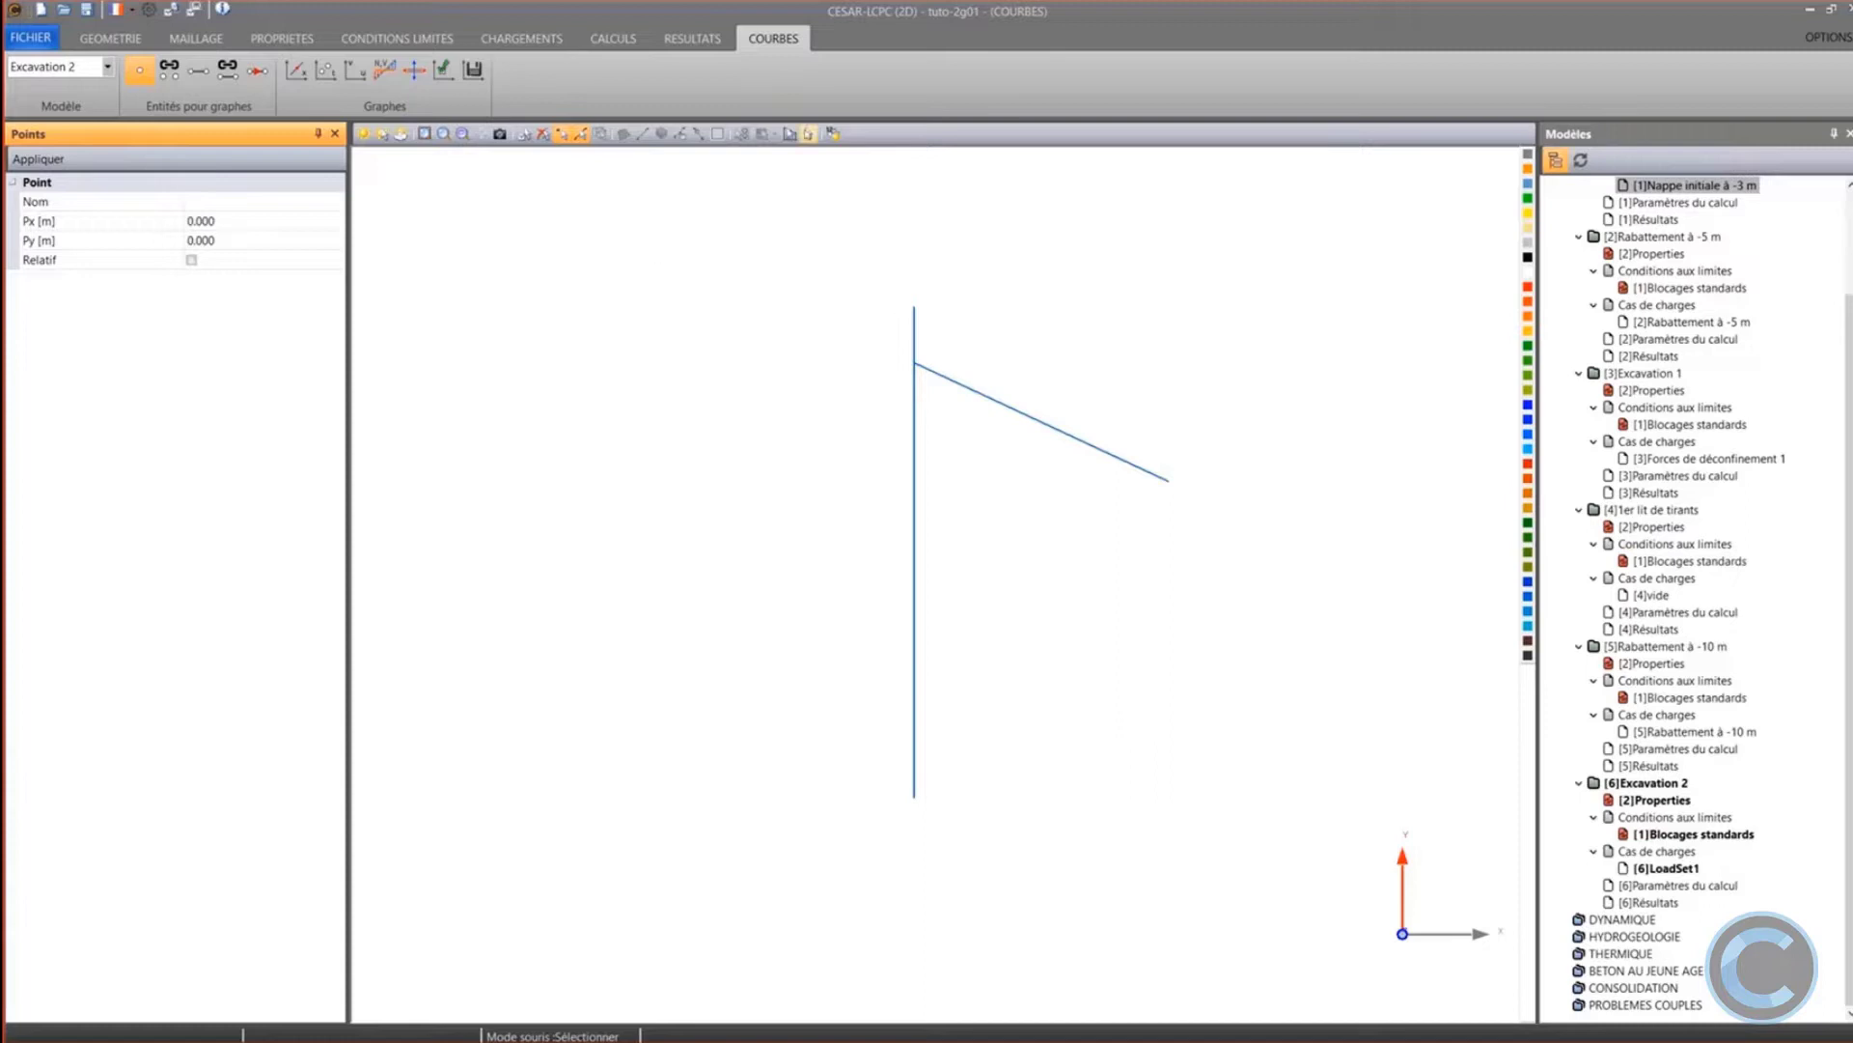
pyautogui.click(809, 133)
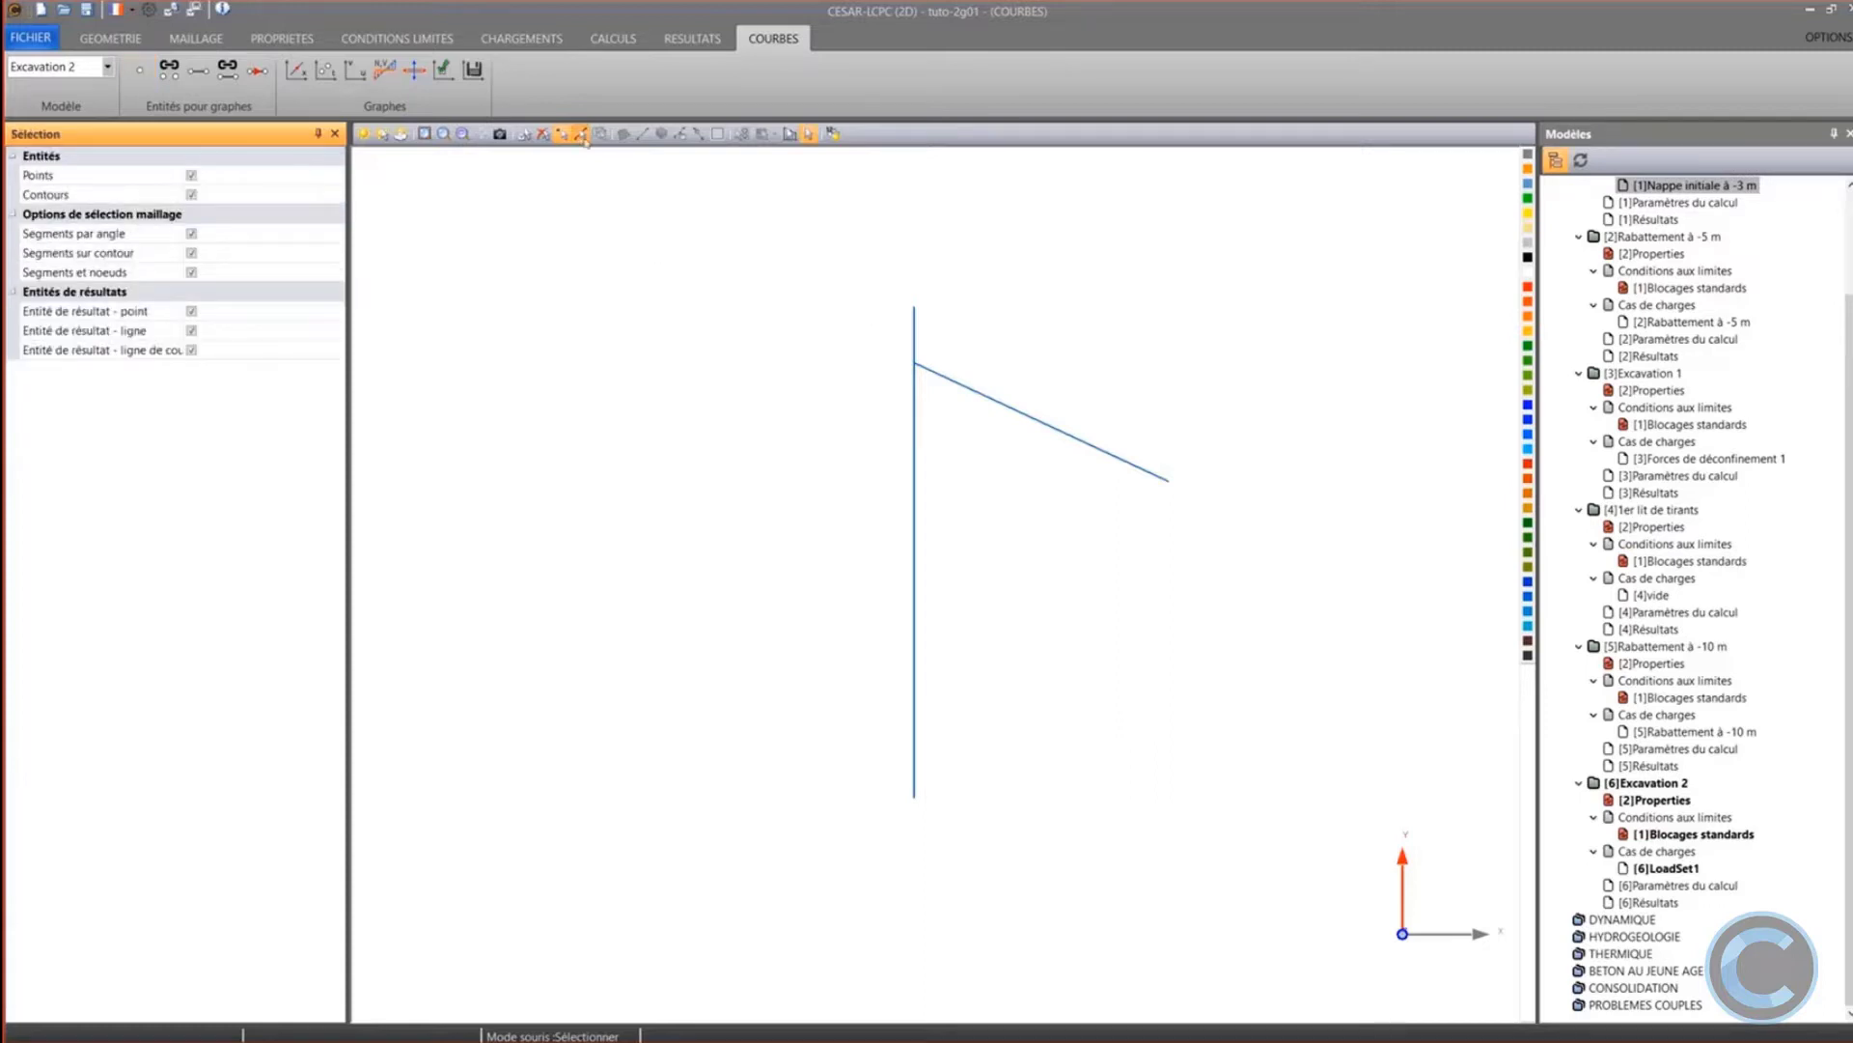
pyautogui.click(914, 333)
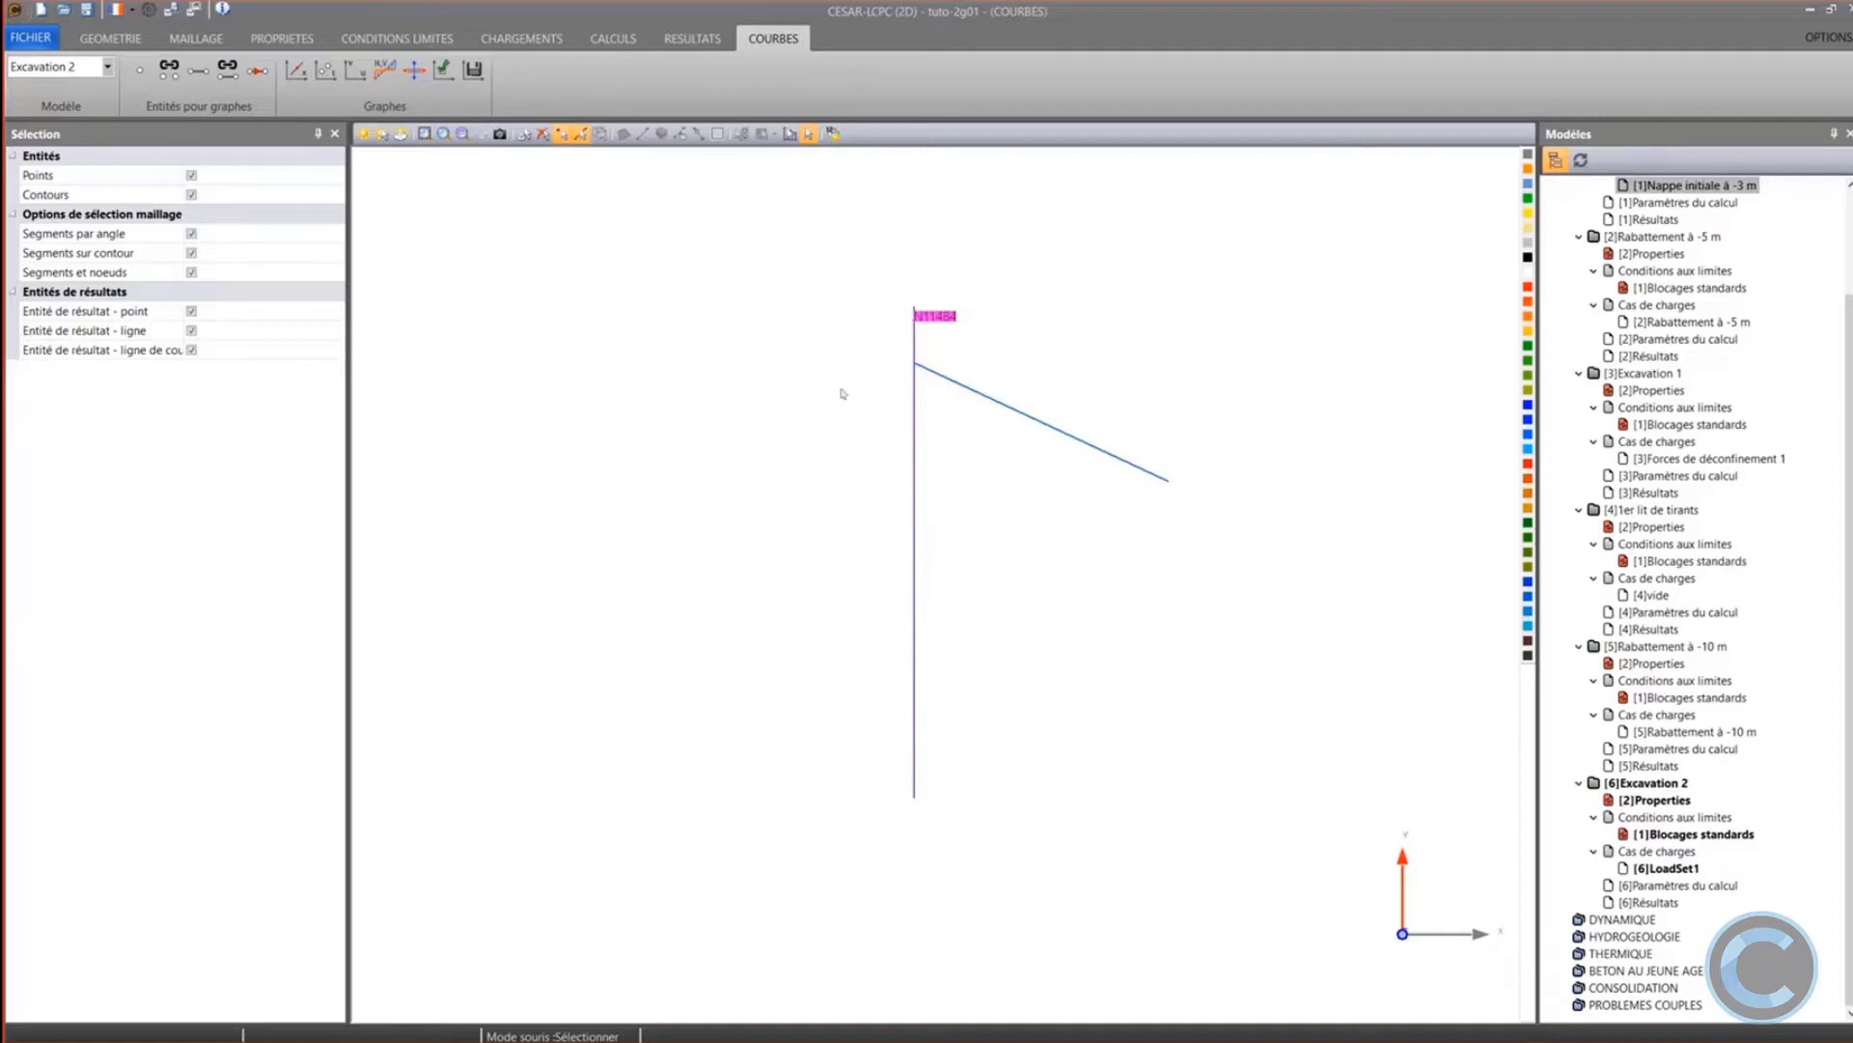
pyautogui.click(226, 77)
pyautogui.click(214, 203)
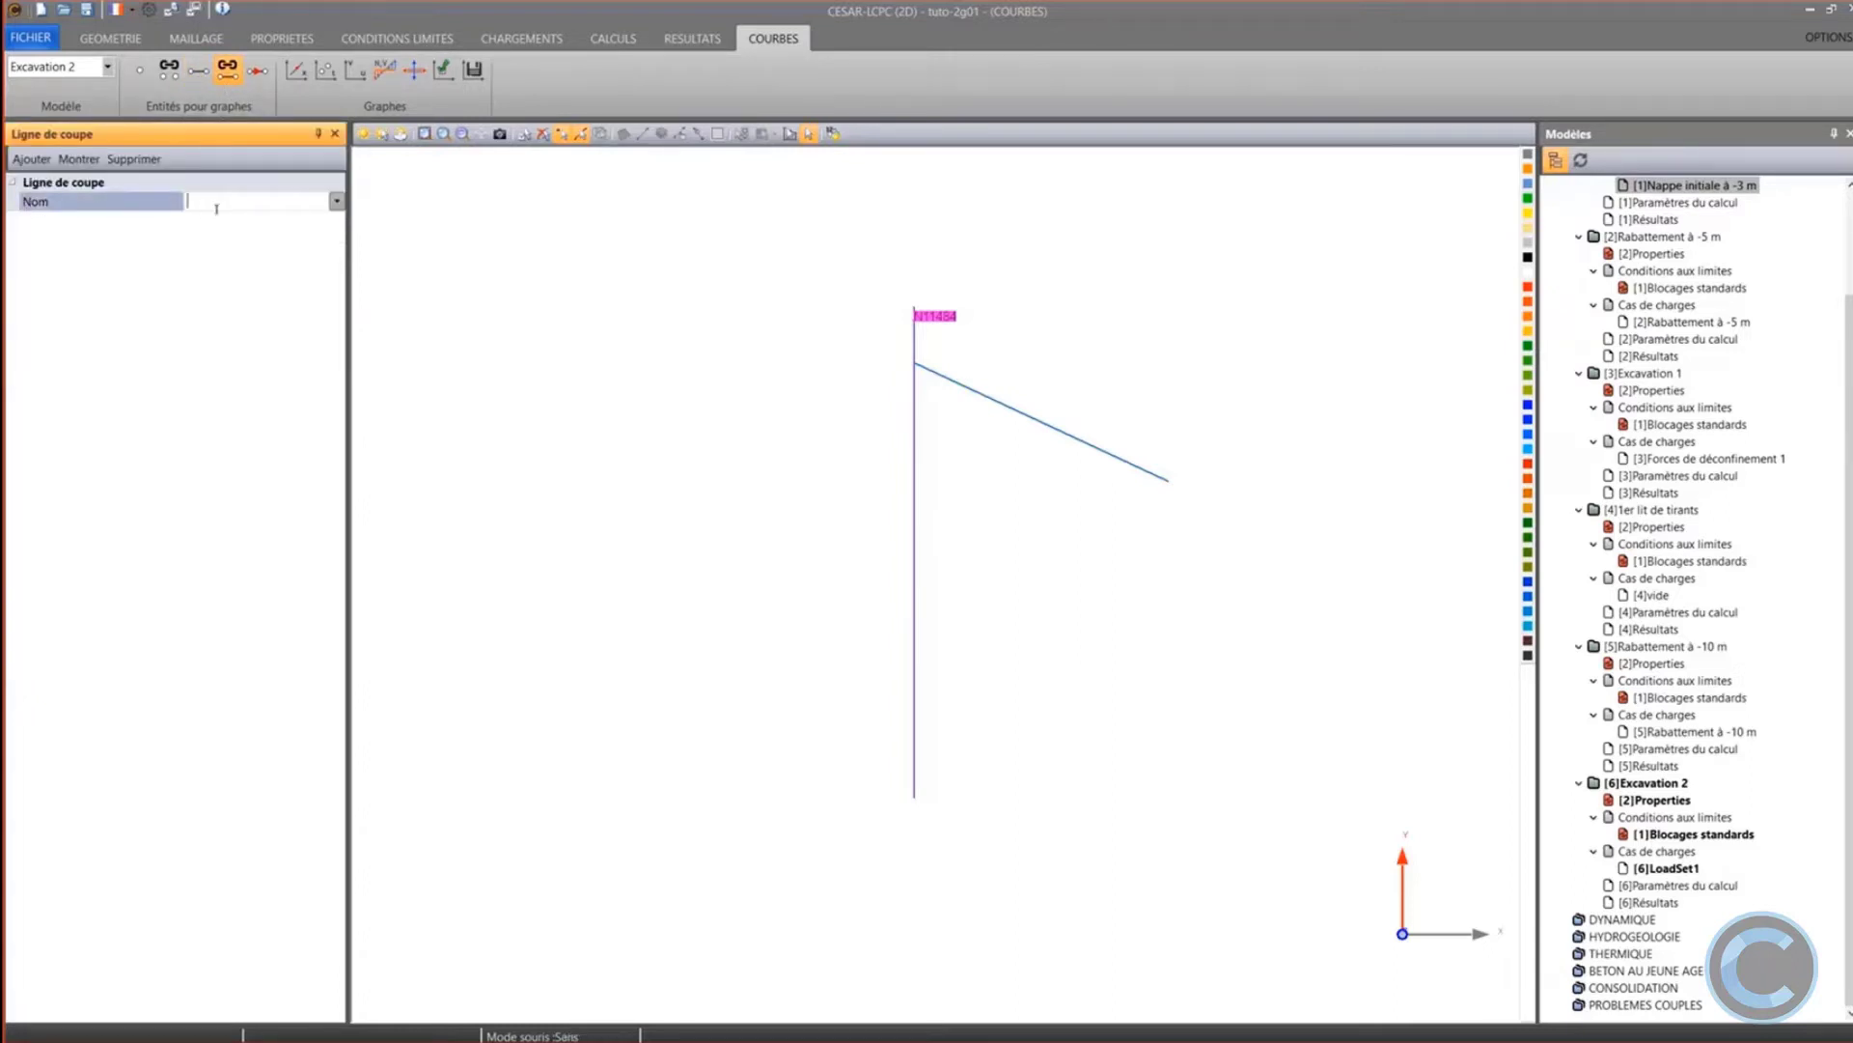
pyautogui.write('C')
pyautogui.write('Paroi')
pyautogui.click(32, 158)
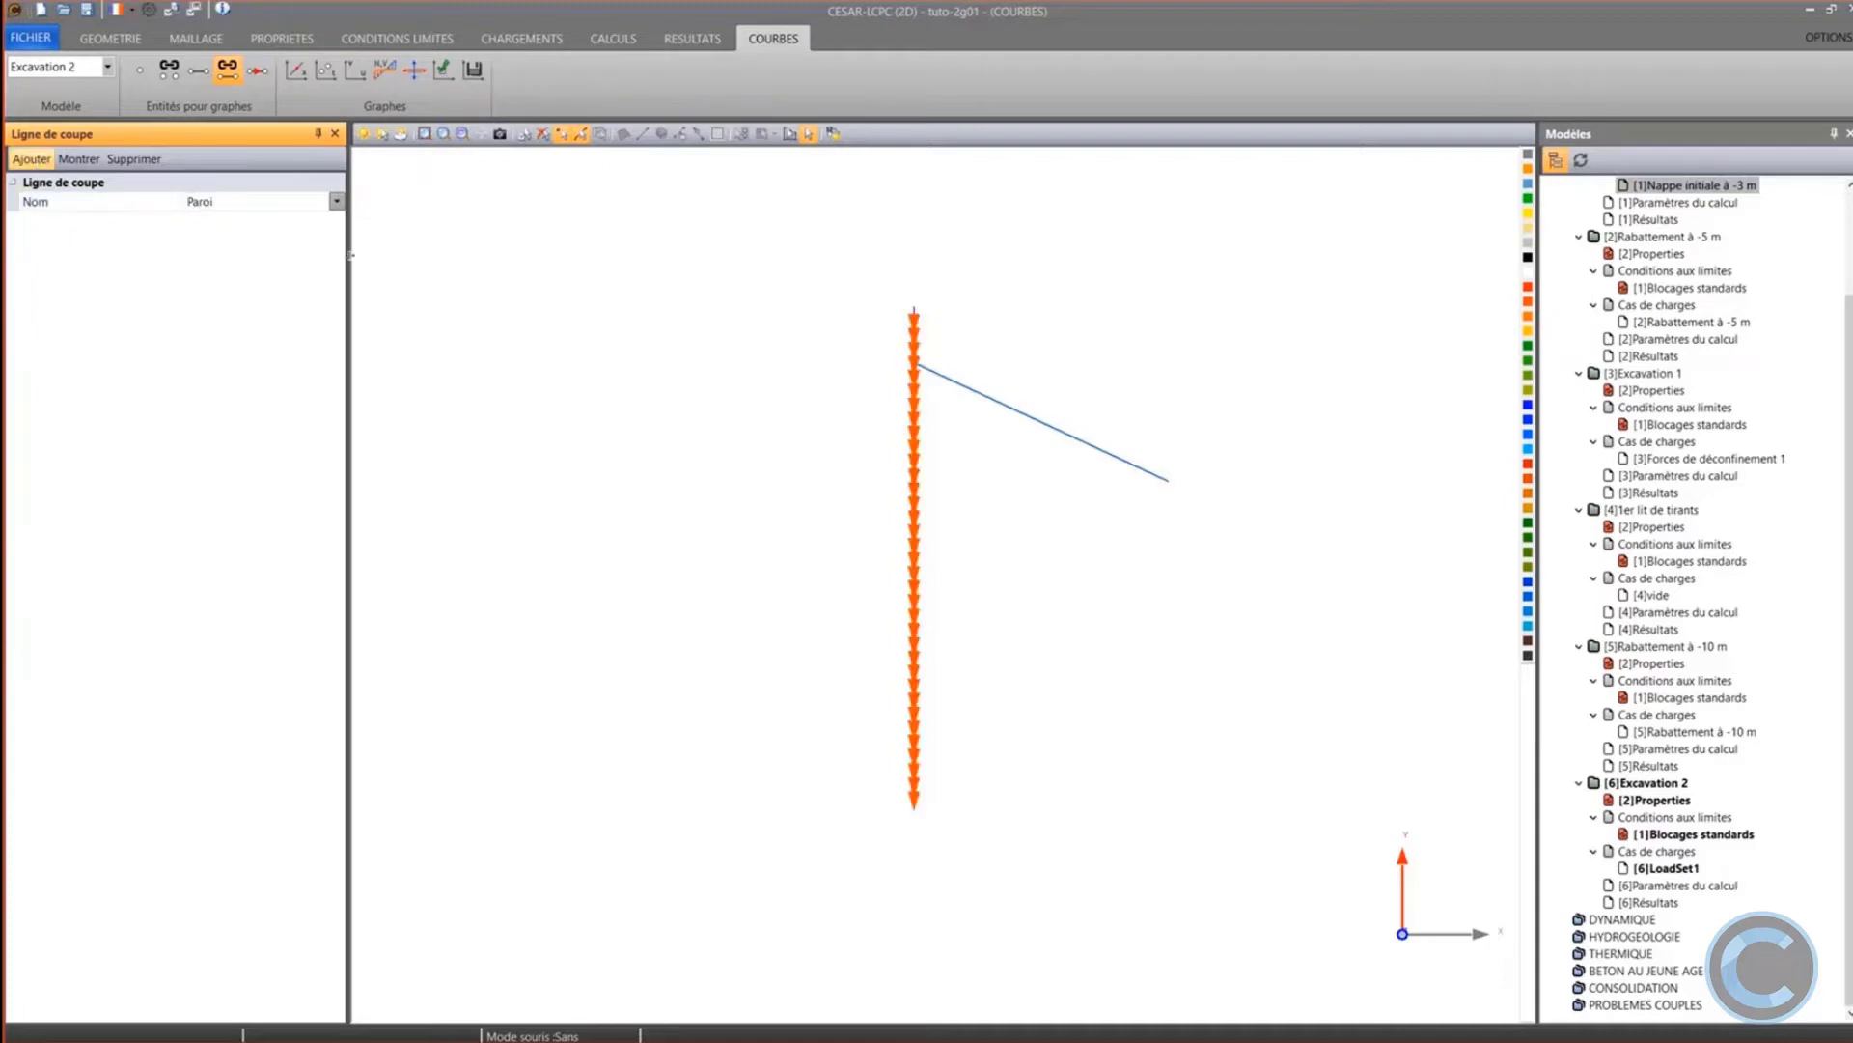
# Reverse the orientation of the Paroi cut line along the wall
pyautogui.click(916, 757)
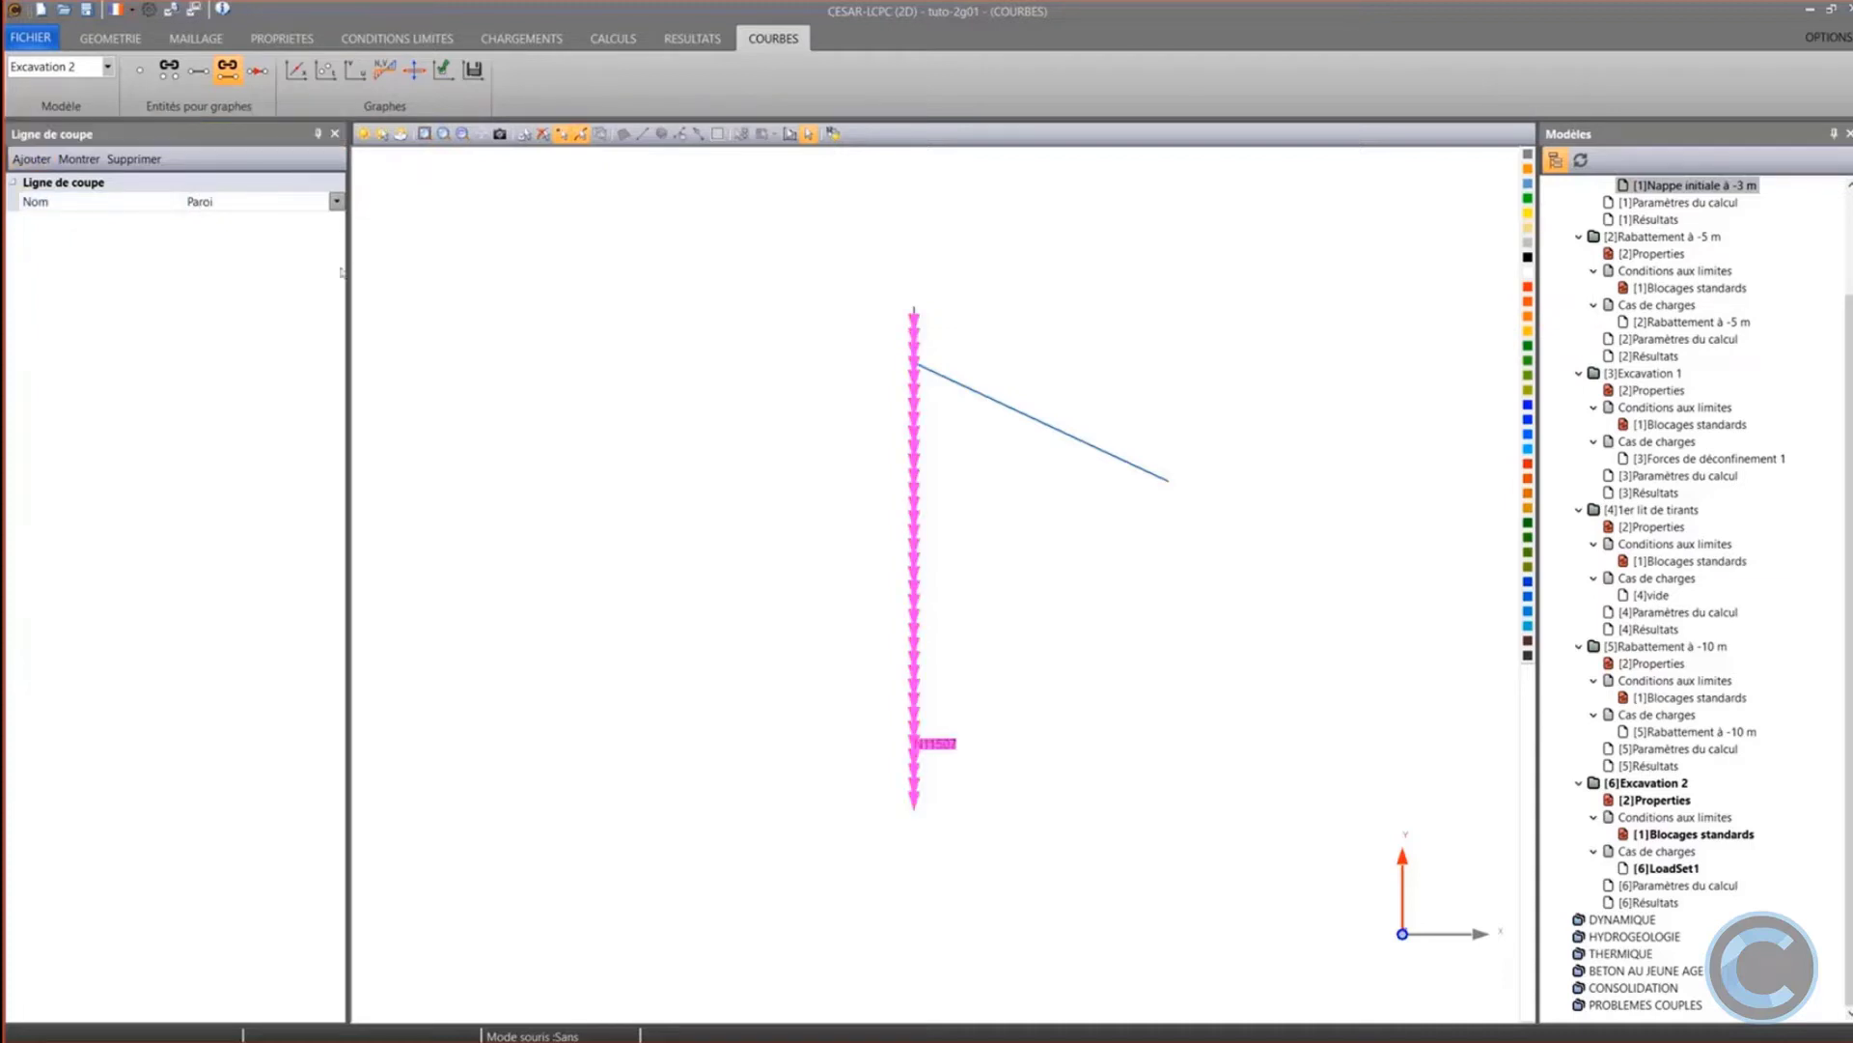
pyautogui.click(258, 70)
pyautogui.click(46, 162)
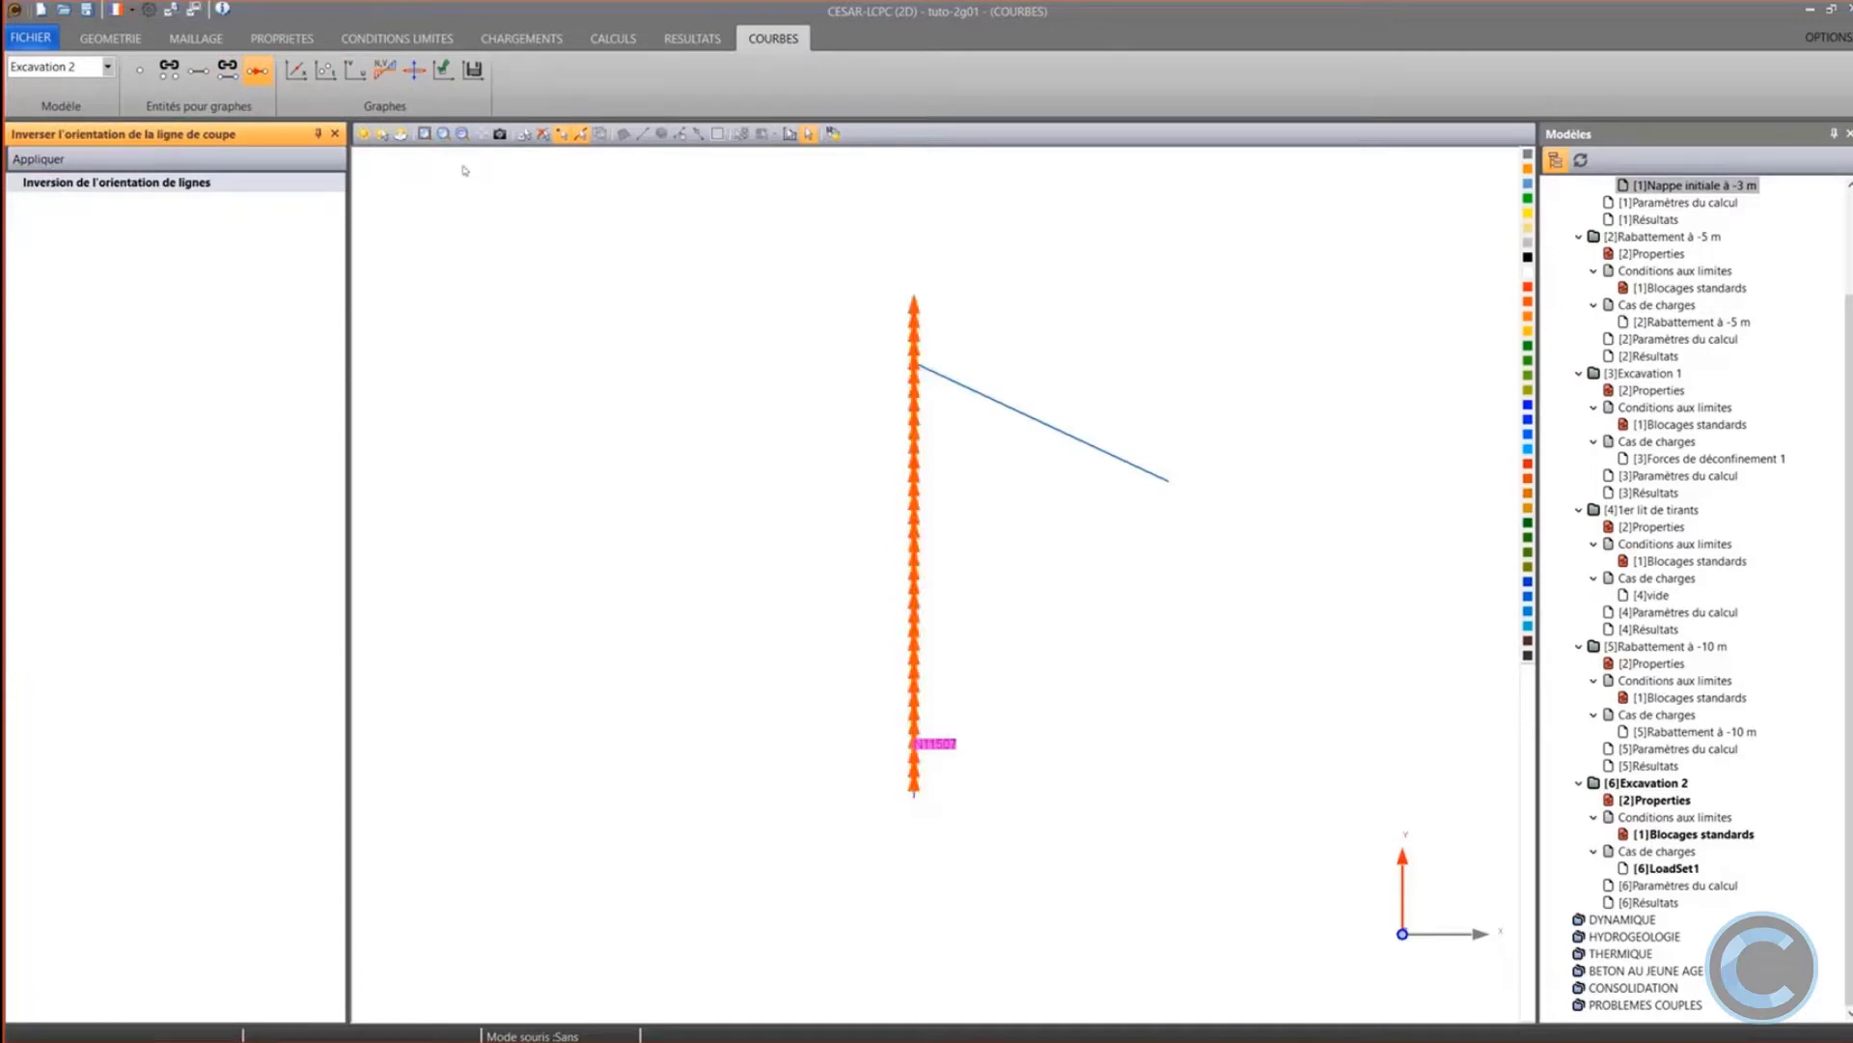
# Plot the bending moment Mz along the Paroi cut line for all five increments
pyautogui.click(381, 70)
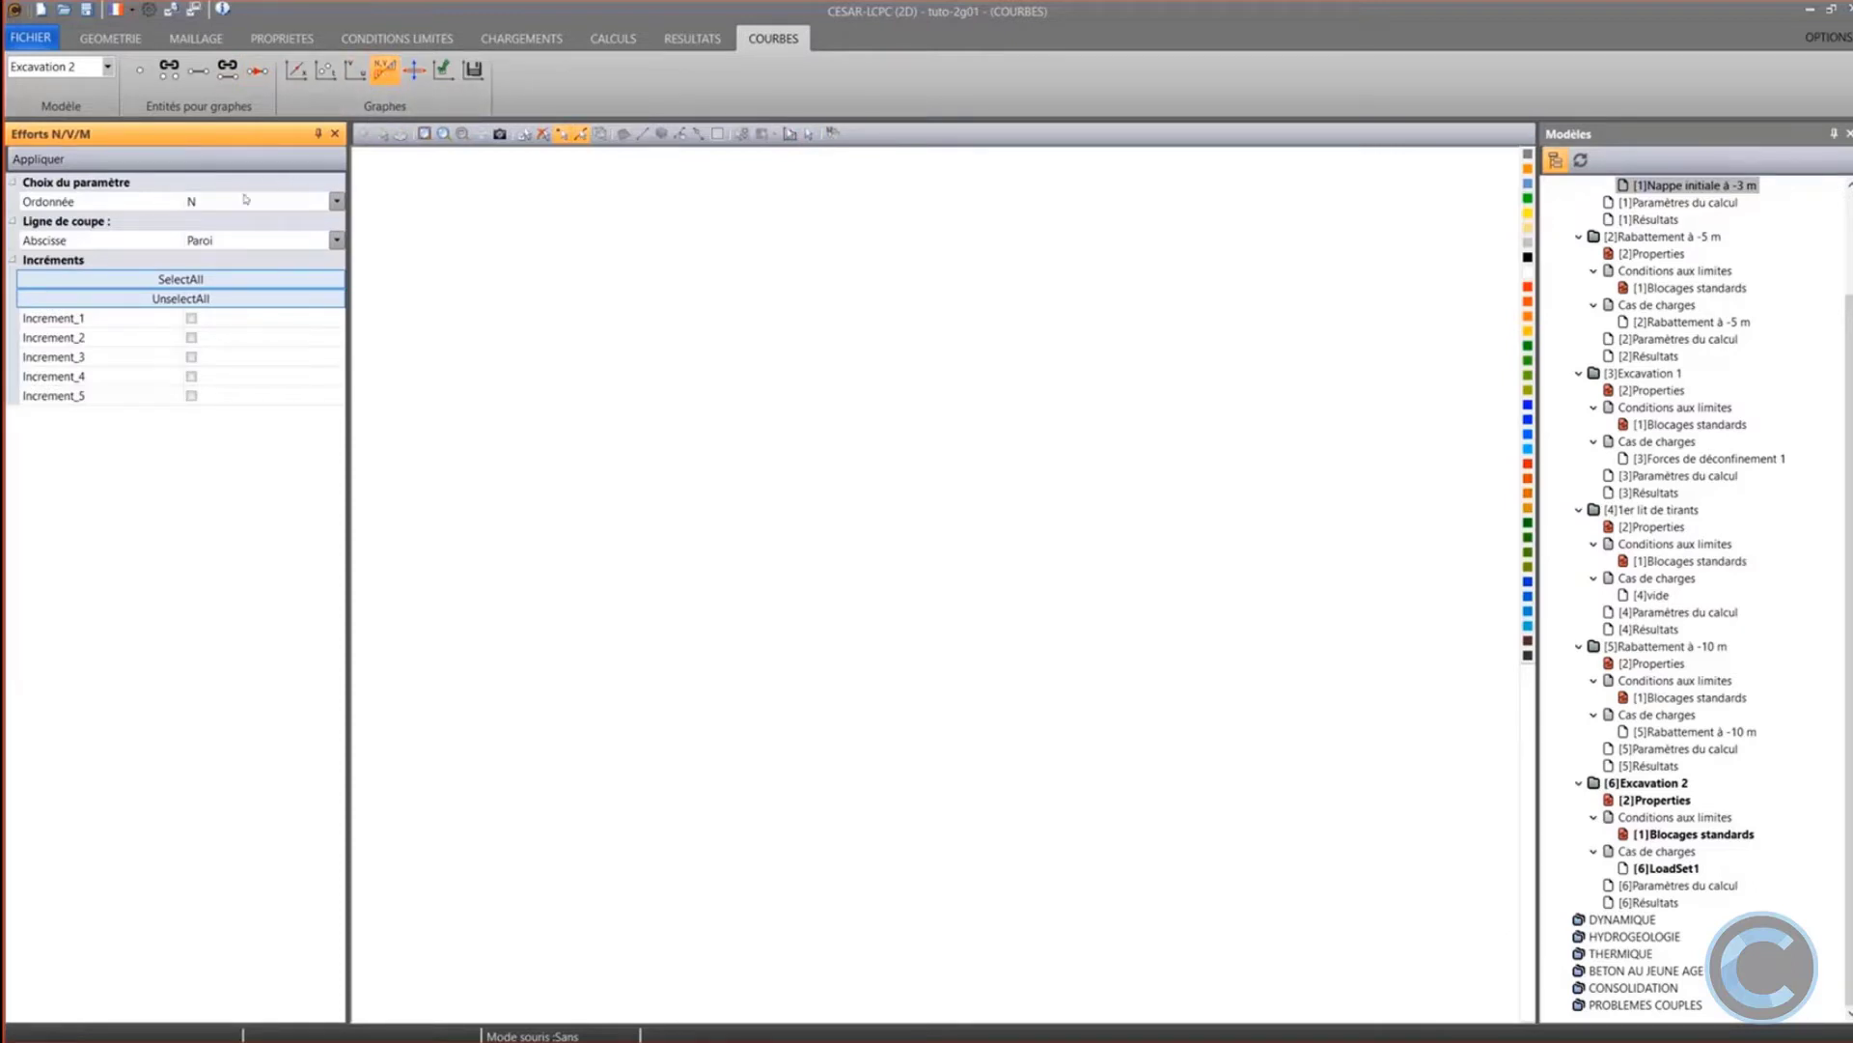
pyautogui.click(247, 200)
pyautogui.click(227, 258)
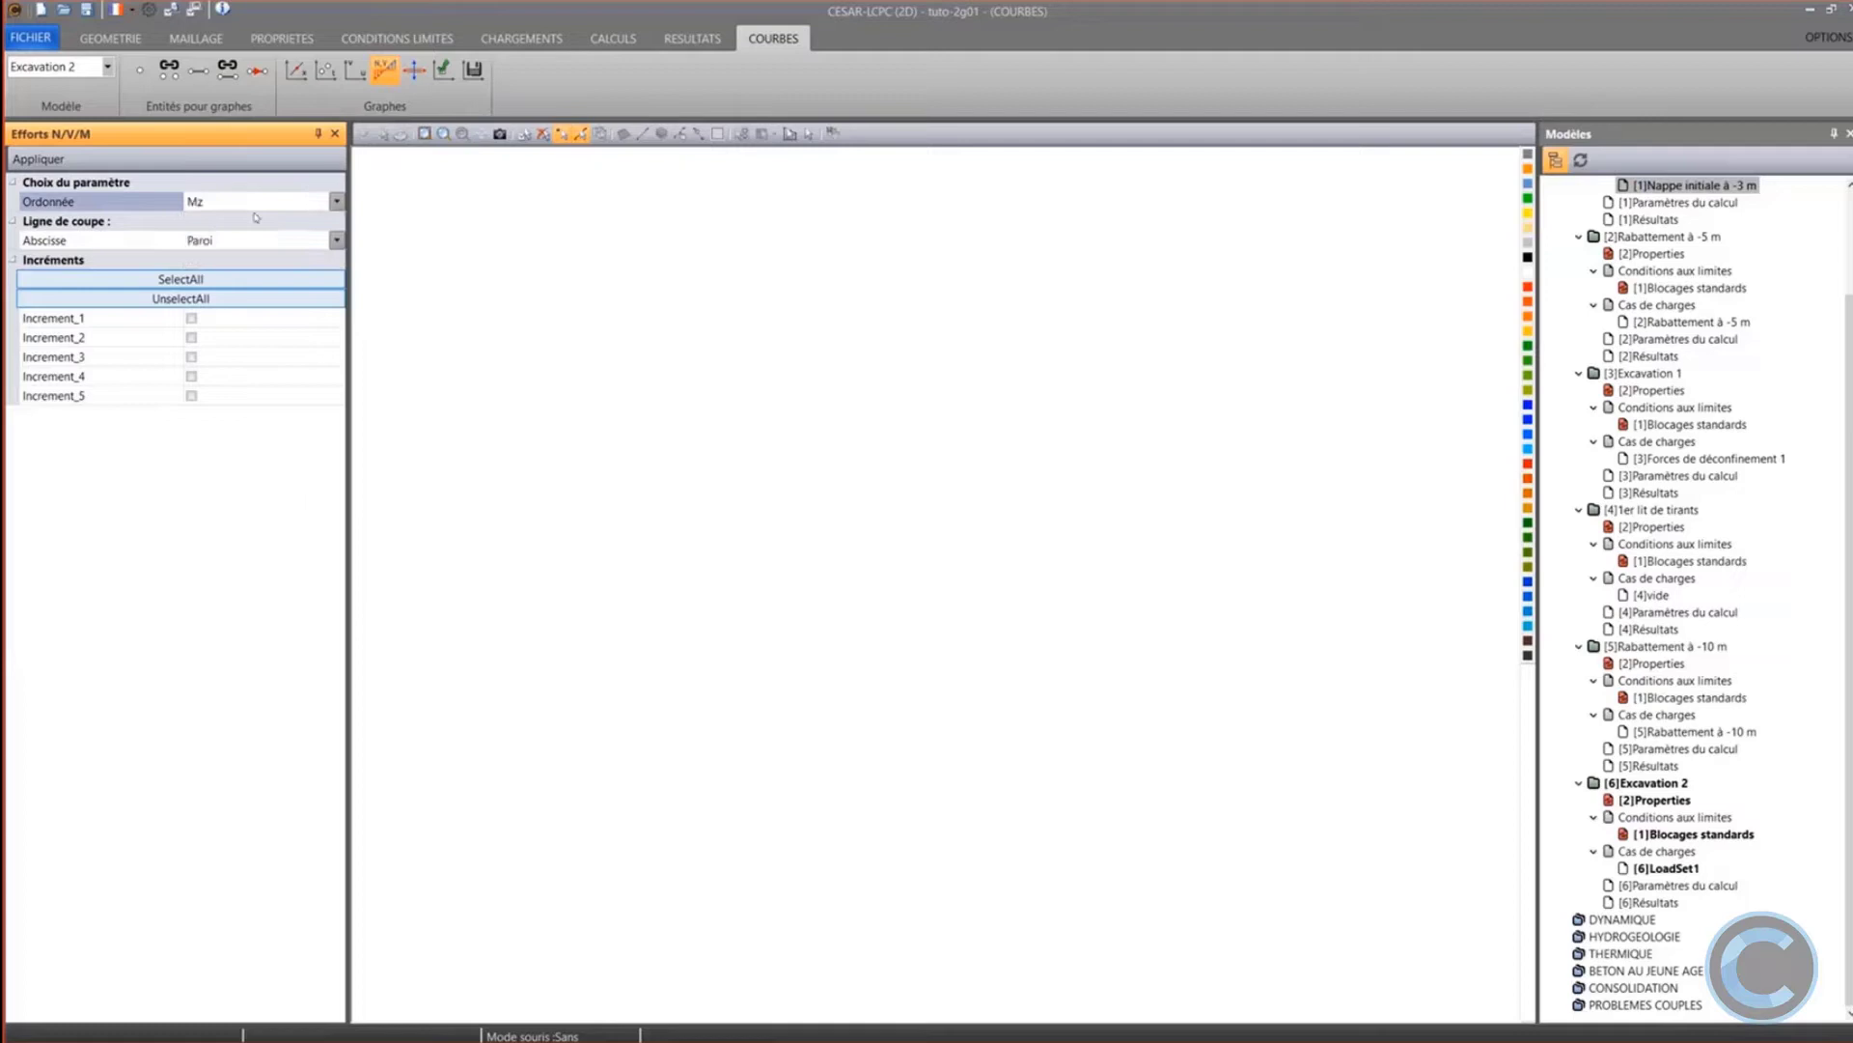
pyautogui.click(207, 280)
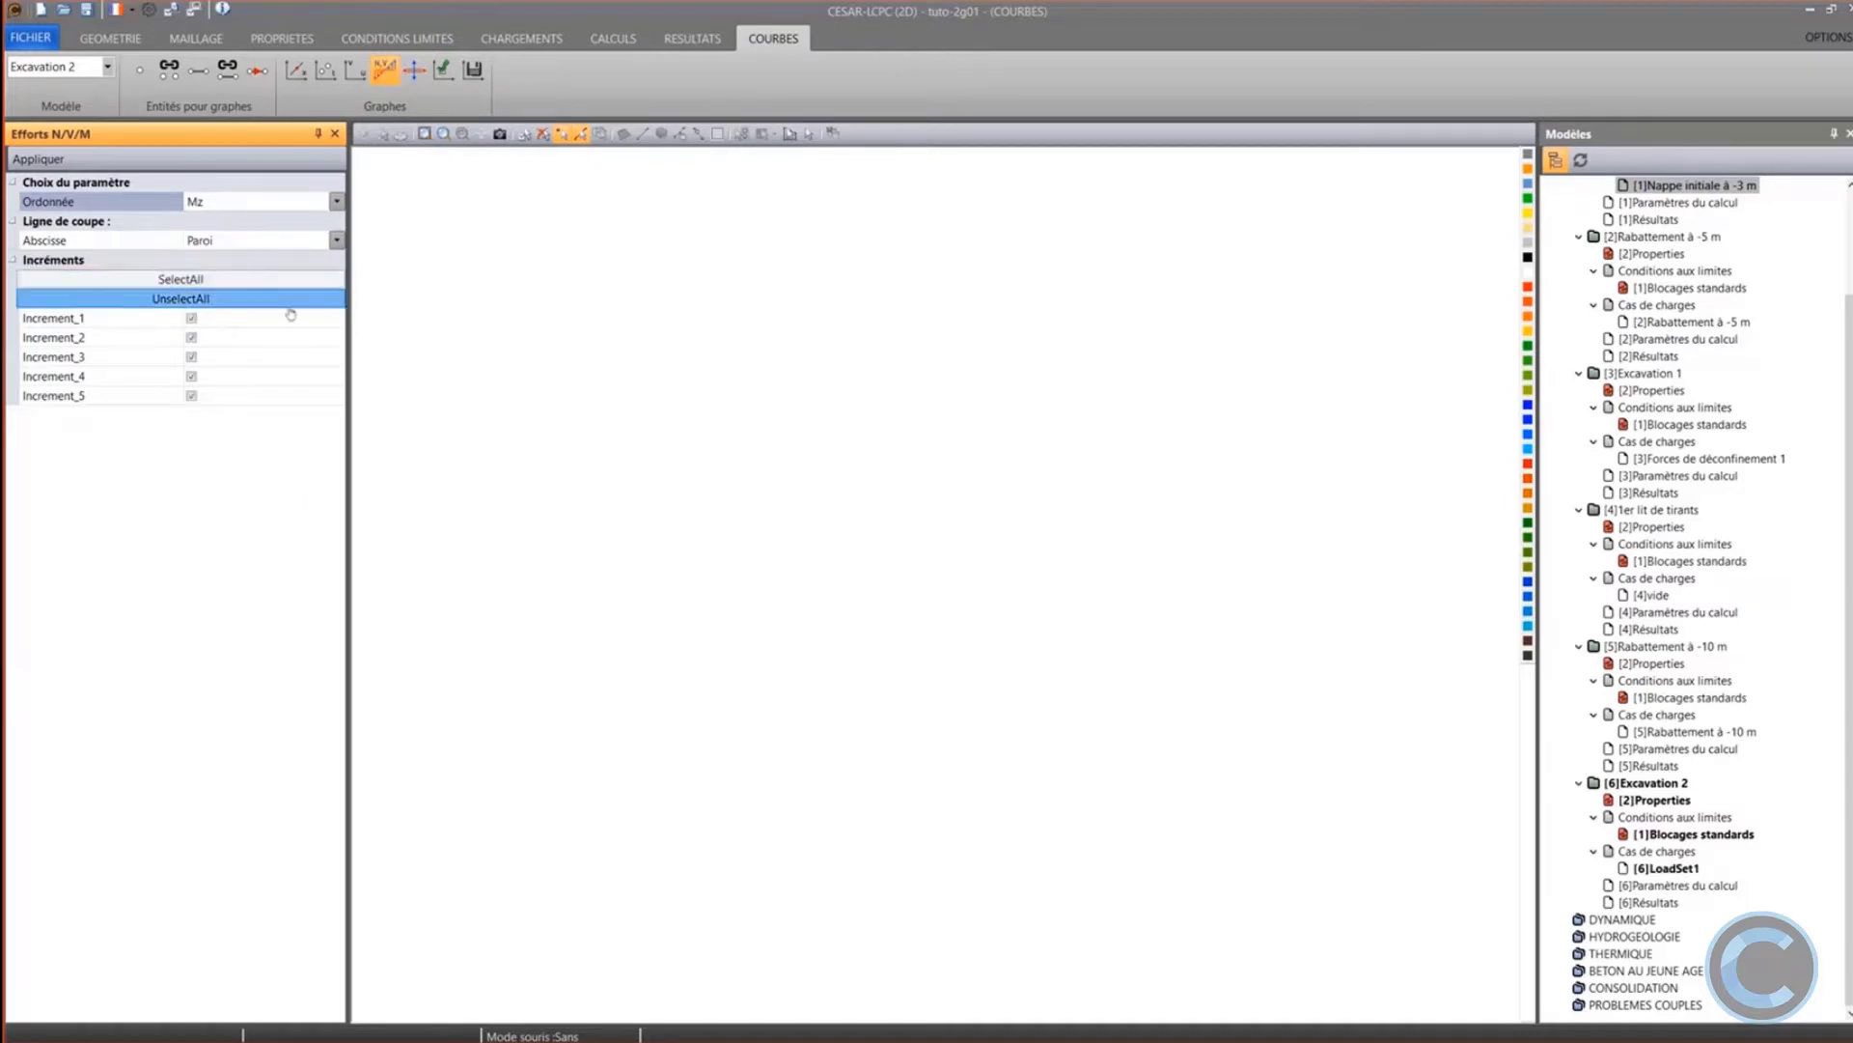
pyautogui.click(58, 161)
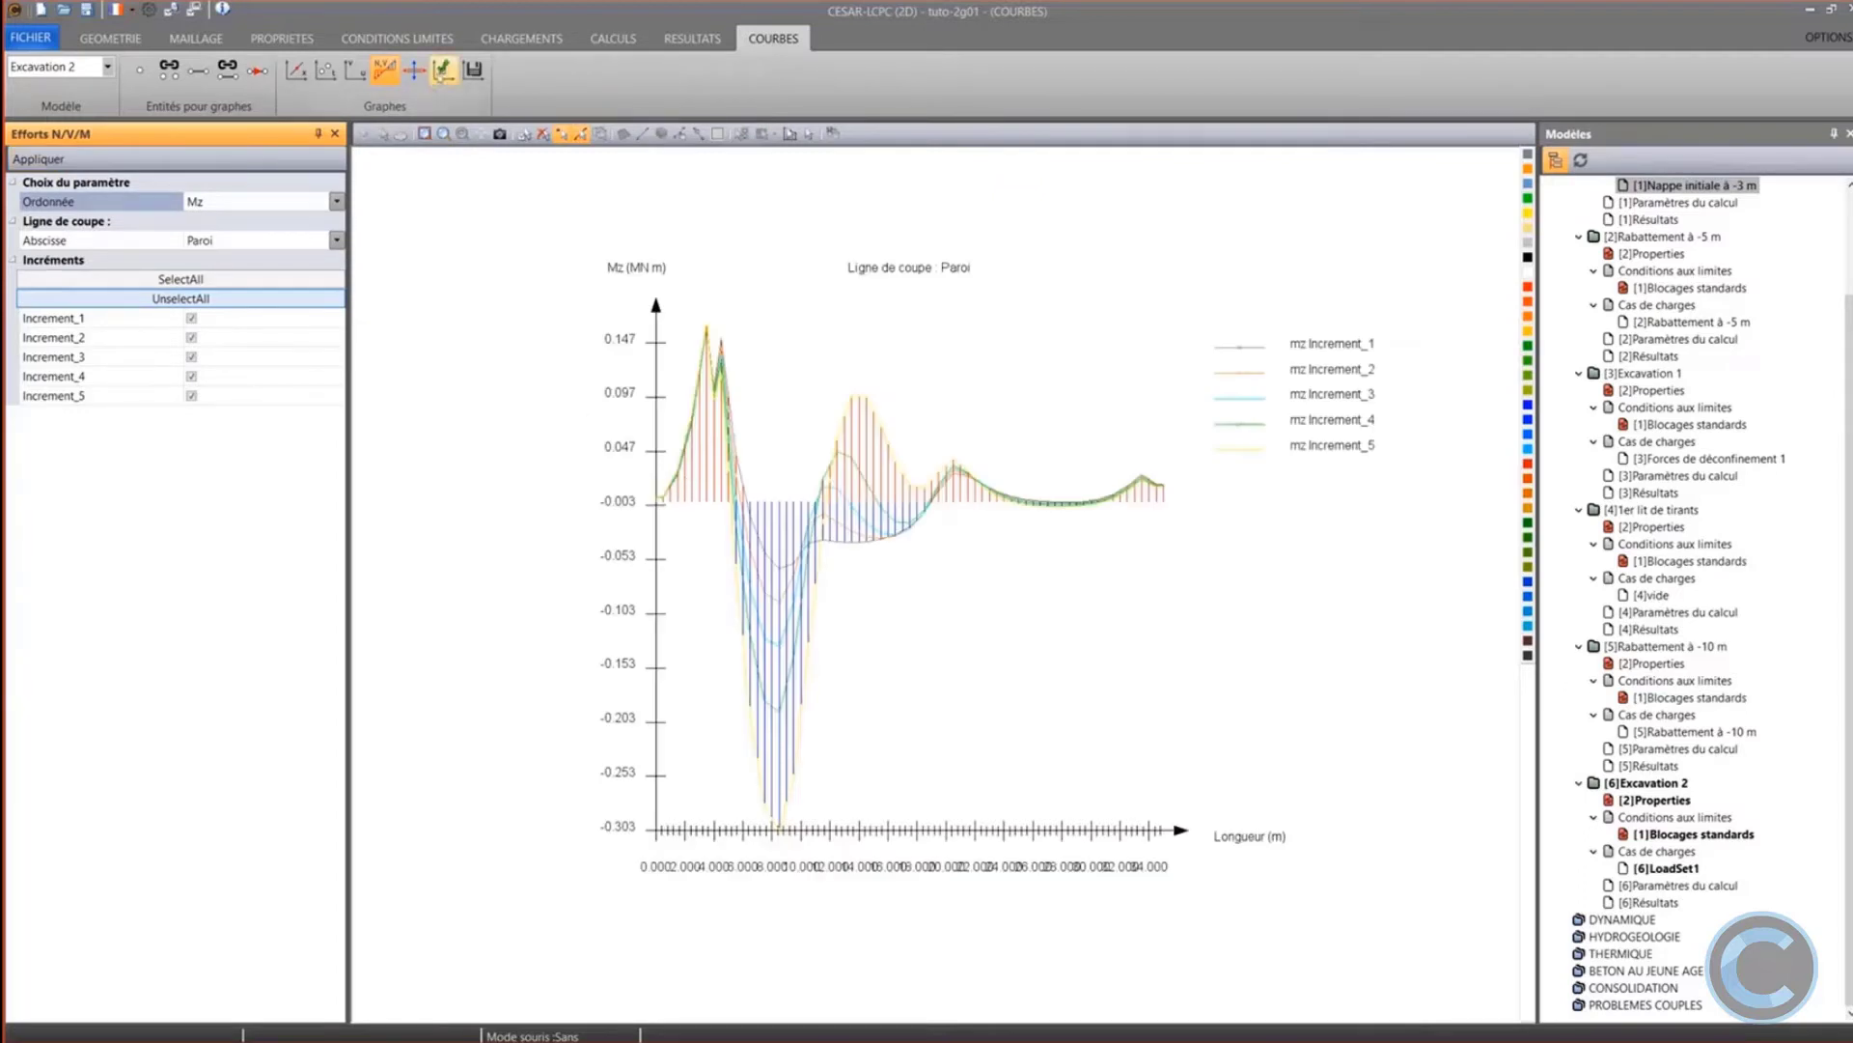
# Set the graph's primary grid spacing dX on the abscissa axis to 5 m
pyautogui.click(443, 69)
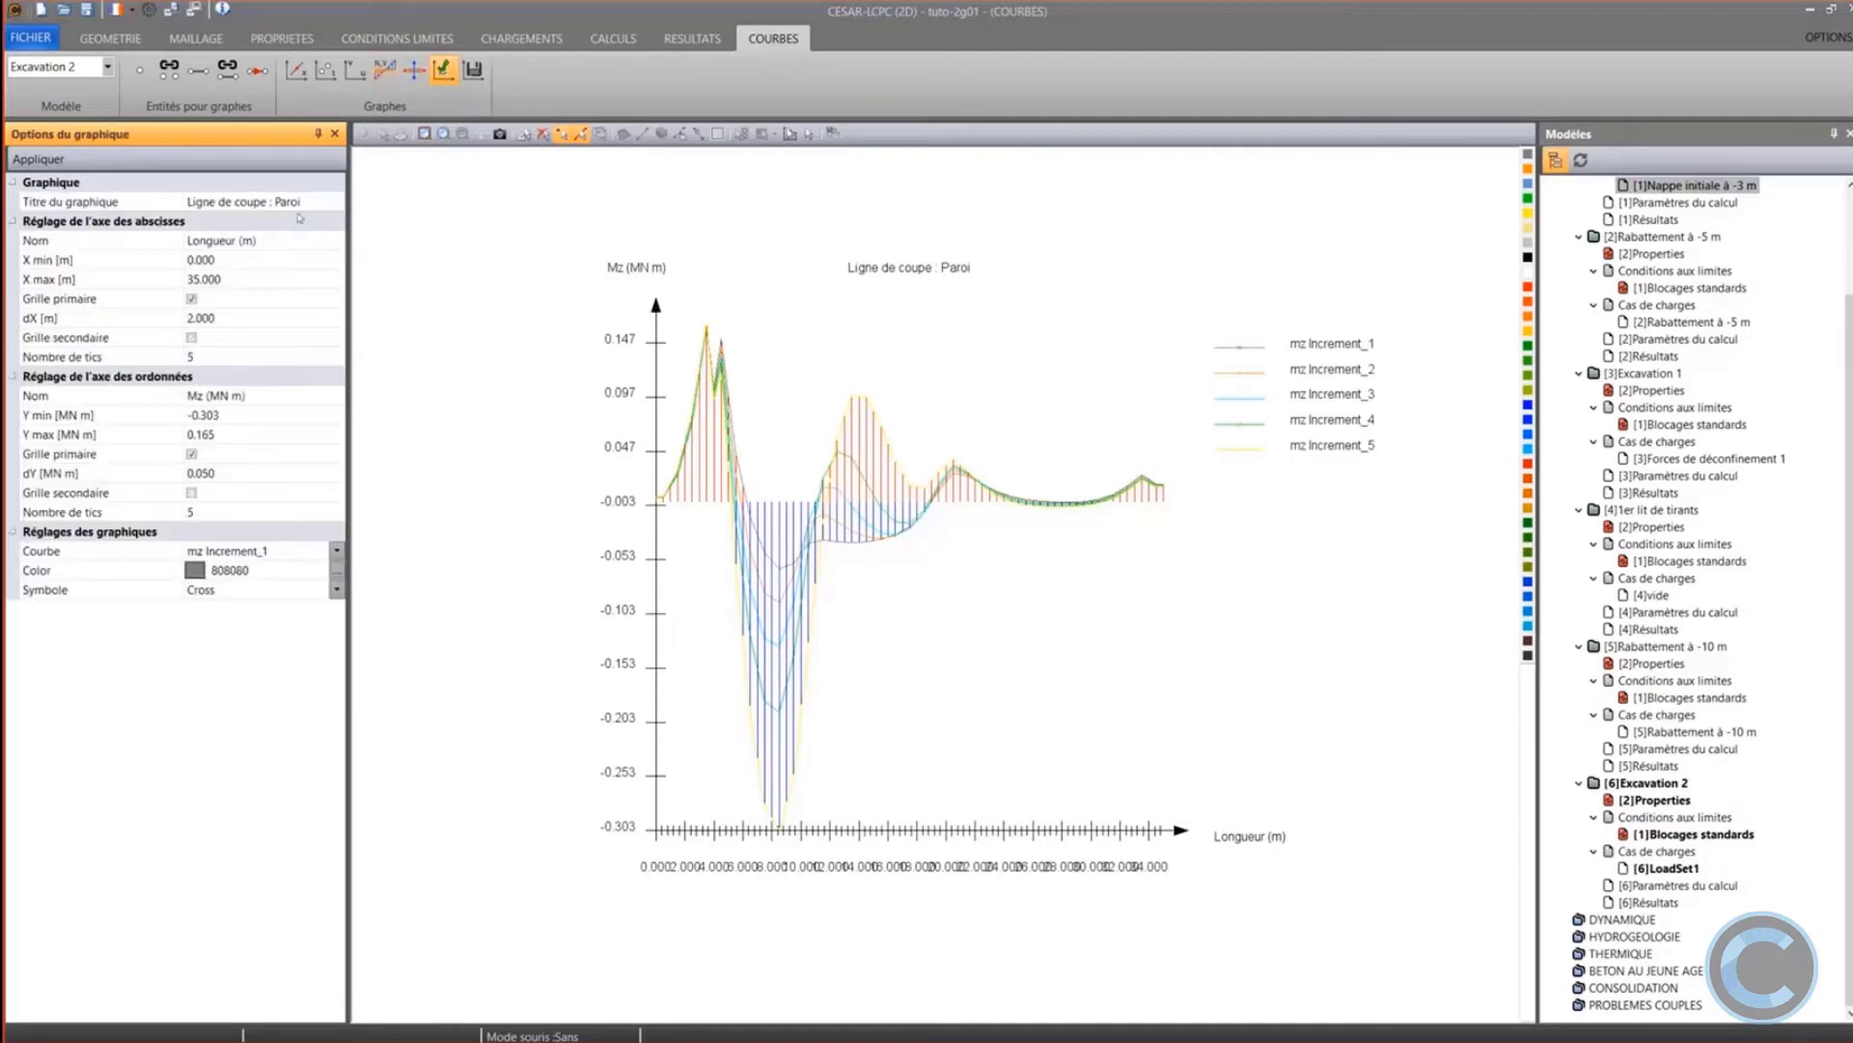
pyautogui.click(315, 205)
pyautogui.moveTo(314, 204); pyautogui.dragTo(242, 277)
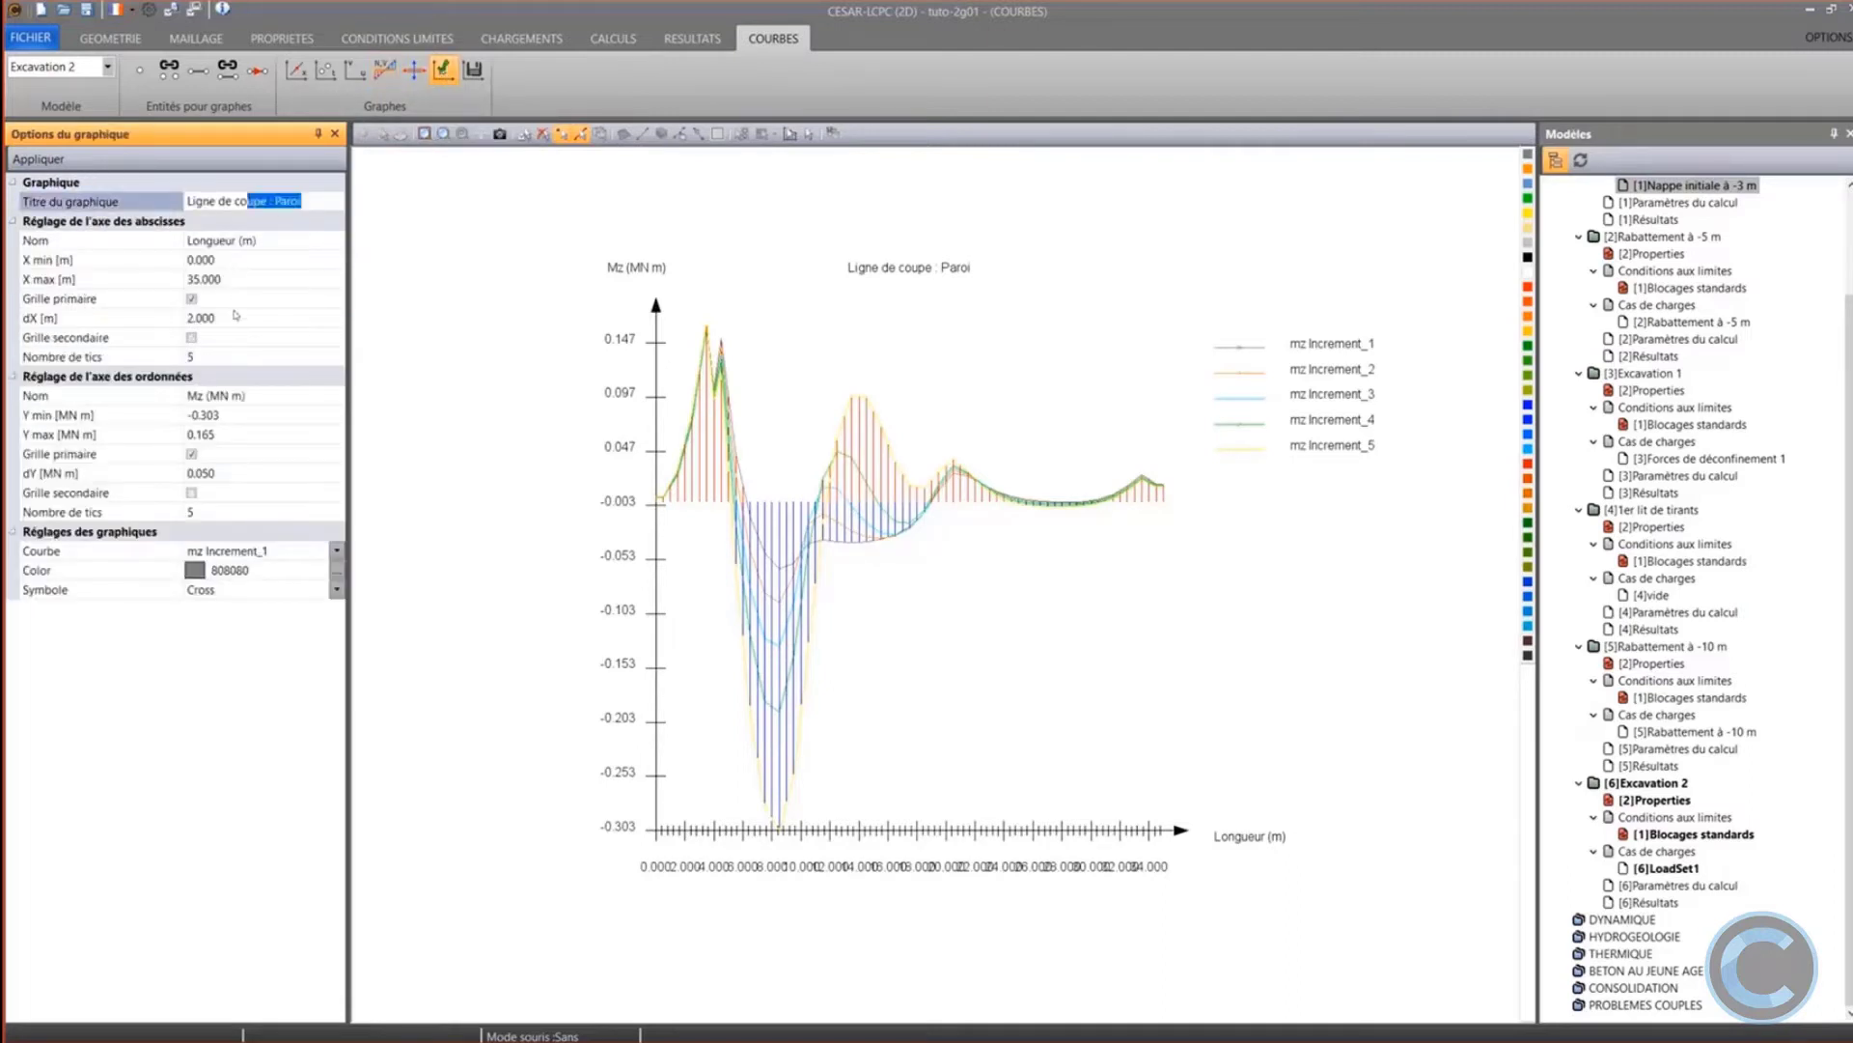
pyautogui.click(169, 319)
pyautogui.write('5')
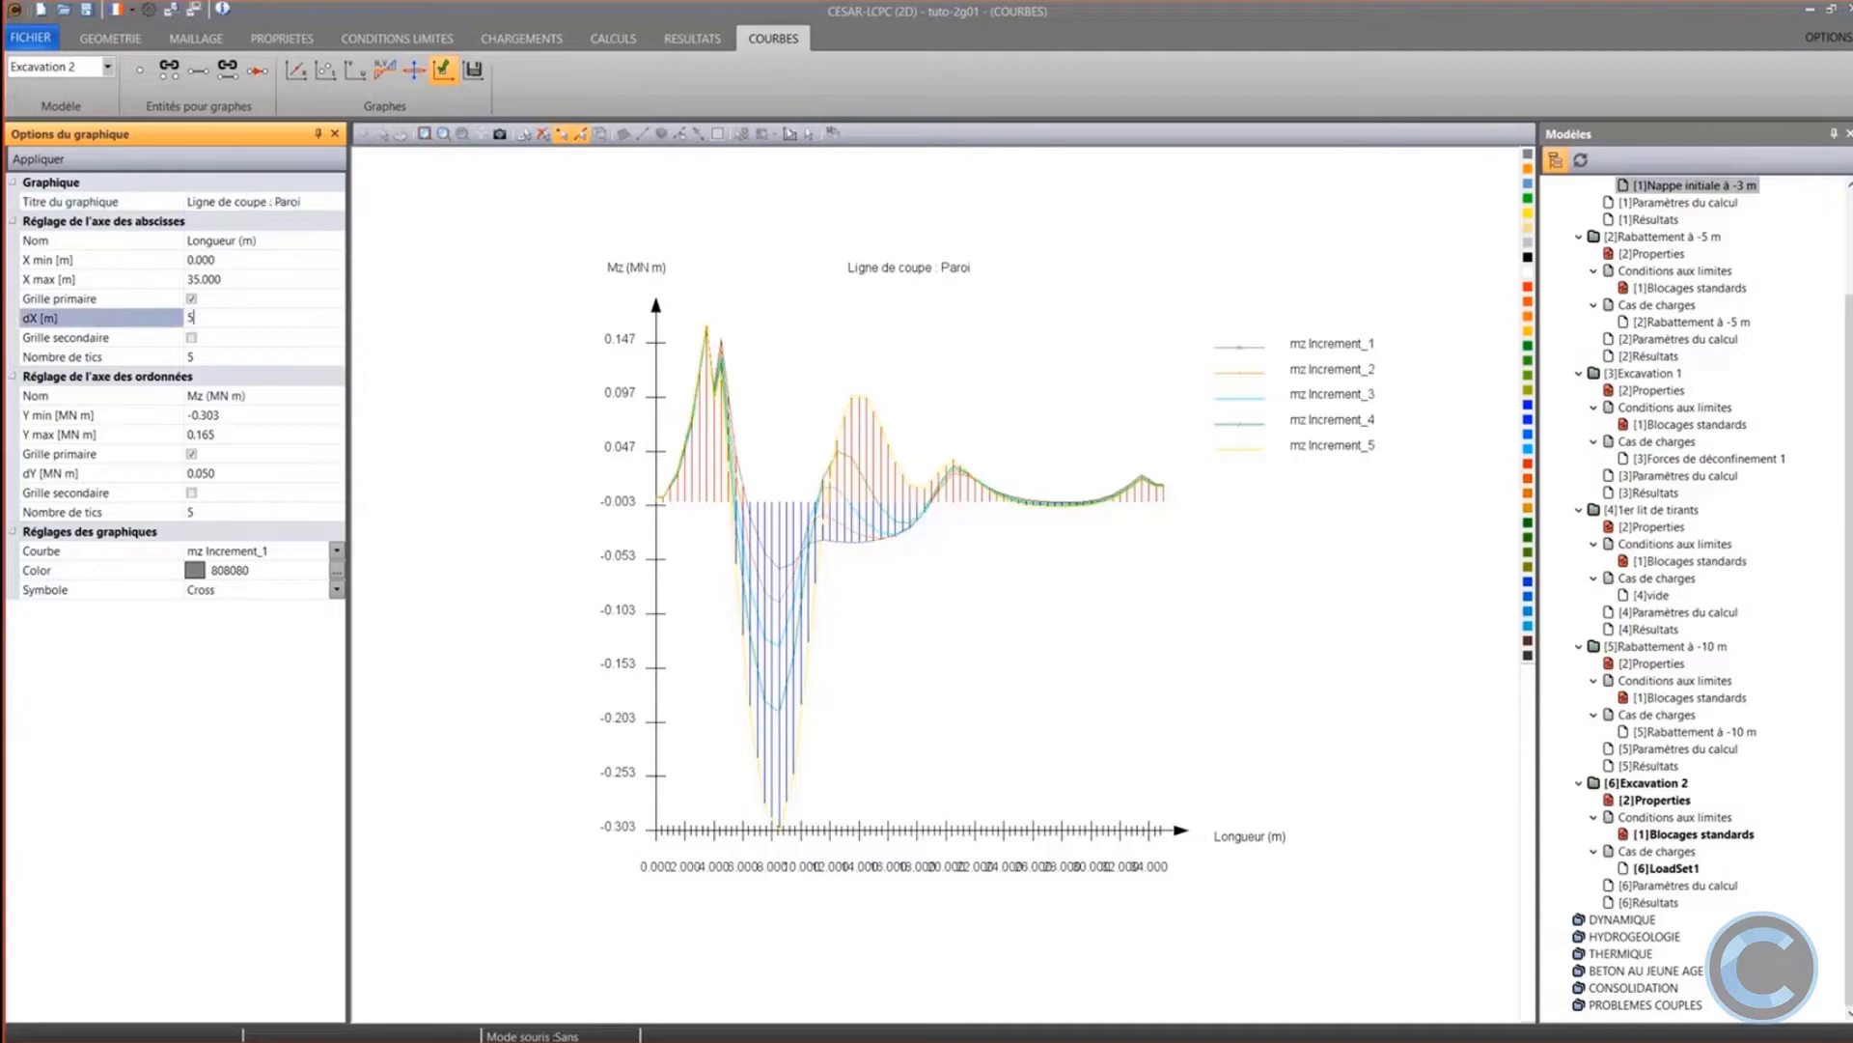
# Set the ordinate range of the Mz graph from -0.35 to 0.2 MN m and apply the graph options
pyautogui.click(248, 416)
pyautogui.write('-')
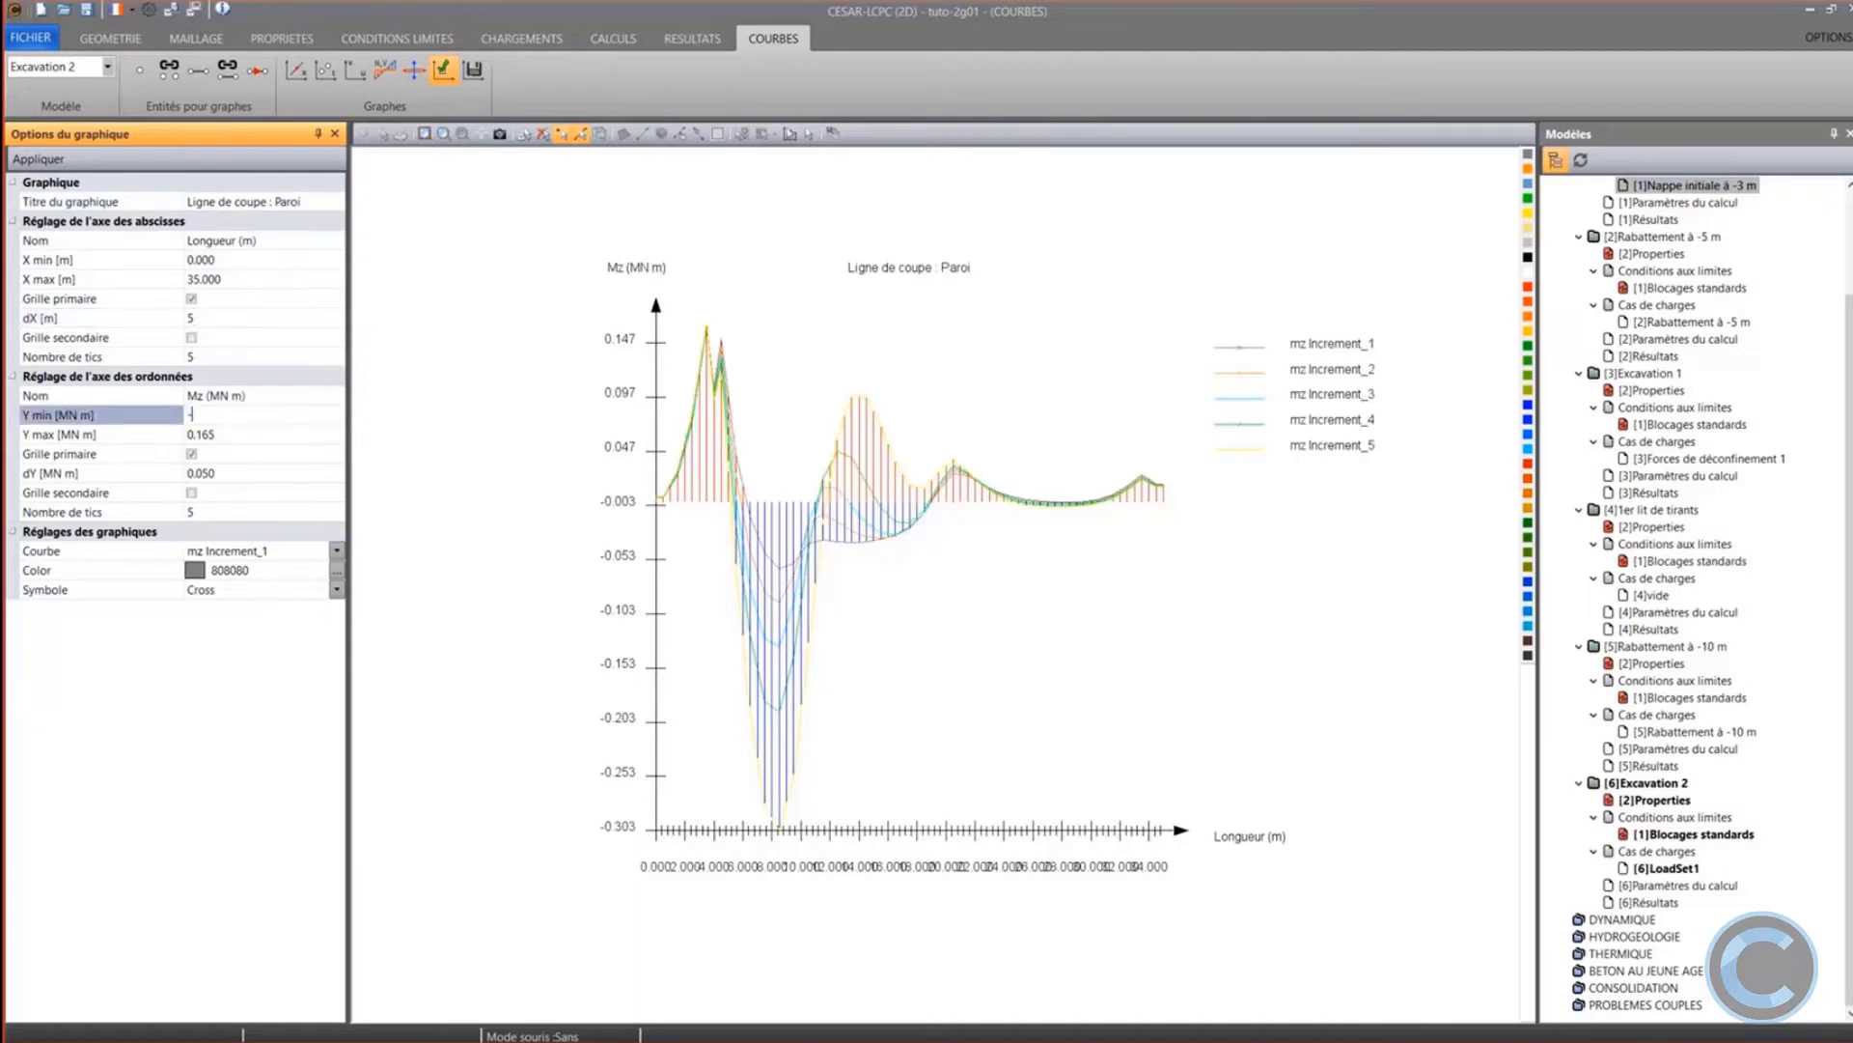
pyautogui.write('0.35')
pyautogui.press('Tab')
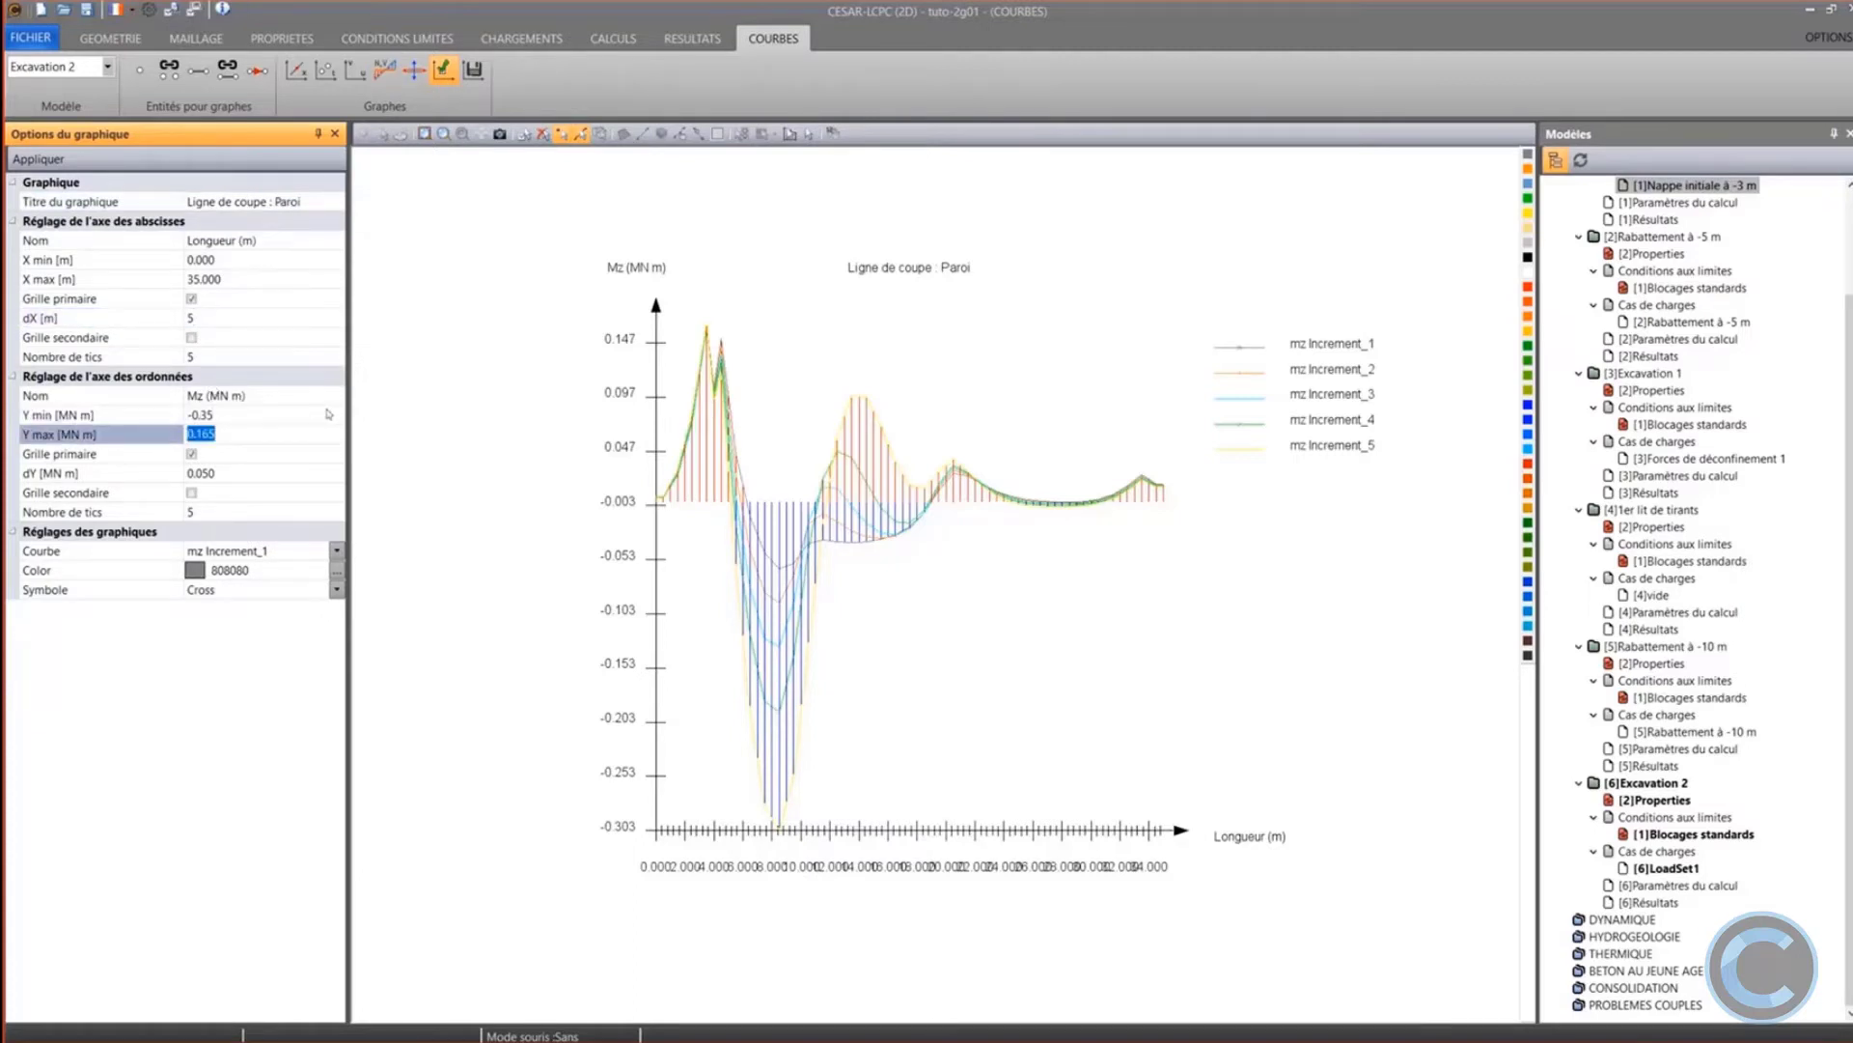
pyautogui.write('0.2')
pyautogui.press('Tab')
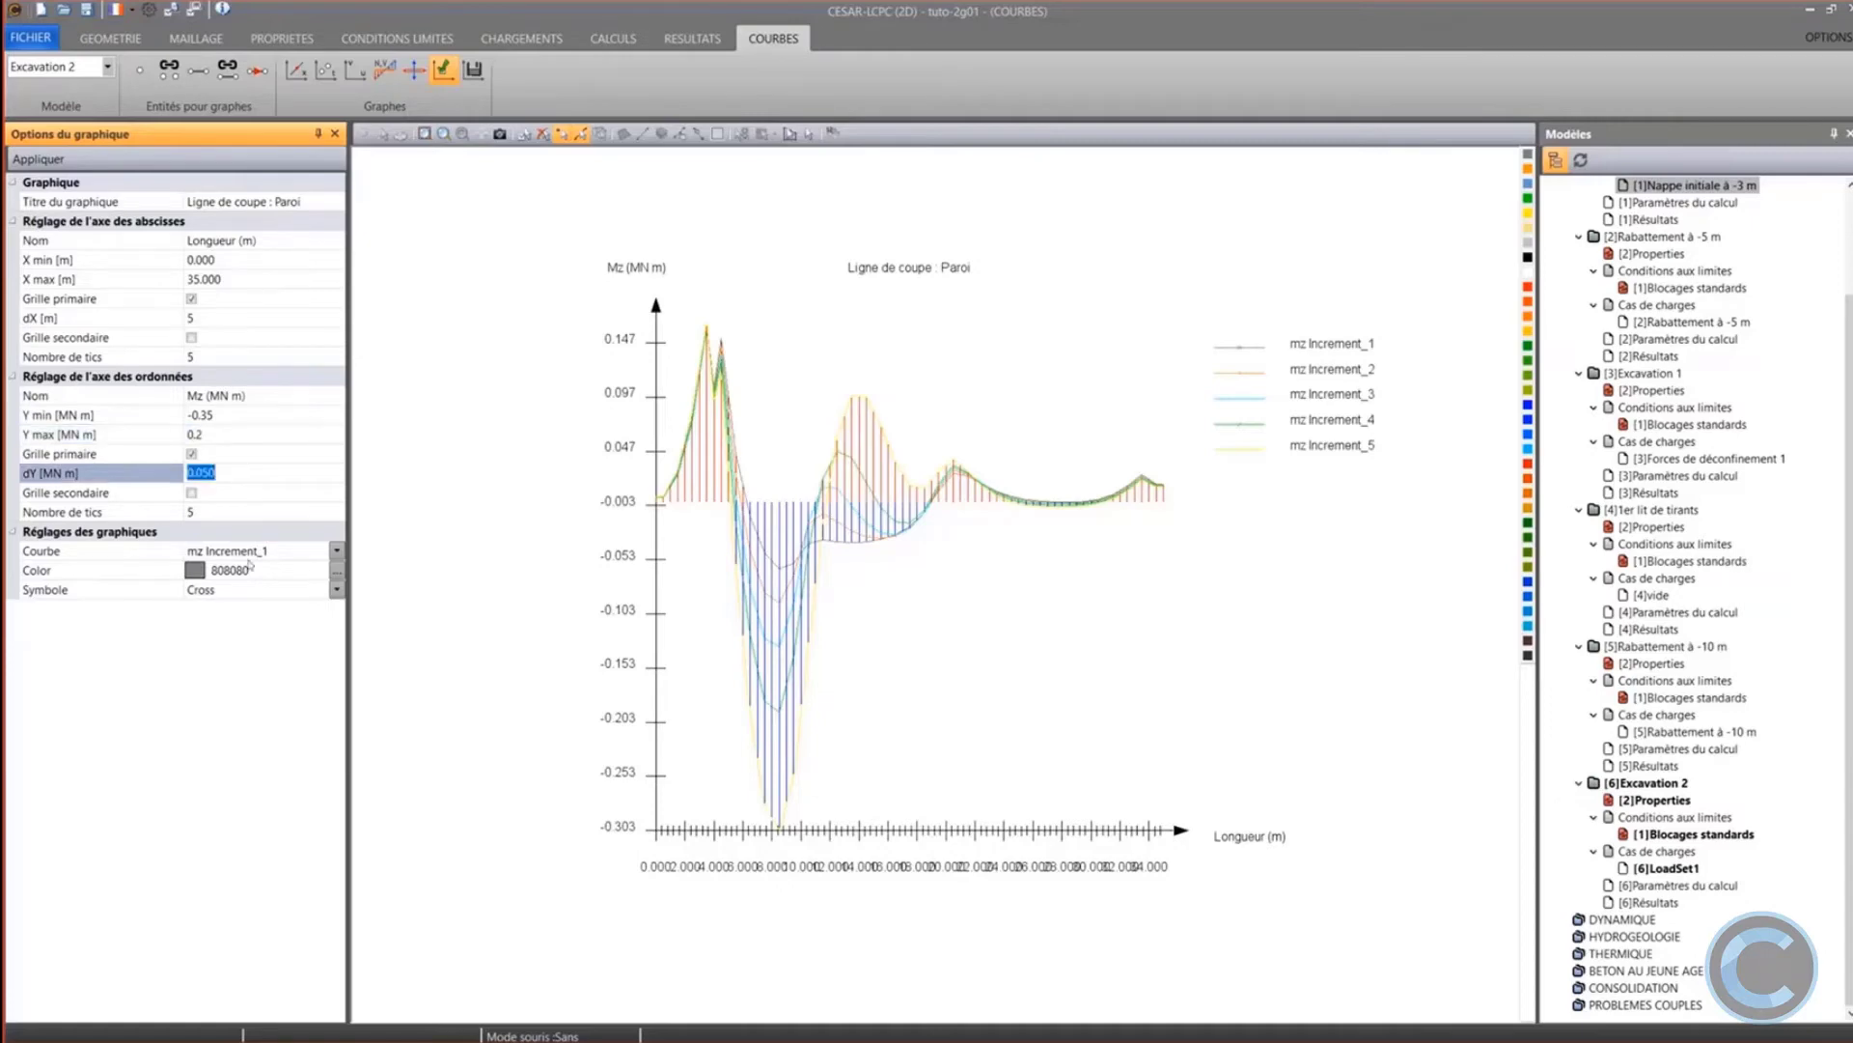
pyautogui.click(39, 159)
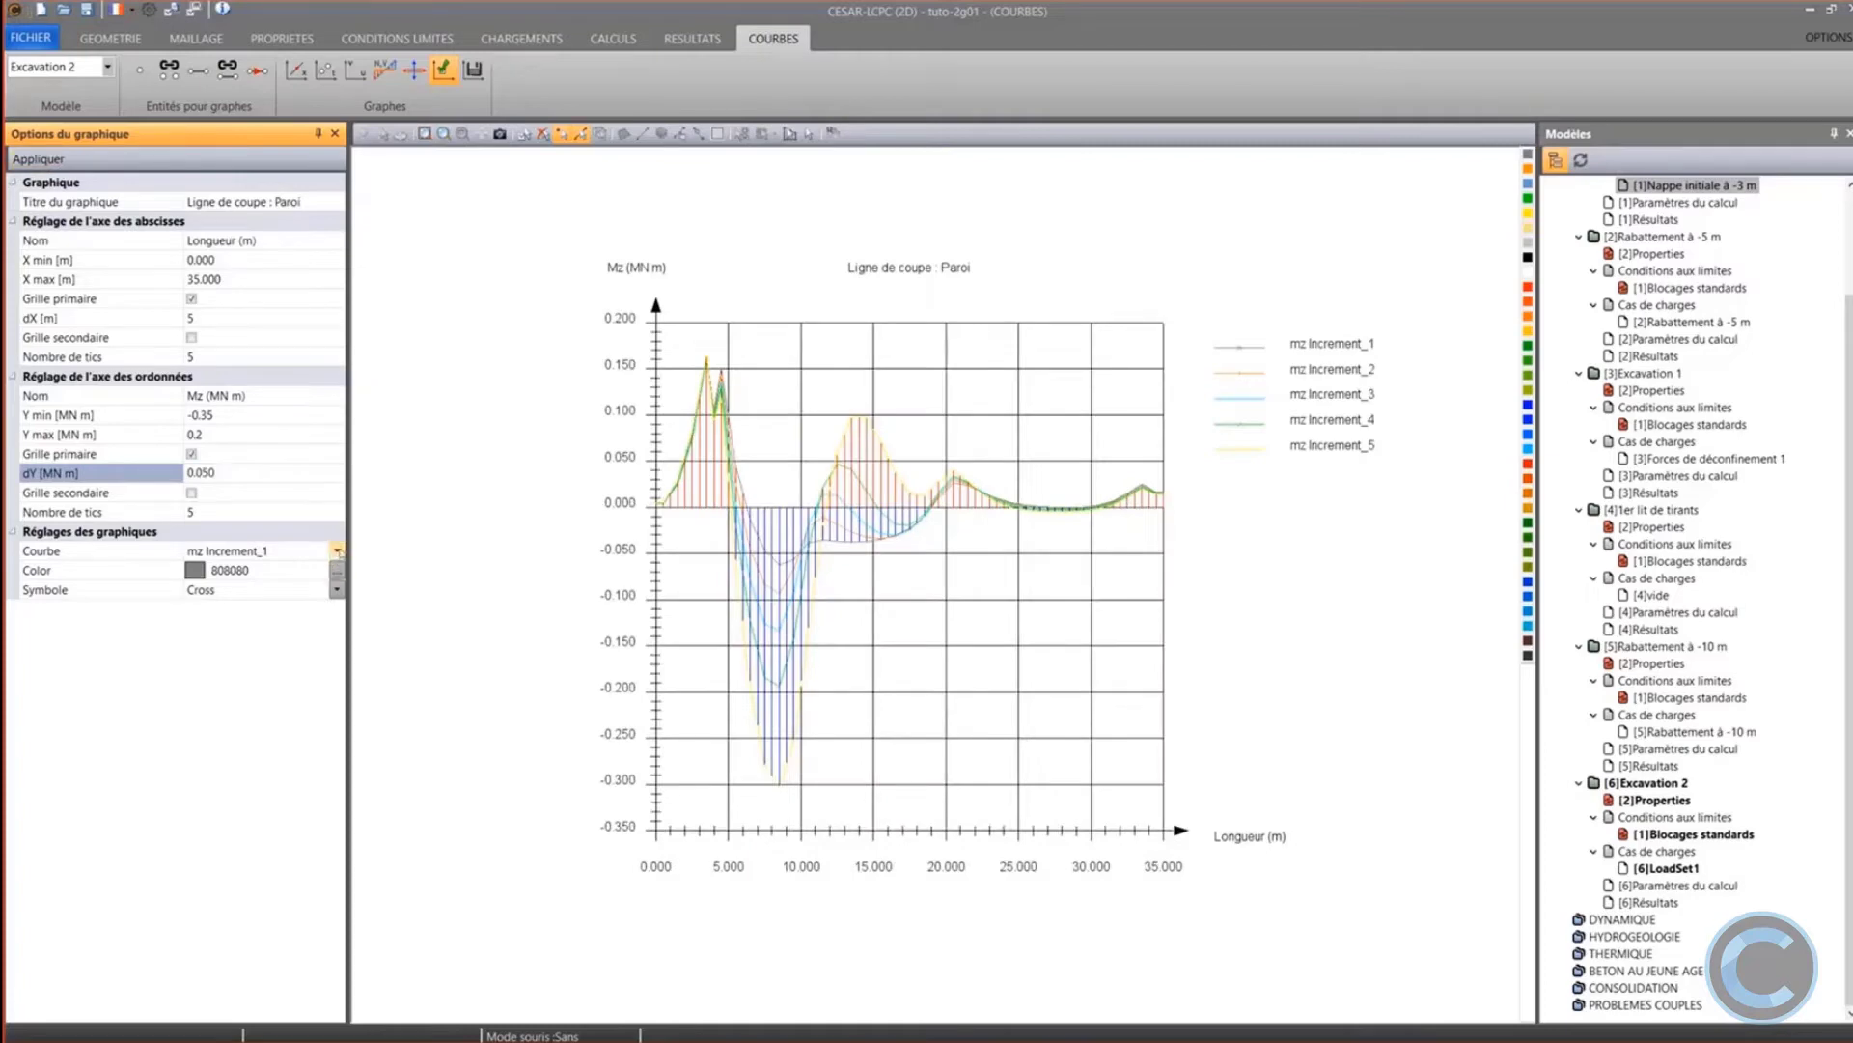
# Change the colour of the mz Increment_5 curve to red (FF0000) and apply it
pyautogui.click(336, 551)
pyautogui.click(267, 602)
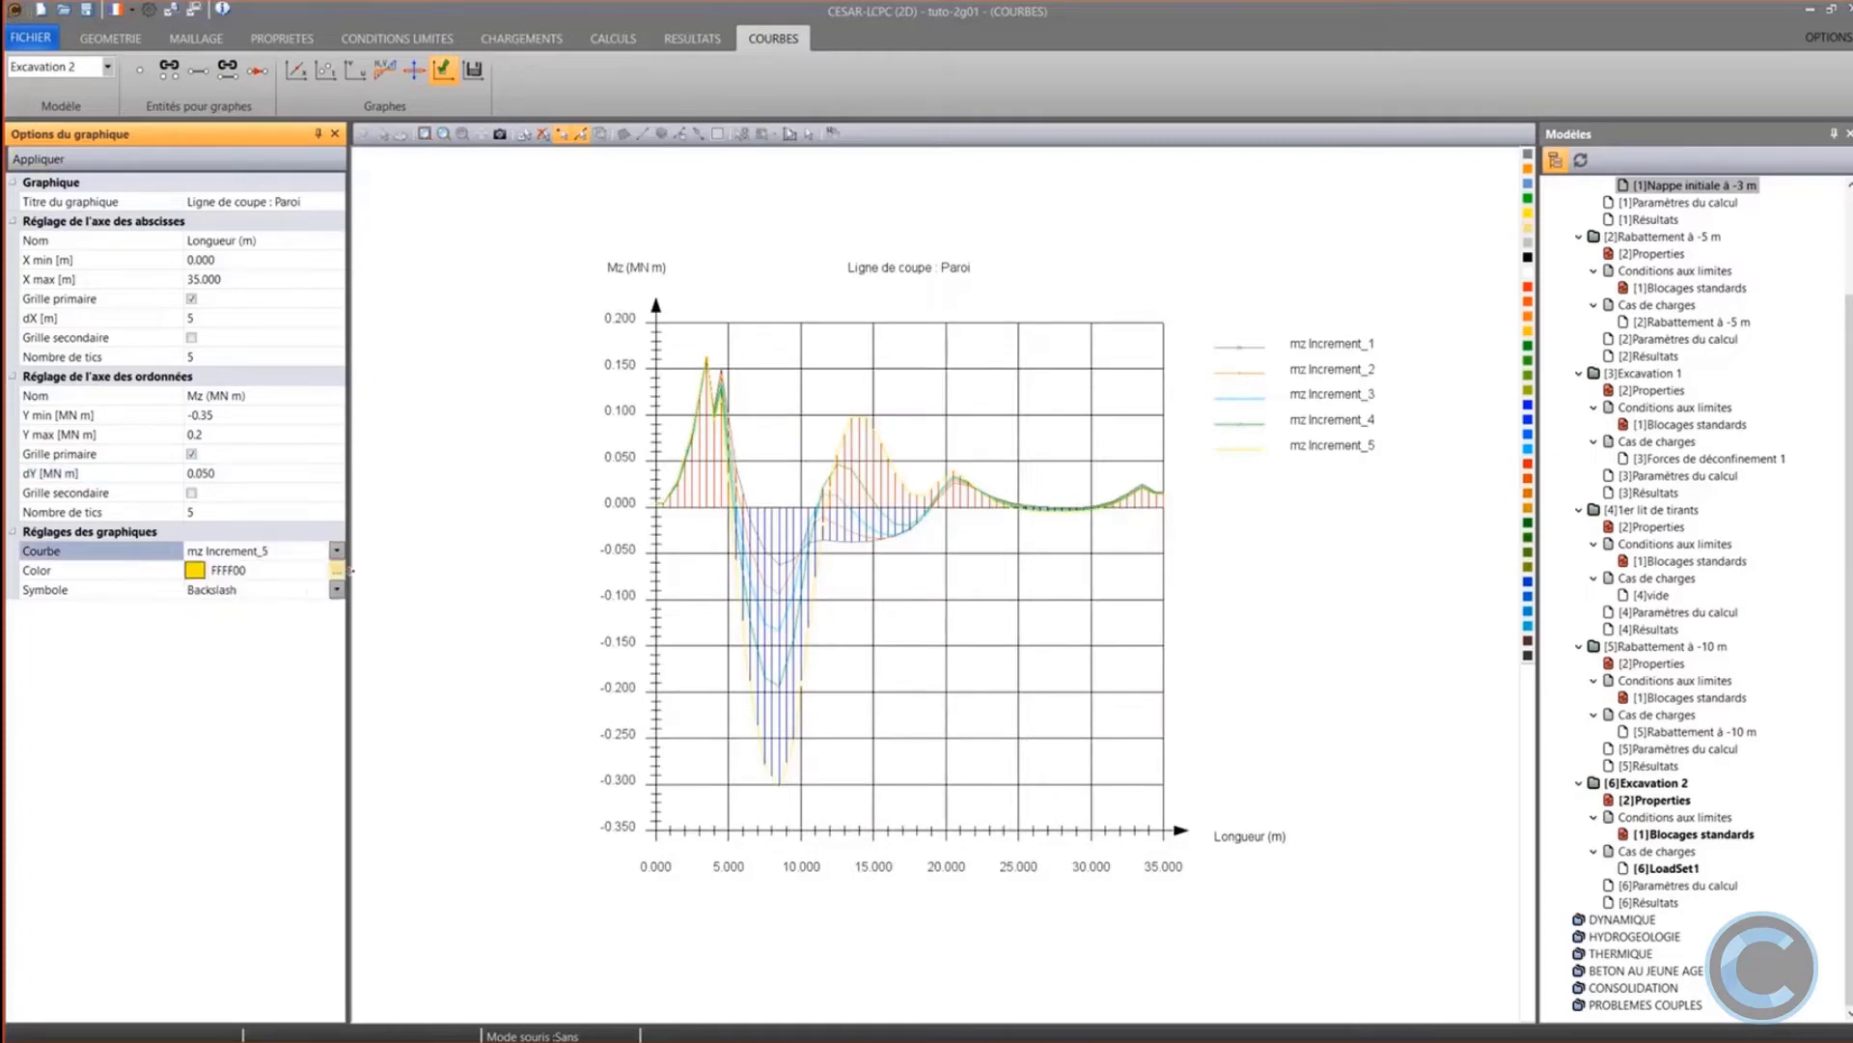
pyautogui.click(336, 570)
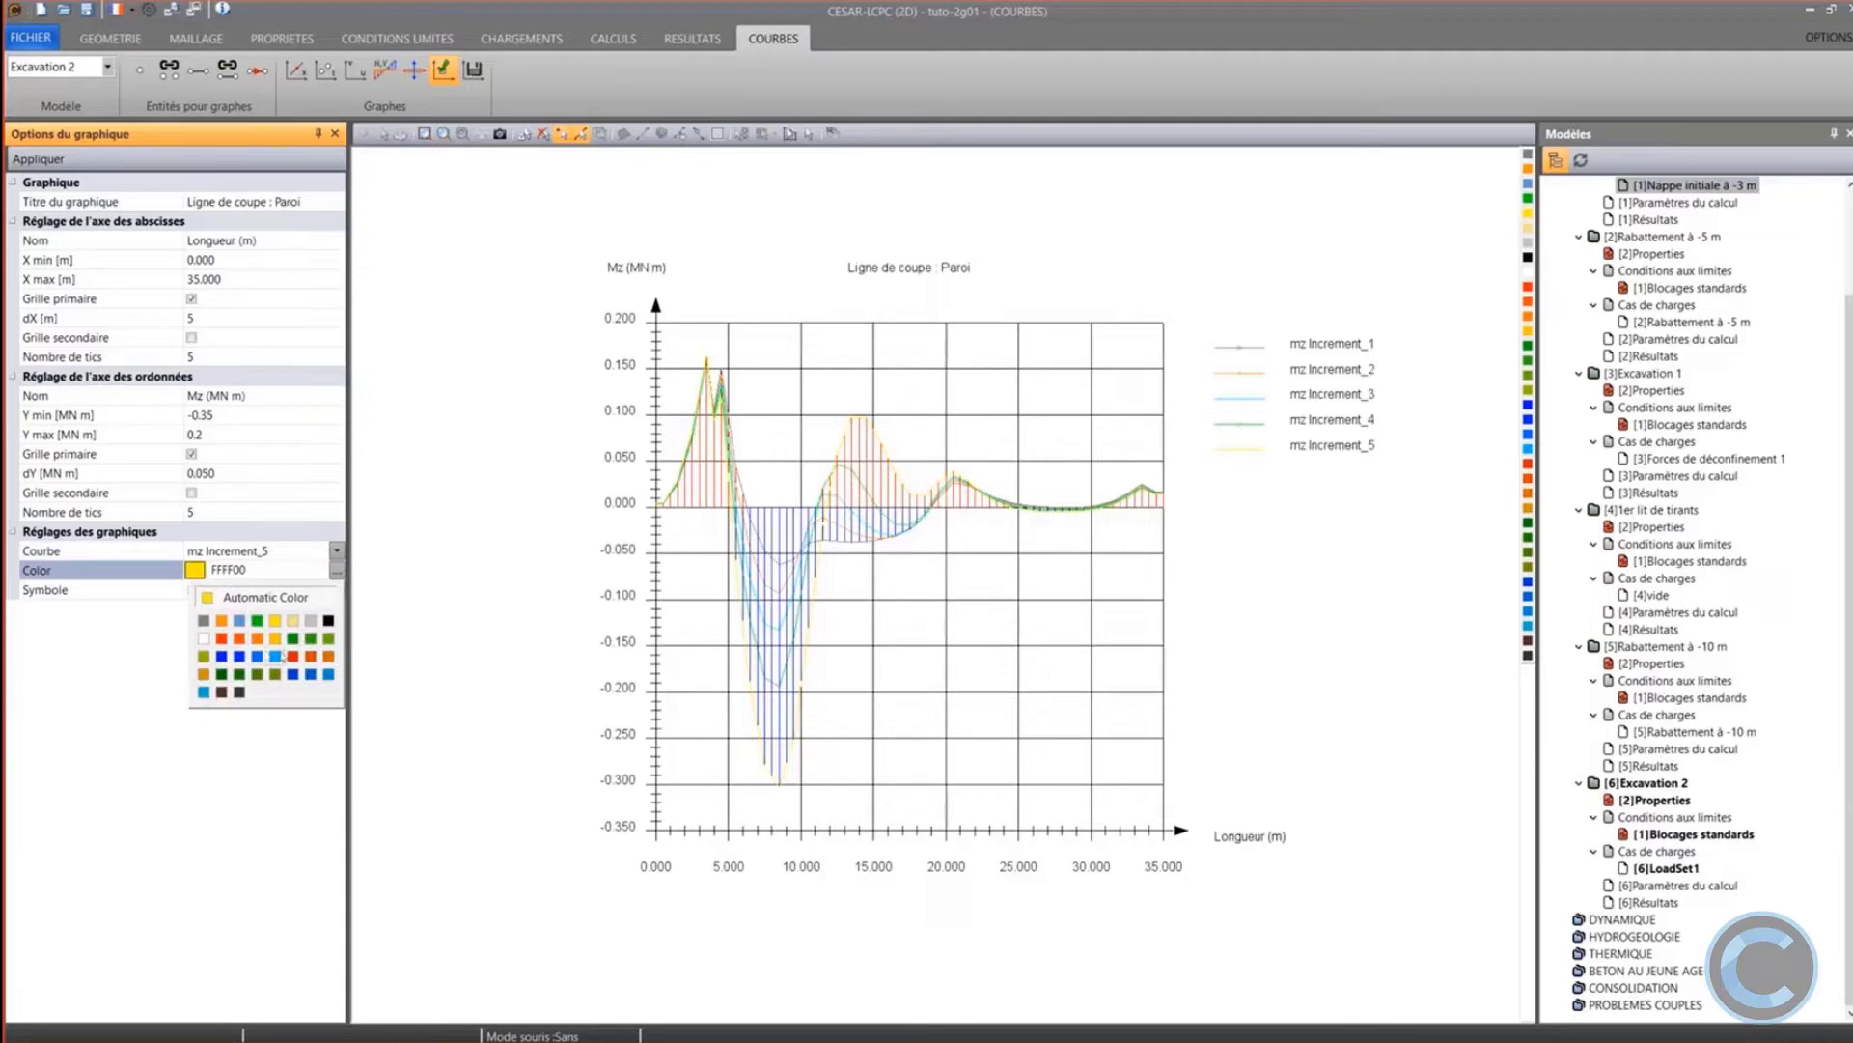
pyautogui.click(221, 638)
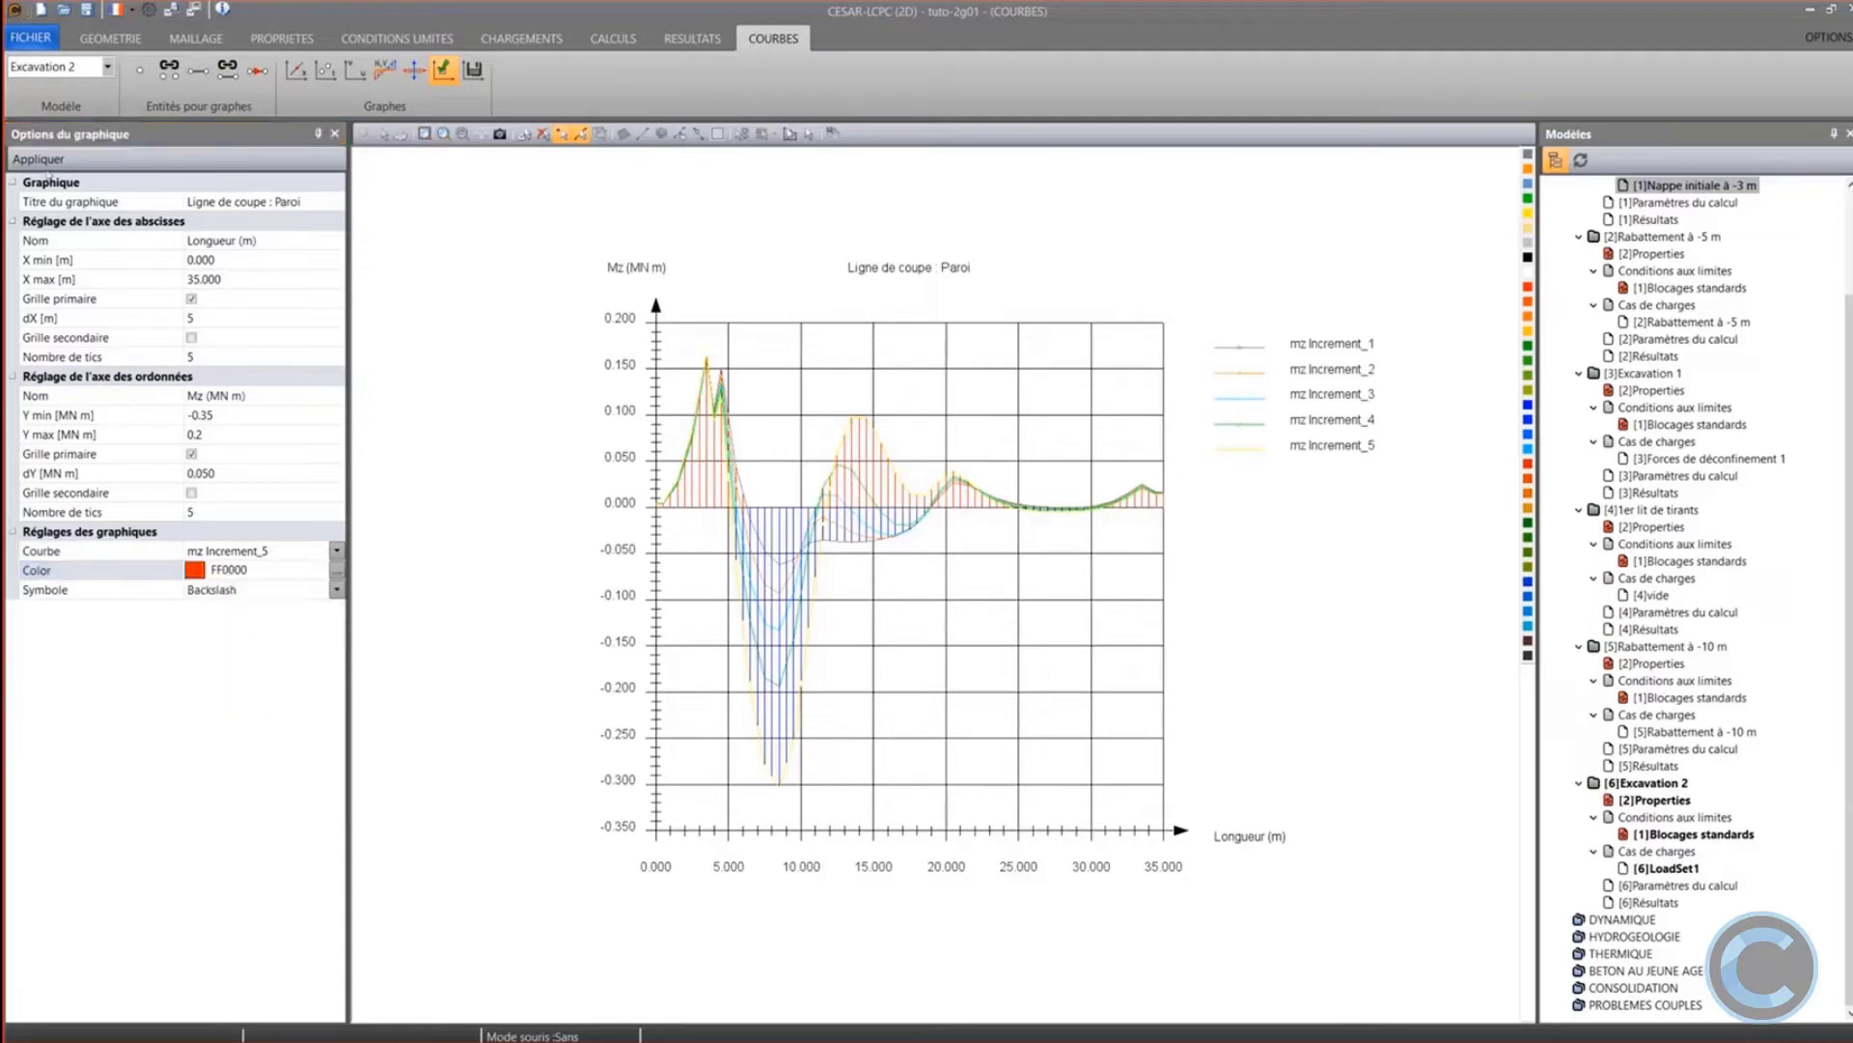
pyautogui.click(43, 160)
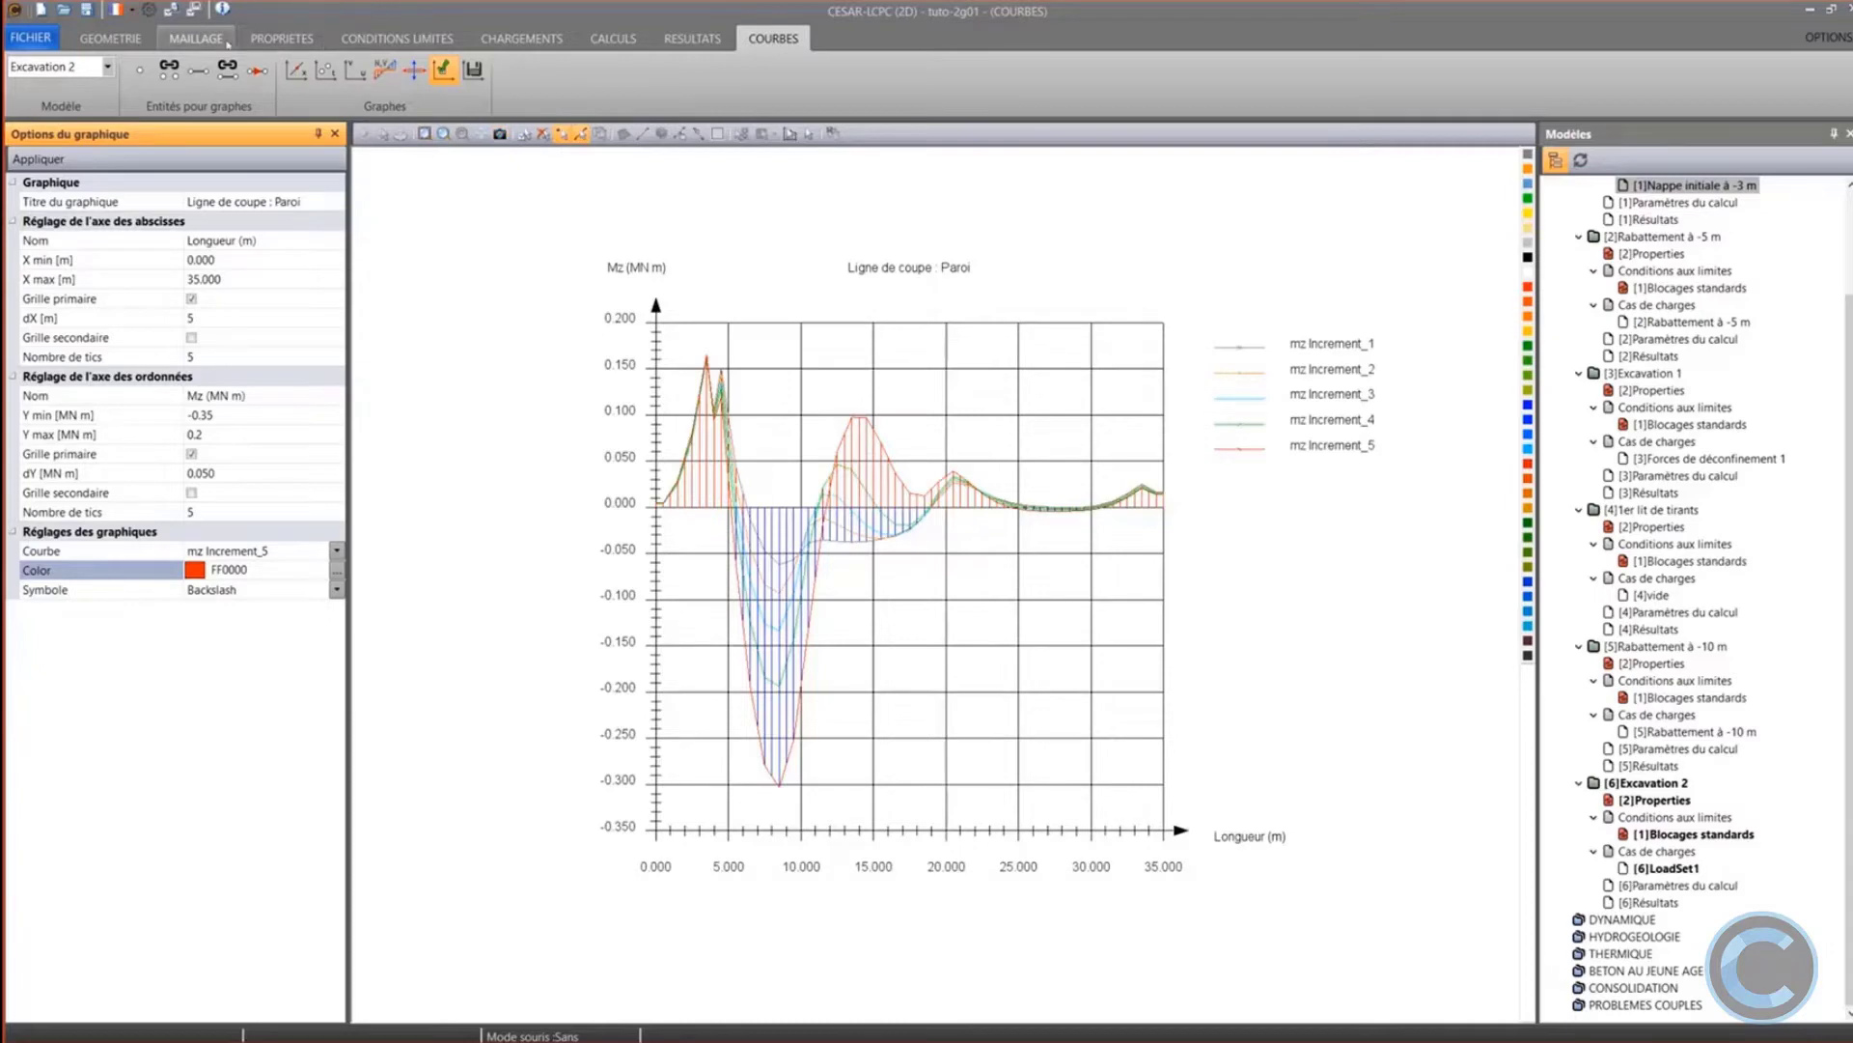
# Review the mesh, properties, boundary conditions, loadings and results of the Excavation 2 model
pyautogui.click(227, 43)
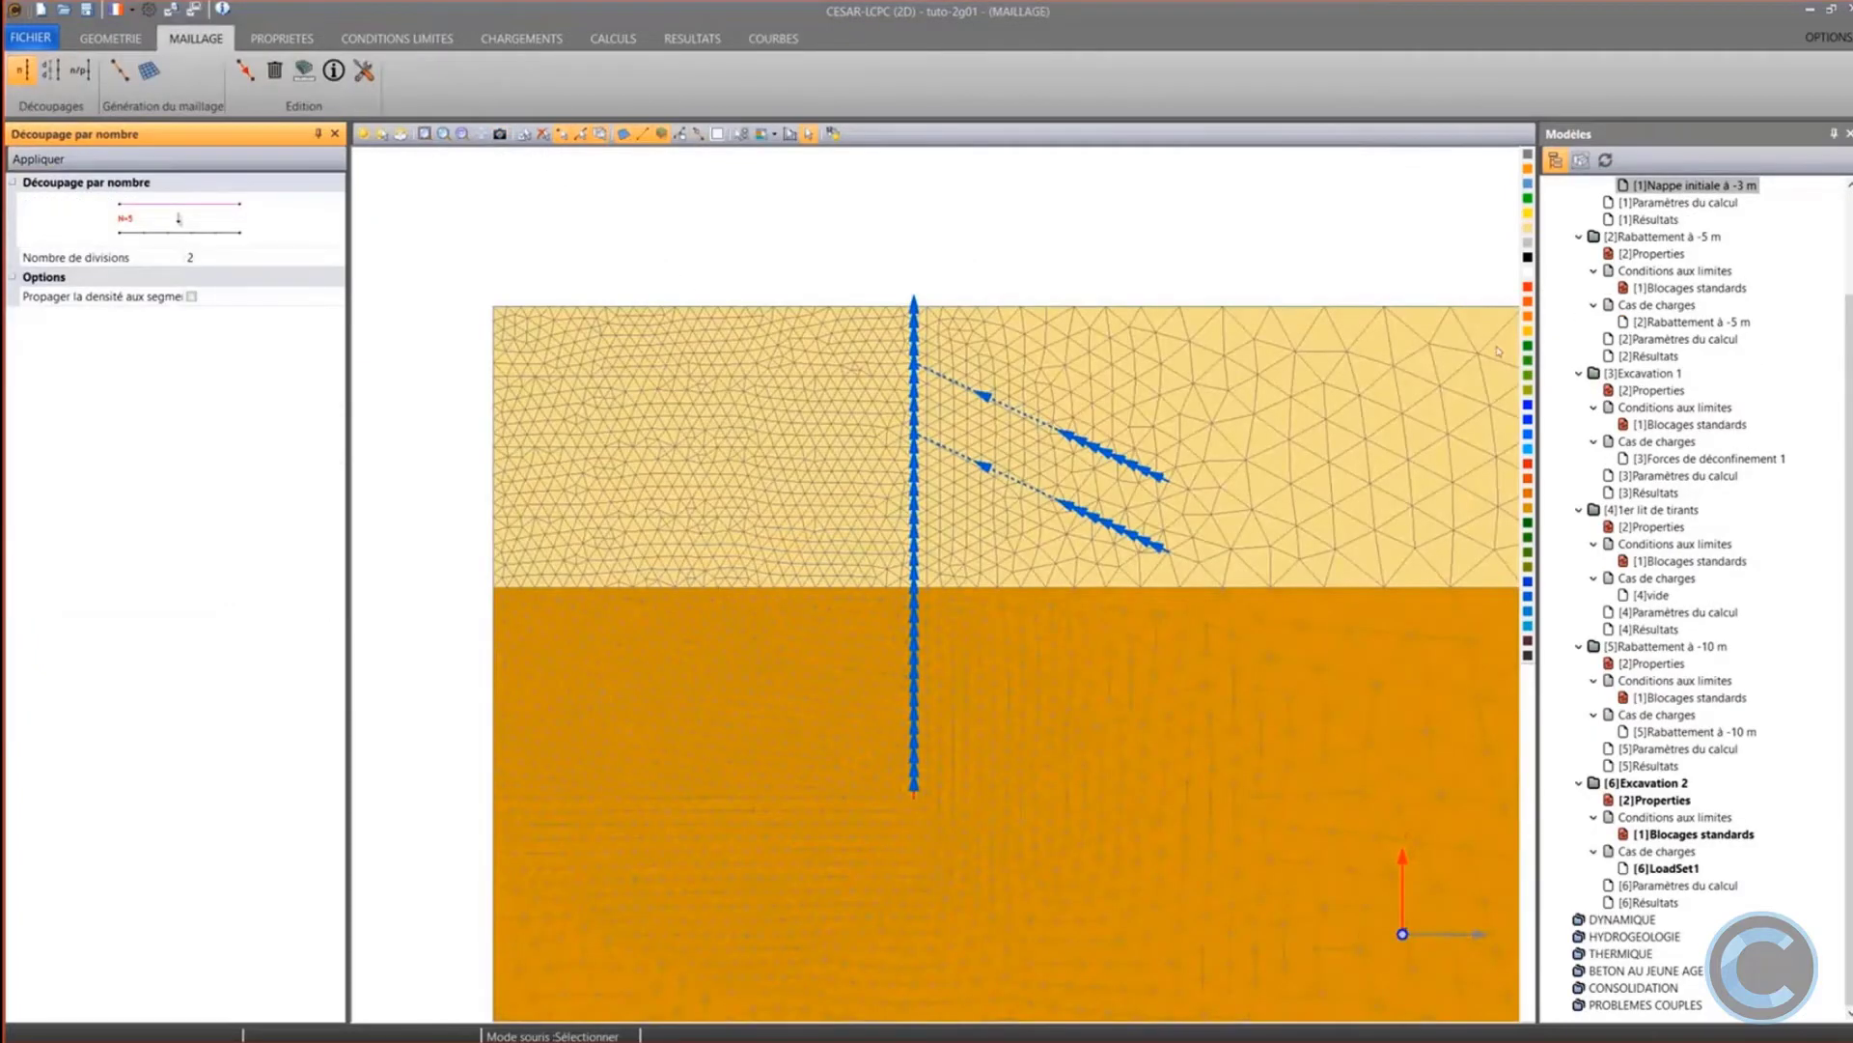
pyautogui.scroll(-2, 1006, 773)
pyautogui.scroll(-1, 918, 585)
pyautogui.moveTo(918, 585); pyautogui.dragTo(799, 425, button='middle')
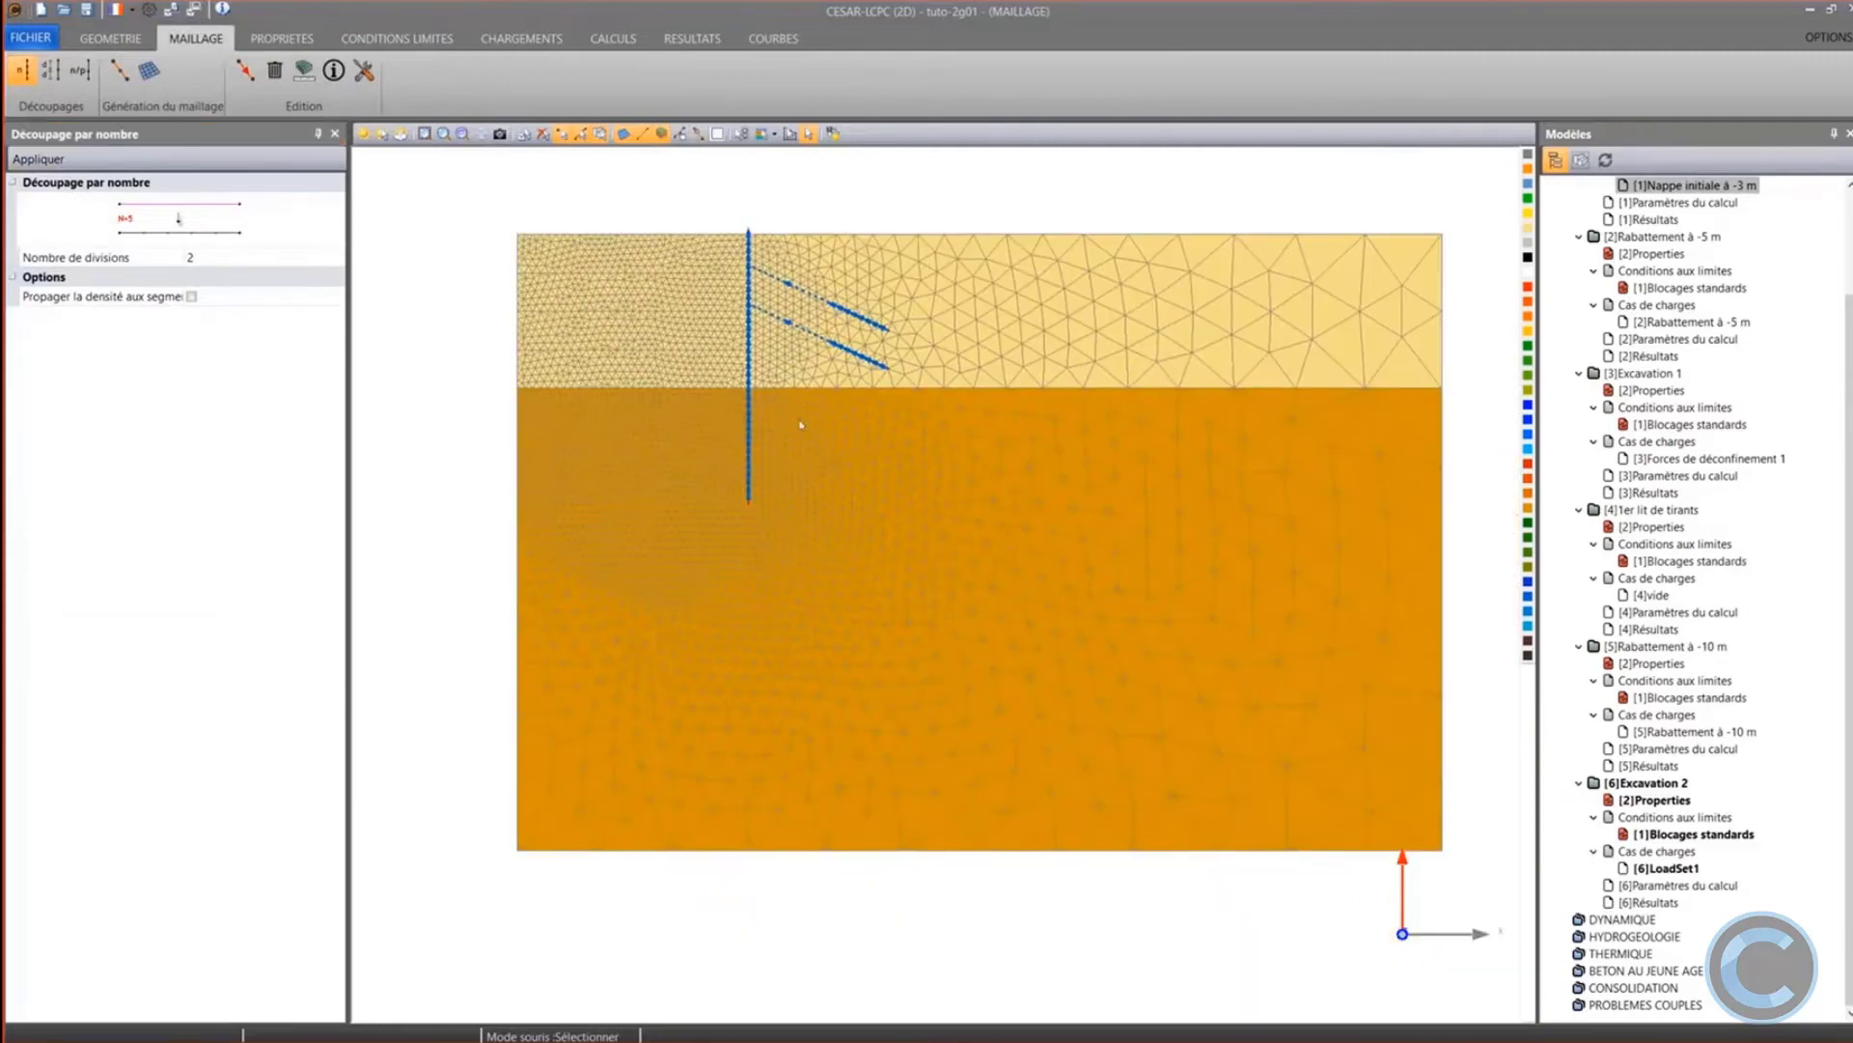
pyautogui.scroll(1, 797, 430)
pyautogui.click(423, 133)
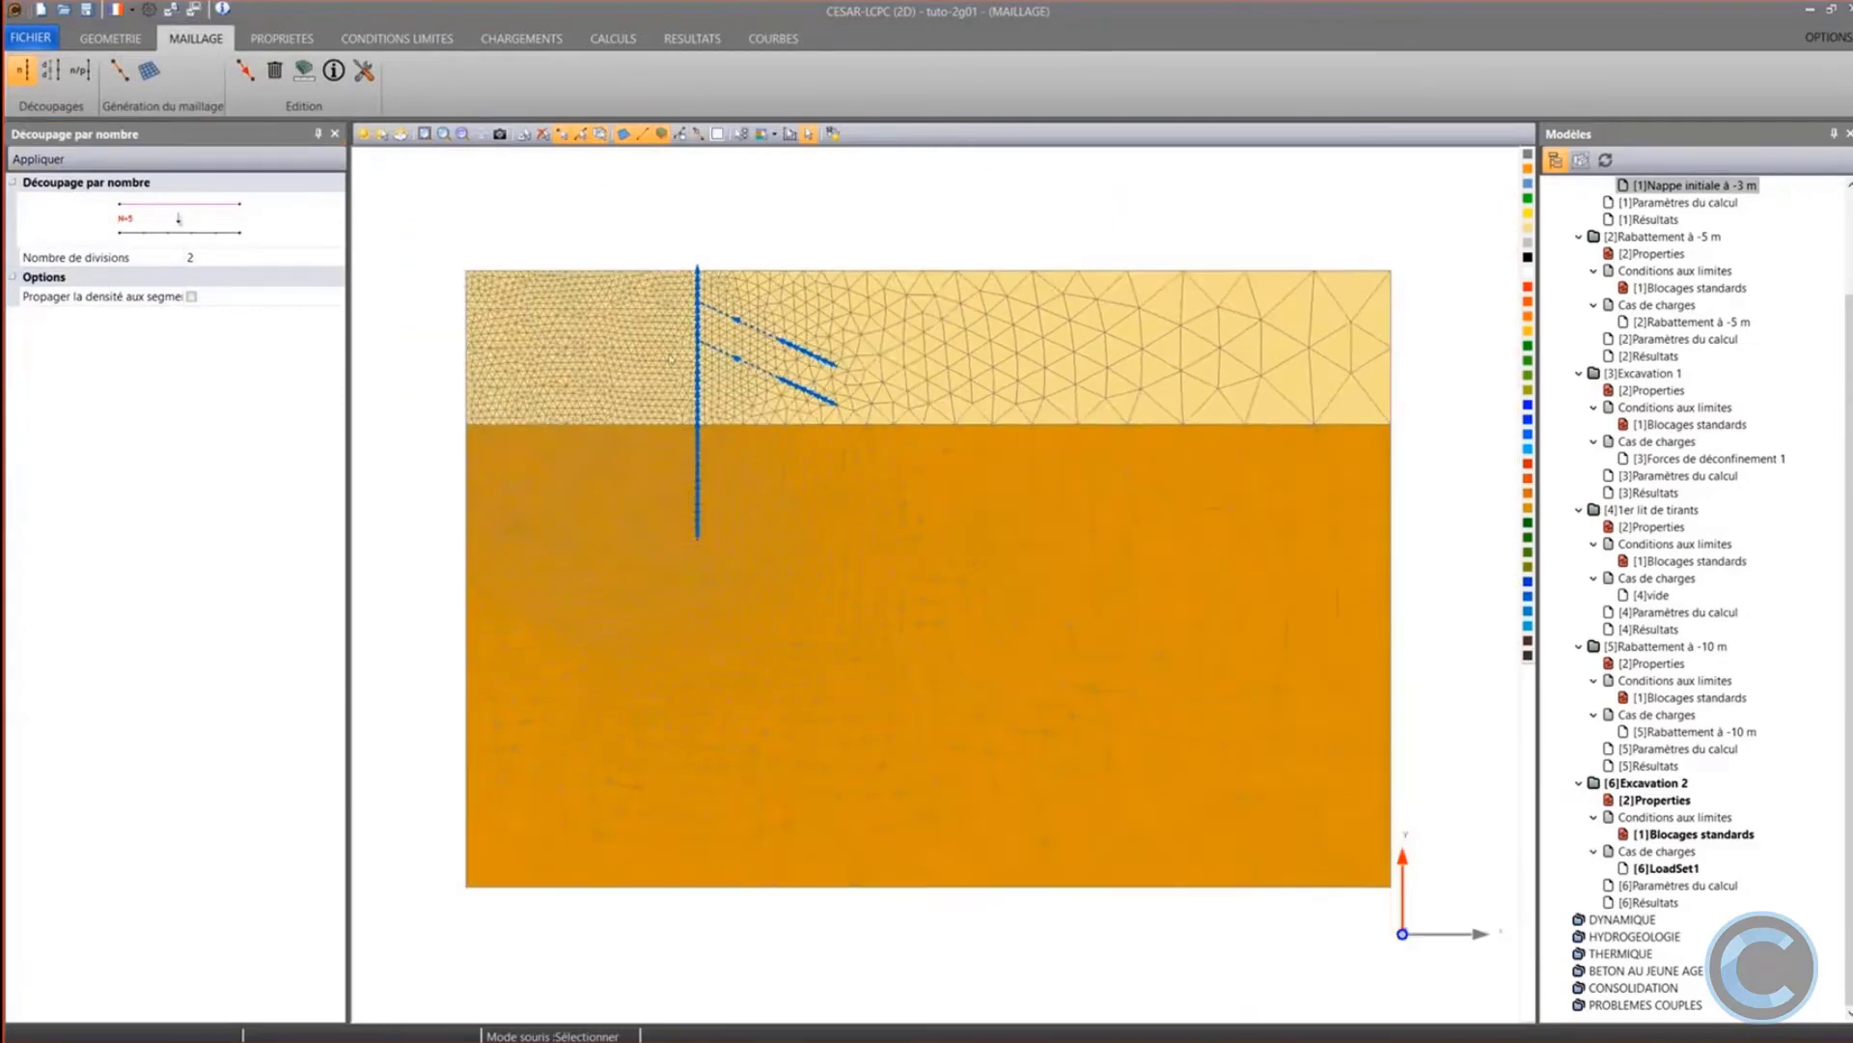
pyautogui.click(266, 39)
pyautogui.click(397, 39)
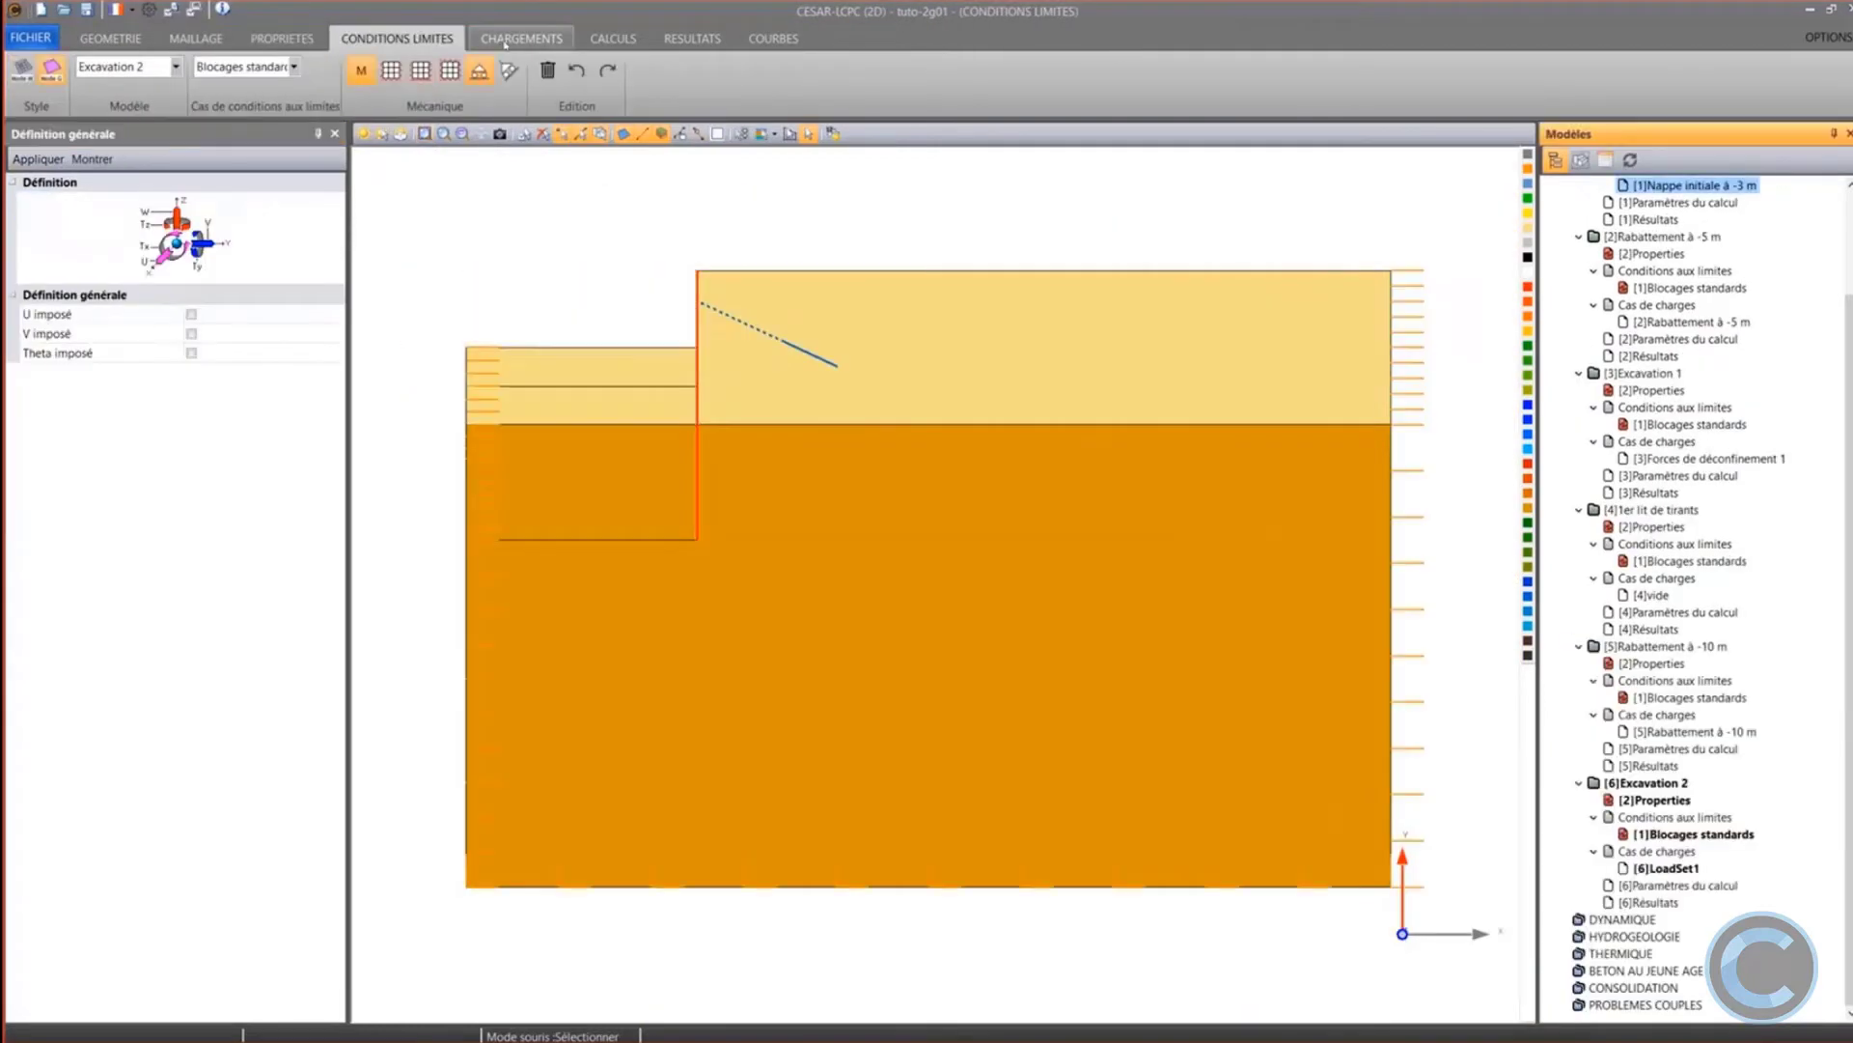
pyautogui.click(505, 42)
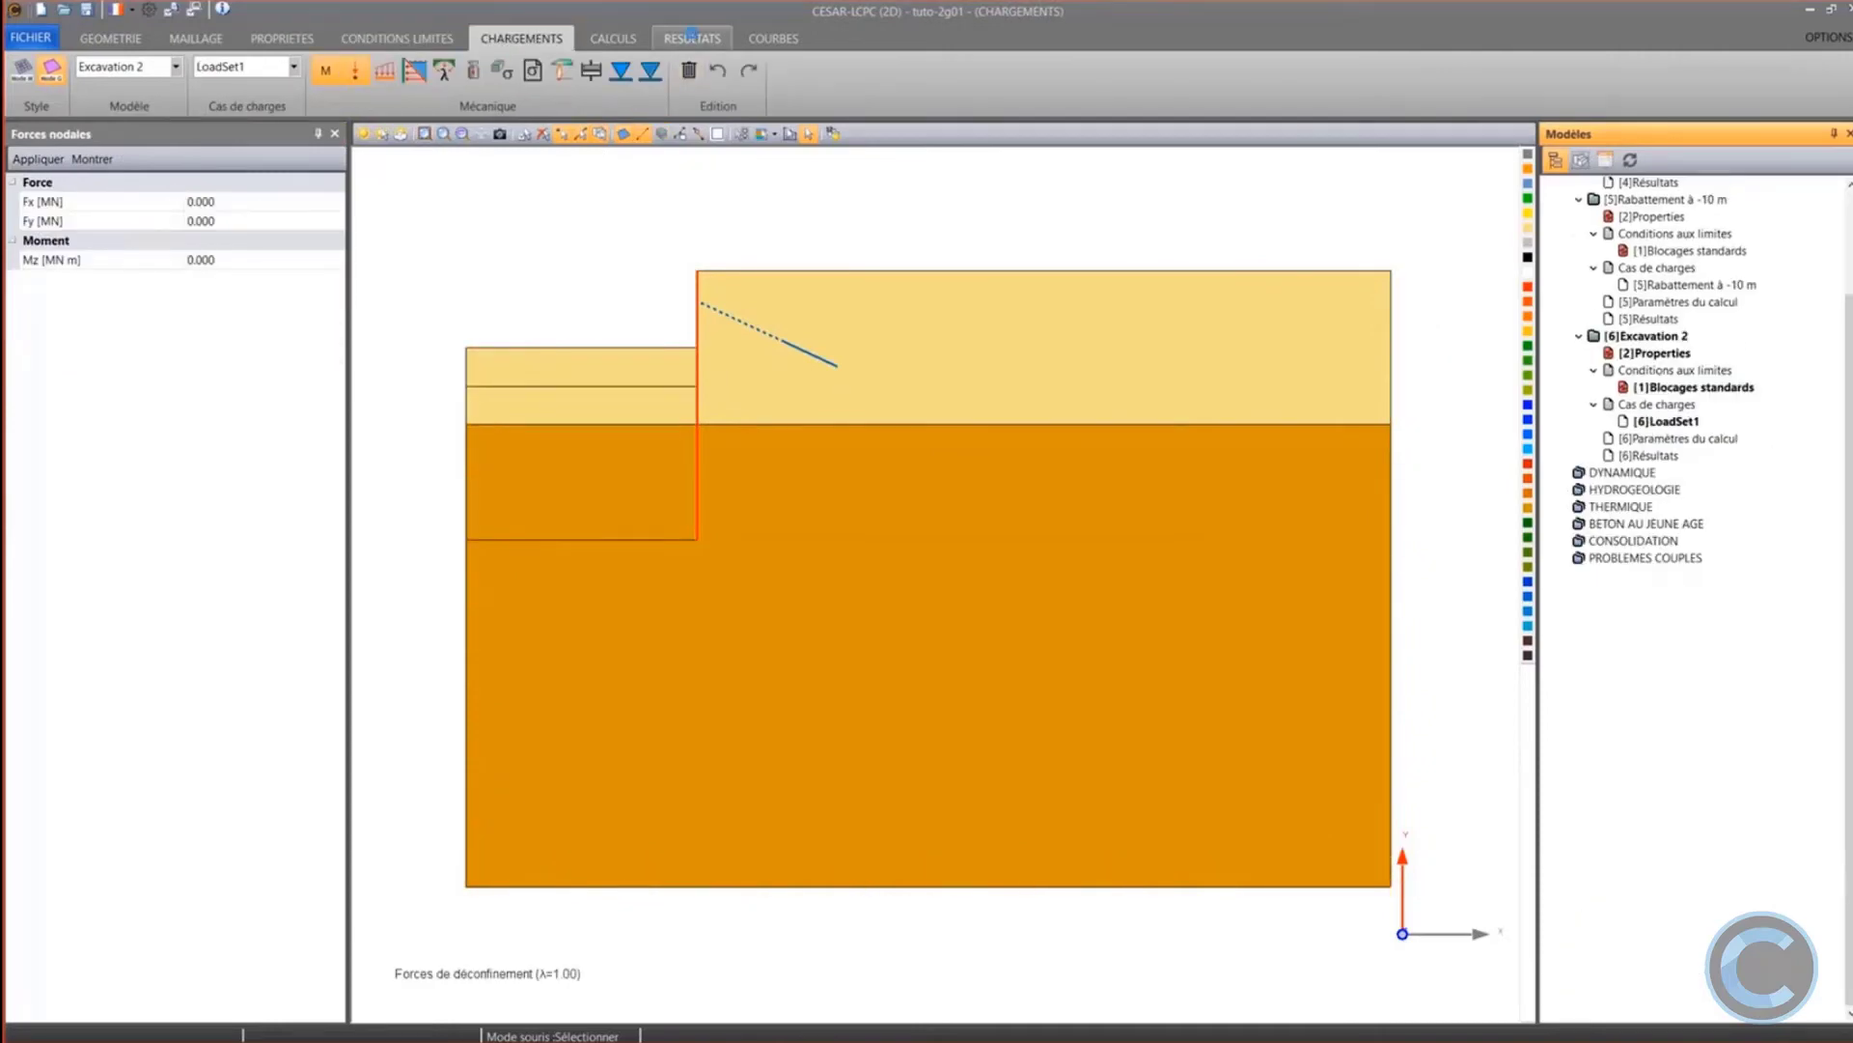
pyautogui.click(691, 37)
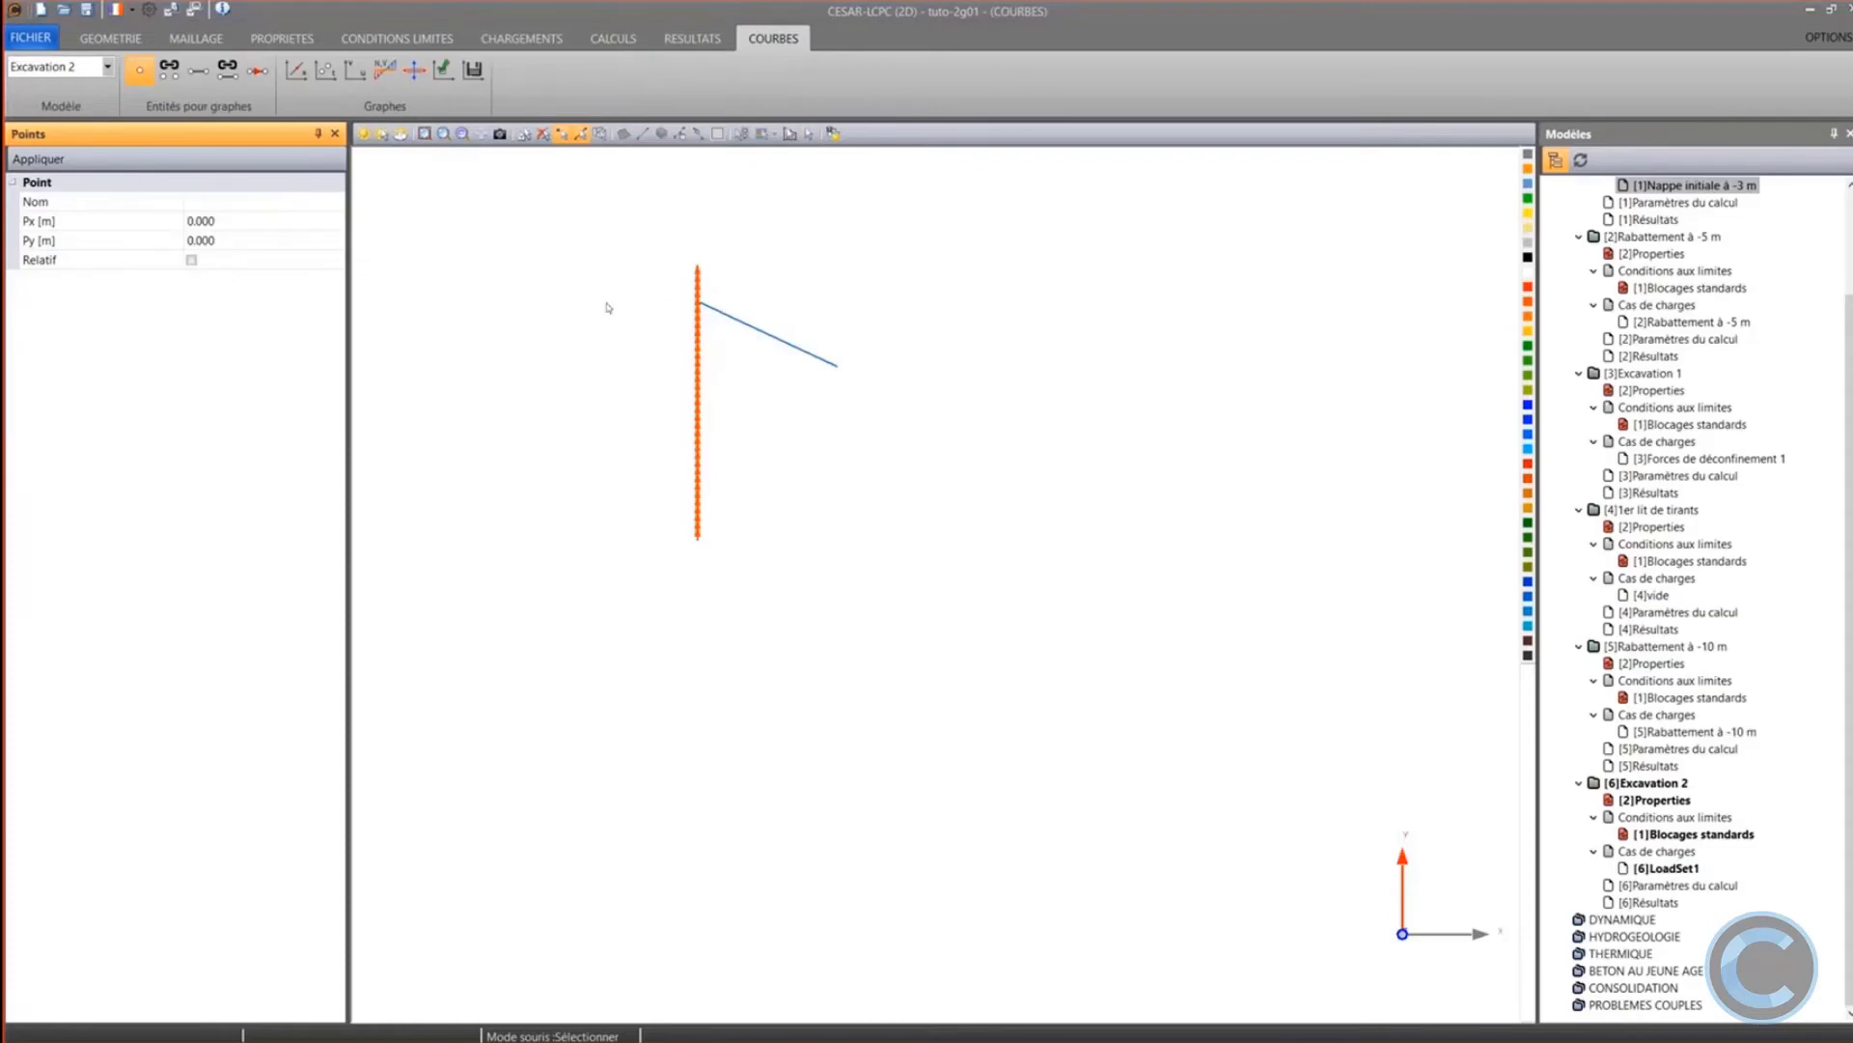
# Plot Mz along the Paroi cut line again for all increments and open the graph data export for file naming
pyautogui.click(384, 69)
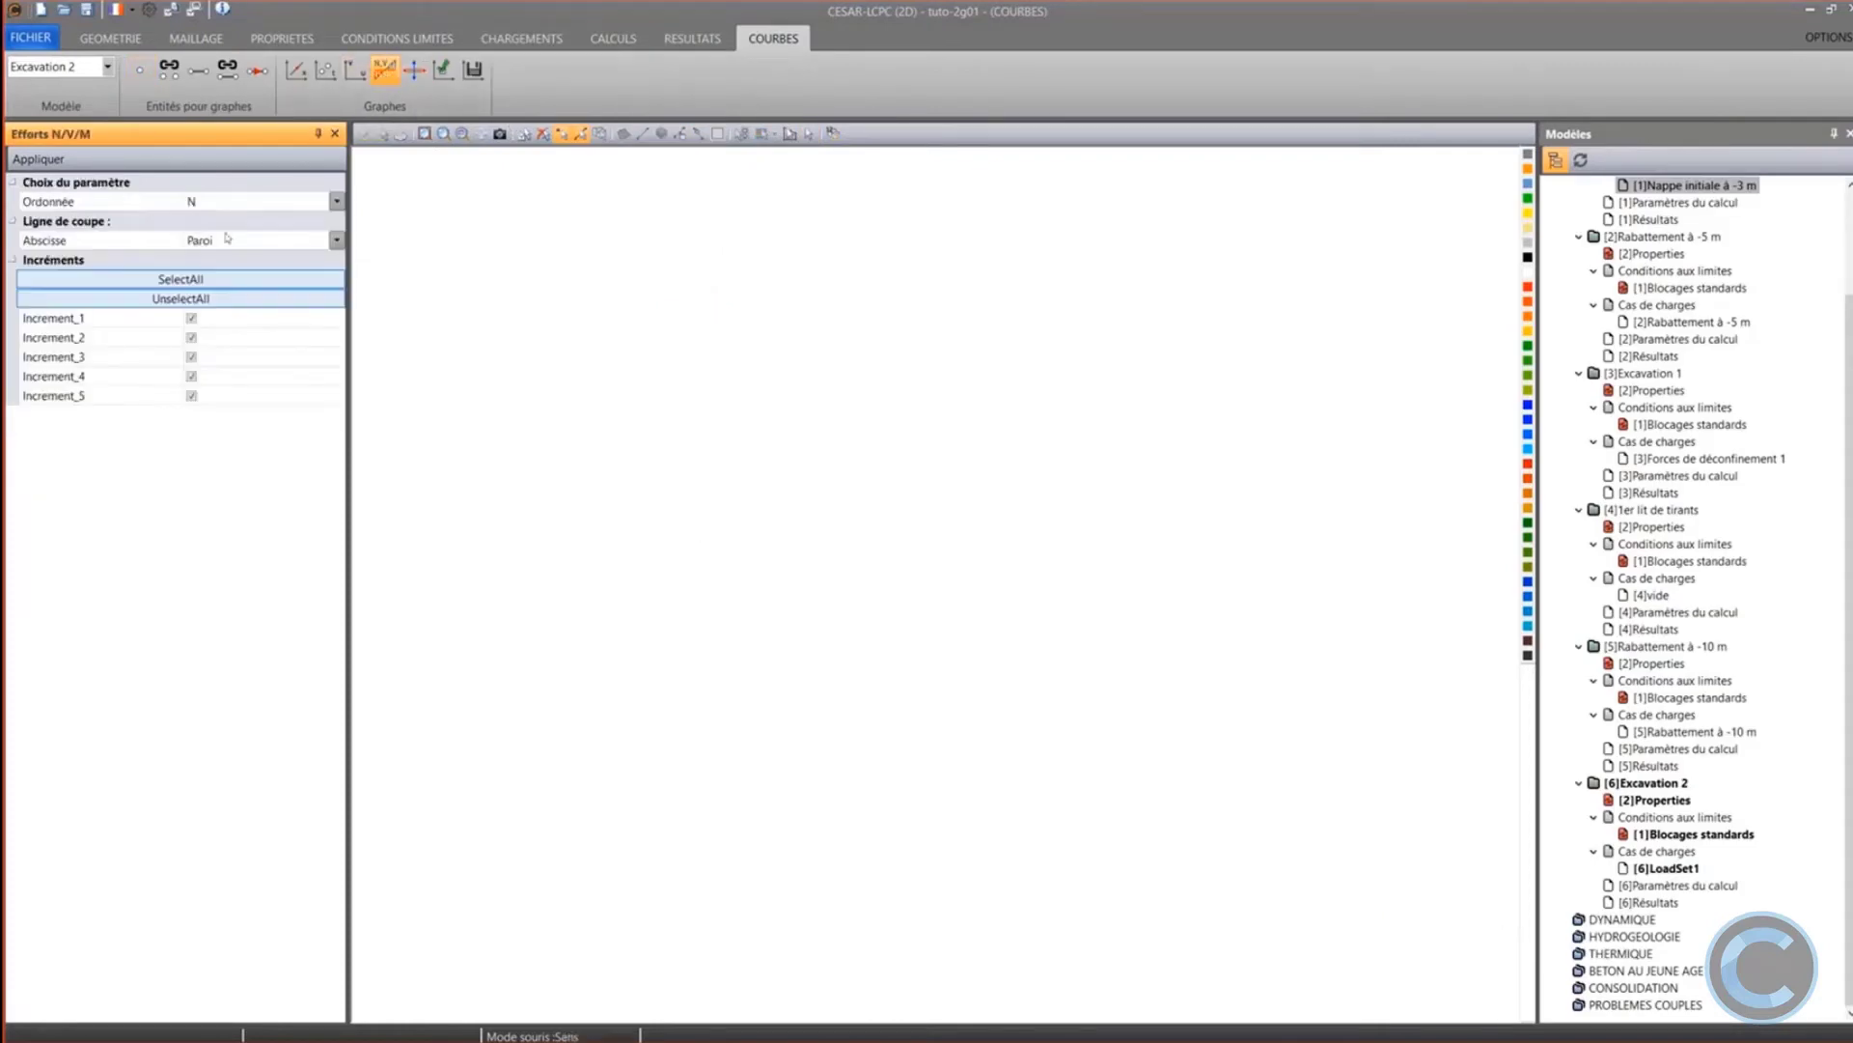
pyautogui.click(231, 203)
pyautogui.click(225, 259)
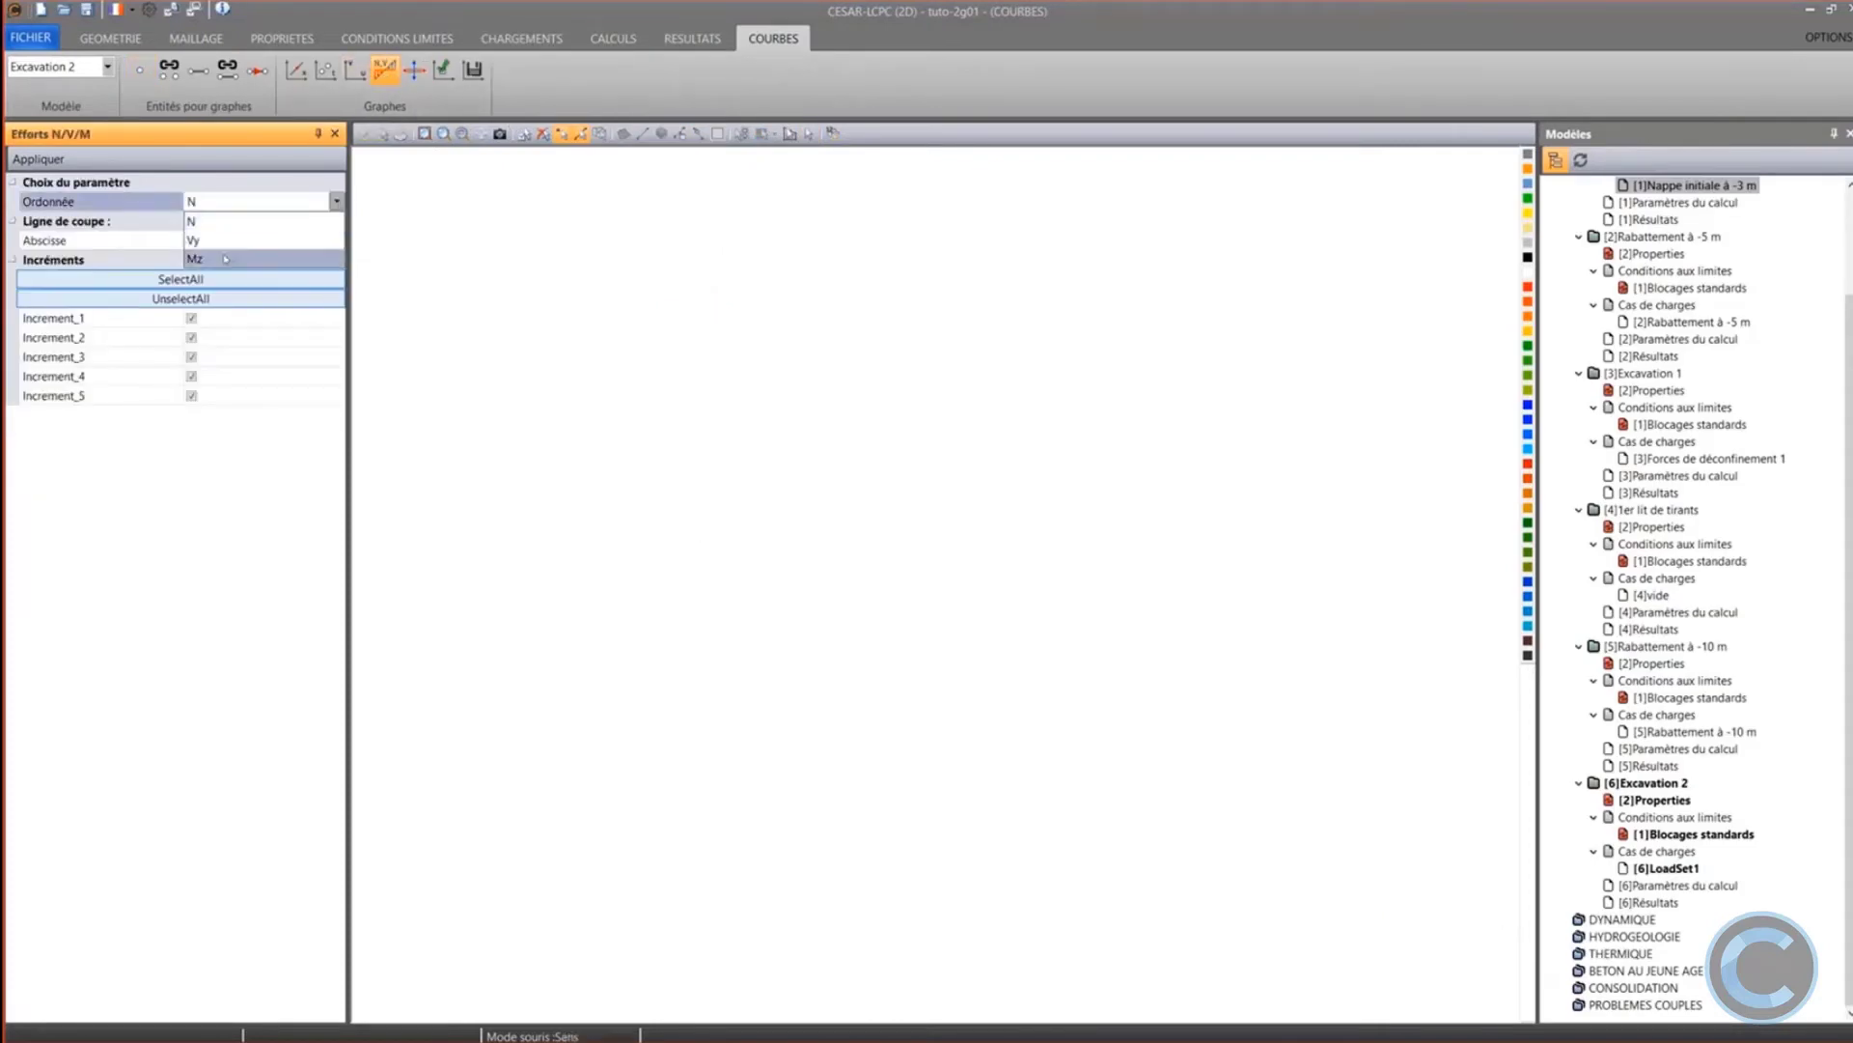
pyautogui.click(473, 69)
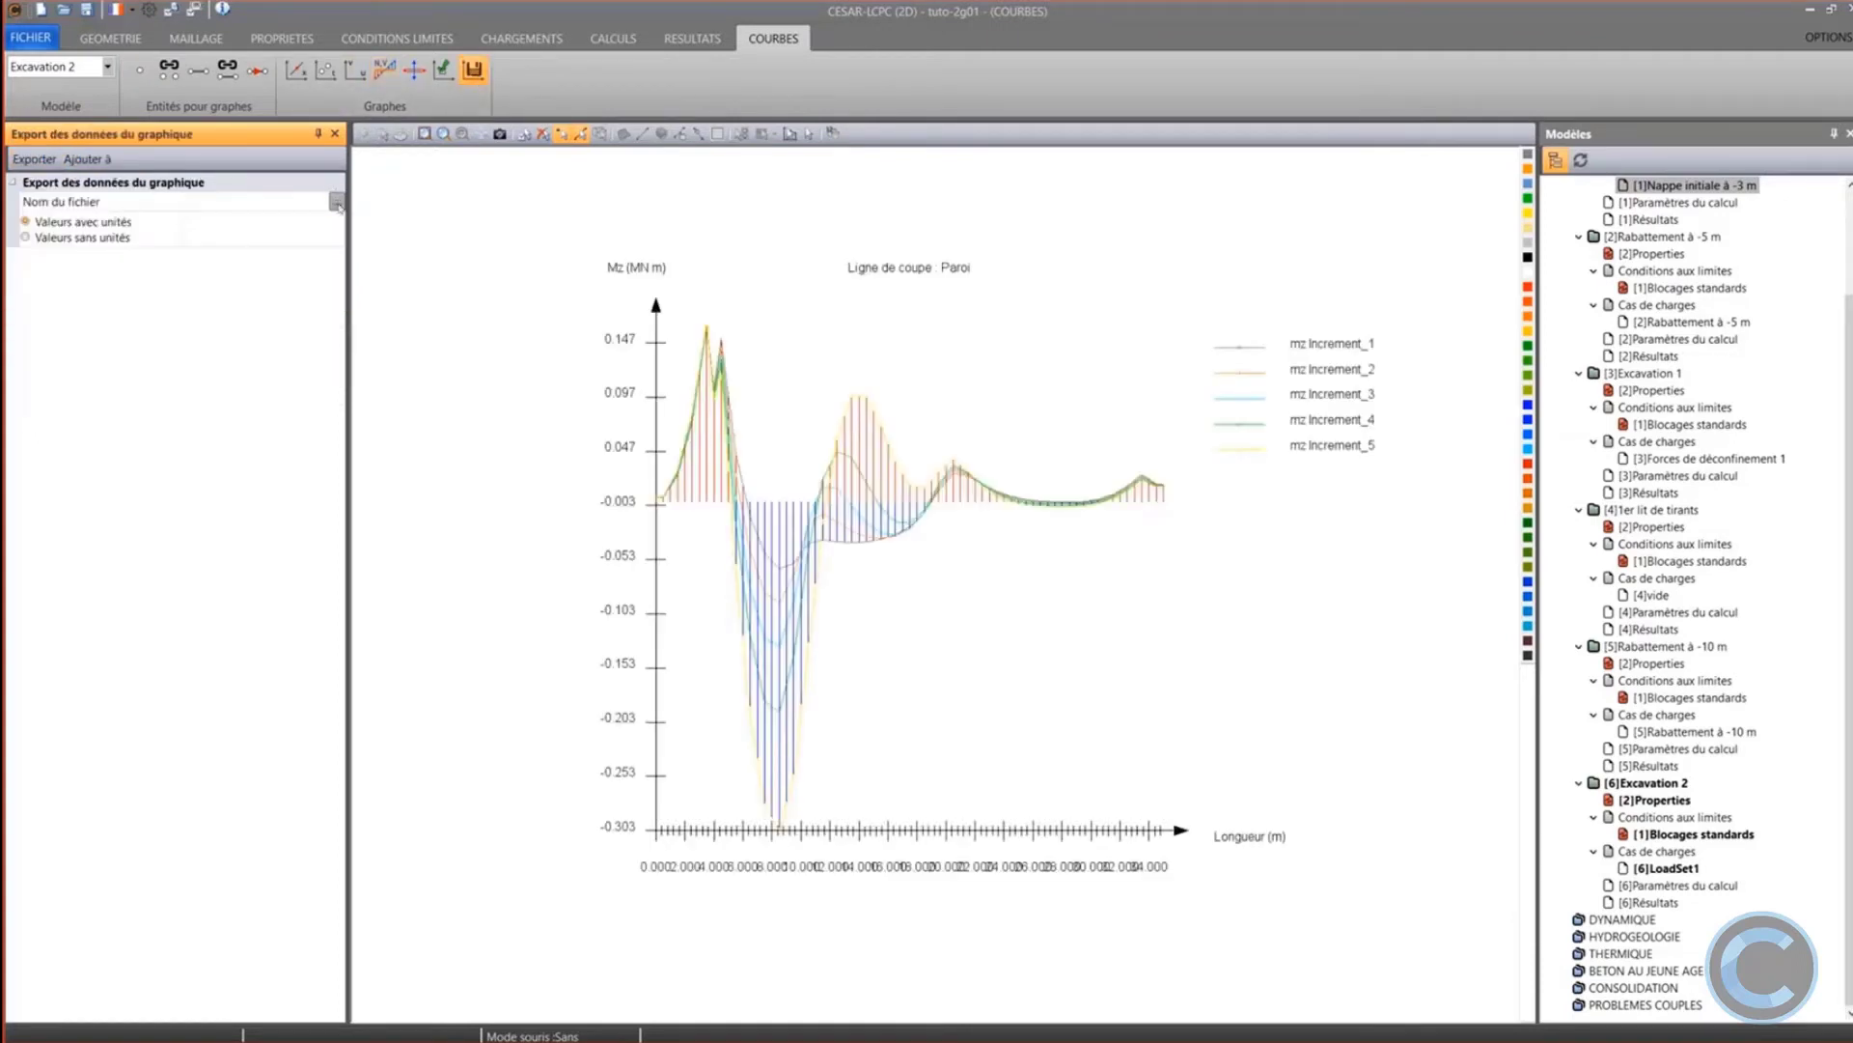
pyautogui.click(299, 205)
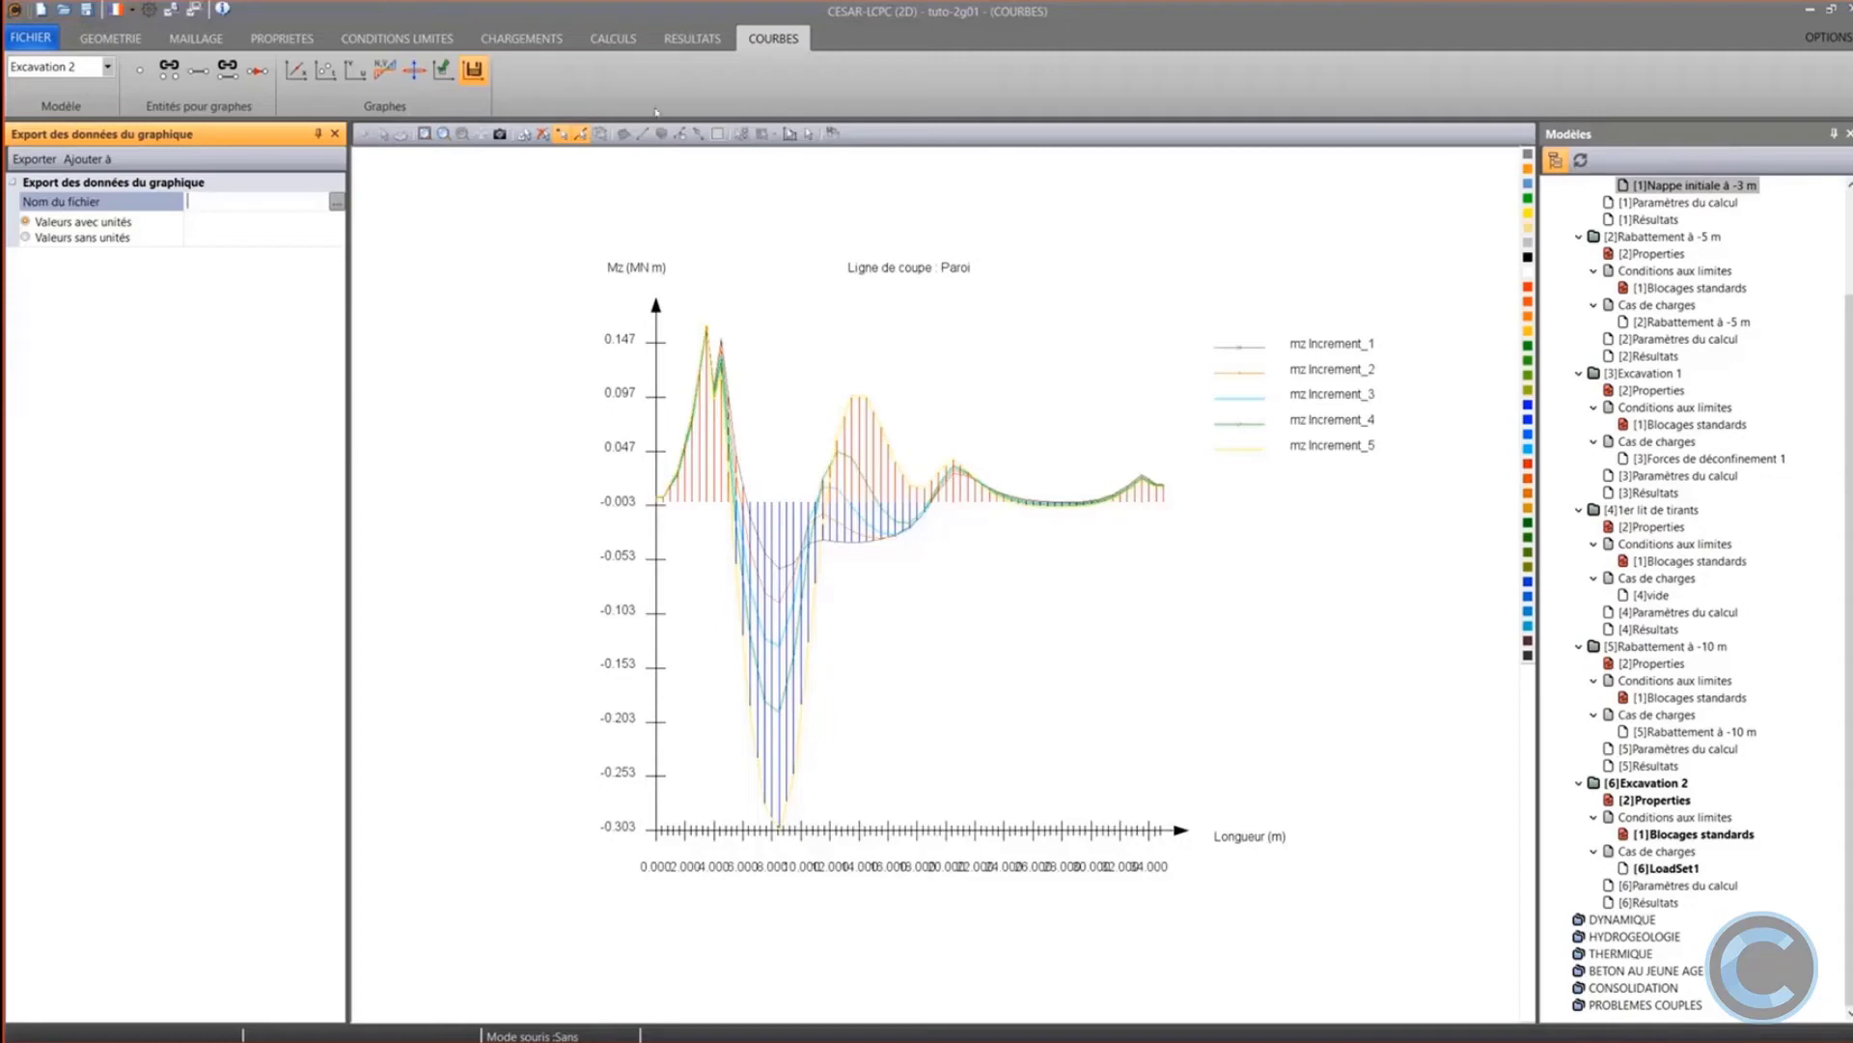
# Return to the Mz results and redisplay the hidden soil blocks around the wall and anchor
pyautogui.click(694, 49)
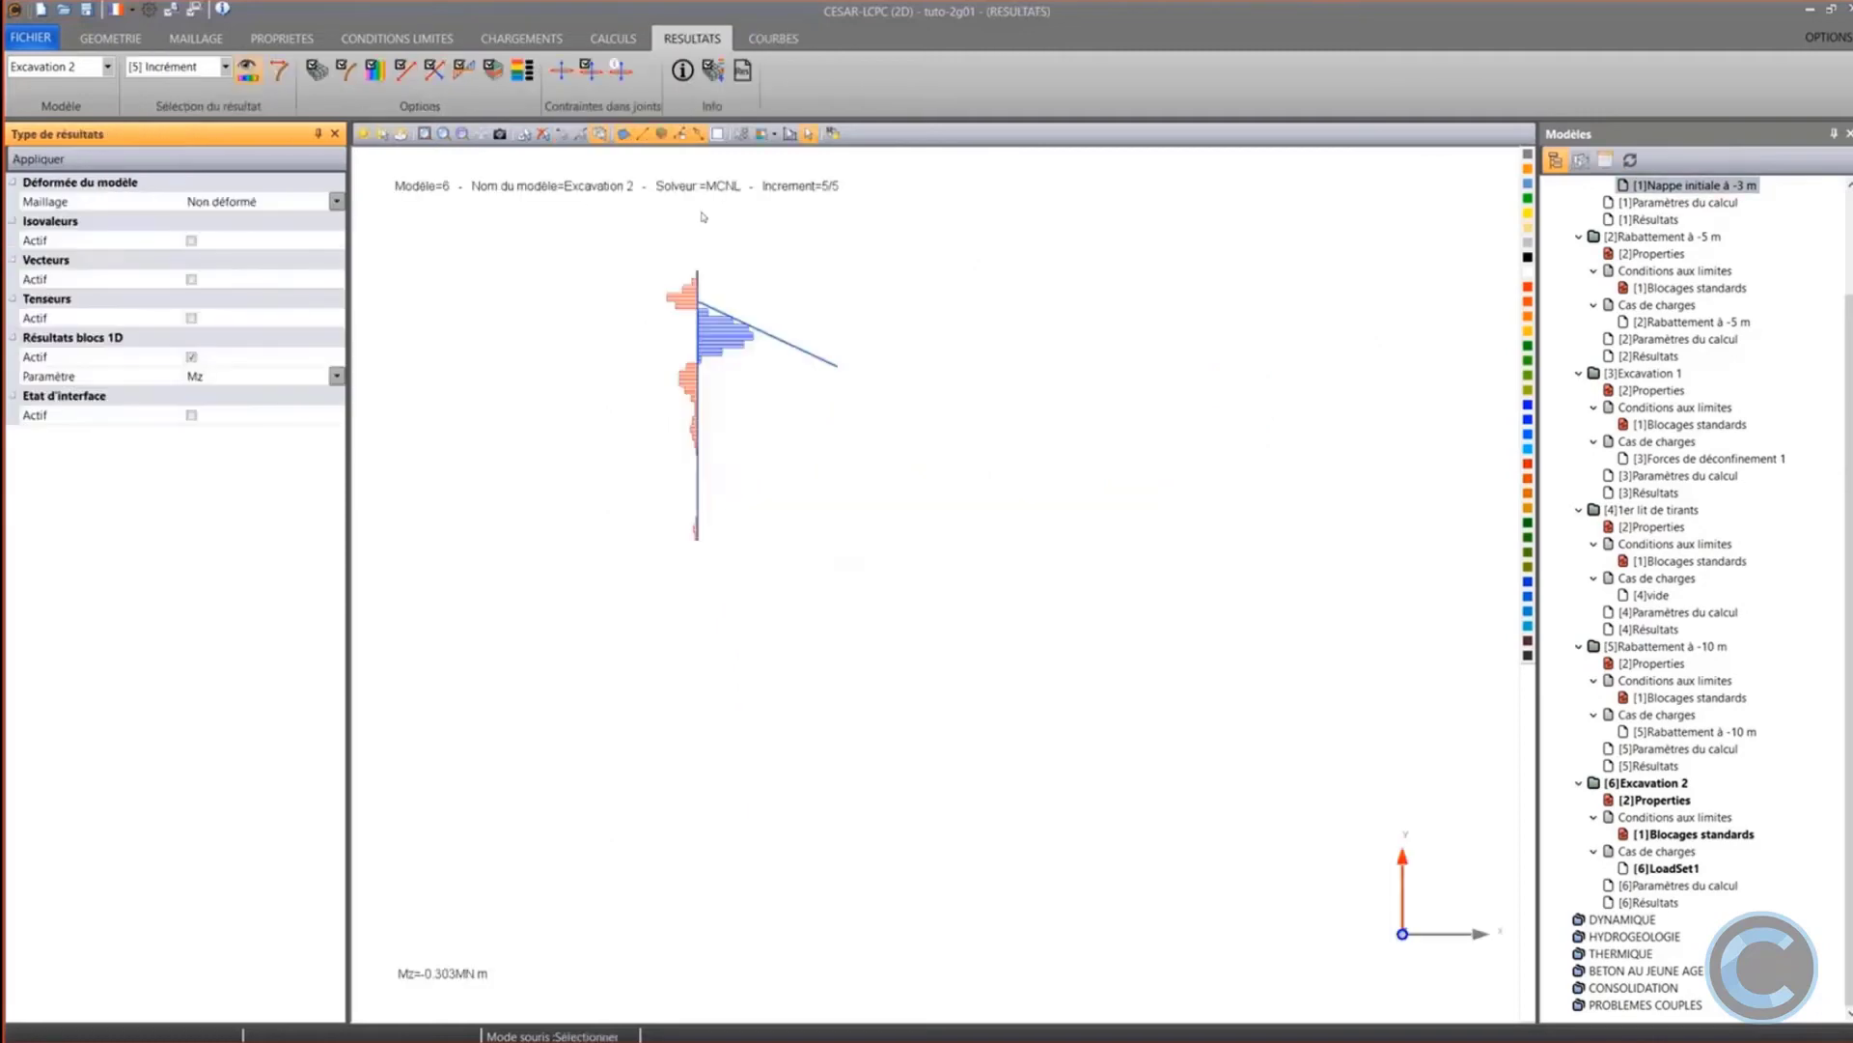
pyautogui.click(364, 133)
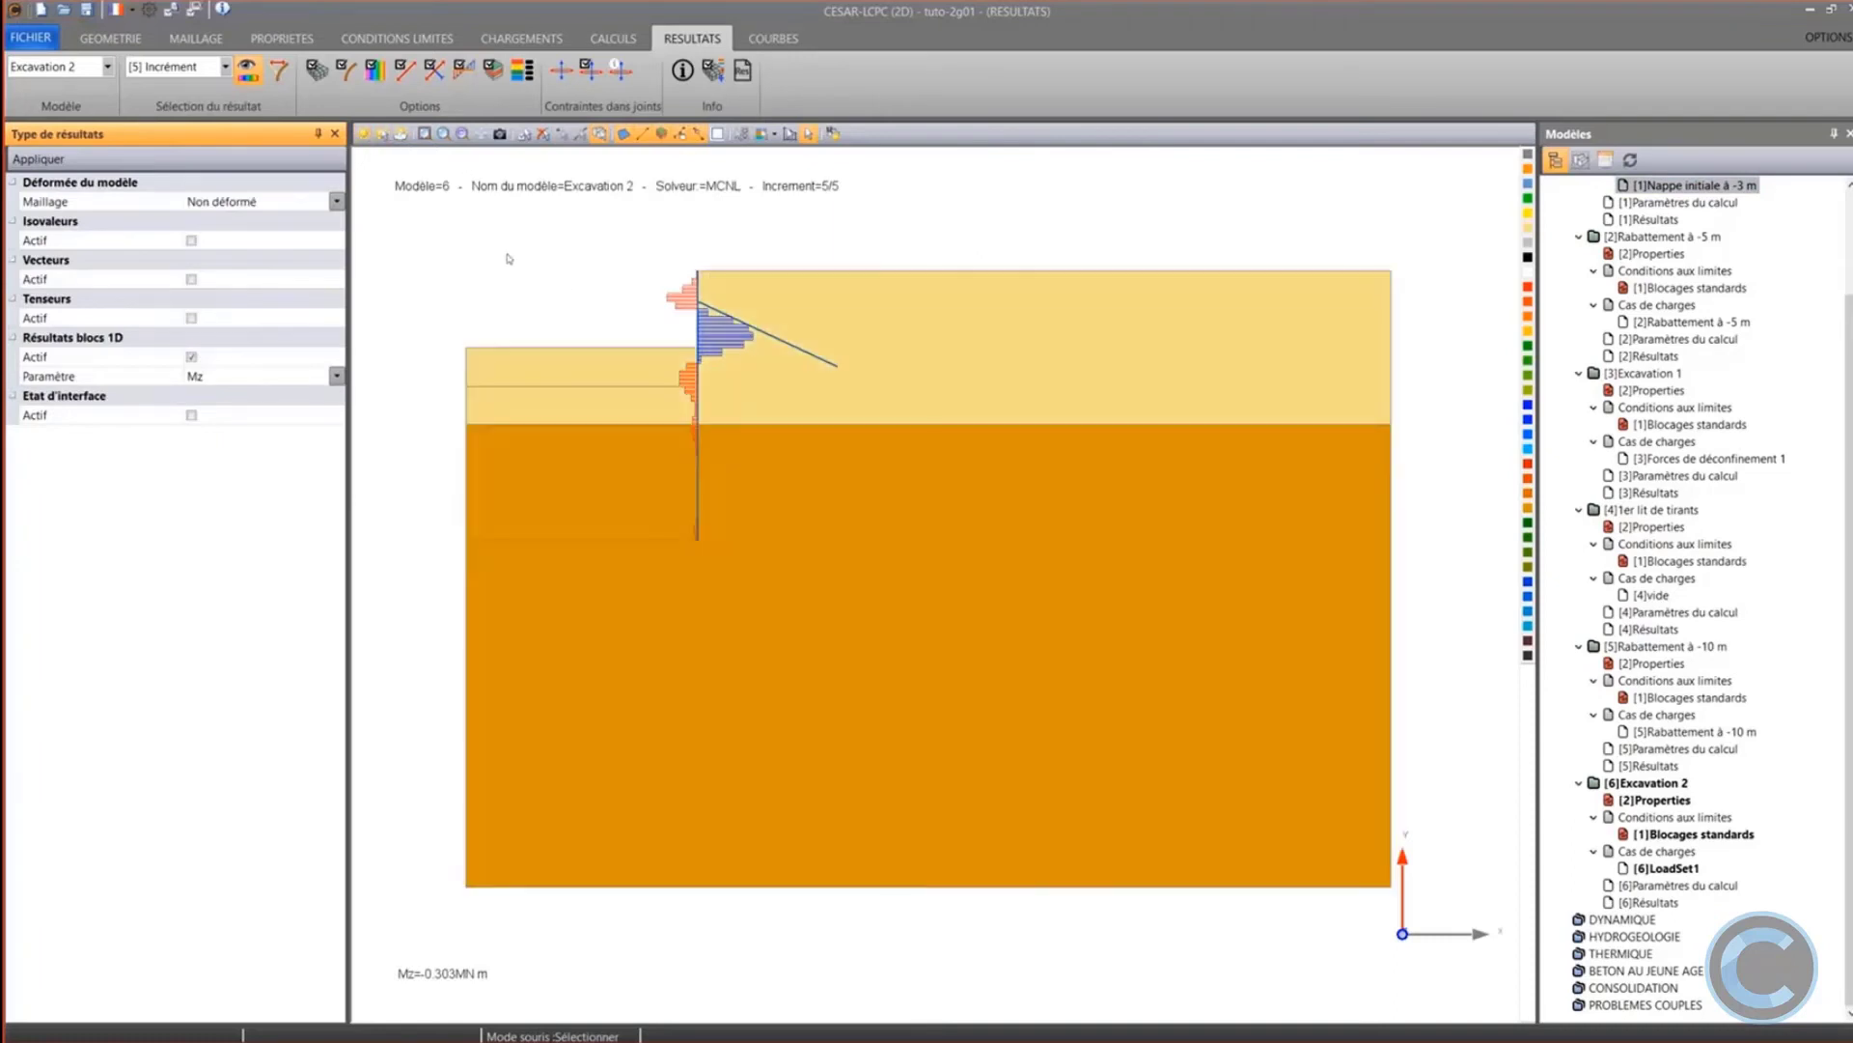
pyautogui.moveTo(571, 296); pyautogui.dragTo(618, 360, button='middle')
pyautogui.scroll(2, 619, 353)
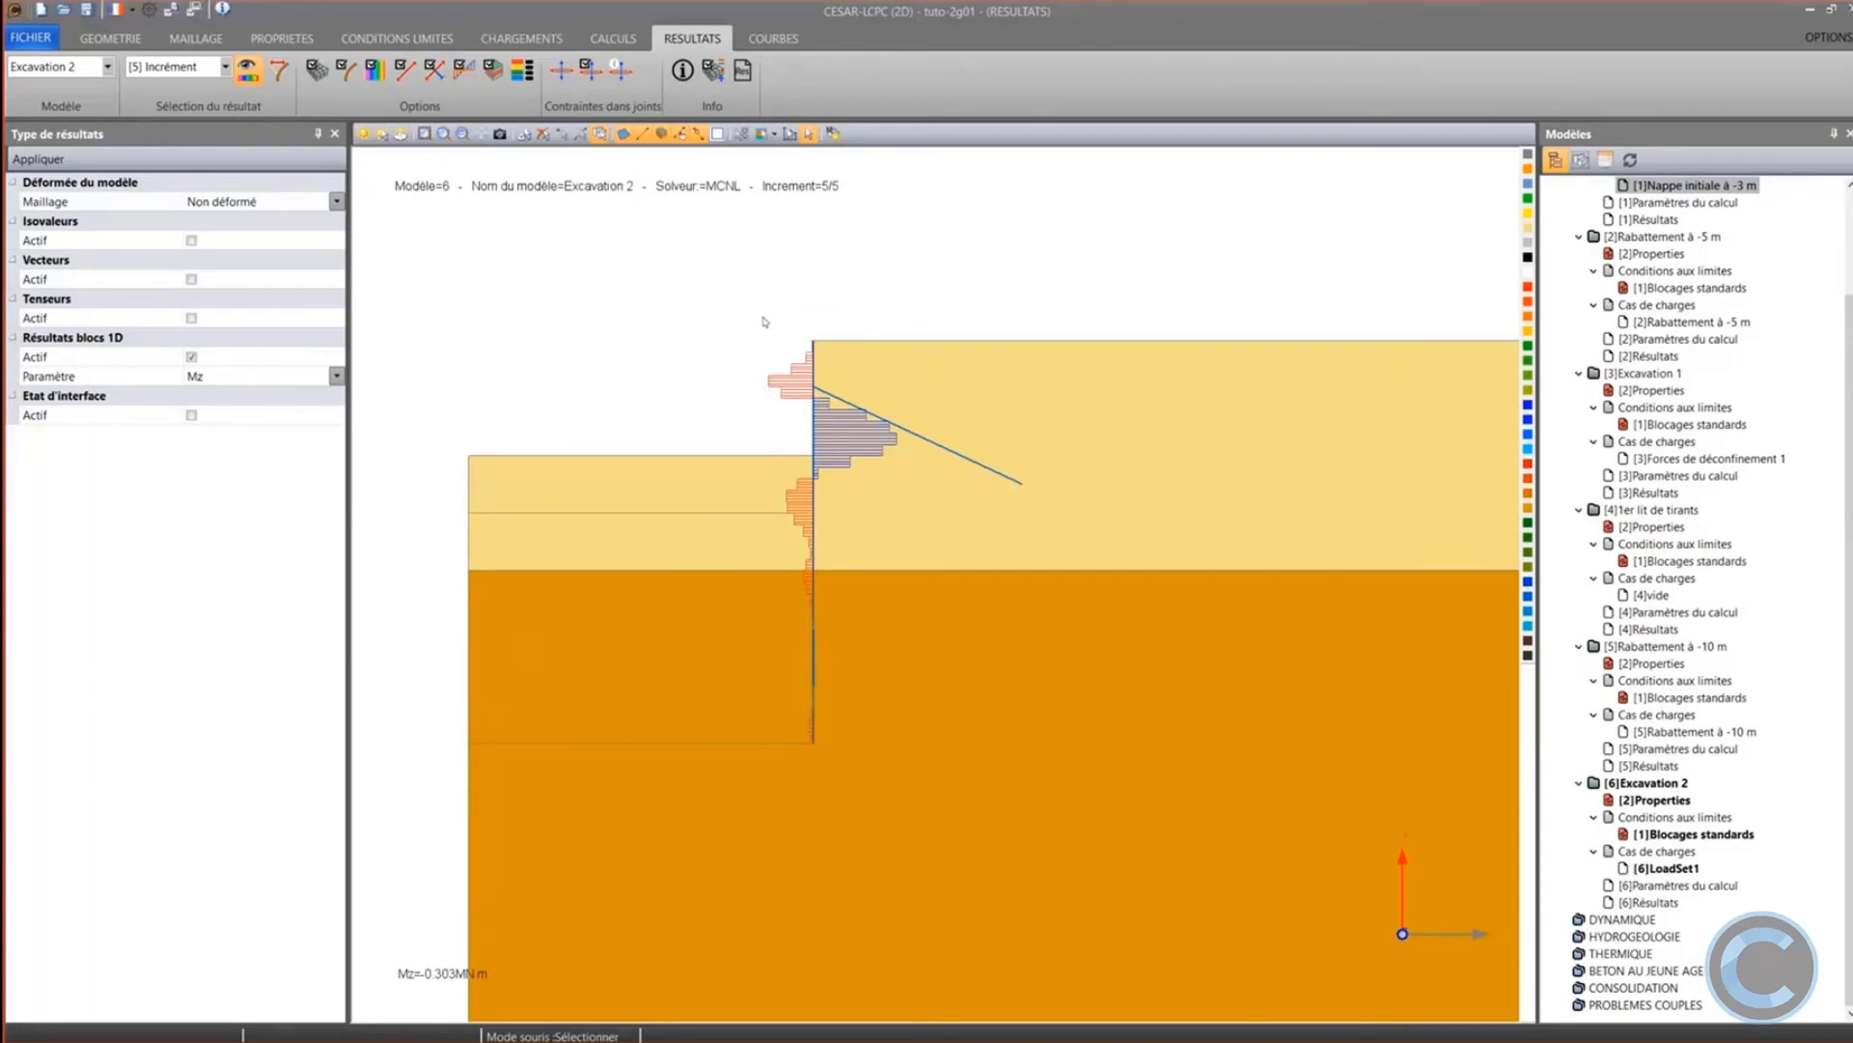
# Add a cut line named Surface along the ground surface behind the retaining wall
pyautogui.click(776, 38)
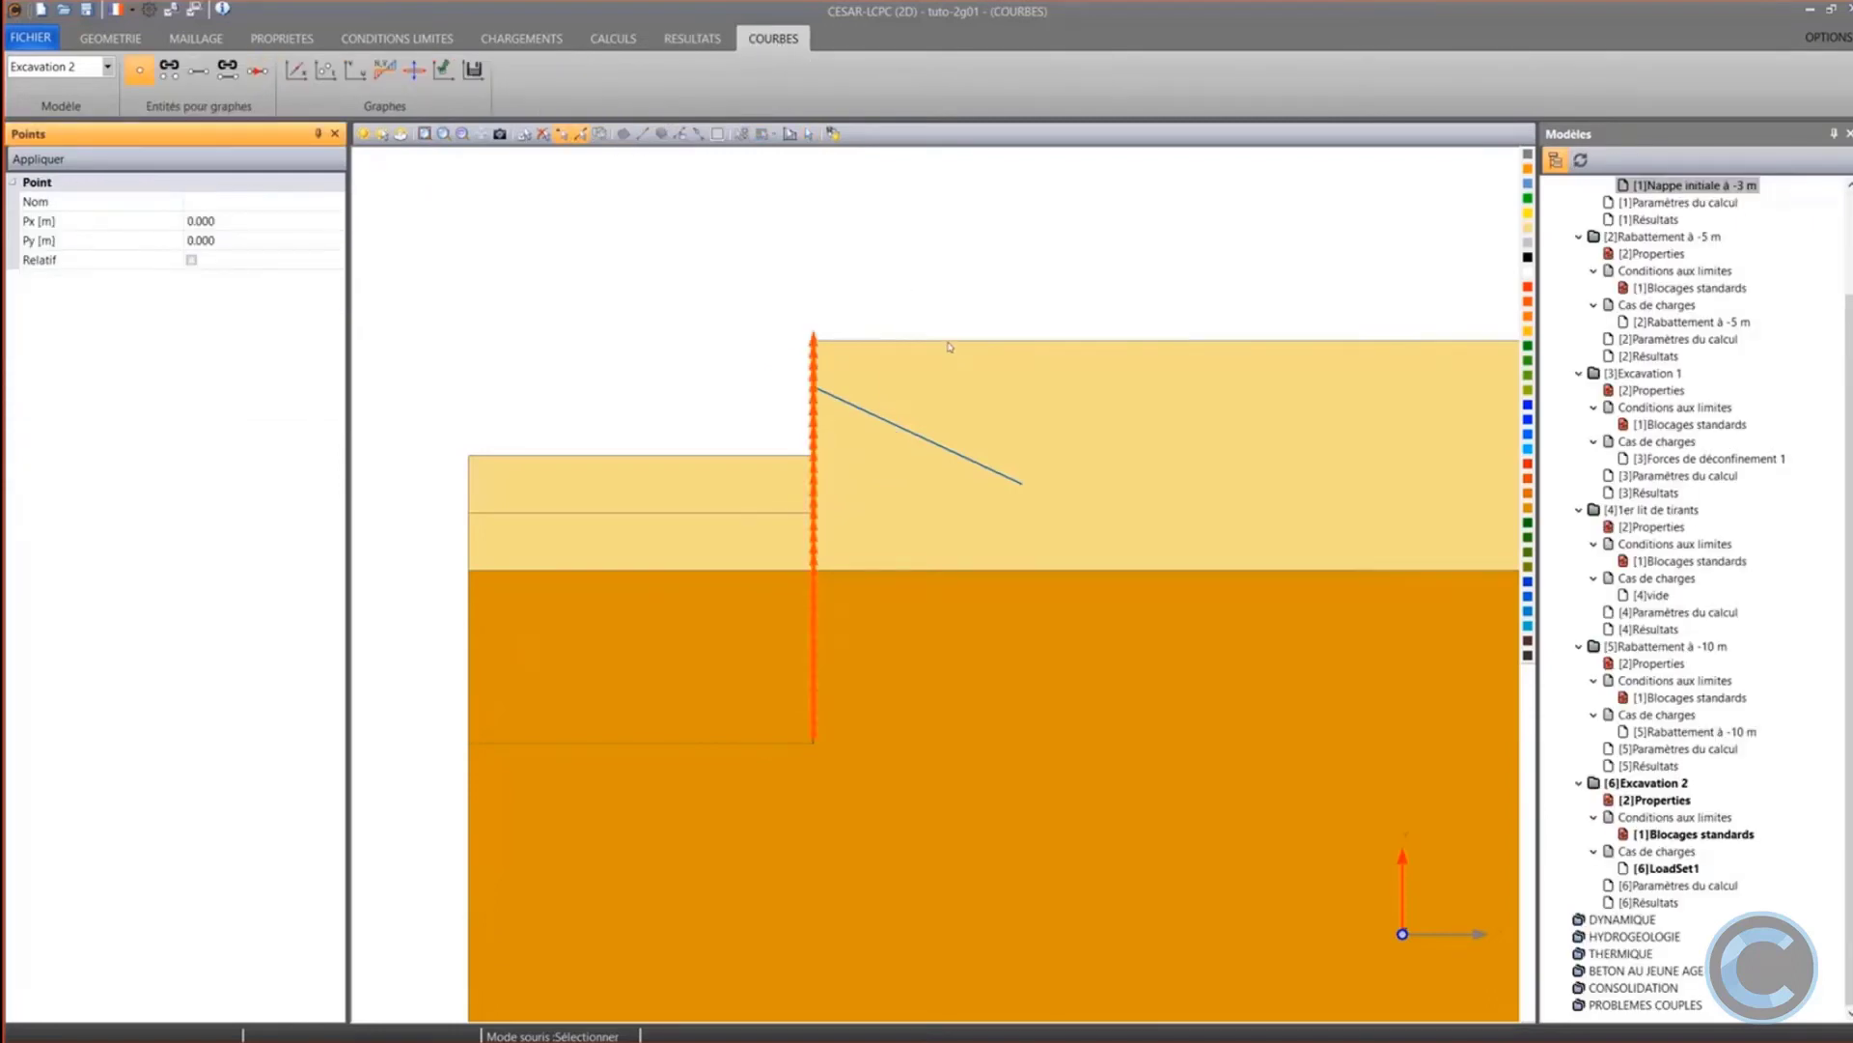
pyautogui.click(949, 346)
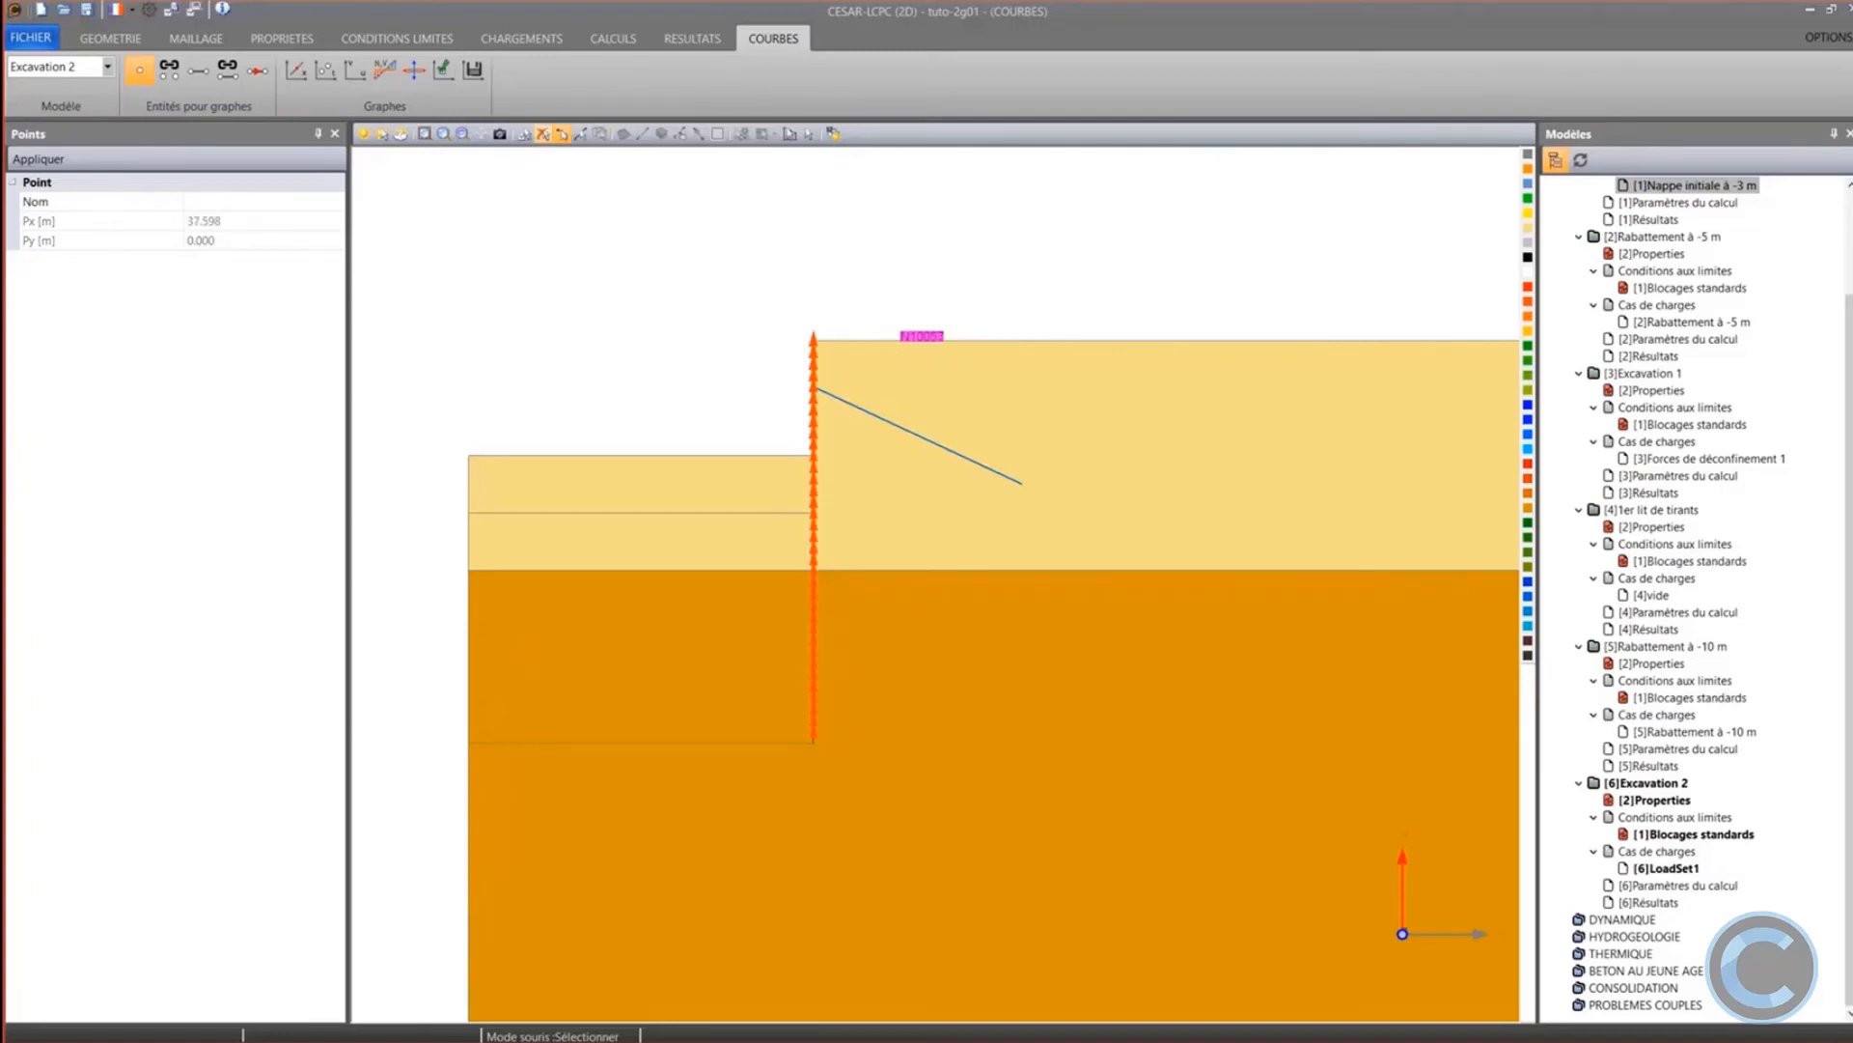
pyautogui.click(580, 134)
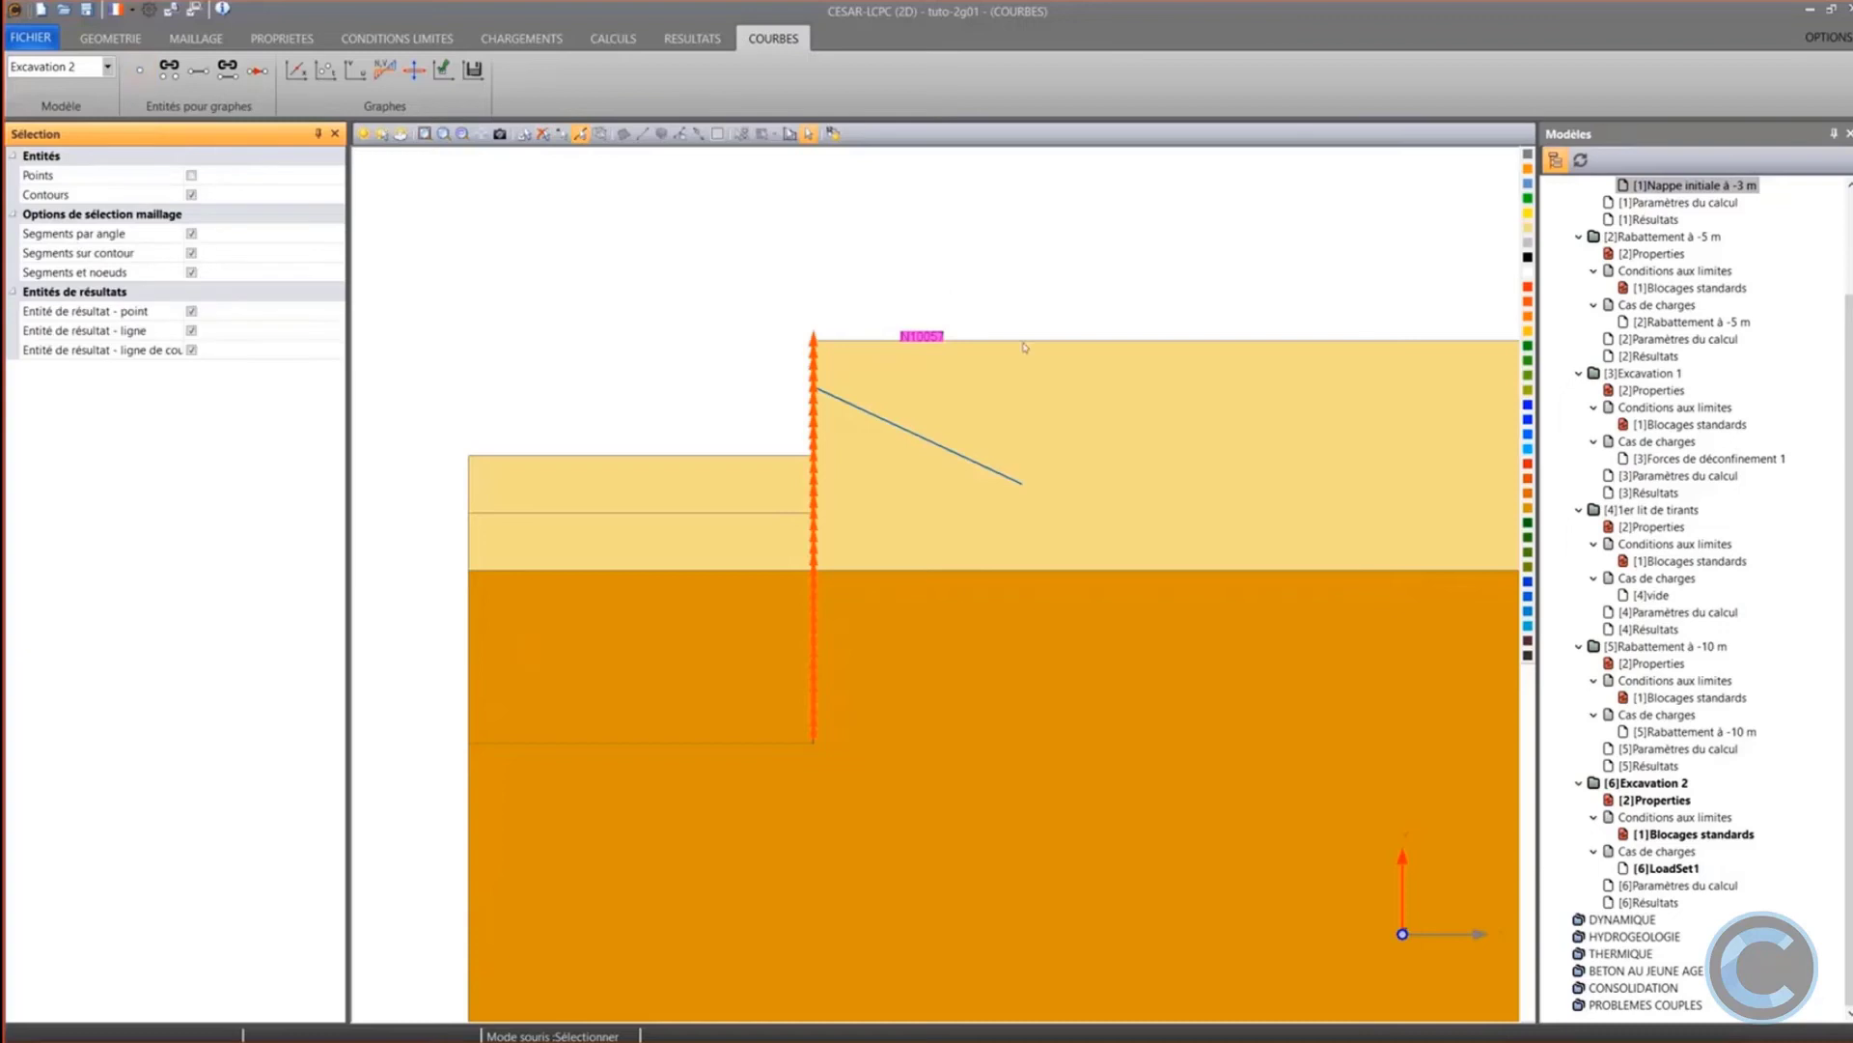
pyautogui.click(986, 340)
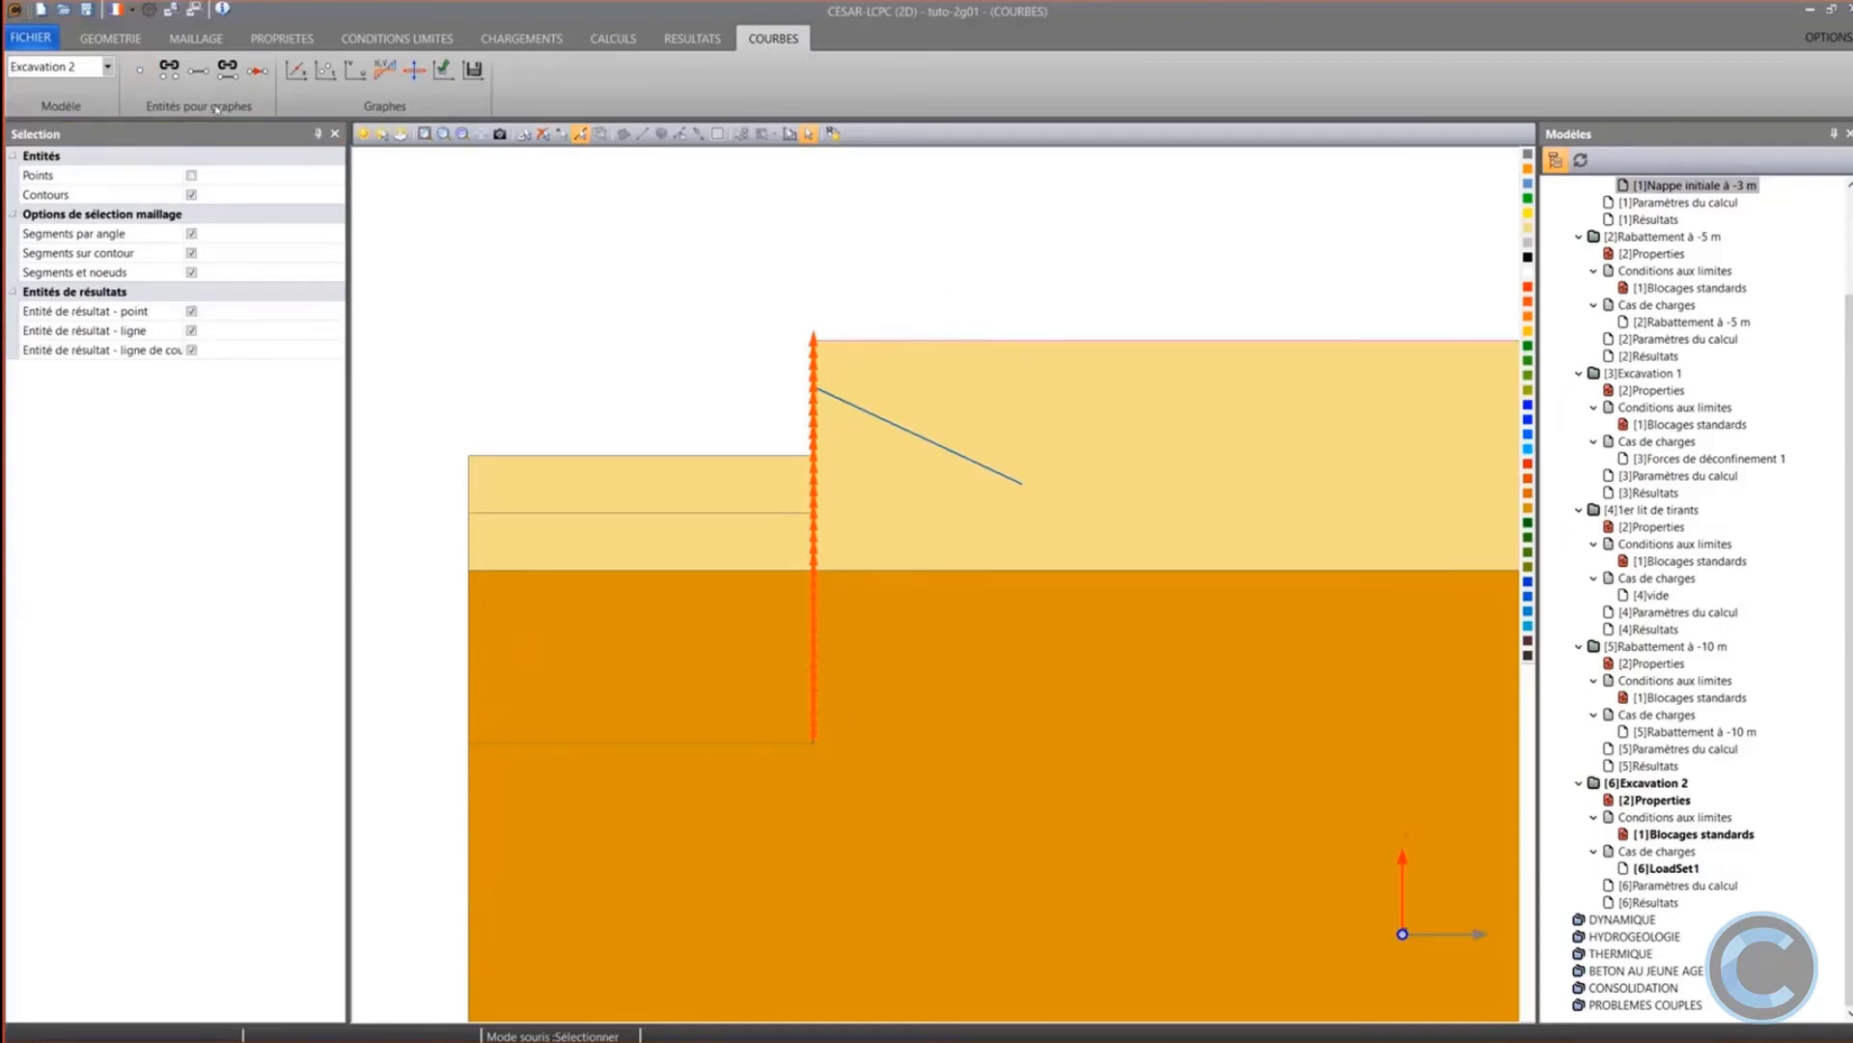
pyautogui.click(228, 69)
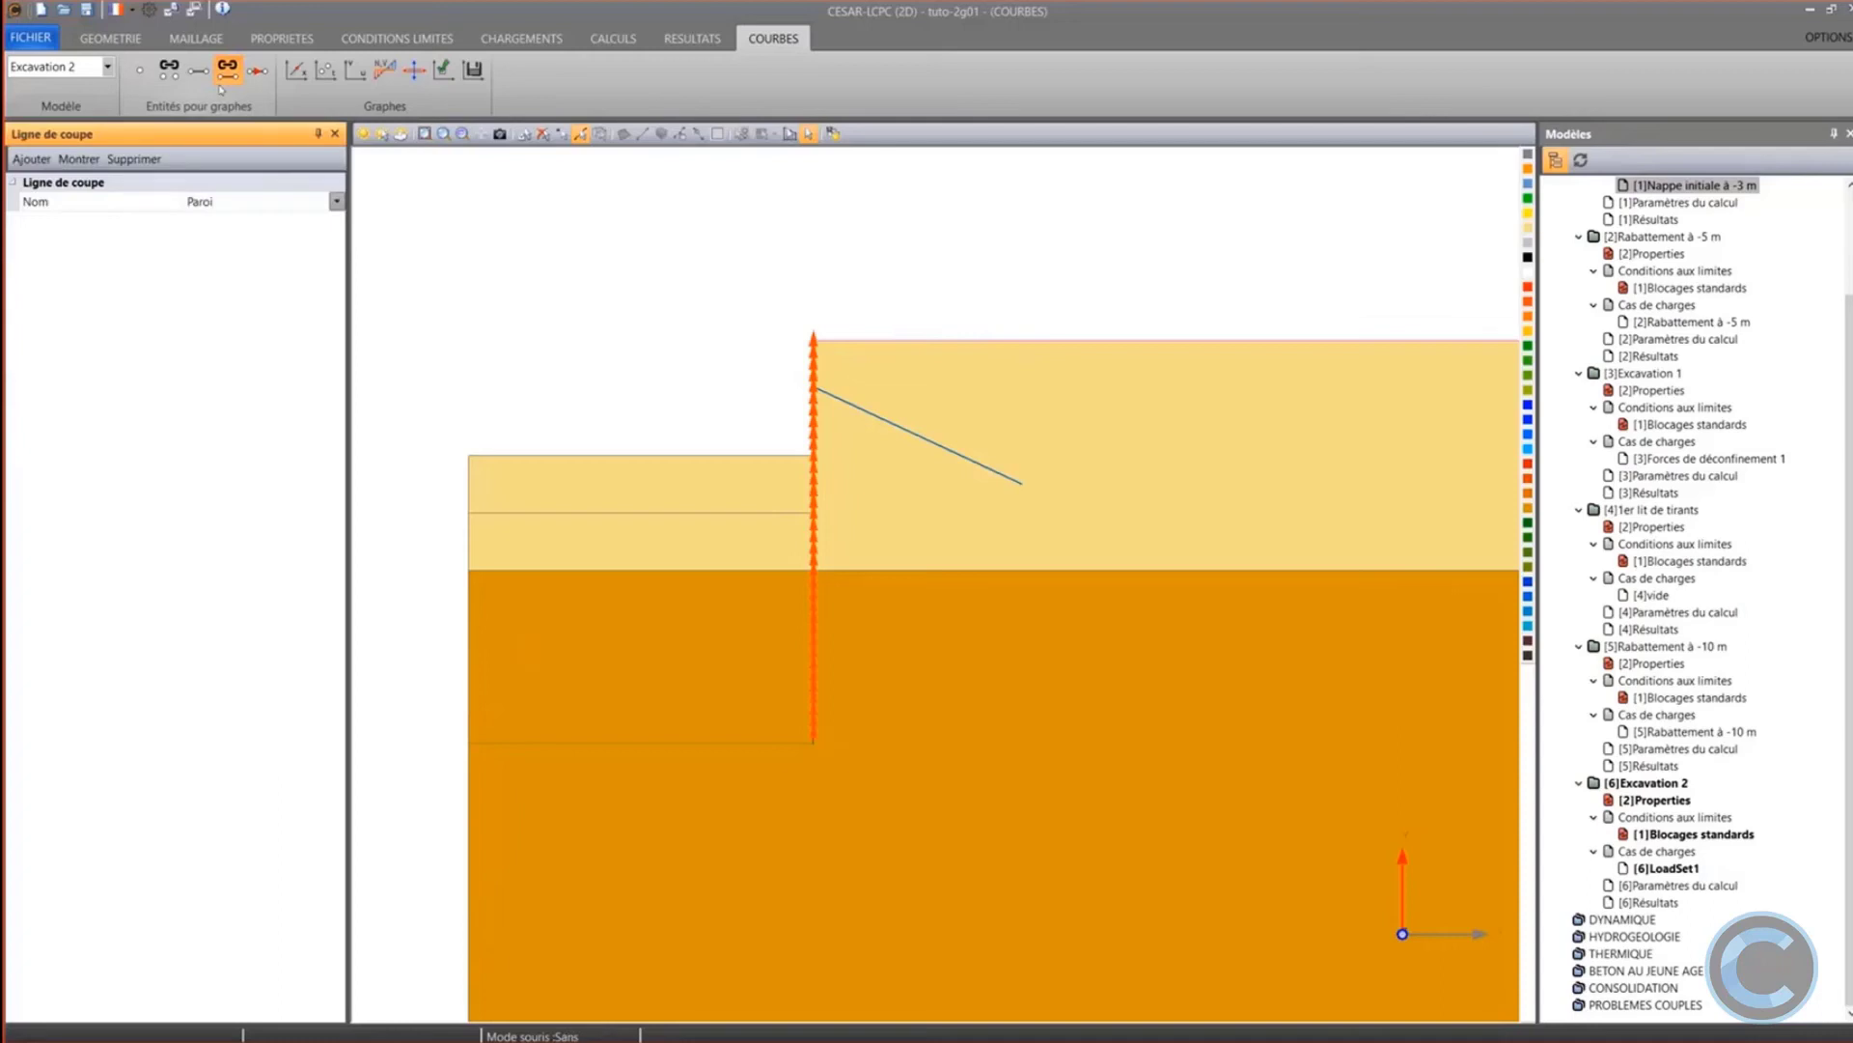
pyautogui.click(223, 202)
pyautogui.write('Surfa')
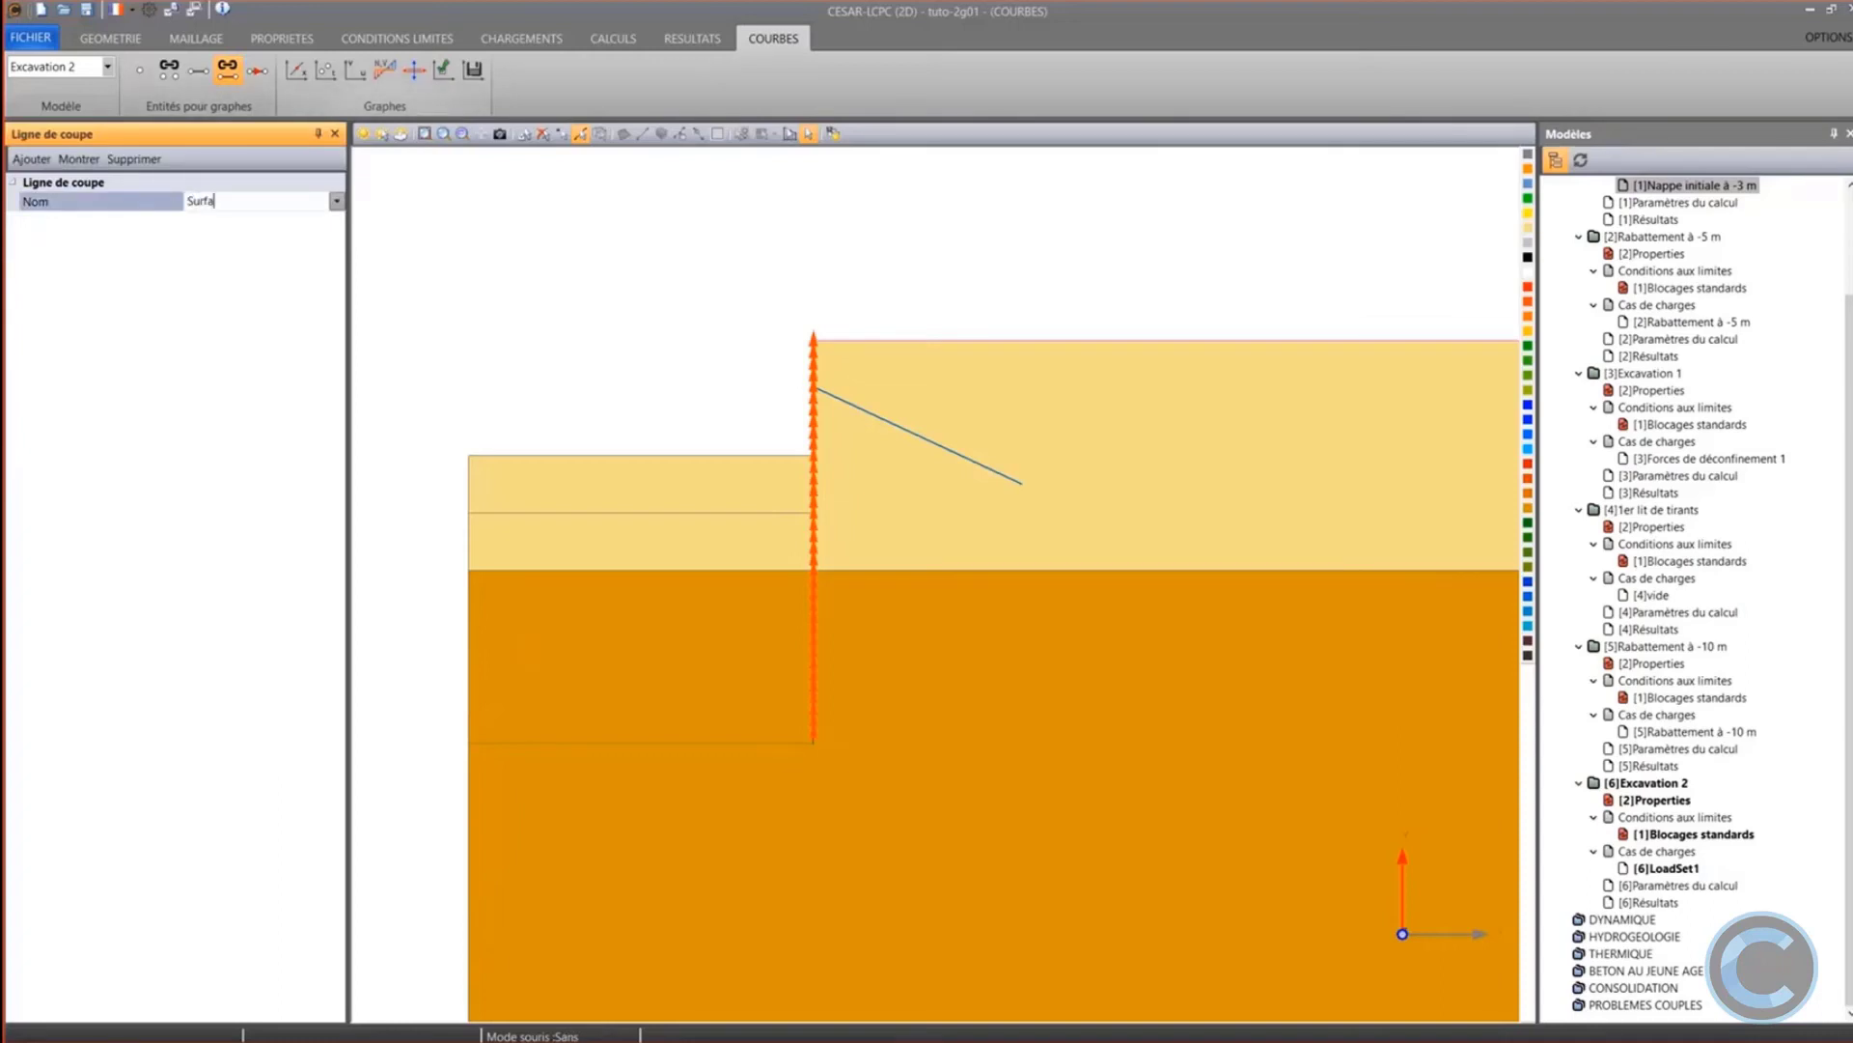
pyautogui.write('ce')
pyautogui.click(31, 158)
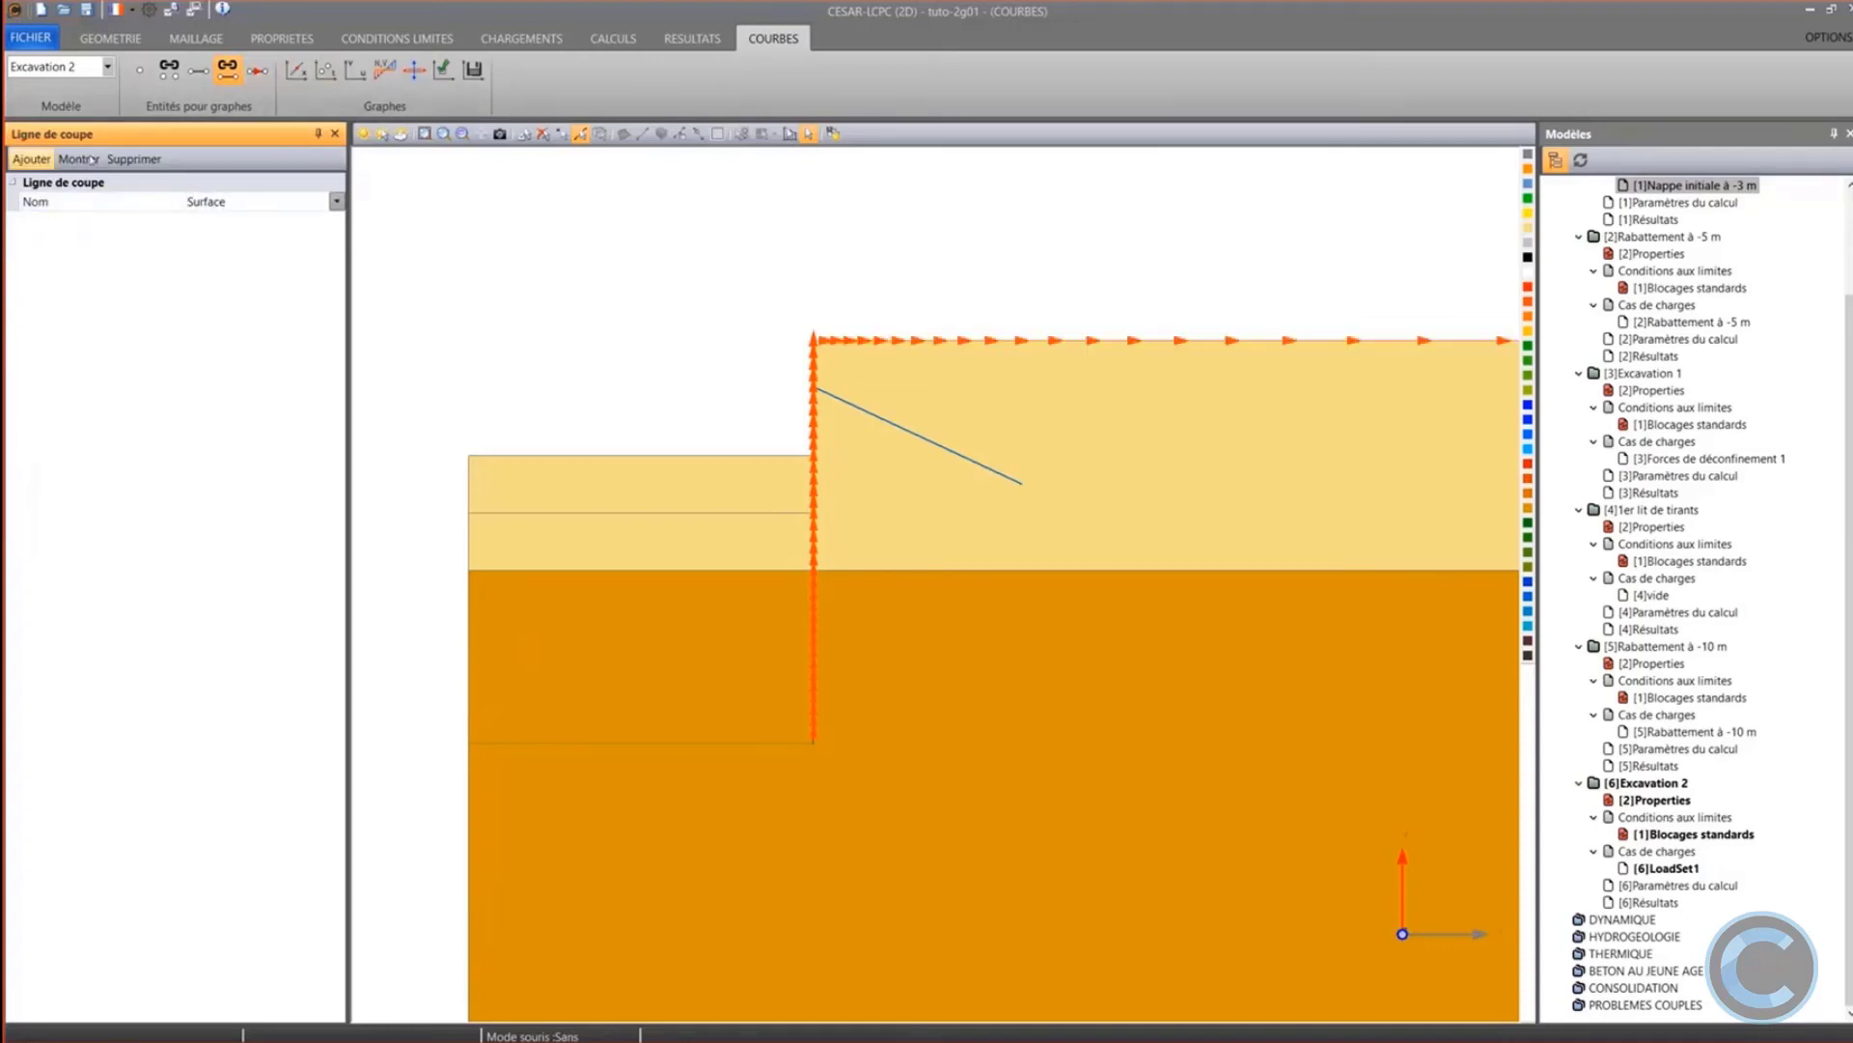
pyautogui.click(431, 220)
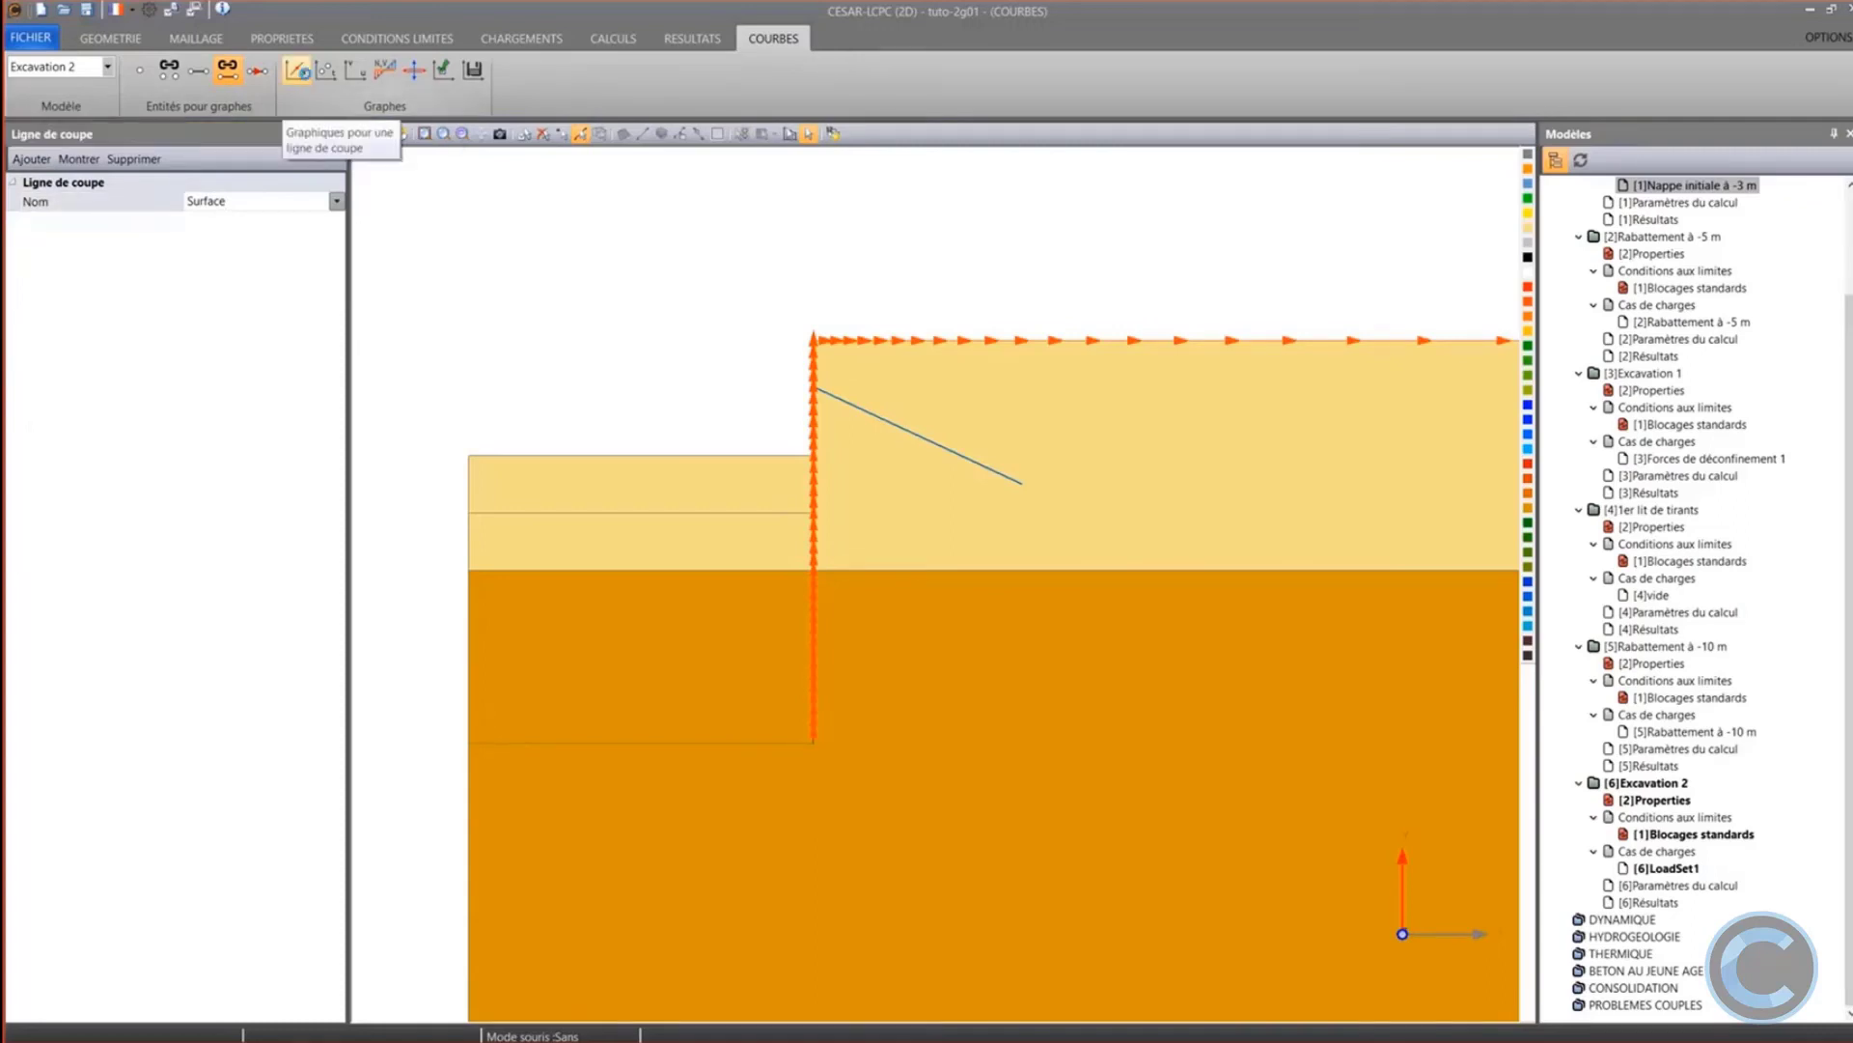
# Plot the vertical displacement u_y along the Surface cut line for all increments and open the graph's formatting options
pyautogui.click(297, 71)
pyautogui.click(254, 203)
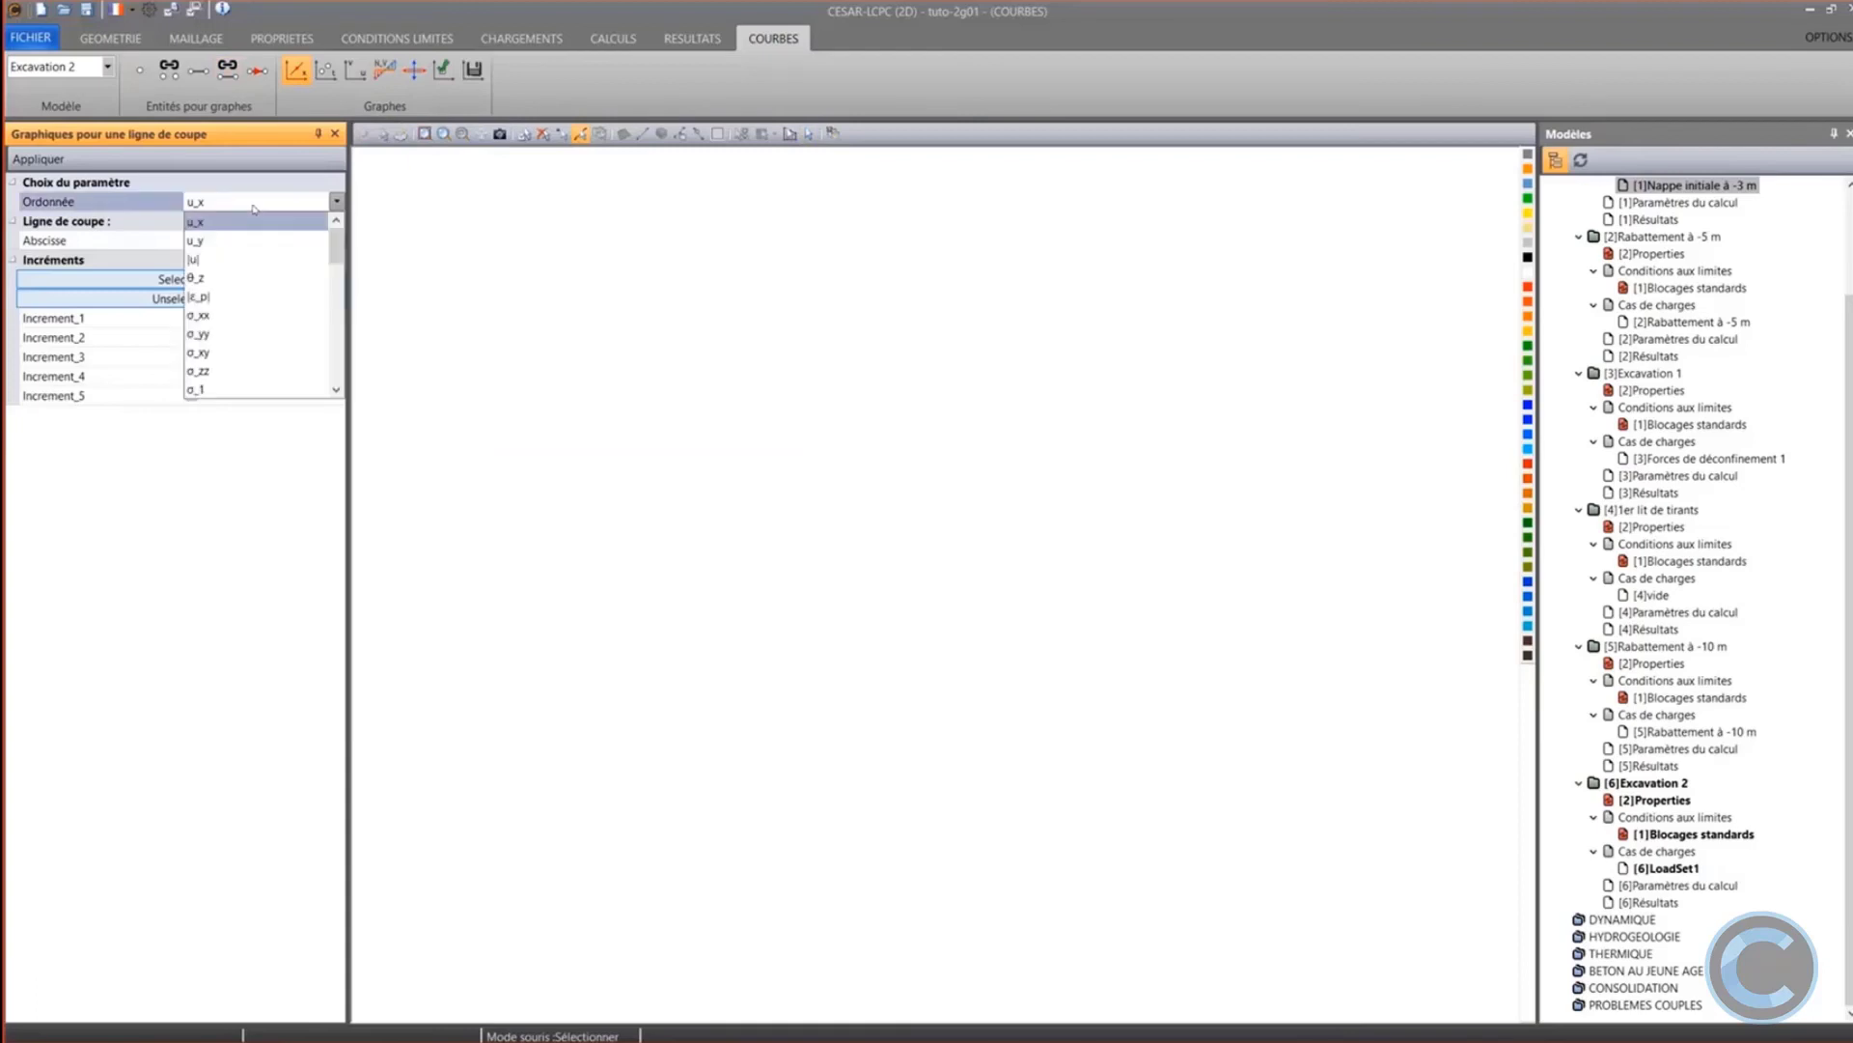
pyautogui.click(243, 241)
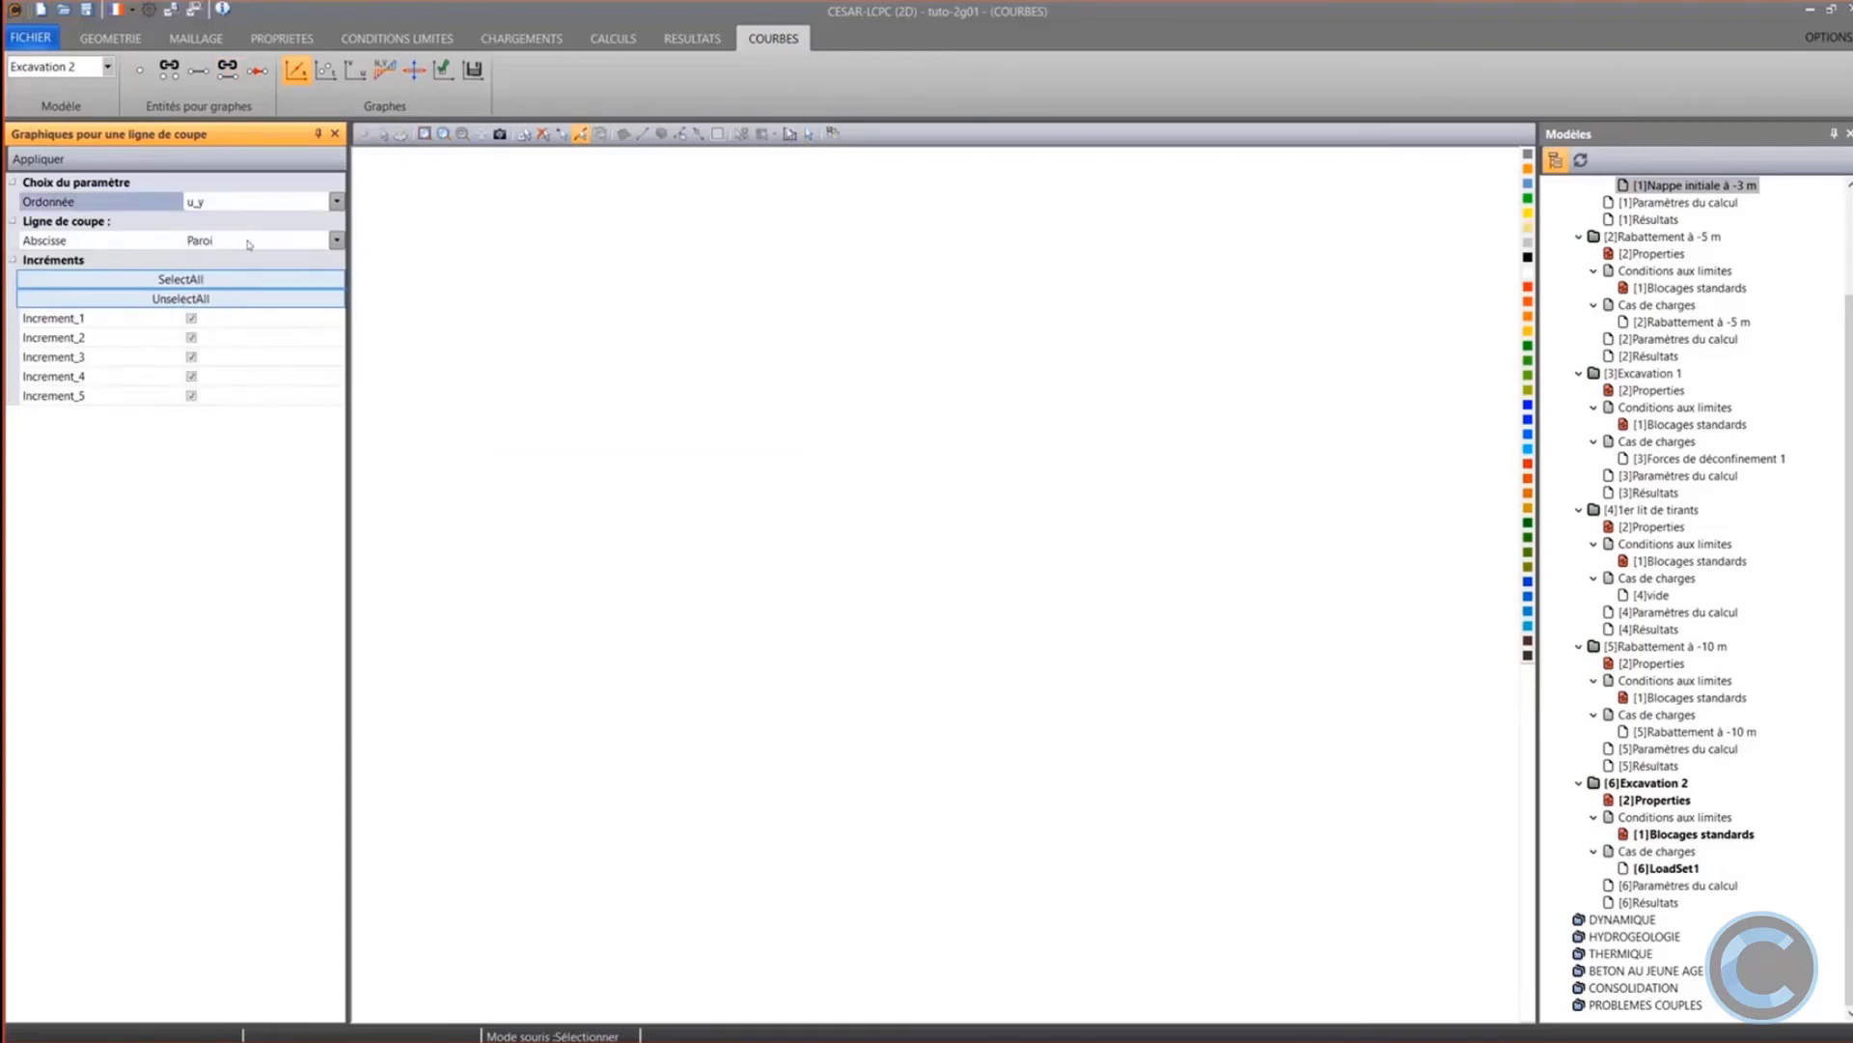
pyautogui.click(255, 243)
pyautogui.click(228, 279)
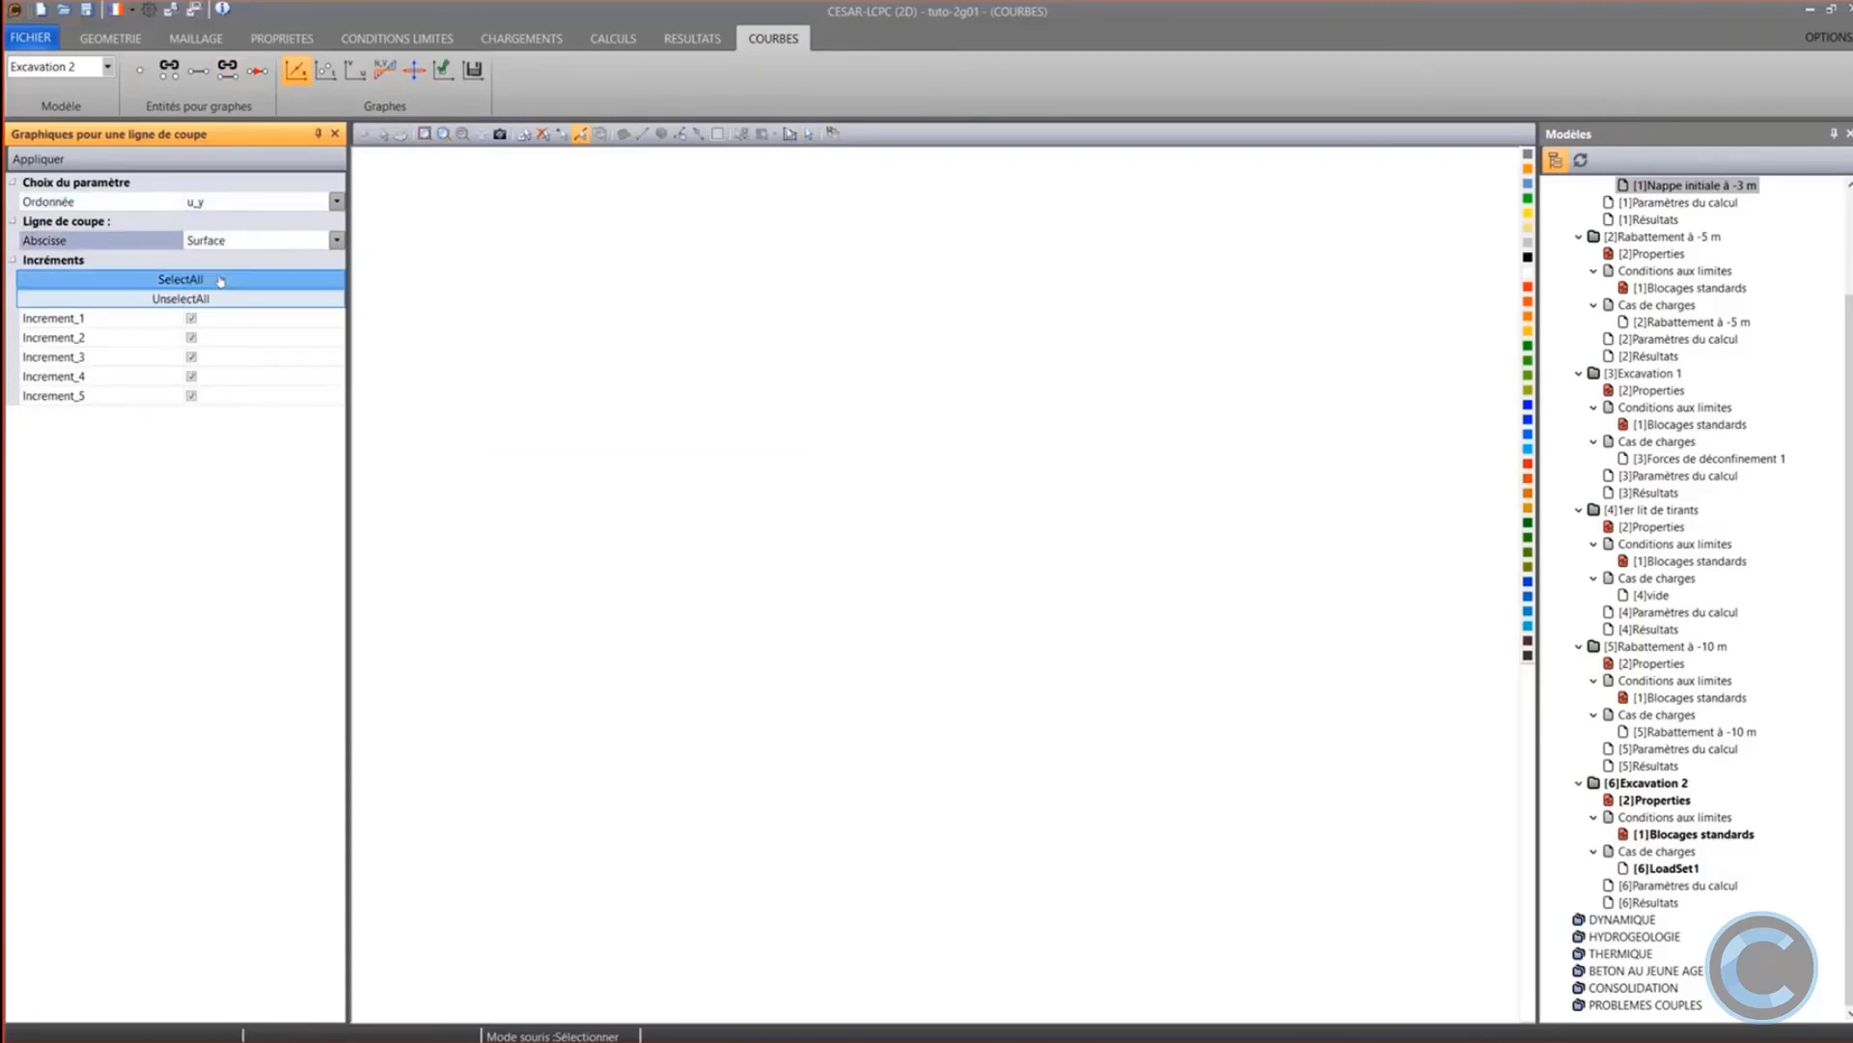
pyautogui.click(47, 164)
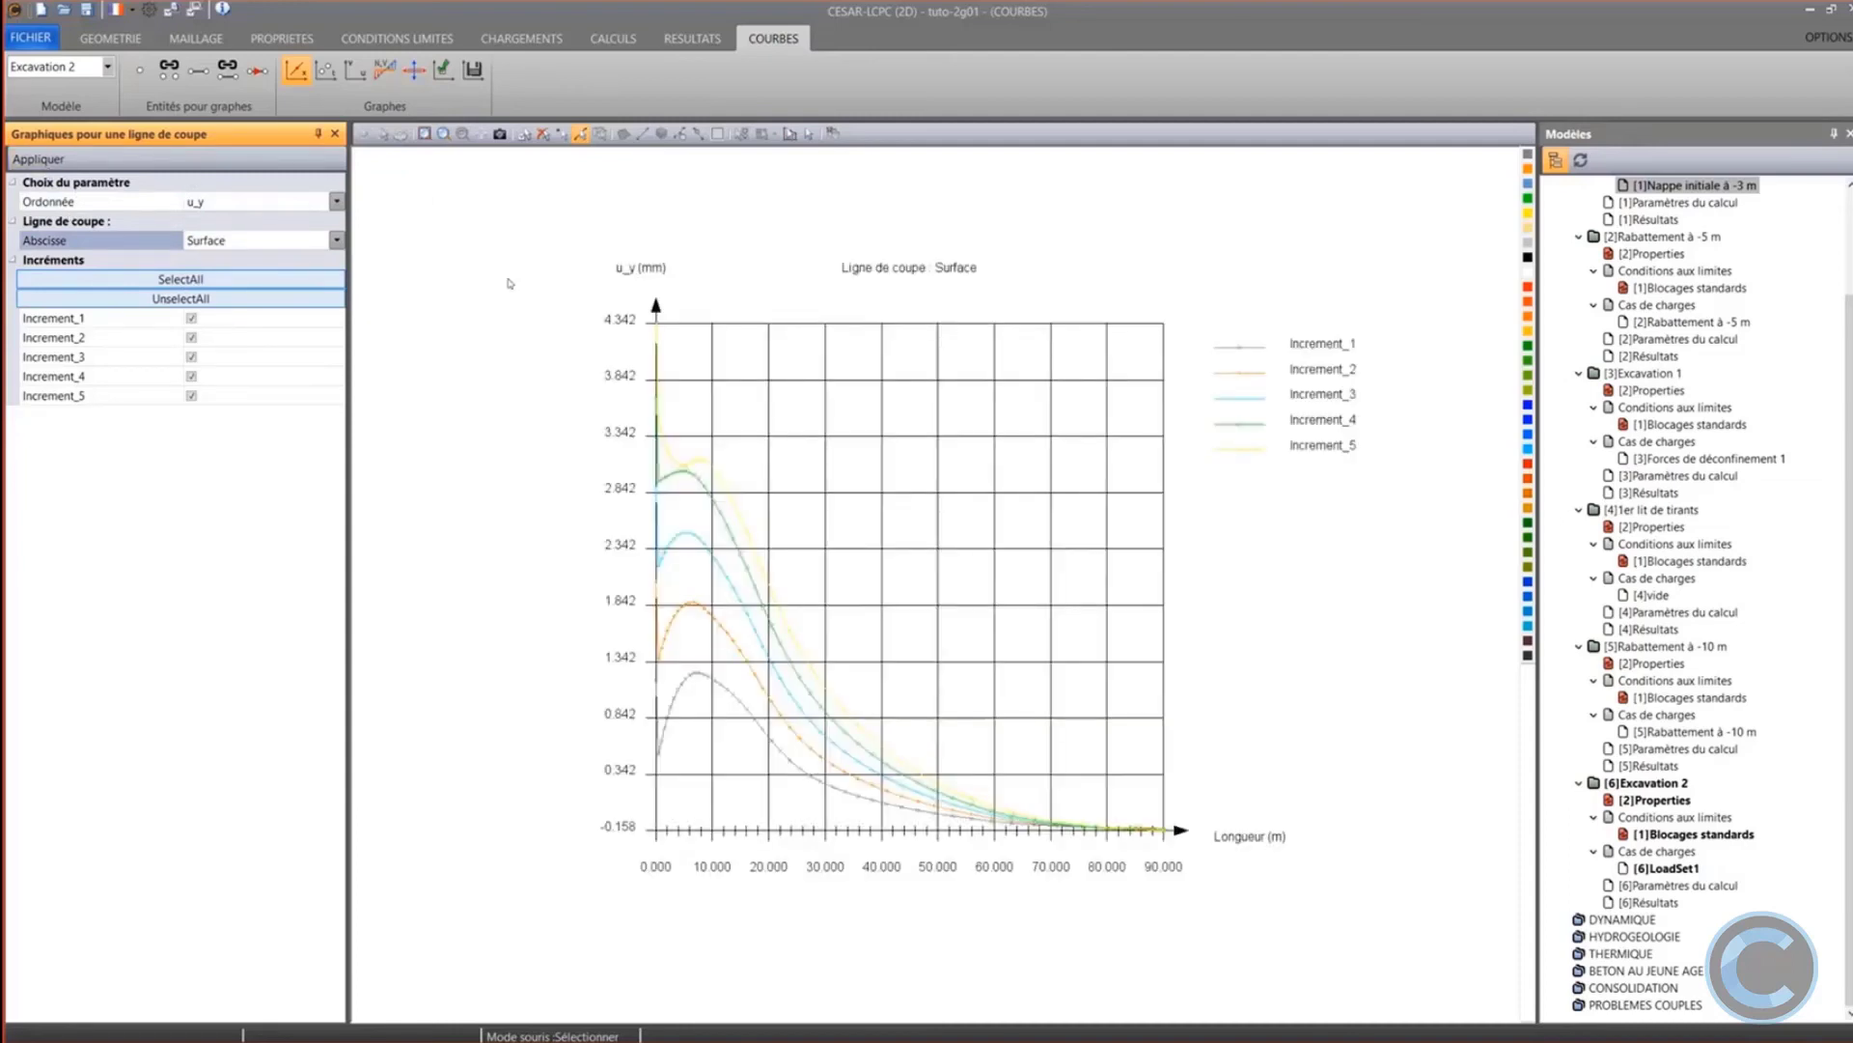
pyautogui.click(443, 70)
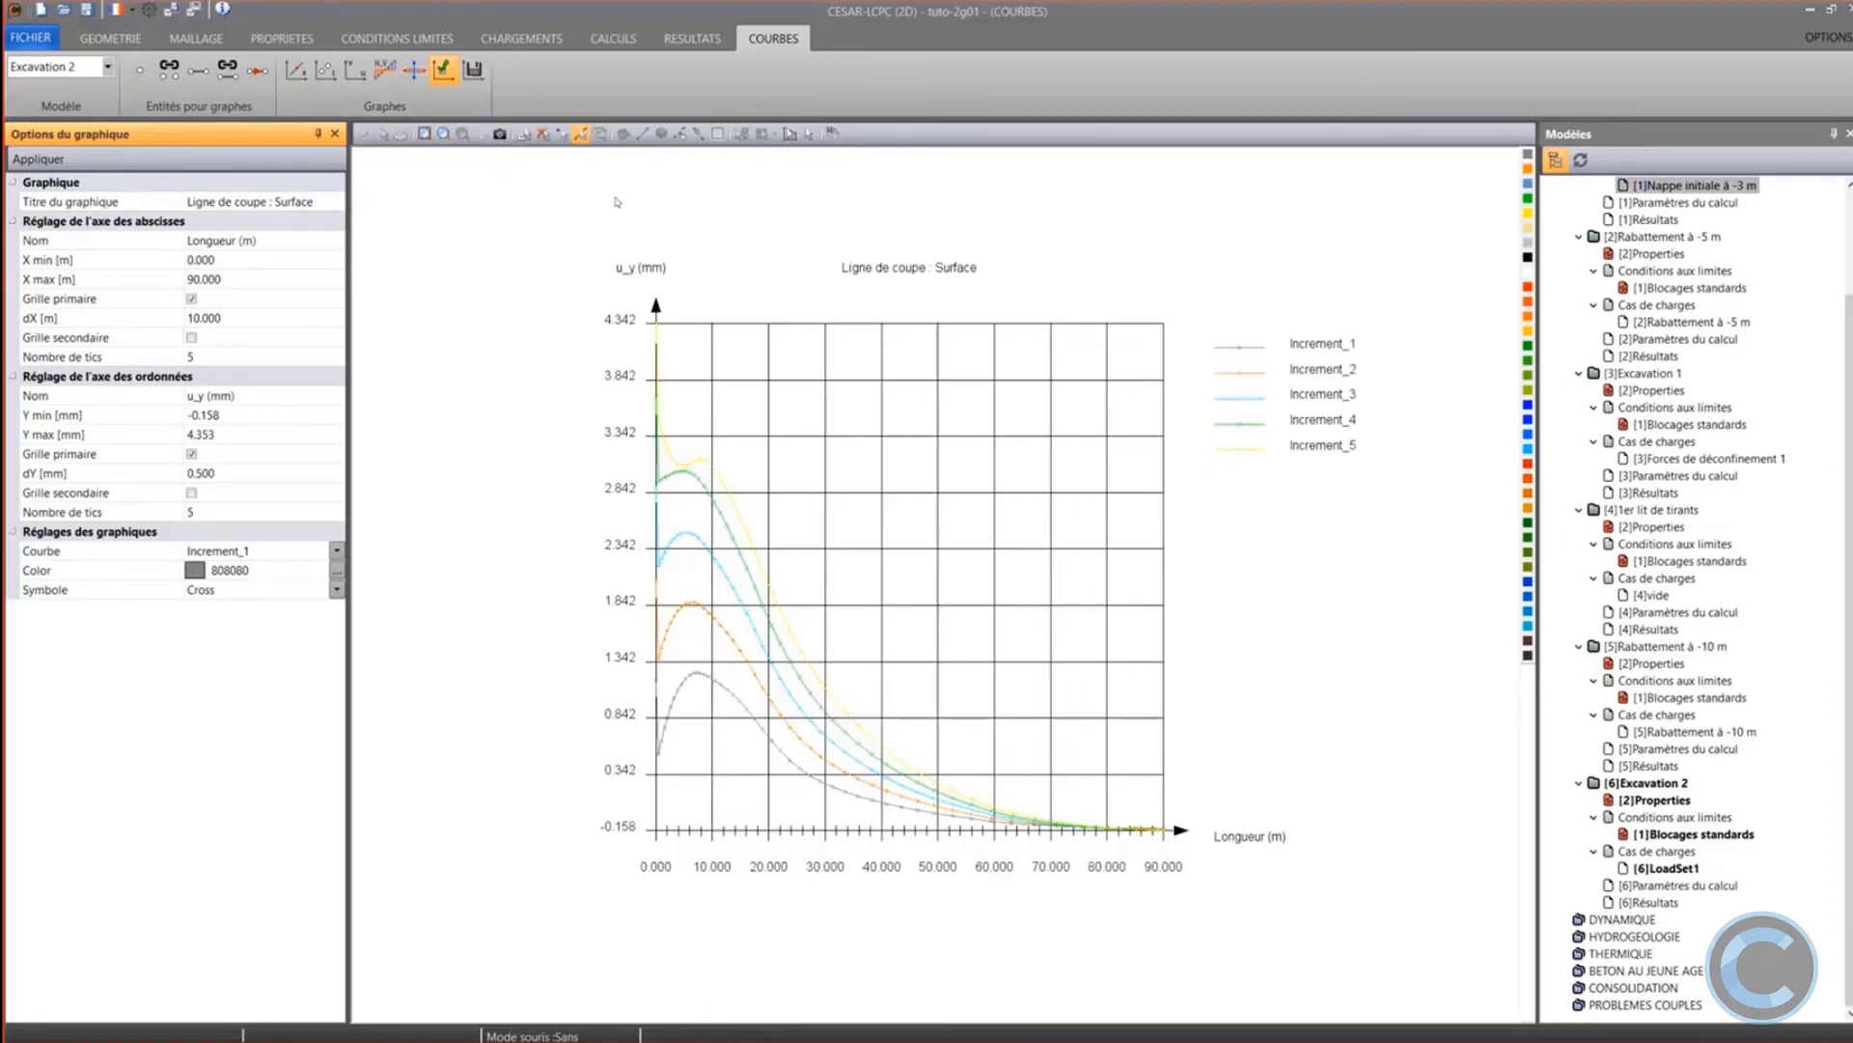
# Return to the Excavation 2 results and display the |u| isovalues on the deformed mesh
pyautogui.click(699, 41)
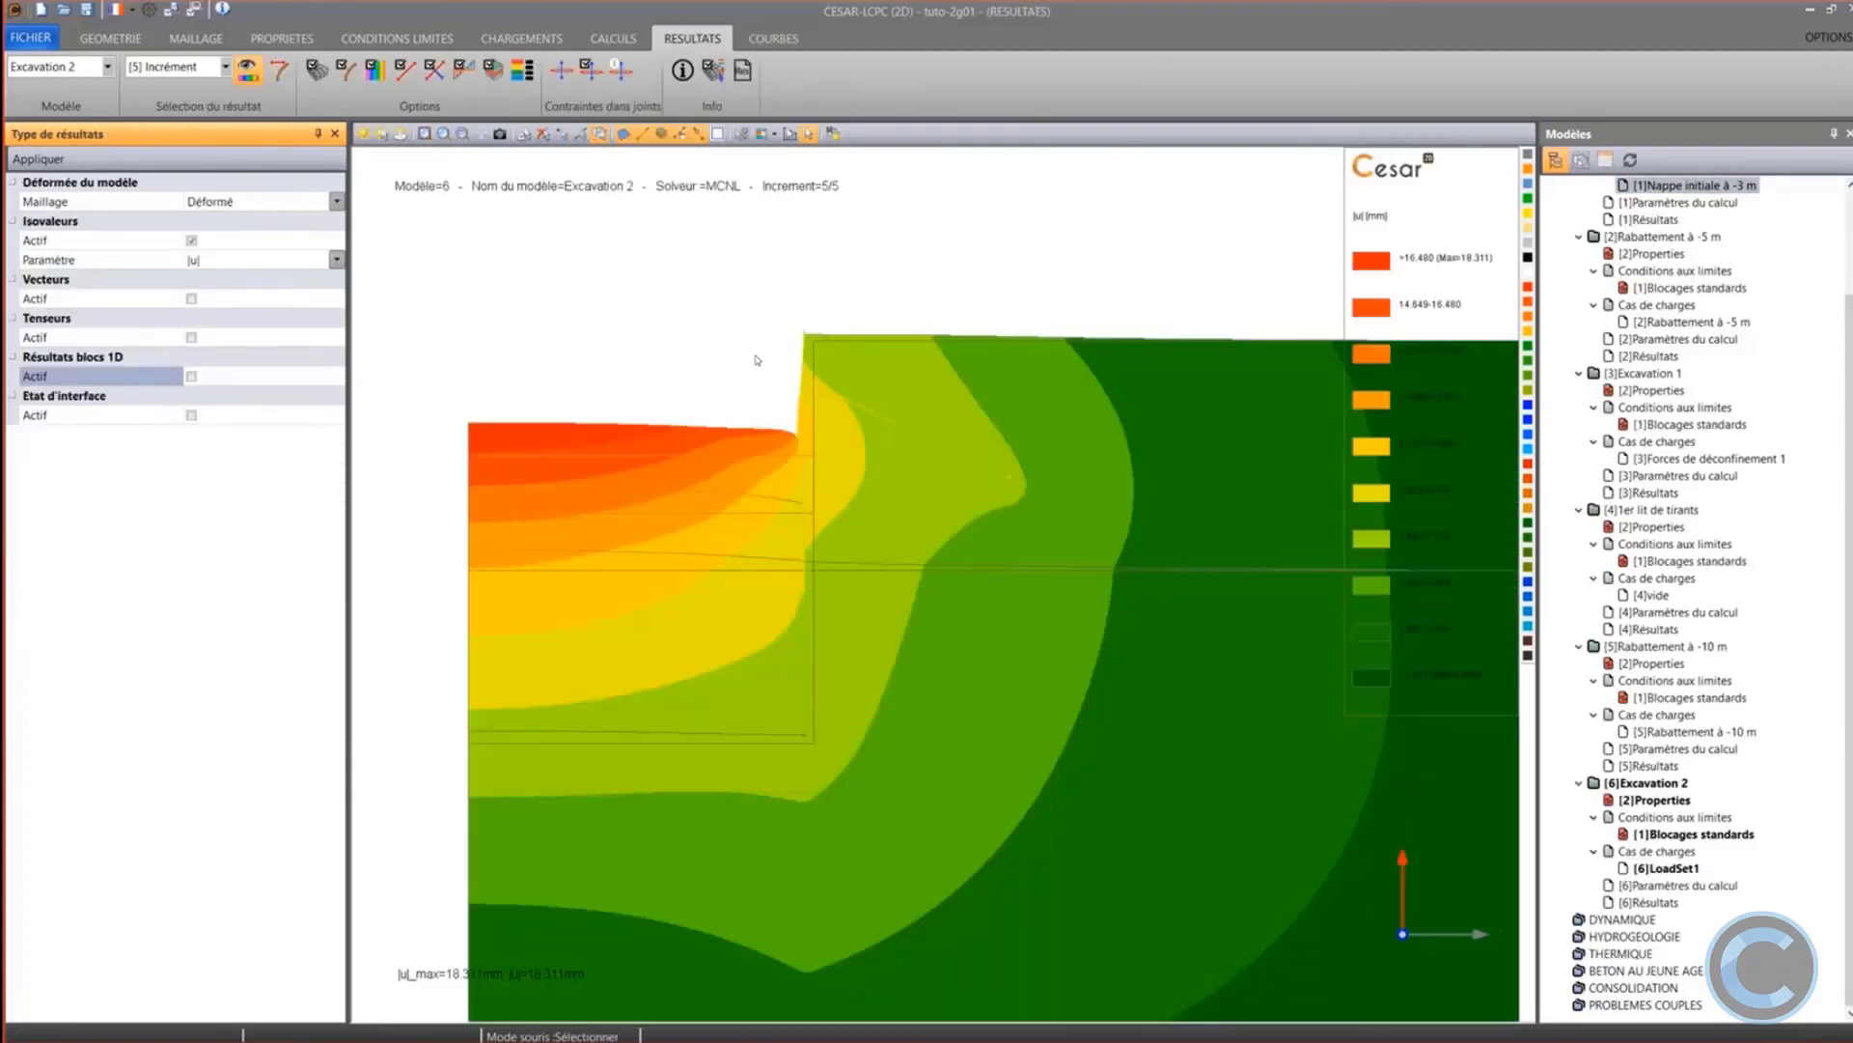